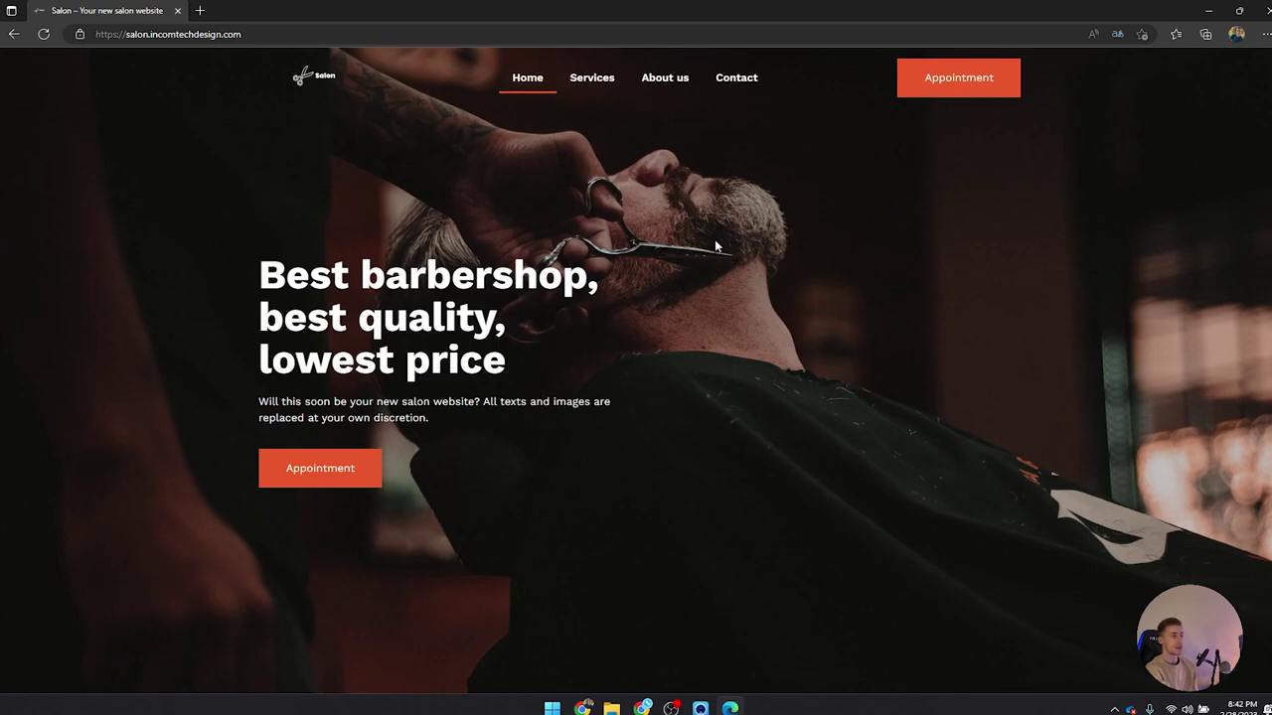
# Step: Scroll the barbershop homepage briefly, then bring up the Appointment booking panel from the header
pyautogui.scroll(-1, 716, 242)
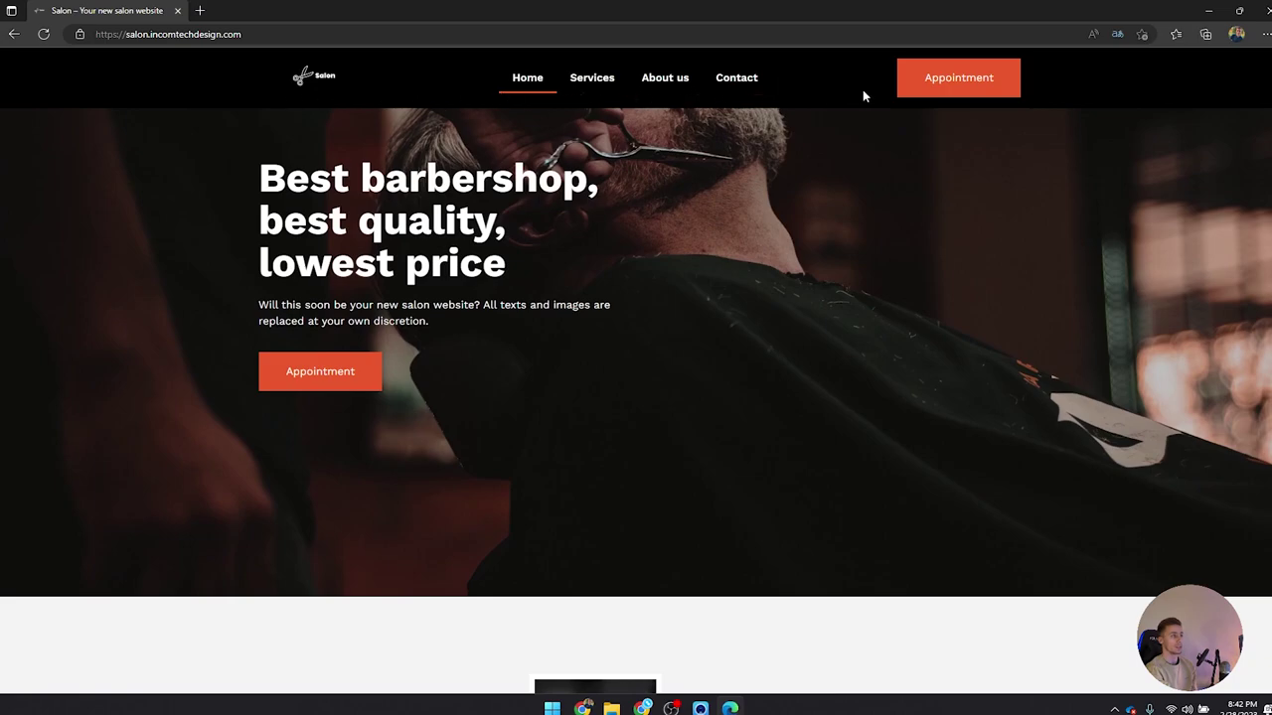
pyautogui.scroll(1, 954, 218)
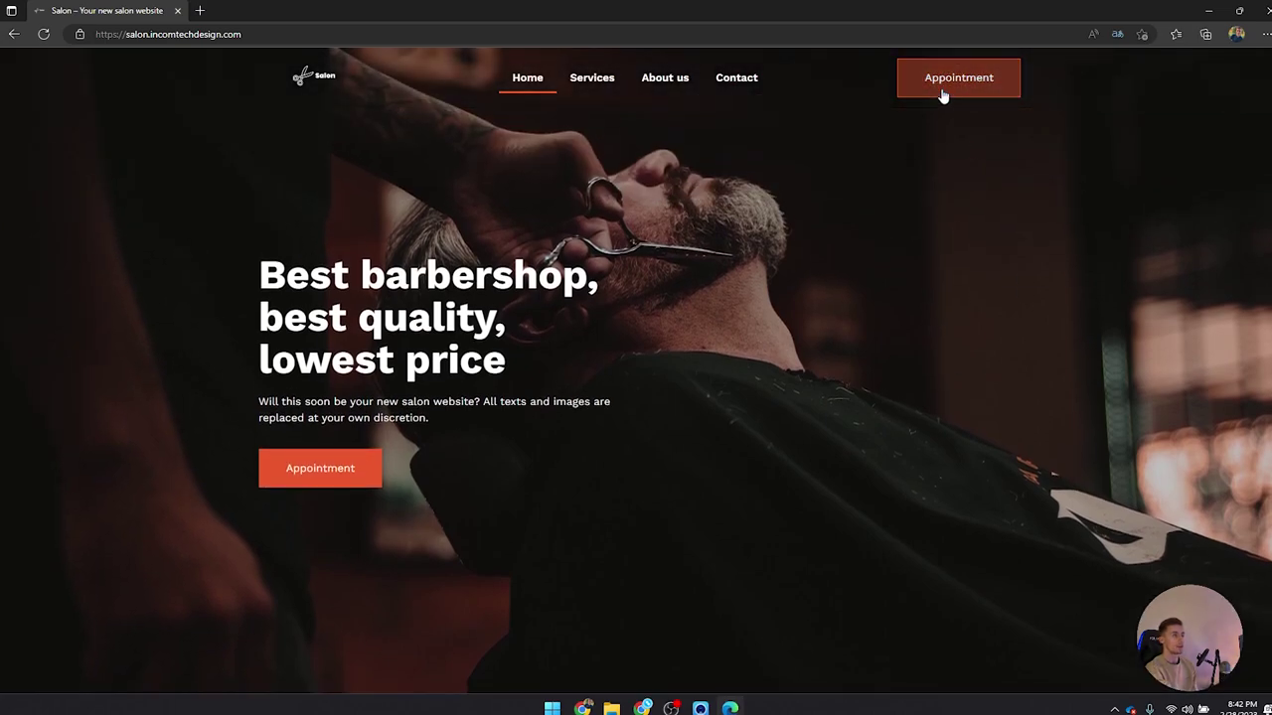
pyautogui.click(944, 89)
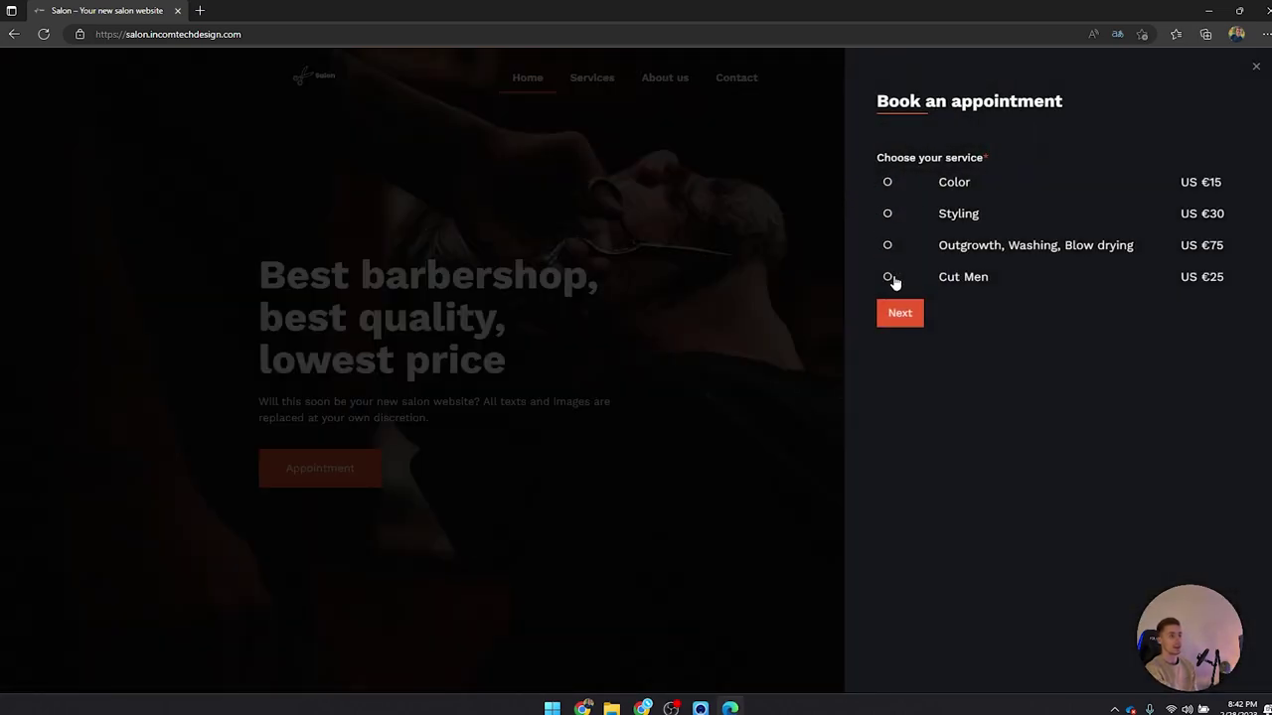
# Step: Choose the Color service and a specialist in the booking panel
pyautogui.click(887, 182)
pyautogui.click(897, 315)
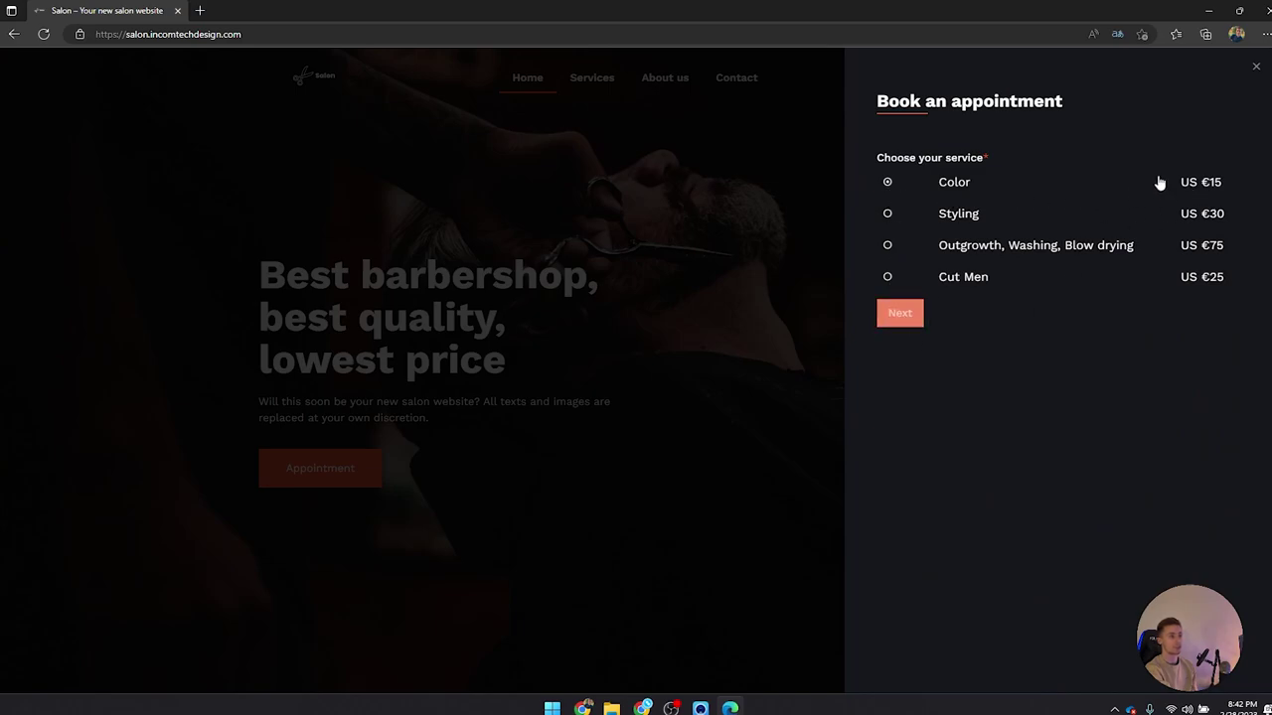
pyautogui.click(884, 321)
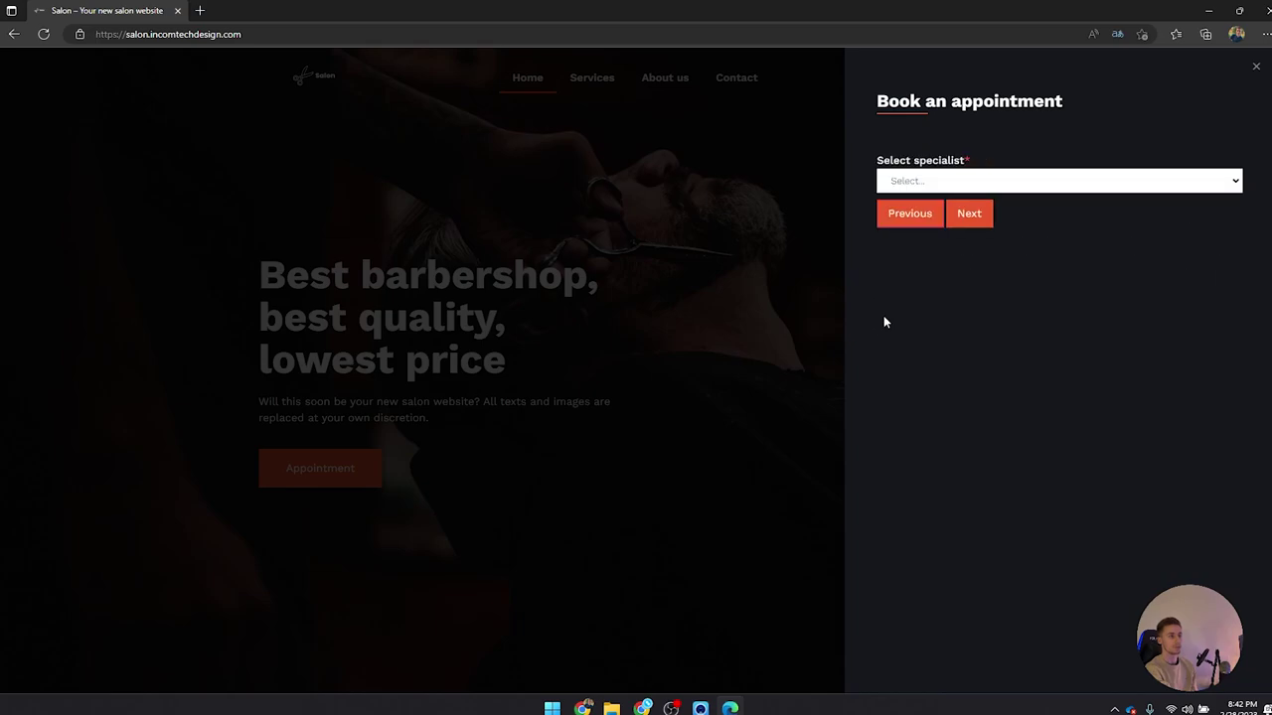
pyautogui.click(980, 180)
pyautogui.click(942, 225)
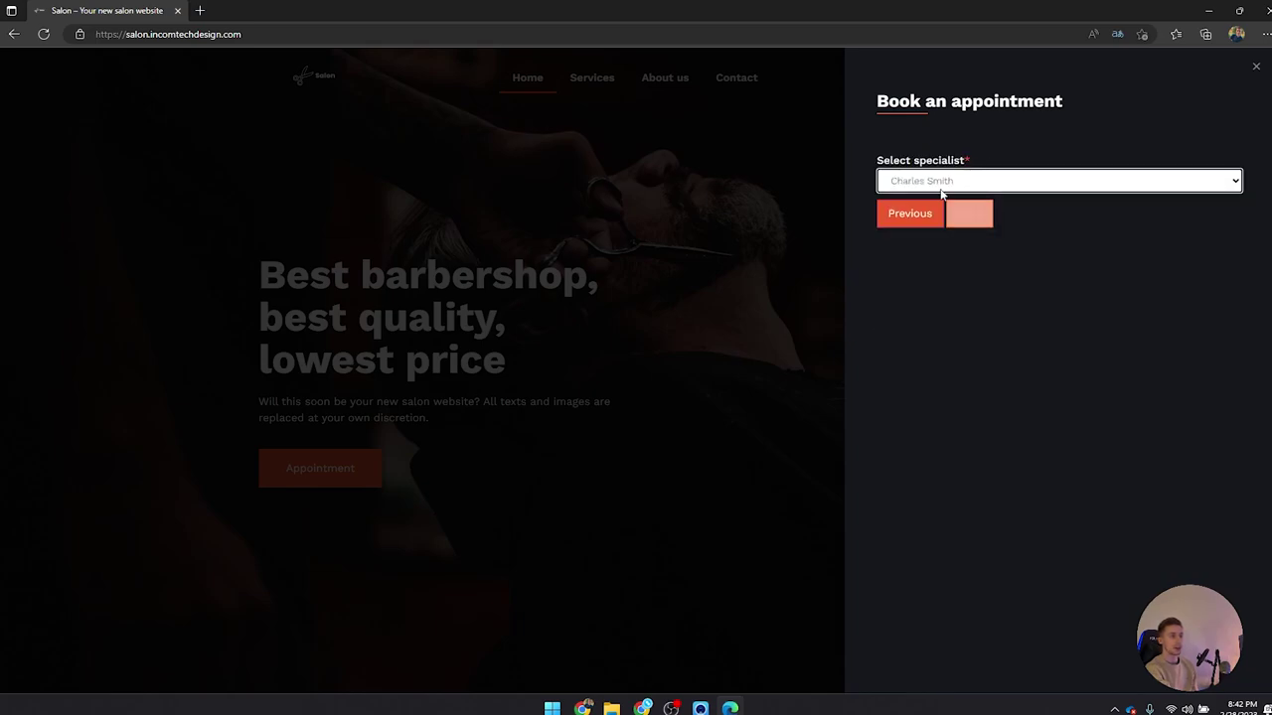
pyautogui.click(969, 213)
# Step: Book 8 March 2023 at 10:00-10:30, reach the contact form, then close the panel
pyautogui.click(1204, 201)
pyautogui.click(1010, 274)
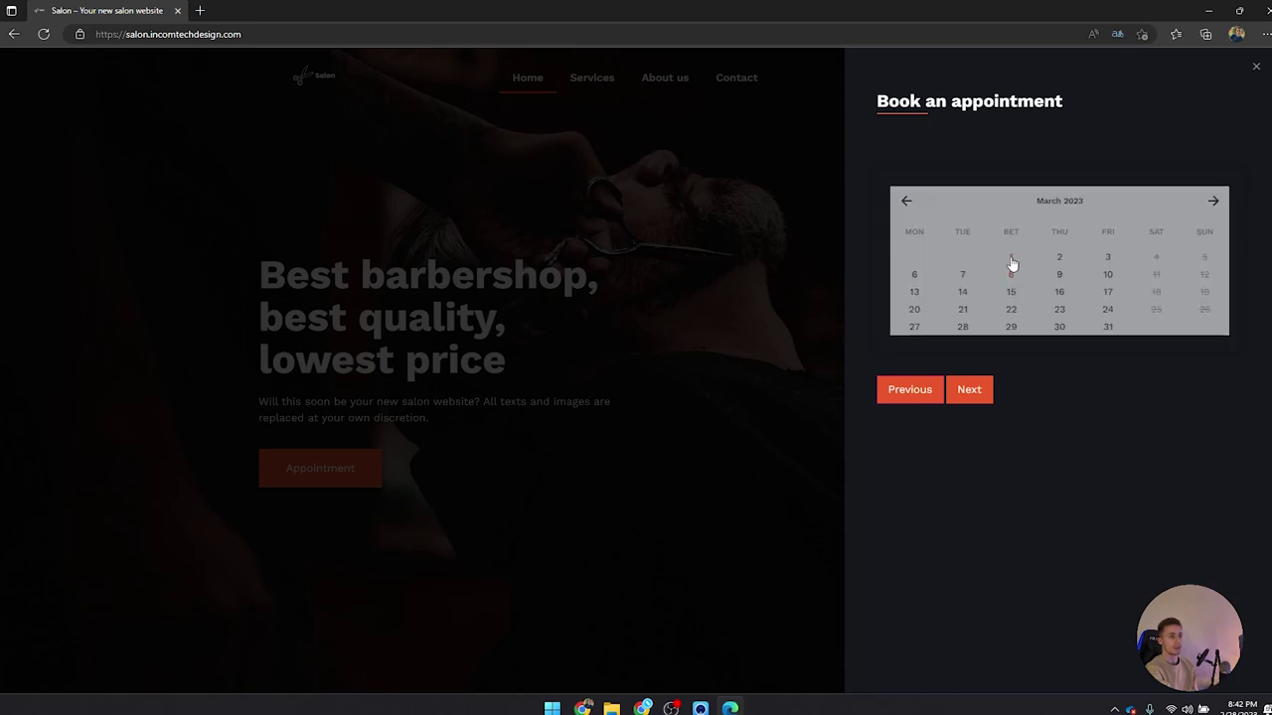
pyautogui.click(980, 305)
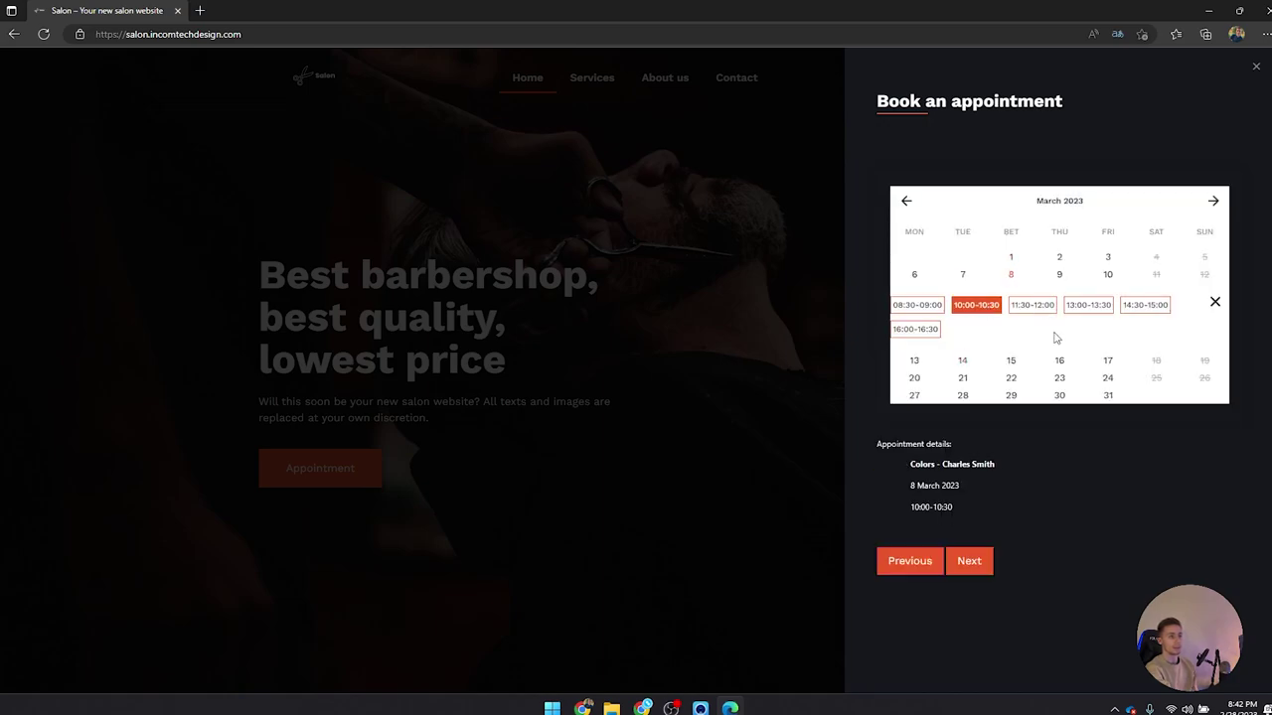
pyautogui.click(969, 561)
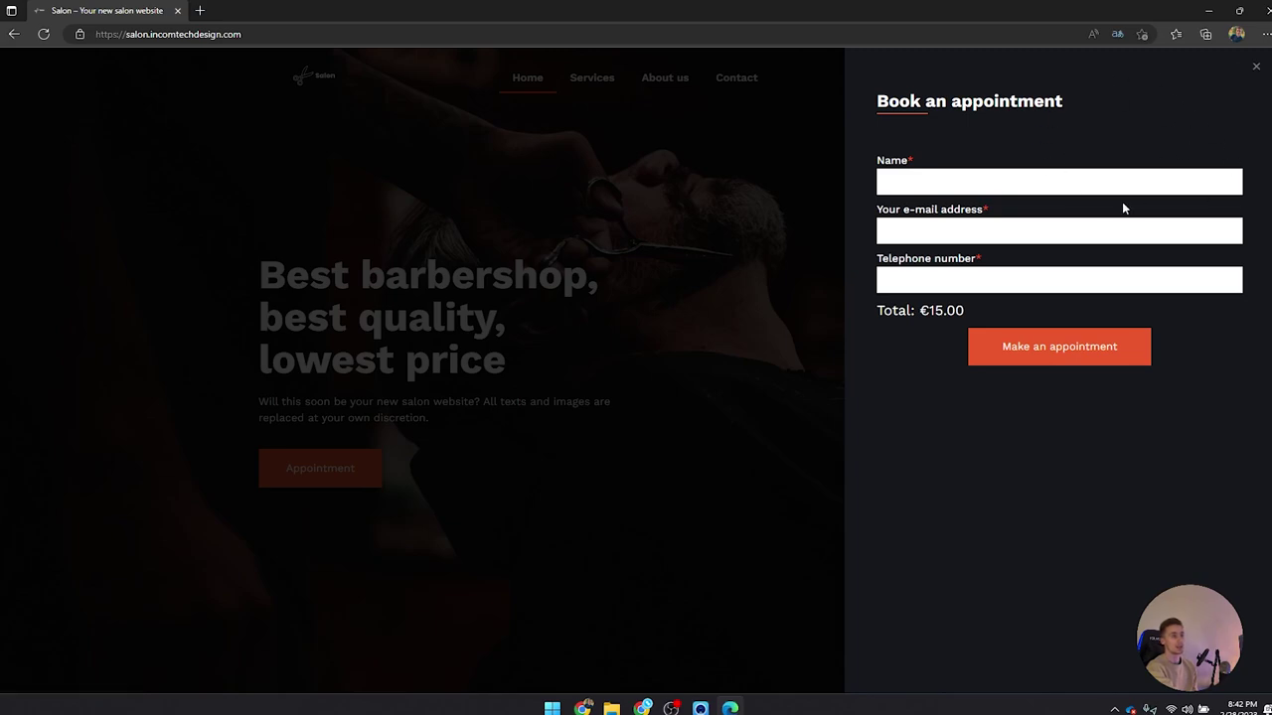
pyautogui.click(1260, 68)
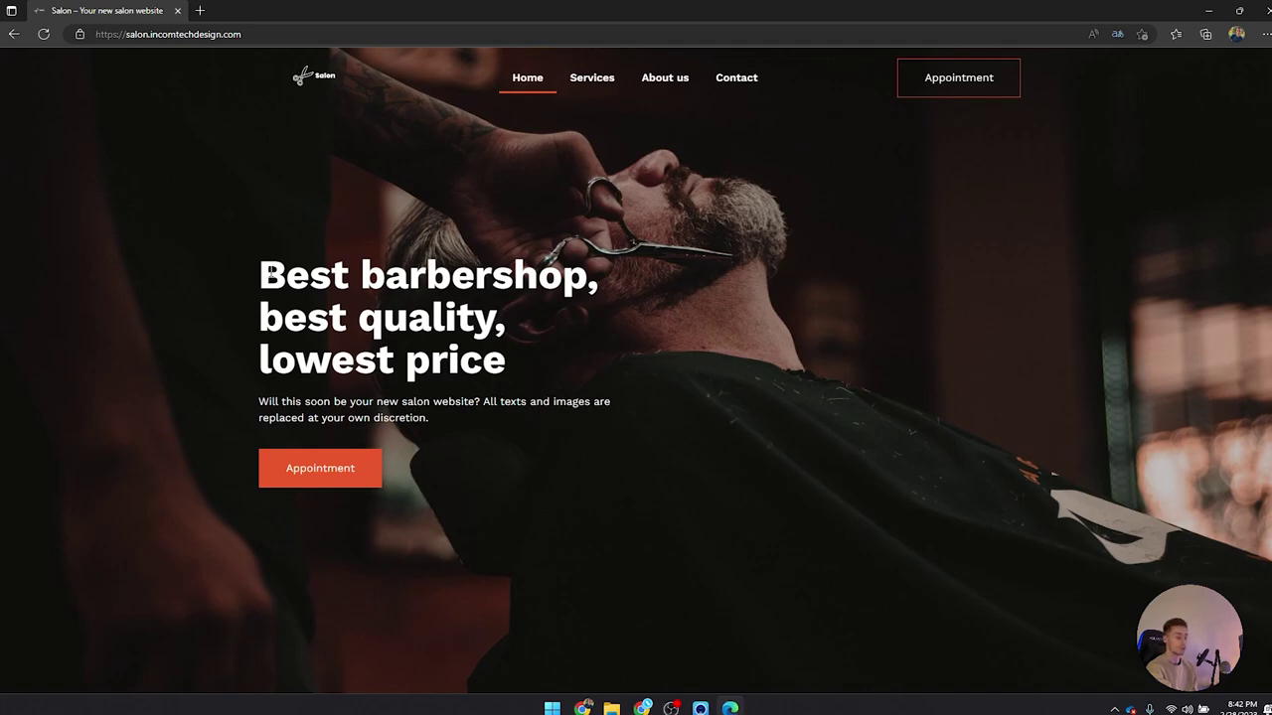
# Step: Scroll through the homepage's About Us, Rates, specialists and reviews sections
pyautogui.scroll(-4, 268, 227)
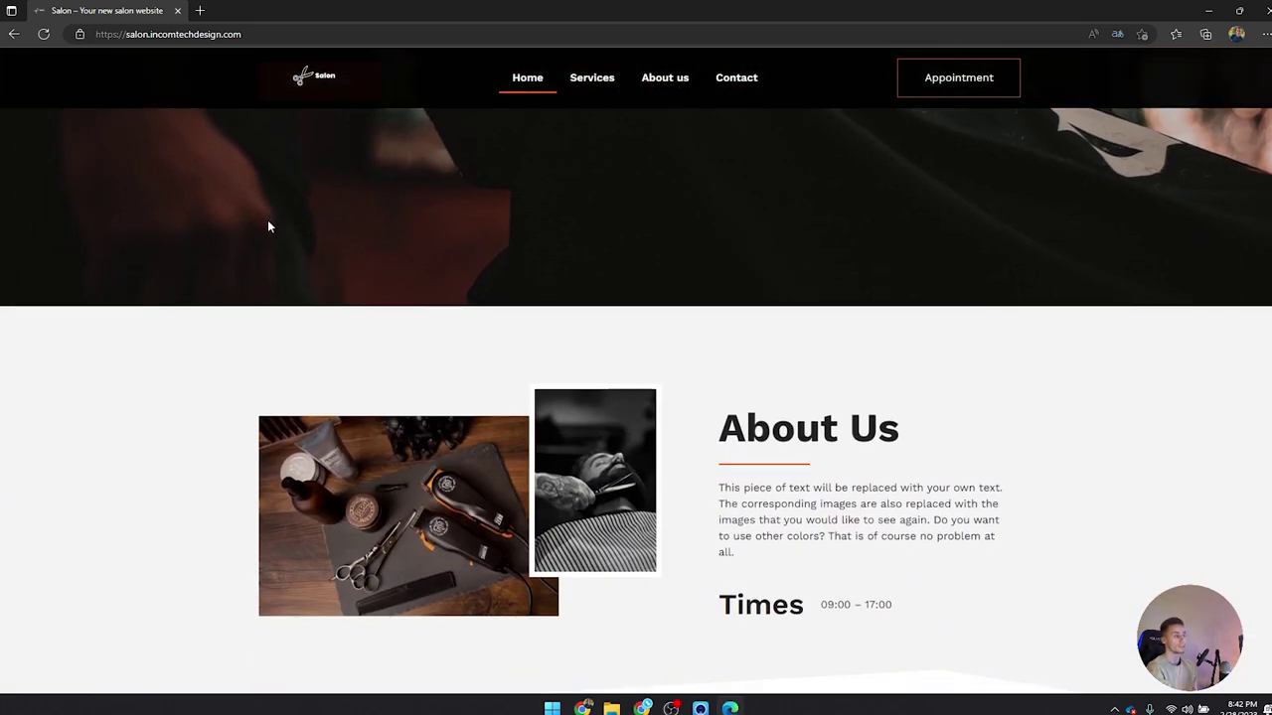
pyautogui.scroll(-6, 269, 226)
pyautogui.scroll(-5, 436, 335)
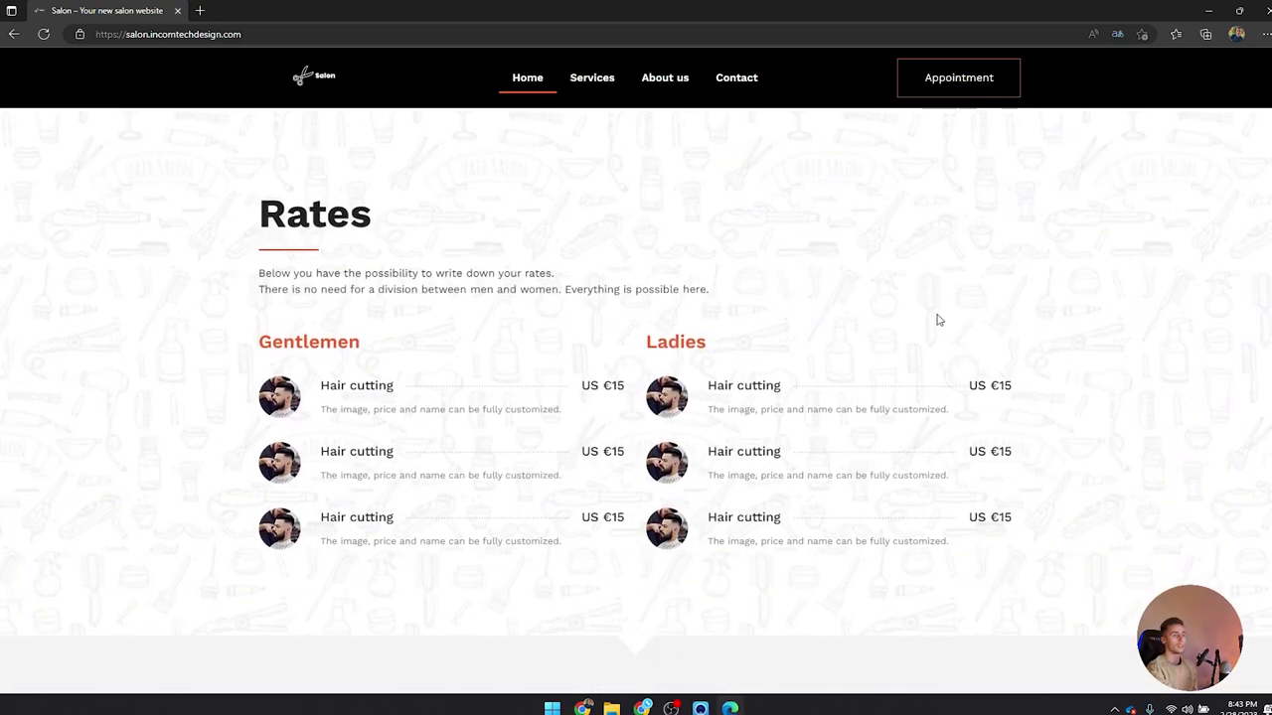
pyautogui.scroll(-7, 960, 316)
pyautogui.scroll(-4, 809, 400)
pyautogui.scroll(6, 571, 338)
pyautogui.scroll(10, 567, 252)
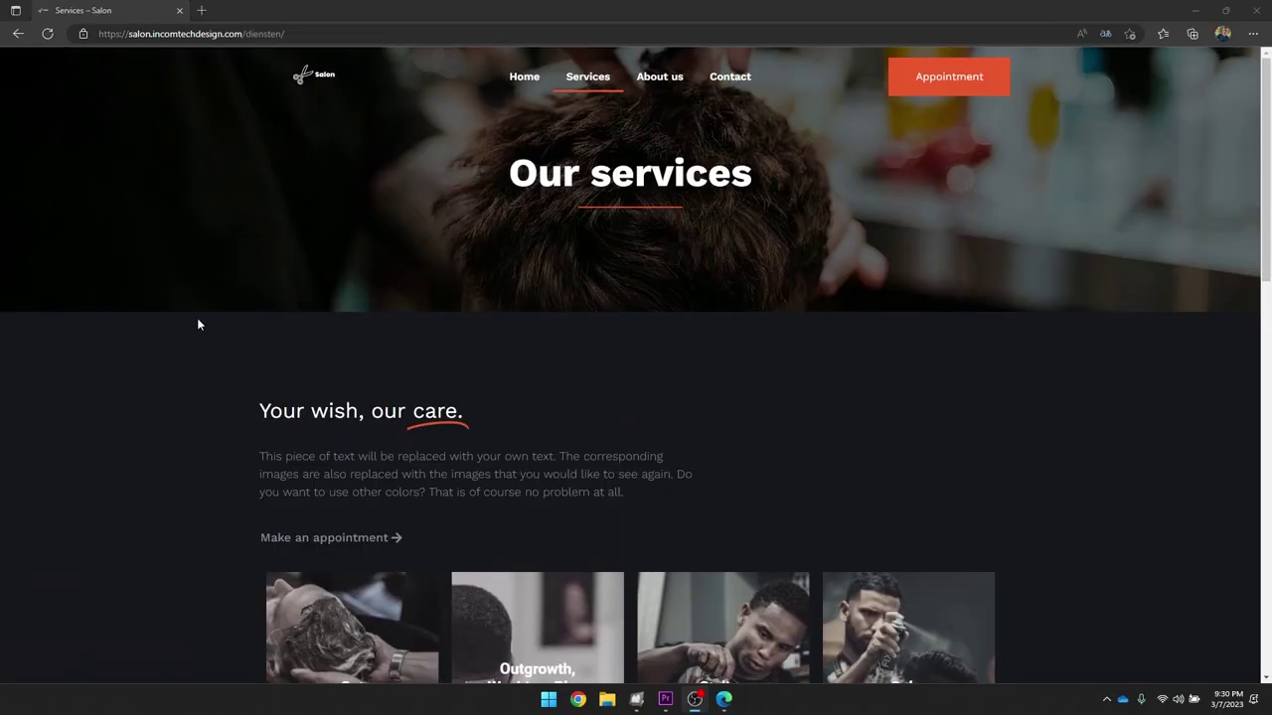
# Step: On the Services page's Book an appointment form, choose the Color service
pyautogui.scroll(-3, 156, 275)
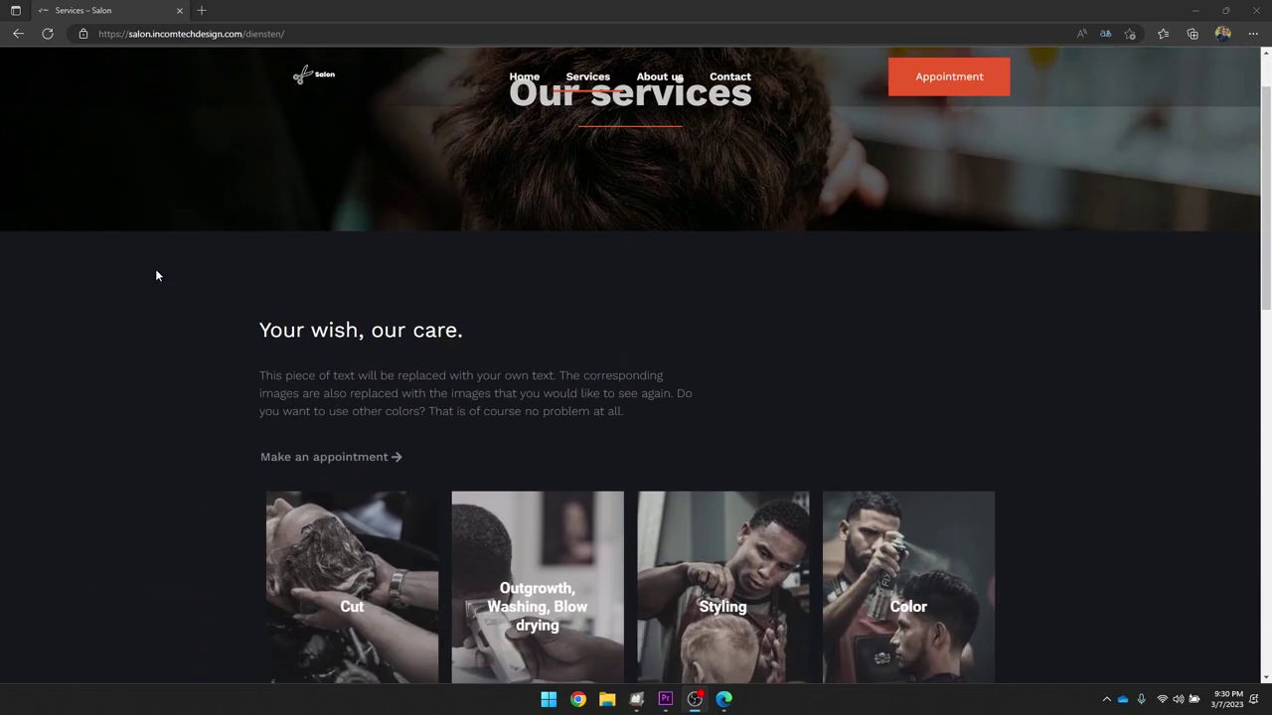
pyautogui.scroll(-7, 156, 275)
pyautogui.scroll(2, 264, 253)
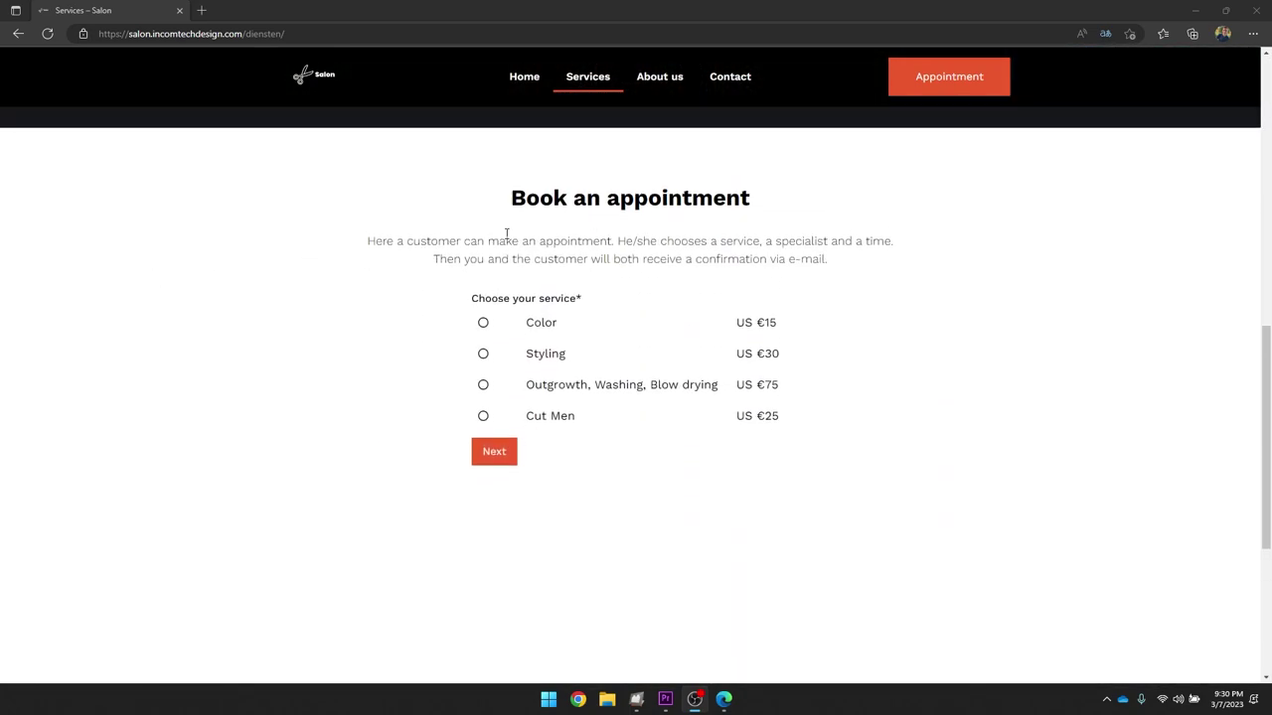
pyautogui.moveTo(539, 199); pyautogui.dragTo(654, 204)
pyautogui.click(655, 204)
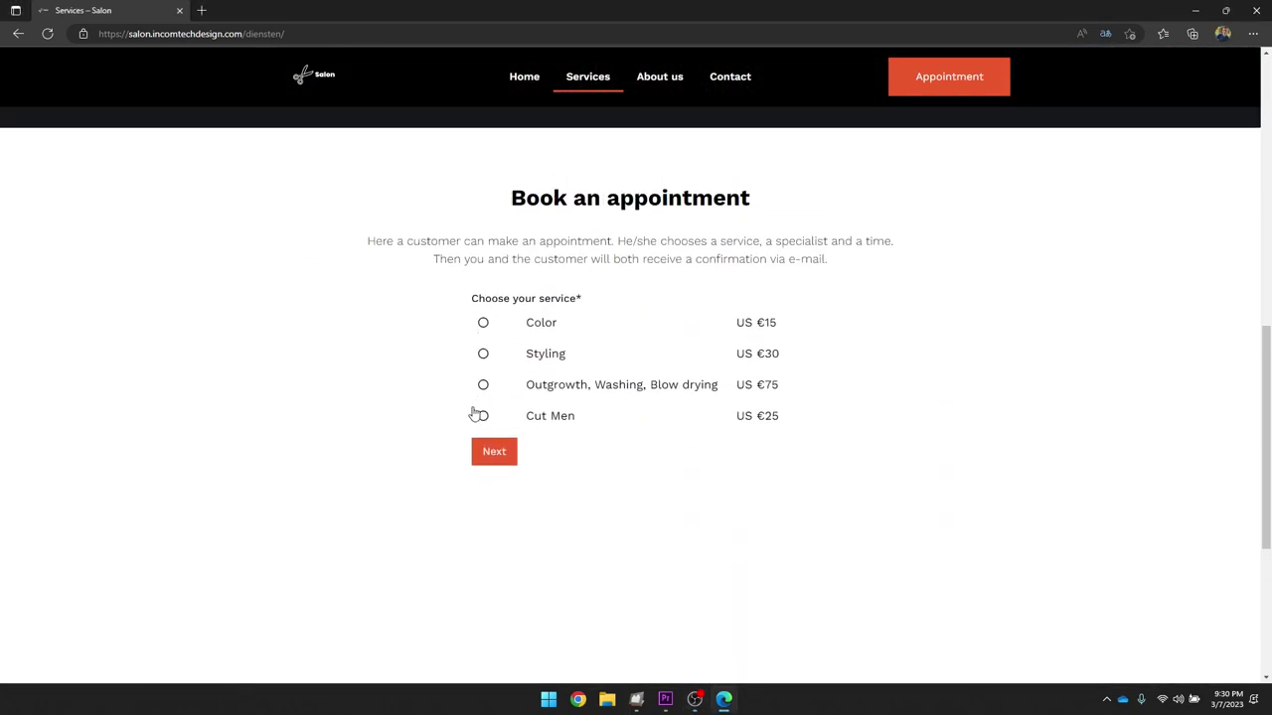
pyautogui.click(483, 325)
pyautogui.click(497, 453)
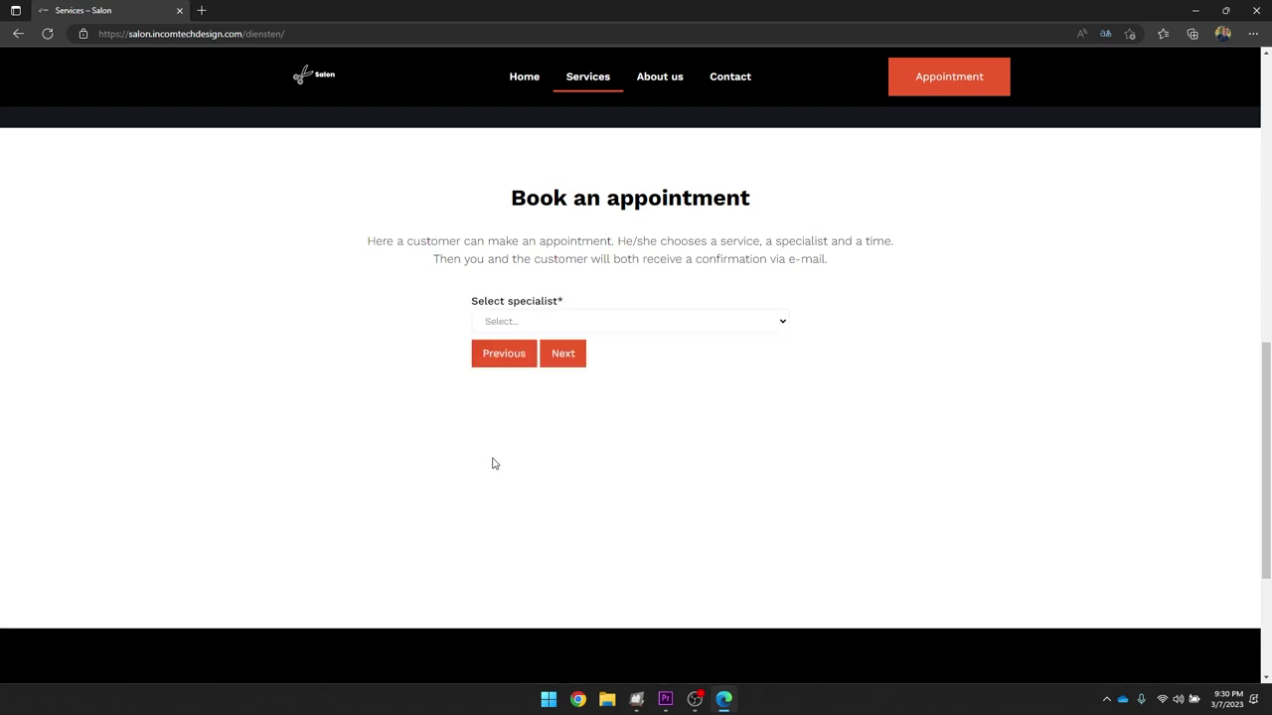
# Step: Pick a specialist and 16 March at 16:00-16:30, reach the contact step, then open Cut
pyautogui.click(571, 324)
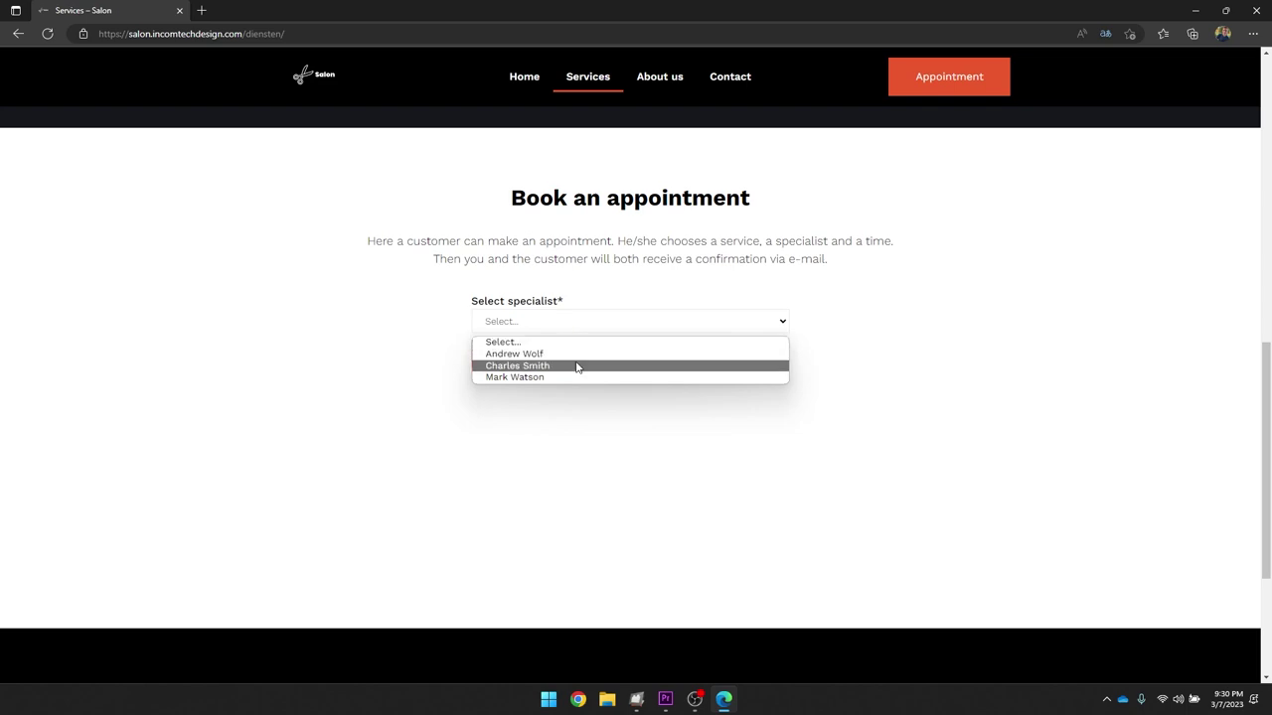
pyautogui.click(576, 365)
pyautogui.click(549, 359)
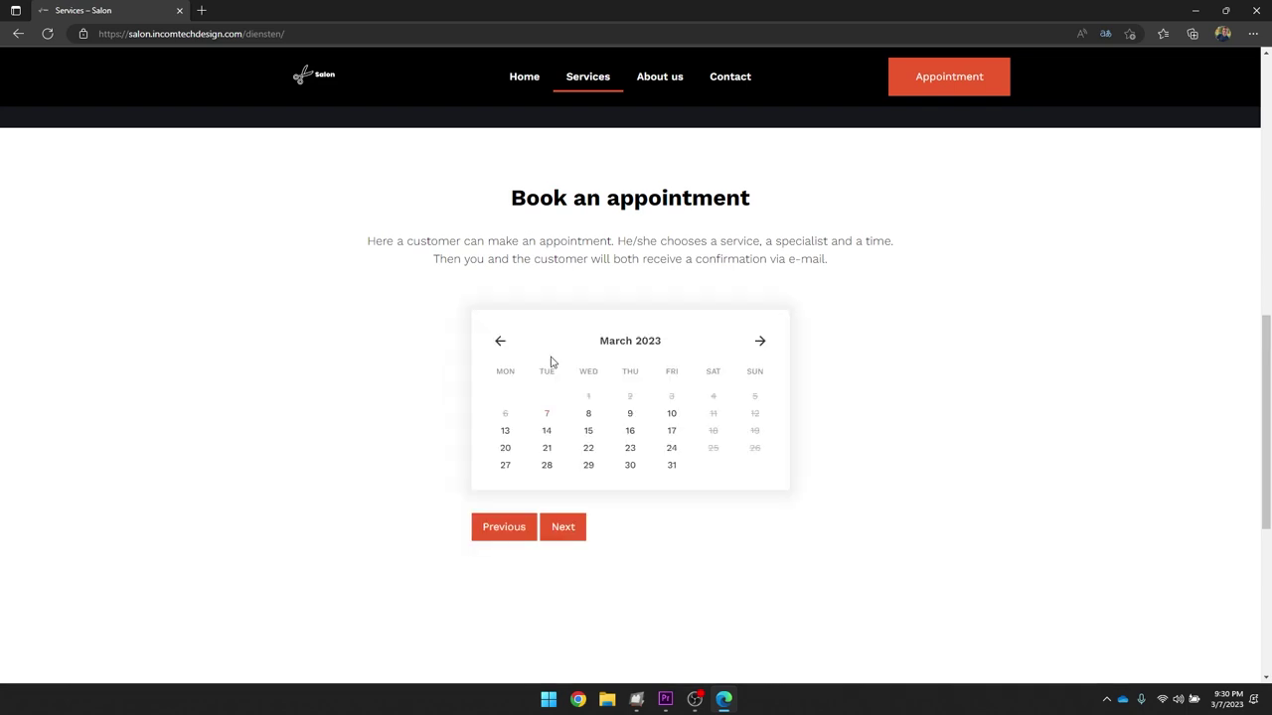
pyautogui.click(634, 432)
pyautogui.click(567, 487)
pyautogui.scroll(-3, 587, 483)
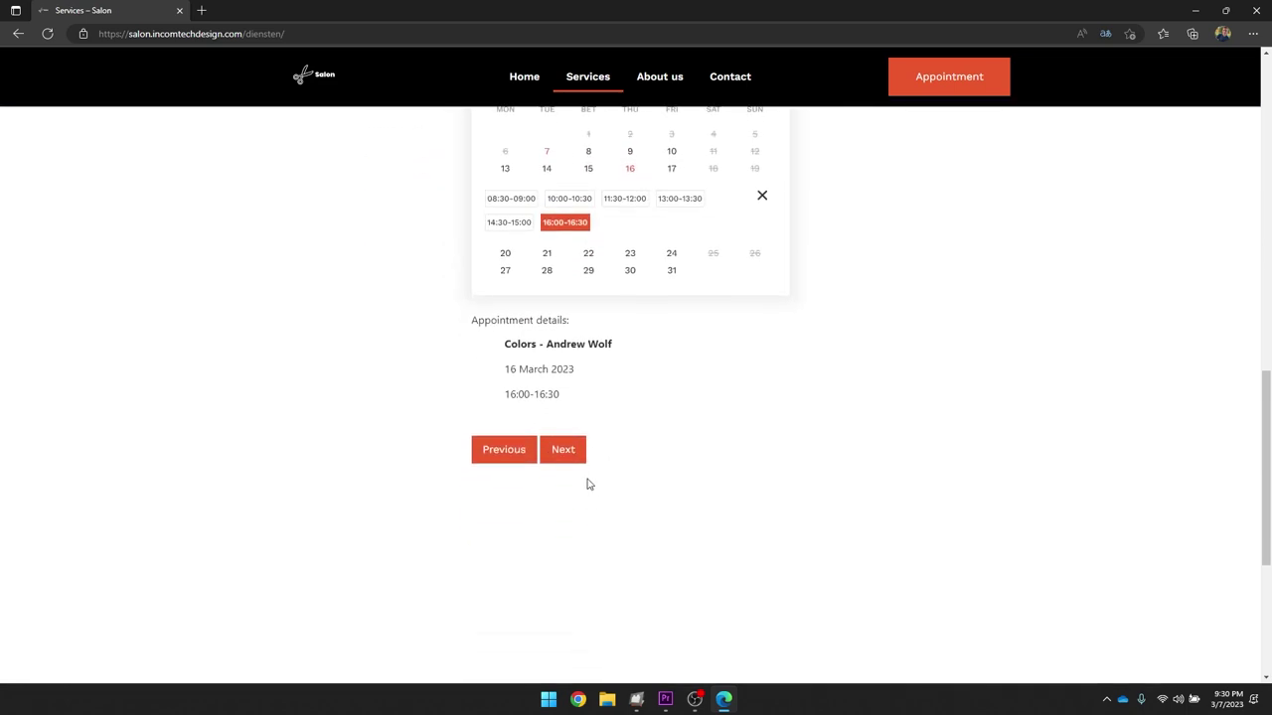
pyautogui.click(563, 443)
pyautogui.scroll(8, 585, 304)
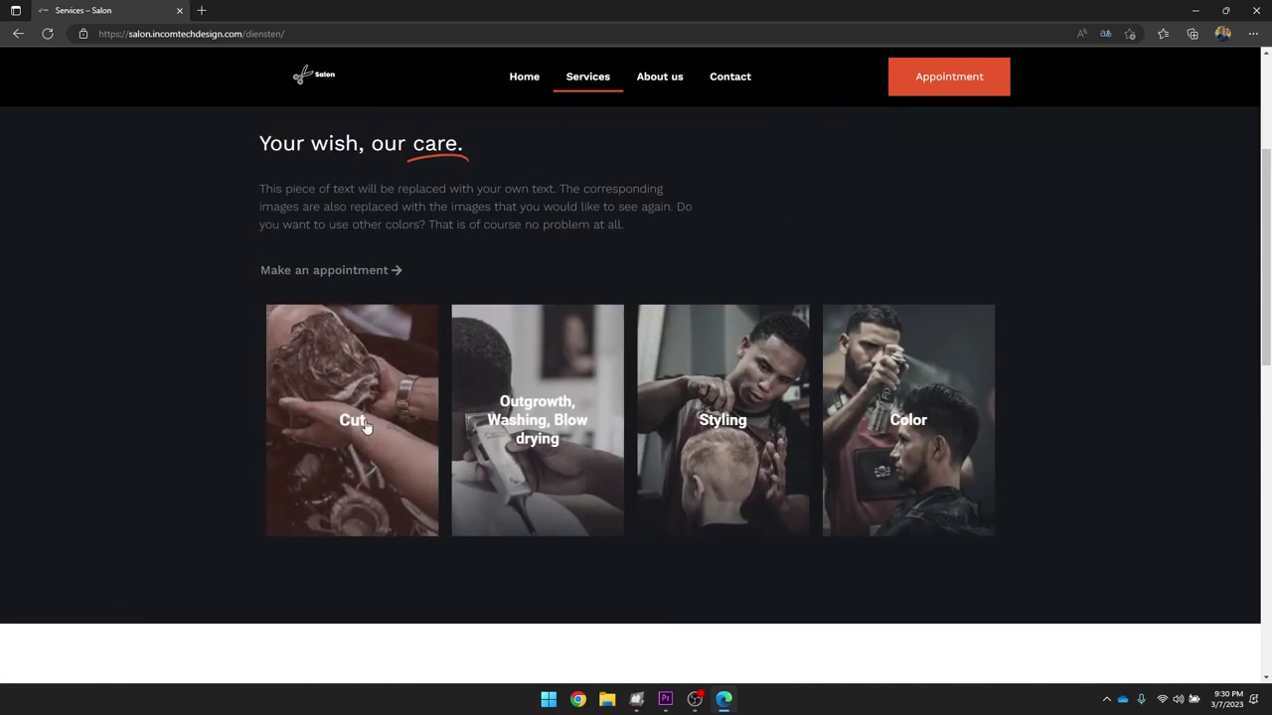
pyautogui.click(456, 382)
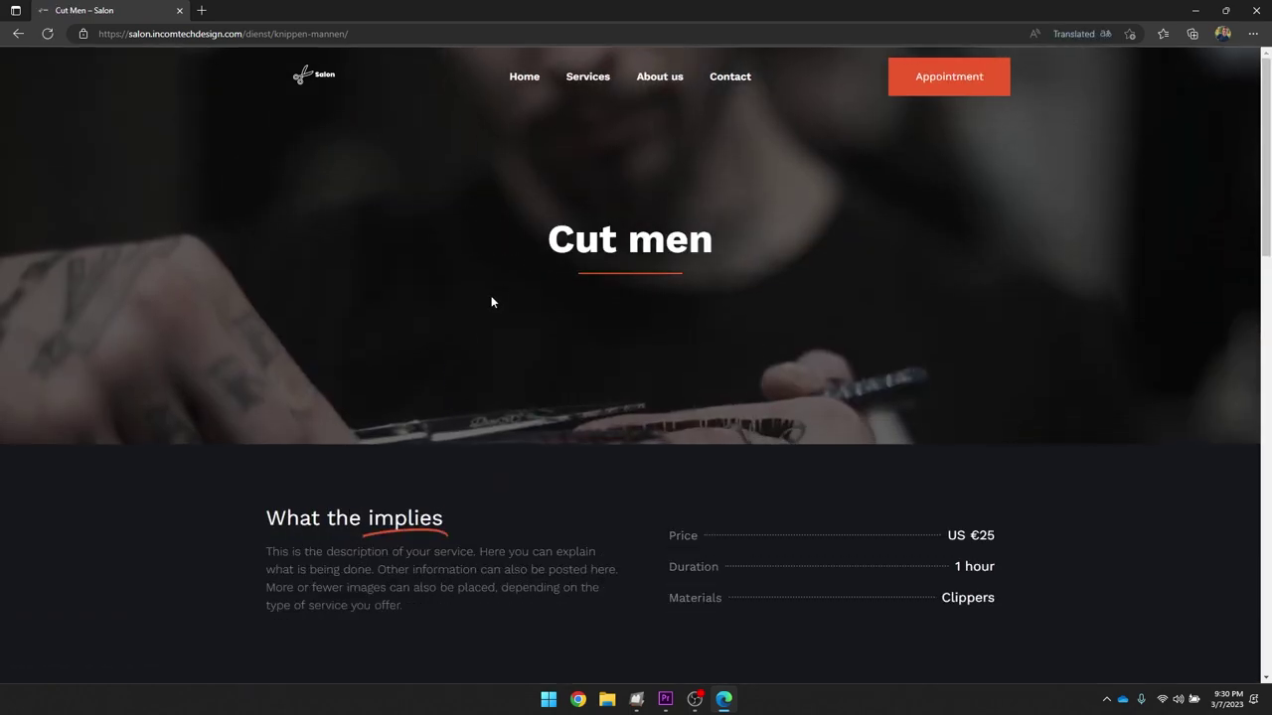
# Step: Select a specialist and pick 30 March 2023 in the booking calendar
pyautogui.scroll(-10, 712, 248)
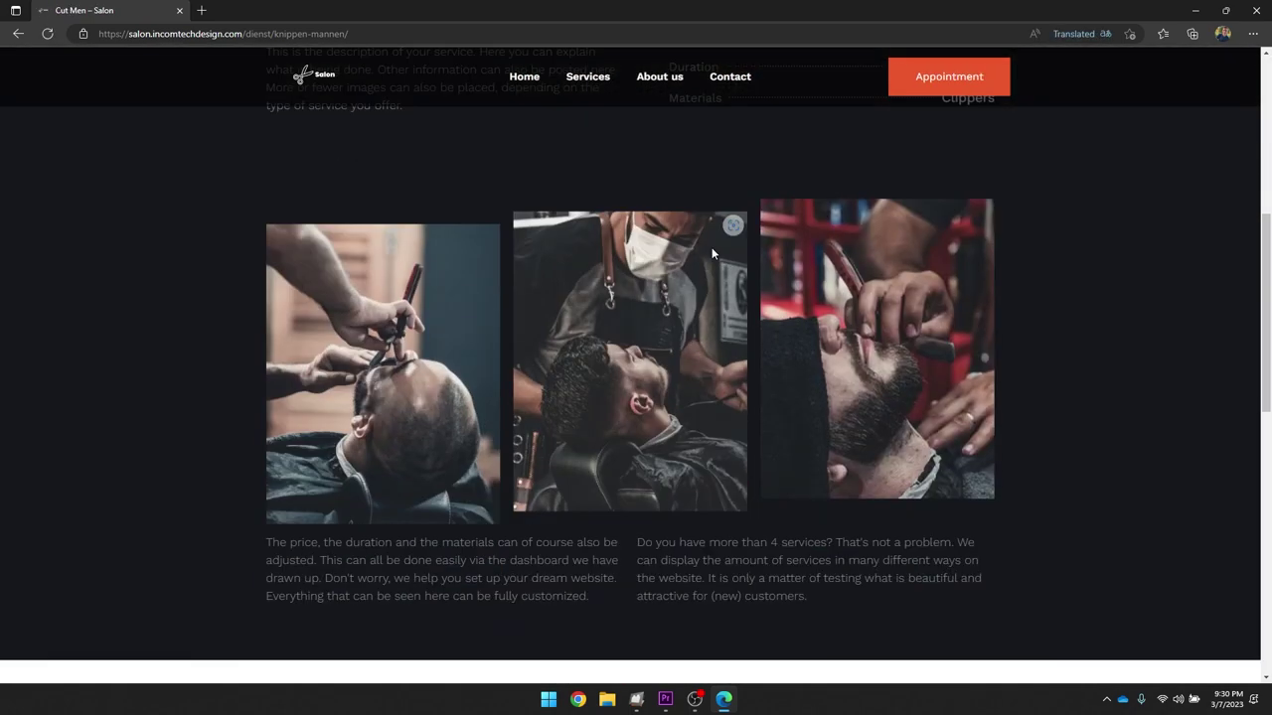
pyautogui.scroll(2, 707, 255)
pyautogui.scroll(-4, 705, 255)
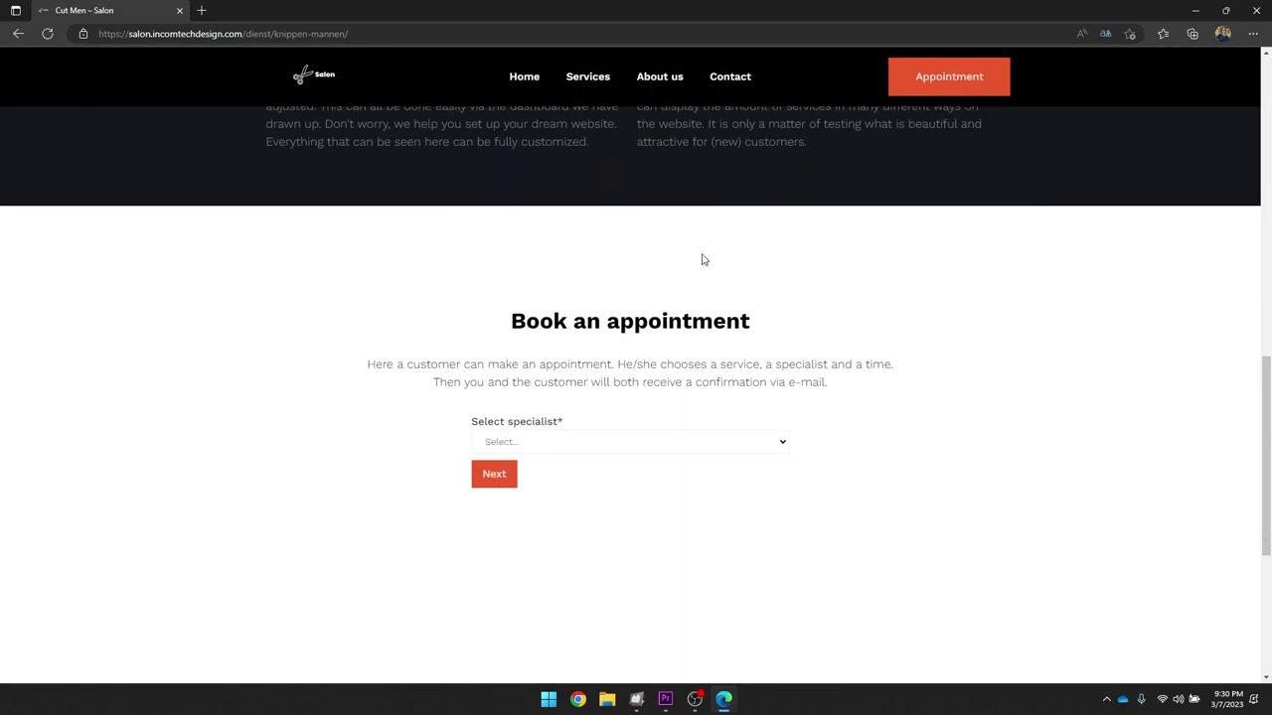
pyautogui.click(523, 443)
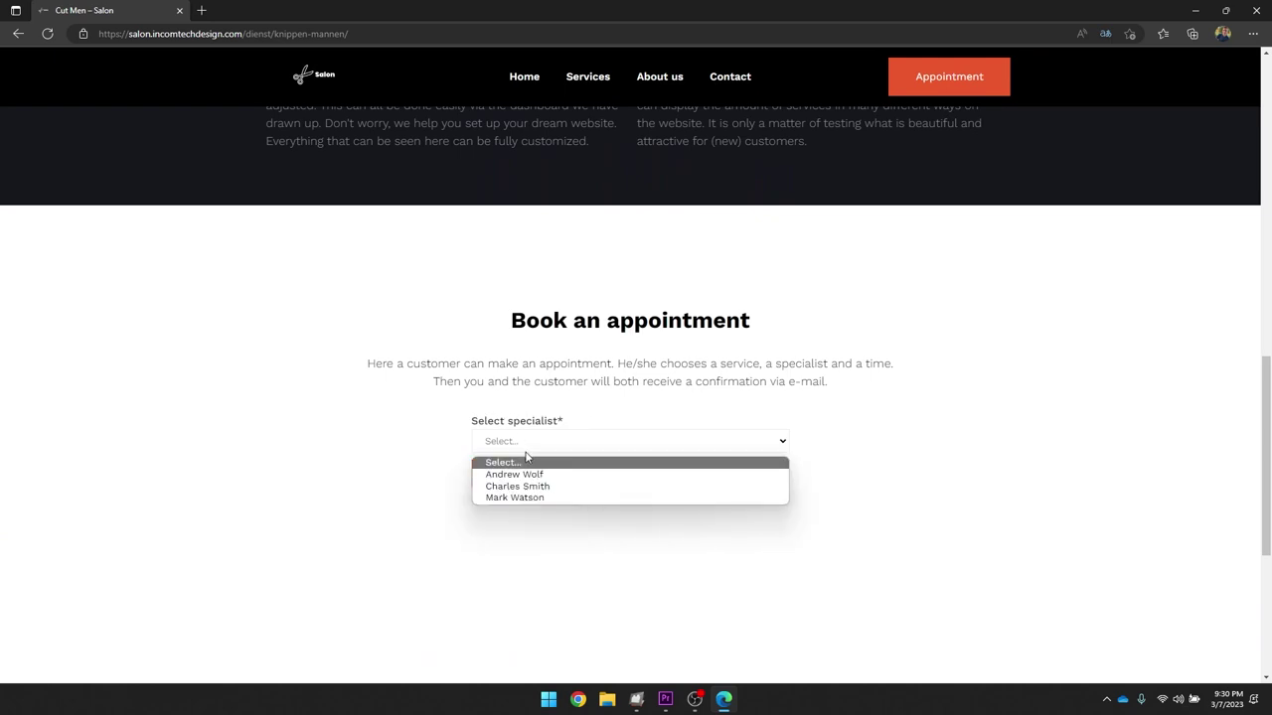
pyautogui.click(526, 491)
pyautogui.click(502, 479)
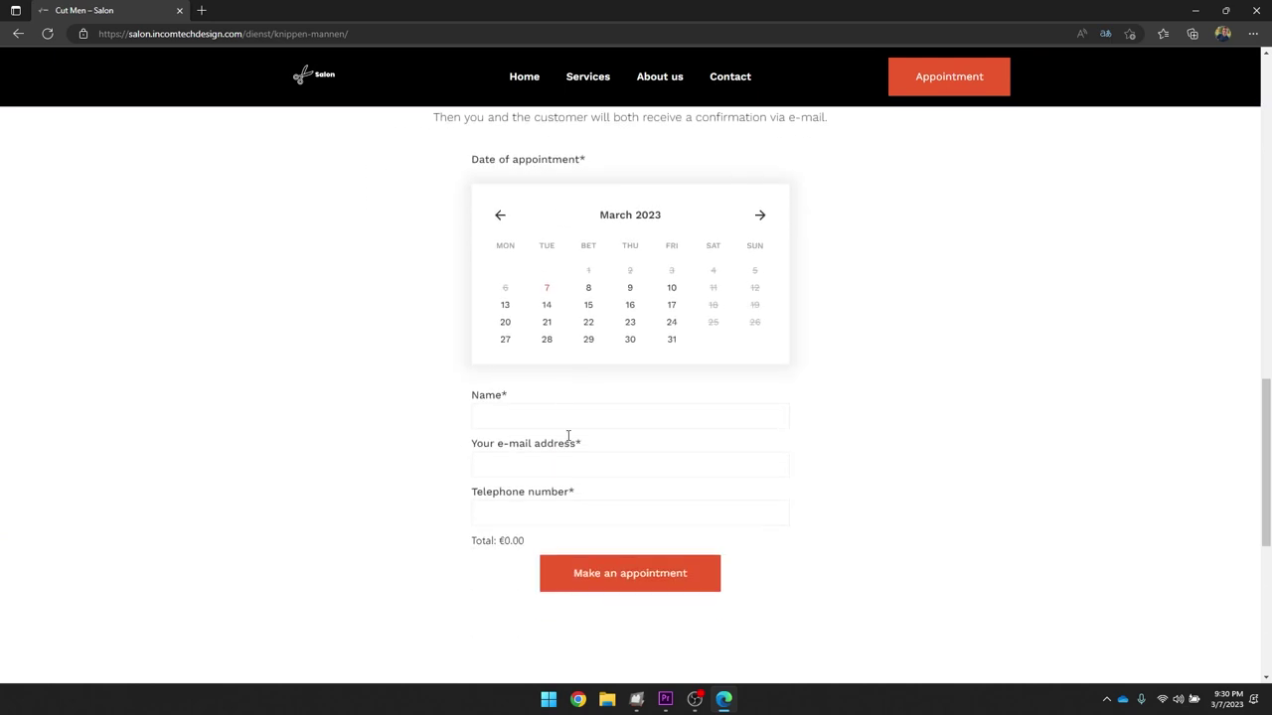
pyautogui.click(628, 318)
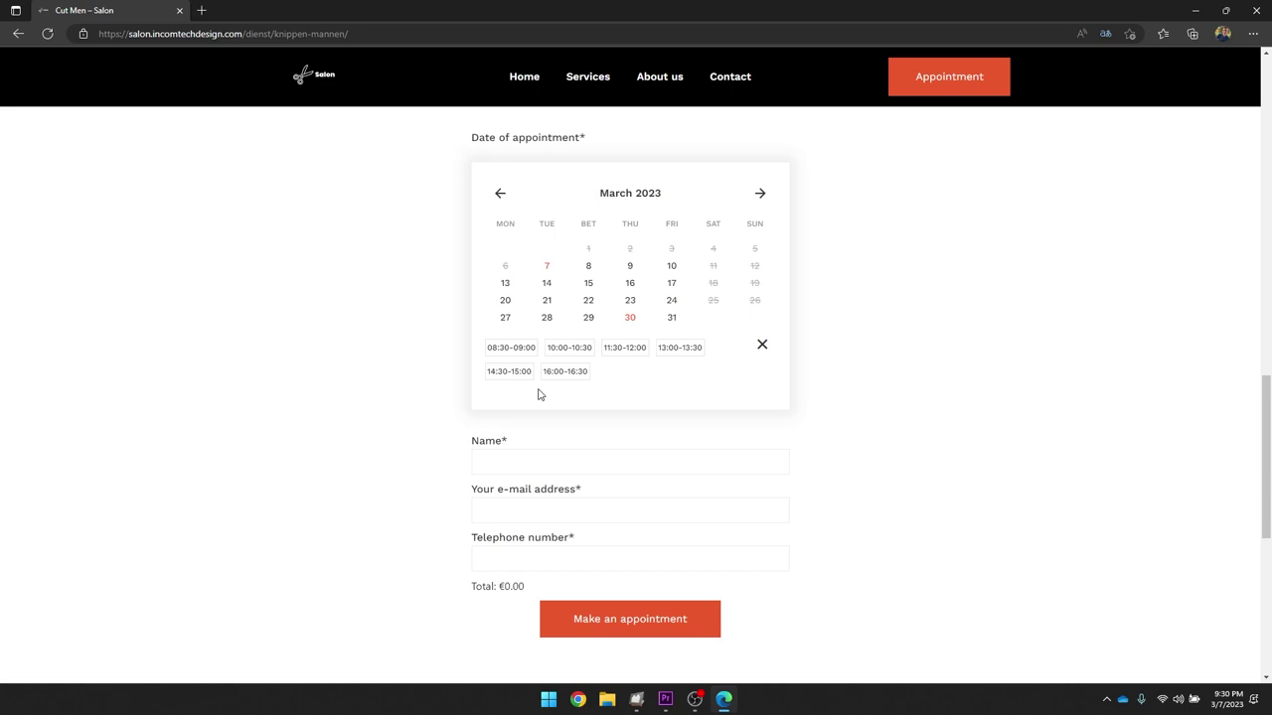
pyautogui.scroll(15, 468, 292)
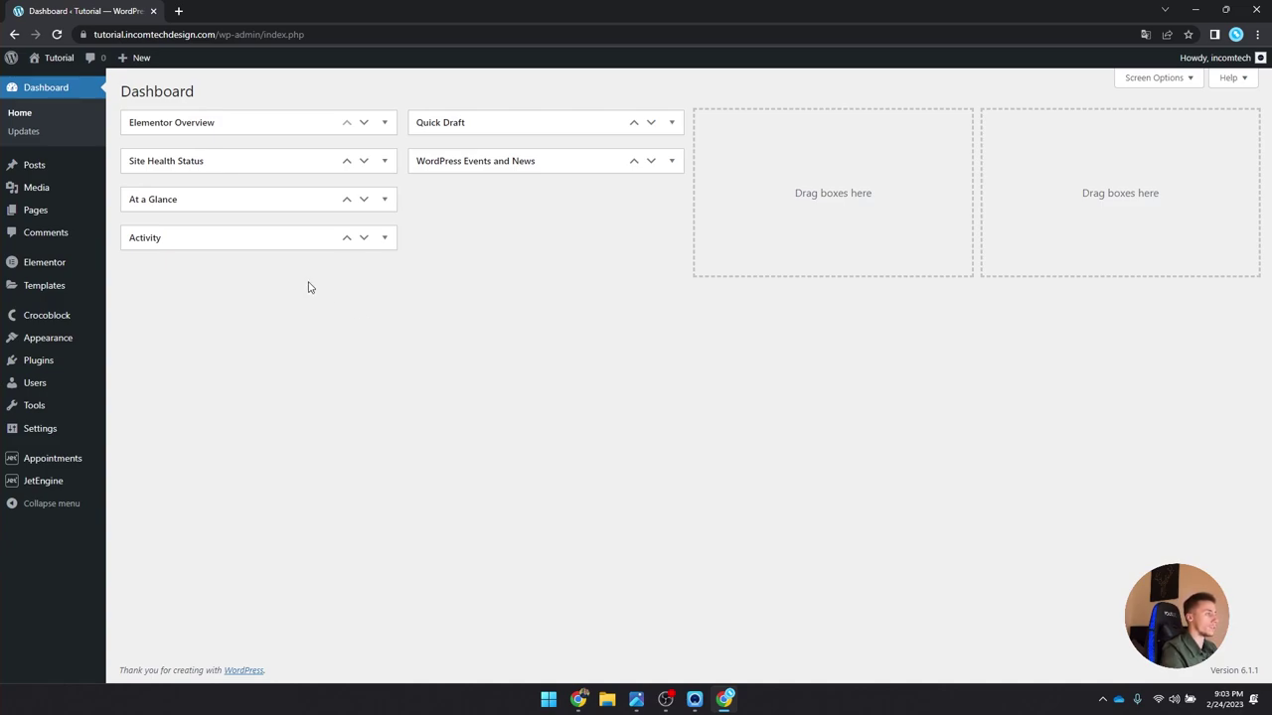
# Step: Point out Classic Editor, Elementor Pro, Jet Appointments Booking and JetEngine, then view Themes
pyautogui.click(77, 364)
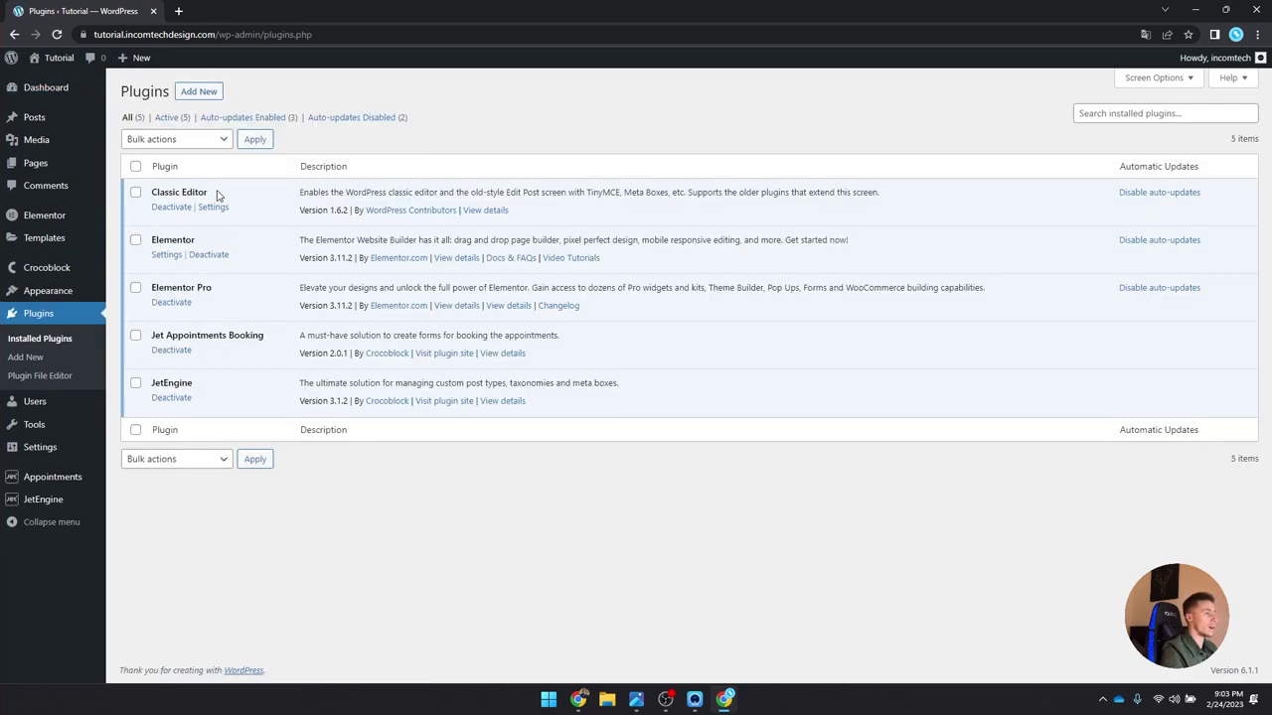
pyautogui.moveTo(210, 192); pyautogui.dragTo(153, 198)
pyautogui.click(225, 196)
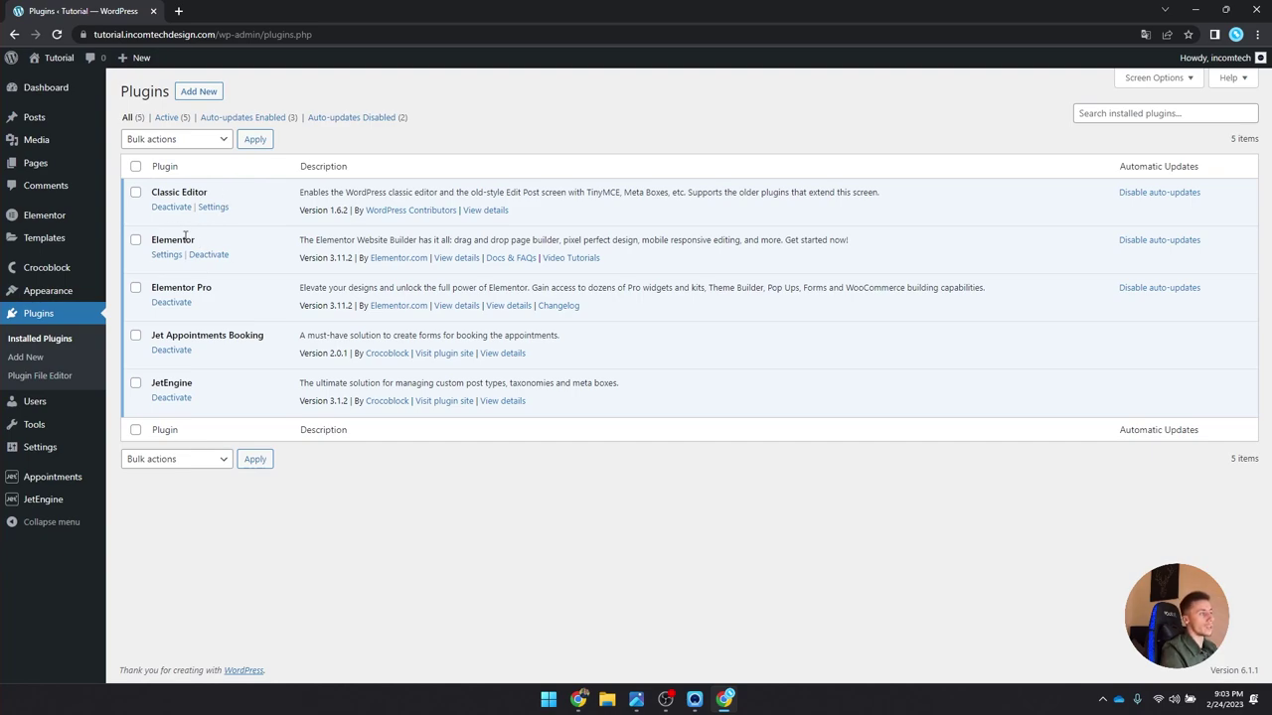
pyautogui.moveTo(221, 290); pyautogui.dragTo(151, 291)
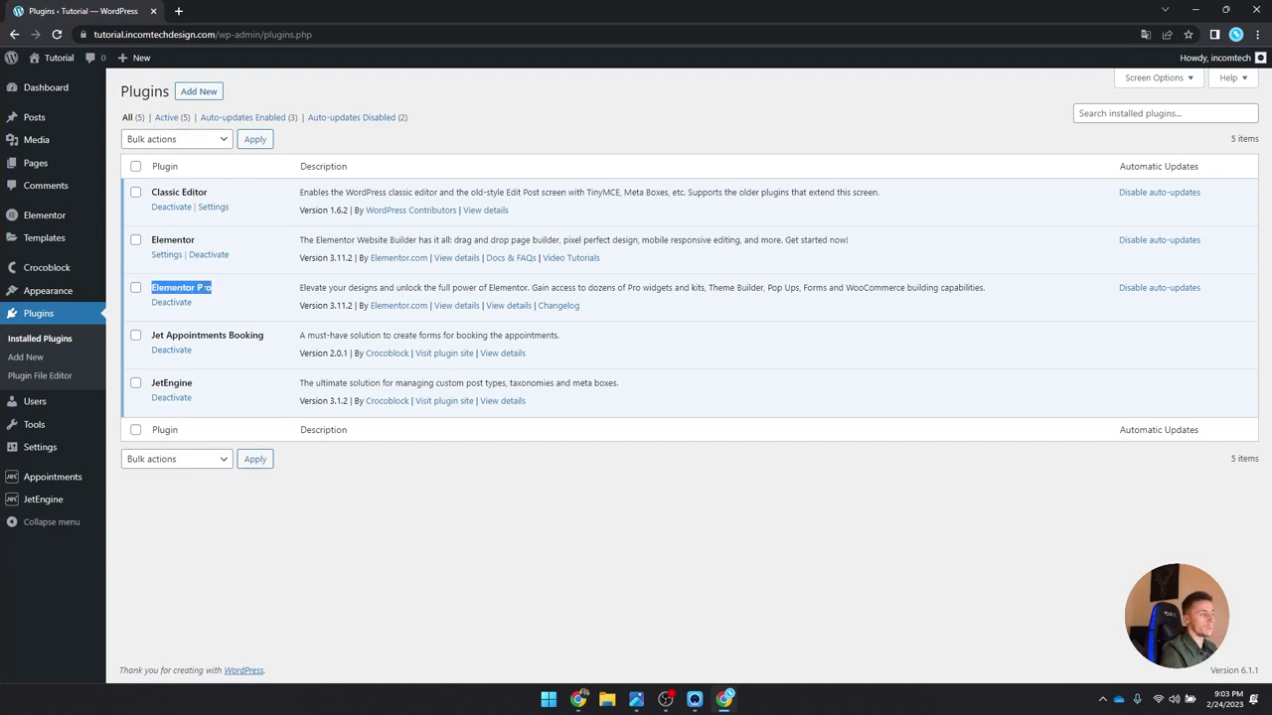
pyautogui.click(221, 292)
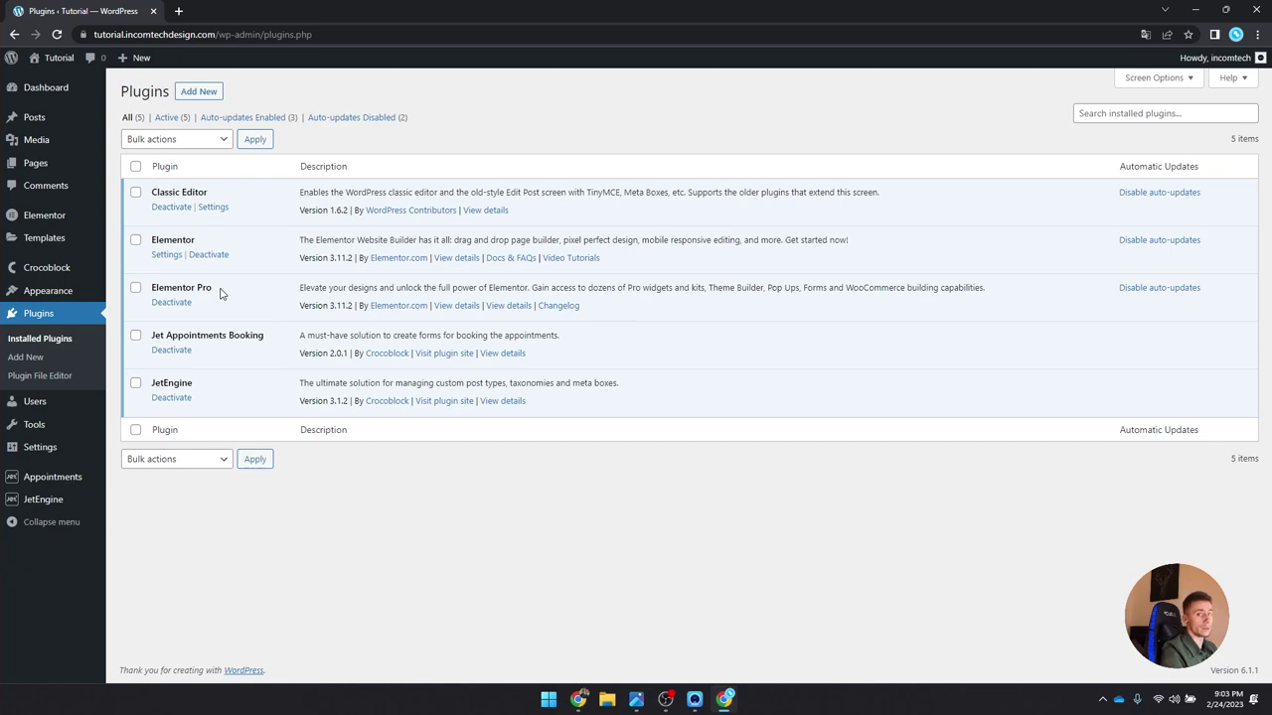
pyautogui.moveTo(266, 340); pyautogui.dragTo(151, 344)
pyautogui.moveTo(200, 387); pyautogui.dragTo(150, 387)
pyautogui.click(201, 387)
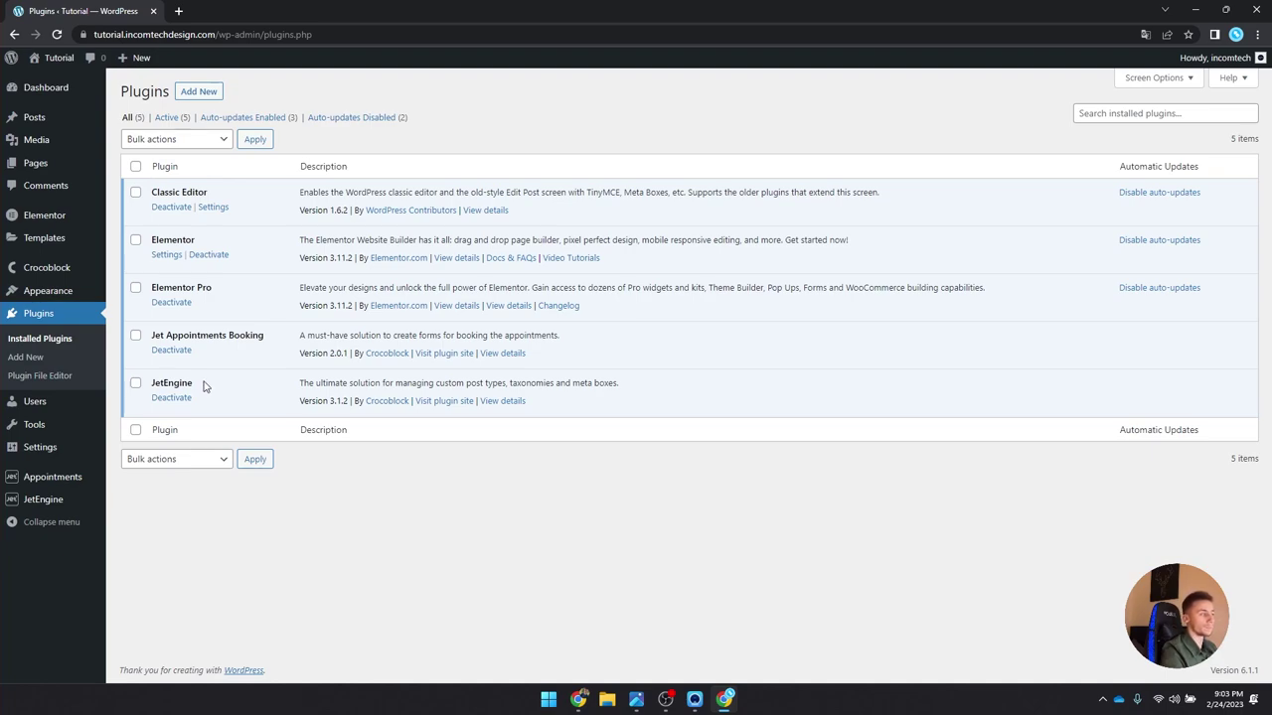
pyautogui.click(70, 299)
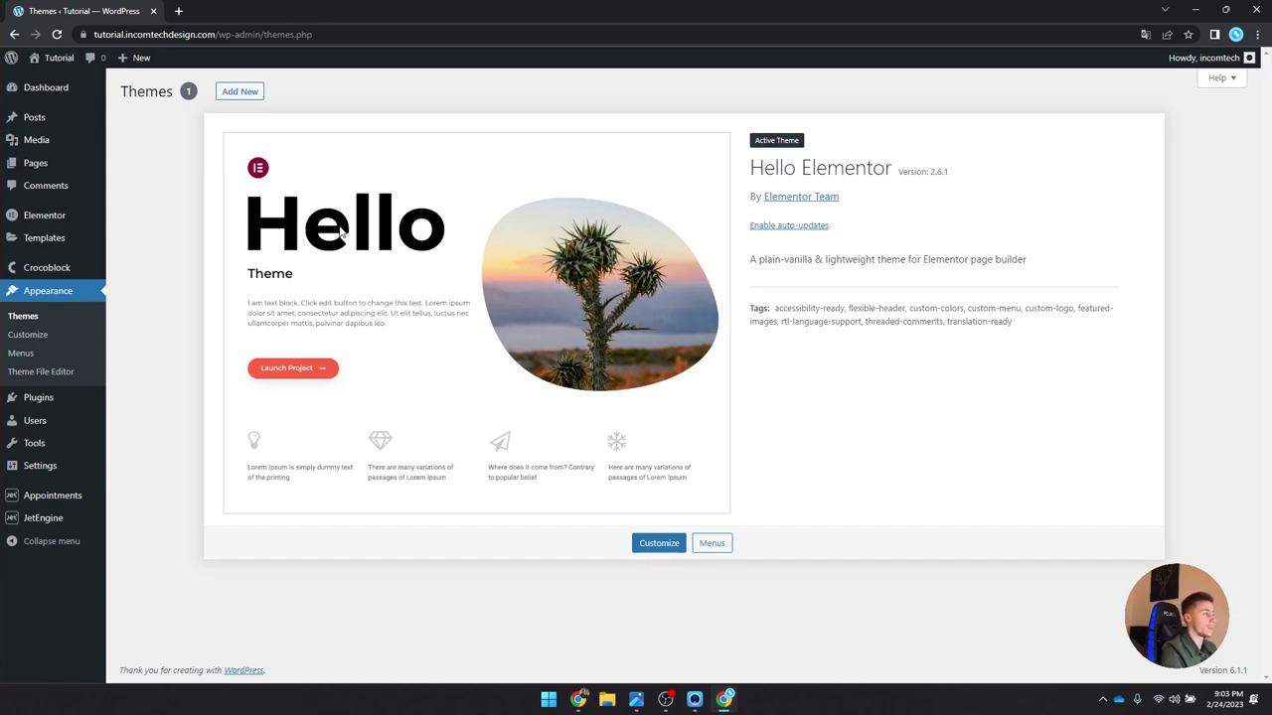
# Step: Visit the Pages list, then the Media Library of salon photos
pyautogui.click(56, 166)
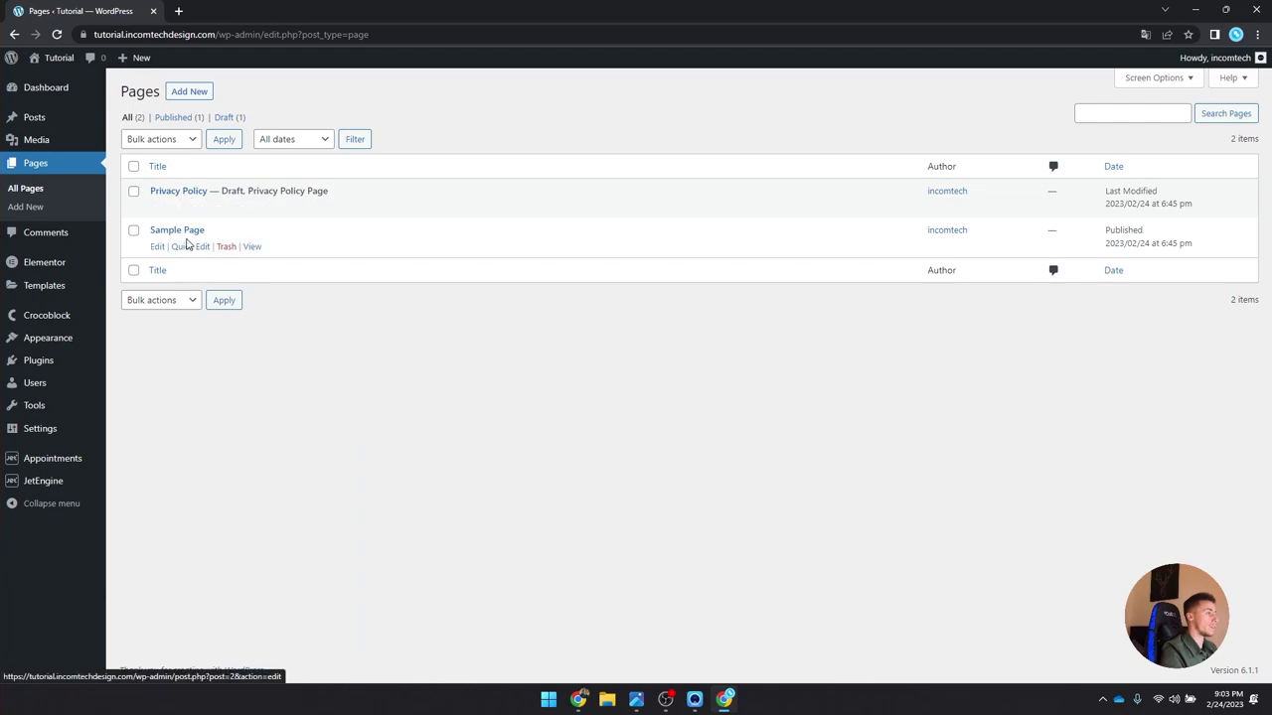
pyautogui.click(64, 142)
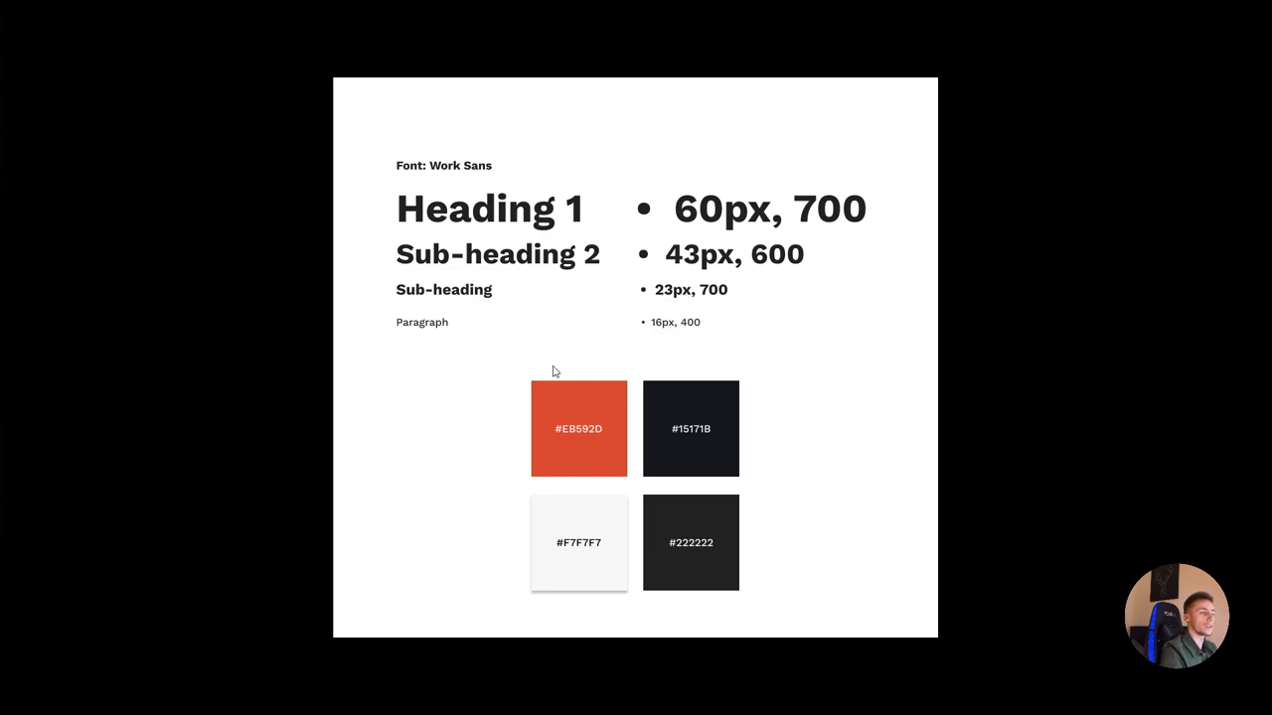
# Step: Switch back to the browser and go to the WordPress Pages list
pyautogui.hotkey('alt', 'Tab')
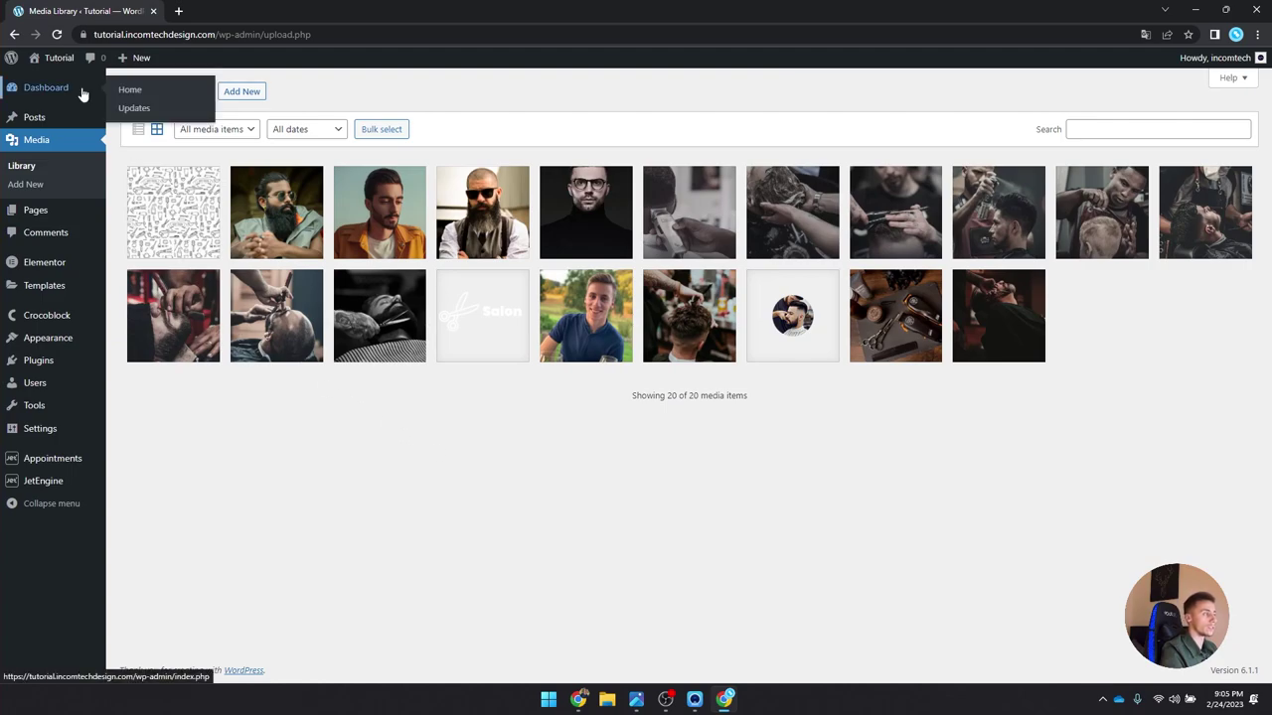
pyautogui.click(48, 211)
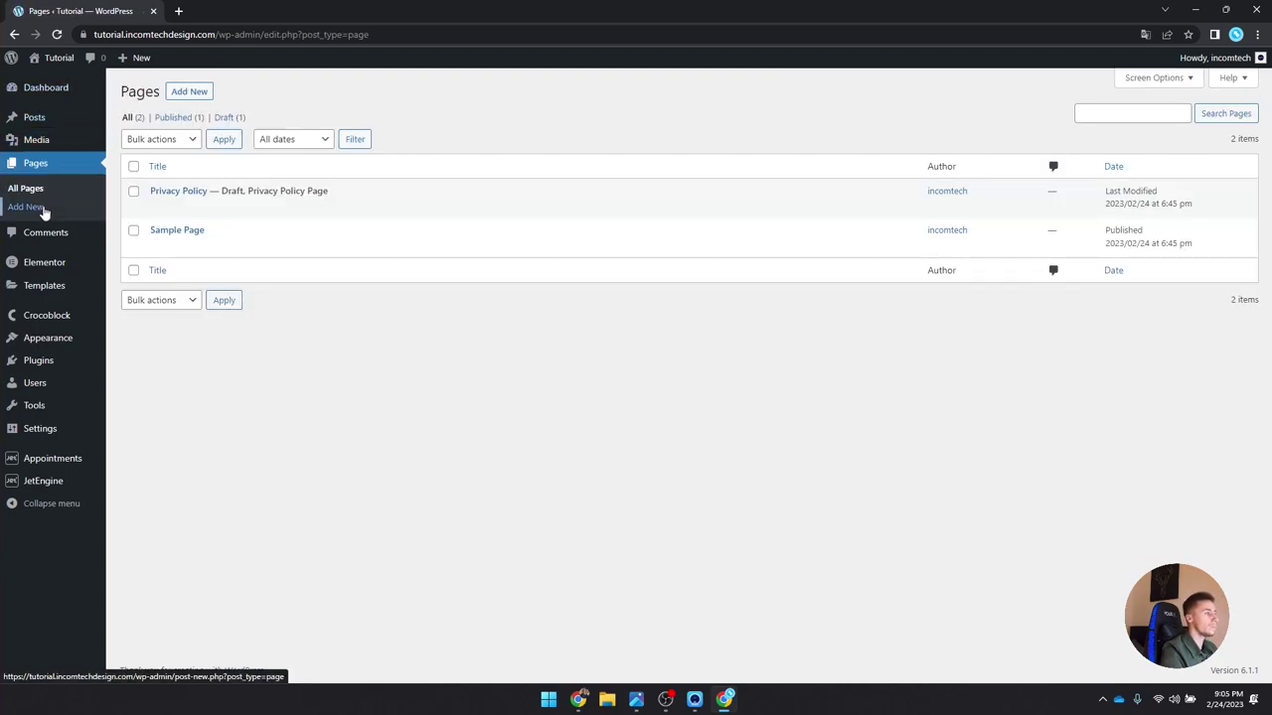
# Step: Publish a page titled 'Home' using Elementor Full Width and edit it in Elementor
pyautogui.click(189, 92)
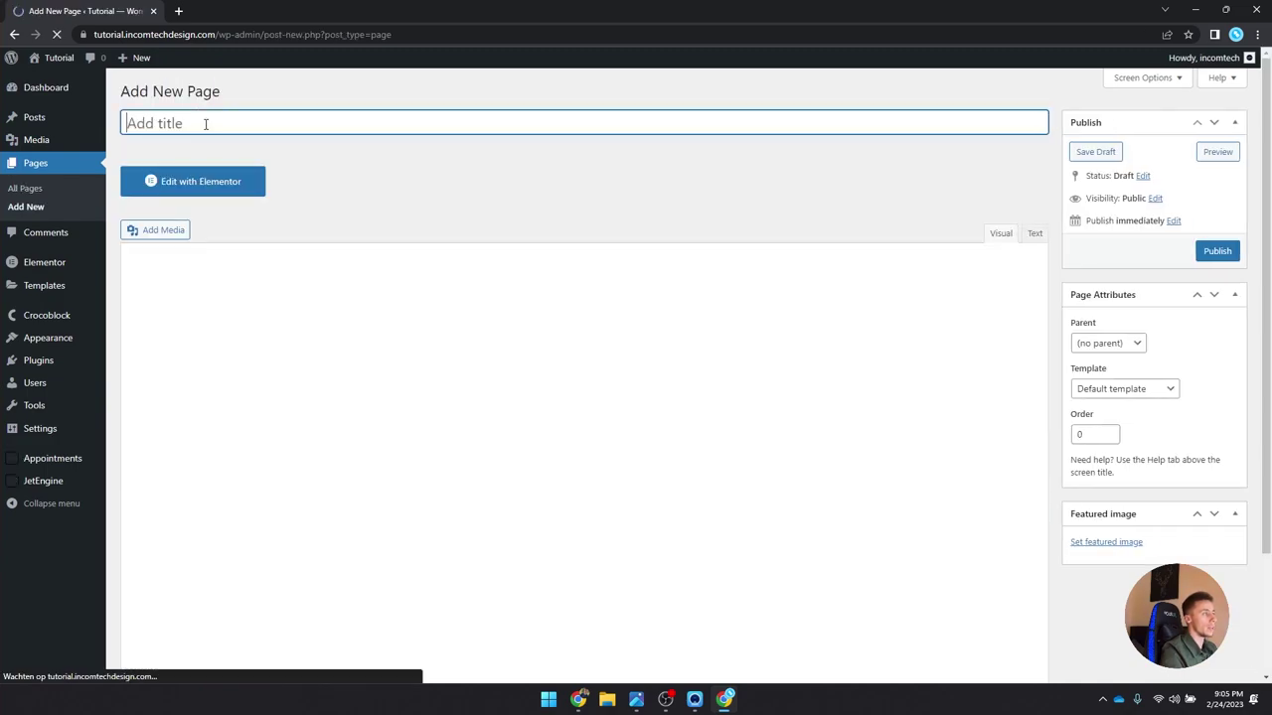
pyautogui.write('Home')
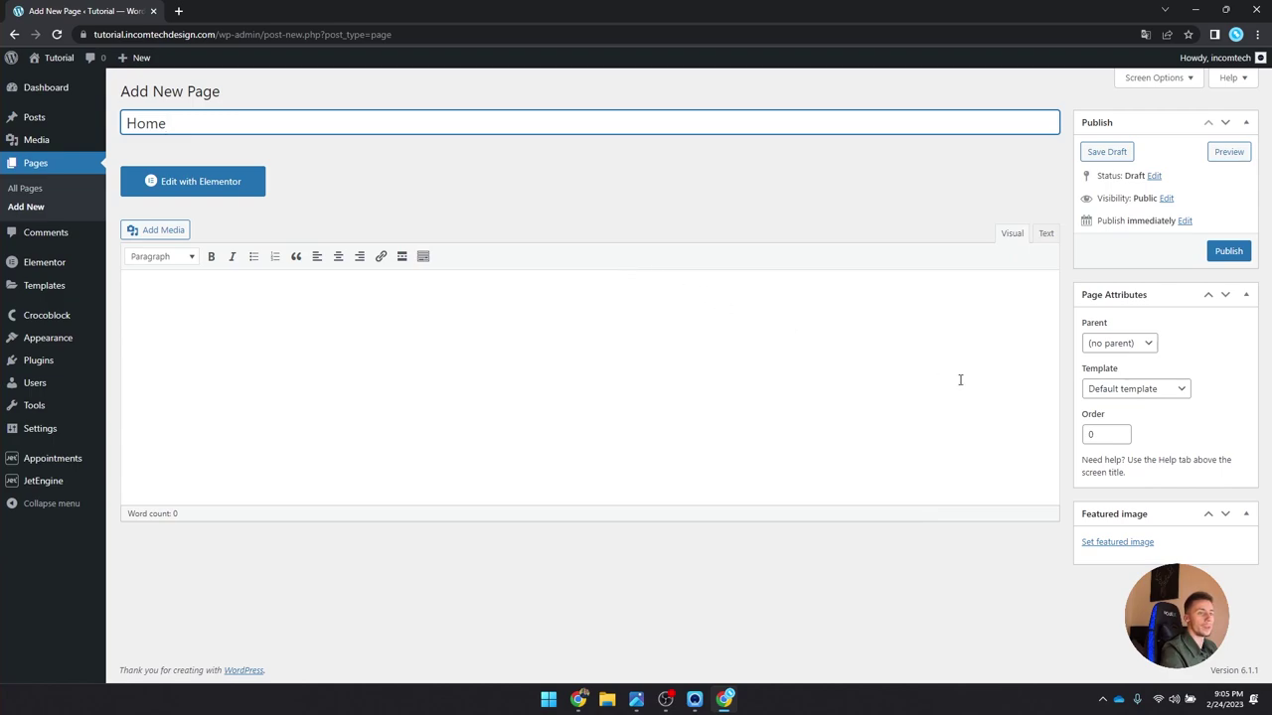
pyautogui.moveTo(1078, 368); pyautogui.dragTo(1141, 369)
pyautogui.click(1143, 389)
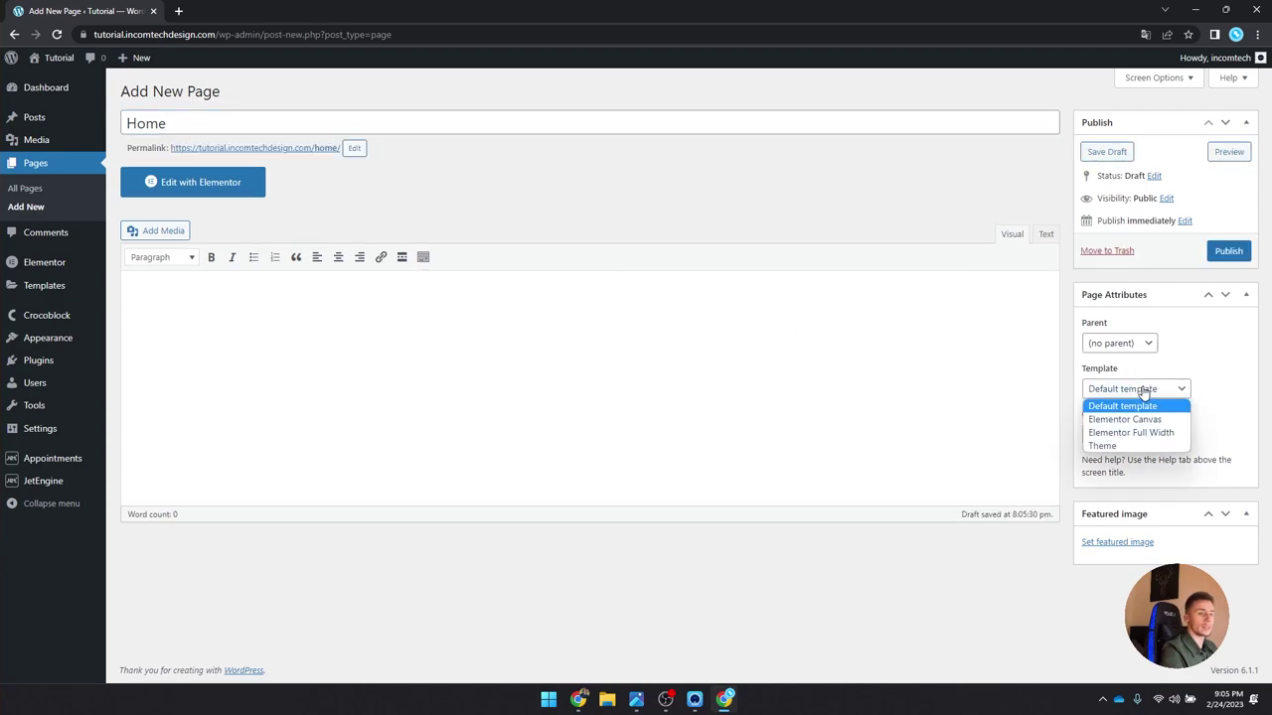
pyautogui.click(1138, 431)
pyautogui.click(1227, 250)
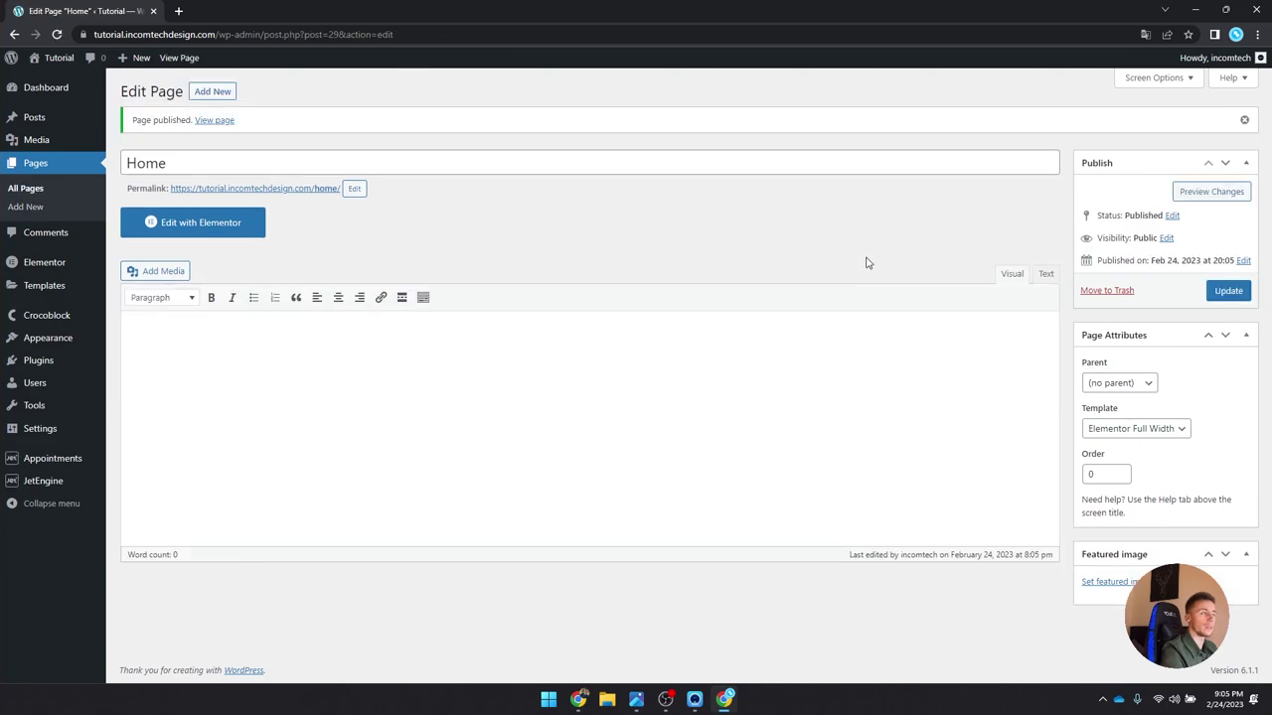
pyautogui.click(215, 223)
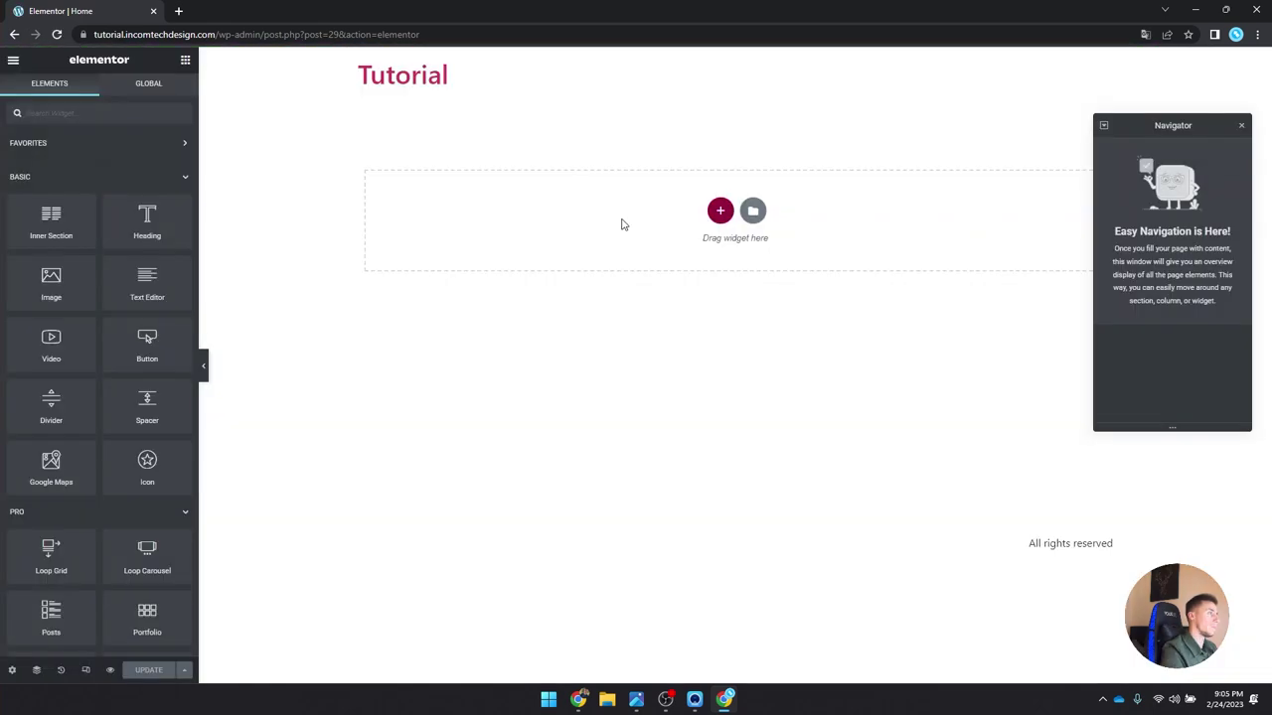
# Step: Close the Elementor Navigator panel
pyautogui.click(1243, 125)
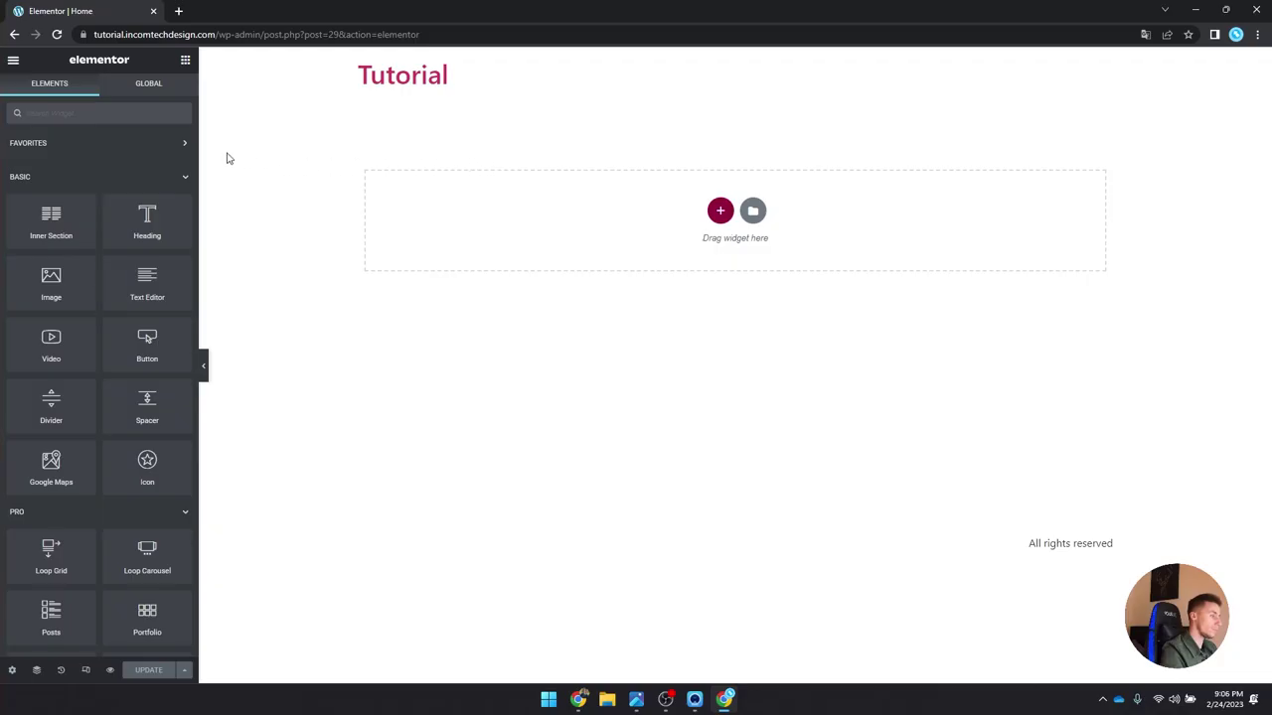
# Step: Open Elementor Site Settings and go to Theme Style Typography for Body, Link and heading styles
pyautogui.click(13, 61)
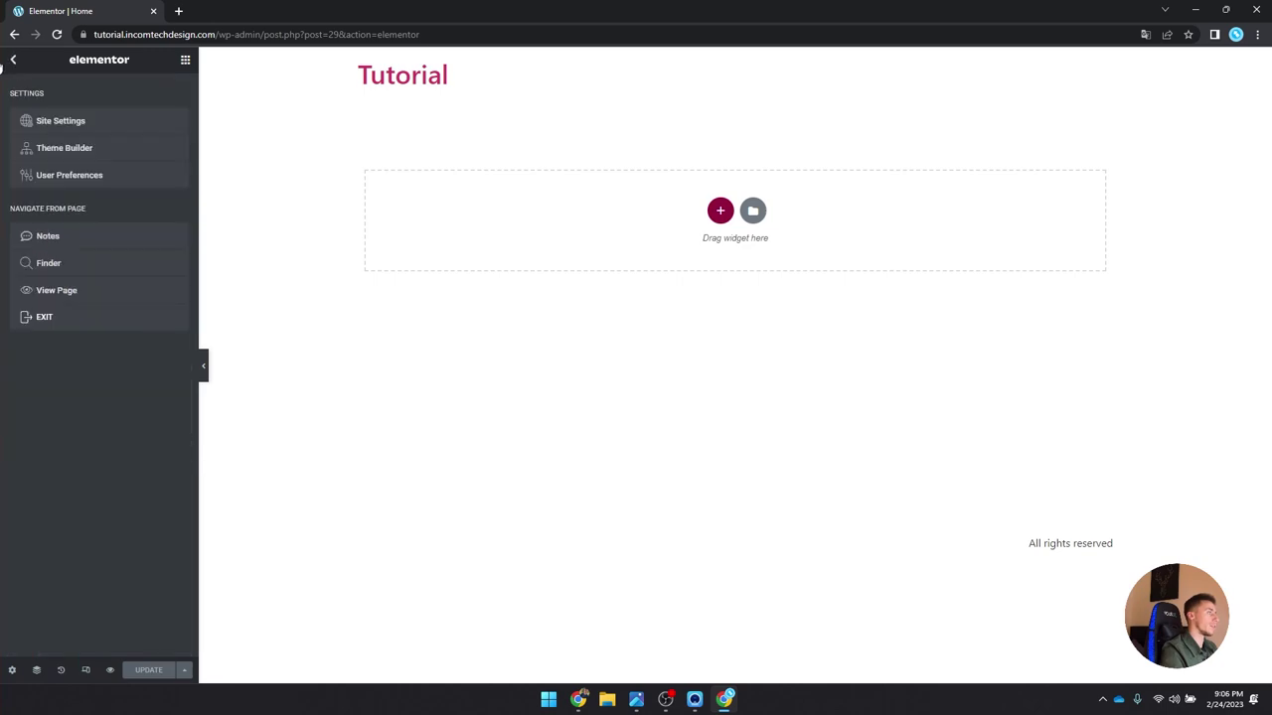
pyautogui.click(16, 63)
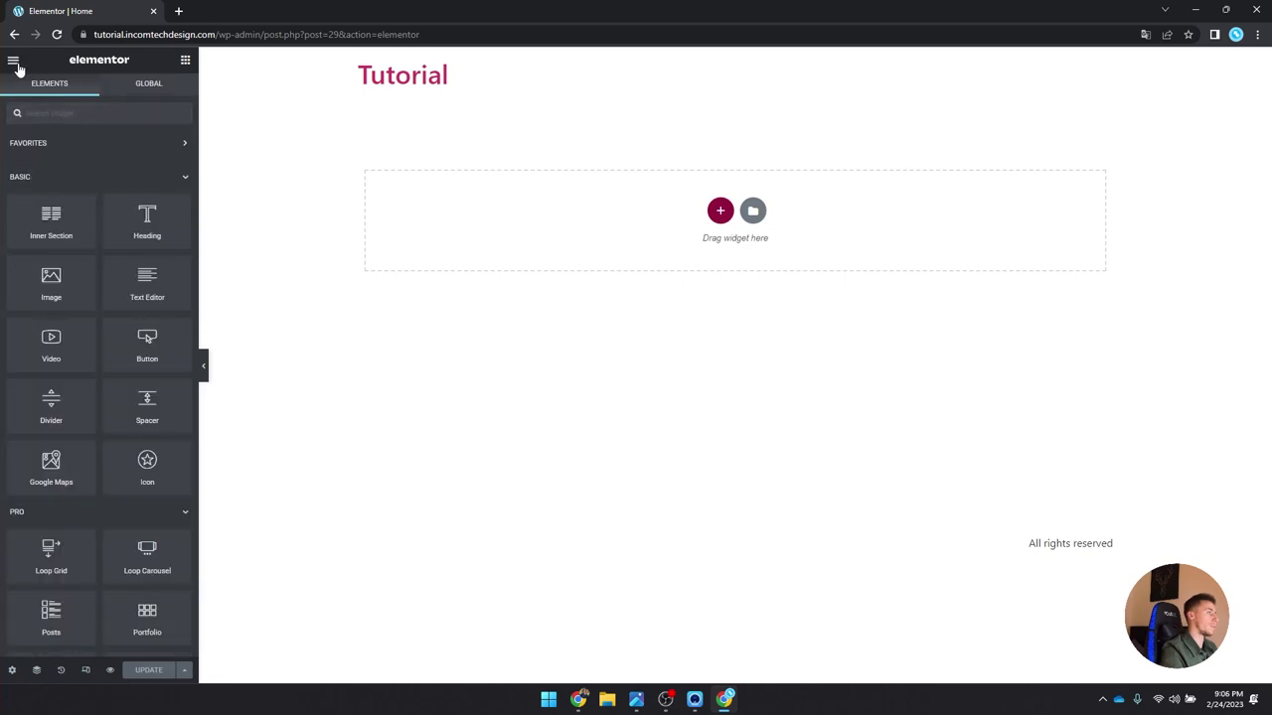
pyautogui.click(14, 61)
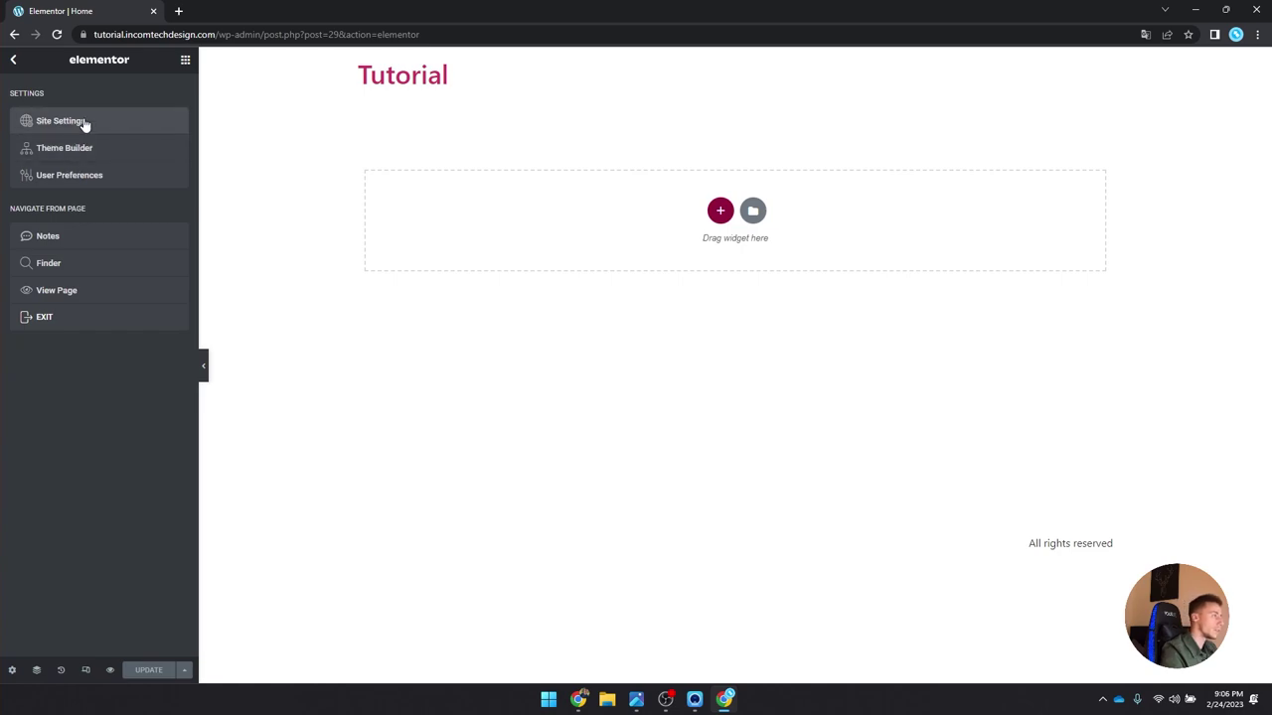
pyautogui.click(83, 121)
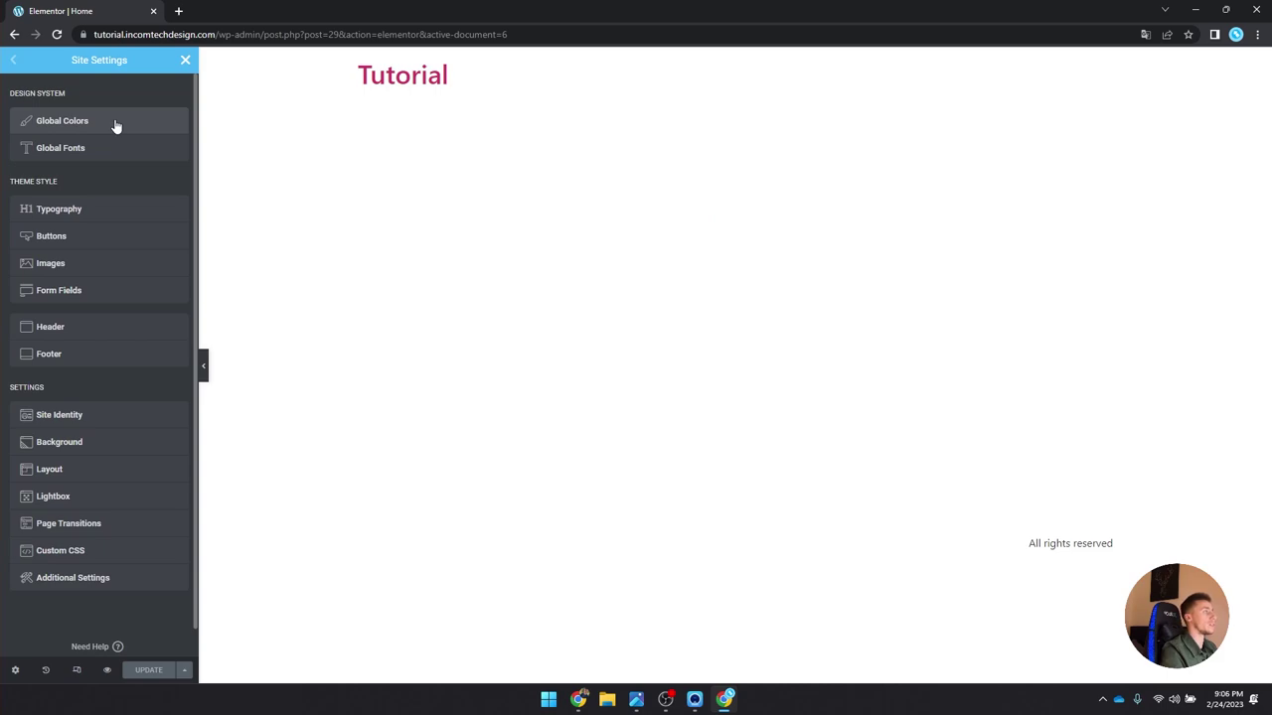
pyautogui.click(106, 216)
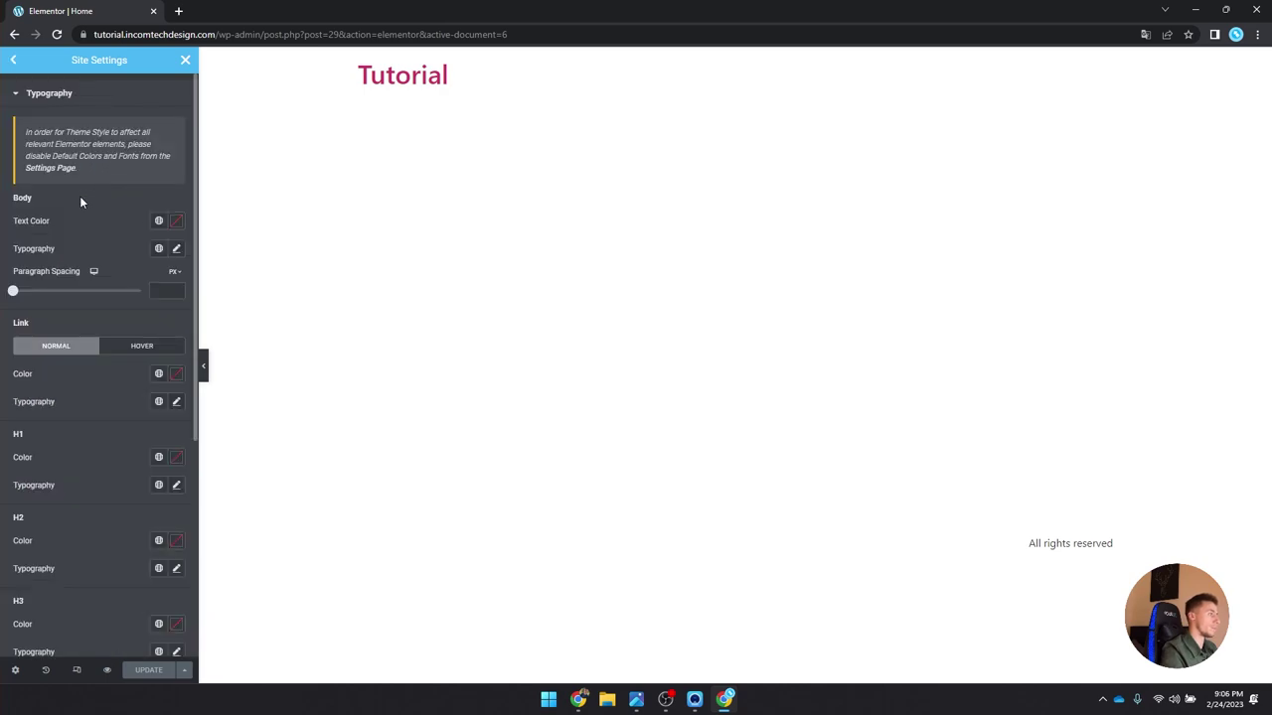
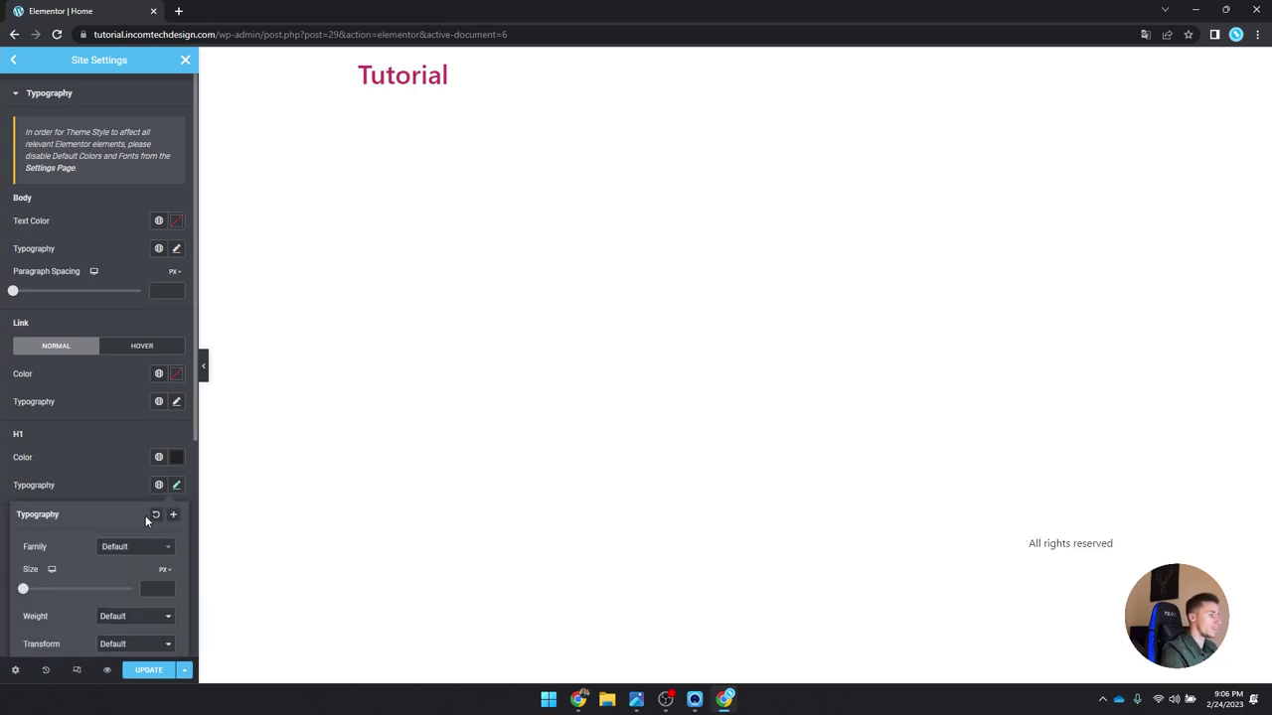
# Step: Set H1 typography to Work Sans, 60 px, weight 700 (Bold)
pyautogui.click(144, 549)
pyautogui.write('work sans')
pyautogui.press('Return')
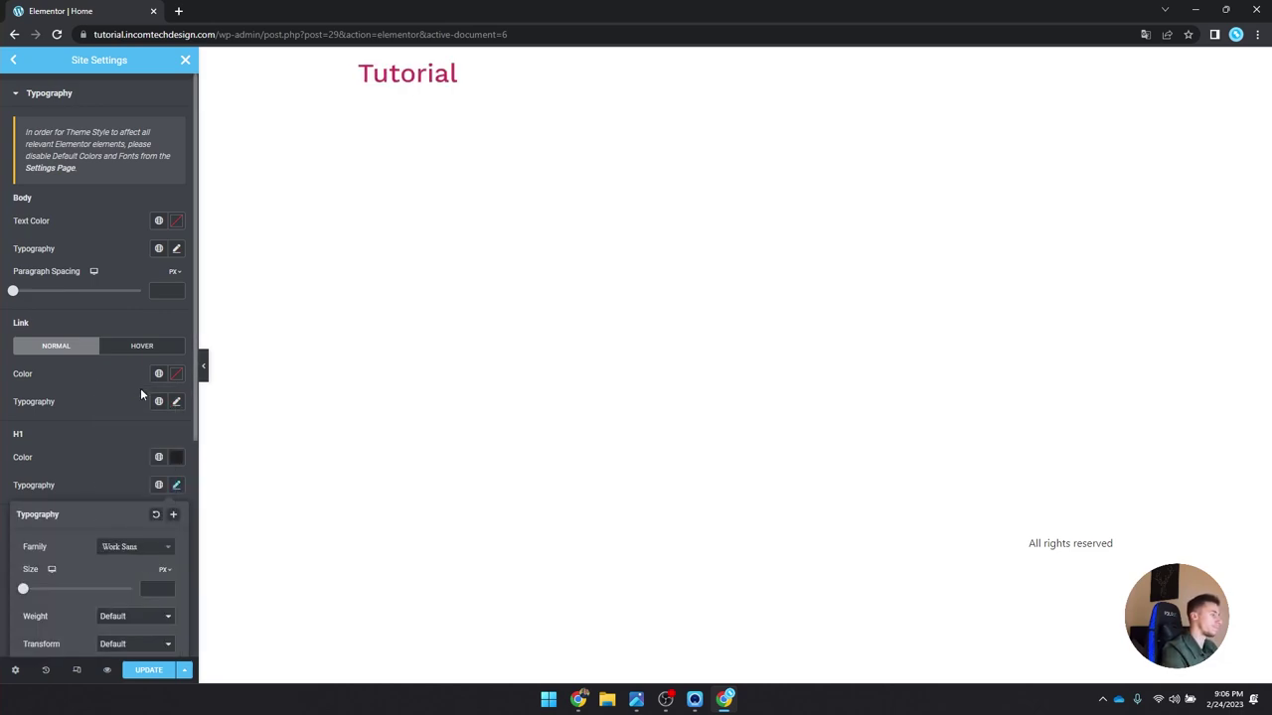
pyautogui.click(150, 590)
pyautogui.write('60')
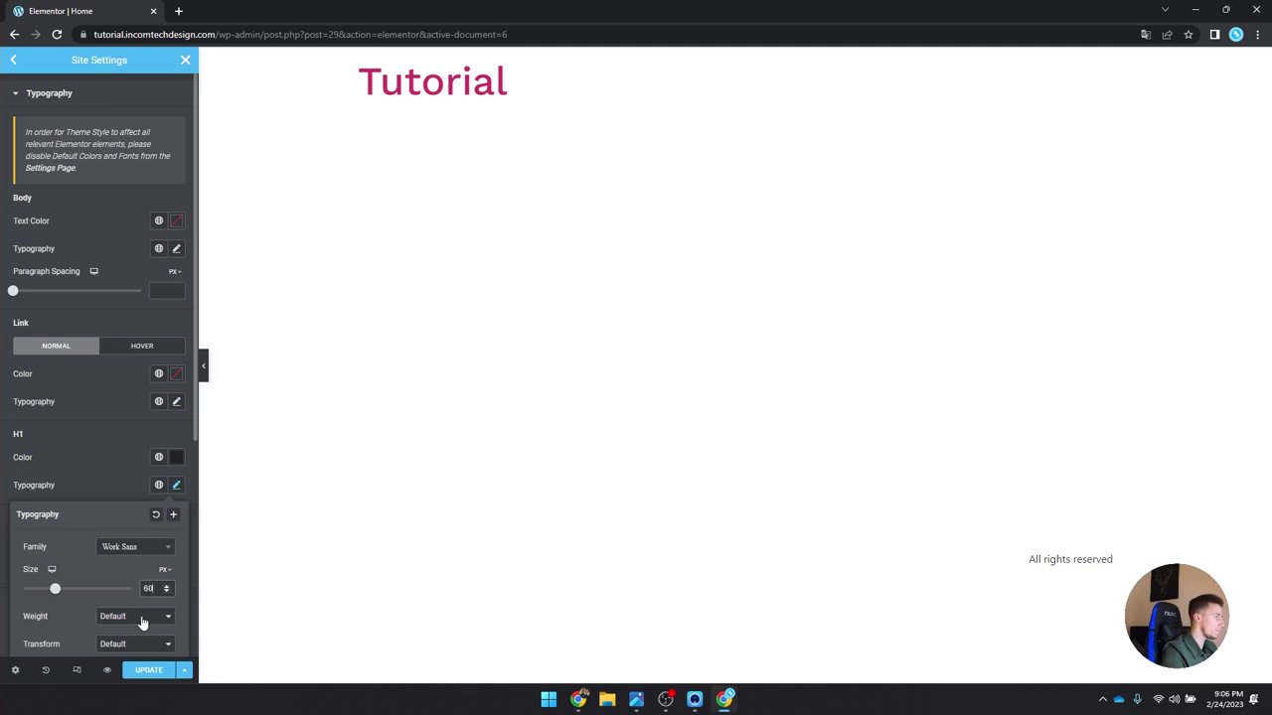
pyautogui.scroll(-1, 100, 578)
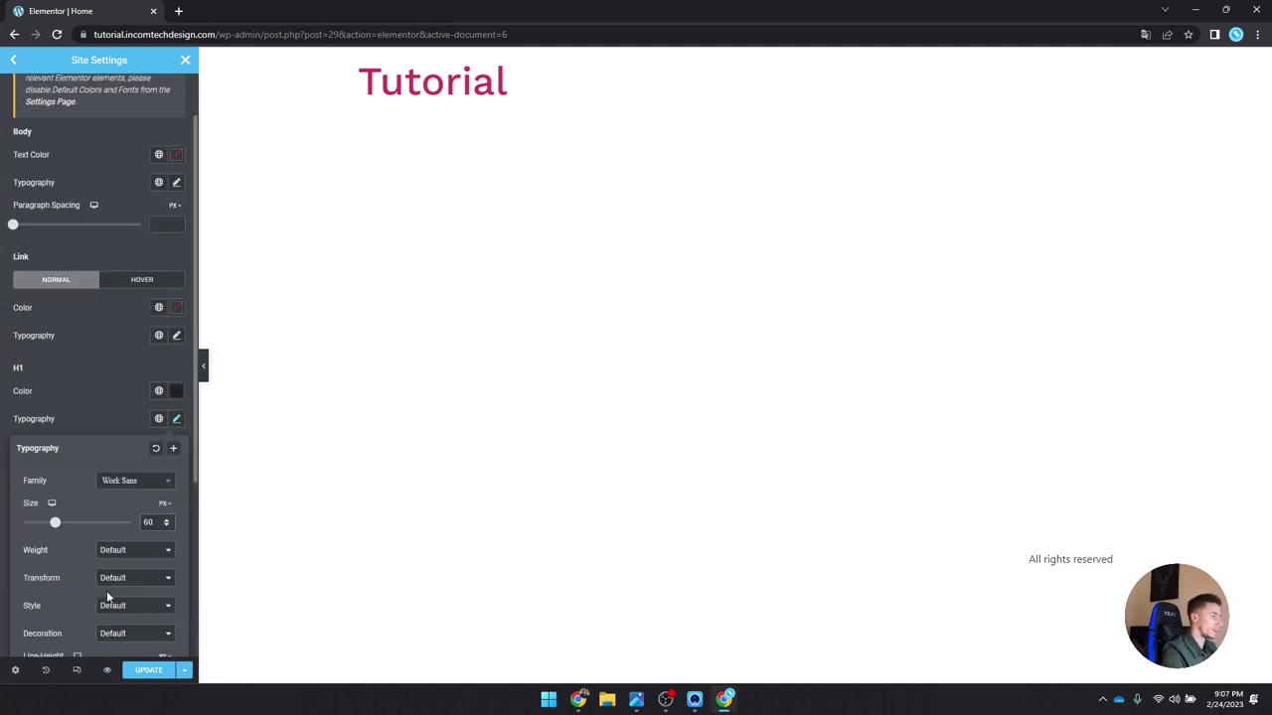
pyautogui.scroll(-1, 107, 596)
pyautogui.click(124, 494)
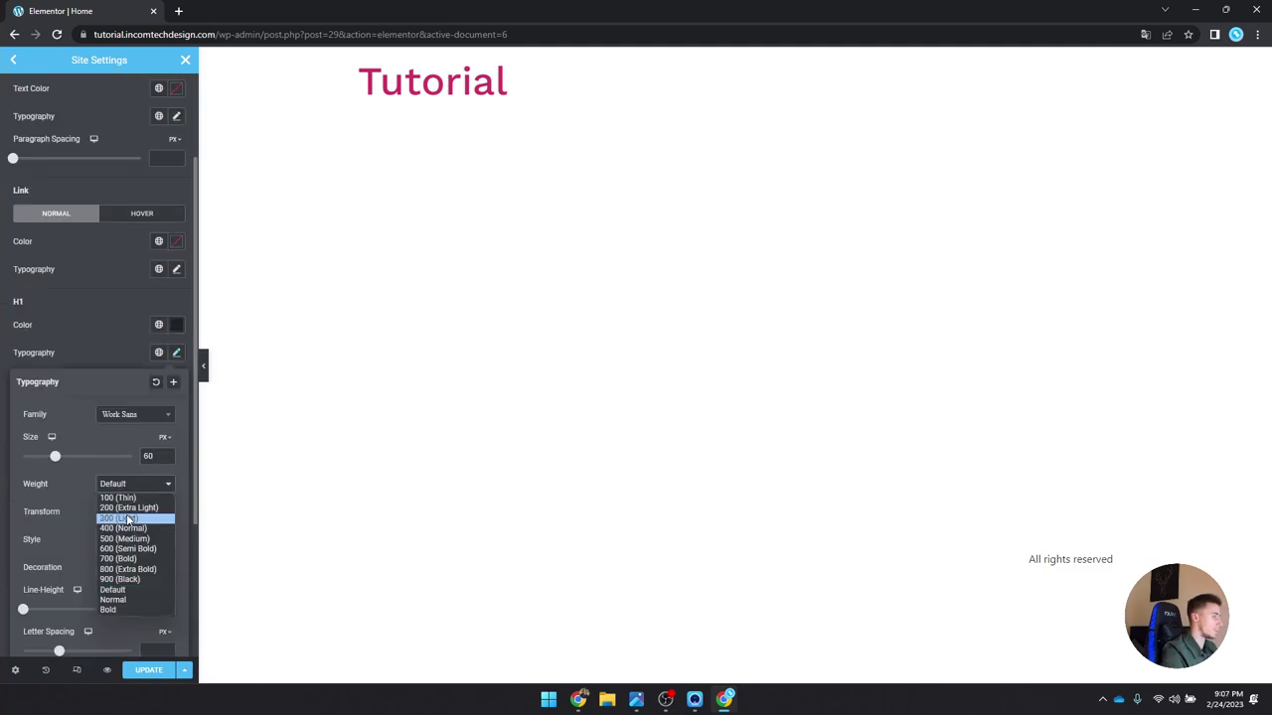
pyautogui.click(137, 556)
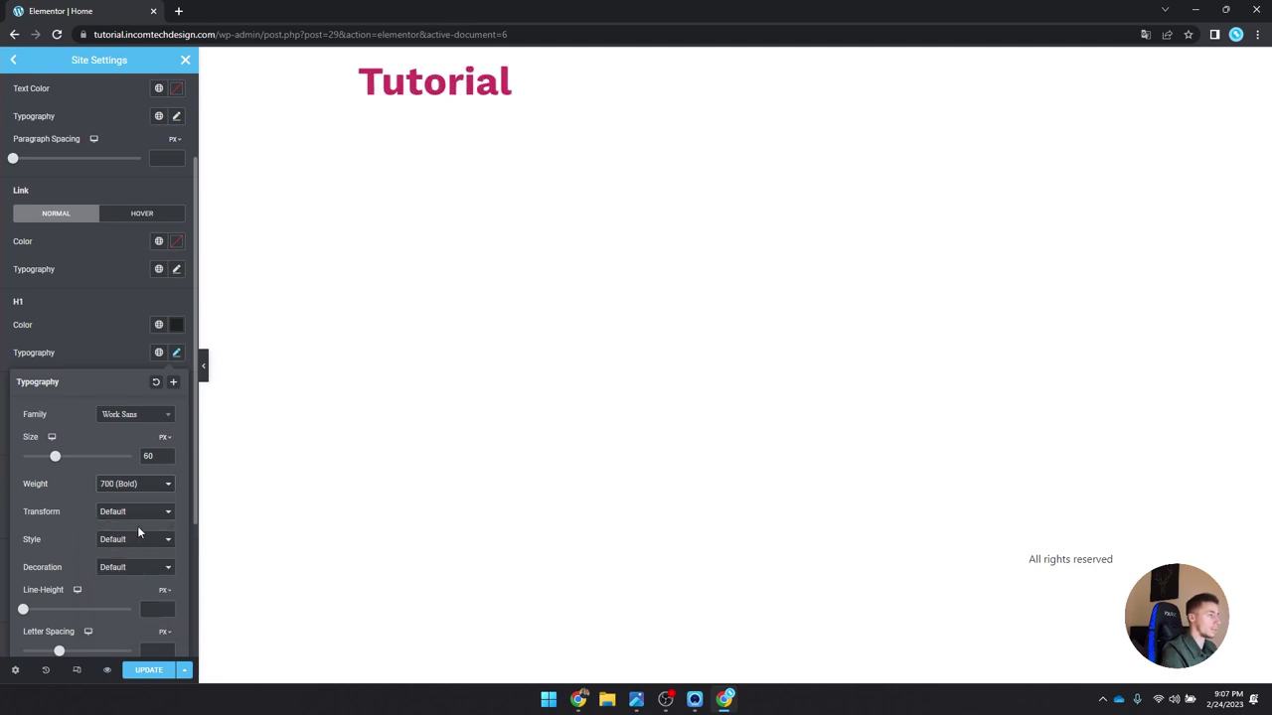
pyautogui.click(177, 353)
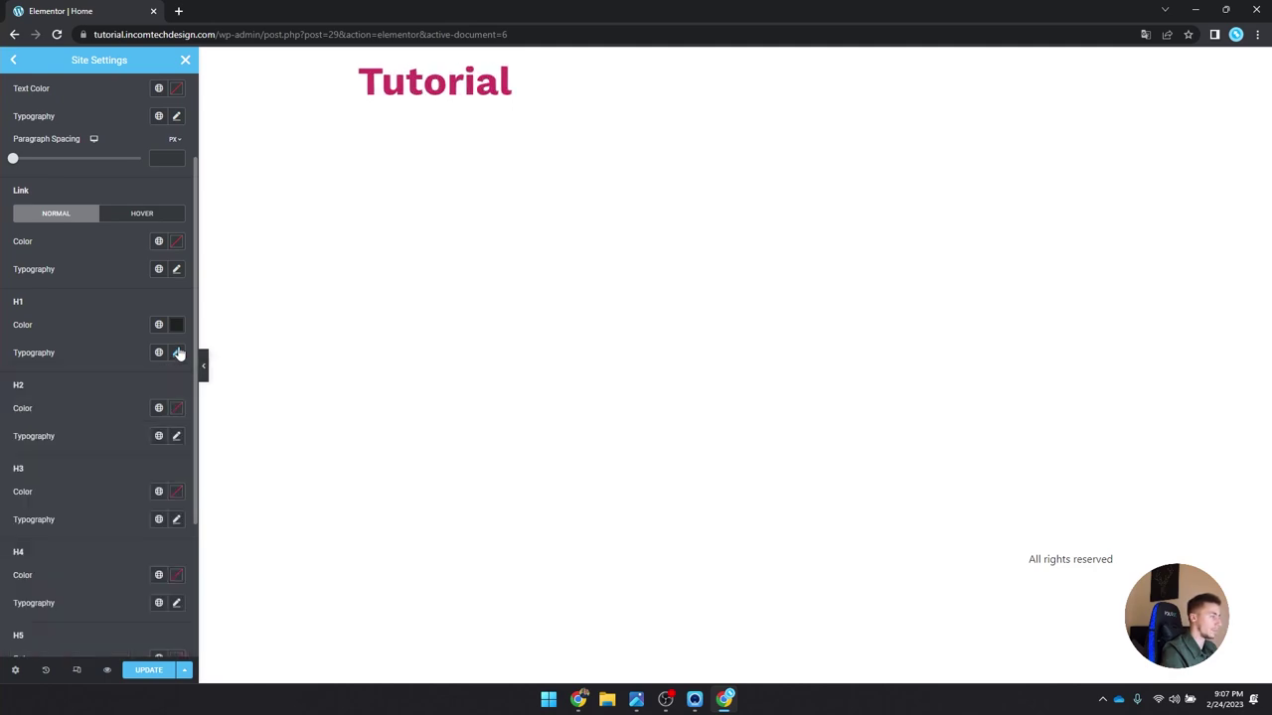
# Step: Set the H2 heading colour to #222222 and start a new global colour from it
pyautogui.click(177, 411)
pyautogui.write('#222222')
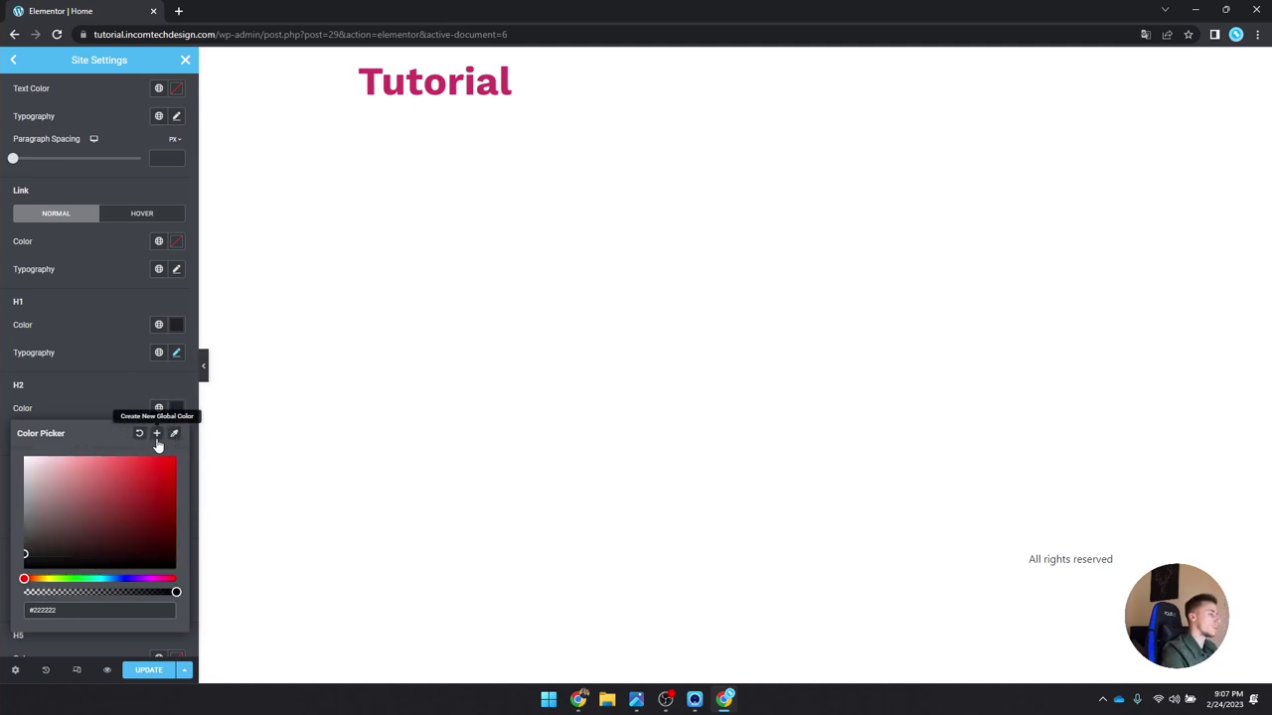
pyautogui.click(156, 436)
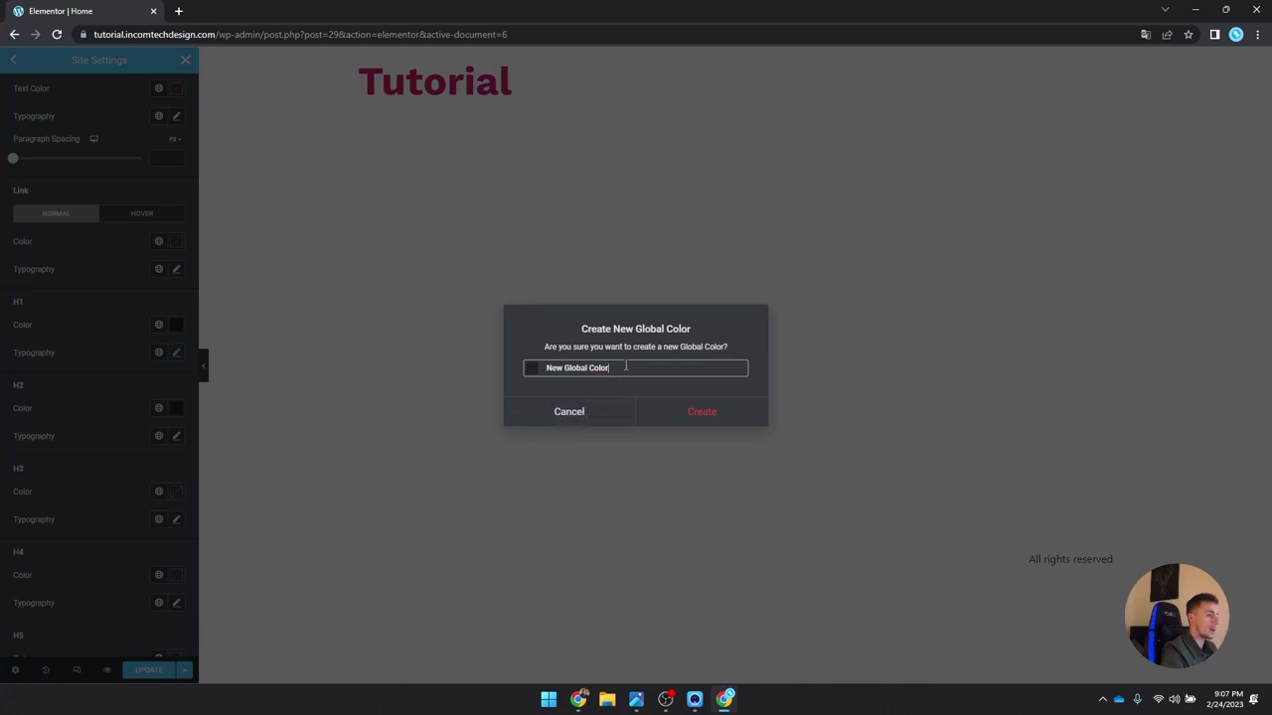
# Step: Name the new global colour 'Black main' and create it
pyautogui.moveTo(626, 366); pyautogui.dragTo(489, 363)
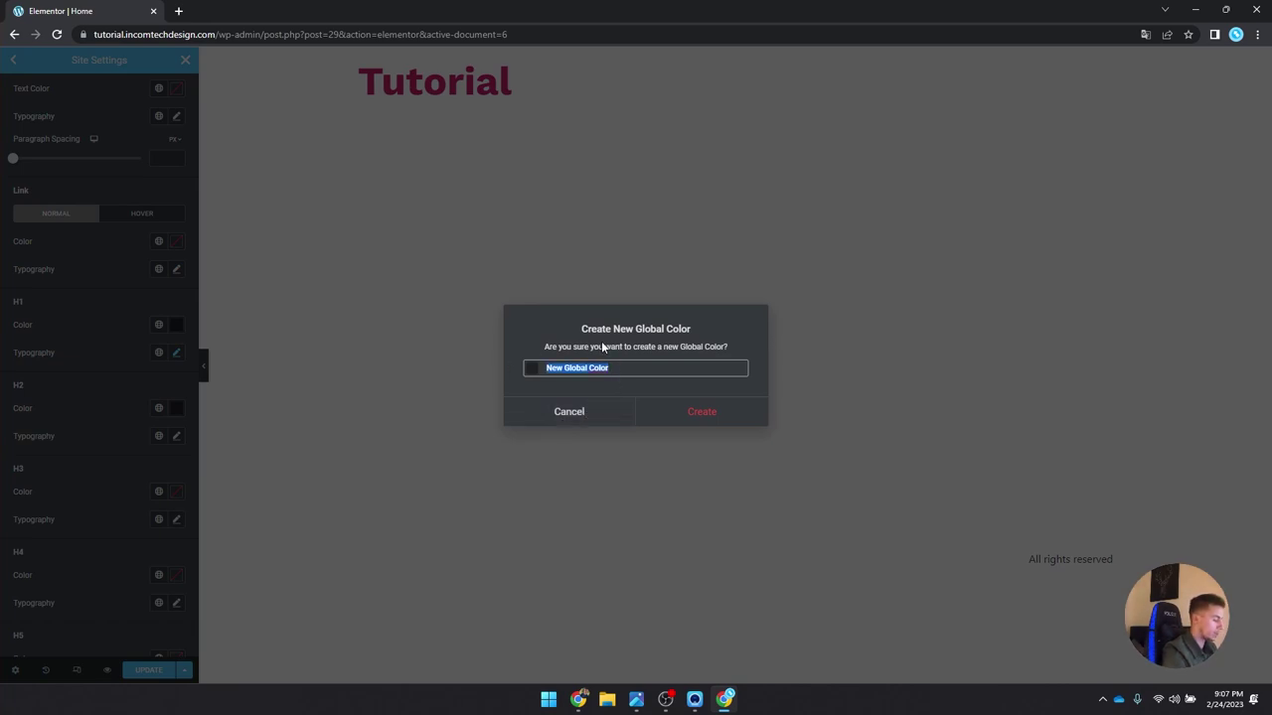
pyautogui.write('Dark bl')
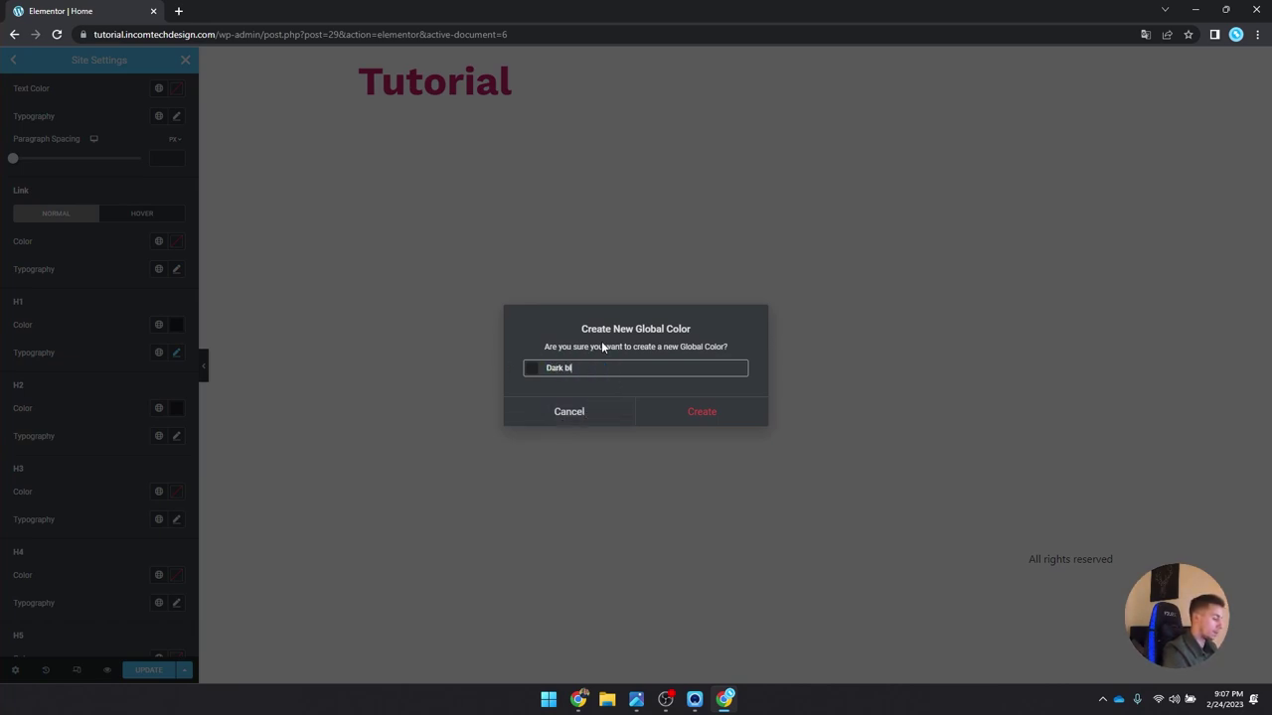
pyautogui.write('ack')
pyautogui.hotkey('ctrl', 'a')
pyautogui.write('Lighter black')
pyautogui.hotkey('ctrl', 'a')
pyautogui.write('B')
pyautogui.press('BackSpace')
pyautogui.write('Bla')
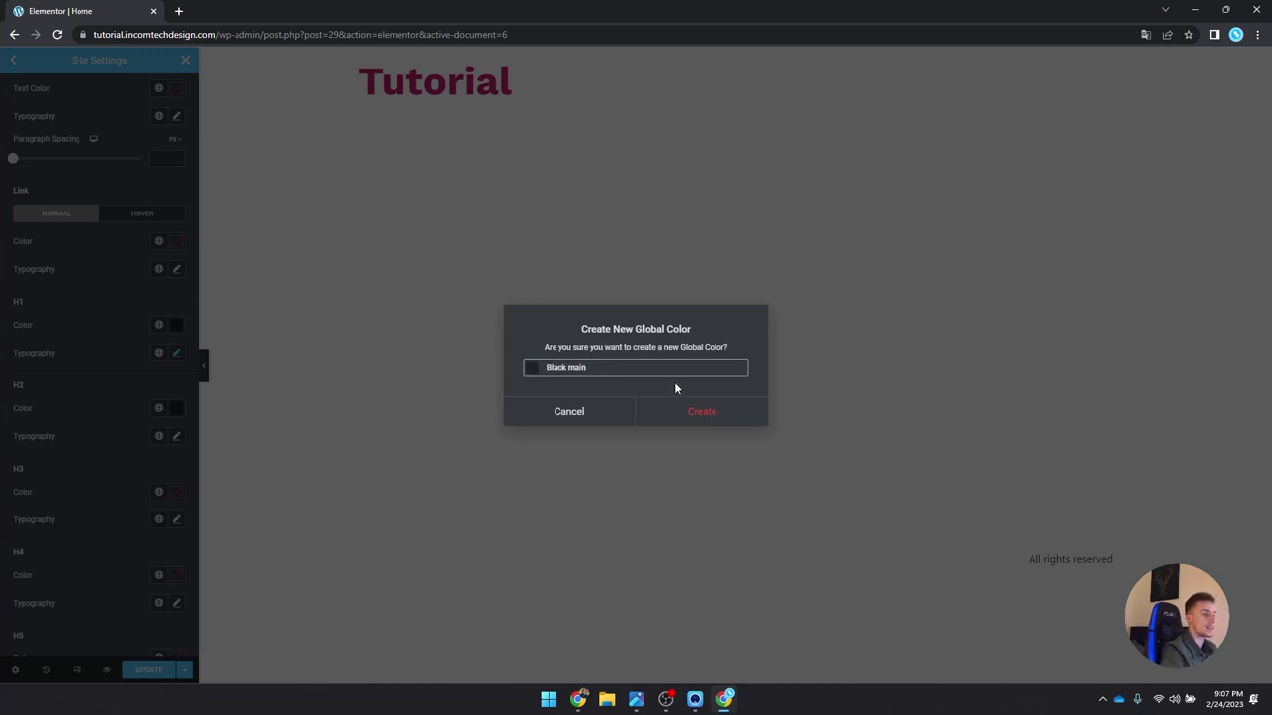
pyautogui.click(705, 412)
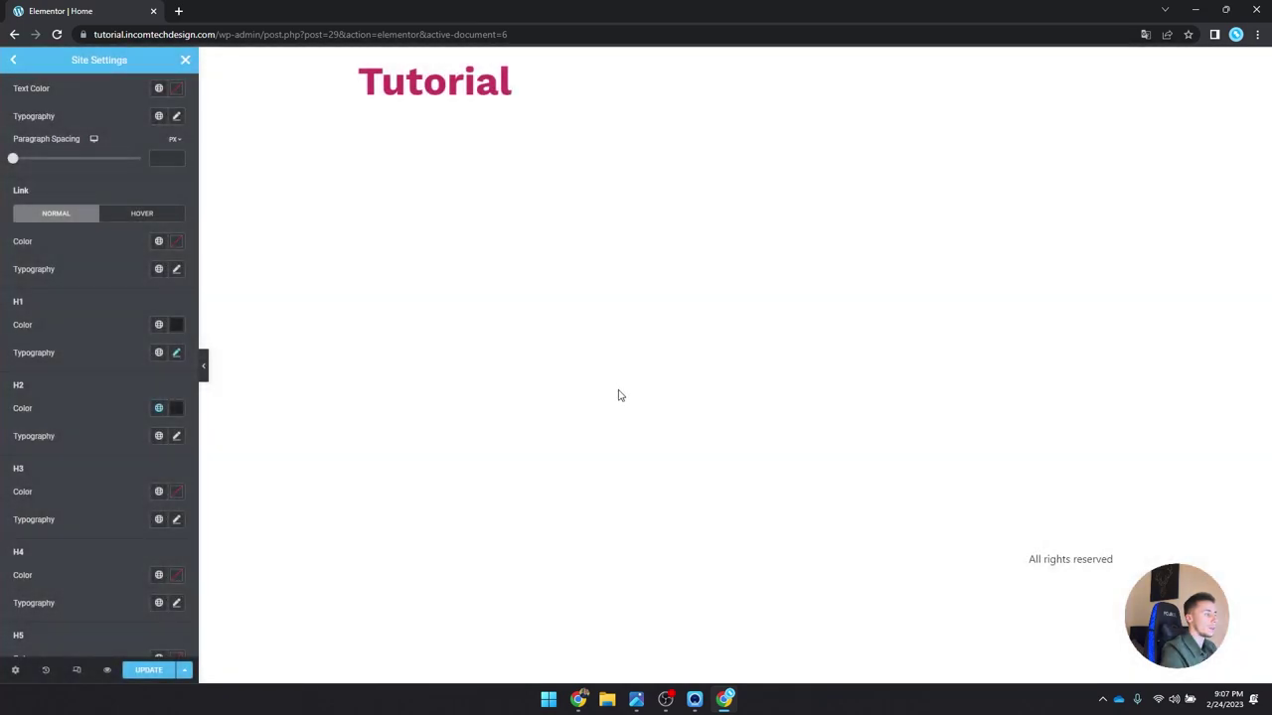
pyautogui.click(176, 436)
# Step: Set H2 typography to Work Sans, 43 px, weight 600 (Semi Bold)
pyautogui.click(145, 504)
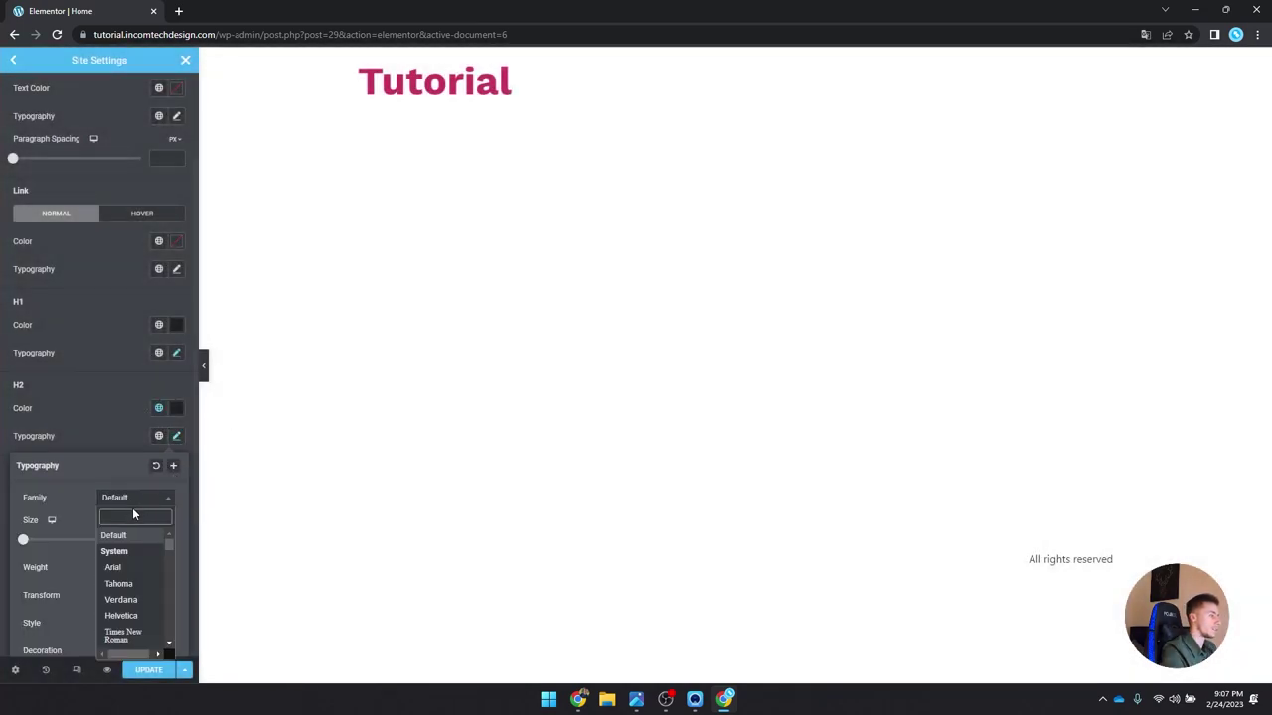
pyautogui.write('work sans')
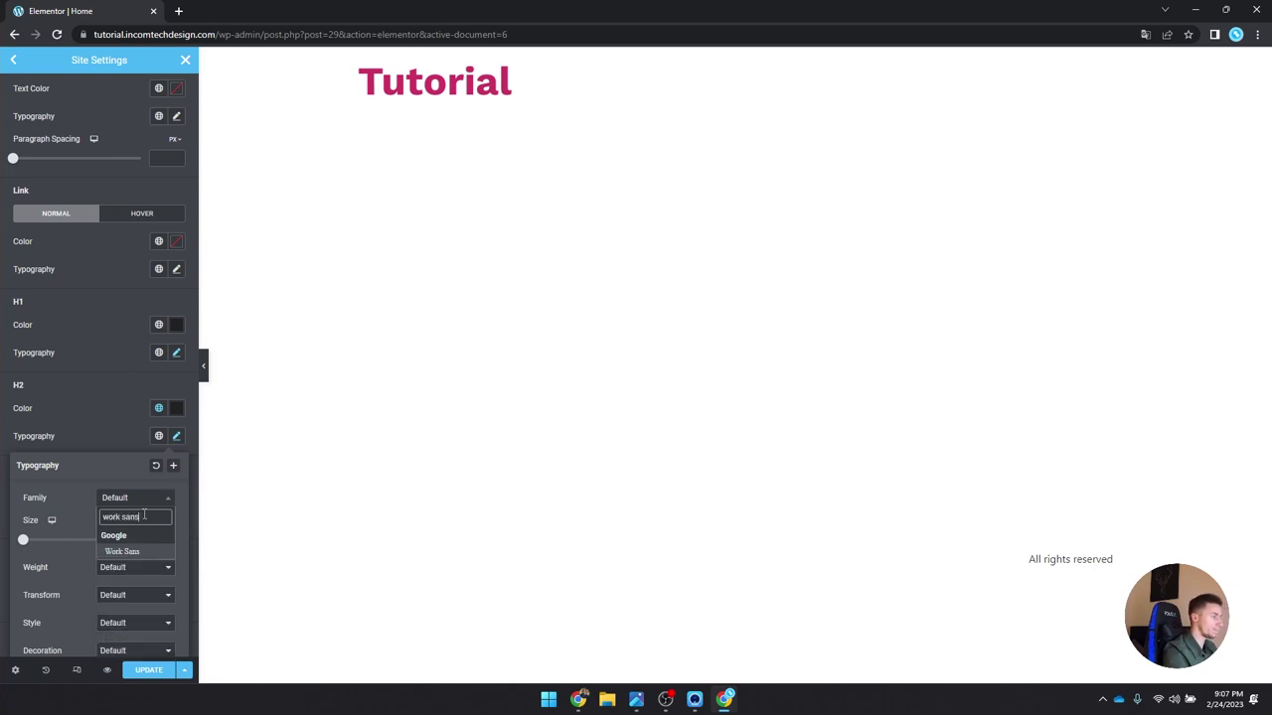
pyautogui.press('Return')
pyautogui.click(150, 540)
pyautogui.write('45')
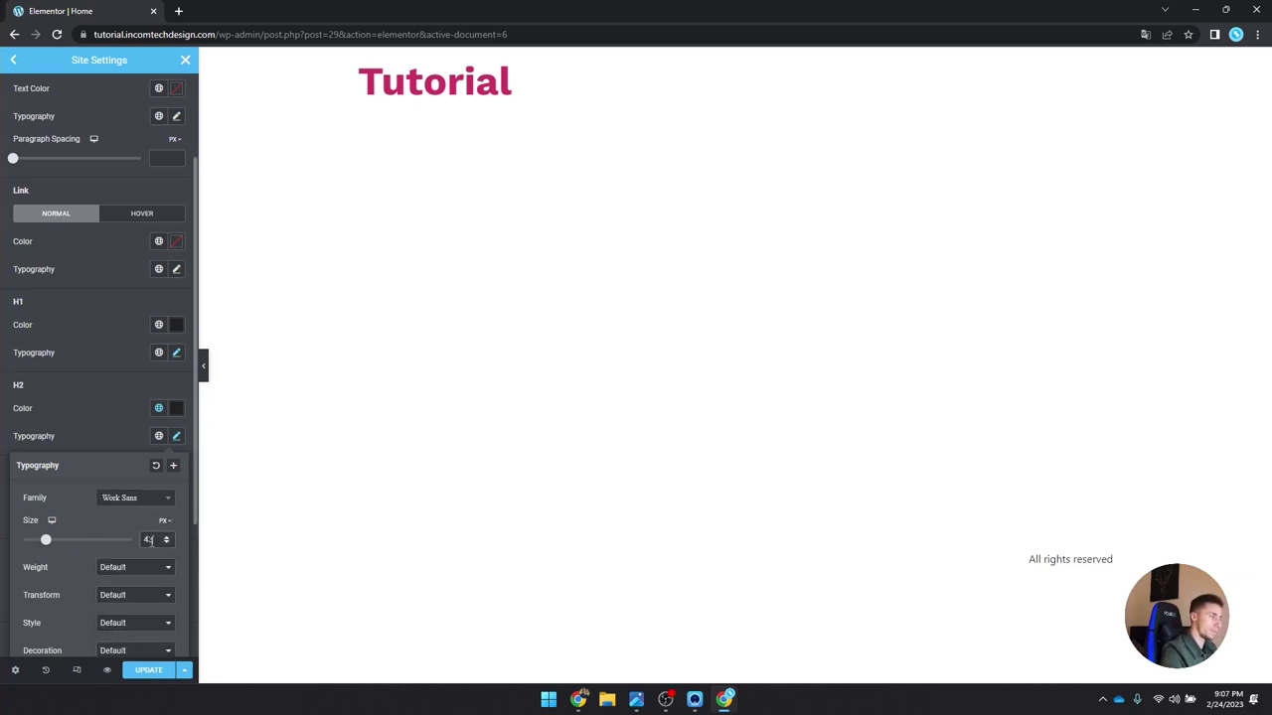
pyautogui.click(146, 567)
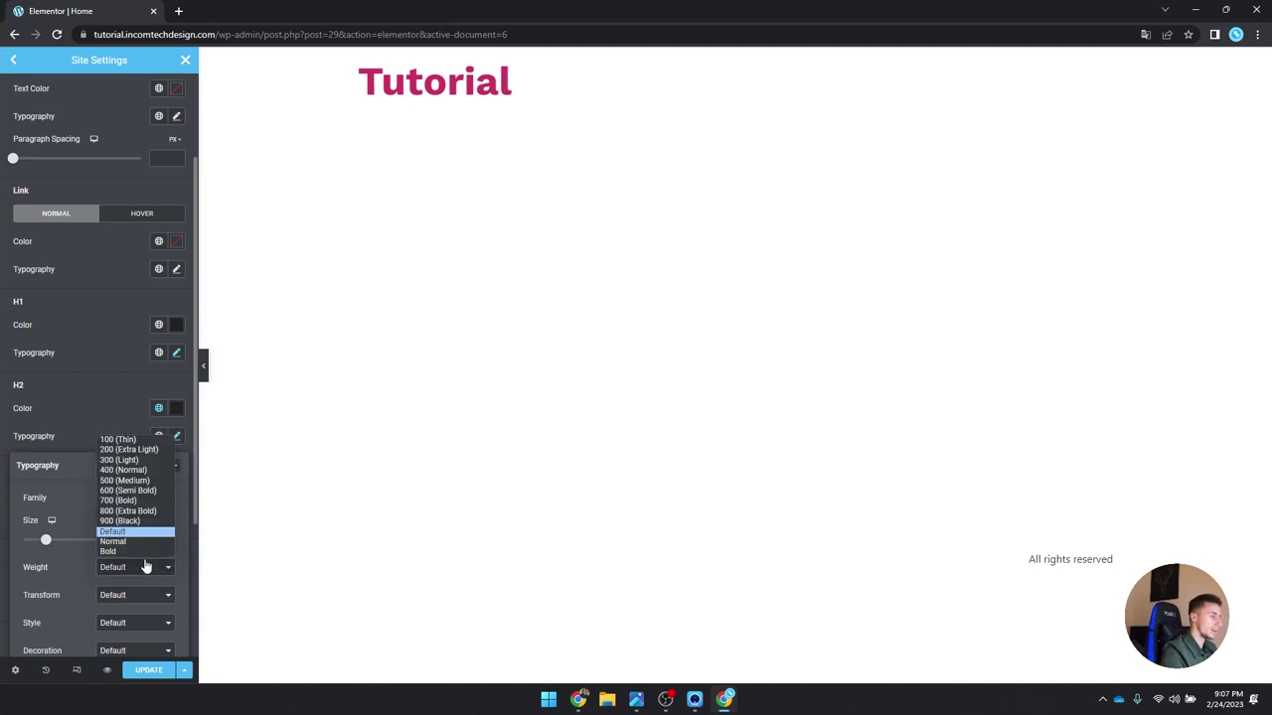
pyautogui.click(153, 491)
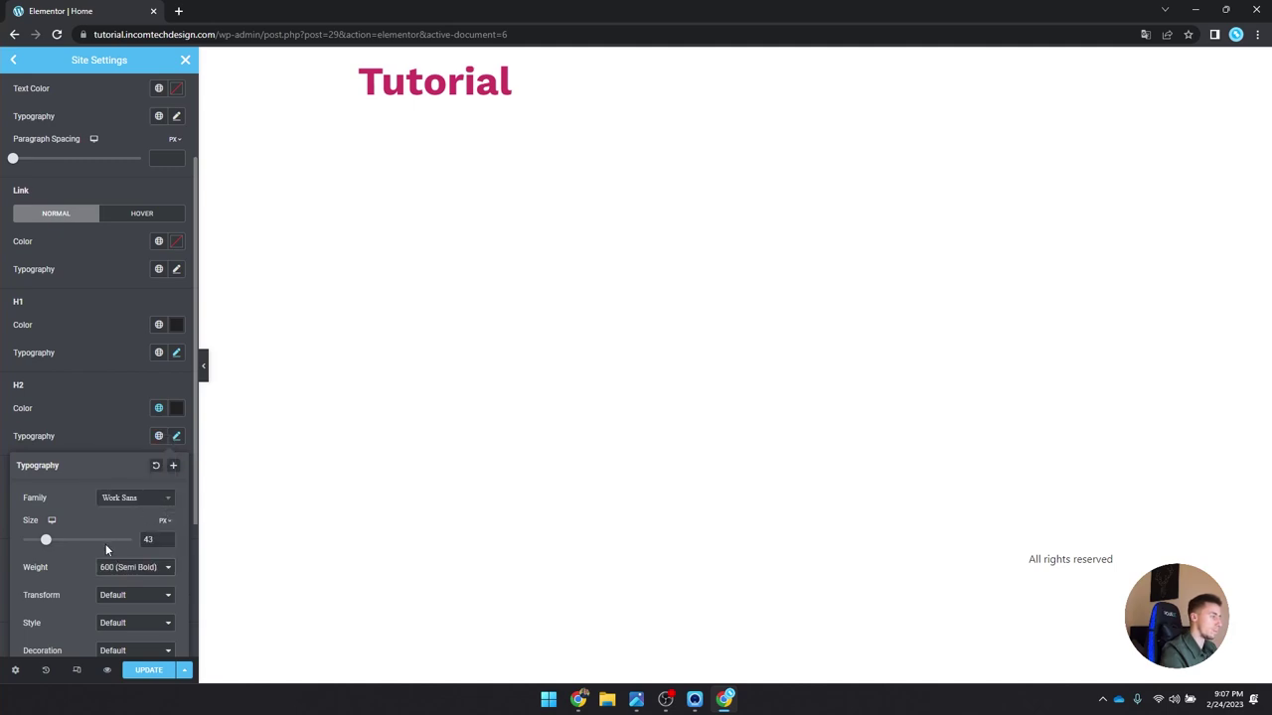
pyautogui.click(177, 438)
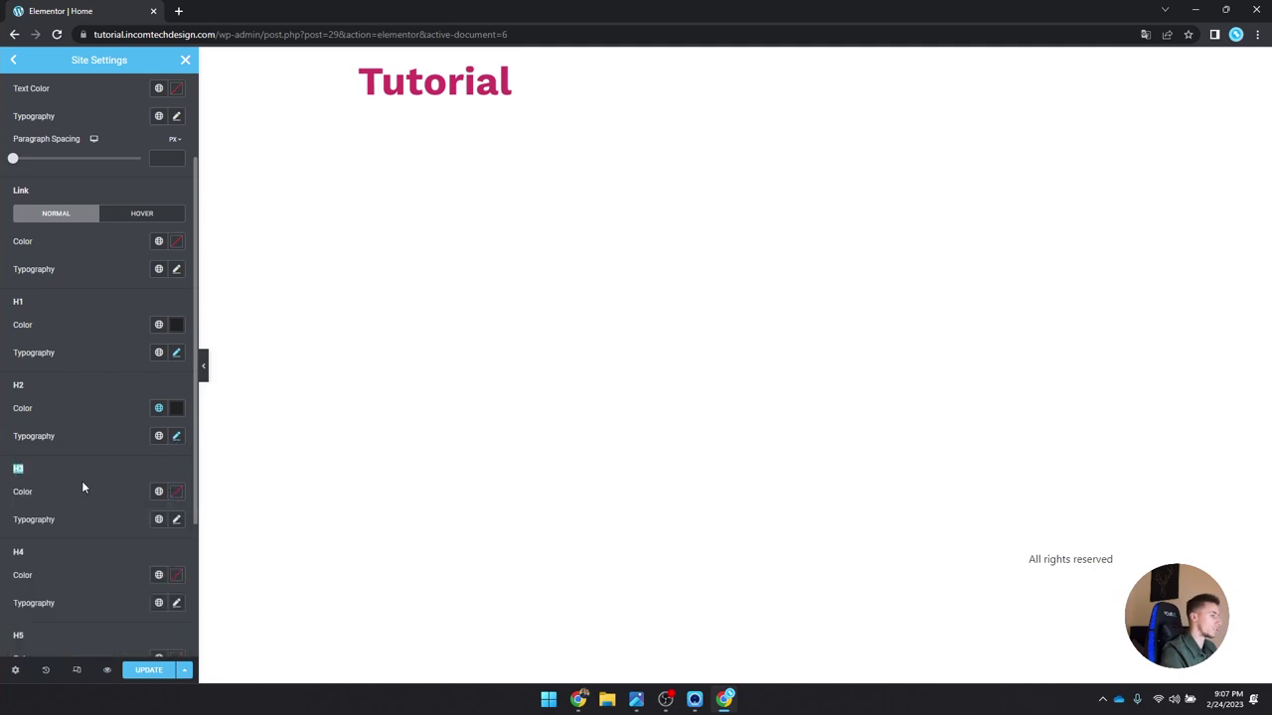
# Step: Give H3 headings the Black main global colour
pyautogui.click(159, 493)
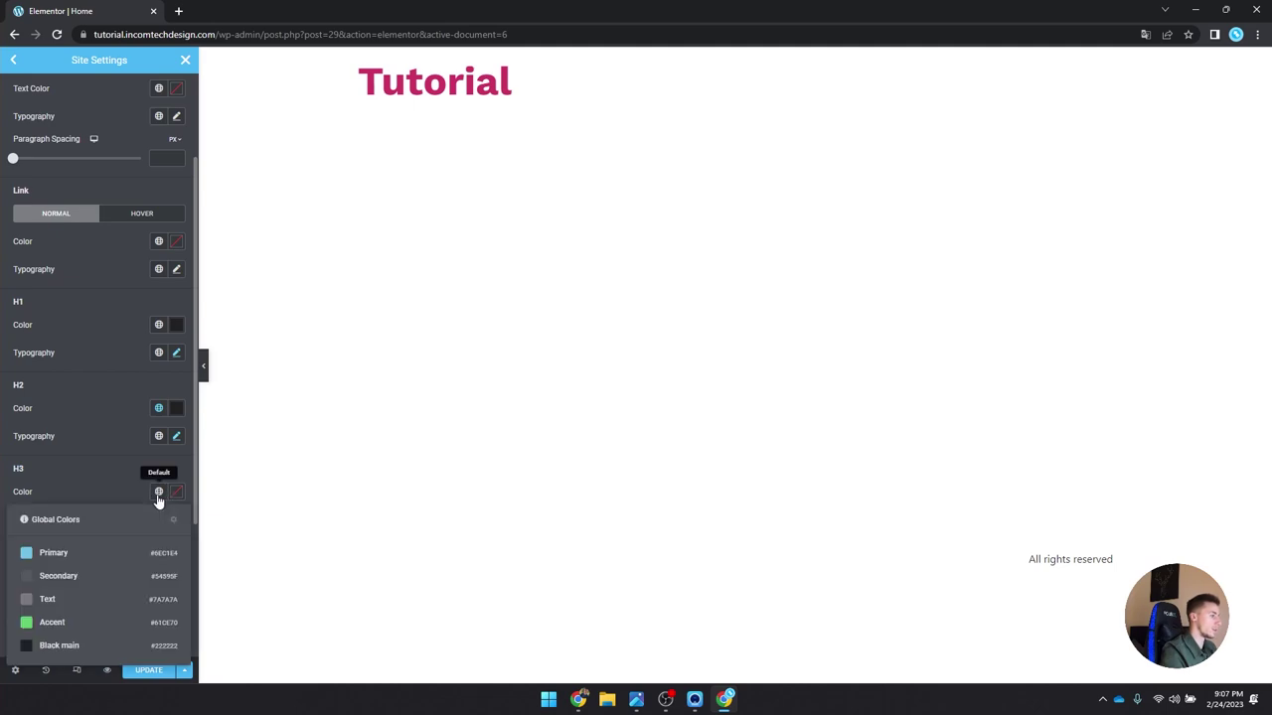
pyautogui.click(120, 648)
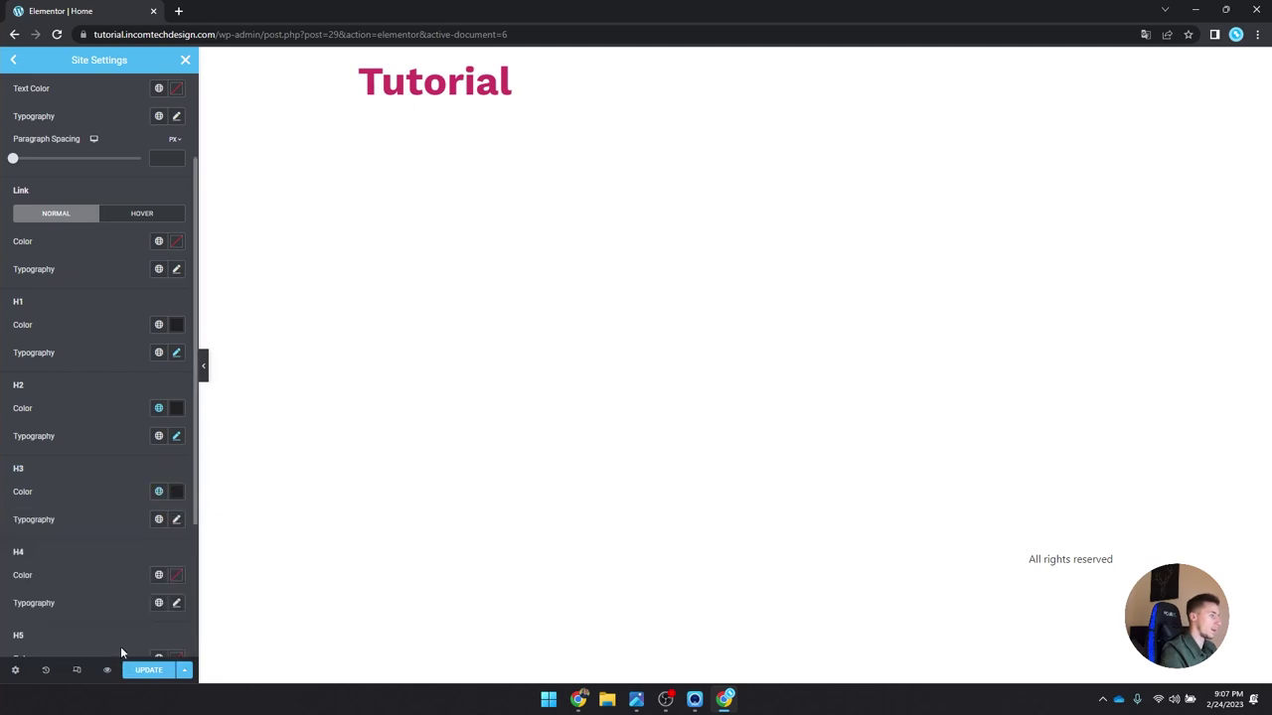
pyautogui.click(177, 520)
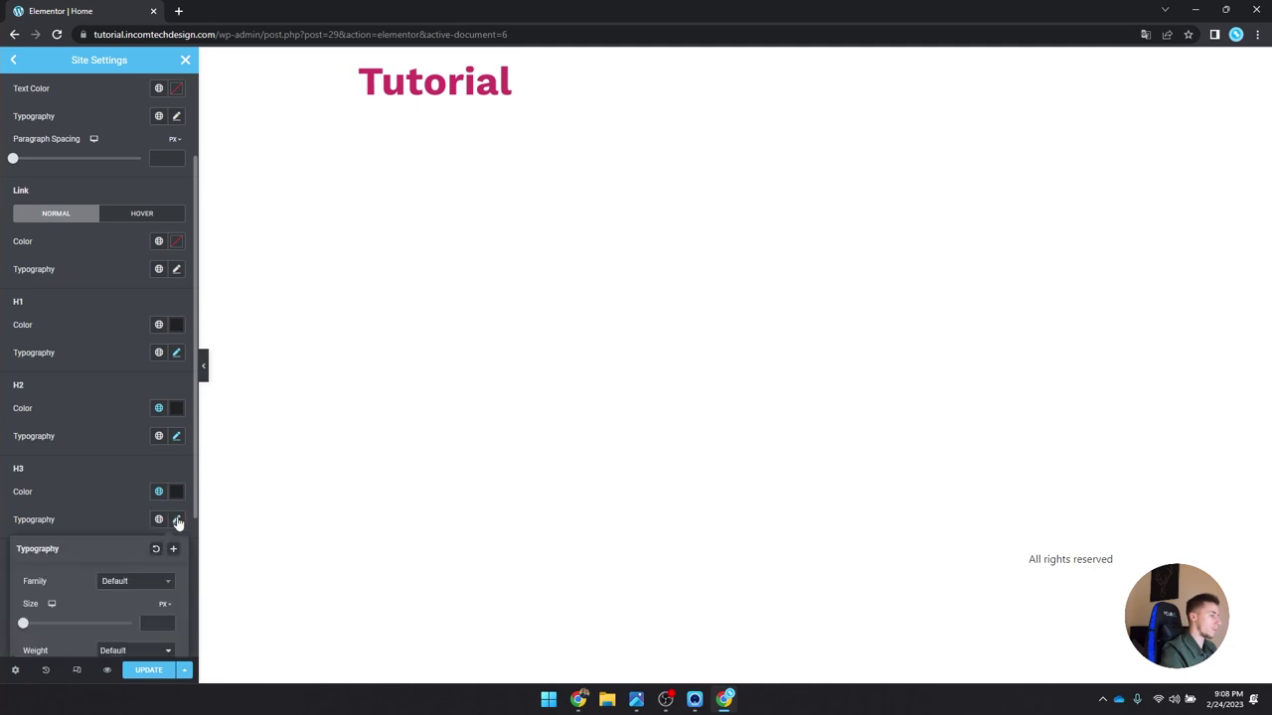
pyautogui.scroll(-2, 95, 498)
# Step: Set H3 typography to Work Sans, 23 px, weight 700 (Bold)
pyautogui.click(121, 450)
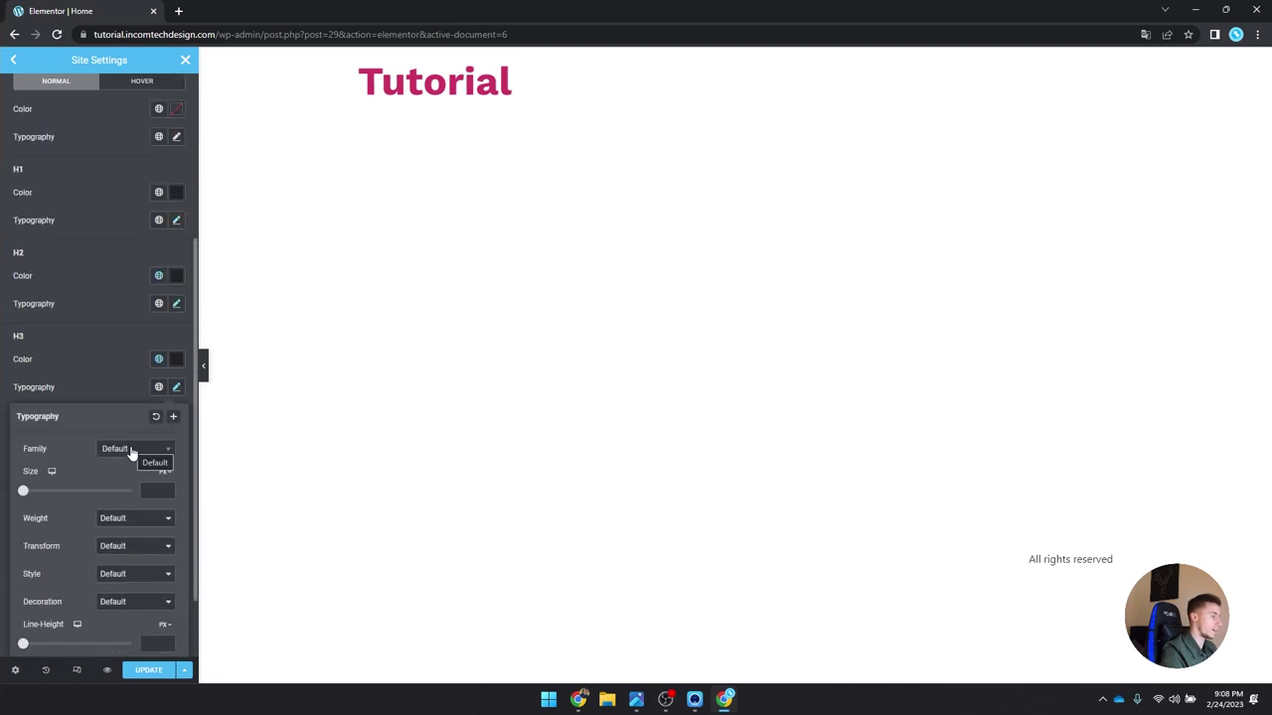
pyautogui.write('work')
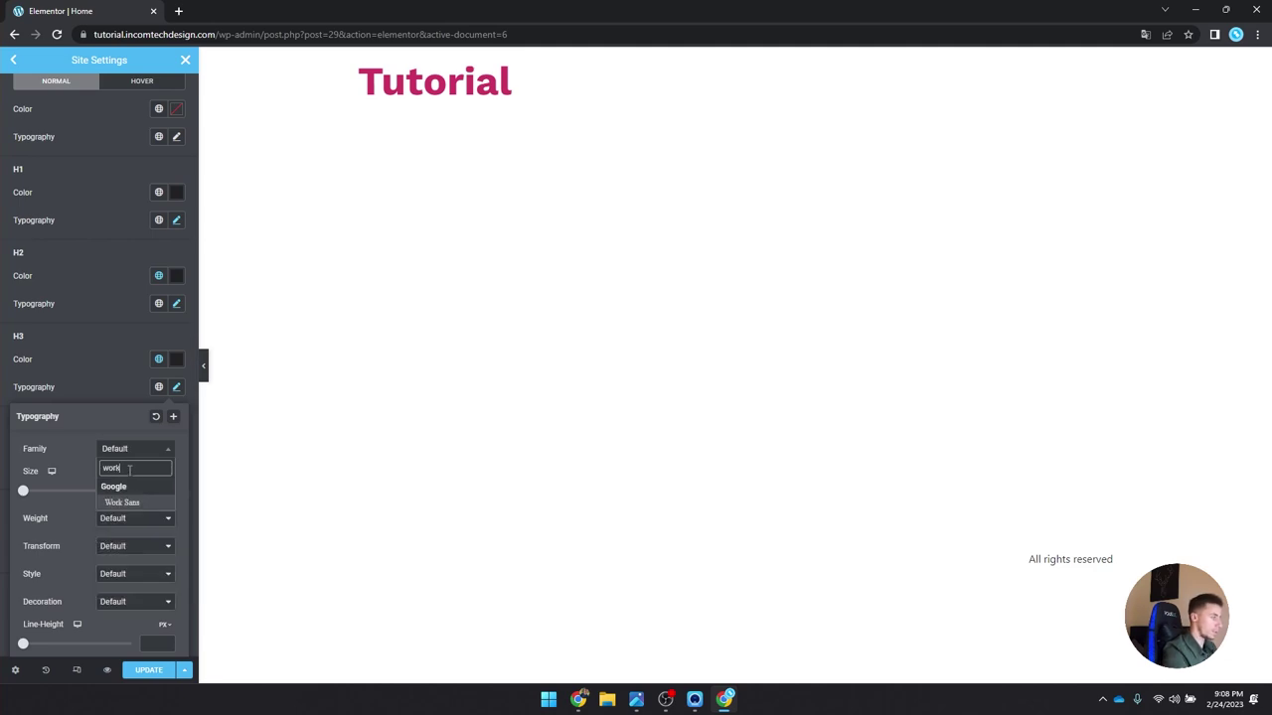
pyautogui.click(148, 502)
pyautogui.click(154, 491)
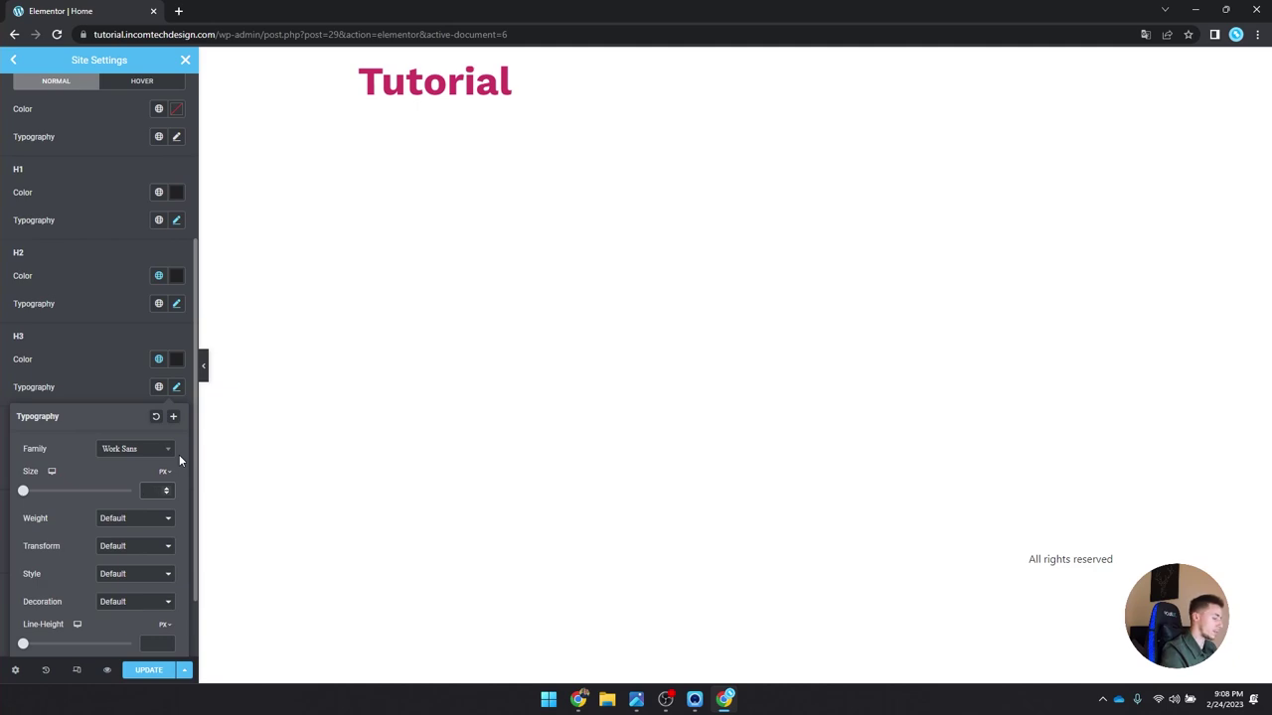
pyautogui.write('23')
pyautogui.click(148, 519)
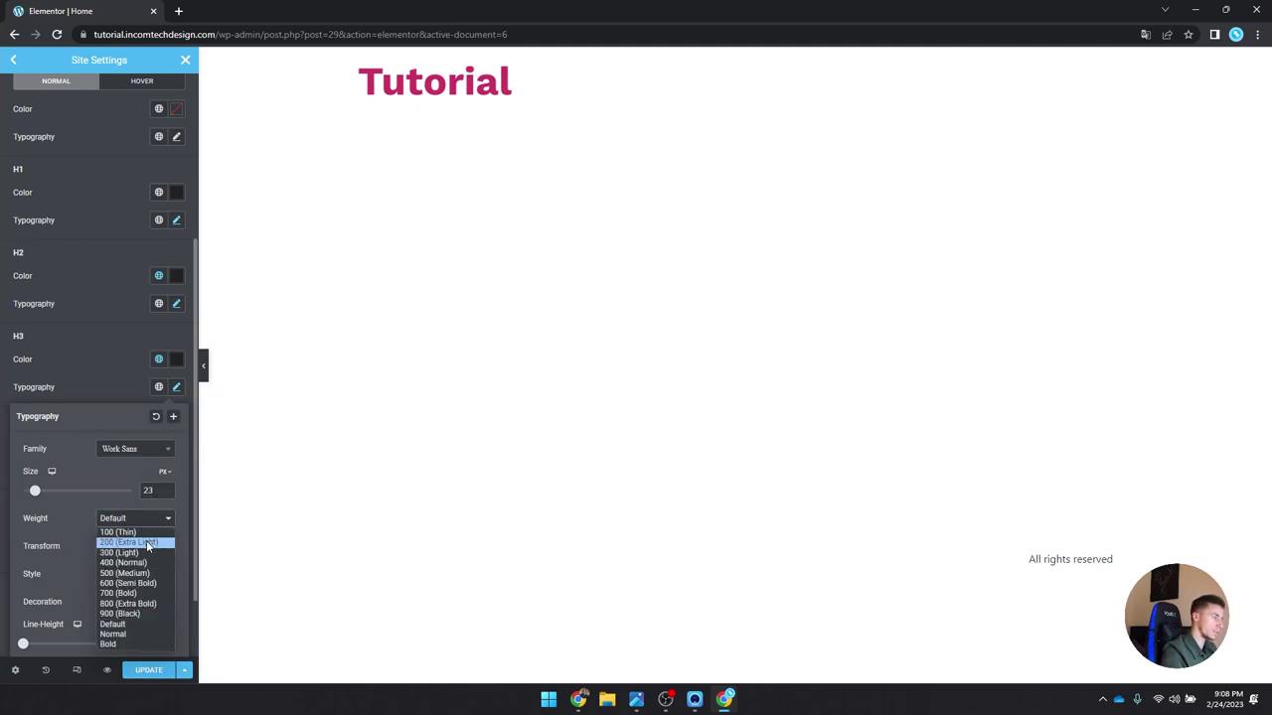
pyautogui.click(141, 594)
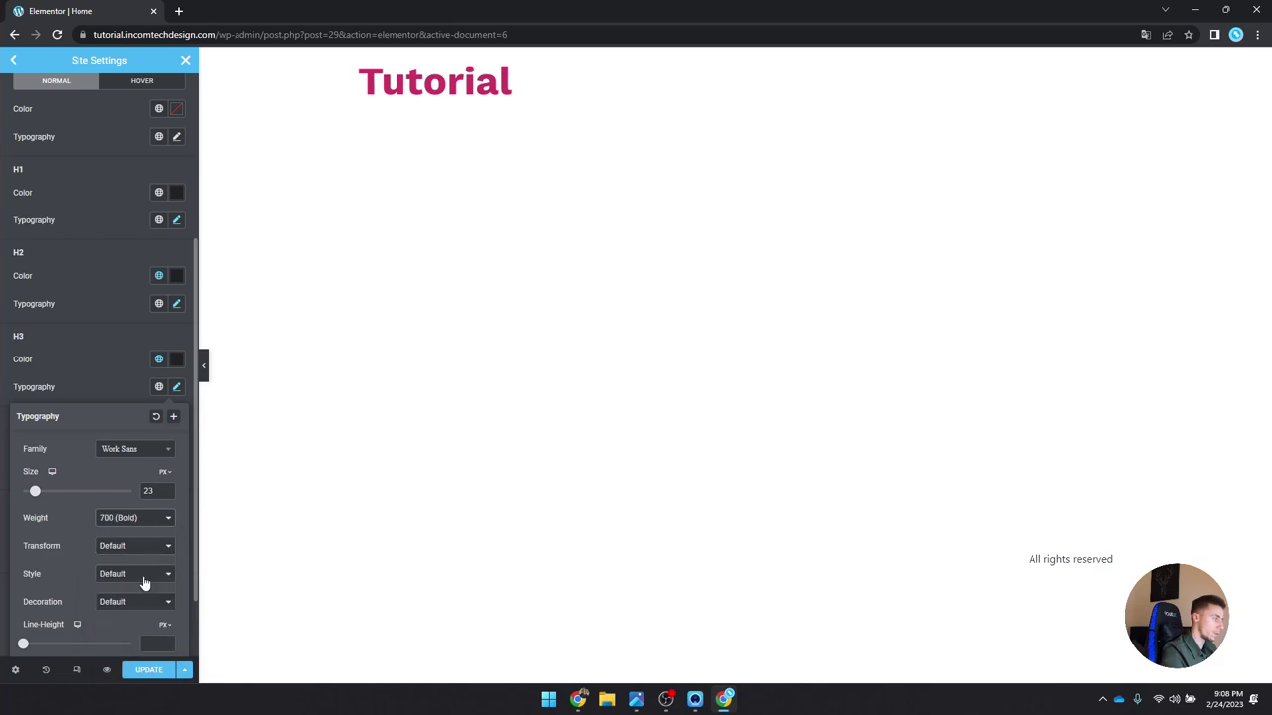
pyautogui.click(177, 388)
pyautogui.scroll(-1, 45, 443)
pyautogui.scroll(4, 43, 447)
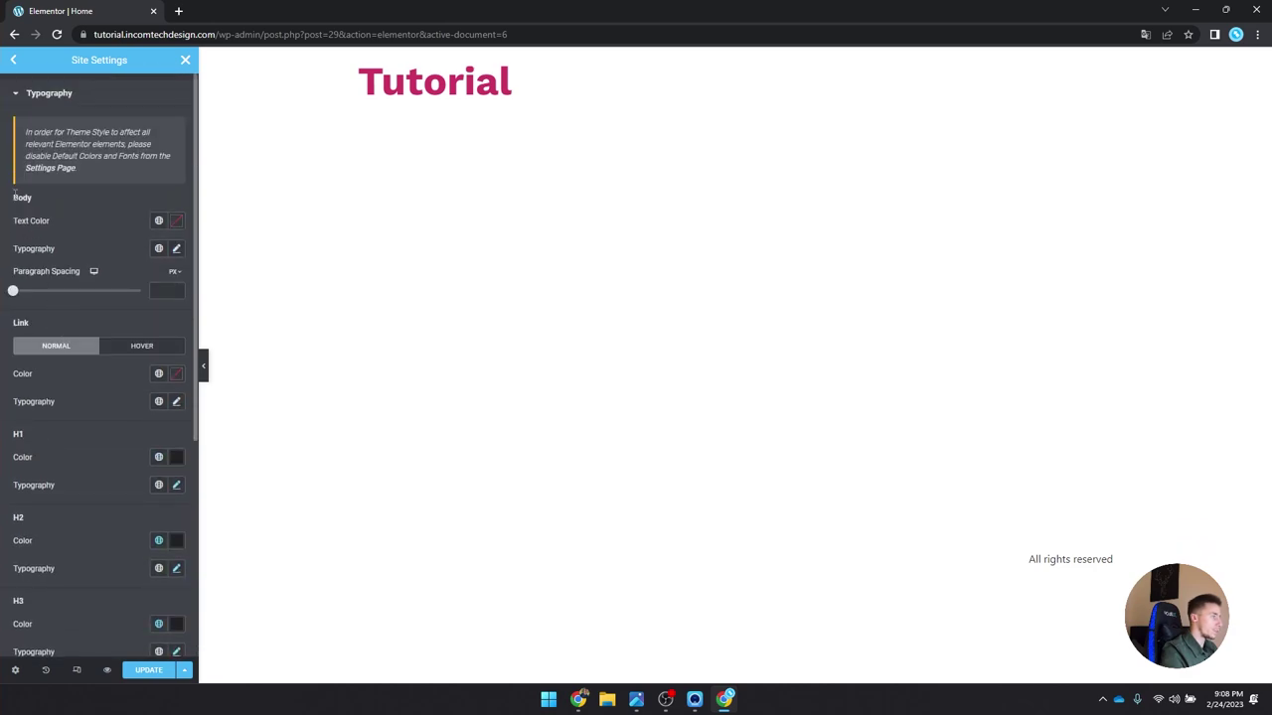
# Step: Apply the Black main global colour to the body text
pyautogui.moveTo(17, 193); pyautogui.dragTo(39, 203)
pyautogui.click(122, 207)
pyautogui.click(158, 221)
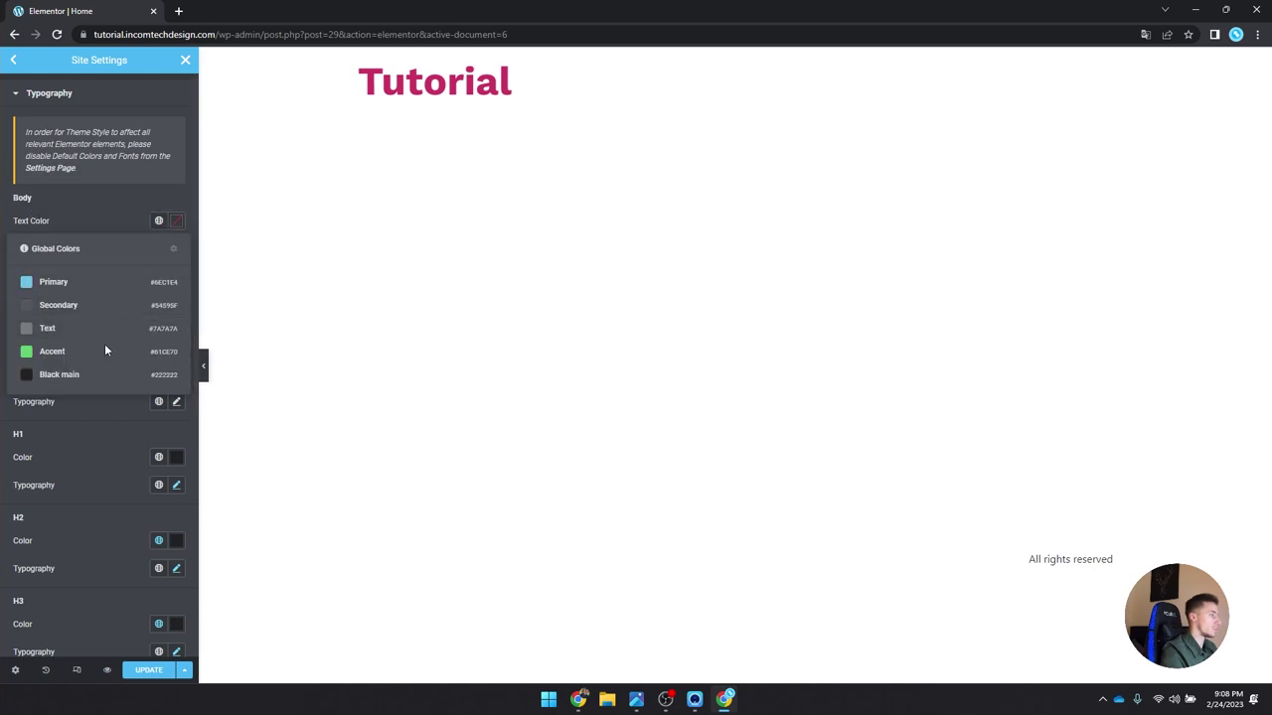
pyautogui.click(87, 376)
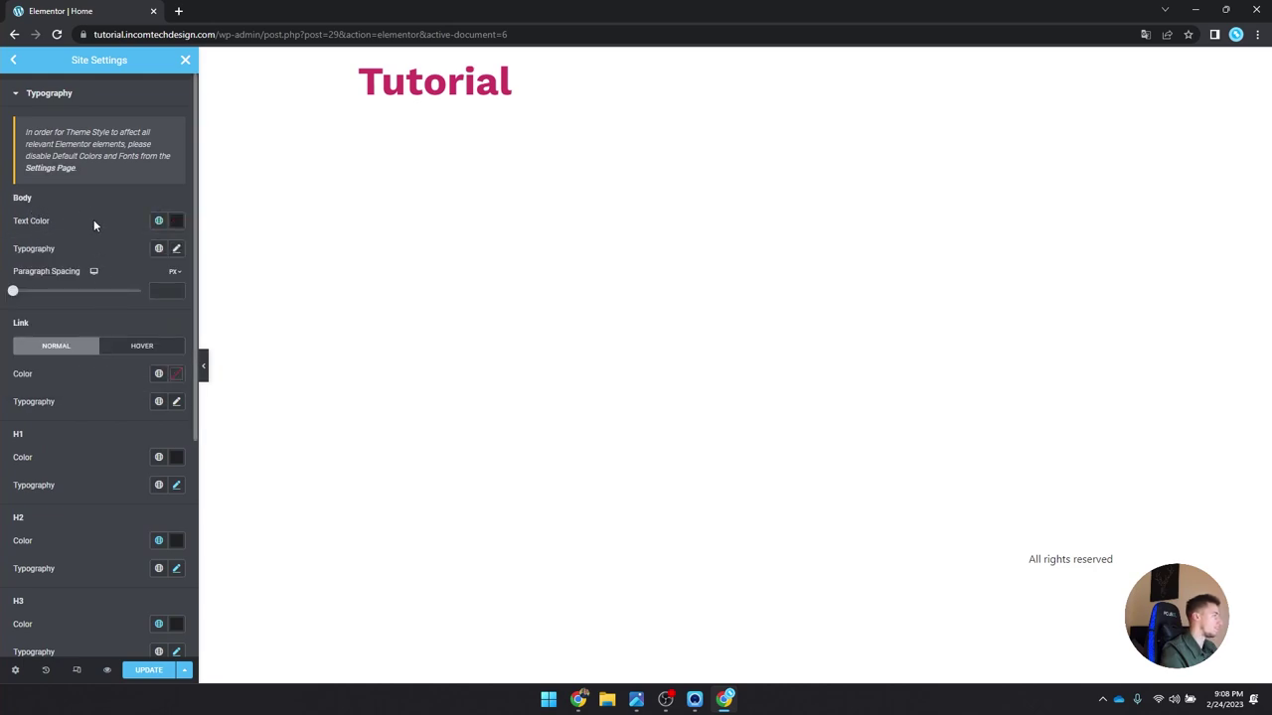
# Step: Set body typography to Work Sans, 16 px, weight 400 (Normal)
pyautogui.click(176, 248)
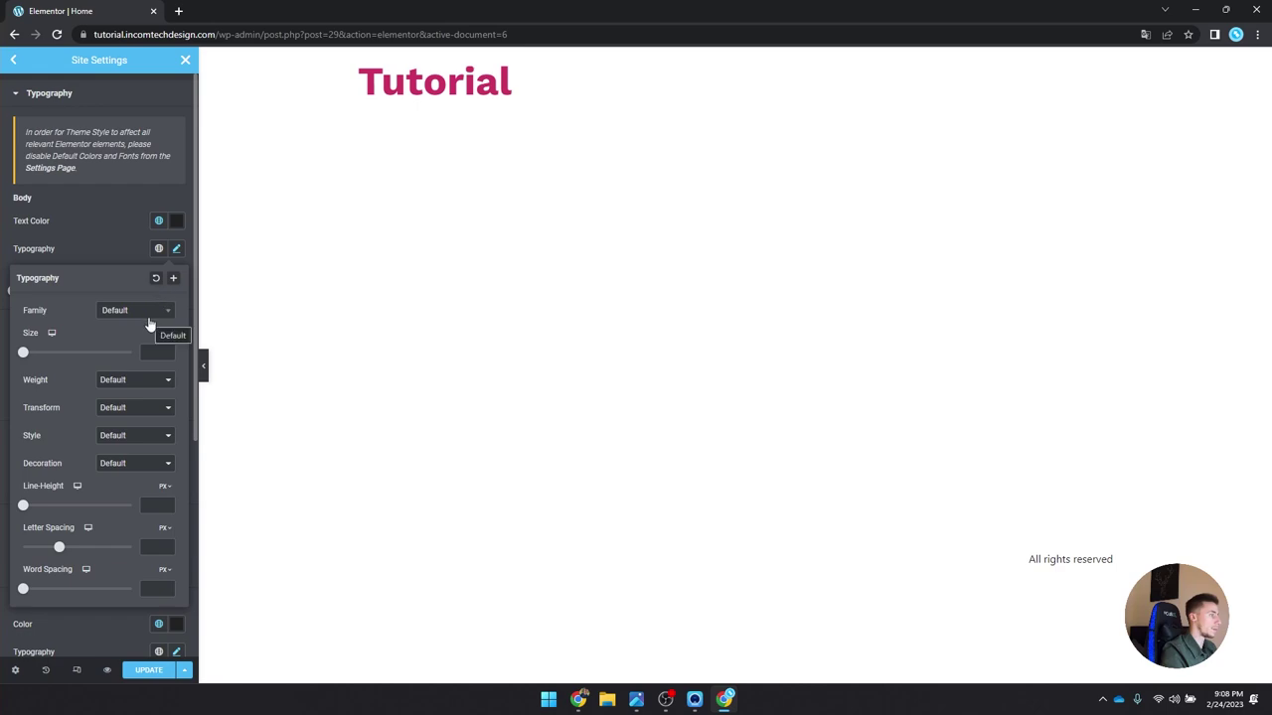
pyautogui.click(147, 312)
pyautogui.write('work s')
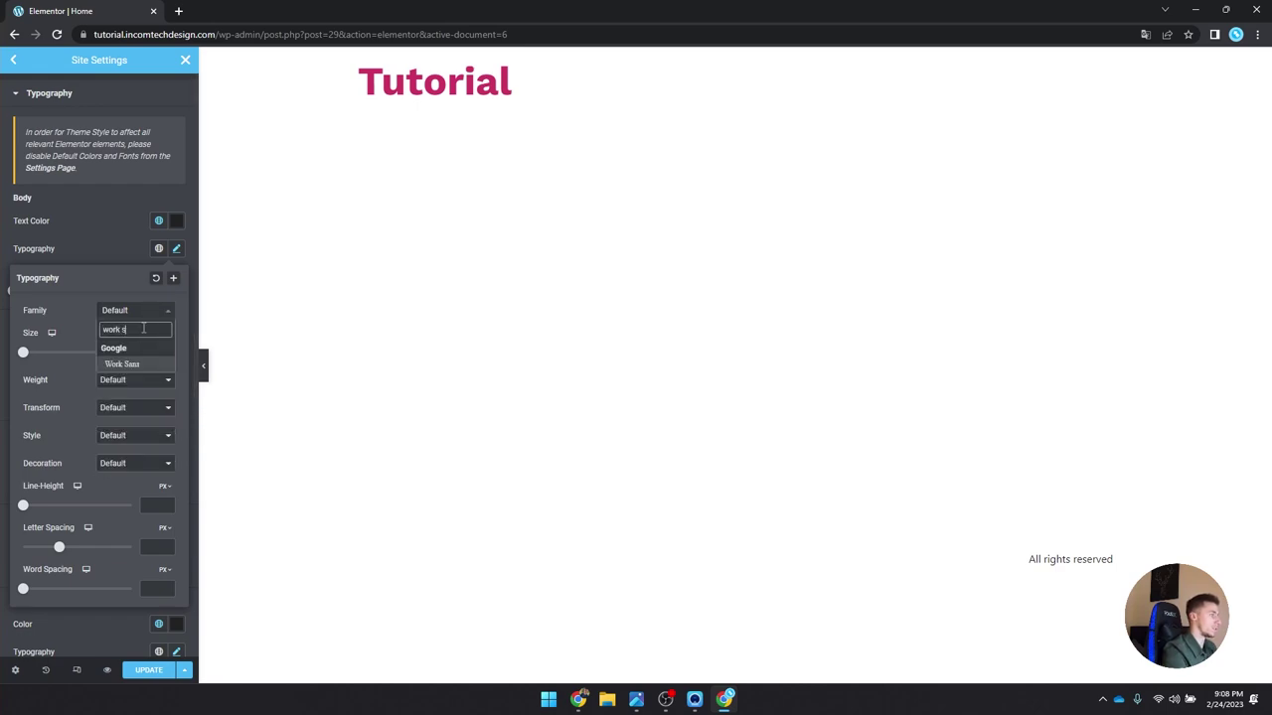
pyautogui.click(134, 362)
pyautogui.click(147, 356)
pyautogui.write('16')
pyautogui.click(150, 380)
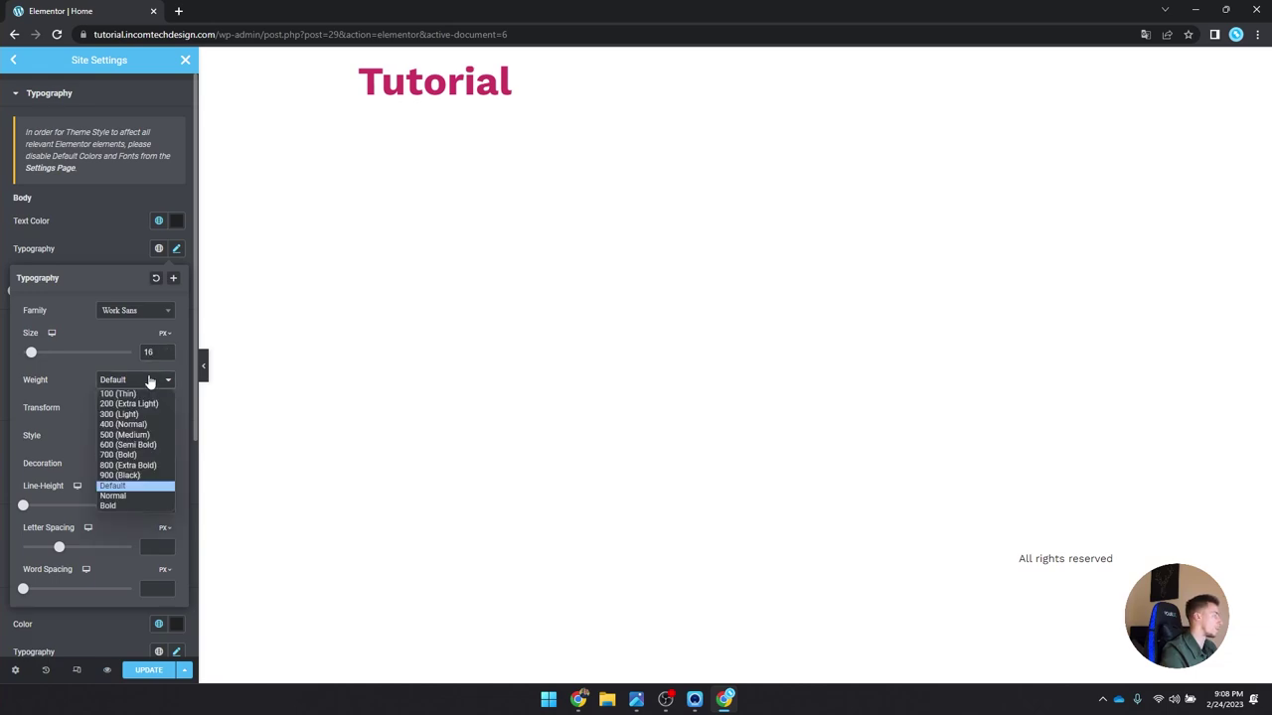
pyautogui.click(129, 426)
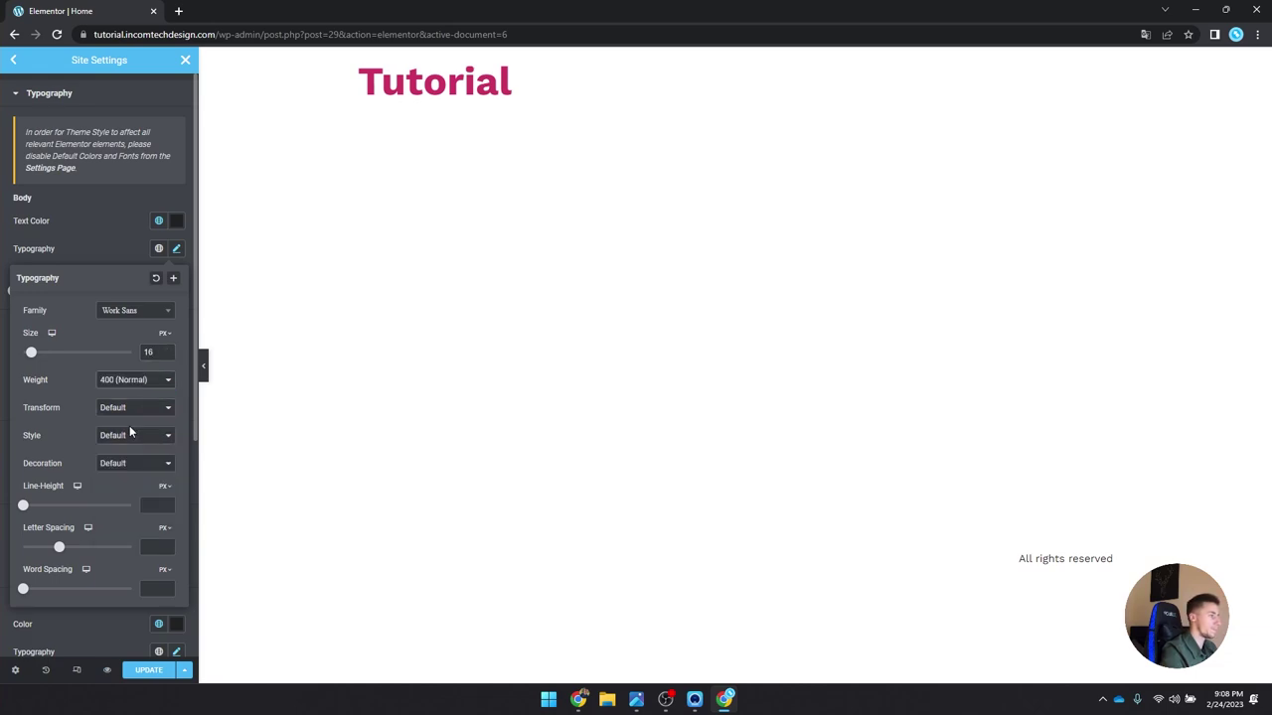
pyautogui.click(179, 249)
# Step: Save the site settings with Update and return to the settings list
pyautogui.click(149, 671)
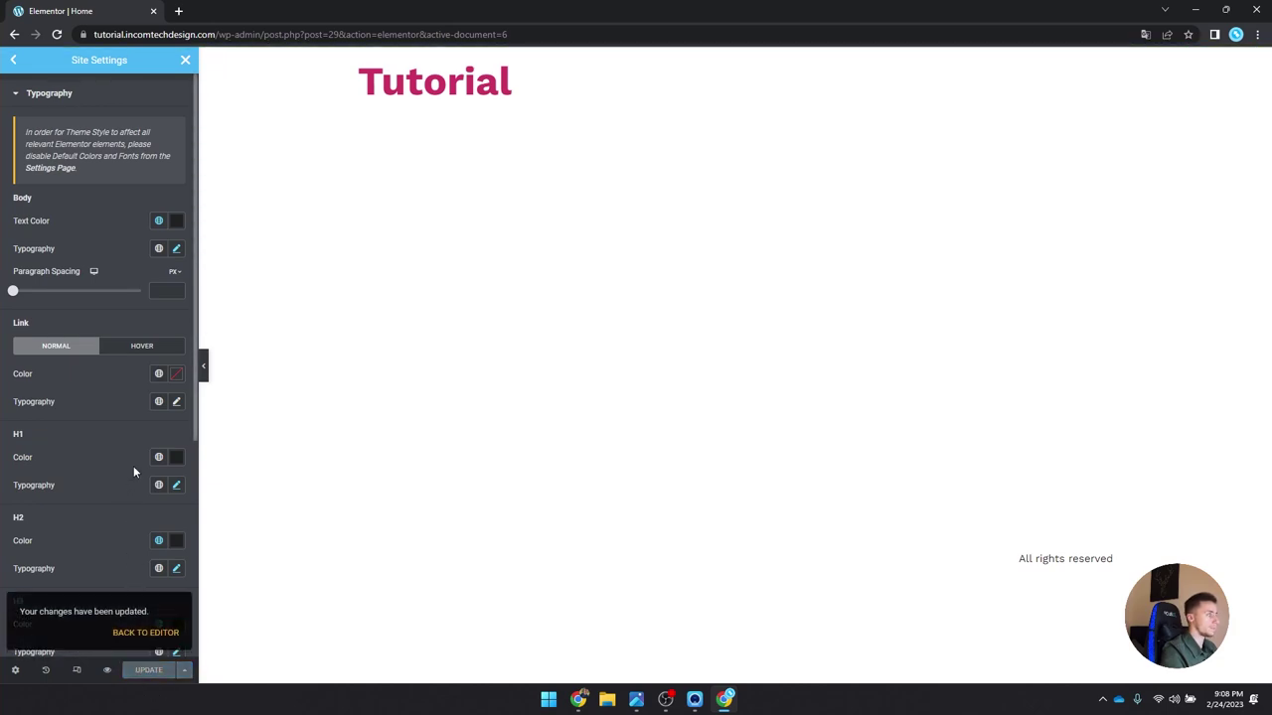
pyautogui.moveTo(21, 612); pyautogui.dragTo(149, 613)
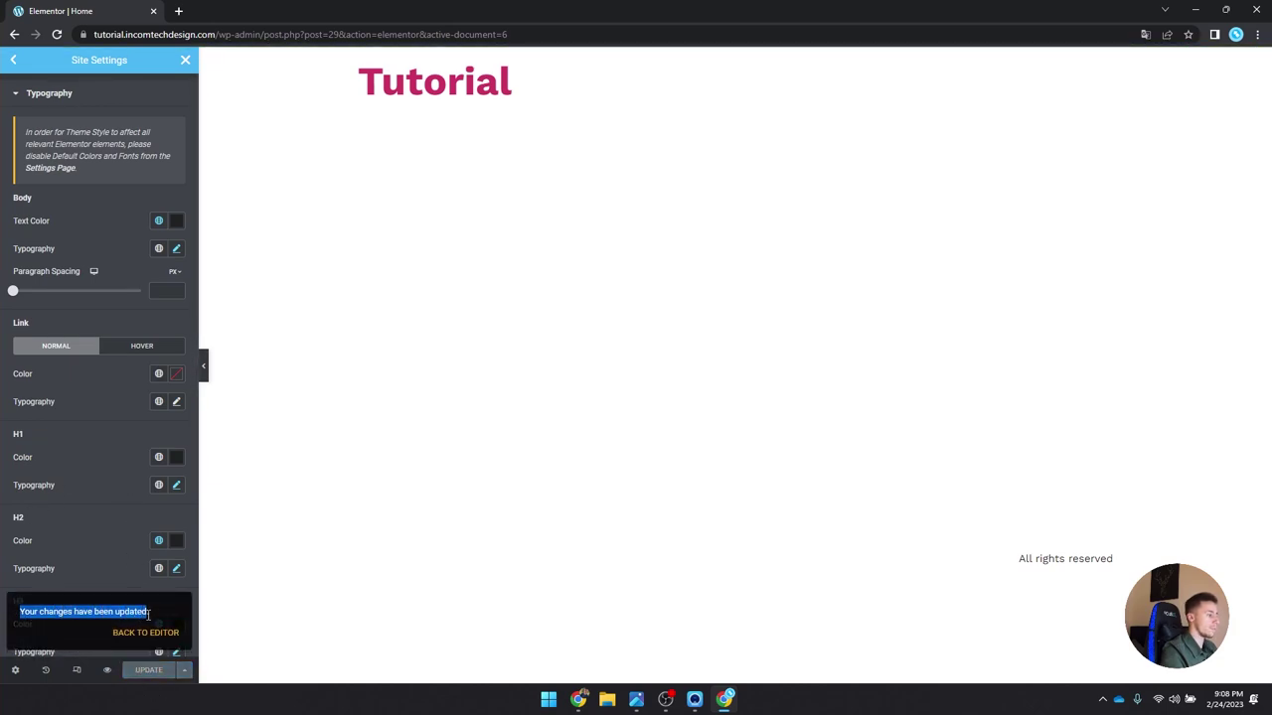
pyautogui.click(13, 60)
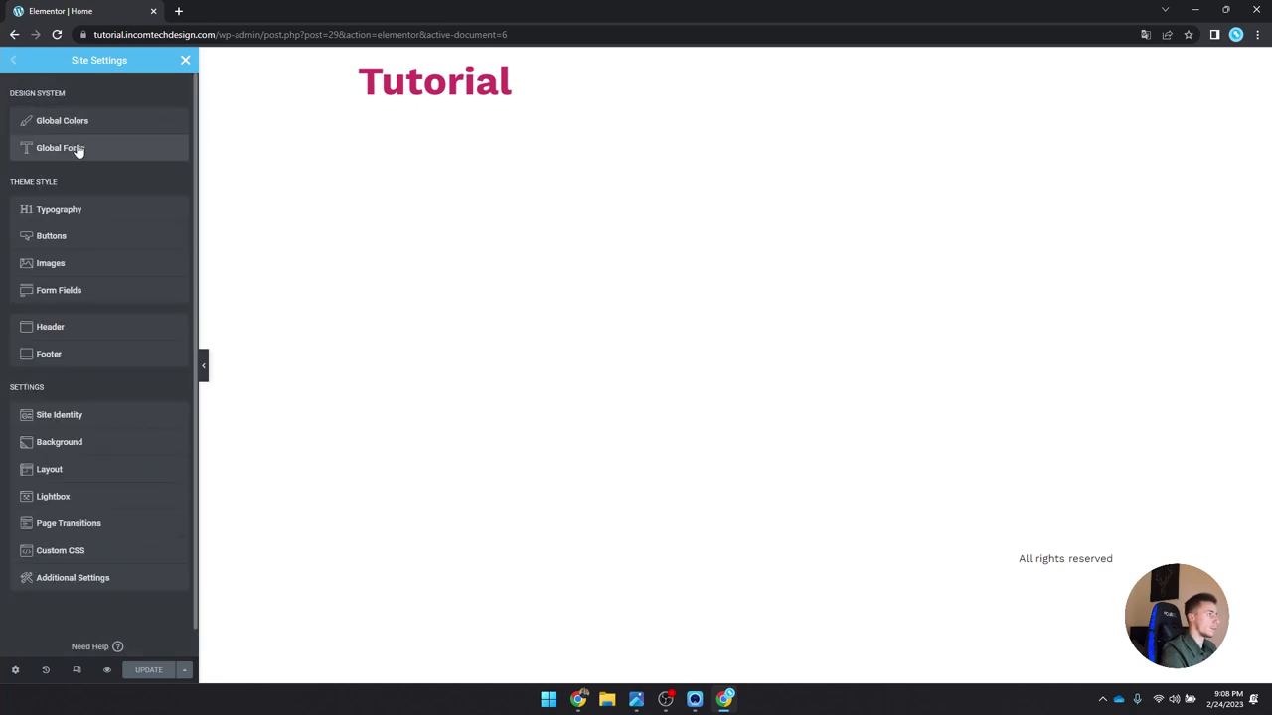
# Step: In Global Fonts, set Primary to Work Sans, 60 px, weight 700 (Bold)
pyautogui.click(79, 149)
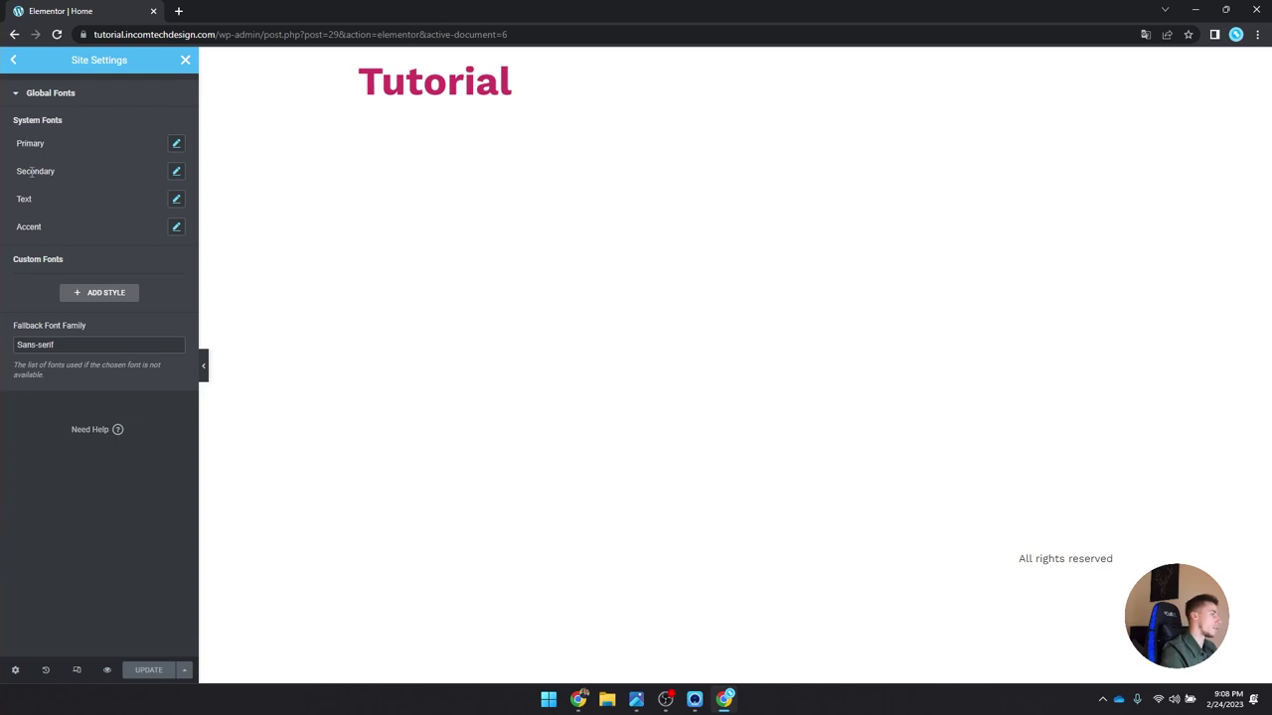
pyautogui.click(177, 145)
pyautogui.click(140, 203)
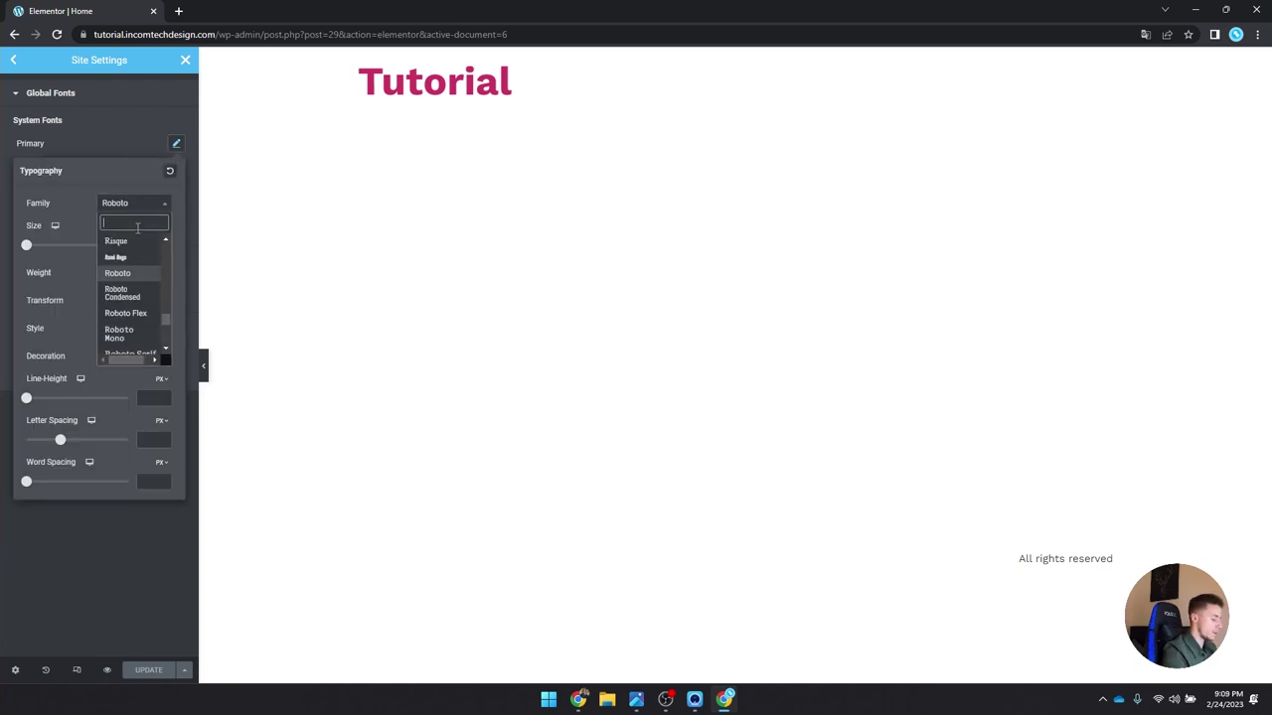
pyautogui.write('work s')
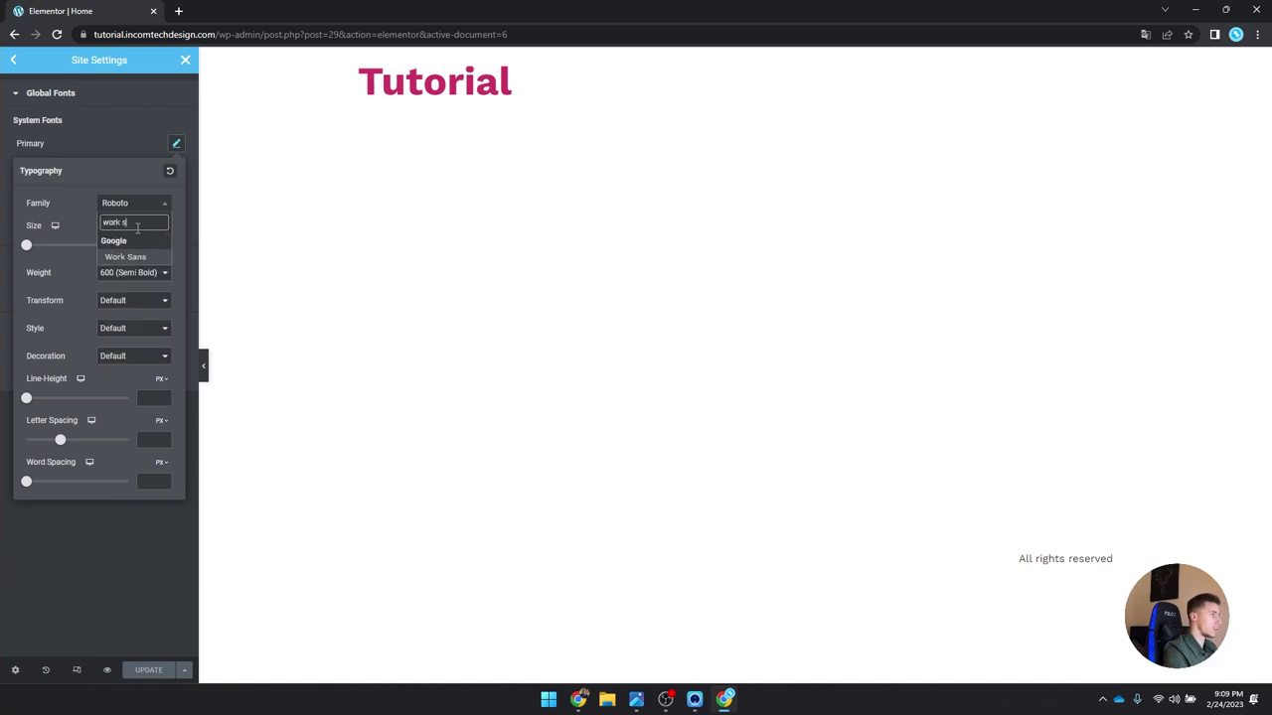
pyautogui.press('Return')
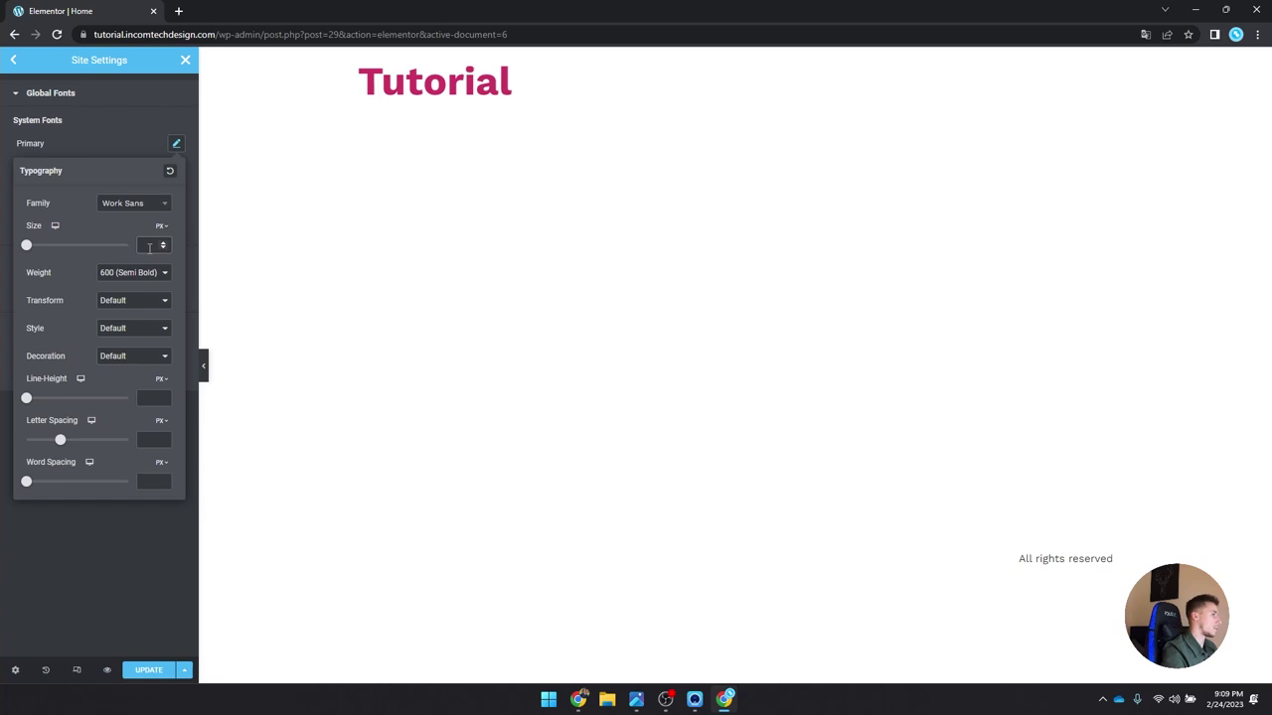
pyautogui.write('60')
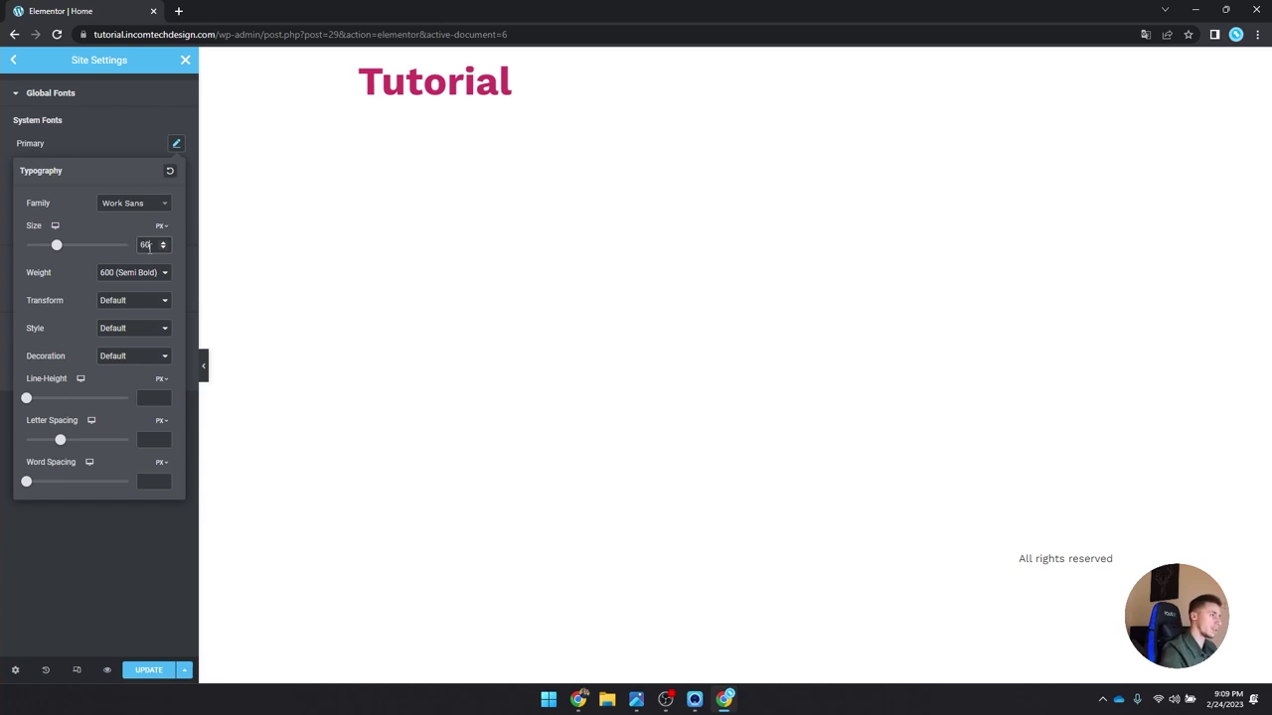
pyautogui.click(147, 273)
pyautogui.click(129, 348)
pyautogui.click(176, 144)
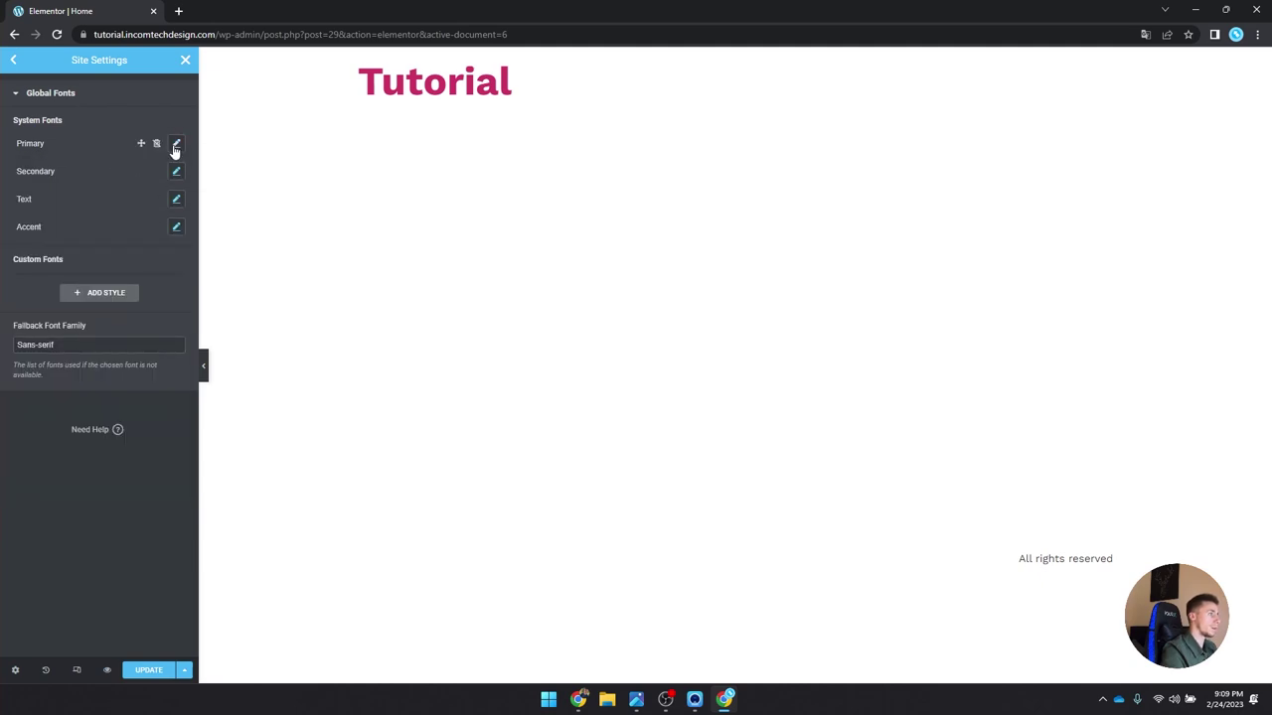
# Step: Add a custom font style named 'heading 1'
pyautogui.click(104, 298)
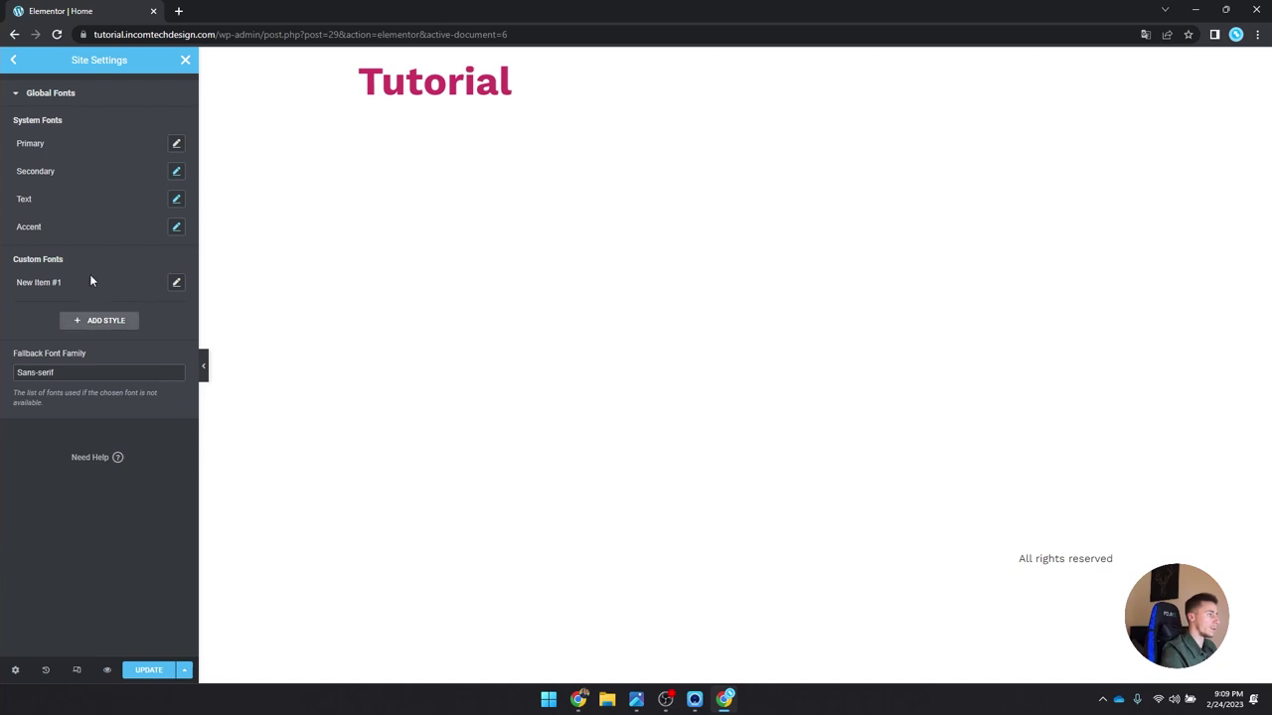
pyautogui.click(177, 283)
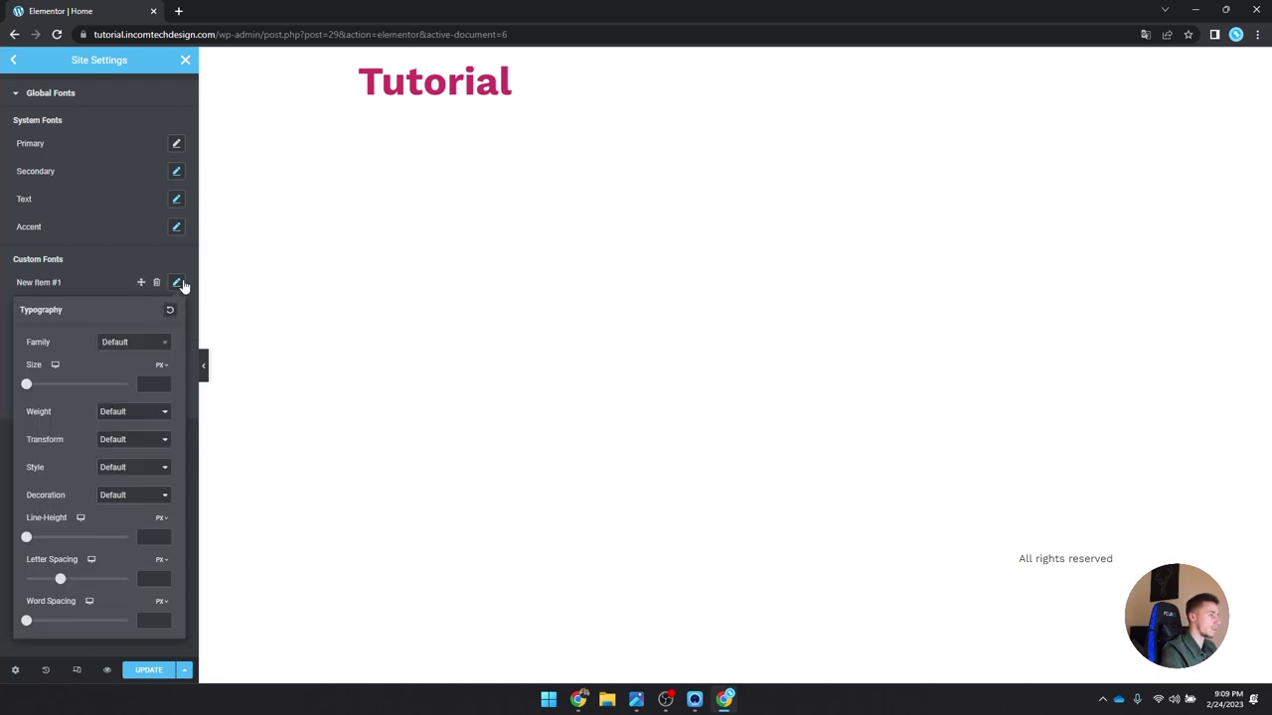
pyautogui.click(179, 285)
pyautogui.click(59, 279)
pyautogui.hotkey('ctrl', 'a')
pyautogui.press('BackSpace')
pyautogui.write('heading 1')
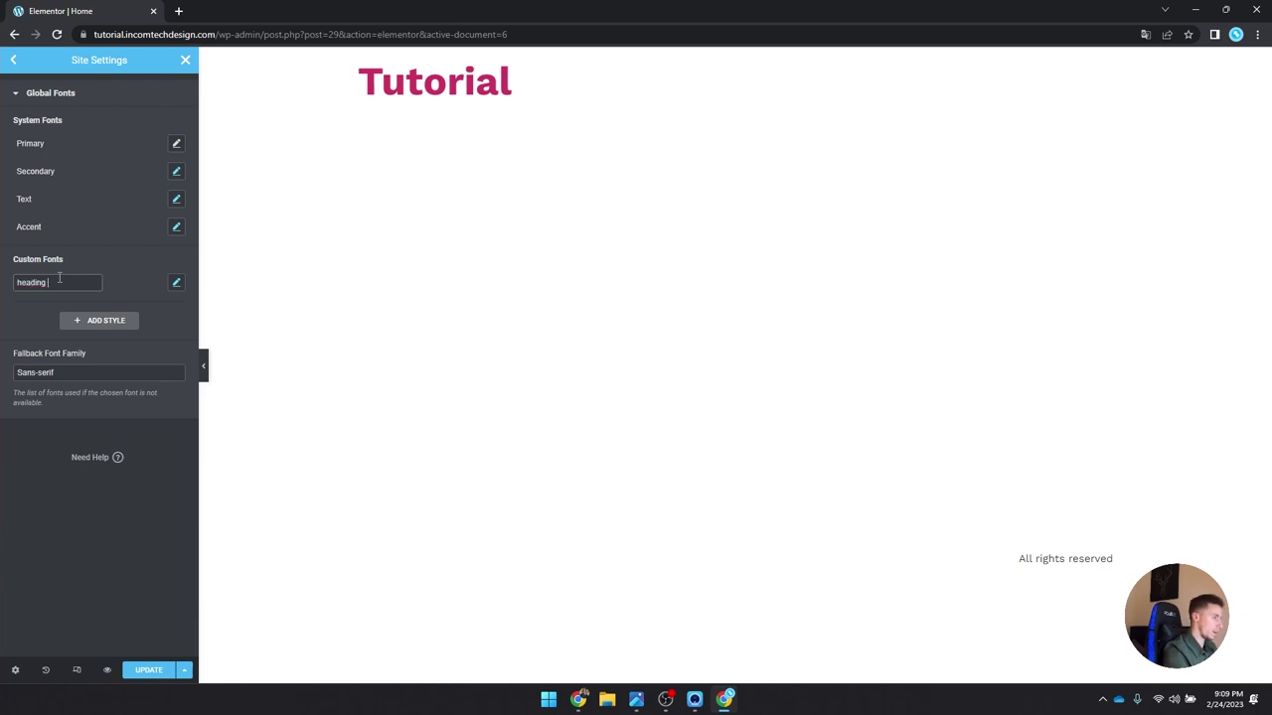
# Step: Give heading 1 Work Sans, 60 px, weight 700 (Bold)
pyautogui.click(176, 283)
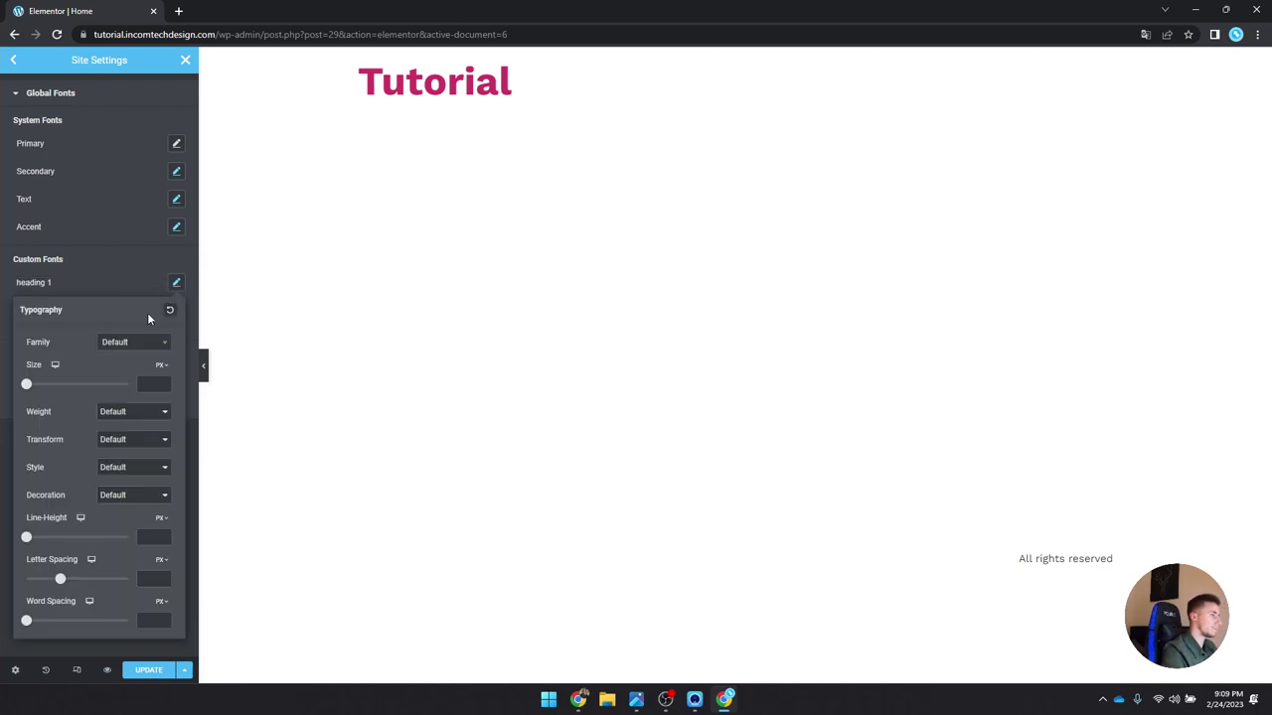
pyautogui.click(144, 343)
pyautogui.write('work sans')
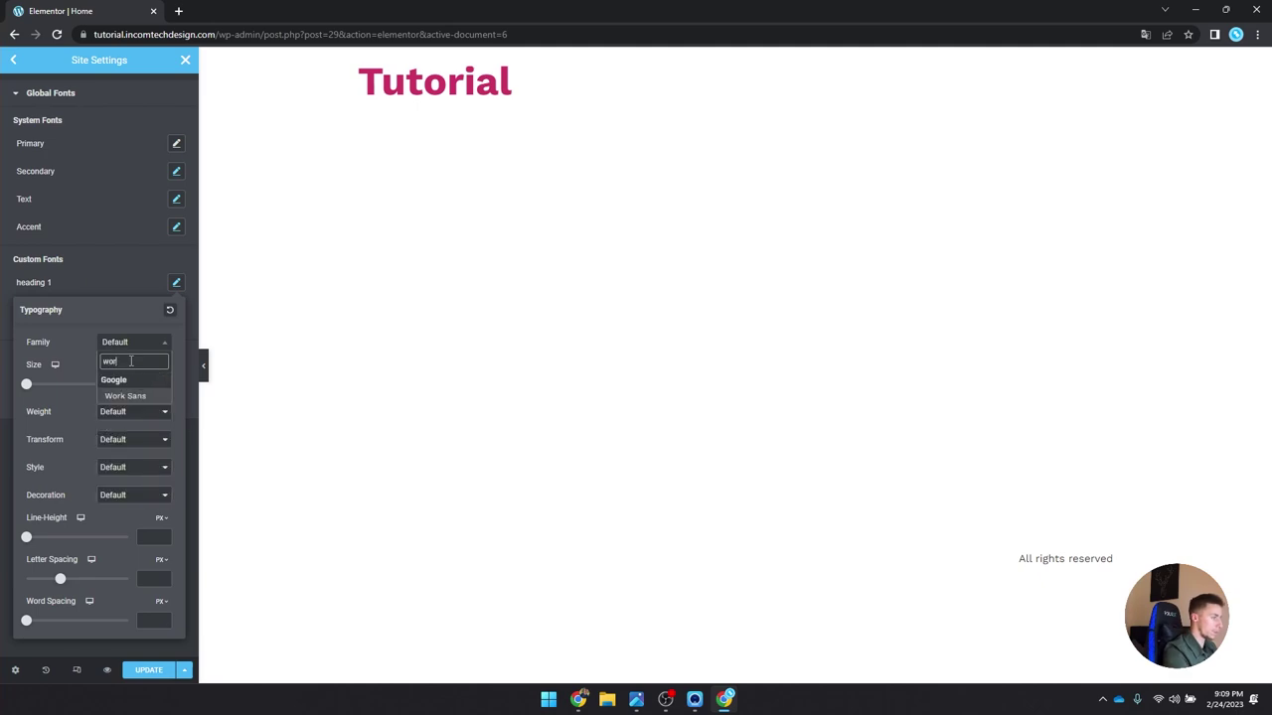
pyautogui.press('Return')
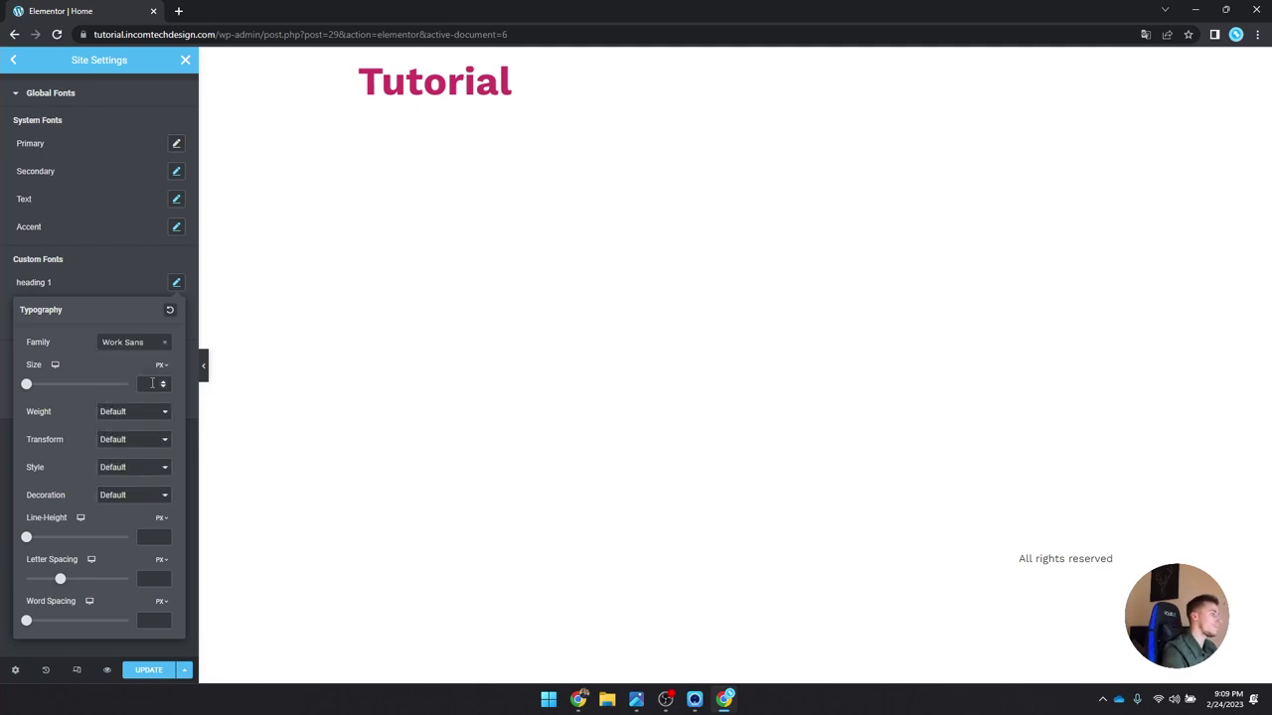
pyautogui.write('60')
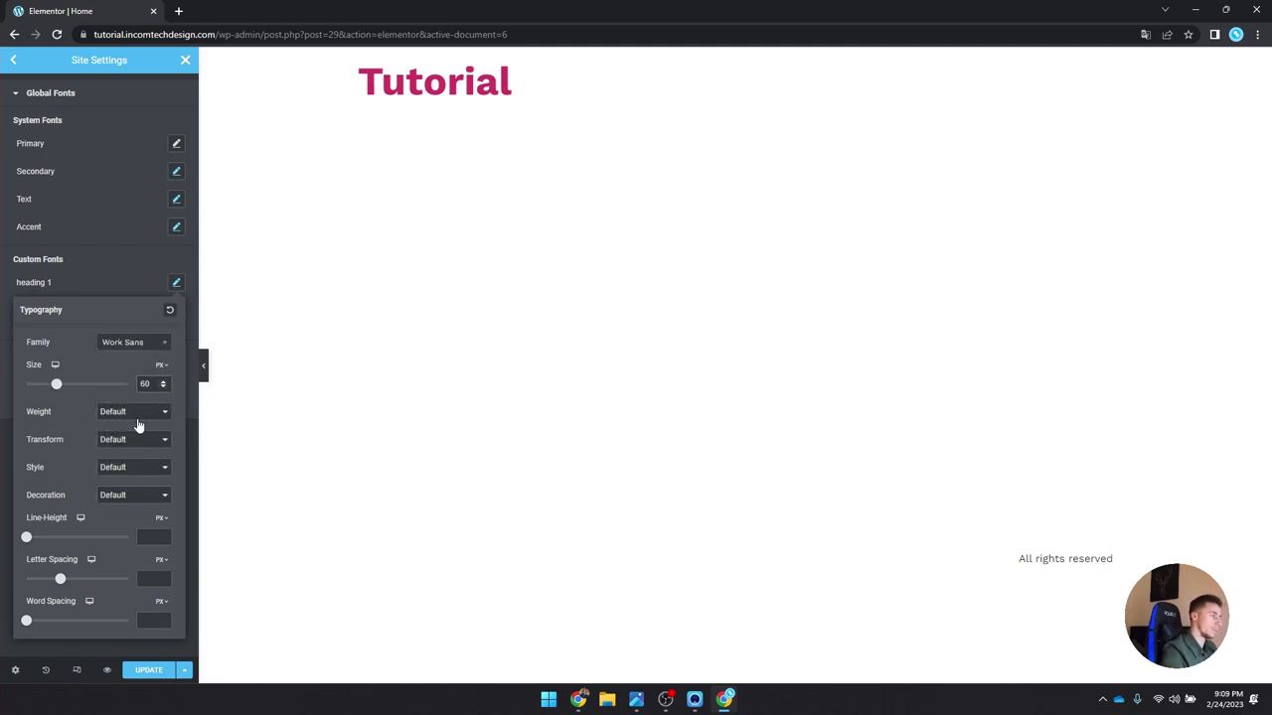
pyautogui.click(131, 416)
pyautogui.click(119, 486)
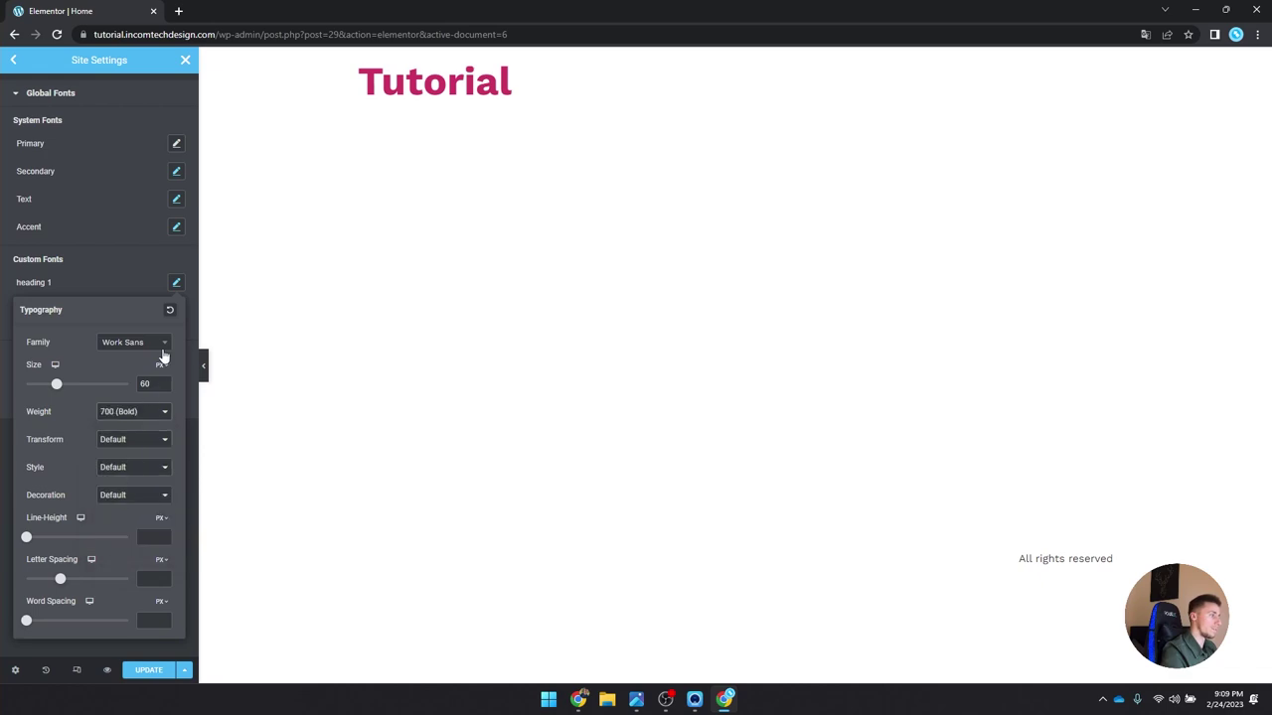
pyautogui.click(176, 283)
# Step: Add a custom font style named 'Sub-heading 2'
pyautogui.click(106, 319)
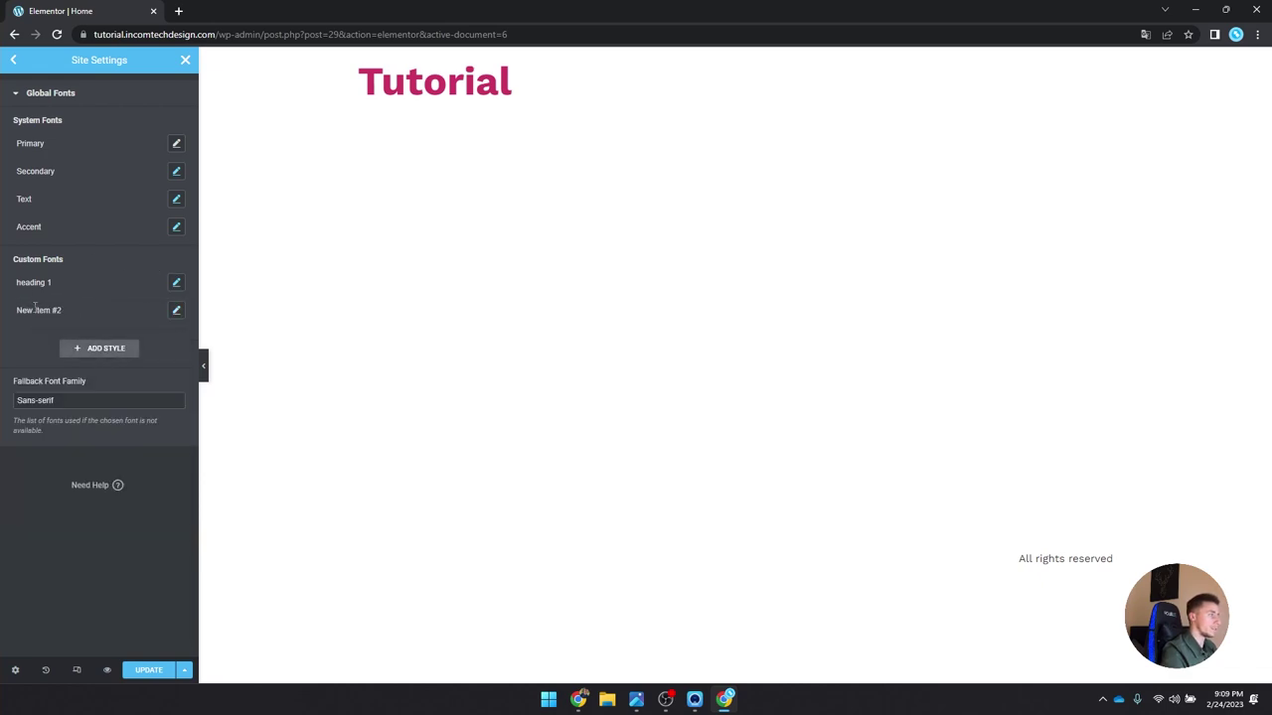
pyautogui.tripleClick(35, 310)
pyautogui.write('Sub')
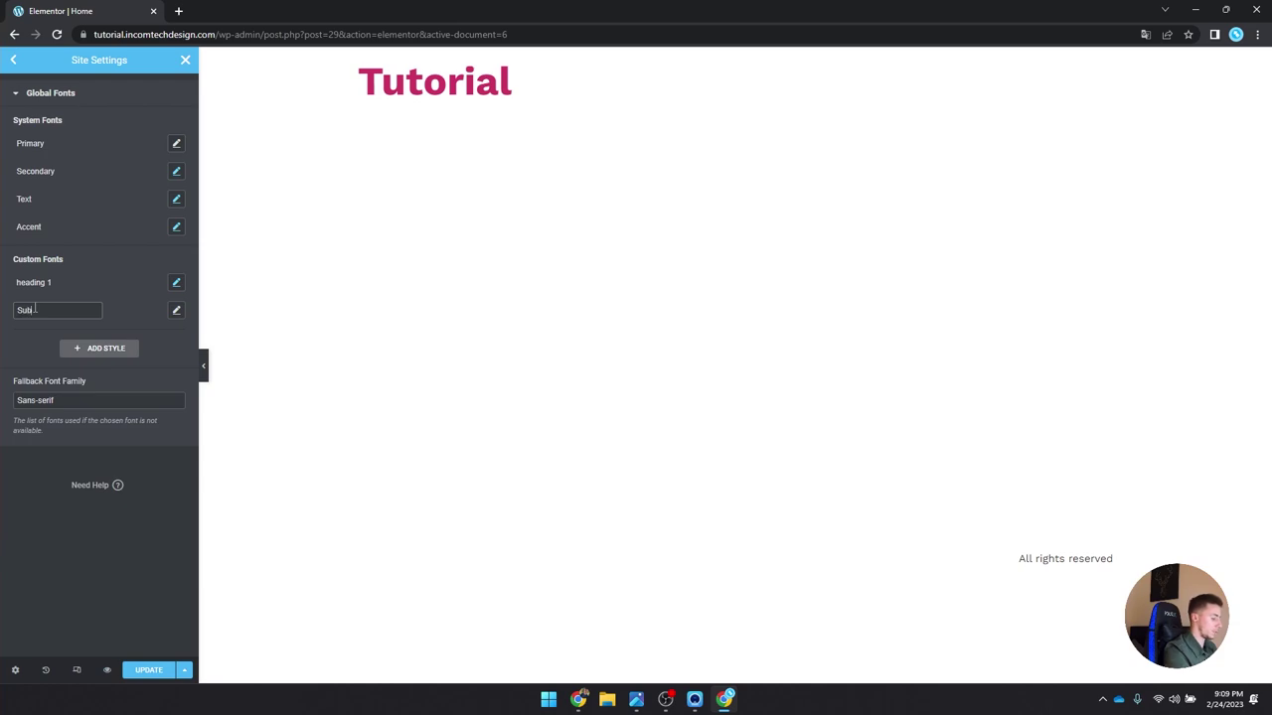
pyautogui.write('-heading 2')
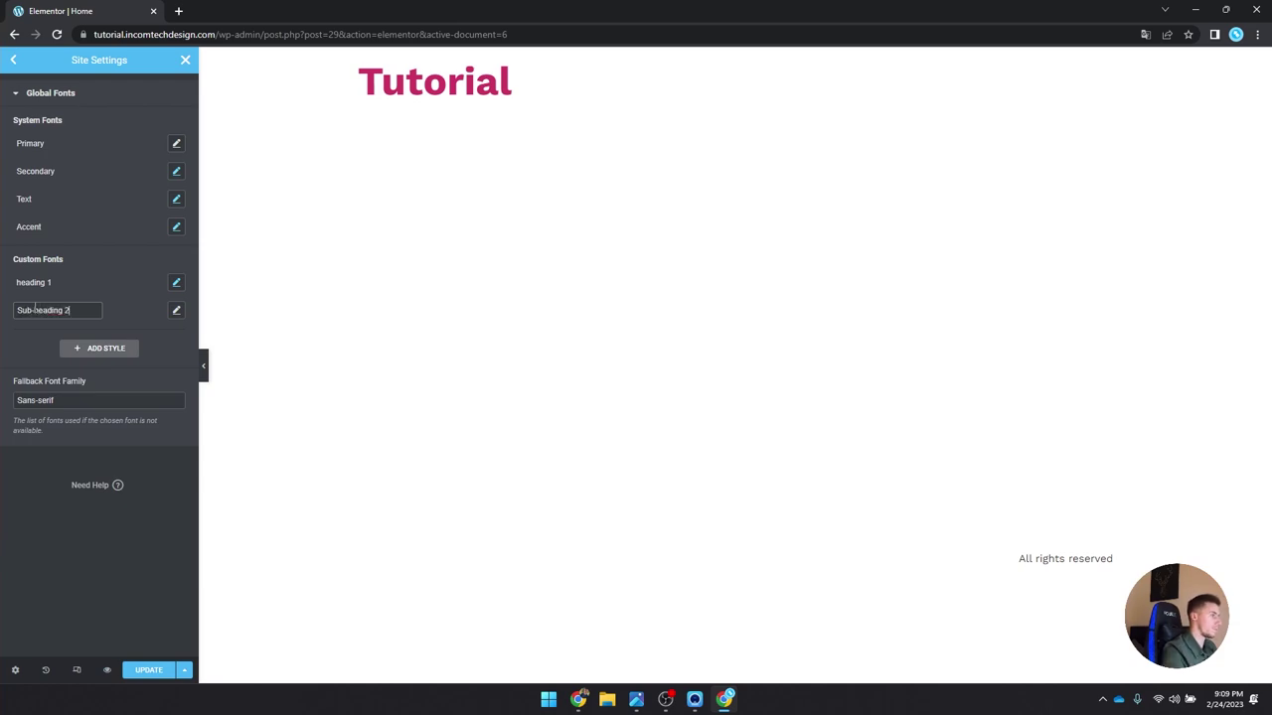
pyautogui.click(175, 310)
# Step: Give Sub-heading 2 Work Sans, 43 px, weight 500 (Medium)
pyautogui.click(149, 370)
pyautogui.write('work')
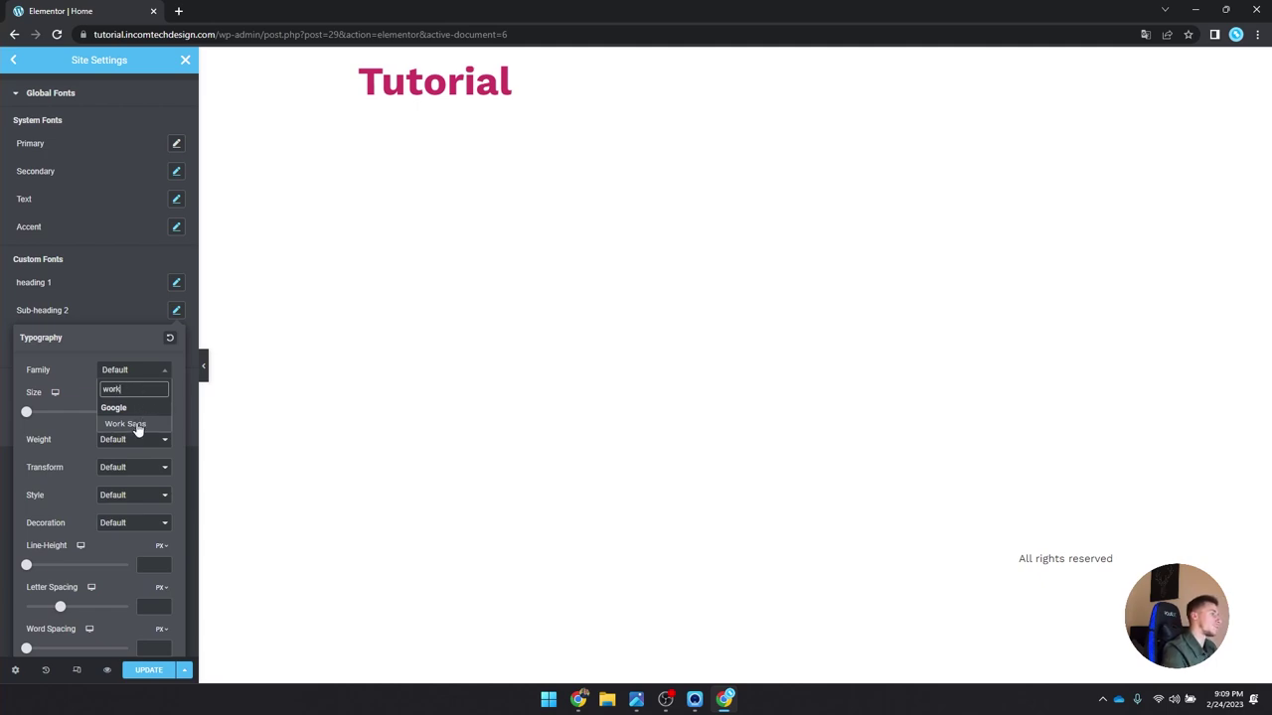
pyautogui.click(135, 424)
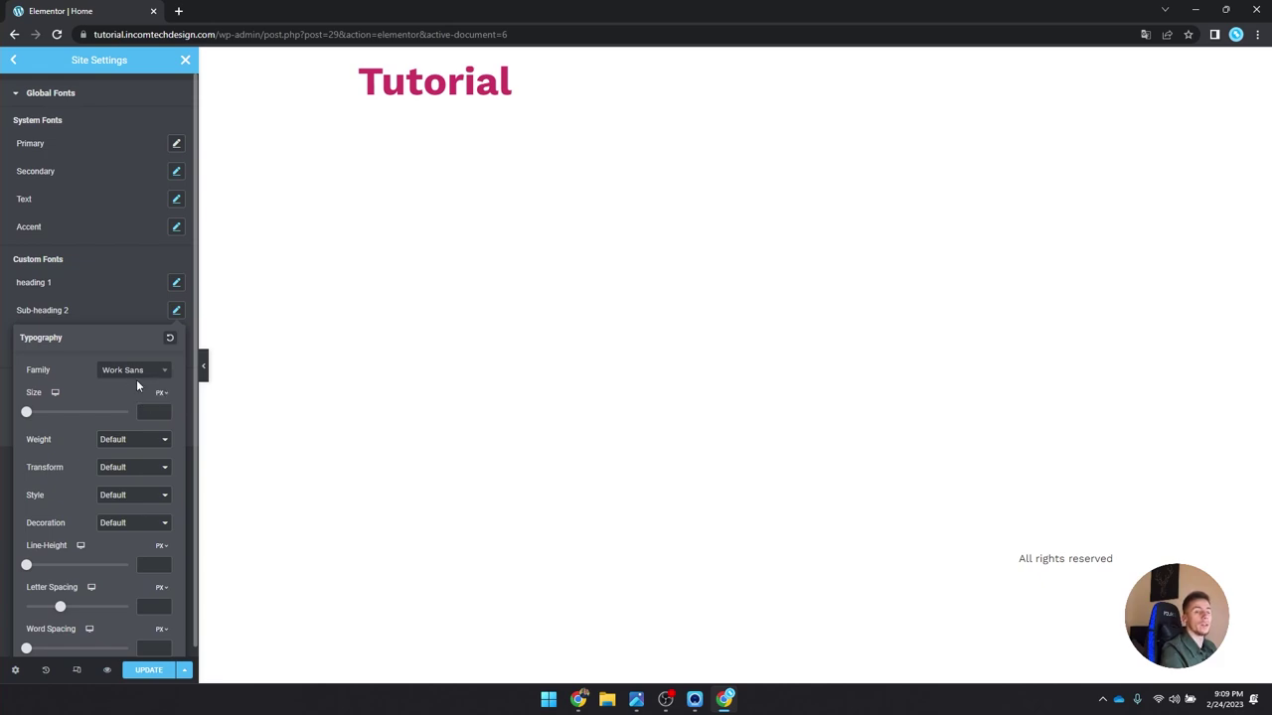
pyautogui.click(147, 410)
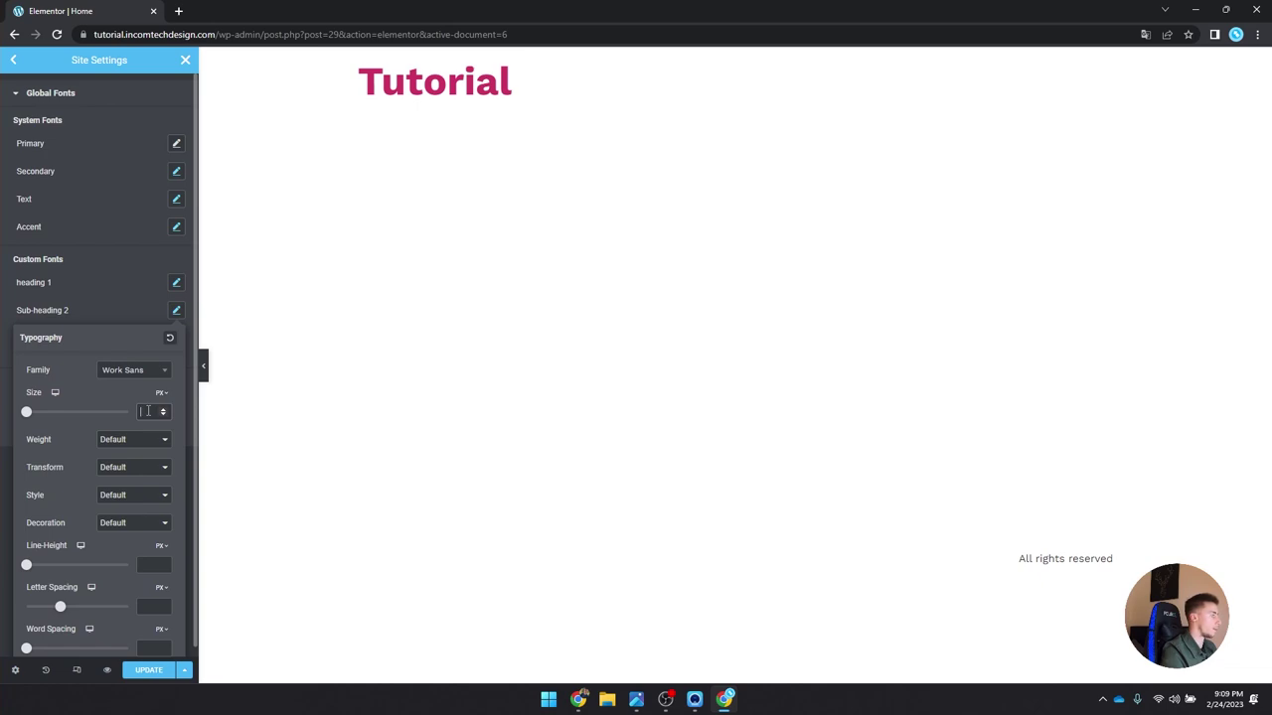
pyautogui.write('42')
pyautogui.press('BackSpace')
pyautogui.write('3')
pyautogui.click(148, 438)
pyautogui.click(119, 494)
pyautogui.click(176, 310)
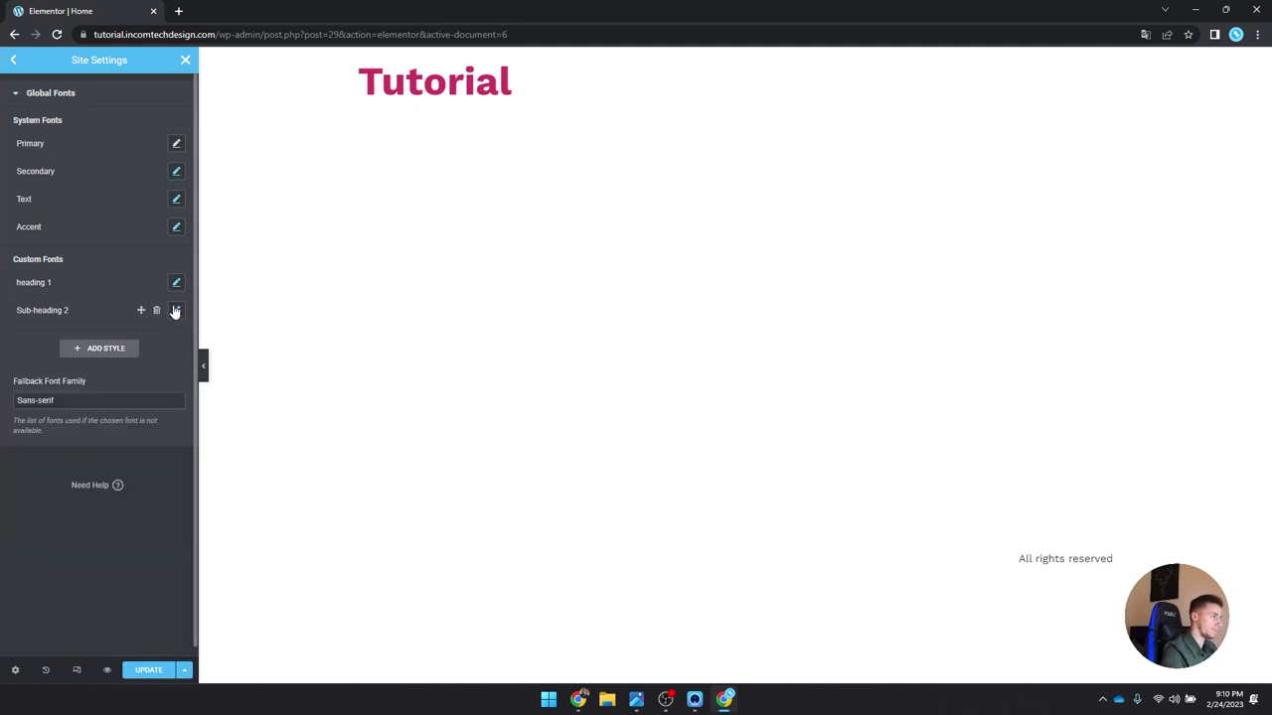
pyautogui.click(82, 346)
# Step: Name the third style 'Sub-heading' and set it to Work Sans, 33 px, heavy weight
pyautogui.tripleClick(70, 334)
pyautogui.write('Sub-heading')
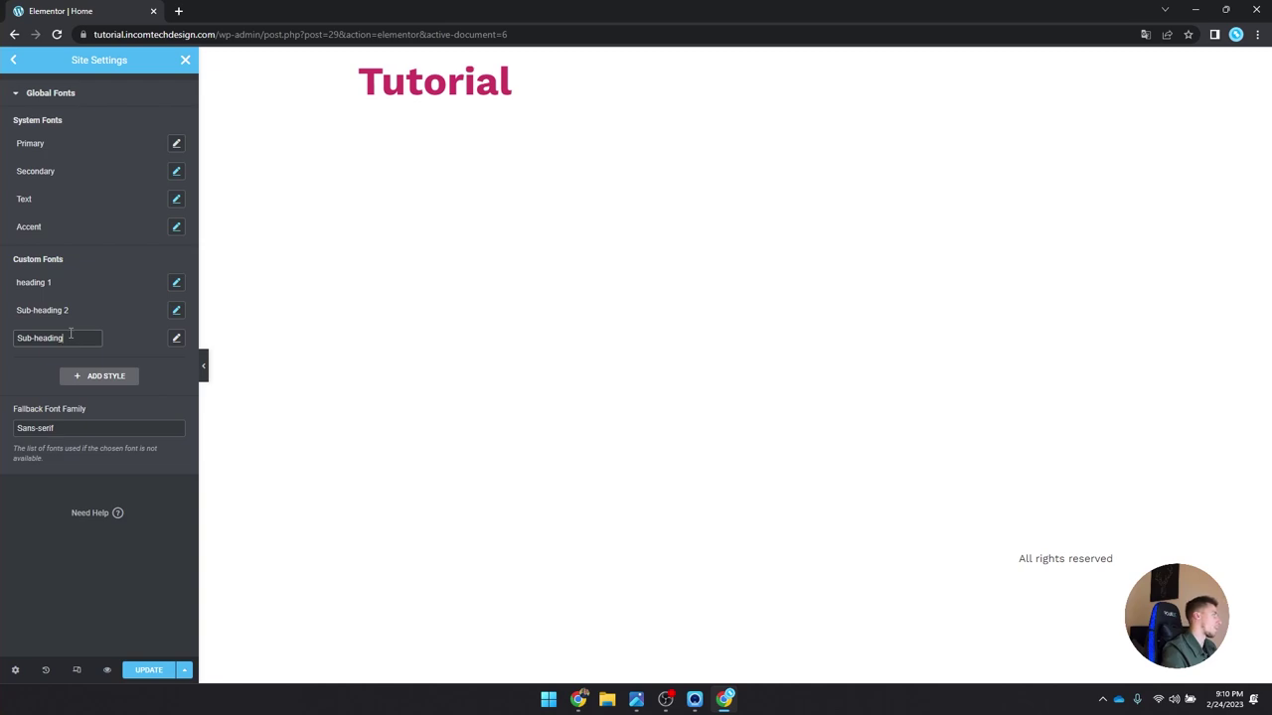
pyautogui.click(176, 338)
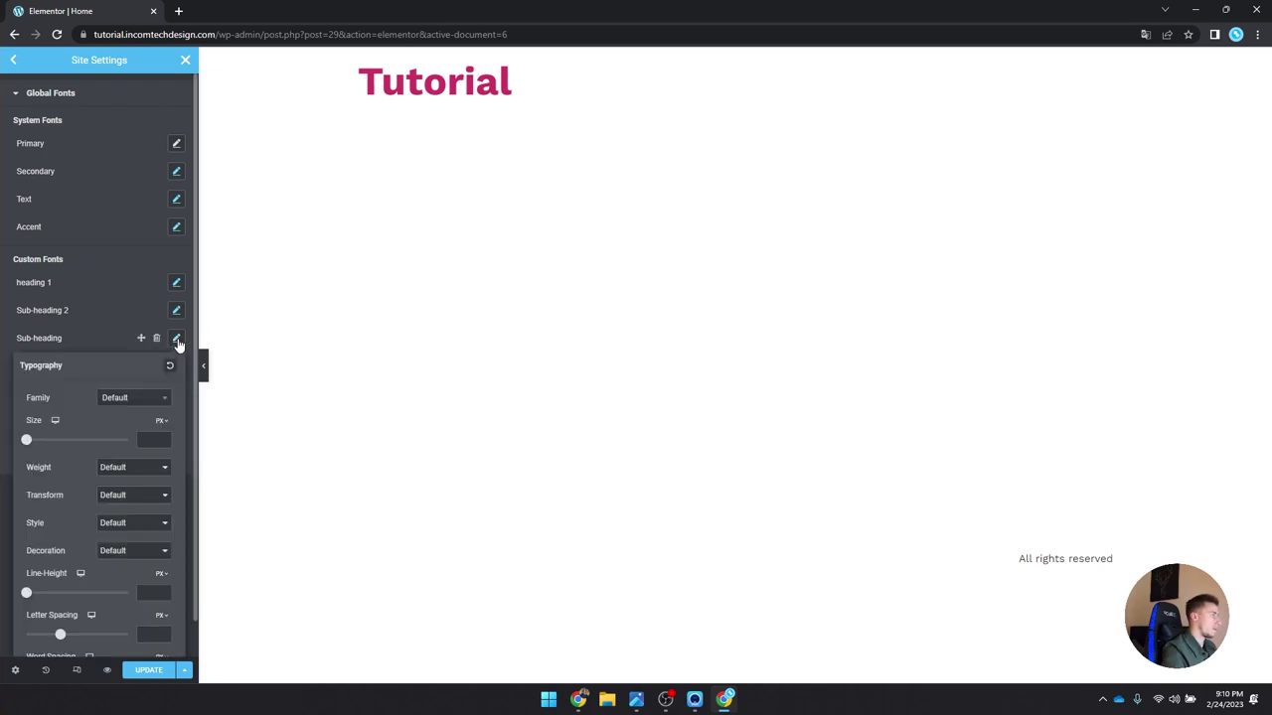
pyautogui.click(126, 400)
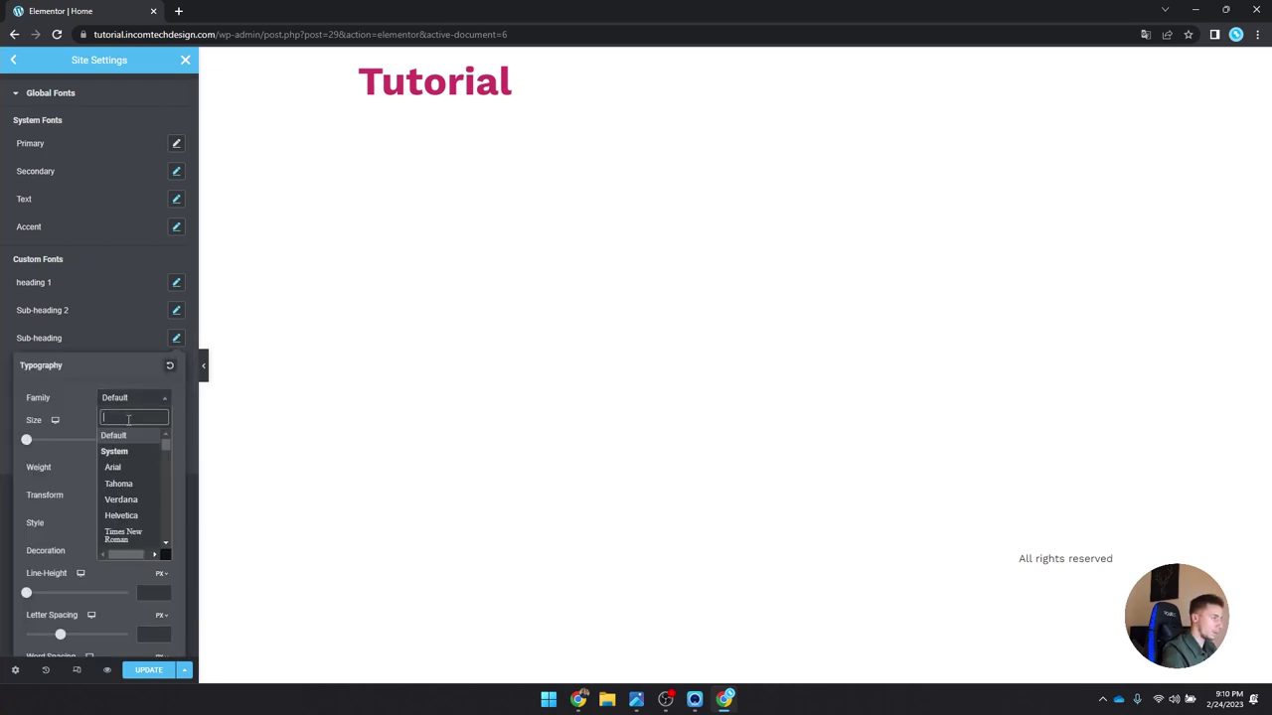
pyautogui.write('work')
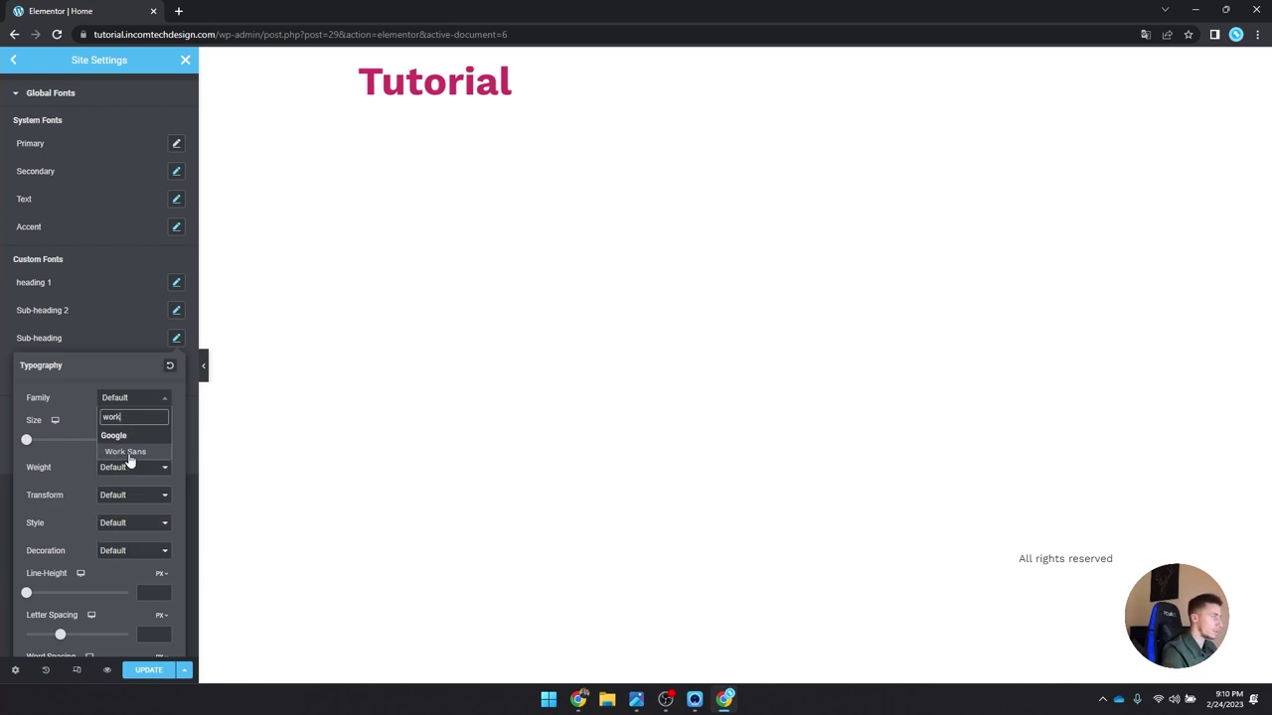
pyautogui.click(126, 451)
pyautogui.click(142, 437)
pyautogui.write('33')
pyautogui.click(144, 468)
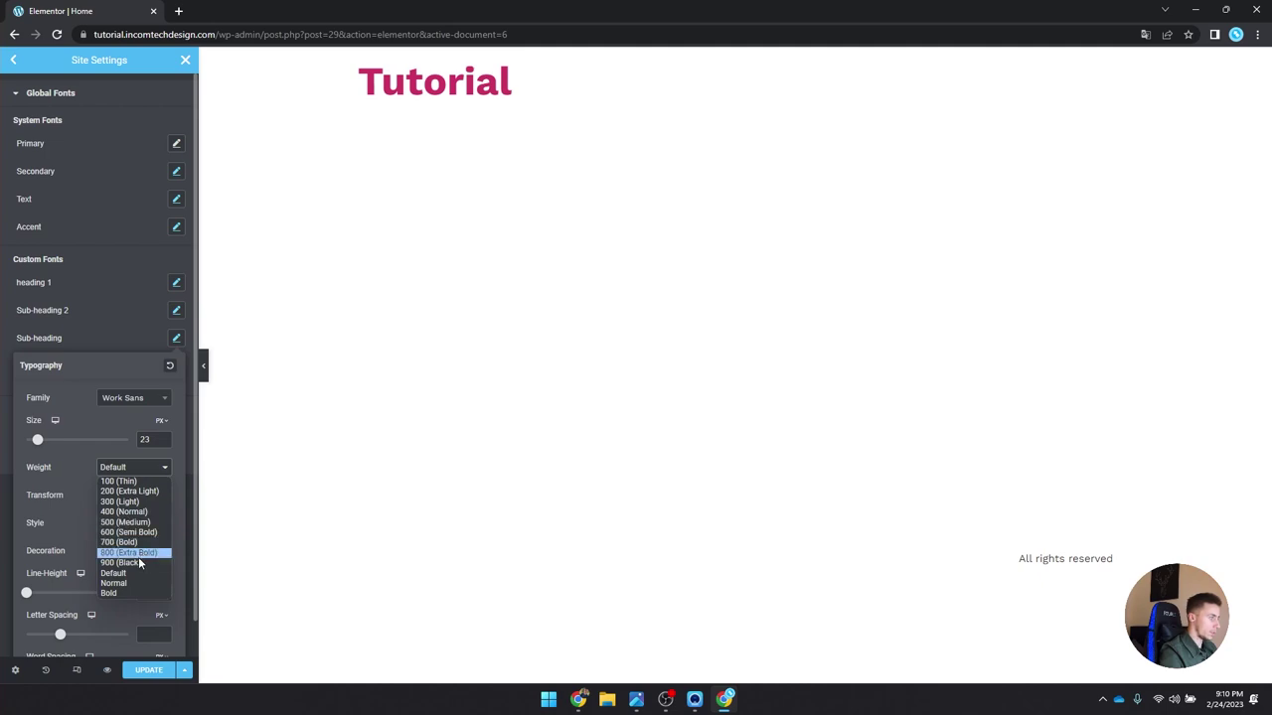
pyautogui.click(146, 524)
pyautogui.click(176, 339)
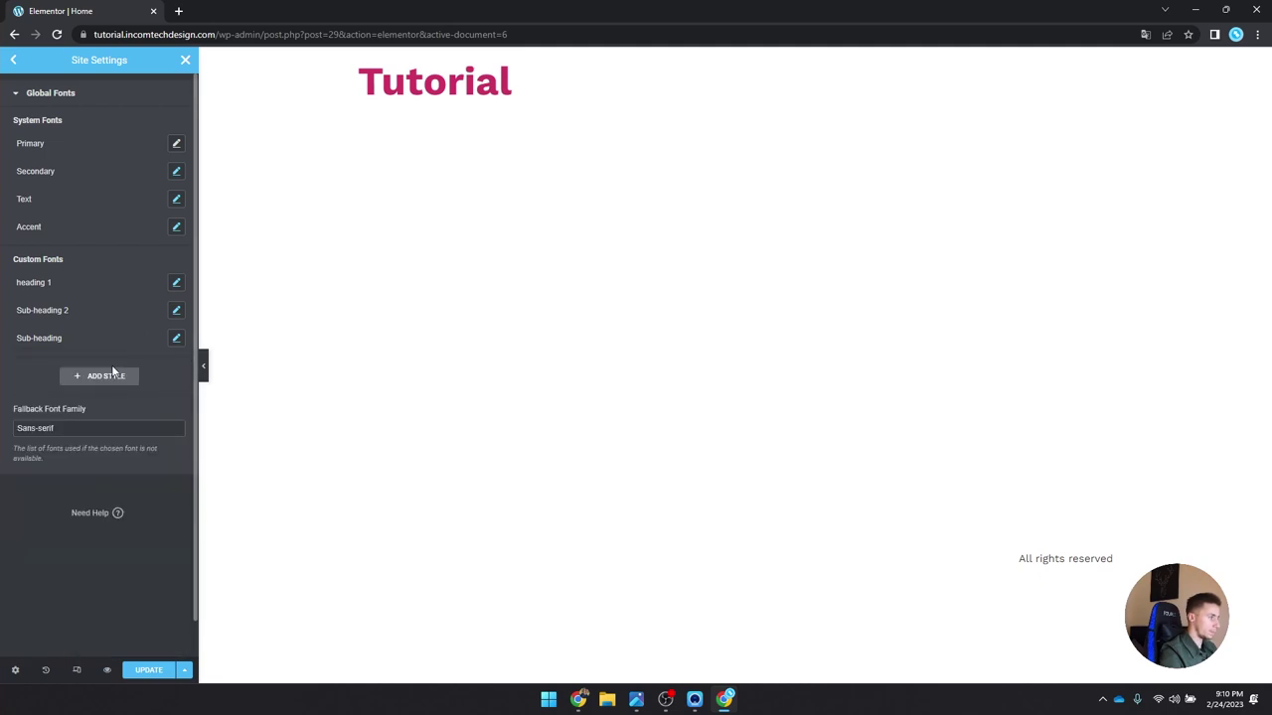
# Step: Add a custom font style named 'P'
pyautogui.click(99, 379)
pyautogui.click(80, 368)
pyautogui.hotkey('ctrl', 'a')
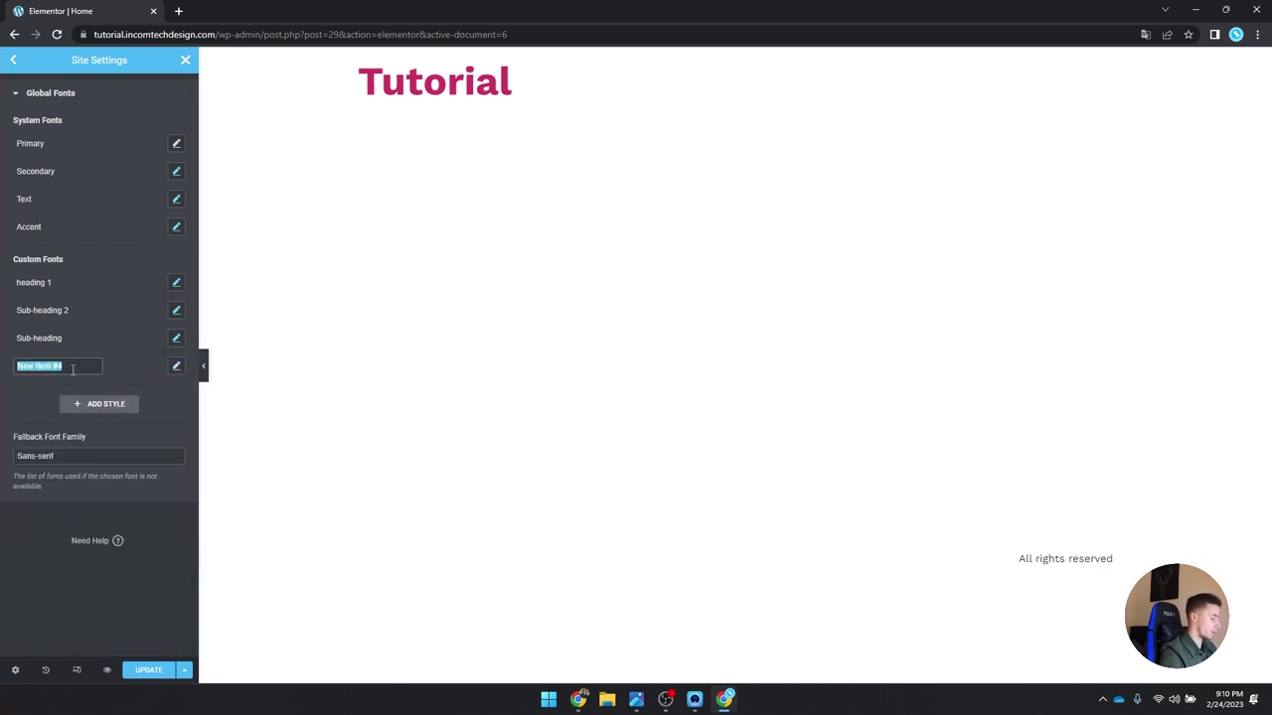
pyautogui.write('P')
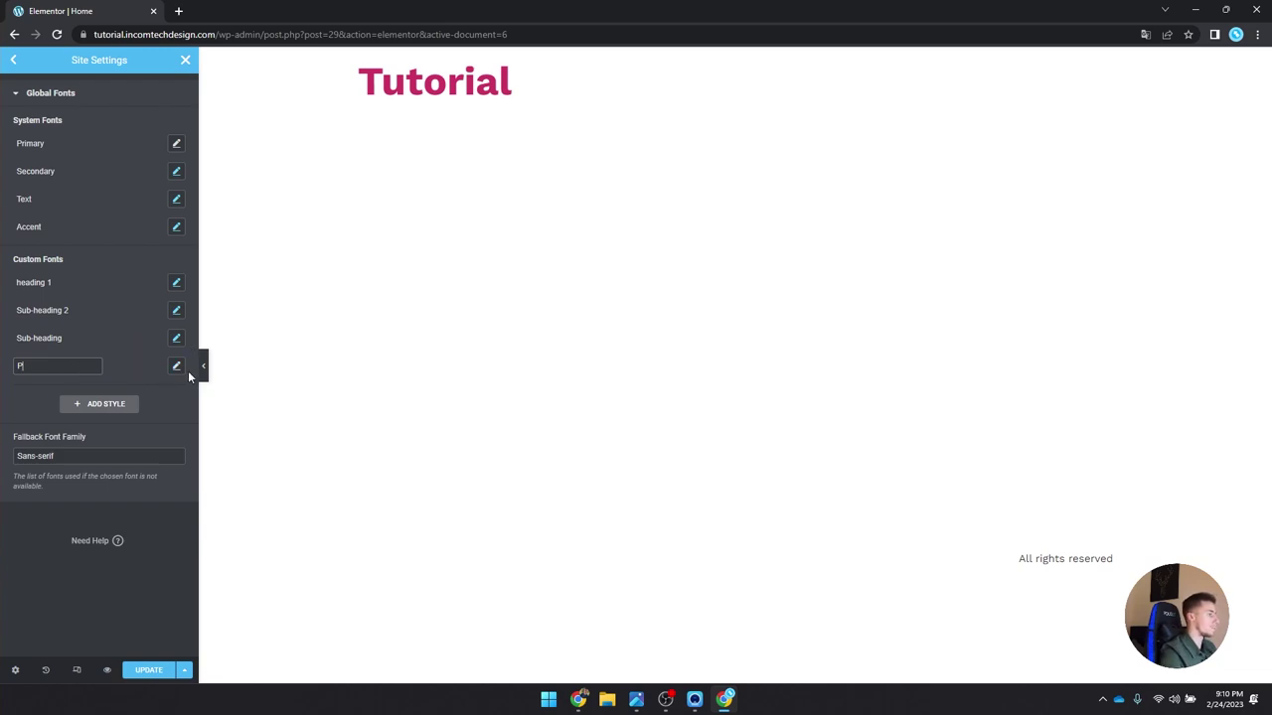
pyautogui.click(176, 366)
# Step: Give P Work Sans, 16 px, weight 400 (Normal) and save the global fonts
pyautogui.click(119, 426)
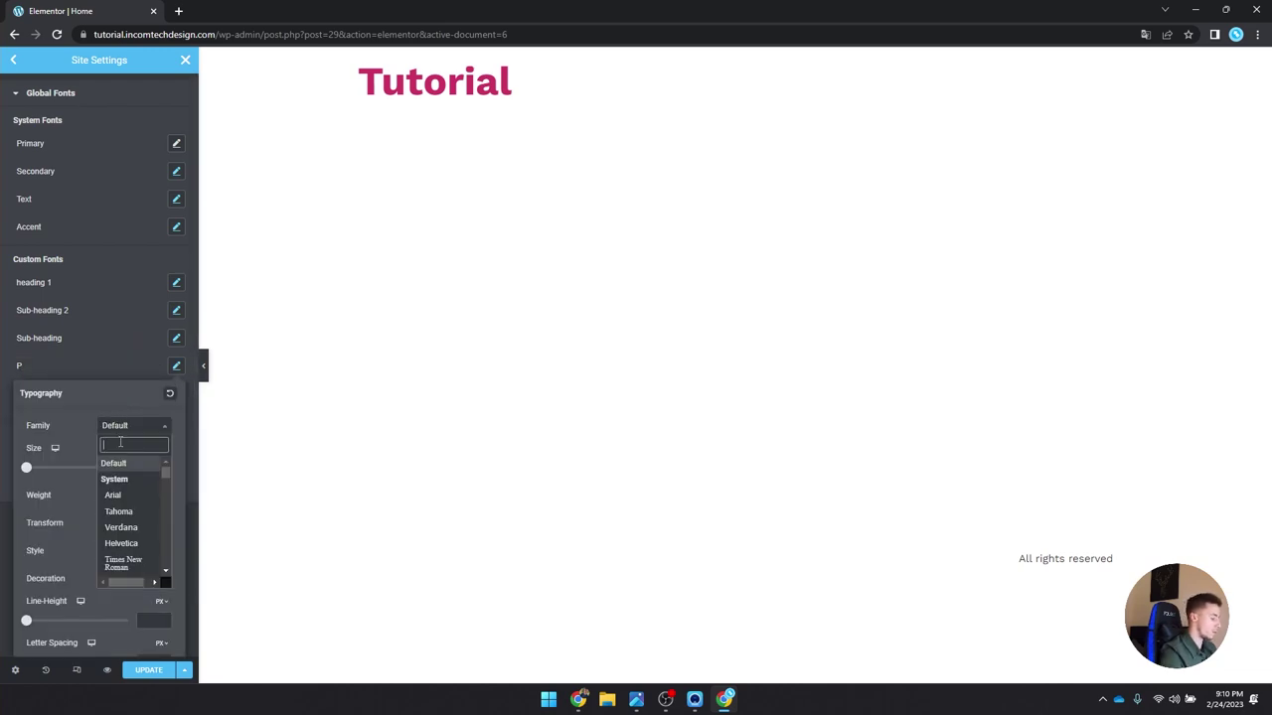
pyautogui.write('work')
pyautogui.click(116, 482)
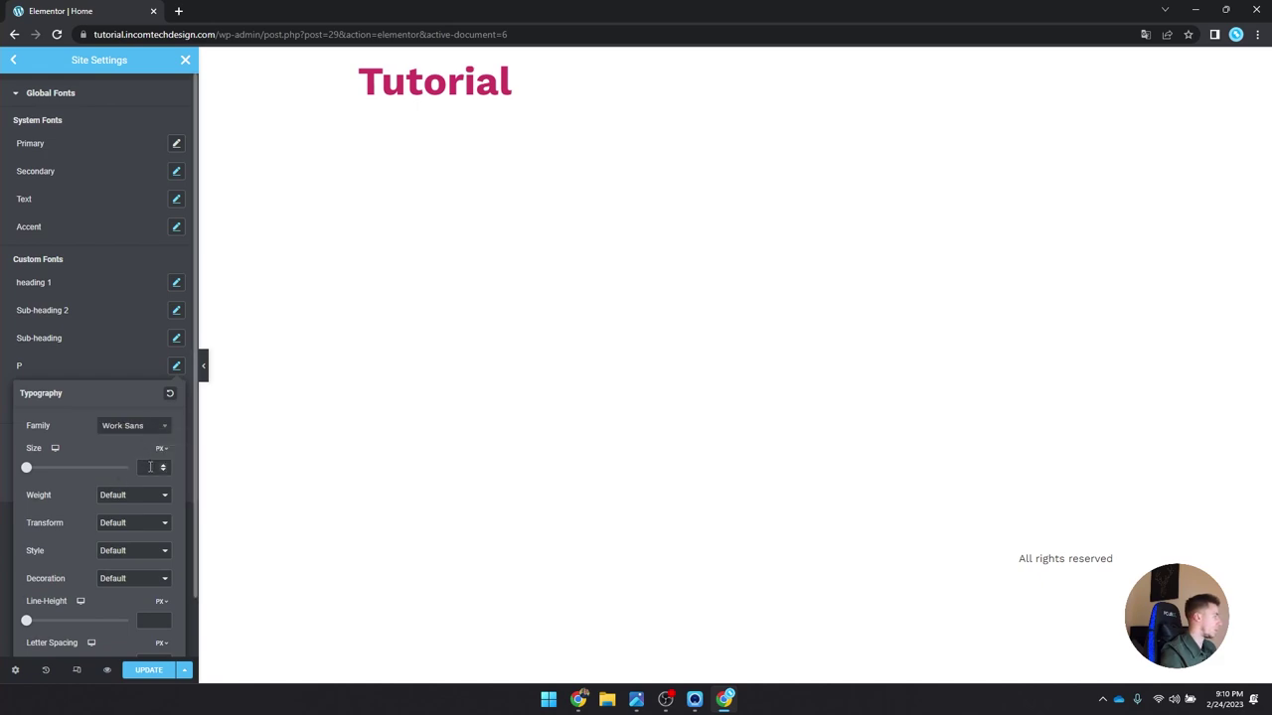
pyautogui.click(150, 467)
pyautogui.write('60')
pyautogui.press('BackSpace')
pyautogui.press('BackSpace')
pyautogui.write('16')
pyautogui.click(127, 494)
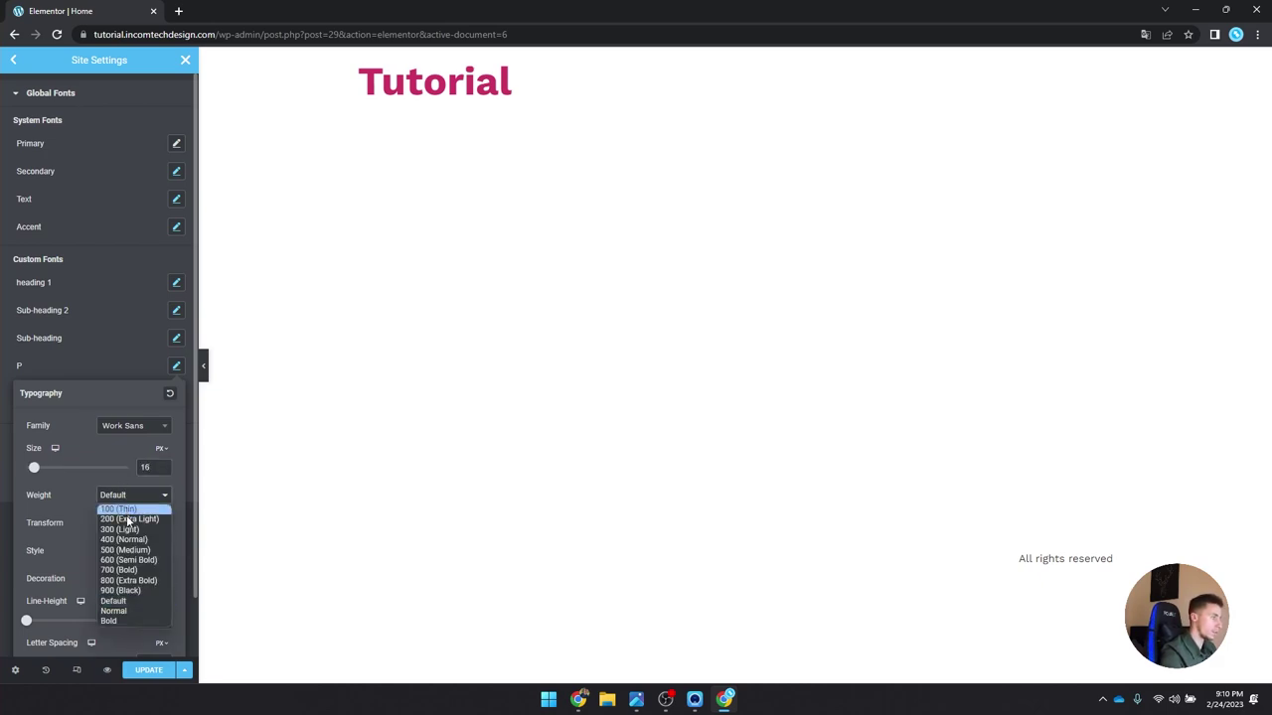
pyautogui.click(133, 540)
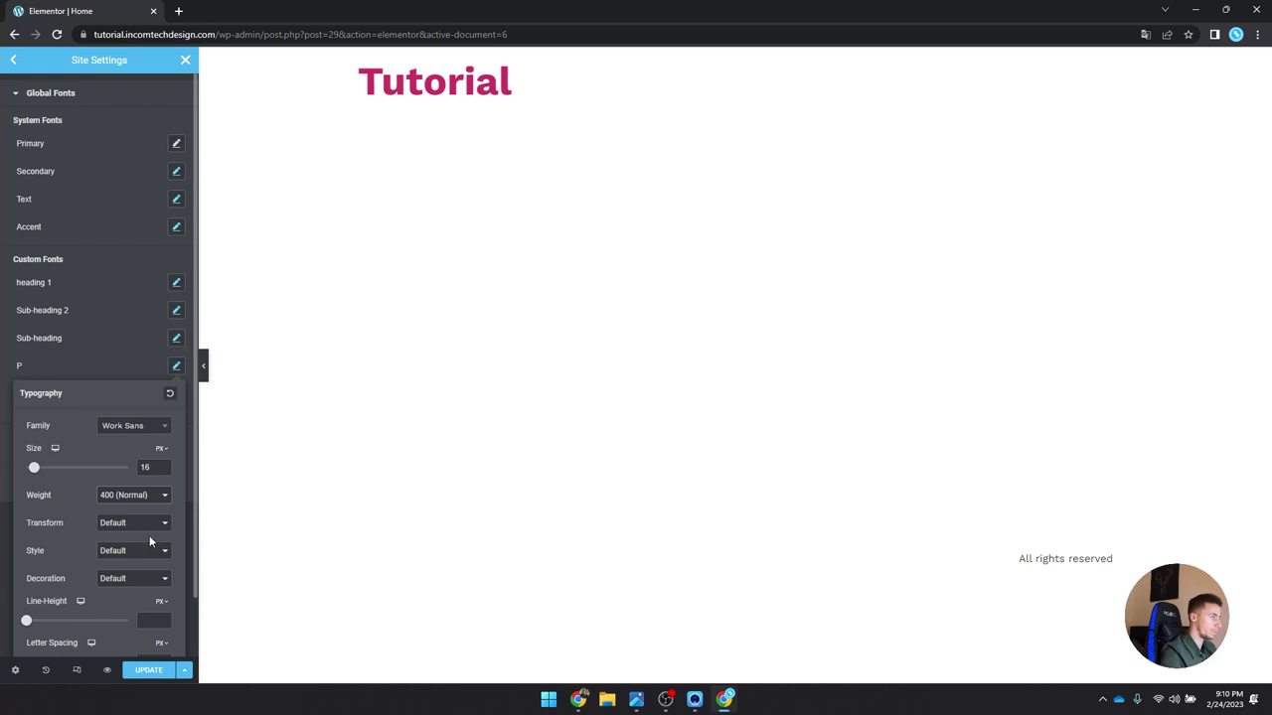
pyautogui.click(149, 670)
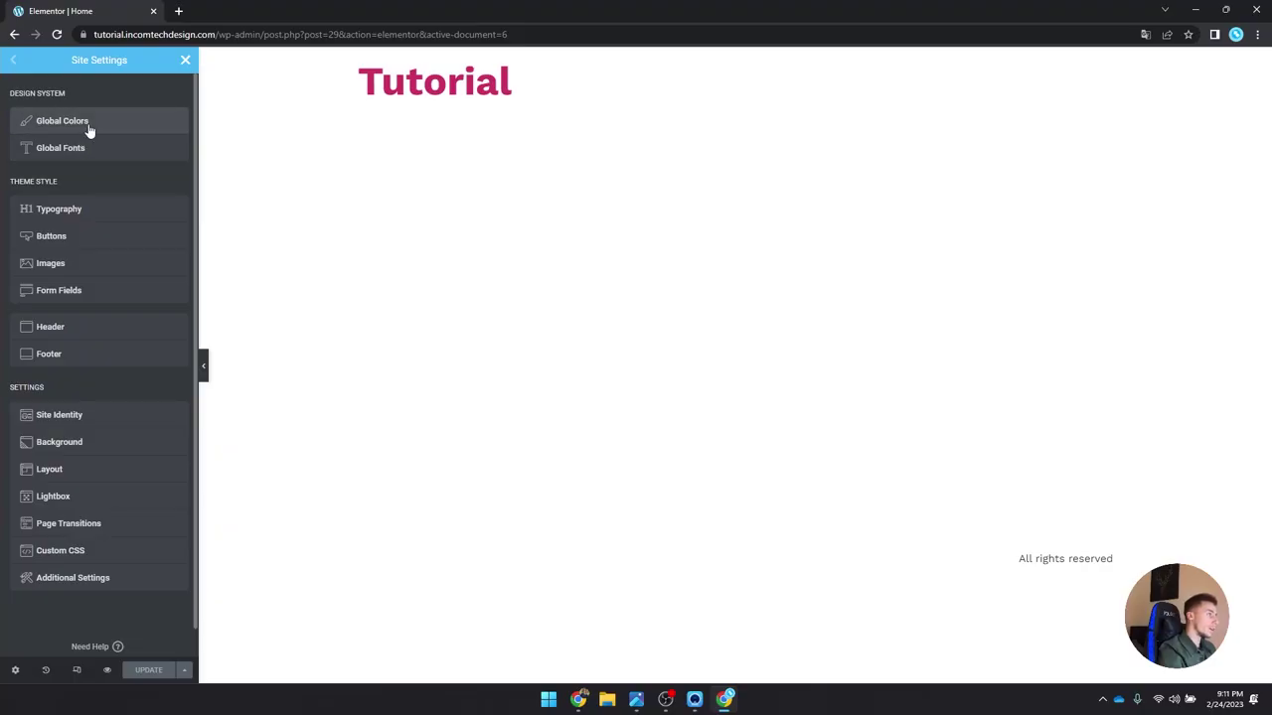
# Step: Open Global Colors and review the Accent and Black colour names, leaving them unchanged
pyautogui.click(61, 121)
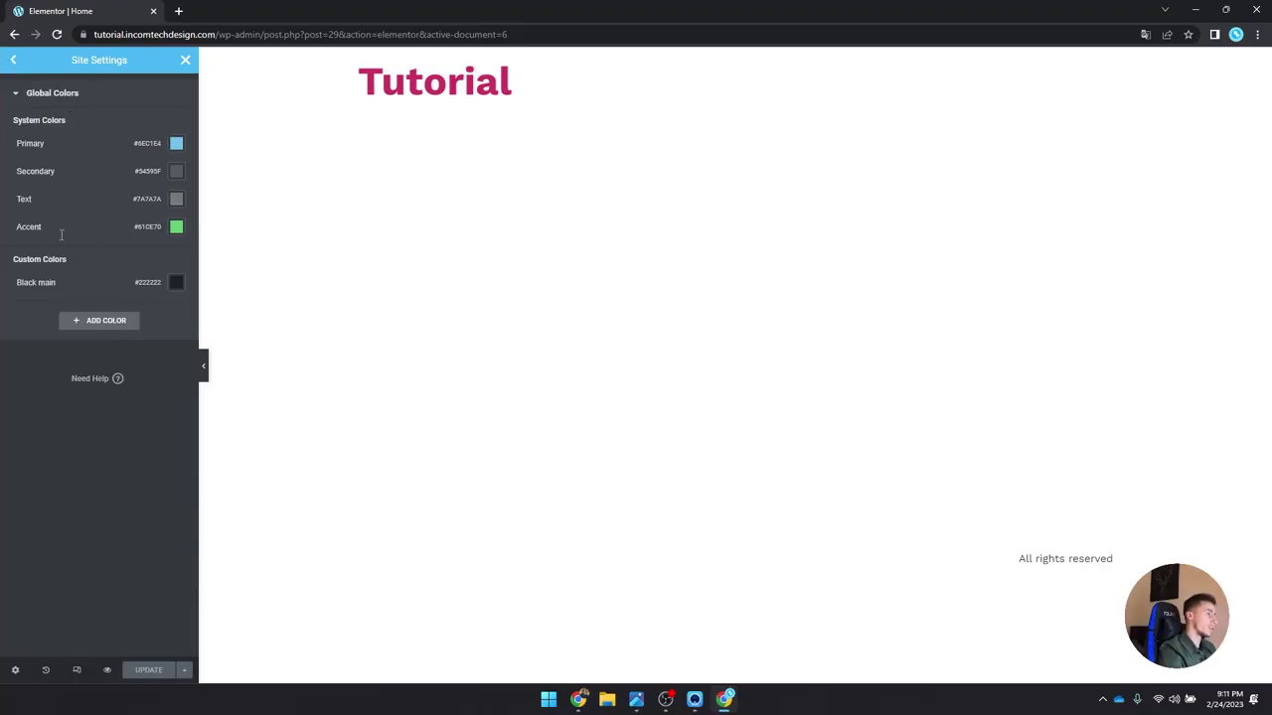
pyautogui.click(20, 228)
pyautogui.click(124, 235)
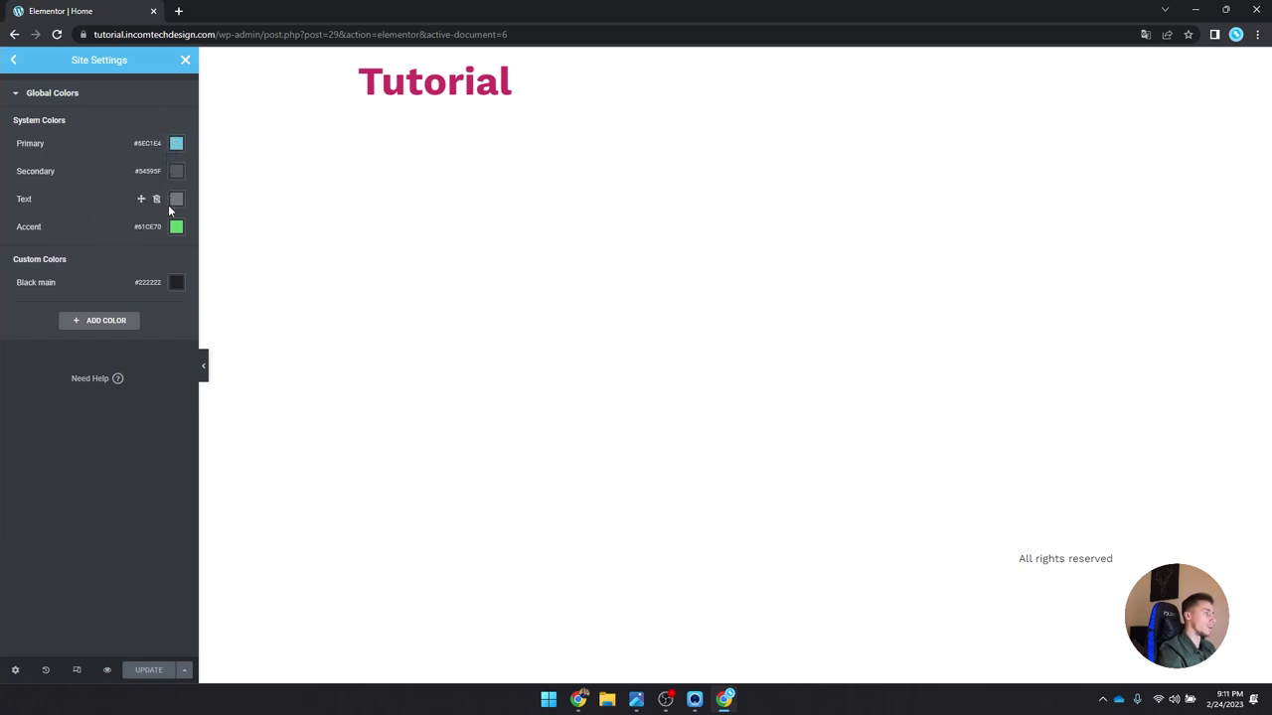
pyautogui.tripleClick(27, 282)
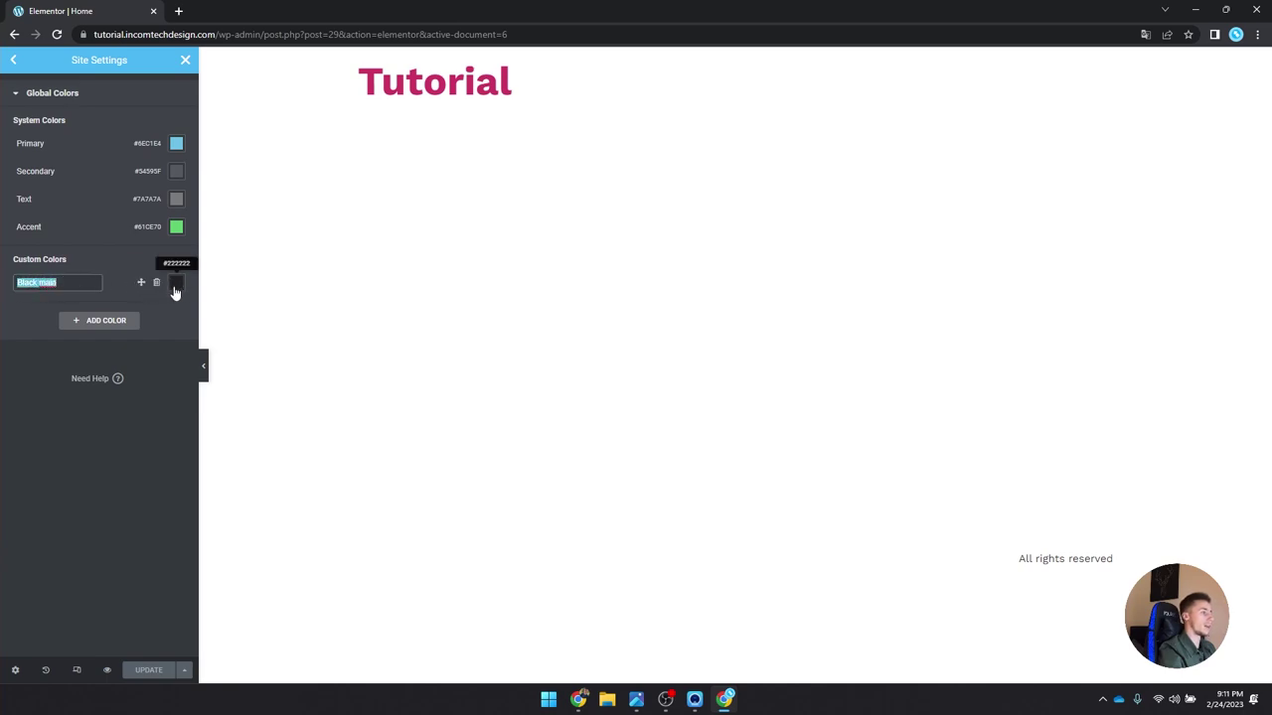
pyautogui.click(173, 406)
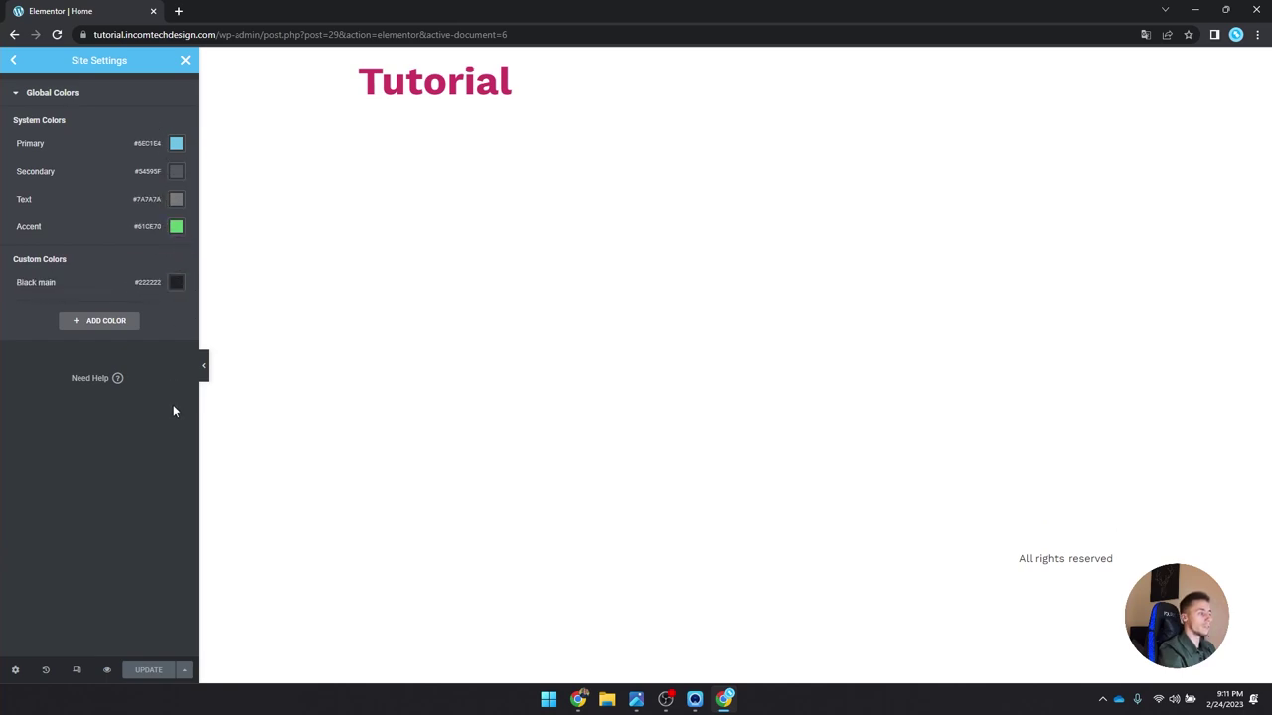
# Step: Add a custom global colour named Orange with hex #EB592D
pyautogui.click(119, 324)
pyautogui.tripleClick(58, 310)
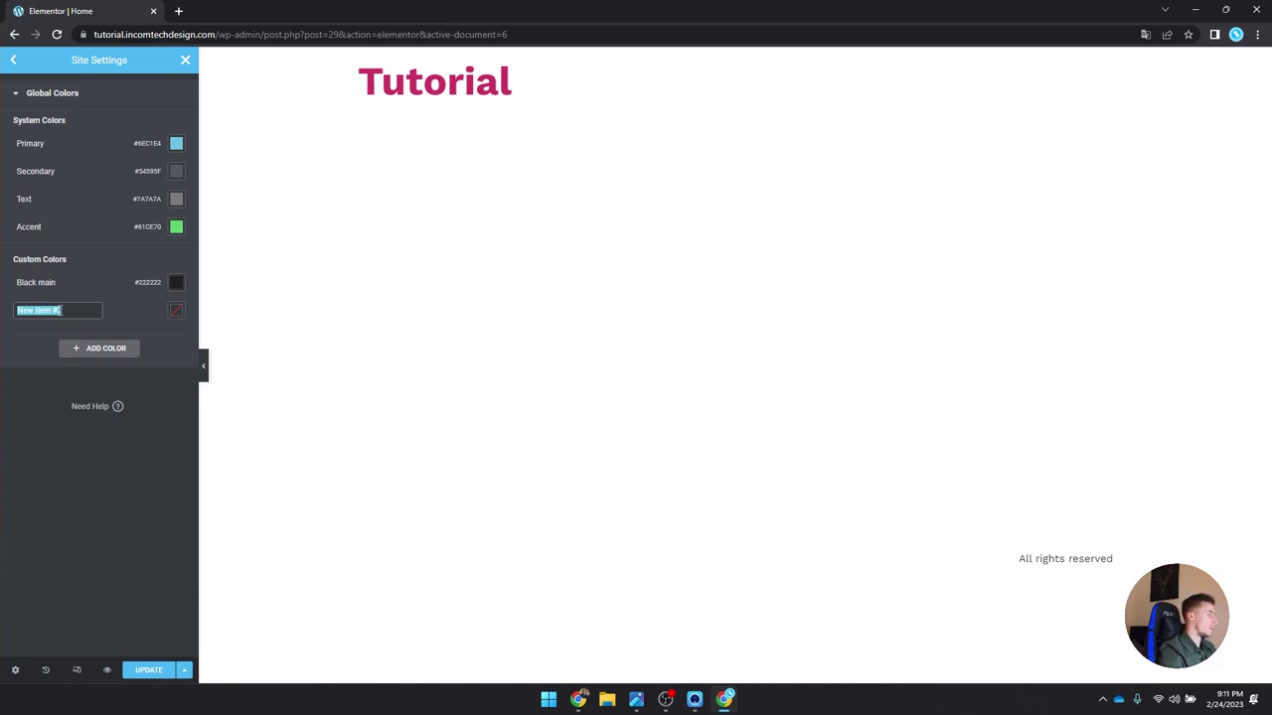
pyautogui.write('Orange')
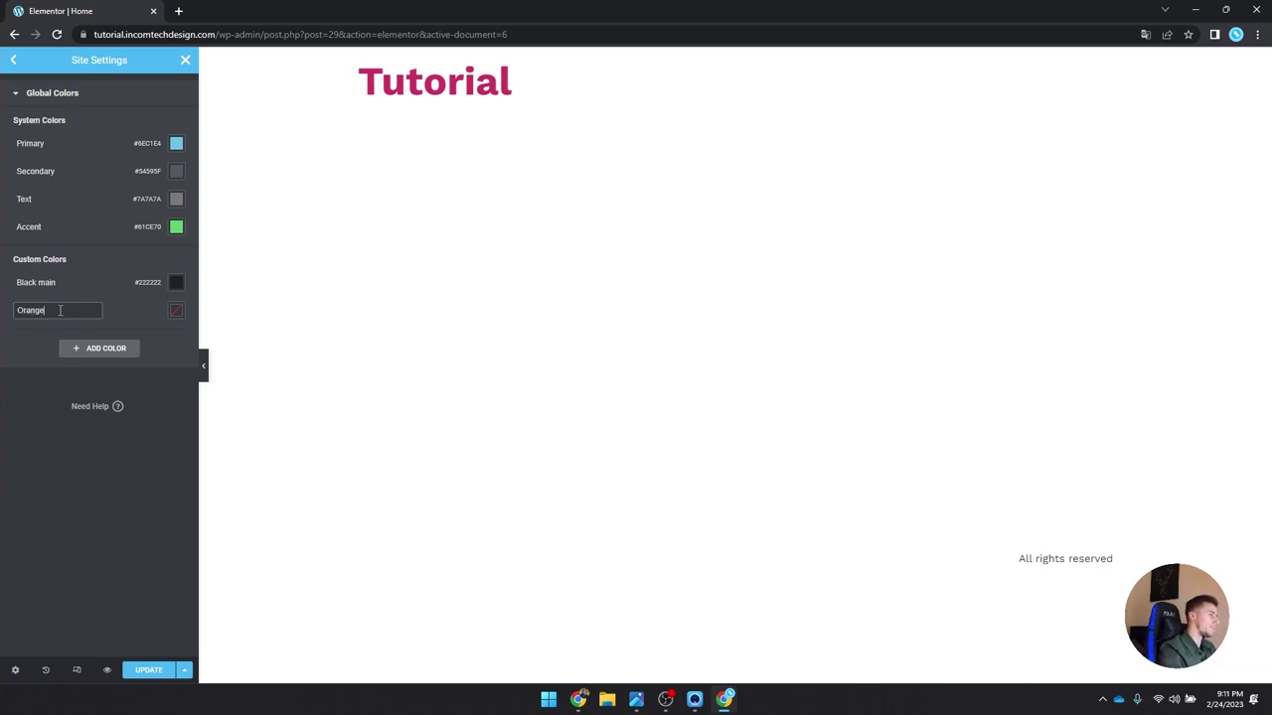
pyautogui.click(176, 311)
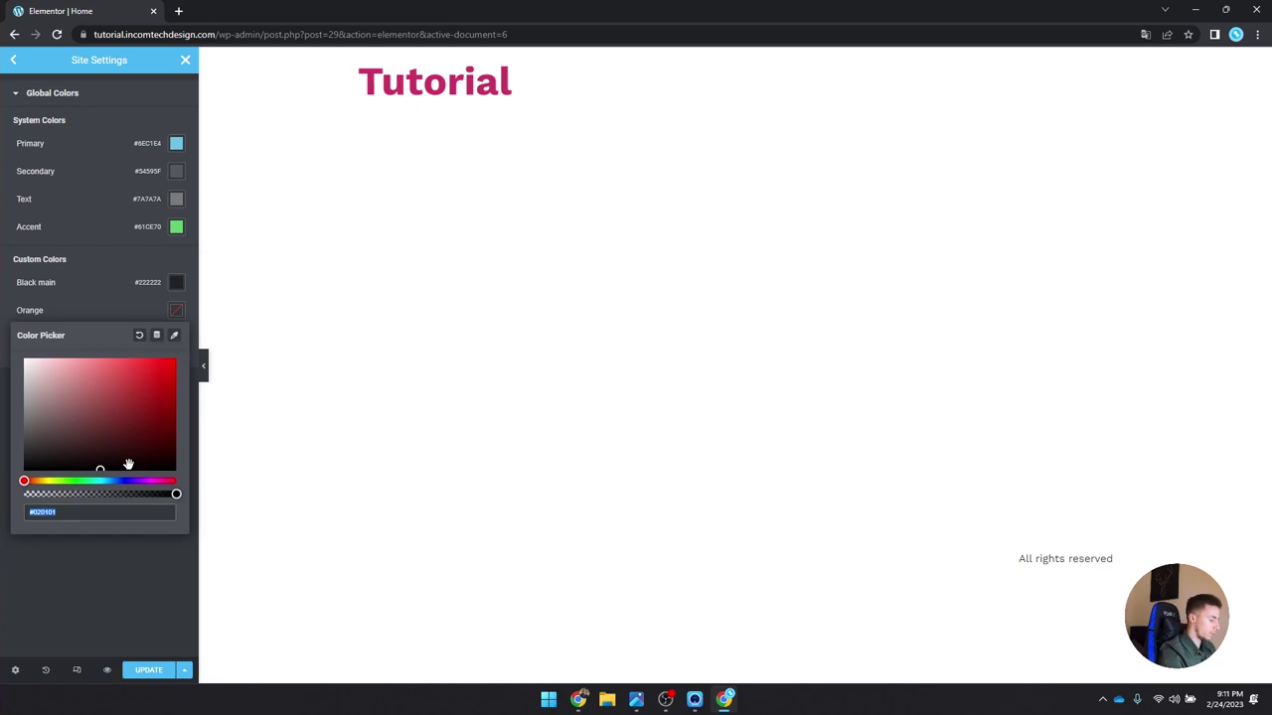
pyautogui.write('#')
pyautogui.write('EB8')
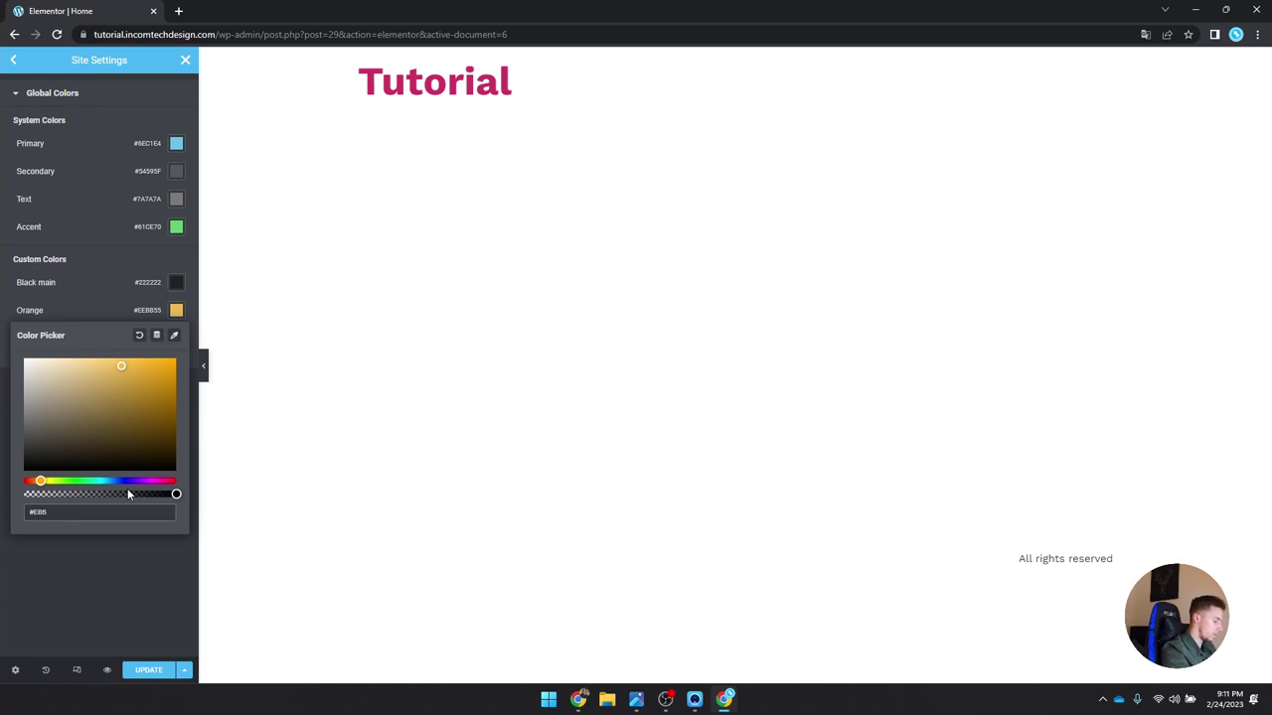
pyautogui.write('92D')
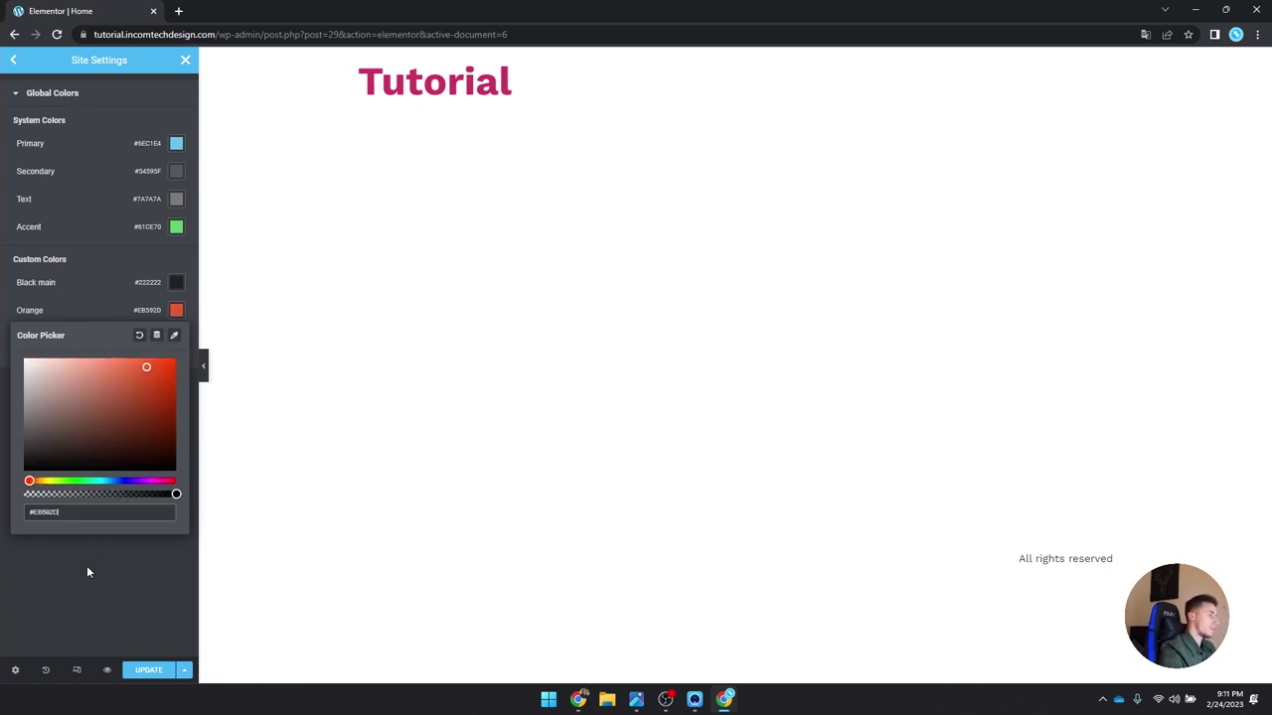
pyautogui.click(86, 572)
# Step: Add another custom global colour named Light Gray
pyautogui.click(91, 349)
pyautogui.tripleClick(66, 338)
pyautogui.write('Gray')
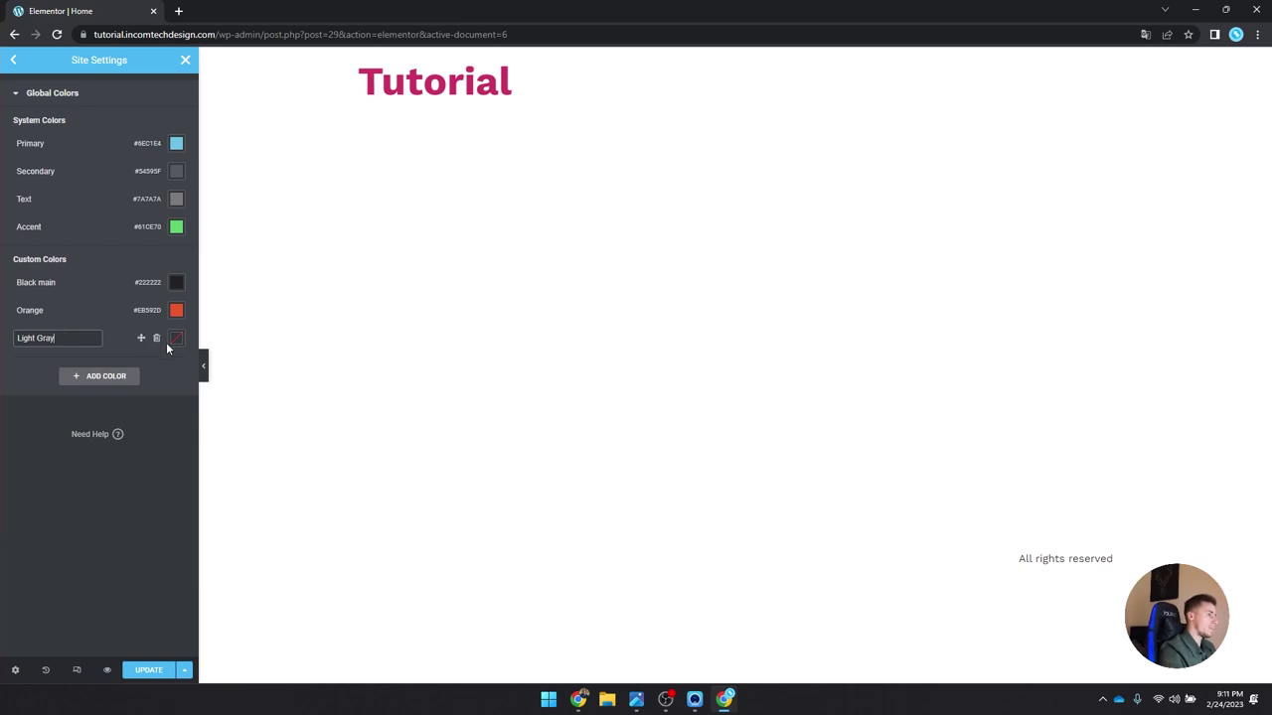
pyautogui.click(176, 339)
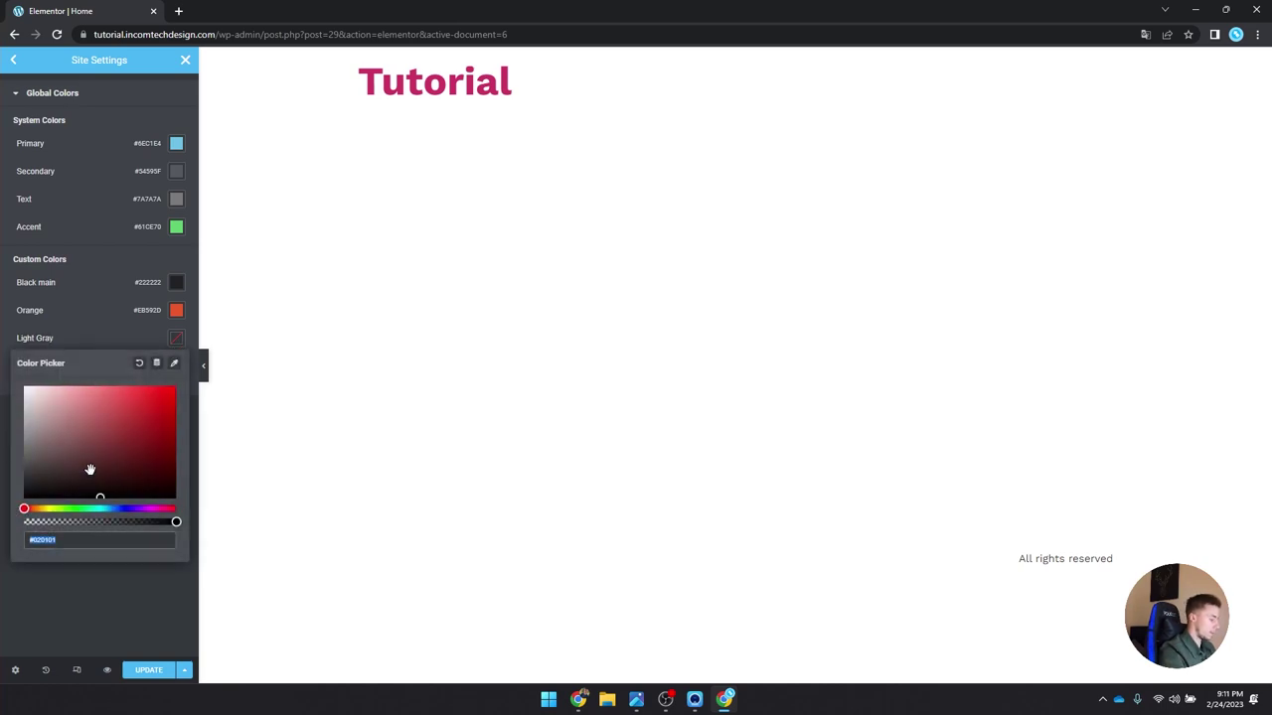
# Step: Set Light Gray to #F7F7F7 and add an Accent Black colour at #15171B
pyautogui.write('#f7f7f7')
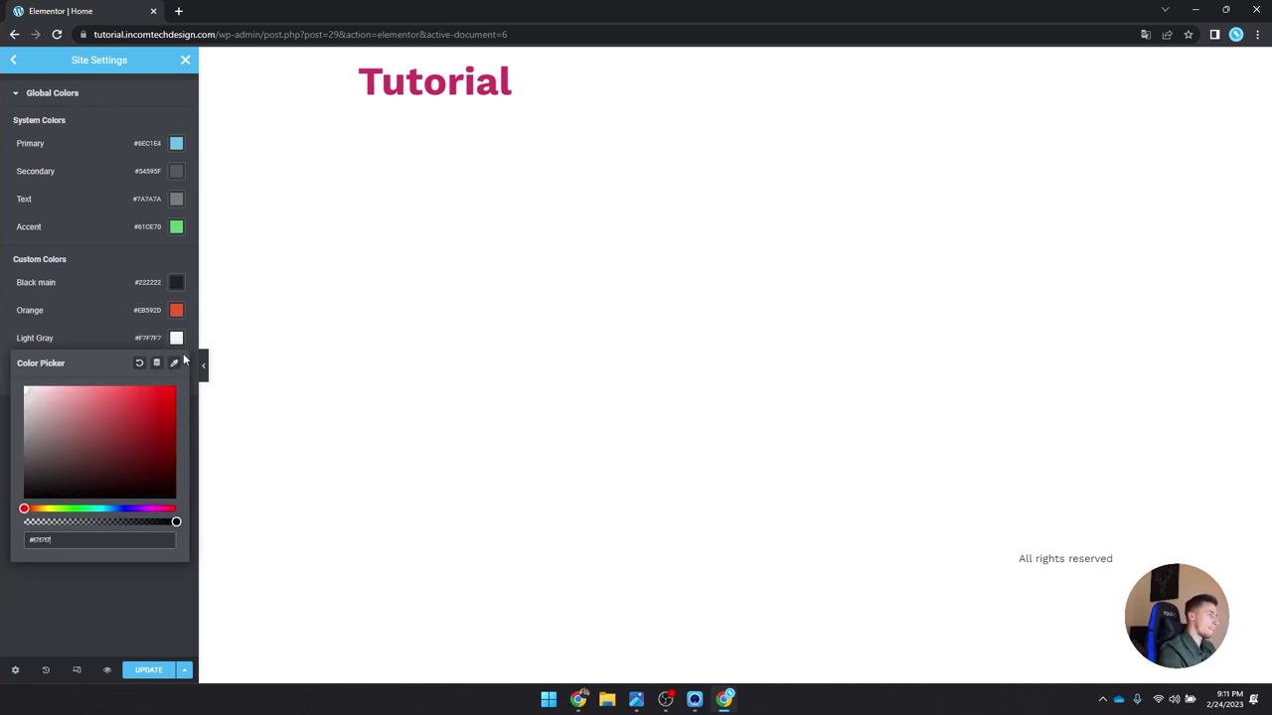
pyautogui.click(183, 353)
pyautogui.click(112, 379)
pyautogui.click(44, 365)
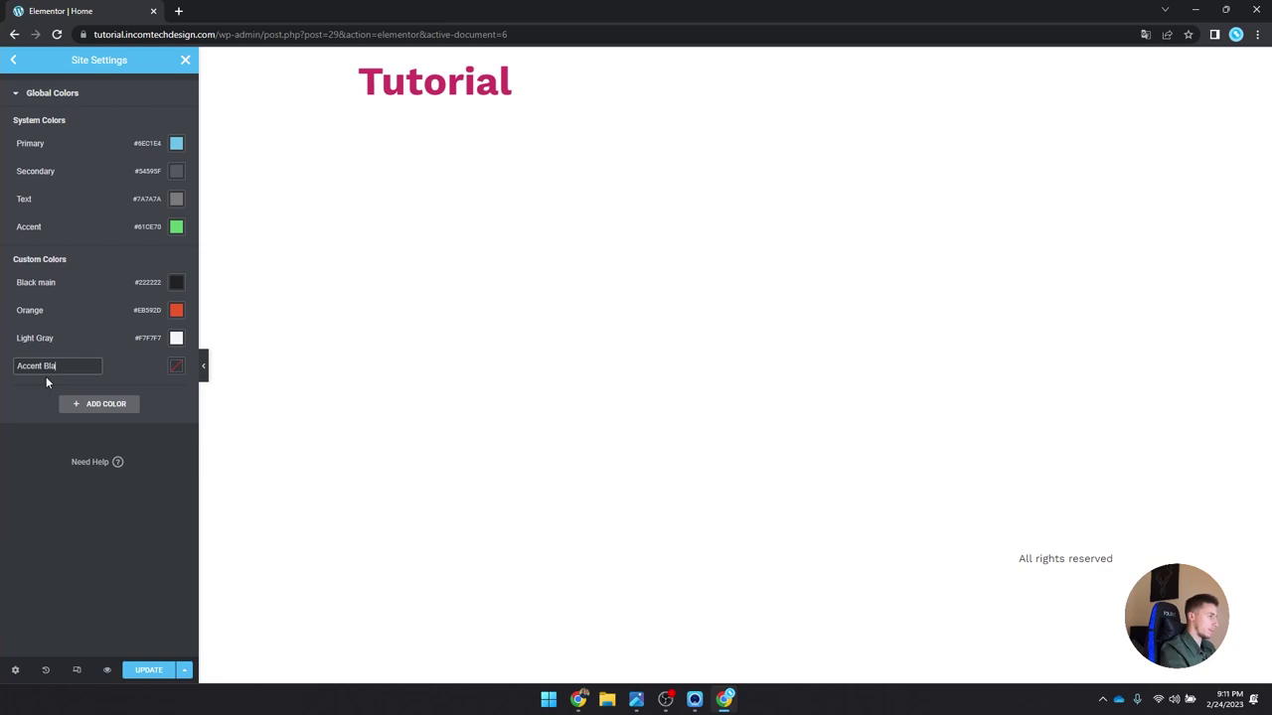
pyautogui.click(176, 366)
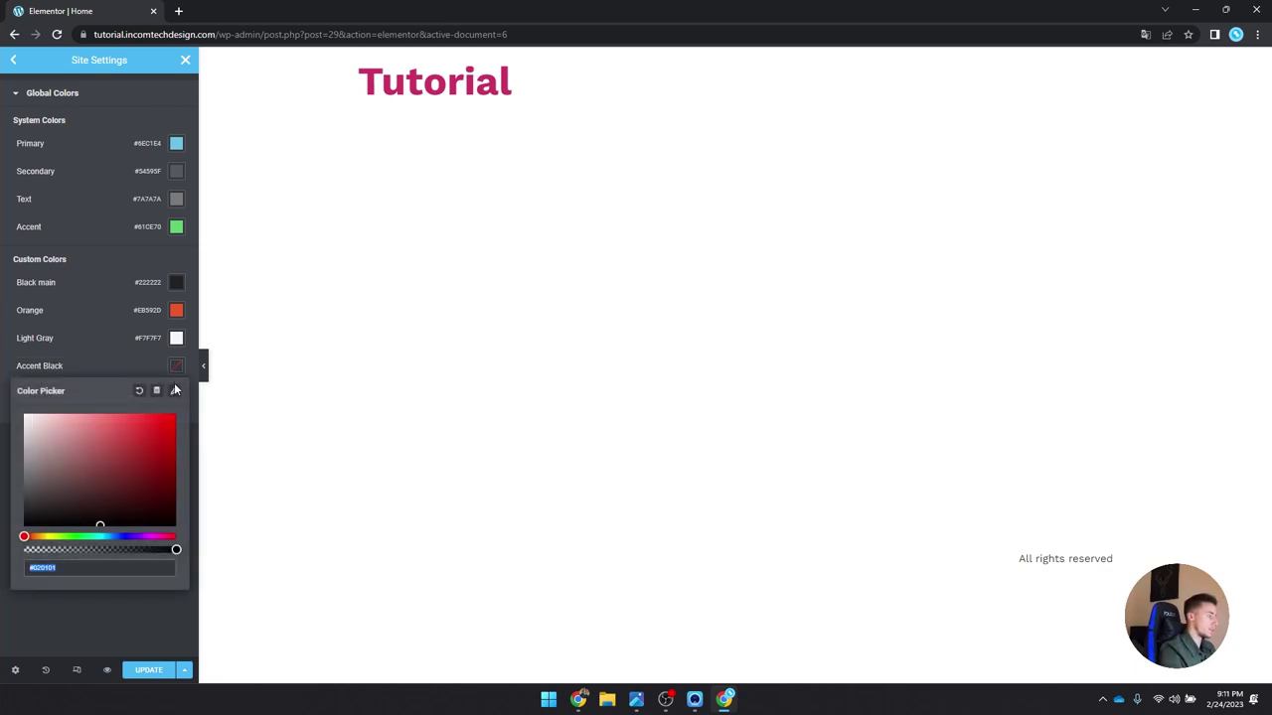
pyautogui.write('#')
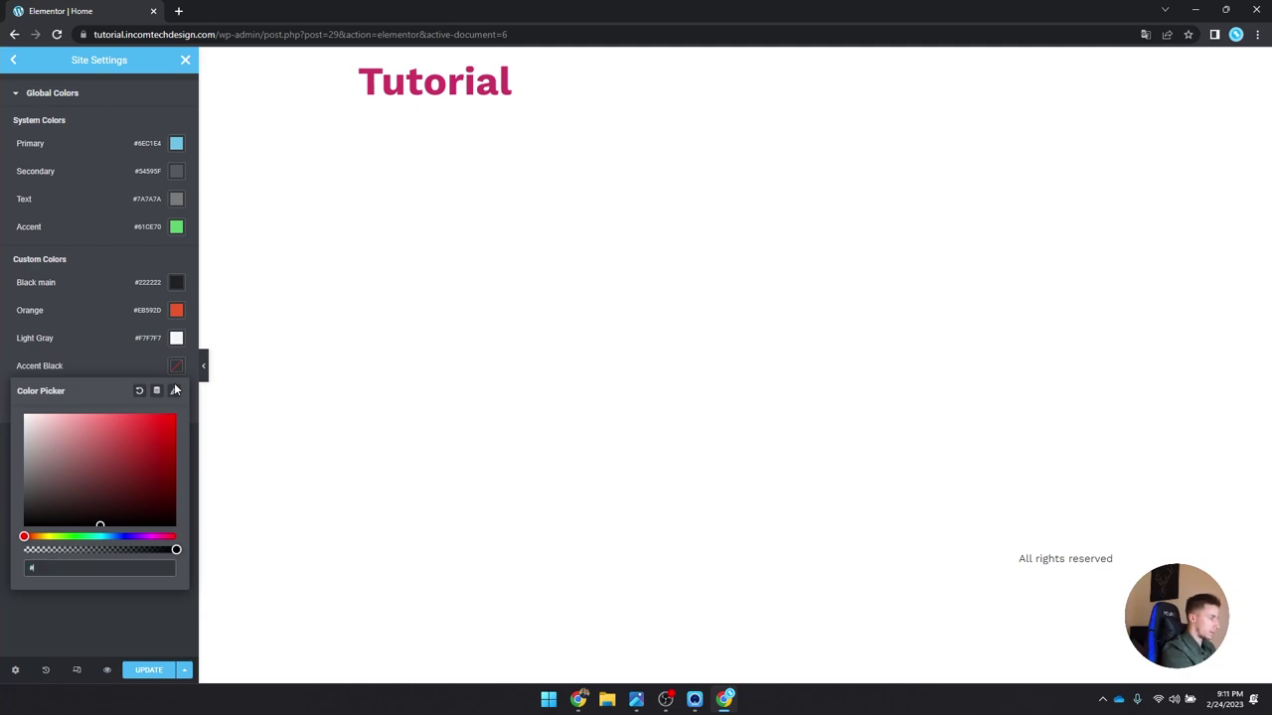
pyautogui.write('15')
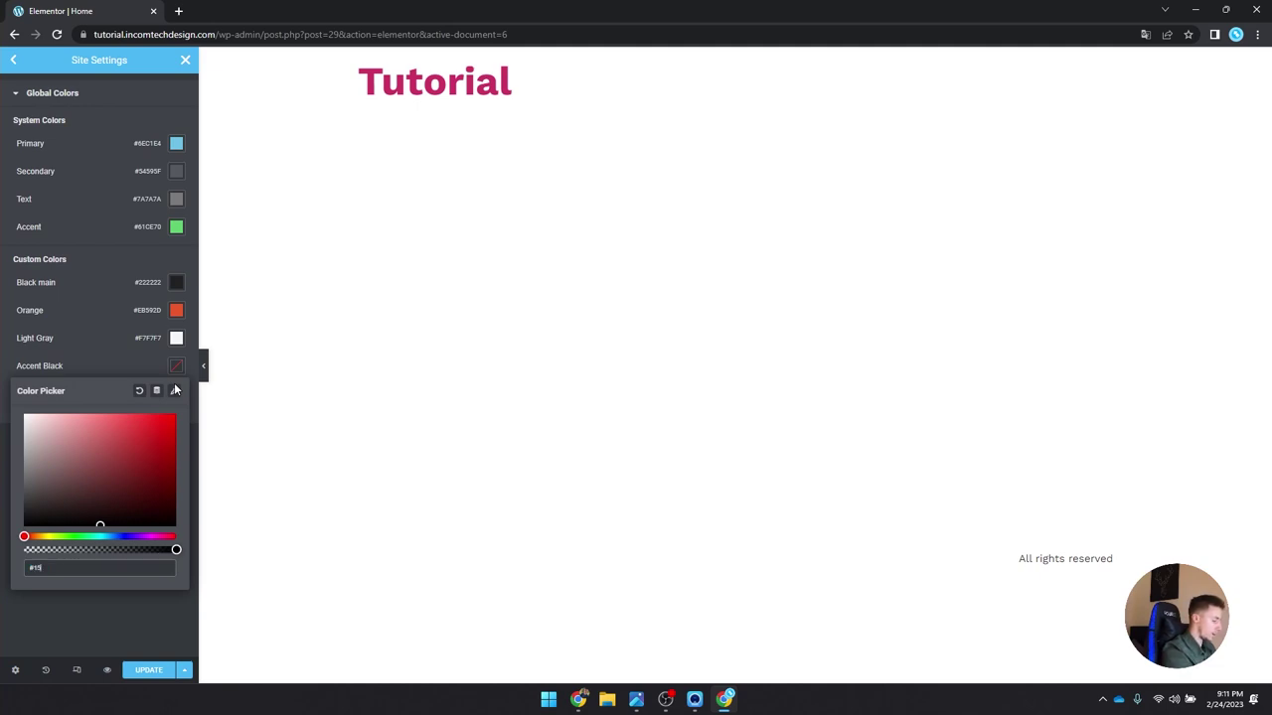
pyautogui.write('171')
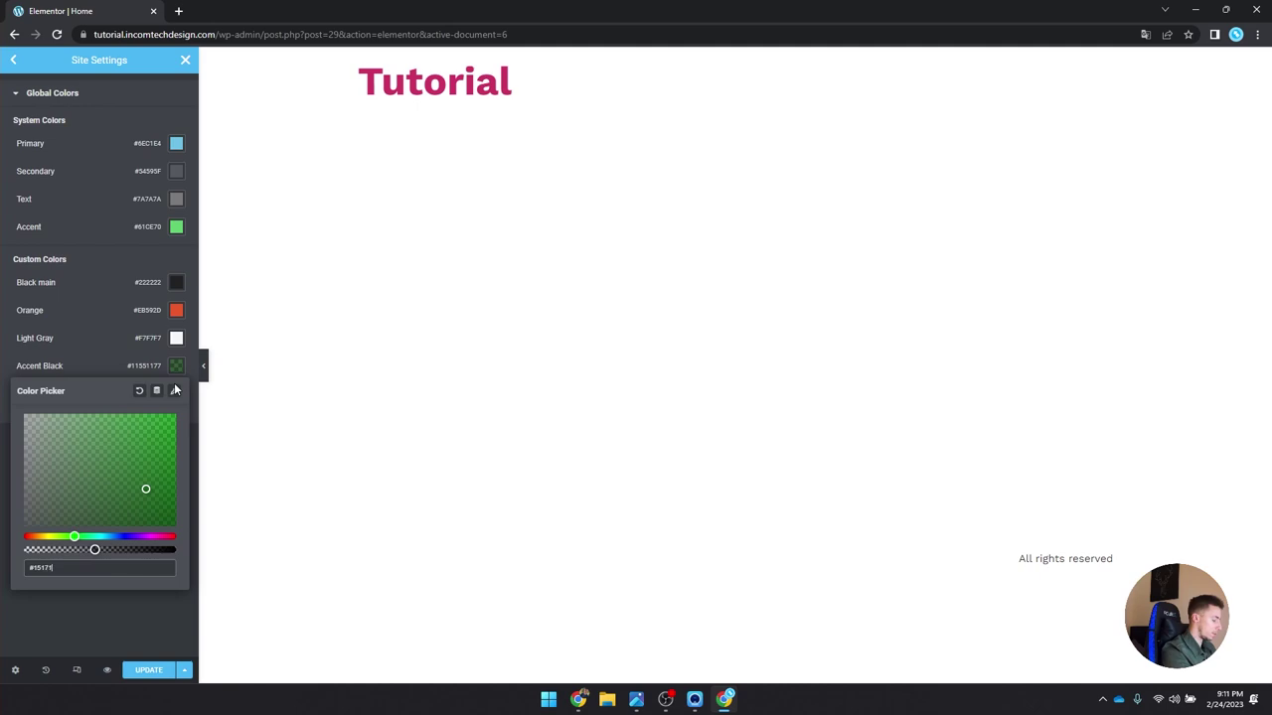
pyautogui.write('B')
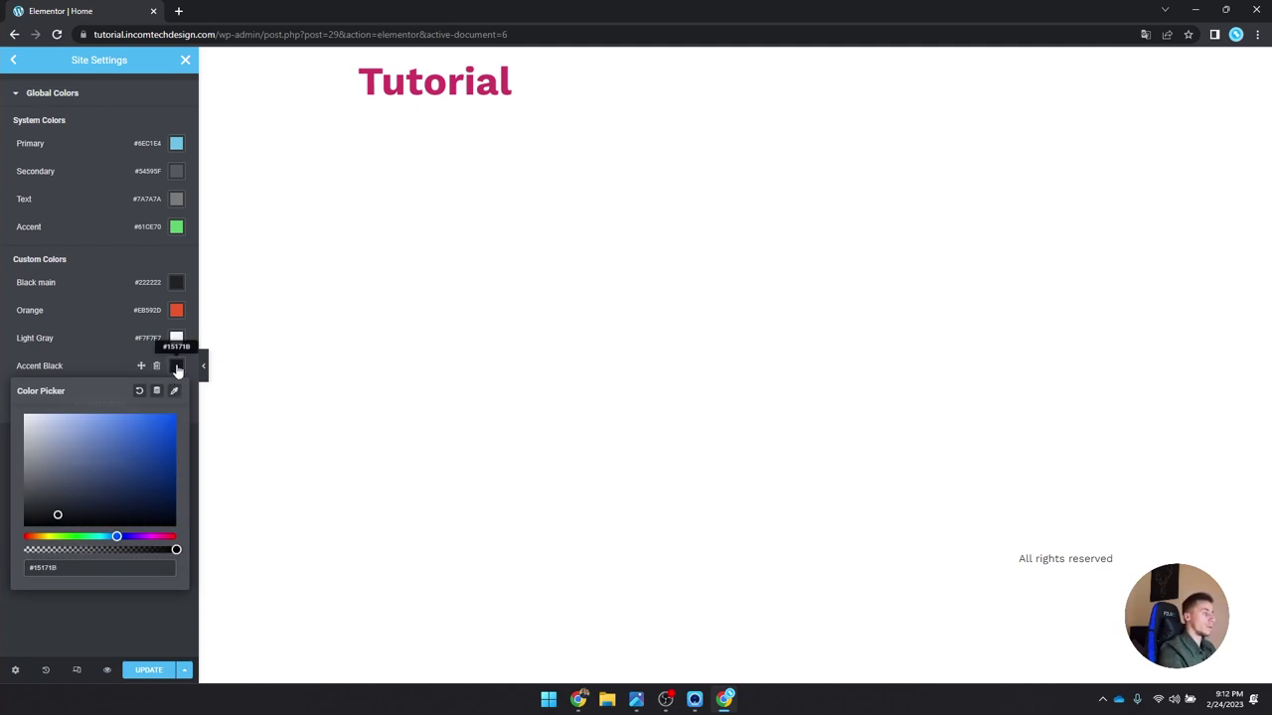
pyautogui.click(177, 367)
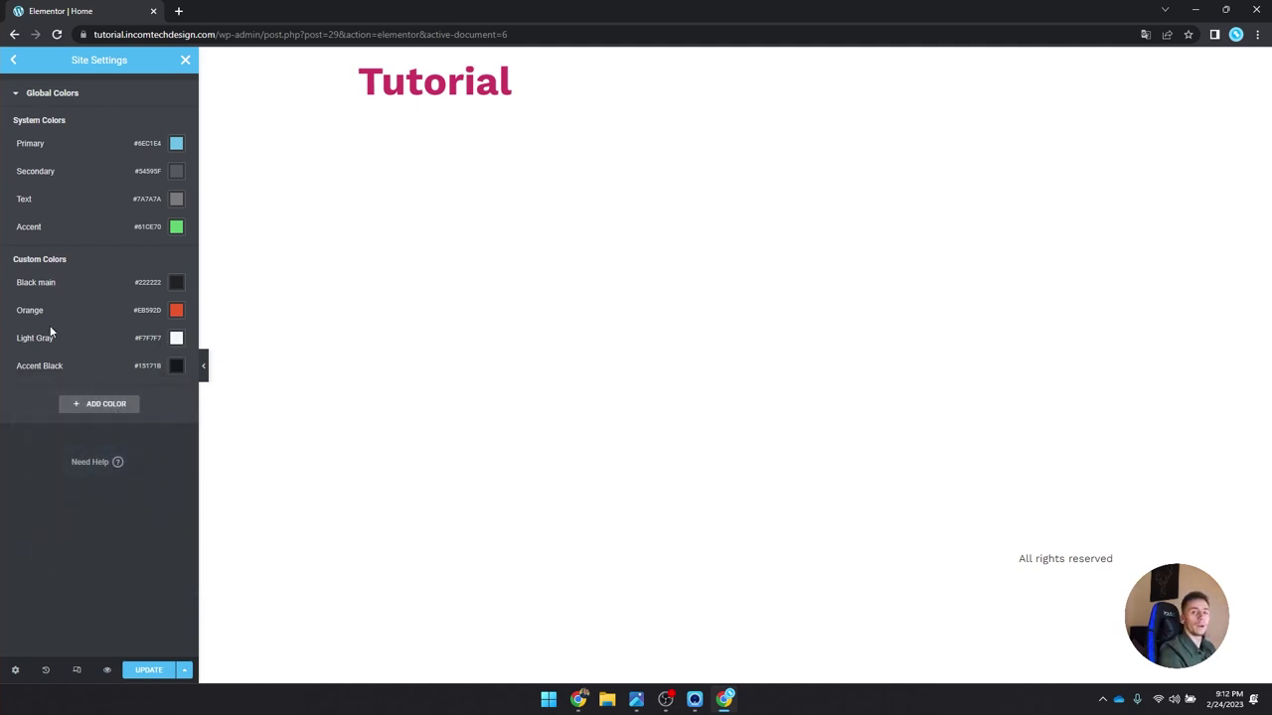
# Step: Save the Site Settings with Update, then choose Exit from the Elementor menu
pyautogui.click(149, 670)
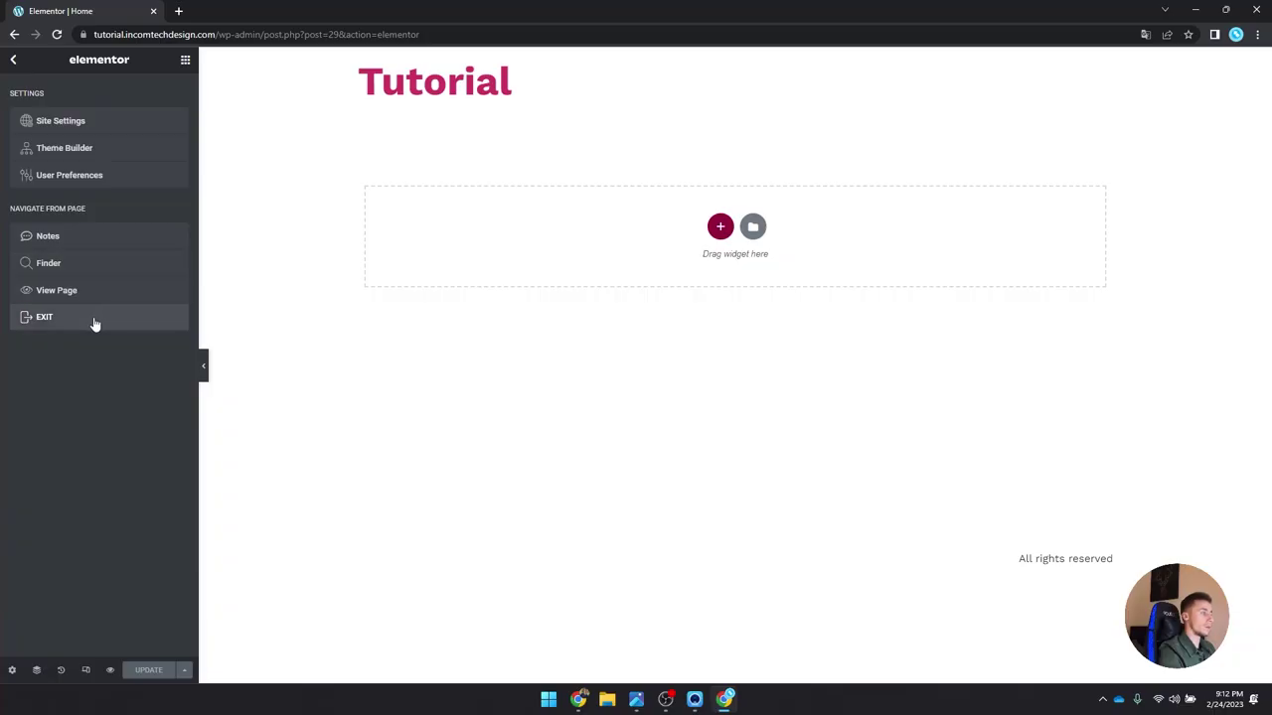
pyautogui.click(94, 322)
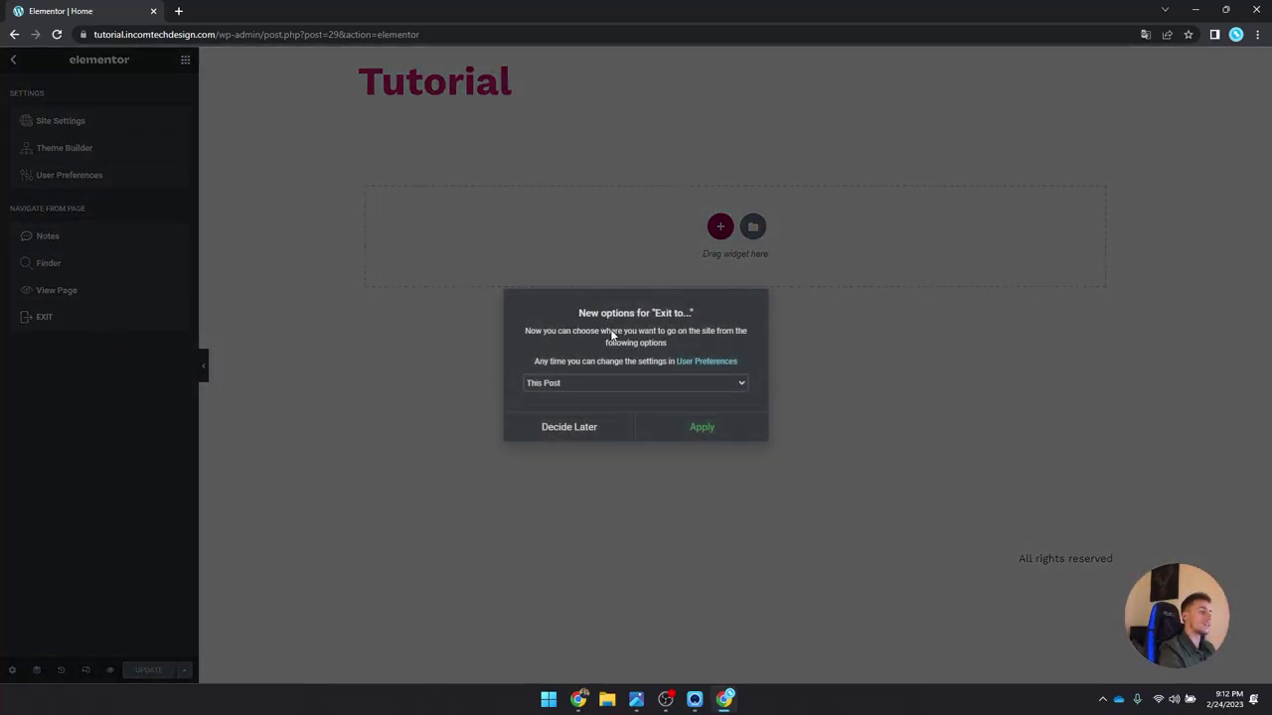
# Step: Set the exit destination to WP Dashboard, apply it, and confirm leaving the editor
pyautogui.click(554, 387)
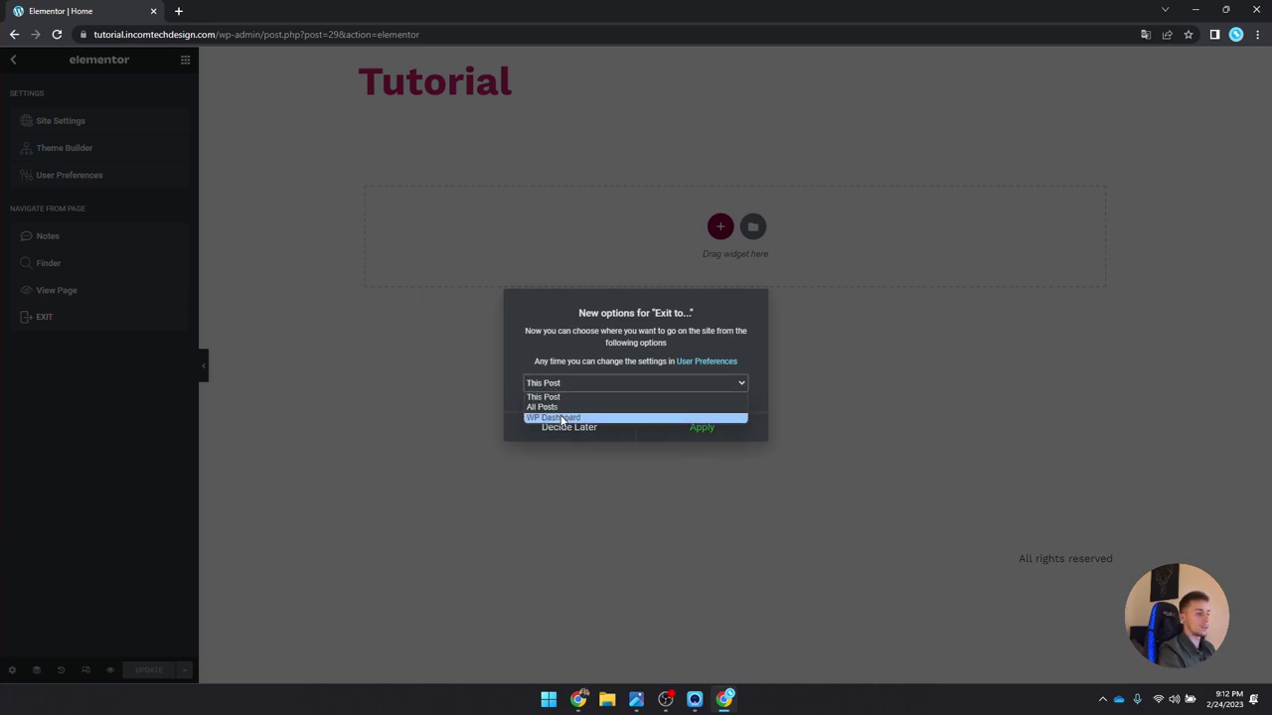
pyautogui.click(562, 418)
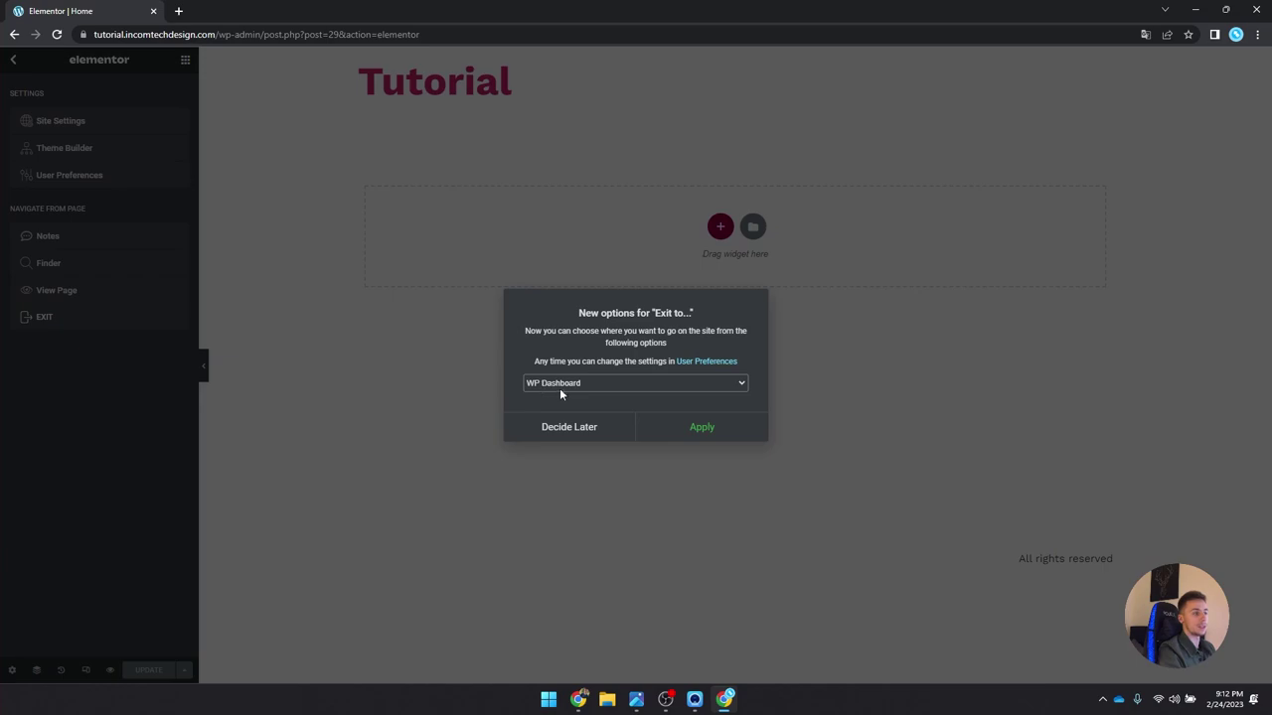
pyautogui.click(712, 428)
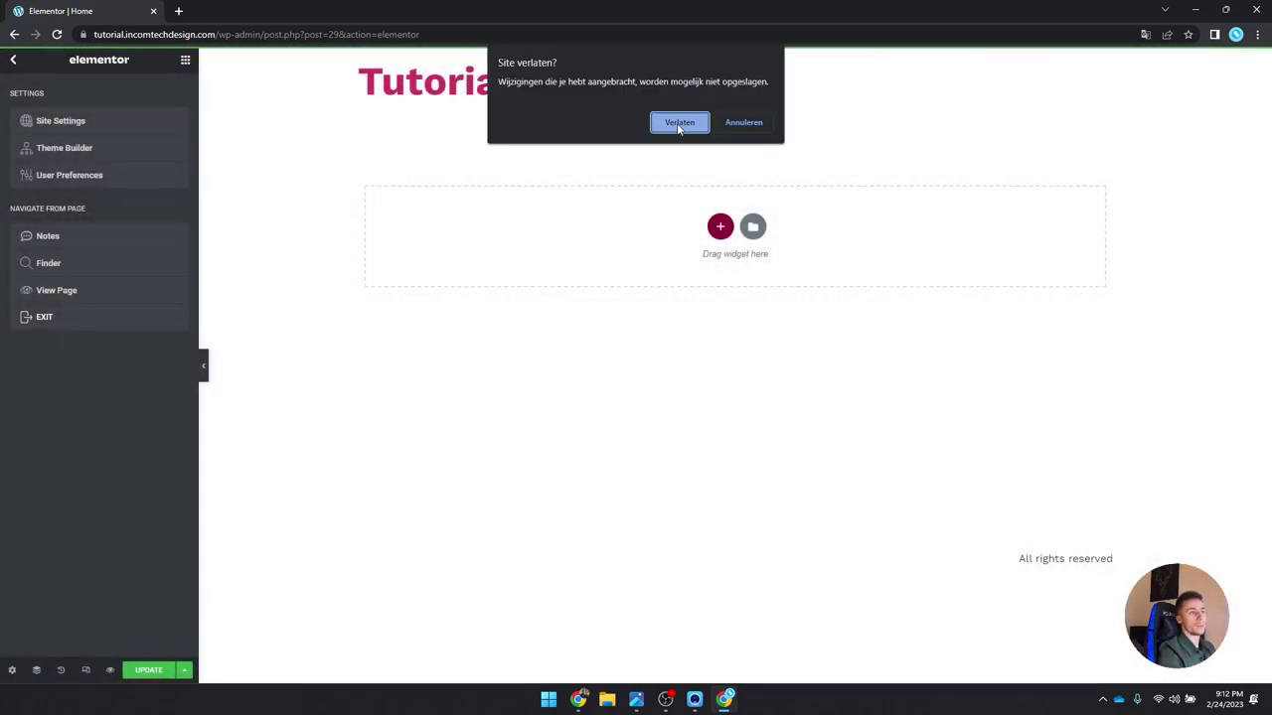
pyautogui.click(680, 125)
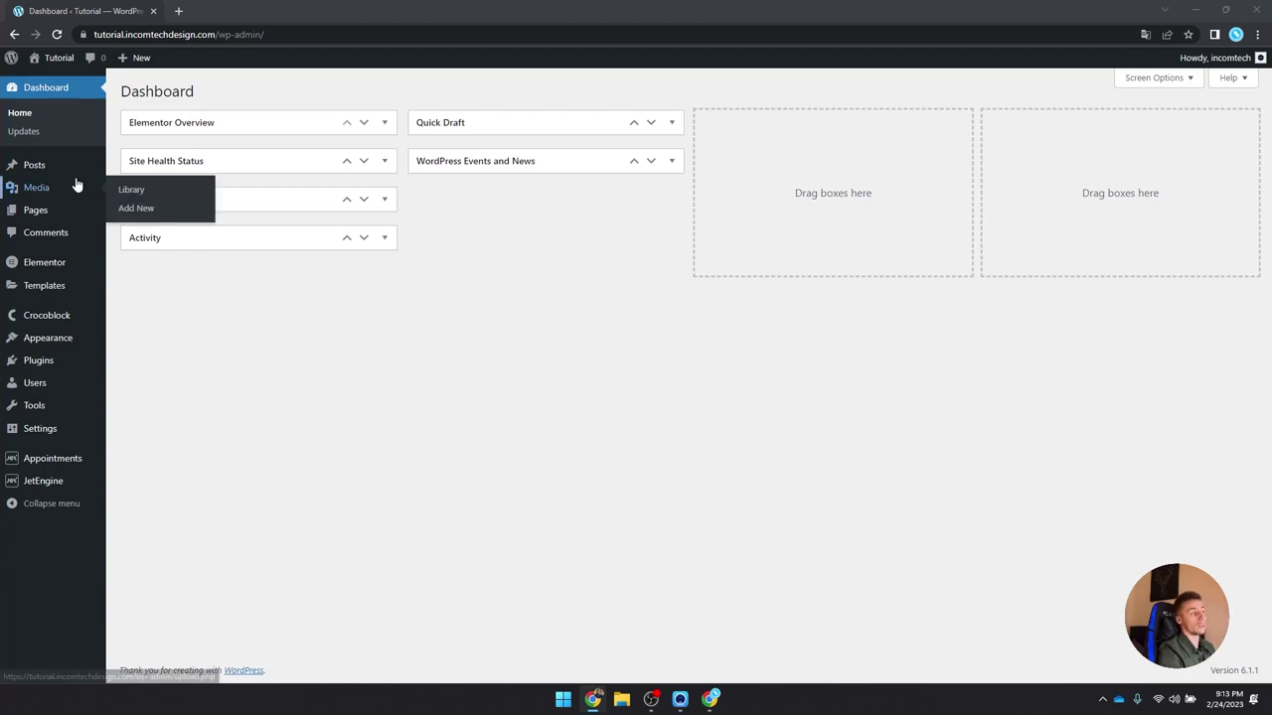
# Step: Create and publish a Contact page using the Elementor Full Width template
pyautogui.click(74, 208)
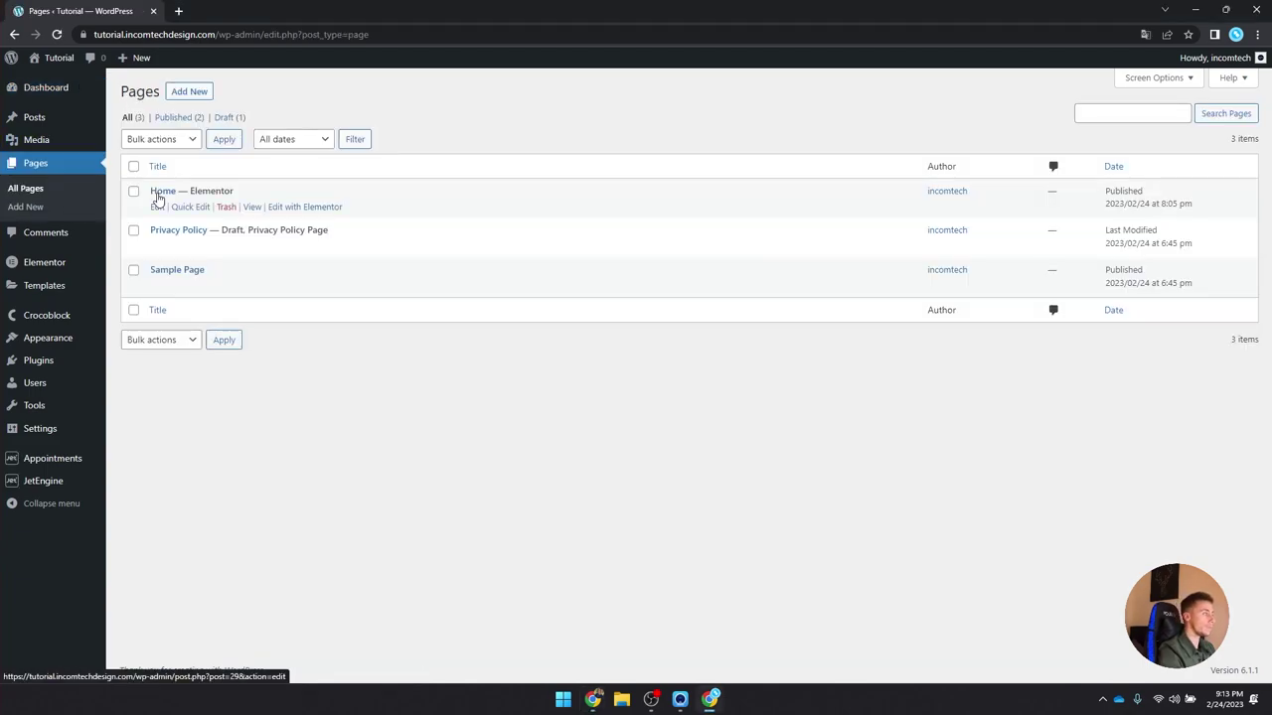
pyautogui.click(189, 93)
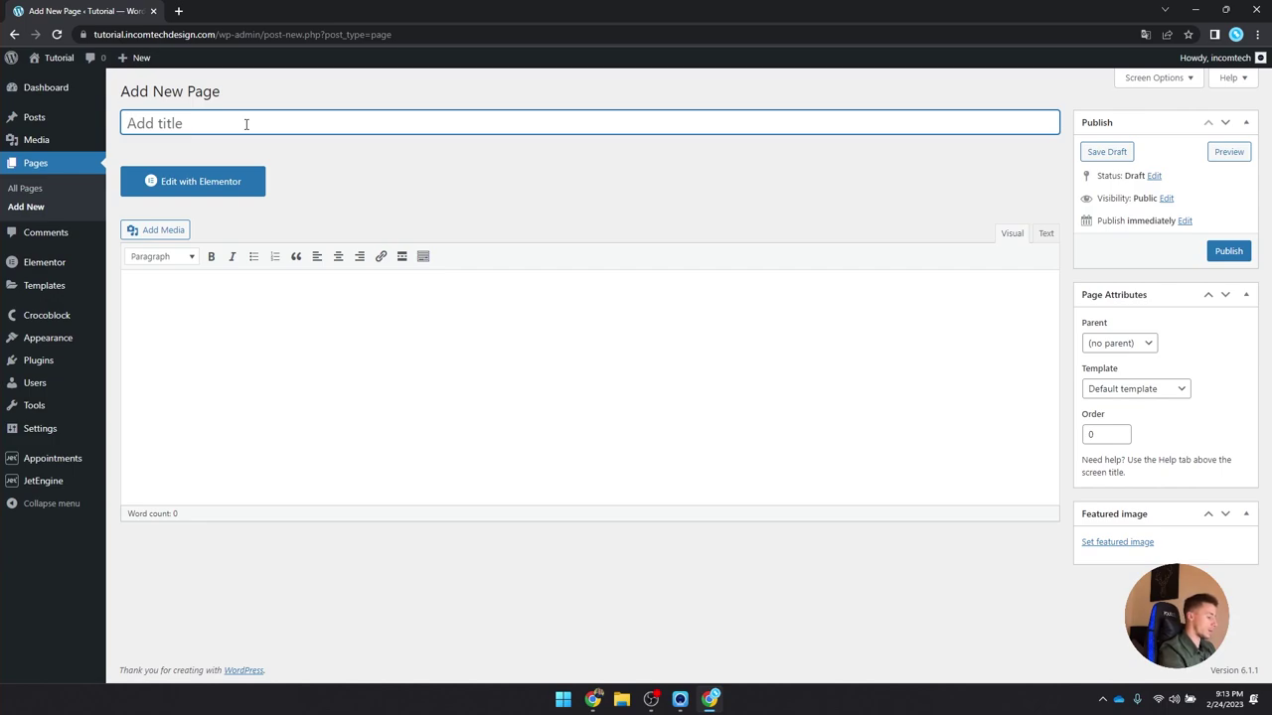
pyautogui.write('Contact')
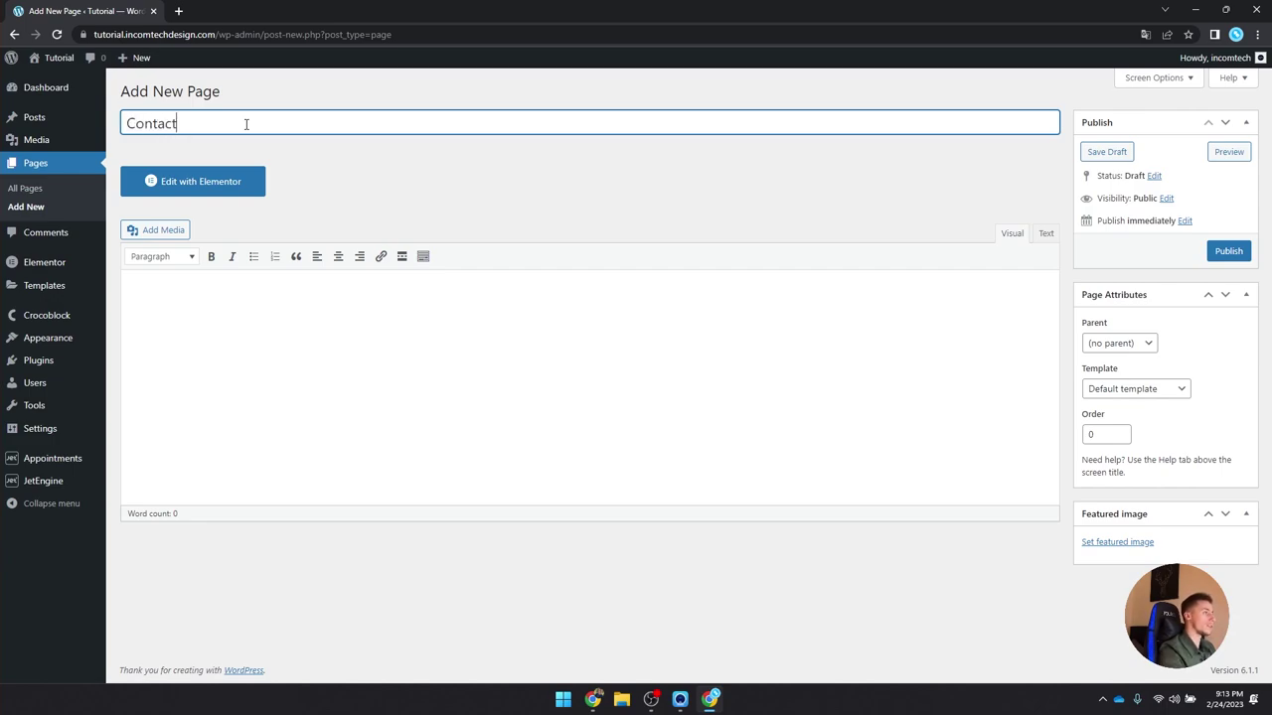
pyautogui.click(1133, 388)
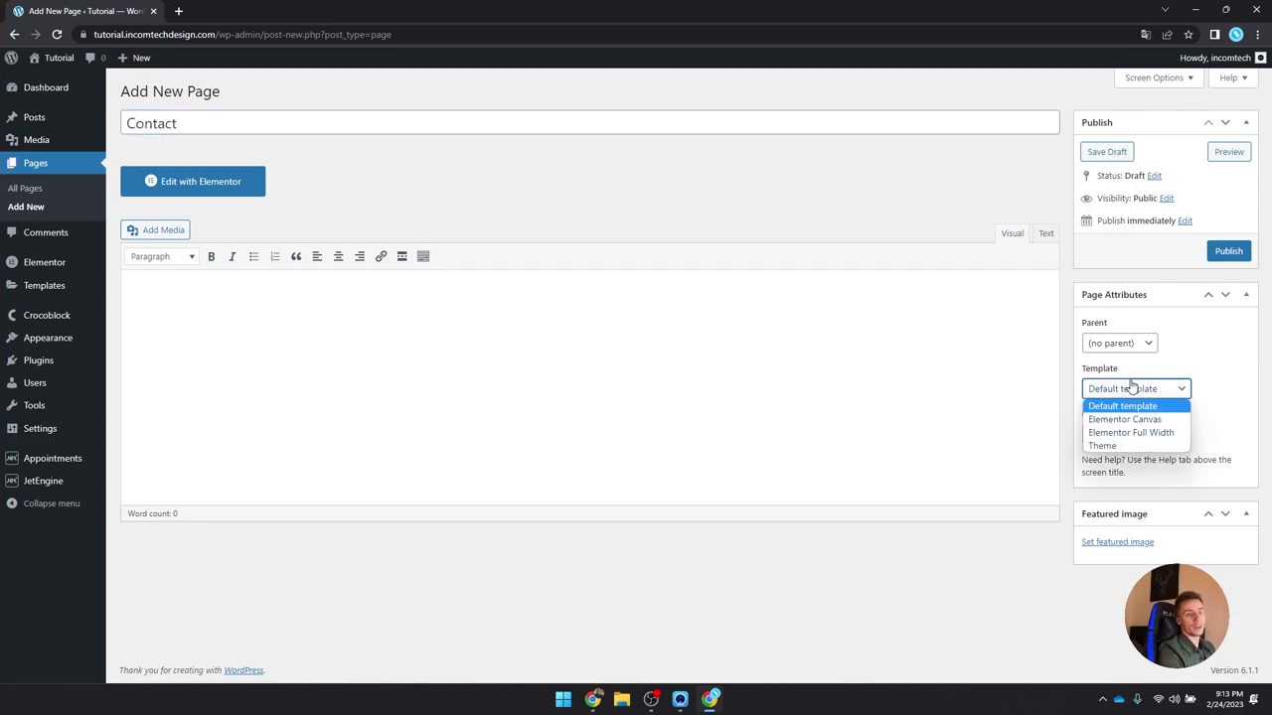
pyautogui.click(1138, 432)
pyautogui.click(1232, 254)
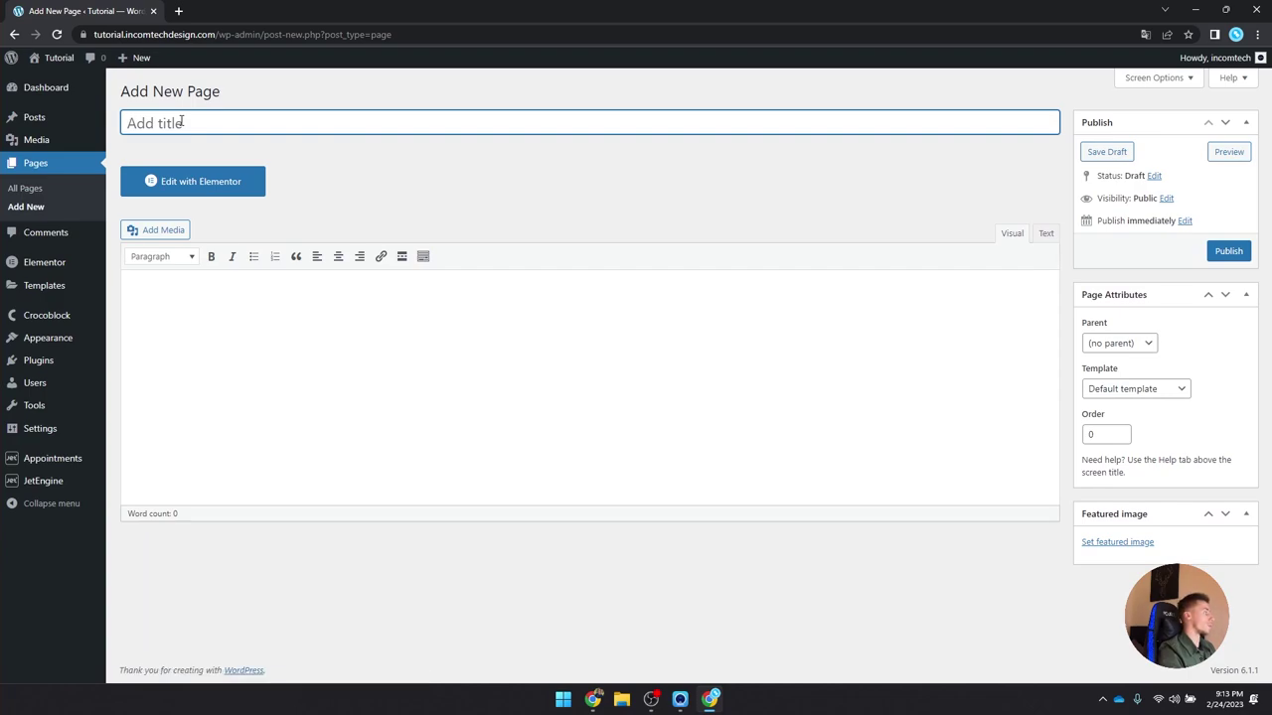
# Step: Create and publish a Services page using the Elementor Full Width template
pyautogui.write('Servuic')
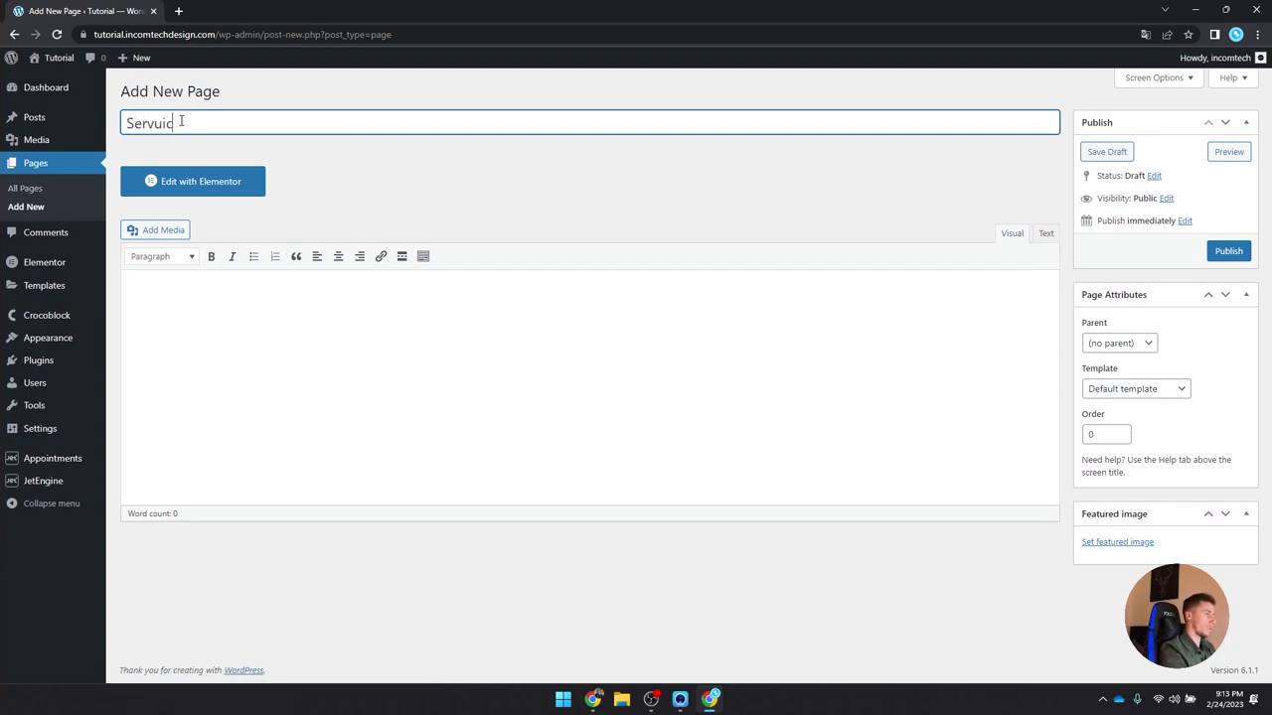
pyautogui.press('BackSpace')
pyautogui.press('BackSpace')
pyautogui.press('BackSpace')
pyautogui.write('ices')
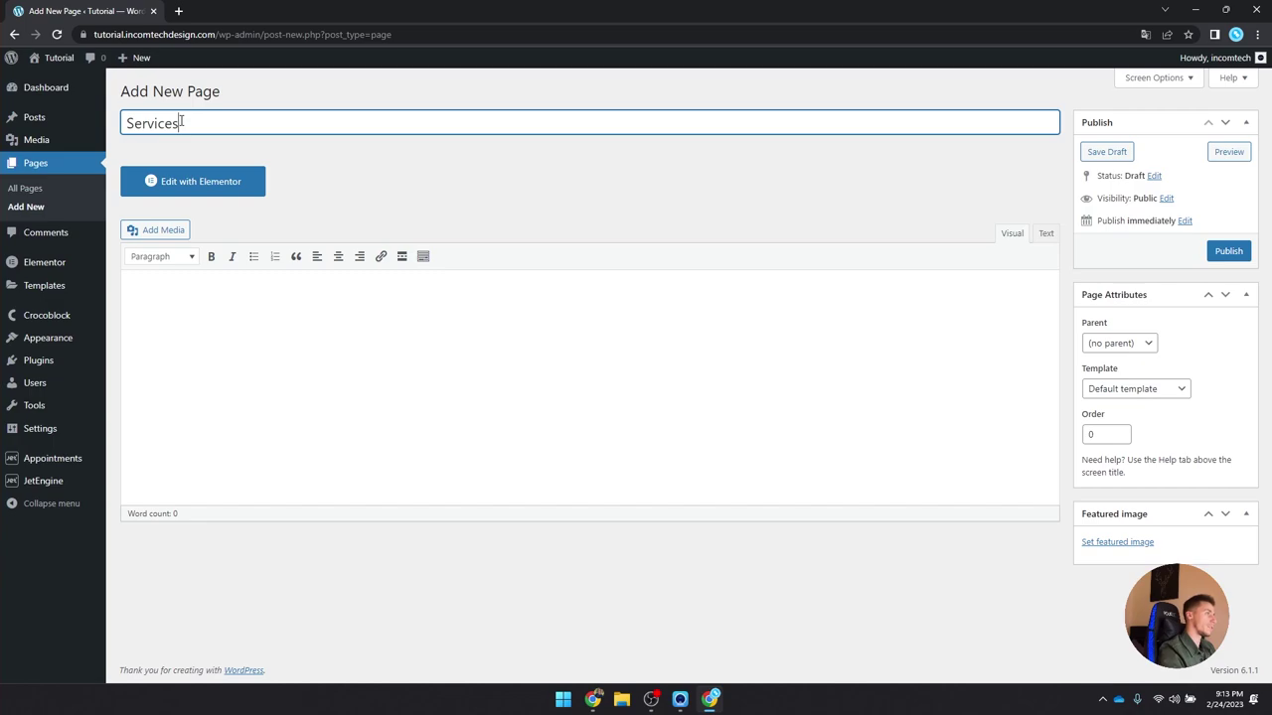
pyautogui.click(1133, 388)
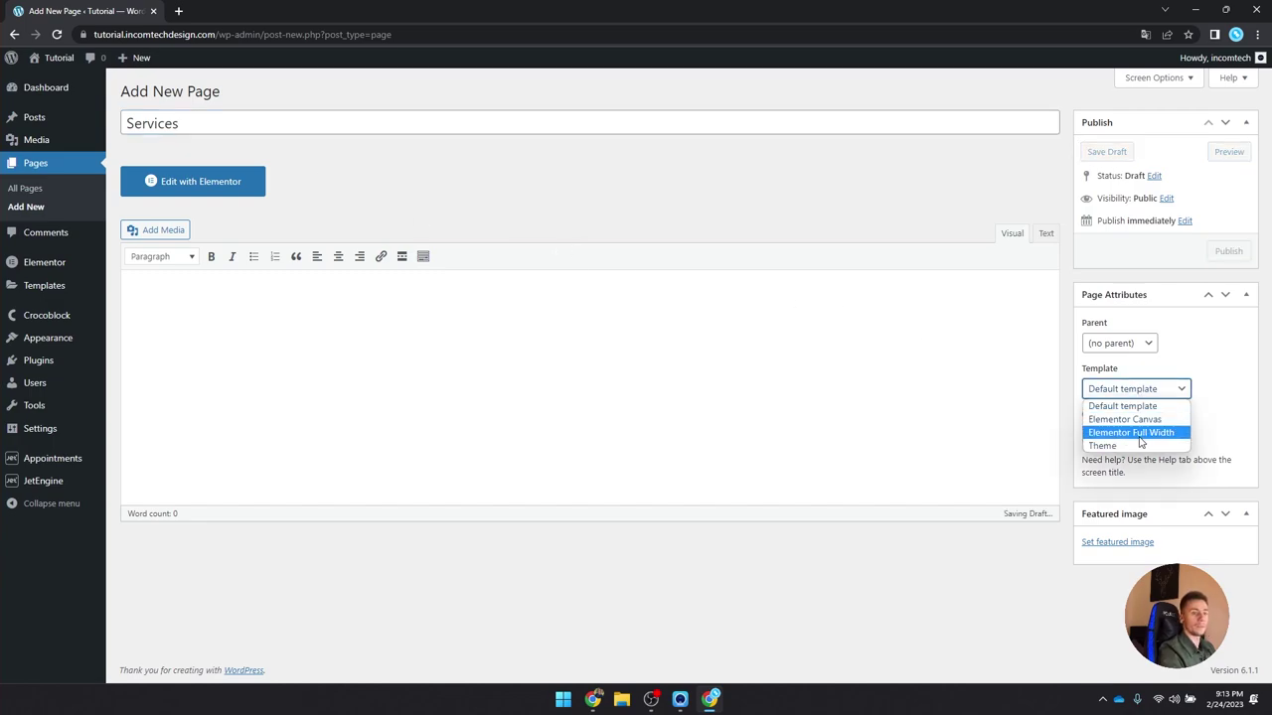
pyautogui.click(1125, 434)
pyautogui.click(1230, 251)
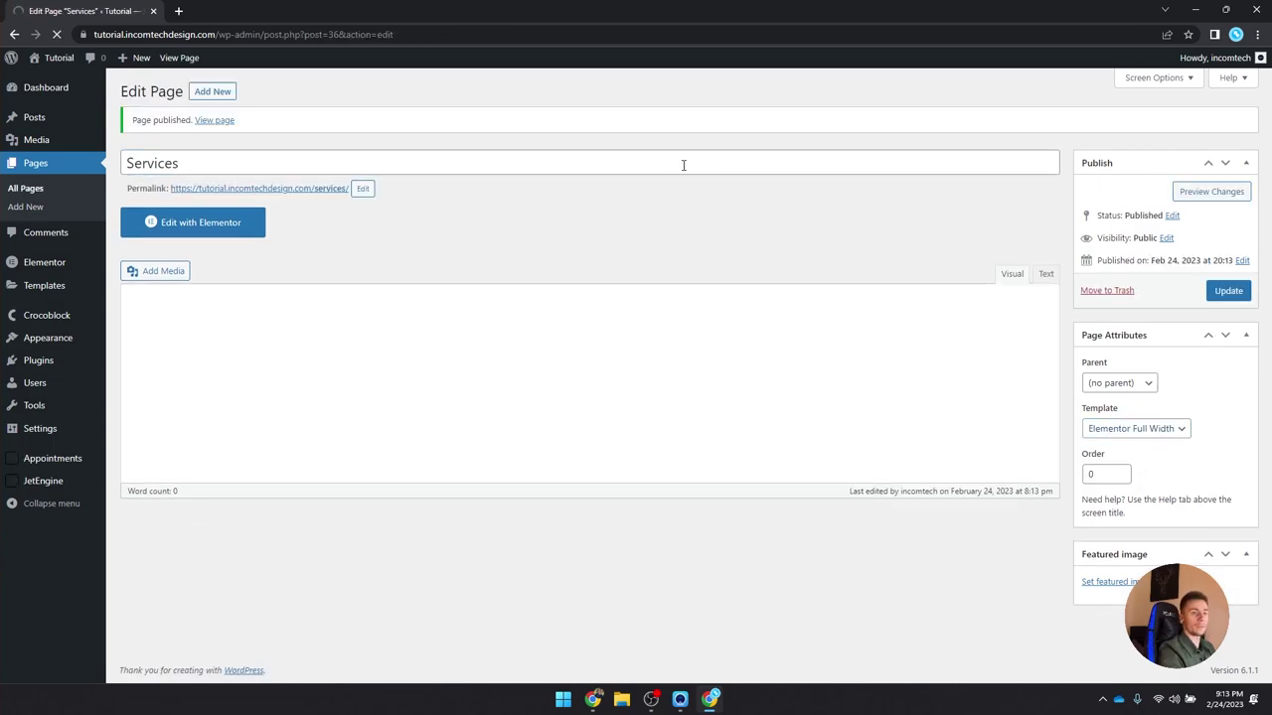
# Step: Create and publish an About us page using the Elementor Full Width template
pyautogui.click(219, 90)
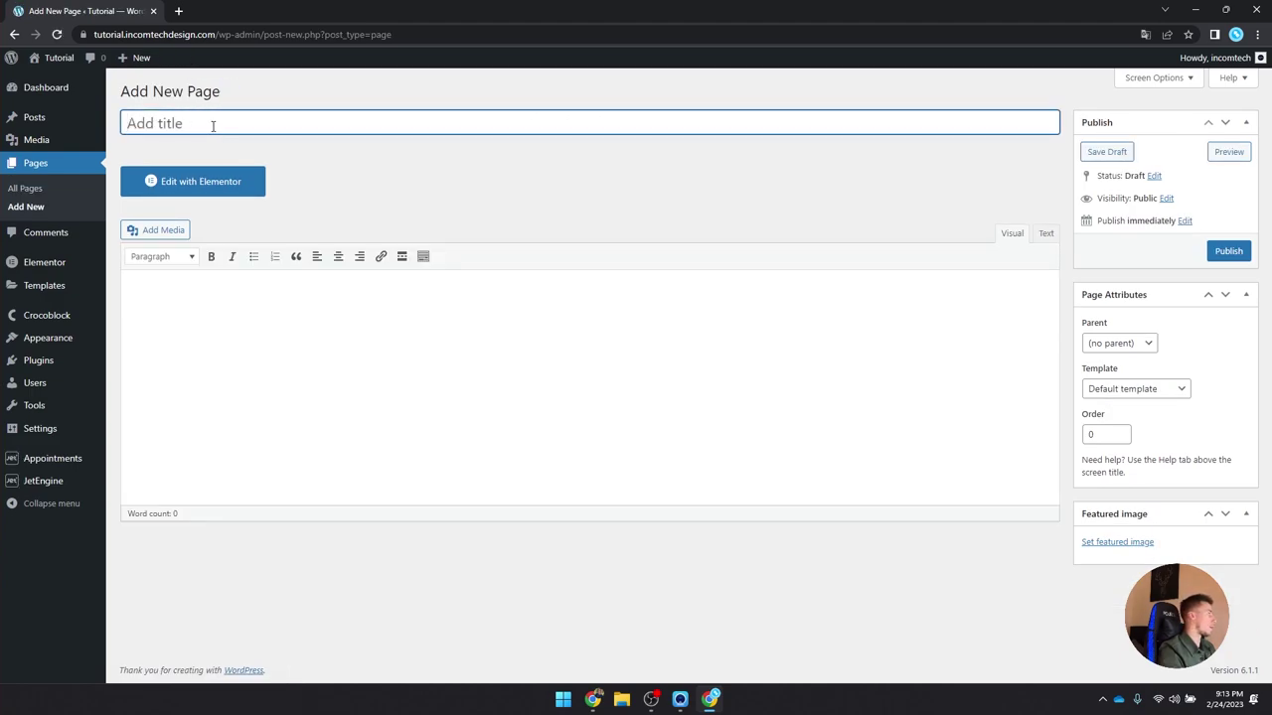
pyautogui.write('About Us')
pyautogui.press('BackSpace')
pyautogui.press('BackSpace')
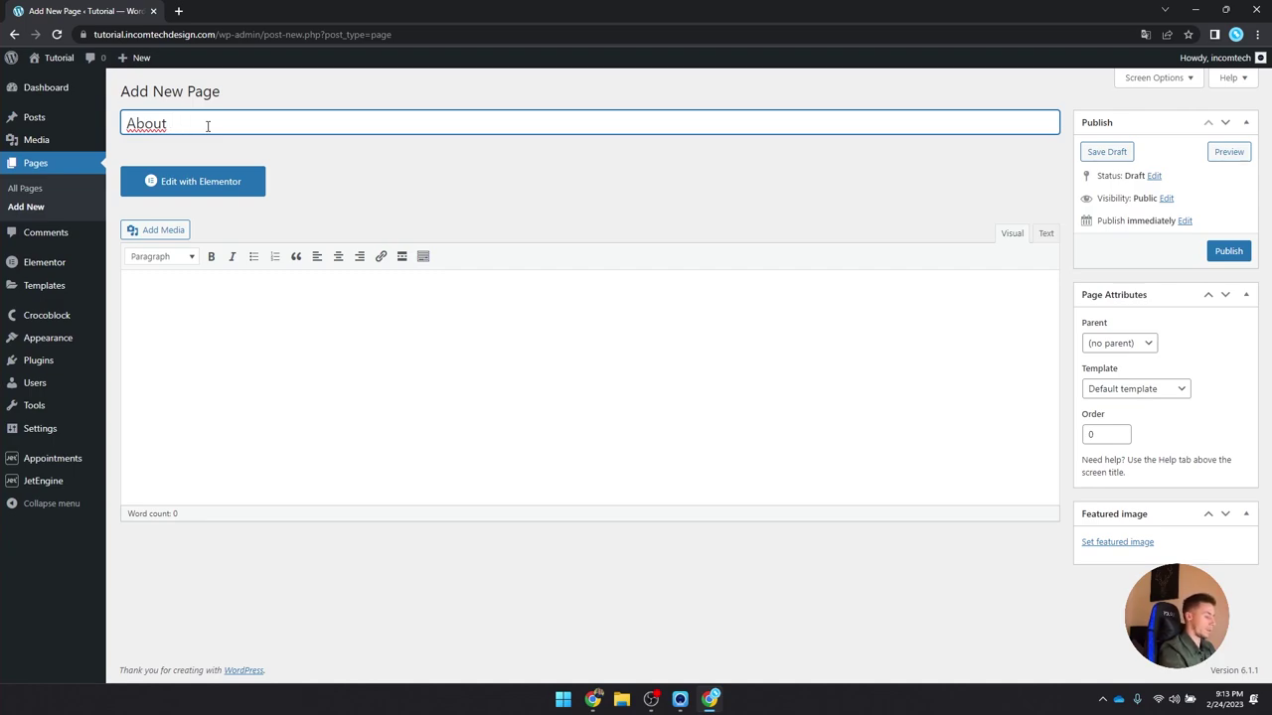
pyautogui.click(1150, 389)
pyautogui.click(1150, 429)
pyautogui.click(1227, 254)
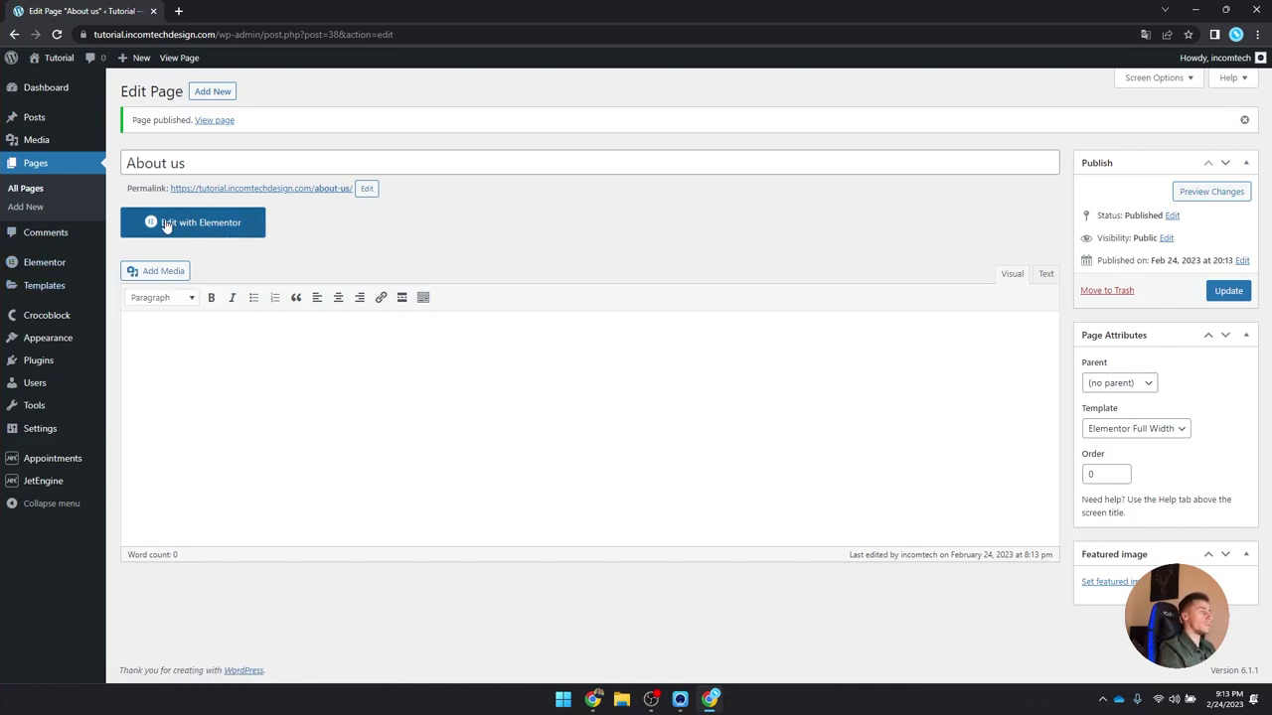
# Step: Create a new navigation menu named Header Menu
pyautogui.moveTo(60, 341)
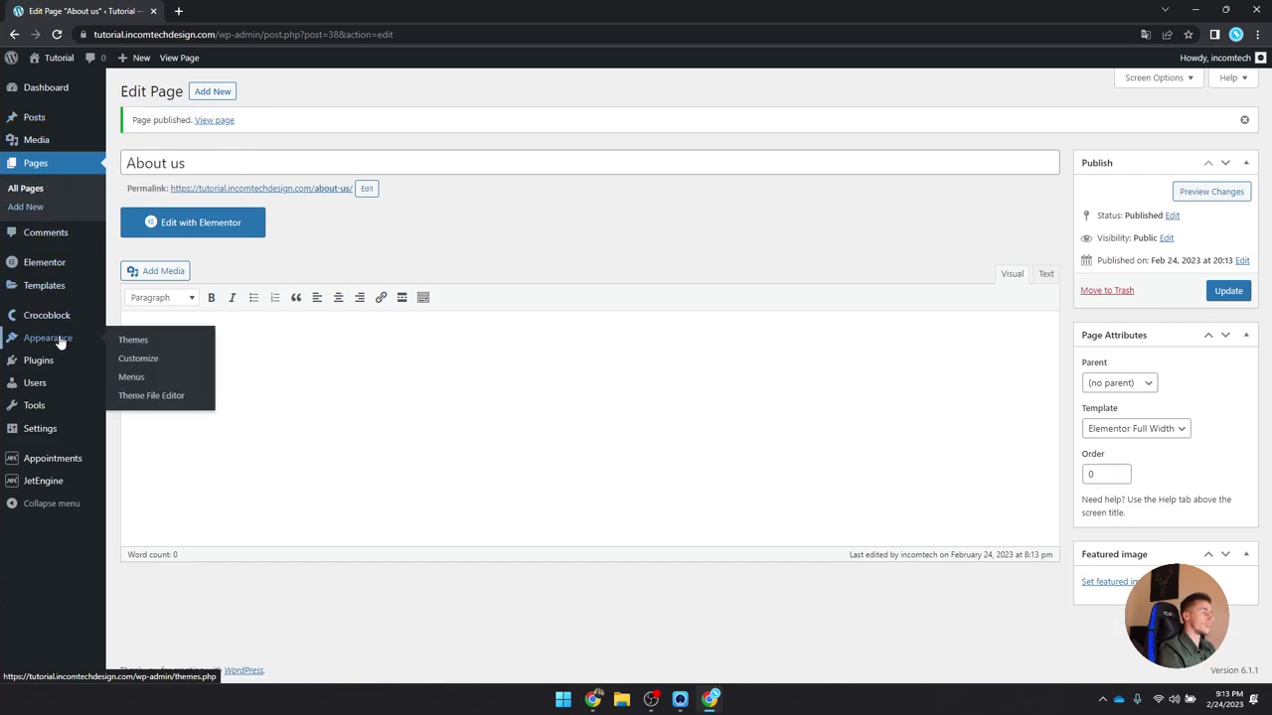
pyautogui.click(159, 376)
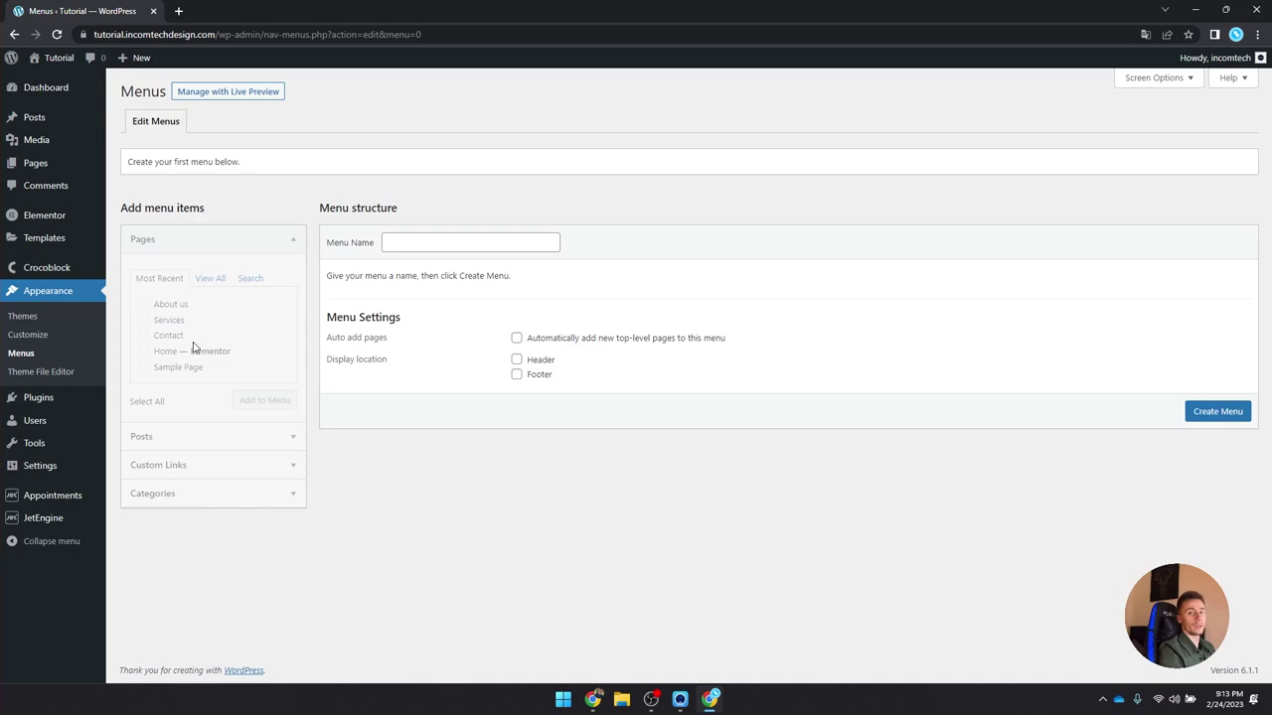
pyautogui.click(482, 239)
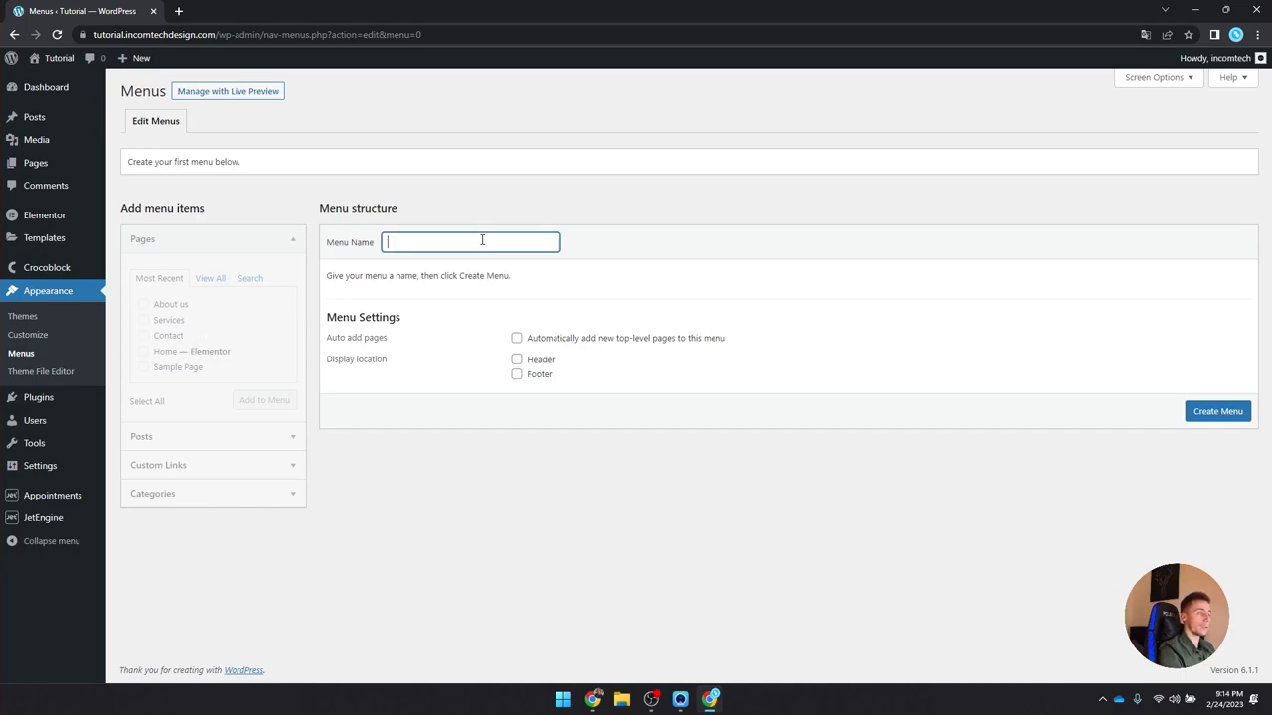
pyautogui.write('Main')
pyautogui.hotkey('ctrl', 'a')
pyautogui.write('Menu T')
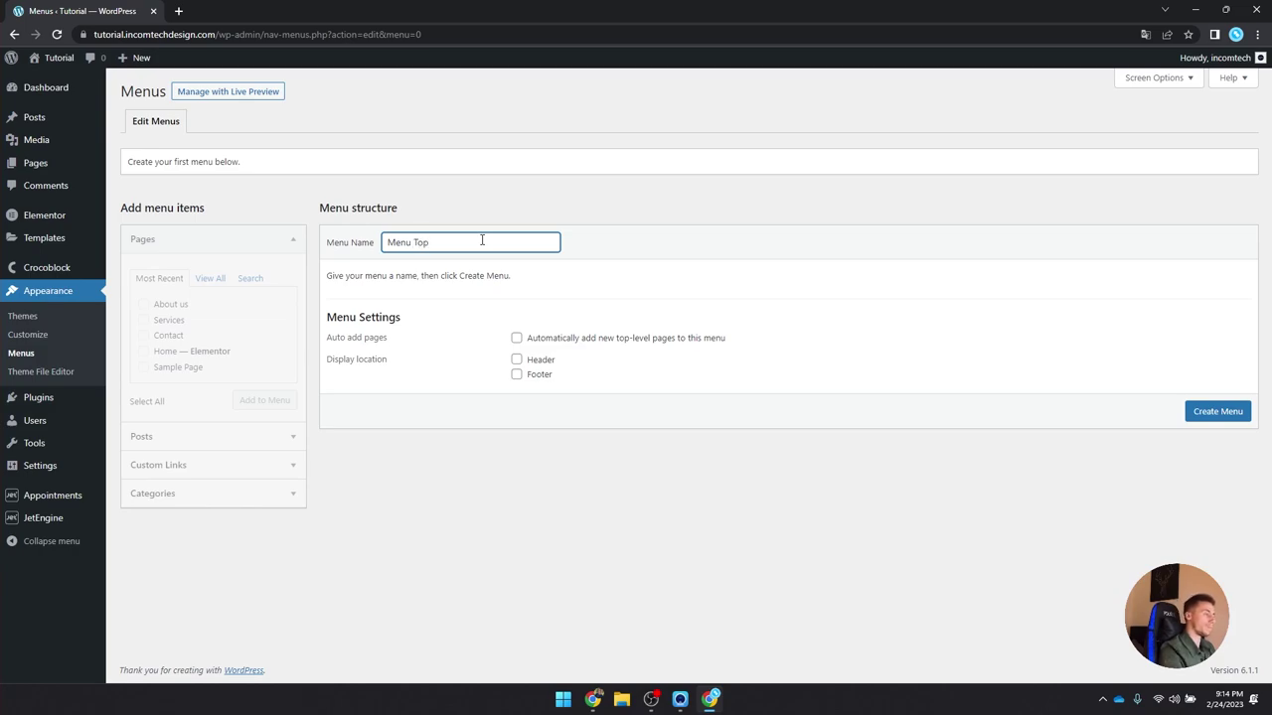
pyautogui.hotkey('ctrl', 'a')
pyautogui.write('Header ')
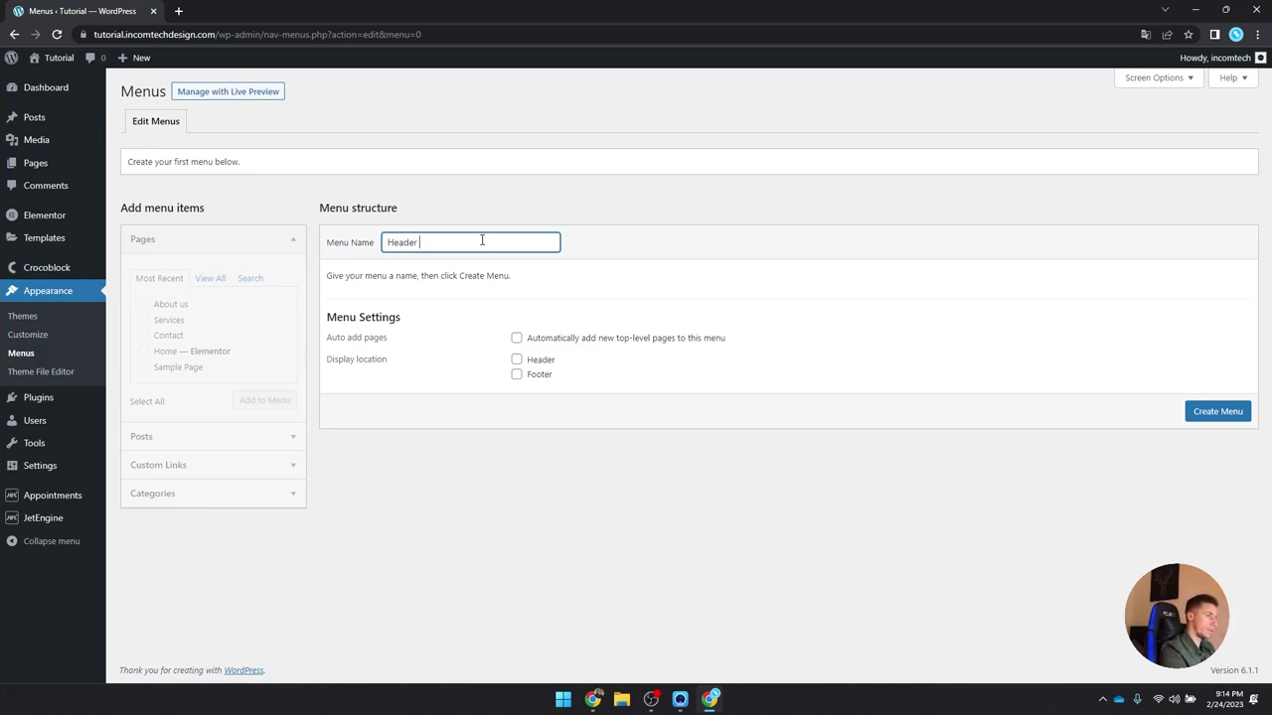
pyautogui.write('Menu')
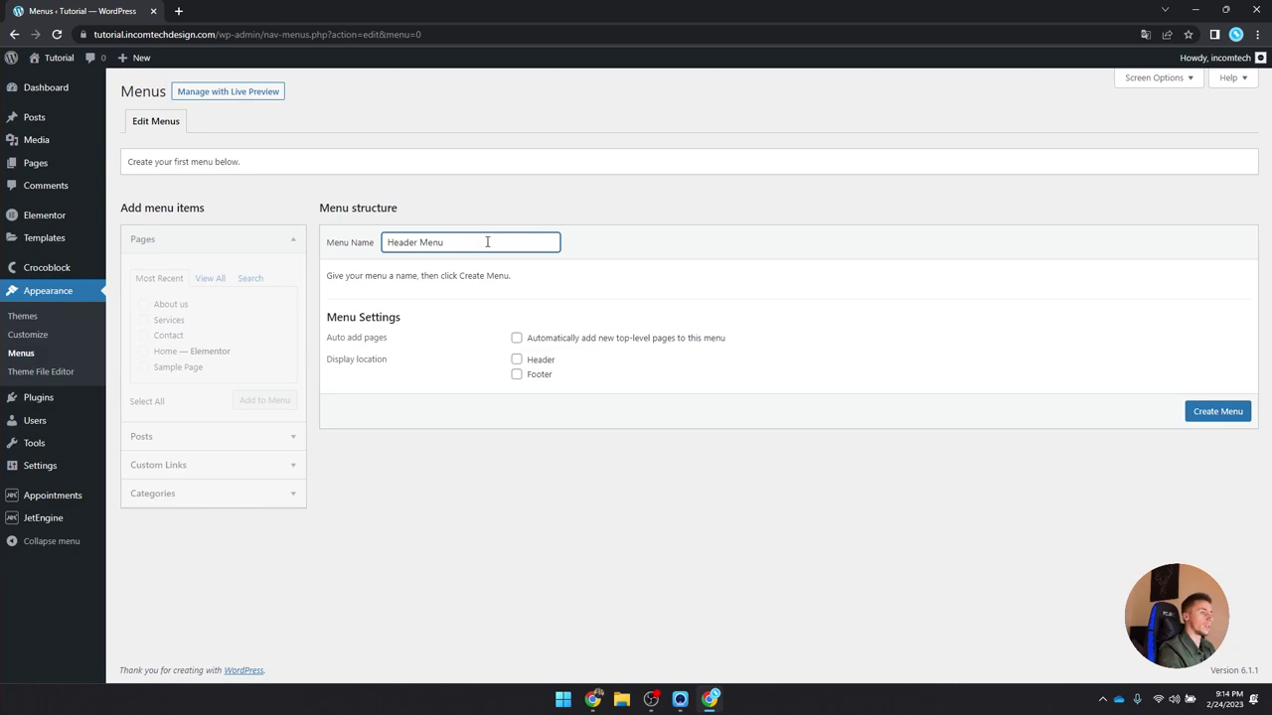
pyautogui.click(1217, 412)
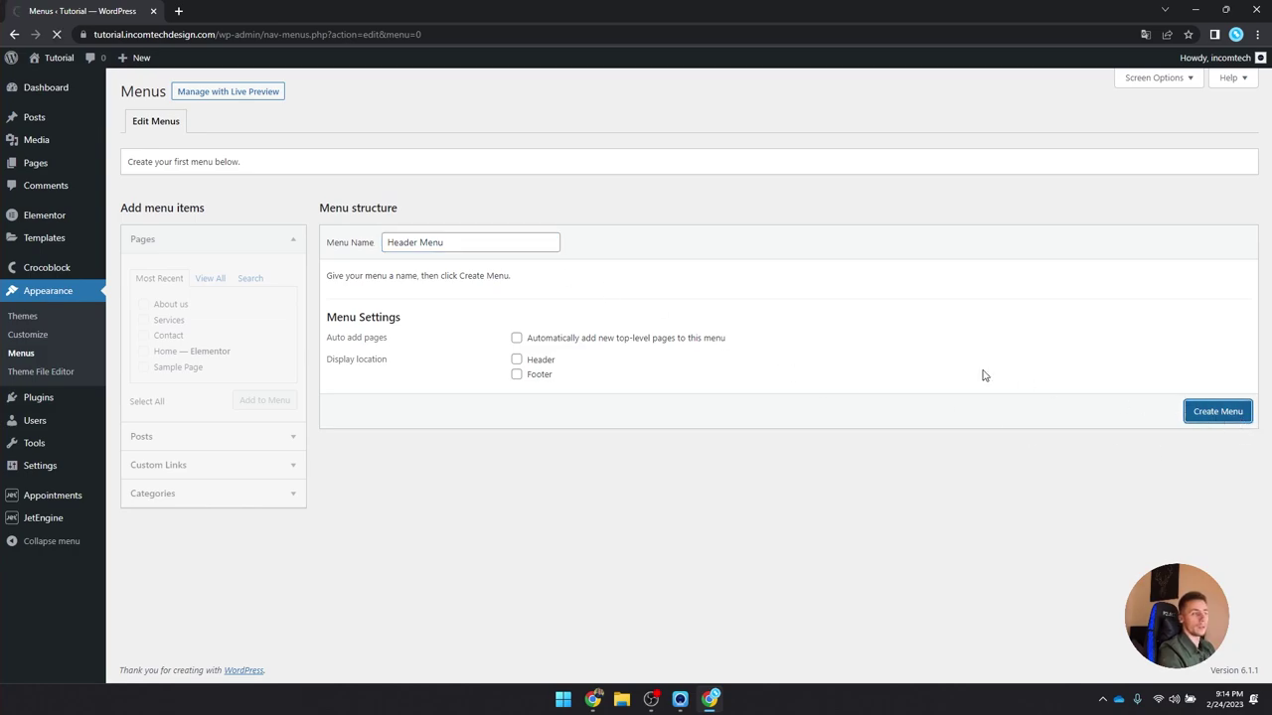
# Step: Add the pages to Header Menu, order them Home, Services, About us, Contact, and save
pyautogui.moveTo(480, 250); pyautogui.dragTo(399, 244)
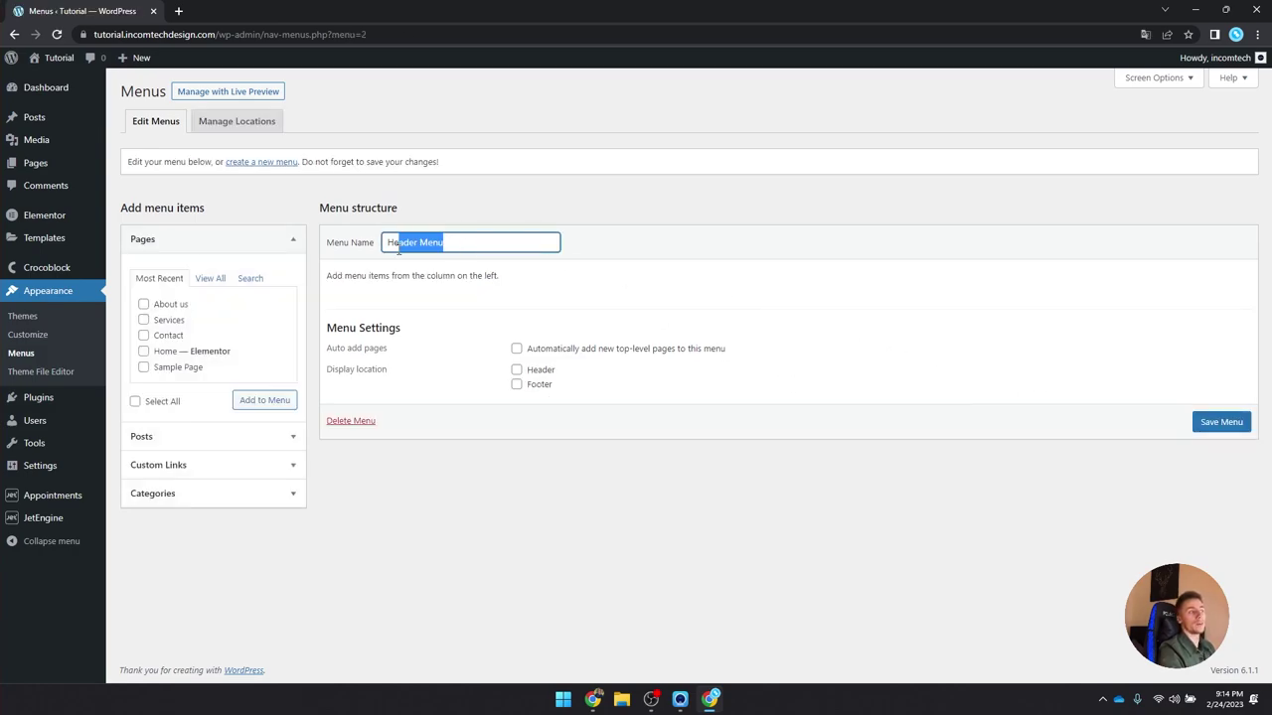
pyautogui.click(467, 248)
pyautogui.click(780, 208)
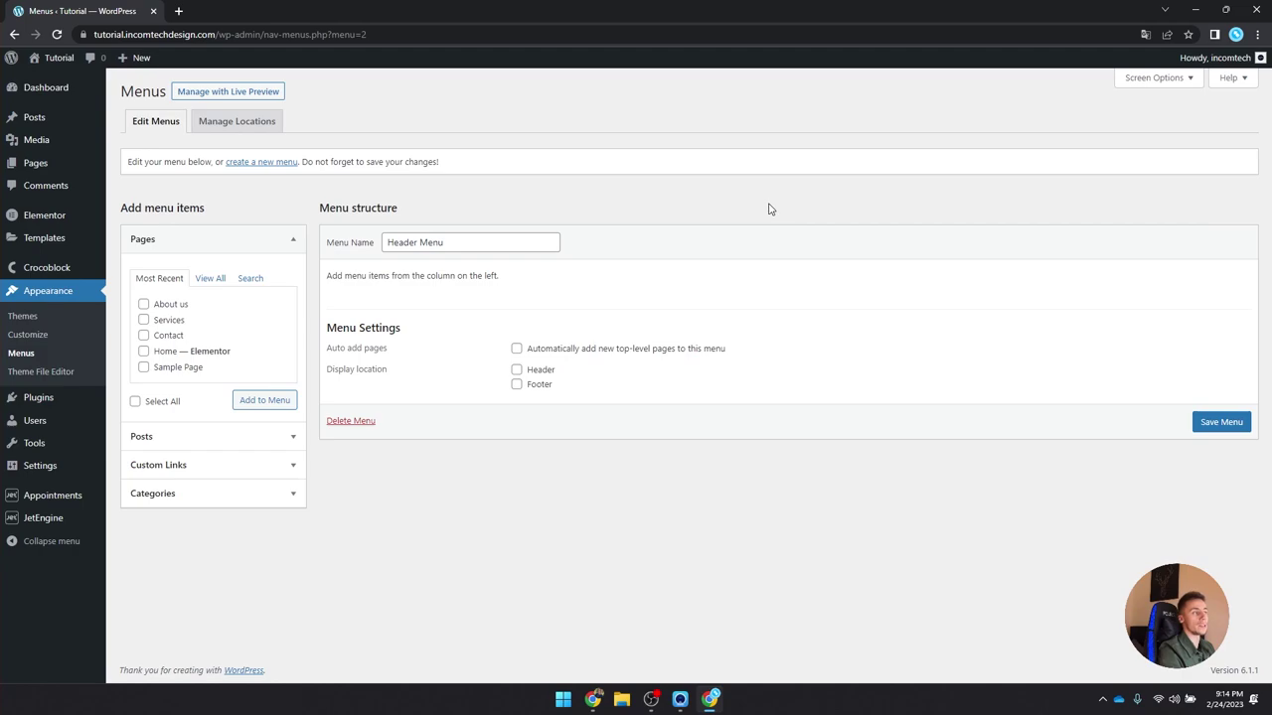
pyautogui.click(143, 352)
pyautogui.click(143, 336)
pyautogui.click(143, 304)
pyautogui.click(252, 400)
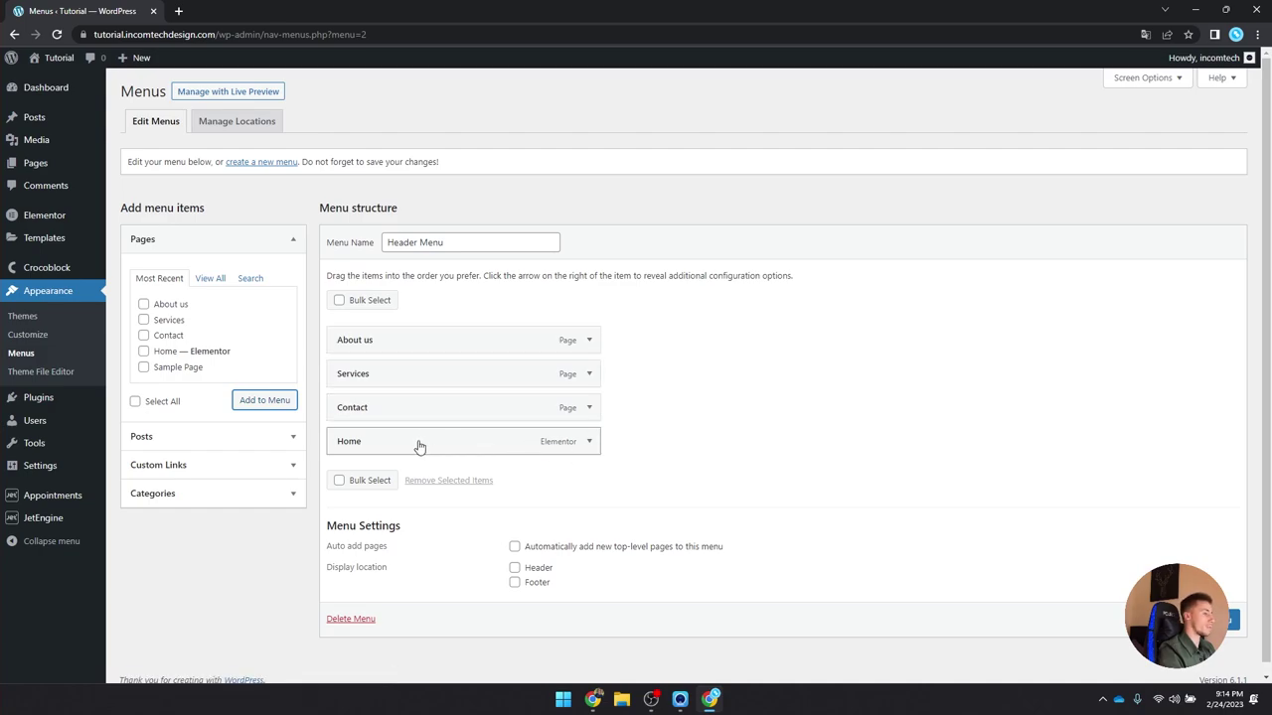
pyautogui.moveTo(417, 448); pyautogui.dragTo(403, 344)
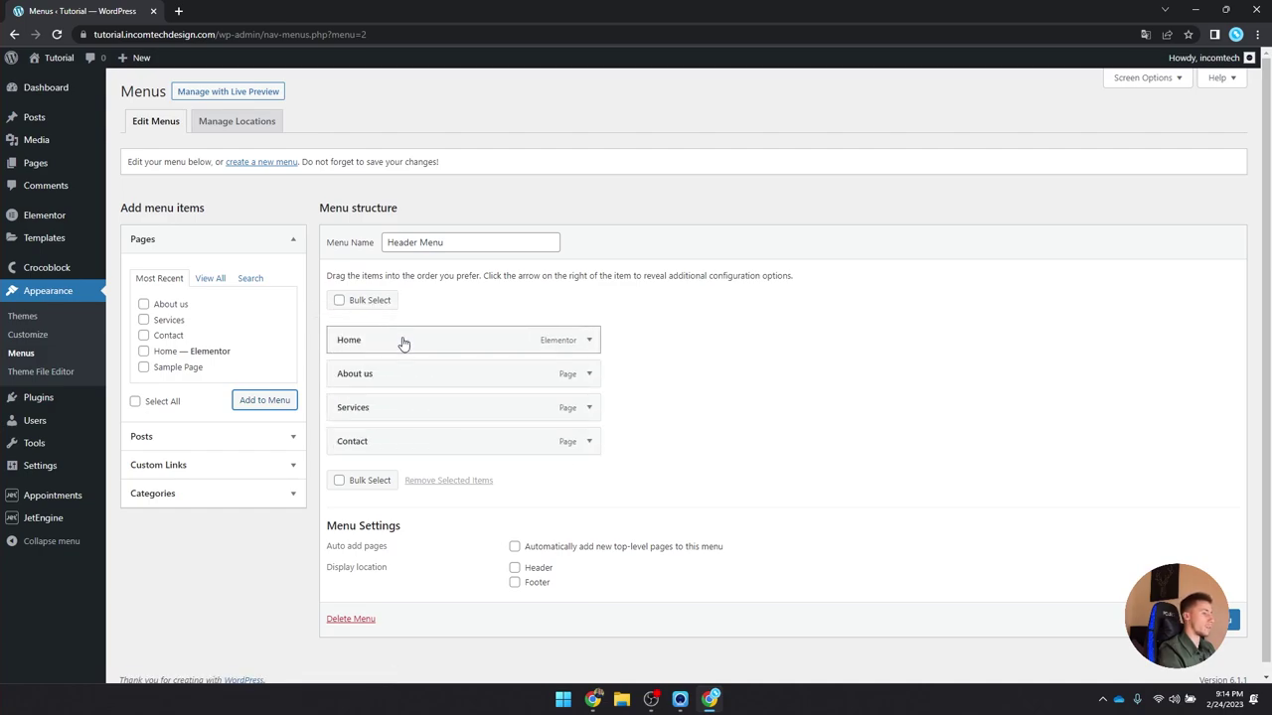
pyautogui.moveTo(406, 413); pyautogui.dragTo(402, 379)
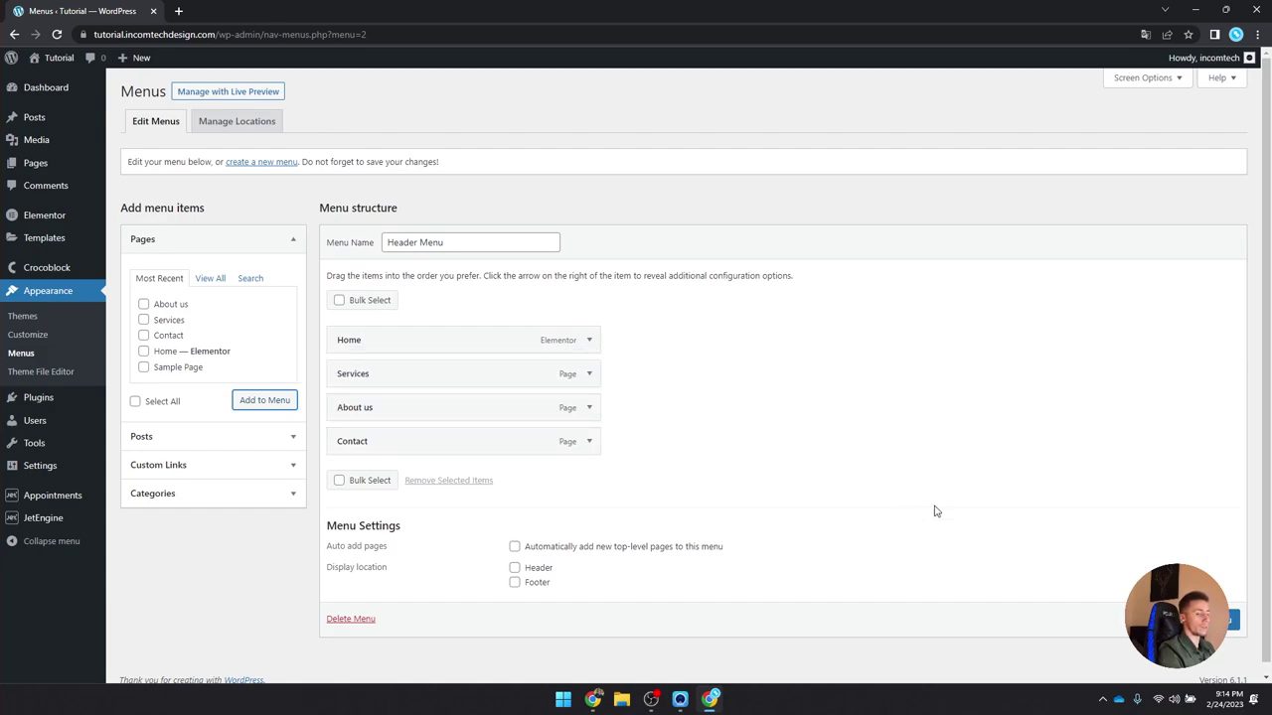
pyautogui.click(1217, 619)
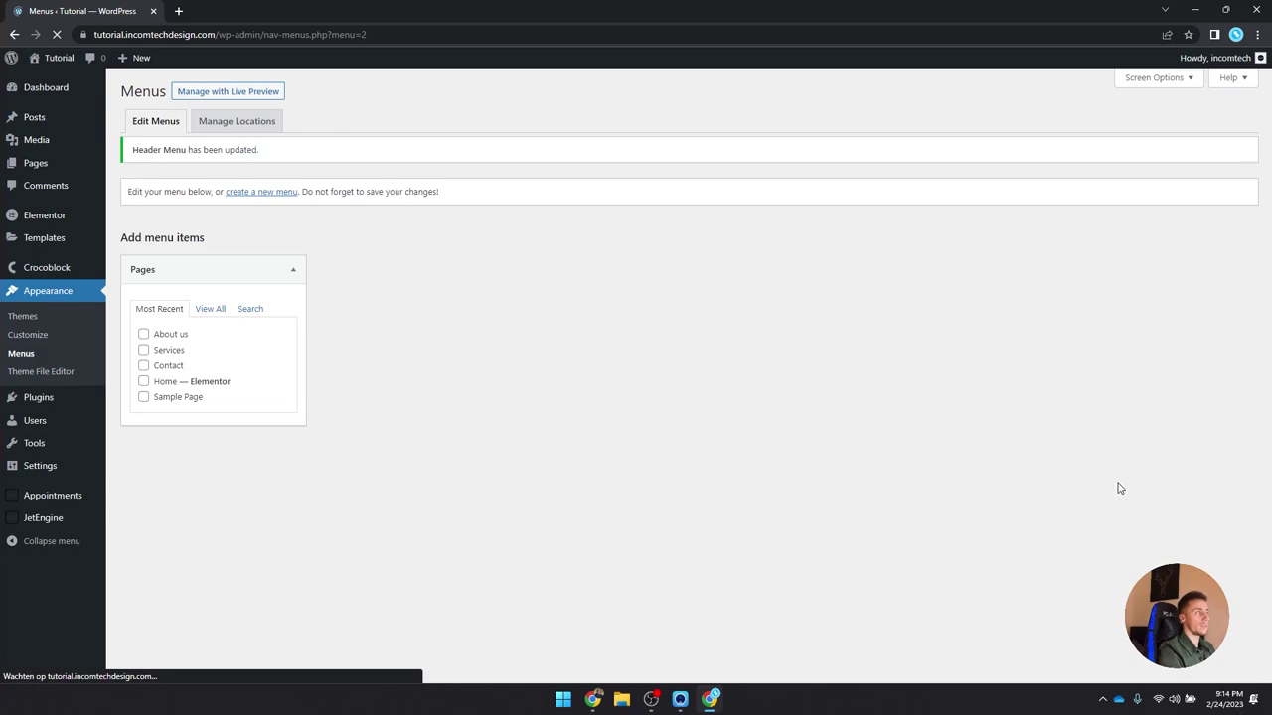
# Step: Visit the live site, whose front page shows only an Archives heading, then return to the admin
pyautogui.scroll(1, 1118, 485)
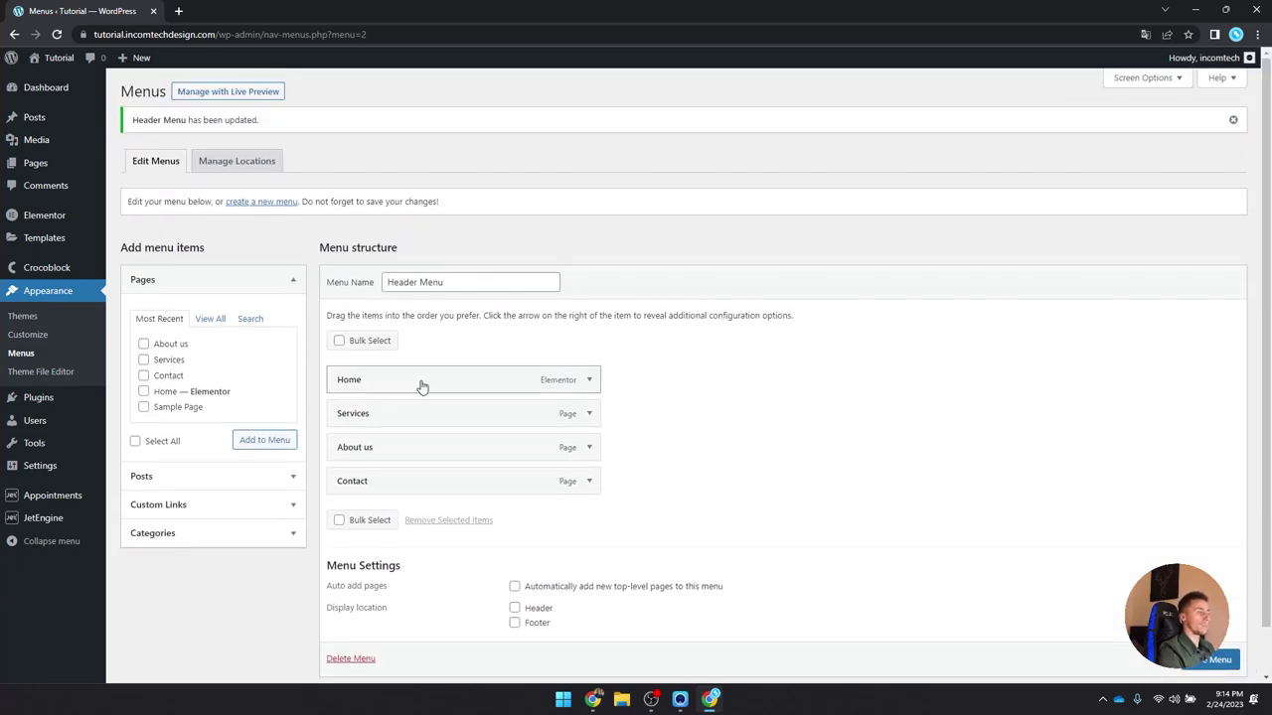
pyautogui.click(68, 79)
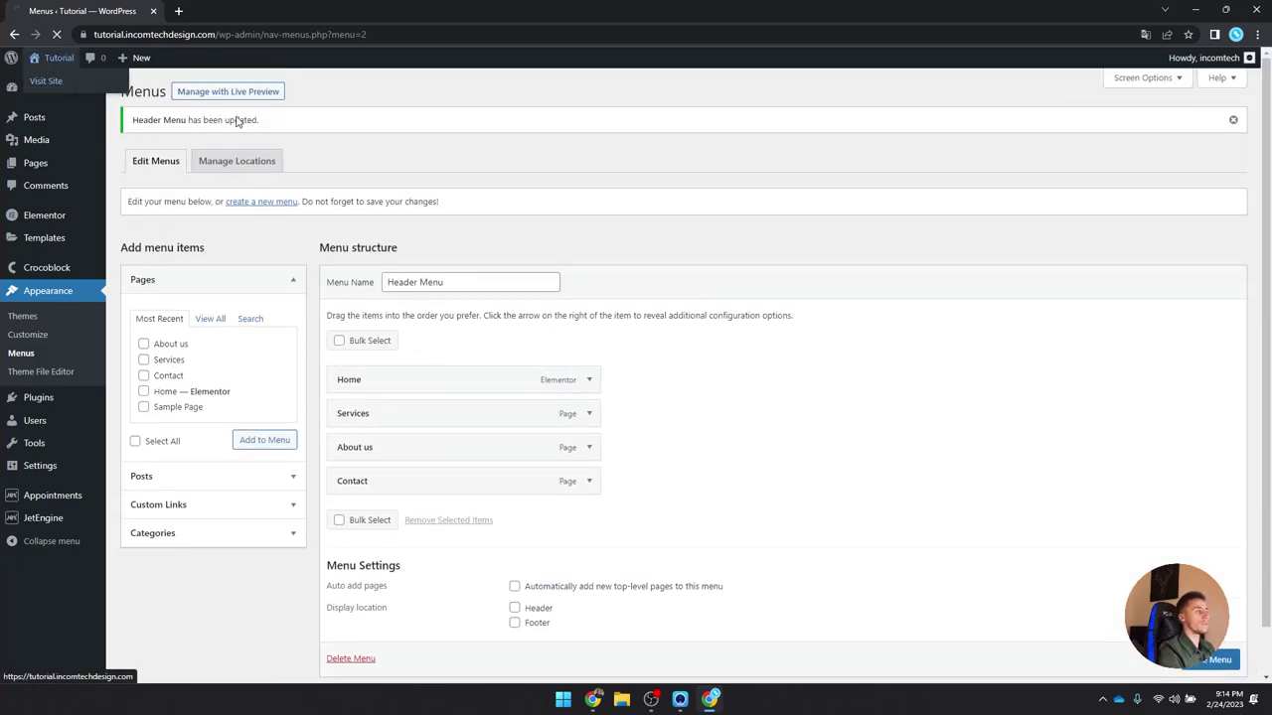
pyautogui.moveTo(498, 184); pyautogui.dragTo(260, 169)
pyautogui.click(515, 175)
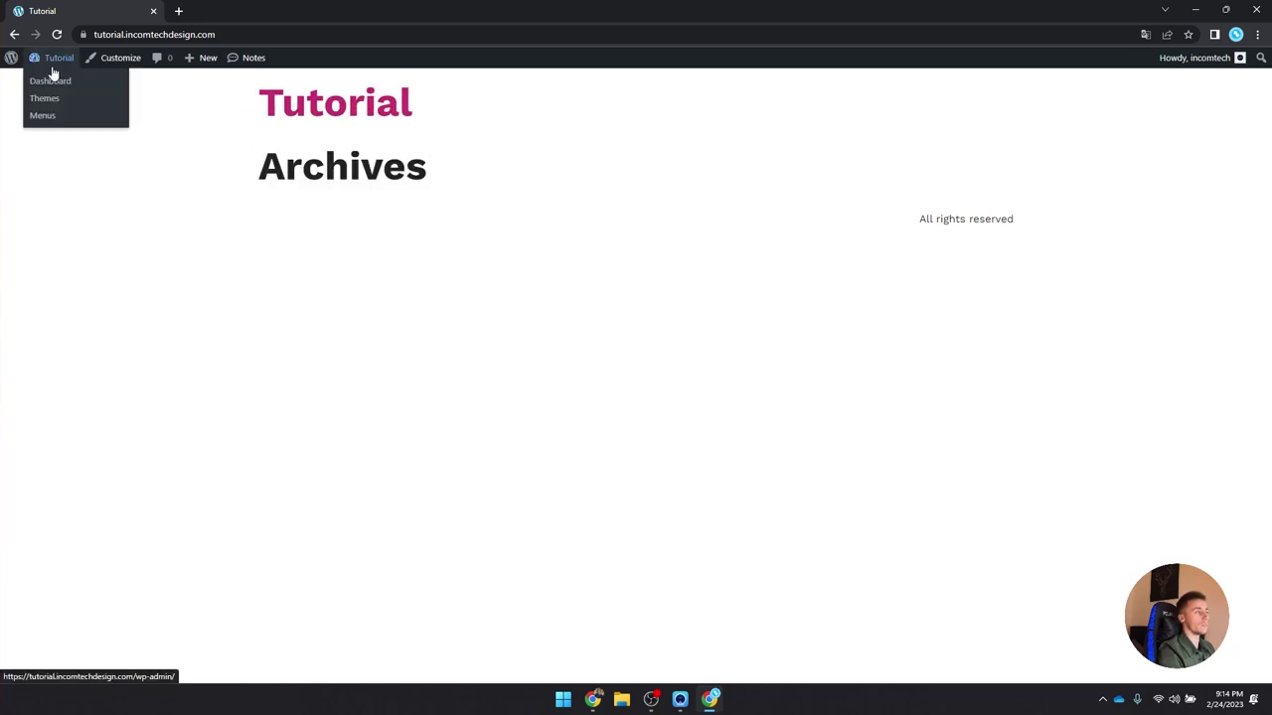
# Step: Make the homepage display the static Home page and save the Reading settings
pyautogui.click(47, 83)
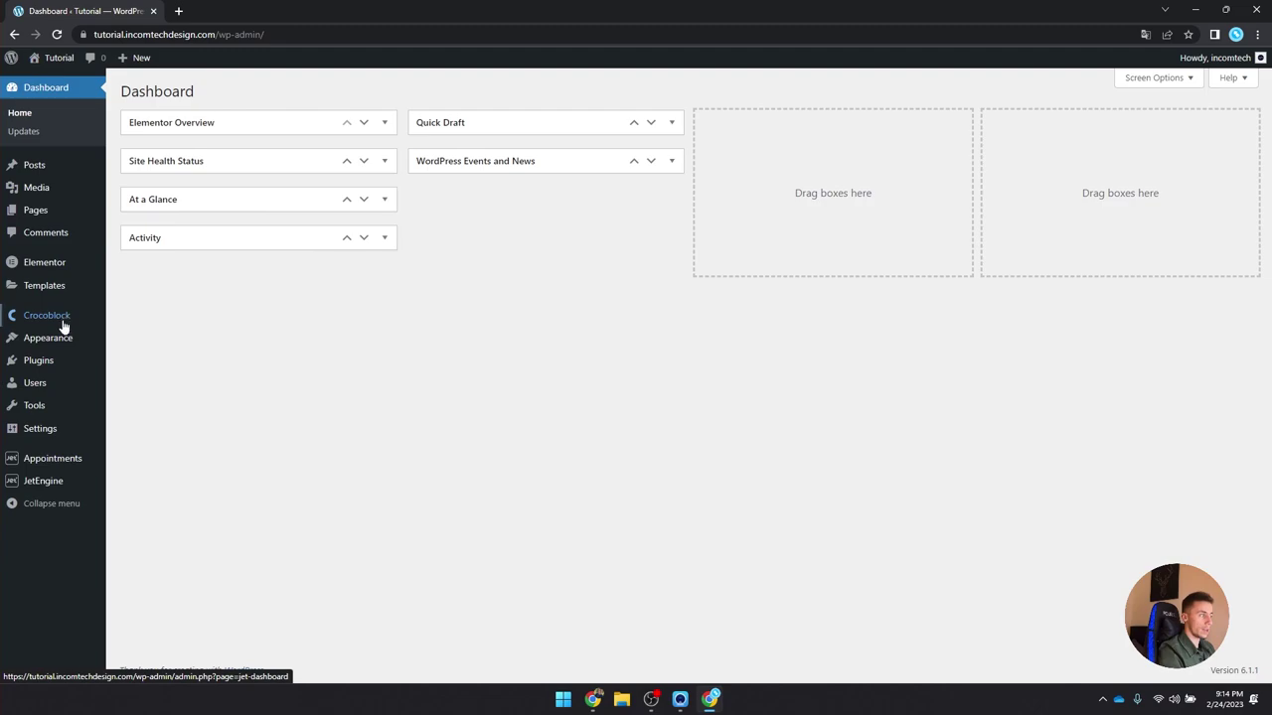
pyautogui.moveTo(57, 342)
pyautogui.moveTo(57, 437)
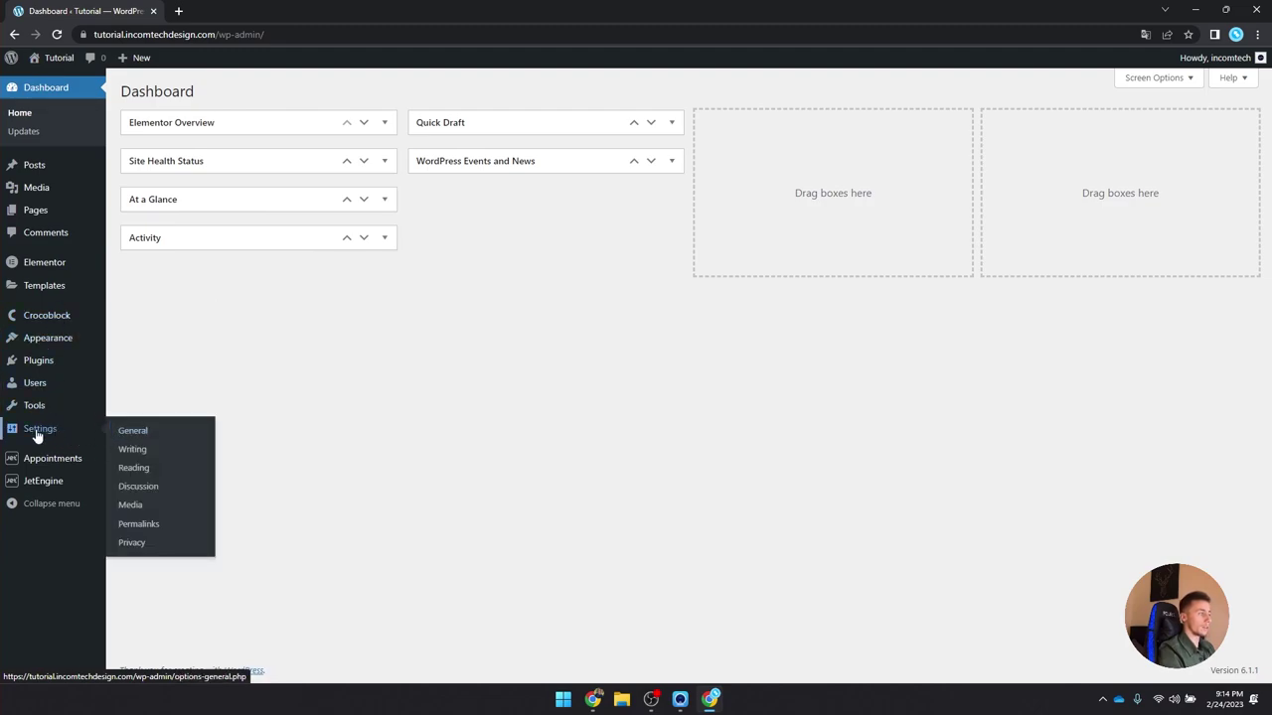
pyautogui.click(155, 467)
pyautogui.moveTo(120, 129); pyautogui.dragTo(241, 132)
pyautogui.click(271, 148)
pyautogui.click(367, 184)
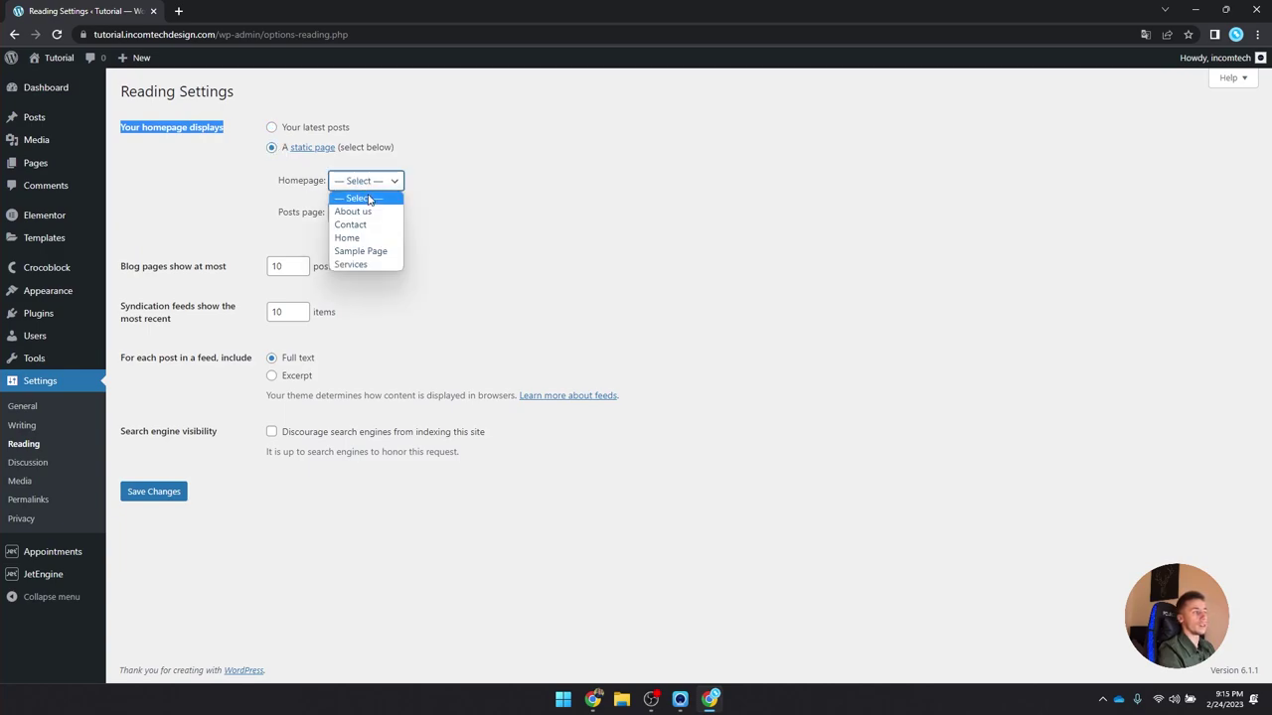
pyautogui.click(377, 239)
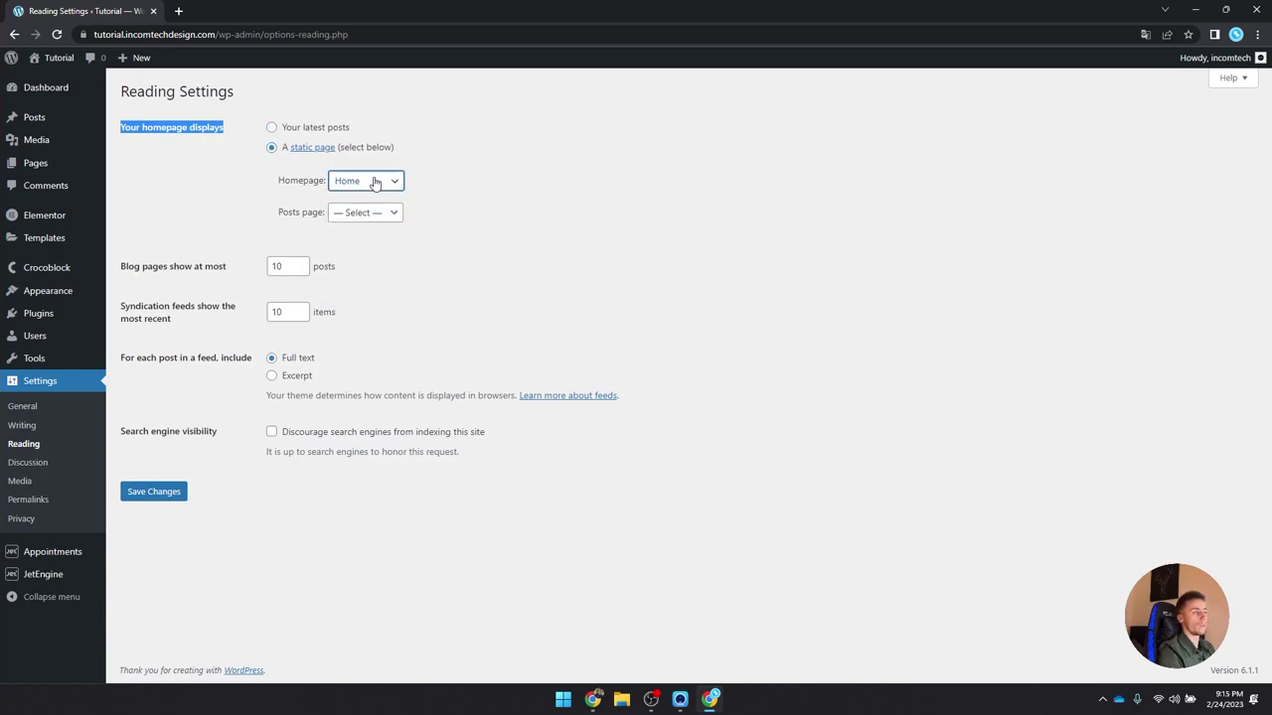
pyautogui.click(179, 489)
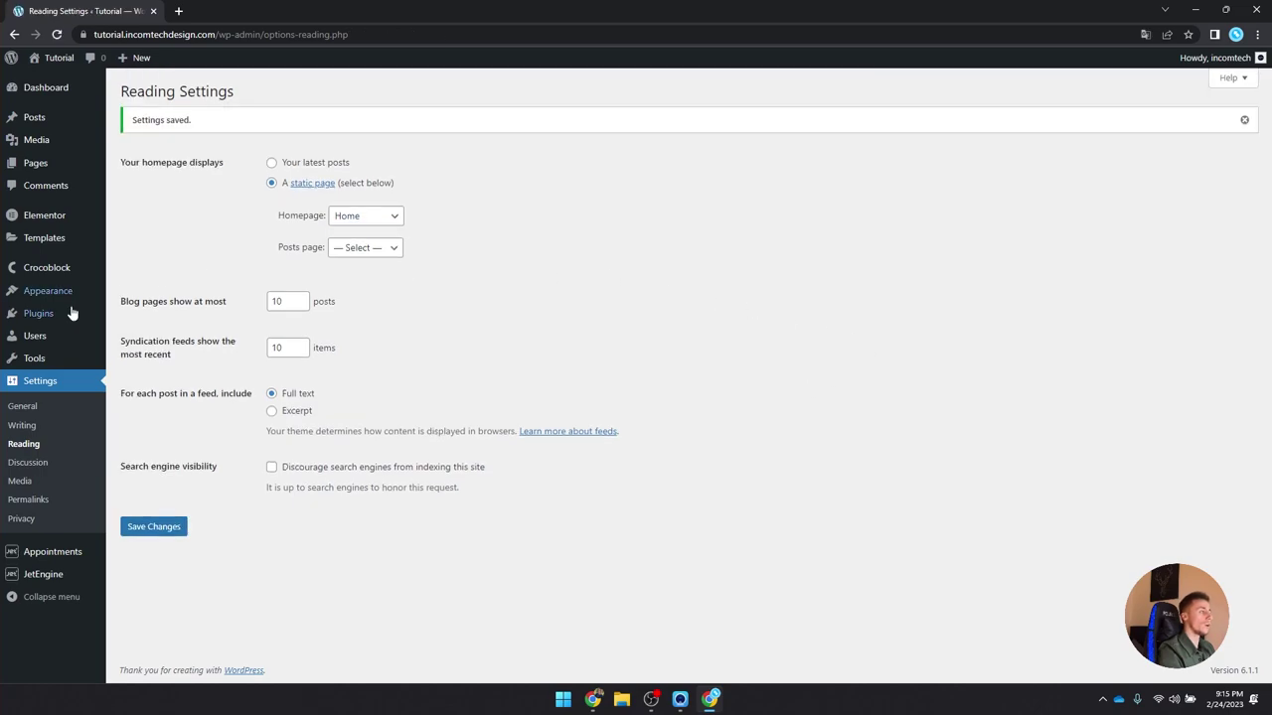
# Step: Switch permalinks to the Post name structure and save the changes
pyautogui.click(65, 504)
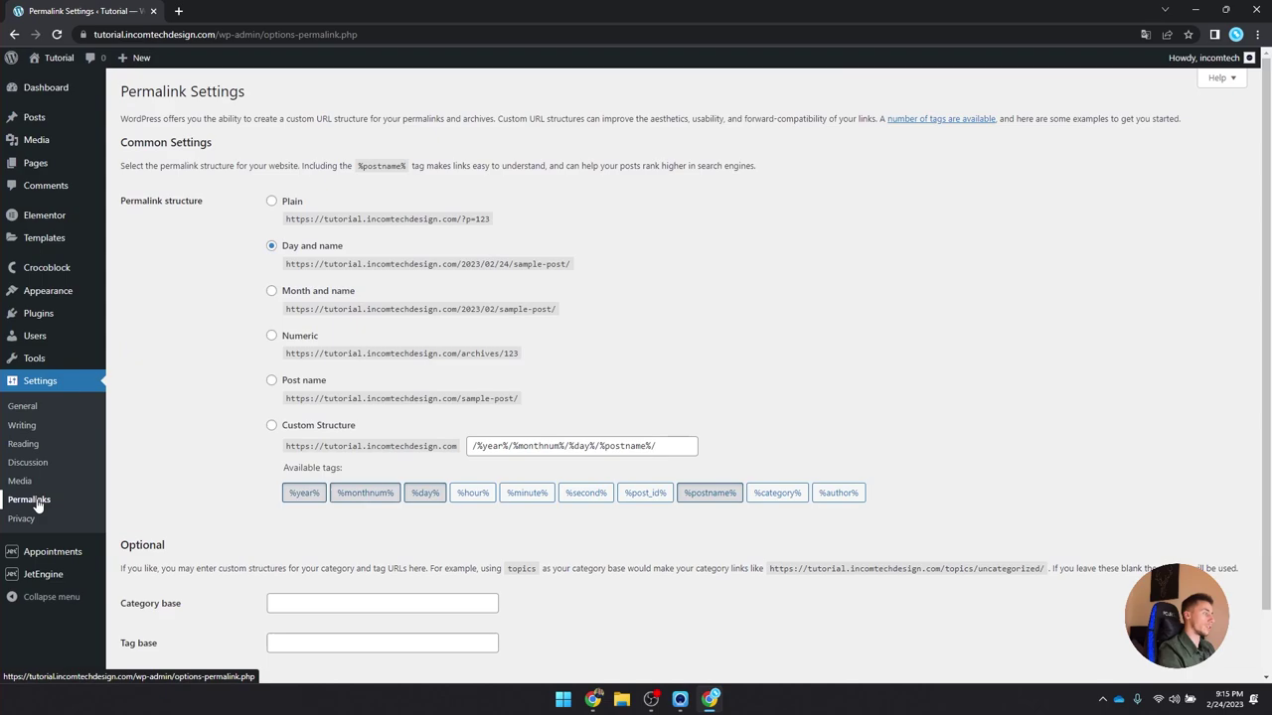
pyautogui.click(271, 381)
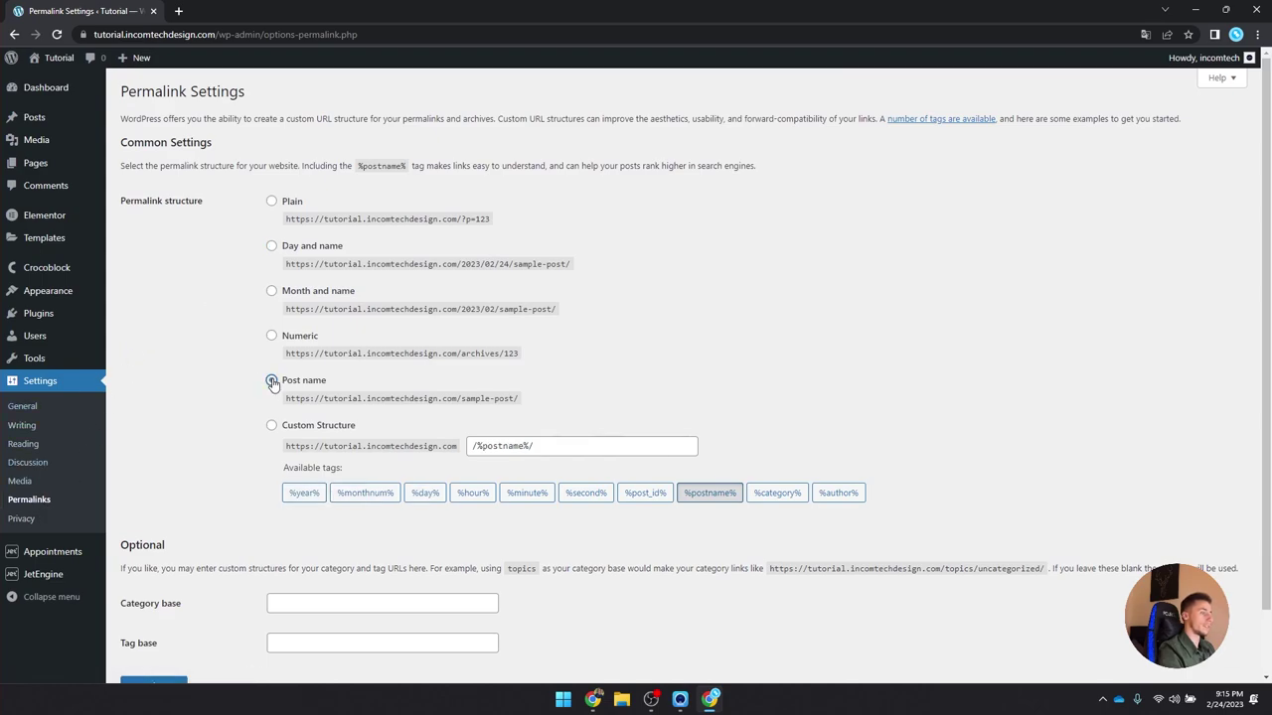
pyautogui.scroll(-2, 306, 395)
pyautogui.click(152, 613)
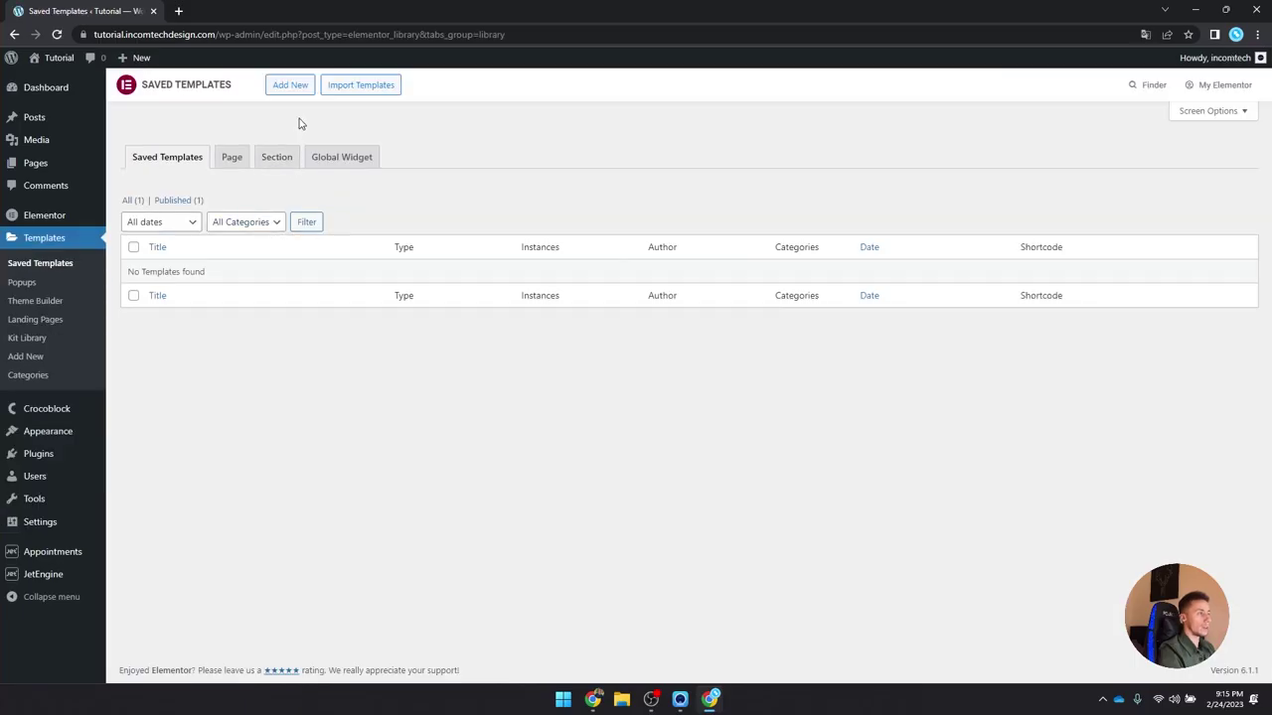
# Step: From the empty Saved Templates list, start a new template with Add New
pyautogui.click(303, 87)
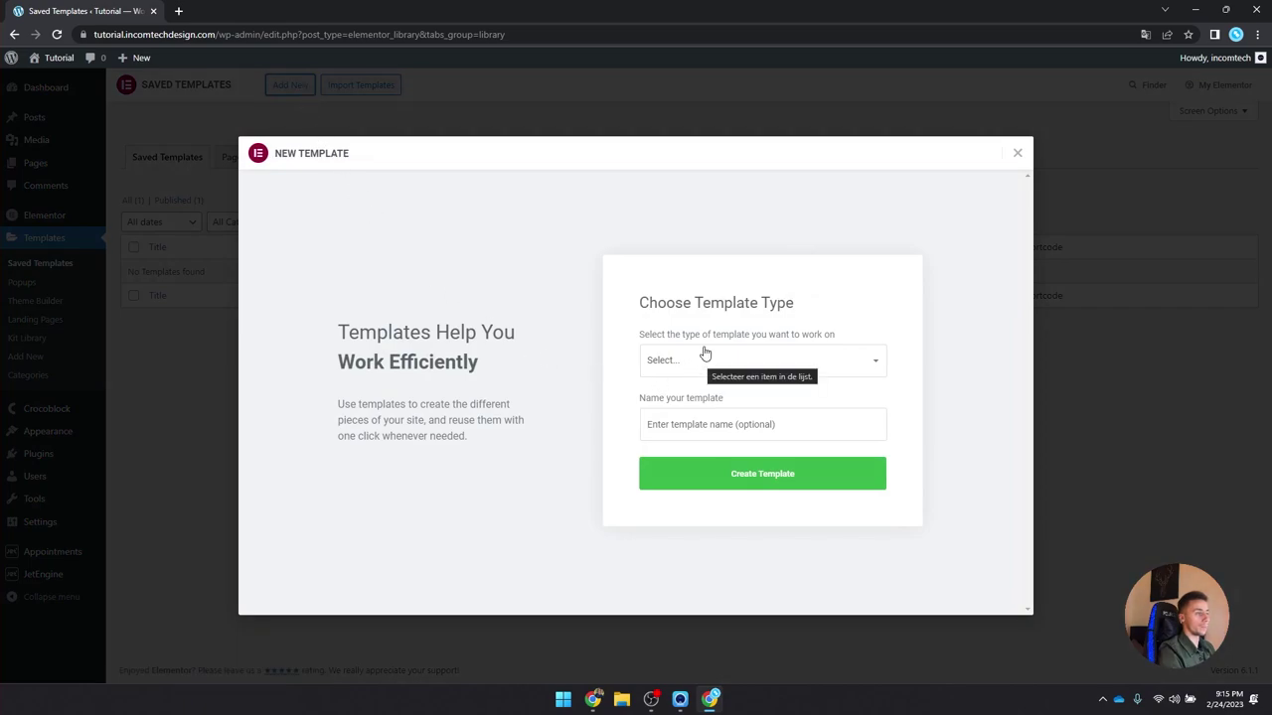
# Step: Create a Header-type template named 'Header of Barbershop'
pyautogui.click(738, 364)
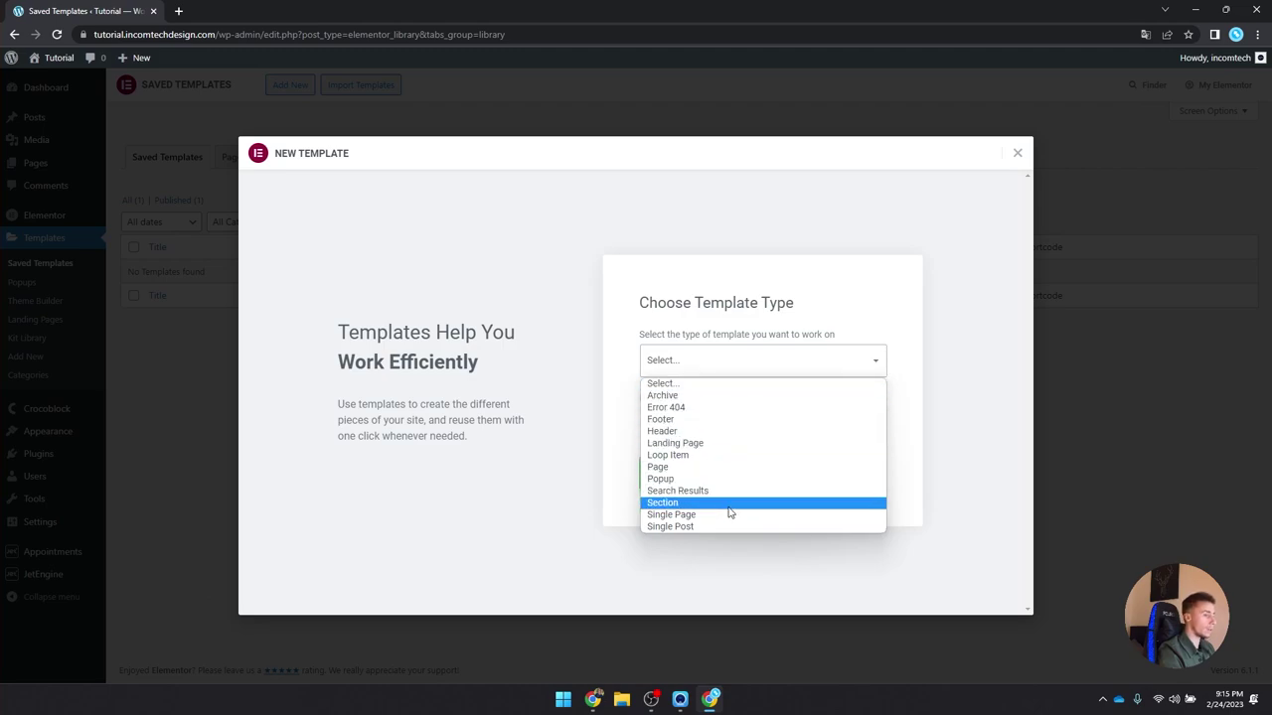
pyautogui.click(717, 430)
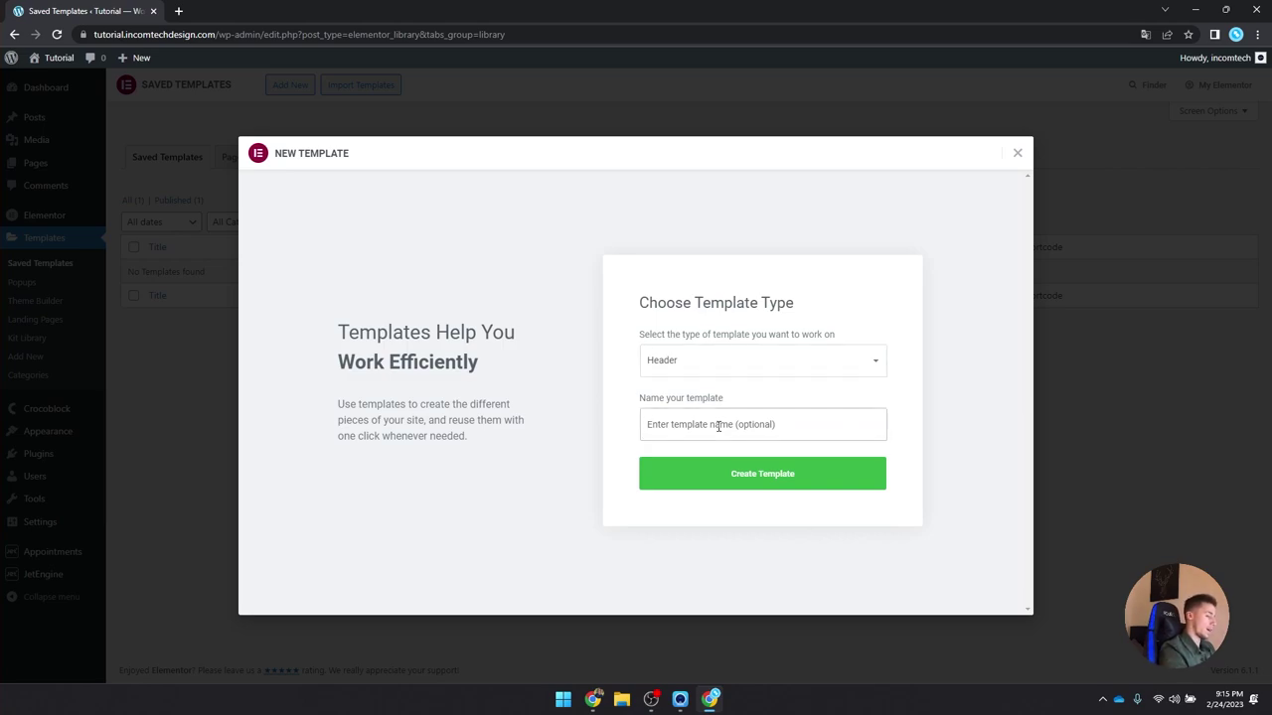
pyautogui.write('Header of BarberShop')
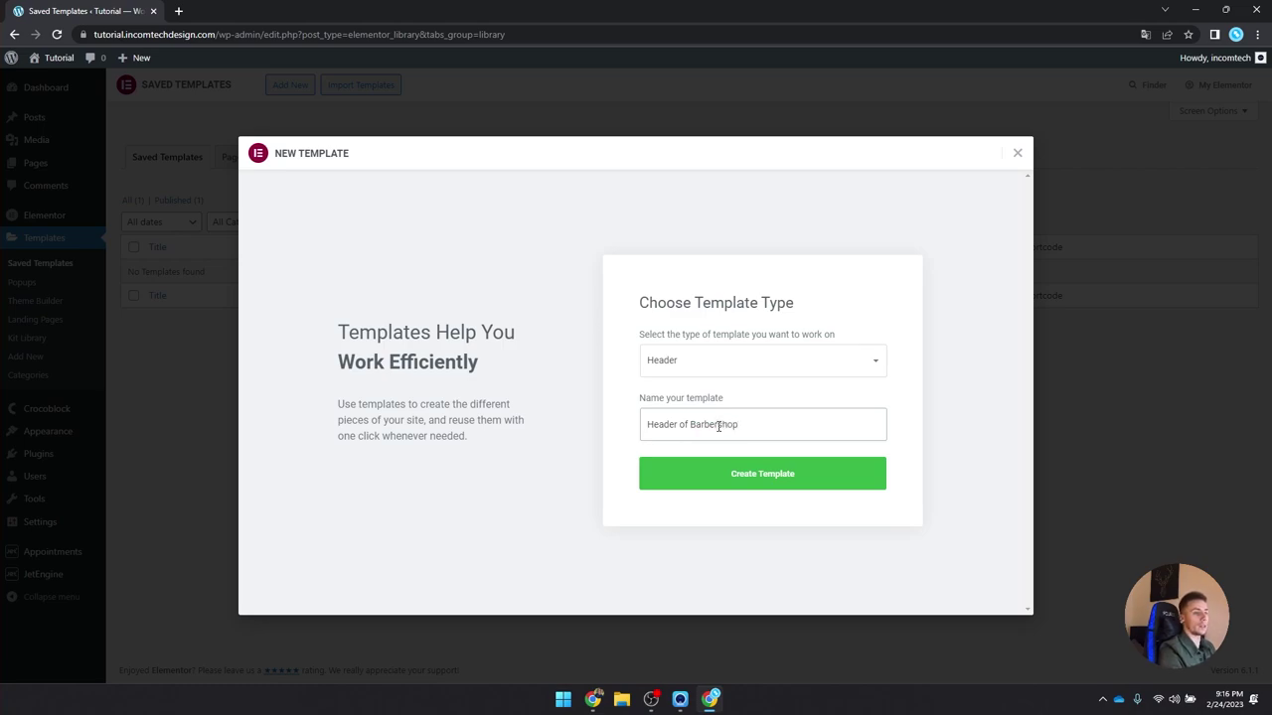
pyautogui.doubleClick(715, 425)
pyautogui.click(782, 428)
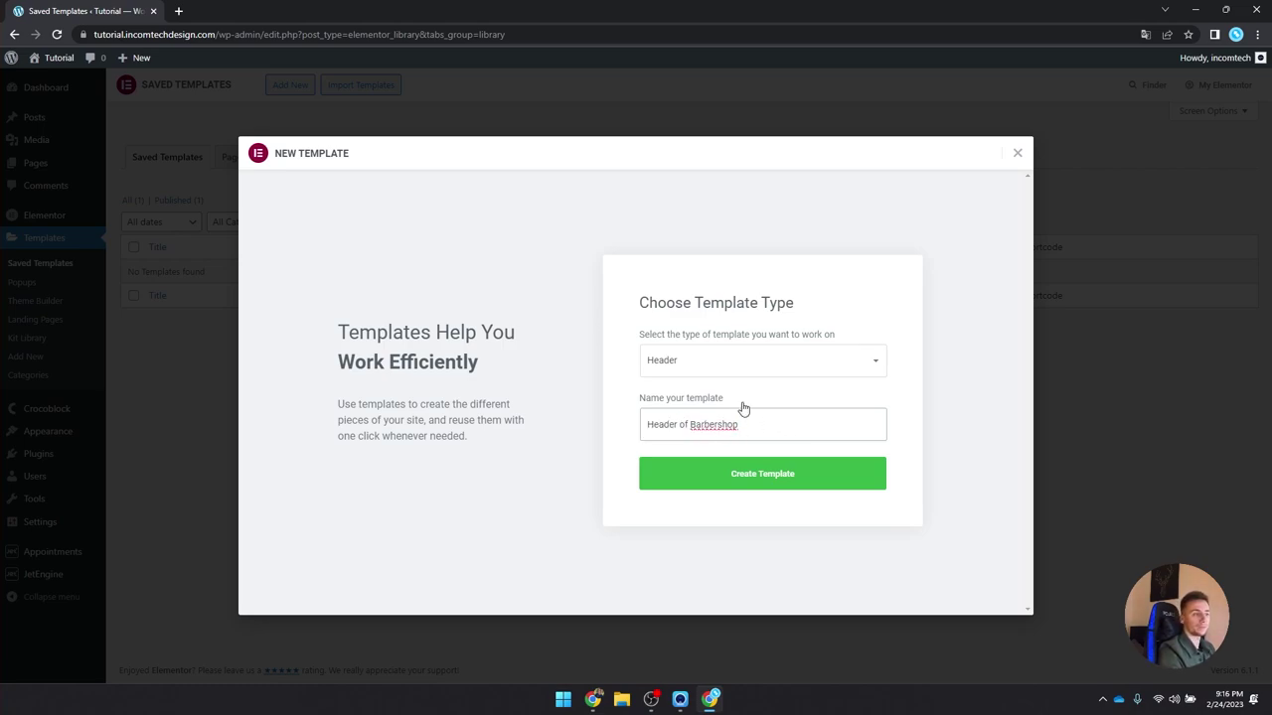
pyautogui.click(733, 488)
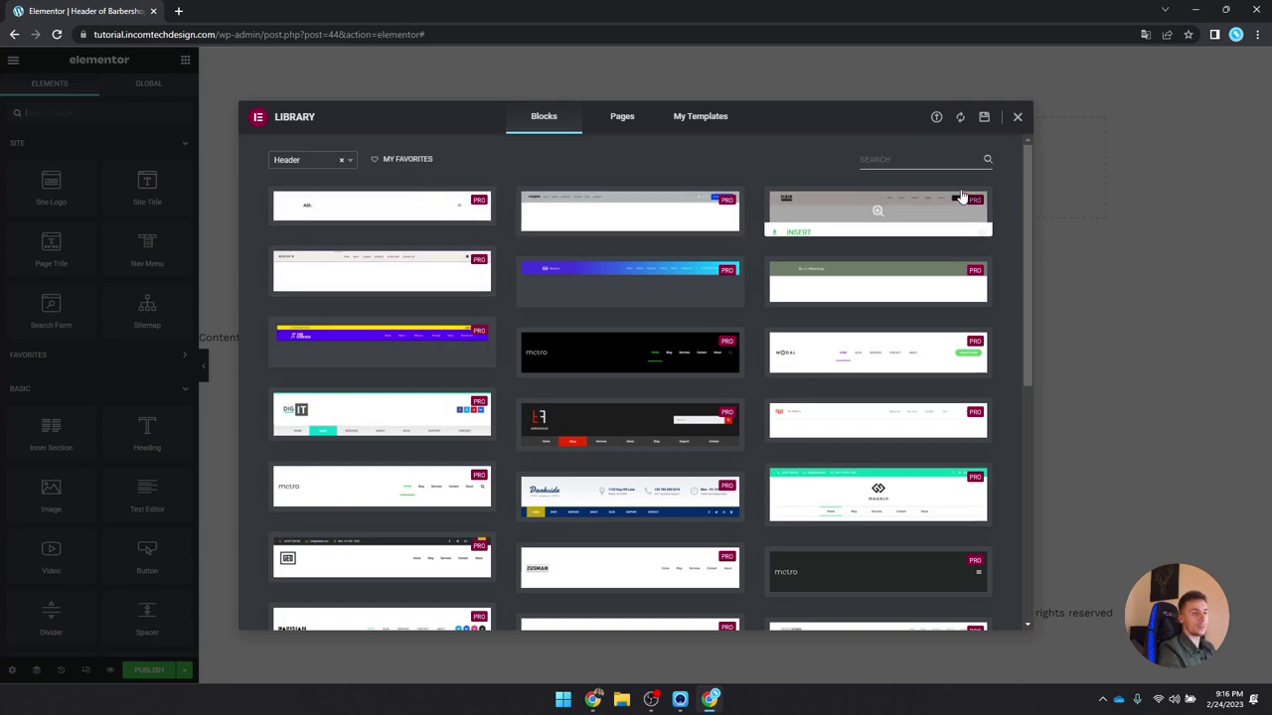
# Step: Scroll through the library's Header blocks, then close the library without inserting any
pyautogui.moveTo(1026, 157); pyautogui.dragTo(1019, 139)
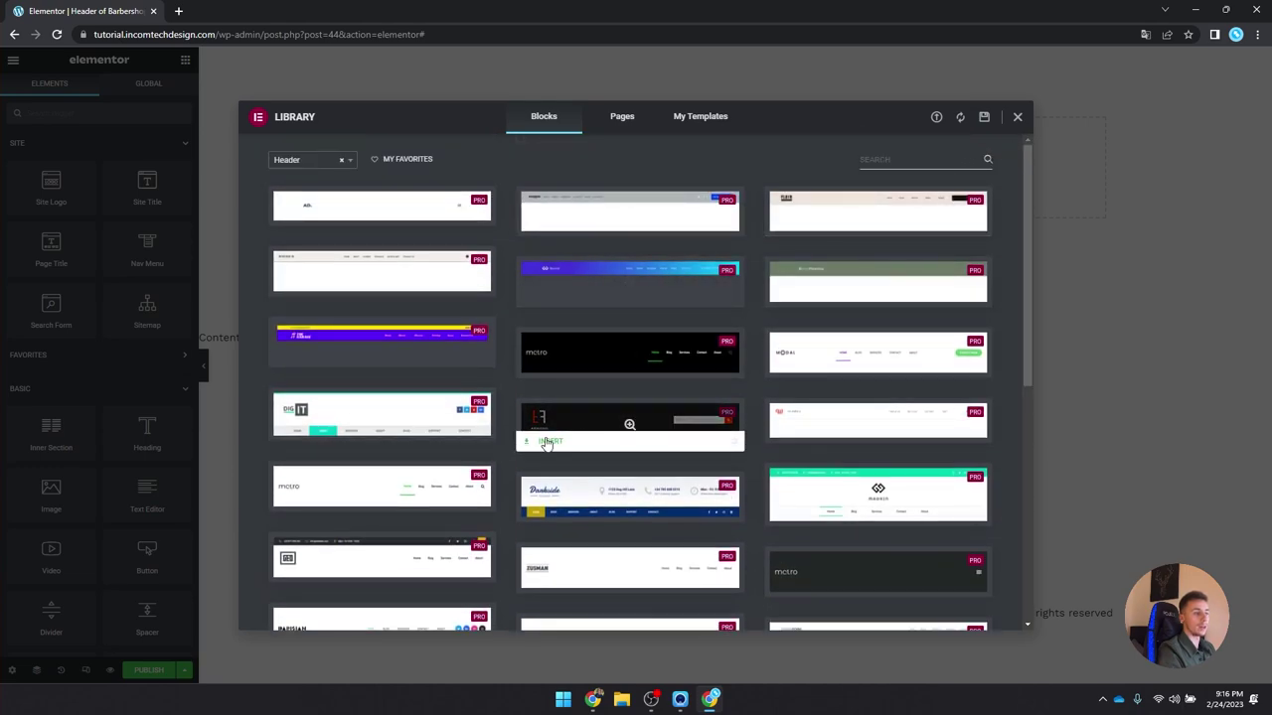
pyautogui.scroll(-2, 441, 418)
pyautogui.scroll(-2, 630, 383)
pyautogui.scroll(5, 673, 386)
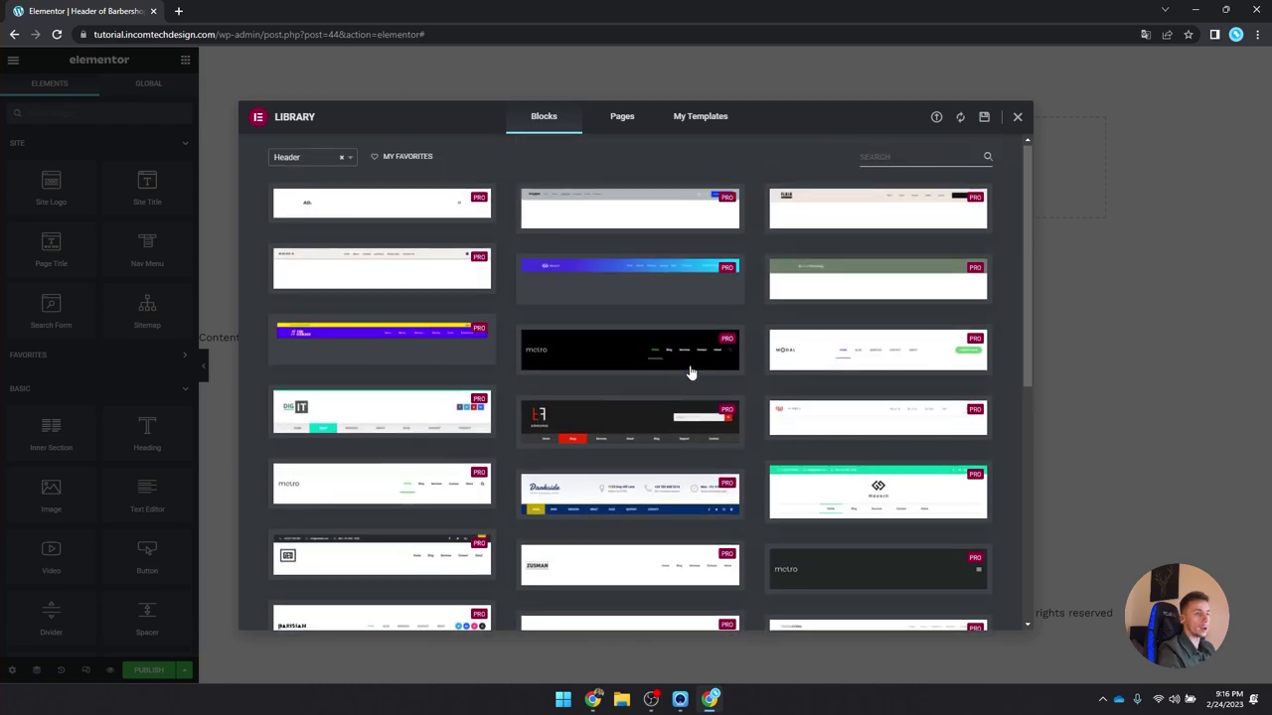
pyautogui.click(1018, 118)
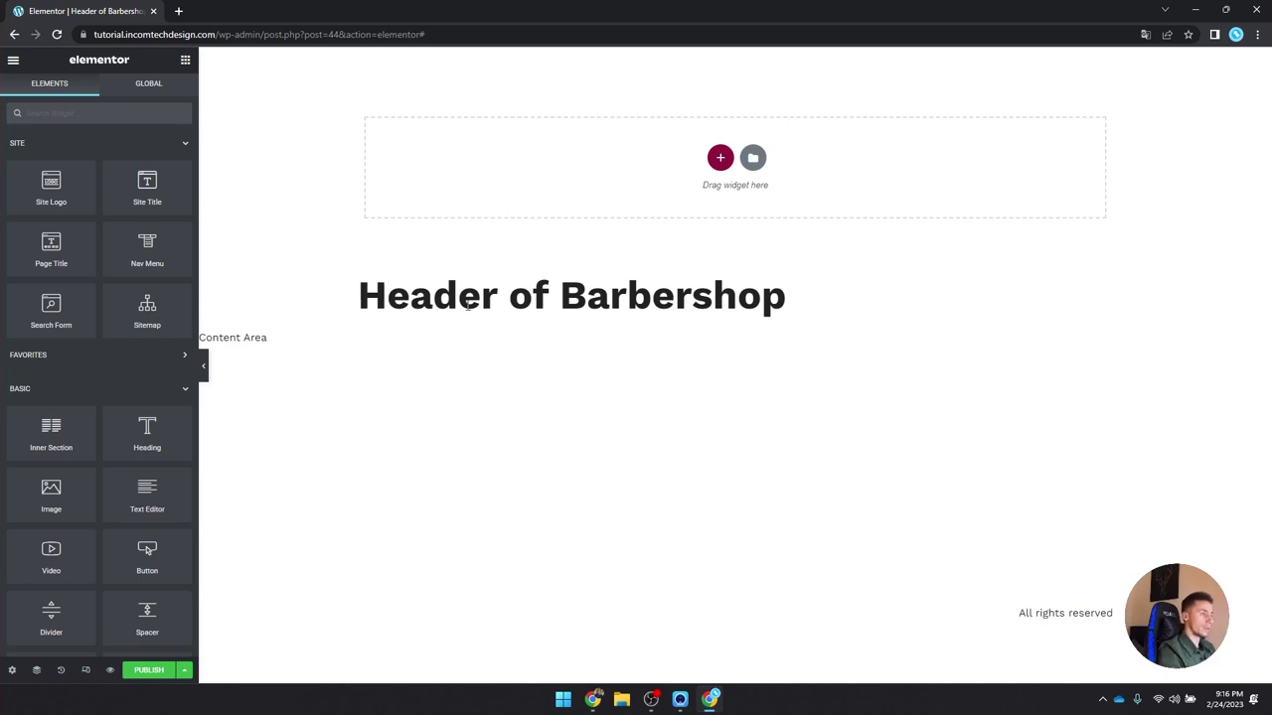
# Step: Add a three-column section at the top of the header, with columns sized 25, 50, 25
pyautogui.click(721, 158)
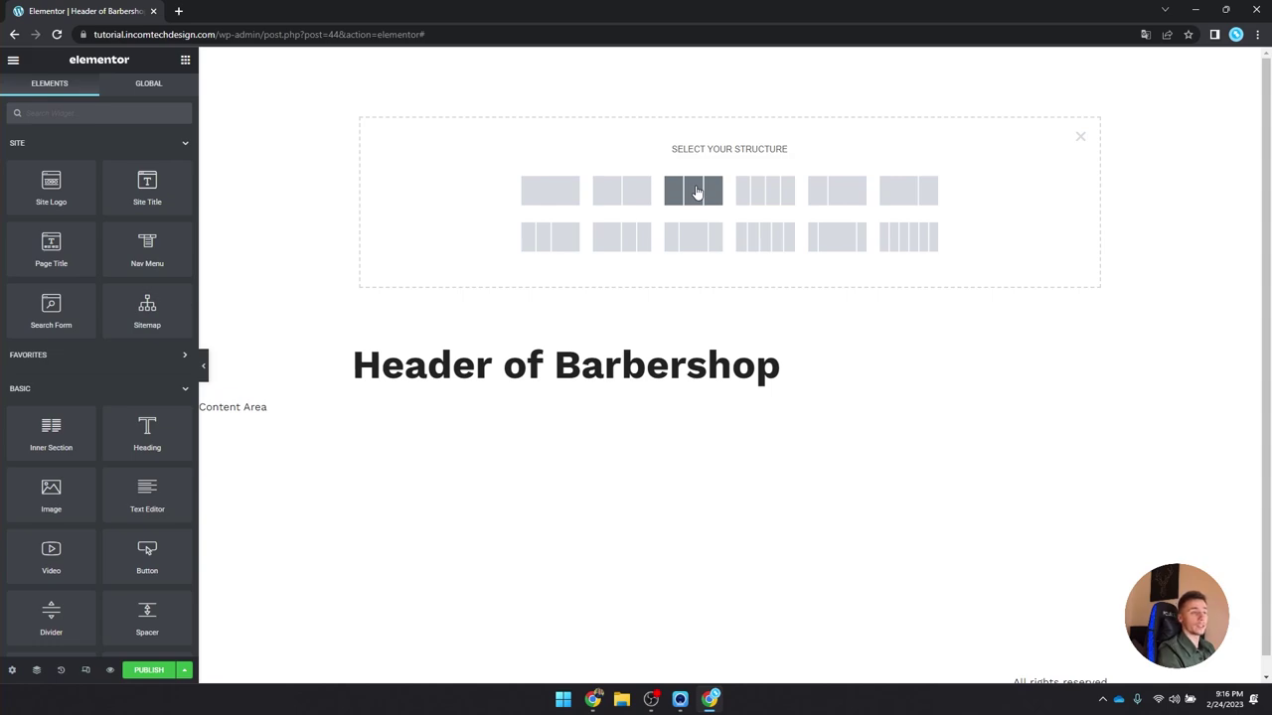
pyautogui.click(697, 191)
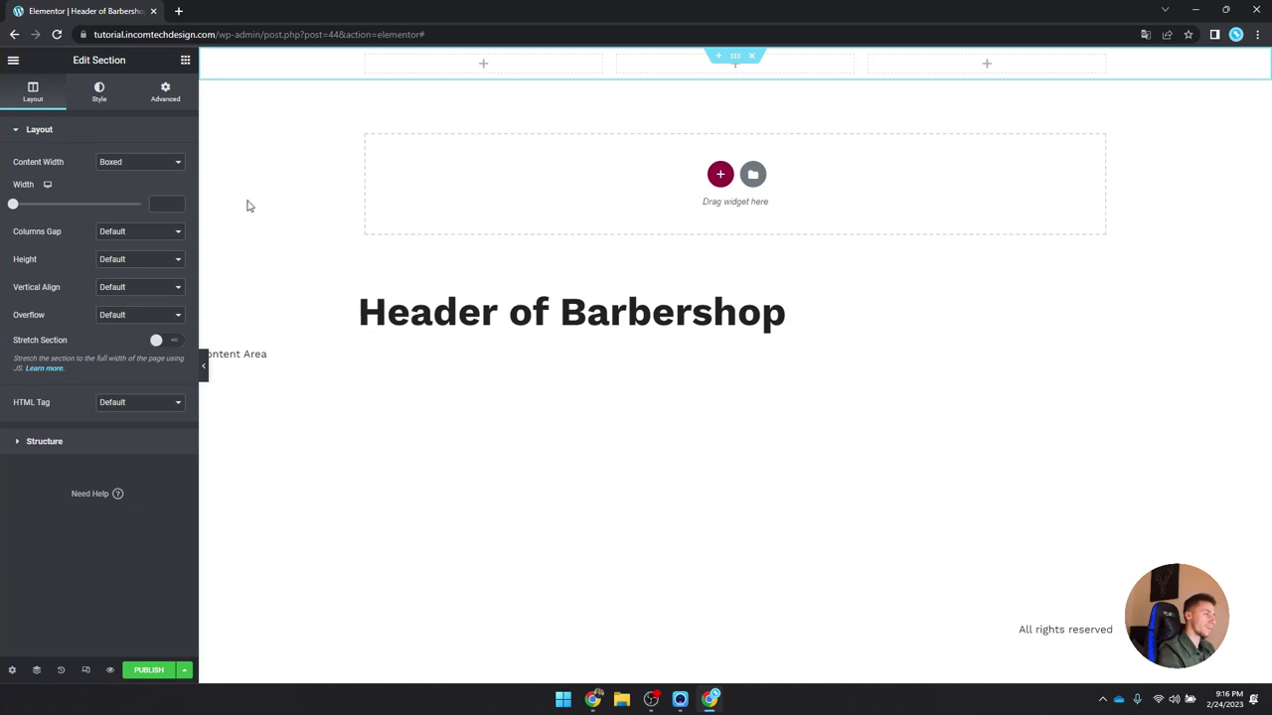
pyautogui.click(53, 444)
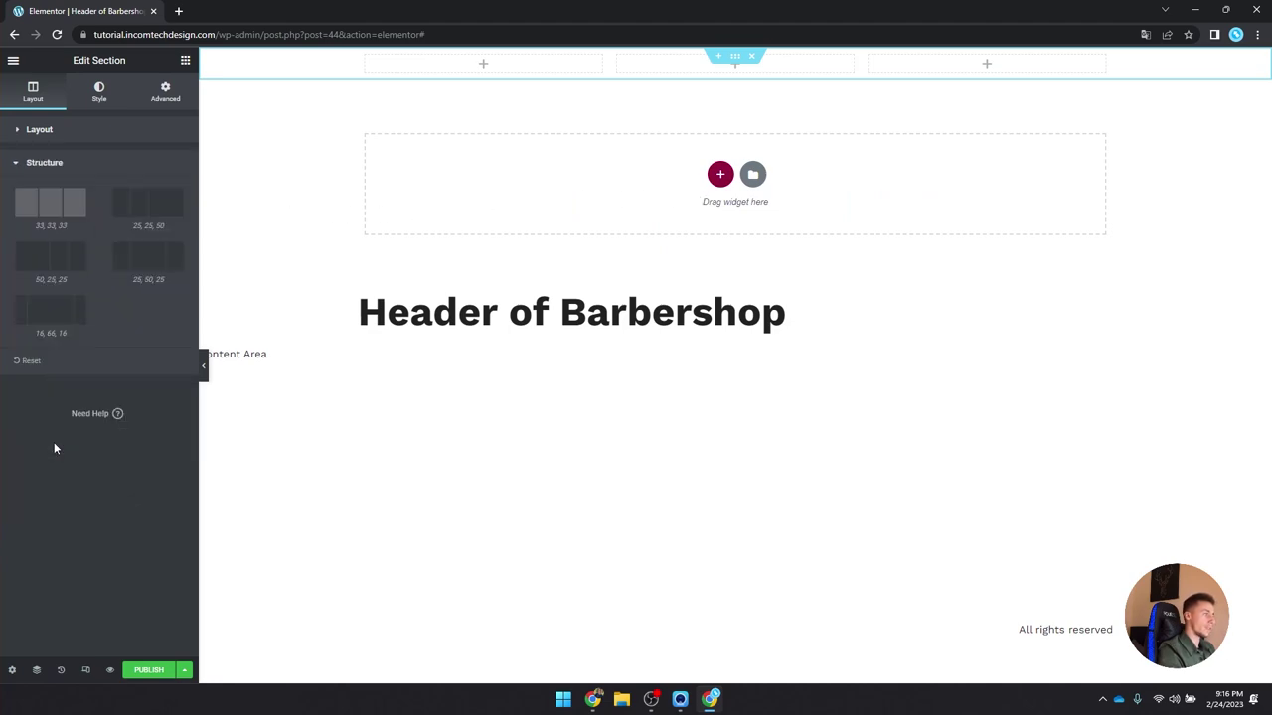
pyautogui.click(148, 266)
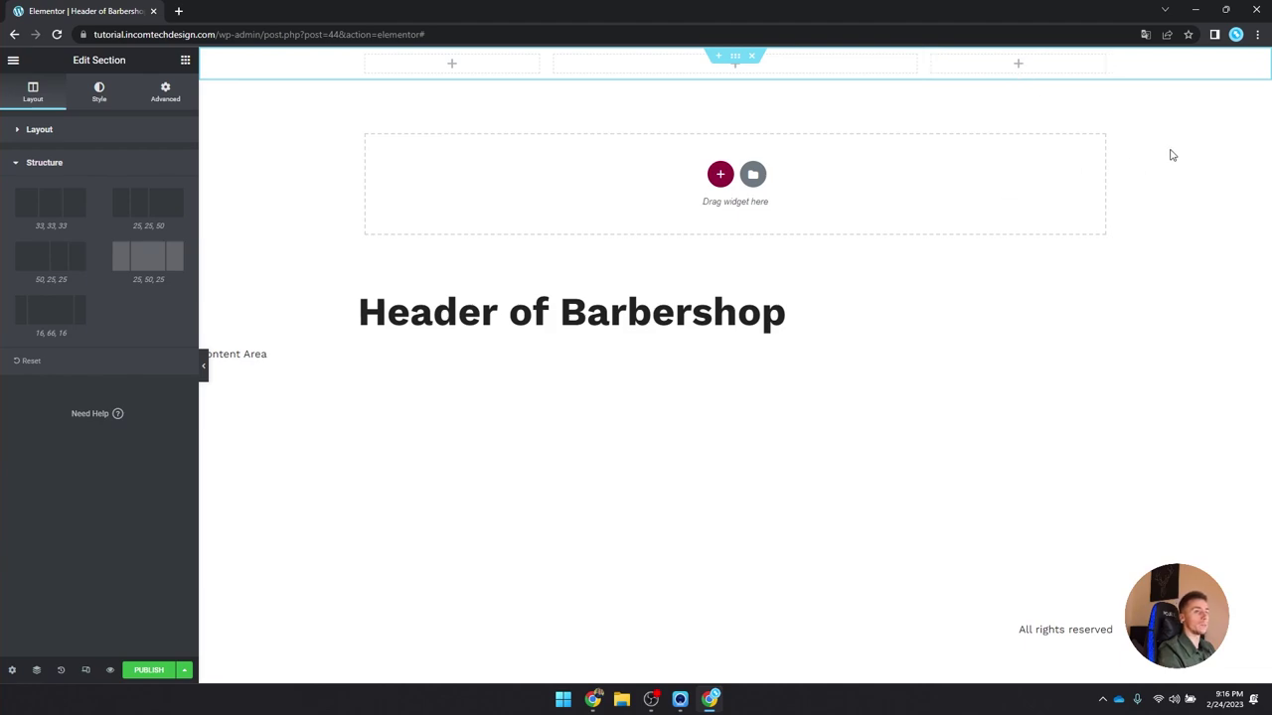
pyautogui.click(902, 384)
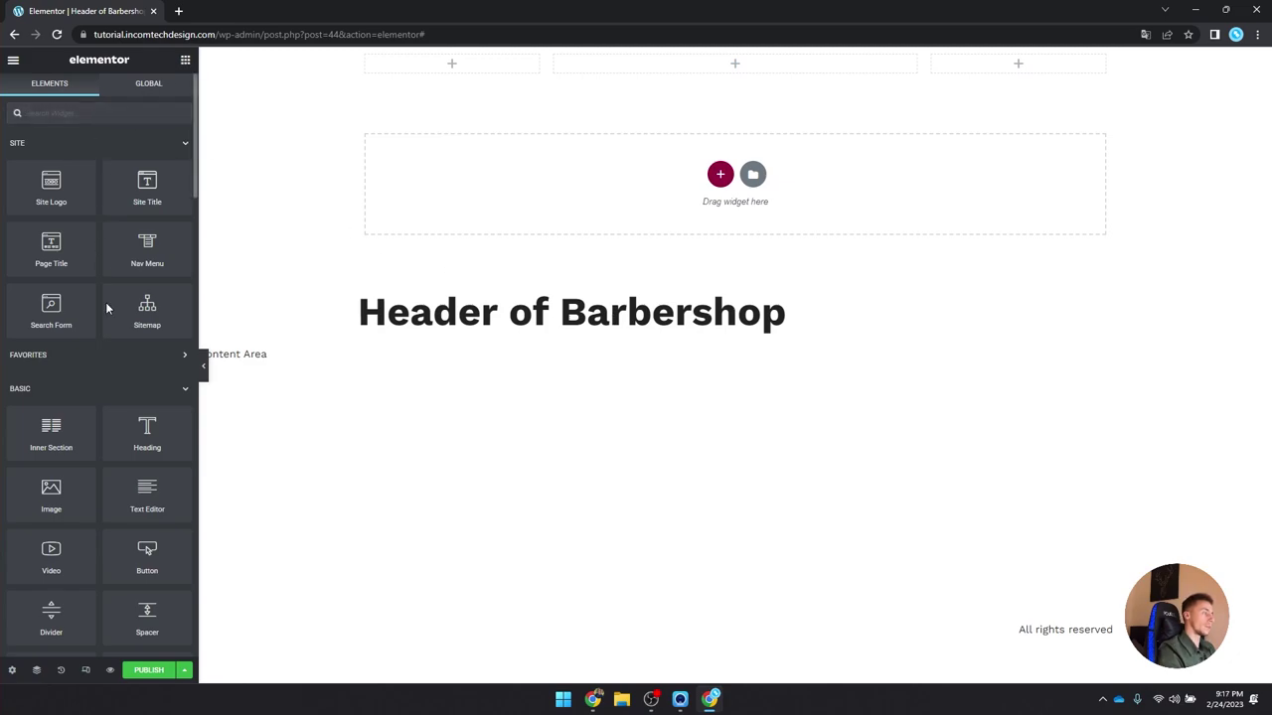
# Step: Place an Image widget in the first column showing the Salon logo from the Media Library
pyautogui.moveTo(63, 507); pyautogui.dragTo(460, 69)
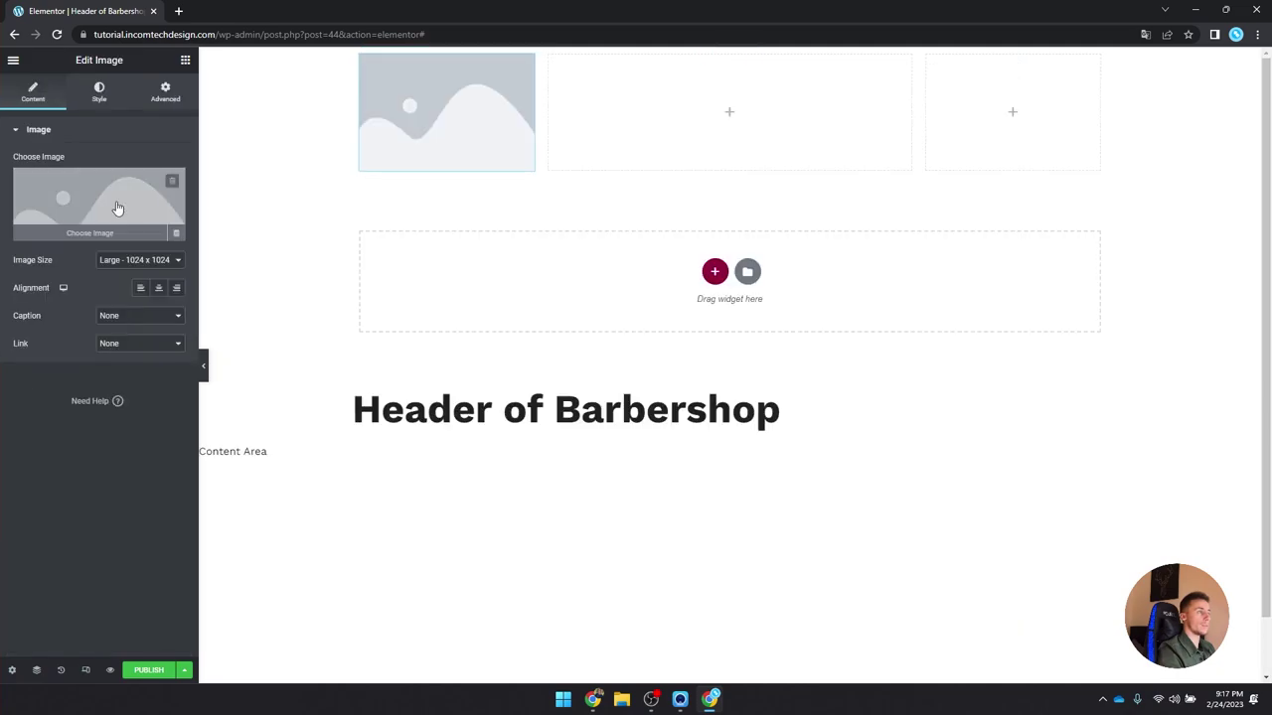
pyautogui.click(117, 208)
pyautogui.click(252, 113)
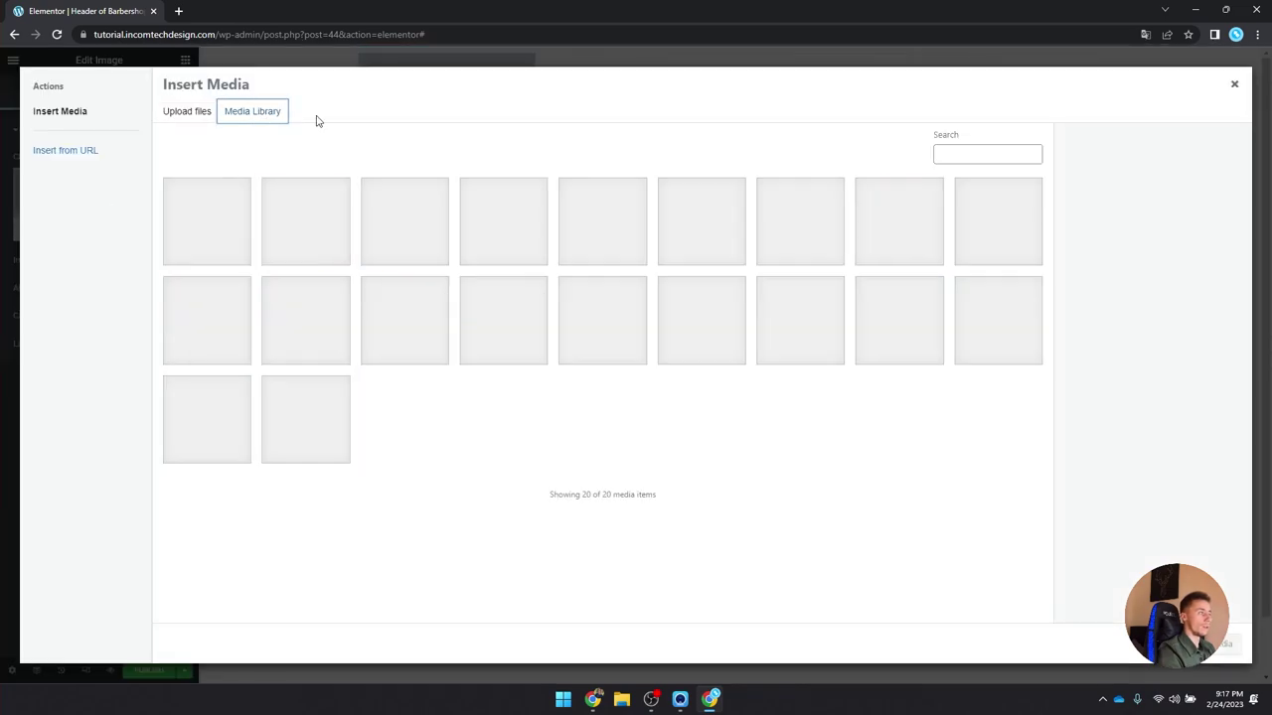
pyautogui.click(676, 342)
pyautogui.click(1224, 644)
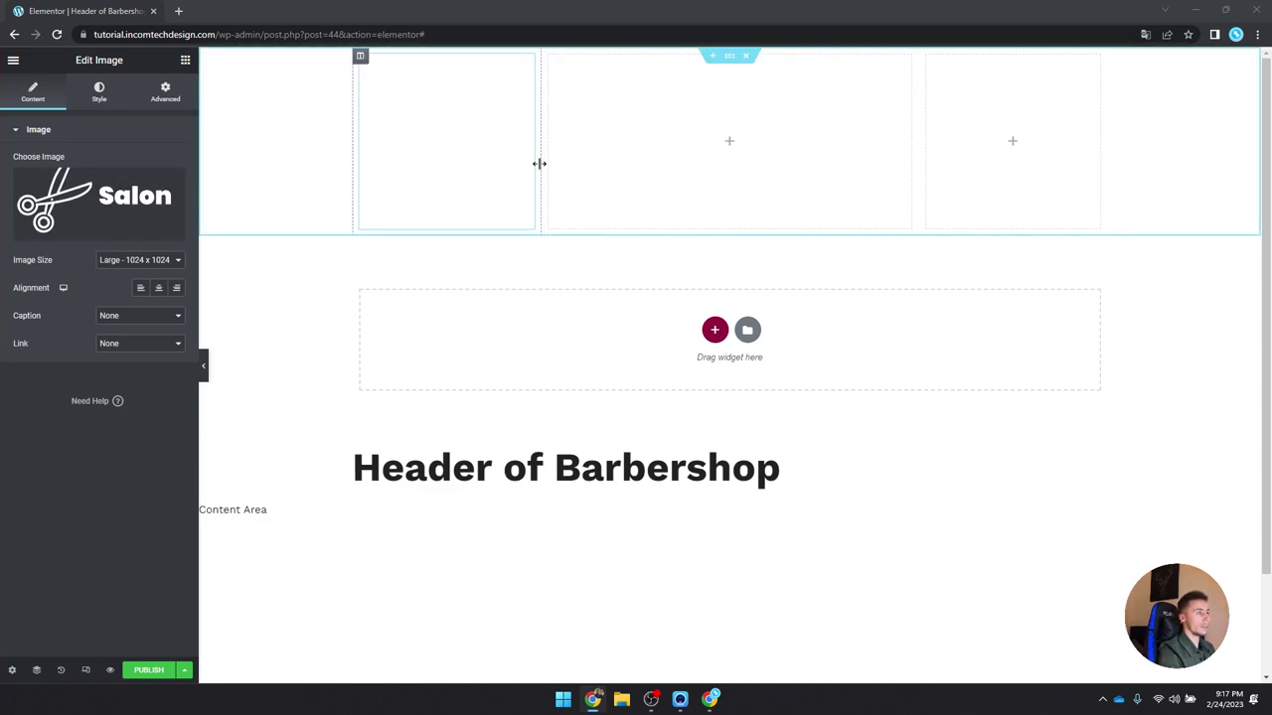
pyautogui.click(732, 145)
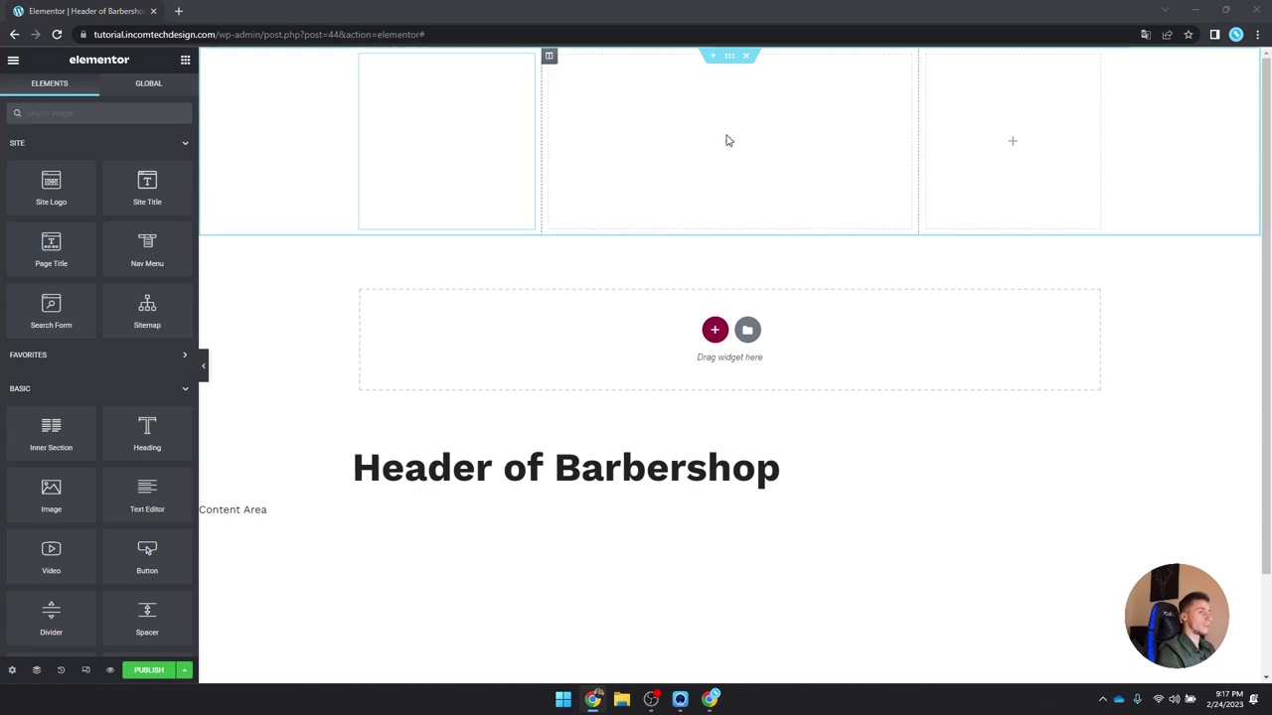
pyautogui.click(729, 147)
# Step: Drop a Nav Menu widget into the middle column and set its menu to Header Menu
pyautogui.moveTo(147, 249); pyautogui.dragTo(588, 210)
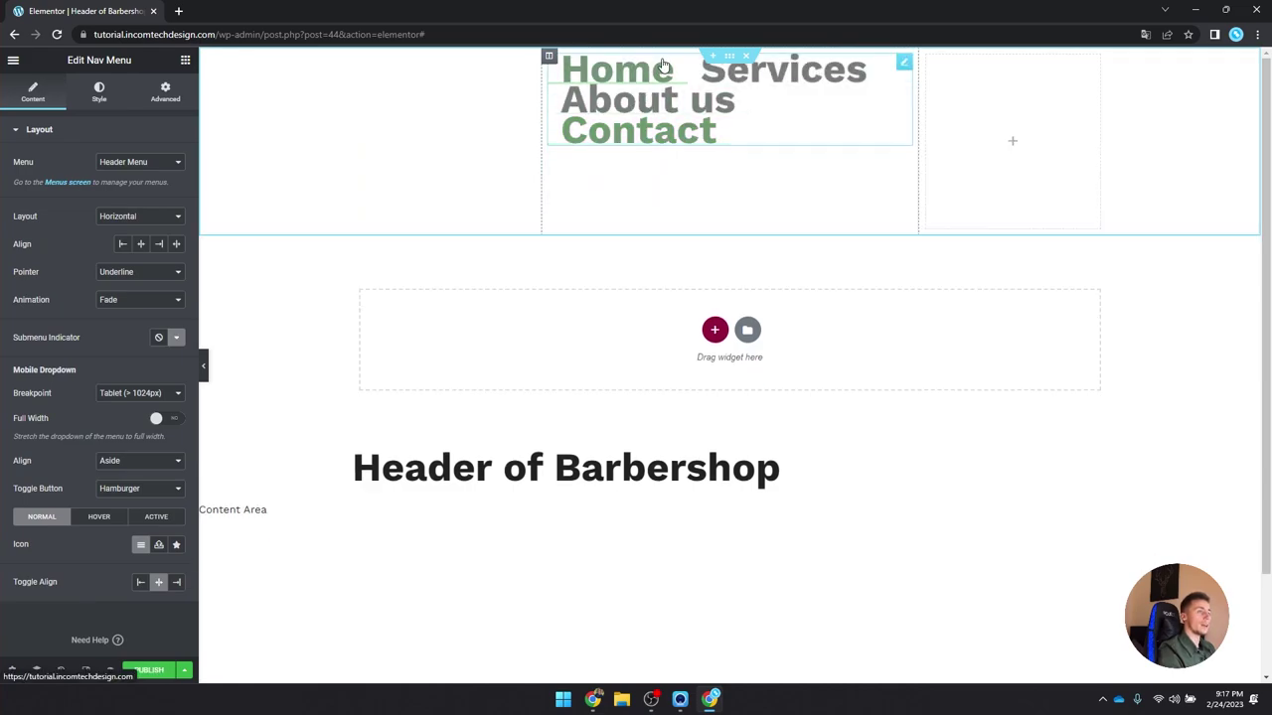
pyautogui.click(147, 167)
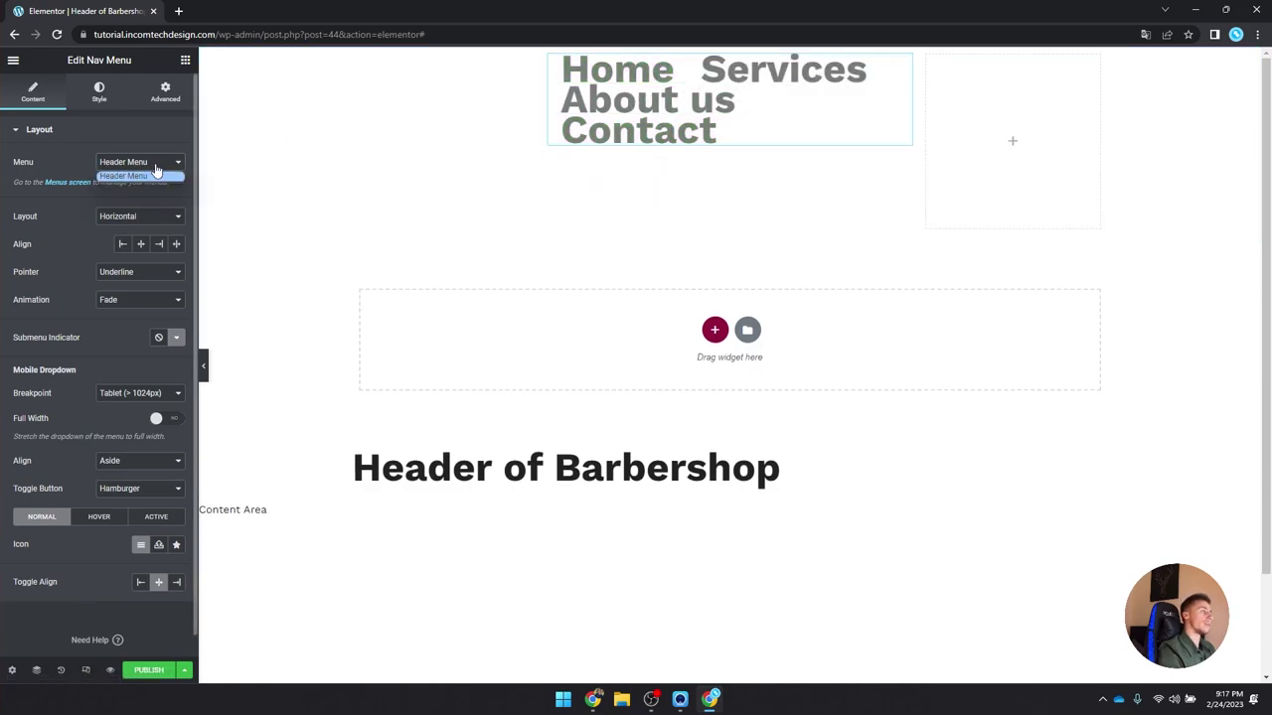
pyautogui.click(129, 175)
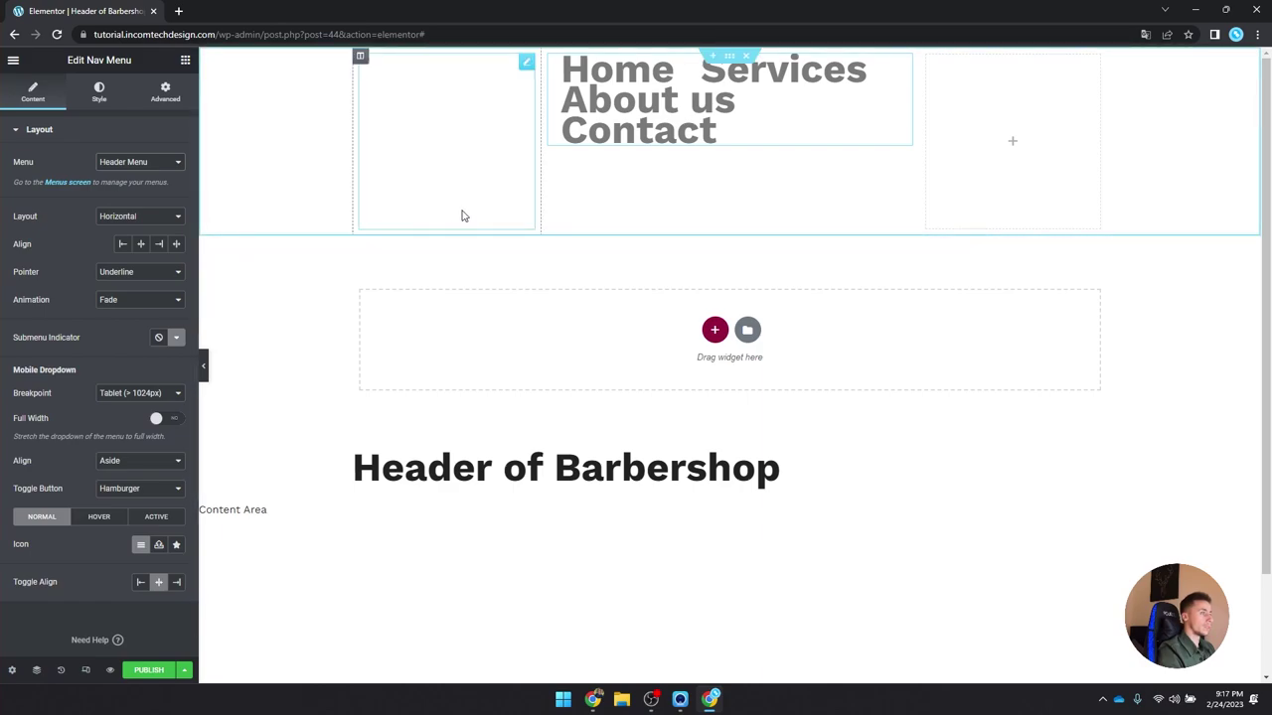
pyautogui.click(731, 57)
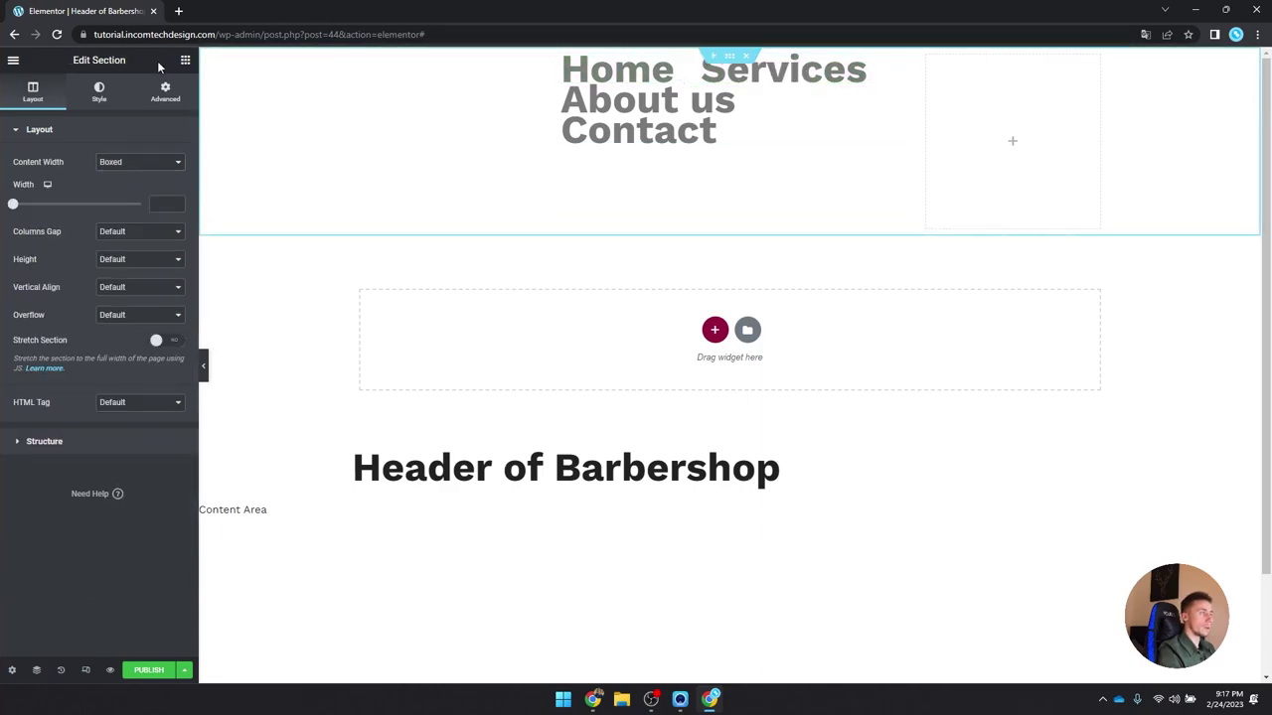
# Step: Give the header section a Classic background in solid black #000000
pyautogui.click(99, 91)
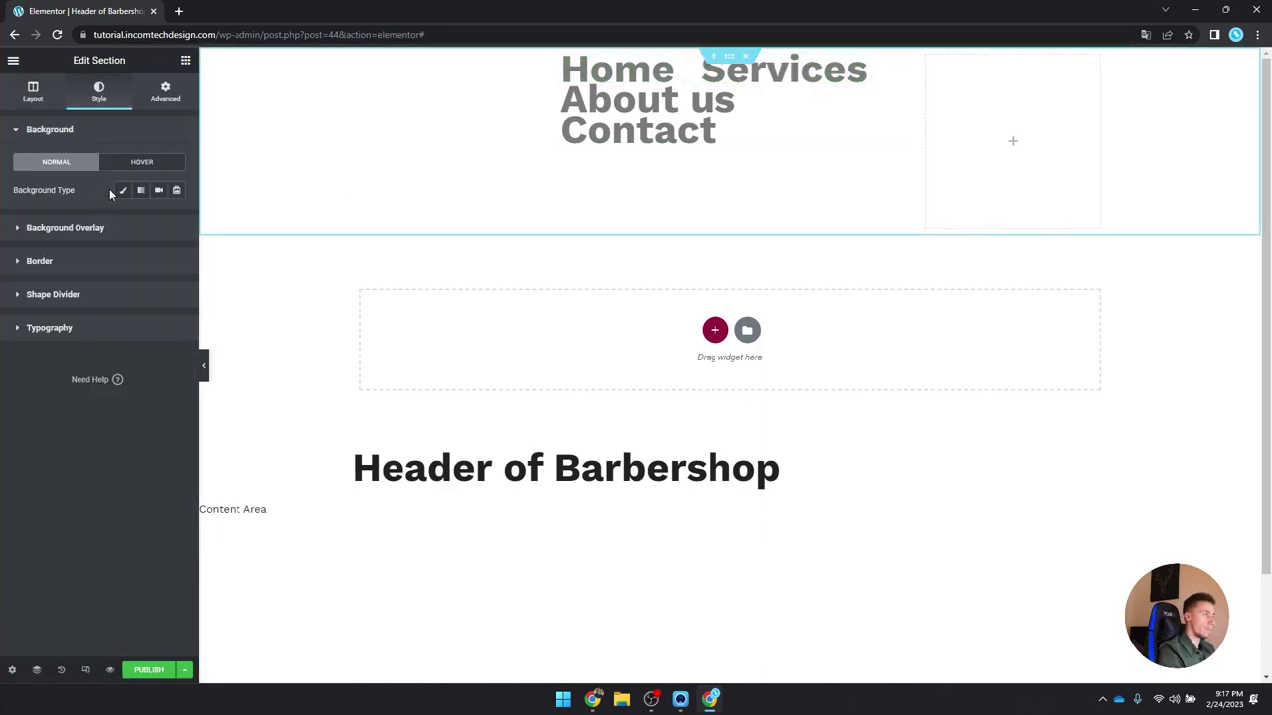
pyautogui.click(122, 189)
pyautogui.click(176, 218)
pyautogui.moveTo(109, 317); pyautogui.dragTo(24, 378)
pyautogui.click(77, 107)
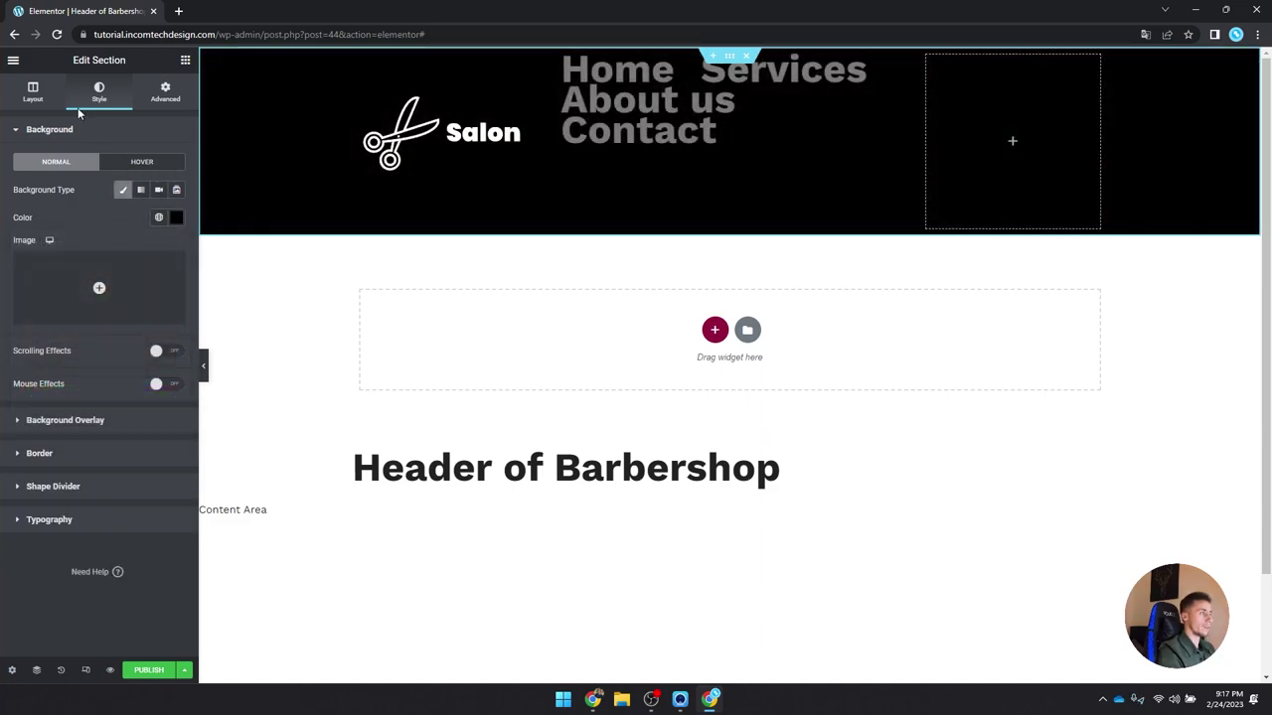
pyautogui.click(33, 92)
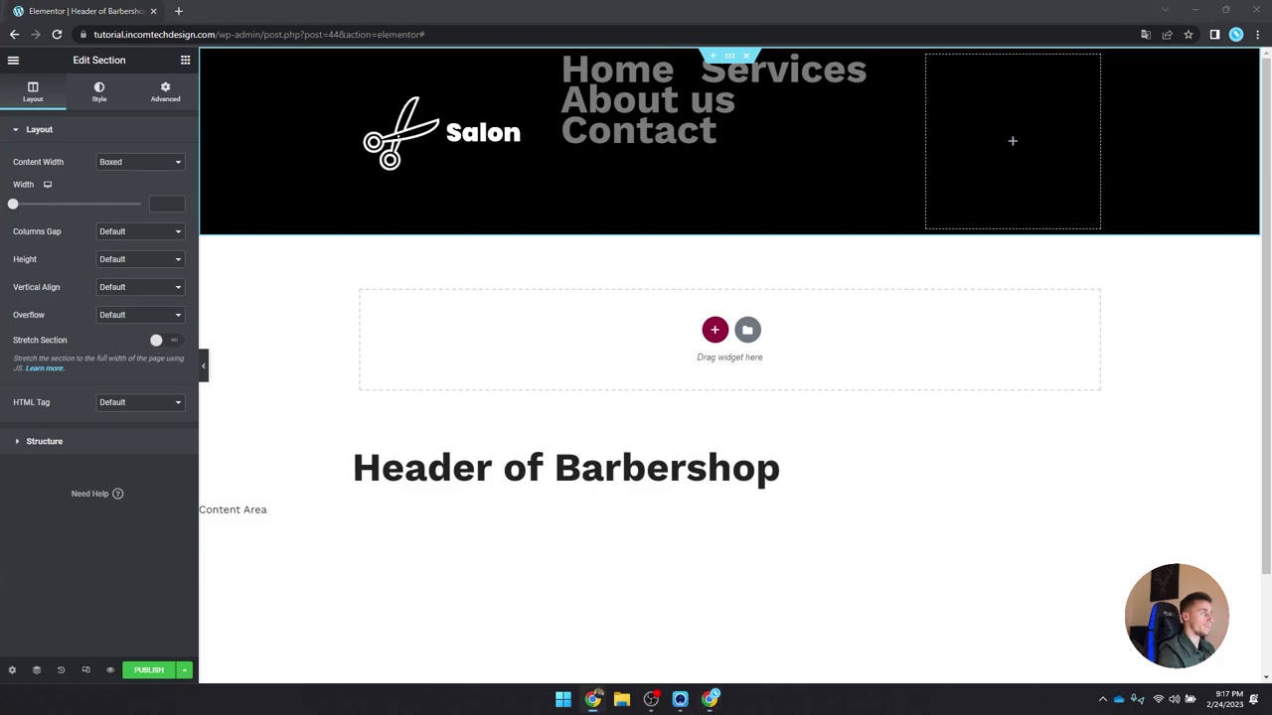
pyautogui.click(641, 100)
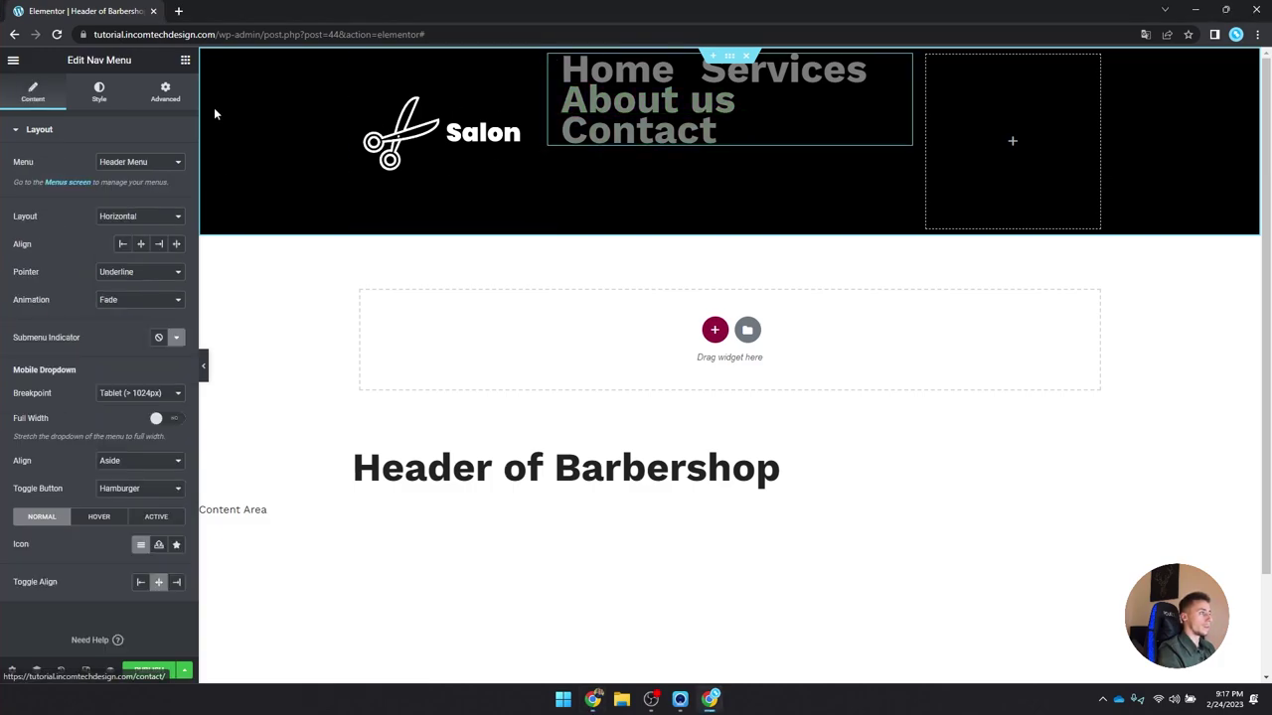
pyautogui.click(185, 60)
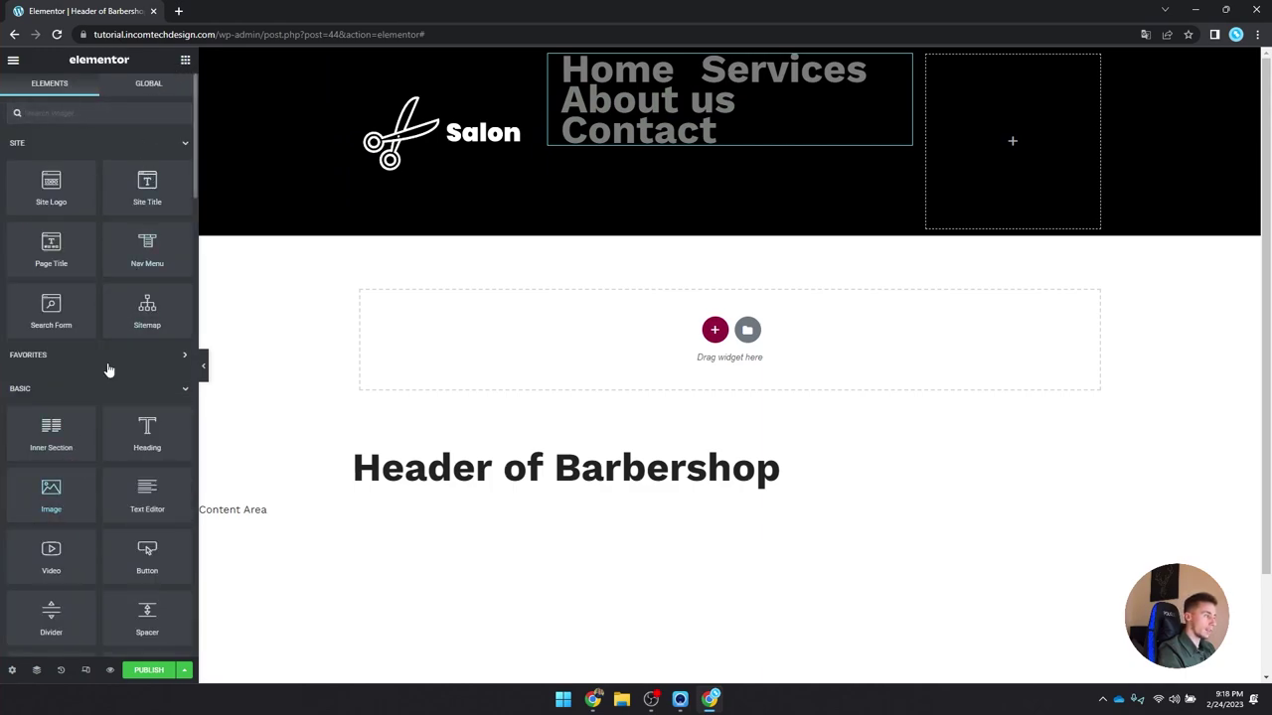
# Step: Add a Button widget to the right column, aligned right and sized Large
pyautogui.write('button')
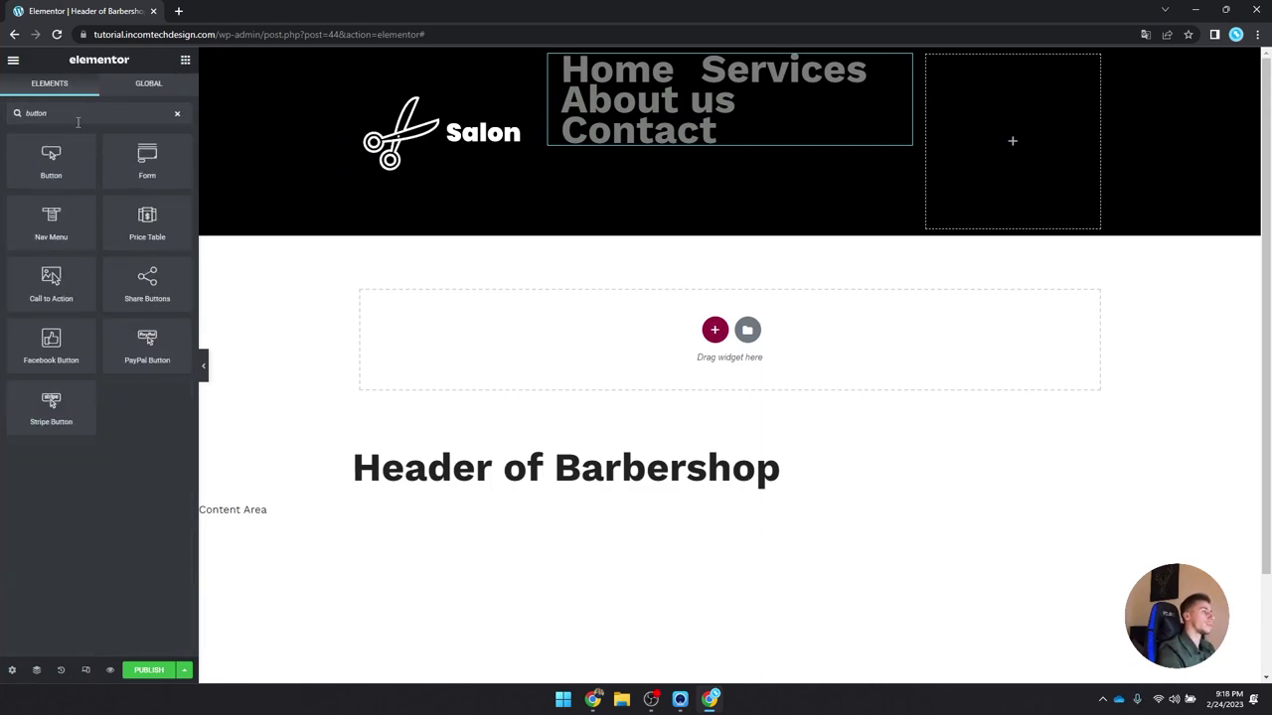
pyautogui.moveTo(50, 159); pyautogui.dragTo(984, 141)
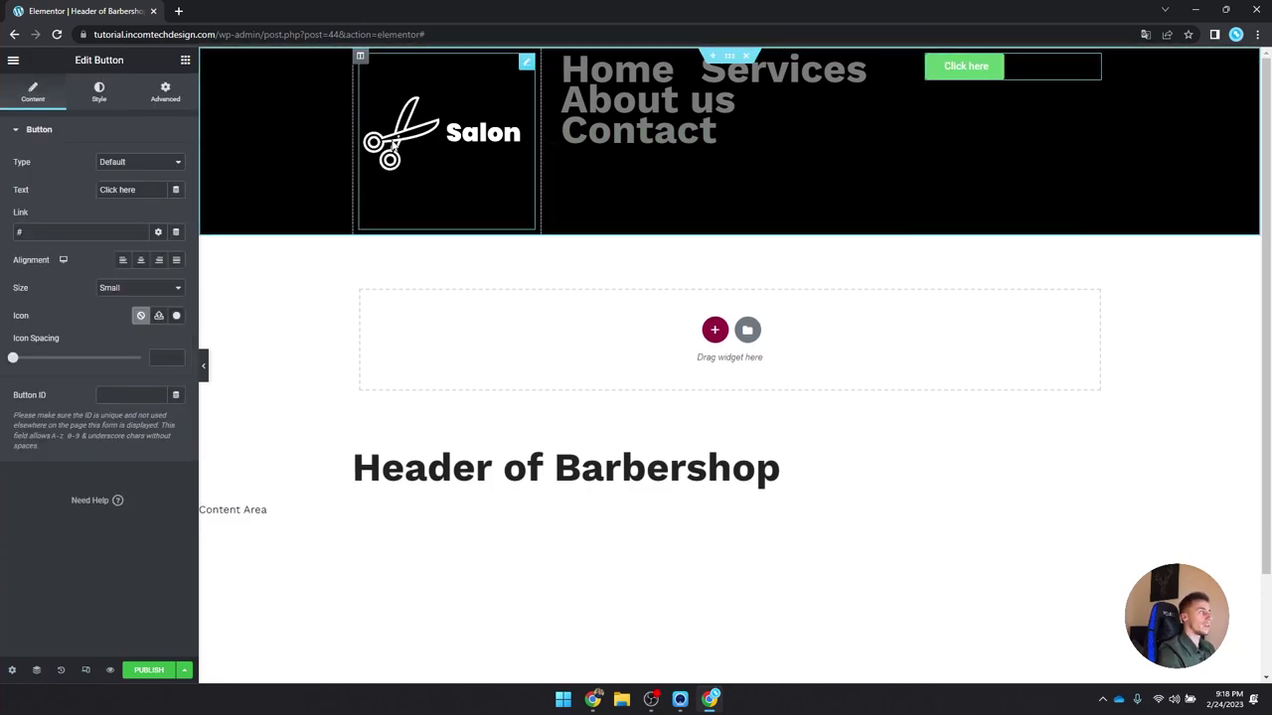
pyautogui.click(159, 260)
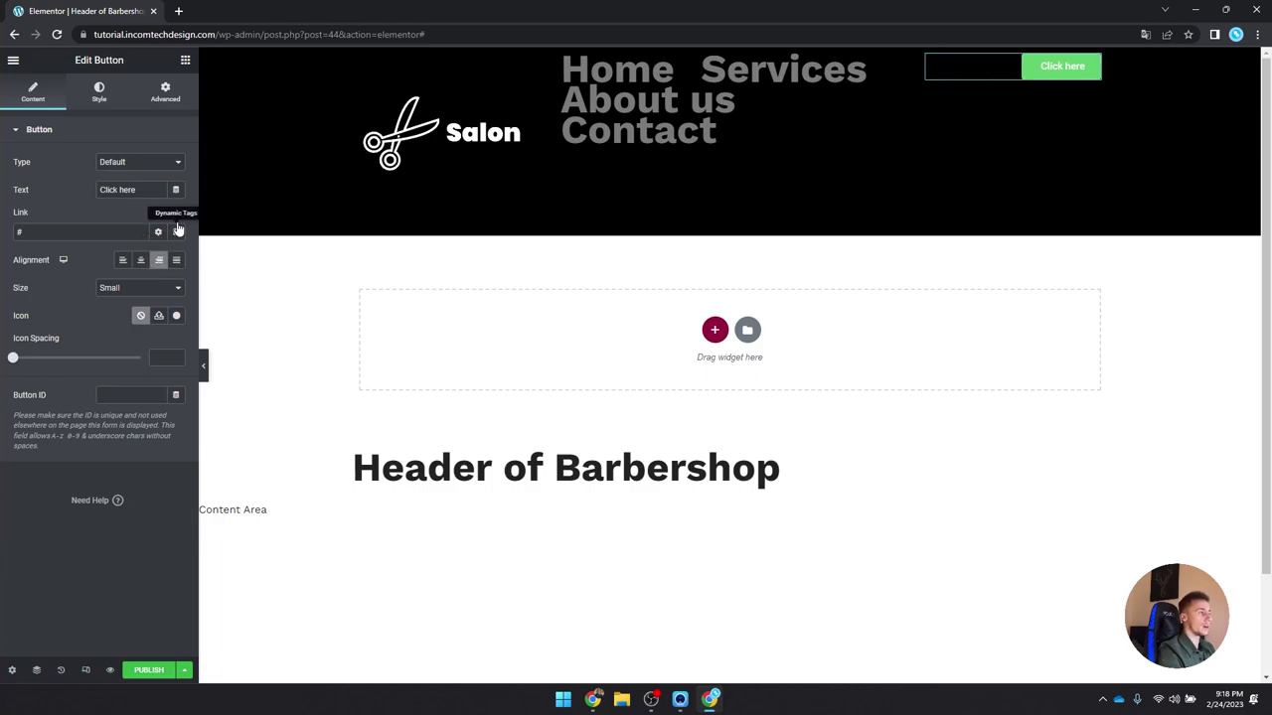
pyautogui.click(152, 288)
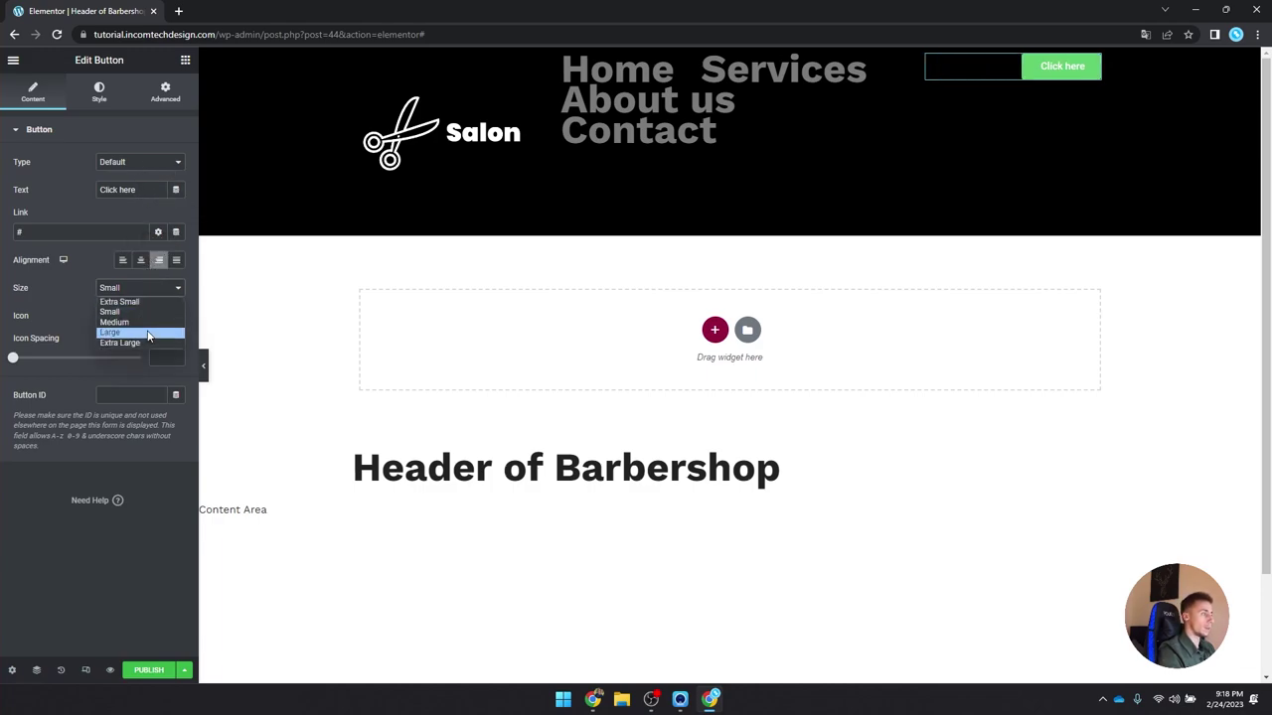
pyautogui.click(139, 332)
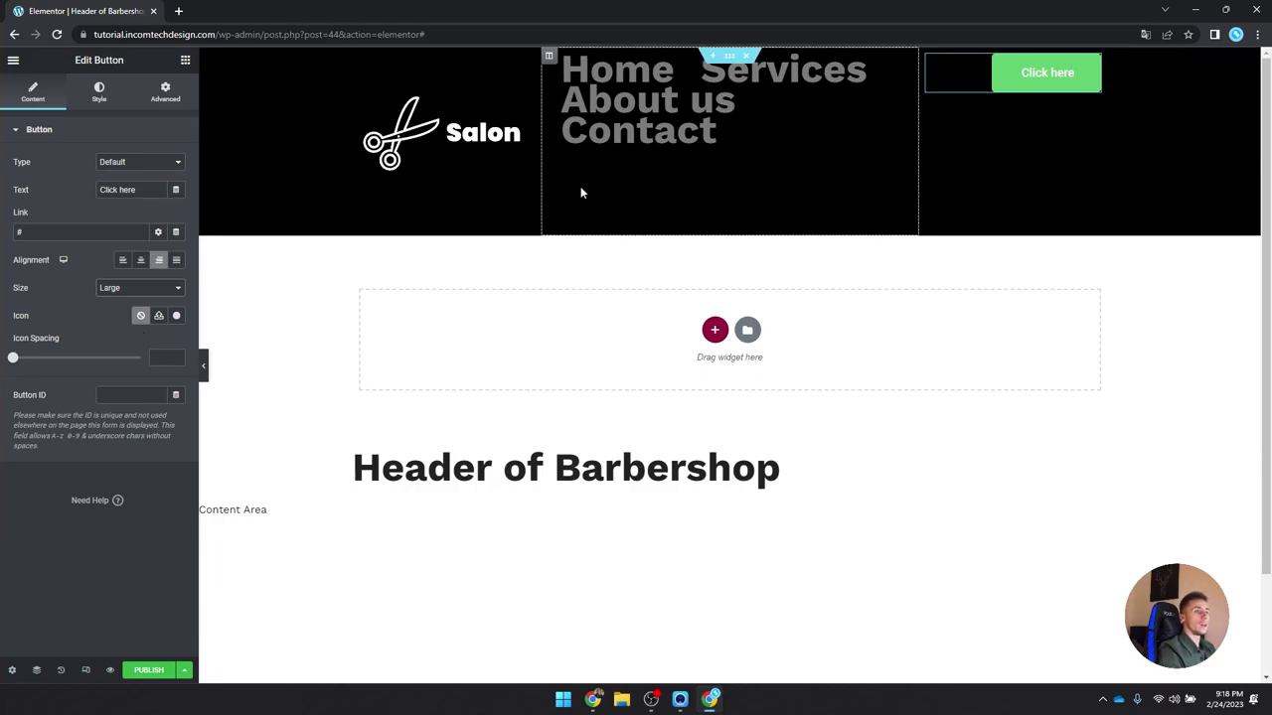
pyautogui.click(820, 132)
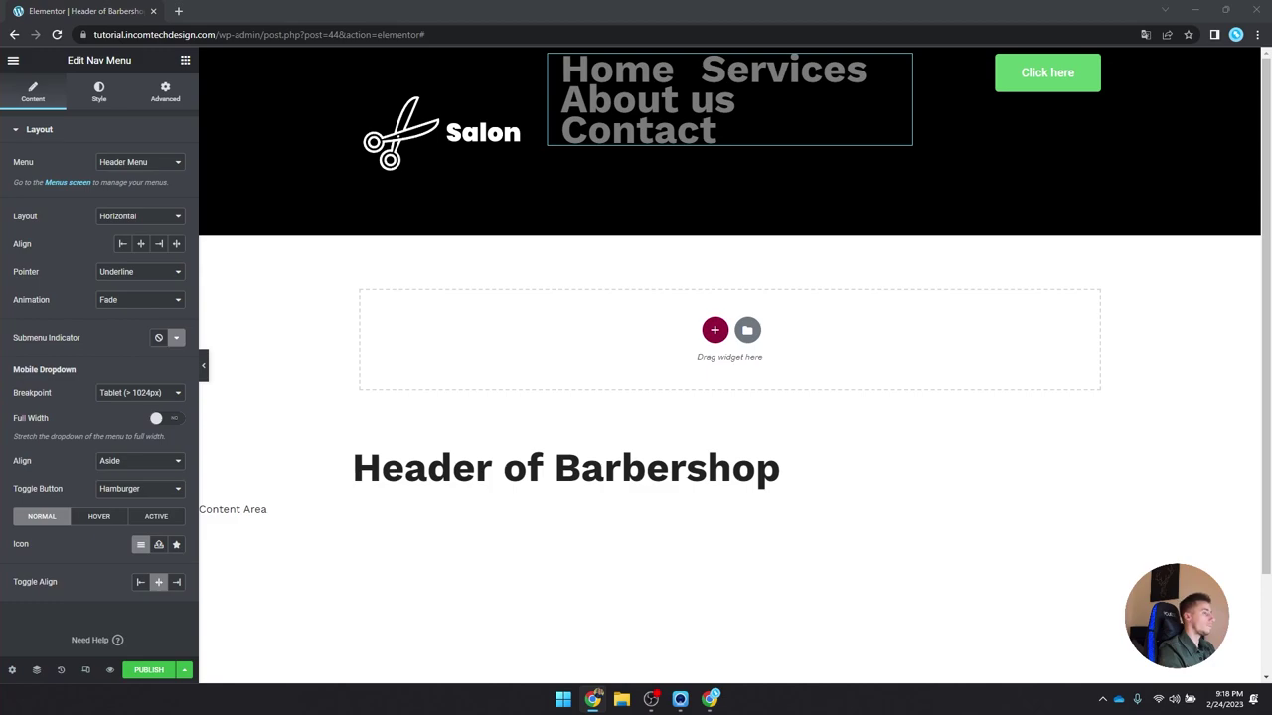
# Step: Set the nav menu typography to the Sub-heading global font at 600 Semi Bold
pyautogui.click(647, 93)
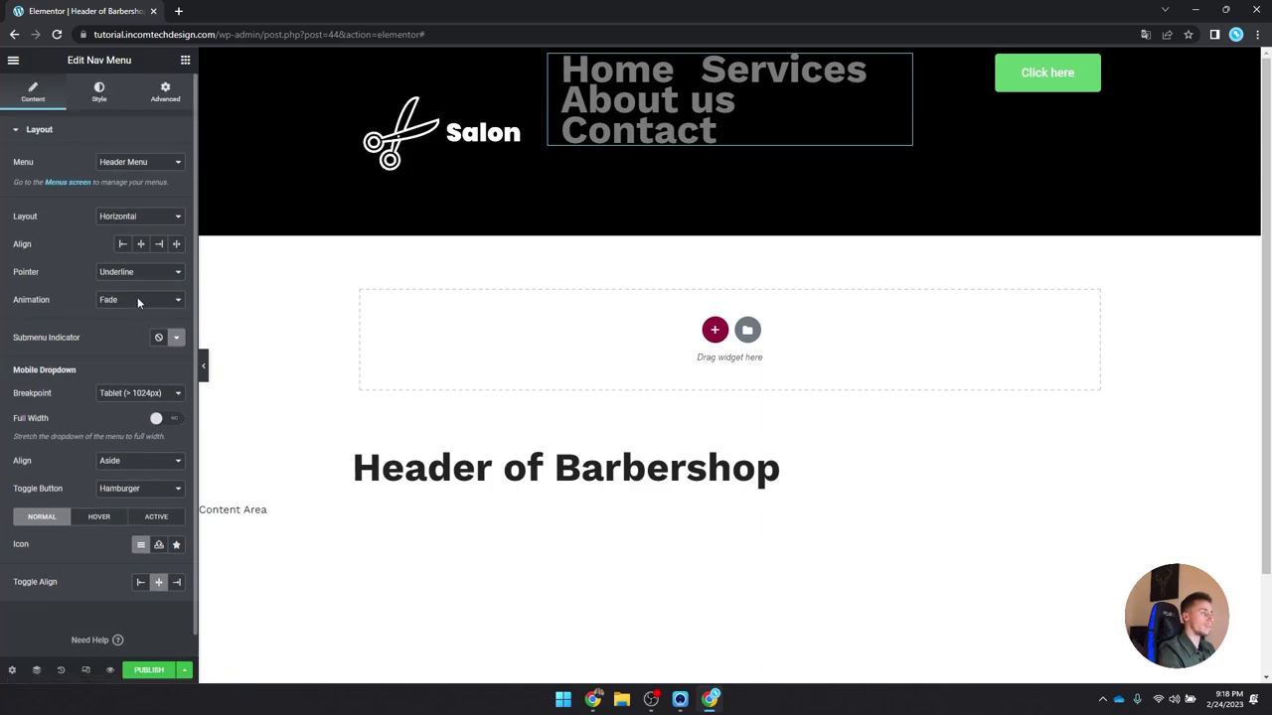
pyautogui.click(95, 94)
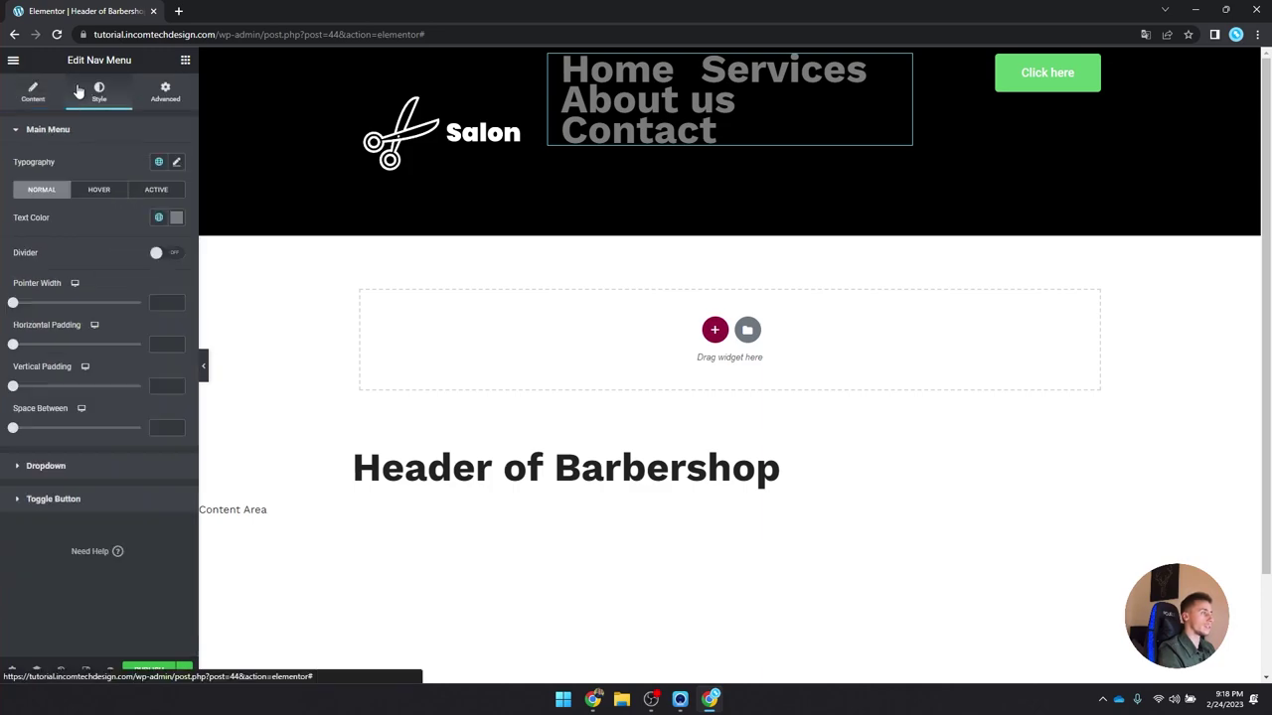
pyautogui.click(158, 161)
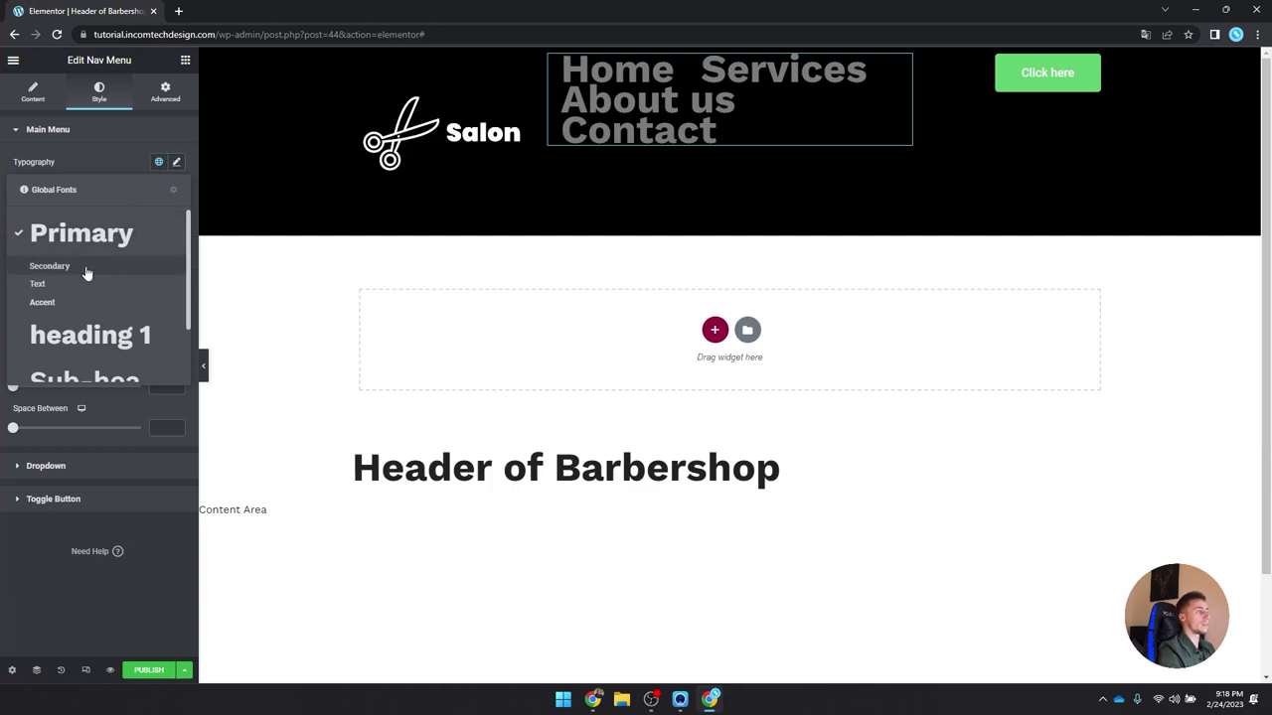
pyautogui.scroll(-1, 93, 232)
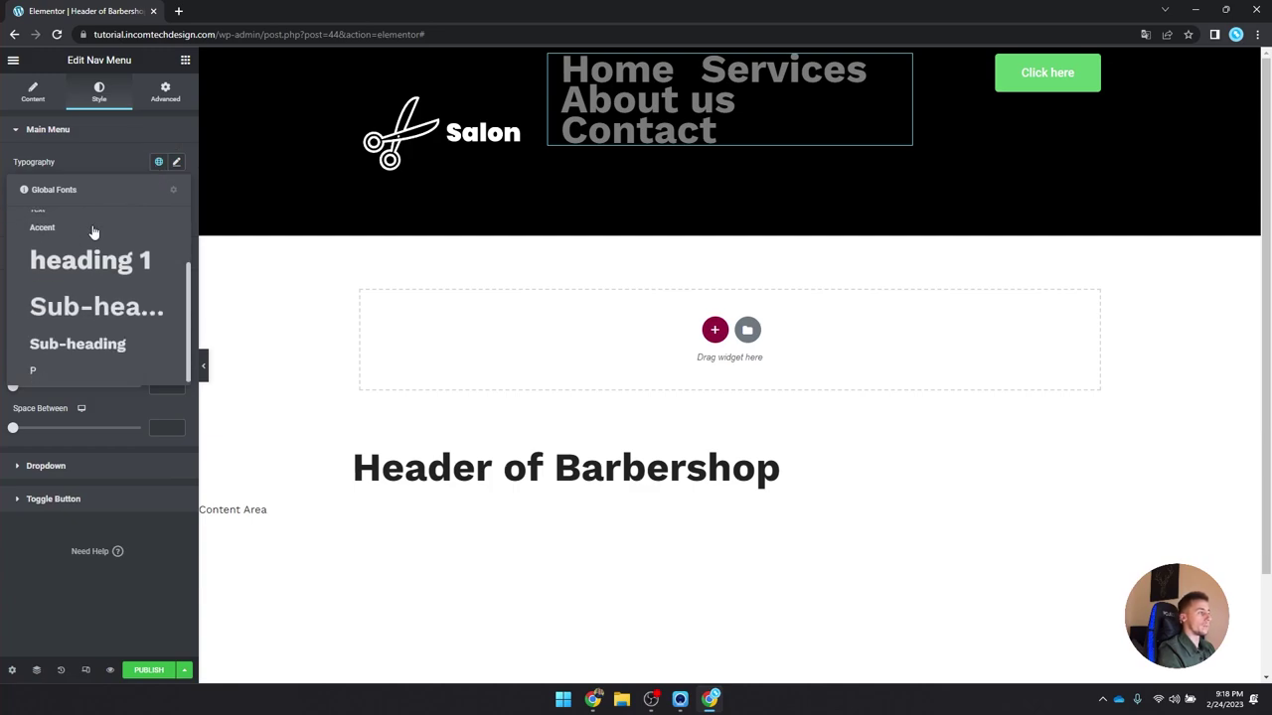
pyautogui.click(99, 368)
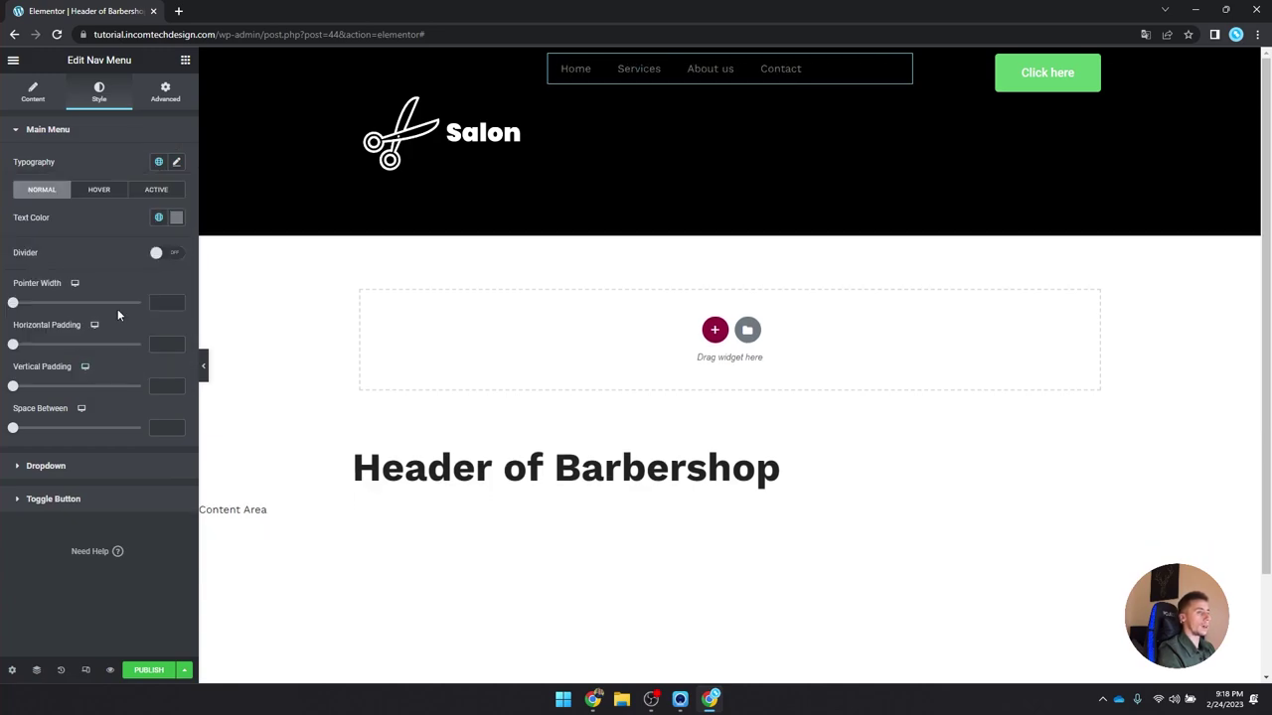
pyautogui.click(160, 163)
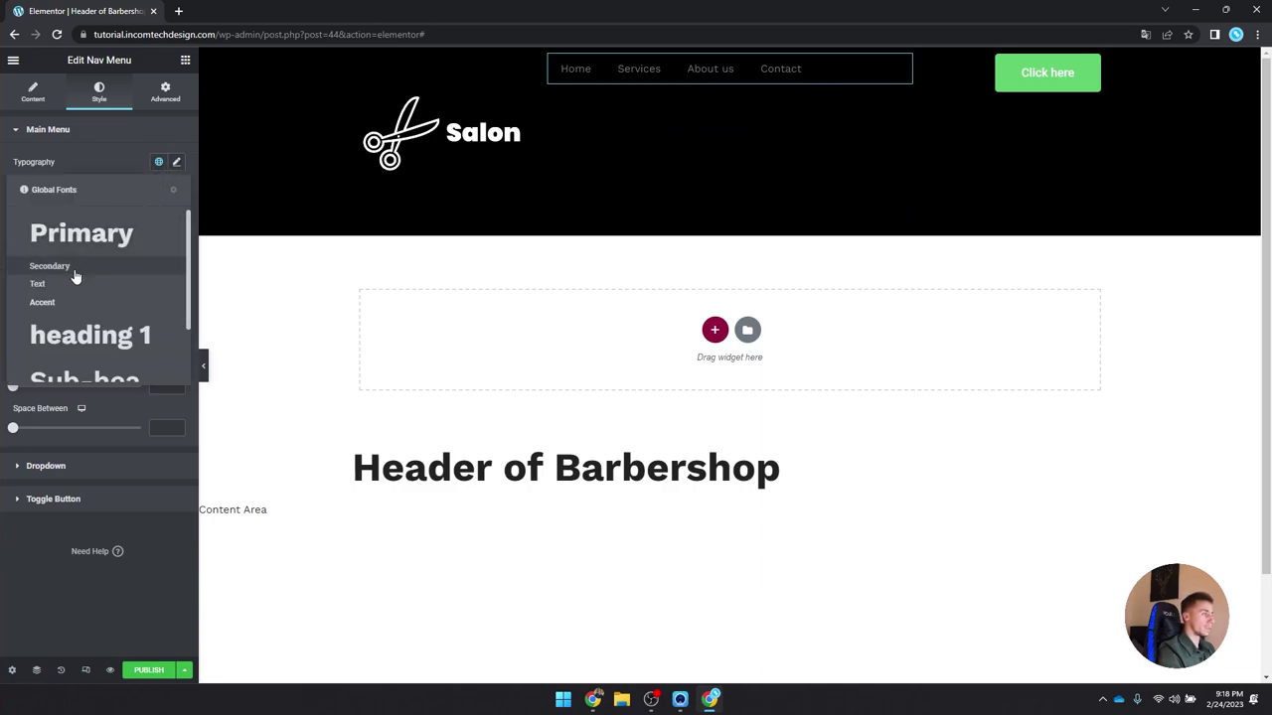
pyautogui.scroll(-1, 83, 343)
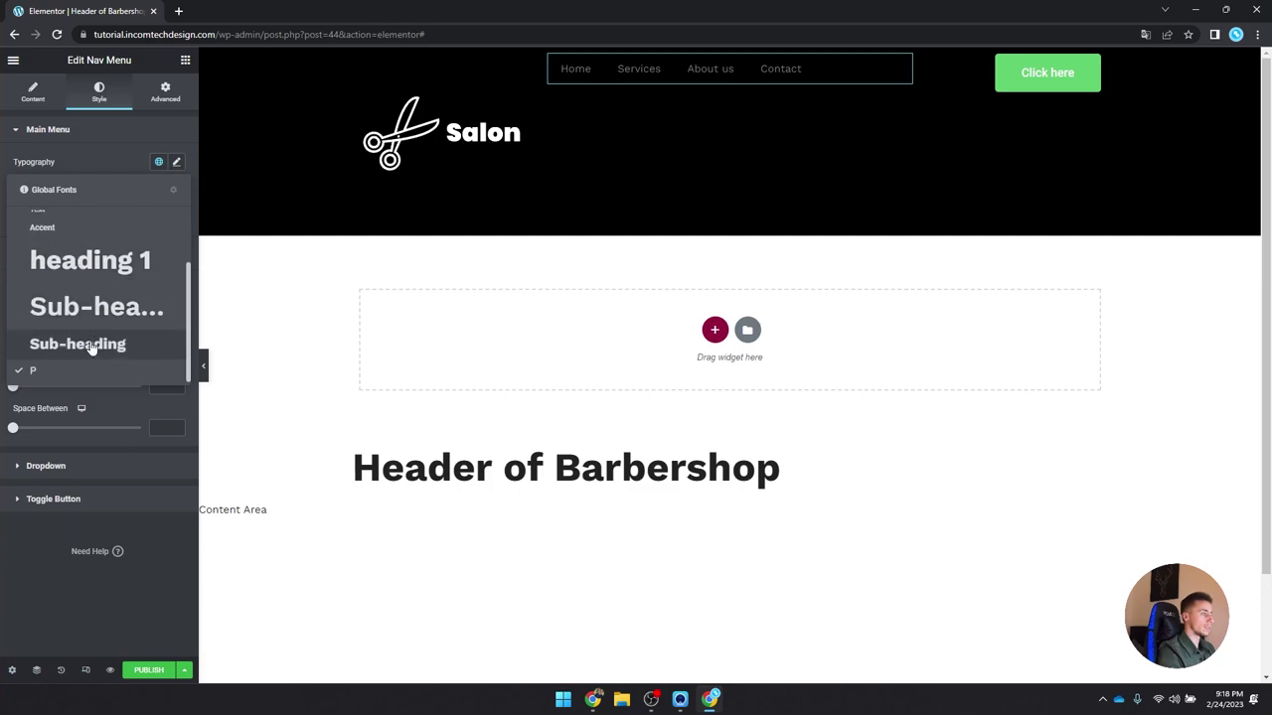
pyautogui.click(89, 341)
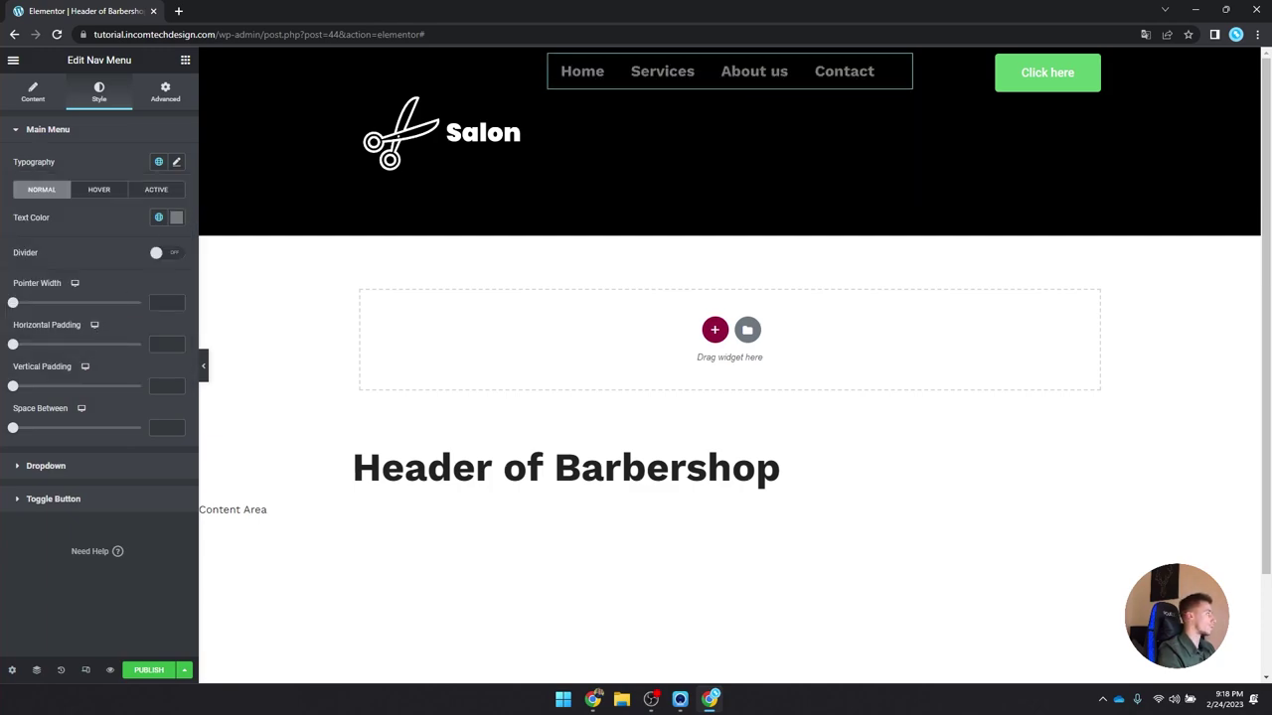
pyautogui.click(177, 162)
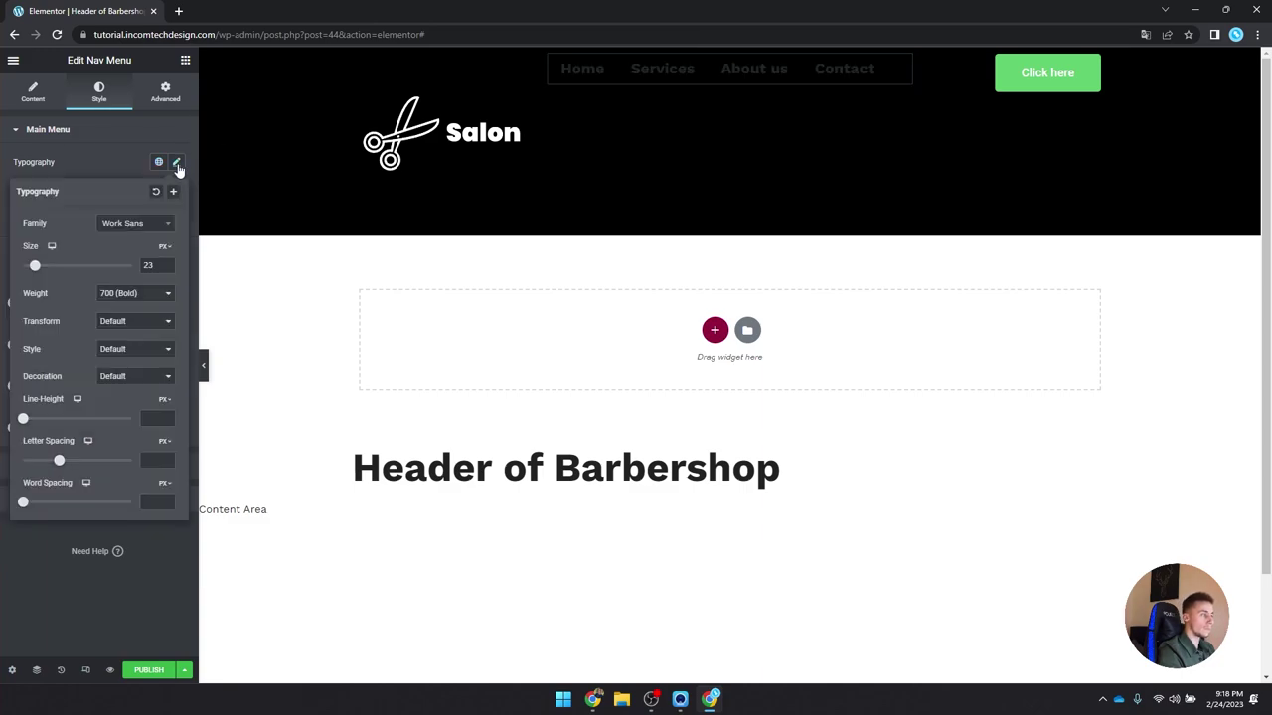
pyautogui.click(134, 293)
pyautogui.click(129, 340)
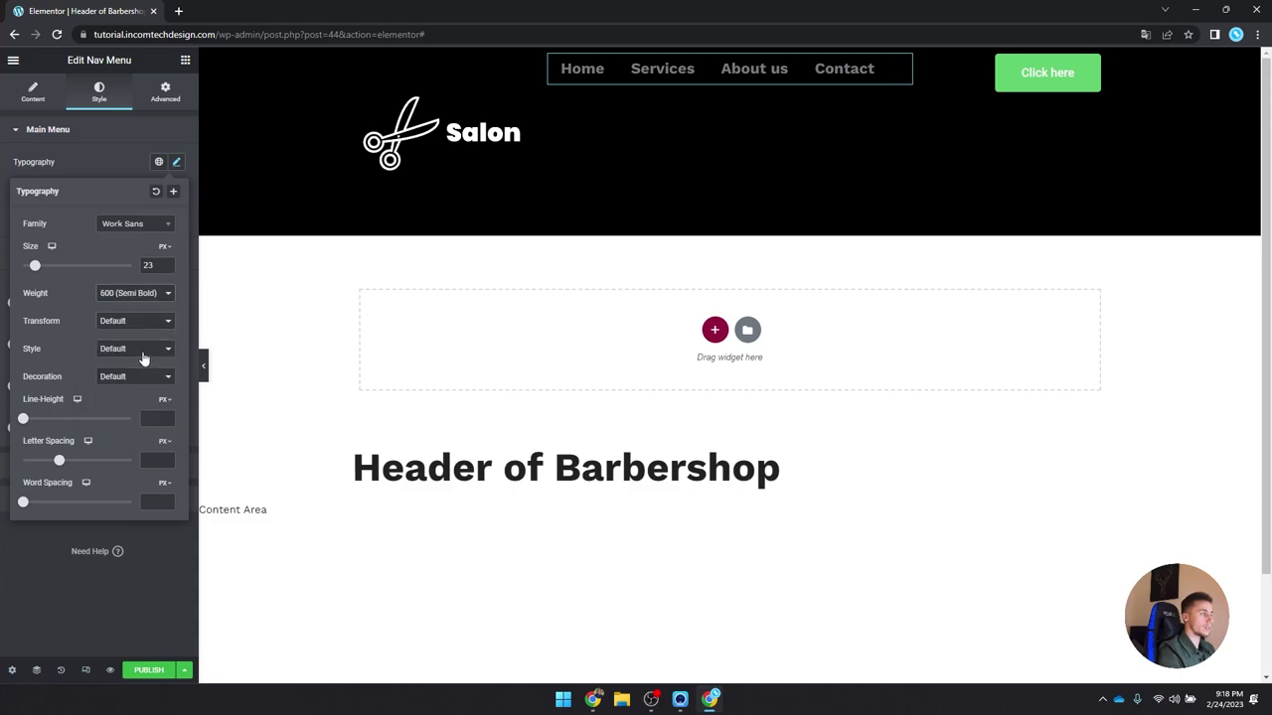
pyautogui.click(177, 163)
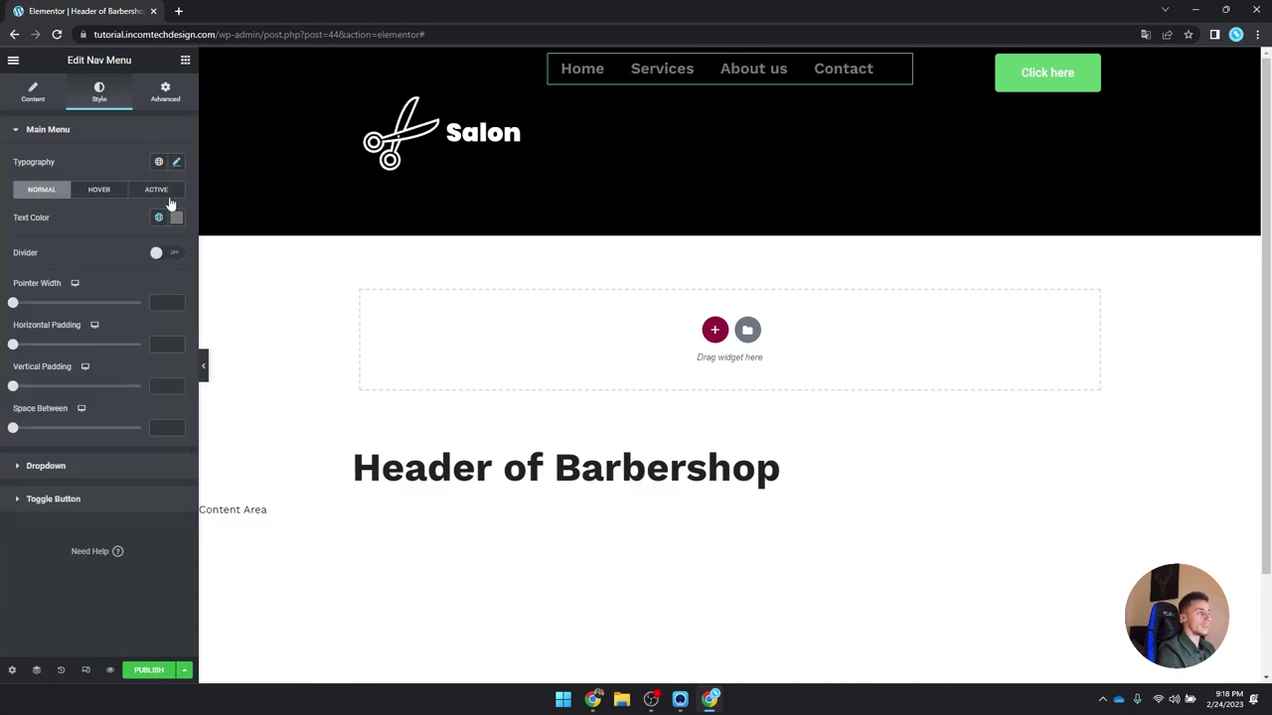
# Step: Make the menu text #FFFFFF and the hover underline the global Orange colour
pyautogui.click(177, 217)
pyautogui.write('#FFFFFF')
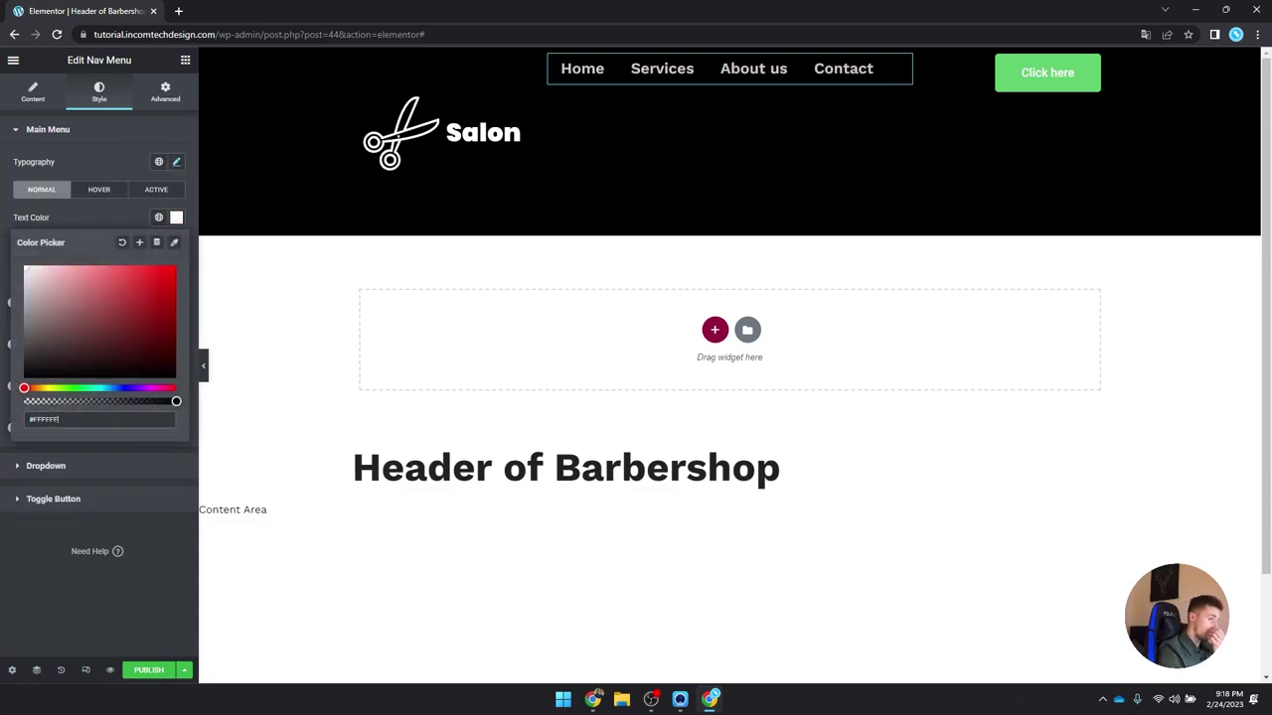
pyautogui.click(177, 217)
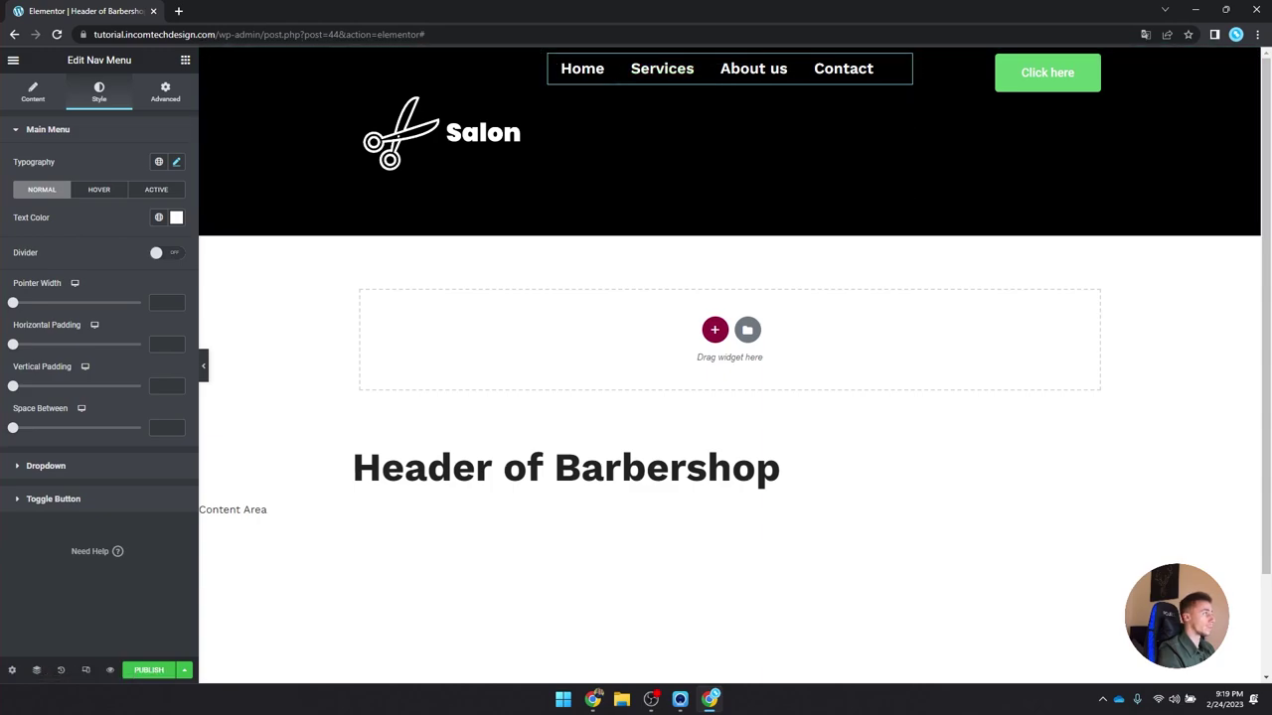
pyautogui.click(97, 189)
pyautogui.click(175, 217)
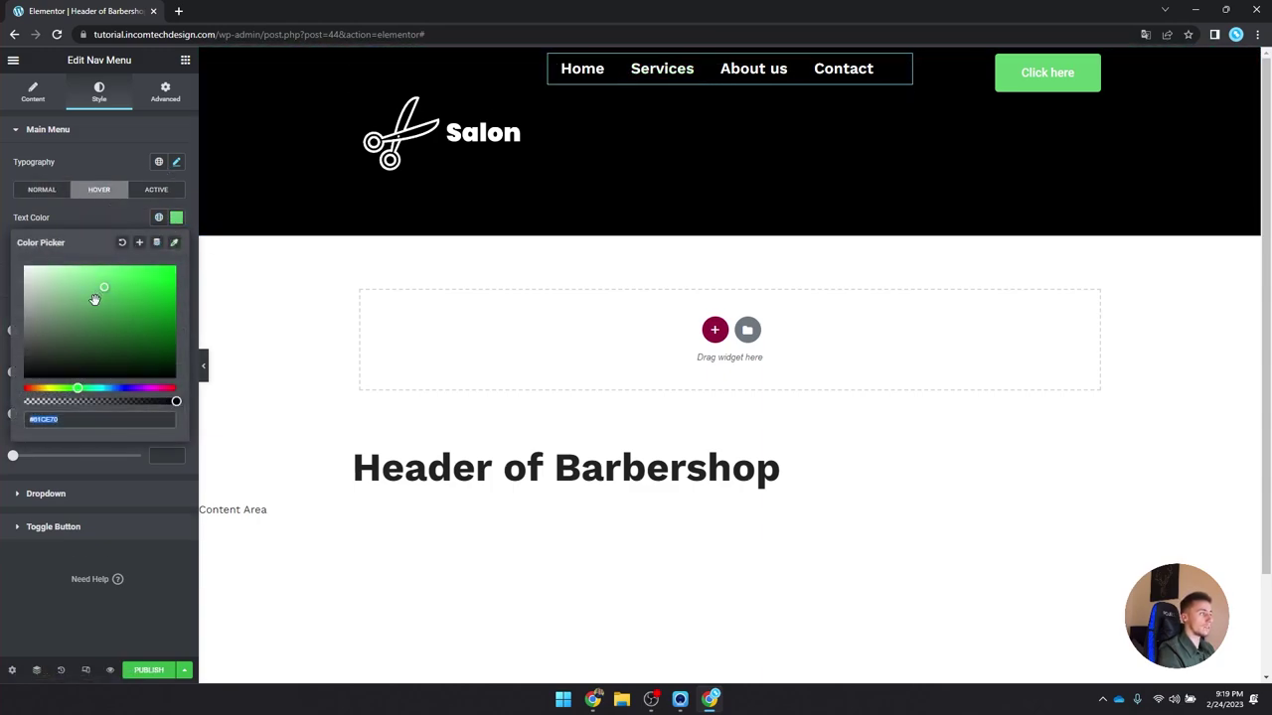
pyautogui.click(175, 217)
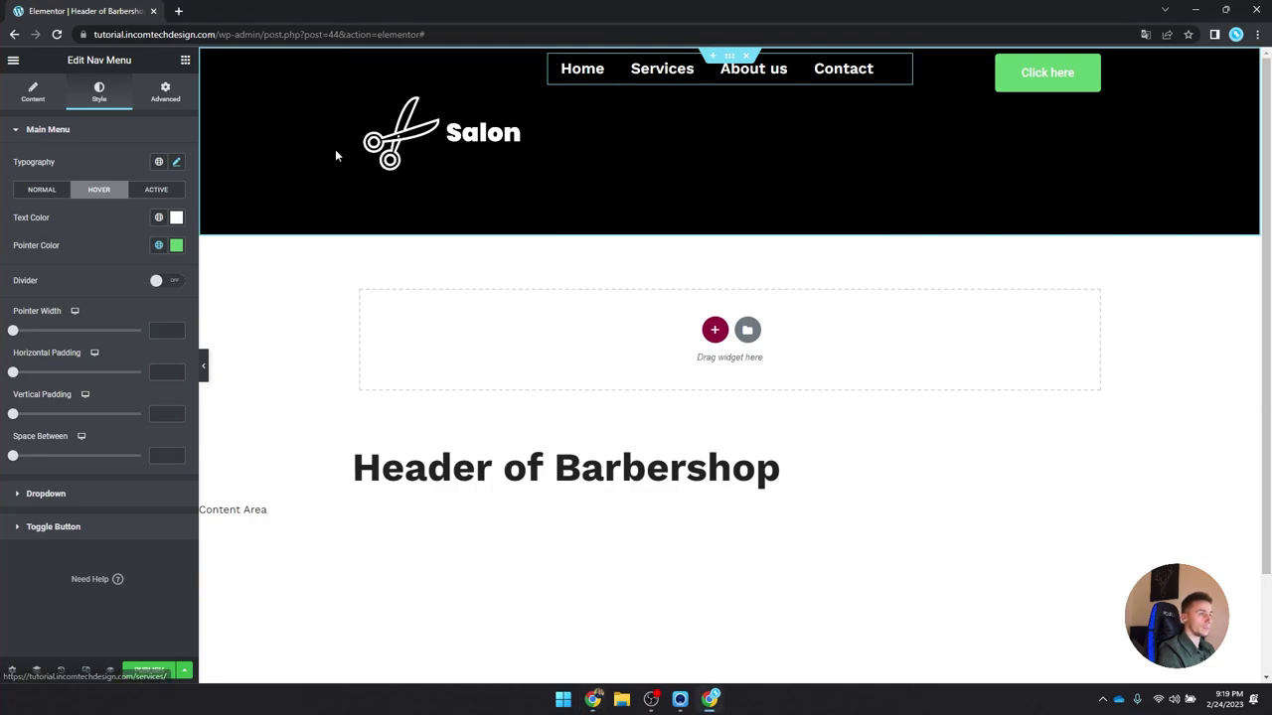
pyautogui.click(158, 245)
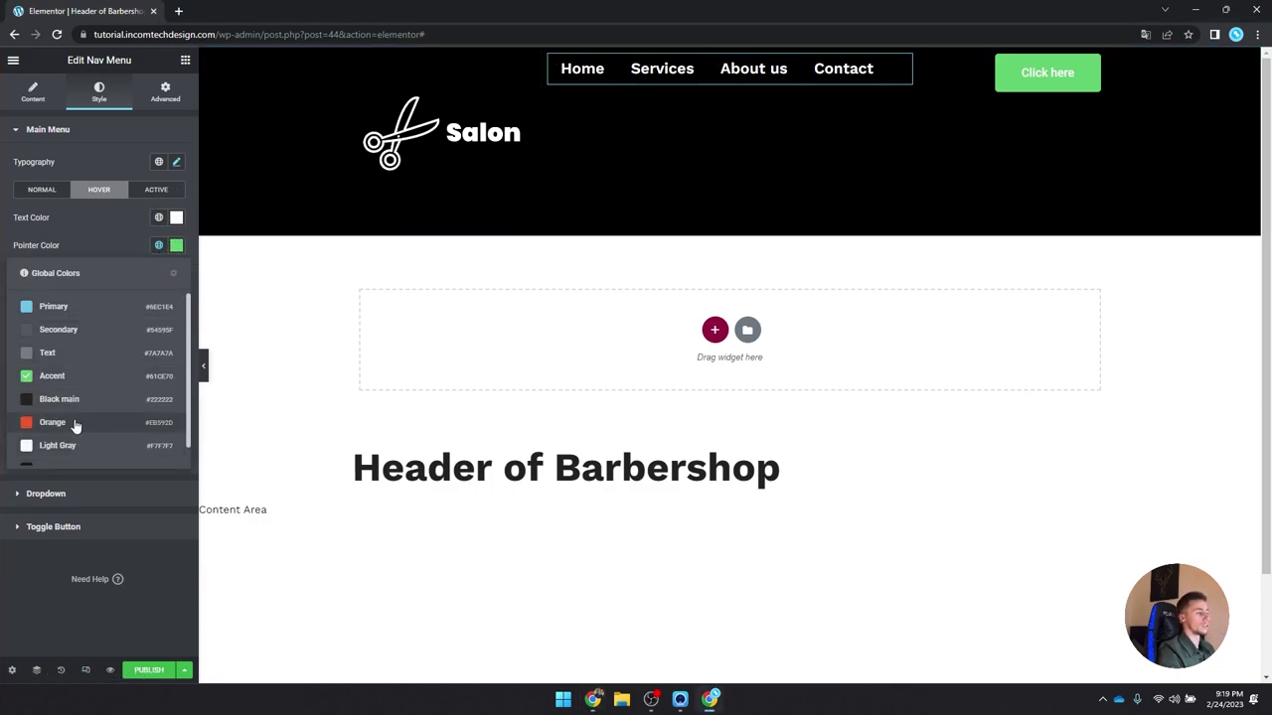
pyautogui.click(75, 424)
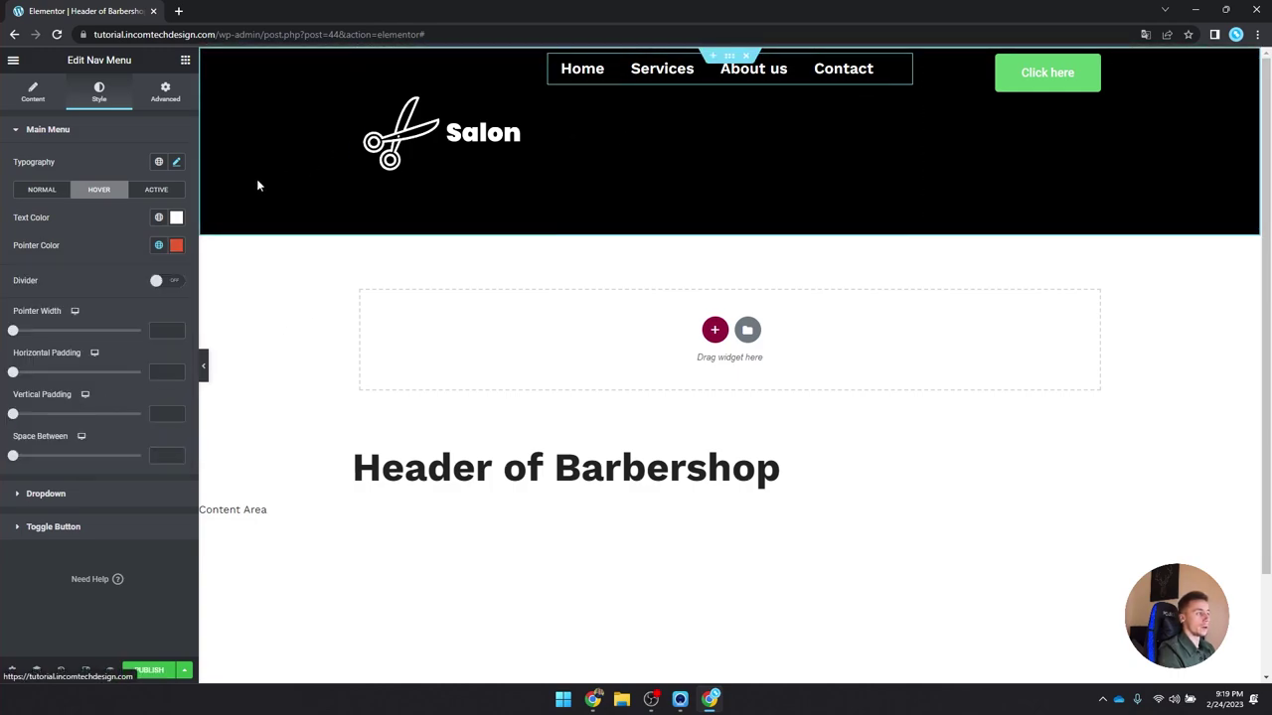
# Step: Change the nav menu pointer animation from Fade to Slide
pyautogui.click(40, 191)
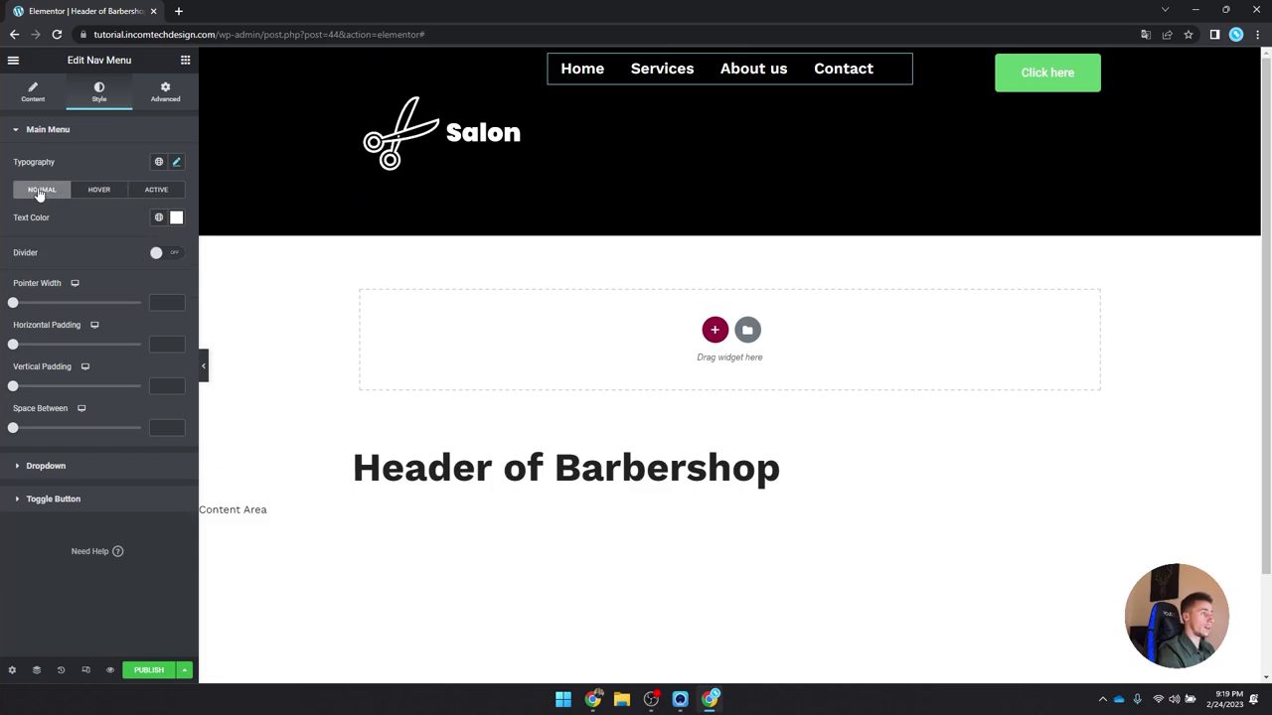
pyautogui.click(97, 191)
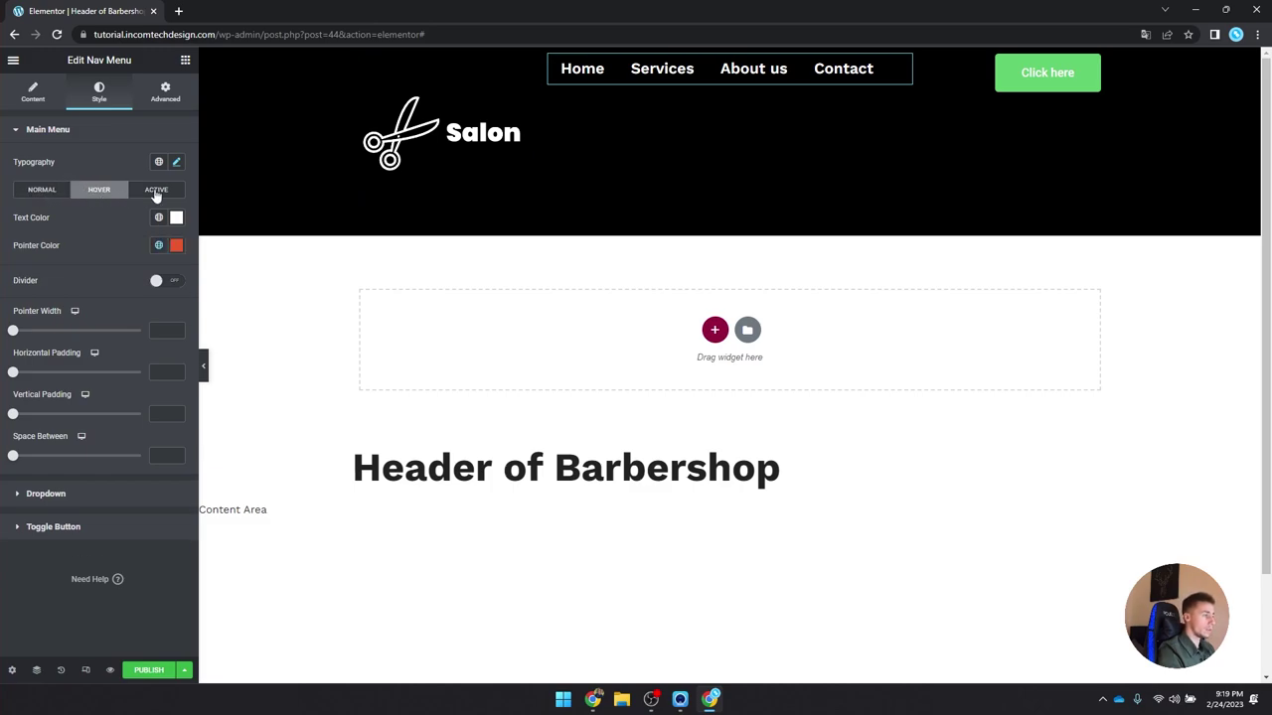
pyautogui.click(47, 96)
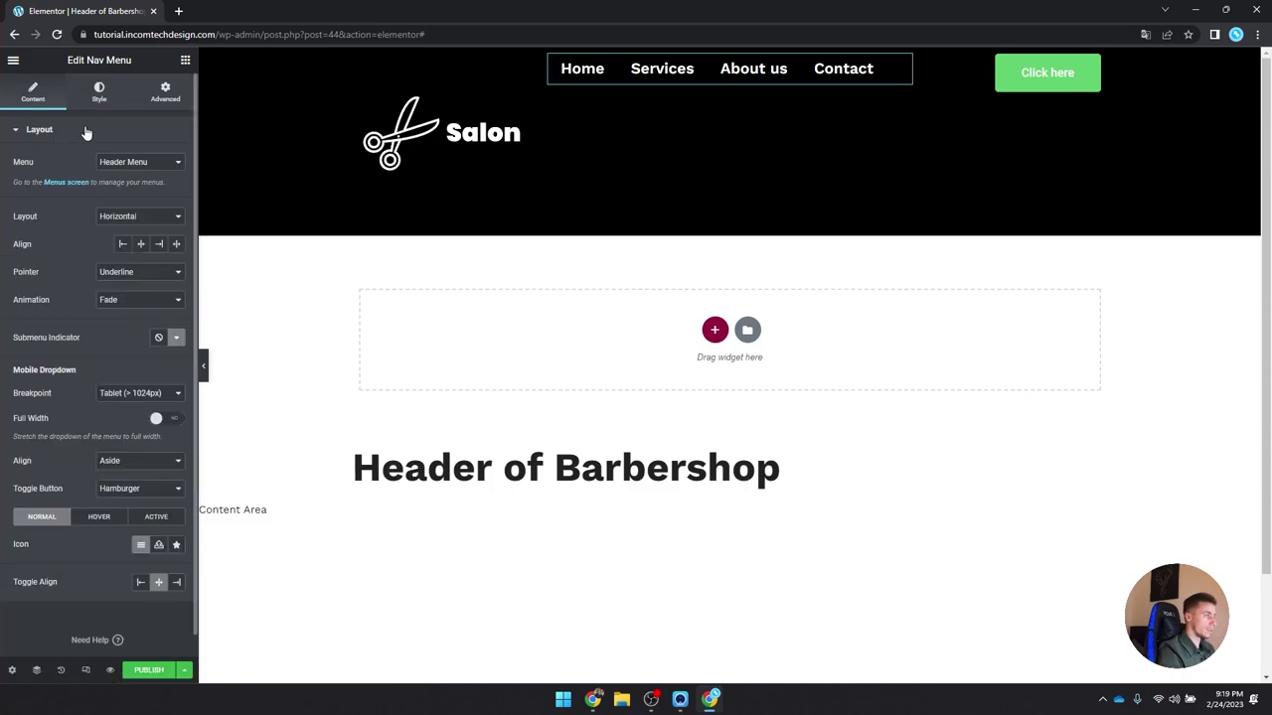
pyautogui.click(134, 300)
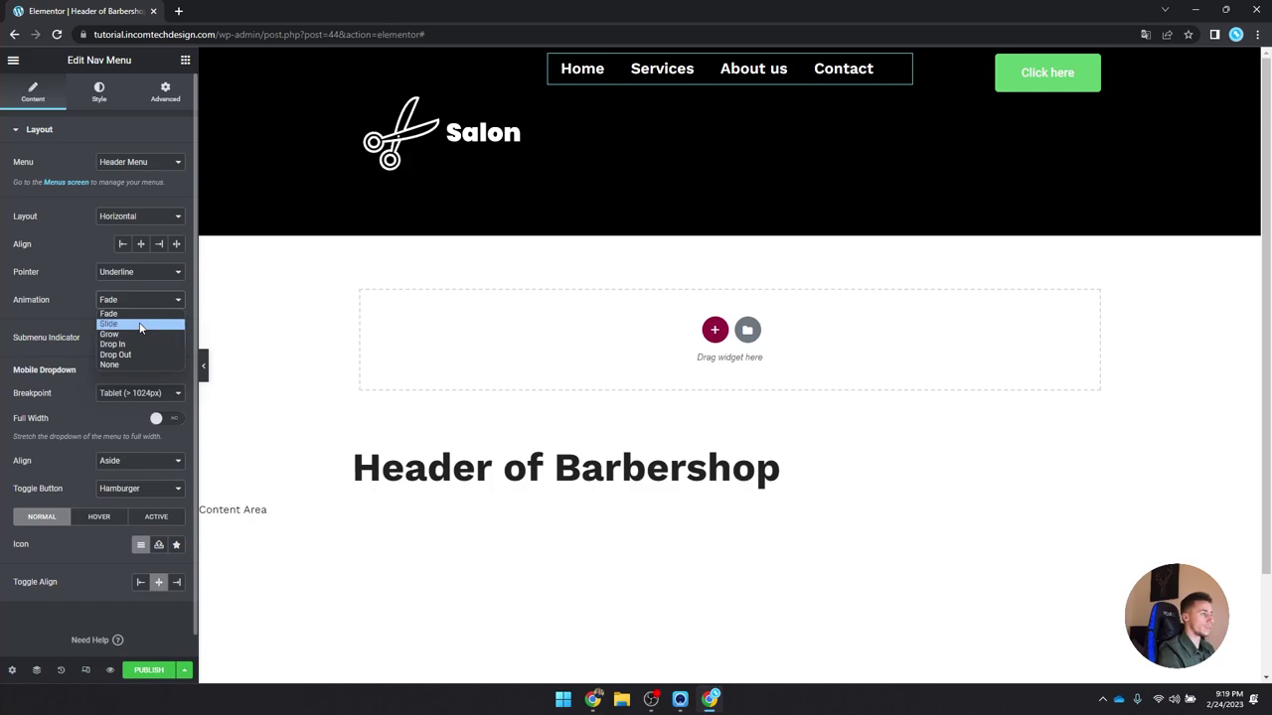
pyautogui.click(137, 324)
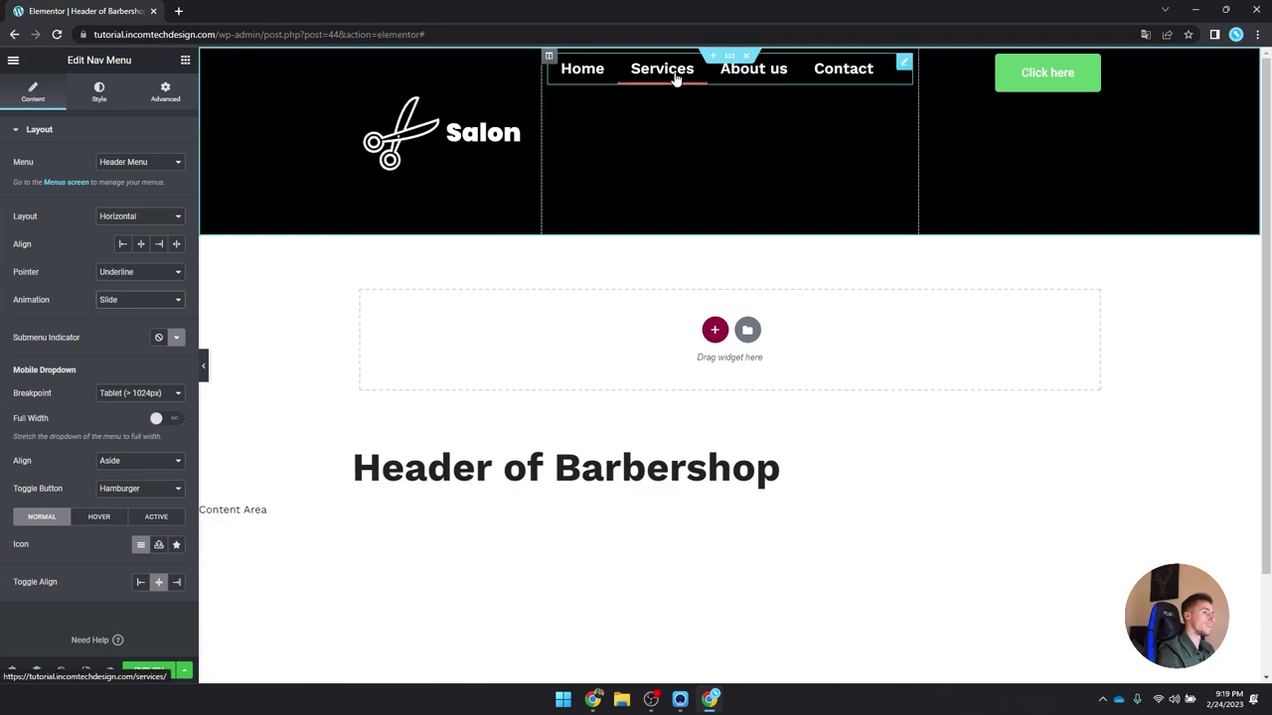
pyautogui.click(99, 91)
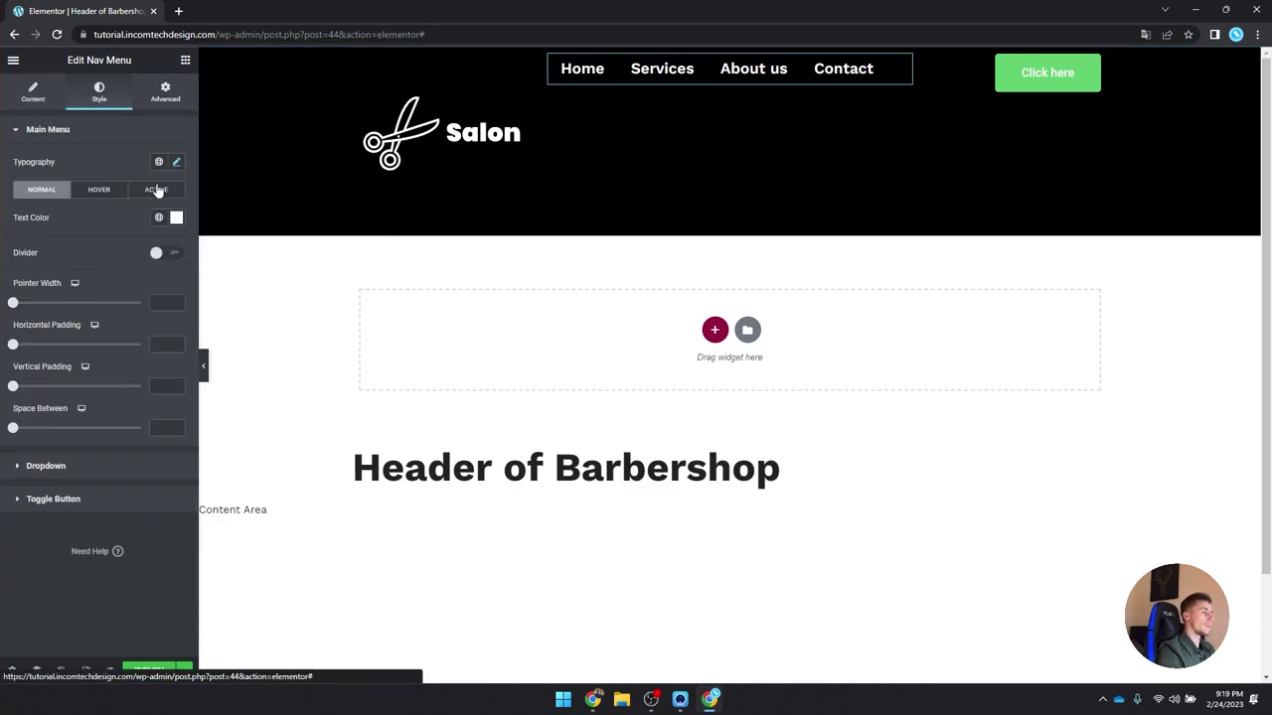
pyautogui.click(176, 163)
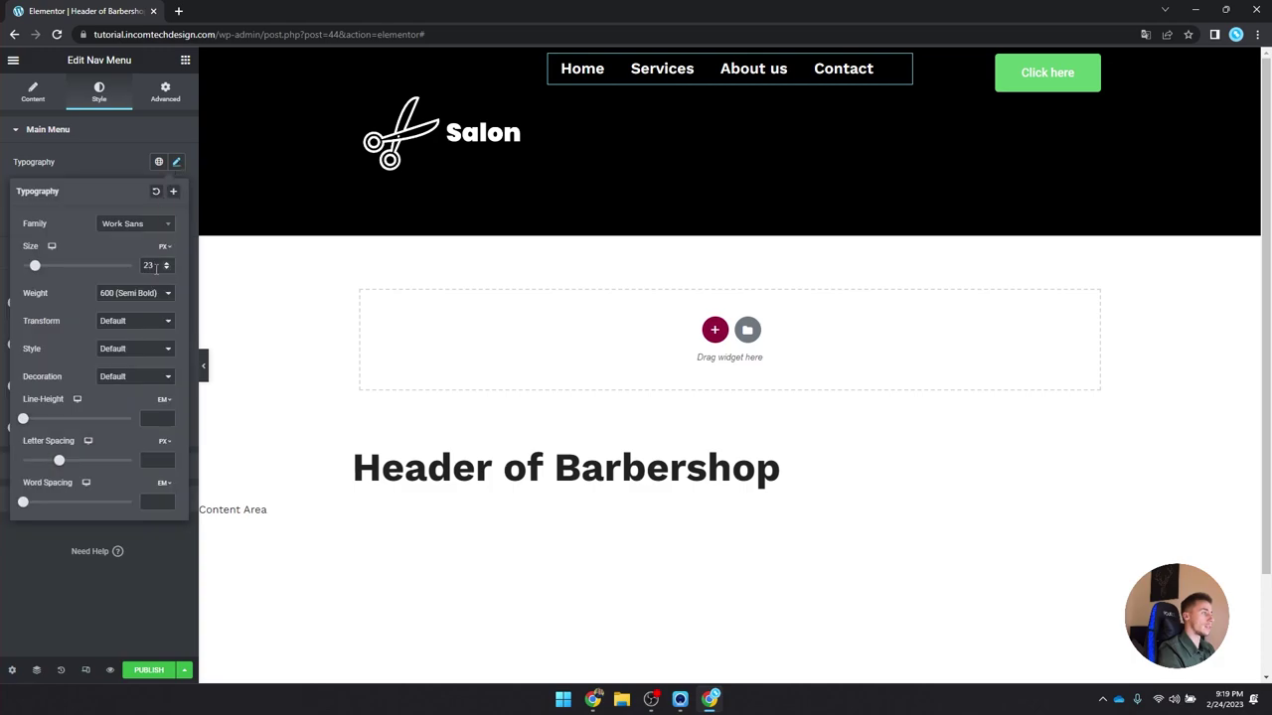
# Step: Set the menu font size to 16 and centre the menu items
pyautogui.write('16')
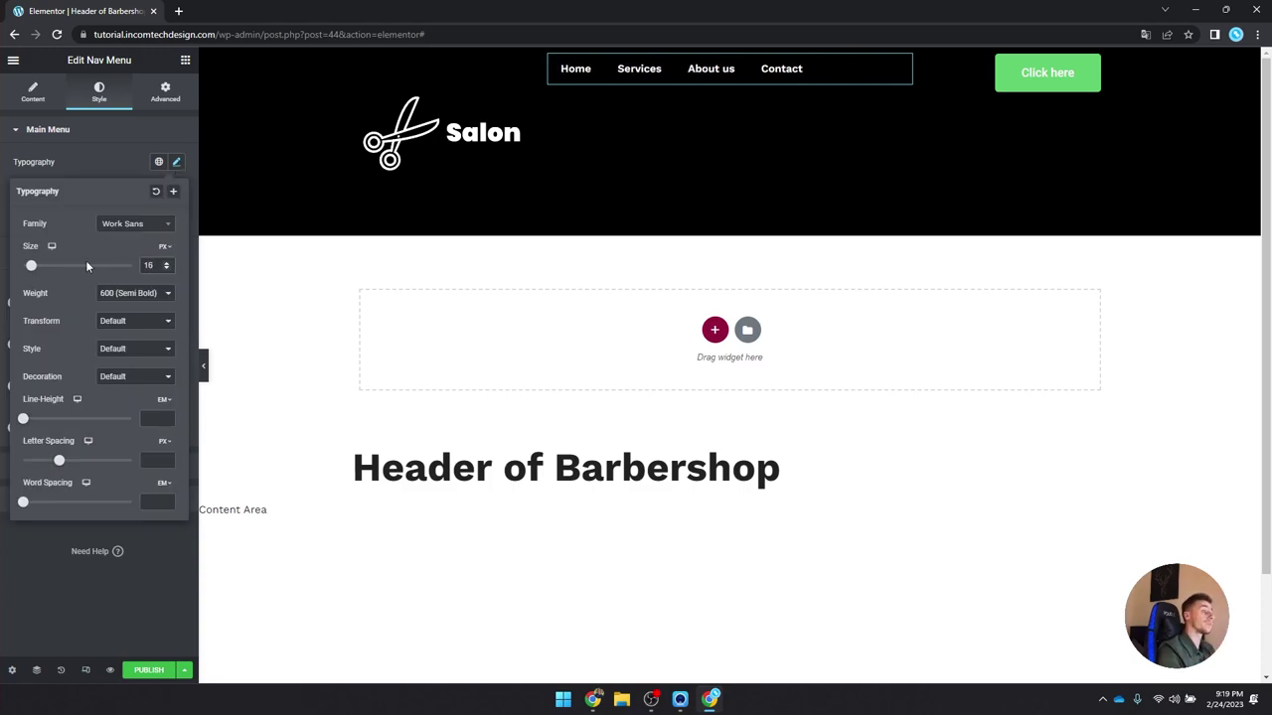
pyautogui.click(102, 104)
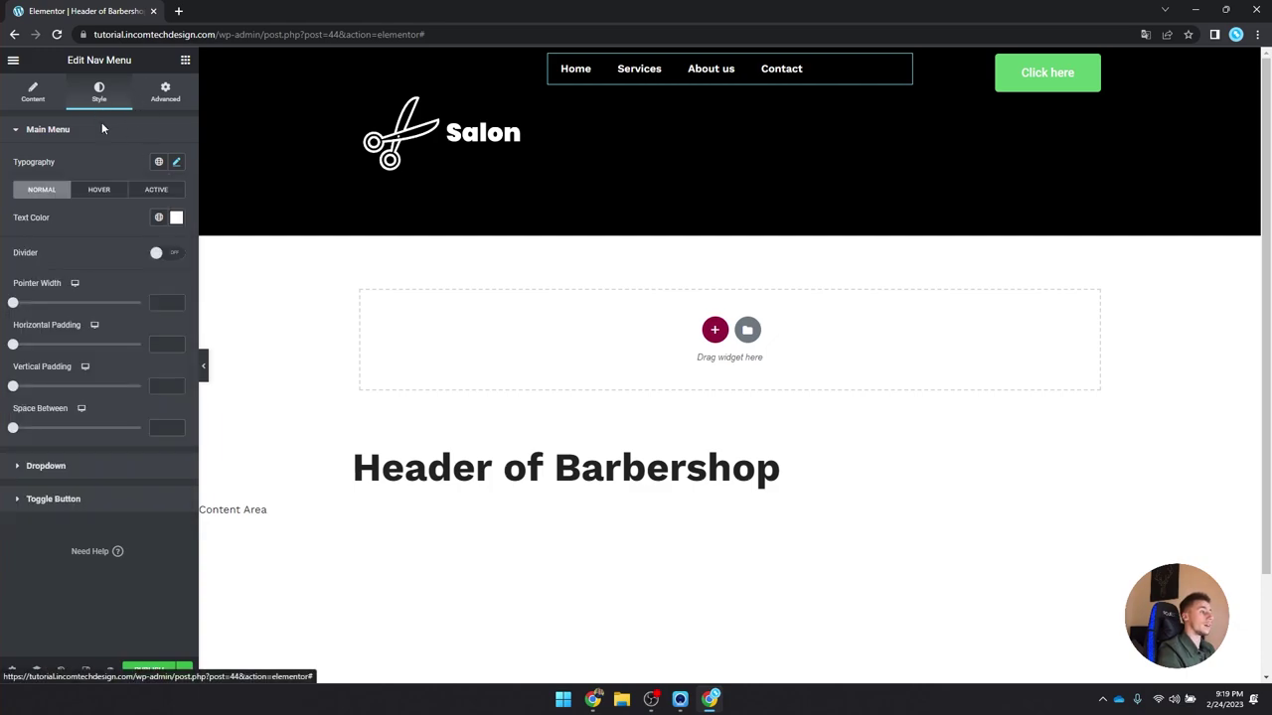
pyautogui.click(32, 93)
pyautogui.click(140, 244)
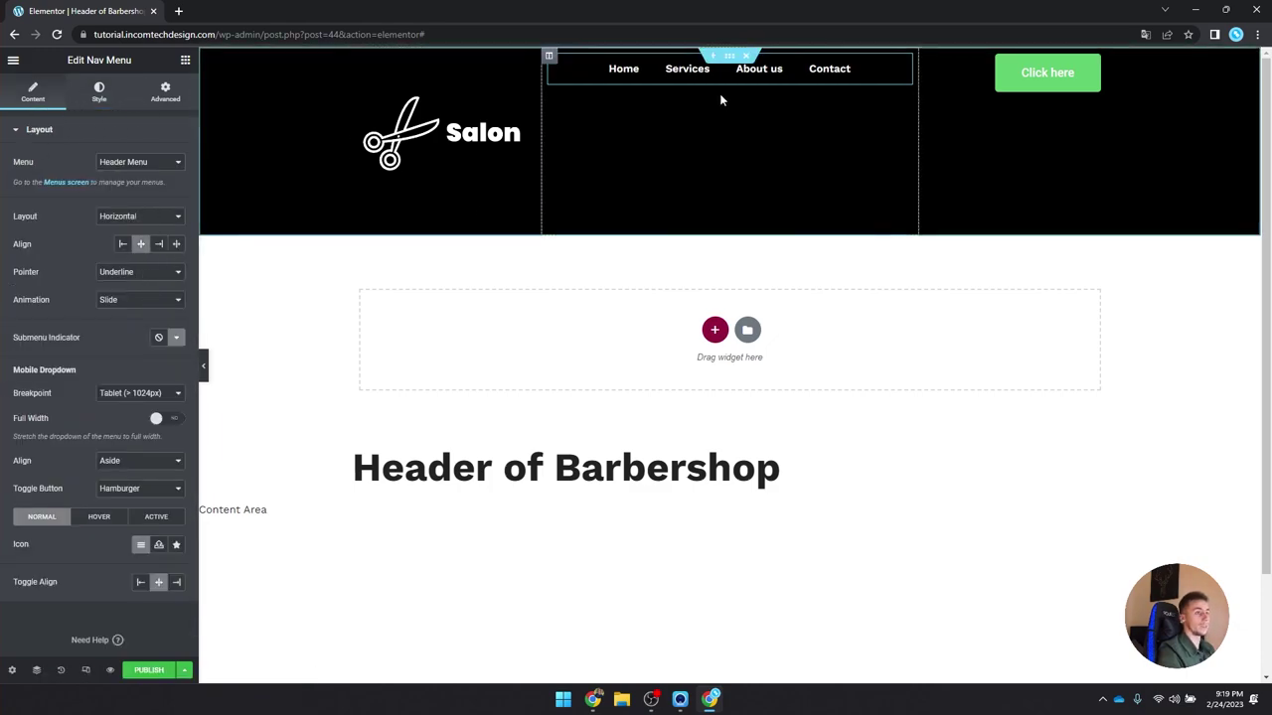
pyautogui.click(99, 95)
# Step: Give the active menu item white text and the orange-red global pointer colour
pyautogui.click(146, 196)
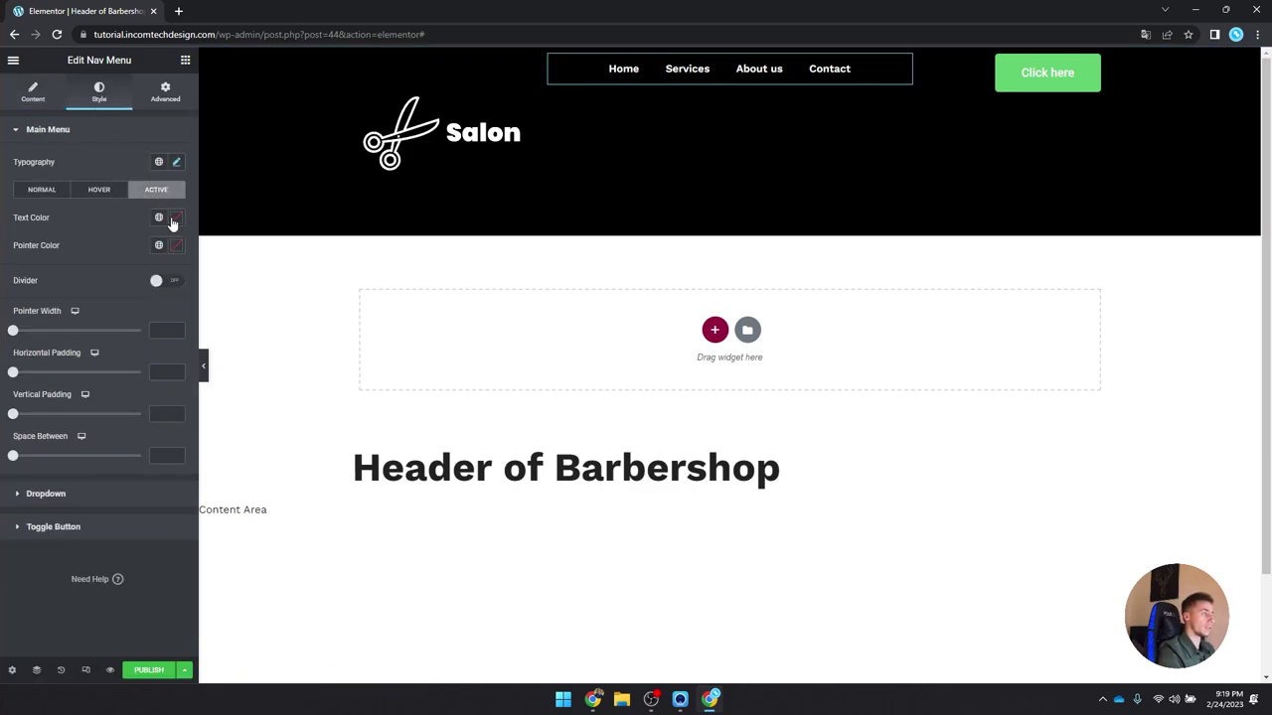
pyautogui.click(175, 218)
pyautogui.moveTo(105, 303); pyautogui.dragTo(24, 261)
pyautogui.click(175, 218)
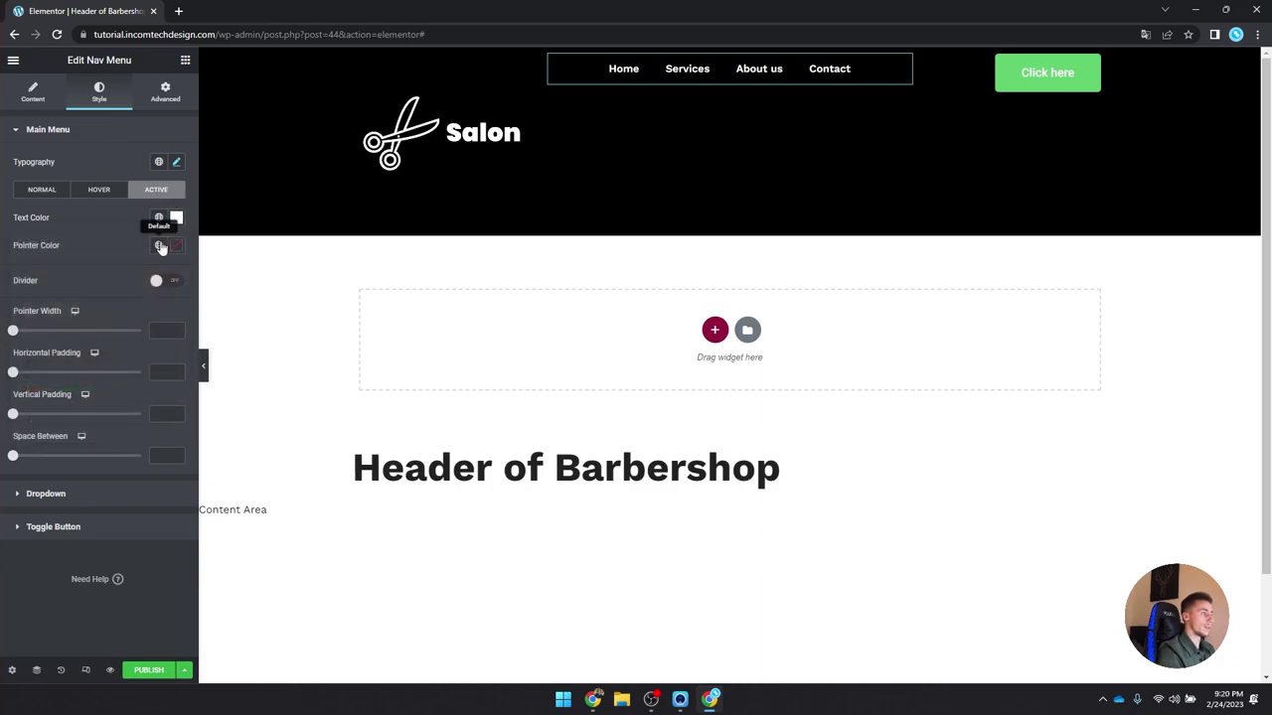
pyautogui.click(162, 247)
pyautogui.click(93, 422)
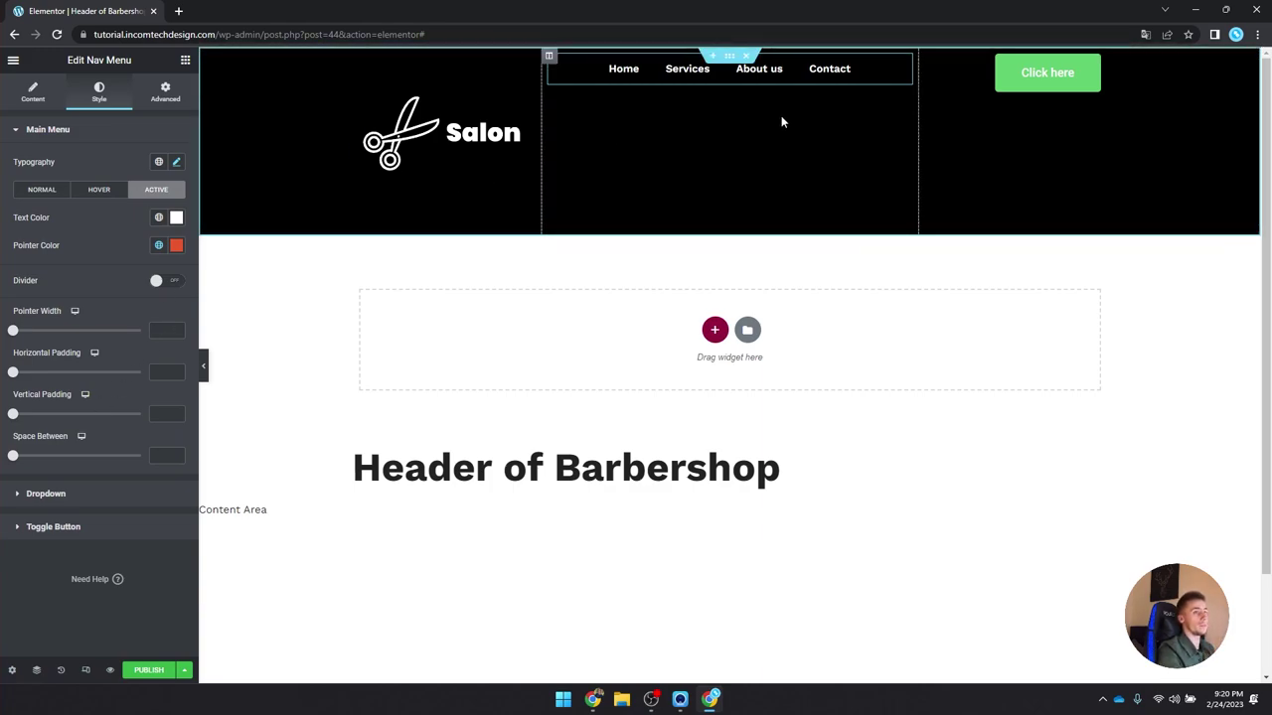
pyautogui.click(1048, 75)
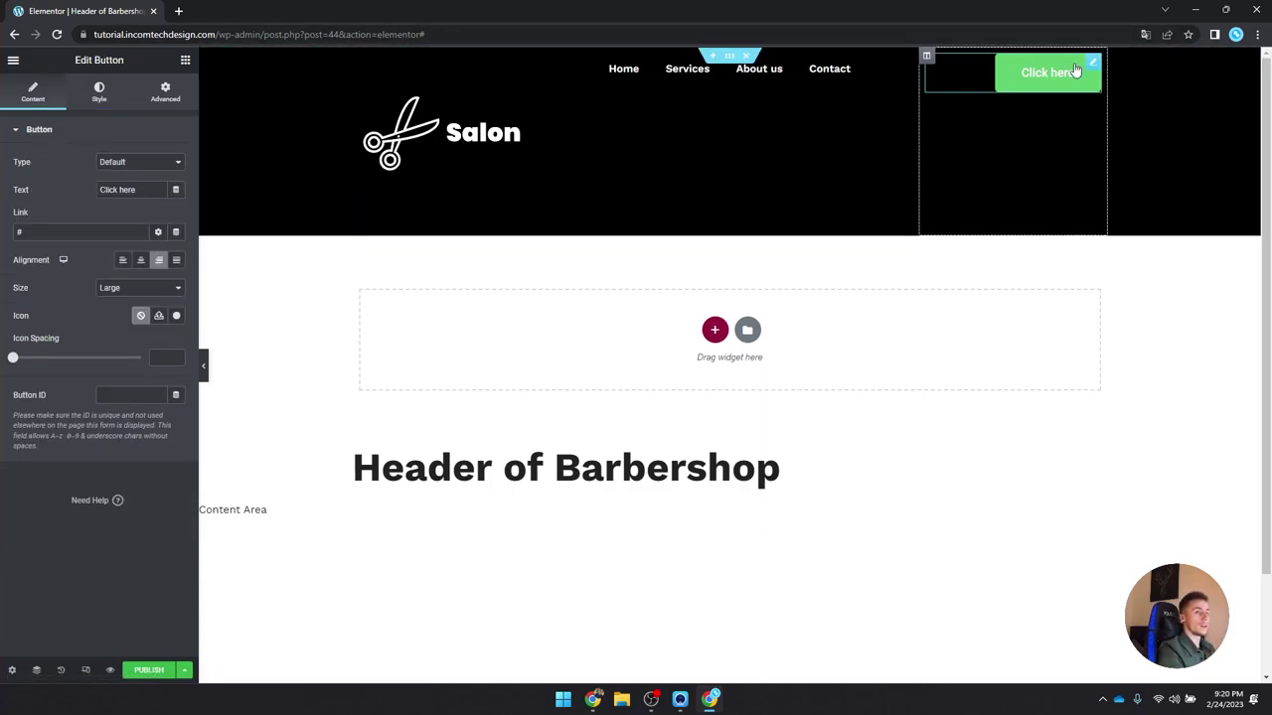
# Step: Set the button font to Work Sans and its background to the global orange colour
pyautogui.click(99, 91)
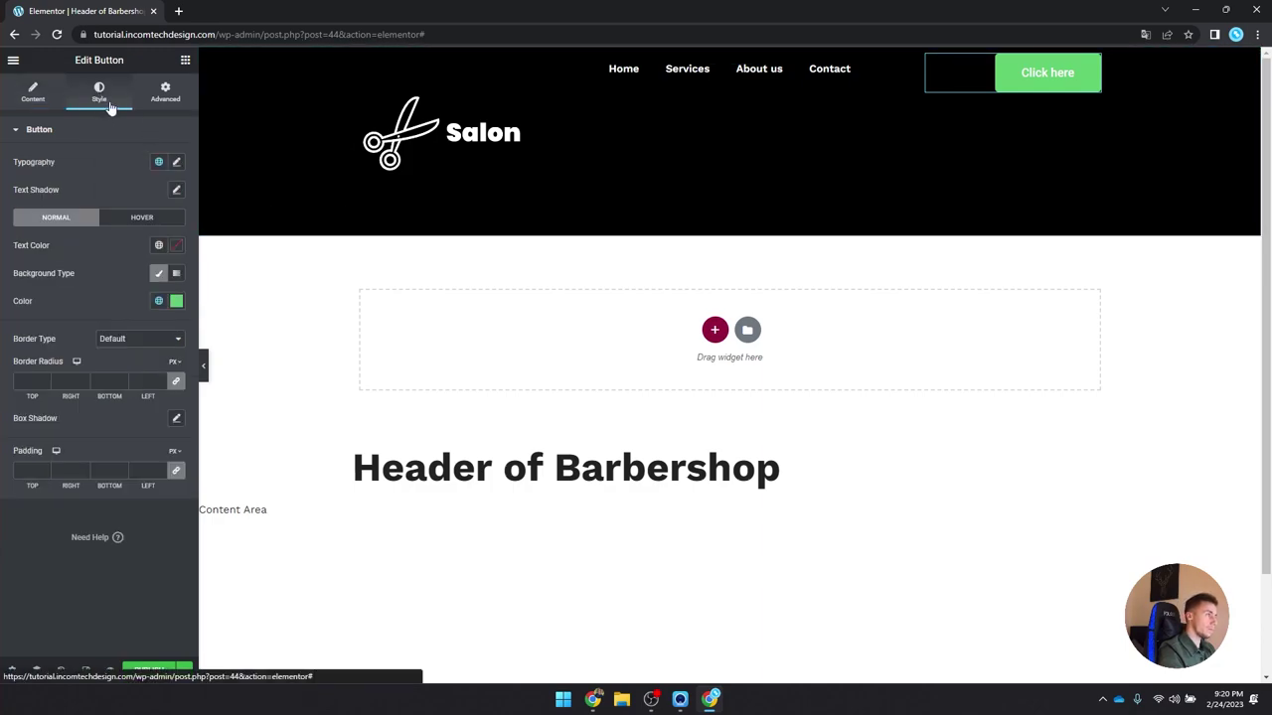
pyautogui.click(176, 162)
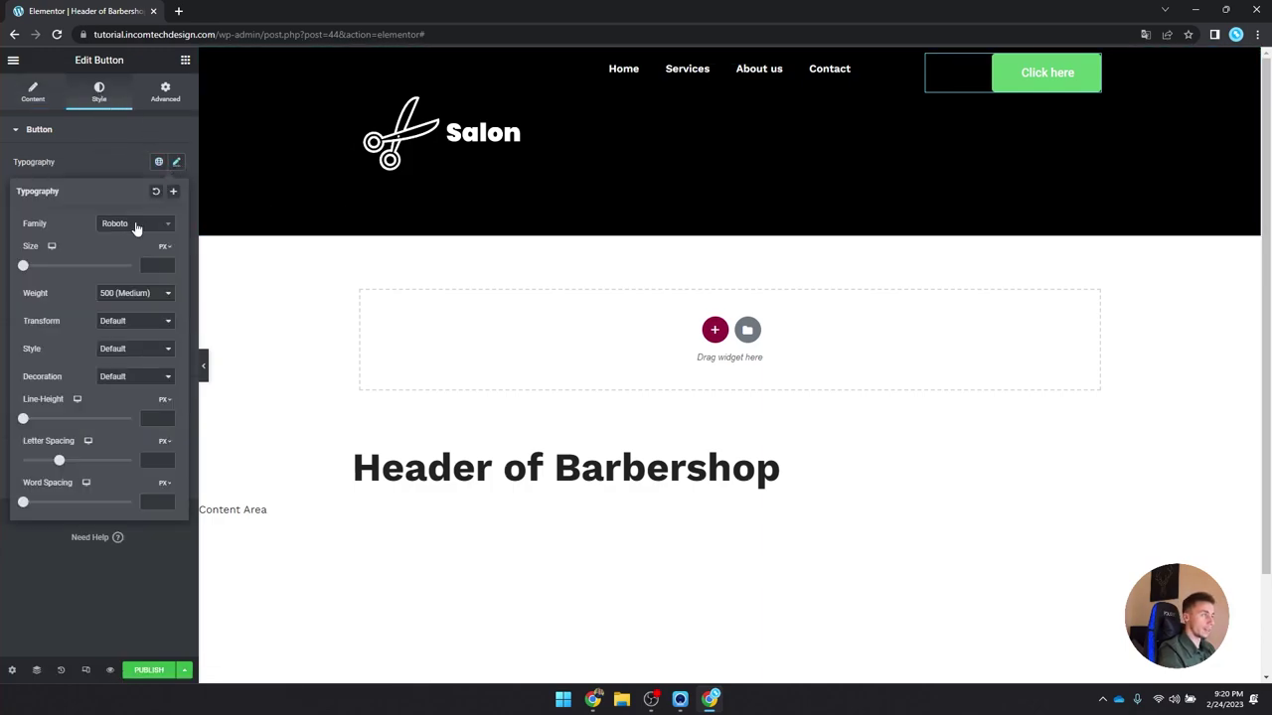
pyautogui.click(137, 225)
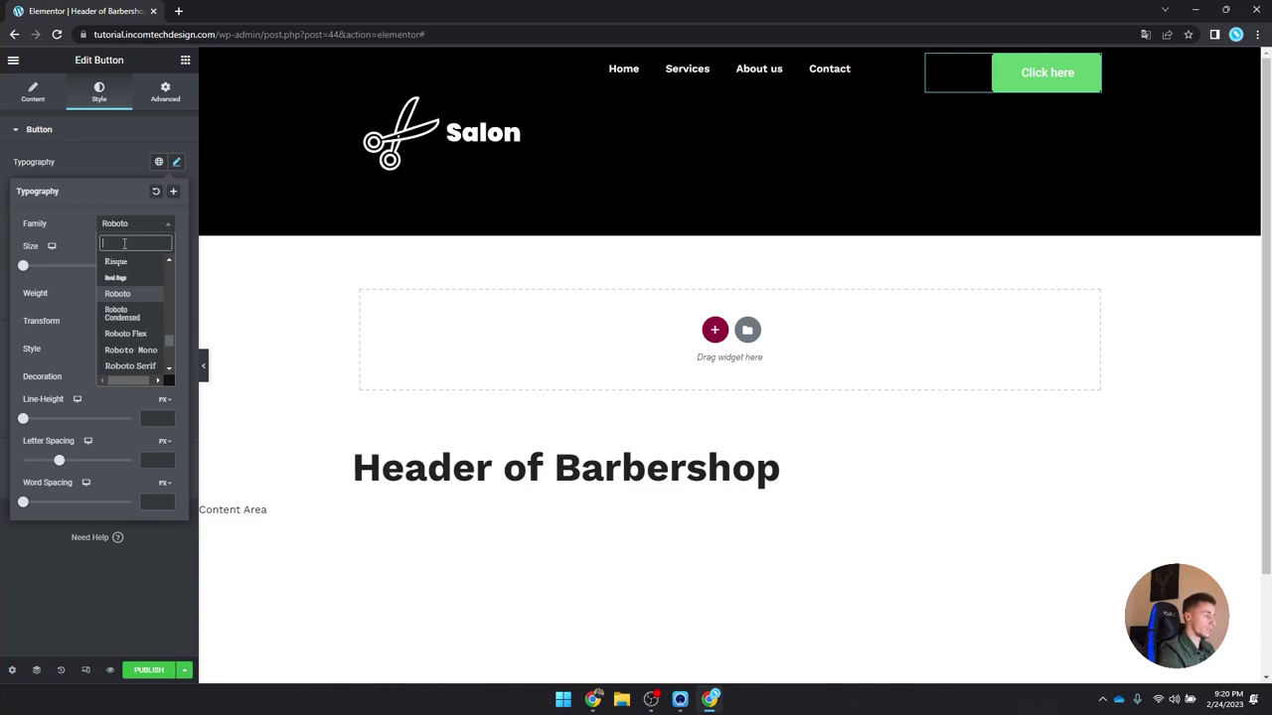
pyautogui.write('work')
pyautogui.press('Return')
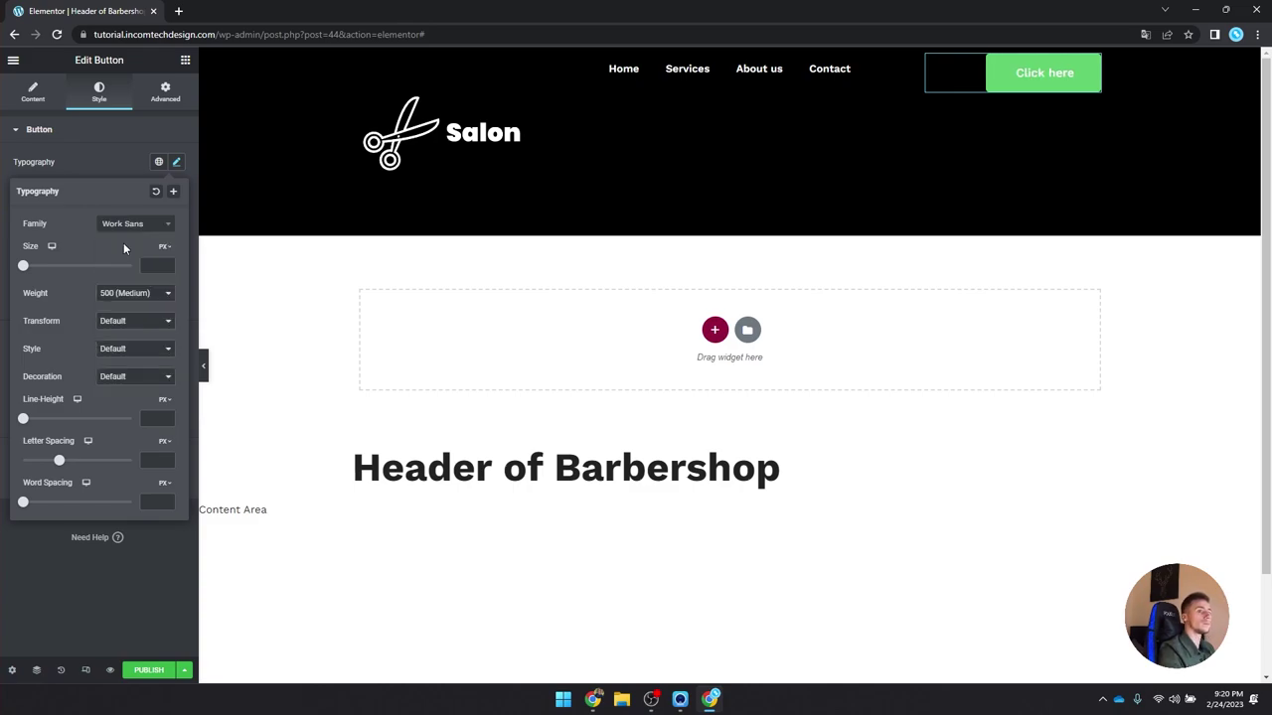
pyautogui.click(177, 165)
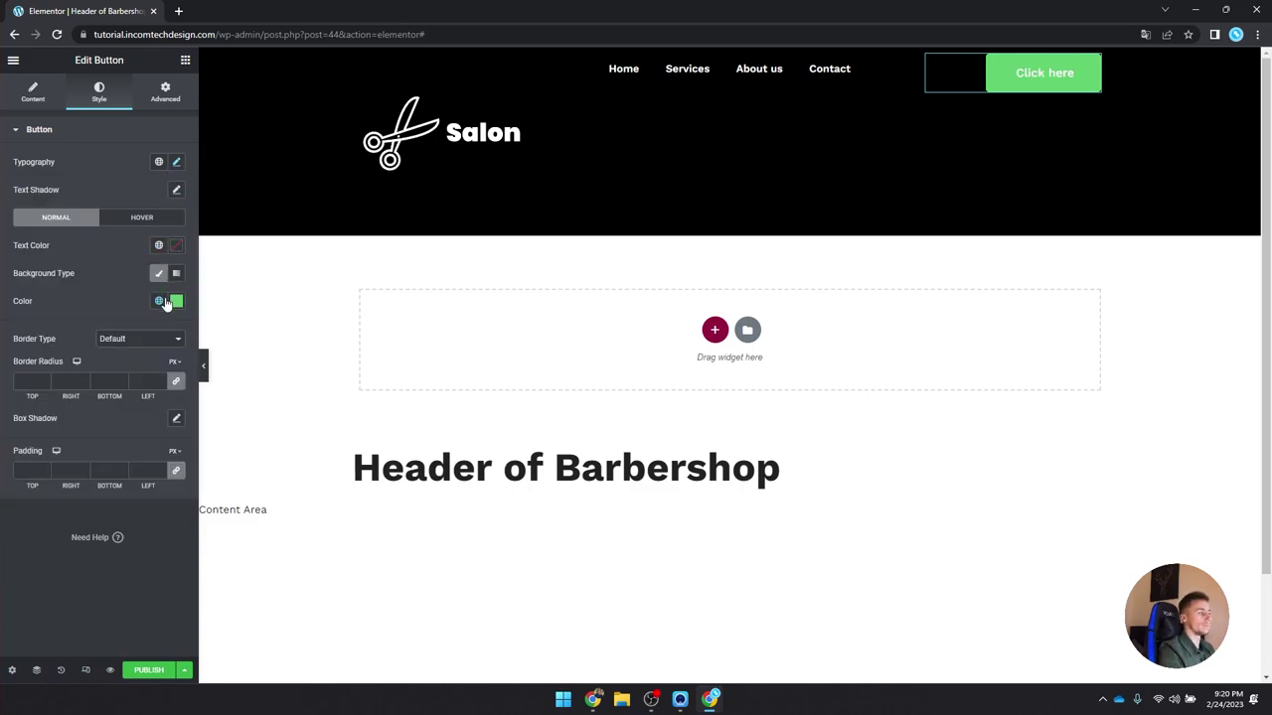
pyautogui.click(158, 300)
pyautogui.click(109, 478)
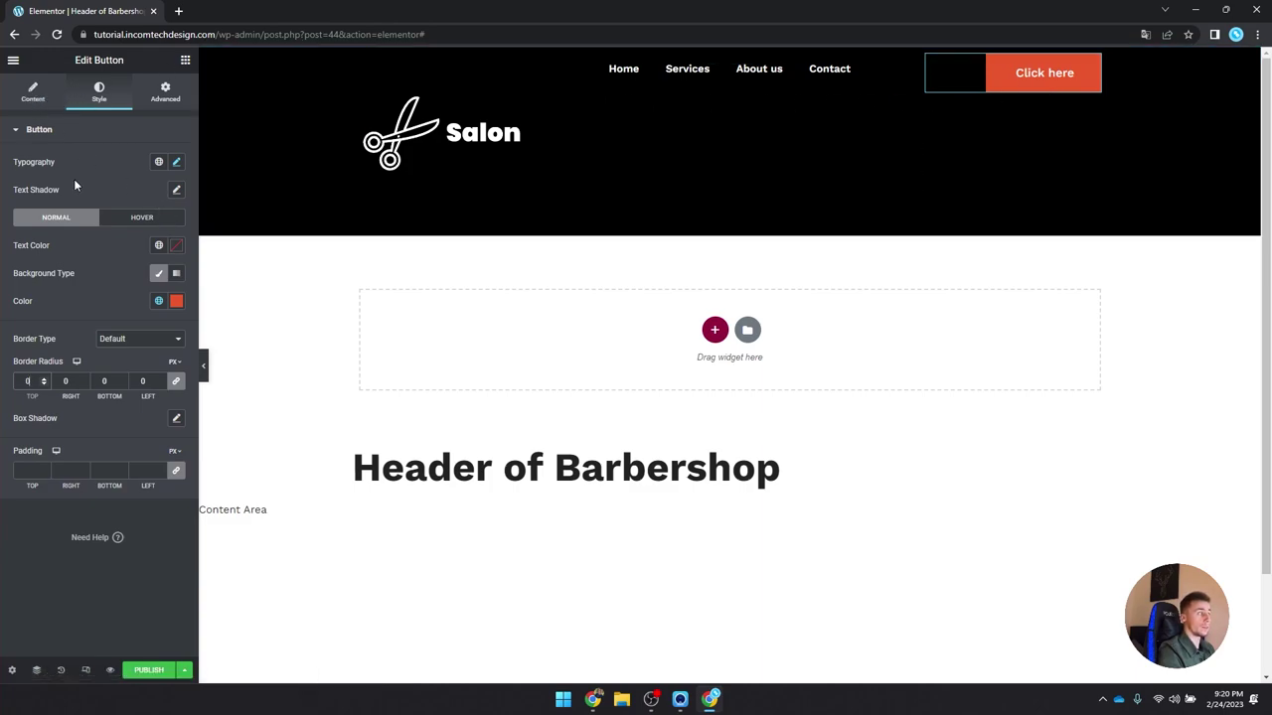
# Step: Change the button label from 'Click here' to 'Appointment'
pyautogui.click(24, 91)
pyautogui.tripleClick(118, 190)
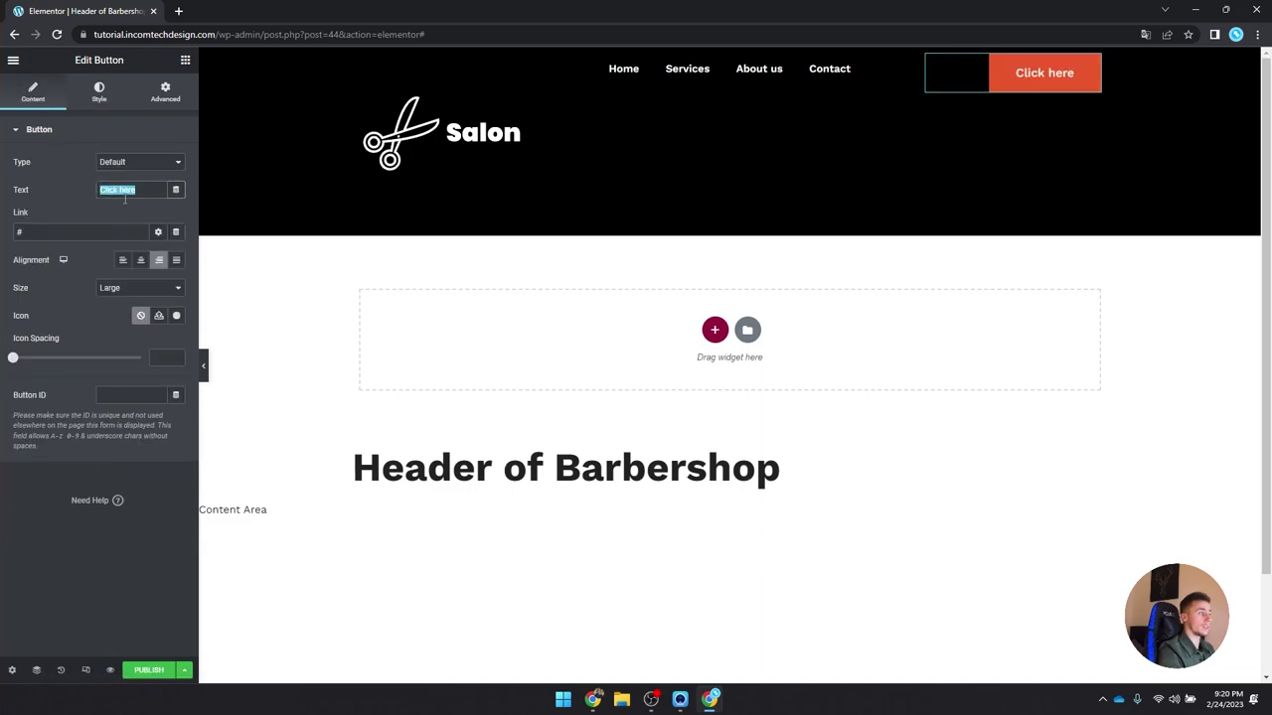
pyautogui.write('Appointment')
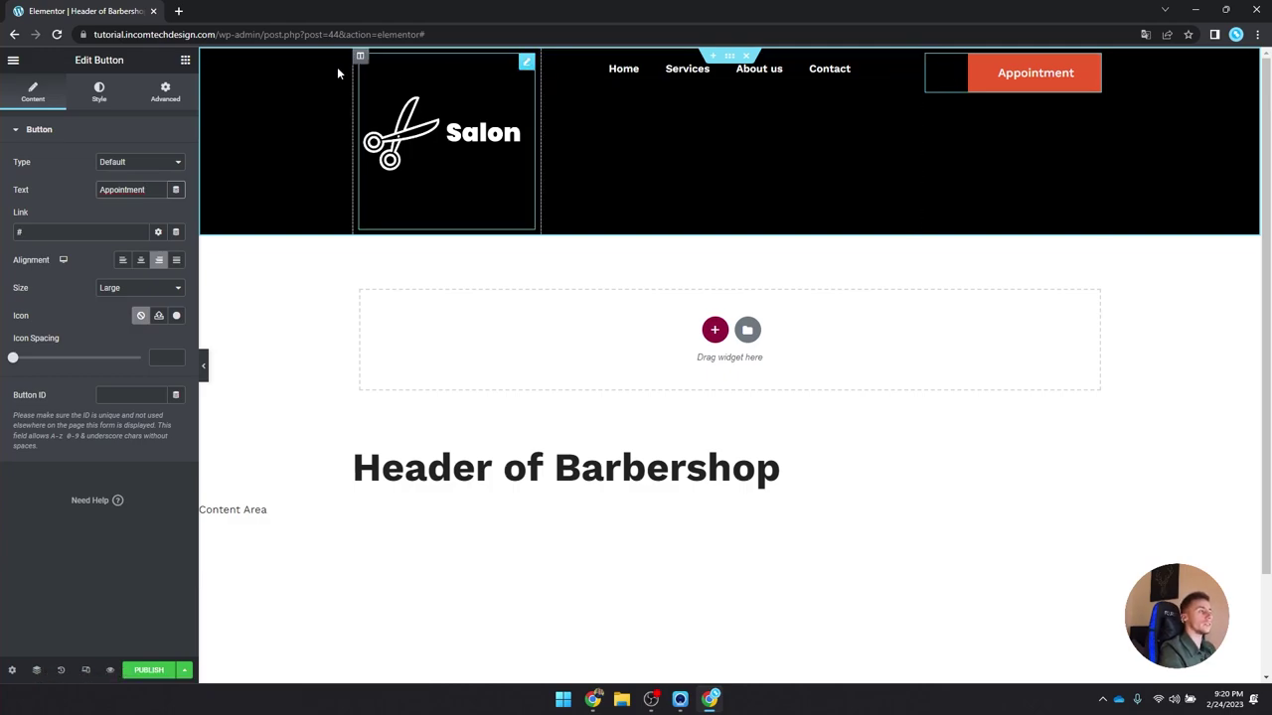
pyautogui.click(94, 99)
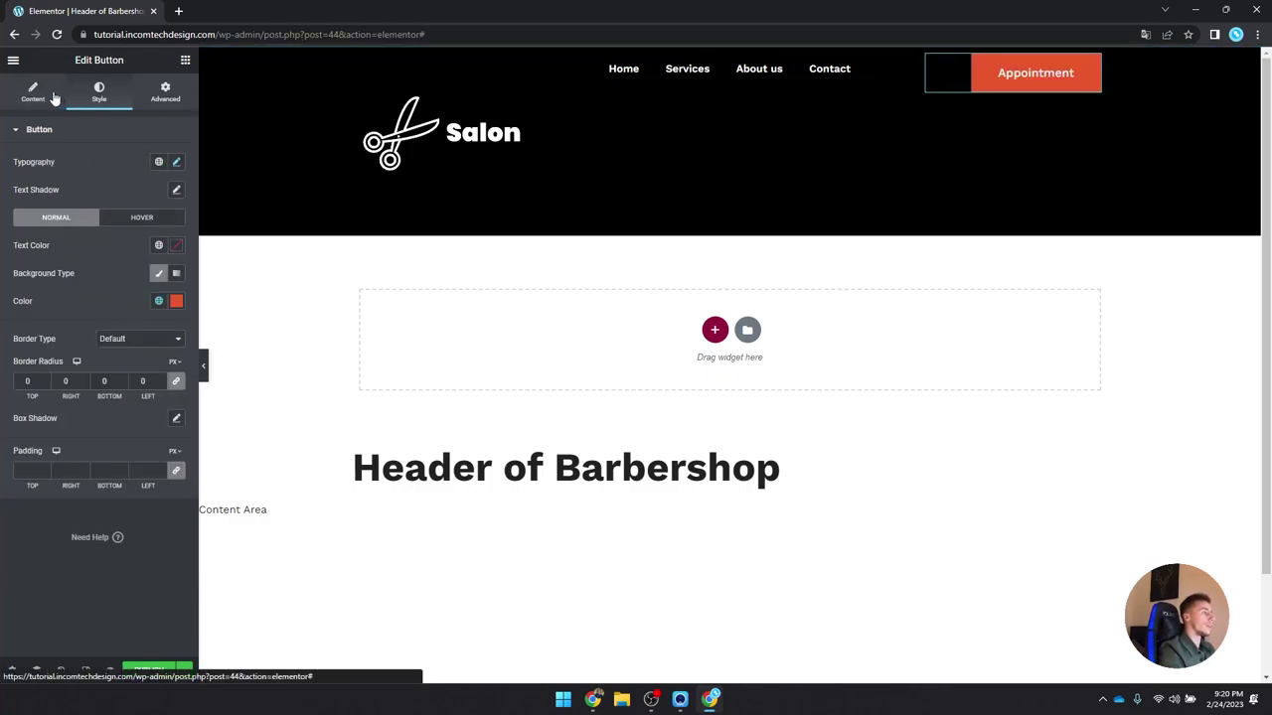
# Step: Give the button's hover state a solid orange border
pyautogui.click(47, 96)
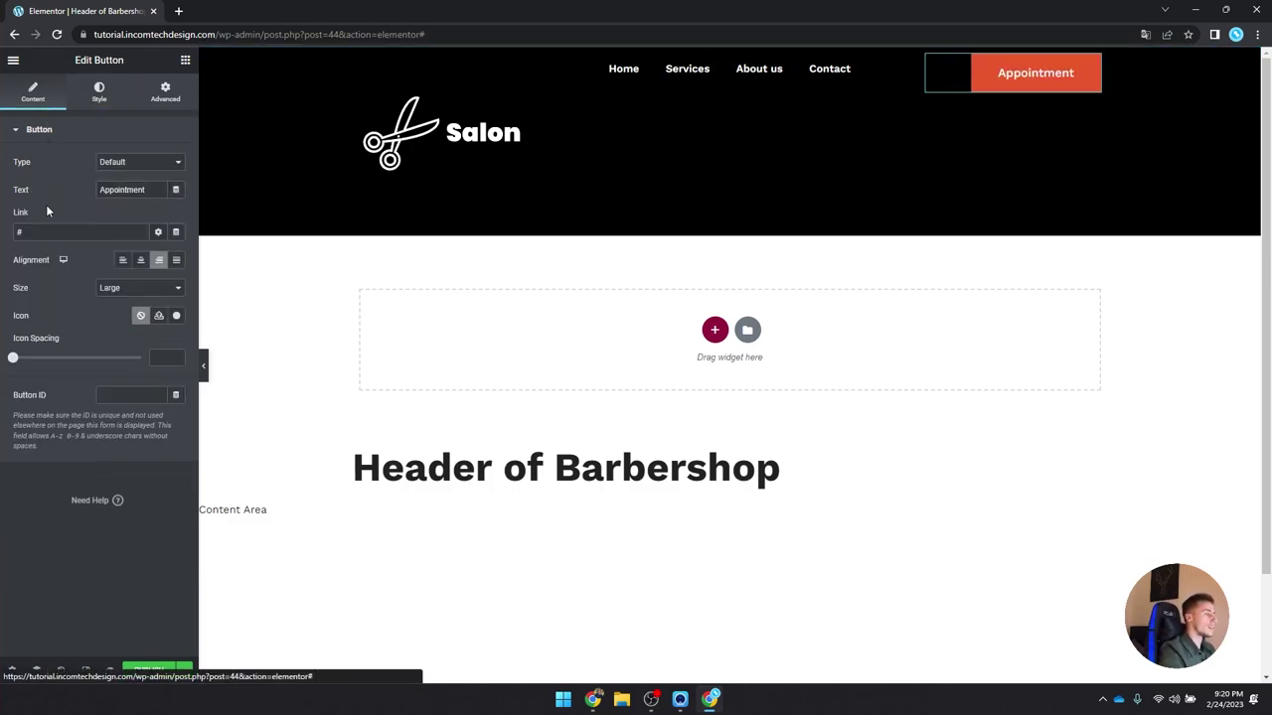
pyautogui.click(99, 92)
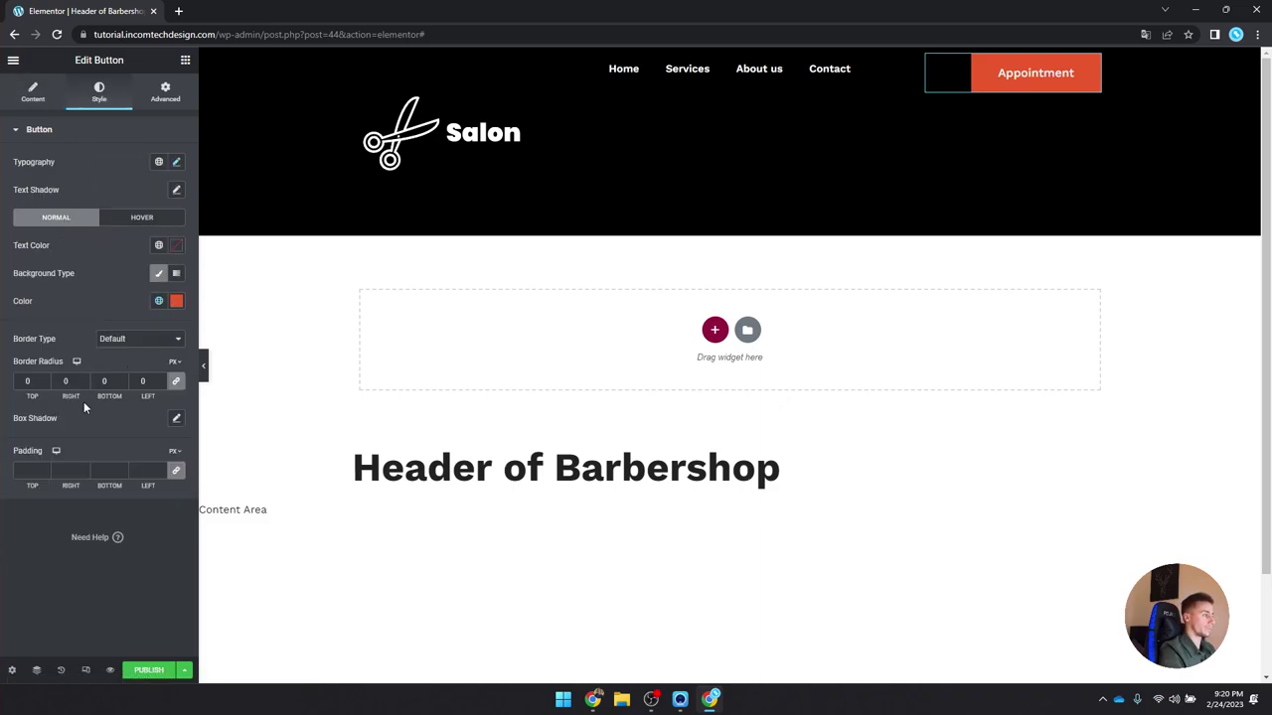
pyautogui.click(127, 218)
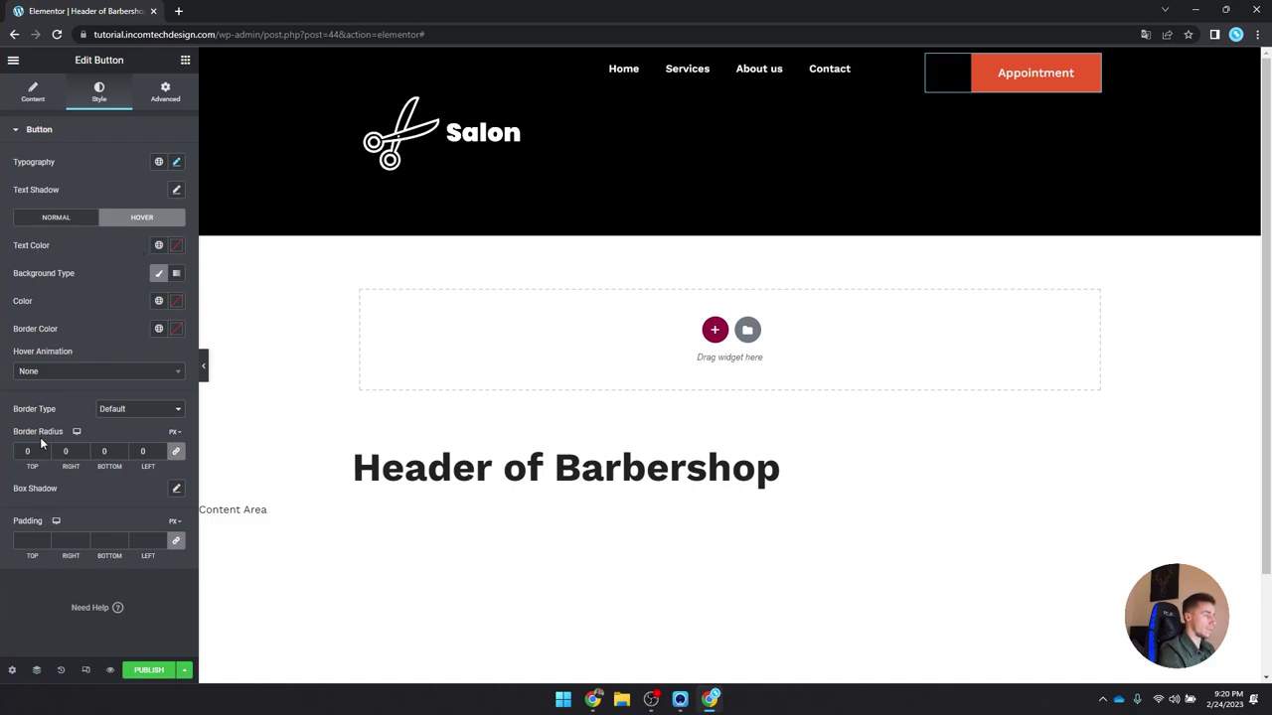
pyautogui.click(137, 409)
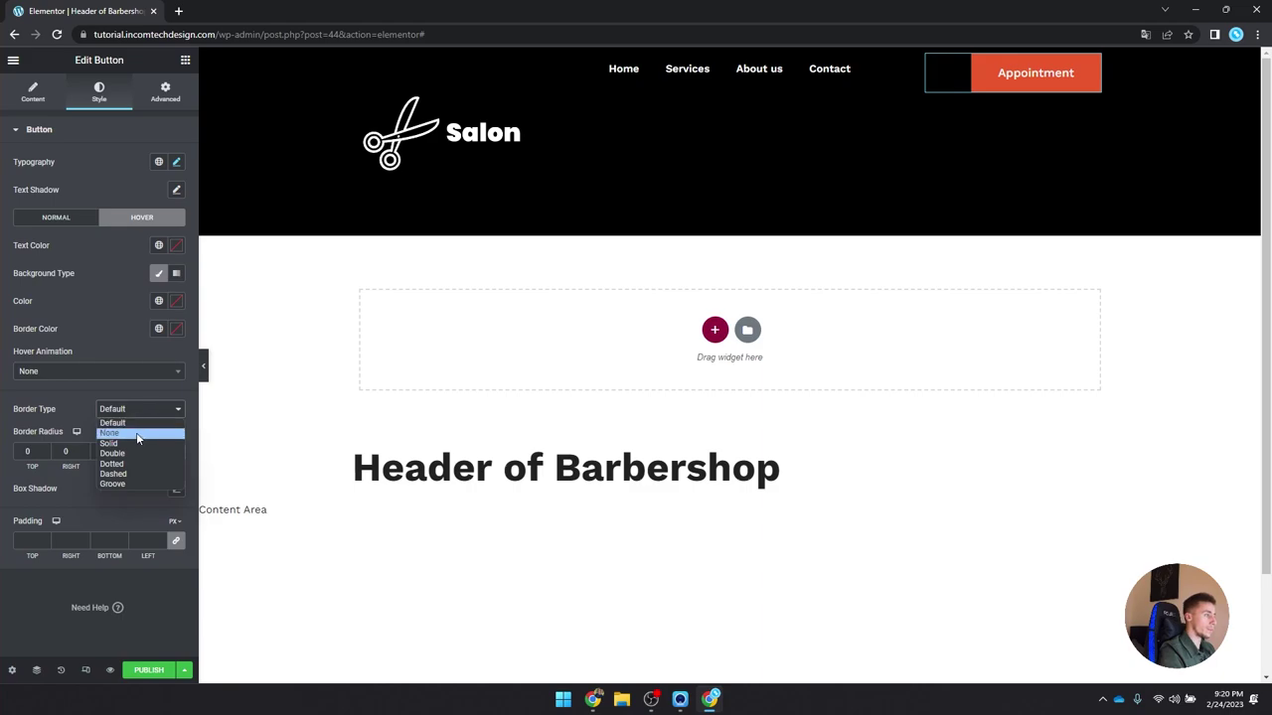
pyautogui.click(135, 445)
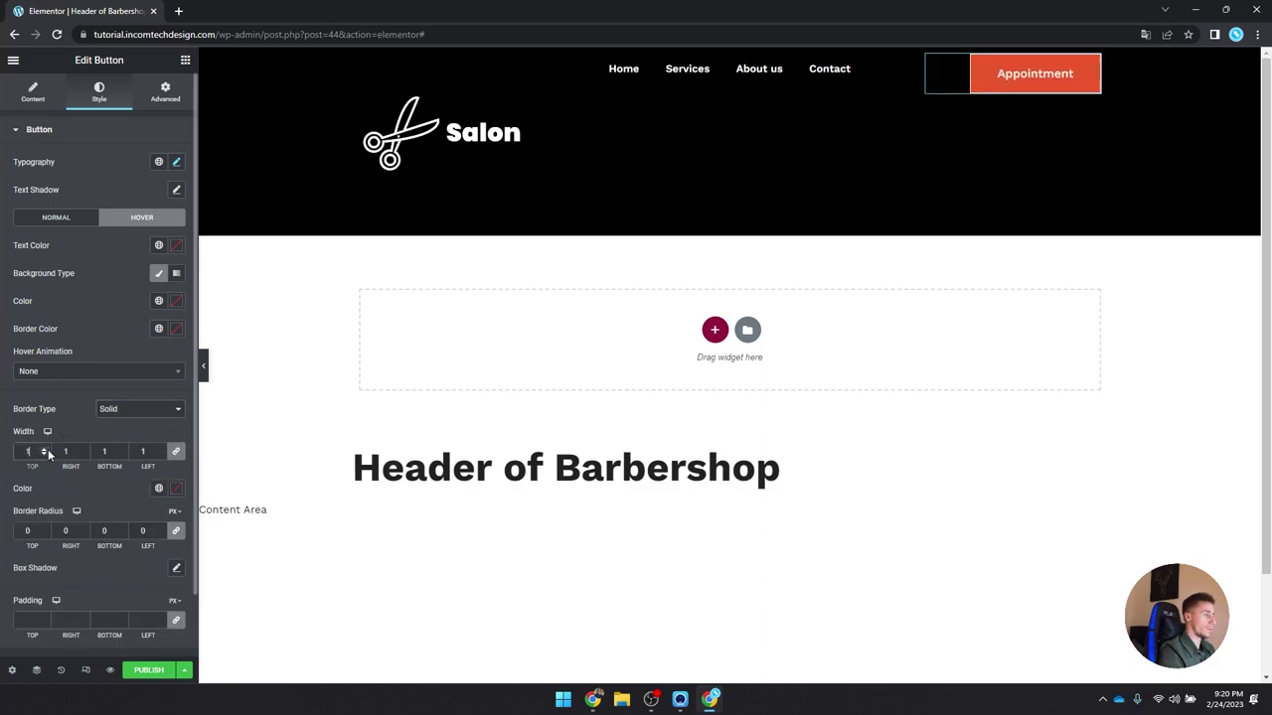
pyautogui.click(158, 488)
pyautogui.click(115, 429)
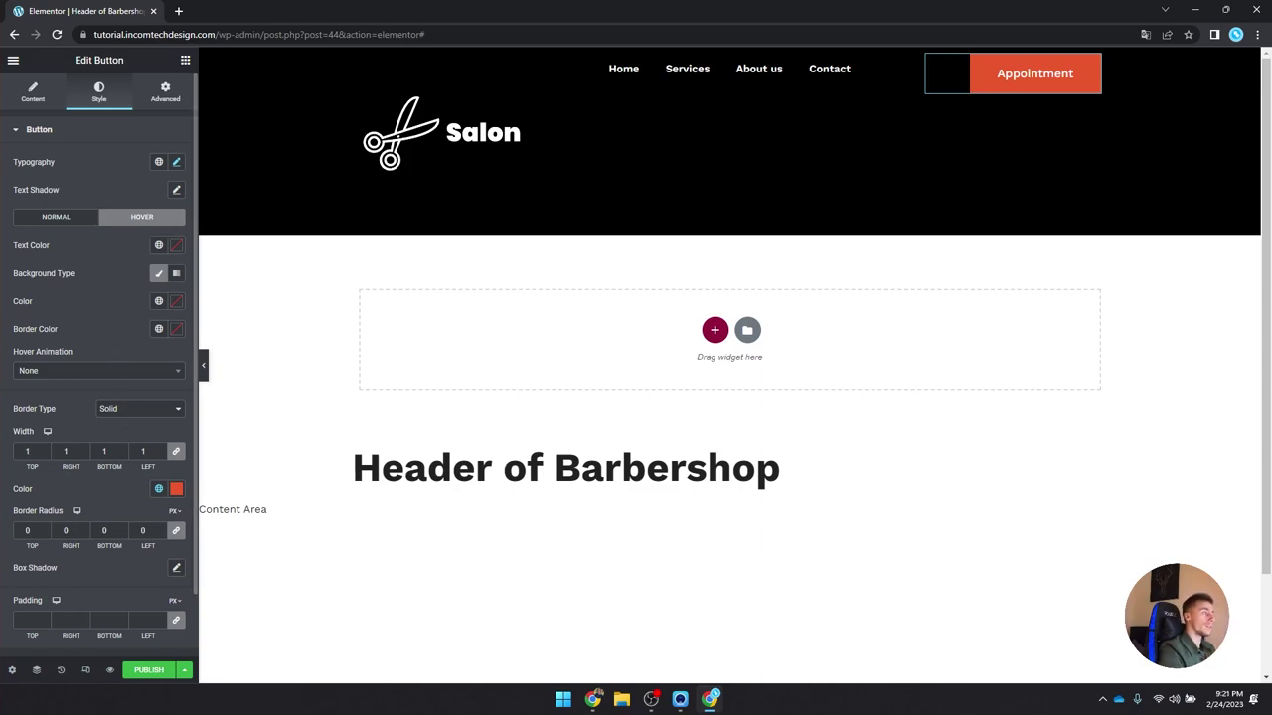
# Step: Make the hover text white, the hover background fully transparent and the hover border orange
pyautogui.click(176, 245)
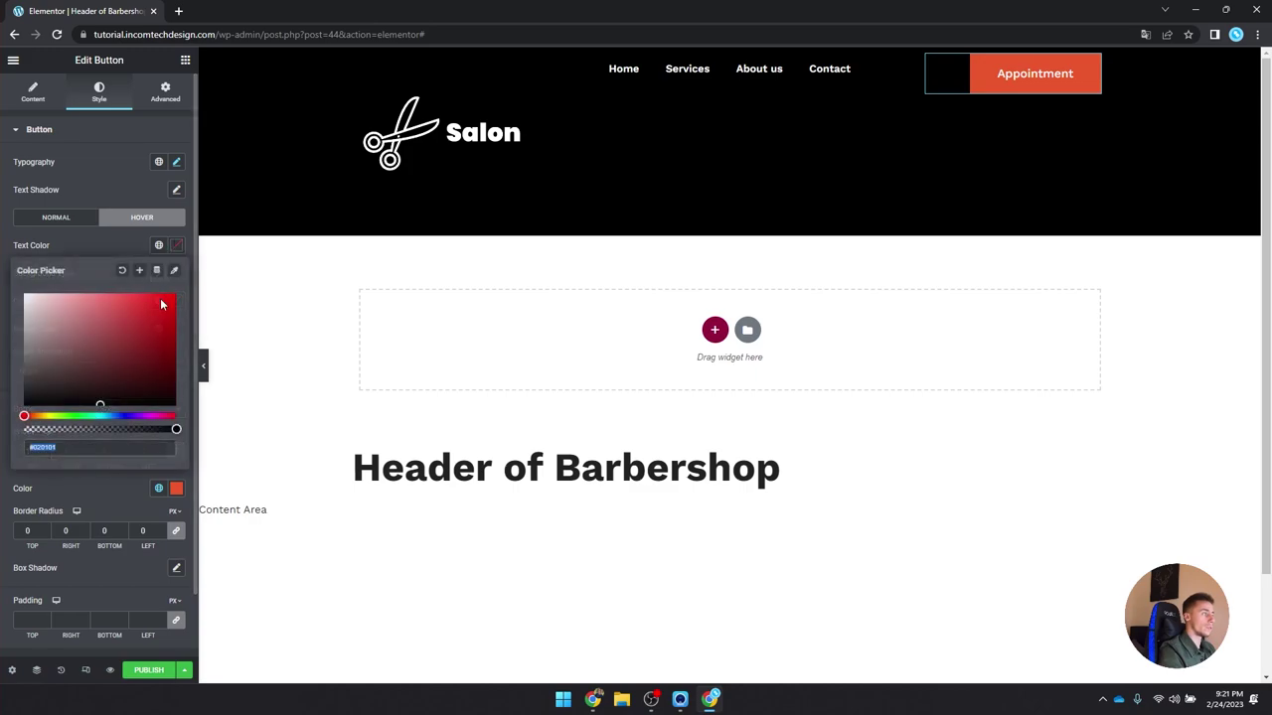
pyautogui.click(178, 247)
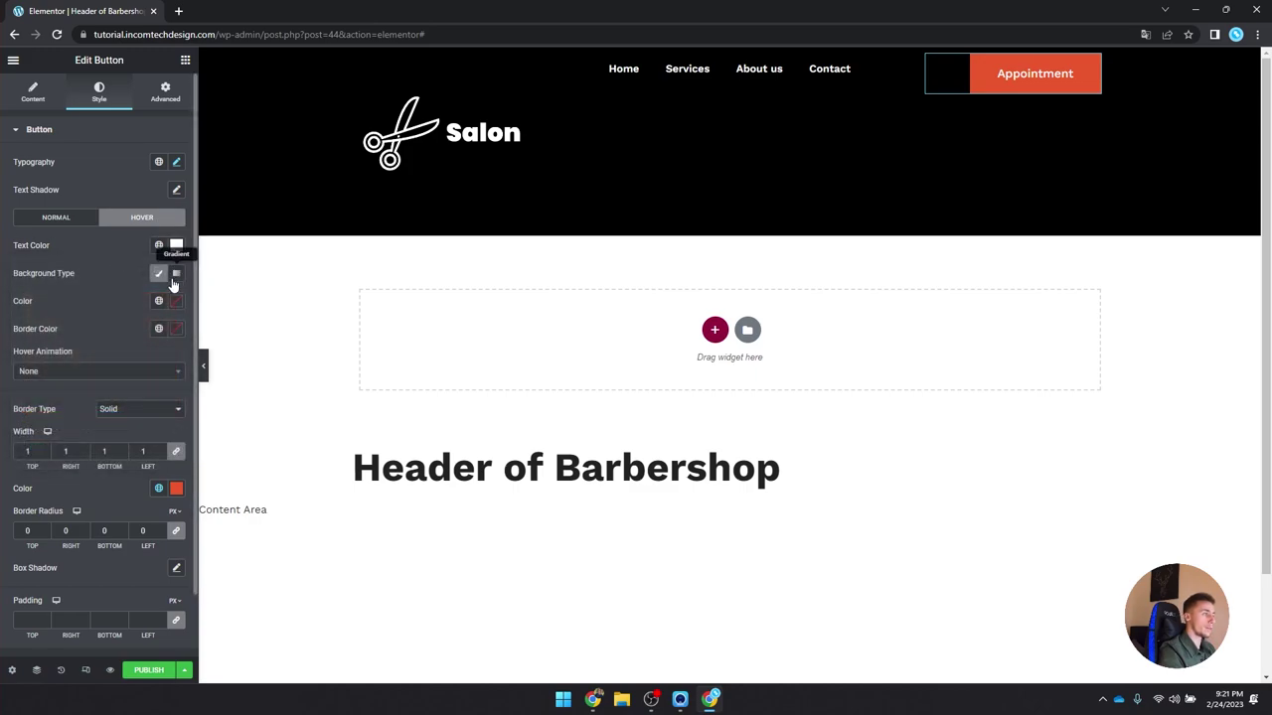
pyautogui.click(176, 301)
pyautogui.moveTo(150, 486); pyautogui.dragTo(3, 477)
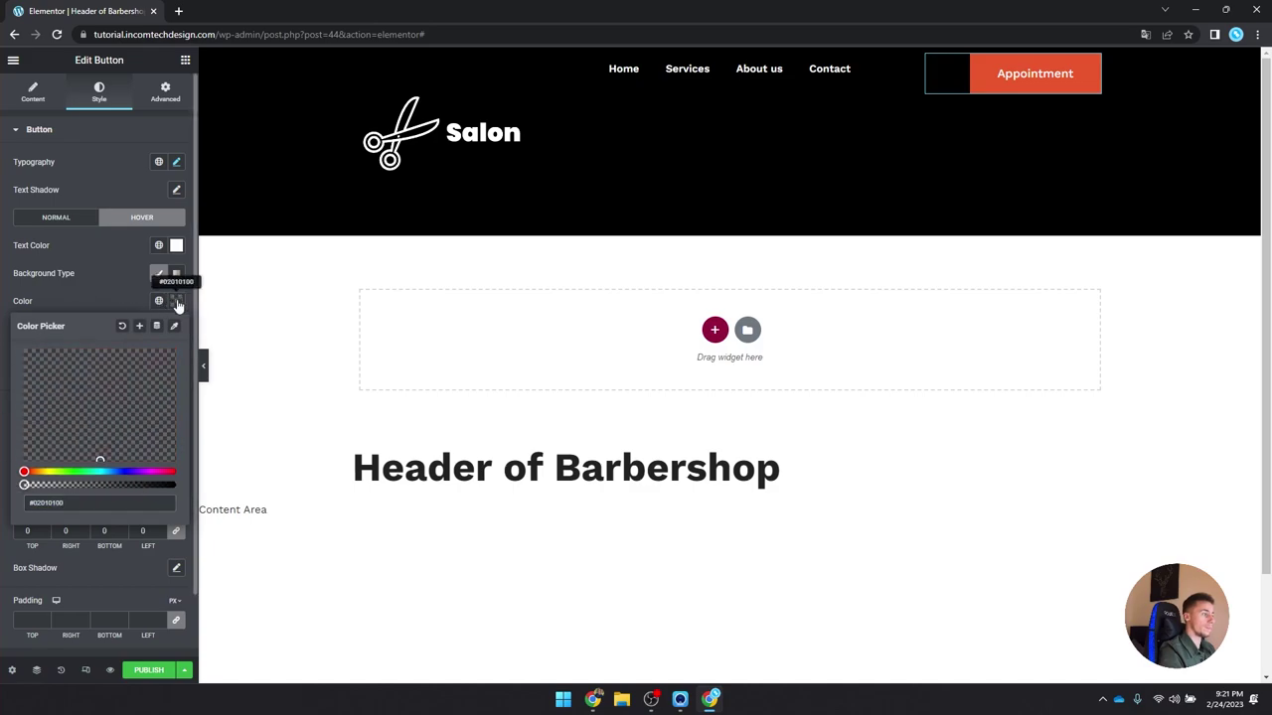
pyautogui.click(173, 300)
pyautogui.click(159, 328)
pyautogui.click(125, 504)
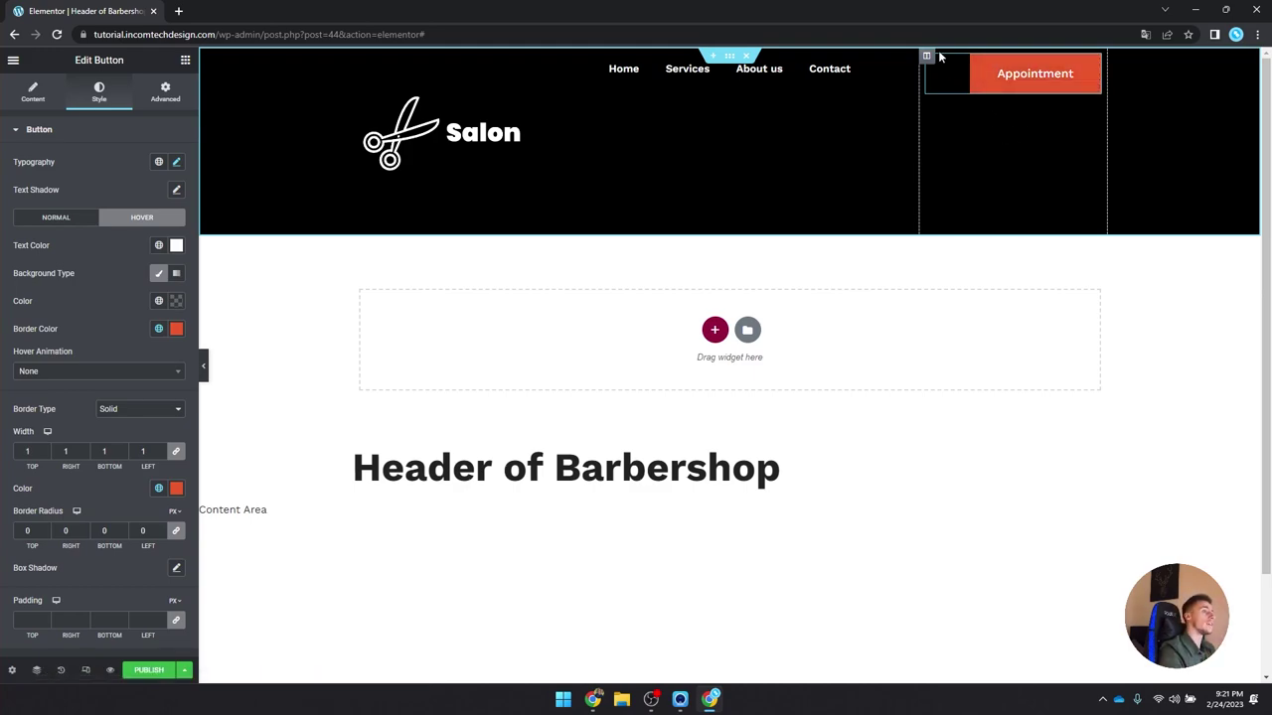
pyautogui.click(448, 142)
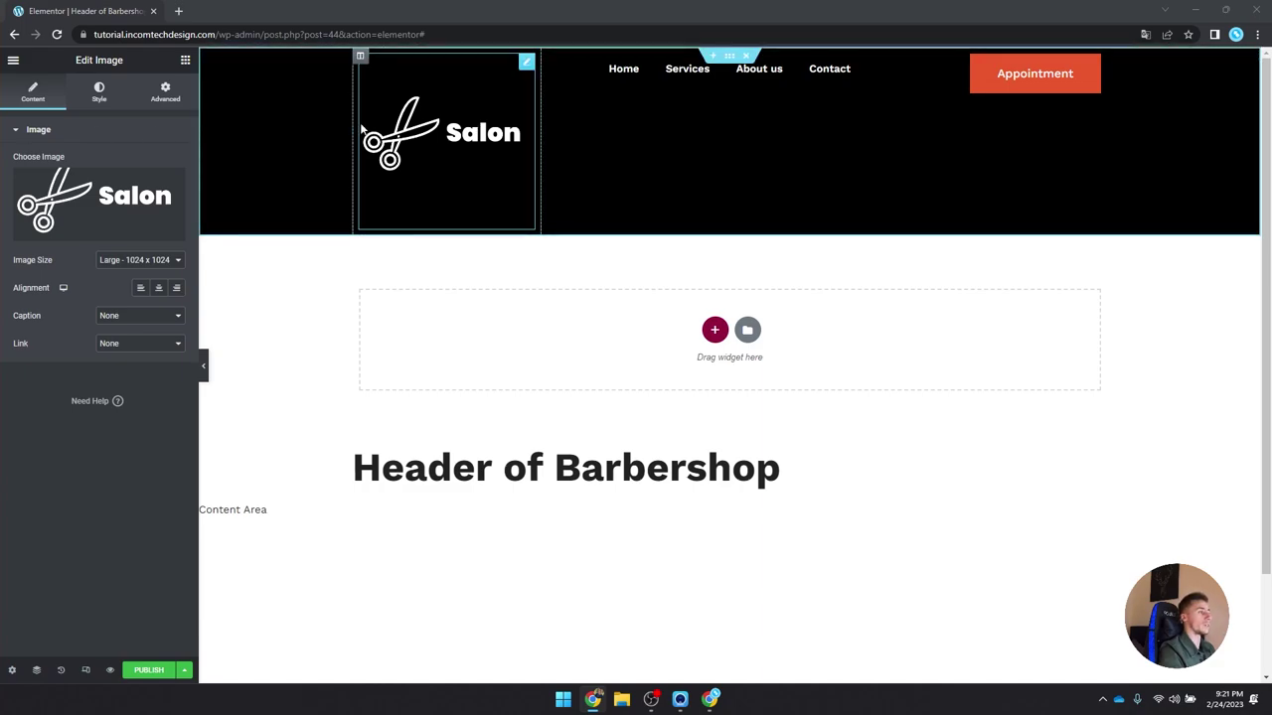
pyautogui.click(100, 92)
# Step: Set the Salon logo image width to 70 px
pyautogui.click(166, 176)
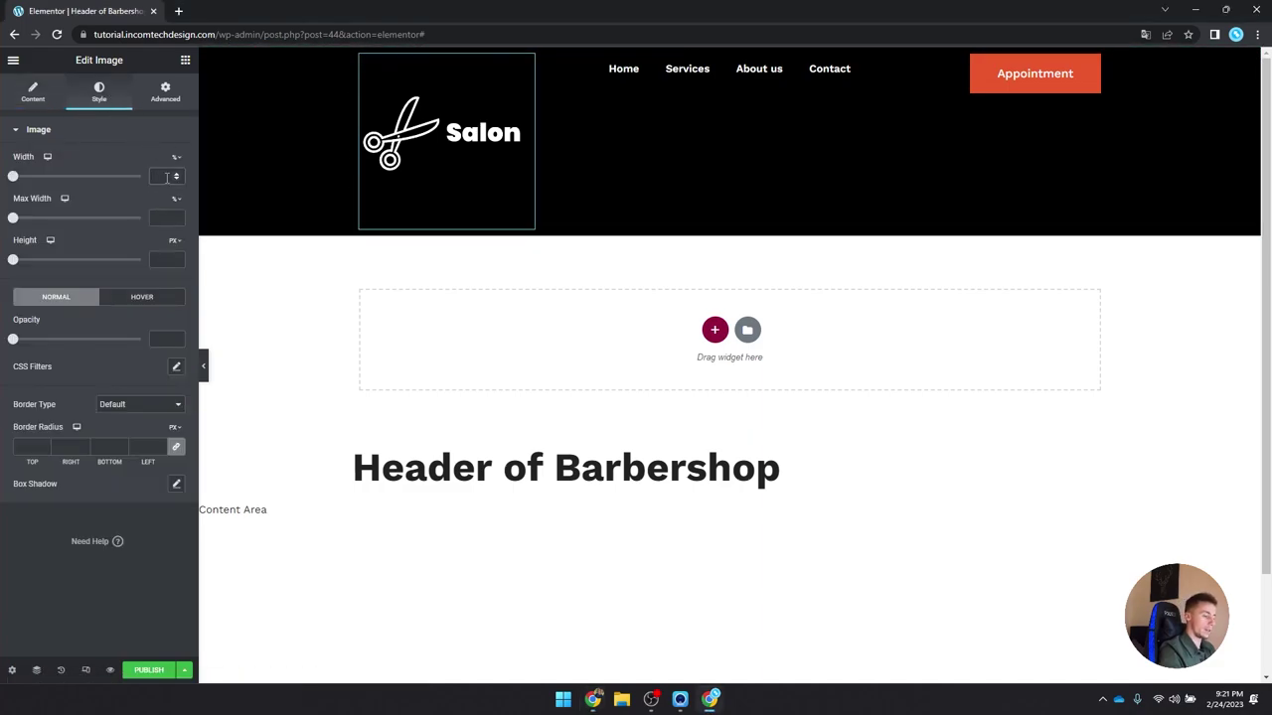
pyautogui.write('70')
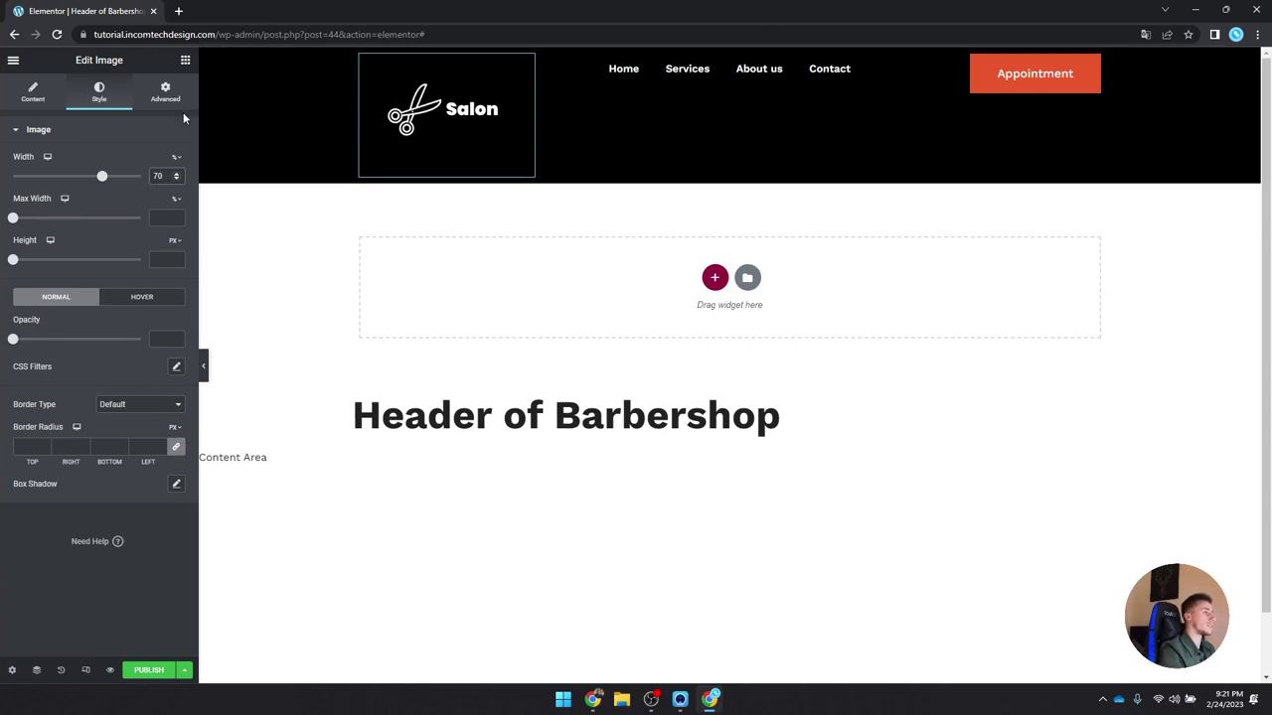
pyautogui.click(186, 127)
pyautogui.click(169, 134)
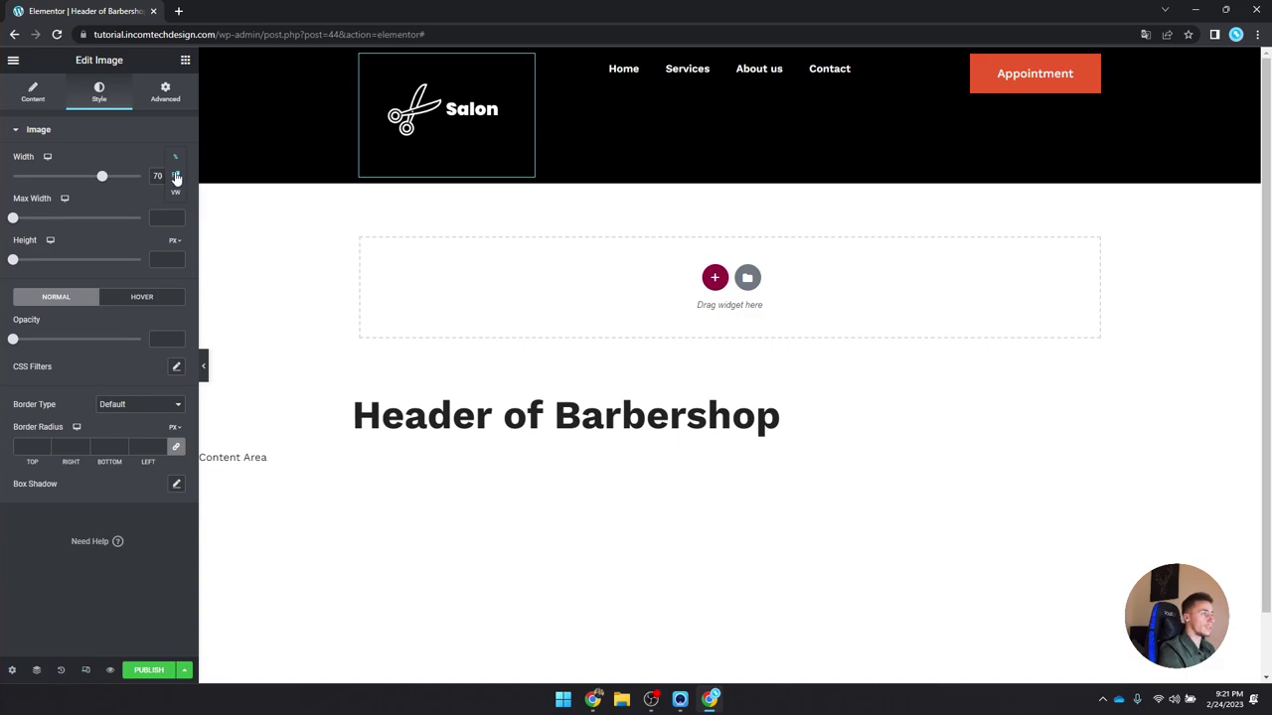
pyautogui.click(175, 176)
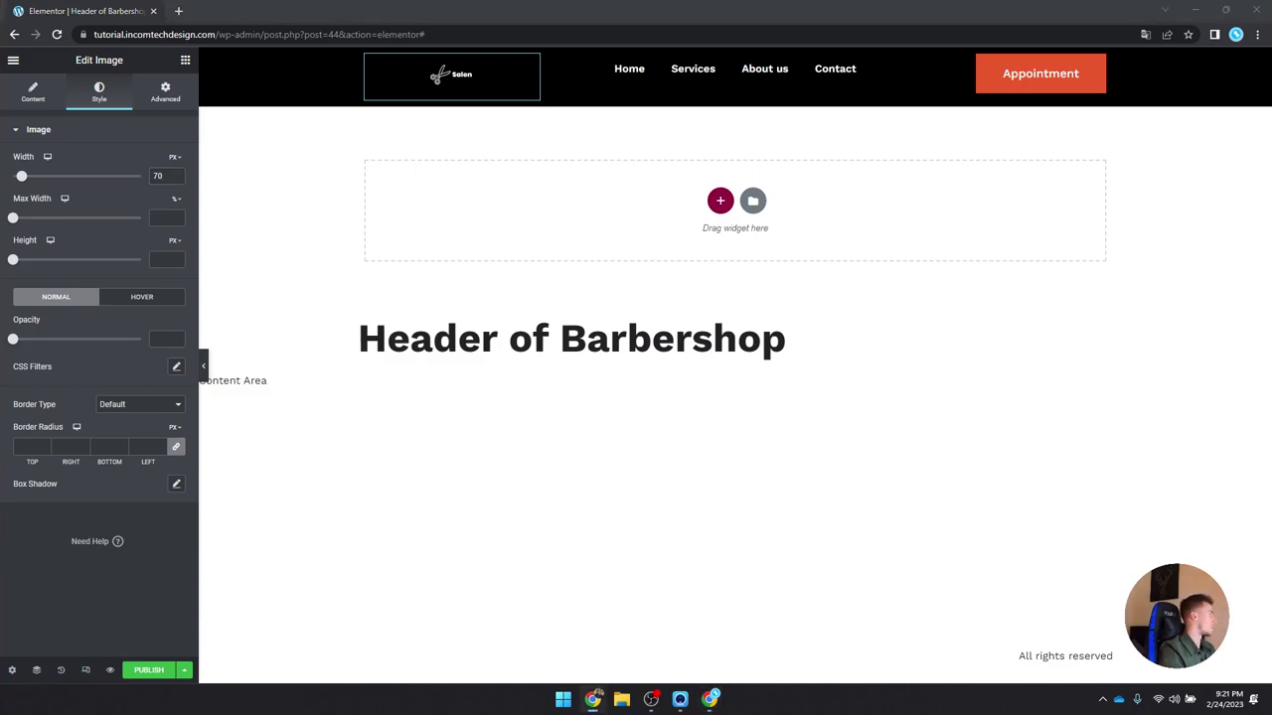
# Step: Give the header section a minimum height of 90 px
pyautogui.click(726, 62)
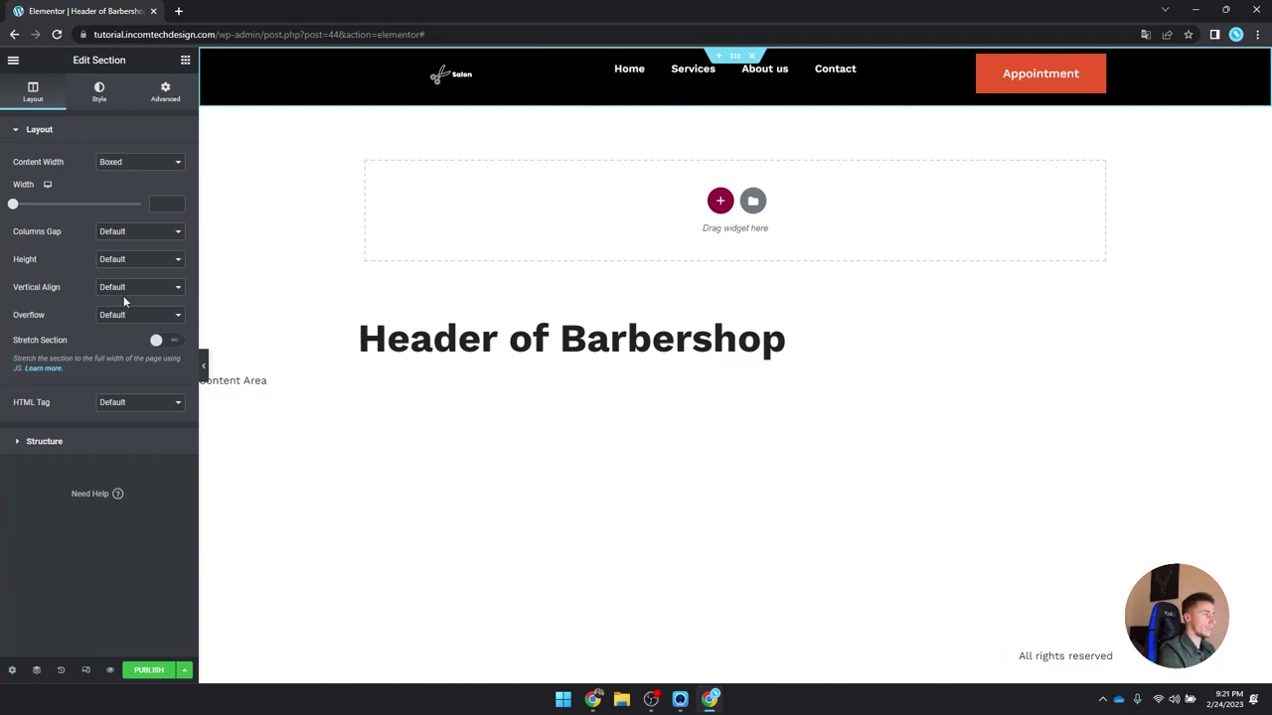
pyautogui.click(121, 259)
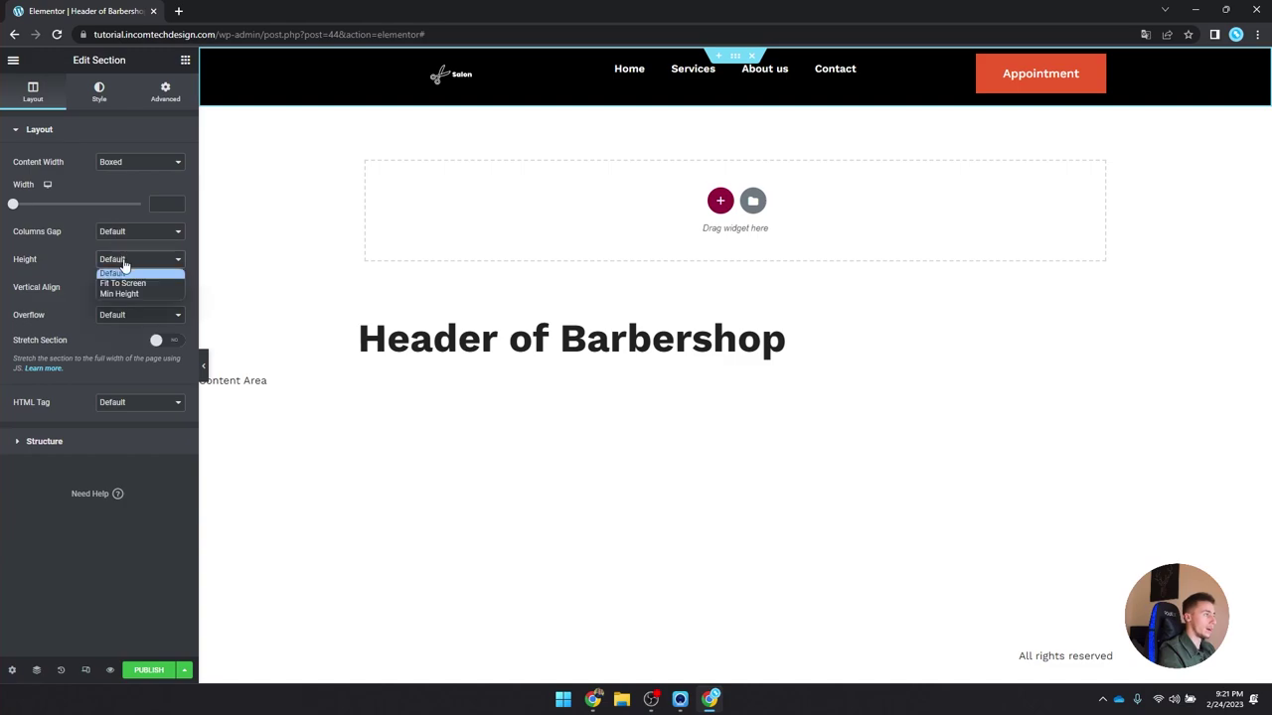
pyautogui.click(135, 295)
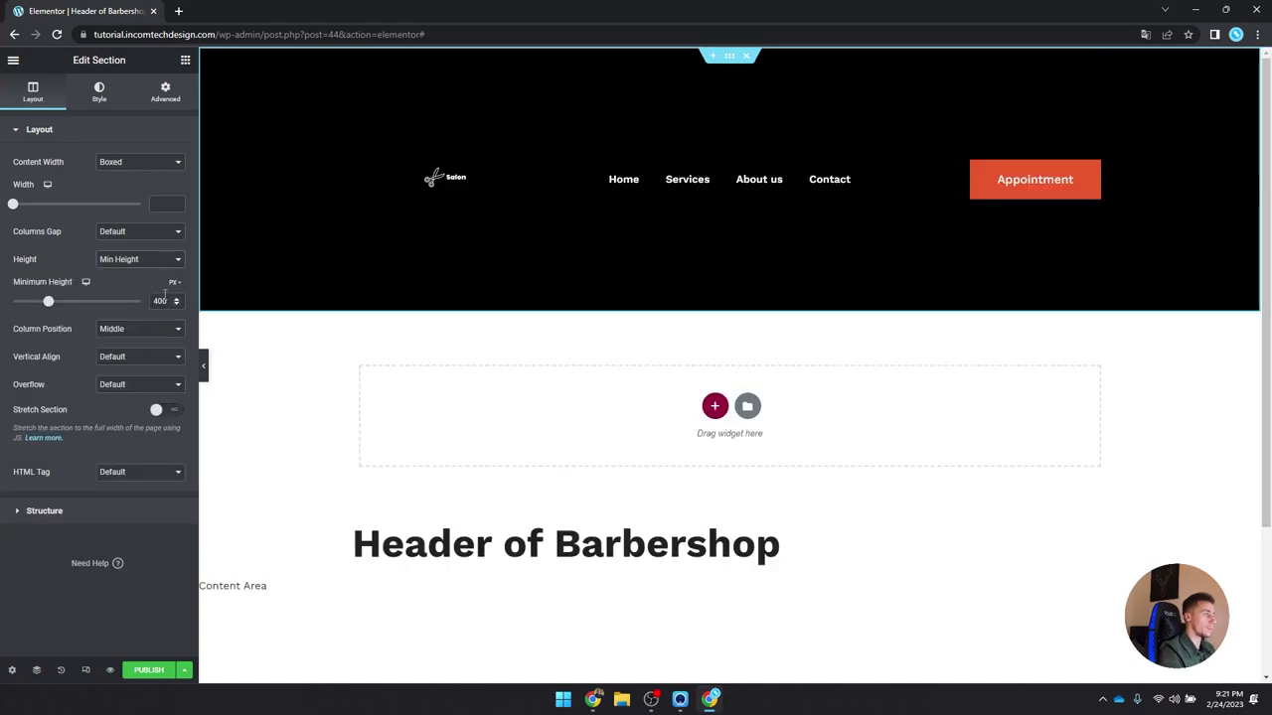
pyautogui.write('90')
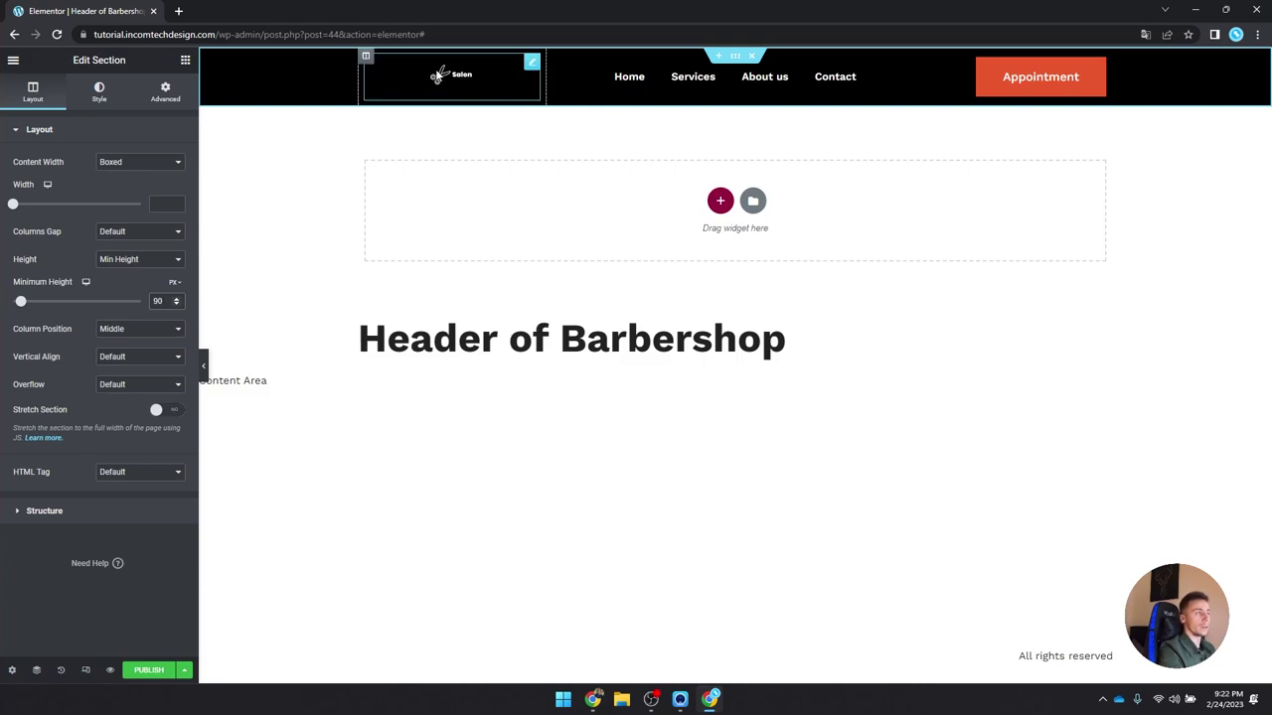
# Step: Set the logo, menu and Appointment button columns' vertical alignment to Middle
pyautogui.click(365, 55)
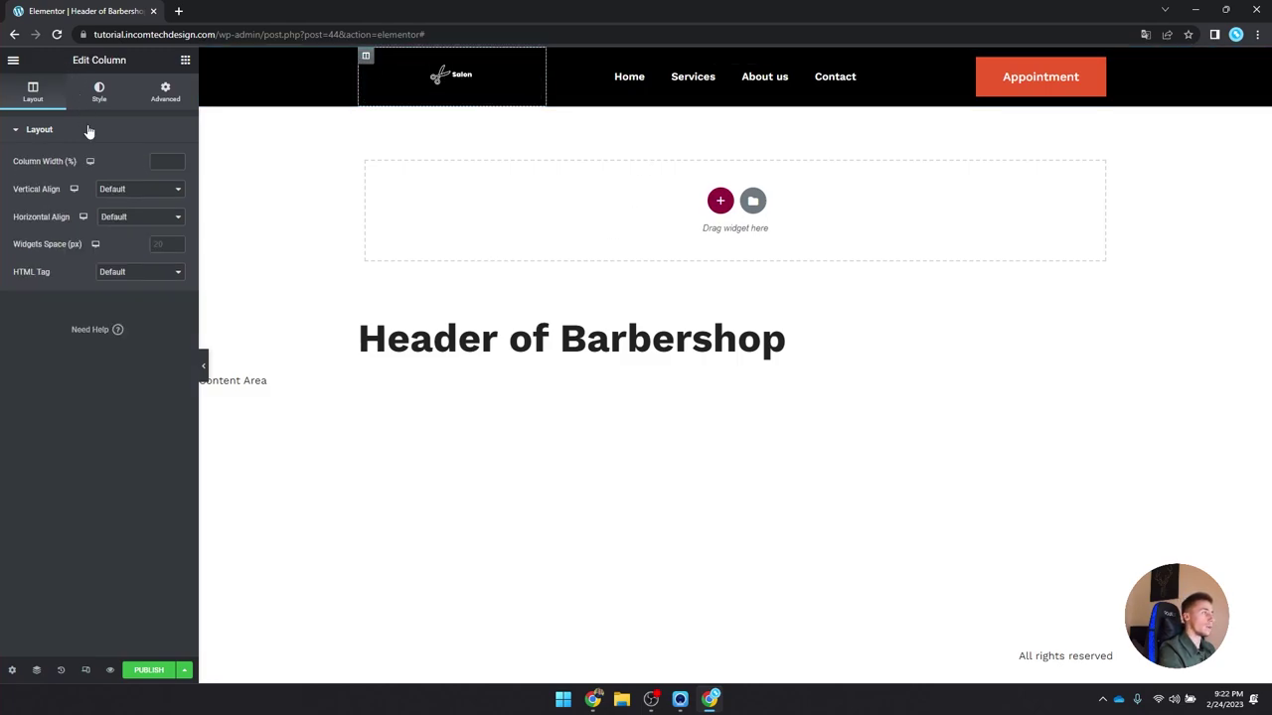
pyautogui.click(128, 191)
pyautogui.click(112, 224)
pyautogui.click(554, 64)
pyautogui.click(129, 189)
pyautogui.click(112, 224)
pyautogui.click(932, 60)
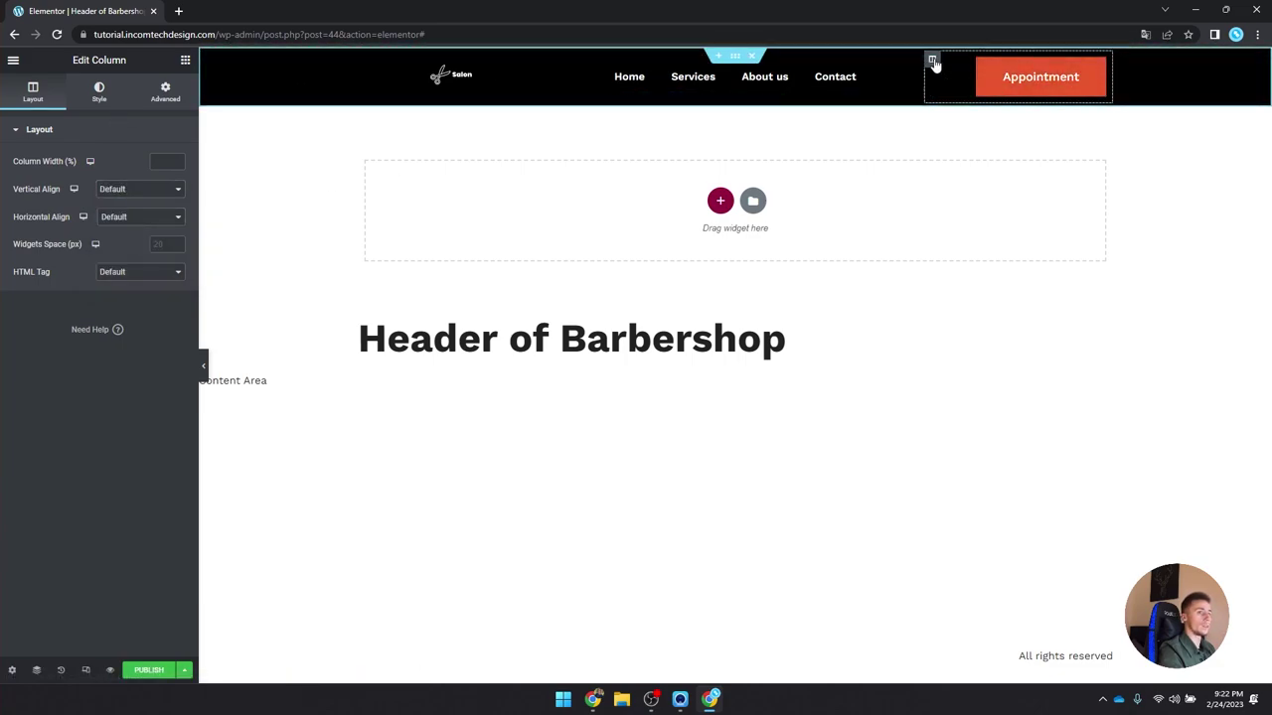
pyautogui.click(118, 189)
pyautogui.click(112, 224)
# Step: Set the whole header section's vertical alignment to Middle
pyautogui.click(735, 55)
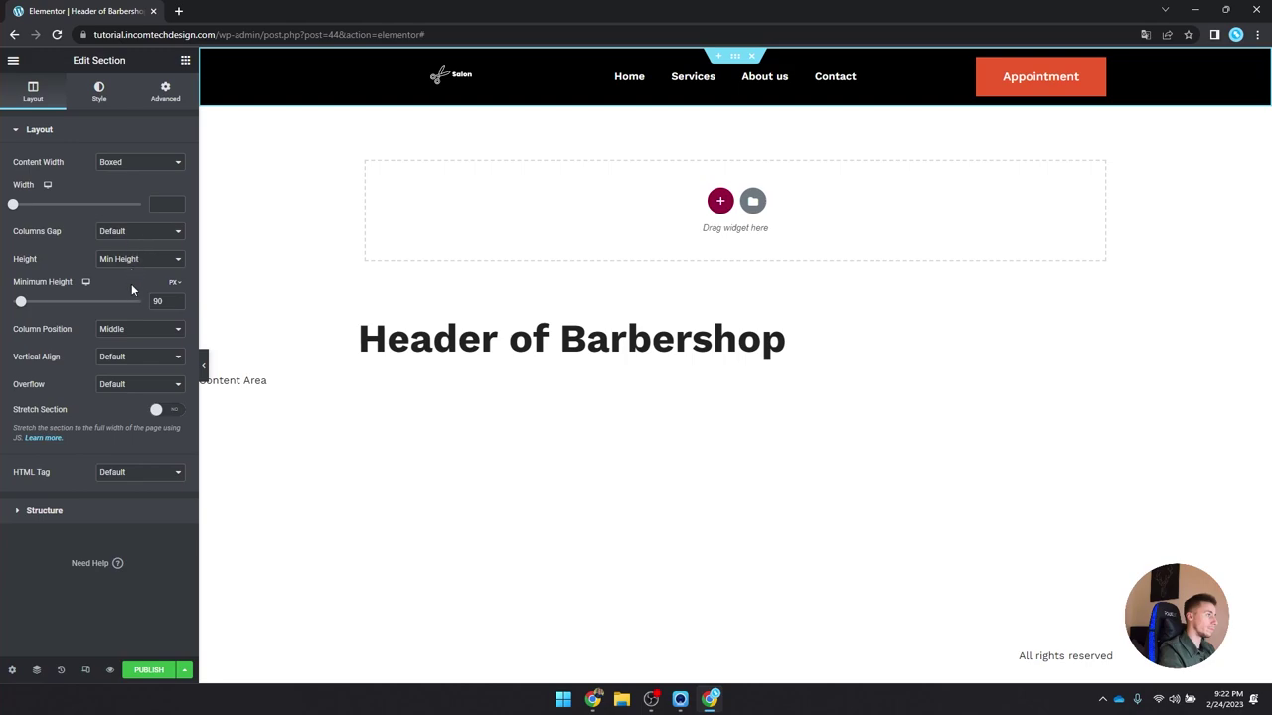
pyautogui.click(131, 356)
pyautogui.click(133, 391)
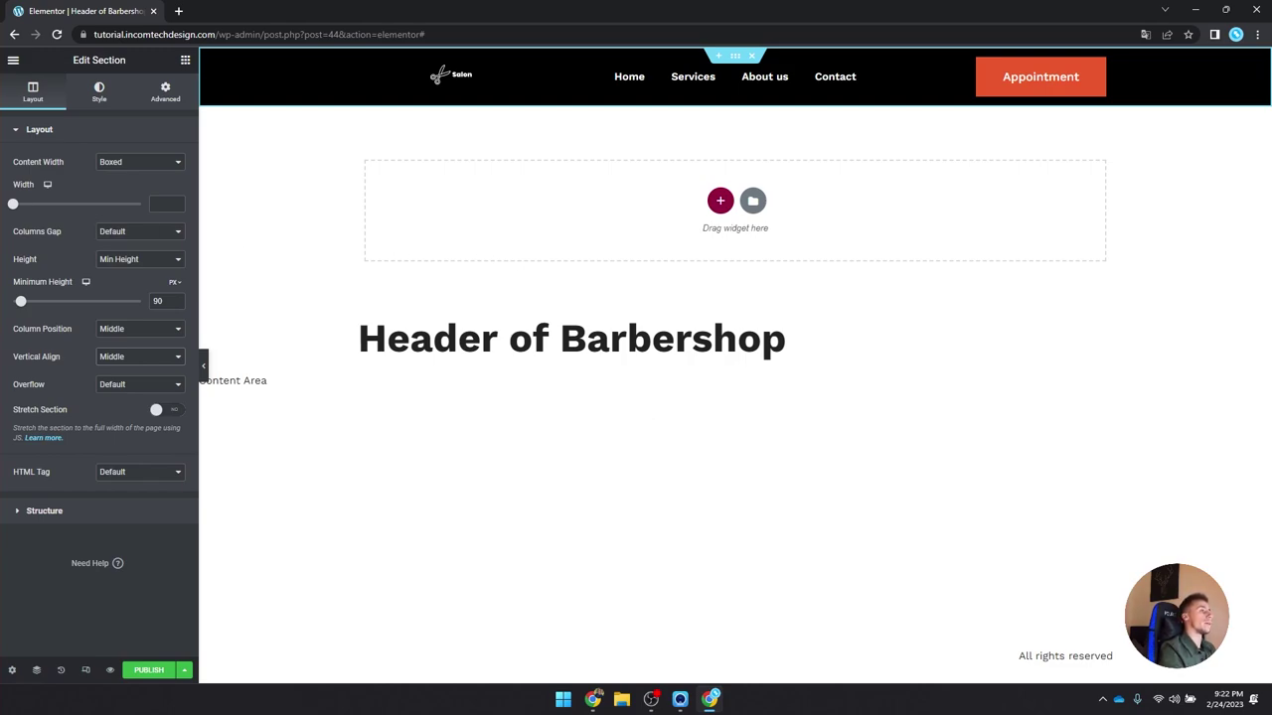
pyautogui.click(593, 700)
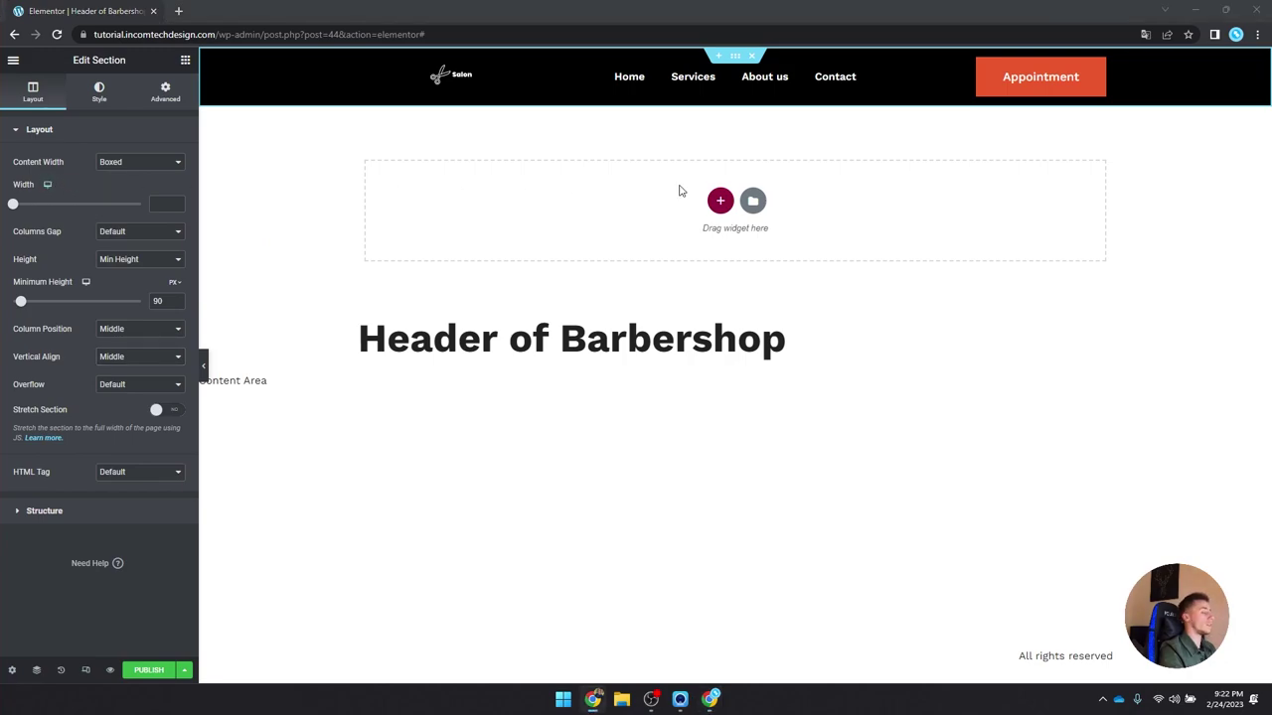
pyautogui.click(734, 57)
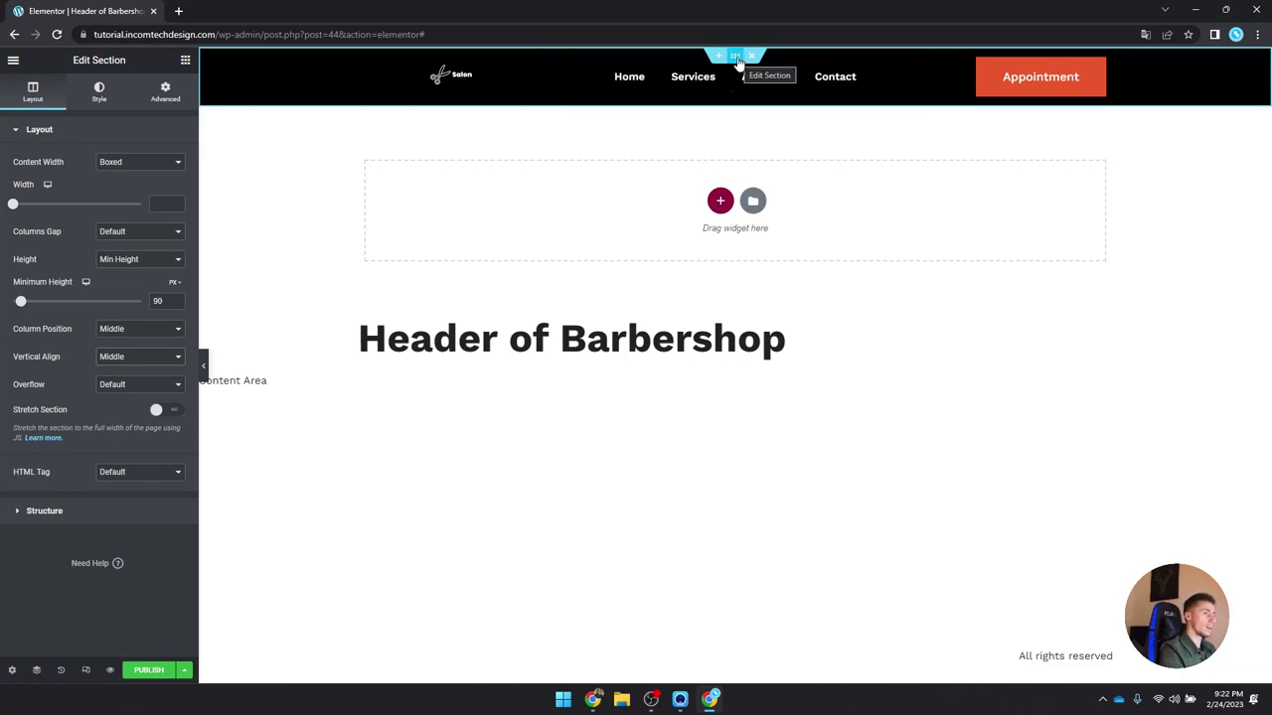
# Step: On the section's Advanced tab, set bottom margin to -90 px and z-index to 50
pyautogui.click(177, 93)
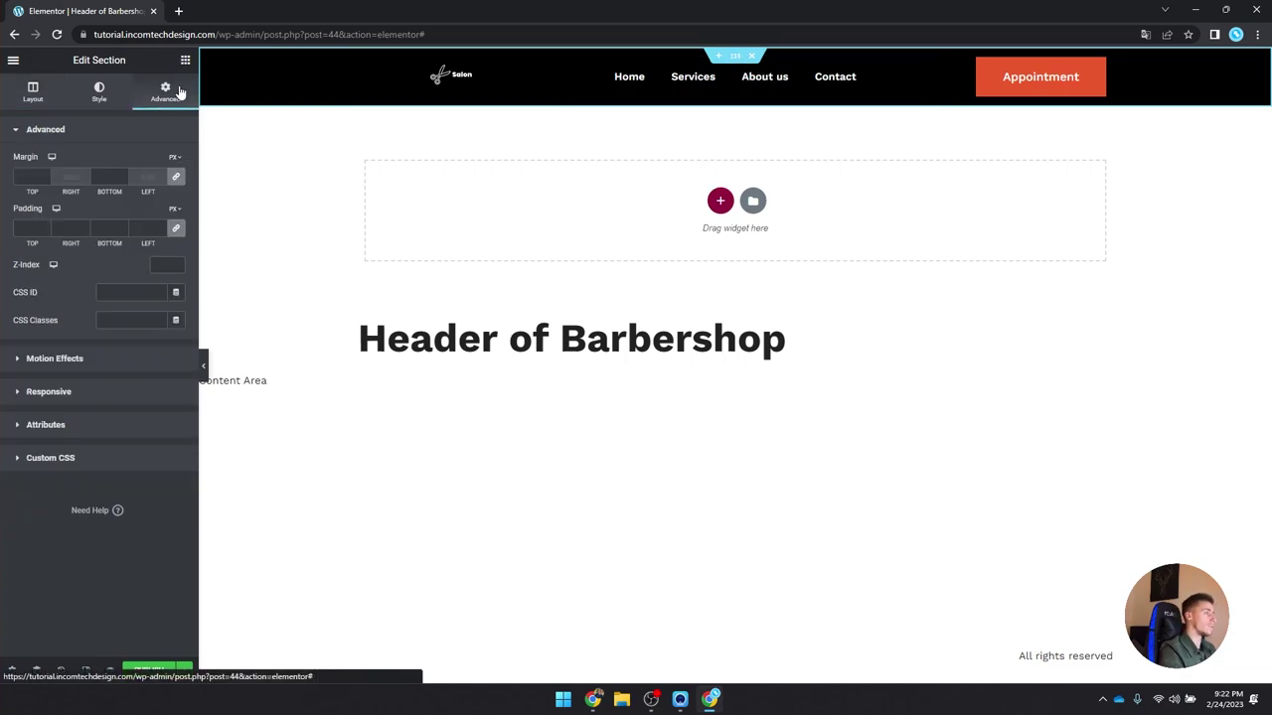
pyautogui.moveTo(174, 164)
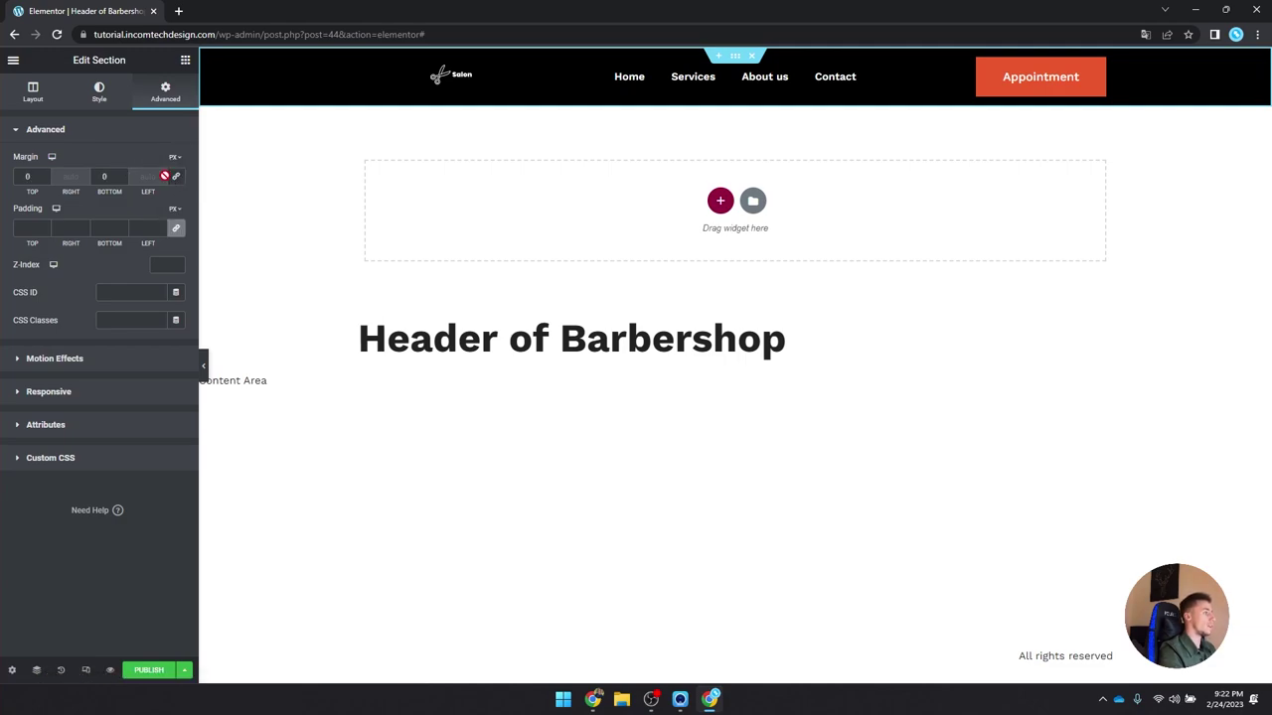
pyautogui.doubleClick(104, 177)
pyautogui.write('0')
pyautogui.press('Down')
pyautogui.press('Down')
pyautogui.press('Down')
pyautogui.press('Down')
pyautogui.press('Down')
pyautogui.press('Down')
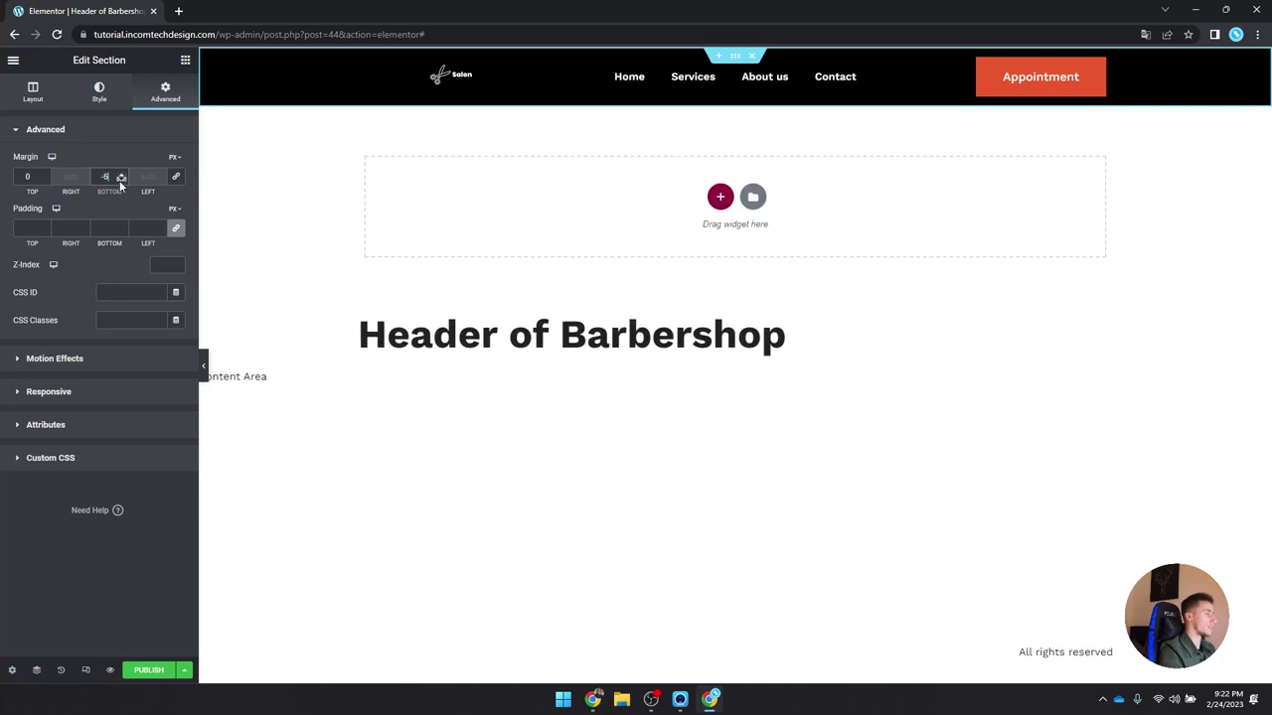
pyautogui.write('0')
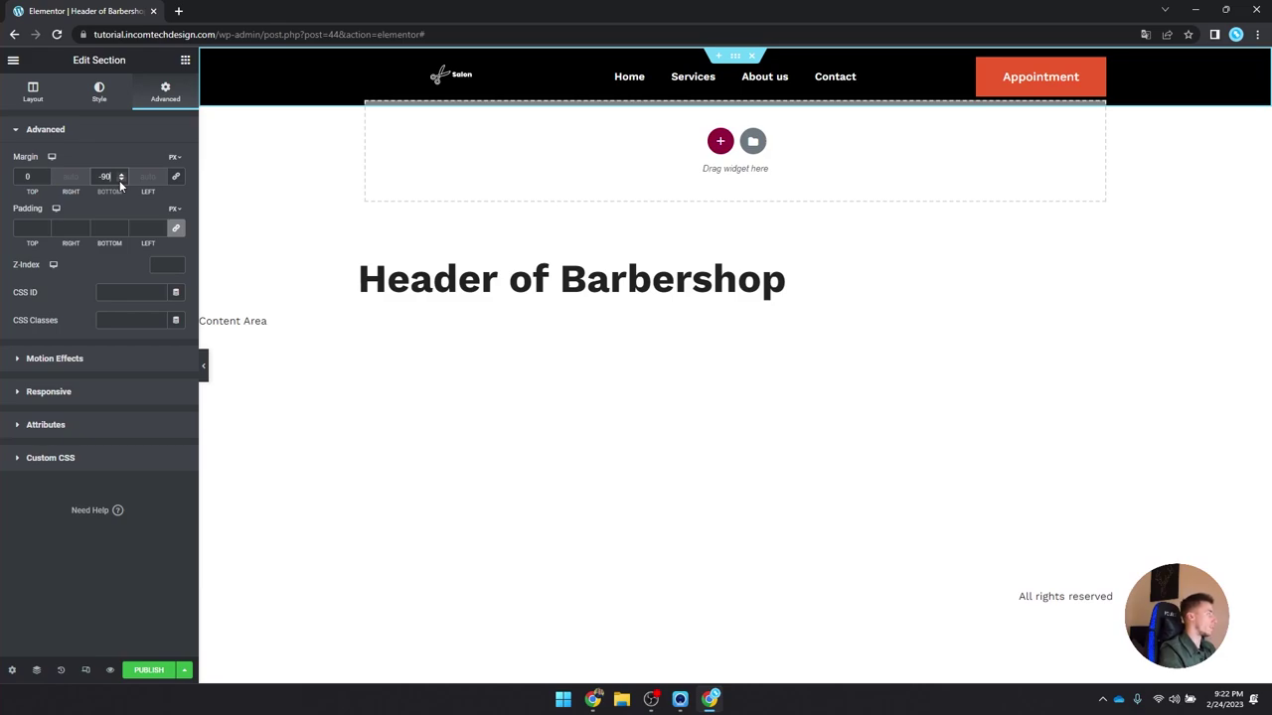
pyautogui.click(156, 264)
pyautogui.write('50')
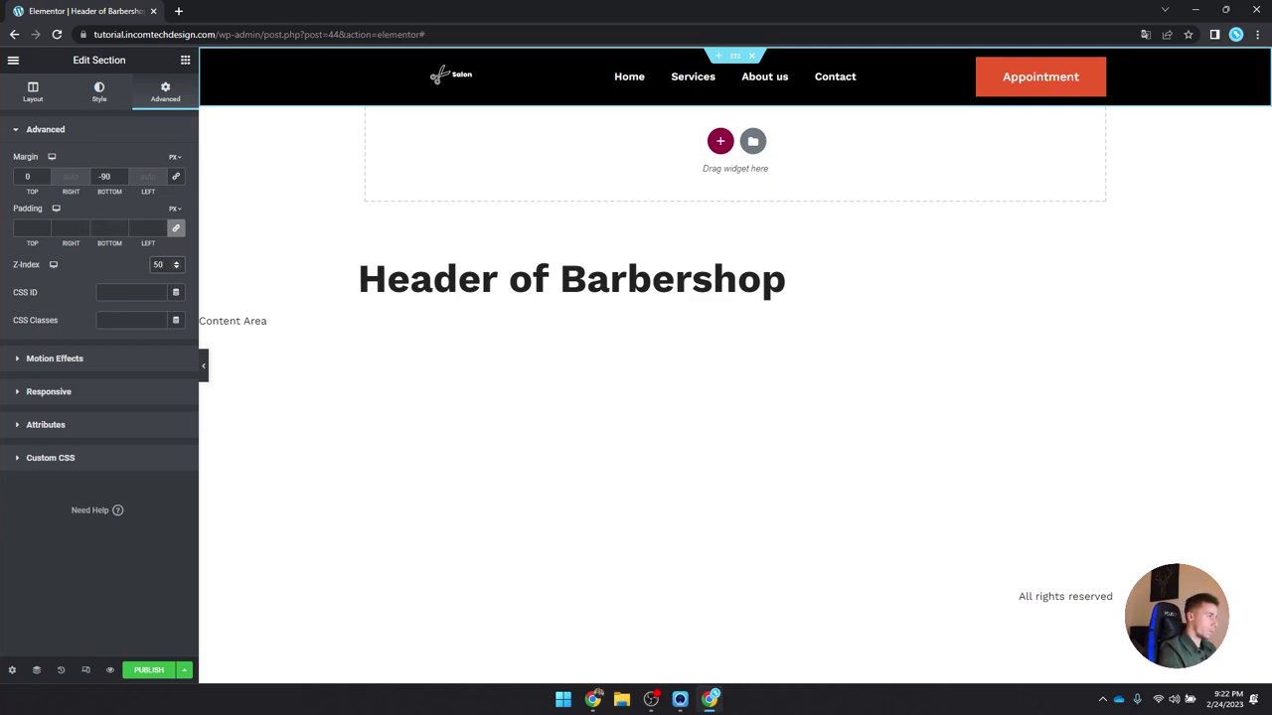
# Step: Make the header sticky at Top with effects offset 5, and expand Custom CSS
pyautogui.click(97, 358)
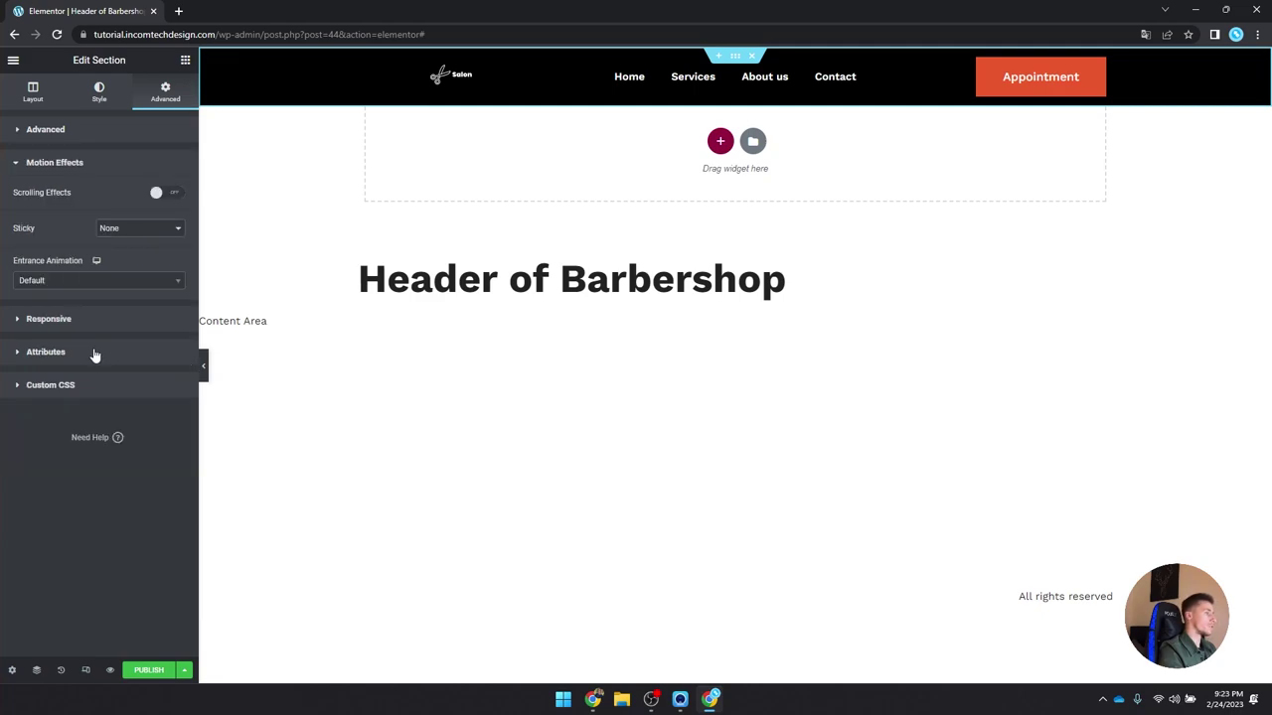
pyautogui.click(125, 229)
pyautogui.click(119, 249)
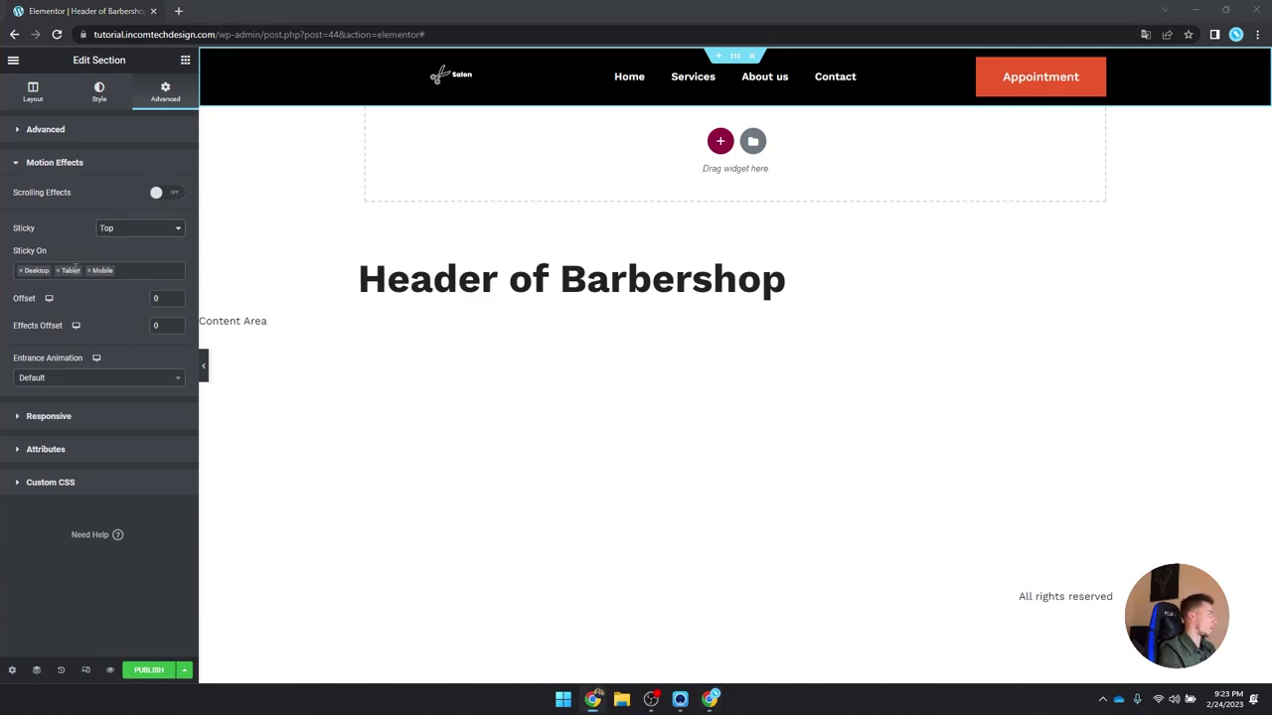
pyautogui.click(159, 326)
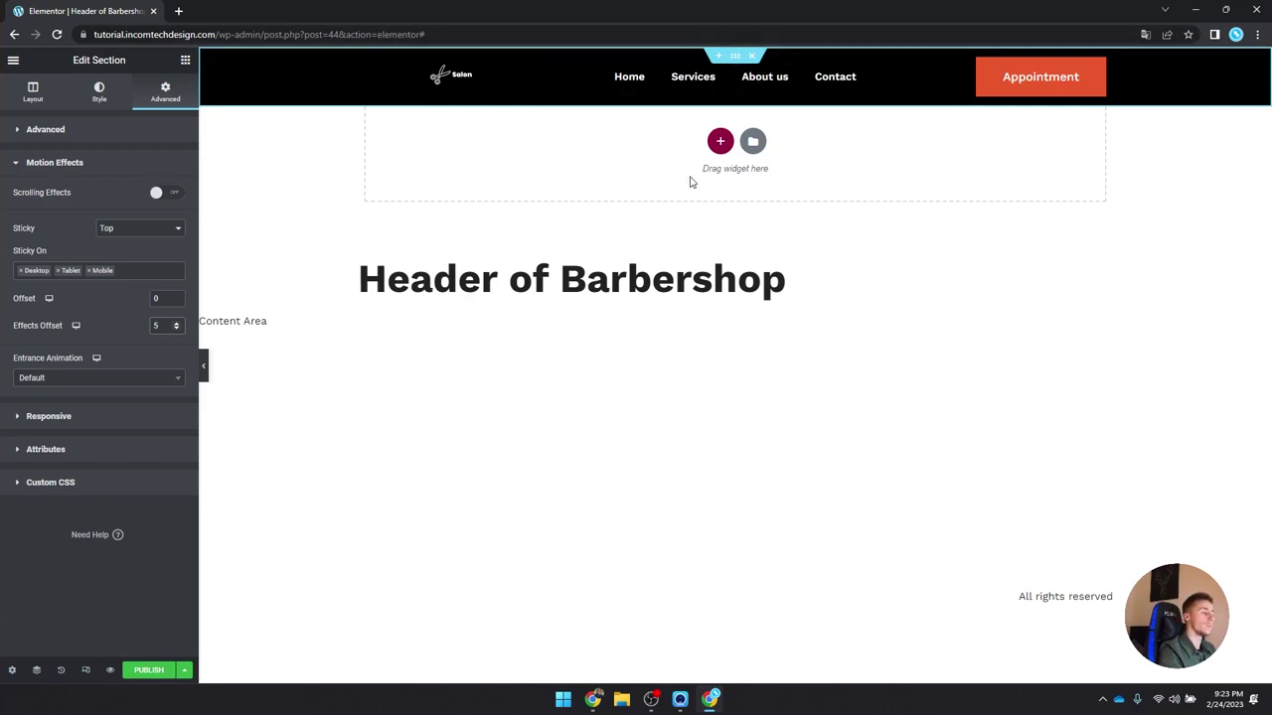
pyautogui.click(111, 483)
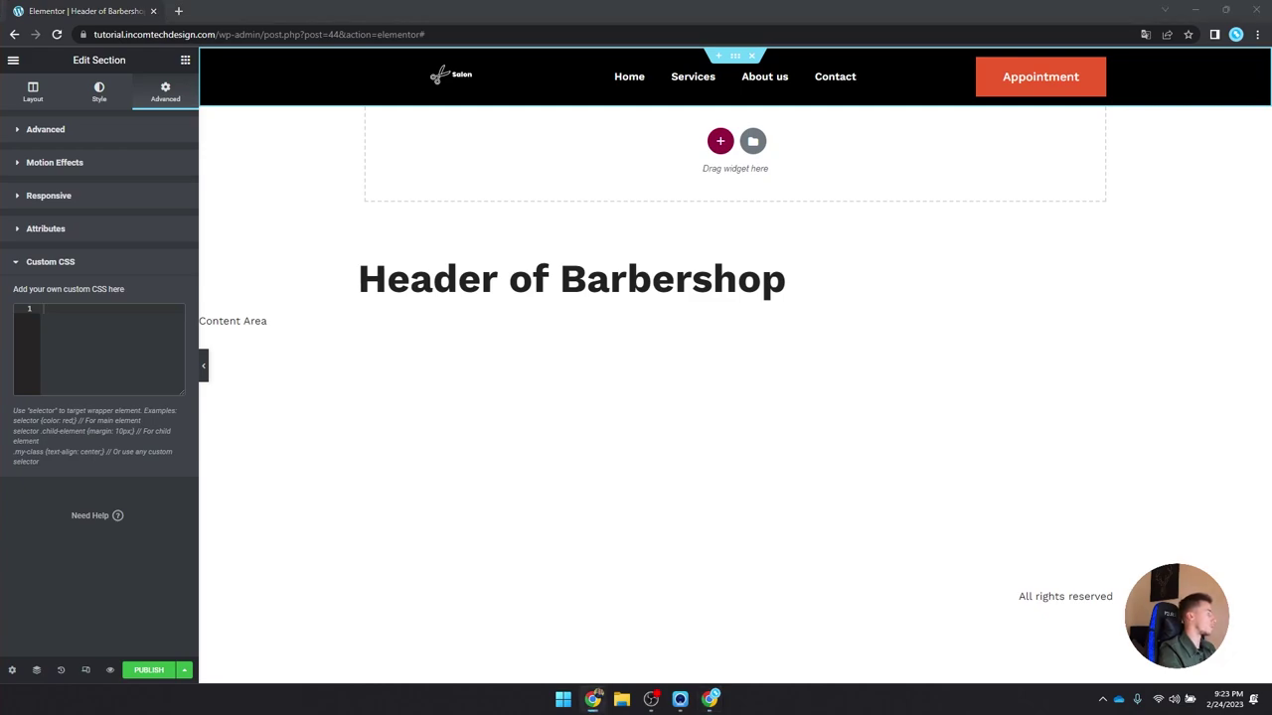
# Step: Paste sticky-header CSS for a black background, 80px min-height and smooth transitions
pyautogui.click(145, 379)
pyautogui.write('selector.elementor-sticky--effects{ background-color: rgba(0, 0, 0) !important }  selector{ transition: background-color 0.3s ease !important; }  selector.elementor-sticky--effects >.elementor-container{ min-height: 80px; }  selector > .elementor-container{ transition: min-height 1s ease !important; }')
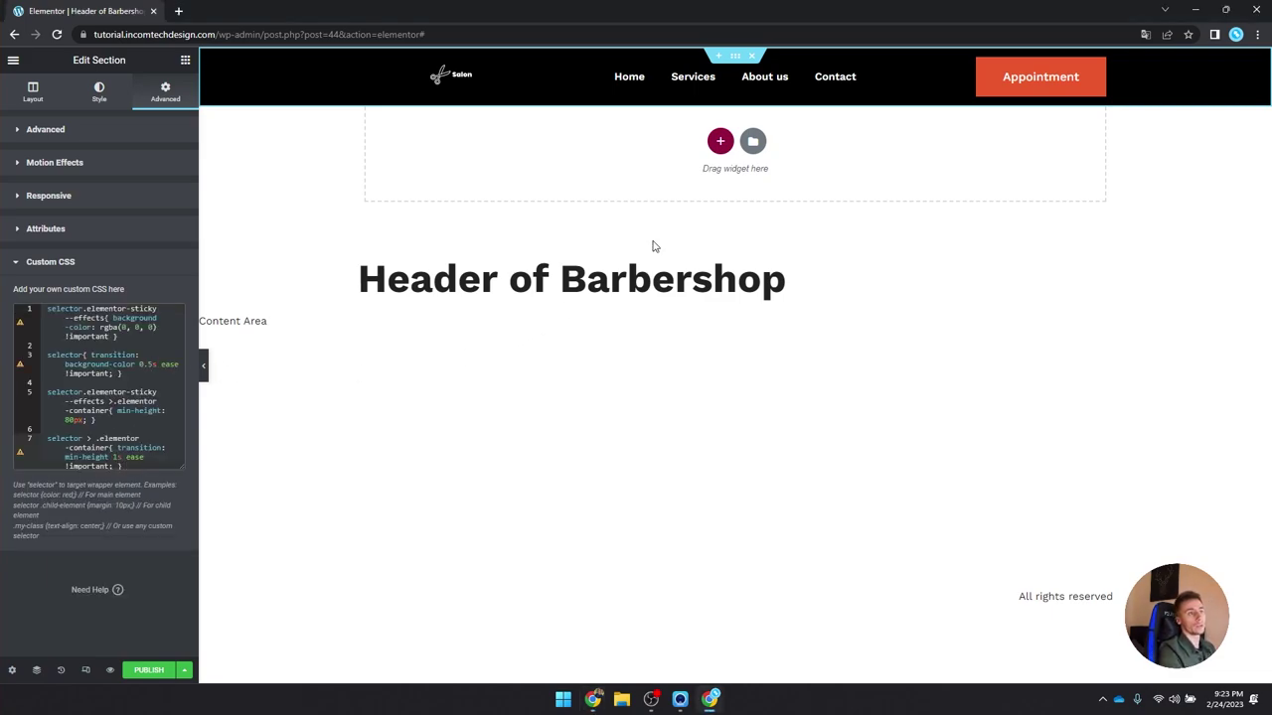
pyautogui.click(72, 364)
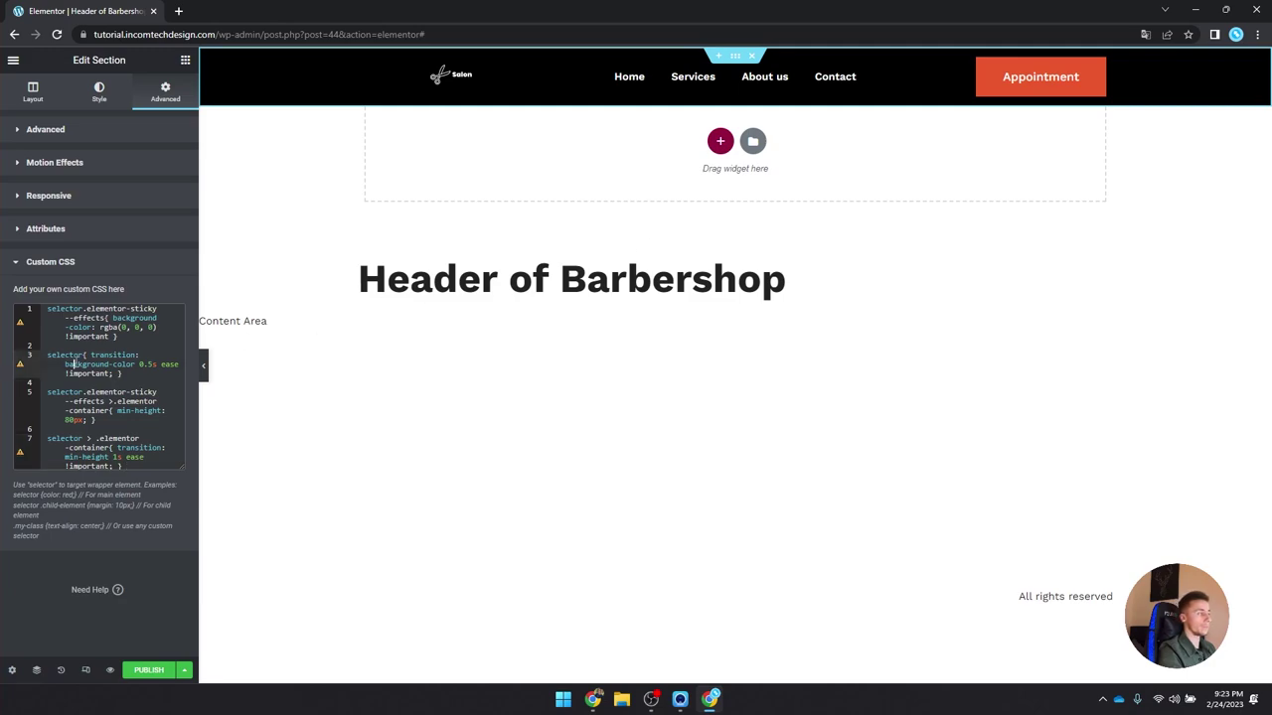
pyautogui.click(592, 699)
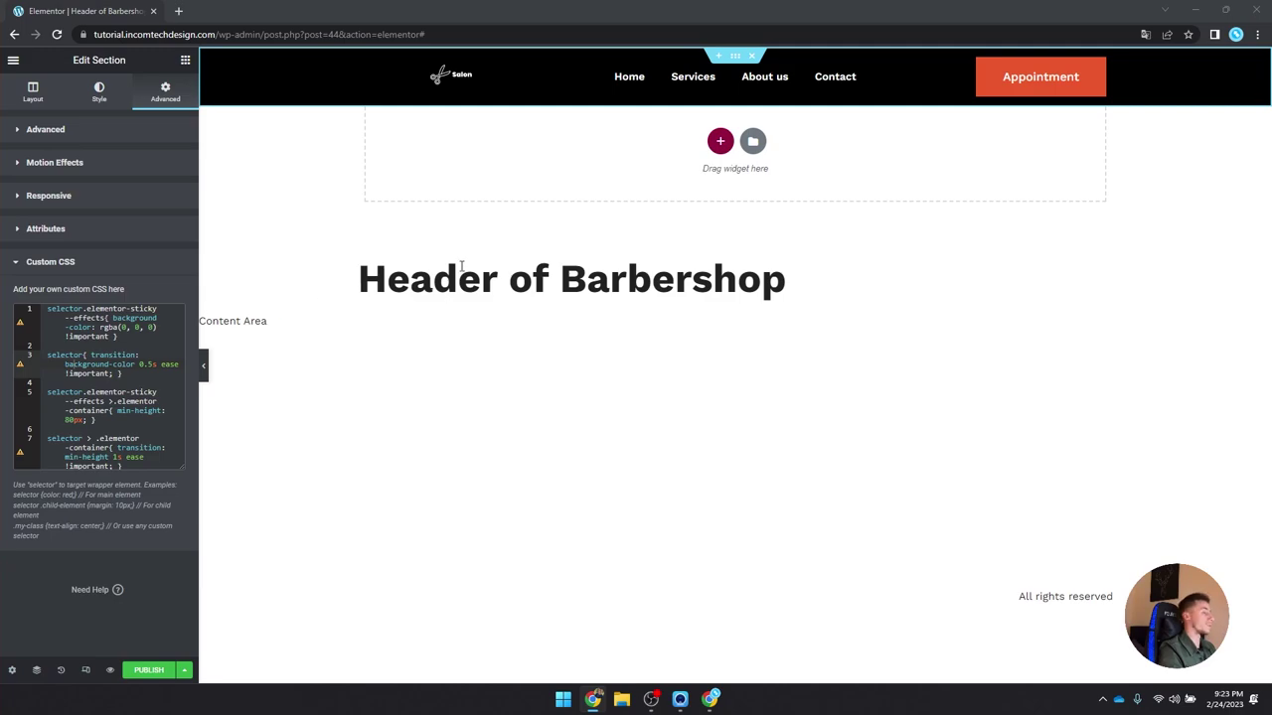
pyautogui.click(724, 60)
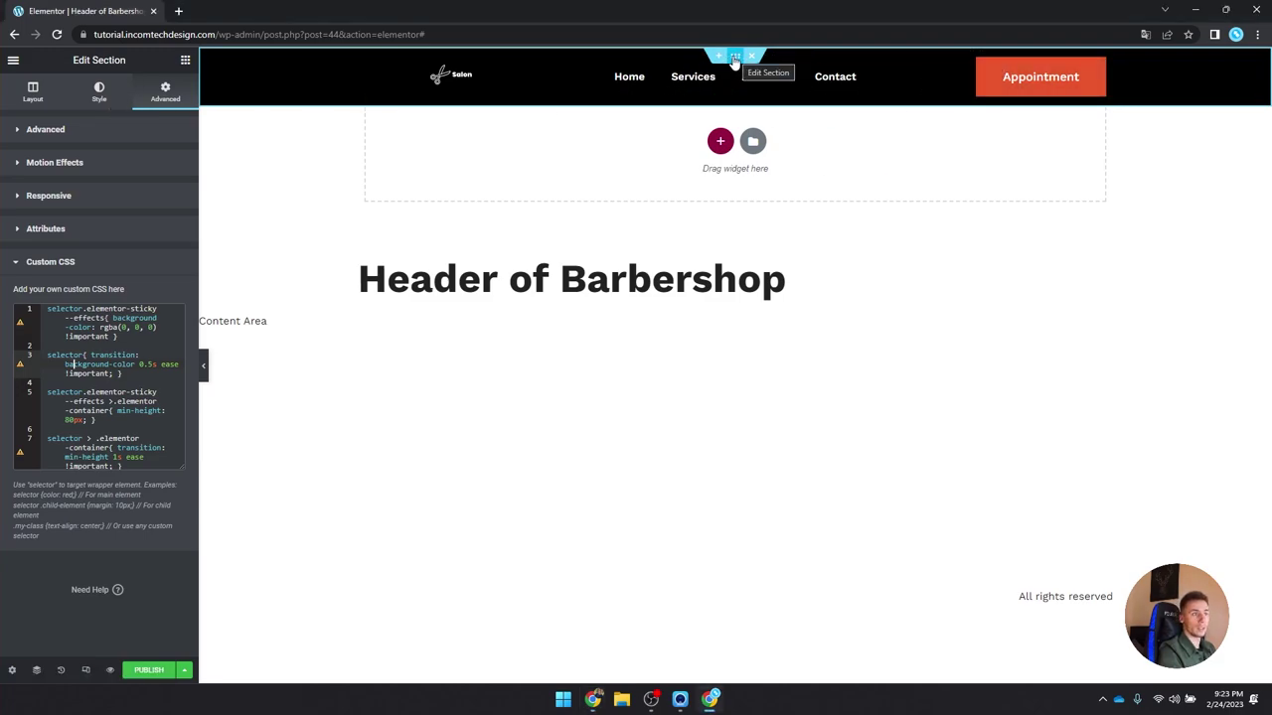
pyautogui.click(88, 92)
# Step: Drag the header background colour's alpha to zero for full transparency
pyautogui.click(175, 217)
pyautogui.moveTo(175, 401); pyautogui.dragTo(10, 410)
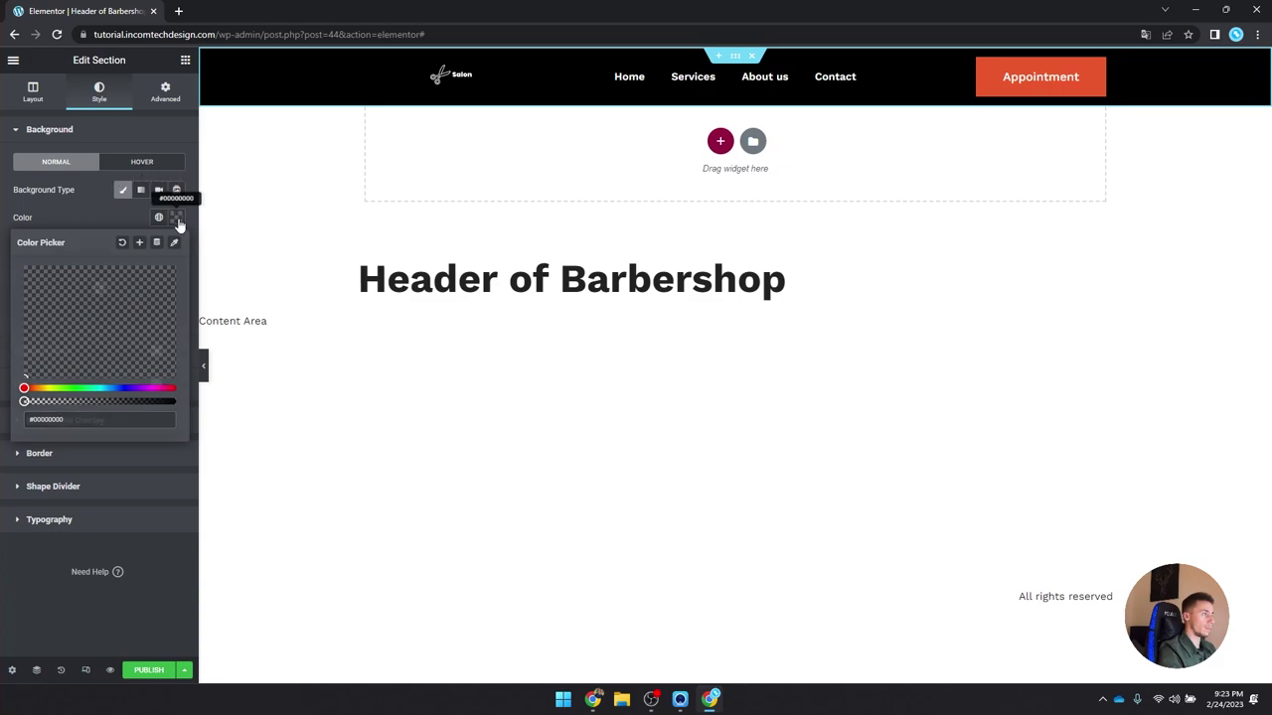
pyautogui.click(177, 220)
# Step: Publish the header template with an Include Entire Site display condition
pyautogui.click(151, 670)
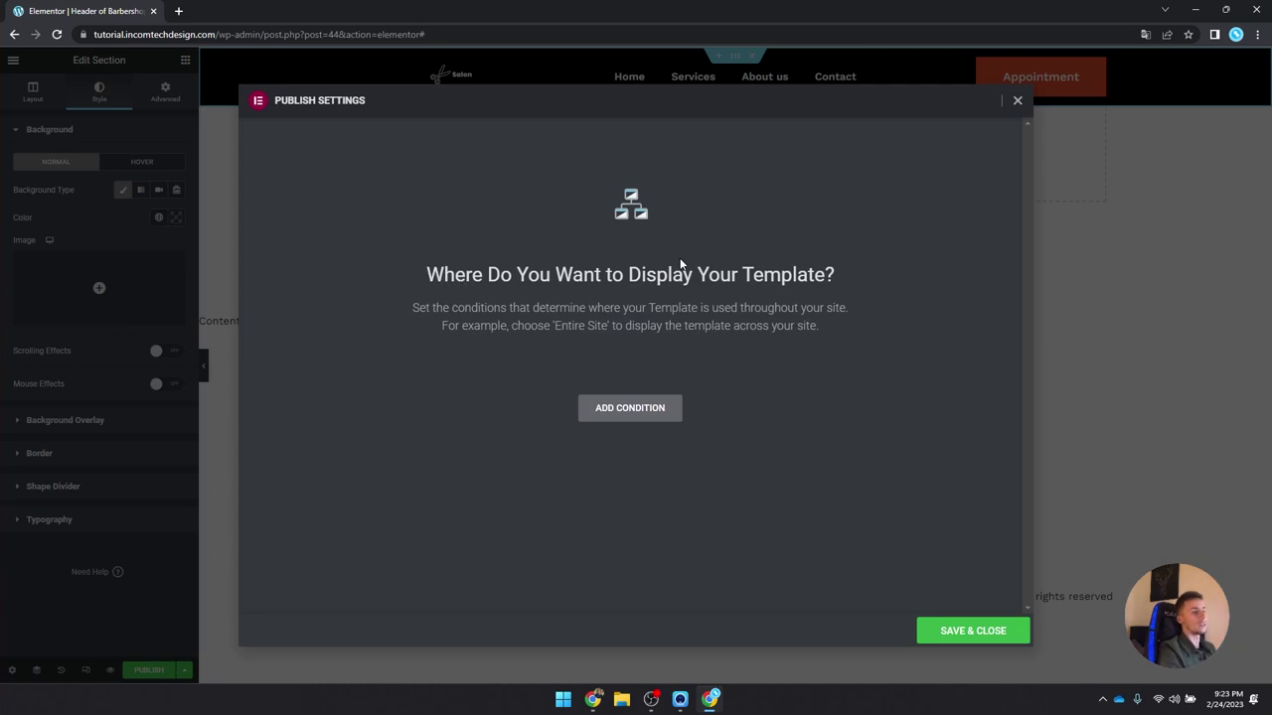
pyautogui.click(626, 412)
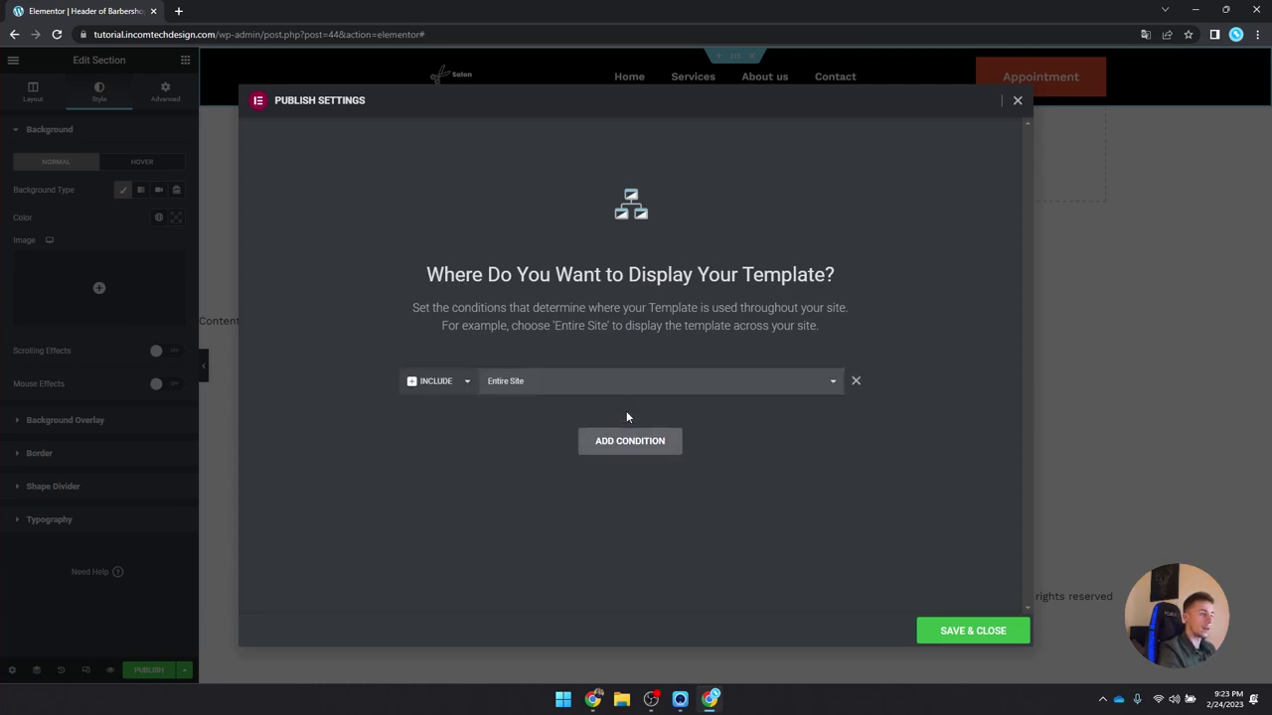
pyautogui.click(954, 632)
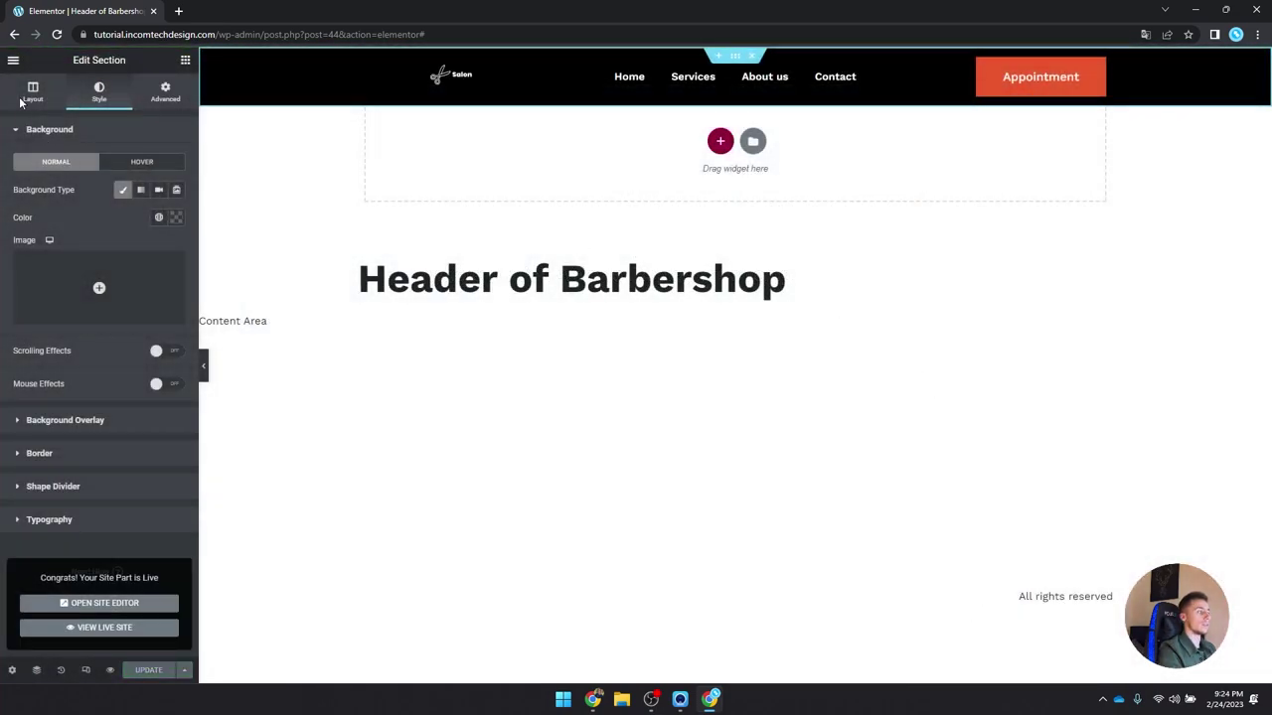
pyautogui.click(13, 60)
# Step: Exit the editor to the dashboard and visit the live site
pyautogui.click(89, 321)
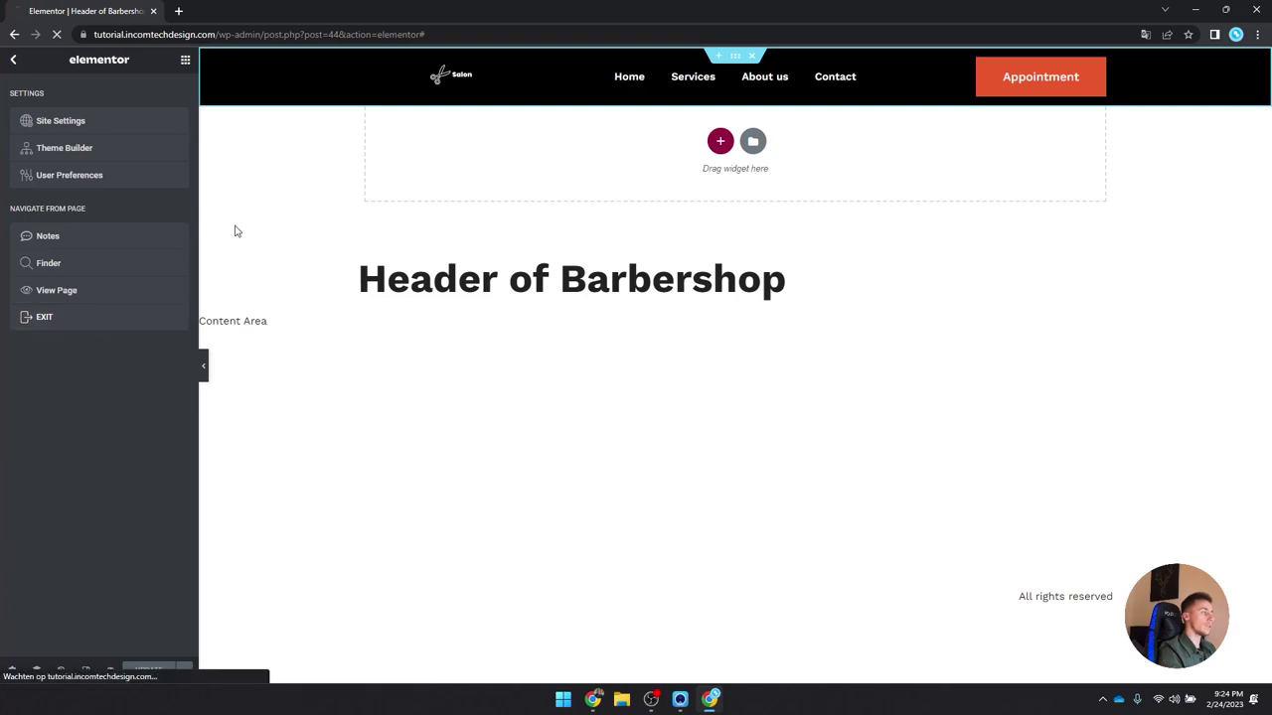
pyautogui.moveTo(50, 57)
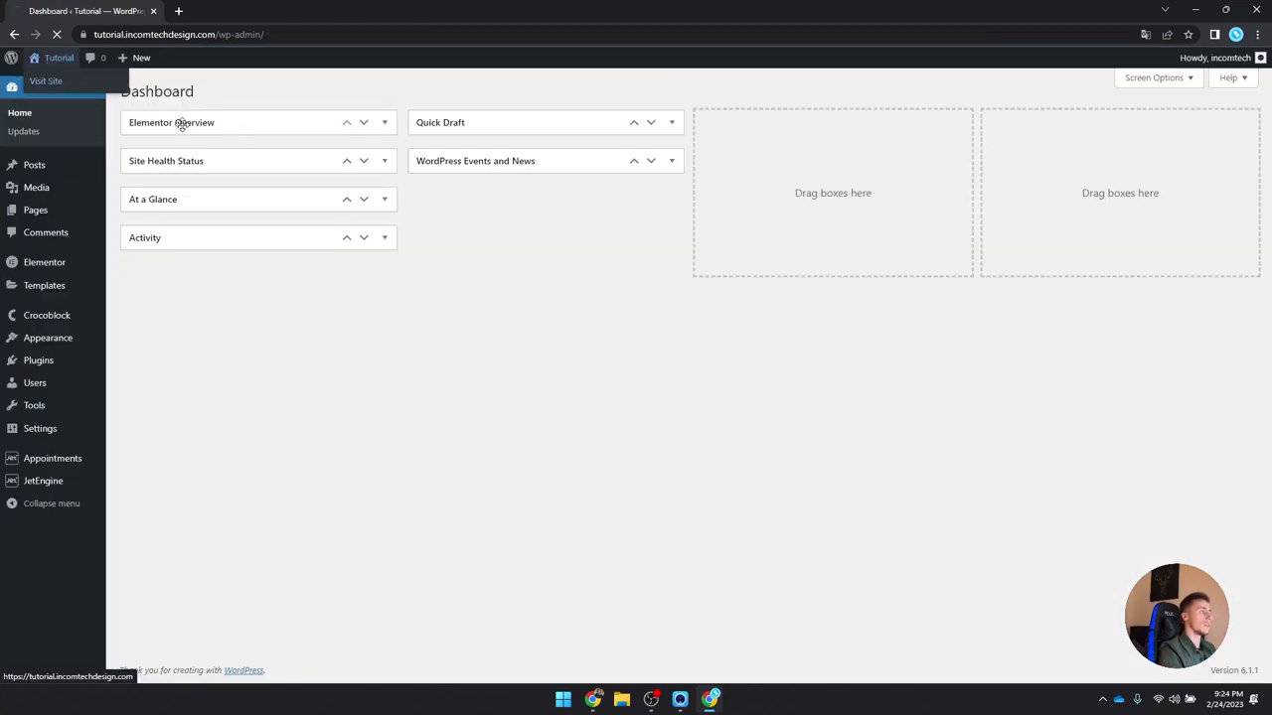
pyautogui.click(50, 81)
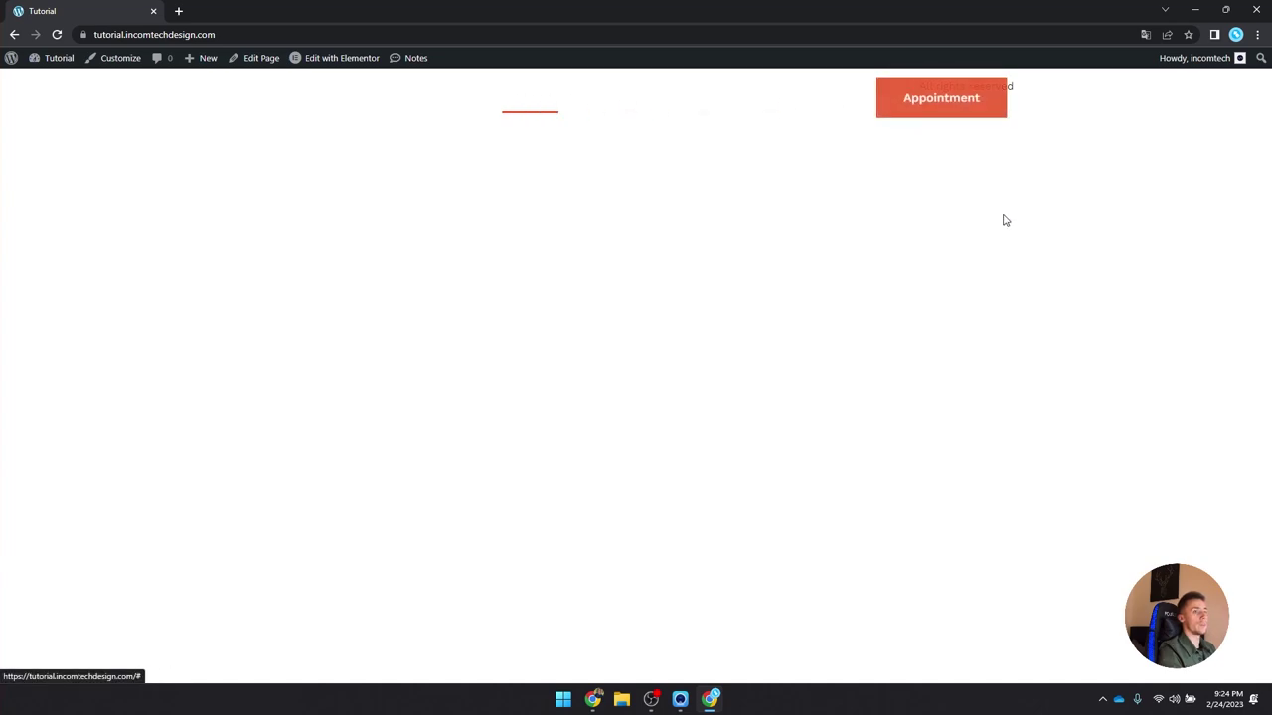
# Step: Return to the dashboard and open the Home page in Elementor from Pages
pyautogui.moveTo(69, 71)
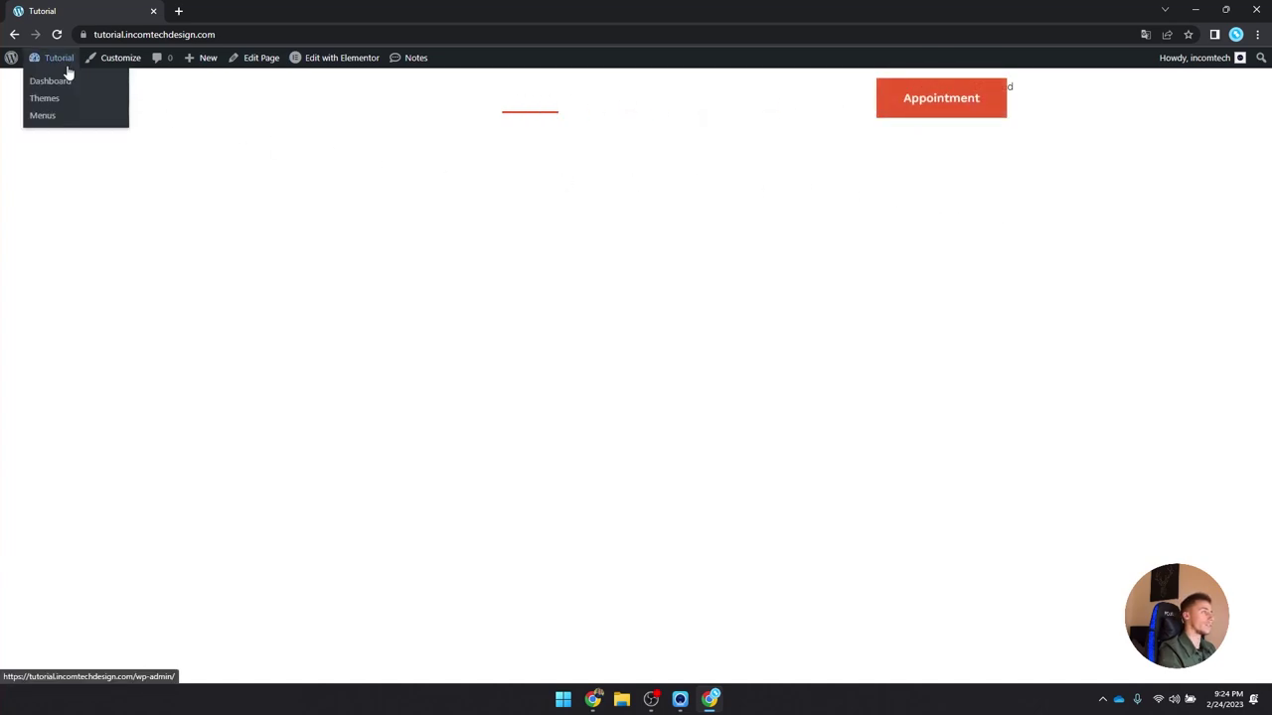
pyautogui.click(66, 82)
pyautogui.moveTo(53, 187)
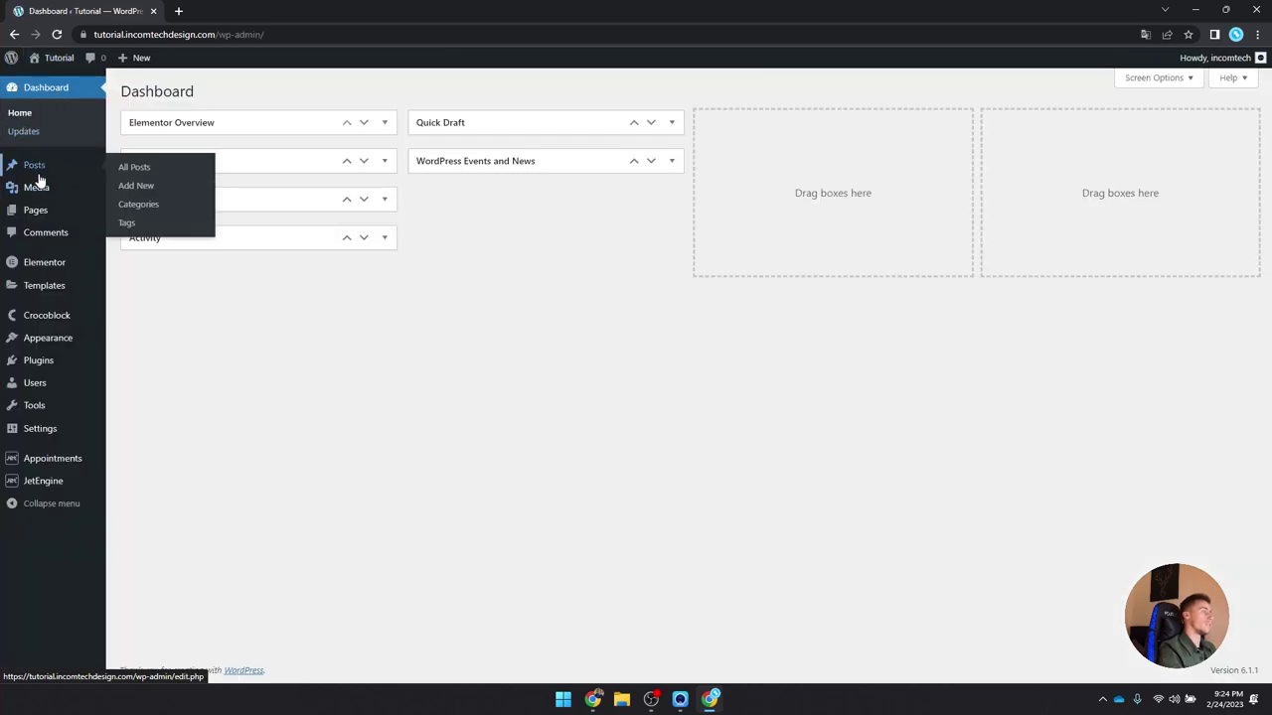
pyautogui.click(36, 210)
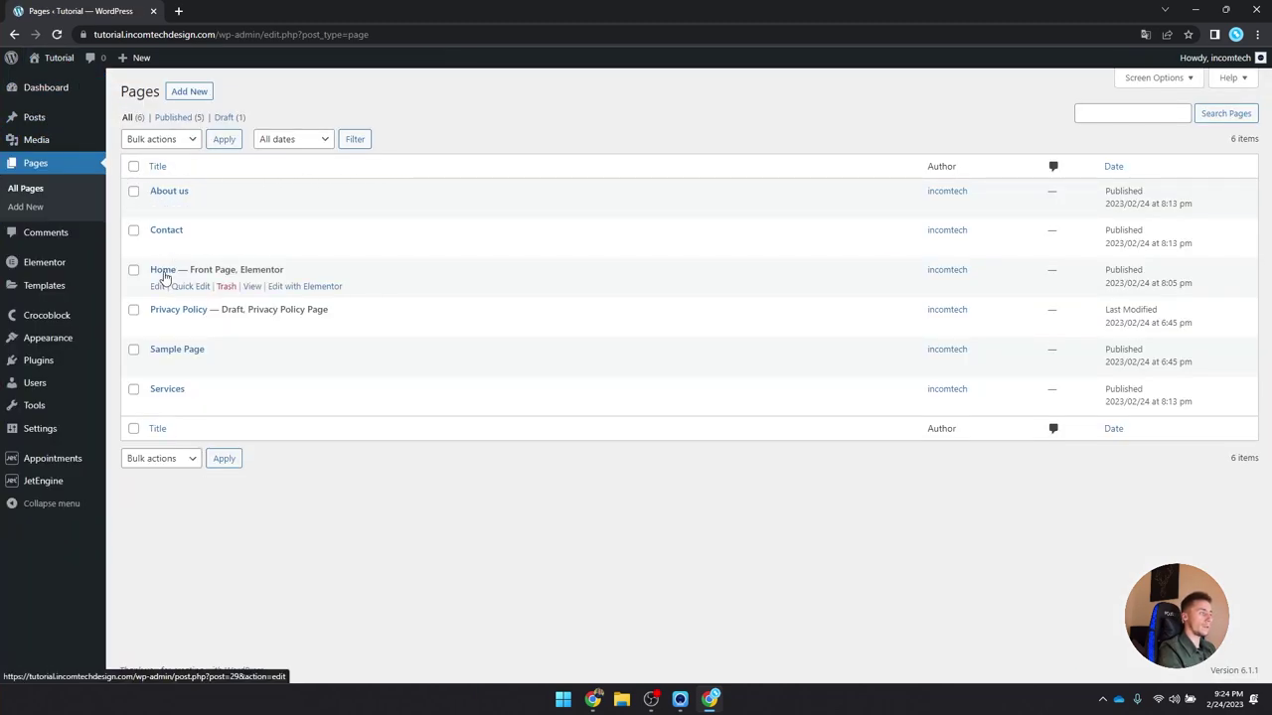
pyautogui.click(320, 287)
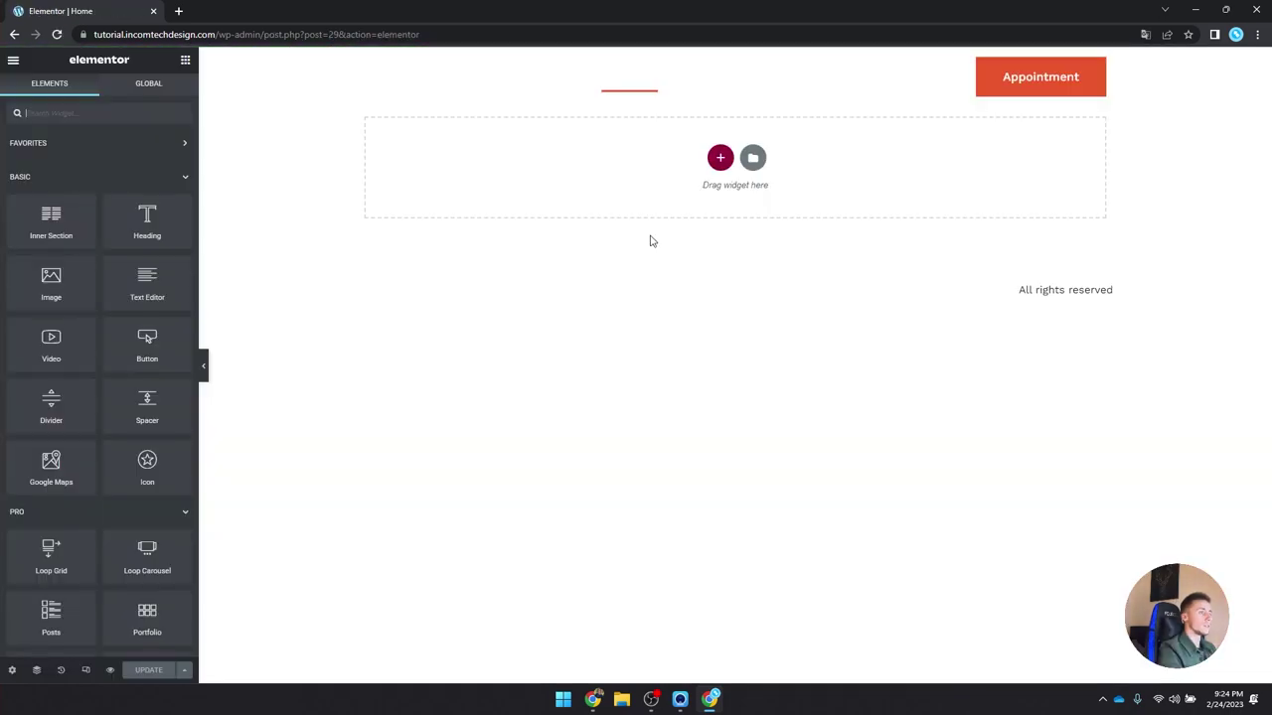
# Step: Add a one-column section to the Home page and select the top section in Navigator
pyautogui.click(720, 157)
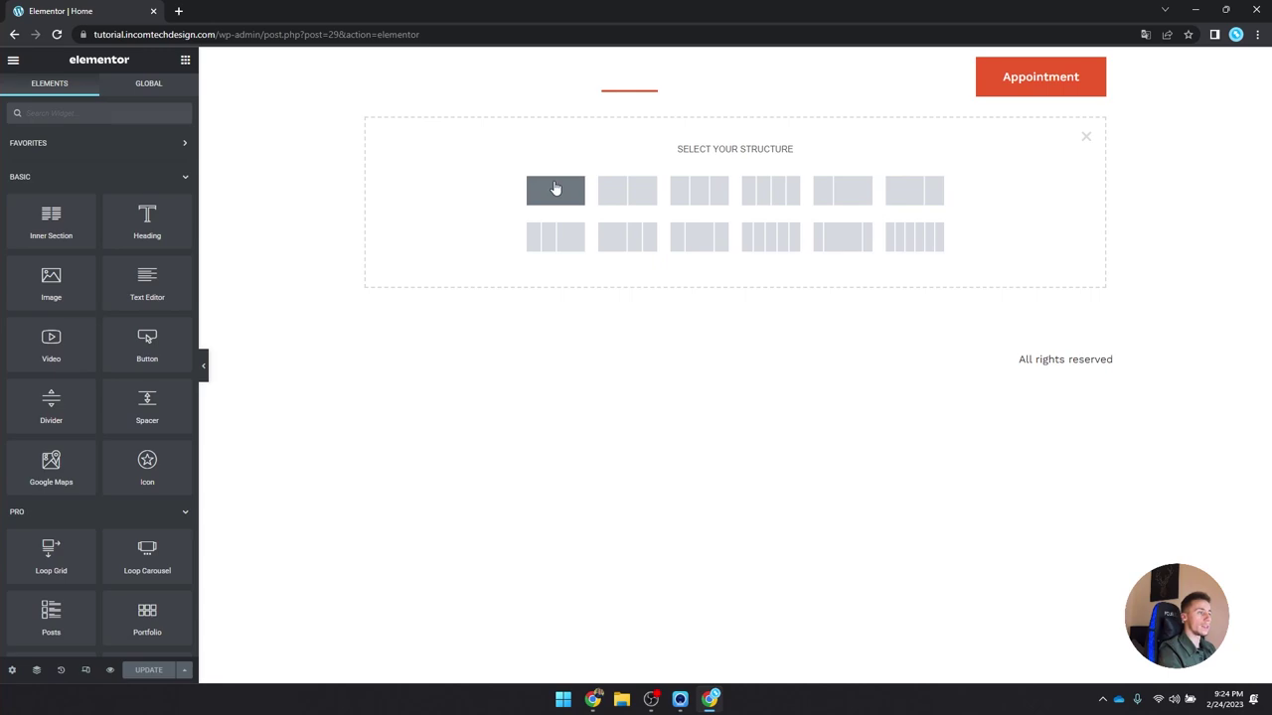
pyautogui.click(557, 190)
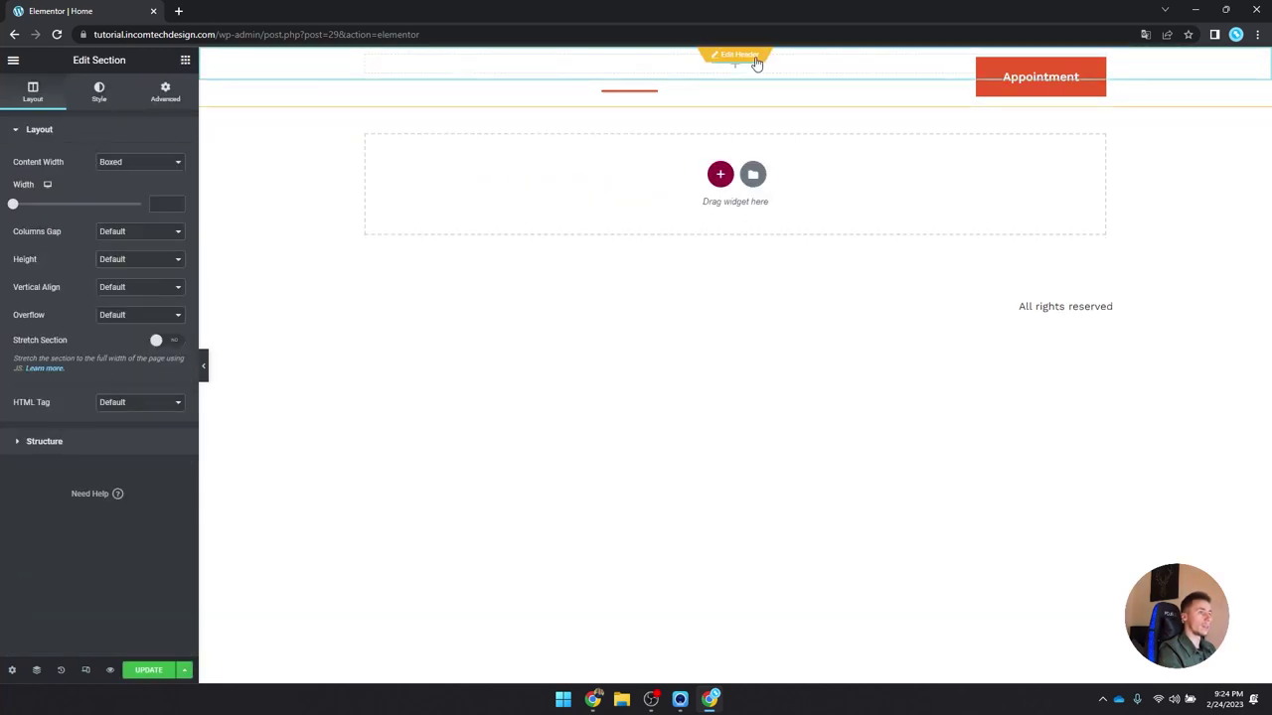
pyautogui.rightClick(637, 176)
pyautogui.click(693, 274)
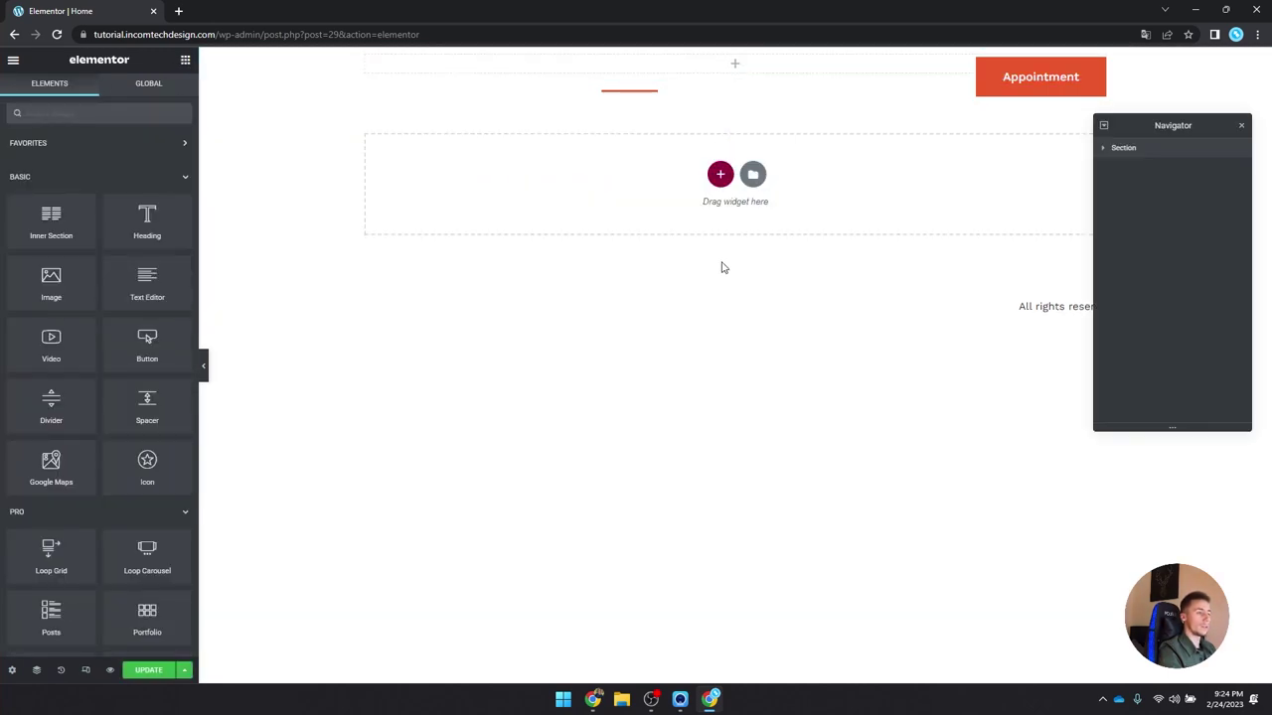
pyautogui.click(1182, 147)
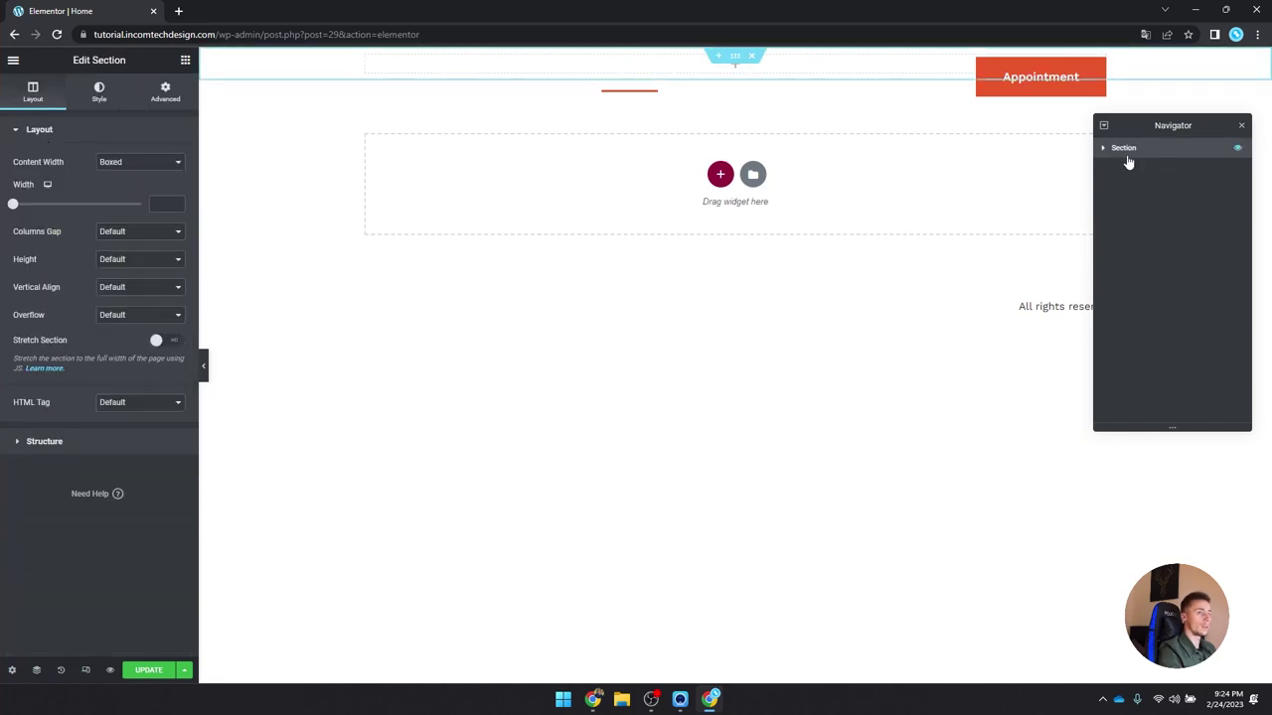
# Step: Drag a Spacer widget into a new section and save the page
pyautogui.click(185, 60)
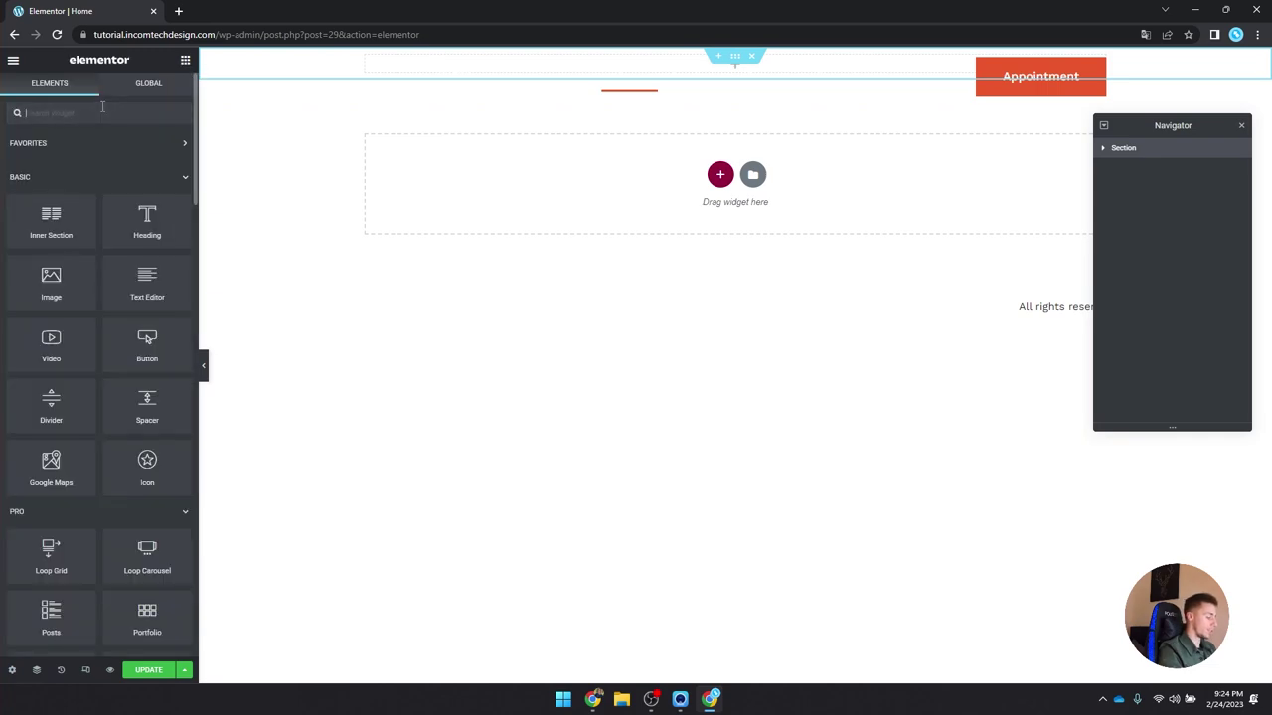
pyautogui.write('spa')
pyautogui.moveTo(52, 182); pyautogui.dragTo(753, 198)
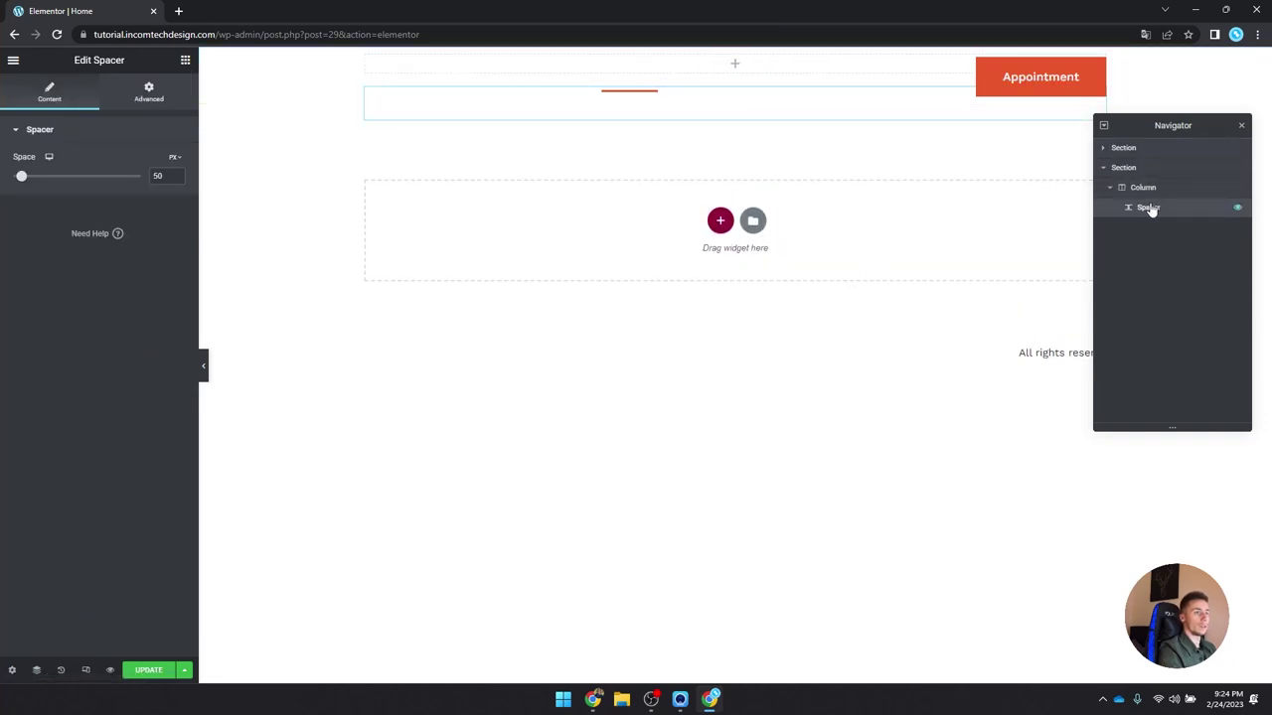
pyautogui.moveTo(24, 176); pyautogui.dragTo(400, 182)
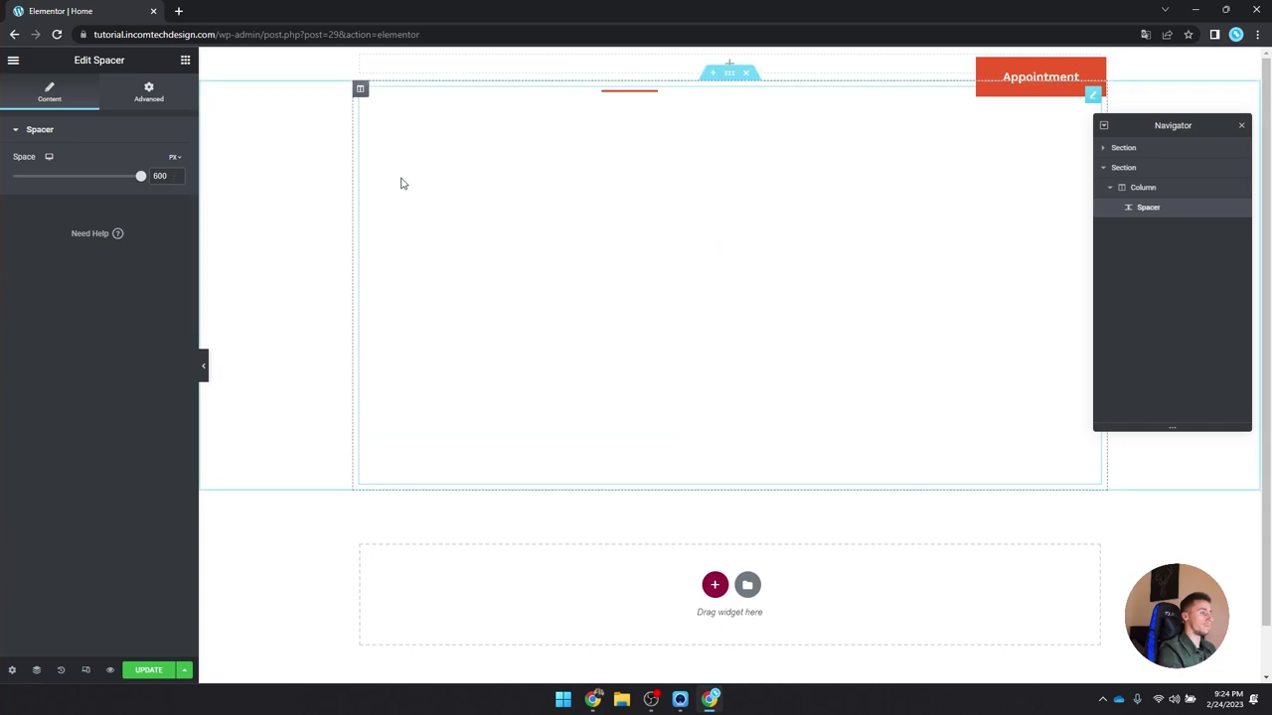
pyautogui.click(144, 670)
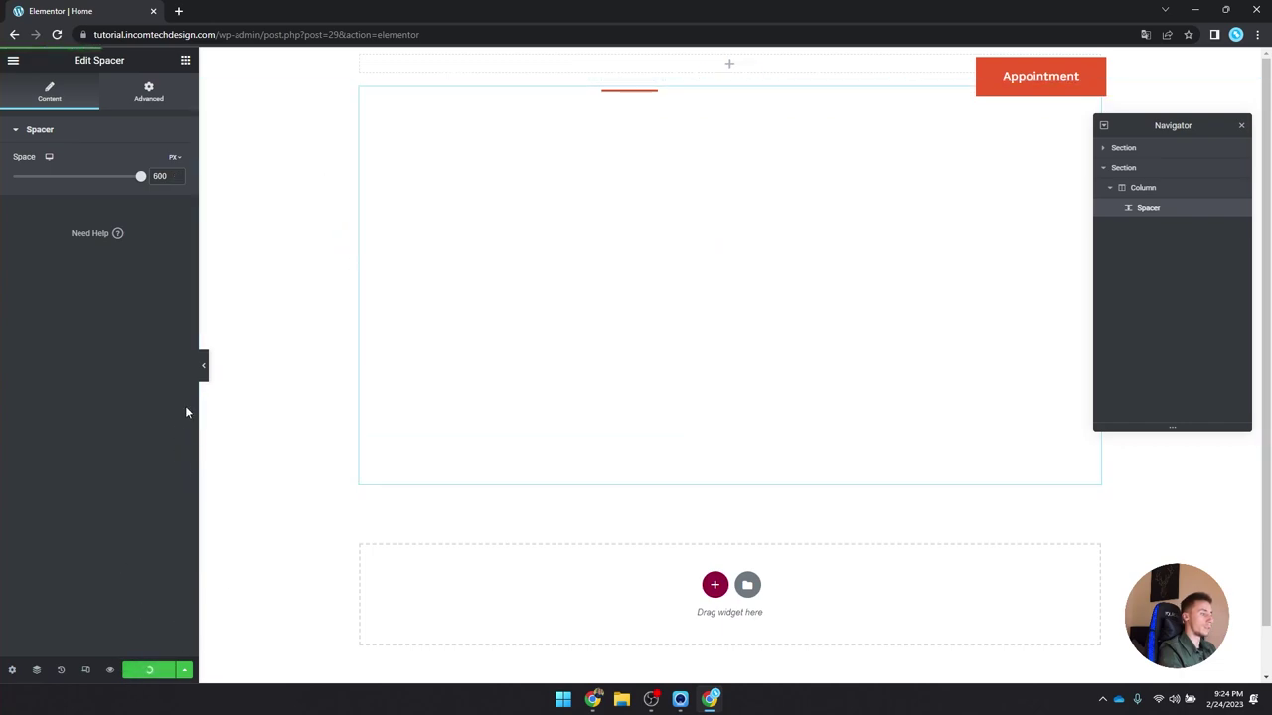
pyautogui.click(203, 365)
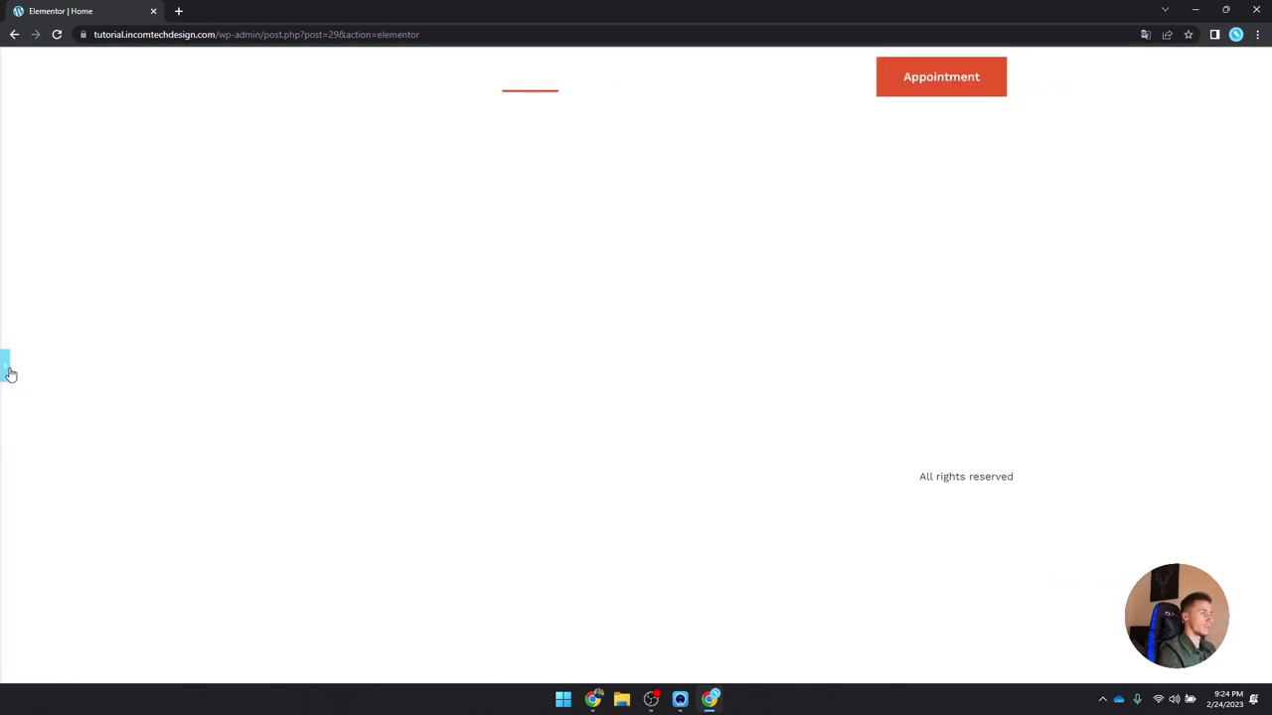
pyautogui.click(6, 367)
# Step: Set the spacer height to 1500 px and update the page
pyautogui.doubleClick(158, 176)
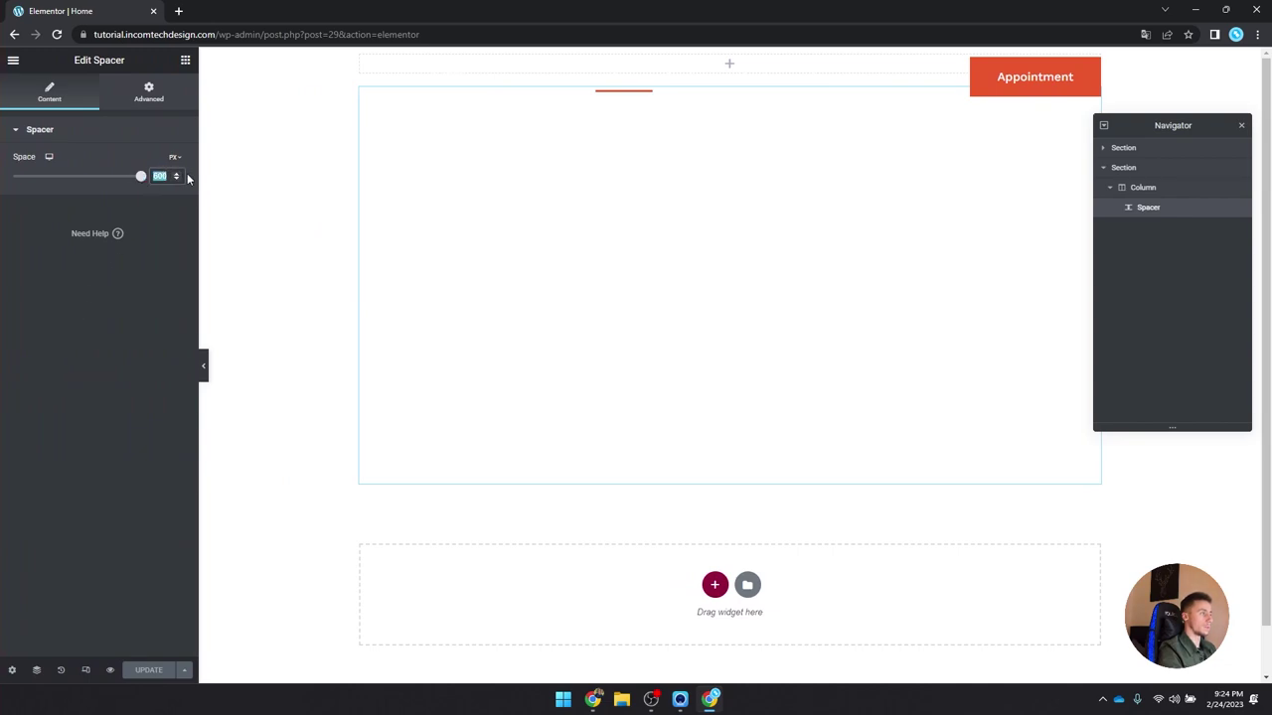
pyautogui.write('1500')
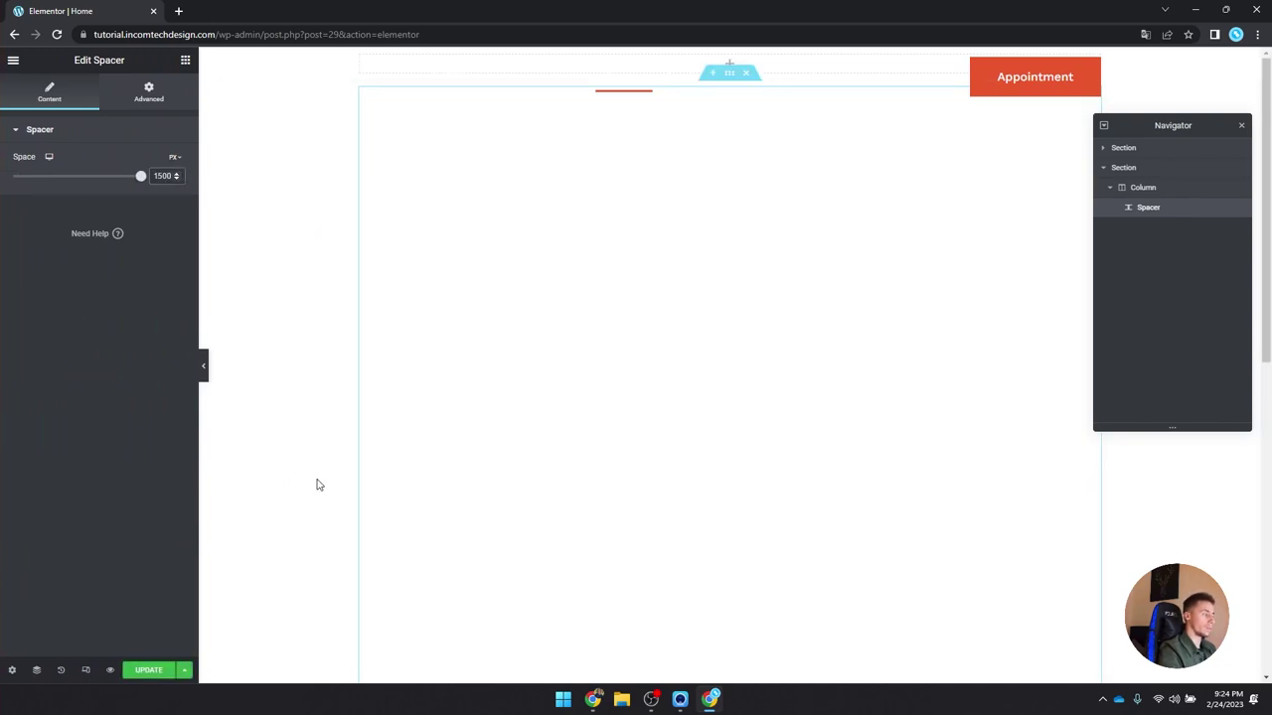
pyautogui.scroll(-5, 366, 458)
pyautogui.scroll(5, 227, 540)
pyautogui.click(139, 670)
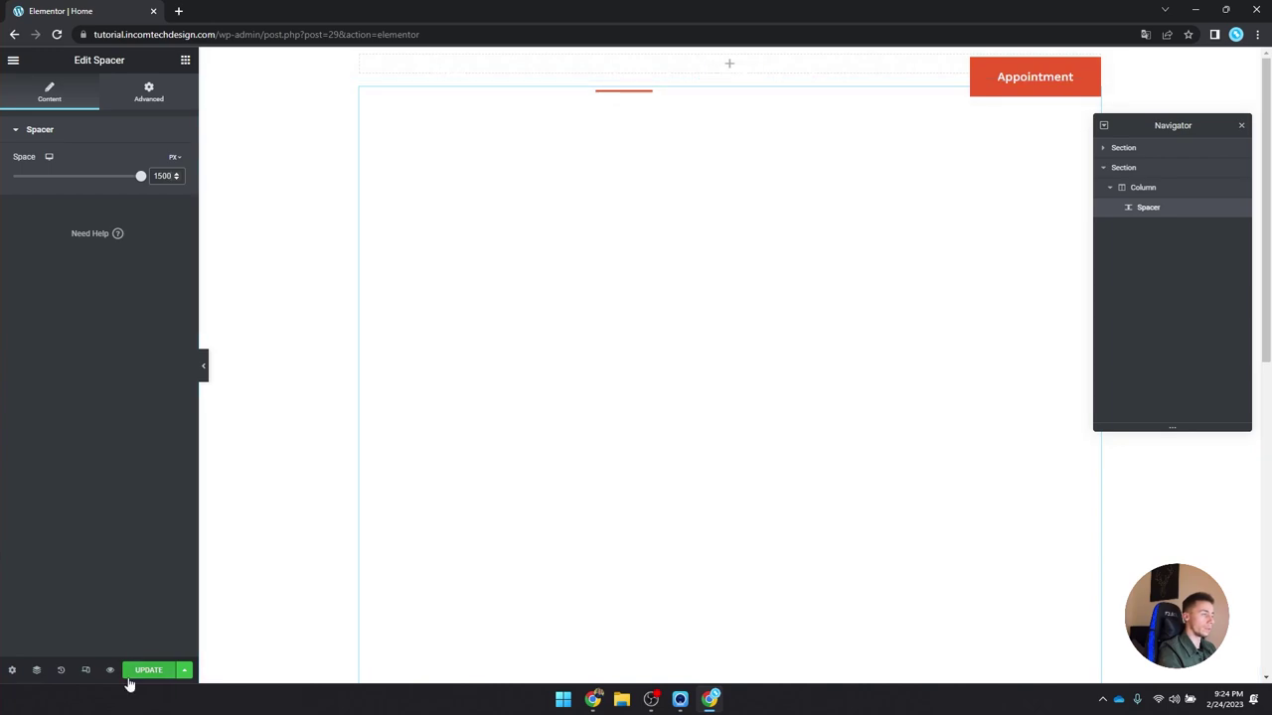
# Step: View the live Home page and scroll to check the header turns black
pyautogui.click(12, 60)
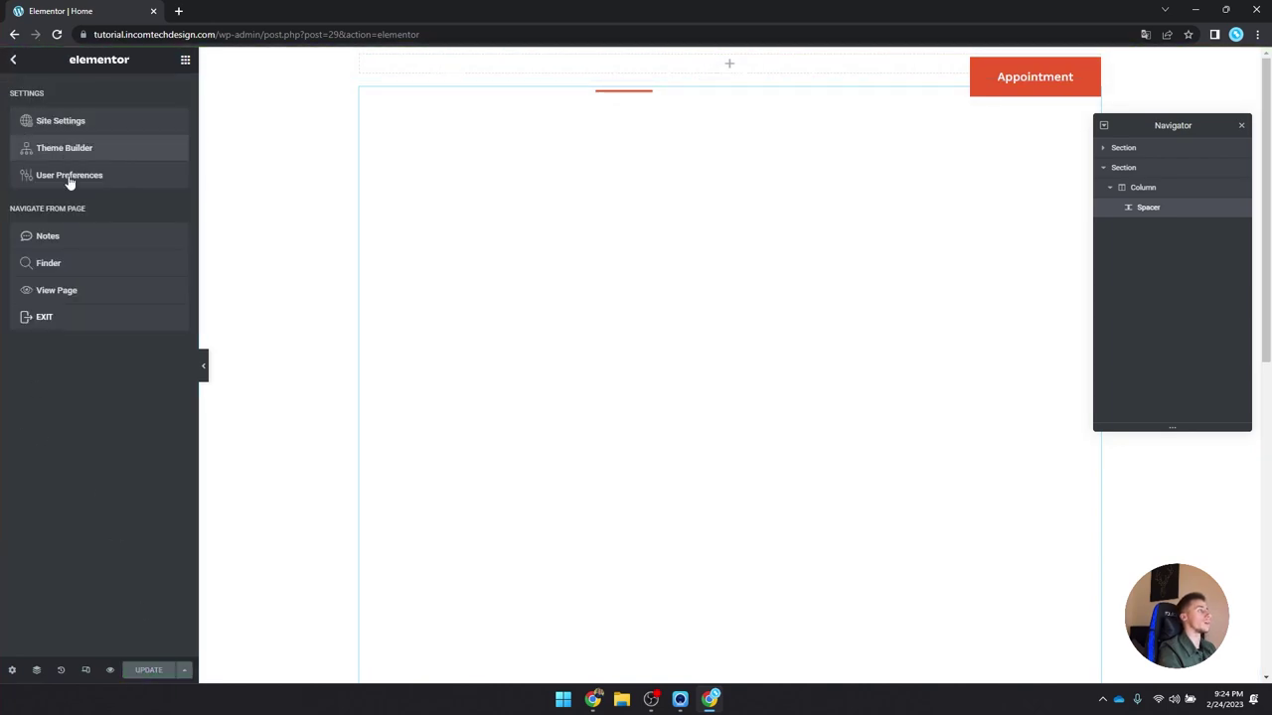
pyautogui.click(97, 289)
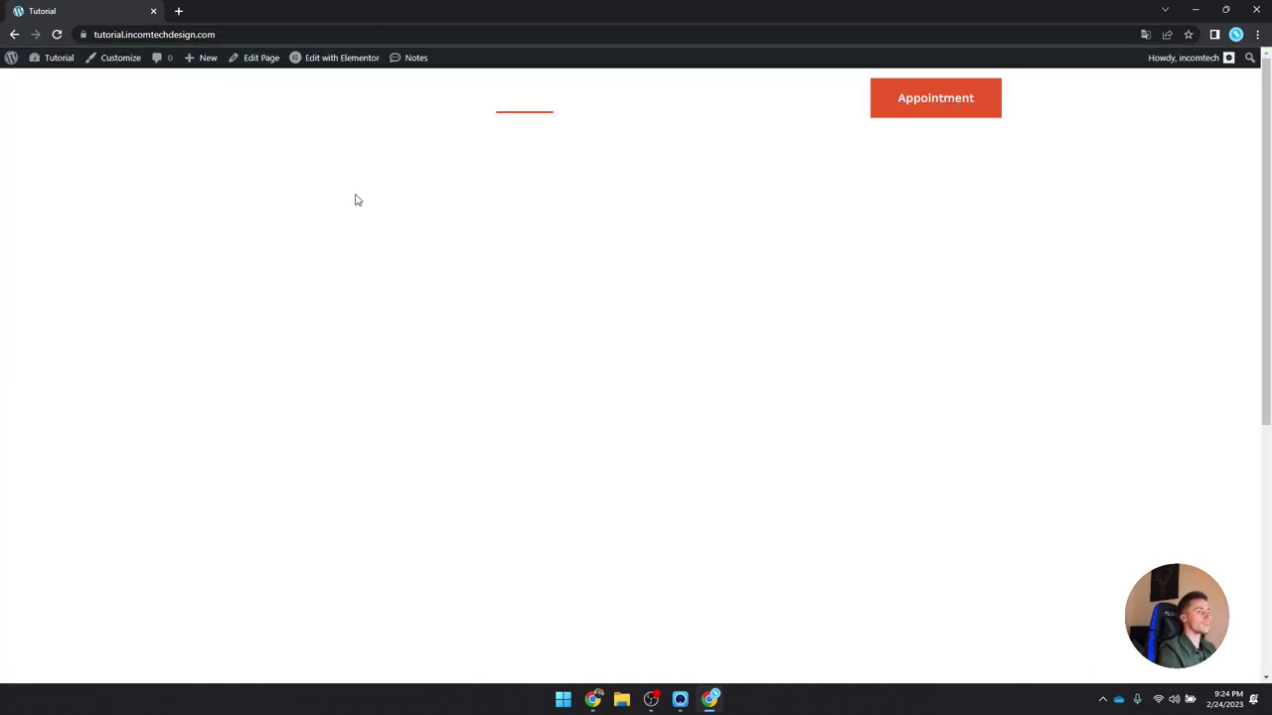
pyautogui.scroll(-5, 279, 183)
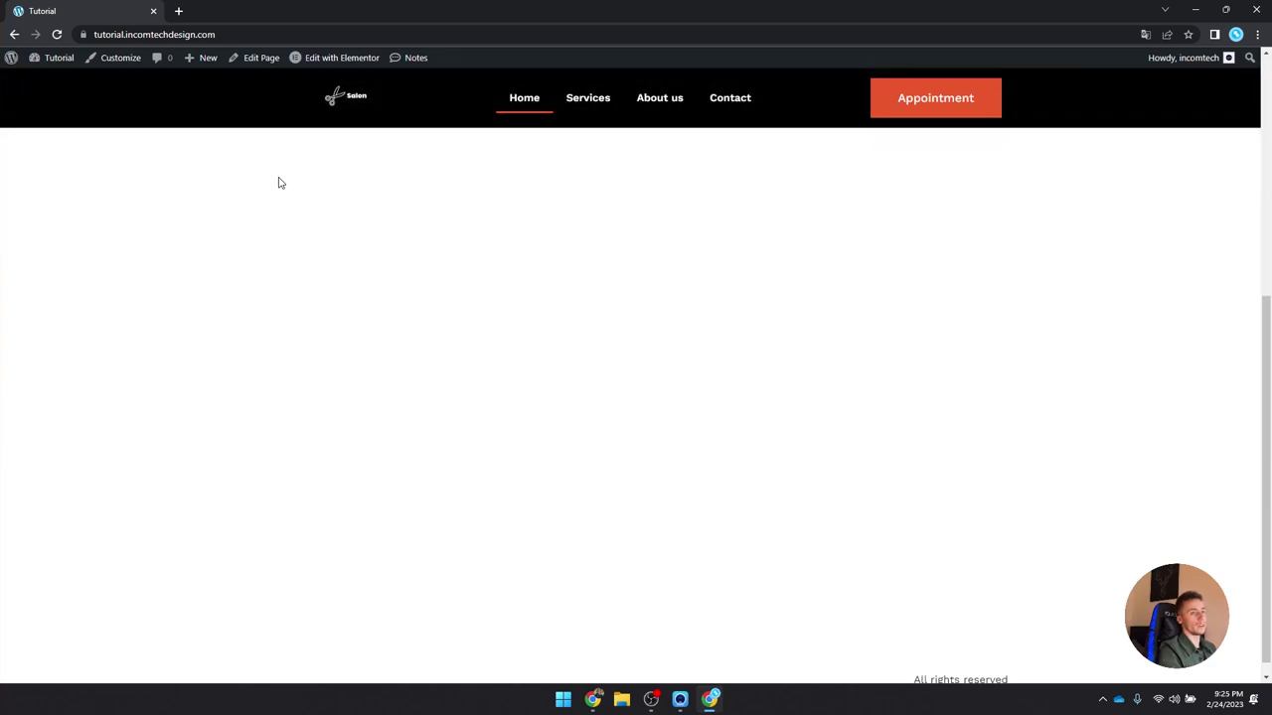
pyautogui.scroll(5, 279, 183)
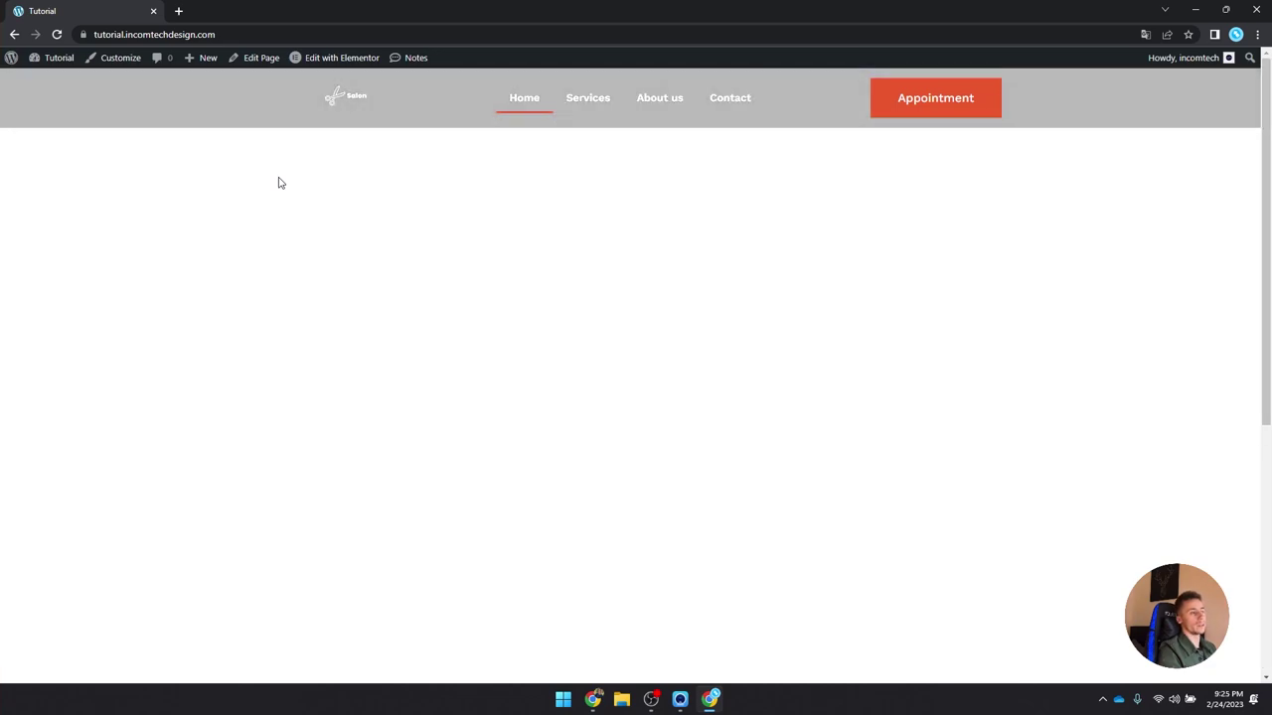
pyautogui.scroll(-2, 278, 182)
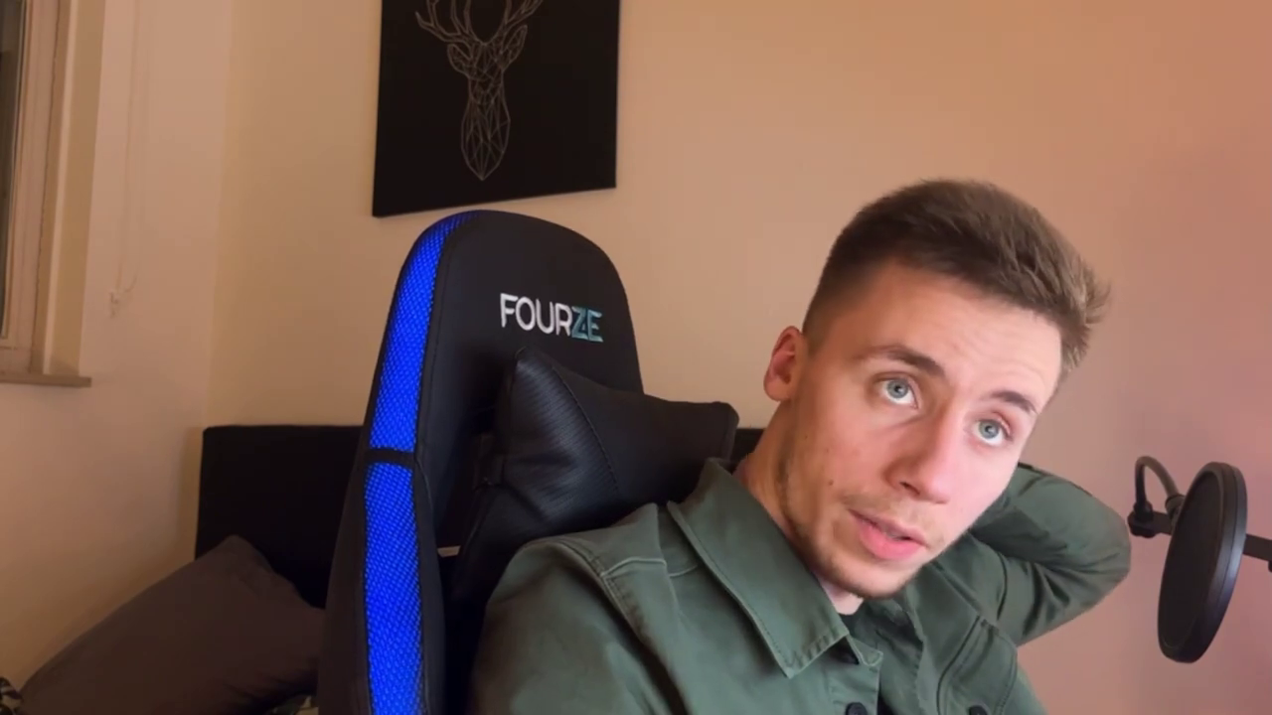
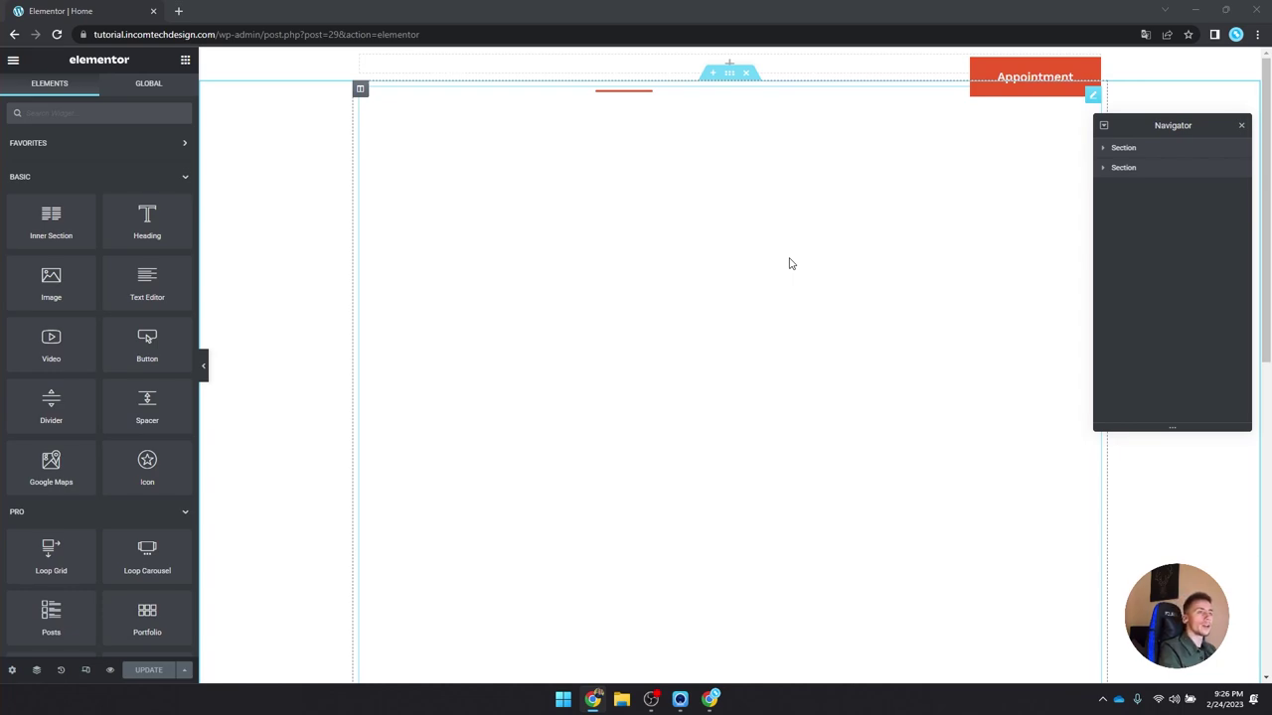
# Step: Delete the extra empty section and the spacer's section using the Navigator
pyautogui.rightClick(1155, 154)
pyautogui.click(1177, 359)
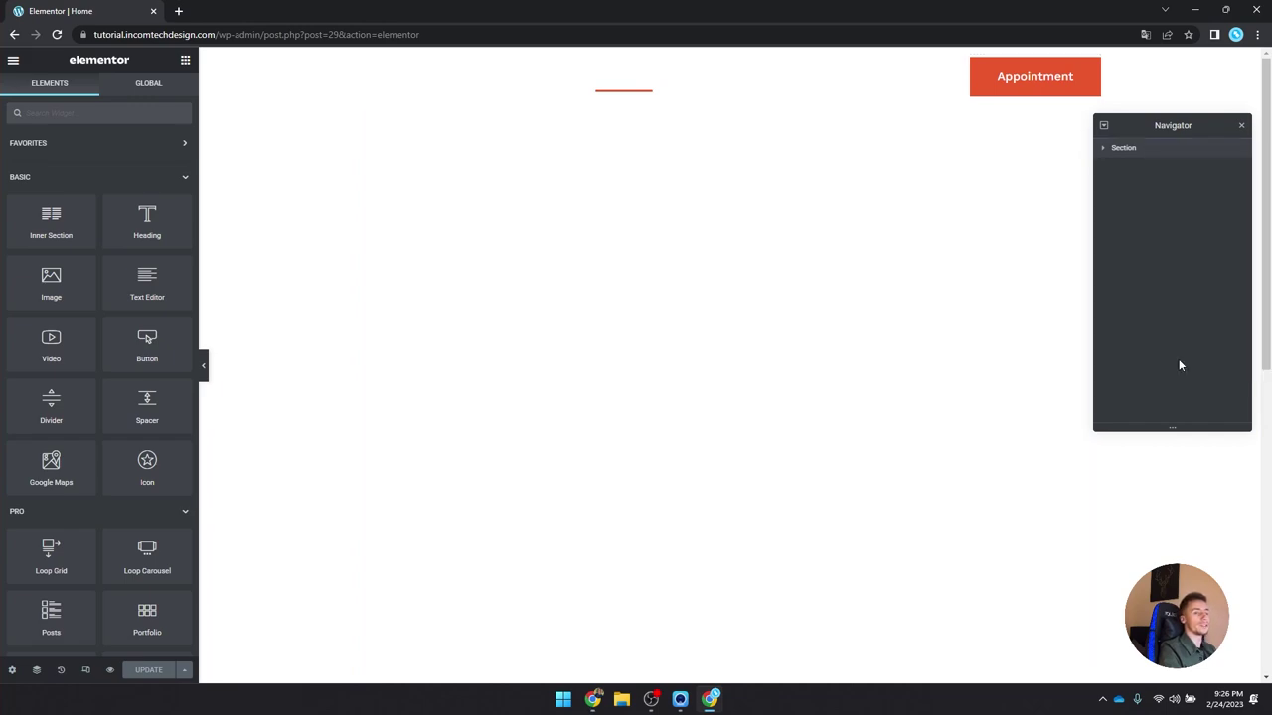
pyautogui.moveTo(1196, 126); pyautogui.dragTo(802, 139)
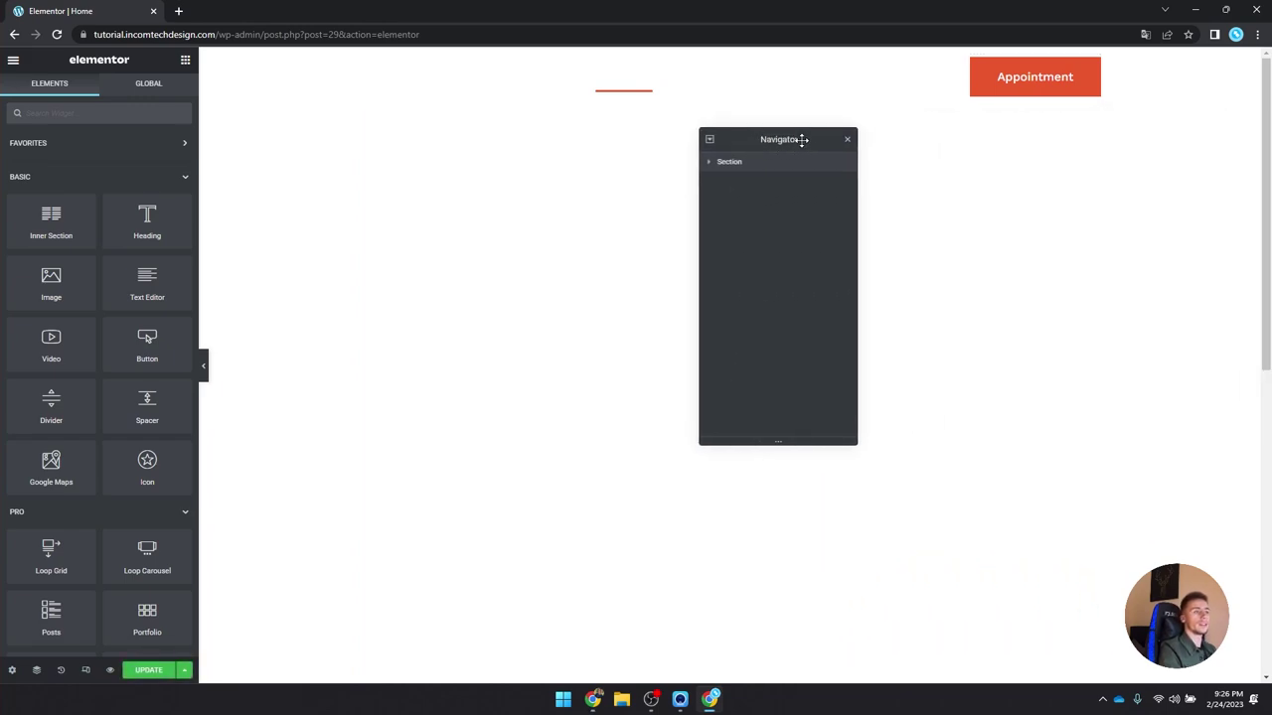
pyautogui.click(848, 140)
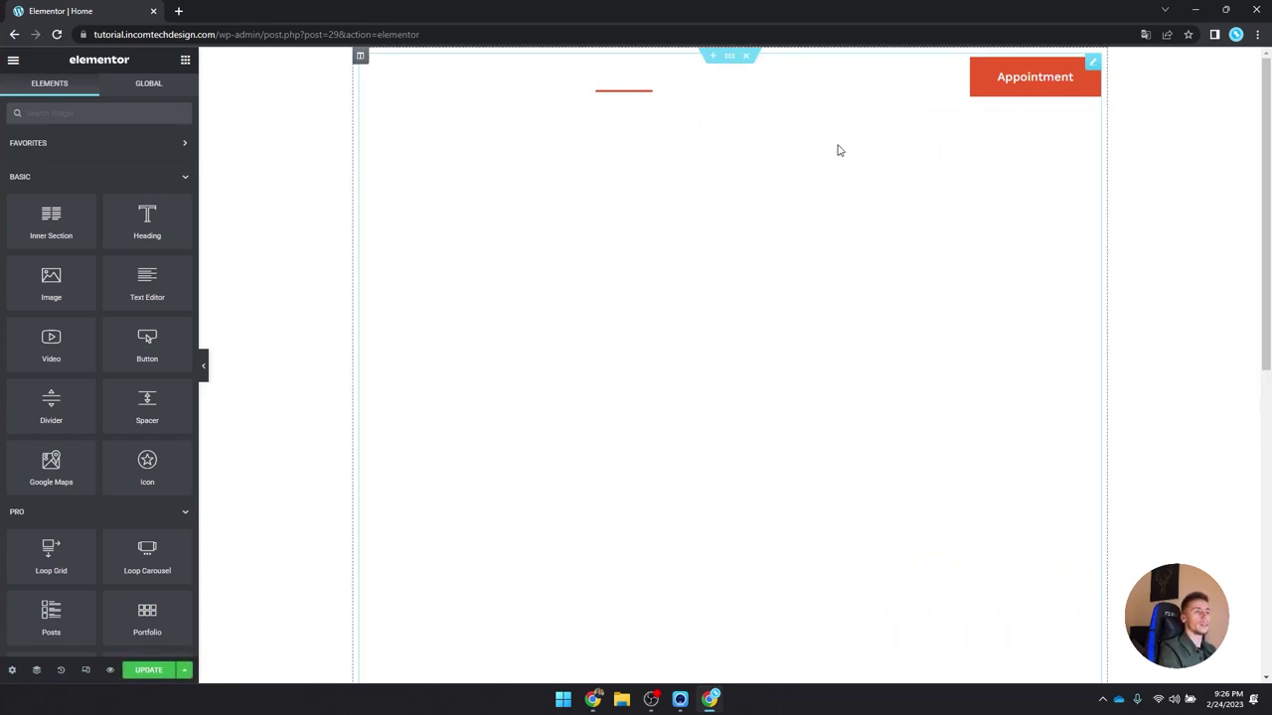
pyautogui.rightClick(586, 301)
pyautogui.click(653, 524)
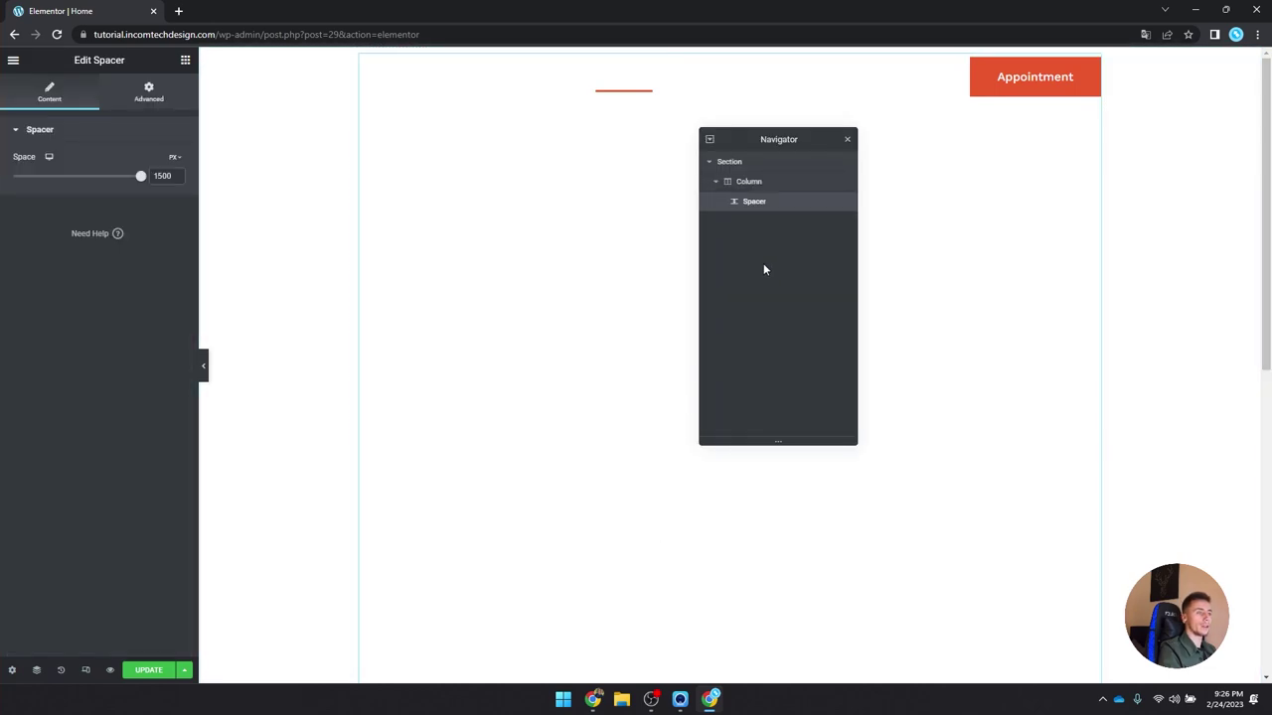
pyautogui.click(735, 163)
pyautogui.rightClick(735, 163)
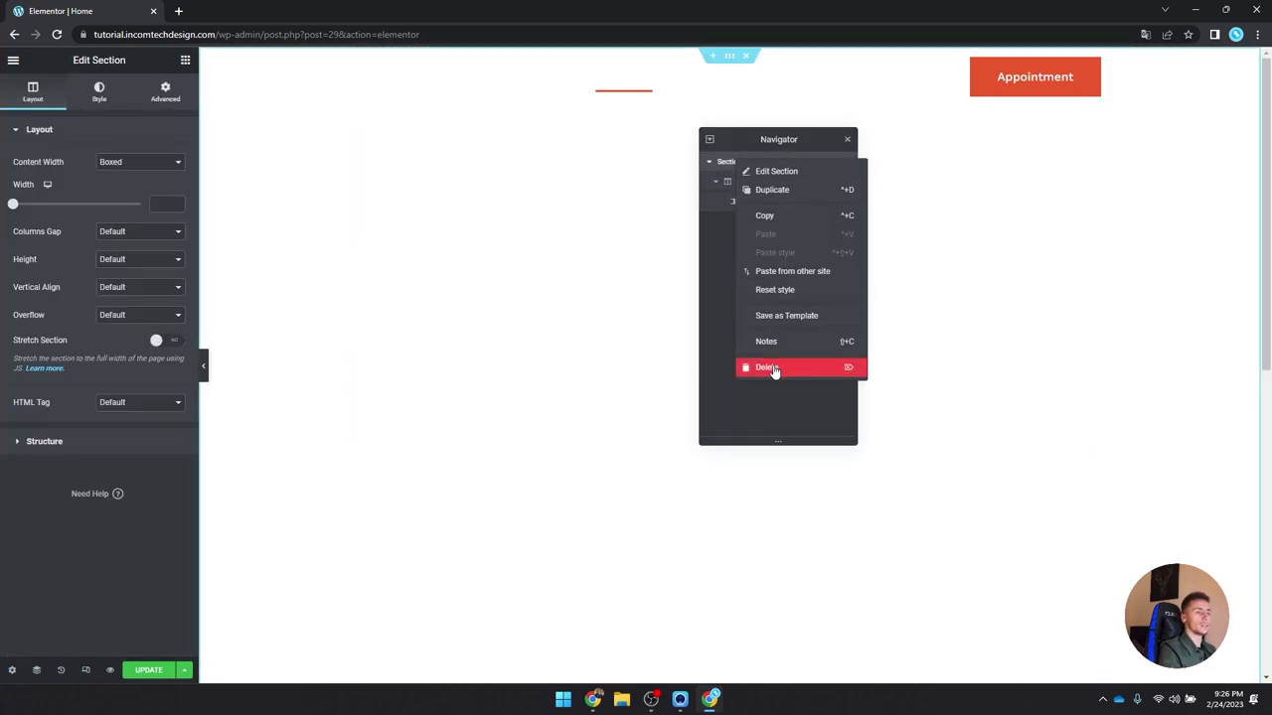
pyautogui.click(773, 365)
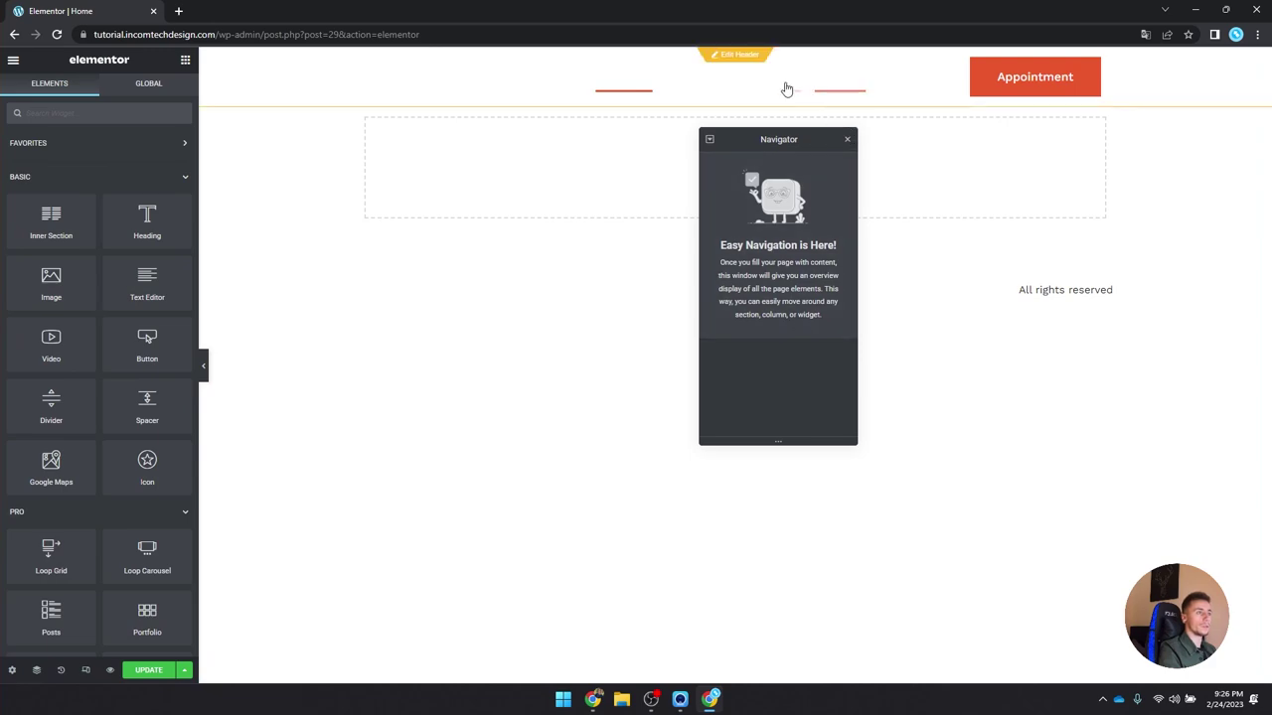
pyautogui.click(847, 140)
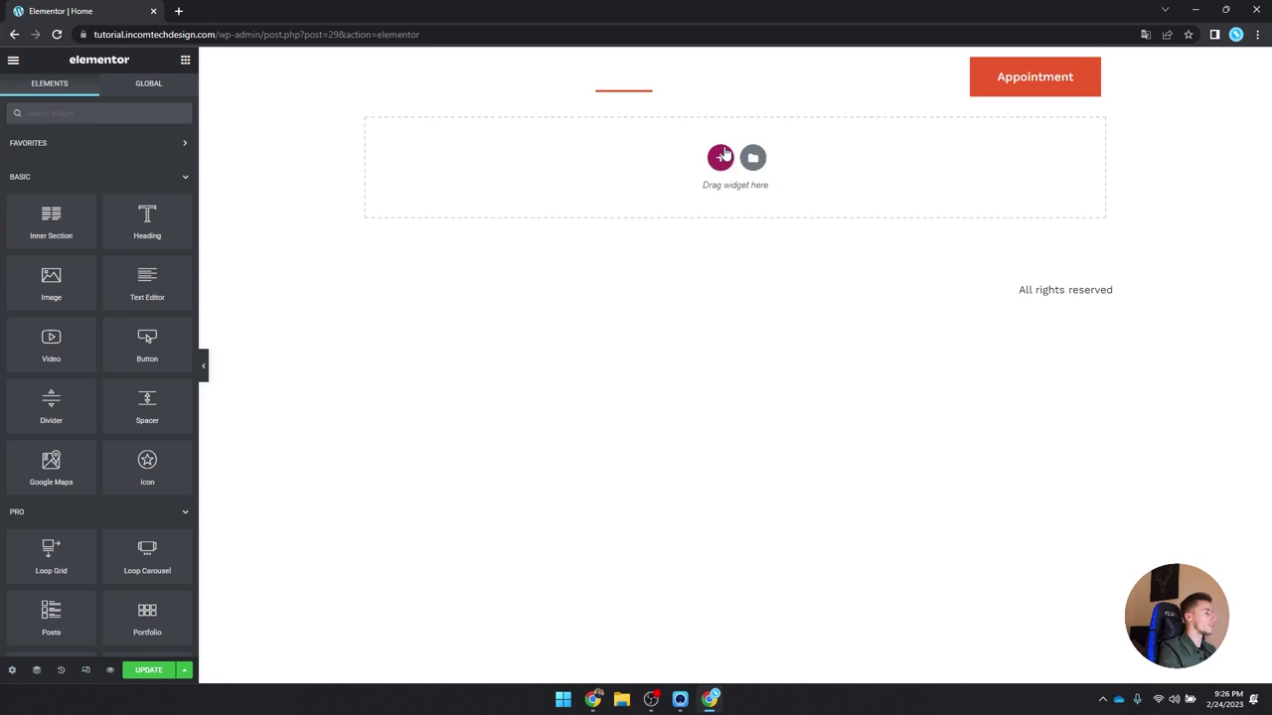
# Step: Add a new two-column section with its height set to Fit To Screen
pyautogui.click(720, 158)
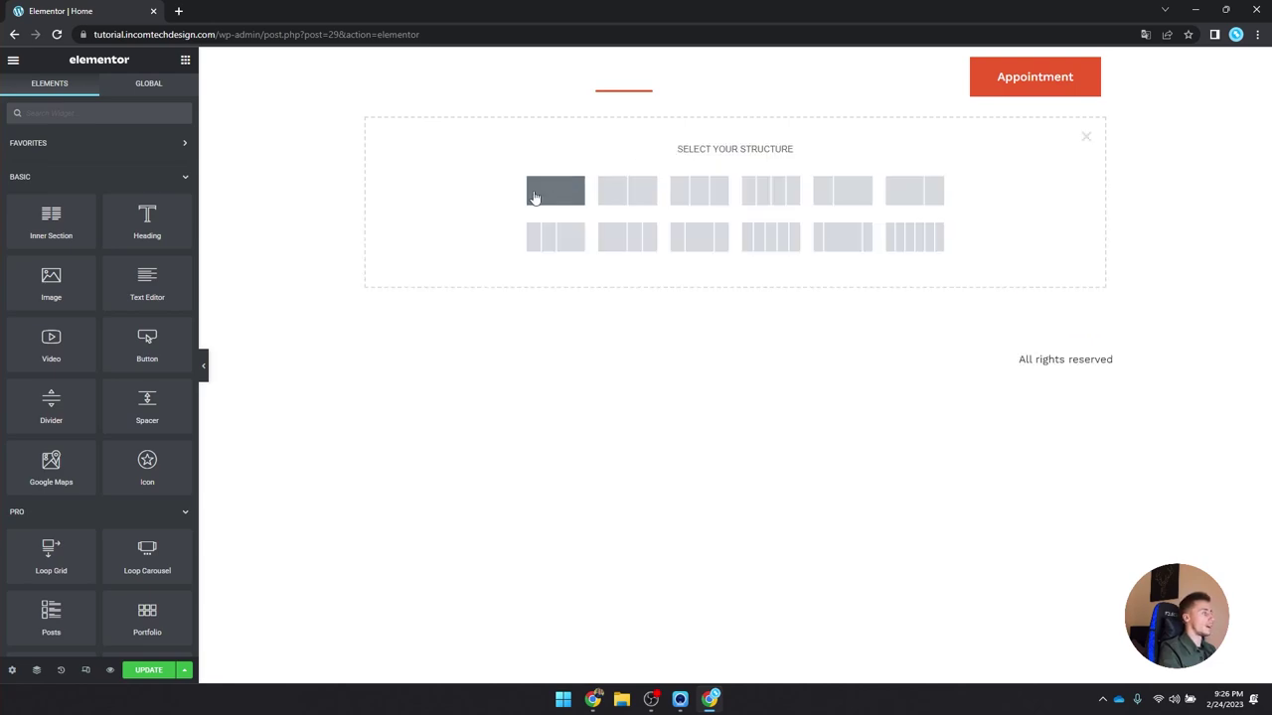
pyautogui.click(618, 192)
pyautogui.click(119, 260)
pyautogui.click(119, 283)
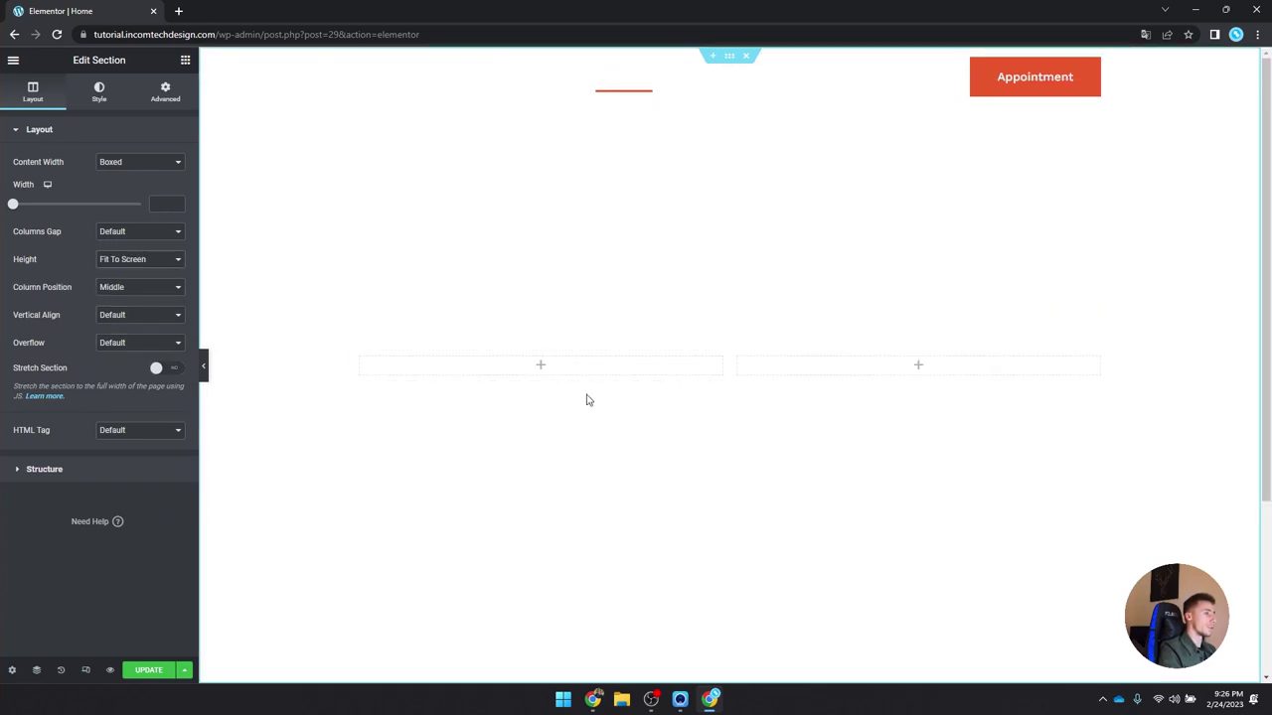
pyautogui.scroll(-3, 610, 346)
pyautogui.scroll(3, 612, 348)
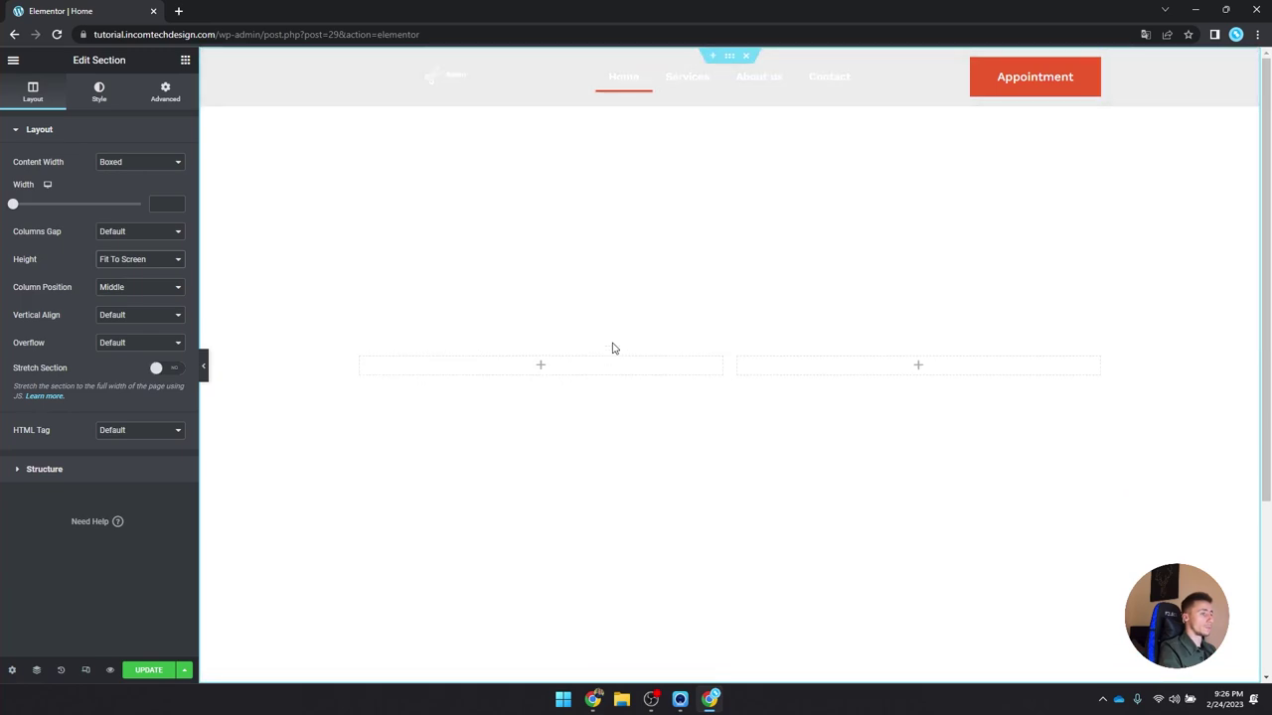
pyautogui.scroll(-3, 633, 301)
pyautogui.scroll(3, 736, 292)
# Step: Give the section a Classic background using the barber shaving photo from the Media Library
pyautogui.click(100, 93)
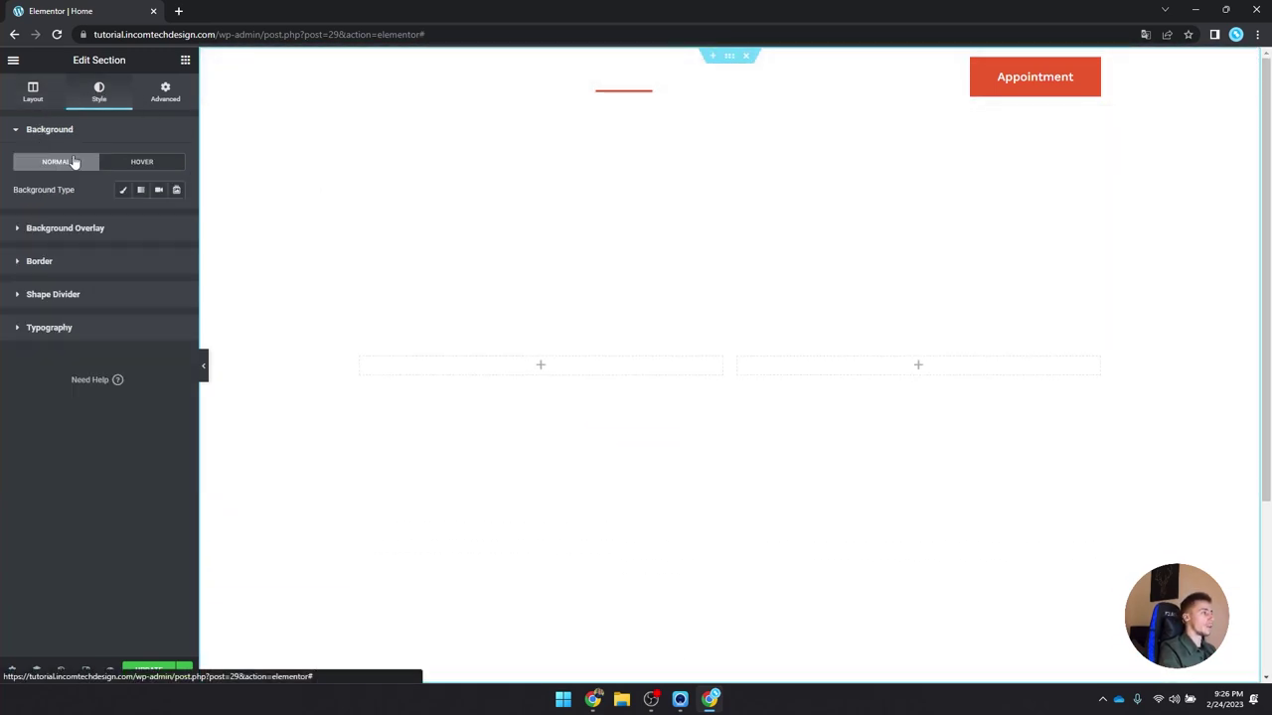
pyautogui.click(121, 190)
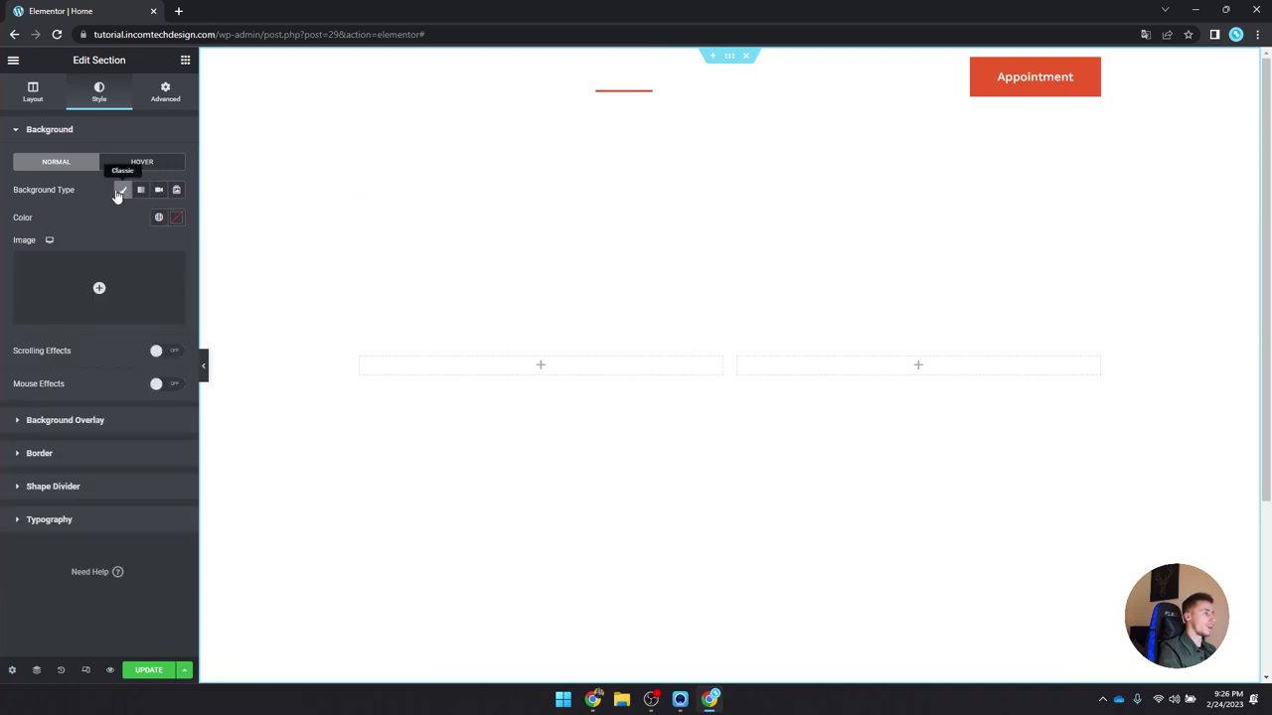
pyautogui.click(123, 191)
pyautogui.click(123, 191)
pyautogui.click(142, 272)
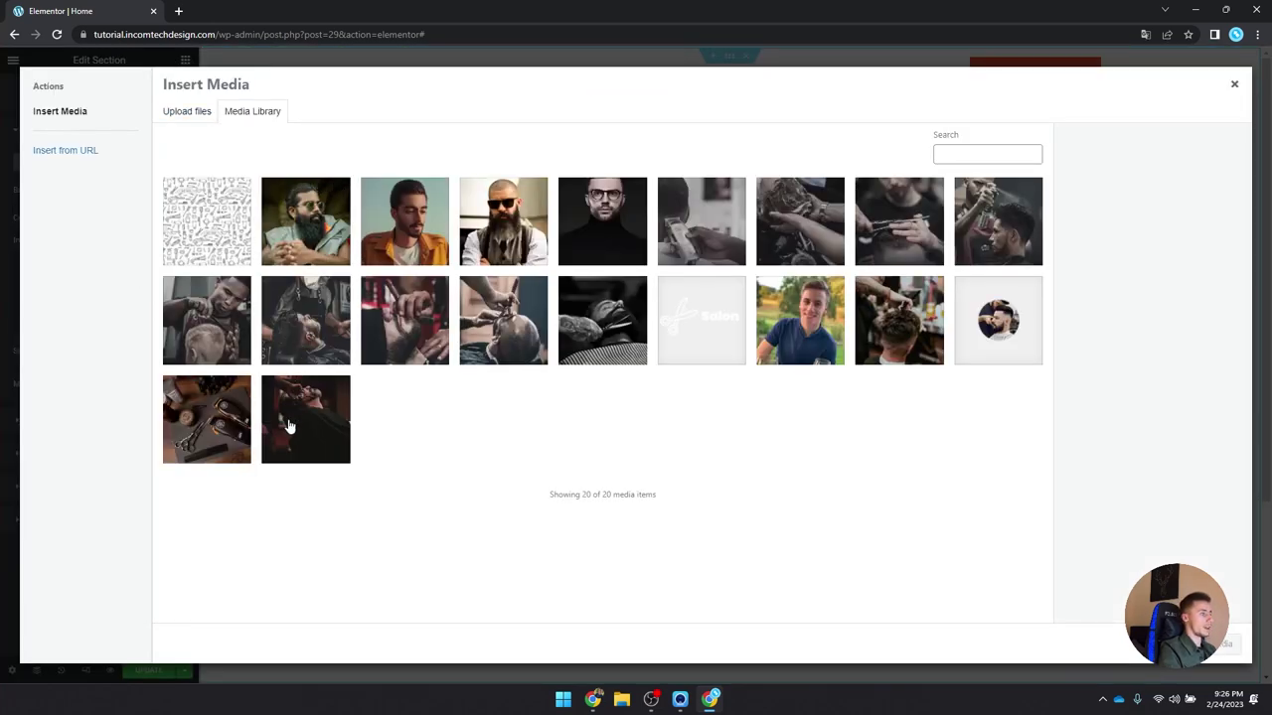
pyautogui.click(288, 426)
pyautogui.click(1208, 644)
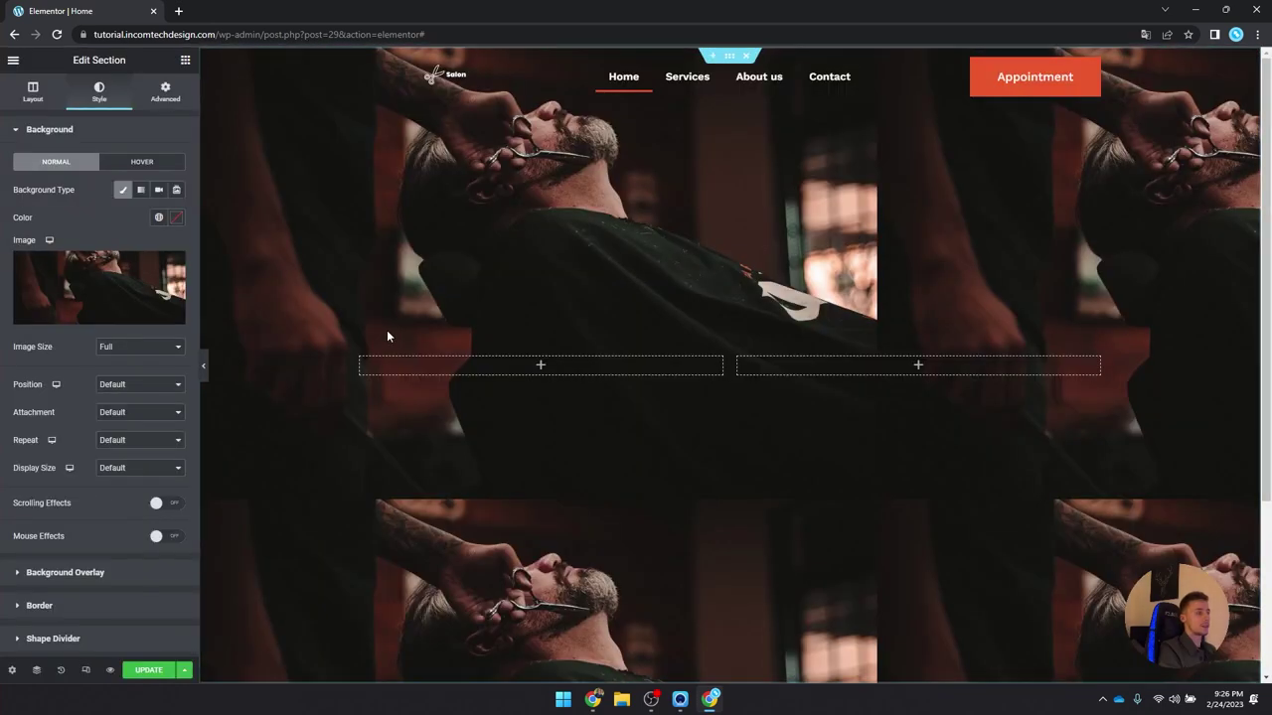
pyautogui.scroll(-3, 387, 336)
pyautogui.scroll(3, 1015, 350)
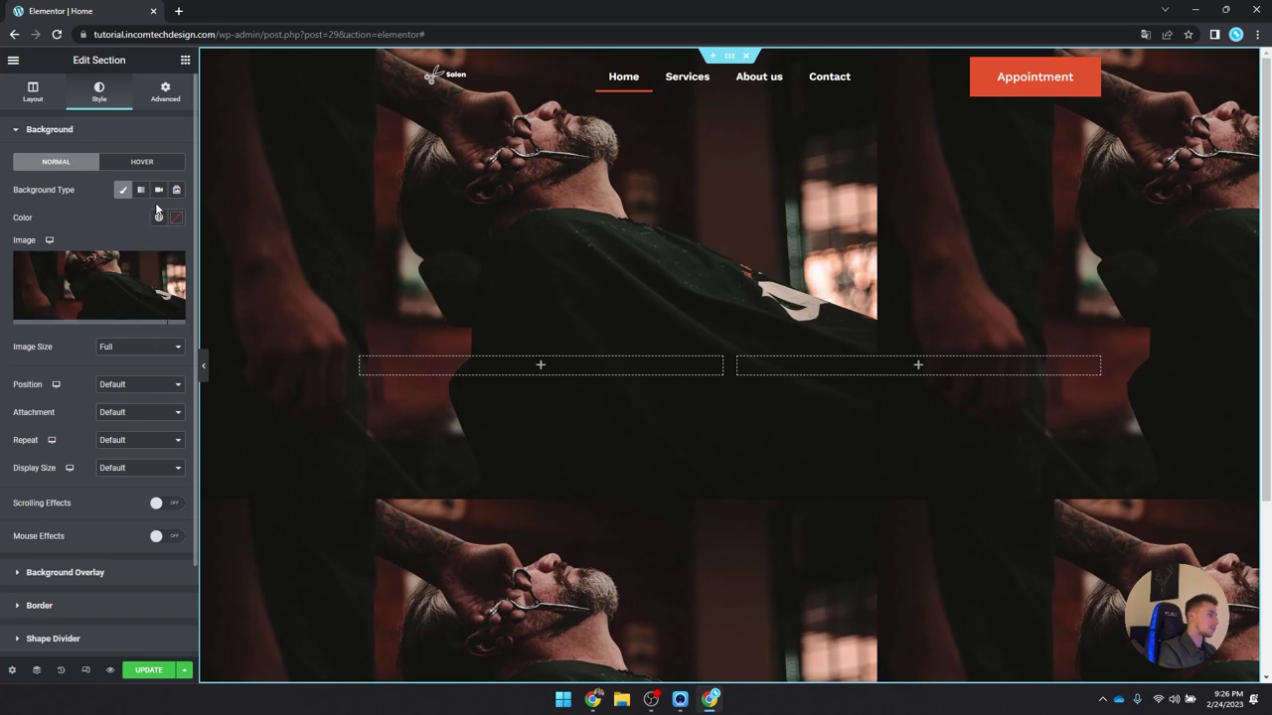
# Step: Set the background image to Full size, Center Center, No-repeat and Cover
pyautogui.click(138, 346)
pyautogui.click(125, 388)
pyautogui.click(125, 387)
pyautogui.click(126, 409)
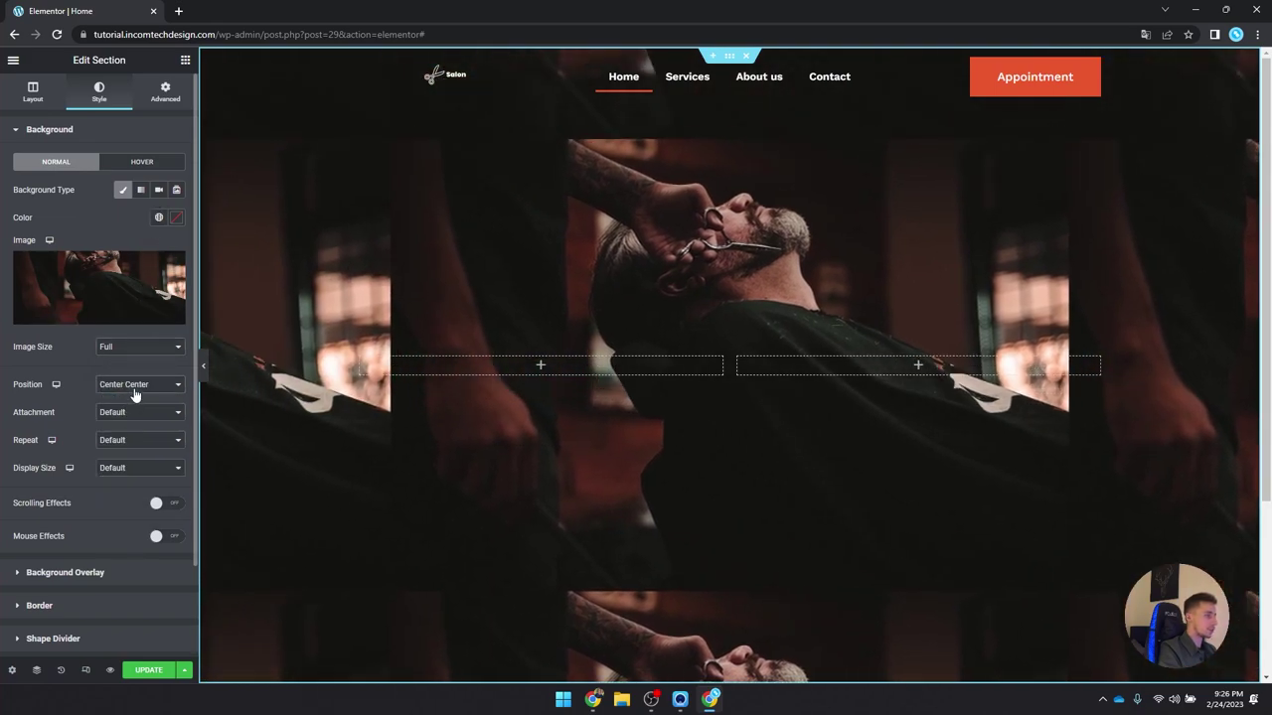
pyautogui.click(133, 415)
pyautogui.click(132, 416)
pyautogui.click(157, 441)
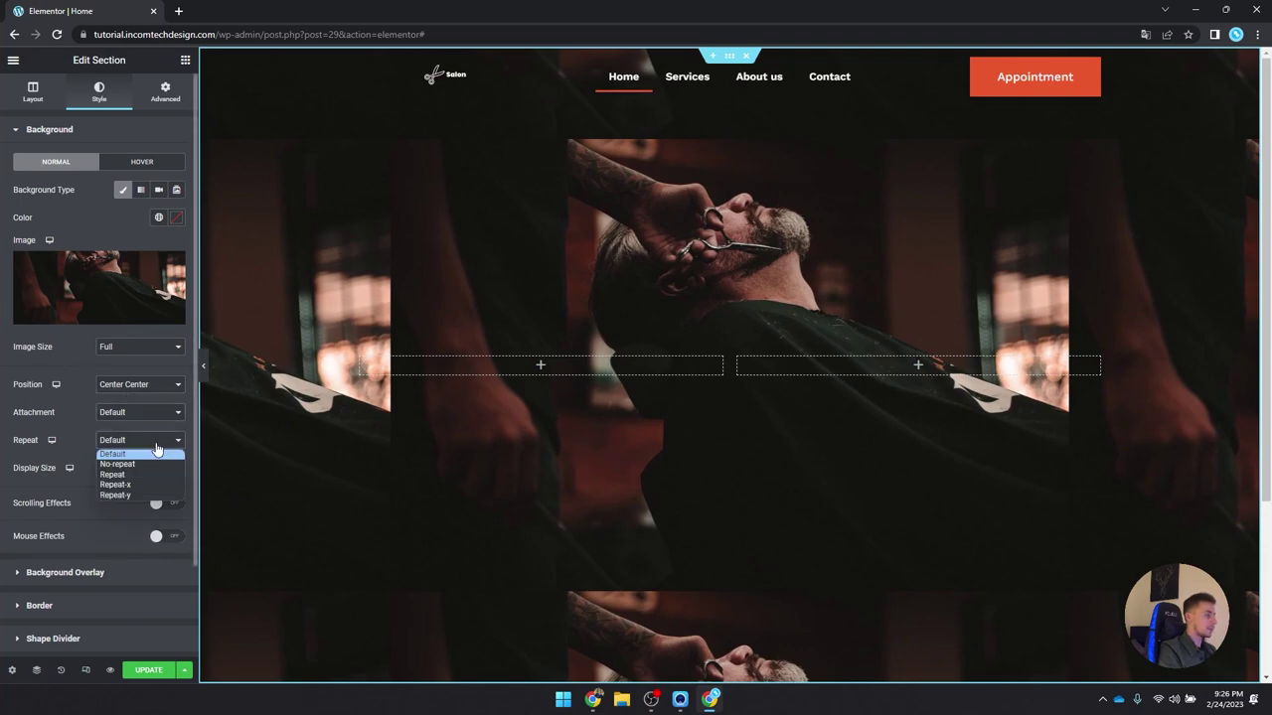
pyautogui.click(145, 466)
pyautogui.click(133, 471)
pyautogui.click(134, 493)
pyautogui.click(133, 468)
pyautogui.click(133, 505)
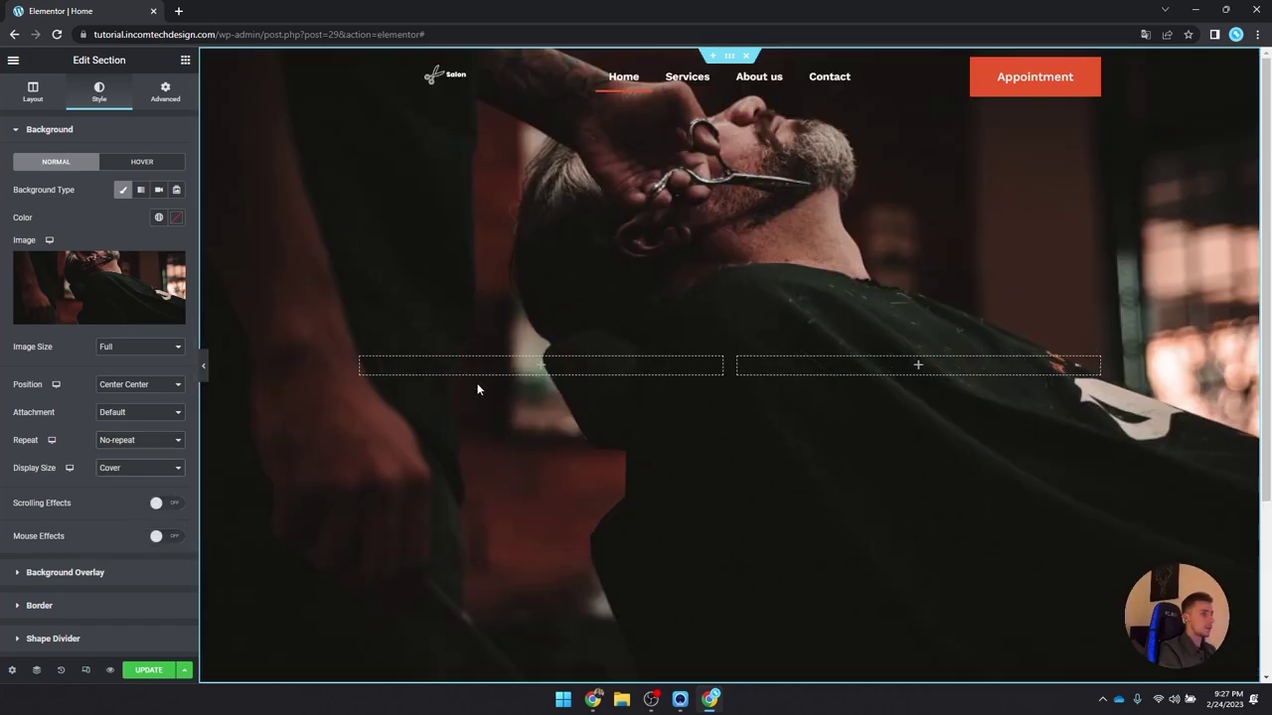
pyautogui.scroll(-4, 477, 386)
pyautogui.scroll(4, 477, 386)
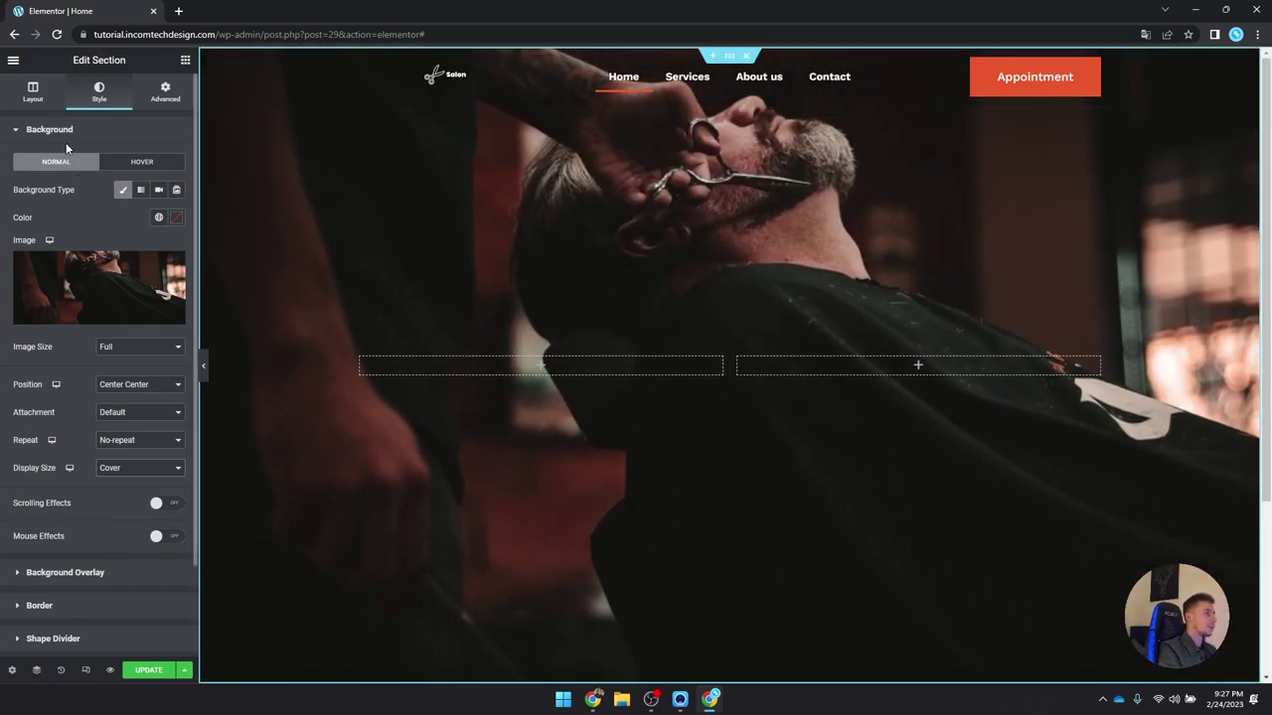
# Step: Add a Classic background overlay in #000000 at 0.25 opacity
pyautogui.click(59, 139)
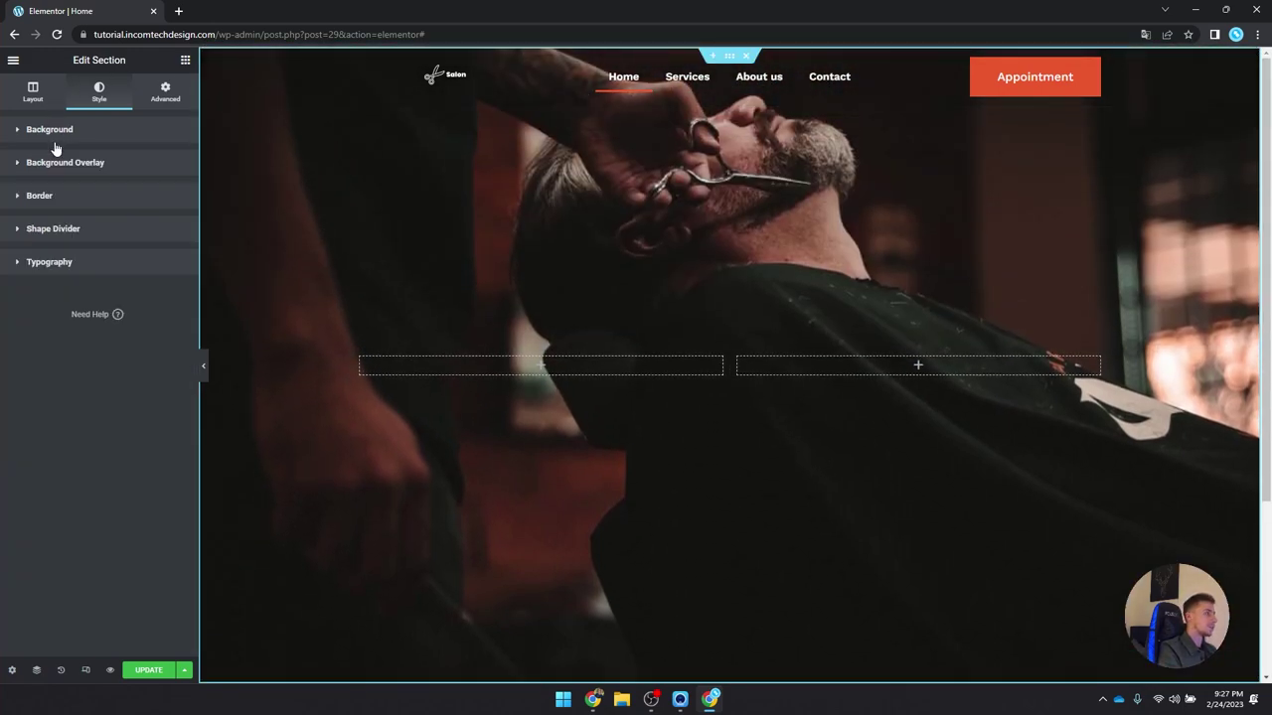
pyautogui.click(64, 162)
pyautogui.click(159, 222)
pyautogui.click(175, 250)
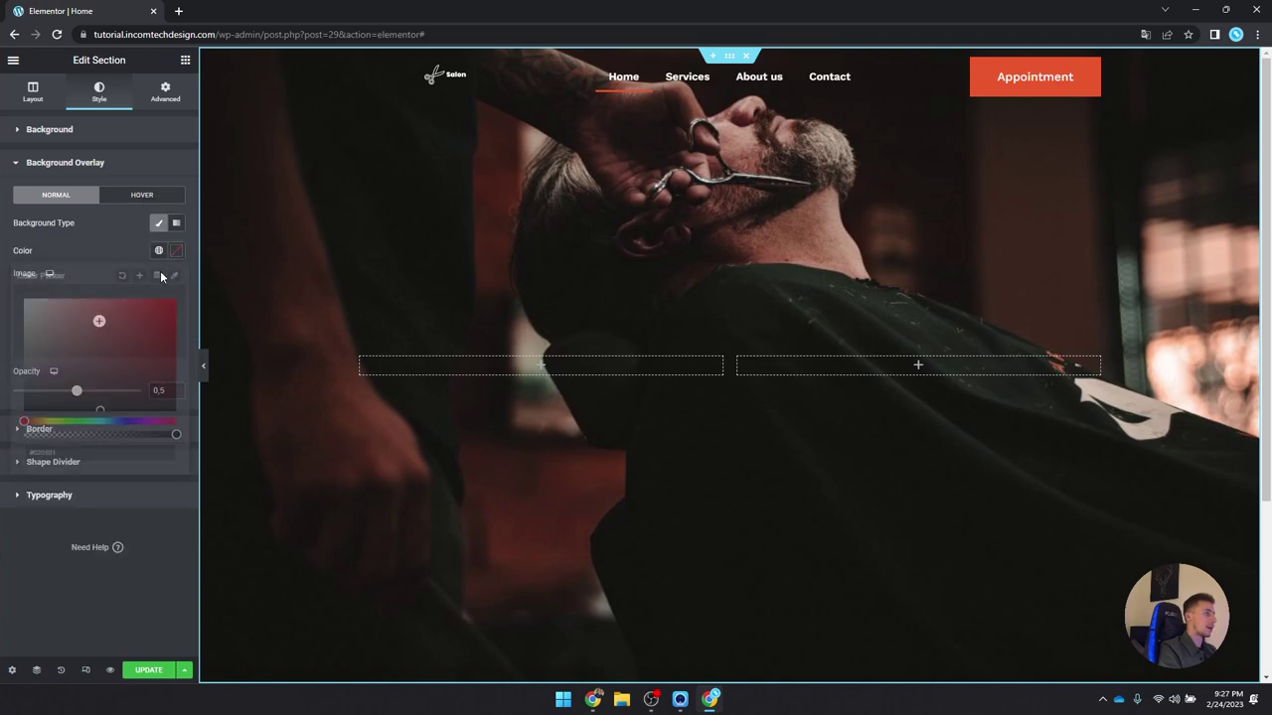
pyautogui.click(26, 408)
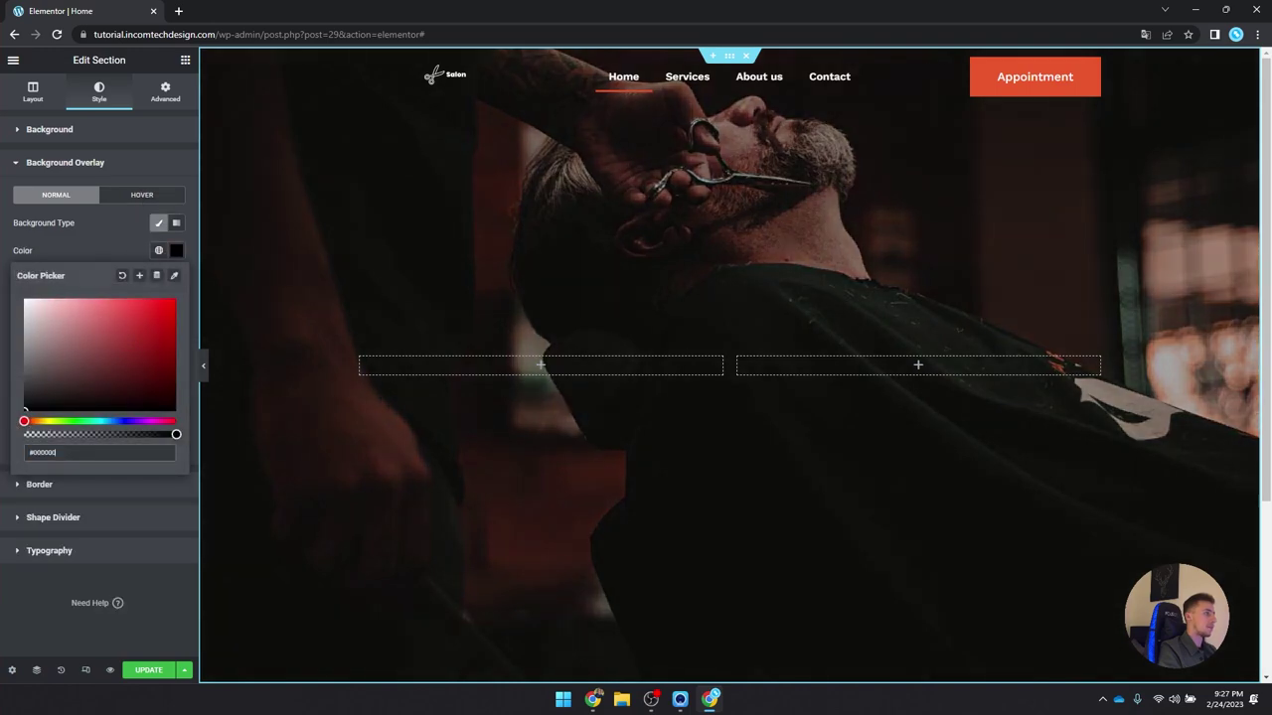
pyautogui.click(176, 253)
pyautogui.moveTo(76, 393); pyautogui.dragTo(57, 394)
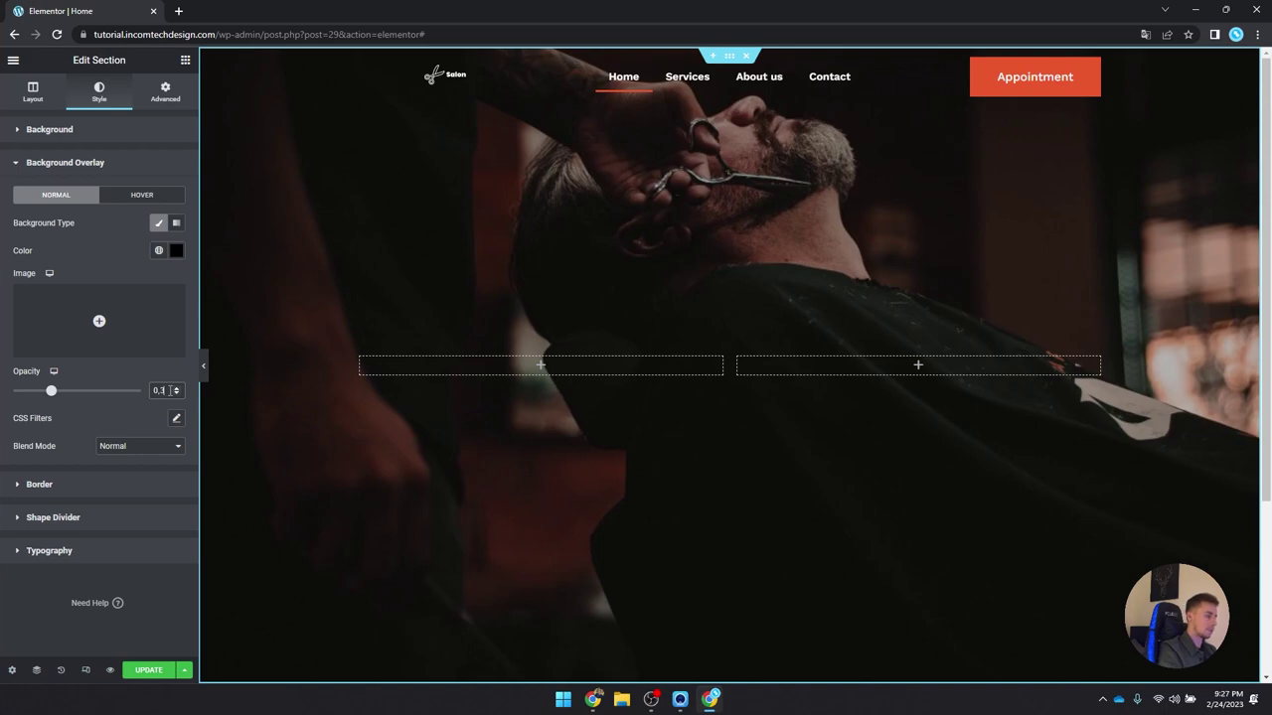
pyautogui.press('BackSpace')
pyautogui.write('25')
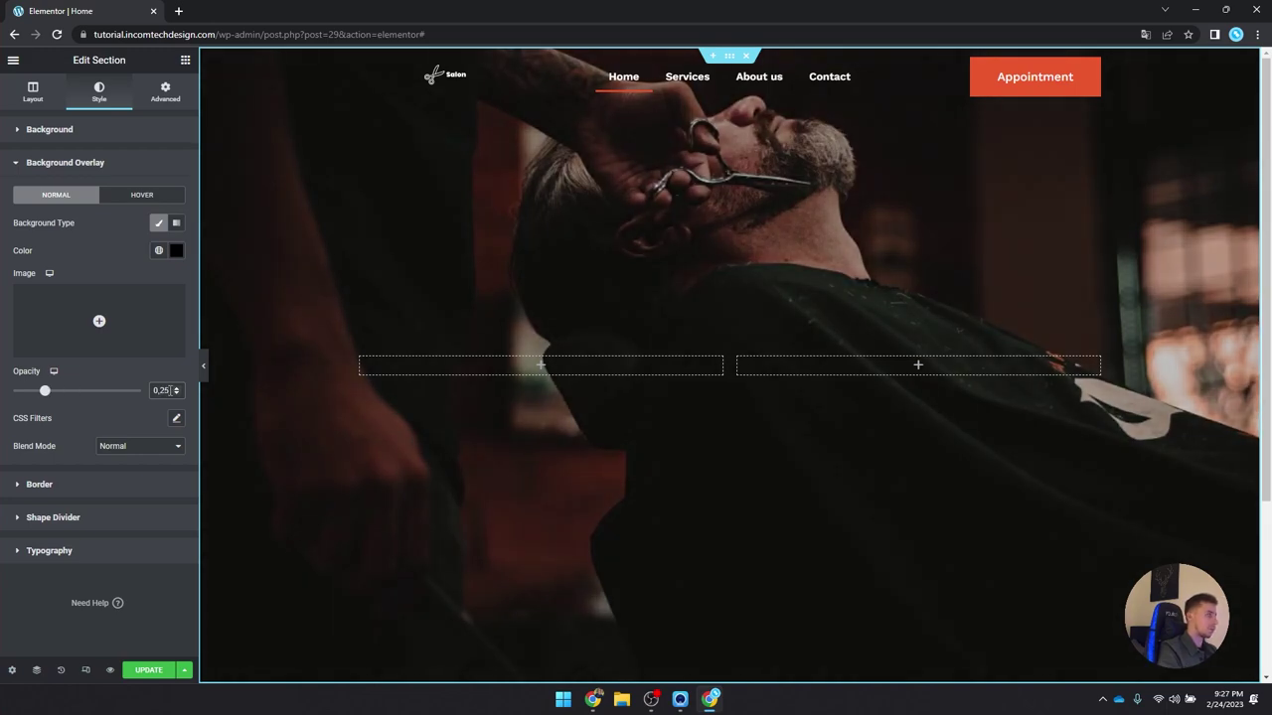
pyautogui.scroll(-2, 536, 378)
pyautogui.scroll(2, 537, 379)
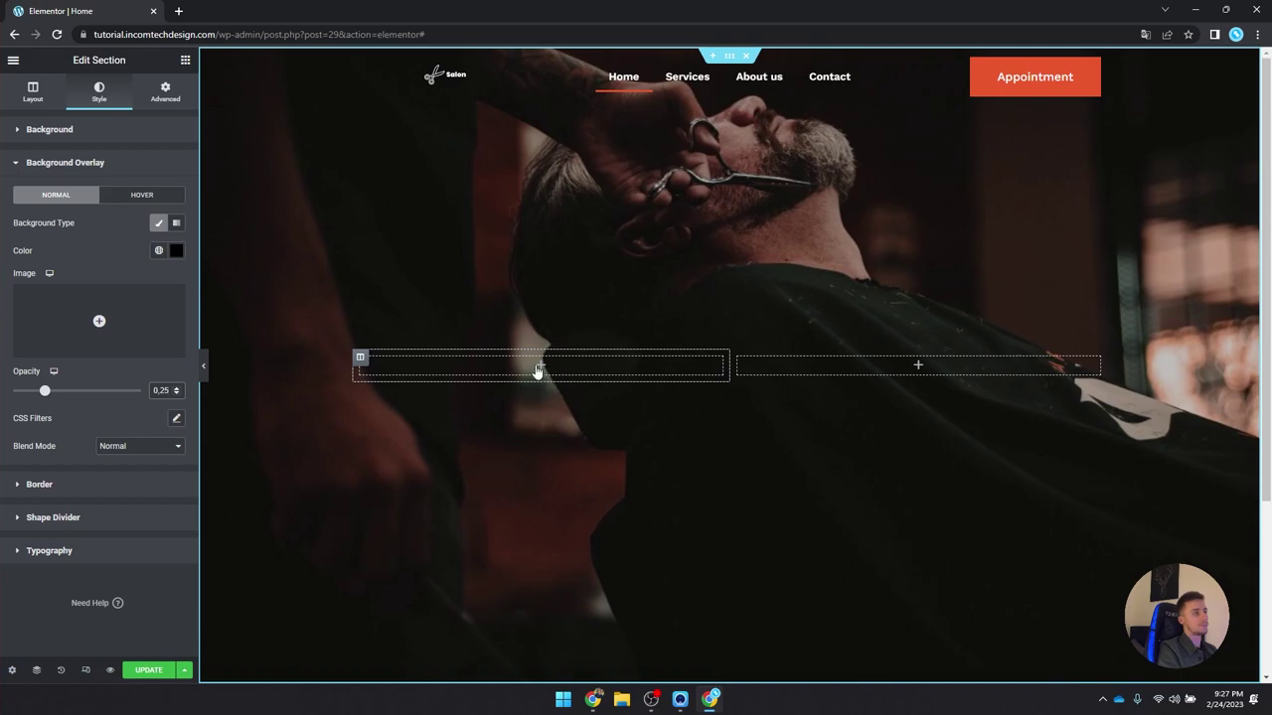
# Step: Preview the darkened hero with the panel hidden, then restore the editor panel
pyautogui.click(206, 369)
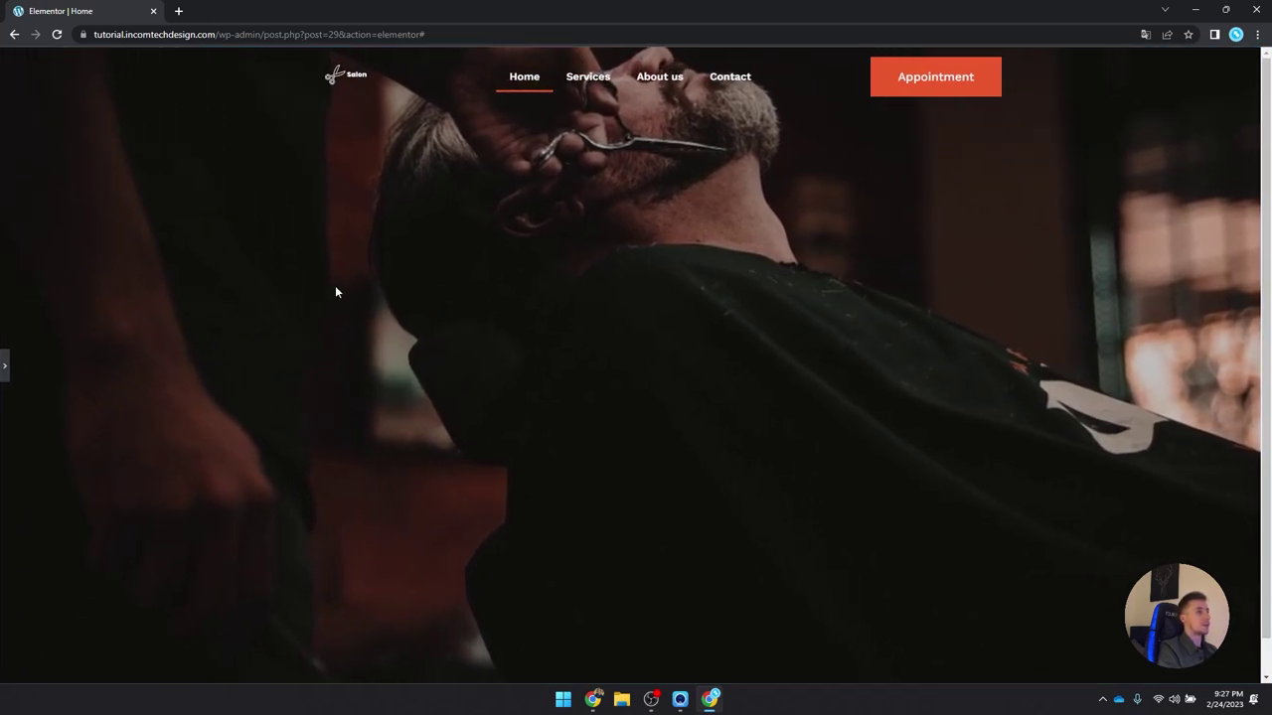
pyautogui.scroll(-1, 365, 268)
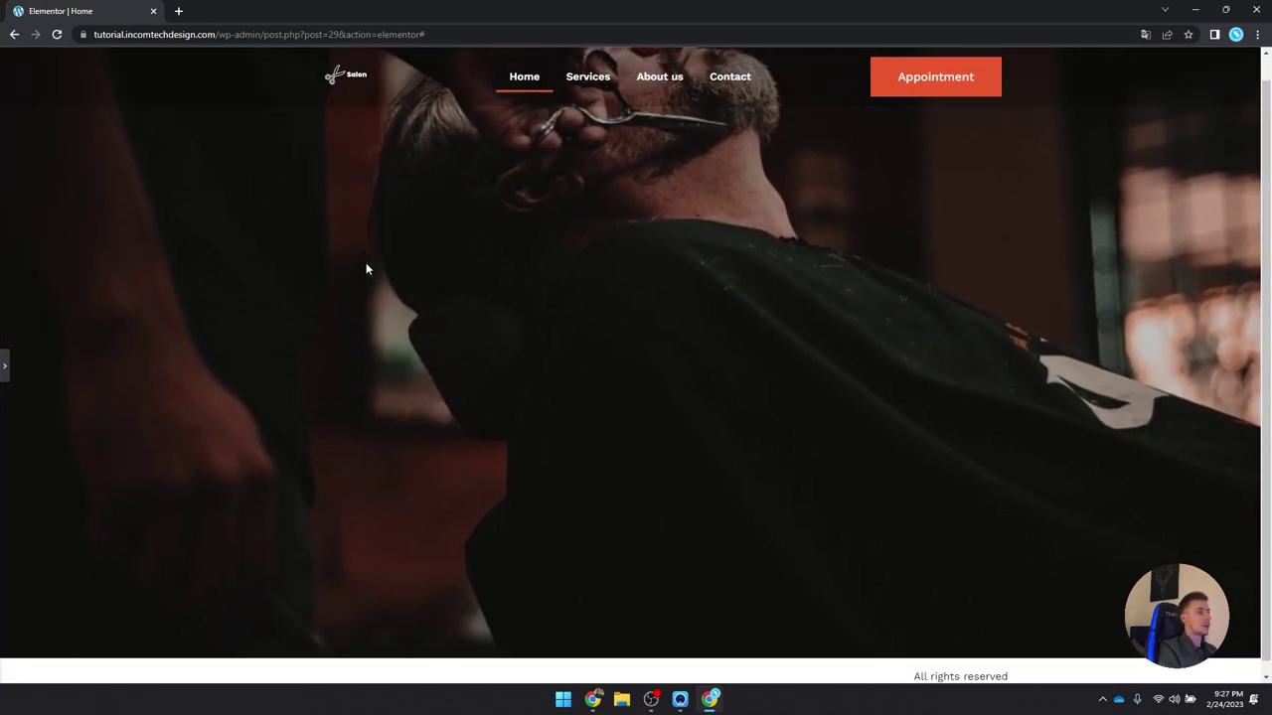
pyautogui.click(10, 366)
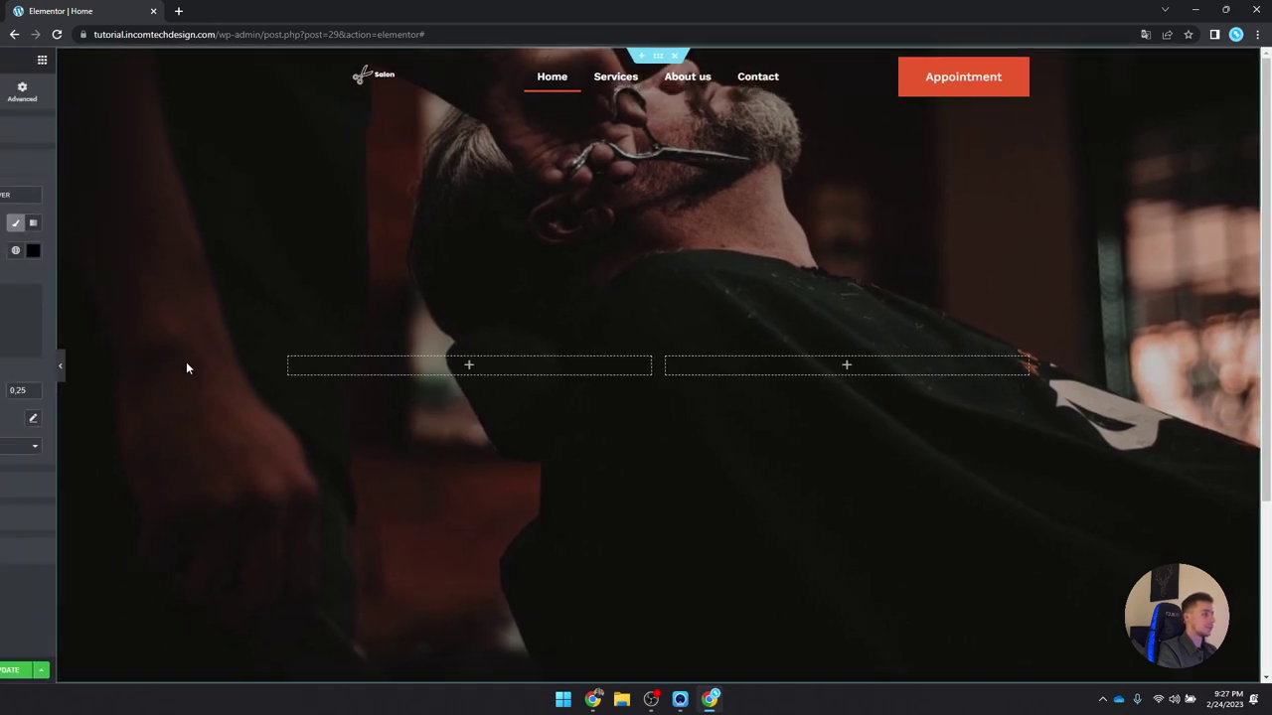
pyautogui.click(540, 367)
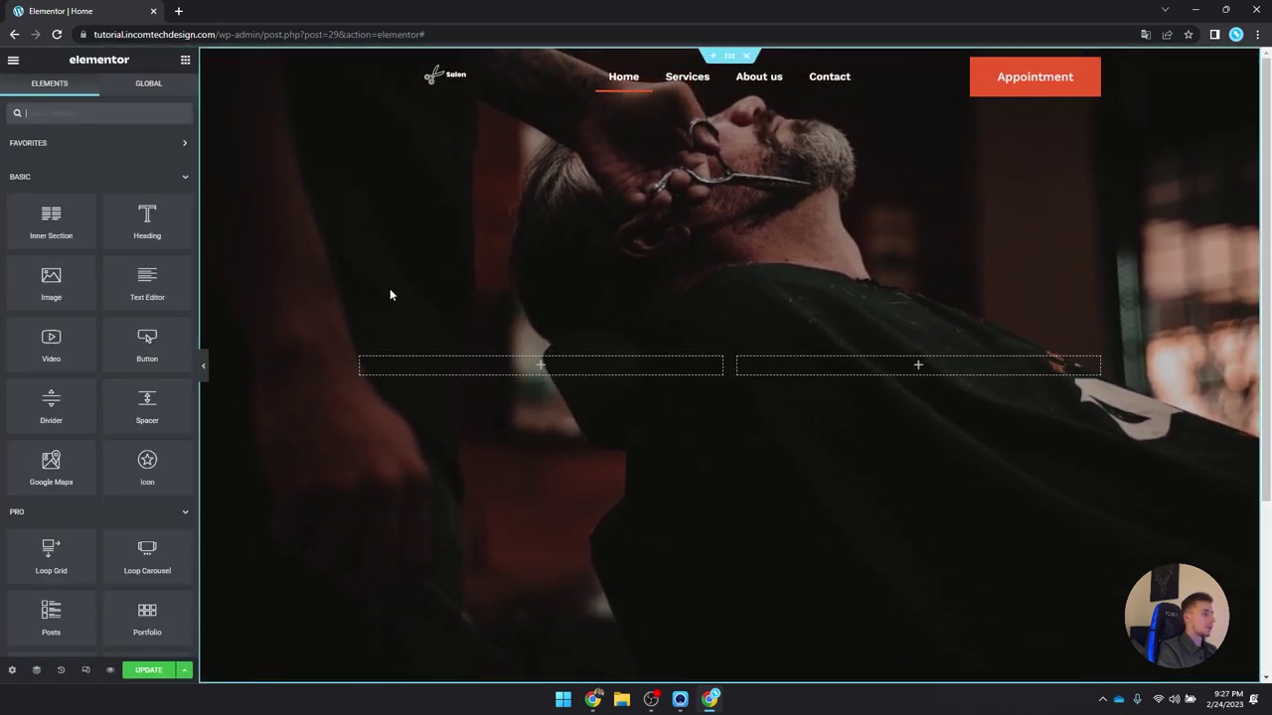
# Step: Place an H1 heading in the left column with white text and the heading 1 global font
pyautogui.moveTo(147, 219); pyautogui.dragTo(498, 376)
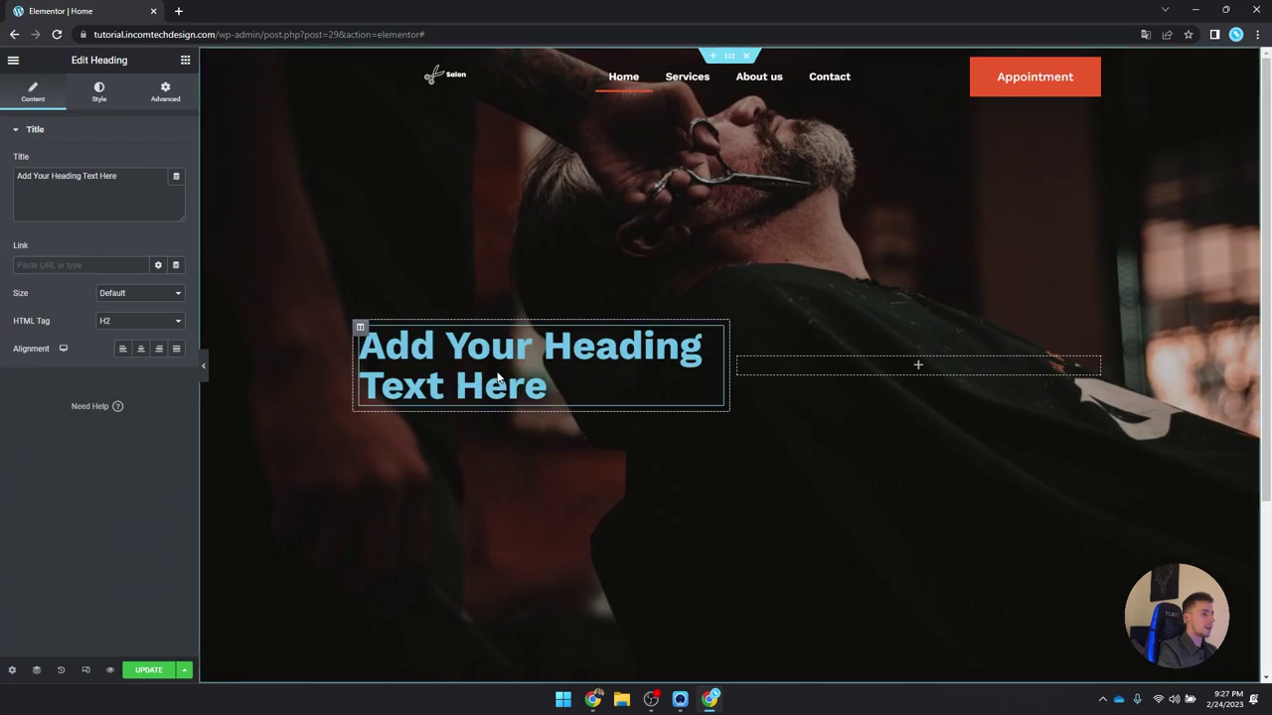
pyautogui.click(145, 321)
pyautogui.click(144, 333)
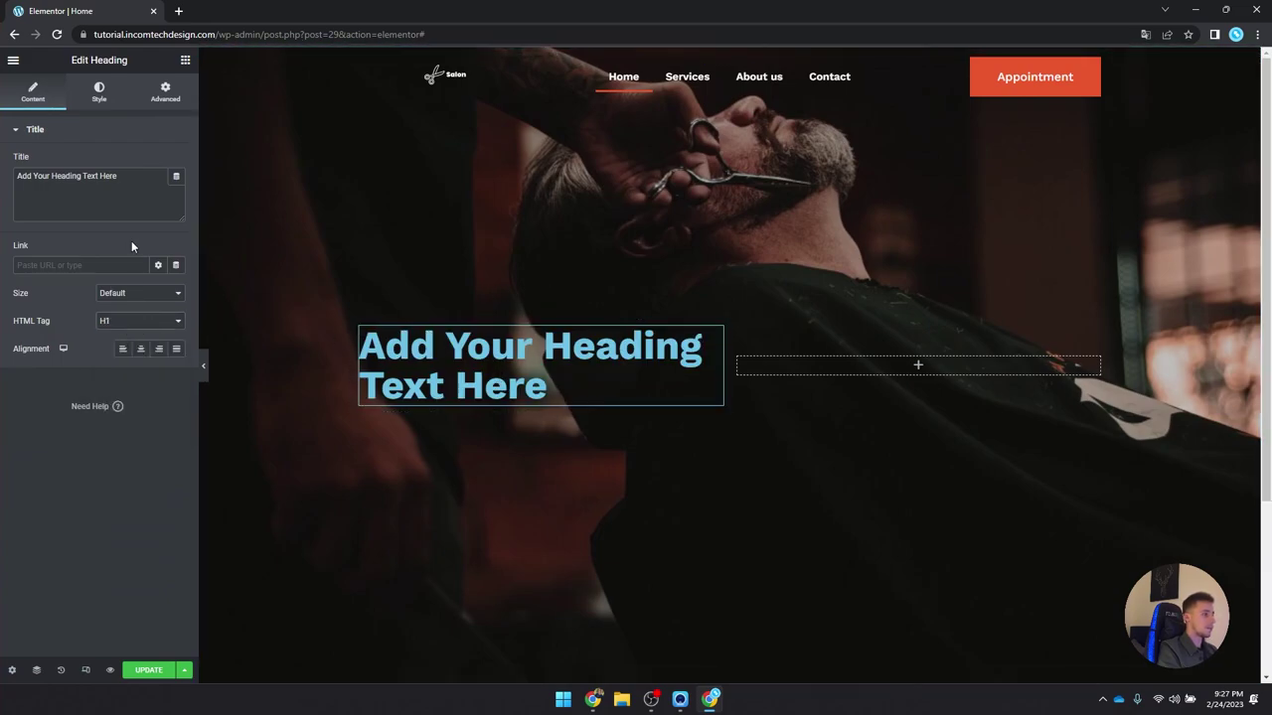
pyautogui.click(95, 97)
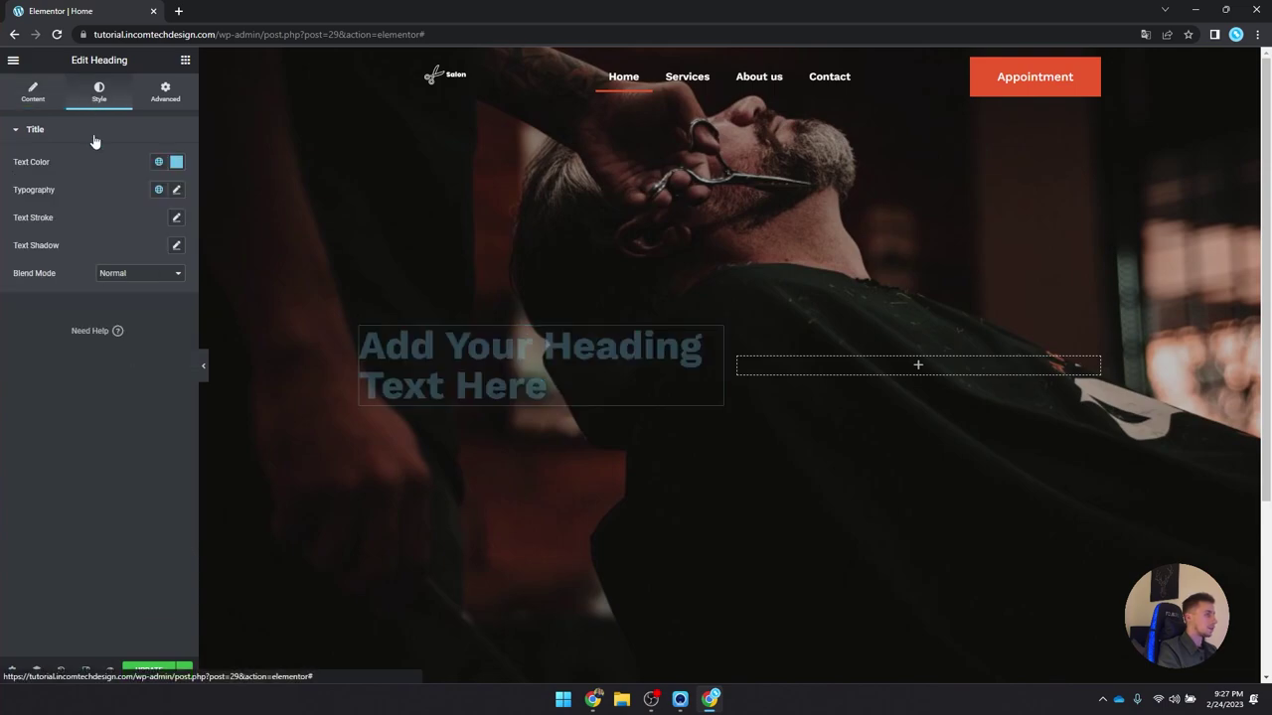
pyautogui.click(159, 164)
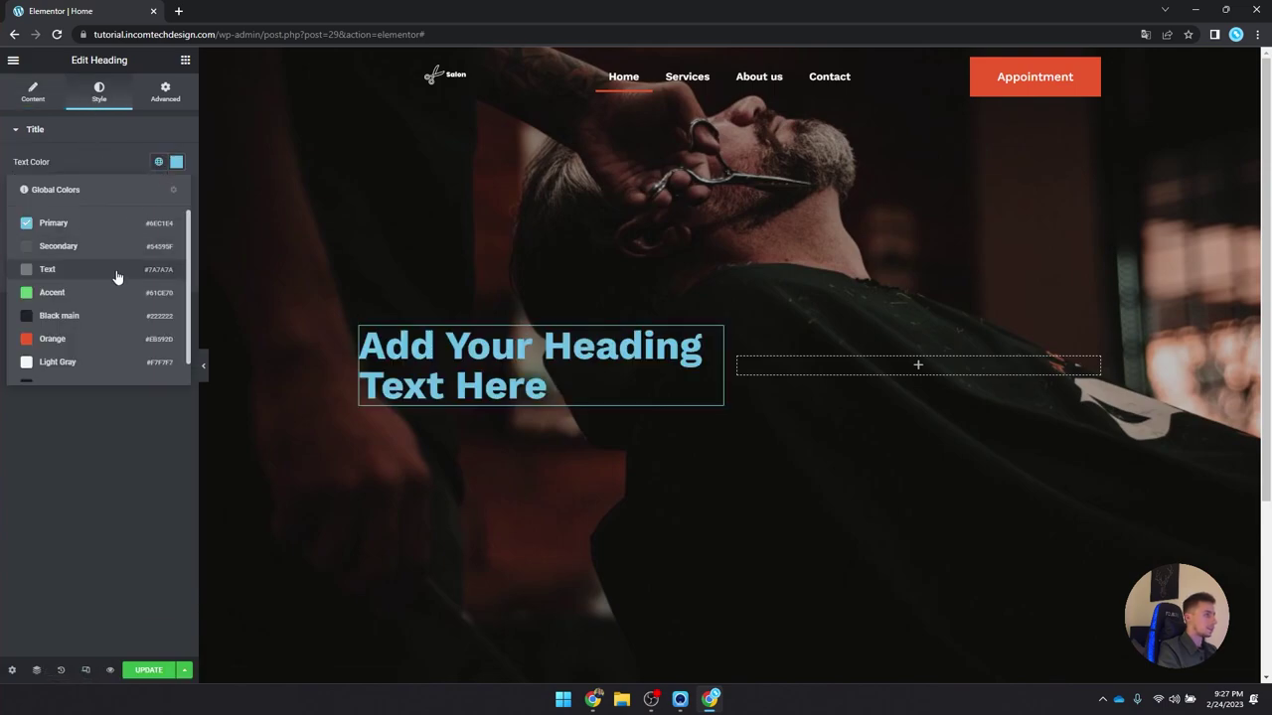
pyautogui.click(176, 162)
pyautogui.write('#FFFFFF')
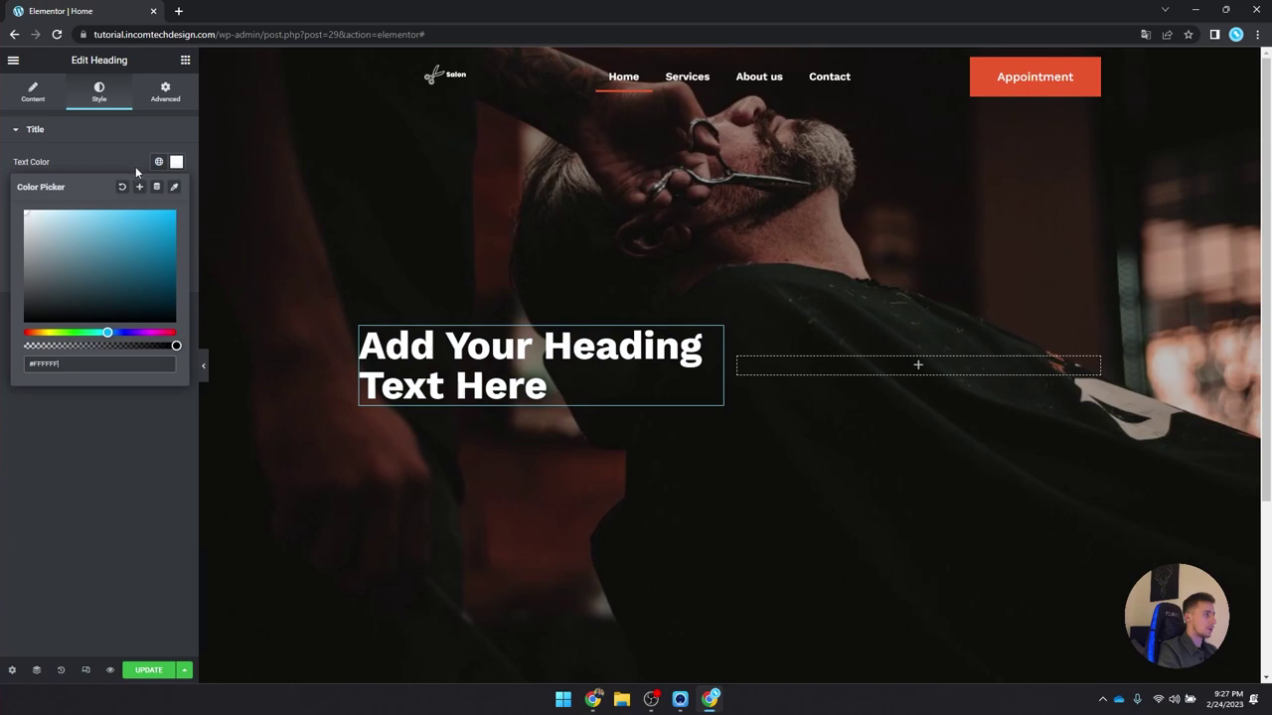
pyautogui.click(176, 162)
pyautogui.click(157, 191)
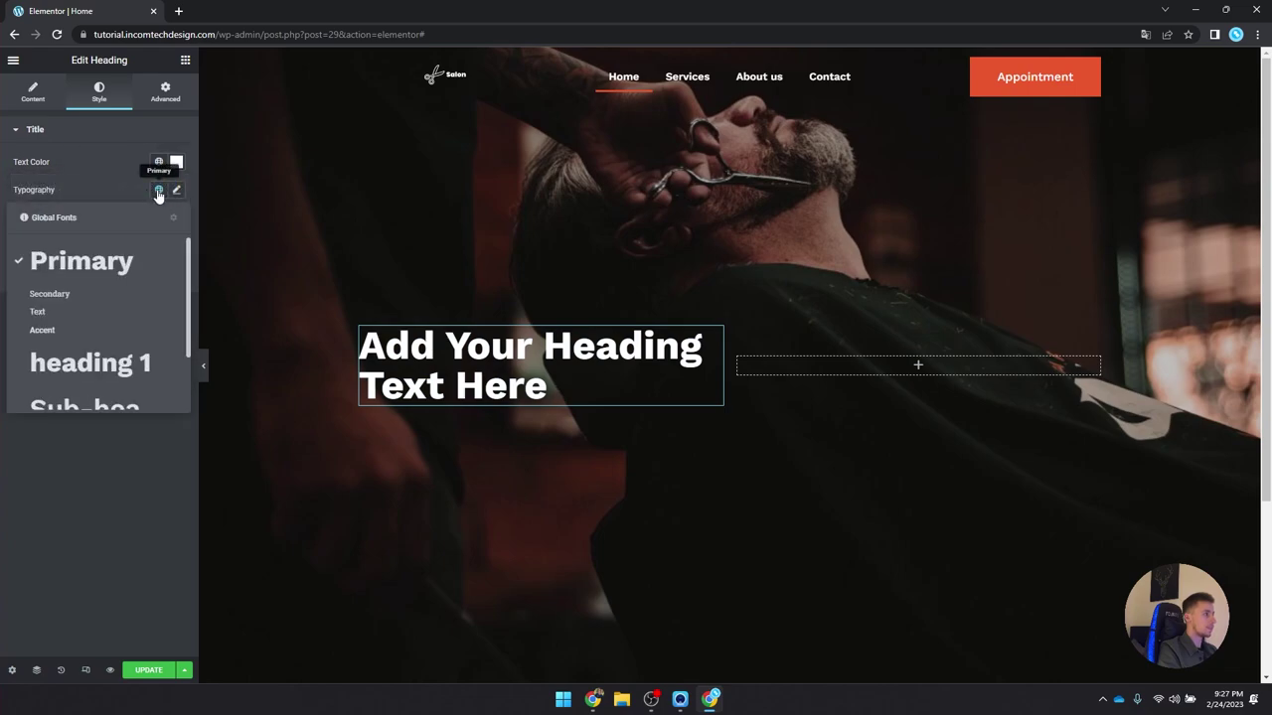
pyautogui.click(104, 360)
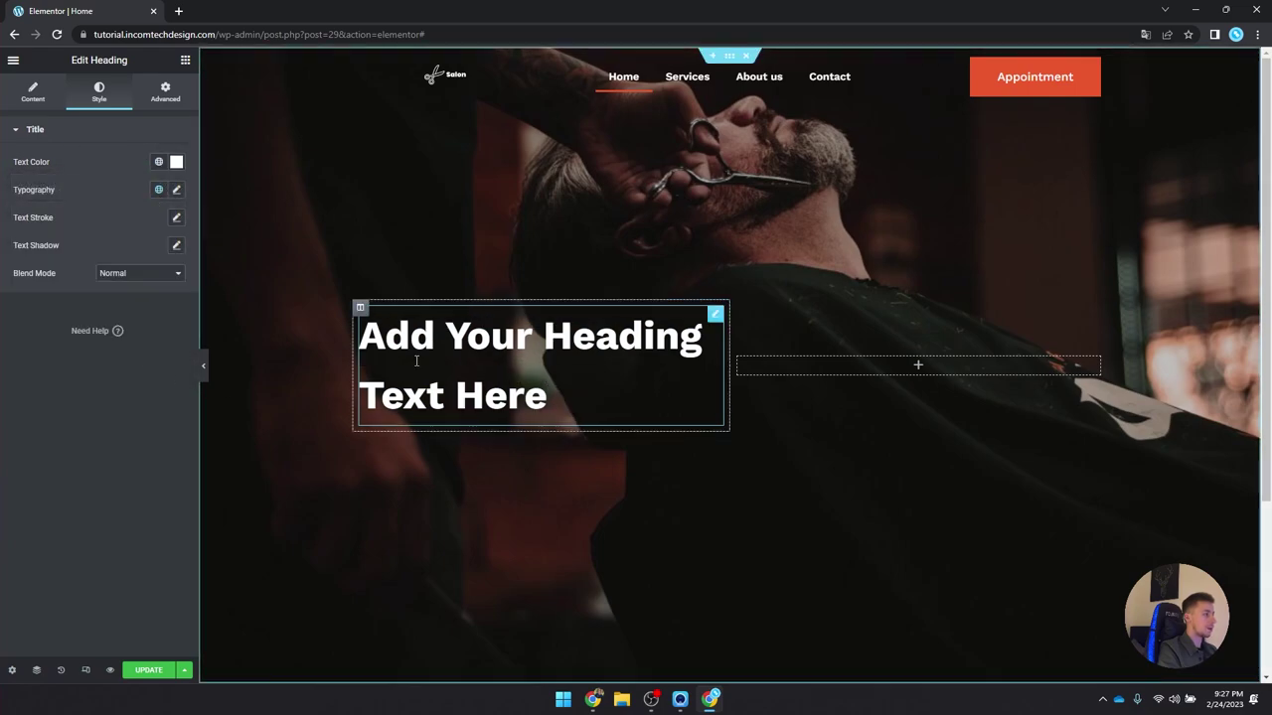
# Step: Change the heading text to 'Best barbershop, best quality, lowest price'
pyautogui.click(30, 87)
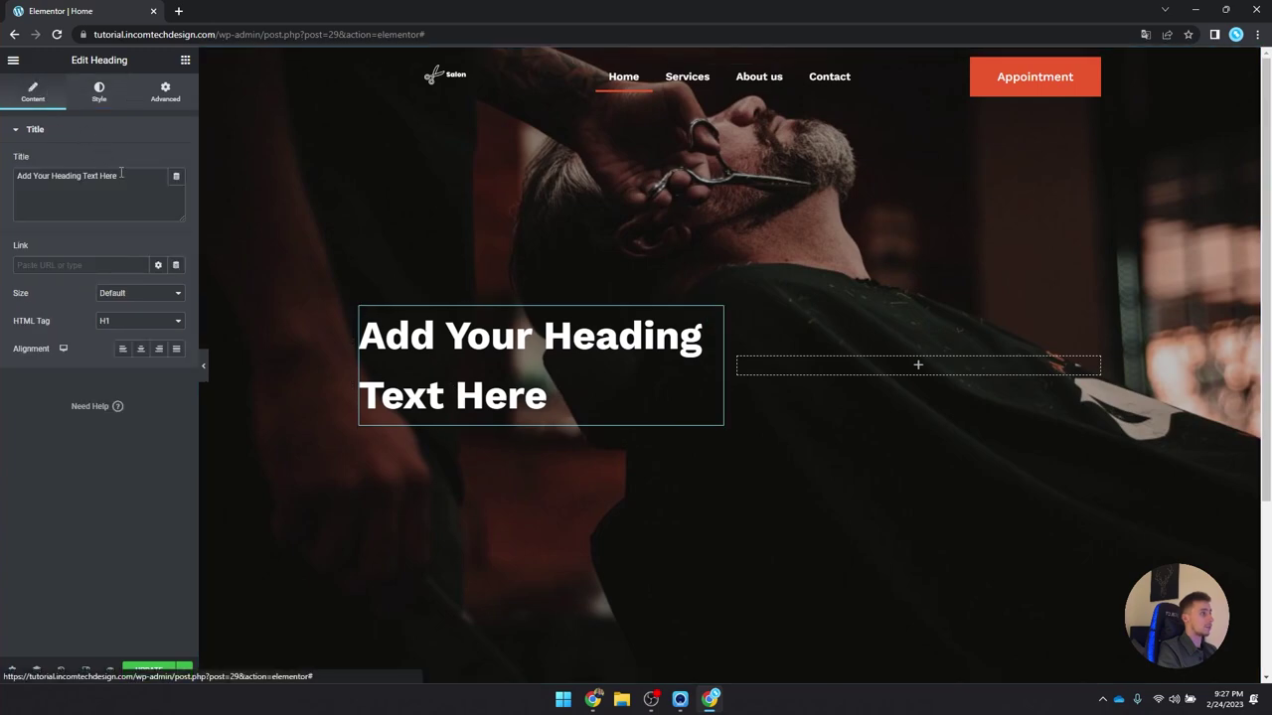
pyautogui.moveTo(119, 176); pyautogui.dragTo(3, 181)
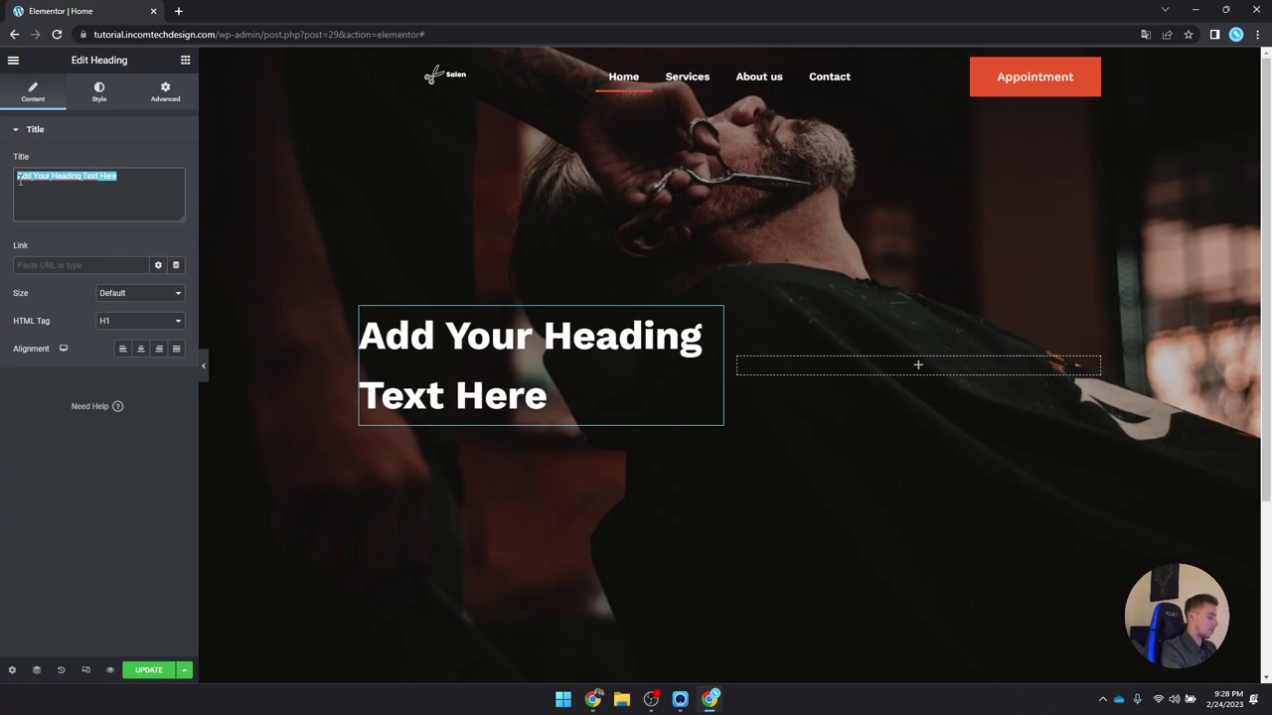
pyautogui.write('N')
pyautogui.press('BackSpace')
pyautogui.write('Best')
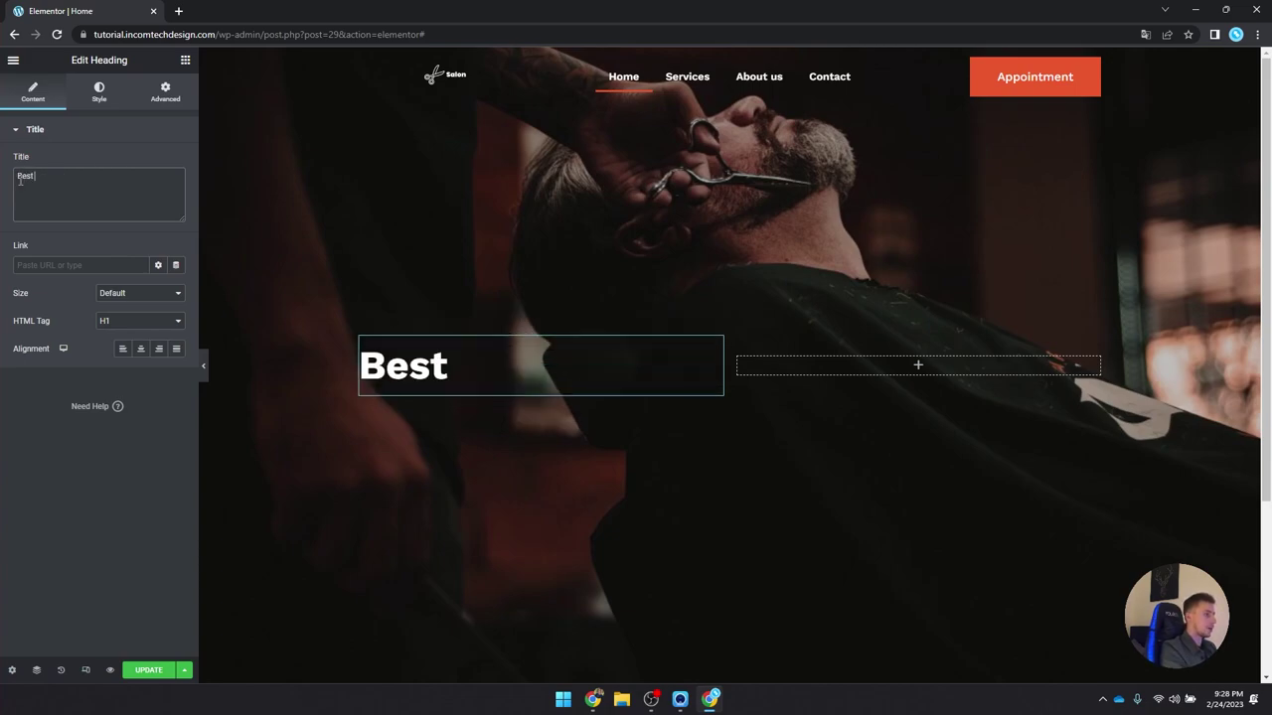
pyautogui.write(' barber')
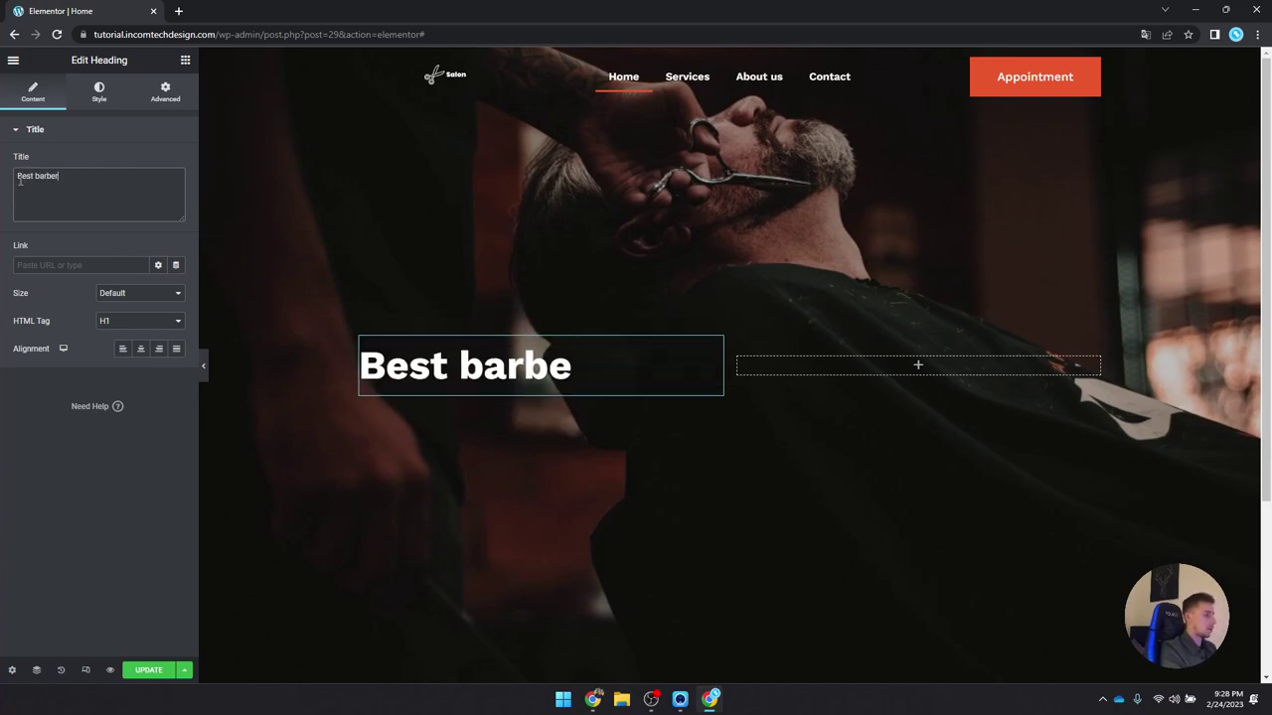
pyautogui.write('shop,')
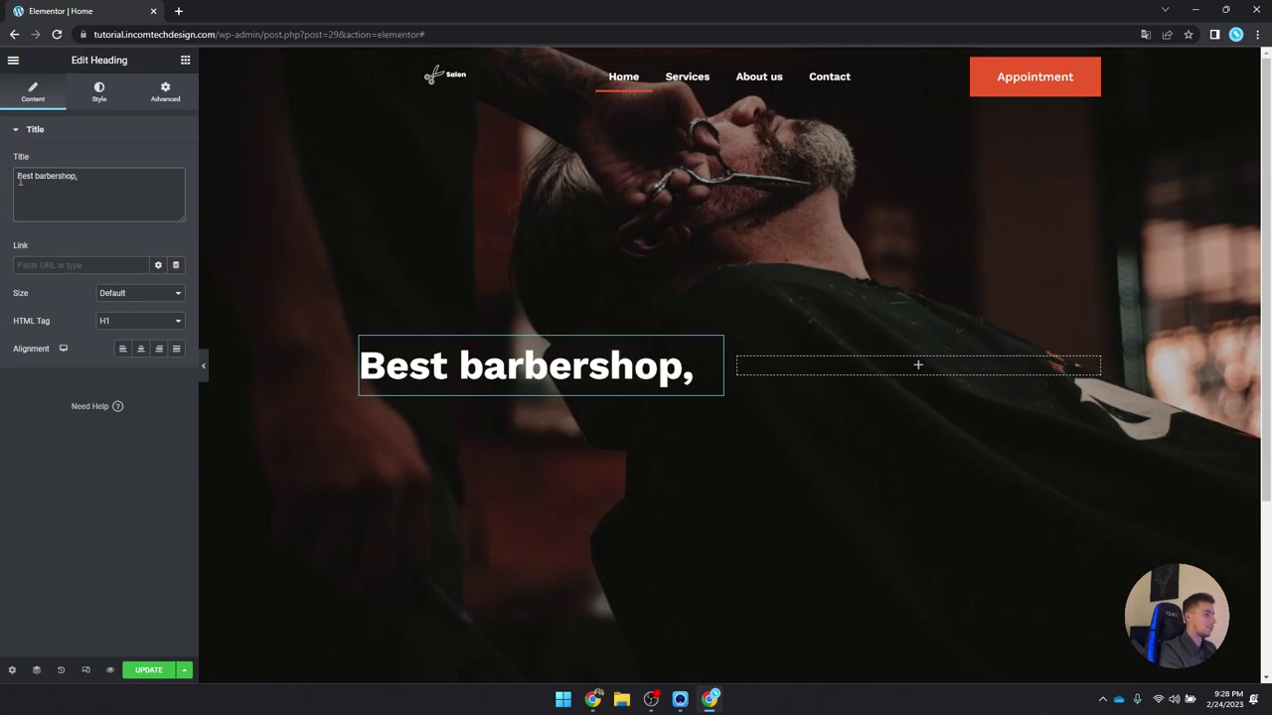
pyautogui.write(' best')
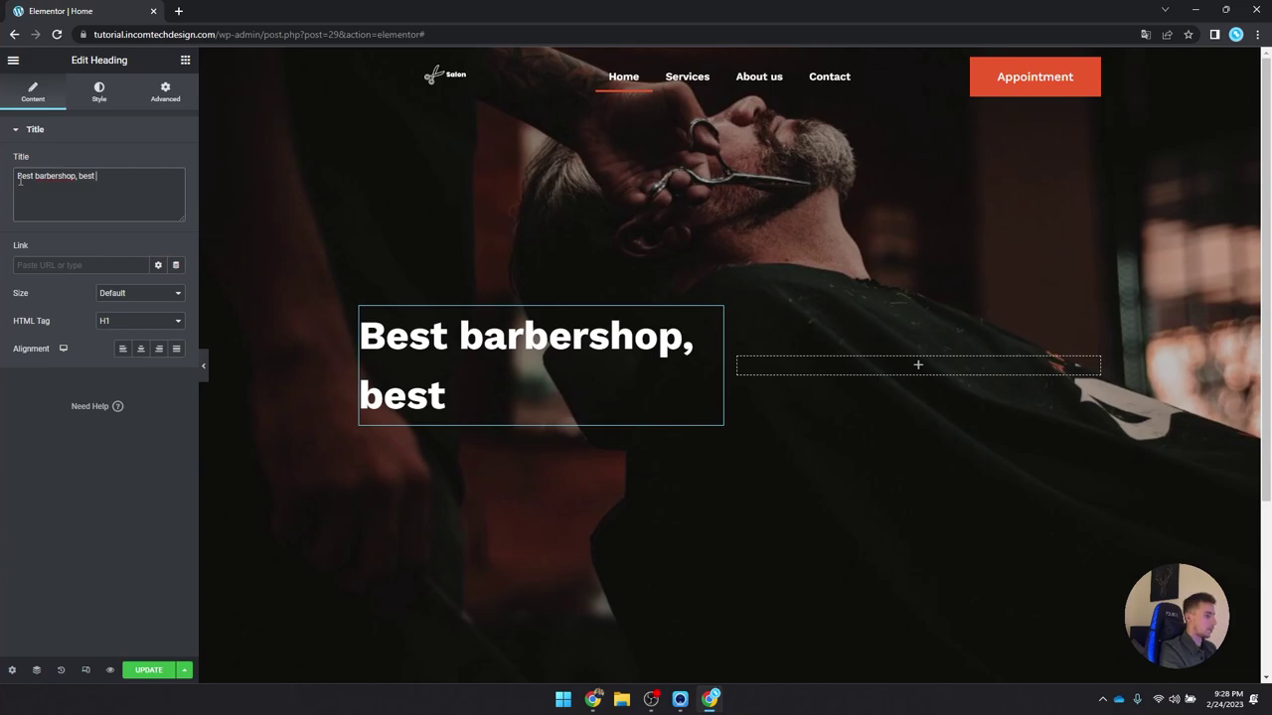
pyautogui.write(' quality')
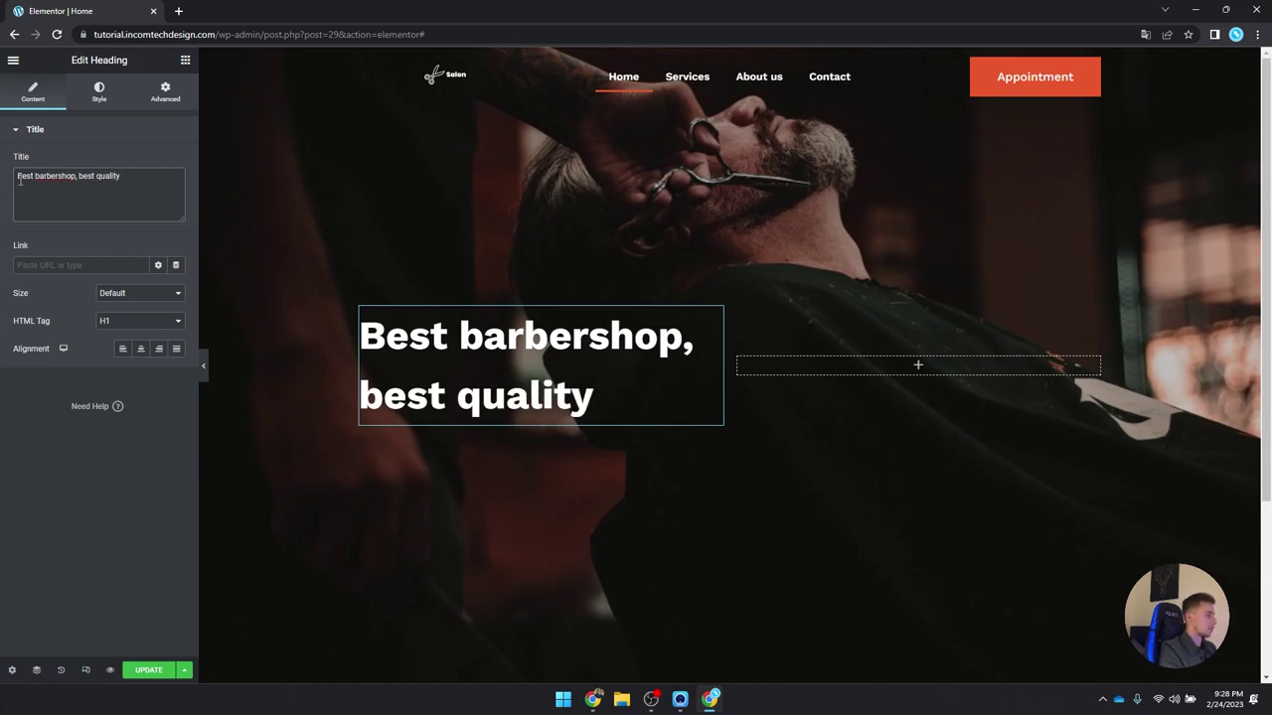
pyautogui.write(', b')
pyautogui.press('BackSpace')
pyautogui.write('best')
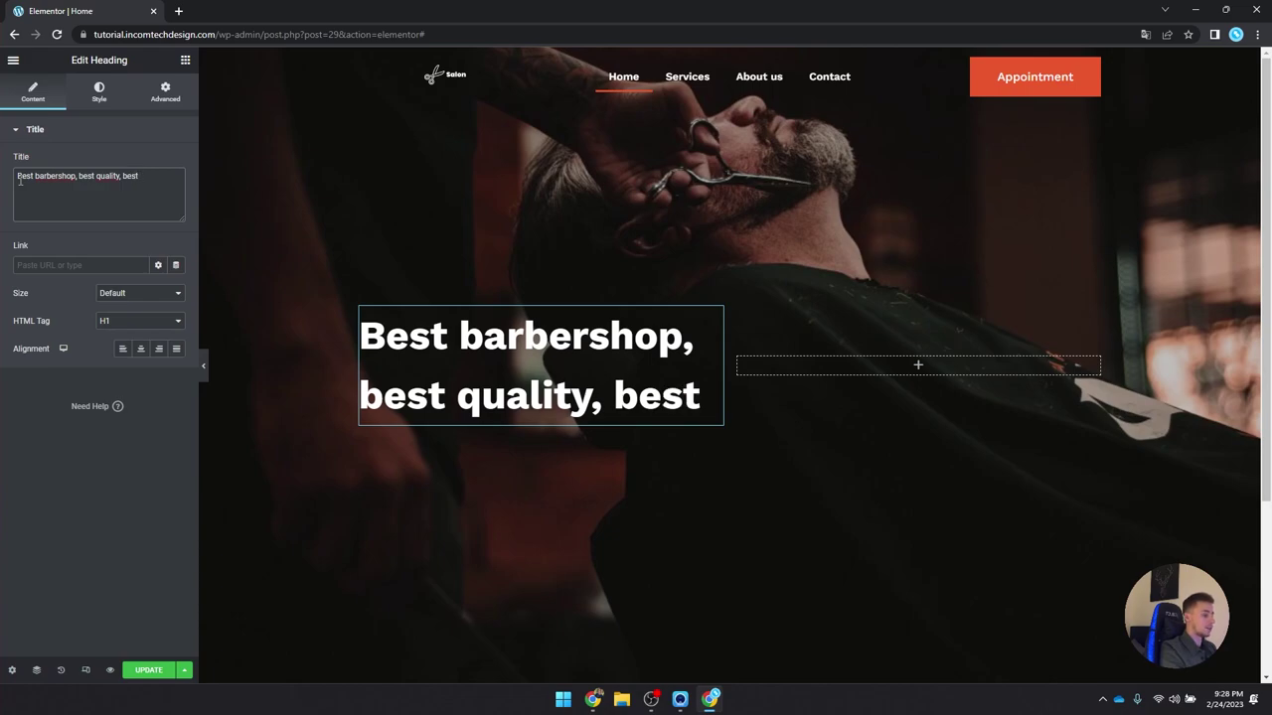
pyautogui.write(' price')
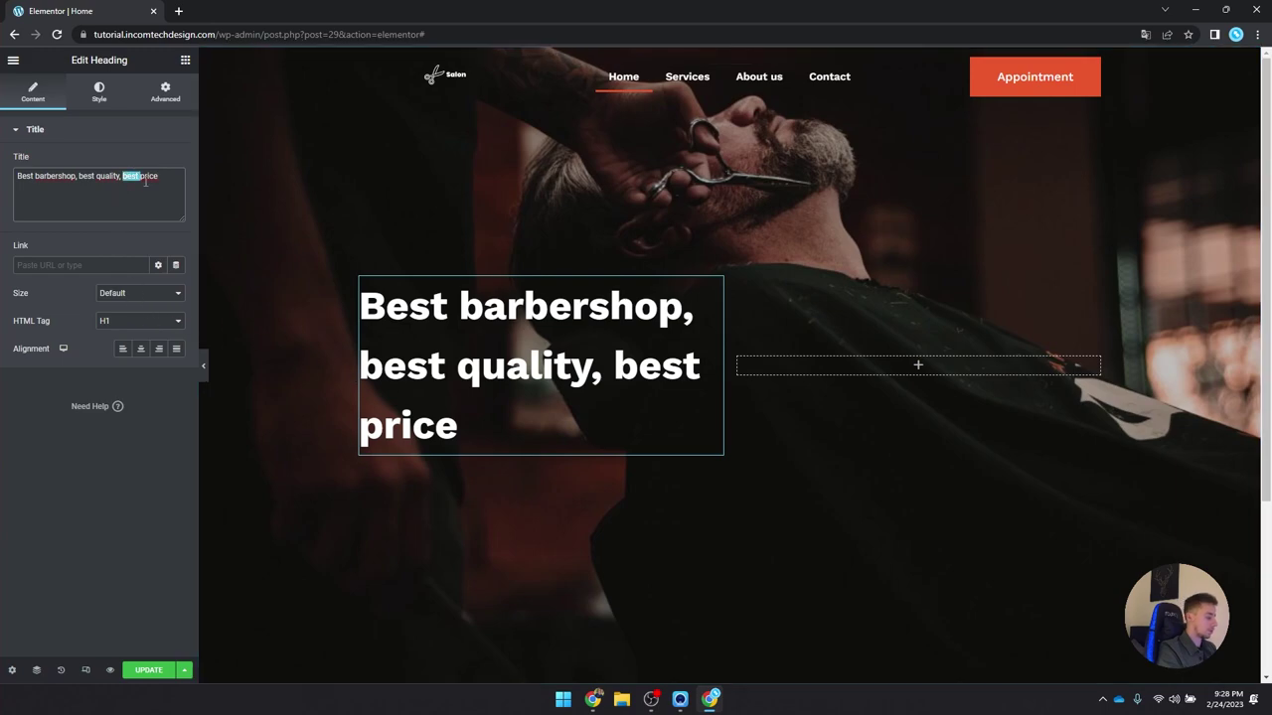
pyautogui.write('lower')
pyautogui.press('BackSpace')
pyautogui.write('s')
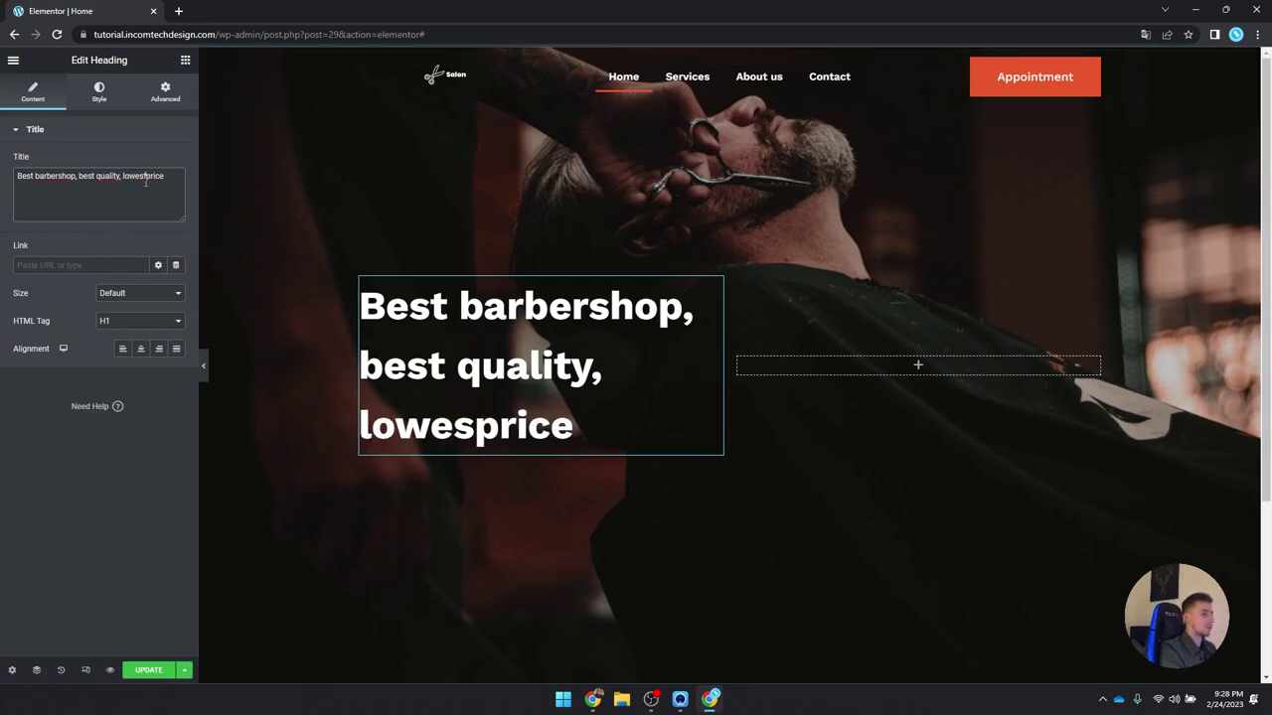
pyautogui.write('t')
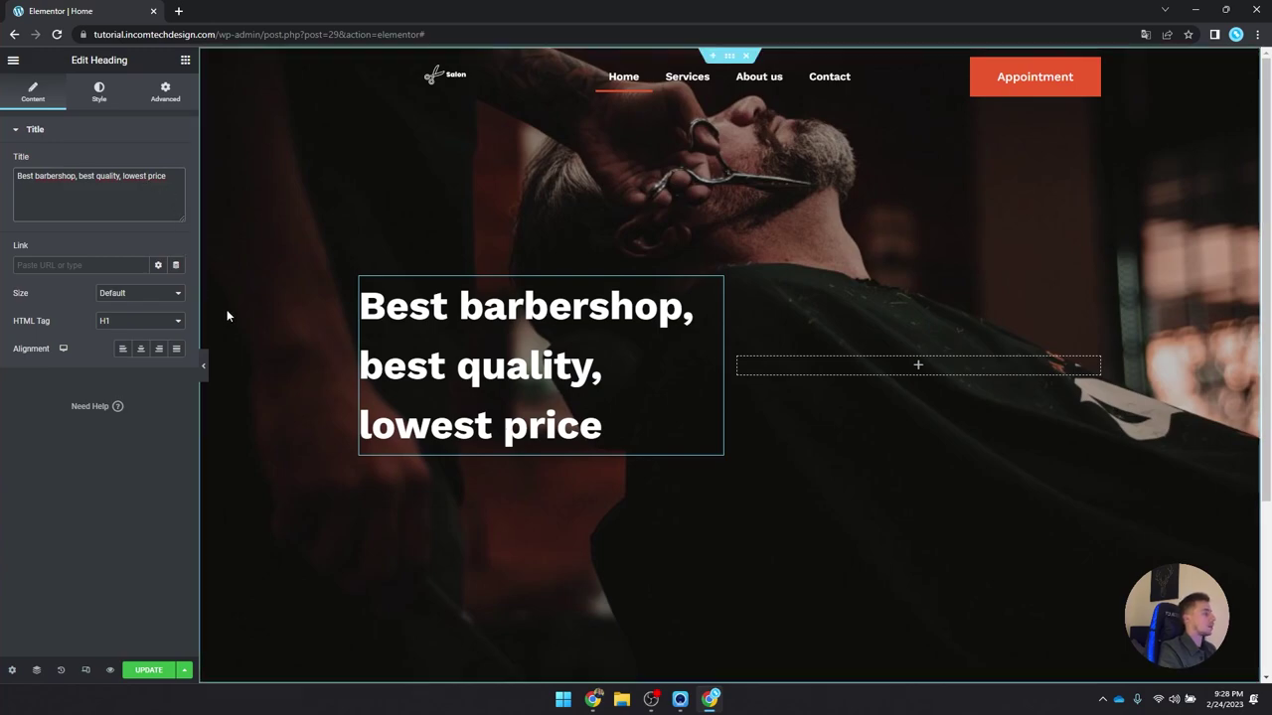
# Step: Preview the heading, then set its typography line height to 1
pyautogui.click(204, 365)
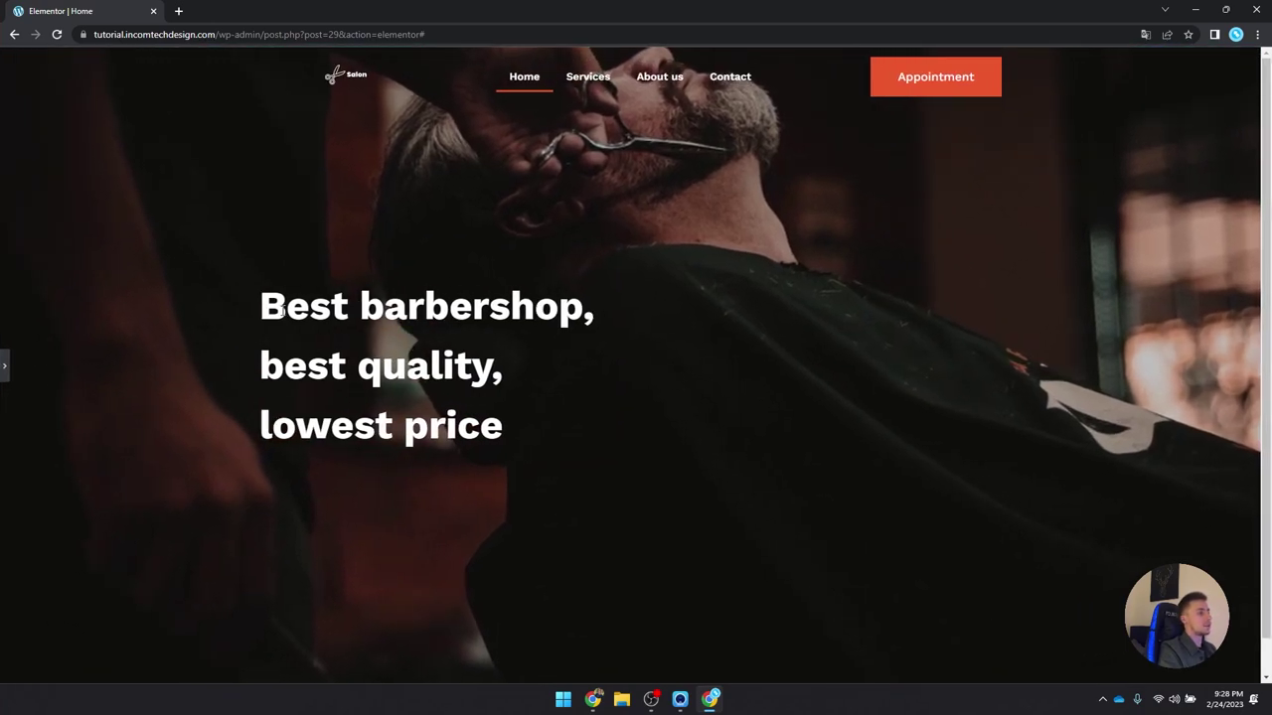
pyautogui.moveTo(260, 308); pyautogui.dragTo(507, 429)
pyautogui.click(6, 366)
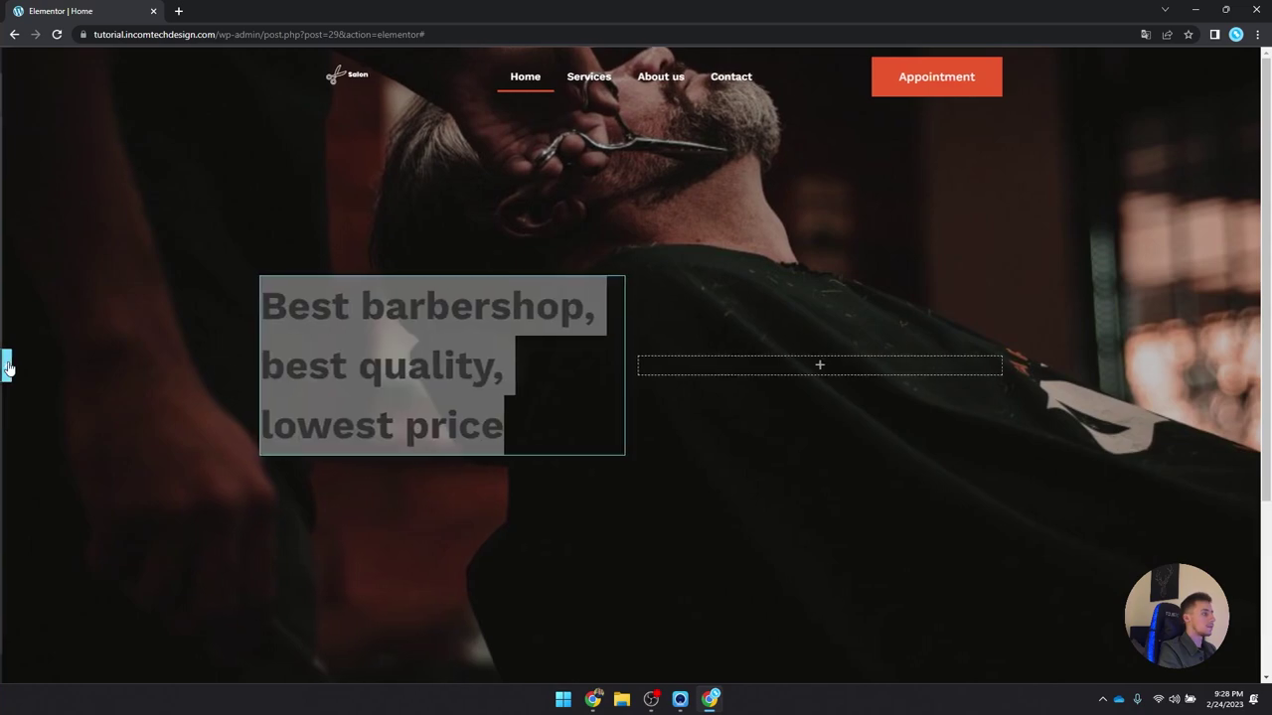
pyautogui.click(99, 94)
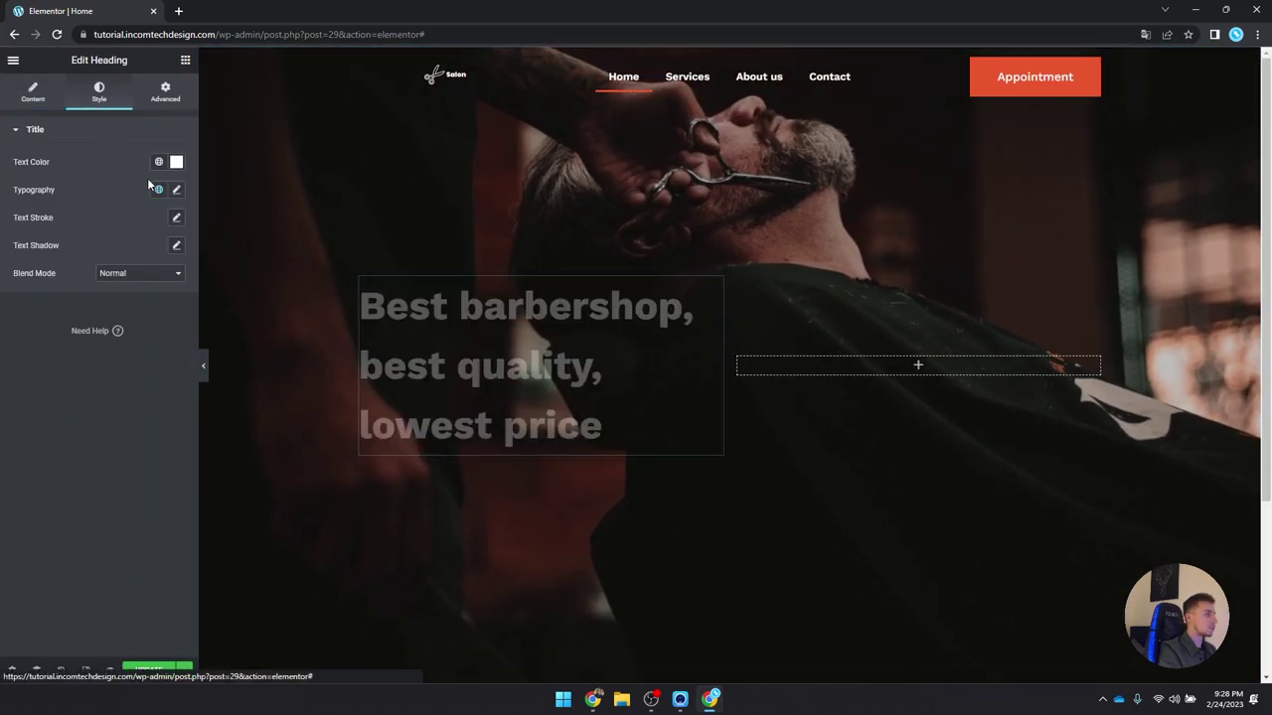
pyautogui.click(176, 189)
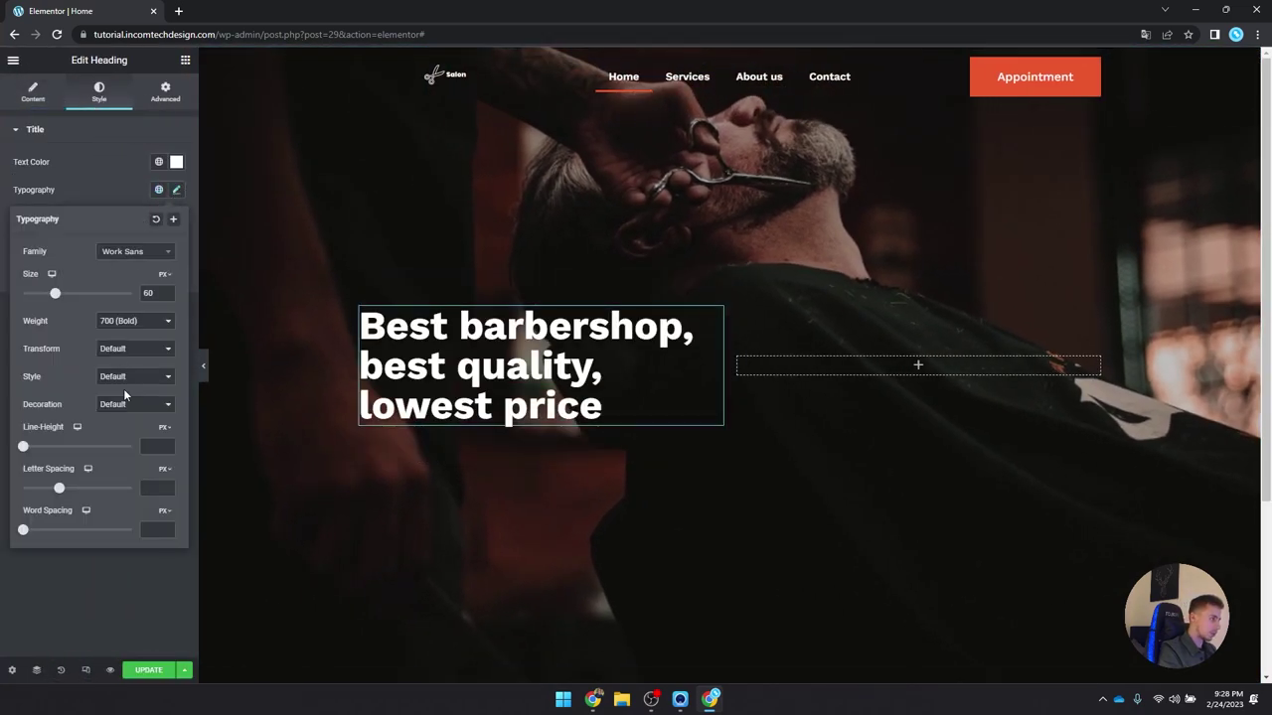
pyautogui.moveTo(22, 449); pyautogui.dragTo(22, 449)
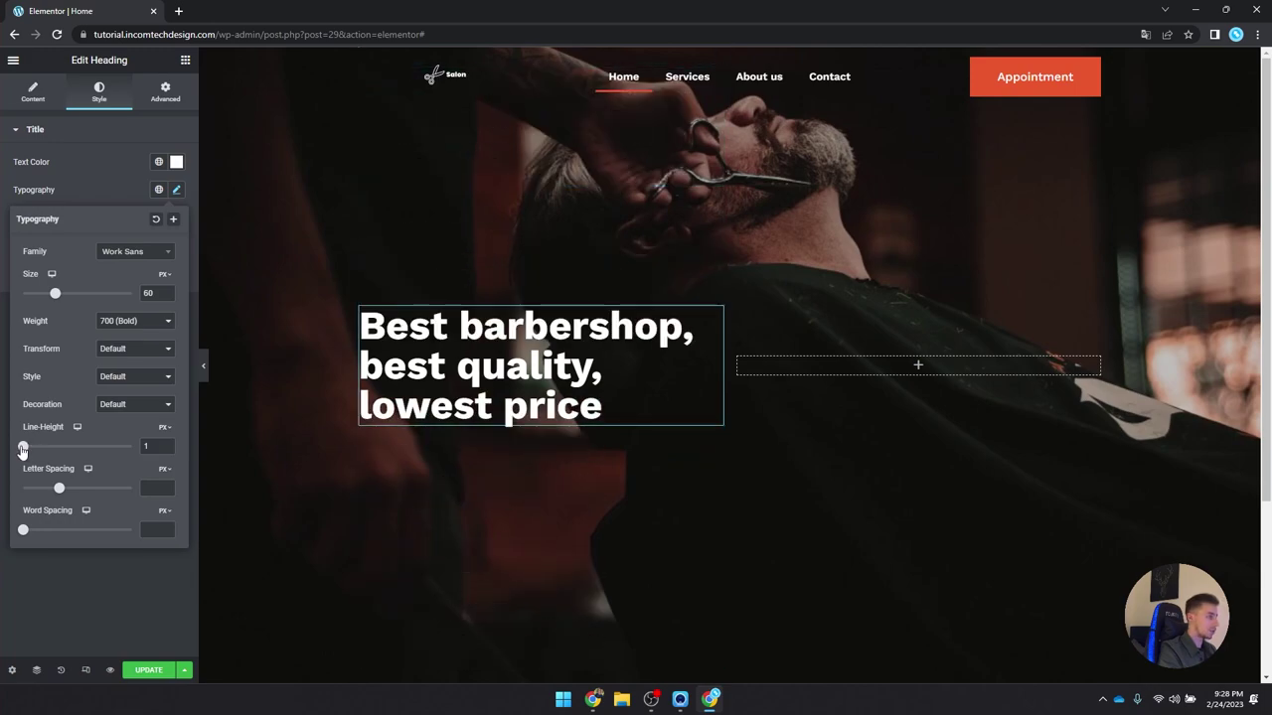
pyautogui.click(178, 189)
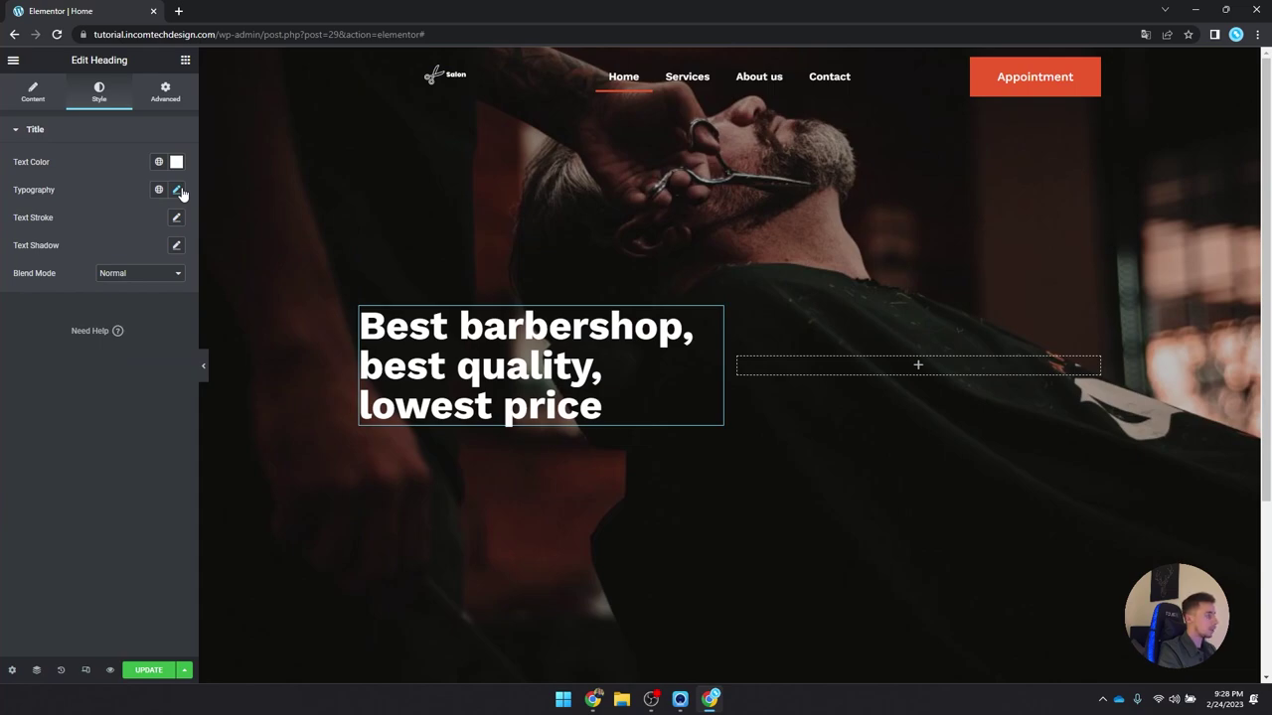
pyautogui.click(185, 62)
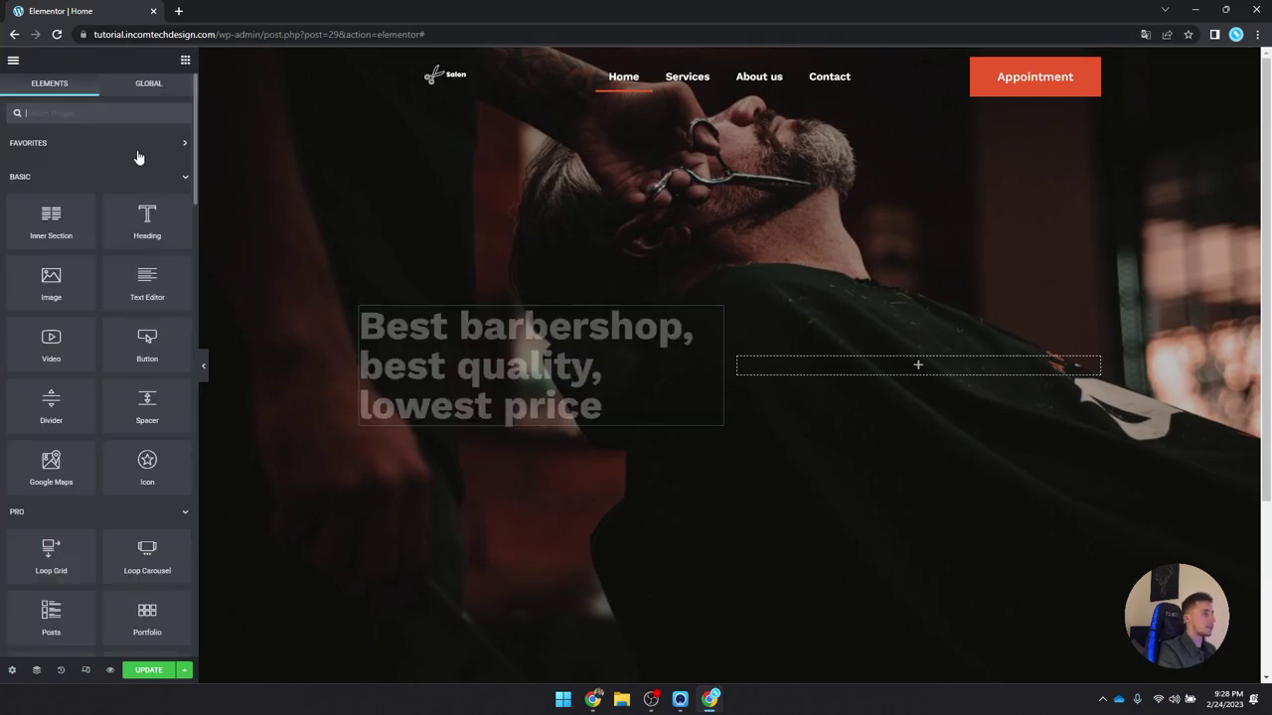
# Step: Add a text block under the heading with white text and a global font preset
pyautogui.moveTo(149, 286); pyautogui.dragTo(348, 385)
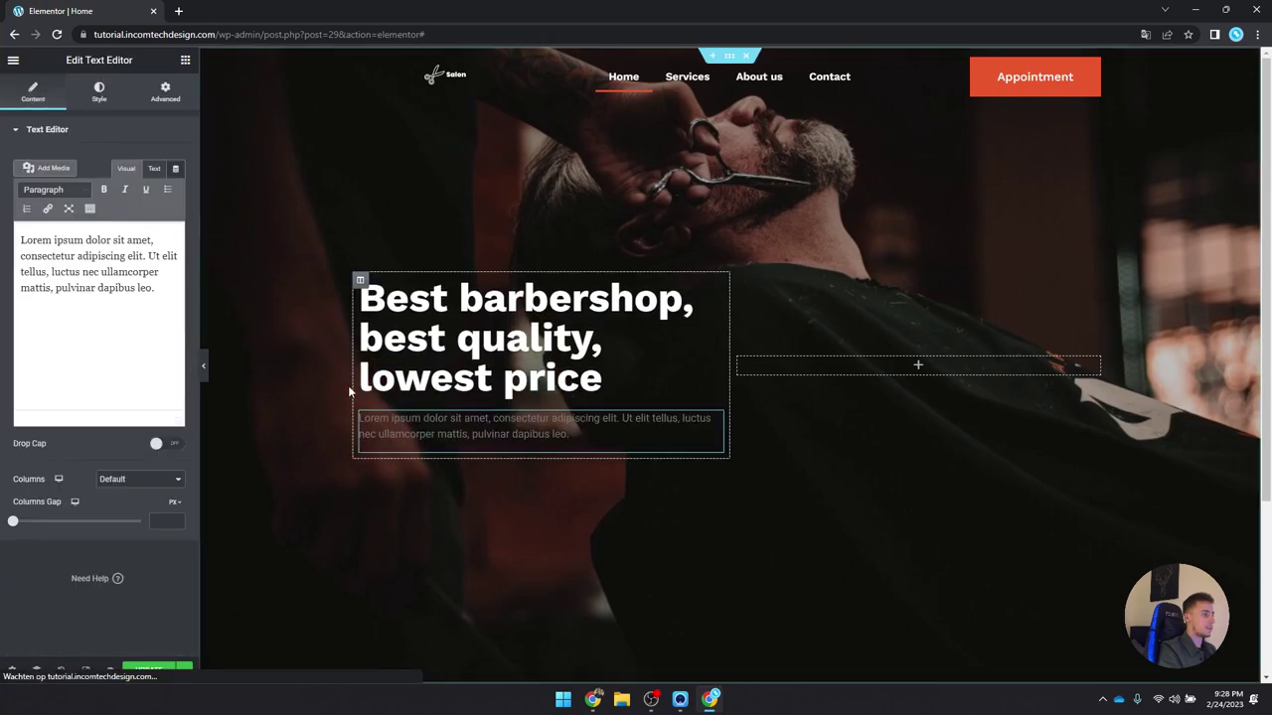
pyautogui.click(98, 92)
pyautogui.click(177, 190)
pyautogui.click(25, 240)
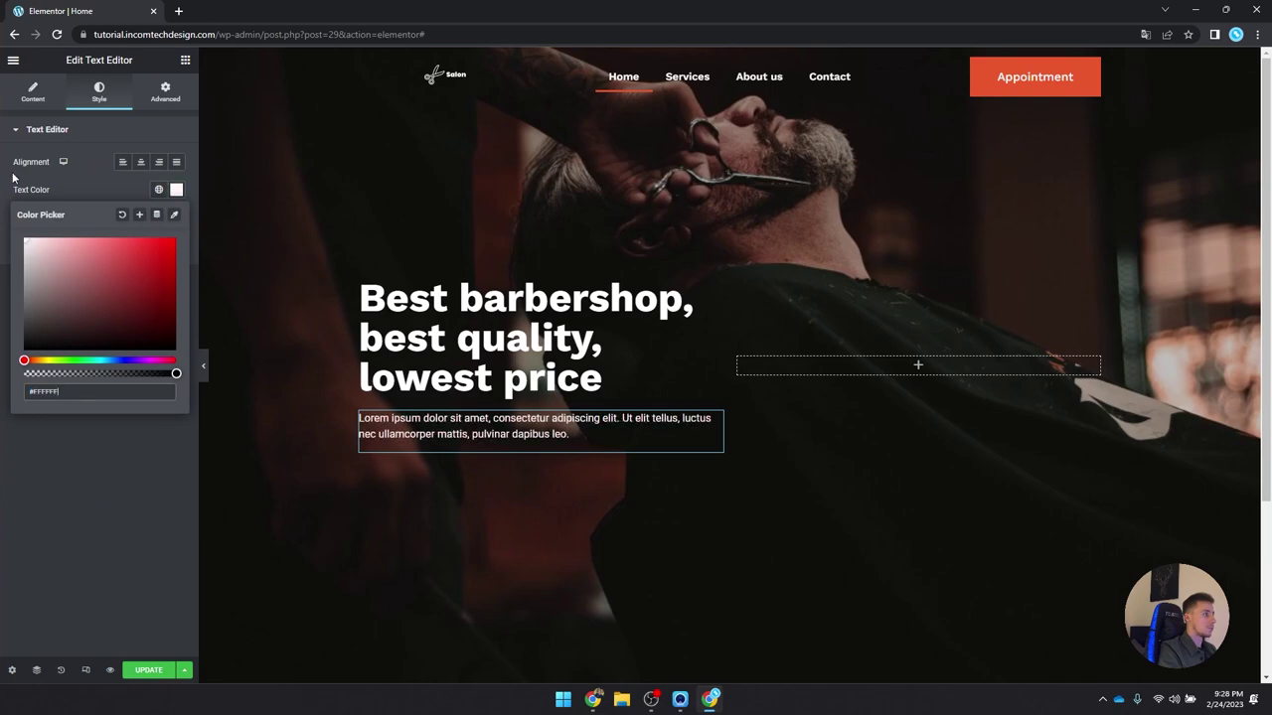
pyautogui.click(177, 190)
pyautogui.click(158, 217)
pyautogui.scroll(-3, 102, 364)
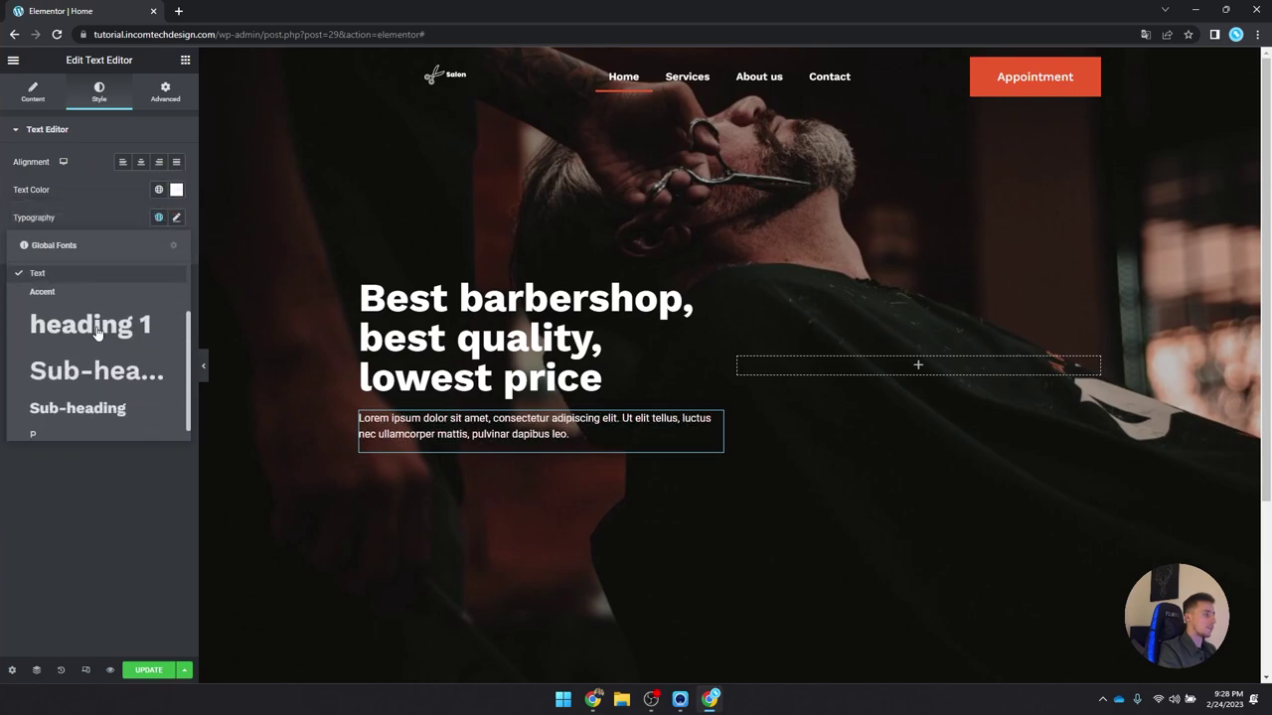
pyautogui.click(101, 432)
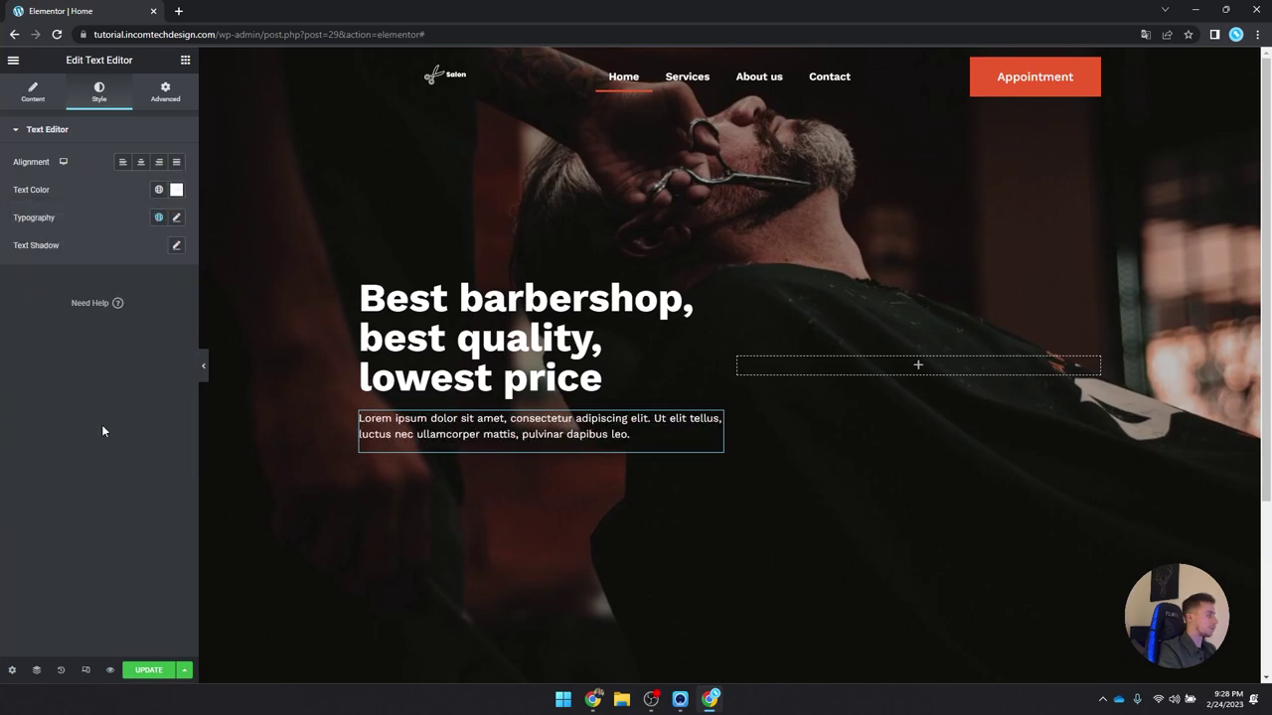
# Step: Add a large button labelled 'Appointment' below the paragraph and show its Style settings
pyautogui.click(185, 62)
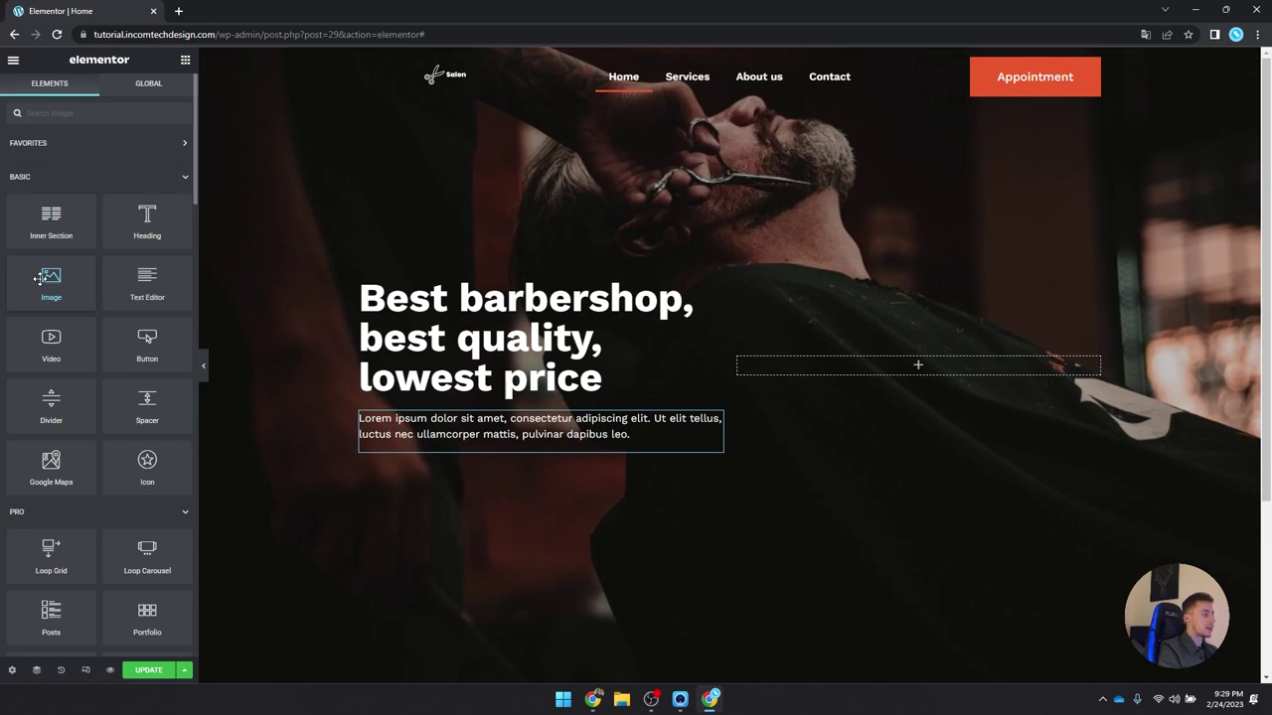
pyautogui.scroll(-2, 40, 279)
pyautogui.moveTo(147, 211); pyautogui.dragTo(443, 447)
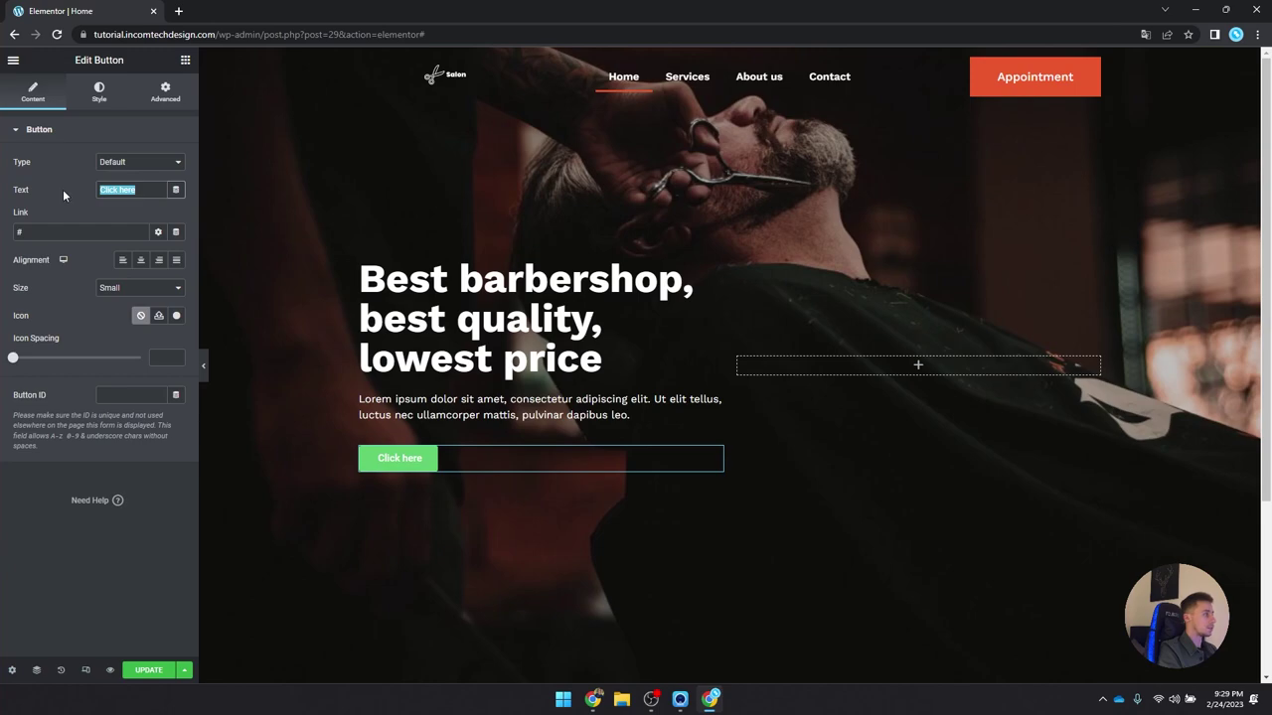
pyautogui.write('A')
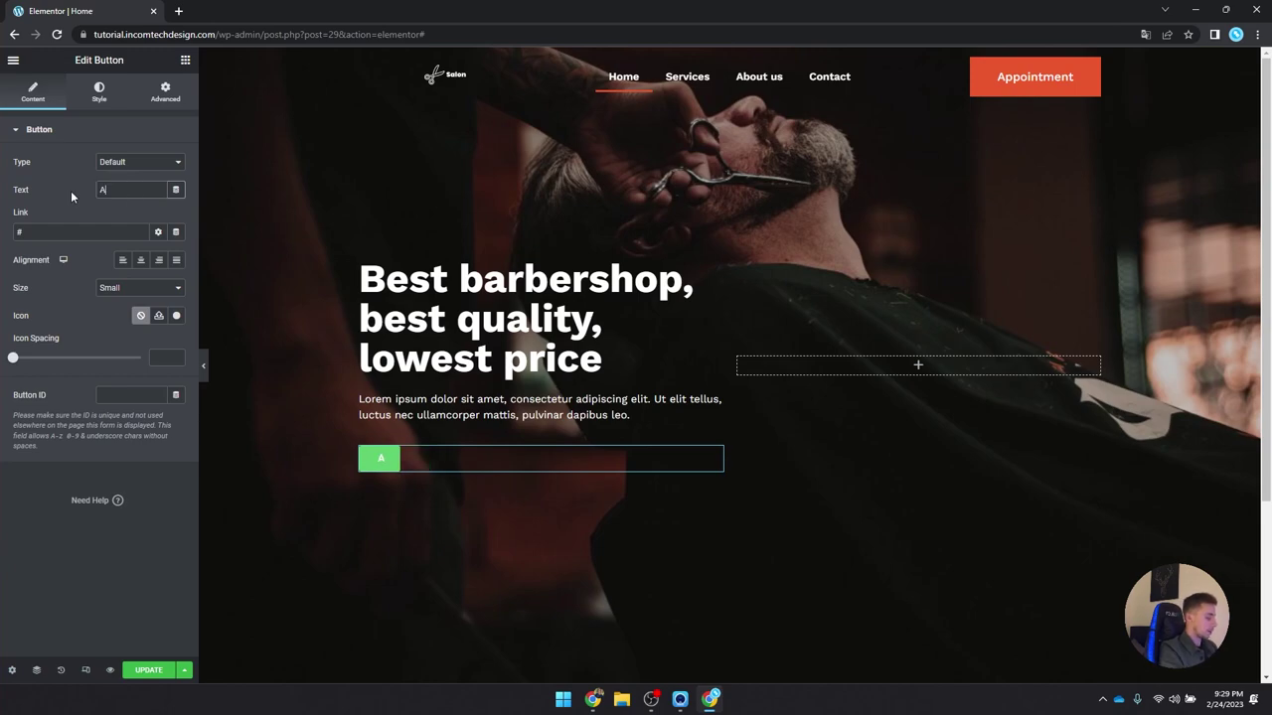
pyautogui.write('ppointment')
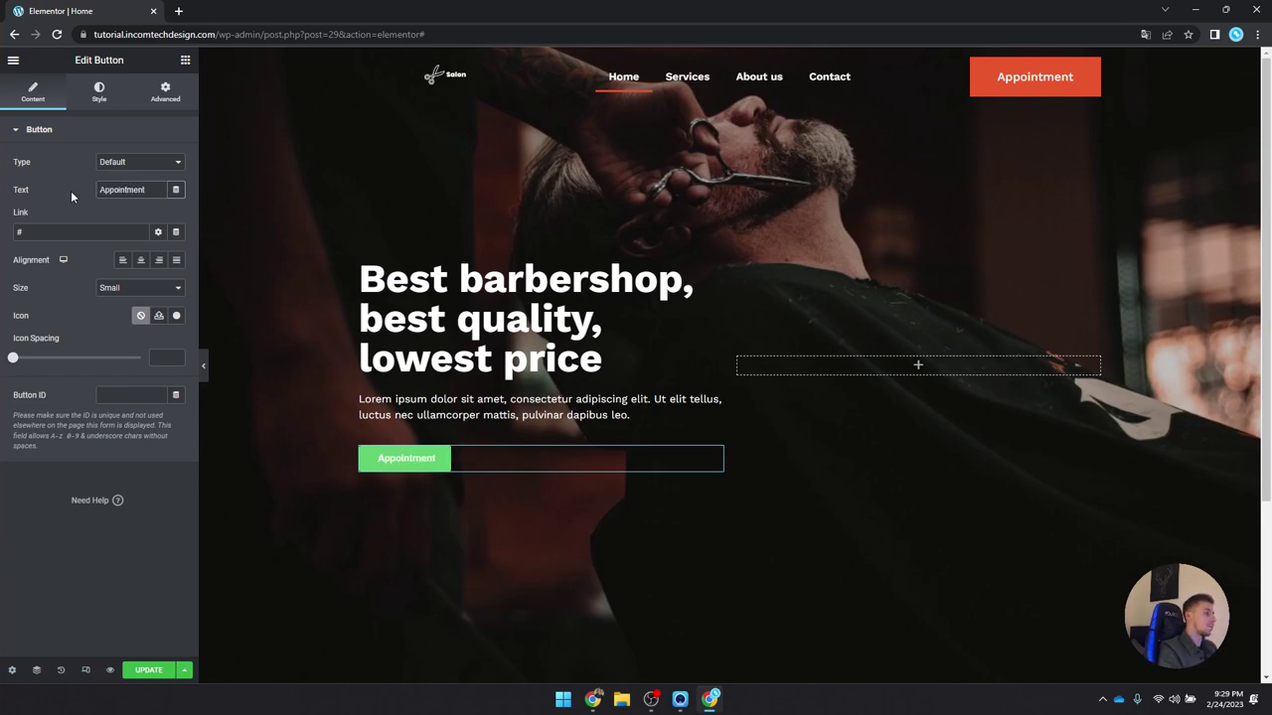
pyautogui.click(140, 288)
pyautogui.click(137, 332)
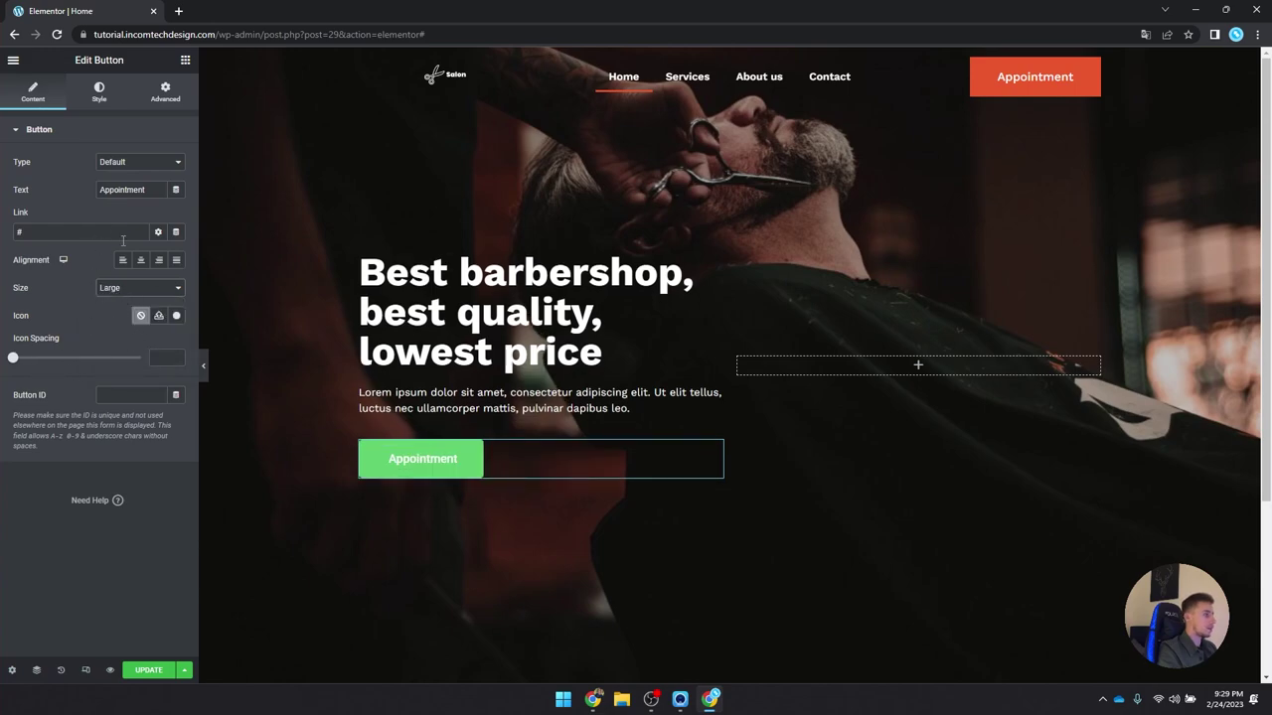
pyautogui.click(98, 91)
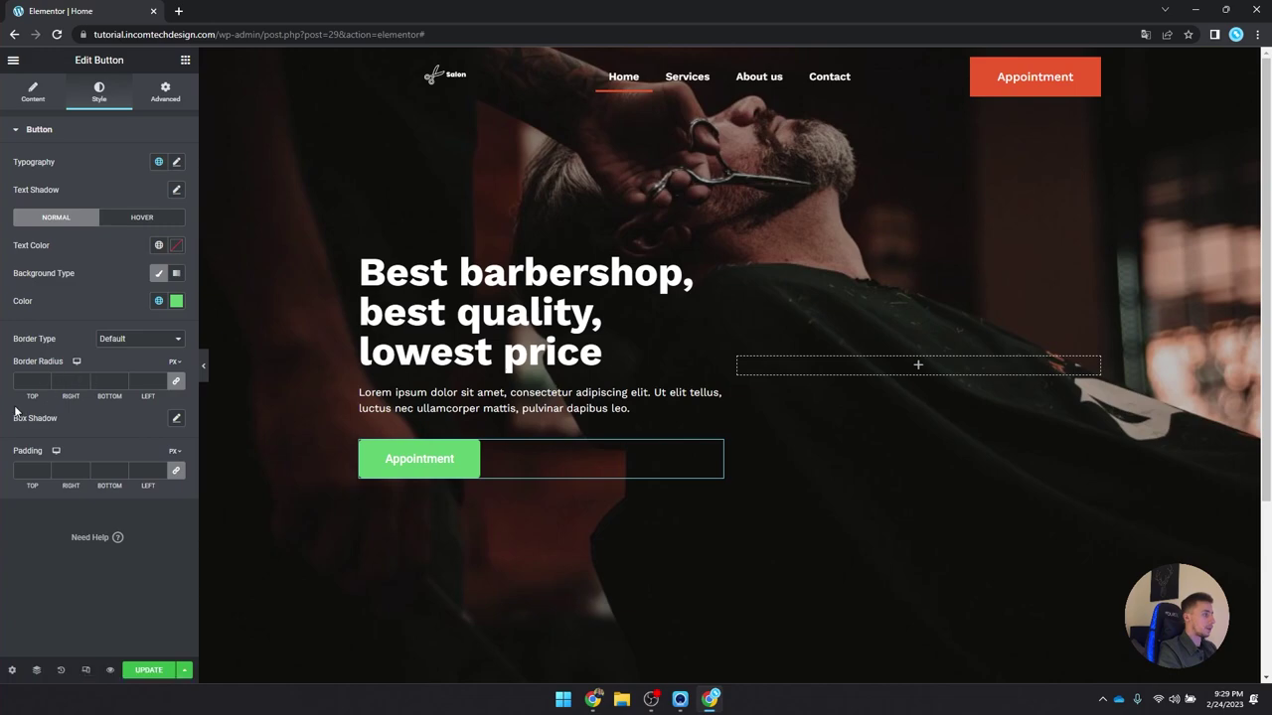
# Step: Give the Appointment button the global Orange background and the P global font
pyautogui.click(159, 302)
pyautogui.click(70, 475)
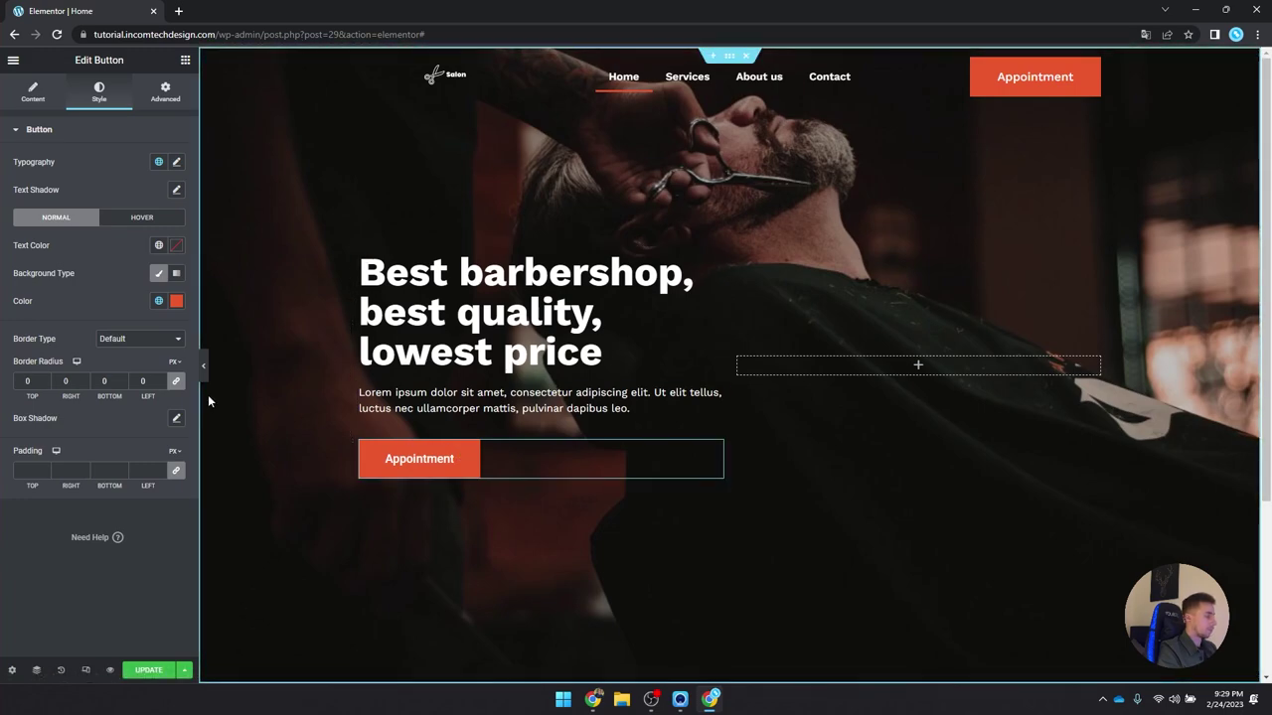
pyautogui.click(158, 162)
pyautogui.scroll(-1, 70, 327)
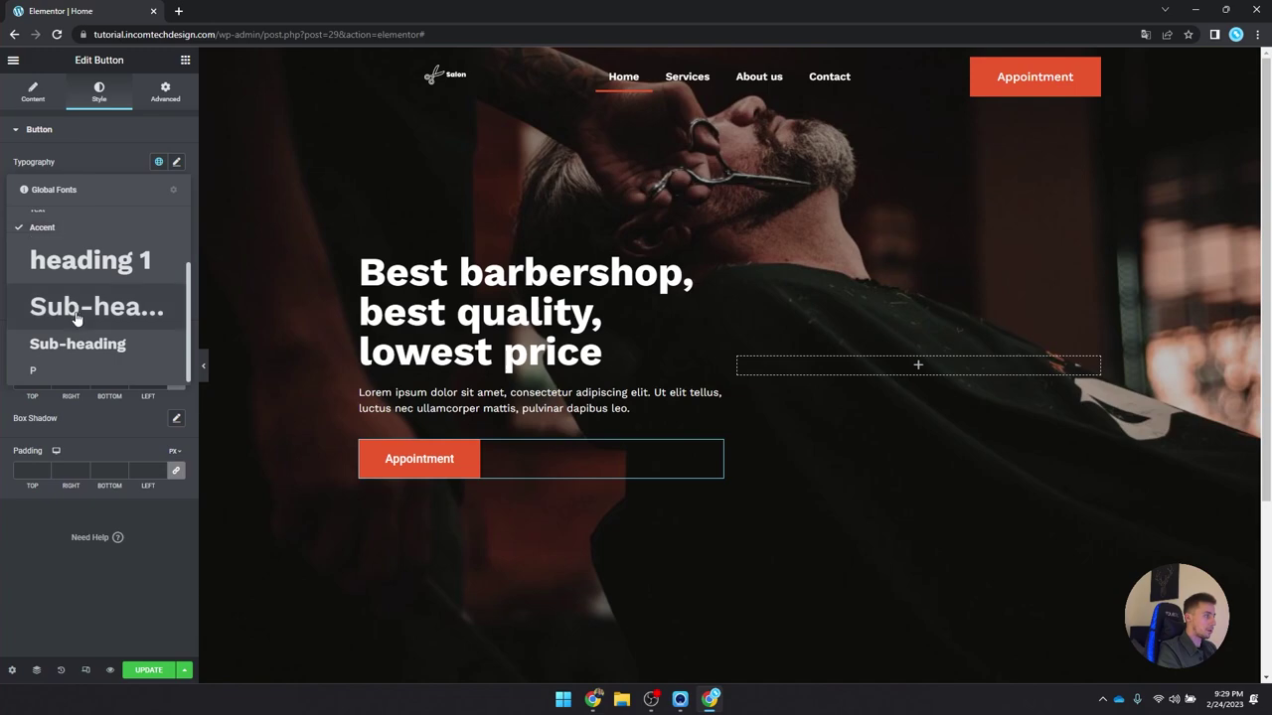
pyautogui.click(58, 377)
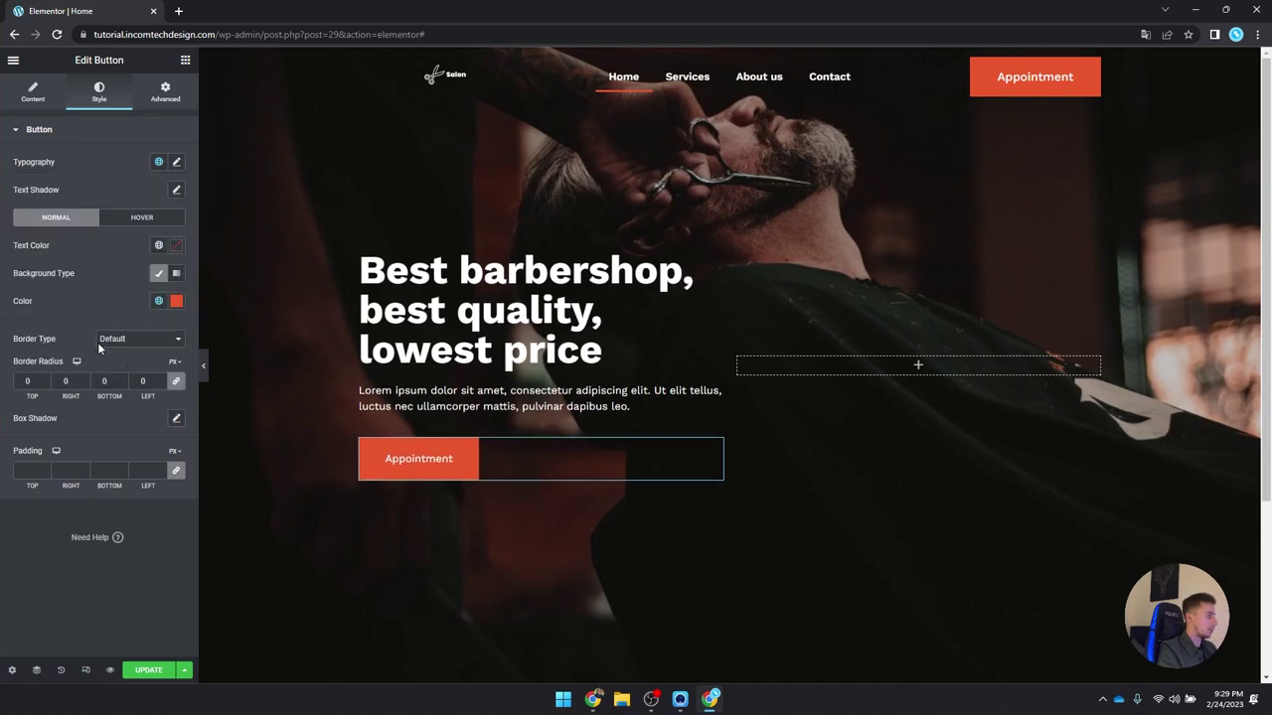
# Step: Set the hover state to white text, a transparent background and an orange border
pyautogui.click(140, 218)
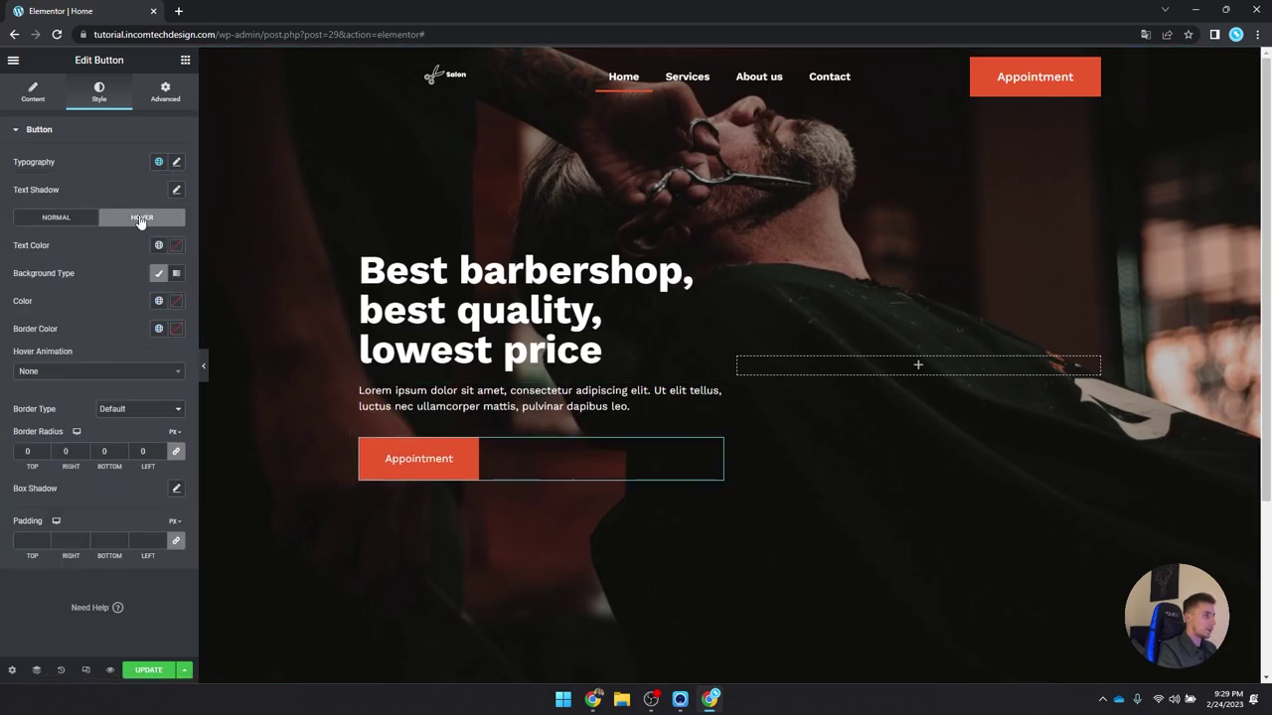
pyautogui.click(174, 245)
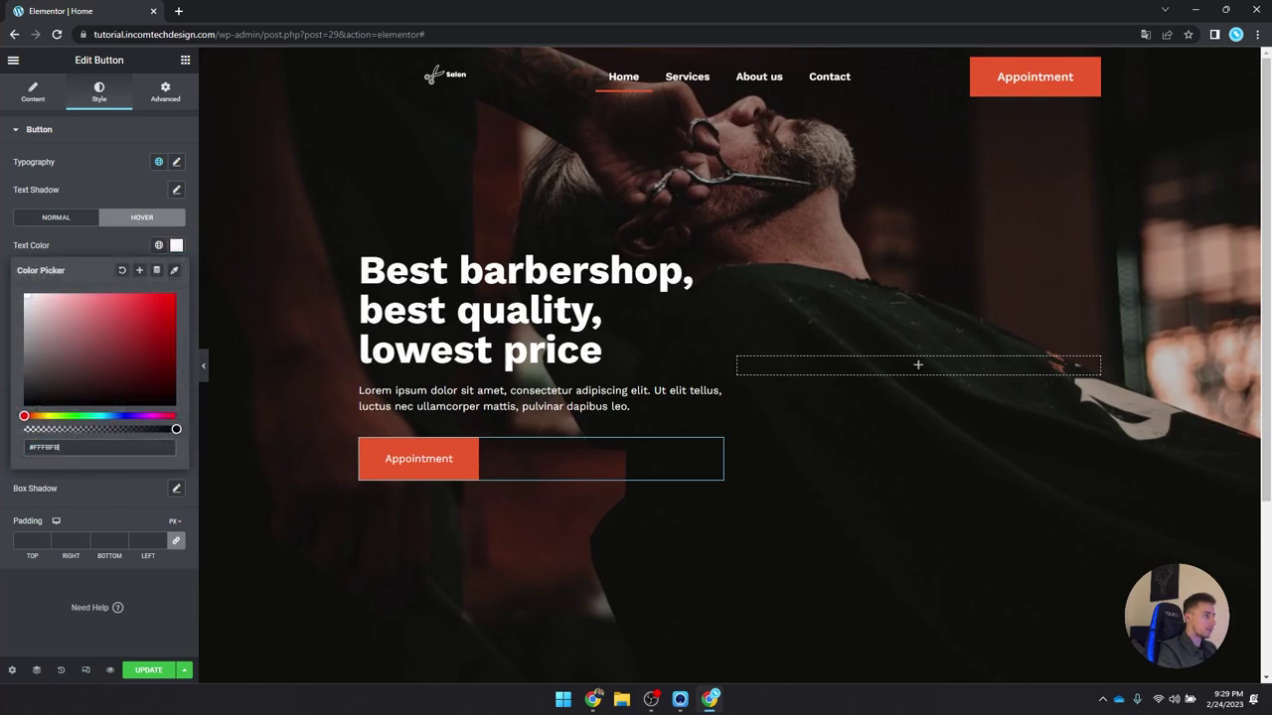
pyautogui.click(180, 247)
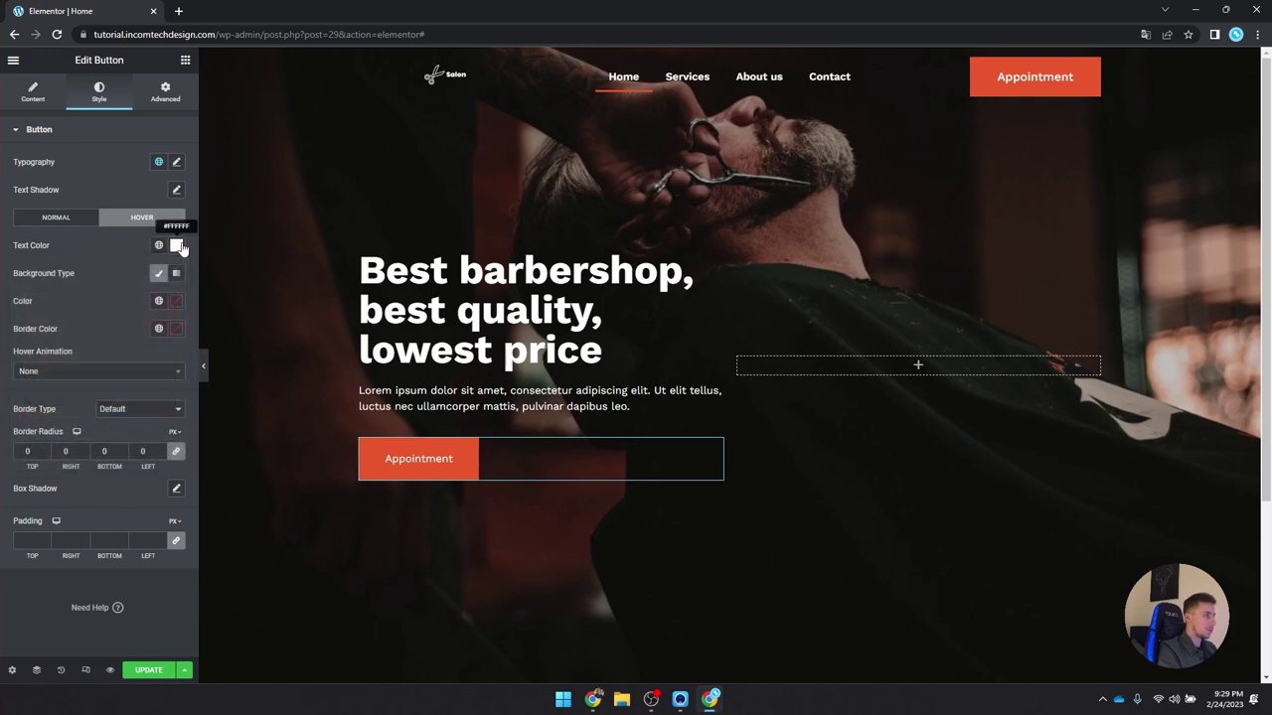
pyautogui.click(178, 304)
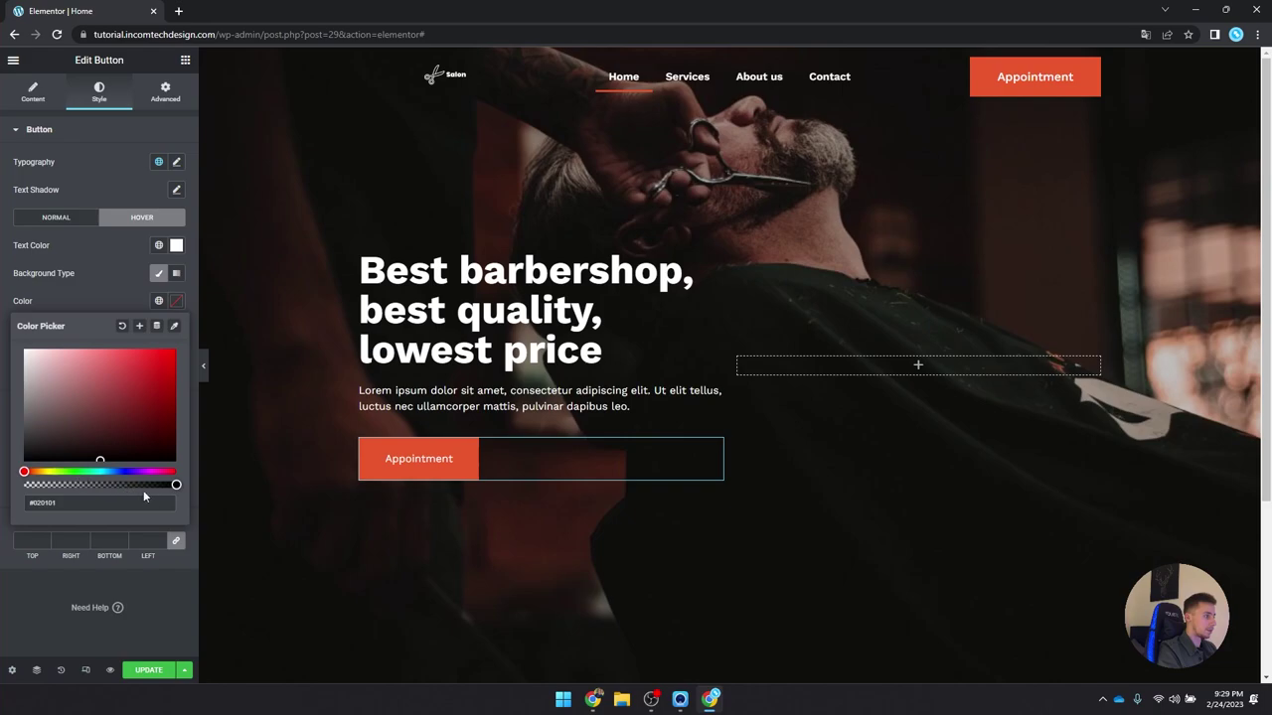
pyautogui.moveTo(175, 483); pyautogui.dragTo(15, 478)
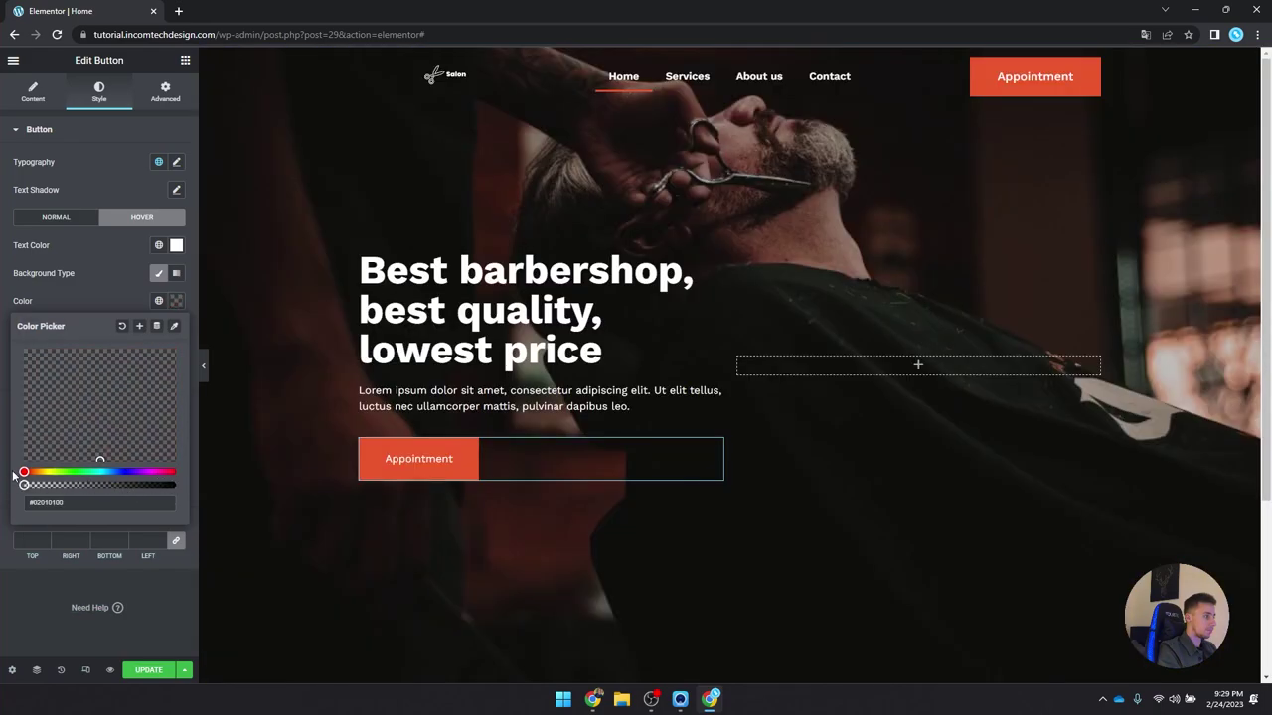
pyautogui.click(189, 302)
pyautogui.click(158, 328)
pyautogui.click(105, 510)
# Step: Give the button a solid Orange border, then hide the editor to preview
pyautogui.click(122, 408)
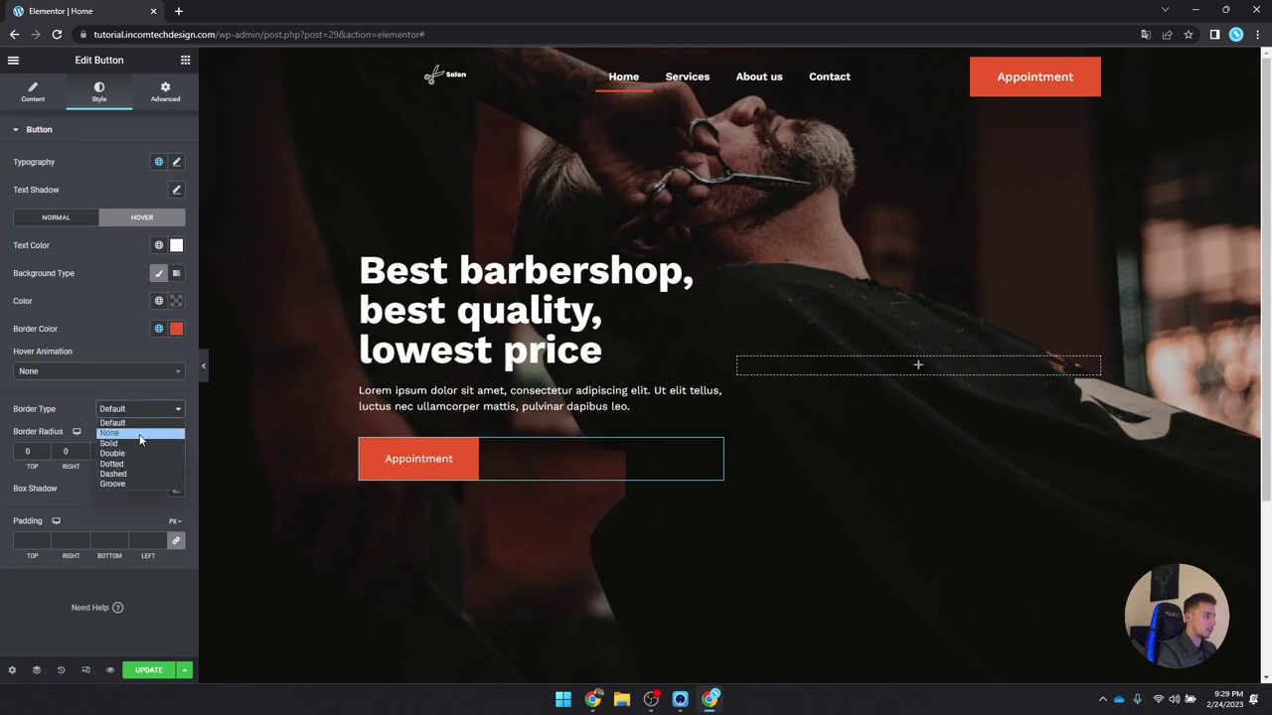
pyautogui.click(109, 443)
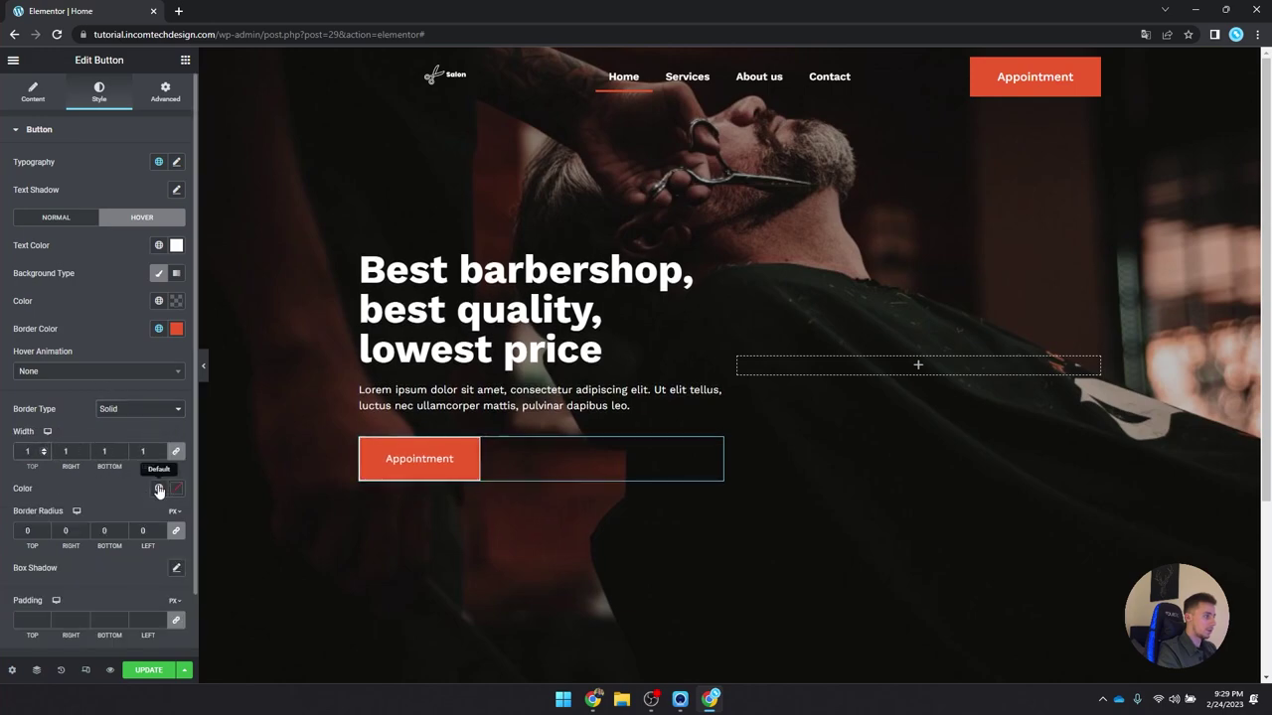
pyautogui.click(158, 487)
pyautogui.click(106, 441)
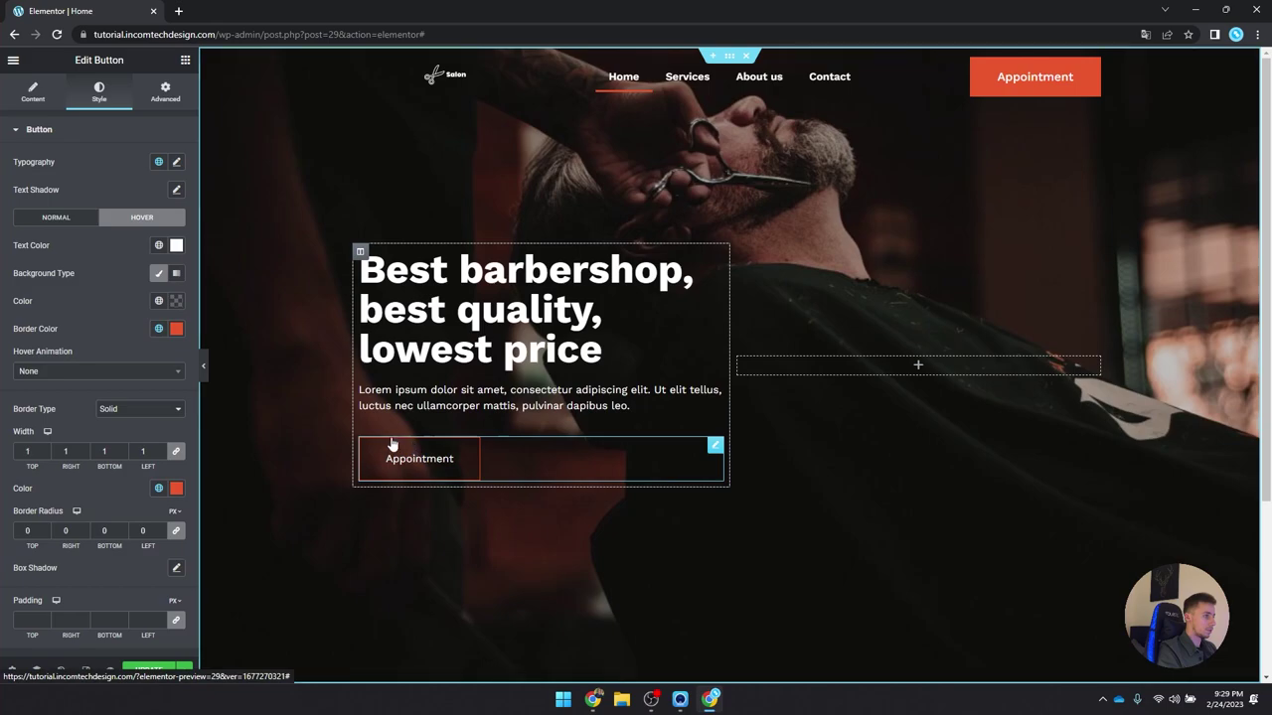
pyautogui.click(70, 217)
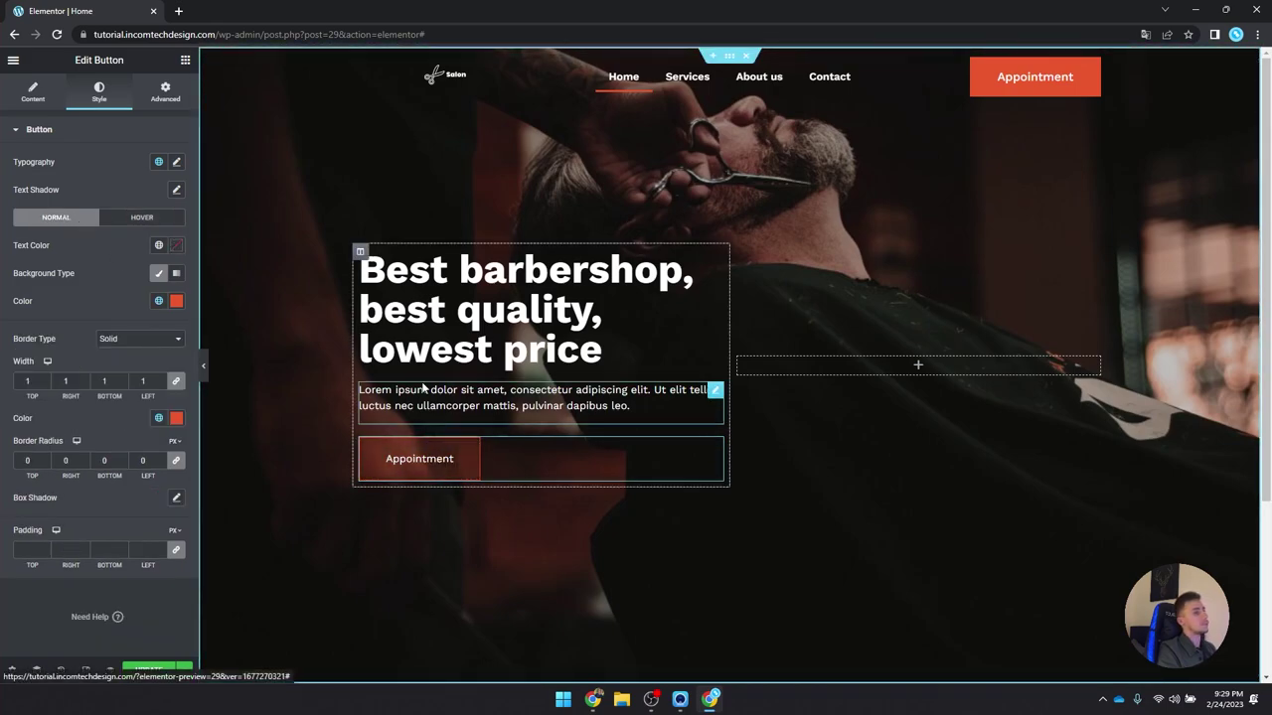
pyautogui.click(203, 366)
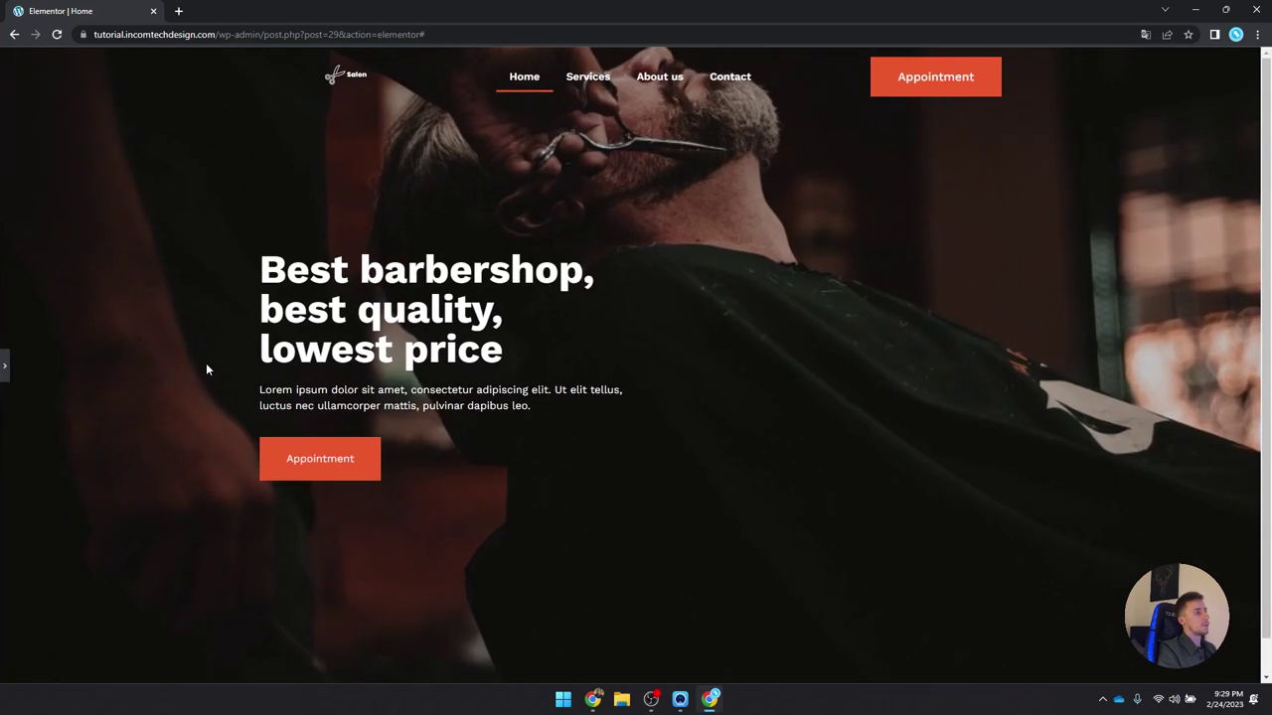
# Step: Review the hero in preview, restore the editor panel and click UPDATE
pyautogui.scroll(-1, 263, 286)
pyautogui.scroll(1, 262, 286)
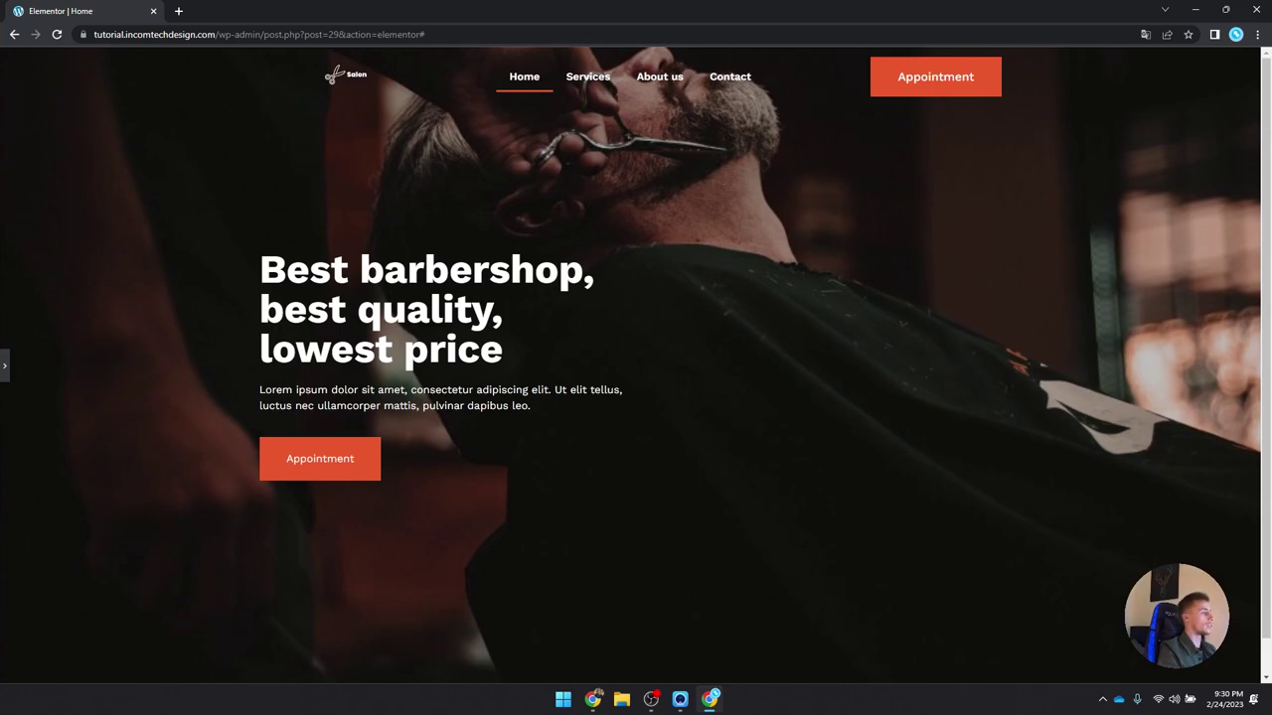
pyautogui.scroll(-2, 102, 335)
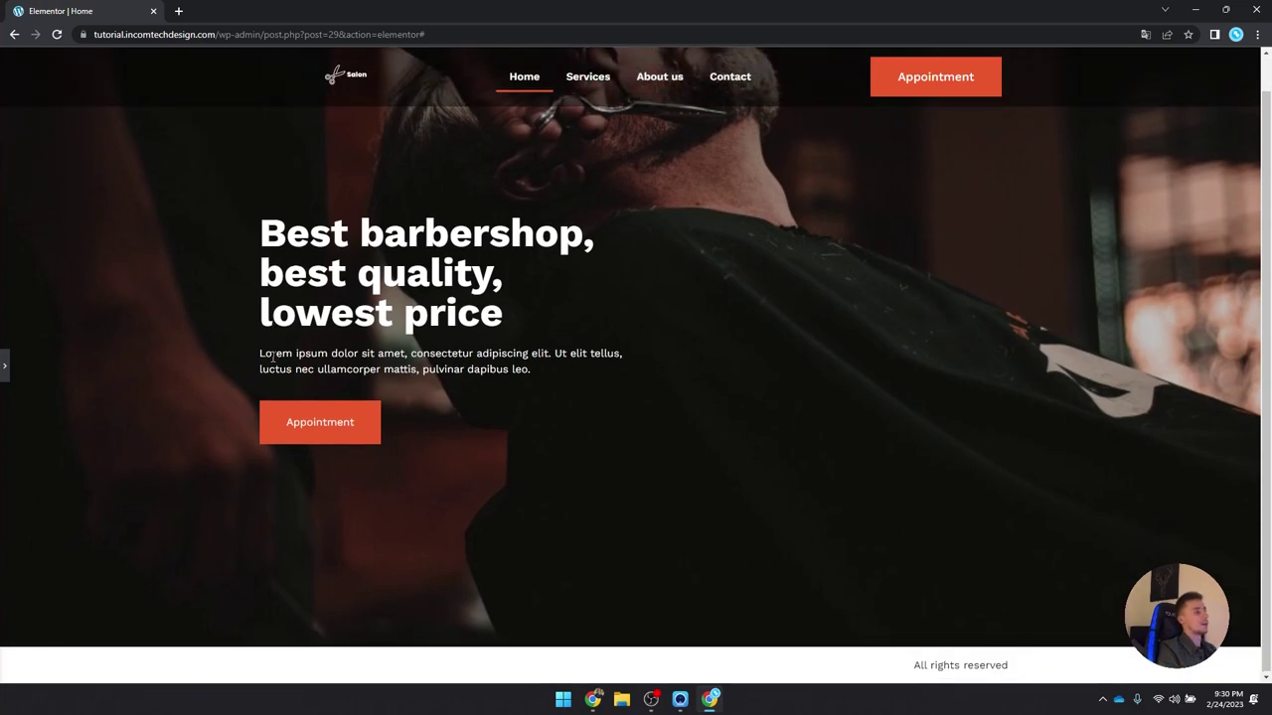
pyautogui.scroll(2, 102, 335)
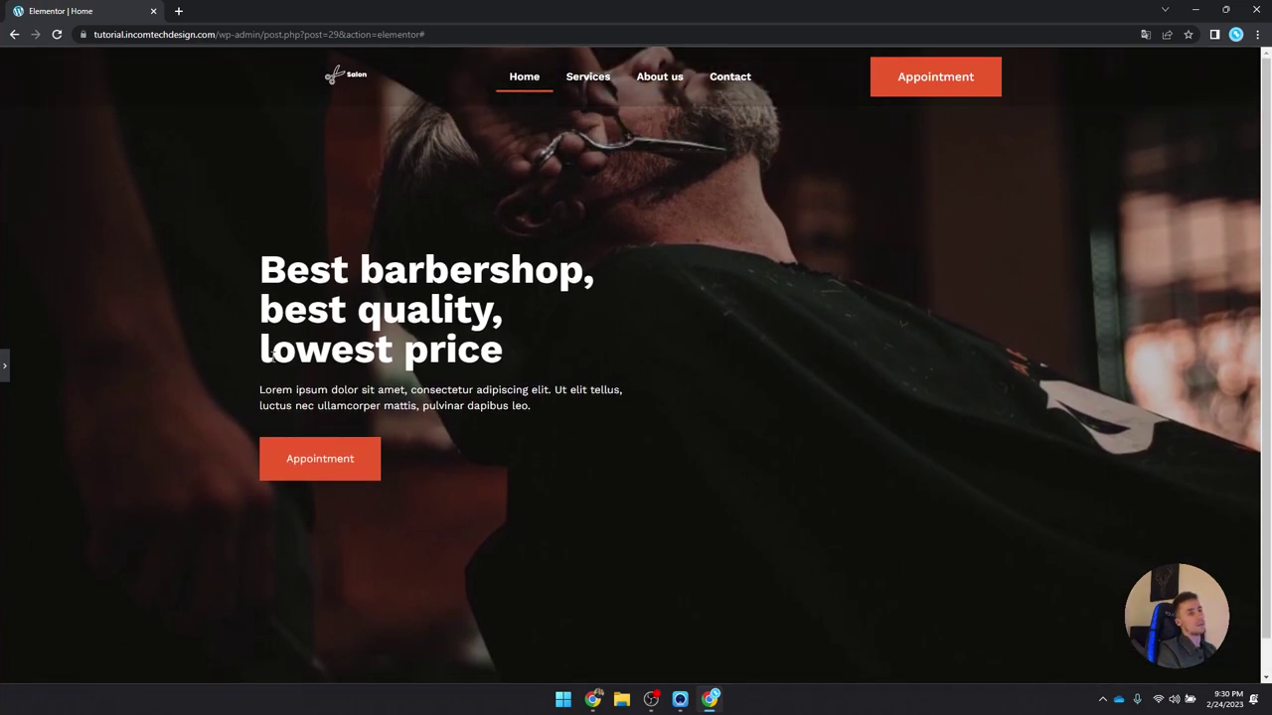
pyautogui.click(4, 364)
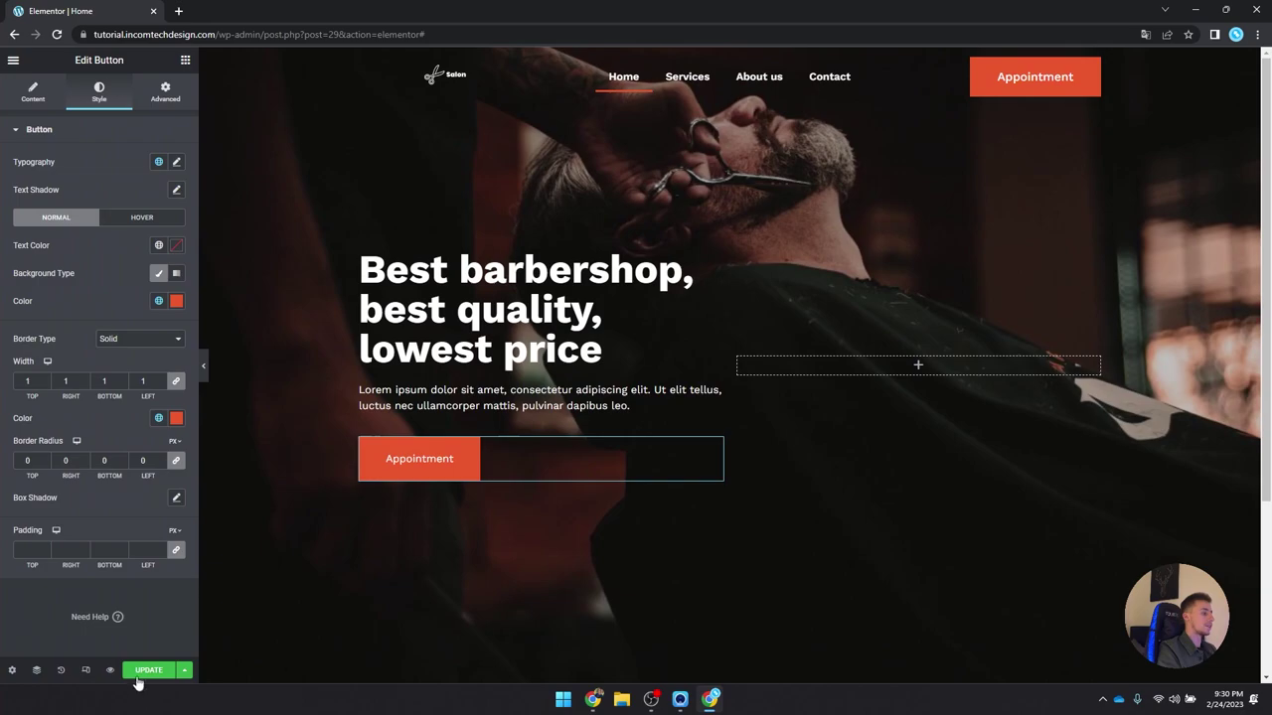
pyautogui.click(139, 676)
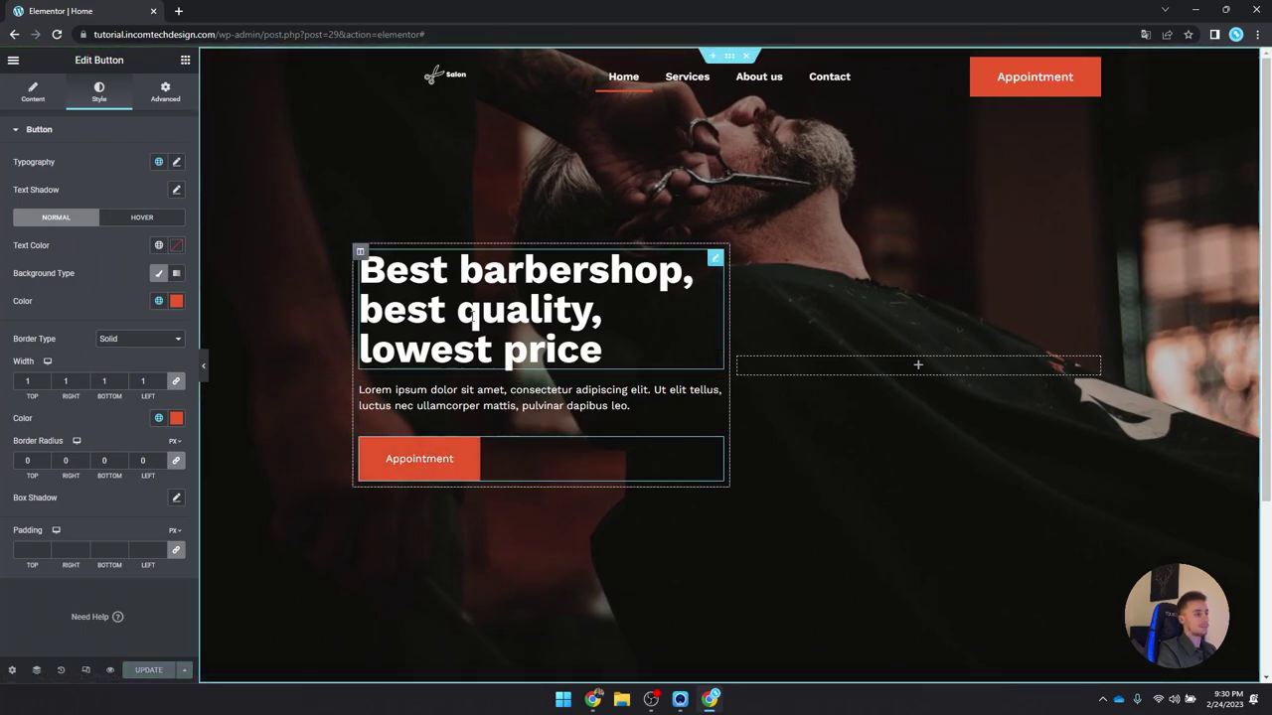
pyautogui.scroll(-3, 471, 318)
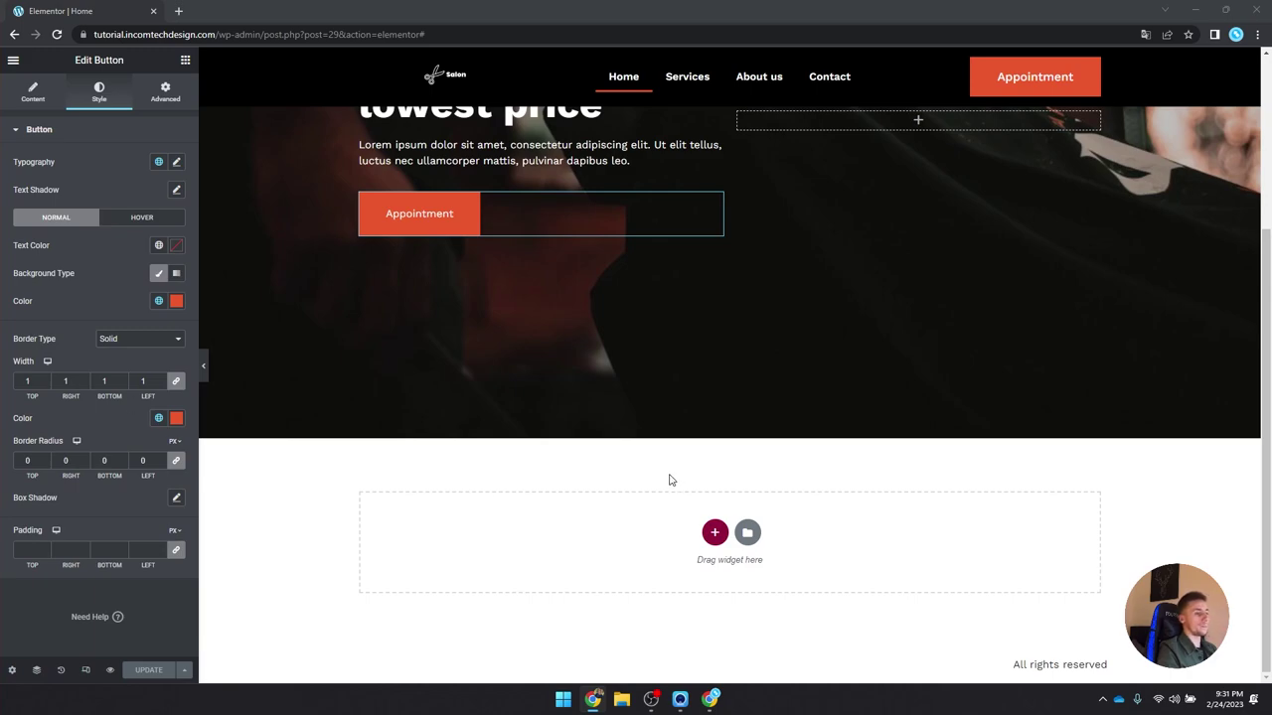
# Step: Add a new single-column section and give it a second column
pyautogui.click(712, 533)
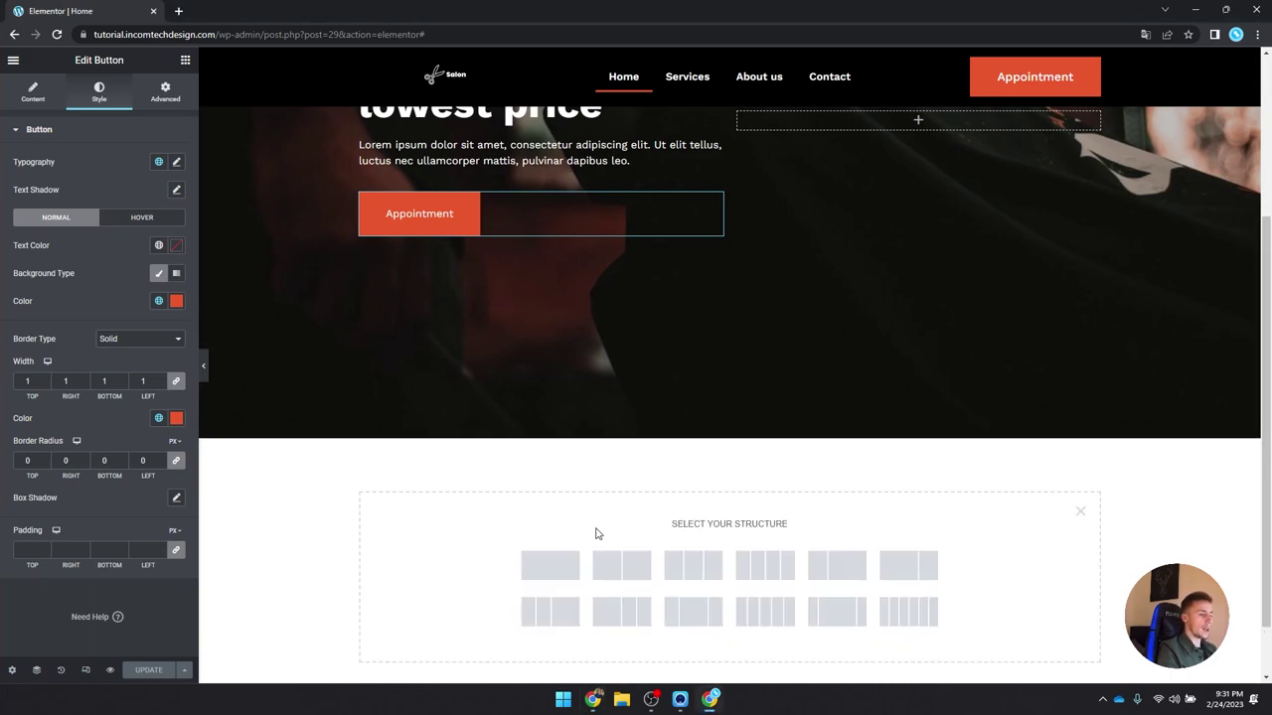
pyautogui.click(552, 566)
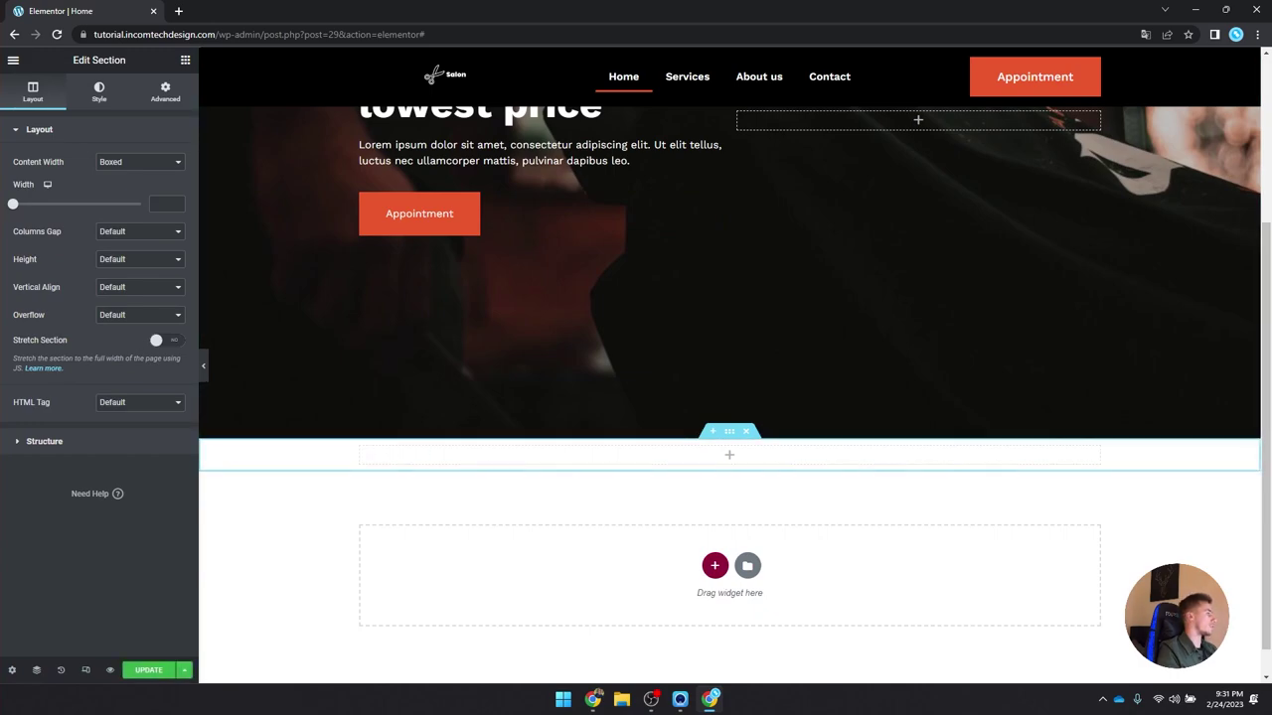
pyautogui.scroll(-1, 536, 343)
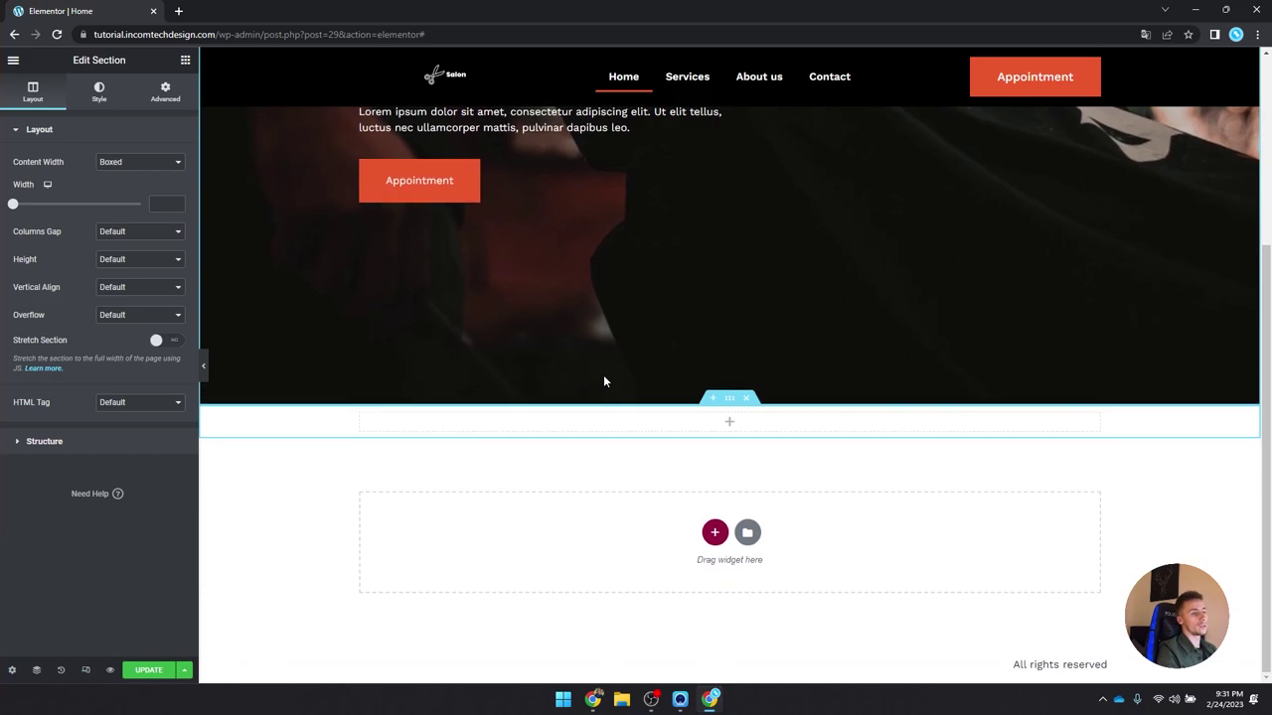
pyautogui.rightClick(361, 416)
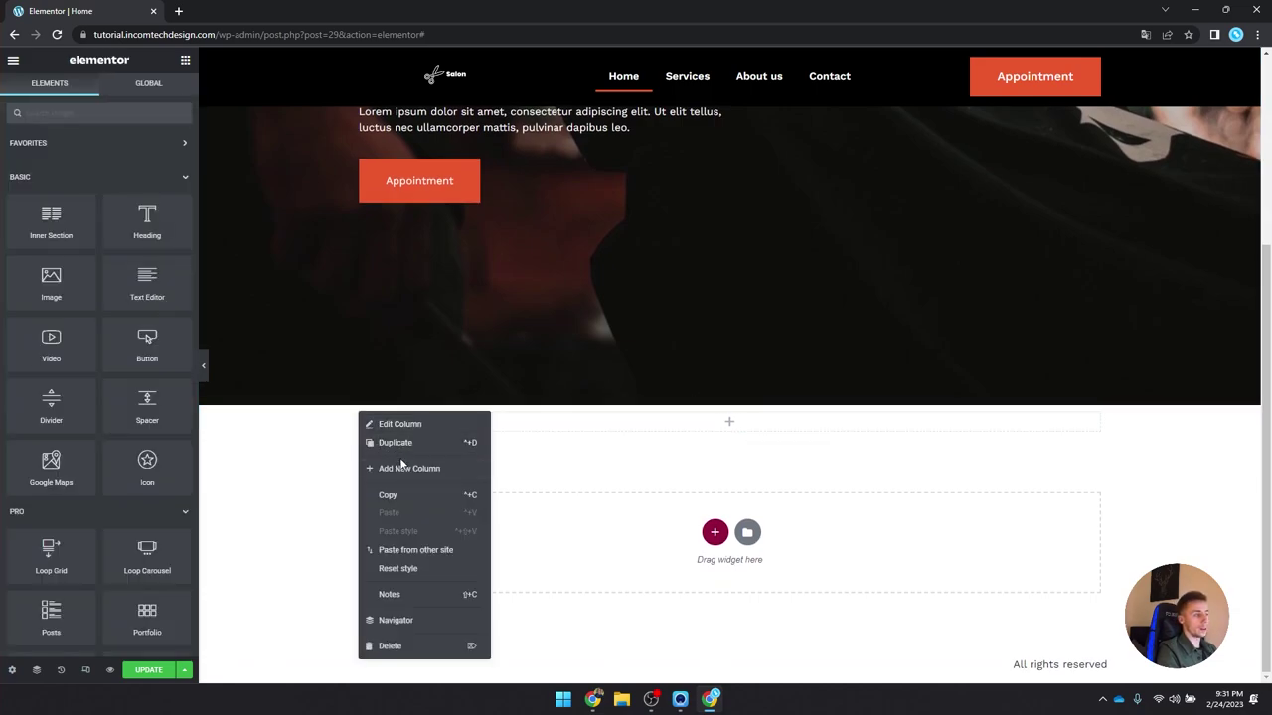
pyautogui.click(405, 468)
# Step: Set the new section's height option to Min Height
pyautogui.click(734, 401)
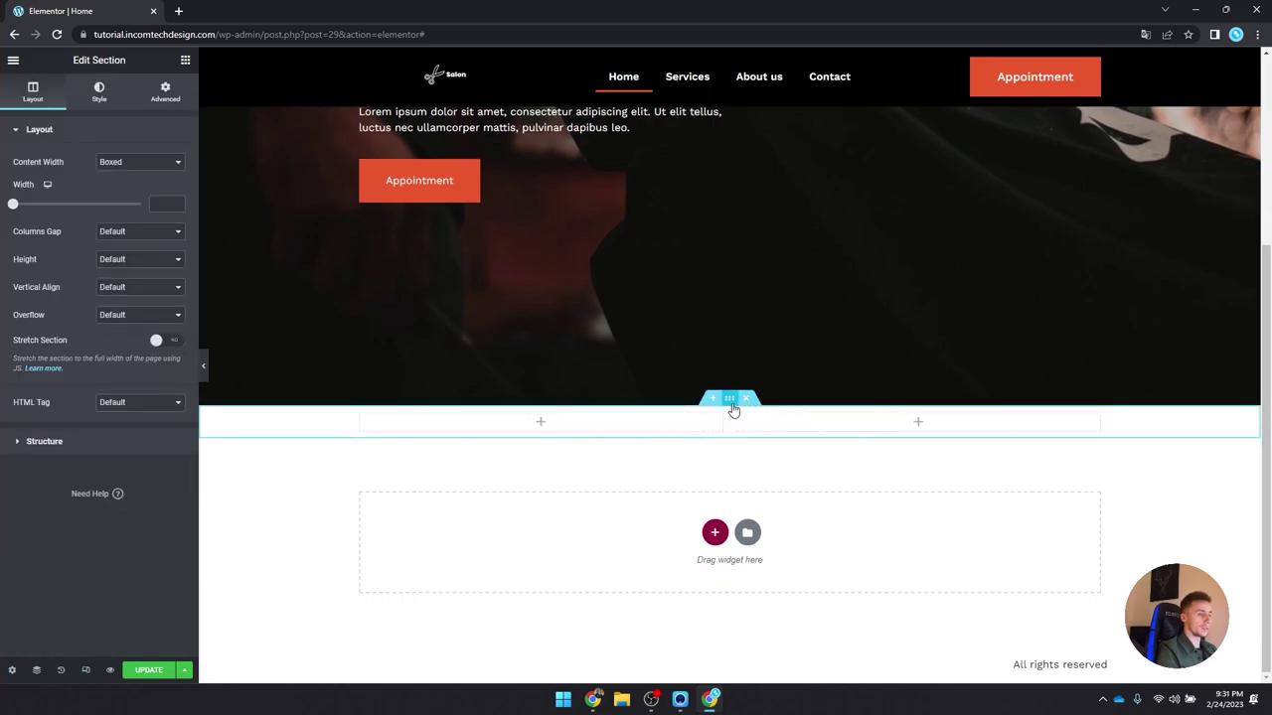
pyautogui.click(137, 258)
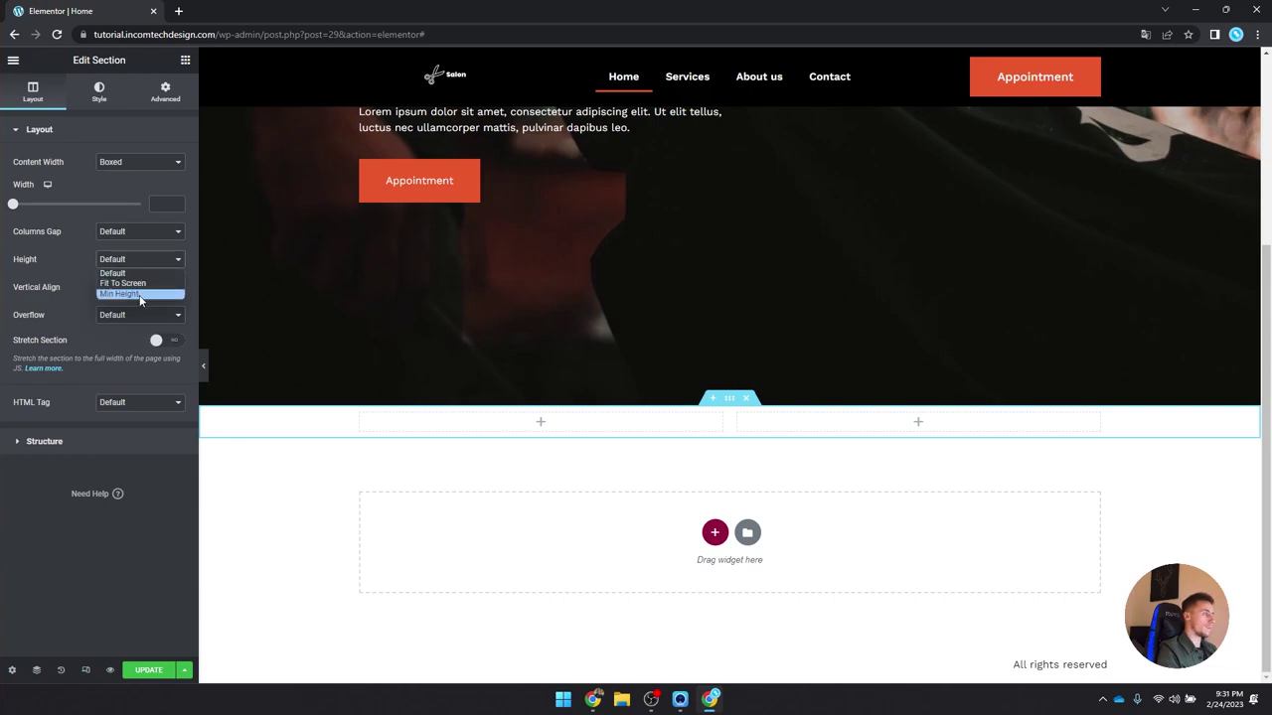
pyautogui.click(140, 290)
pyautogui.scroll(-3, 512, 352)
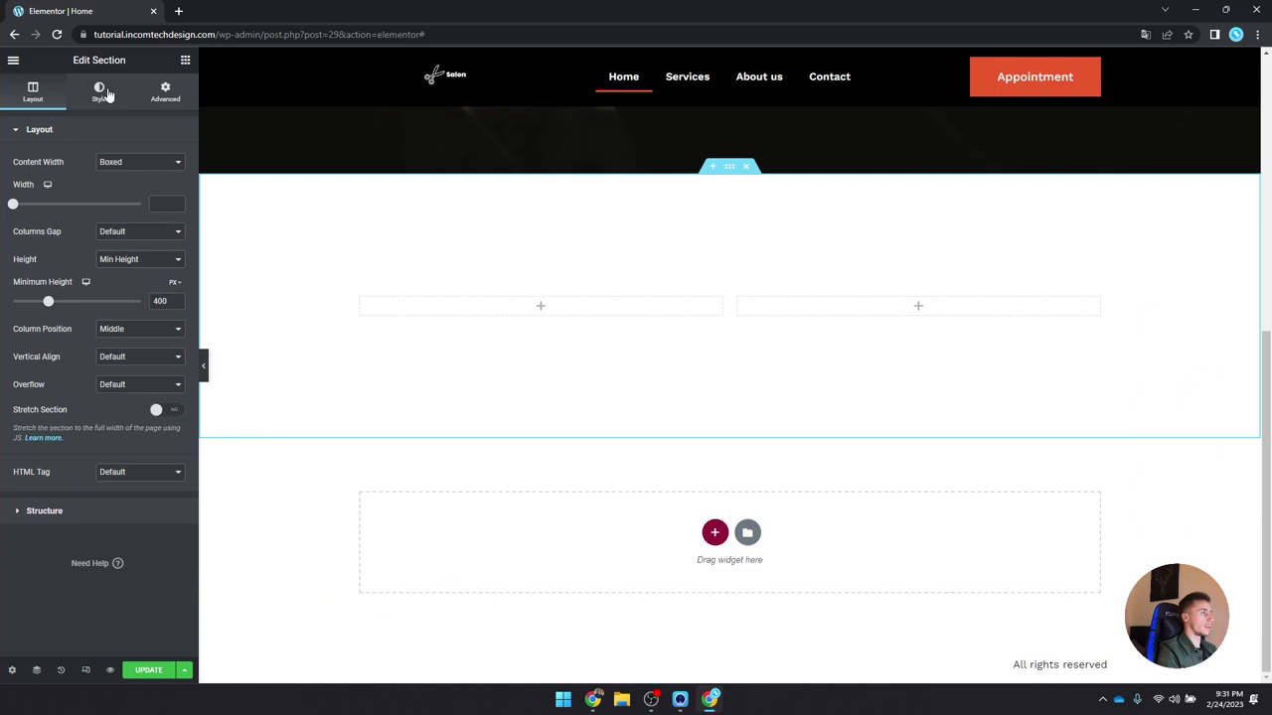
# Step: Give the section a classic background in the Light Gray global colour
pyautogui.click(99, 91)
pyautogui.click(123, 190)
pyautogui.click(159, 217)
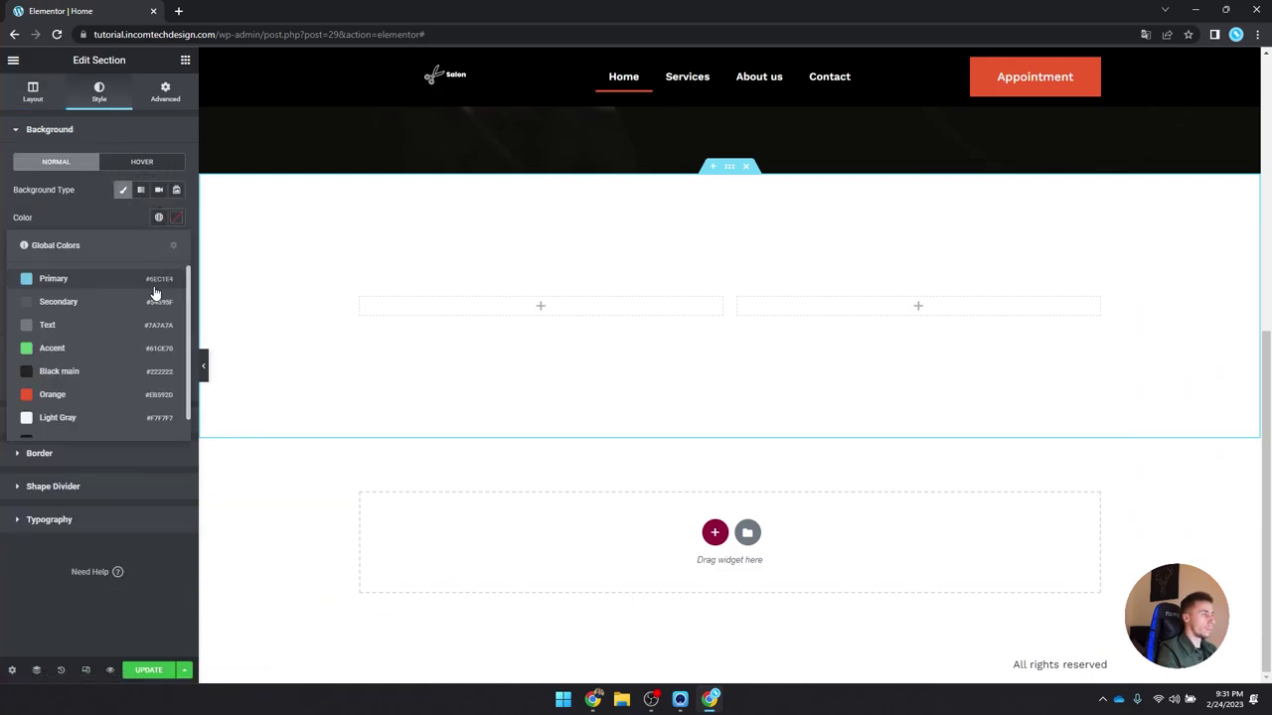
pyautogui.scroll(-1, 138, 336)
pyautogui.click(87, 402)
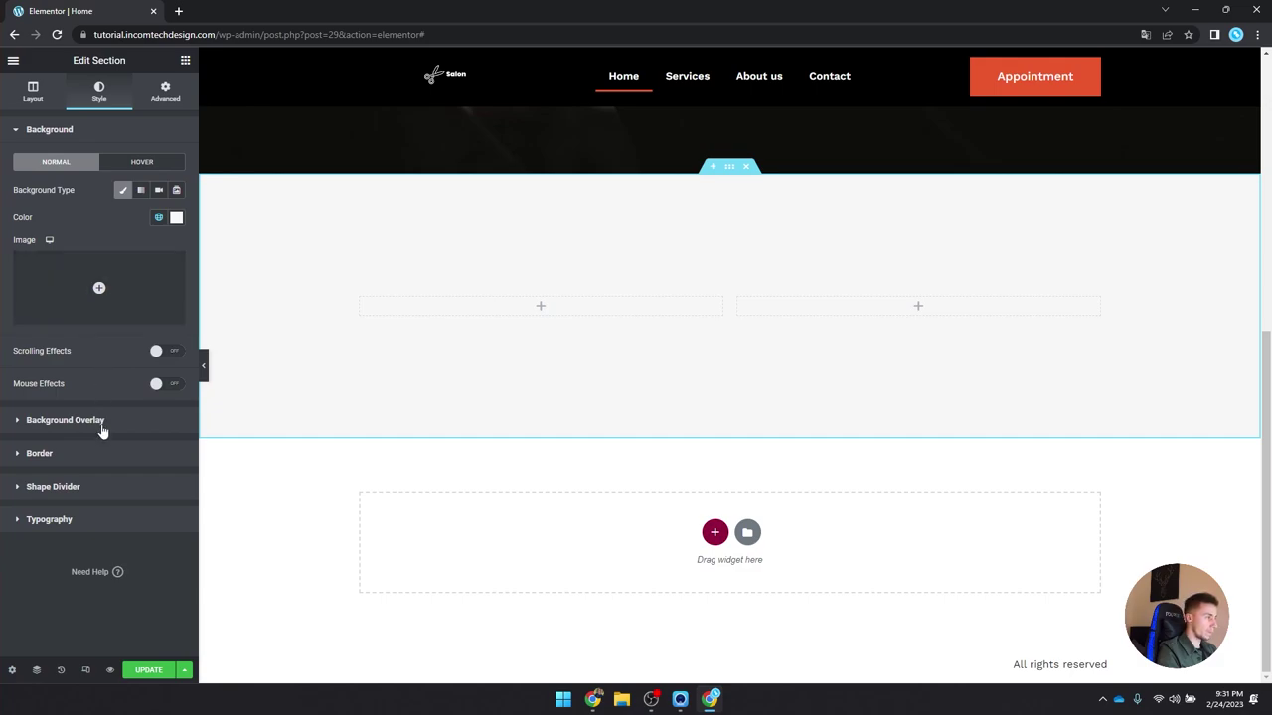
# Step: Add a flipped Triangle Asymmetrical bottom shape divider with height about 88
pyautogui.click(106, 485)
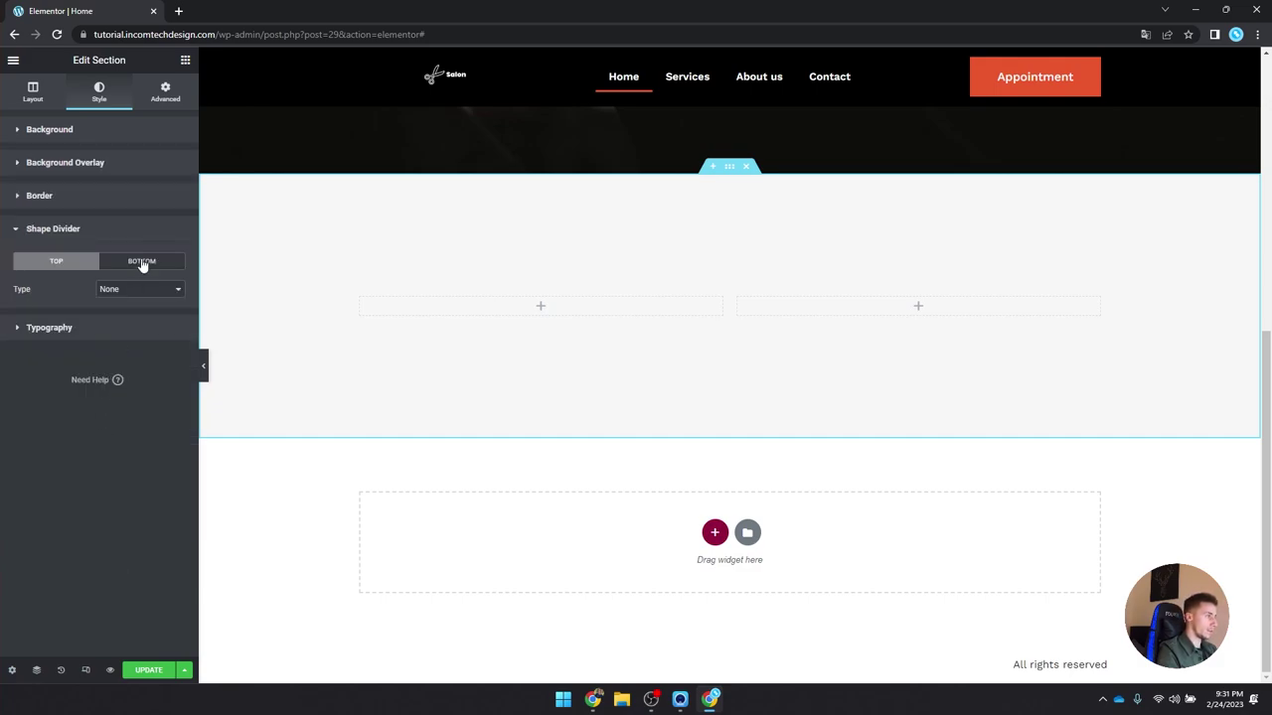
pyautogui.click(142, 262)
pyautogui.click(139, 289)
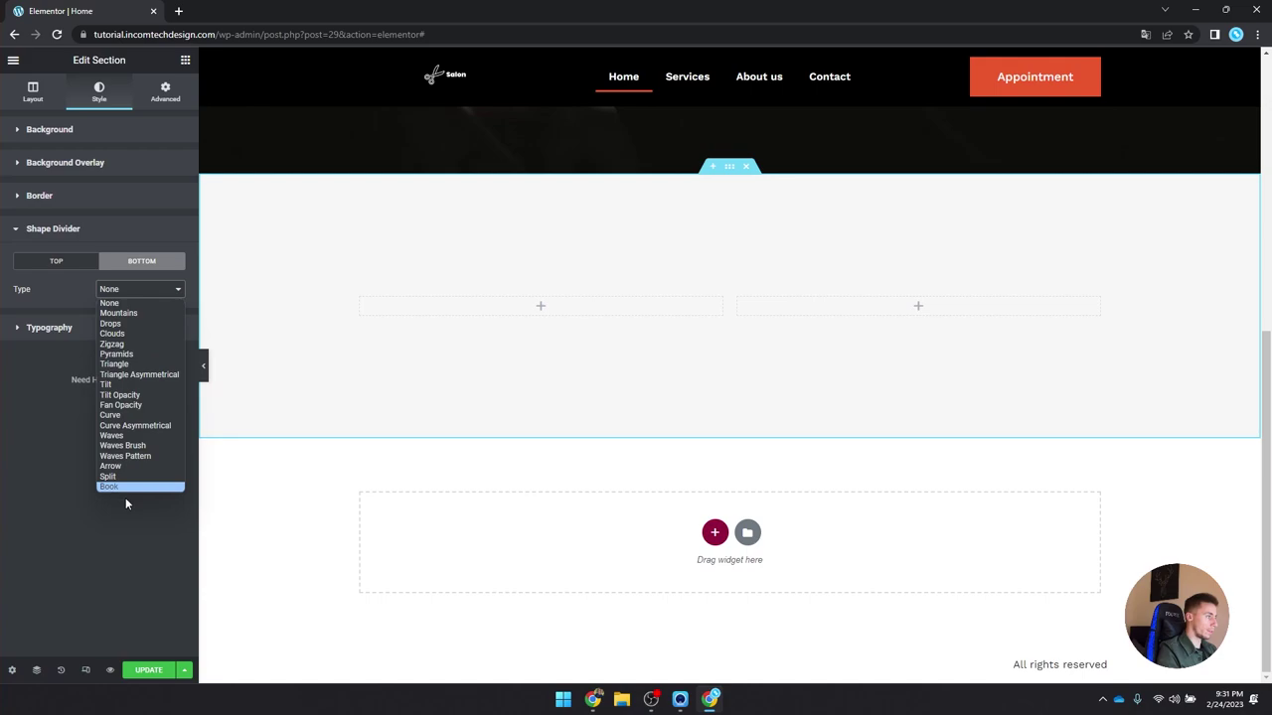
pyautogui.click(138, 377)
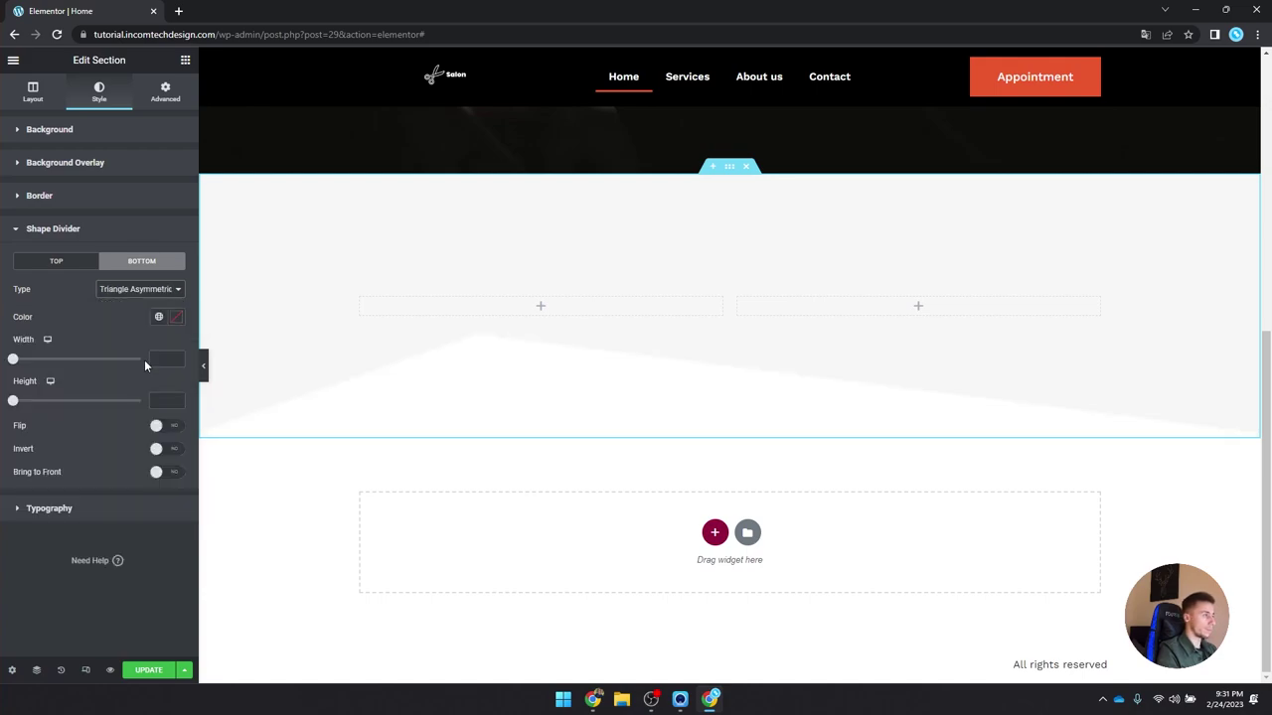
pyautogui.click(156, 427)
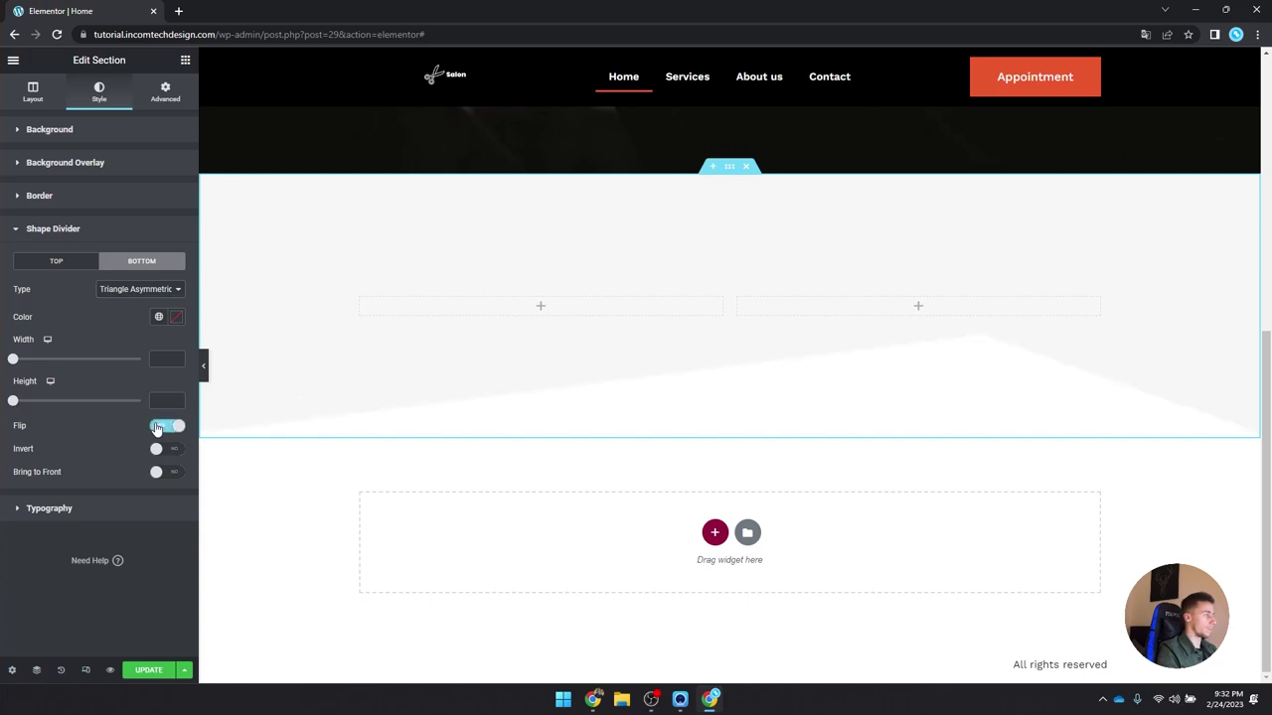
pyautogui.moveTo(13, 402); pyautogui.dragTo(37, 410)
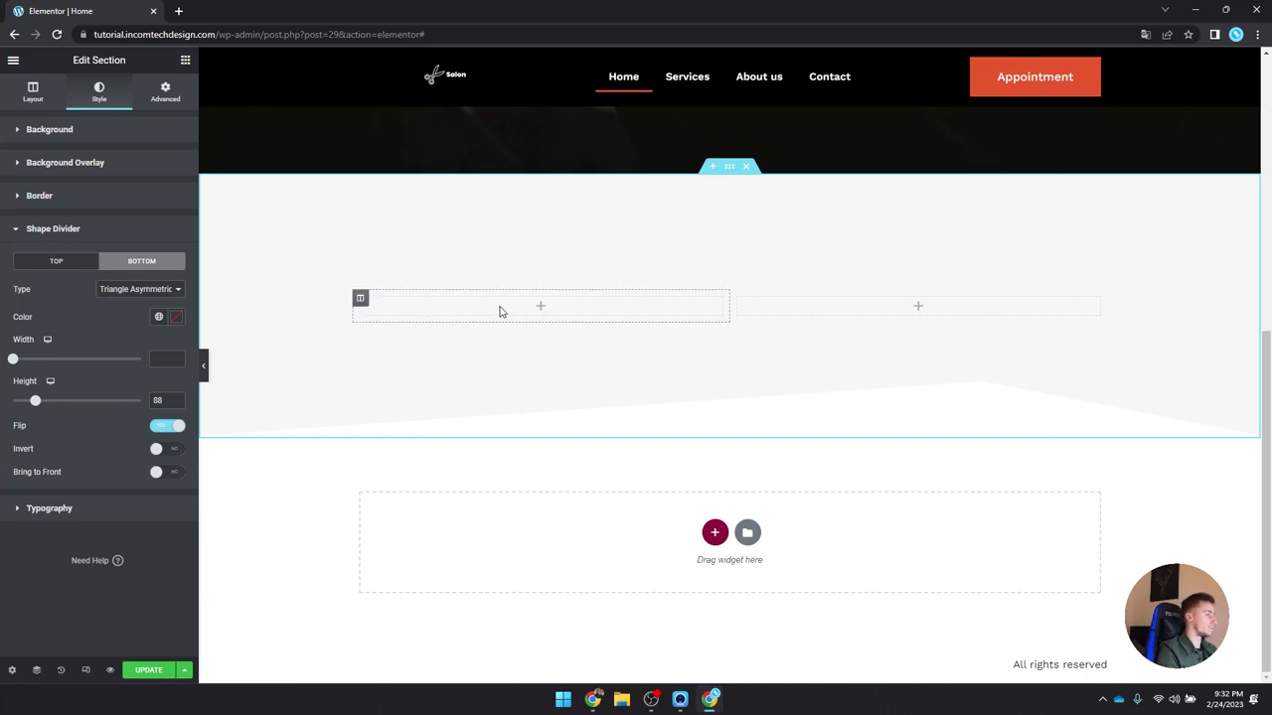
pyautogui.click(542, 307)
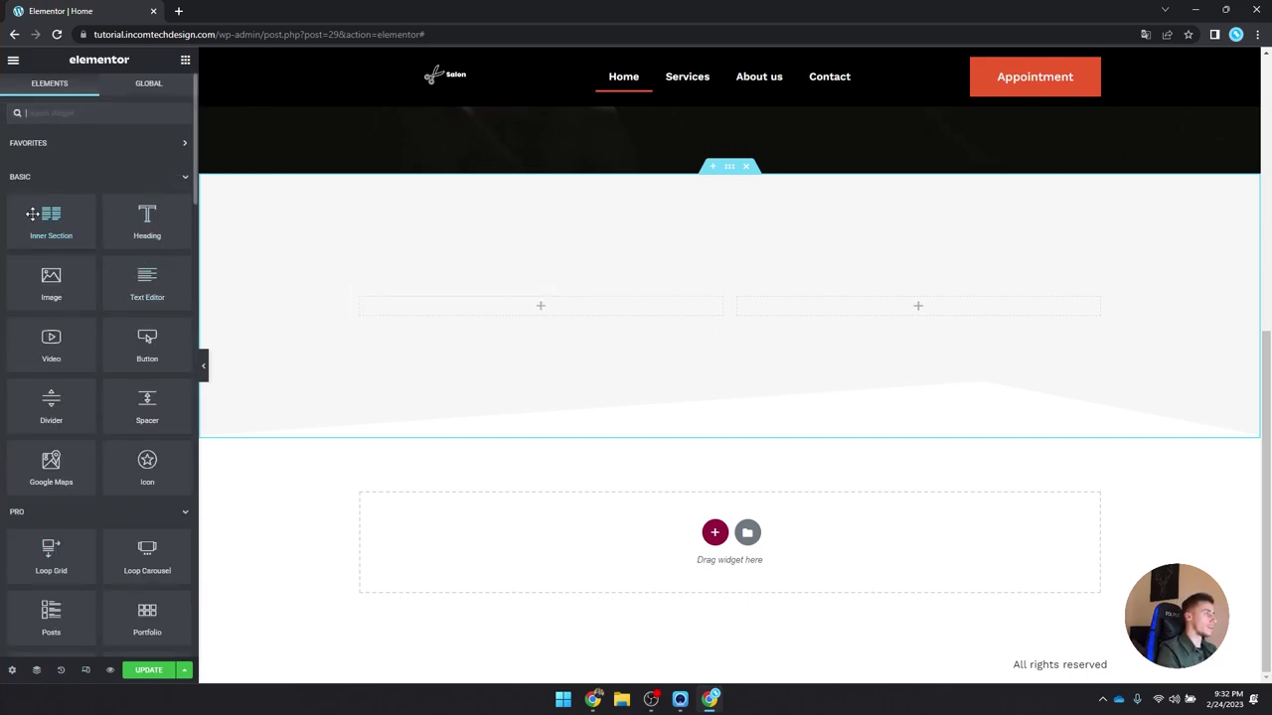
# Step: Place an Inner Section in the section's left column
pyautogui.moveTo(47, 222); pyautogui.dragTo(513, 310)
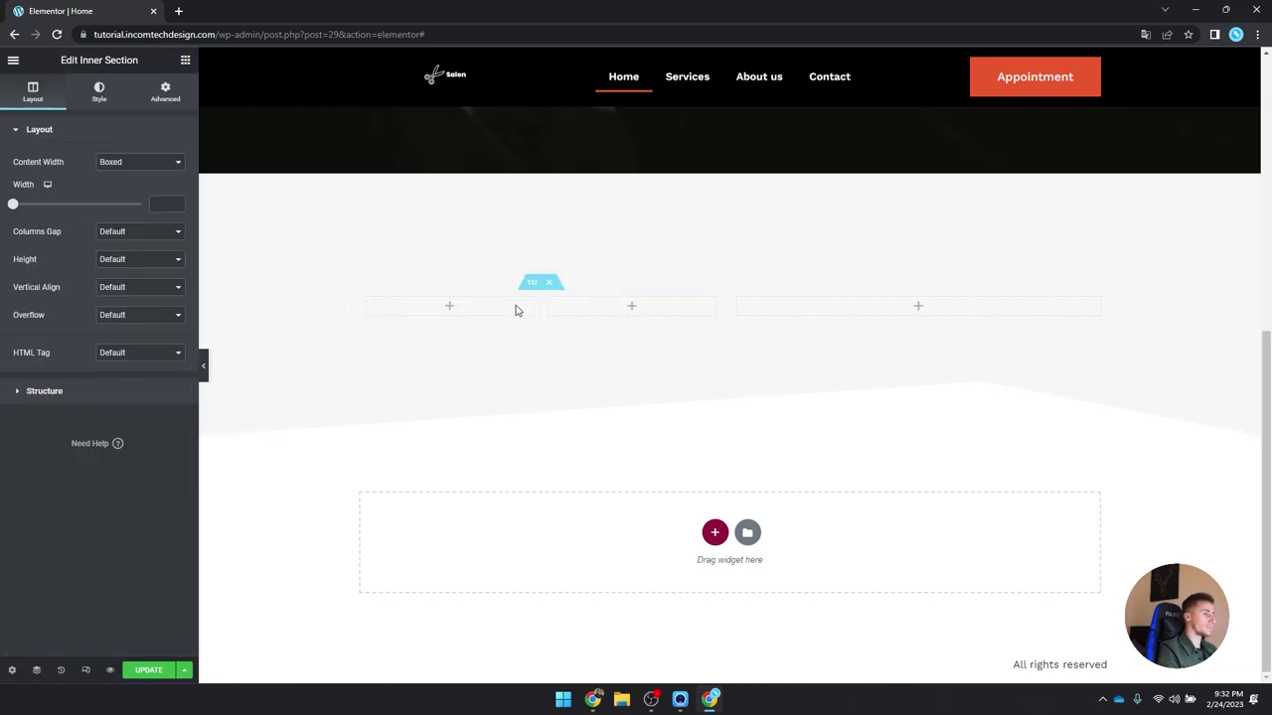
pyautogui.click(446, 308)
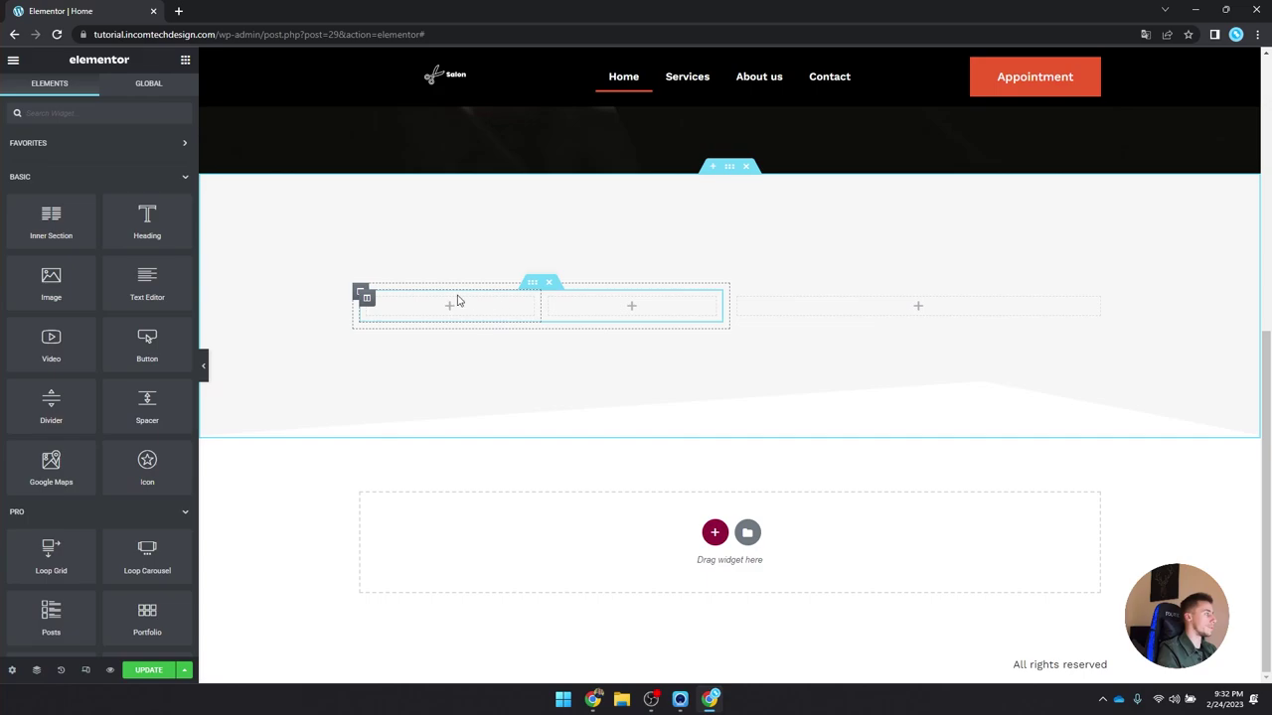
pyautogui.moveTo(52, 278); pyautogui.dragTo(103, 280)
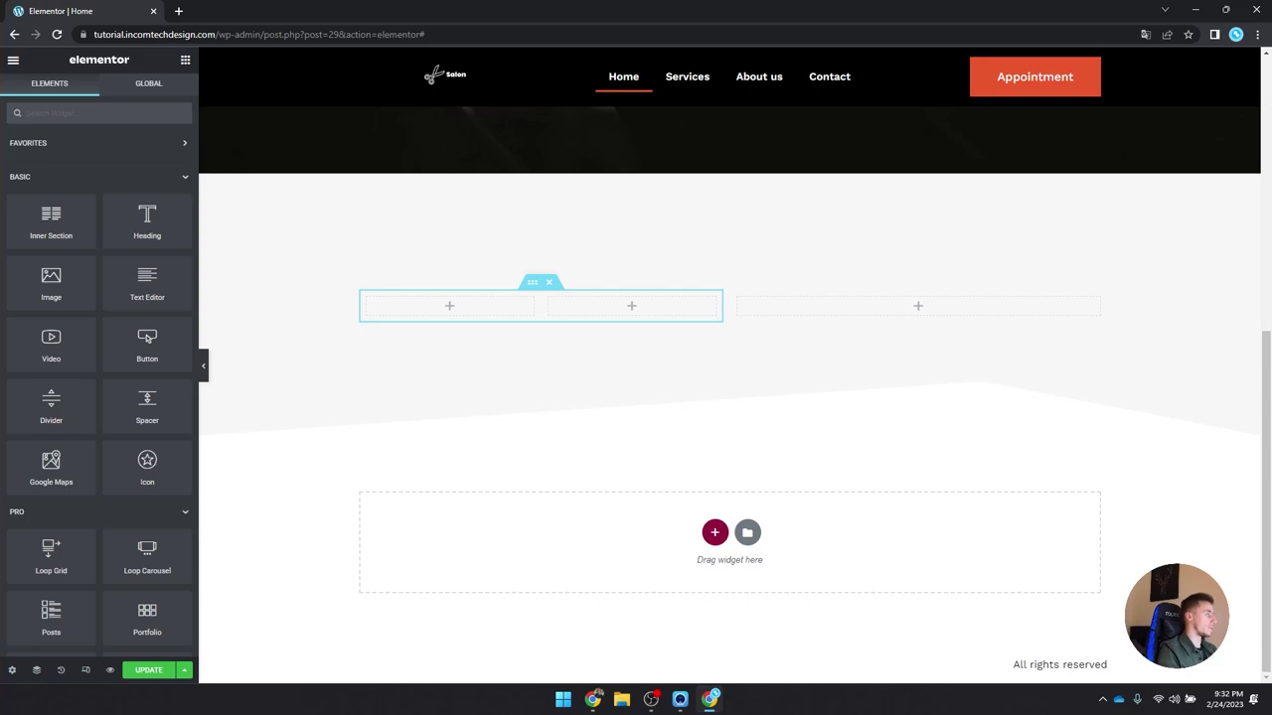
# Step: Set the outer section's column structure to 66/33
pyautogui.click(735, 173)
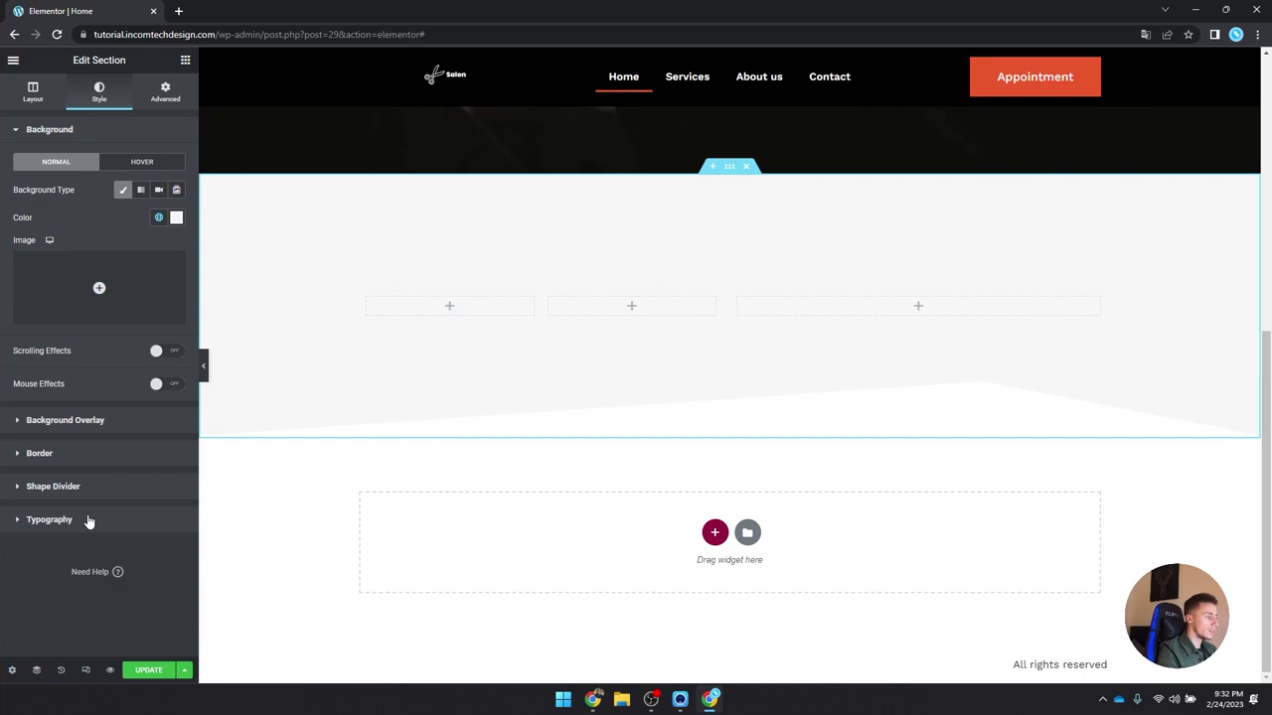
pyautogui.click(24, 102)
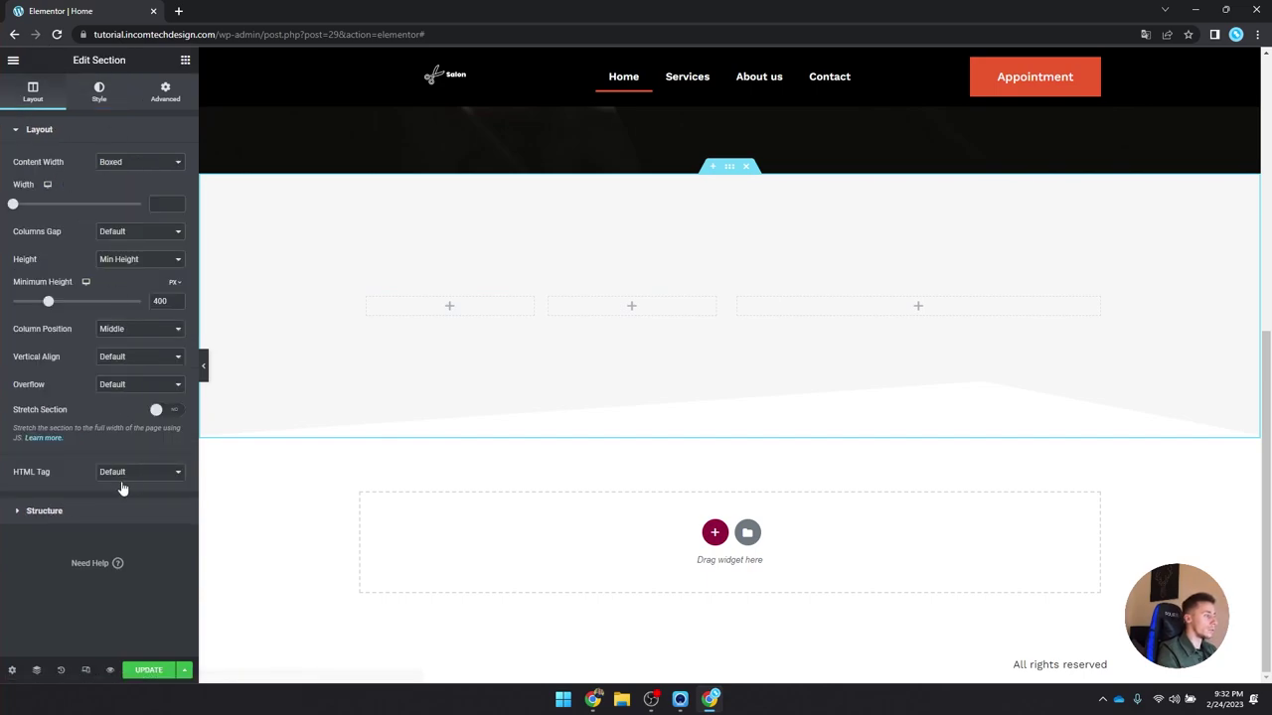
pyautogui.click(119, 515)
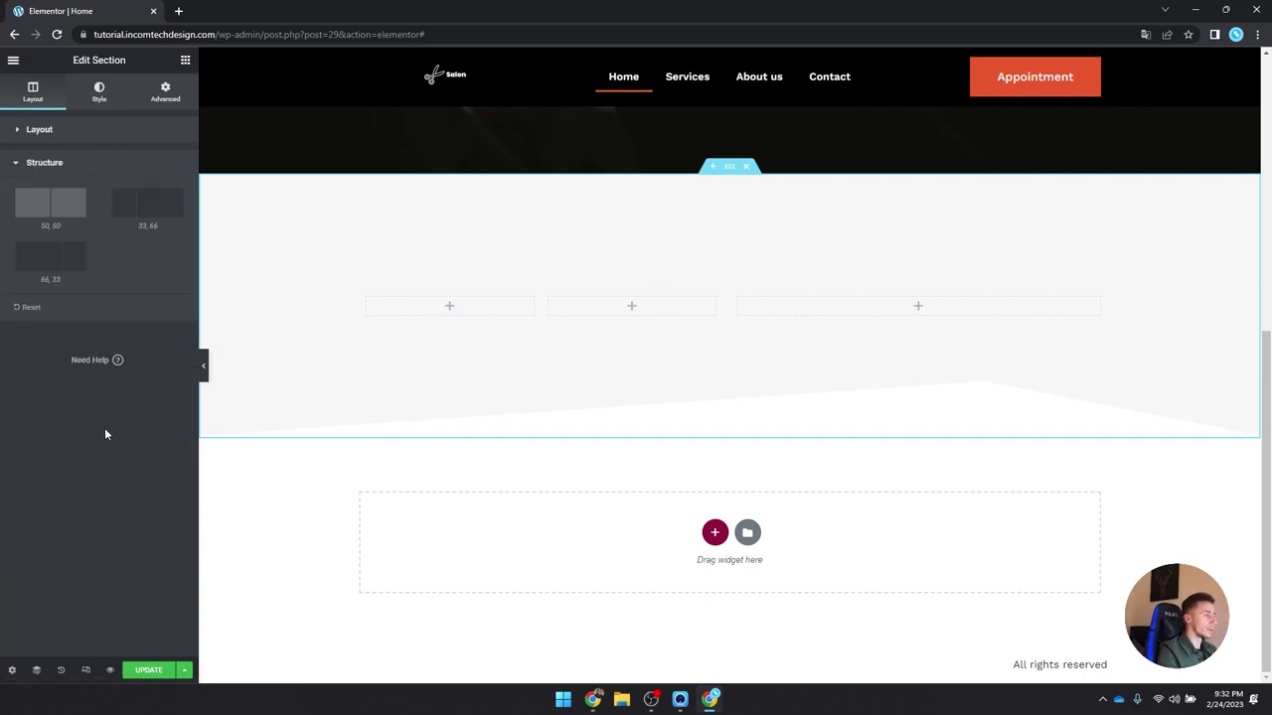
pyautogui.click(55, 265)
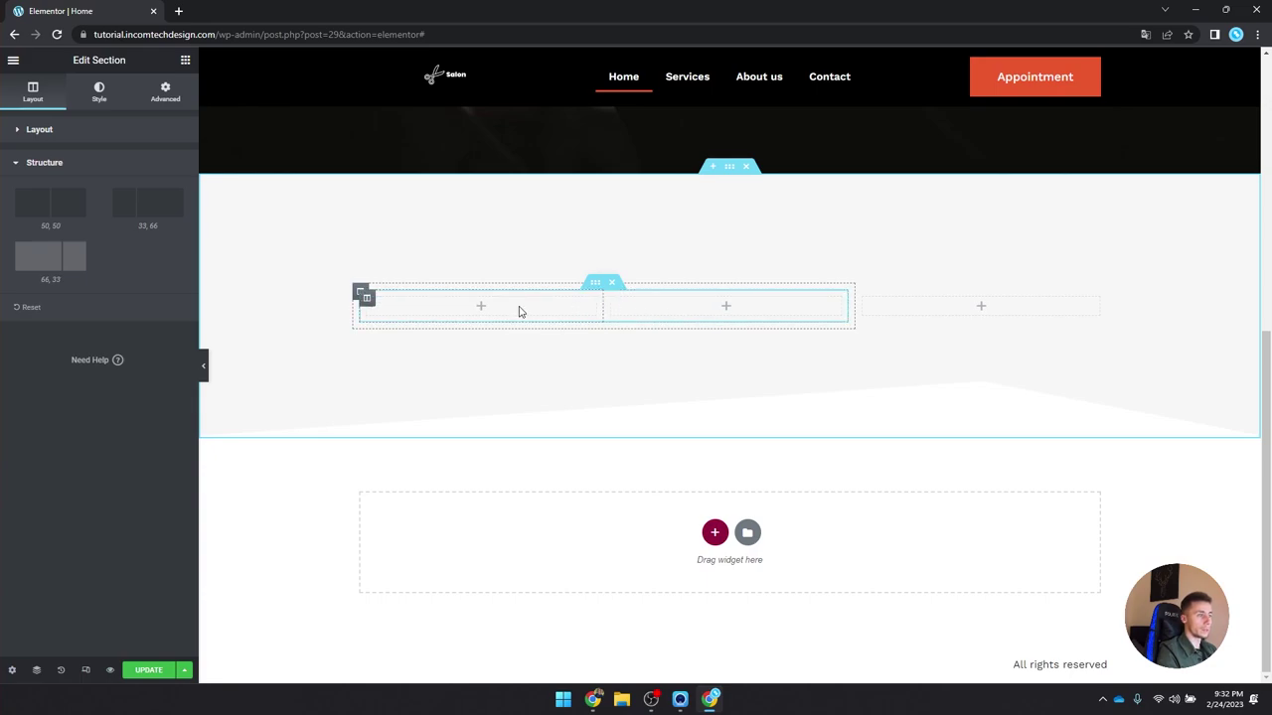
pyautogui.click(480, 314)
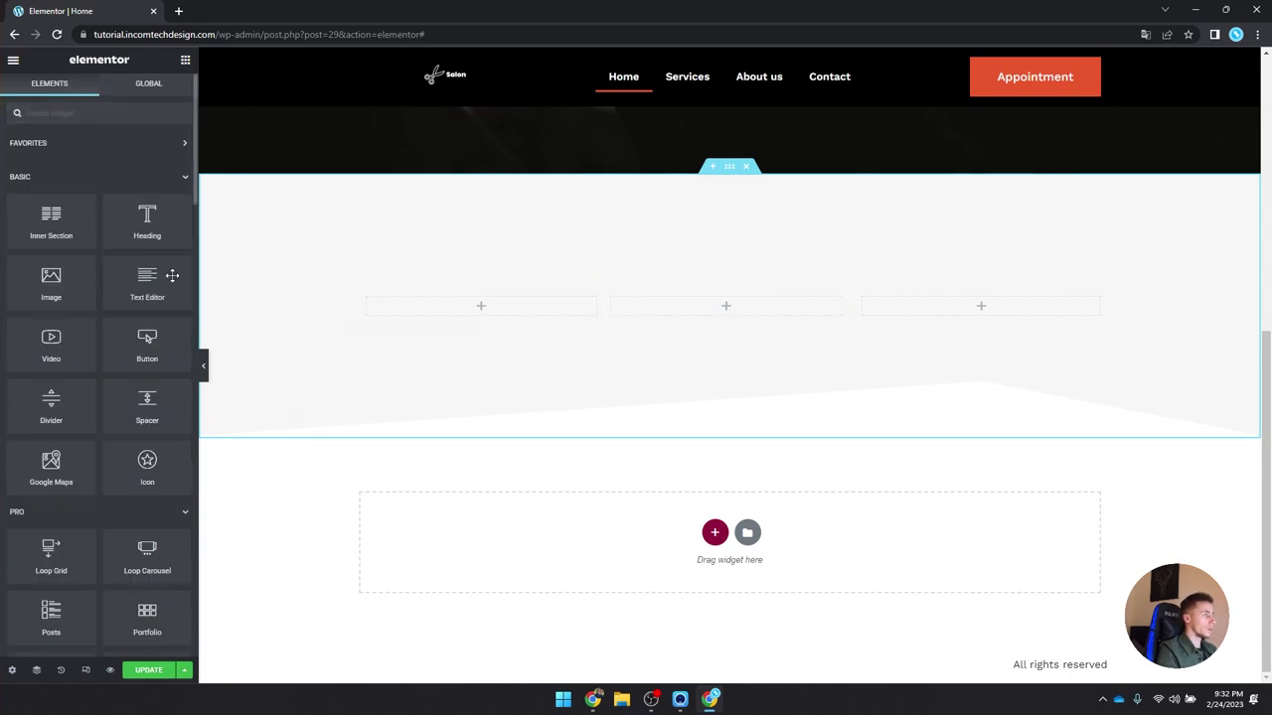
# Step: Place an Image widget in each of the two inner columns
pyautogui.moveTo(60, 280); pyautogui.dragTo(477, 311)
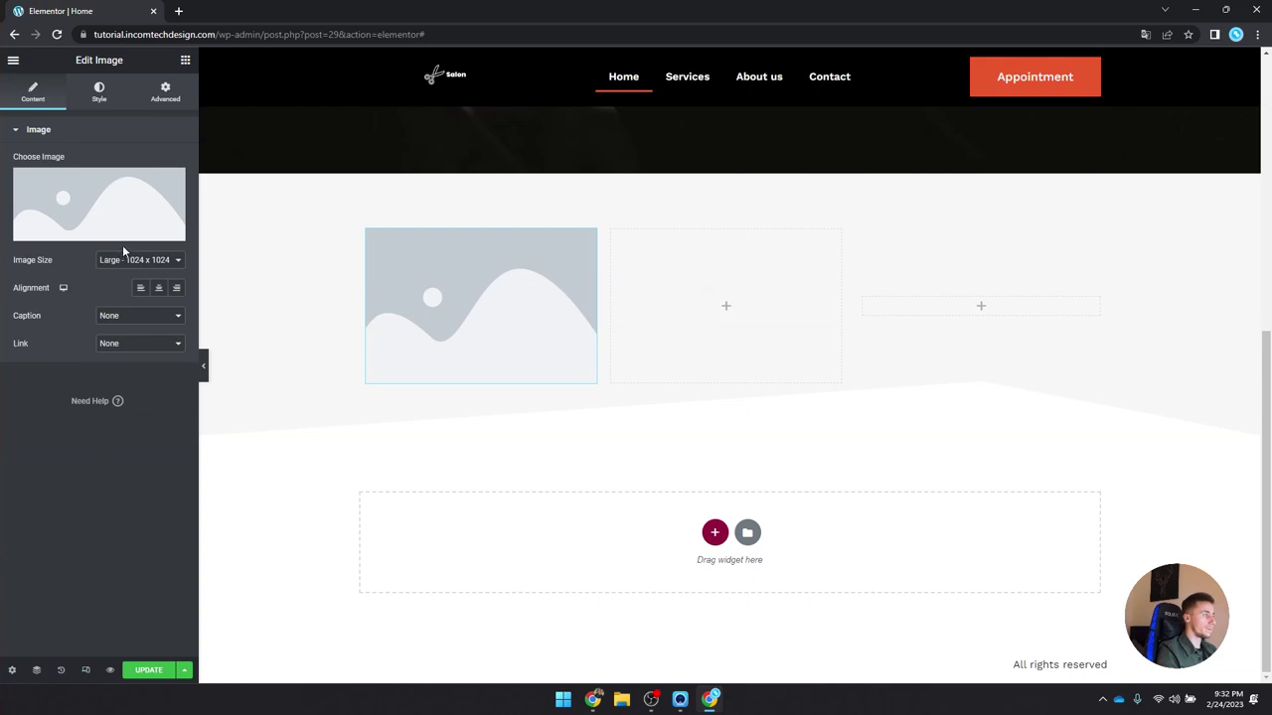
pyautogui.click(184, 60)
pyautogui.moveTo(52, 288); pyautogui.dragTo(696, 316)
# Step: Set the images to the clippers photo and the black-and-white beard-trim photo
pyautogui.click(440, 307)
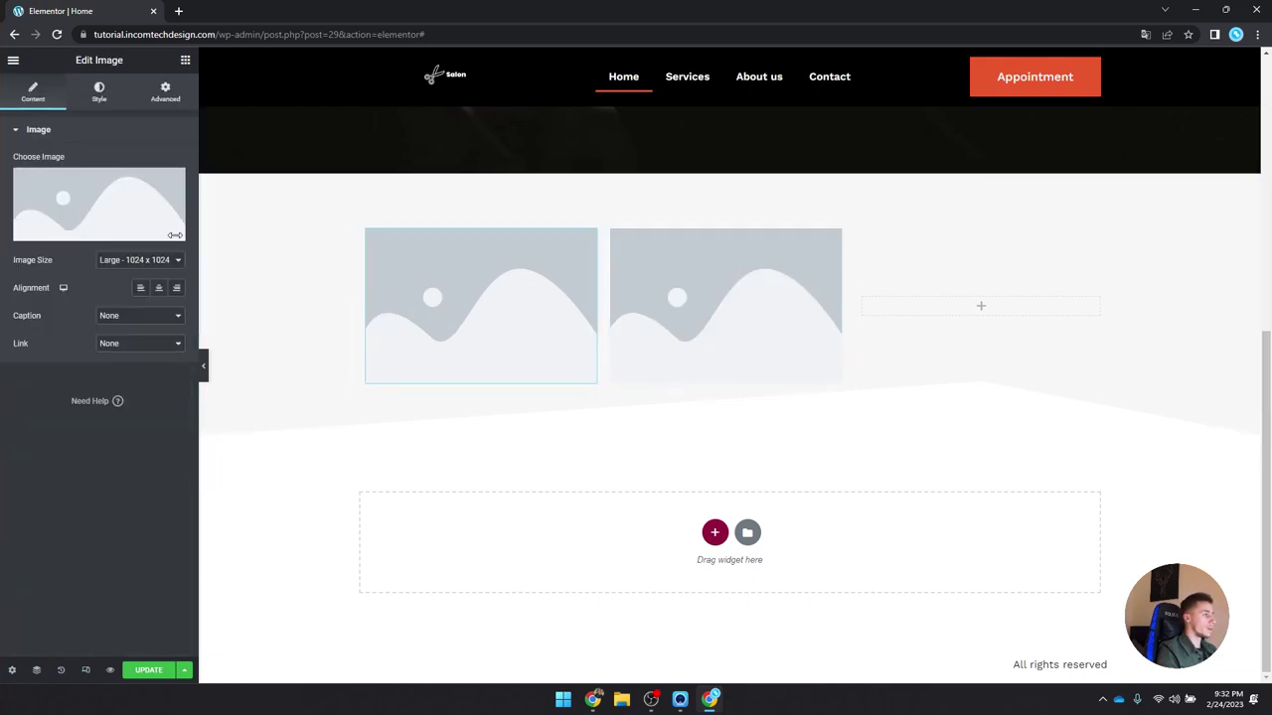
pyautogui.click(99, 199)
pyautogui.click(195, 408)
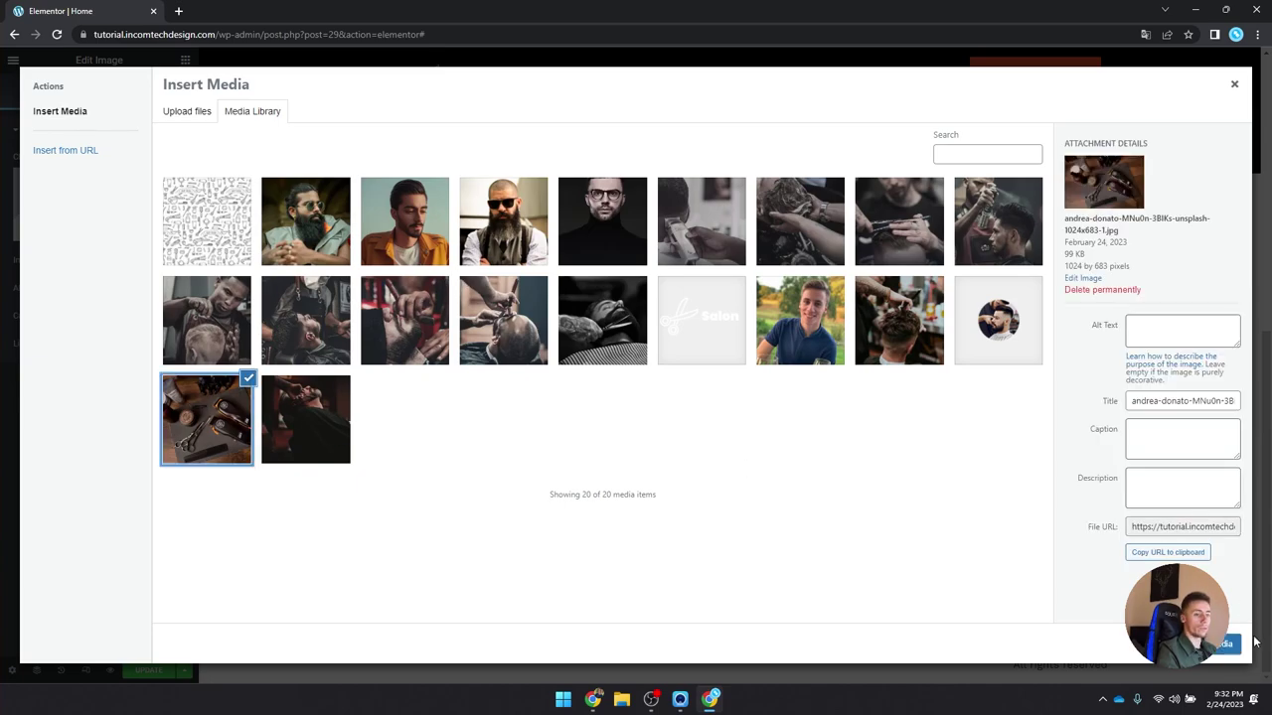
pyautogui.click(1220, 644)
pyautogui.click(636, 347)
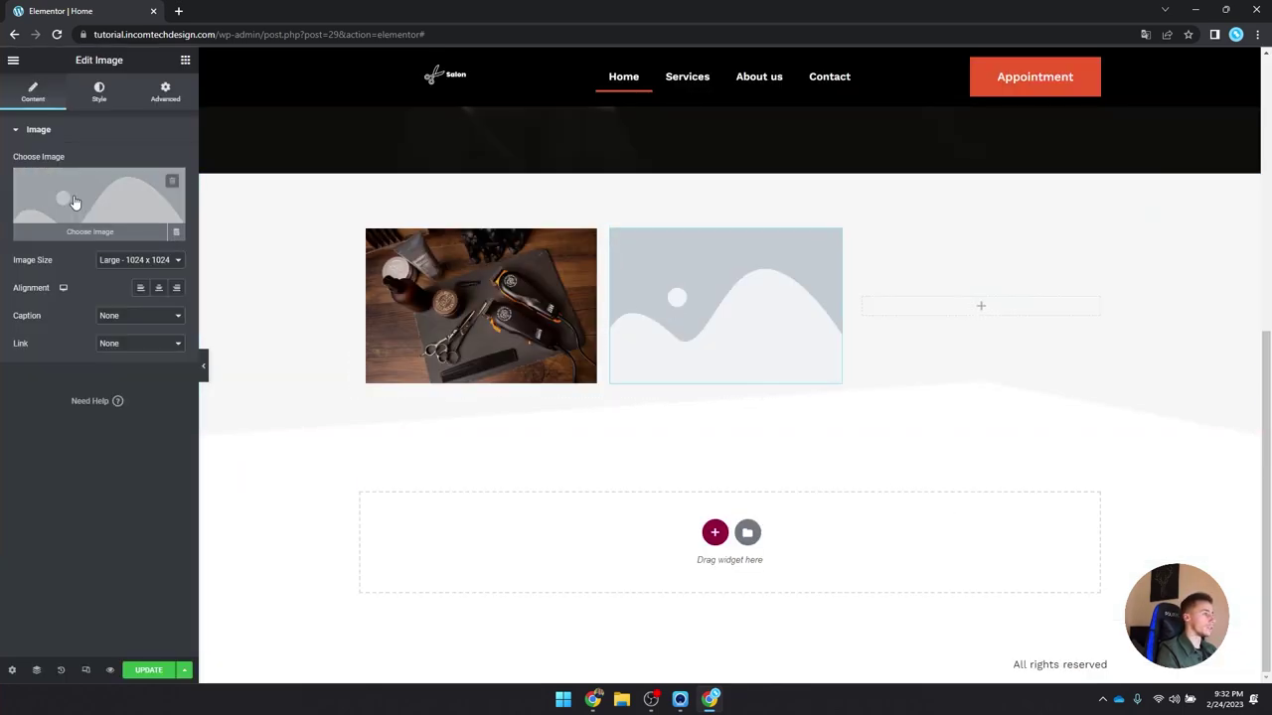
pyautogui.click(82, 199)
pyautogui.click(602, 318)
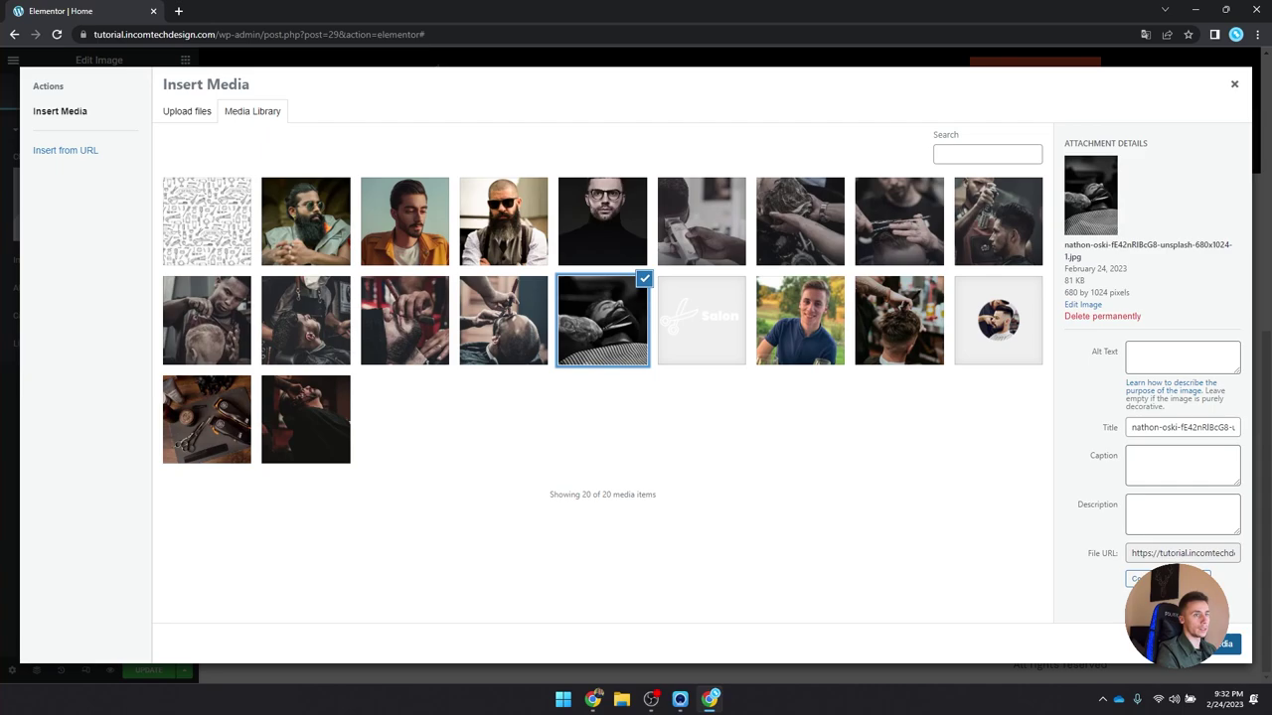
pyautogui.click(1220, 644)
# Step: Set the inner section's column structure to 66/33
pyautogui.click(532, 261)
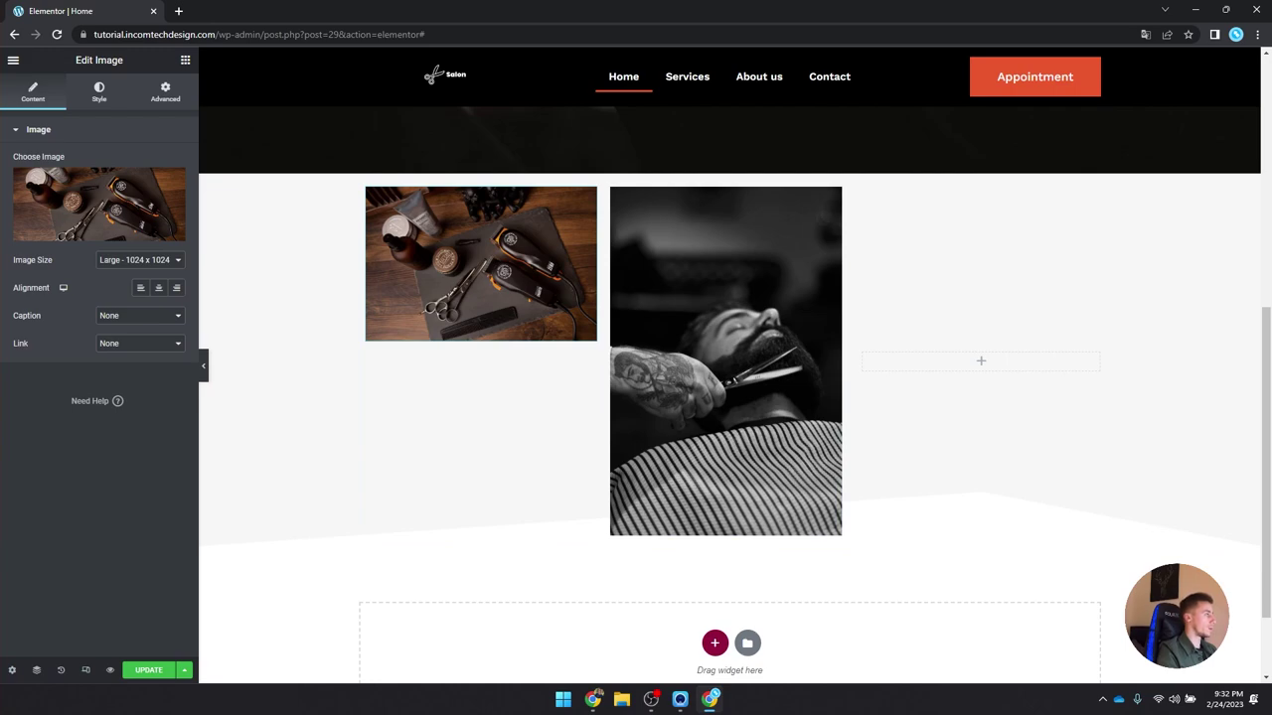
pyautogui.click(594, 173)
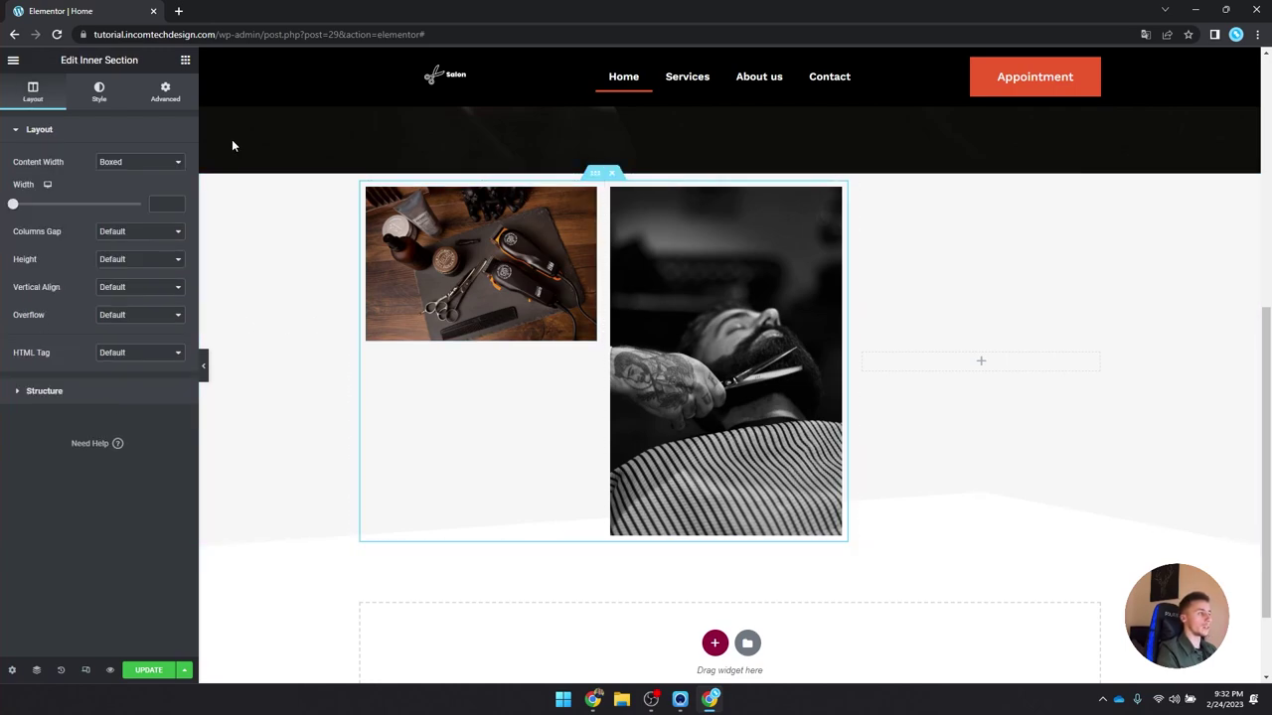
pyautogui.click(112, 391)
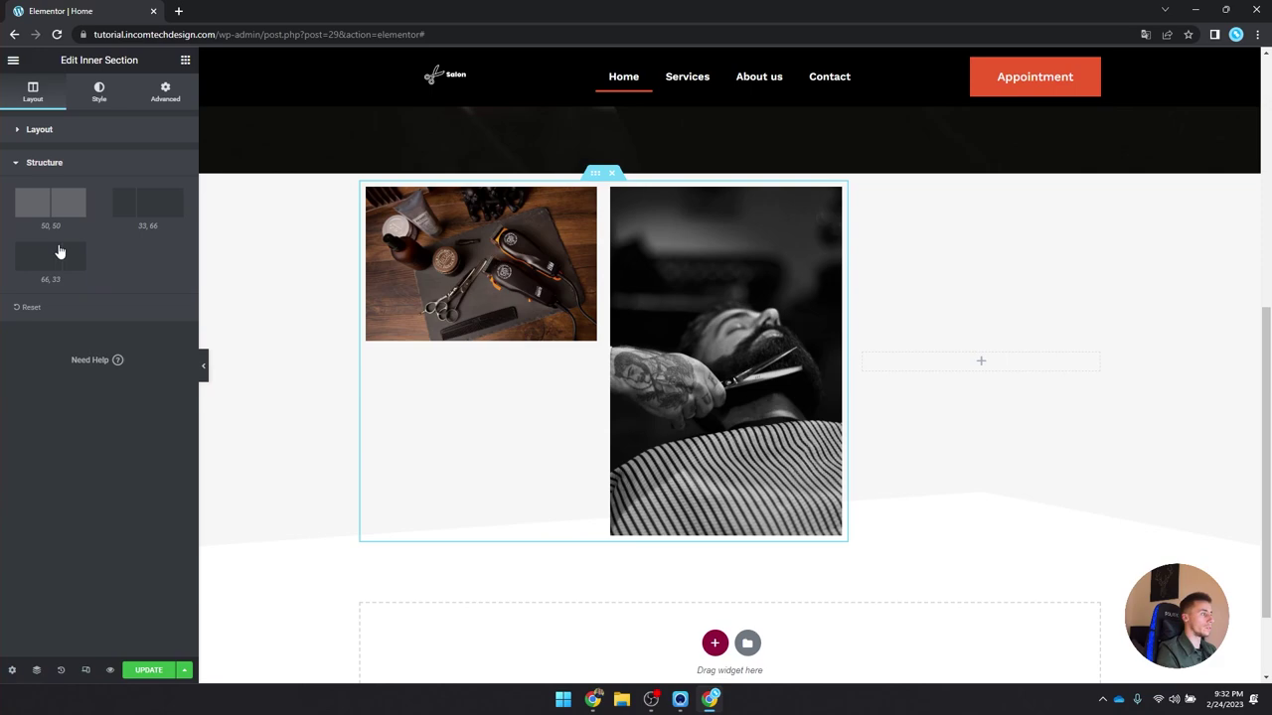
pyautogui.click(60, 256)
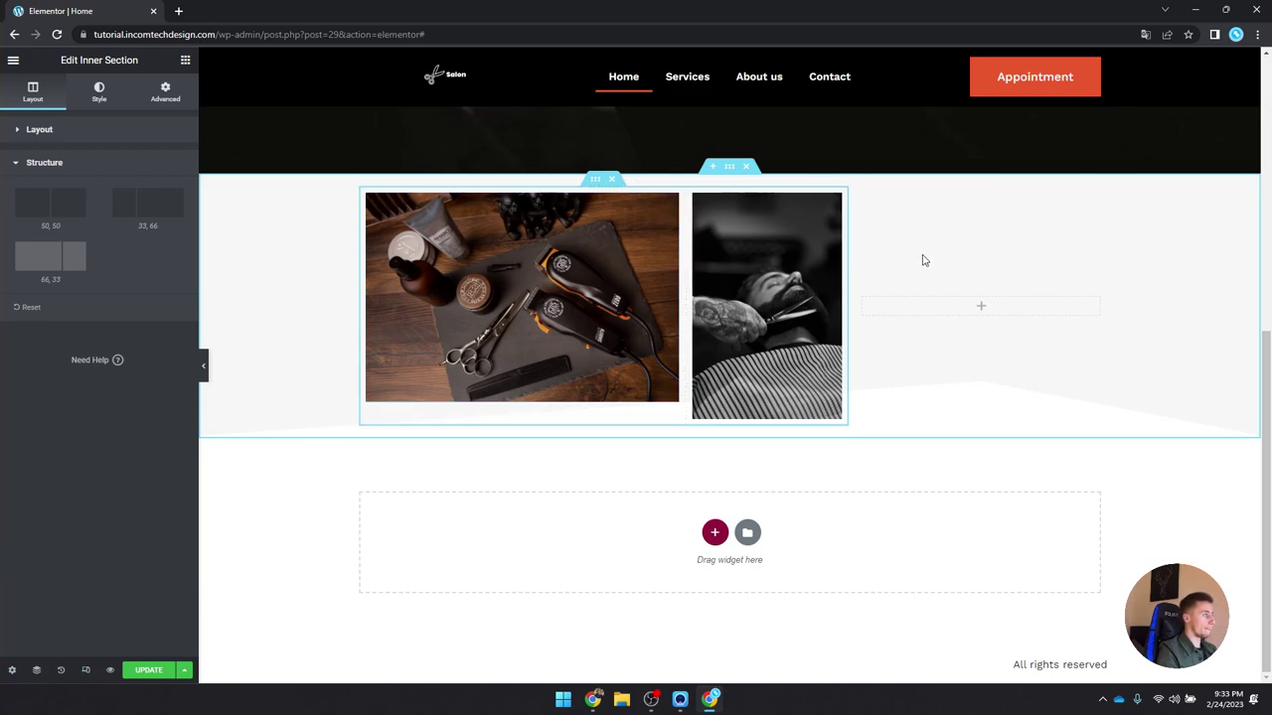
pyautogui.scroll(3, 478, 245)
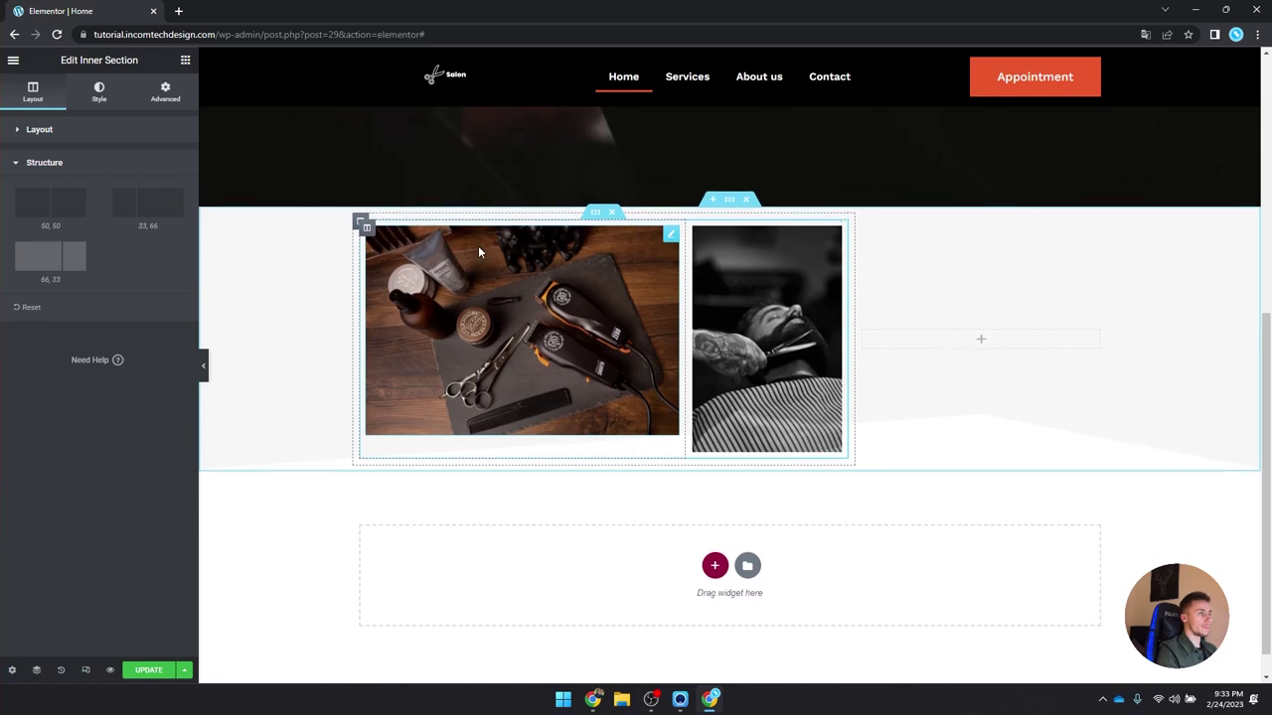
pyautogui.scroll(-3, 487, 234)
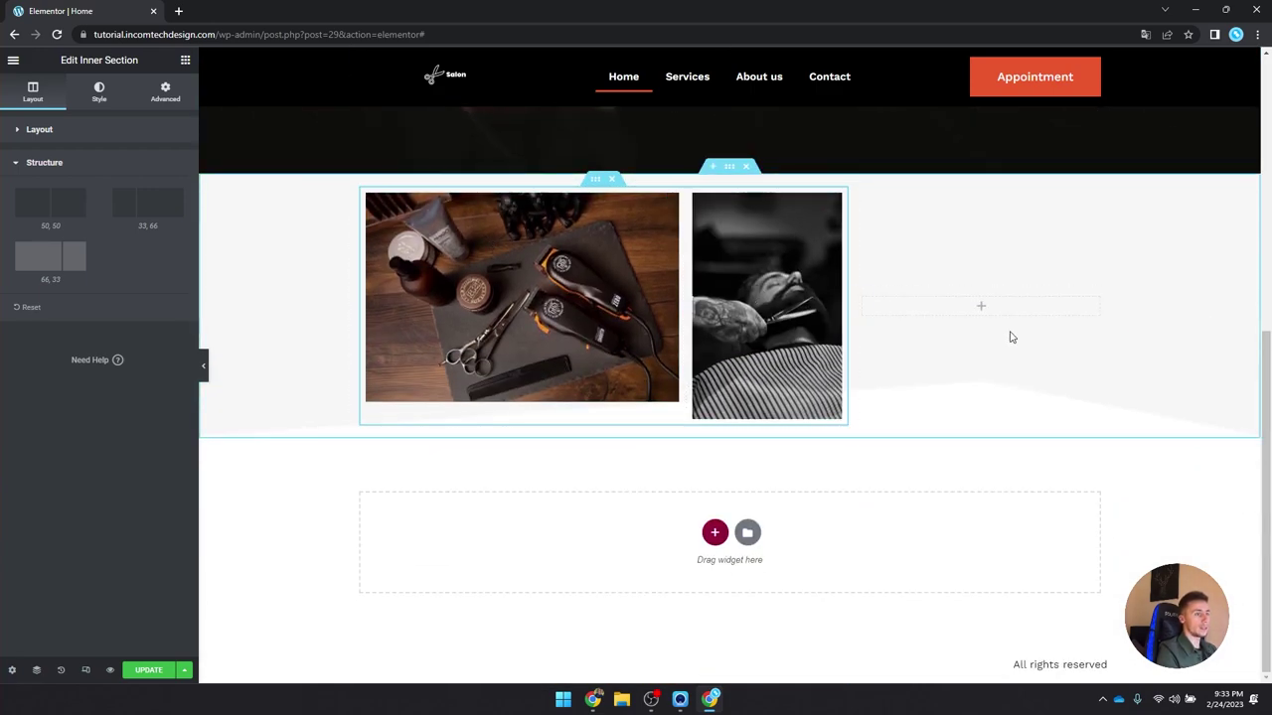
pyautogui.click(979, 310)
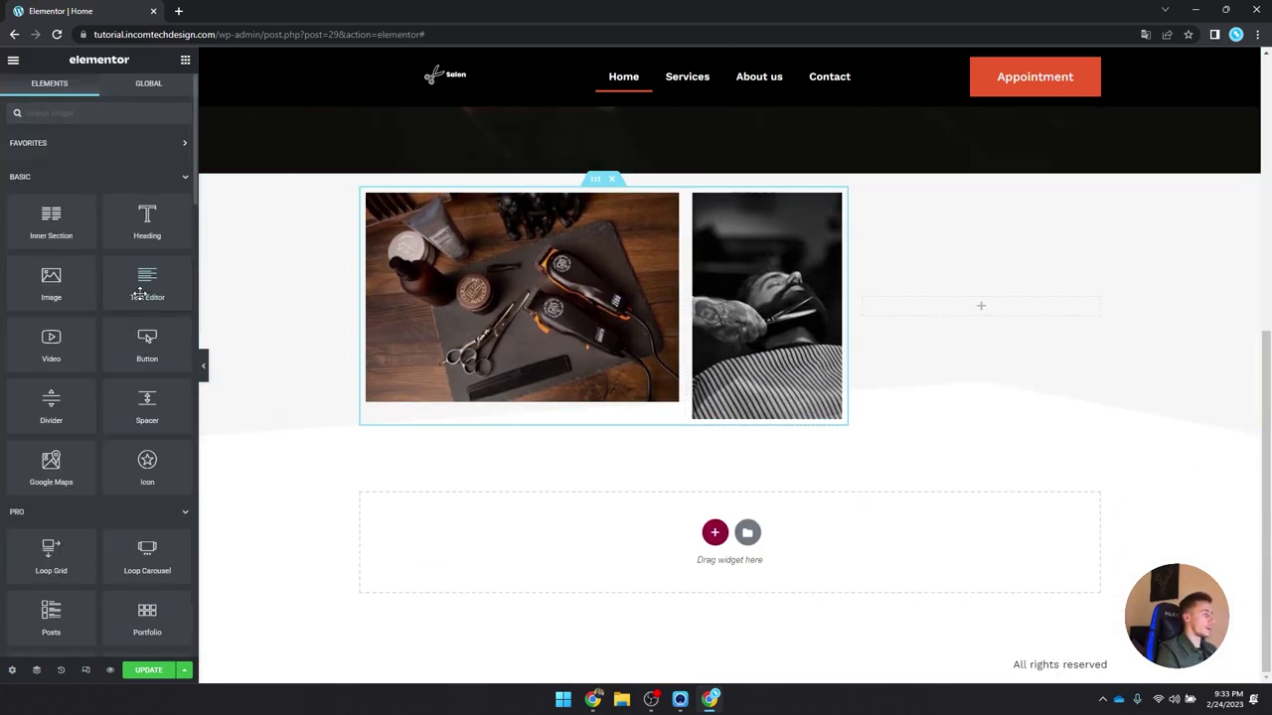
# Step: Place a Heading widget in the empty right column, keeping the H2 tag
pyautogui.moveTo(147, 223); pyautogui.dragTo(945, 312)
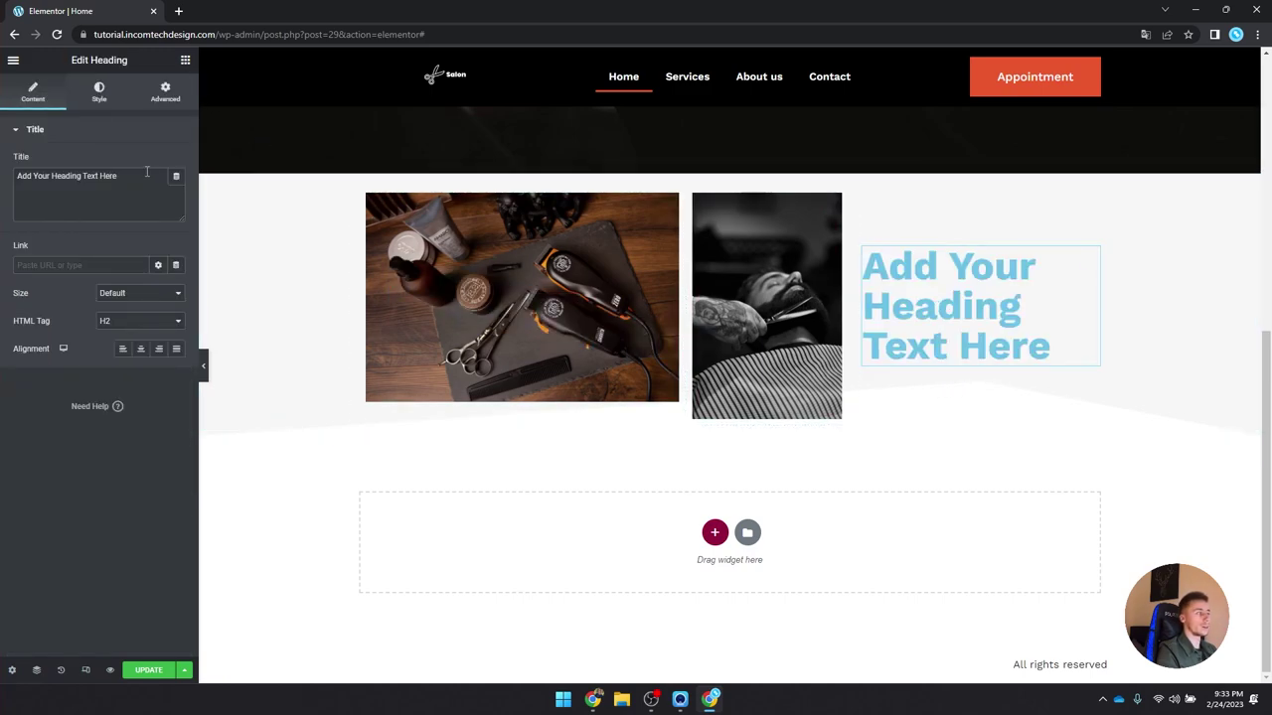
pyautogui.click(139, 321)
pyautogui.click(114, 343)
# Step: Style the heading with the large sub-heading global font and black text
pyautogui.click(99, 92)
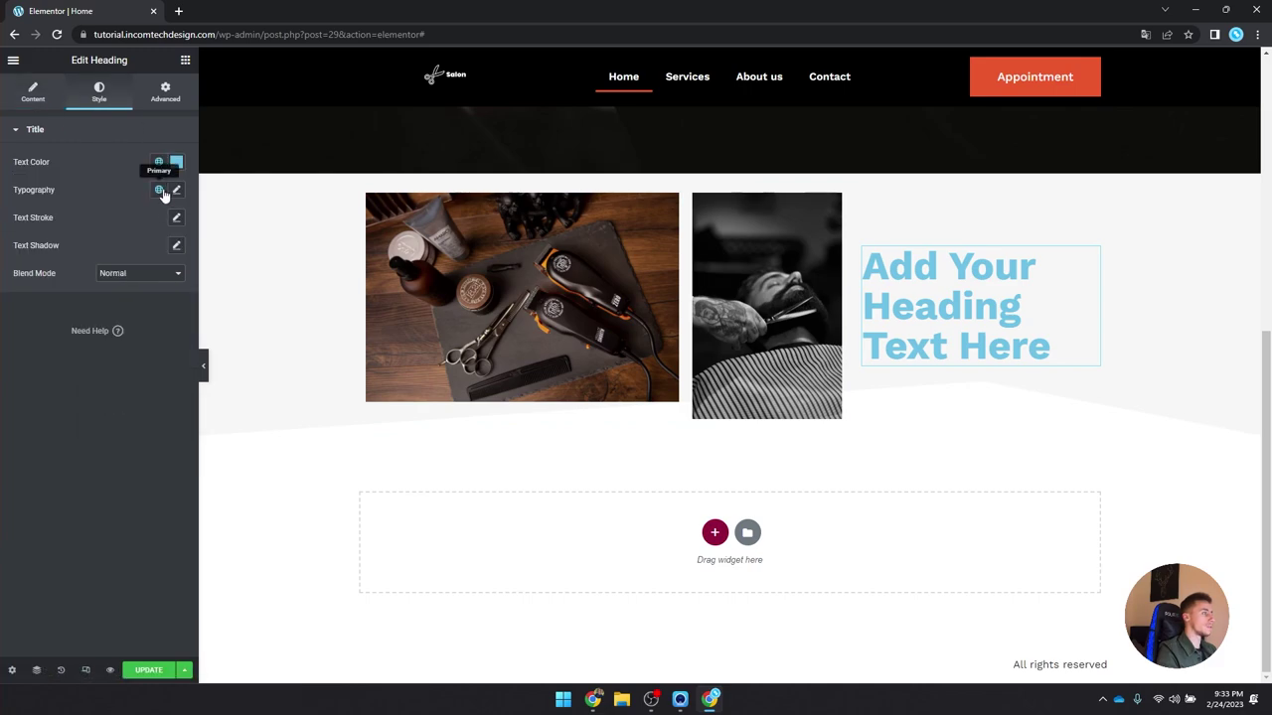
pyautogui.click(158, 189)
pyautogui.scroll(-2, 92, 350)
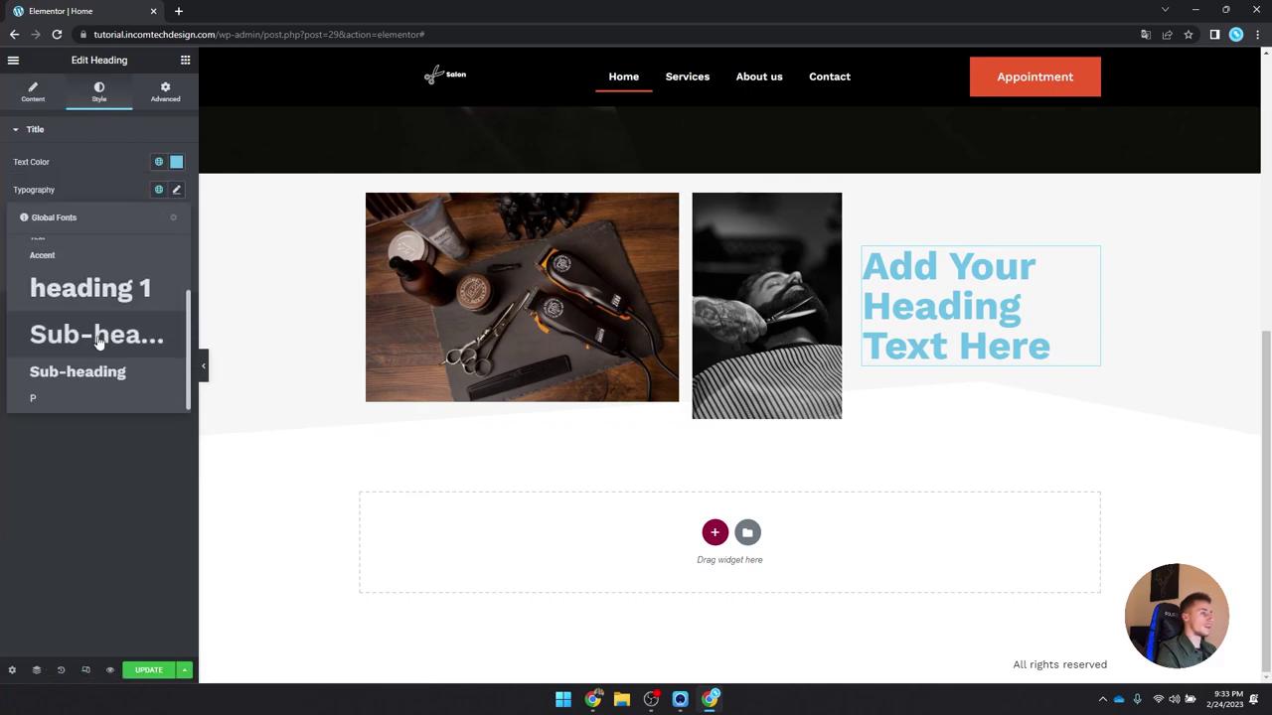
pyautogui.click(91, 348)
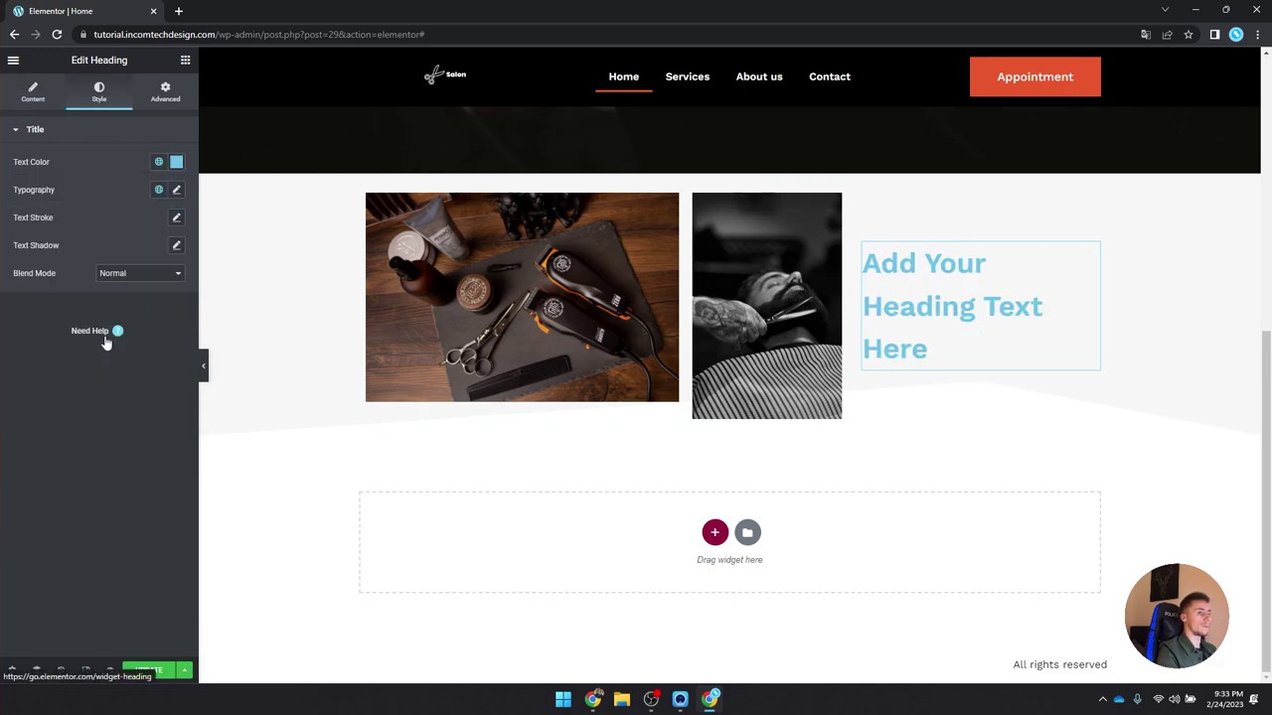
pyautogui.click(158, 189)
pyautogui.scroll(-2, 93, 348)
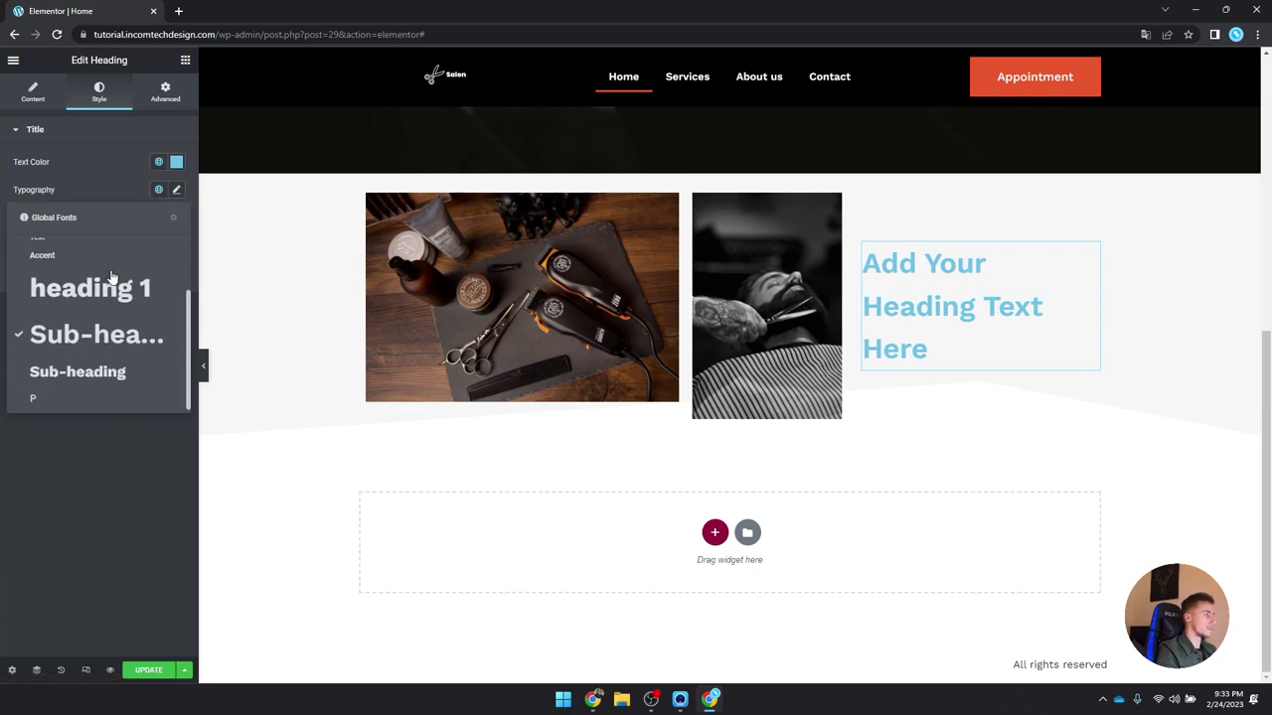
pyautogui.click(92, 348)
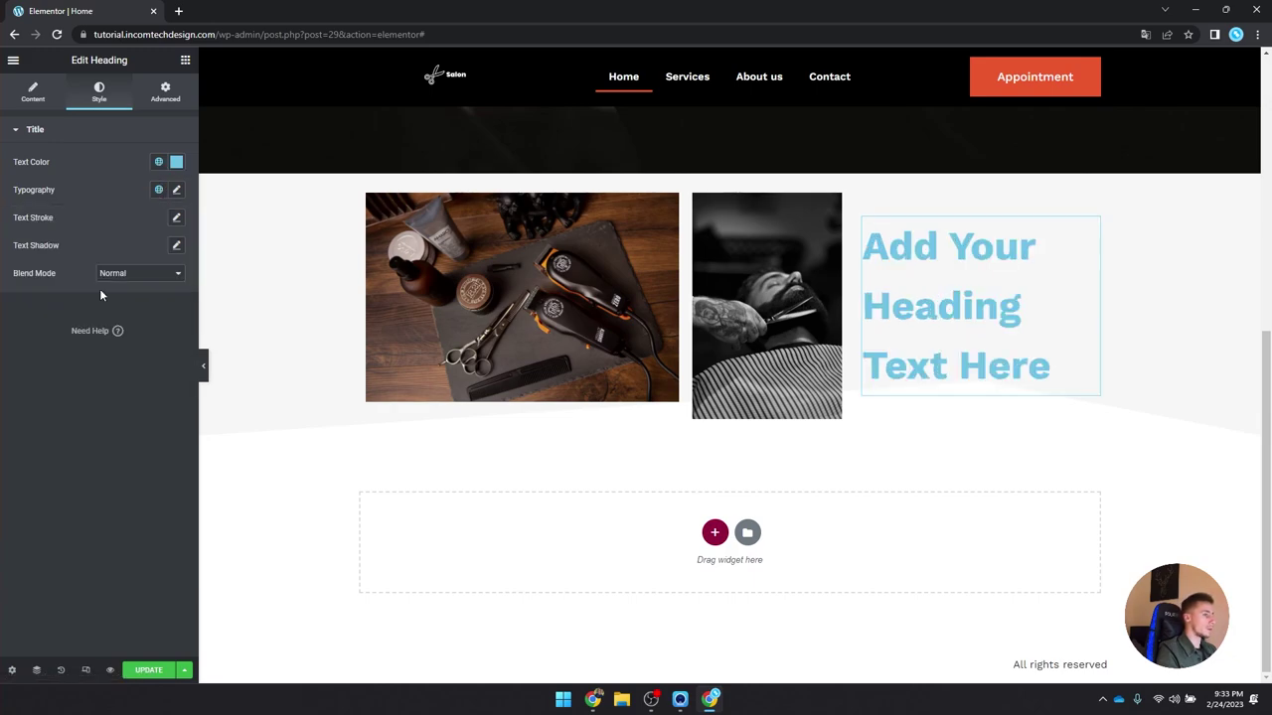
pyautogui.click(158, 161)
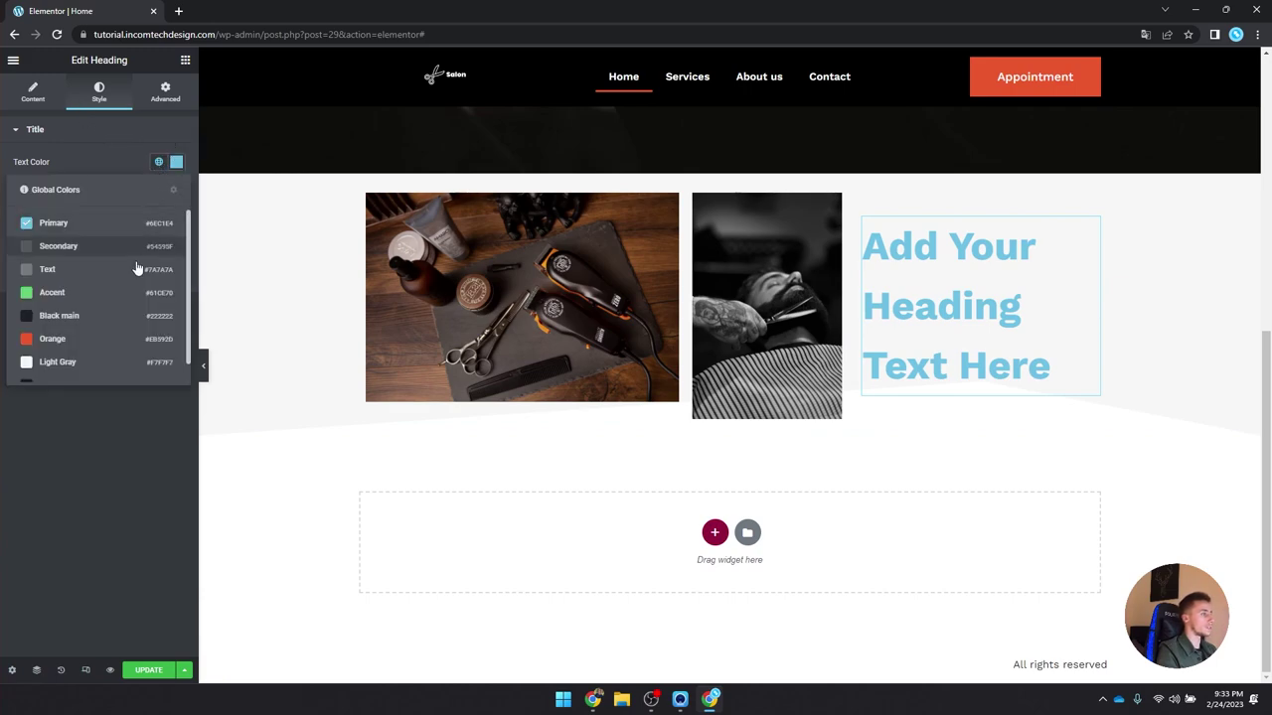
pyautogui.click(104, 315)
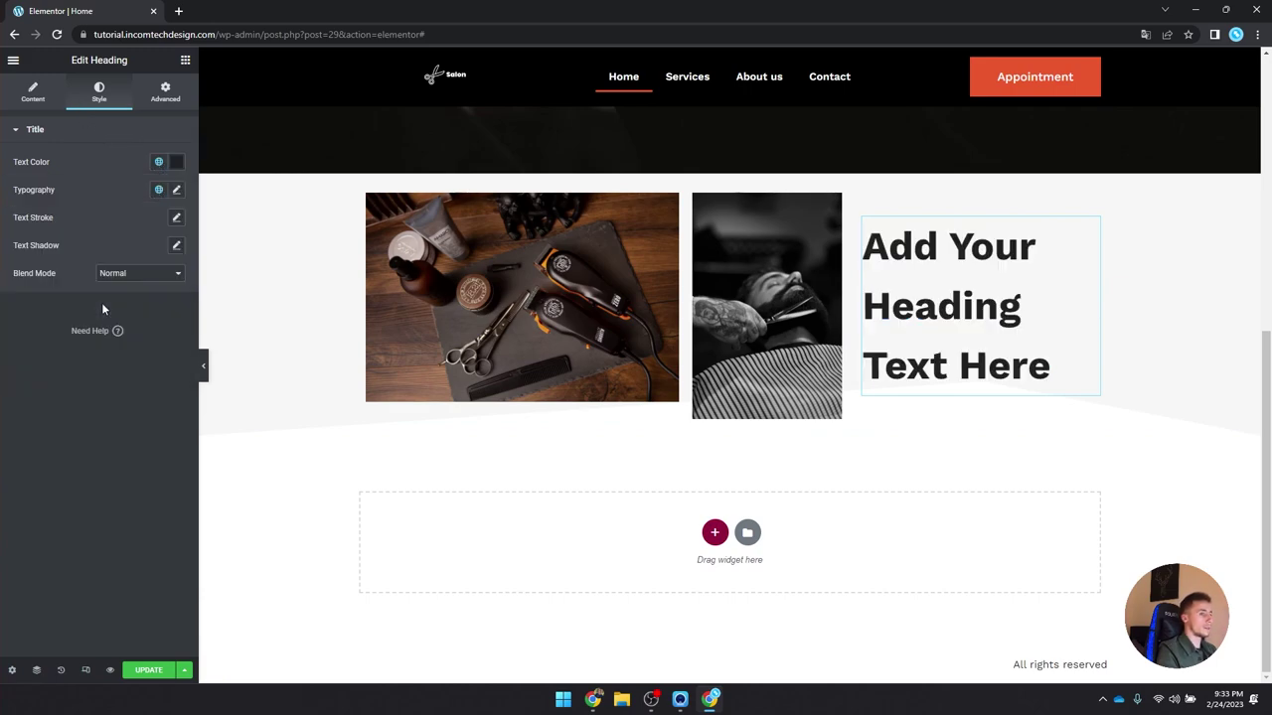
# Step: Replace the heading's placeholder title with 'About Us'
pyautogui.click(32, 92)
pyautogui.tripleClick(100, 176)
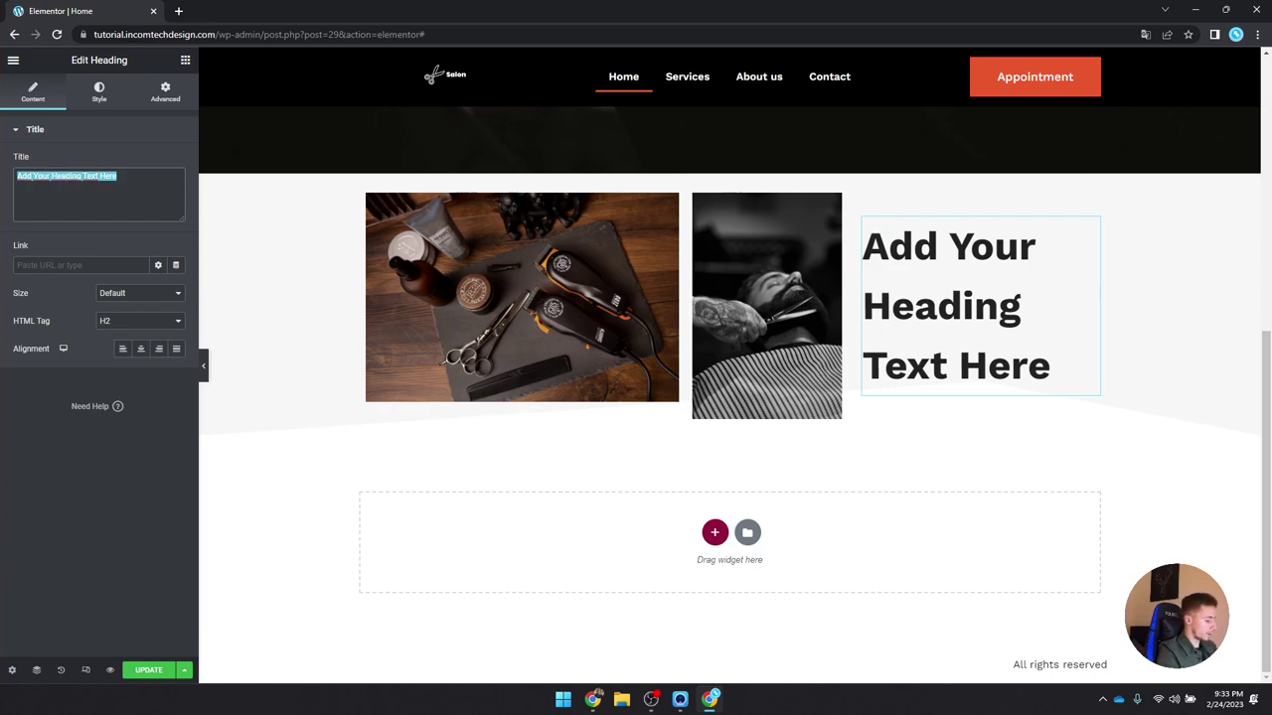
pyautogui.write('About uys')
pyautogui.press('BackSpace')
pyautogui.press('BackSpace')
pyautogui.write('s')
pyautogui.press('BackSpace')
pyautogui.press('BackSpace')
pyautogui.write('Us')
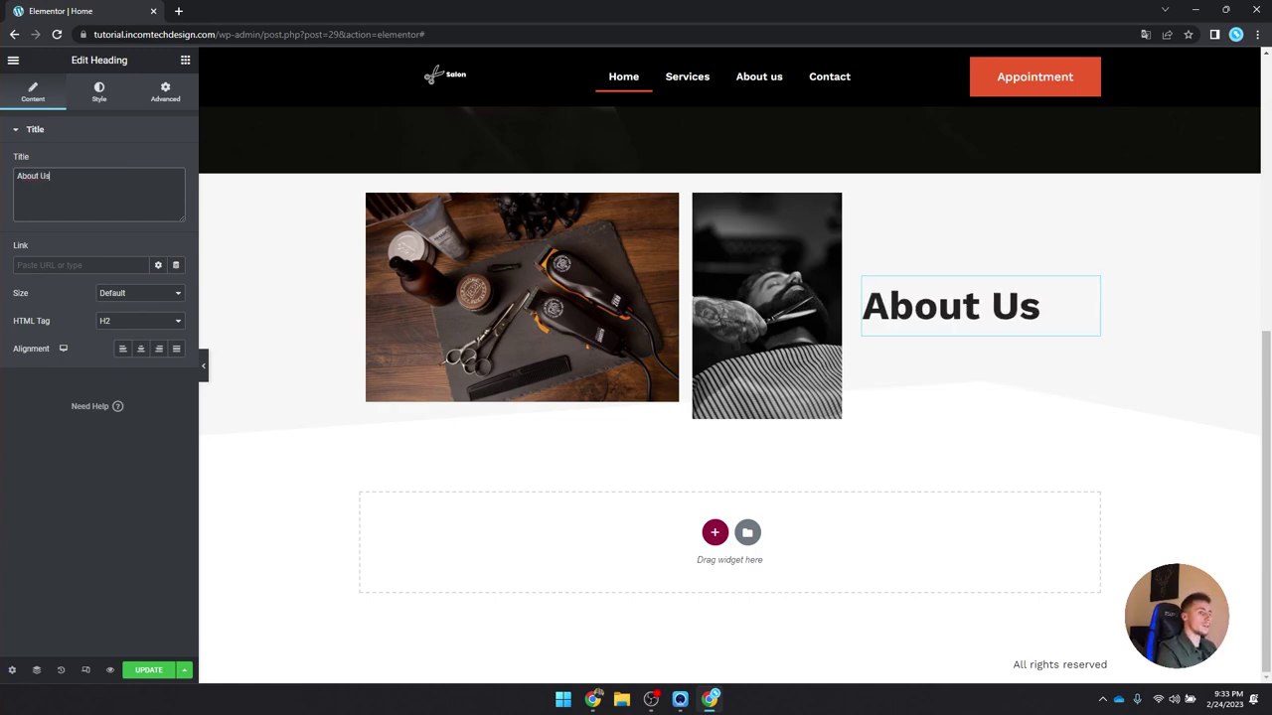
pyautogui.click(184, 61)
# Step: Add a Divider under the heading with the orange global colour and weight 2
pyautogui.write('divi')
pyautogui.moveTo(55, 157); pyautogui.dragTo(899, 343)
pyautogui.click(99, 91)
pyautogui.click(158, 161)
pyautogui.click(105, 338)
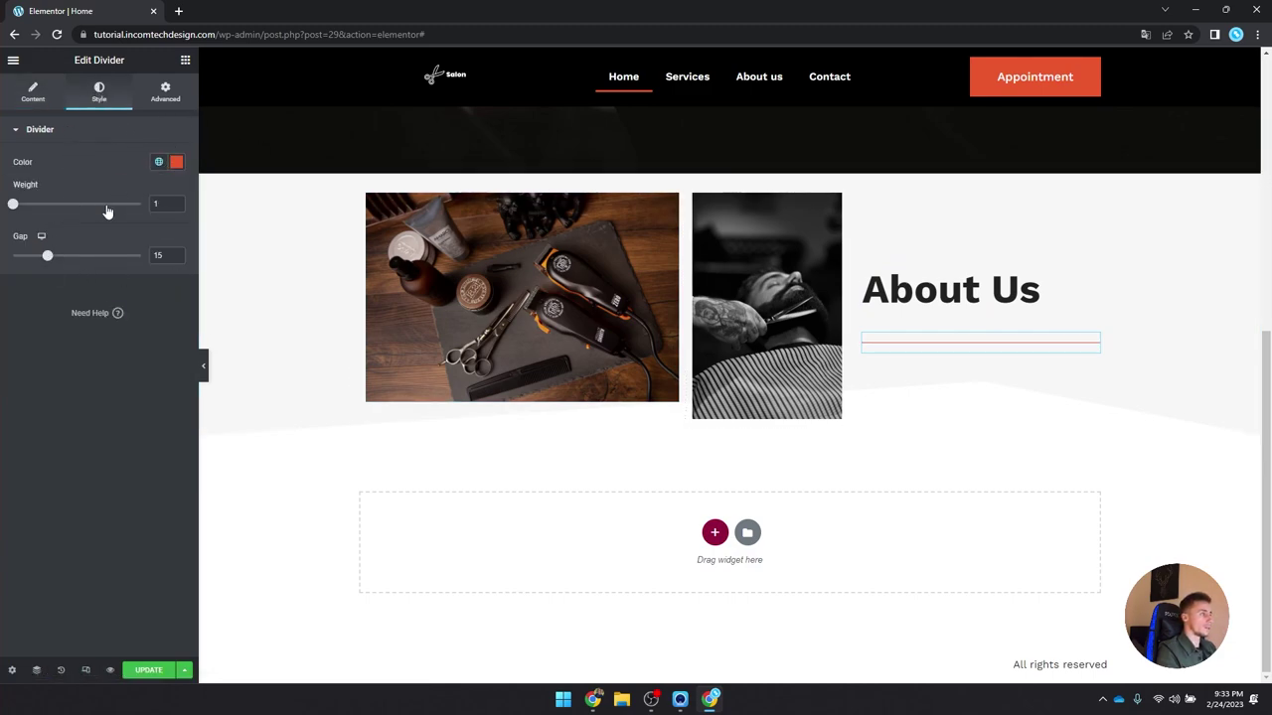
pyautogui.write('2')
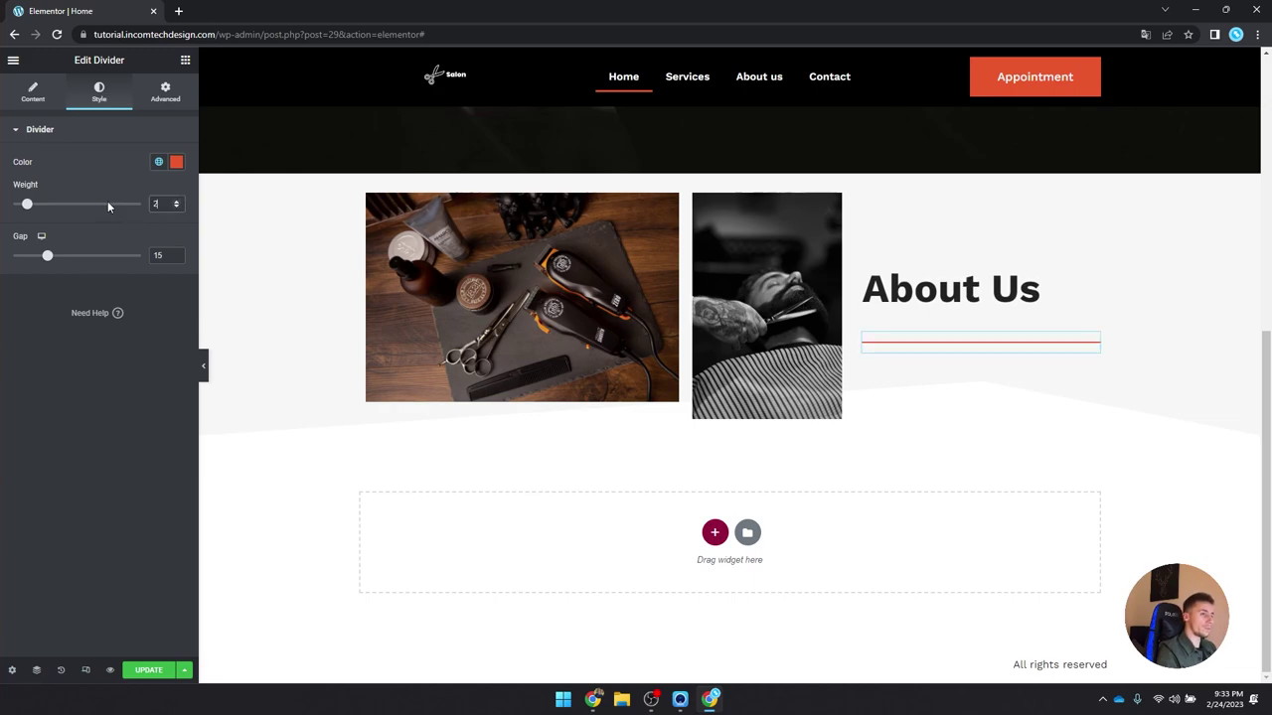
# Step: Set the divider width to 33% and place an inner section below it
pyautogui.click(33, 93)
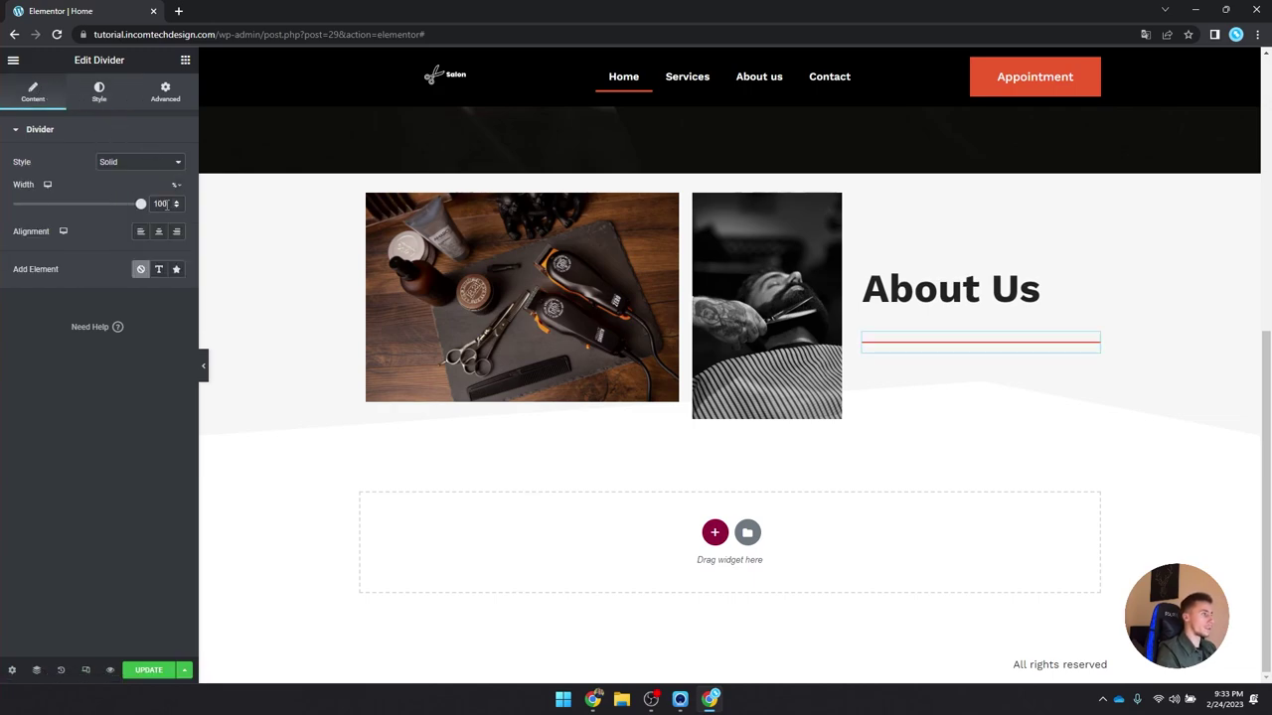
pyautogui.write('25')
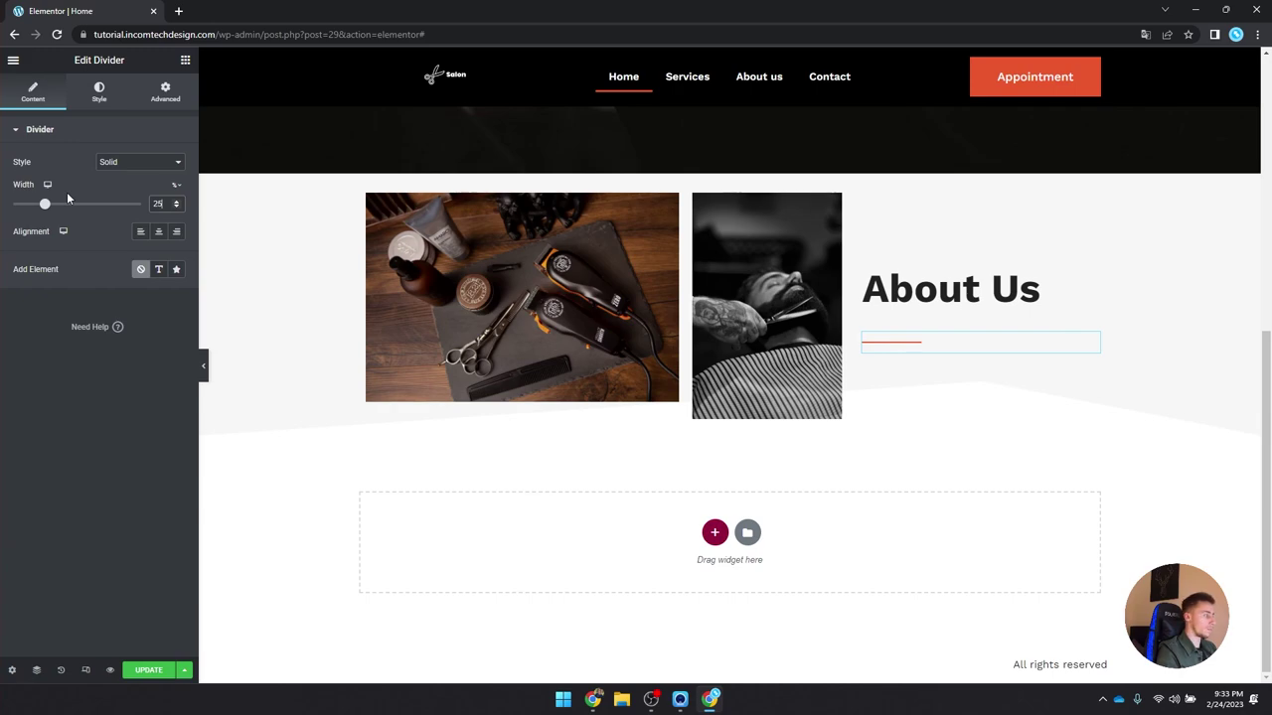
pyautogui.press('BackSpace')
pyautogui.press('BackSpace')
pyautogui.write('30')
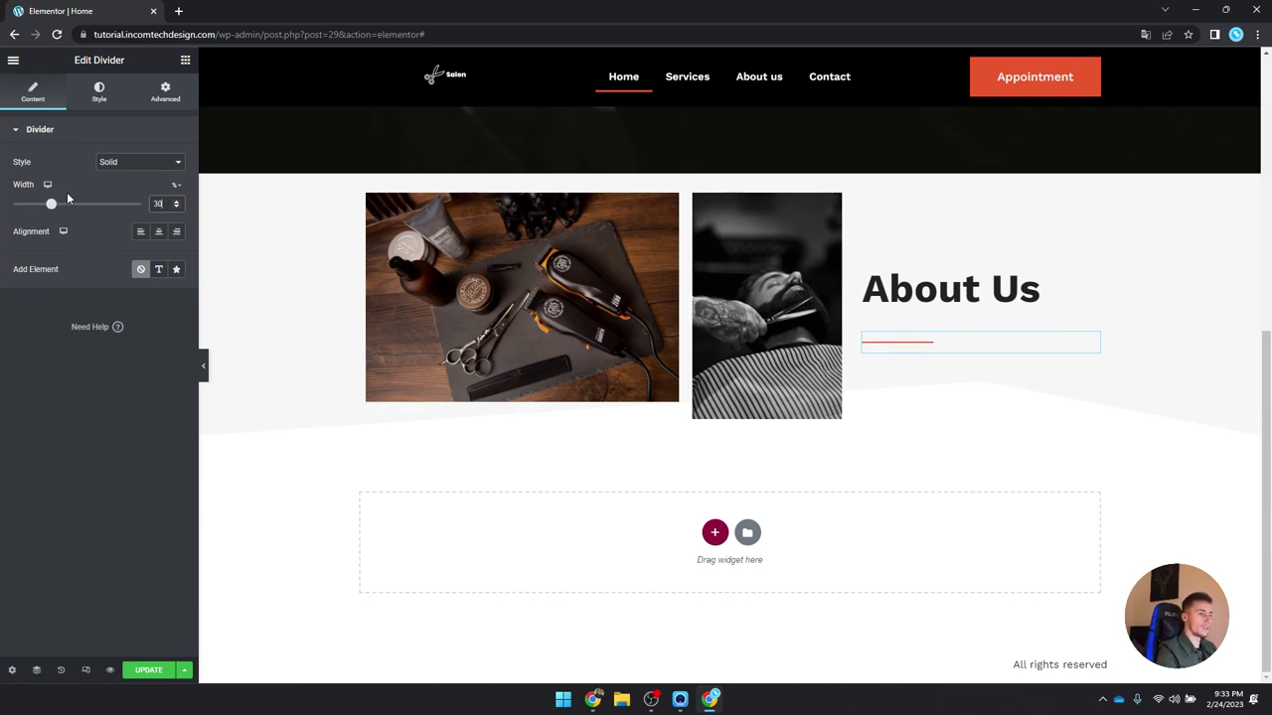
pyautogui.press('BackSpace')
pyautogui.write('3')
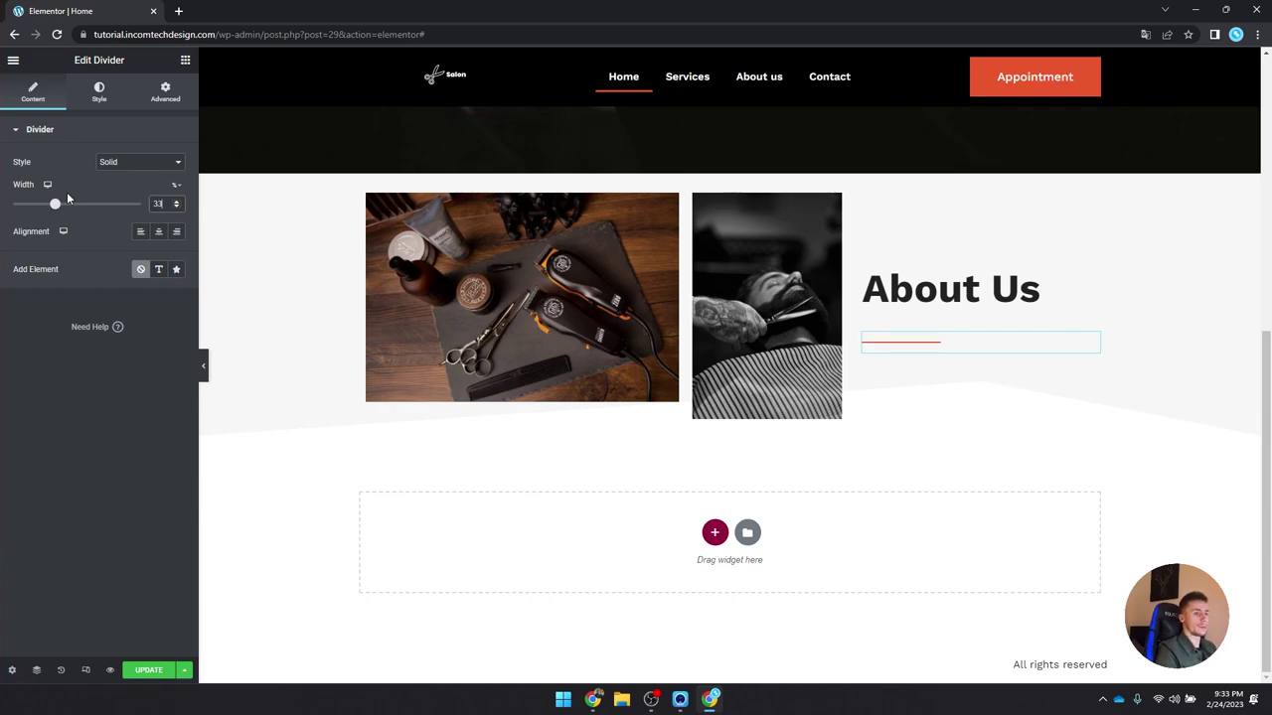
pyautogui.click(100, 93)
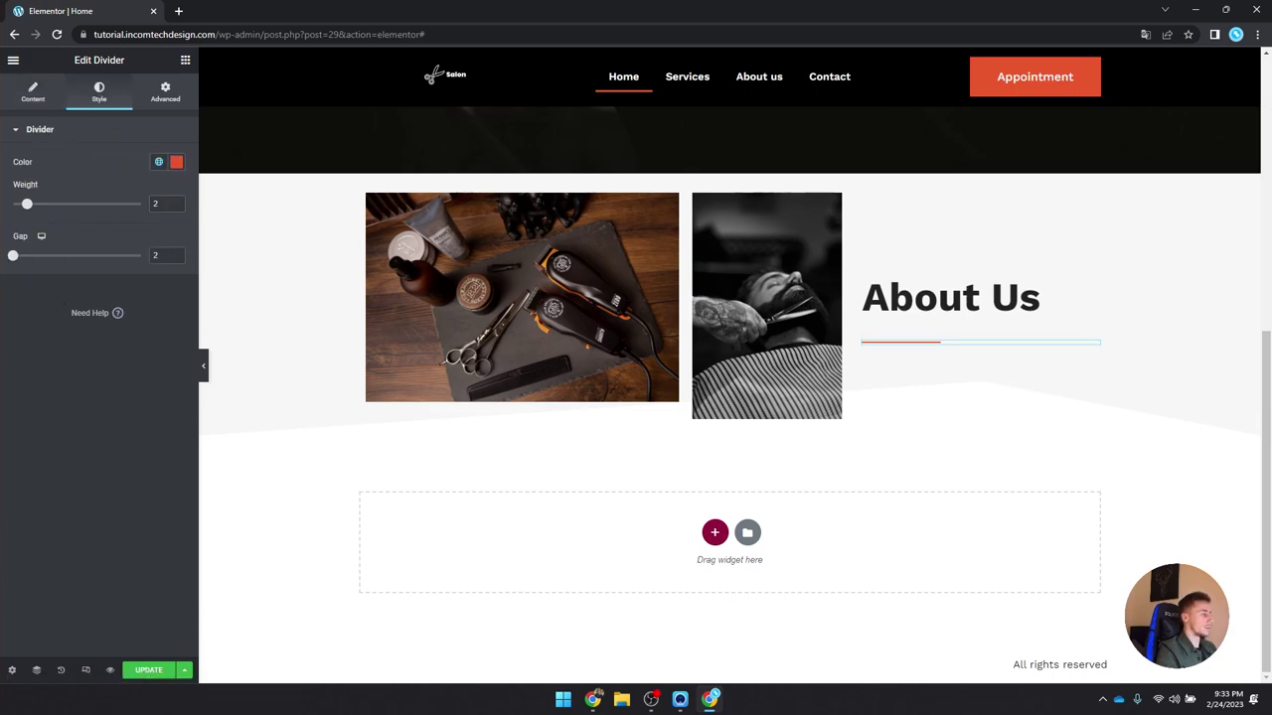
pyautogui.click(184, 60)
pyautogui.moveTo(51, 221); pyautogui.dragTo(894, 341)
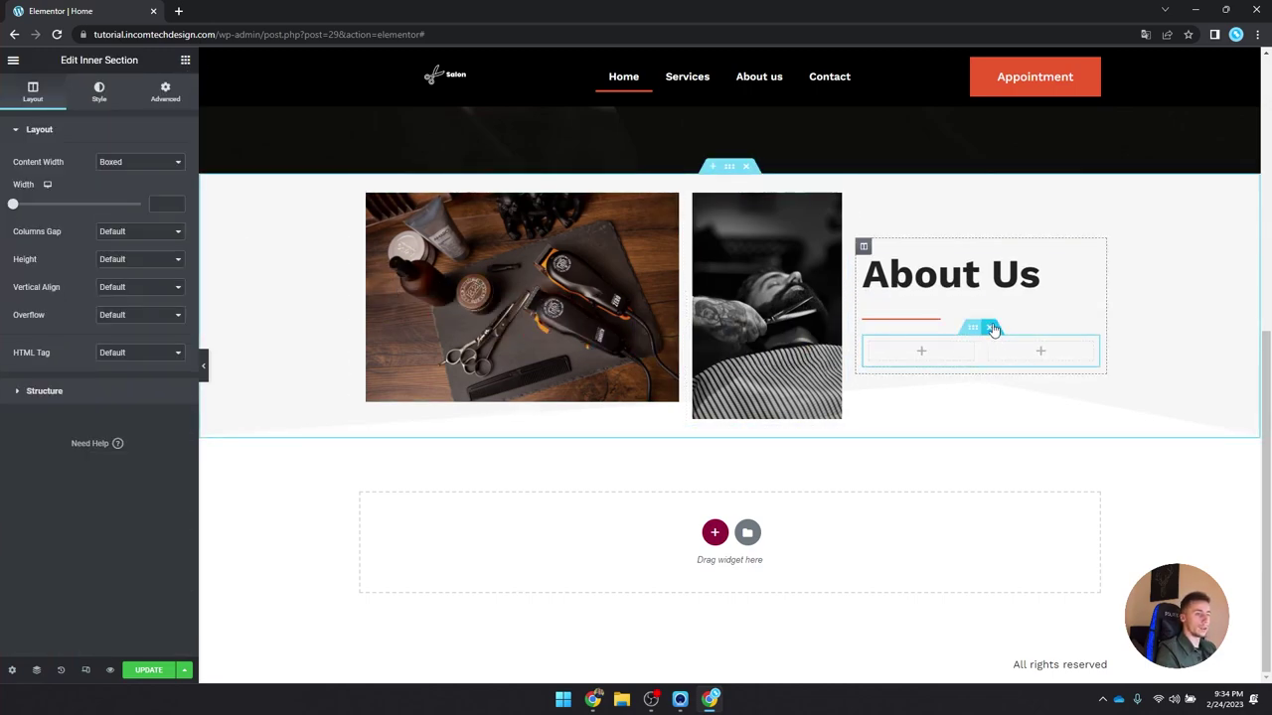
# Step: Replace the empty inner section with a Text Editor using the P global font and dark colour
pyautogui.click(990, 328)
pyautogui.moveTo(147, 278); pyautogui.dragTo(923, 345)
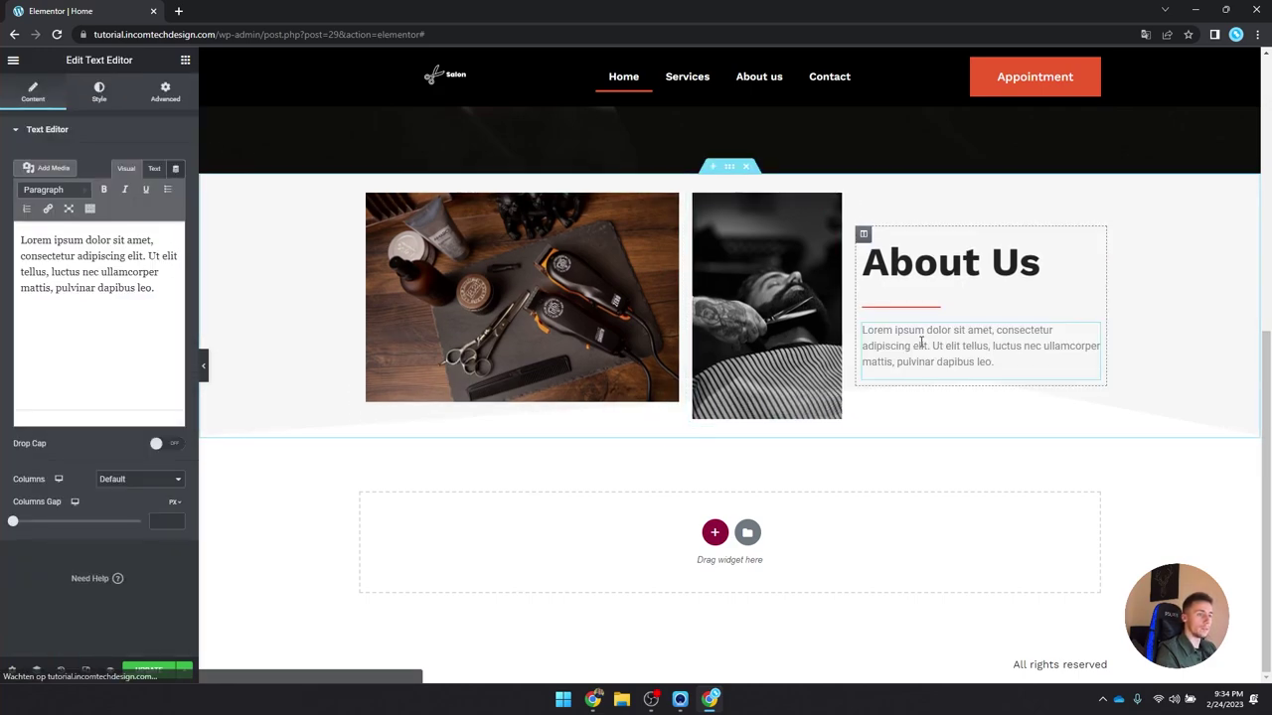
pyautogui.click(99, 92)
pyautogui.click(158, 217)
pyautogui.scroll(-2, 95, 379)
pyautogui.click(96, 425)
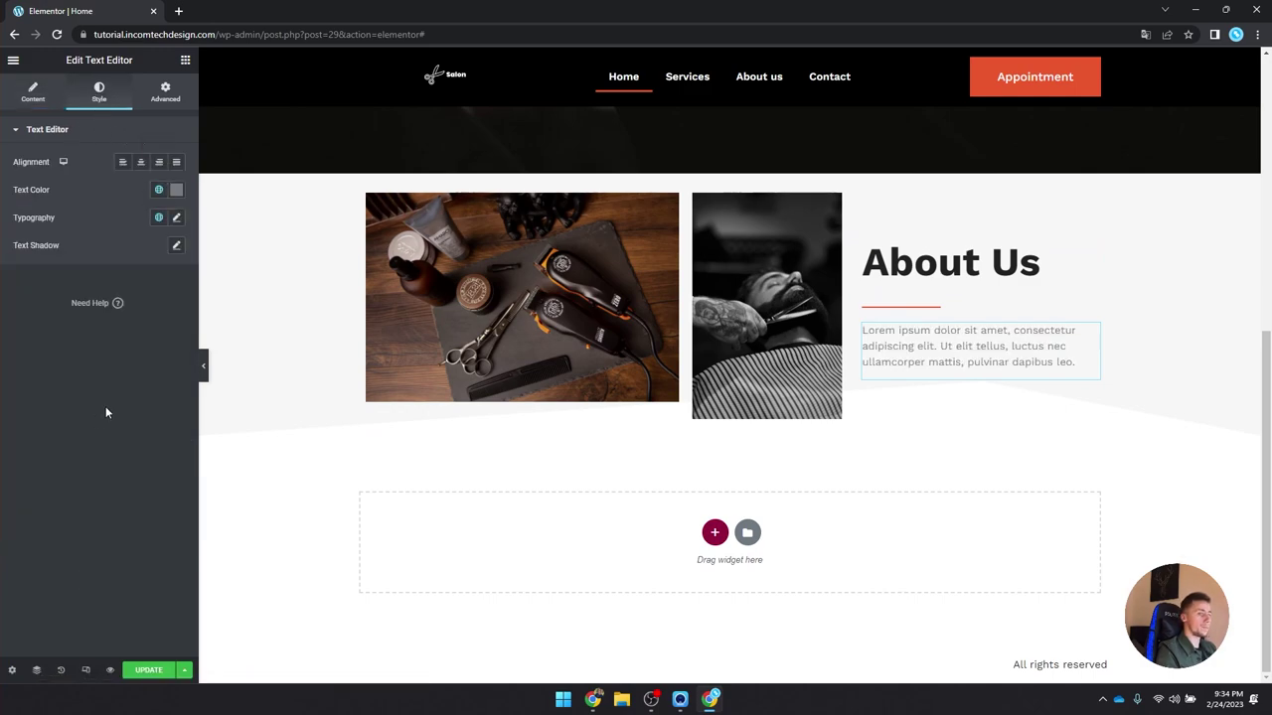
pyautogui.click(158, 190)
pyautogui.scroll(-1, 104, 295)
pyautogui.click(94, 328)
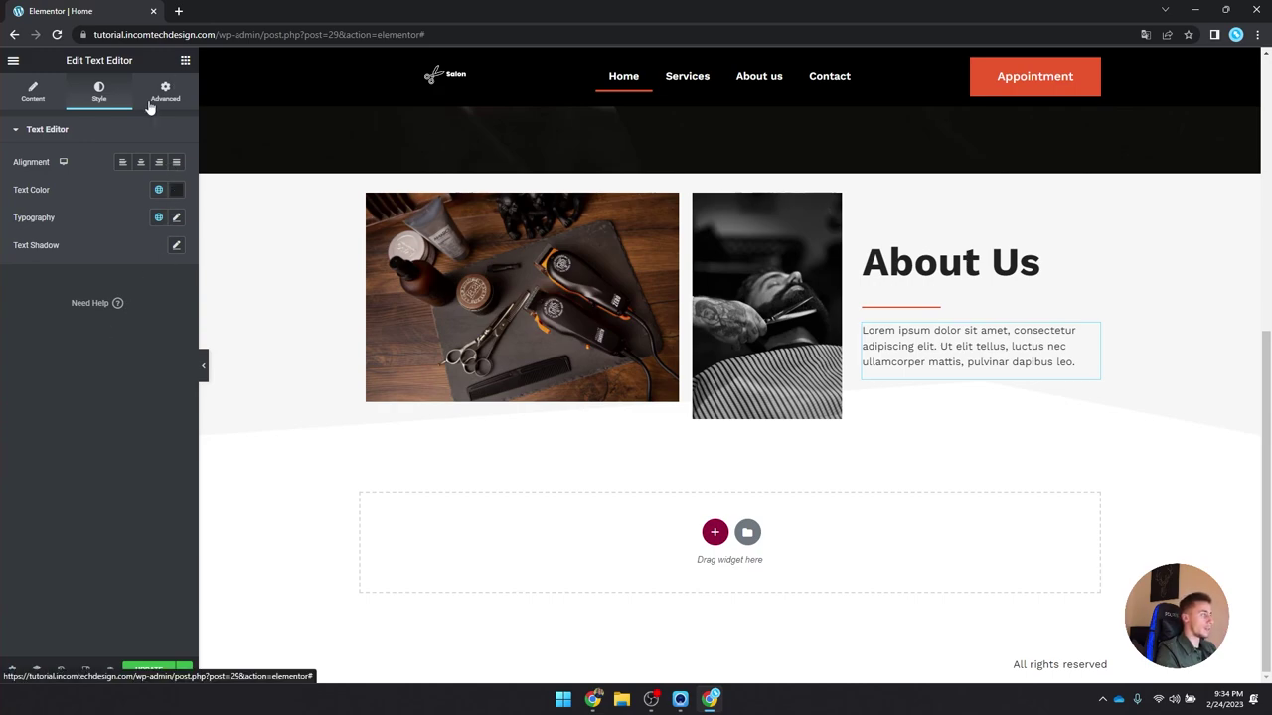
# Step: Add a 33/66 inner section under the paragraph with a Heading in it
pyautogui.click(184, 60)
pyautogui.moveTo(50, 219); pyautogui.dragTo(978, 381)
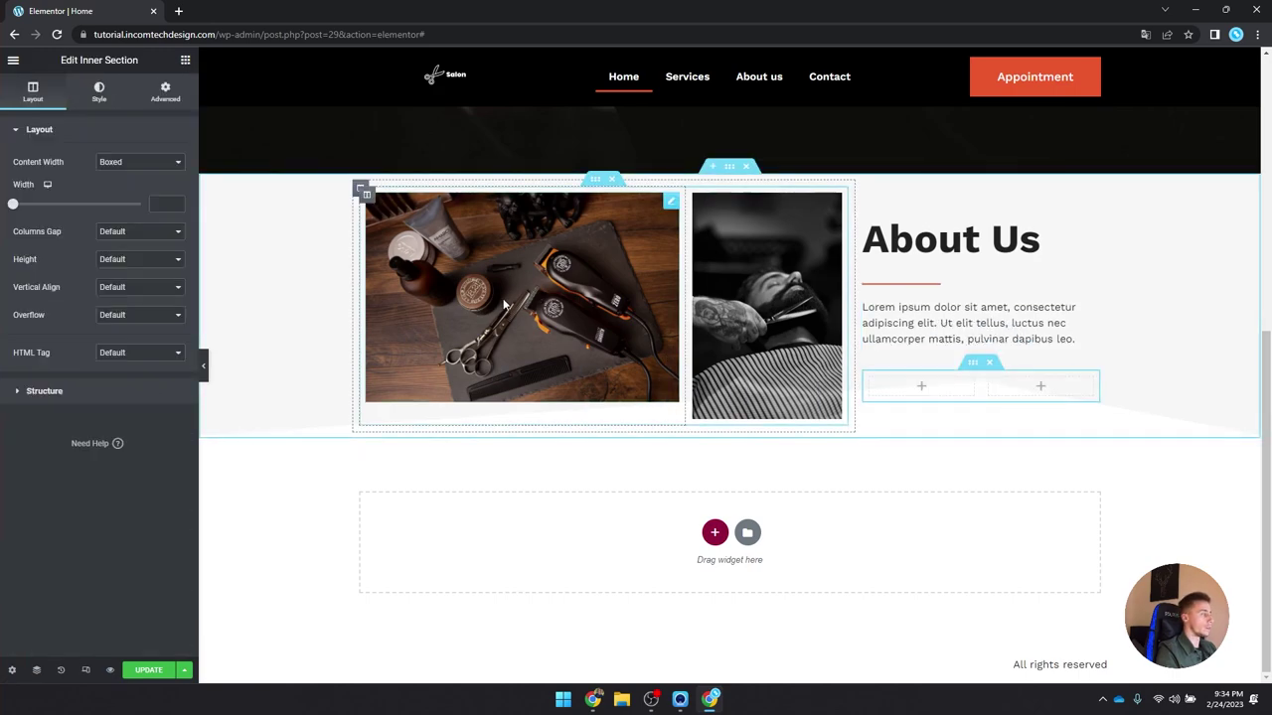
pyautogui.click(122, 390)
pyautogui.click(145, 203)
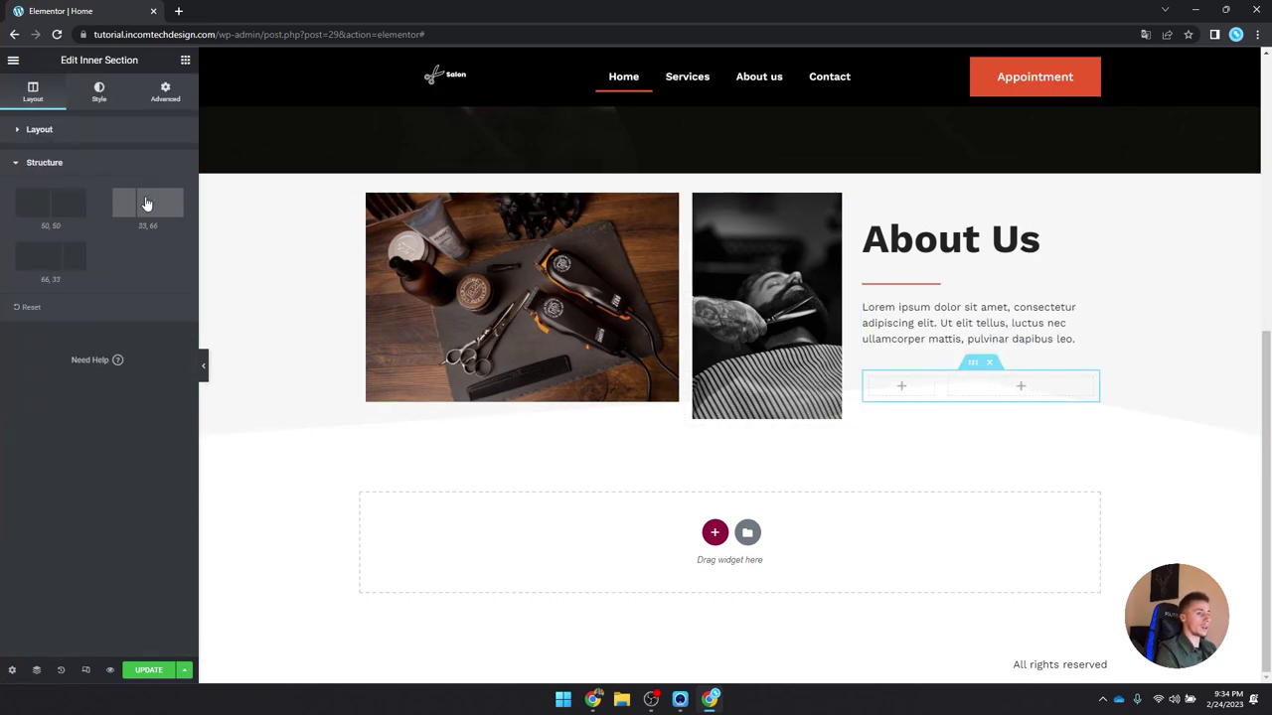
pyautogui.click(184, 60)
pyautogui.moveTo(149, 223); pyautogui.dragTo(904, 388)
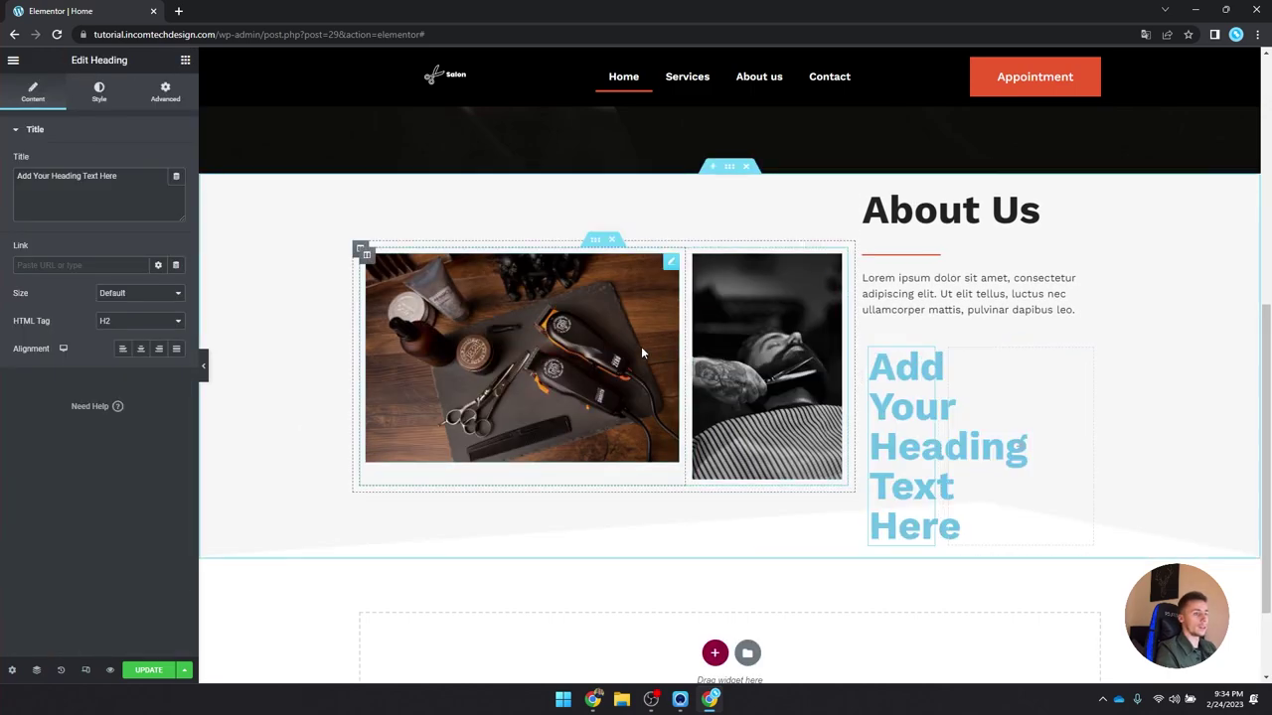
# Step: Set the inner section's column structure to 50/50
pyautogui.click(974, 333)
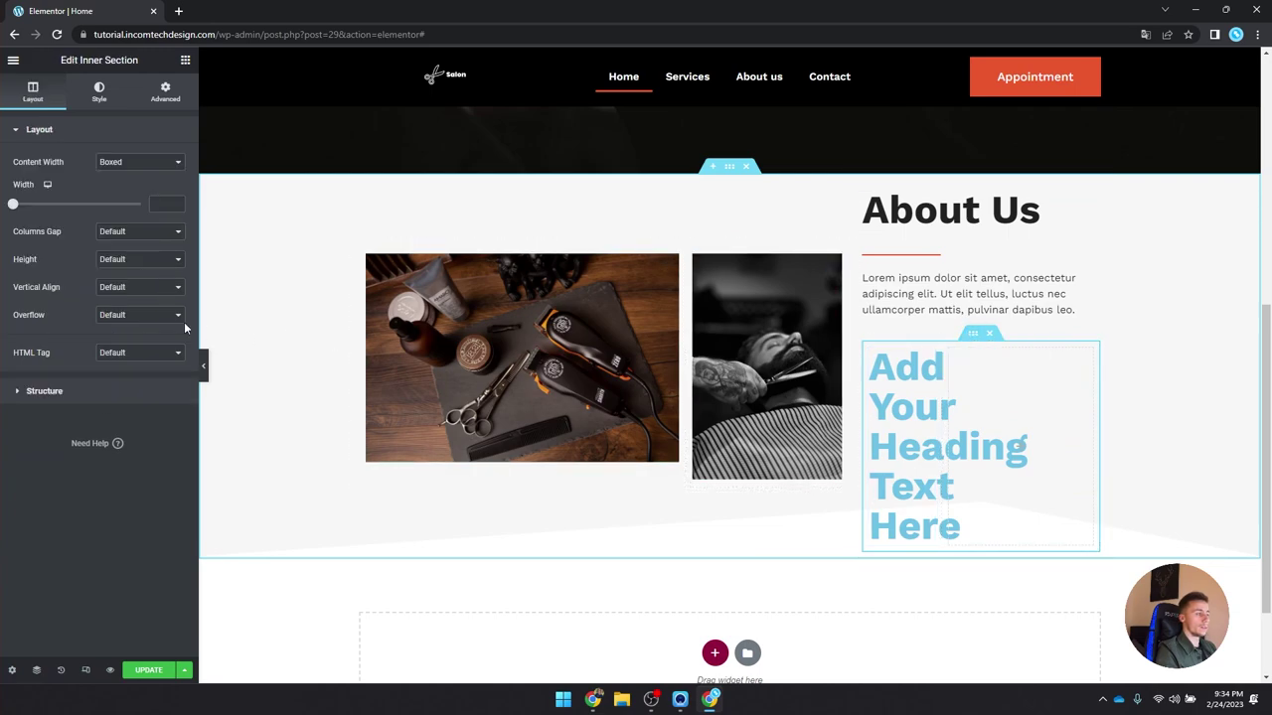
pyautogui.click(56, 391)
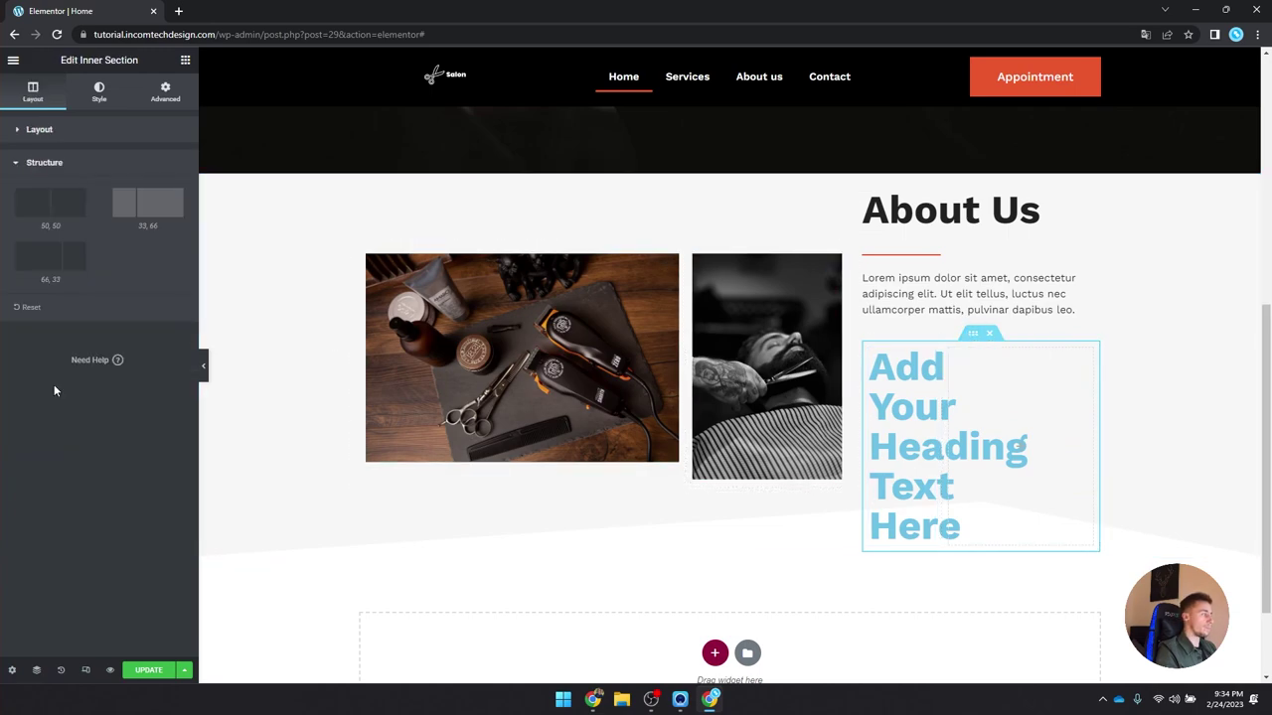
pyautogui.click(61, 206)
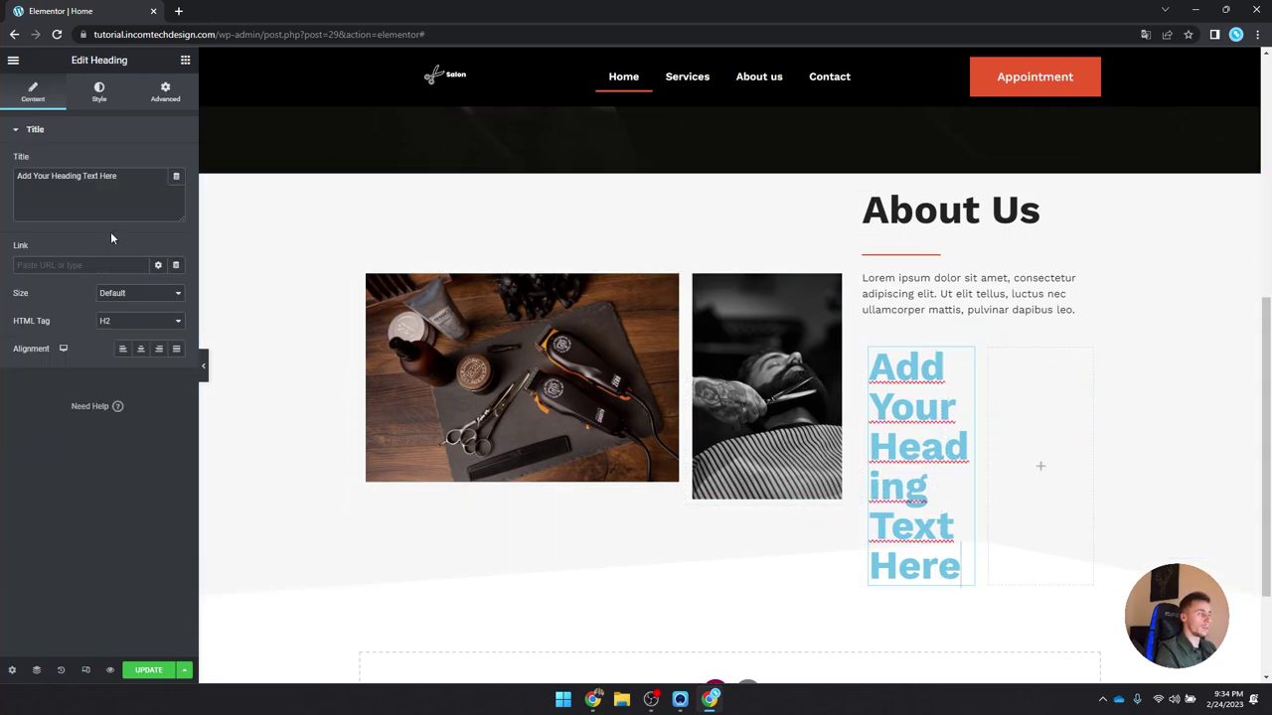
# Step: Apply the sub-heading global font to the heading
pyautogui.click(107, 98)
pyautogui.click(159, 190)
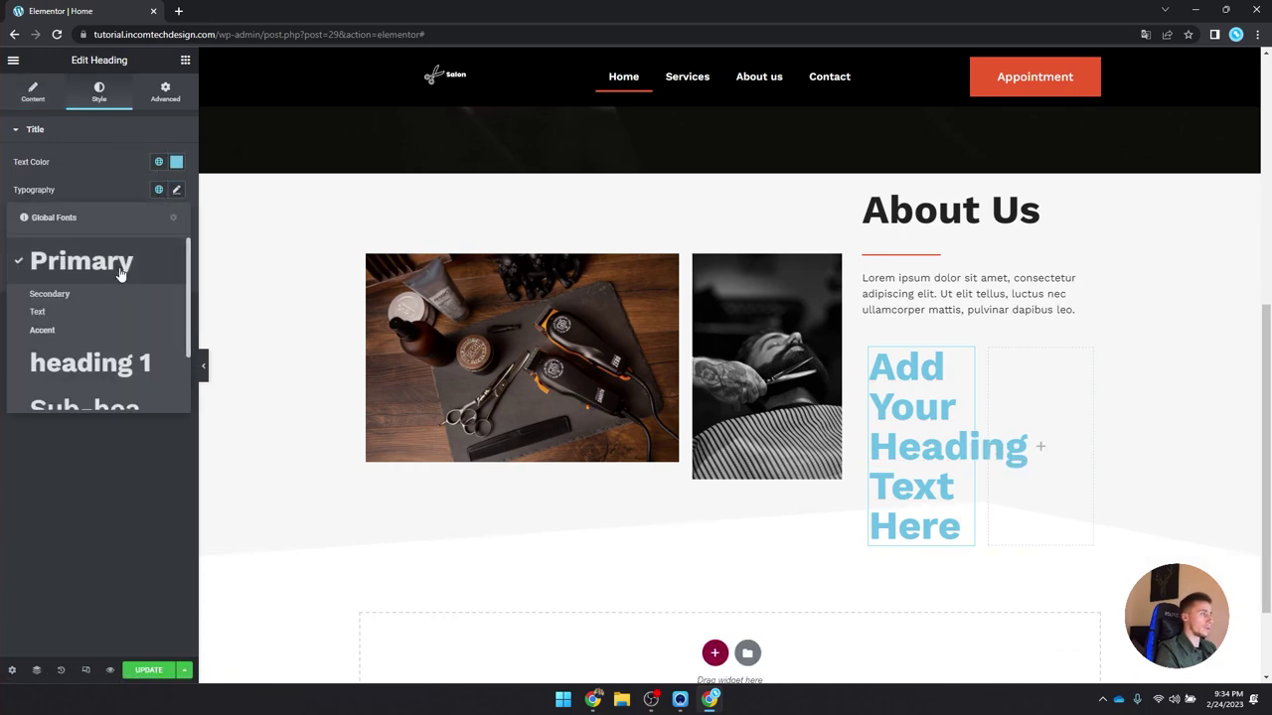
pyautogui.scroll(-2, 97, 370)
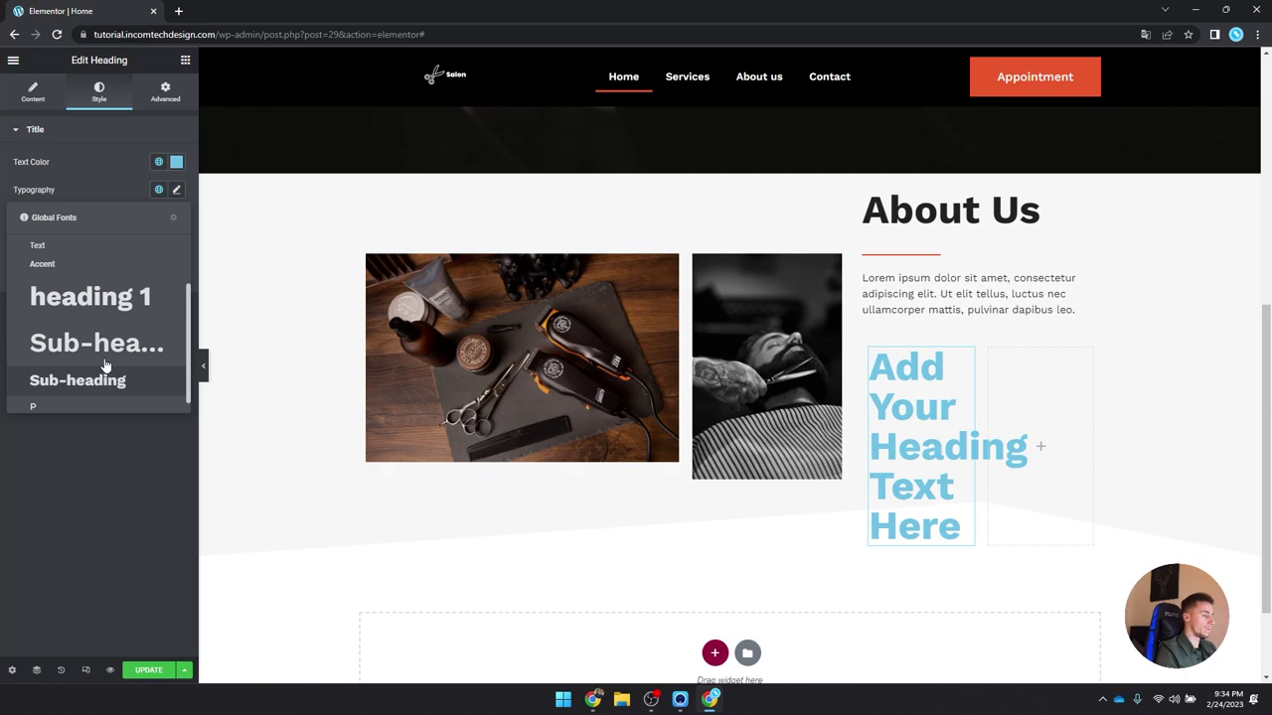
pyautogui.click(105, 344)
# Step: Change the heading title to 'Open:'
pyautogui.click(33, 93)
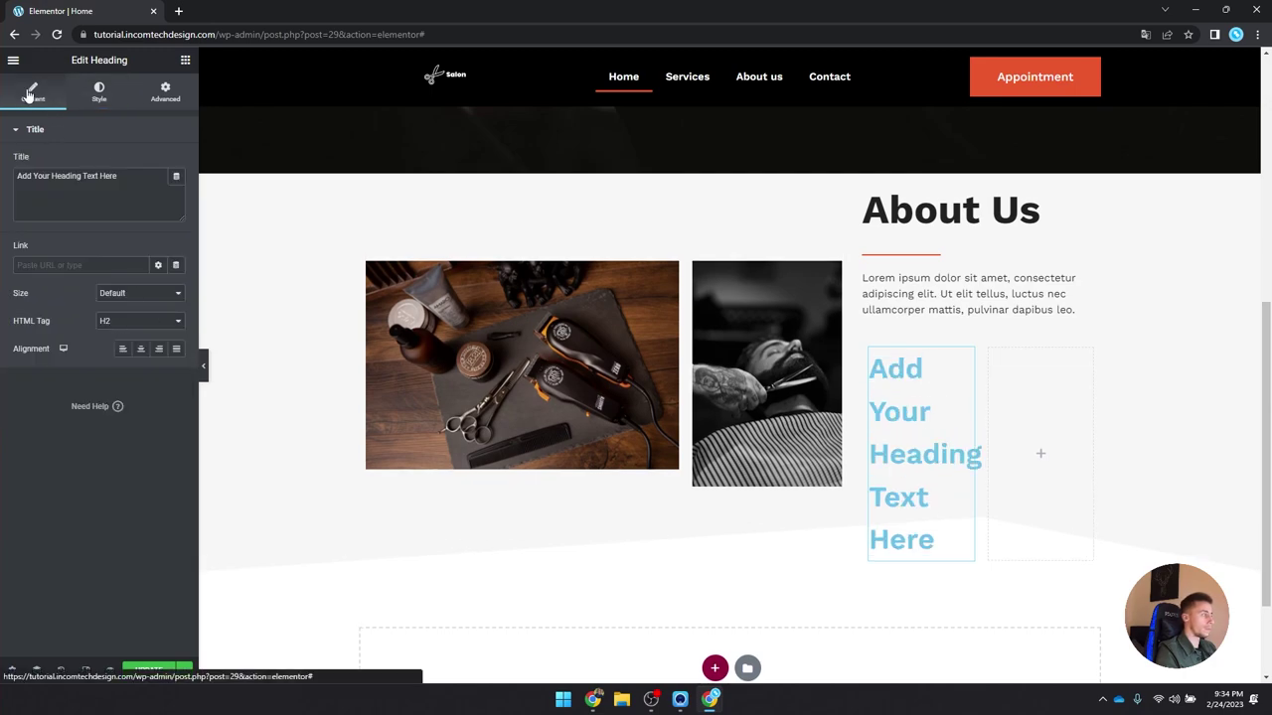
pyautogui.tripleClick(151, 196)
pyautogui.write('Time')
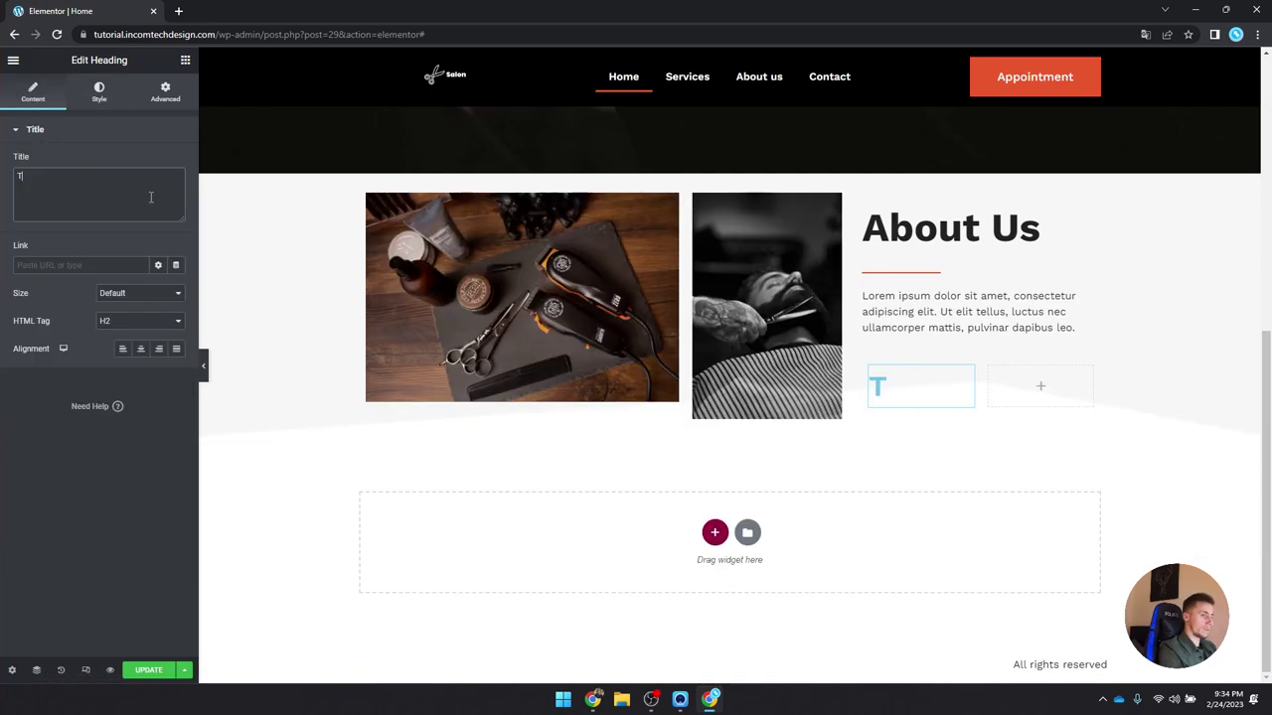
pyautogui.click(98, 91)
pyautogui.click(54, 98)
pyautogui.write('s')
pyautogui.hotkey('ctrl', 'a')
pyautogui.write('Opn')
pyautogui.write('n')
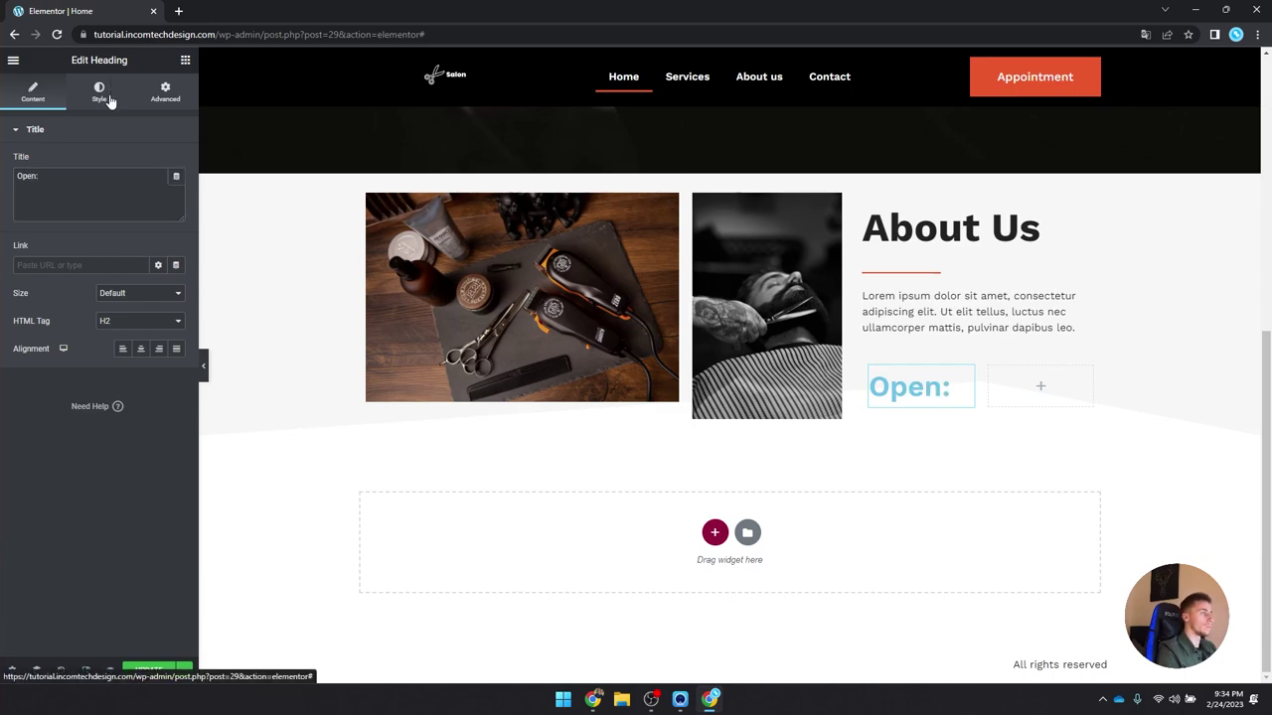
# Step: Set the Open: heading's text colour to the black global colour
pyautogui.click(98, 92)
pyautogui.click(158, 161)
pyautogui.click(139, 316)
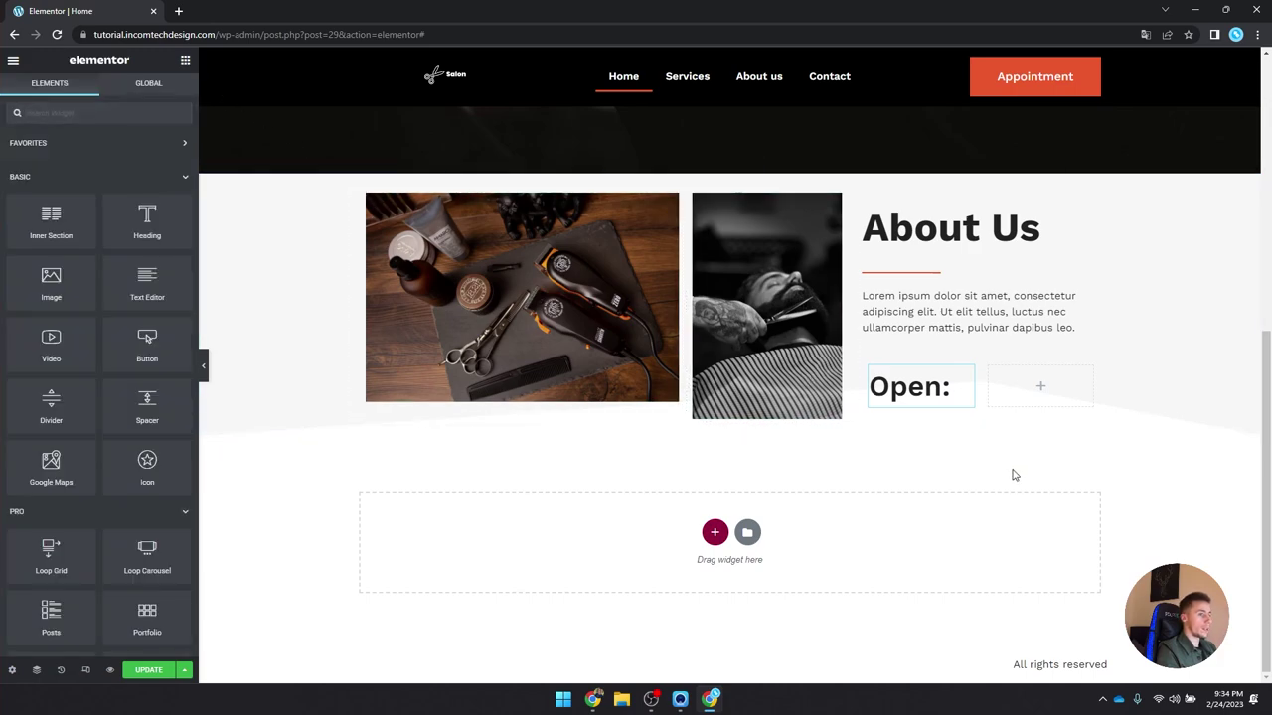
# Step: Add a text block beside Open: with the P global font and a global text colour
pyautogui.click(459, 194)
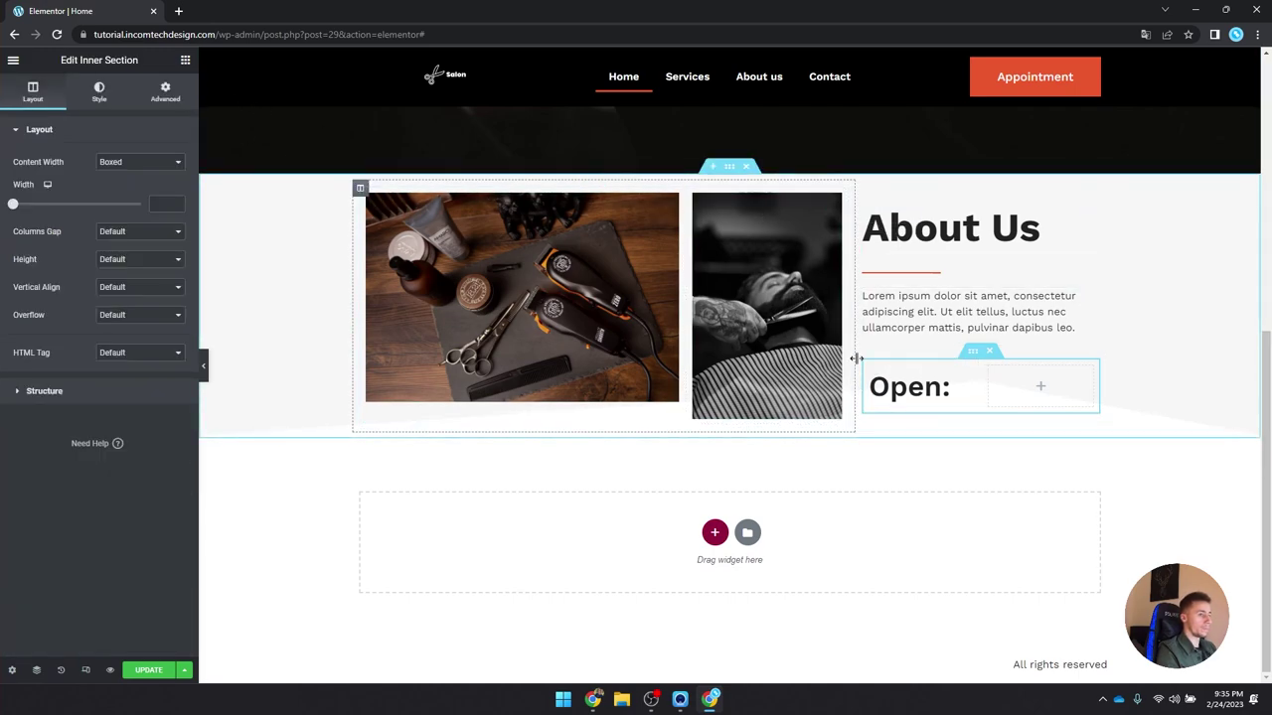
pyautogui.click(183, 61)
pyautogui.moveTo(144, 290); pyautogui.dragTo(1038, 386)
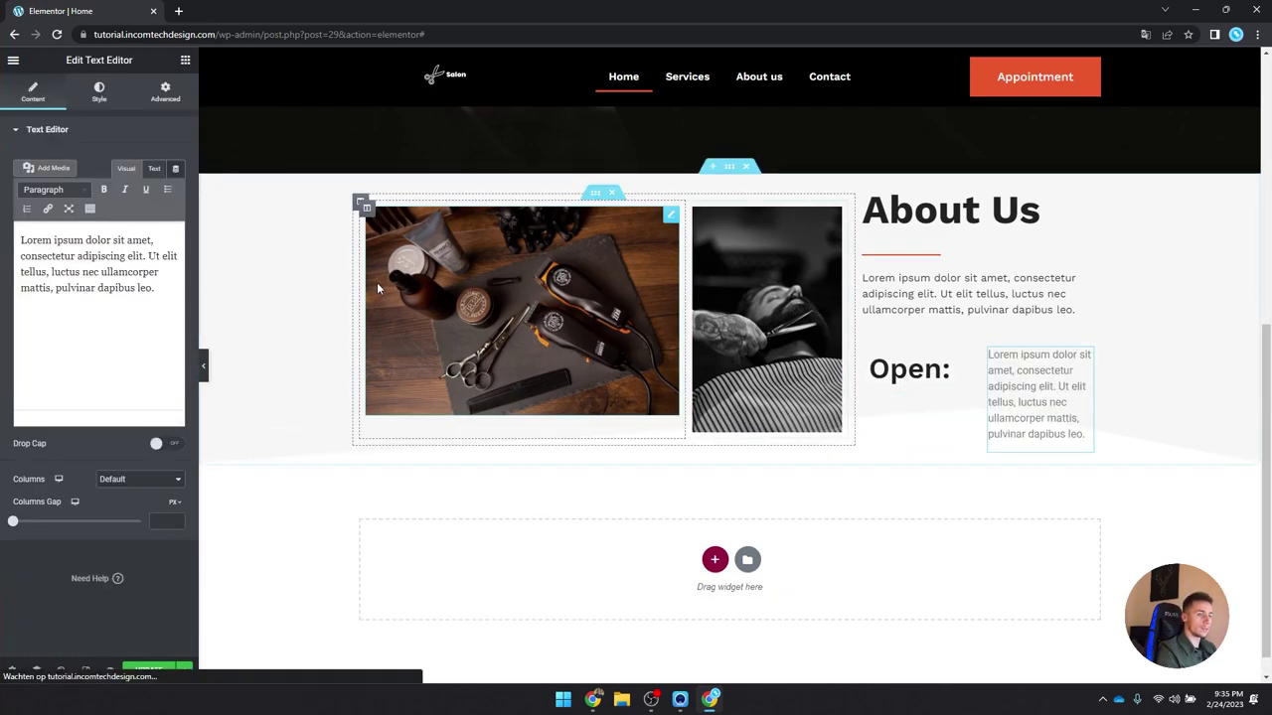
pyautogui.click(98, 90)
pyautogui.click(158, 217)
pyautogui.scroll(-3, 94, 398)
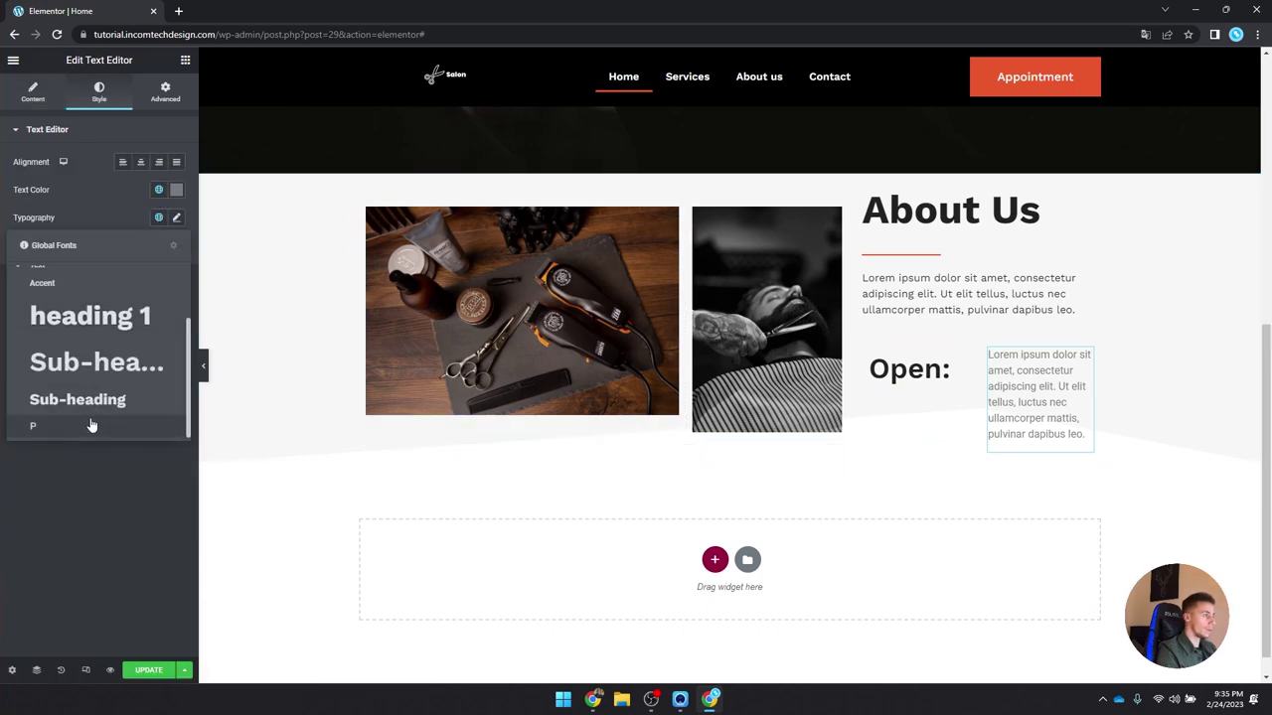
pyautogui.click(90, 426)
pyautogui.click(40, 99)
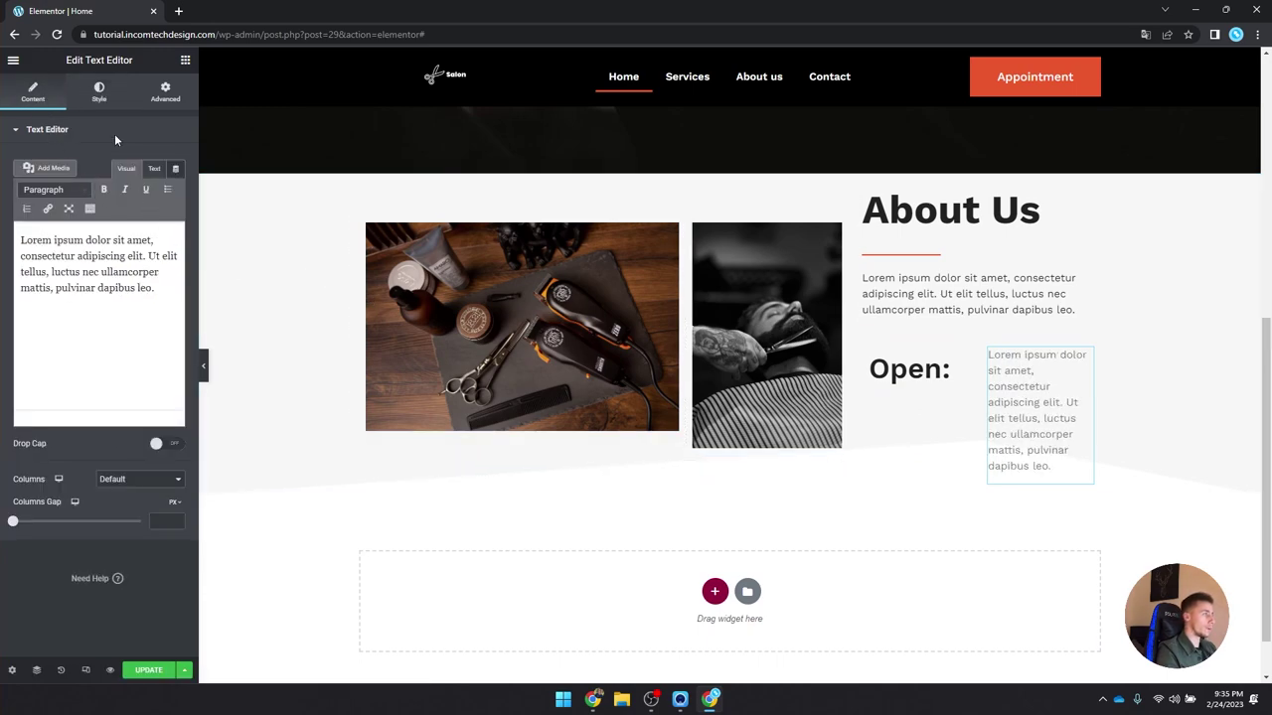
pyautogui.click(101, 97)
pyautogui.click(159, 191)
pyautogui.click(97, 316)
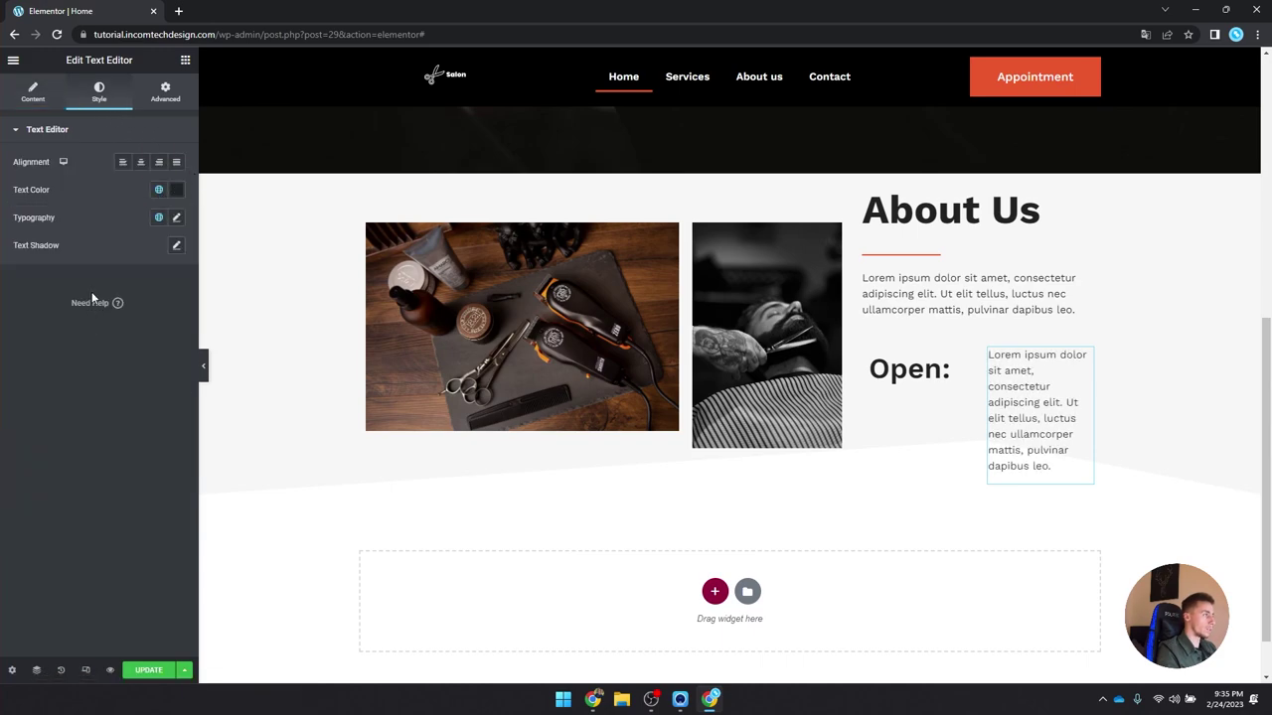
# Step: Replace the text block's placeholder with '09:00 - 17:00'
pyautogui.click(33, 92)
pyautogui.hotkey('ctrl', 'a')
pyautogui.write('09:0')
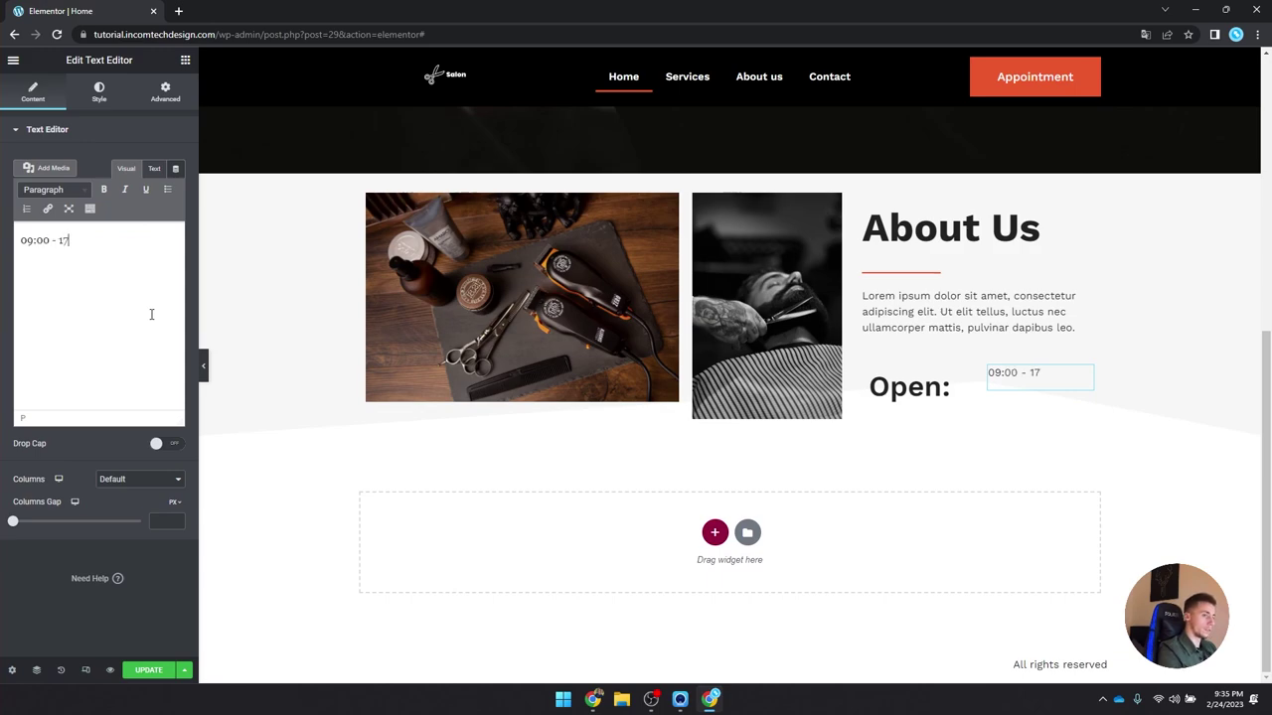
pyautogui.write('0 - 17:00')
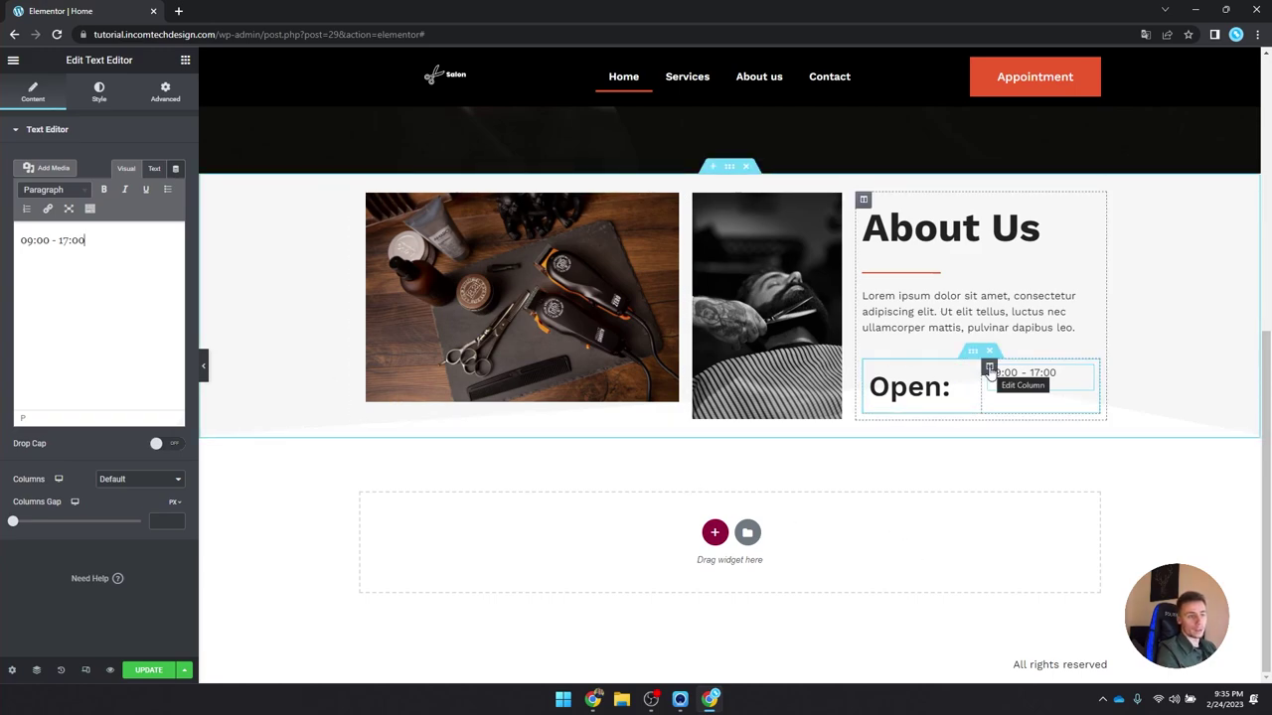
# Step: Set the About Us column's vertical alignment to Middle
pyautogui.click(165, 91)
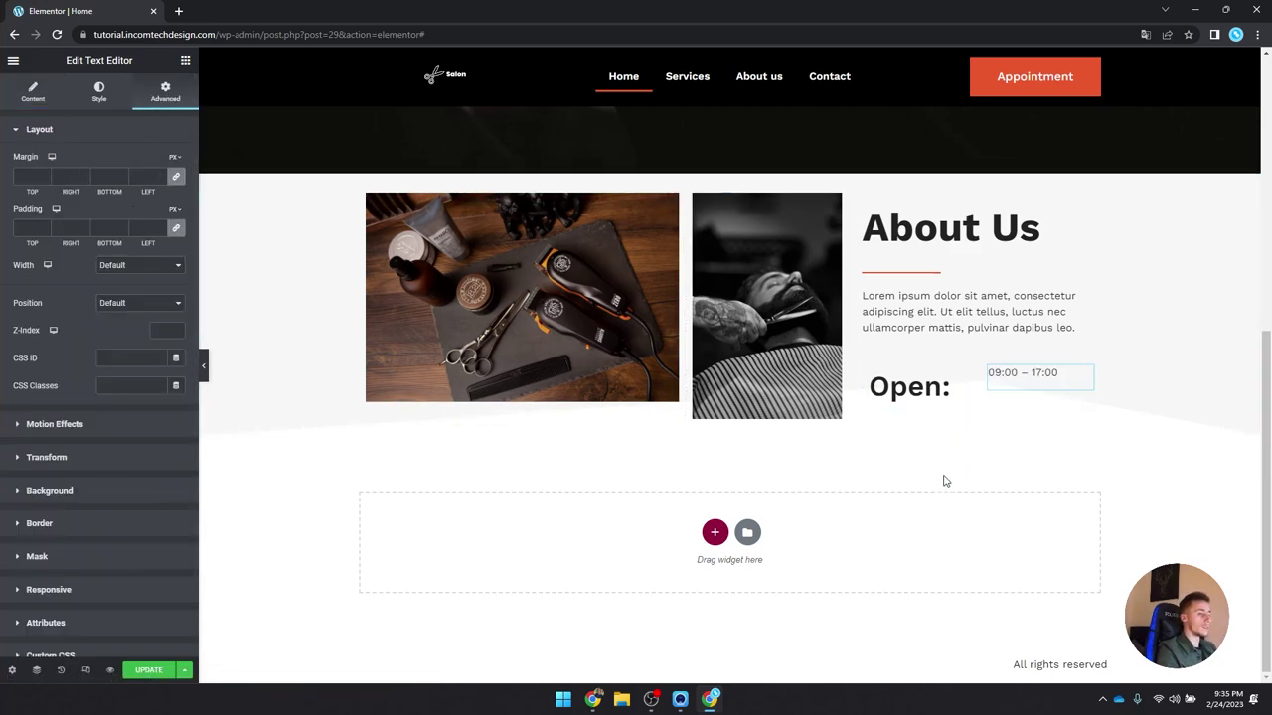
pyautogui.click(989, 368)
pyautogui.click(129, 189)
pyautogui.click(113, 224)
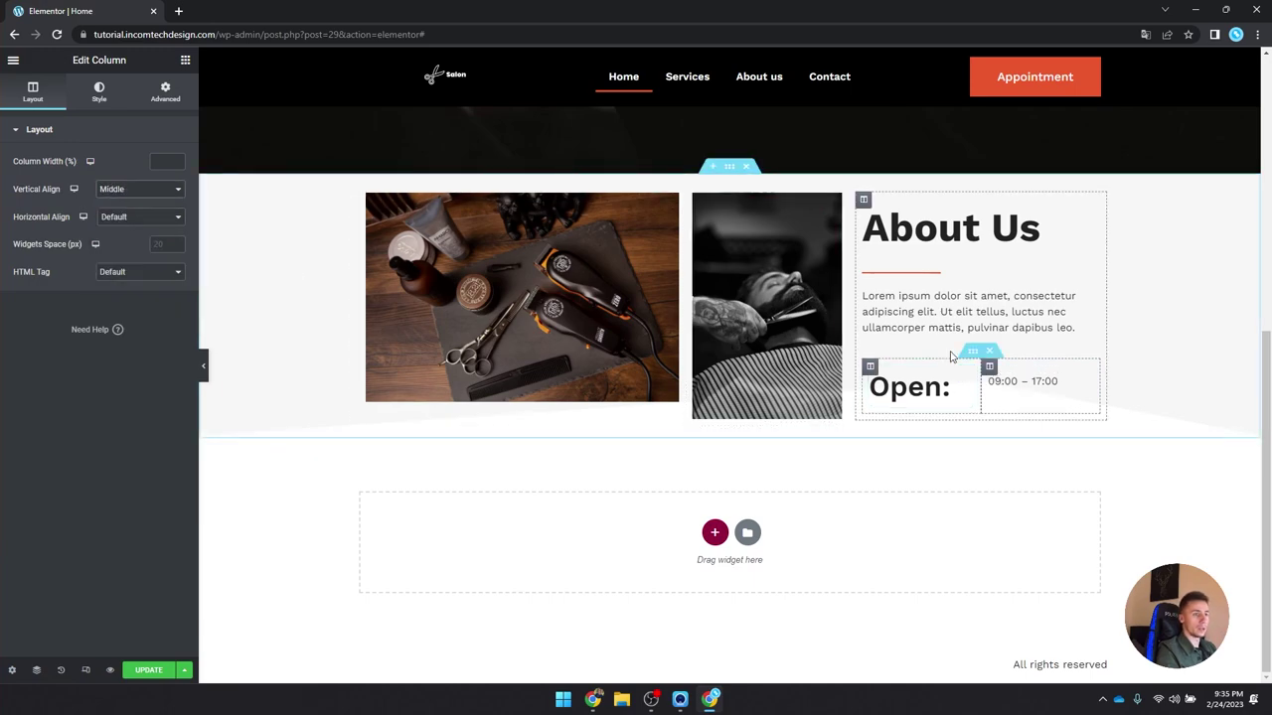
pyautogui.click(168, 93)
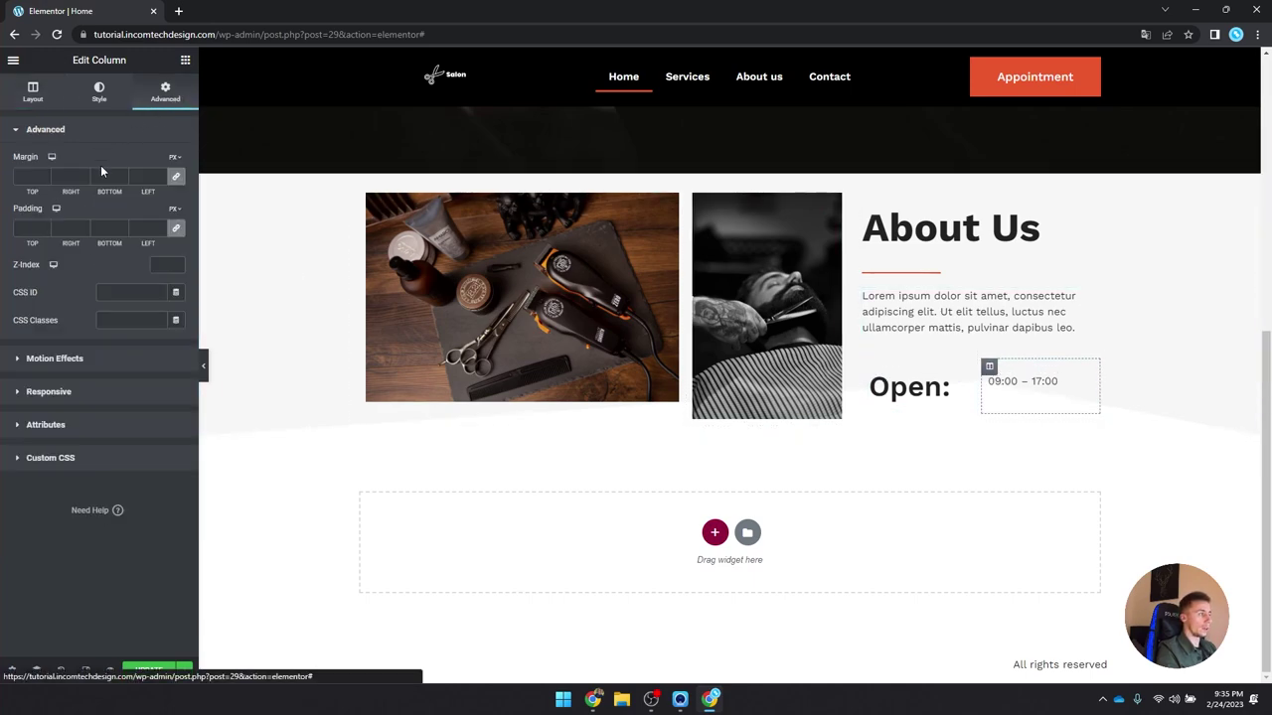
# Step: Give the hours text a bottom margin of -1 em
pyautogui.click(1034, 382)
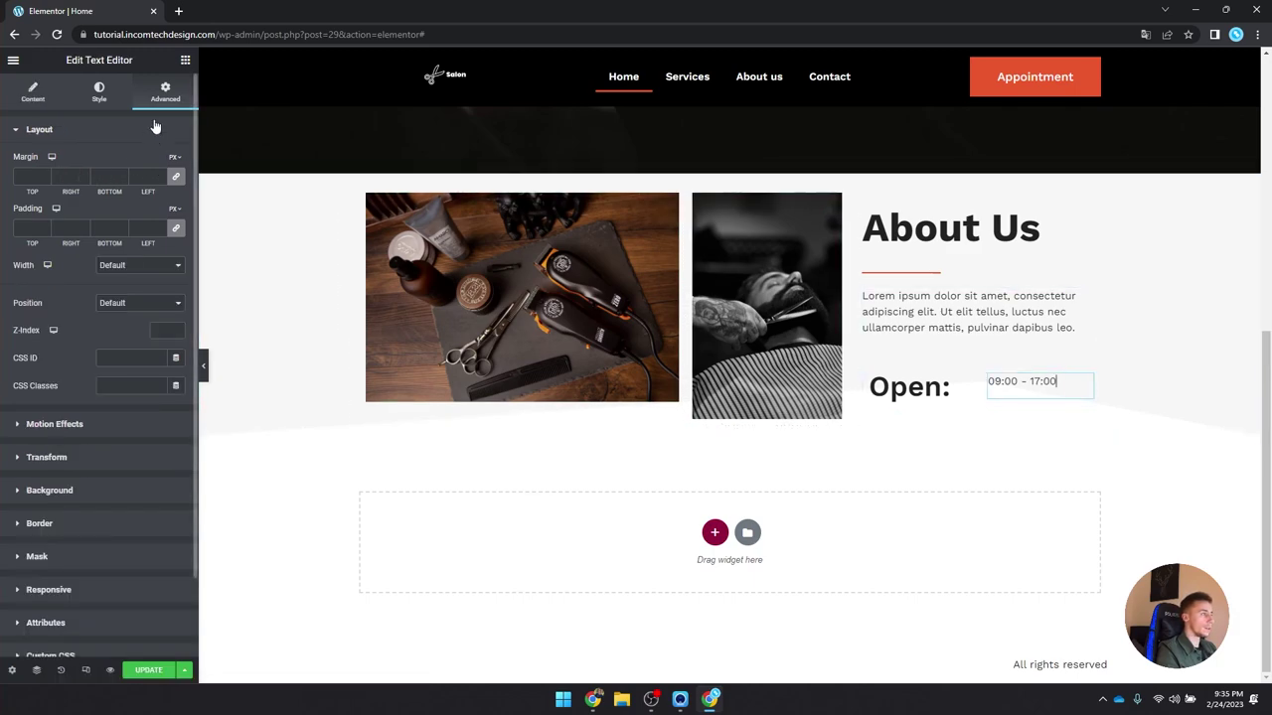
pyautogui.click(177, 179)
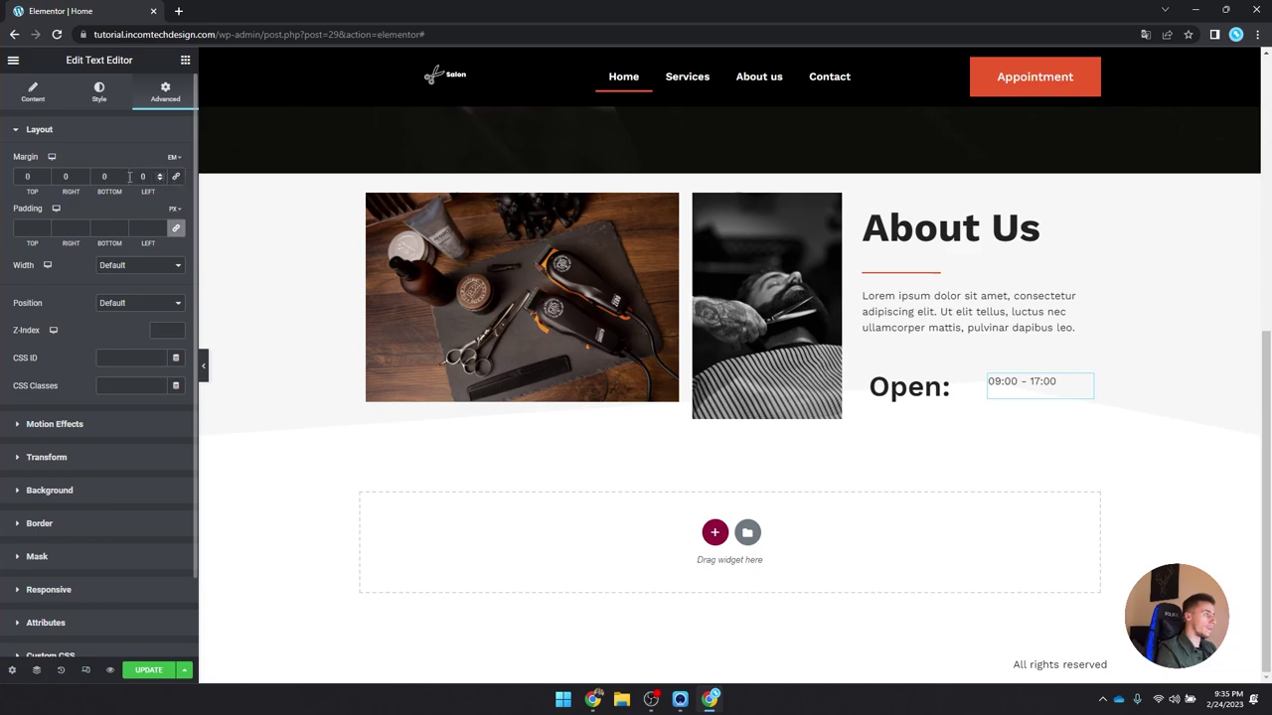
pyautogui.click(121, 179)
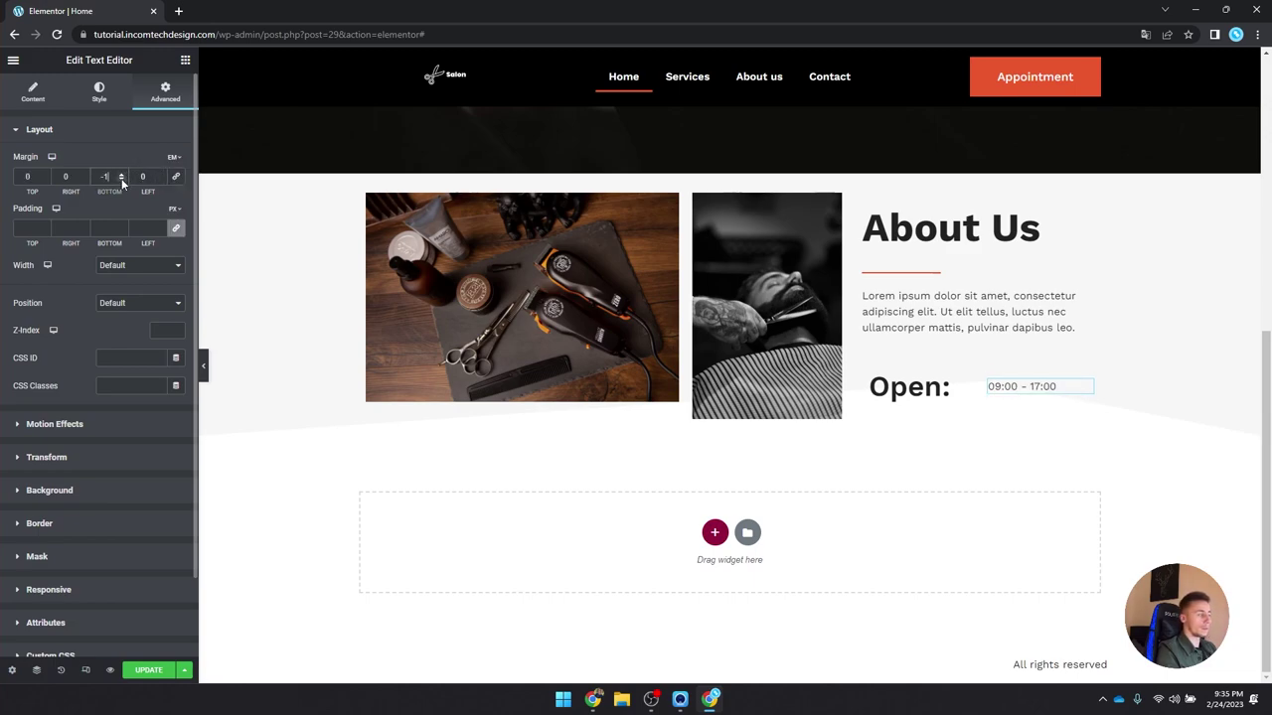
pyautogui.click(122, 180)
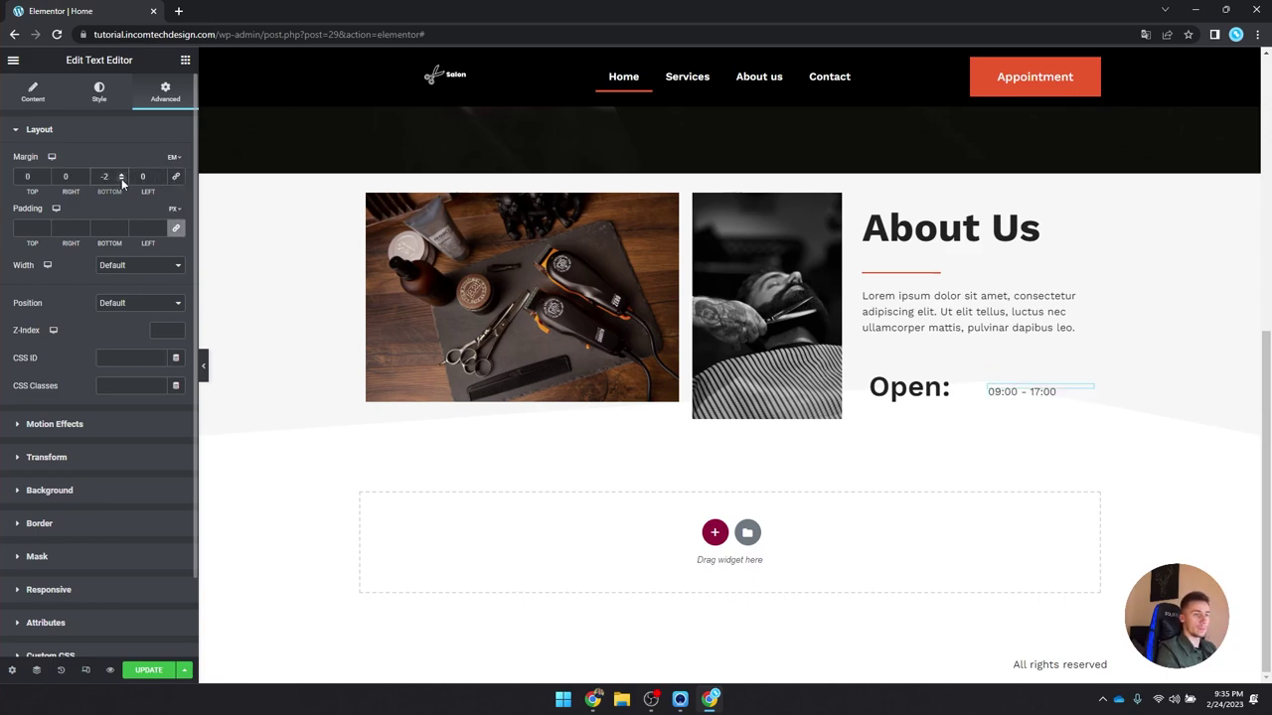
pyautogui.click(122, 174)
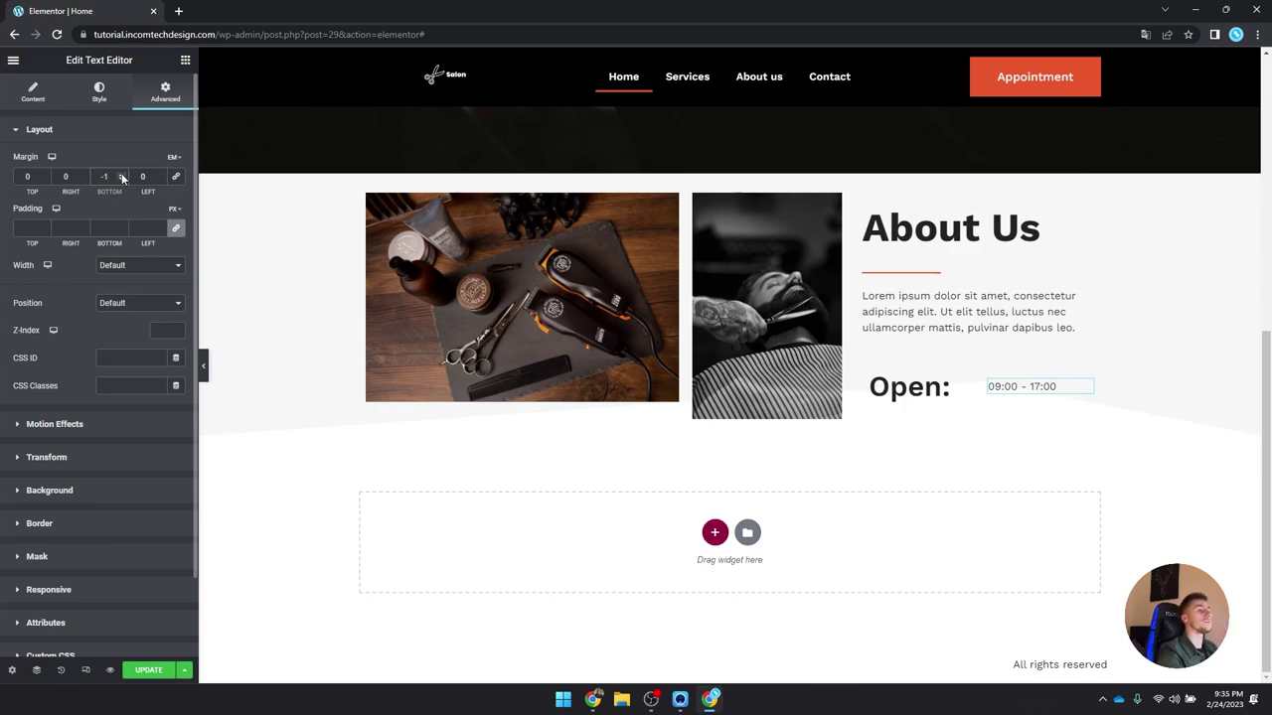
pyautogui.click(813, 271)
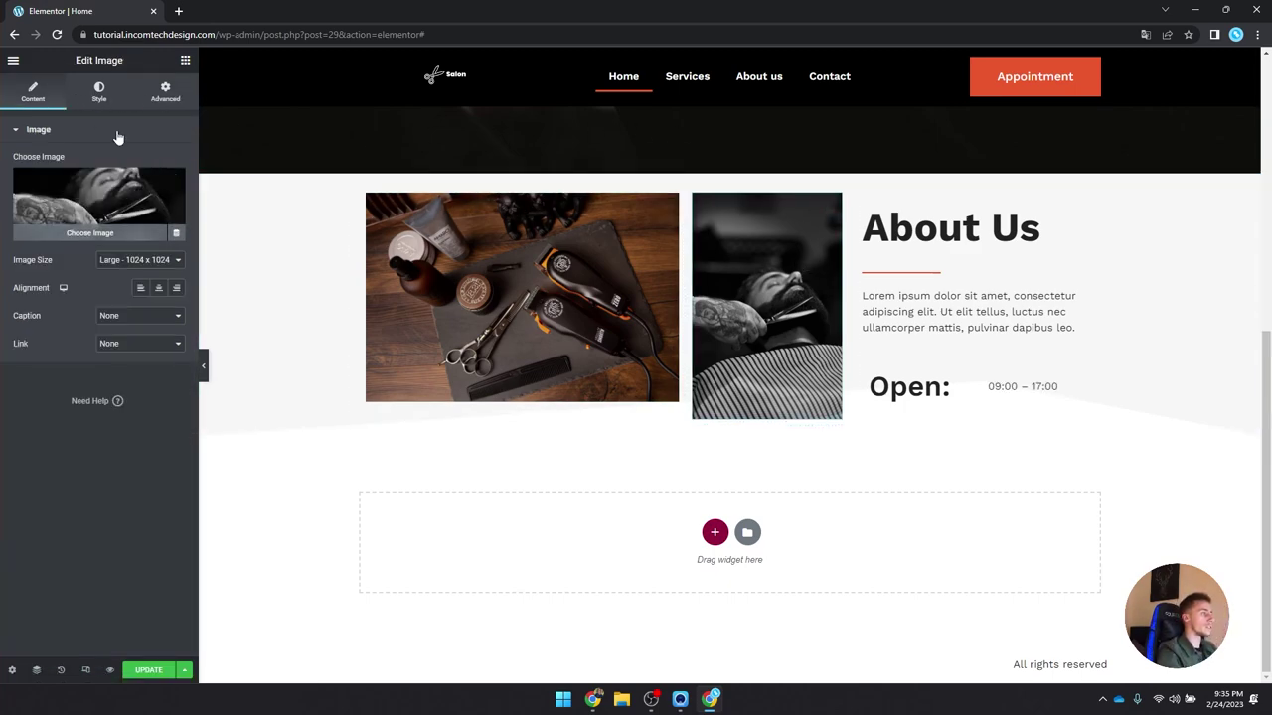
# Step: Give the About Us section 7 em of padding at top and bottom
pyautogui.click(99, 93)
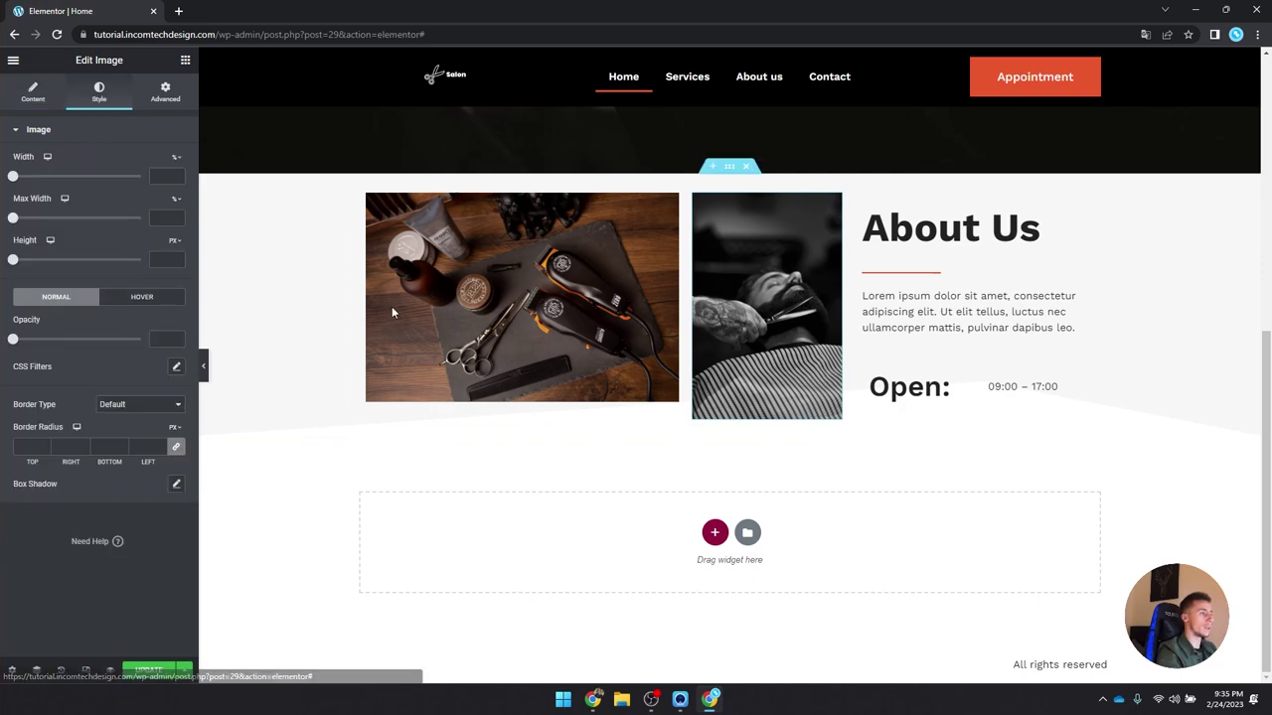
pyautogui.click(732, 167)
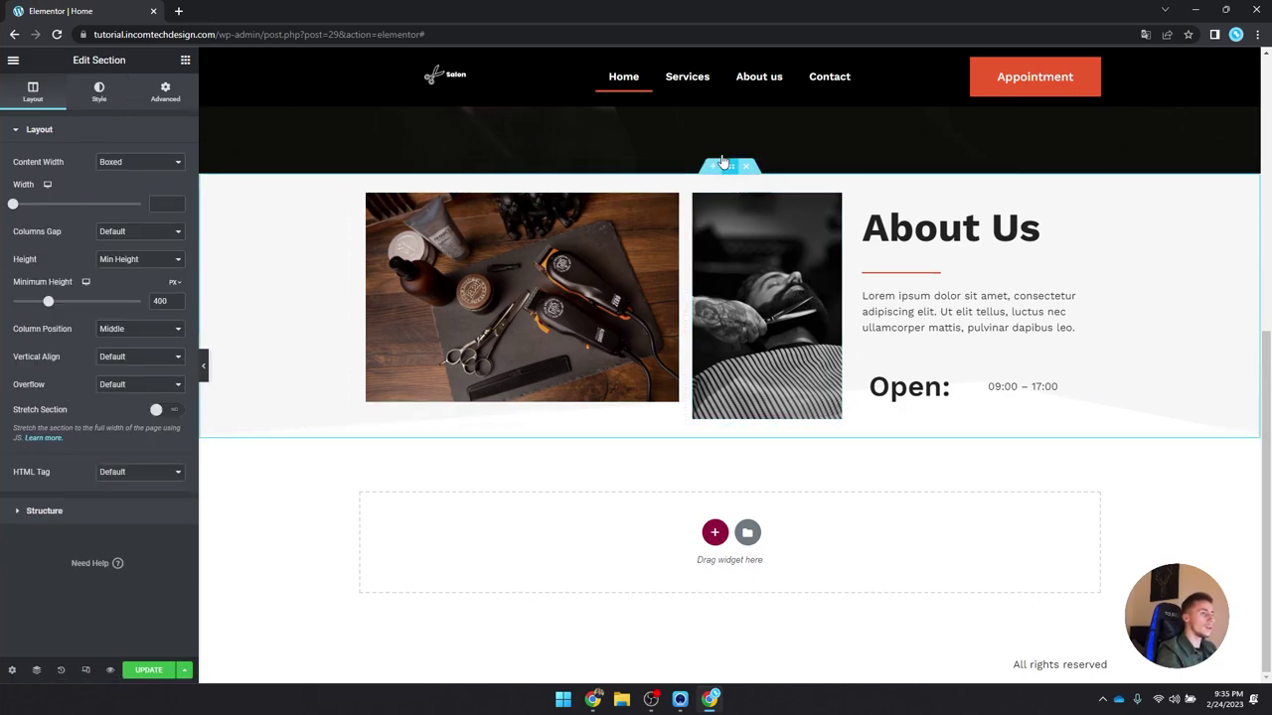
pyautogui.click(165, 92)
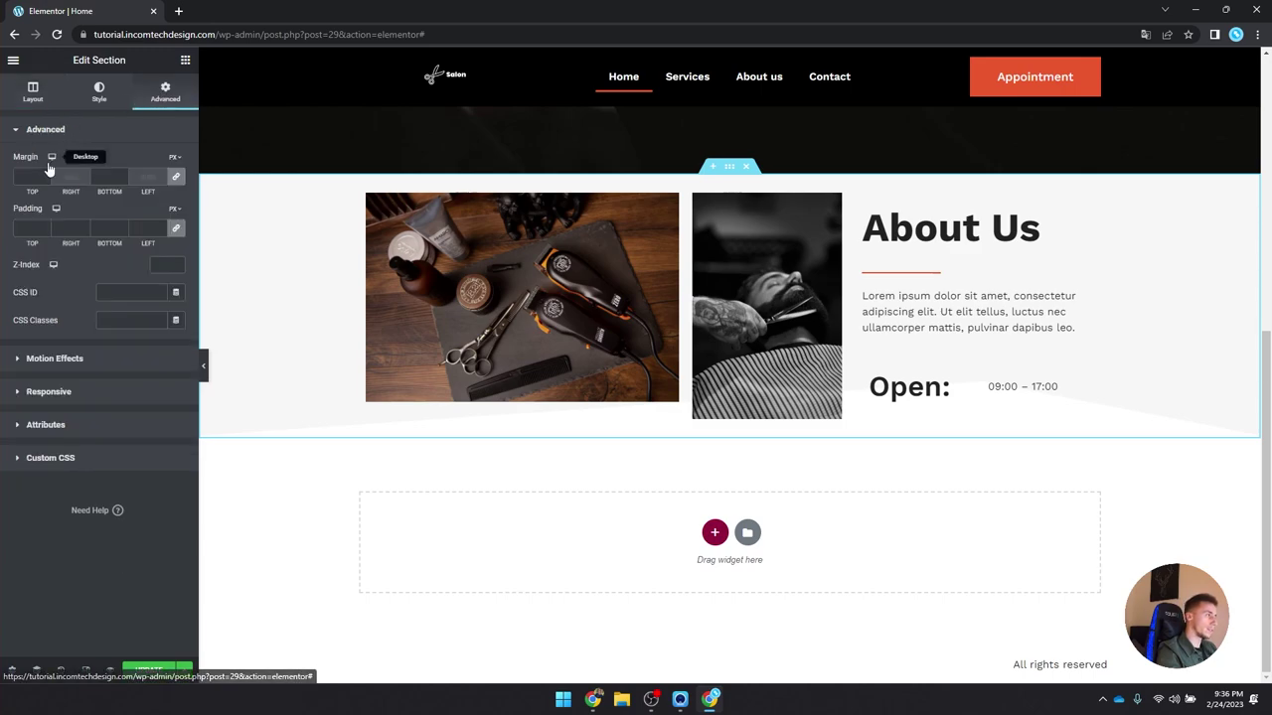
pyautogui.moveTo(174, 161)
pyautogui.click(92, 133)
pyautogui.click(79, 129)
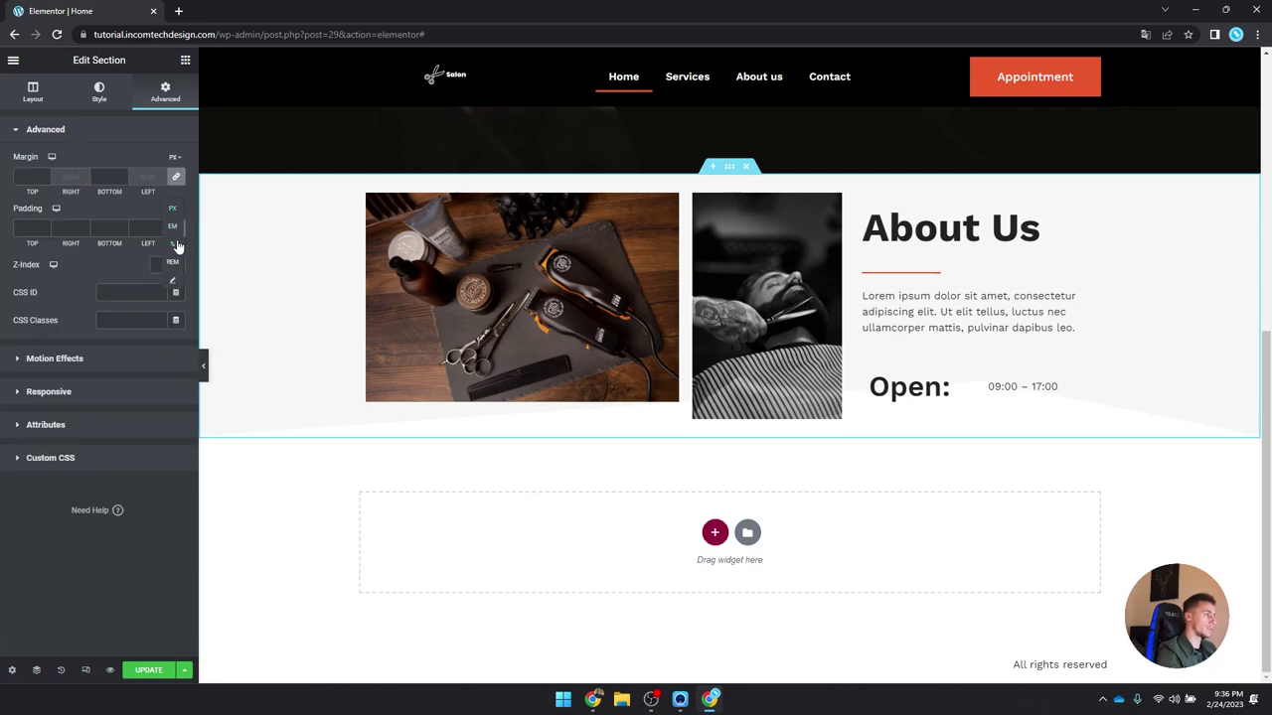
pyautogui.click(175, 229)
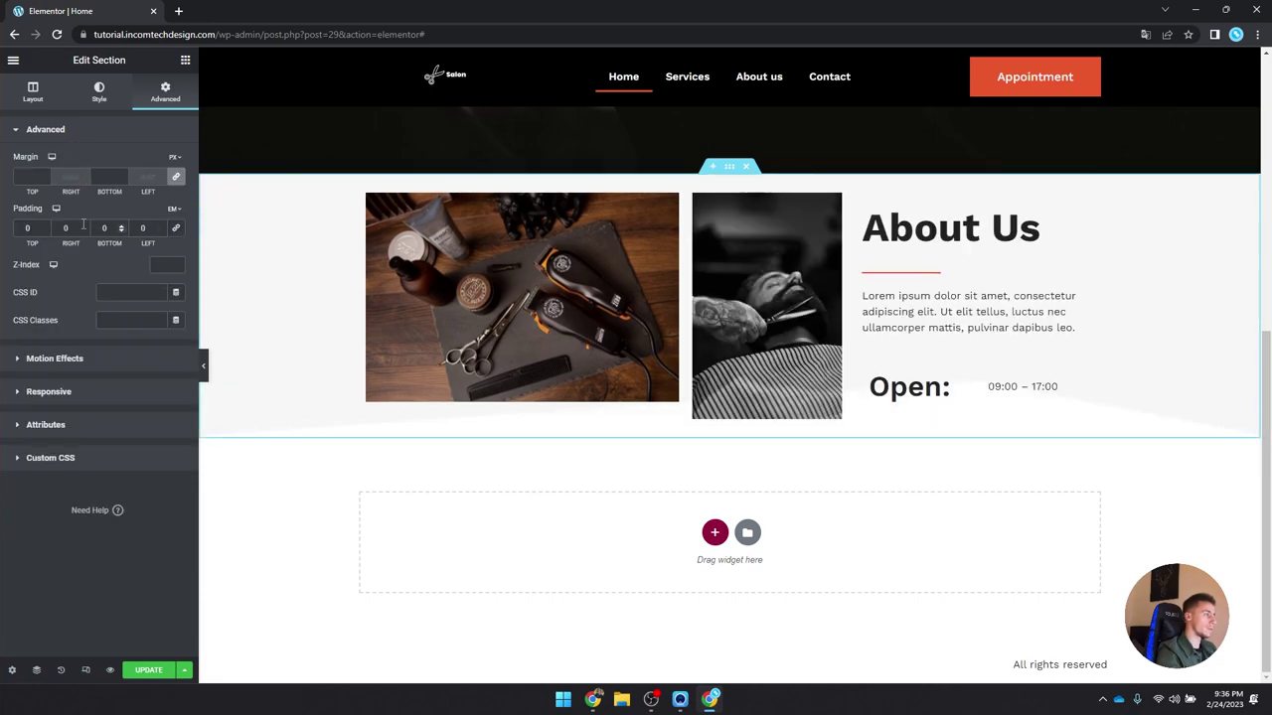
pyautogui.write('7')
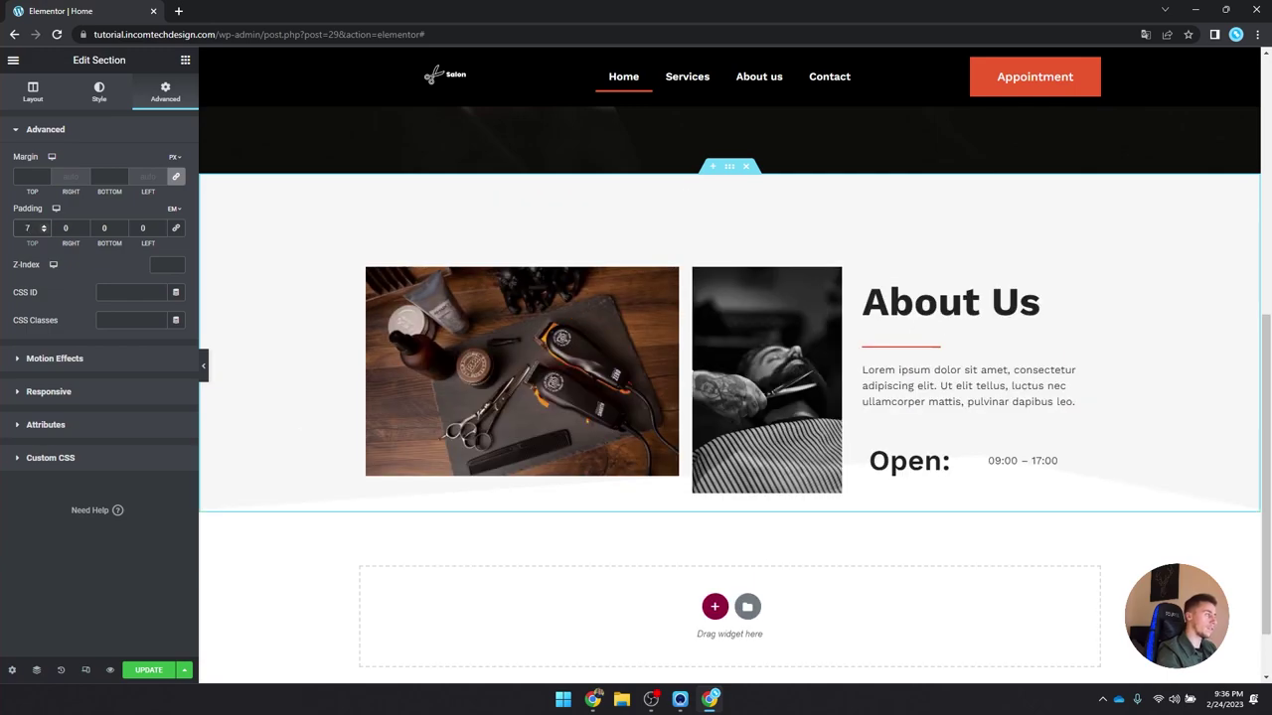
pyautogui.doubleClick(101, 228)
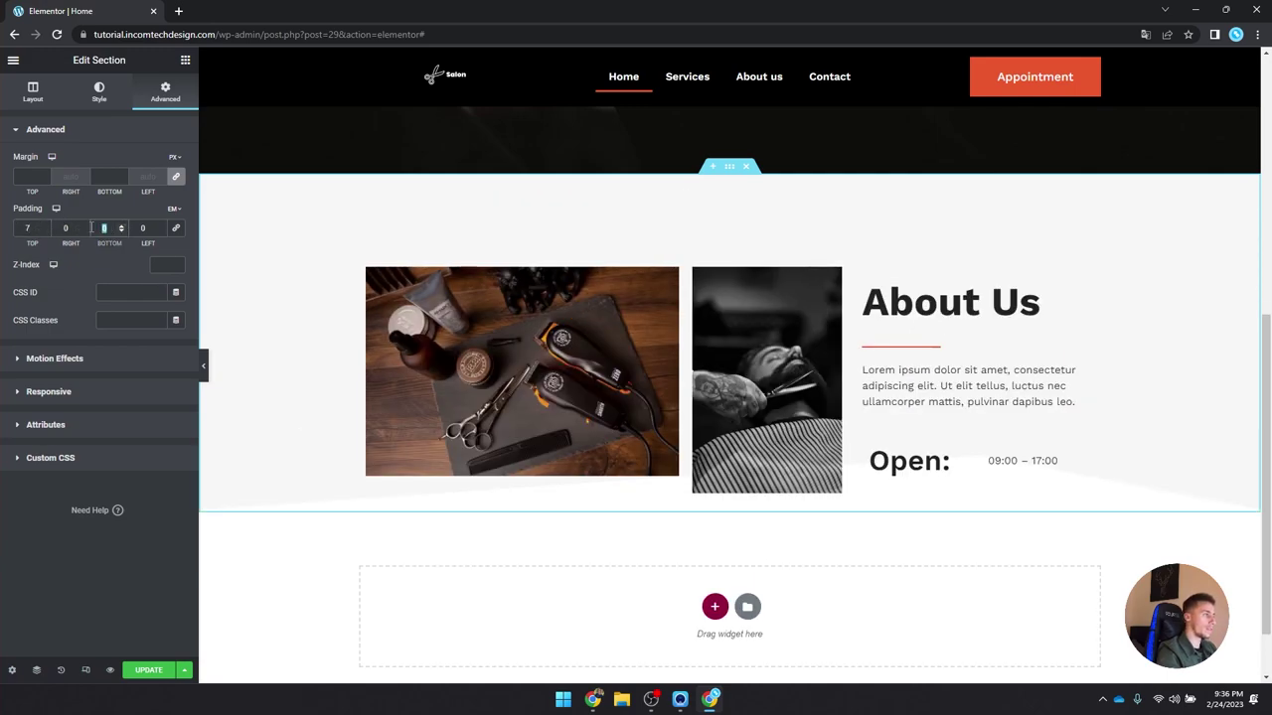
pyautogui.write('7')
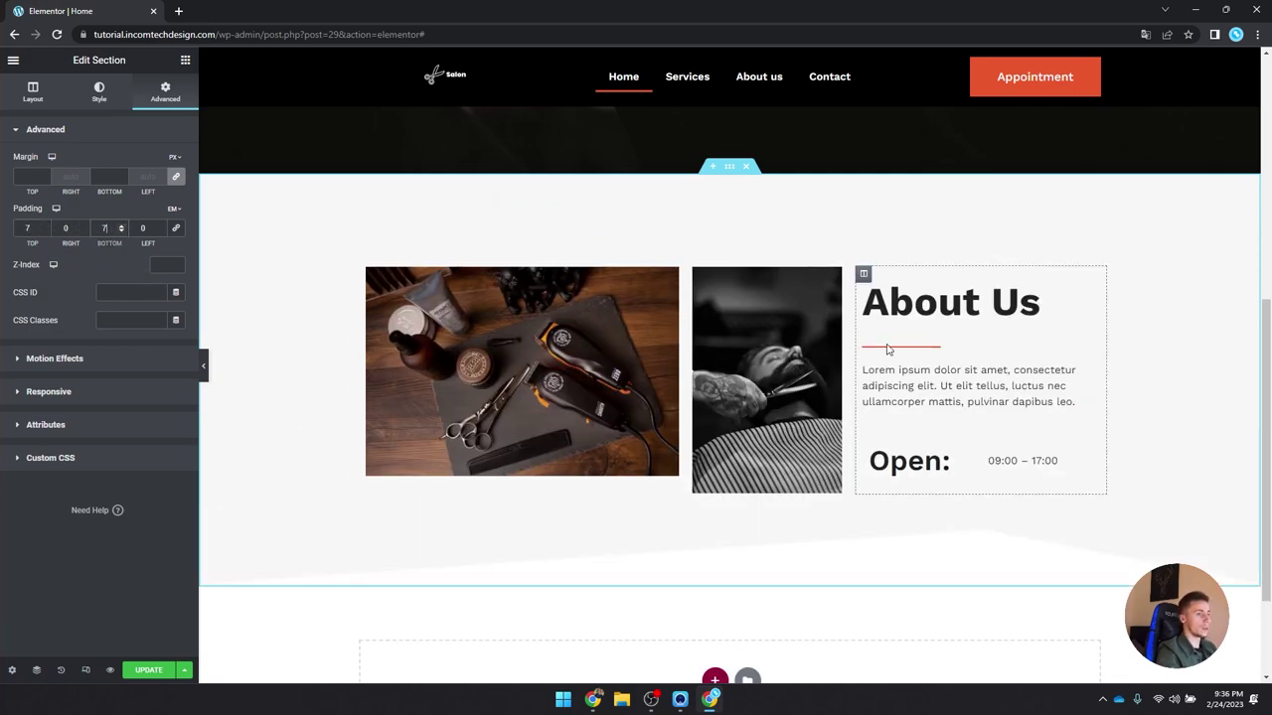
pyautogui.click(745, 311)
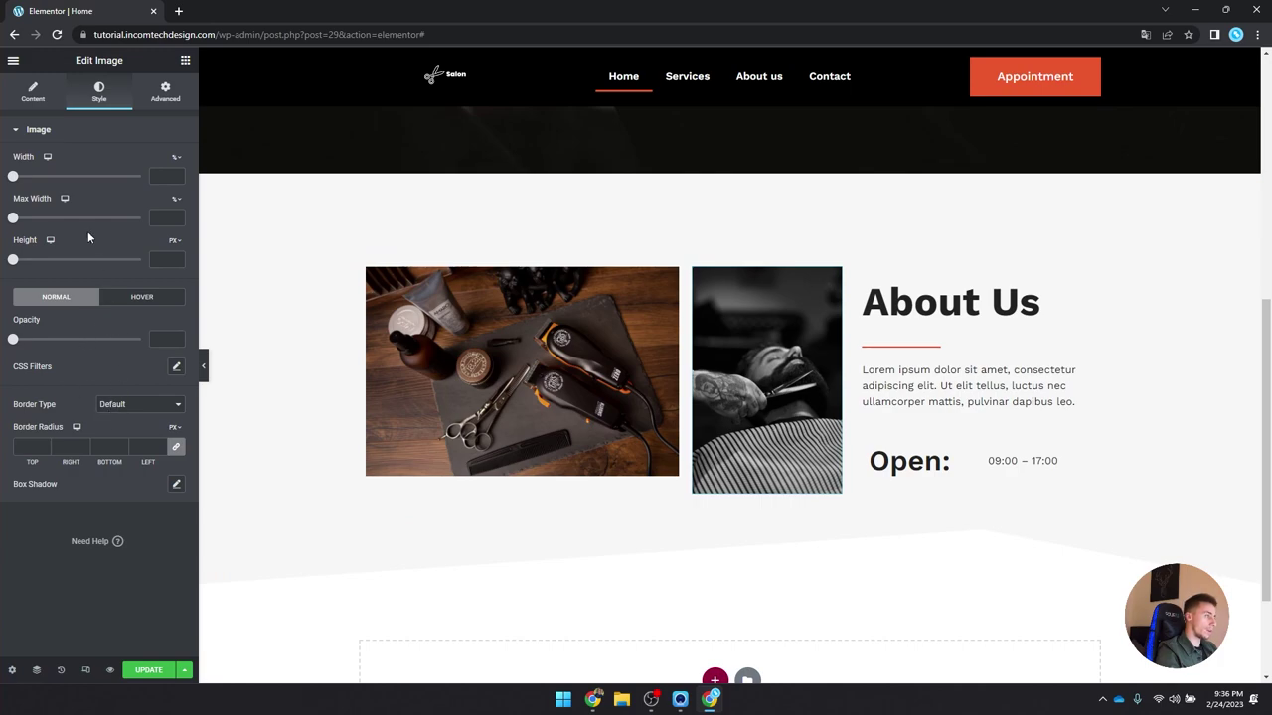
# Step: Give the barber photo a solid border of width 10 in white (#FFFFFF)
pyautogui.click(120, 408)
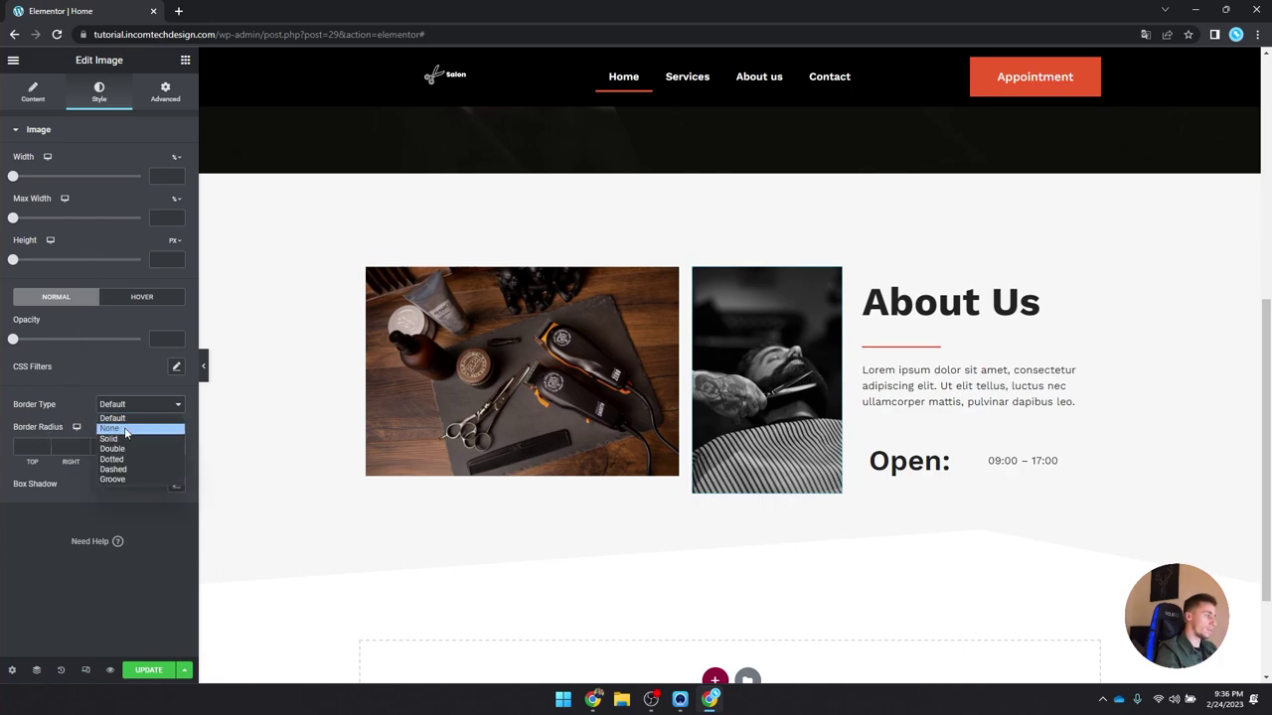
pyautogui.click(109, 439)
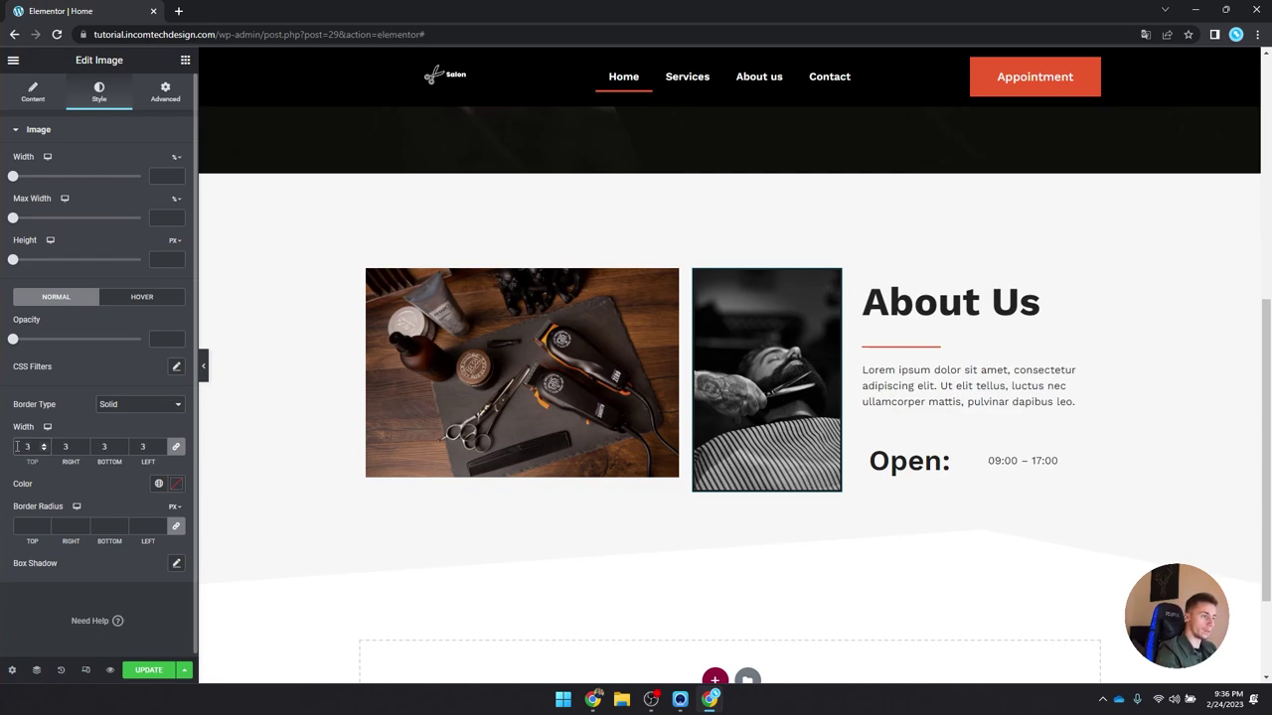
pyautogui.write('10')
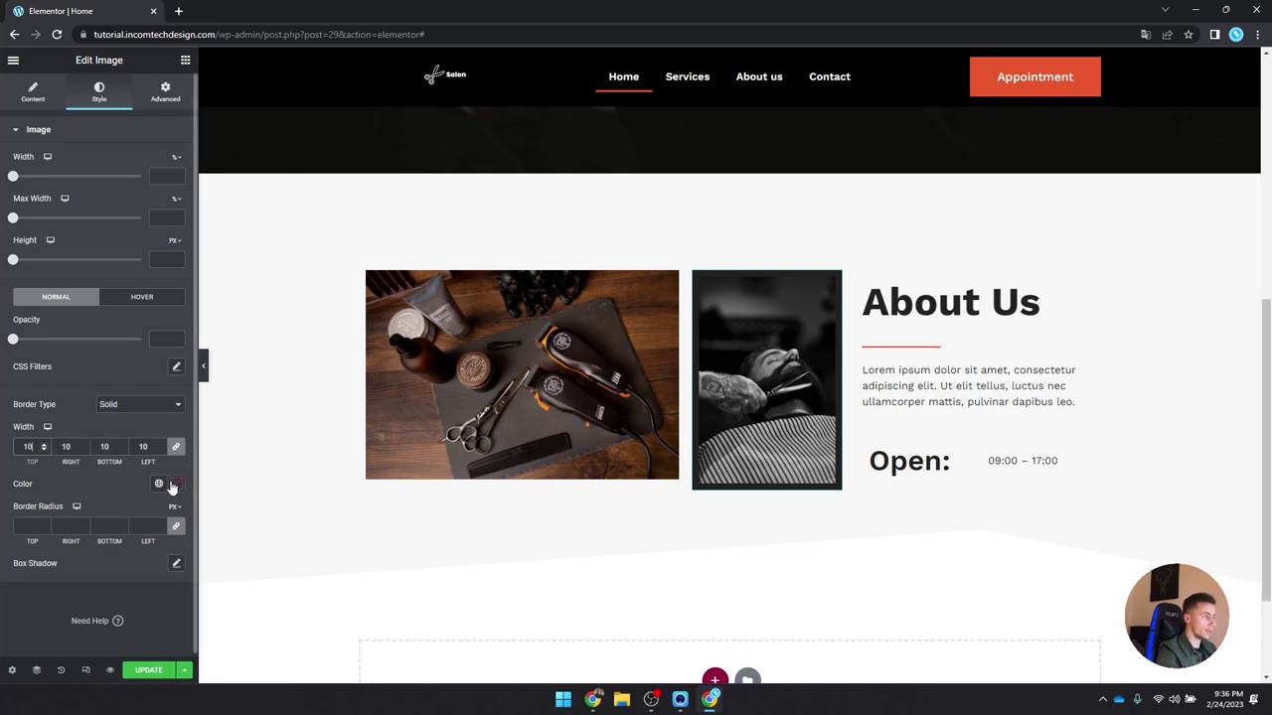
pyautogui.click(176, 483)
pyautogui.write('#FFFFFF')
pyautogui.click(175, 484)
# Step: Open the photo's Advanced layout settings, briefly expanding the responsive visibility options
pyautogui.click(165, 93)
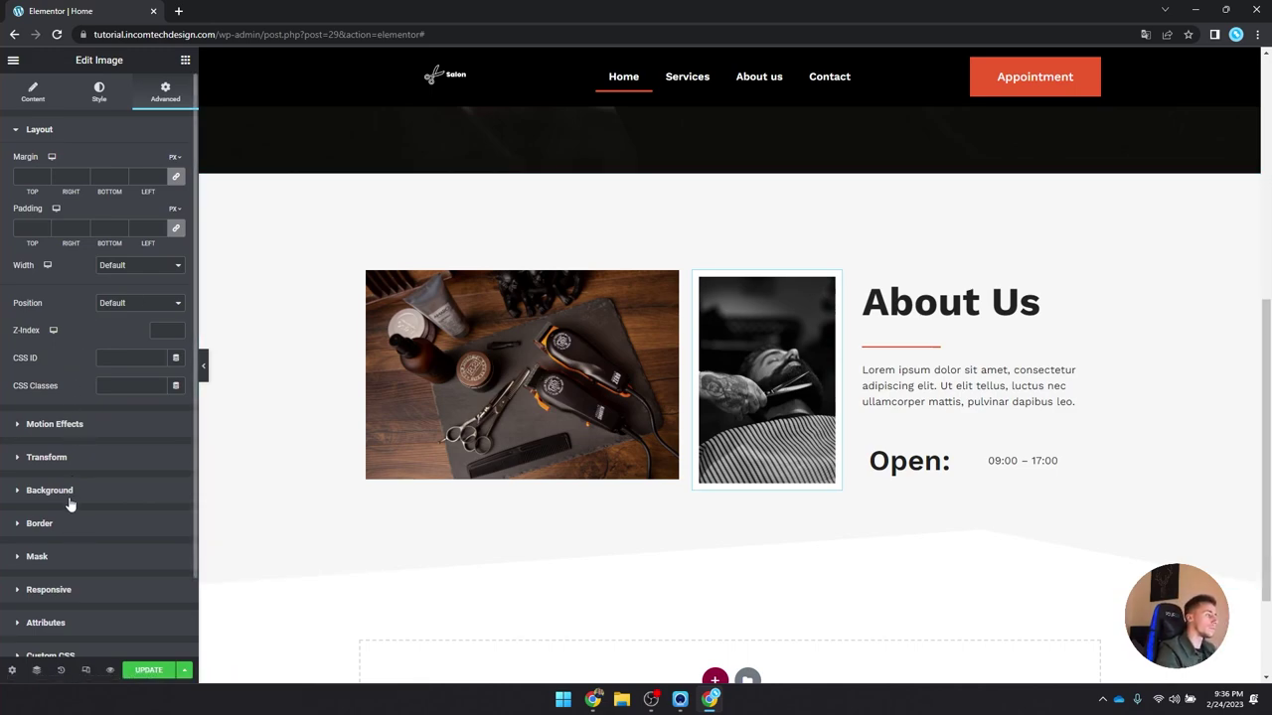
pyautogui.click(75, 592)
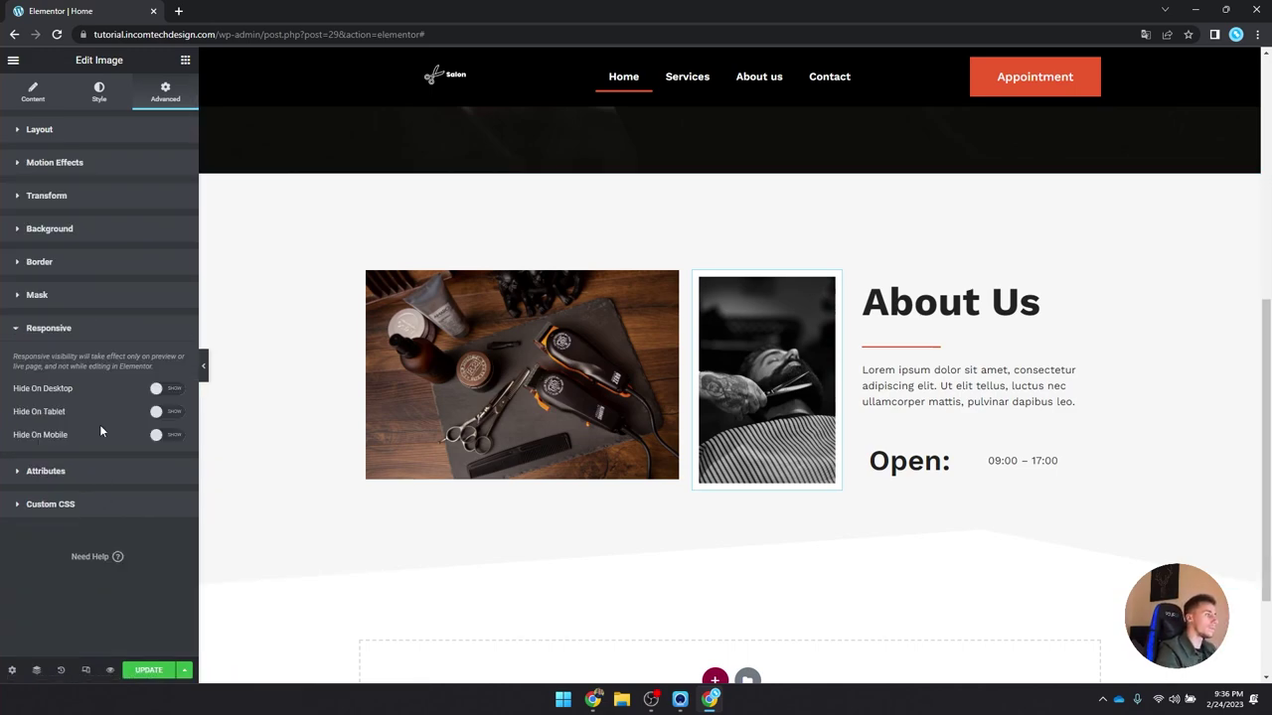
pyautogui.click(85, 334)
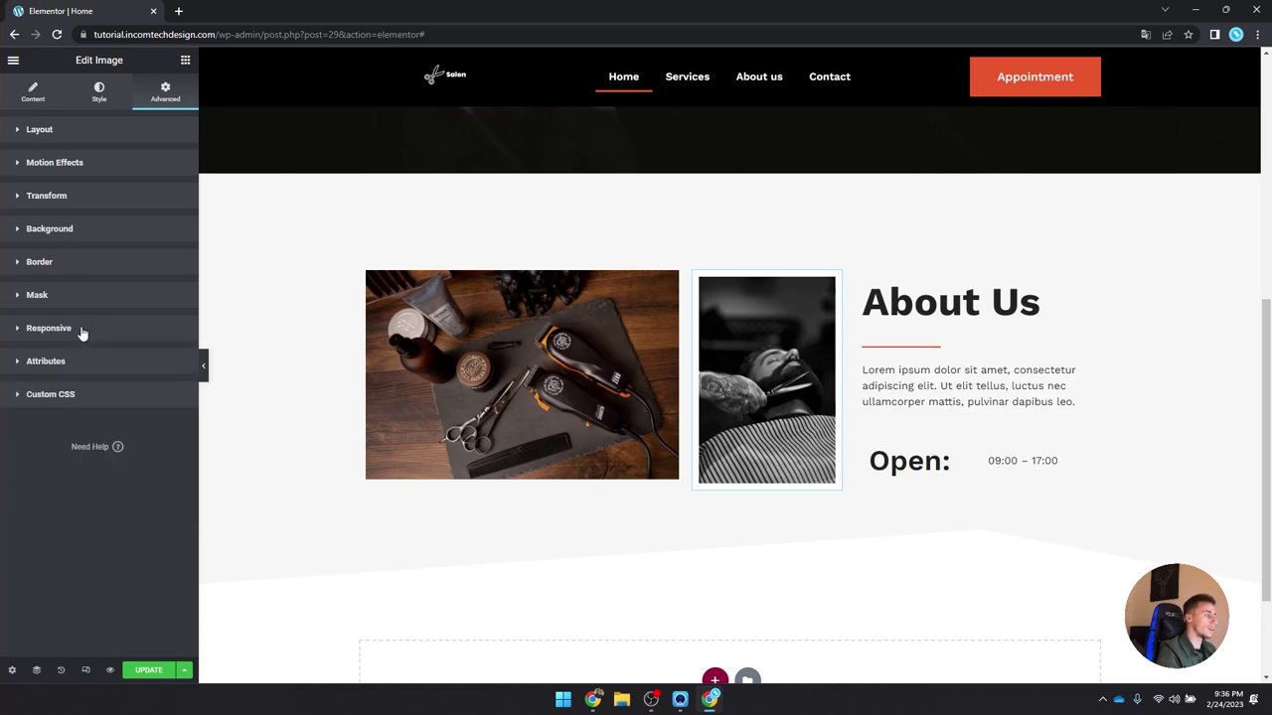
pyautogui.click(68, 133)
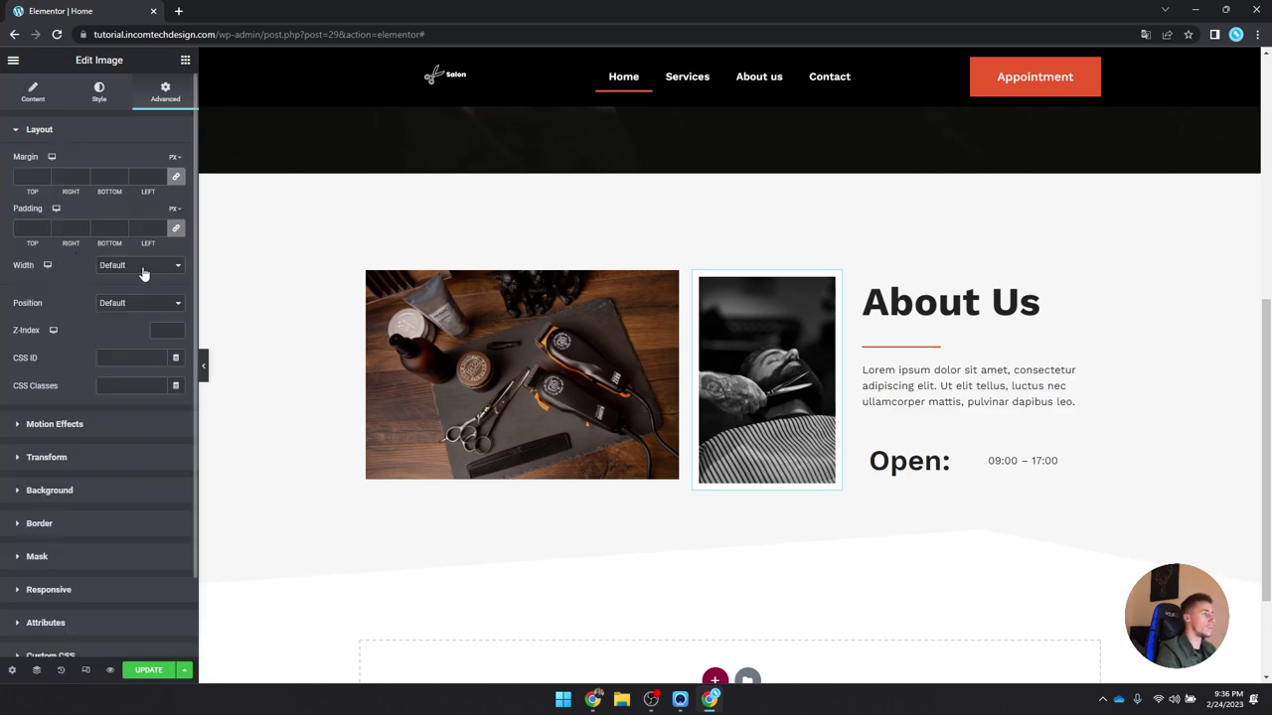
# Step: Make the barber photo absolutely positioned over the first image and set its width to 90
pyautogui.click(120, 304)
pyautogui.click(127, 327)
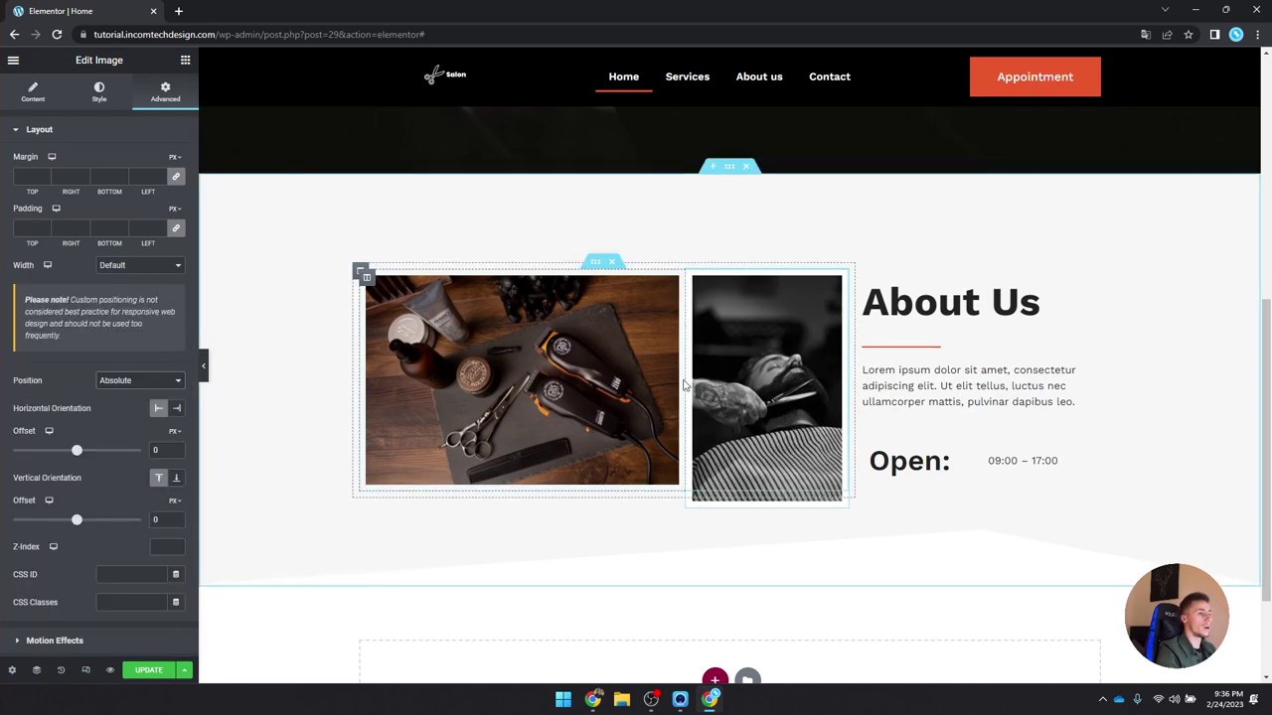
pyautogui.moveTo(760, 367); pyautogui.dragTo(664, 318)
pyautogui.click(99, 90)
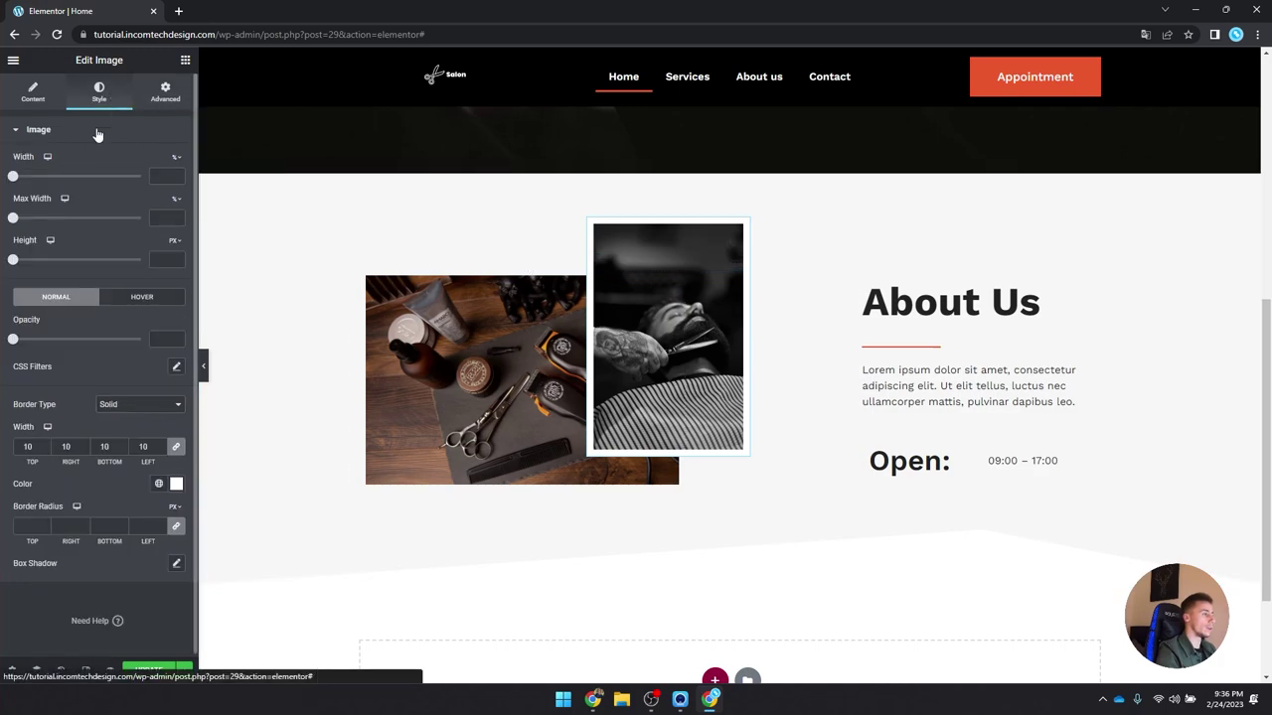
pyautogui.moveTo(14, 178); pyautogui.dragTo(93, 177)
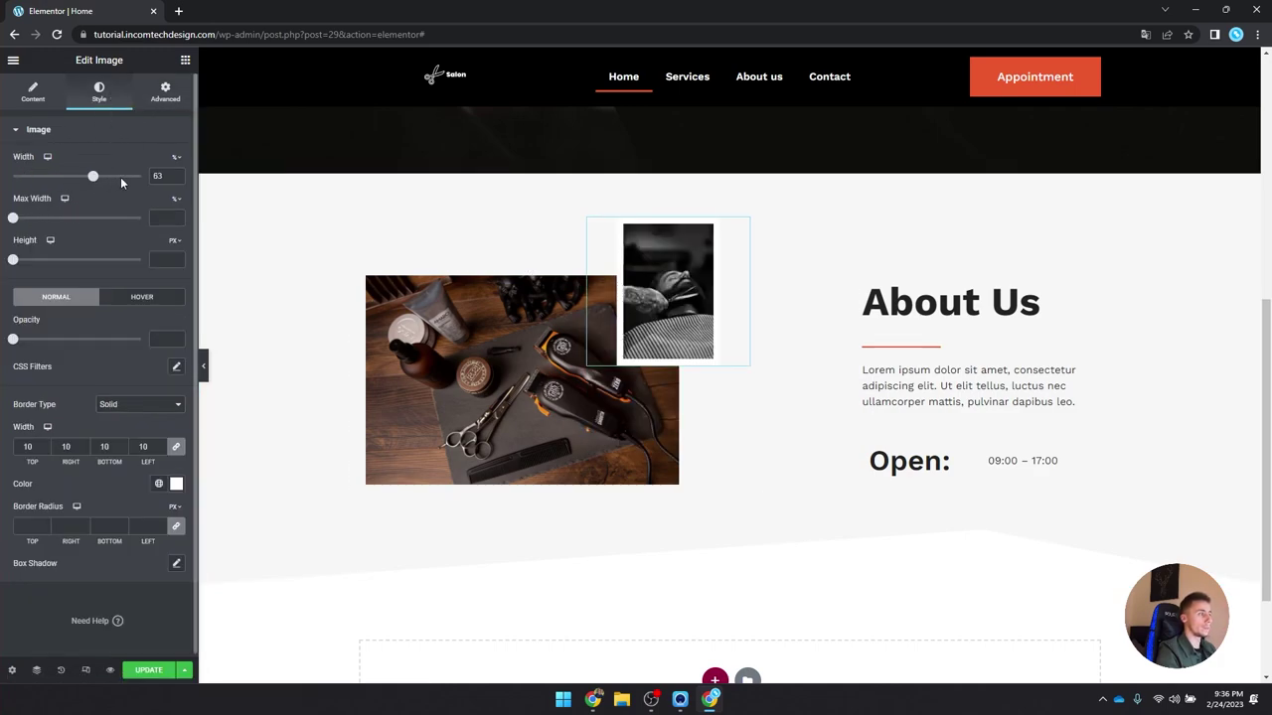
pyautogui.click(129, 176)
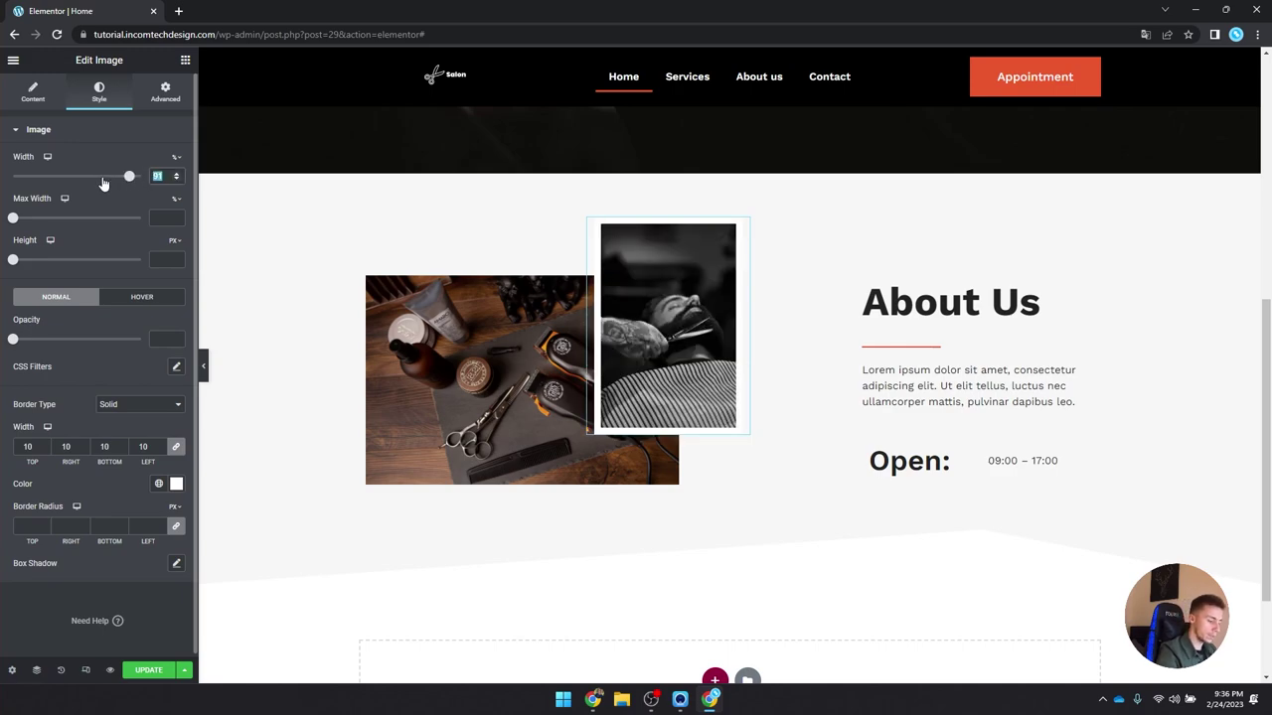
pyautogui.write('90')
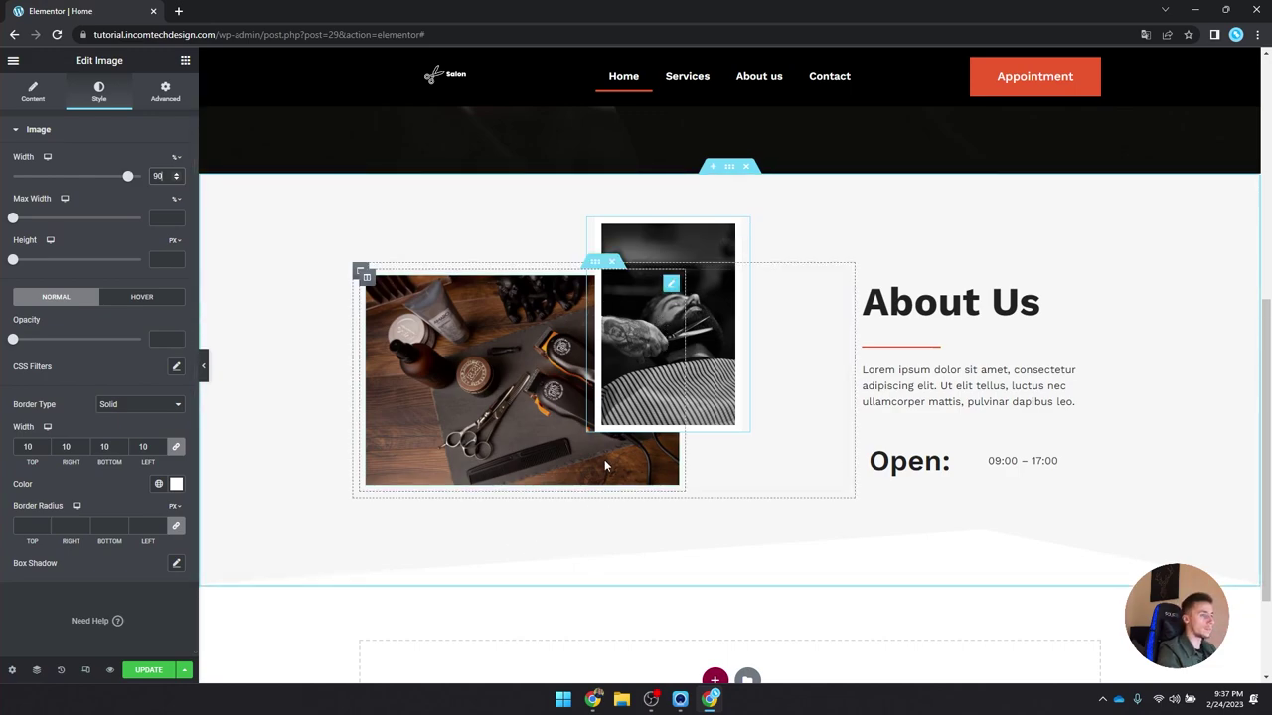
# Step: Preview the overlapping photos and nudge the barber photo further right
pyautogui.click(204, 366)
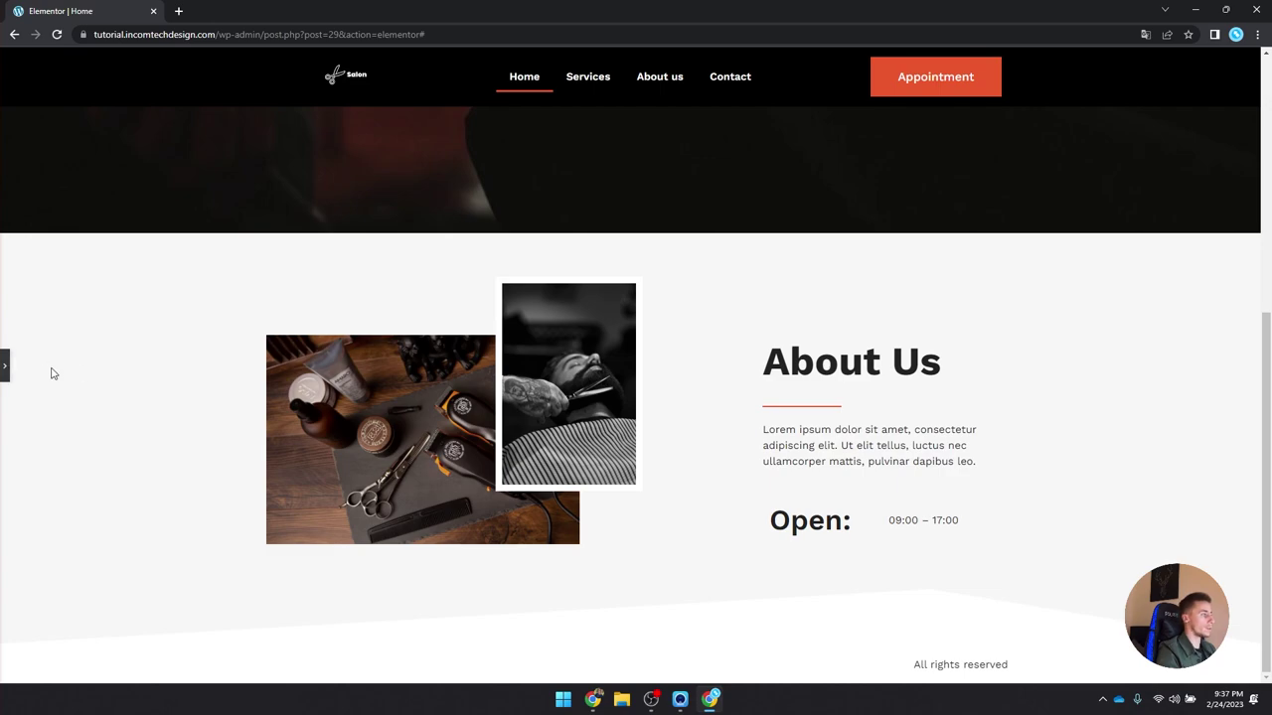
pyautogui.click(8, 367)
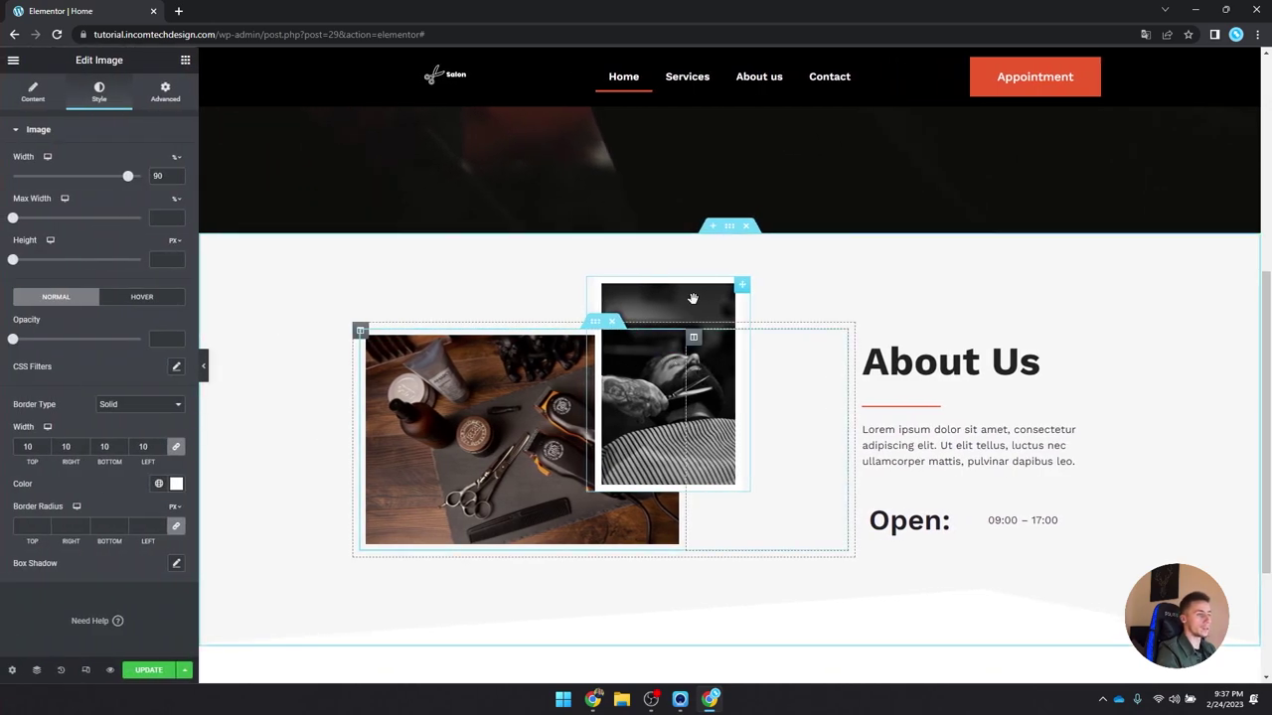
pyautogui.moveTo(693, 298); pyautogui.dragTo(747, 302)
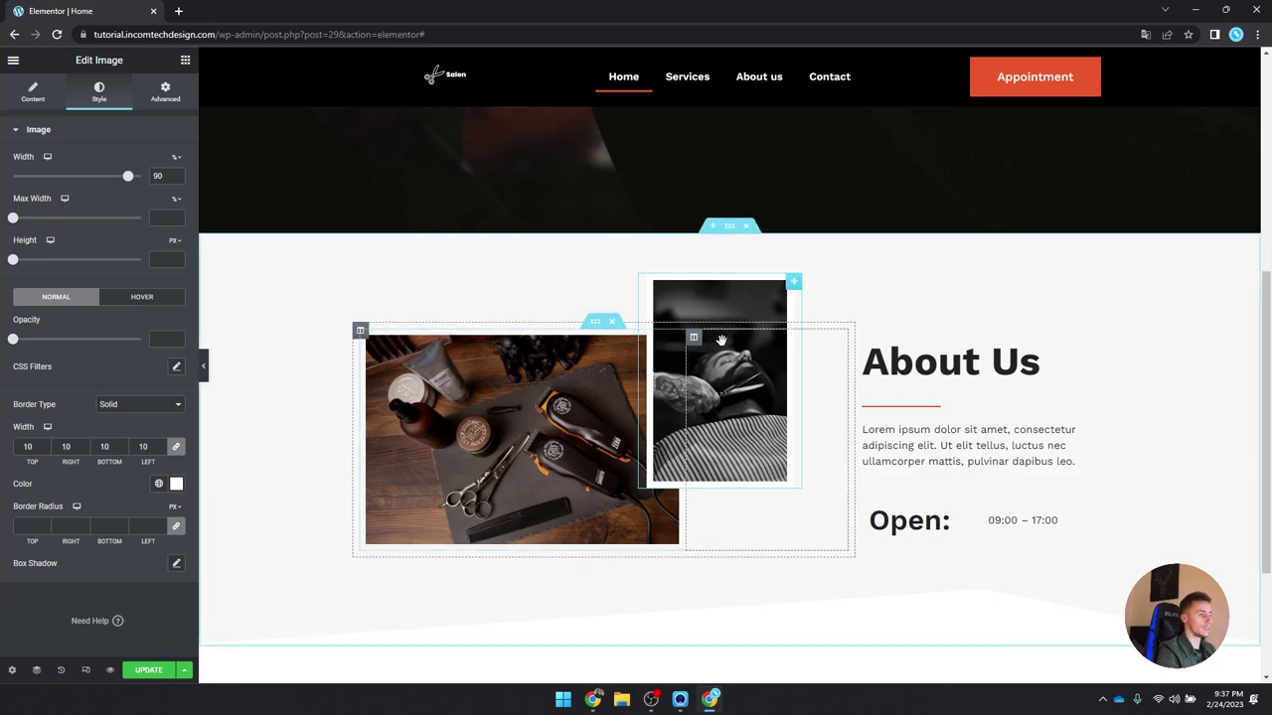
pyautogui.click(200, 365)
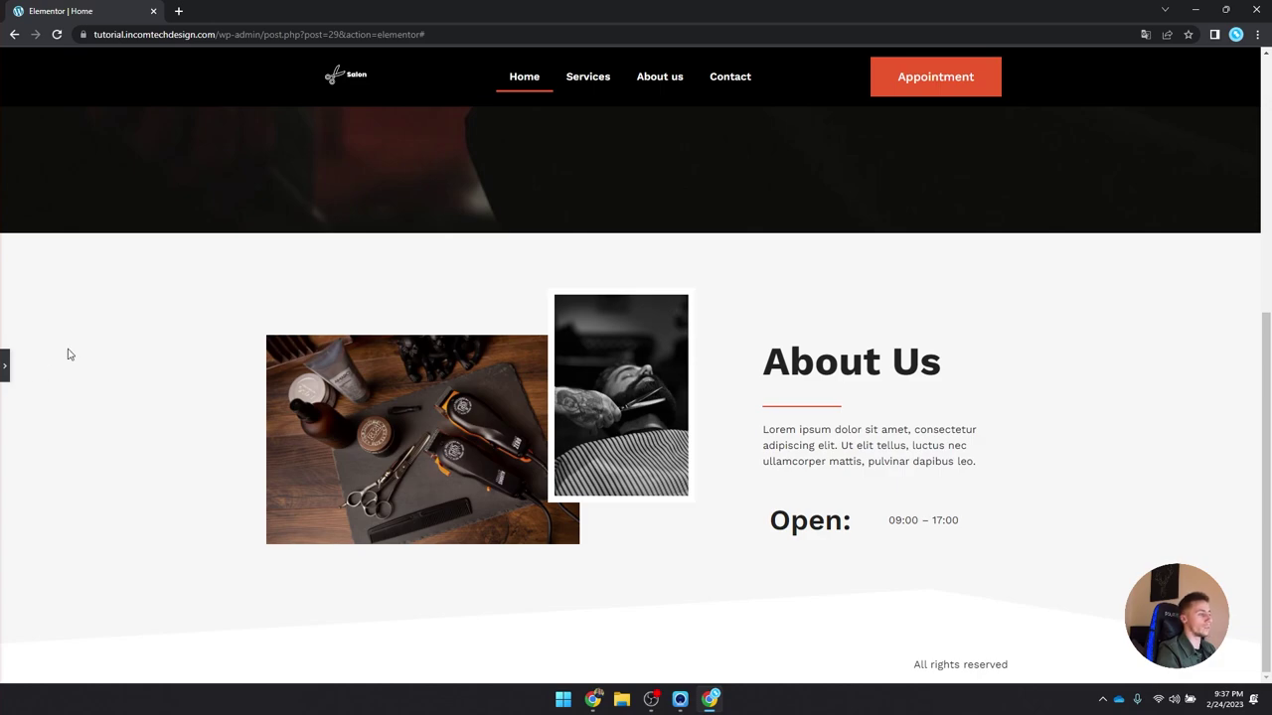
pyautogui.click(5, 366)
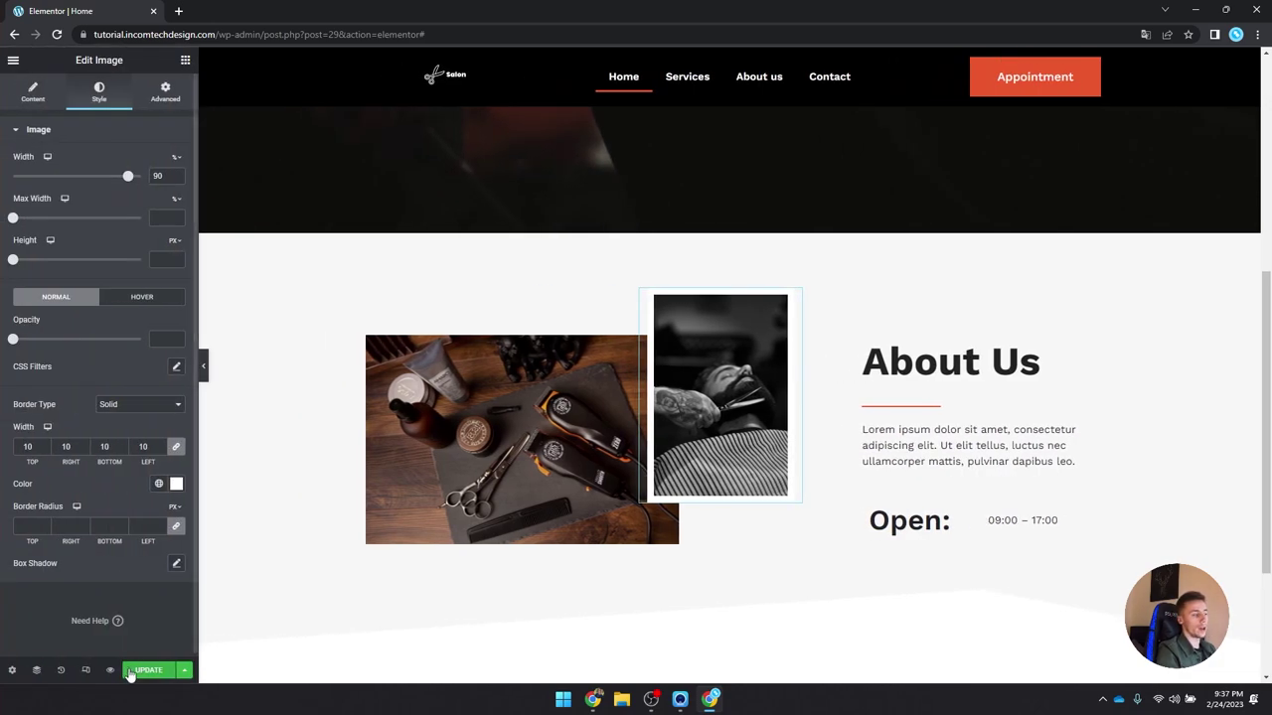
pyautogui.scroll(-3, 393, 454)
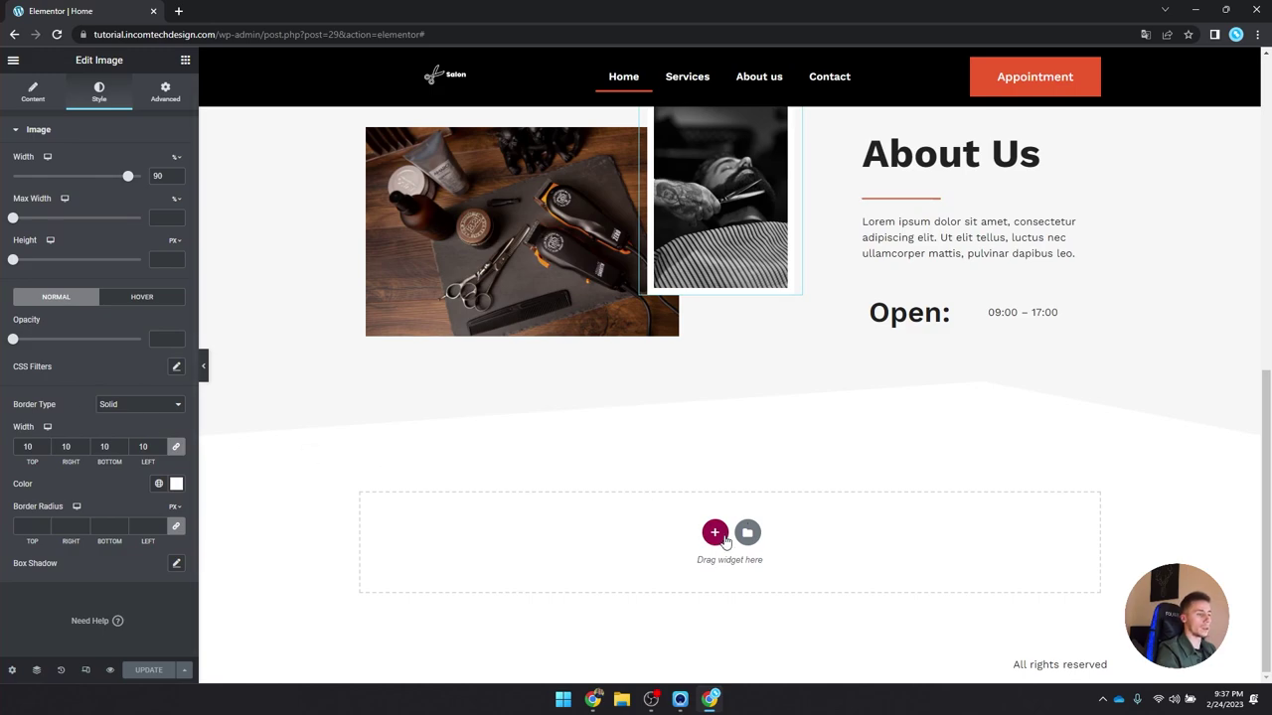
pyautogui.click(714, 532)
# Step: Make the new section single-column with a Min Height of 400
pyautogui.click(554, 569)
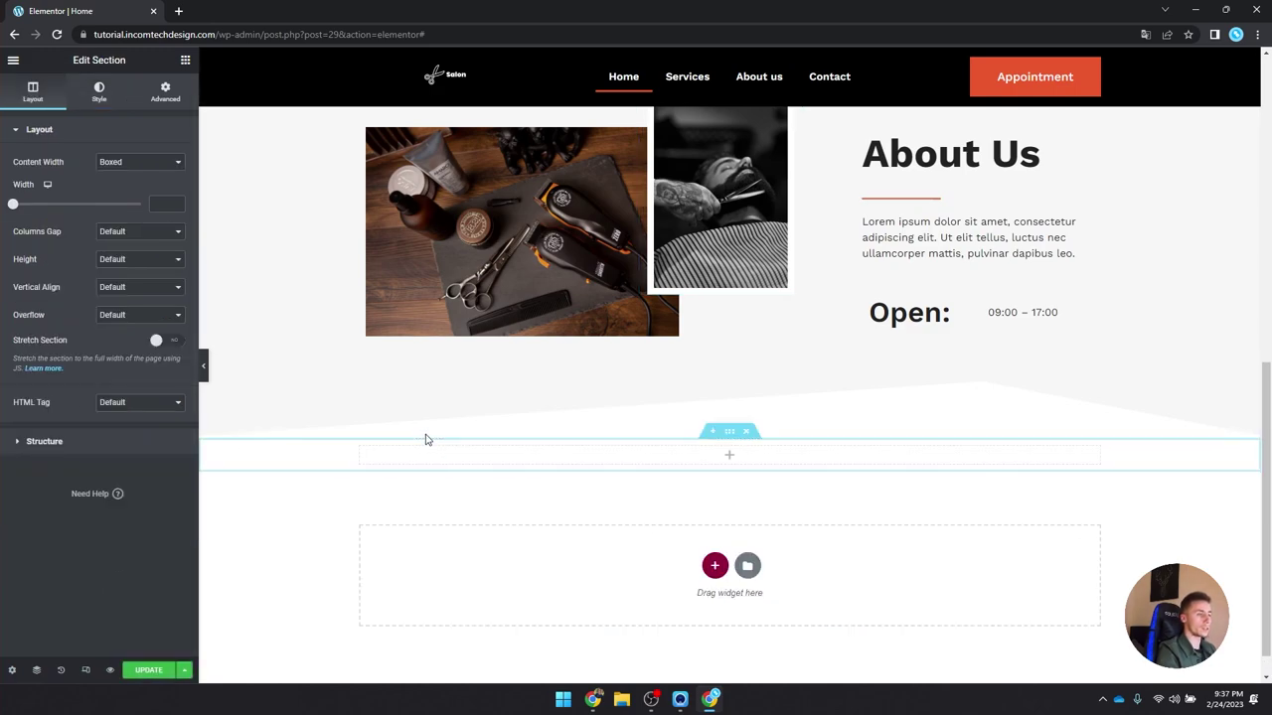
pyautogui.click(132, 260)
pyautogui.click(137, 292)
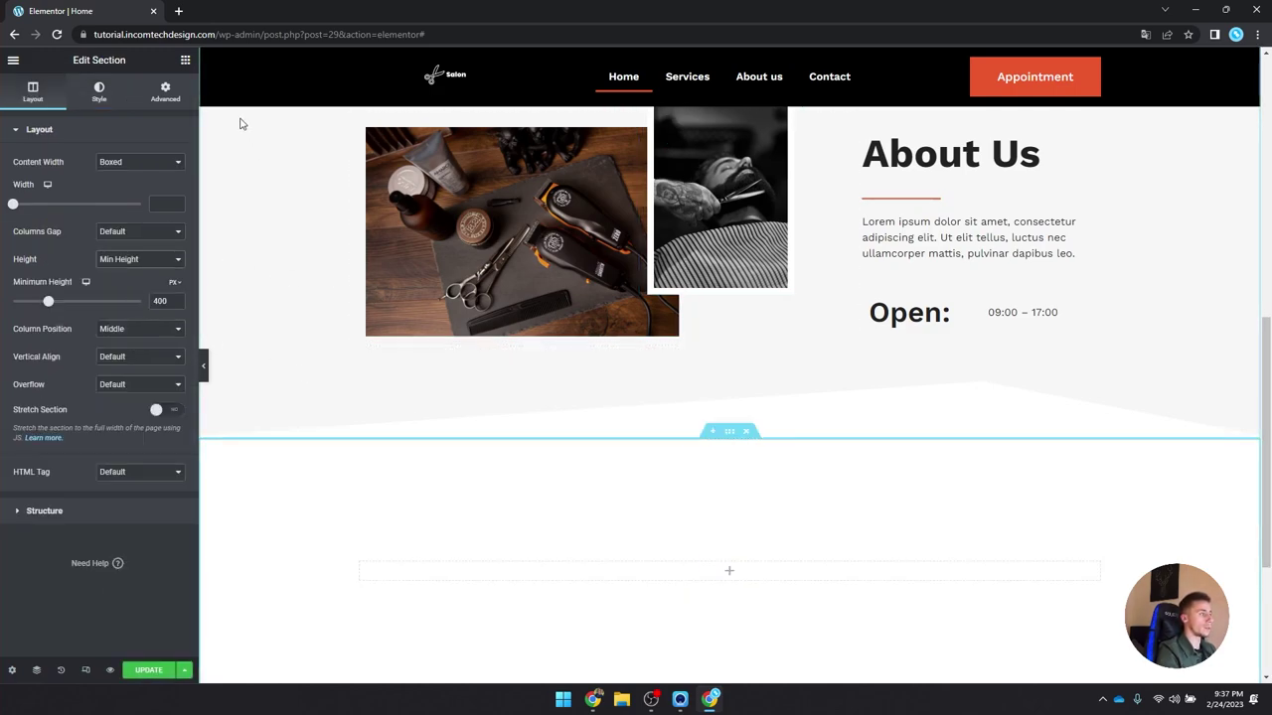
pyautogui.click(185, 59)
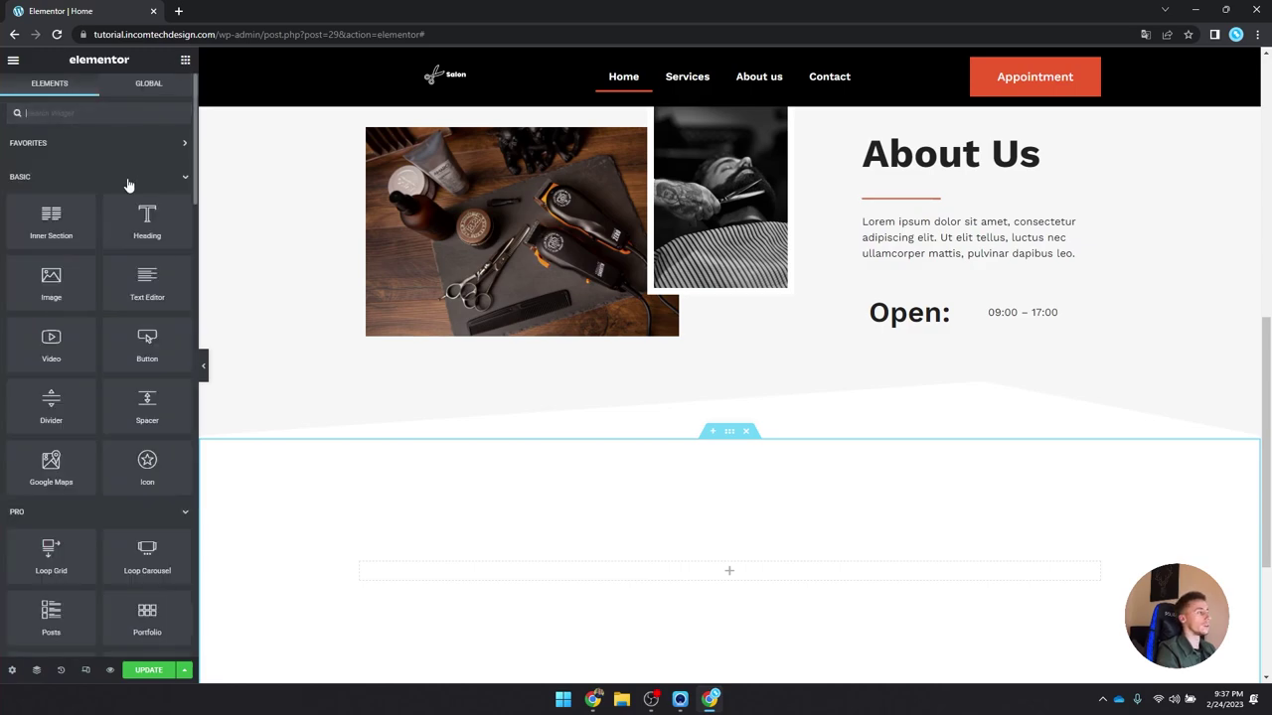
# Step: Paste the About Us heading into the new section, center it, and retitle it 'Our Services'
pyautogui.scroll(3, 744, 355)
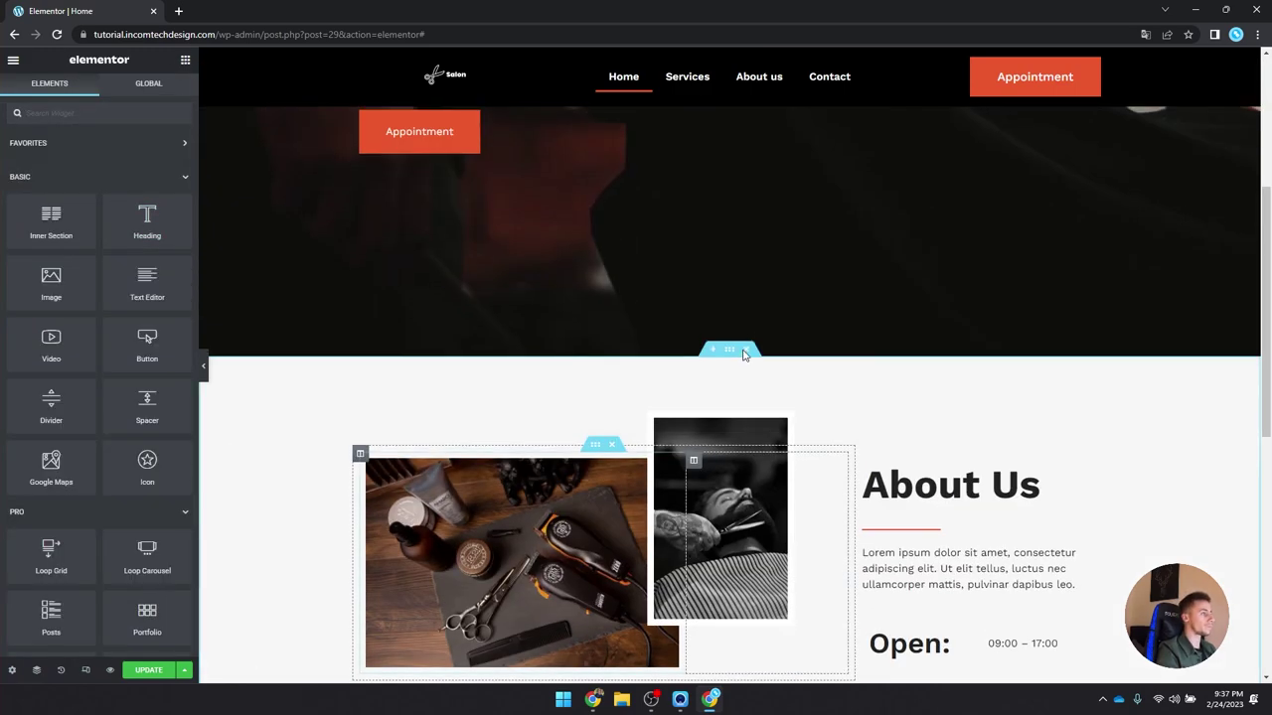
pyautogui.rightClick(900, 462)
pyautogui.scroll(-3, 880, 457)
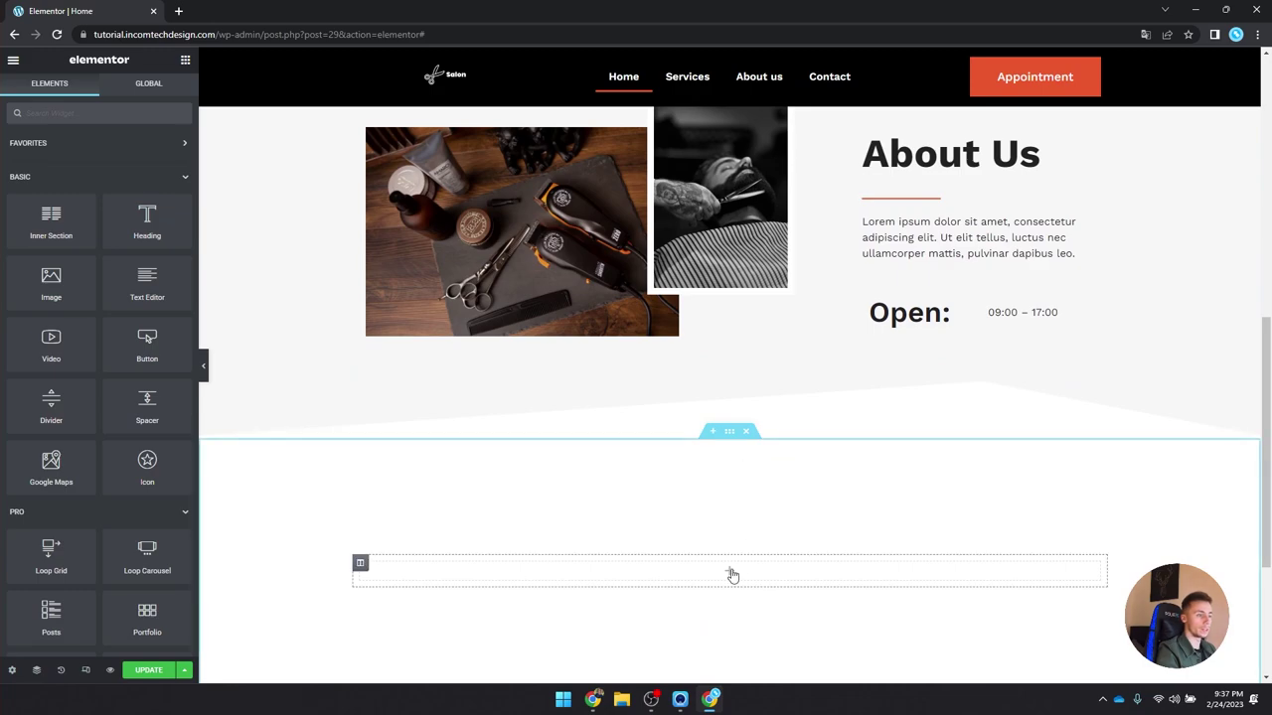
pyautogui.rightClick(729, 572)
pyautogui.click(760, 537)
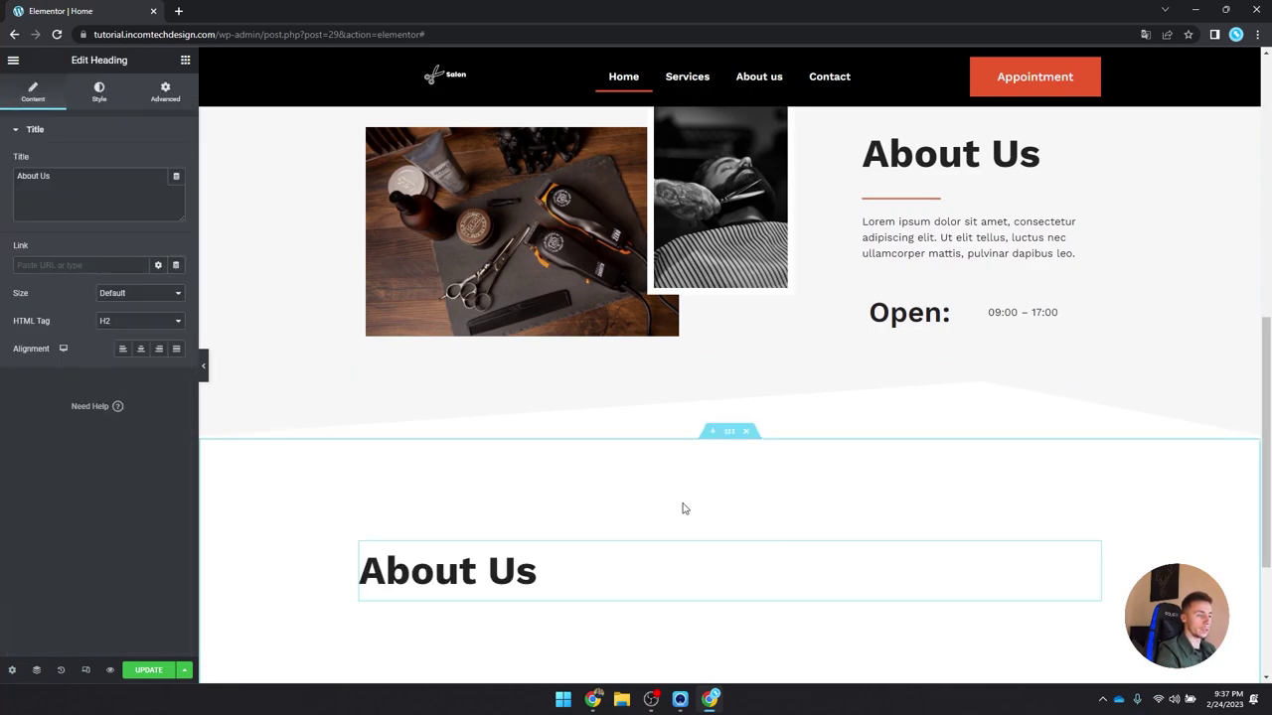
pyautogui.click(140, 349)
pyautogui.hotkey('ctrl', 'a')
pyautogui.moveTo(50, 176); pyautogui.dragTo(16, 176)
pyautogui.write('Our Services')
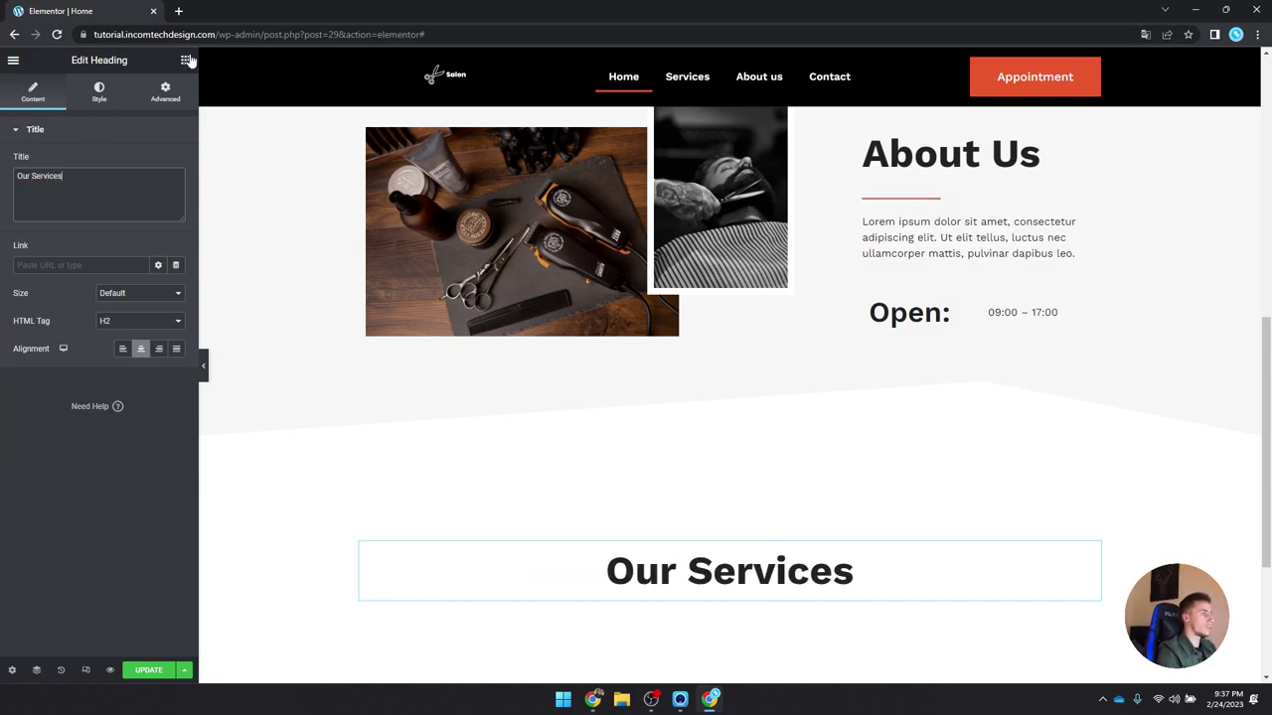
pyautogui.rightClick(1040, 204)
pyautogui.click(792, 438)
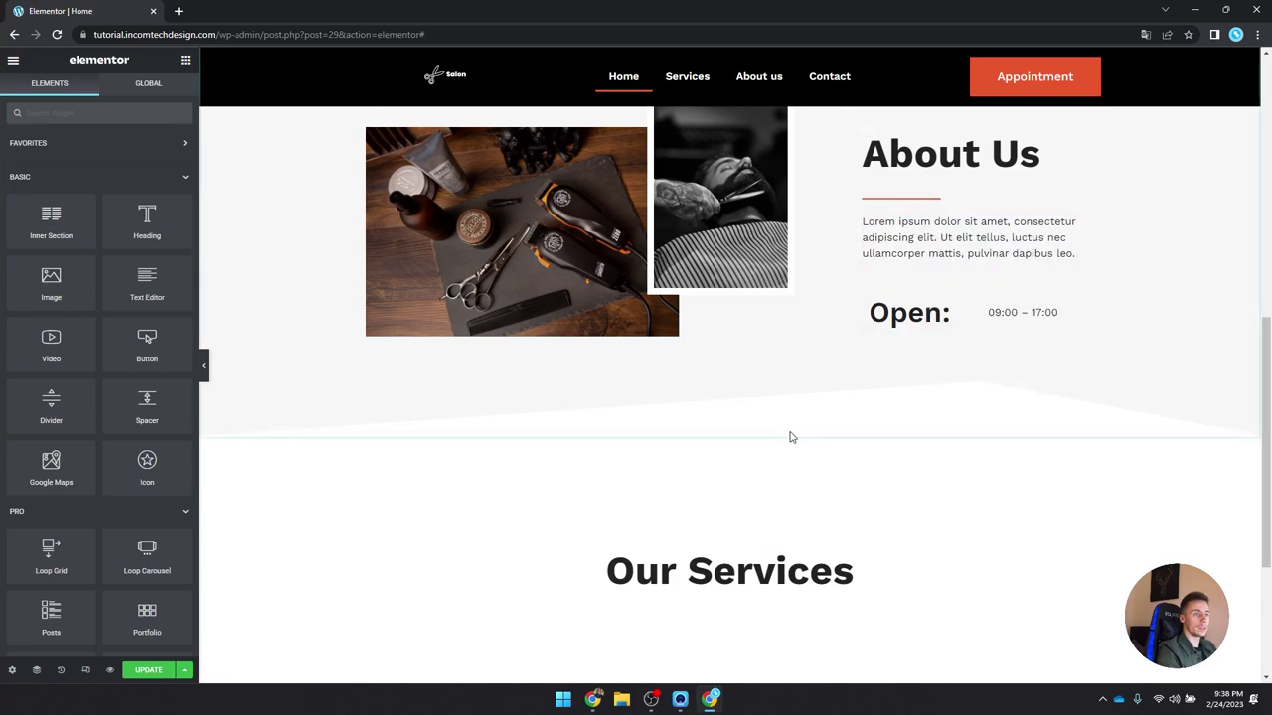
# Step: Paste the red divider under Our Services, centred and shortened
pyautogui.rightClick(730, 569)
pyautogui.click(795, 499)
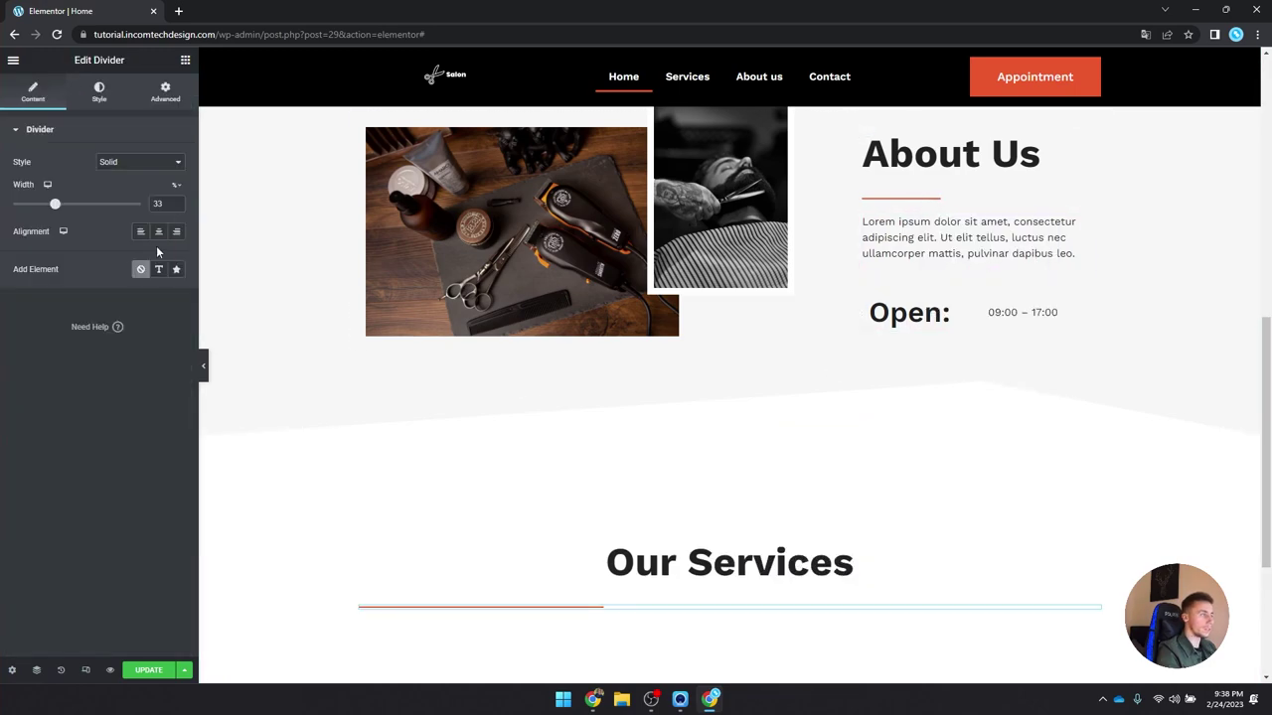
pyautogui.click(158, 231)
pyautogui.moveTo(65, 206); pyautogui.dragTo(20, 225)
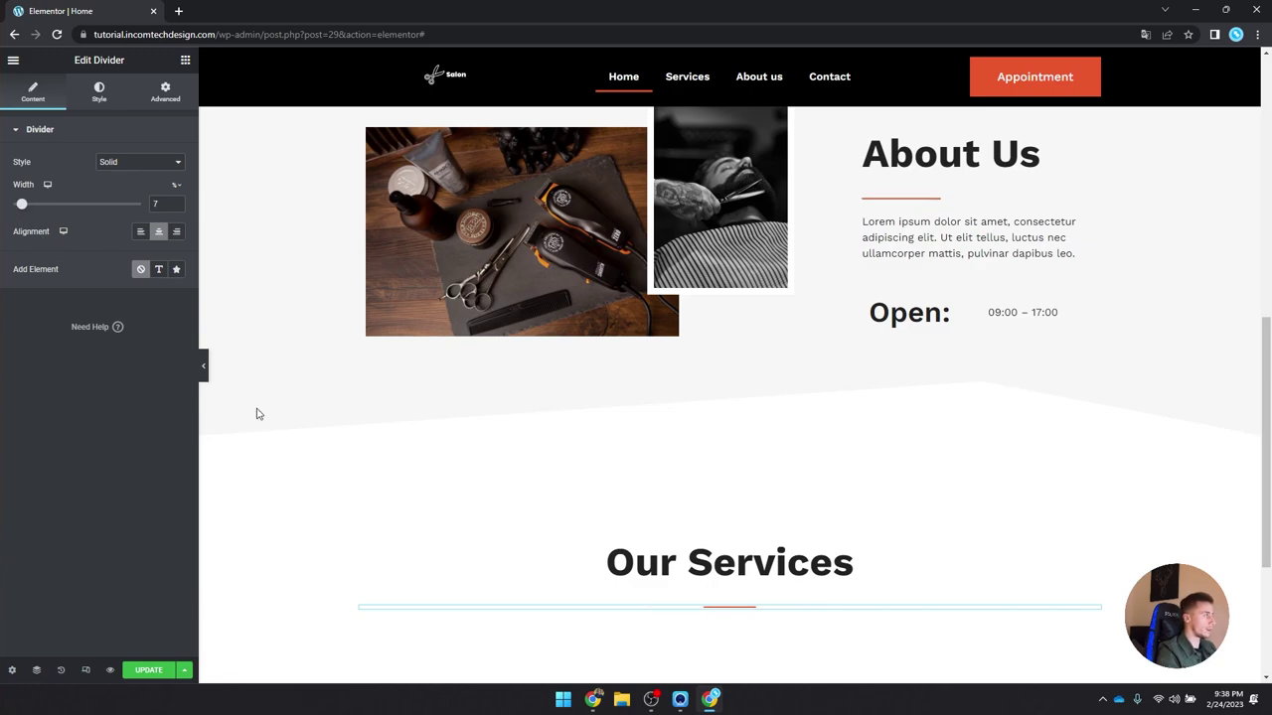
pyautogui.scroll(-2, 590, 483)
pyautogui.scroll(3, 942, 472)
# Step: Paste the About Us paragraph below the divider, center it, and break it into two lines
pyautogui.rightClick(944, 469)
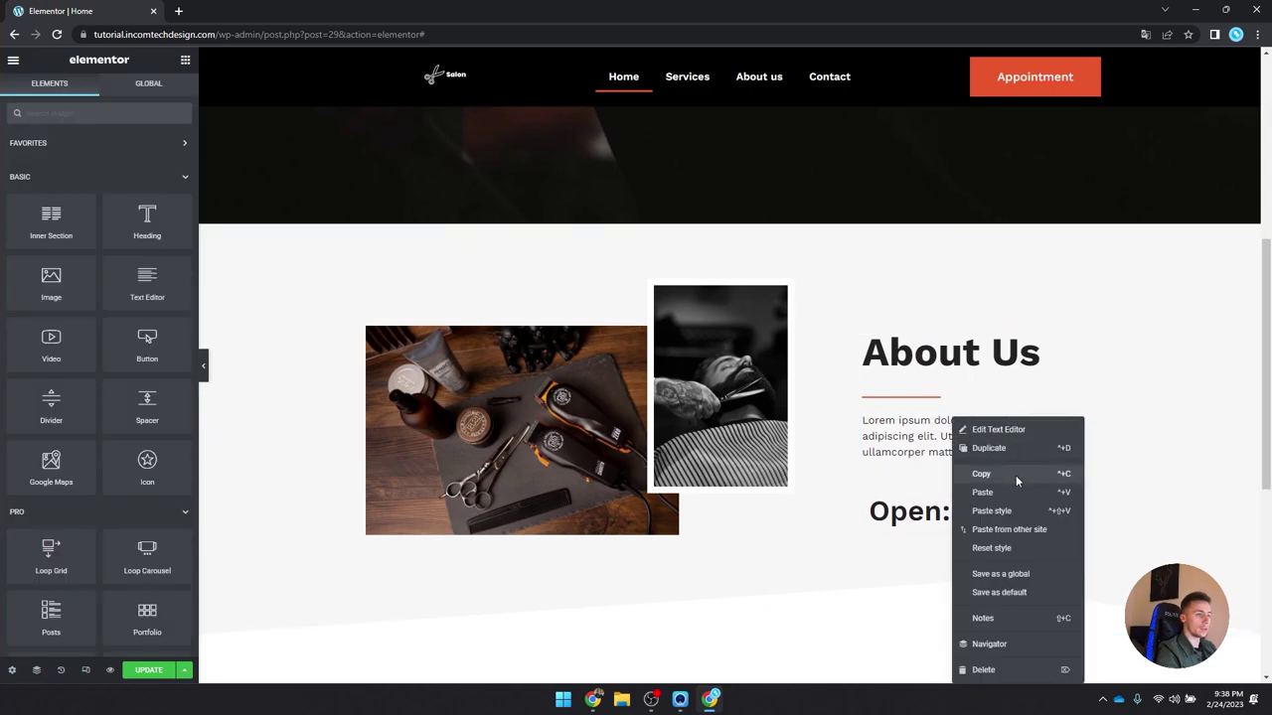
pyautogui.click(1020, 483)
pyautogui.scroll(-3, 738, 487)
pyautogui.rightClick(740, 486)
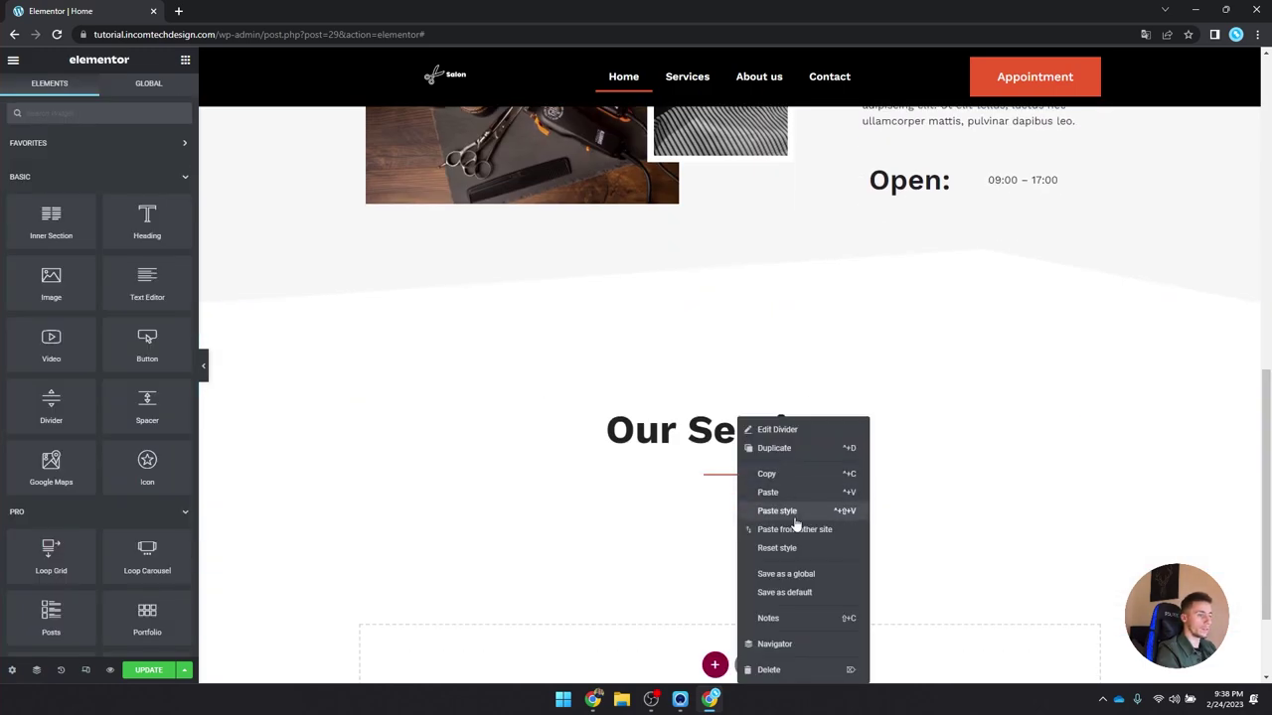
pyautogui.click(780, 490)
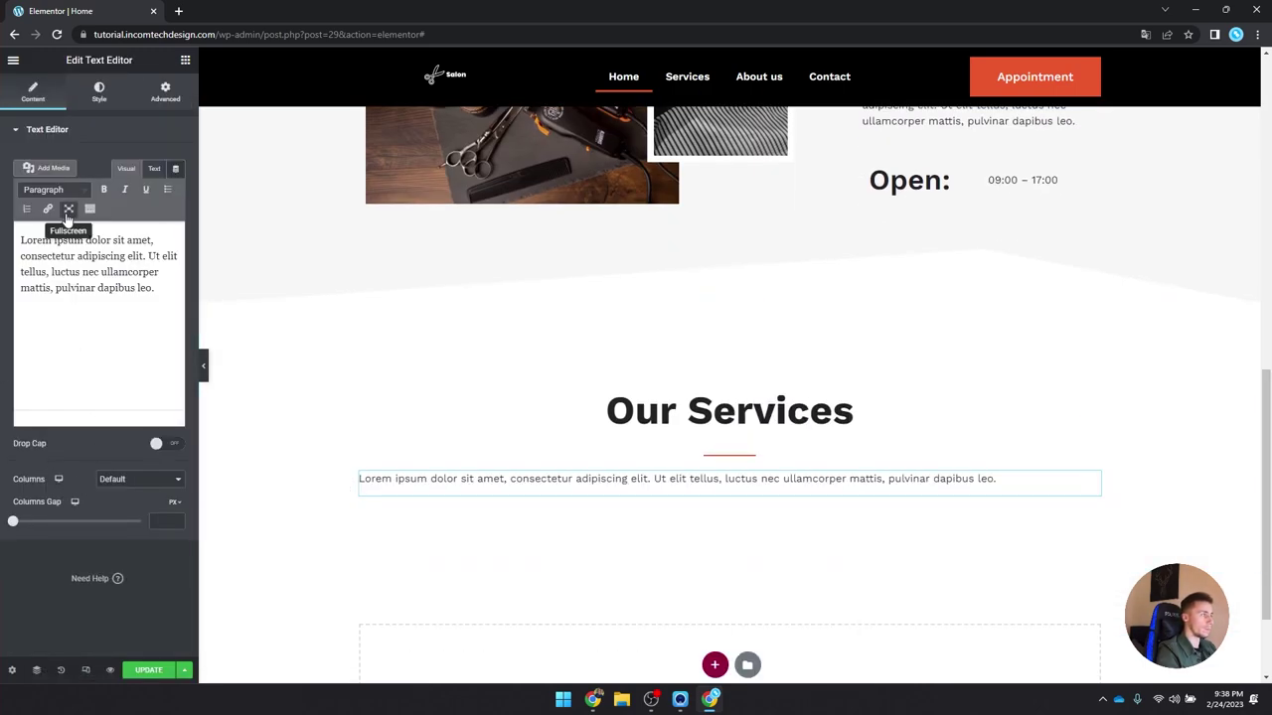
pyautogui.click(96, 93)
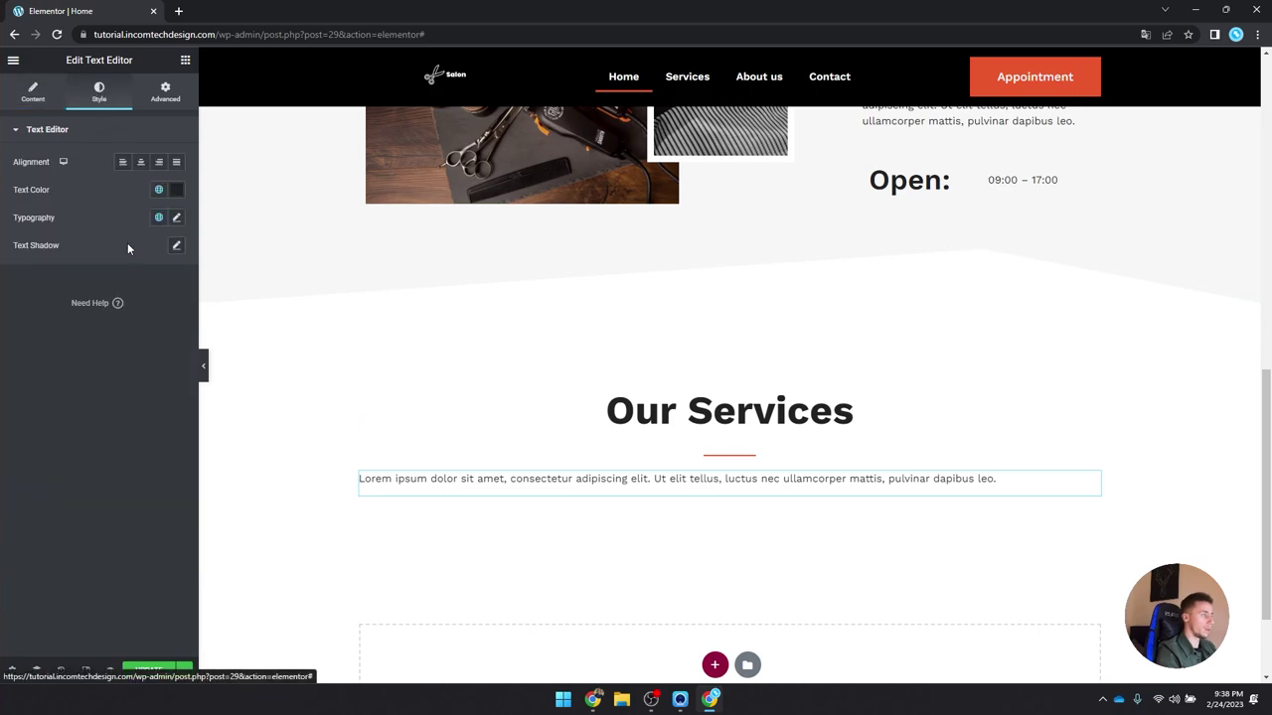
pyautogui.click(140, 162)
pyautogui.click(33, 92)
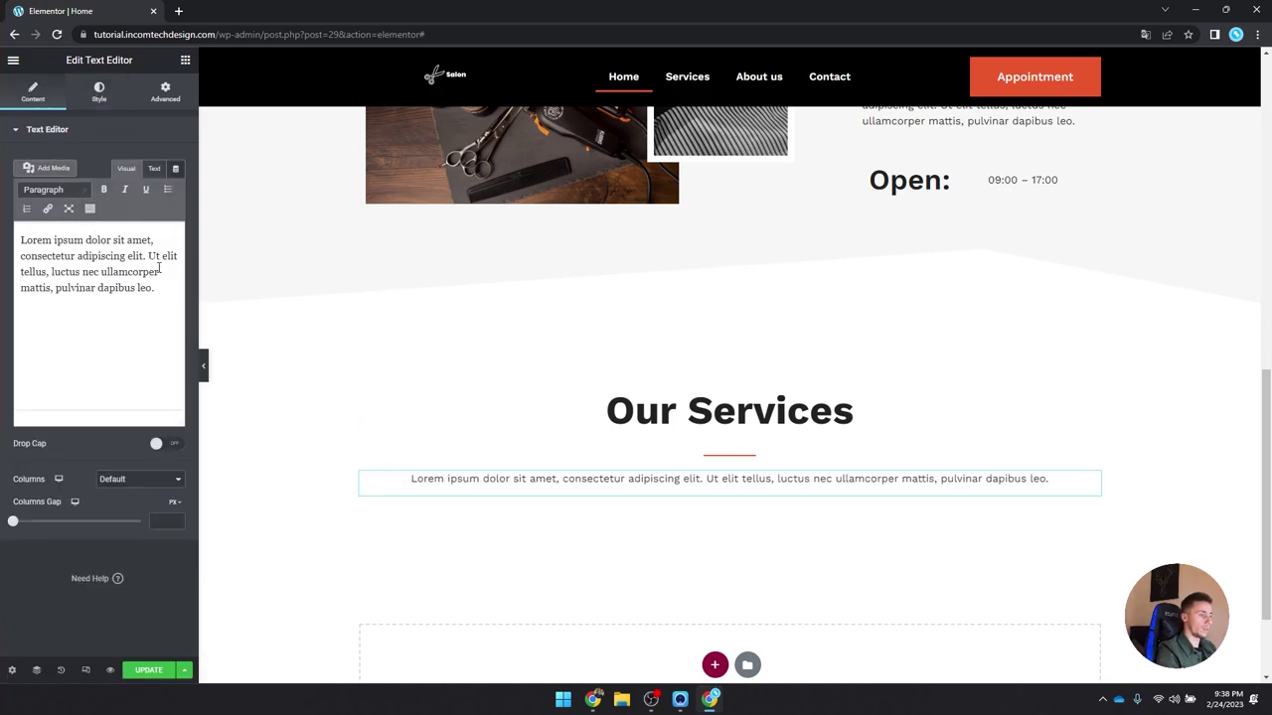
pyautogui.click(147, 257)
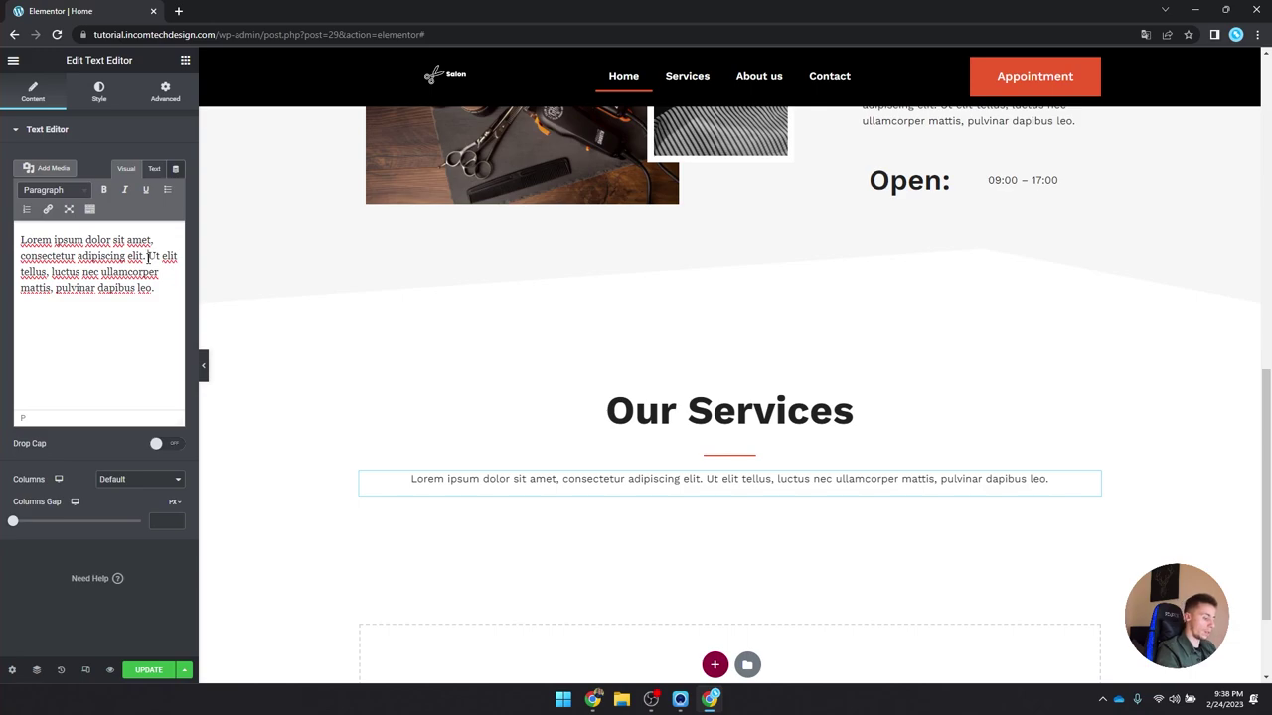
pyautogui.hotkey('shift', 'Return')
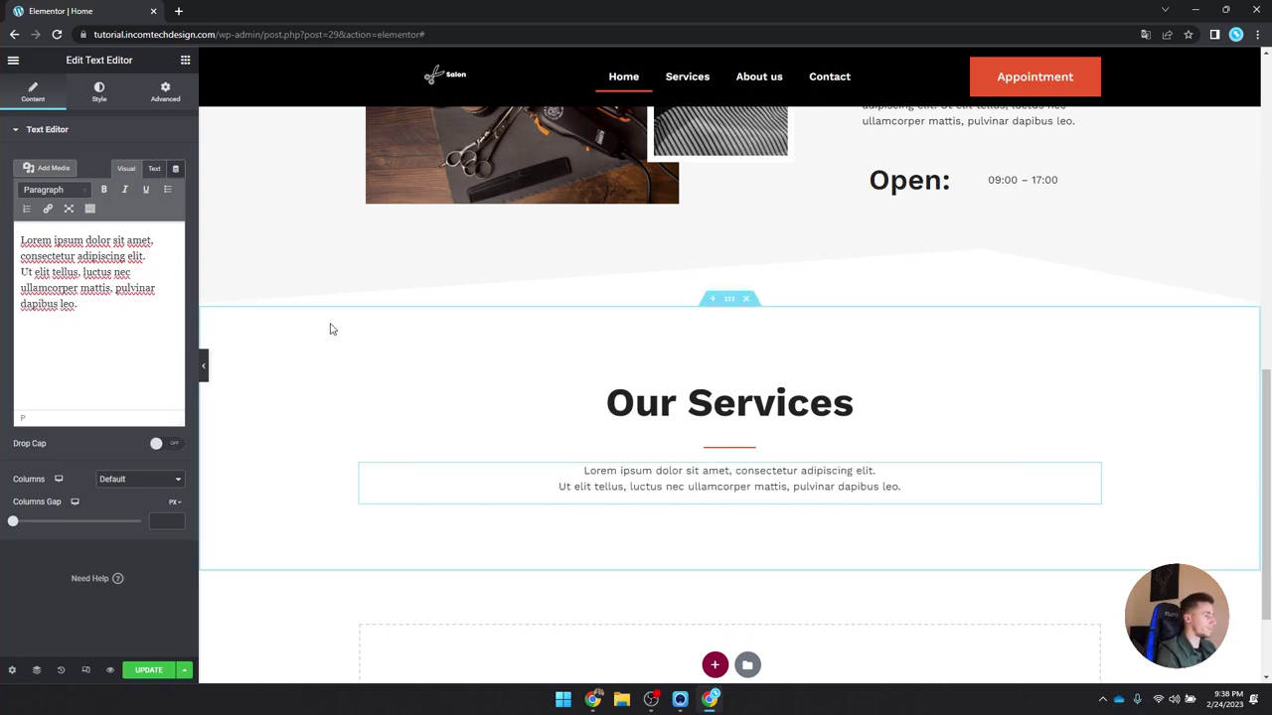
# Step: Add an Inner Section below the paragraph
pyautogui.scroll(-2, 378, 332)
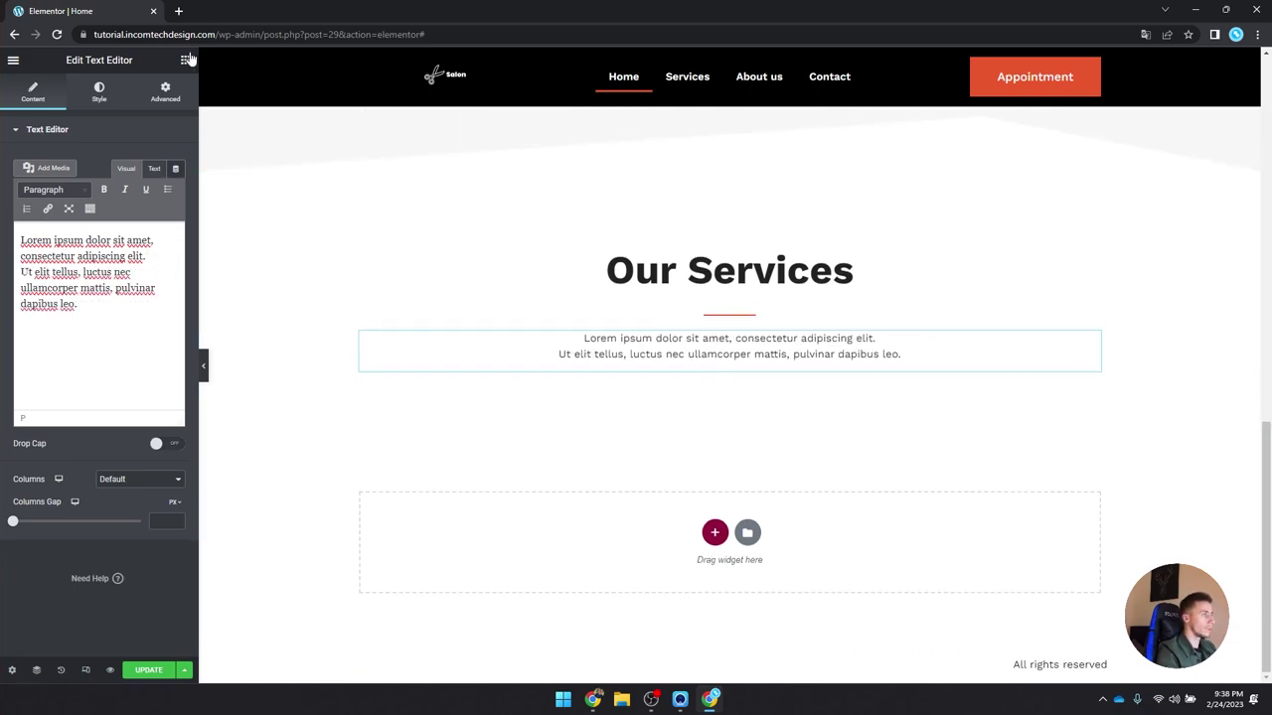
pyautogui.click(184, 60)
pyautogui.moveTo(51, 220); pyautogui.dragTo(692, 359)
# Step: Add a third column and place a Call to Action widget in the first column
pyautogui.rightClick(367, 373)
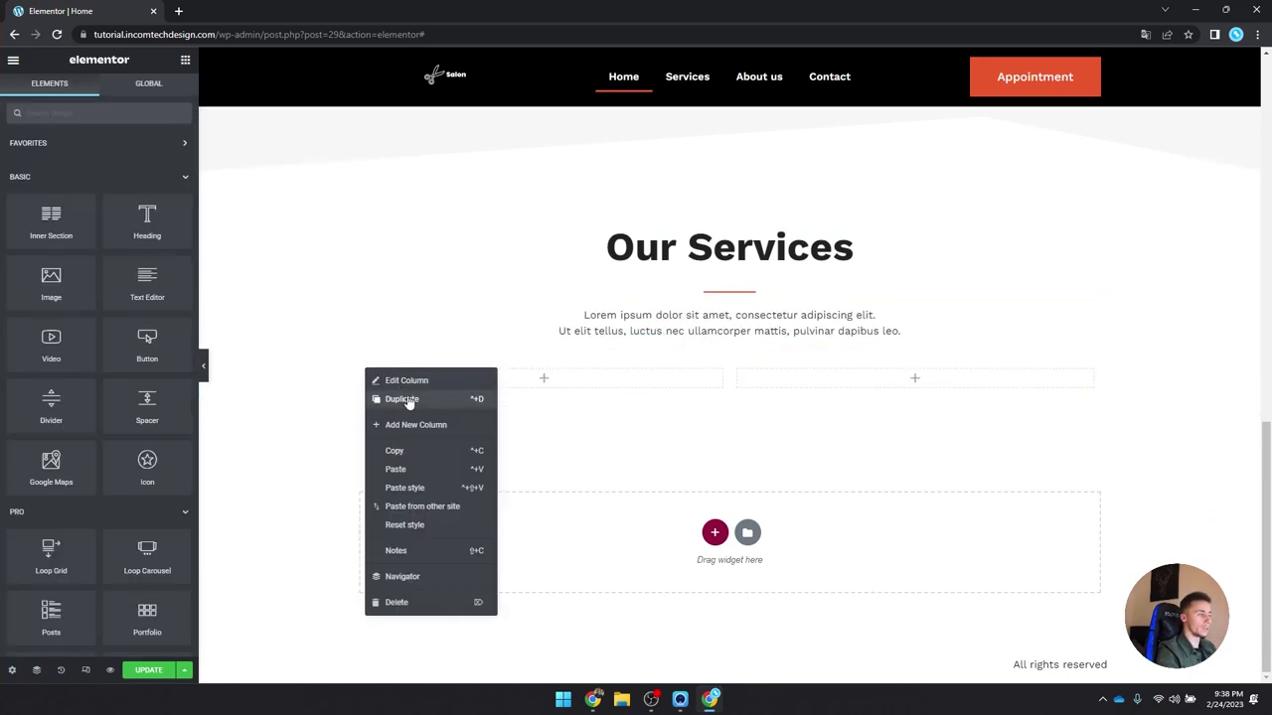
pyautogui.click(422, 424)
pyautogui.click(183, 61)
pyautogui.click(124, 113)
pyautogui.write('a')
pyautogui.write('all')
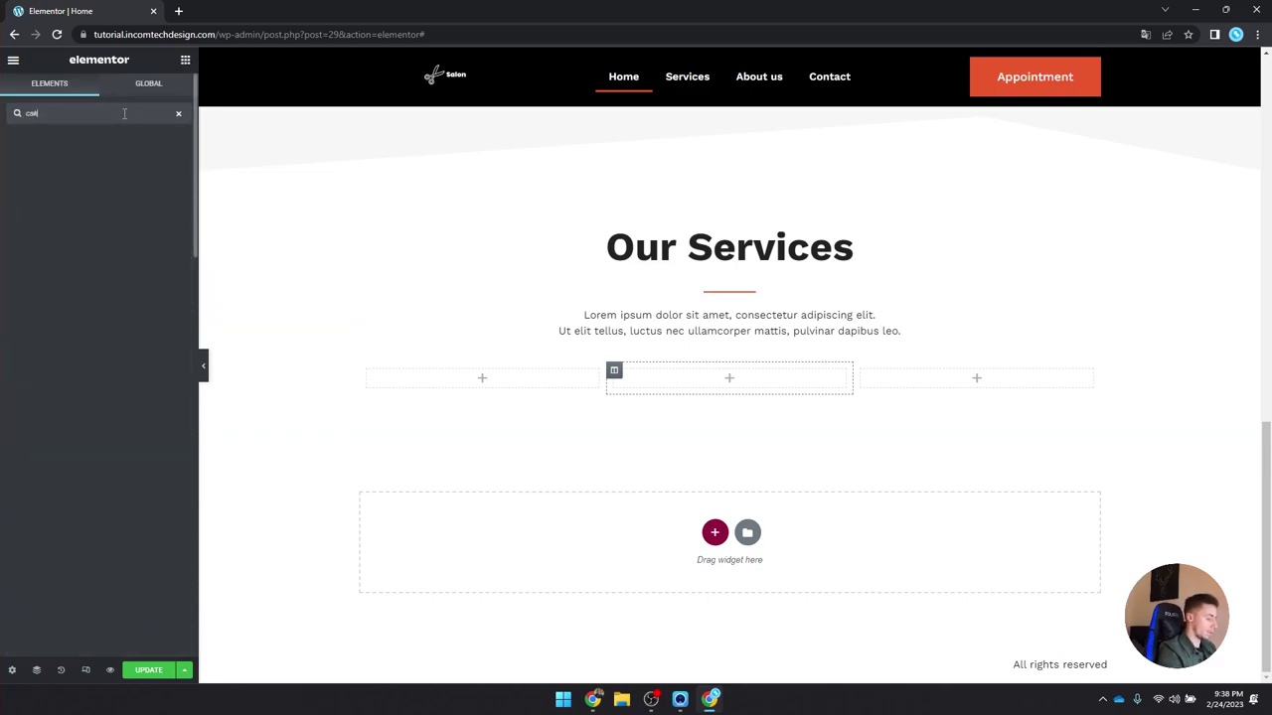
pyautogui.moveTo(50, 157); pyautogui.dragTo(503, 389)
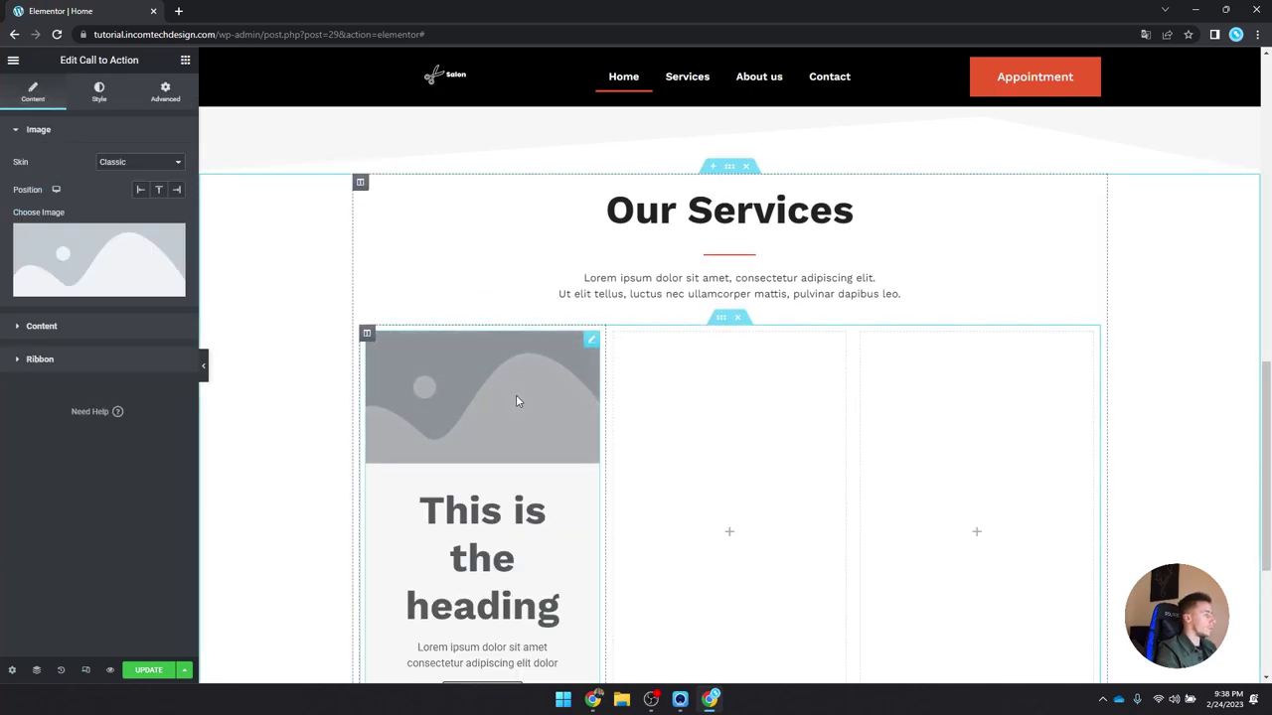
# Step: Set the card's image to the barber-tools photo
pyautogui.scroll(-2, 515, 394)
pyautogui.scroll(3, 515, 394)
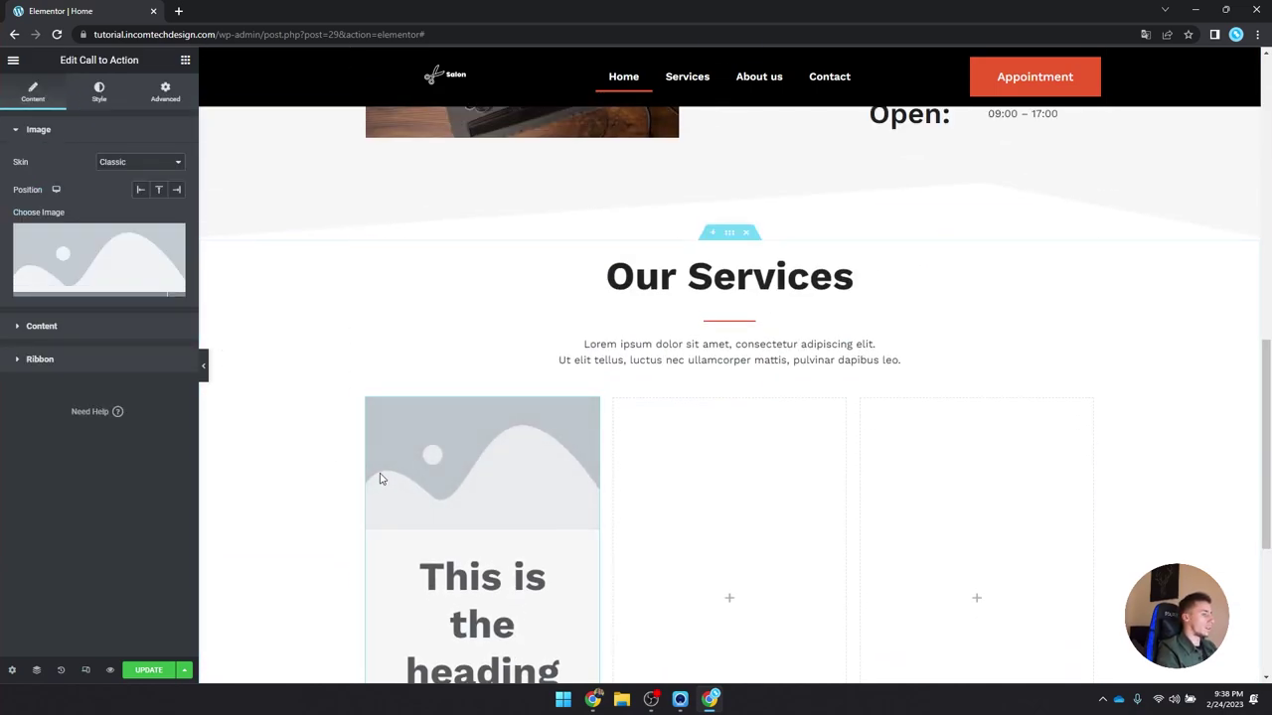
pyautogui.scroll(-2, 417, 457)
pyautogui.click(97, 269)
pyautogui.click(229, 422)
pyautogui.click(1202, 643)
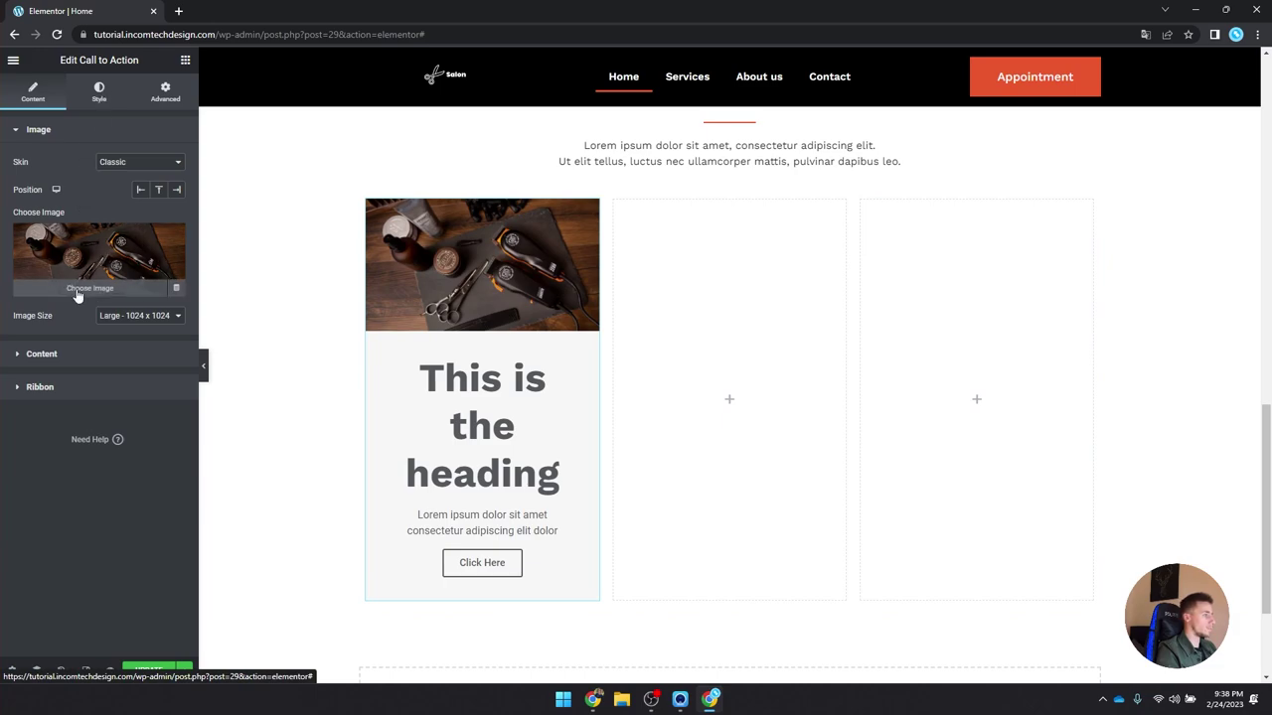
# Step: Title the card 'Styling' and clear its Click Here button text so no button shows
pyautogui.click(42, 354)
pyautogui.tripleClick(99, 247)
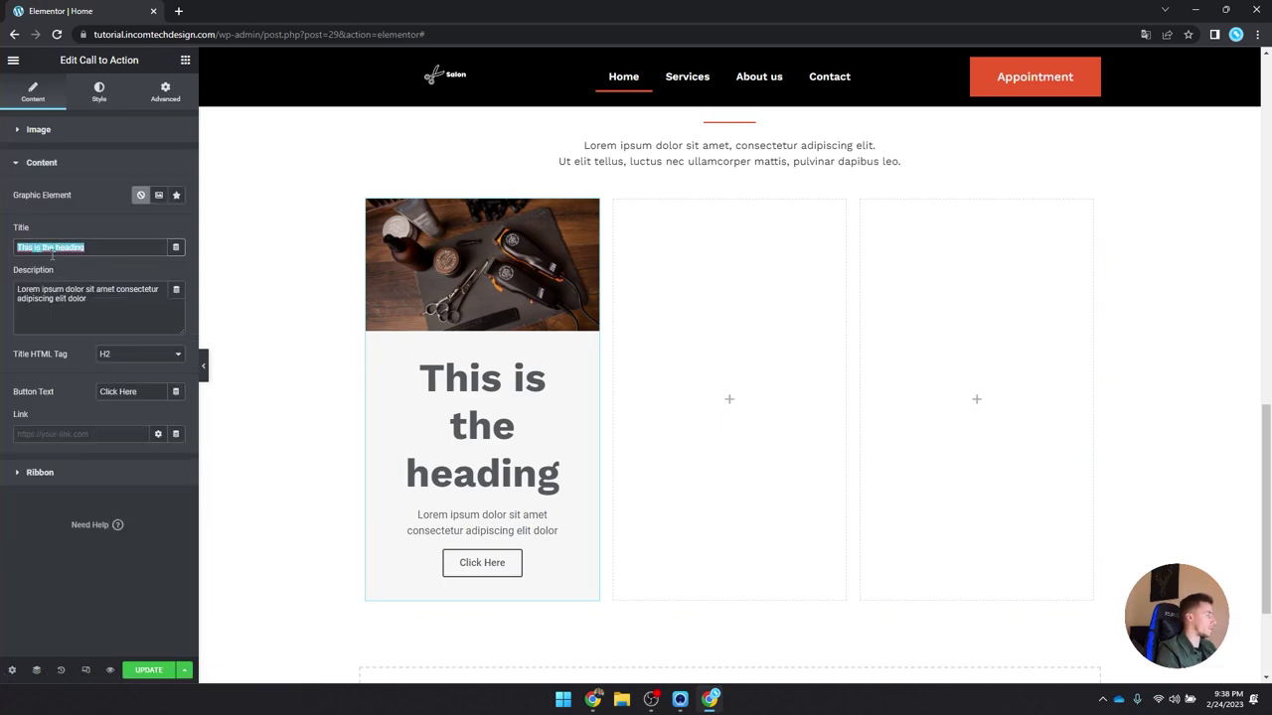
pyautogui.write('Styling')
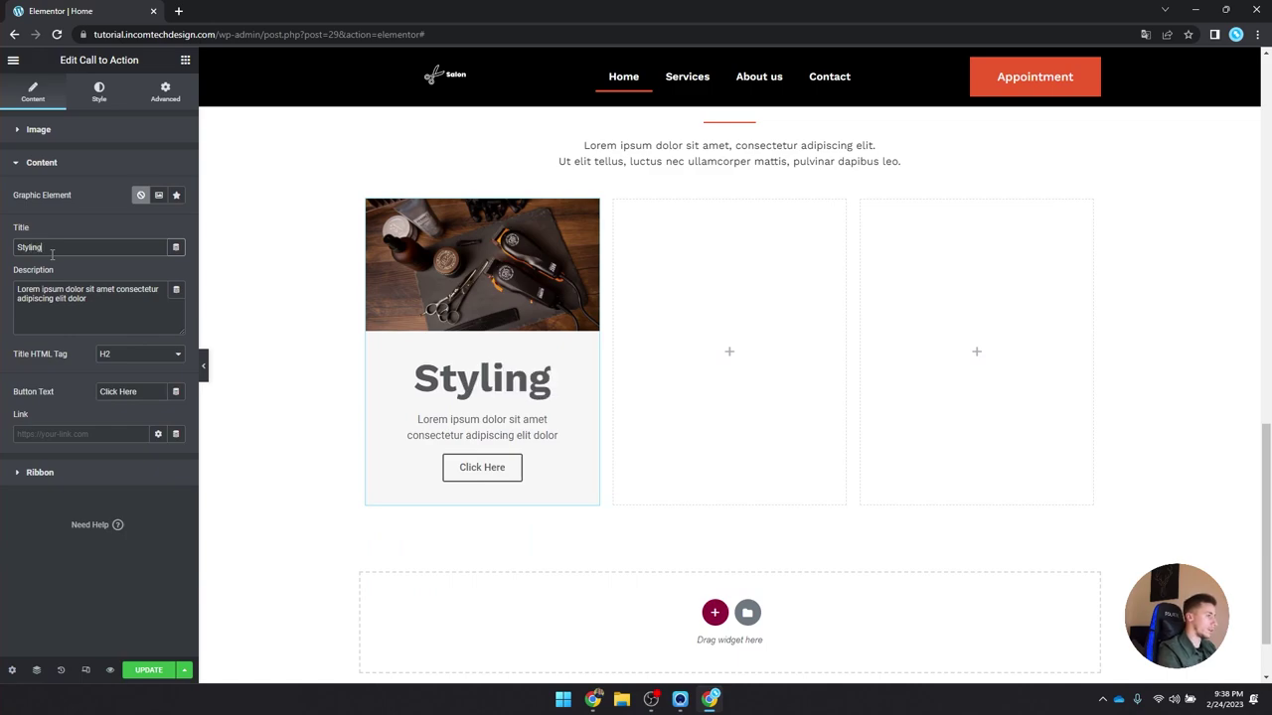
pyautogui.click(98, 314)
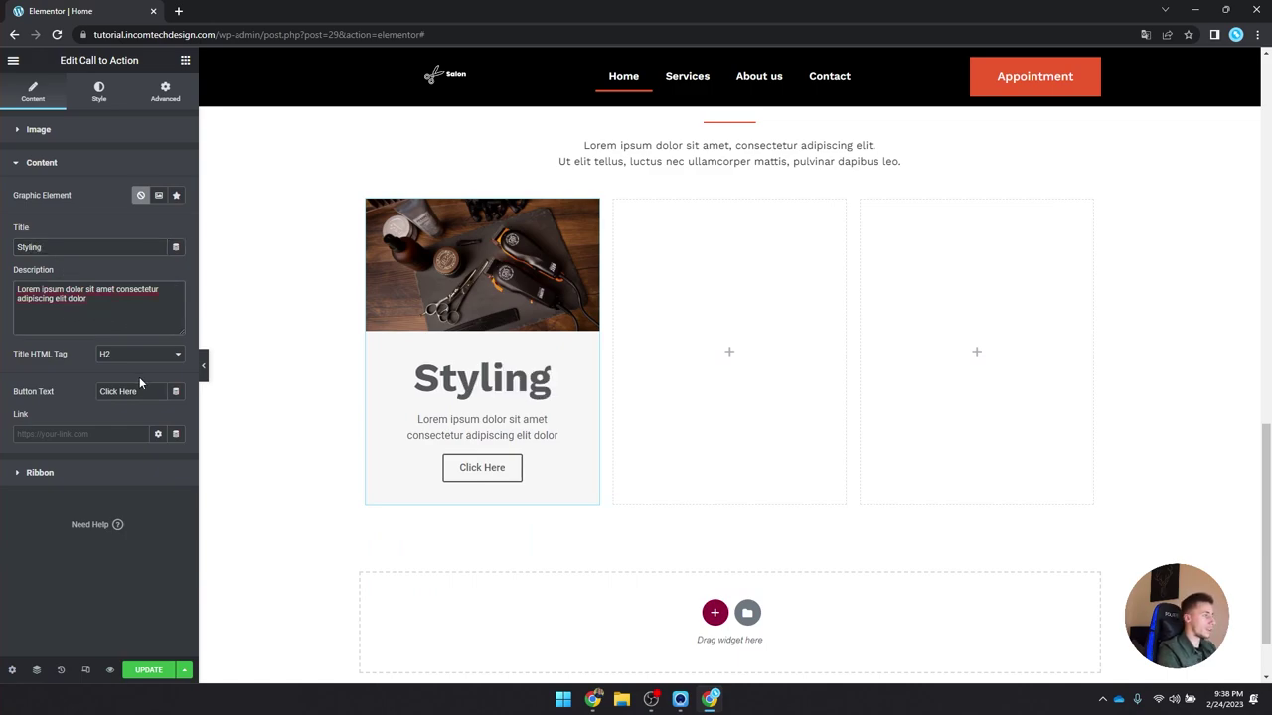
pyautogui.click(148, 392)
pyautogui.moveTo(137, 391); pyautogui.dragTo(61, 389)
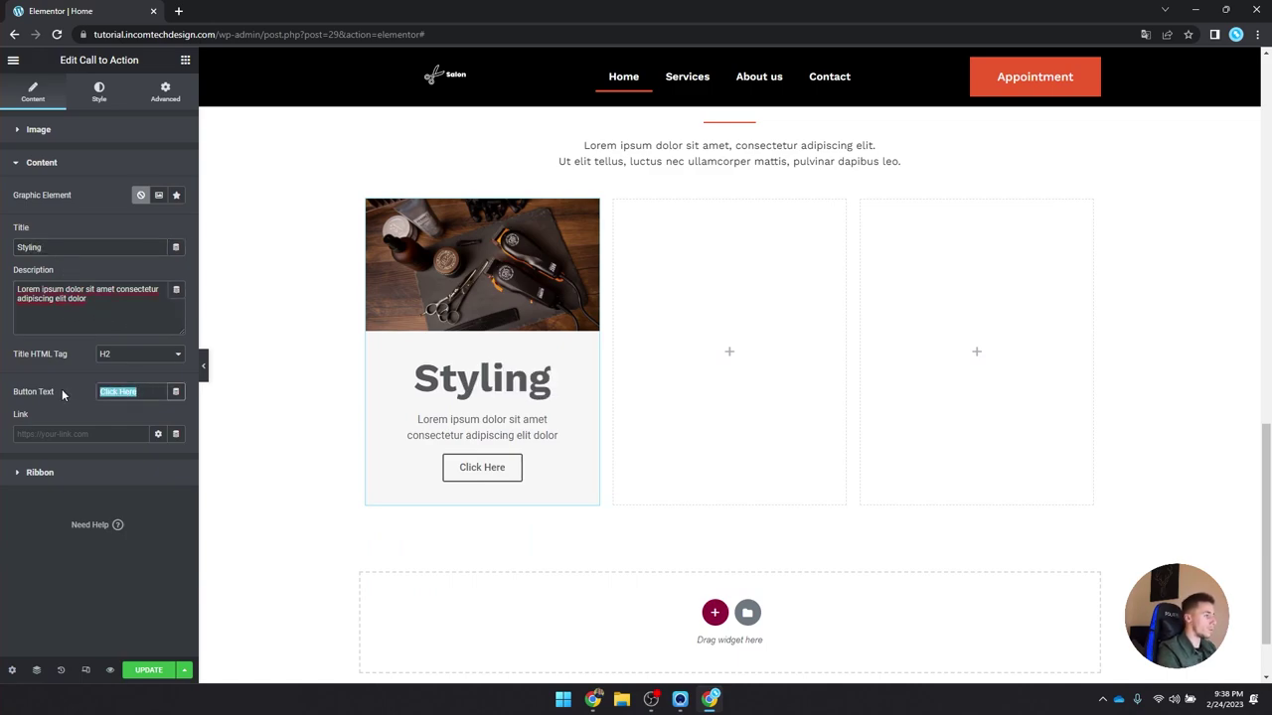
pyautogui.press('BackSpace')
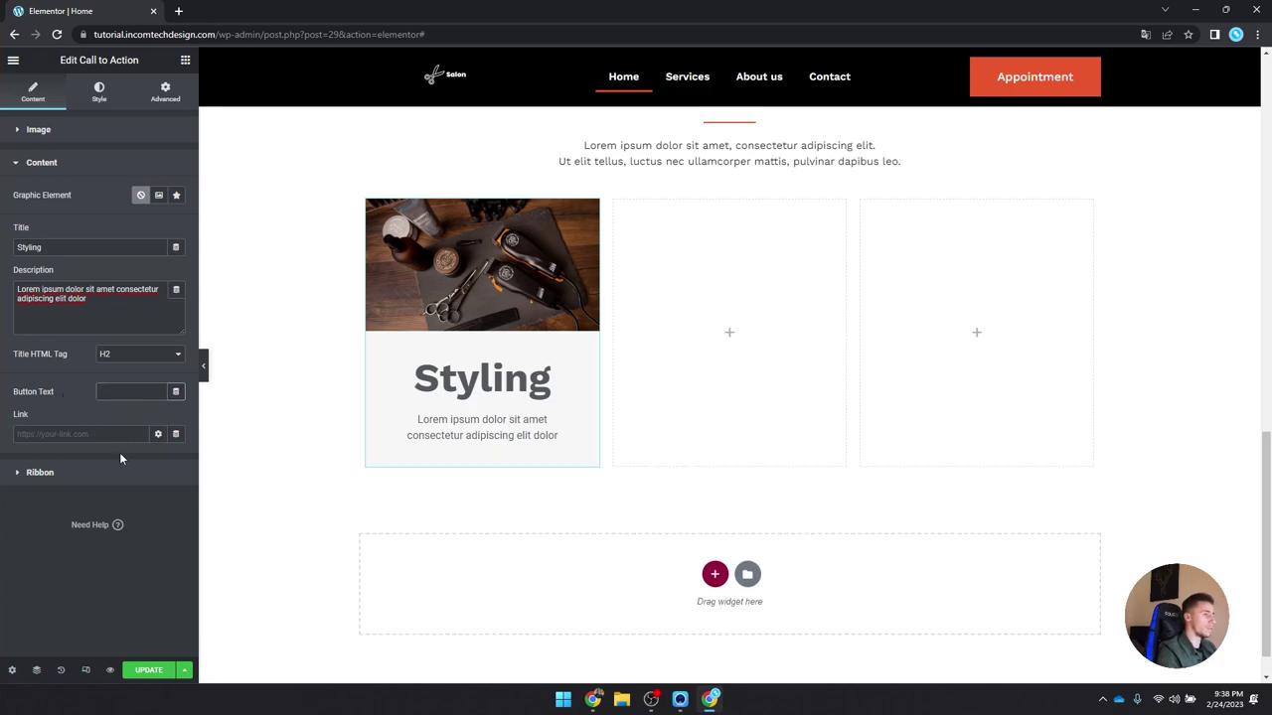
pyautogui.click(176, 196)
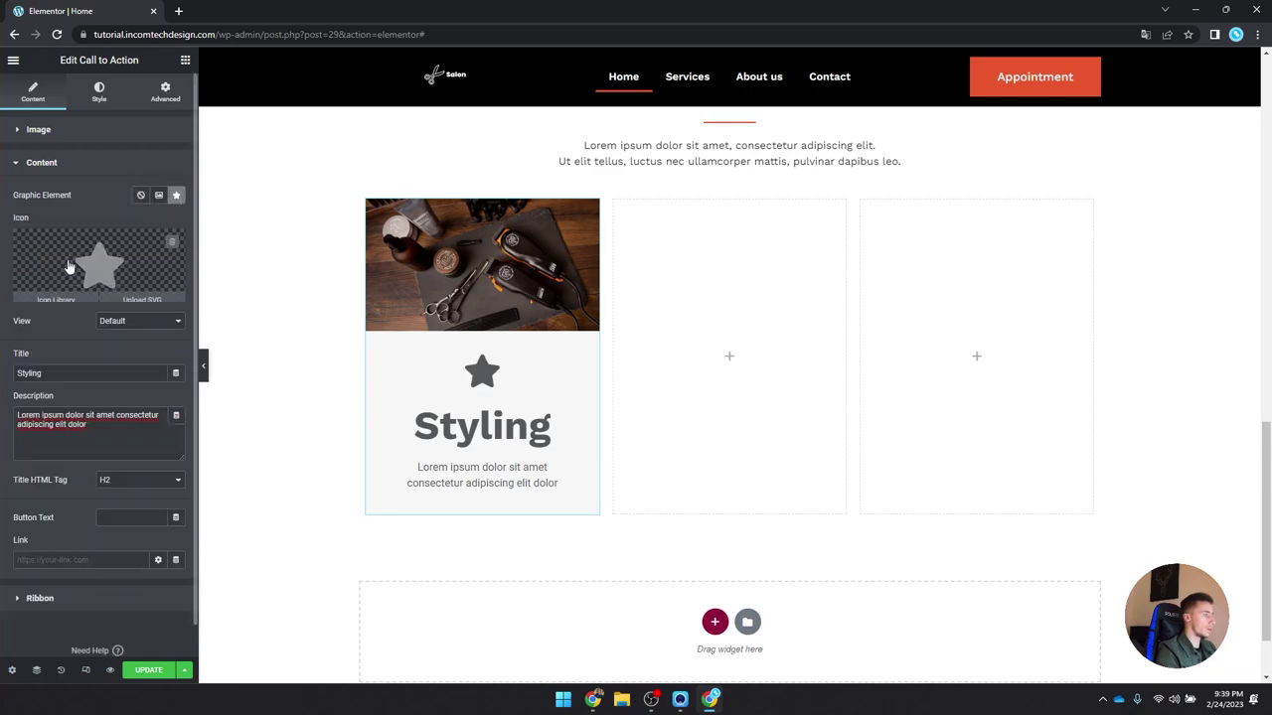
# Step: Replace the card's star with the Paint brush icon shown in Stacked view
pyautogui.click(56, 294)
pyautogui.write('bru')
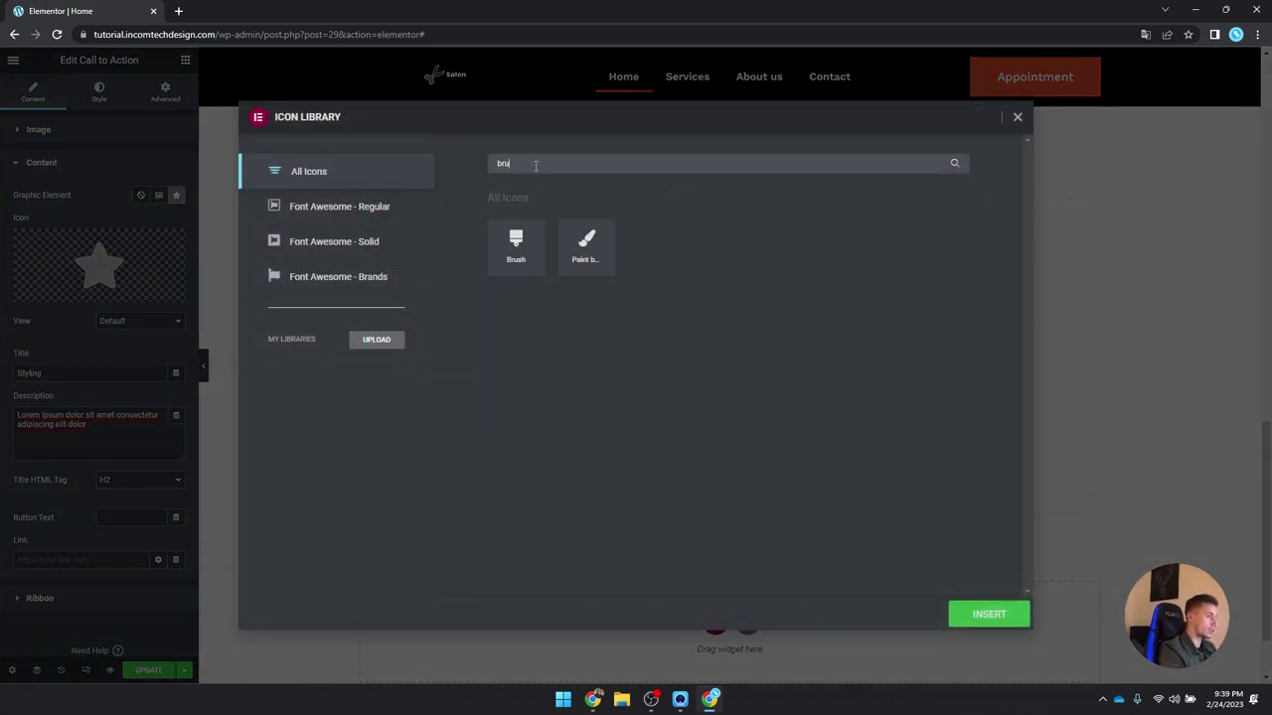
pyautogui.click(592, 263)
pyautogui.click(990, 615)
pyautogui.click(159, 321)
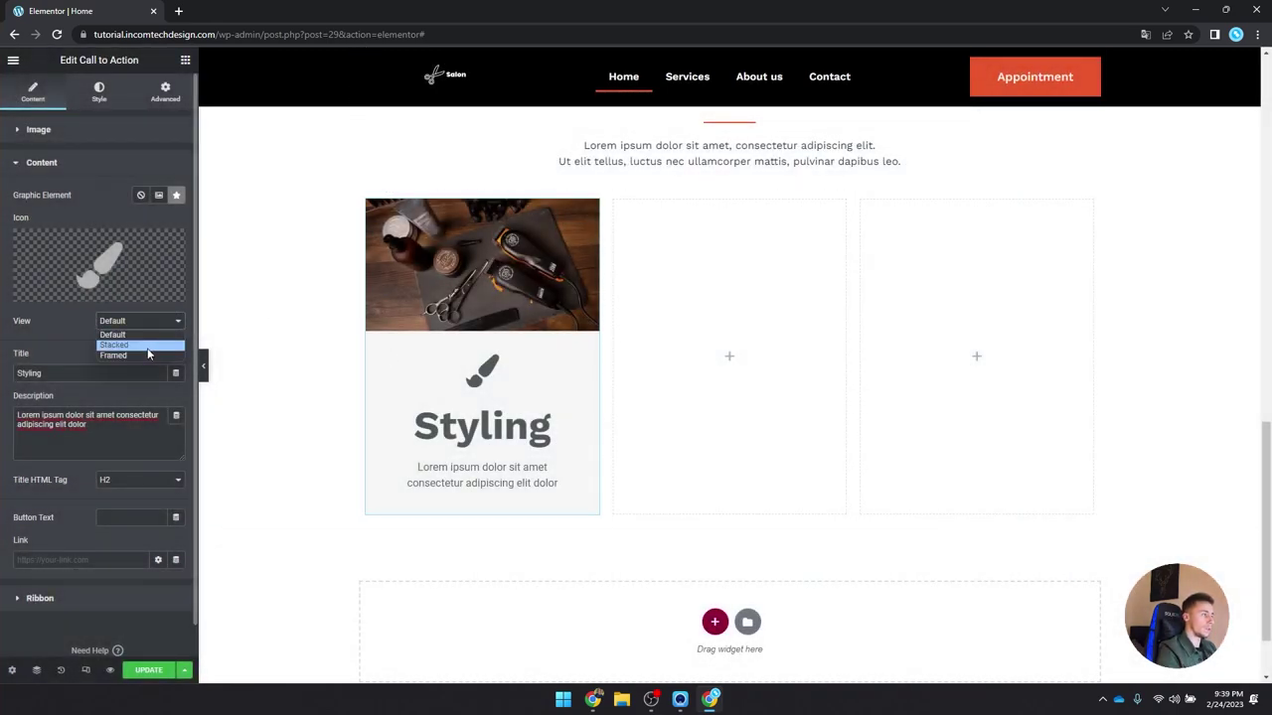
pyautogui.click(147, 355)
pyautogui.click(145, 323)
pyautogui.click(145, 352)
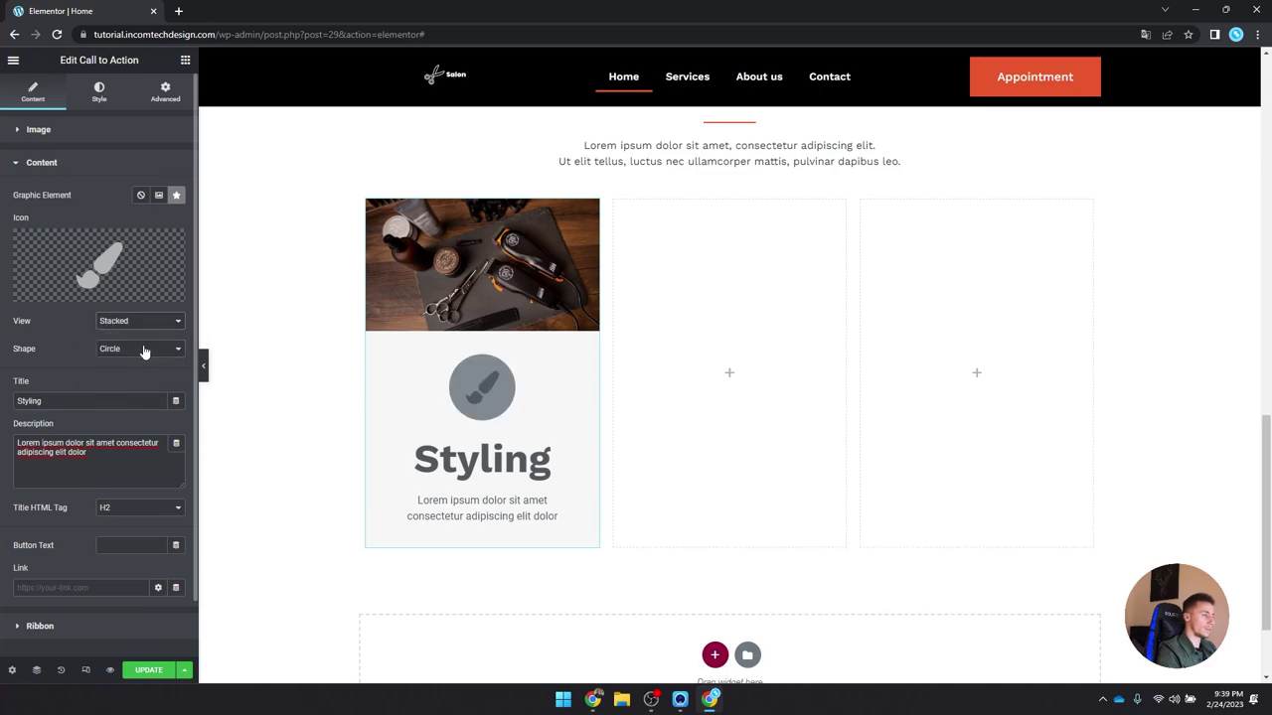
pyautogui.click(98, 93)
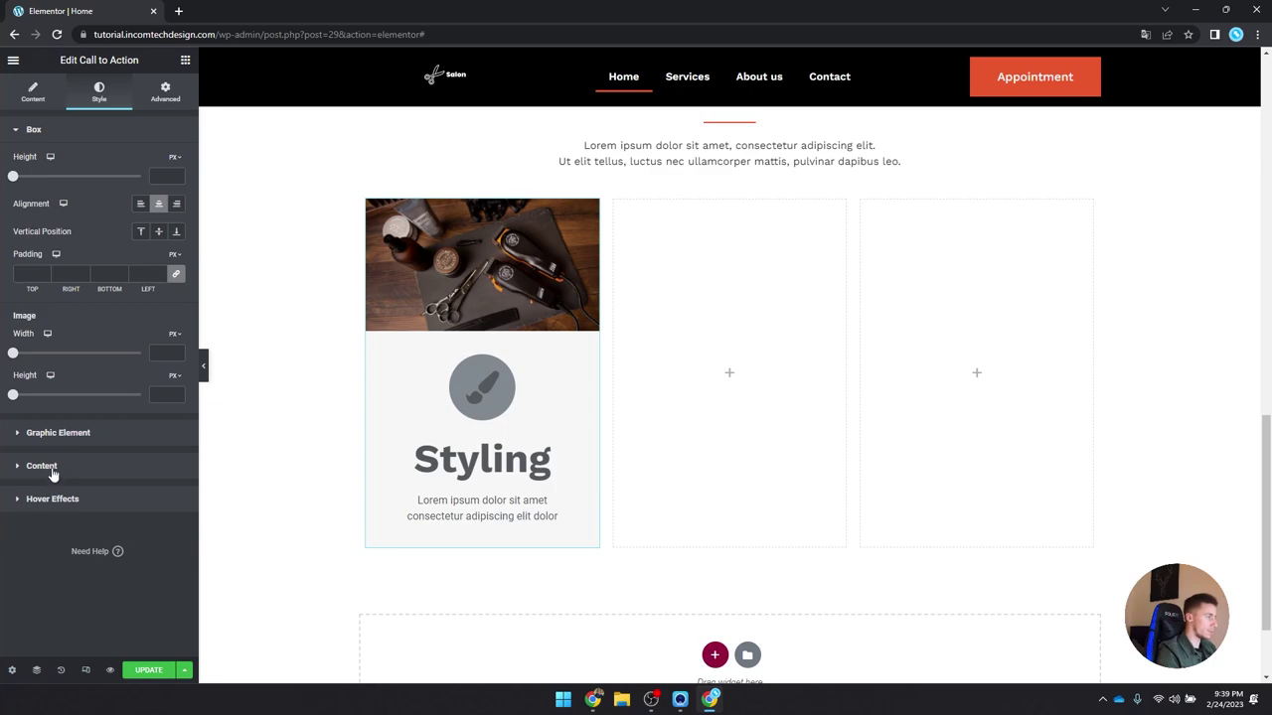
pyautogui.click(52, 466)
# Step: Style the title as Black main Sub-heading and the description as Black main P text
pyautogui.click(159, 247)
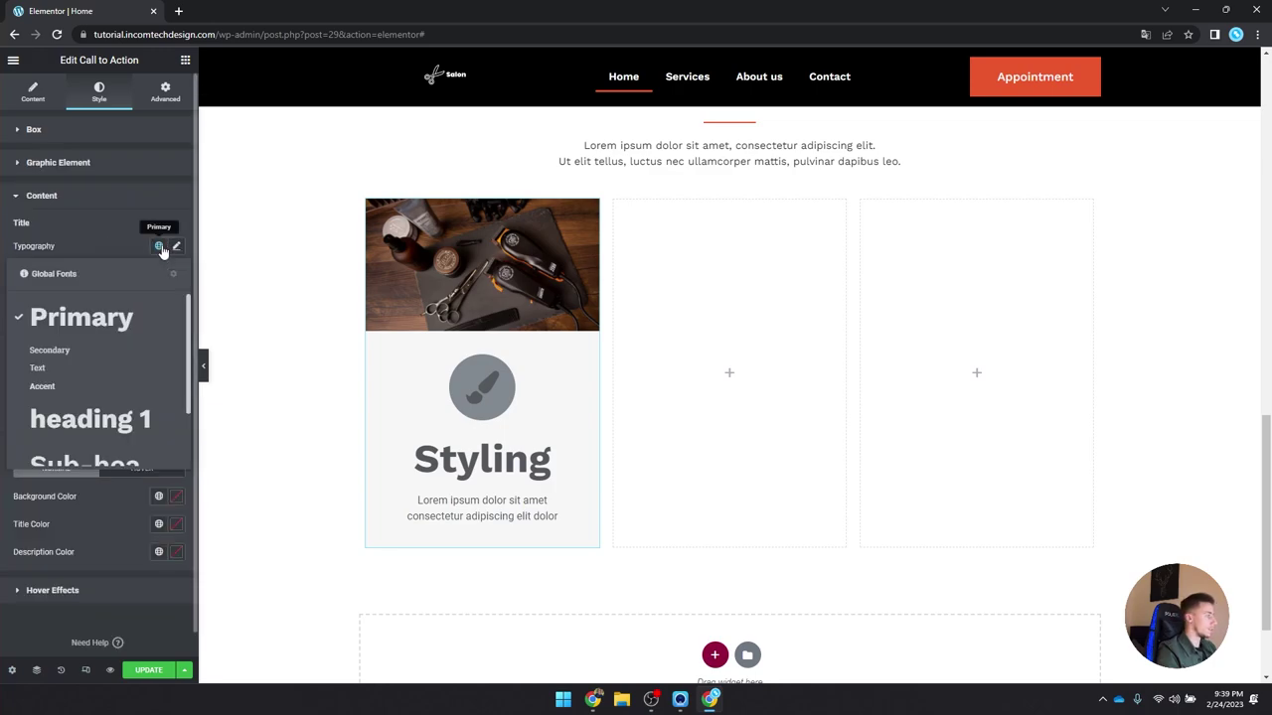
pyautogui.scroll(-3, 97, 372)
pyautogui.click(117, 429)
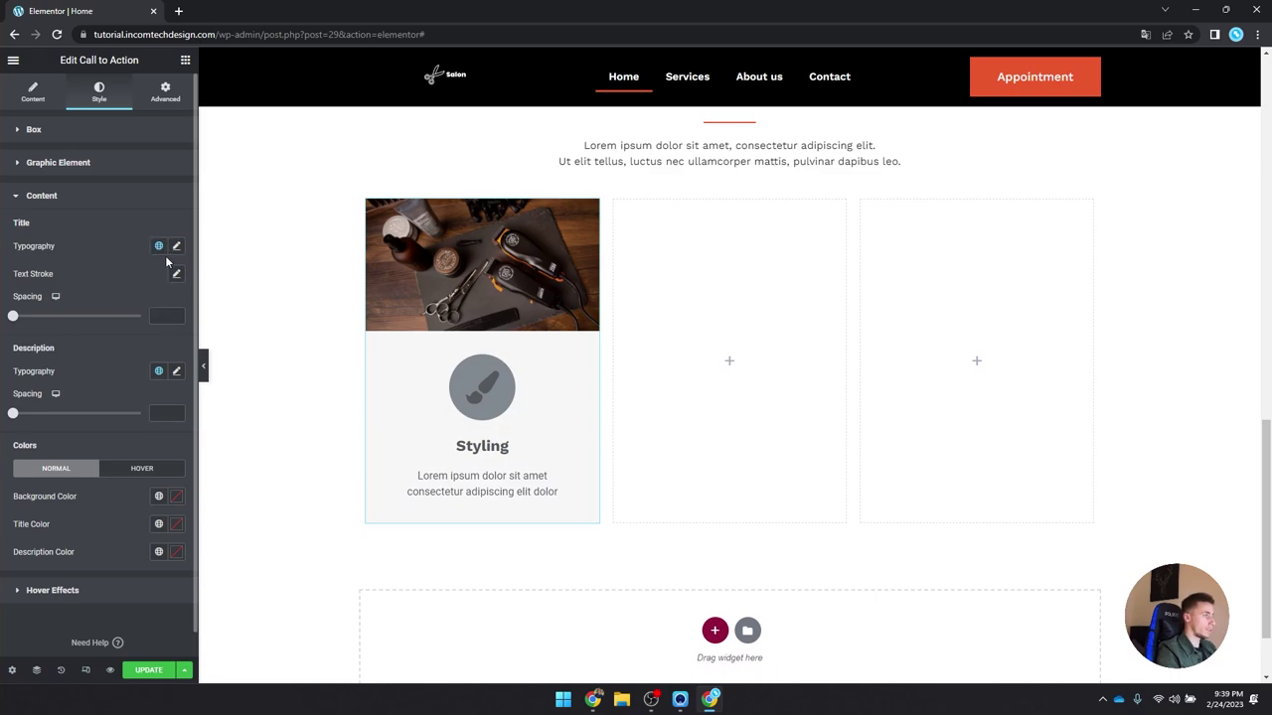
pyautogui.click(158, 524)
pyautogui.click(101, 448)
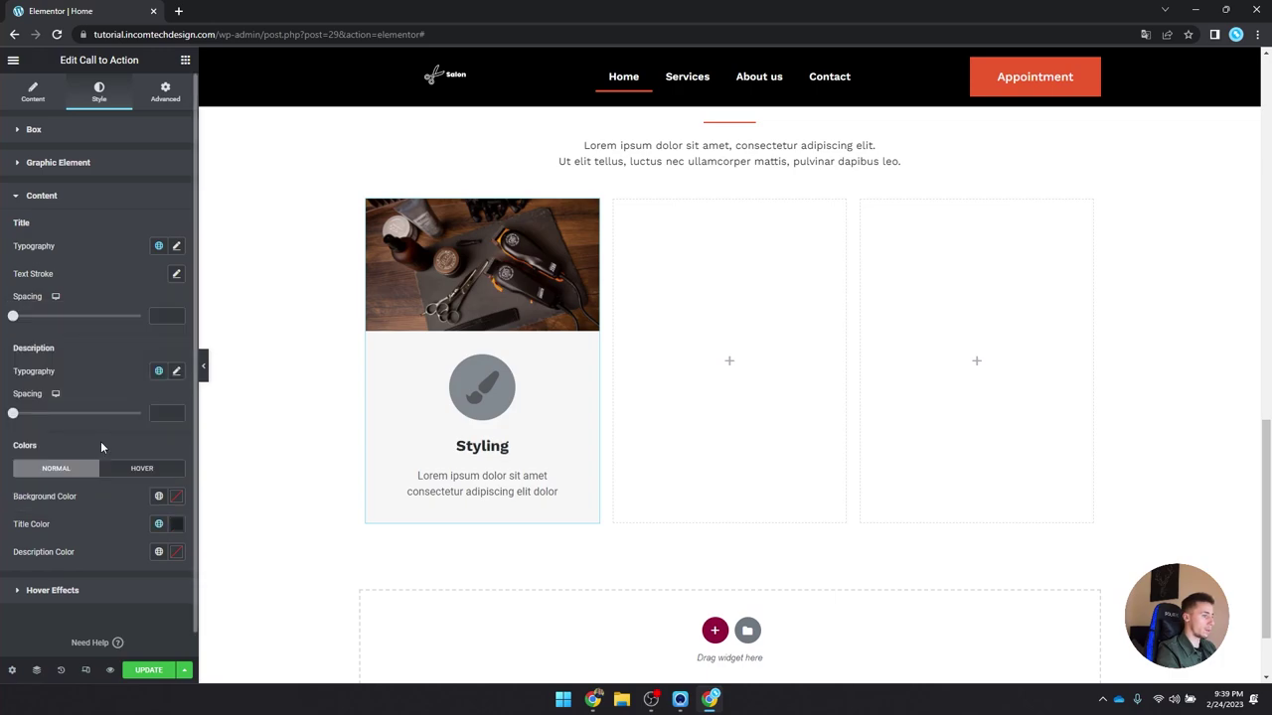
pyautogui.click(158, 553)
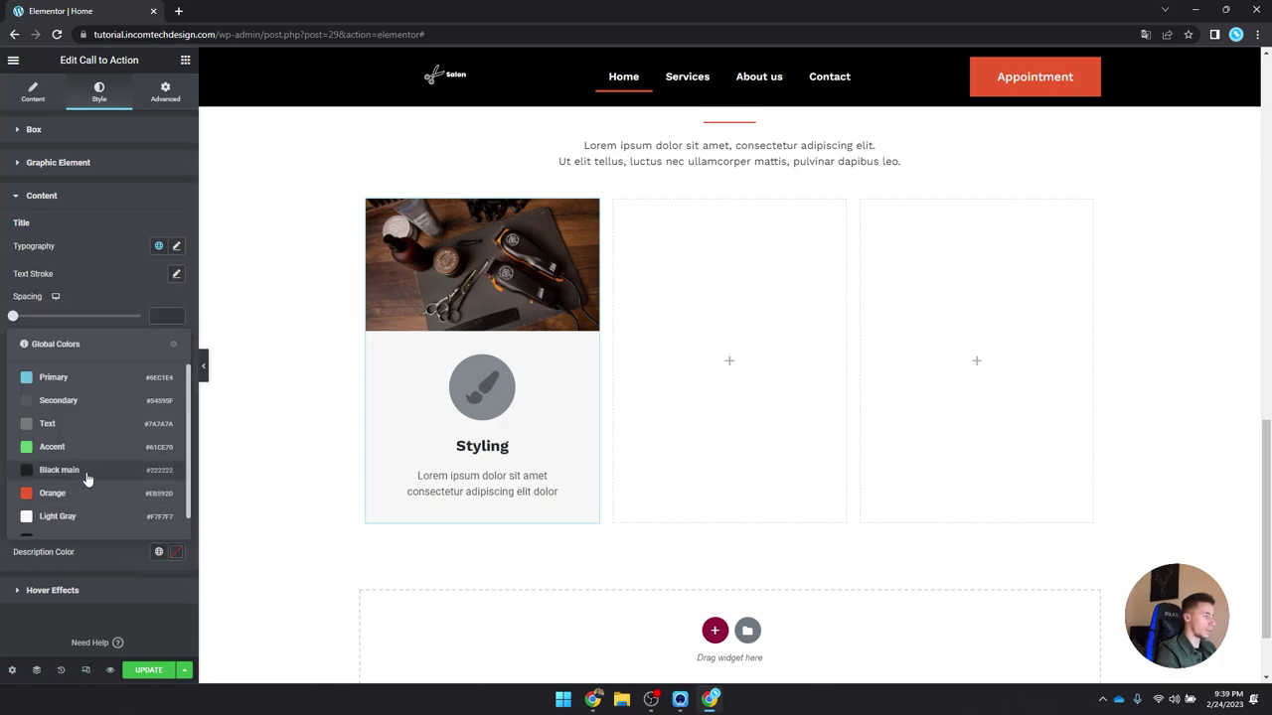
pyautogui.click(88, 477)
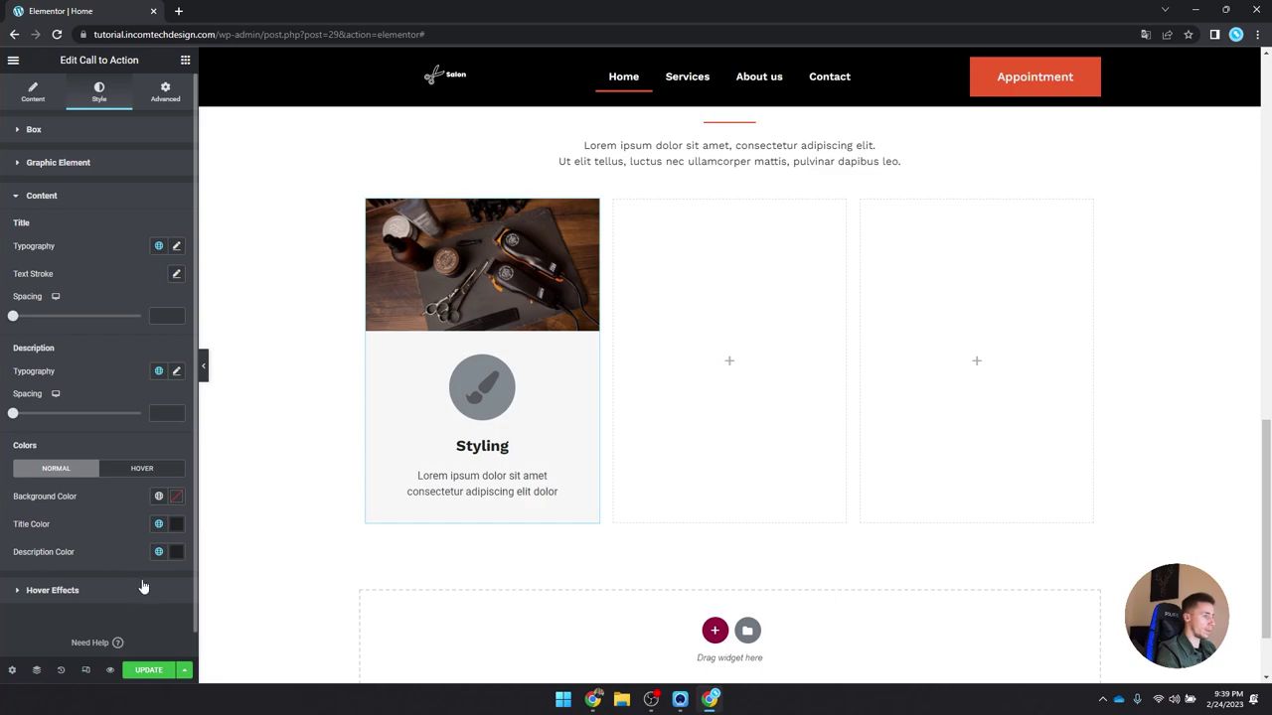
pyautogui.click(158, 371)
pyautogui.scroll(-3, 94, 536)
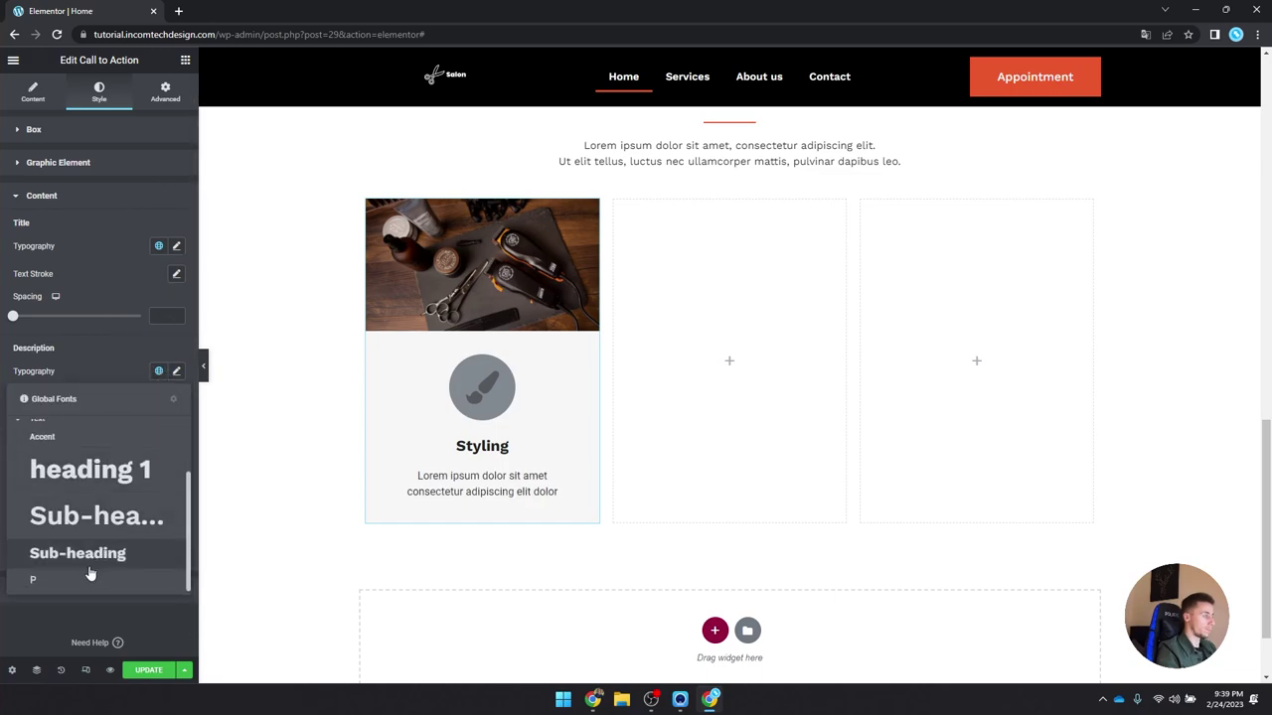
pyautogui.click(85, 578)
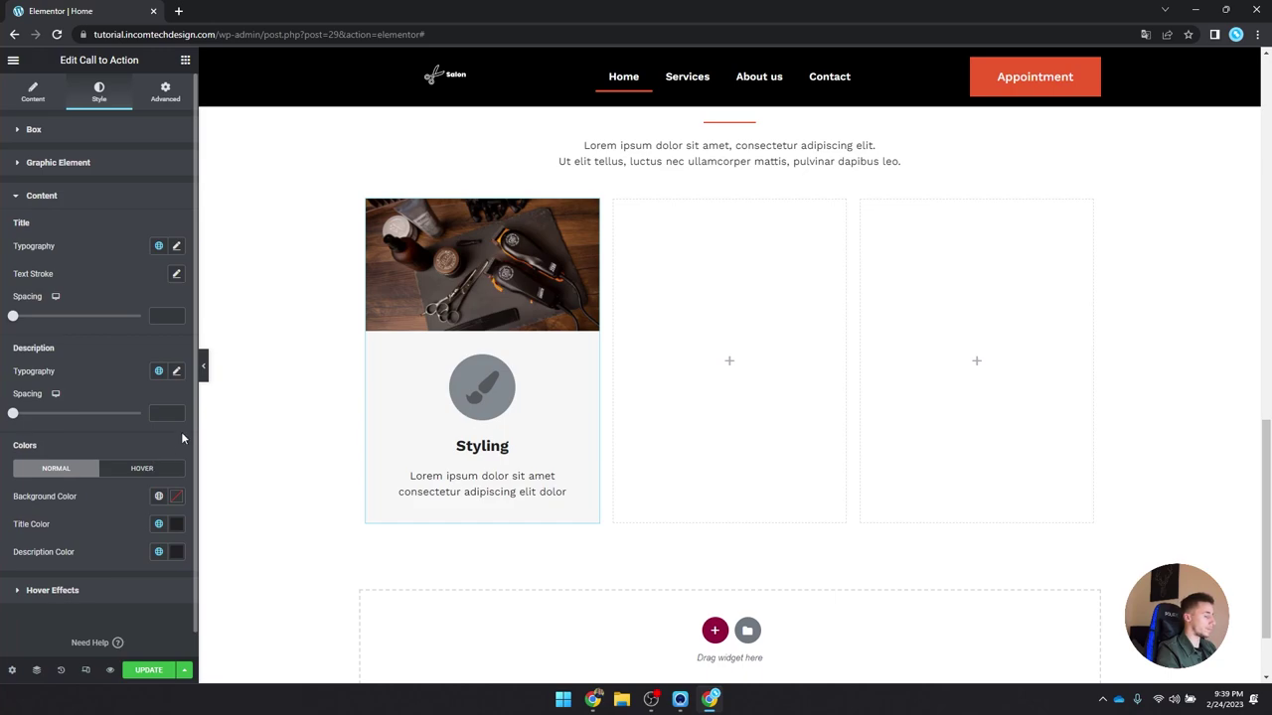
pyautogui.scroll(-1, 308, 369)
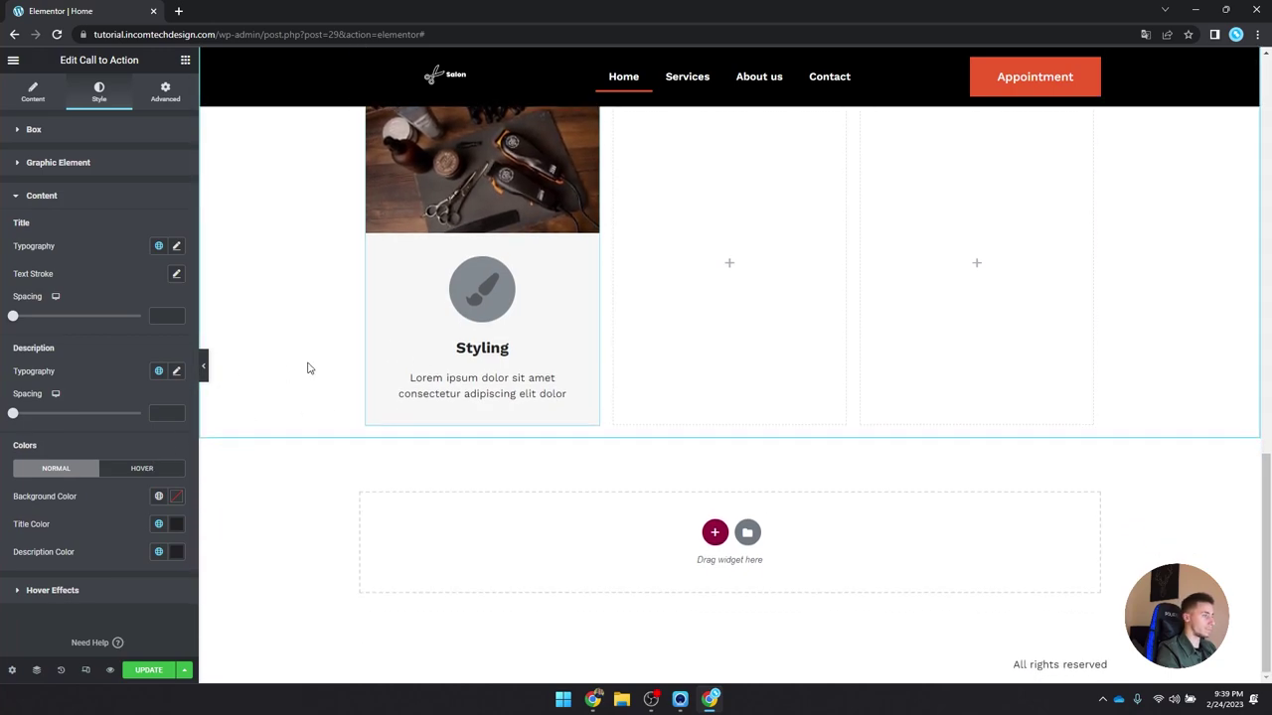
pyautogui.scroll(2, 308, 369)
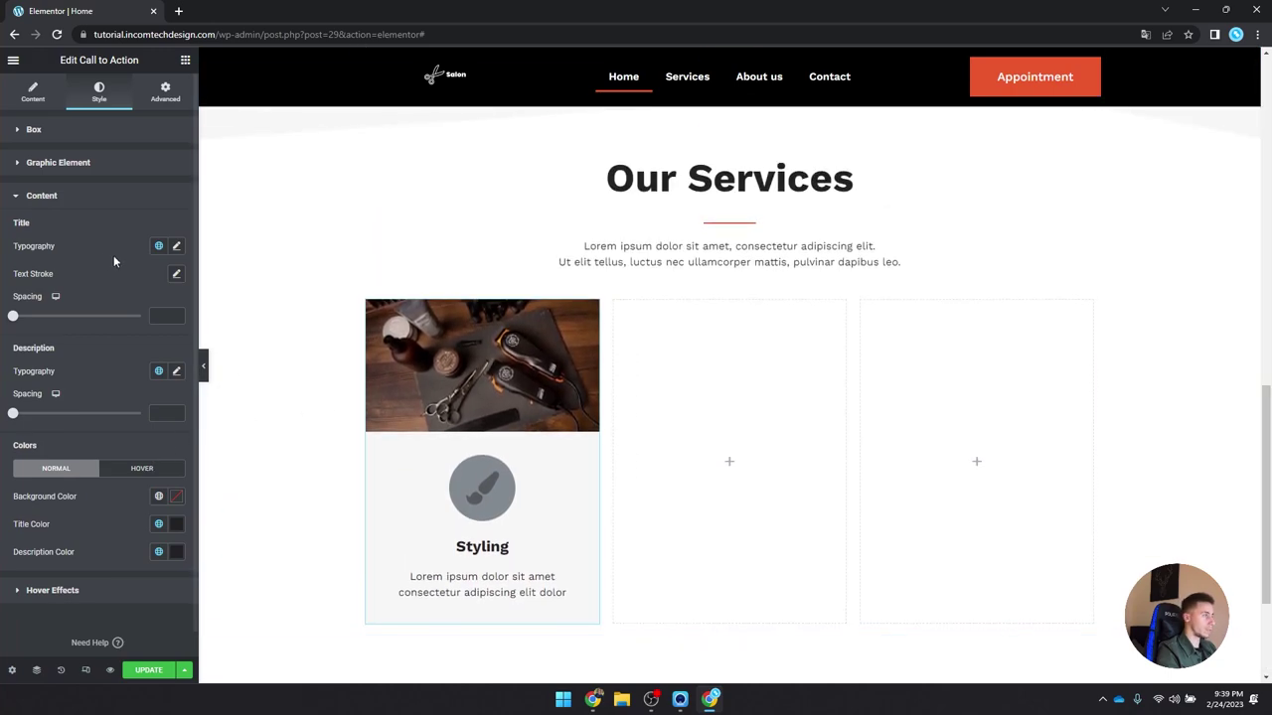
# Step: Give the brush icon spacing 12, size 18, a white circle and an Orange brush
pyautogui.click(90, 162)
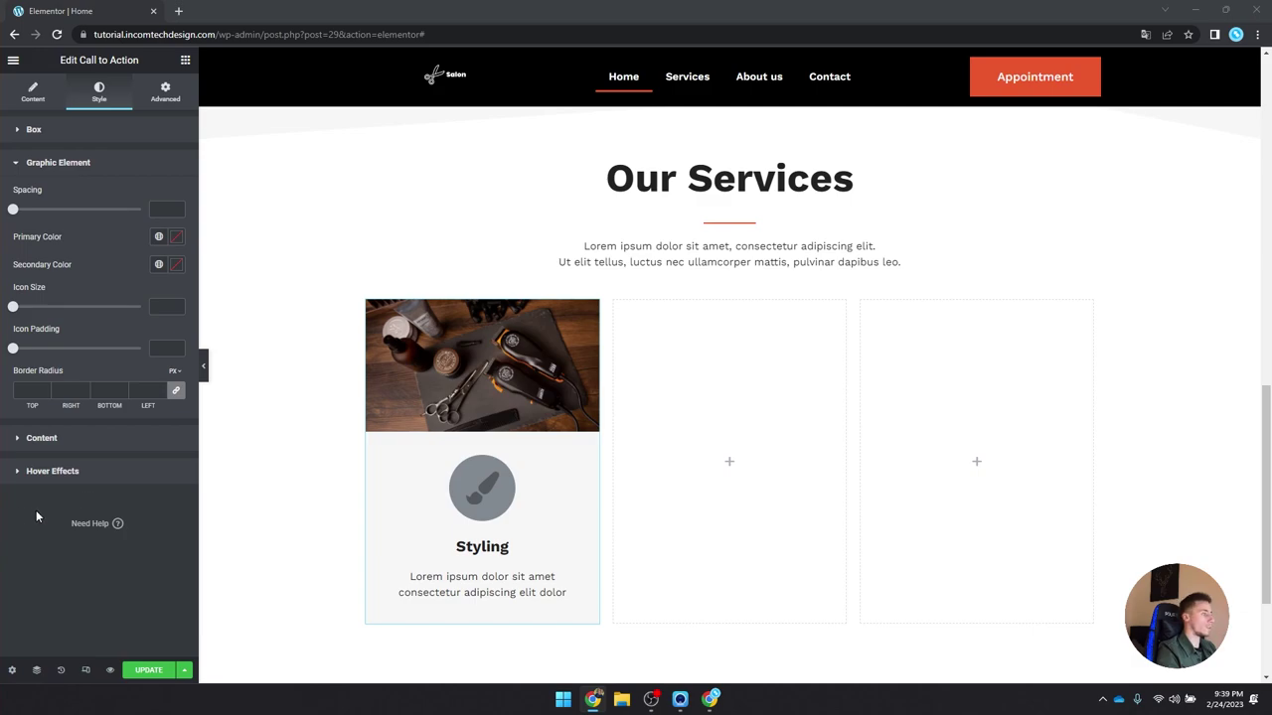
pyautogui.click(154, 211)
pyautogui.write('12')
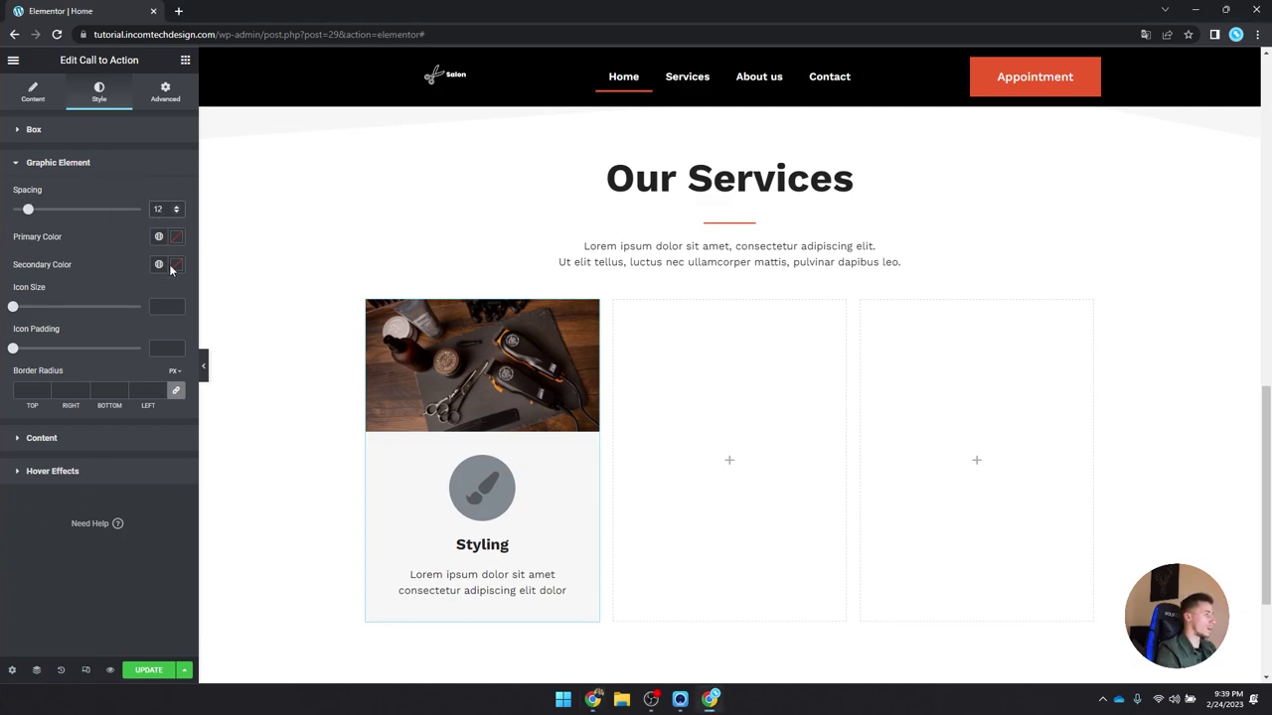
pyautogui.click(165, 306)
pyautogui.write('18')
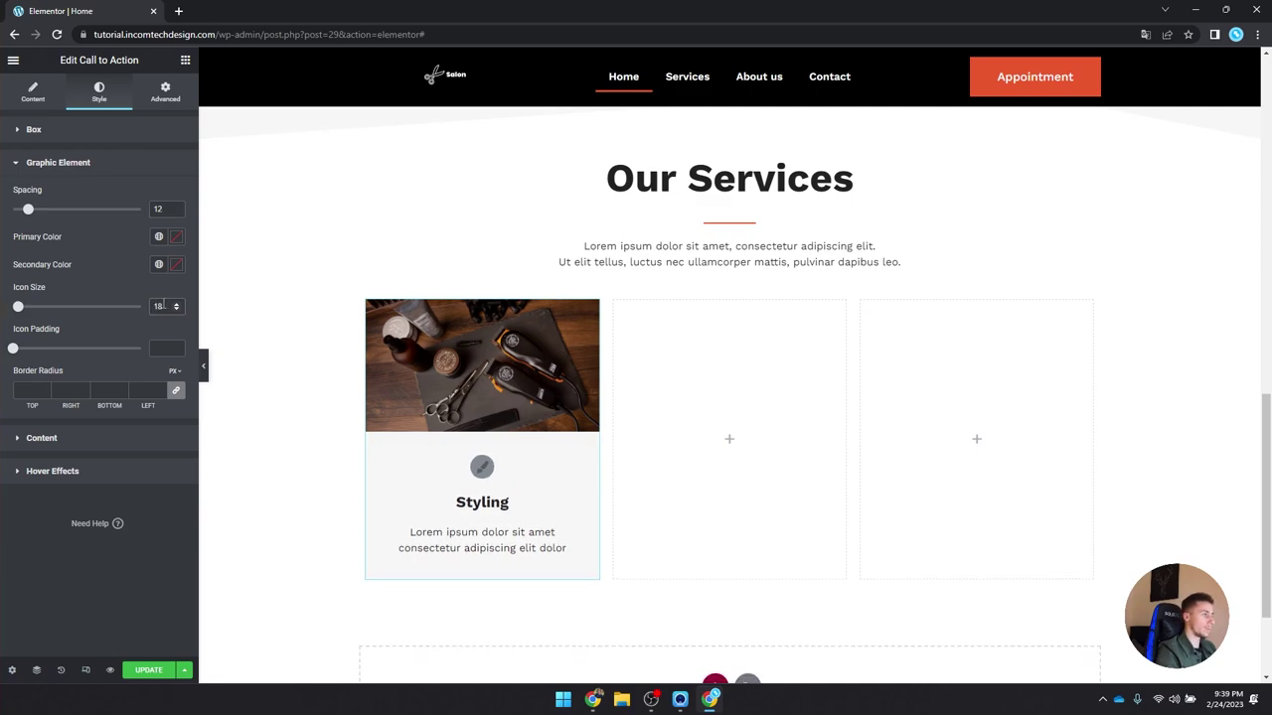
pyautogui.click(176, 236)
pyautogui.click(103, 329)
pyautogui.click(83, 356)
pyautogui.click(174, 261)
pyautogui.click(174, 261)
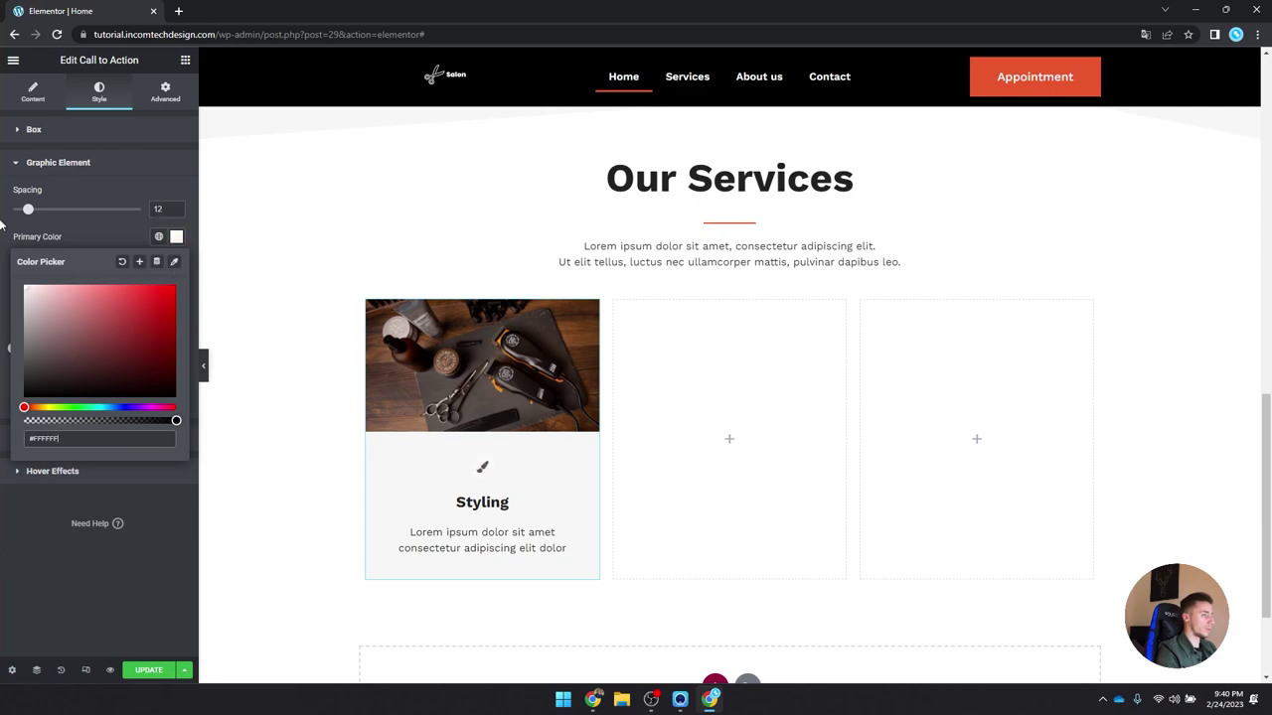
pyautogui.click(183, 237)
pyautogui.click(158, 264)
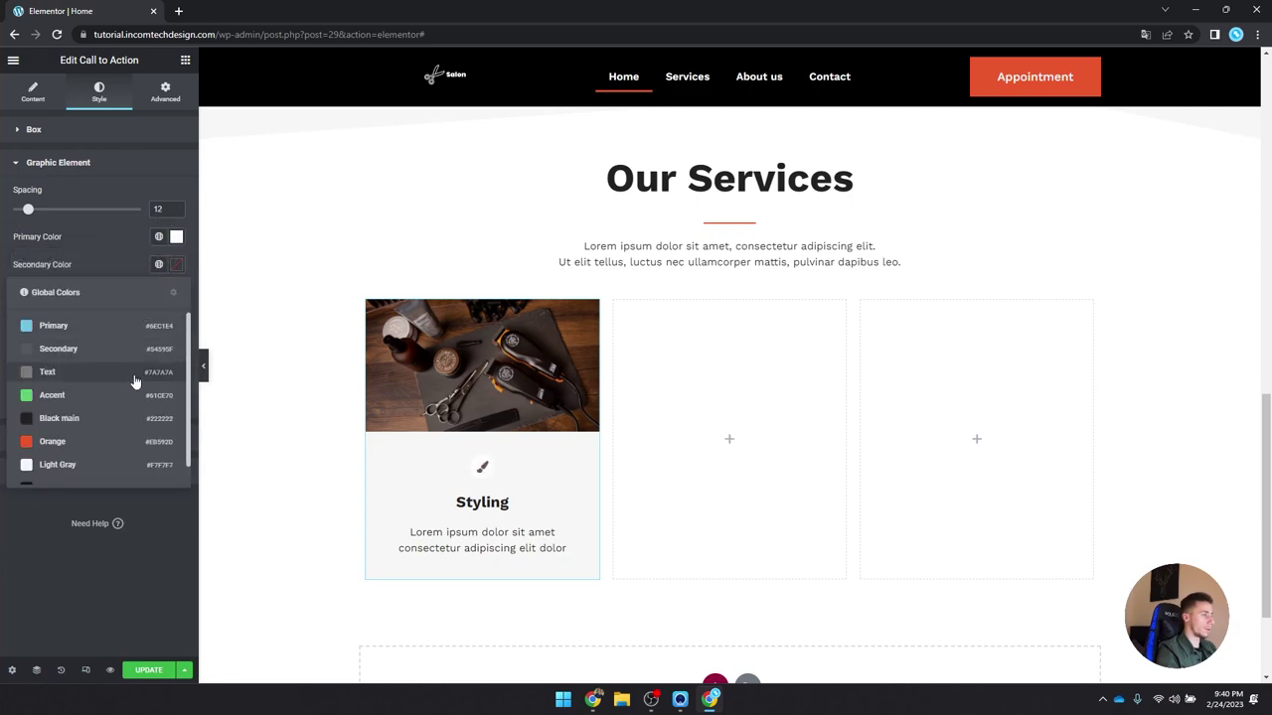
pyautogui.click(118, 452)
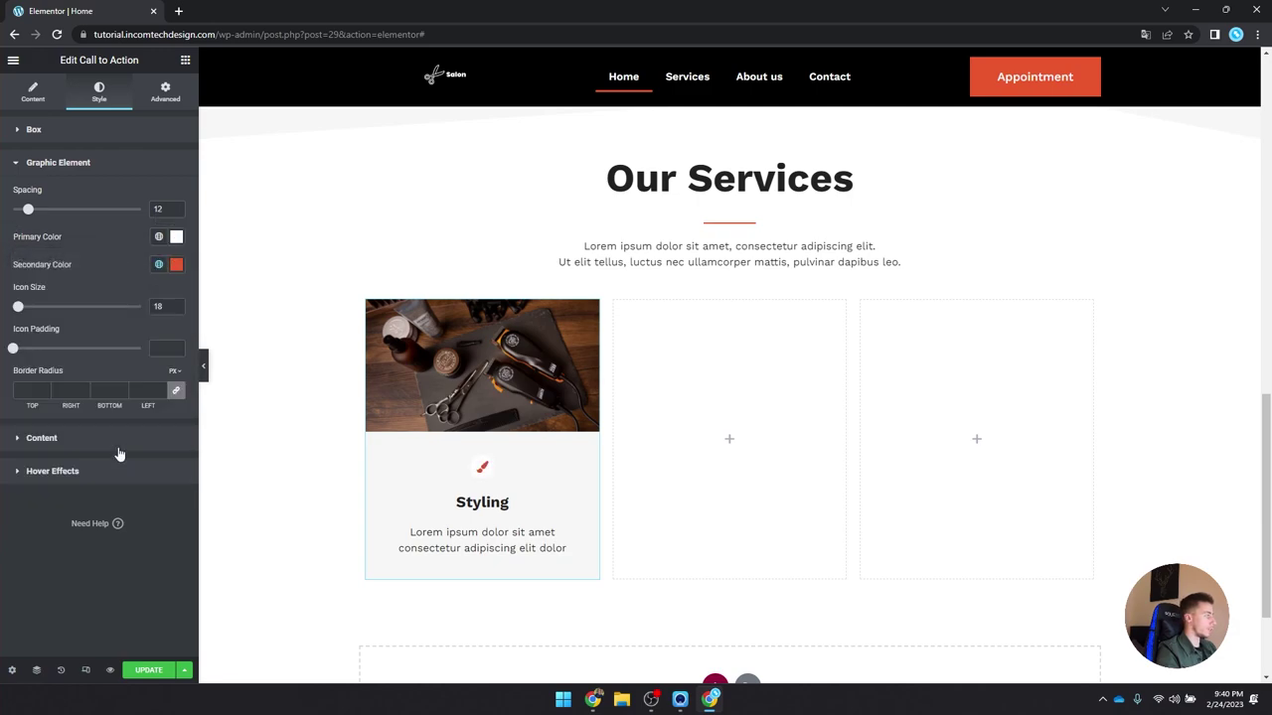
# Step: Make the Styling card's background white
pyautogui.click(80, 137)
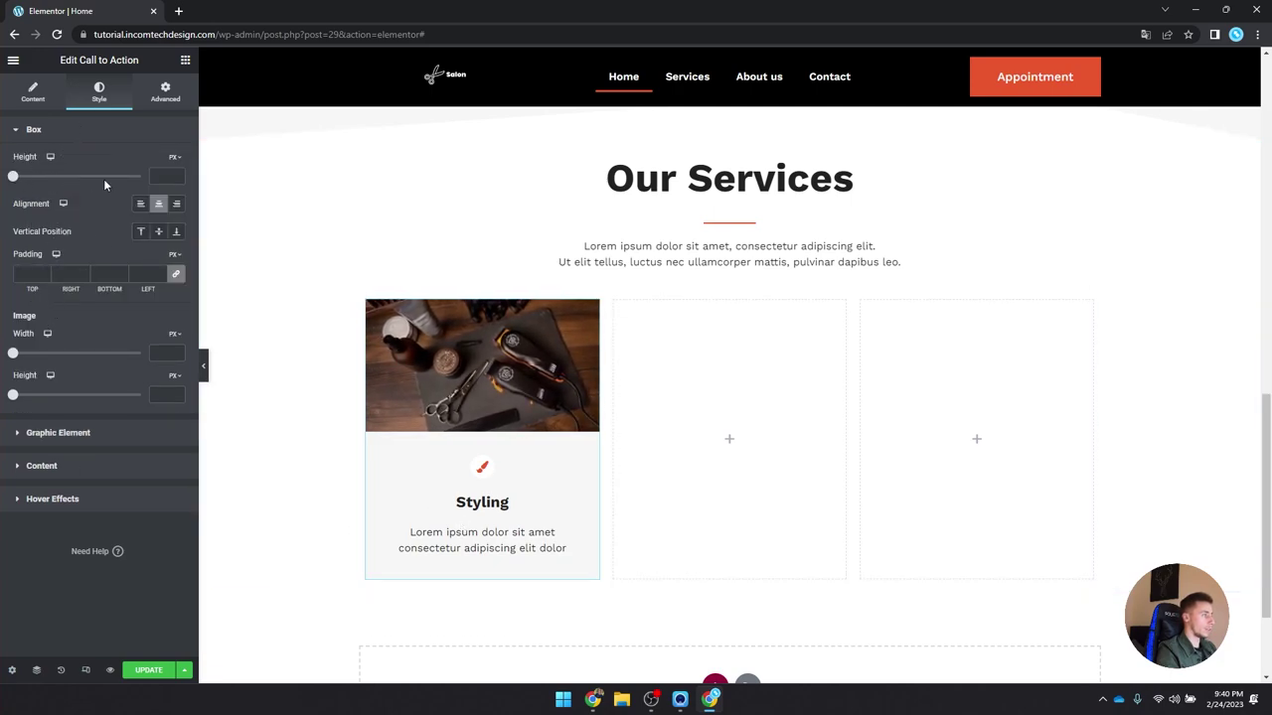
pyautogui.click(42, 466)
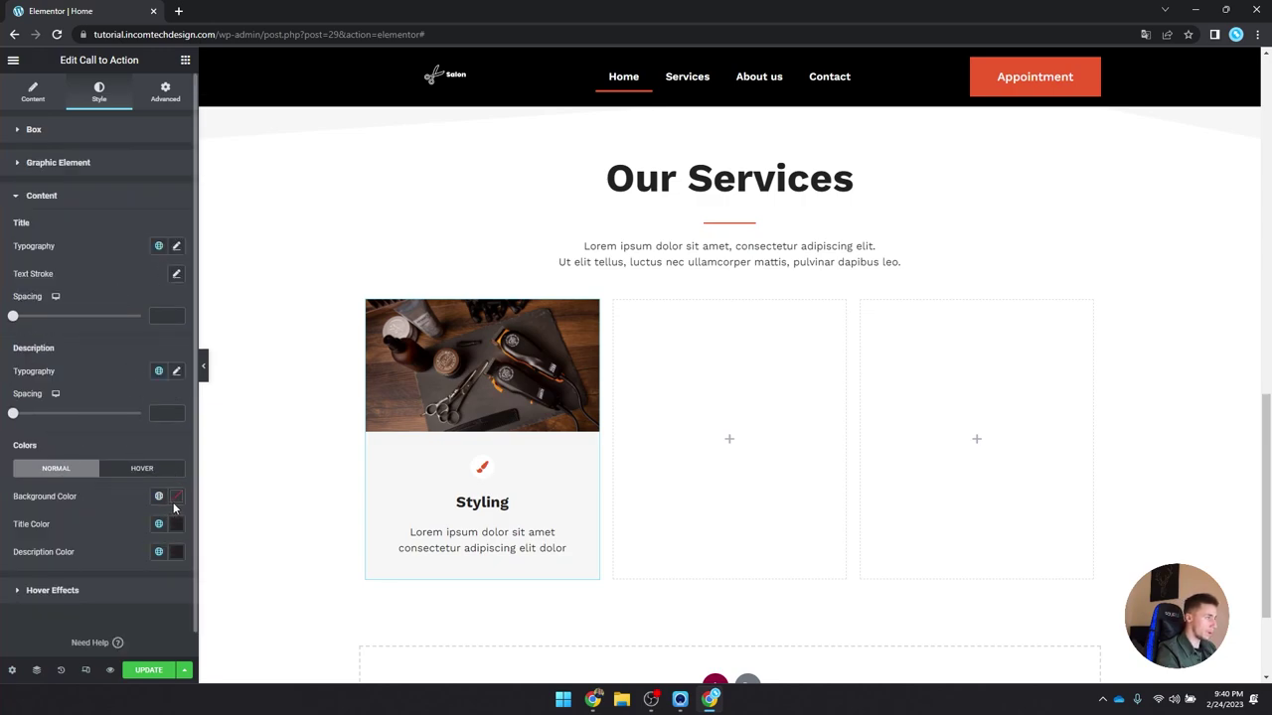
pyautogui.click(158, 496)
pyautogui.click(98, 463)
pyautogui.scroll(-1, 477, 437)
# Step: Copy the Styling card and paste it into the empty second and third columns
pyautogui.rightClick(392, 357)
pyautogui.click(483, 420)
pyautogui.rightClick(808, 296)
pyautogui.click(830, 398)
pyautogui.rightClick(997, 298)
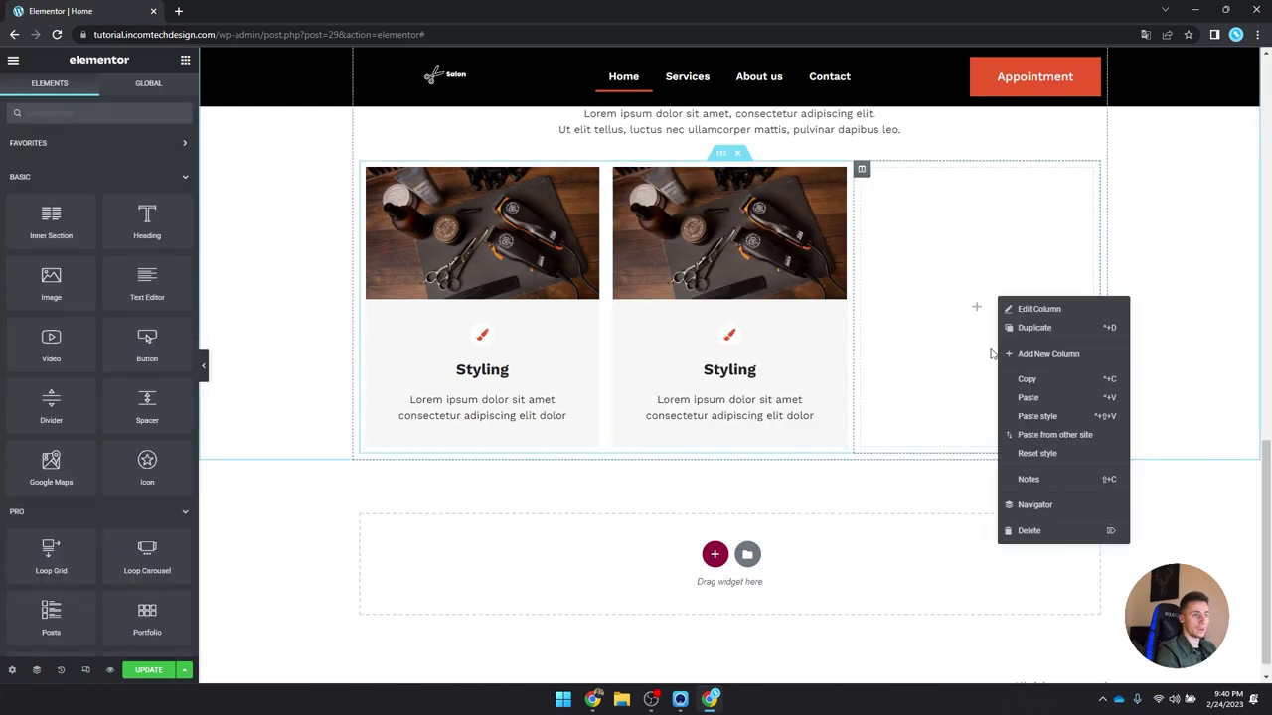
pyautogui.click(1077, 397)
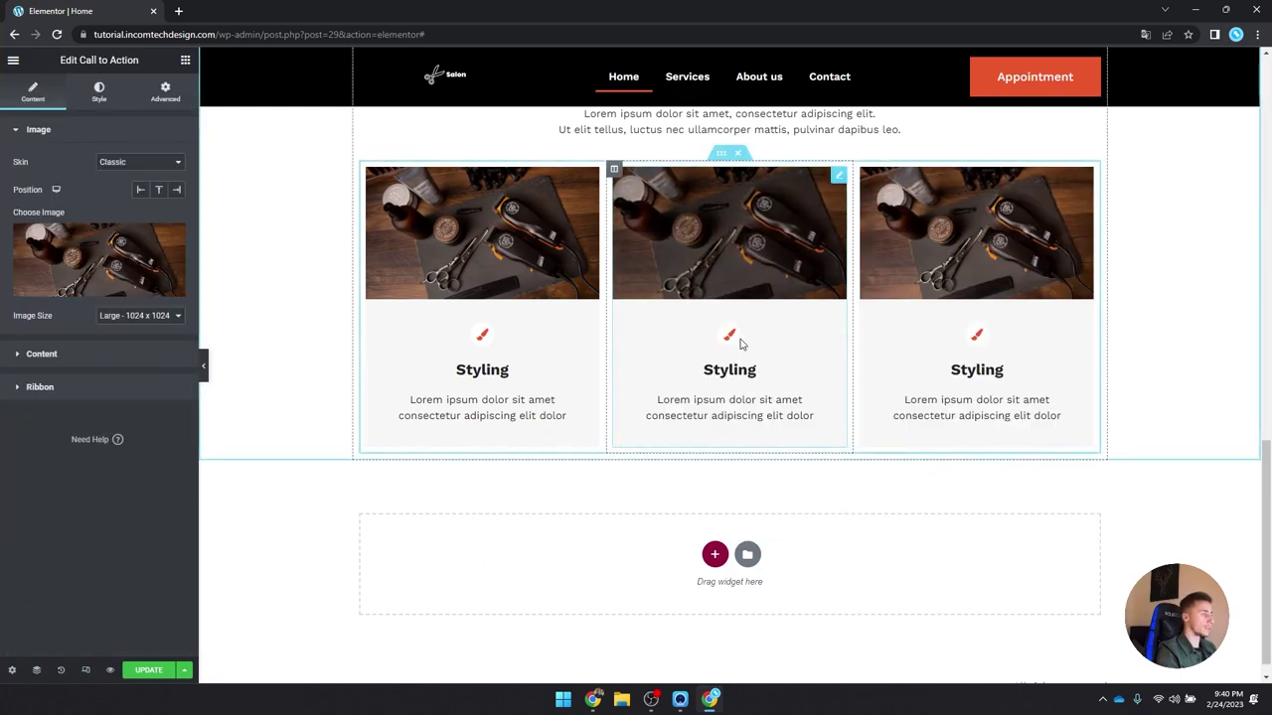
# Step: Rename the middle card's title to 'Cut'
pyautogui.click(75, 369)
pyautogui.doubleClick(35, 399)
pyautogui.write('Cut')
# Step: Give the Cut card a hand icon from the Icon Library
pyautogui.click(110, 288)
pyautogui.click(568, 418)
pyautogui.click(160, 272)
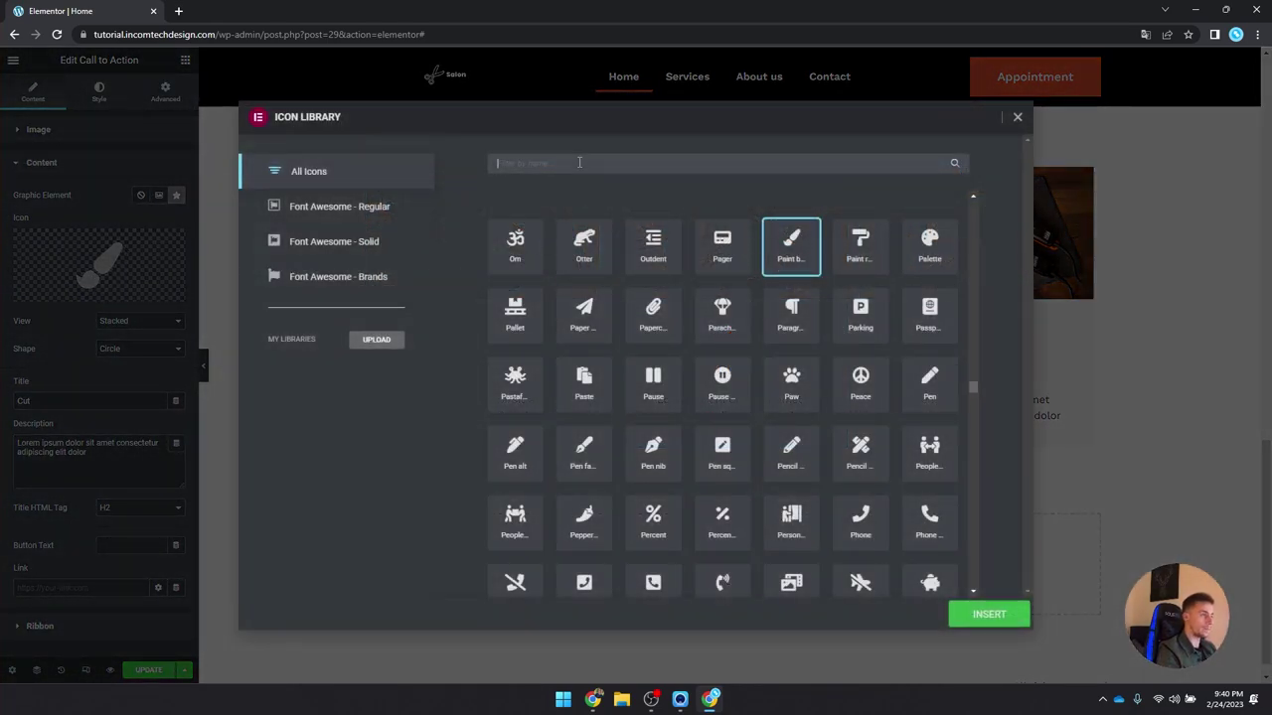
pyautogui.write('diam')
pyautogui.press('BackSpace')
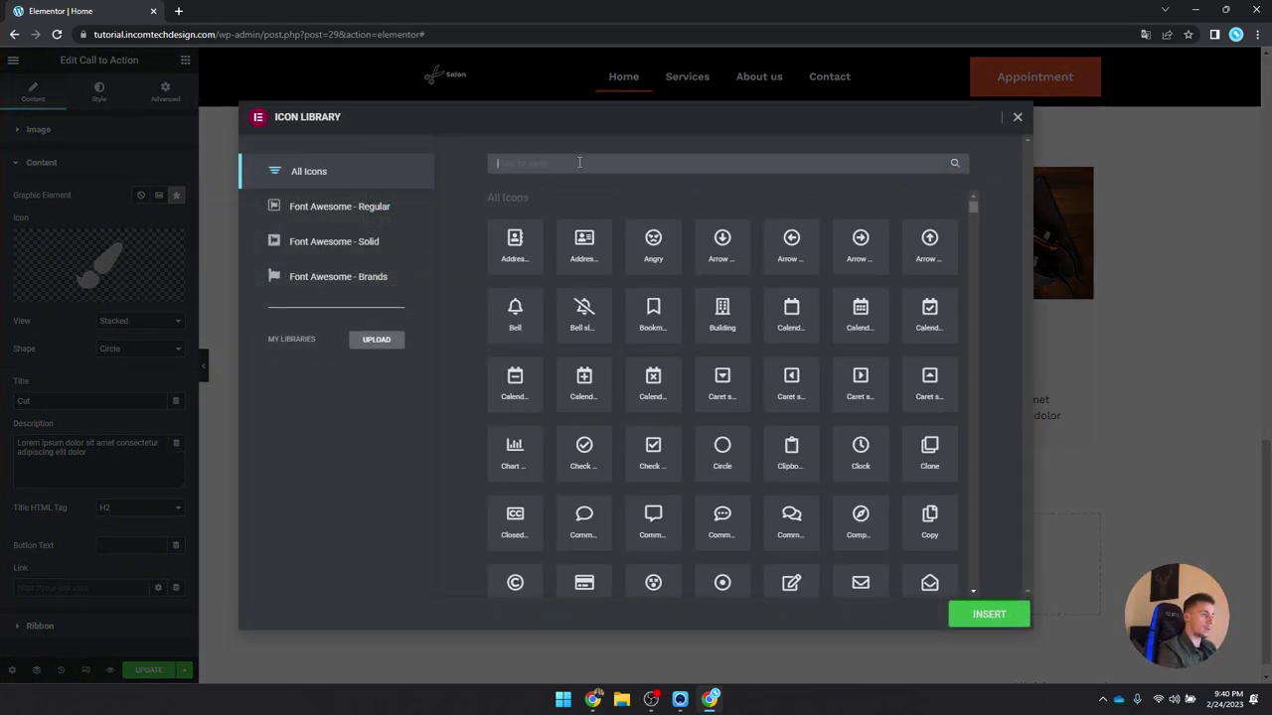
pyautogui.scroll(-15, 658, 308)
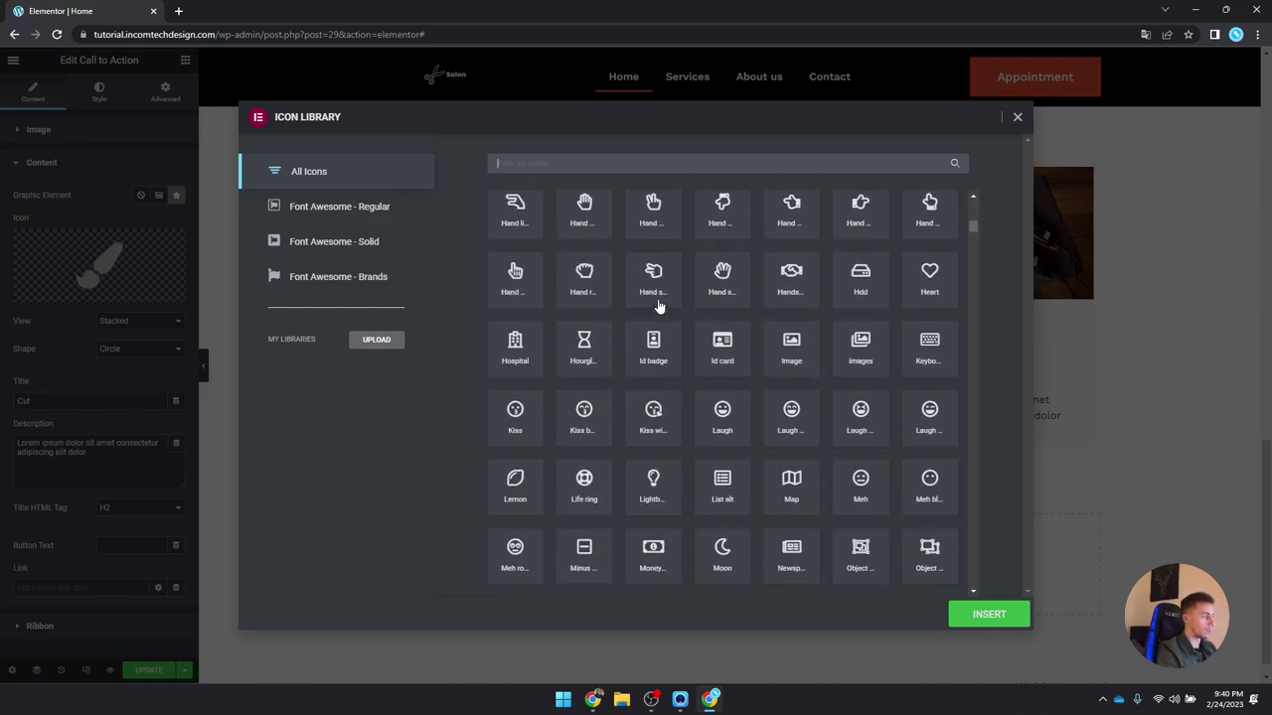
pyautogui.write('si')
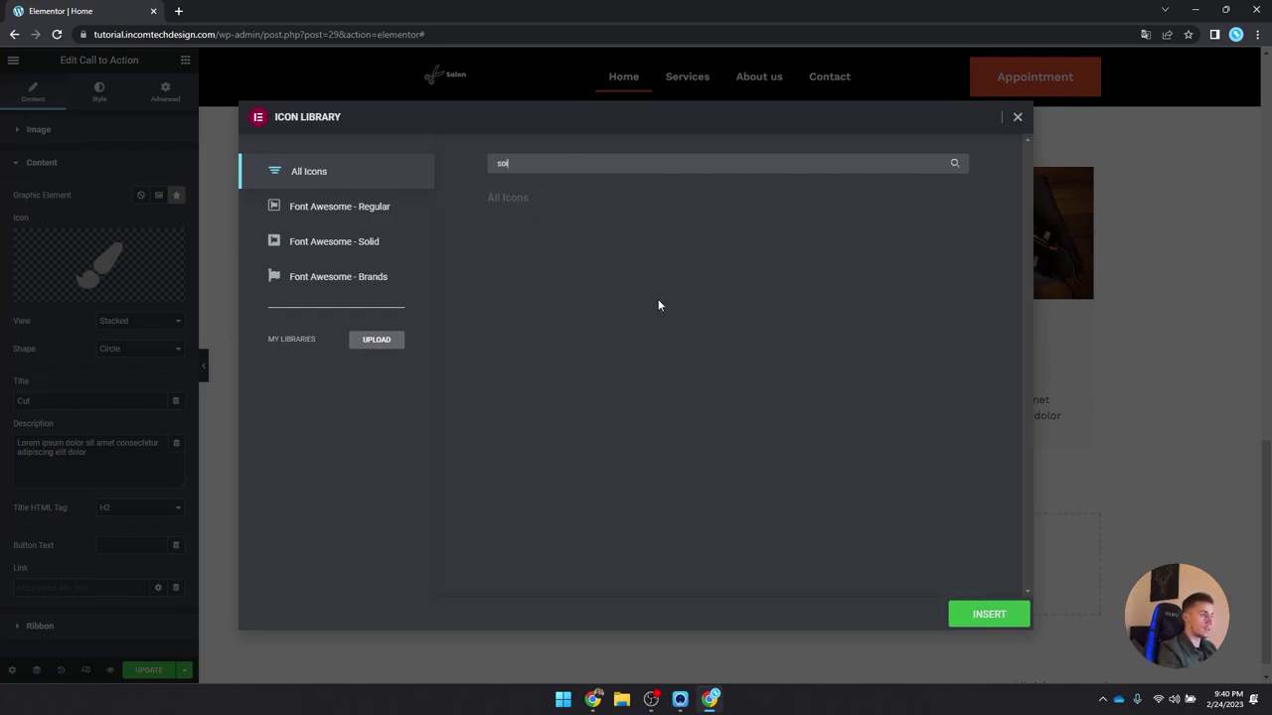
pyautogui.write('c')
pyautogui.press('BackSpace')
pyautogui.press('BackSpace')
pyautogui.write('c')
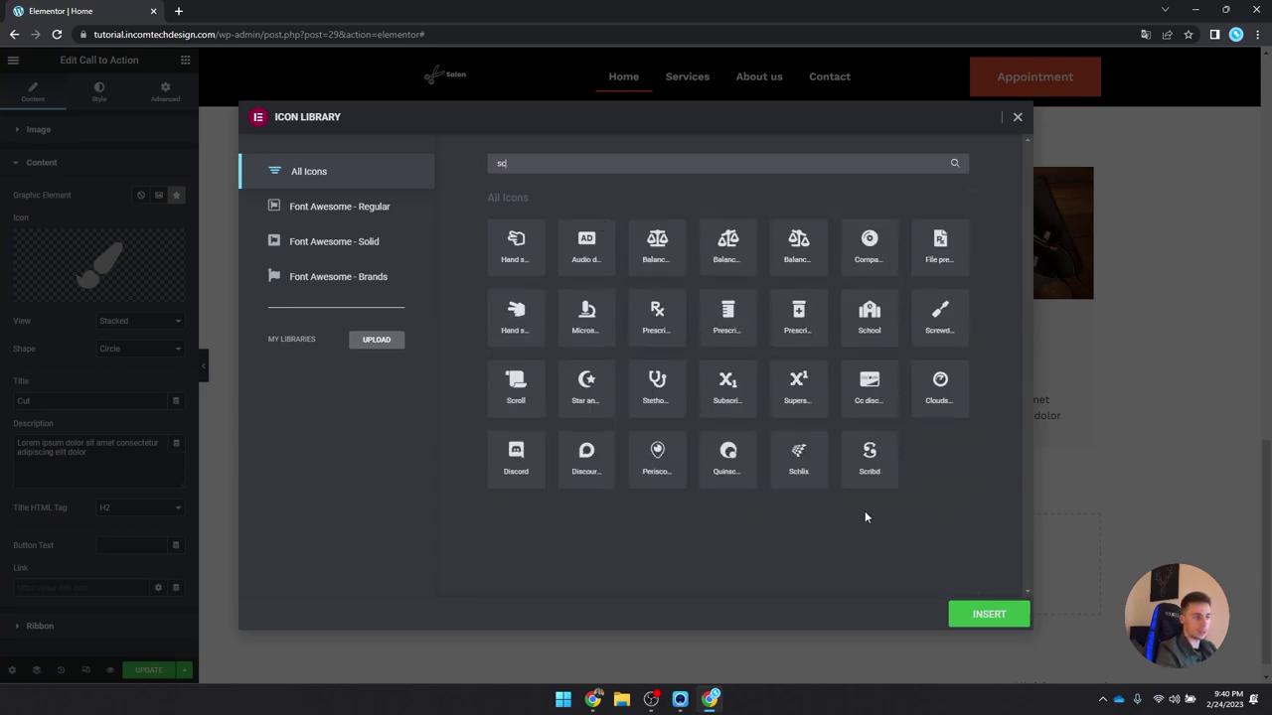
pyautogui.click(515, 316)
pyautogui.click(984, 618)
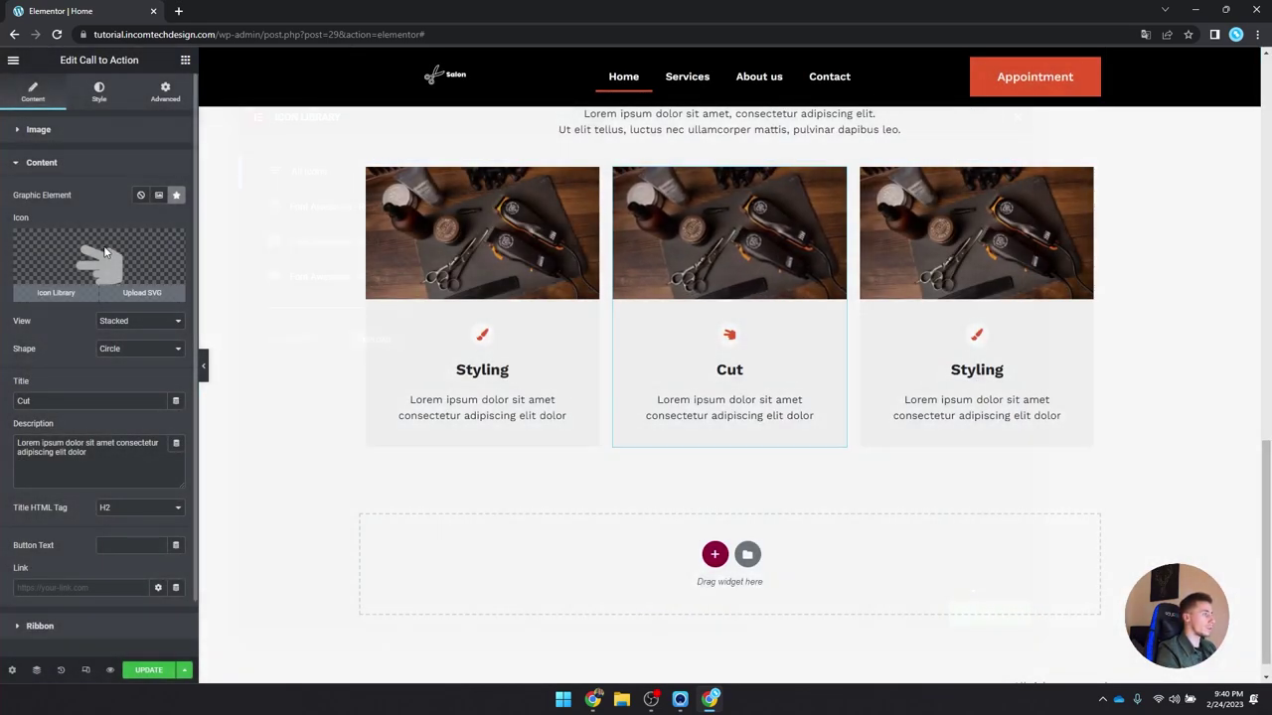
# Step: Replace the Cut card's image with a different barber photo
pyautogui.click(59, 288)
pyautogui.click(1017, 117)
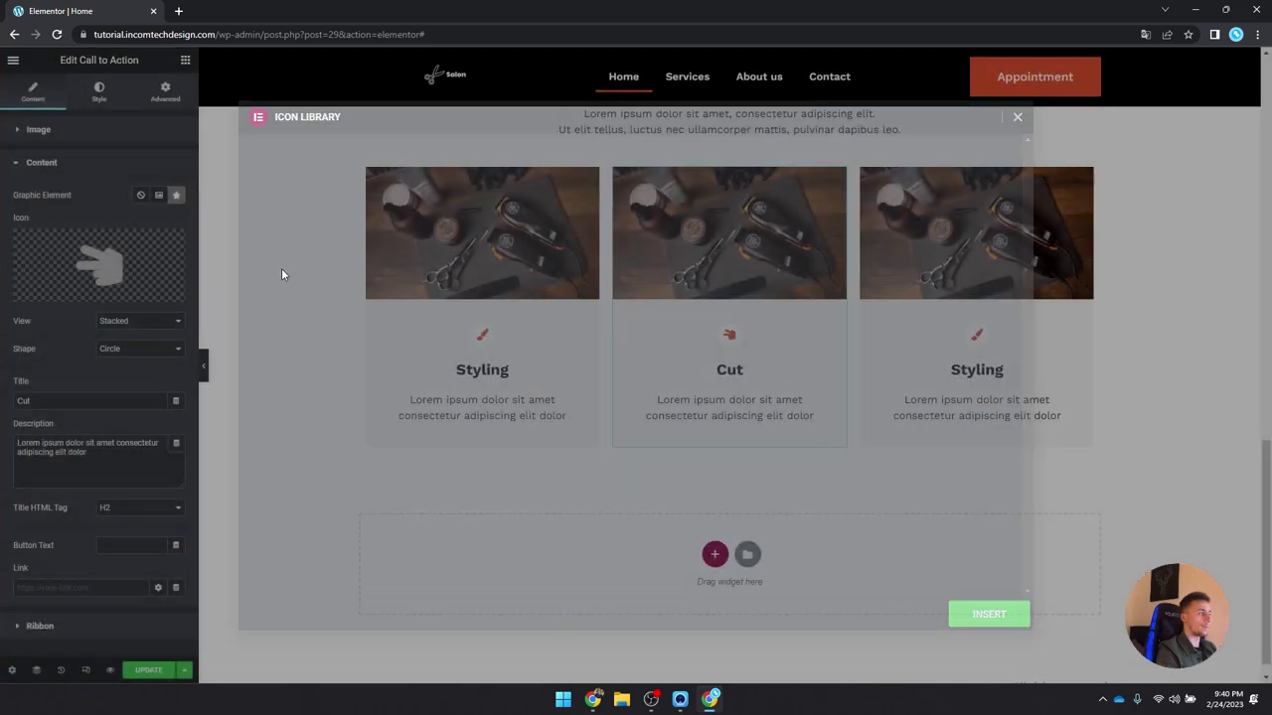
pyautogui.click(102, 130)
pyautogui.click(133, 262)
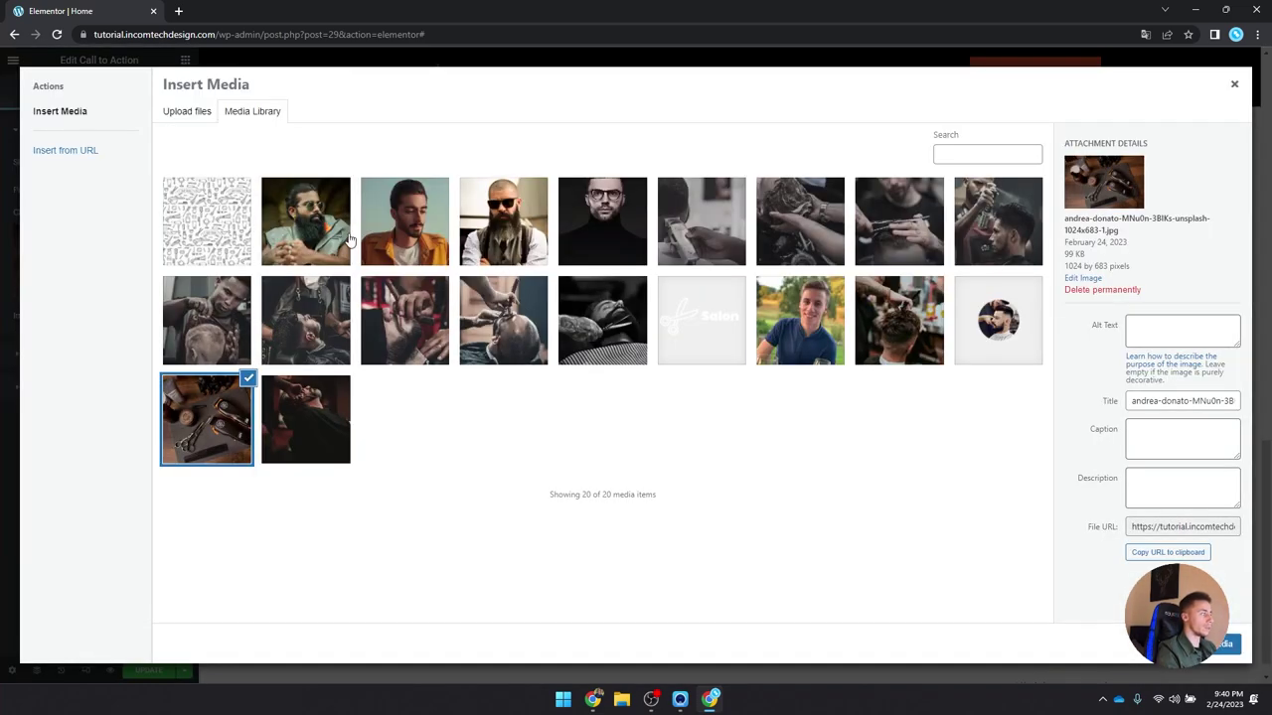
pyautogui.click(305, 405)
pyautogui.click(1230, 644)
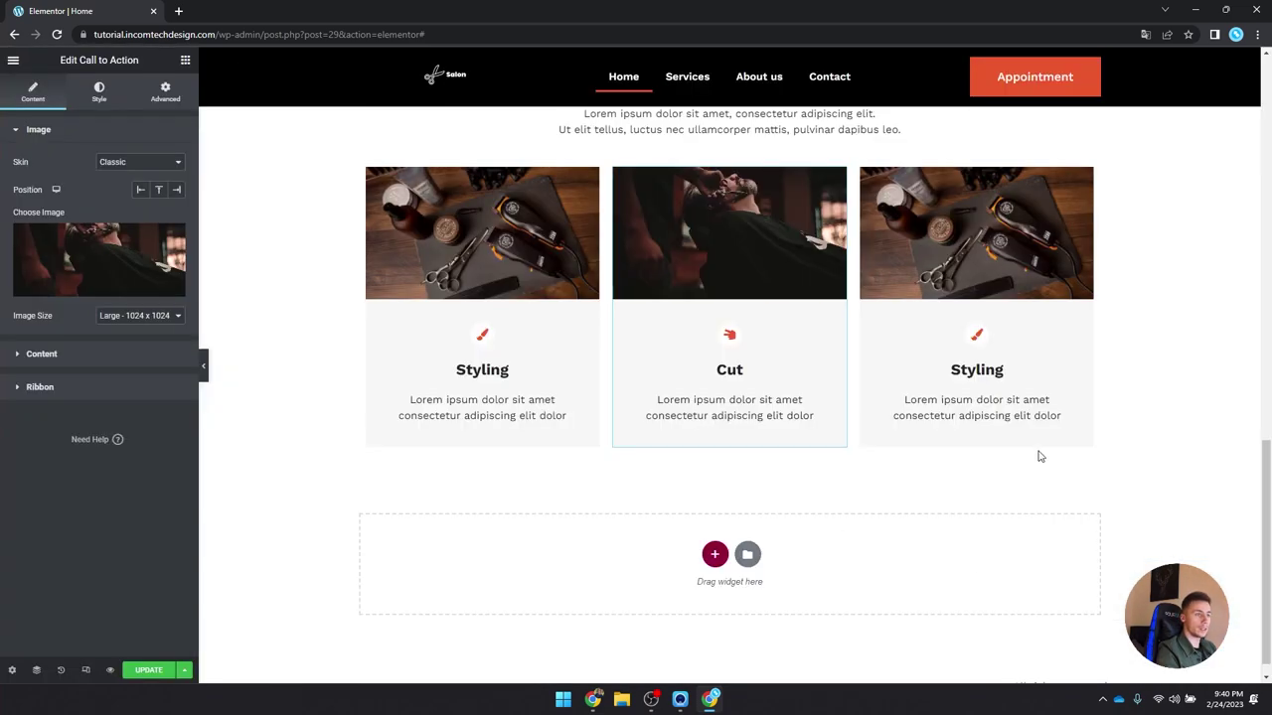
# Step: Give the third card the tools photo and the title 'Washing'
pyautogui.click(923, 240)
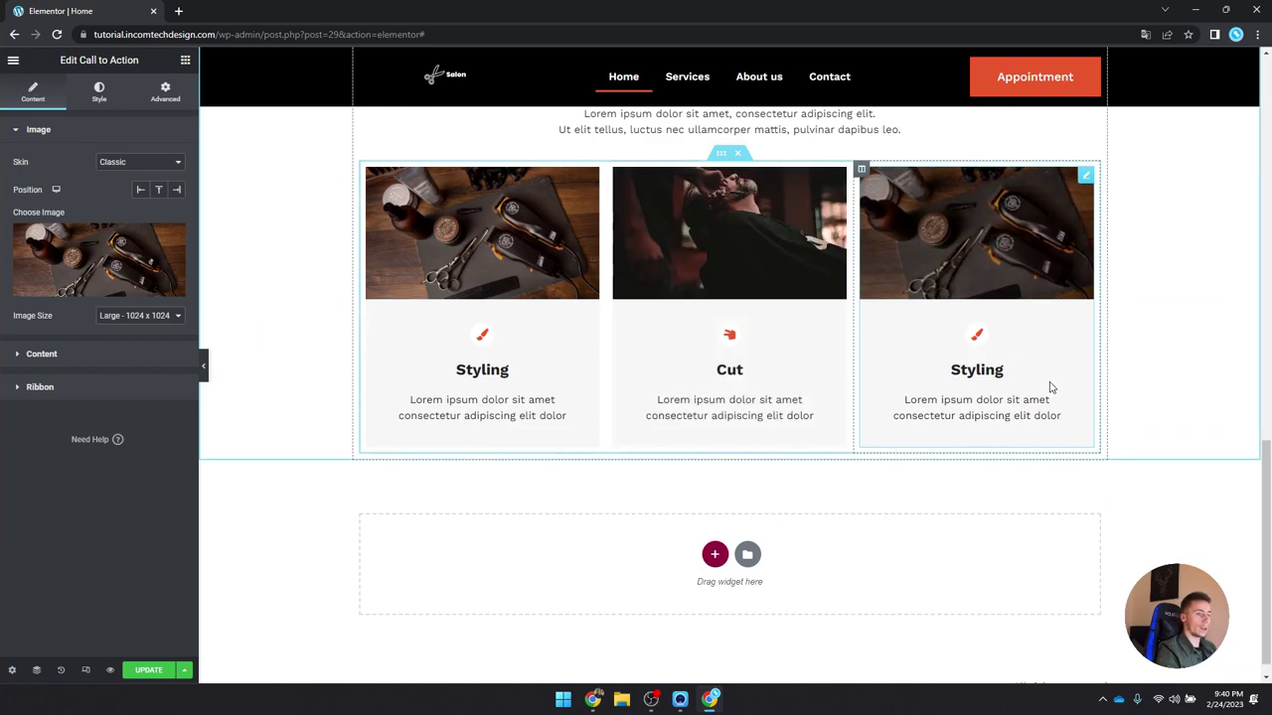
pyautogui.click(438, 354)
pyautogui.click(108, 233)
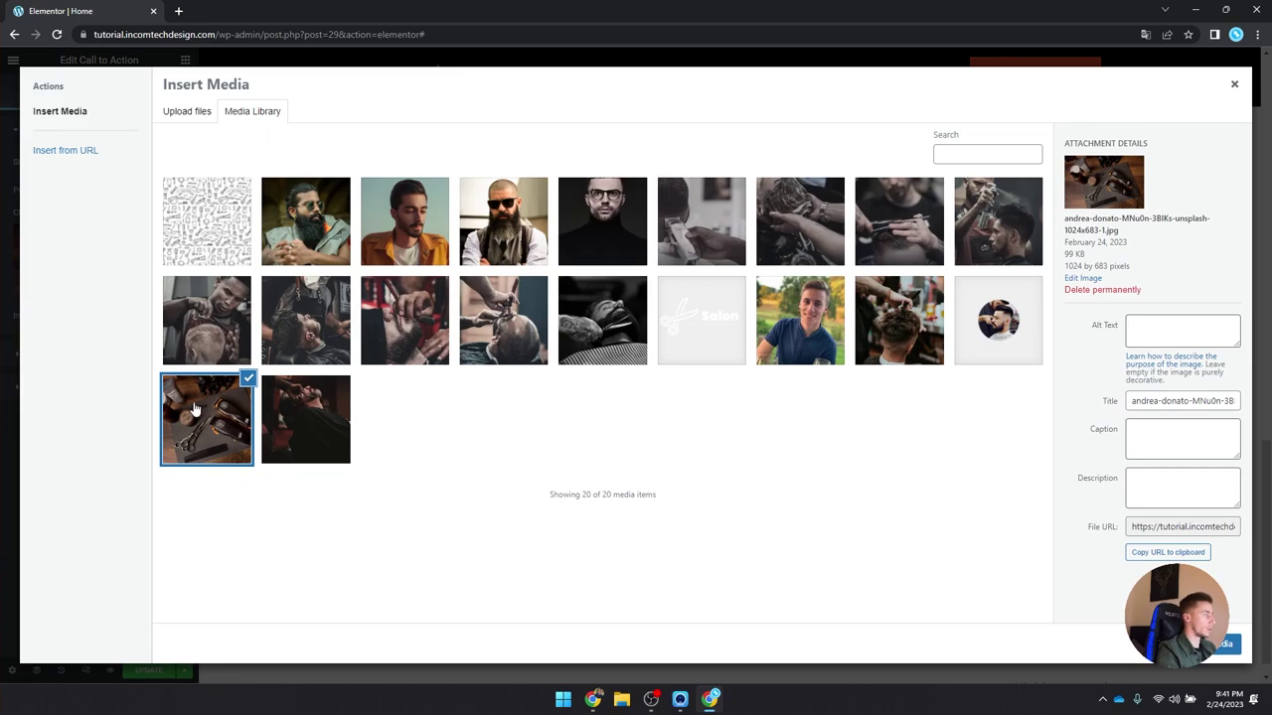
pyautogui.click(1234, 83)
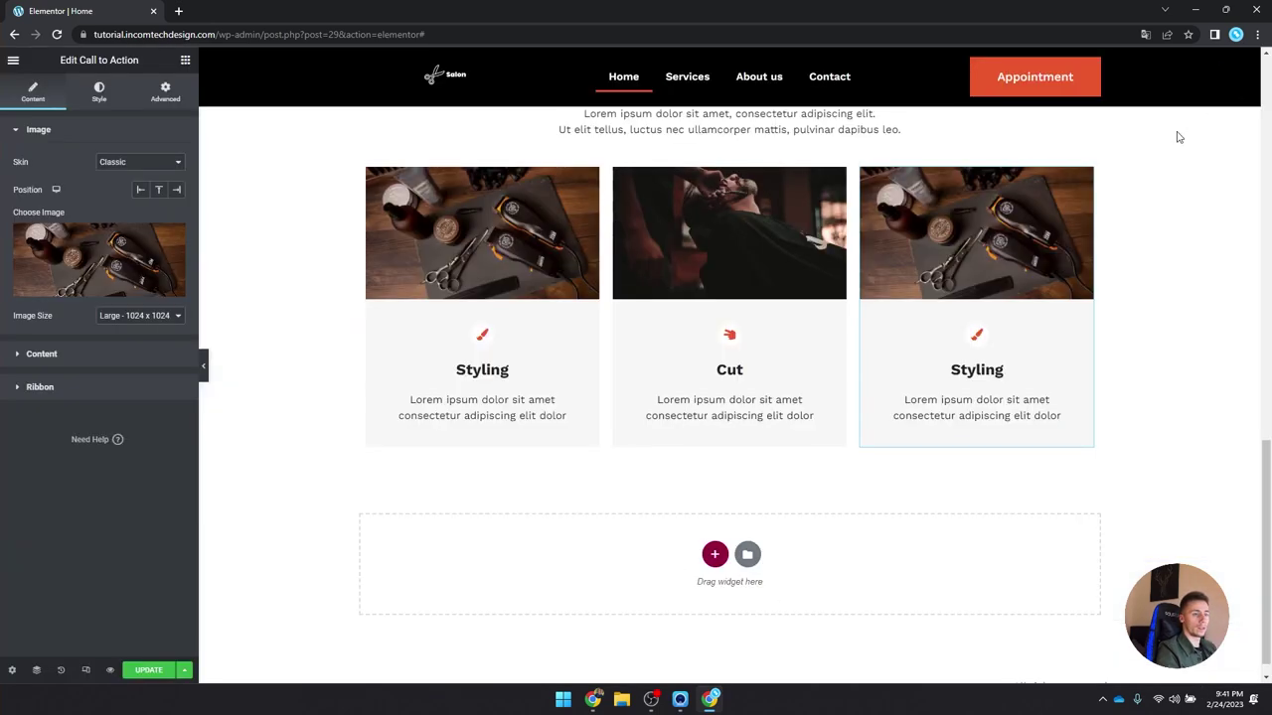
pyautogui.click(117, 354)
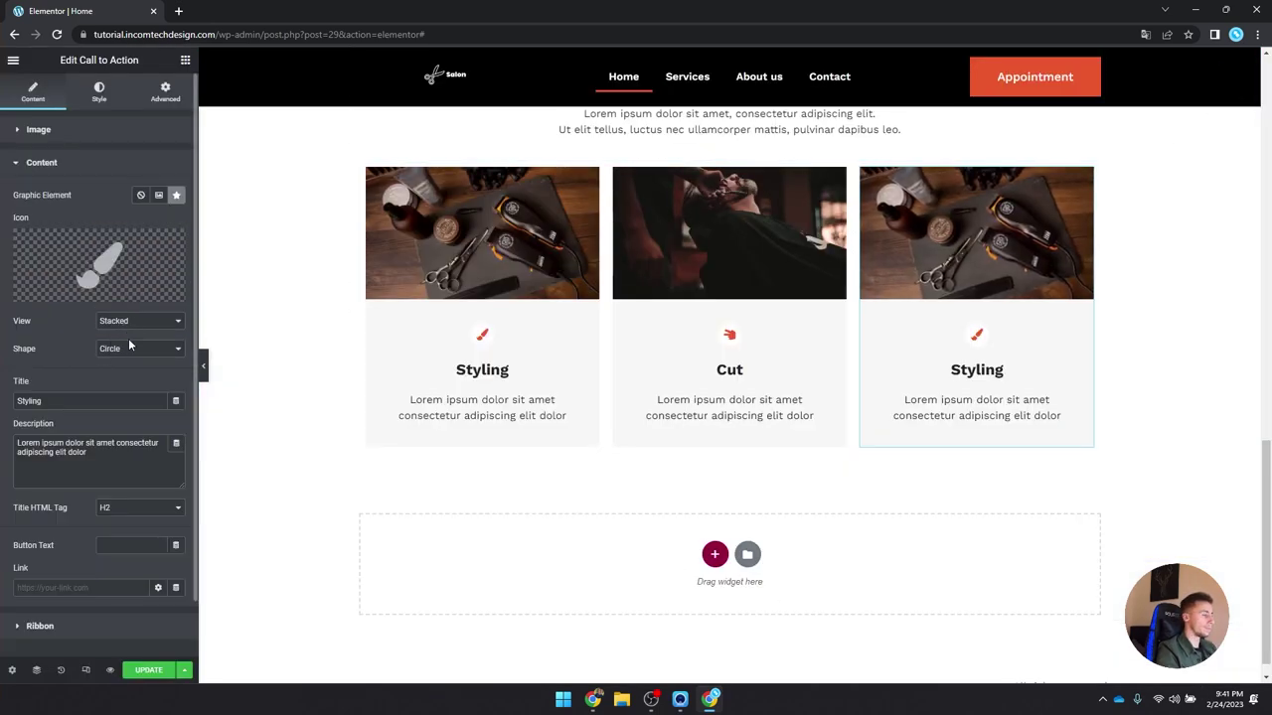
pyautogui.doubleClick(86, 402)
pyautogui.write('Washing')
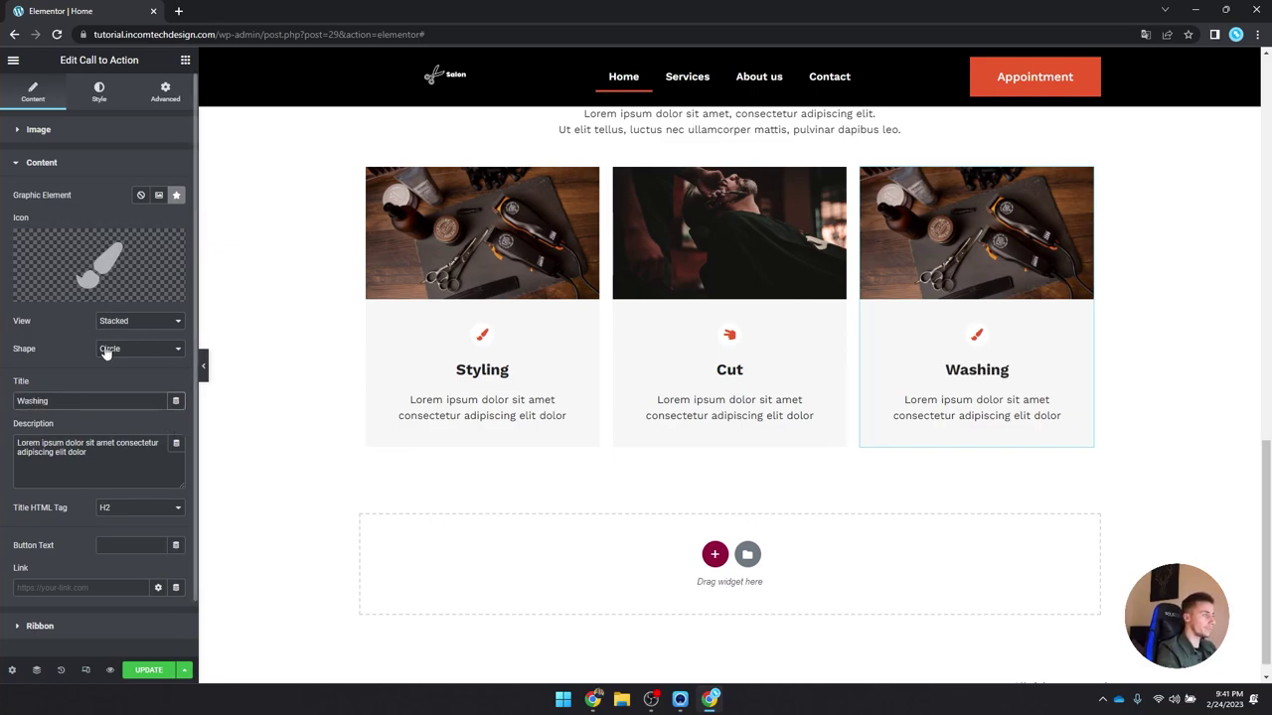
# Step: Swap the third card's brush icon for the Water icon, found by searching 'wat'
pyautogui.click(98, 264)
pyautogui.click(561, 162)
pyautogui.write('wav')
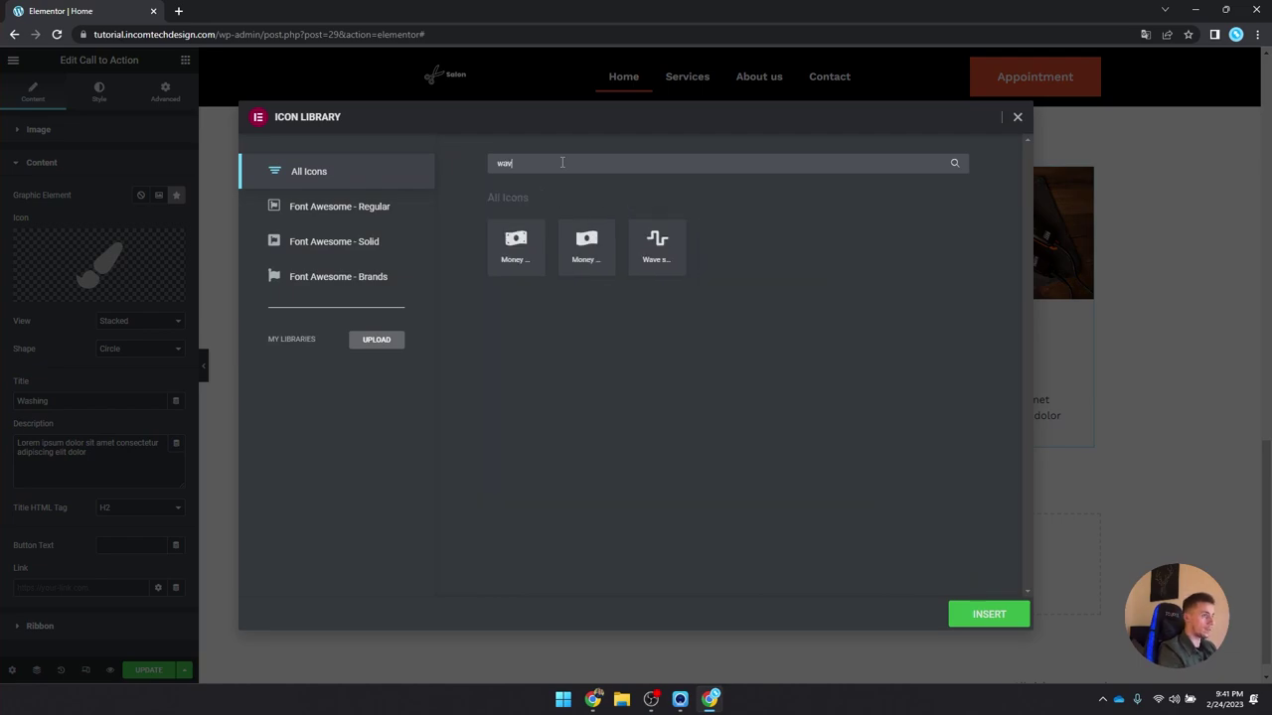
pyautogui.press('BackSpace')
pyautogui.press('BackSpace')
pyautogui.press('BackSpace')
pyautogui.write('wat')
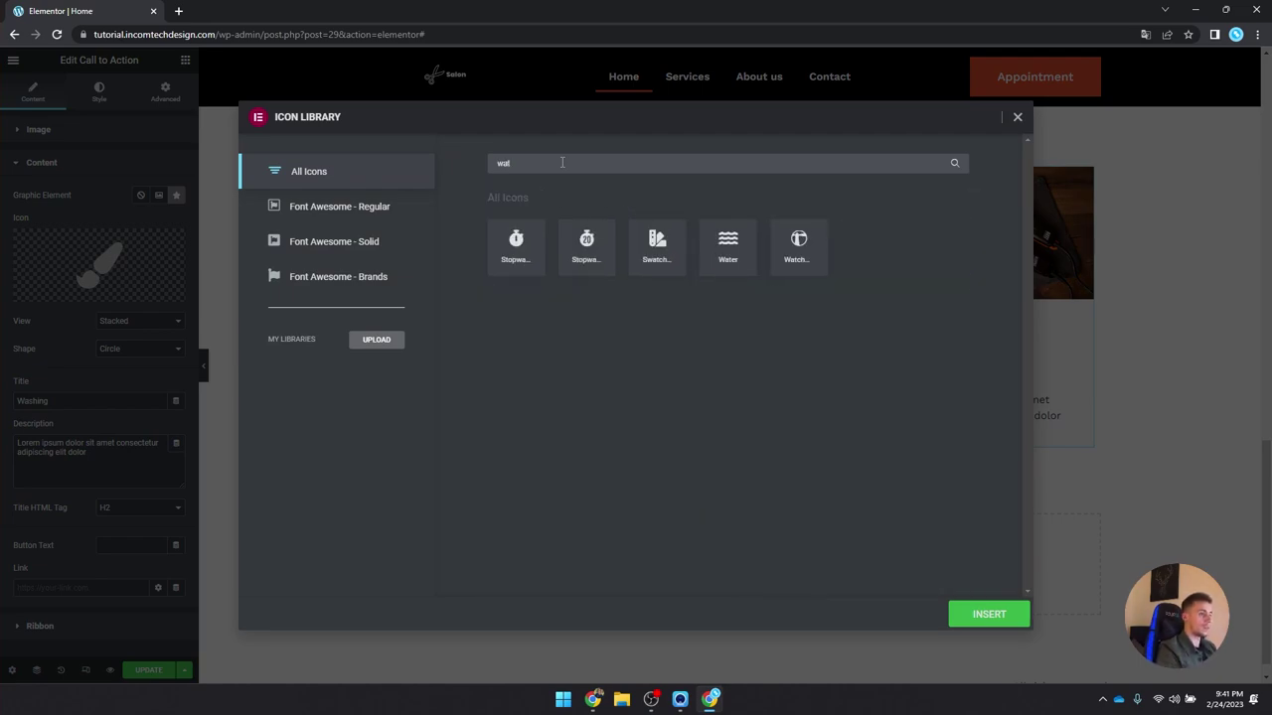
pyautogui.click(739, 264)
pyautogui.click(987, 615)
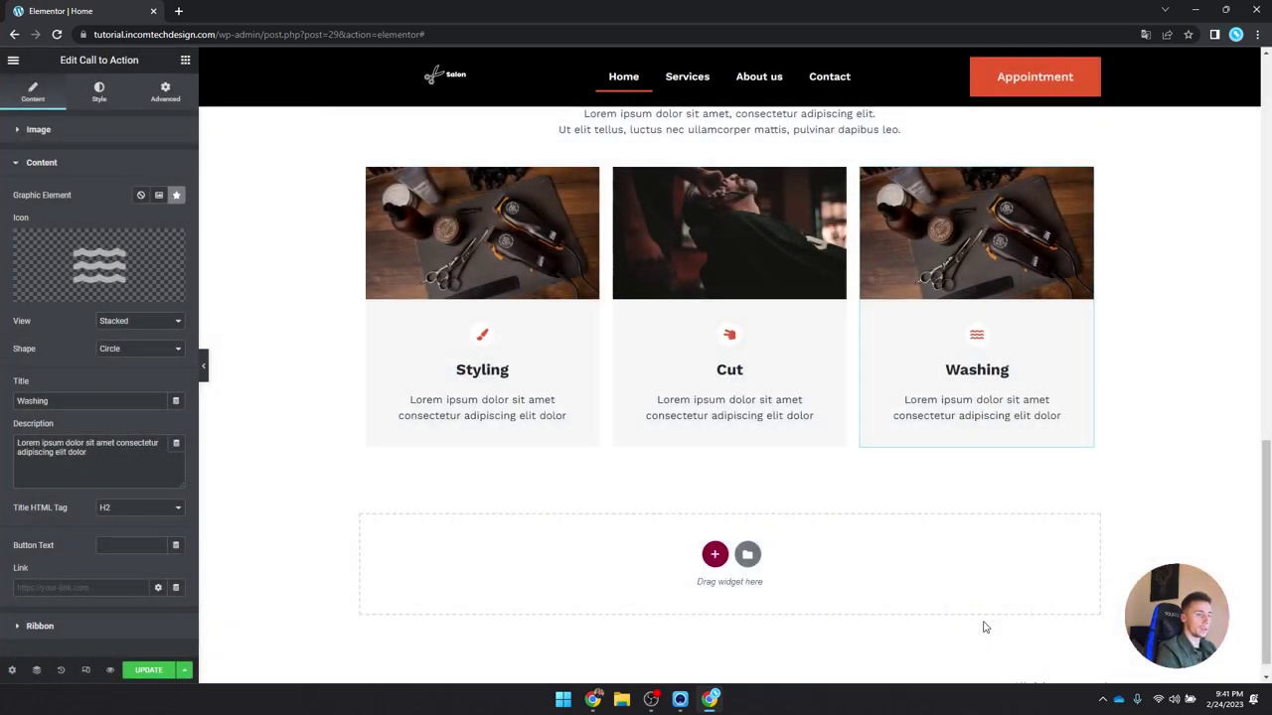
pyautogui.scroll(3, 984, 627)
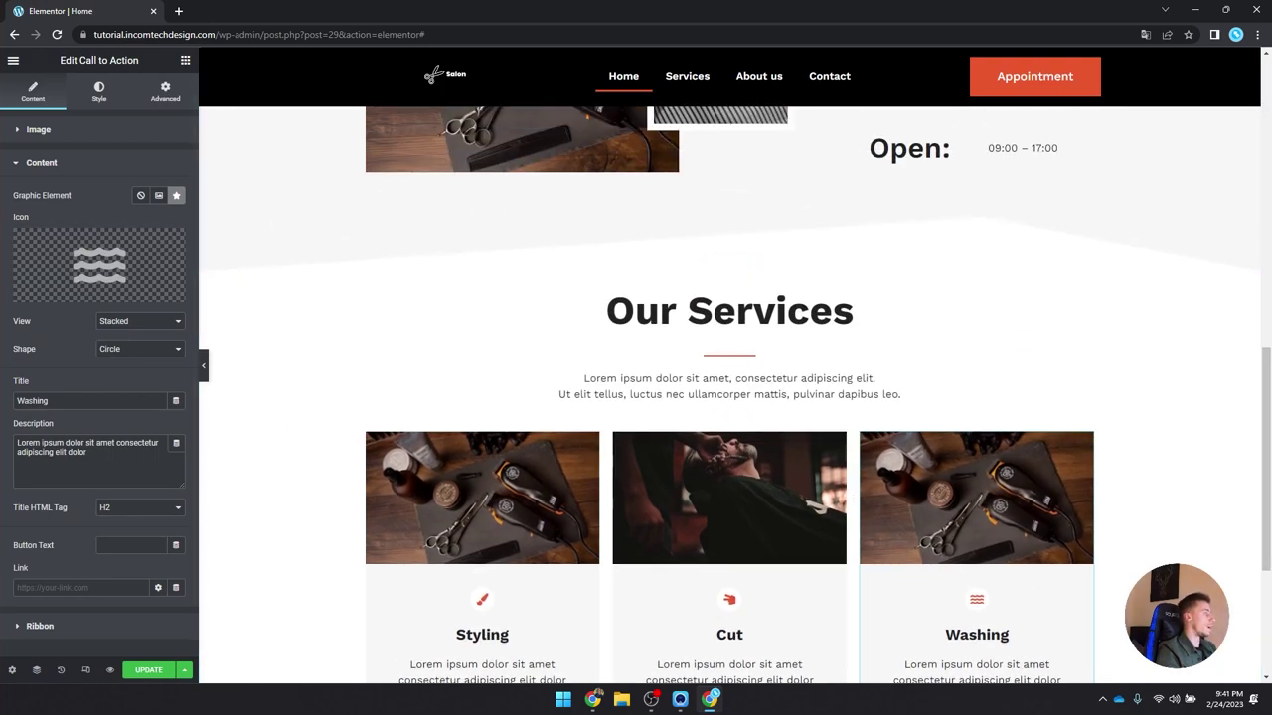
# Step: Save the page changes with Update
pyautogui.scroll(-3, 673, 315)
pyautogui.click(149, 670)
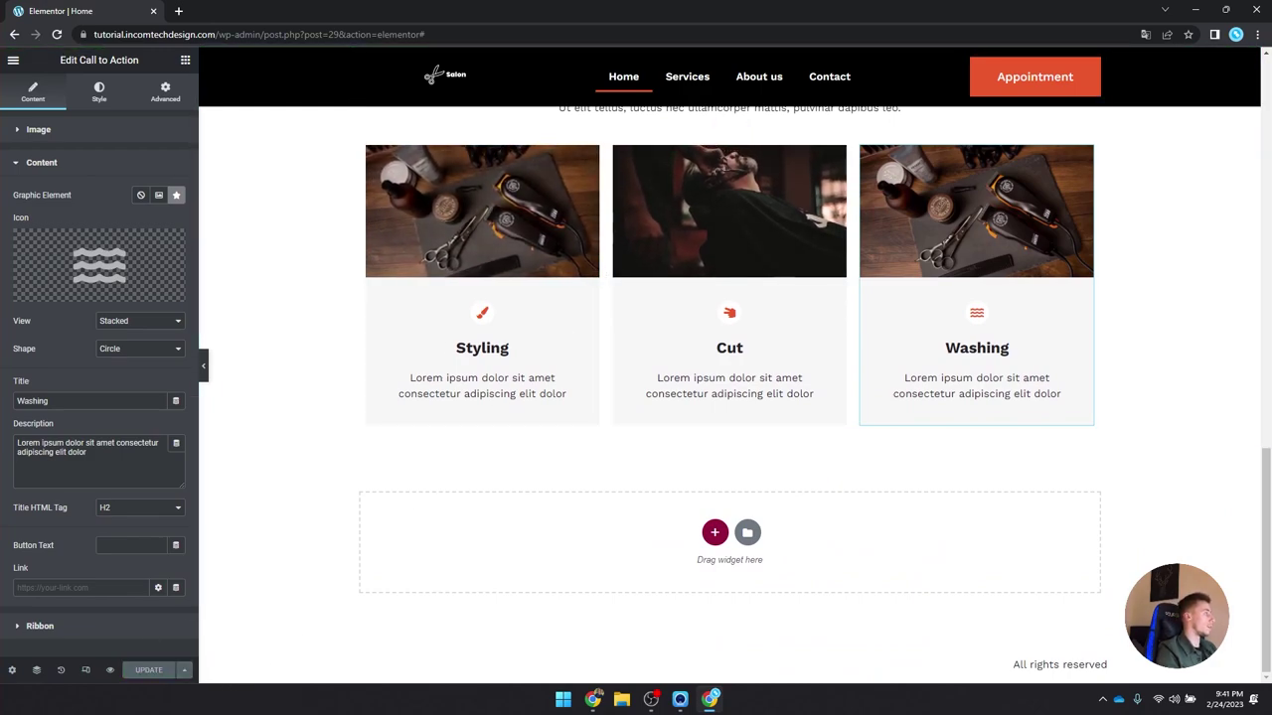
pyautogui.scroll(2, 440, 422)
pyautogui.scroll(-2, 441, 423)
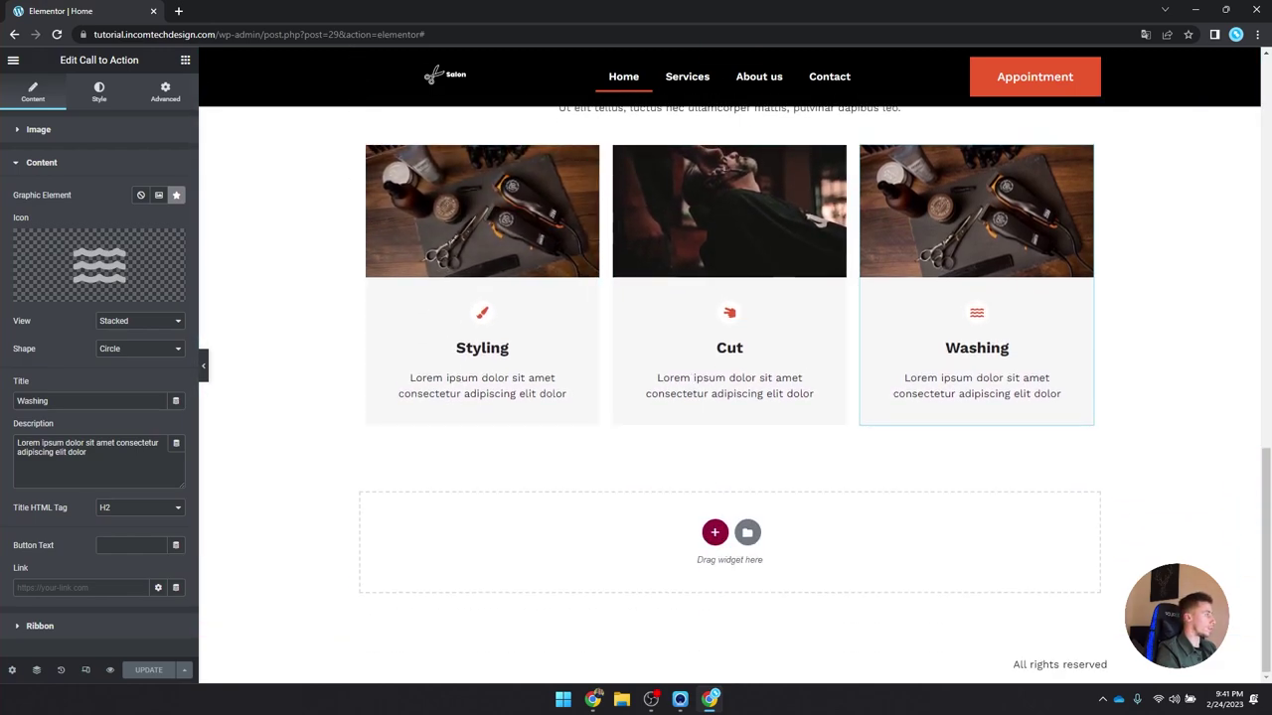
pyautogui.scroll(3, 850, 326)
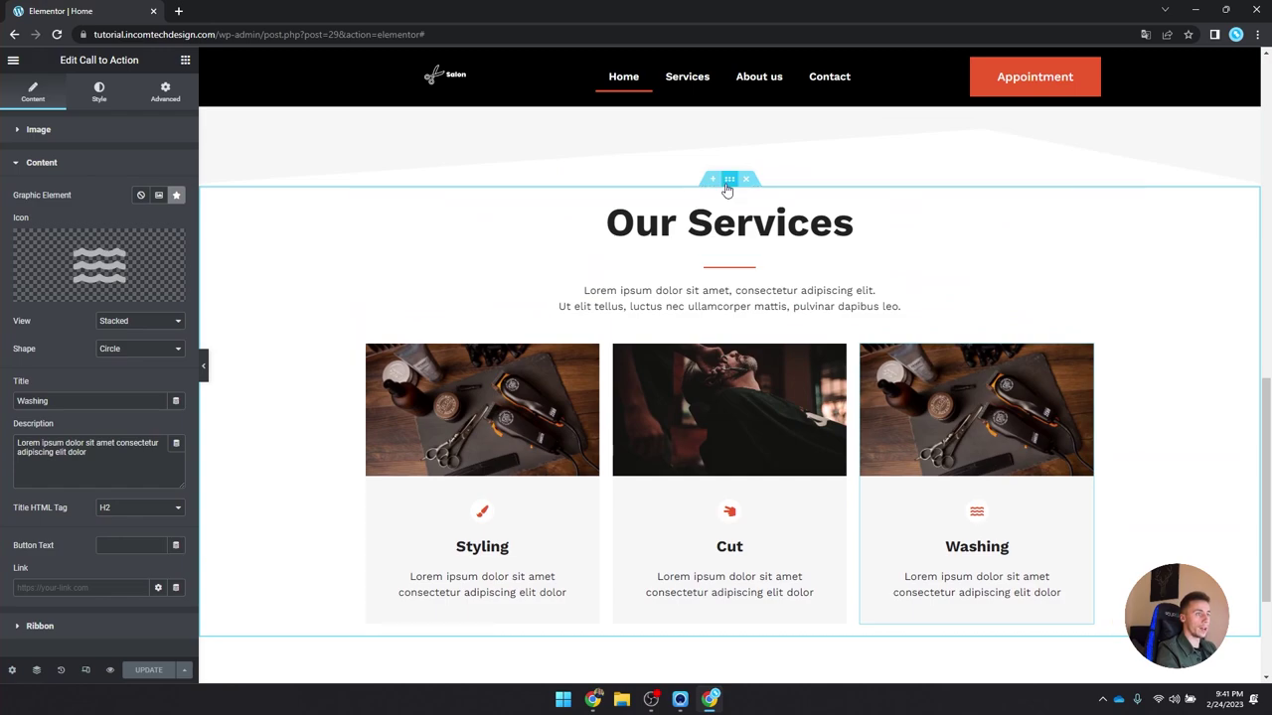
# Step: Set the Our Services section's top and bottom padding to 4 em
pyautogui.click(729, 180)
pyautogui.click(161, 95)
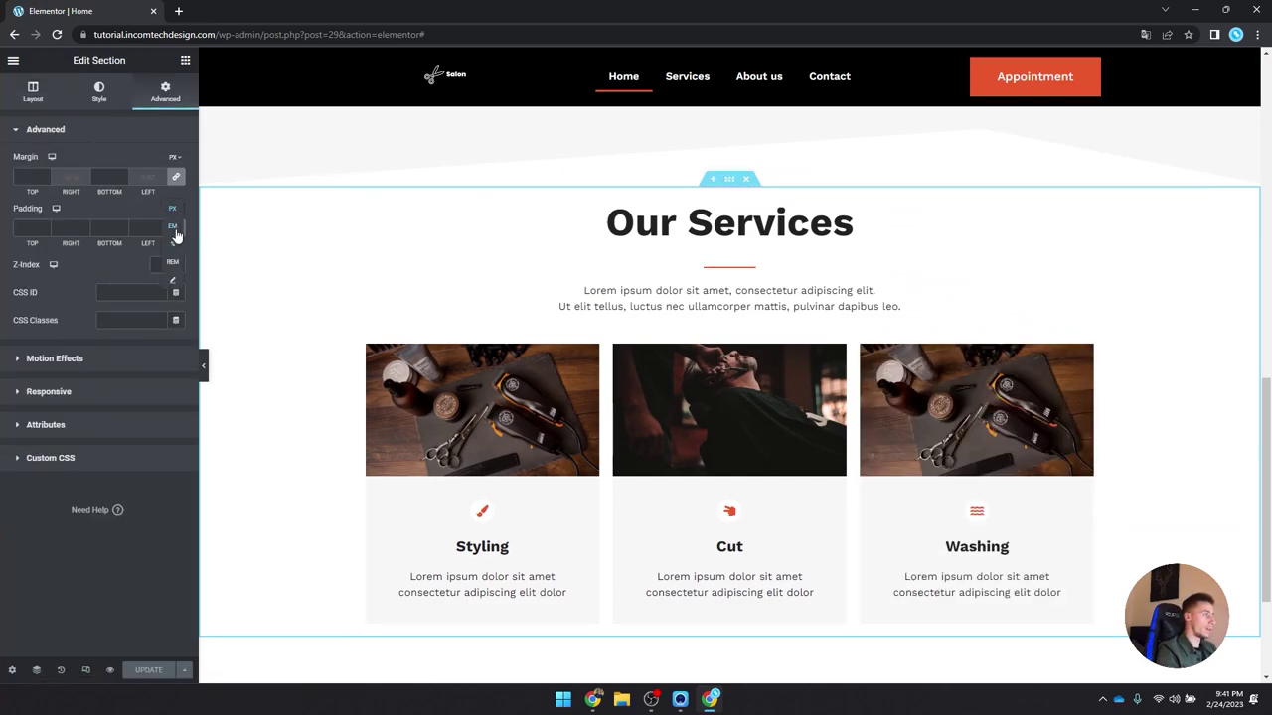
pyautogui.click(180, 227)
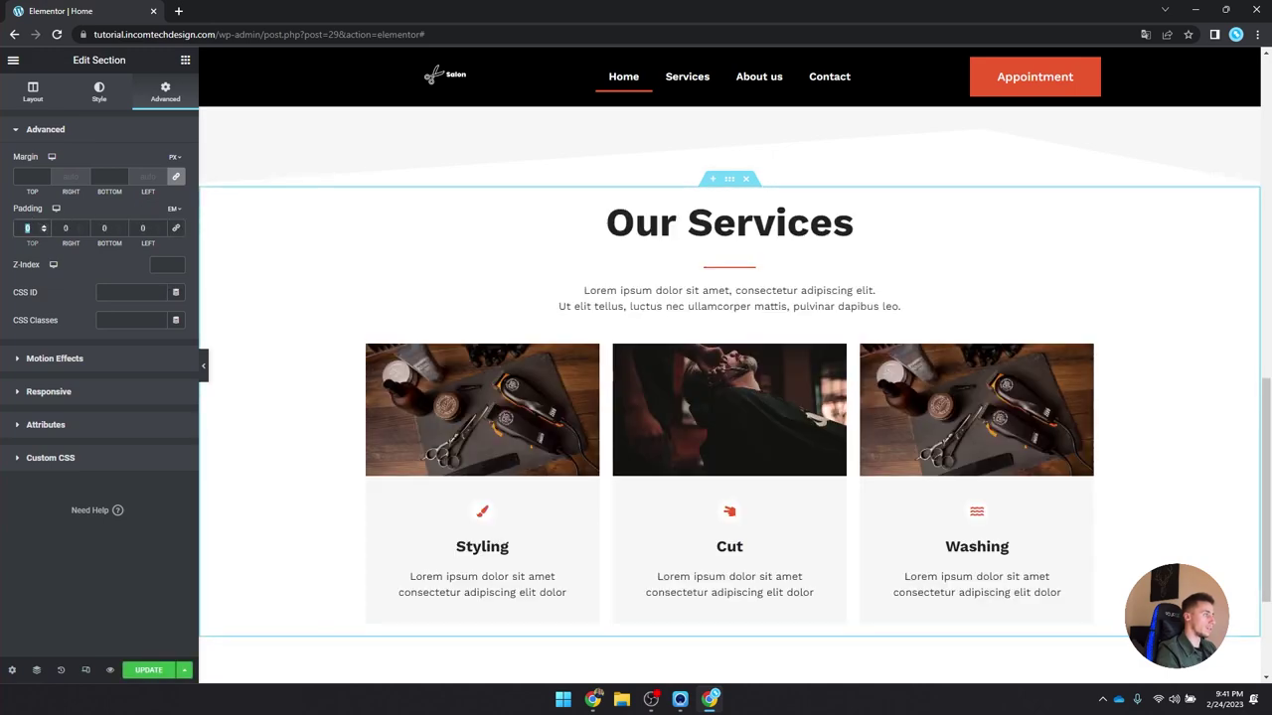
pyautogui.write('4')
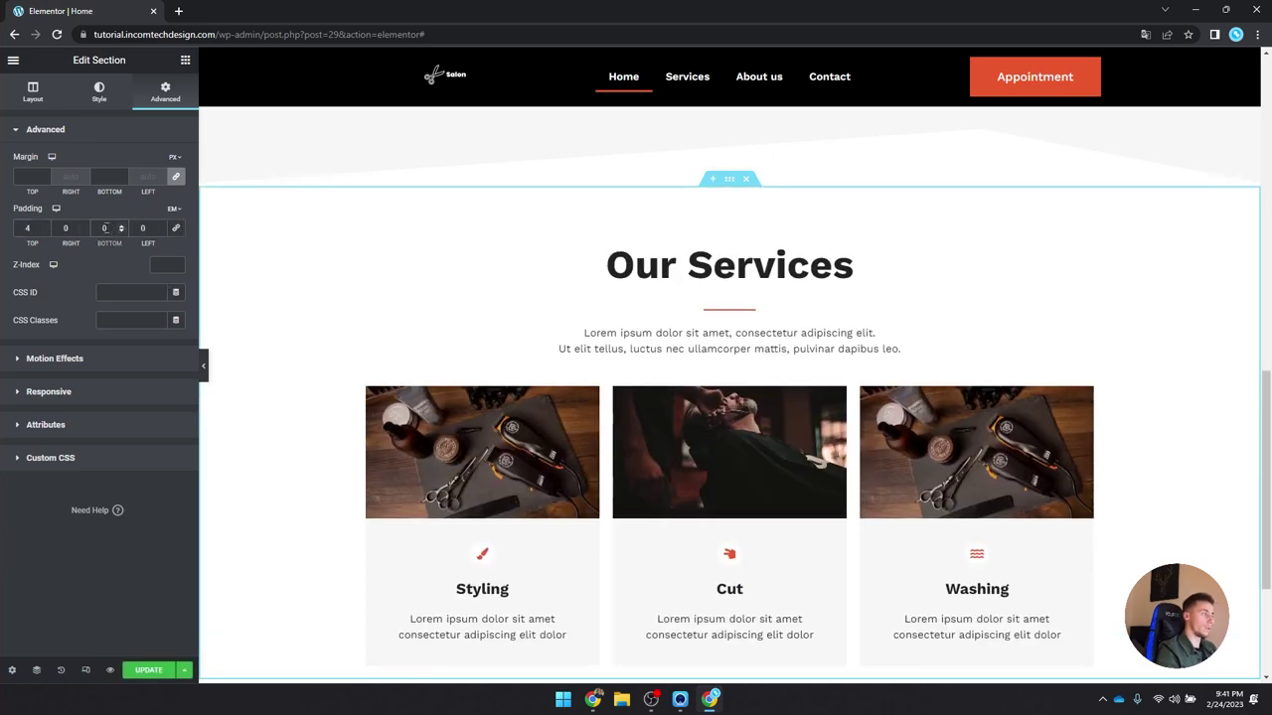
pyautogui.scroll(-3, 642, 252)
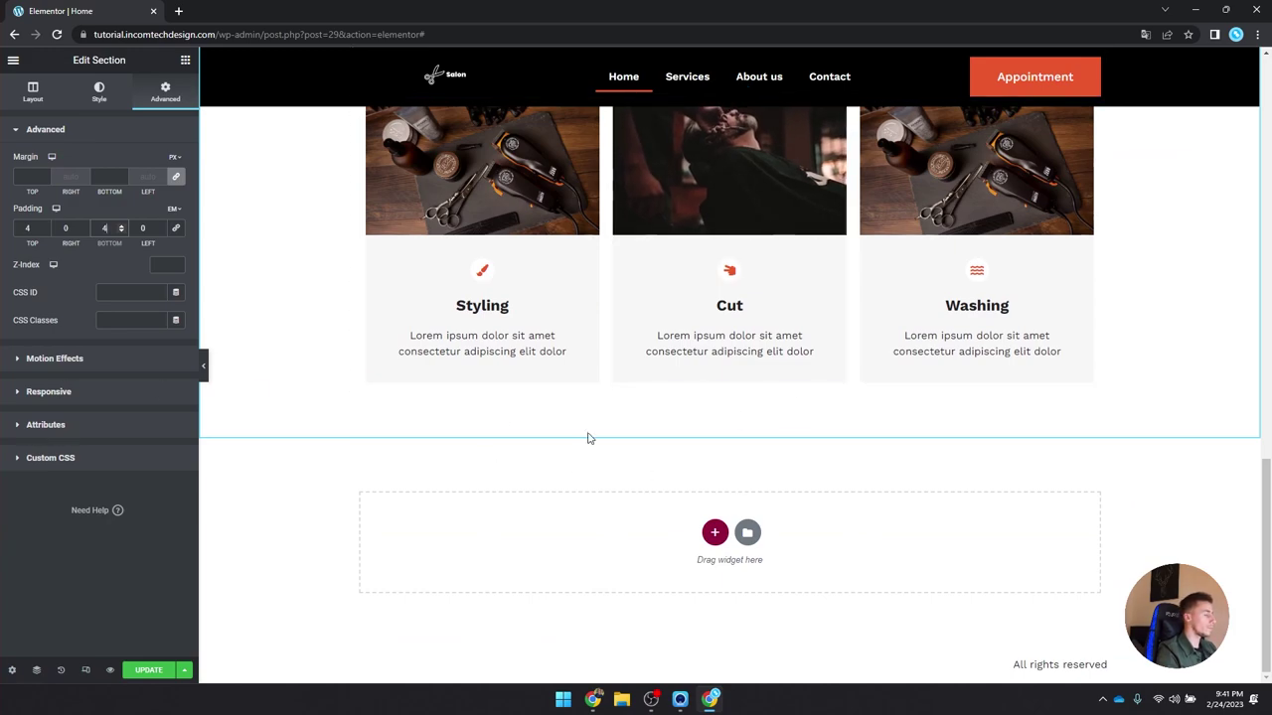
pyautogui.click(715, 533)
# Step: Add a one-column section below Our Services with Height set to Min Height
pyautogui.click(562, 500)
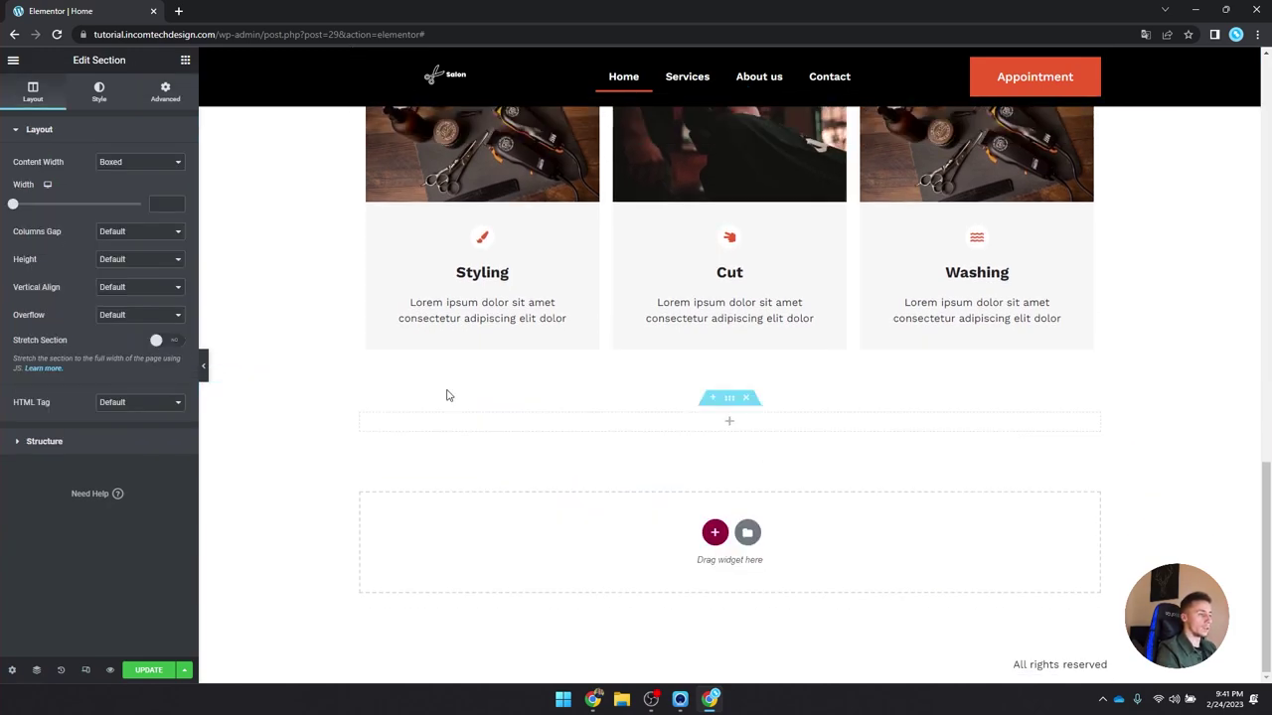
pyautogui.click(116, 258)
pyautogui.click(136, 289)
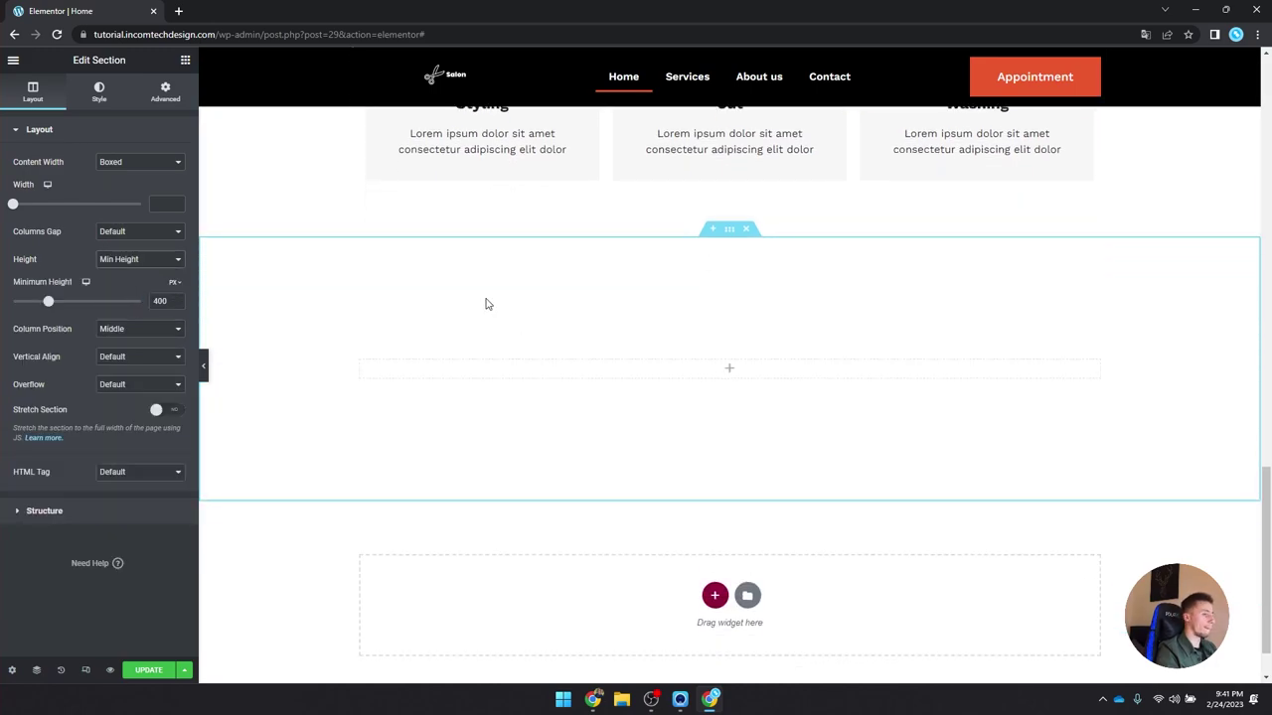
# Step: Try the hair-salon pattern as the section background, then remove it again
pyautogui.click(98, 92)
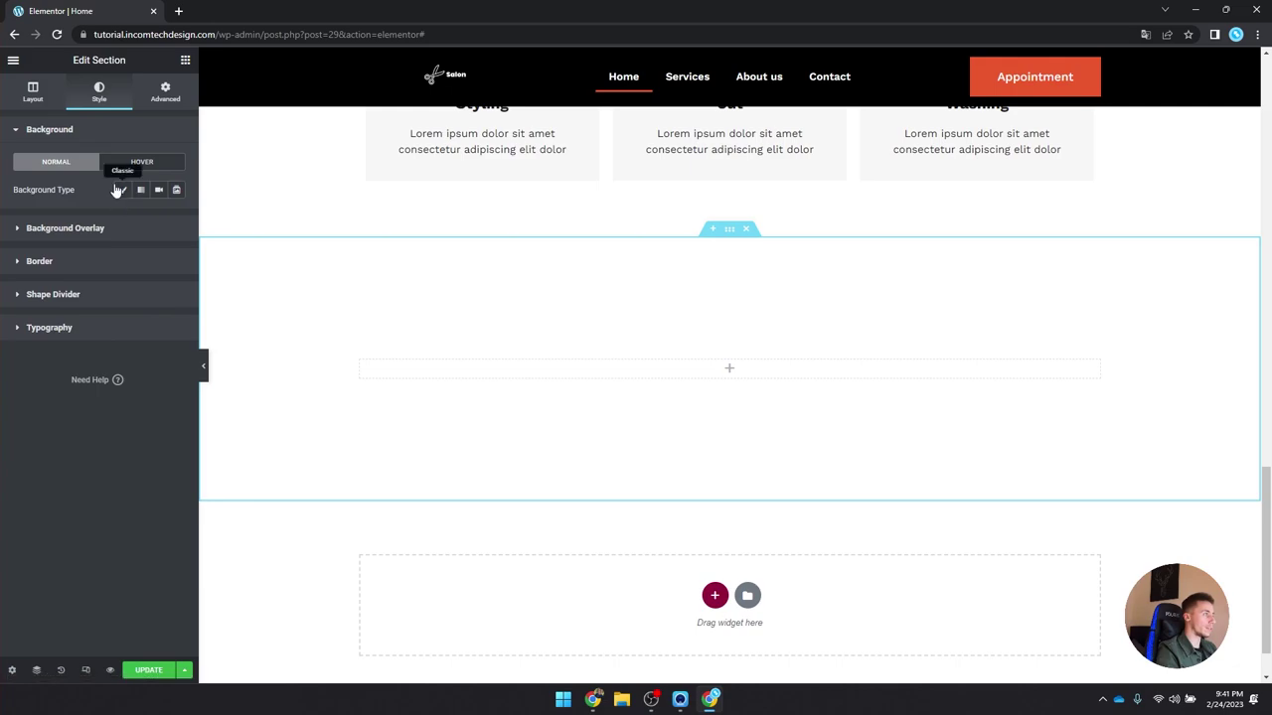
pyautogui.click(123, 190)
pyautogui.click(146, 256)
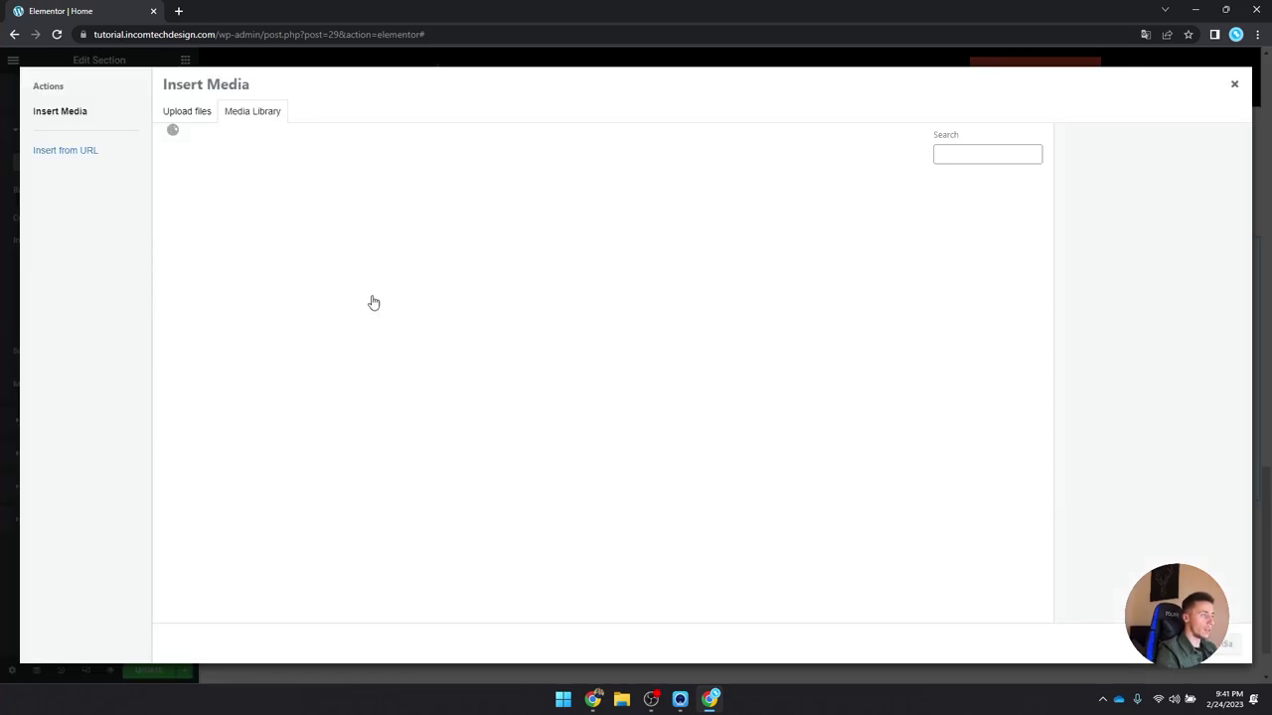
pyautogui.click(199, 223)
pyautogui.click(1197, 644)
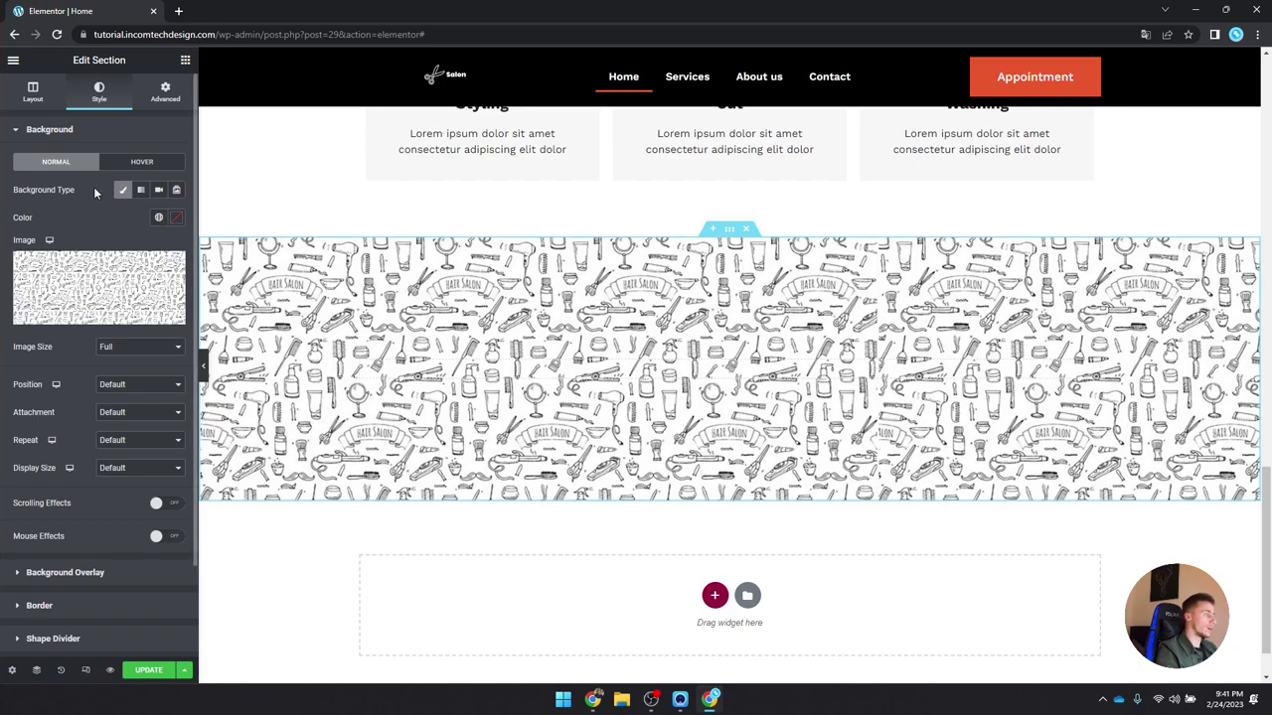
pyautogui.click(176, 315)
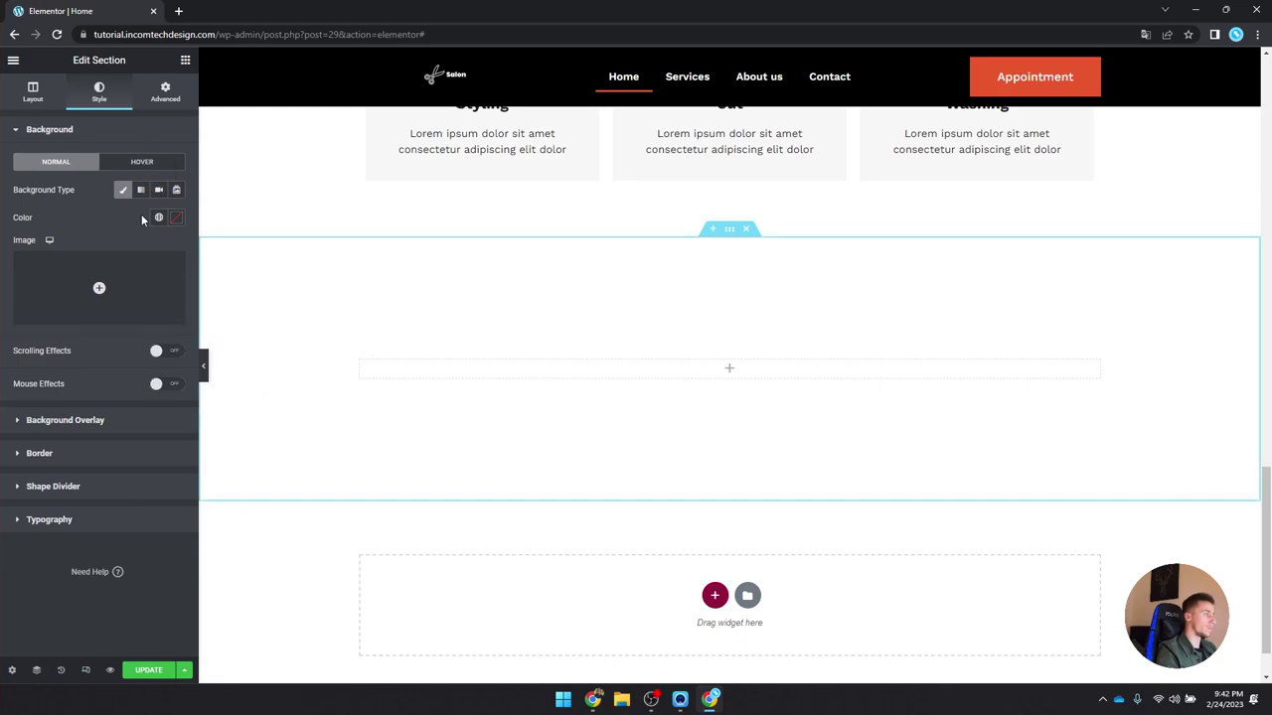
pyautogui.click(122, 189)
pyautogui.click(96, 129)
# Step: Use the hair-salon pattern as a Full-size background overlay image
pyautogui.click(65, 162)
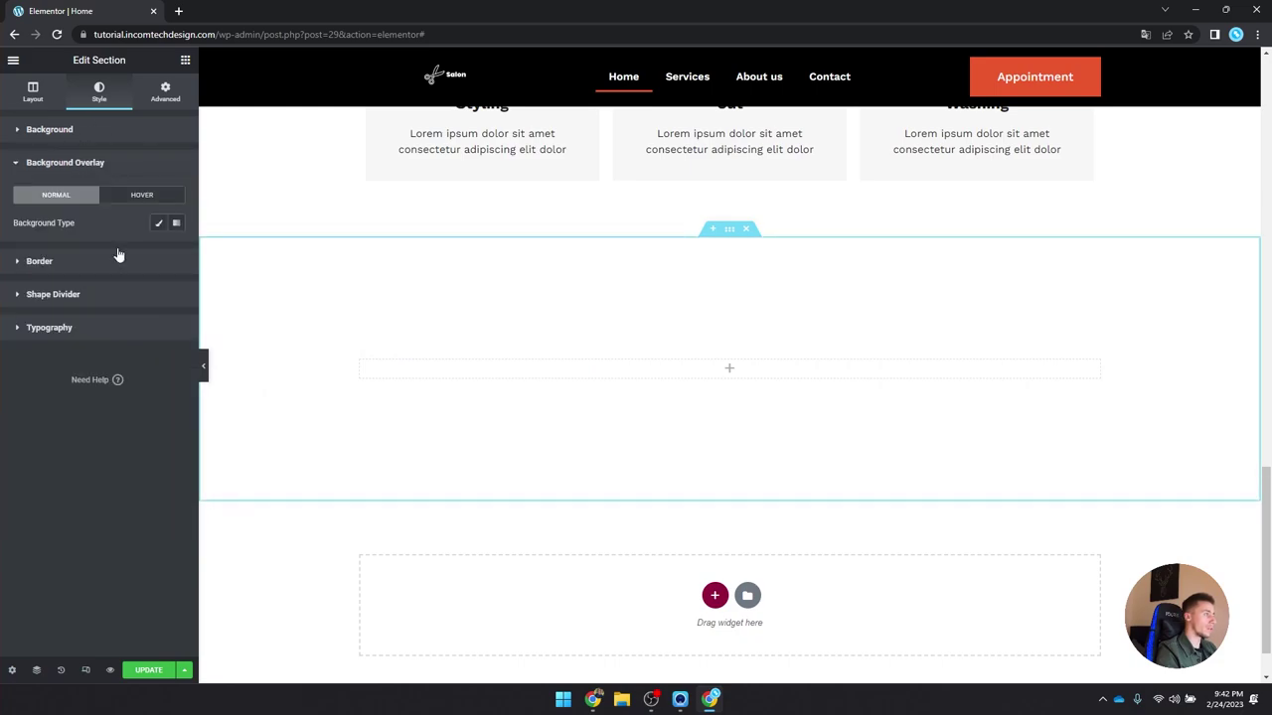
pyautogui.click(159, 222)
pyautogui.click(96, 321)
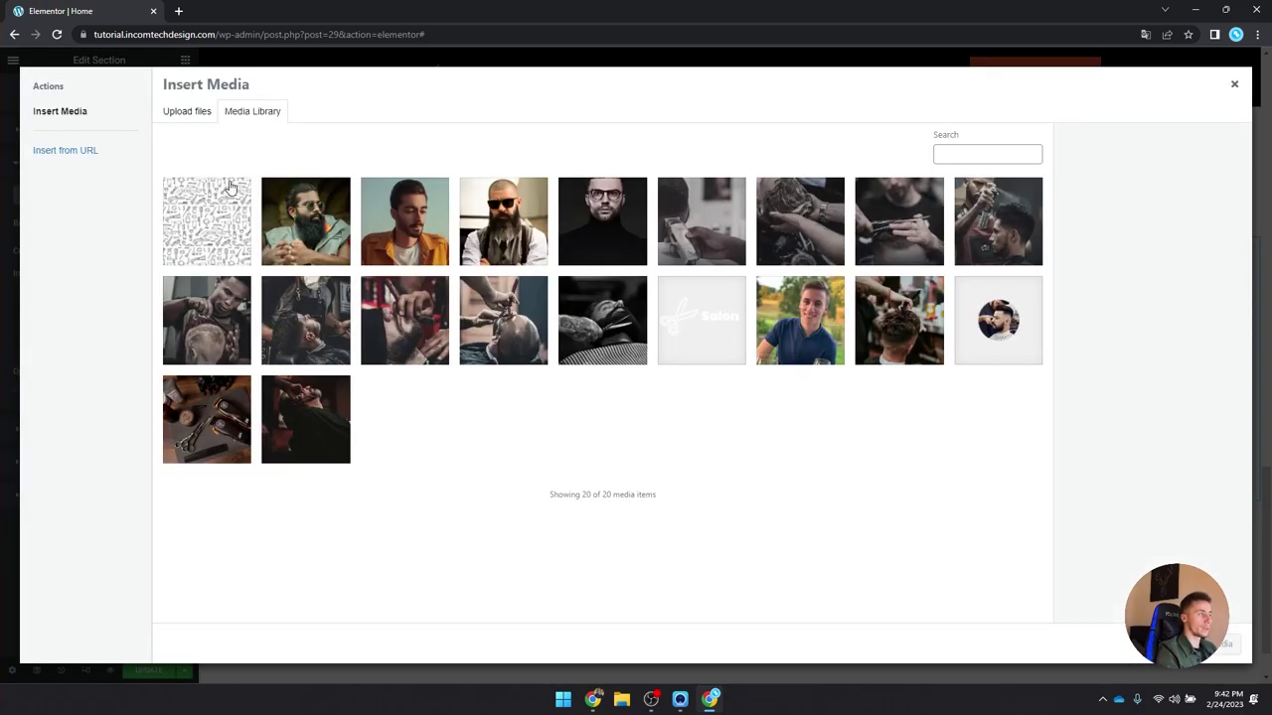
pyautogui.click(205, 221)
pyautogui.click(1214, 644)
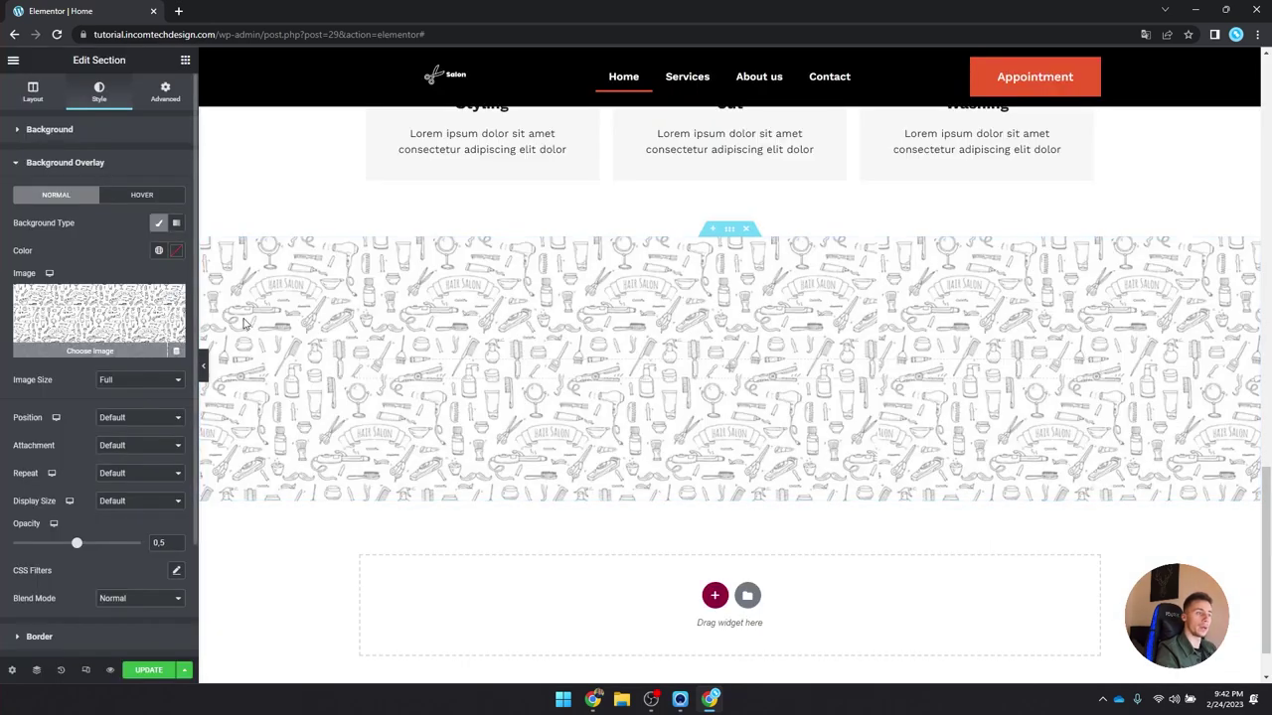
pyautogui.click(139, 379)
pyautogui.click(120, 386)
# Step: Set the overlay to Center Center, No-repeat, Cover, with opacity lowered to 0.11
pyautogui.click(127, 419)
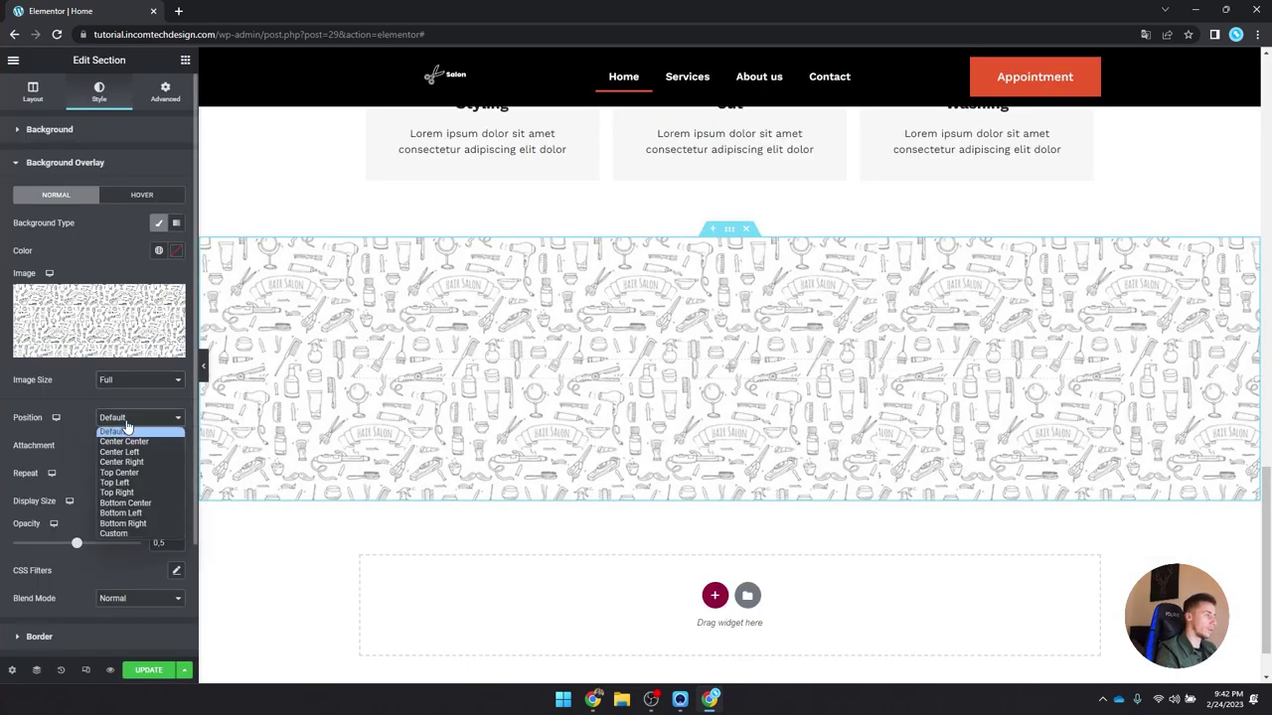
pyautogui.click(124, 429)
pyautogui.click(127, 445)
pyautogui.click(136, 460)
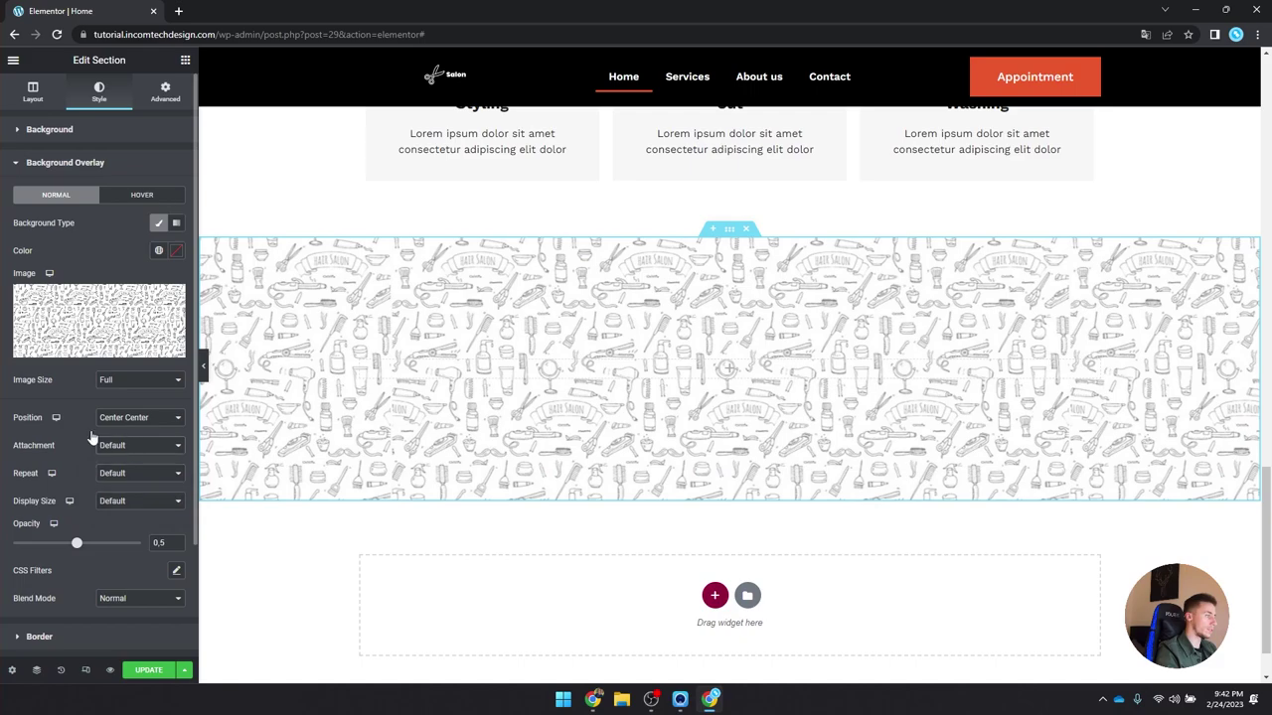
pyautogui.click(143, 481)
pyautogui.click(139, 496)
pyautogui.click(139, 501)
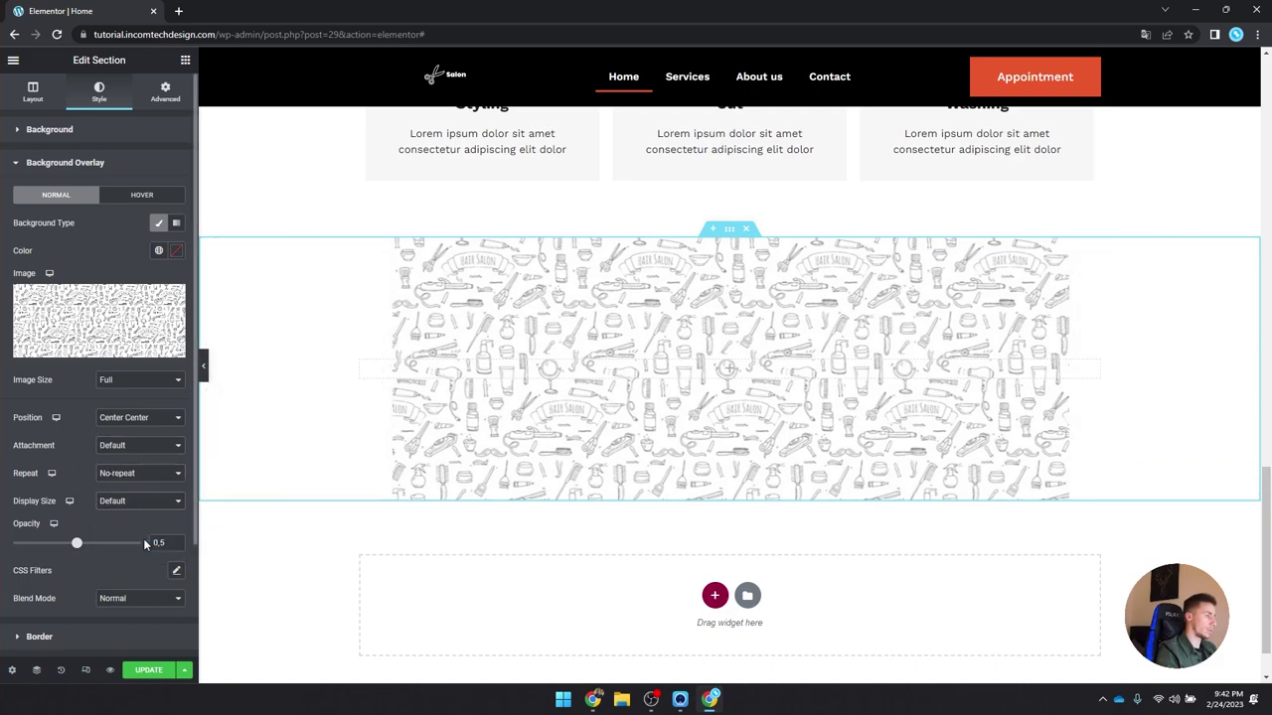
pyautogui.click(143, 536)
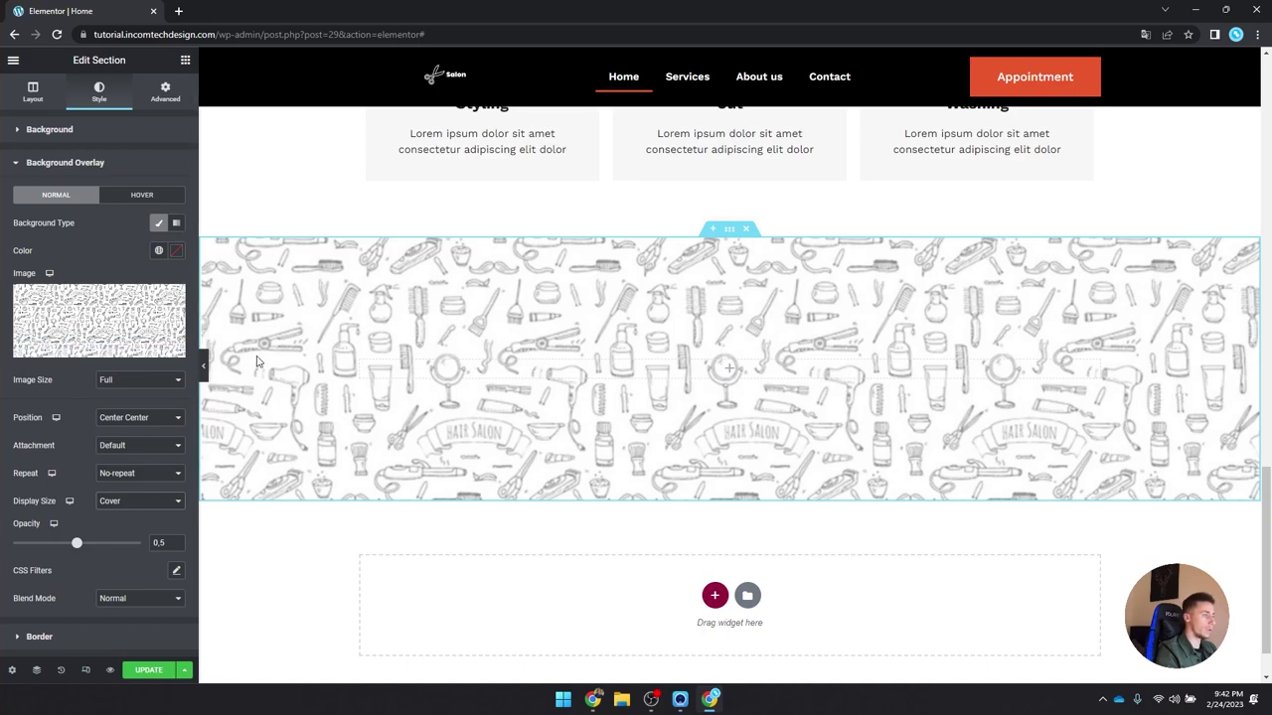
pyautogui.moveTo(78, 549); pyautogui.dragTo(31, 548)
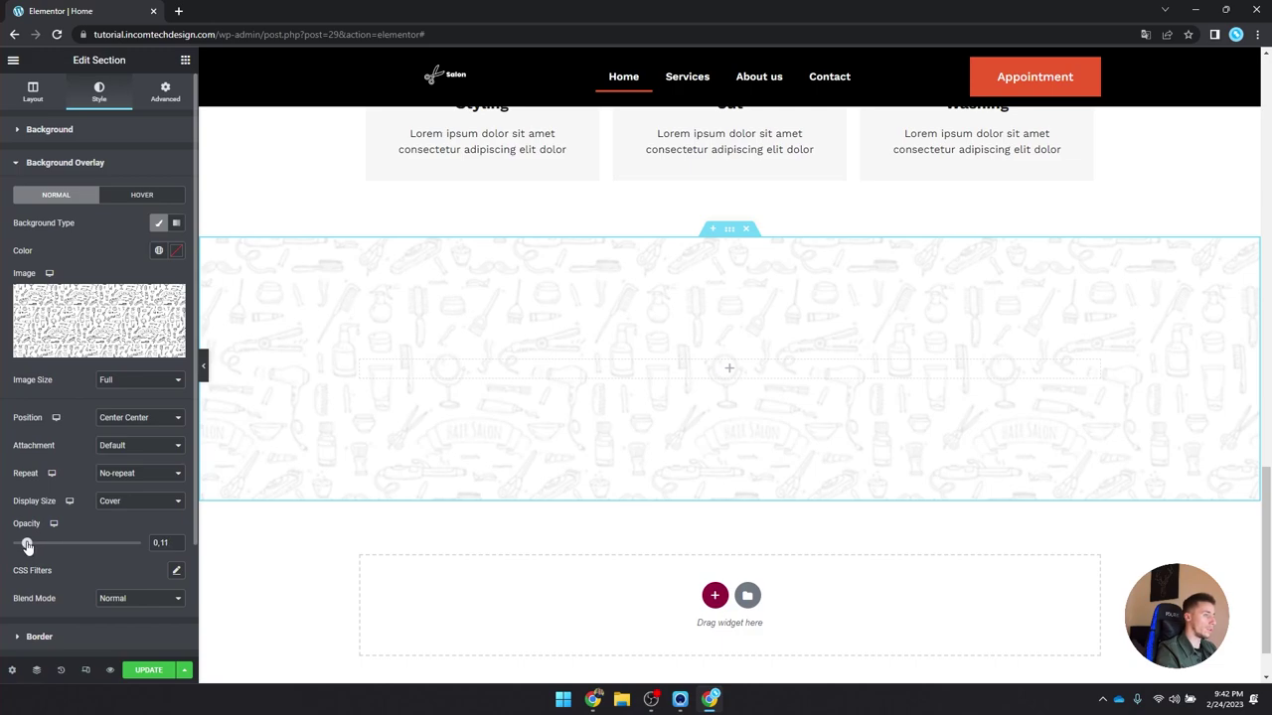
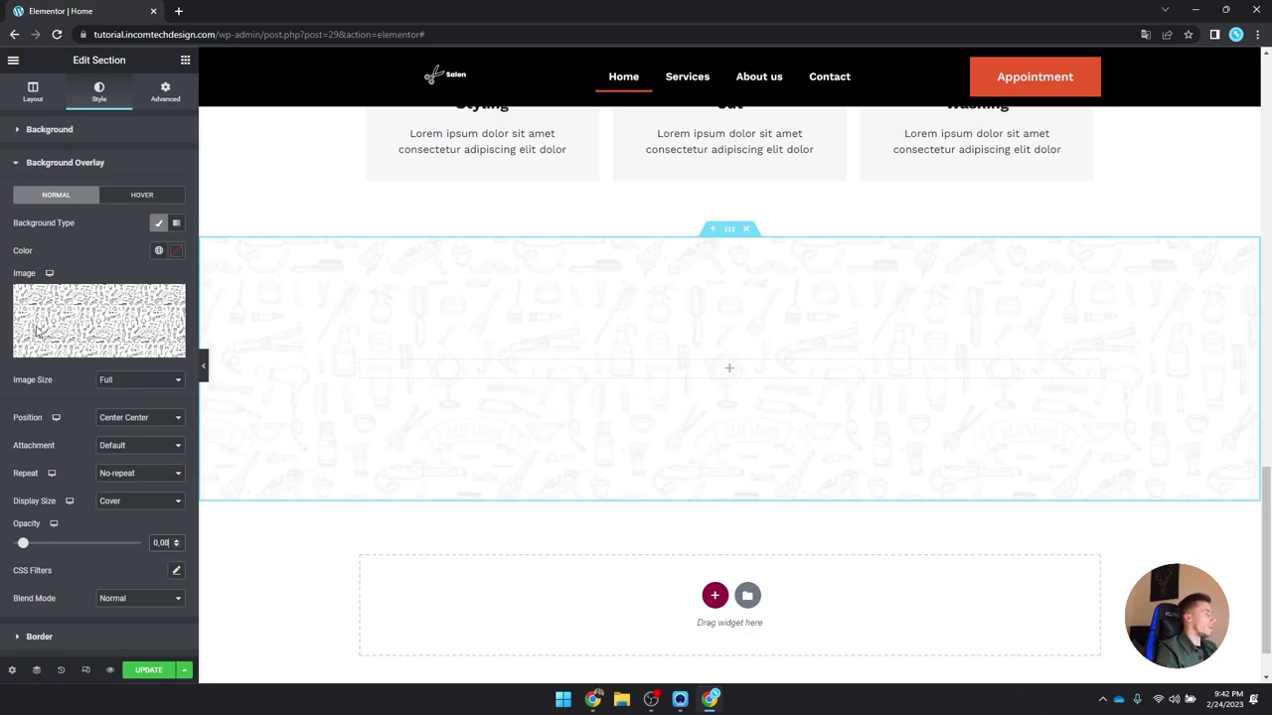
# Step: Copy the Our Services heading into the new section's empty column and left-align it
pyautogui.scroll(3, 490, 332)
pyautogui.scroll(3, 490, 331)
pyautogui.rightClick(795, 343)
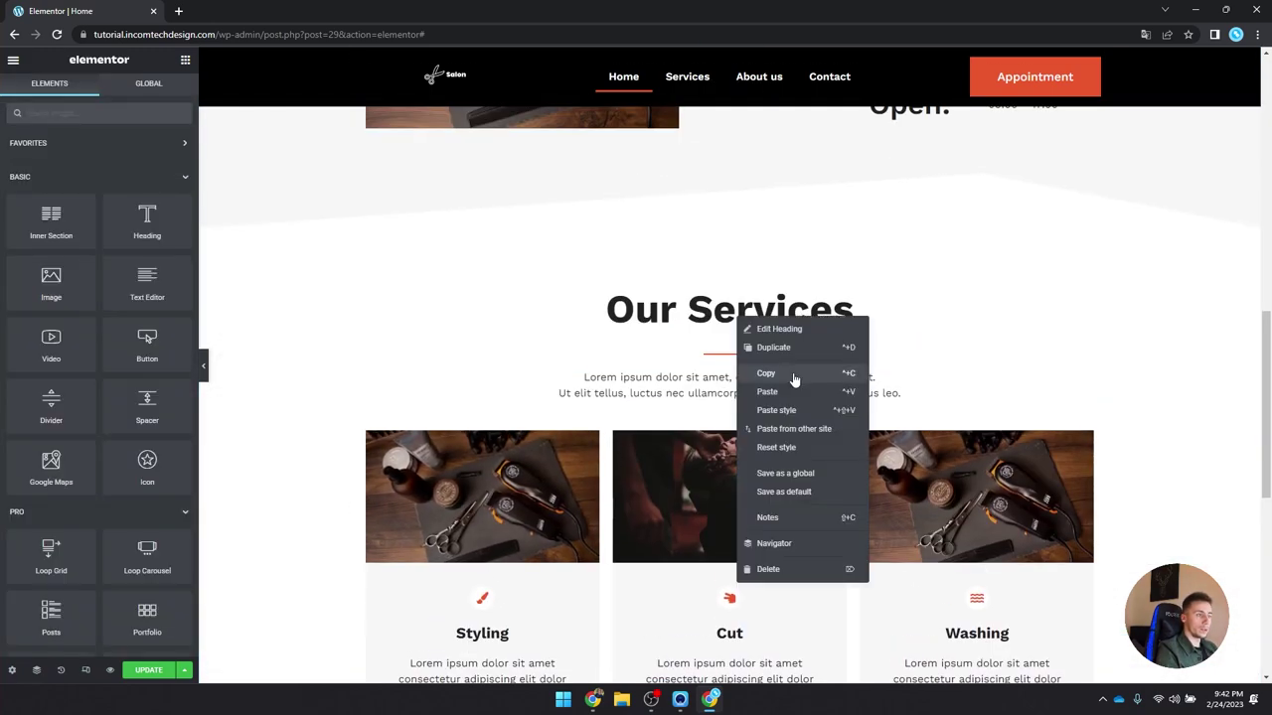
pyautogui.click(805, 375)
pyautogui.scroll(-4, 737, 383)
pyautogui.rightClick(729, 503)
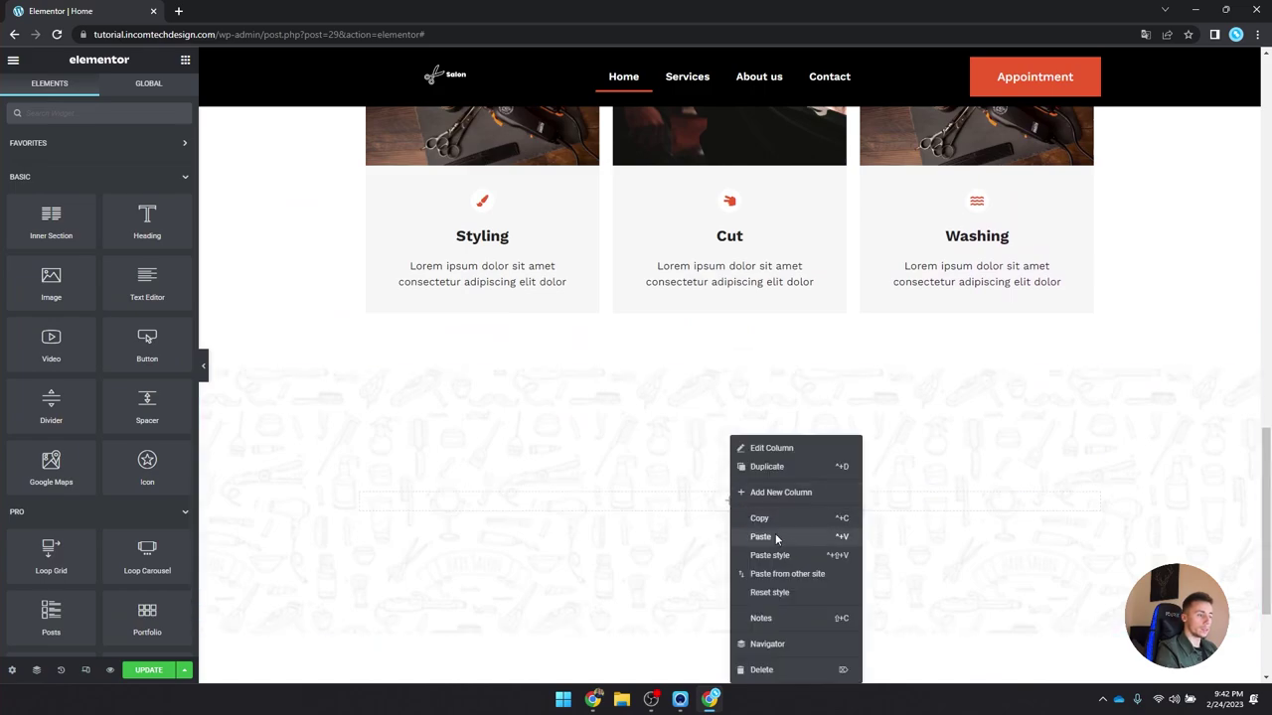
pyautogui.click(782, 545)
pyautogui.click(123, 348)
# Step: Paste a copy of the divider below the new heading and left-align it
pyautogui.scroll(4, 666, 316)
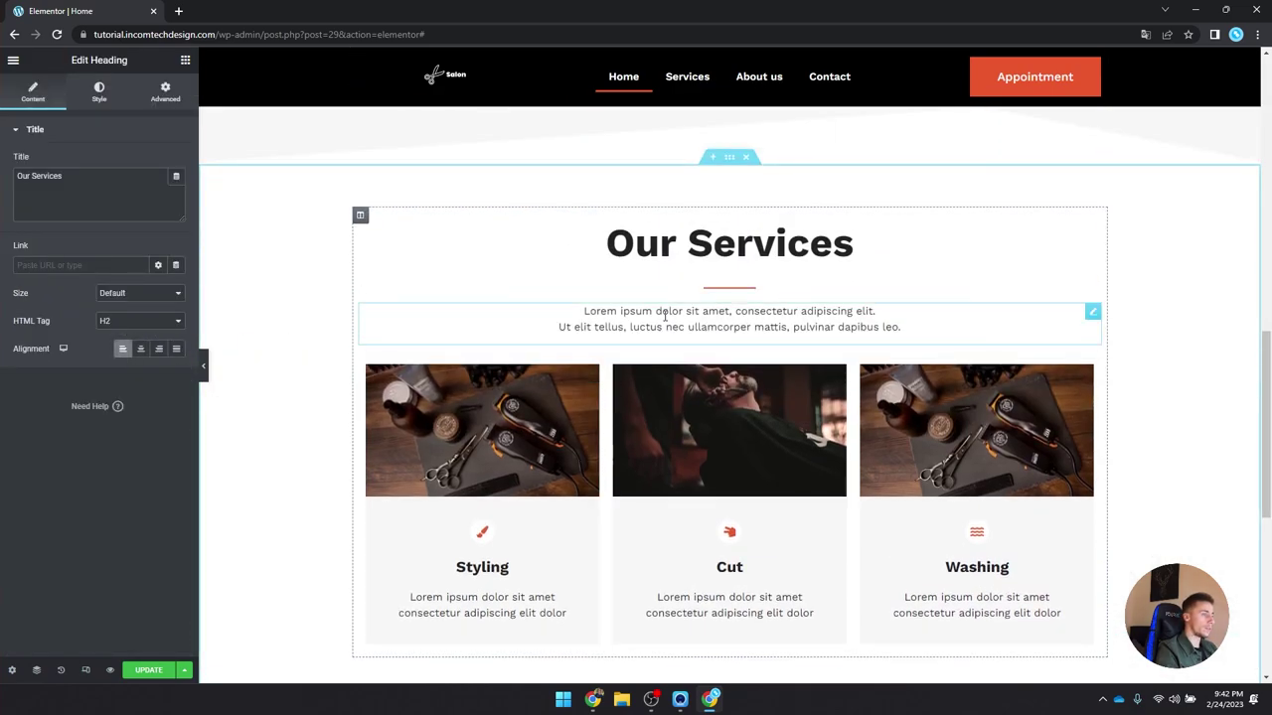
pyautogui.rightClick(743, 291)
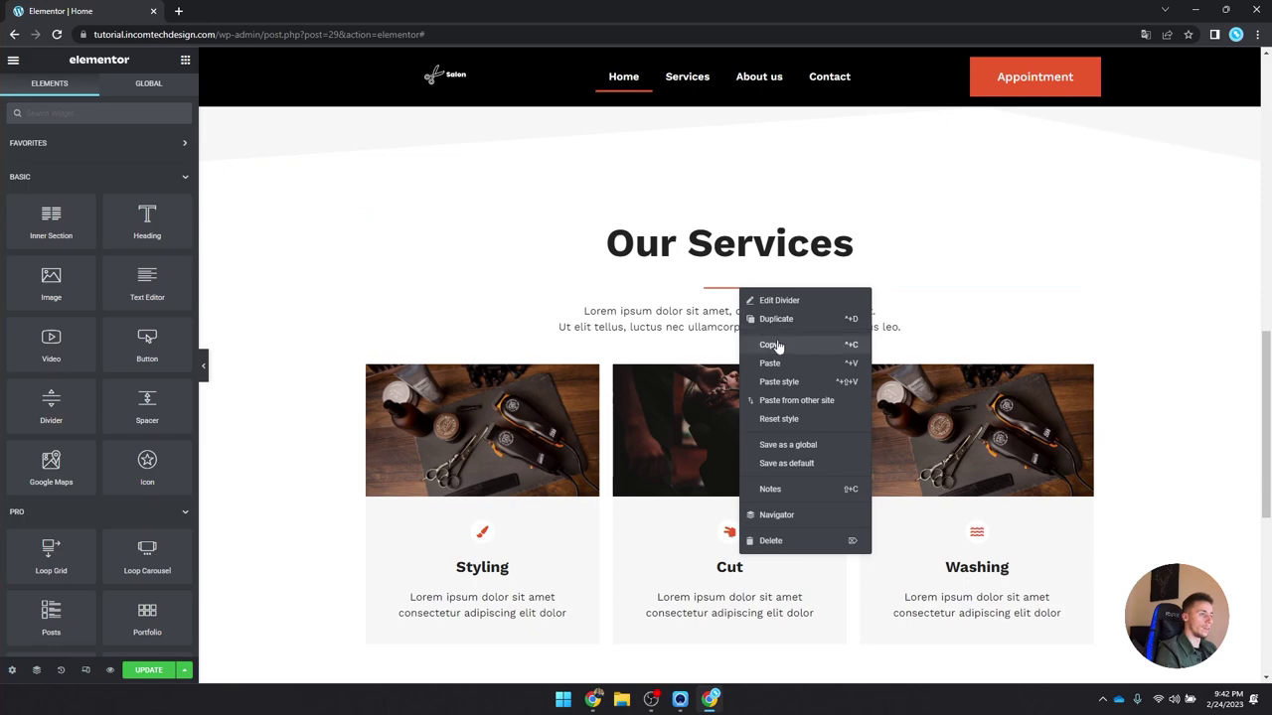
pyautogui.click(773, 345)
pyautogui.scroll(-3, 580, 446)
pyautogui.rightClick(458, 568)
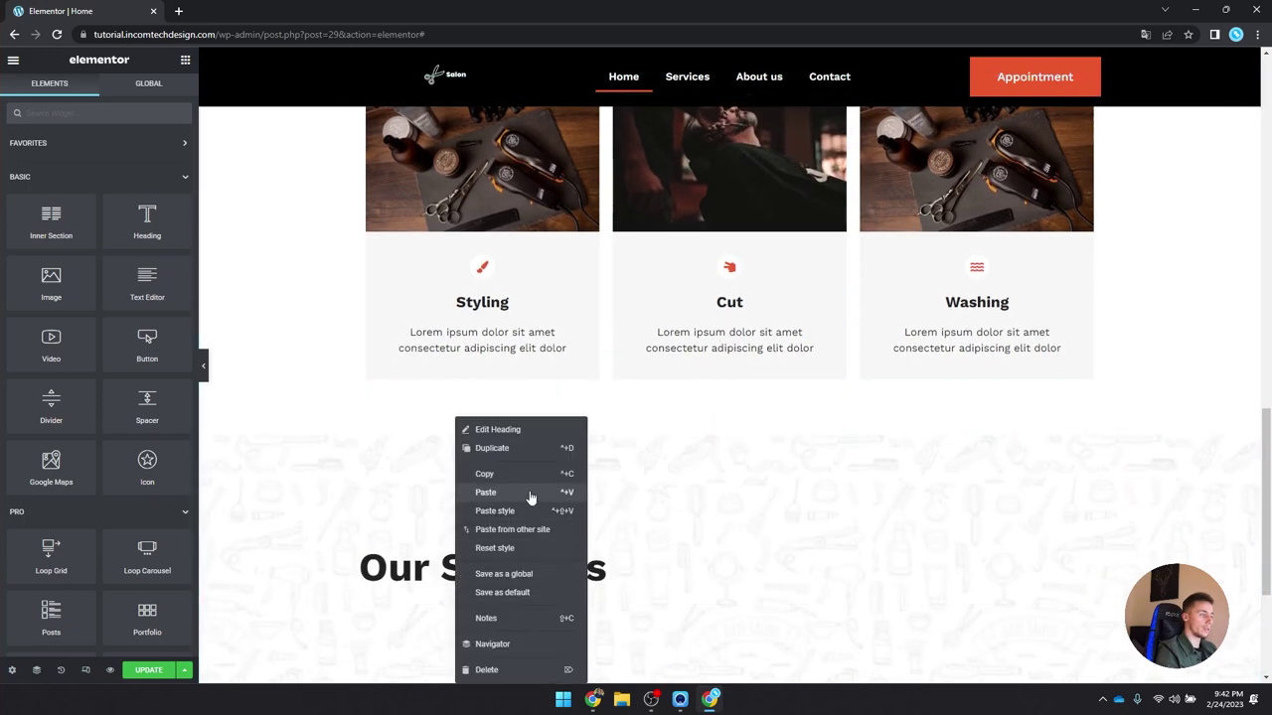
pyautogui.click(530, 492)
pyautogui.click(141, 232)
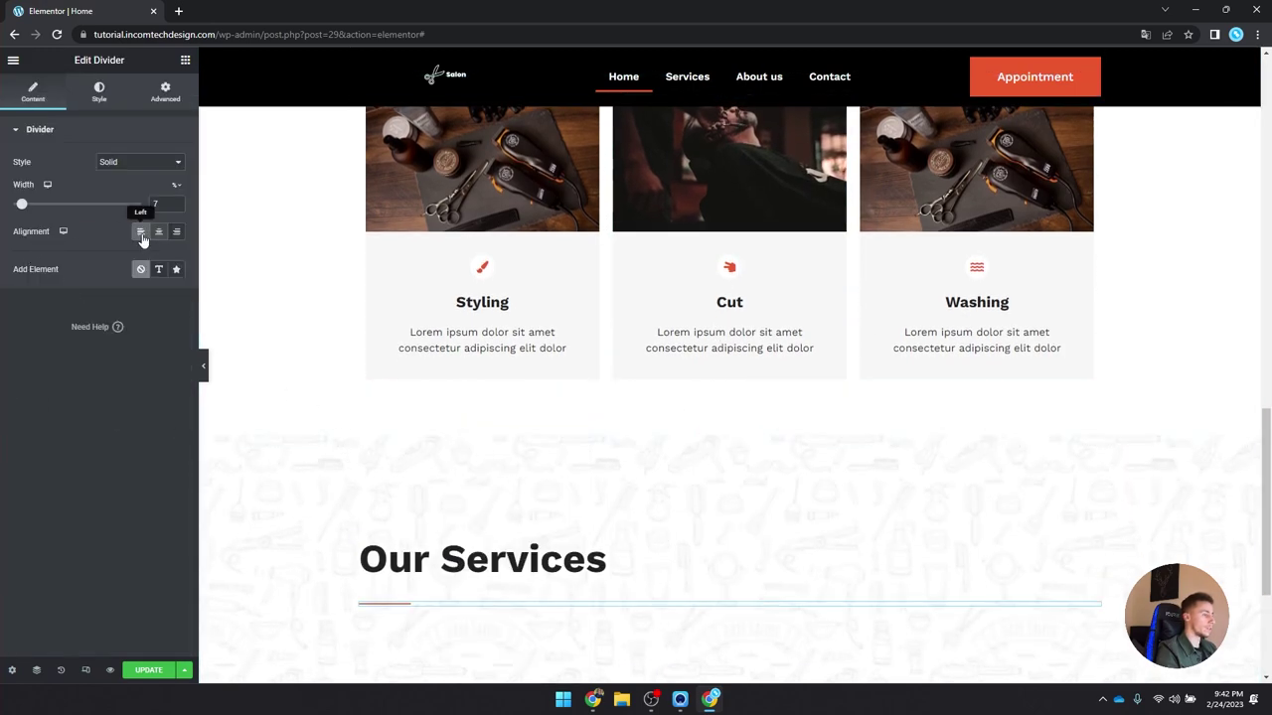
# Step: Paste a copy of the services intro text below the divider and left-align it
pyautogui.scroll(3, 400, 268)
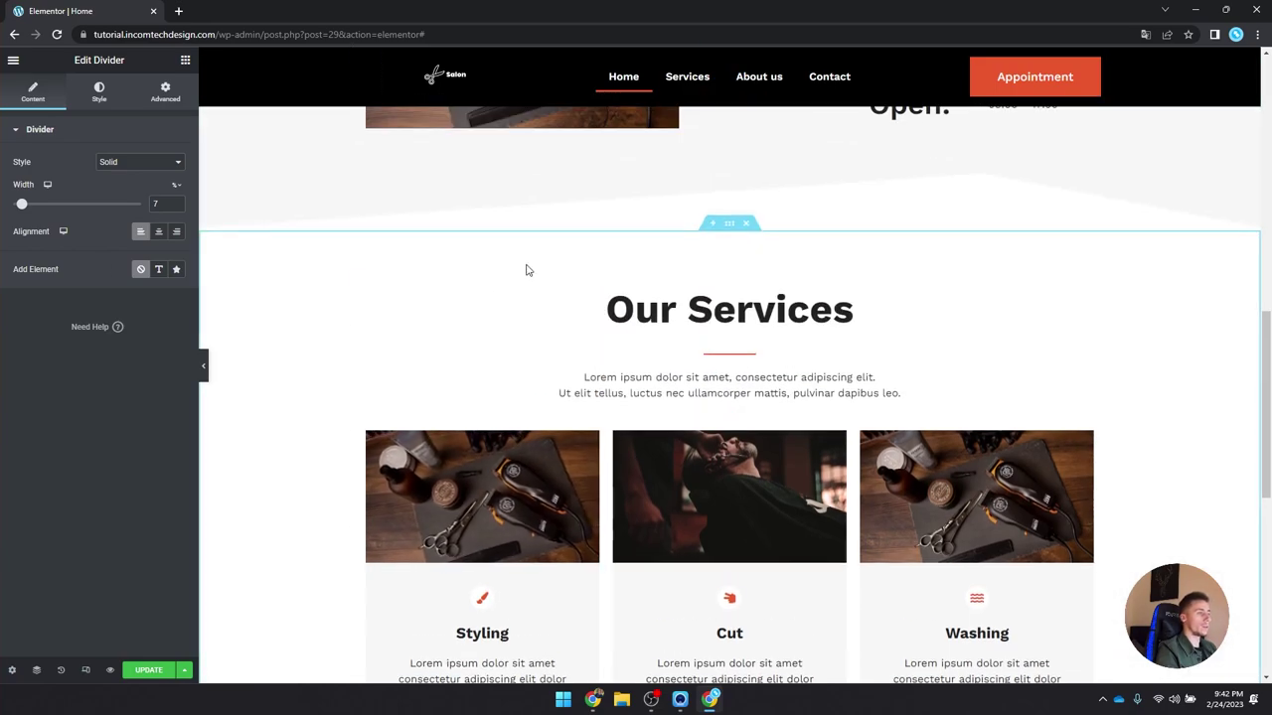
pyautogui.rightClick(654, 395)
pyautogui.click(712, 446)
pyautogui.scroll(-4, 686, 446)
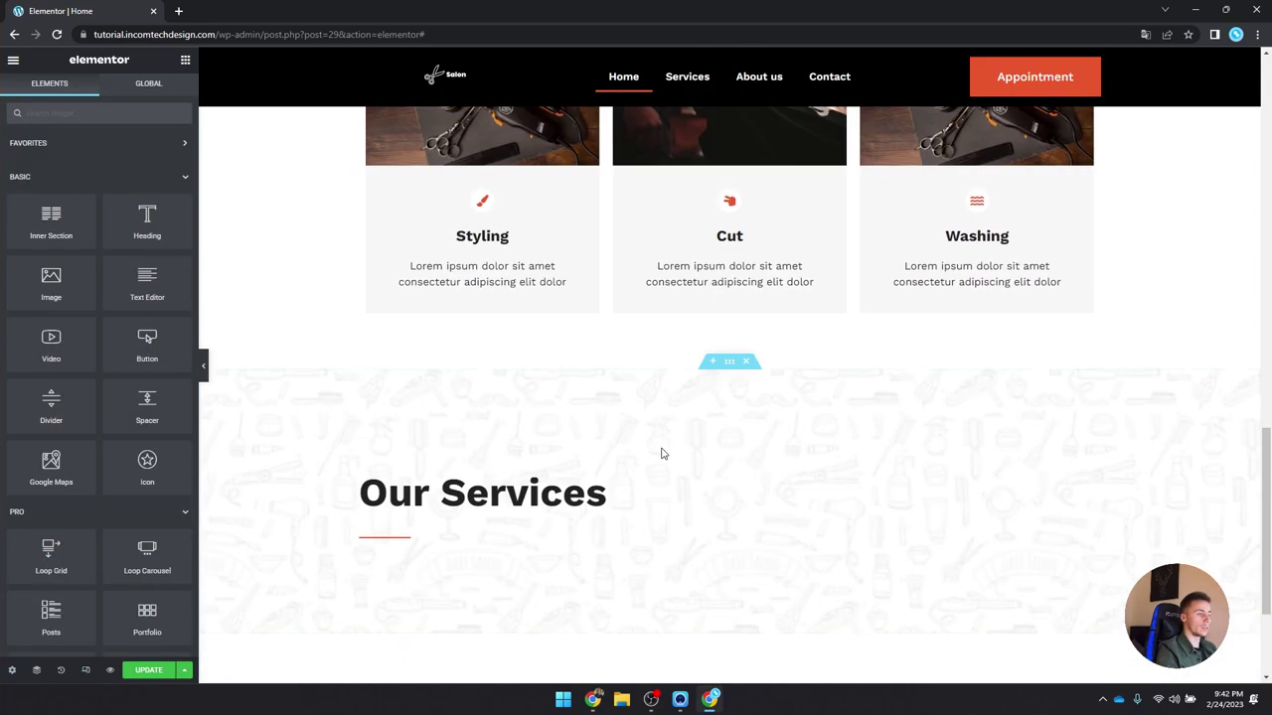
pyautogui.rightClick(414, 540)
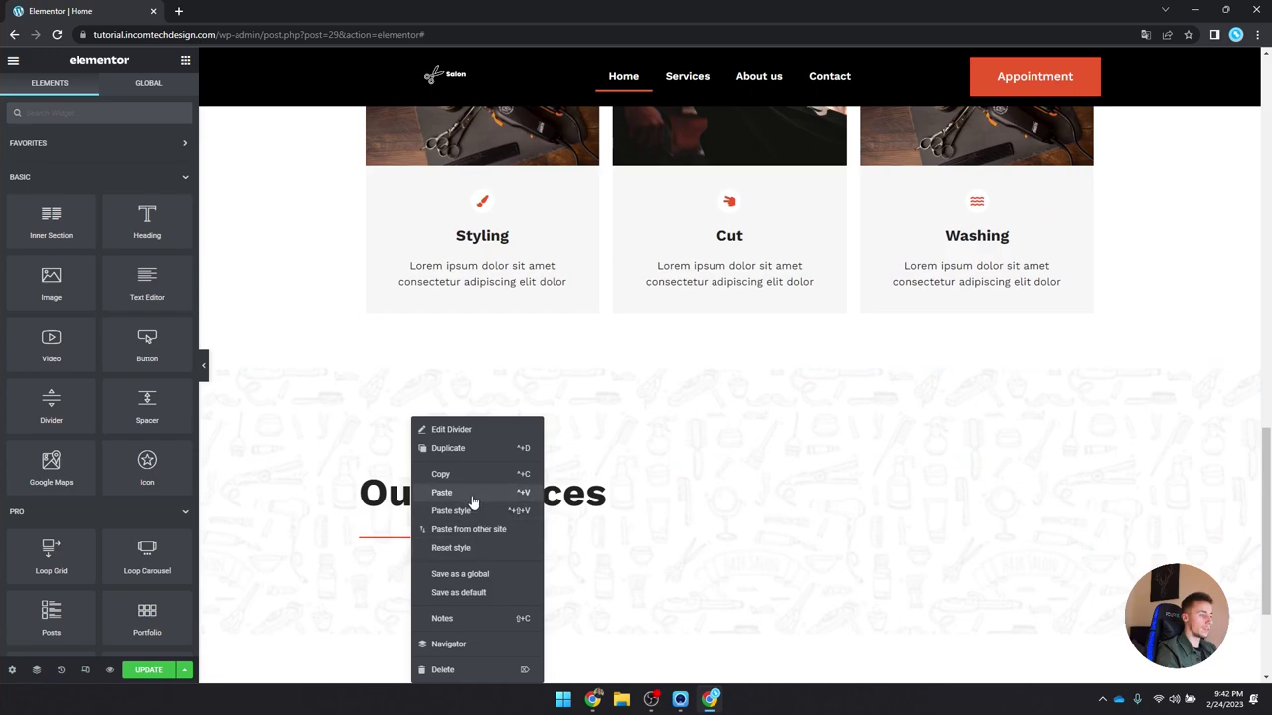
pyautogui.click(442, 491)
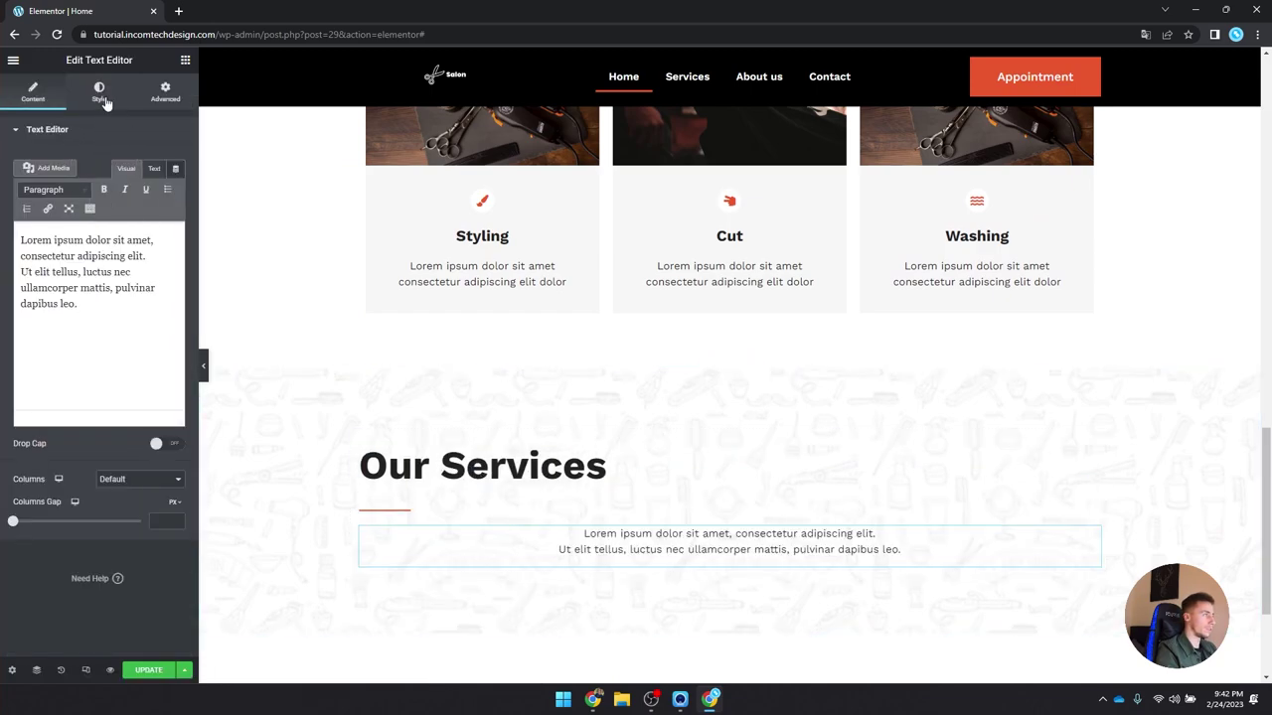
pyautogui.click(103, 97)
pyautogui.click(123, 162)
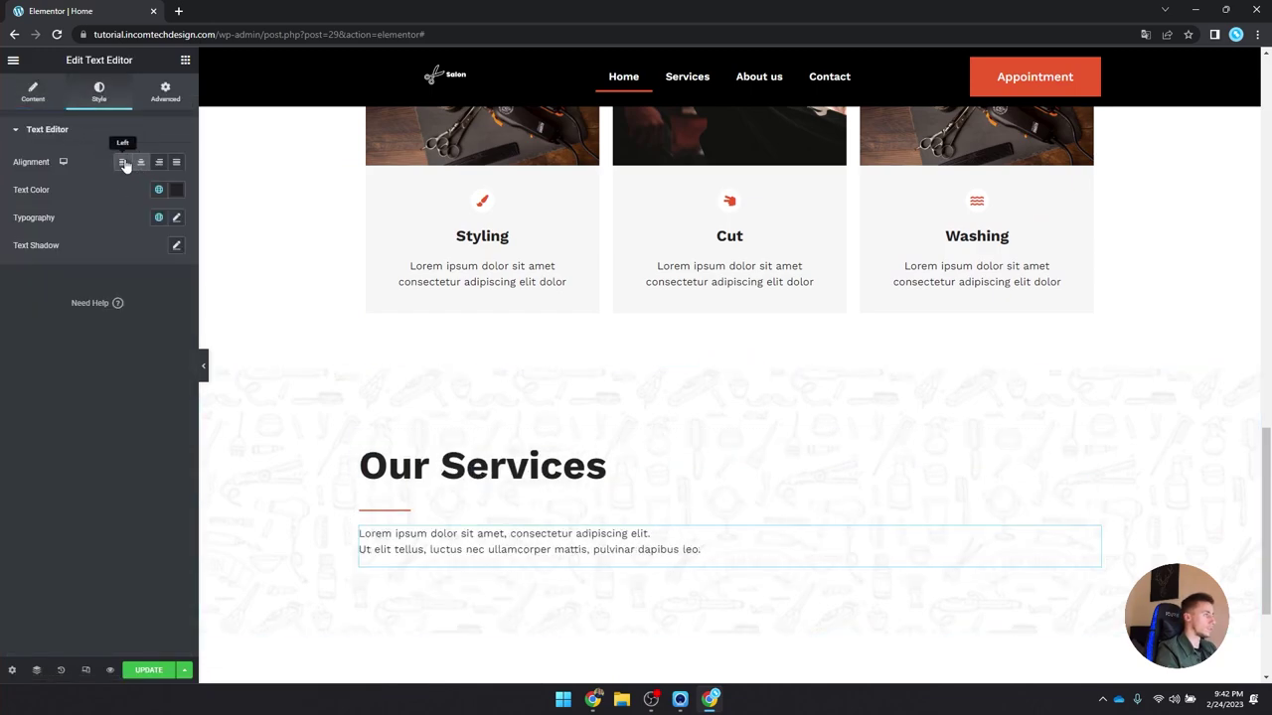
pyautogui.click(36, 94)
# Step: Add a two-column Inner Section below the intro text
pyautogui.scroll(-2, 587, 432)
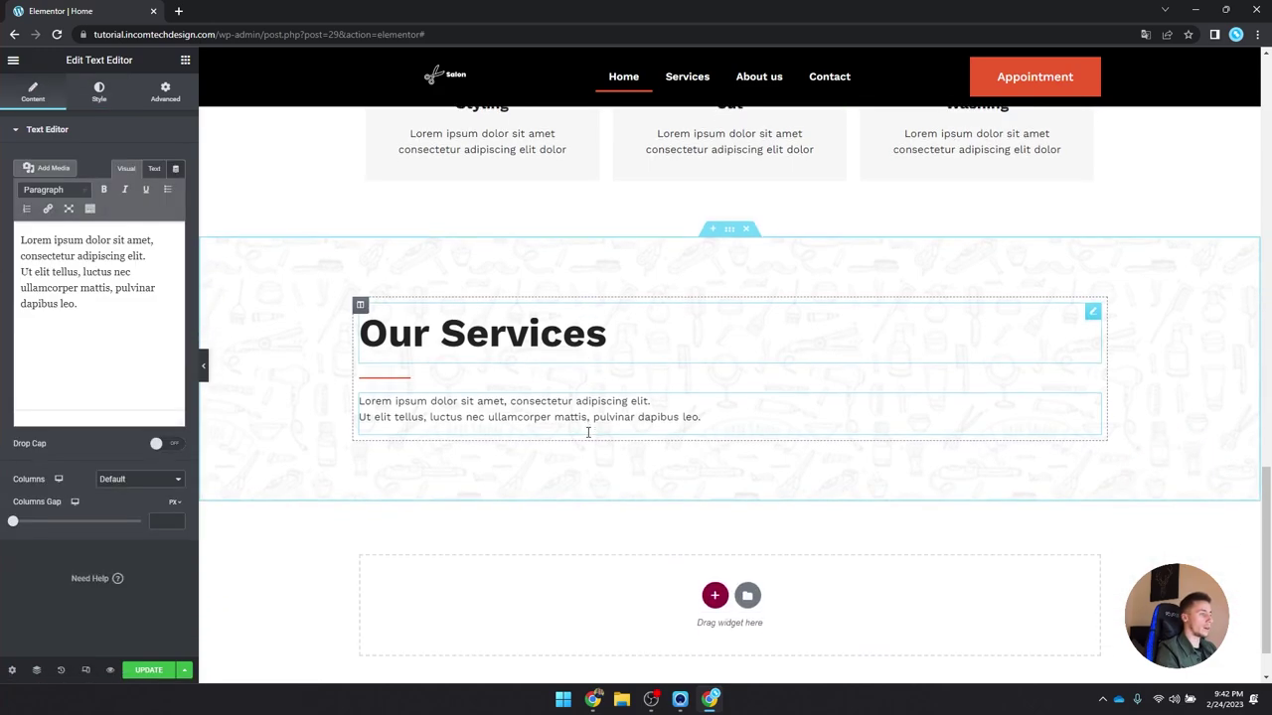
pyautogui.click(185, 59)
pyautogui.moveTo(45, 225); pyautogui.dragTo(593, 420)
# Step: Add a heading to the left column with Sub-heading typography and Orange colour
pyautogui.scroll(-1, 655, 387)
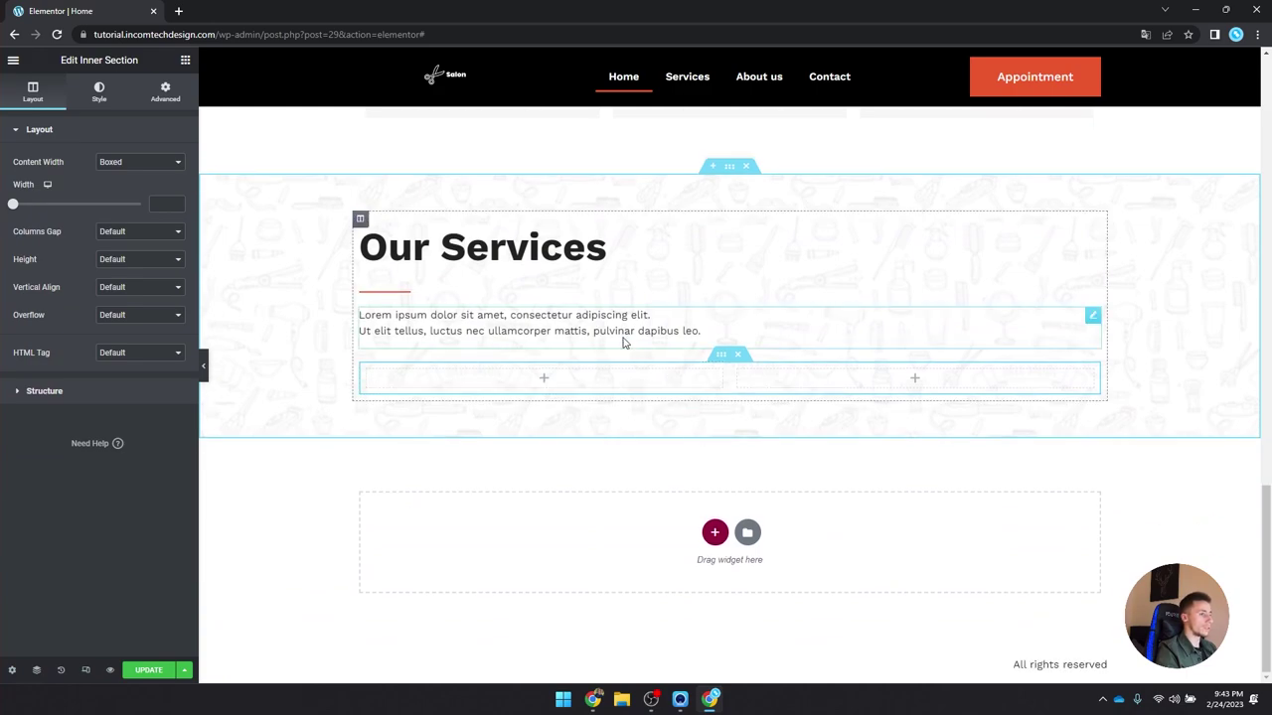
pyautogui.scroll(4, 624, 370)
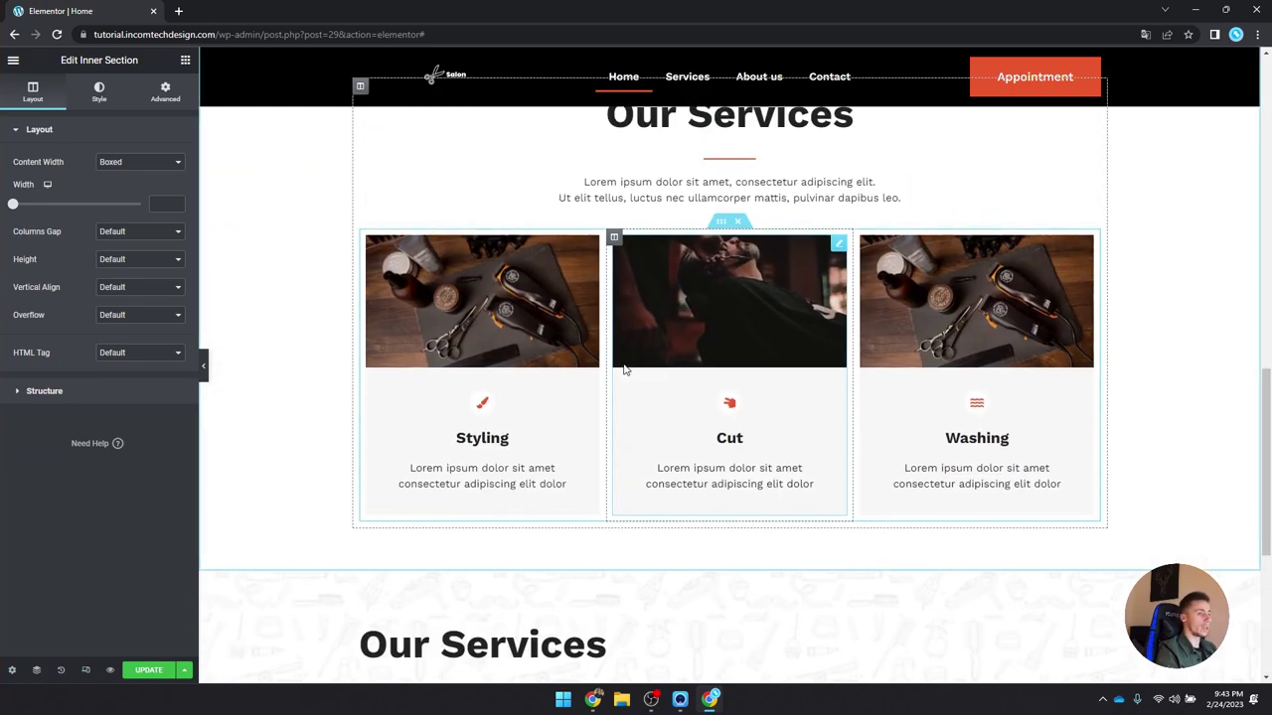
pyautogui.scroll(-4, 624, 370)
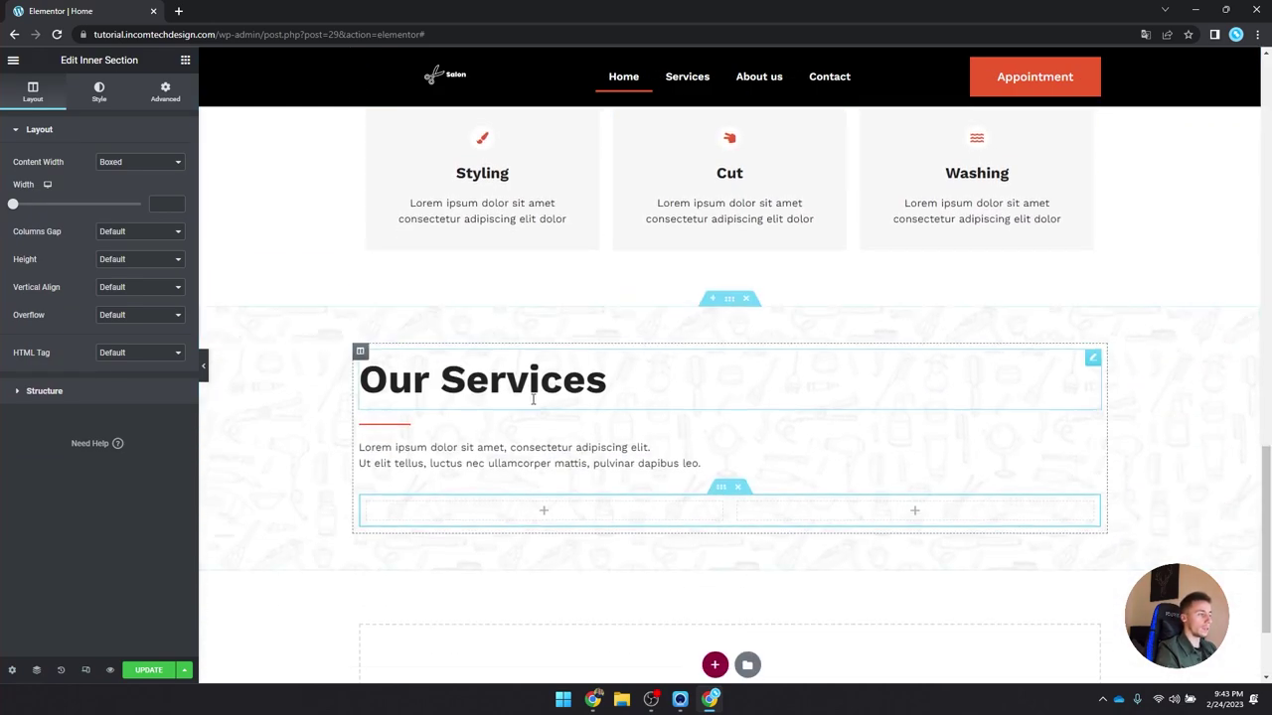
pyautogui.click(184, 60)
pyautogui.moveTo(148, 219); pyautogui.dragTo(545, 376)
pyautogui.click(100, 92)
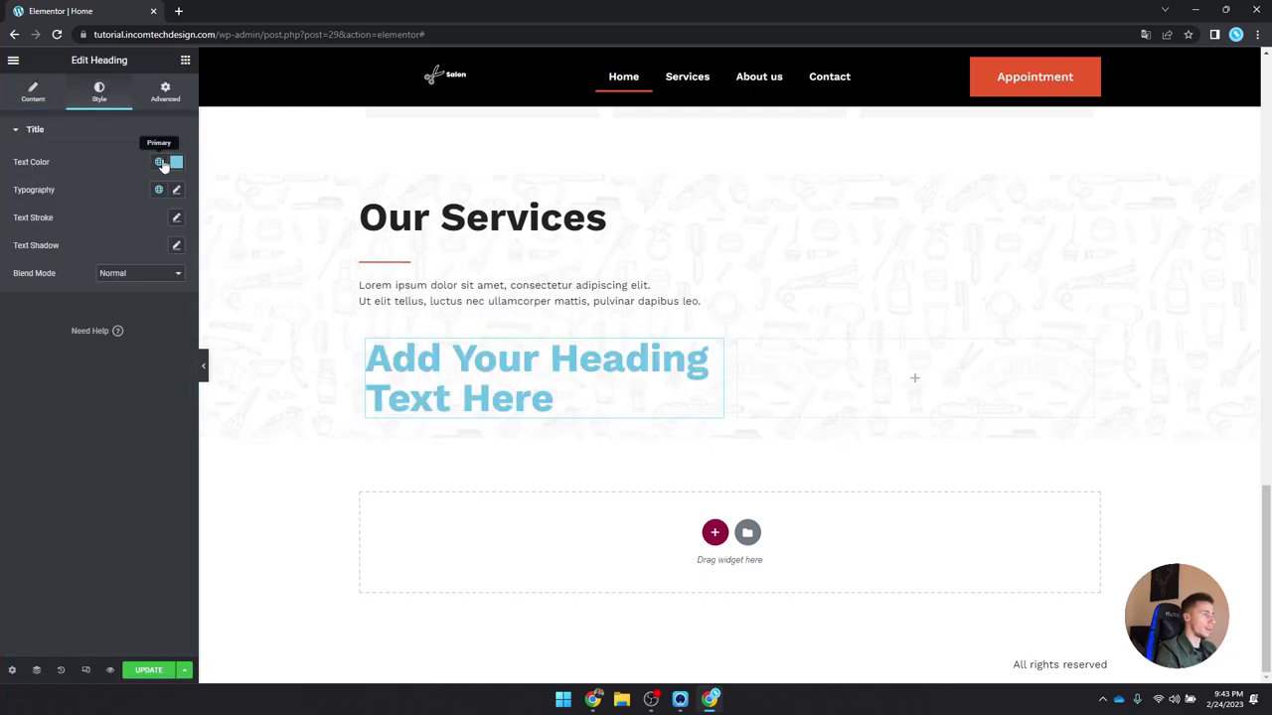
pyautogui.click(158, 188)
pyautogui.scroll(-2, 57, 296)
pyautogui.click(85, 378)
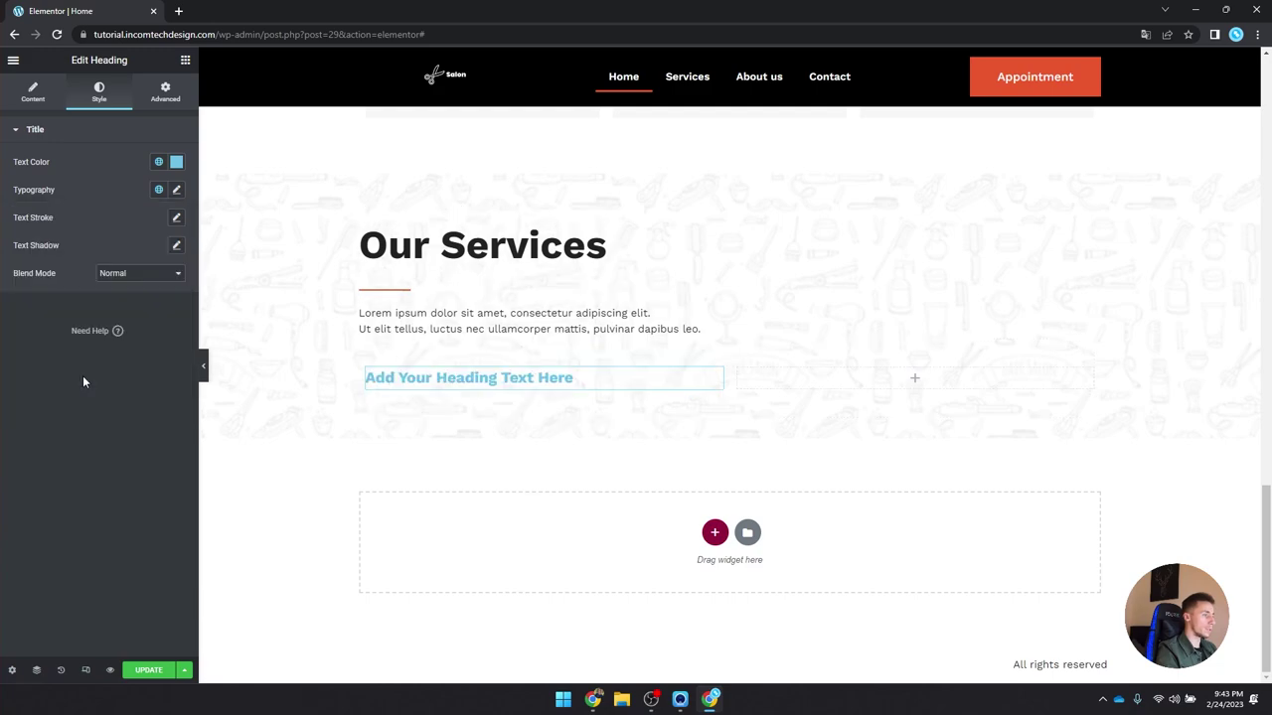
pyautogui.click(158, 161)
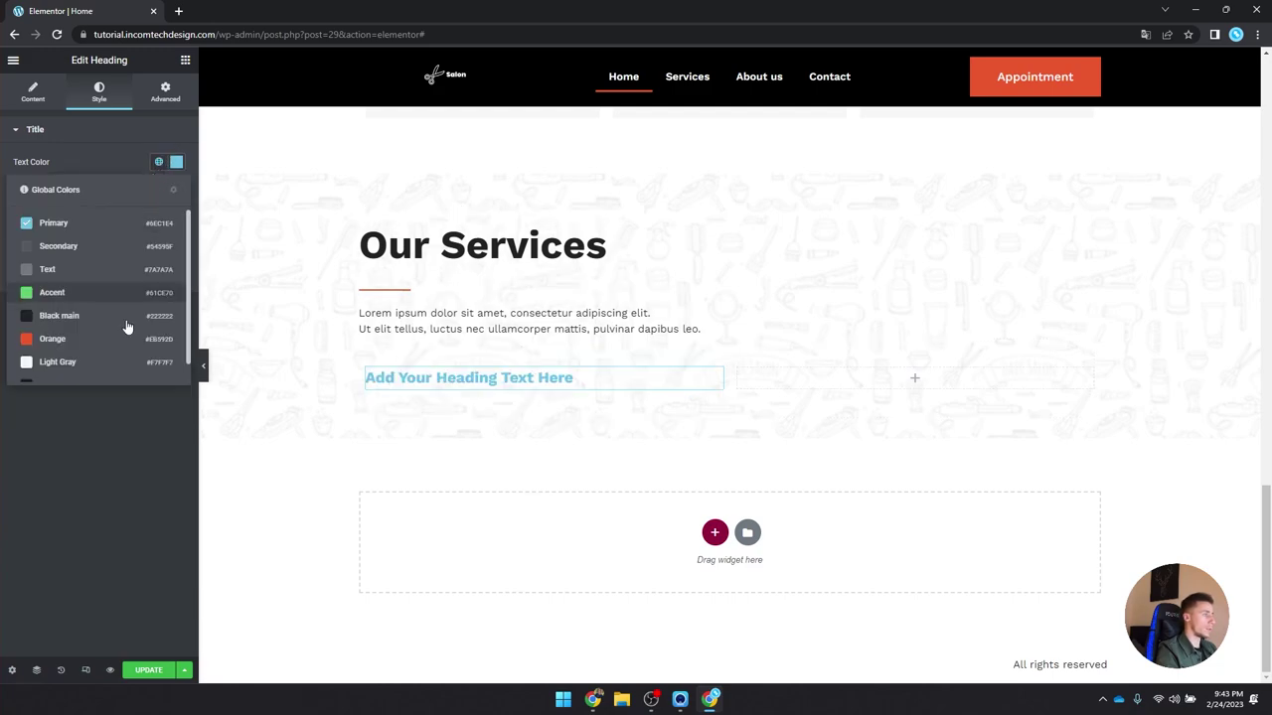
pyautogui.click(116, 353)
# Step: Title the heading 'Men', then copy it into the right column as 'Women'
pyautogui.click(33, 92)
pyautogui.hotkey('ctrl', 'a')
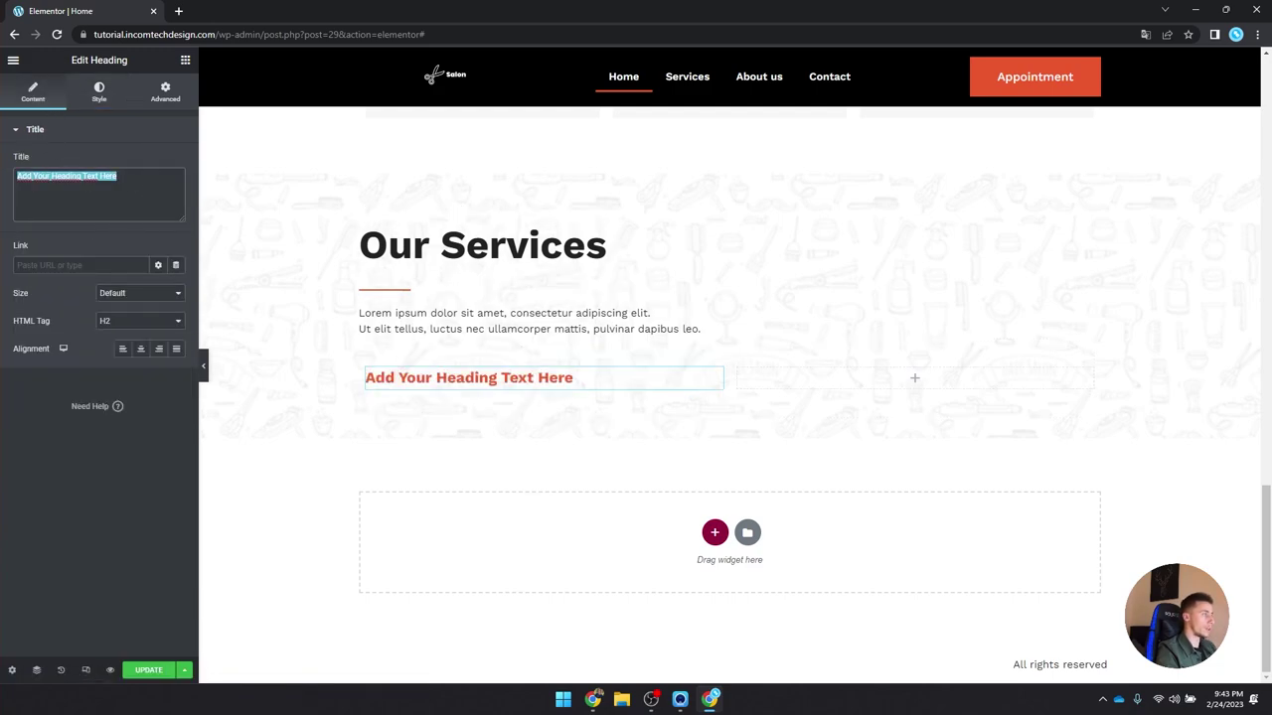
pyautogui.write('Men')
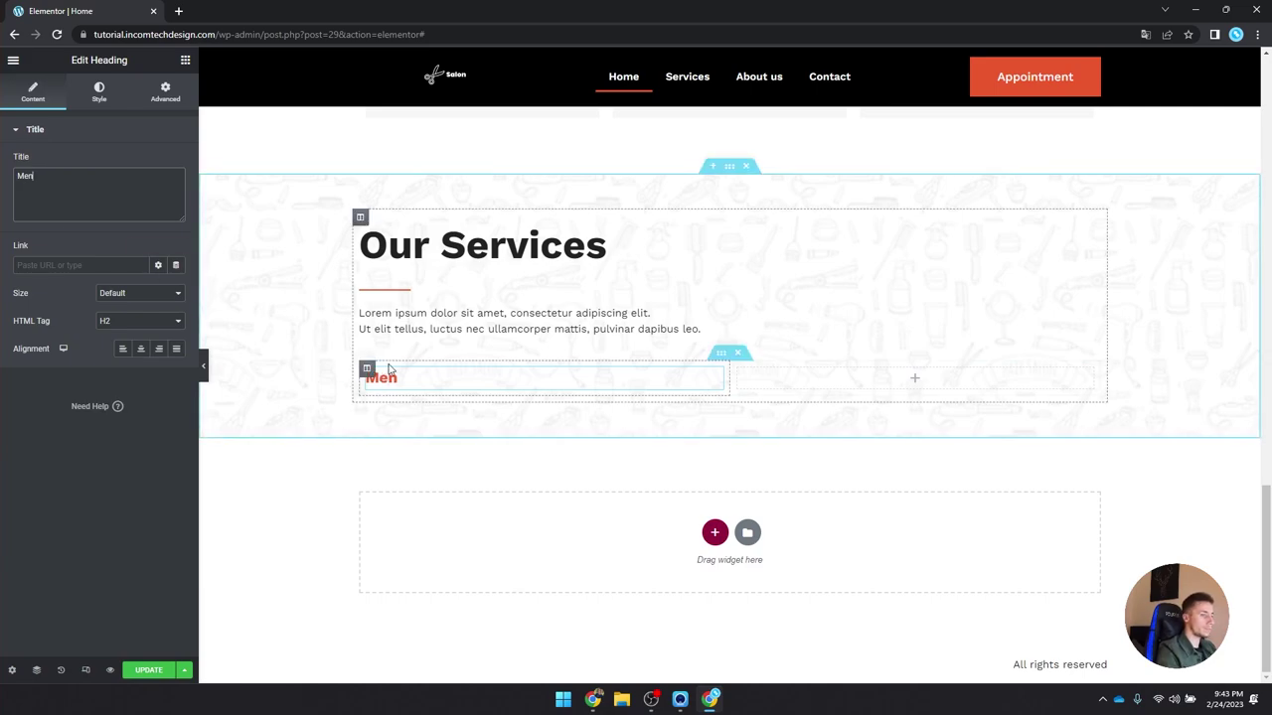
pyautogui.rightClick(403, 379)
pyautogui.click(479, 437)
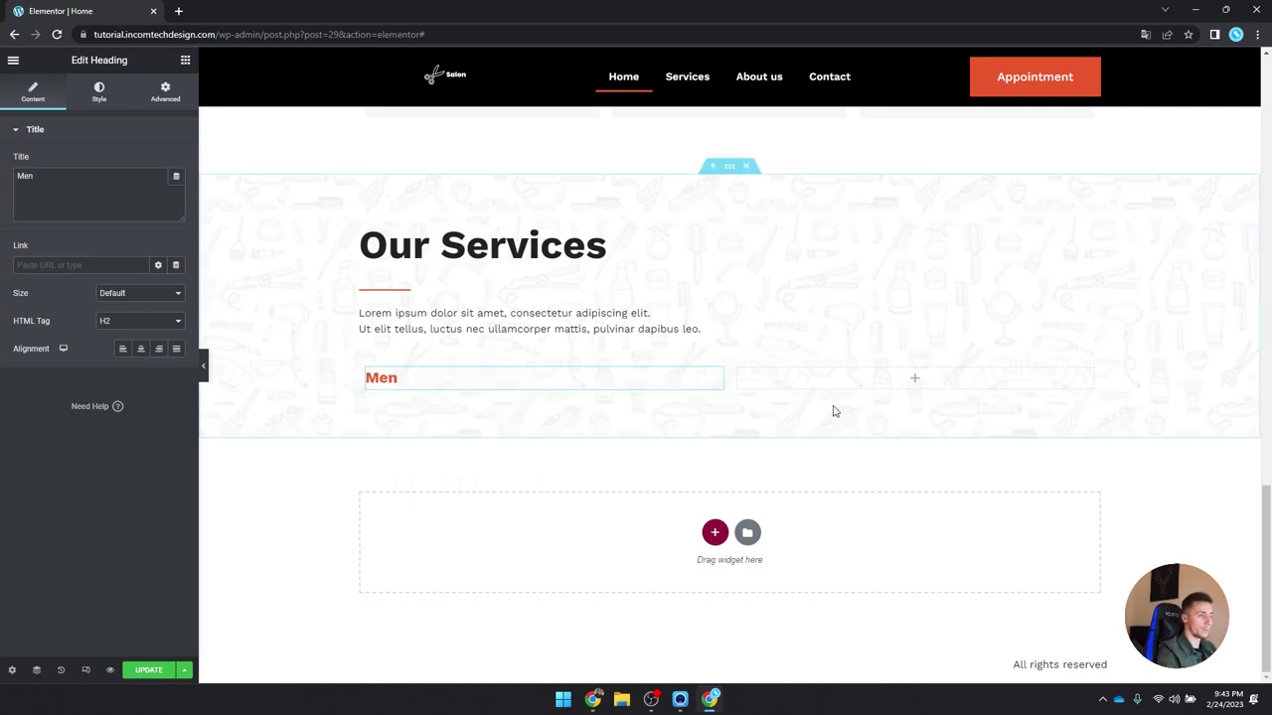
pyautogui.rightClick(916, 386)
pyautogui.click(945, 483)
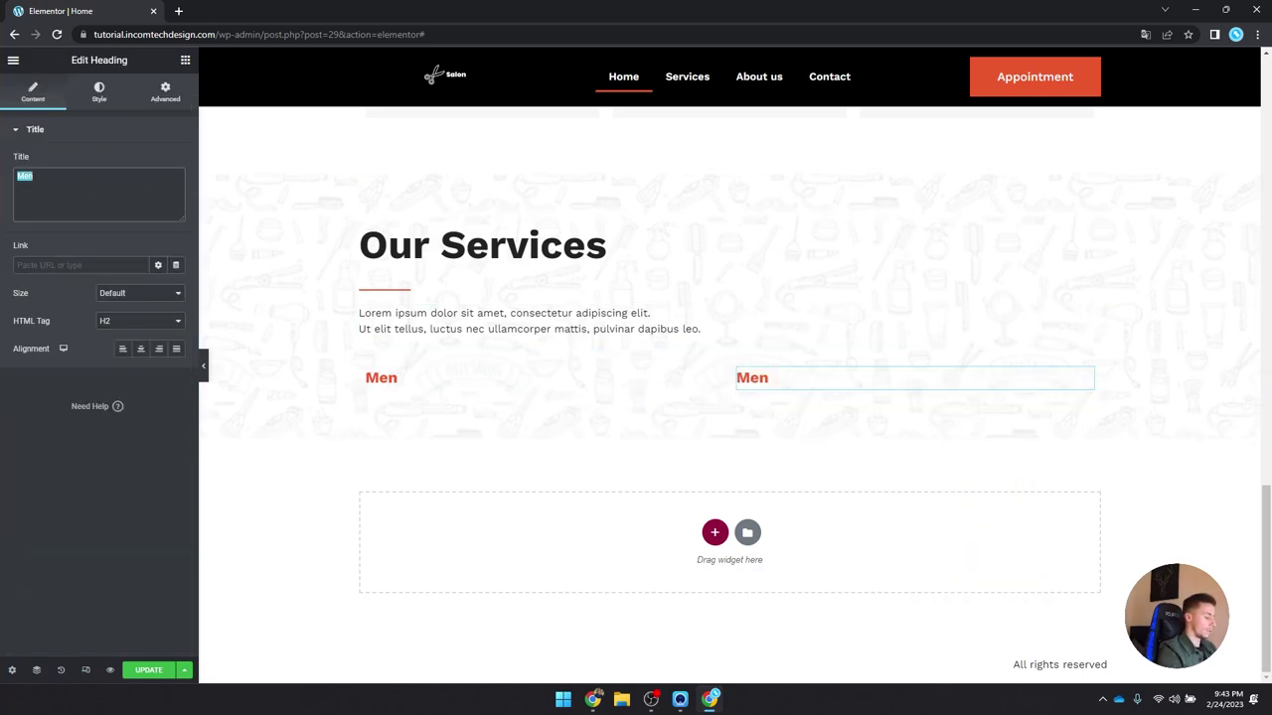
pyautogui.write('omen')
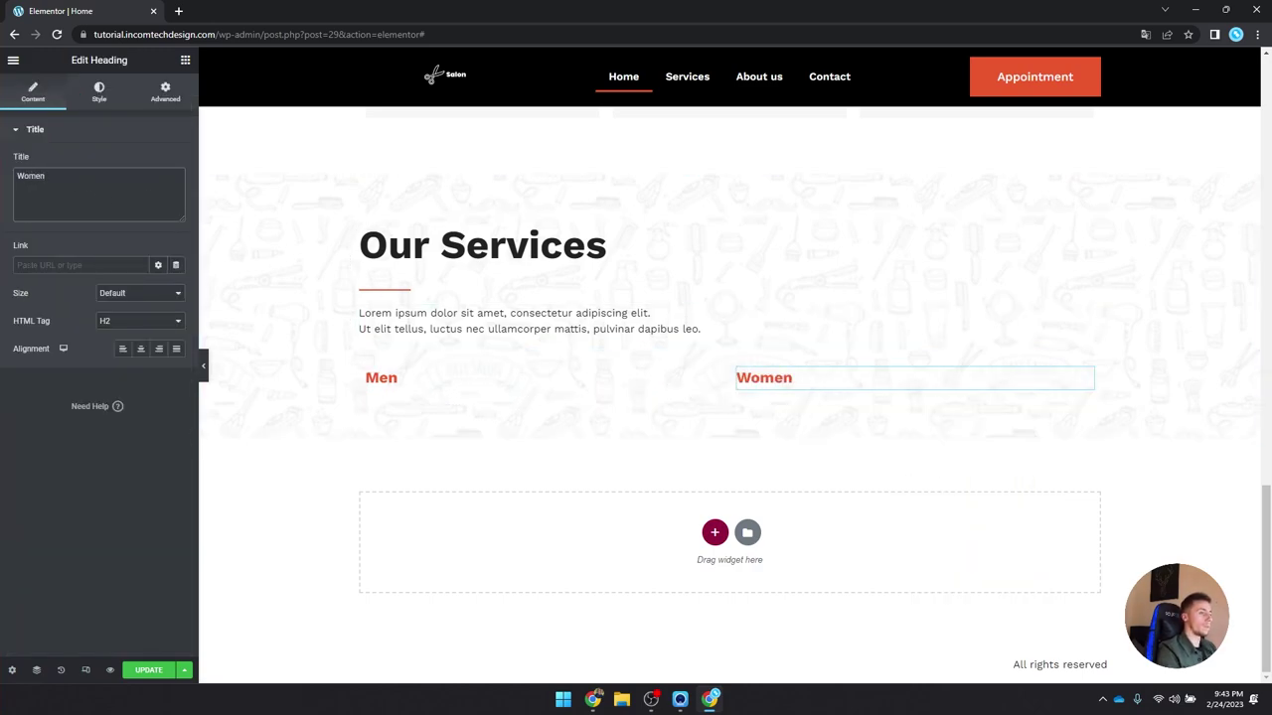
pyautogui.click(185, 61)
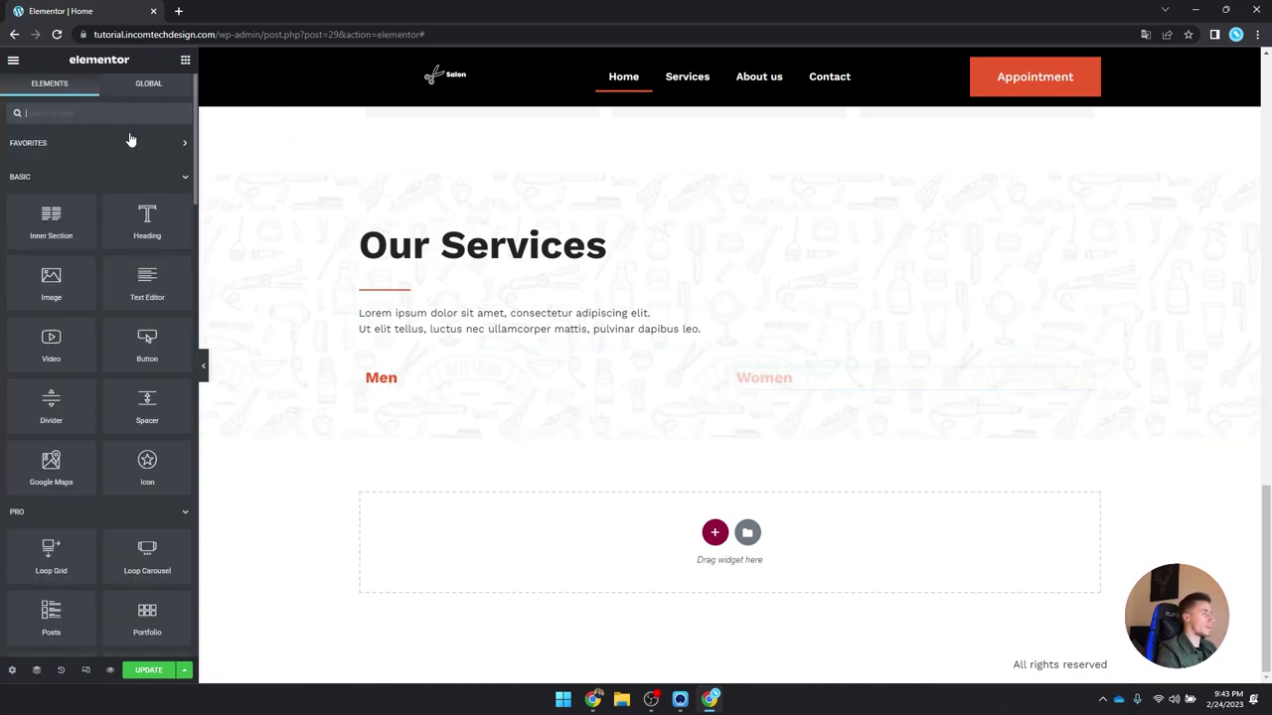
# Step: Add a Price List to the Men column with the circular portrait image, keeping one item
pyautogui.write('pric')
pyautogui.moveTo(101, 151); pyautogui.dragTo(448, 368)
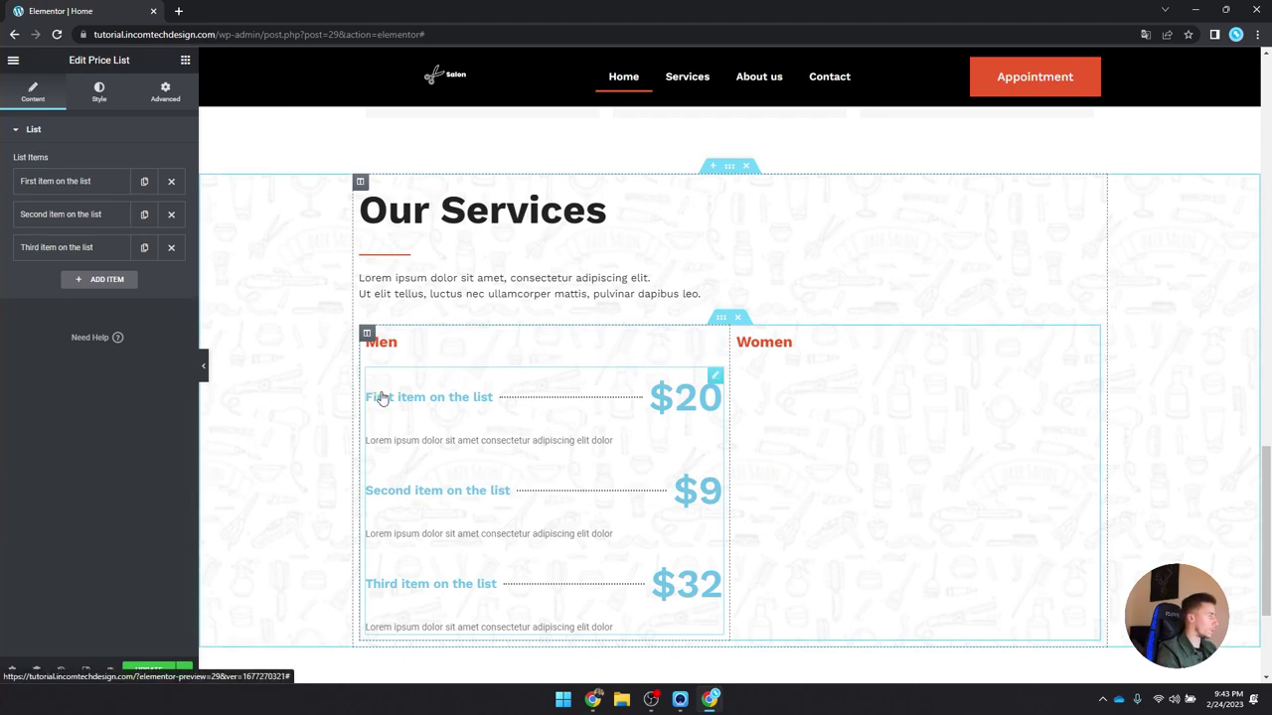
pyautogui.click(115, 187)
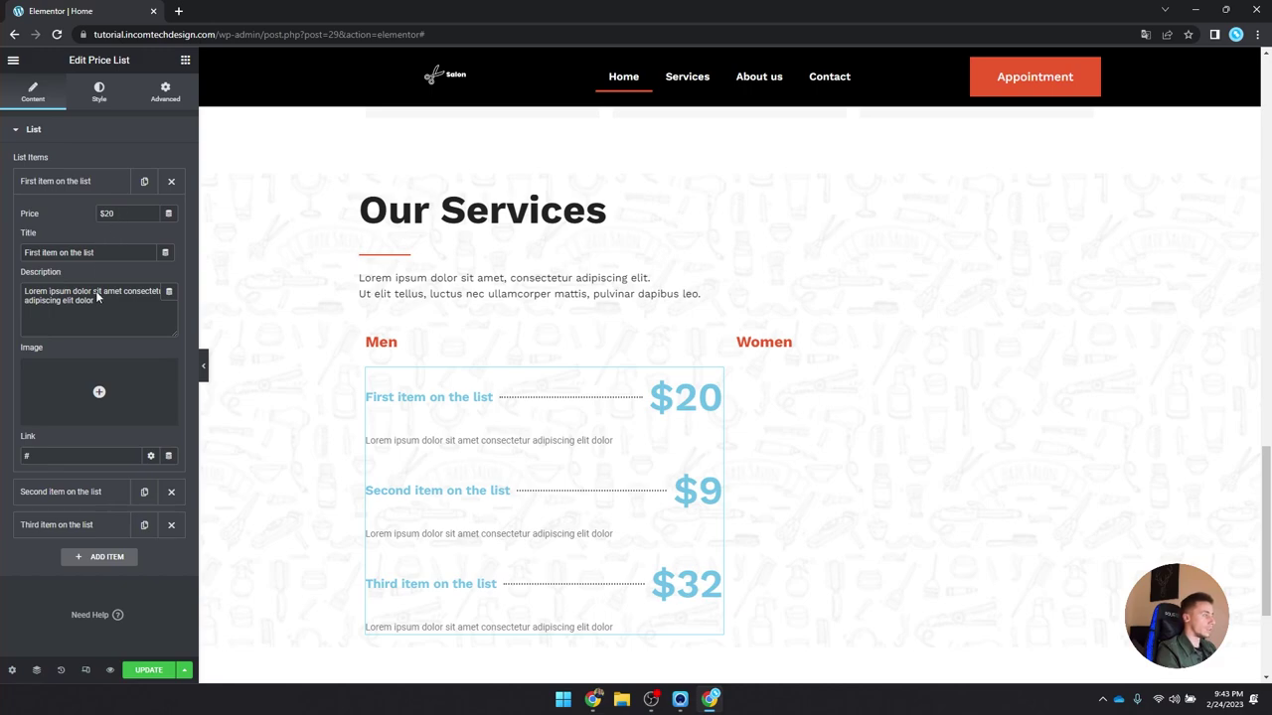
pyautogui.click(96, 373)
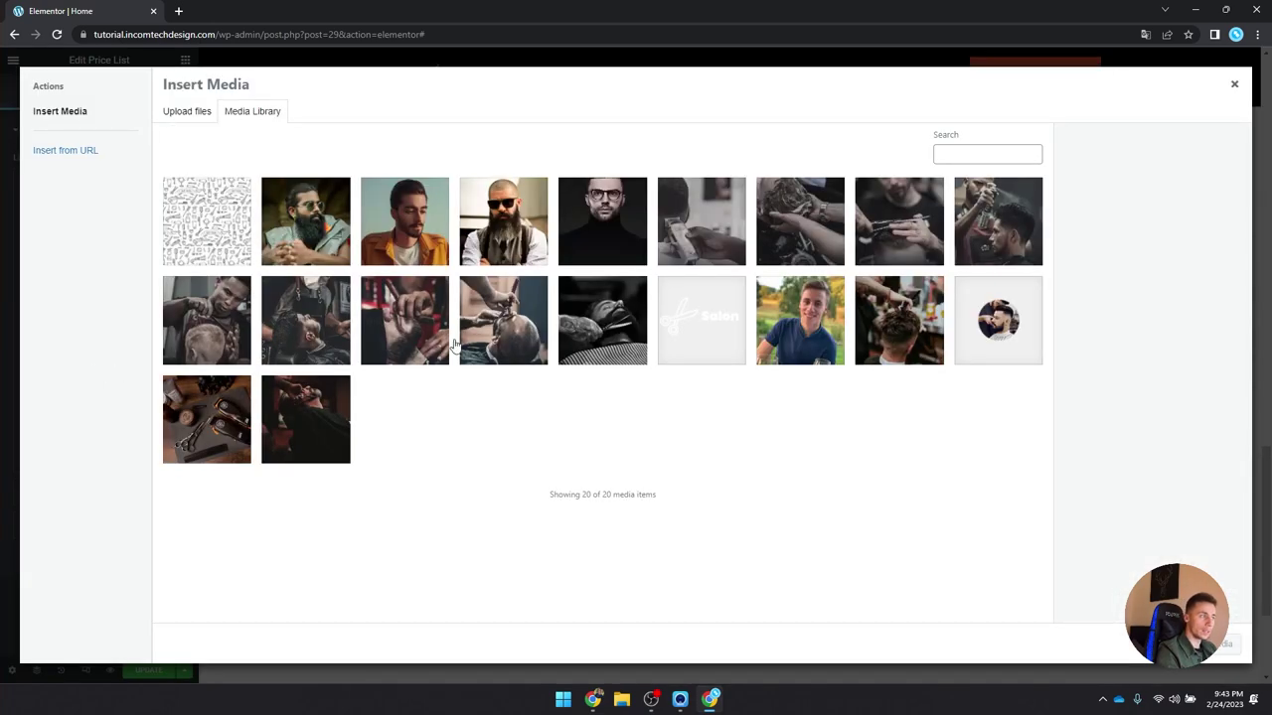
pyautogui.click(996, 318)
pyautogui.click(1220, 644)
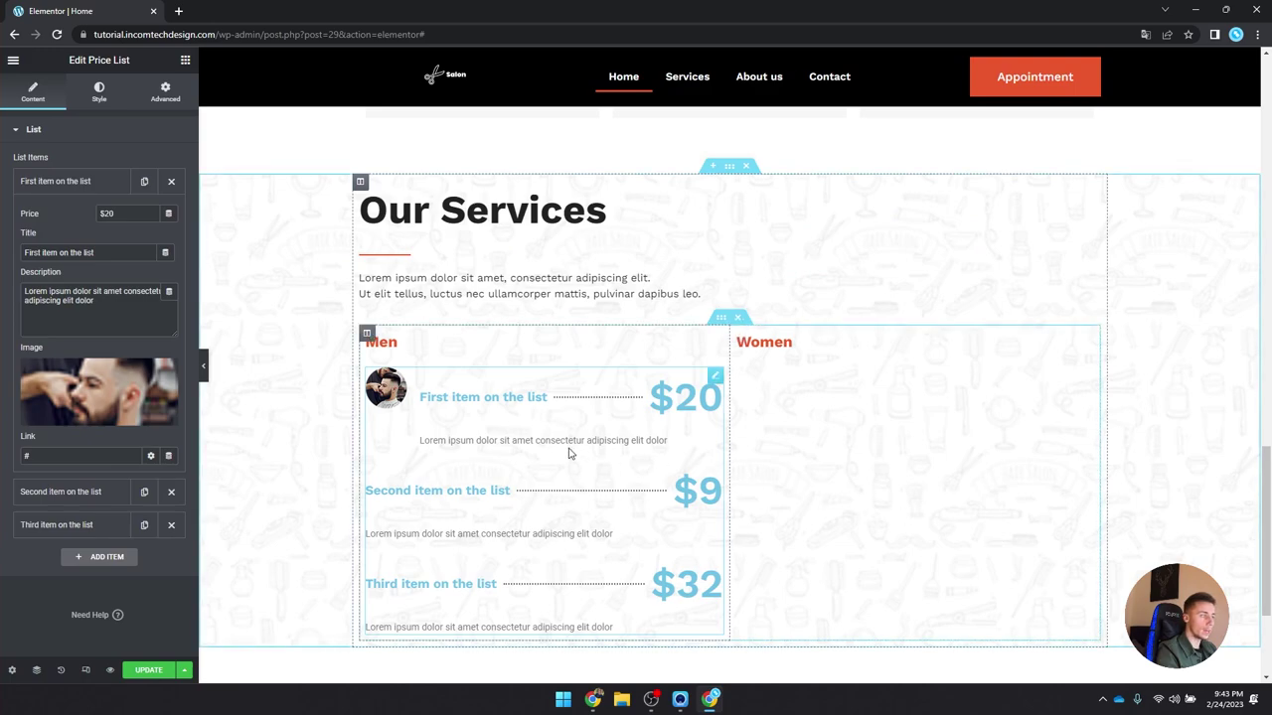
pyautogui.scroll(-1, 526, 370)
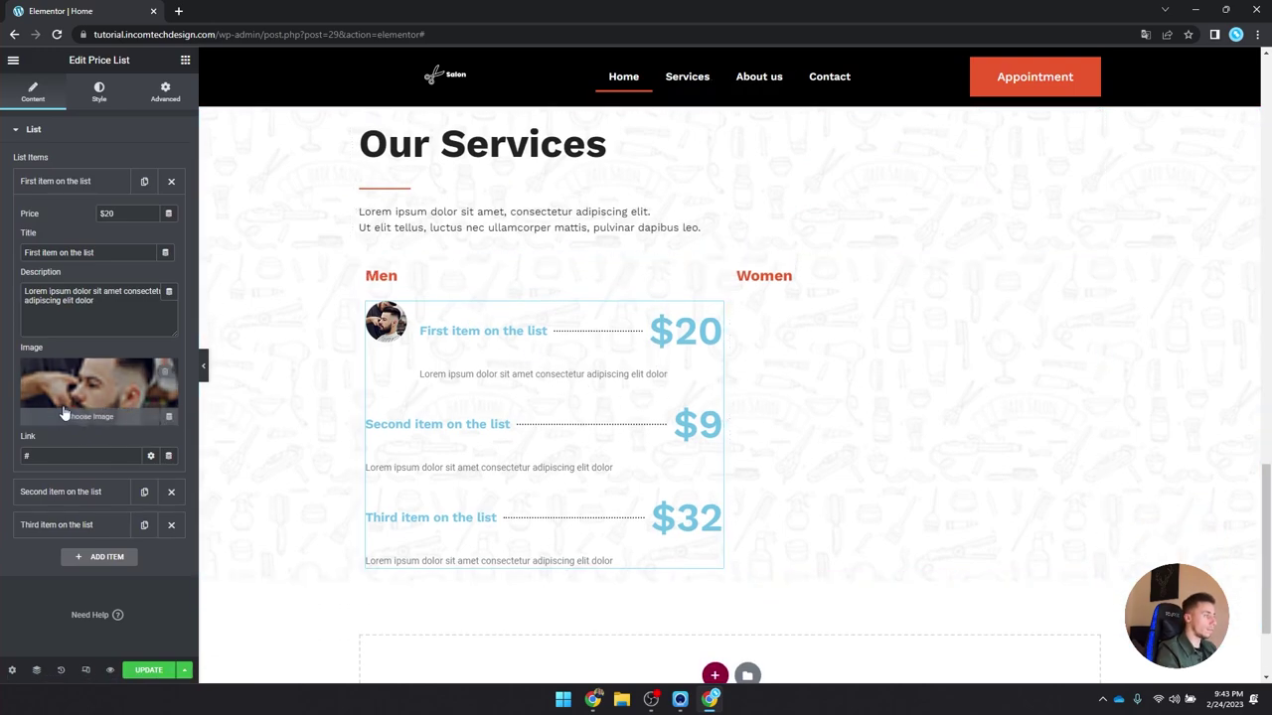
pyautogui.click(100, 181)
pyautogui.click(171, 215)
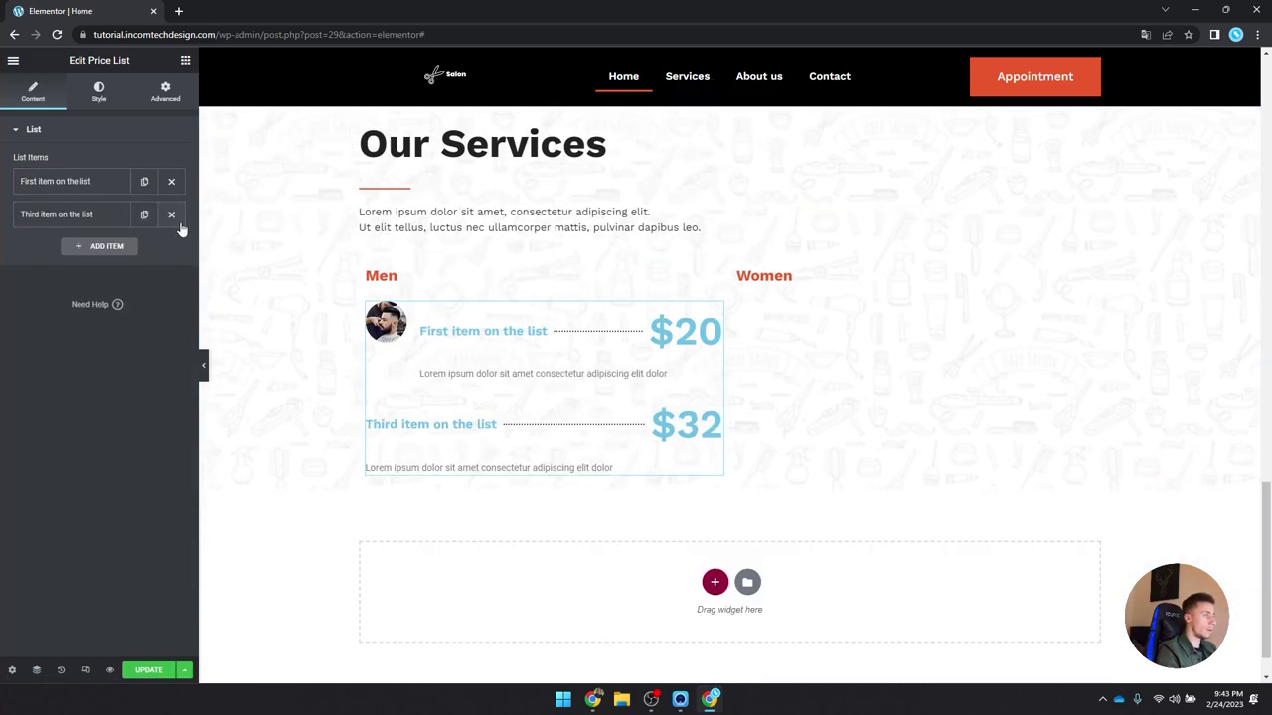
pyautogui.click(171, 215)
# Step: Give the item titles Black main colour and the Sub-heading font preset
pyautogui.click(96, 91)
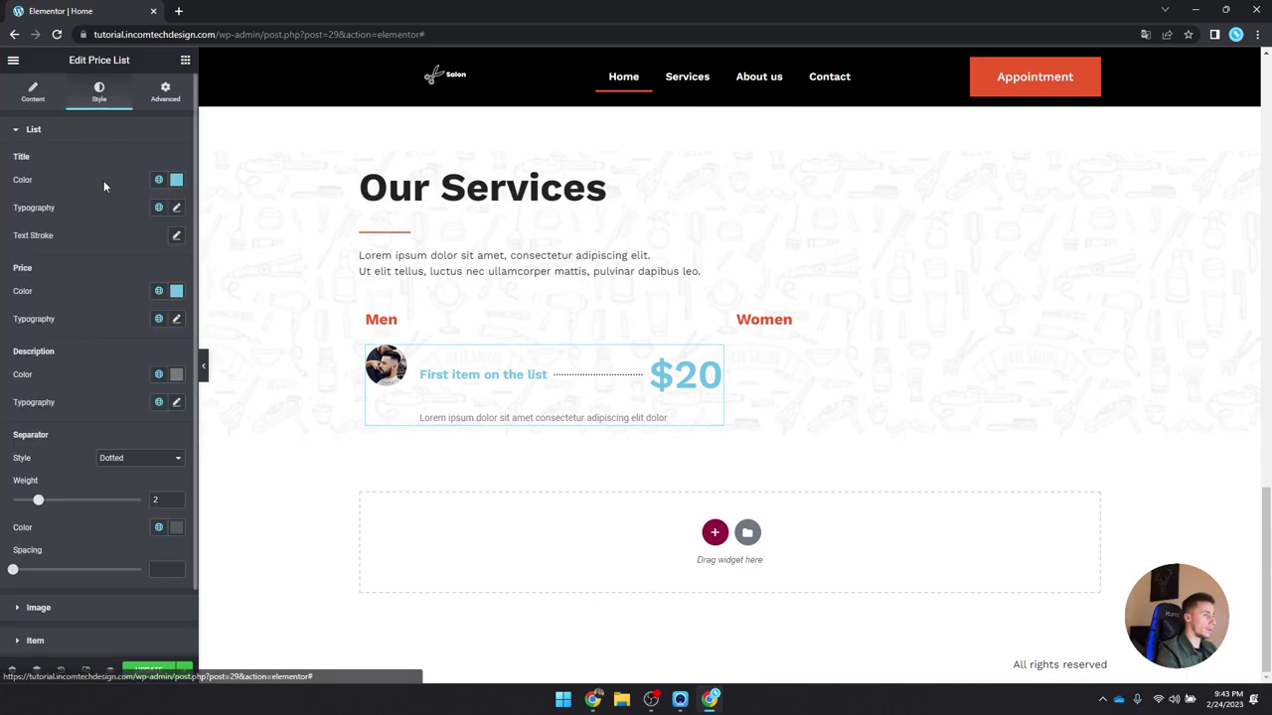
pyautogui.click(158, 180)
pyautogui.click(121, 334)
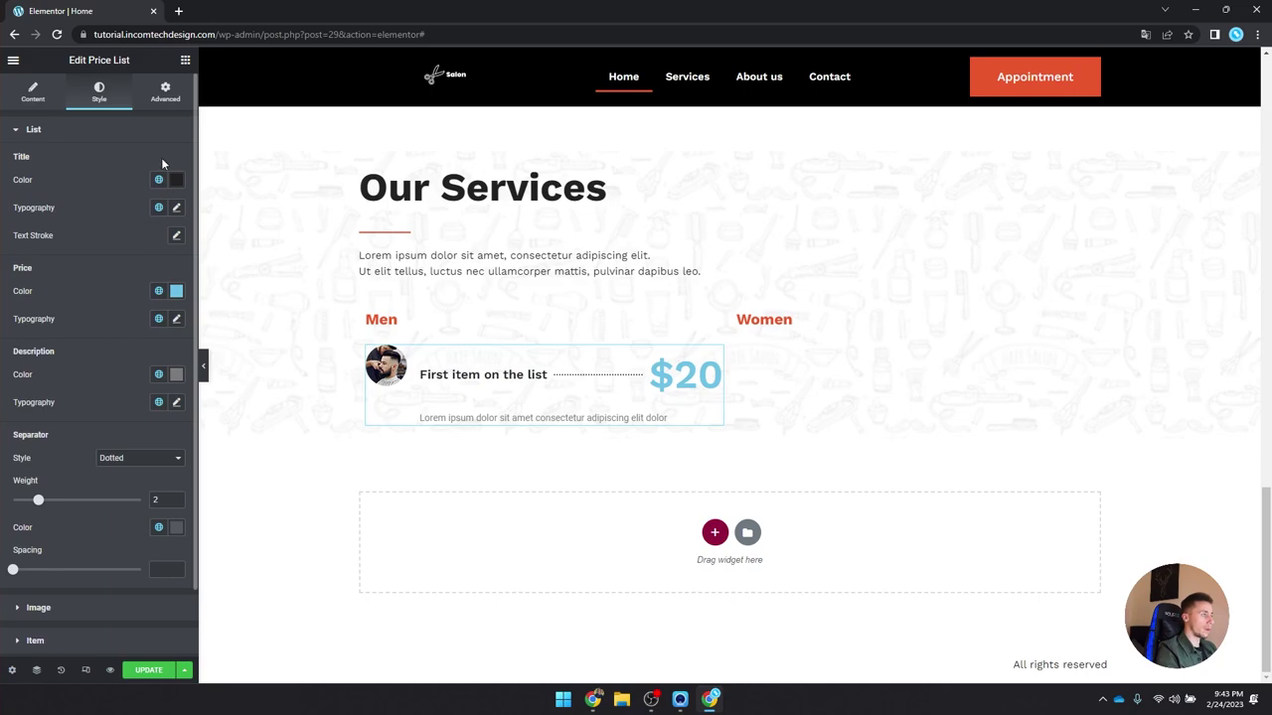
pyautogui.click(159, 208)
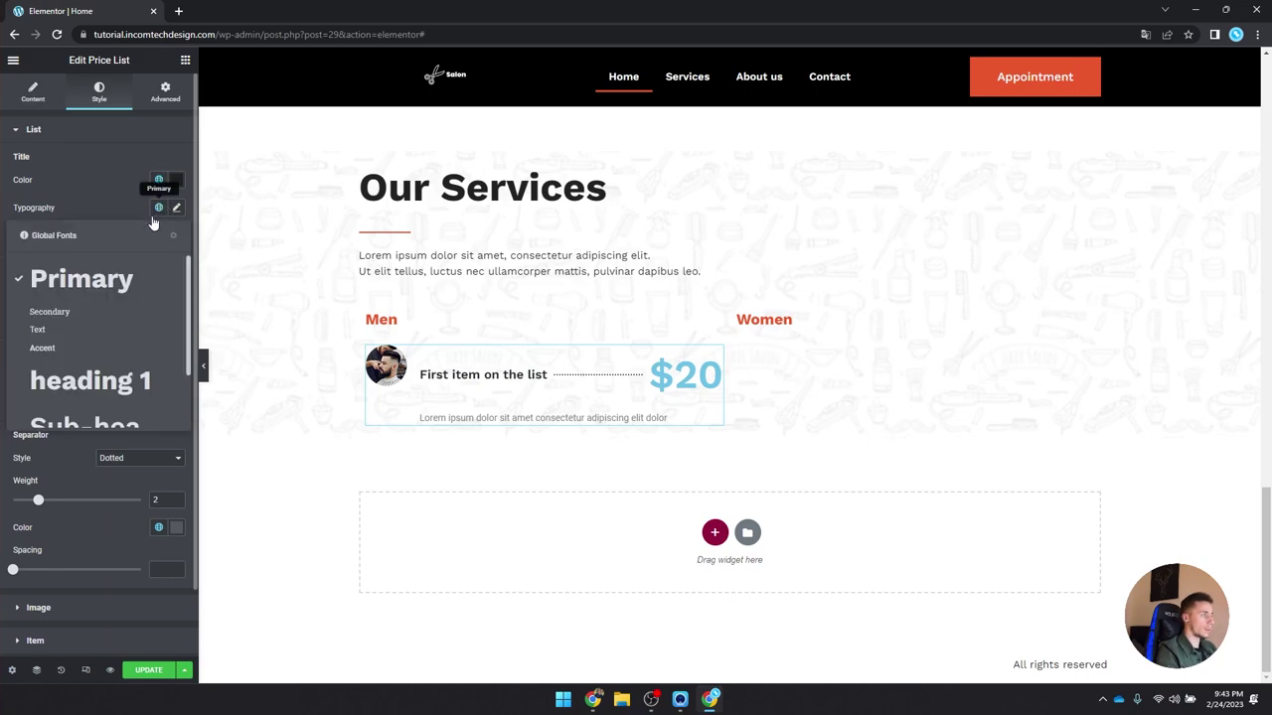
pyautogui.scroll(-2, 99, 328)
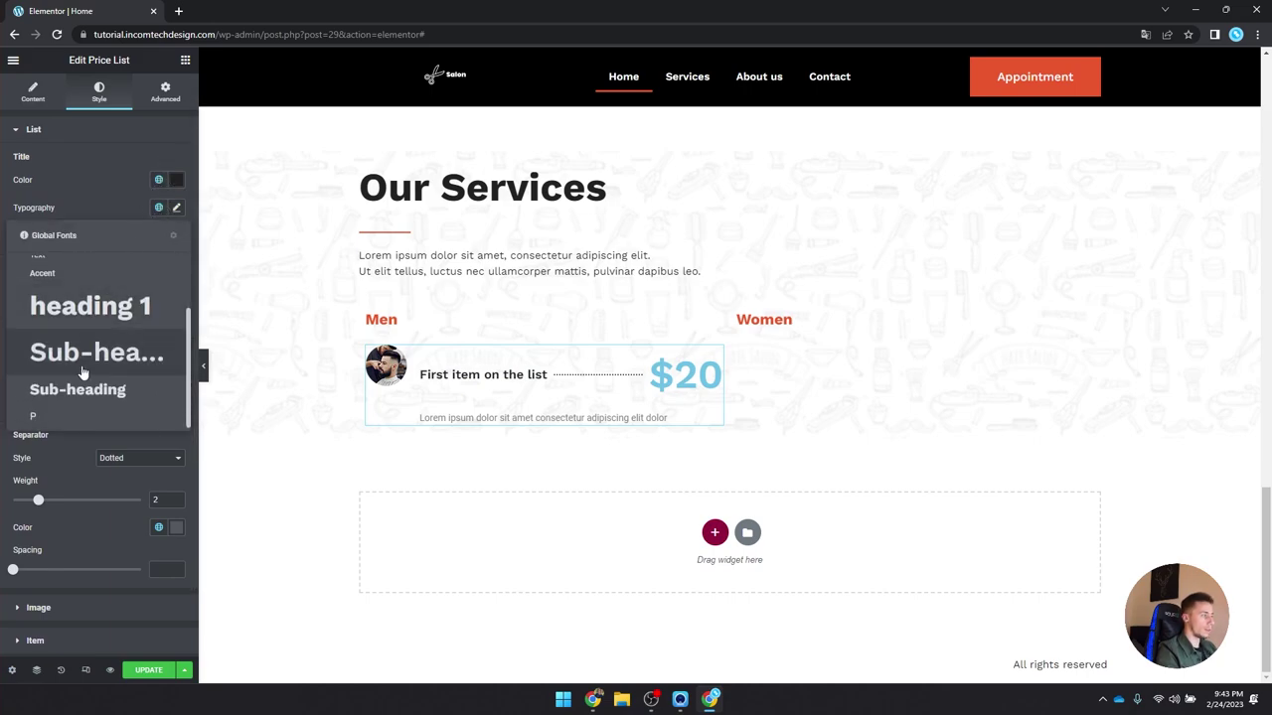
pyautogui.click(89, 412)
pyautogui.click(159, 209)
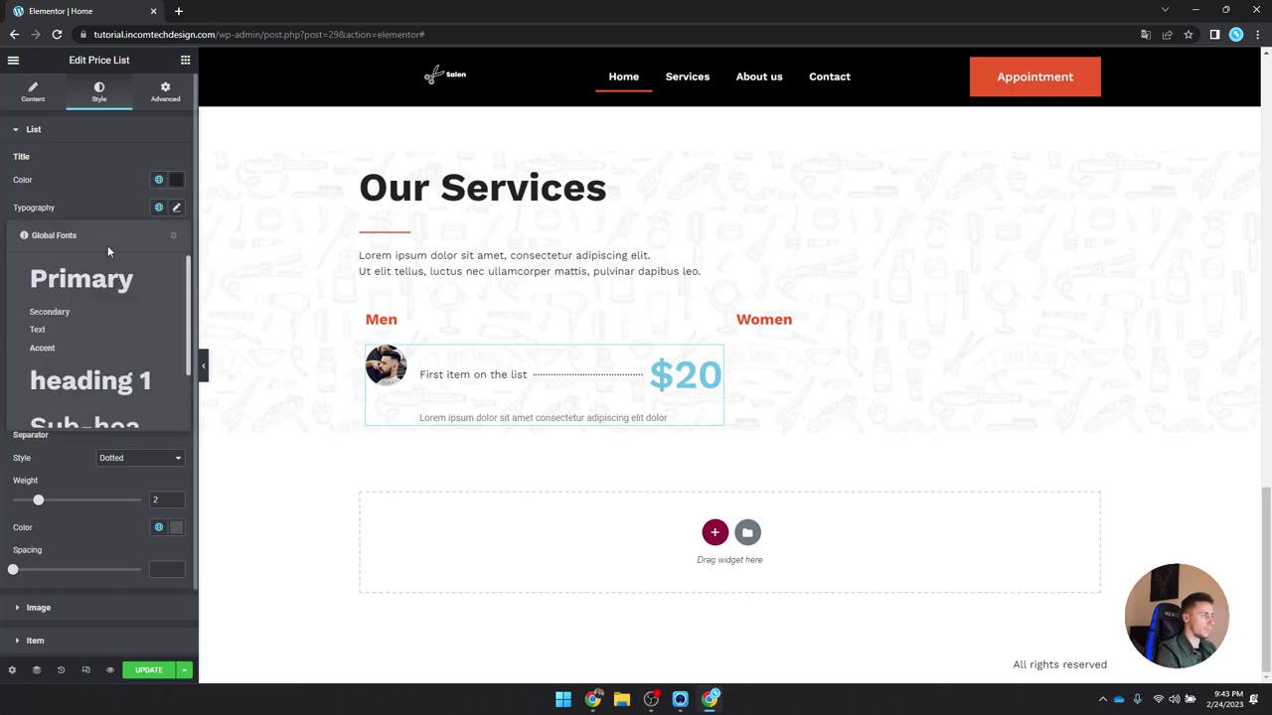
pyautogui.click(91, 286)
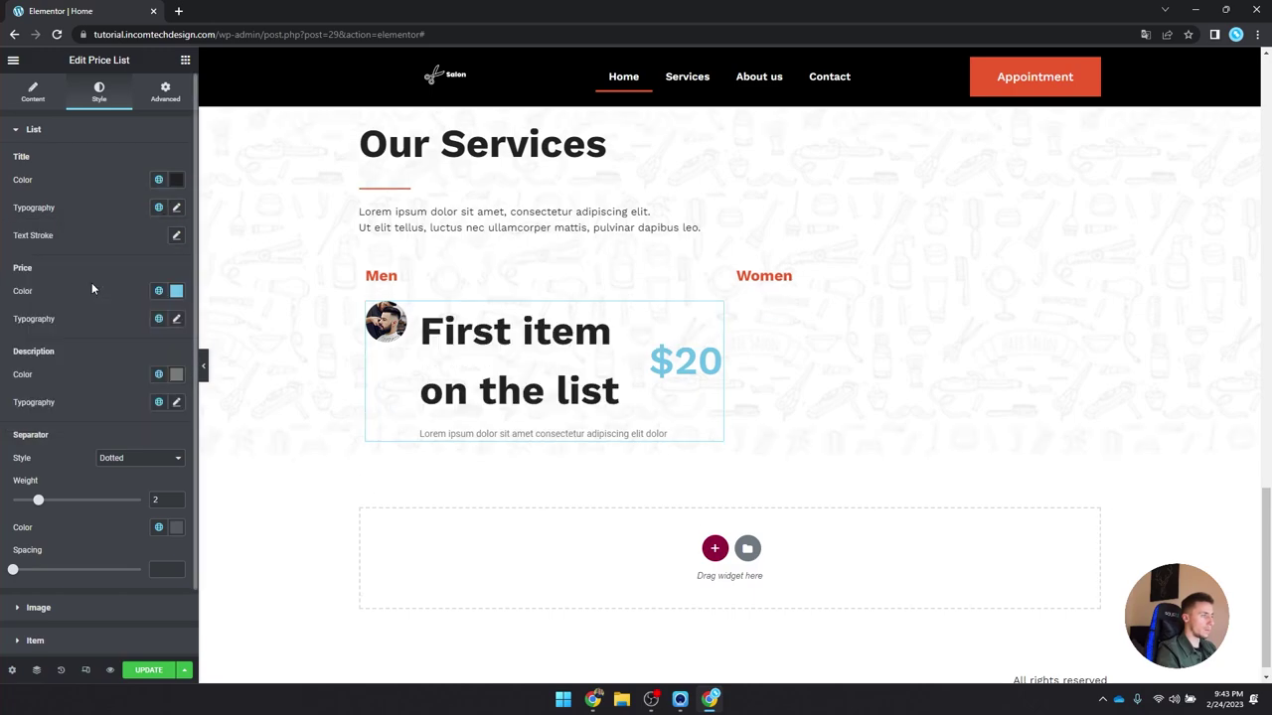
pyautogui.click(159, 209)
pyautogui.scroll(-3, 100, 328)
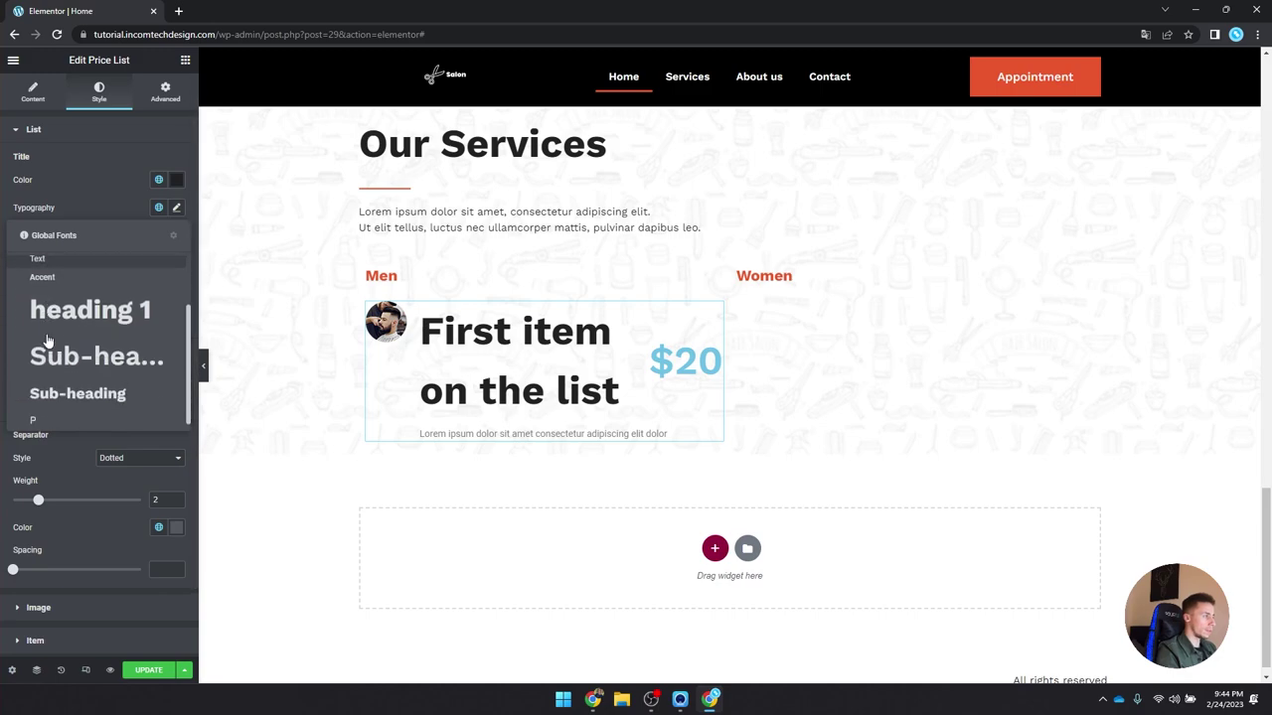
pyautogui.click(76, 390)
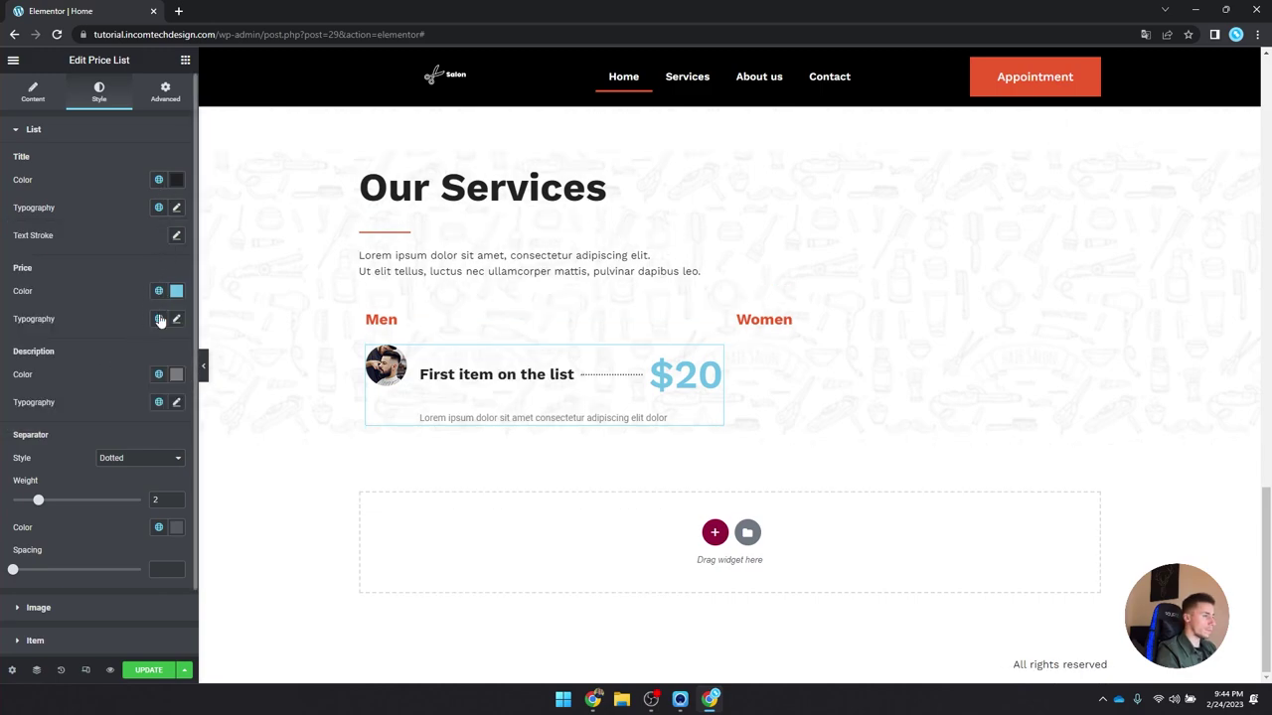
# Step: Customize the title typography to 18 px and 600 (Semi Bold) weight
pyautogui.click(176, 206)
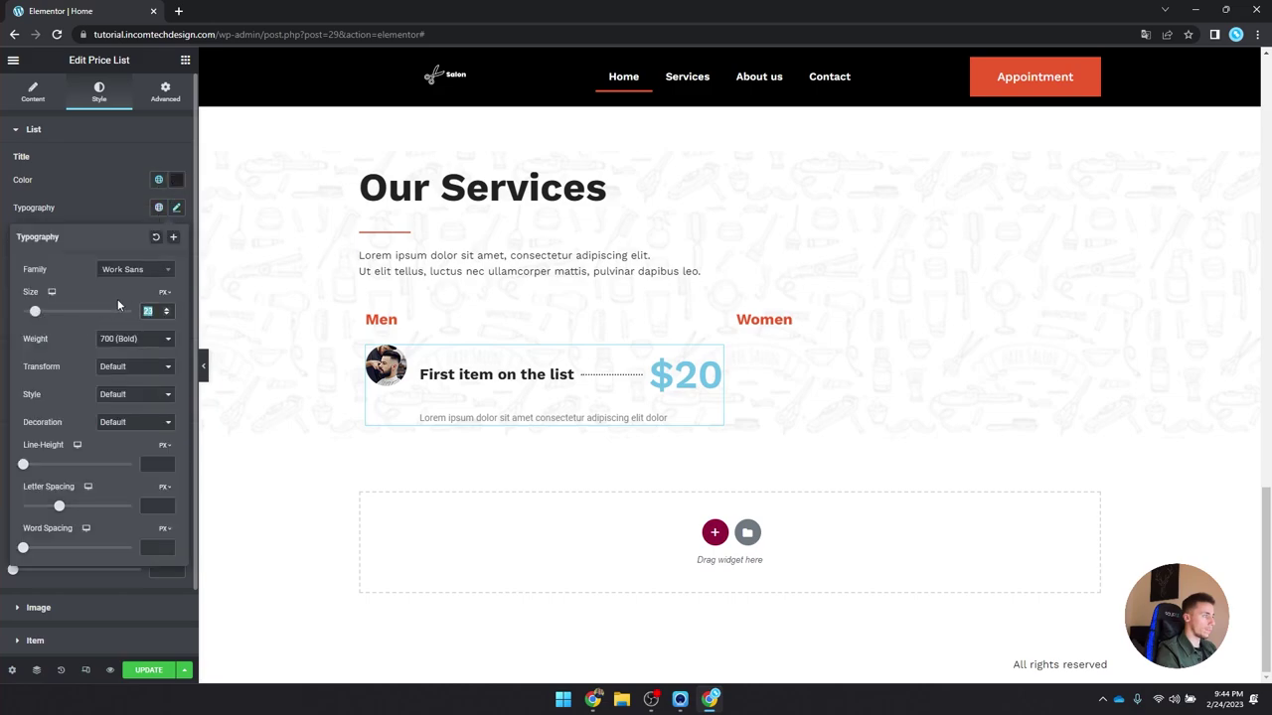
pyautogui.write('18')
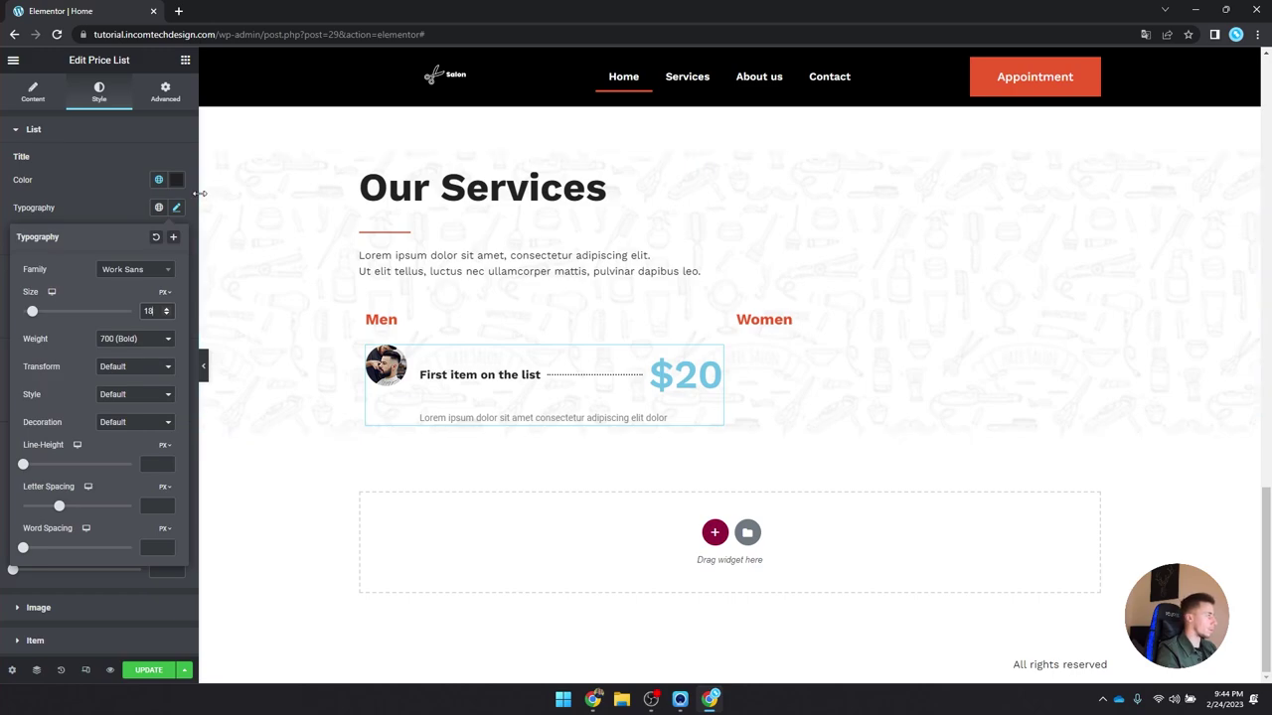
pyautogui.click(150, 340)
pyautogui.click(146, 409)
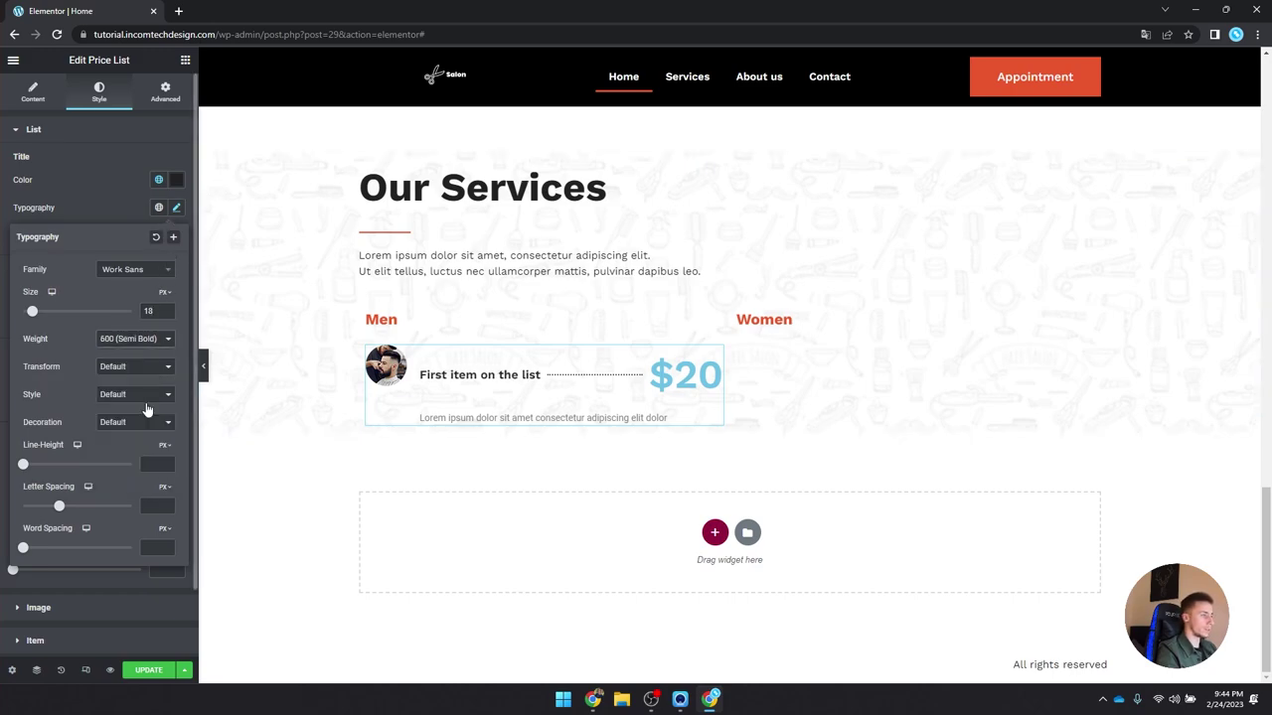
pyautogui.click(177, 208)
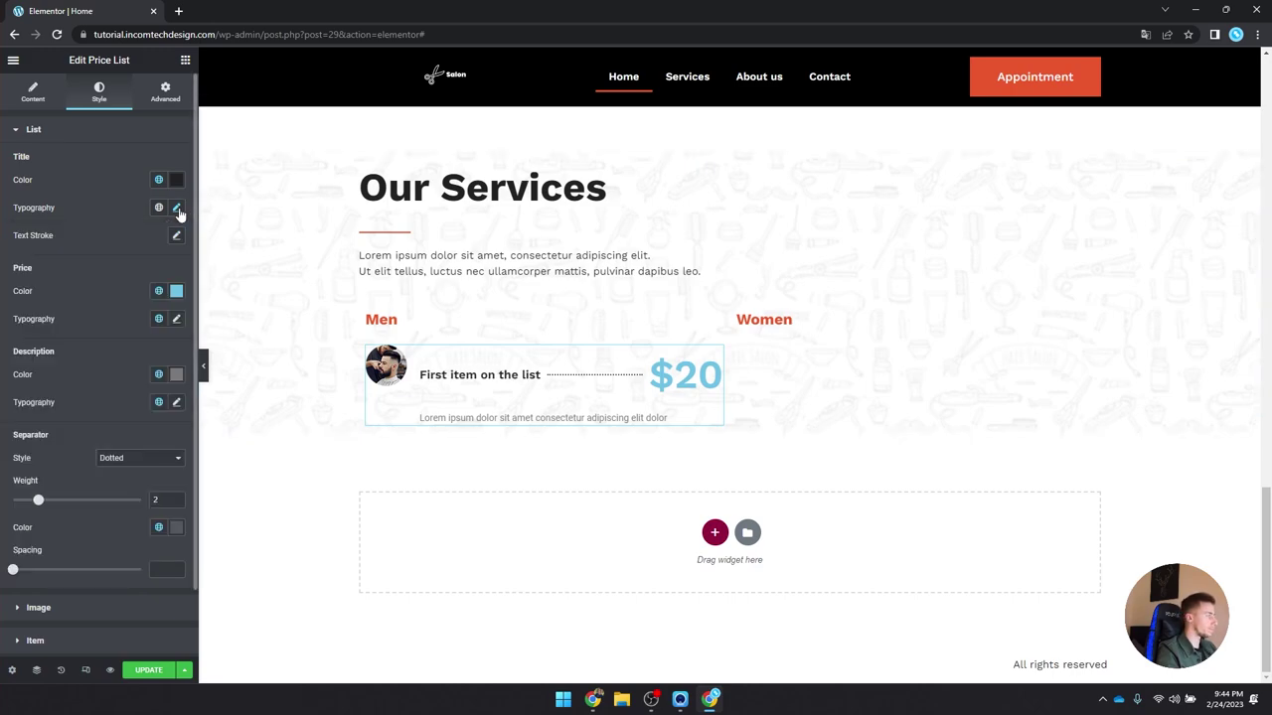
# Step: Give the $20 price a dark colour and the P font preset
pyautogui.click(158, 291)
pyautogui.click(114, 443)
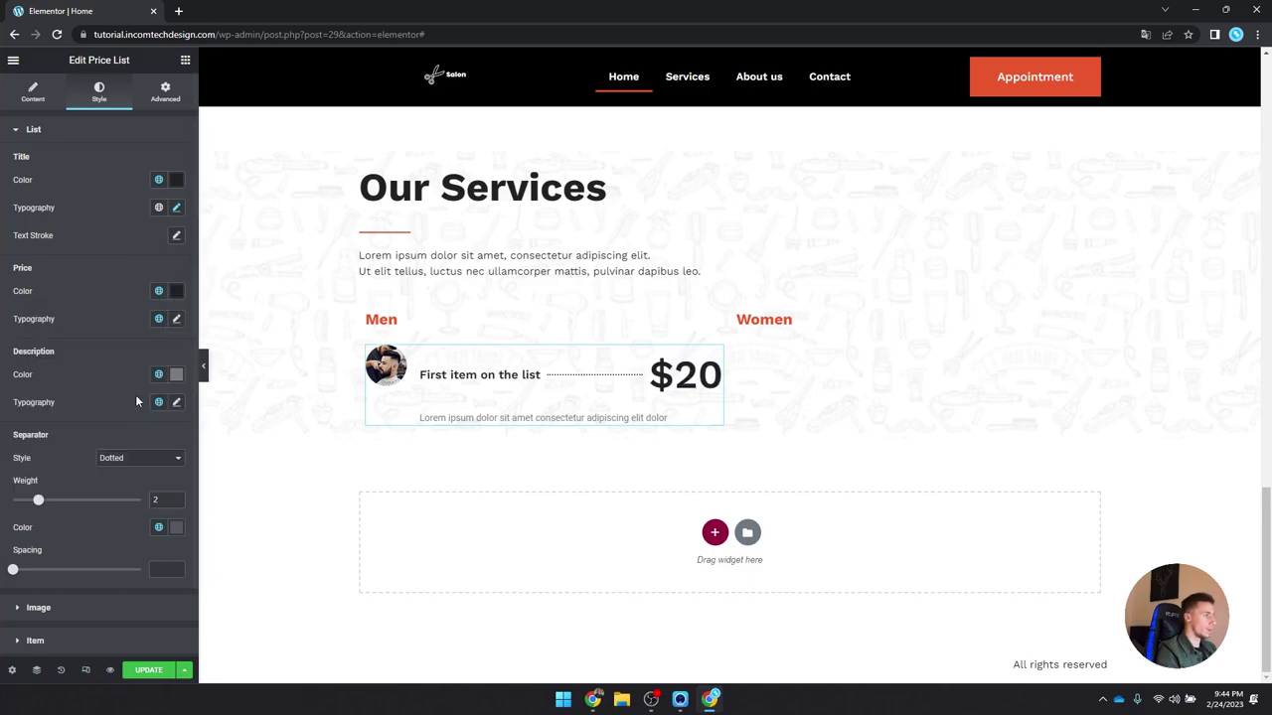
pyautogui.click(158, 319)
pyautogui.scroll(-2, 117, 437)
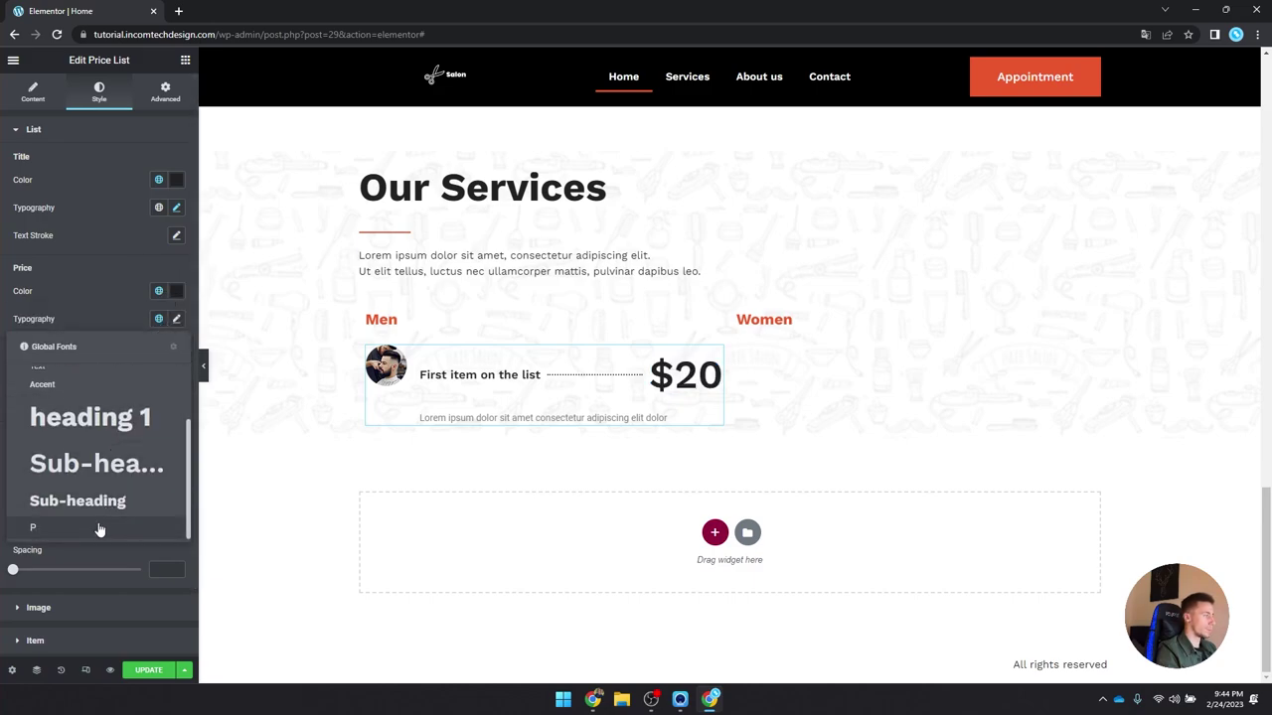
pyautogui.click(99, 528)
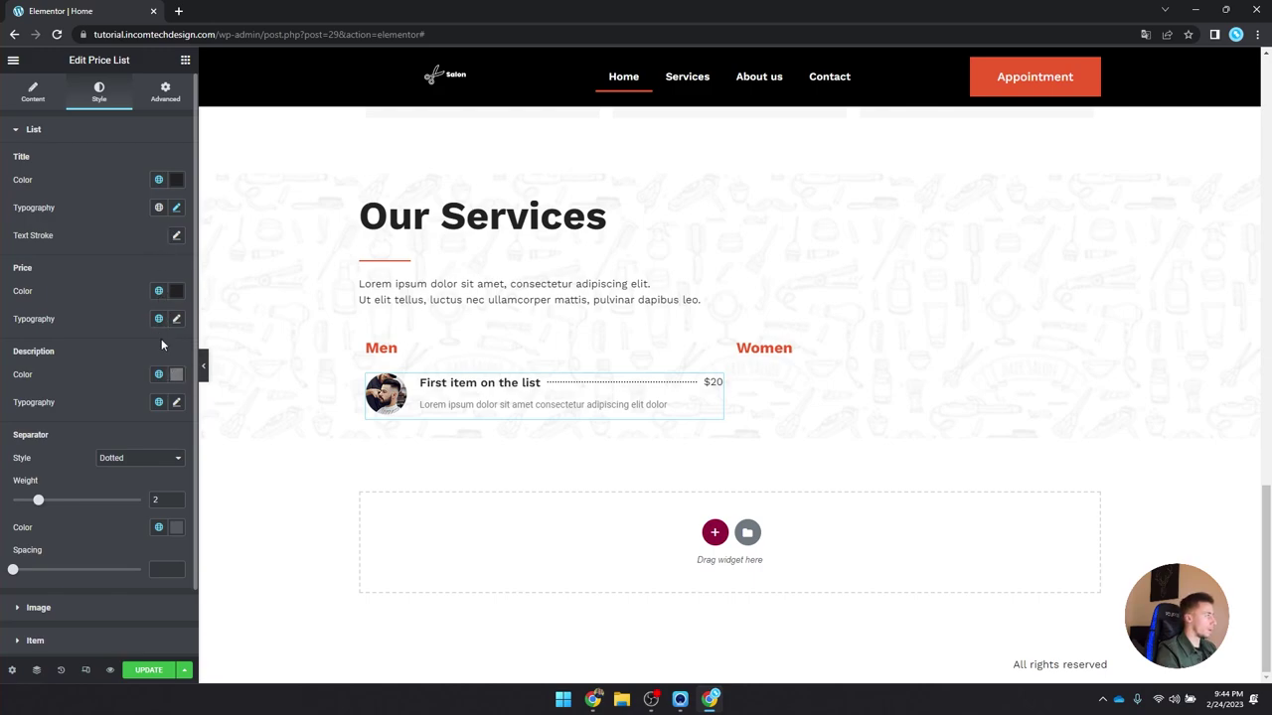
# Step: Apply the Sub-heading font to the description and make the separator mostly transparent
pyautogui.click(158, 375)
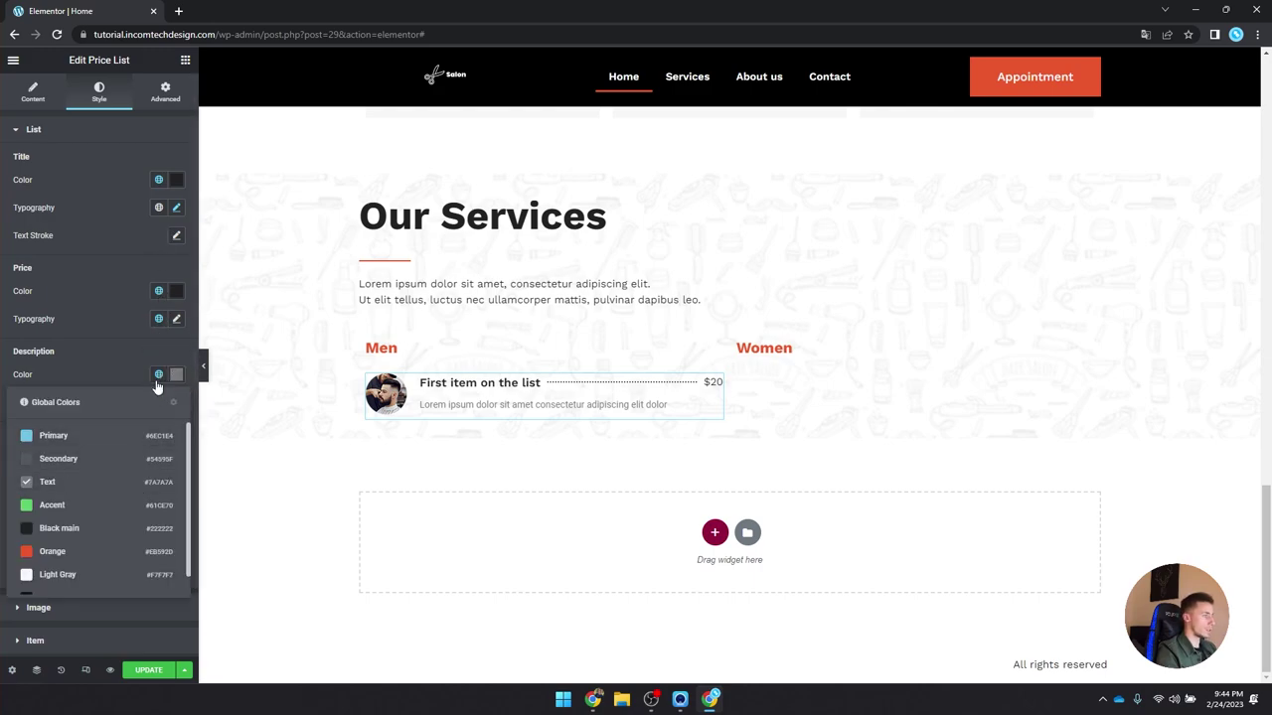
pyautogui.click(158, 375)
pyautogui.click(158, 403)
pyautogui.scroll(-3, 106, 596)
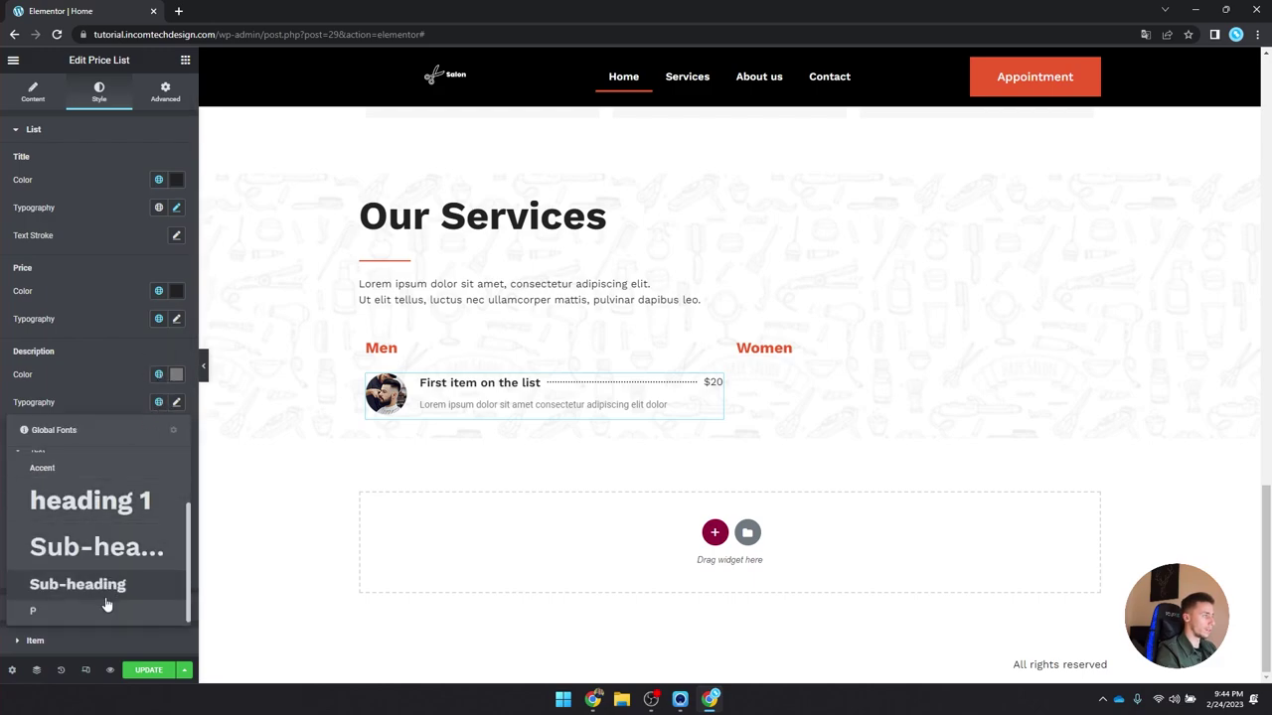
pyautogui.click(107, 596)
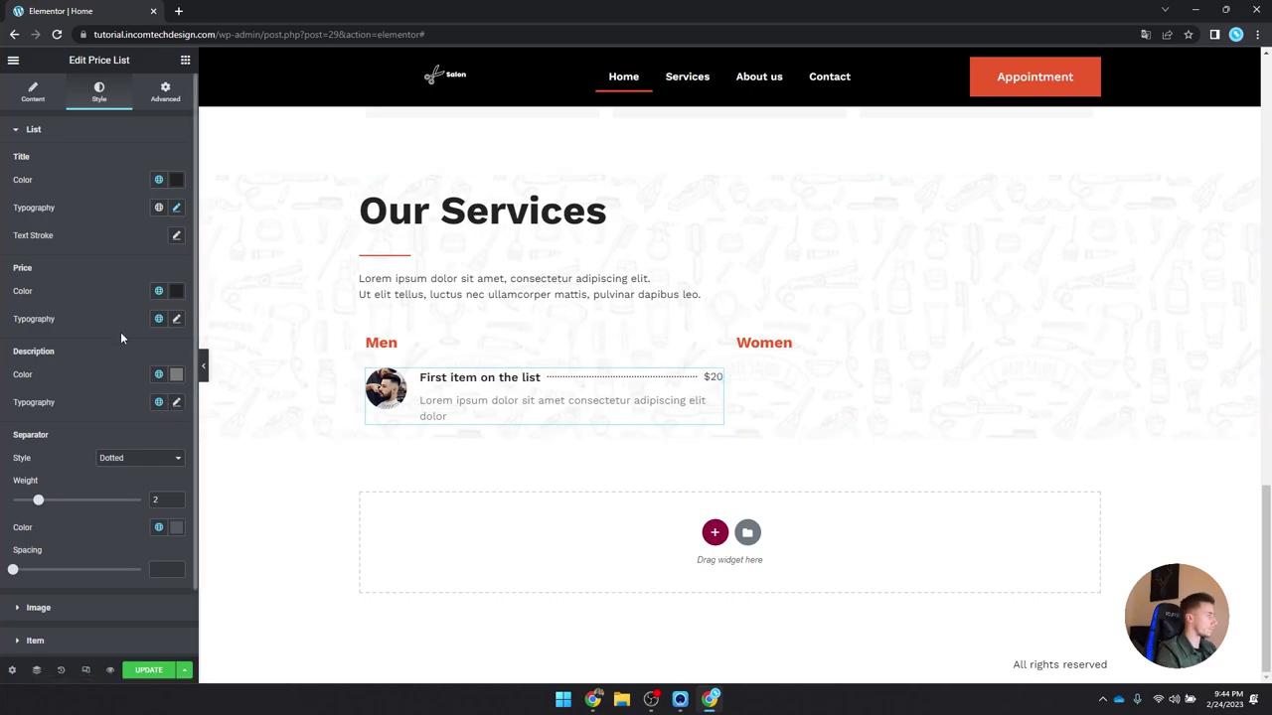
pyautogui.scroll(-1, 109, 347)
pyautogui.click(175, 453)
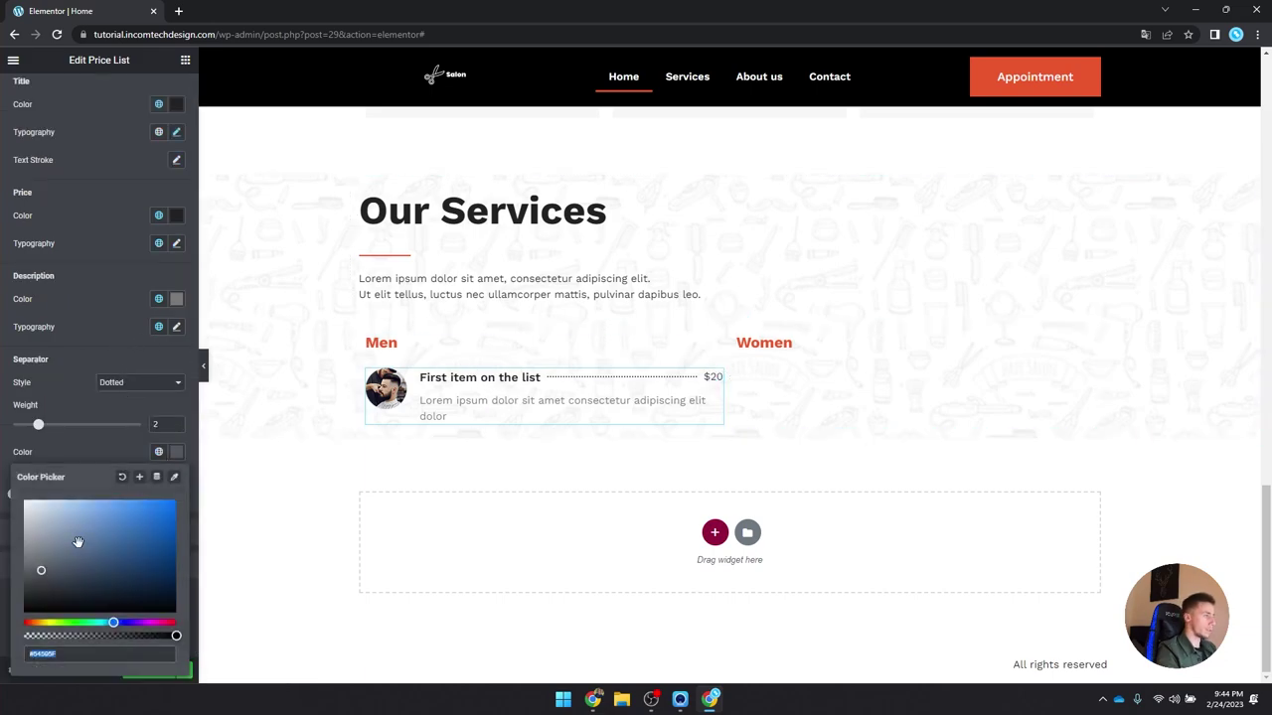
pyautogui.moveTo(73, 636); pyautogui.dragTo(62, 636)
pyautogui.scroll(1, 46, 100)
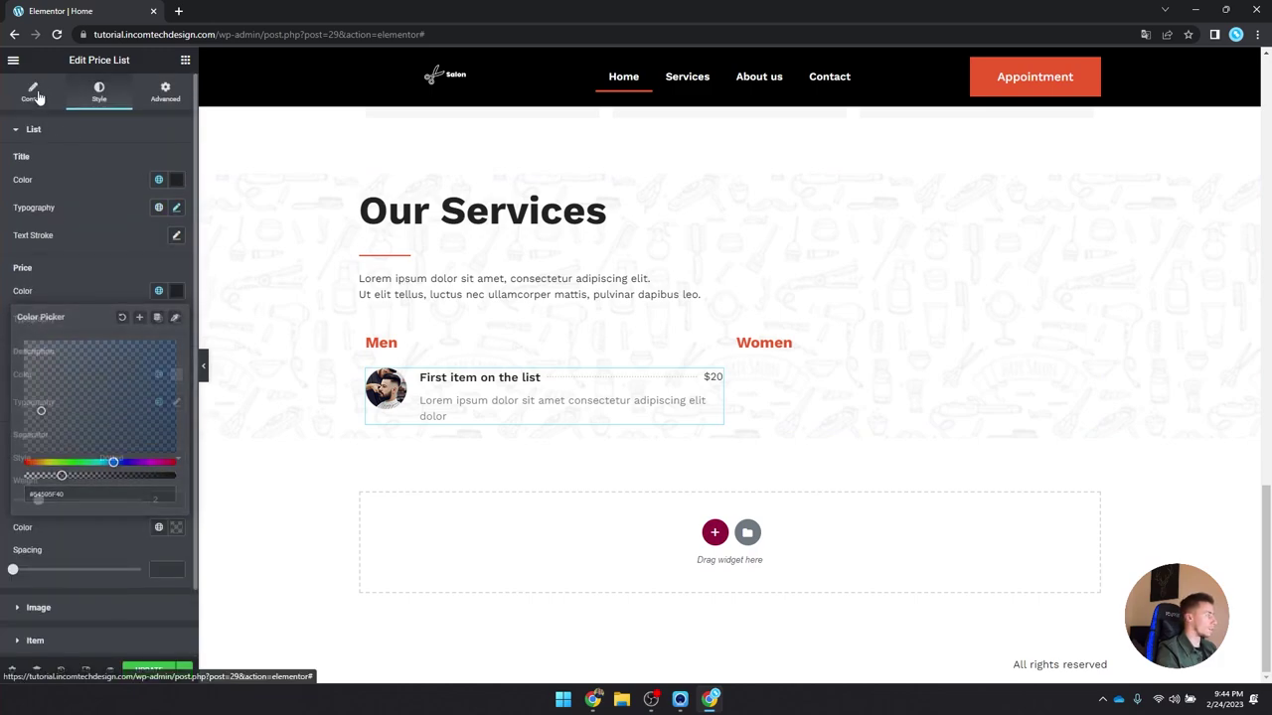
pyautogui.click(37, 93)
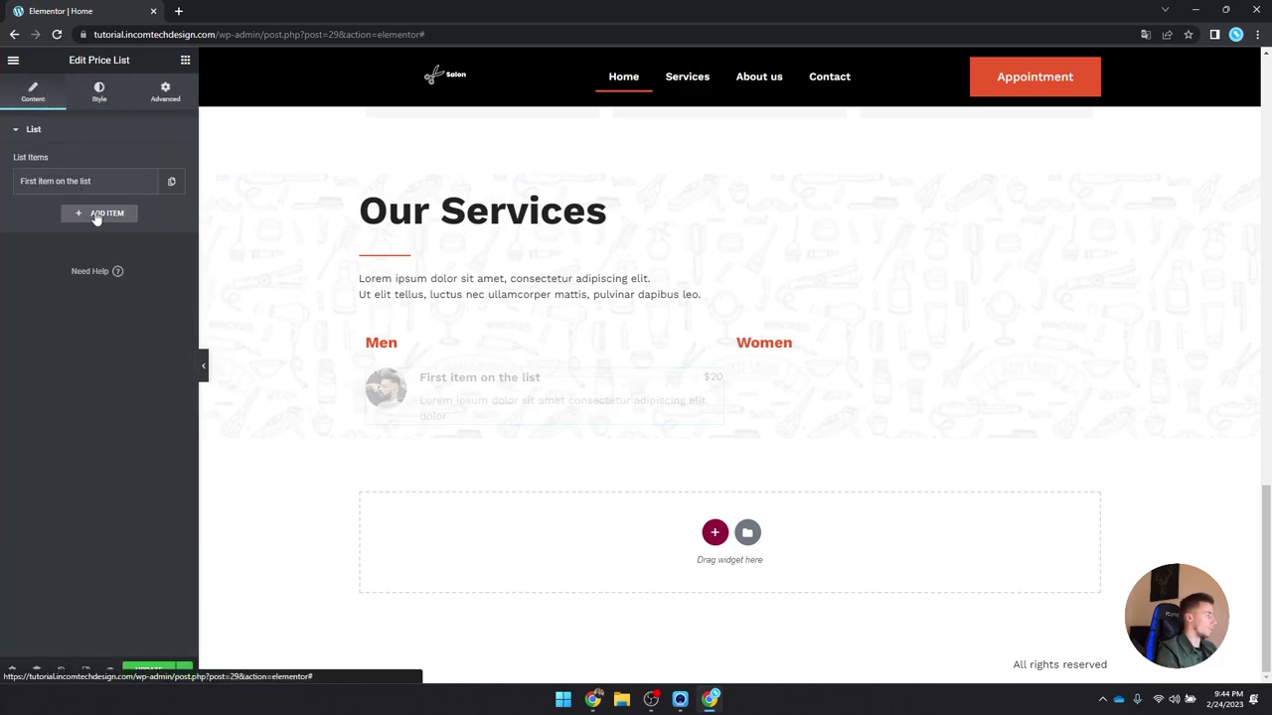
# Step: Duplicate the list item twice for three entries and copy the price list under Women
pyautogui.click(171, 181)
pyautogui.click(146, 215)
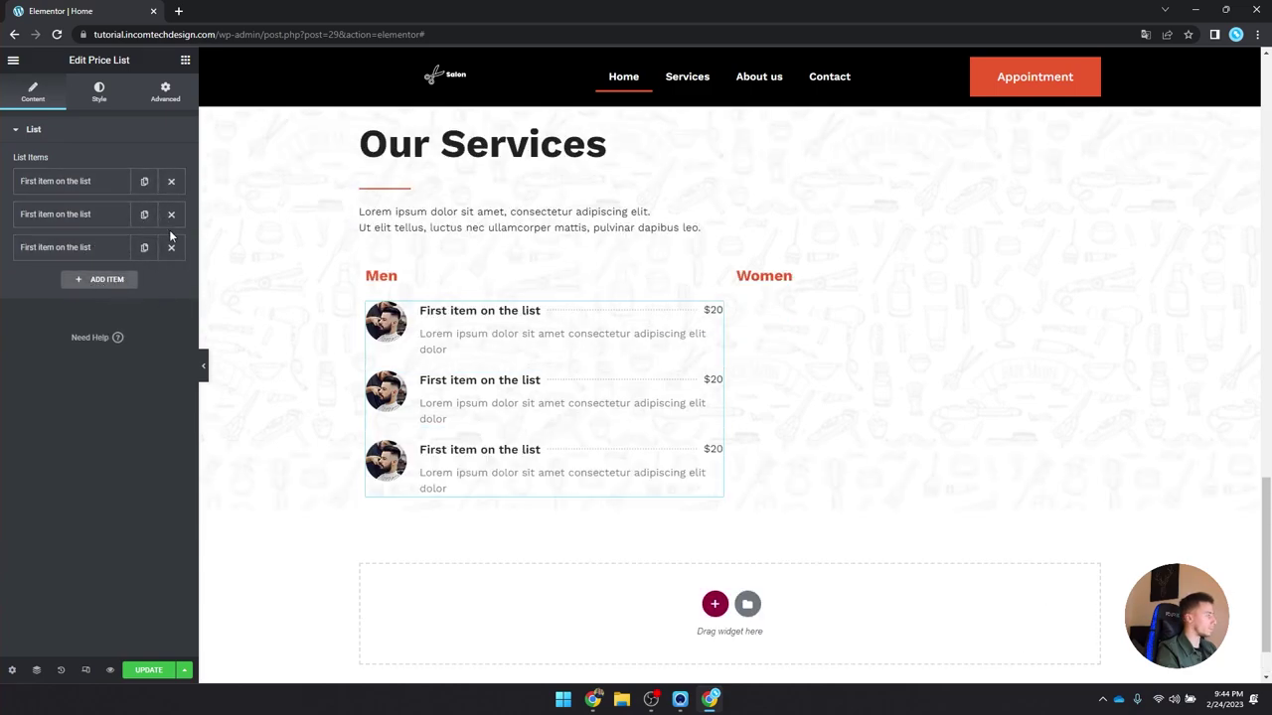
pyautogui.rightClick(483, 368)
pyautogui.click(582, 421)
pyautogui.rightClick(784, 280)
pyautogui.click(793, 354)
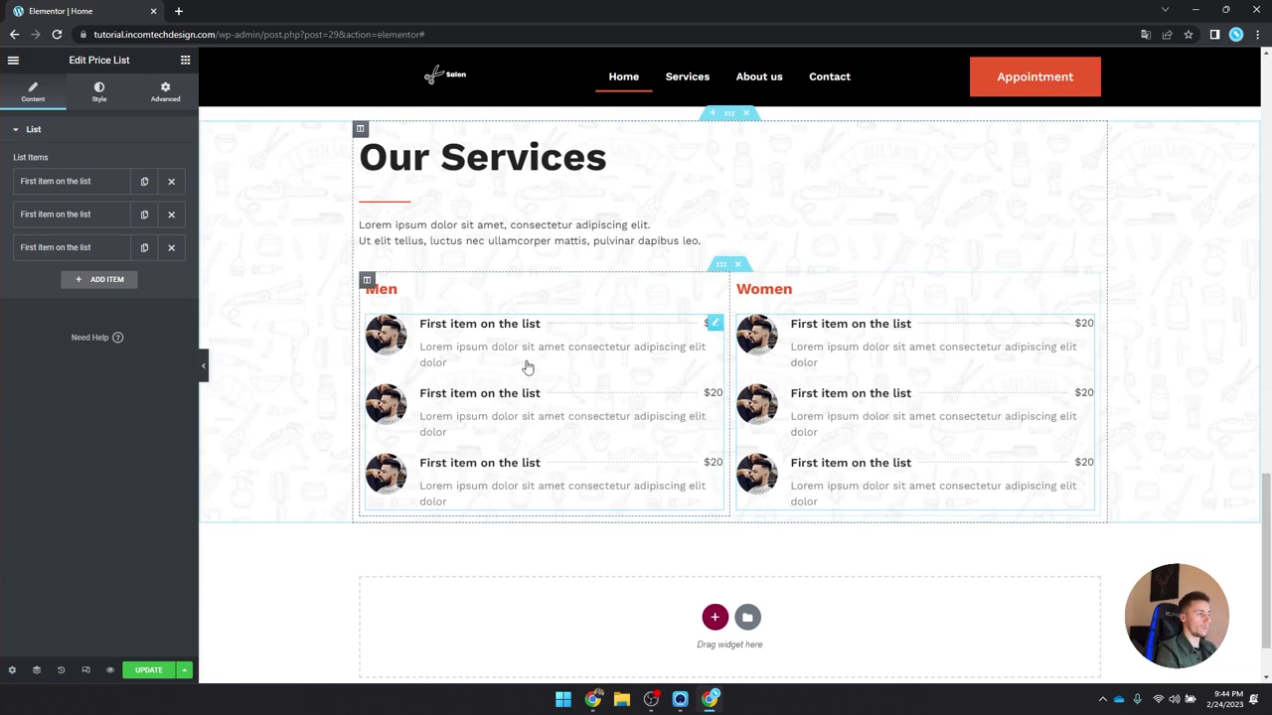
# Step: Set the Our Services section padding to 7 em top and bottom
pyautogui.scroll(3, 721, 304)
pyautogui.click(729, 364)
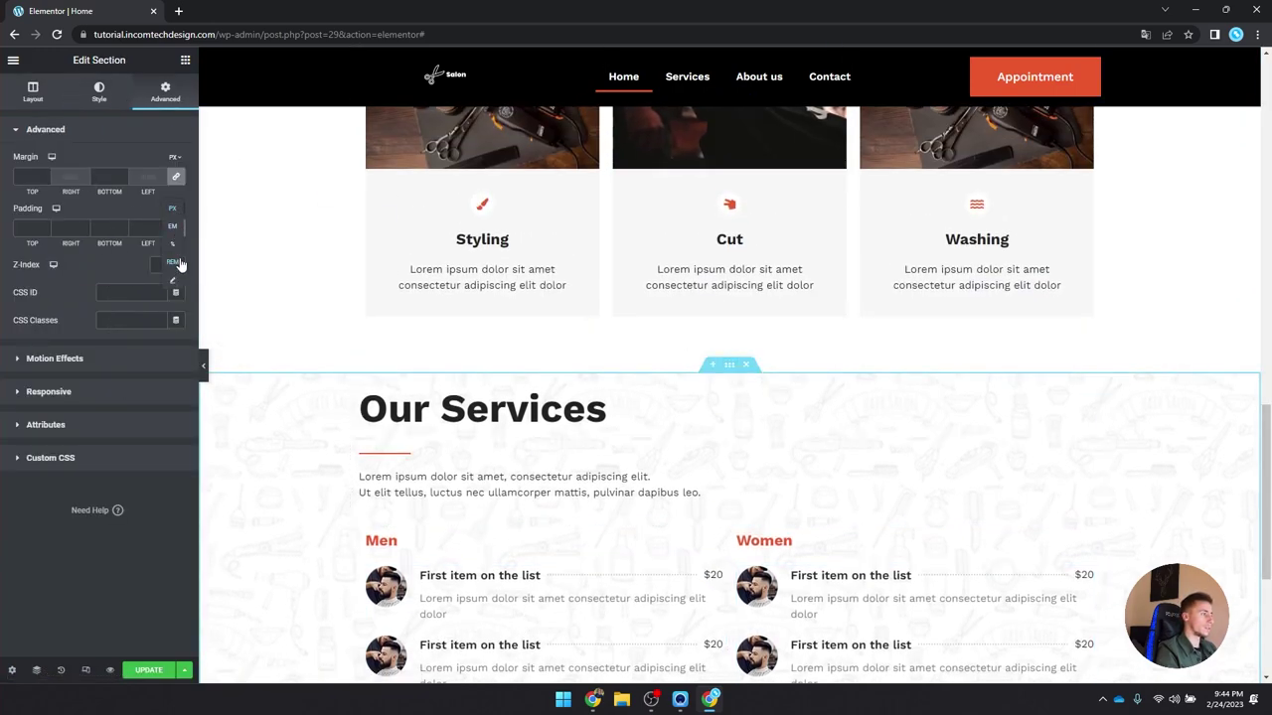
pyautogui.click(175, 228)
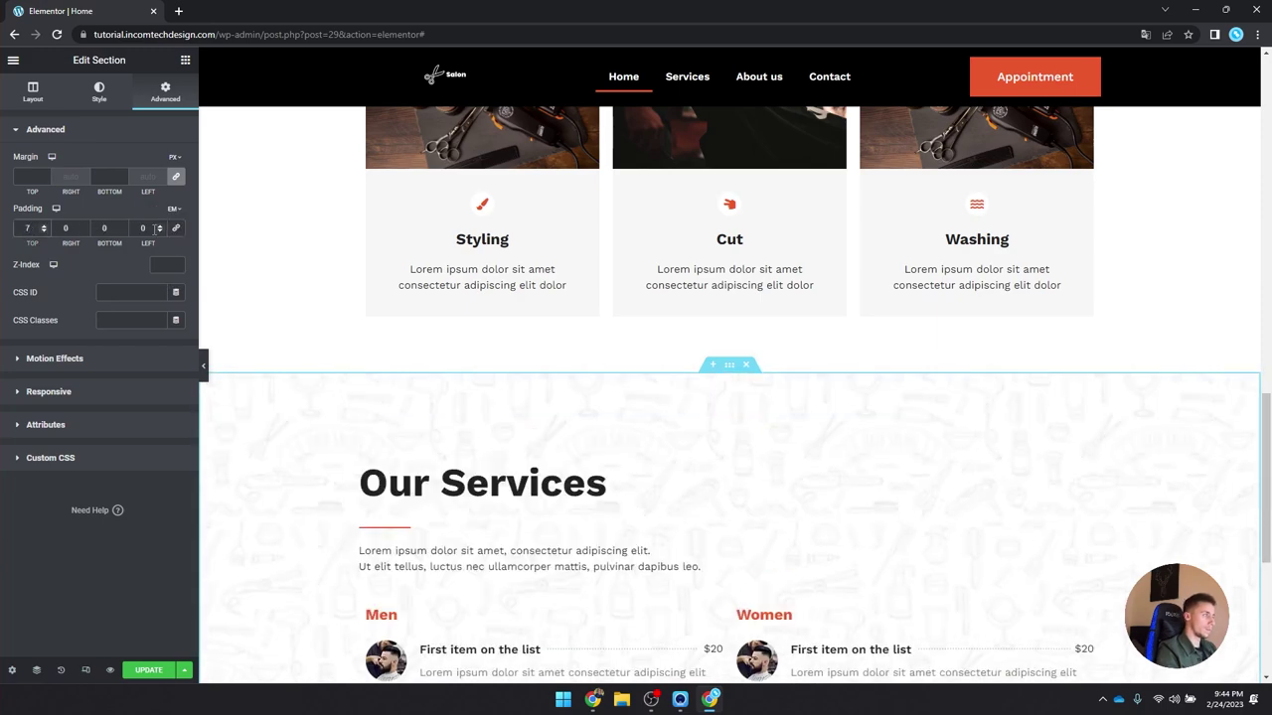
pyautogui.scroll(-3, 235, 322)
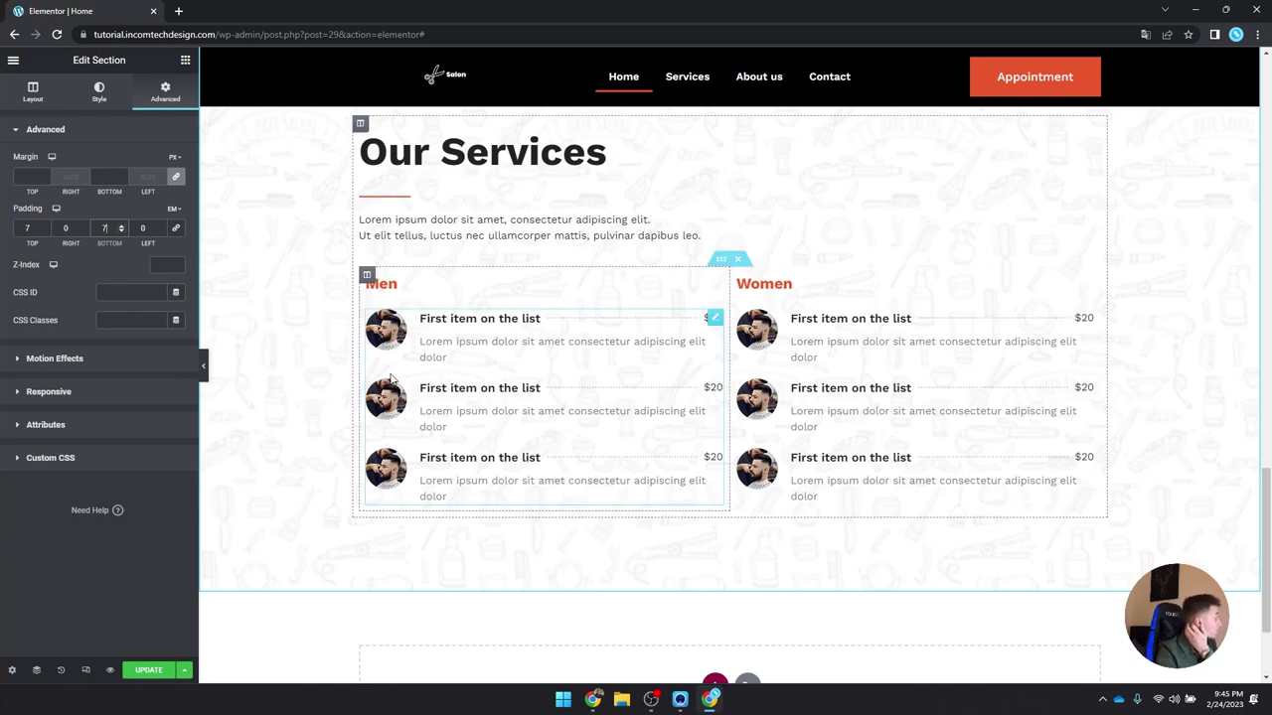
pyautogui.scroll(-2, 545, 412)
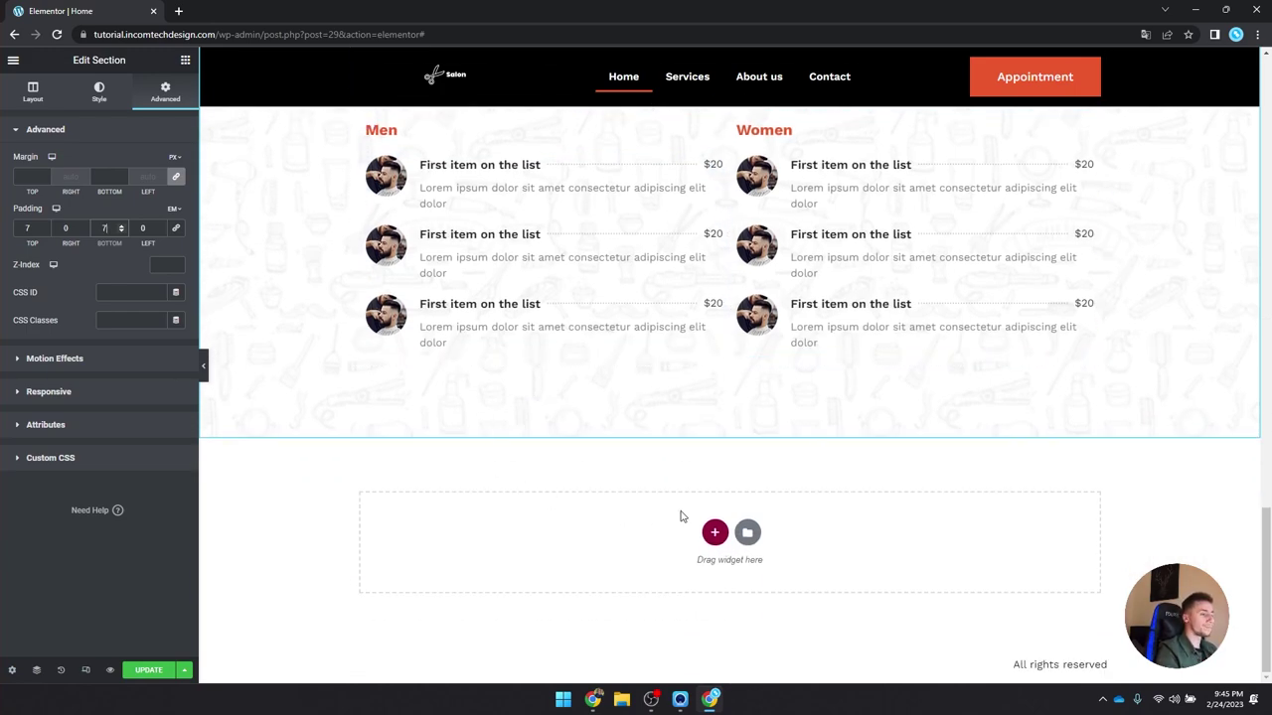
pyautogui.click(714, 534)
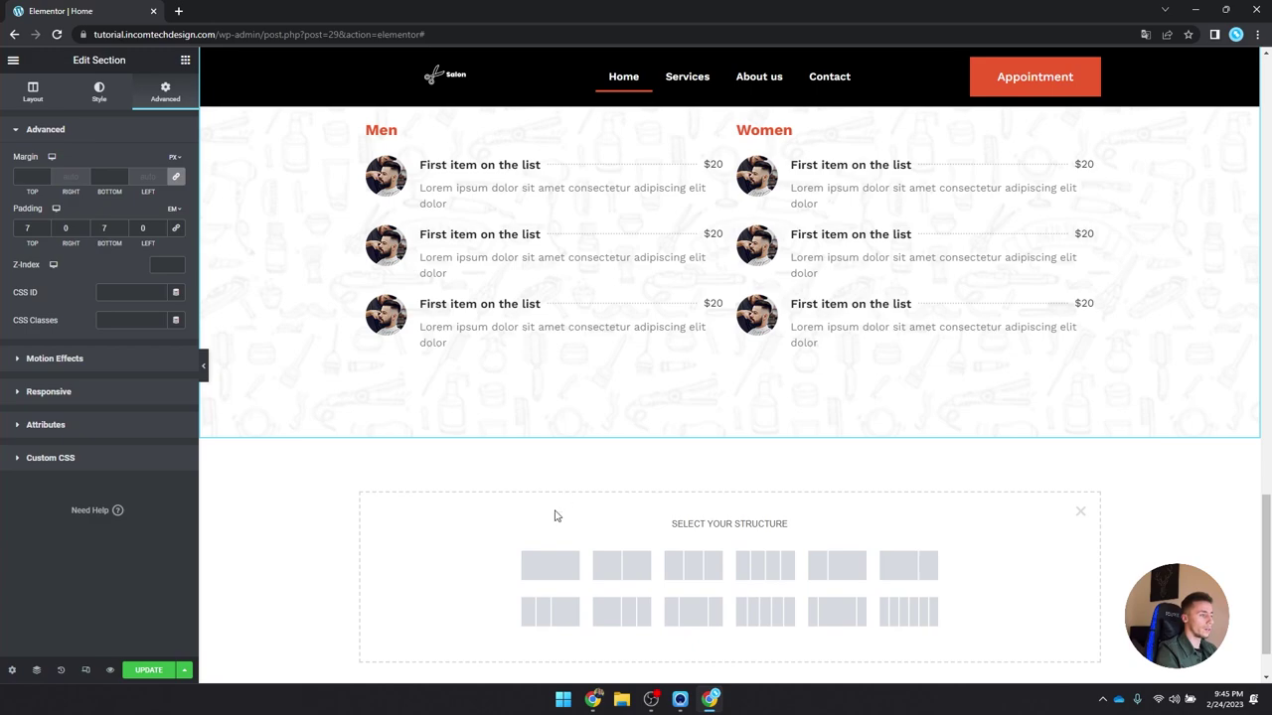
# Step: Add a new single-column section with a minimum height below Our Services
pyautogui.click(554, 568)
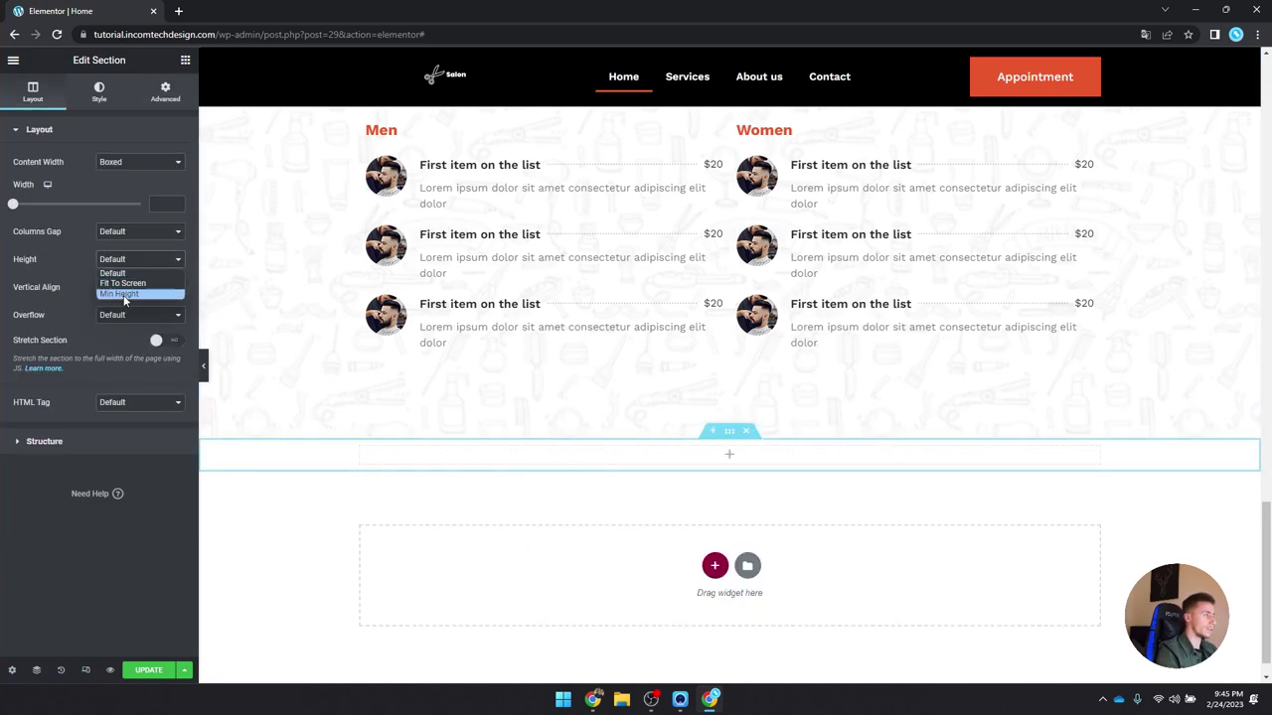
pyautogui.click(119, 295)
pyautogui.scroll(4, 534, 466)
# Step: Copy the Our Services heading and divider into the new section
pyautogui.rightClick(552, 397)
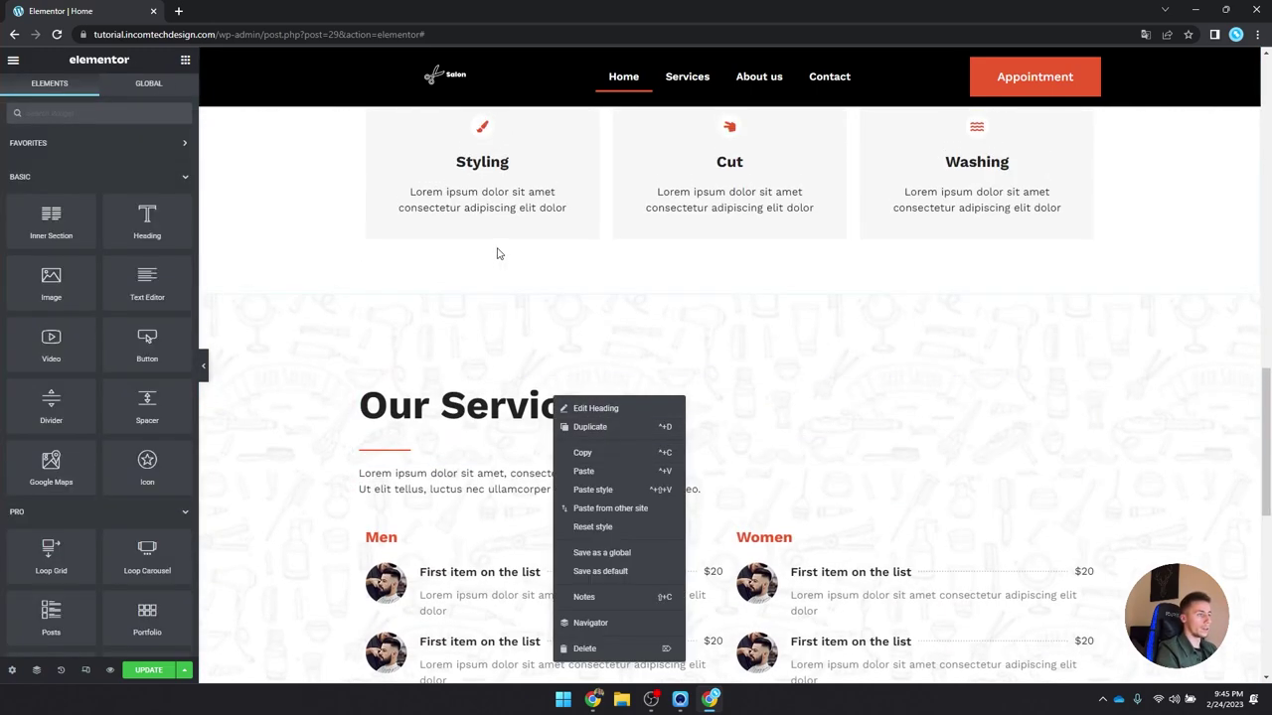
pyautogui.scroll(4, 497, 253)
pyautogui.scroll(-8, 696, 398)
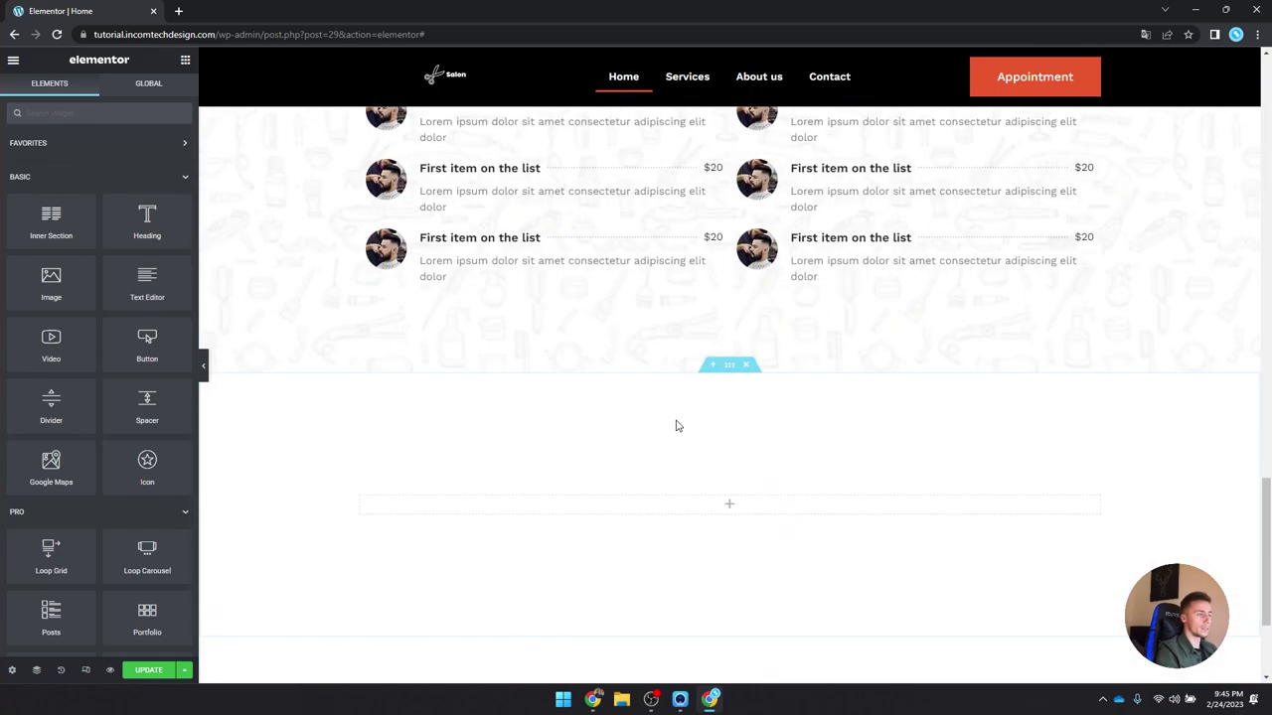
pyautogui.scroll(7, 675, 425)
pyautogui.scroll(-4, 763, 298)
pyautogui.click(733, 249)
pyautogui.rightClick(821, 241)
pyautogui.press('Escape')
pyautogui.scroll(-10, 747, 298)
pyautogui.scroll(-2, 748, 329)
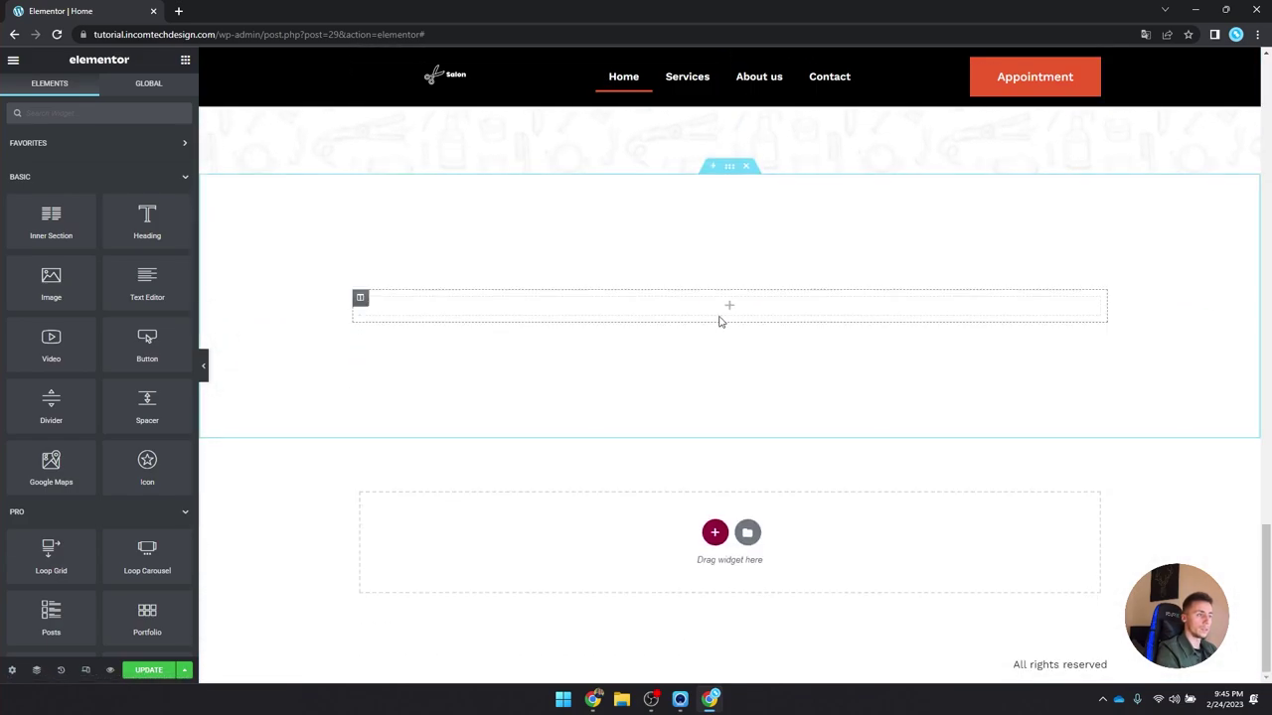
pyautogui.rightClick(727, 308)
pyautogui.click(758, 401)
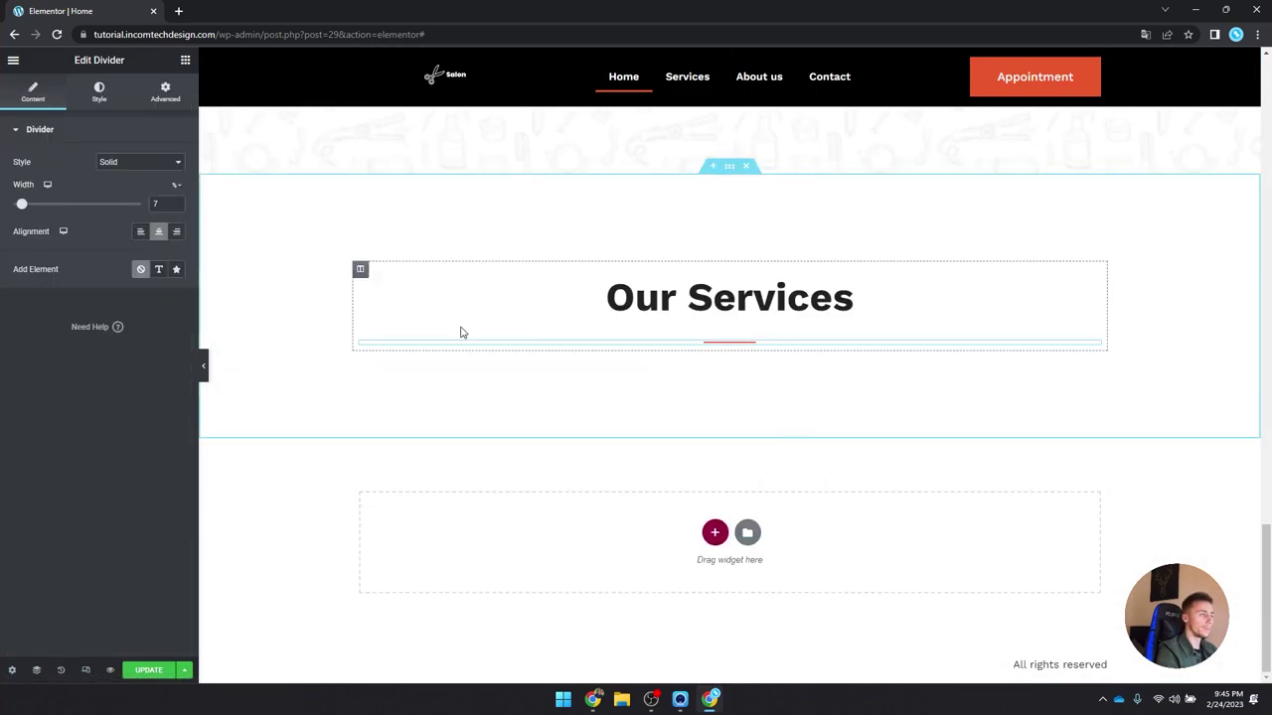
# Step: Retitle the copied heading 'Our Specialists'
pyautogui.click(715, 303)
pyautogui.tripleClick(40, 176)
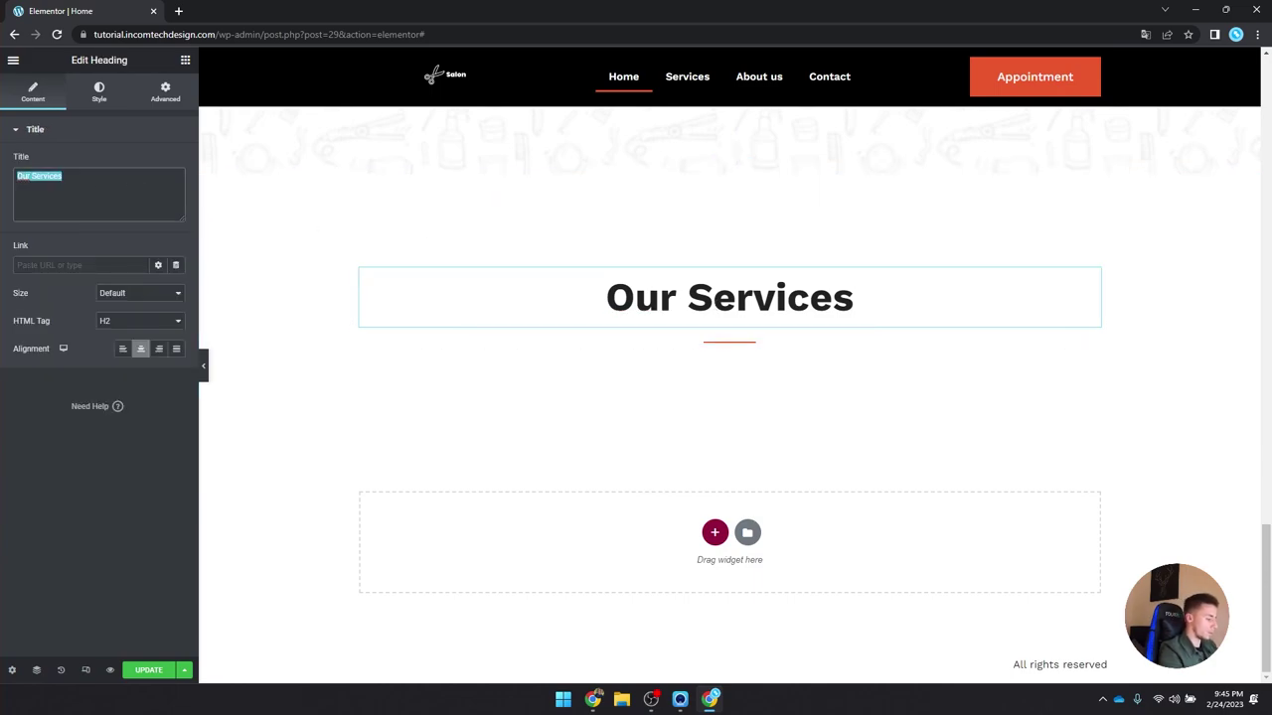
pyautogui.write('Our Specialists')
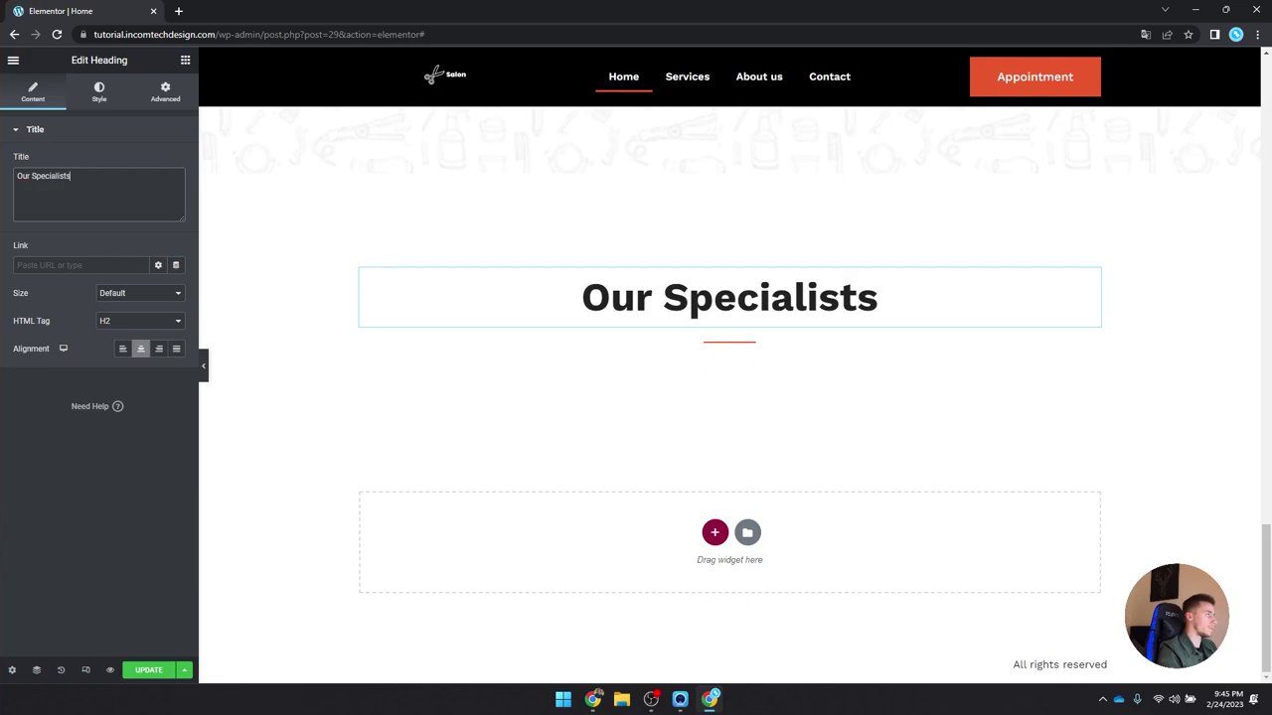
pyautogui.scroll(6, 246, 258)
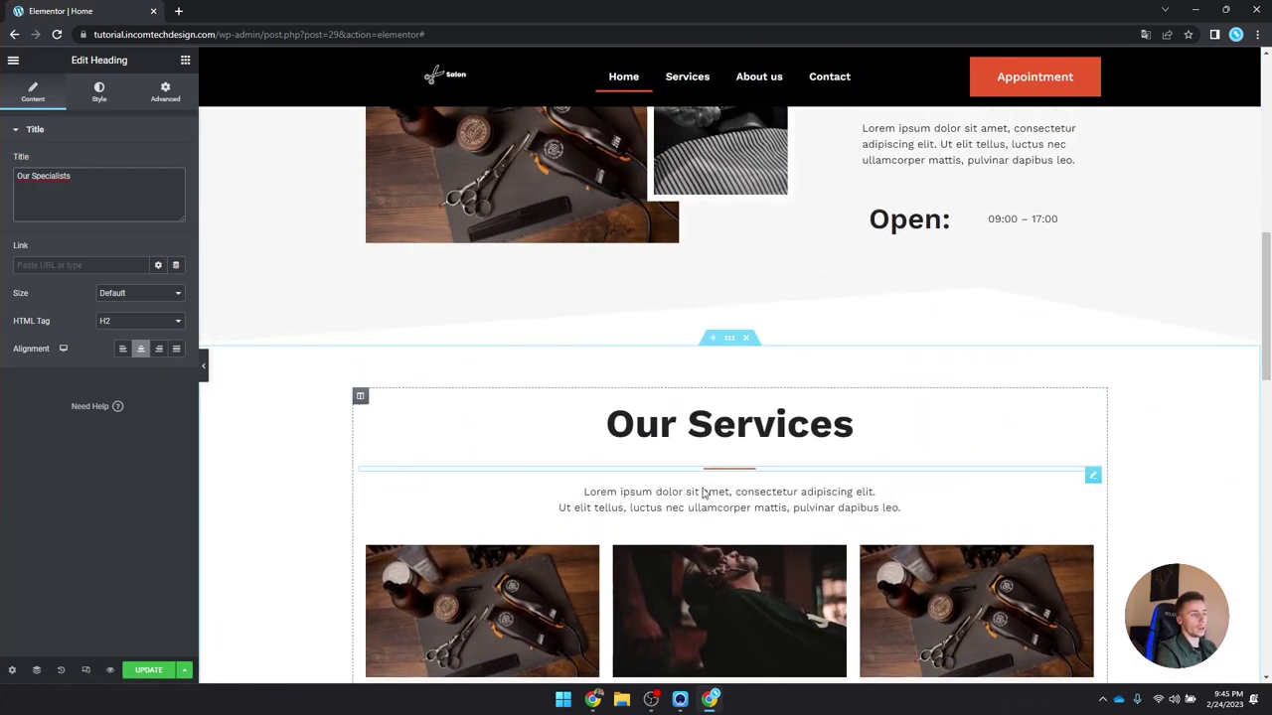
pyautogui.rightClick(702, 493)
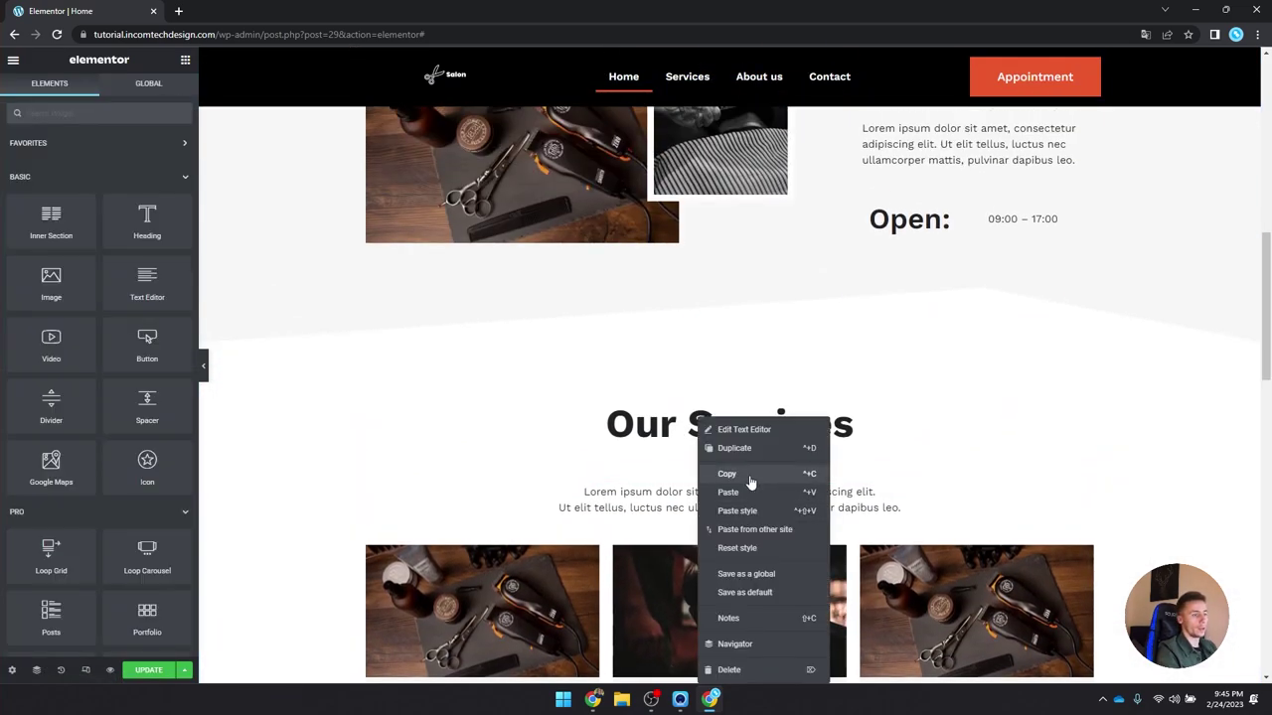
# Step: Paste the Services intro paragraph below the Specialists divider
pyautogui.click(747, 475)
pyautogui.scroll(-8, 689, 435)
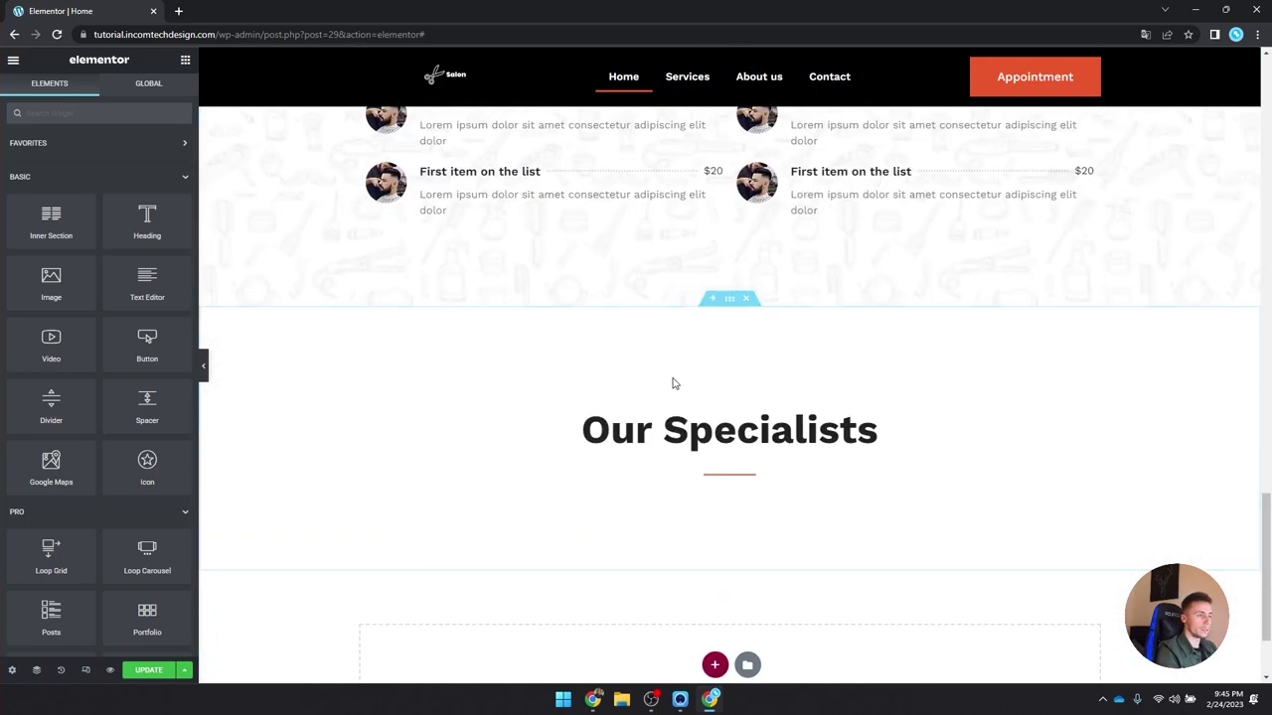
pyautogui.rightClick(722, 478)
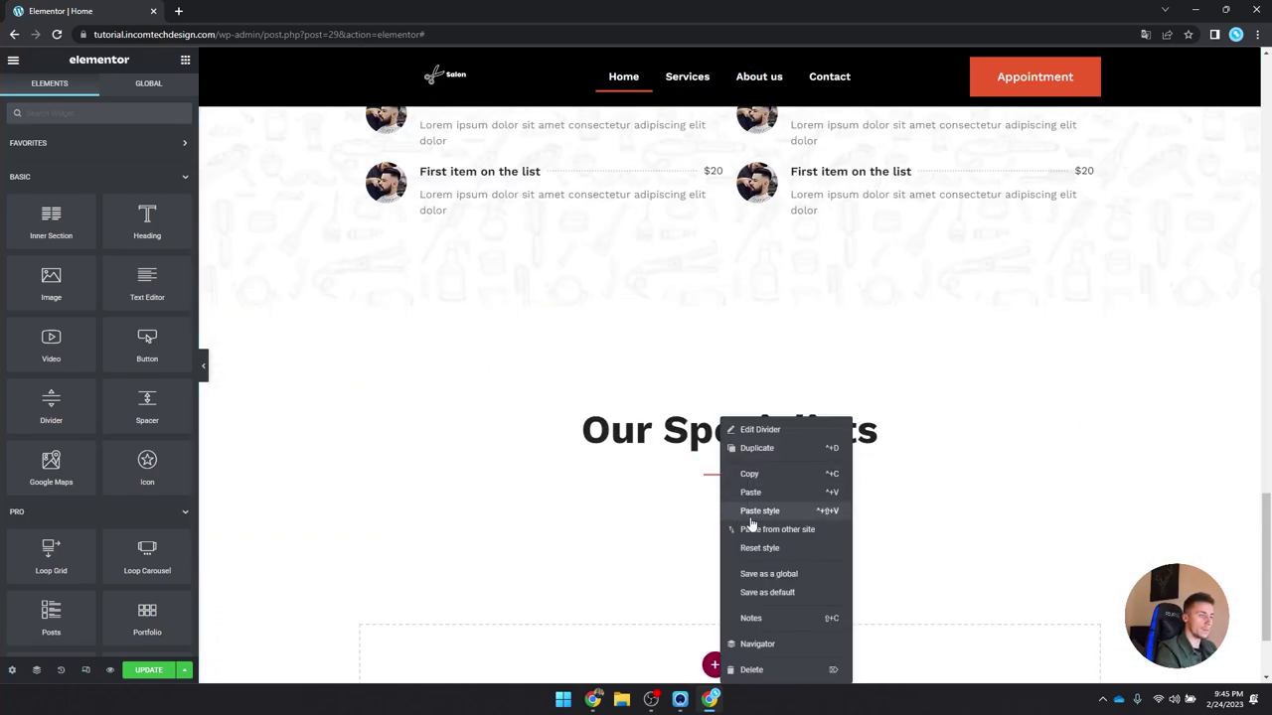
pyautogui.click(749, 500)
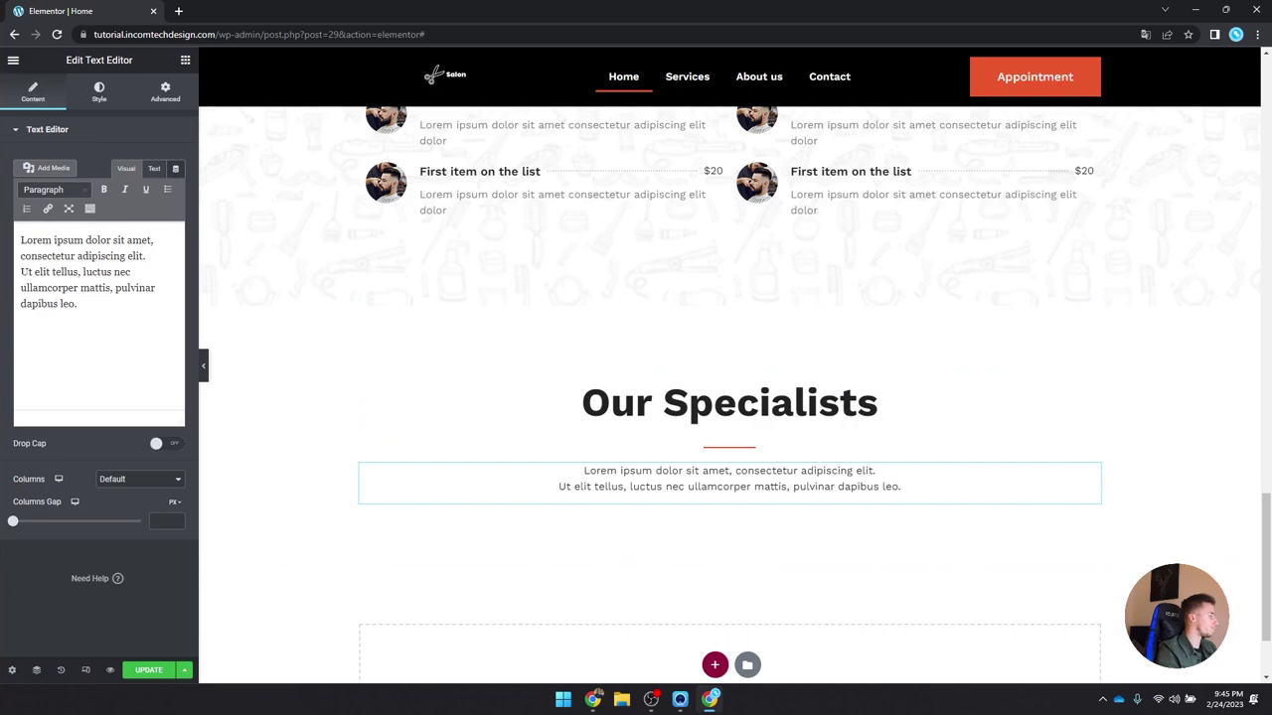
# Step: Copy the row of service cards from Our Services
pyautogui.scroll(10, 497, 427)
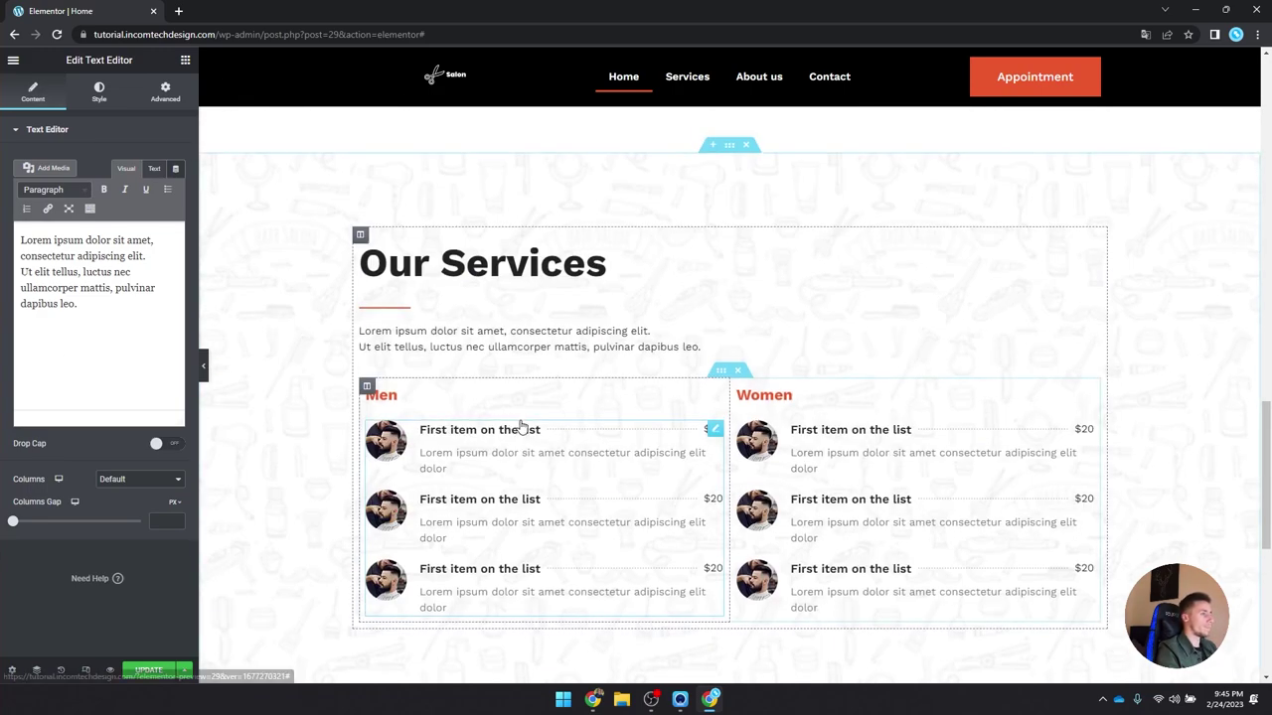
pyautogui.rightClick(491, 507)
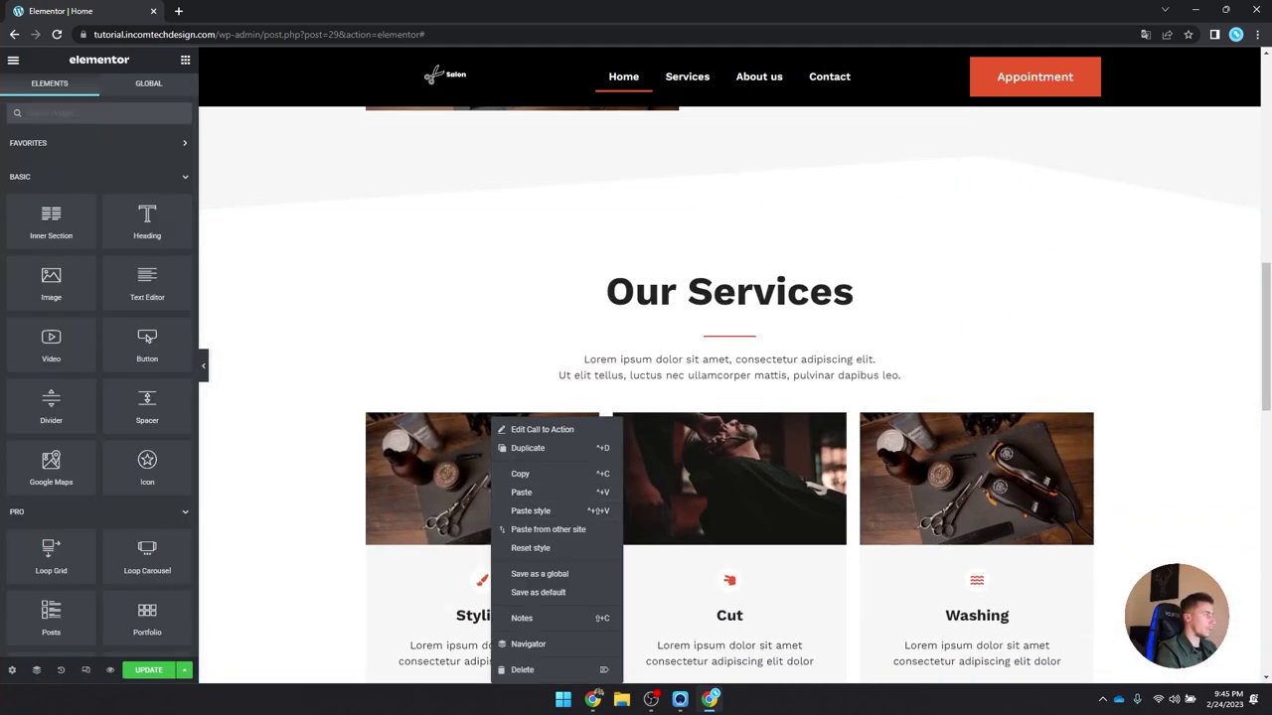
pyautogui.rightClick(711, 406)
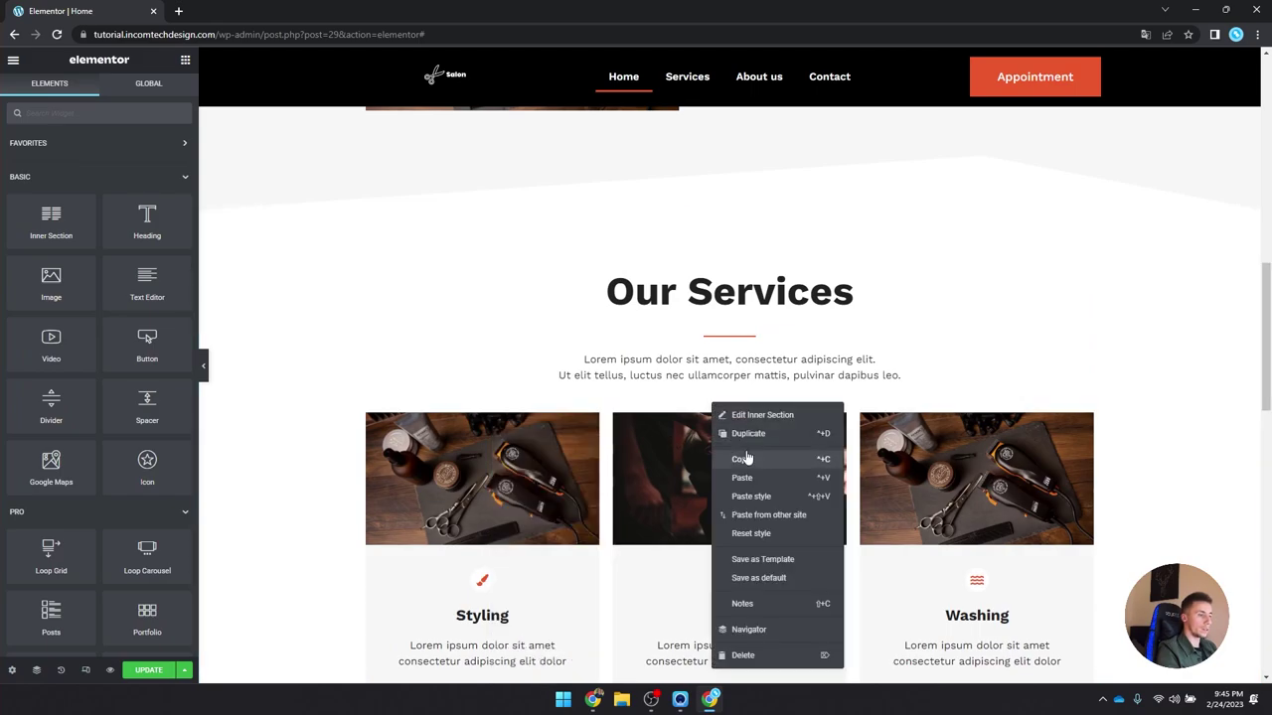
pyautogui.click(745, 458)
pyautogui.scroll(-10, 706, 434)
pyautogui.rightClick(728, 423)
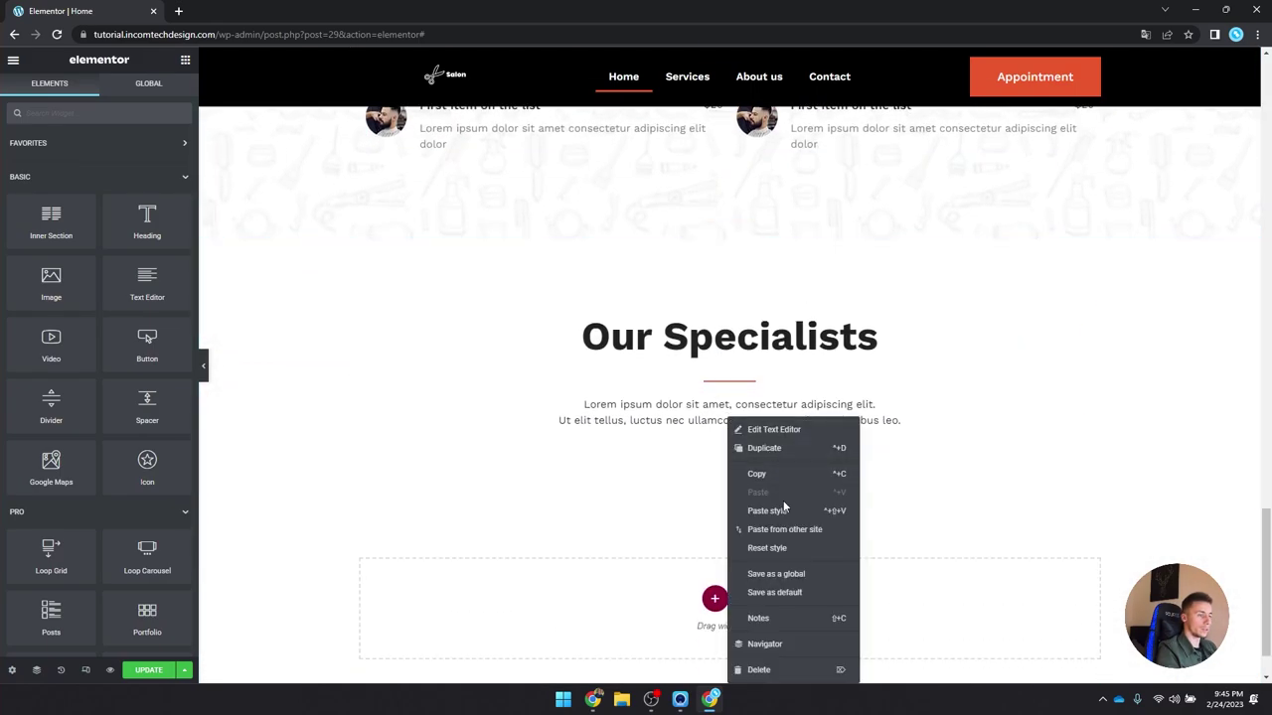
pyautogui.scroll(4, 658, 494)
pyautogui.scroll(-2, 645, 460)
pyautogui.scroll(5, 525, 253)
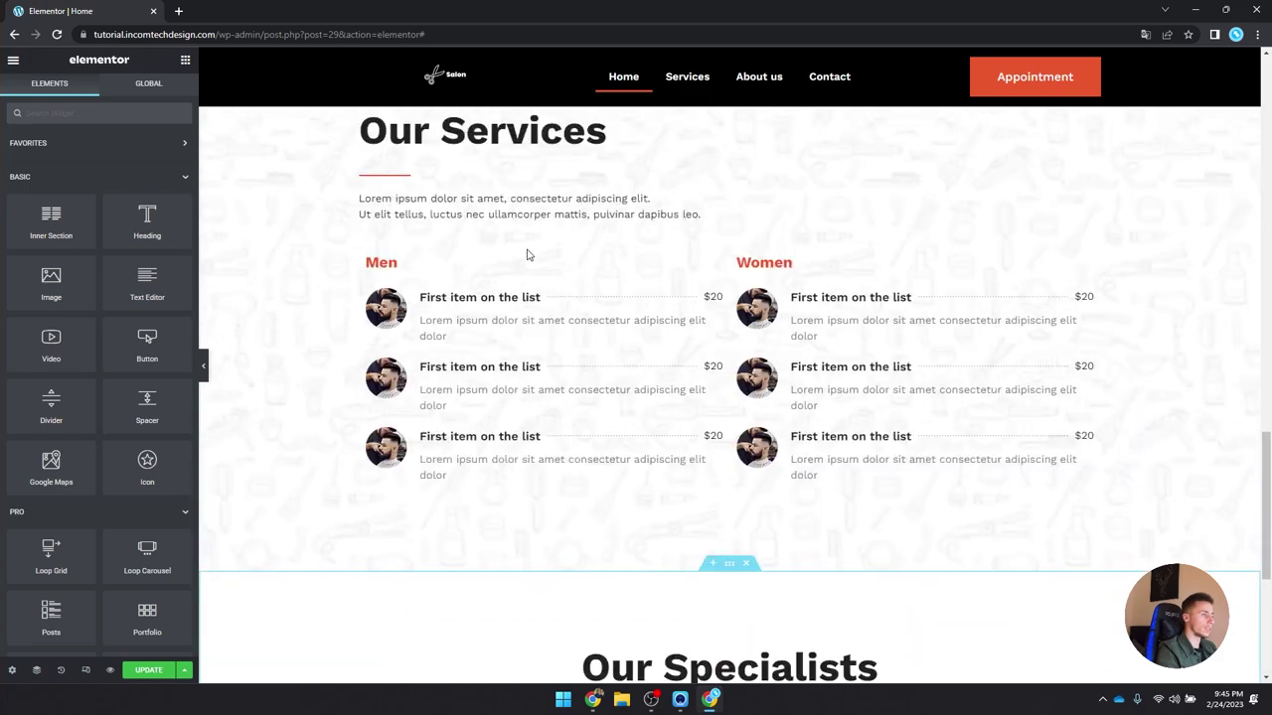
pyautogui.scroll(-3, 528, 250)
# Step: Add an Inner Section under the Specialists intro and give it a third column
pyautogui.moveTo(50, 220); pyautogui.dragTo(460, 438)
pyautogui.scroll(-4, 667, 431)
pyautogui.scroll(1, 667, 431)
pyautogui.moveTo(54, 220); pyautogui.dragTo(675, 422)
pyautogui.rightClick(370, 438)
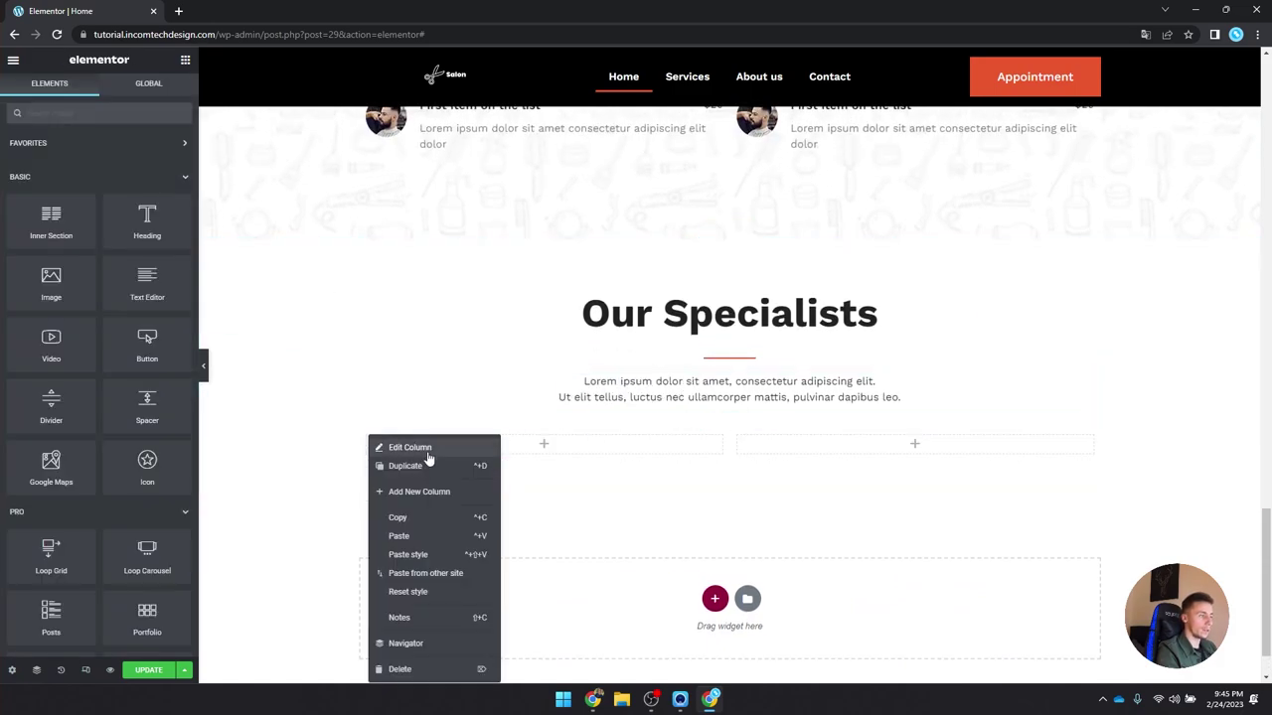
pyautogui.click(427, 492)
# Step: Paste the copied Styling card column into the new Specialists row
pyautogui.scroll(8, 686, 398)
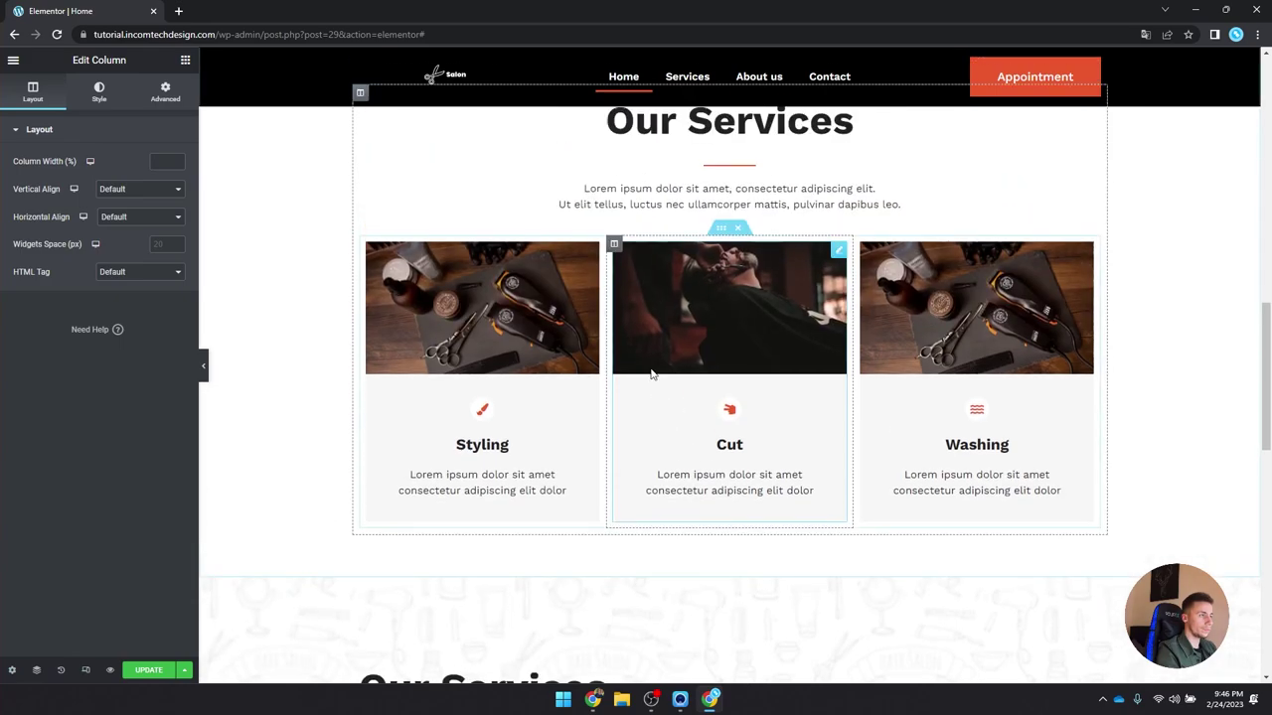
pyautogui.rightClick(365, 418)
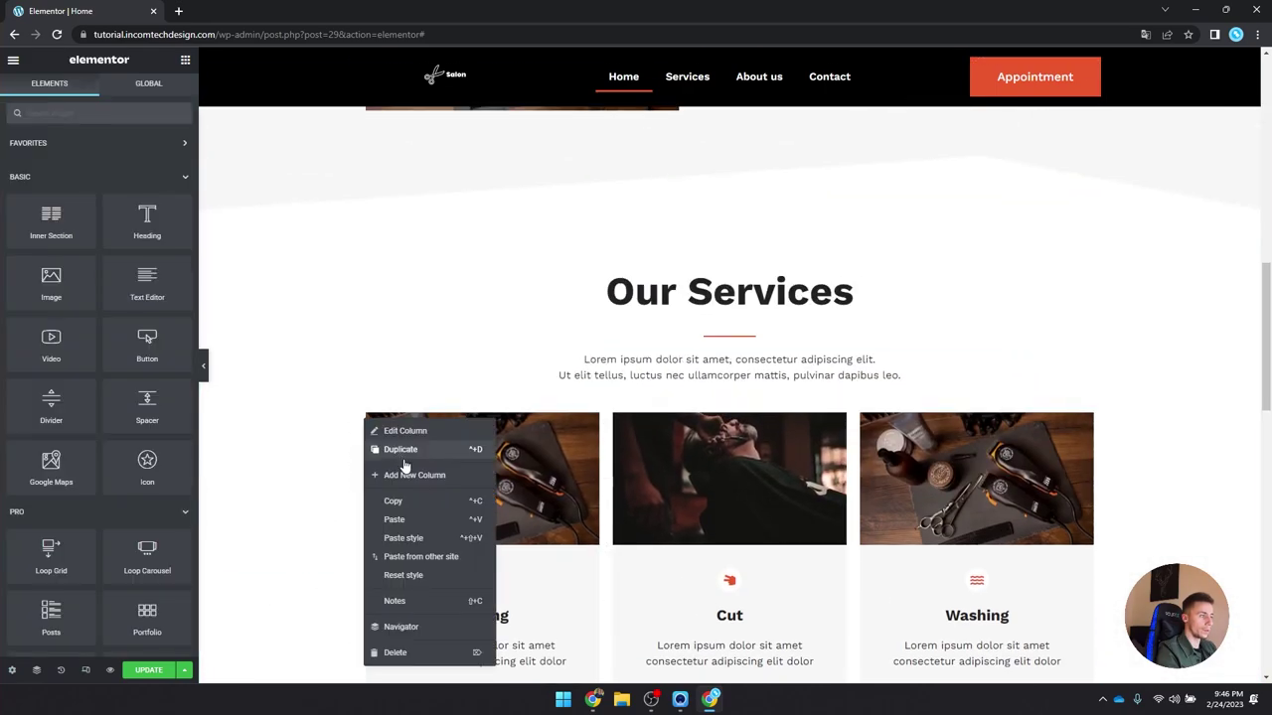
pyautogui.click(404, 527)
pyautogui.scroll(-10, 551, 437)
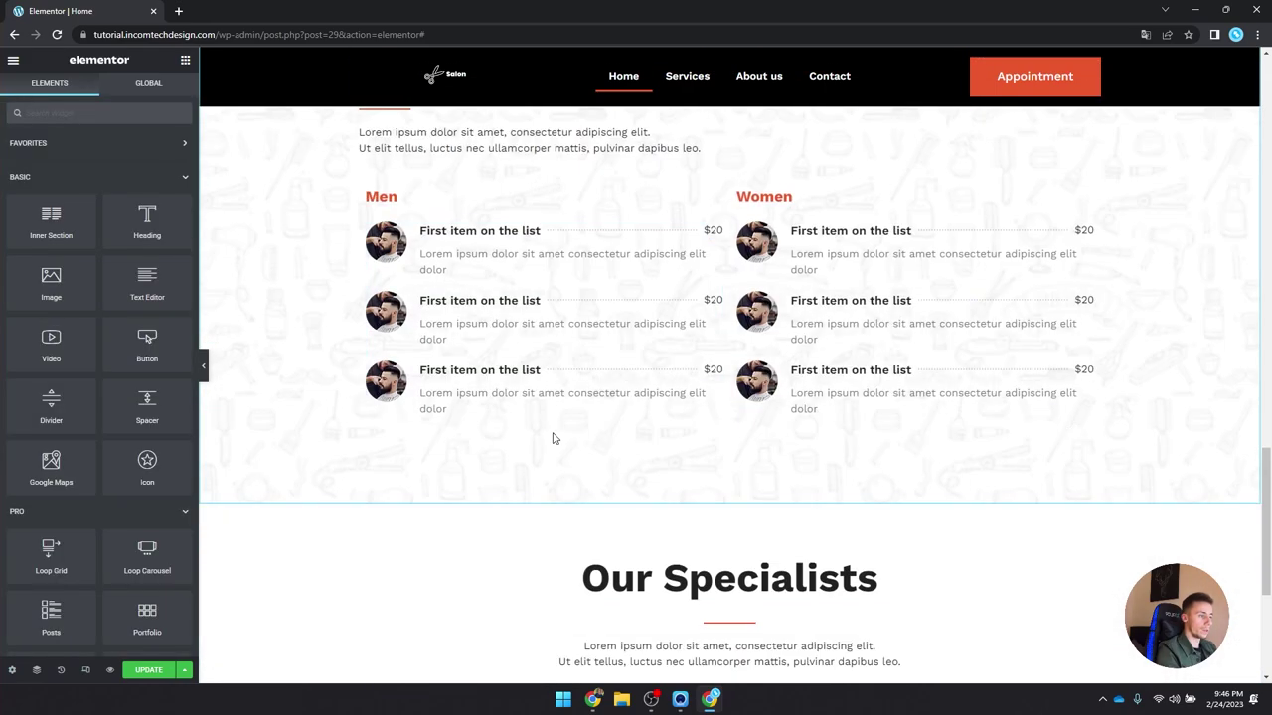
pyautogui.rightClick(377, 370)
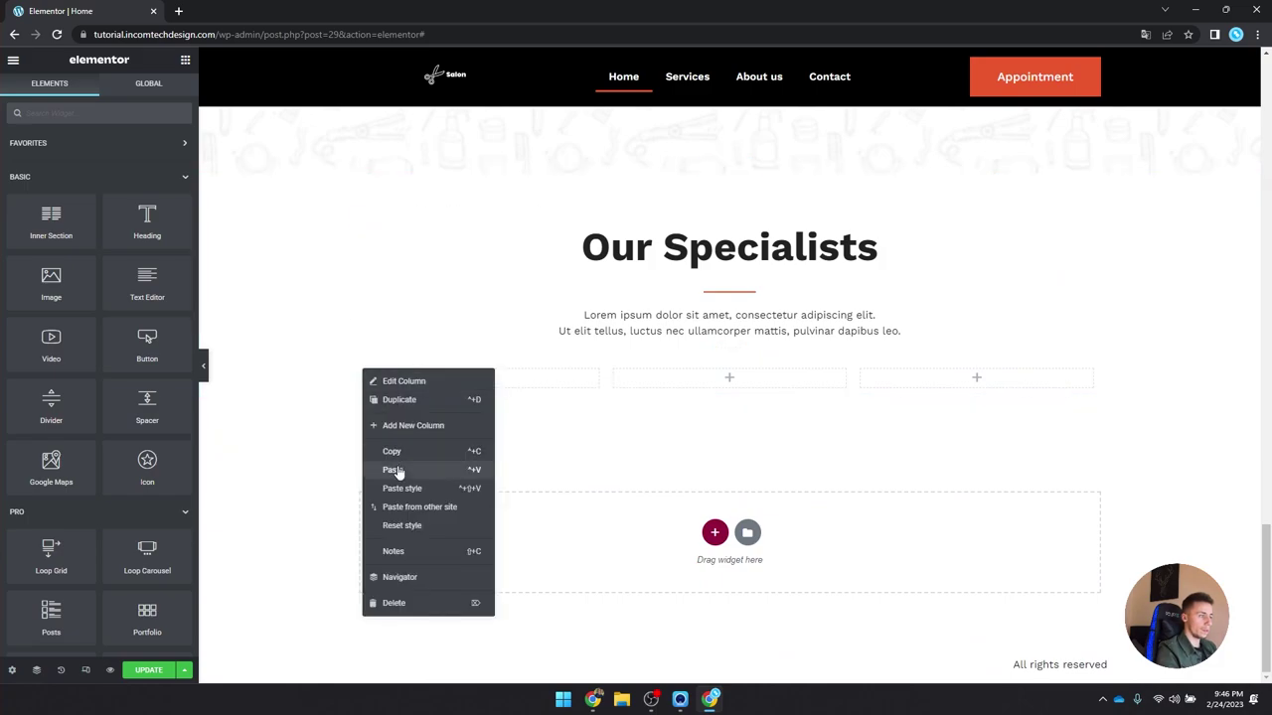
pyautogui.click(398, 473)
# Step: Delete the three leftover empty columns from the Specialists row
pyautogui.rightClick(366, 334)
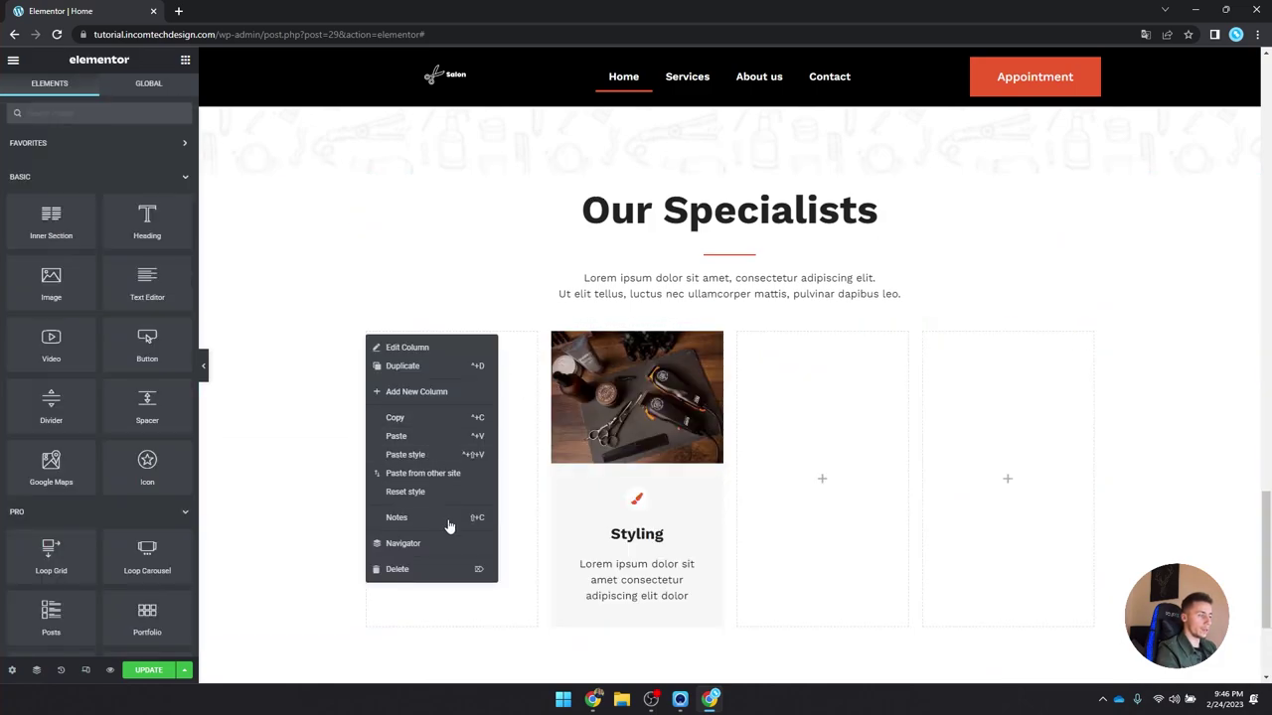
pyautogui.click(443, 577)
pyautogui.rightClick(613, 335)
pyautogui.click(686, 569)
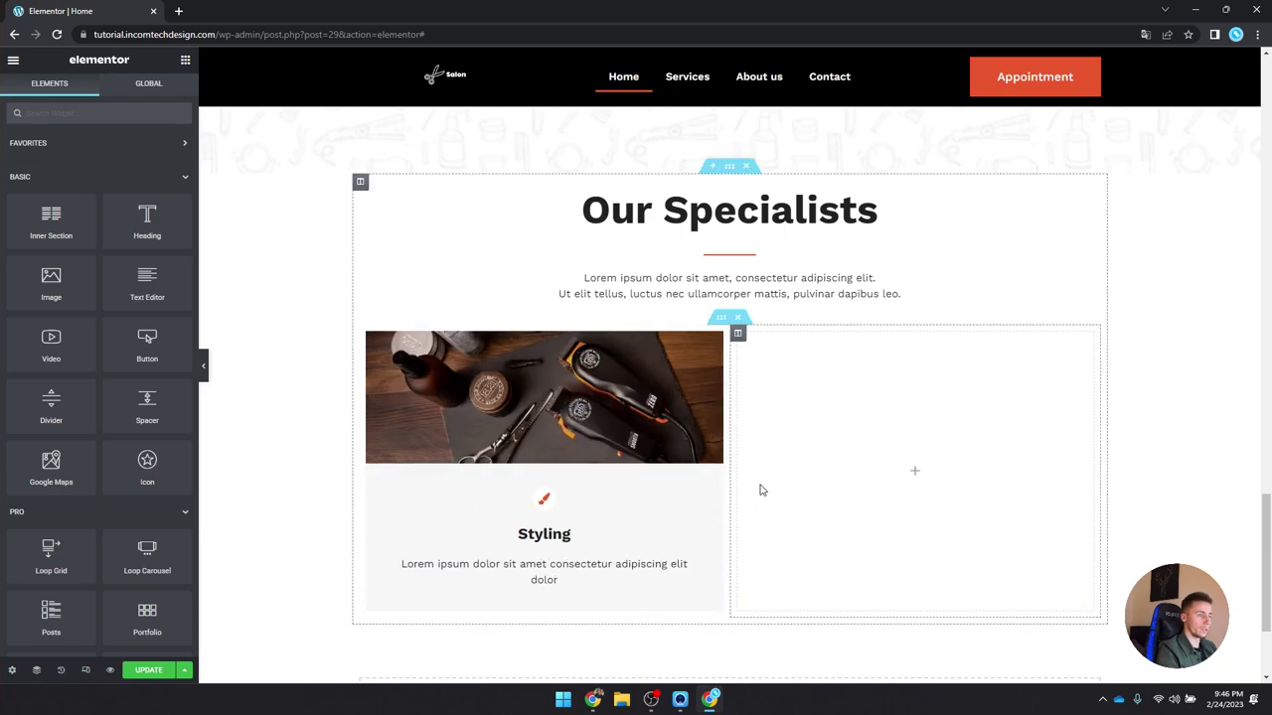
pyautogui.rightClick(738, 335)
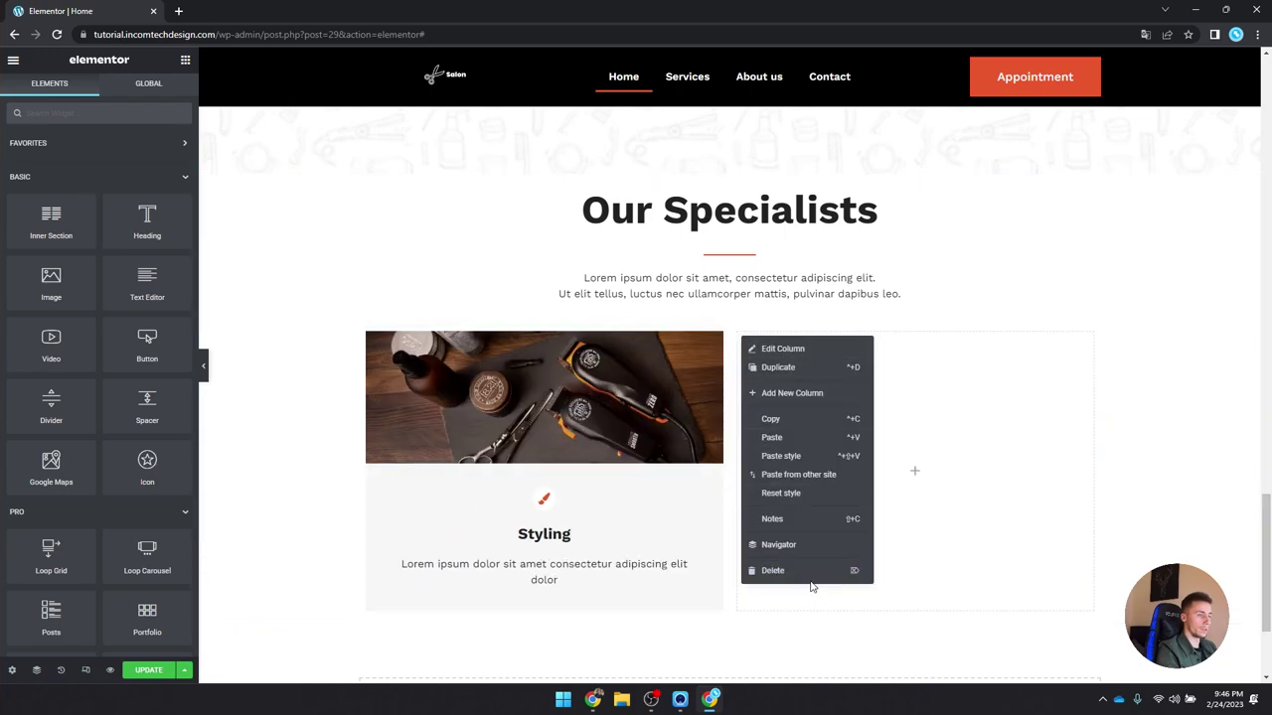
pyautogui.click(809, 571)
# Step: Duplicate the Styling column twice to make three identical cards
pyautogui.rightClick(369, 335)
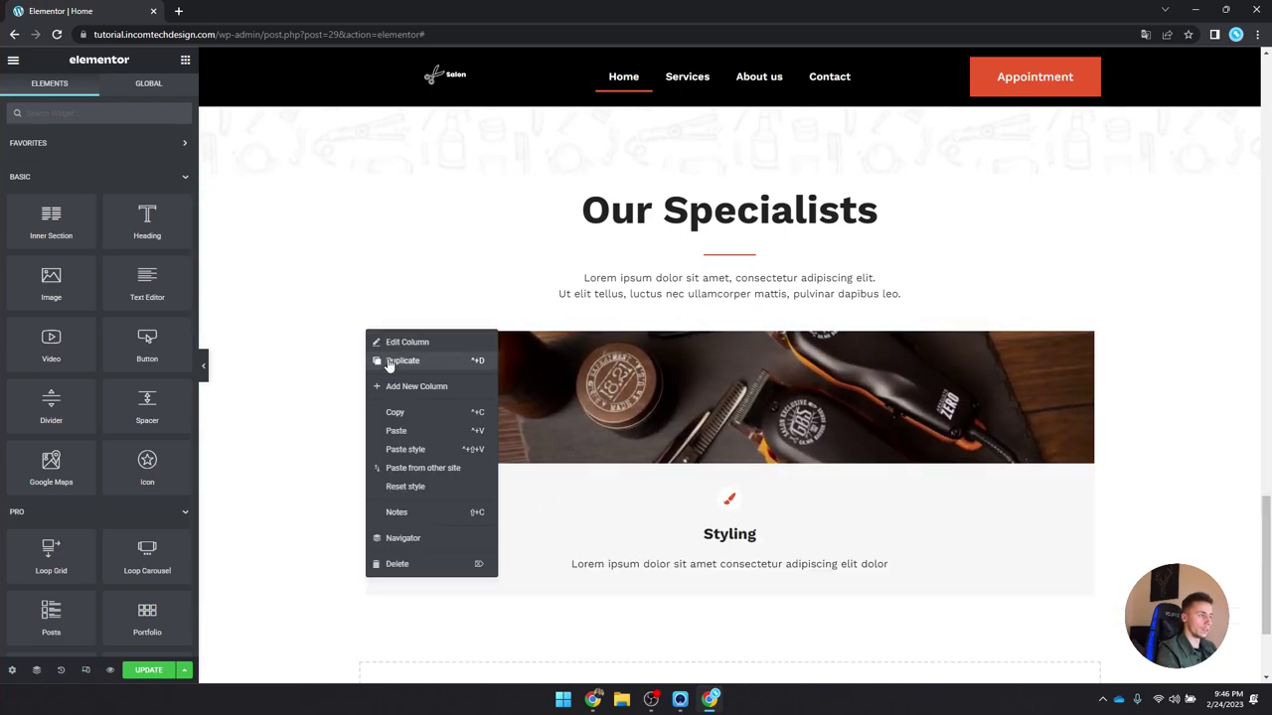
pyautogui.click(401, 361)
pyautogui.rightClick(367, 333)
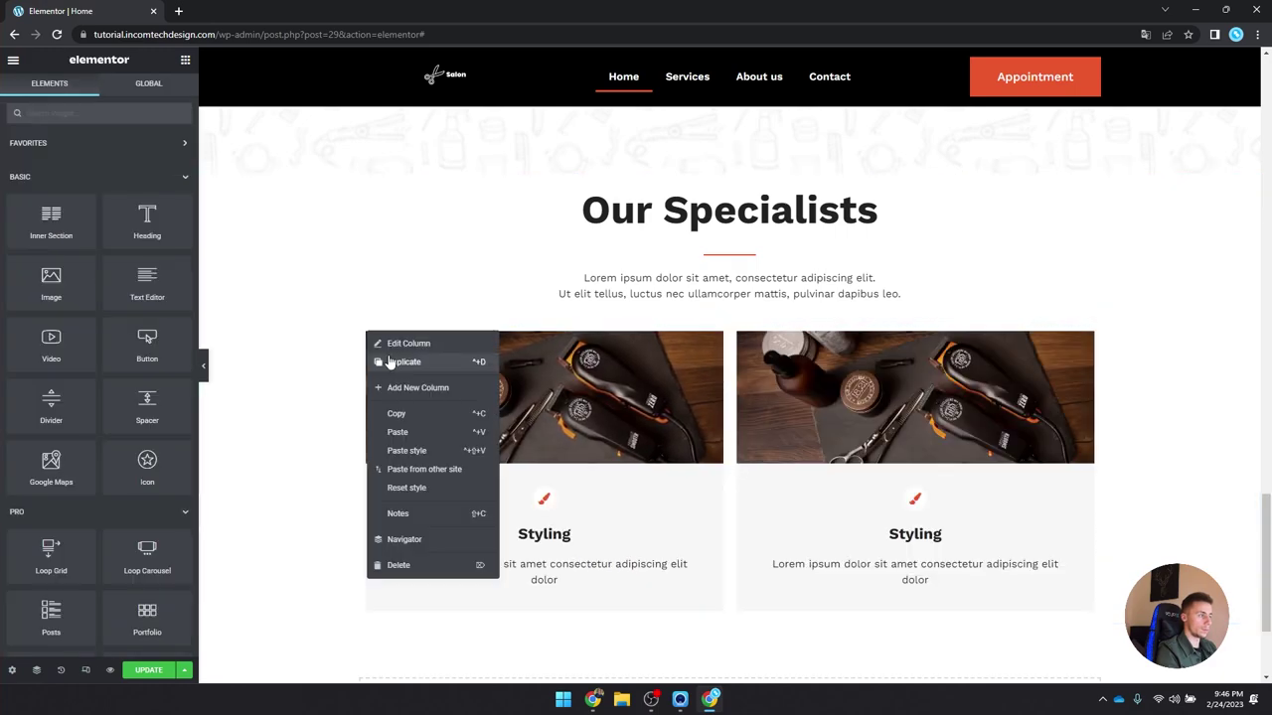
pyautogui.click(401, 361)
pyautogui.click(544, 394)
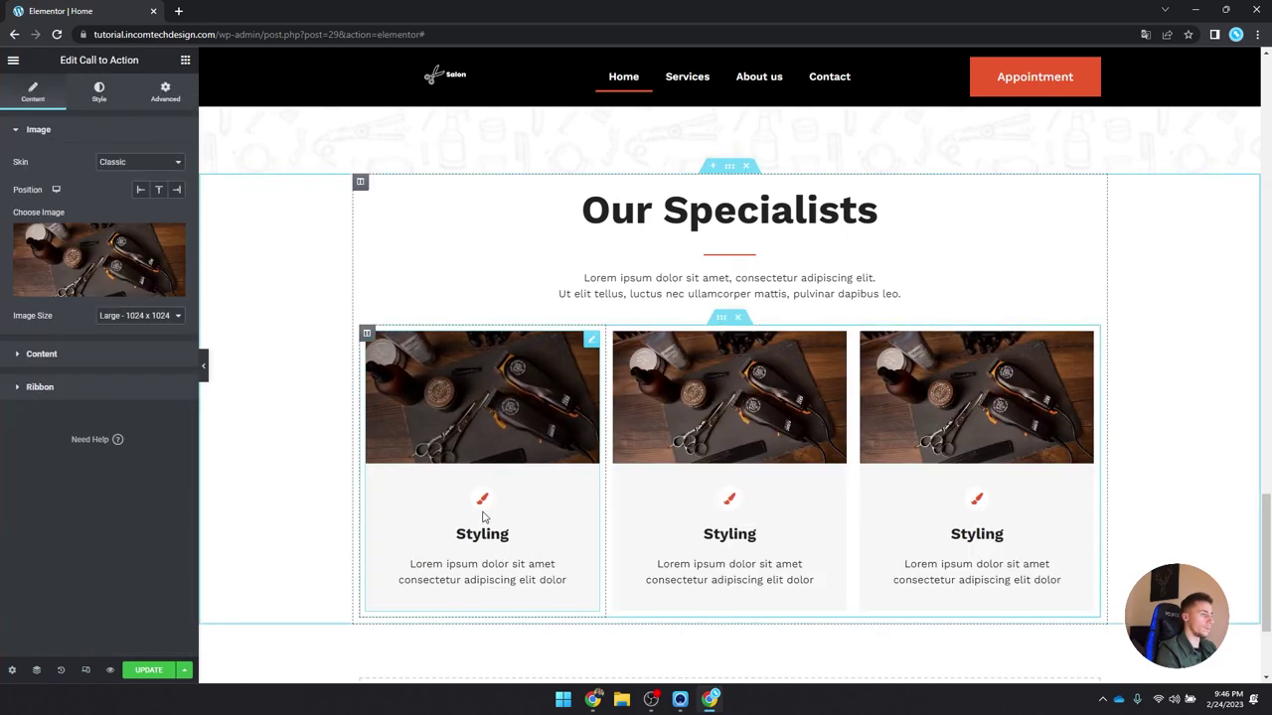
# Step: Remove the brush icon from the first Styling card
pyautogui.click(39, 358)
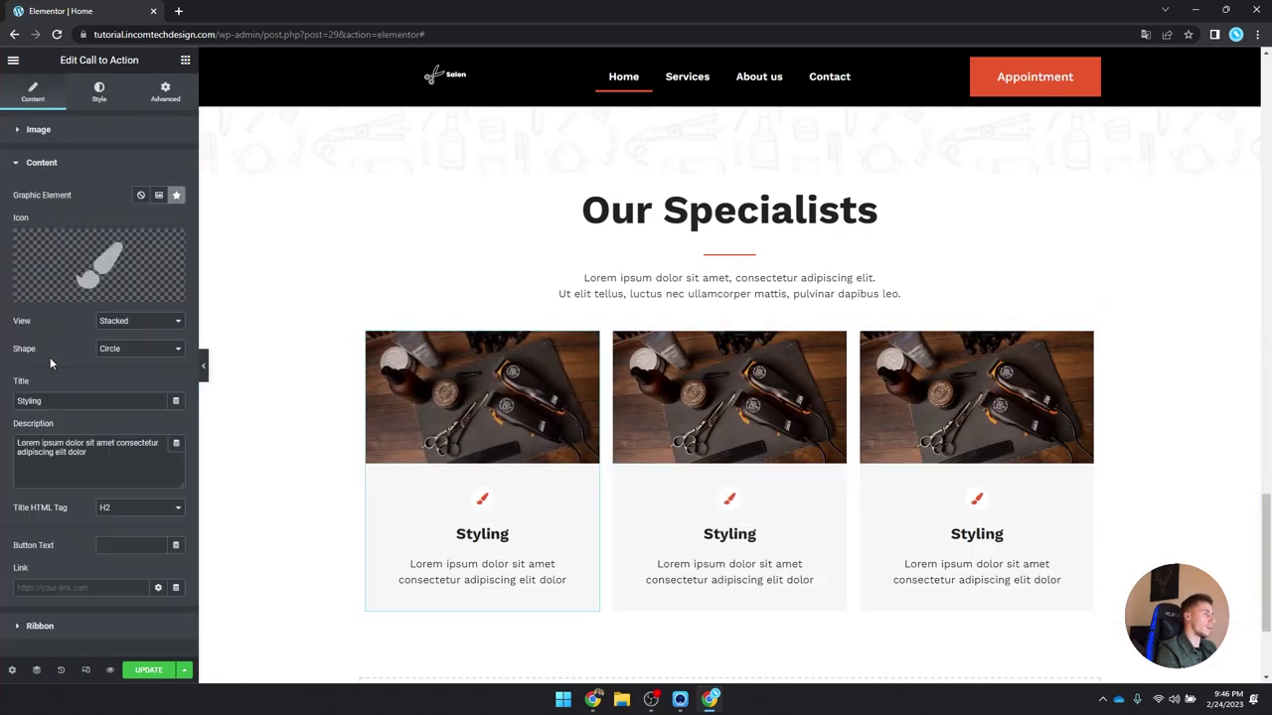
pyautogui.click(141, 196)
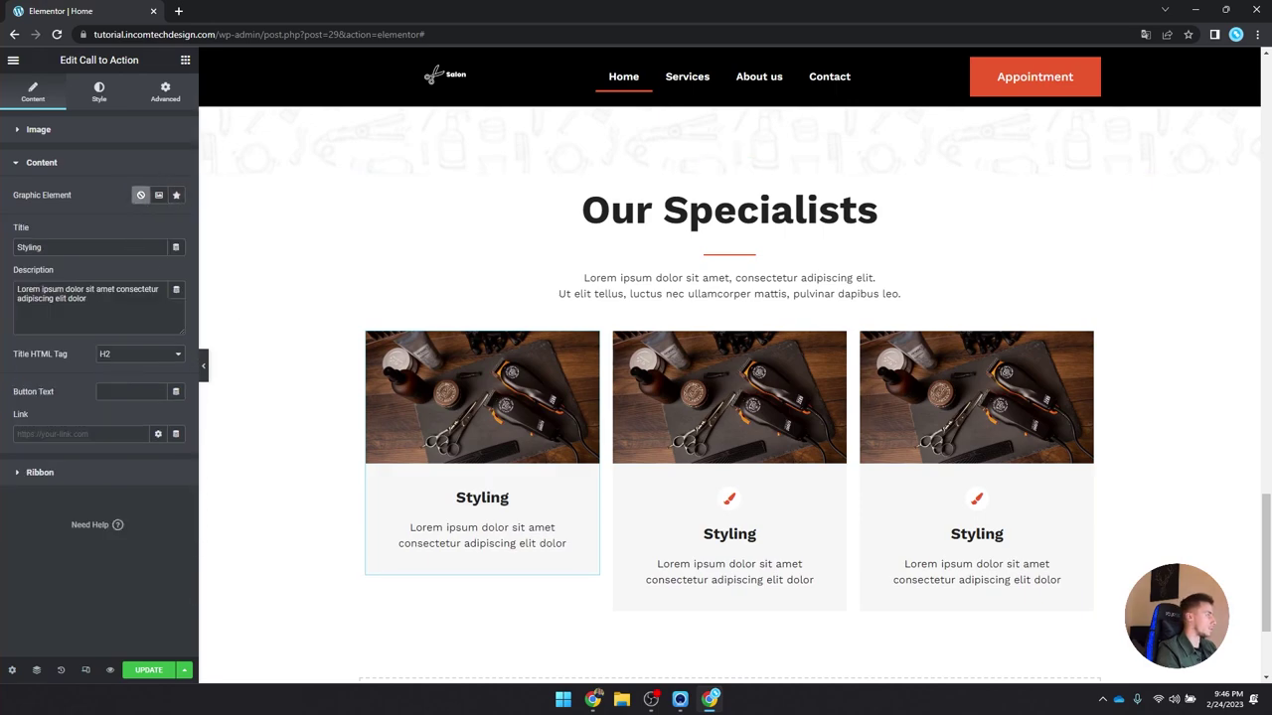
pyautogui.scroll(1, 700, 344)
# Step: Give the Our Specialists section a plain Light Gray global-colour background
pyautogui.click(728, 298)
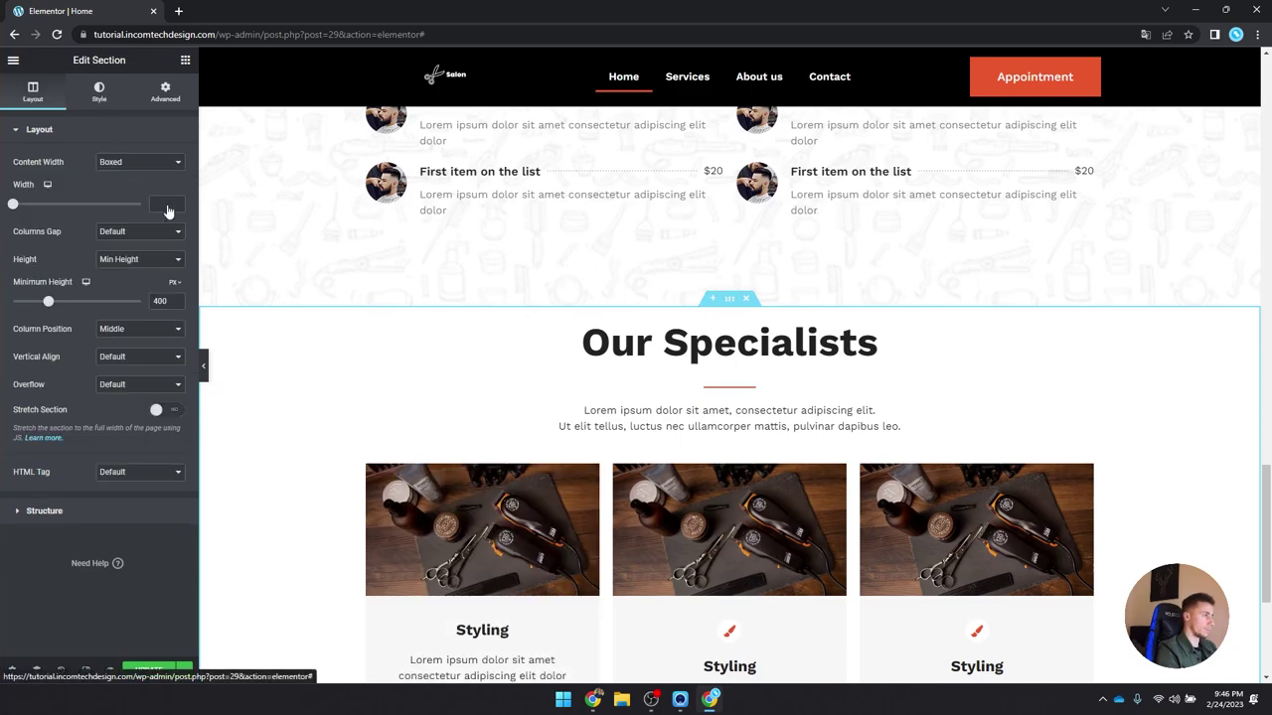
pyautogui.click(98, 91)
pyautogui.click(122, 189)
pyautogui.click(159, 217)
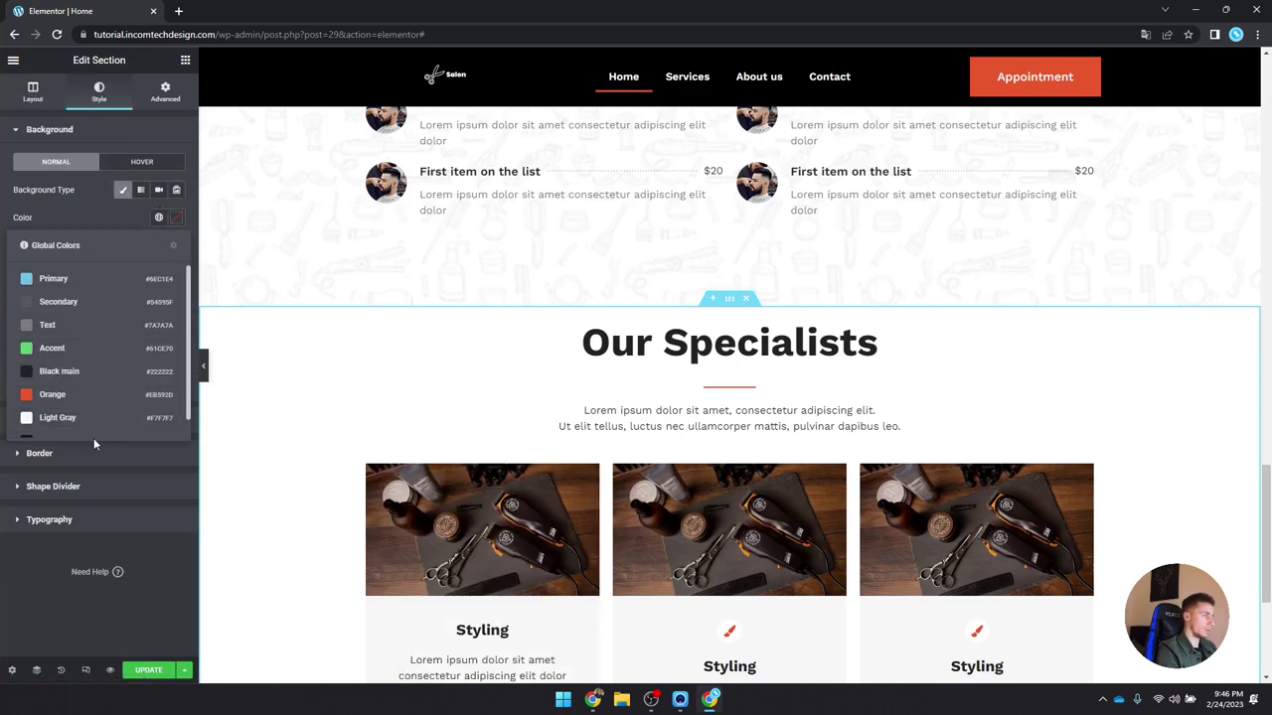
pyautogui.click(60, 417)
pyautogui.scroll(-3, 454, 474)
# Step: Set the first Styling card's background colour to white #FFFFFF
pyautogui.click(454, 333)
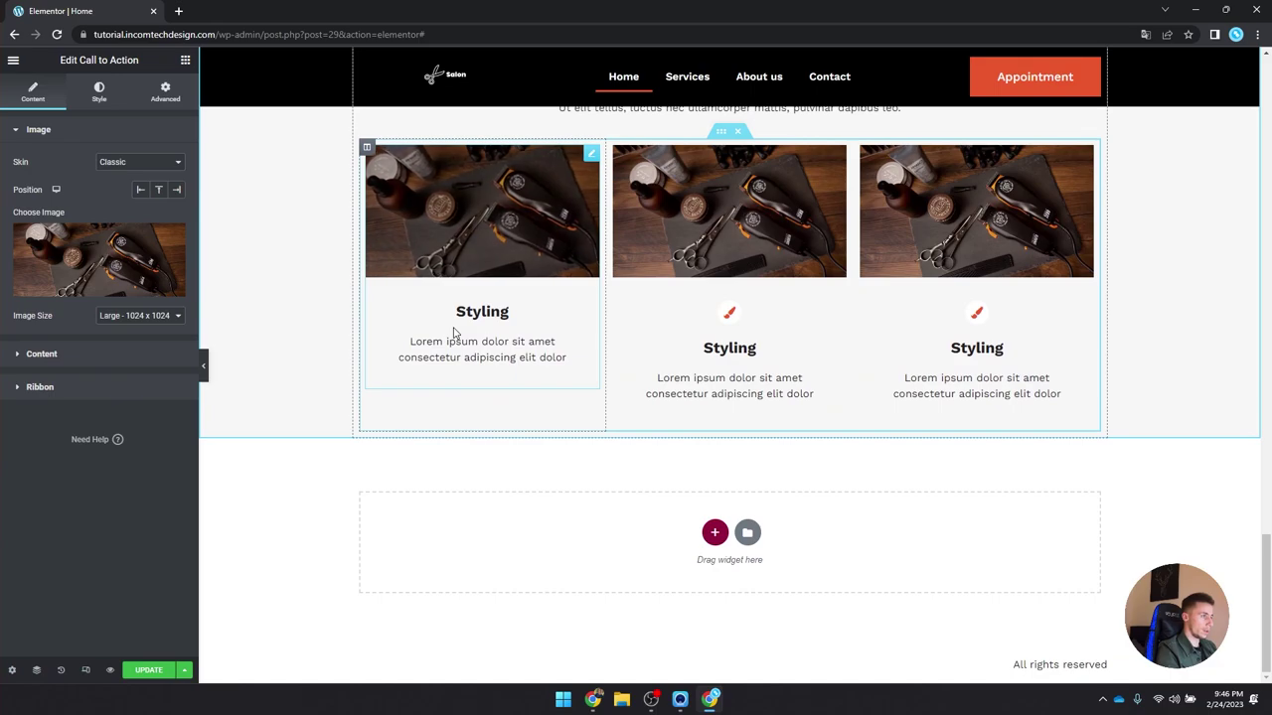
pyautogui.click(93, 363)
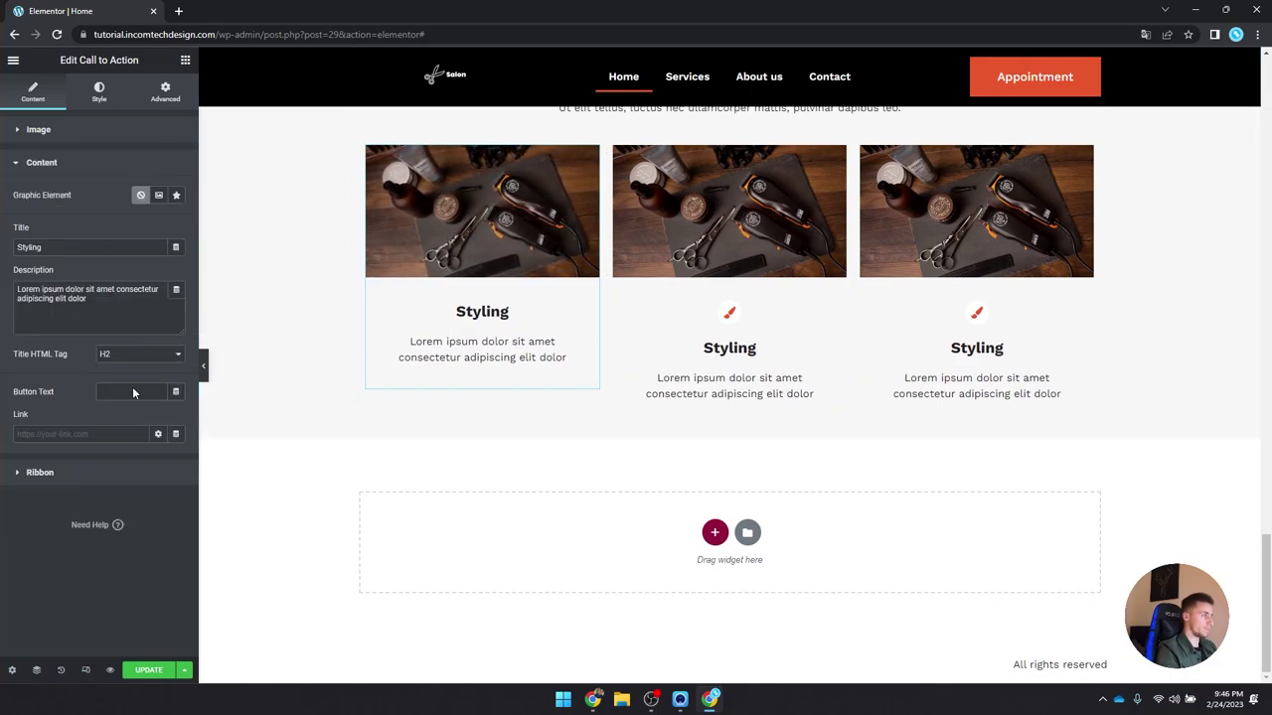
pyautogui.click(91, 92)
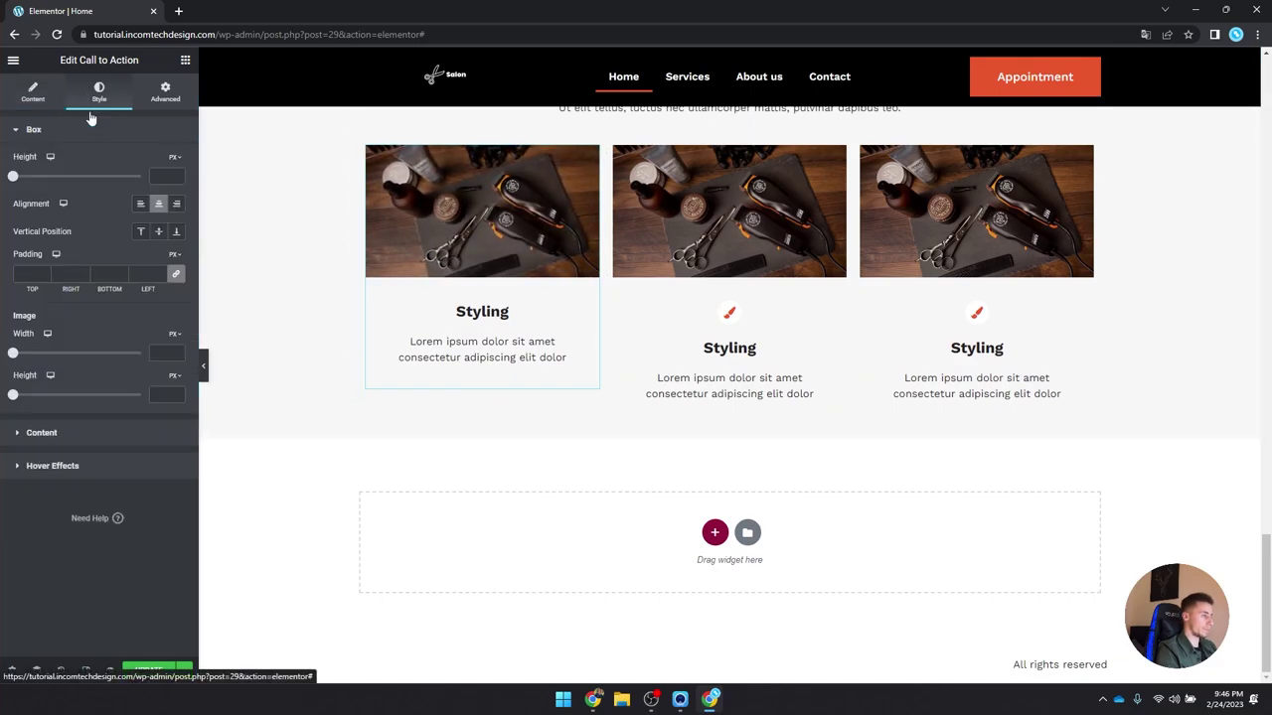
pyautogui.click(95, 430)
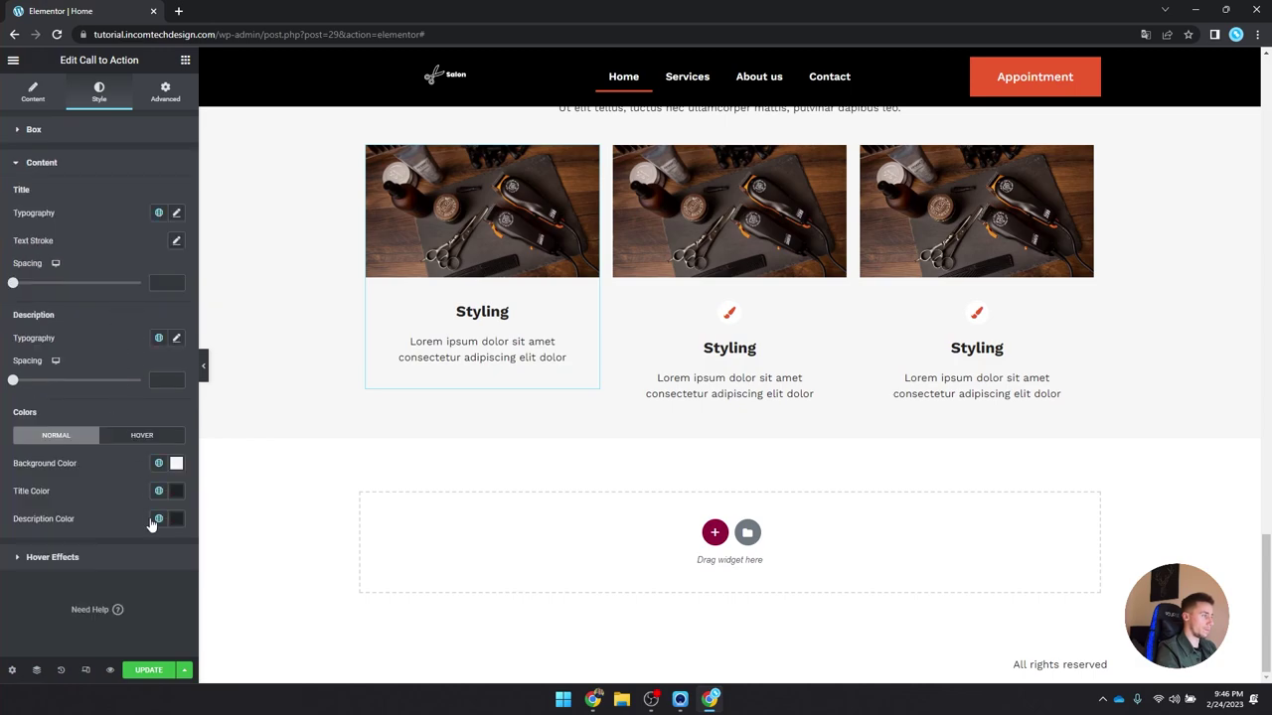
pyautogui.click(175, 464)
pyautogui.moveTo(40, 288); pyautogui.dragTo(24, 279)
# Step: Copy the first card and paste its style onto the second and third cards
pyautogui.rightClick(512, 288)
pyautogui.click(536, 337)
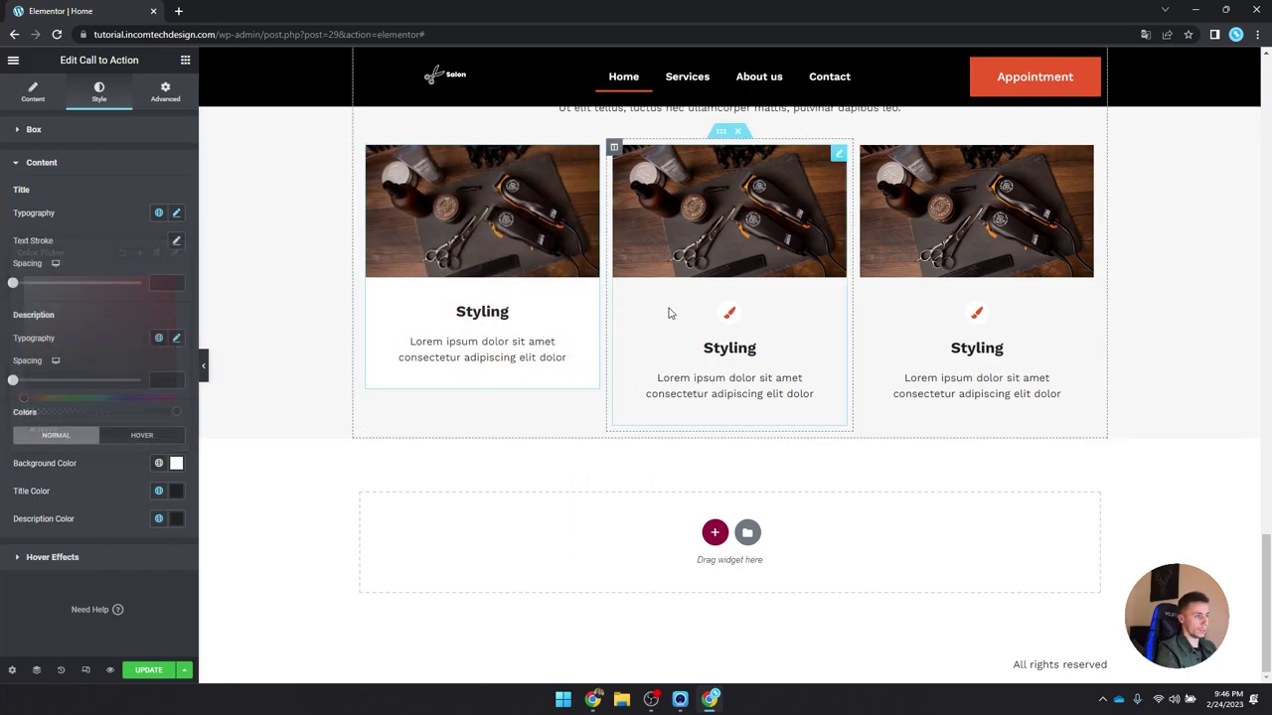
pyautogui.rightClick(748, 296)
pyautogui.click(806, 388)
pyautogui.rightClick(1009, 282)
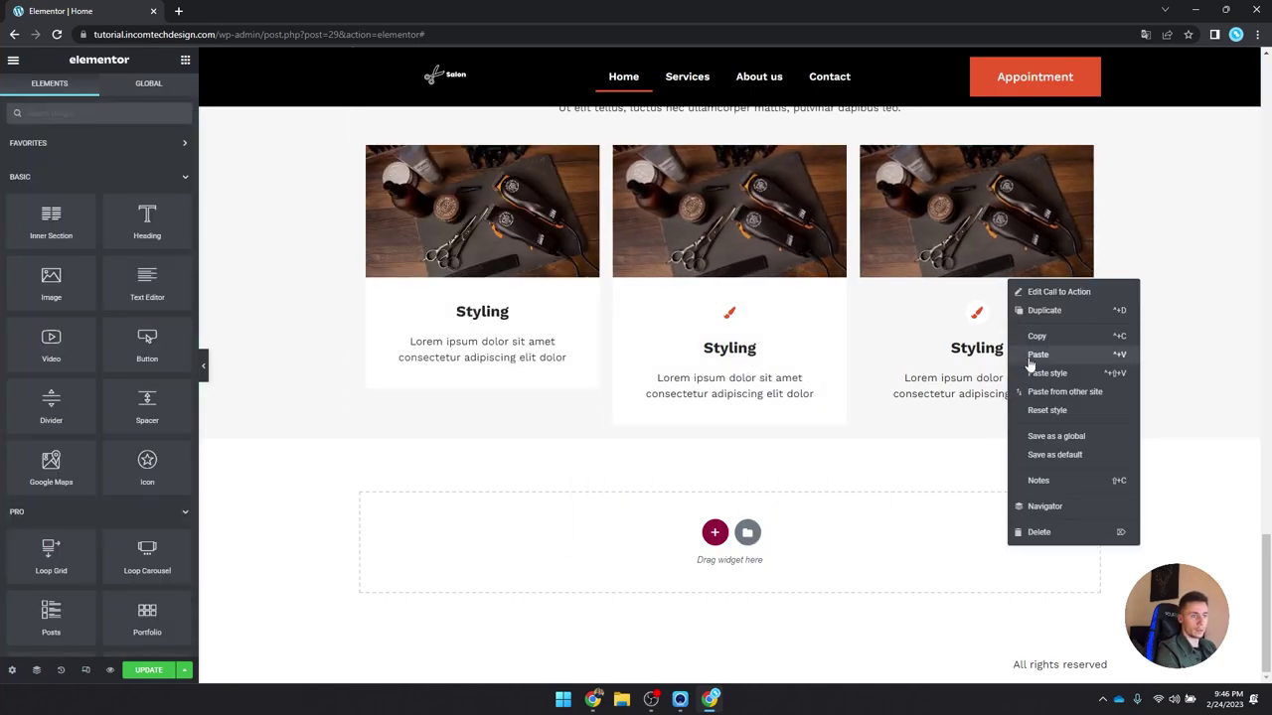
pyautogui.click(1047, 372)
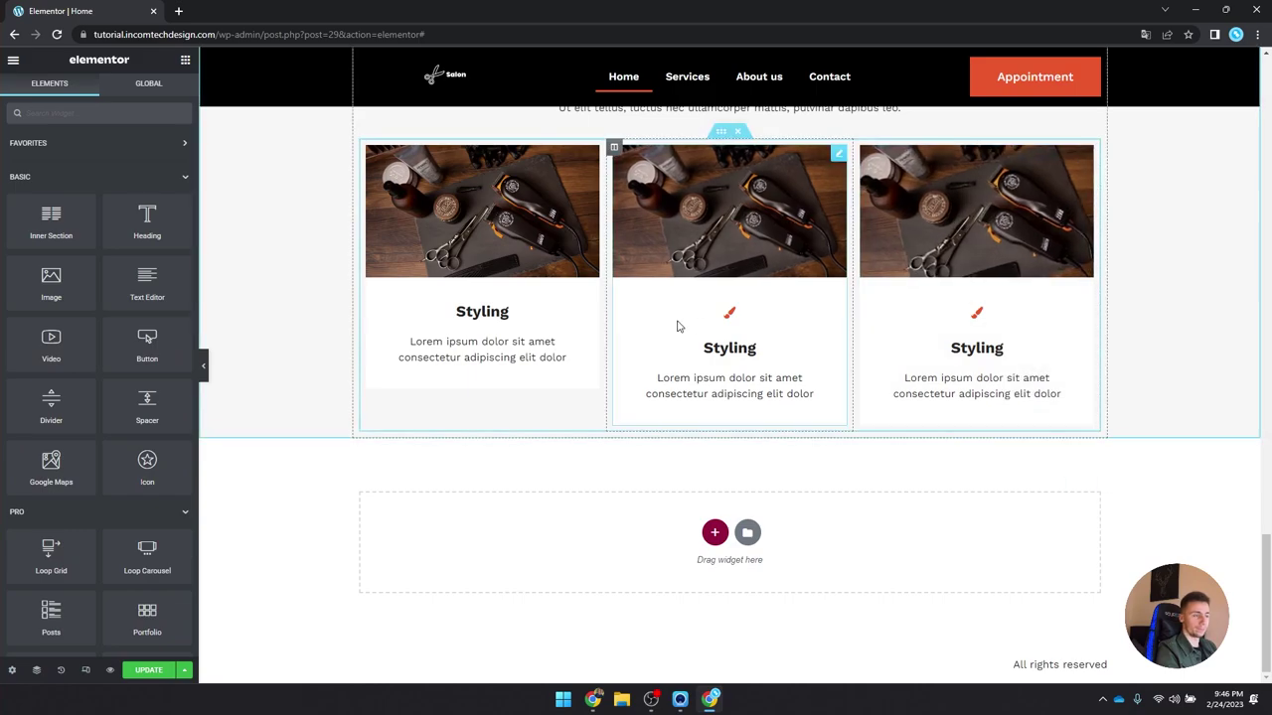
pyautogui.scroll(2, 471, 373)
# Step: Give the first two cards portraits: bearded man in sunglasses, man in orange jacket
pyautogui.click(471, 374)
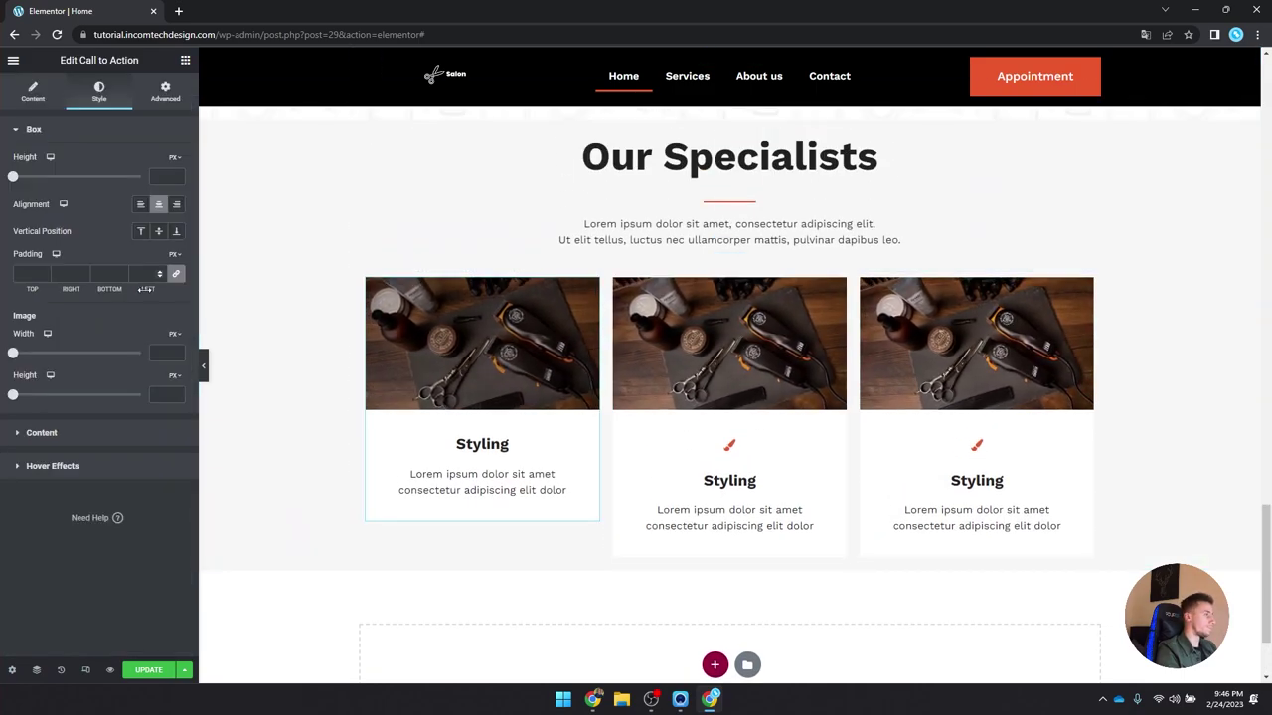
pyautogui.click(33, 91)
pyautogui.click(109, 253)
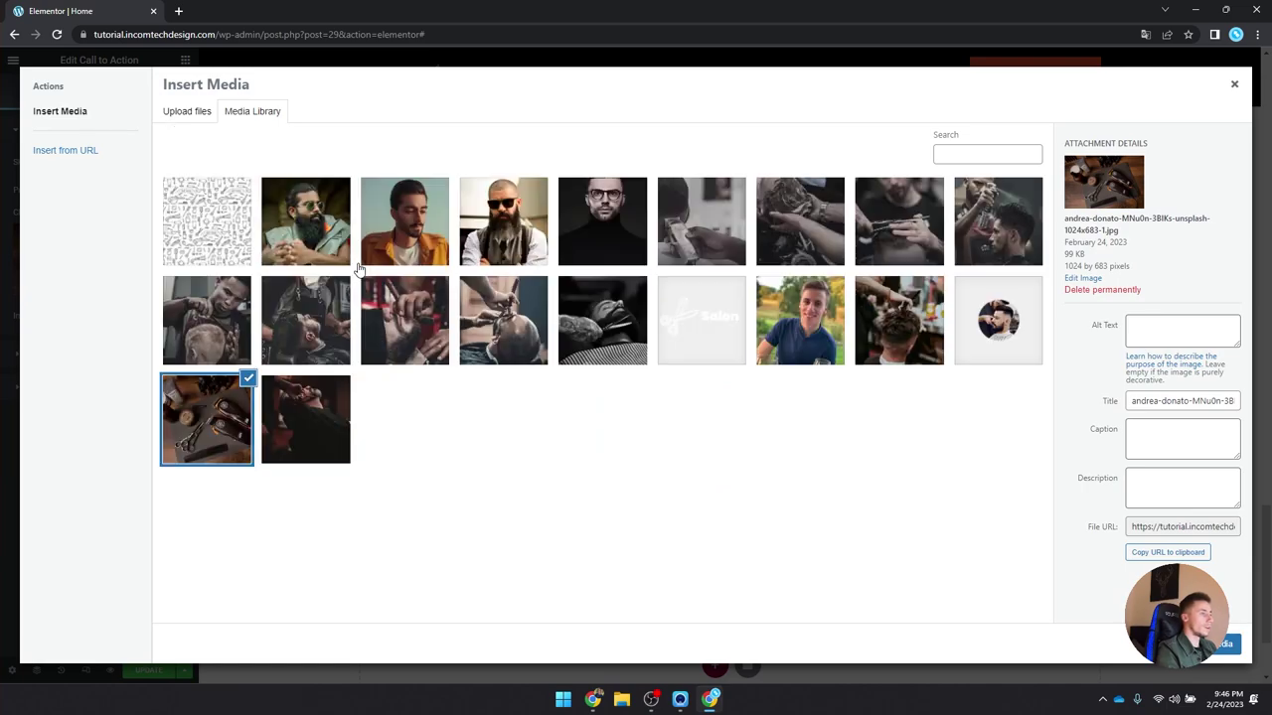
pyautogui.click(503, 221)
pyautogui.click(1217, 644)
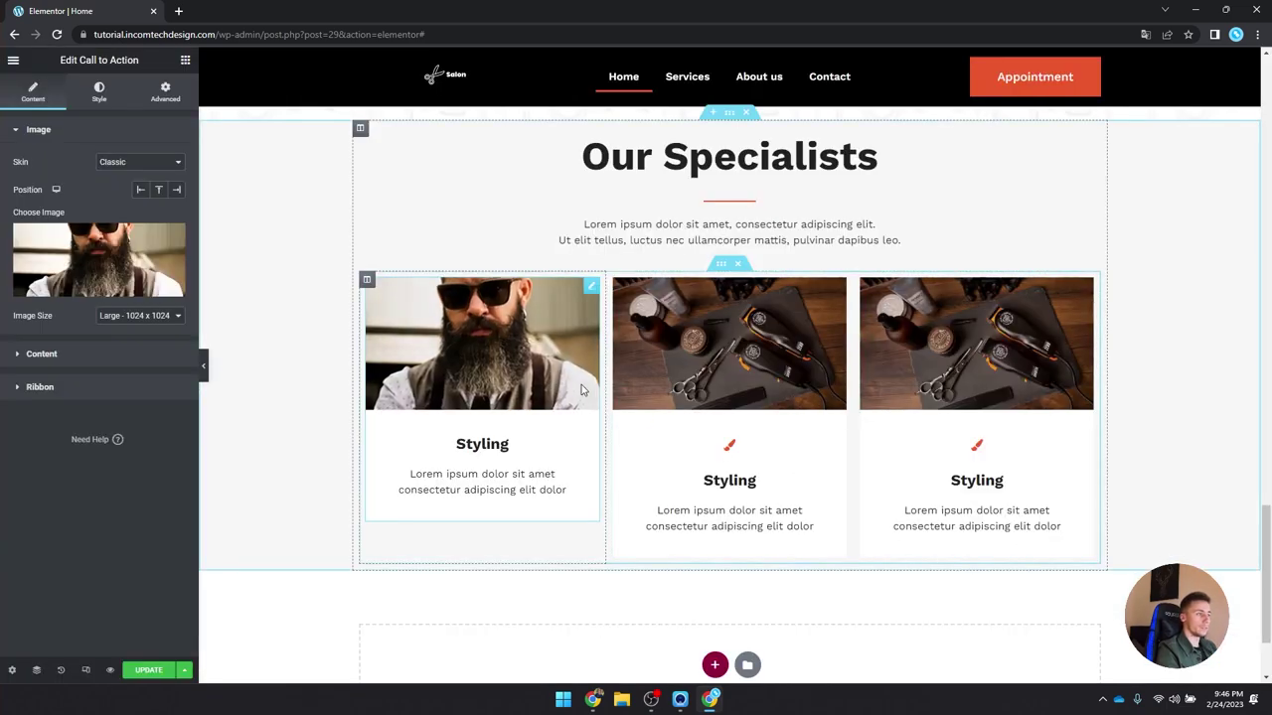
pyautogui.click(790, 369)
pyautogui.click(181, 261)
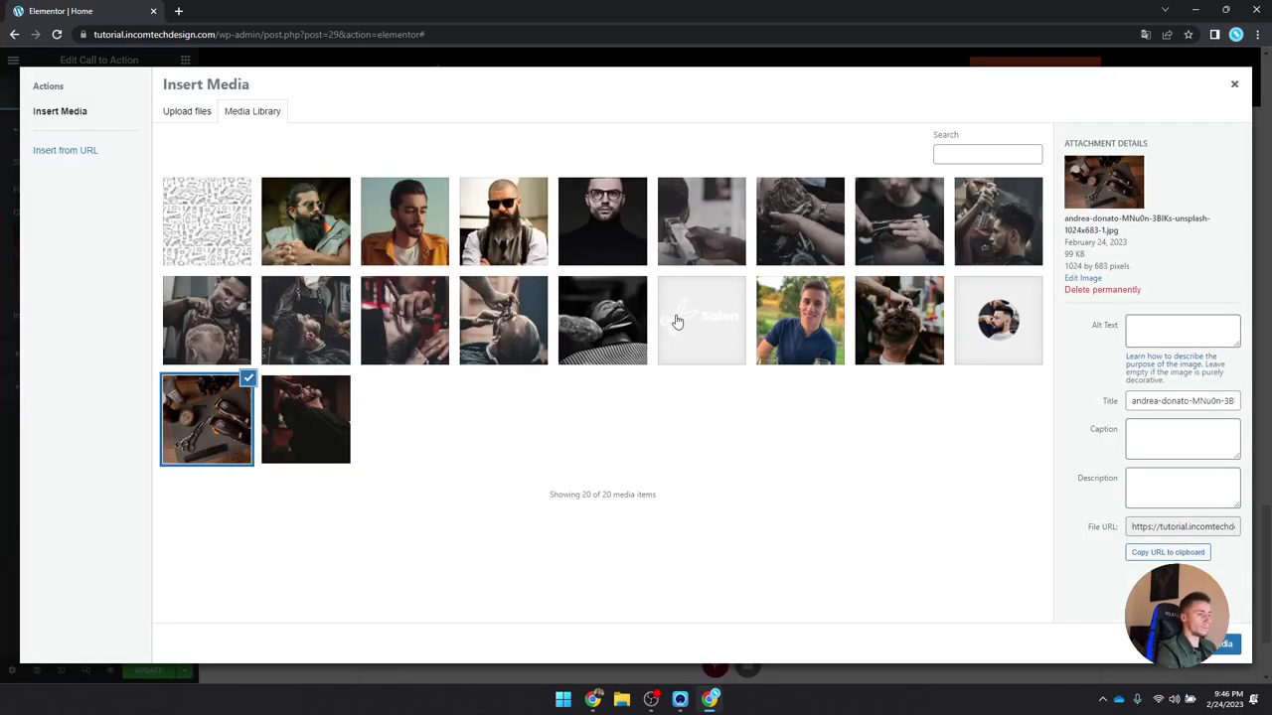
pyautogui.click(365, 215)
pyautogui.click(1218, 644)
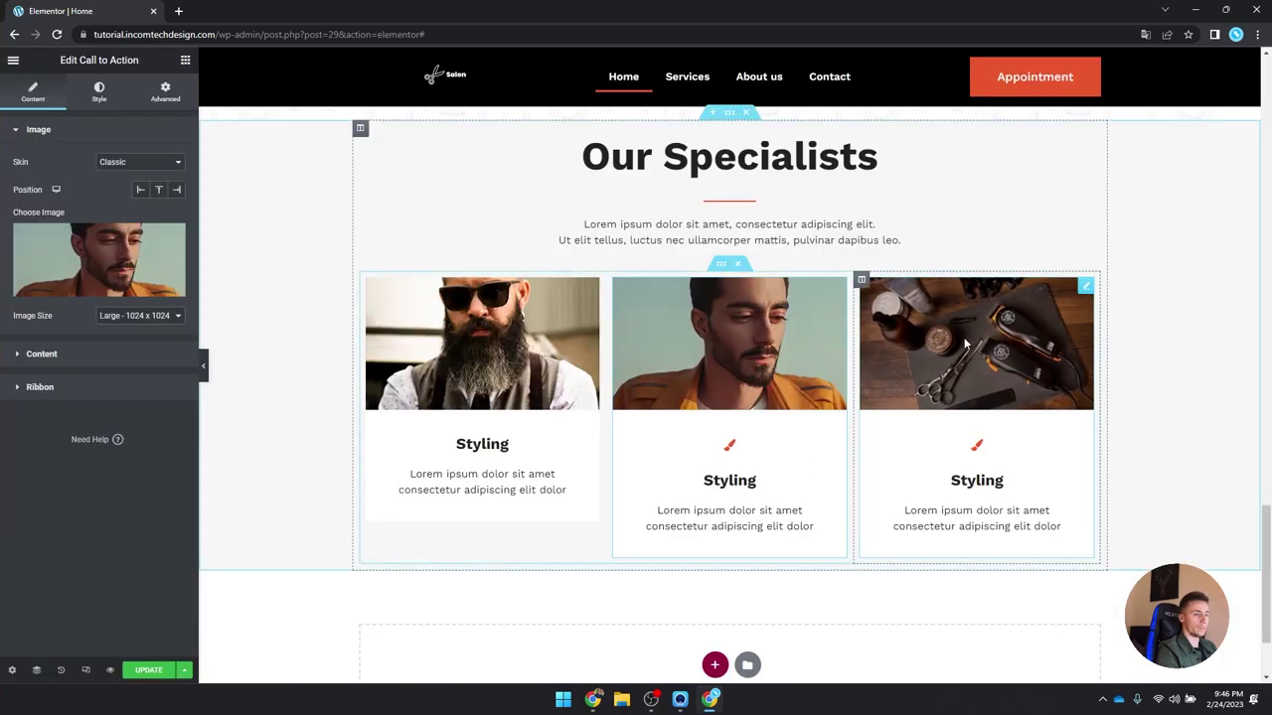
# Step: Give the third card the bearded green-jacket portrait
pyautogui.click(994, 378)
pyautogui.click(109, 254)
pyautogui.click(305, 221)
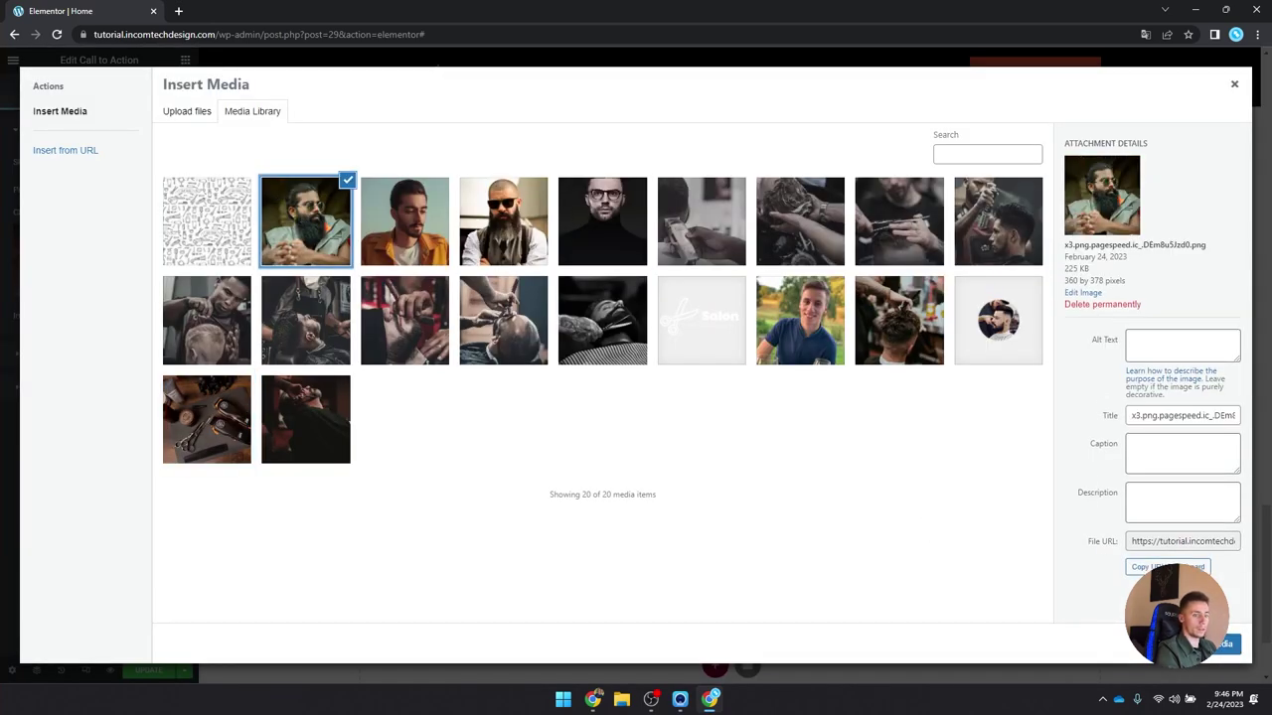
pyautogui.click(1217, 644)
pyautogui.scroll(-2, 978, 628)
pyautogui.click(455, 314)
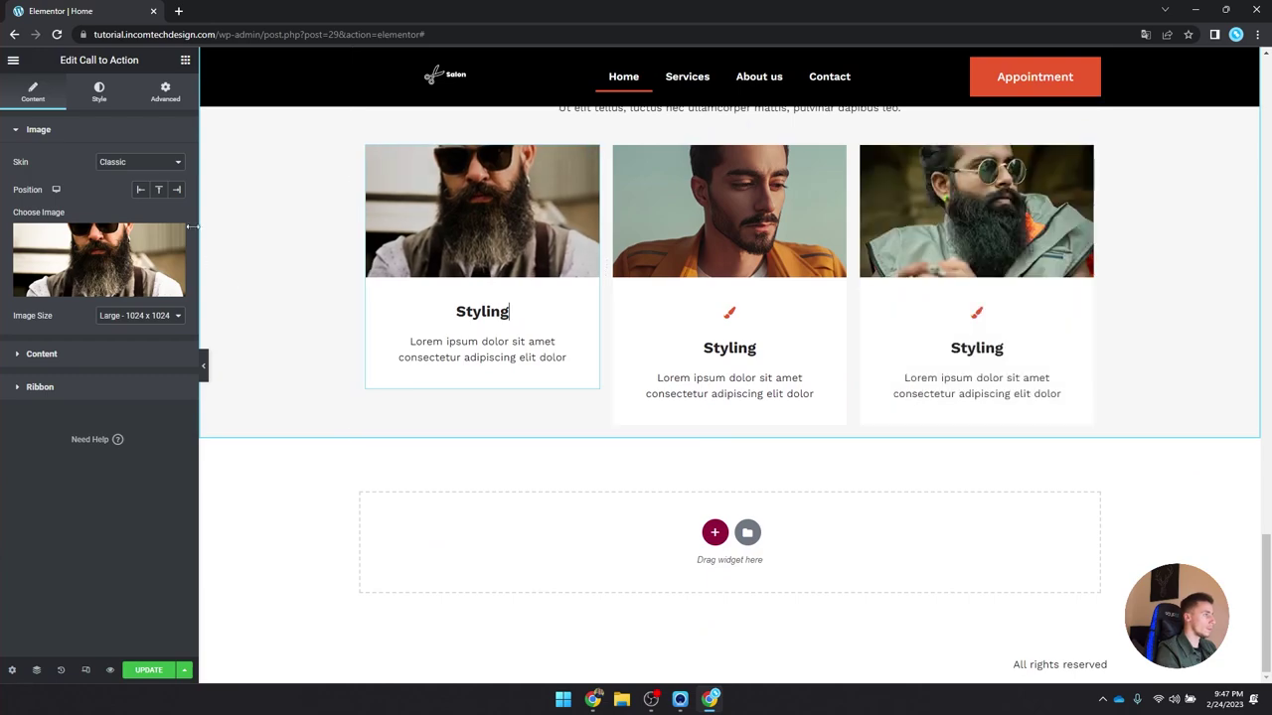
pyautogui.click(78, 356)
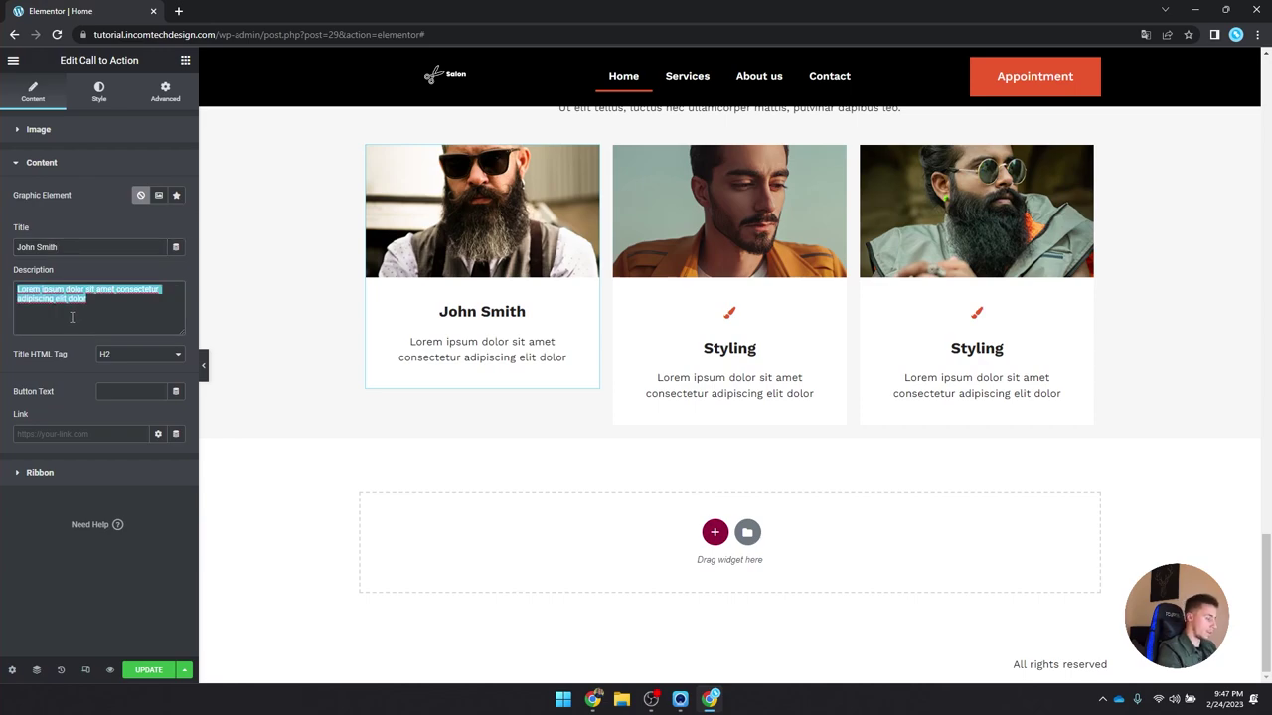
# Step: Set the first card's description to Junior Barber and colour it orange
pyautogui.write('Junior Ba')
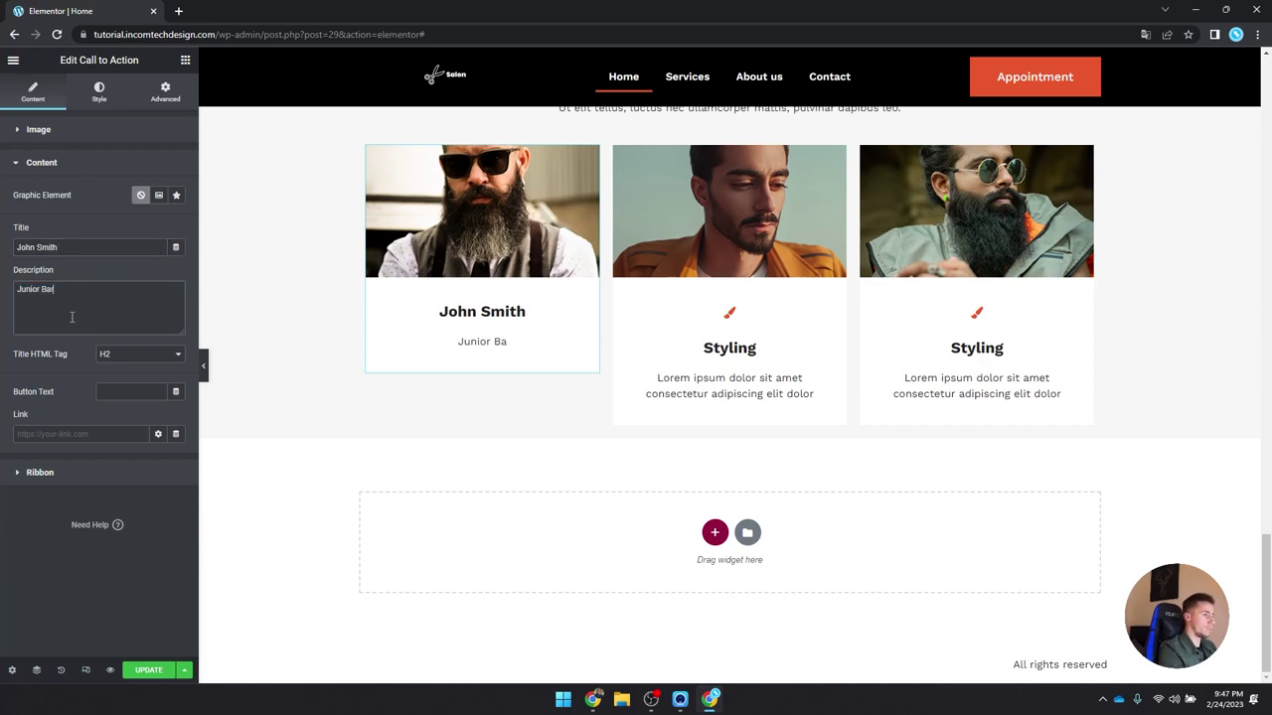
pyautogui.scroll(1, 576, 279)
pyautogui.rightClick(517, 334)
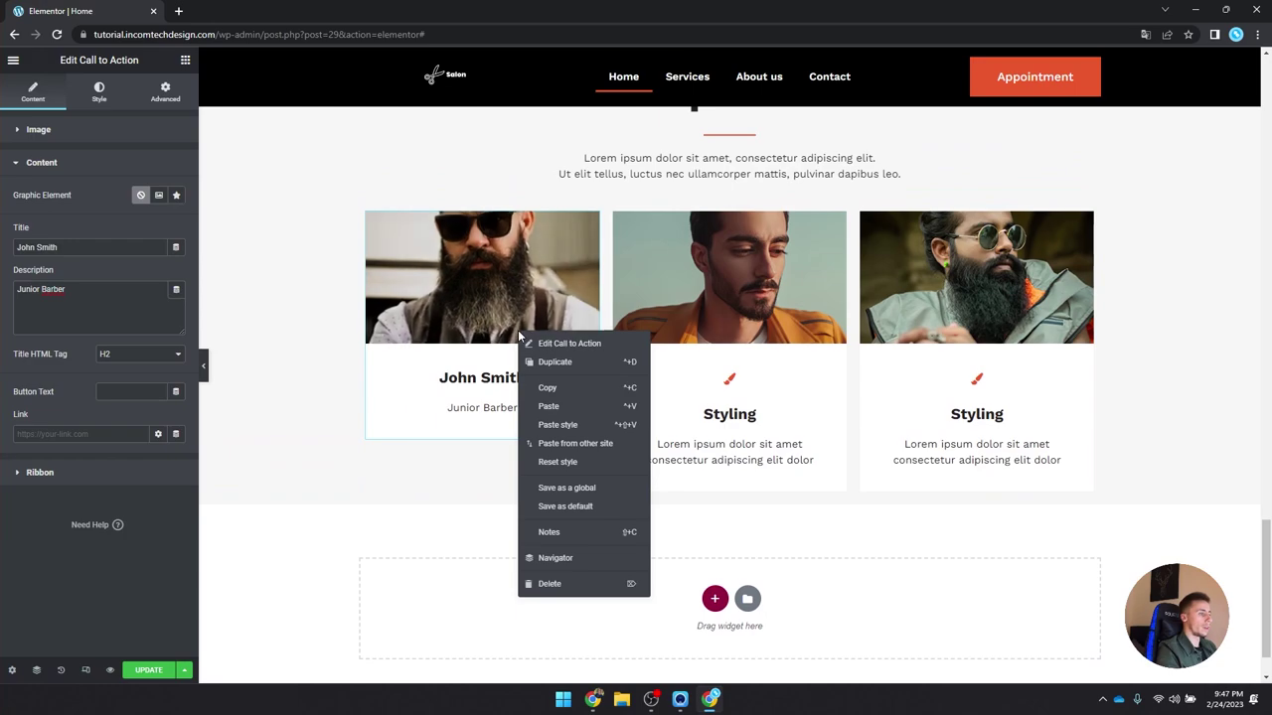
pyautogui.click(420, 358)
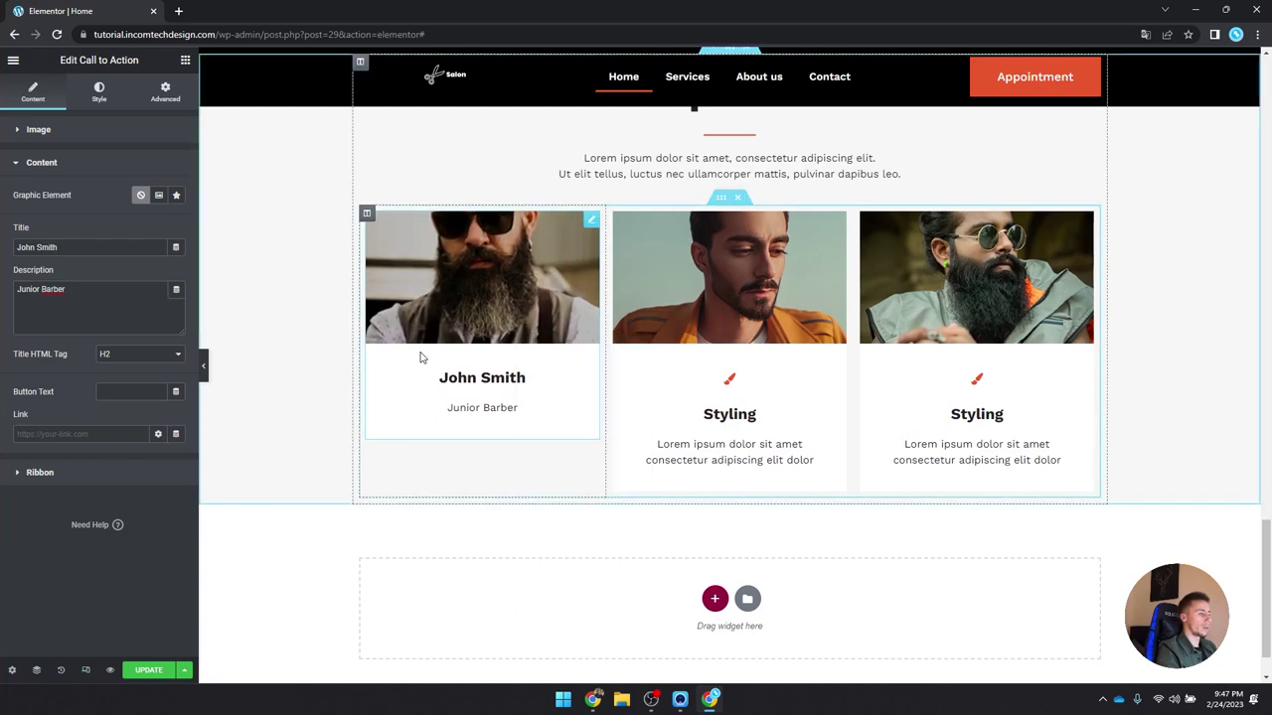
pyautogui.click(99, 92)
pyautogui.click(99, 437)
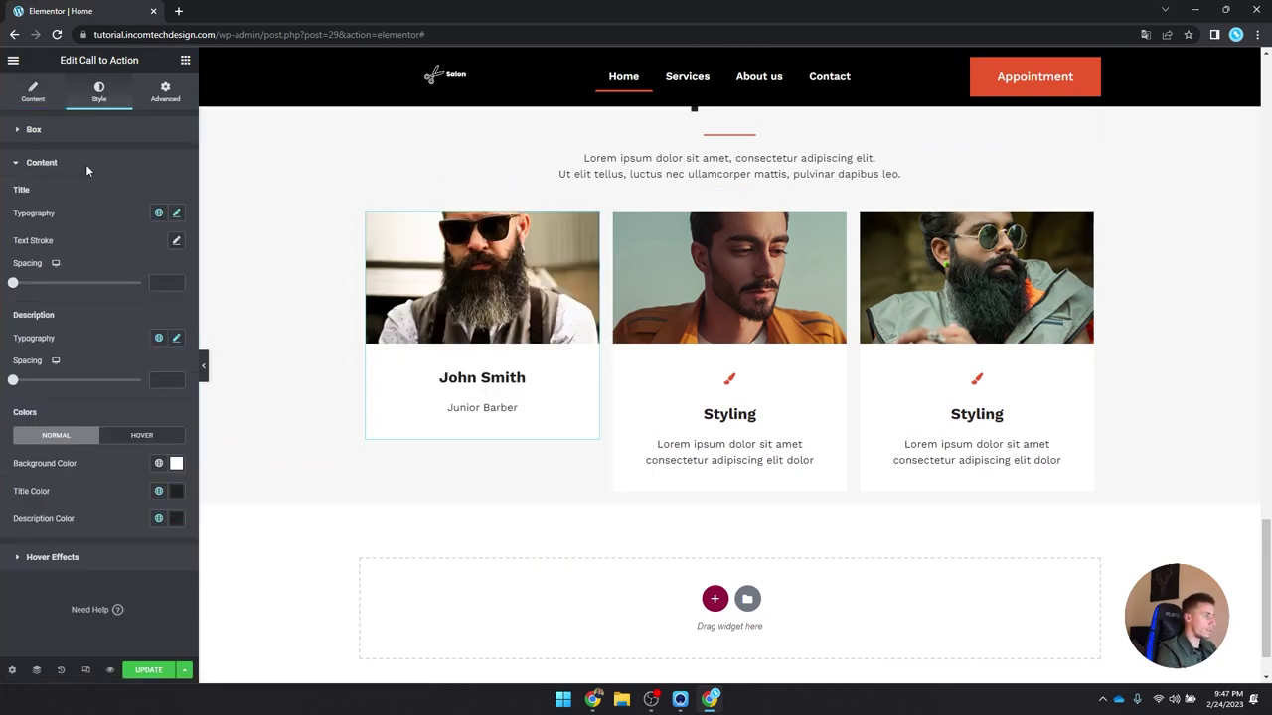
pyautogui.click(158, 519)
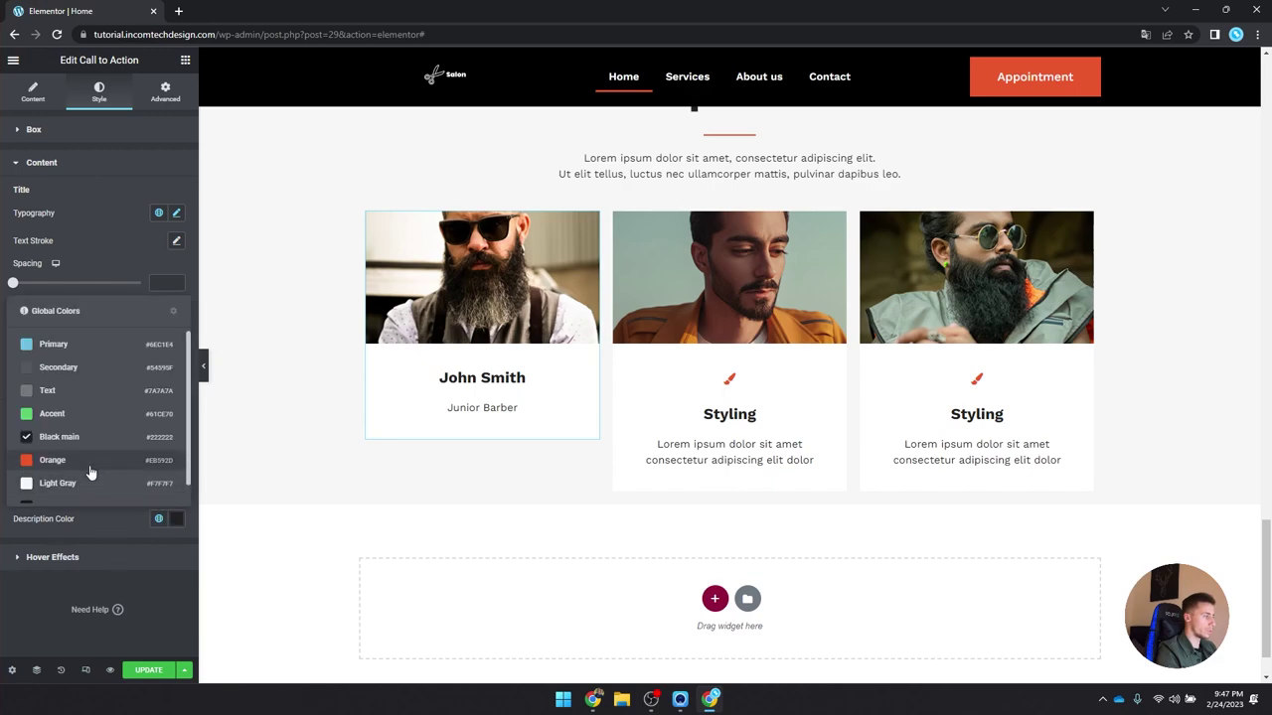
pyautogui.click(59, 458)
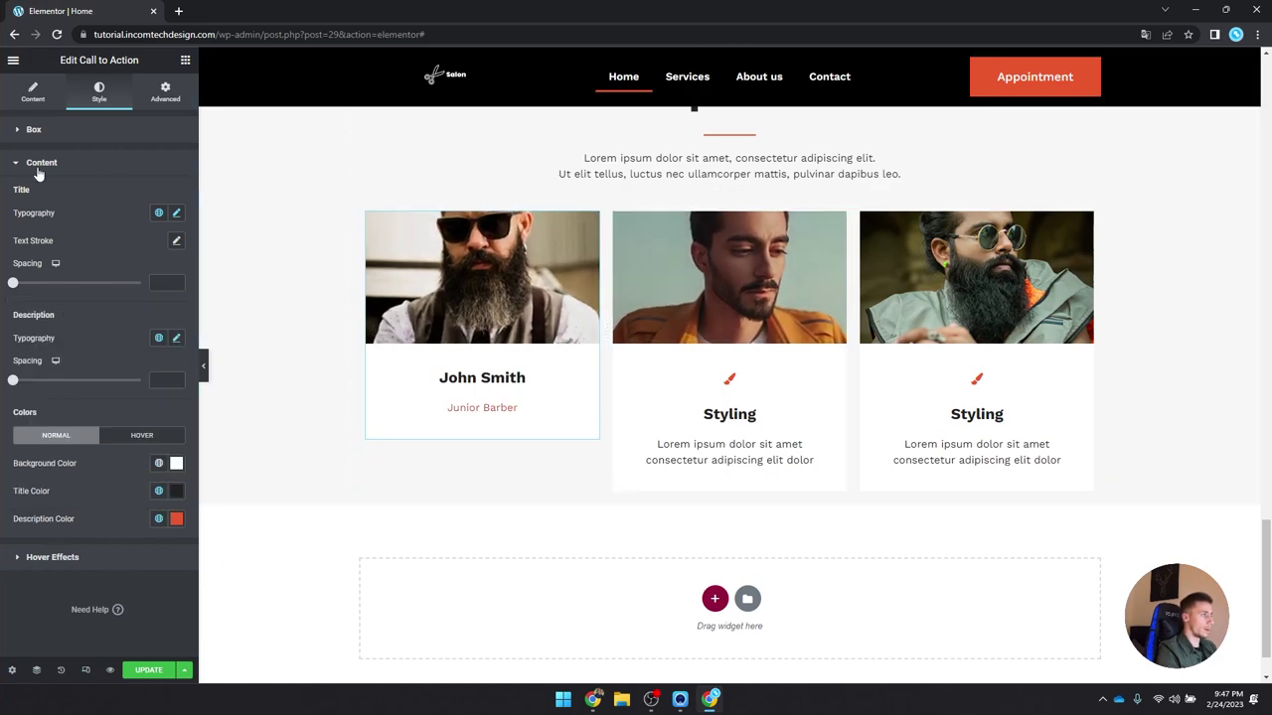
# Step: Set the first card's image height to 350 px
pyautogui.click(37, 130)
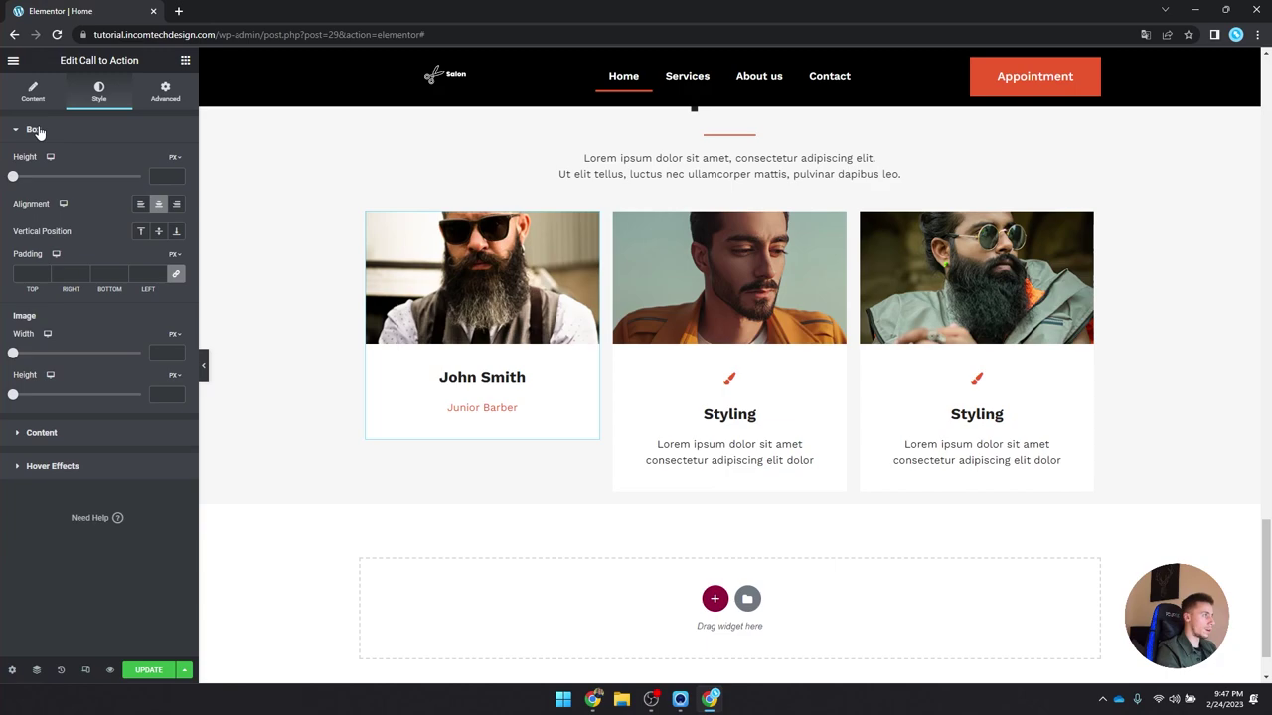
pyautogui.moveTo(37, 186); pyautogui.dragTo(53, 189)
pyautogui.hotkey('ctrl', 'z')
pyautogui.moveTo(13, 395); pyautogui.dragTo(107, 416)
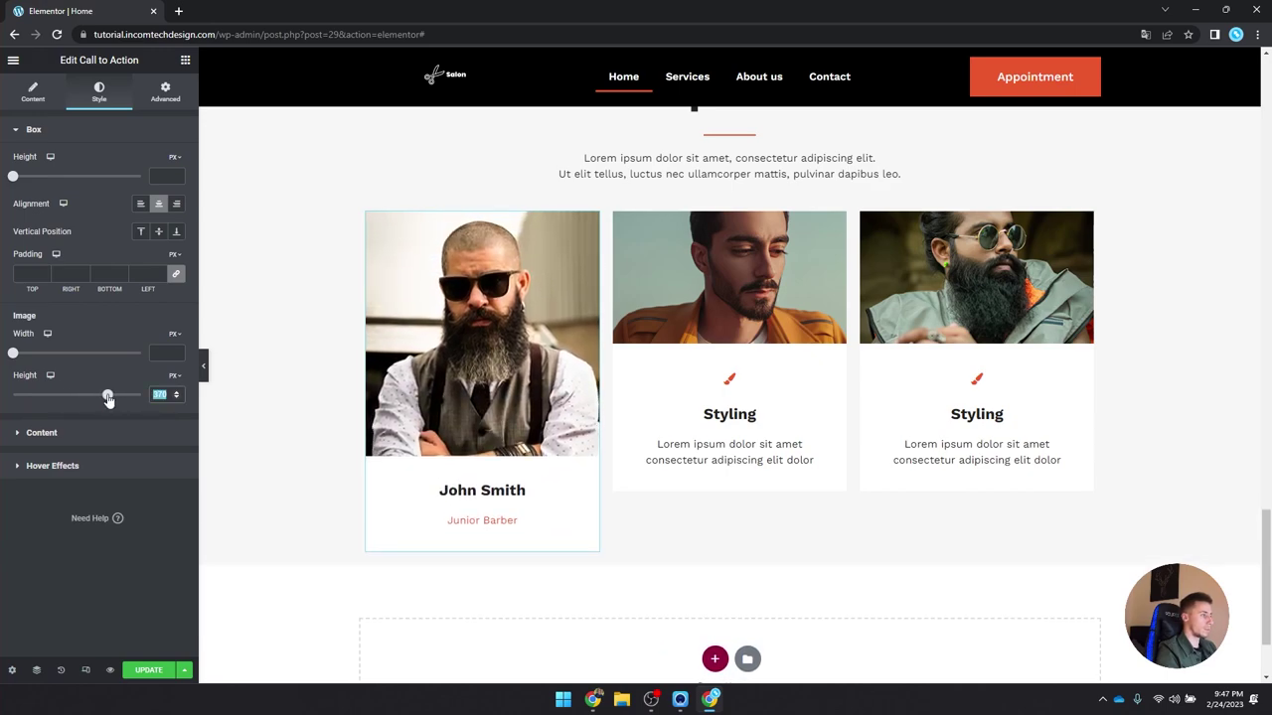
pyautogui.write('350')
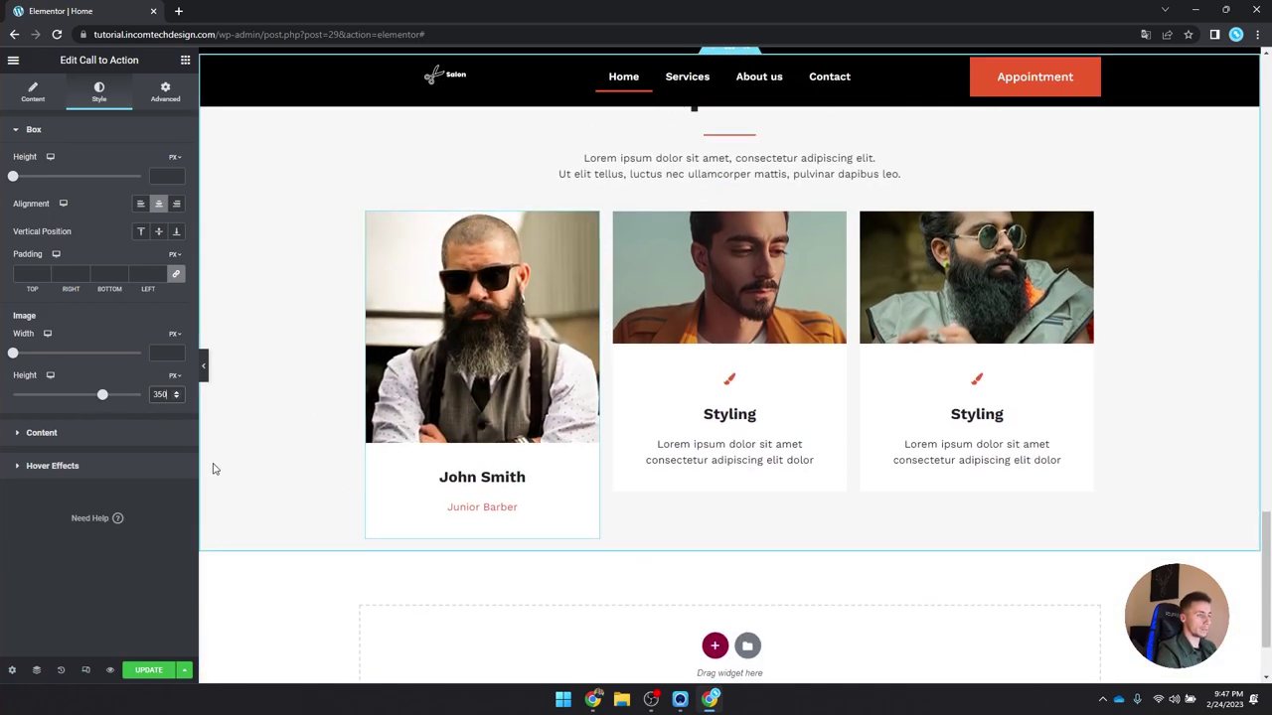
# Step: Paste the first card's style onto the middle and third cards
pyautogui.rightClick(453, 364)
pyautogui.click(477, 418)
pyautogui.rightClick(752, 294)
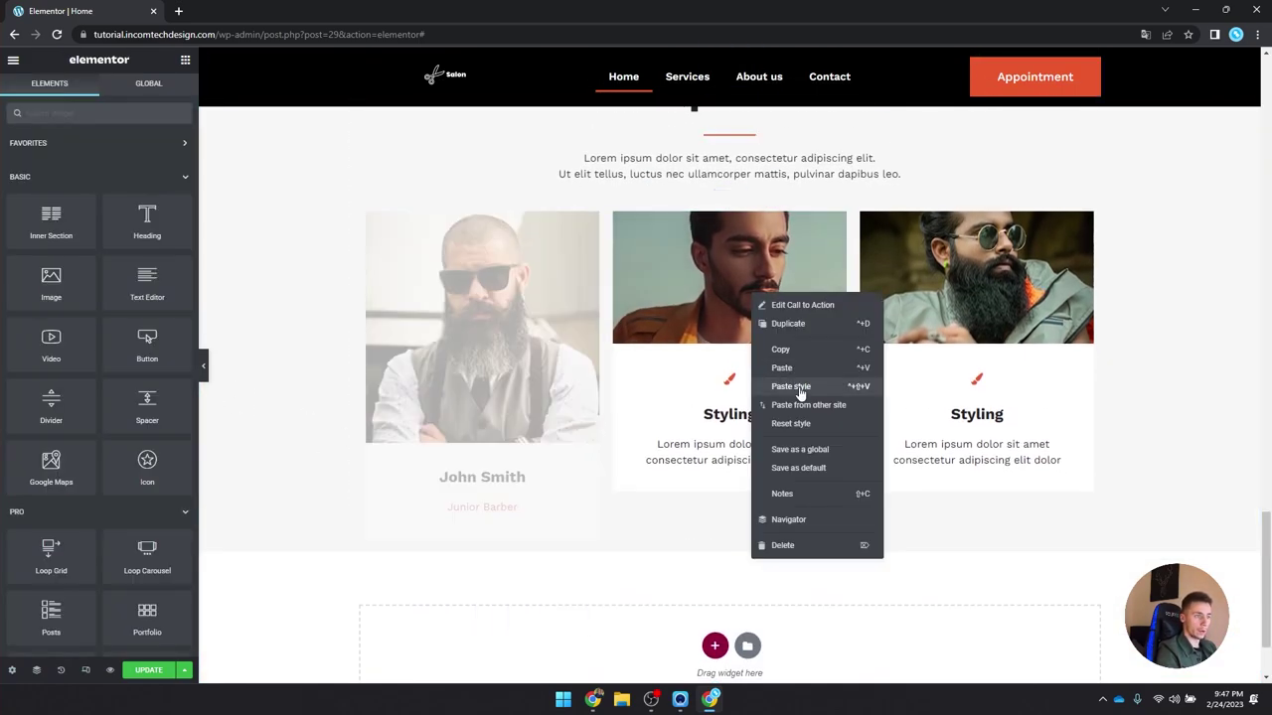
pyautogui.click(801, 391)
pyautogui.rightClick(890, 290)
pyautogui.click(1004, 373)
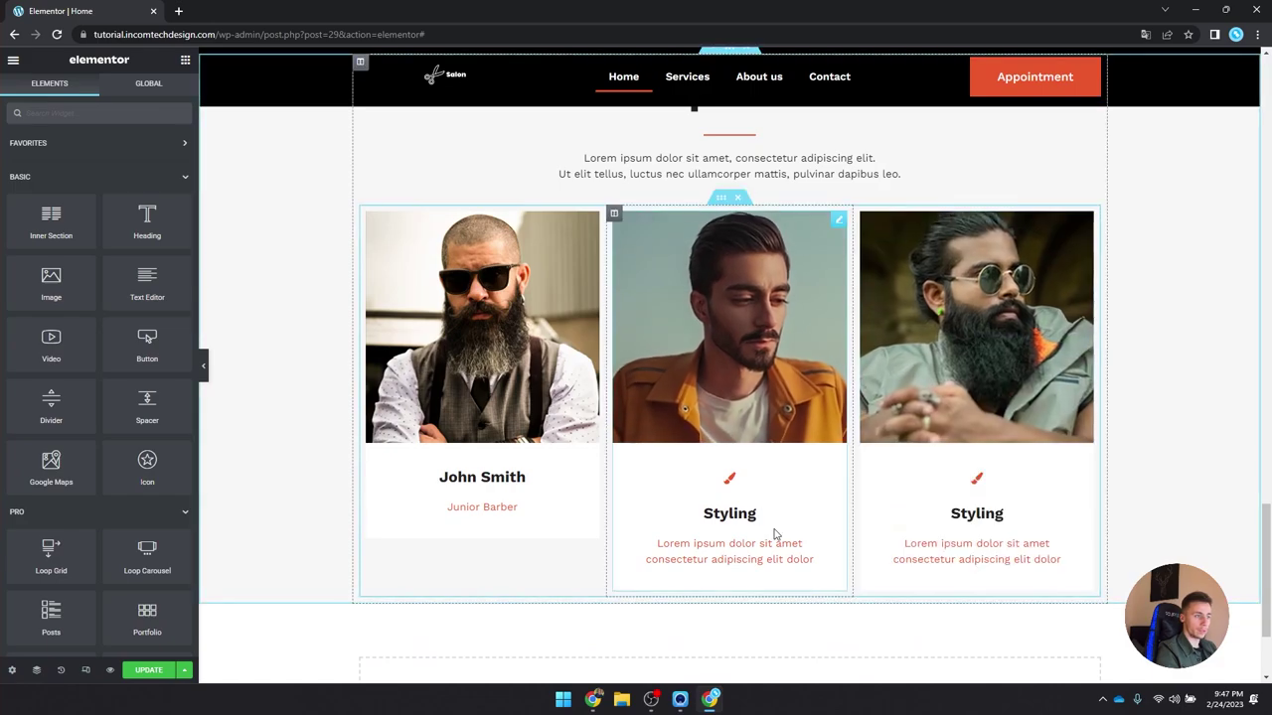
# Step: Remove the middle card's icon and replace its Styling title with the specialist's name
pyautogui.click(702, 522)
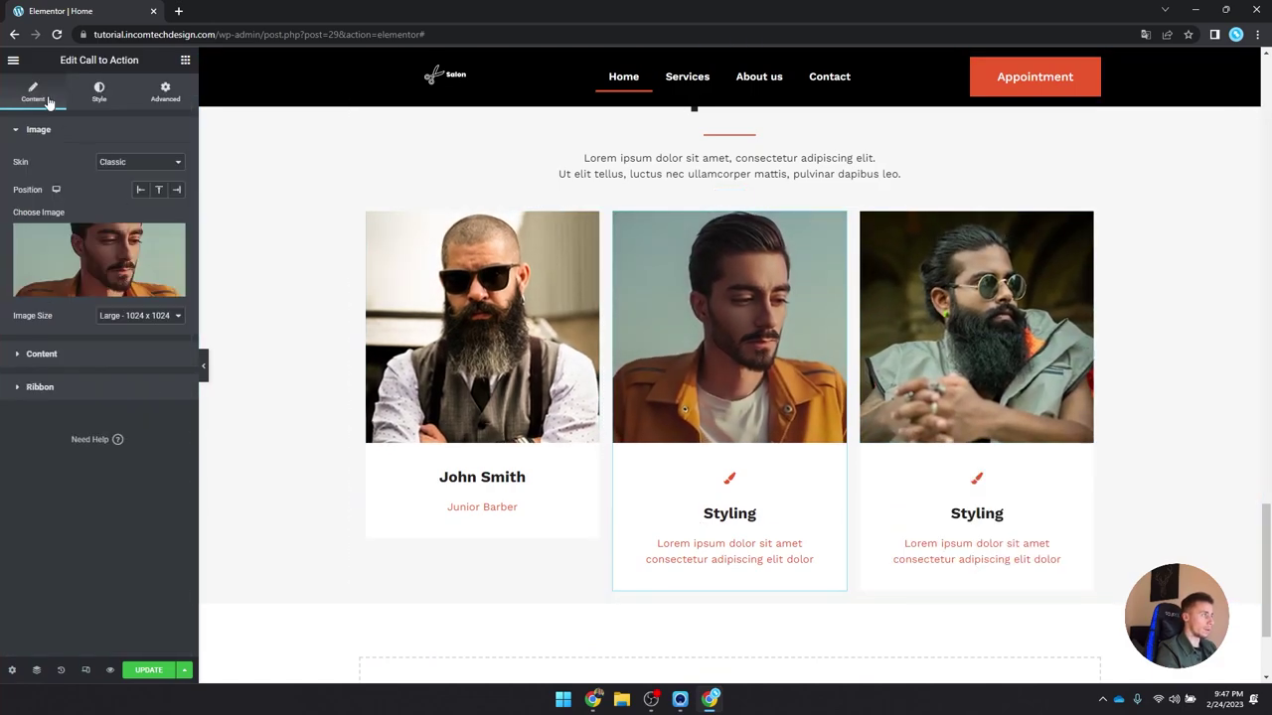
pyautogui.click(68, 354)
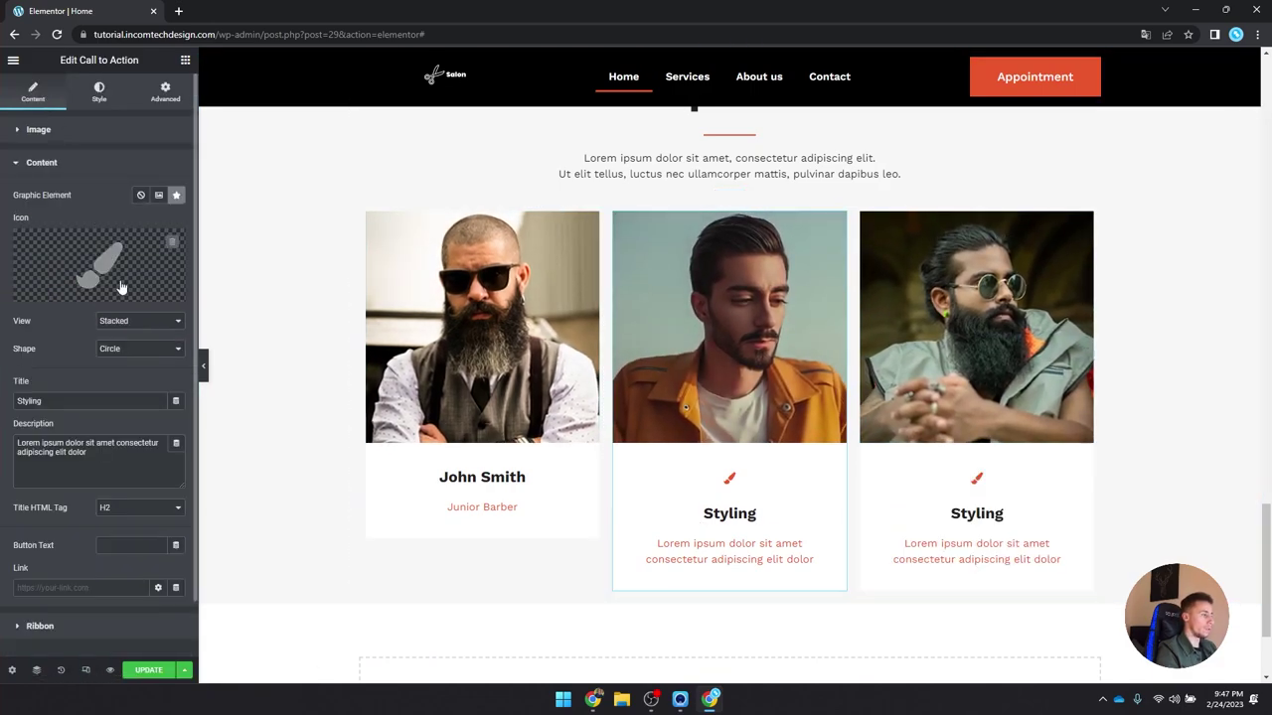
pyautogui.click(140, 194)
pyautogui.click(49, 135)
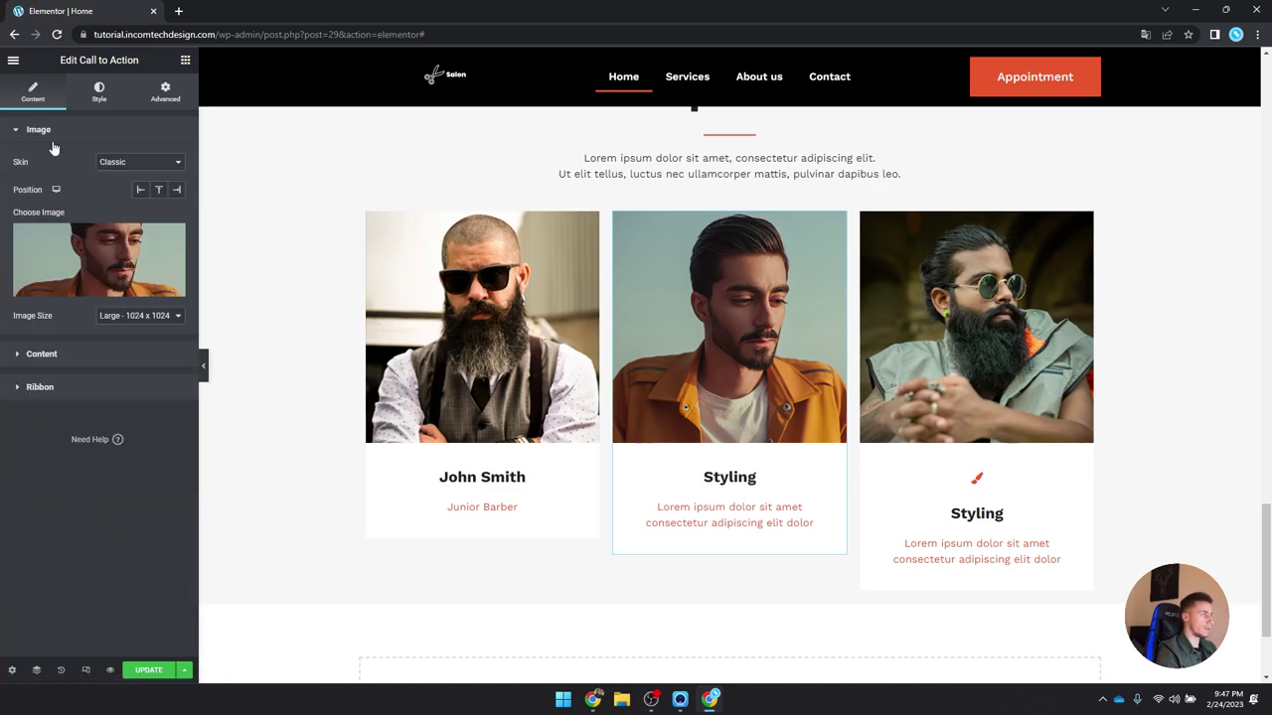
pyautogui.click(68, 360)
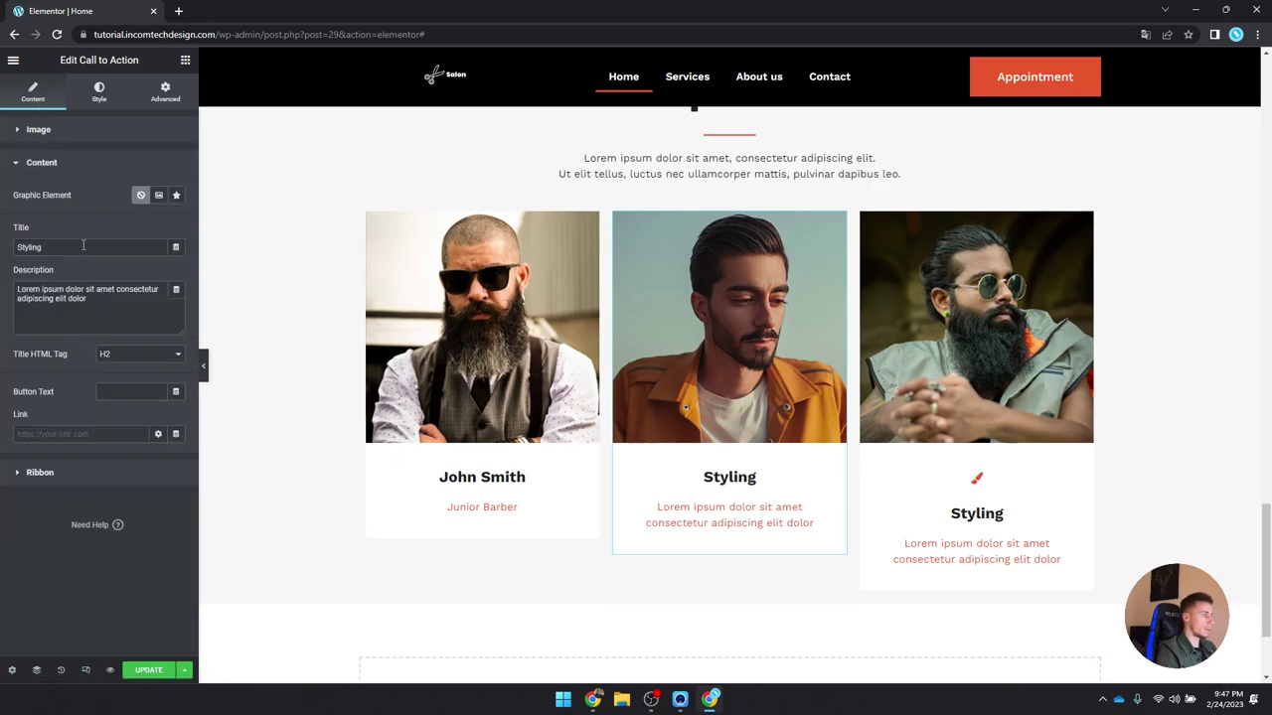
pyautogui.press('BackSpace')
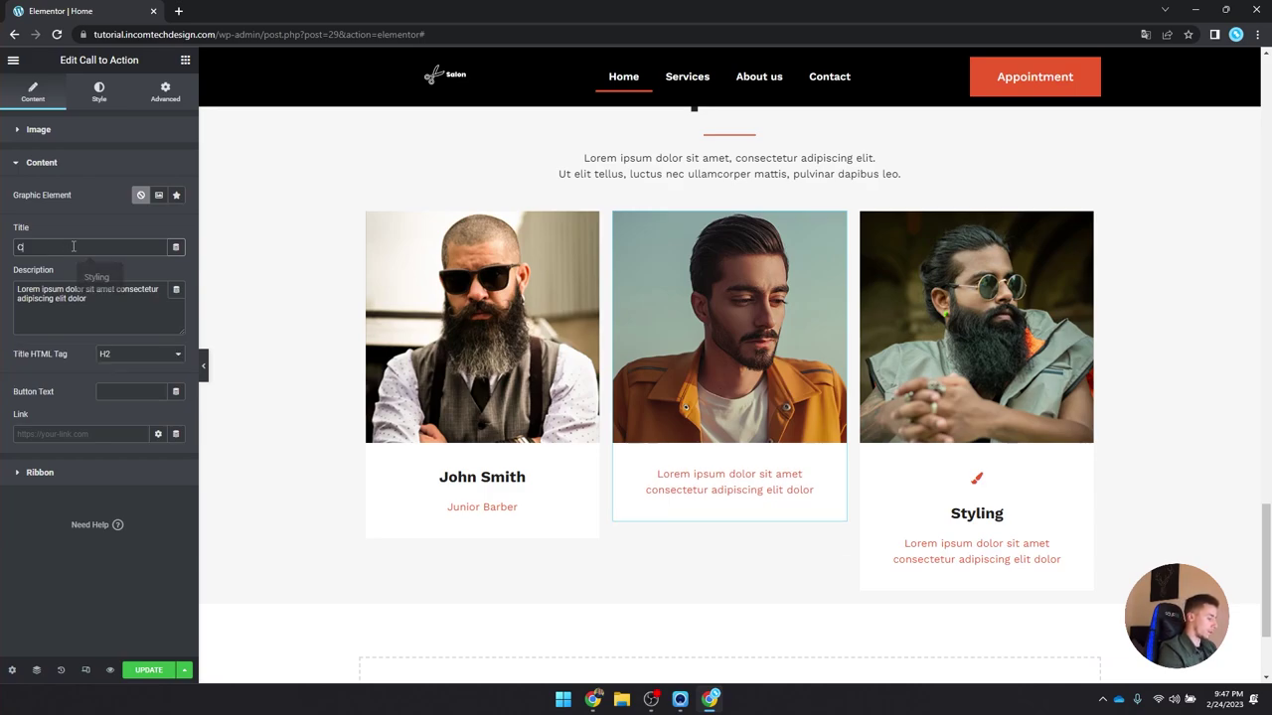
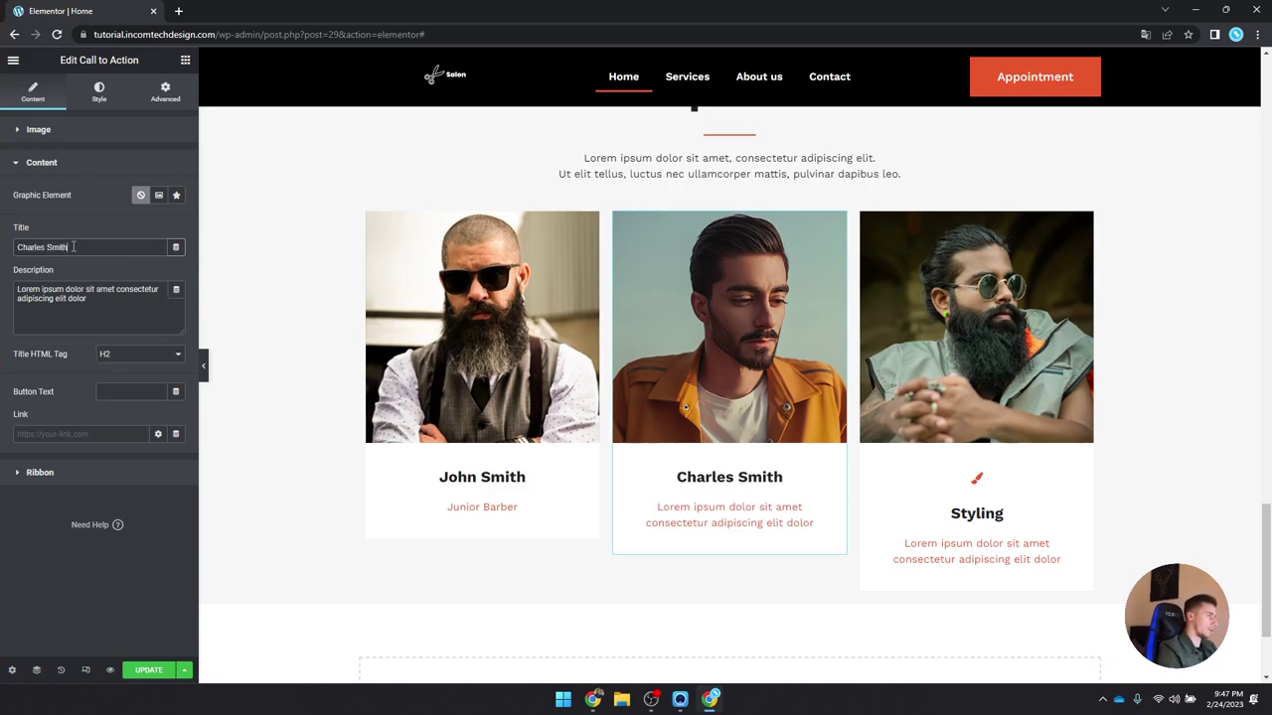
pyautogui.write('Junior Stylist')
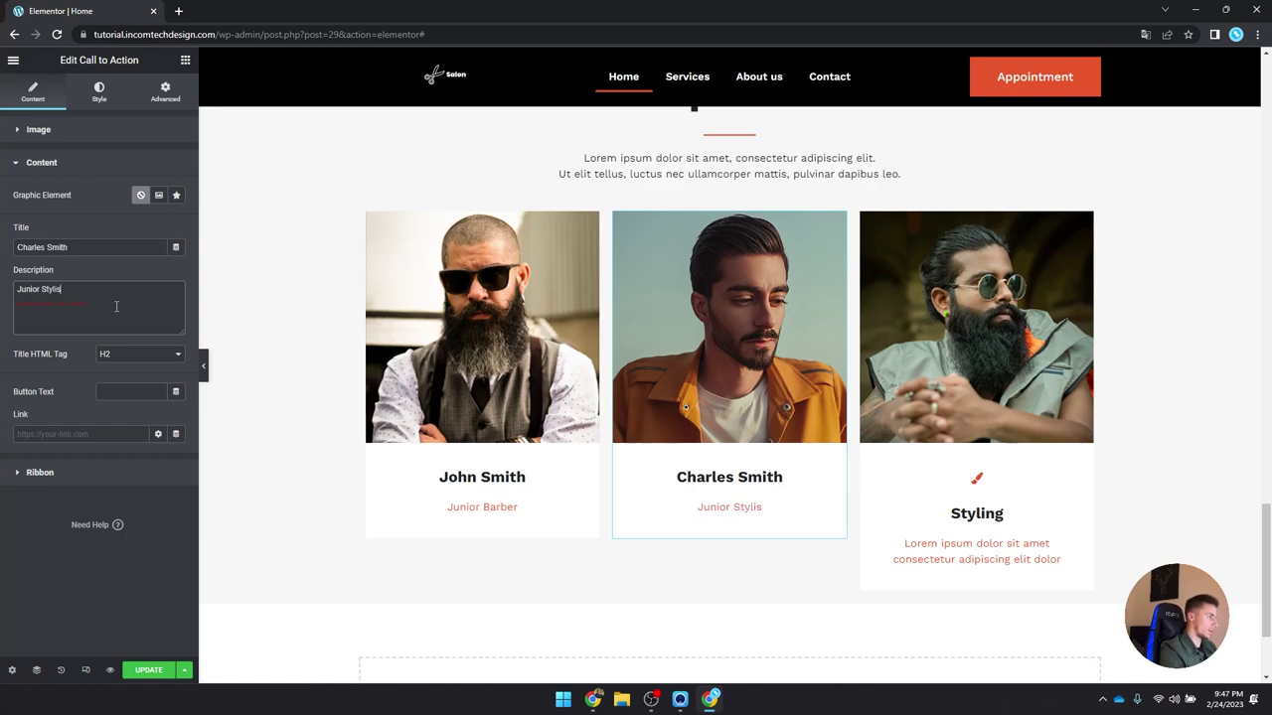
# Step: Replace the third card with a duplicate of the middle card in the third column
pyautogui.rightClick(962, 387)
pyautogui.click(1023, 629)
pyautogui.rightClick(747, 361)
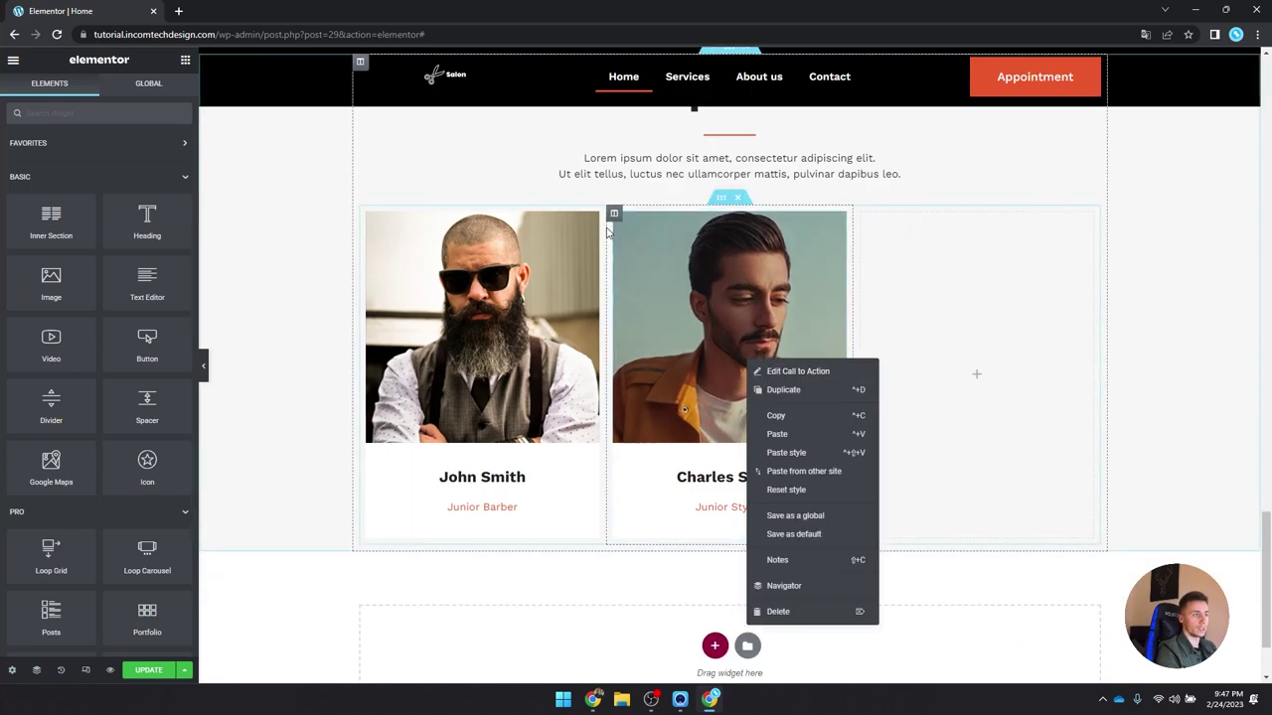
pyautogui.rightClick(643, 251)
pyautogui.click(686, 272)
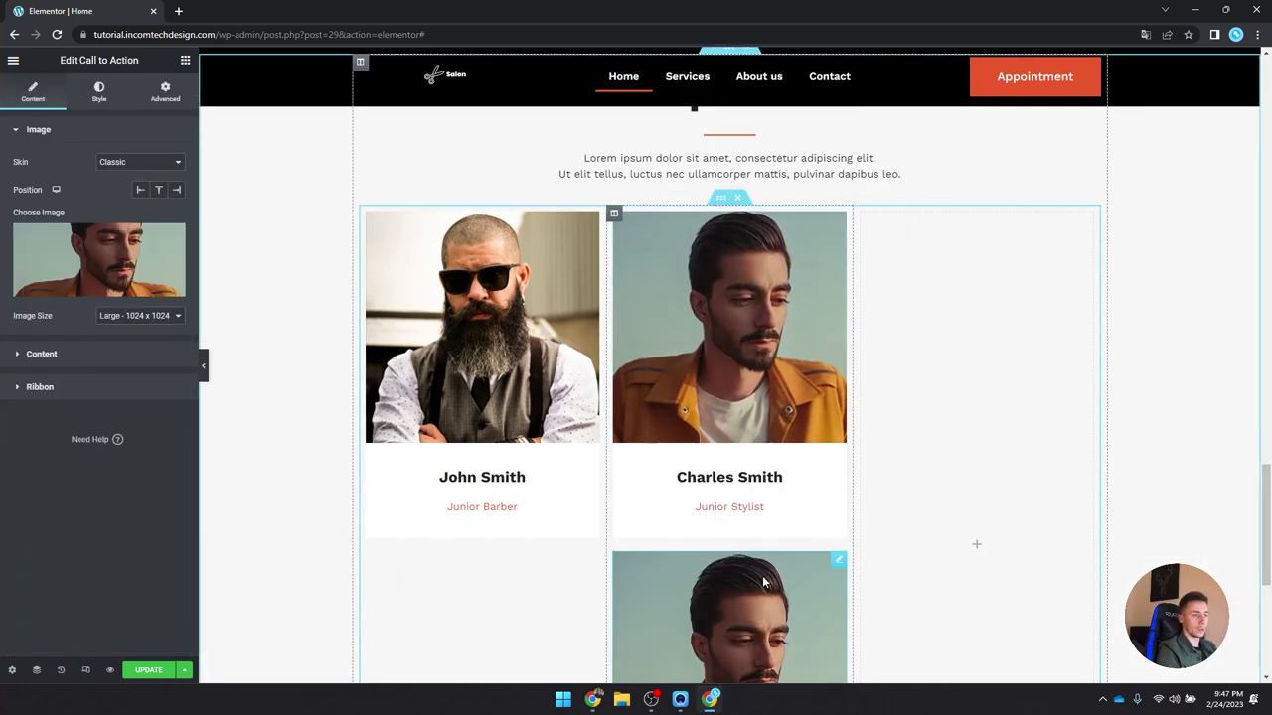
pyautogui.moveTo(845, 564); pyautogui.dragTo(928, 446)
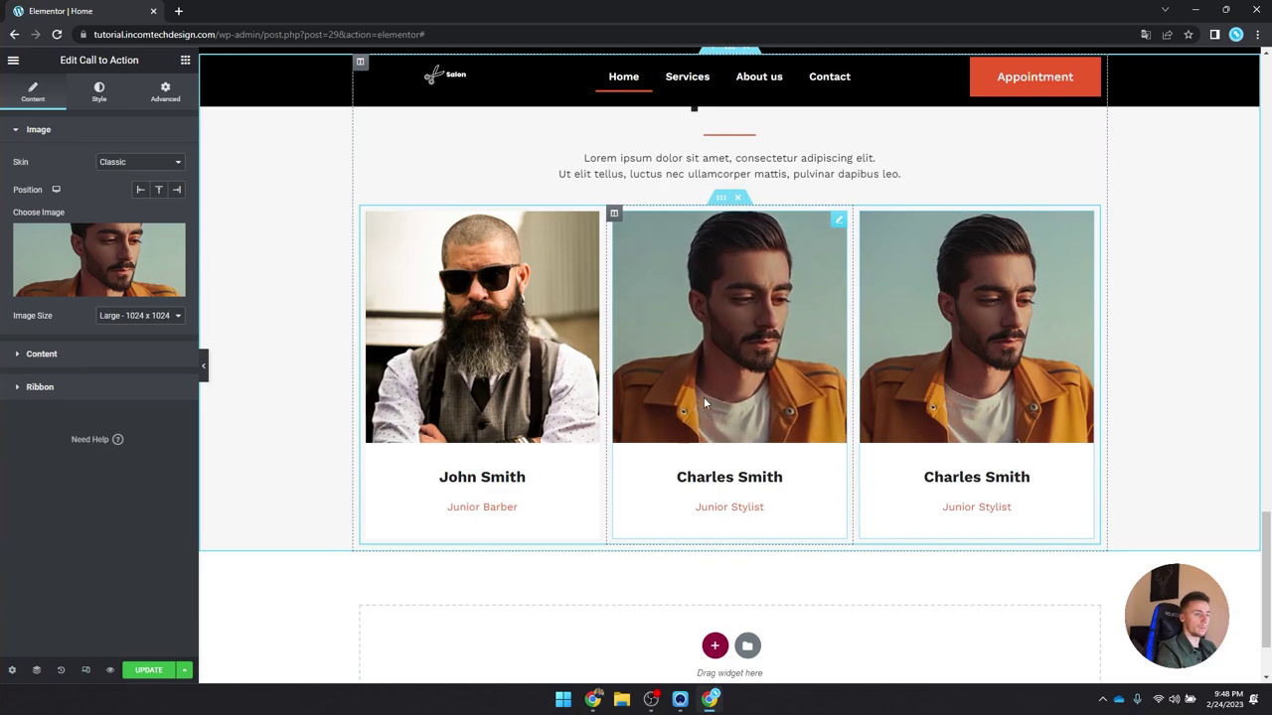
# Step: Give the third card the bearded portrait, a specialist's name and role Senior Barber
pyautogui.click(100, 258)
pyautogui.click(292, 210)
pyautogui.click(1217, 644)
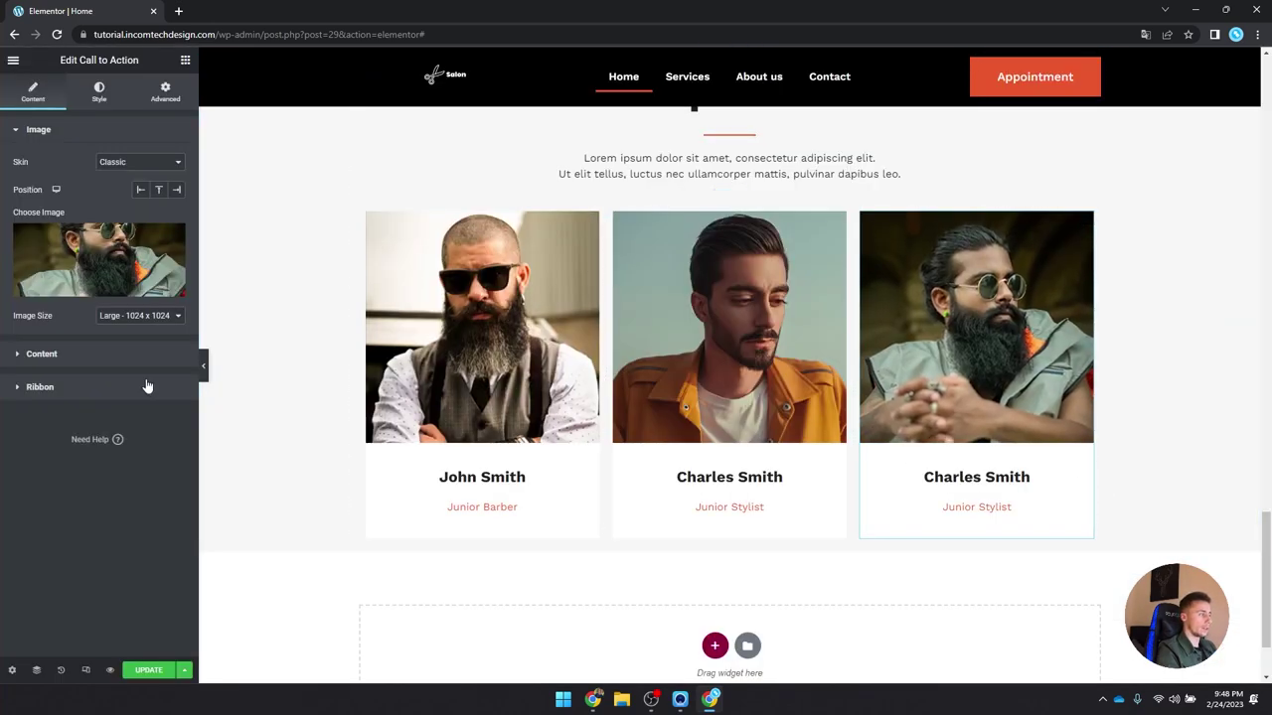
pyautogui.click(121, 352)
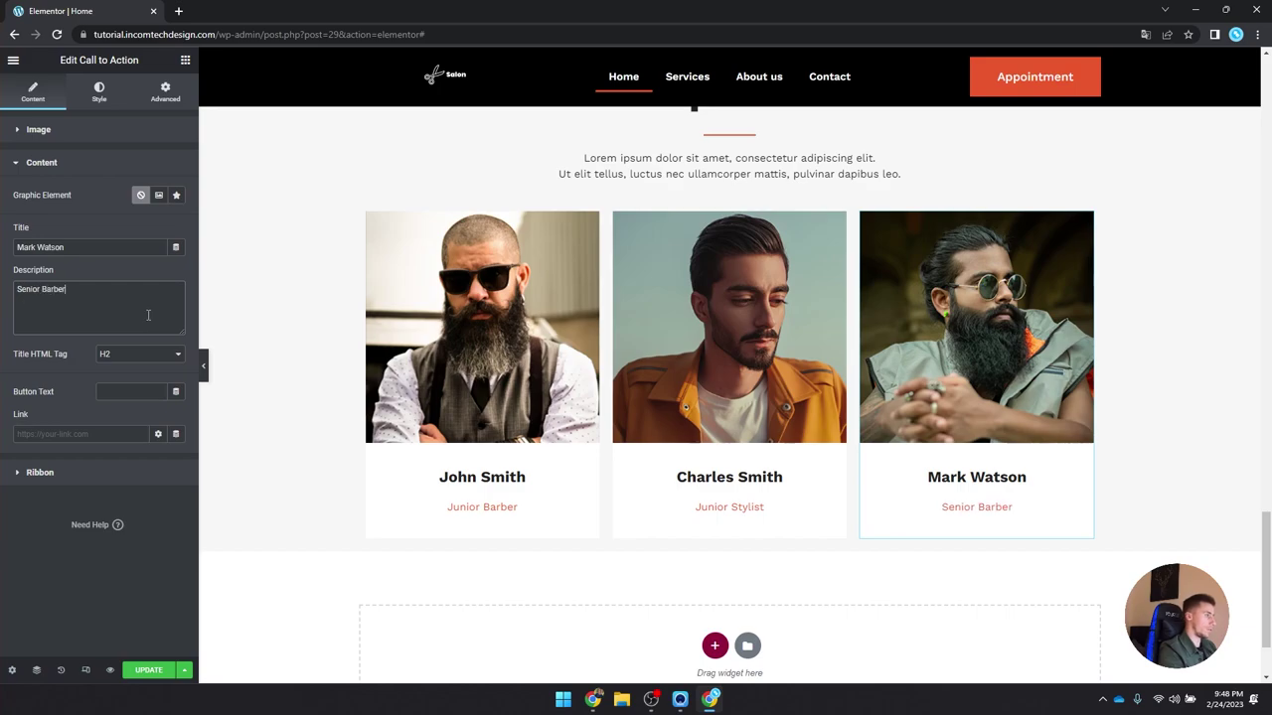
pyautogui.scroll(3, 646, 298)
# Step: Give the Our Specialists section 7 em padding at top and bottom
pyautogui.click(729, 311)
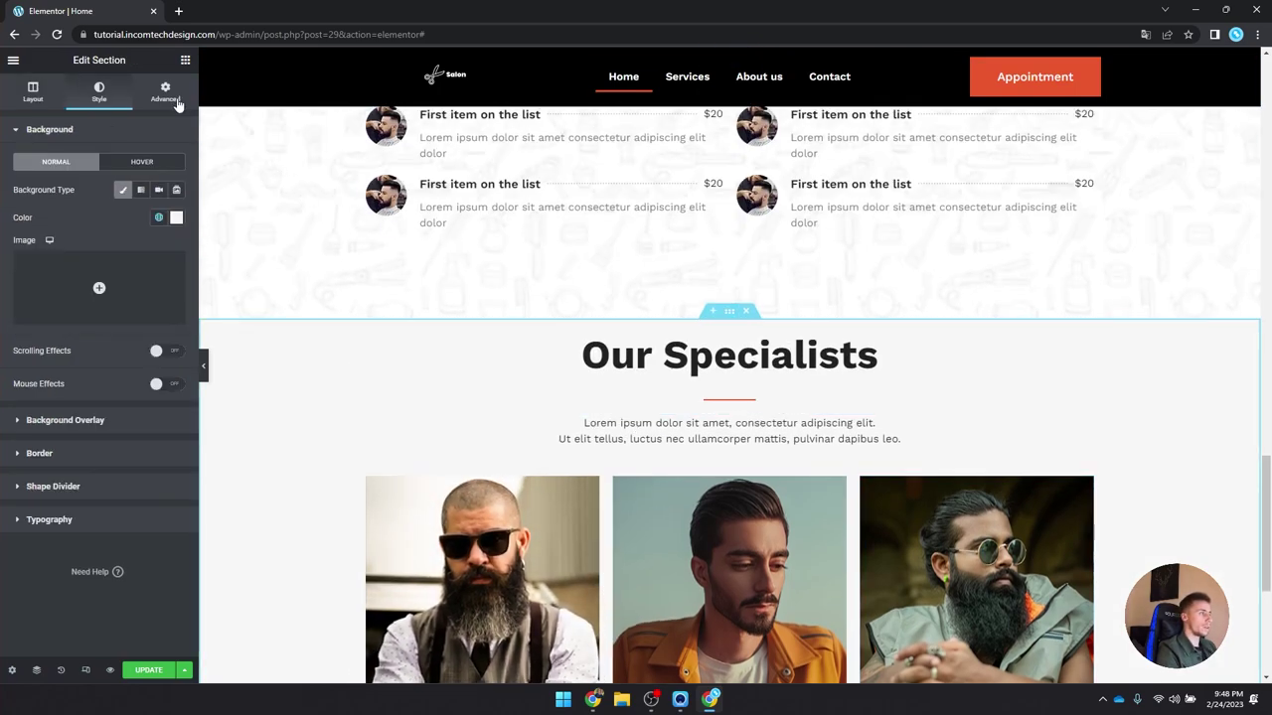
pyautogui.click(177, 105)
pyautogui.click(174, 229)
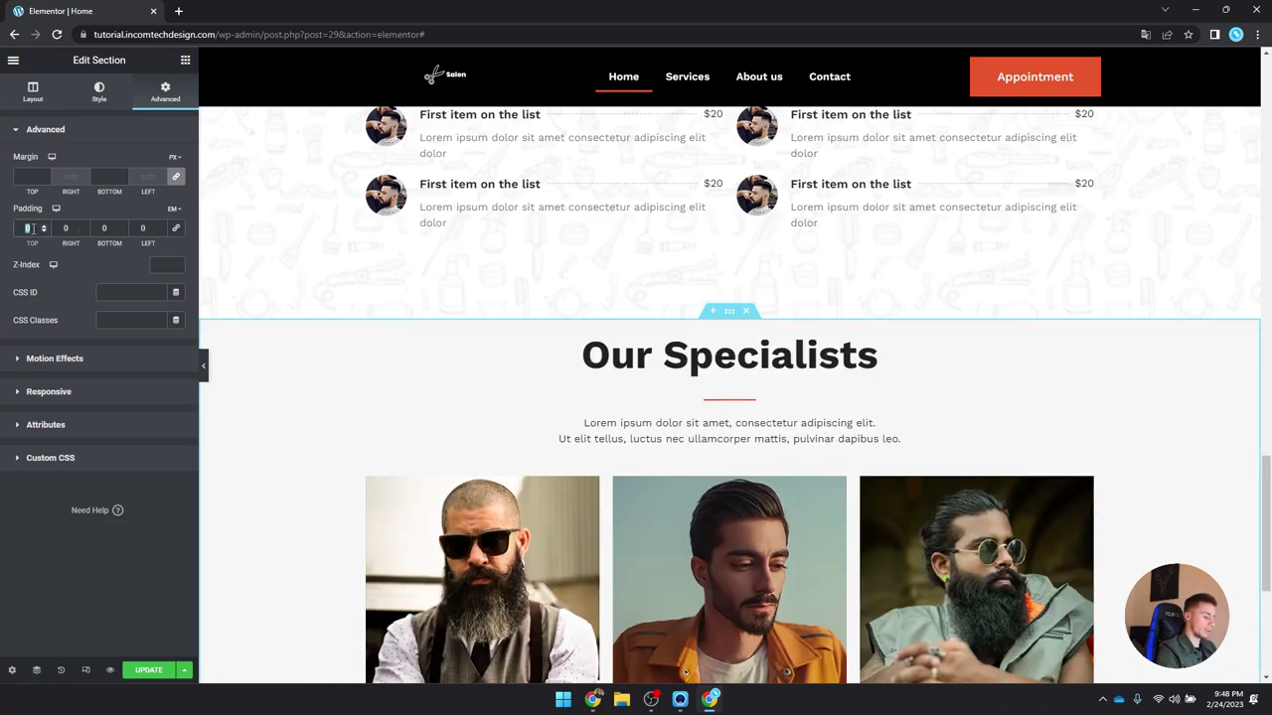
pyautogui.write('7')
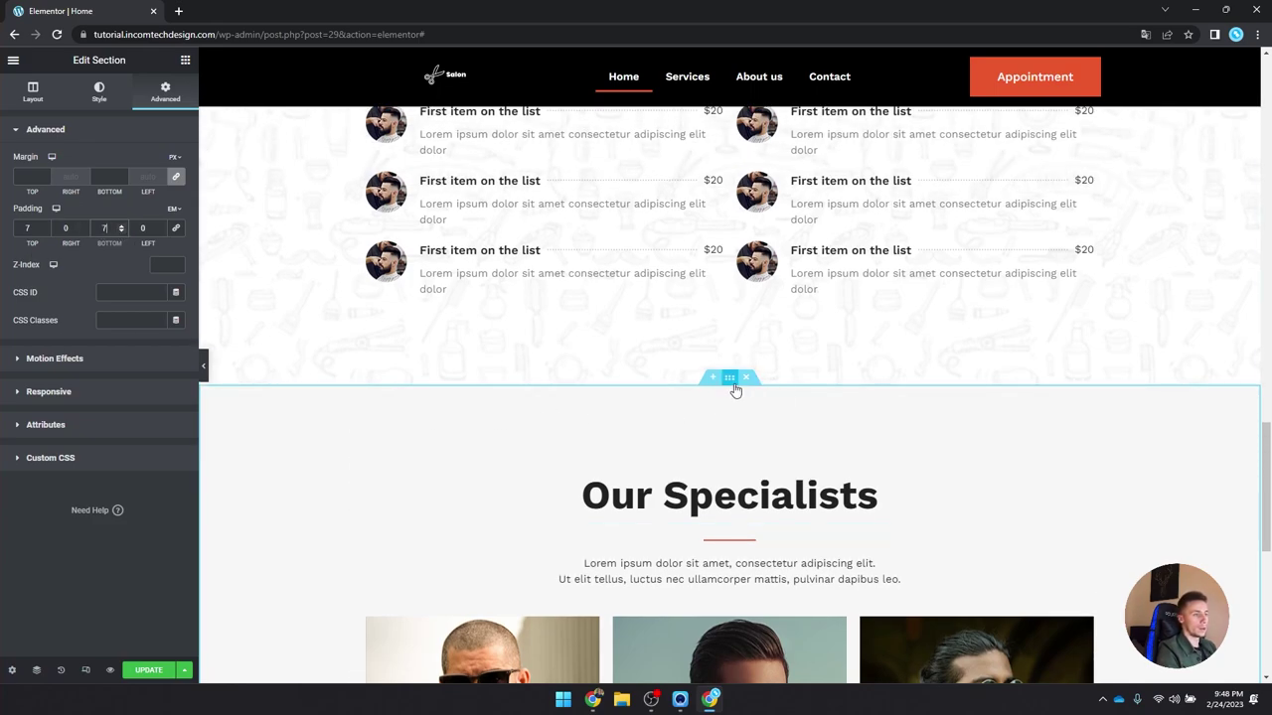
pyautogui.scroll(-6, 735, 391)
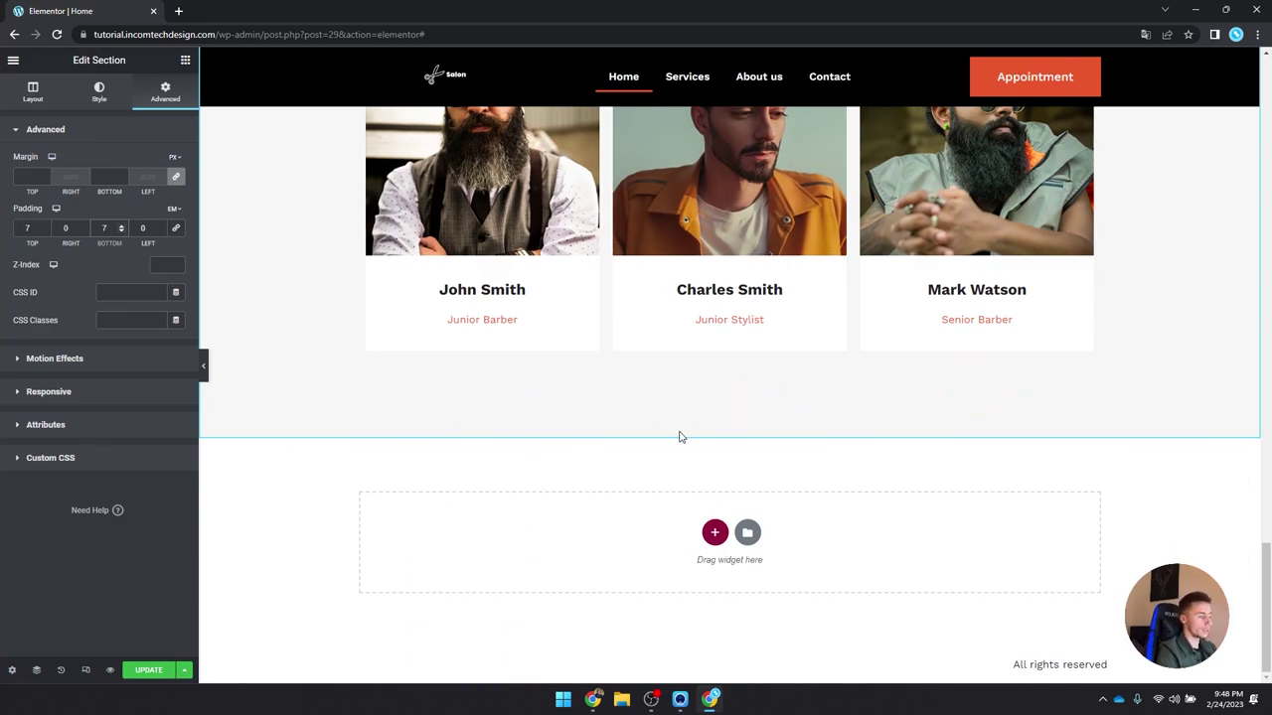
pyautogui.scroll(3, 467, 381)
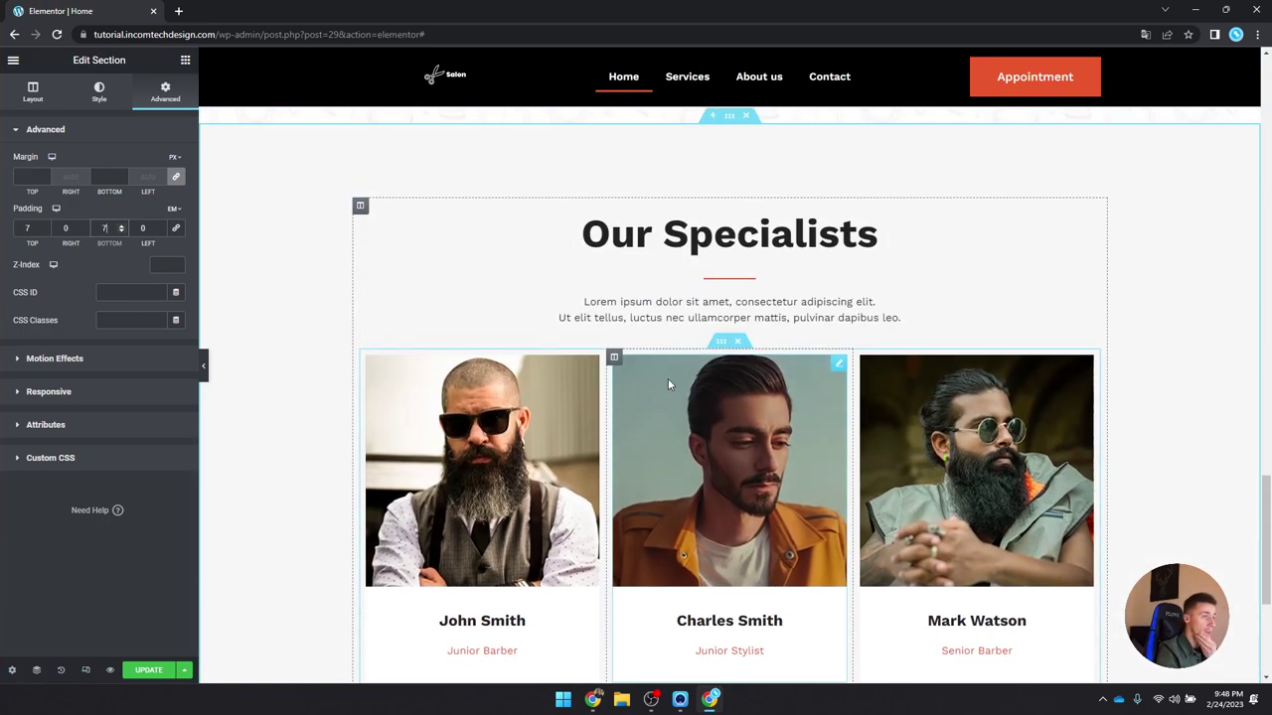
# Step: Copy the Our Specialists heading into a new one-column, min-height section below
pyautogui.click(706, 248)
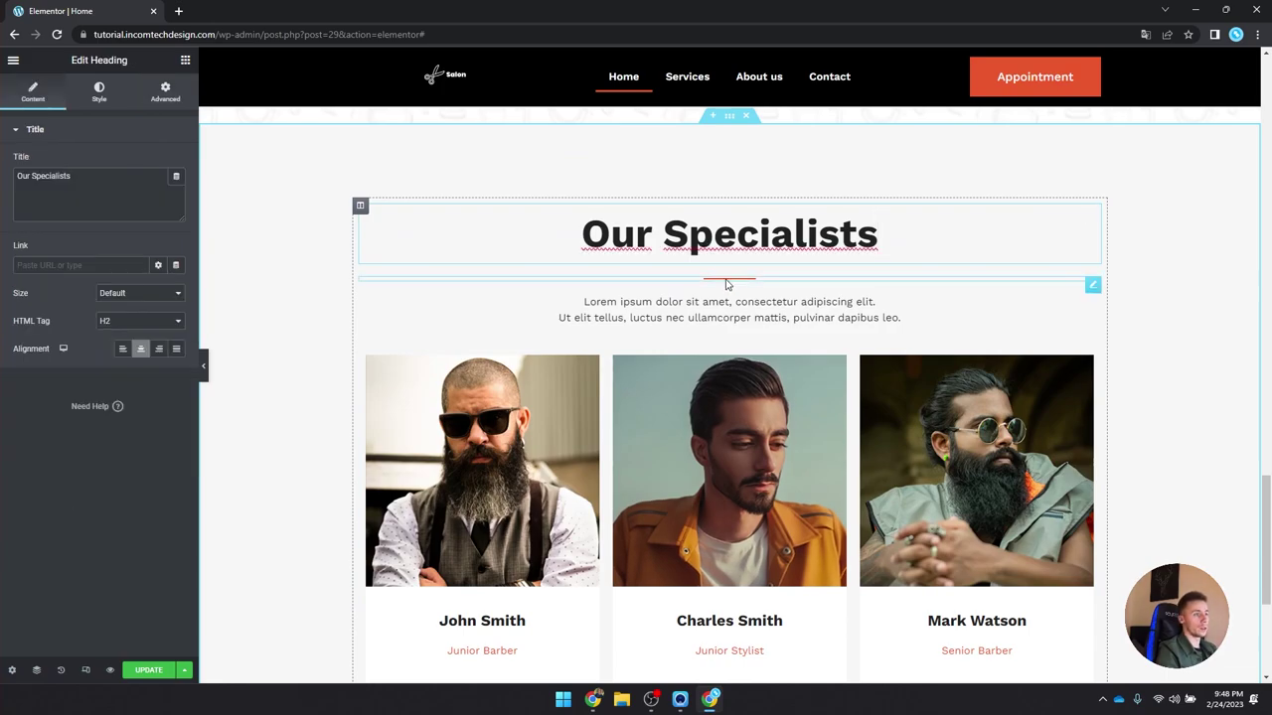
pyautogui.rightClick(724, 251)
pyautogui.click(755, 285)
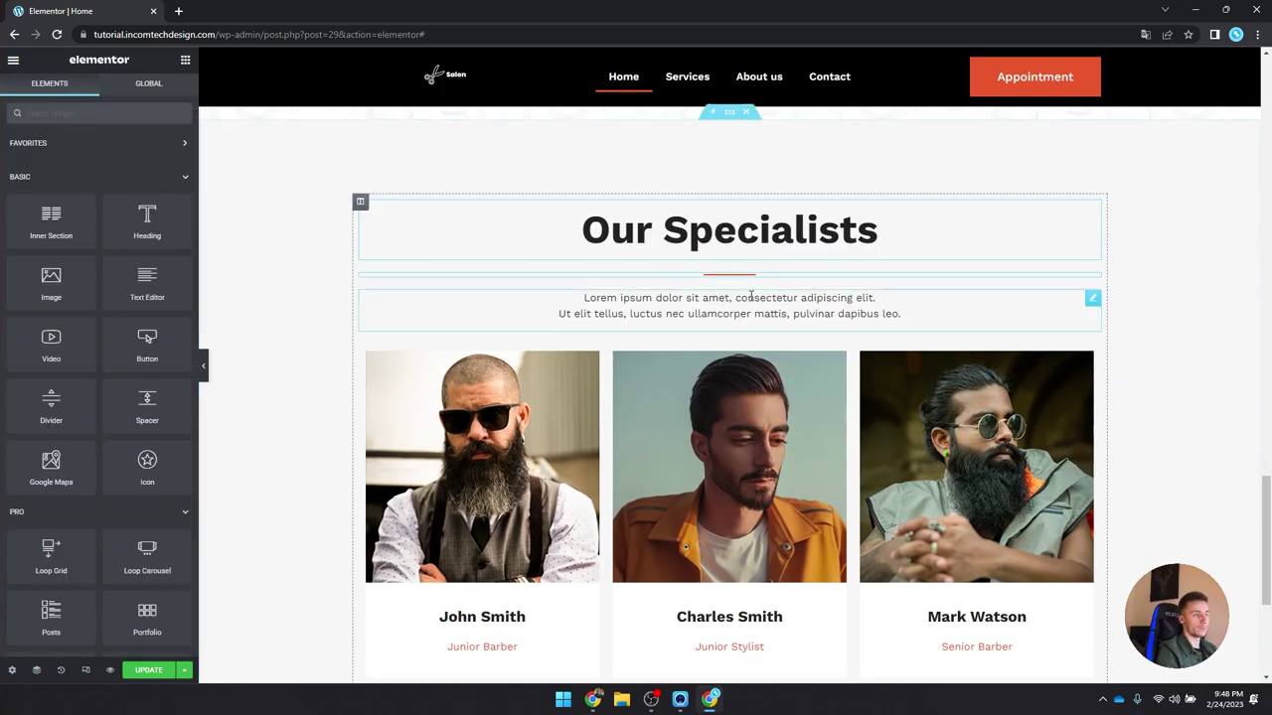
pyautogui.scroll(-3, 718, 448)
pyautogui.click(714, 531)
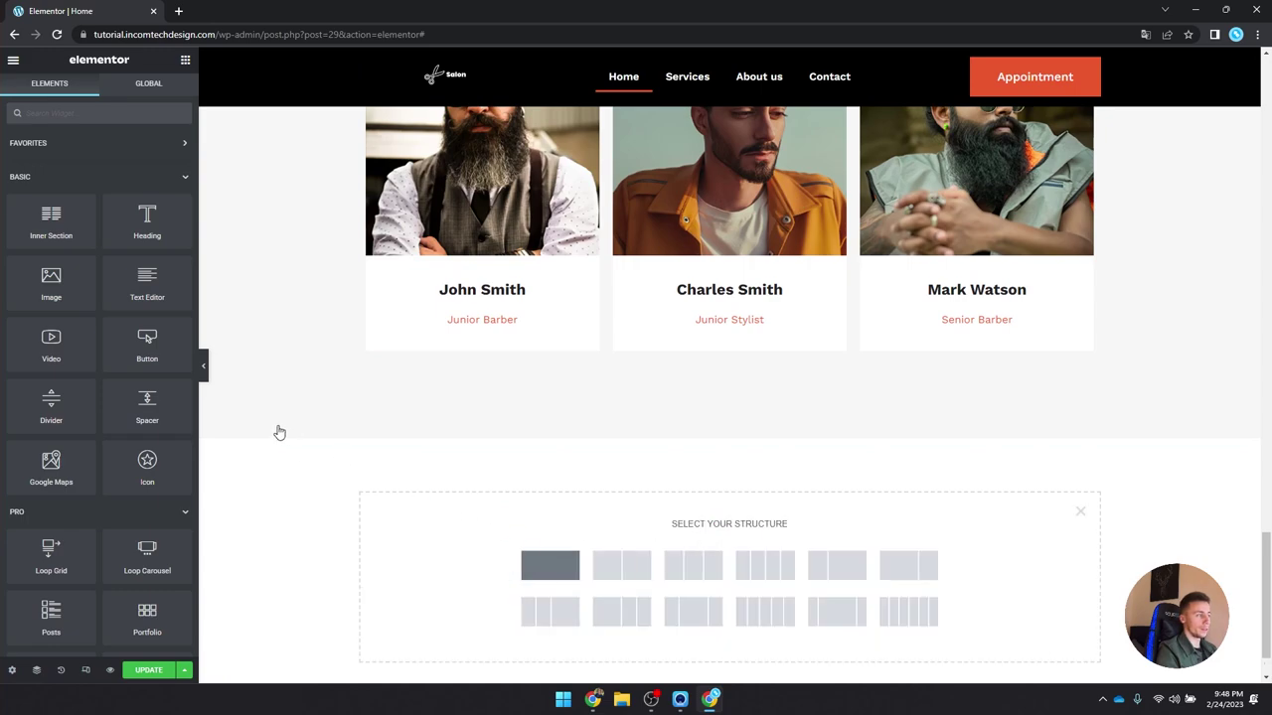
pyautogui.click(127, 259)
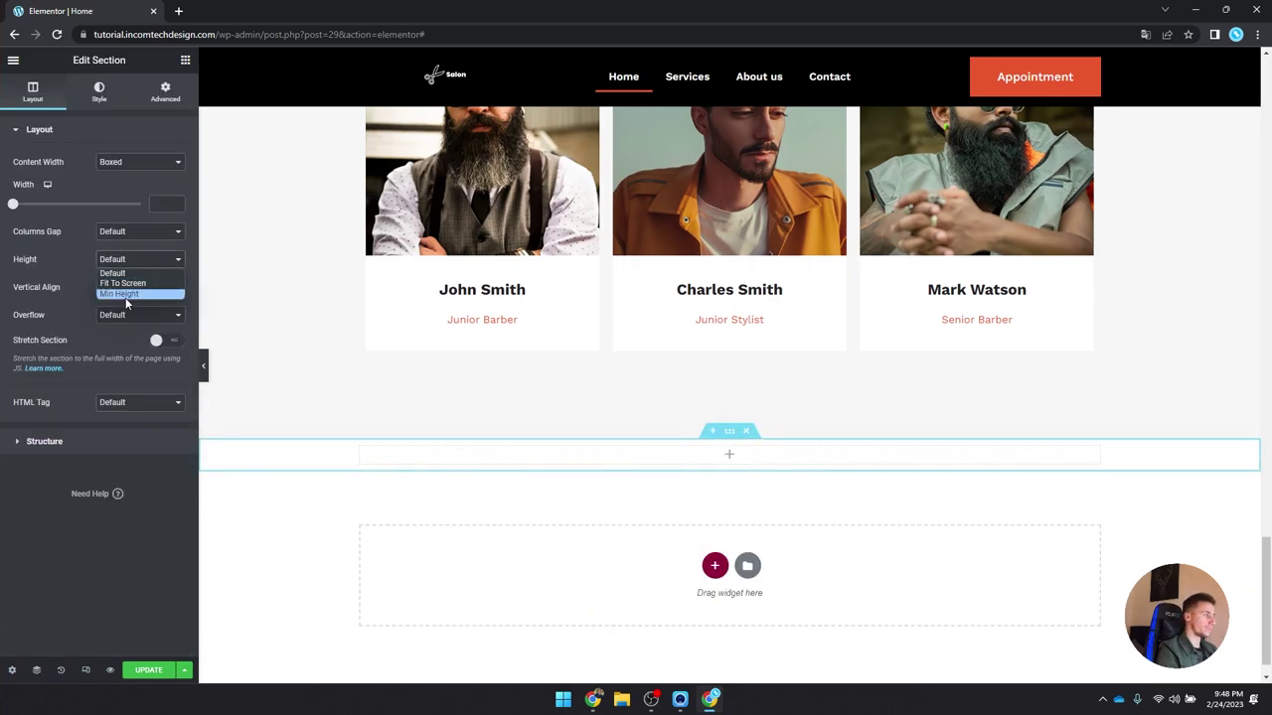
pyautogui.click(127, 295)
pyautogui.scroll(-2, 695, 477)
pyautogui.rightClick(729, 372)
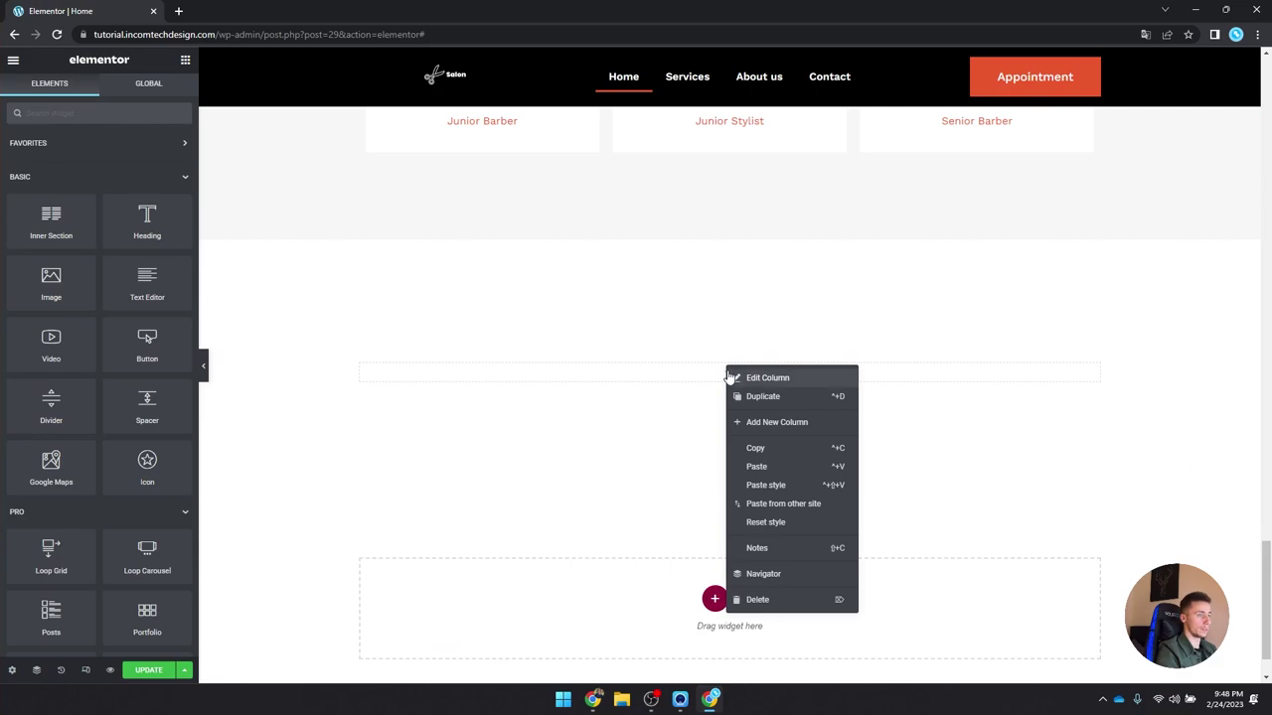
pyautogui.rightClick(702, 376)
pyautogui.click(741, 476)
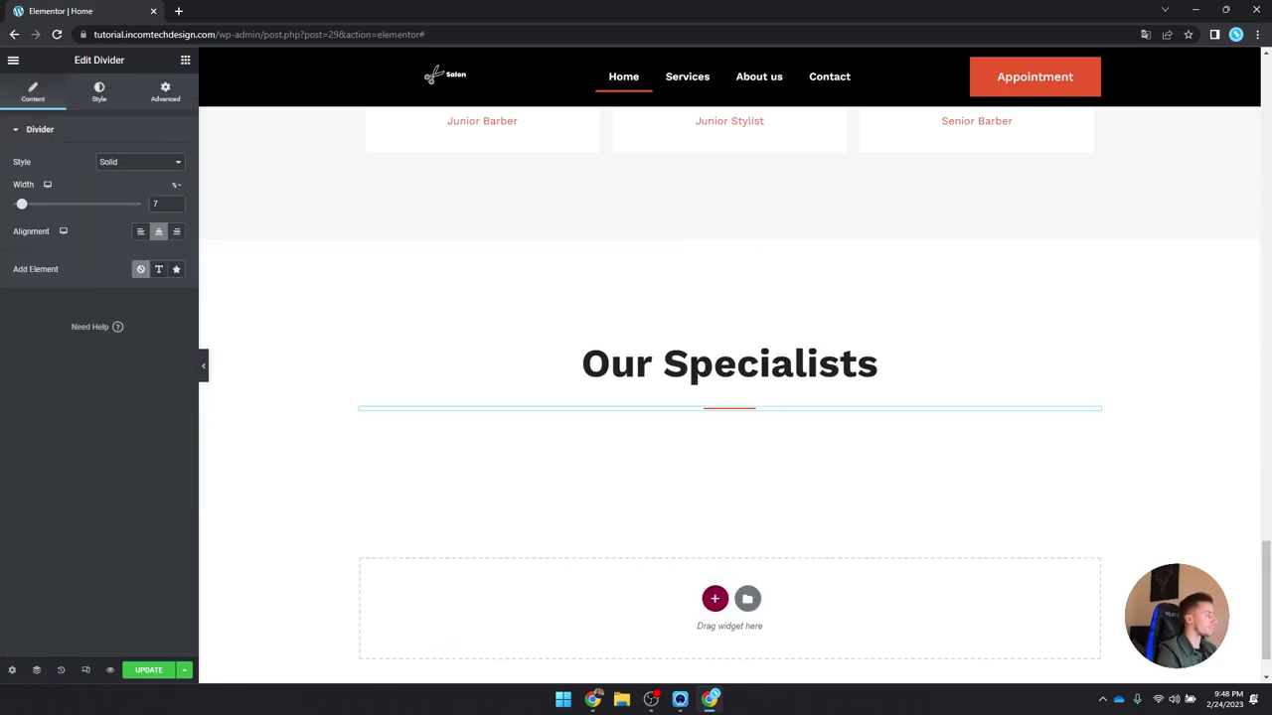
# Step: Retitle the pasted heading 'What our clients say'
pyautogui.click(533, 369)
pyautogui.moveTo(17, 176); pyautogui.dragTo(72, 185)
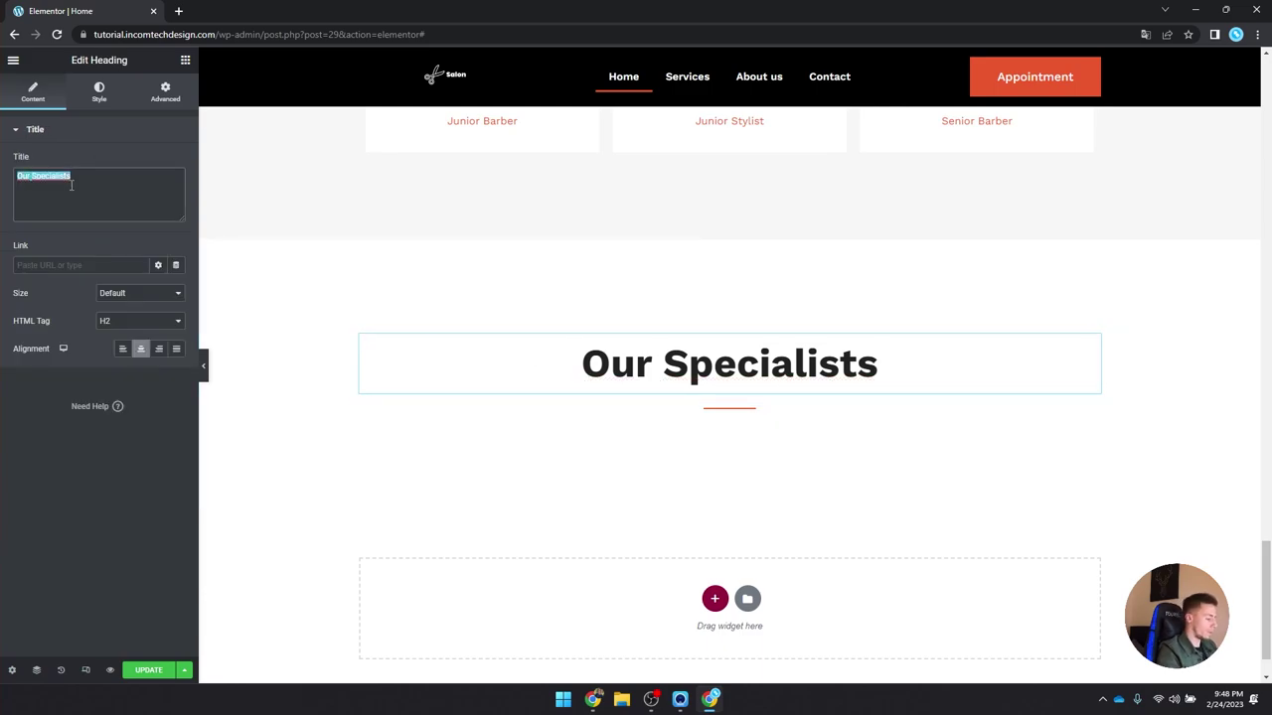
pyautogui.write('What a=o')
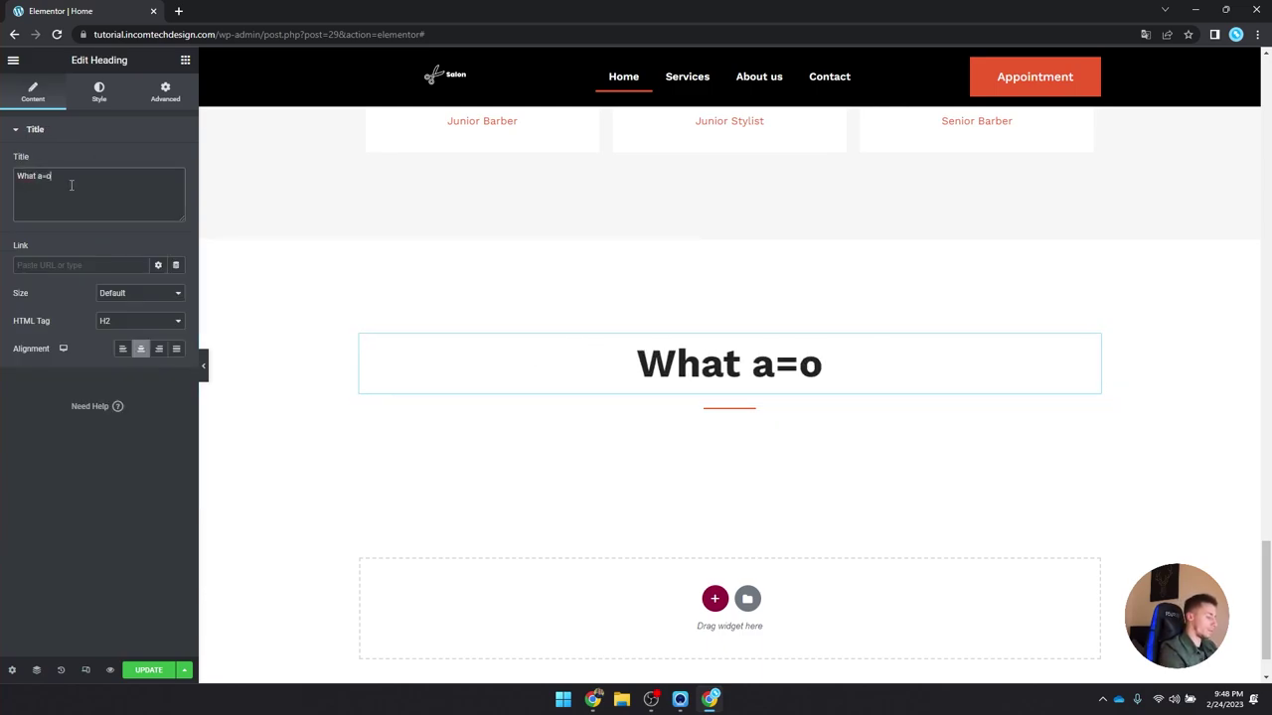
pyautogui.press('BackSpace')
pyautogui.press('BackSpace')
pyautogui.press('BackSpace')
pyautogui.press('BackSpace')
pyautogui.write('p')
pyautogui.press('BackSpace')
pyautogui.write('our clientds s')
pyautogui.press('BackSpace')
pyautogui.press('BackSpace')
pyautogui.press('BackSpace')
pyautogui.press('BackSpace')
pyautogui.write('s say')
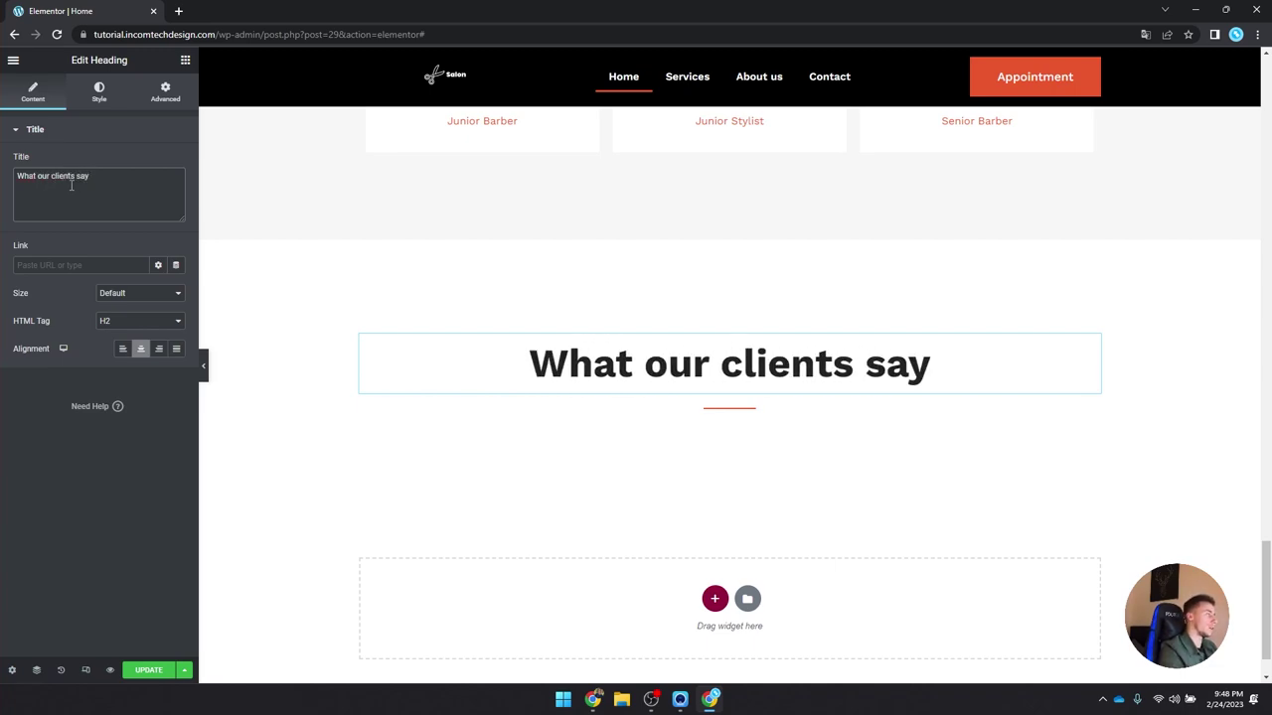
# Step: Search for the Testimonial Carousel widget and drop it under the heading
pyautogui.click(186, 62)
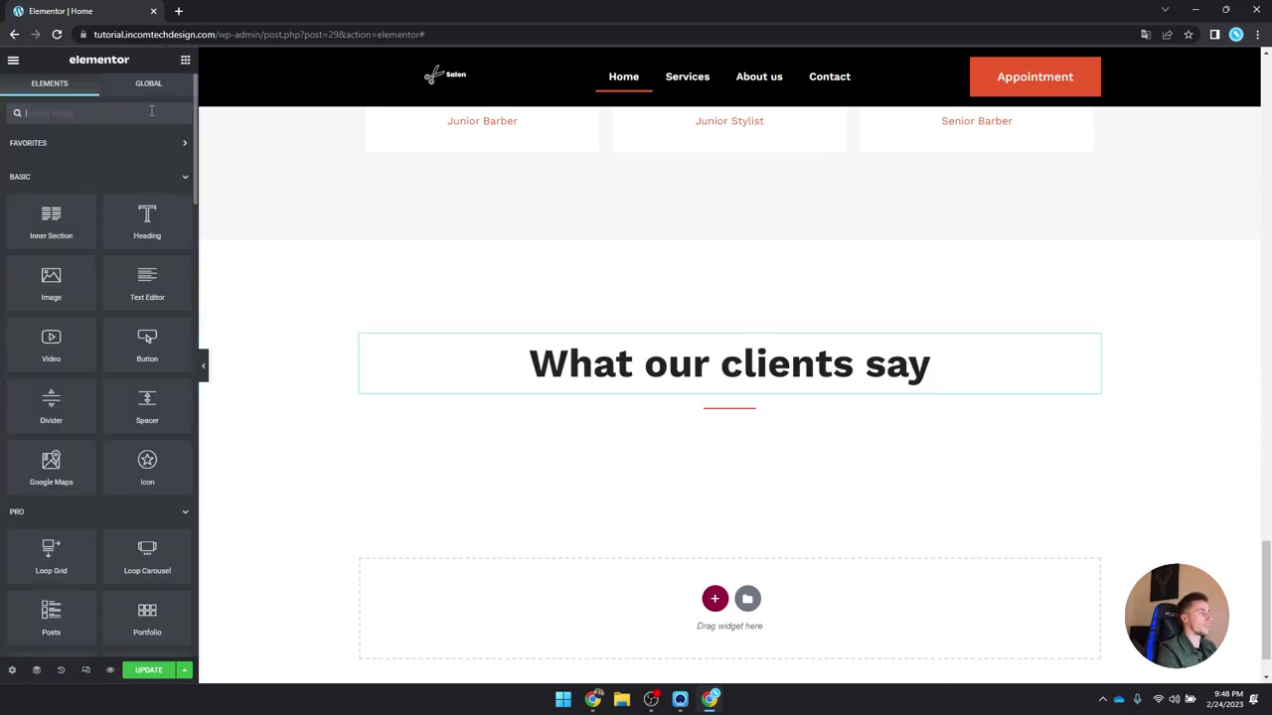
pyautogui.write('rec')
pyautogui.press('BackSpace')
pyautogui.write('testi')
pyautogui.moveTo(147, 159); pyautogui.dragTo(739, 397)
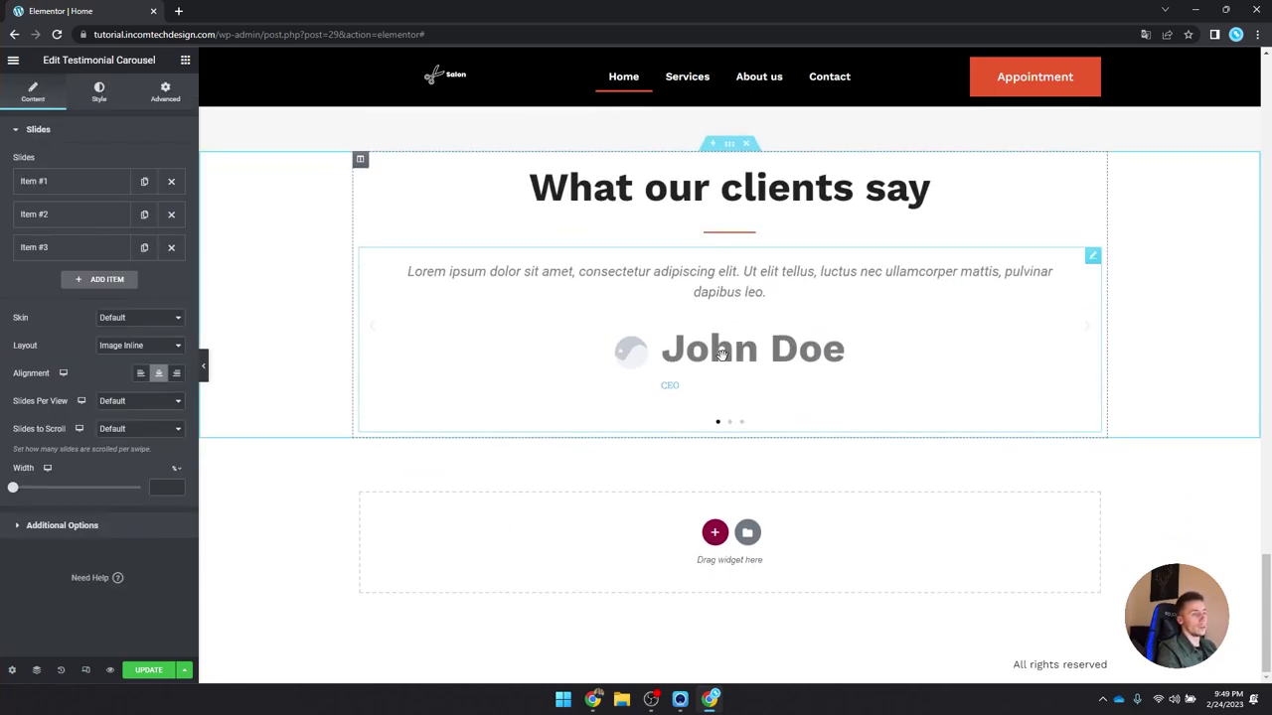
# Step: Delete the second and third testimonial slides, leaving a single slide
pyautogui.click(100, 194)
pyautogui.click(95, 194)
pyautogui.click(170, 213)
pyautogui.click(171, 213)
# Step: Set the first slide's layout to Image Stacked, with image and name below the text
pyautogui.click(99, 193)
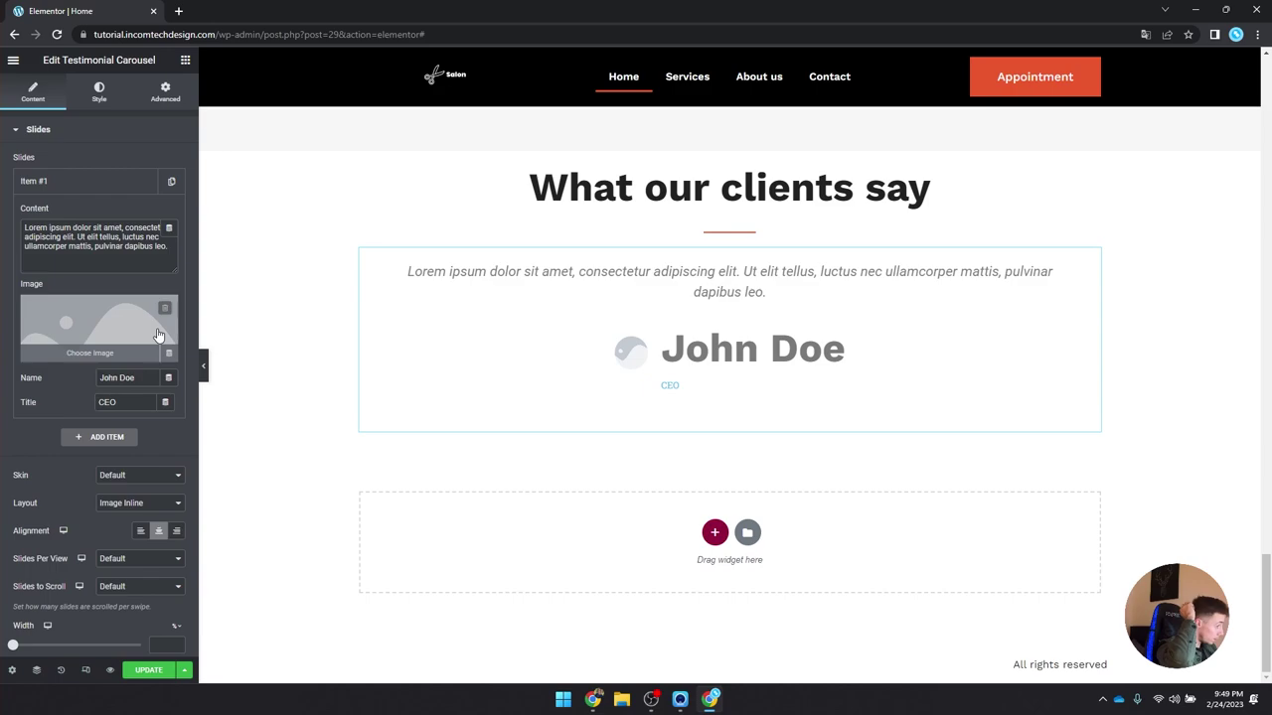
pyautogui.click(120, 506)
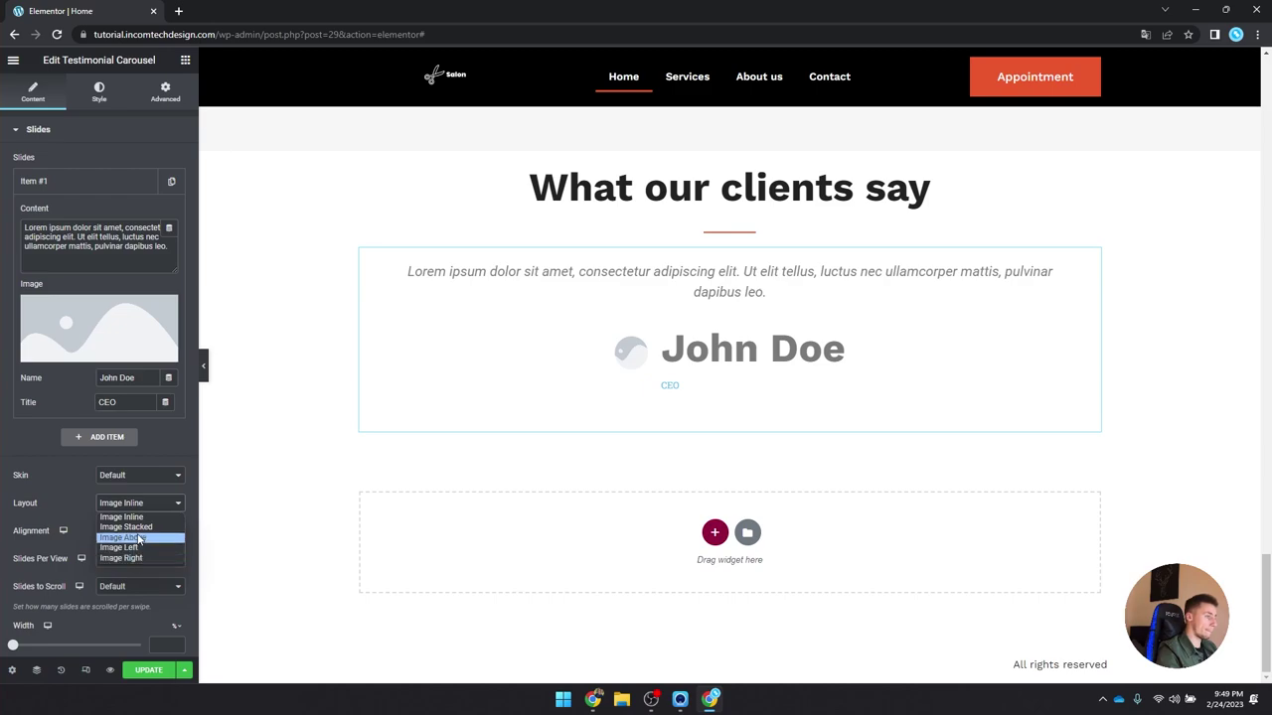
pyautogui.click(139, 538)
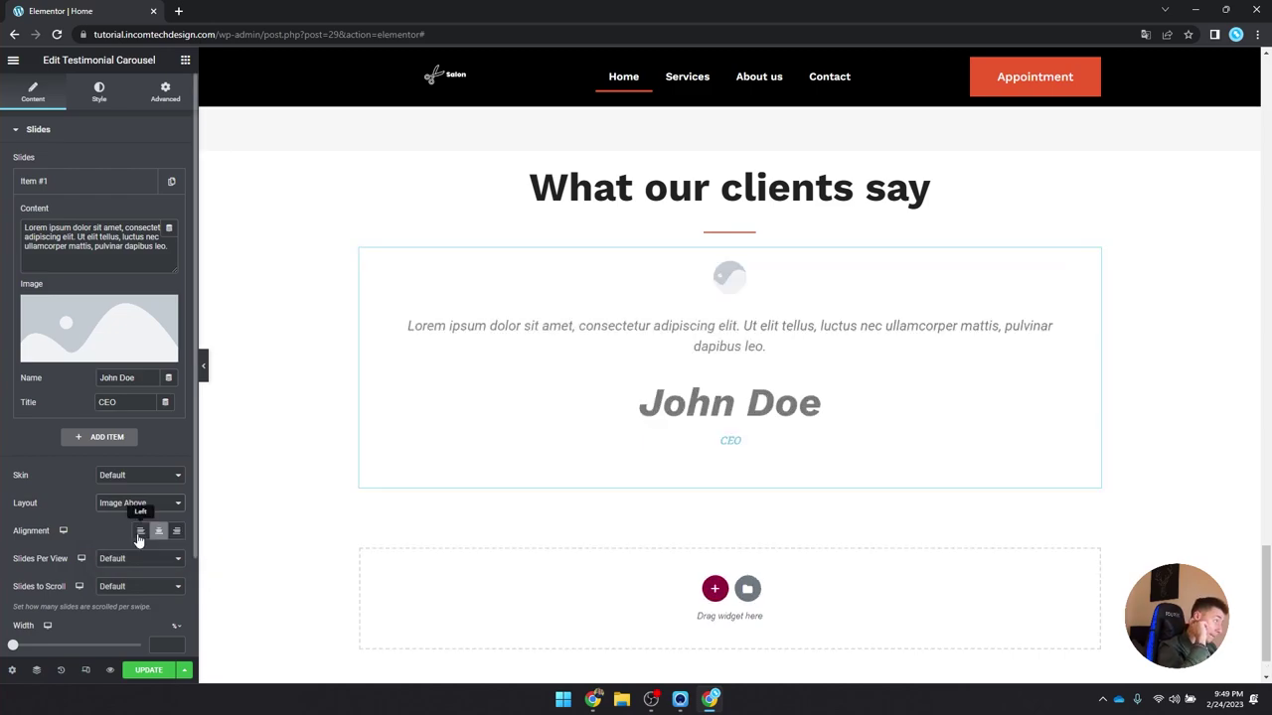
pyautogui.click(140, 504)
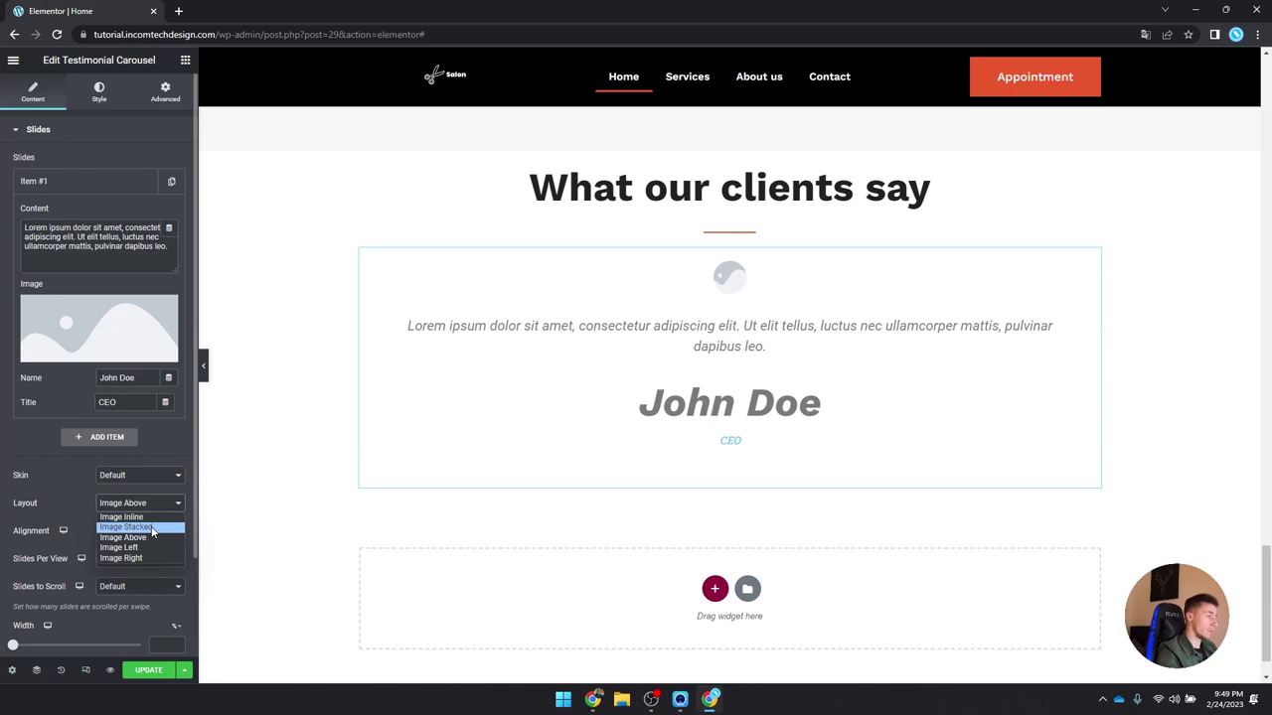
pyautogui.click(152, 528)
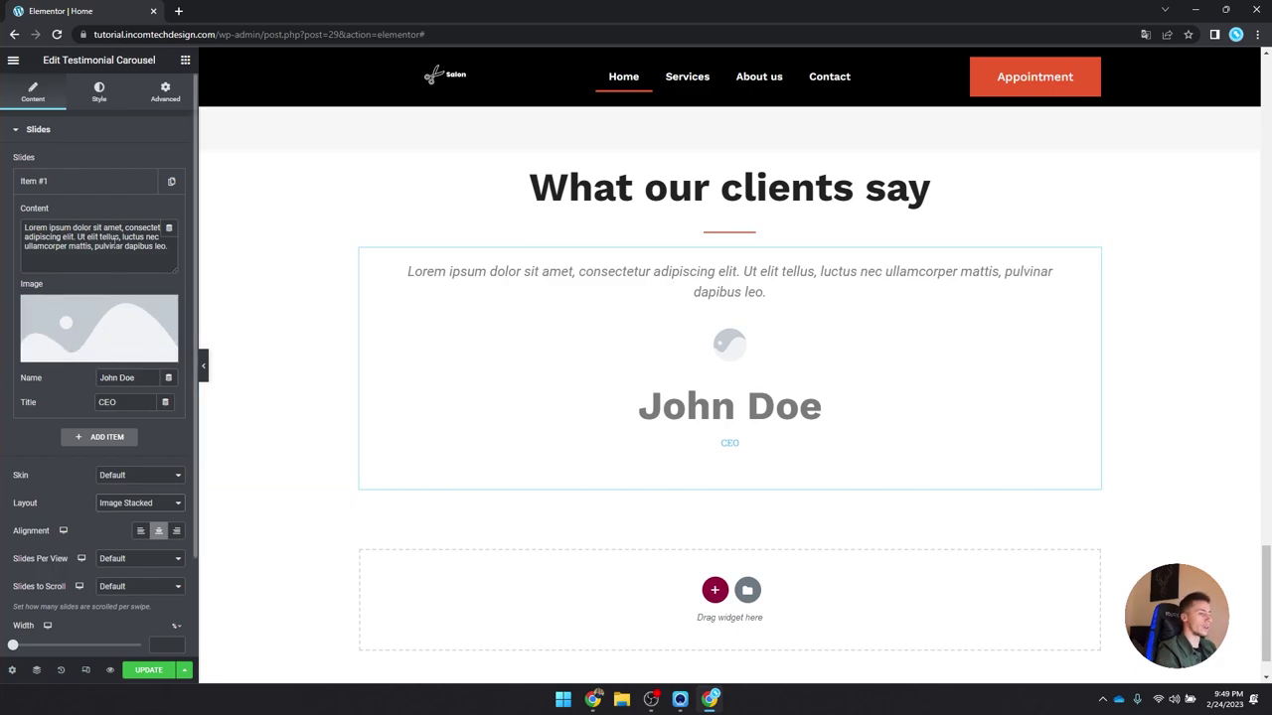
# Step: Give the first slide the smiling man photo from the Media Library
pyautogui.click(93, 326)
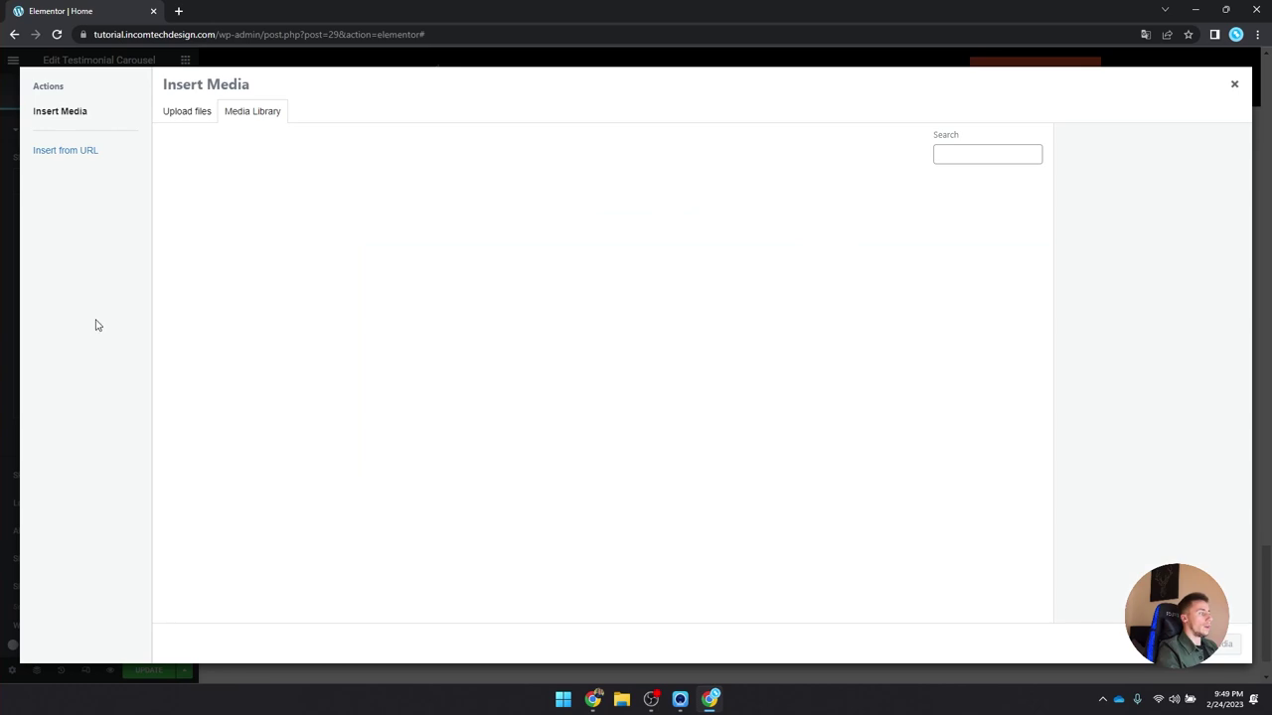
pyautogui.click(832, 328)
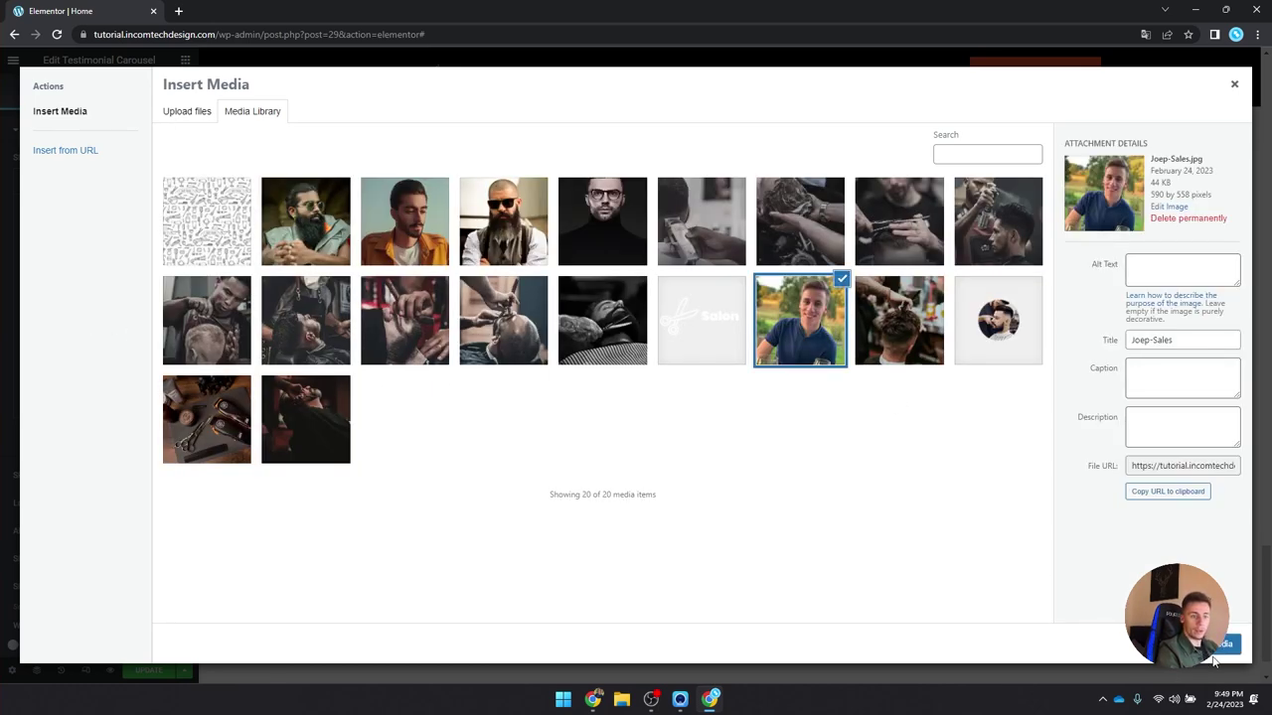
pyautogui.click(1217, 643)
pyautogui.scroll(-1, 83, 267)
pyautogui.scroll(1, 84, 267)
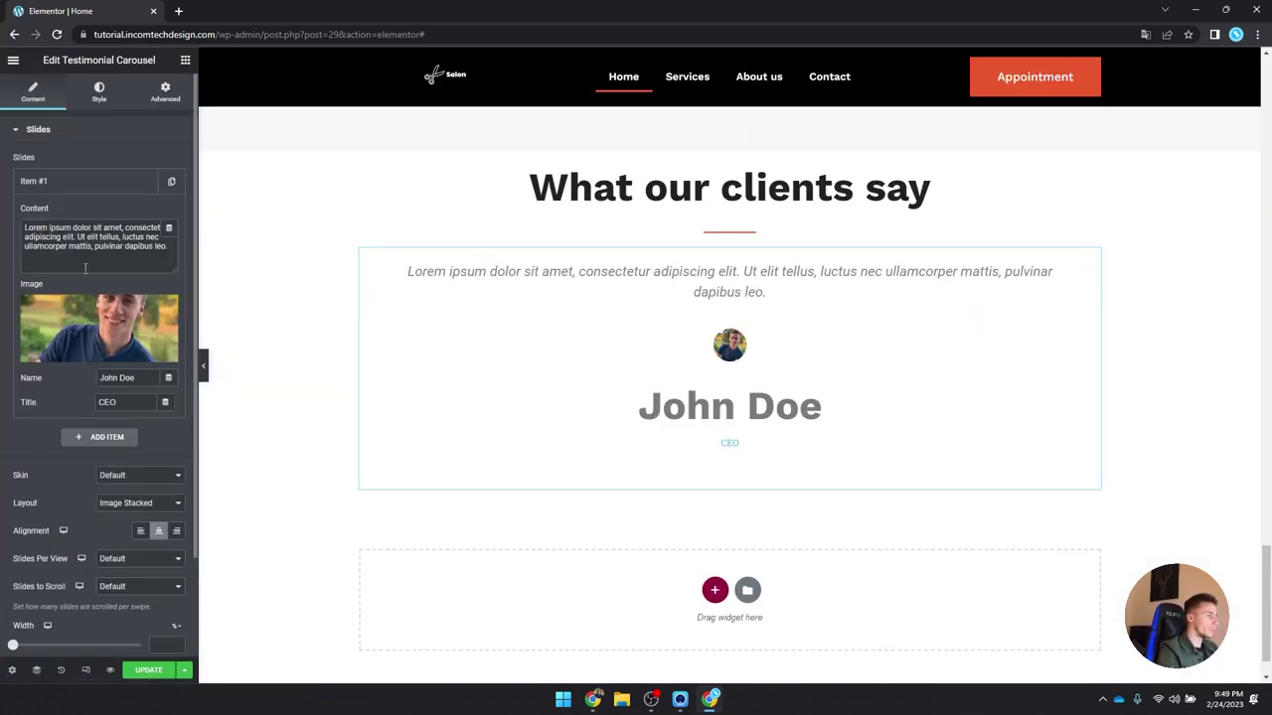
pyautogui.click(97, 92)
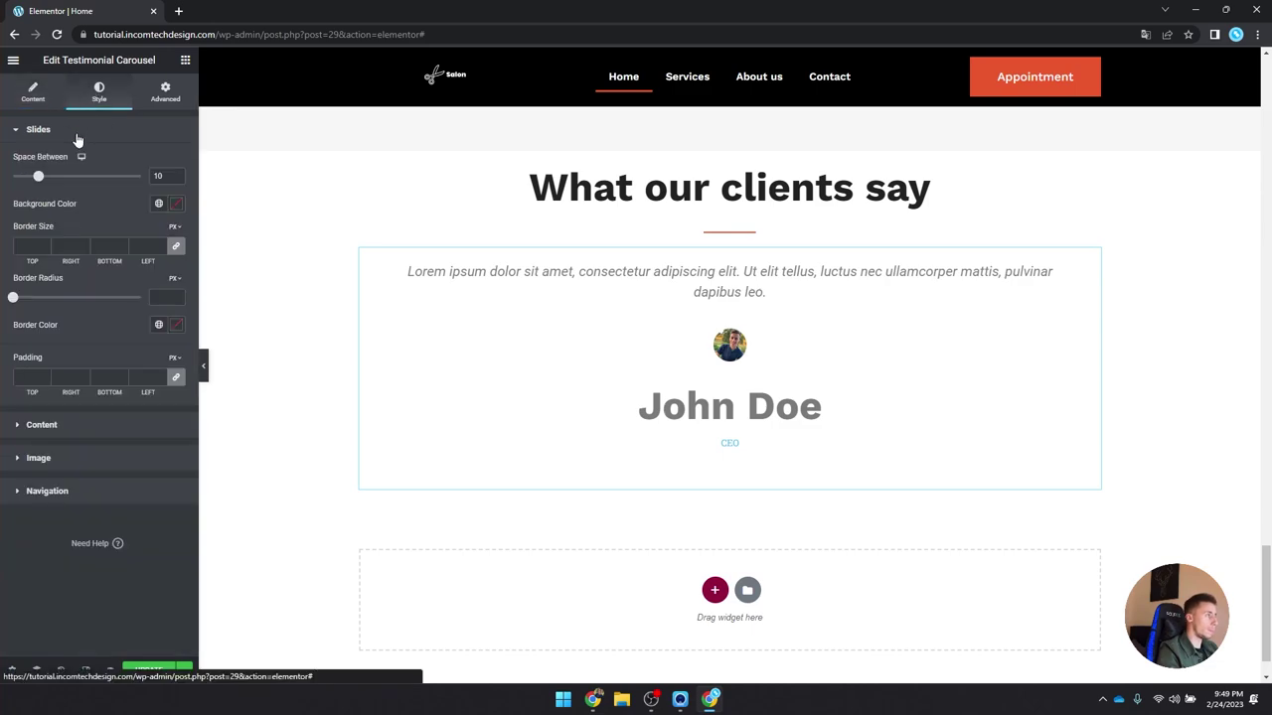
# Step: Make the testimonial text global Black main with a global font
pyautogui.click(86, 430)
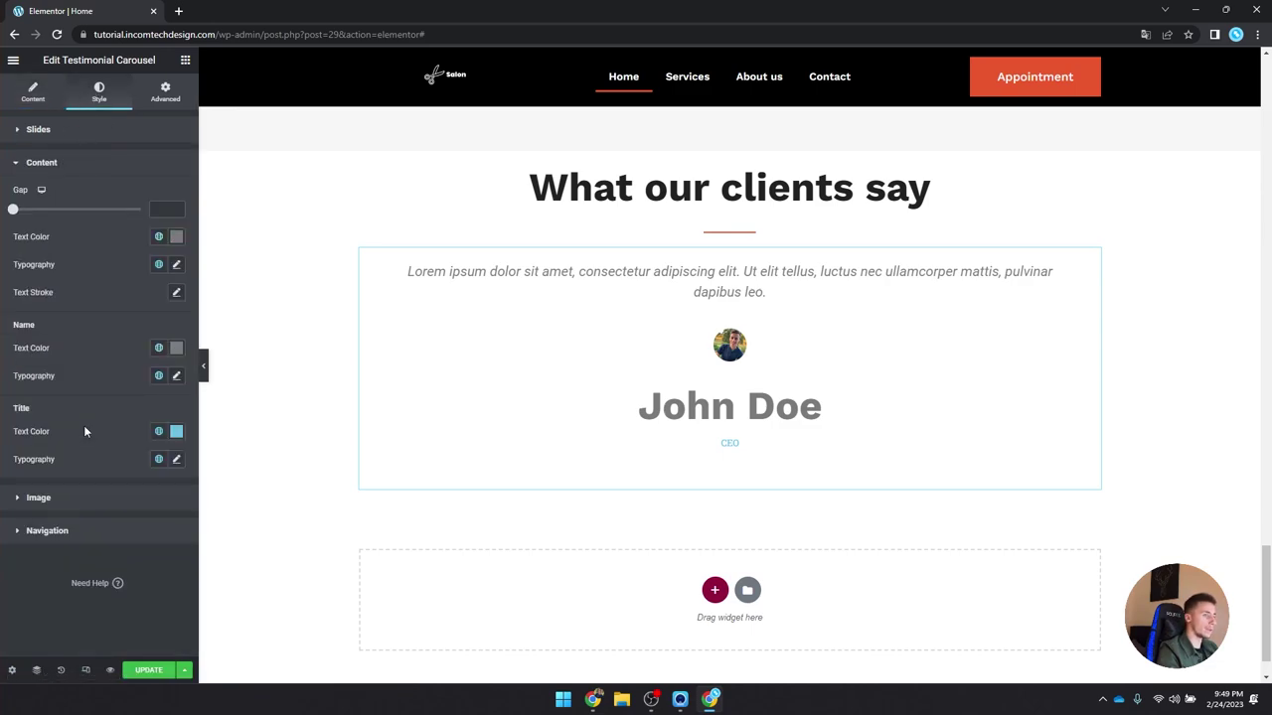
pyautogui.click(158, 237)
pyautogui.click(122, 392)
pyautogui.click(157, 265)
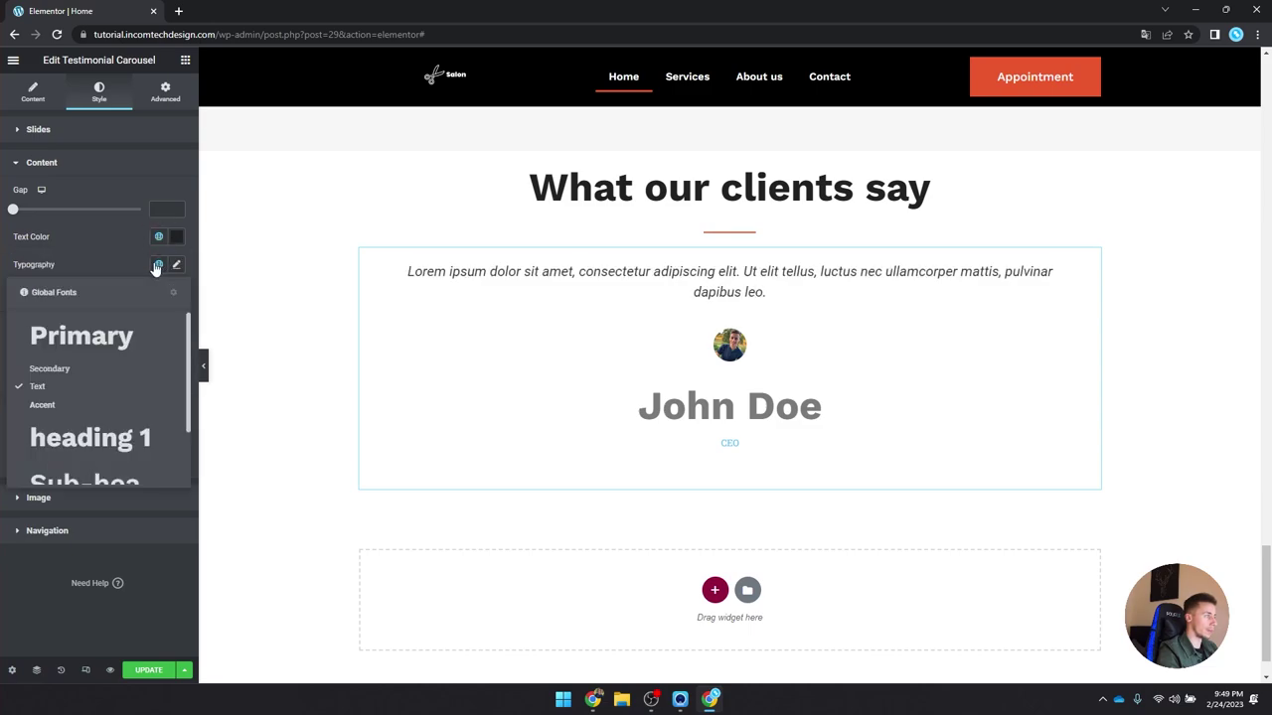
pyautogui.scroll(-2, 111, 437)
pyautogui.click(84, 476)
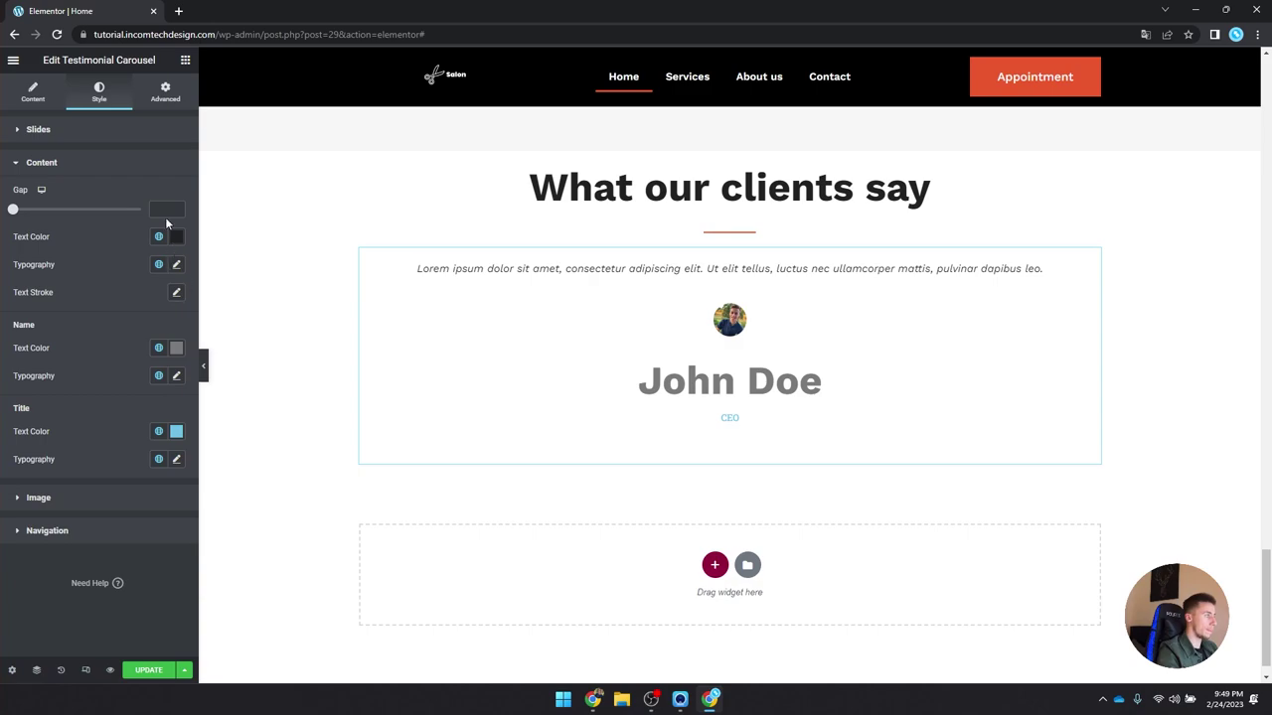
# Step: Set the testimonial text typography to Default transform and an upright, non-italic style
pyautogui.click(176, 264)
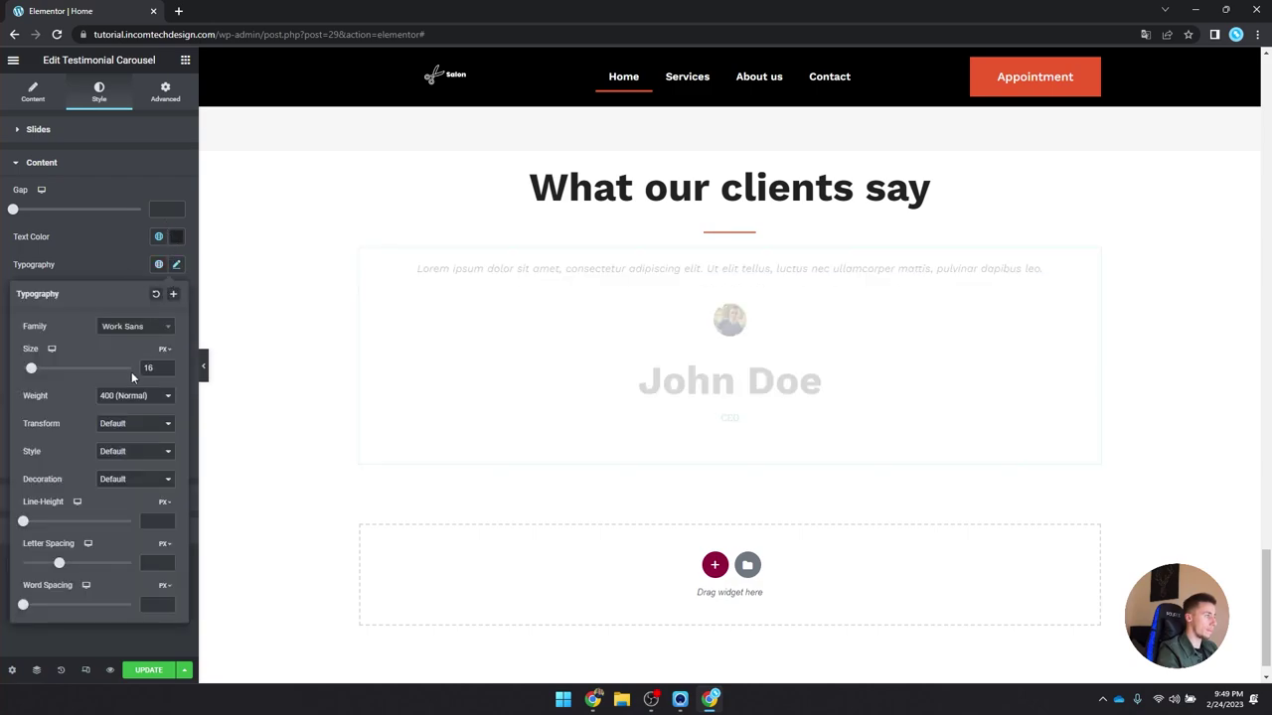
pyautogui.click(142, 424)
pyautogui.click(137, 435)
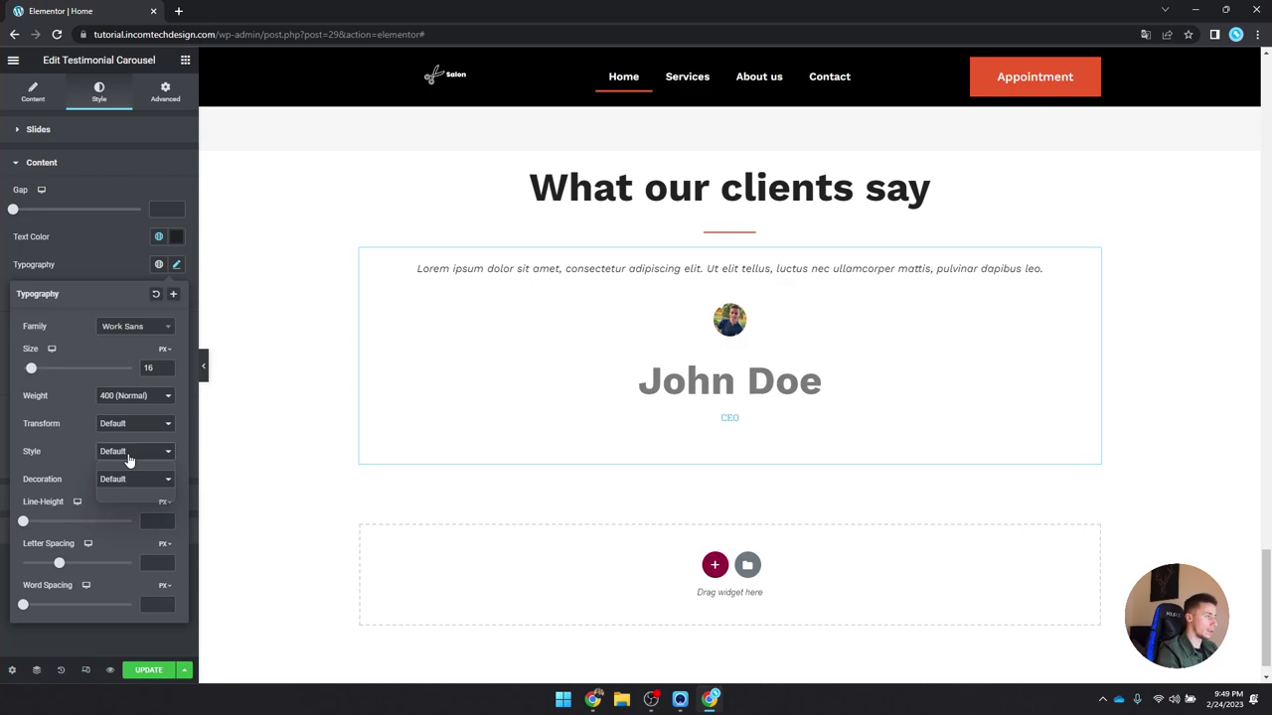
pyautogui.click(128, 460)
pyautogui.click(112, 475)
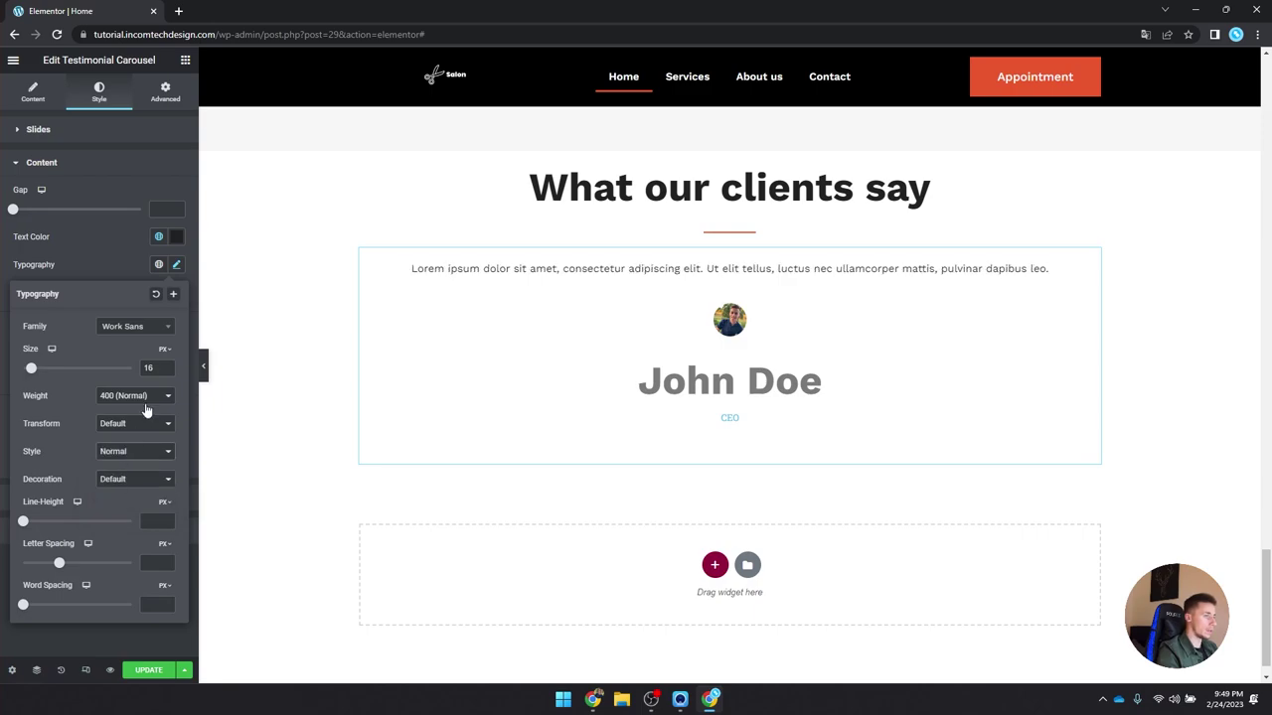
pyautogui.click(177, 265)
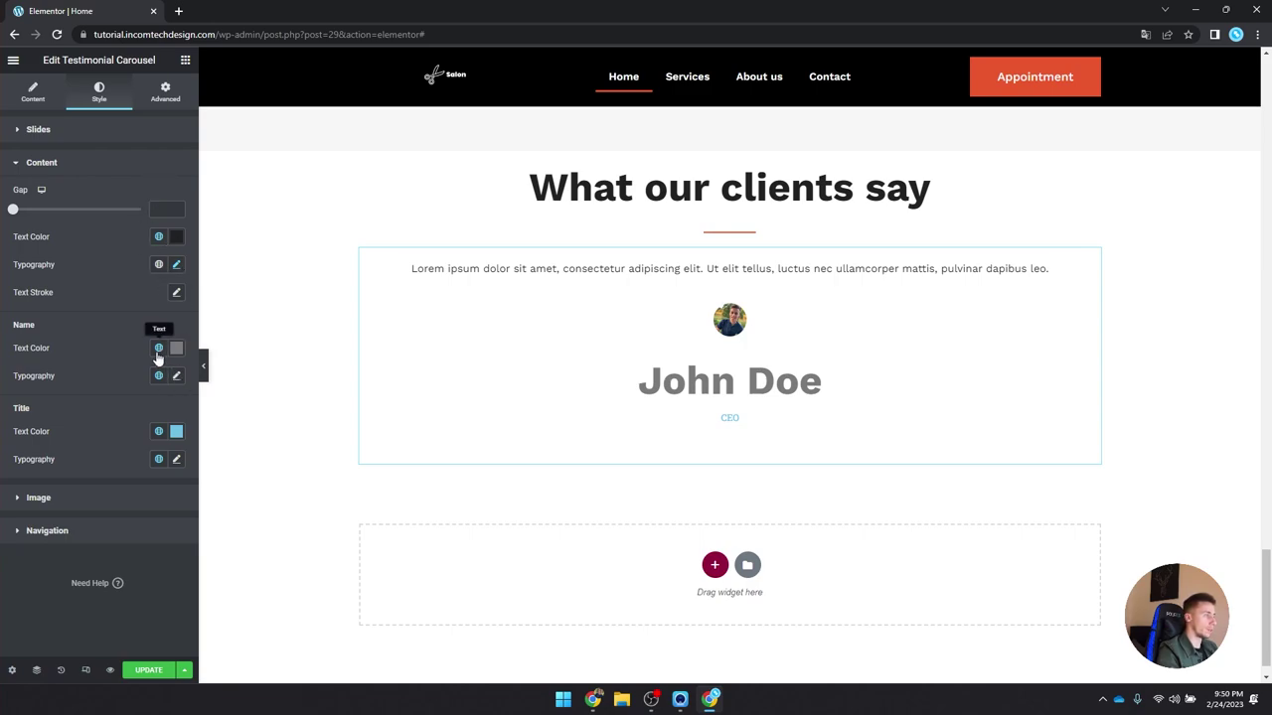
# Step: Make the reviewer name global Orange
pyautogui.click(158, 348)
pyautogui.click(124, 537)
pyautogui.click(158, 376)
pyautogui.scroll(-3, 99, 516)
pyautogui.click(93, 586)
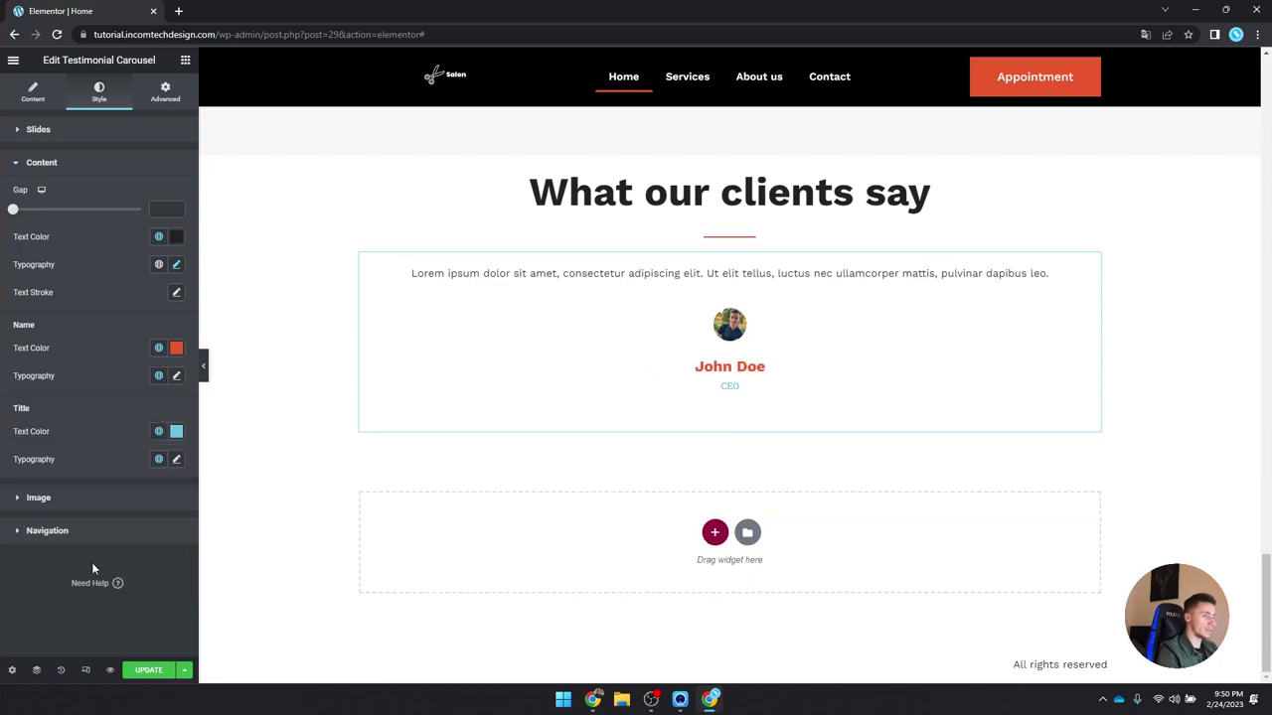
pyautogui.click(159, 349)
pyautogui.scroll(-3, 110, 536)
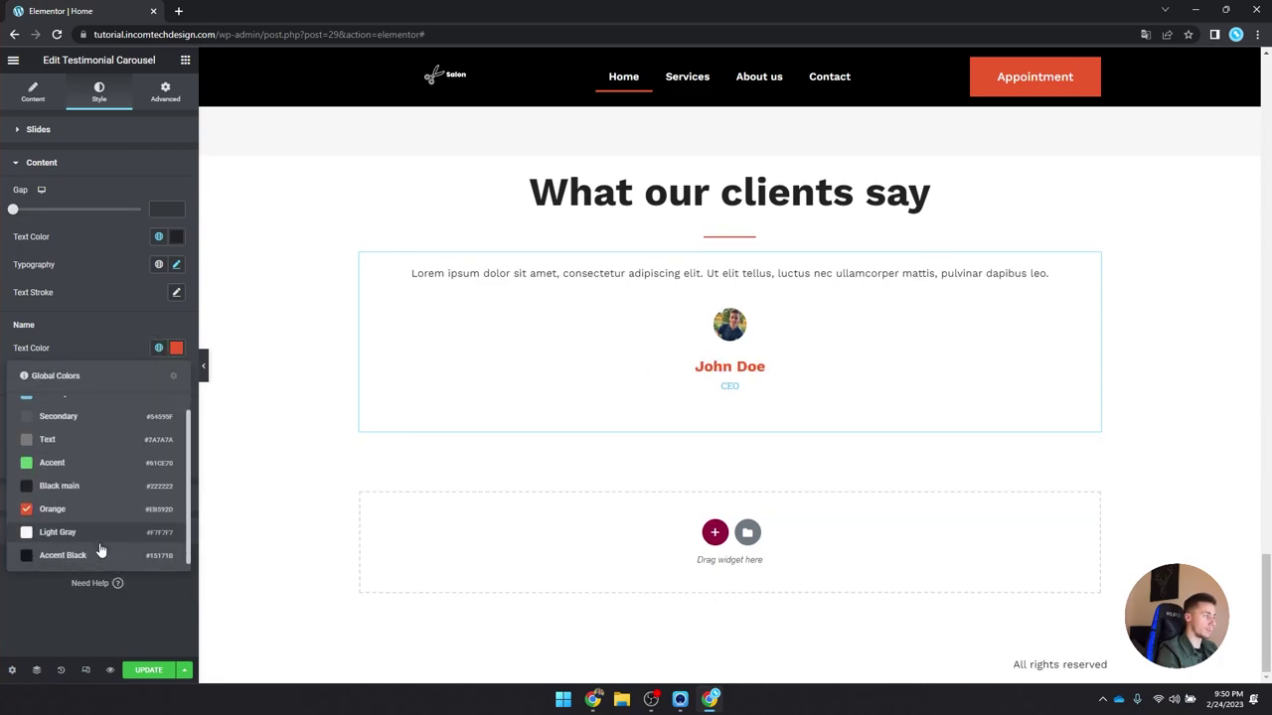
pyautogui.click(156, 358)
# Step: Give the reviewer name a global font with 600 (Semi Bold) weight
pyautogui.click(158, 376)
pyautogui.scroll(-3, 85, 526)
pyautogui.click(96, 590)
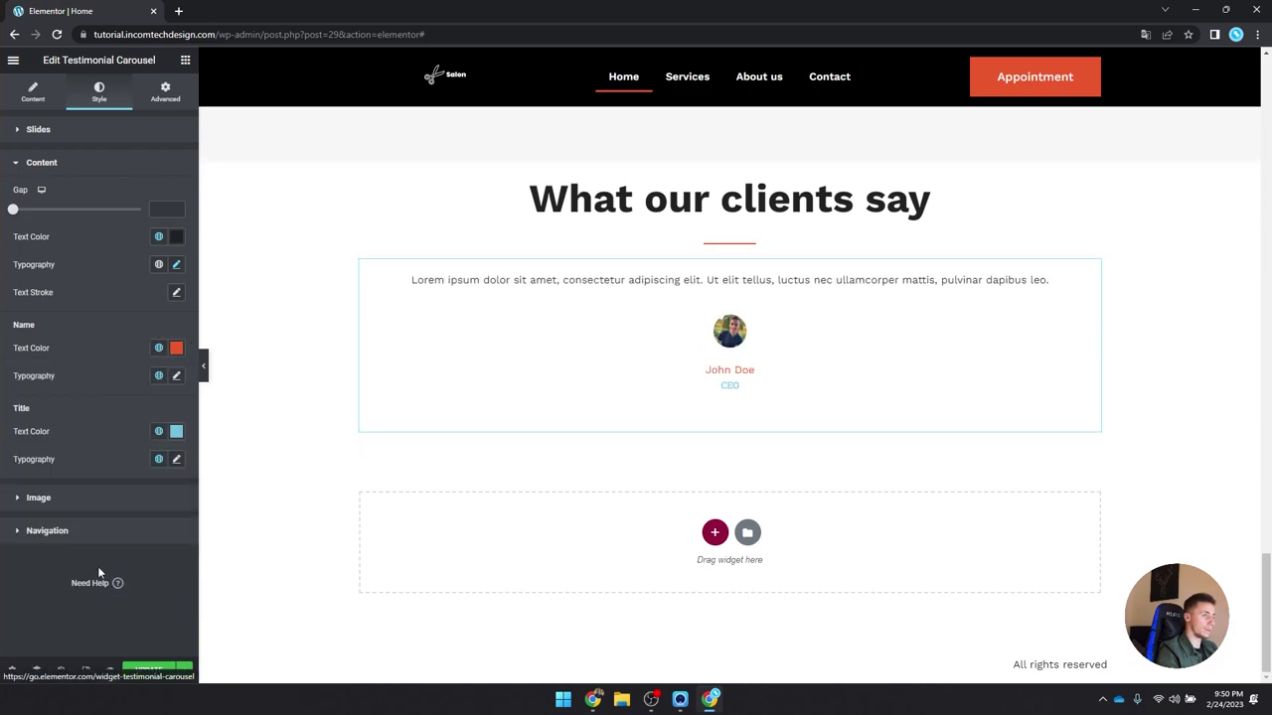
pyautogui.click(176, 375)
pyautogui.click(146, 509)
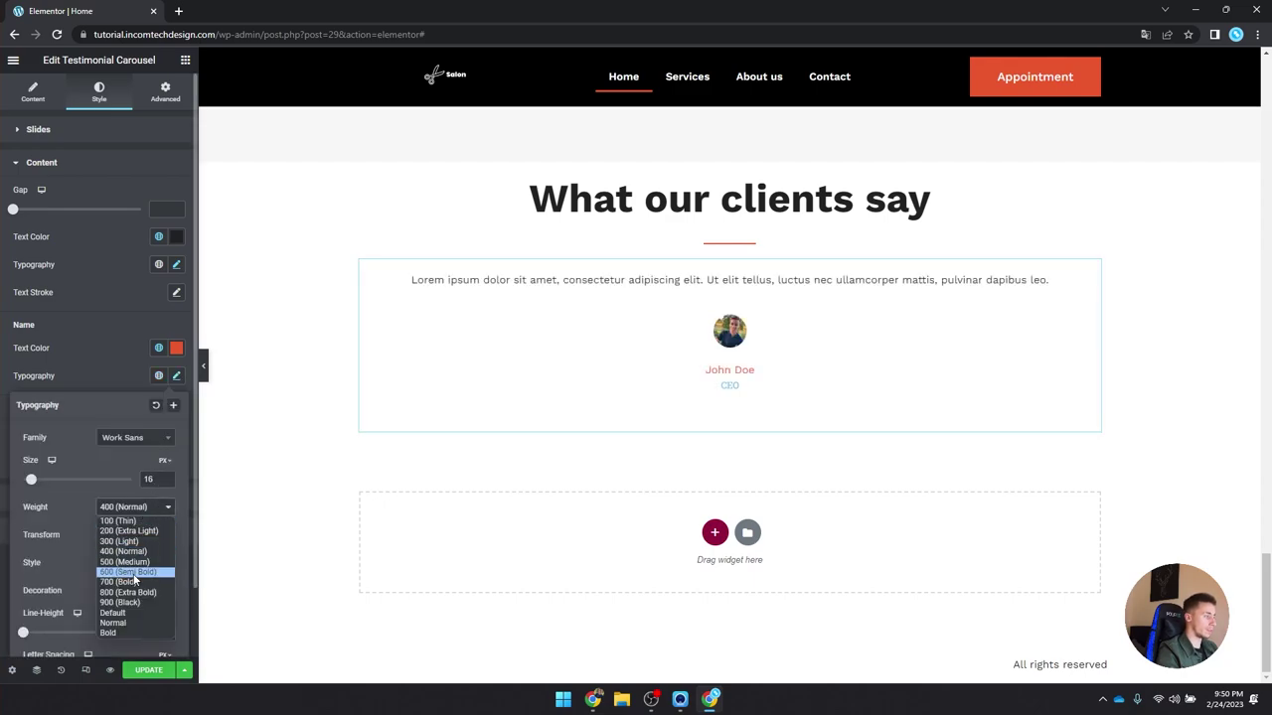
pyautogui.click(130, 589)
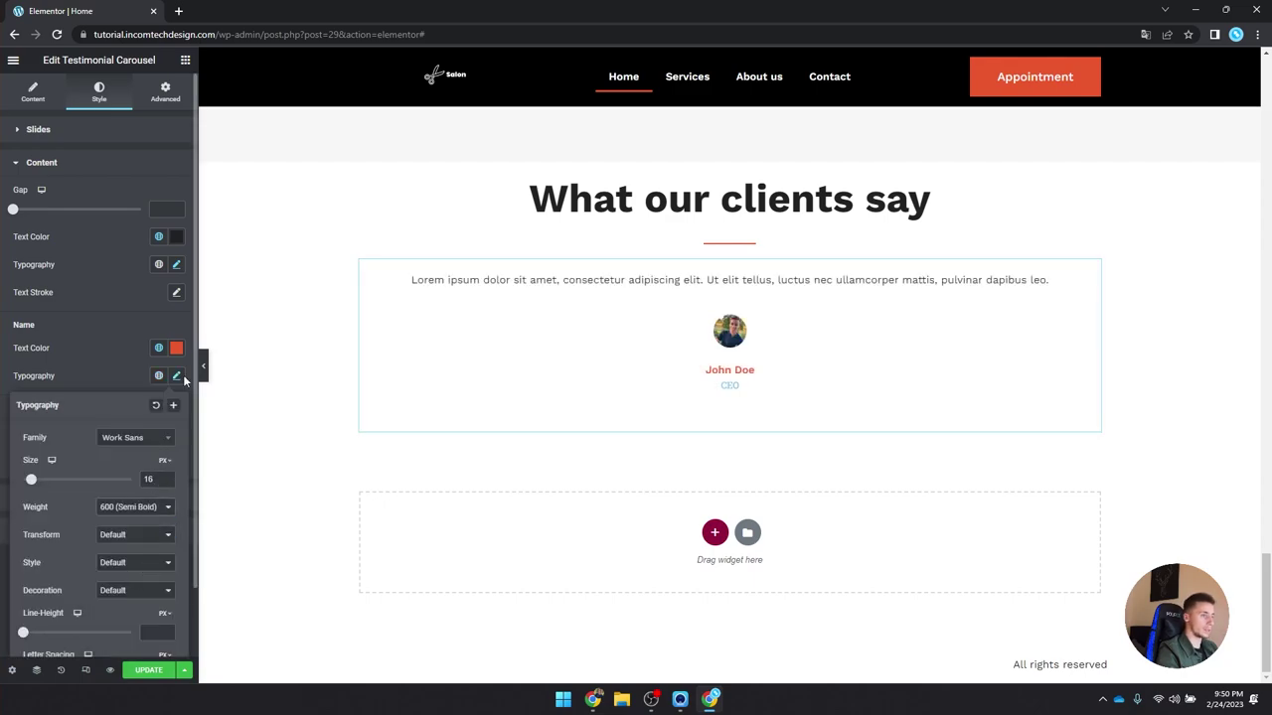
# Step: Clear the CEO title from the first slide and duplicate it twice for three slides
pyautogui.click(33, 91)
pyautogui.click(54, 179)
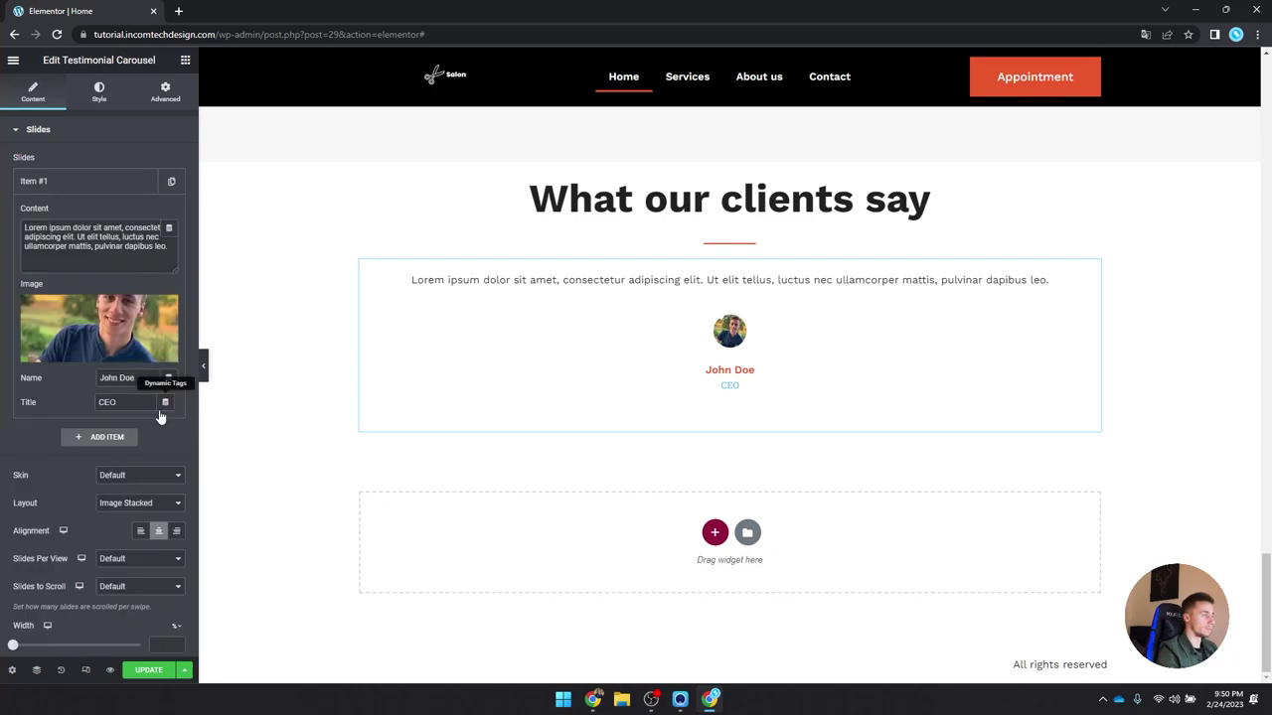
pyautogui.doubleClick(108, 402)
pyautogui.press('BackSpace')
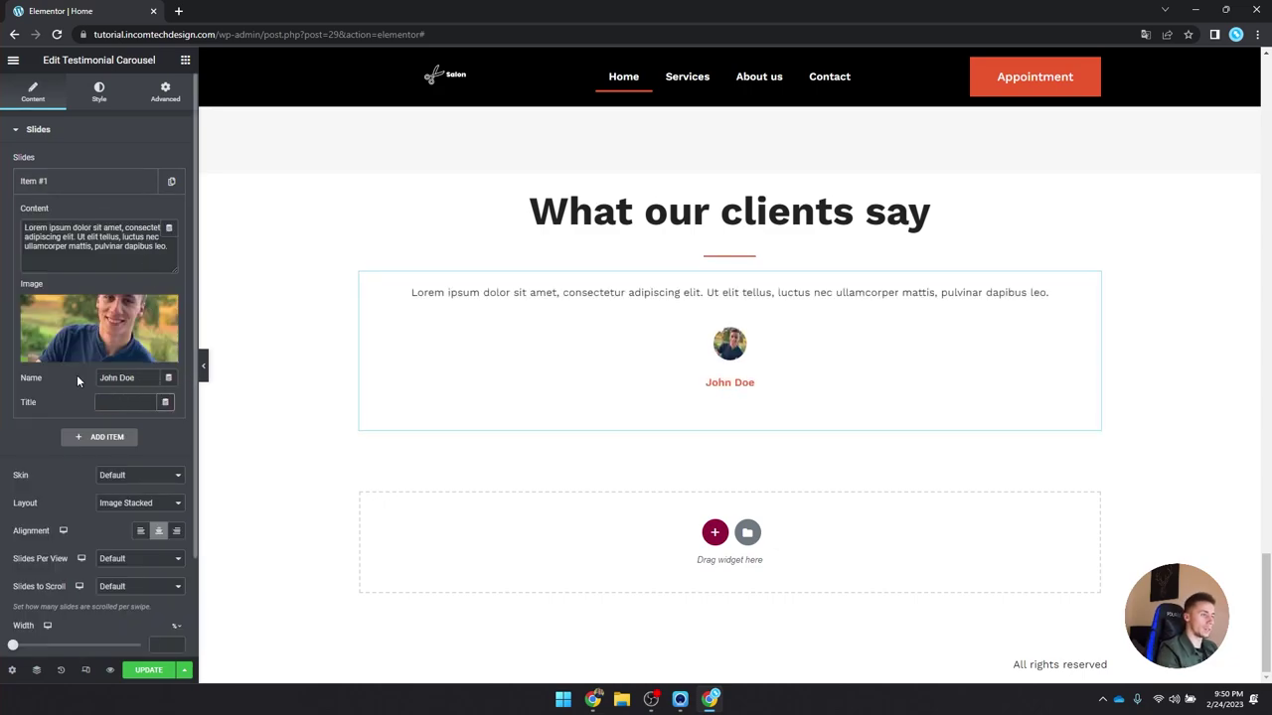
pyautogui.click(139, 185)
pyautogui.click(146, 183)
pyautogui.click(144, 215)
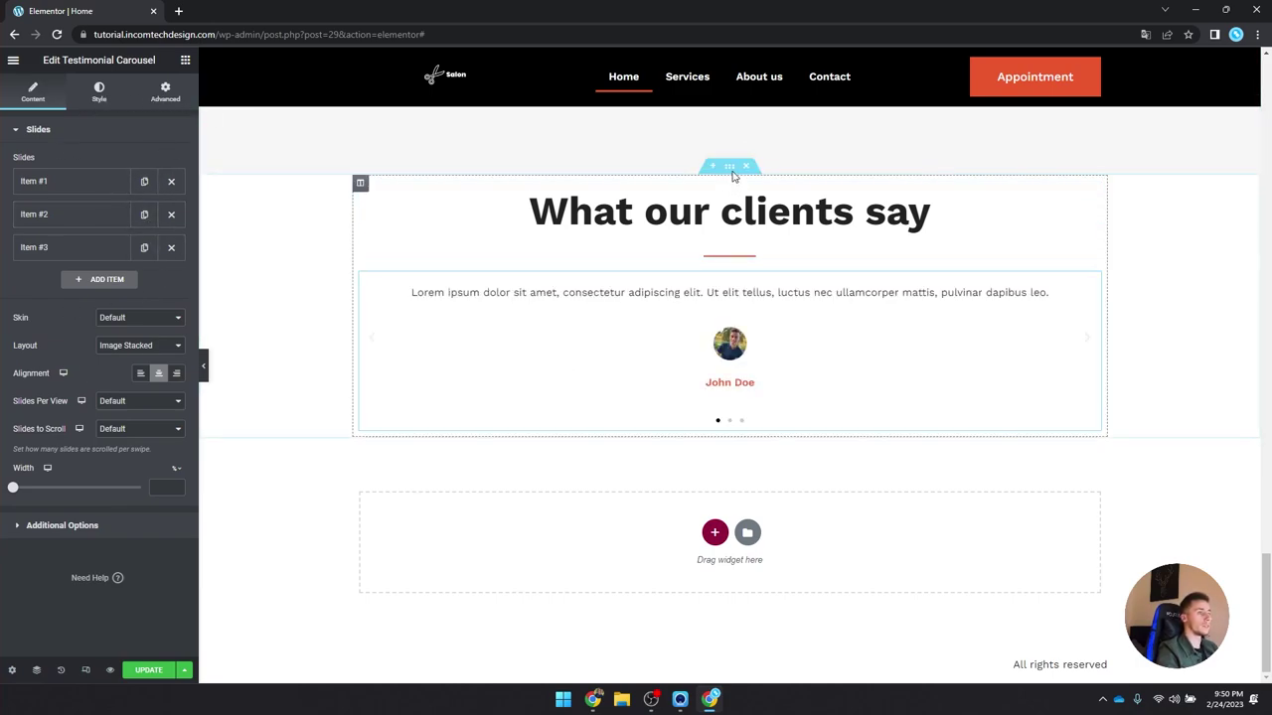
# Step: Unlink the testimonials section's padding, switch it to EM and enter top and bottom values
pyautogui.click(729, 166)
pyautogui.click(164, 91)
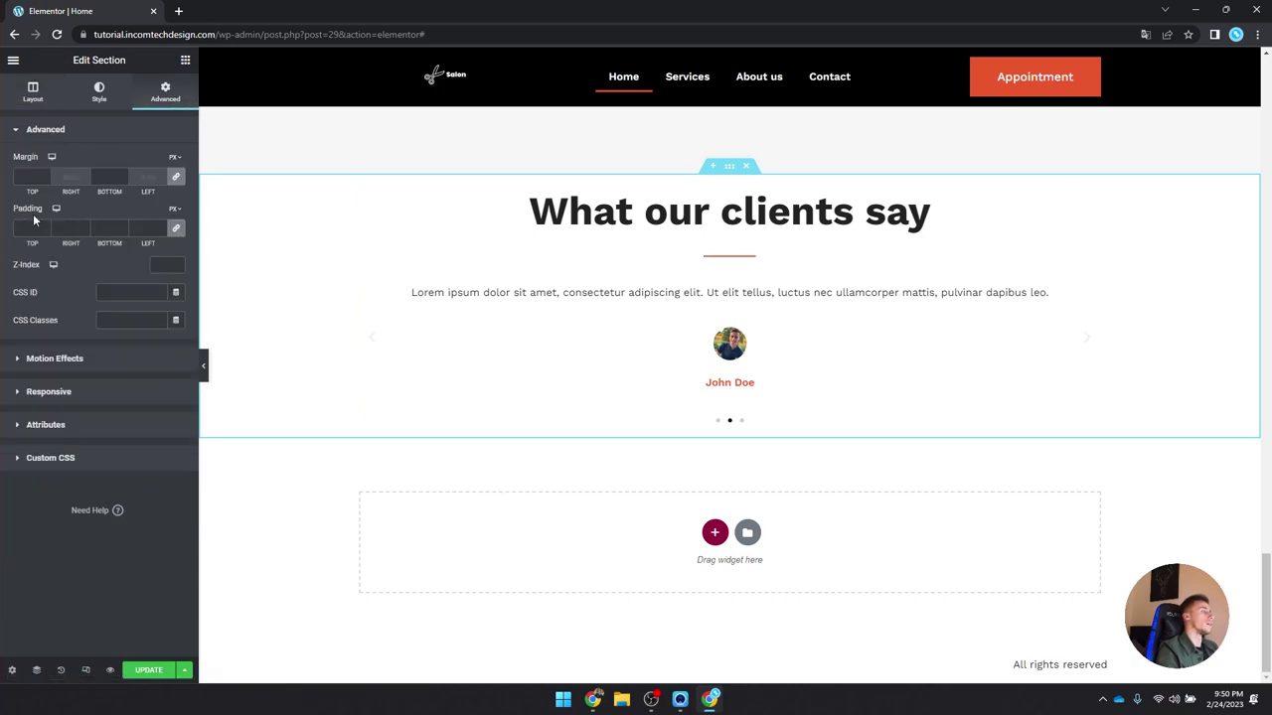
pyautogui.click(176, 229)
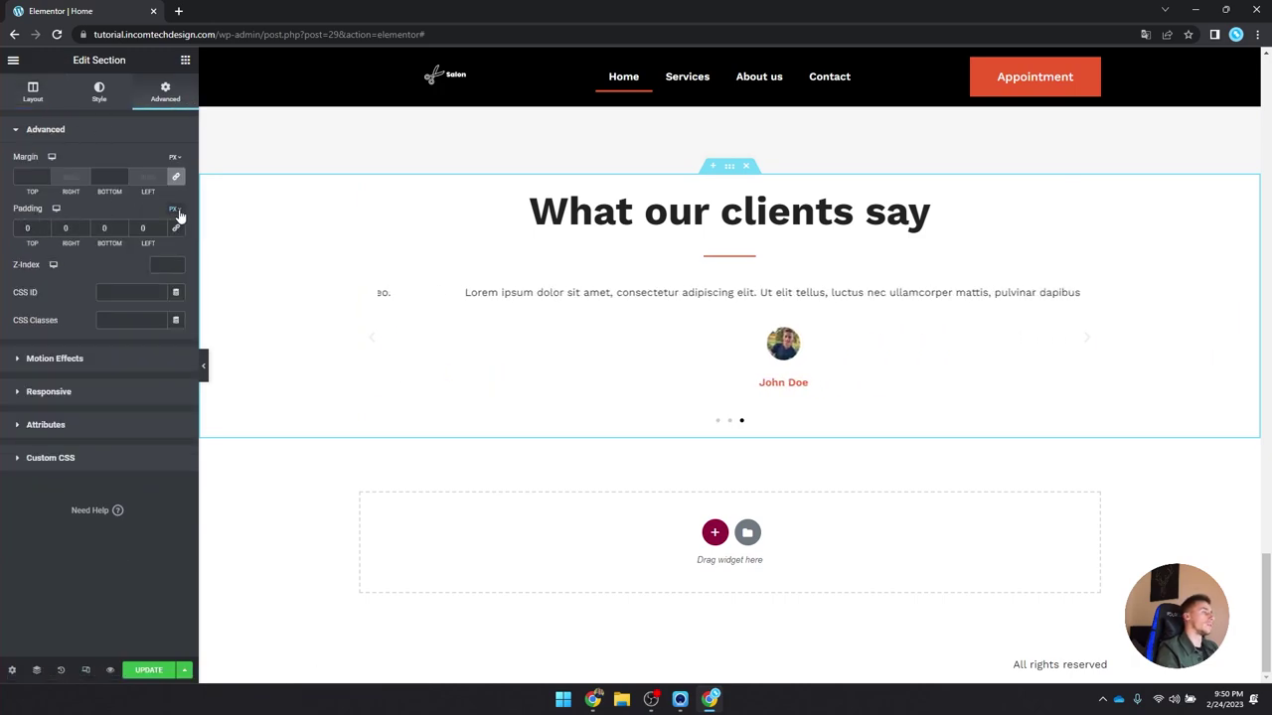
pyautogui.click(172, 226)
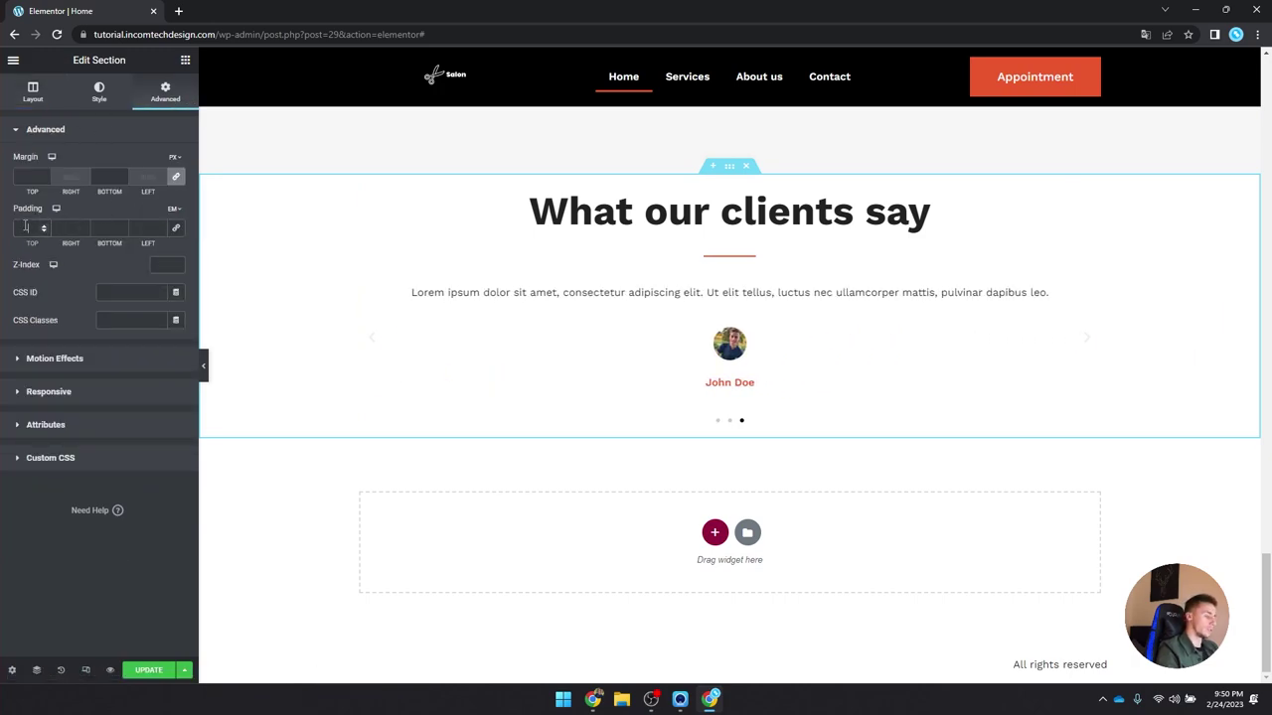
pyautogui.click(26, 227)
pyautogui.write('5')
pyautogui.click(105, 228)
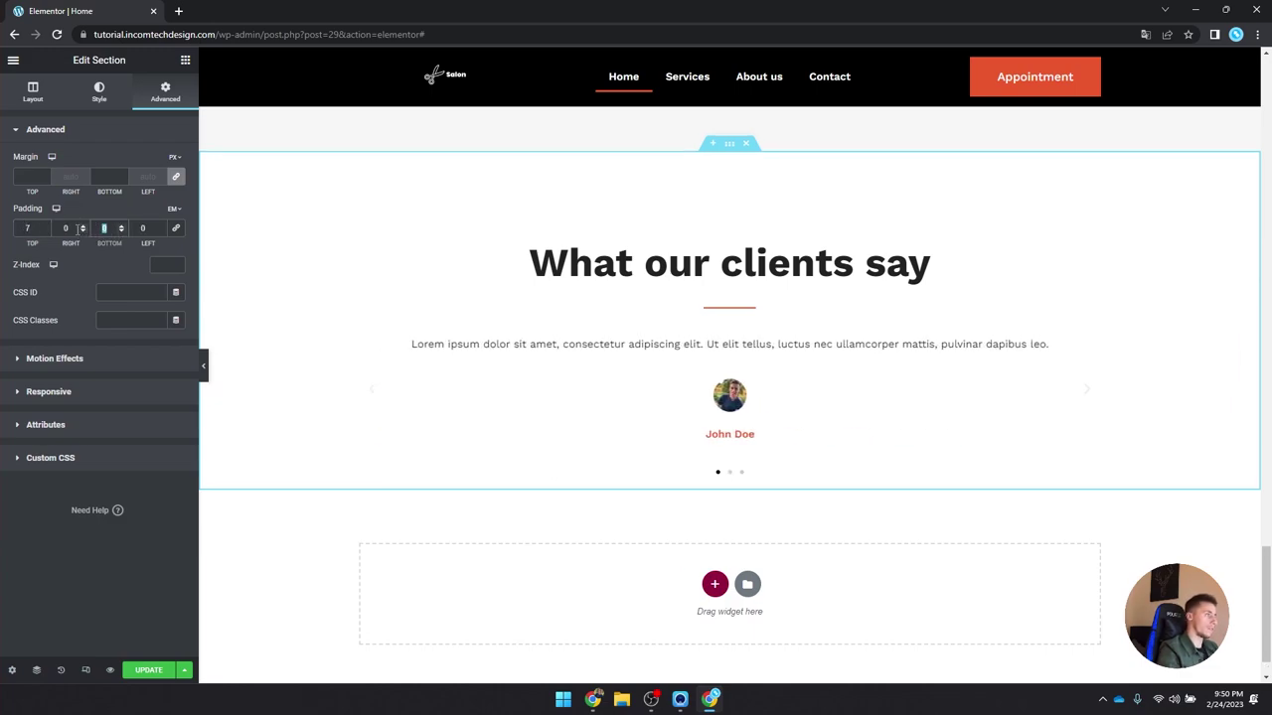
pyautogui.write('77')
pyautogui.scroll(-3, 367, 514)
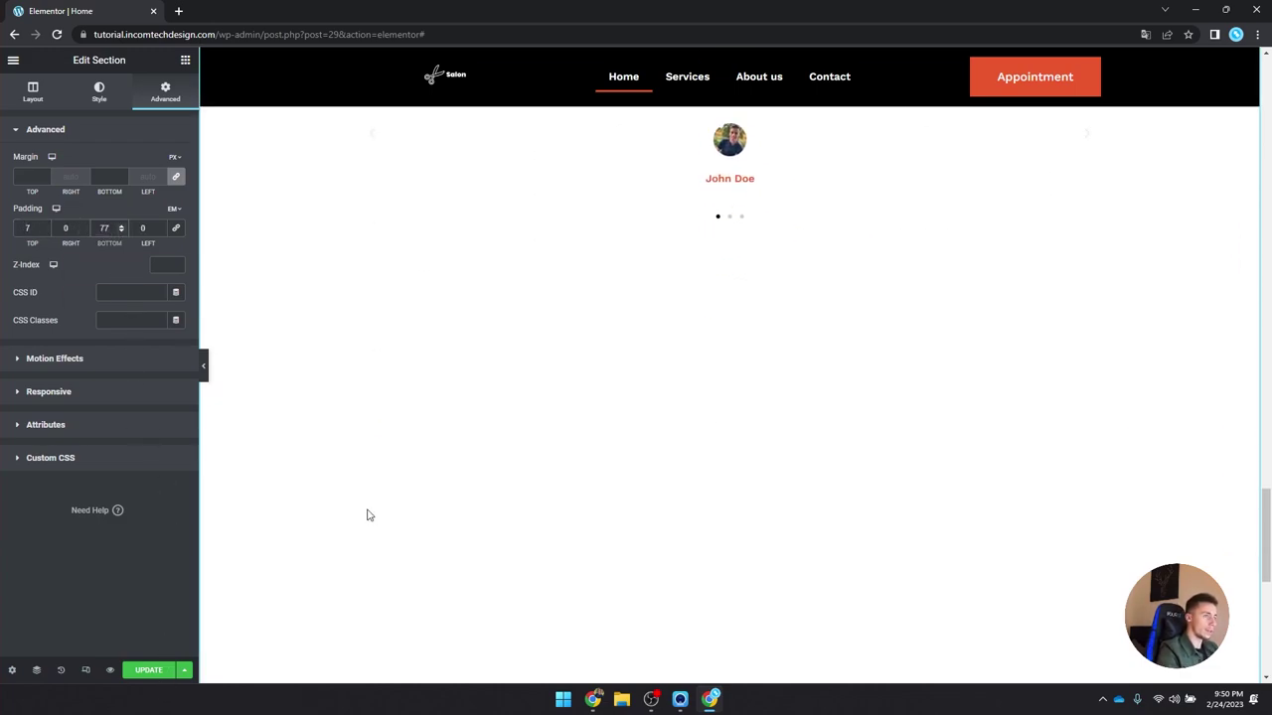
pyautogui.scroll(2, 367, 514)
# Step: Save the page, correct the bottom padding to 7 em, and preview it full width
pyautogui.click(149, 670)
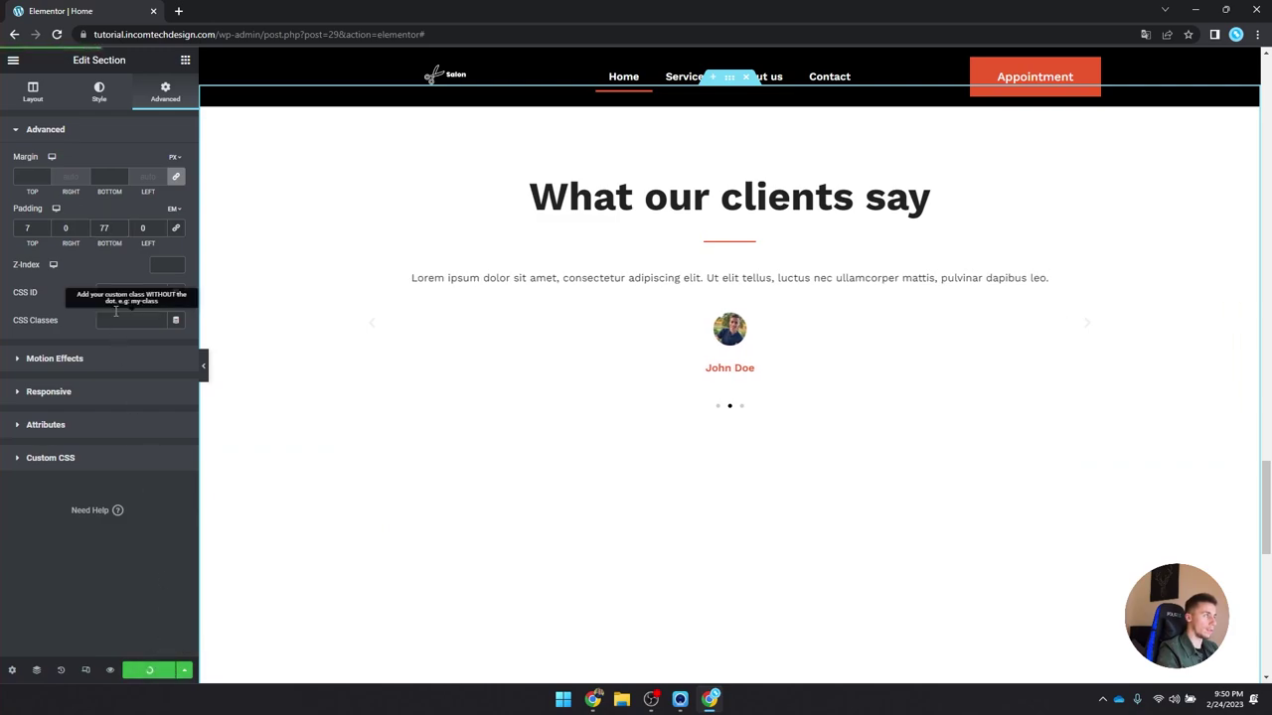
pyautogui.press('BackSpace')
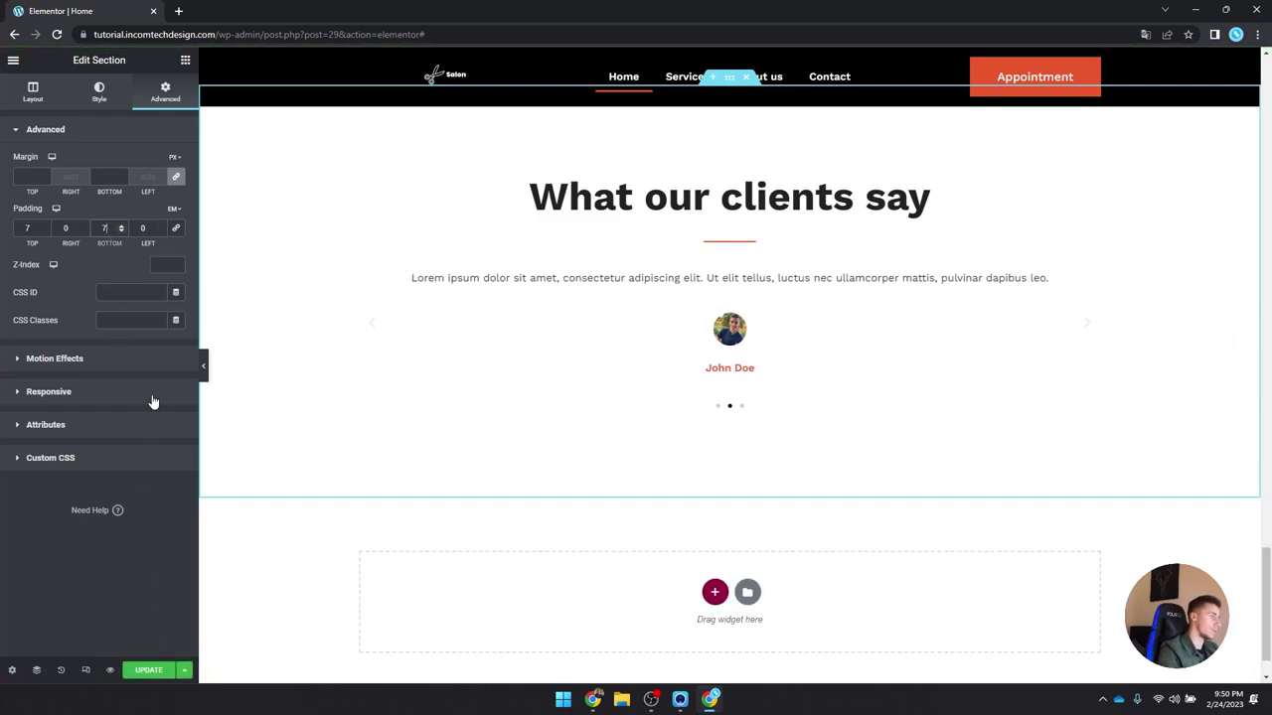
pyautogui.scroll(3, 298, 355)
pyautogui.click(203, 366)
pyautogui.scroll(15, 562, 537)
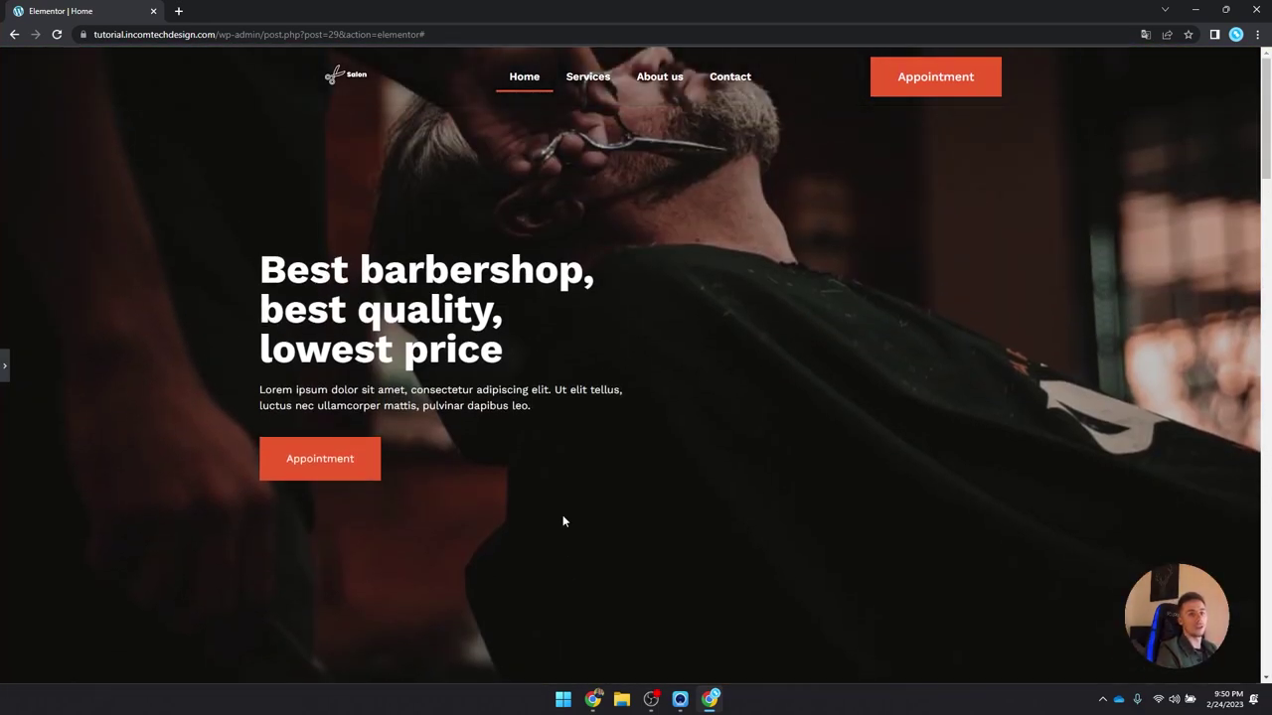
# Step: Leave the editor through View Page in the main menu to see the live home page
pyautogui.scroll(-12, 563, 514)
pyautogui.scroll(-5, 562, 491)
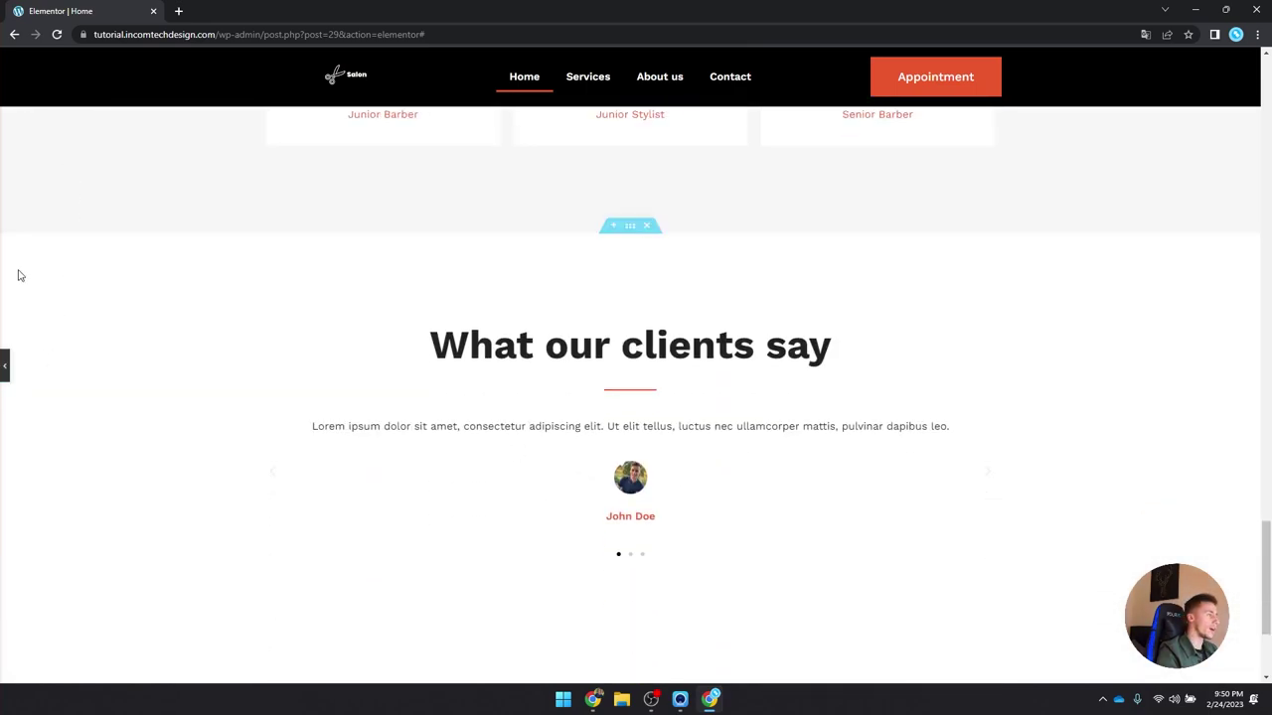
pyautogui.click(5, 366)
pyautogui.click(13, 58)
pyautogui.click(56, 290)
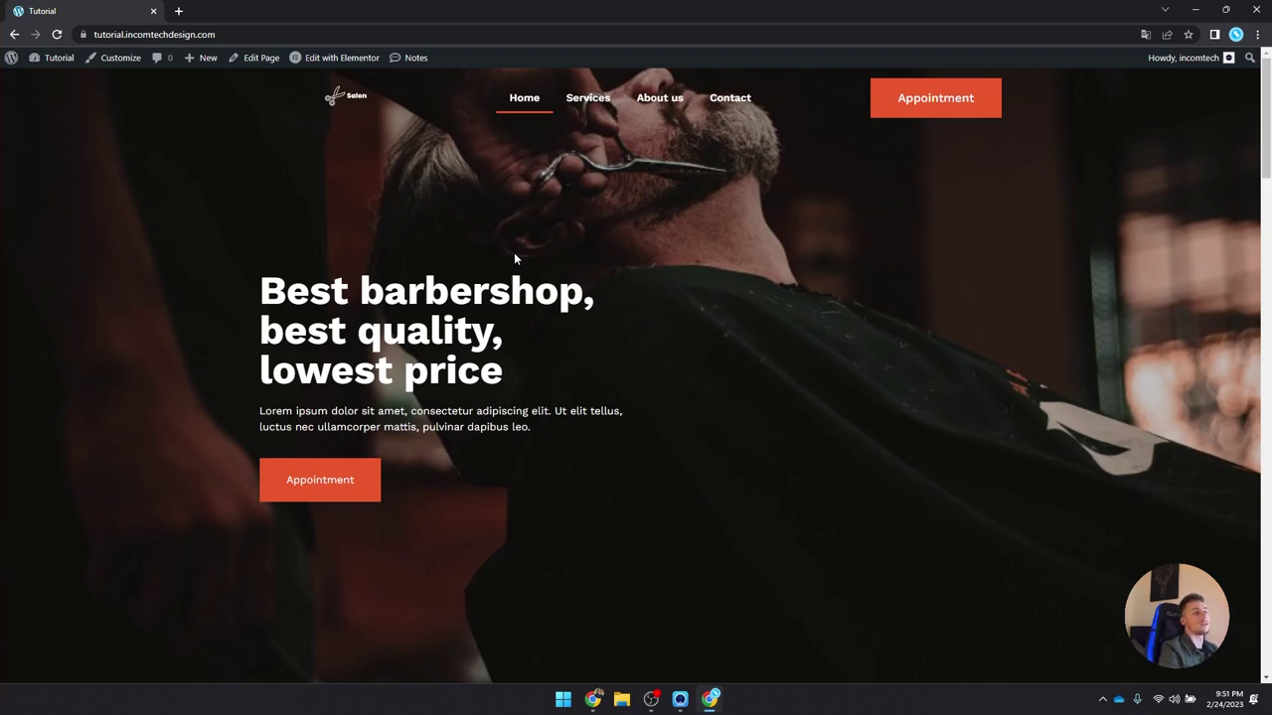
pyautogui.scroll(-1, 291, 192)
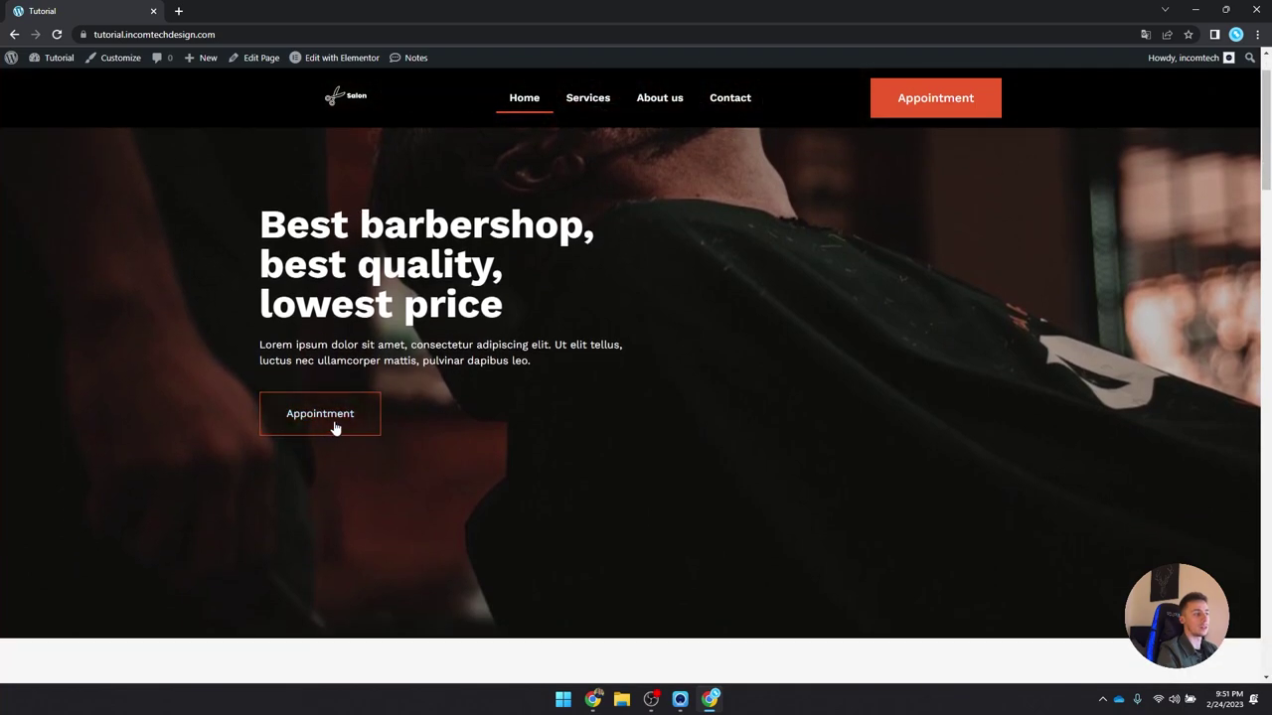
pyautogui.scroll(-5, 446, 384)
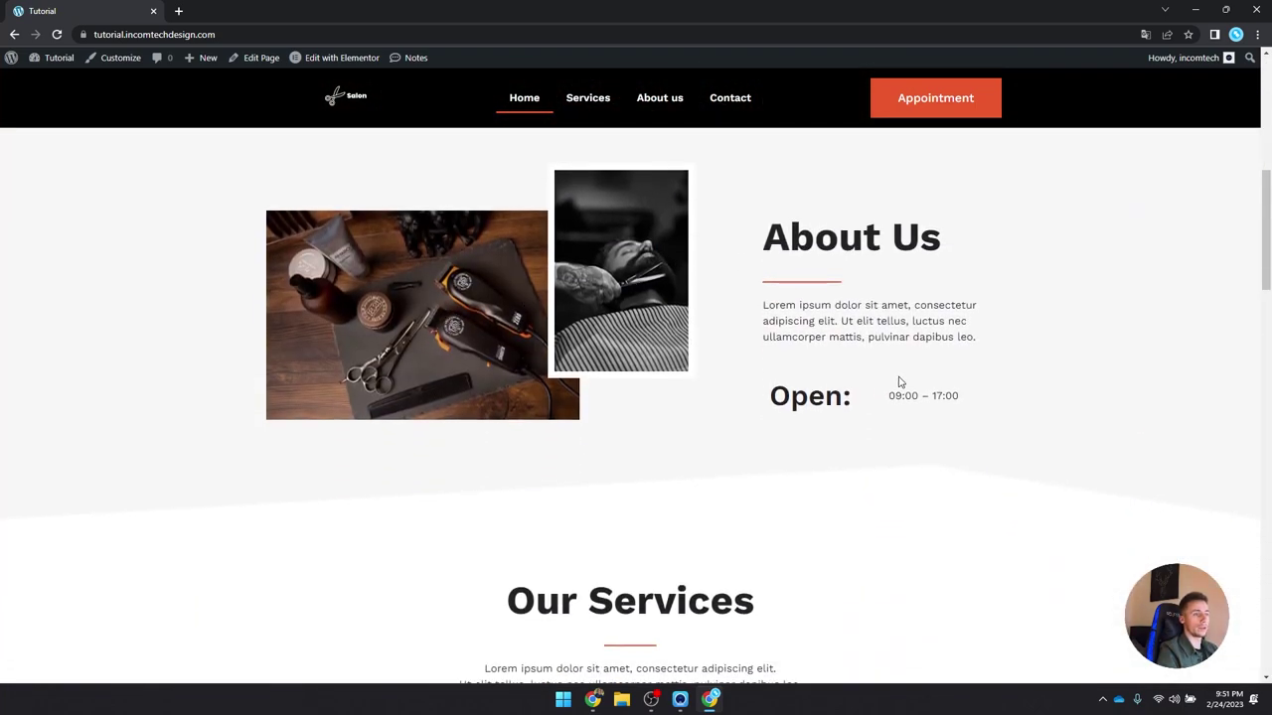
pyautogui.scroll(-5, 900, 381)
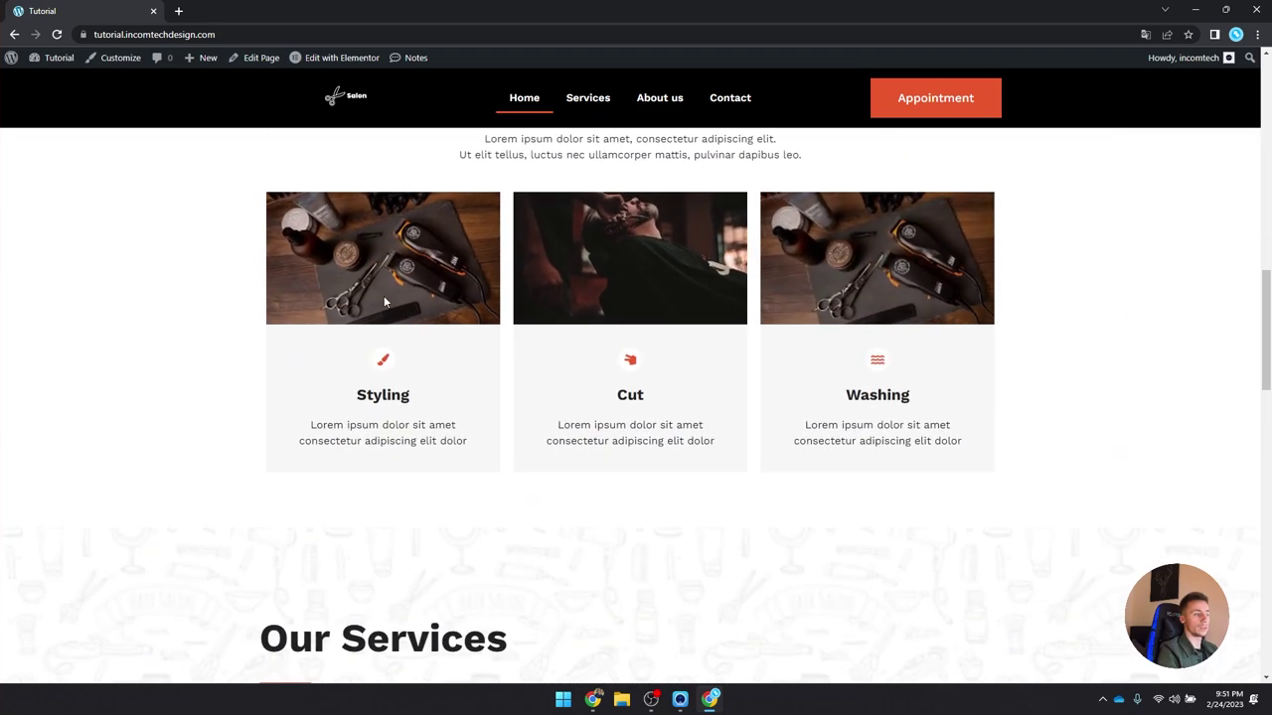
pyautogui.scroll(-3, 384, 298)
pyautogui.moveTo(257, 313); pyautogui.dragTo(509, 313)
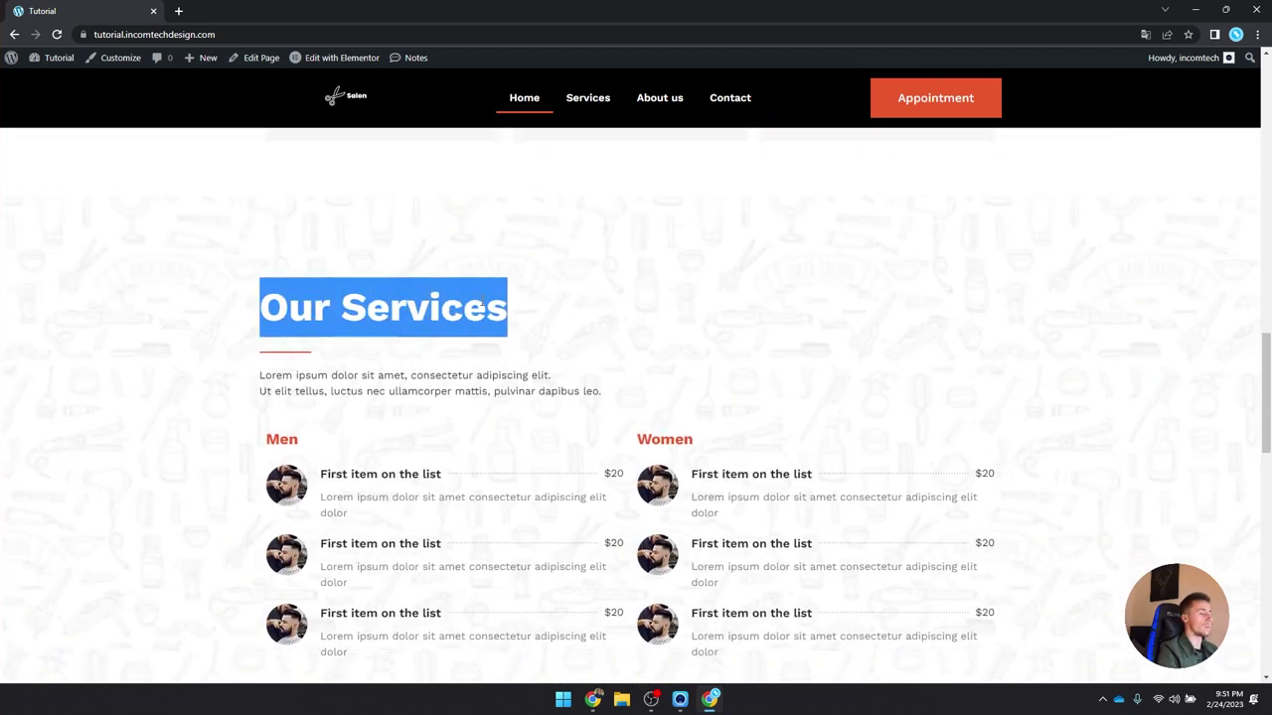
pyautogui.doubleClick(483, 306)
pyautogui.click(484, 303)
pyautogui.scroll(-2, 486, 304)
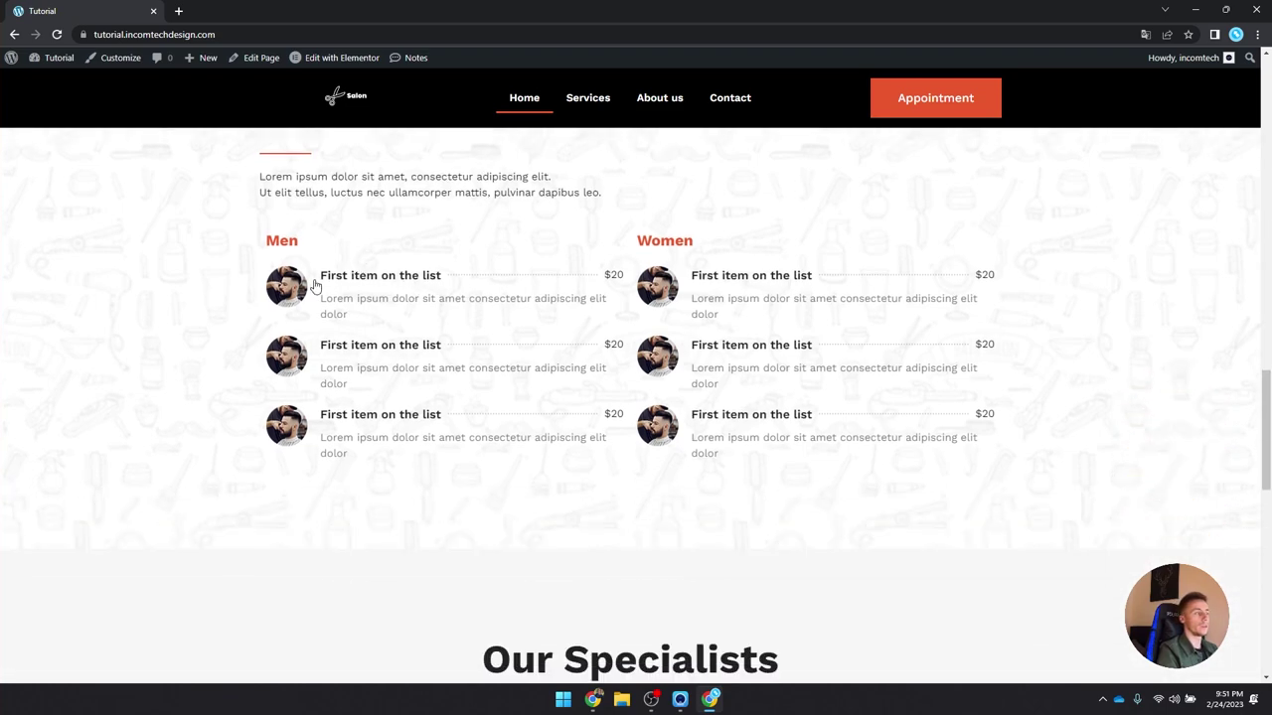
pyautogui.scroll(-3, 732, 381)
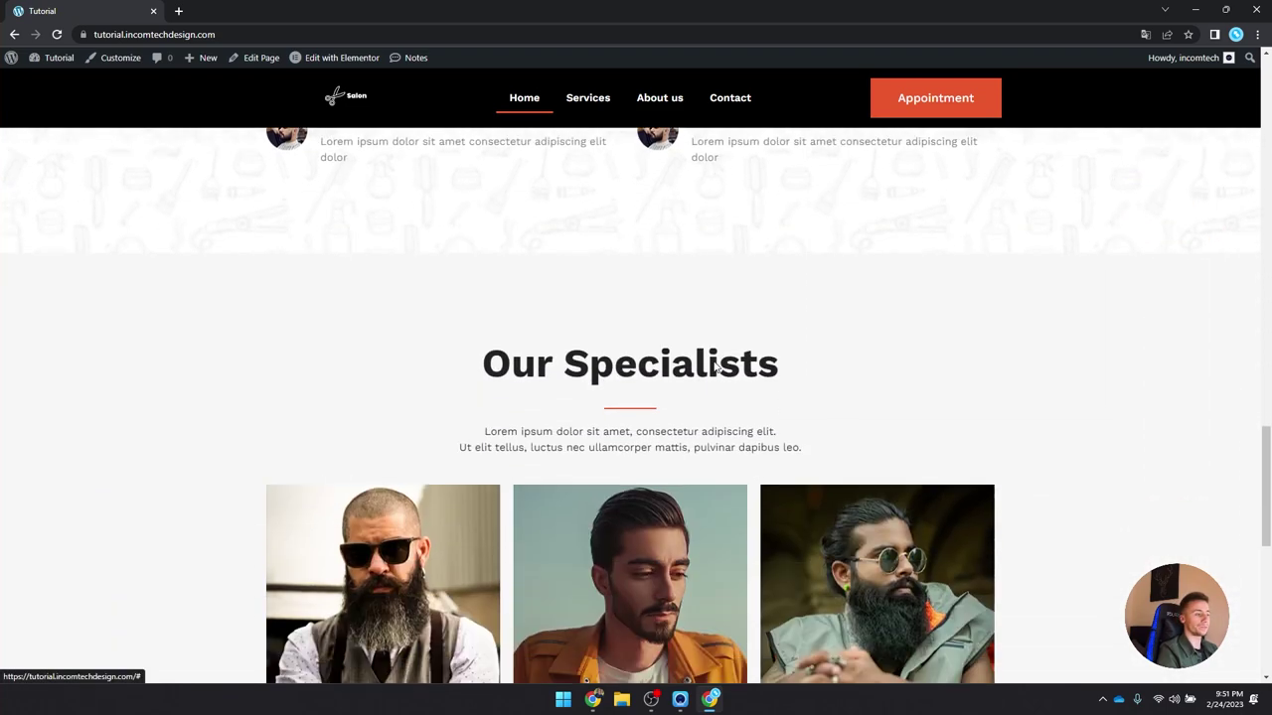
pyautogui.moveTo(512, 331); pyautogui.dragTo(828, 338)
pyautogui.scroll(-3, 855, 338)
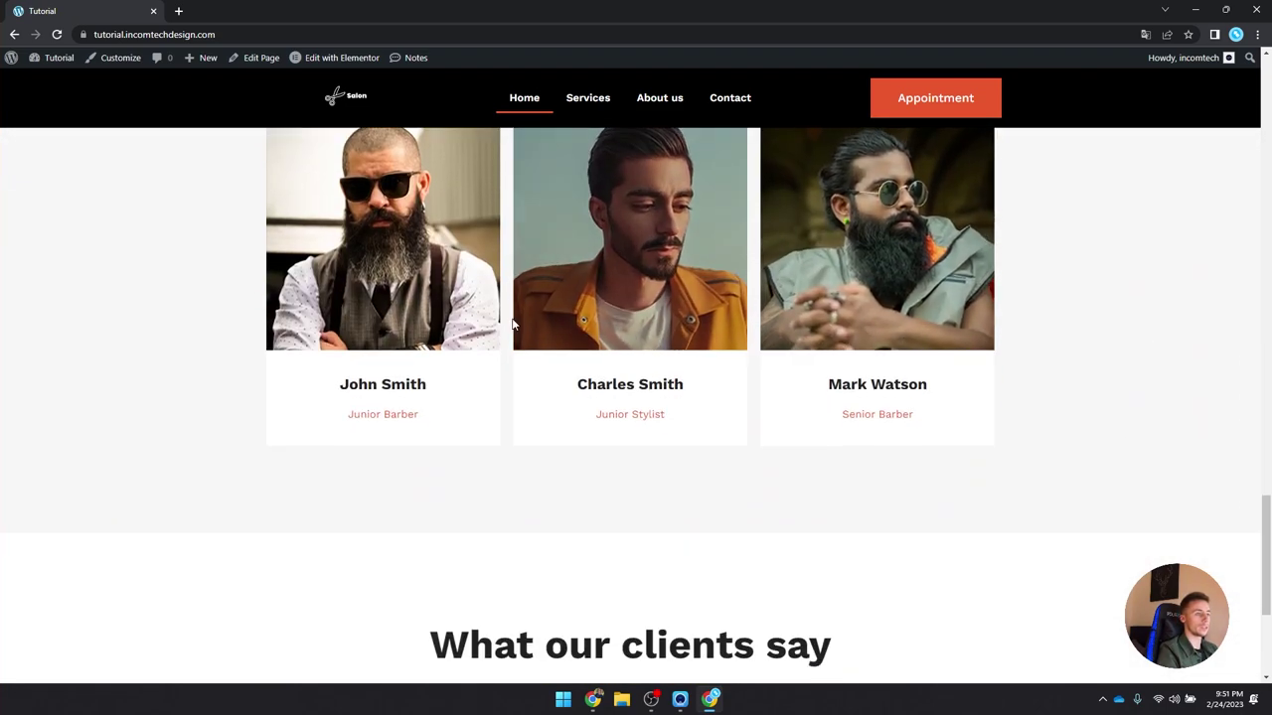
pyautogui.scroll(-3, 344, 318)
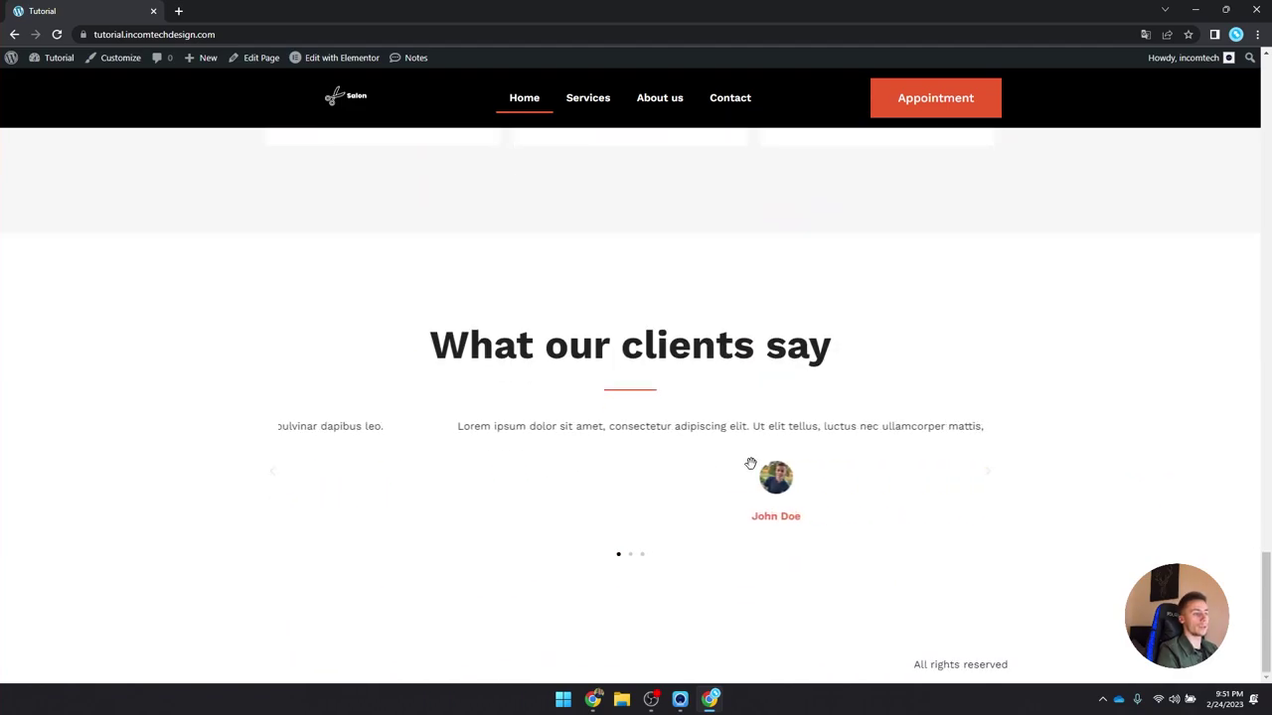
pyautogui.scroll(6, 292, 292)
pyautogui.scroll(15, 298, 291)
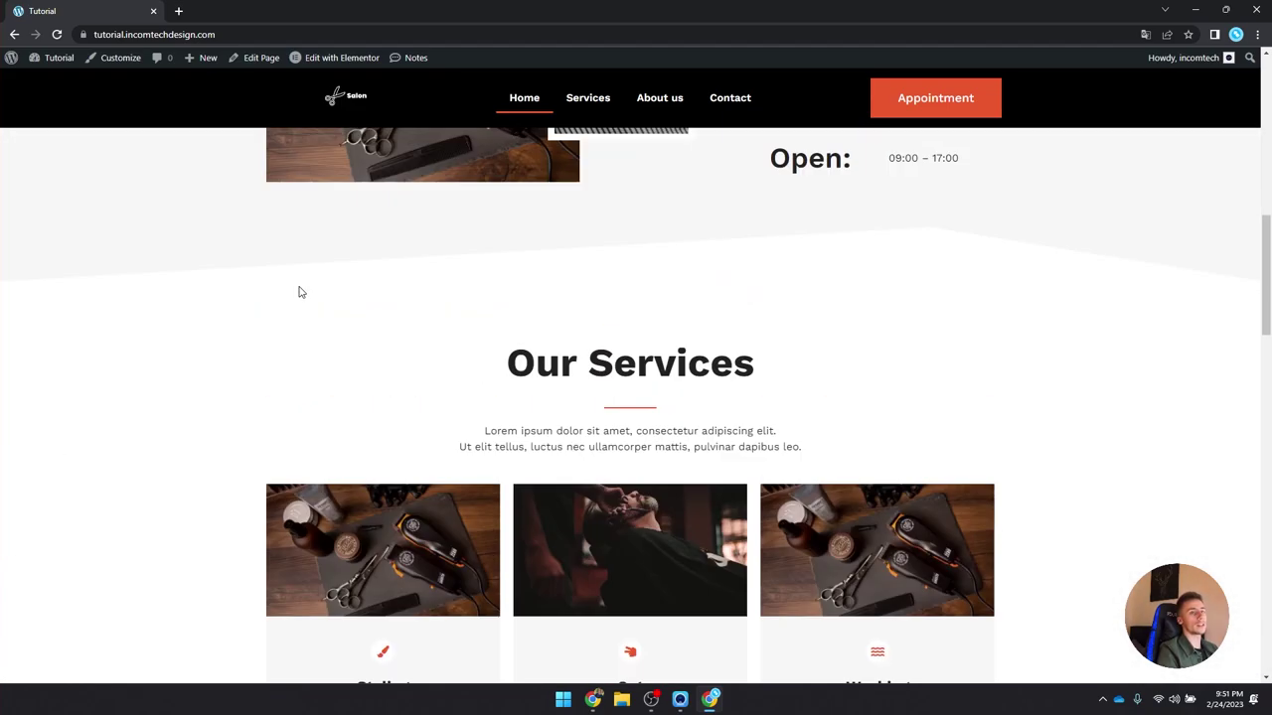
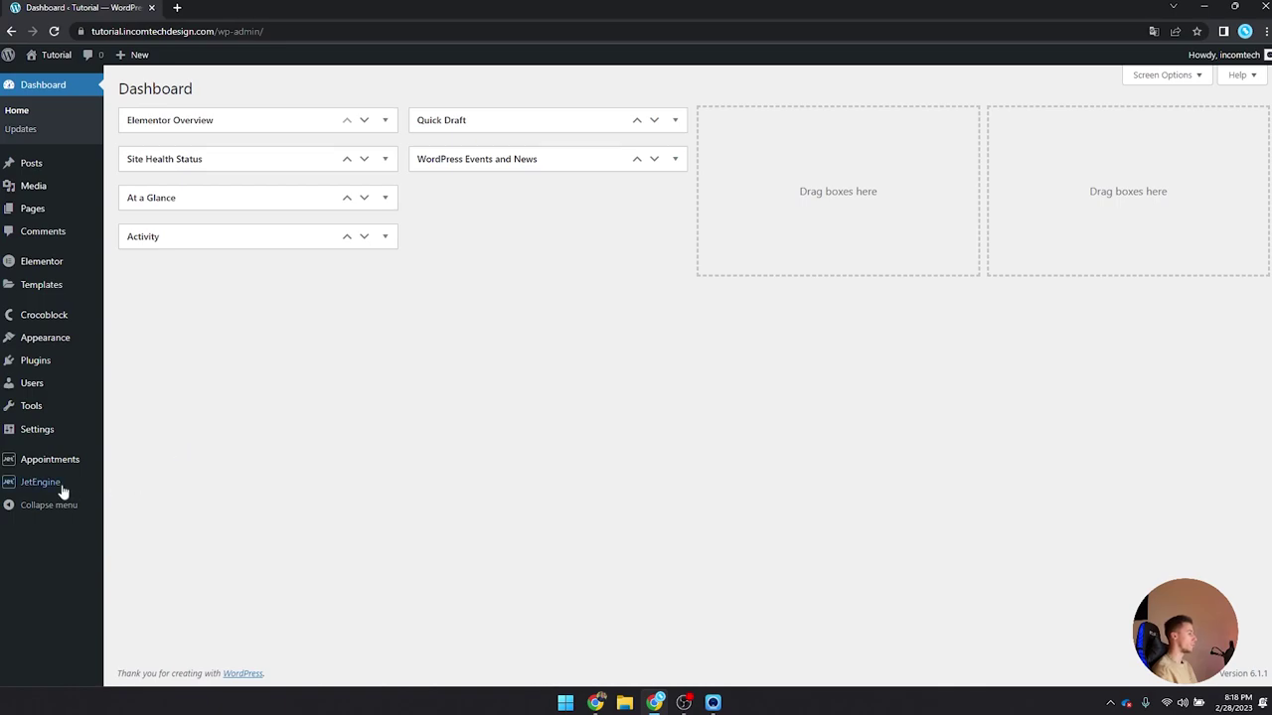
# Step: Start a new custom post type from JetEngine's Post Types list
pyautogui.moveTo(65, 487)
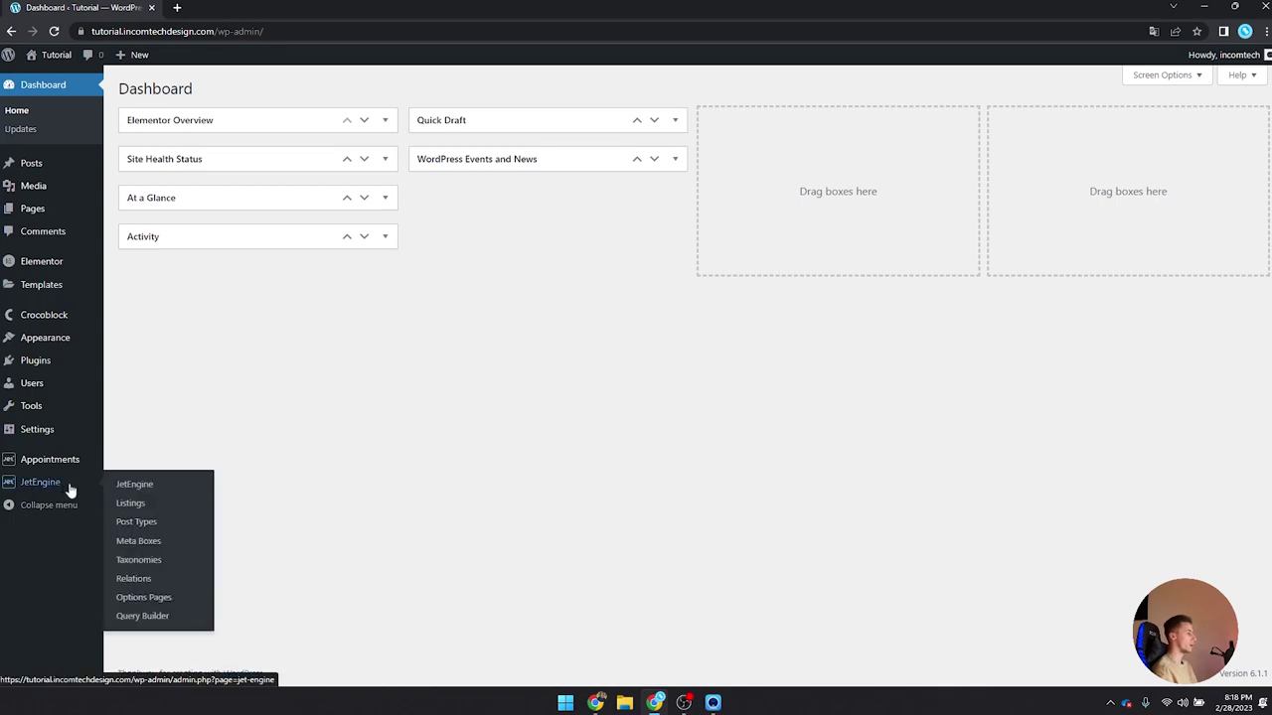
pyautogui.click(156, 525)
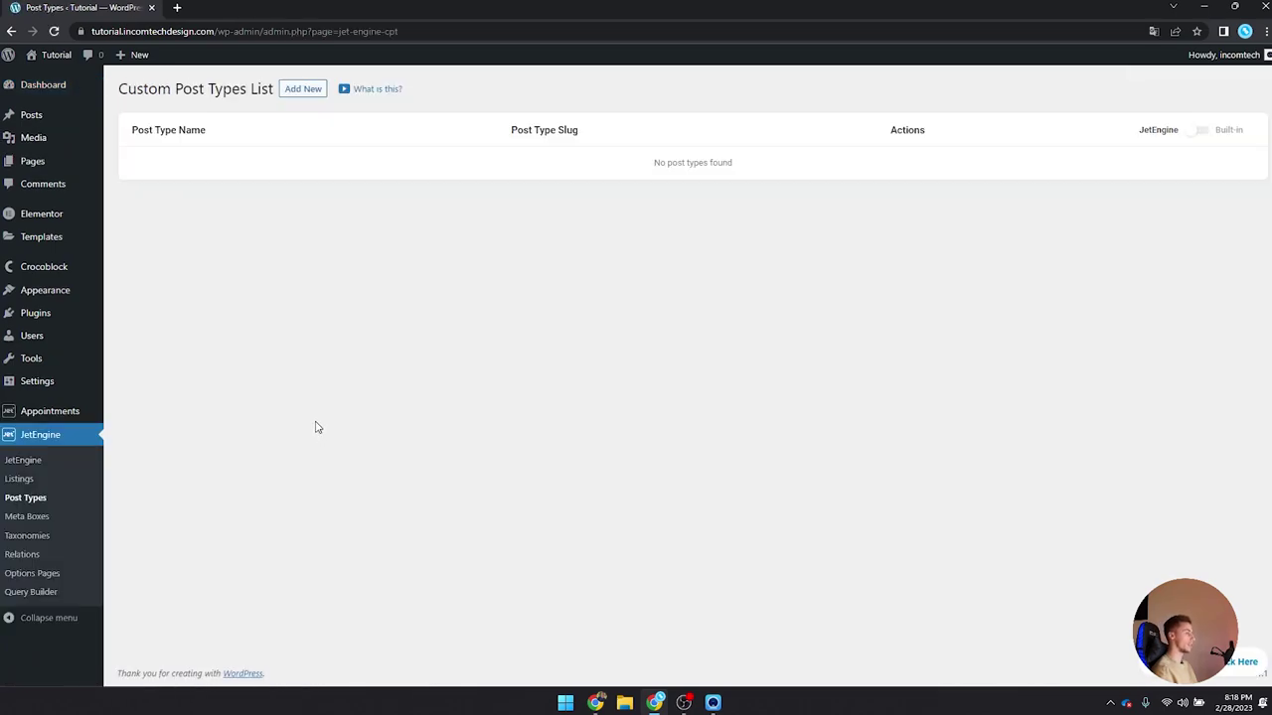
pyautogui.click(303, 89)
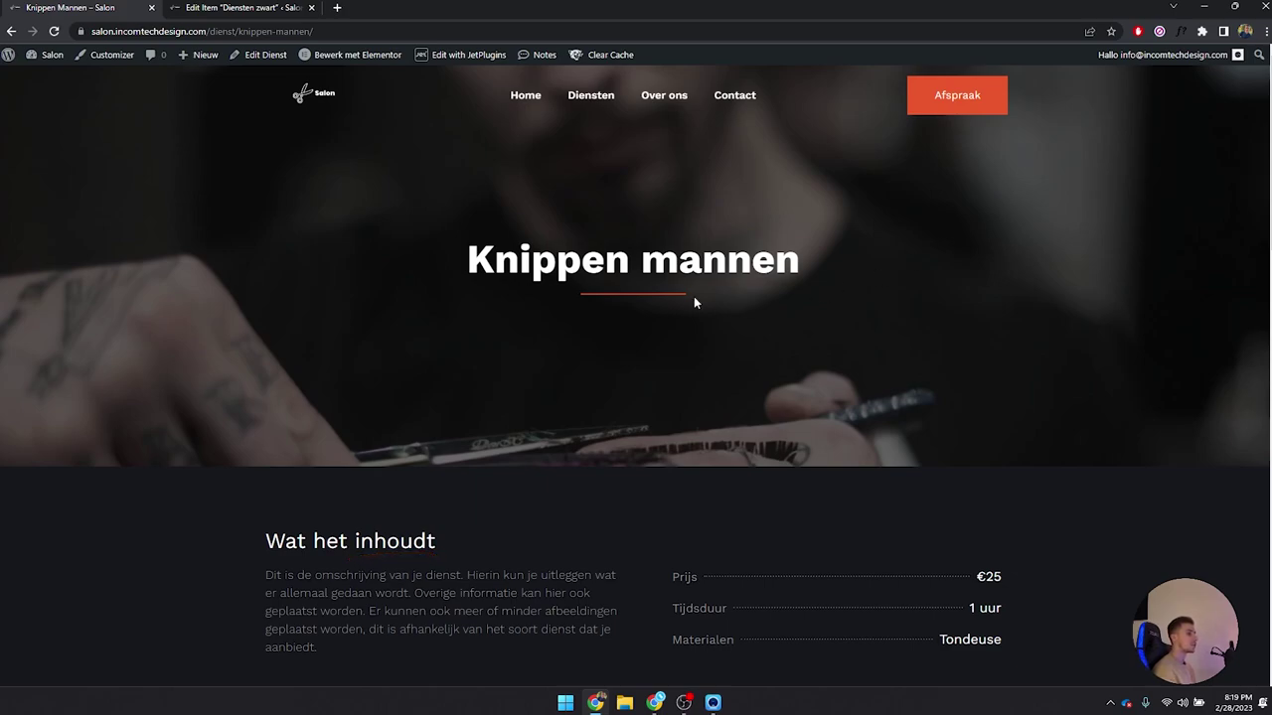
pyautogui.moveTo(491, 260); pyautogui.dragTo(803, 267)
pyautogui.click(803, 267)
pyautogui.scroll(-2, 243, 308)
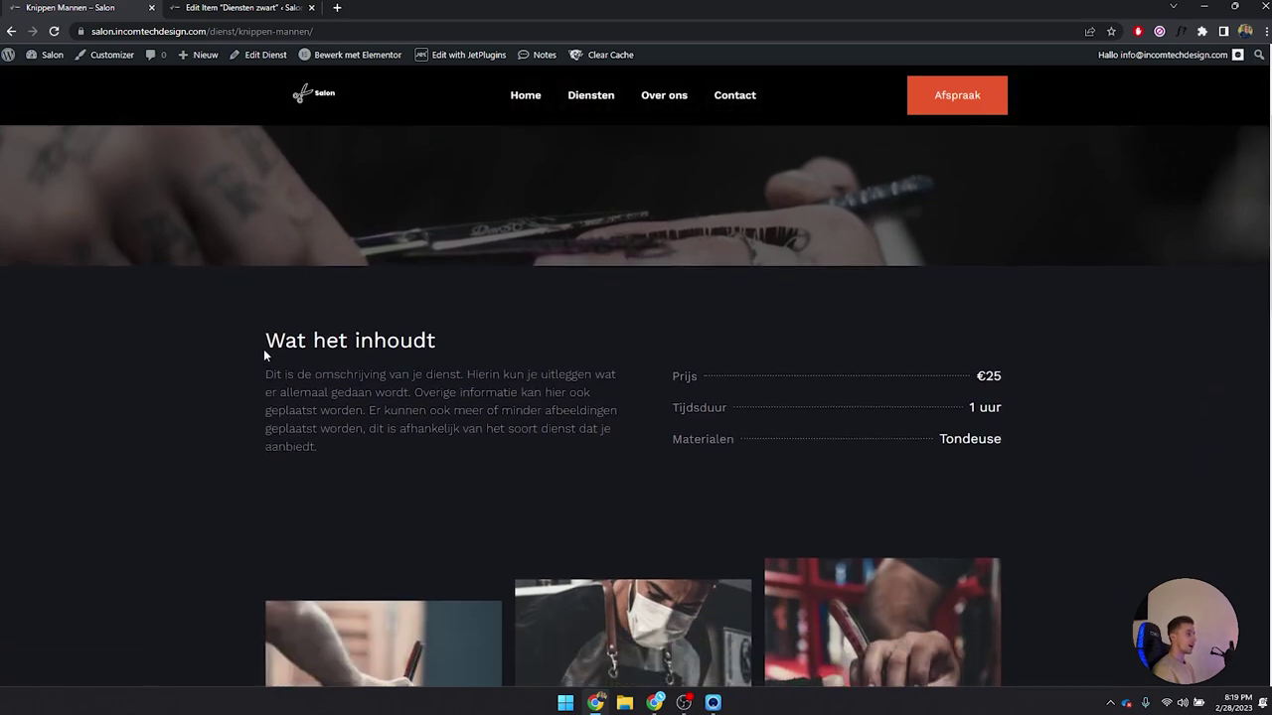
pyautogui.moveTo(263, 371); pyautogui.dragTo(331, 445)
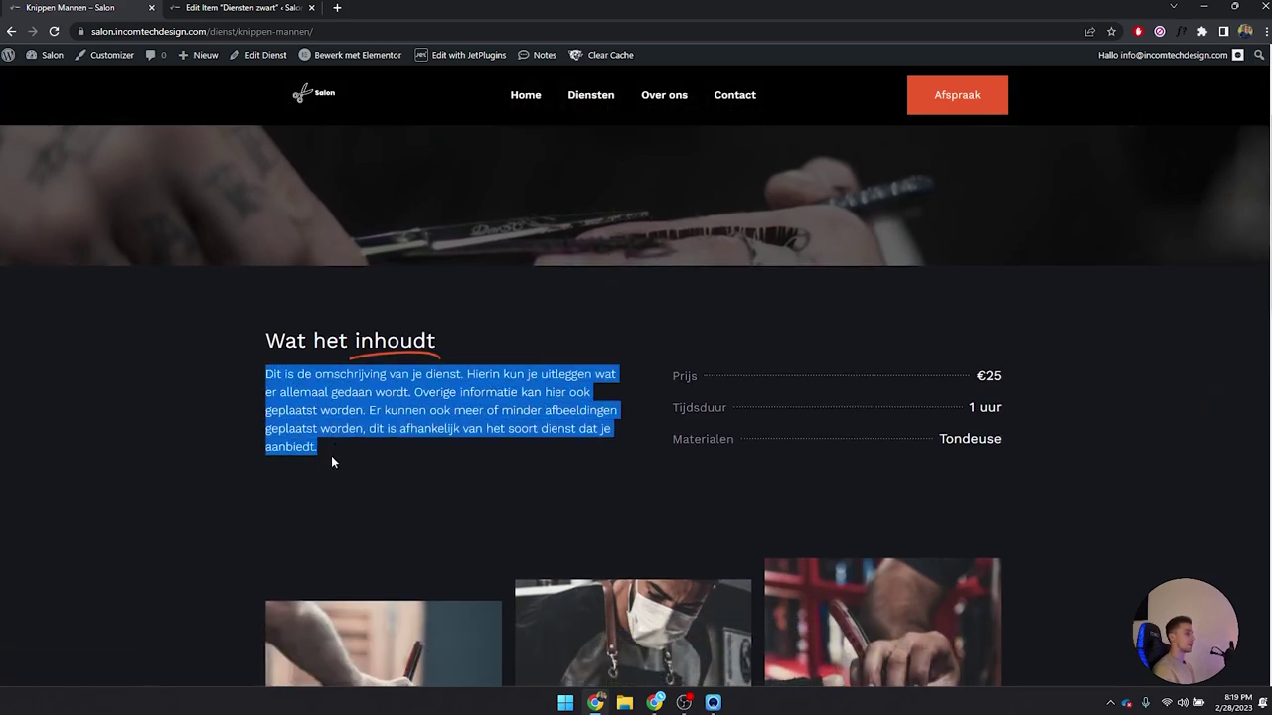
pyautogui.click(324, 442)
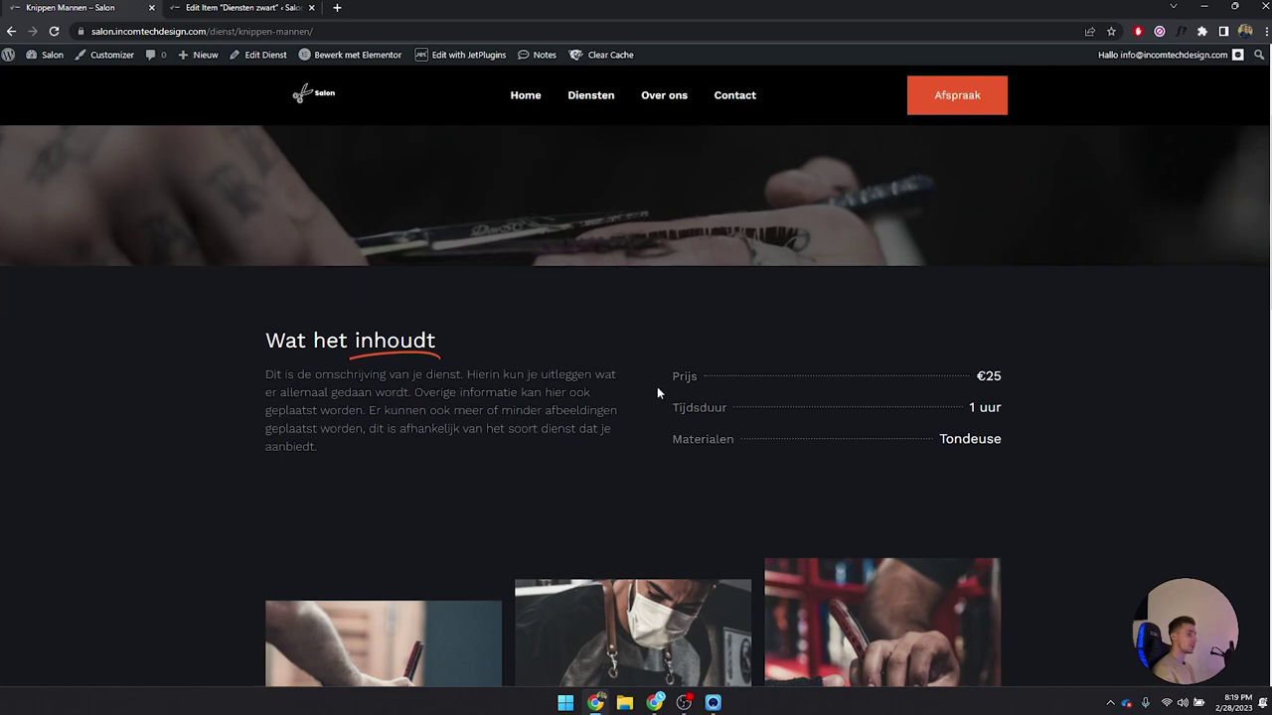
pyautogui.doubleClick(981, 371)
pyautogui.moveTo(967, 409); pyautogui.dragTo(1004, 411)
pyautogui.moveTo(682, 440); pyautogui.dragTo(854, 454)
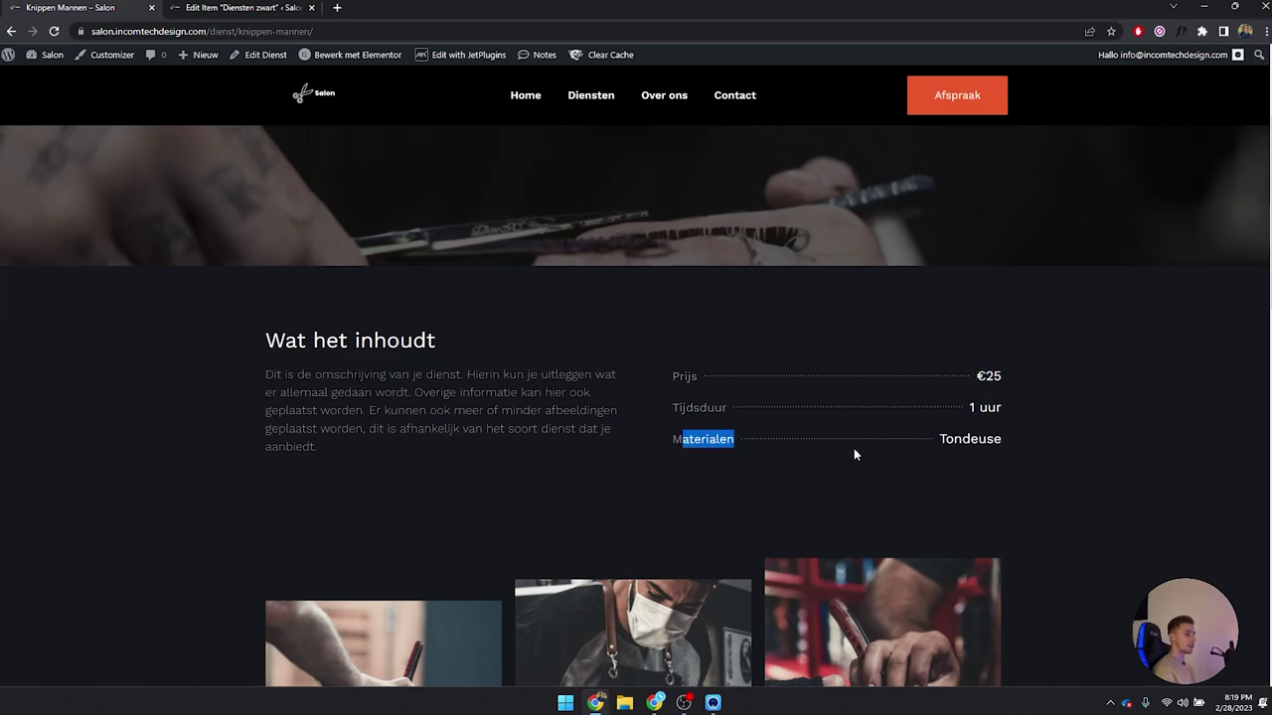
pyautogui.click(1003, 436)
pyautogui.doubleClick(971, 438)
pyautogui.click(992, 445)
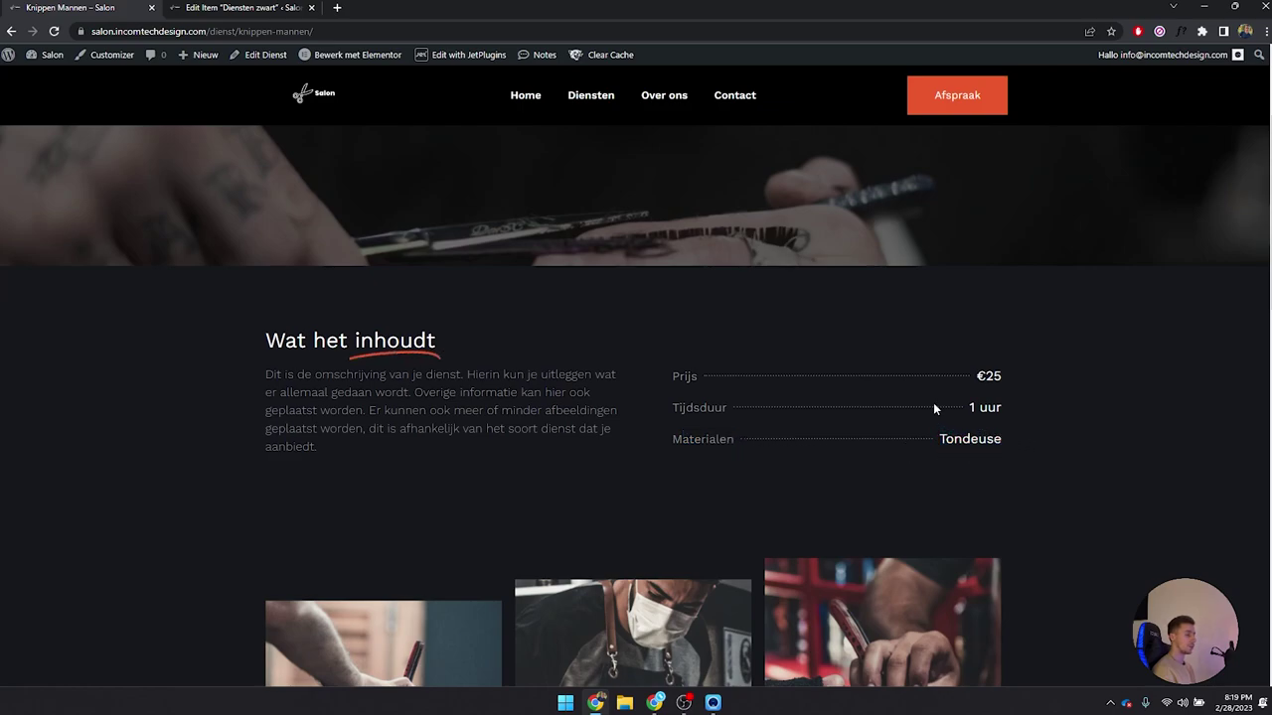
pyautogui.scroll(-5, 933, 402)
pyautogui.scroll(2, 1000, 273)
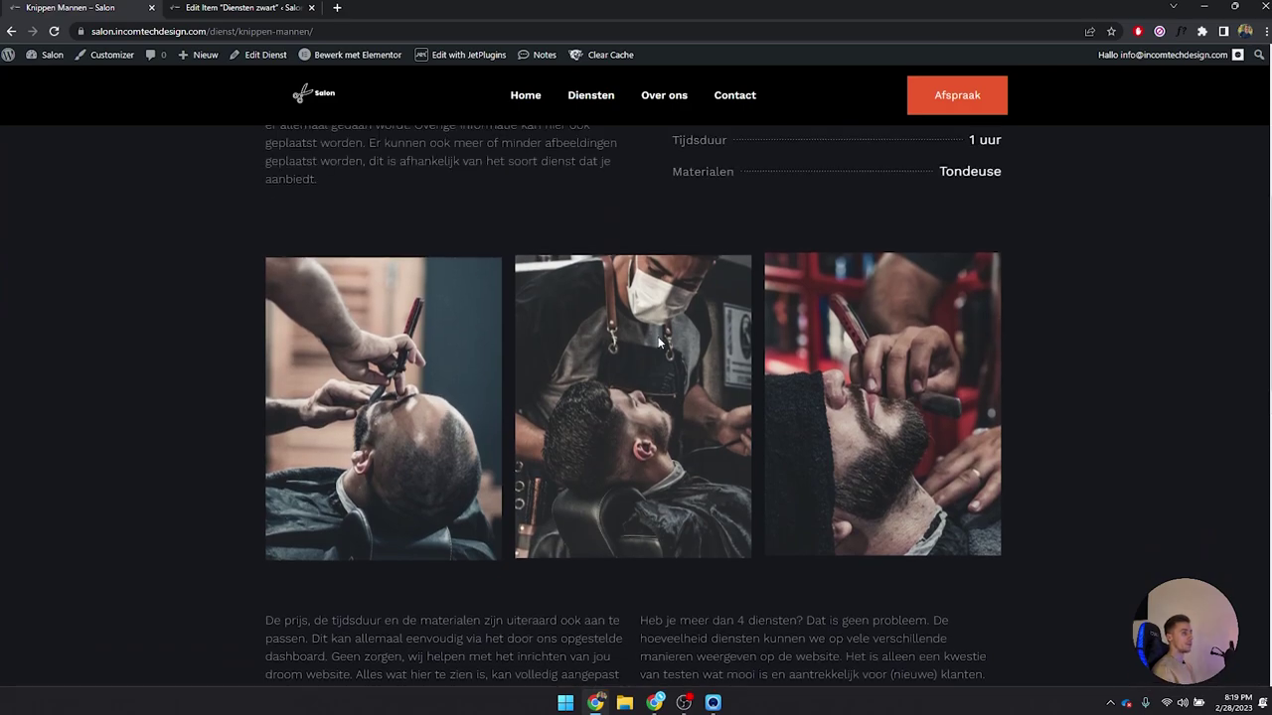
pyautogui.scroll(-4, 711, 353)
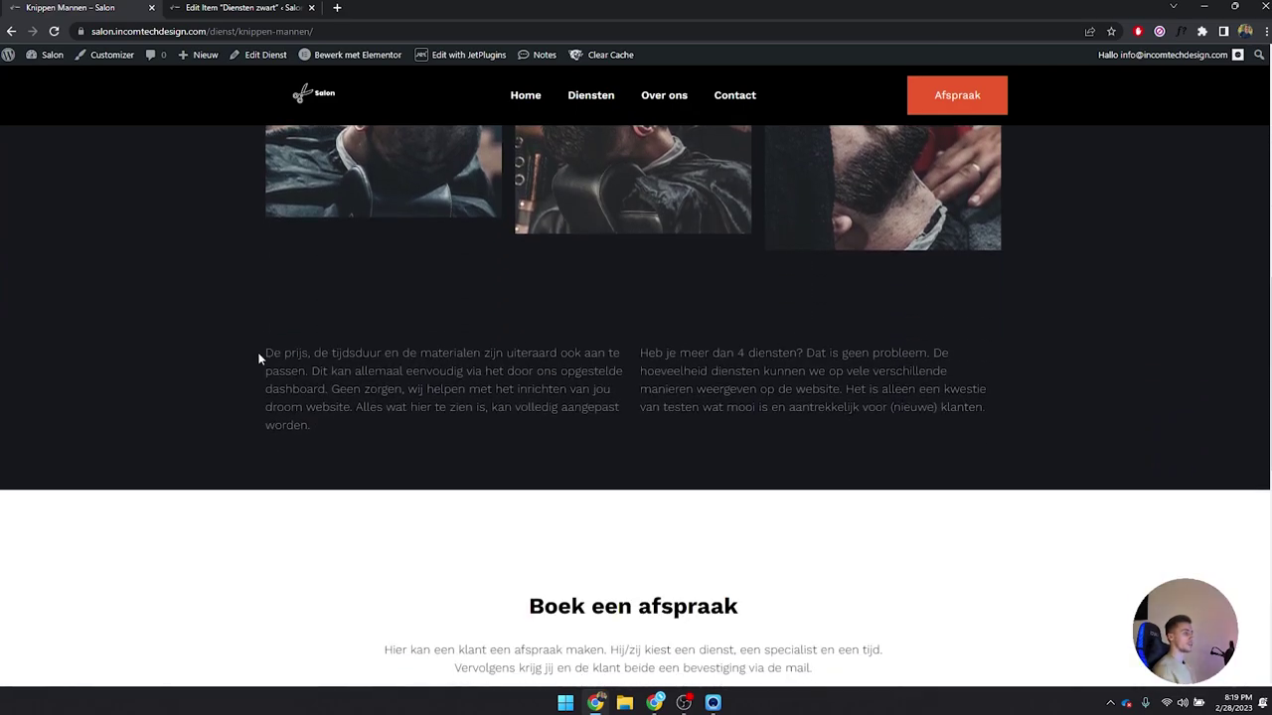
pyautogui.moveTo(259, 359); pyautogui.dragTo(374, 437)
pyautogui.moveTo(634, 353); pyautogui.dragTo(1015, 424)
pyautogui.click(978, 467)
pyautogui.scroll(-3, 934, 443)
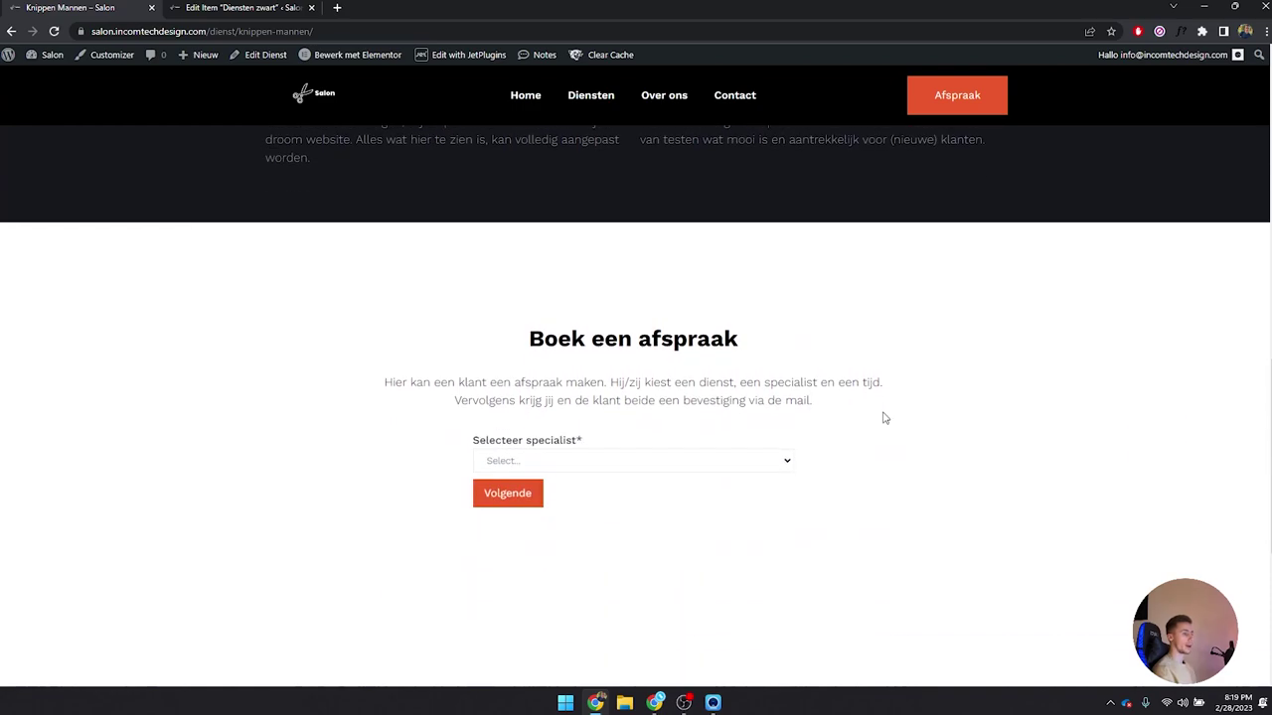
pyautogui.click(665, 386)
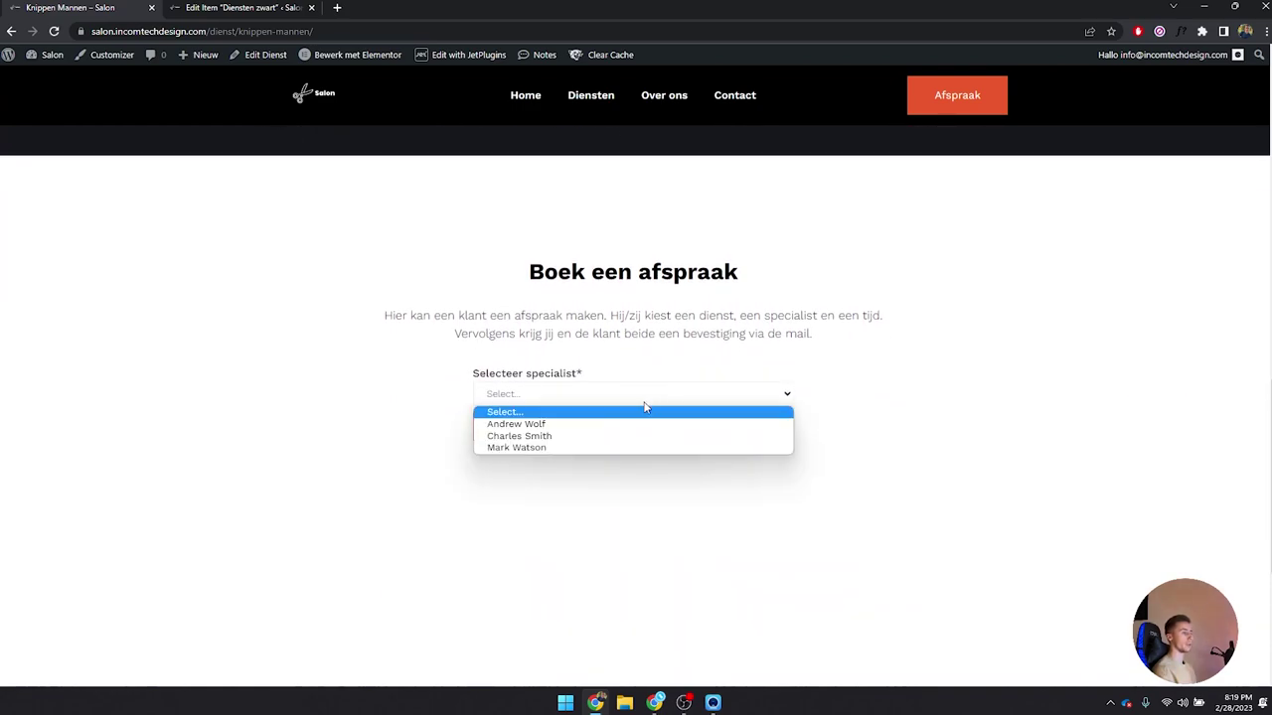
pyautogui.click(612, 399)
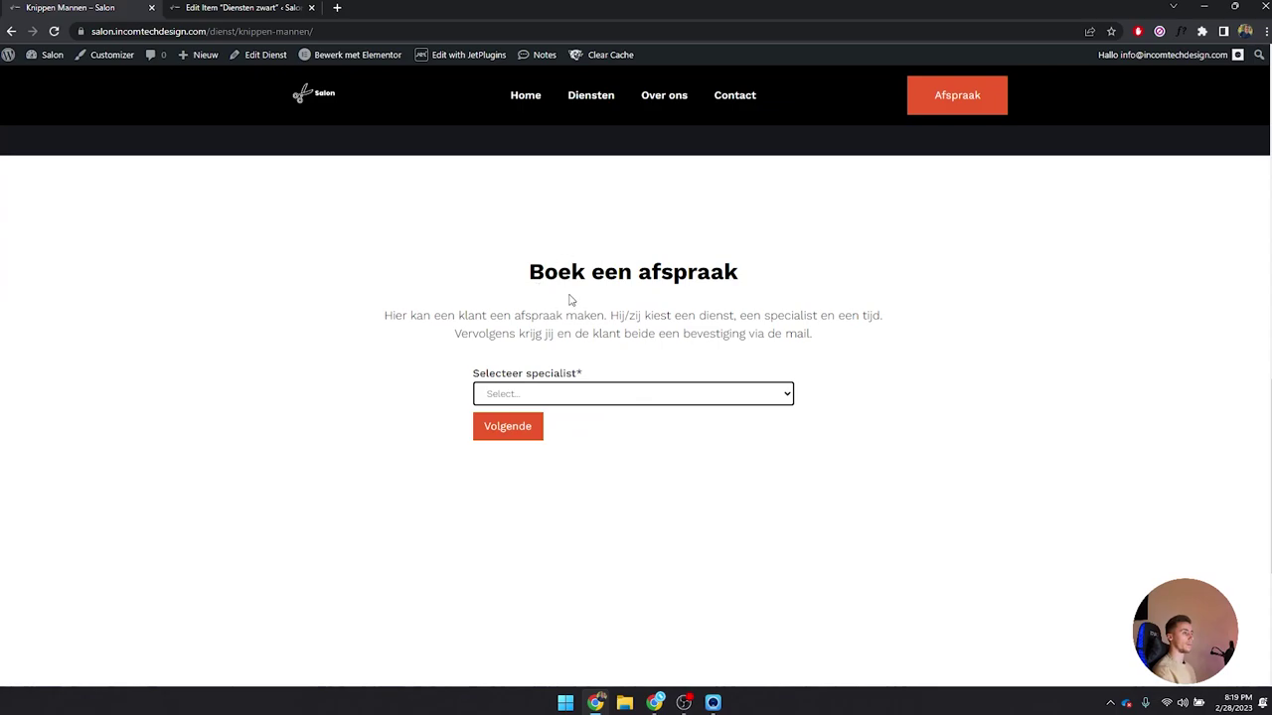
pyautogui.scroll(1, 613, 398)
pyautogui.scroll(2, 608, 425)
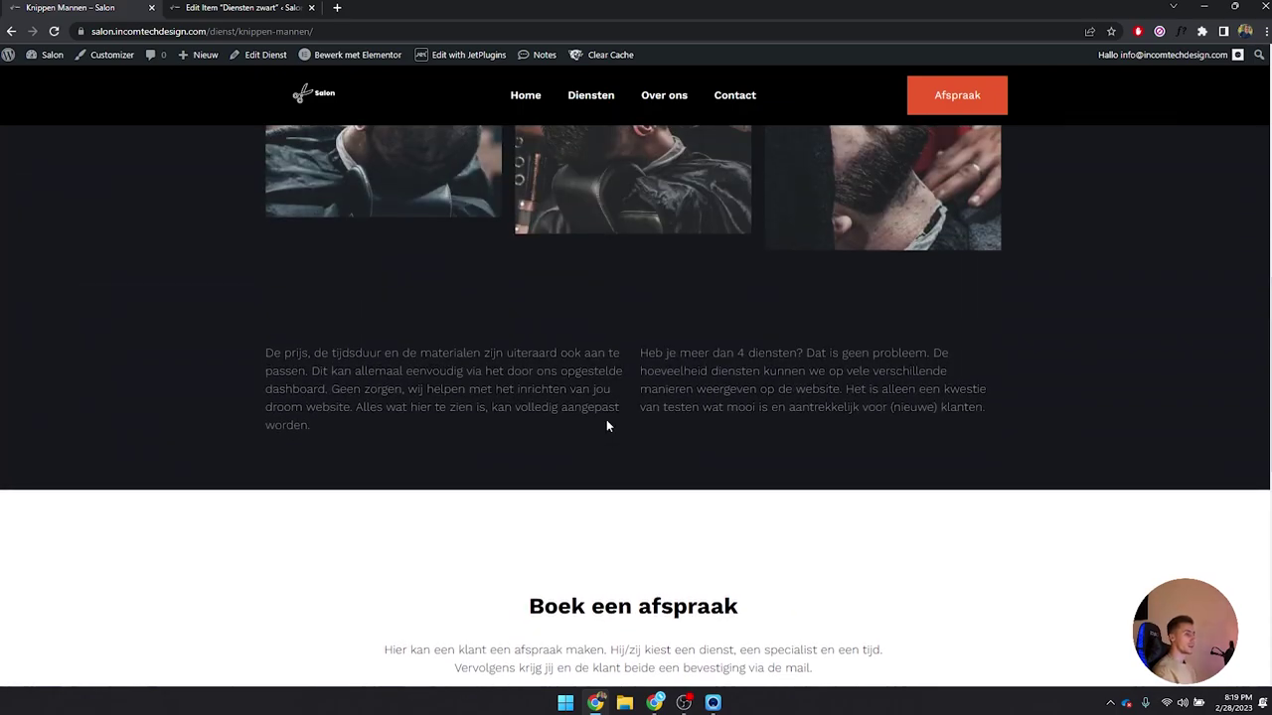
pyautogui.scroll(5, 606, 422)
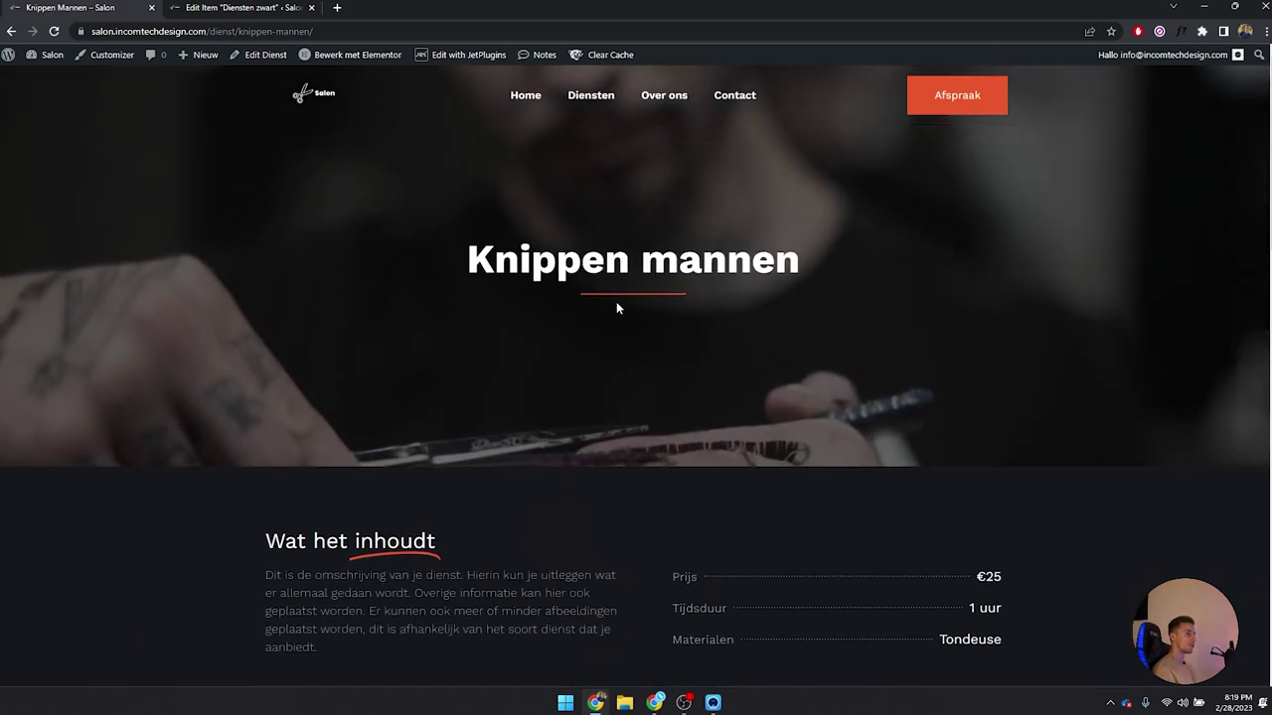
pyautogui.scroll(-2, 616, 304)
pyautogui.scroll(1, 530, 385)
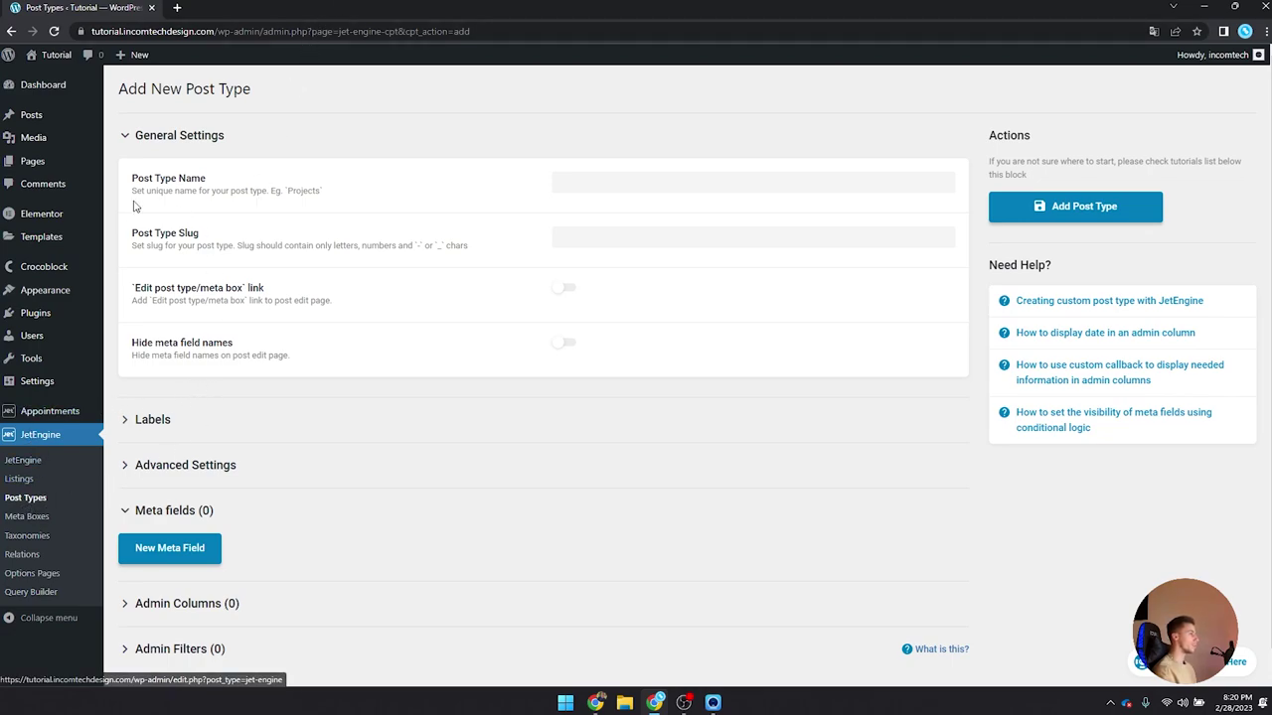
# Step: Name the post type Service and keep the auto-filled slug service
pyautogui.click(645, 191)
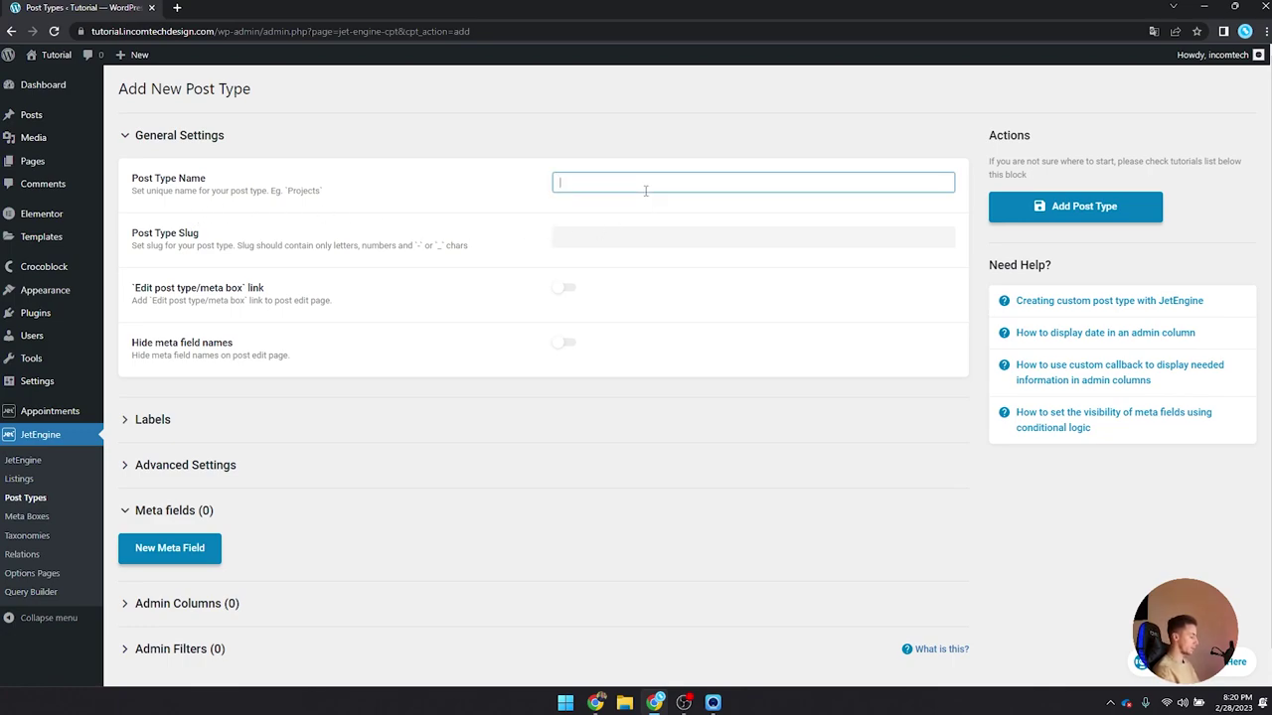
pyautogui.write('Service')
pyautogui.press('Tab')
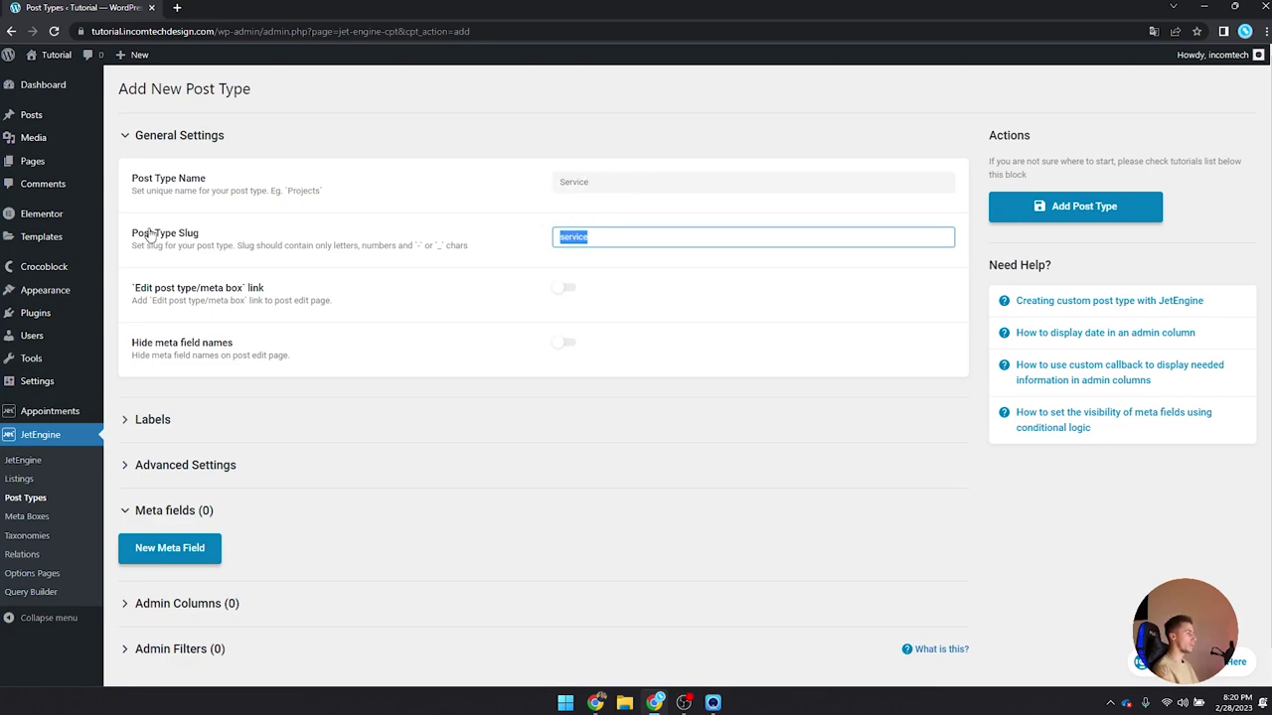
pyautogui.click(597, 238)
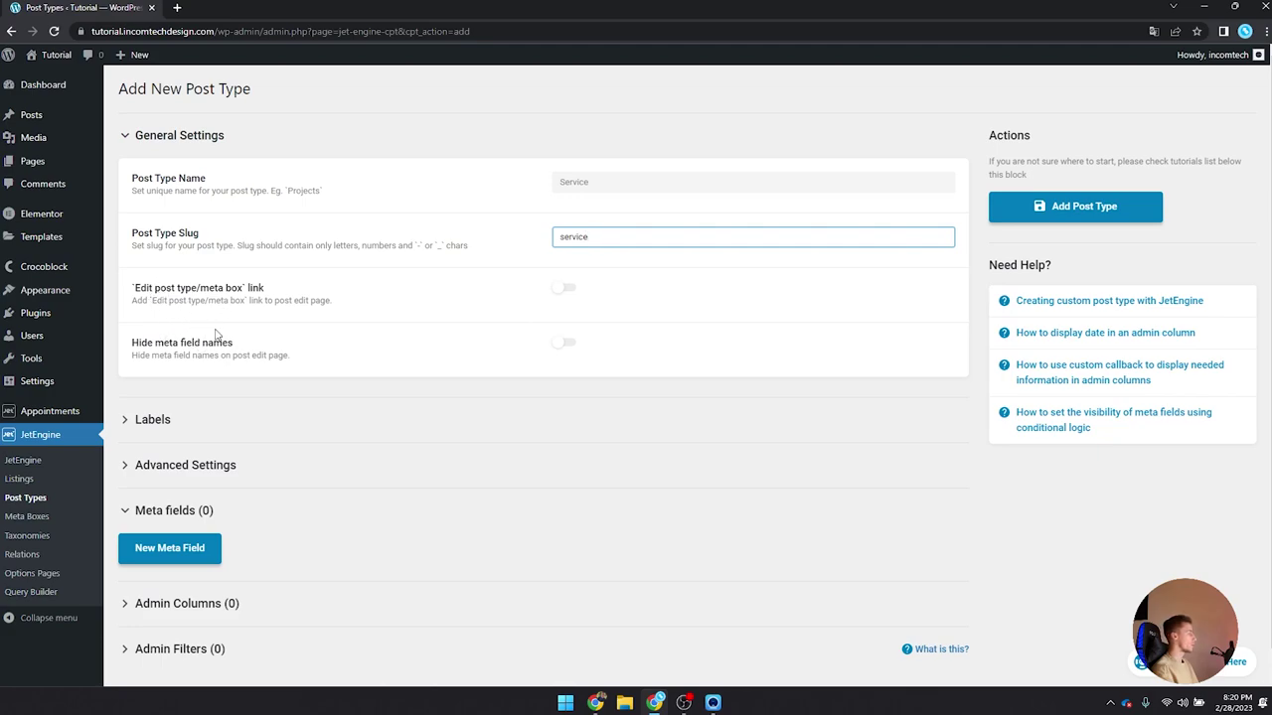
# Step: Expand the Labels section and enter Service as the singular label name
pyautogui.moveTo(157, 420); pyautogui.dragTo(163, 419)
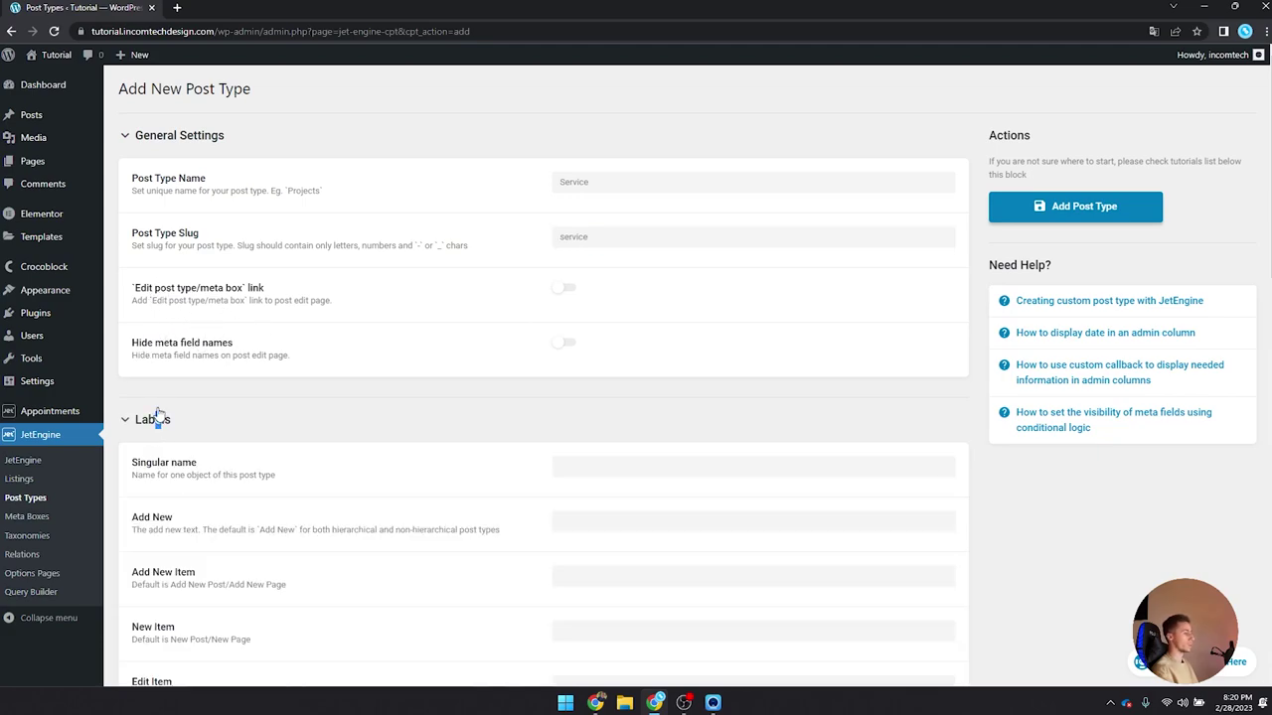
pyautogui.scroll(-1, 179, 378)
pyautogui.click(187, 405)
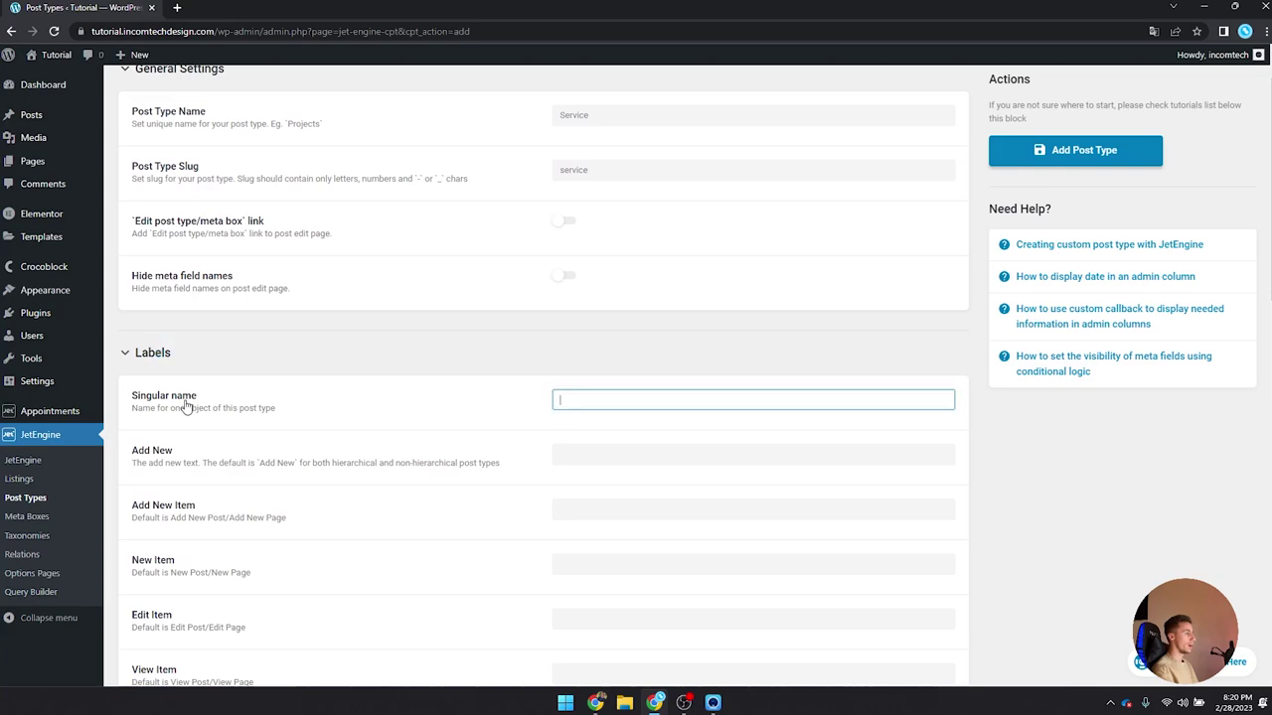
pyautogui.scroll(-2, 179, 406)
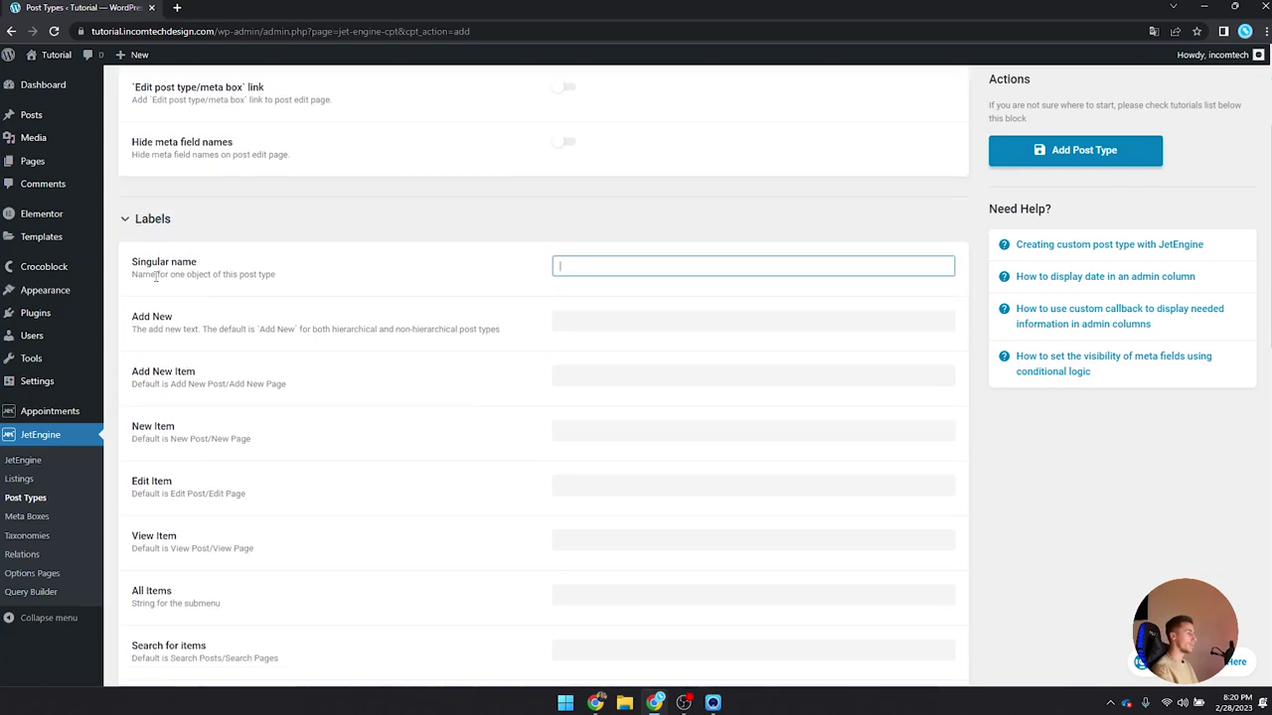
pyautogui.scroll(2, 605, 235)
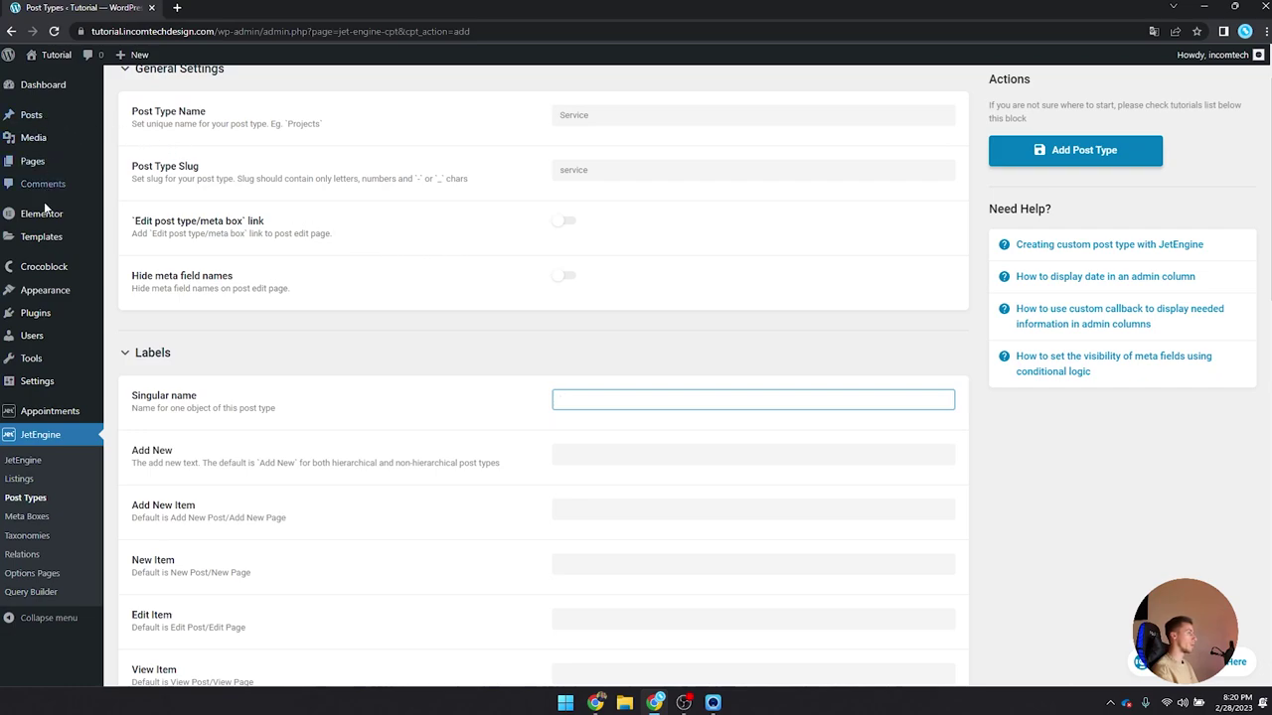
pyautogui.moveTo(50, 145)
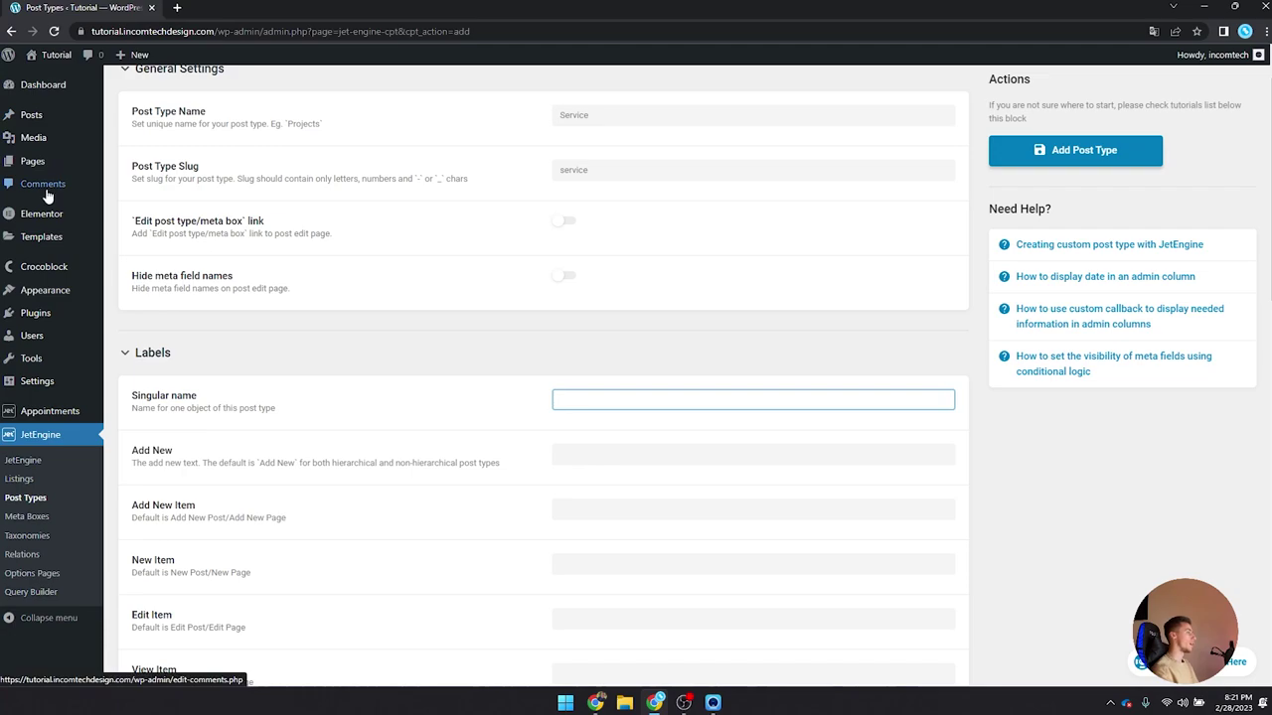
pyautogui.scroll(1, 542, 194)
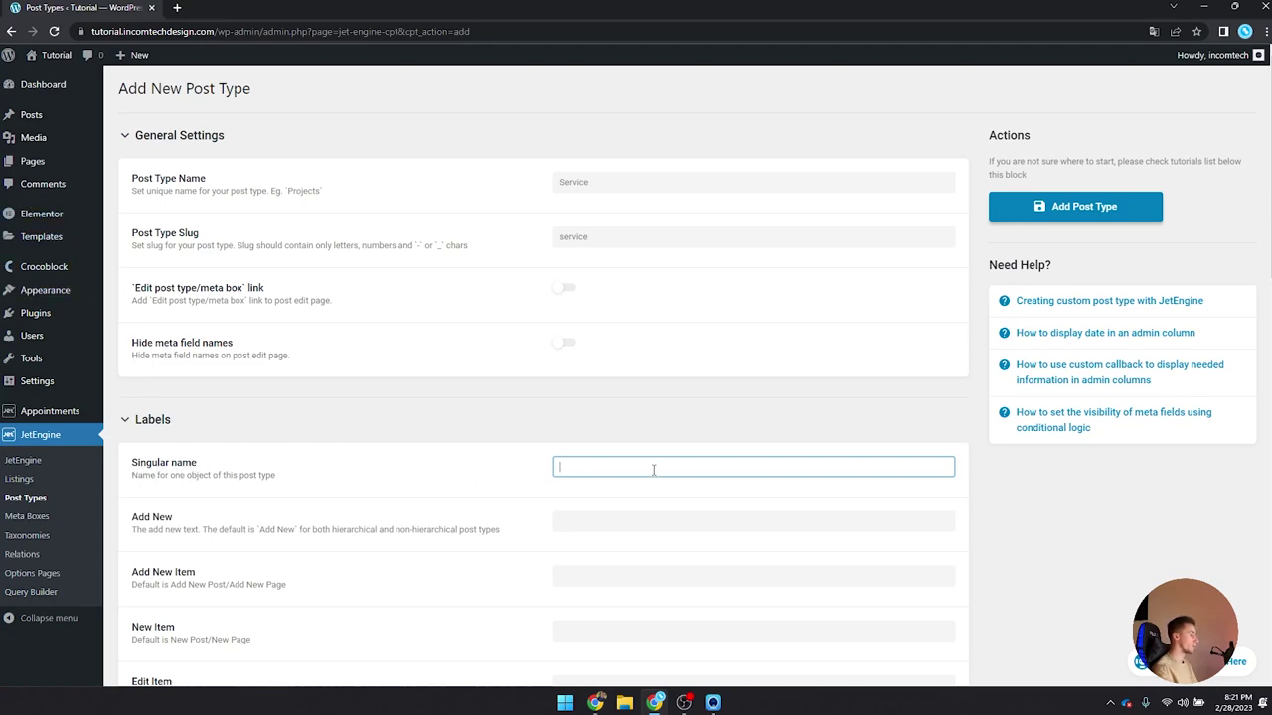
pyautogui.write('Service')
# Step: Auto-fill the Add New, Add New Item, New, Edit and View Service labels
pyautogui.press('Tab')
pyautogui.scroll(-2, 488, 486)
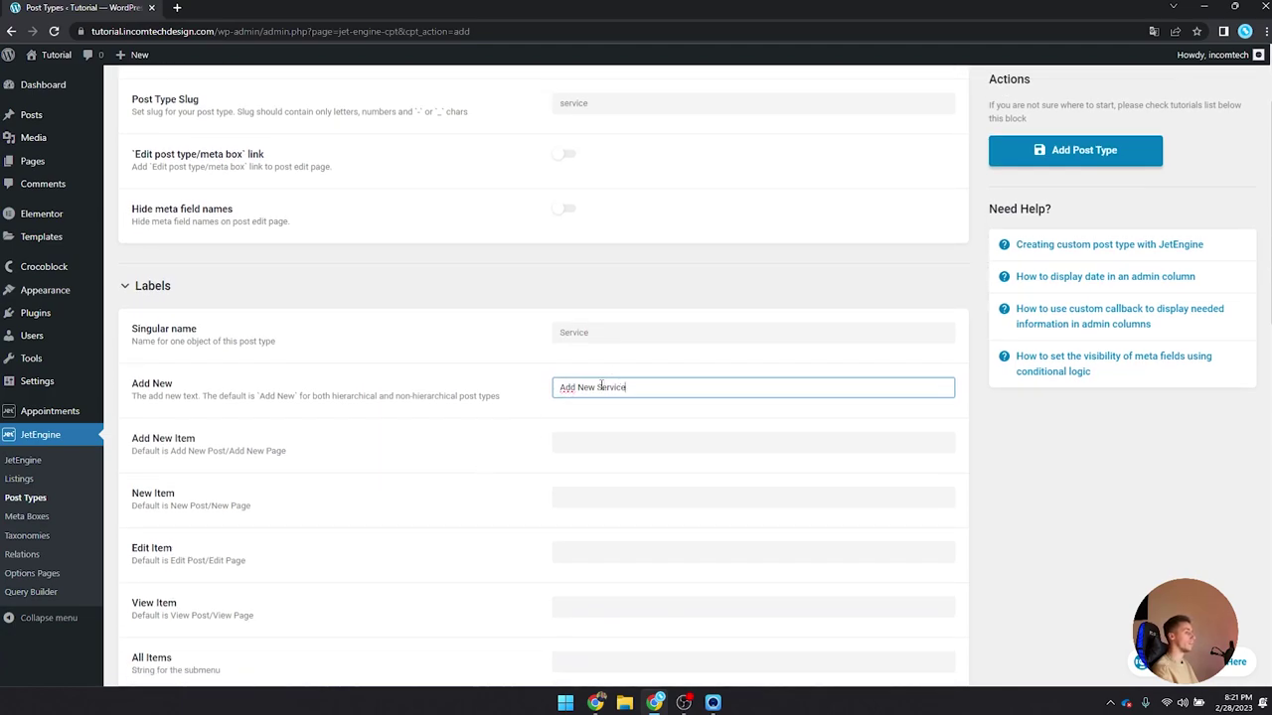
pyautogui.scroll(-1, 596, 356)
pyautogui.press('Tab')
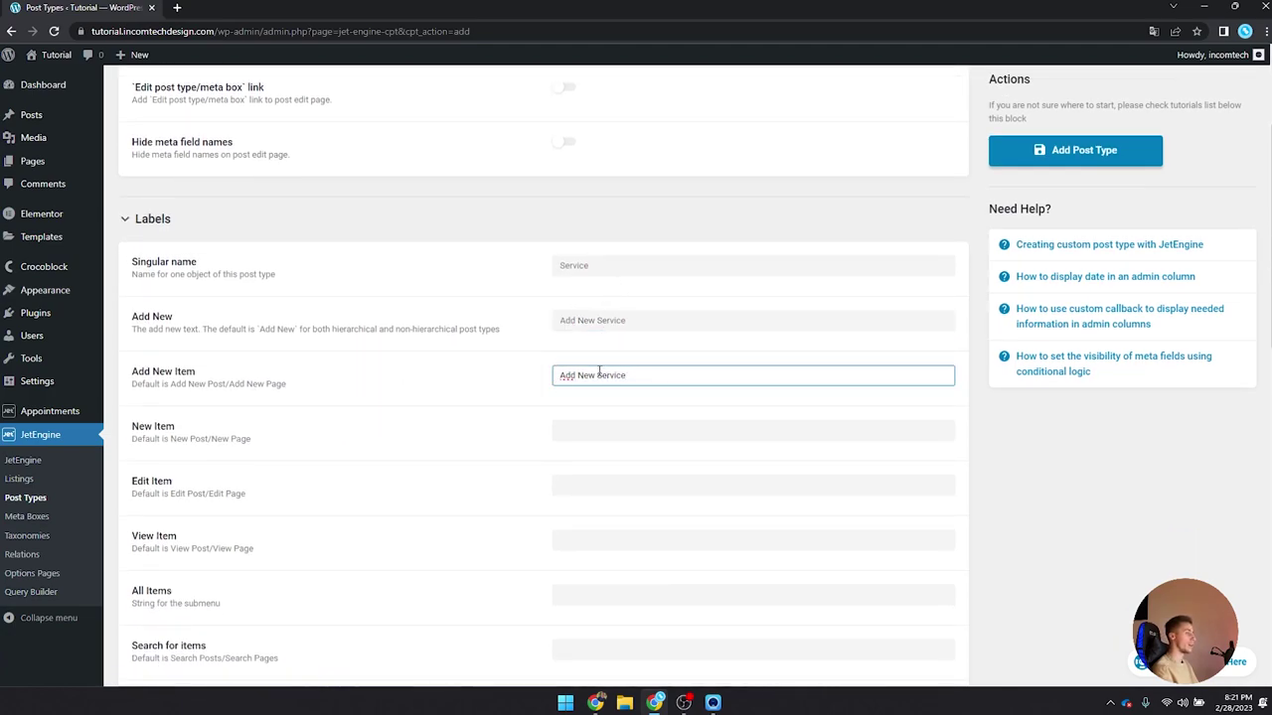
pyautogui.press('Tab')
pyautogui.press('Tab')
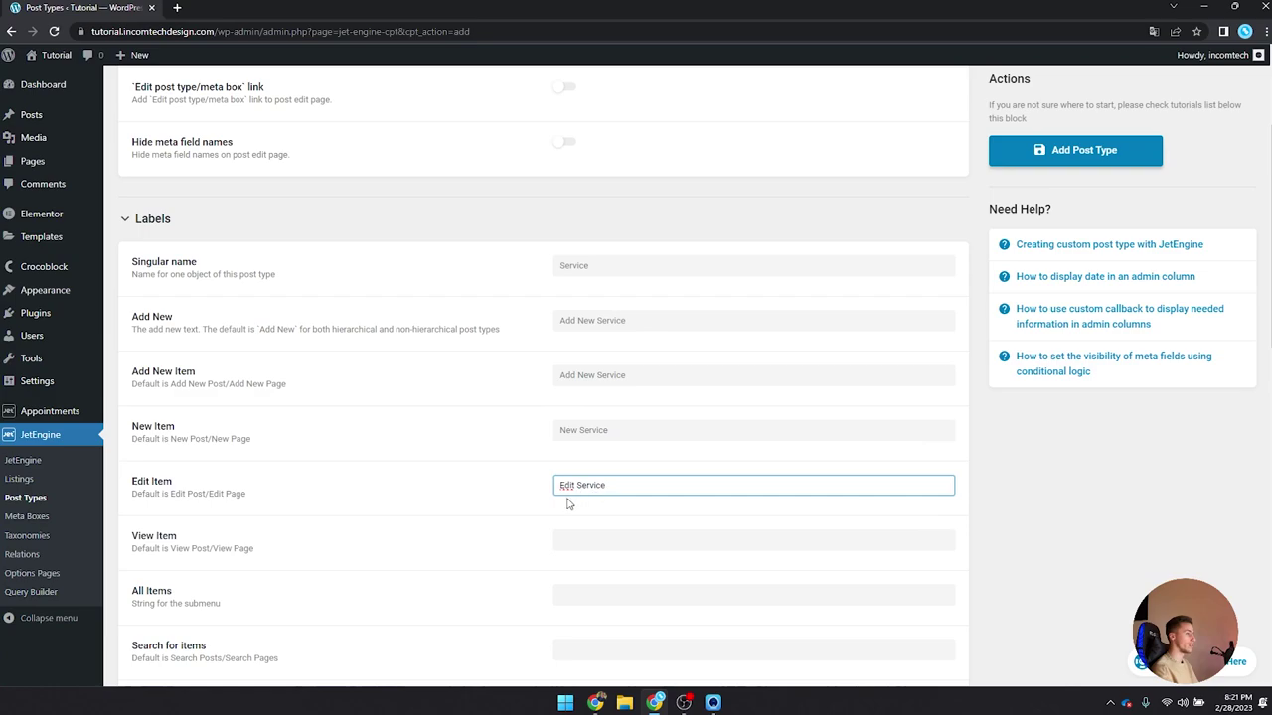
pyautogui.press('Tab')
pyautogui.scroll(-3, 497, 497)
pyautogui.press('Tab')
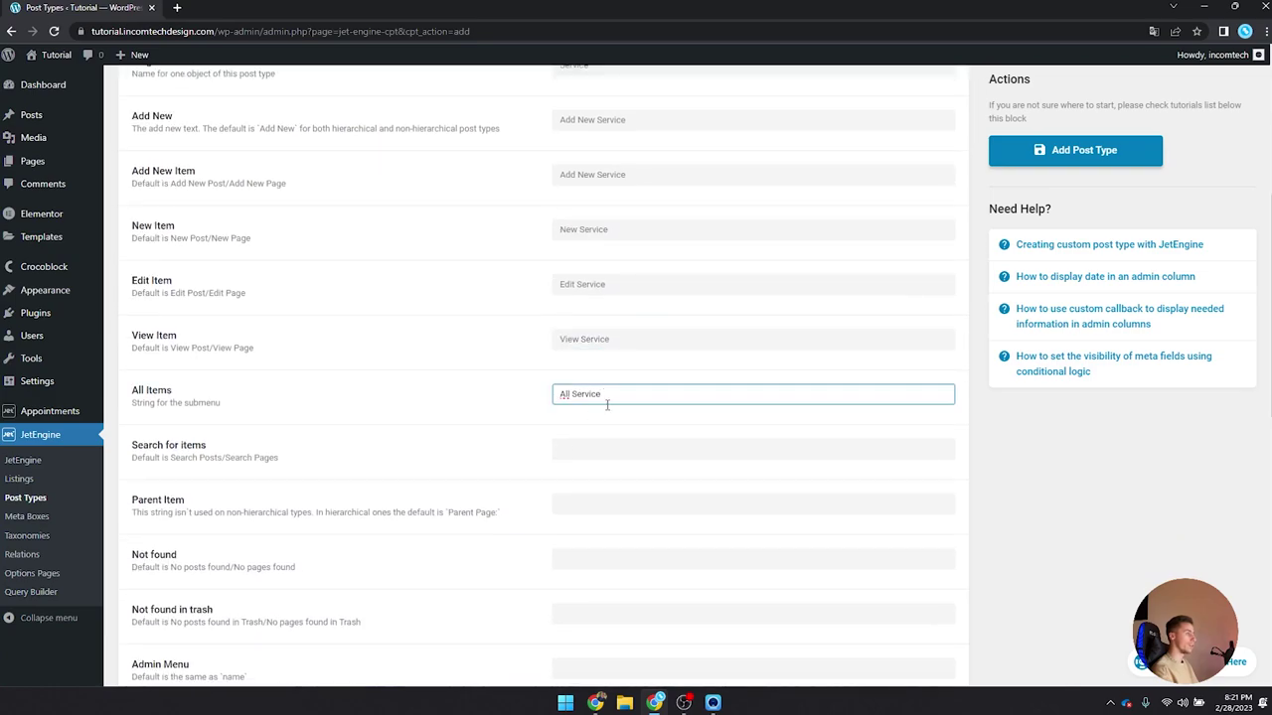
# Step: Pluralise All Items to All Services and auto-fill the remaining labels through Uploaded to this Service
pyautogui.write('s')
pyautogui.scroll(-1, 513, 424)
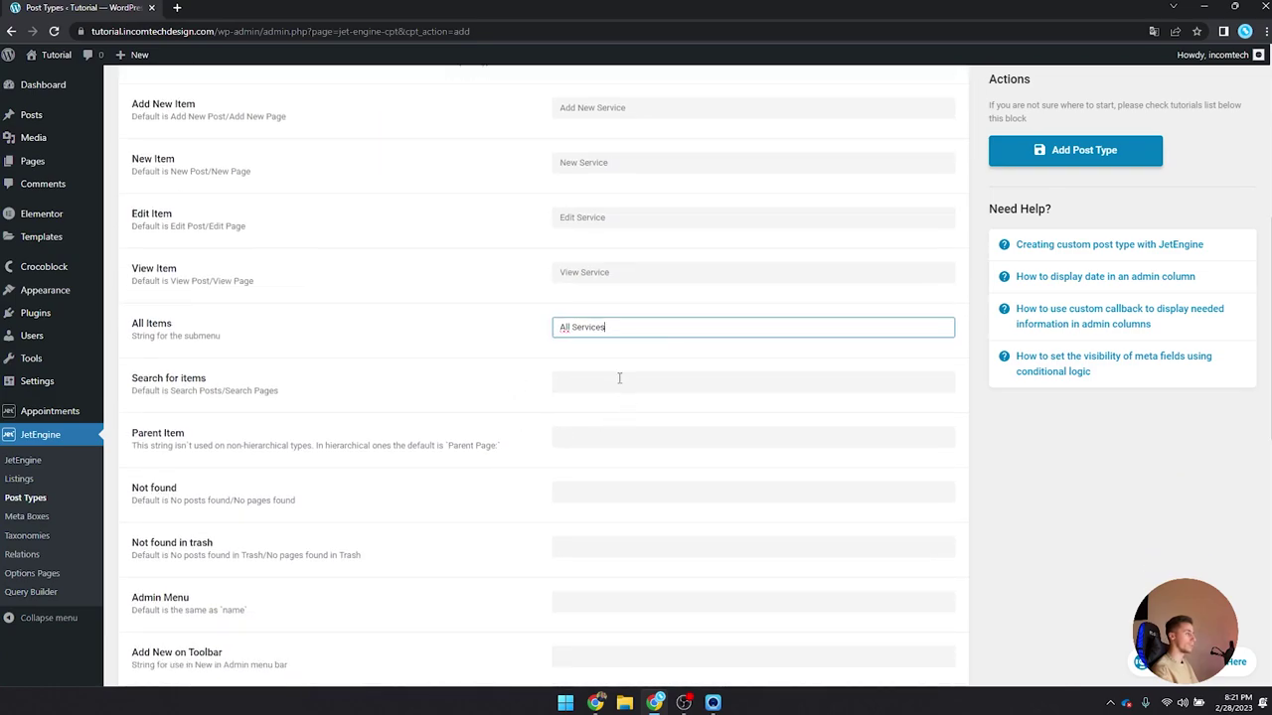
pyautogui.press('Tab')
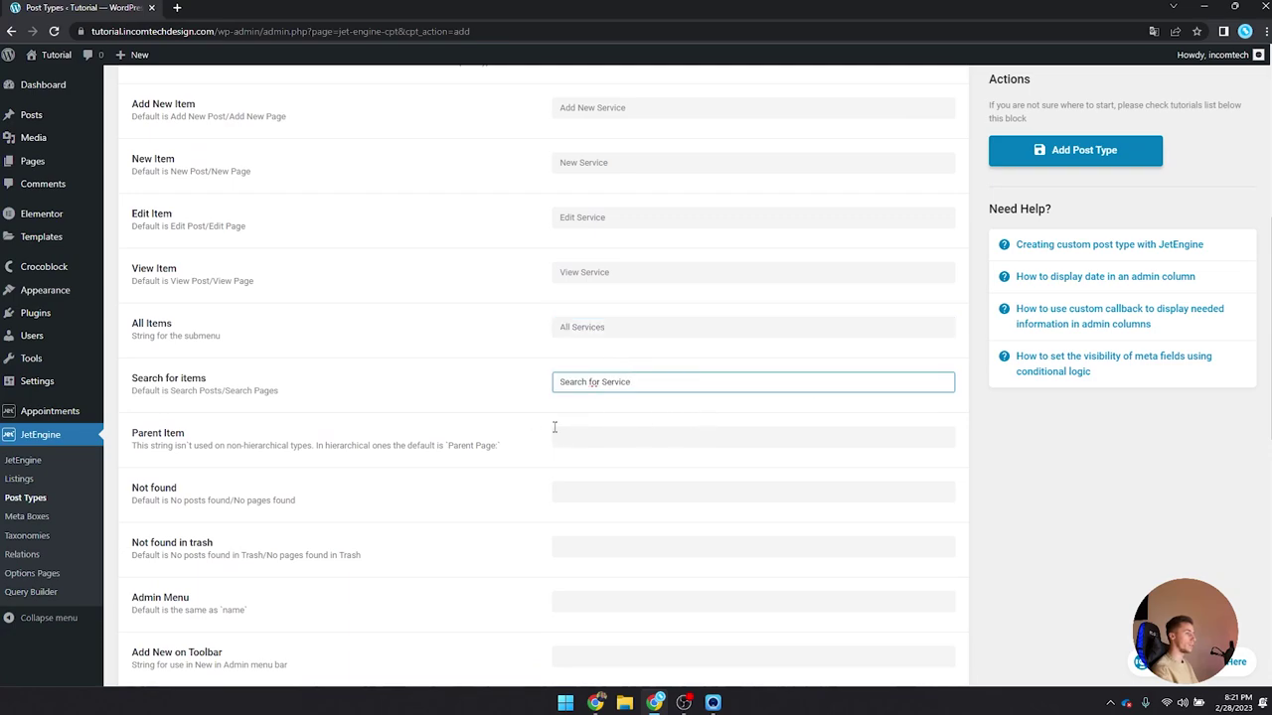
pyautogui.scroll(-2, 554, 427)
pyautogui.press('Tab')
pyautogui.press('Tab')
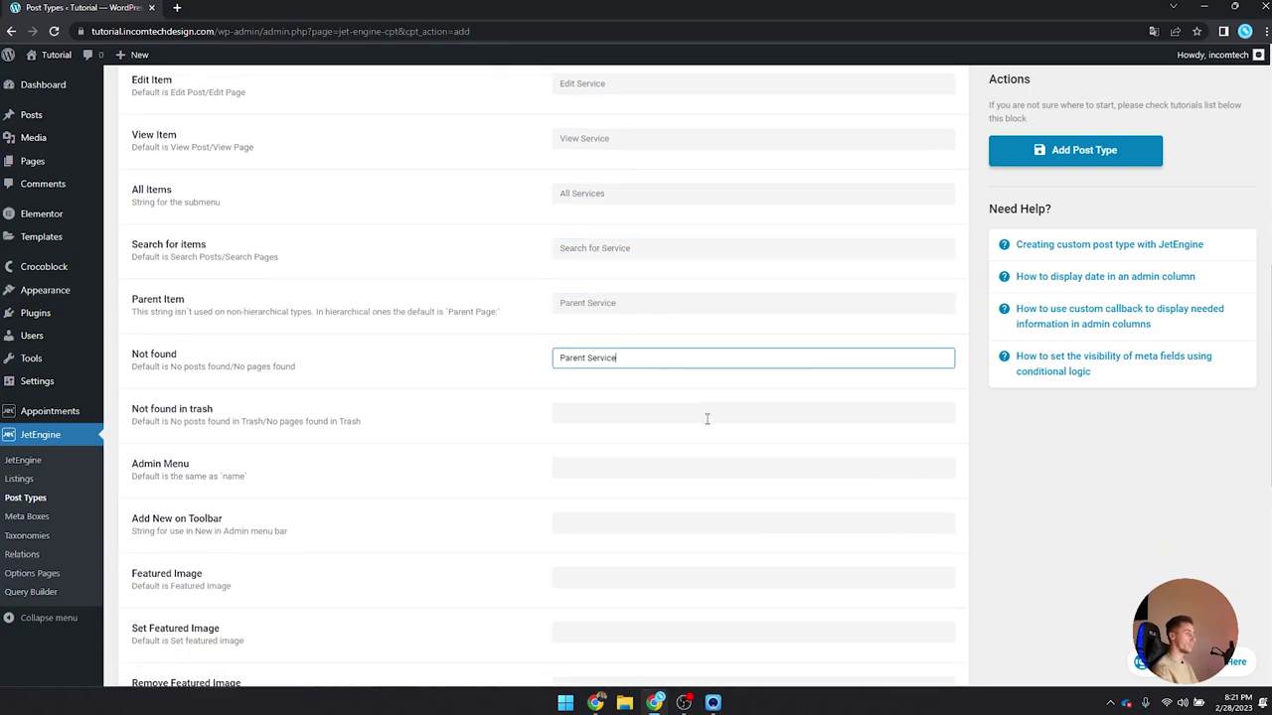
pyautogui.scroll(-2, 641, 373)
pyautogui.press('Tab')
pyautogui.press('Tab')
pyautogui.press('Tab')
pyautogui.press('Tab')
pyautogui.press('Tab')
pyautogui.scroll(-2, 428, 308)
pyautogui.press('Tab')
pyautogui.press('Tab')
pyautogui.press('Tab')
pyautogui.press('Tab')
pyautogui.scroll(-2, 428, 308)
pyautogui.press('Tab')
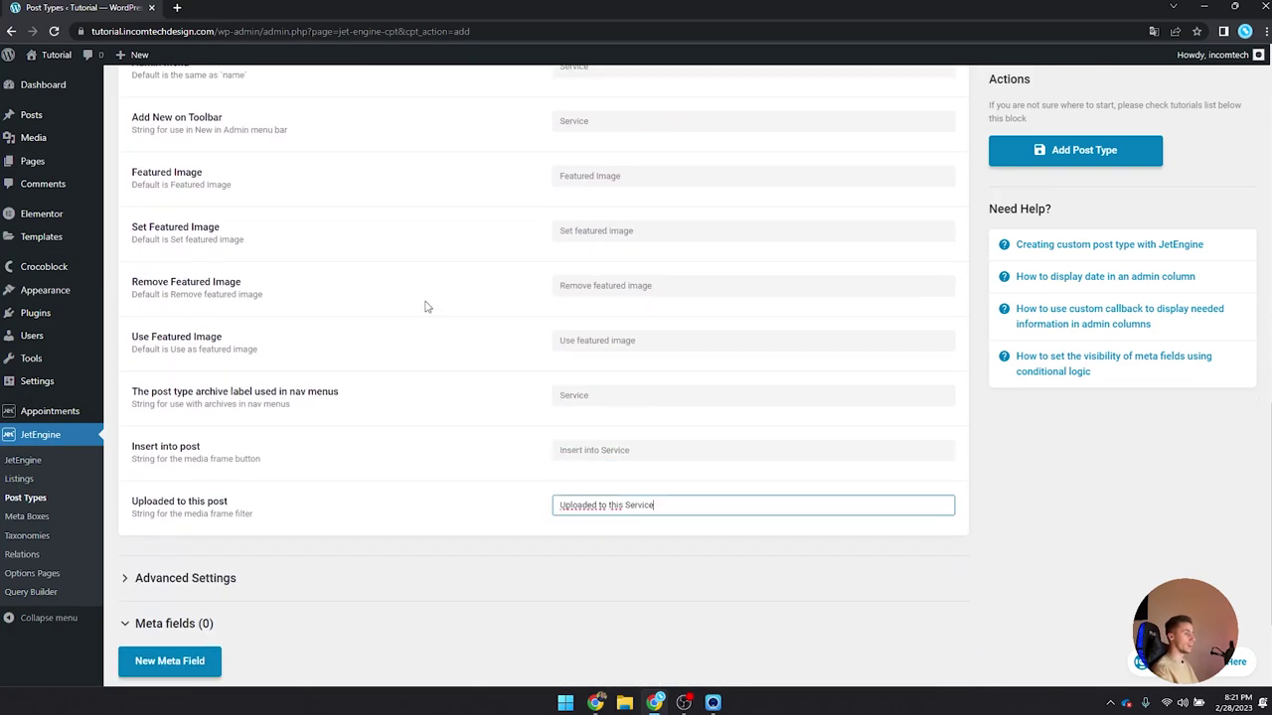
pyautogui.scroll(-1, 631, 460)
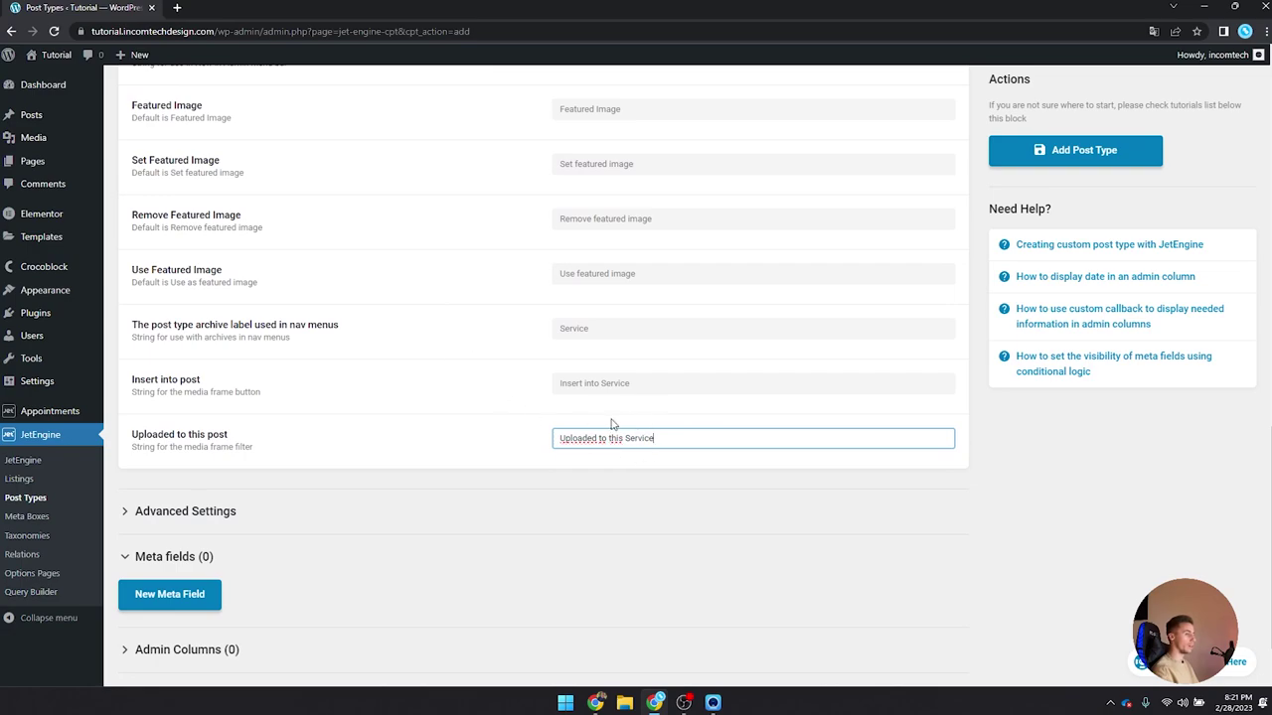
pyautogui.scroll(4, 576, 428)
pyautogui.scroll(5, 573, 307)
pyautogui.scroll(-8, 553, 369)
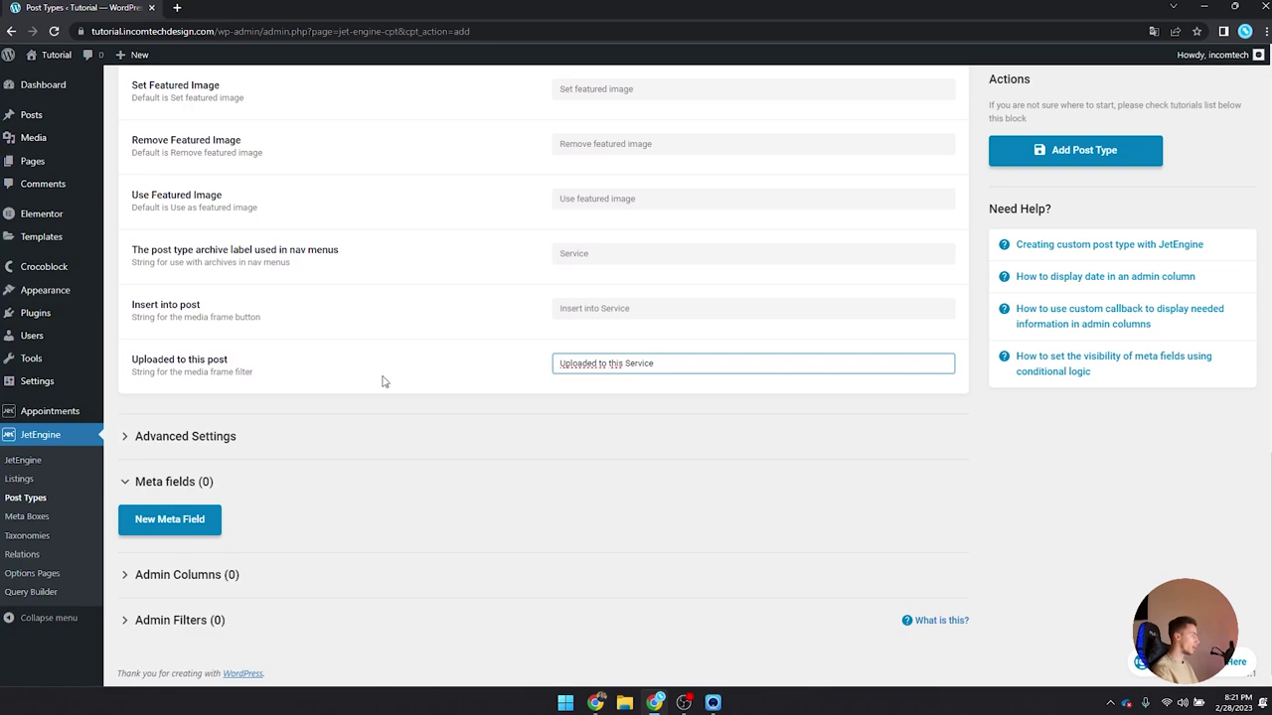
# Step: In Advanced Settings, choose the dashicons-store menu icon and drop Editor from Supports
pyautogui.click(197, 438)
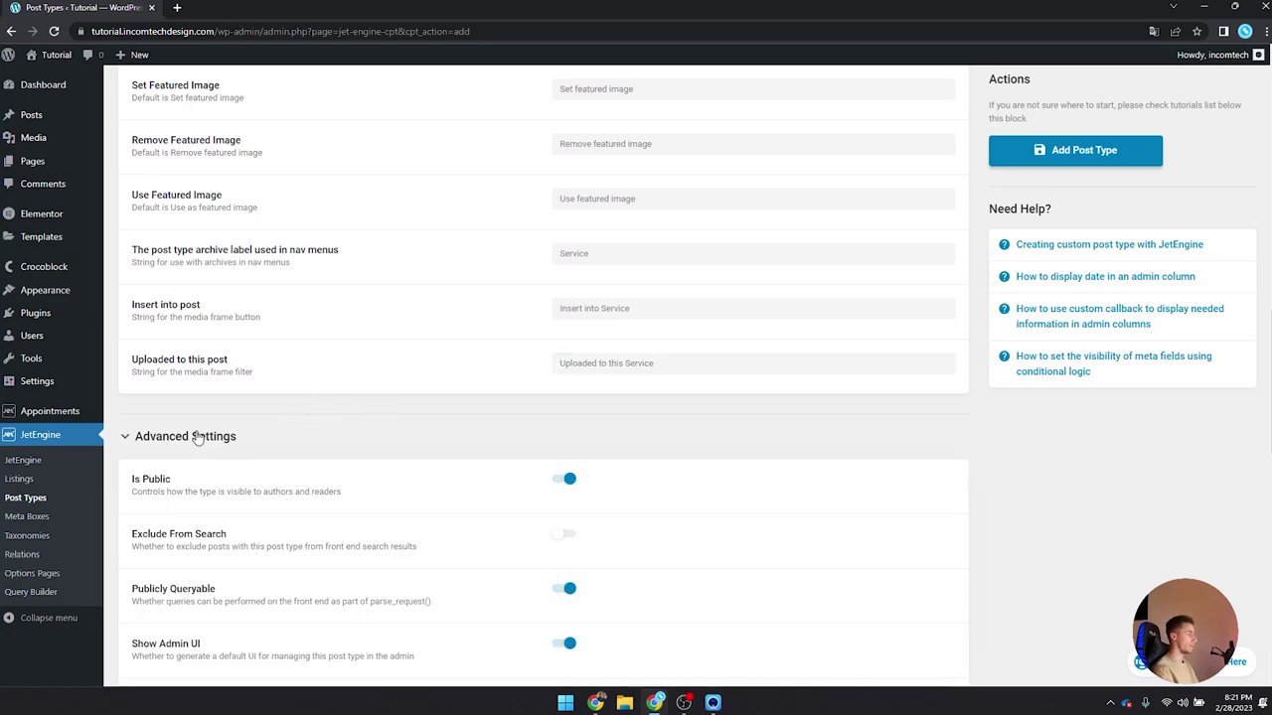
pyautogui.scroll(-3, 441, 434)
pyautogui.scroll(-8, 440, 434)
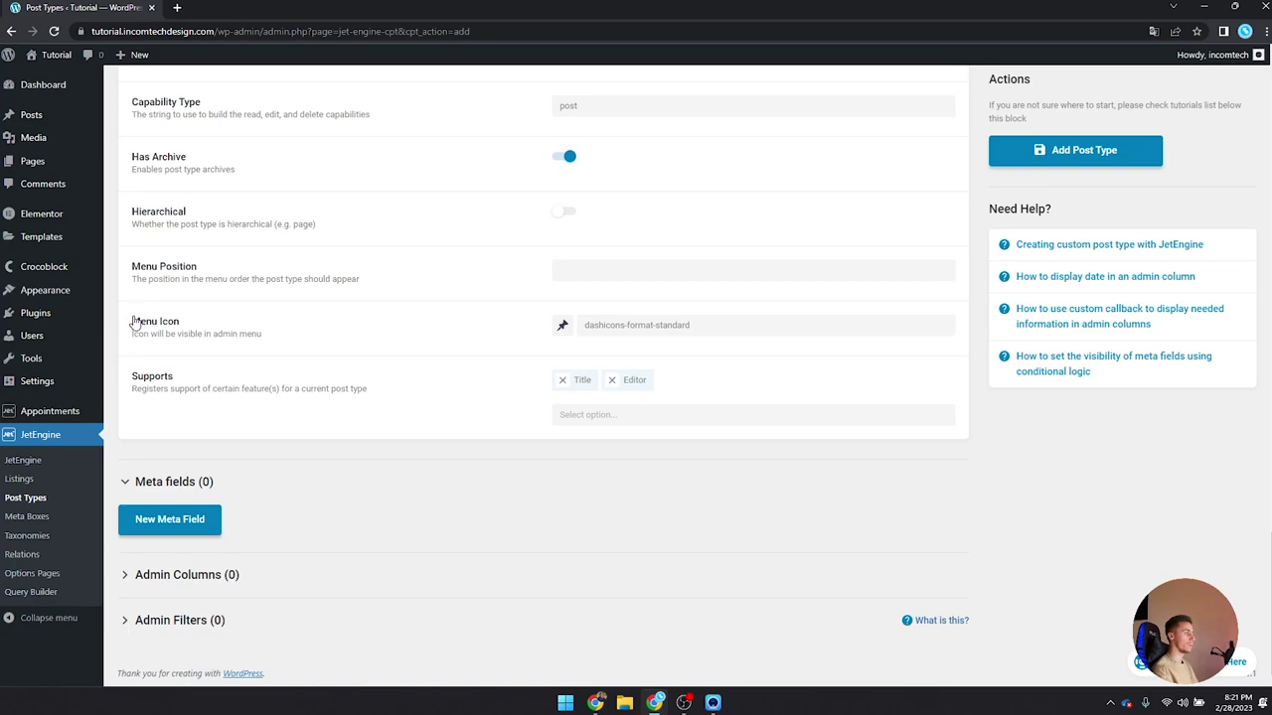
pyautogui.click(560, 328)
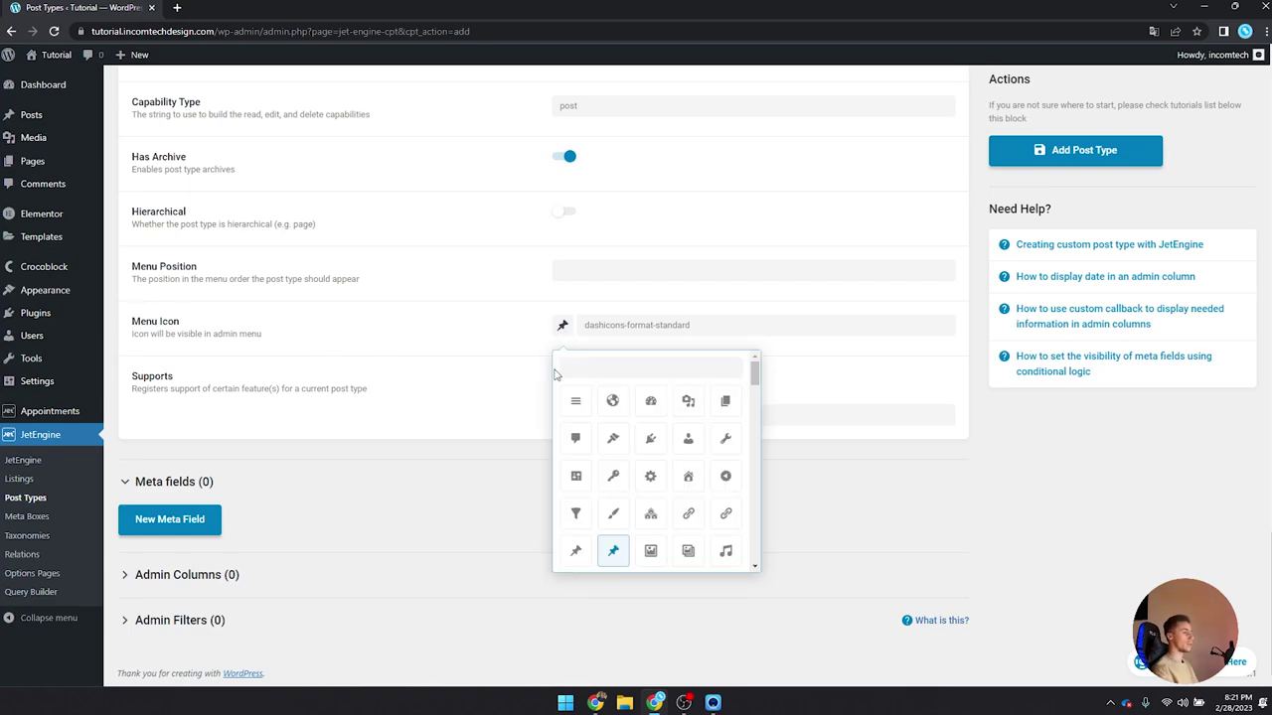
pyautogui.click(580, 361)
pyautogui.write('sto')
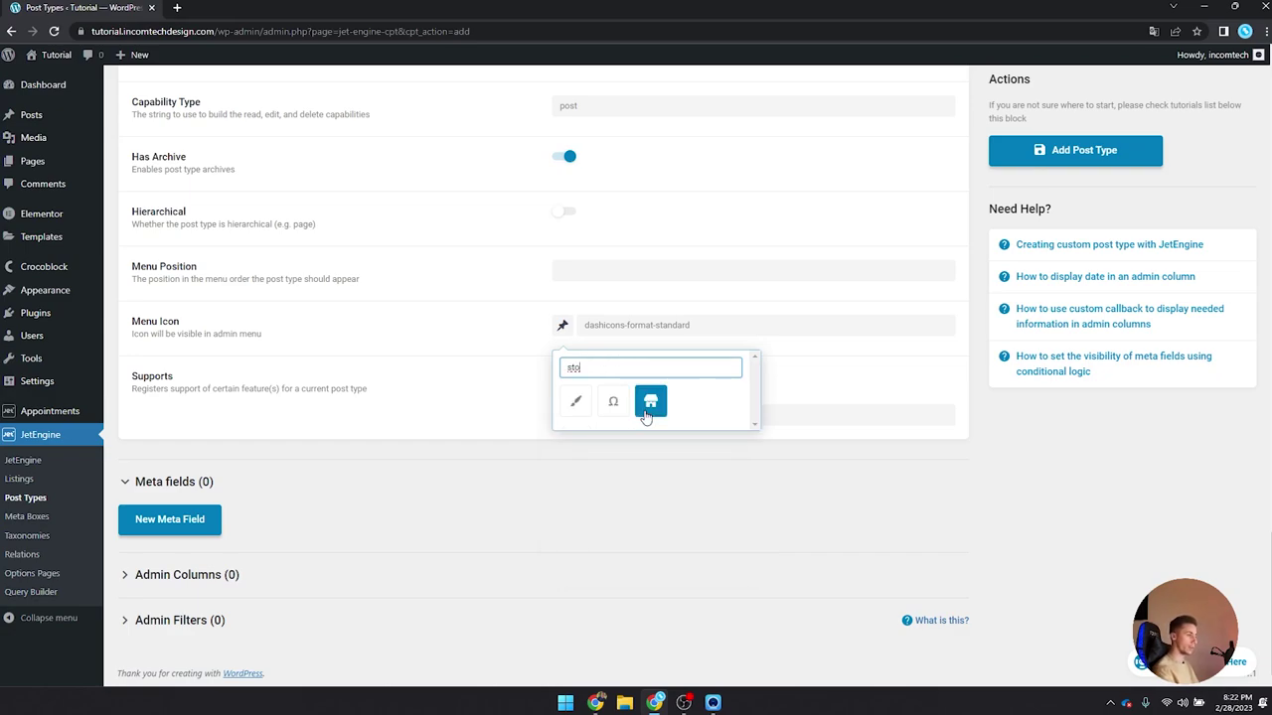
pyautogui.click(650, 402)
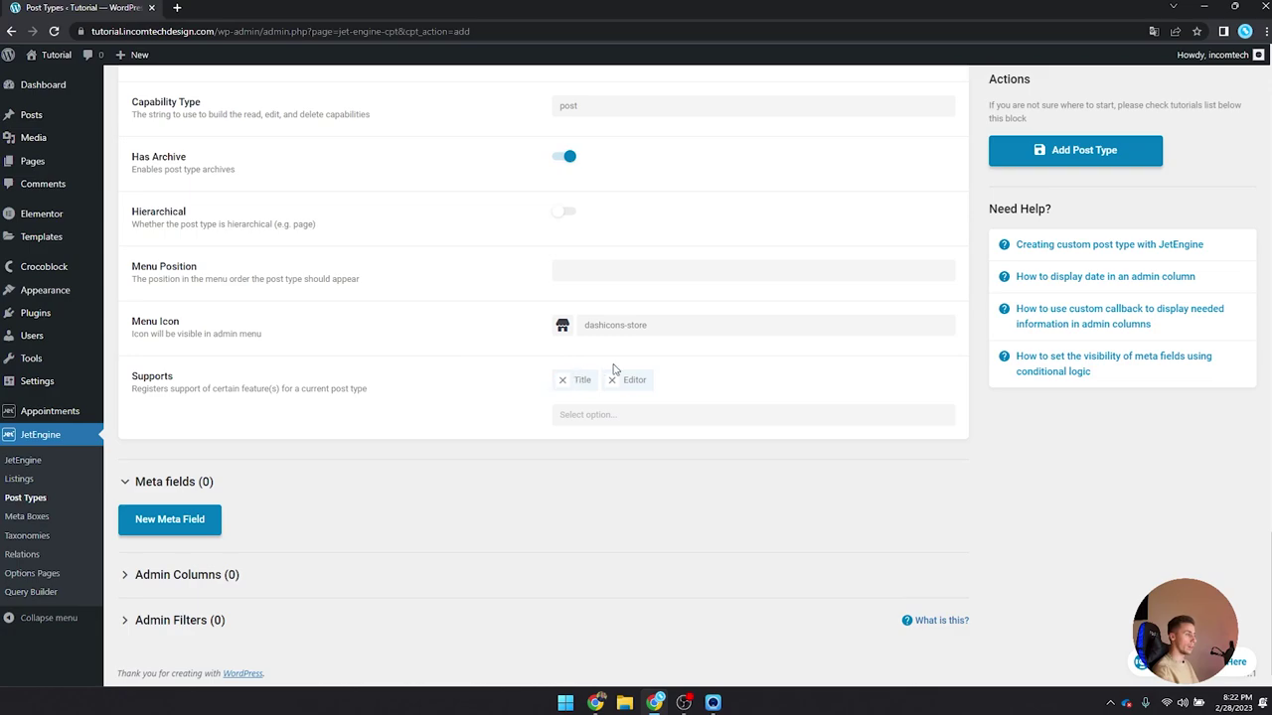
pyautogui.click(612, 381)
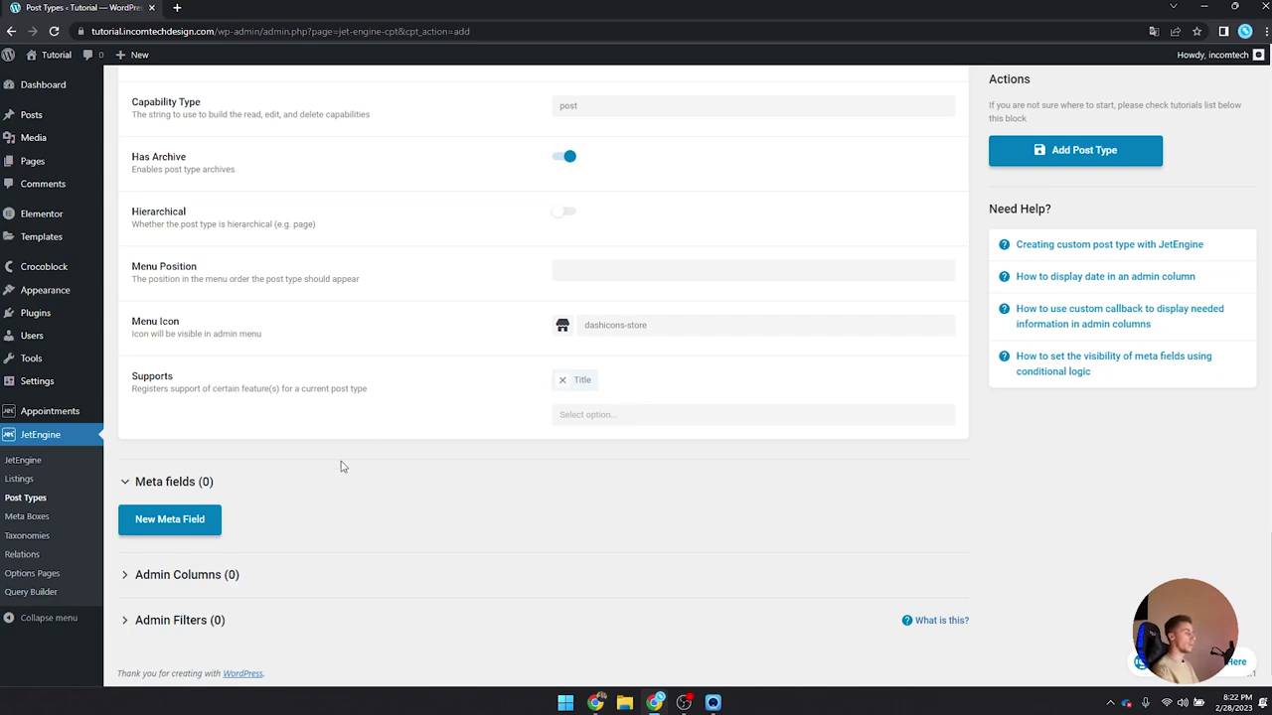
# Step: Add a meta field labelled 'Service name' with ID service-name and object type Field
pyautogui.click(168, 529)
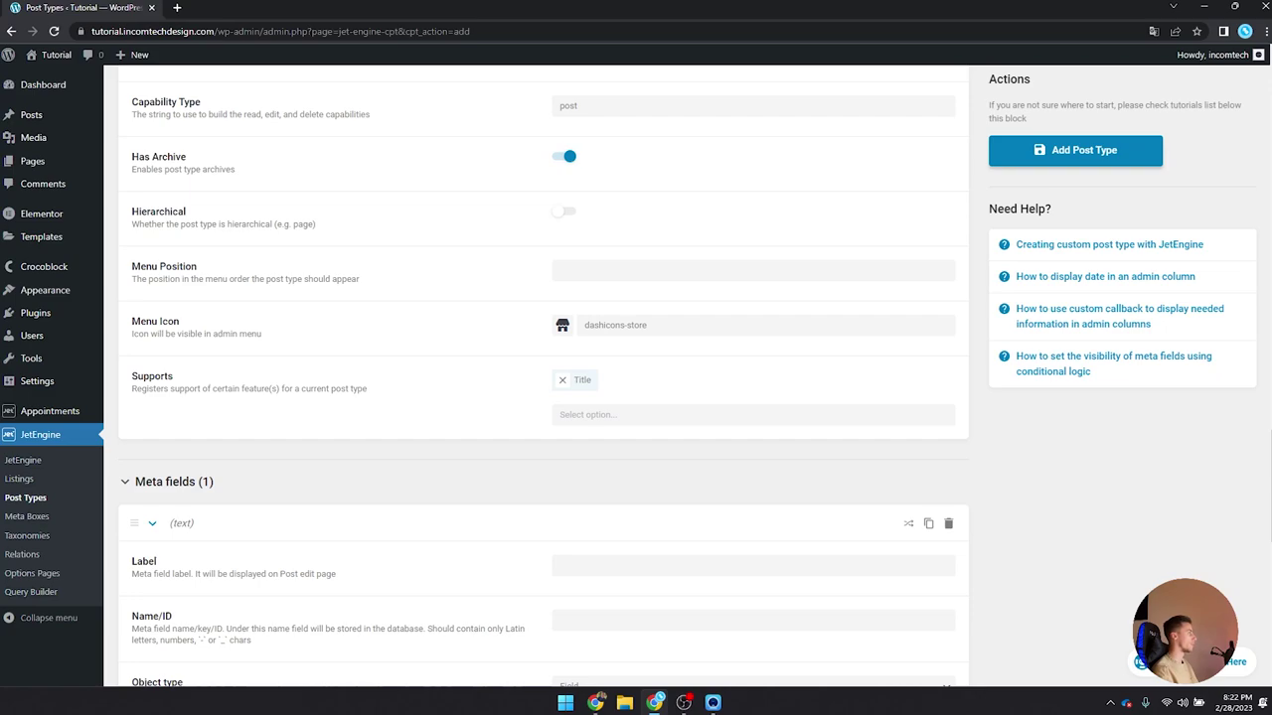
pyautogui.scroll(-3, 468, 488)
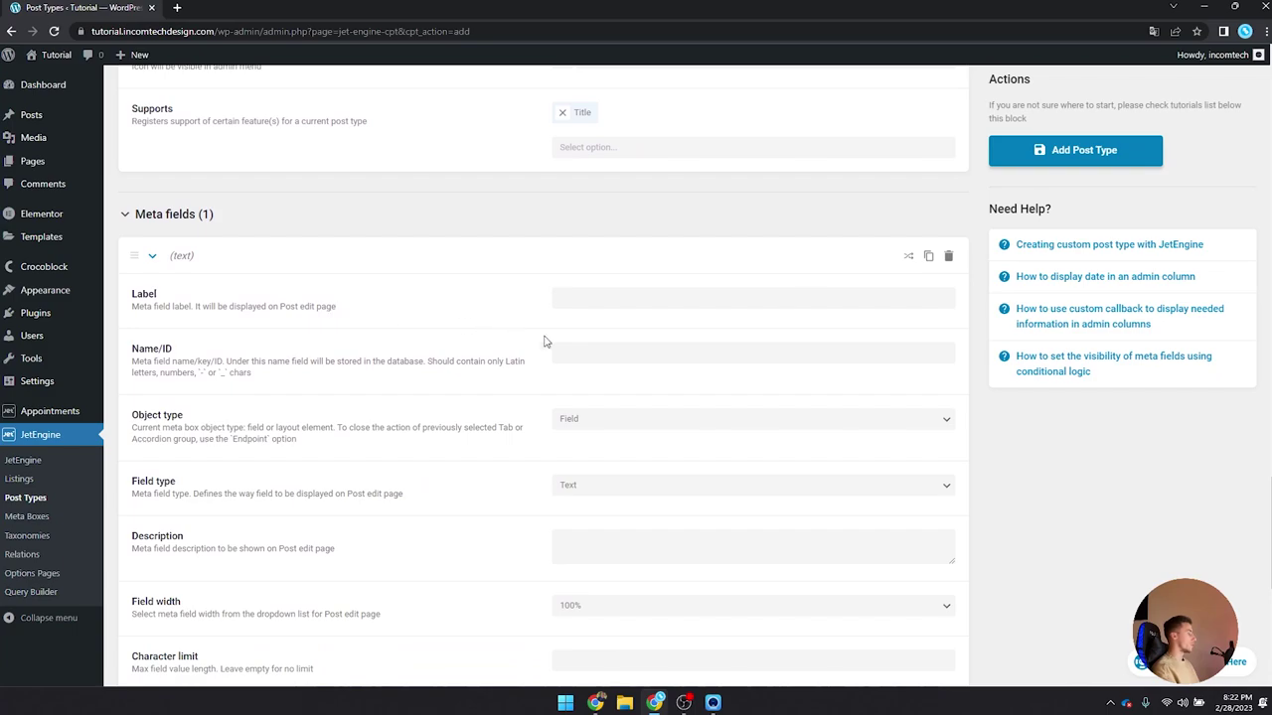
pyautogui.click(610, 298)
pyautogui.write('Serv')
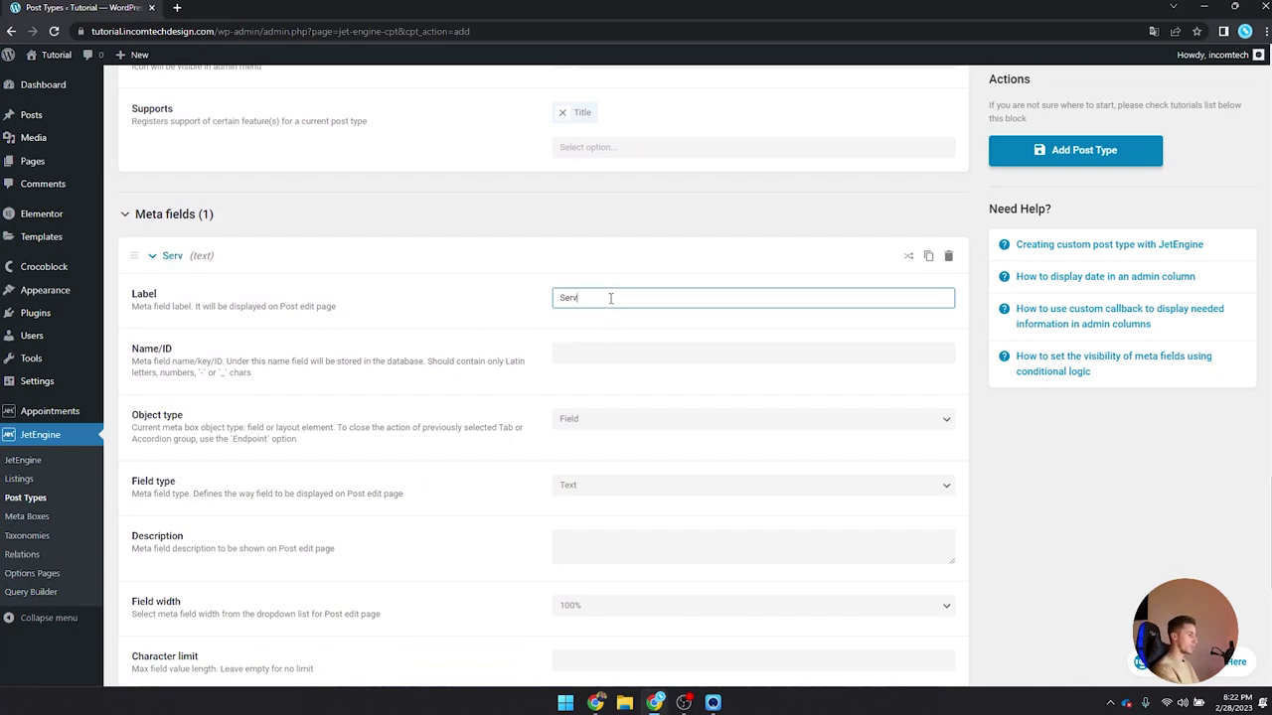
pyautogui.write('ice')
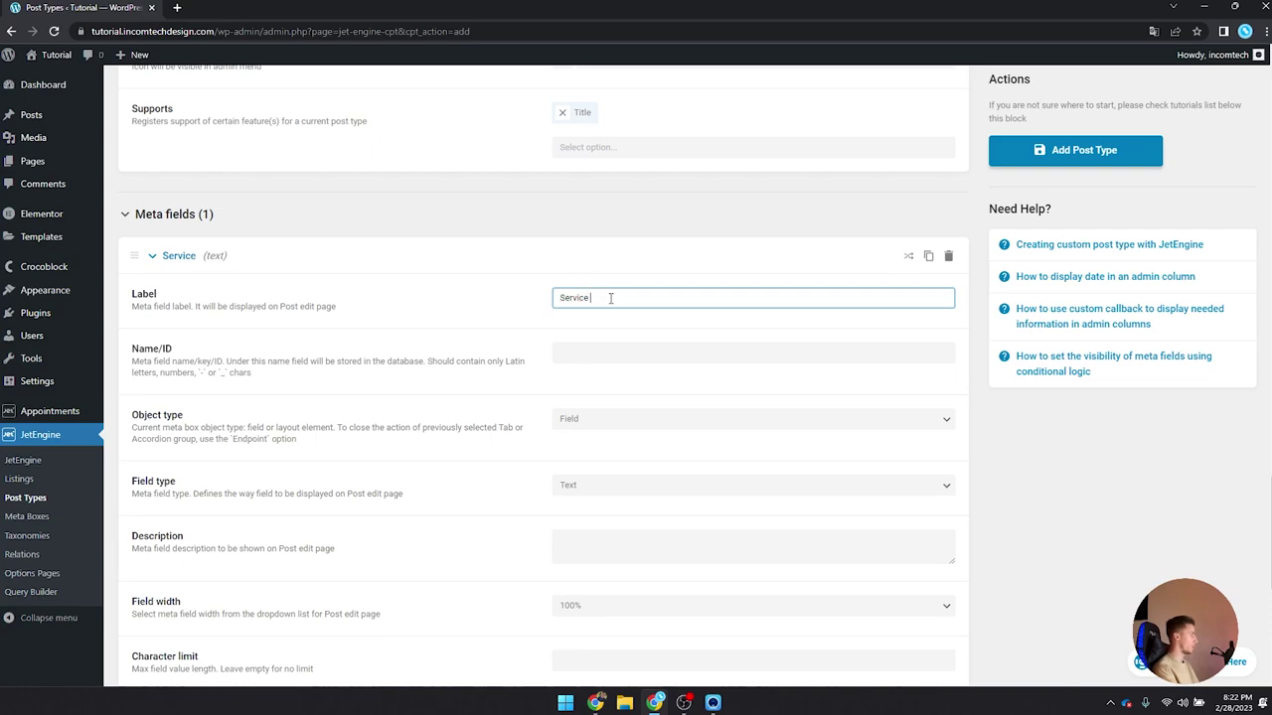
pyautogui.write(' name')
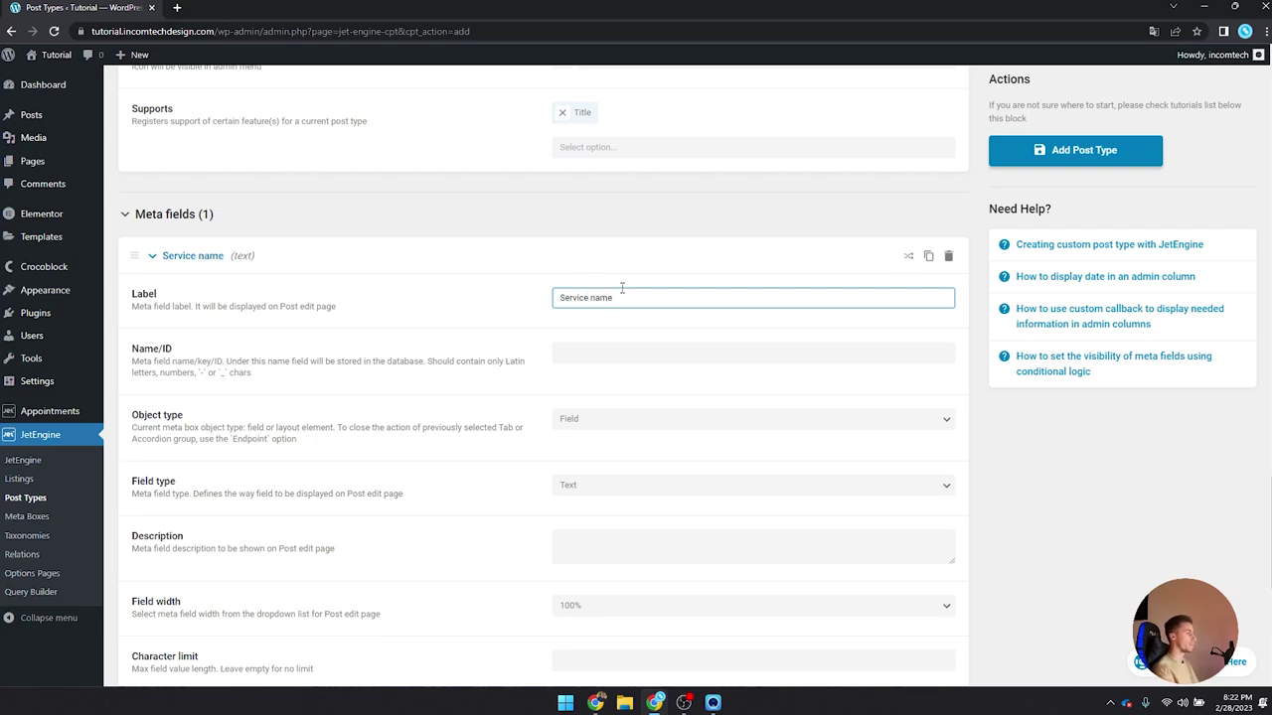
pyautogui.click(713, 351)
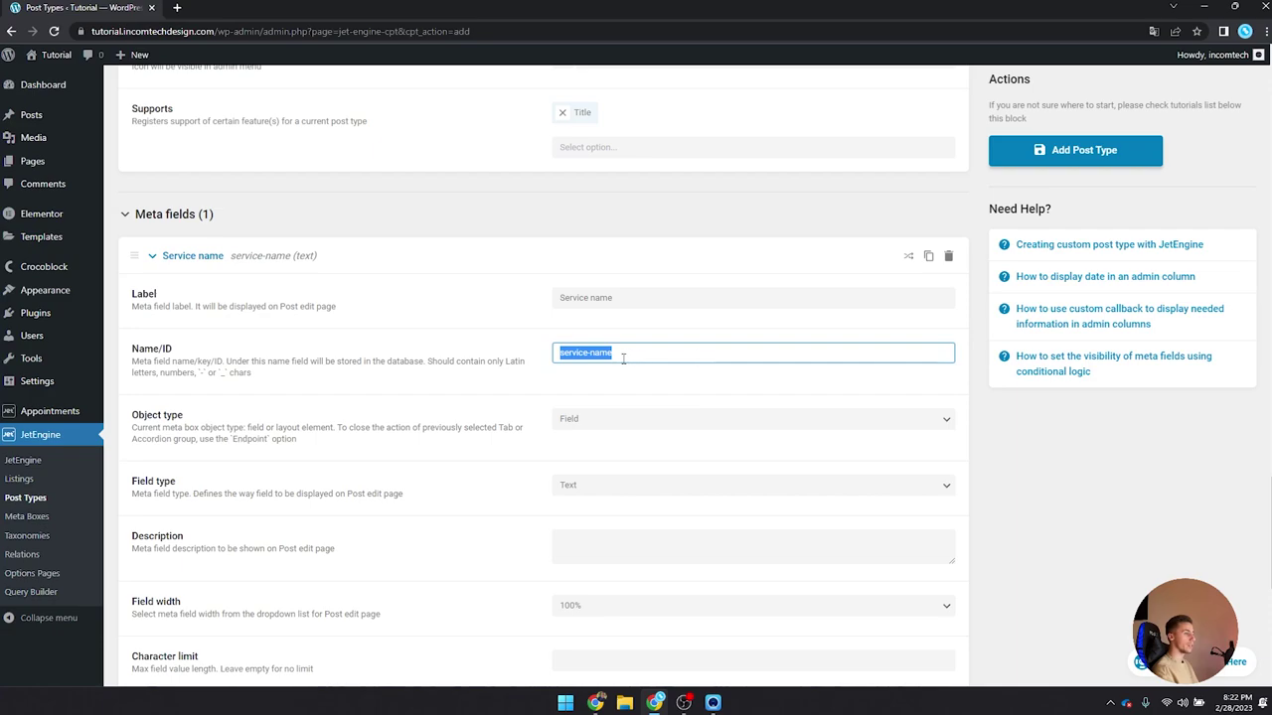
pyautogui.click(657, 356)
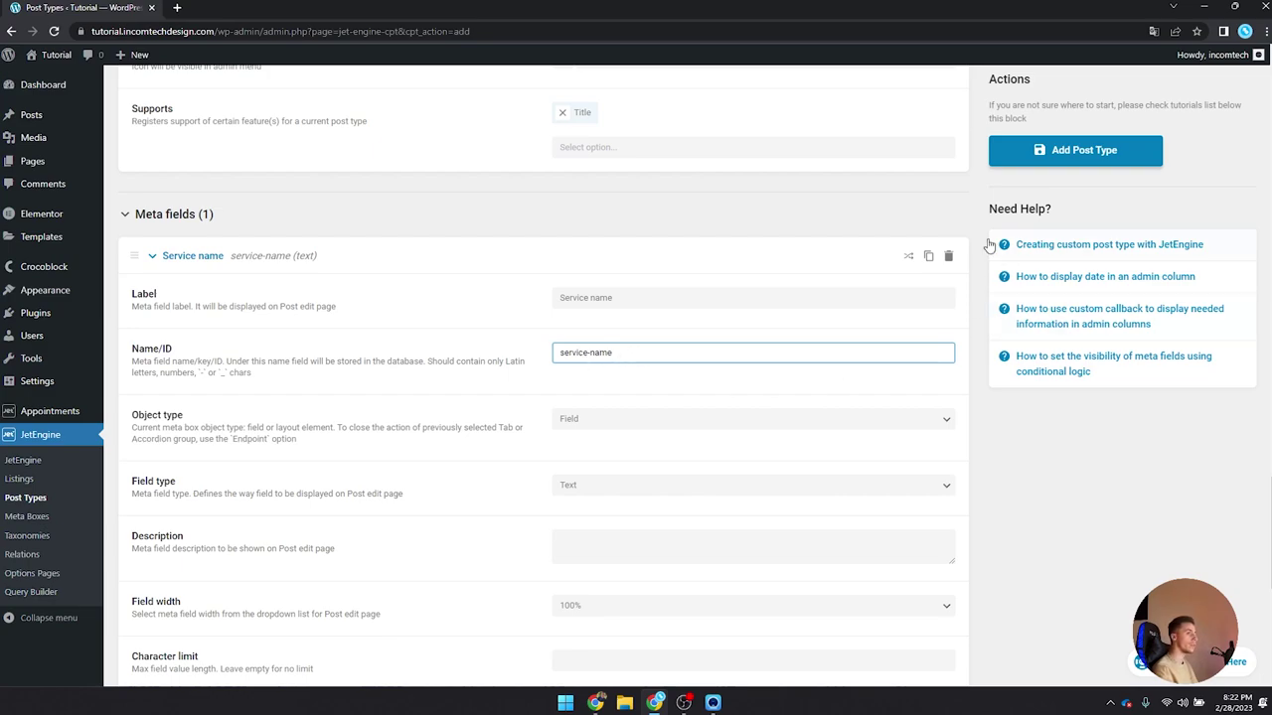
pyautogui.moveTo(663, 355); pyautogui.dragTo(532, 357)
pyautogui.click(615, 356)
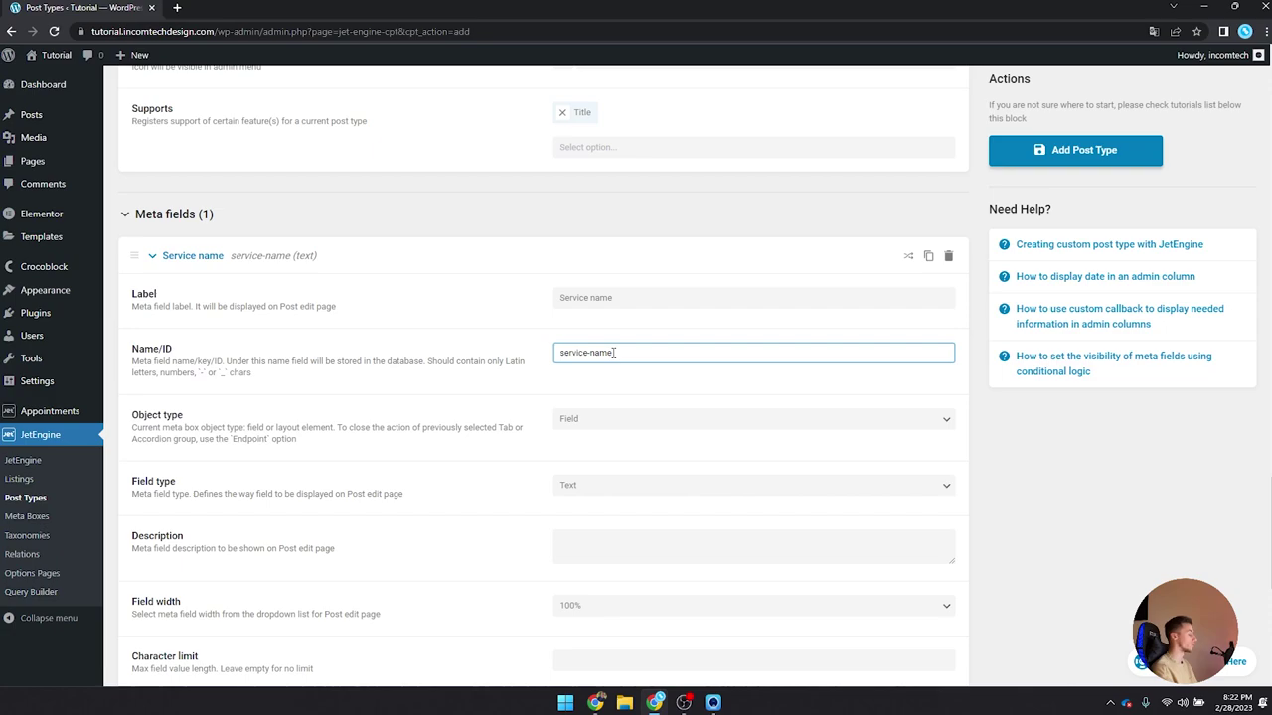
pyautogui.scroll(-2, 615, 355)
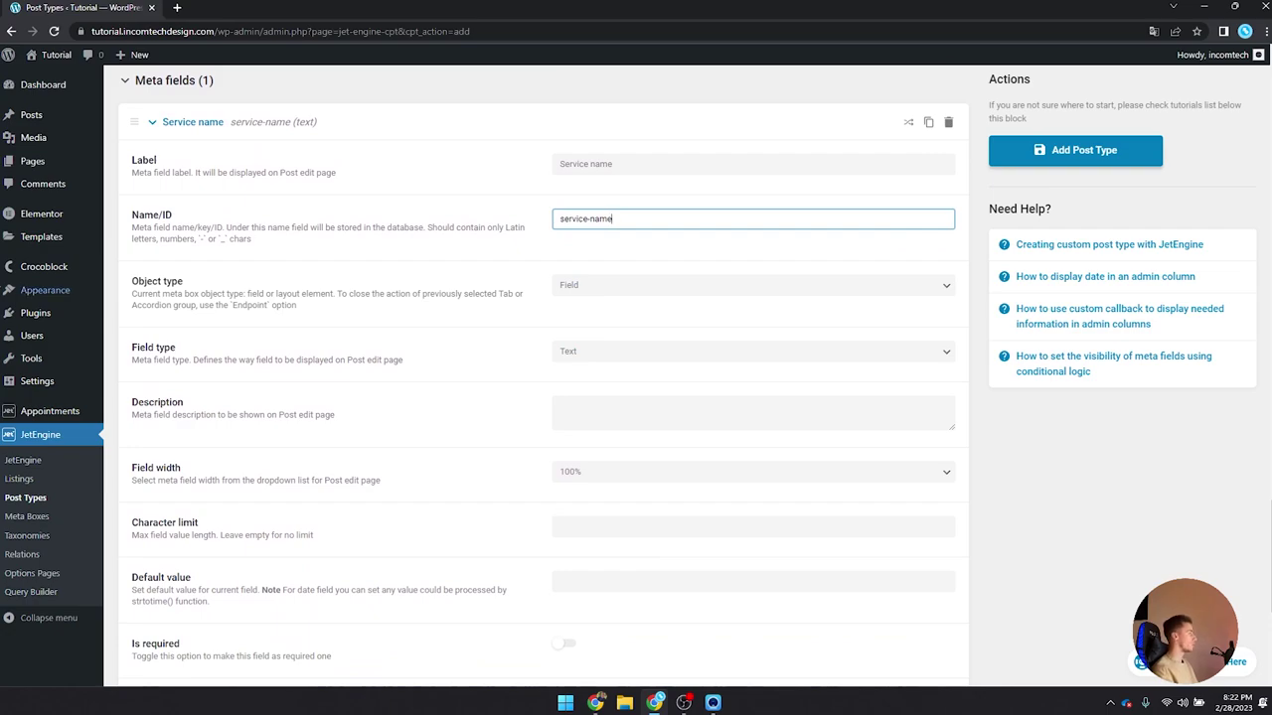
pyautogui.click(616, 300)
pyautogui.click(586, 351)
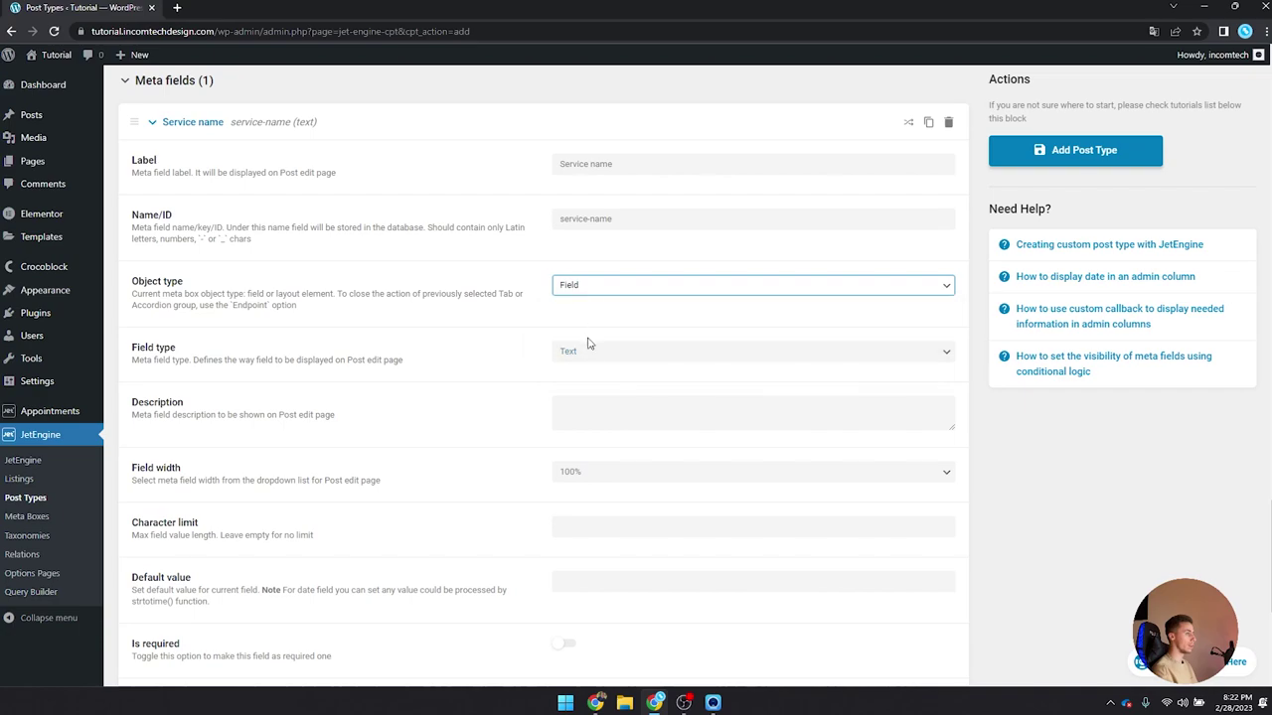
pyautogui.click(586, 355)
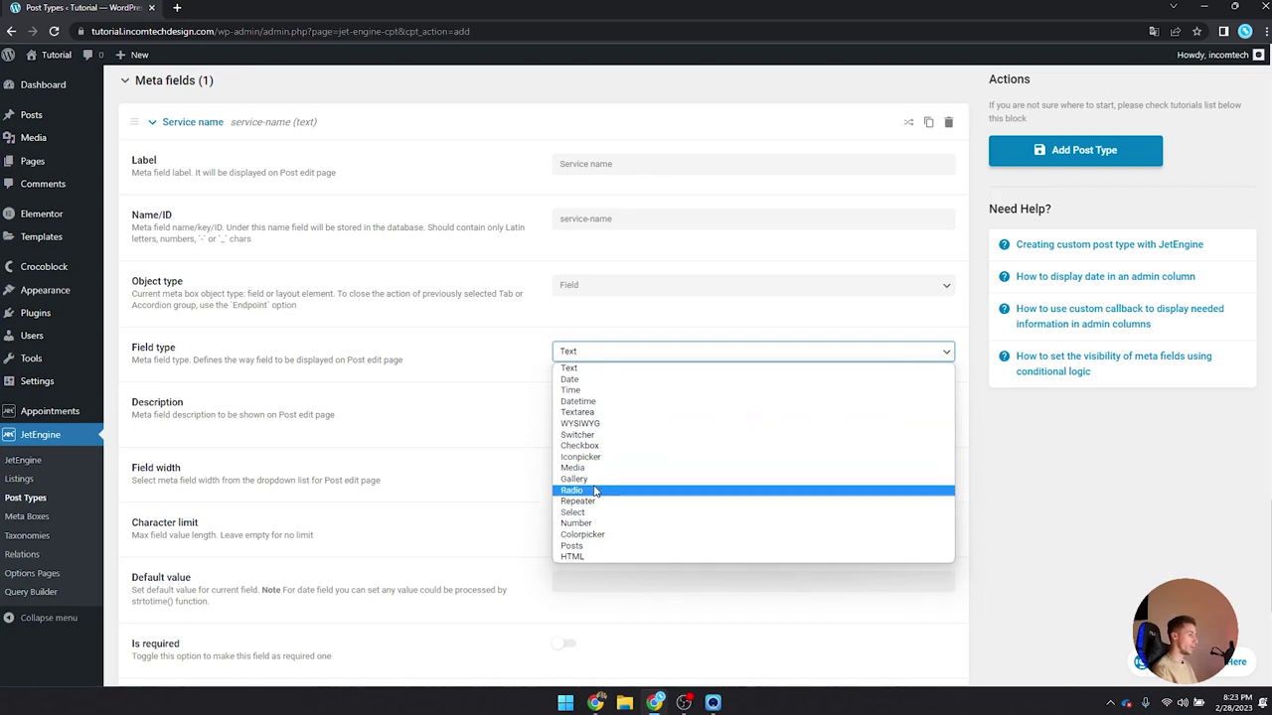
# Step: Keep Service name as Text, describe it as 'The name of the service', and make it required
pyautogui.click(592, 354)
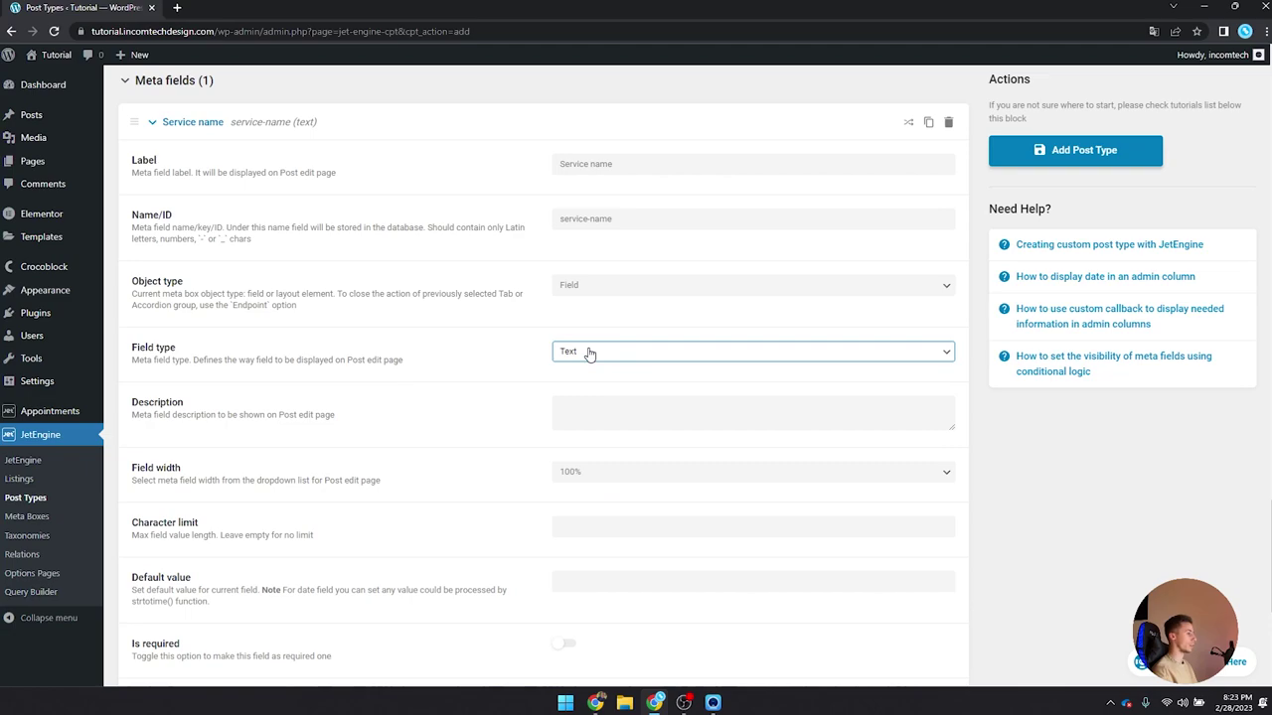
pyautogui.moveTo(347, 420); pyautogui.dragTo(128, 425)
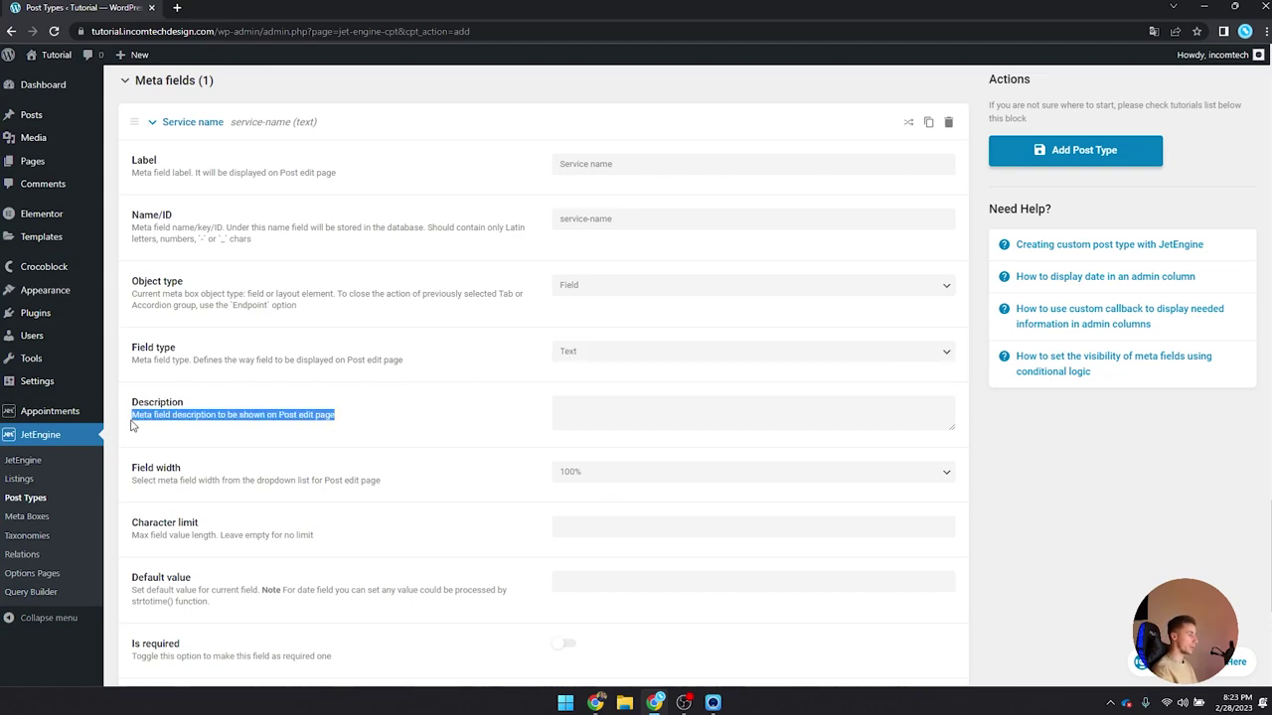
pyautogui.click(347, 423)
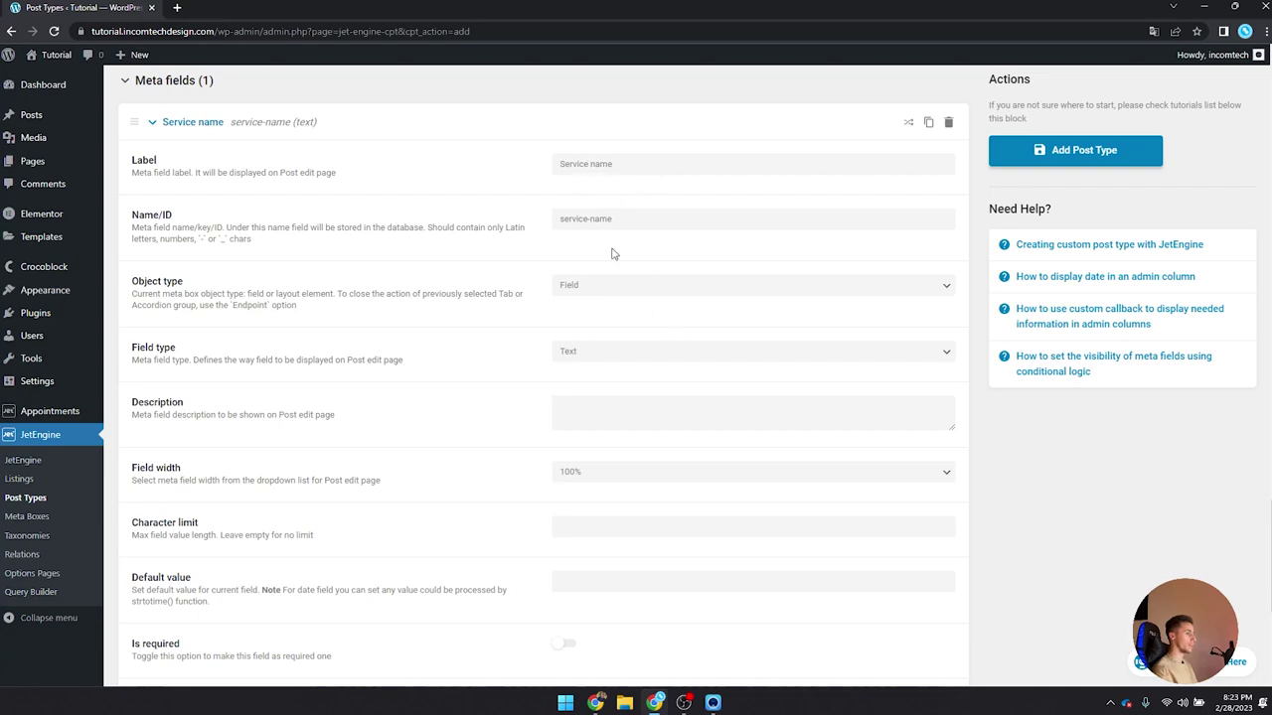
pyautogui.click(596, 415)
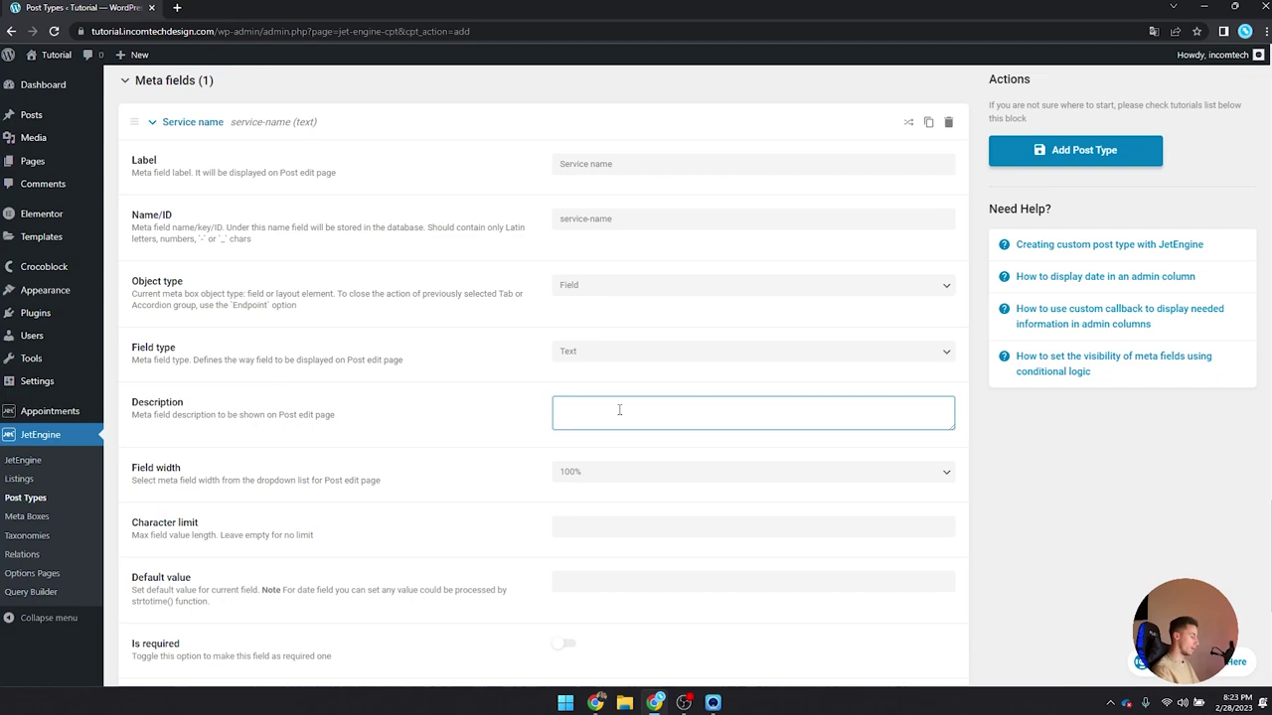
pyautogui.write('The name o')
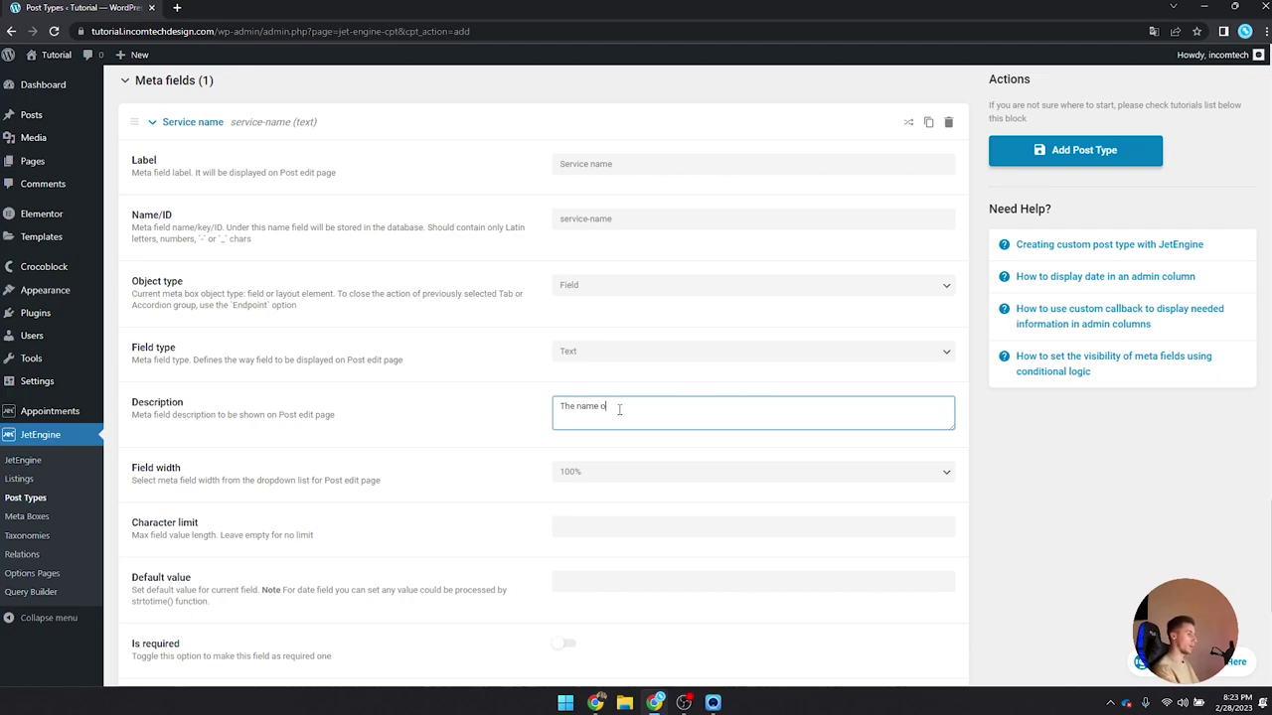
pyautogui.write('f the service')
pyautogui.hotkey('ctrl', 'a')
pyautogui.click(682, 407)
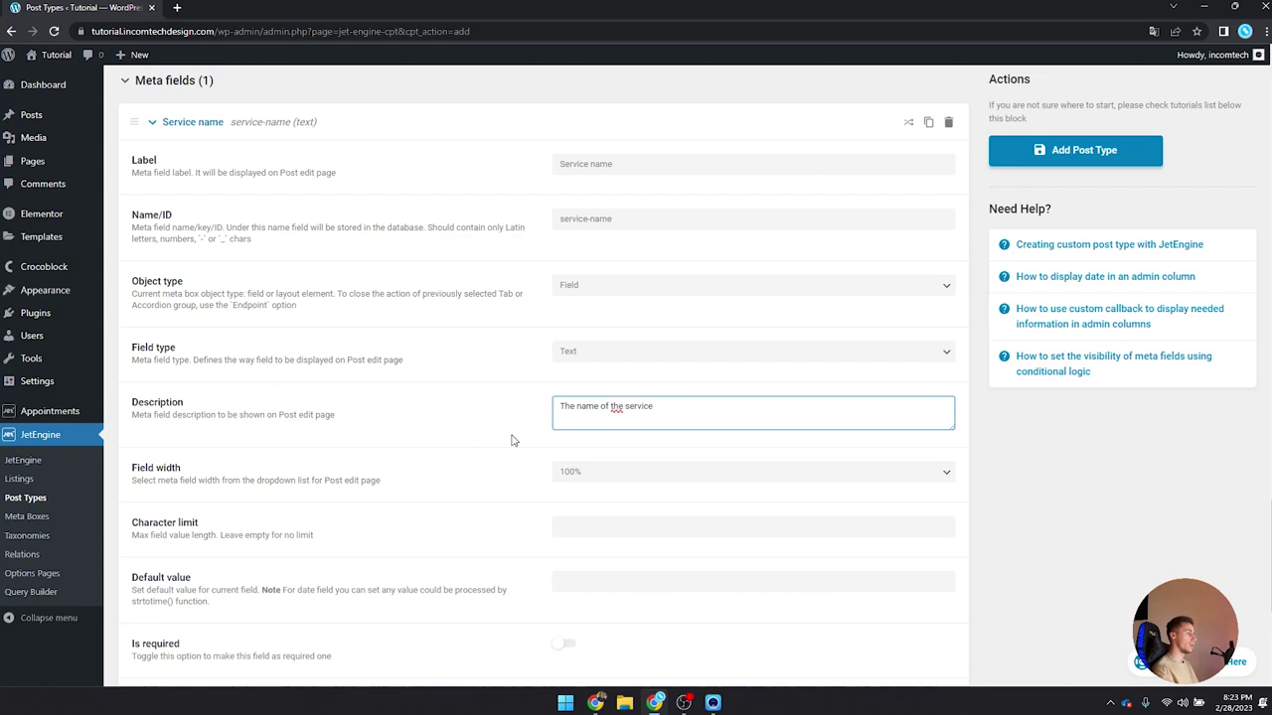
pyautogui.hotkey('ctrl', 'a')
pyautogui.click(688, 402)
pyautogui.scroll(-3, 582, 430)
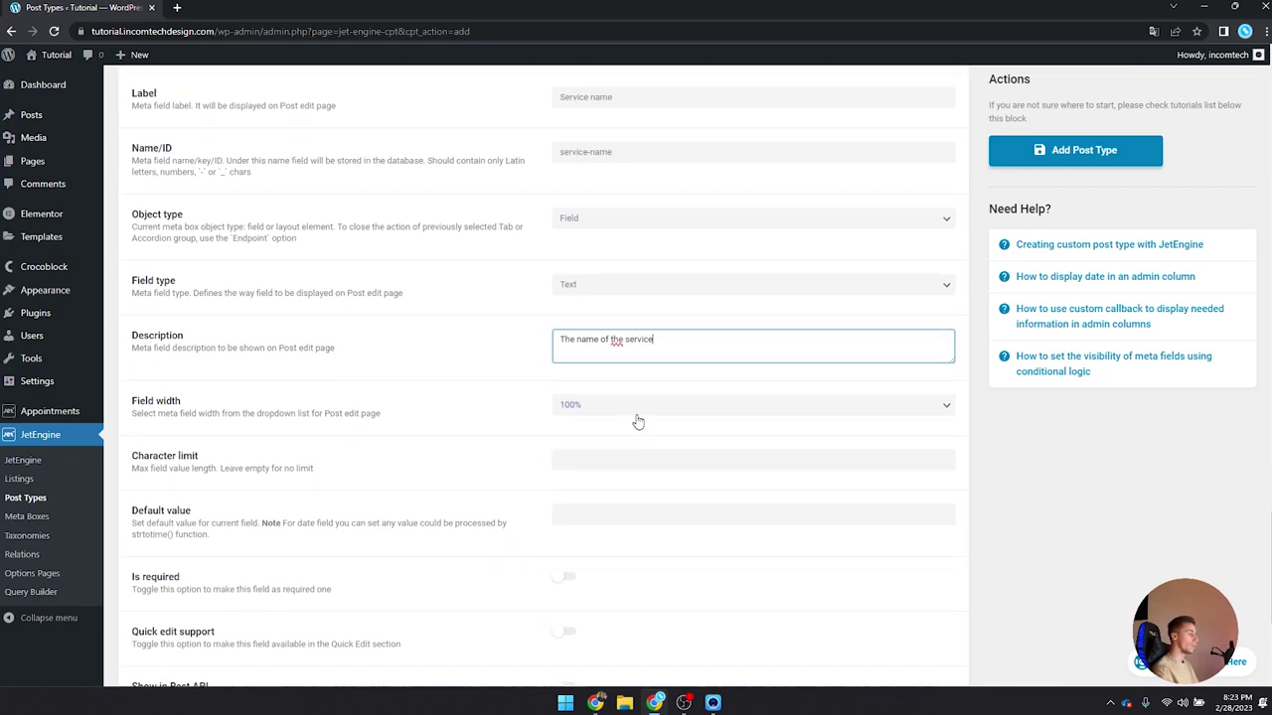
pyautogui.scroll(-5, 615, 399)
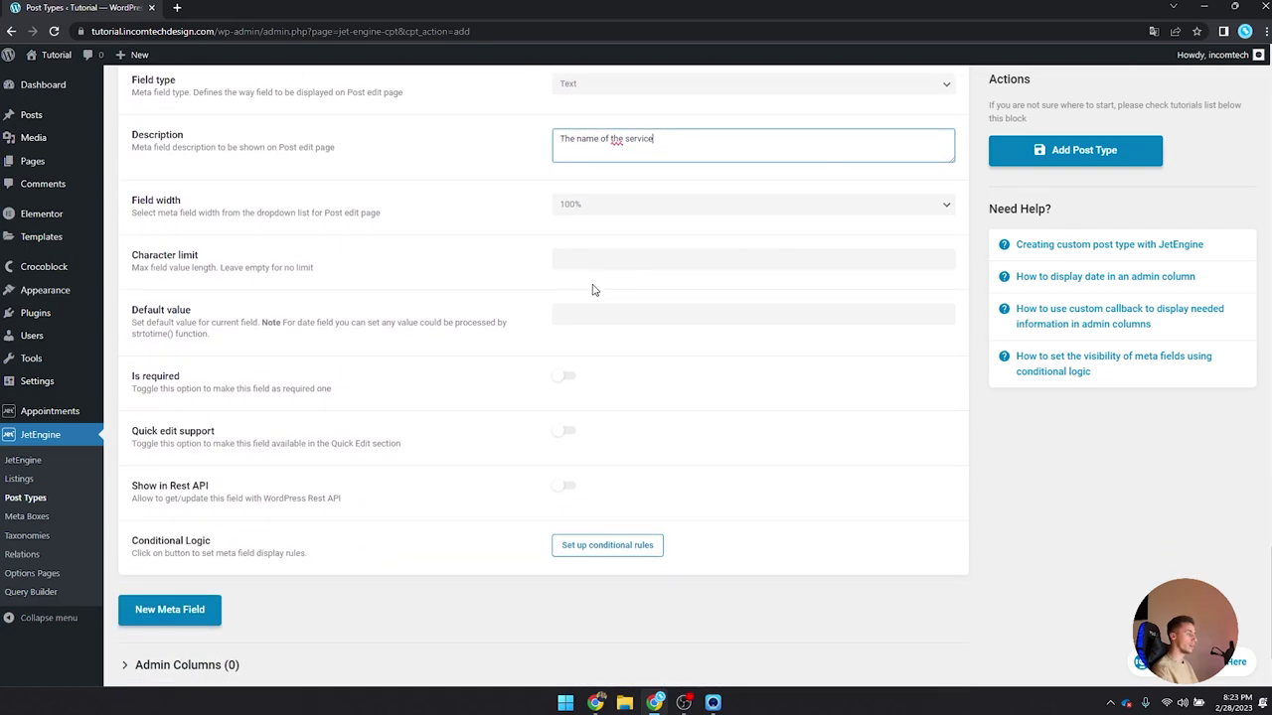
pyautogui.click(566, 287)
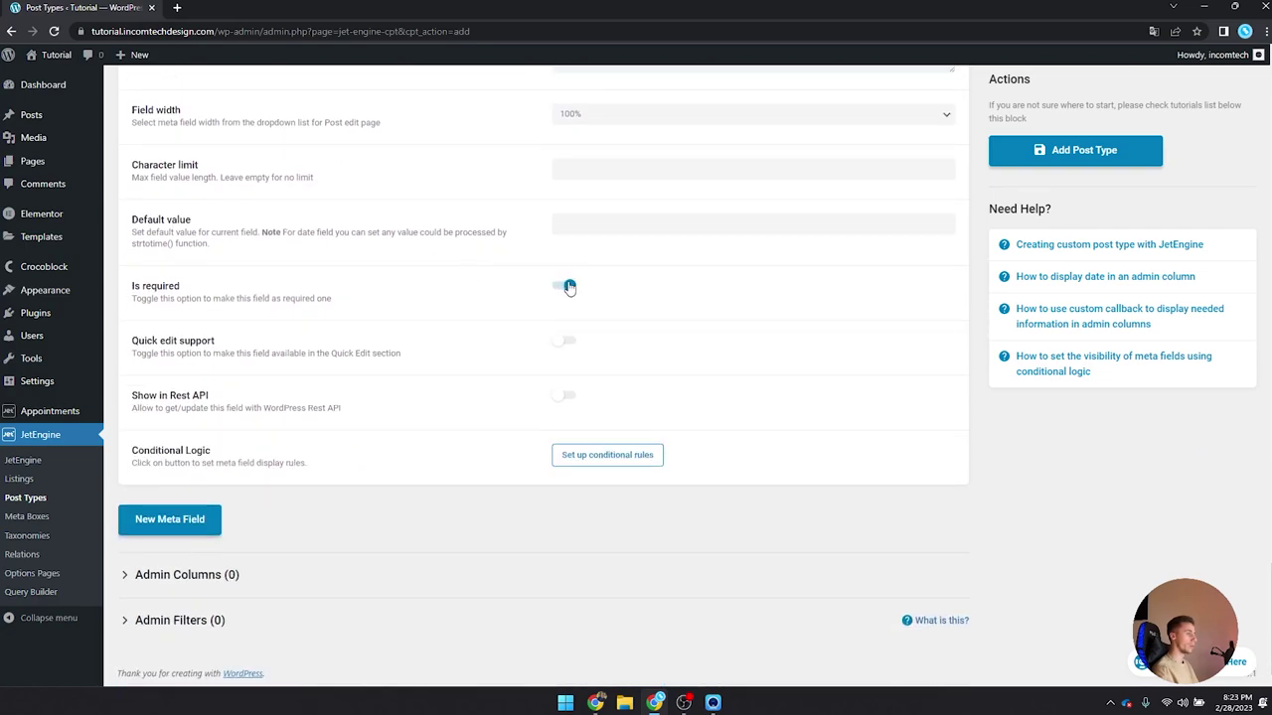
# Step: Add a 'Background image' meta field (background-image) of type Media storing the Media ID
pyautogui.click(207, 516)
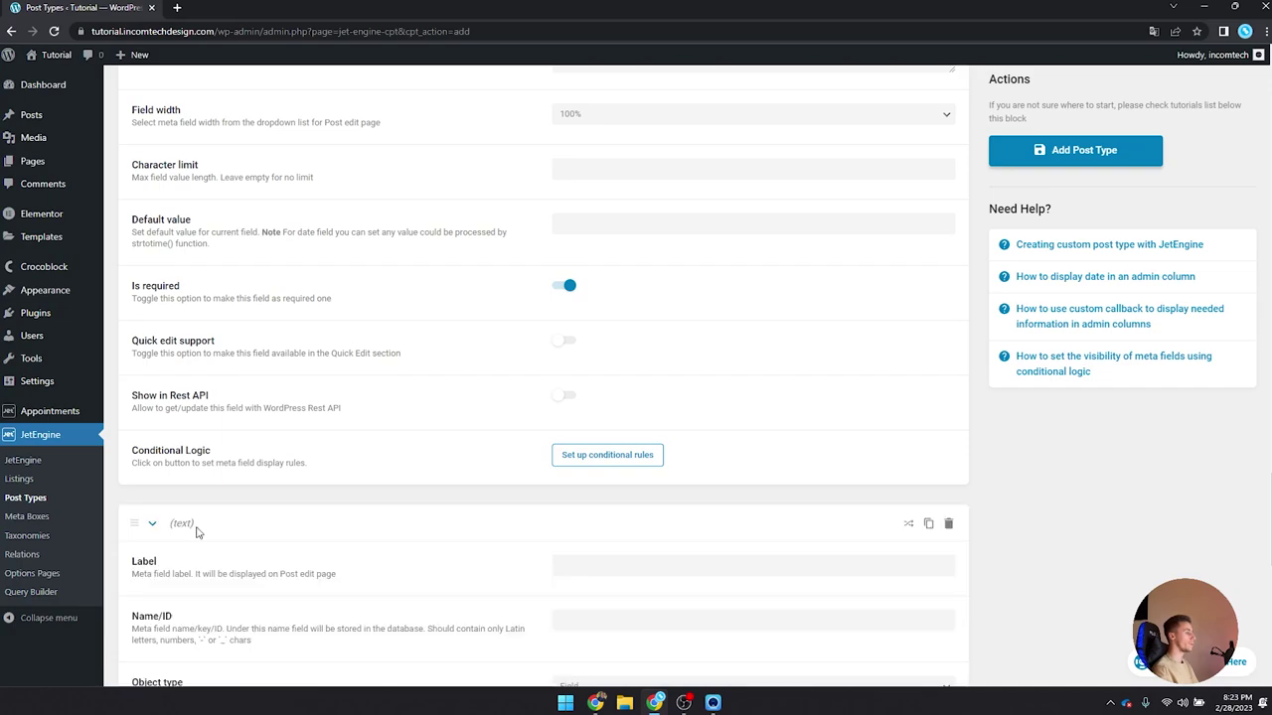
pyautogui.scroll(-3, 323, 457)
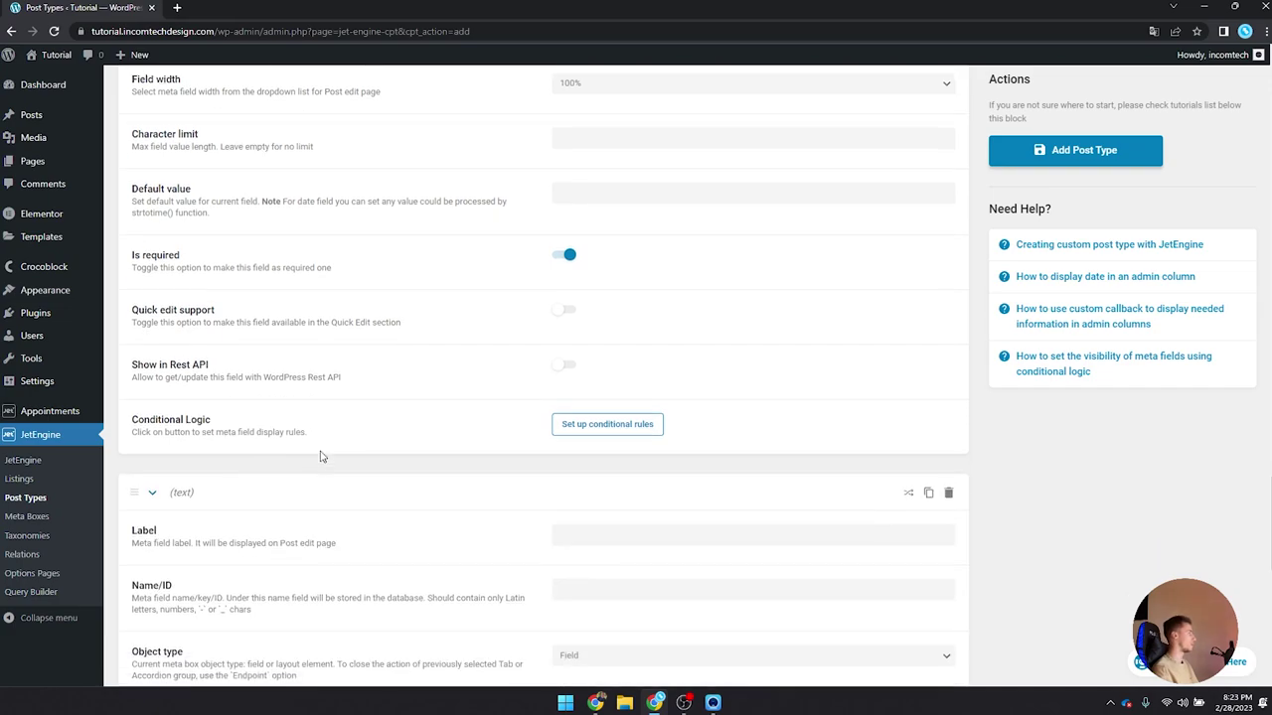
pyautogui.scroll(-1, 323, 422)
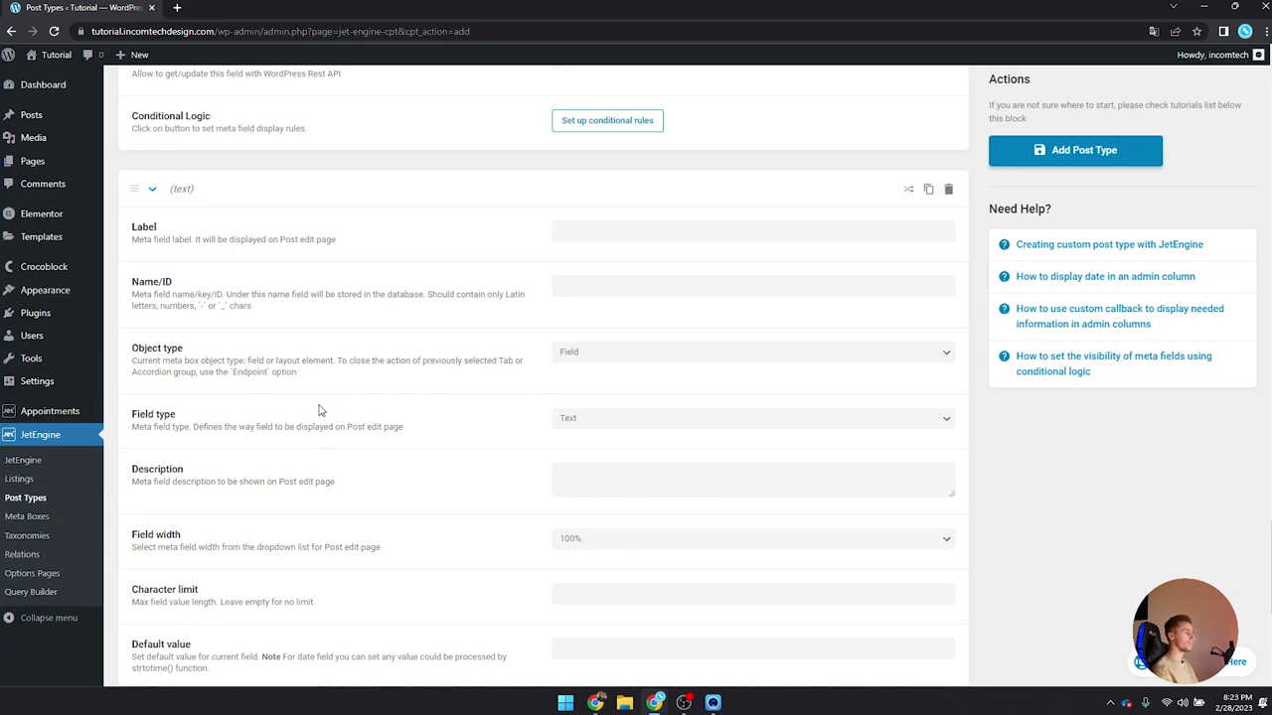
pyautogui.click(579, 237)
pyautogui.write('Background image')
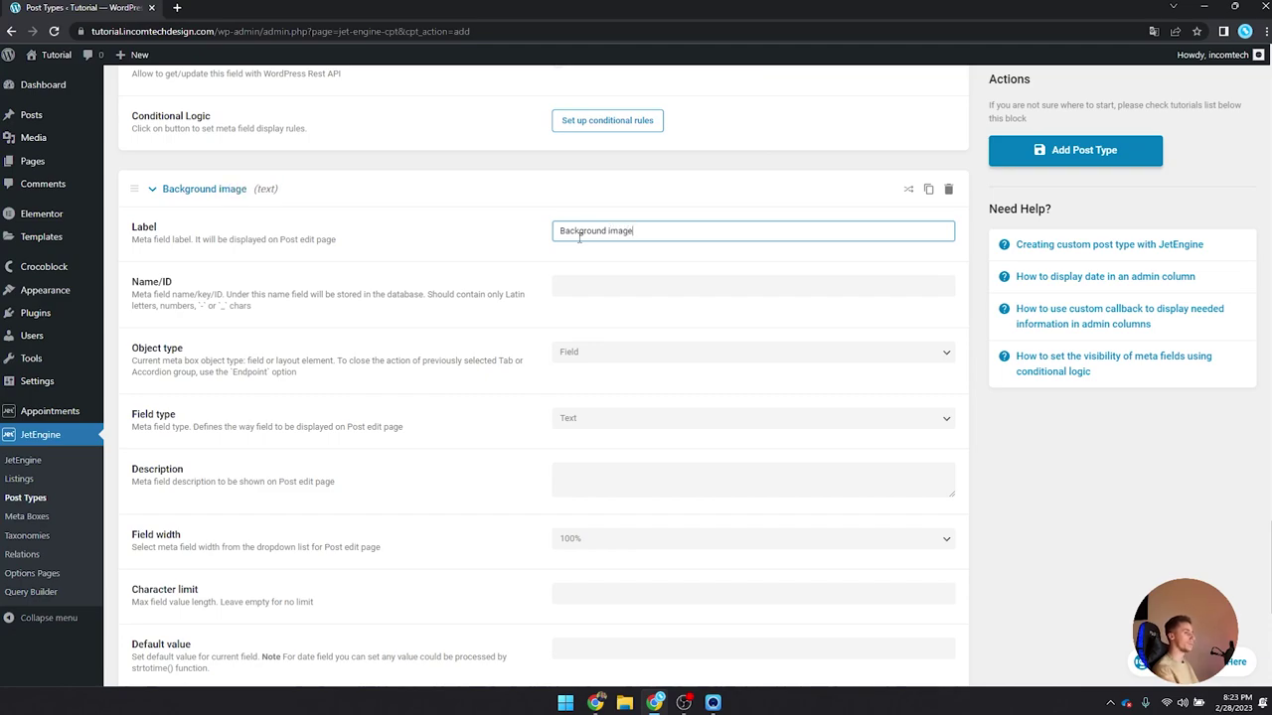
pyautogui.press('Tab')
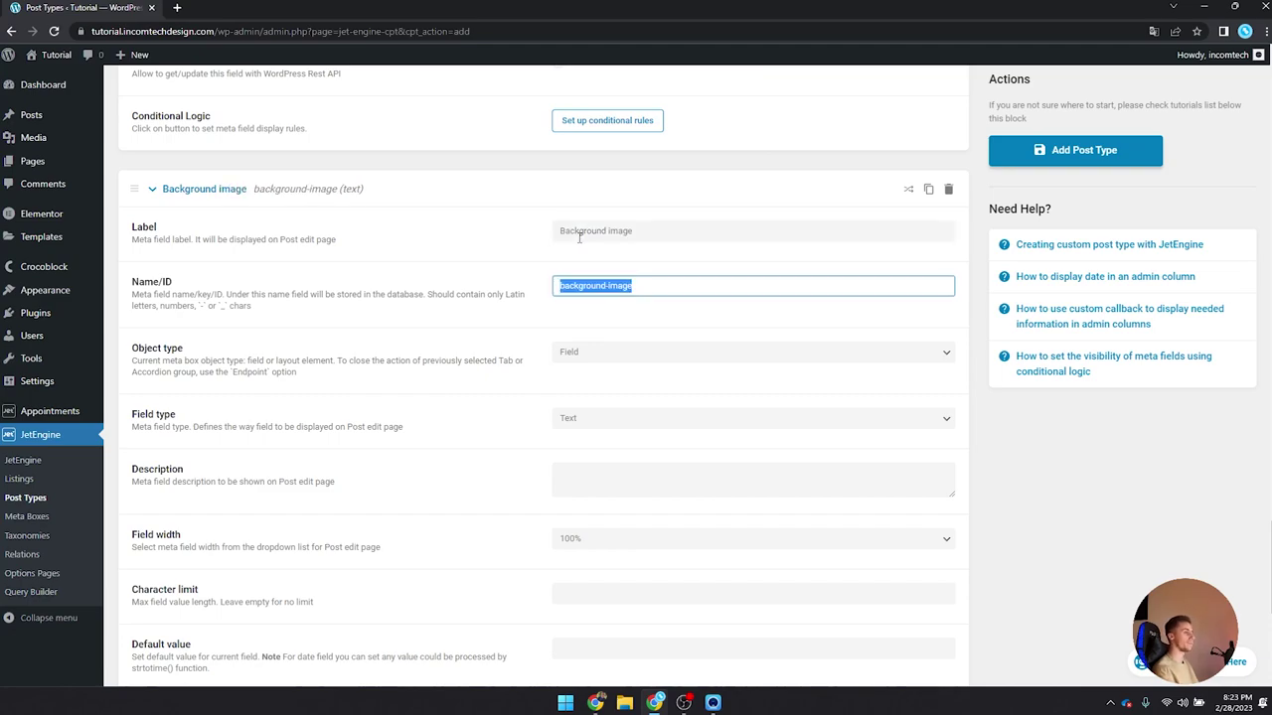
pyautogui.scroll(-2, 586, 233)
pyautogui.click(603, 219)
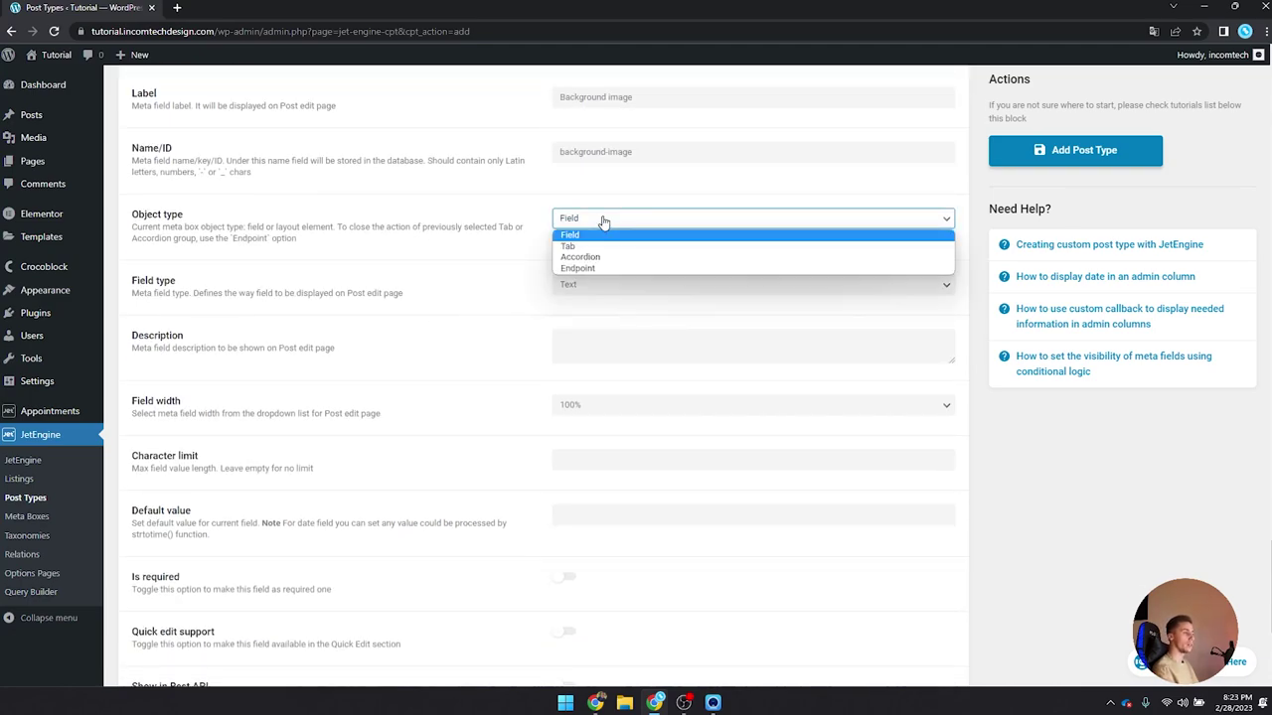
pyautogui.click(577, 237)
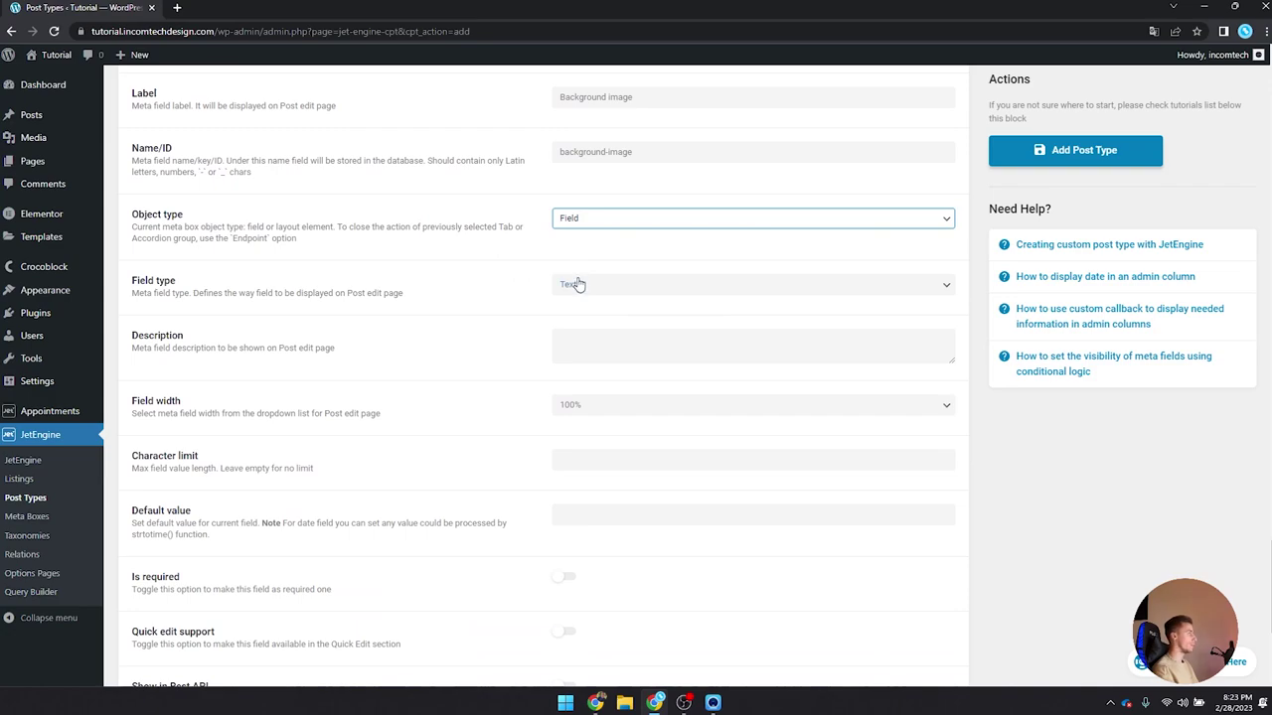
pyautogui.click(577, 286)
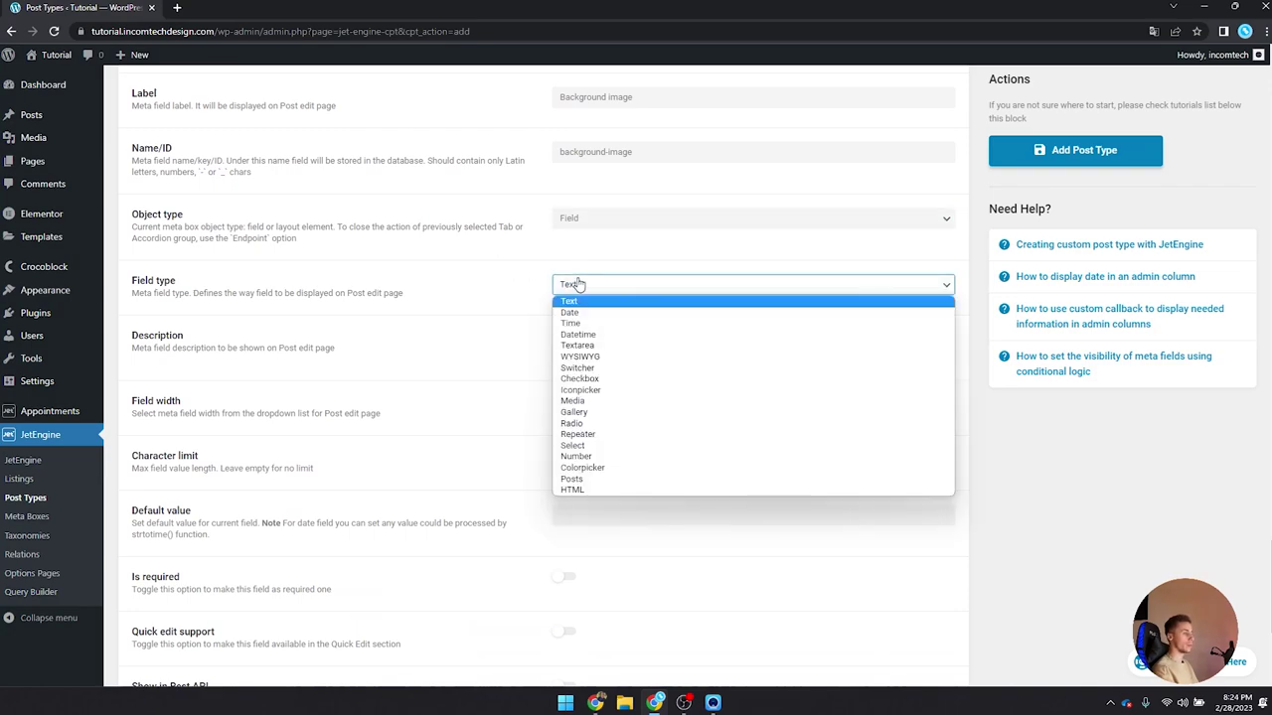
pyautogui.click(596, 401)
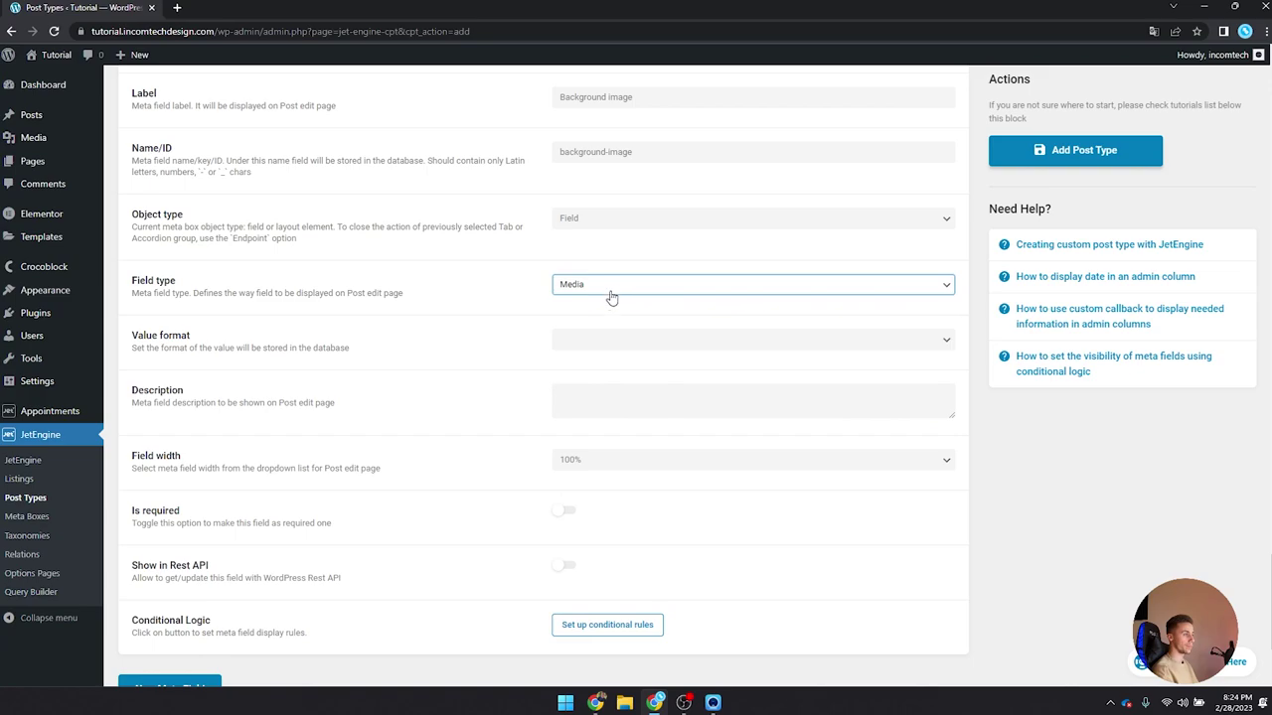
pyautogui.click(575, 341)
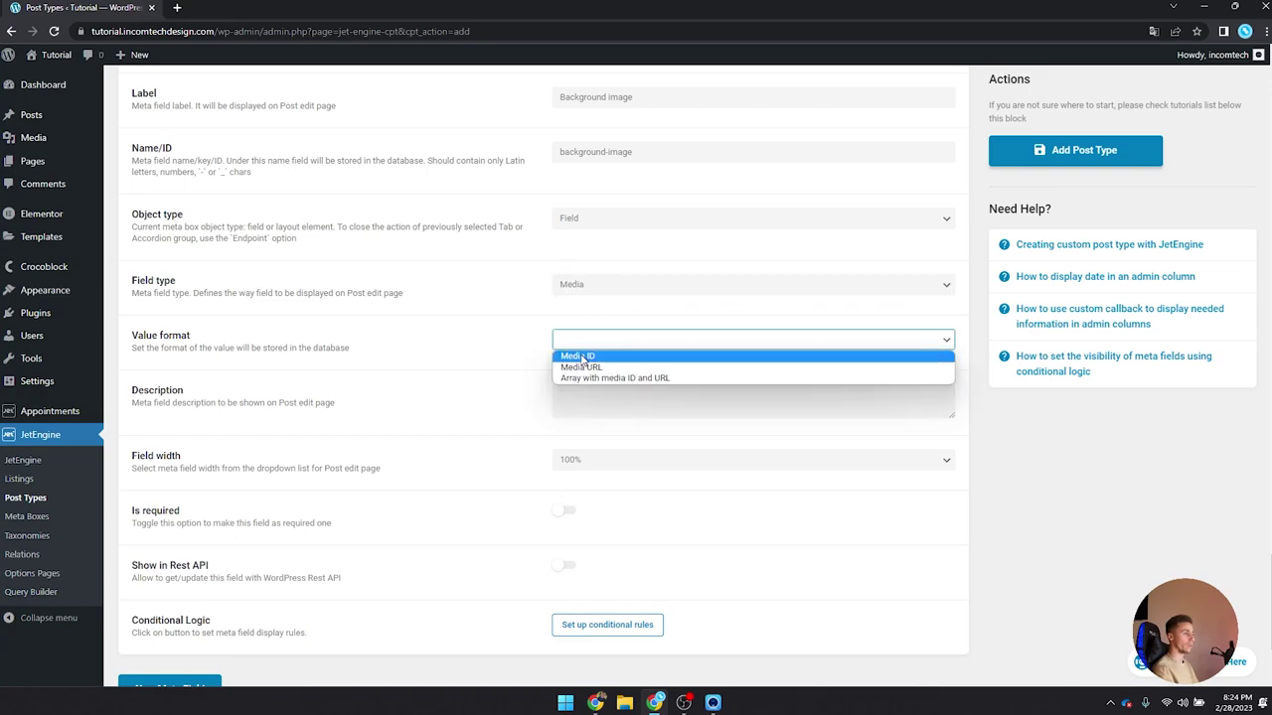
pyautogui.click(583, 357)
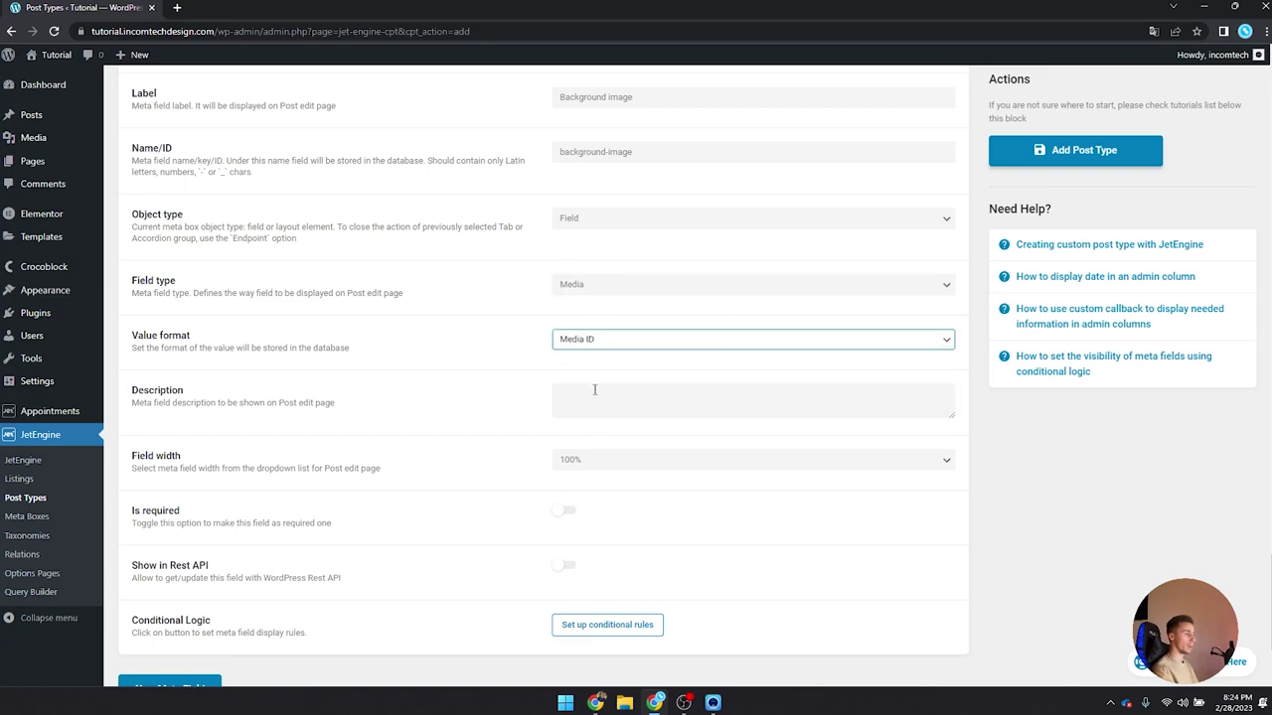
pyautogui.scroll(-2, 594, 390)
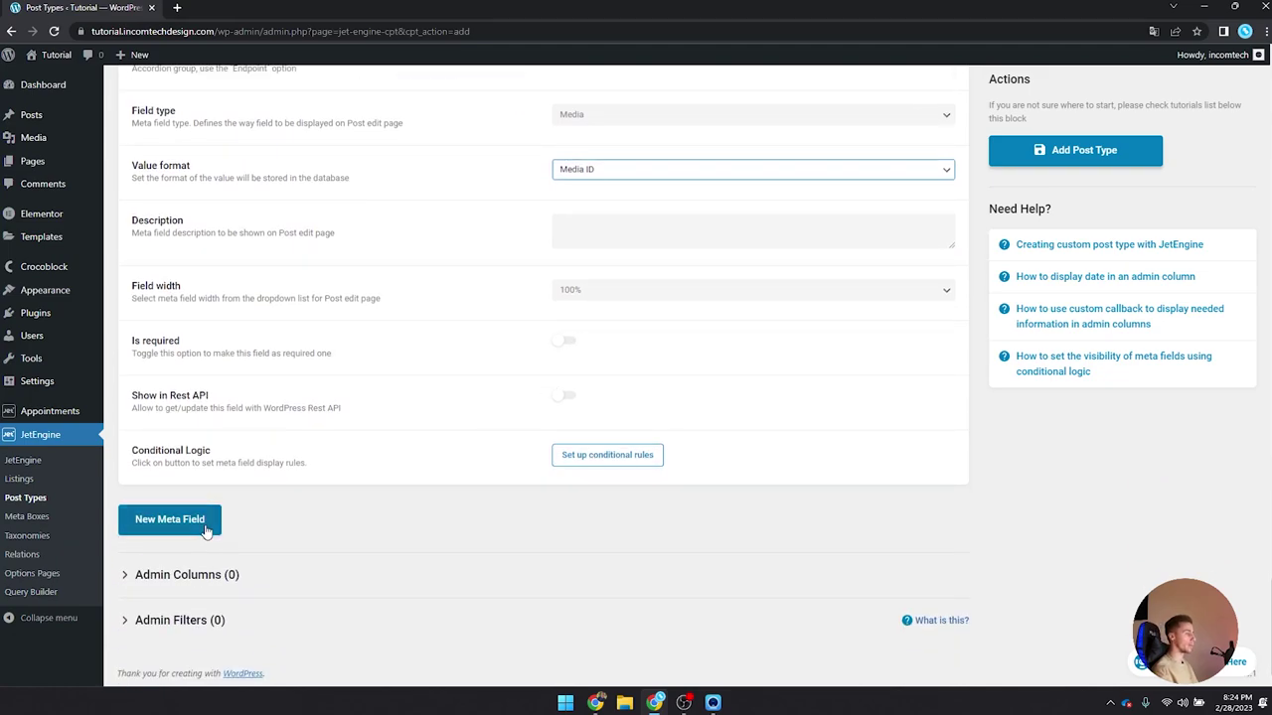
# Step: Add a 'Short description' meta field (short-description) of type Textarea
pyautogui.click(206, 525)
pyautogui.scroll(-2, 338, 432)
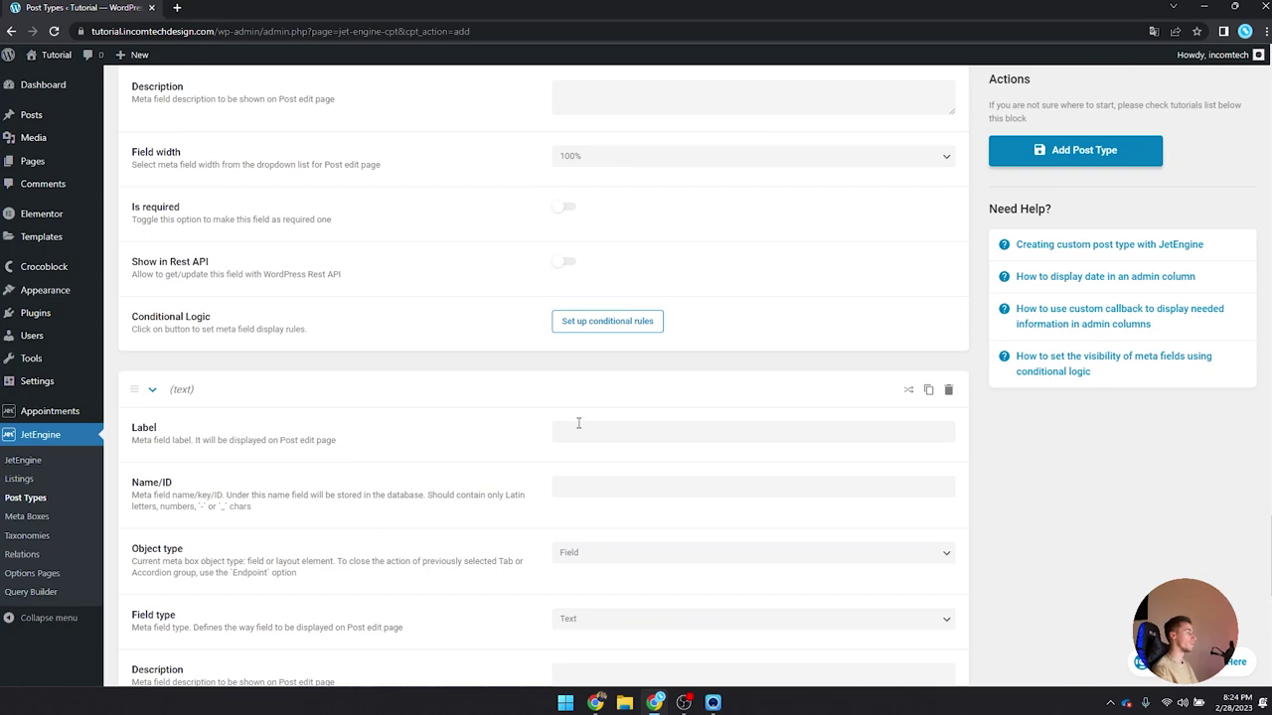
pyautogui.scroll(-4, 579, 423)
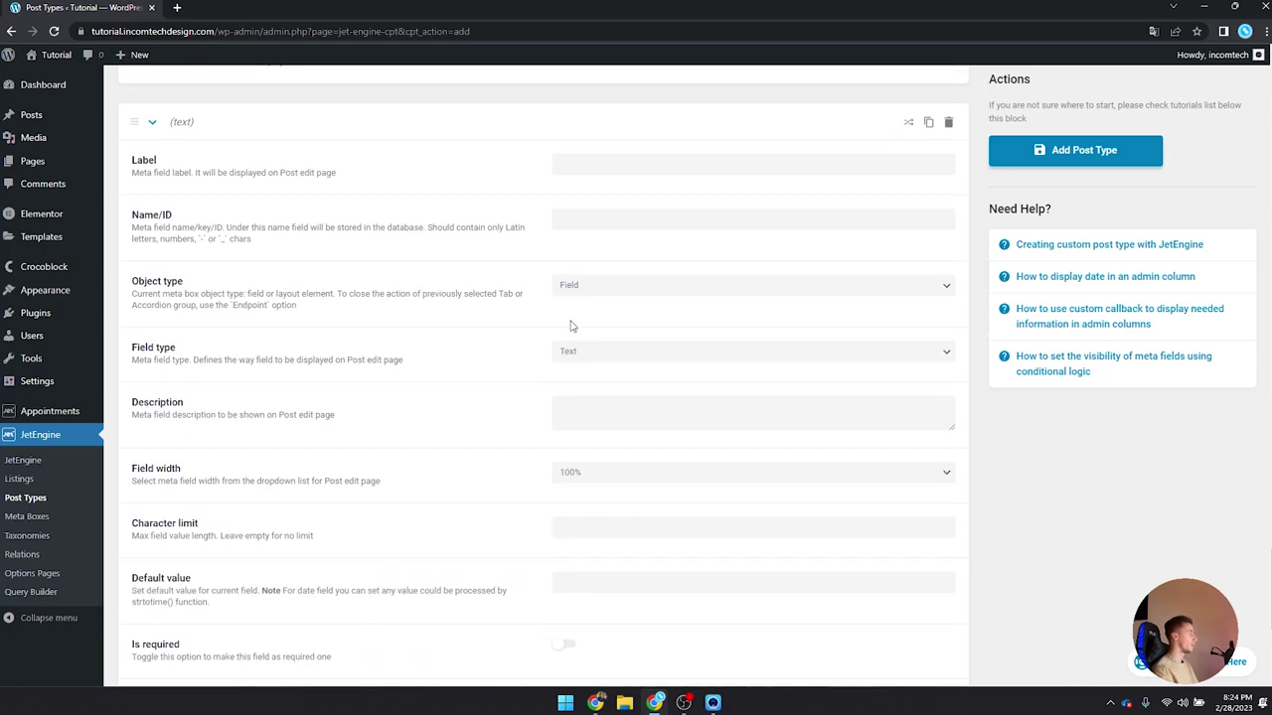
pyautogui.click(606, 159)
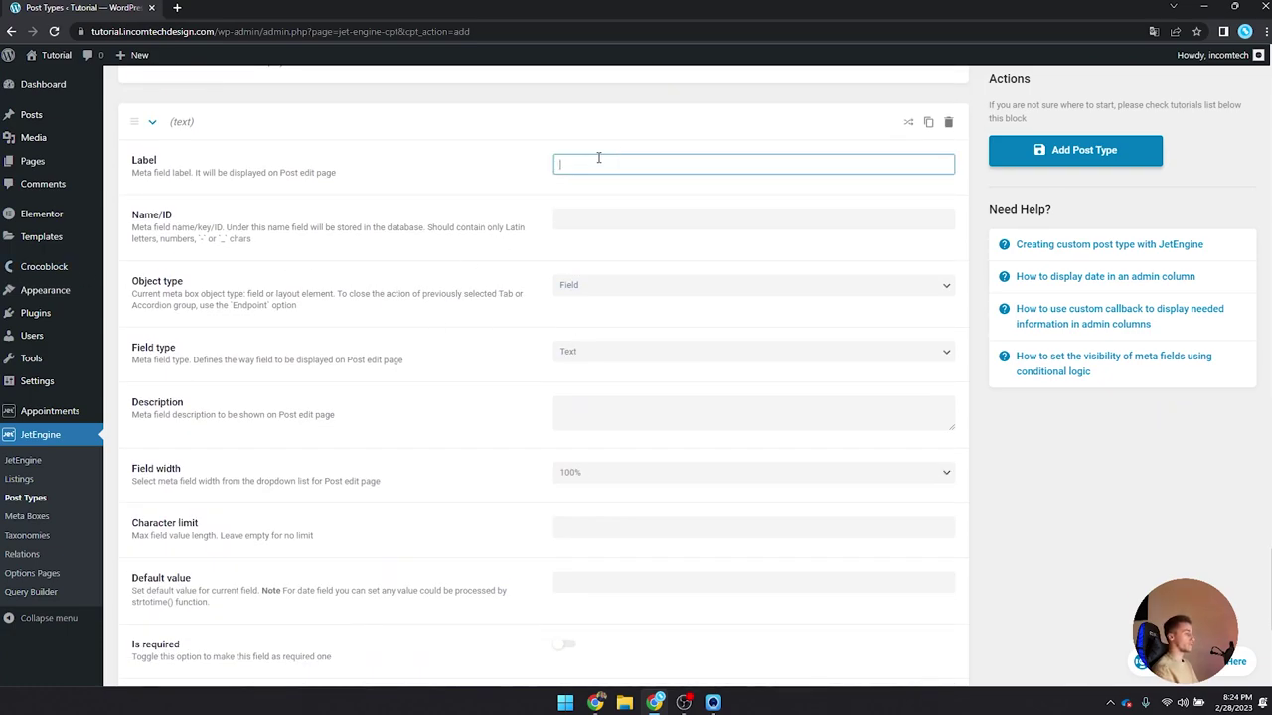
pyautogui.write('Short descripto')
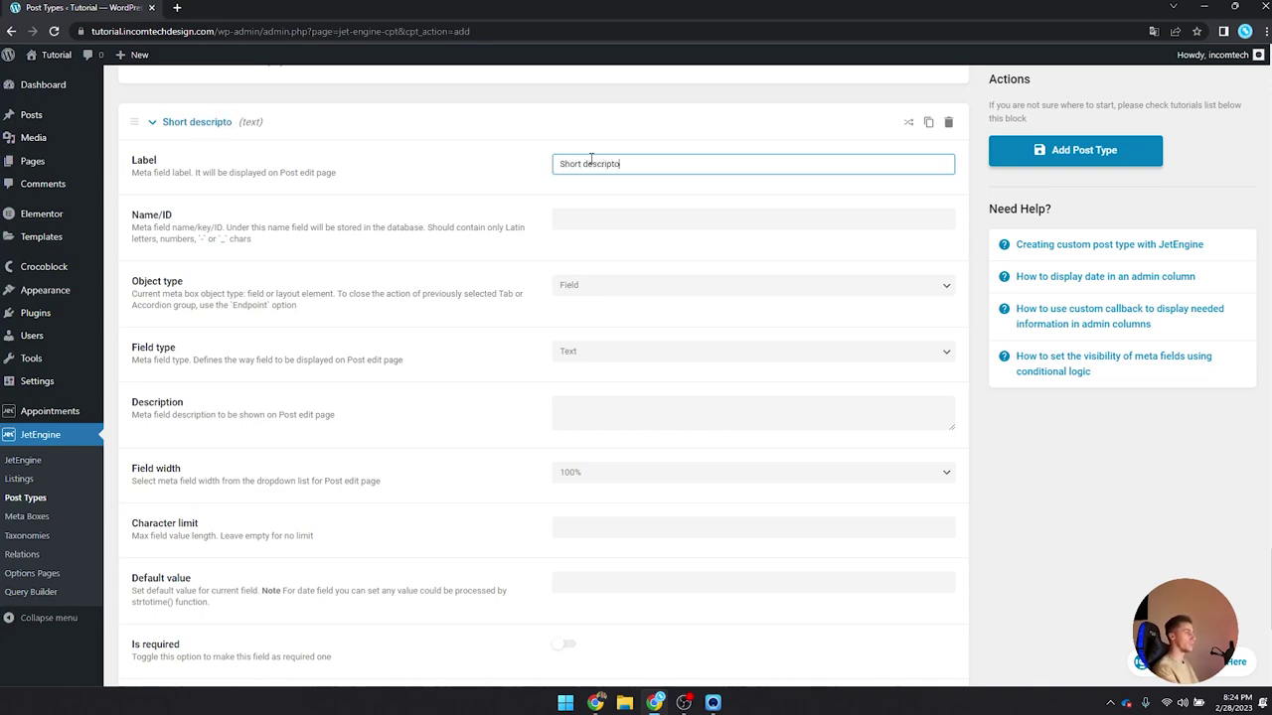
pyautogui.press('BackSpace')
pyautogui.write('ion')
pyautogui.press('Tab')
pyautogui.click(663, 210)
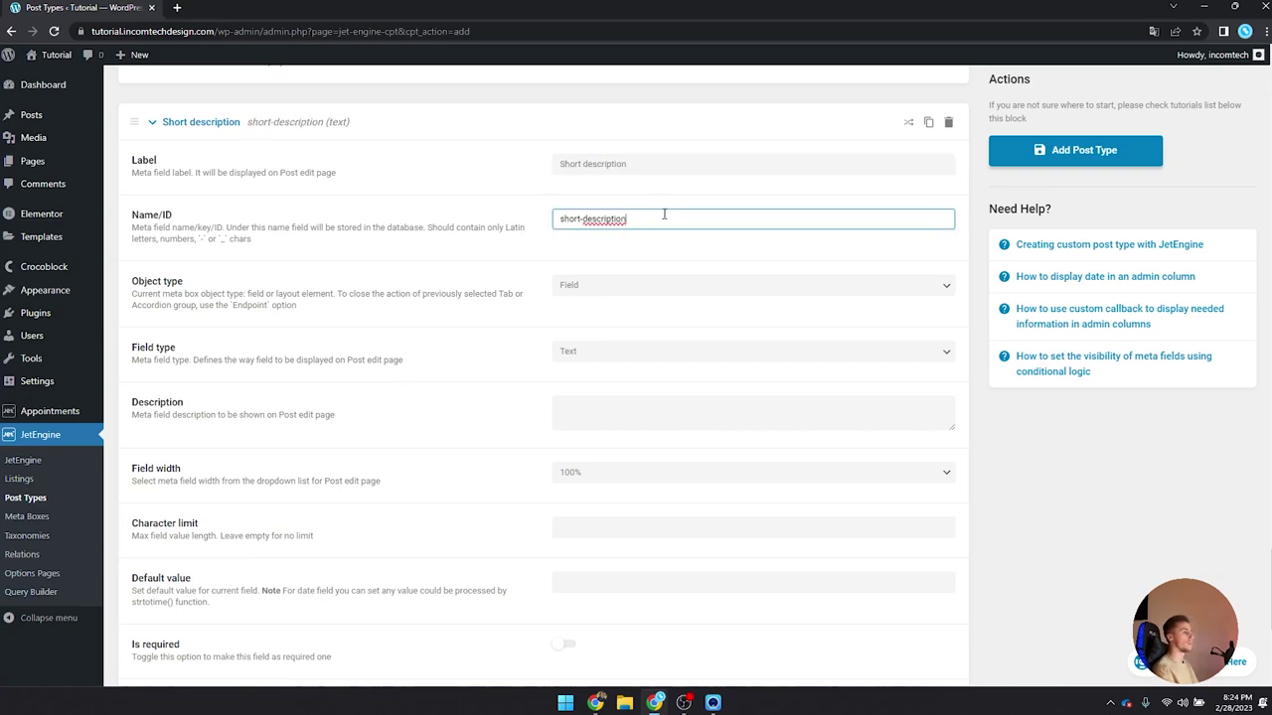
pyautogui.scroll(-1, 571, 245)
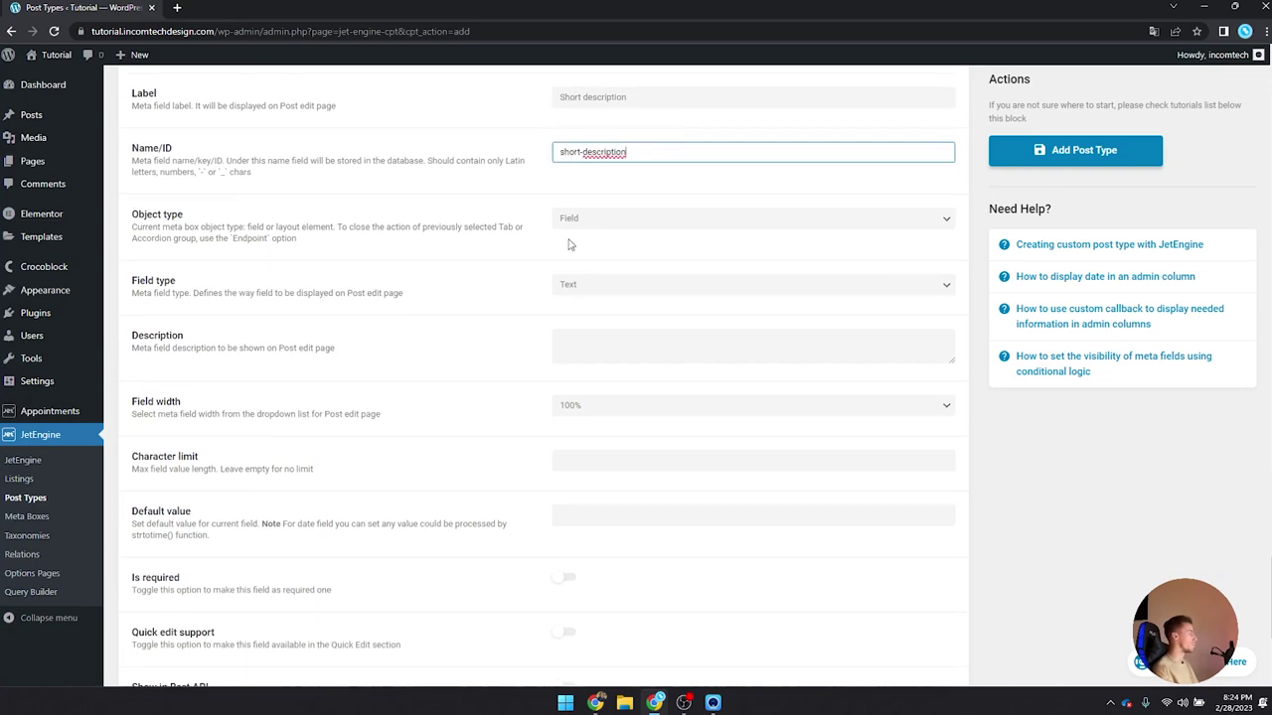
pyautogui.click(588, 221)
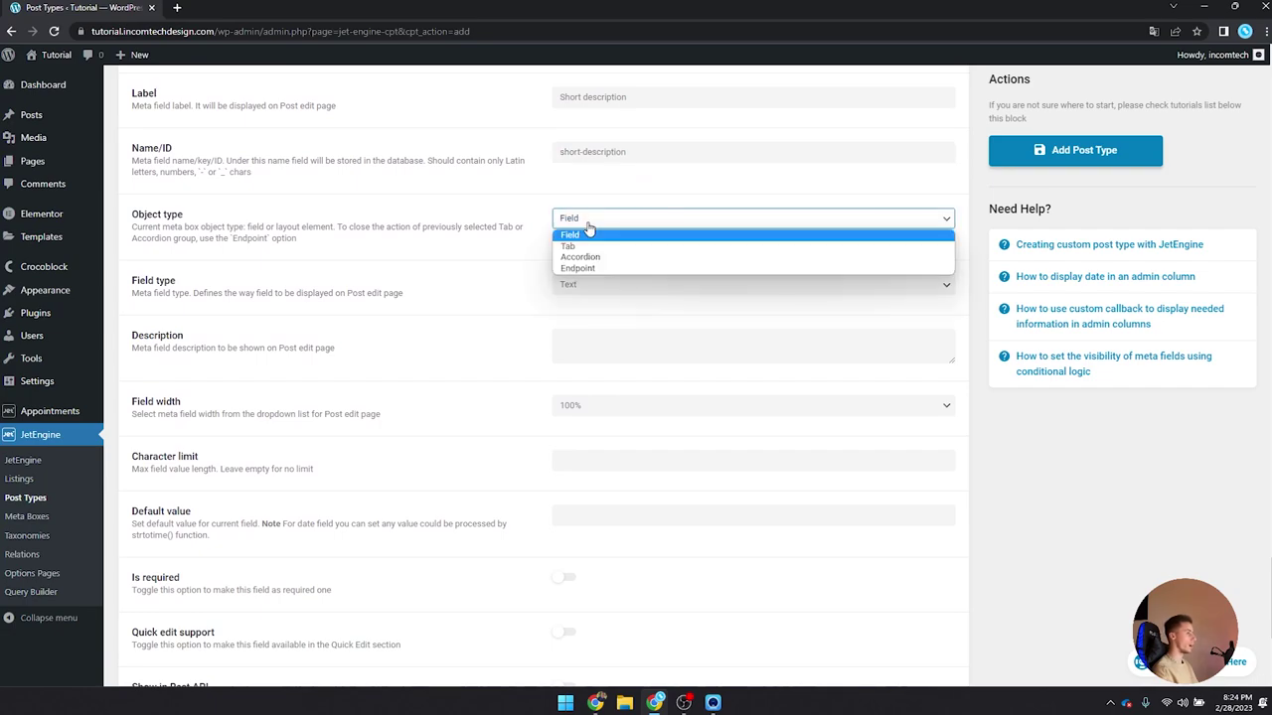
pyautogui.click(589, 233)
pyautogui.click(583, 284)
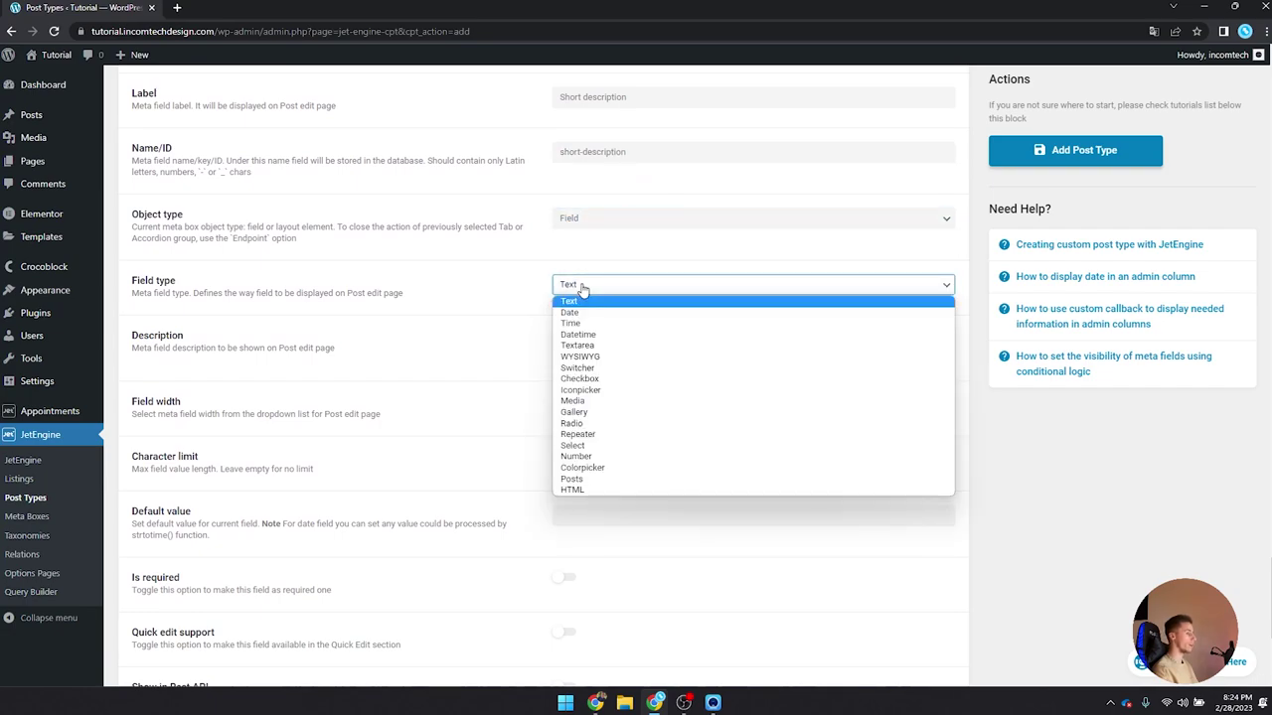
pyautogui.click(586, 346)
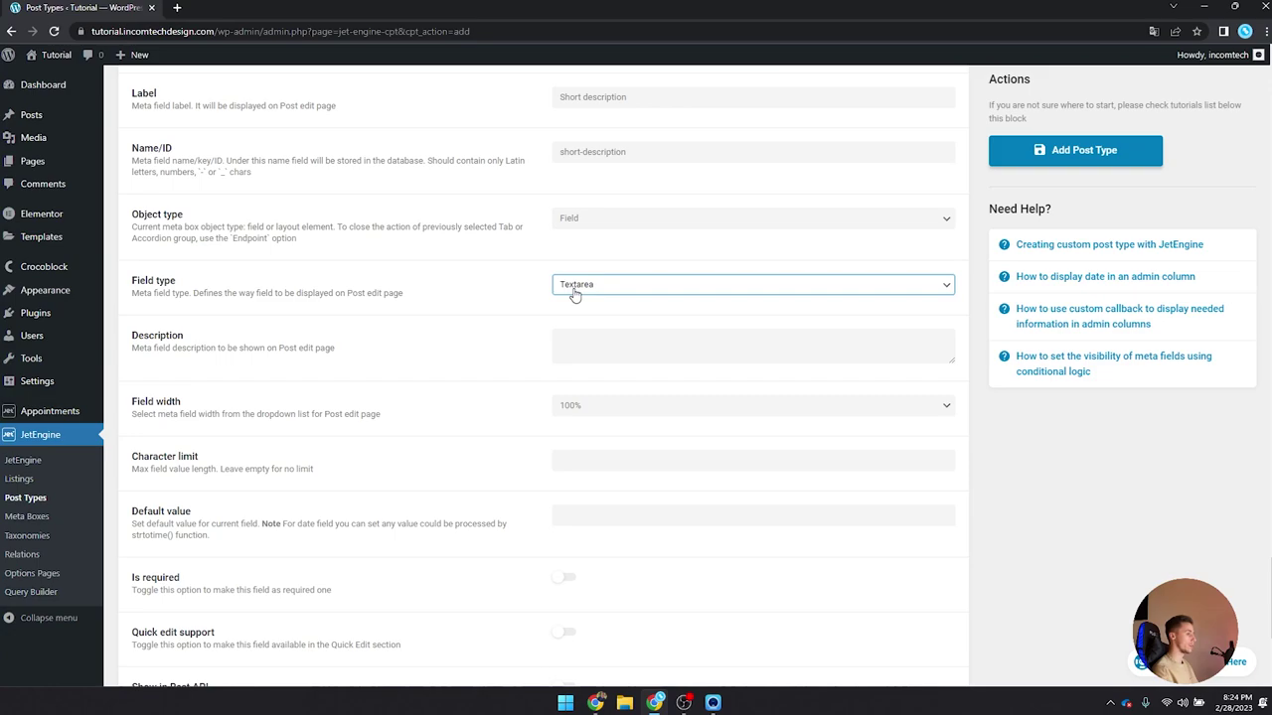
pyautogui.scroll(-3, 536, 232)
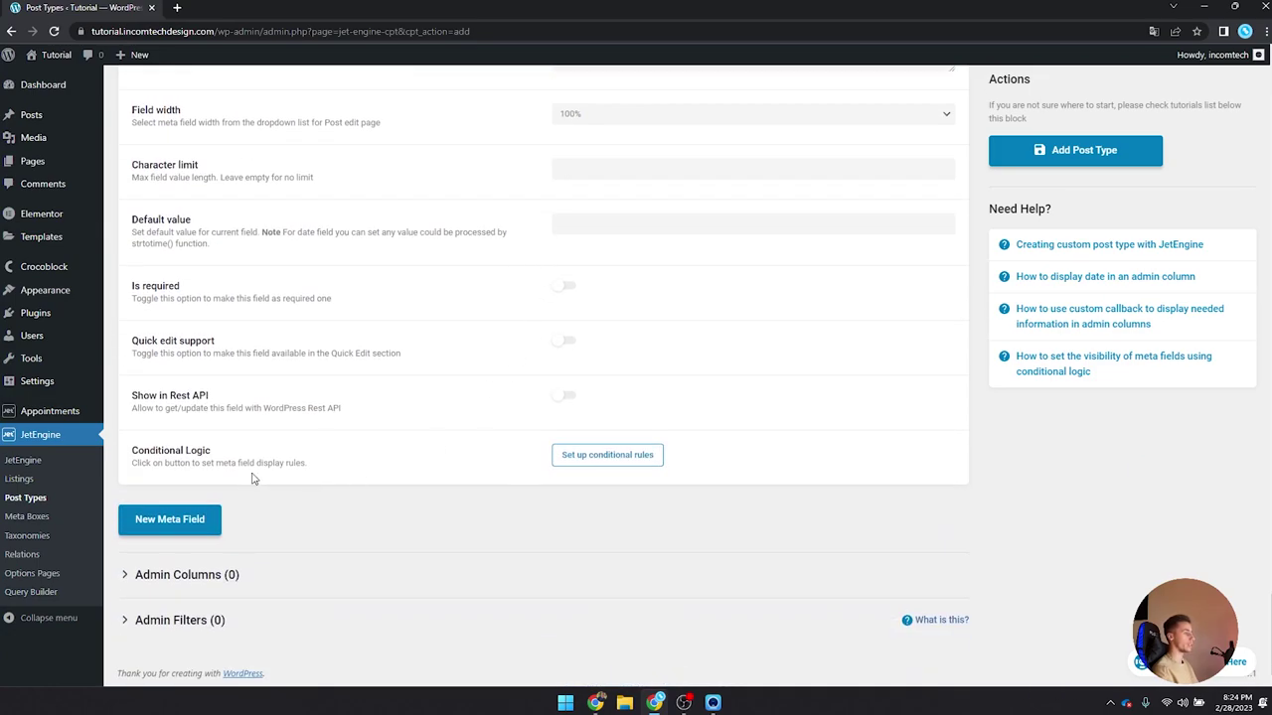
# Step: Add a Price meta field with ID price and make it a Number field
pyautogui.click(196, 513)
pyautogui.scroll(-3, 313, 418)
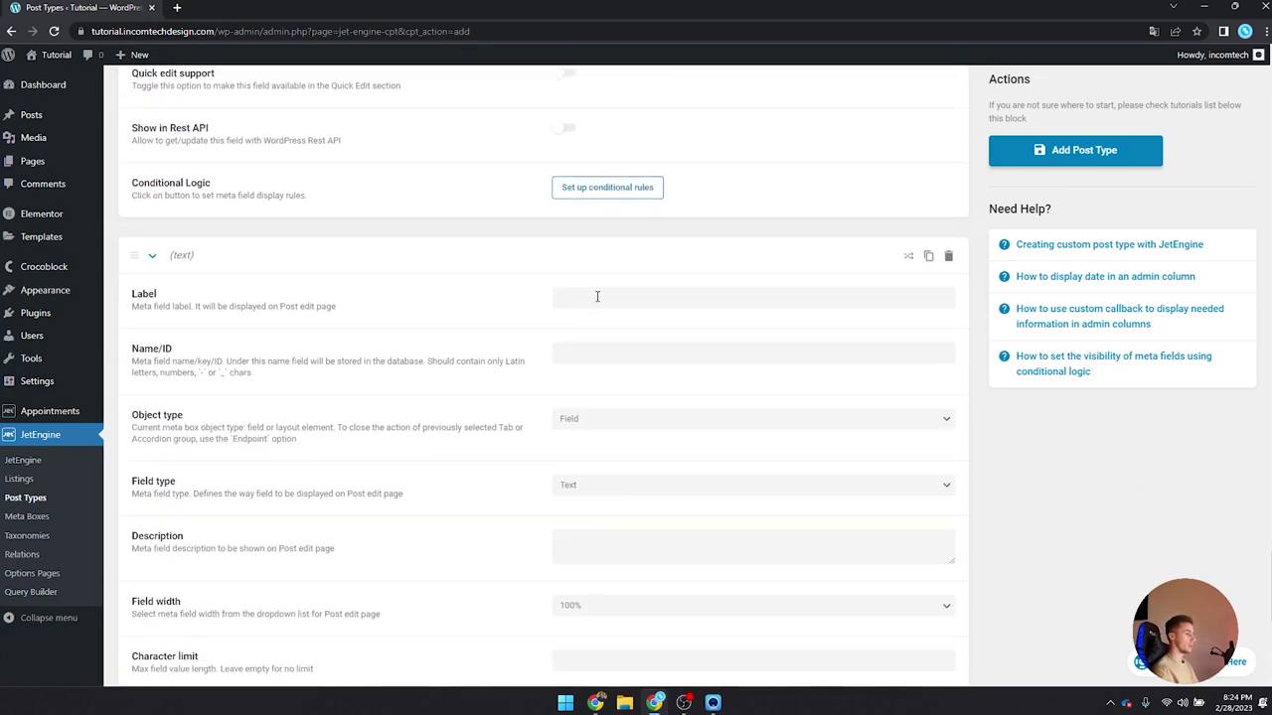
pyautogui.click(598, 296)
pyautogui.write('Priv')
pyautogui.write('e')
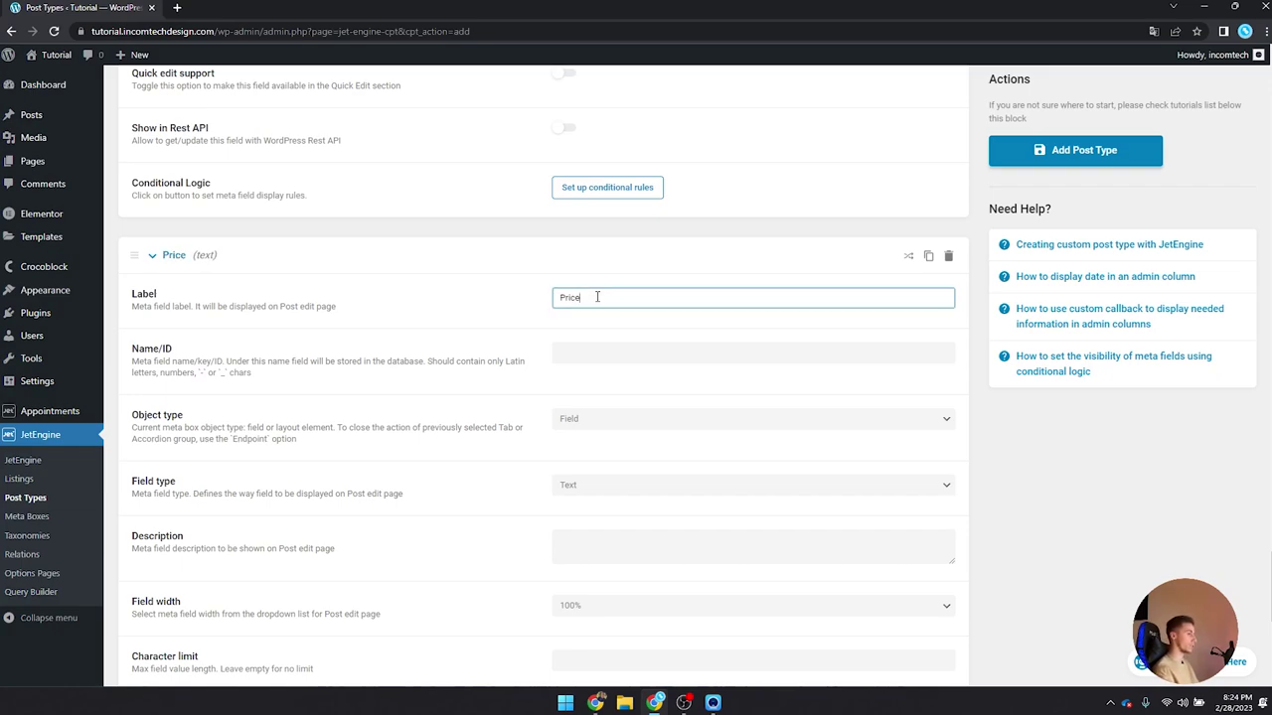
pyautogui.press('Tab')
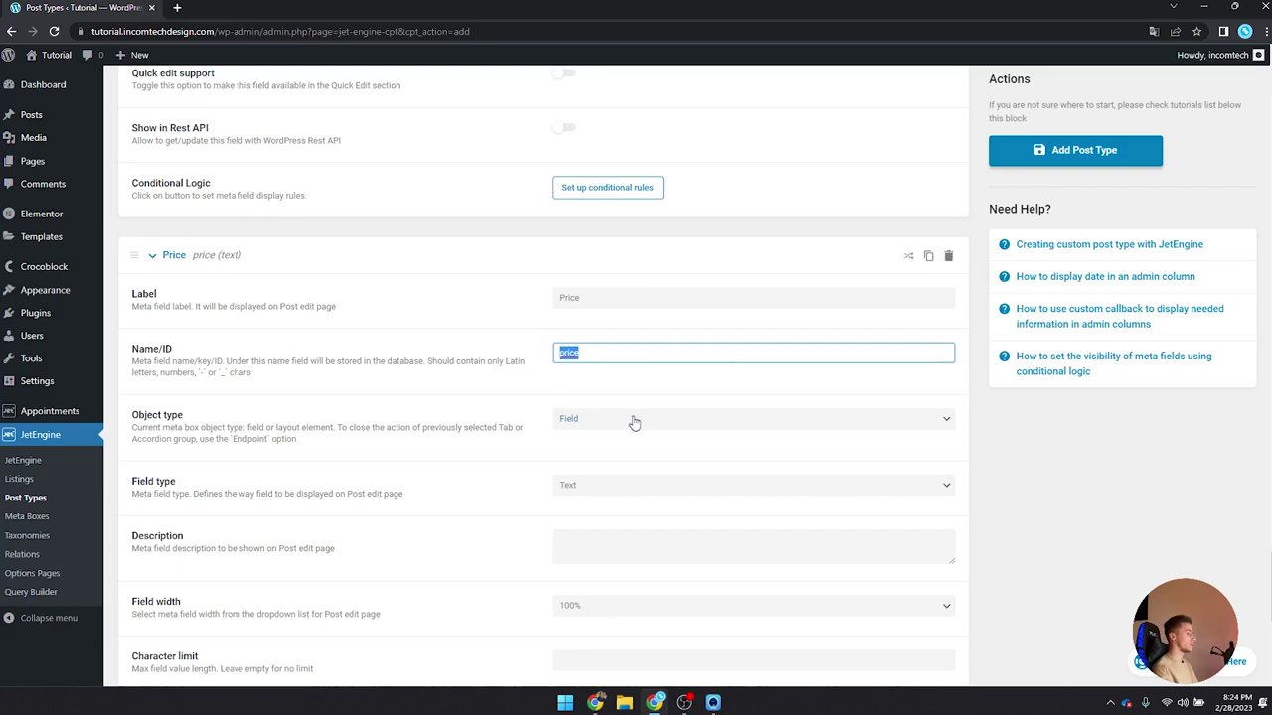
pyautogui.scroll(-1, 624, 420)
pyautogui.click(593, 350)
pyautogui.click(593, 348)
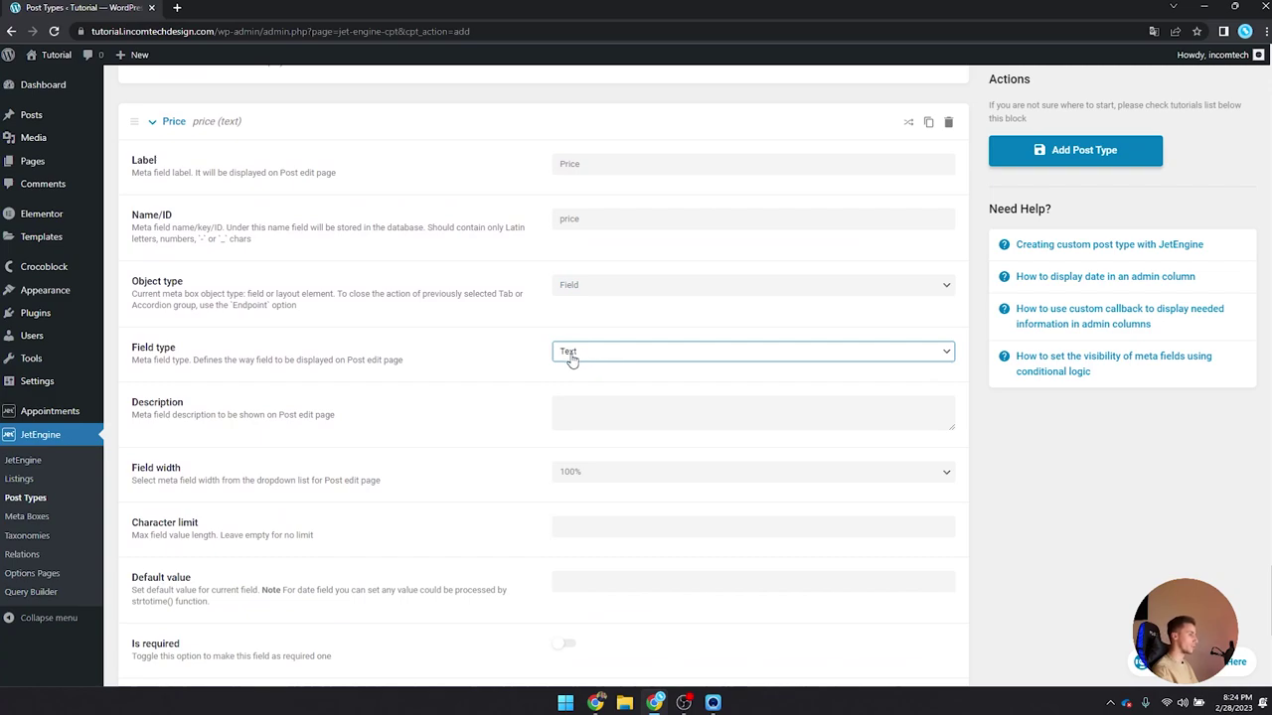
pyautogui.click(568, 356)
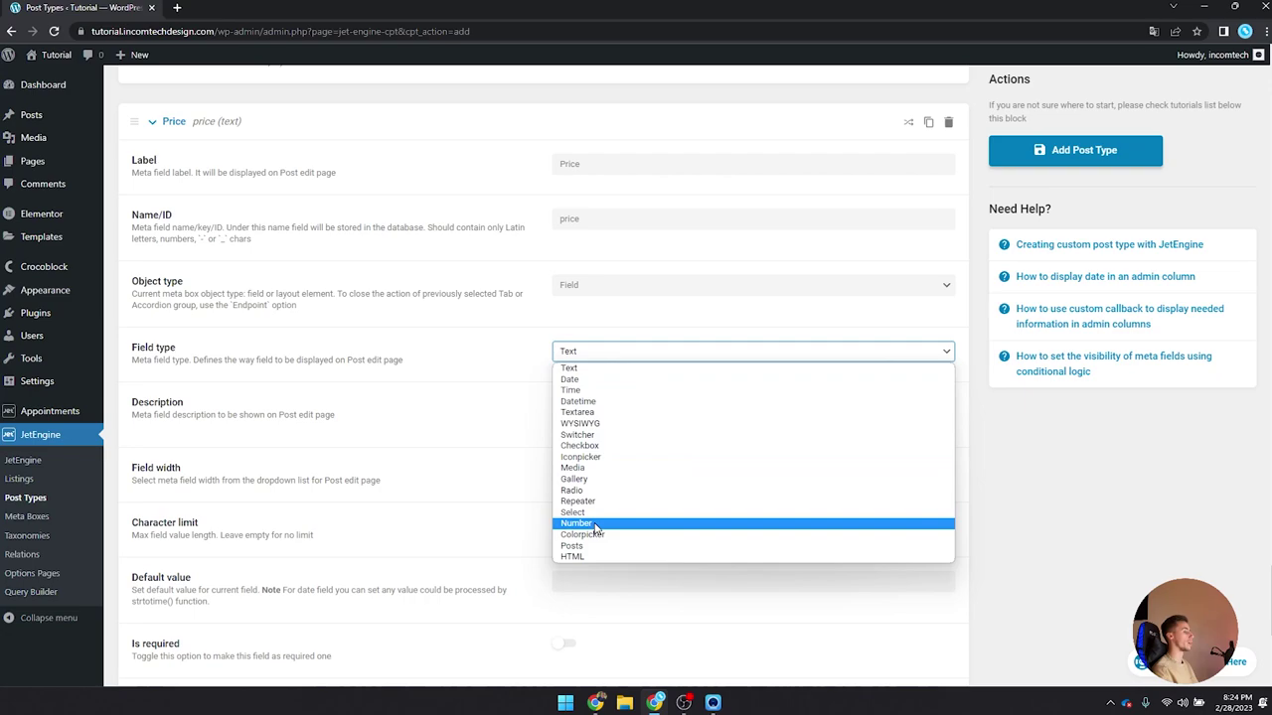
pyautogui.click(594, 524)
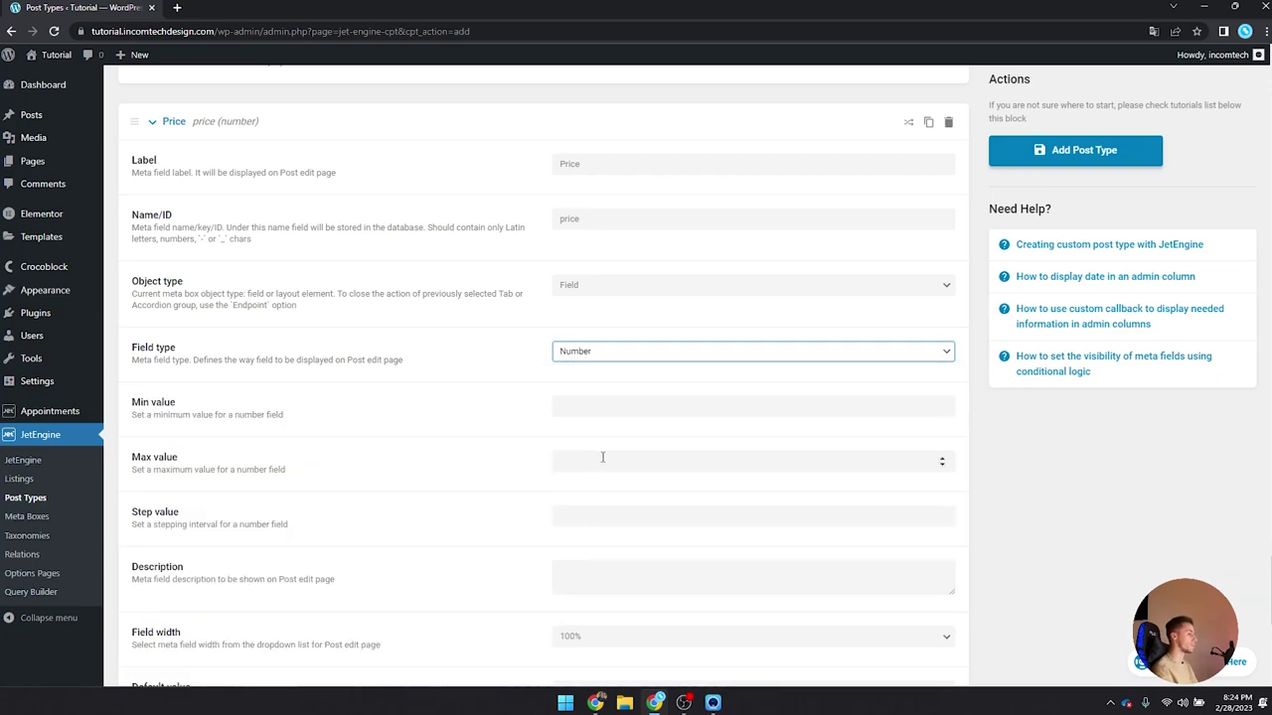
# Step: Give the Price field a minimum value of 0 and a step value of 0,01
pyautogui.click(582, 396)
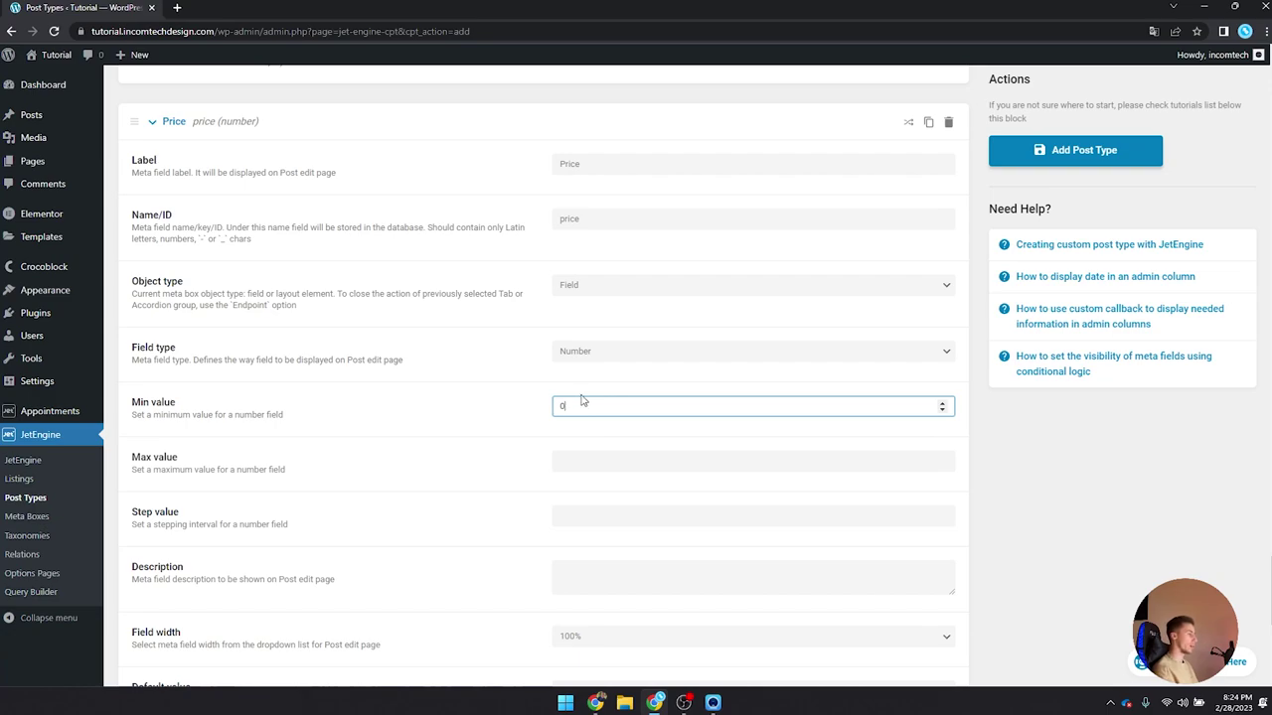
pyautogui.scroll(-1, 583, 400)
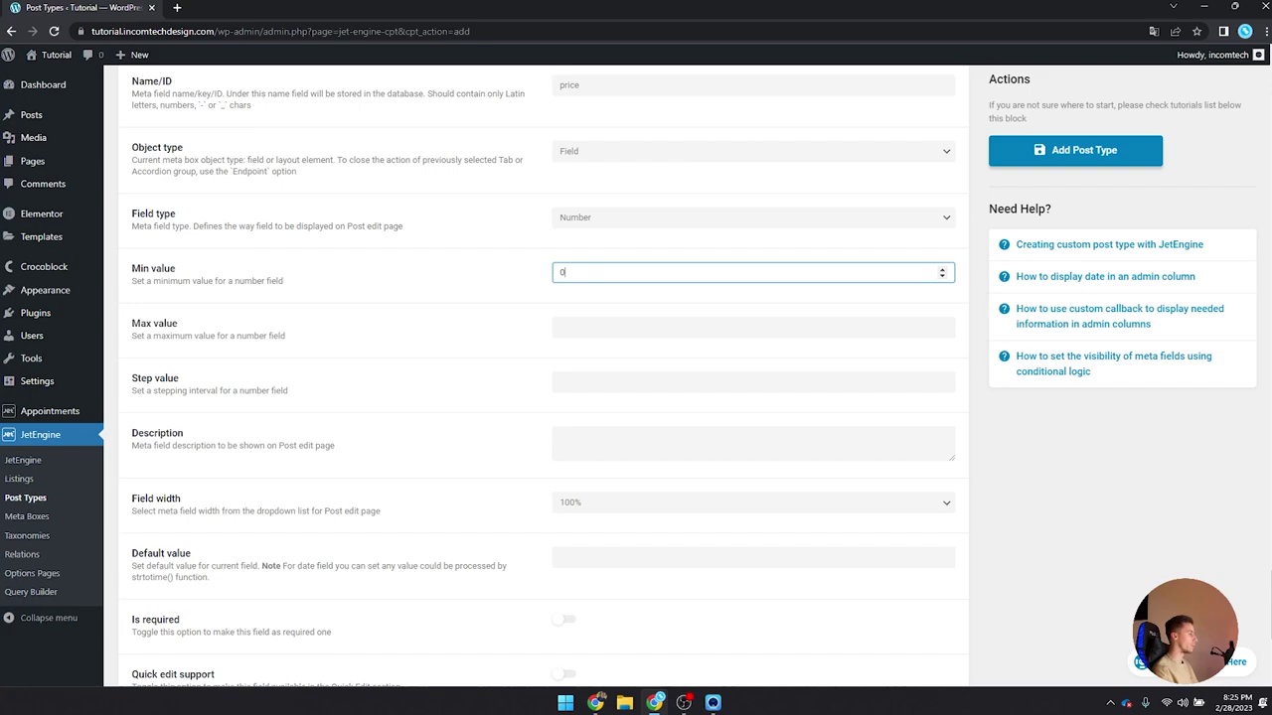
pyautogui.hotkey('alt', 'Tab')
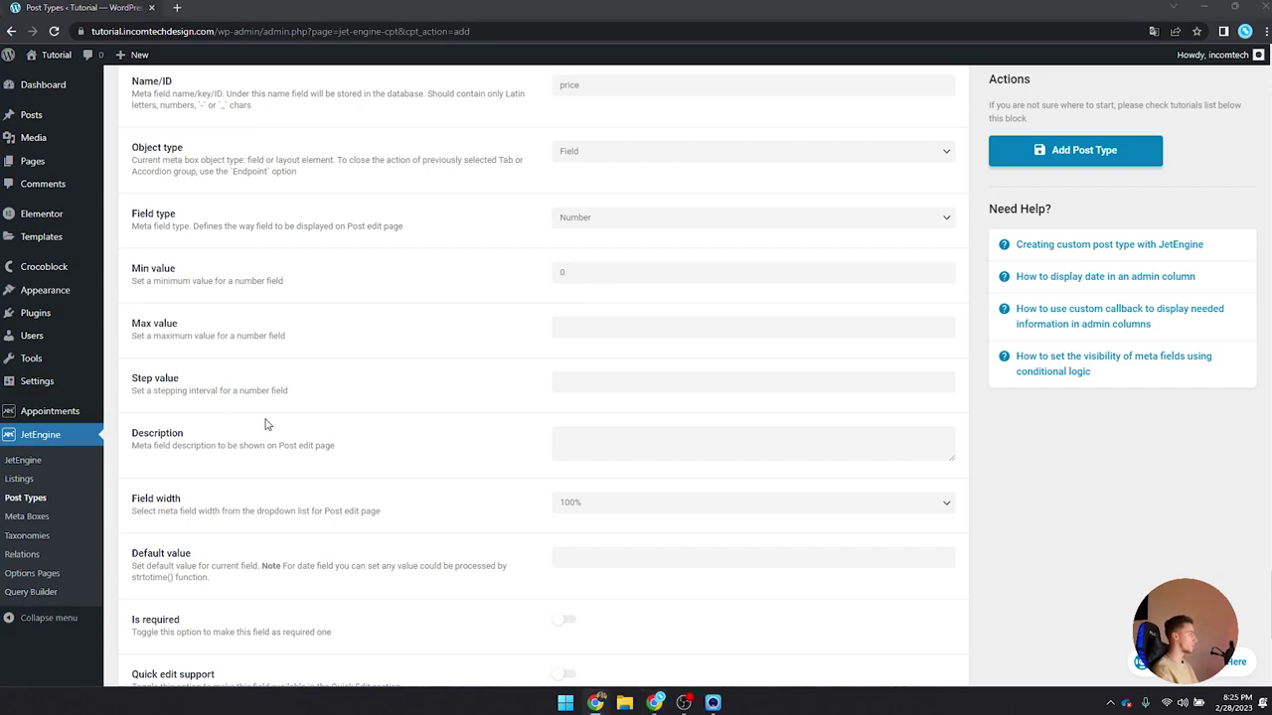
pyautogui.click(583, 383)
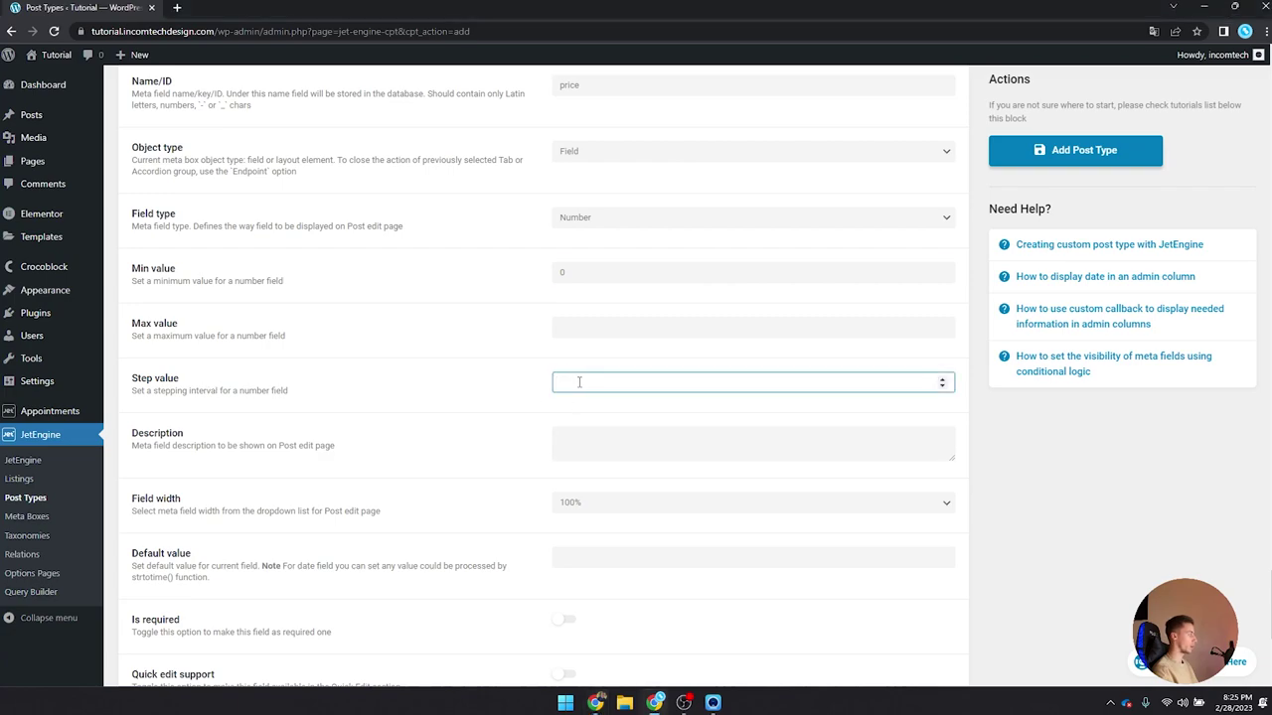
pyautogui.write('0,0')
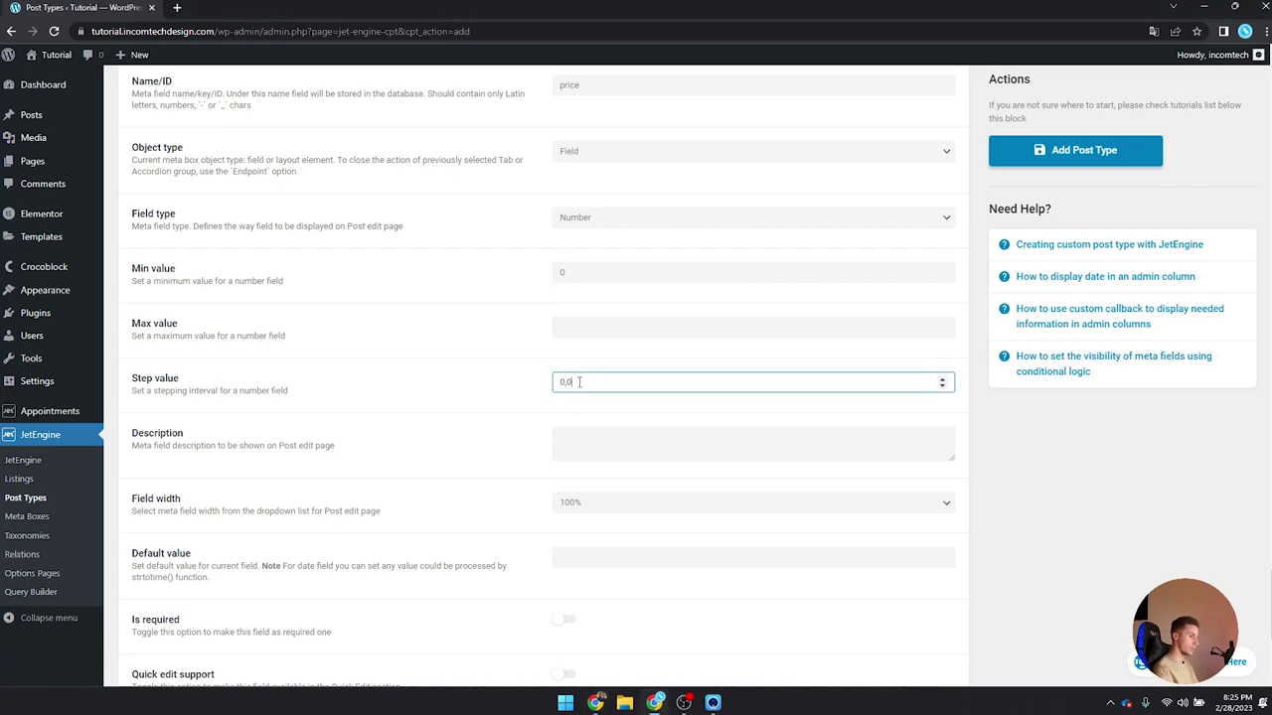
pyautogui.write('1')
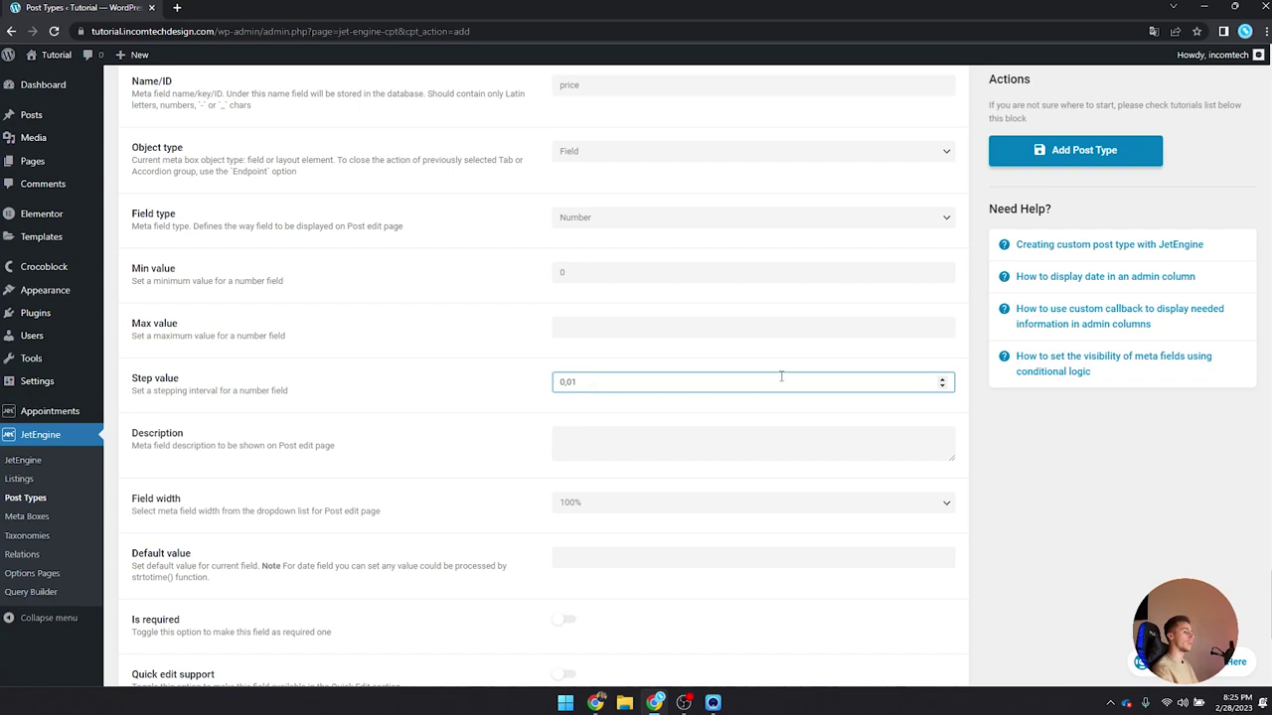
pyautogui.doubleClick(637, 382)
pyautogui.click(637, 381)
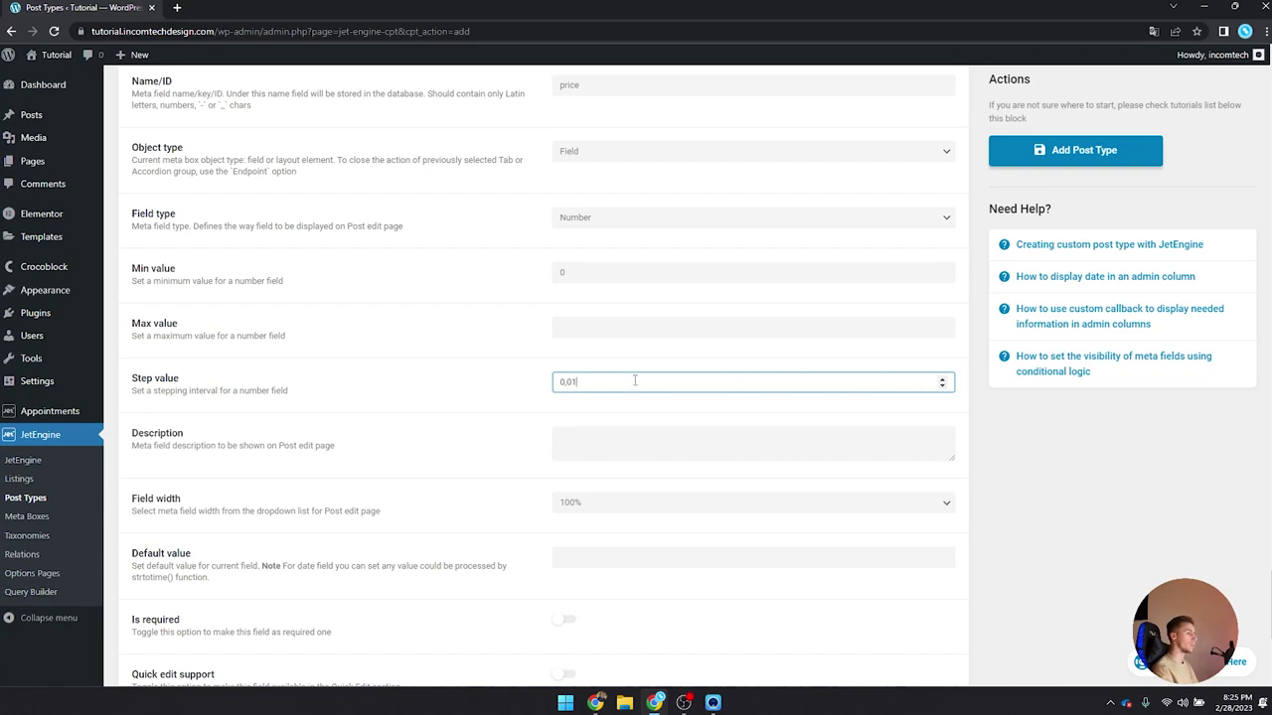
pyautogui.click(942, 380)
pyautogui.click(942, 385)
pyautogui.moveTo(834, 382); pyautogui.dragTo(511, 388)
pyautogui.write('0,')
pyautogui.scroll(-2, 528, 401)
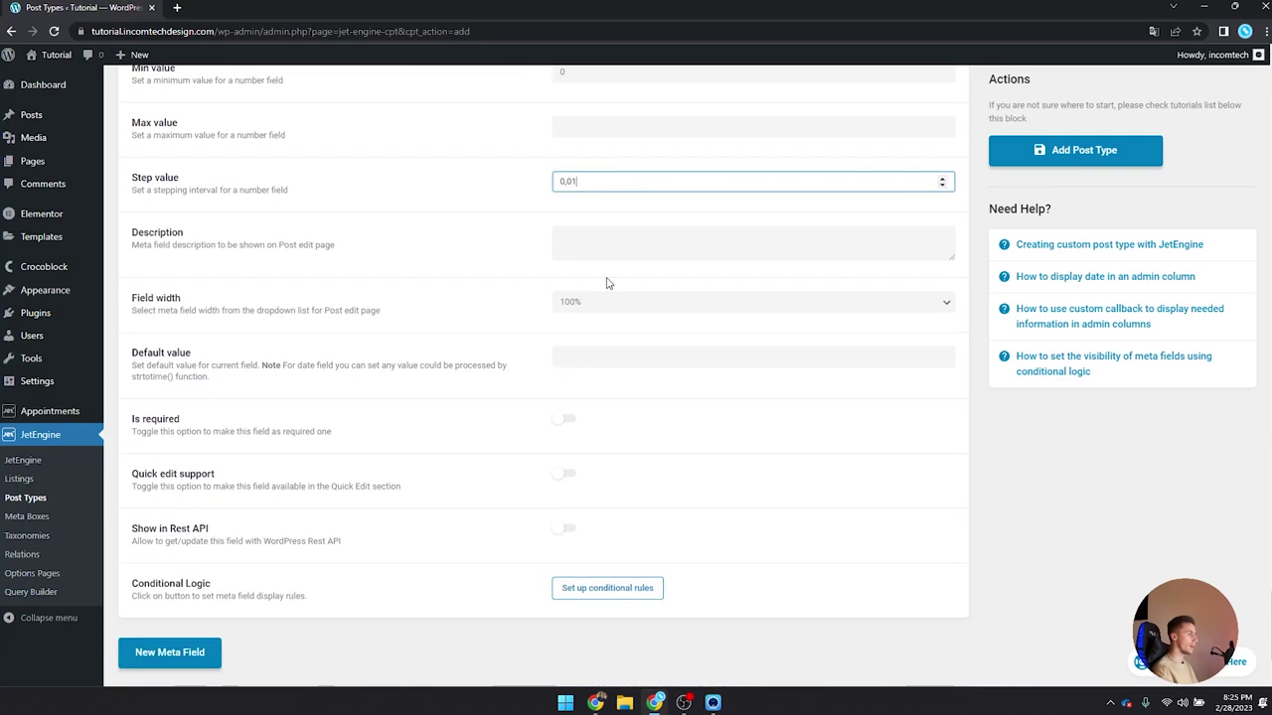
pyautogui.scroll(-2, 538, 392)
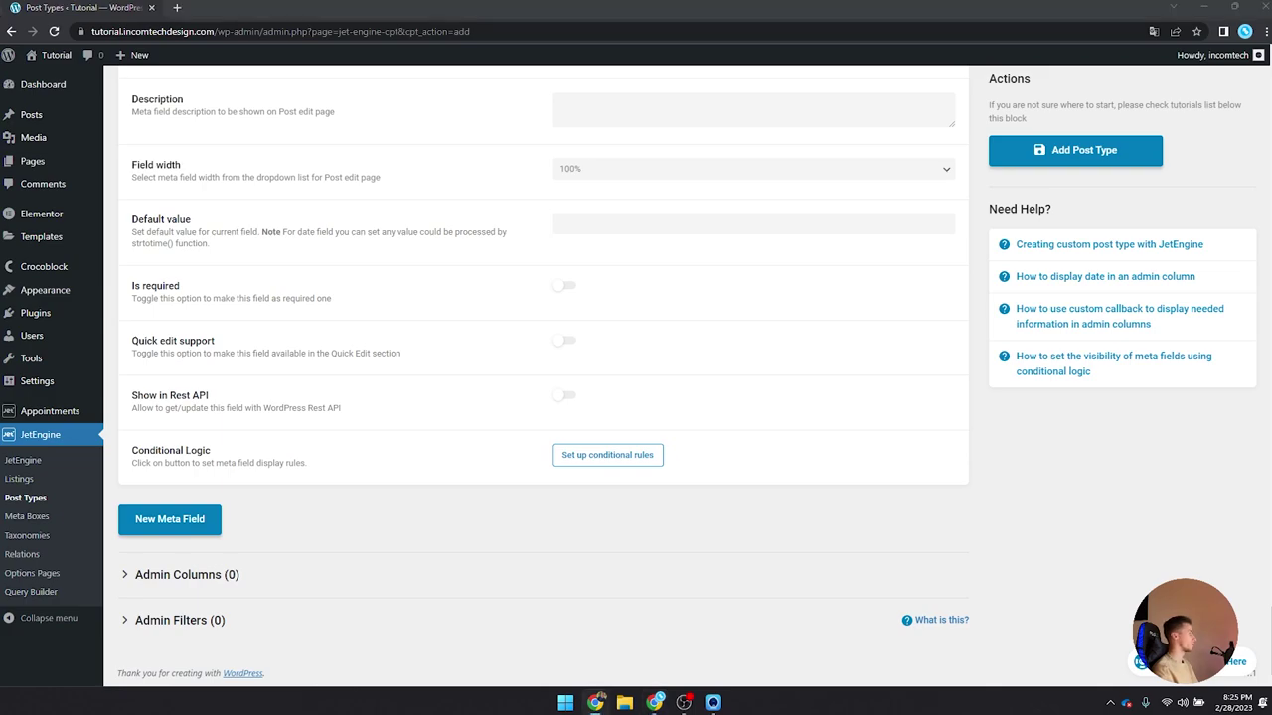
# Step: Add a Duration meta field (ID duration) as a Number with minimum 0 and step 1
pyautogui.click(169, 519)
pyautogui.scroll(-2, 514, 523)
pyautogui.click(625, 429)
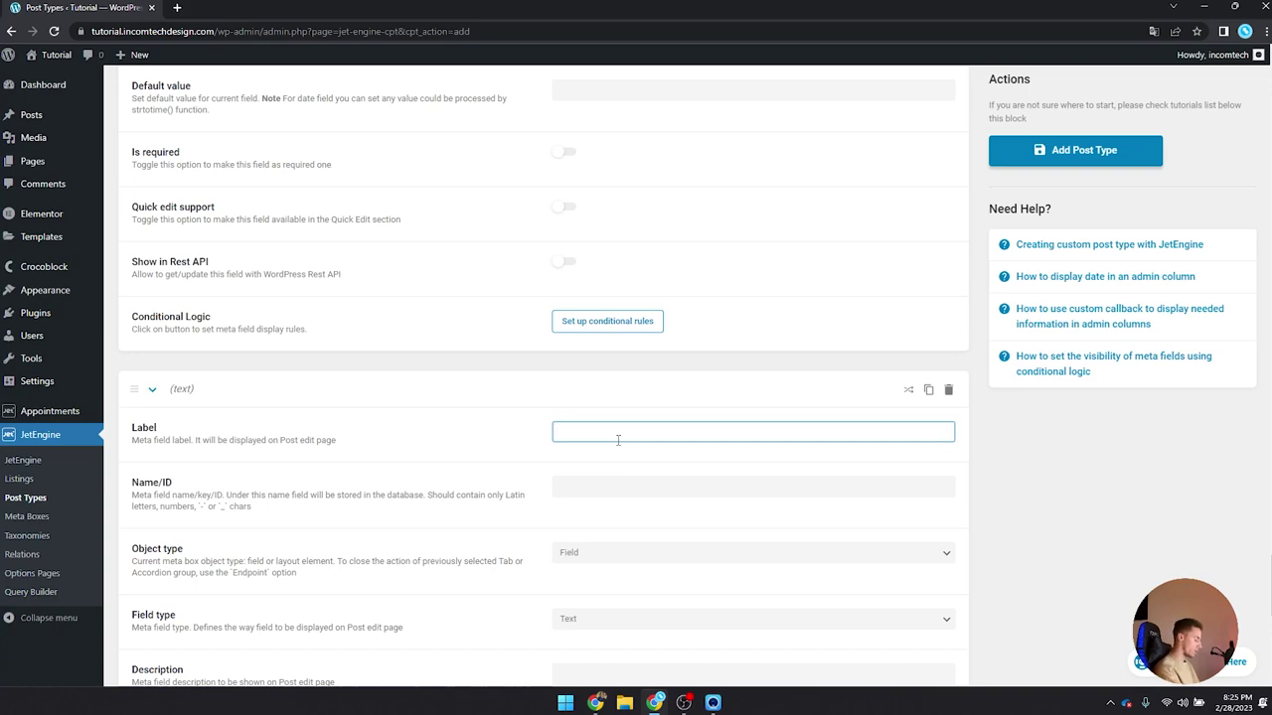
pyautogui.write('Duration')
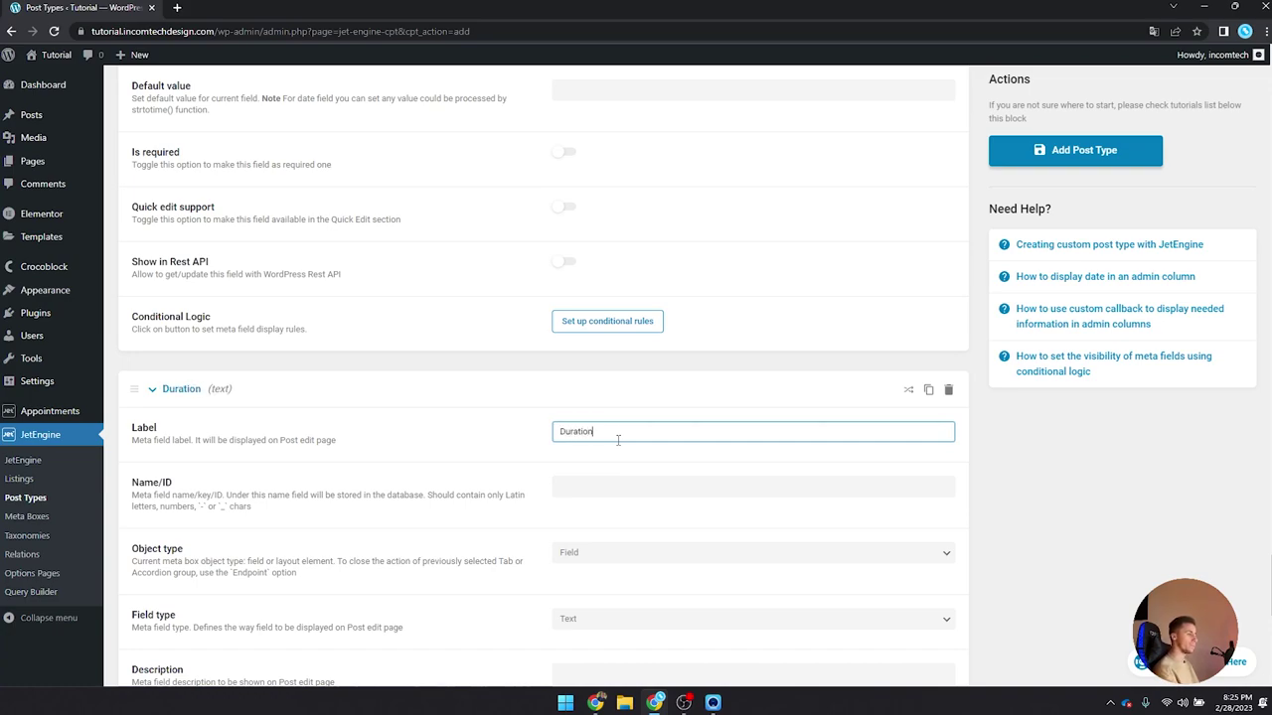
pyautogui.press('Tab')
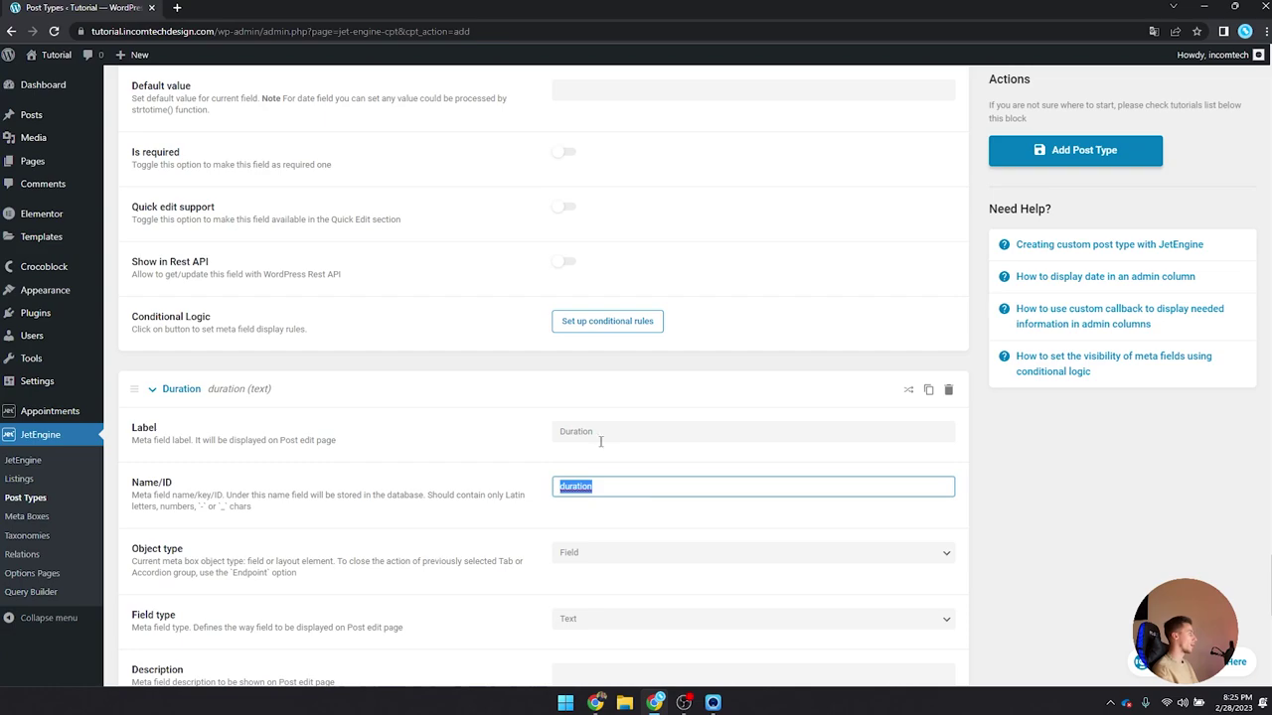
pyautogui.scroll(-3, 644, 471)
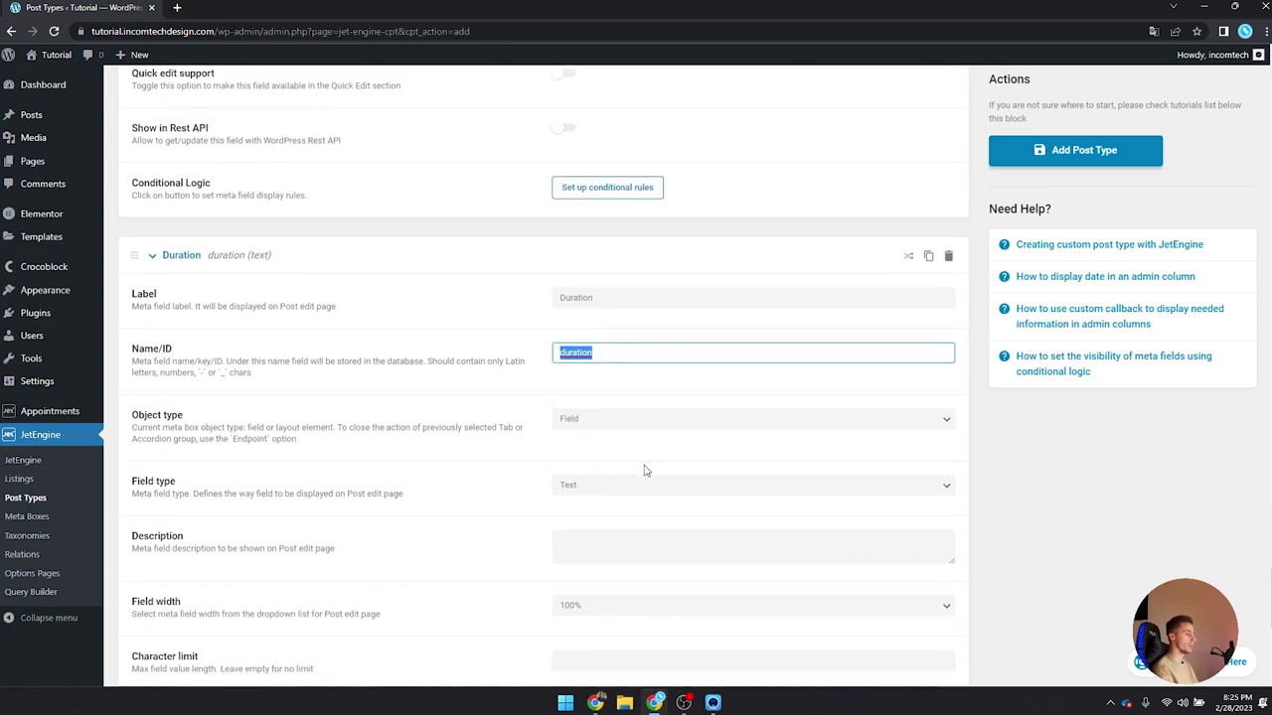
pyautogui.click(607, 346)
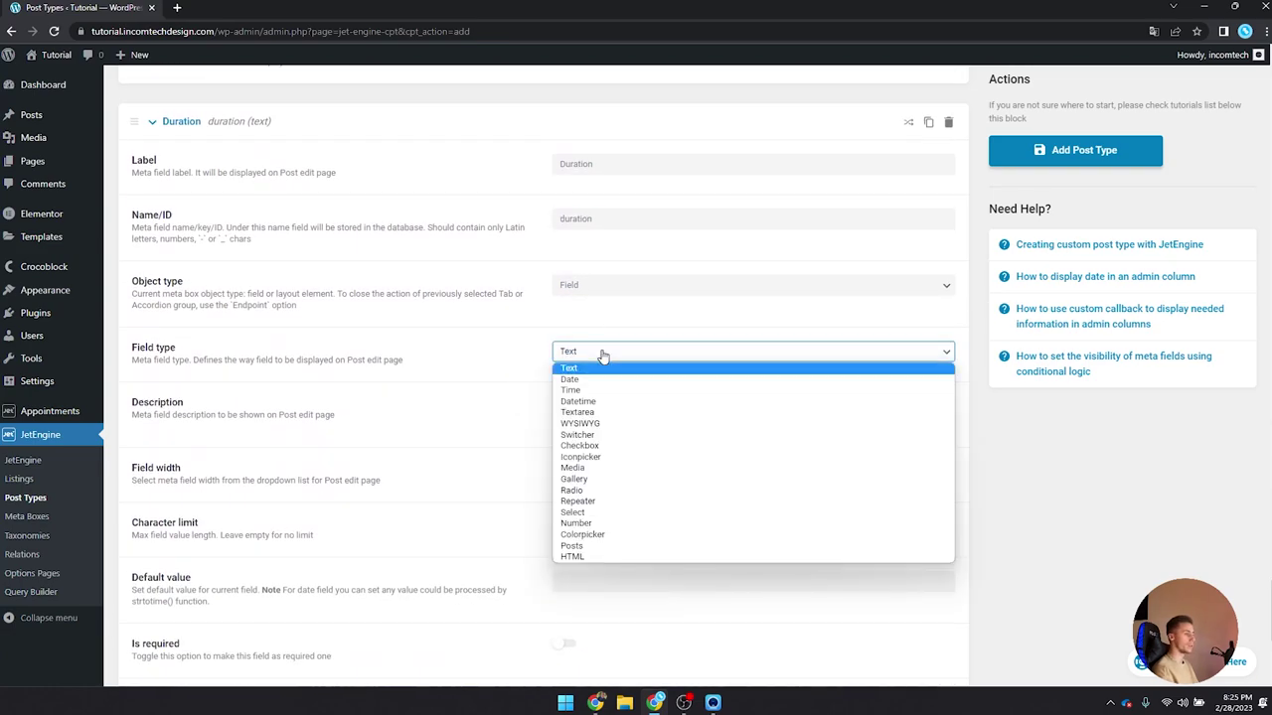
pyautogui.click(612, 524)
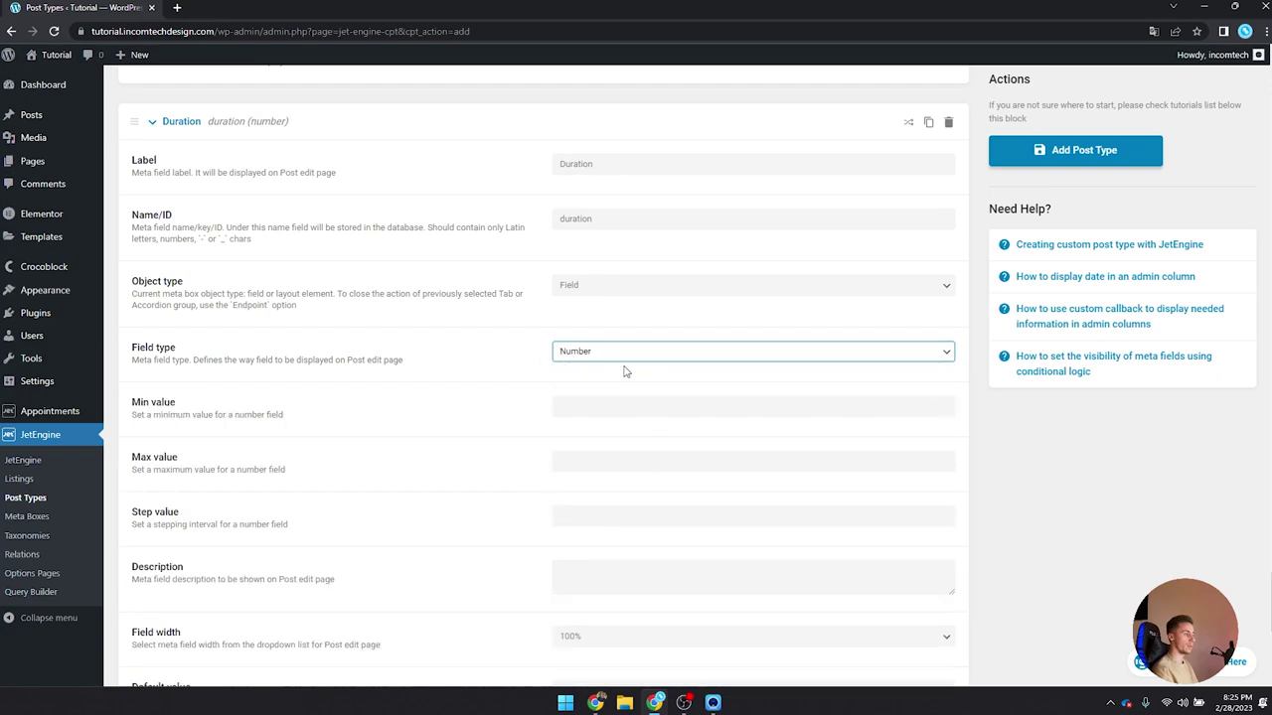
pyautogui.scroll(-1, 591, 421)
pyautogui.click(581, 338)
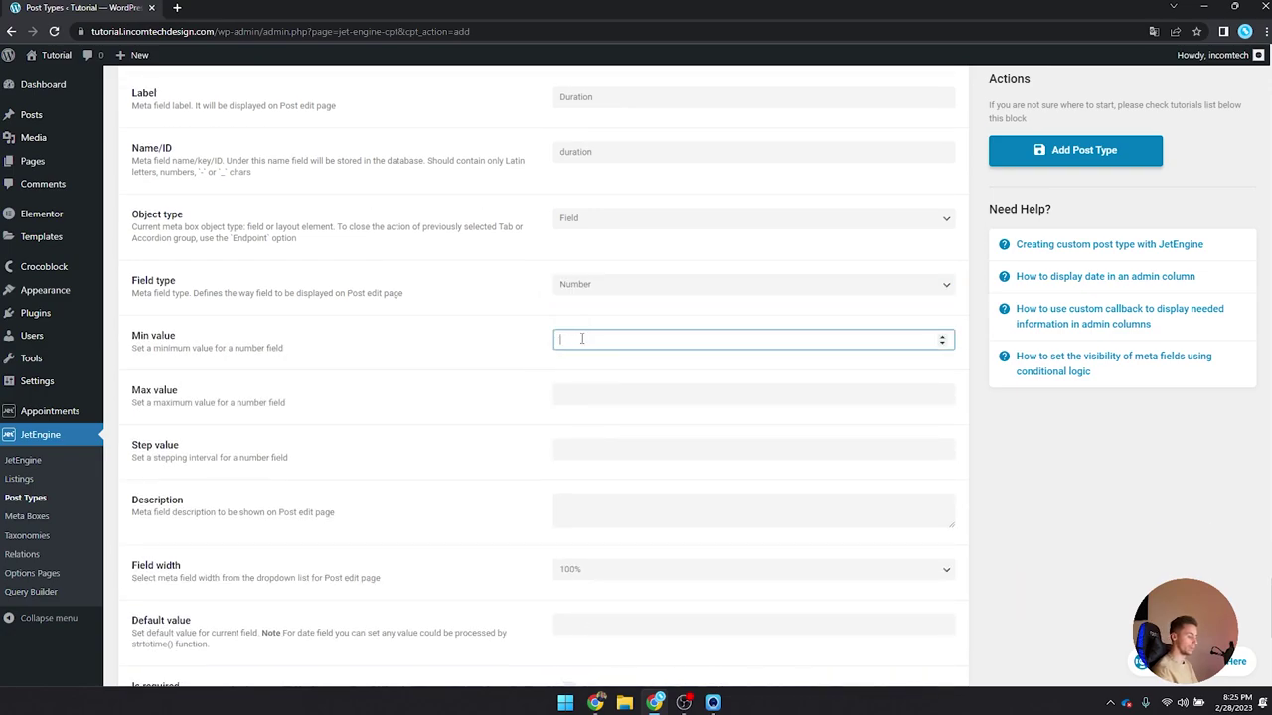
pyautogui.click(578, 440)
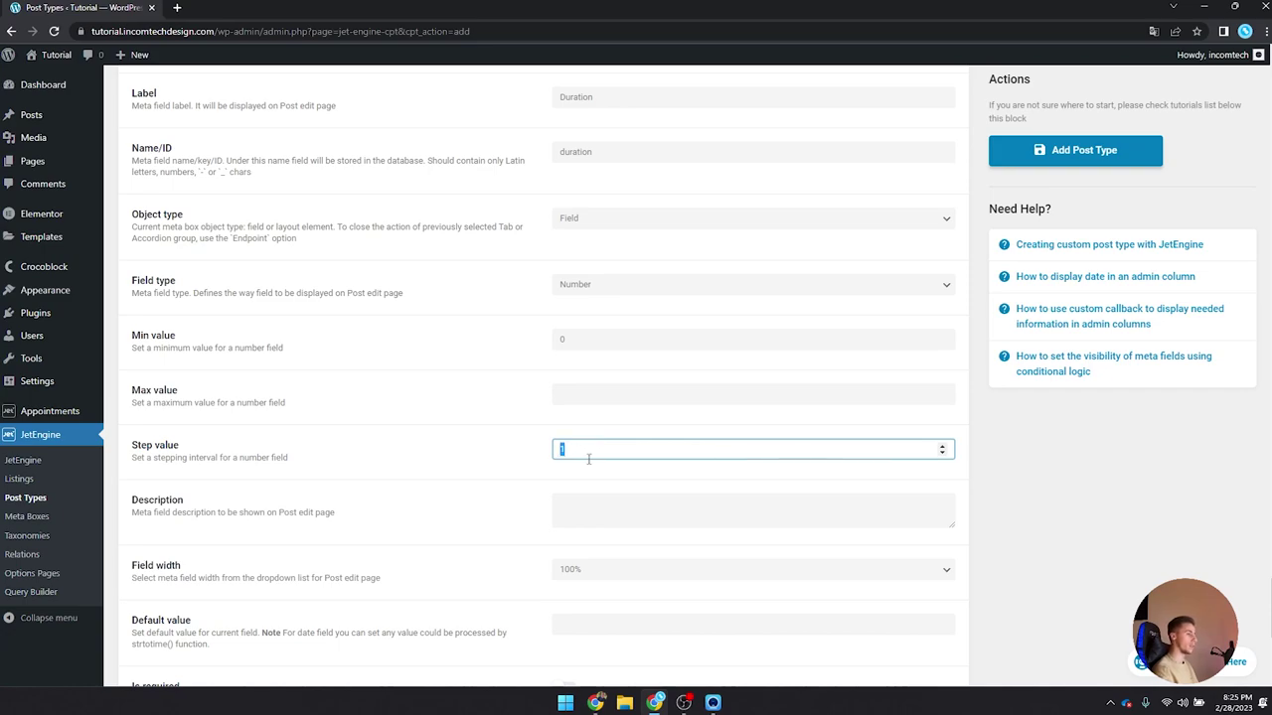
pyautogui.write('1')
pyautogui.scroll(-4, 568, 465)
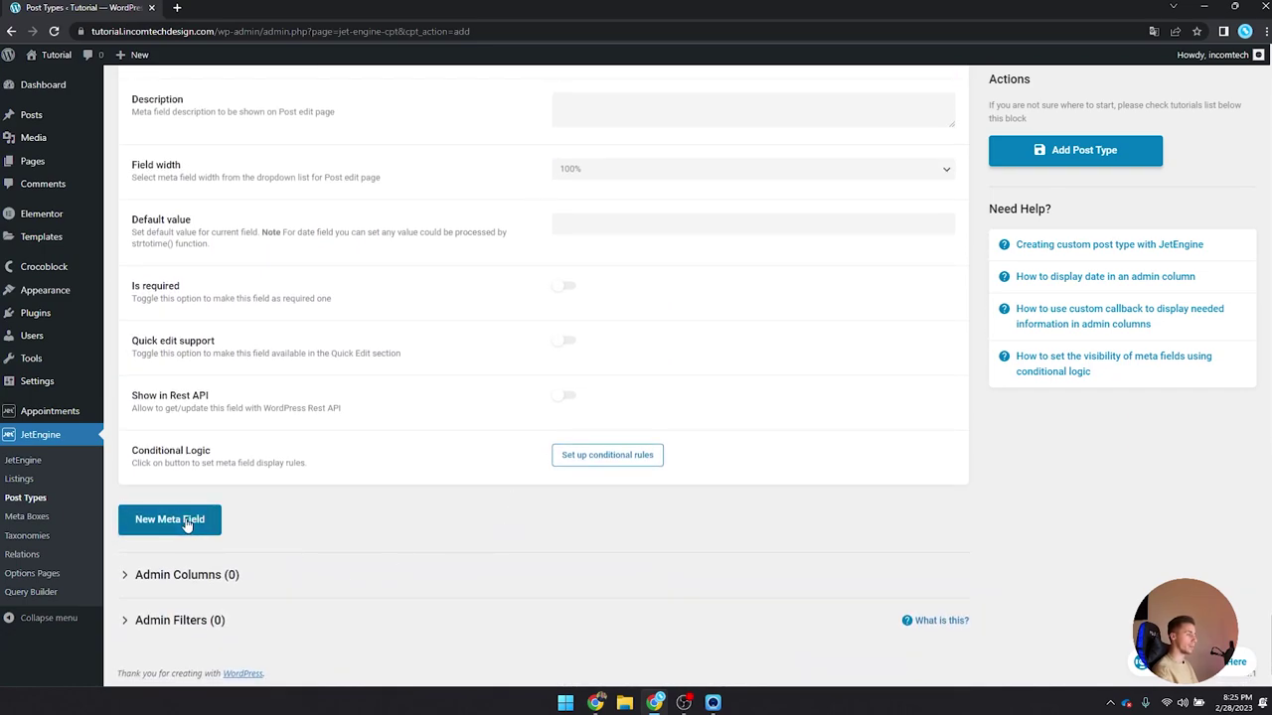
pyautogui.click(194, 517)
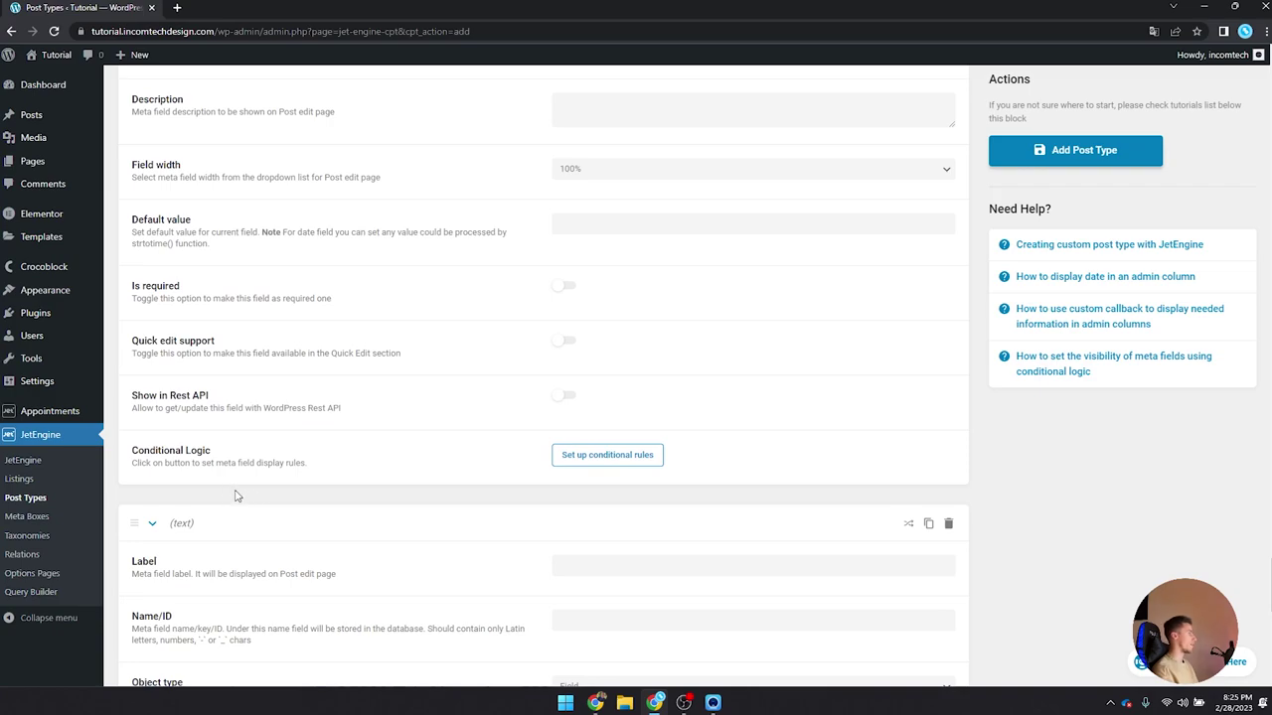
# Step: Label the new meta field 'Equipment' so its ID is auto-generated as equipment
pyautogui.click(623, 572)
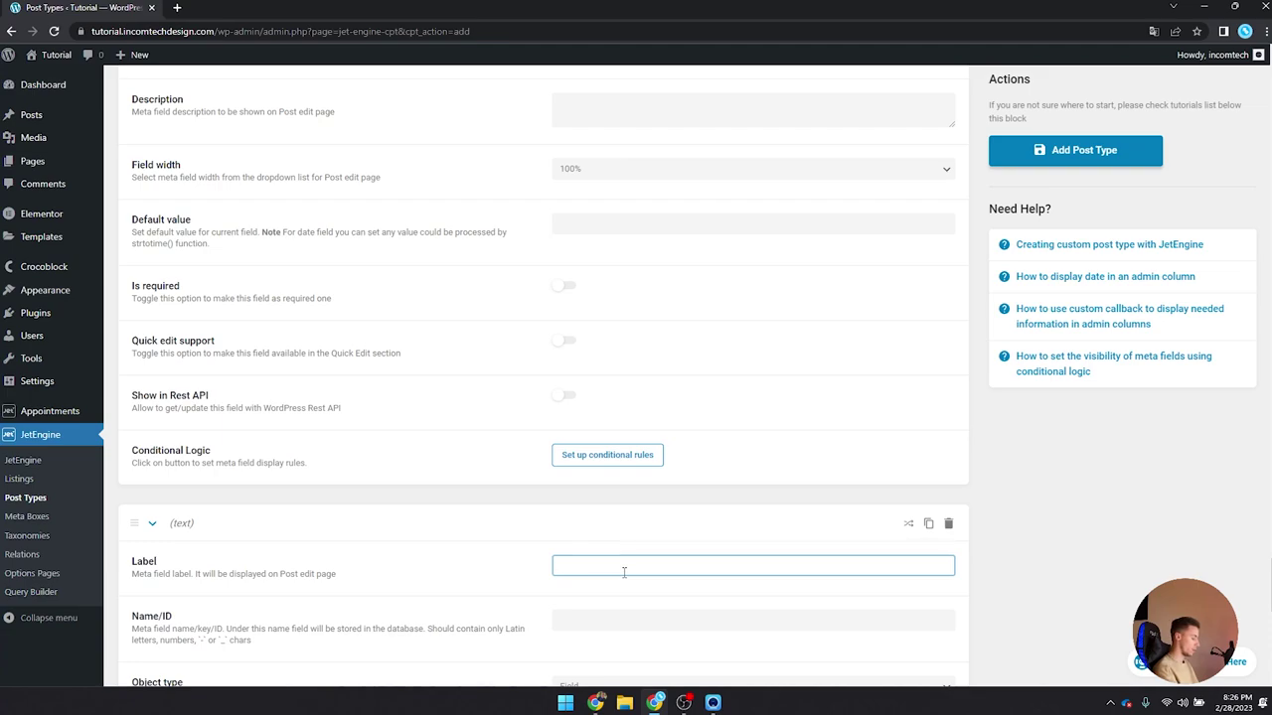
pyautogui.write('Equipment')
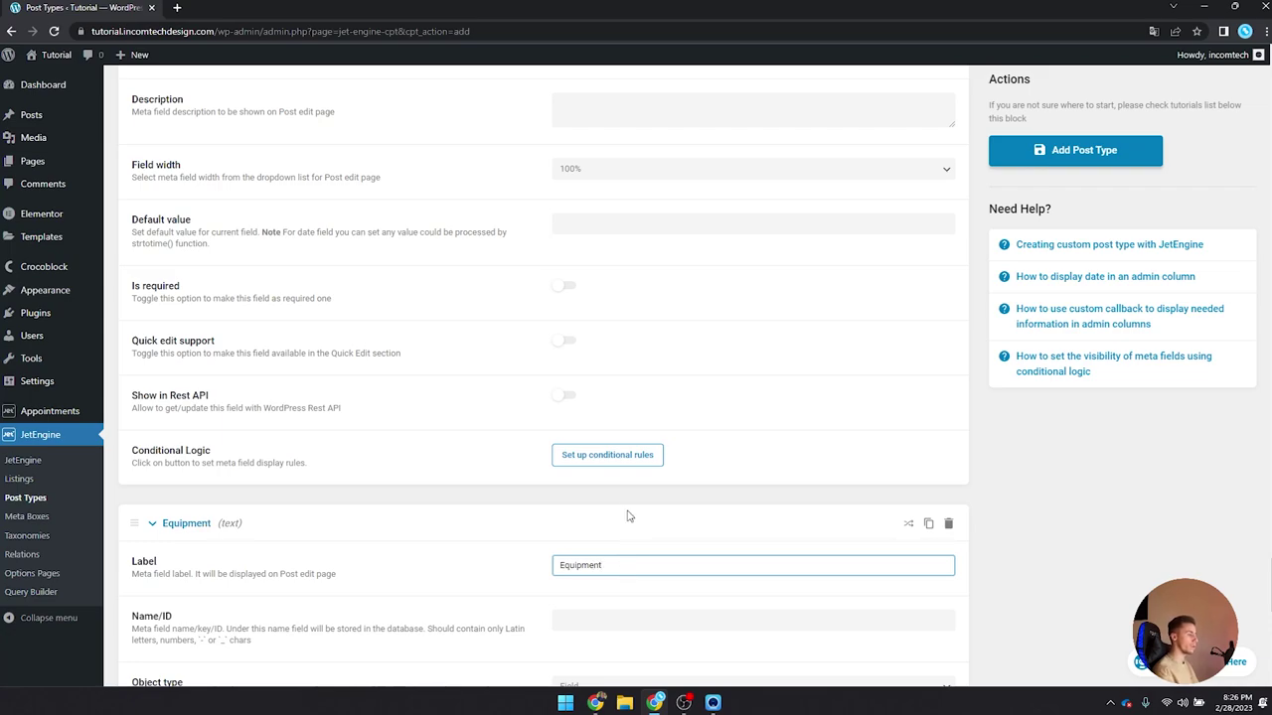
pyautogui.scroll(-3, 627, 516)
pyautogui.press('Tab')
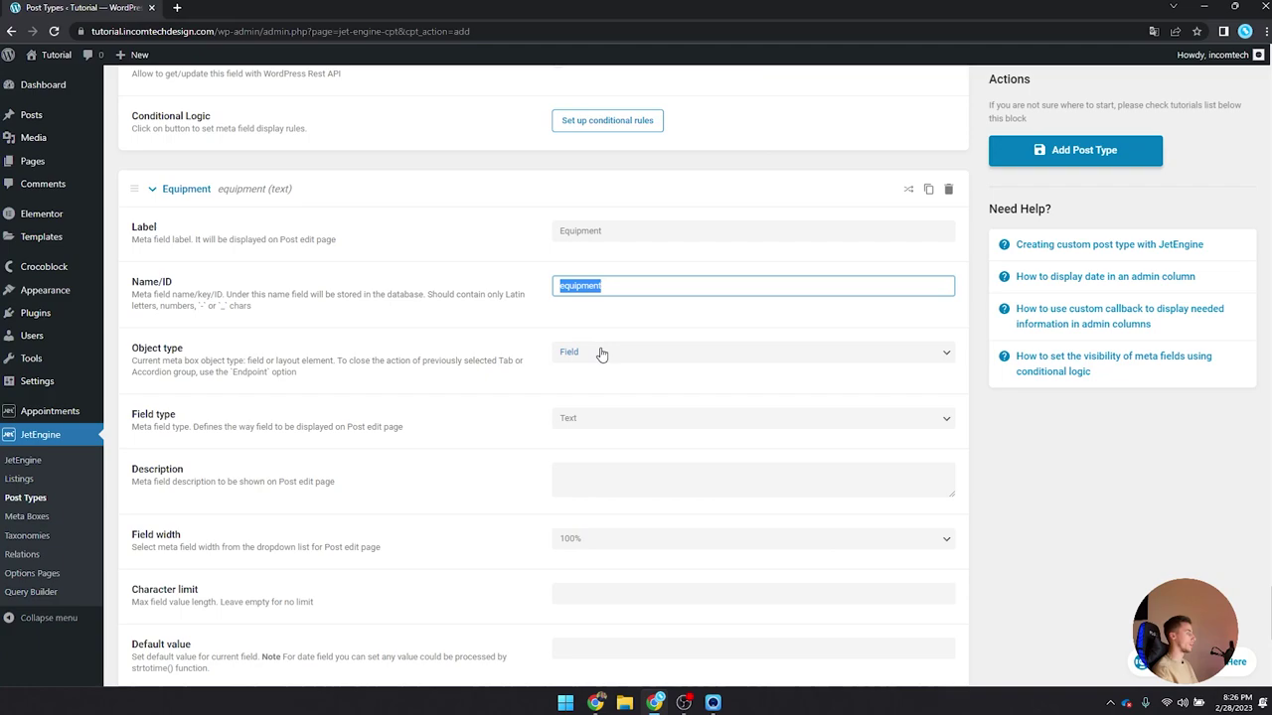
pyautogui.scroll(-2, 599, 417)
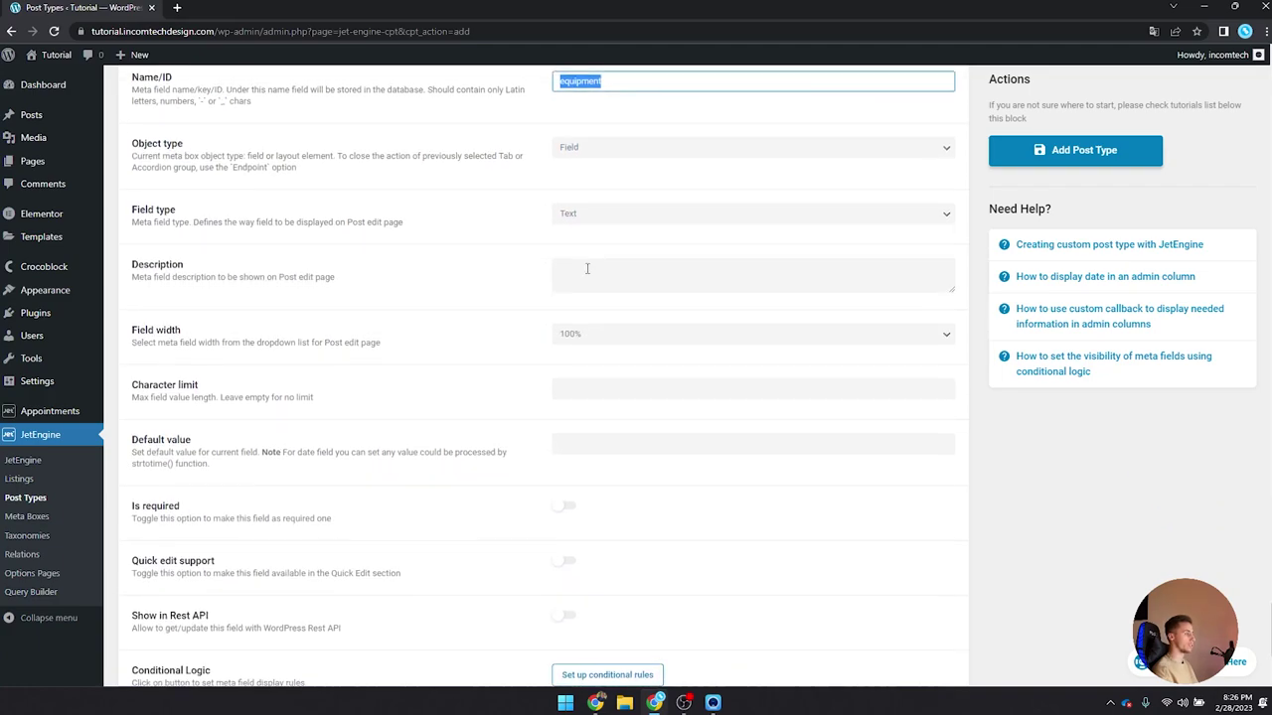
pyautogui.scroll(-2, 515, 454)
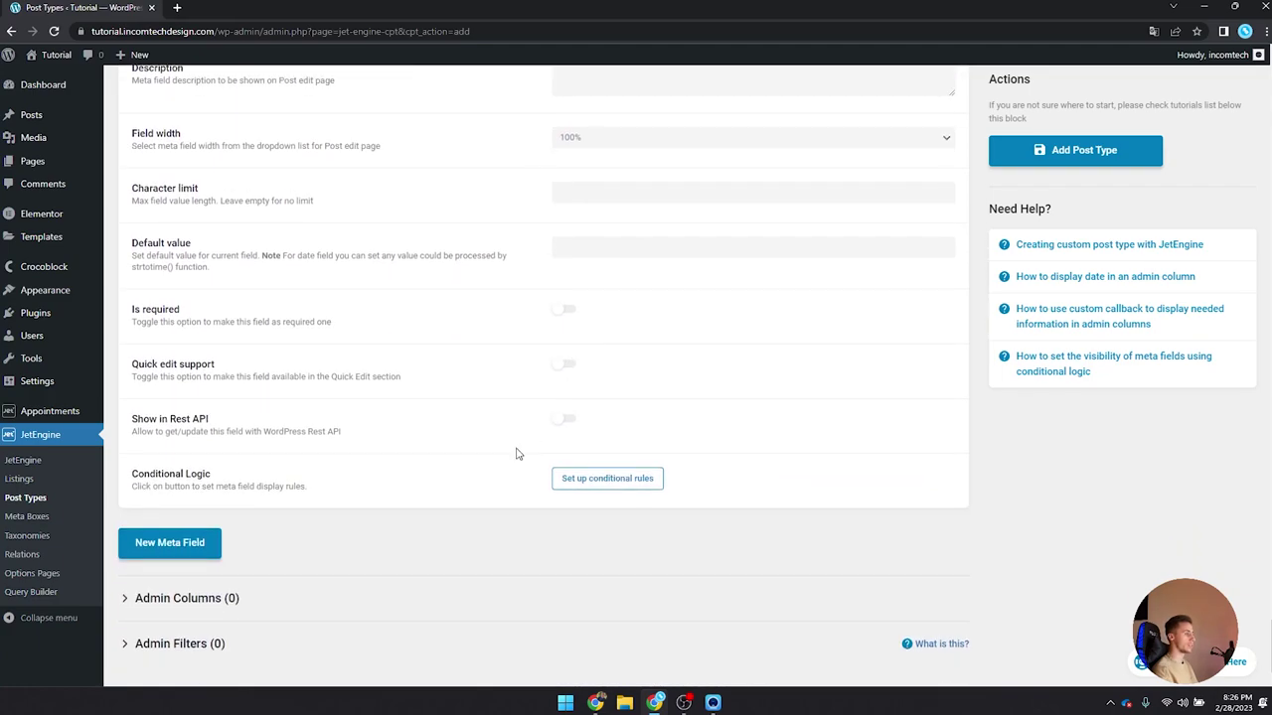
# Step: Add an 'Image 1' meta field as a Media field storing Media ID
pyautogui.click(180, 544)
pyautogui.scroll(-3, 537, 343)
pyautogui.click(567, 321)
pyautogui.write('Image 1')
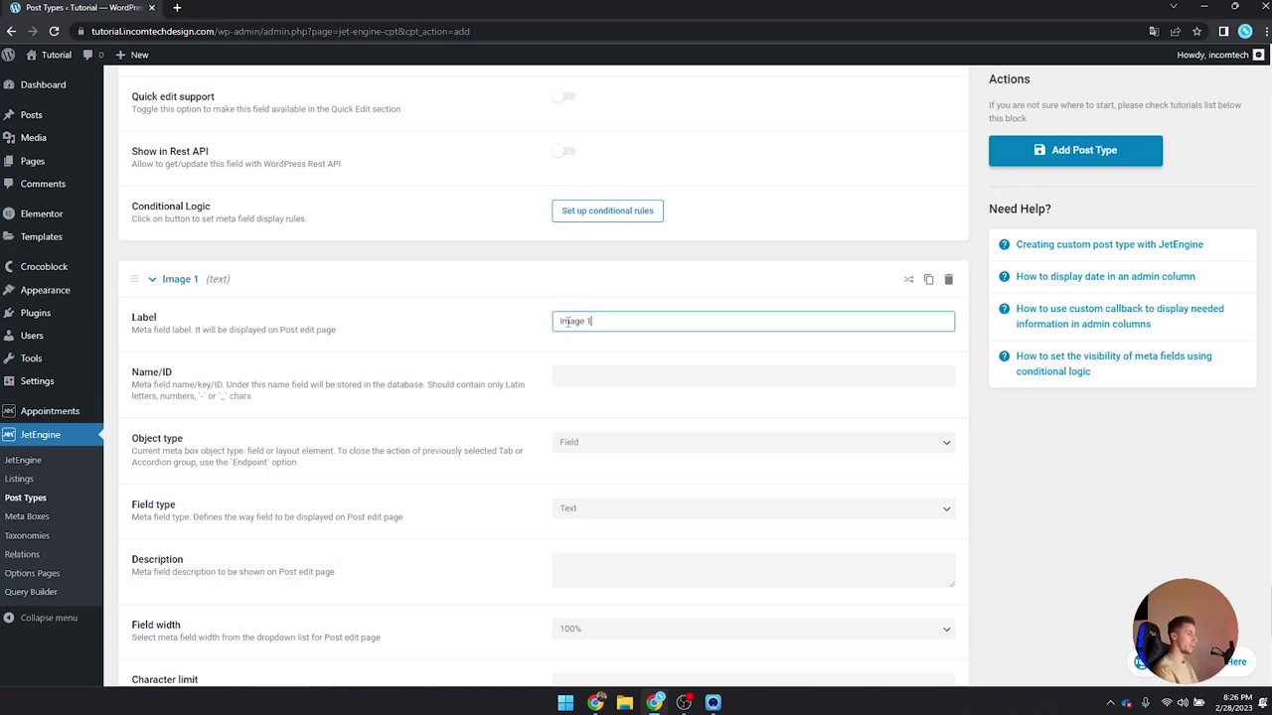
pyautogui.press('Tab')
pyautogui.scroll(-2, 650, 287)
pyautogui.click(634, 308)
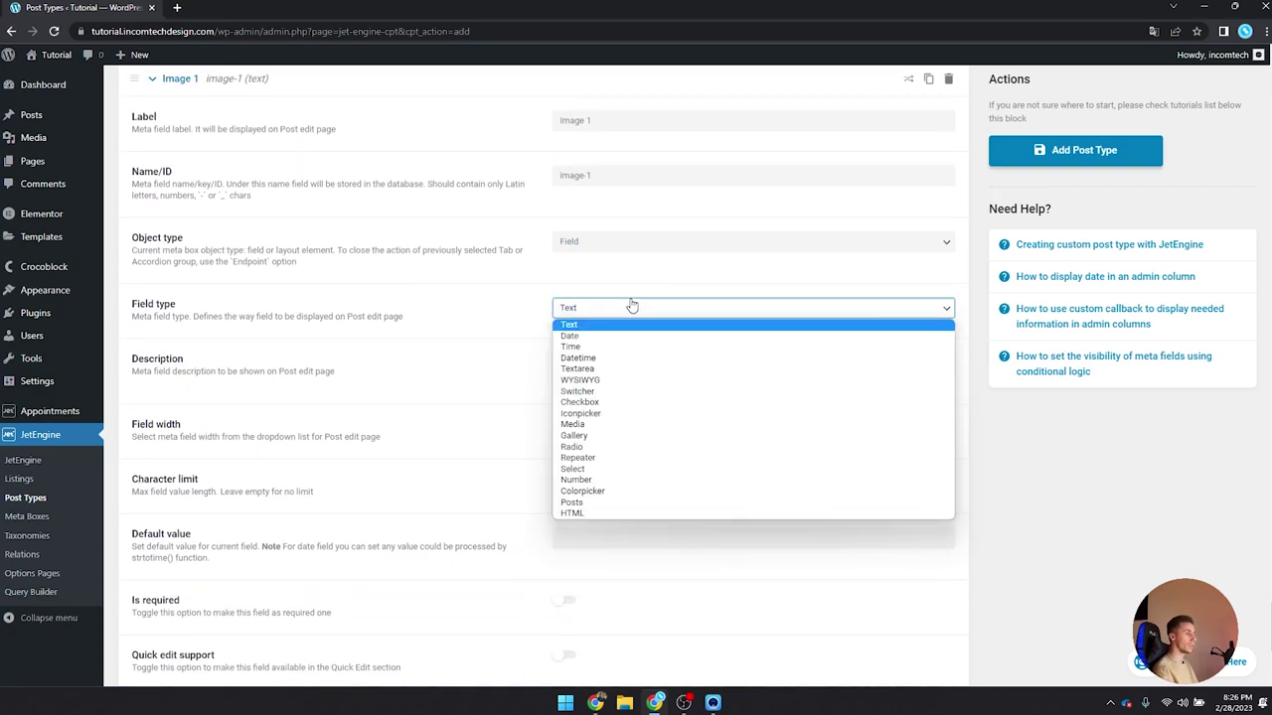
pyautogui.click(601, 414)
pyautogui.click(608, 312)
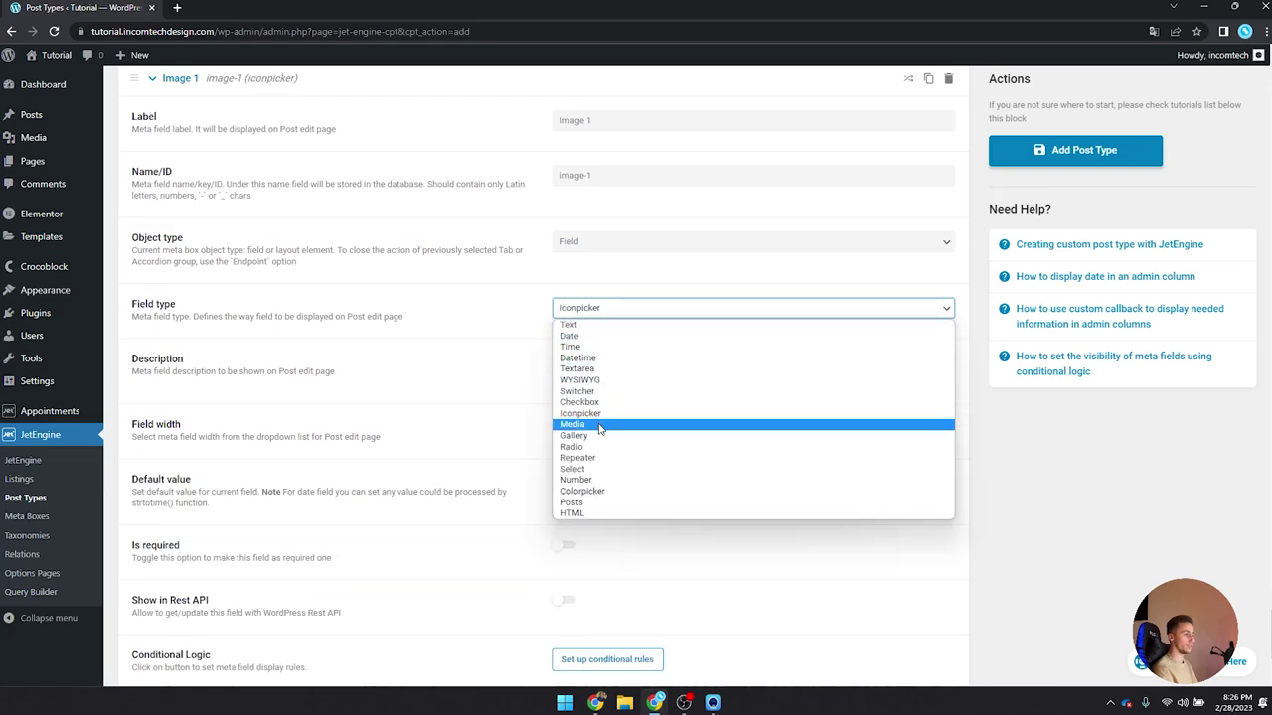
pyautogui.click(594, 425)
pyautogui.click(599, 365)
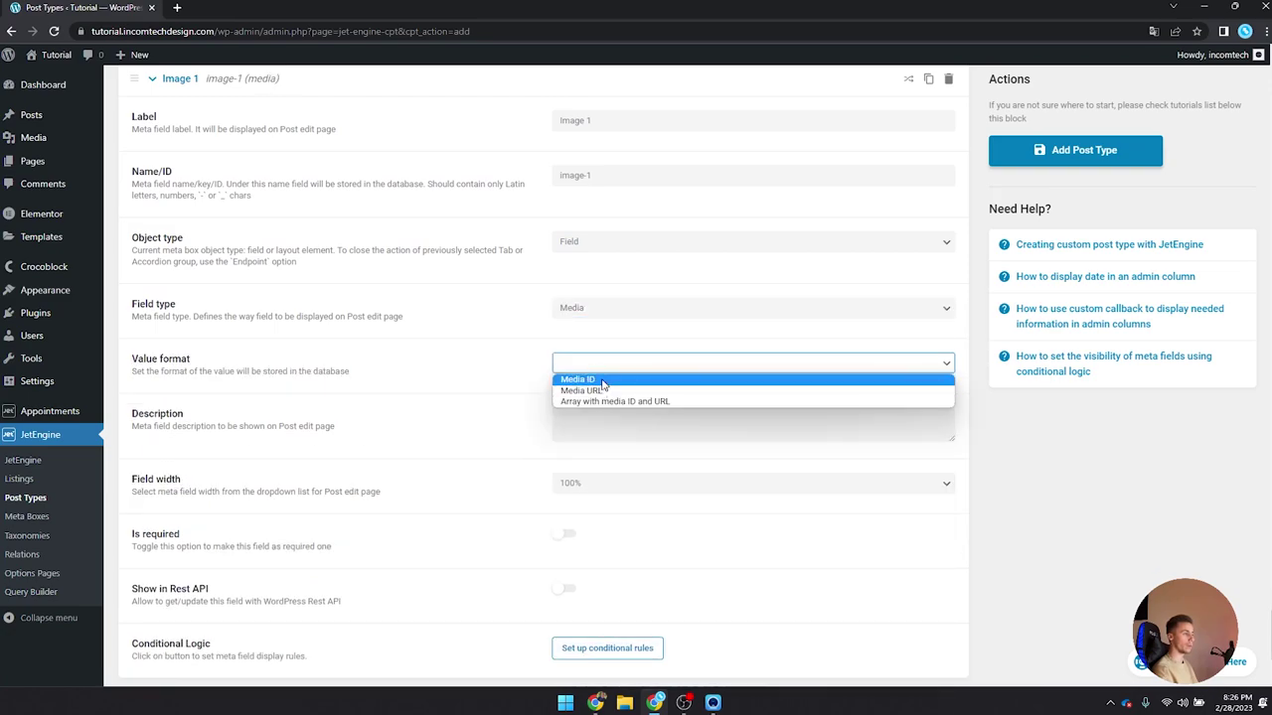
pyautogui.click(600, 382)
pyautogui.scroll(-2, 619, 375)
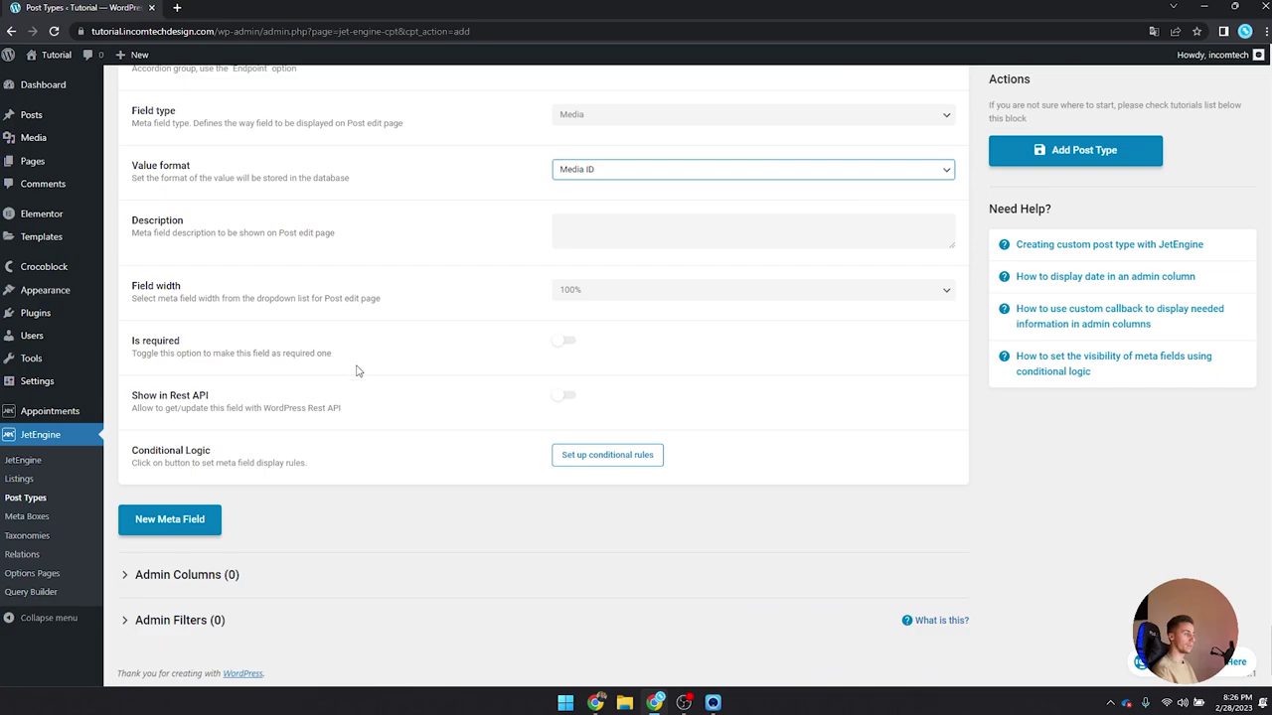
# Step: Add an 'Image 2' meta field as a Media field storing Media ID
pyautogui.click(175, 518)
pyautogui.scroll(-3, 496, 417)
pyautogui.click(594, 300)
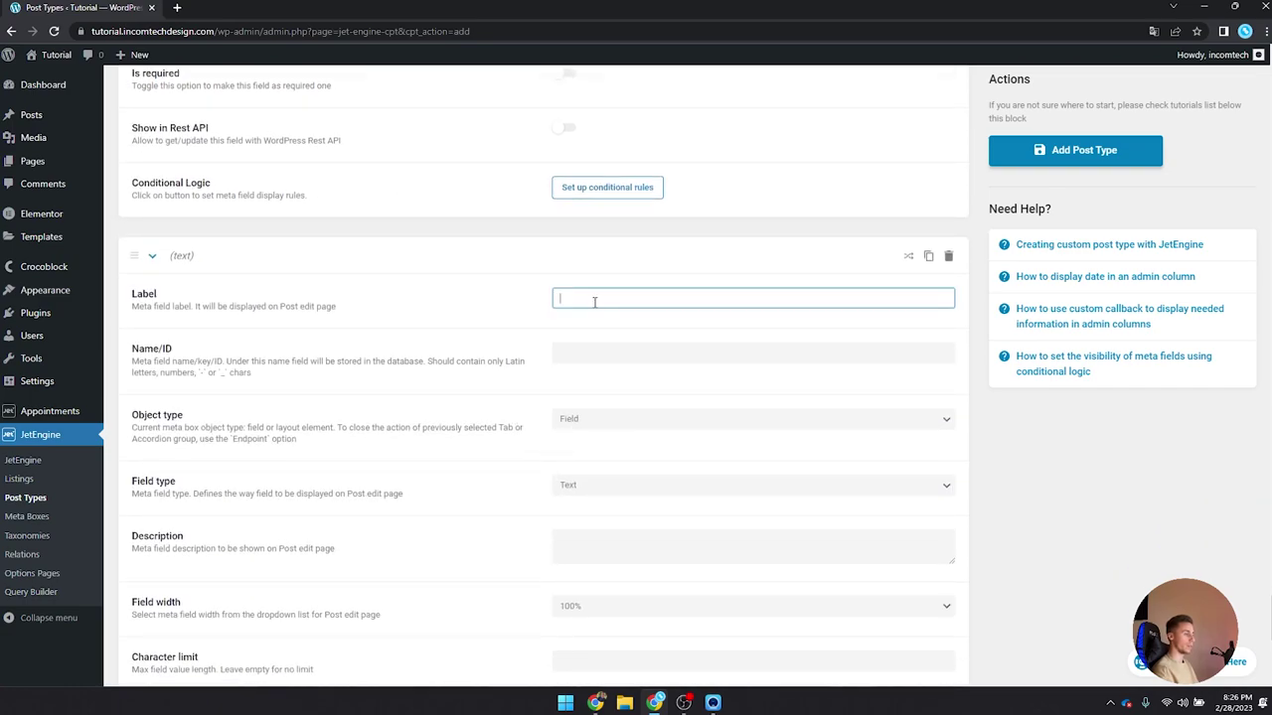
pyautogui.write('Image 2')
pyautogui.press('Tab')
pyautogui.scroll(-3, 594, 302)
pyautogui.click(596, 217)
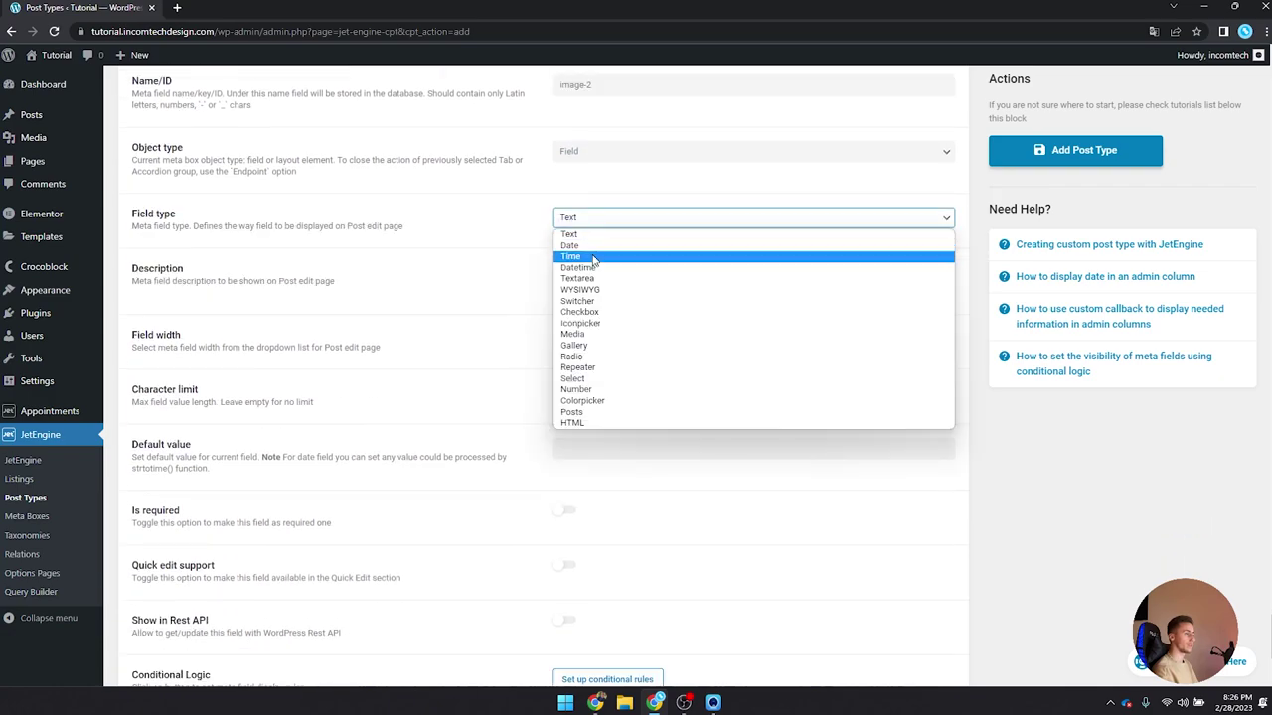
pyautogui.click(576, 334)
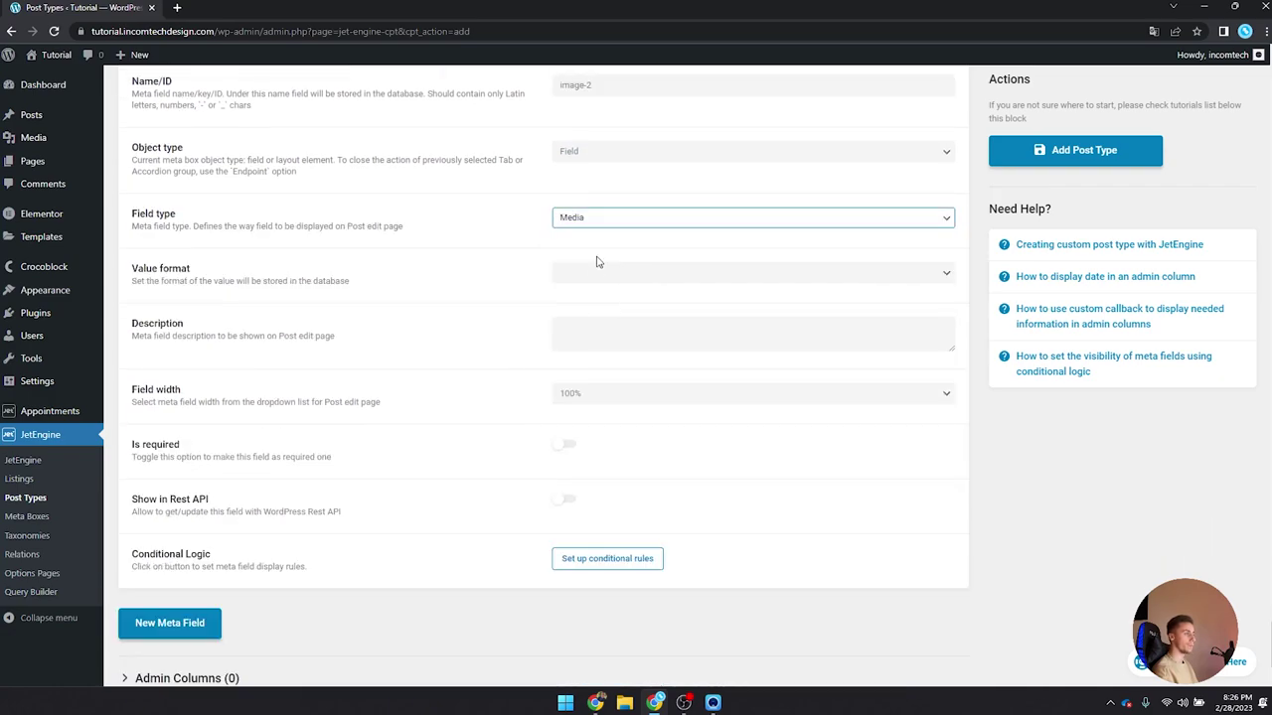
pyautogui.click(598, 272)
pyautogui.click(591, 289)
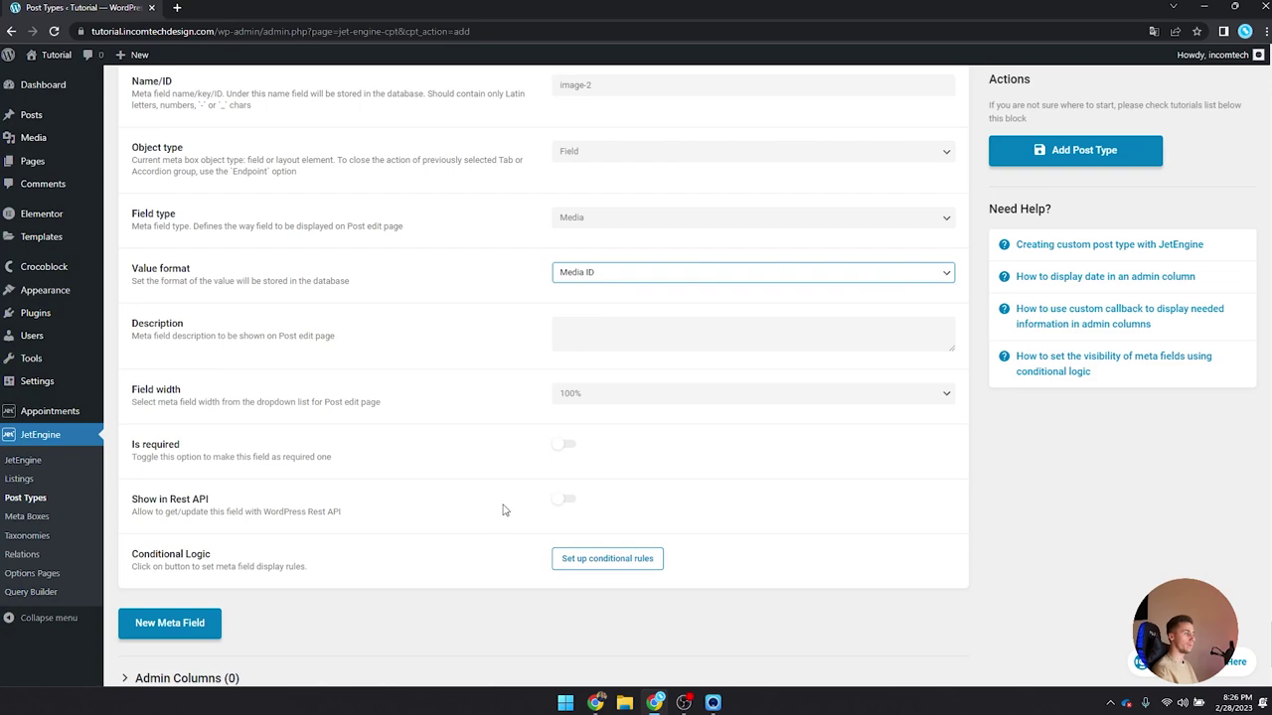
# Step: Add an 'Image 3' meta field as a Media field storing Media ID
pyautogui.click(199, 618)
pyautogui.scroll(-3, 591, 332)
pyautogui.click(597, 334)
pyautogui.write('Image 3')
pyautogui.press('Tab')
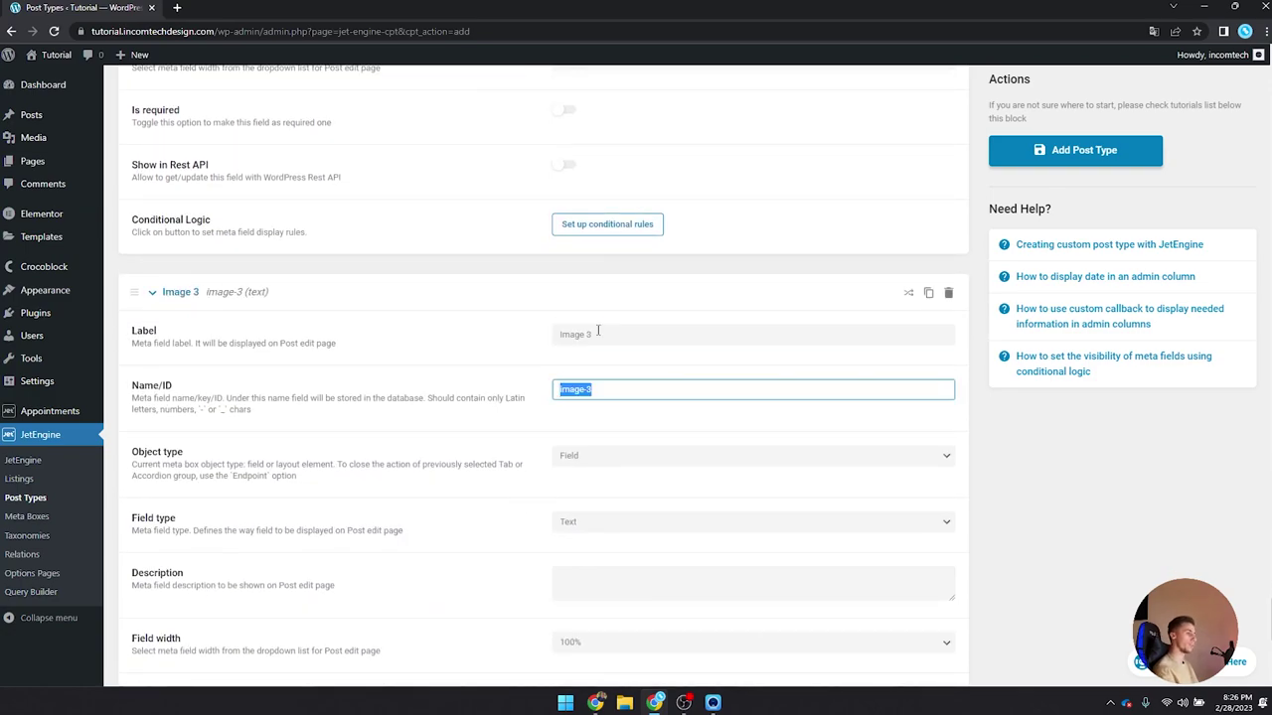
pyautogui.click(596, 453)
pyautogui.click(597, 469)
pyautogui.click(596, 524)
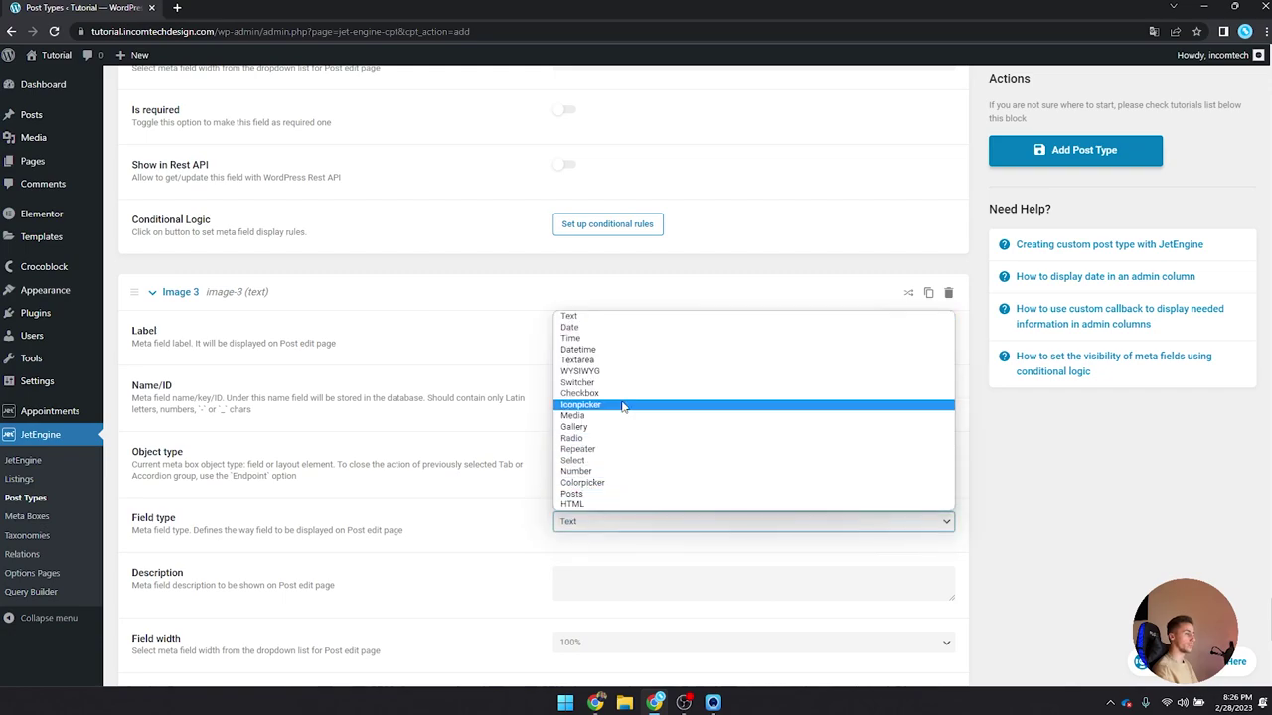
pyautogui.click(607, 415)
pyautogui.scroll(-2, 604, 420)
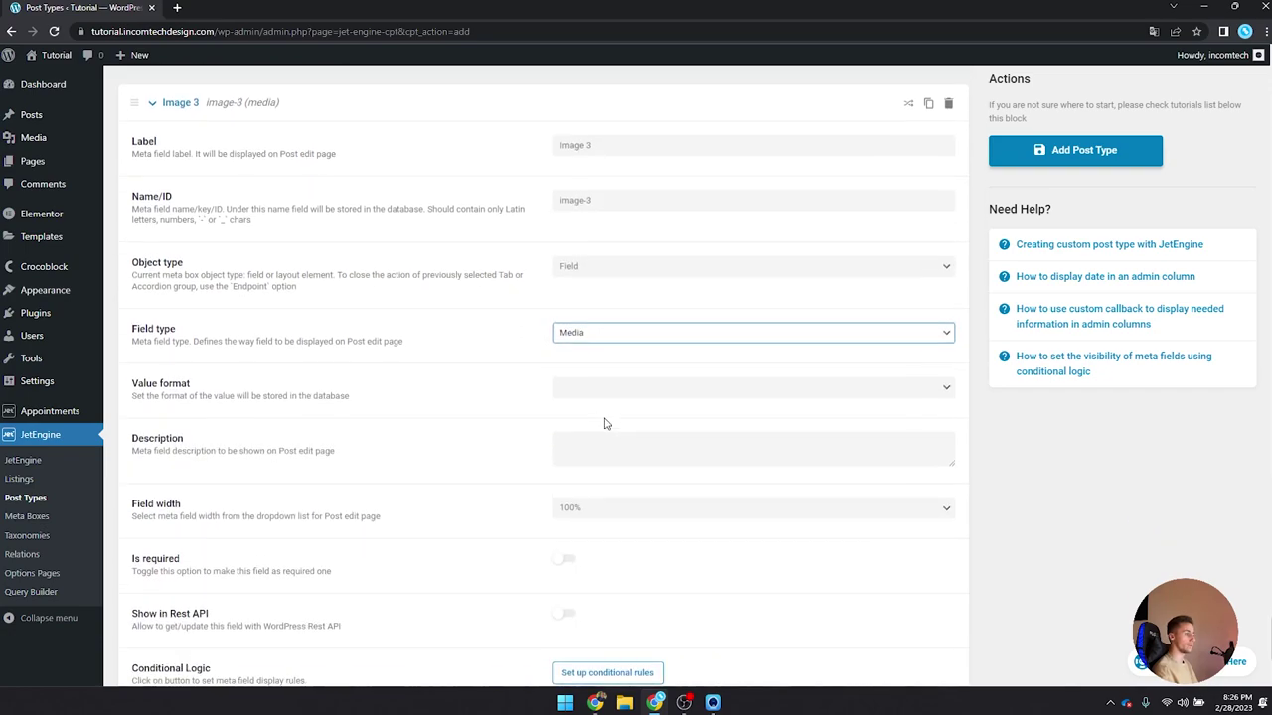
pyautogui.click(608, 376)
pyautogui.click(587, 392)
pyautogui.scroll(-2, 576, 376)
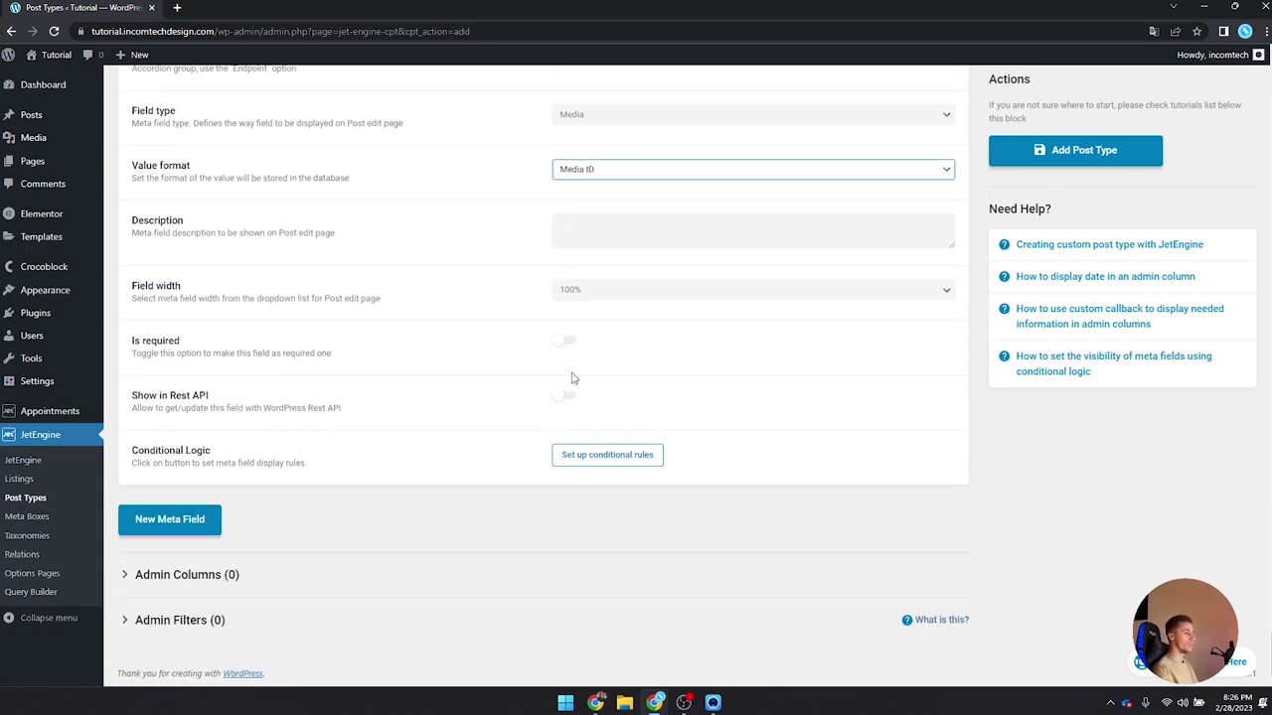
# Step: Add an 'Extra description 1' meta field of type Textarea
pyautogui.click(214, 512)
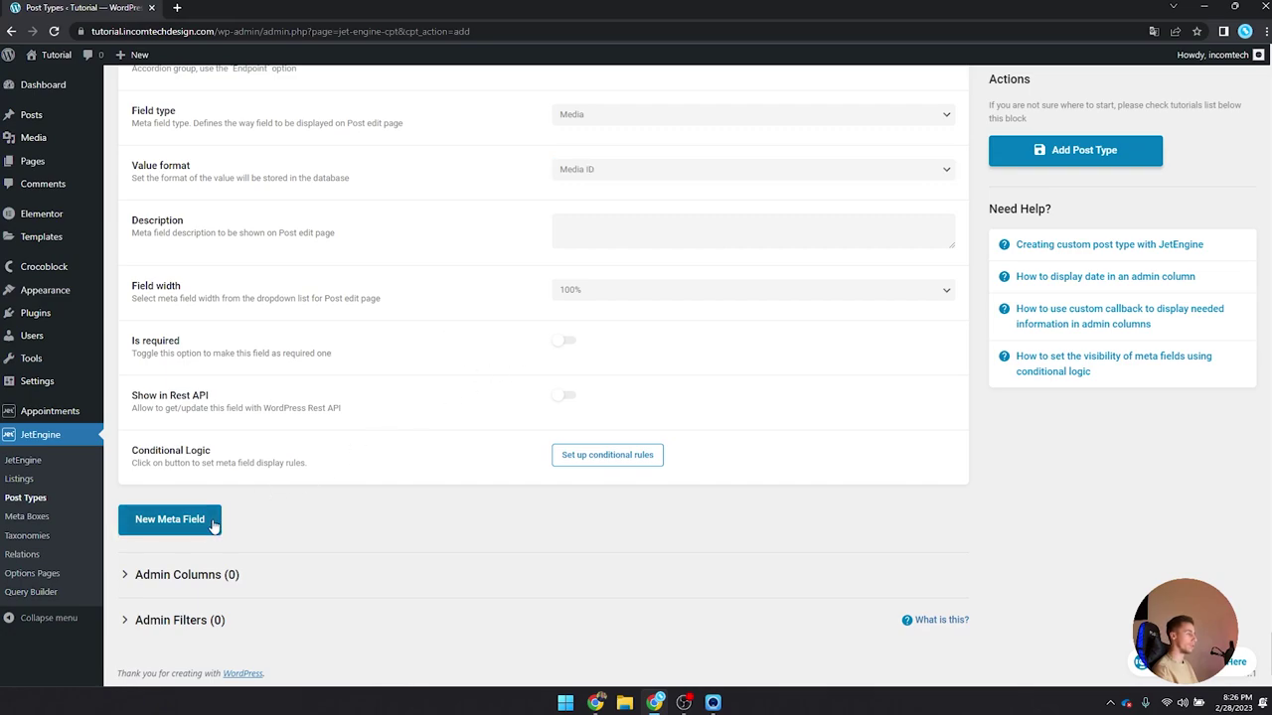
pyautogui.scroll(-3, 397, 417)
pyautogui.click(609, 231)
pyautogui.write('E')
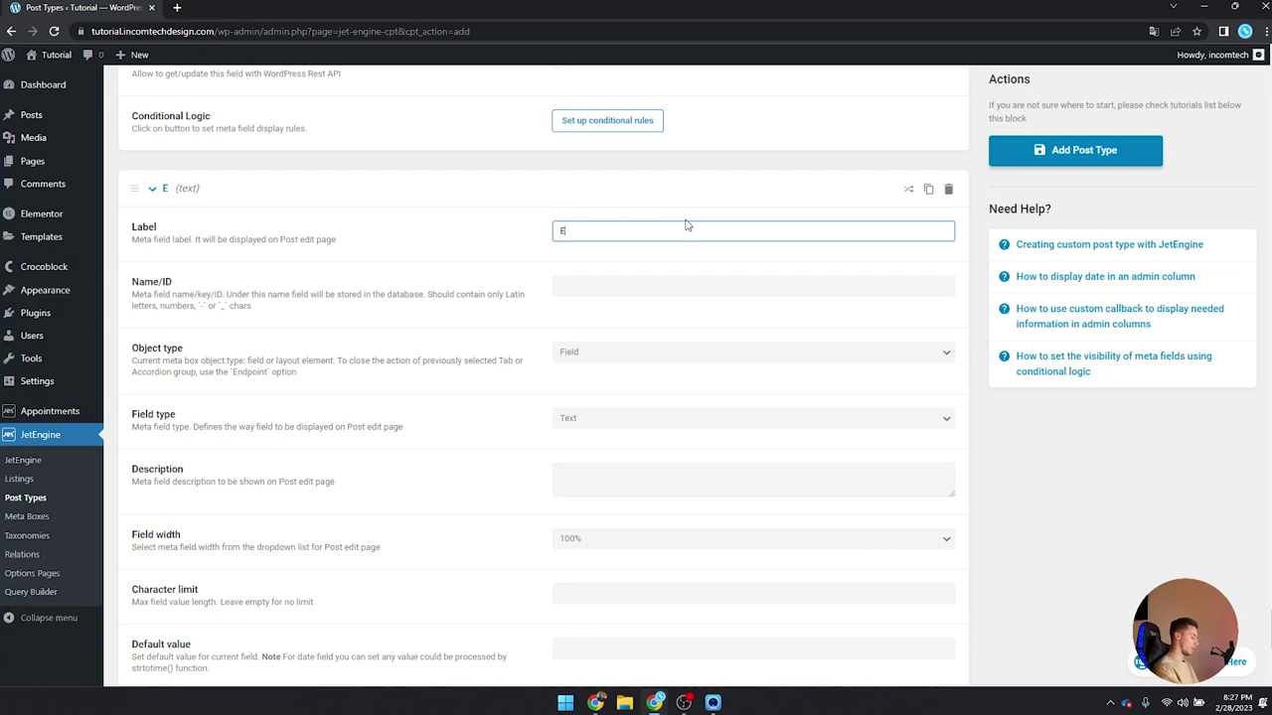
pyautogui.write('xtra desc')
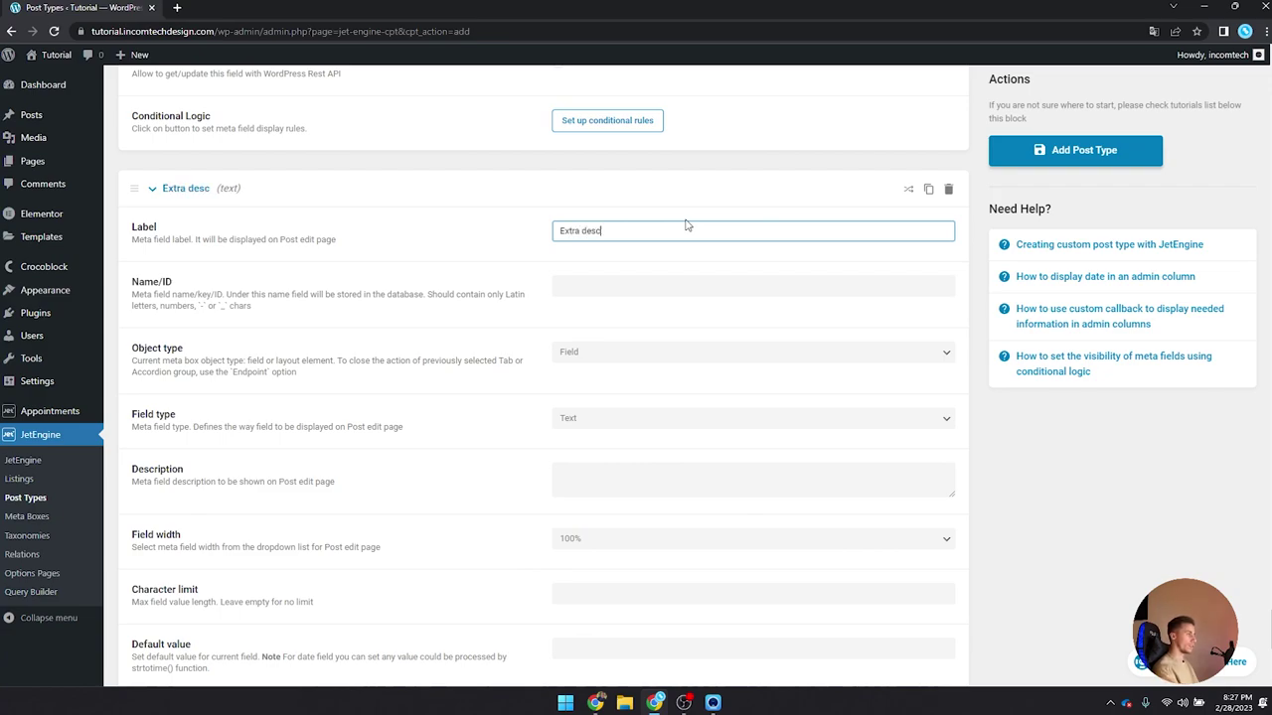
pyautogui.write('ription')
pyautogui.hotkey('ctrl', 'a')
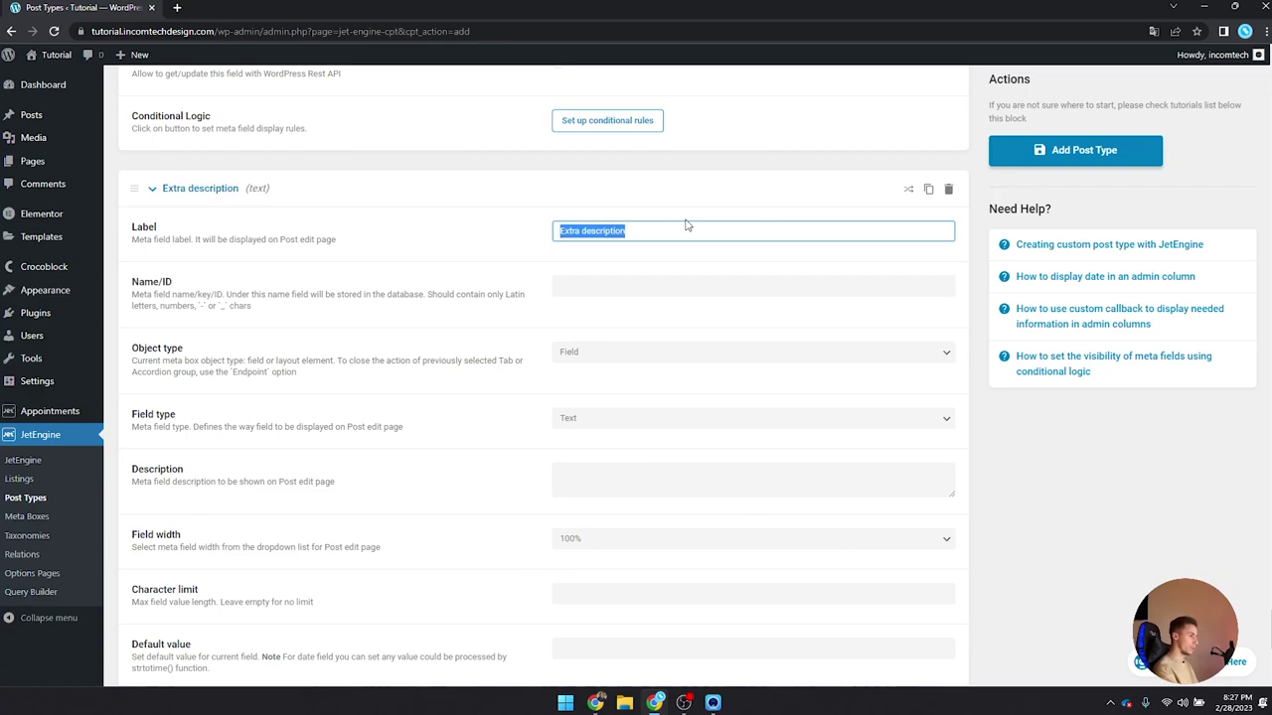
pyautogui.click(686, 228)
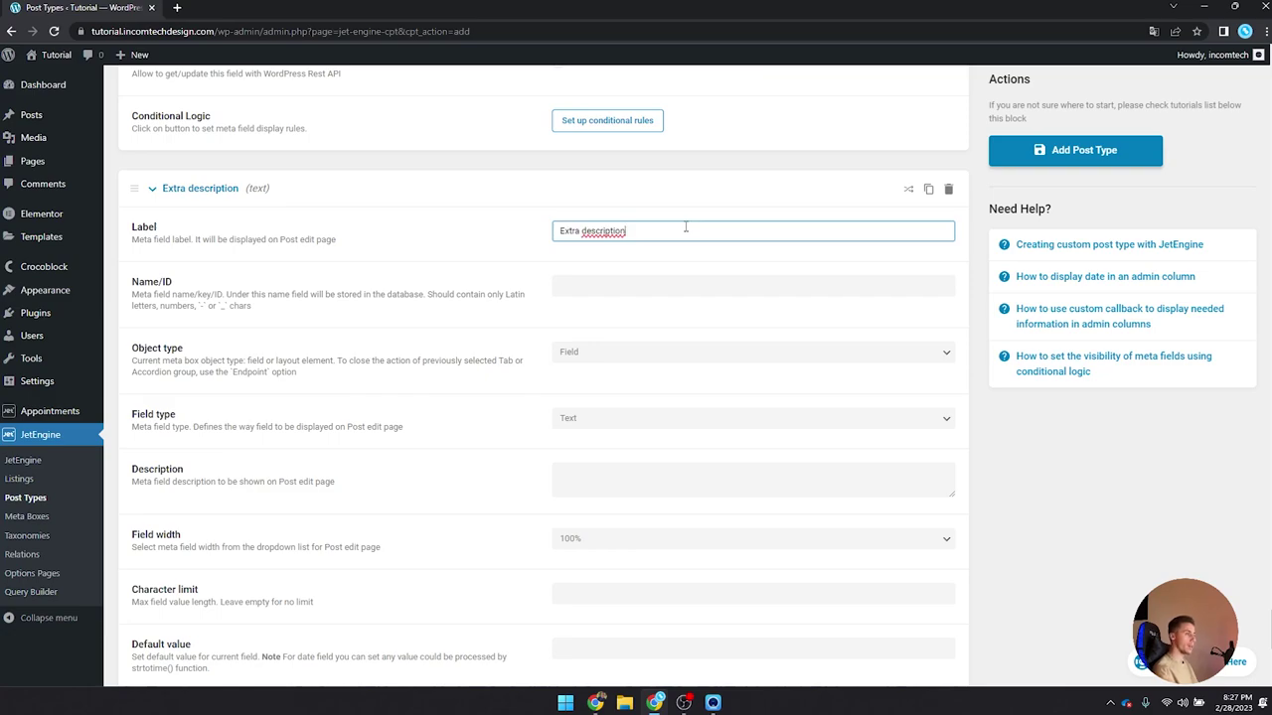
pyautogui.write('1')
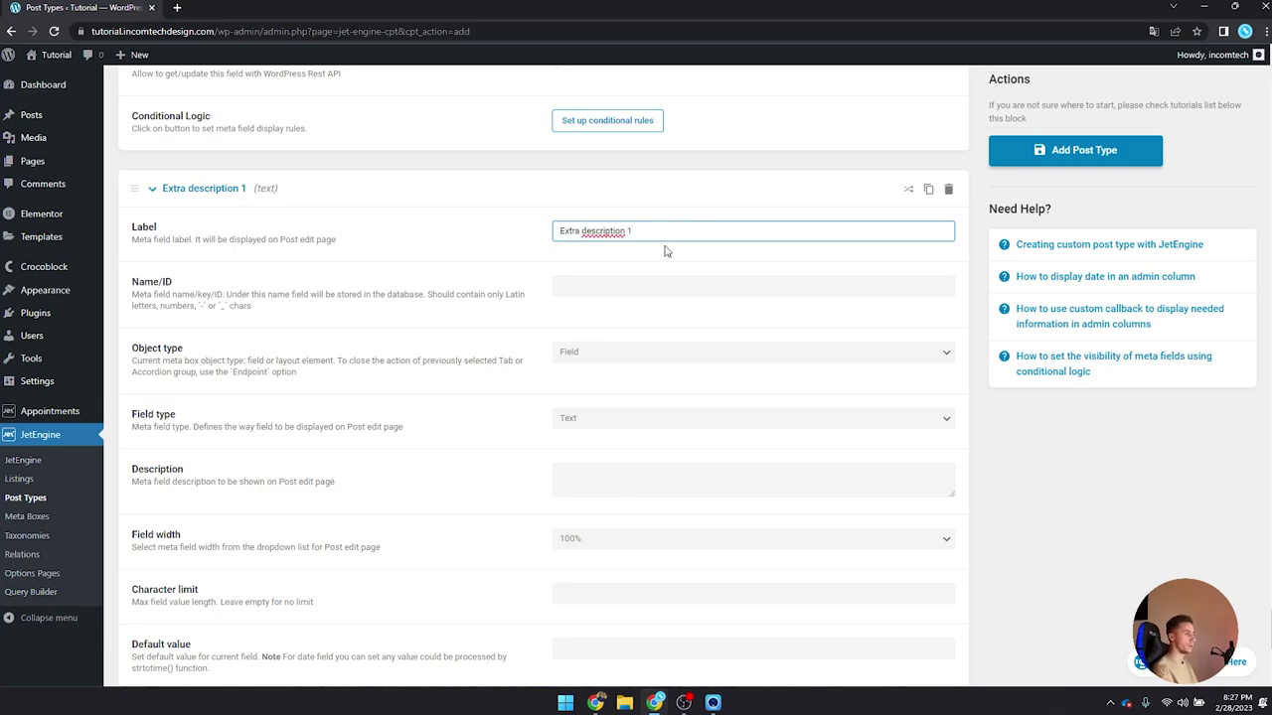
pyautogui.press('Tab')
pyautogui.scroll(-2, 645, 288)
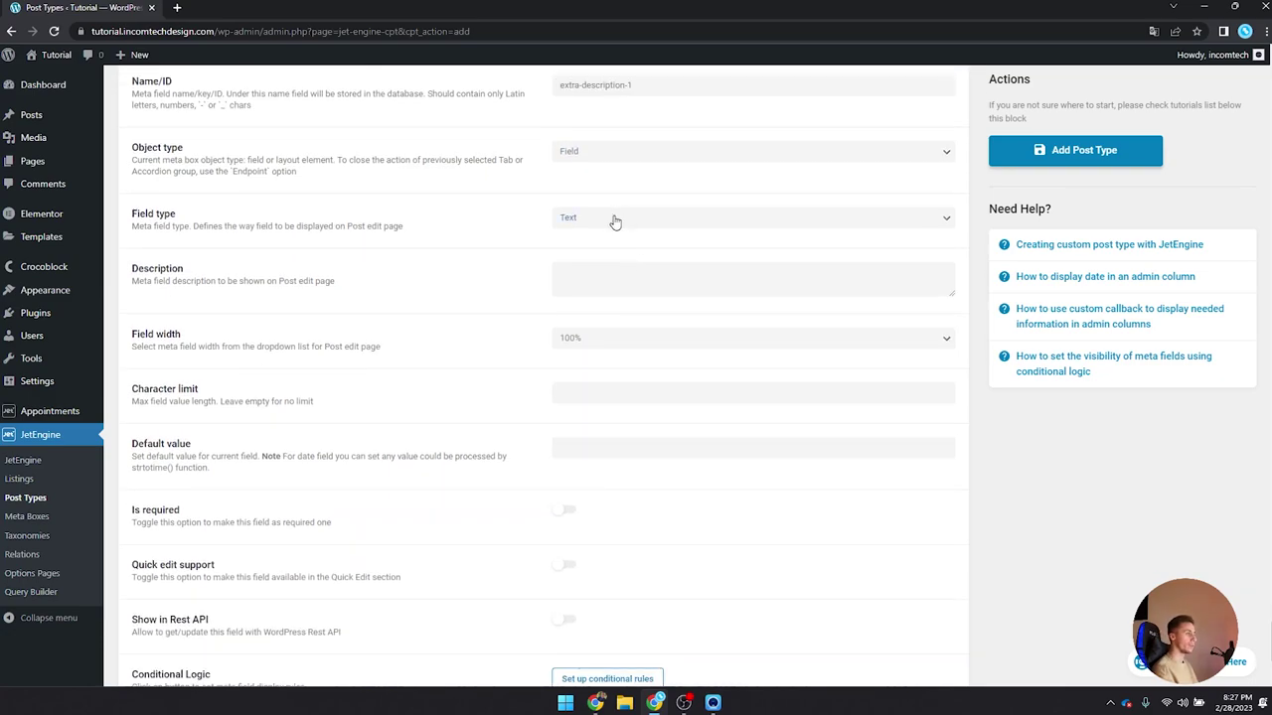
pyautogui.click(615, 222)
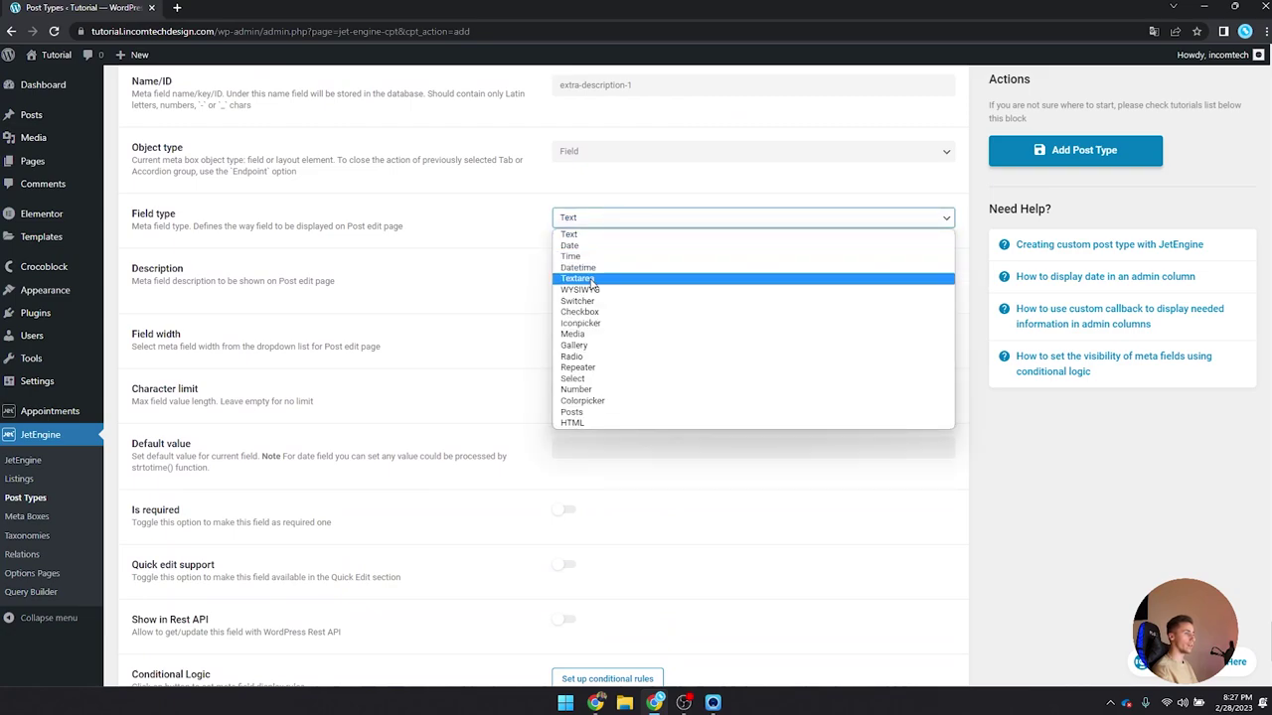
pyautogui.click(591, 281)
pyautogui.scroll(-2, 601, 338)
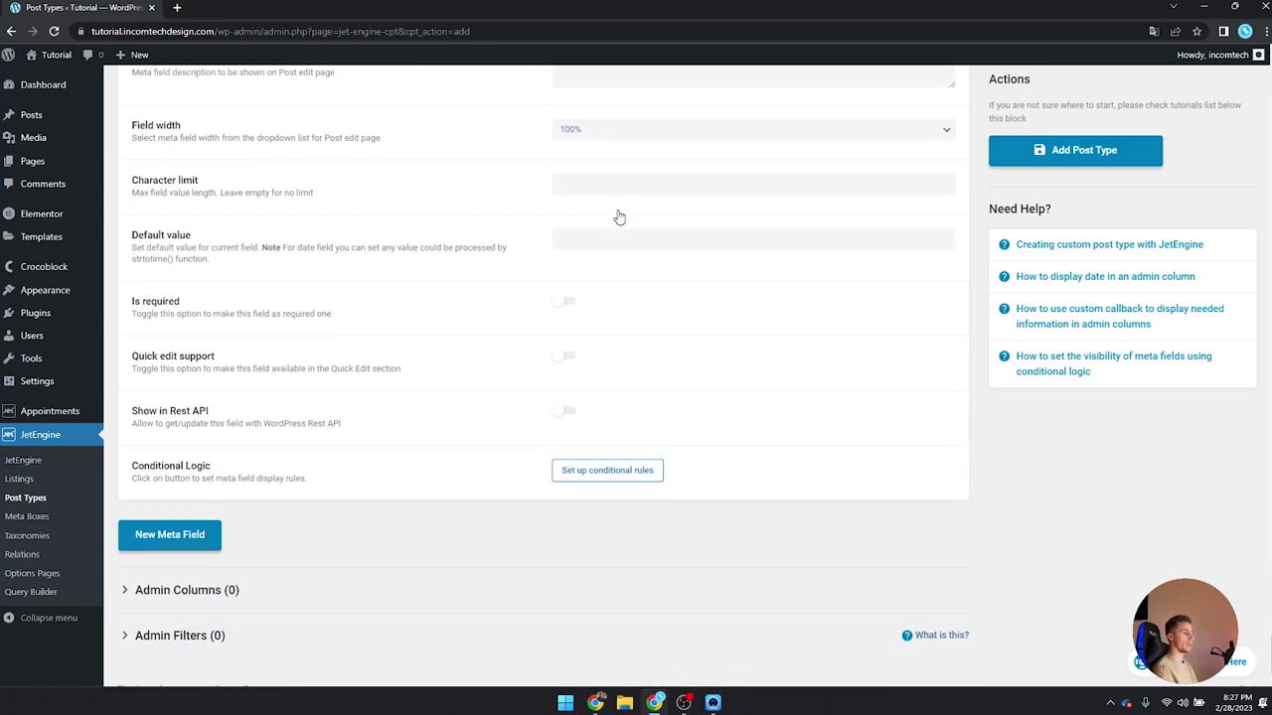
# Step: Add an 'Extra description 2' meta field of type Textarea
pyautogui.click(201, 521)
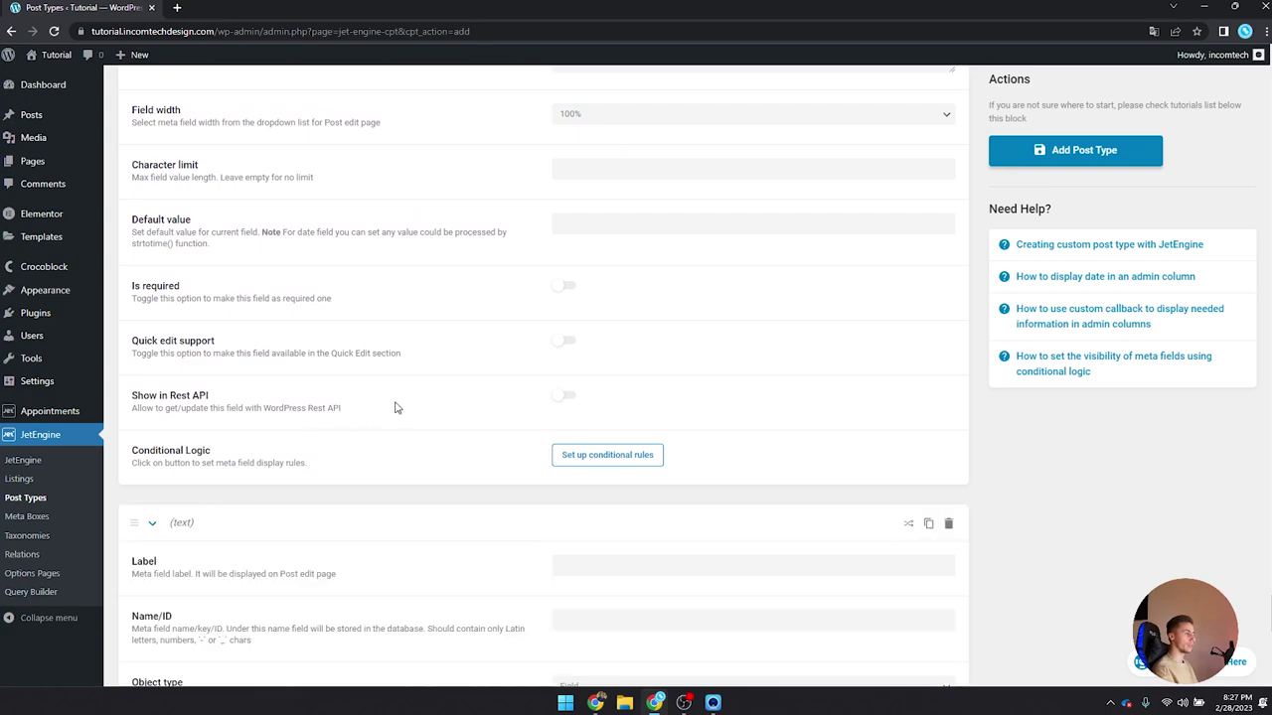
pyautogui.scroll(-3, 516, 358)
pyautogui.click(643, 299)
pyautogui.write('Extra description 2')
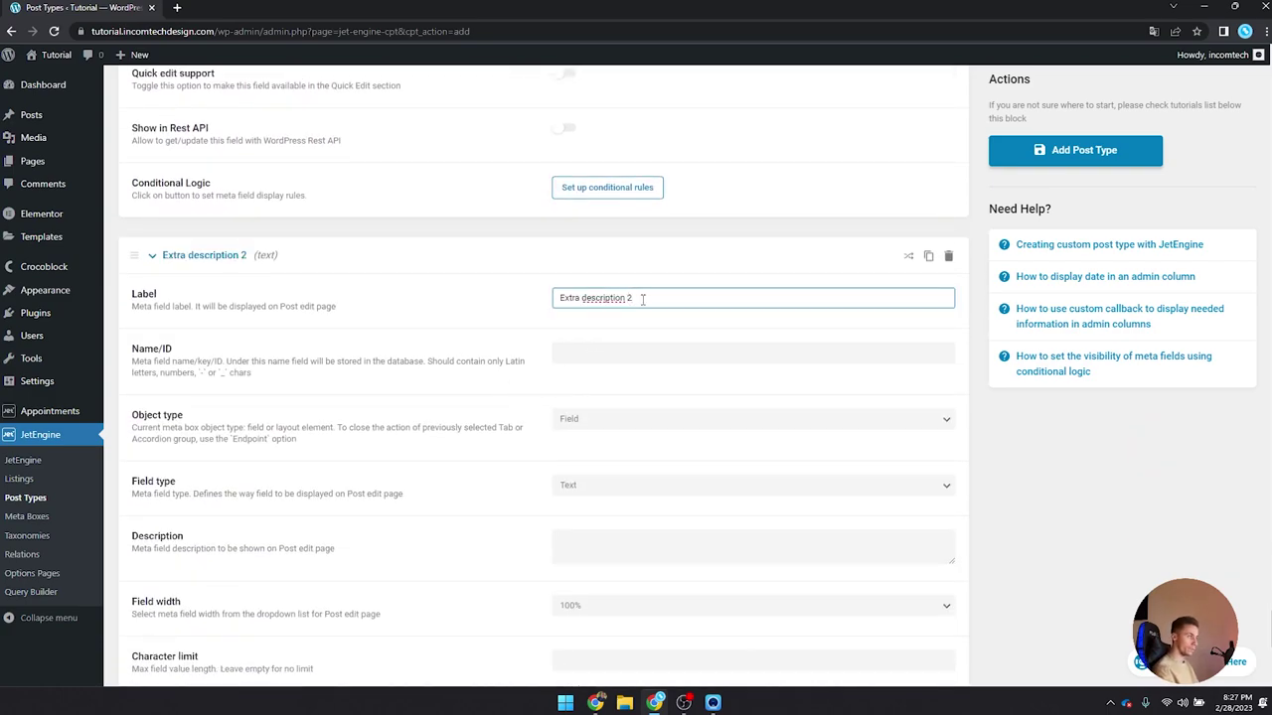
pyautogui.press('Tab')
pyautogui.scroll(-2, 649, 248)
pyautogui.click(625, 352)
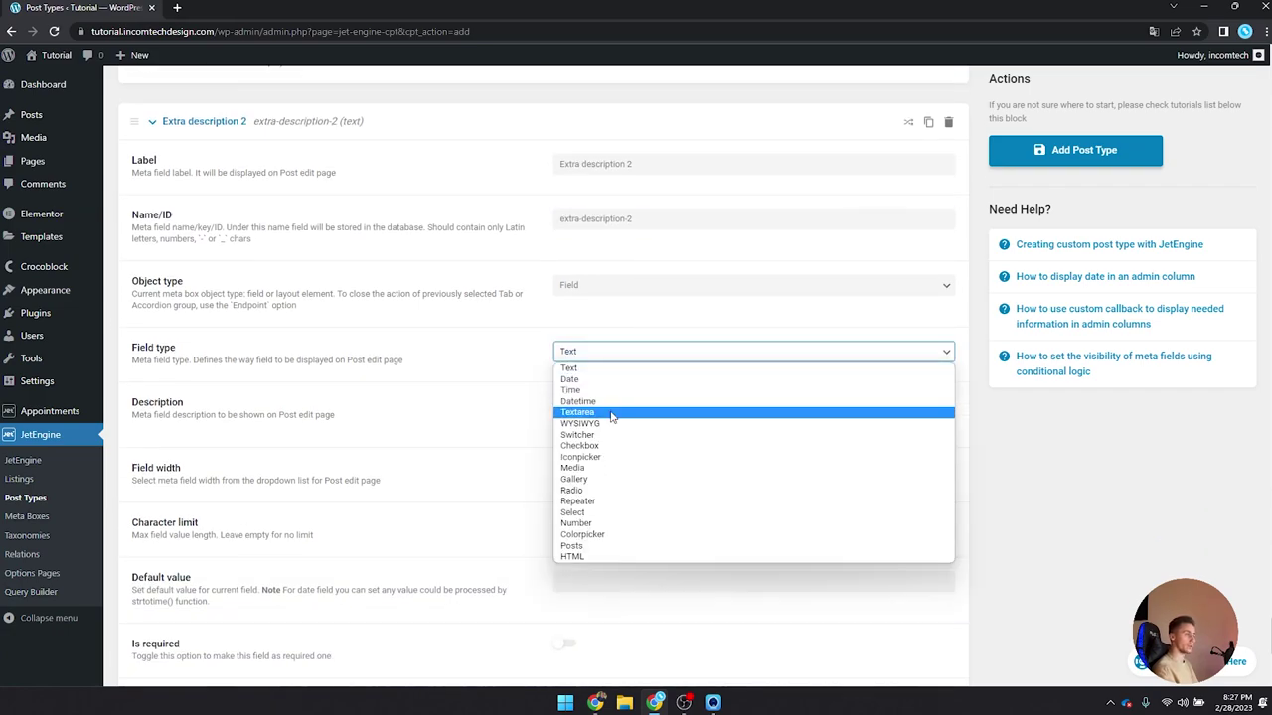
pyautogui.click(612, 414)
pyautogui.scroll(-3, 636, 284)
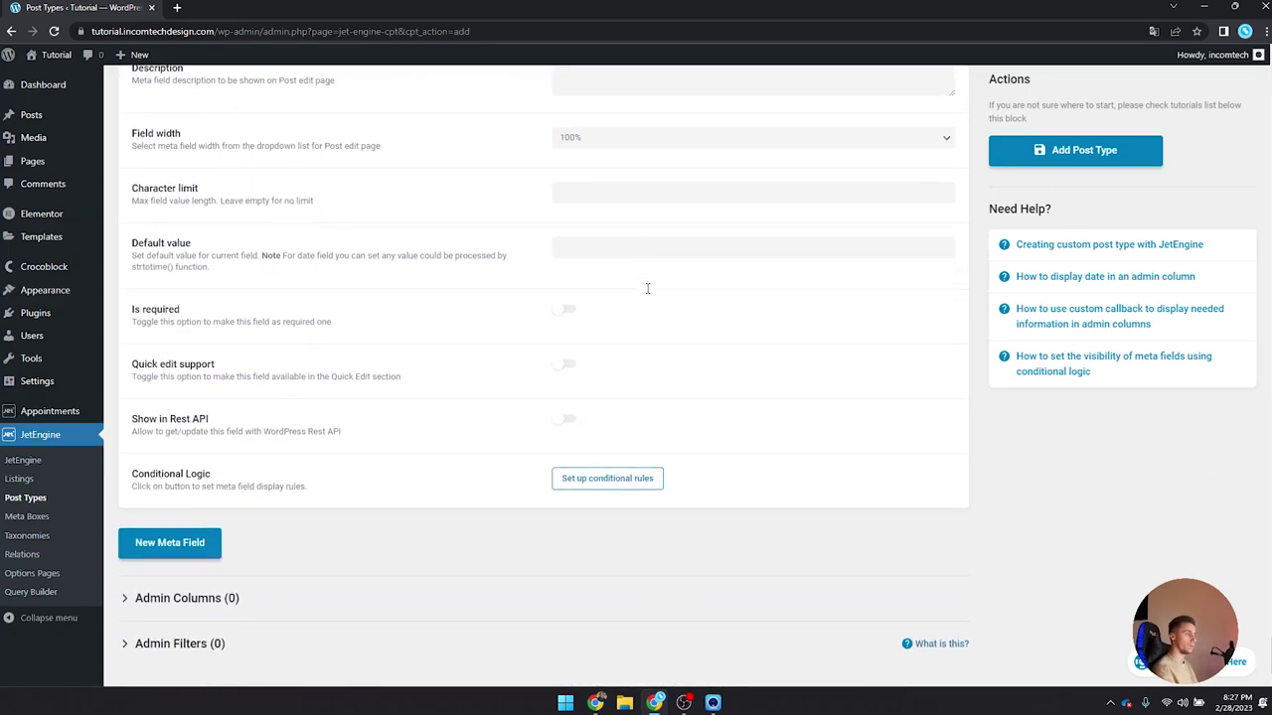
pyautogui.scroll(3, 576, 454)
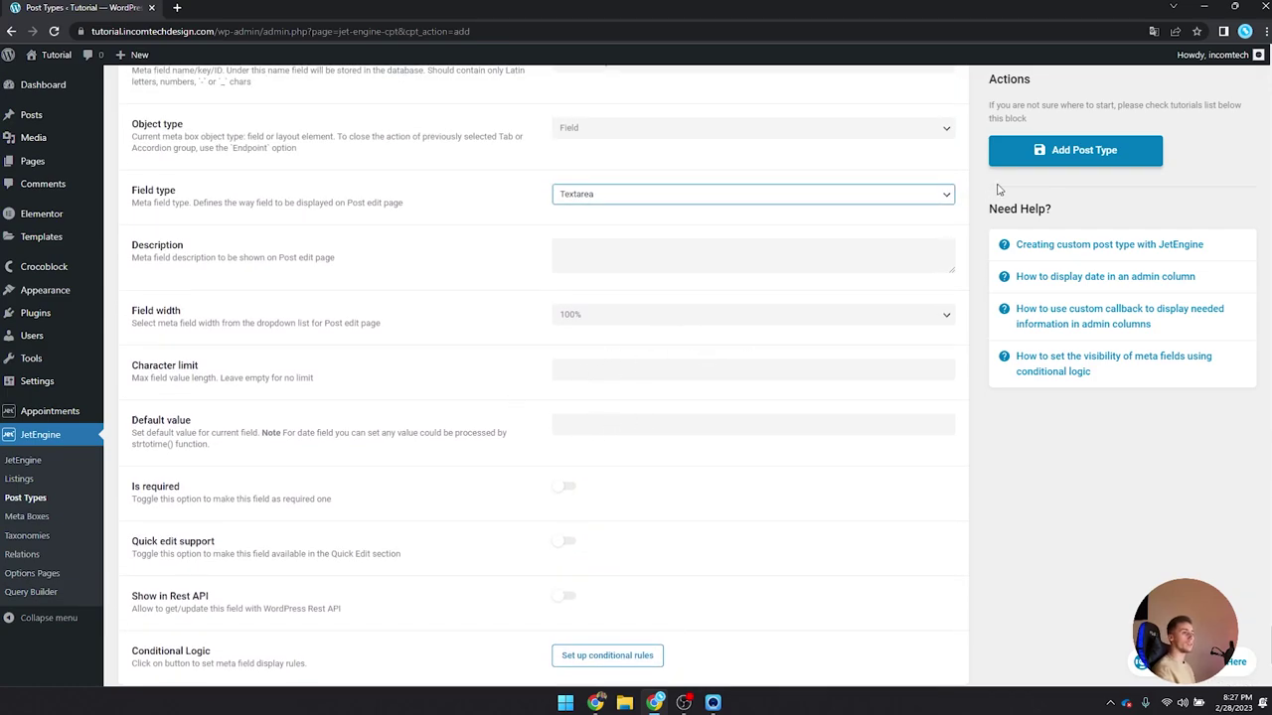
# Step: Save the Service post type with its 11 meta fields and open the empty Services list
pyautogui.click(1035, 149)
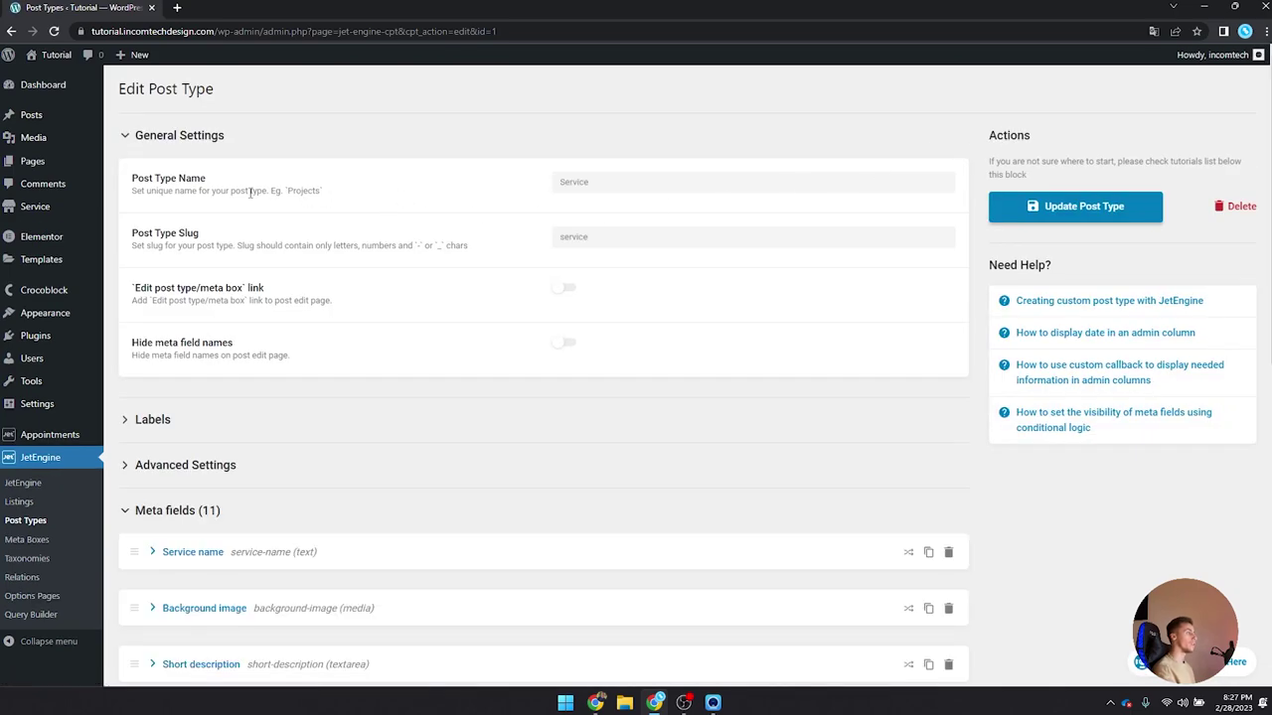
pyautogui.moveTo(61, 219)
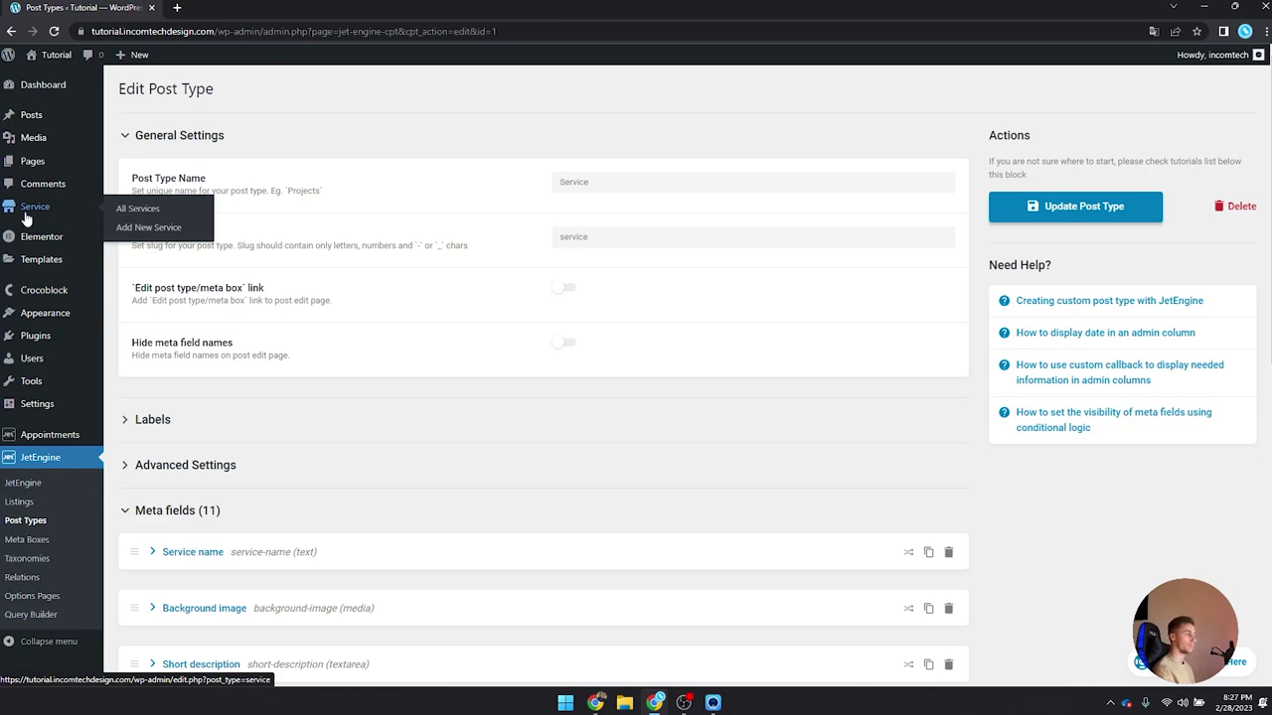
pyautogui.click(27, 210)
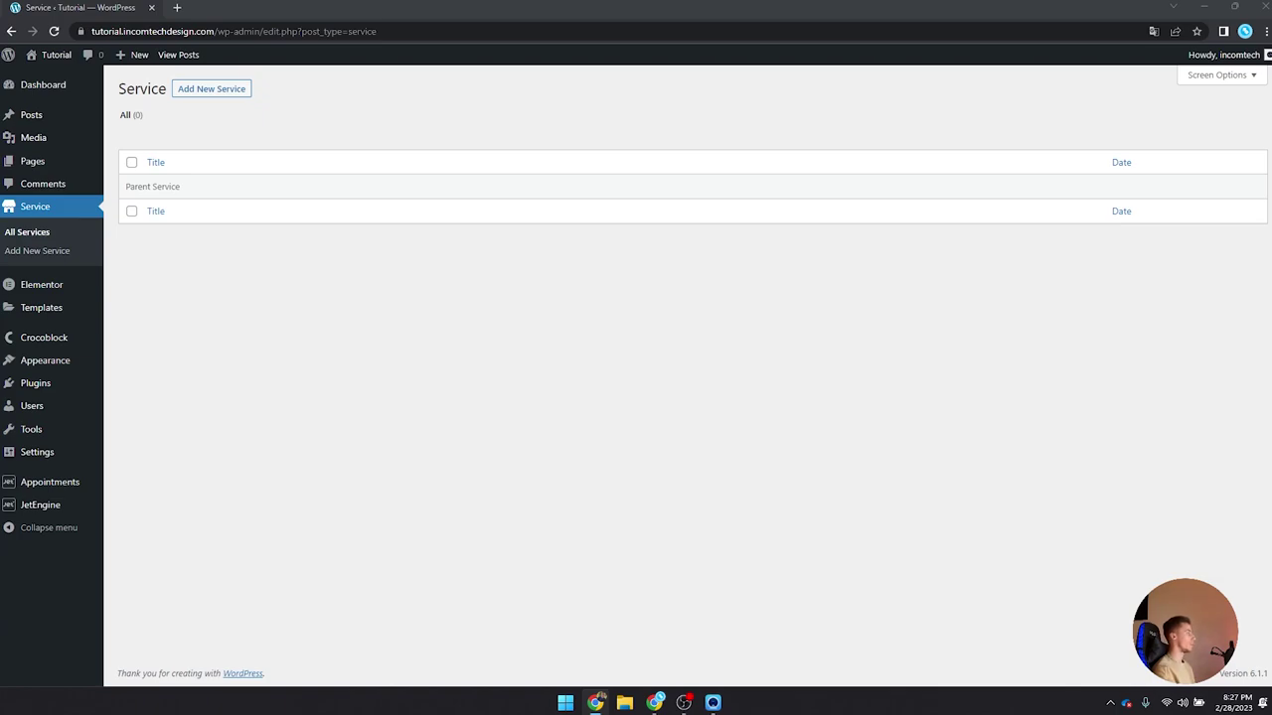
# Step: Create a new Service and enter 'Haircut for men' as the Service name
pyautogui.click(209, 94)
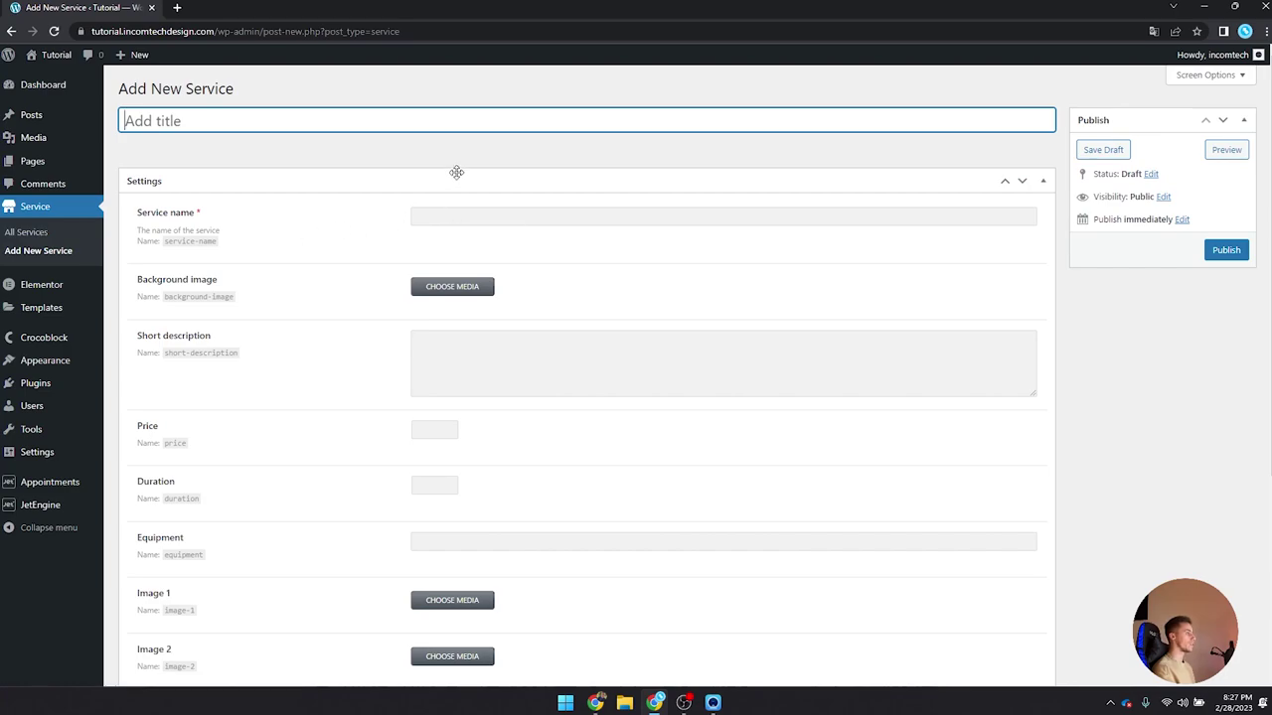
pyautogui.moveTo(138, 230); pyautogui.dragTo(238, 242)
pyautogui.click(241, 230)
pyautogui.scroll(-3, 239, 223)
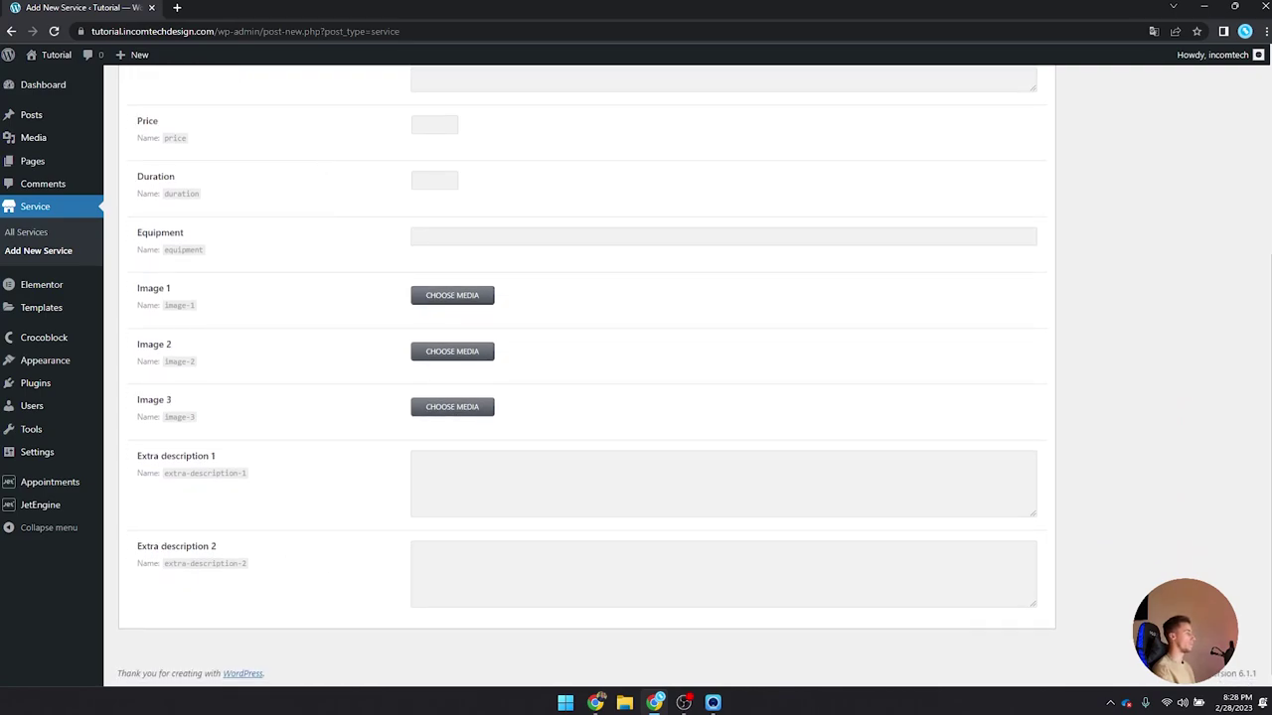
pyautogui.scroll(4, 406, 202)
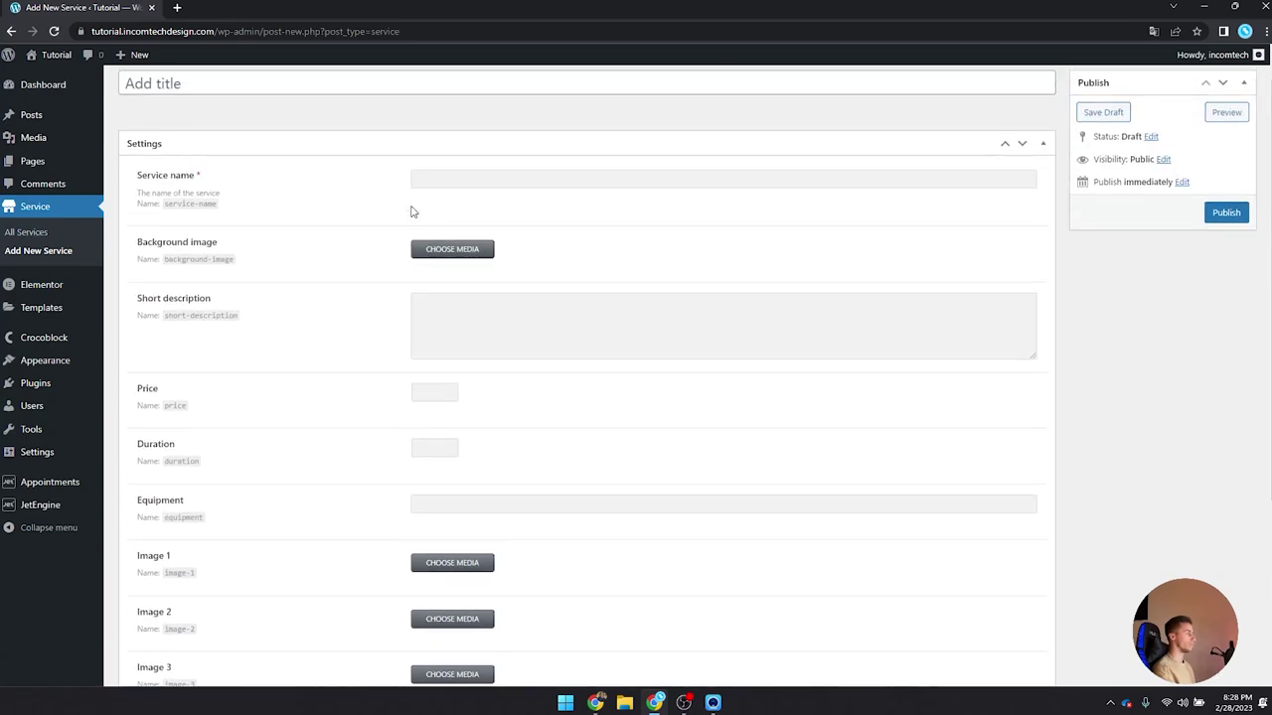
pyautogui.click(503, 223)
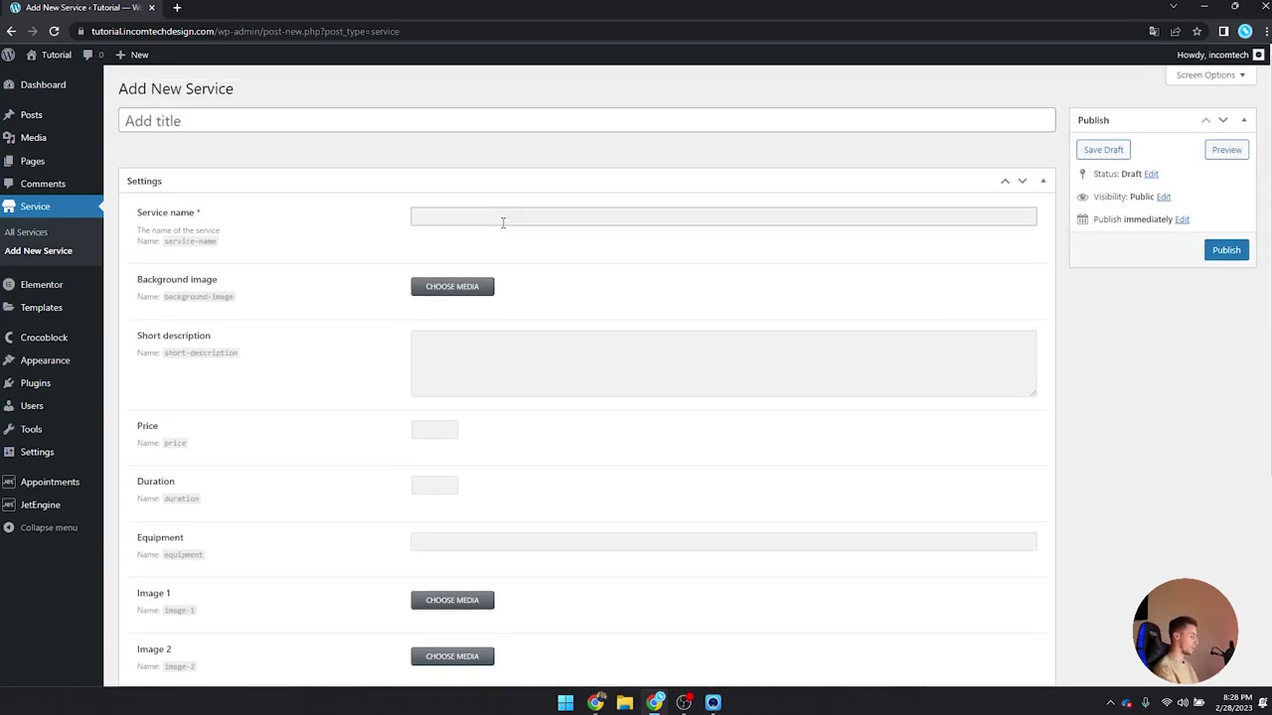
pyautogui.write('Cut for')
pyautogui.hotkey('ctrl', 'a')
pyautogui.write('Haircut for')
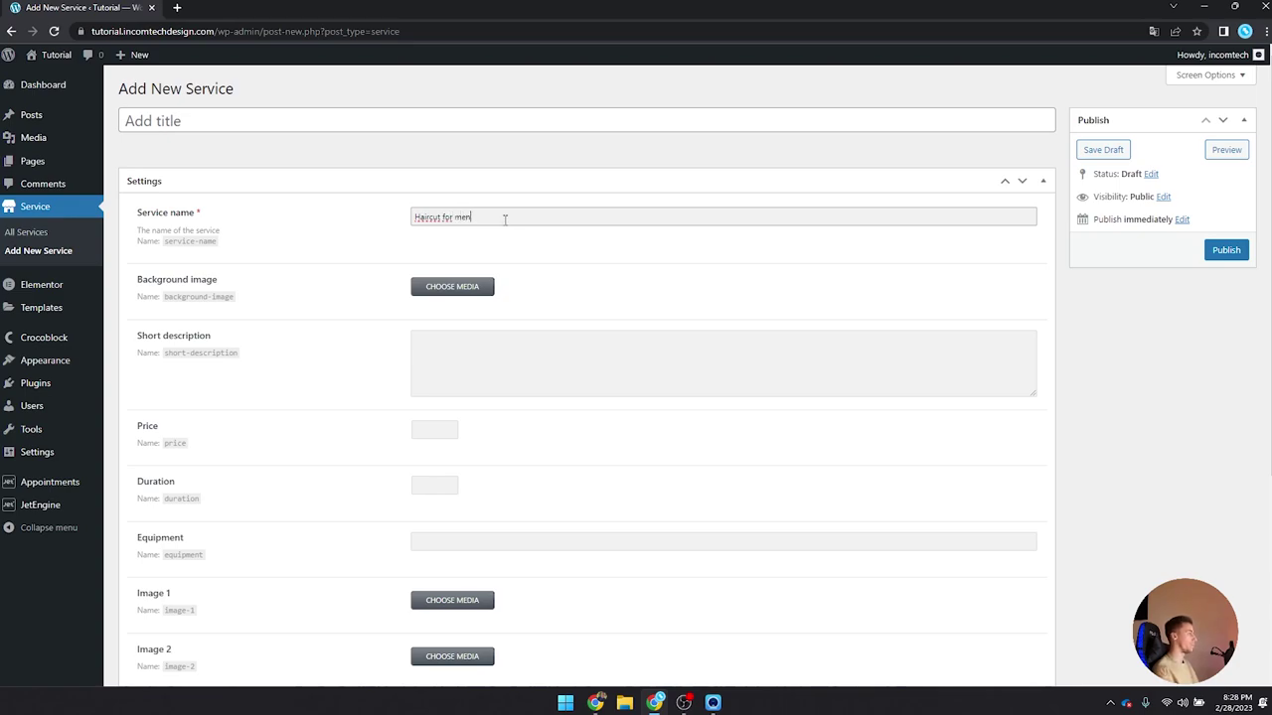
pyautogui.write(' men')
pyautogui.scroll(-1, 352, 196)
pyautogui.scroll(1, 351, 193)
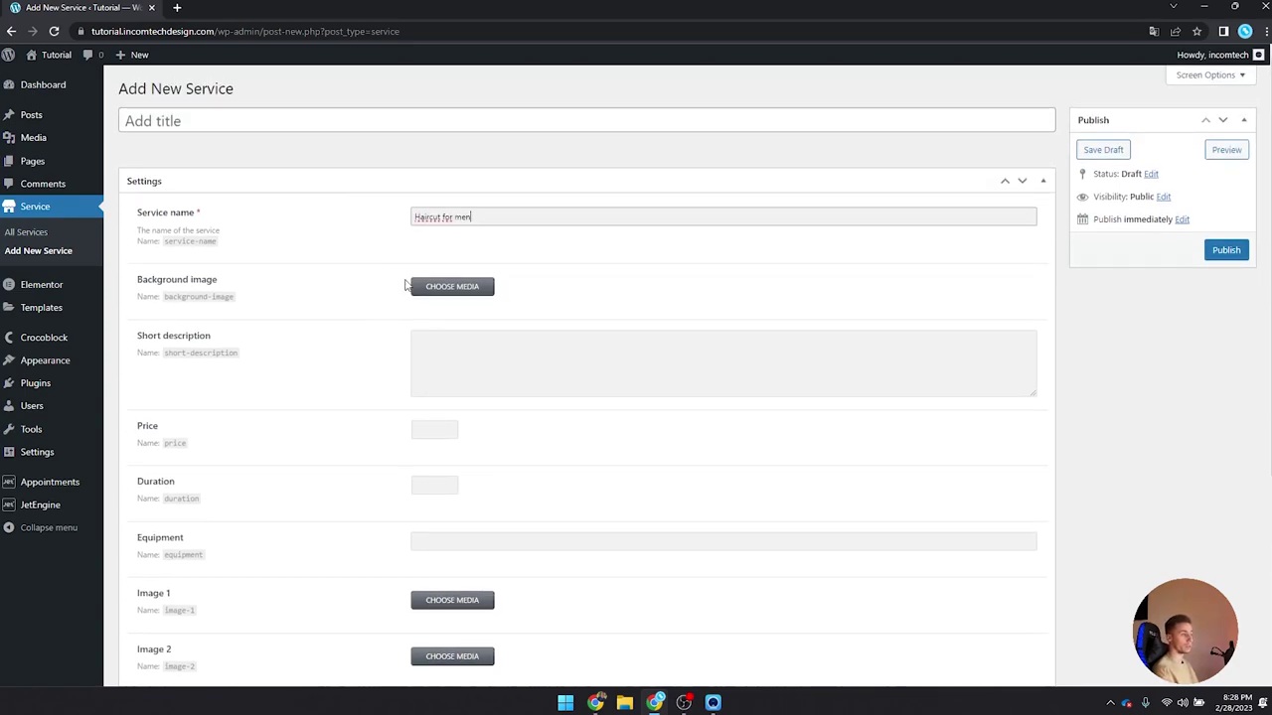
# Step: Set a barber photo from the media library as the Background image
pyautogui.click(434, 292)
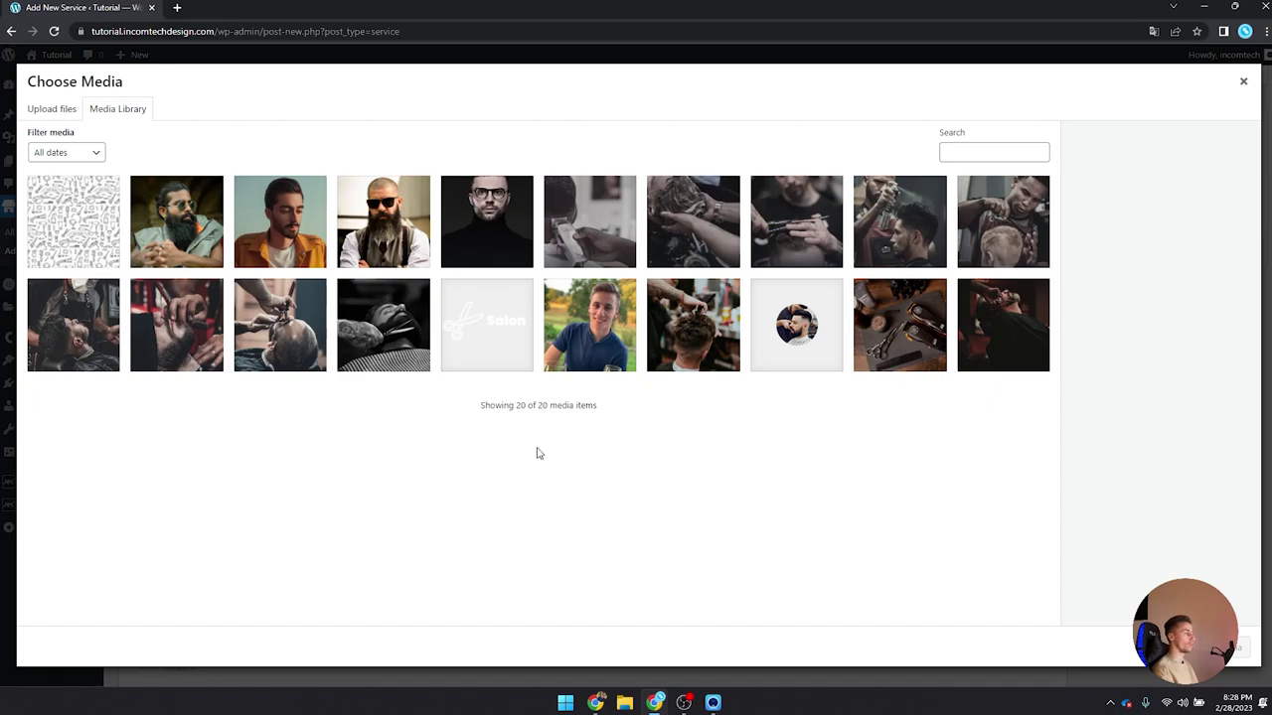
pyautogui.click(800, 231)
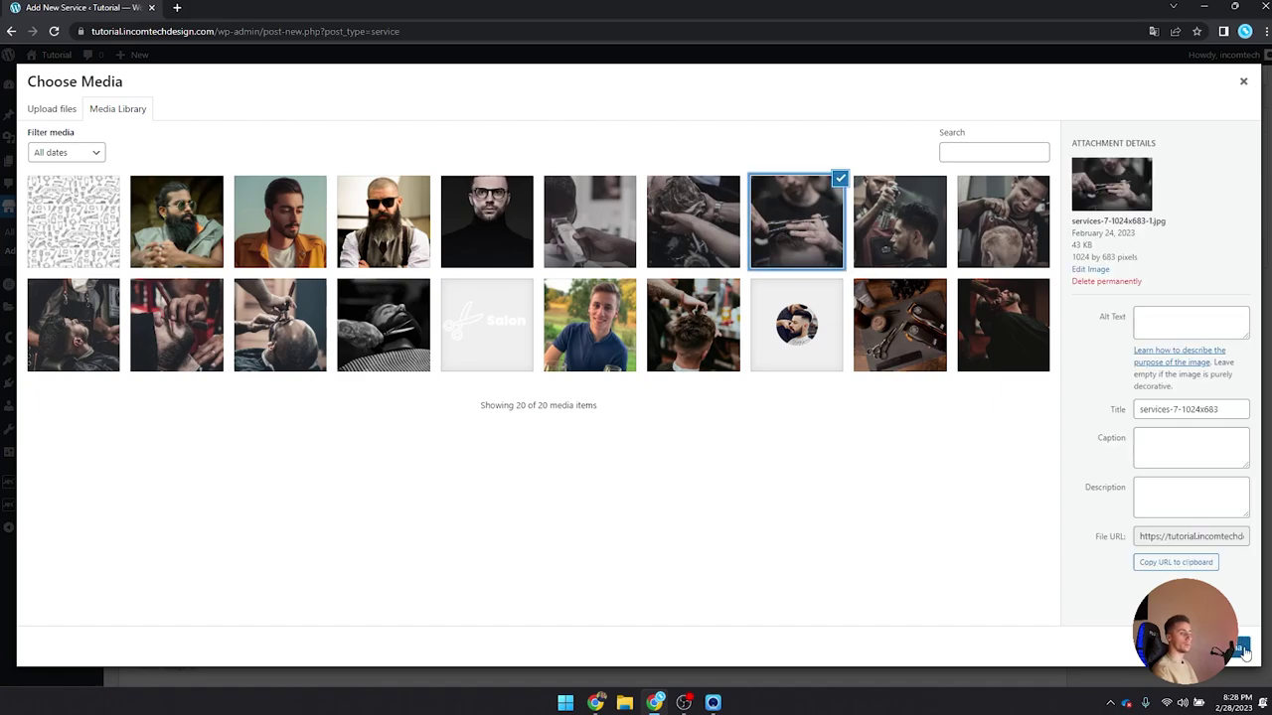
pyautogui.click(1237, 648)
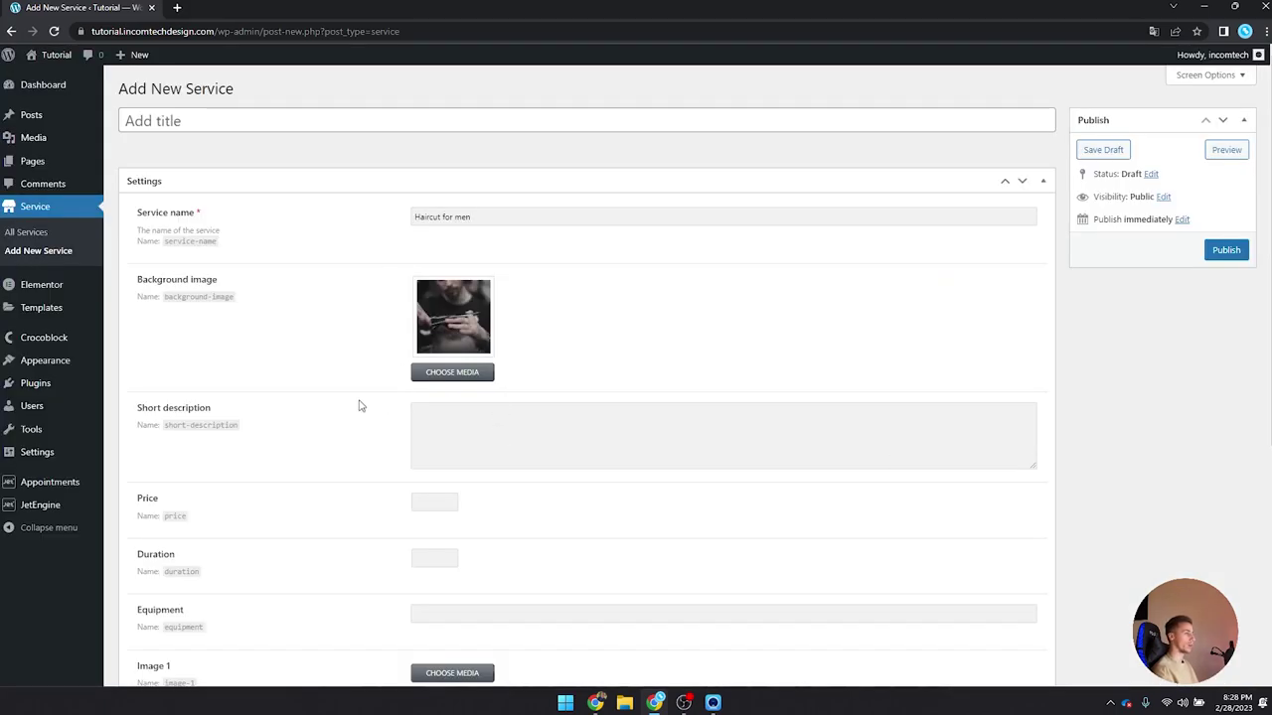
pyautogui.doubleClick(249, 415)
pyautogui.click(290, 411)
# Step: Generate Lorem Ipsum on lipsum.com in a new tab and select the first sentence
pyautogui.click(179, 7)
pyautogui.write('lorem ipsum')
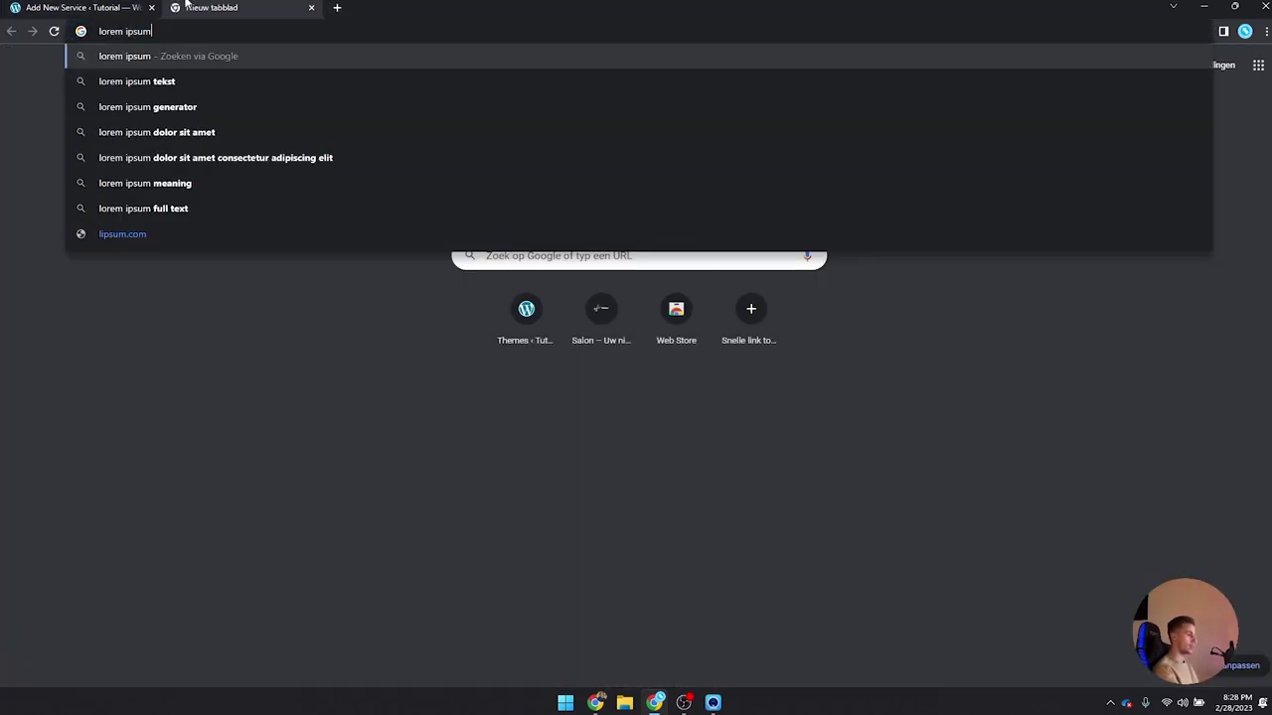
pyautogui.press('Return')
pyautogui.click(198, 194)
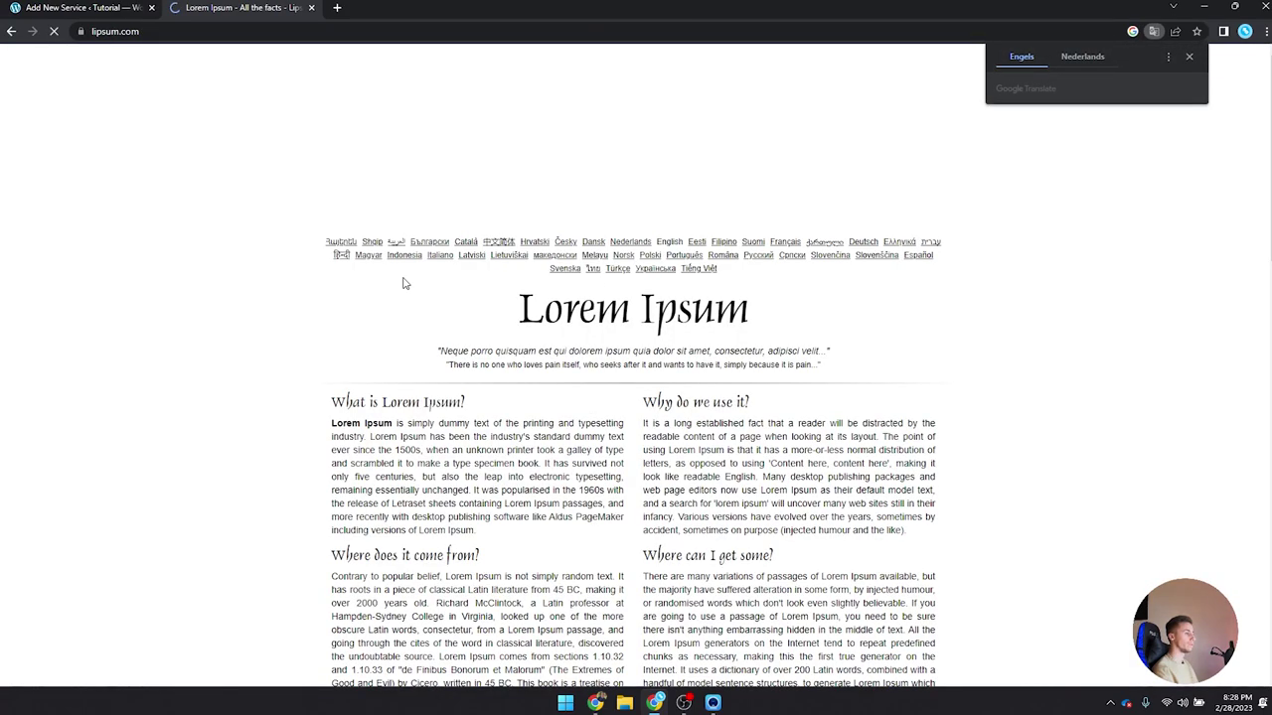
pyautogui.scroll(-4, 402, 283)
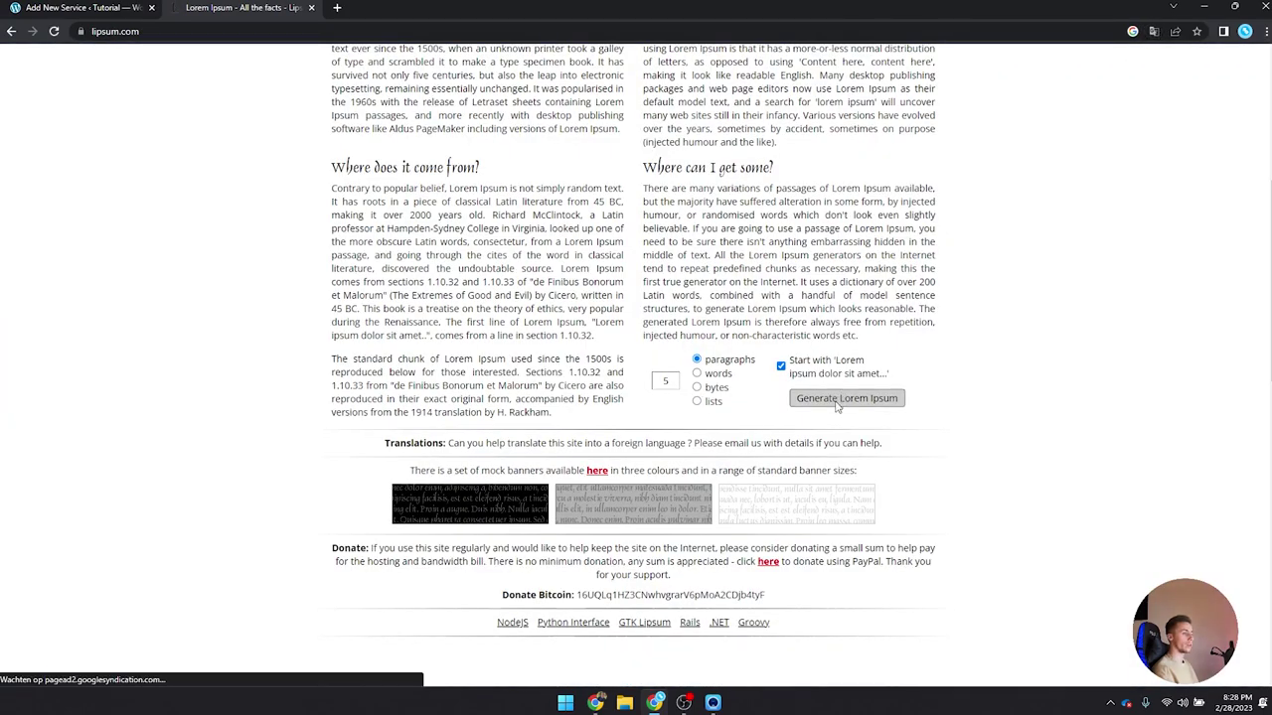
pyautogui.click(843, 398)
pyautogui.moveTo(332, 401); pyautogui.dragTo(860, 398)
pyautogui.hotkey('ctrl', 'c')
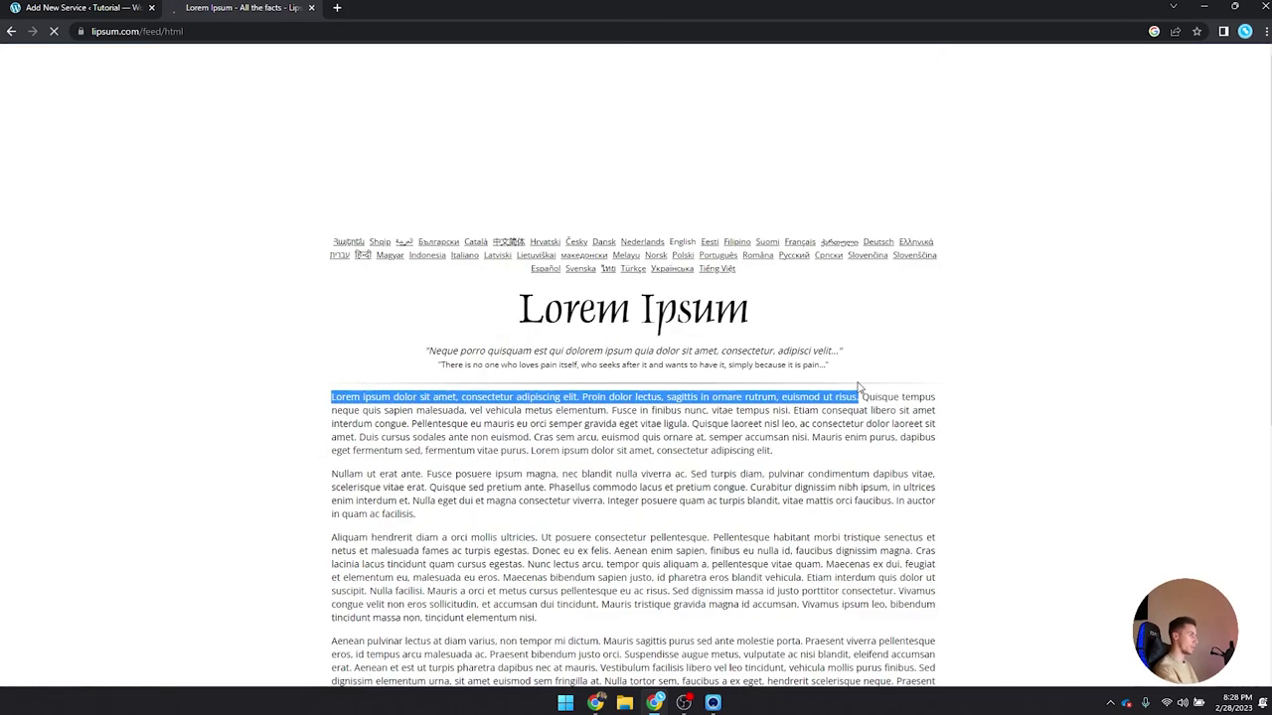
# Step: Paste the sentence into Short description, trim the end, and close the lipsum tab
pyautogui.click(89, 6)
pyautogui.click(487, 415)
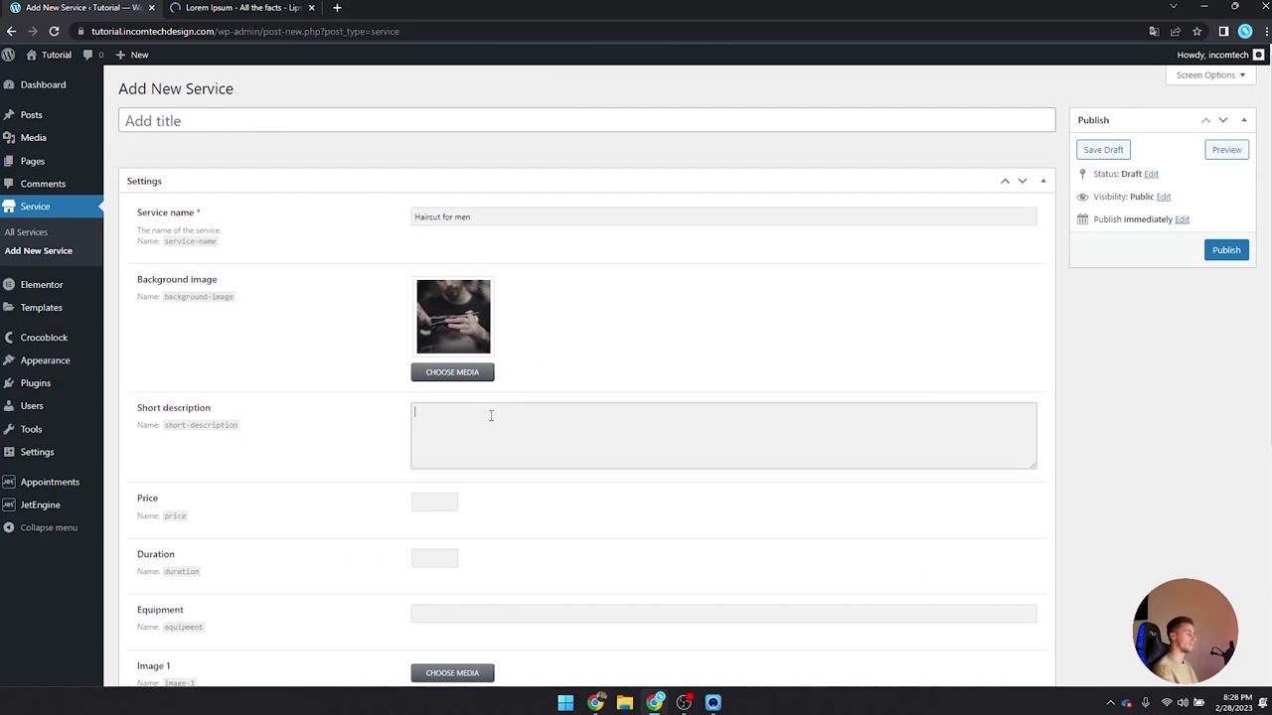
pyautogui.hotkey('ctrl', 'v')
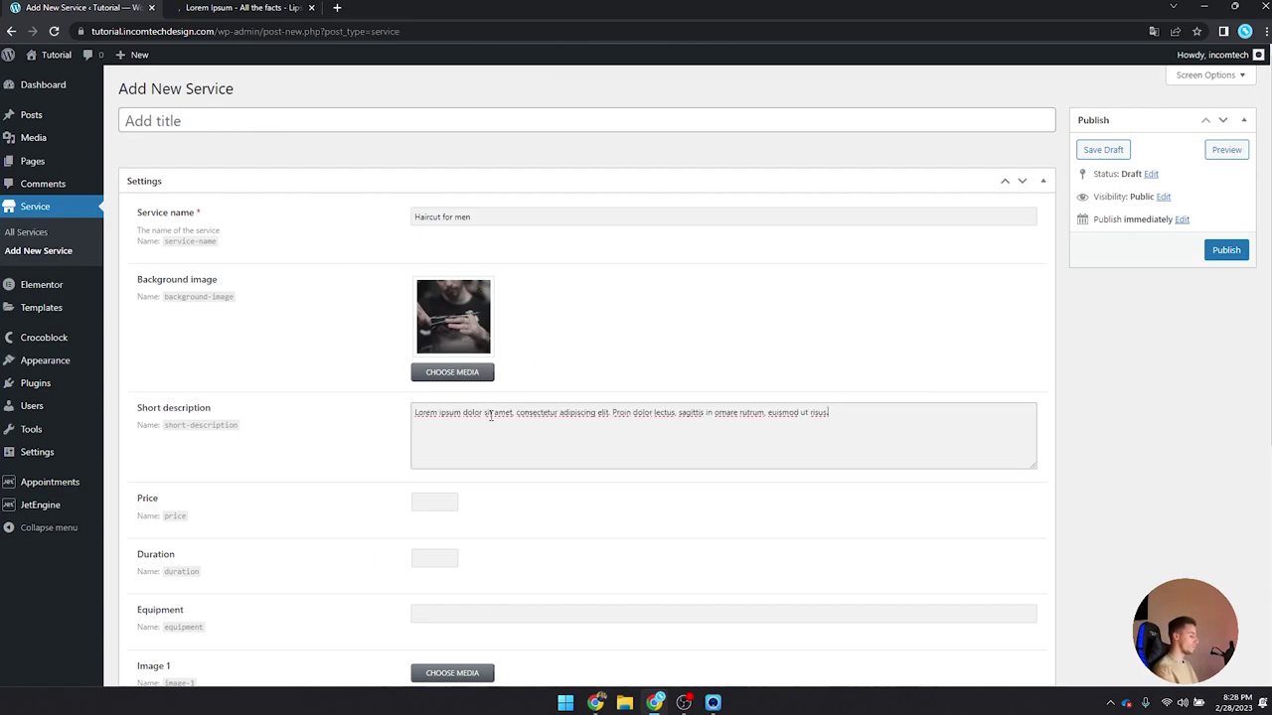
pyautogui.hotkey('ctrl', 'v')
pyautogui.hotkey('ctrl', 'v')
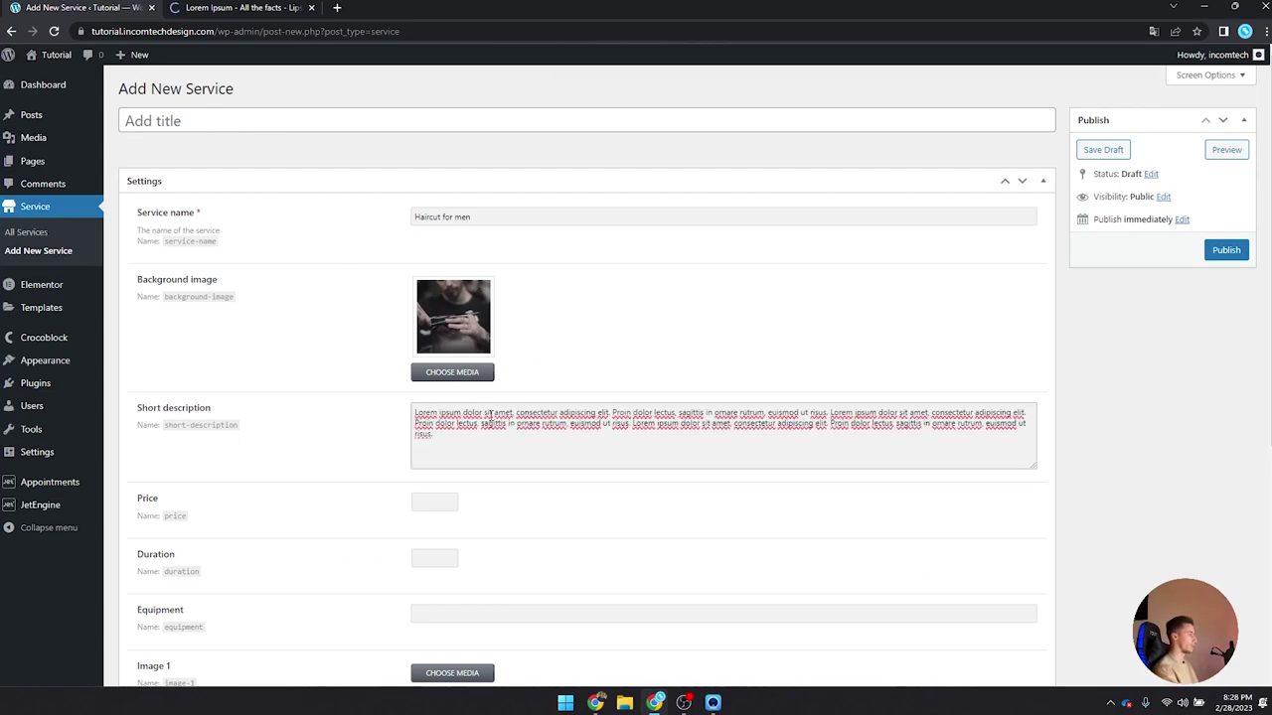
pyautogui.press('BackSpace')
pyautogui.press('BackSpace')
pyautogui.press('BackSpace')
pyautogui.press('BackSpace')
pyautogui.press('BackSpace')
pyautogui.press('BackSpace')
pyautogui.press('BackSpace')
pyautogui.press('BackSpace')
pyautogui.press('BackSpace')
pyautogui.press('BackSpace')
pyautogui.press('BackSpace')
pyautogui.press('BackSpace')
pyautogui.press('BackSpace')
pyautogui.press('BackSpace')
pyautogui.press('BackSpace')
pyautogui.press('BackSpace')
pyautogui.press('BackSpace')
pyautogui.press('BackSpace')
pyautogui.press('BackSpace')
pyautogui.press('BackSpace')
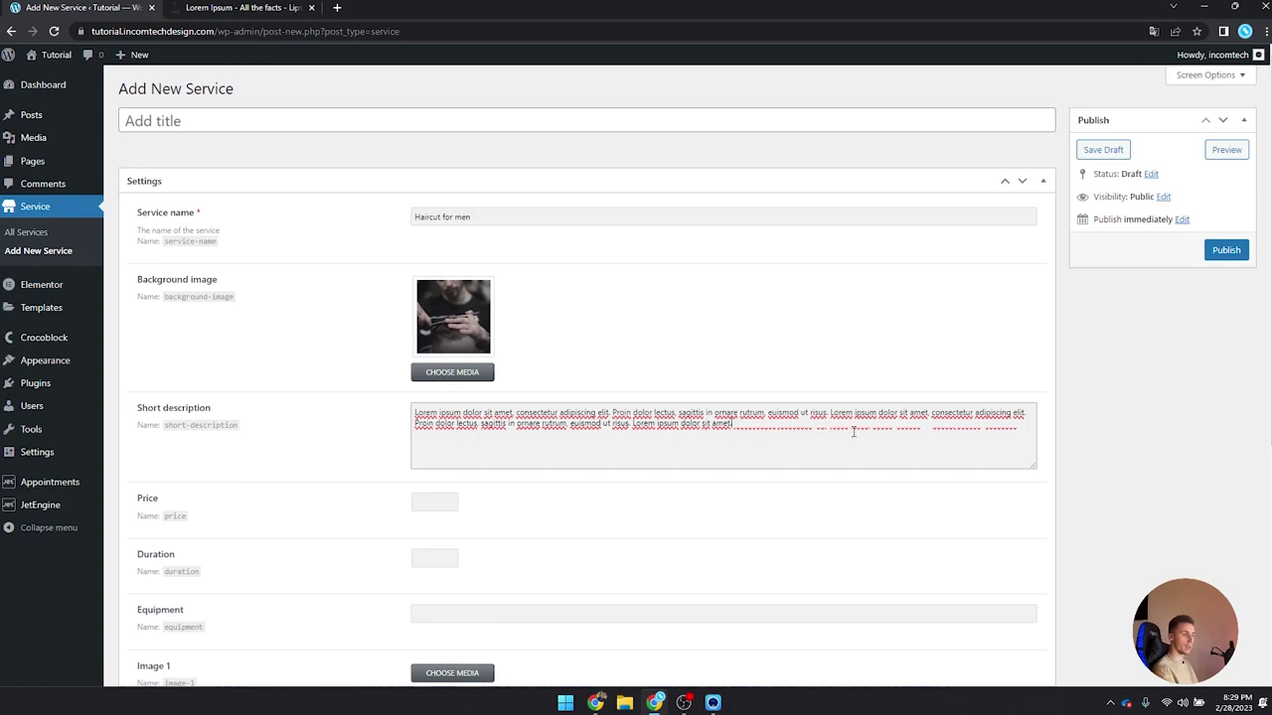
pyautogui.click(311, 7)
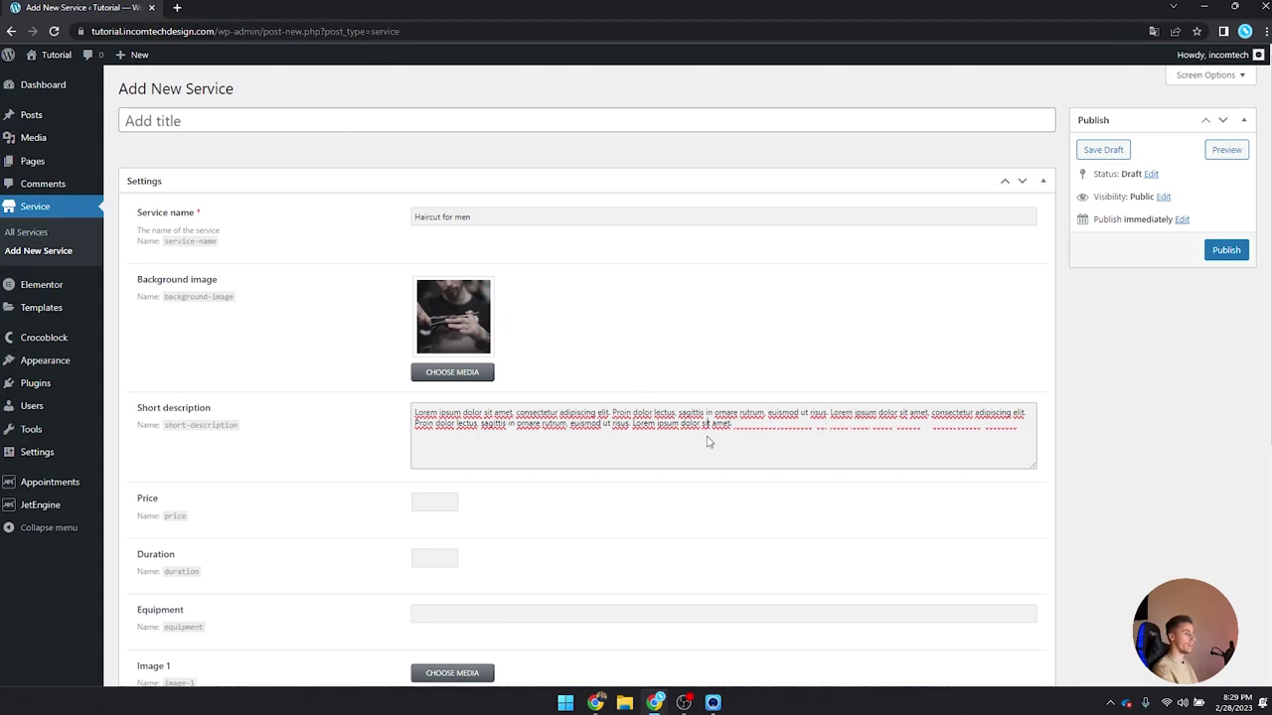
# Step: Enter Price 25, Duration 1 and Equipment 'Haircutter' for the Service
pyautogui.scroll(-1, 746, 425)
pyautogui.click(443, 437)
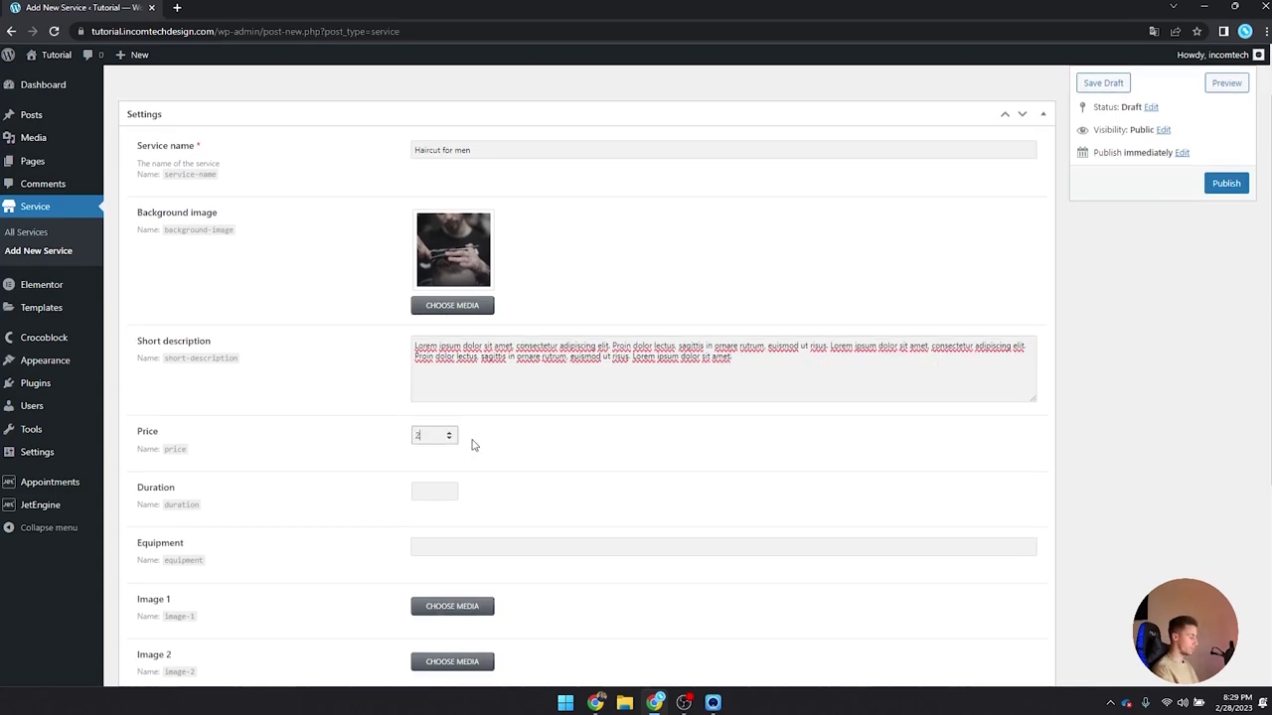
pyautogui.scroll(-1, 473, 445)
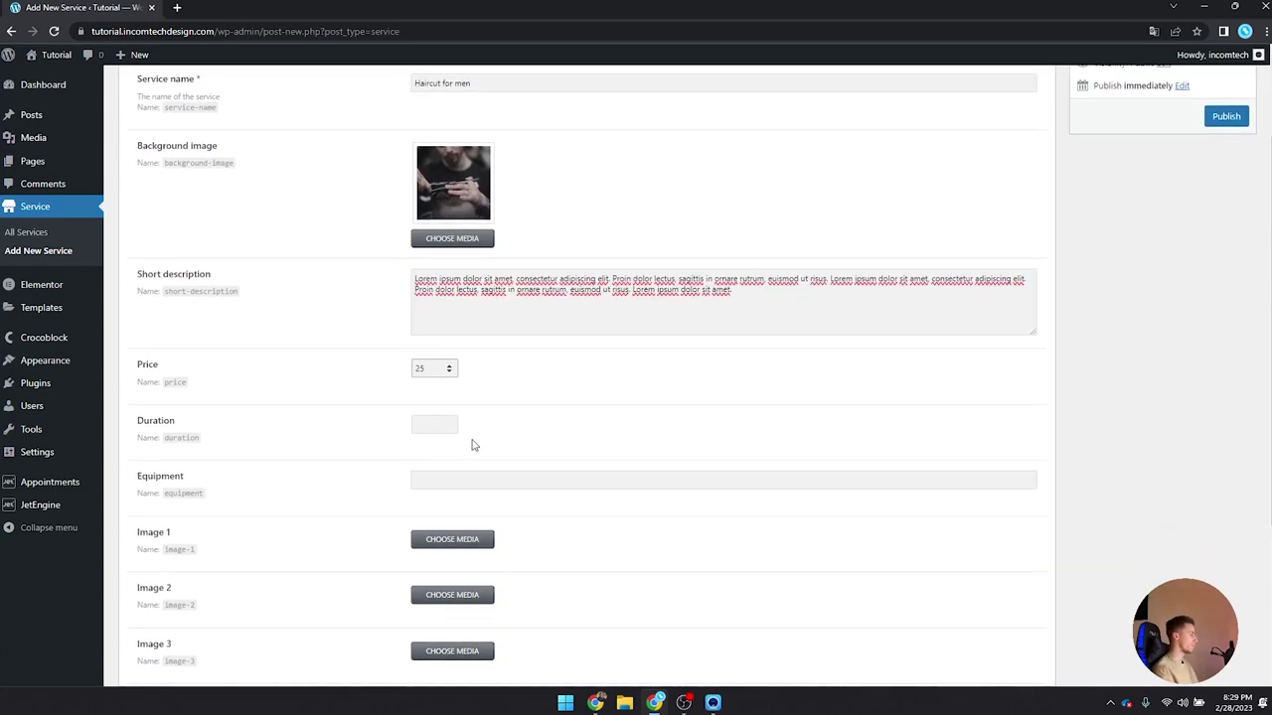
pyautogui.click(434, 424)
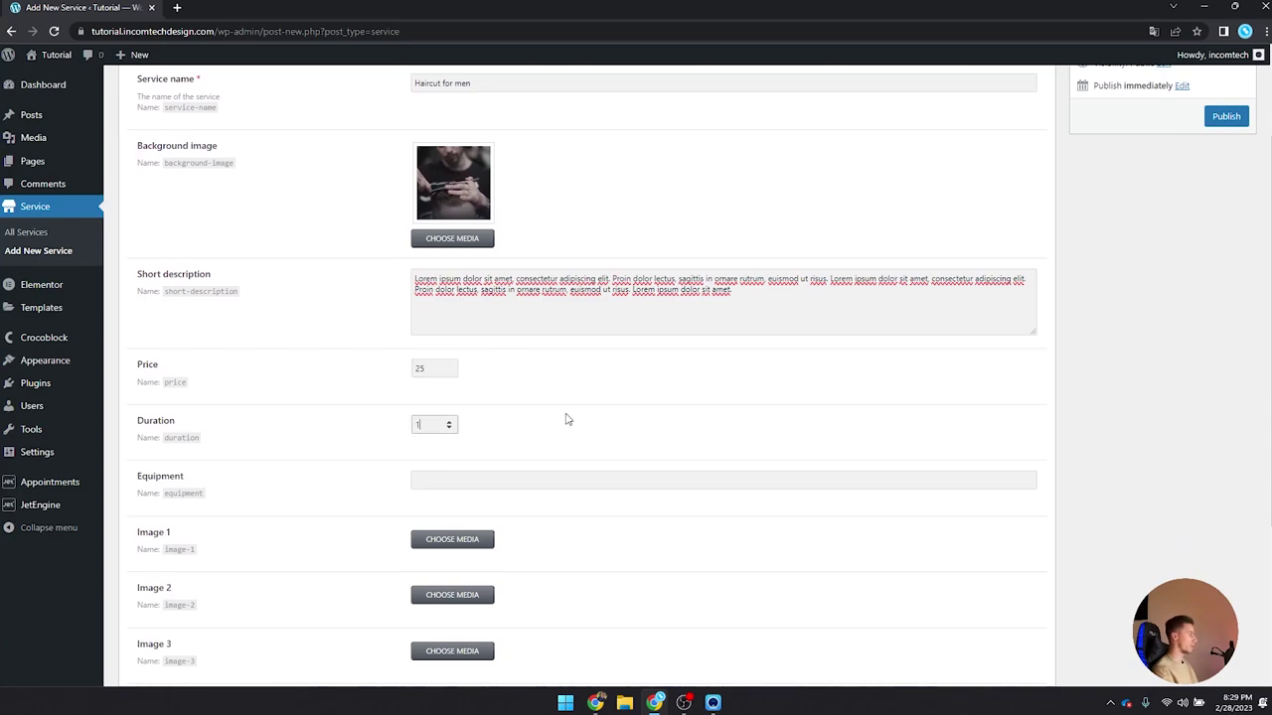
pyautogui.scroll(-4, 566, 419)
pyautogui.click(443, 235)
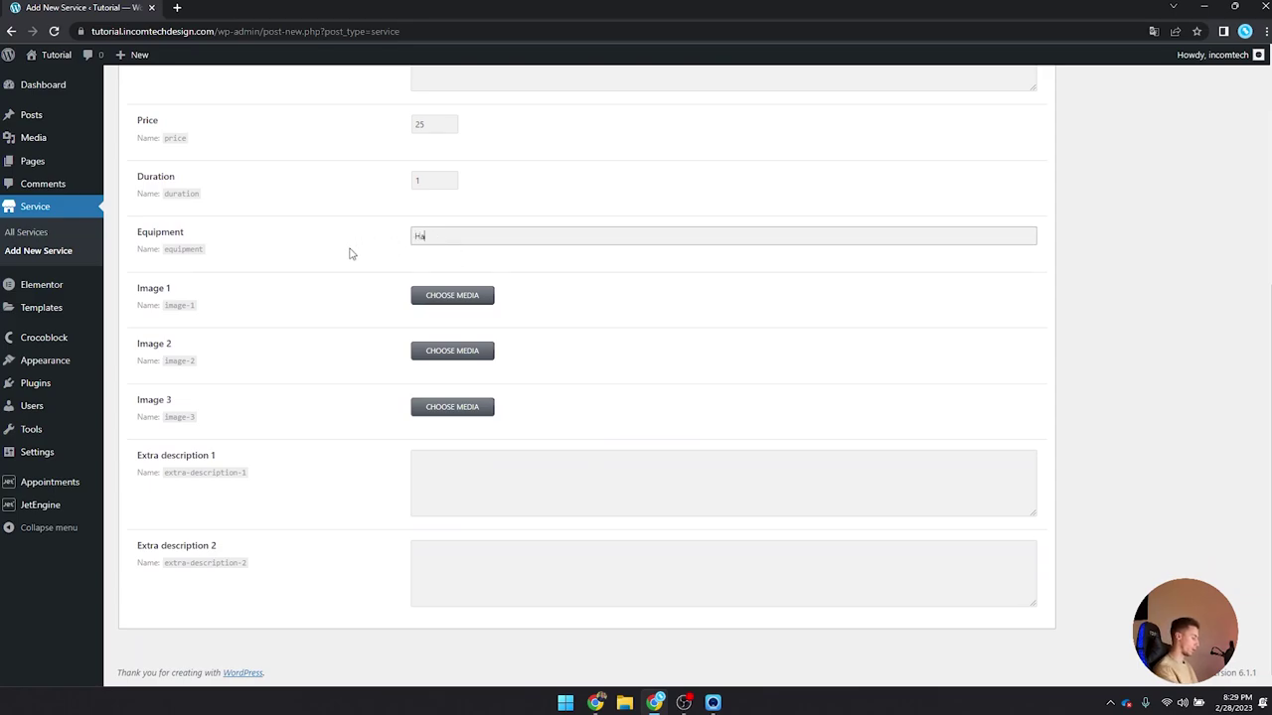
pyautogui.write('Haircutter')
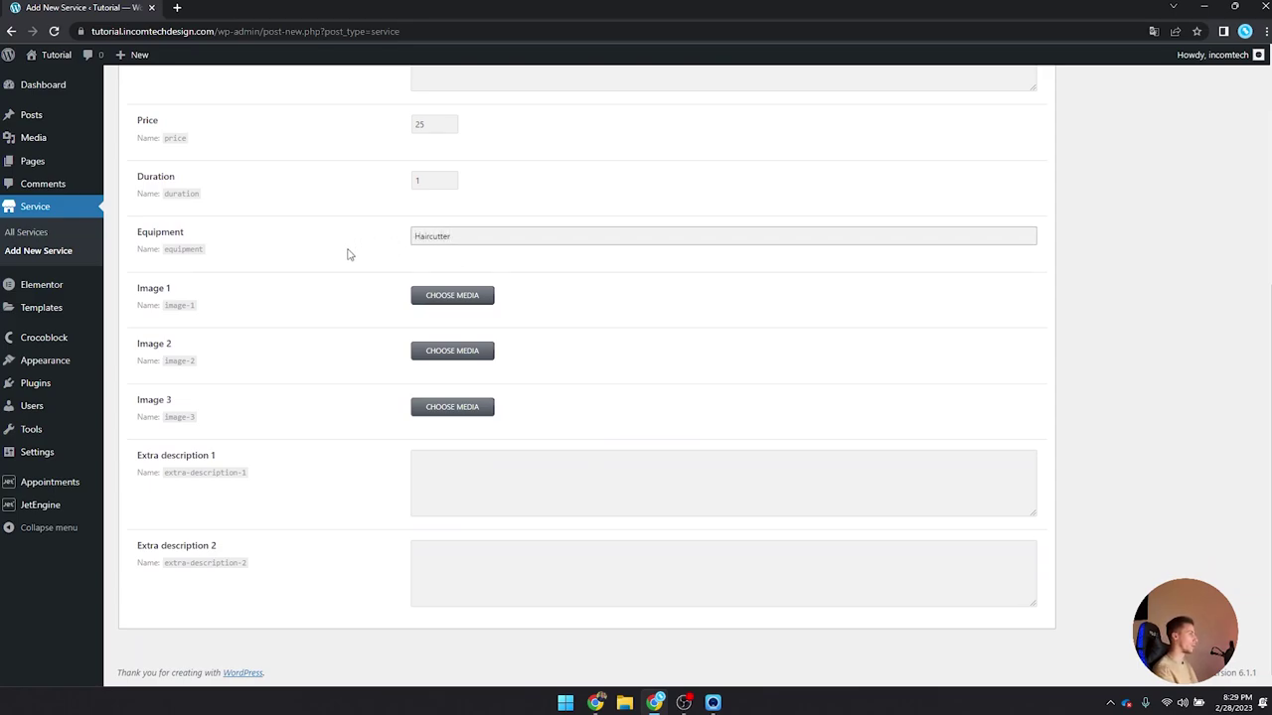
pyautogui.doubleClick(168, 232)
pyautogui.click(189, 236)
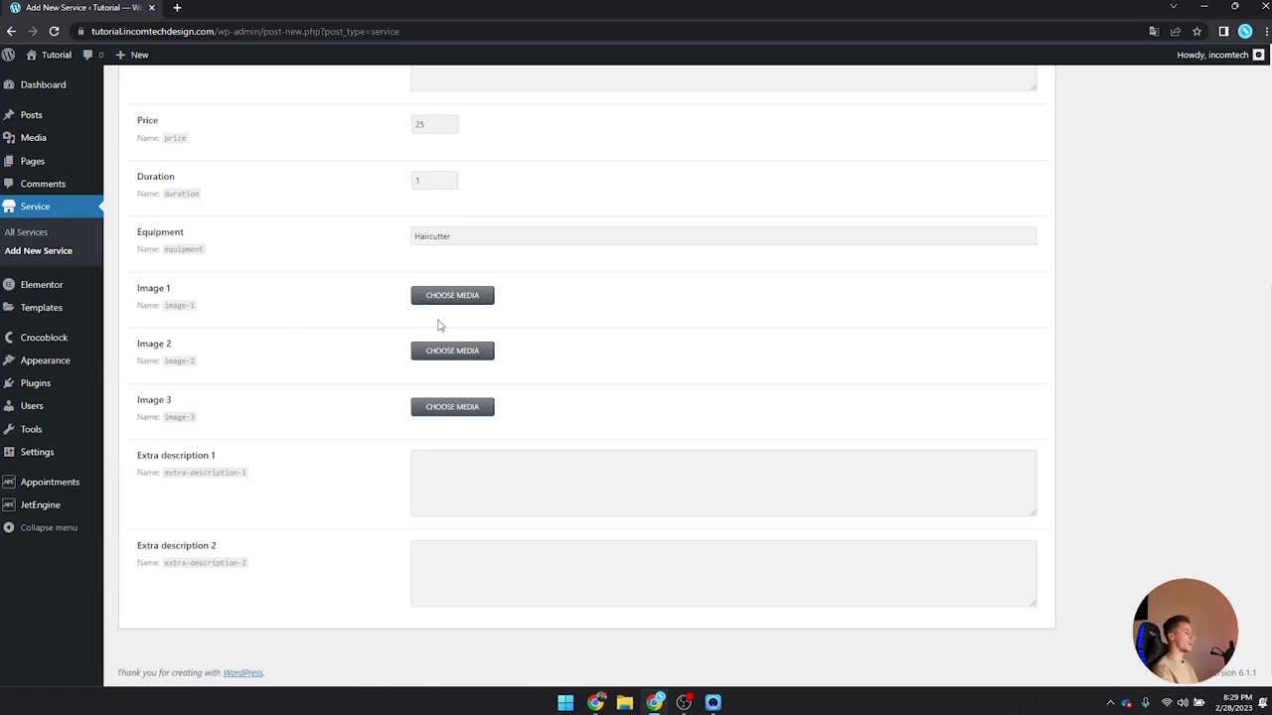
# Step: Assign barbershop photos to Image 1, Image 2 and Image 3 (royal-shave-gallery-1 for Image 3)
pyautogui.click(462, 294)
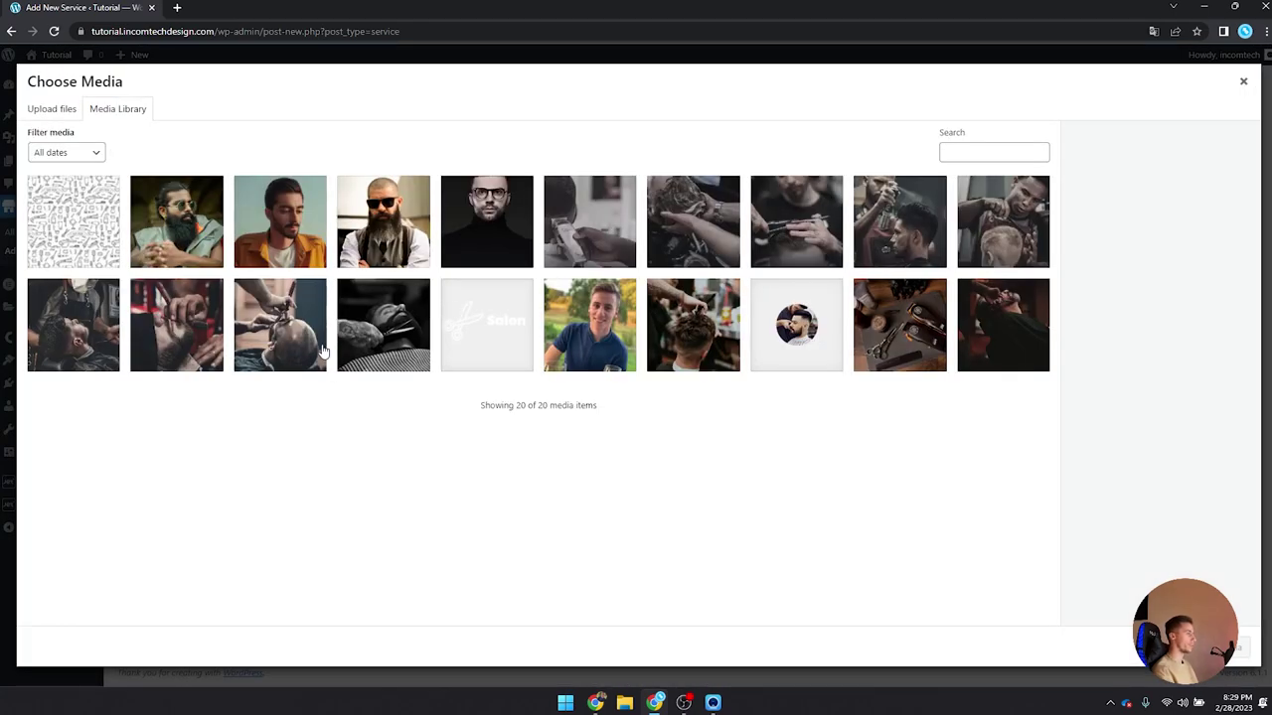
pyautogui.click(261, 348)
pyautogui.click(1238, 646)
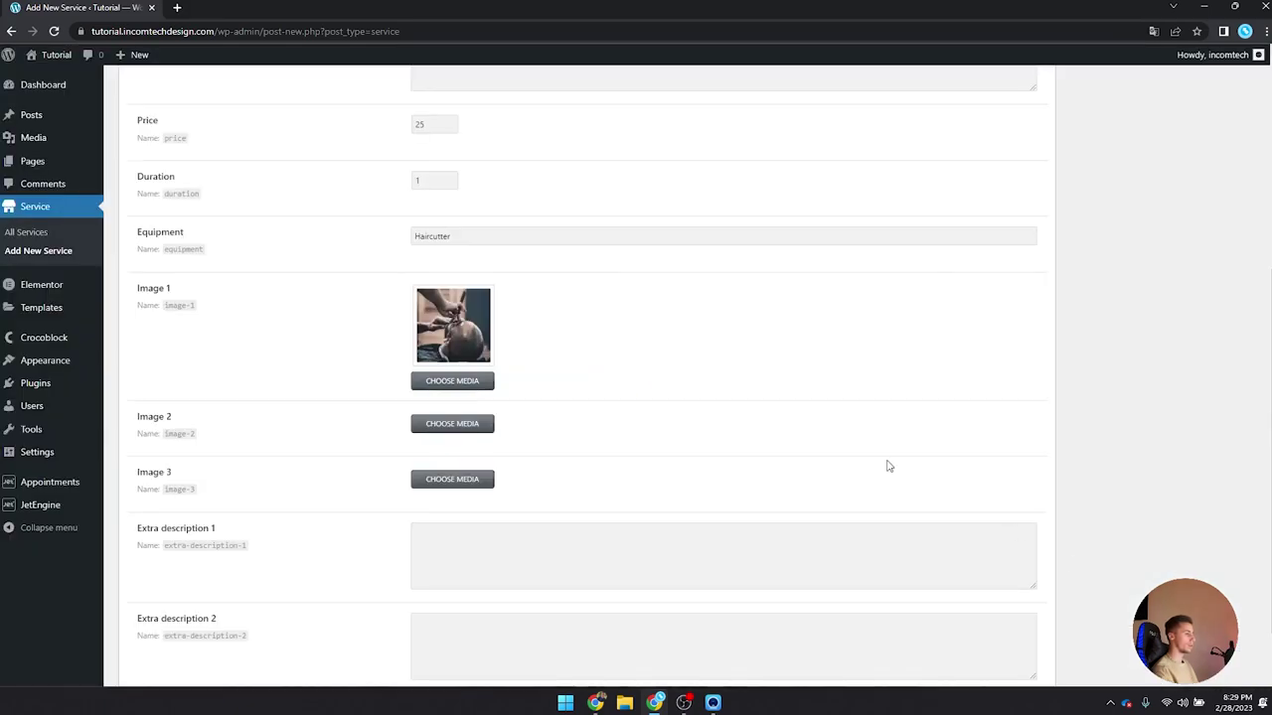
pyautogui.click(456, 424)
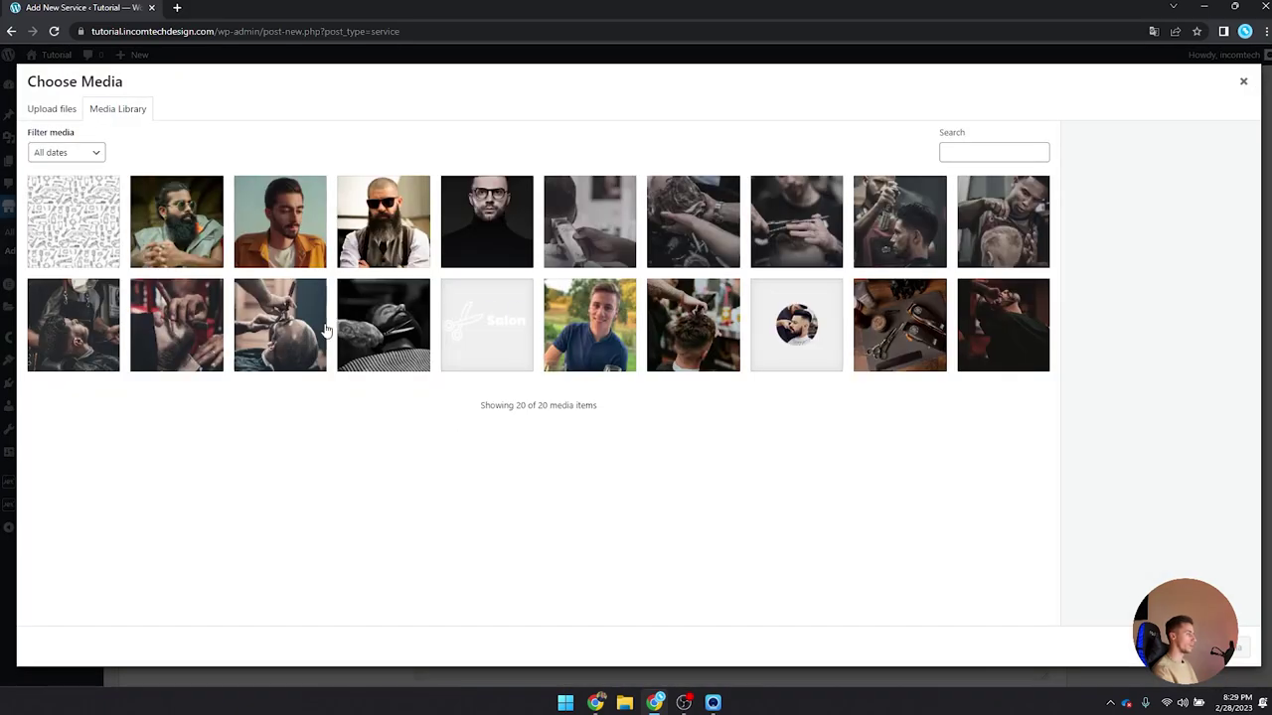
pyautogui.click(87, 324)
pyautogui.click(1239, 647)
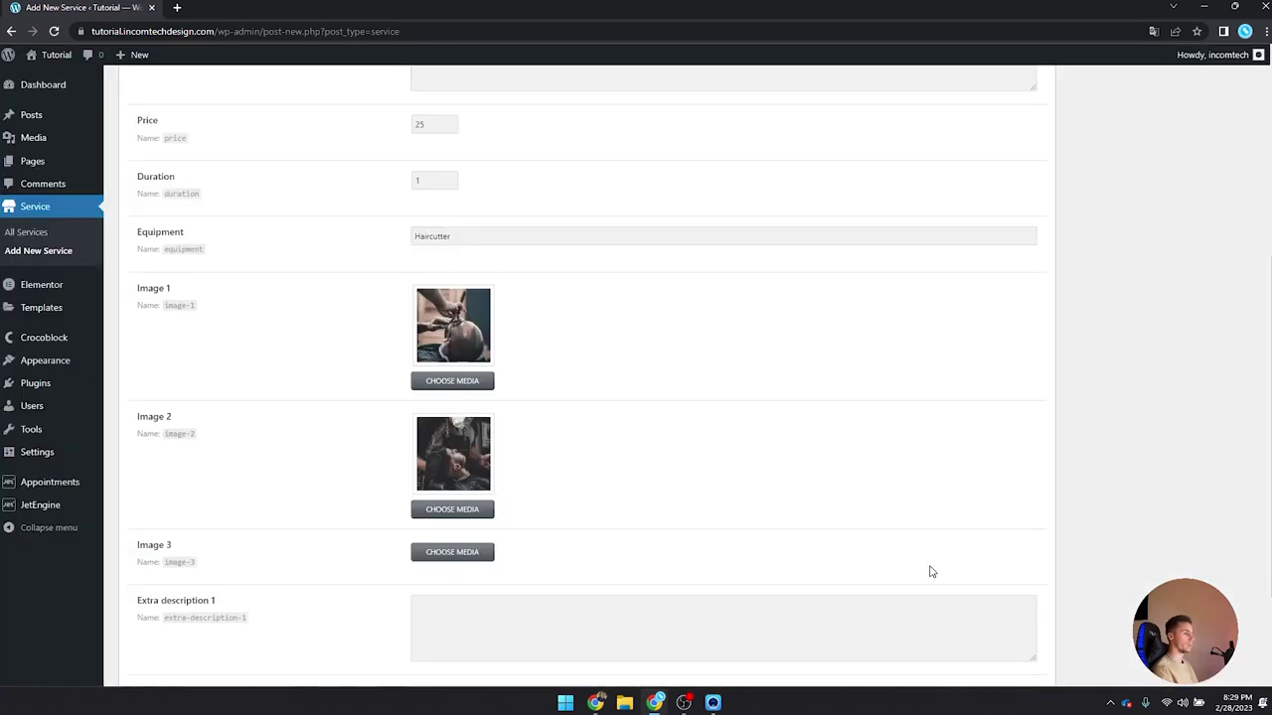
pyautogui.click(481, 554)
pyautogui.click(204, 354)
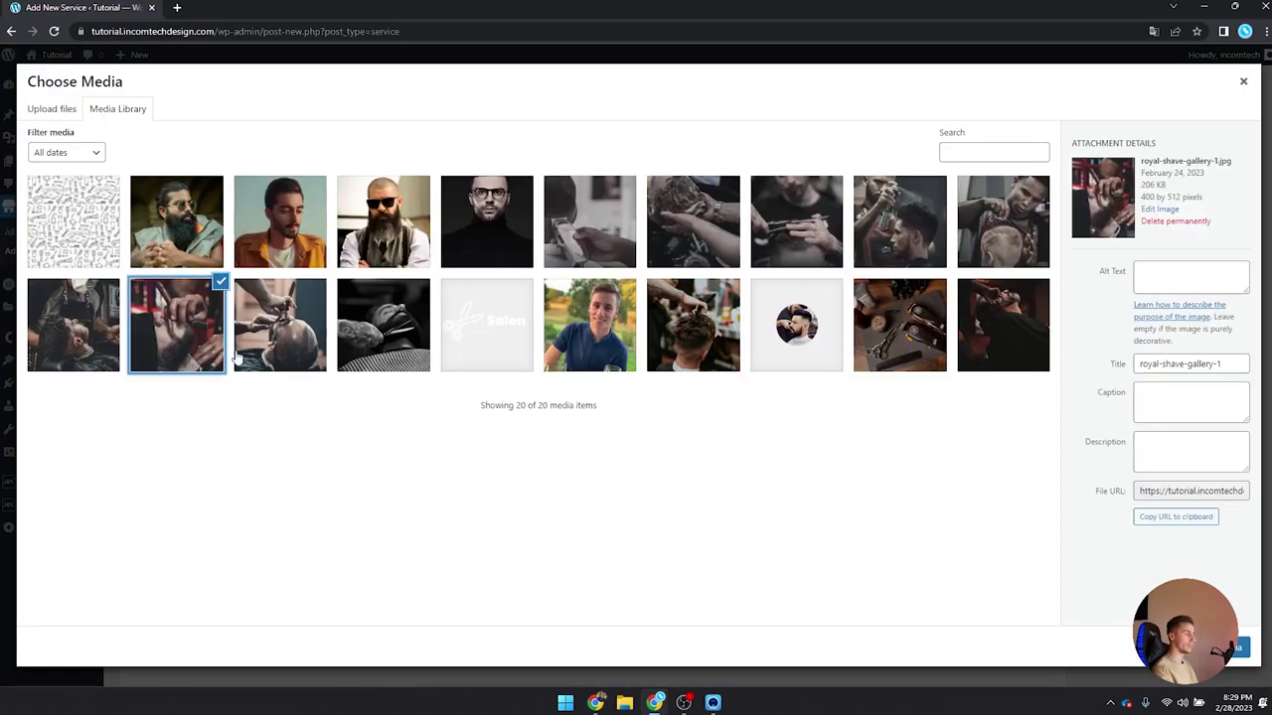
pyautogui.click(1239, 647)
# Step: Copy the Lorem ipsum text into Extra description 1 and Extra description 2
pyautogui.scroll(-3, 894, 499)
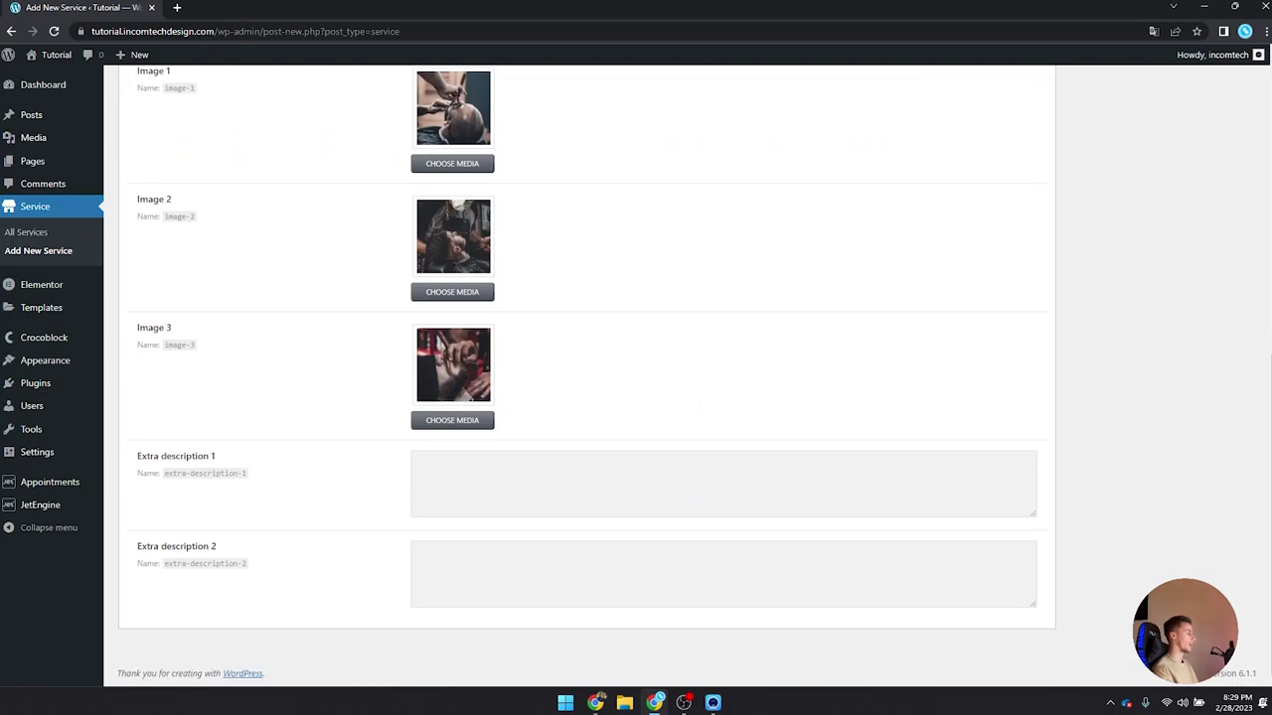
pyautogui.scroll(10, 221, 451)
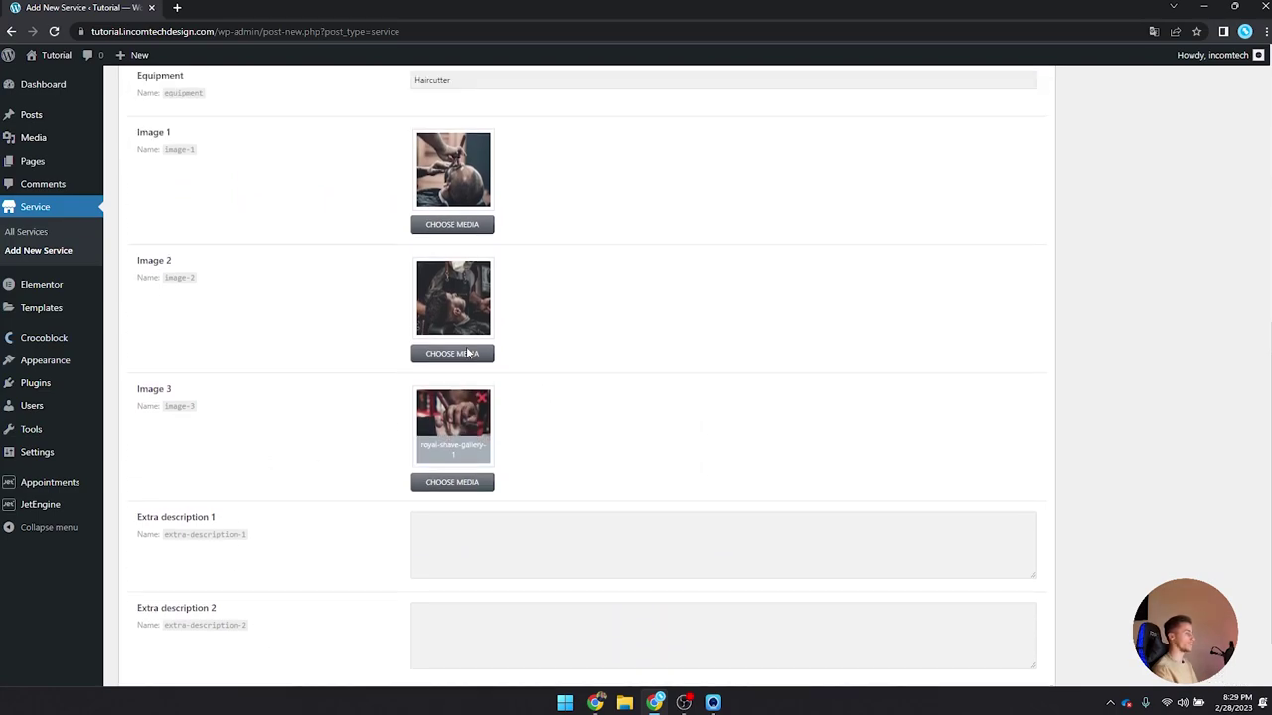
pyautogui.moveTo(736, 426); pyautogui.dragTo(383, 401)
pyautogui.hotkey('ctrl', 'c')
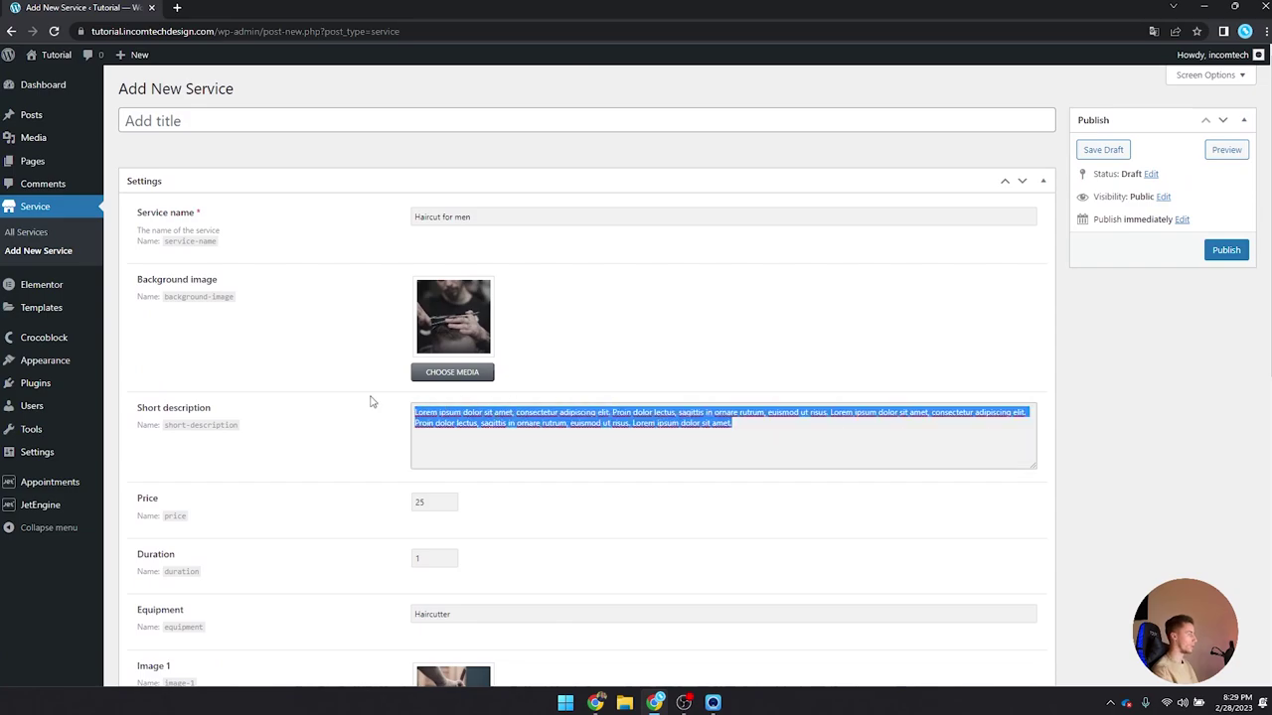
pyautogui.scroll(-6, 629, 401)
pyautogui.click(443, 497)
pyautogui.hotkey('ctrl', 'v')
pyautogui.click(512, 582)
pyautogui.hotkey('ctrl', 'v')
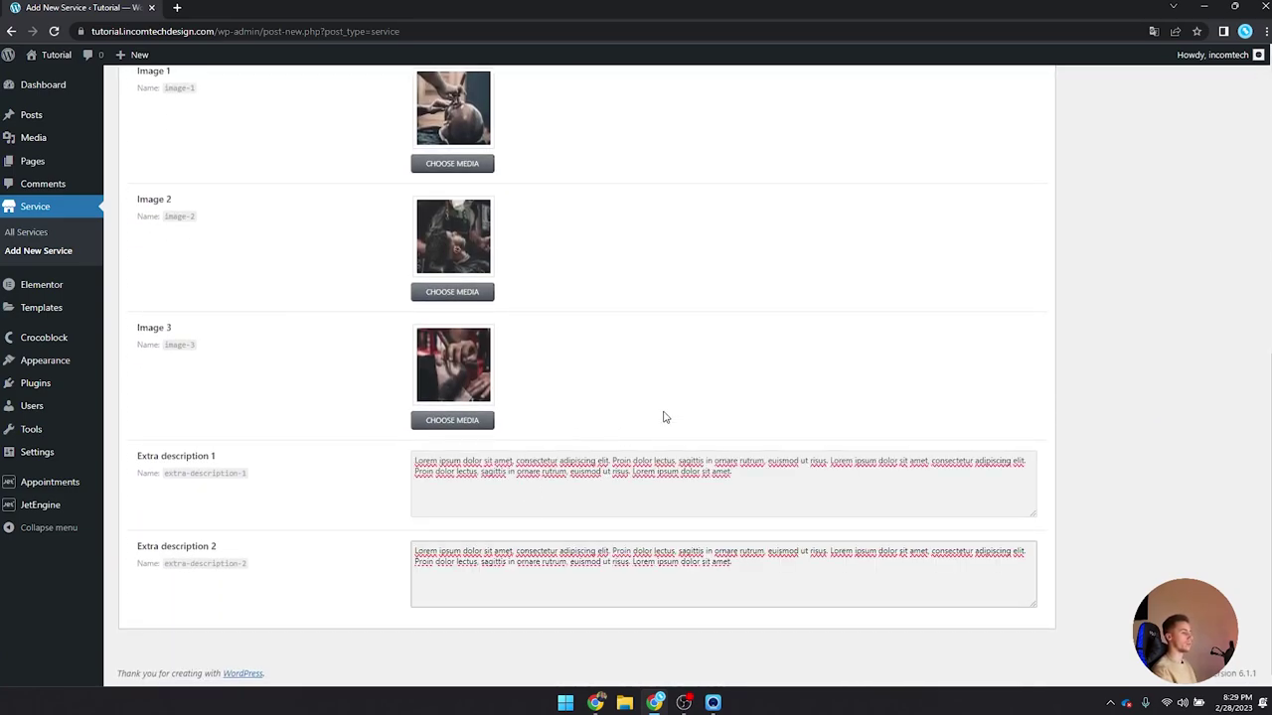
pyautogui.scroll(10, 665, 417)
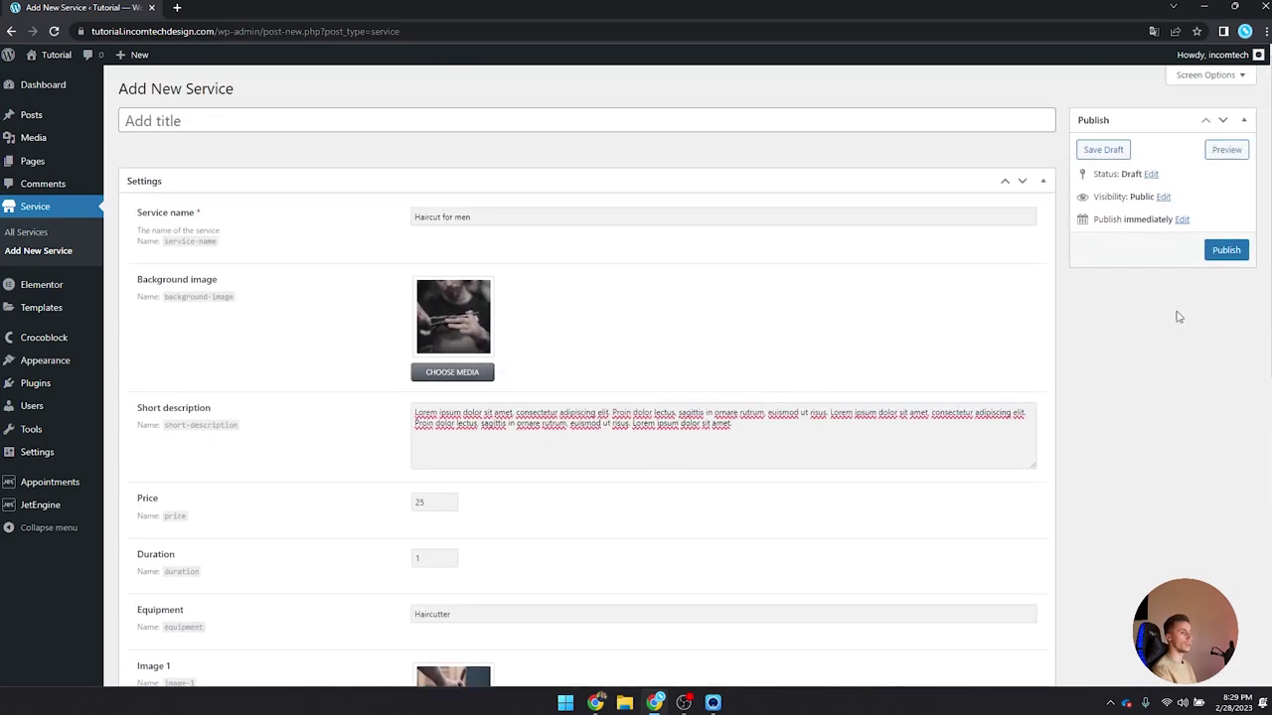
# Step: Publish the Service and give it the title 'Haircut for men', then update
pyautogui.click(1226, 255)
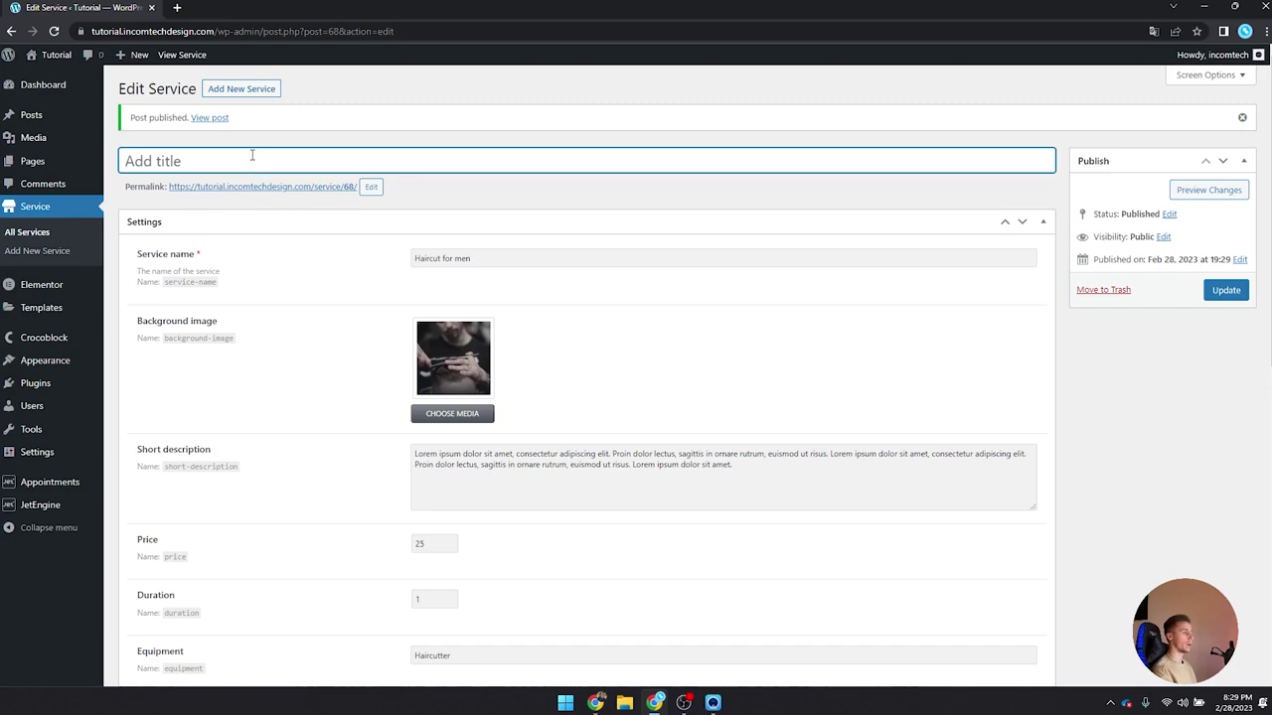
pyautogui.moveTo(483, 259); pyautogui.dragTo(314, 268)
pyautogui.hotkey('ctrl', 'c')
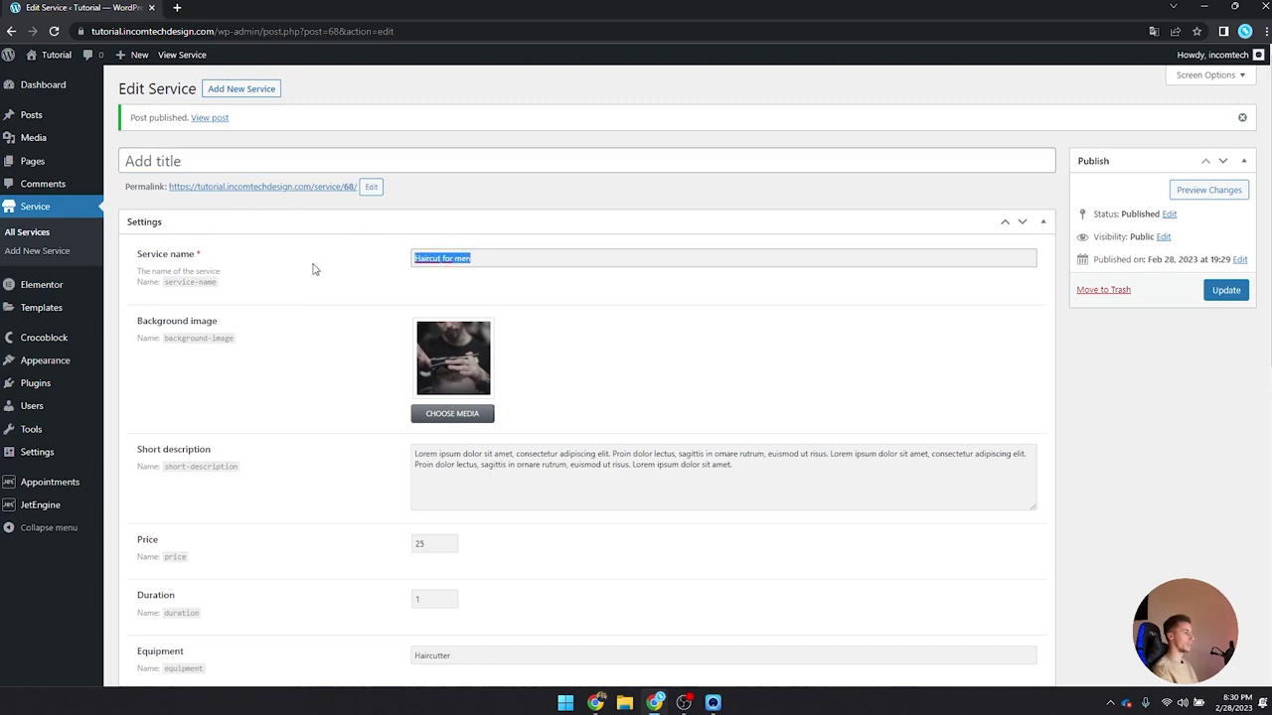
pyautogui.click(281, 160)
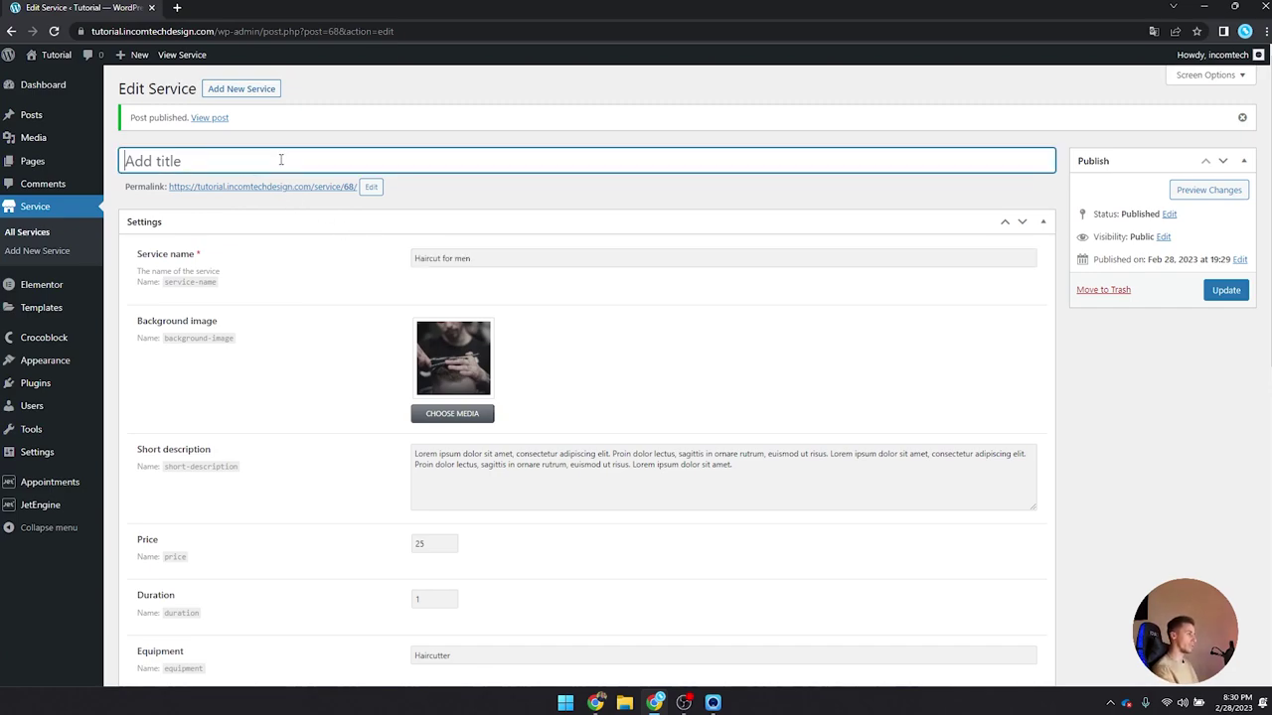
pyautogui.hotkey('ctrl', 'v')
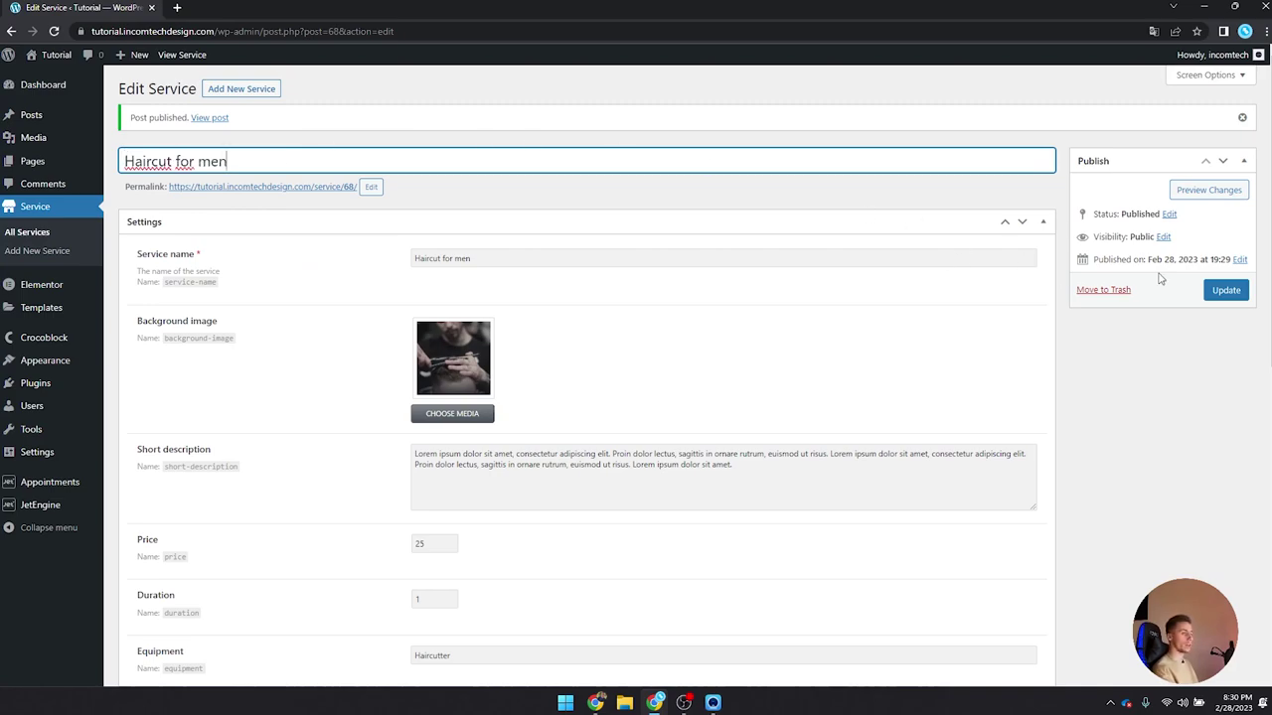
pyautogui.click(1225, 290)
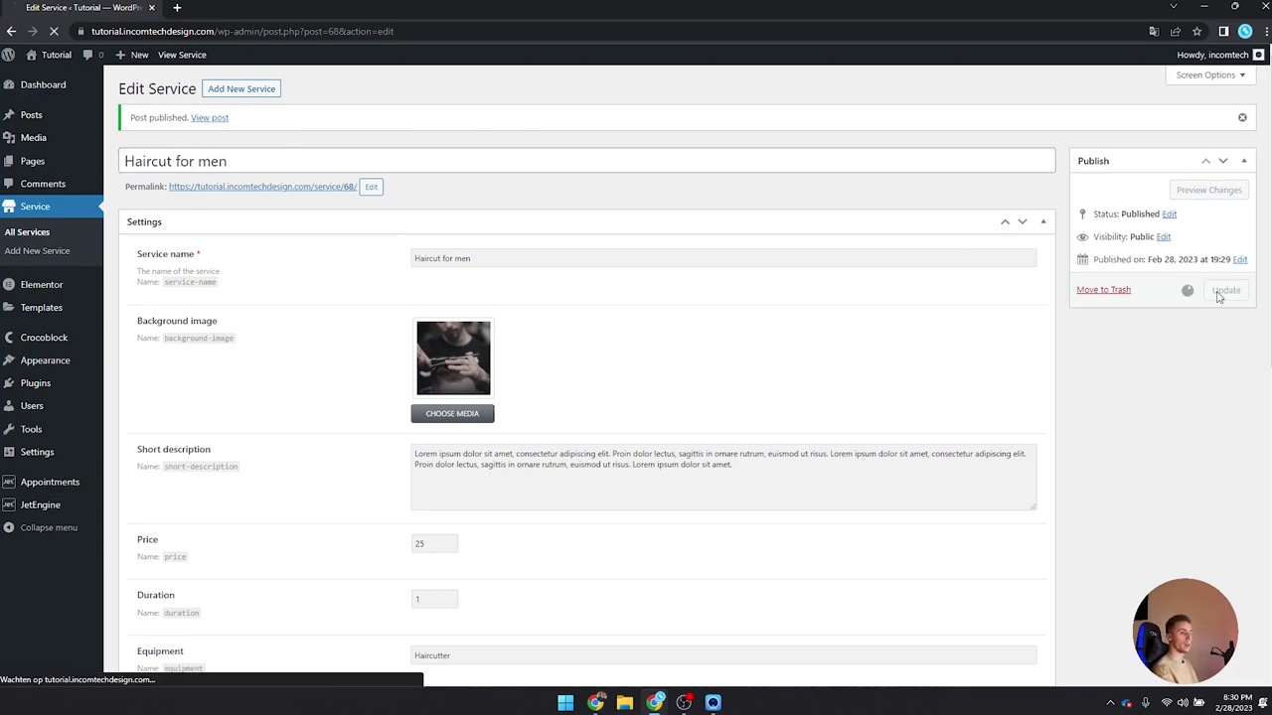
# Step: Set the permalink slug to haircut-for-men, update, and view the published page
pyautogui.click(371, 187)
pyautogui.write('haircut-for-men')
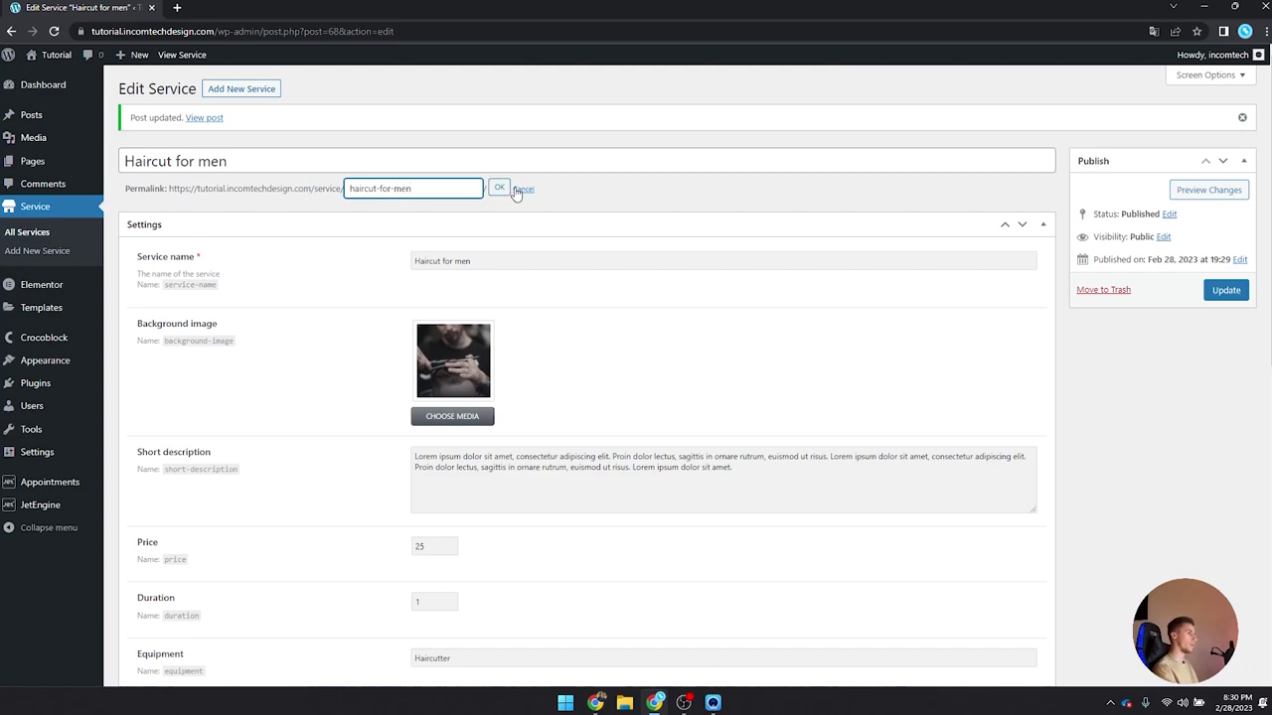
pyautogui.click(499, 189)
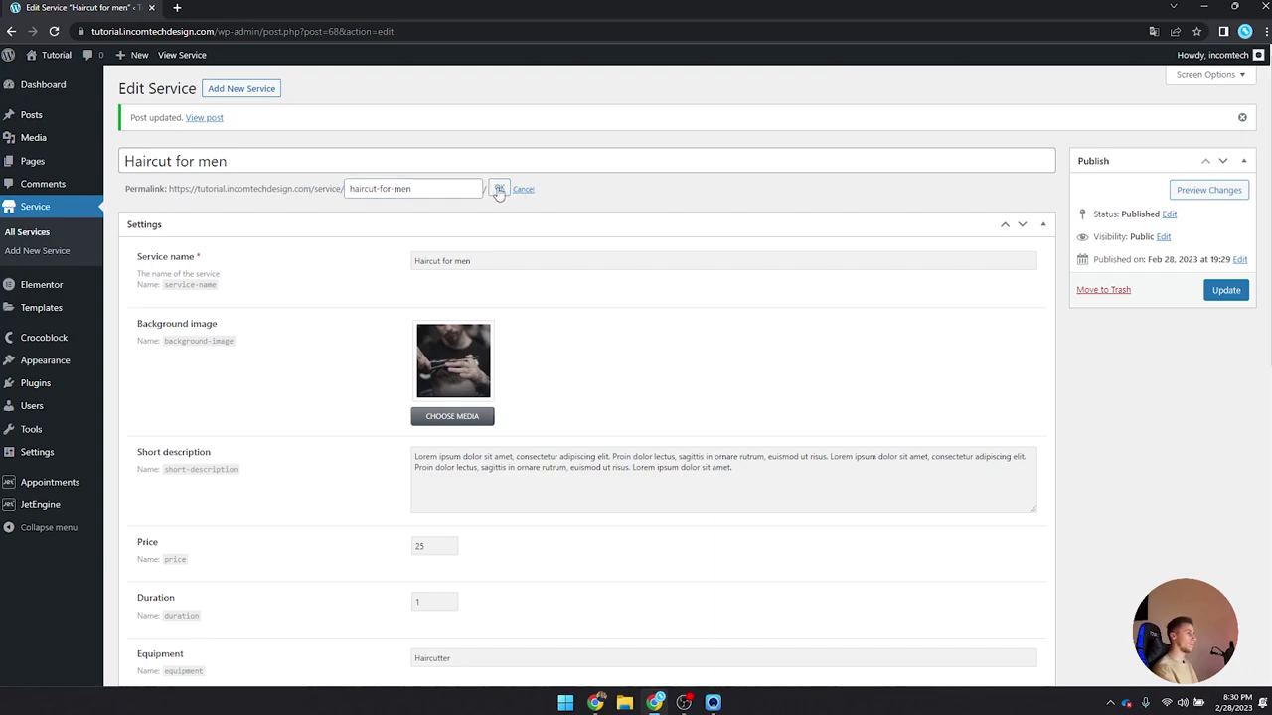
pyautogui.click(1225, 290)
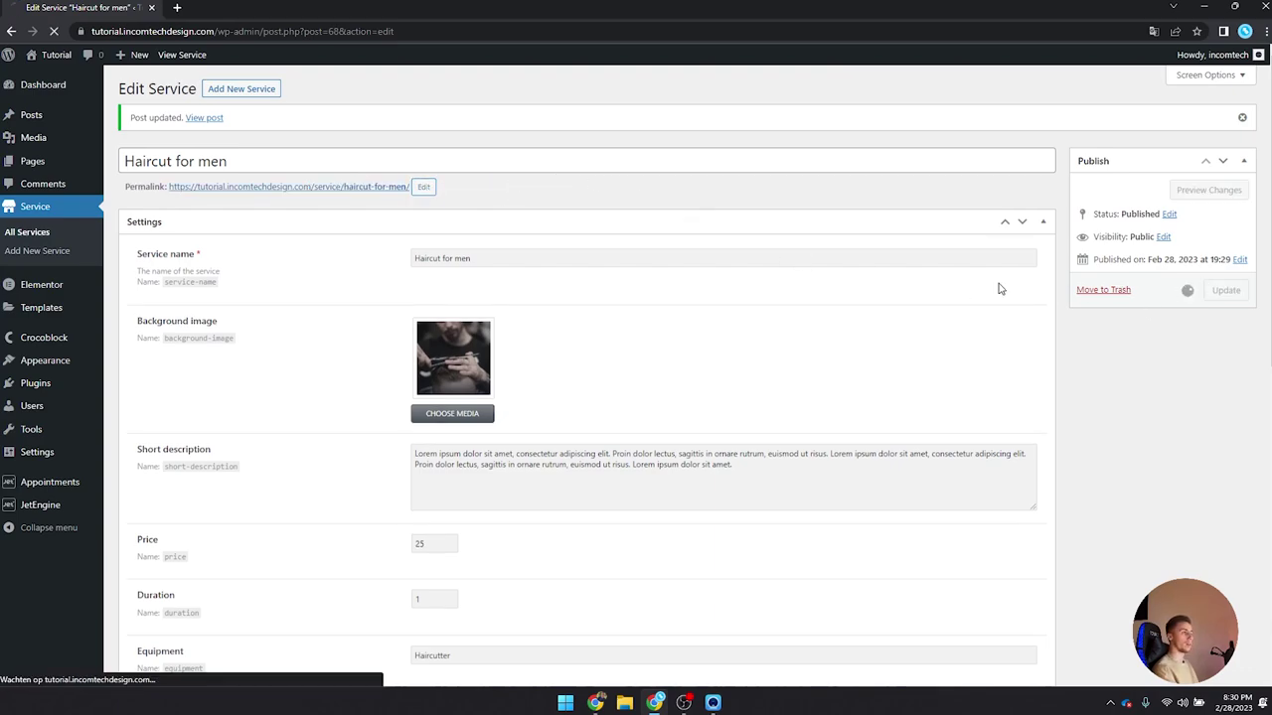
pyautogui.doubleClick(128, 187)
pyautogui.click(321, 208)
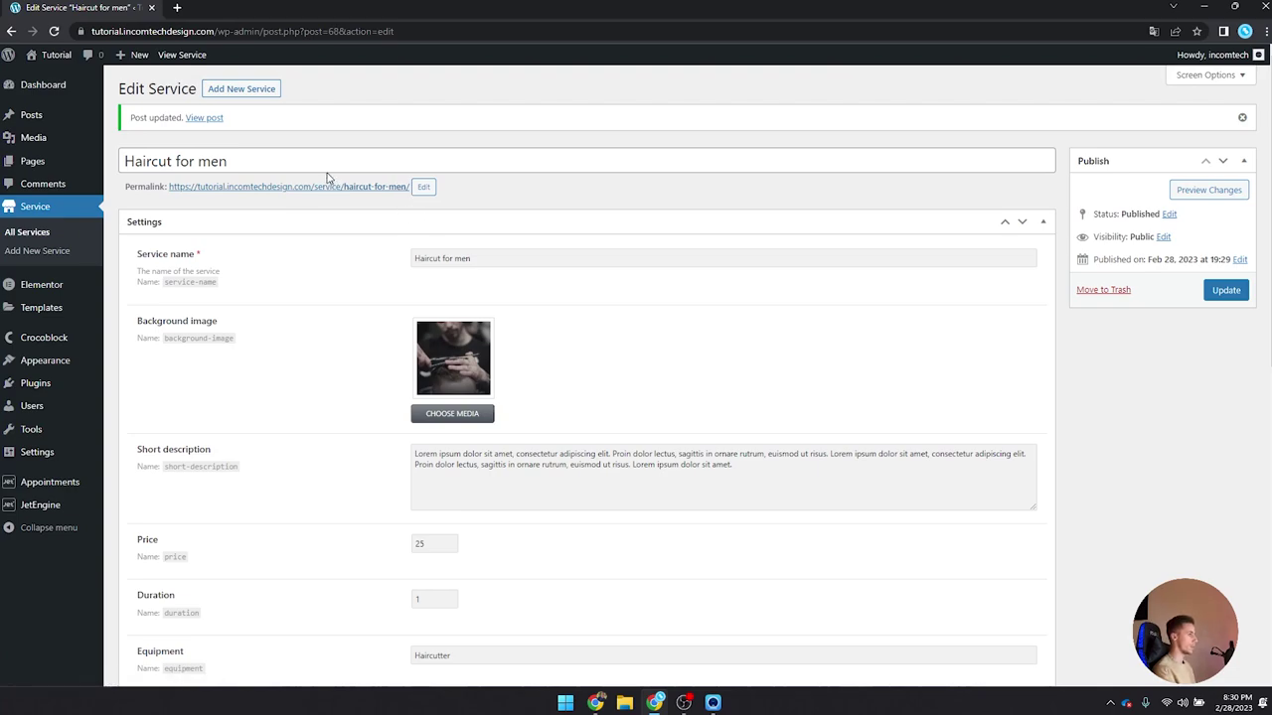
pyautogui.click(329, 186)
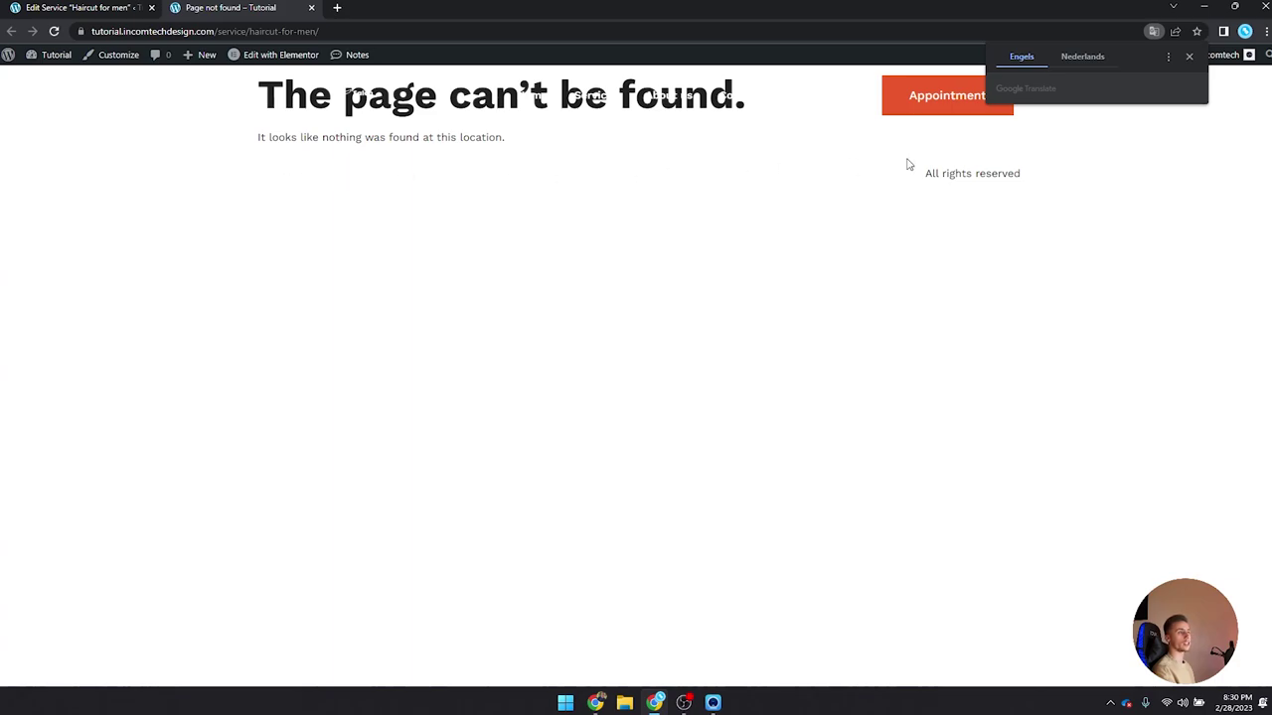
# Step: Dismiss the translation offer and close the page-not-found tab
pyautogui.click(1190, 57)
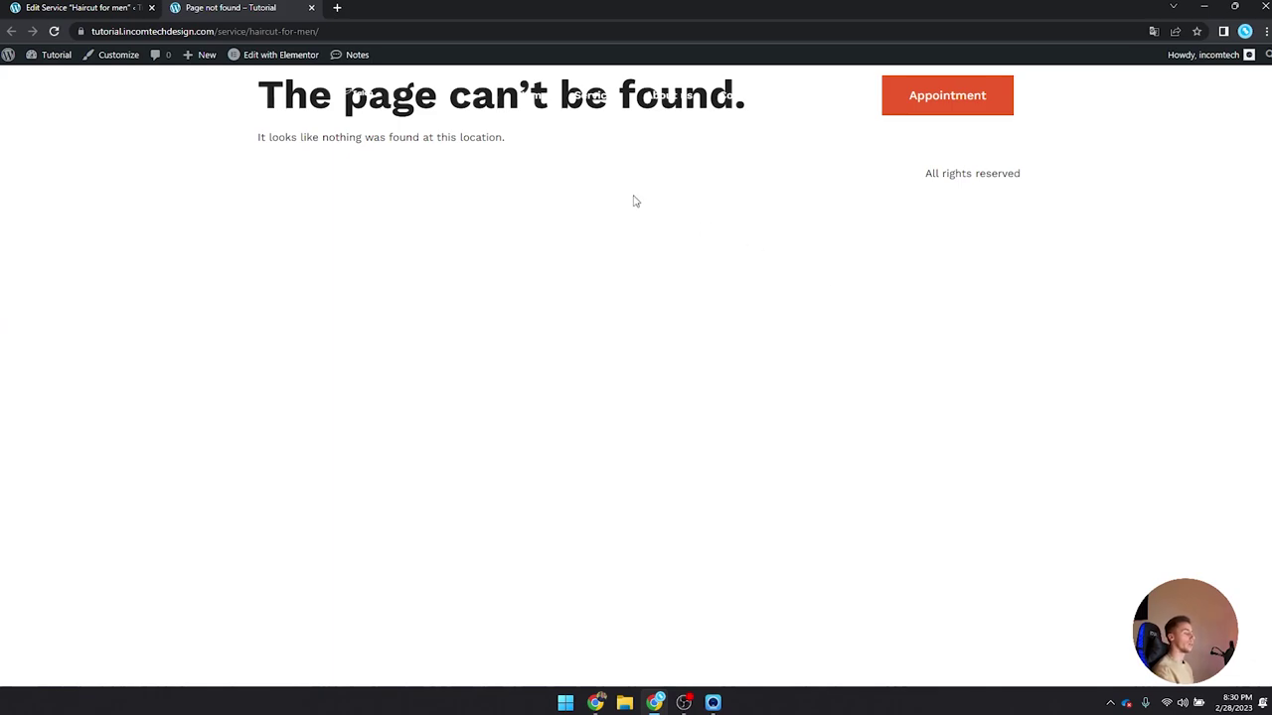
pyautogui.click(311, 7)
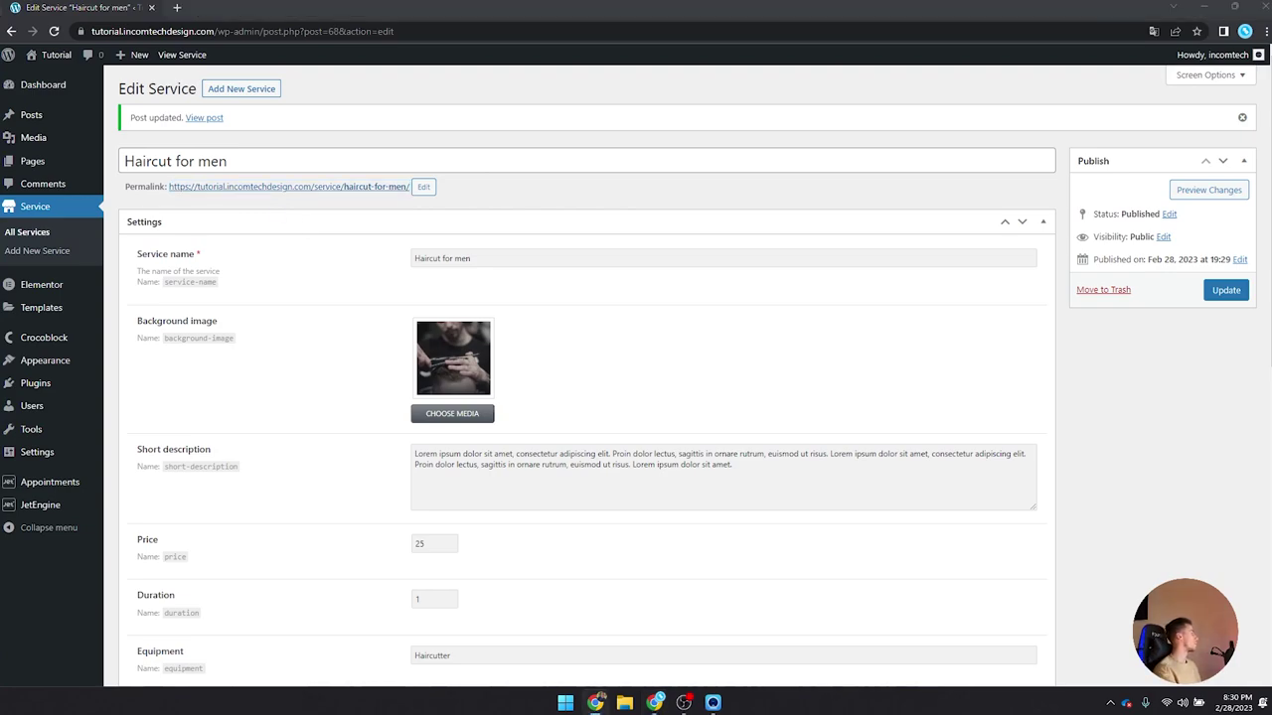
# Step: Review the reference Knippen mannen page: Prijs €25, Tijdsduur 1 uur, Materialen Tondeuse and the gallery
pyautogui.hotkey('alt', 'Tab')
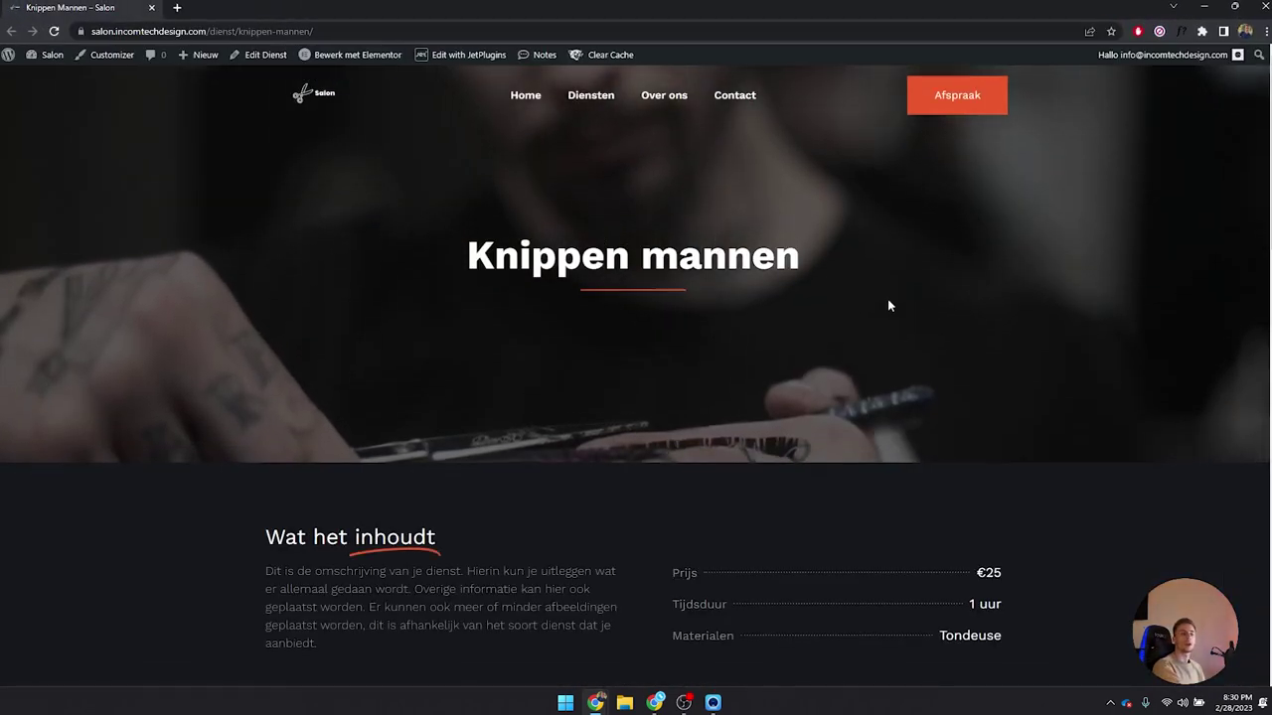
pyautogui.scroll(-2, 888, 304)
pyautogui.scroll(-2, 889, 305)
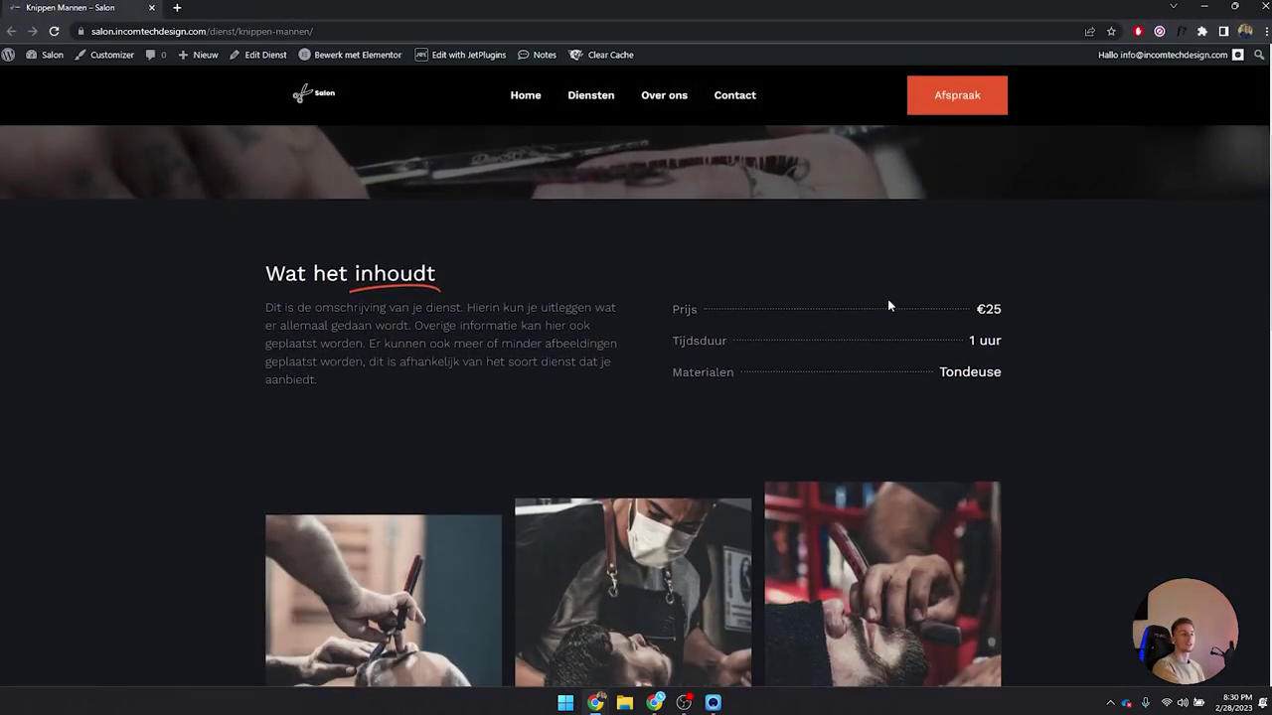
pyautogui.moveTo(674, 309); pyautogui.dragTo(722, 312)
pyautogui.moveTo(979, 308); pyautogui.dragTo(1025, 305)
pyautogui.click(995, 309)
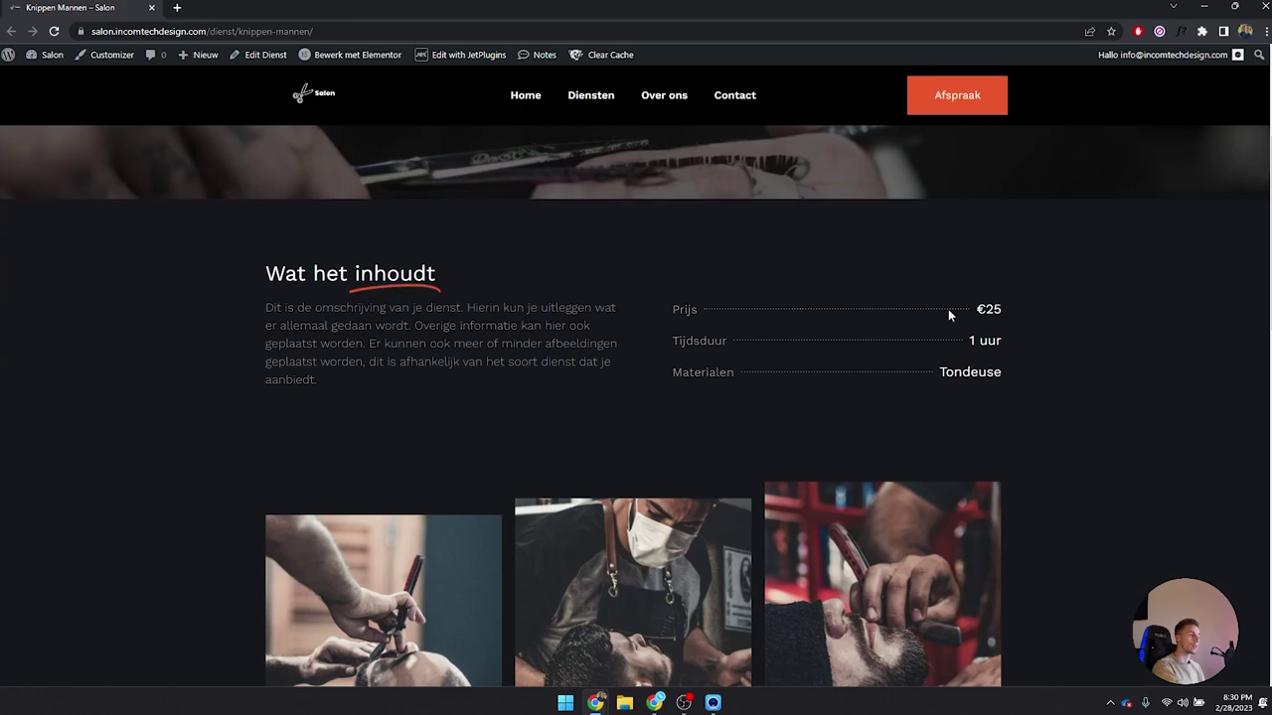
pyautogui.scroll(-8, 946, 308)
pyautogui.scroll(-3, 946, 310)
pyautogui.scroll(12, 945, 310)
pyautogui.scroll(2, 946, 308)
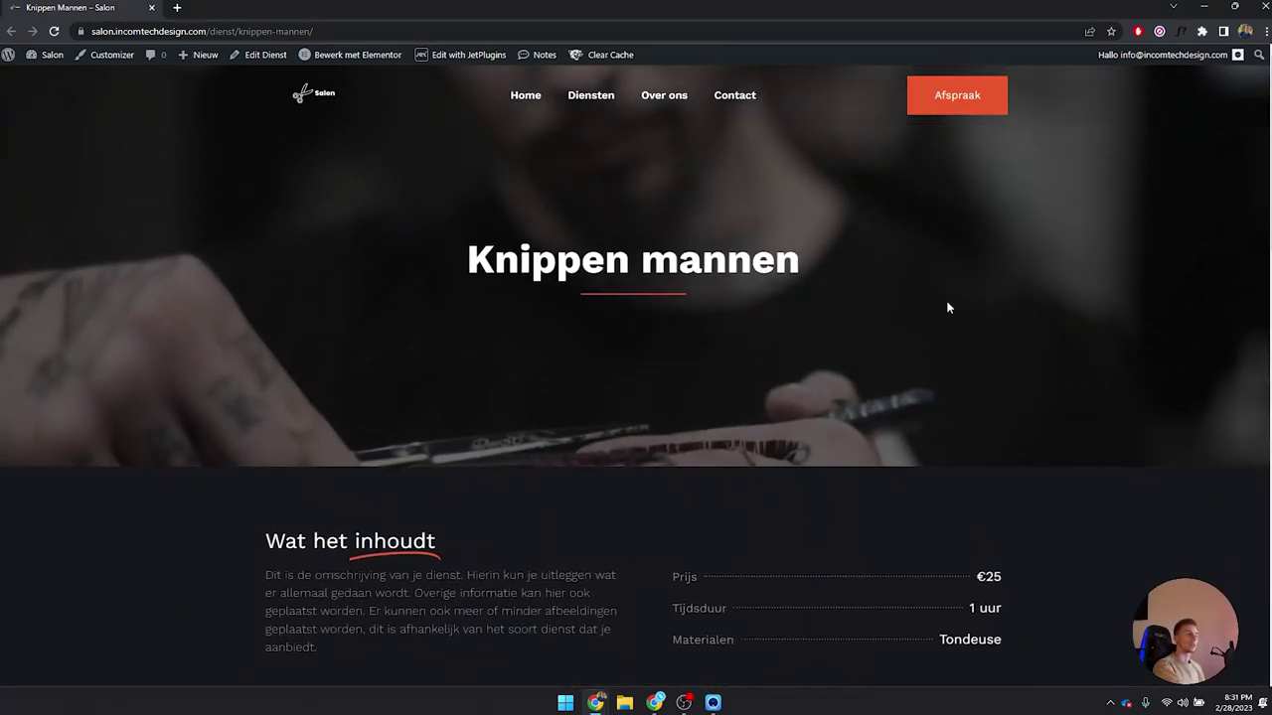
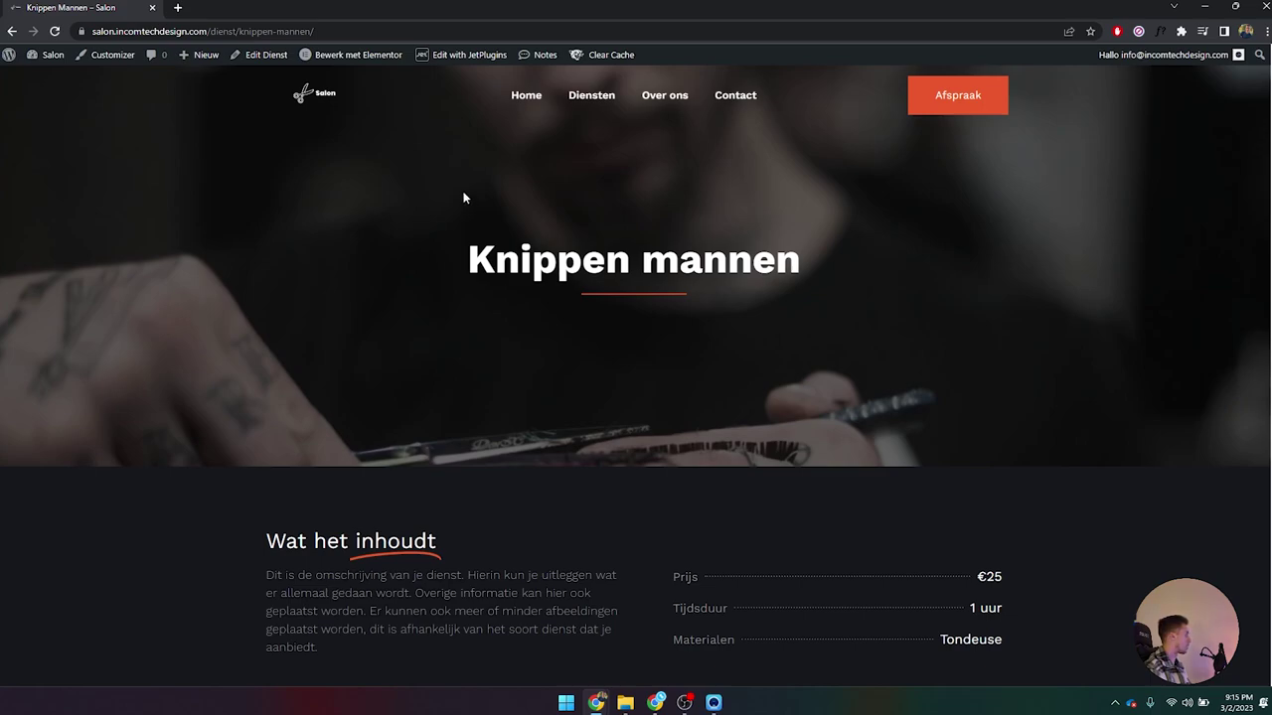
# Step: Close the live service page and add a new template from Templates > Saved Templates
pyautogui.click(151, 8)
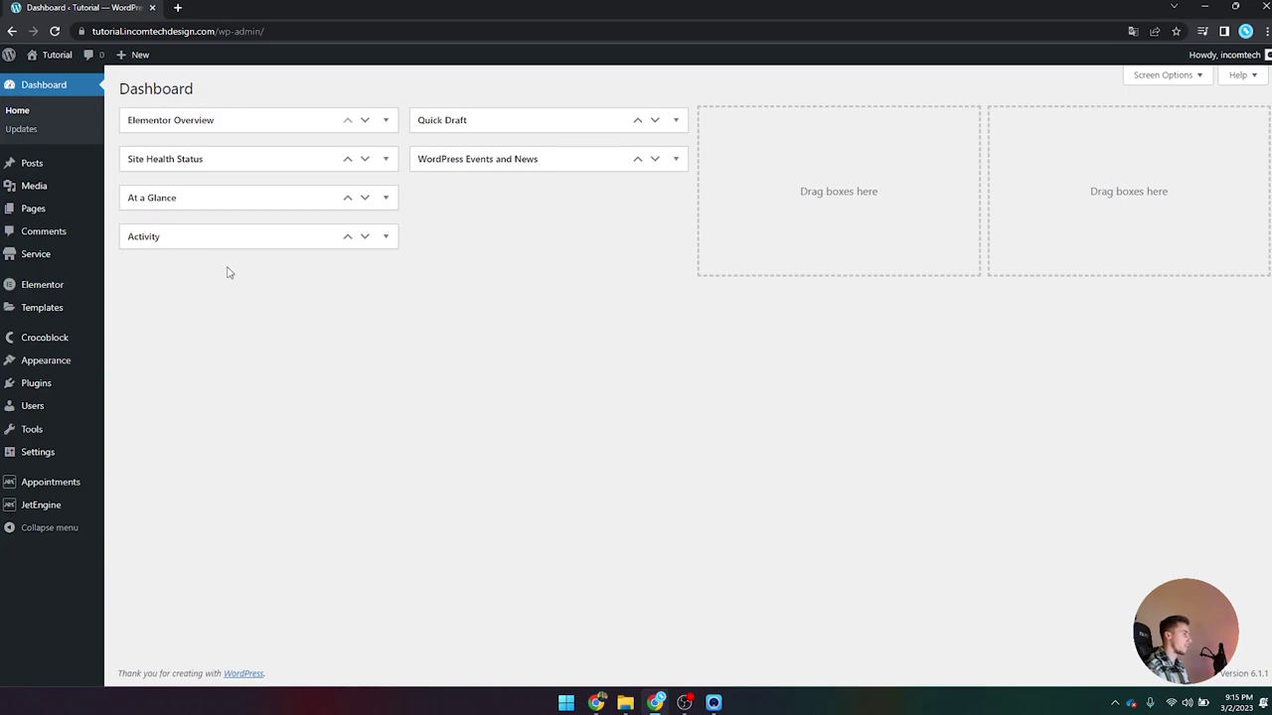
pyautogui.click(60, 311)
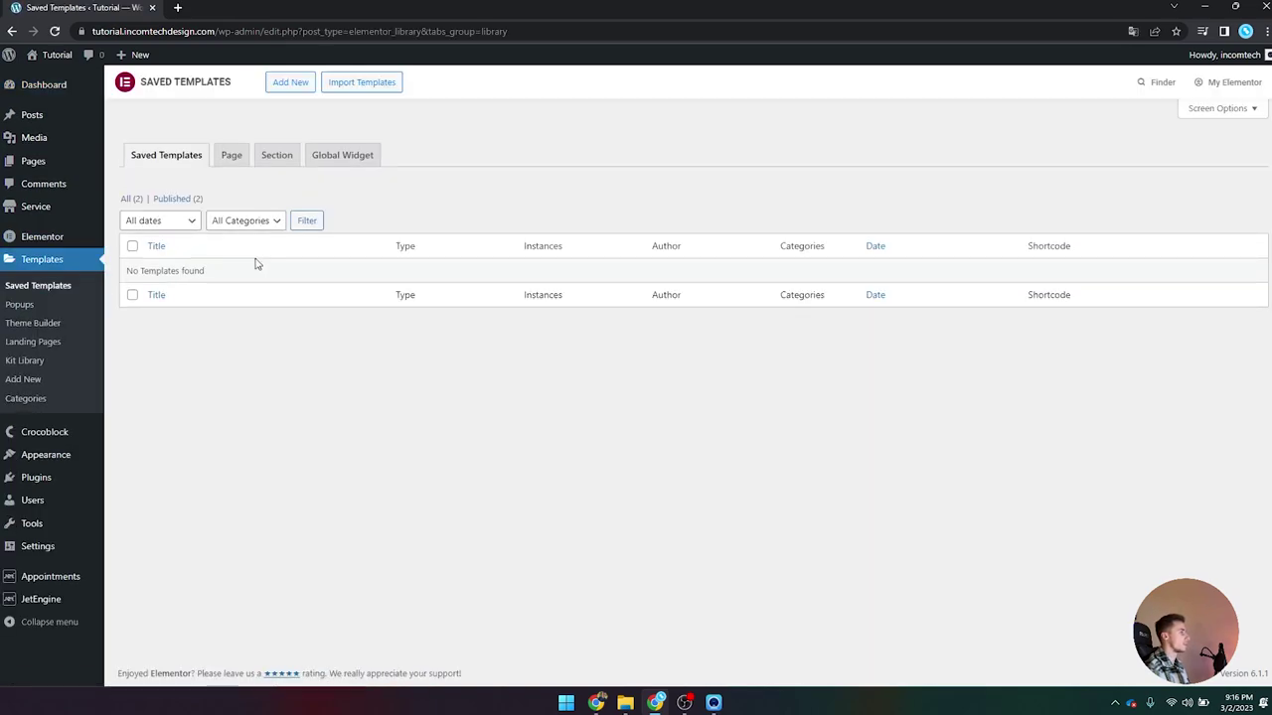
pyautogui.click(287, 84)
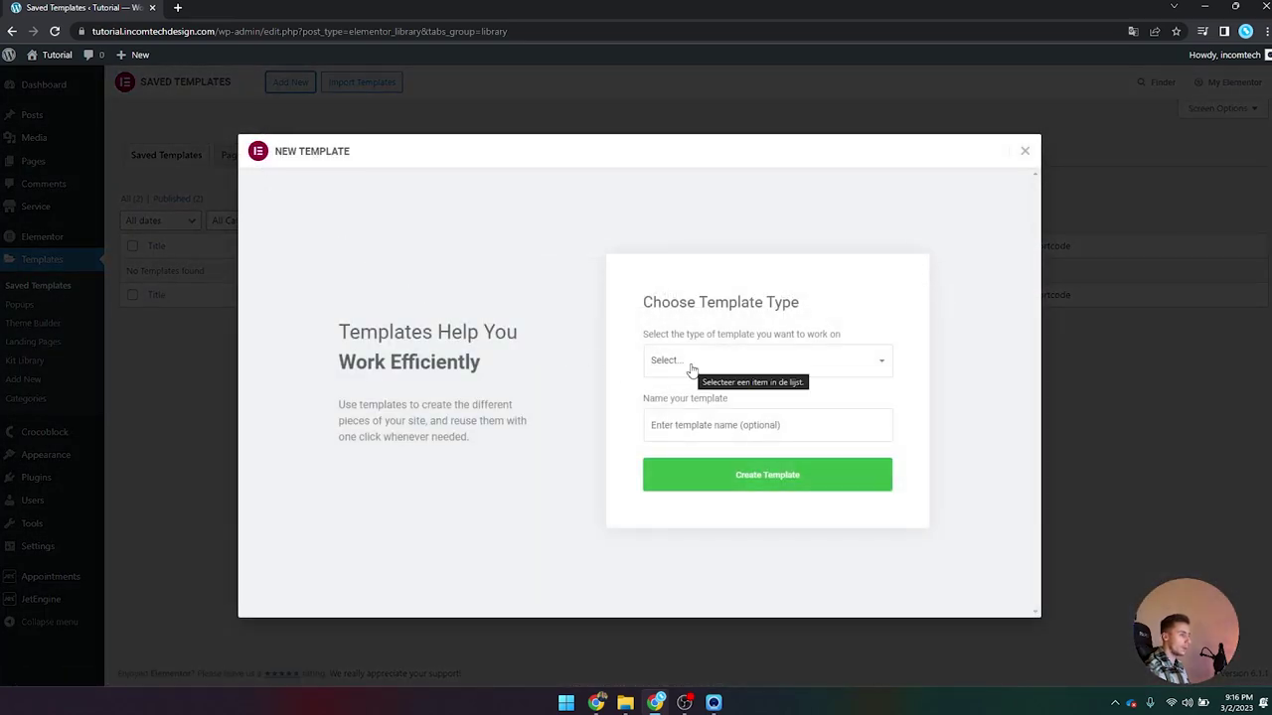
# Step: Create a Single Post template named 'Service'
pyautogui.click(692, 370)
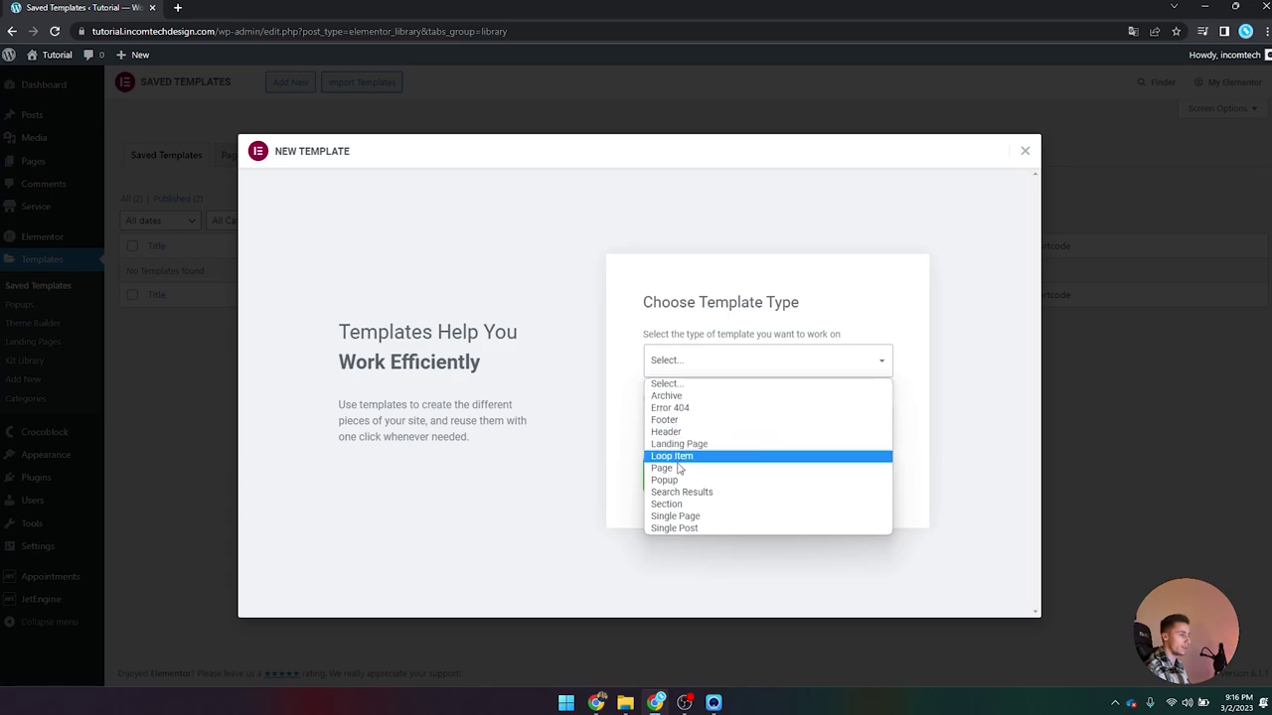
pyautogui.click(670, 529)
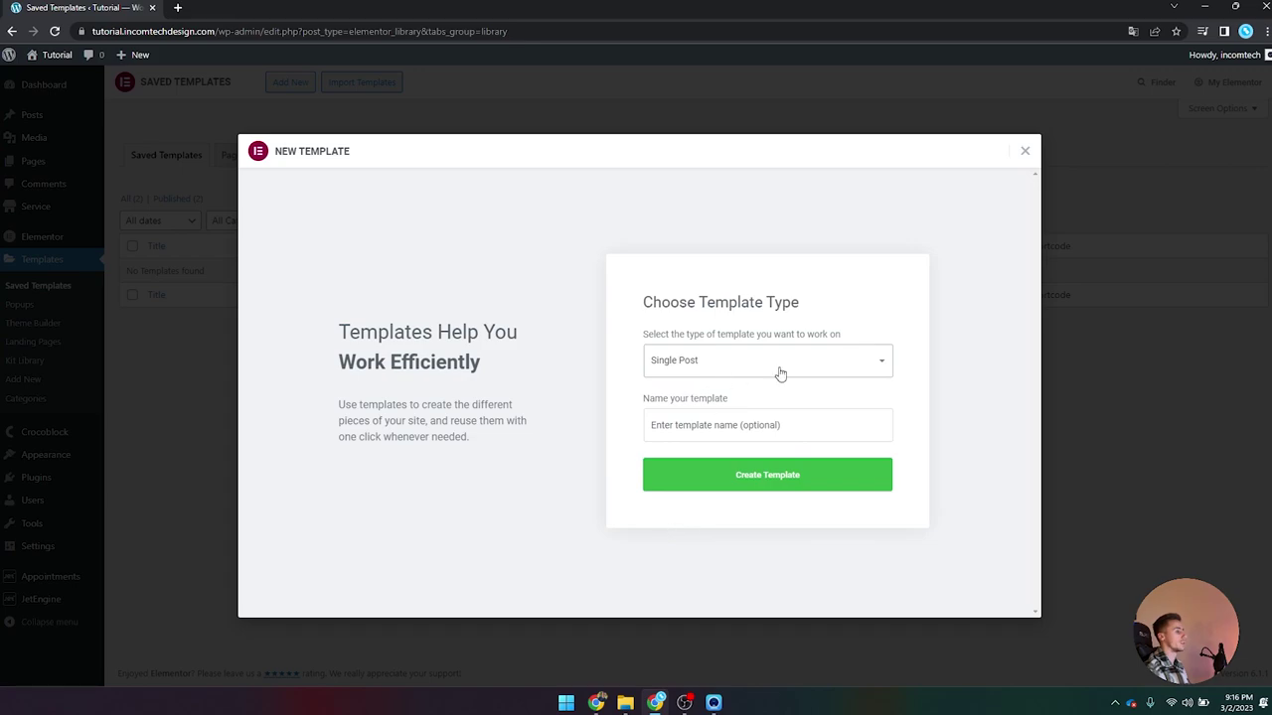
pyautogui.click(748, 425)
pyautogui.write('Service')
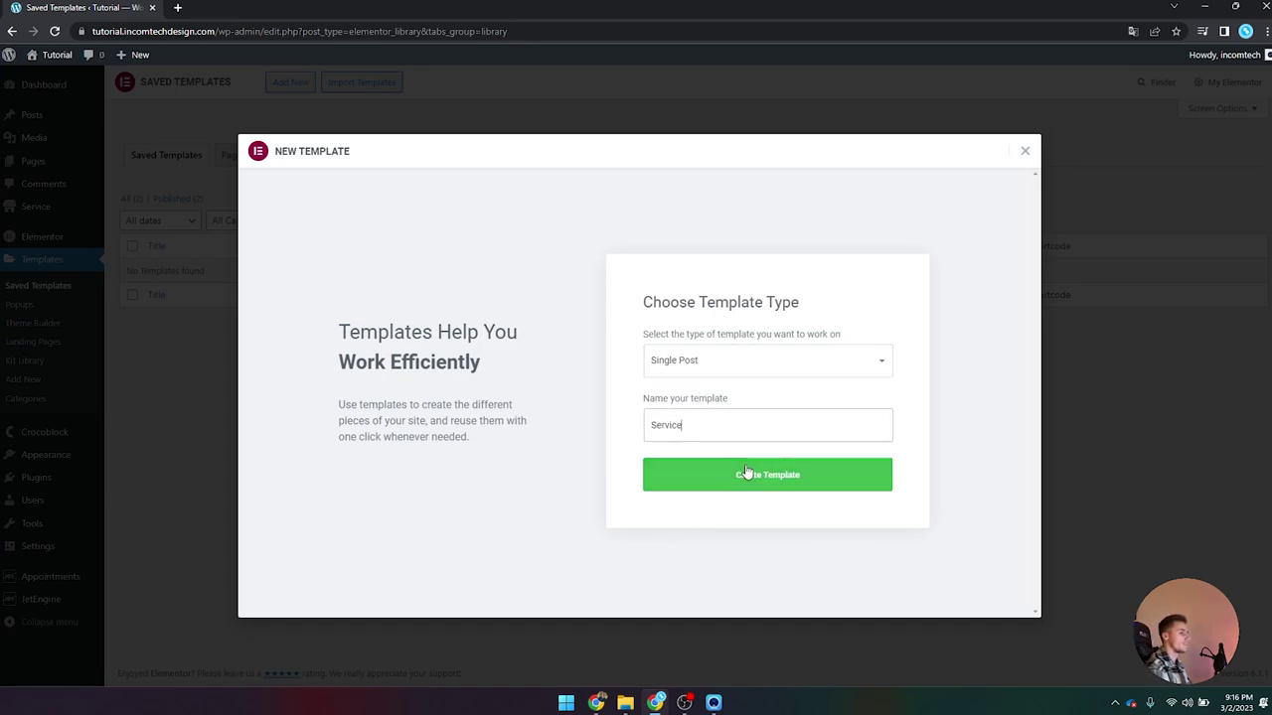
pyautogui.click(752, 474)
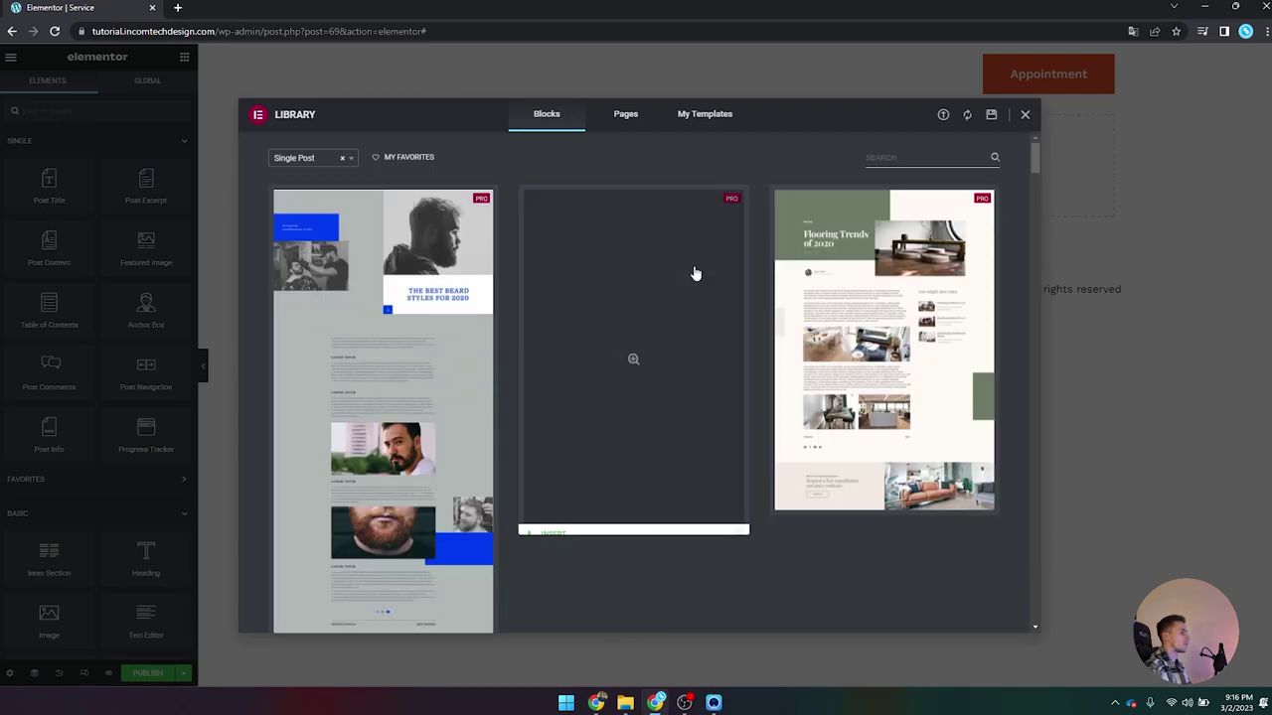
# Step: Close the template library and set the page layout to Elementor Full Width
pyautogui.moveTo(1033, 149); pyautogui.dragTo(1023, 519)
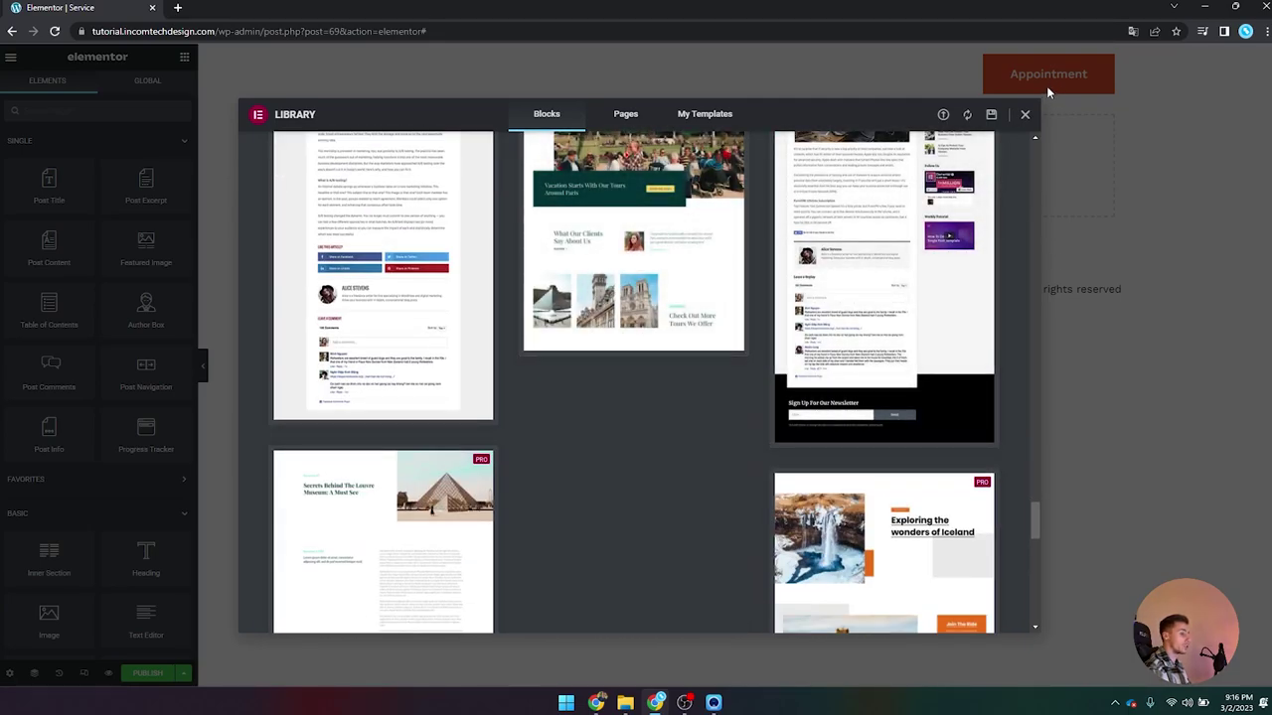
pyautogui.click(1026, 115)
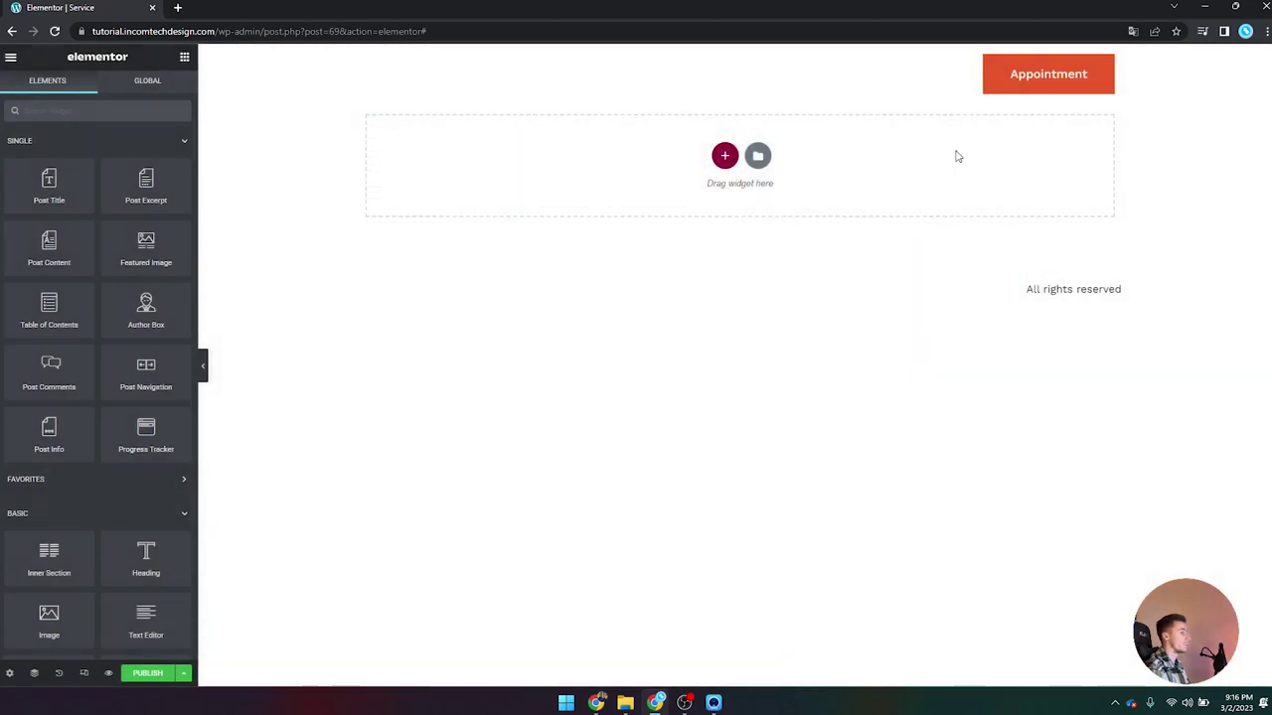
pyautogui.click(9, 673)
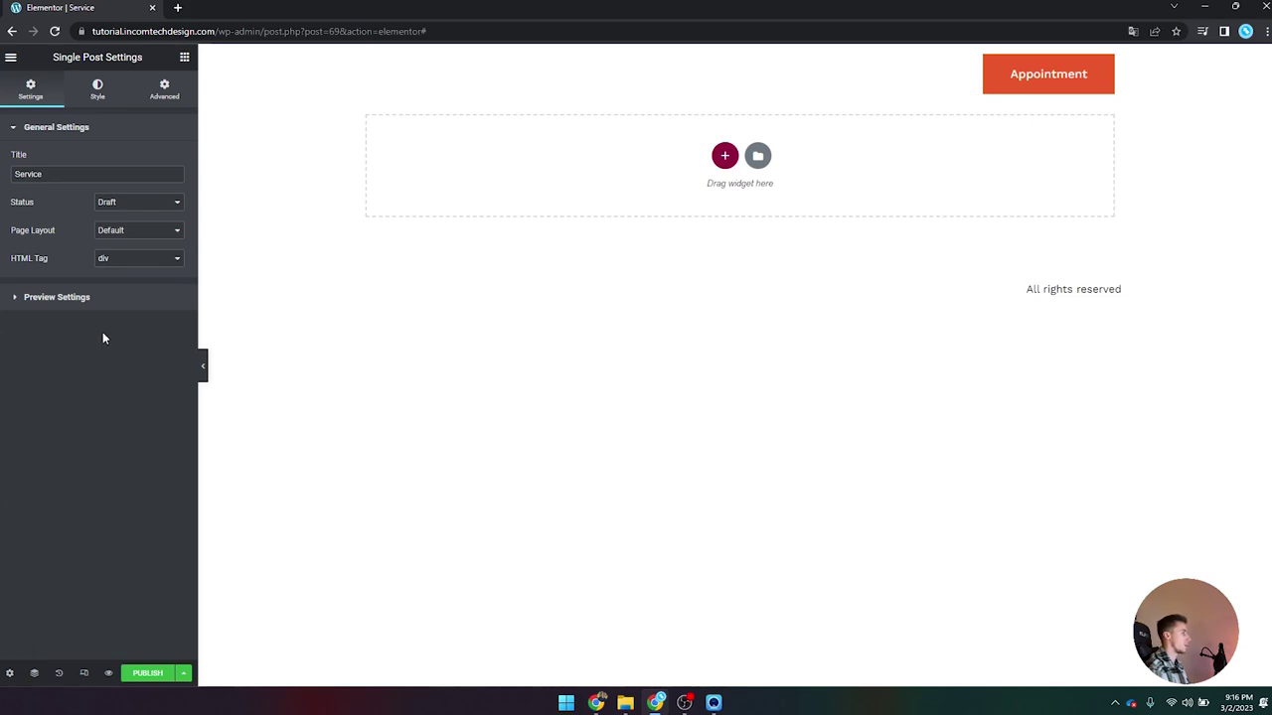
pyautogui.click(109, 231)
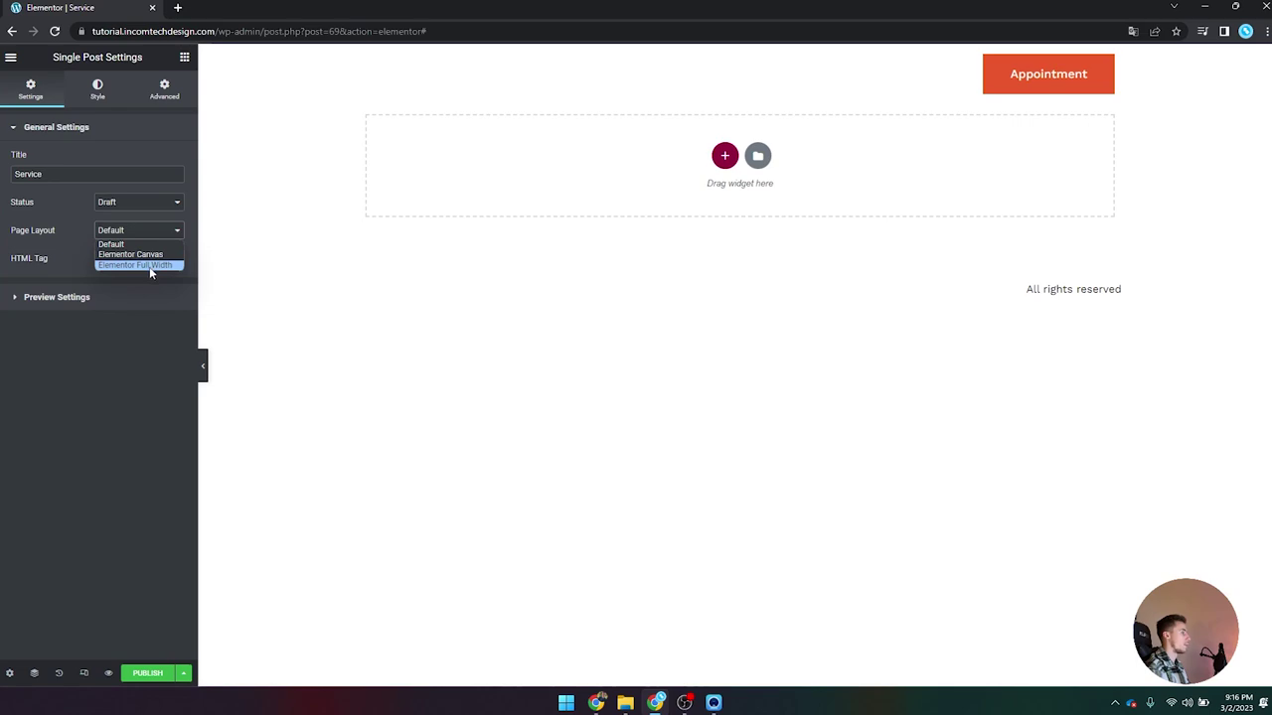
pyautogui.click(151, 265)
# Step: Save the template as a draft
pyautogui.click(182, 673)
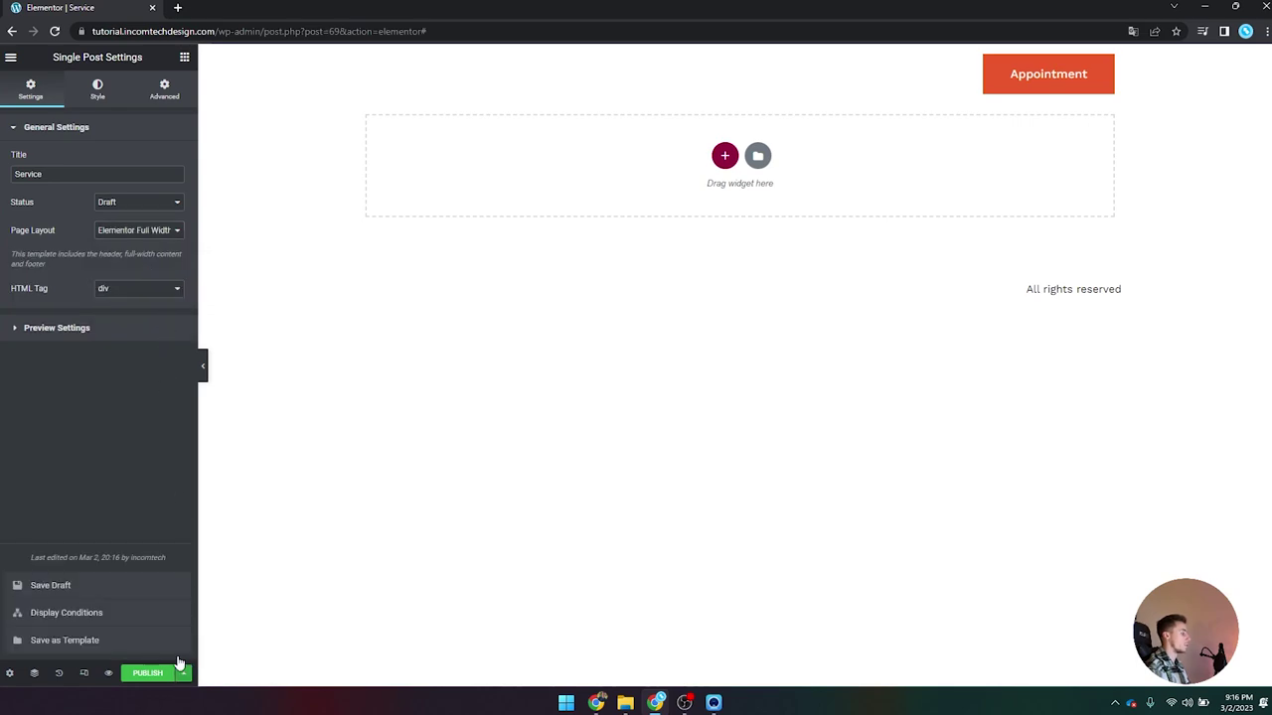
pyautogui.click(165, 586)
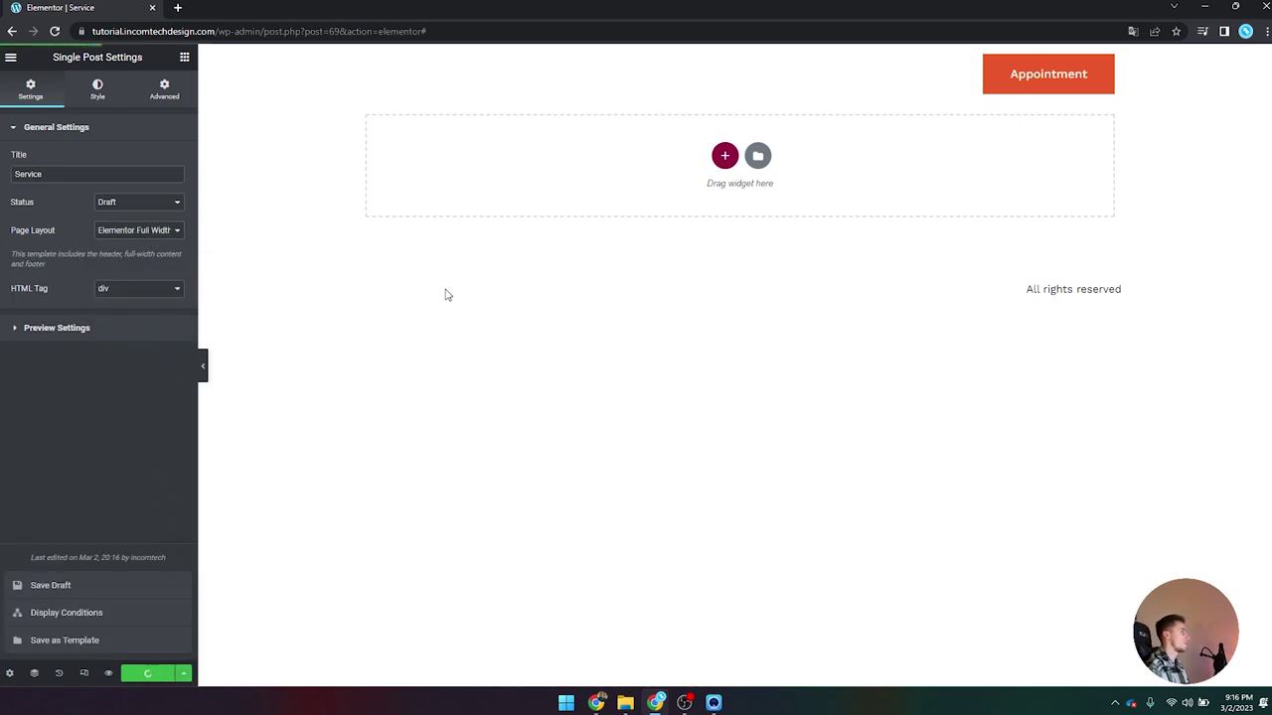
pyautogui.click(54, 30)
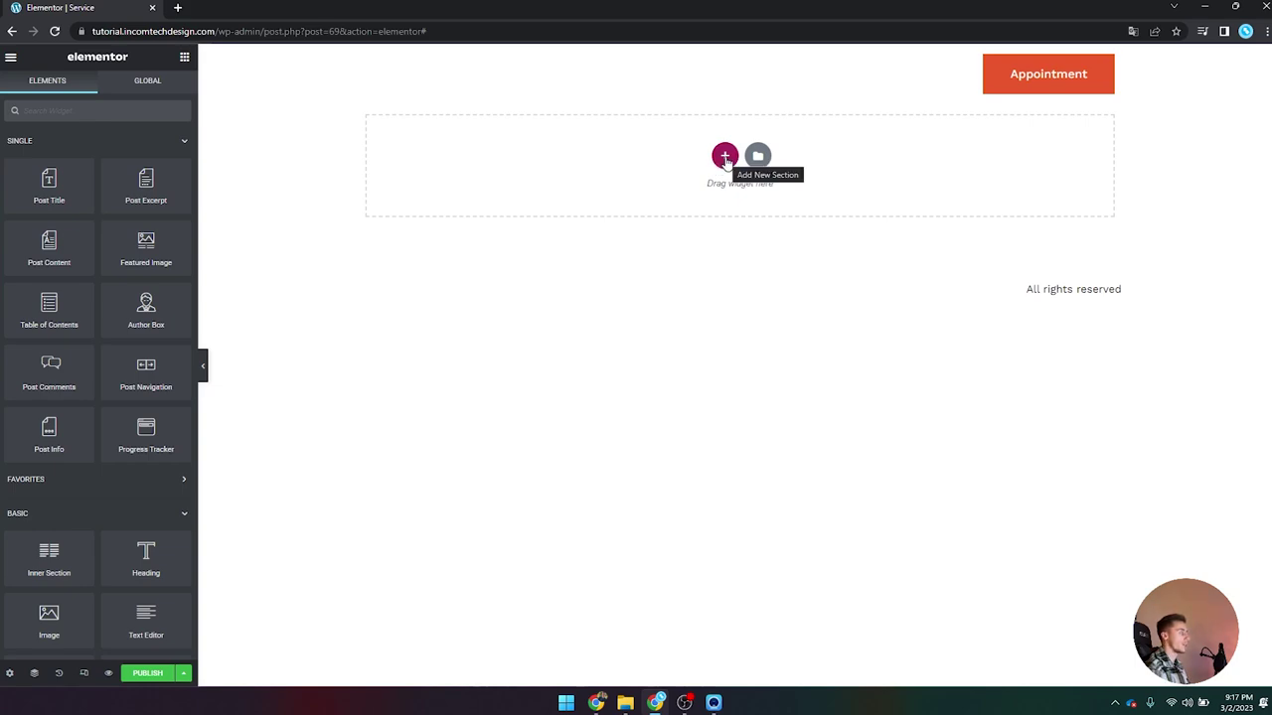
# Step: Add a one-column section with a minimum height of 600 px
pyautogui.click(725, 157)
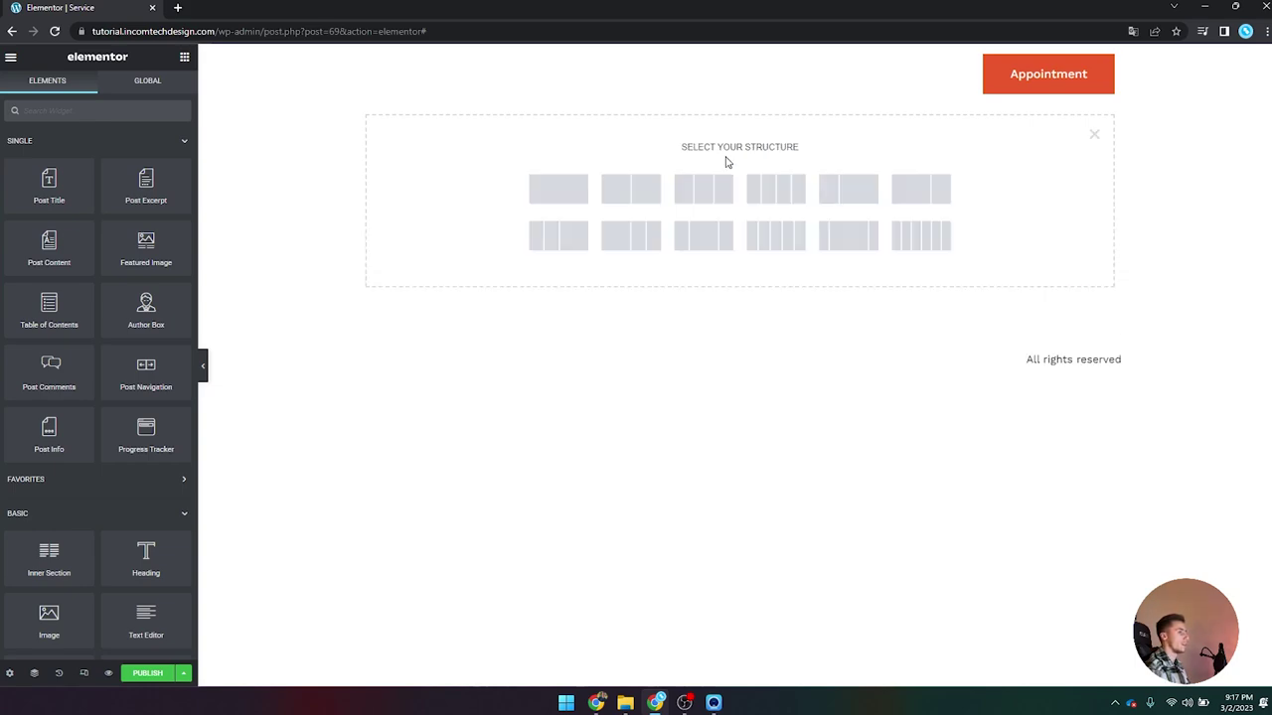
pyautogui.click(563, 200)
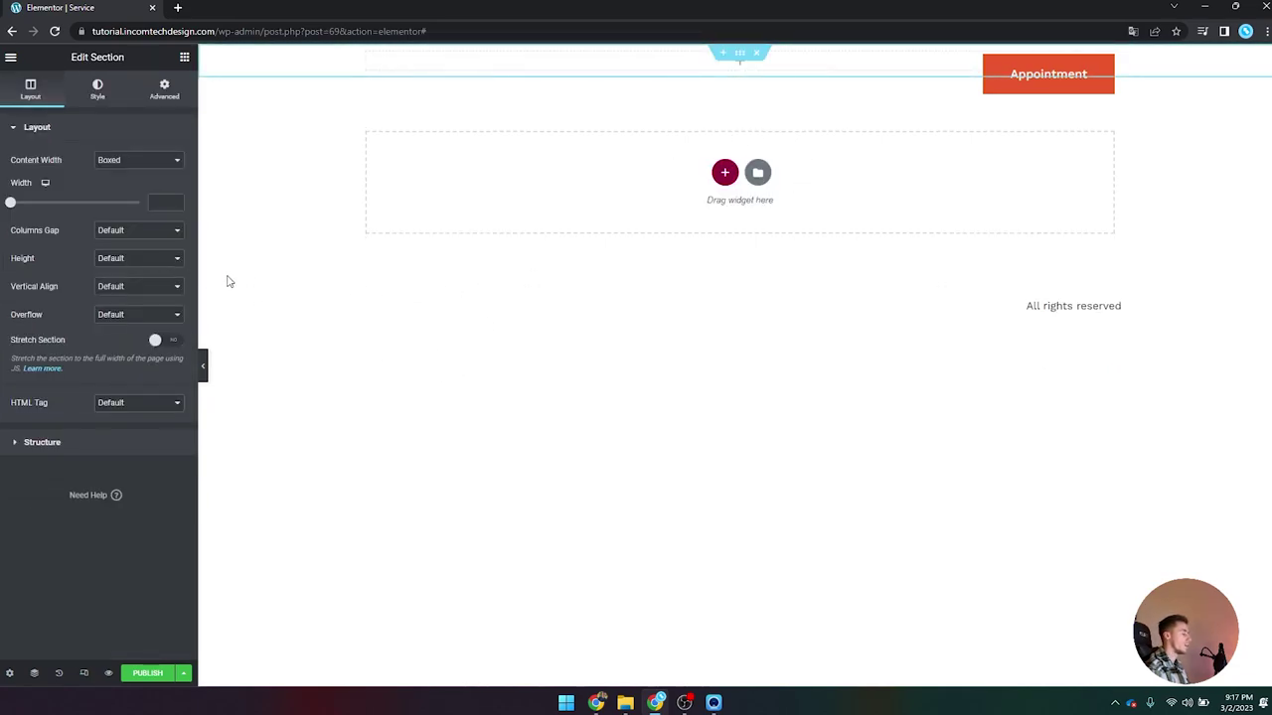
pyautogui.click(133, 258)
pyautogui.click(129, 294)
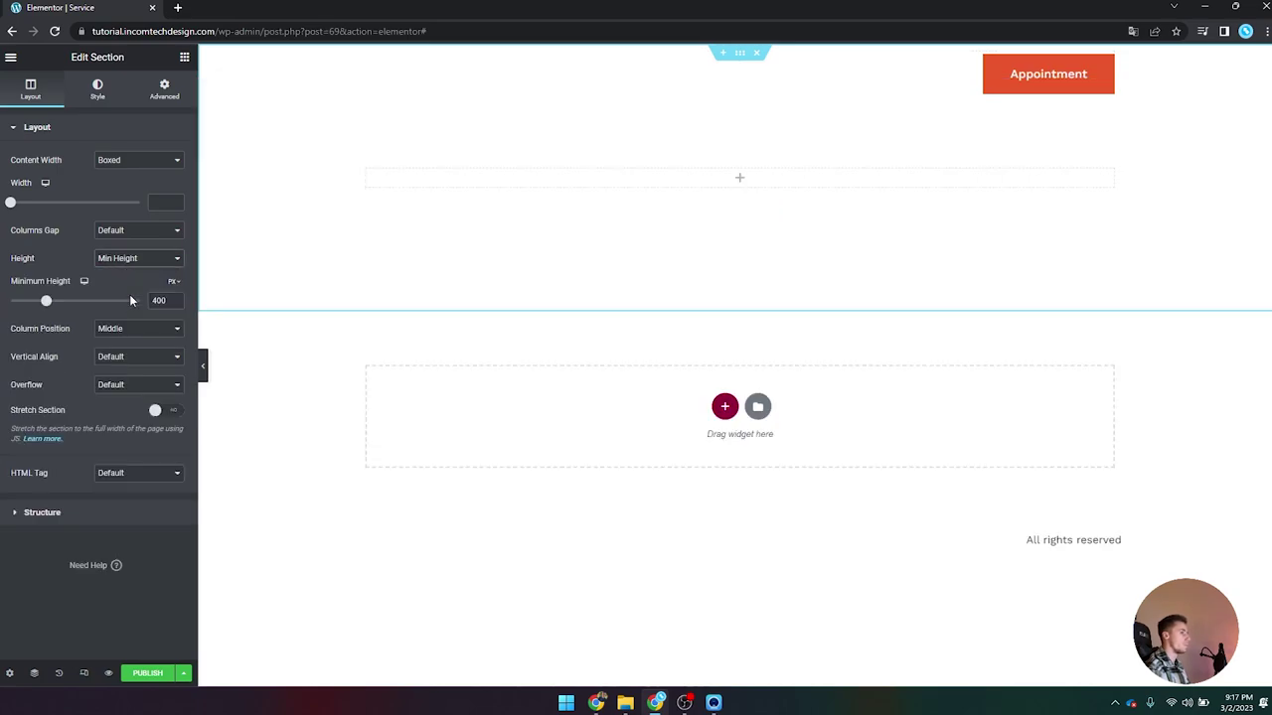
pyautogui.moveTo(166, 300); pyautogui.dragTo(102, 296)
pyautogui.write('600')
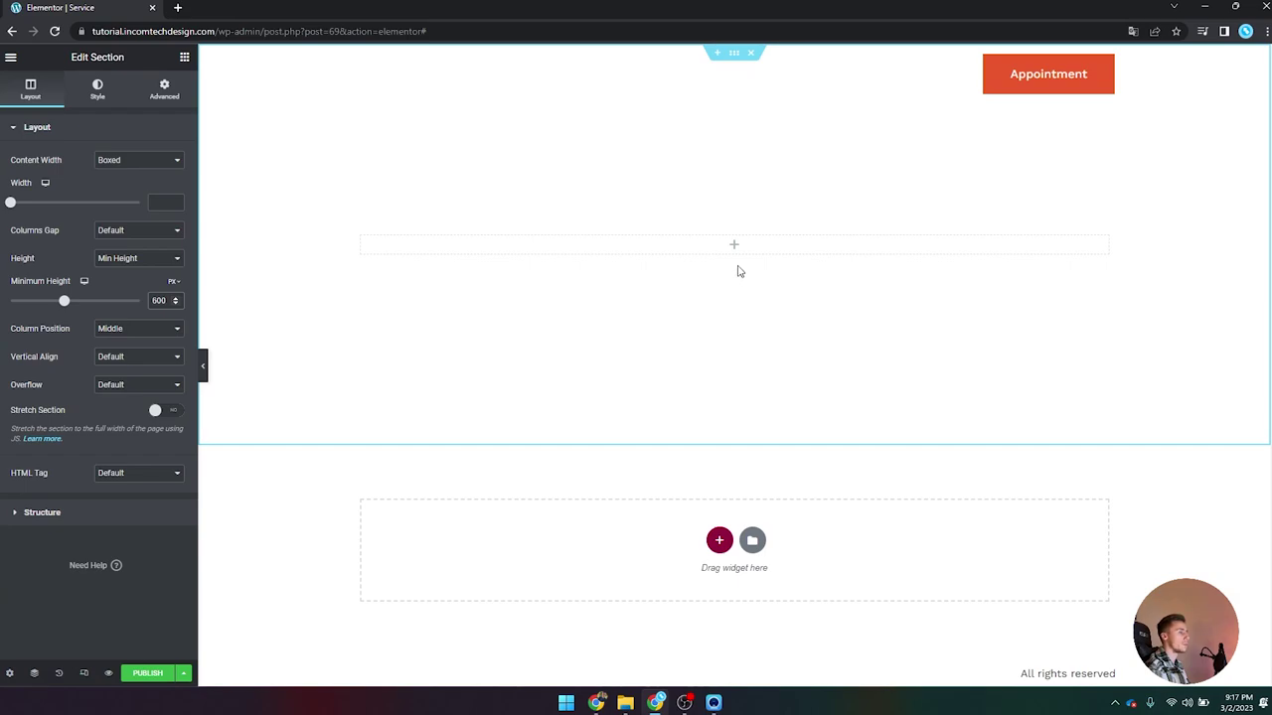
# Step: Open the Navigator from the column's context menu and select the section
pyautogui.rightClick(691, 247)
pyautogui.click(733, 449)
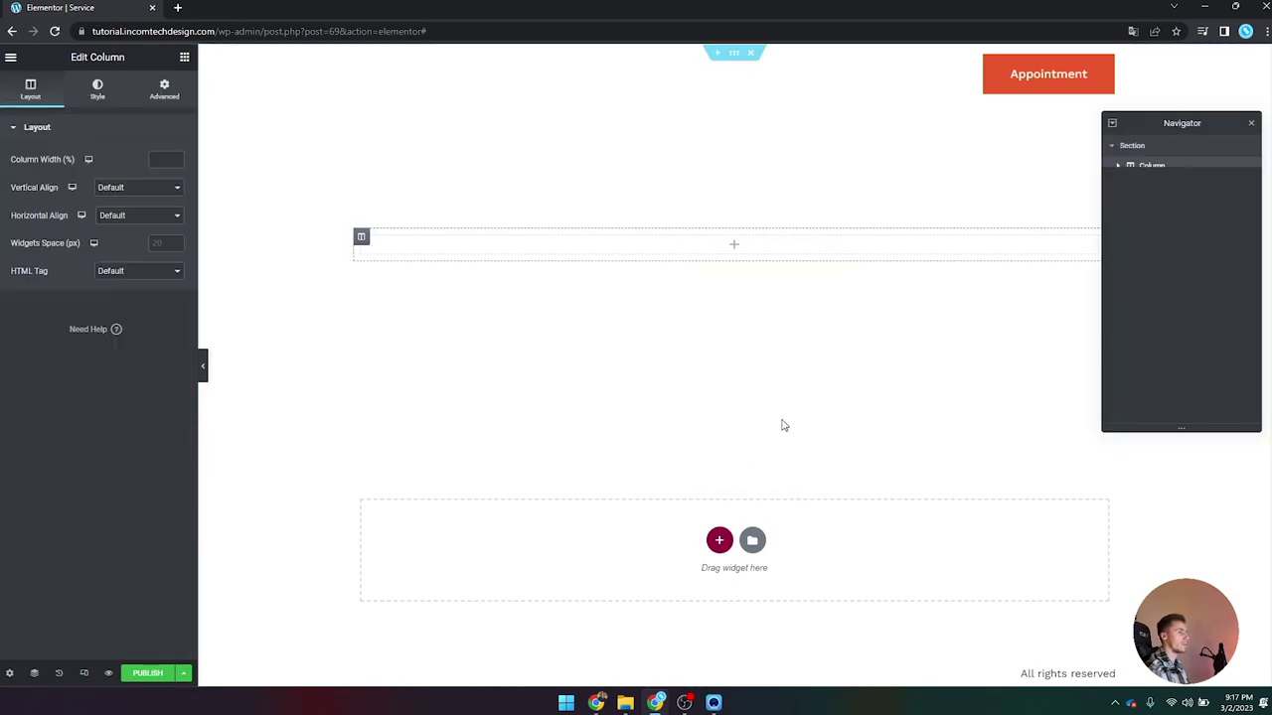
pyautogui.click(1127, 145)
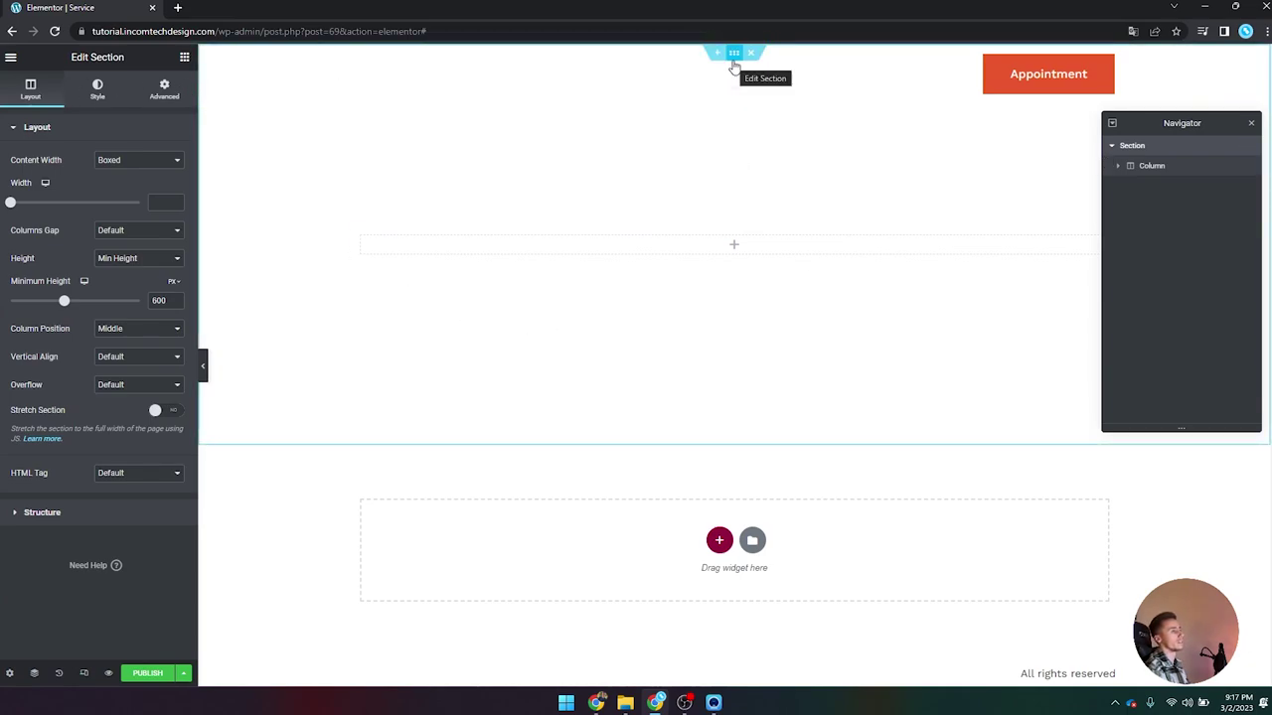
# Step: Give the section a classic background using the JetEngine Custom Image dynamic tag
pyautogui.click(97, 89)
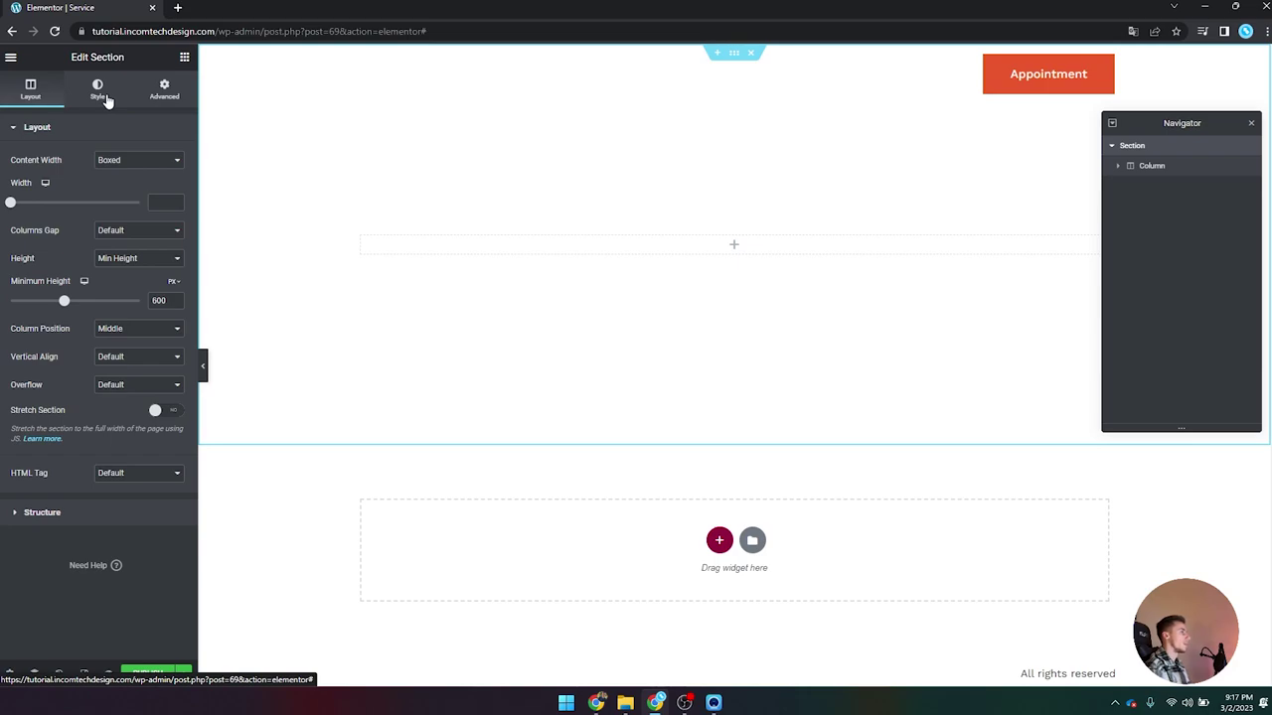
pyautogui.click(121, 190)
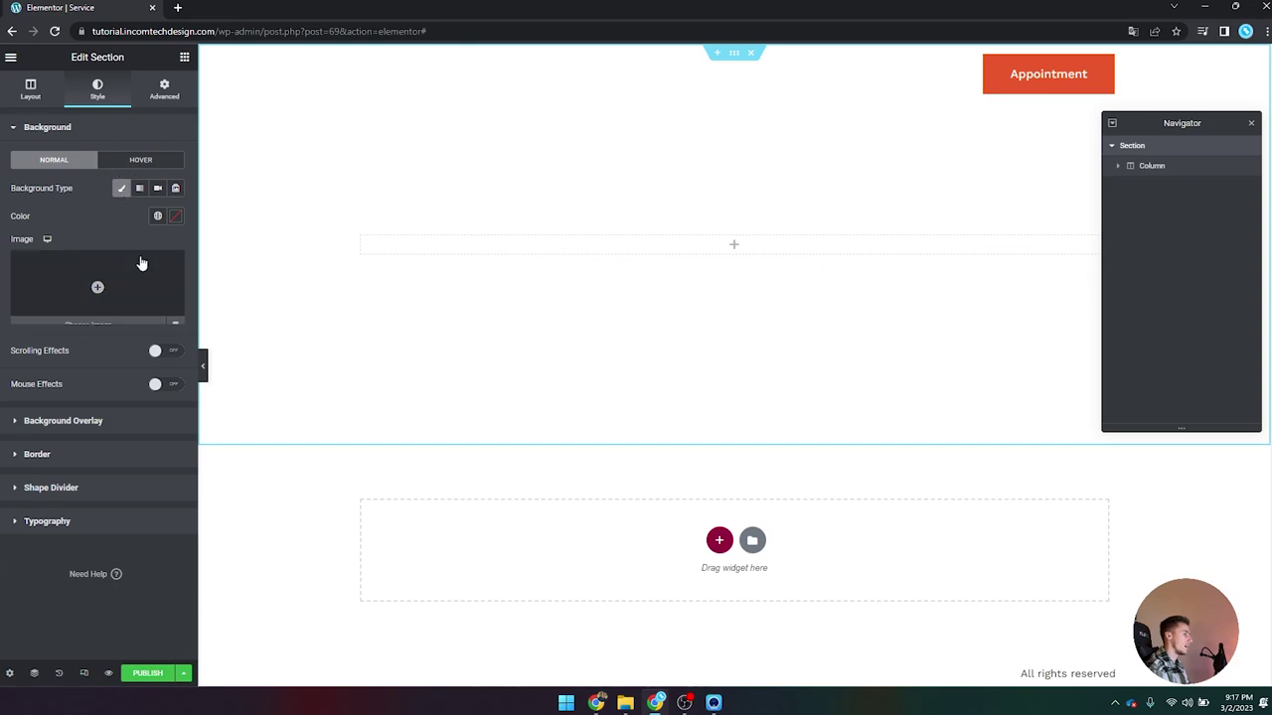
pyautogui.moveTo(145, 288)
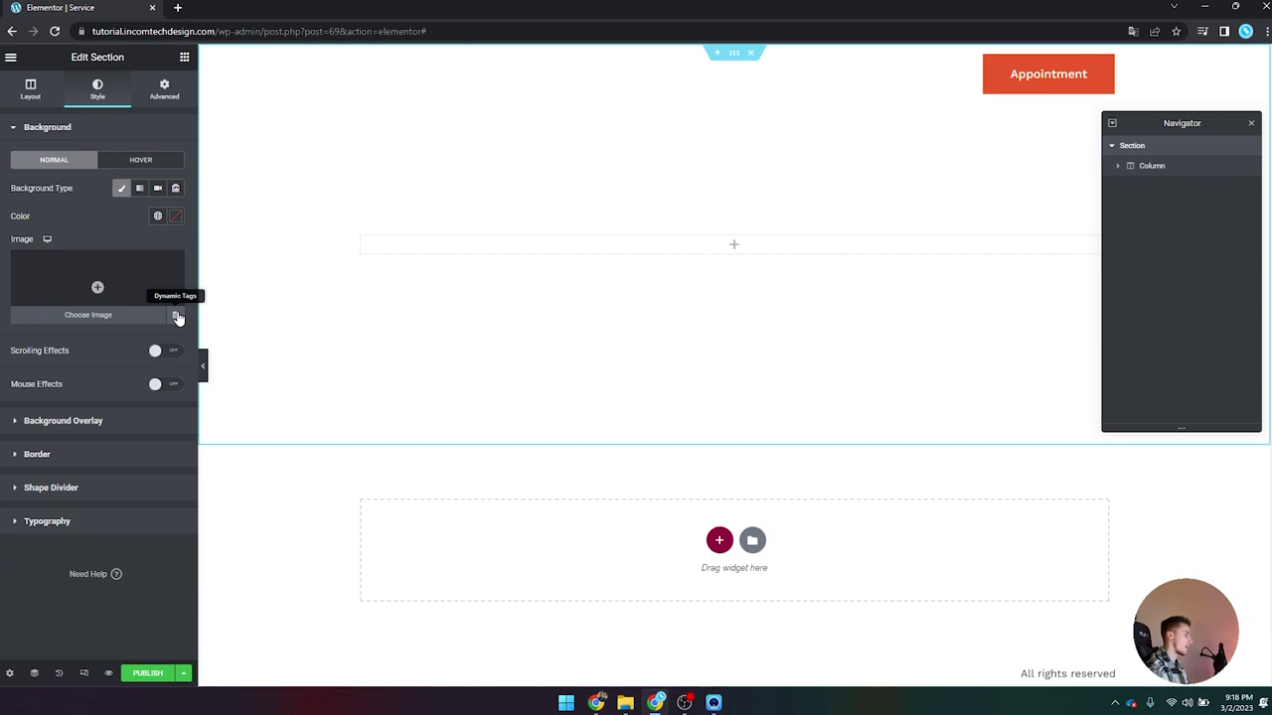
pyautogui.click(176, 316)
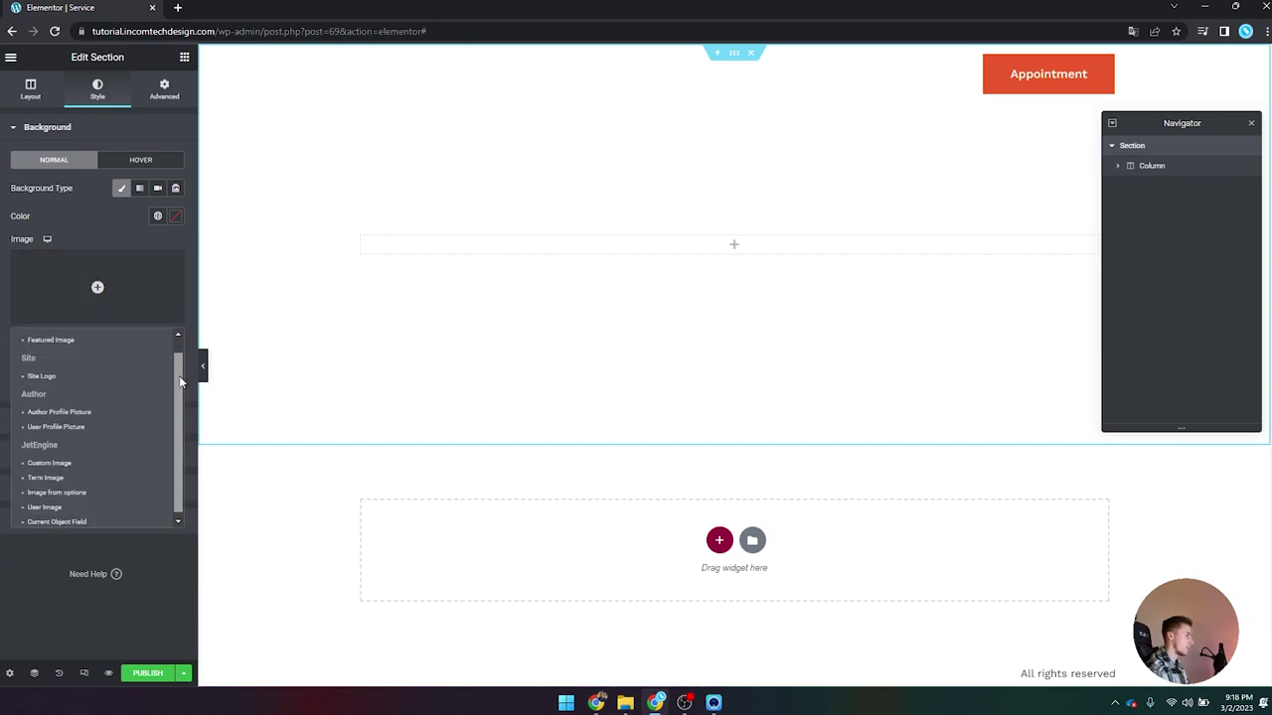
pyautogui.scroll(-2, 179, 375)
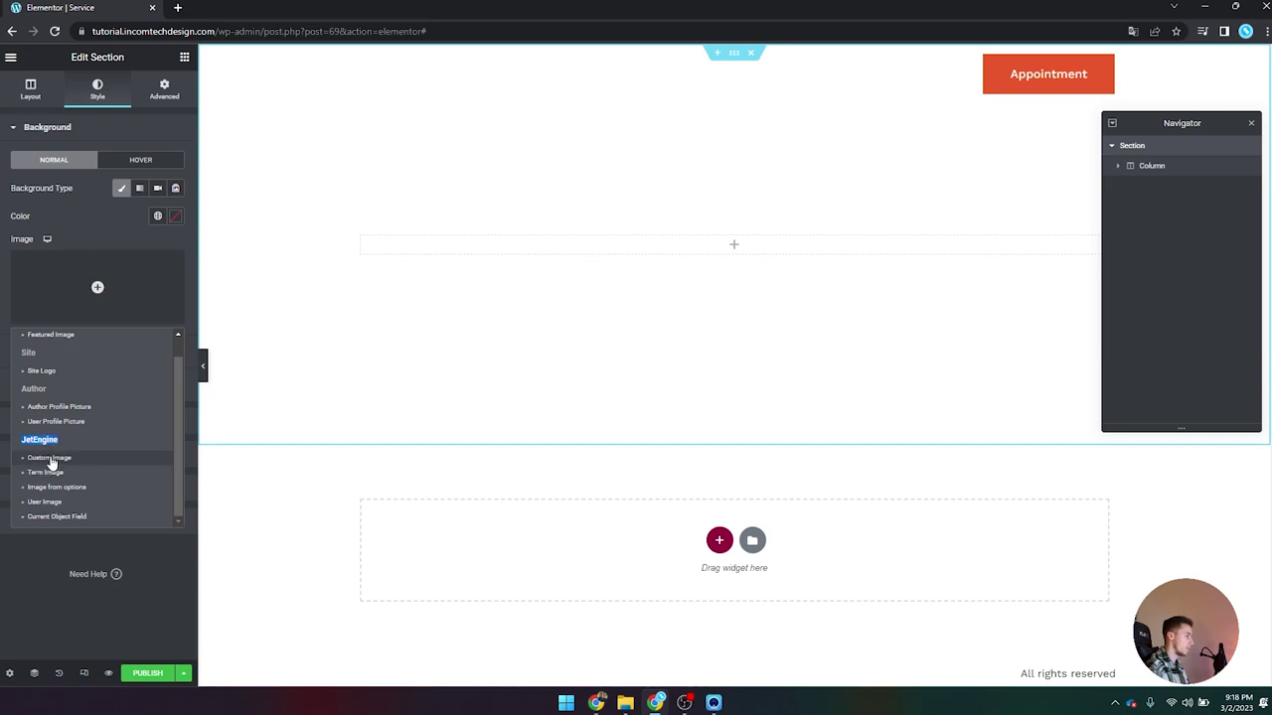
pyautogui.click(57, 458)
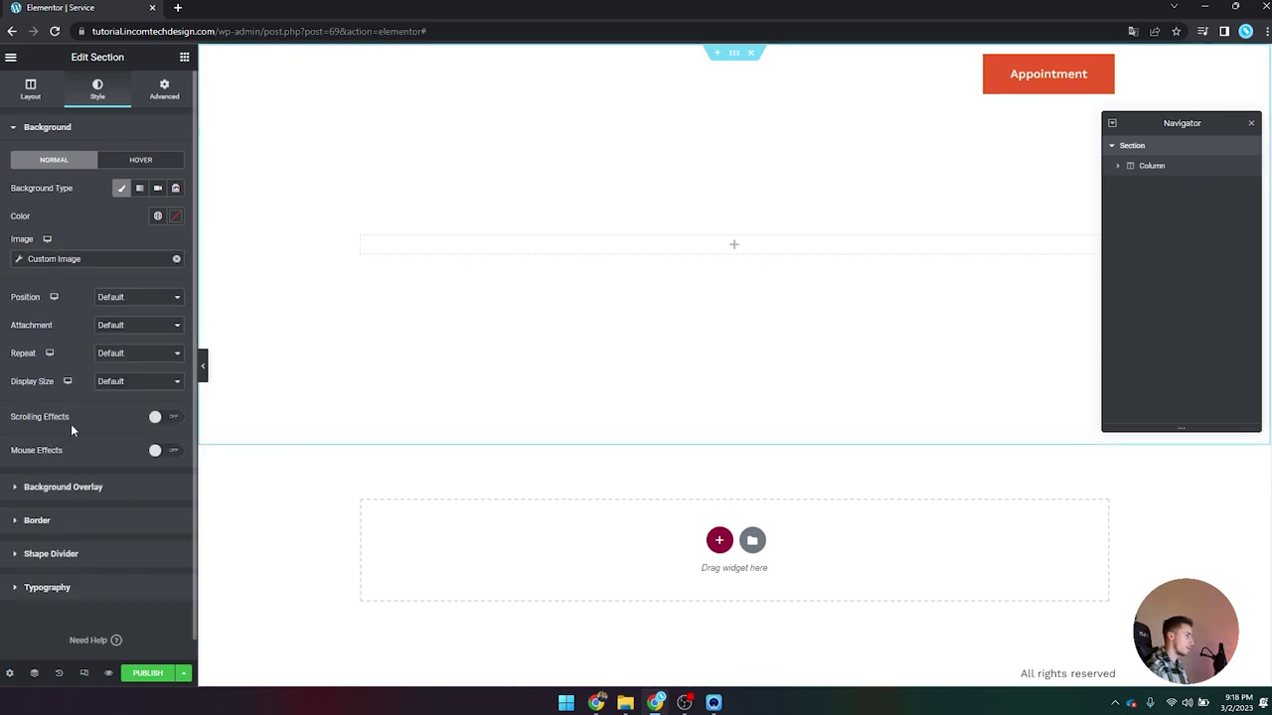
# Step: Source the Custom Image from the 'Background image' field, then show page settings
pyautogui.click(19, 260)
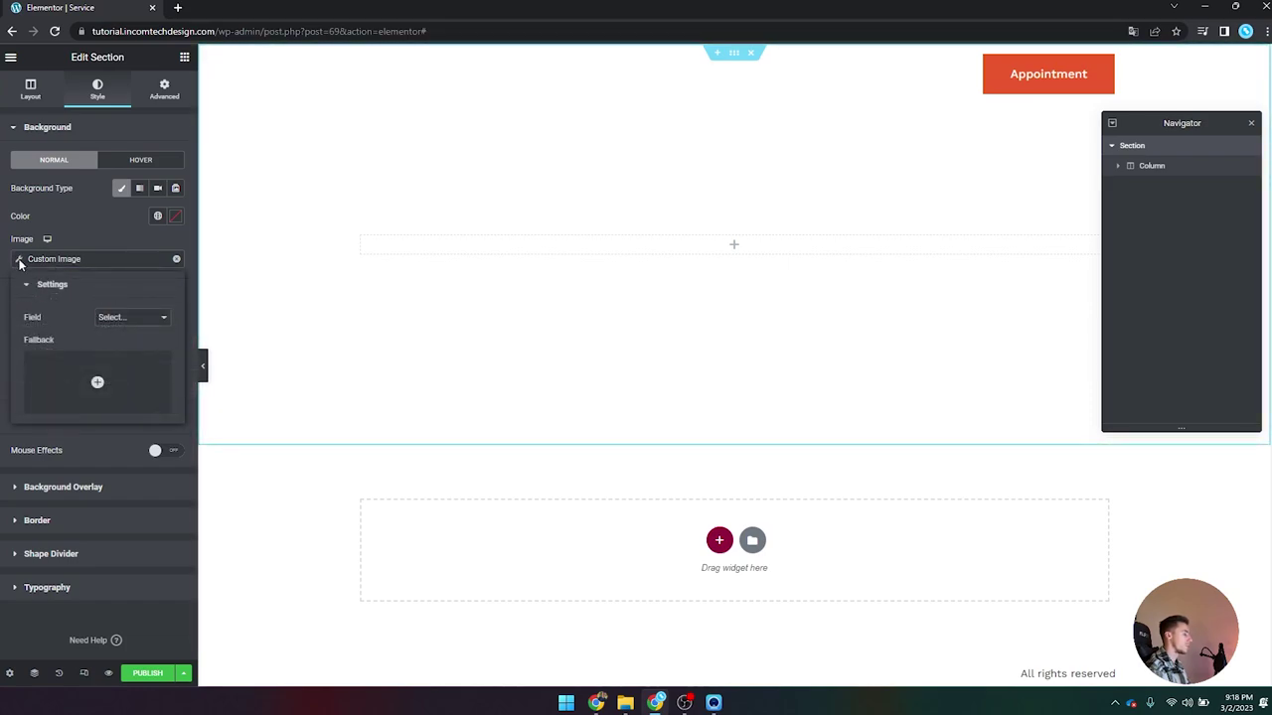
pyautogui.click(133, 319)
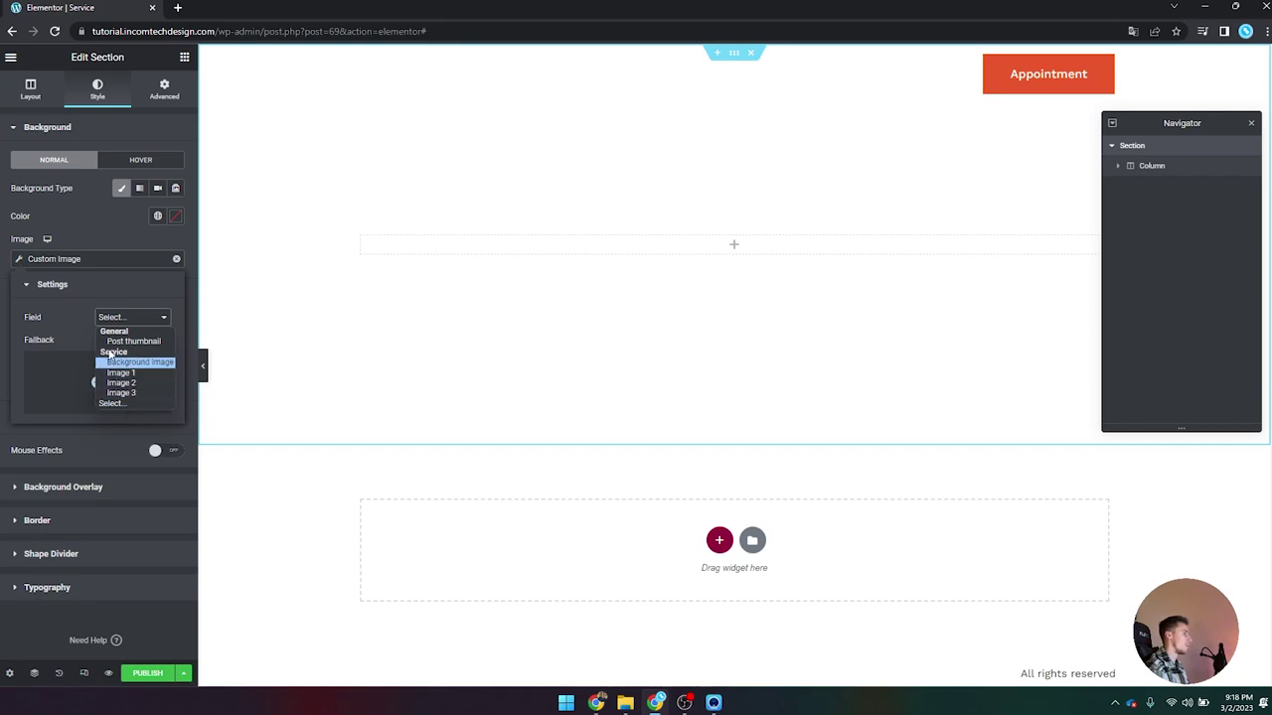
pyautogui.click(136, 362)
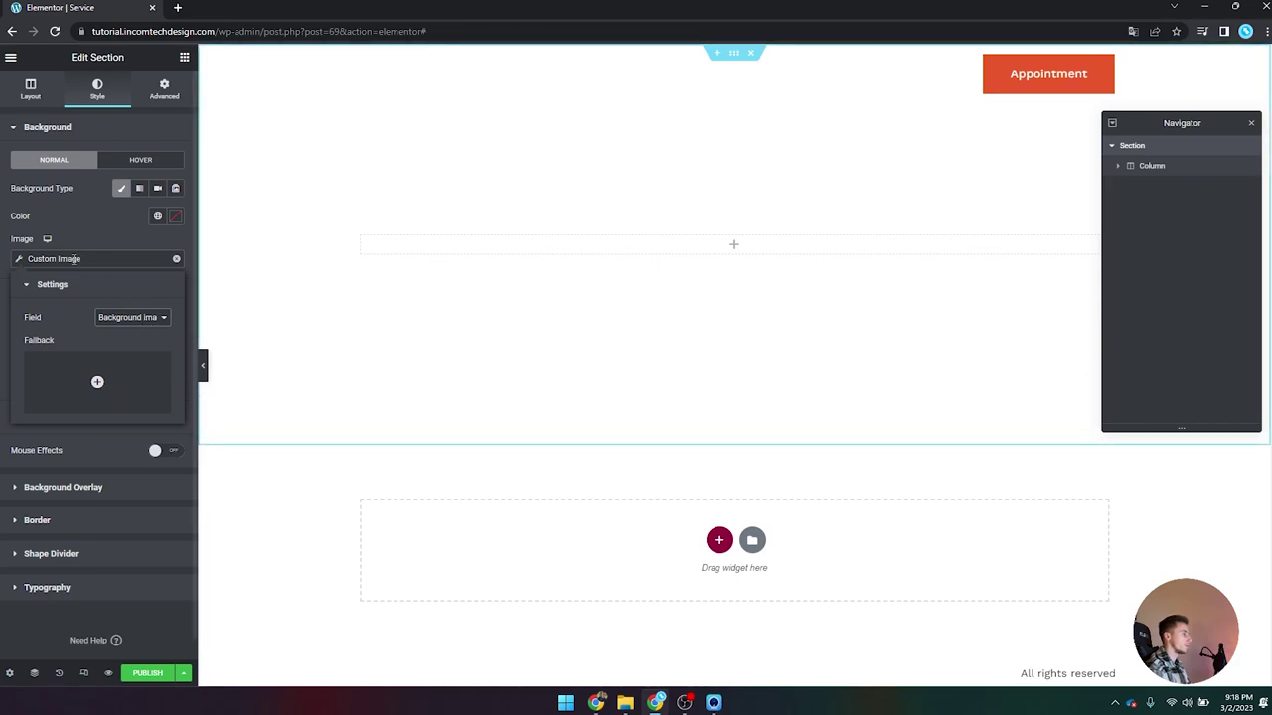
pyautogui.click(18, 259)
pyautogui.click(18, 259)
pyautogui.click(18, 260)
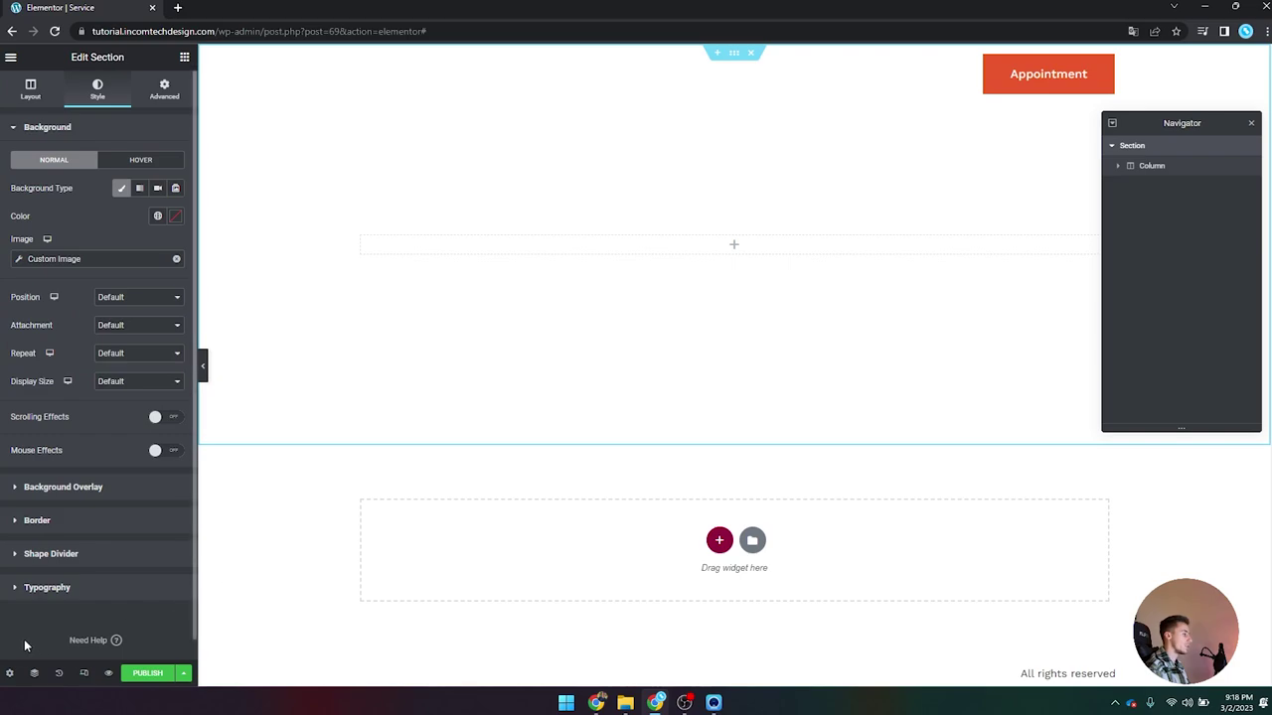
pyautogui.click(11, 673)
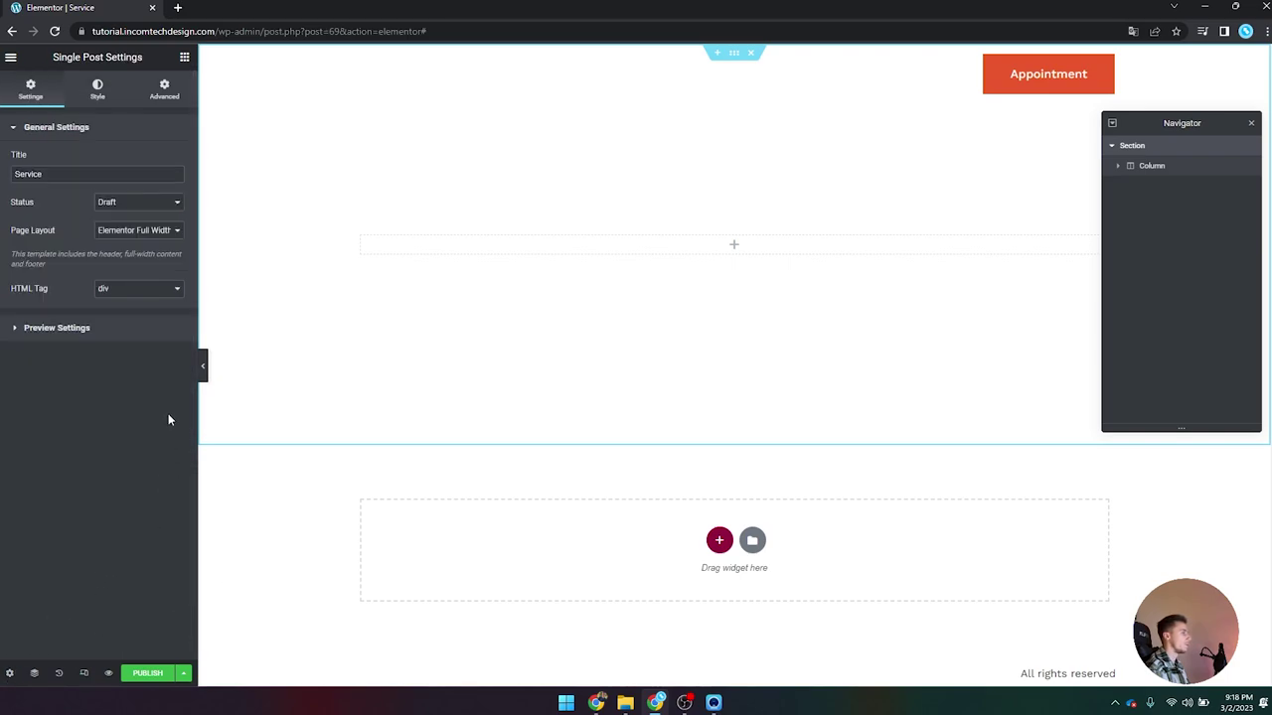
# Step: Preview dynamic content as a Service post and reselect the hero section
pyautogui.click(123, 328)
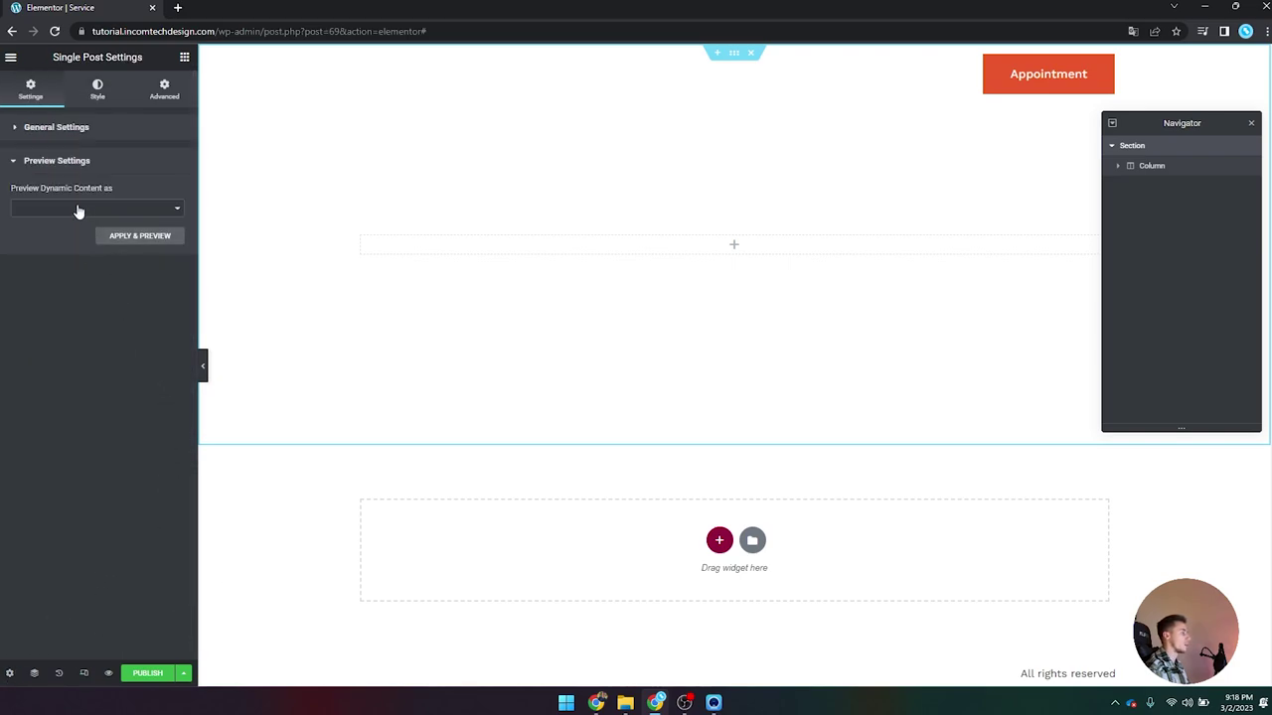
pyautogui.click(57, 160)
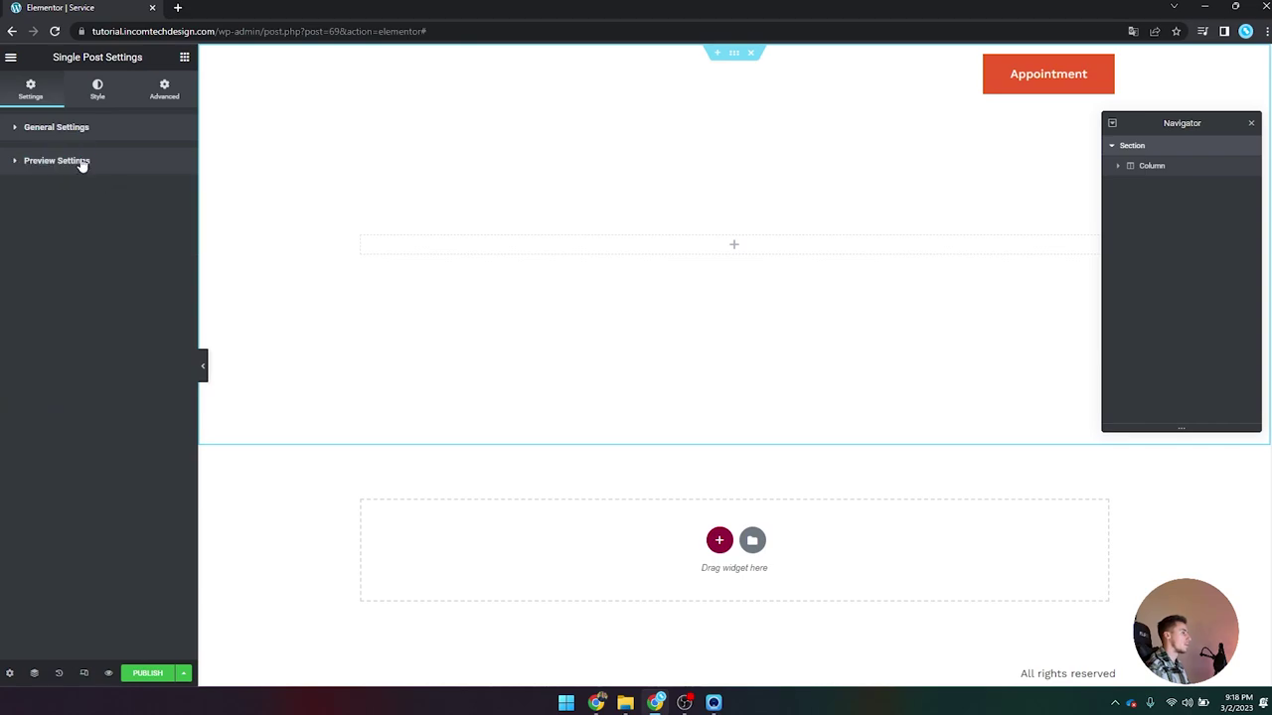
pyautogui.click(82, 162)
pyautogui.click(72, 208)
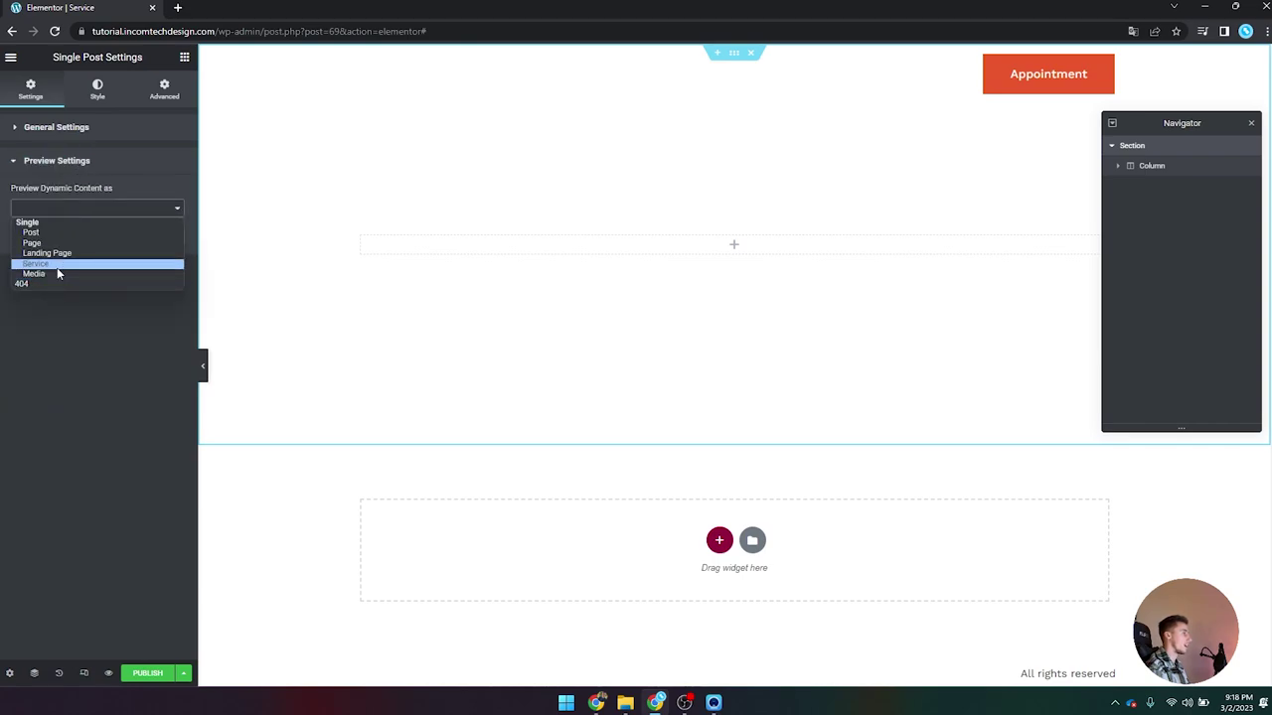
pyautogui.click(57, 265)
pyautogui.click(68, 241)
pyautogui.click(69, 247)
pyautogui.click(140, 271)
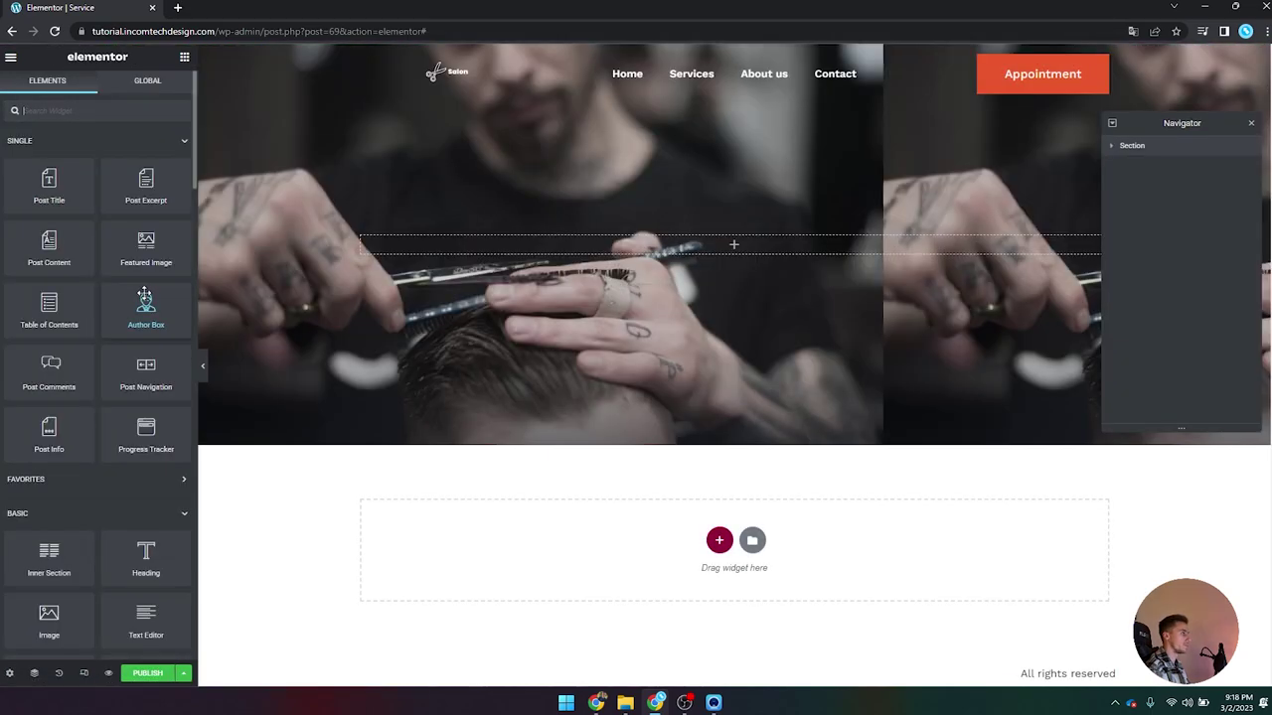
pyautogui.click(183, 674)
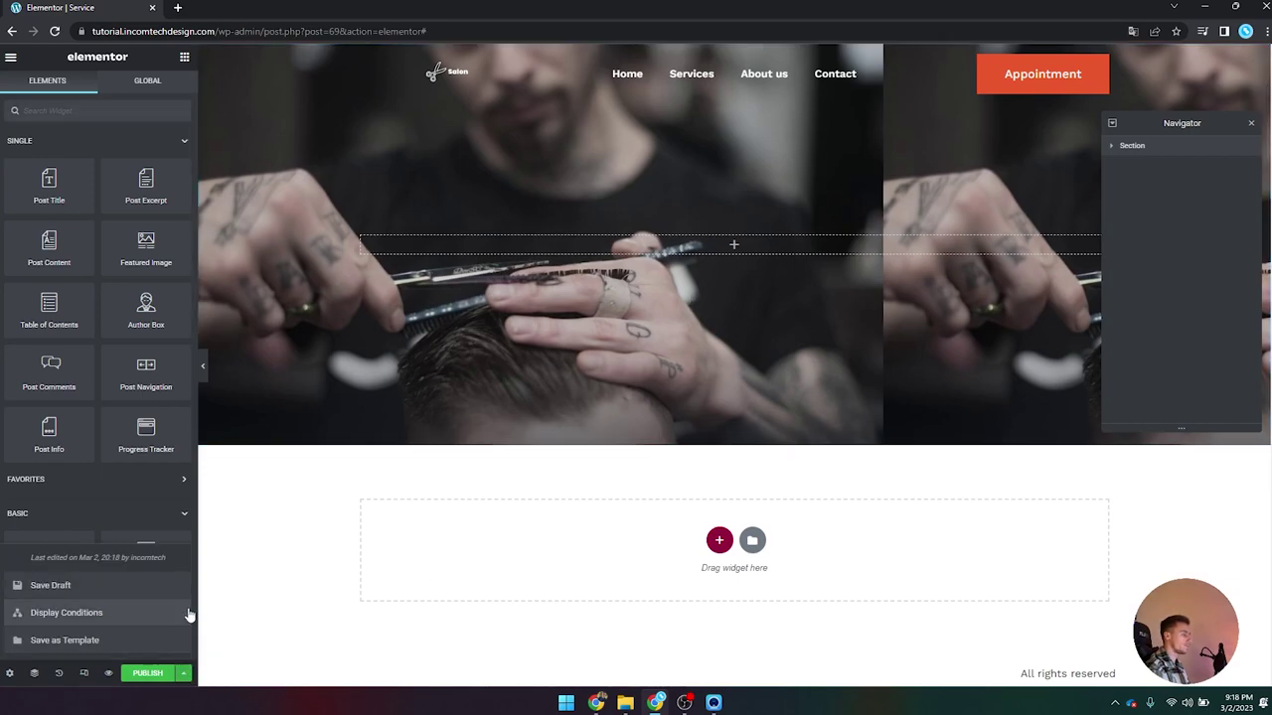
pyautogui.click(1188, 149)
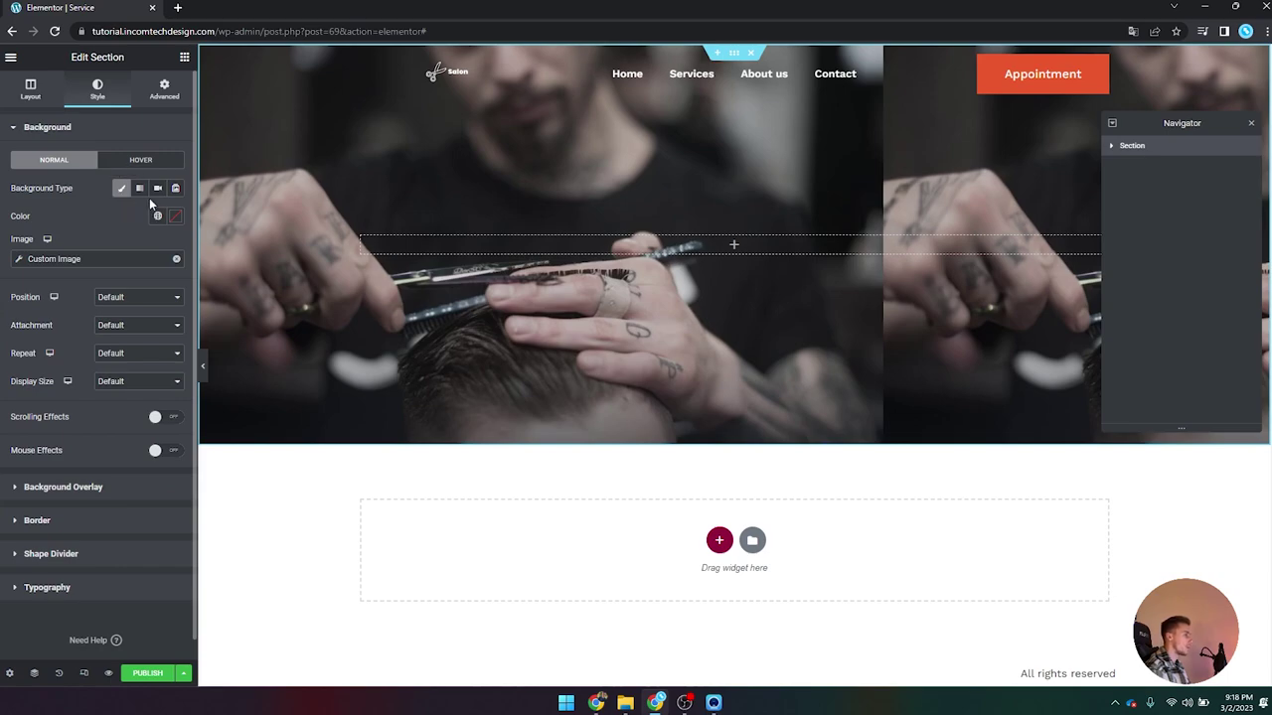
# Step: Set the hero background to Center Center, No-repeat and Cover size
pyautogui.click(124, 303)
pyautogui.click(135, 329)
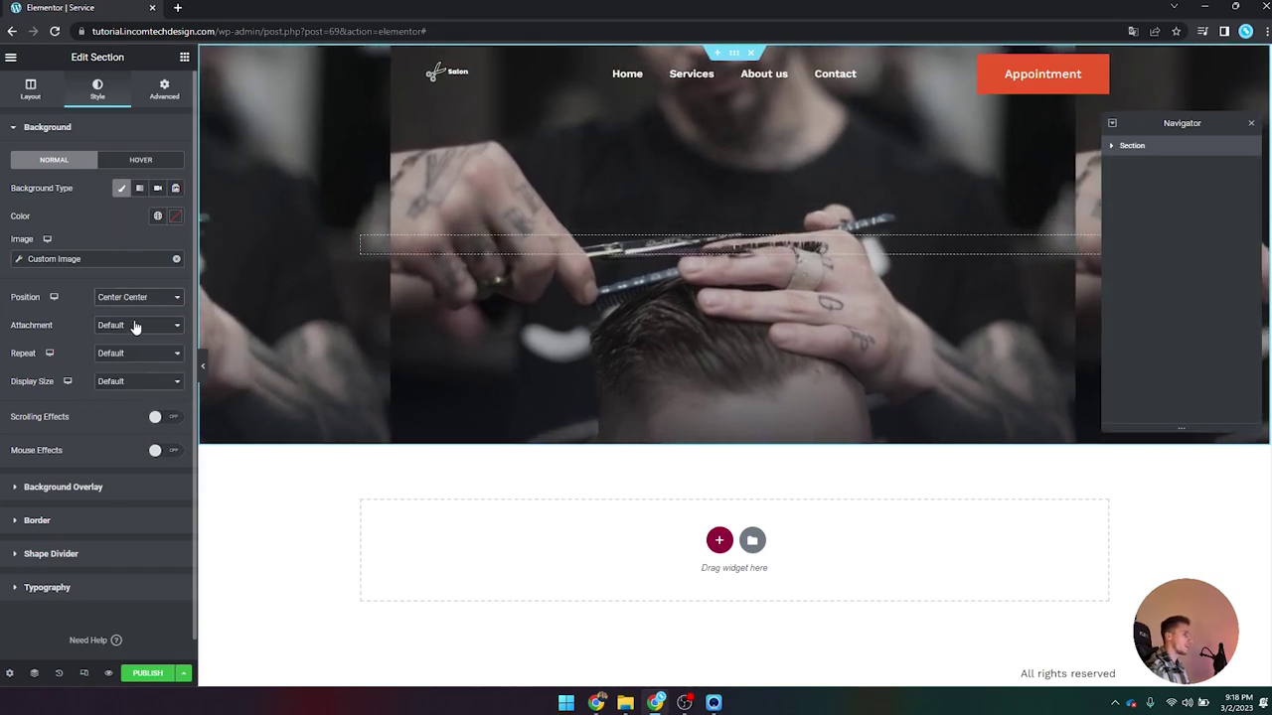
pyautogui.click(138, 328)
pyautogui.click(137, 338)
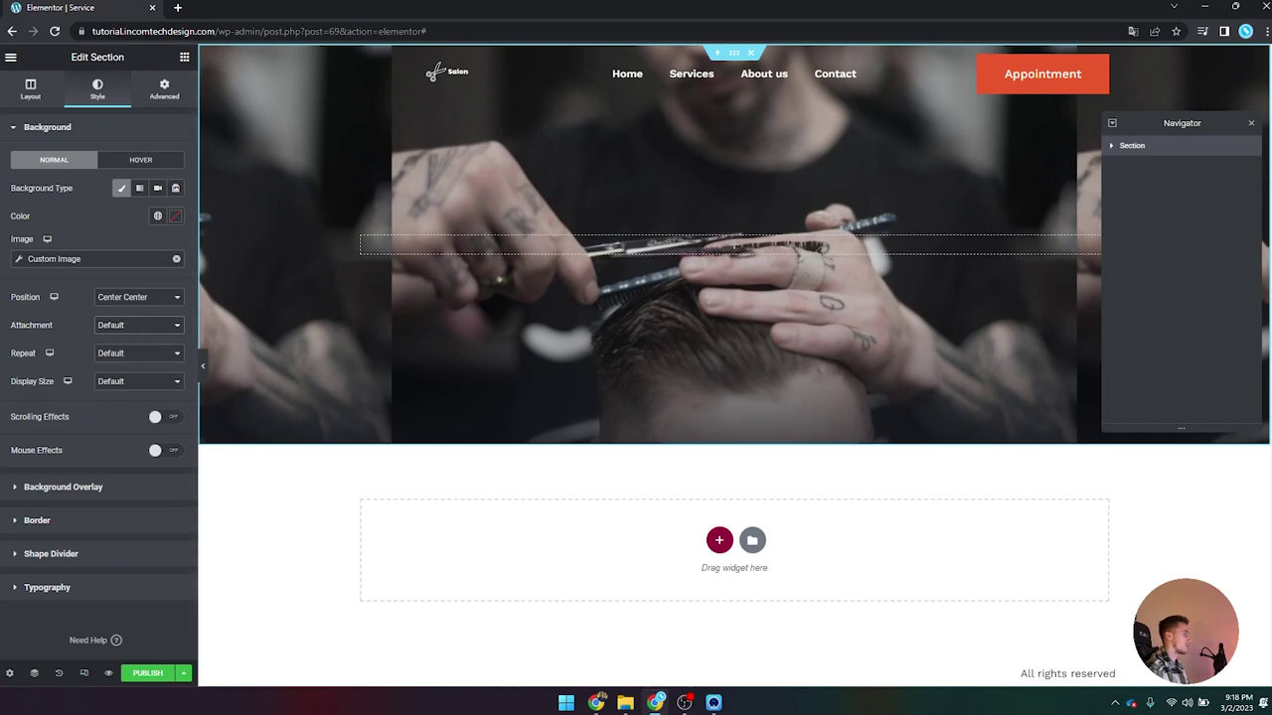
pyautogui.click(127, 356)
pyautogui.click(112, 388)
pyautogui.click(130, 360)
pyautogui.click(127, 379)
pyautogui.click(132, 384)
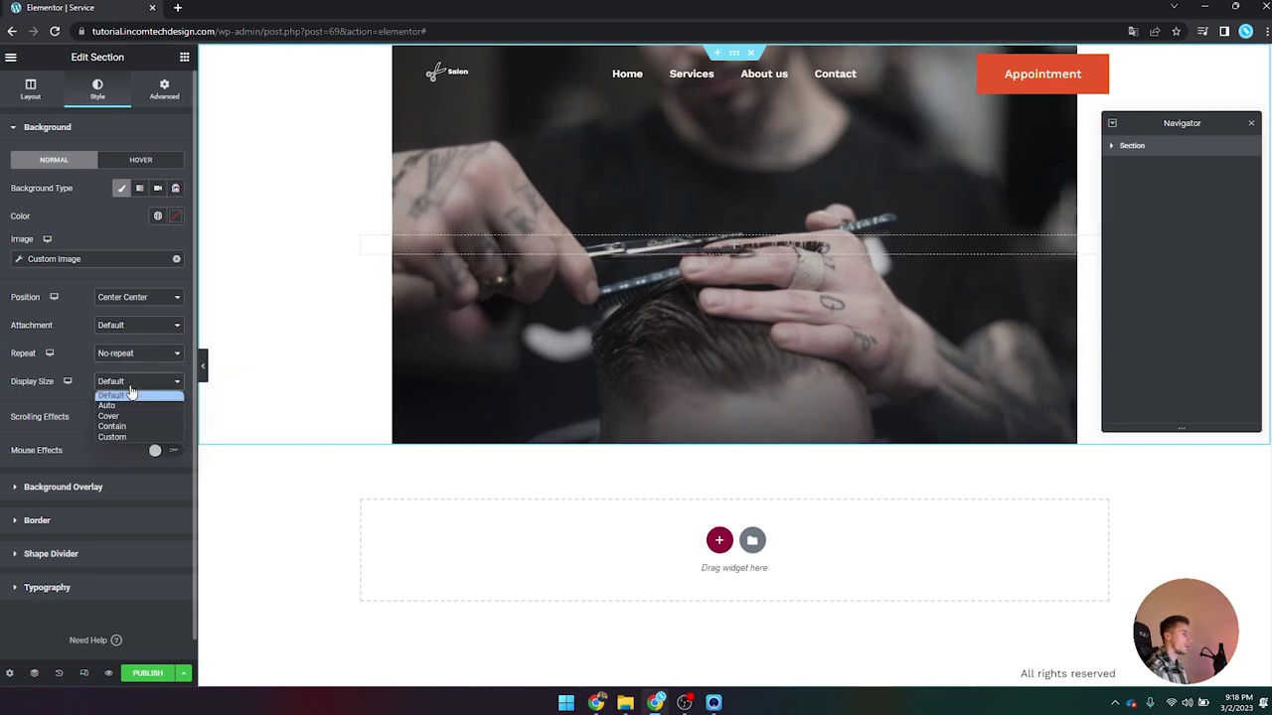
pyautogui.click(121, 417)
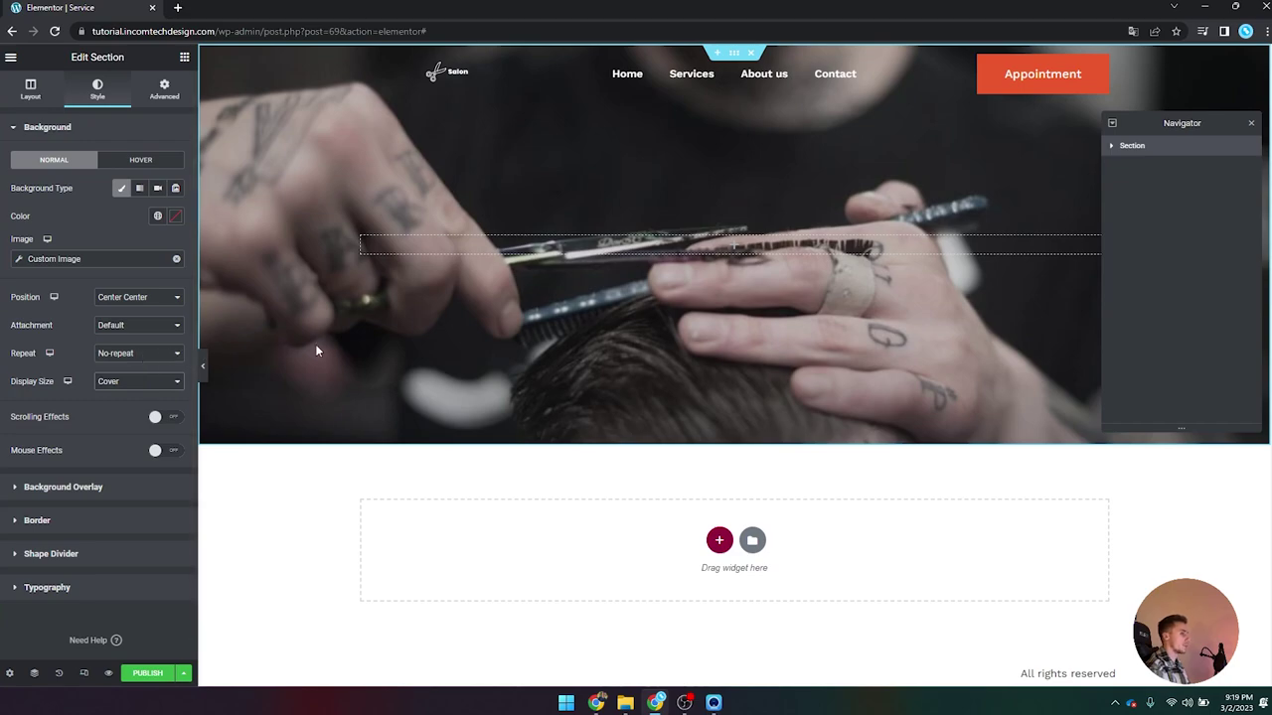
pyautogui.click(202, 364)
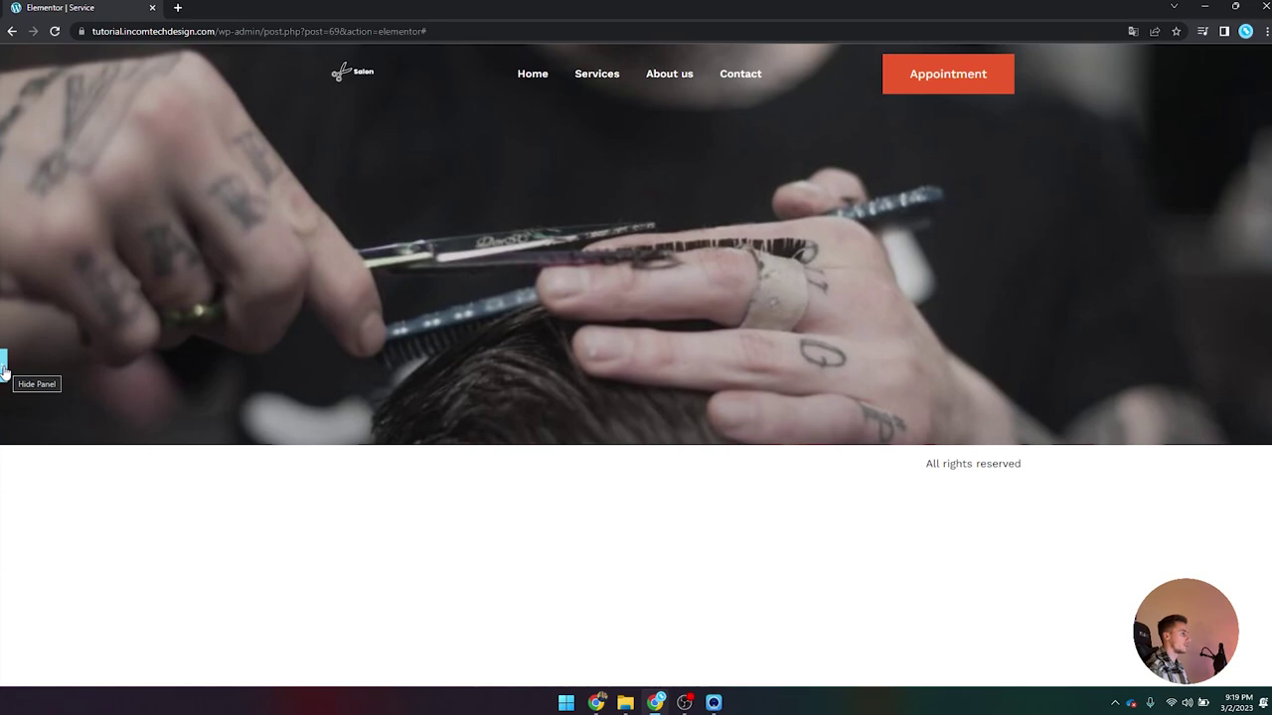
pyautogui.click(4, 366)
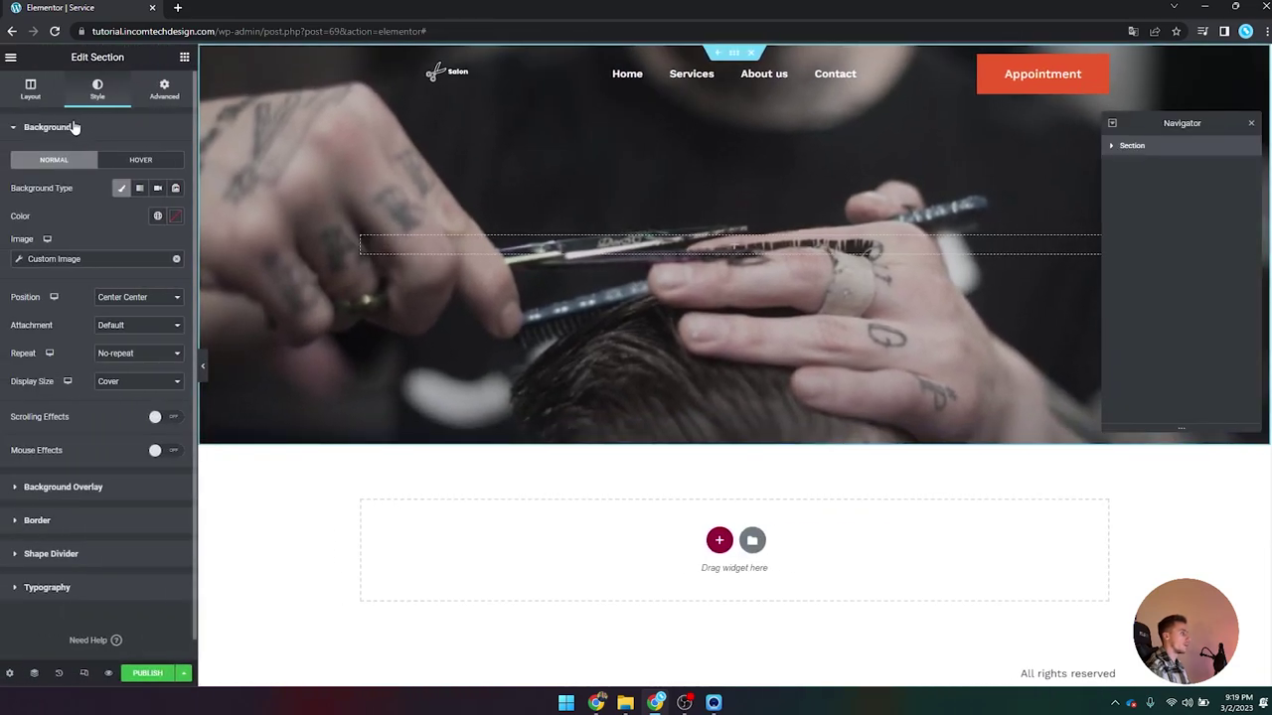
# Step: Add a black background overlay at 0.4 opacity
pyautogui.click(63, 136)
pyautogui.click(68, 165)
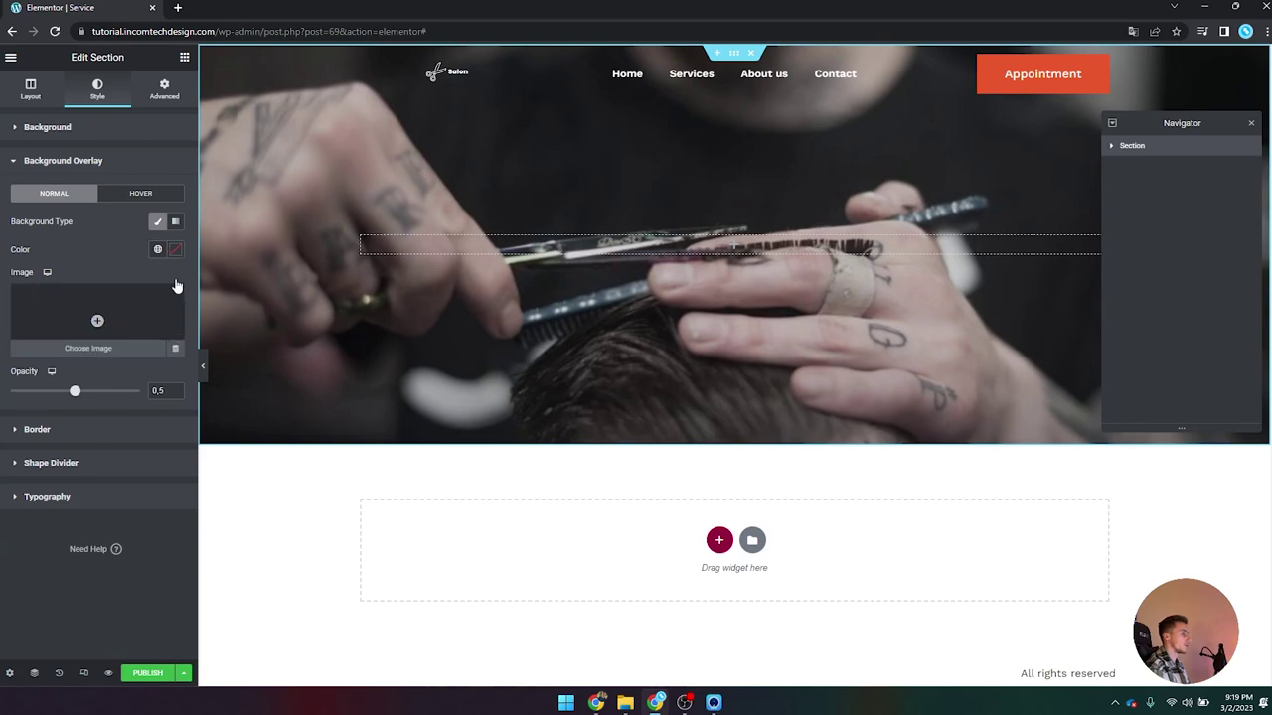
pyautogui.click(173, 249)
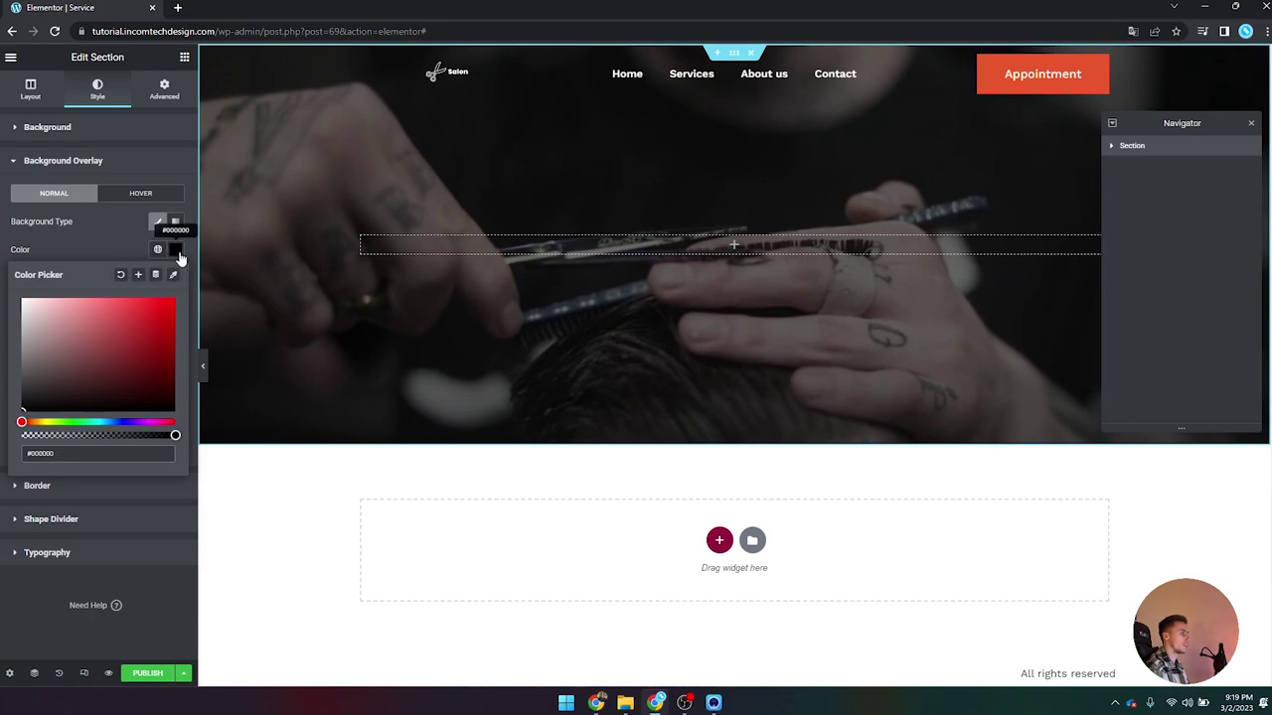
pyautogui.click(175, 249)
pyautogui.press('BackSpace')
pyautogui.write('4')
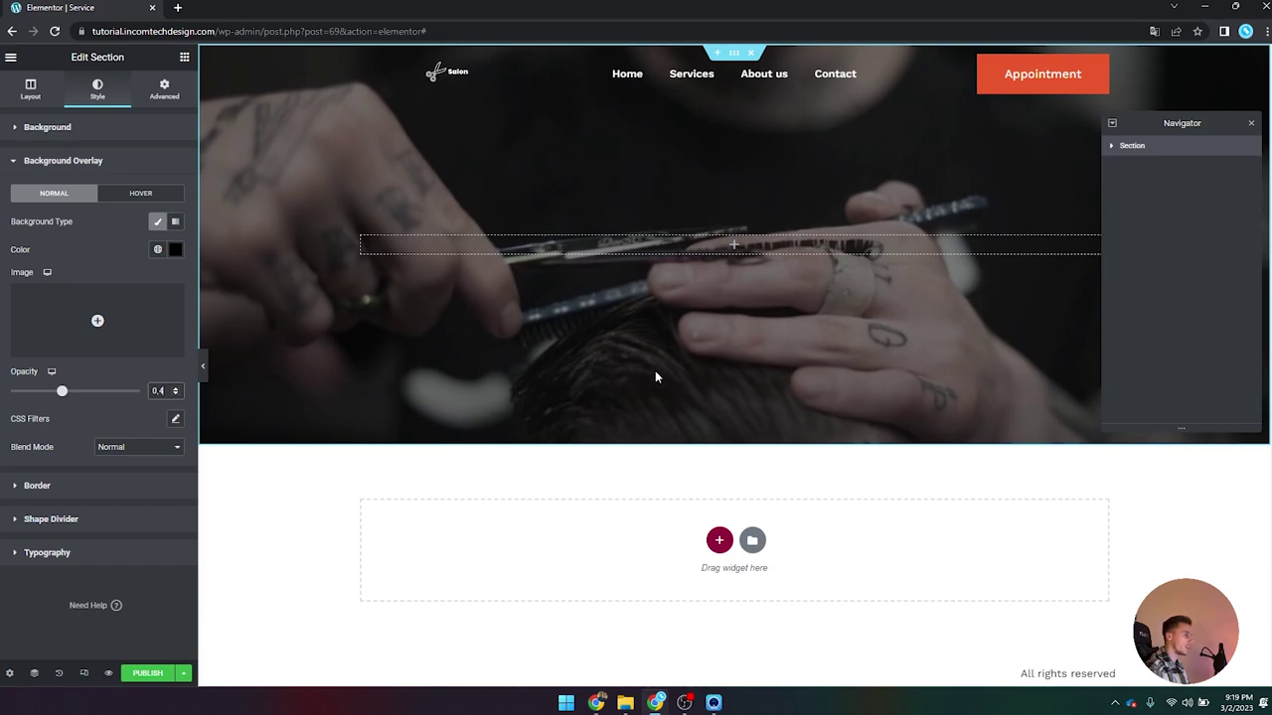
pyautogui.click(159, 97)
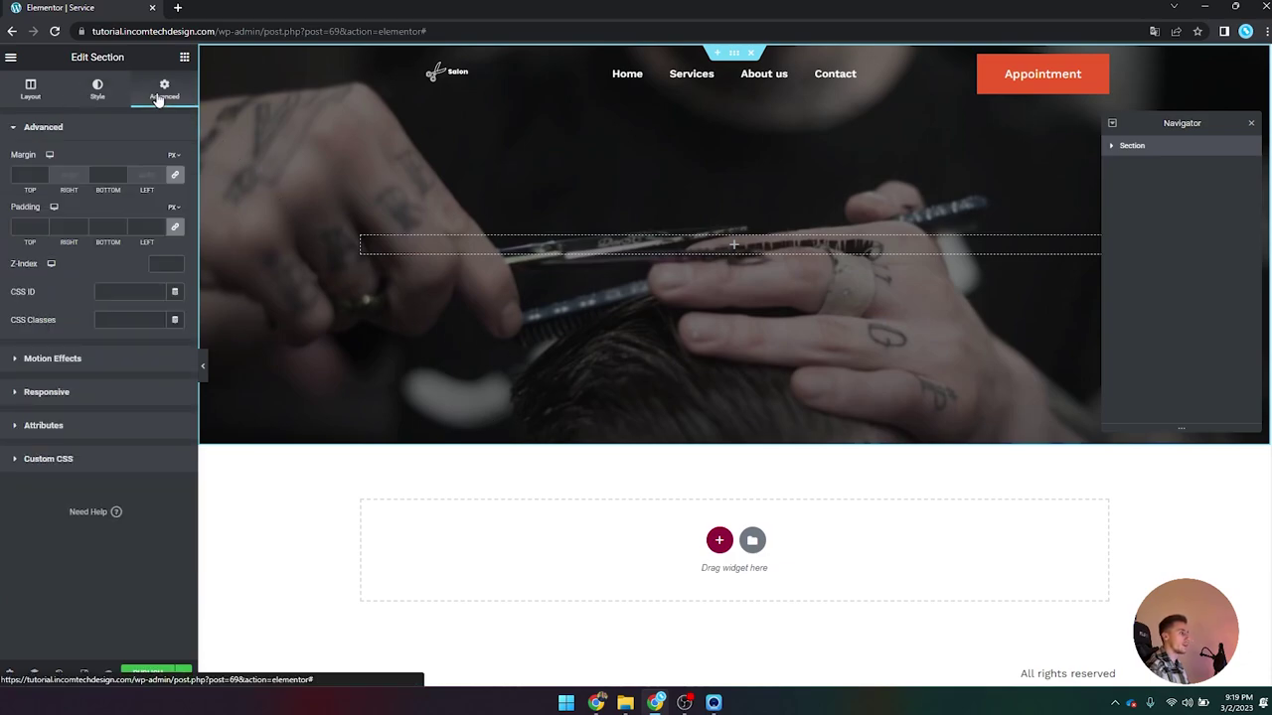
# Step: Enable scrolling effects with an upward Vertical Scroll on the hero background
pyautogui.click(96, 90)
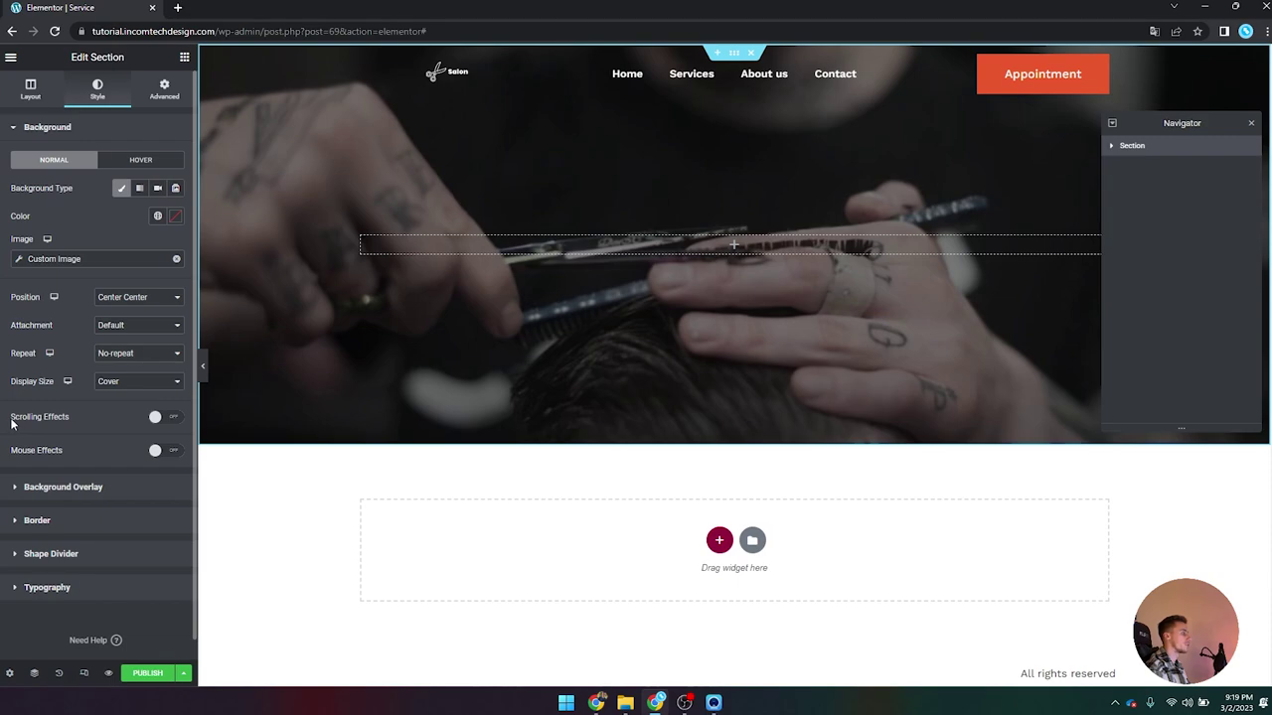
pyautogui.click(56, 418)
pyautogui.scroll(-1, 55, 417)
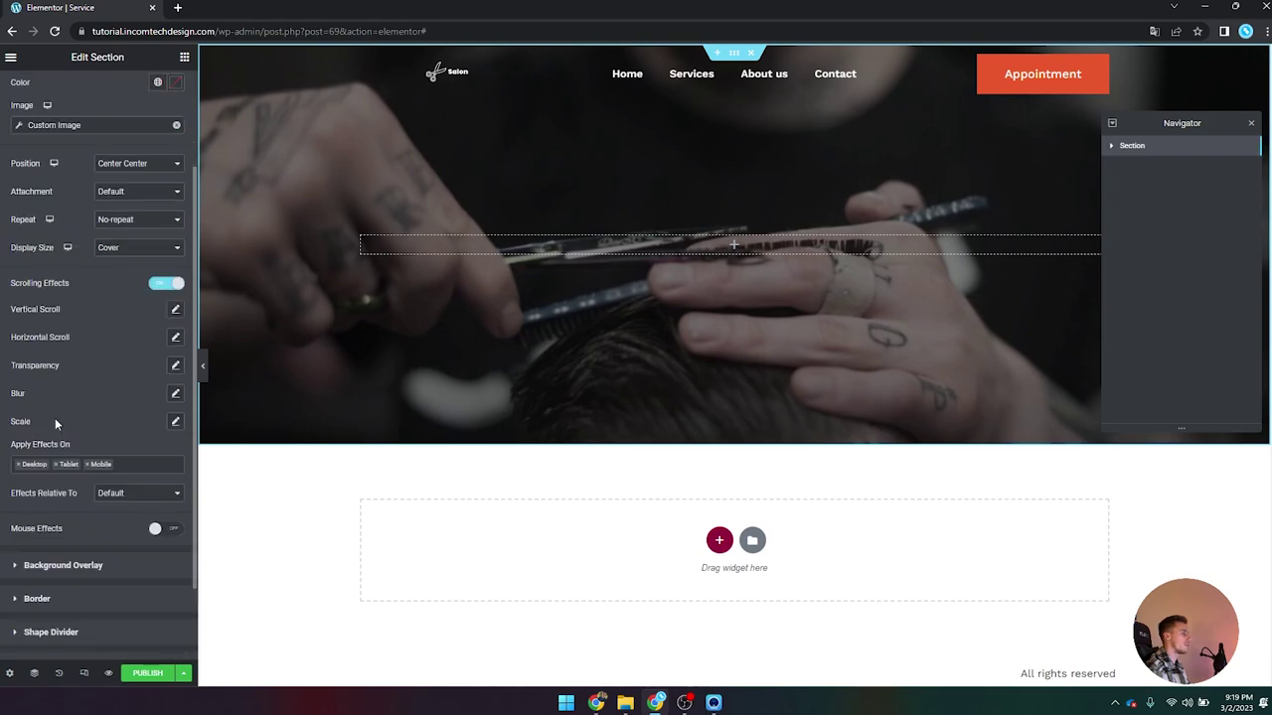
pyautogui.scroll(1, 55, 422)
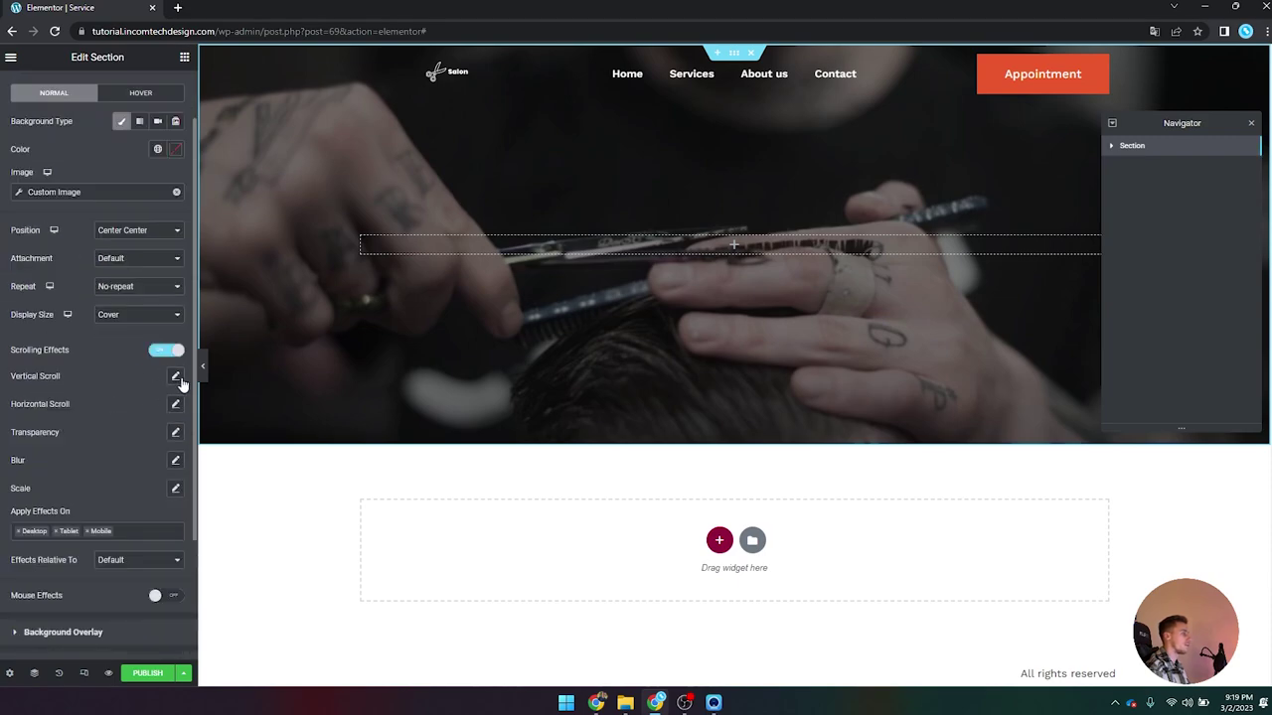
pyautogui.click(176, 379)
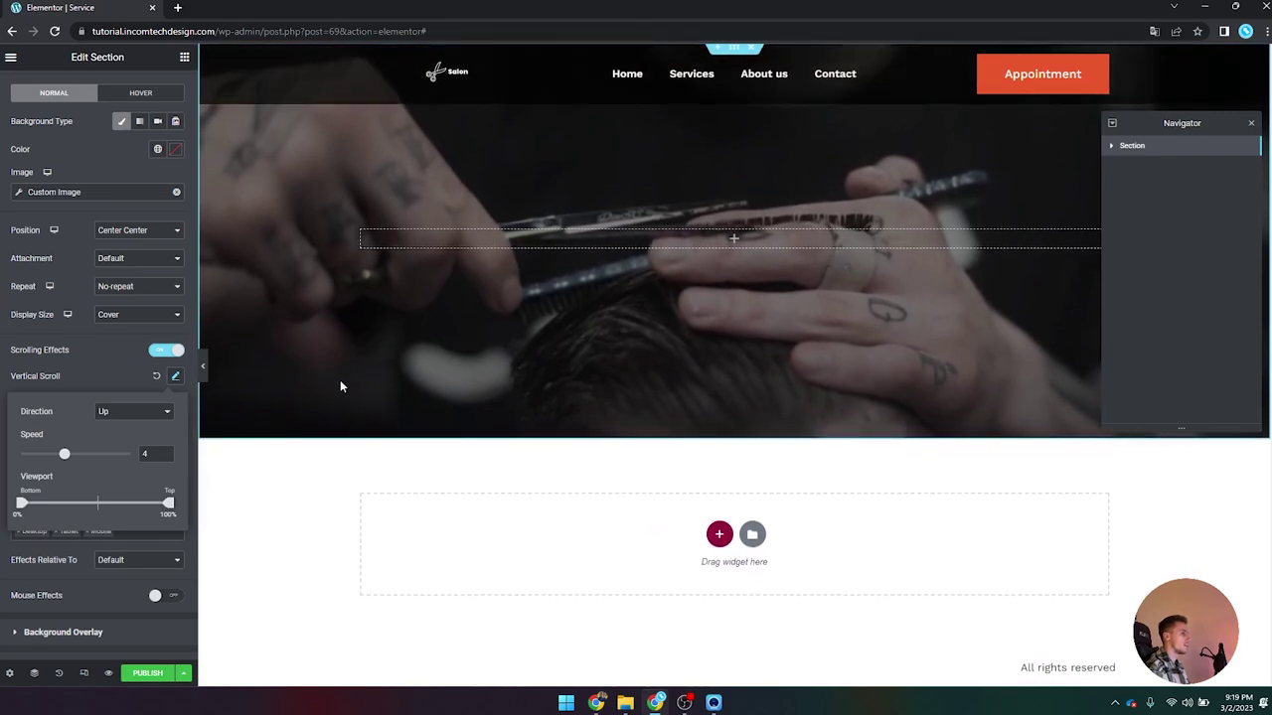
pyautogui.click(165, 417)
pyautogui.click(140, 436)
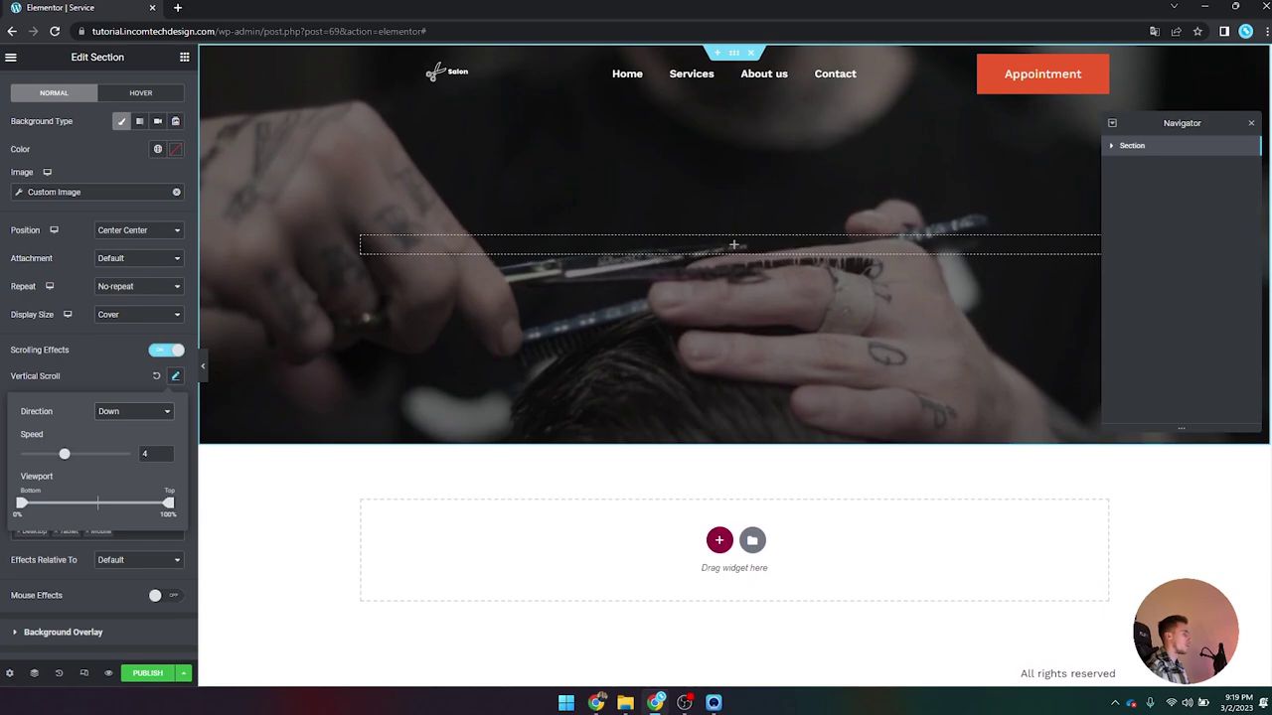
pyautogui.click(139, 411)
pyautogui.click(110, 426)
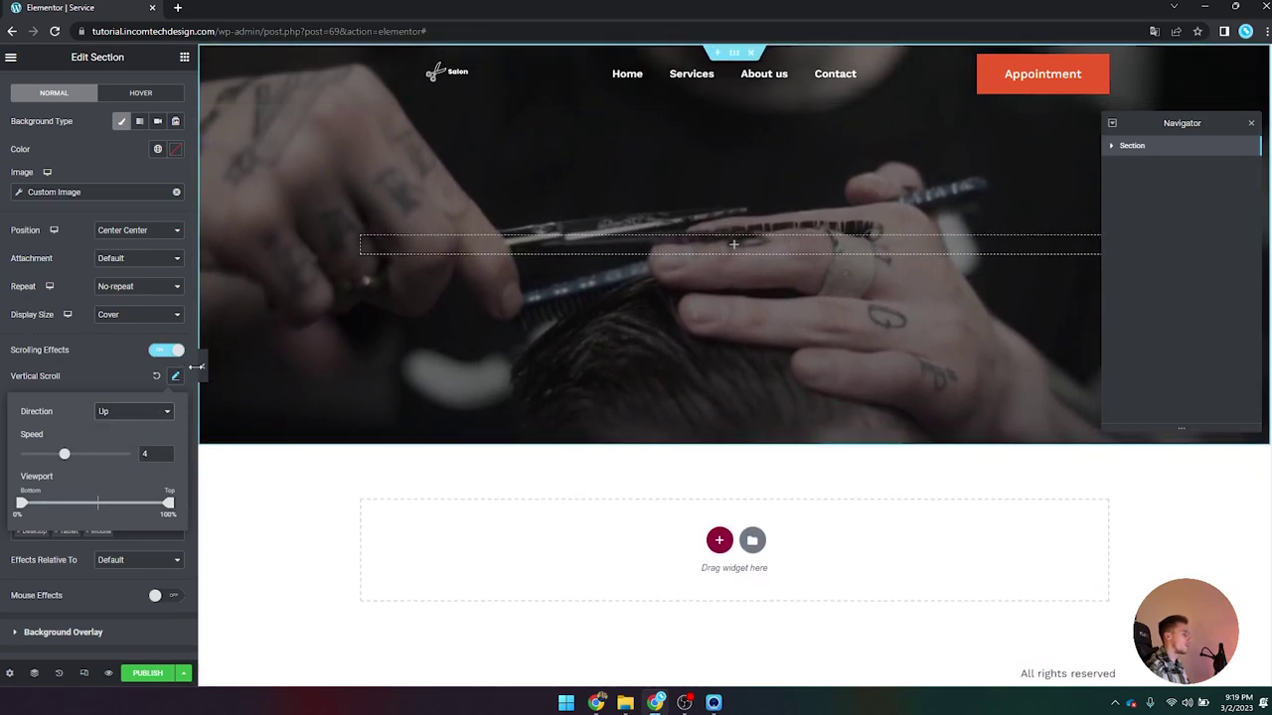
pyautogui.click(213, 531)
# Step: Save the template as a draft
pyautogui.click(182, 673)
pyautogui.click(144, 585)
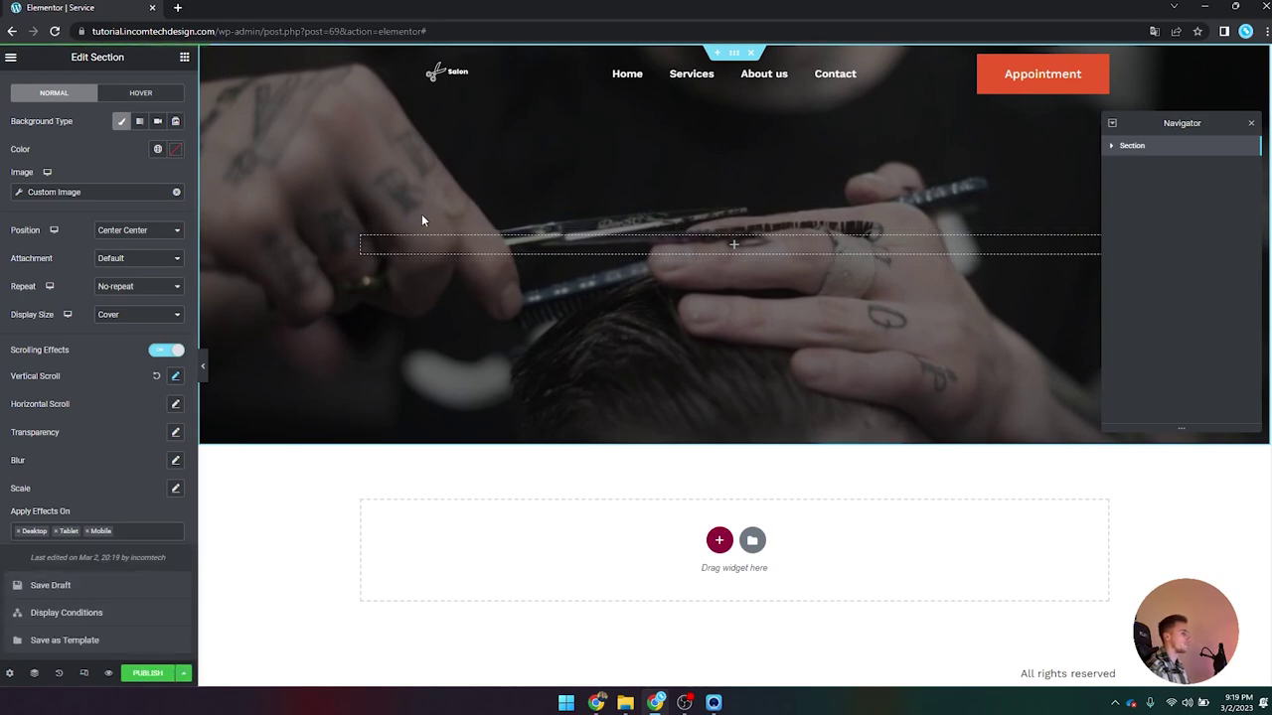
pyautogui.click(184, 56)
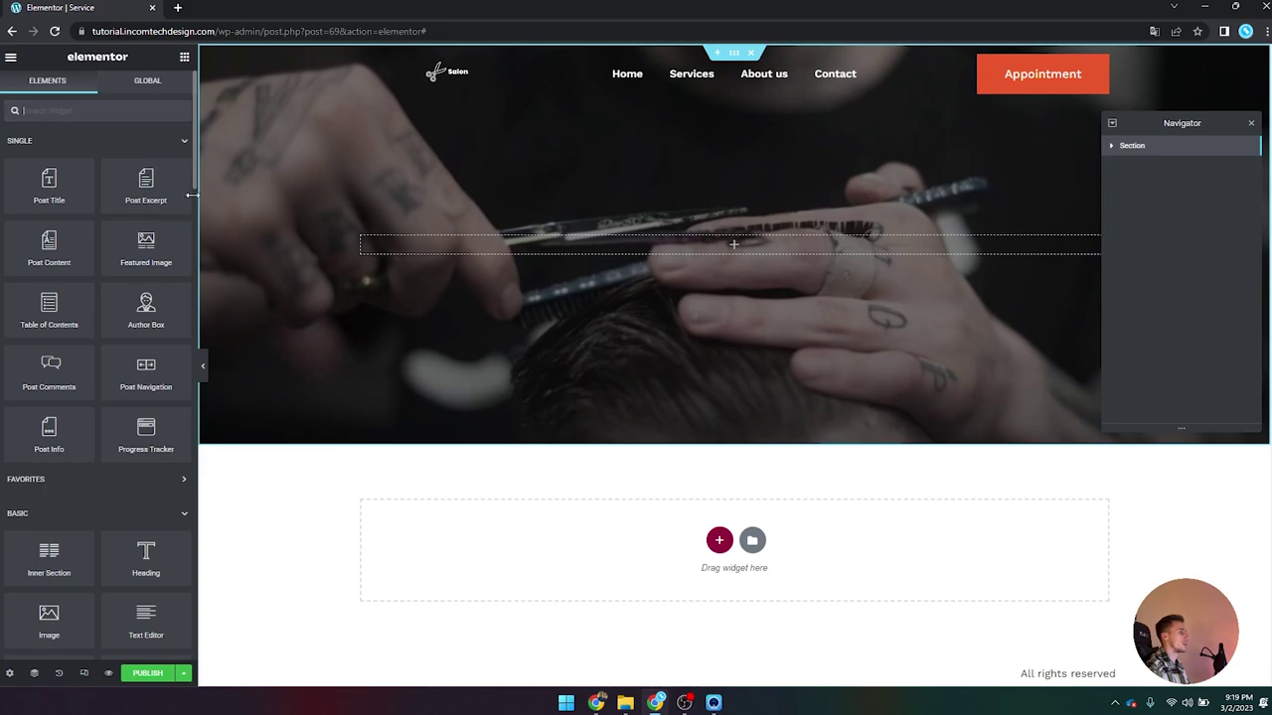
# Step: Add a centred heading to the hero with a global font and white text
pyautogui.moveTo(146, 557); pyautogui.dragTo(646, 260)
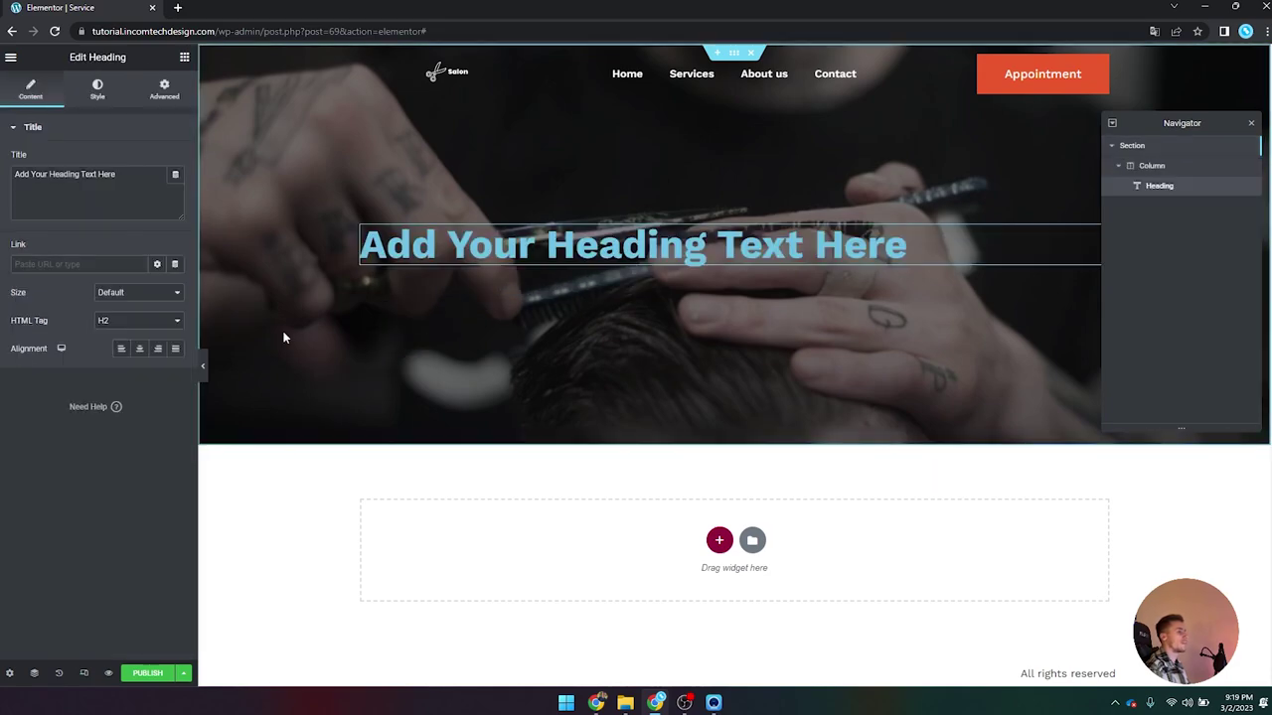
pyautogui.click(140, 349)
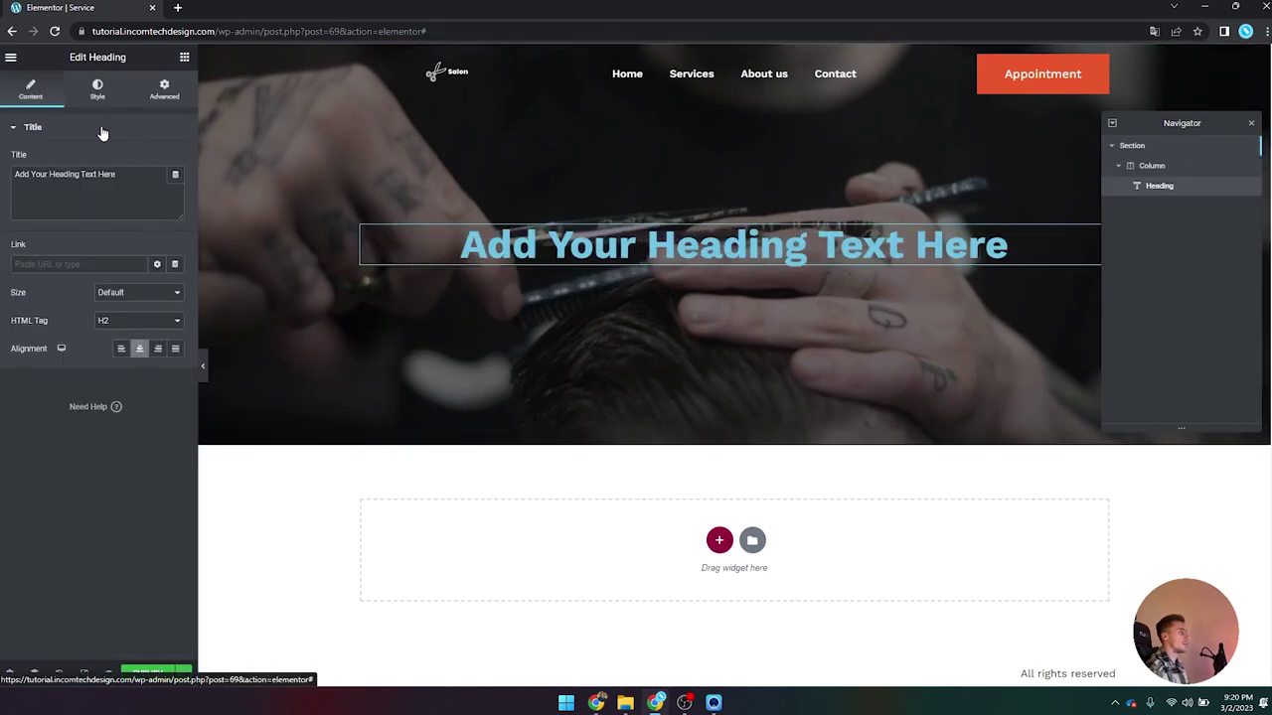
pyautogui.click(98, 87)
pyautogui.click(158, 188)
pyautogui.scroll(-2, 137, 225)
pyautogui.click(106, 305)
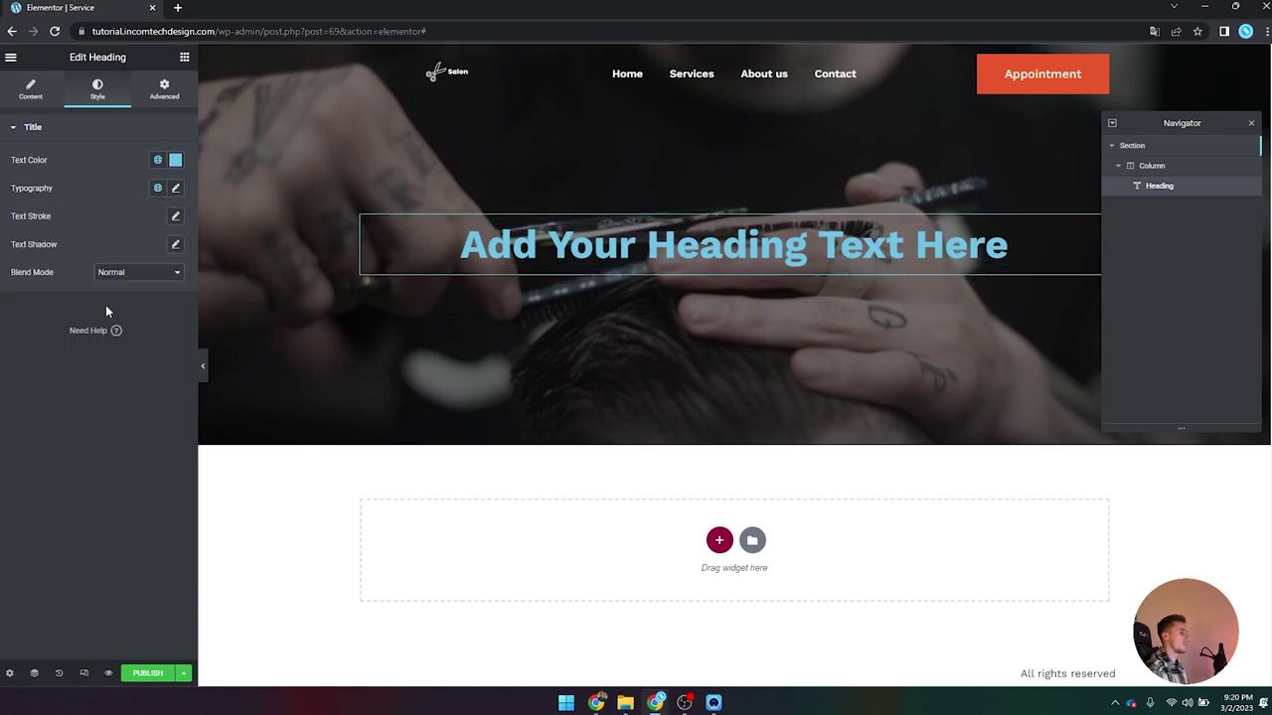
pyautogui.click(157, 159)
pyautogui.scroll(-1, 81, 343)
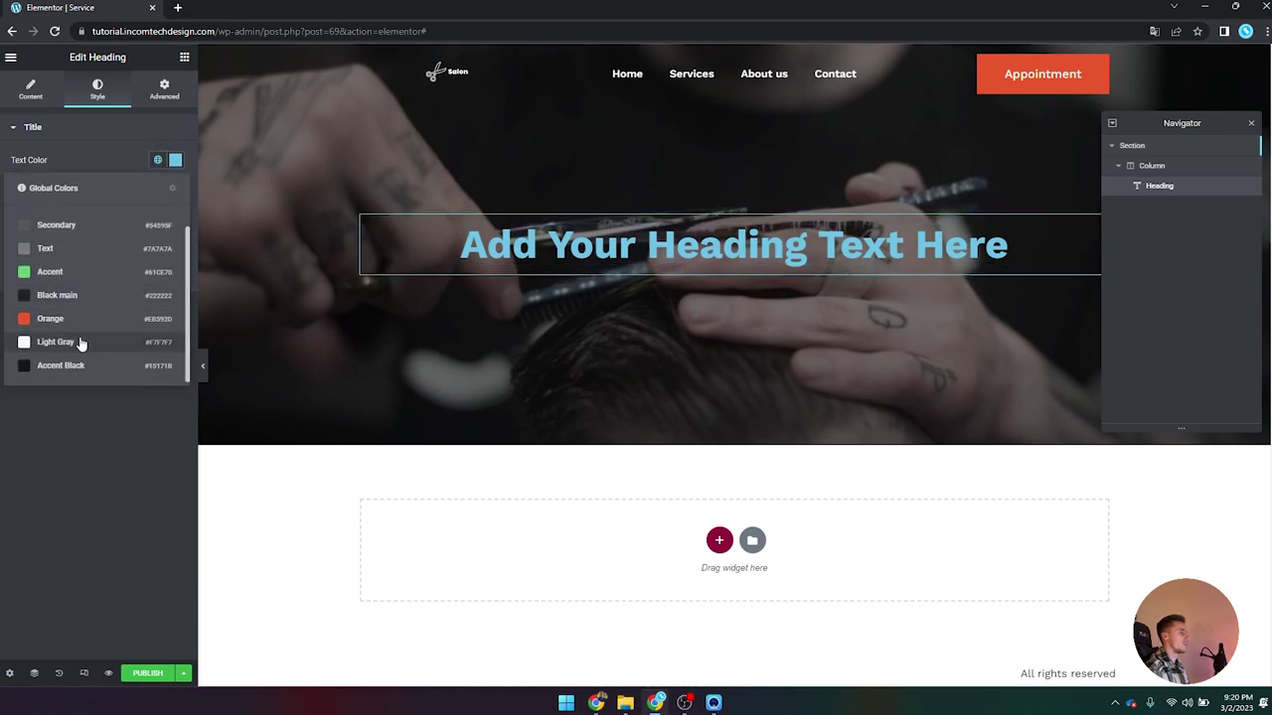
pyautogui.click(175, 160)
pyautogui.click(175, 160)
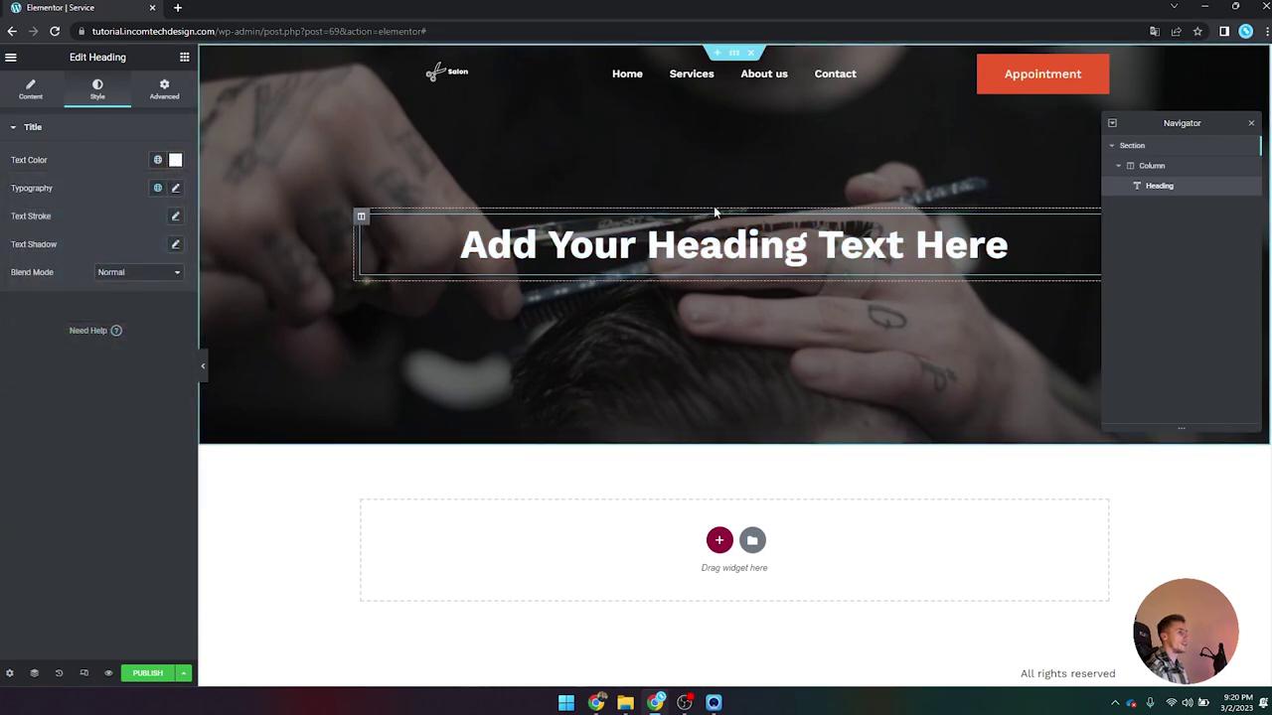
# Step: Bind the heading title to the Custom Field 'Service name', showing 'Haircut for men'
pyautogui.click(31, 91)
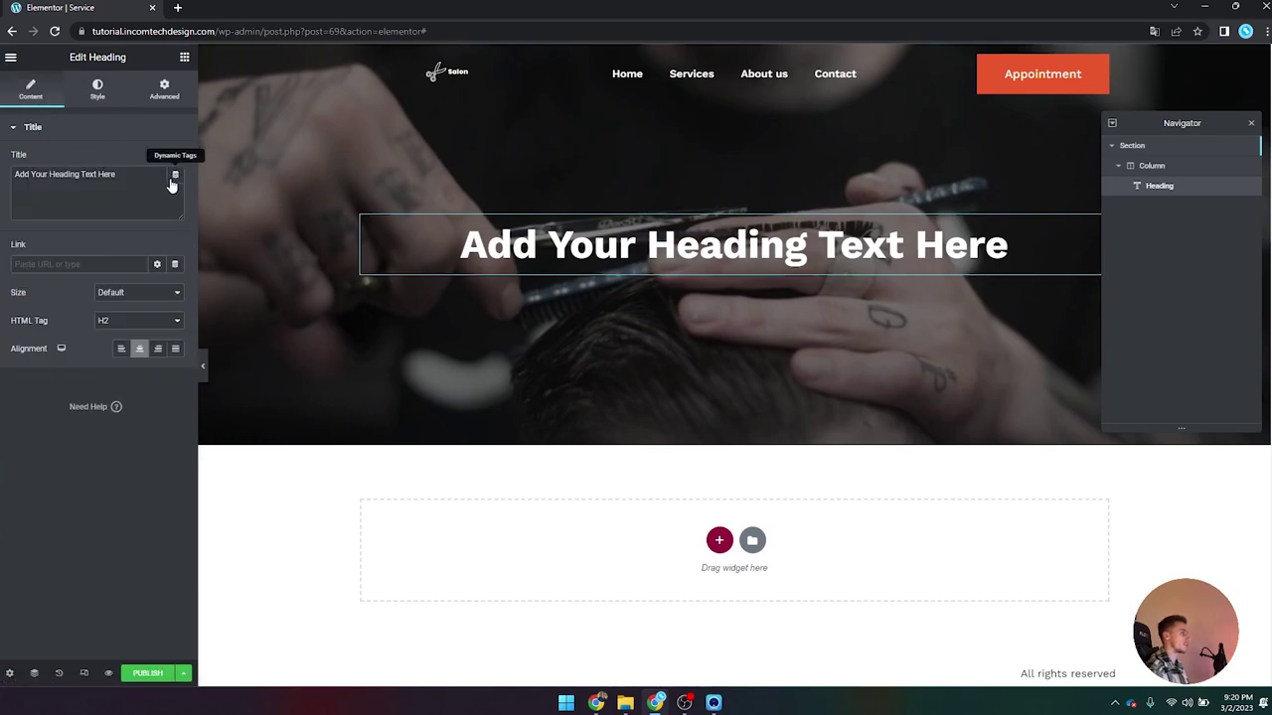
pyautogui.click(176, 180)
pyautogui.scroll(-8, 119, 308)
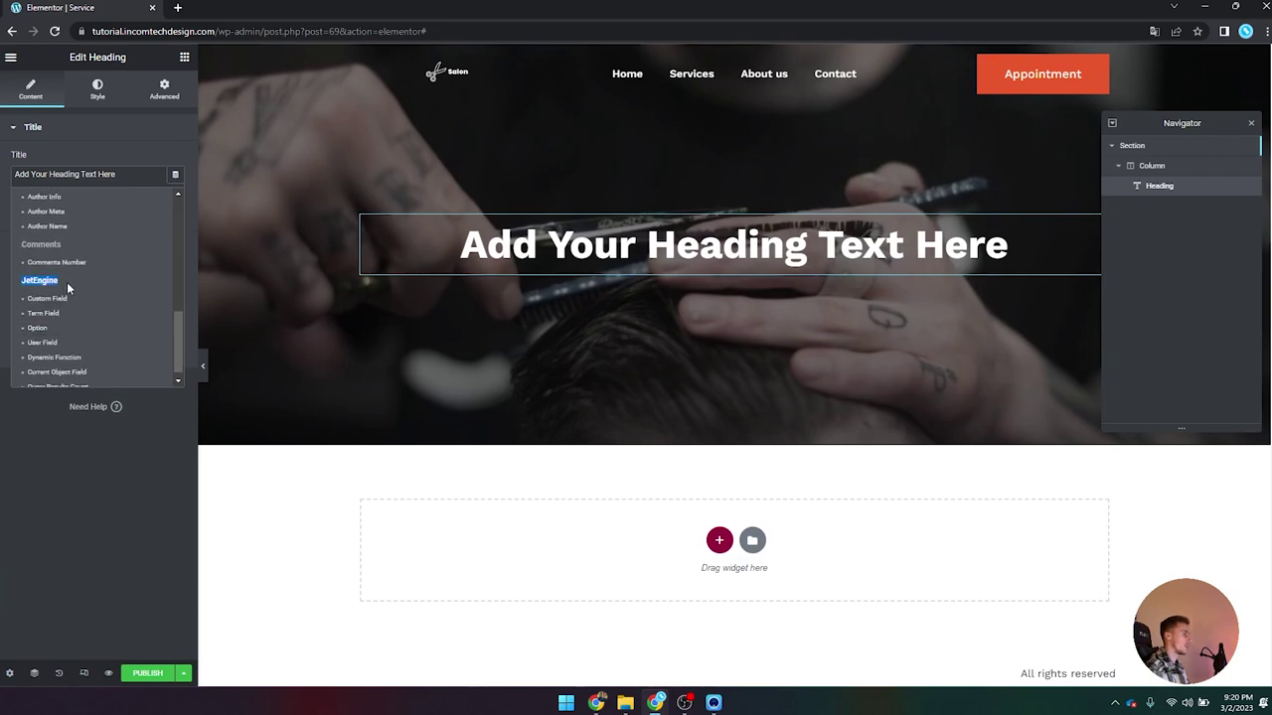
pyautogui.scroll(-1, 63, 298)
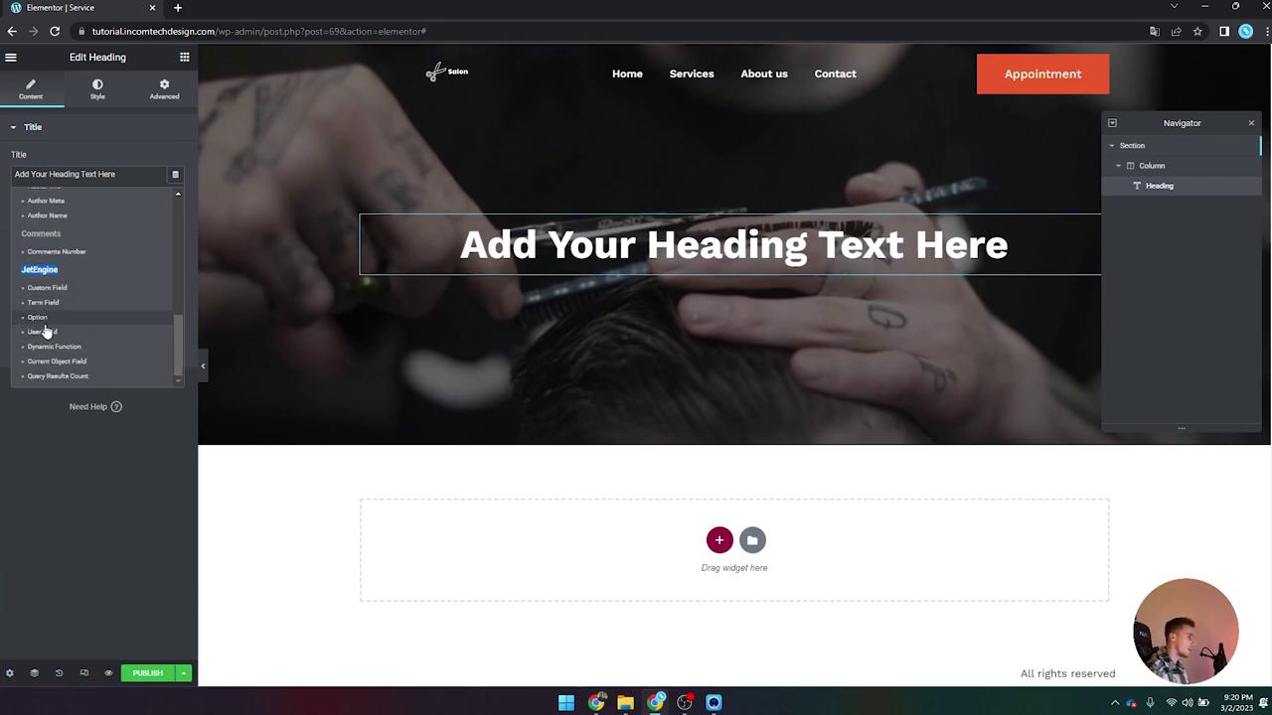
pyautogui.click(53, 287)
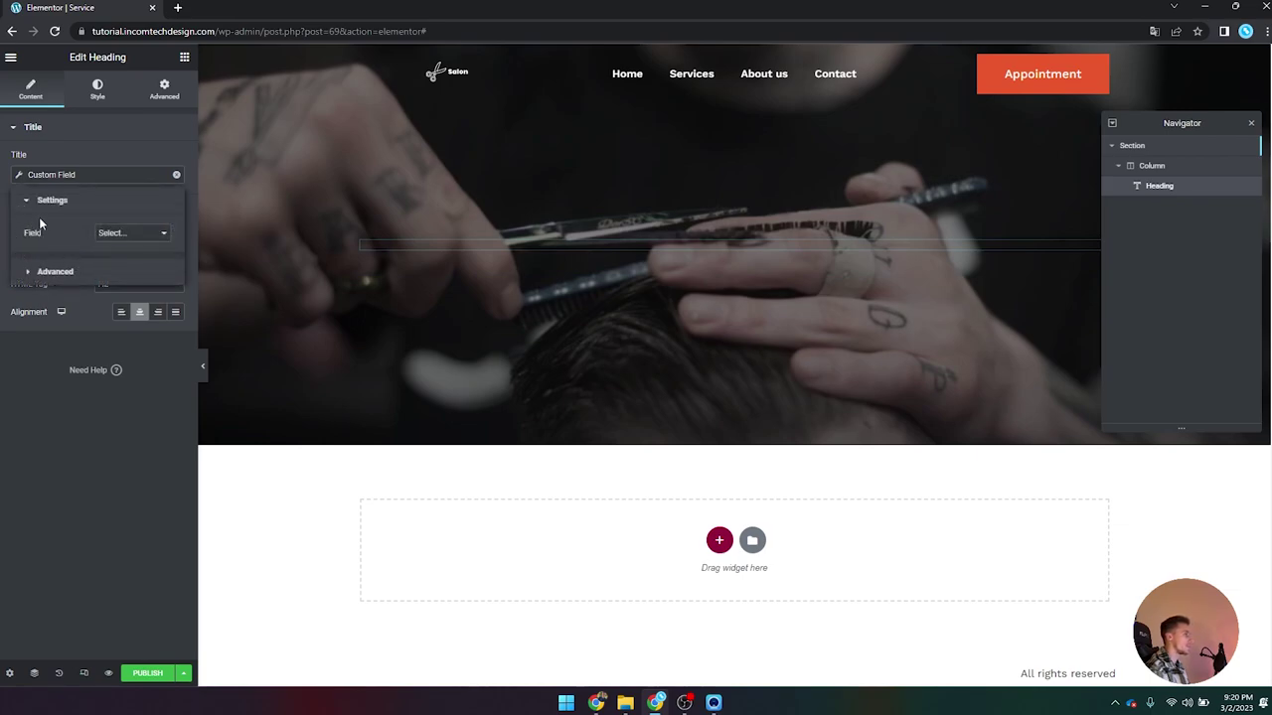
pyautogui.click(130, 235)
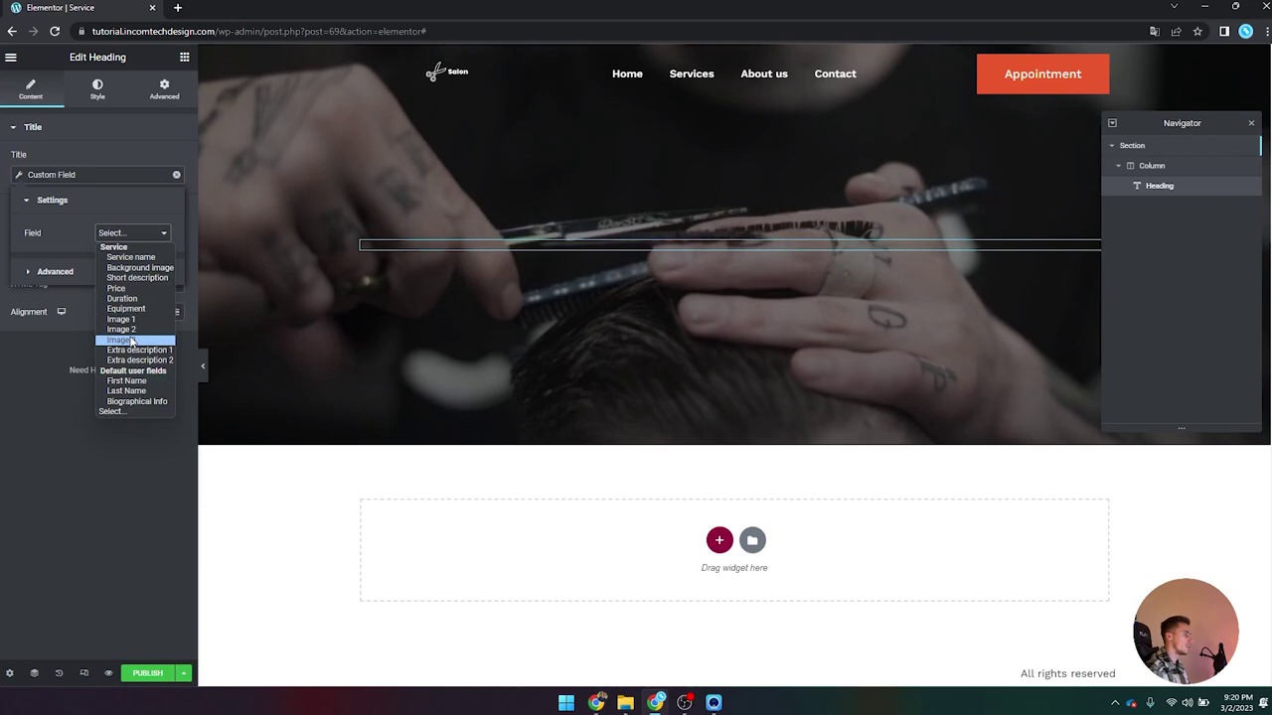
pyautogui.click(132, 257)
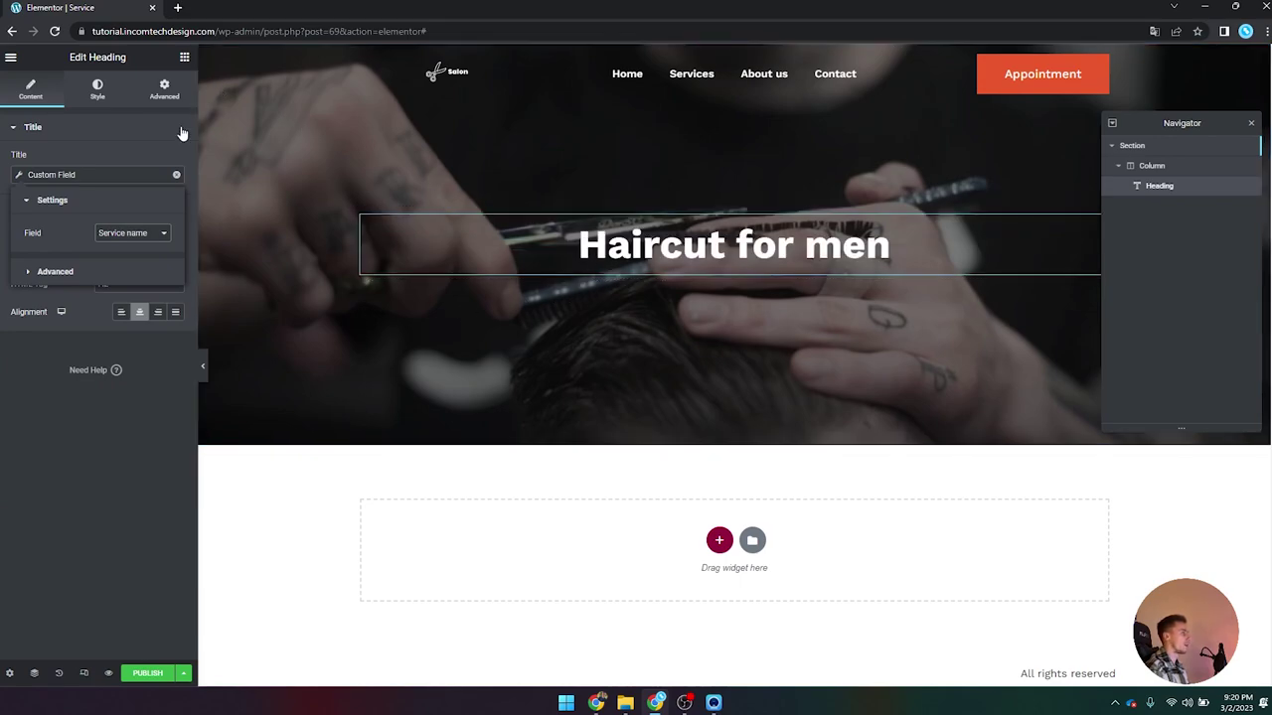
pyautogui.click(160, 146)
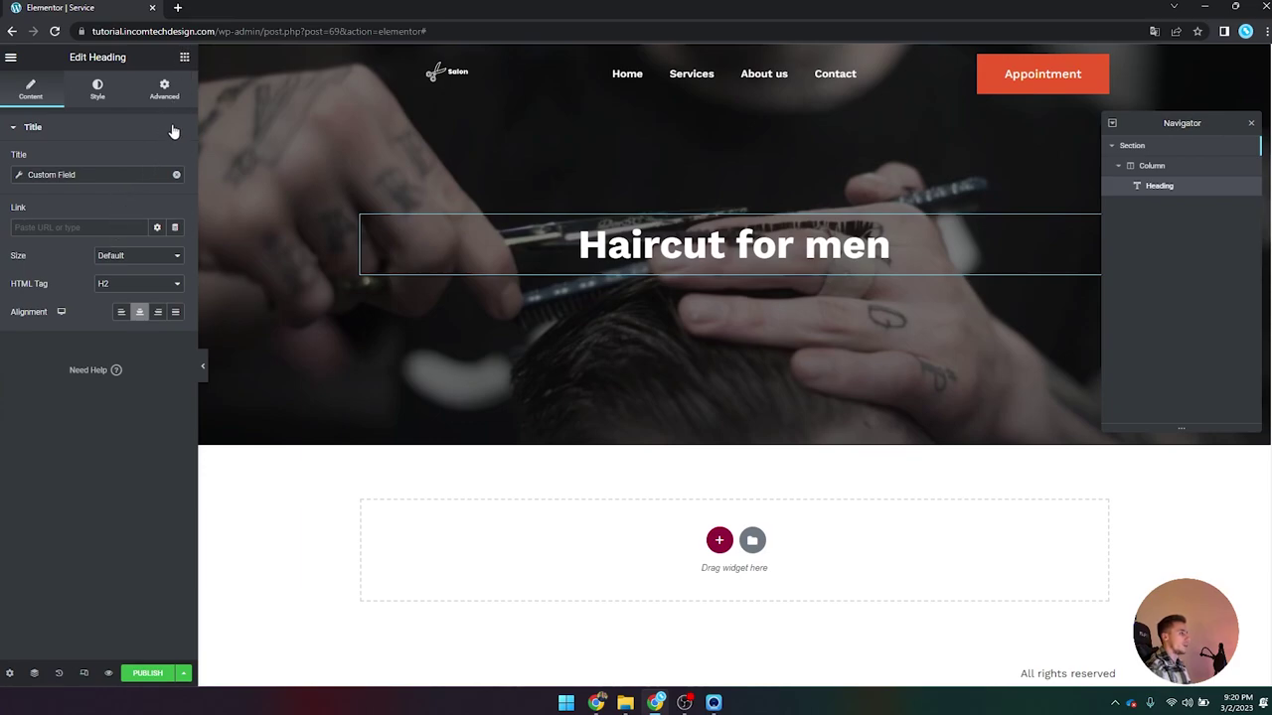
pyautogui.click(184, 56)
# Step: Place a centred Divider under the heading with width 25
pyautogui.write('divi')
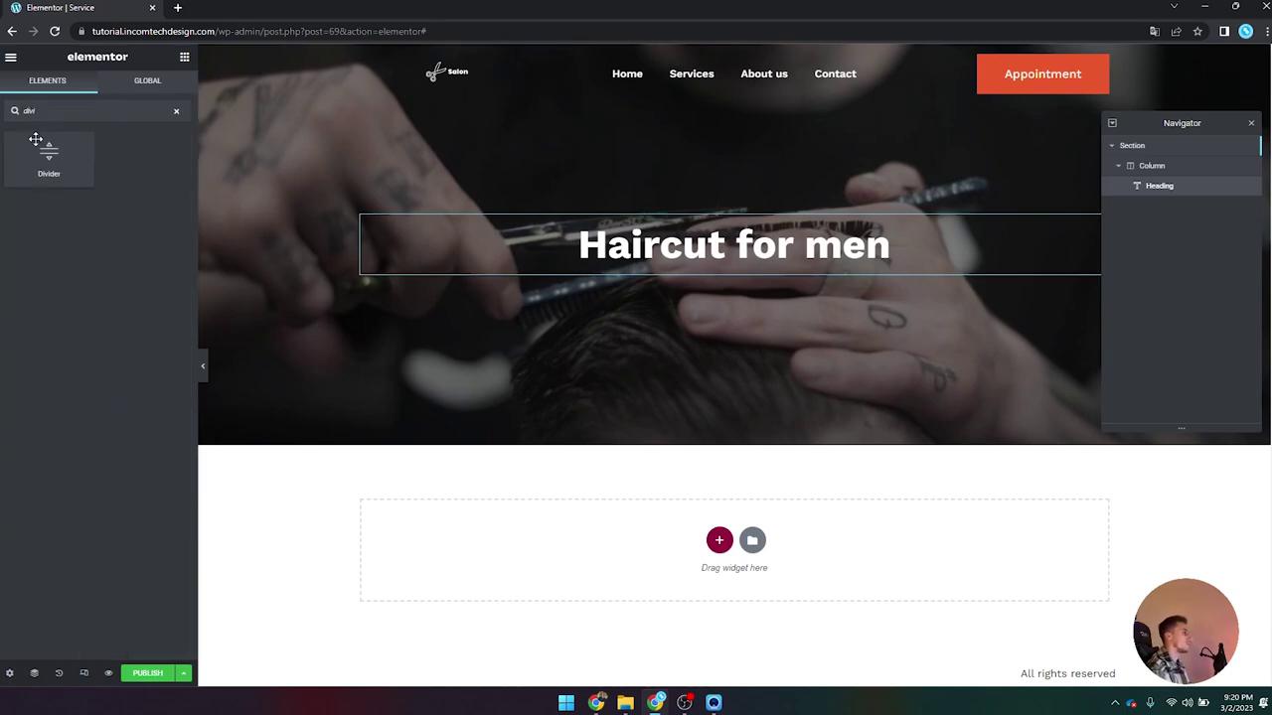
pyautogui.moveTo(45, 151); pyautogui.dragTo(413, 247)
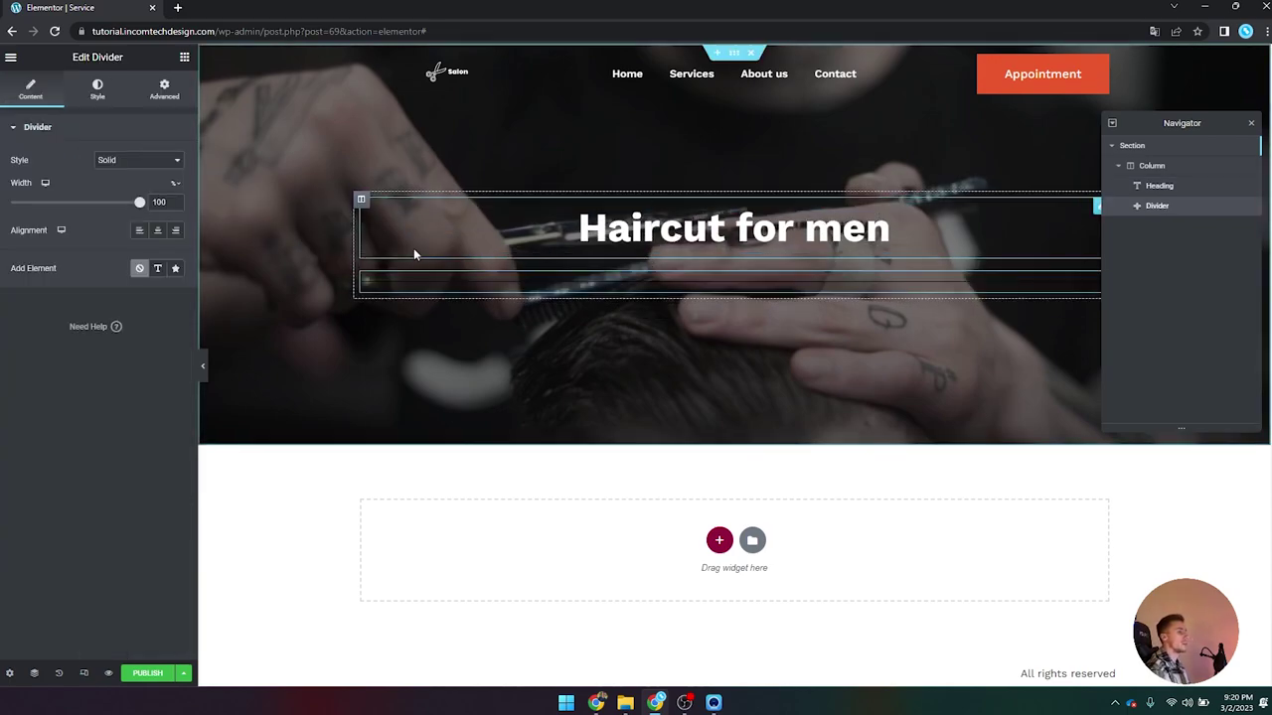
pyautogui.click(157, 231)
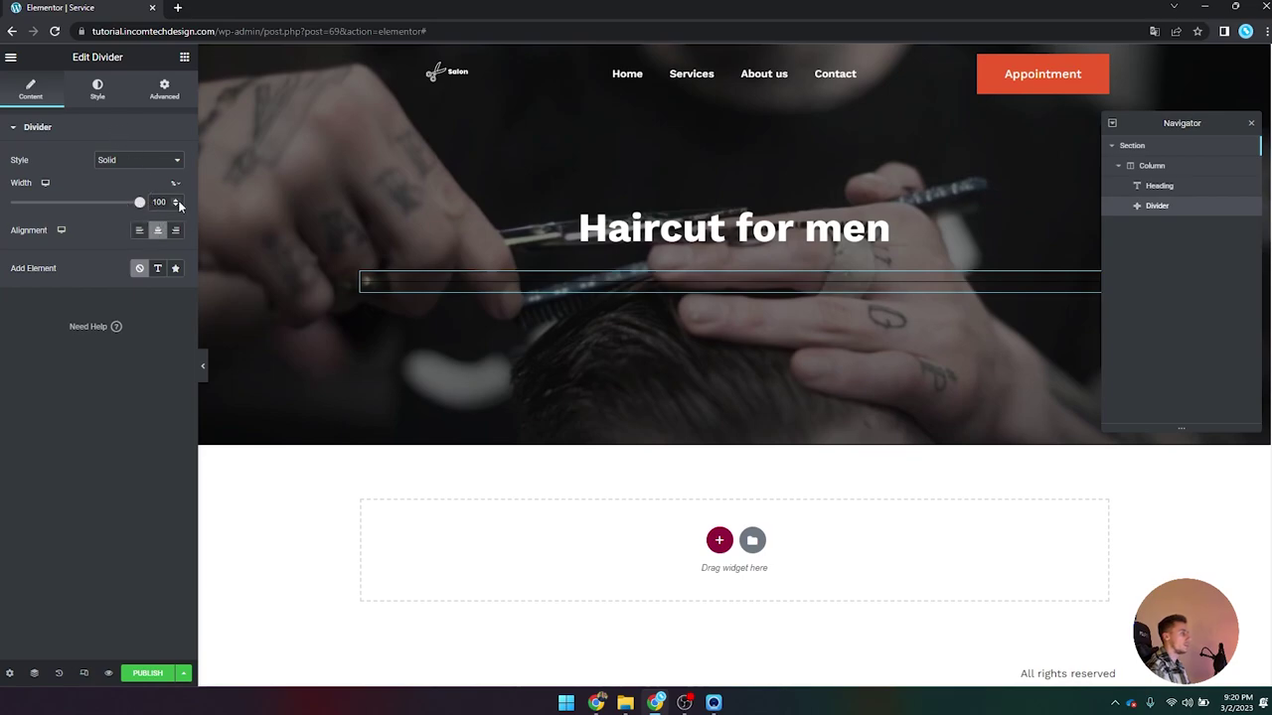
pyautogui.write('33')
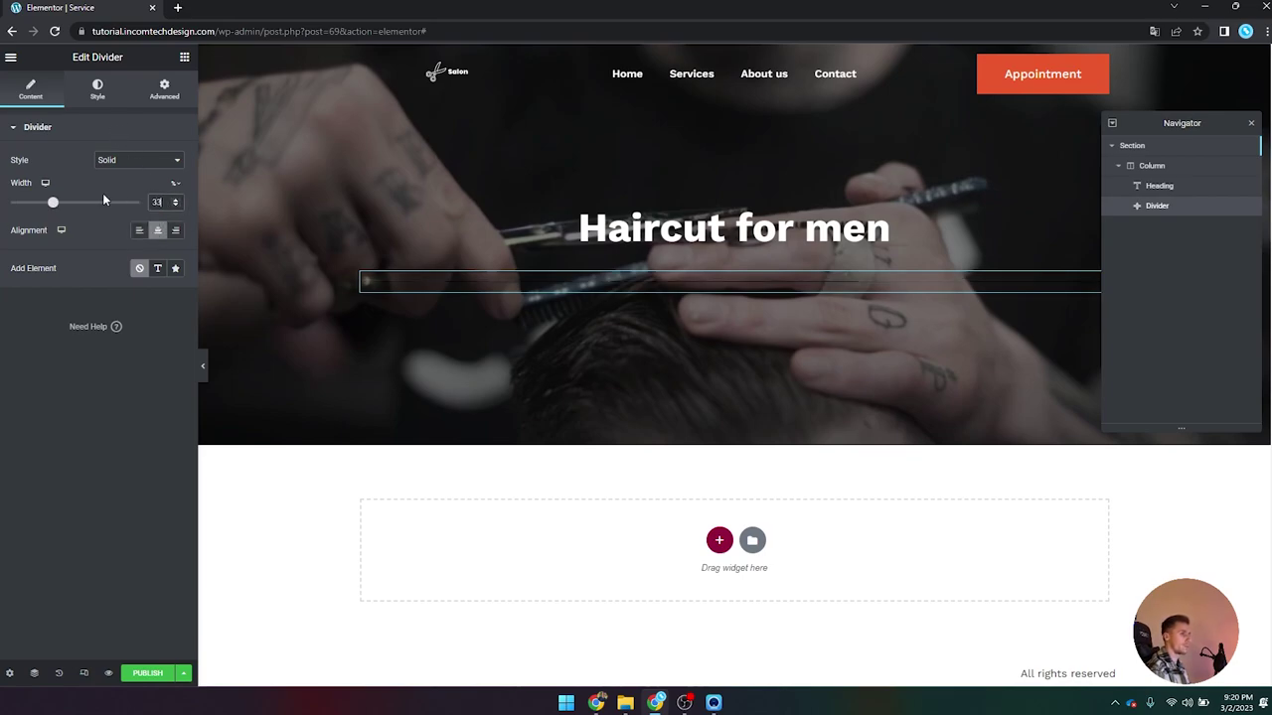
pyautogui.press('BackSpace')
pyautogui.press('BackSpace')
pyautogui.write('25')
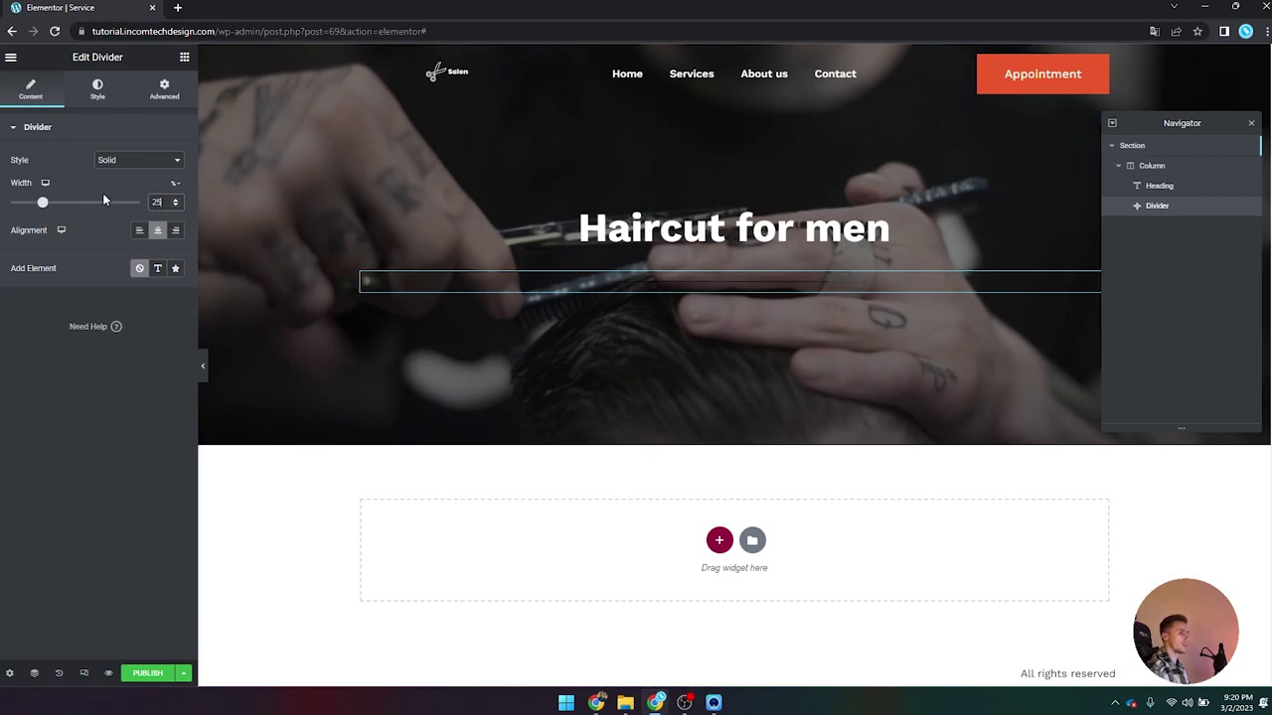
# Step: Style the divider orange with weight 3 and gap 2
pyautogui.click(97, 92)
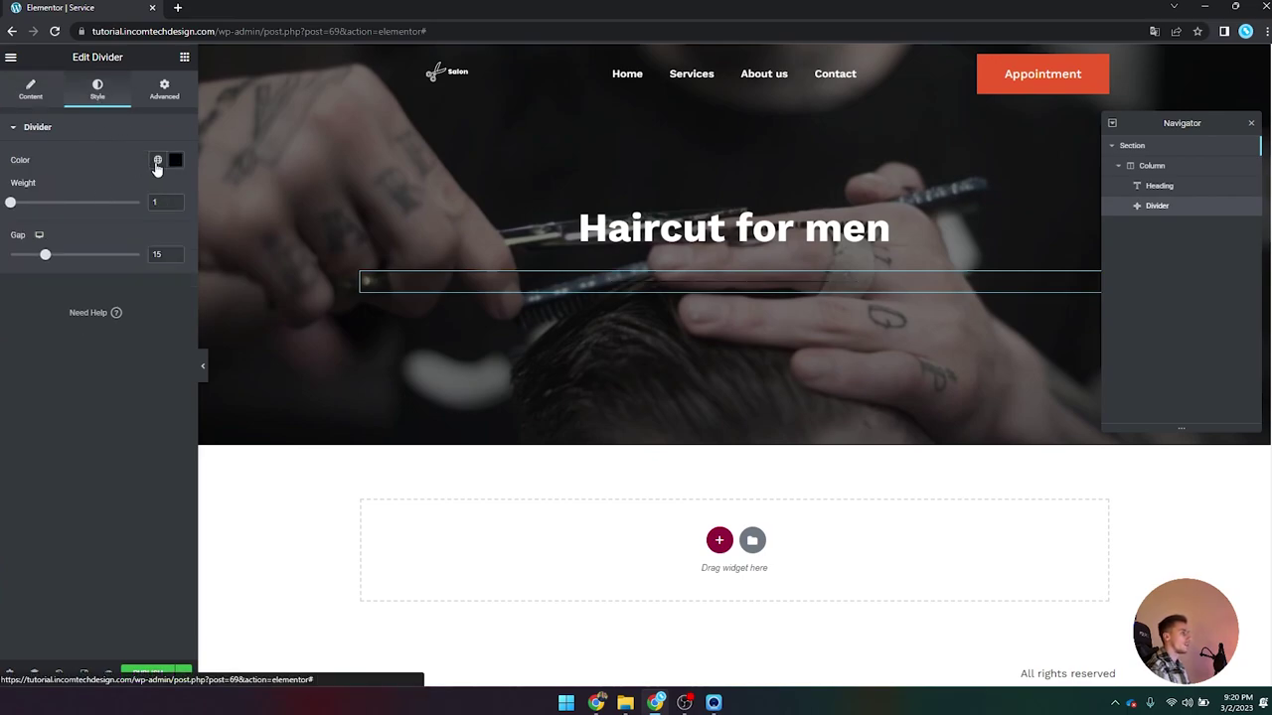
pyautogui.click(157, 160)
pyautogui.click(84, 339)
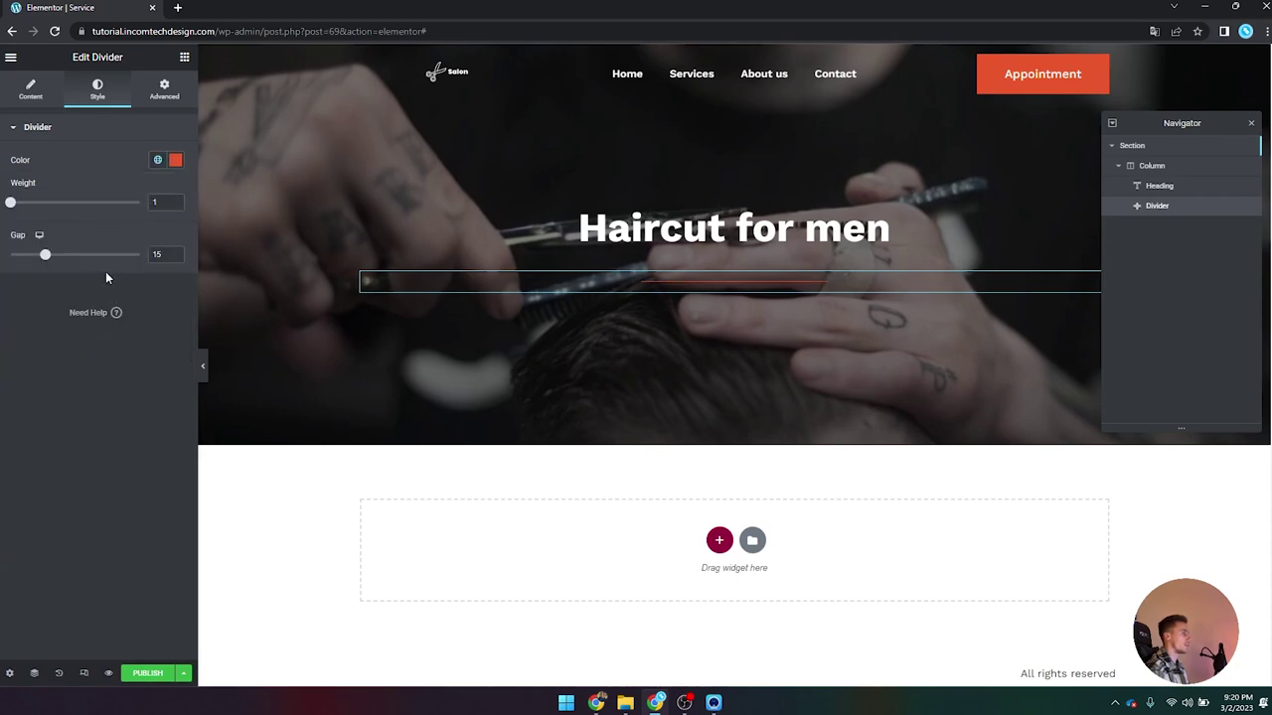
pyautogui.moveTo(46, 256); pyautogui.dragTo(10, 256)
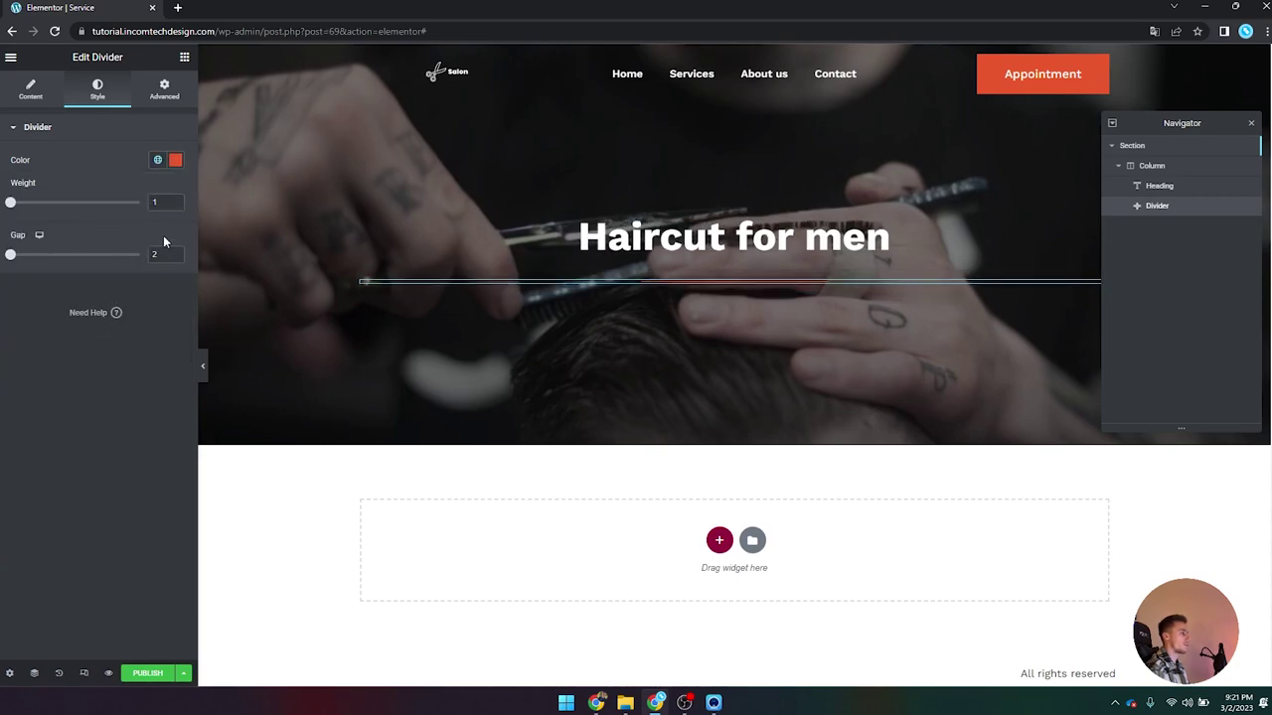
pyautogui.write('3')
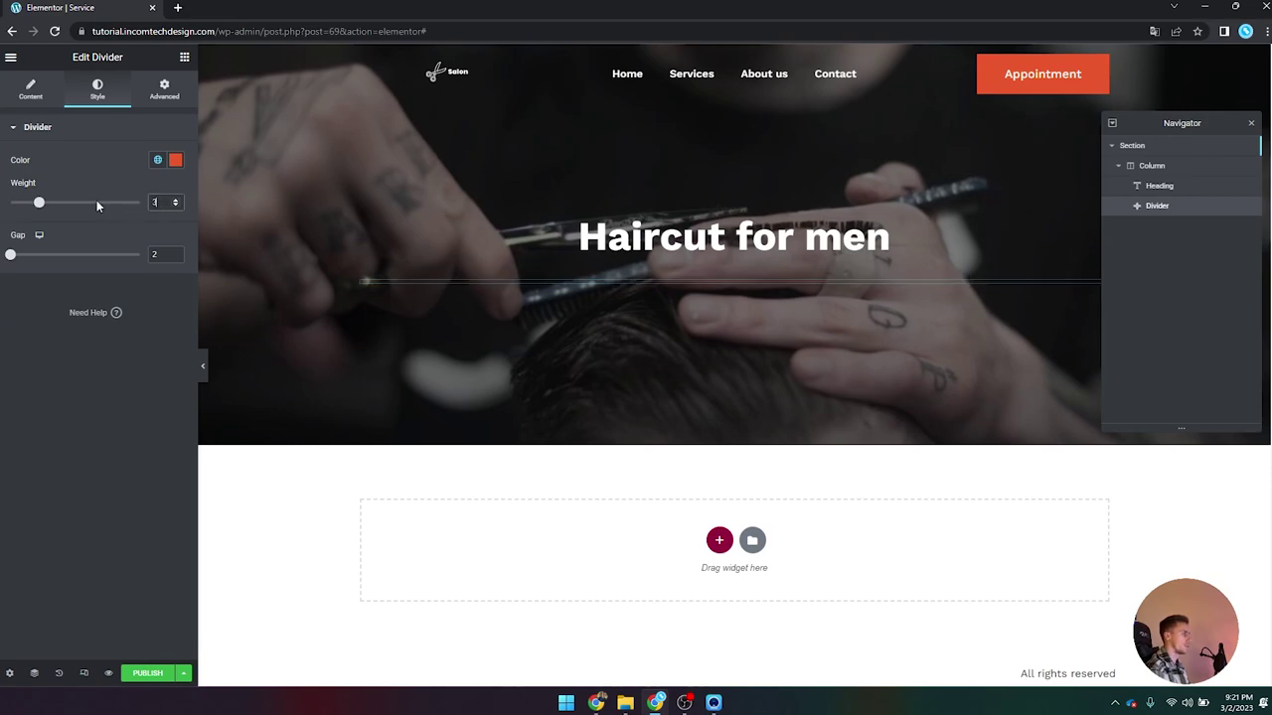
pyautogui.click(202, 365)
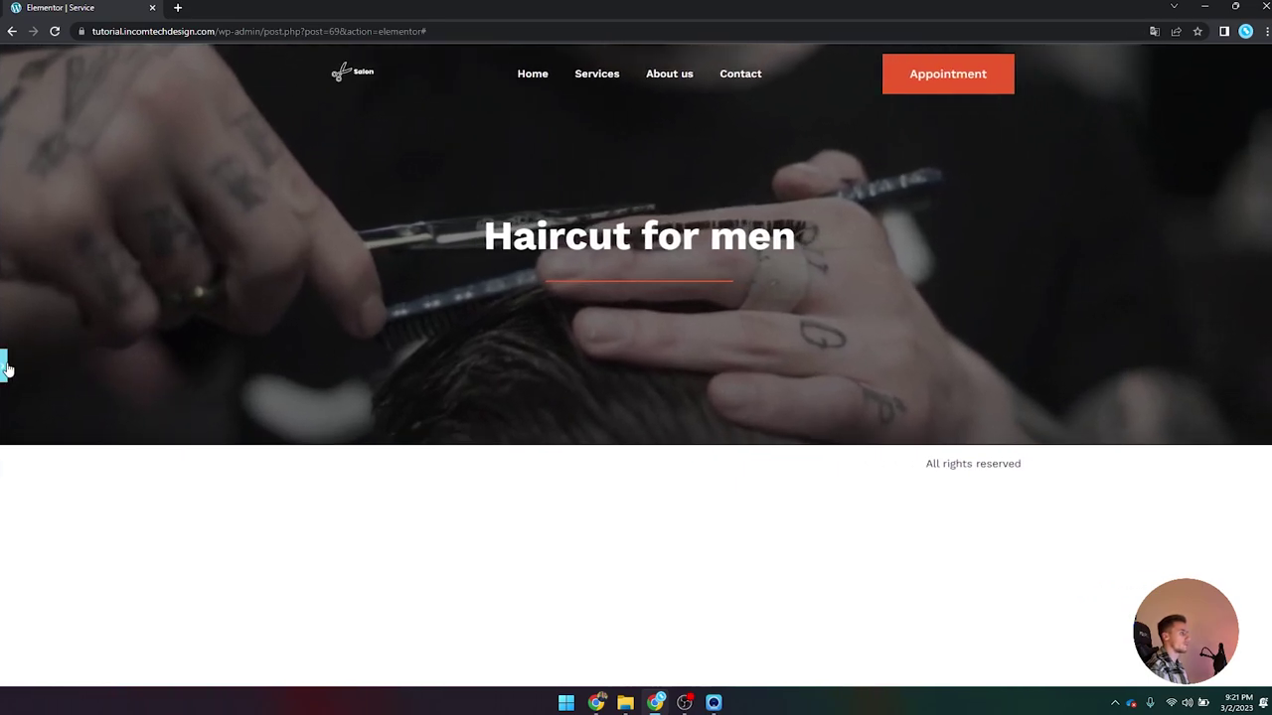
pyautogui.click(4, 365)
# Step: Shorten the divider to 15% width and reselect the 'Haircut for men' heading
pyautogui.click(47, 98)
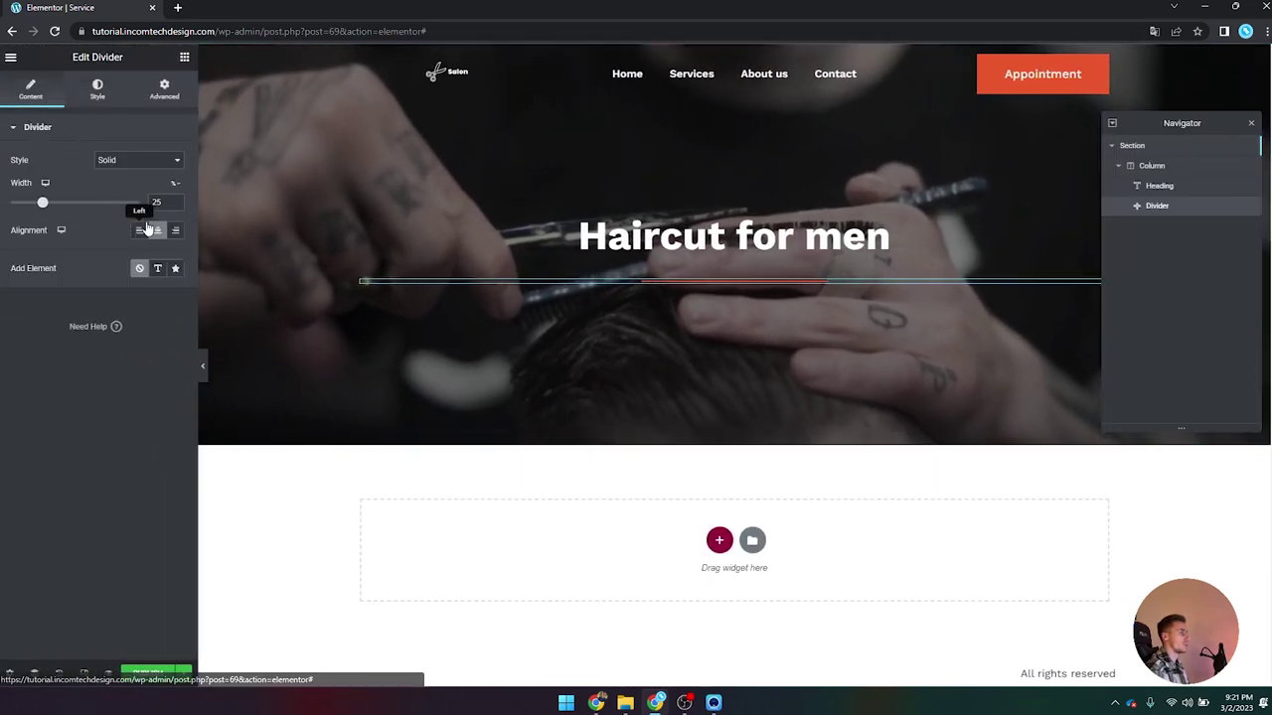
pyautogui.moveTo(42, 202); pyautogui.dragTo(29, 202)
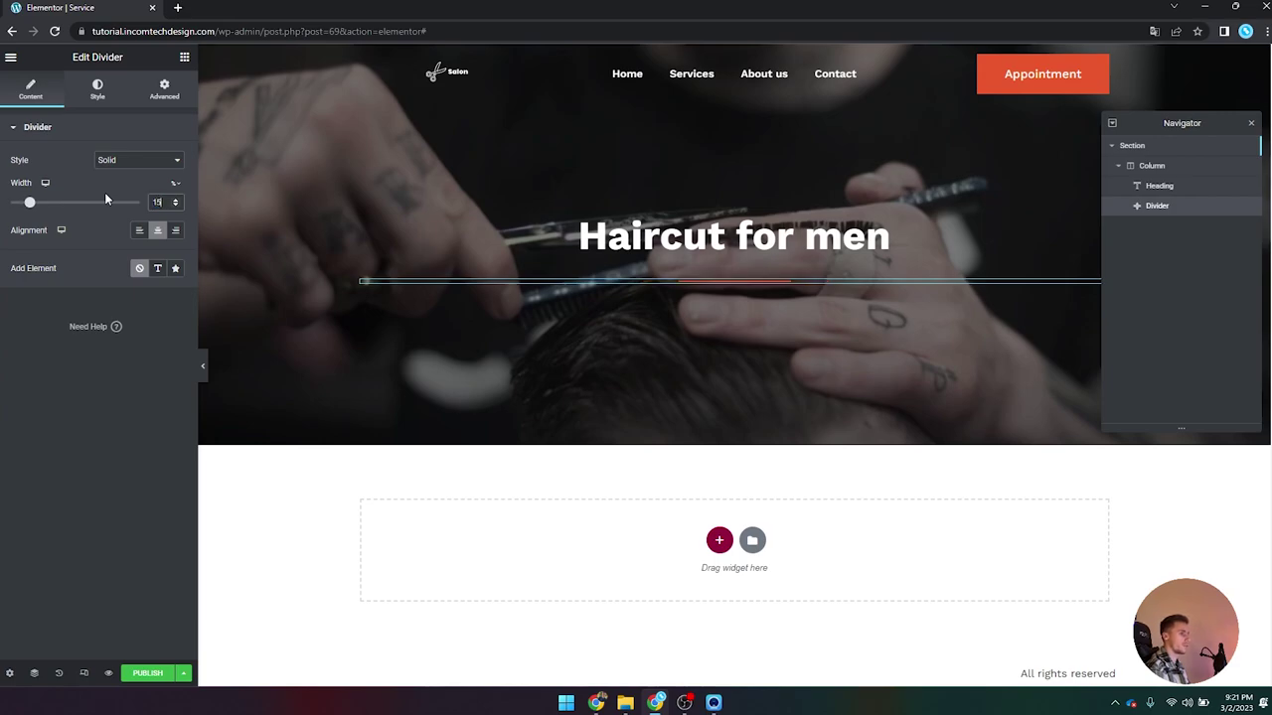
pyautogui.click(207, 365)
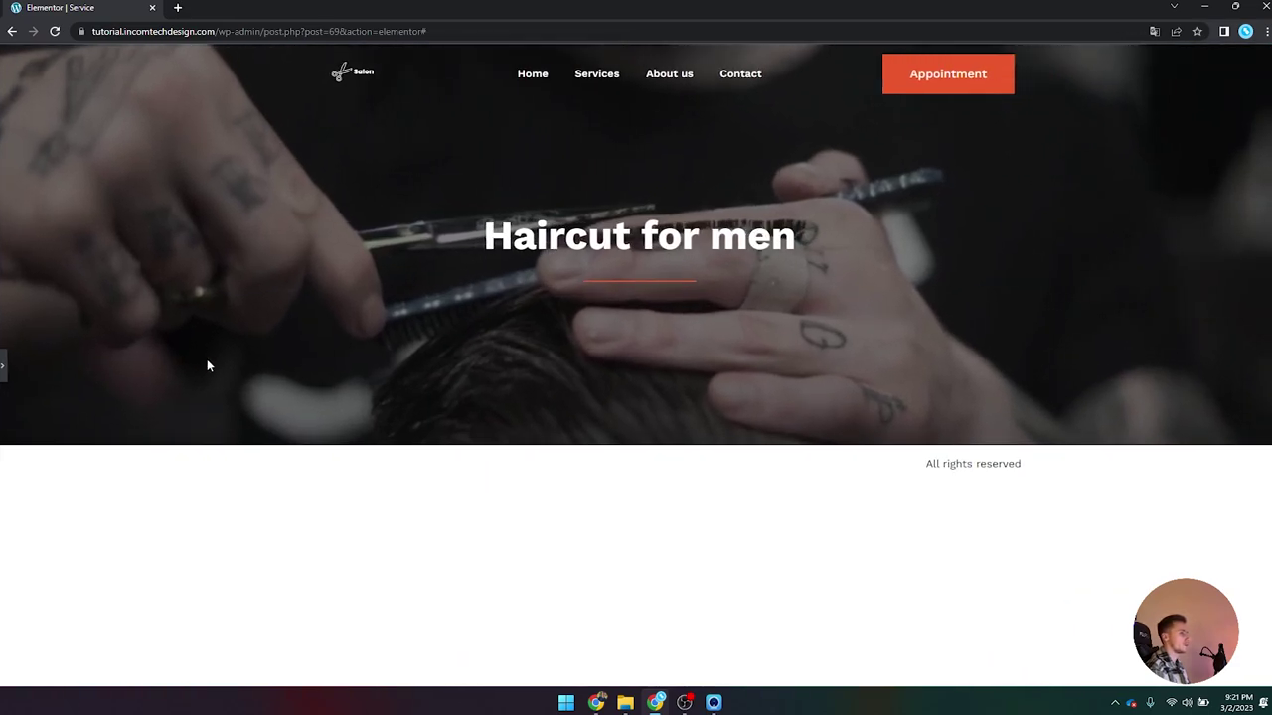
pyautogui.click(3, 367)
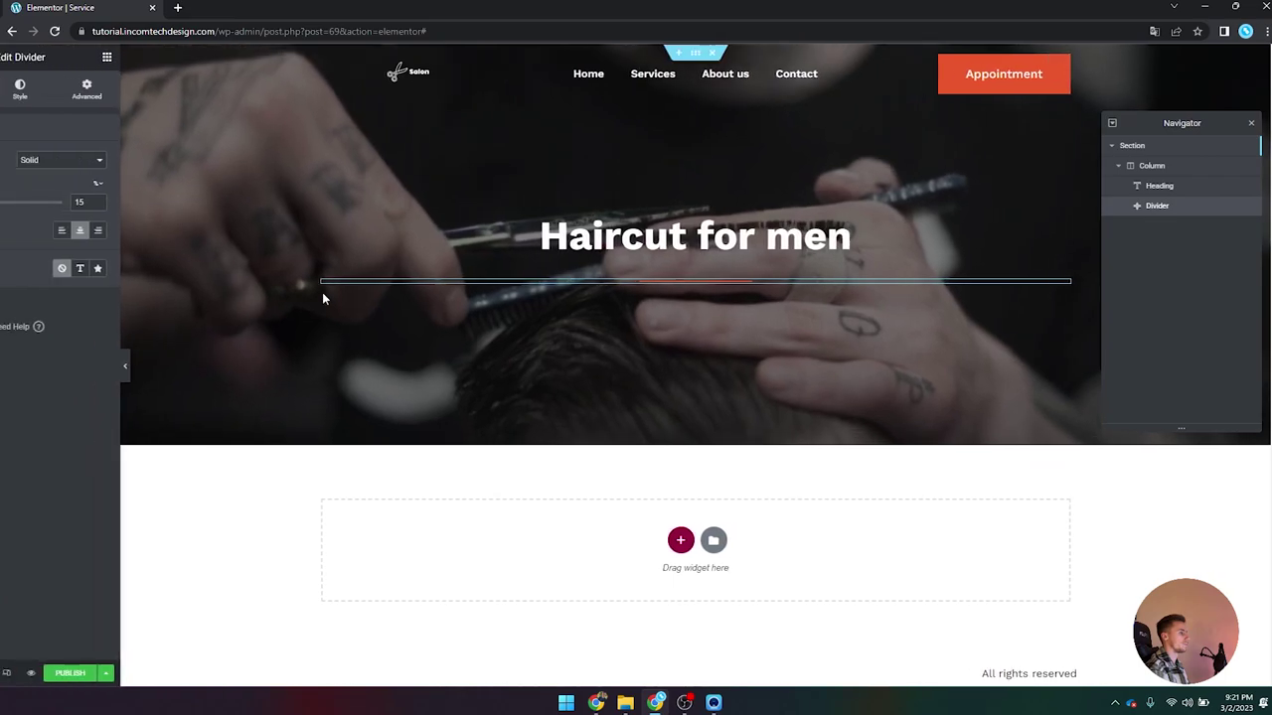
pyautogui.click(525, 260)
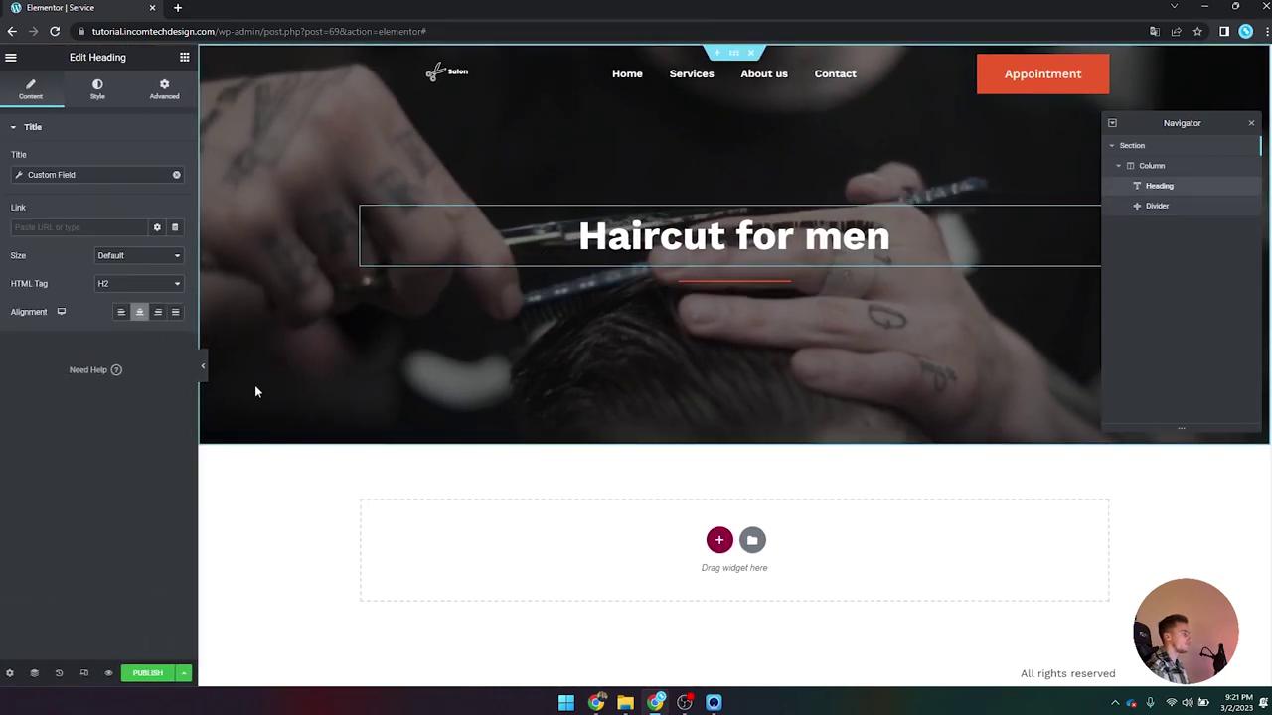
pyautogui.scroll(-1, 632, 354)
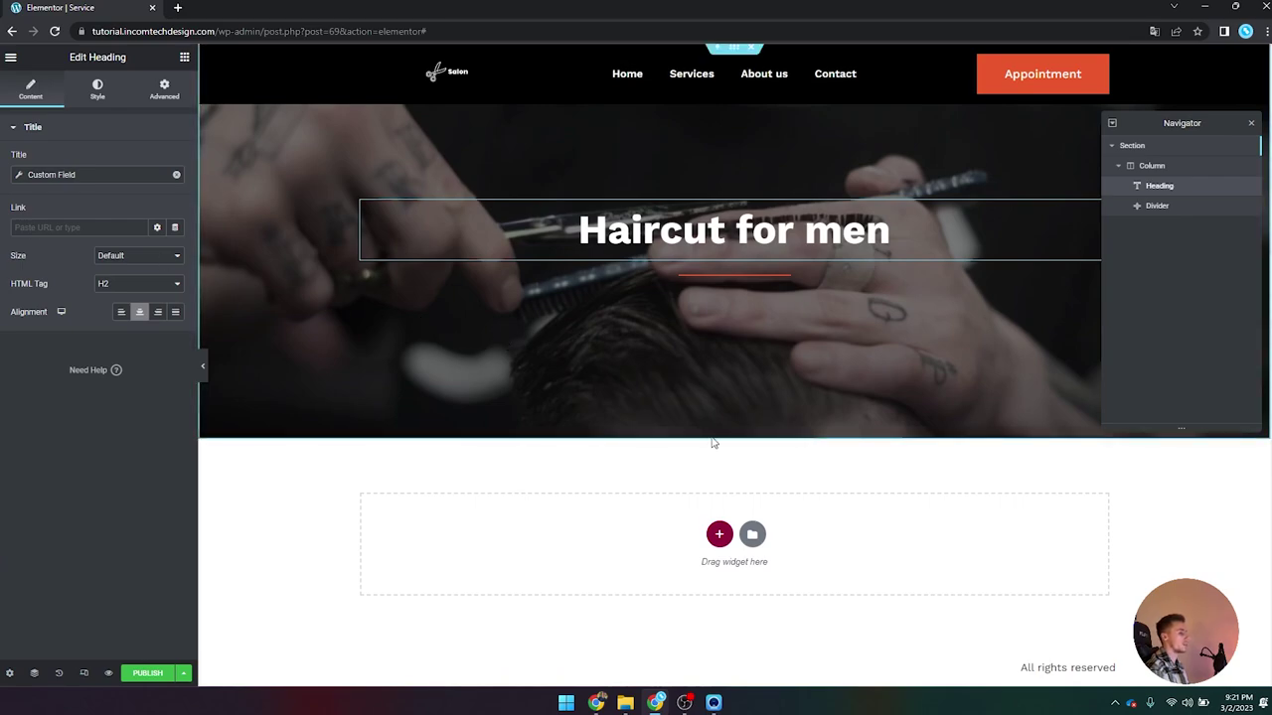
# Step: Add a single-column section below the hero with a 400 px minimum height
pyautogui.click(719, 535)
pyautogui.click(557, 571)
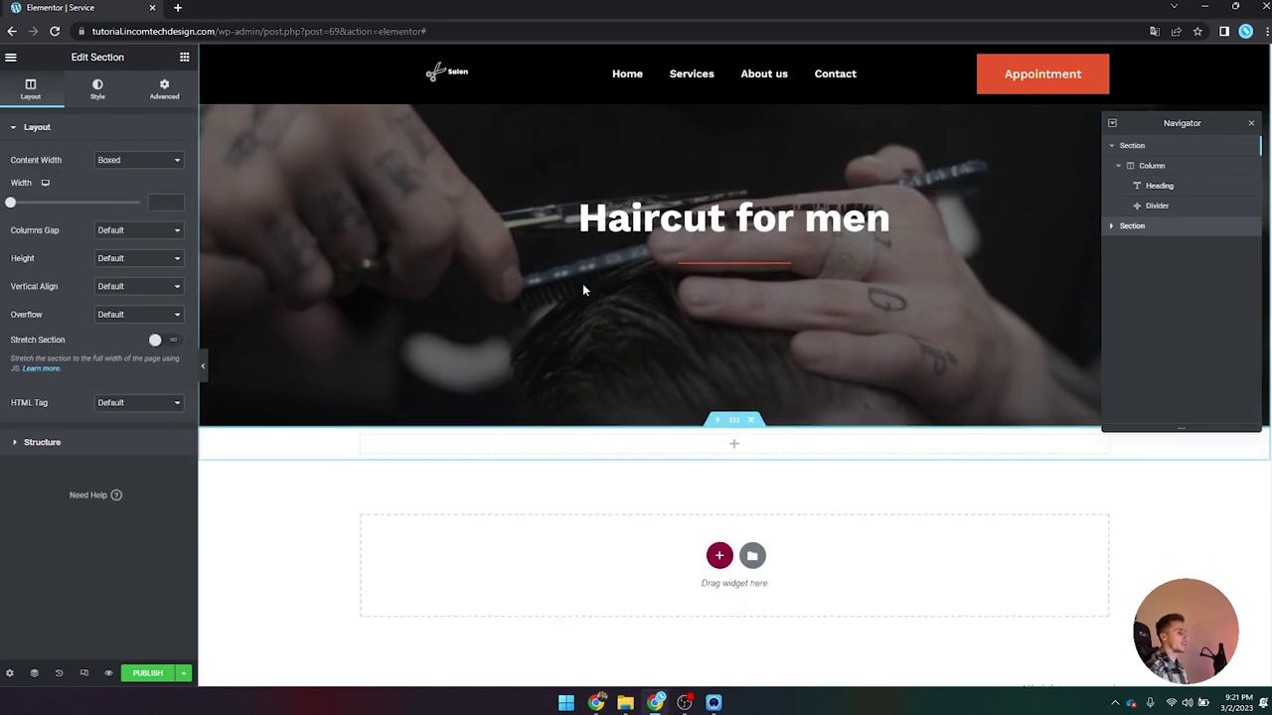
pyautogui.click(130, 259)
pyautogui.click(129, 291)
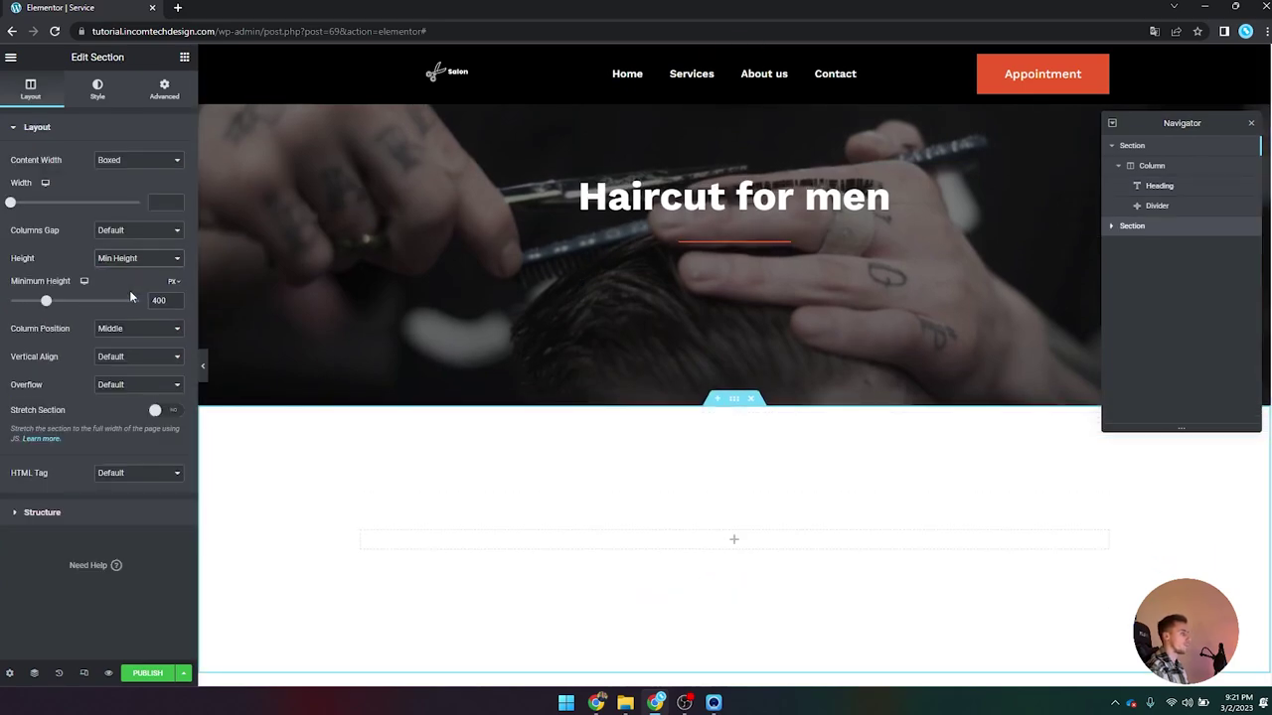
pyautogui.scroll(-2, 537, 401)
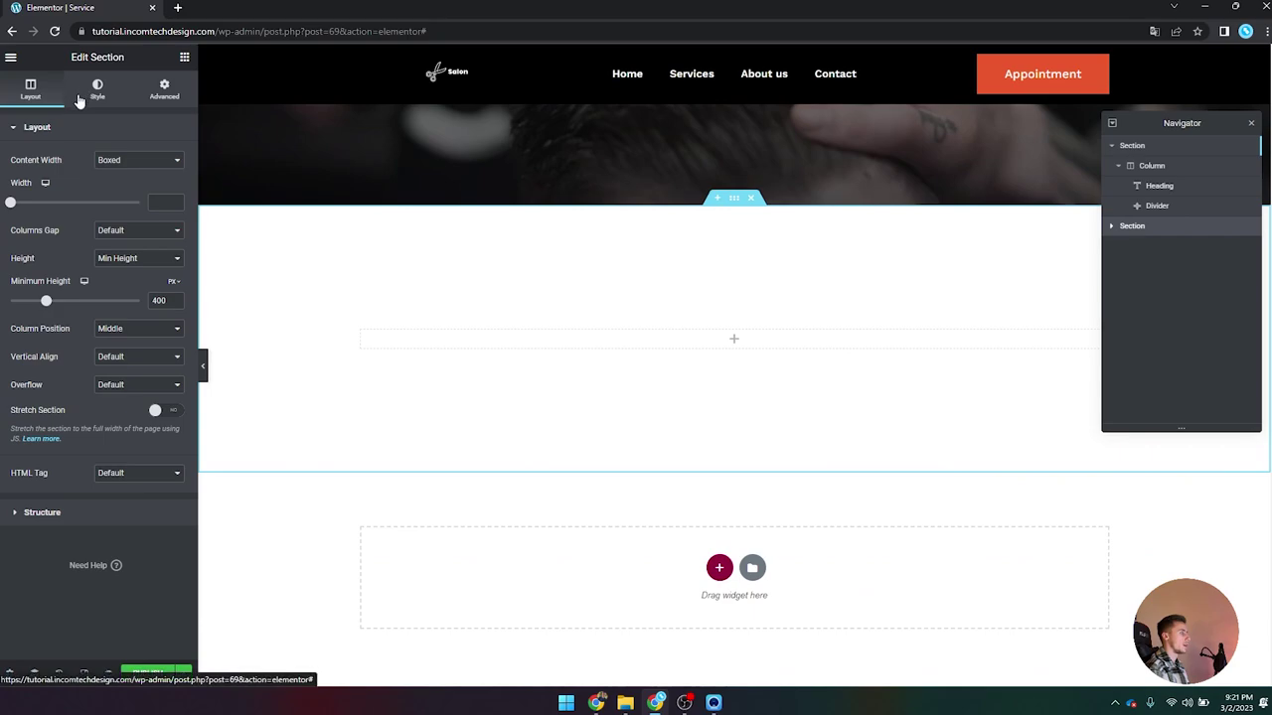
# Step: Give the section a classic background in a dark navy global colour
pyautogui.click(97, 89)
pyautogui.click(122, 188)
pyautogui.click(157, 215)
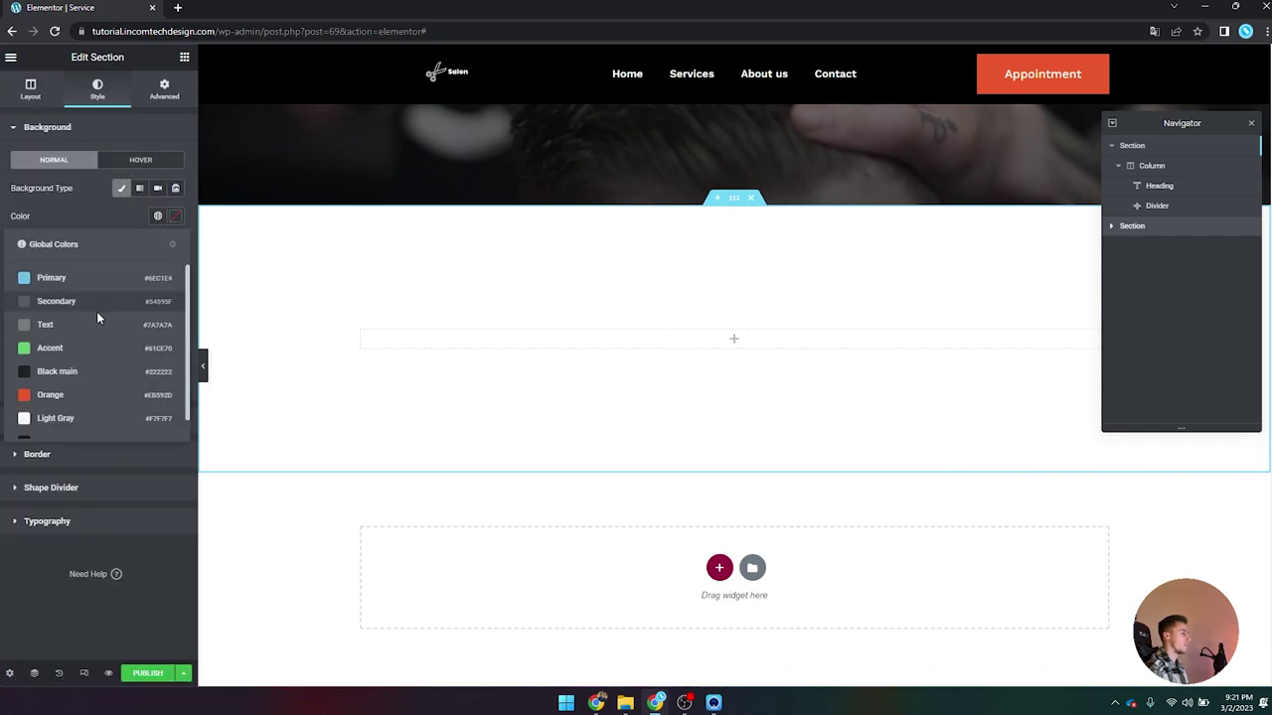
pyautogui.click(81, 356)
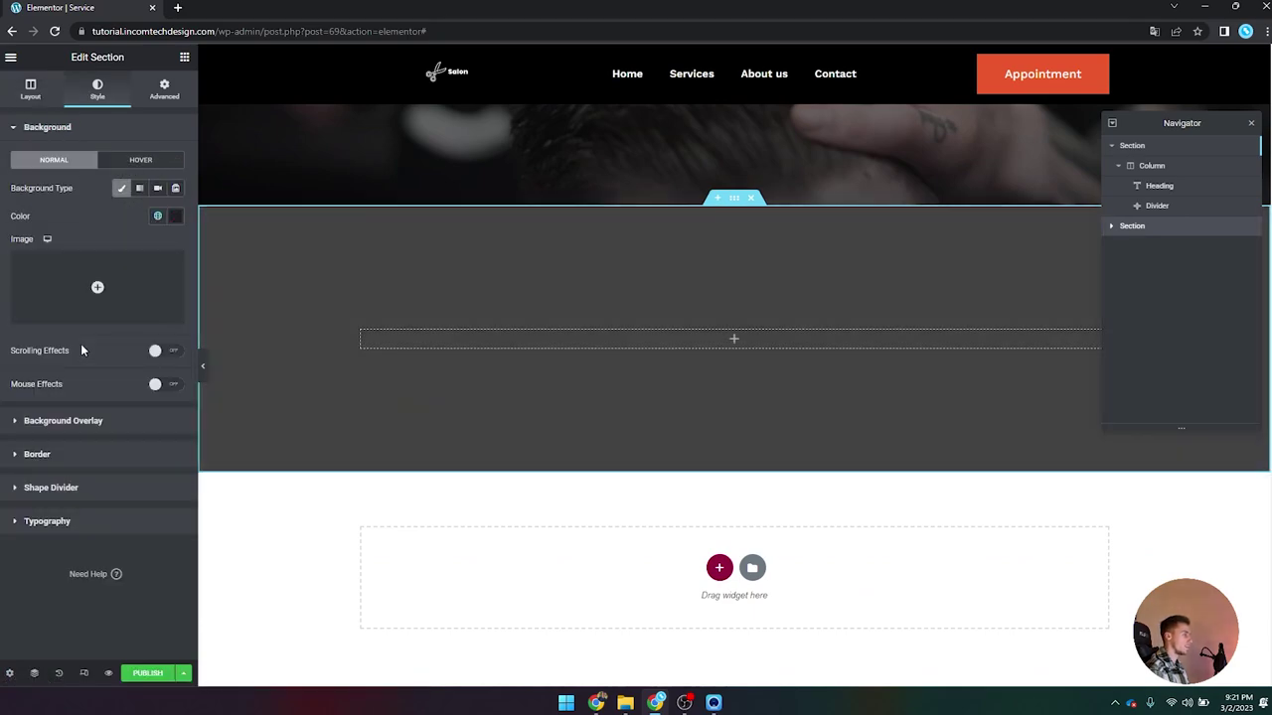
pyautogui.click(157, 216)
pyautogui.click(83, 424)
pyautogui.scroll(1, 434, 463)
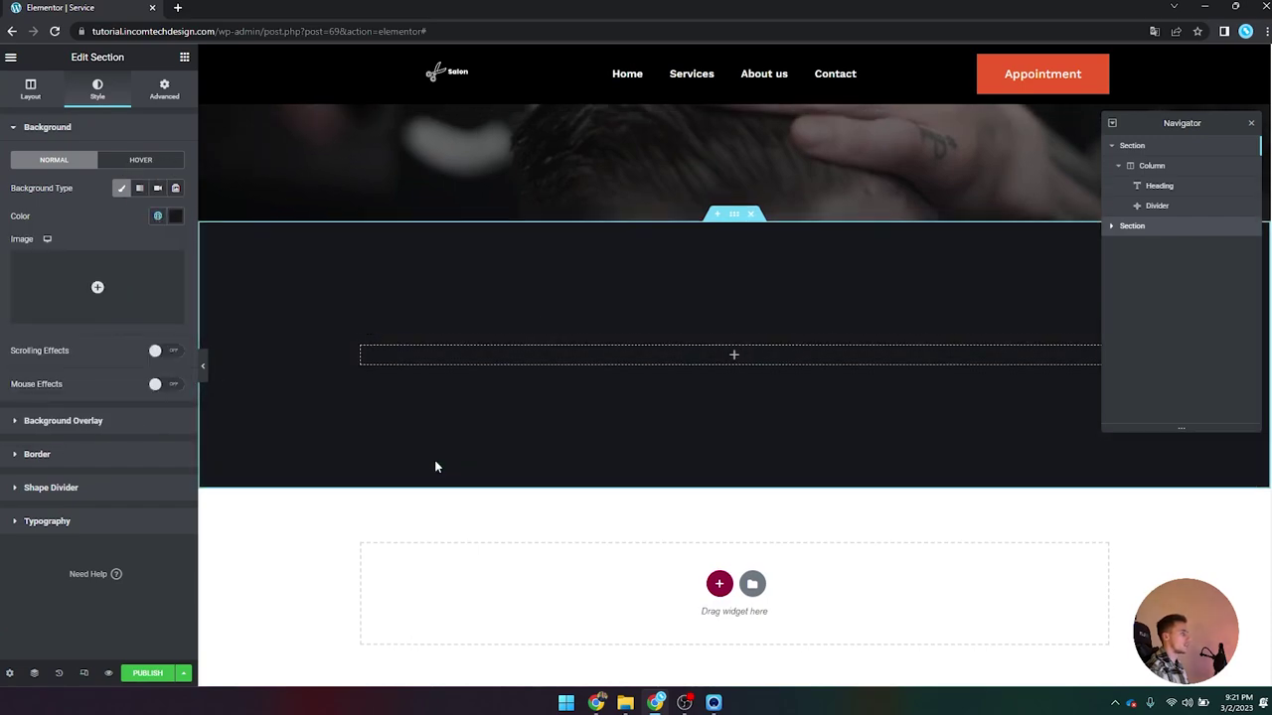
pyautogui.scroll(-1, 434, 463)
# Step: Drop a two-column Inner Section into the empty dark section
pyautogui.scroll(3, 428, 460)
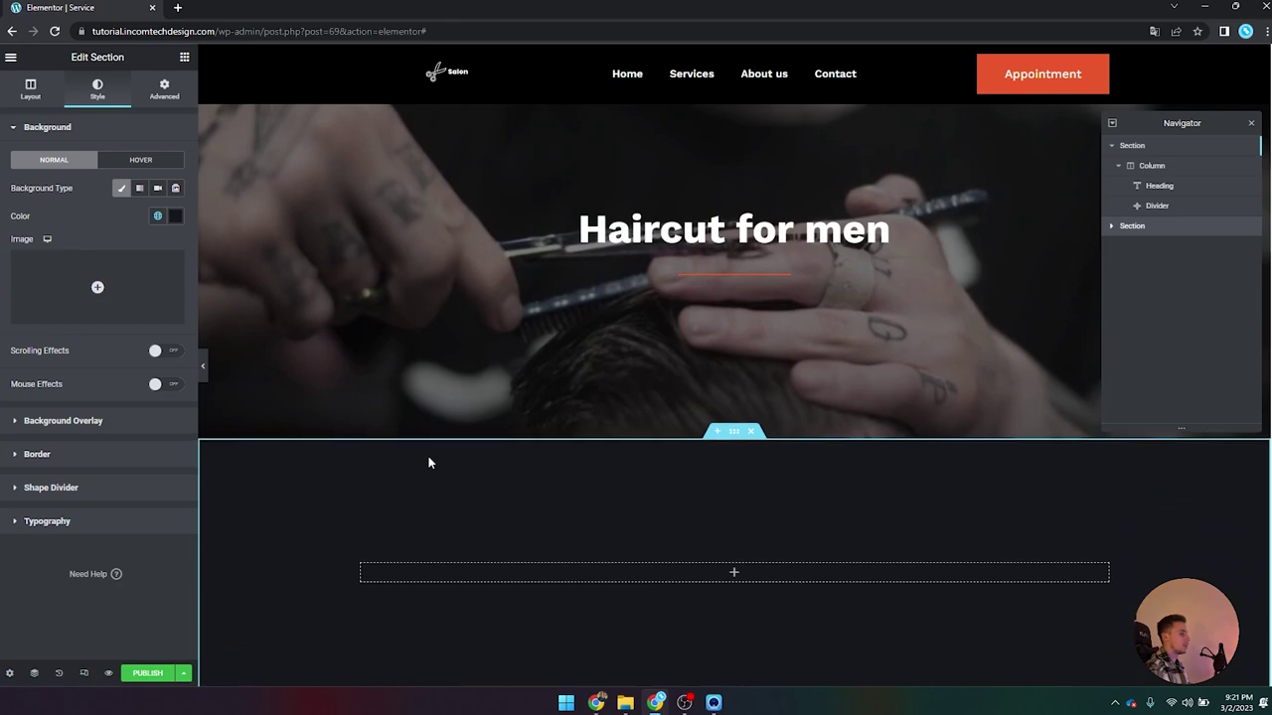
pyautogui.scroll(-1, 428, 460)
pyautogui.click(183, 57)
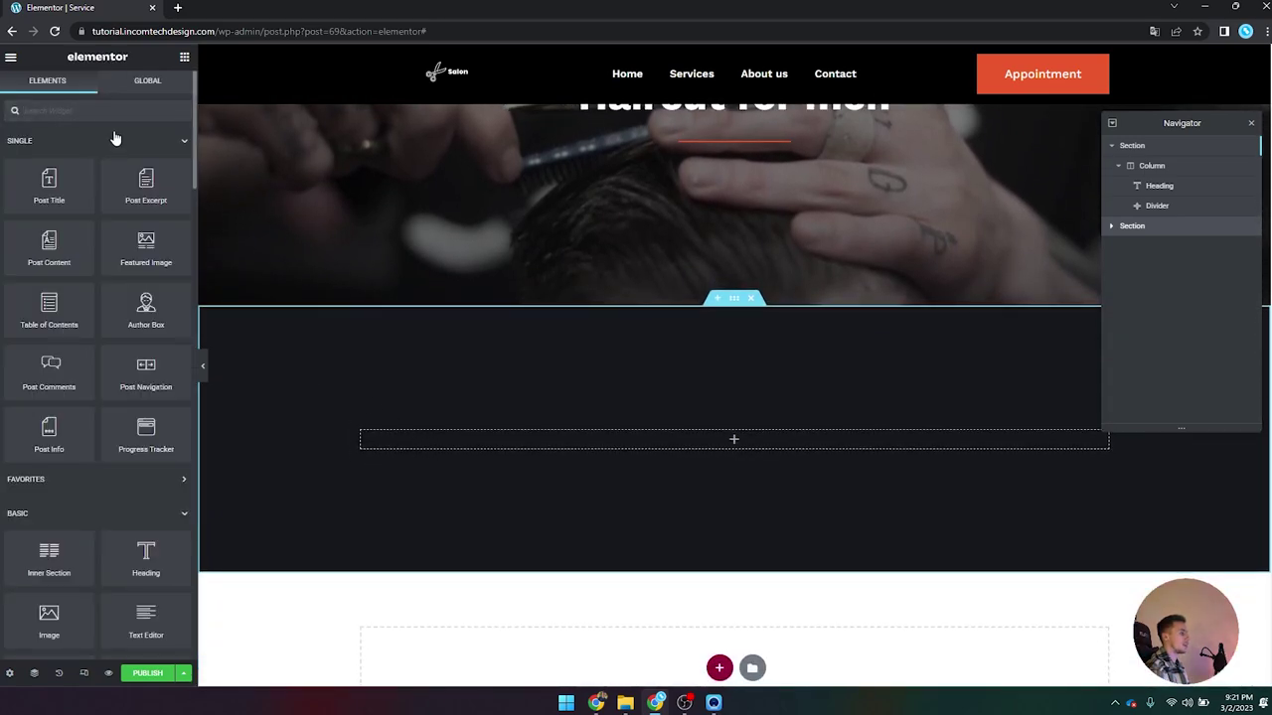
pyautogui.moveTo(49, 556); pyautogui.dragTo(520, 447)
# Step: Place an Animated Headline widget, found by searching 'anim', in the left column
pyautogui.click(184, 57)
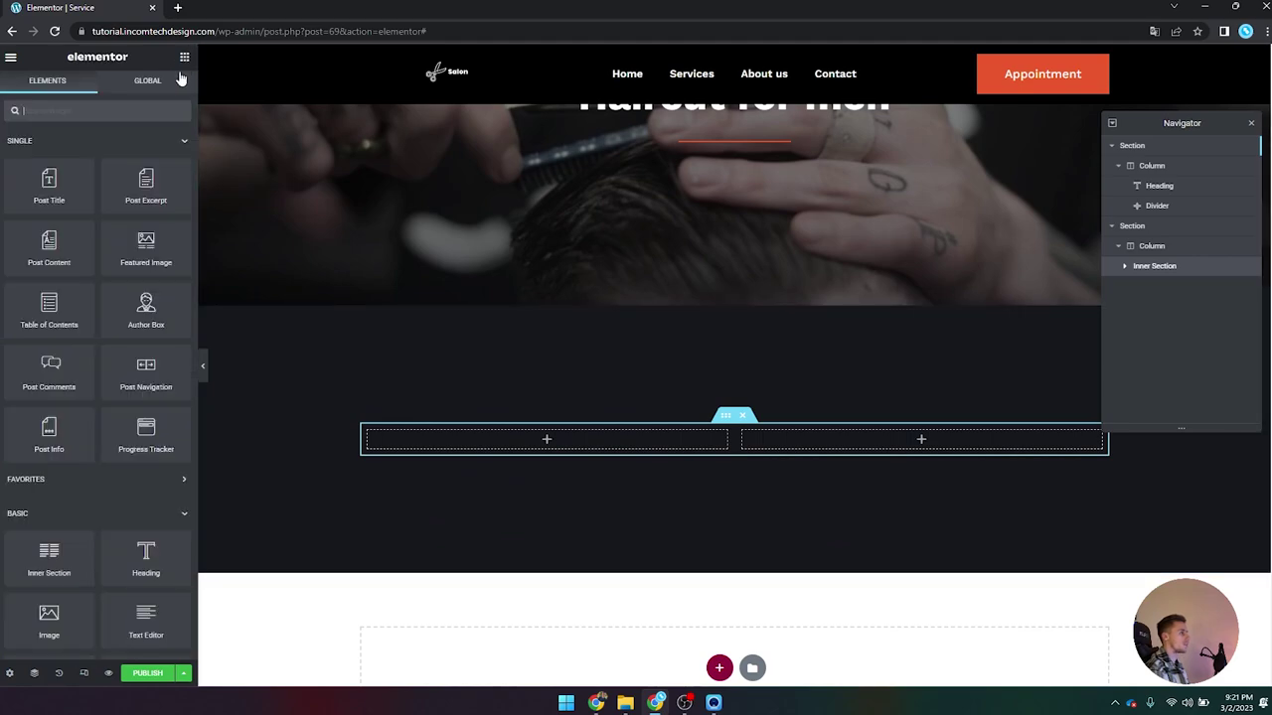
pyautogui.write('anima')
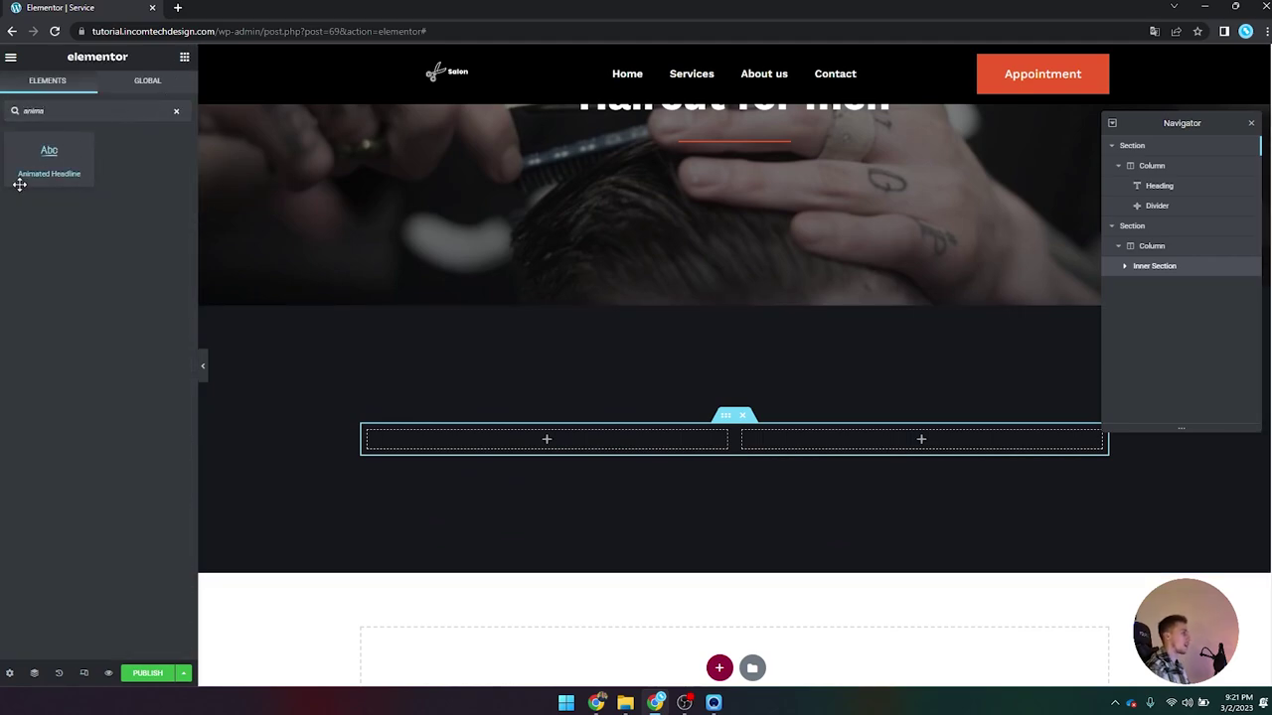
pyautogui.moveTo(19, 185); pyautogui.dragTo(437, 443)
# Step: Set the headline's Before Text to 'The best'
pyautogui.tripleClick(106, 241)
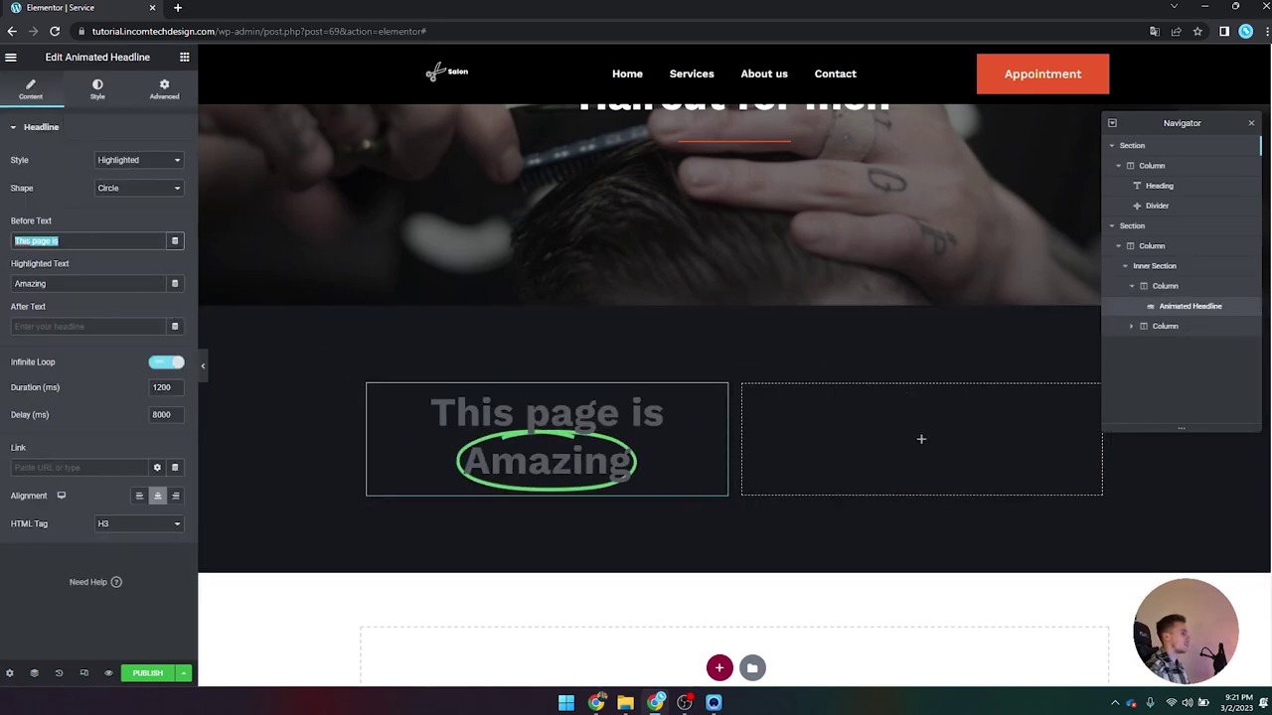
pyautogui.write('Whatr')
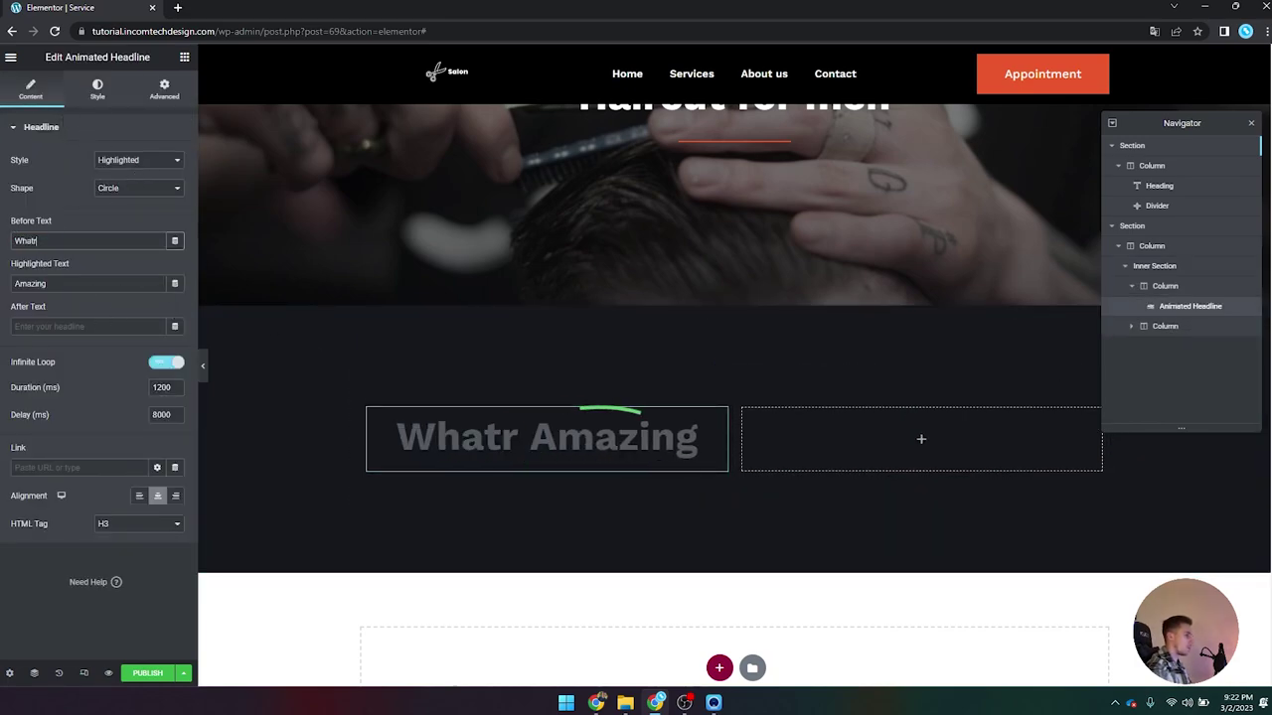
pyautogui.press('BackSpace')
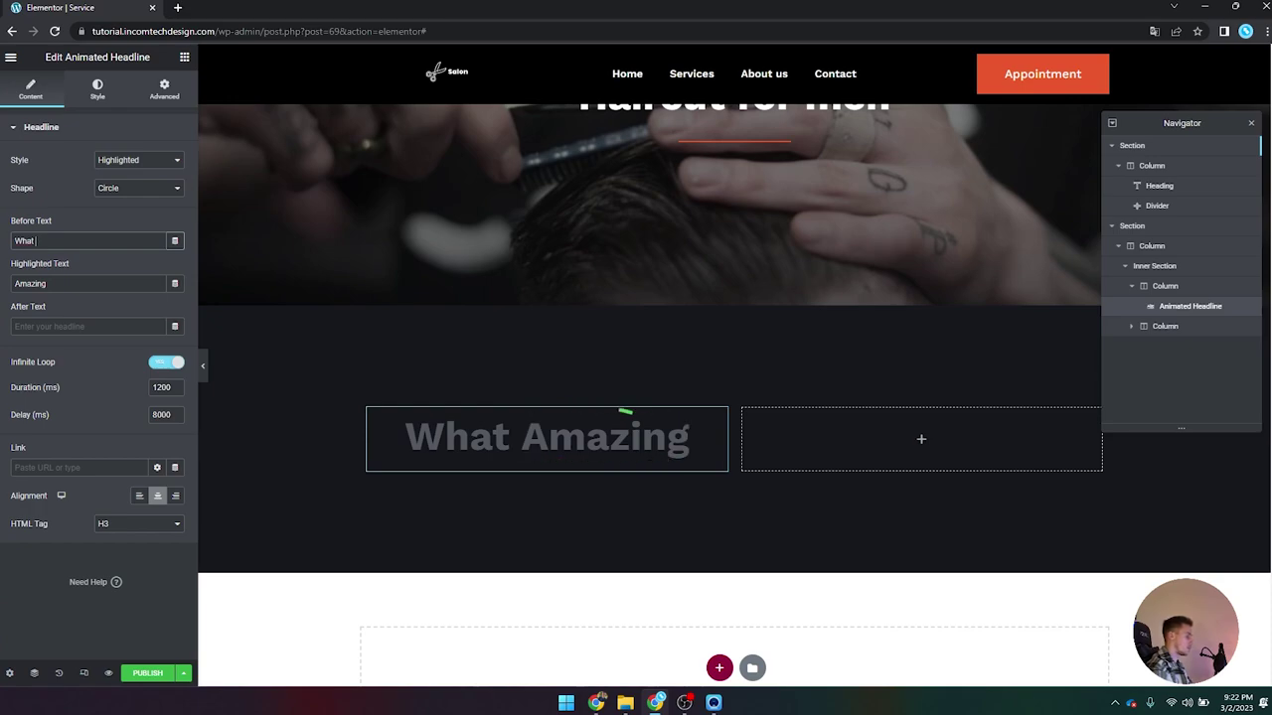
pyautogui.write('it')
pyautogui.tripleClick(99, 283)
pyautogui.click(99, 283)
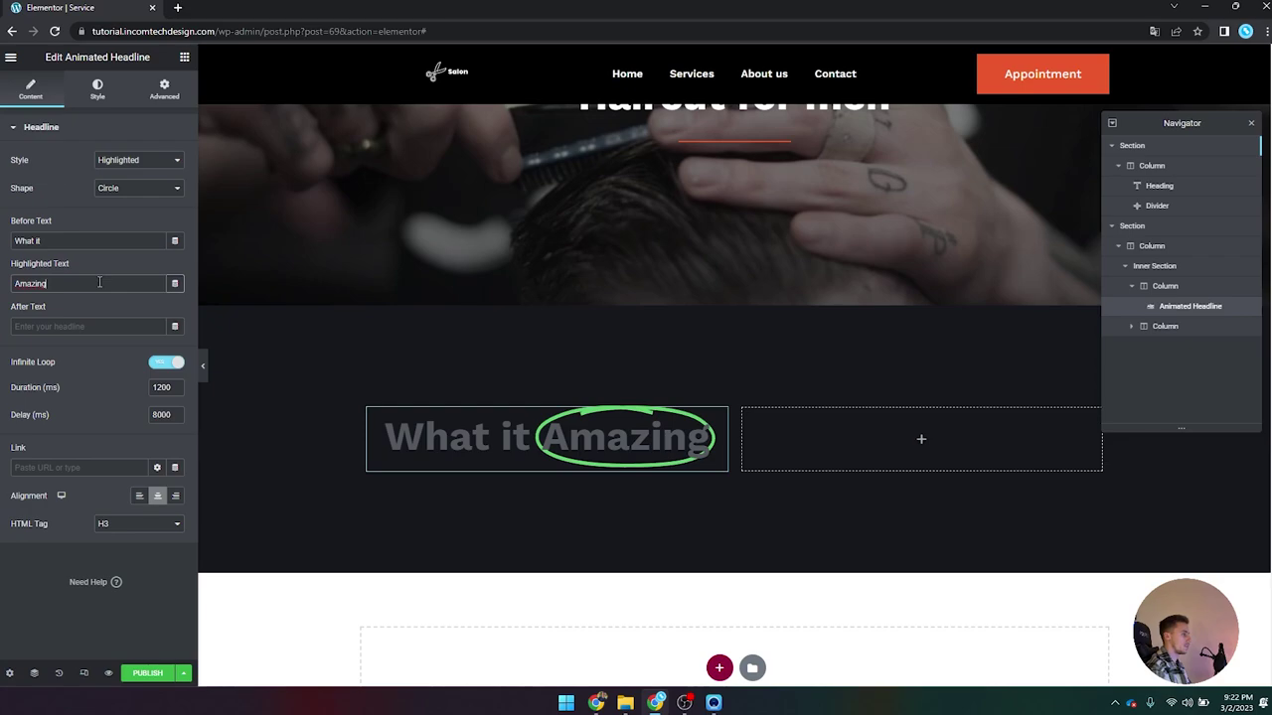
pyautogui.doubleClick(99, 283)
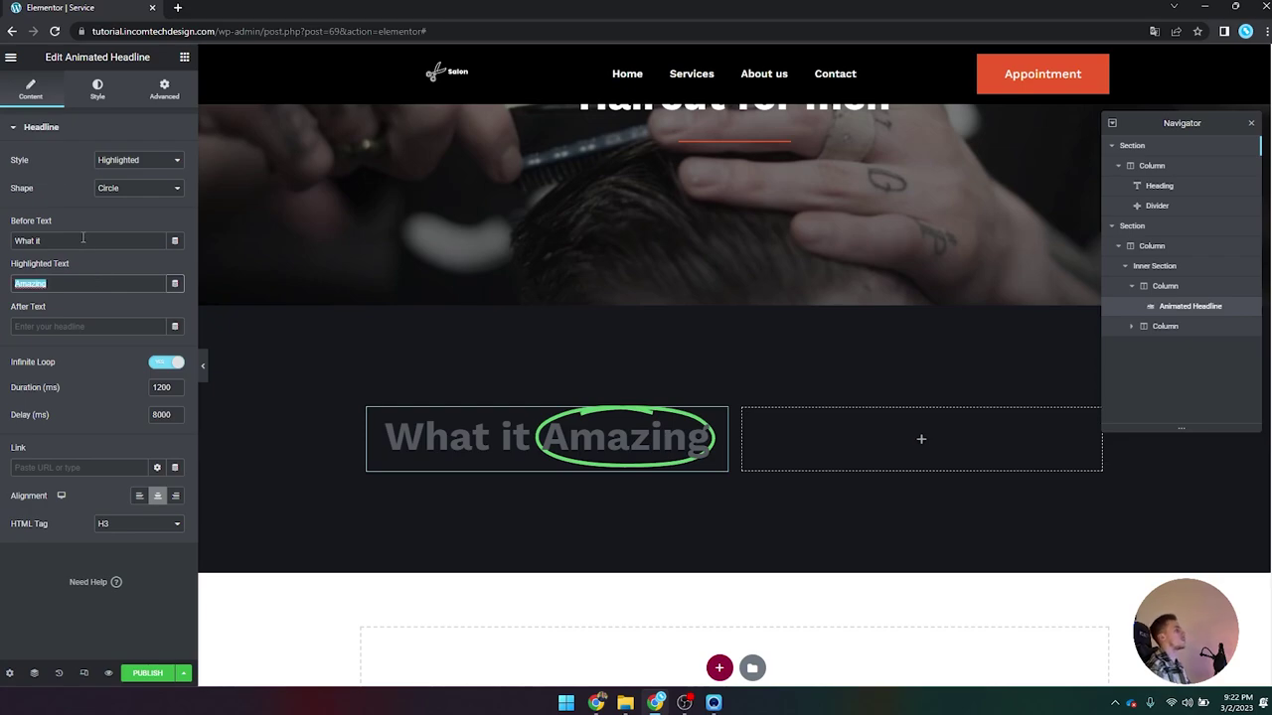
pyautogui.tripleClick(82, 239)
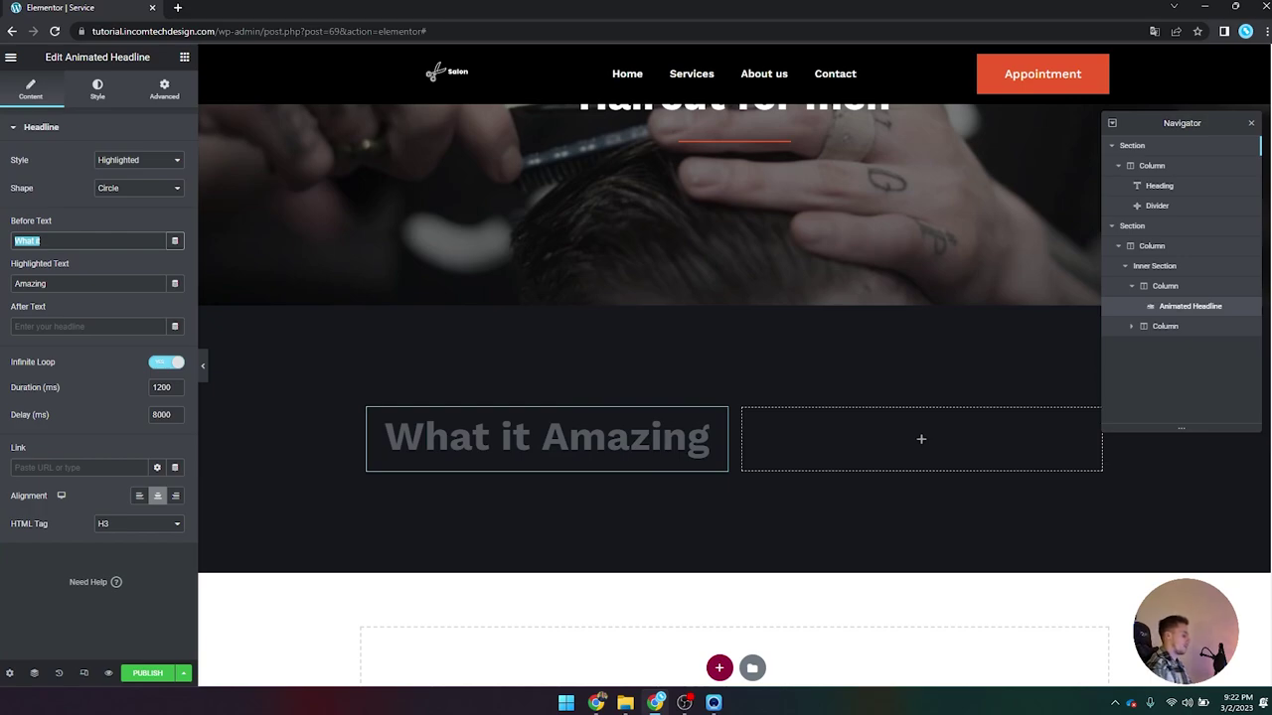
pyautogui.write('The ')
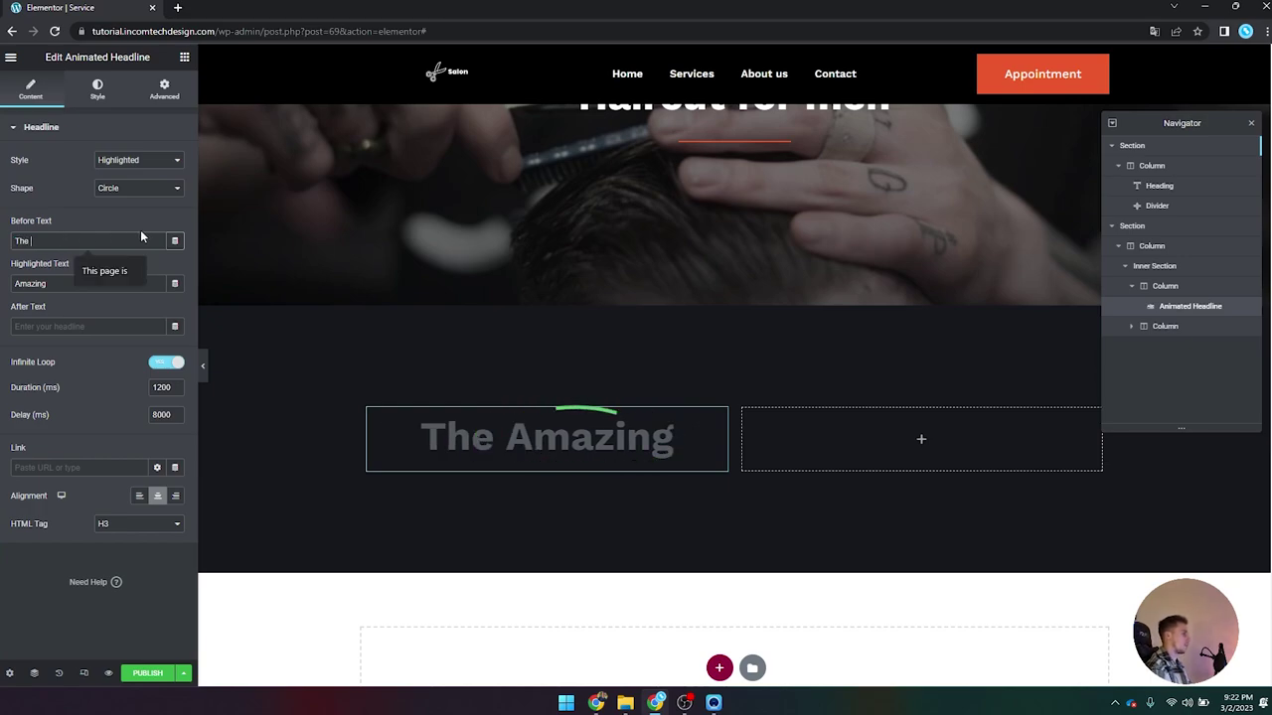
pyautogui.write('besrt')
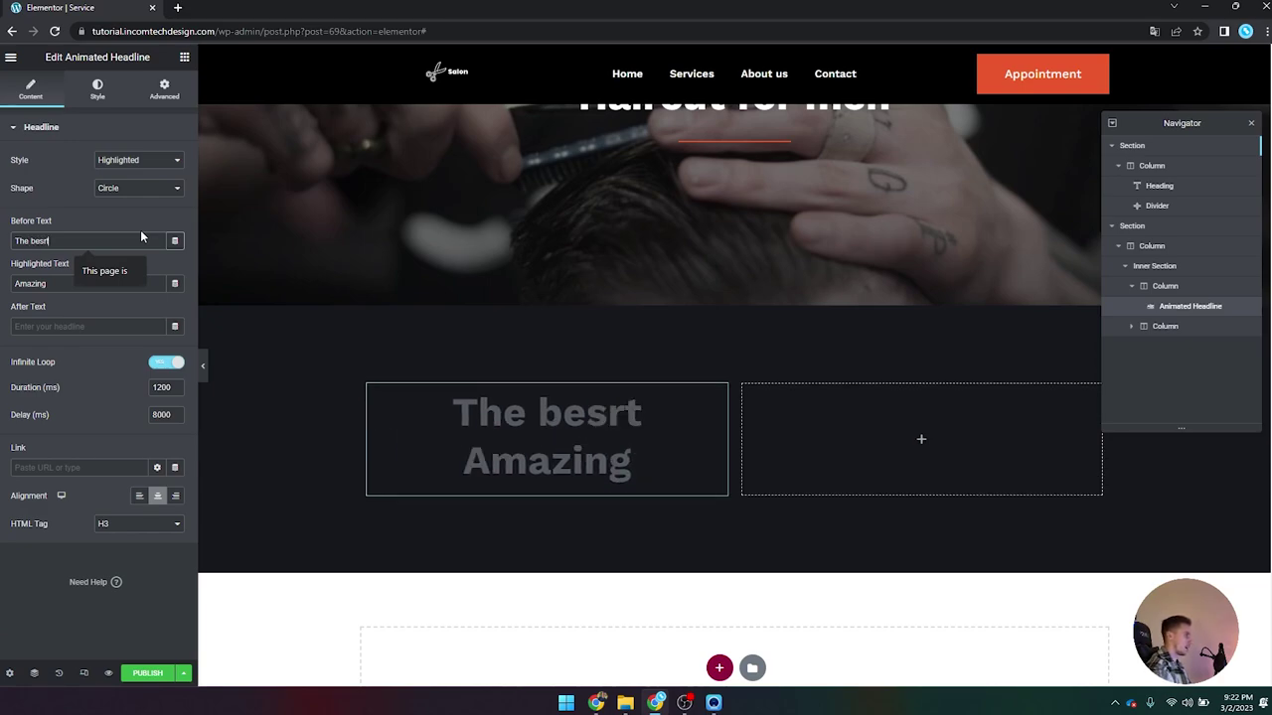
pyautogui.press('BackSpace')
# Step: Replace the highlighted word 'Amazing' with 'experience'
pyautogui.press('BackSpace')
pyautogui.write('t')
pyautogui.click(79, 284)
pyautogui.doubleClick(79, 285)
pyautogui.write('expercien')
pyautogui.press('BackSpace')
pyautogui.press('BackSpace')
pyautogui.press('BackSpace')
pyautogui.write('i')
pyautogui.press('BackSpace')
pyautogui.press('BackSpace')
pyautogui.write('ience')
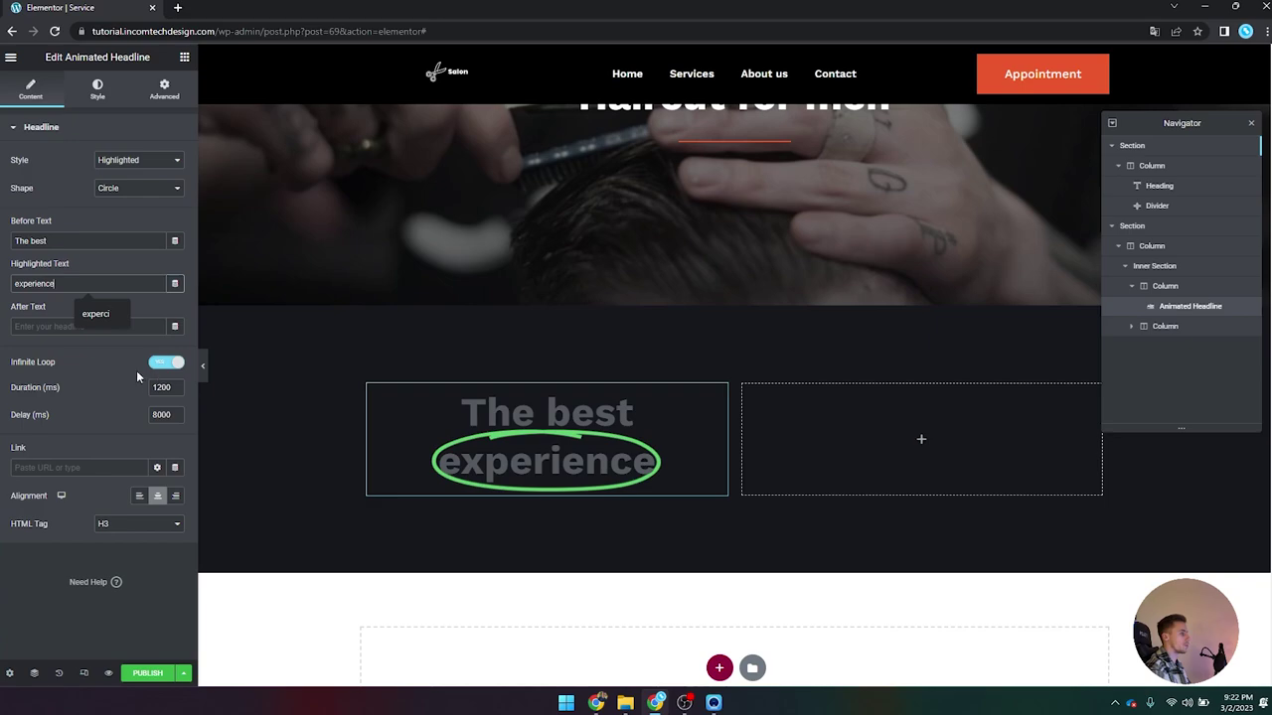
pyautogui.click(110, 305)
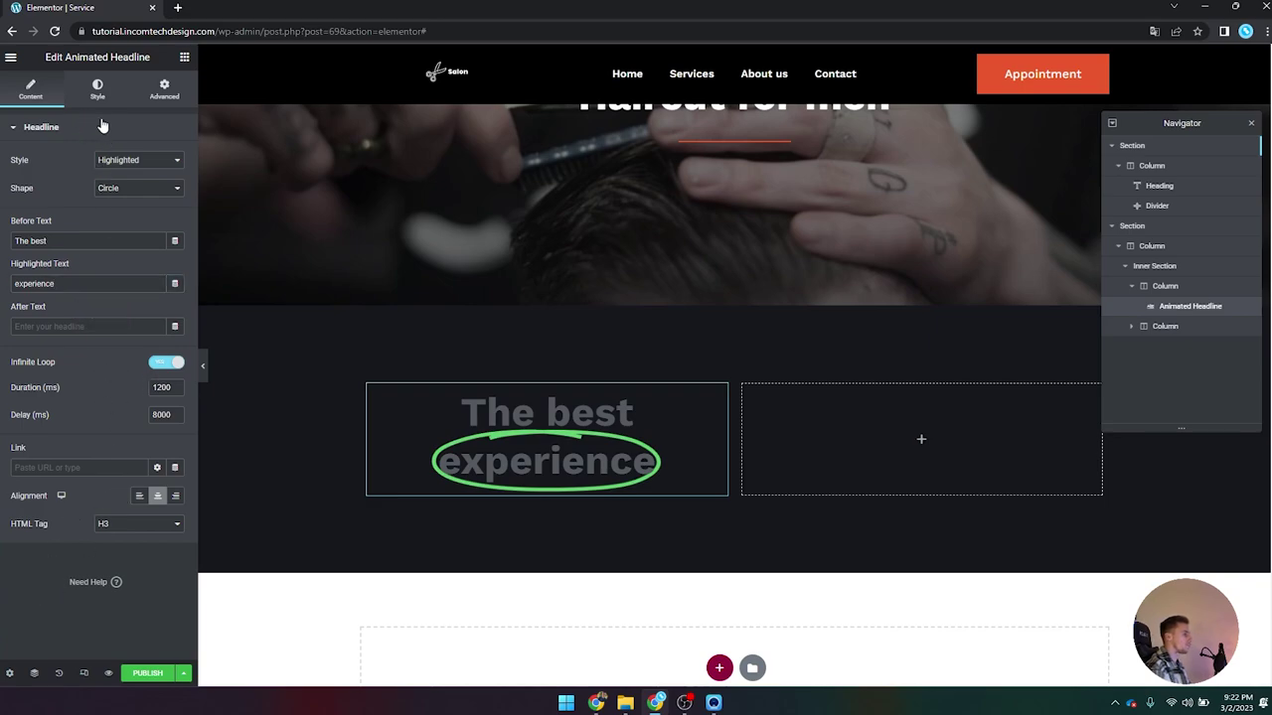
# Step: Change the highlight to an Underline shape in global Orange with rounded edges
pyautogui.click(154, 189)
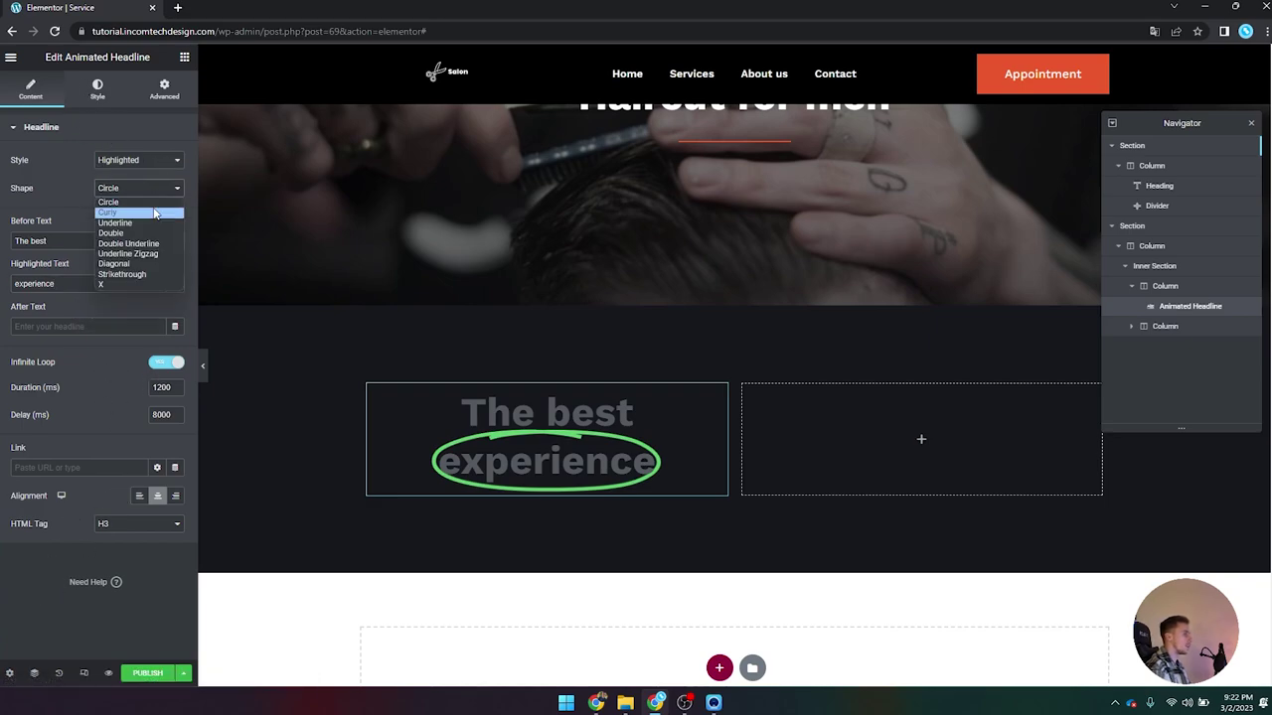
pyautogui.click(151, 223)
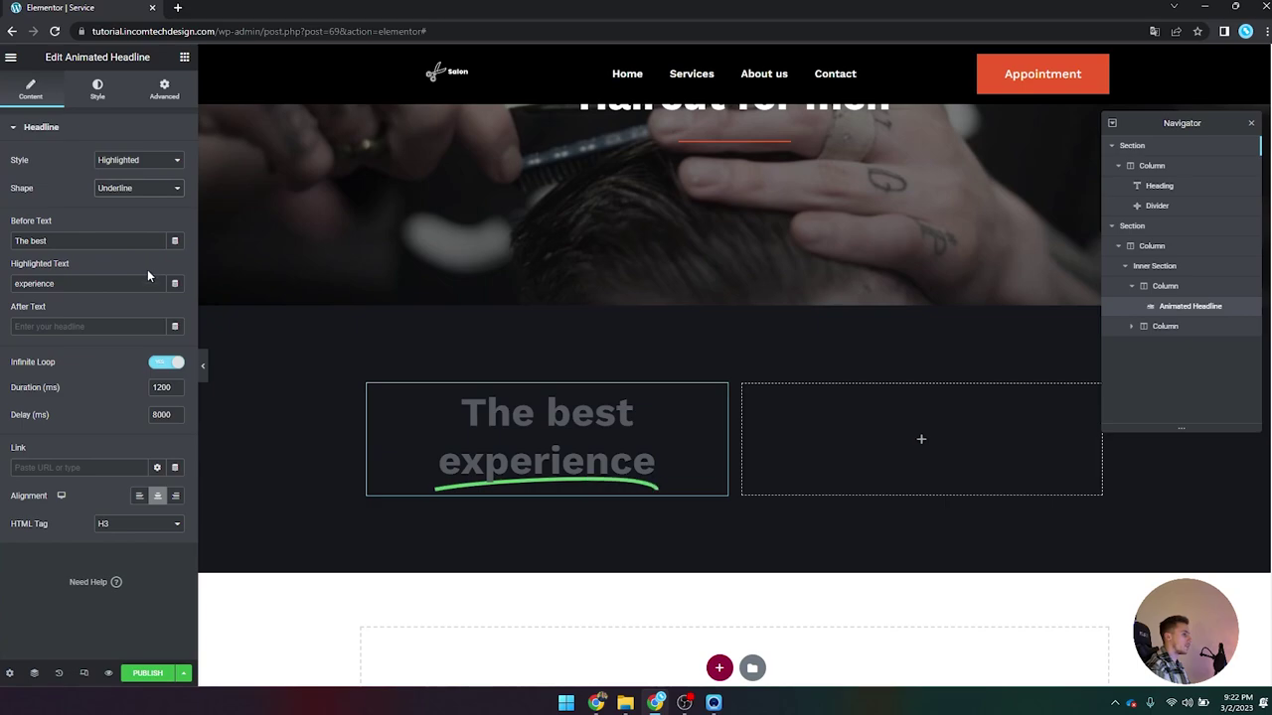
pyautogui.click(103, 90)
pyautogui.click(158, 161)
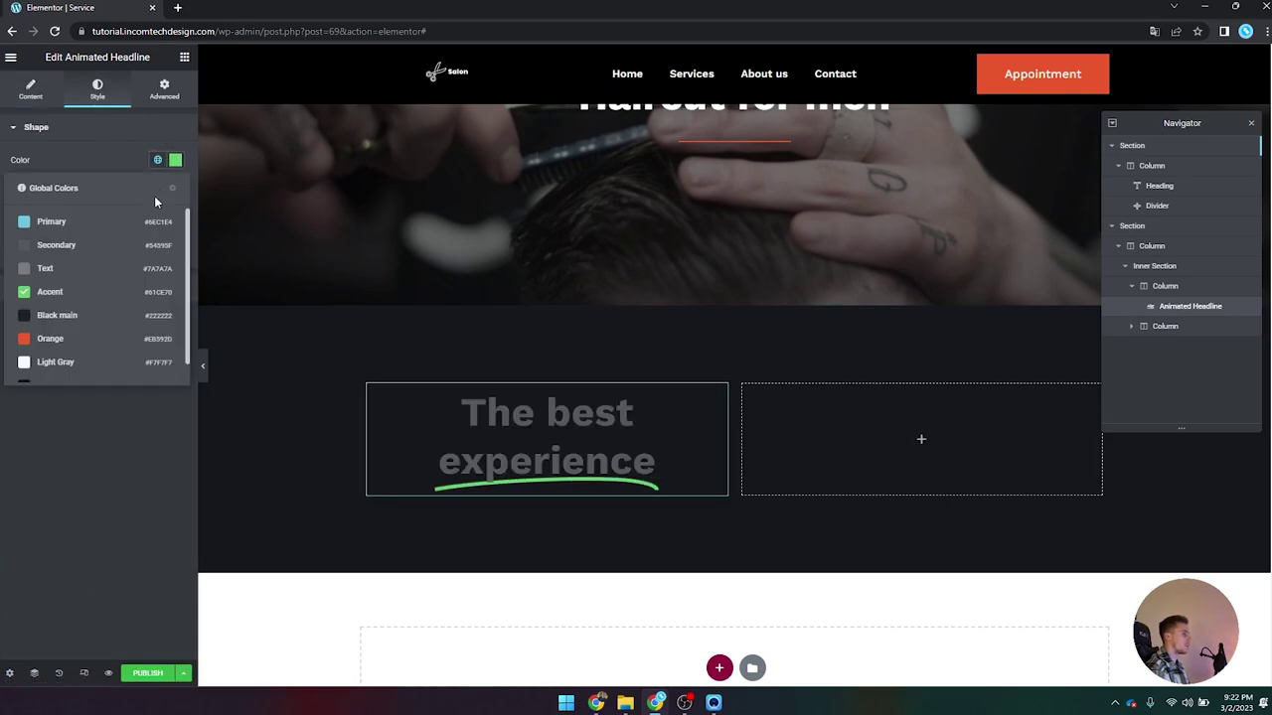
pyautogui.click(106, 334)
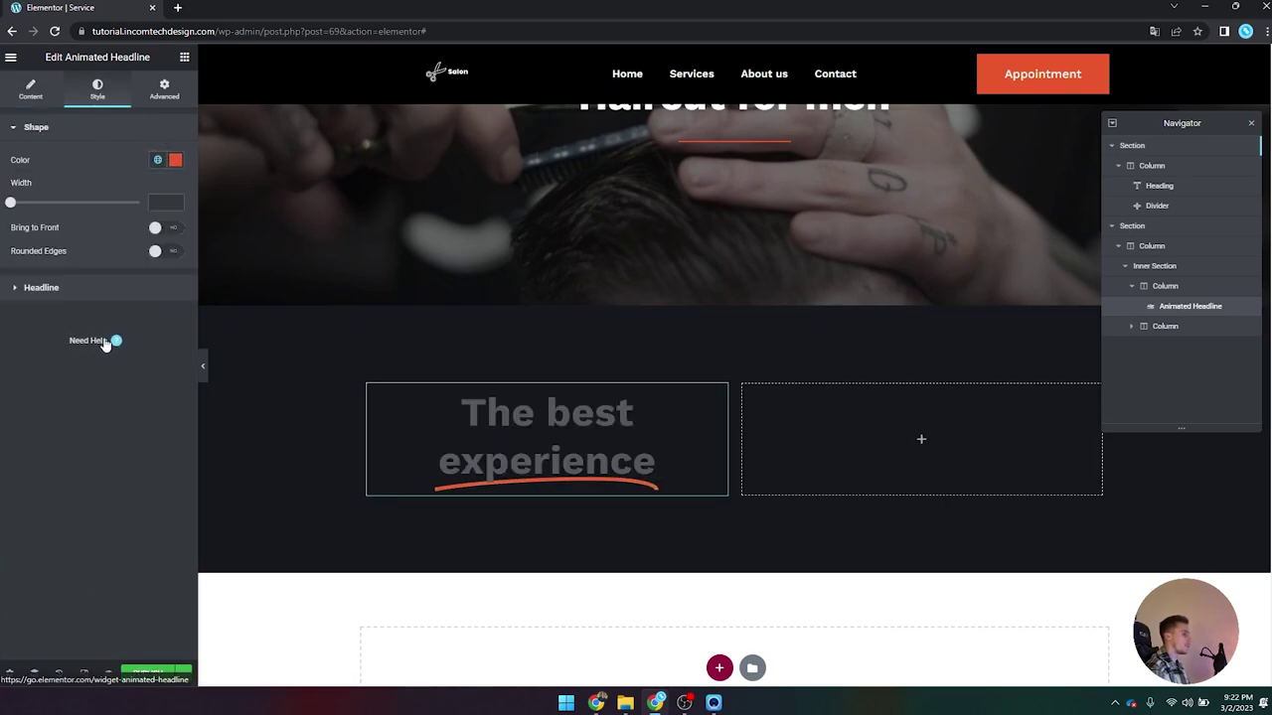
pyautogui.click(169, 252)
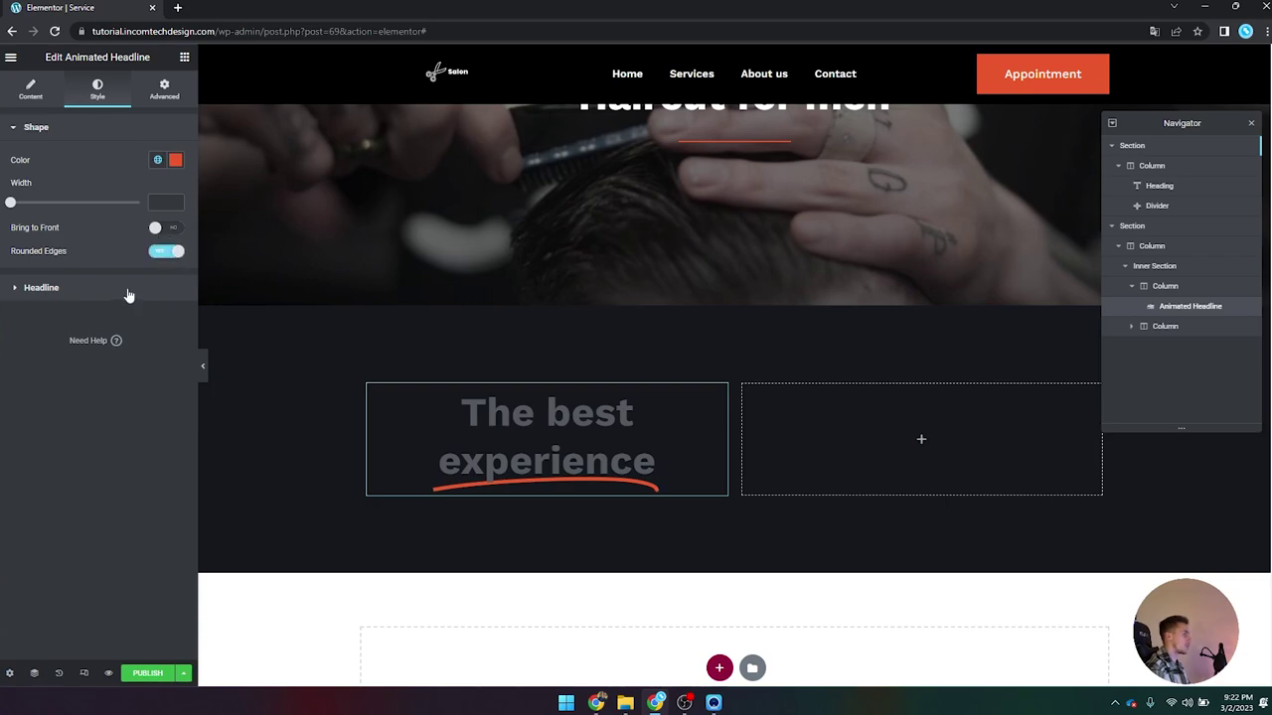
pyautogui.click(40, 287)
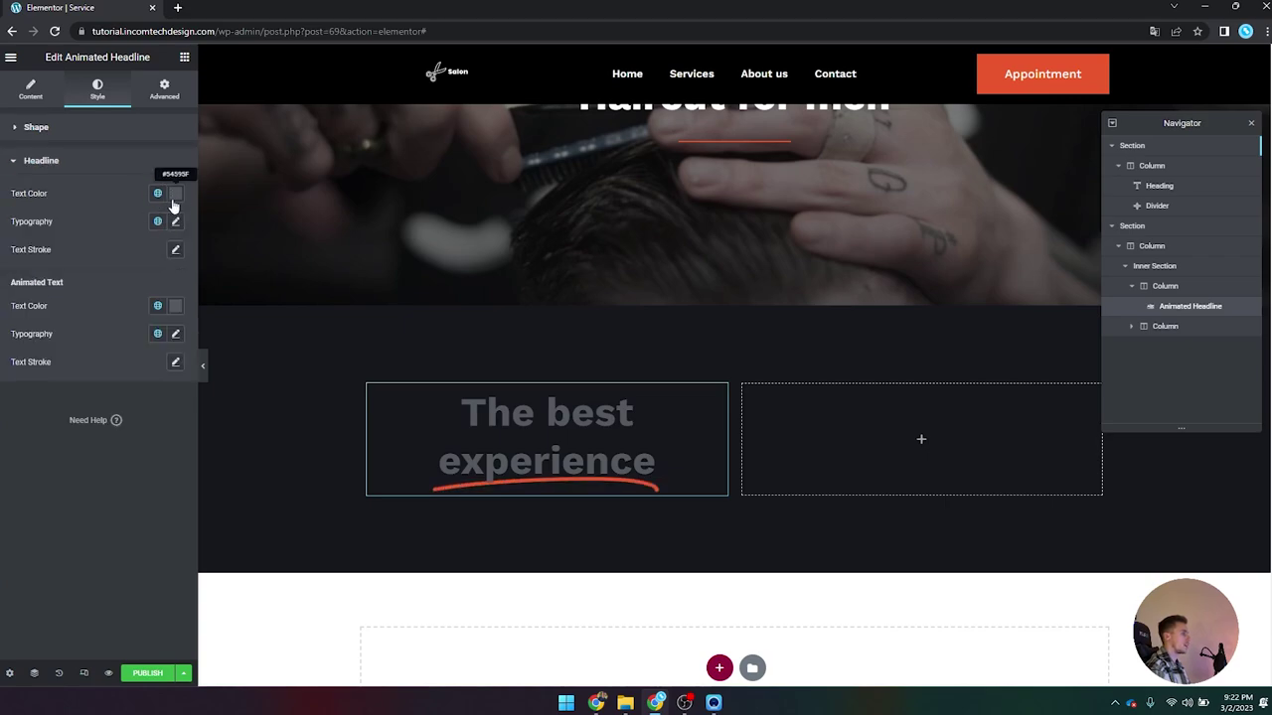
# Step: Make 'The best' white at 32 px font size and 400 normal weight
pyautogui.click(175, 194)
pyautogui.click(175, 195)
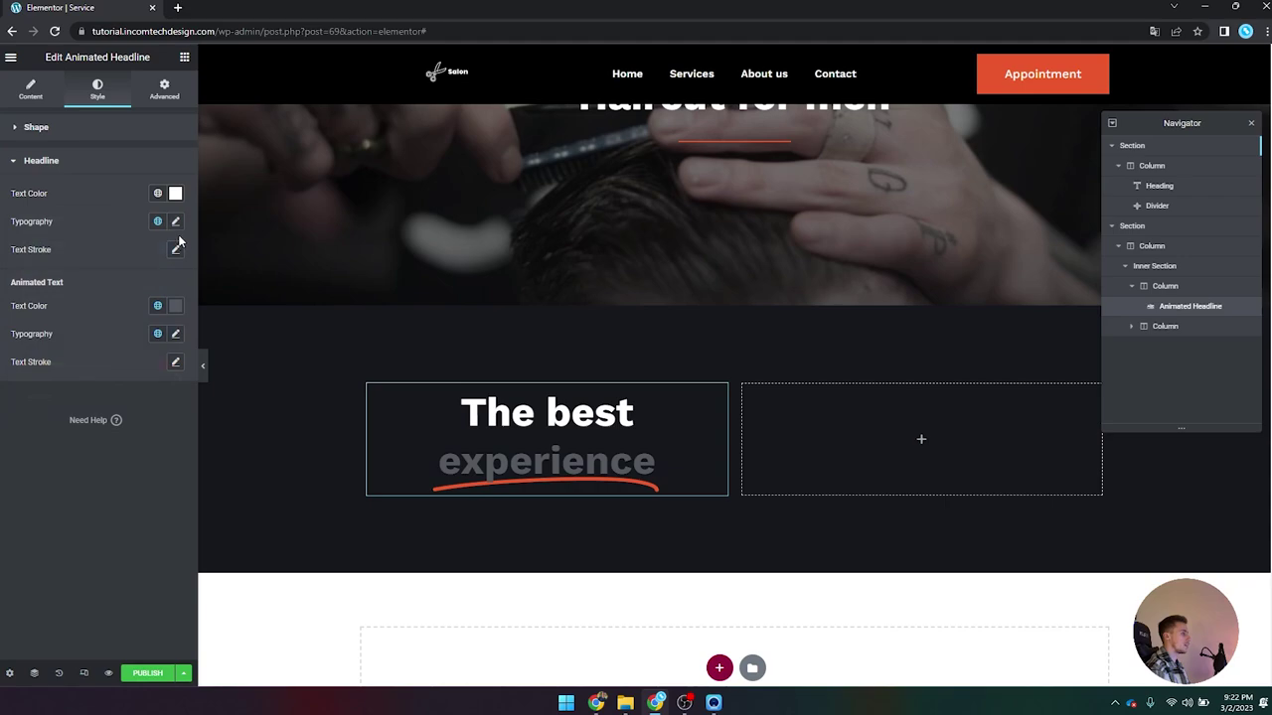
pyautogui.click(176, 223)
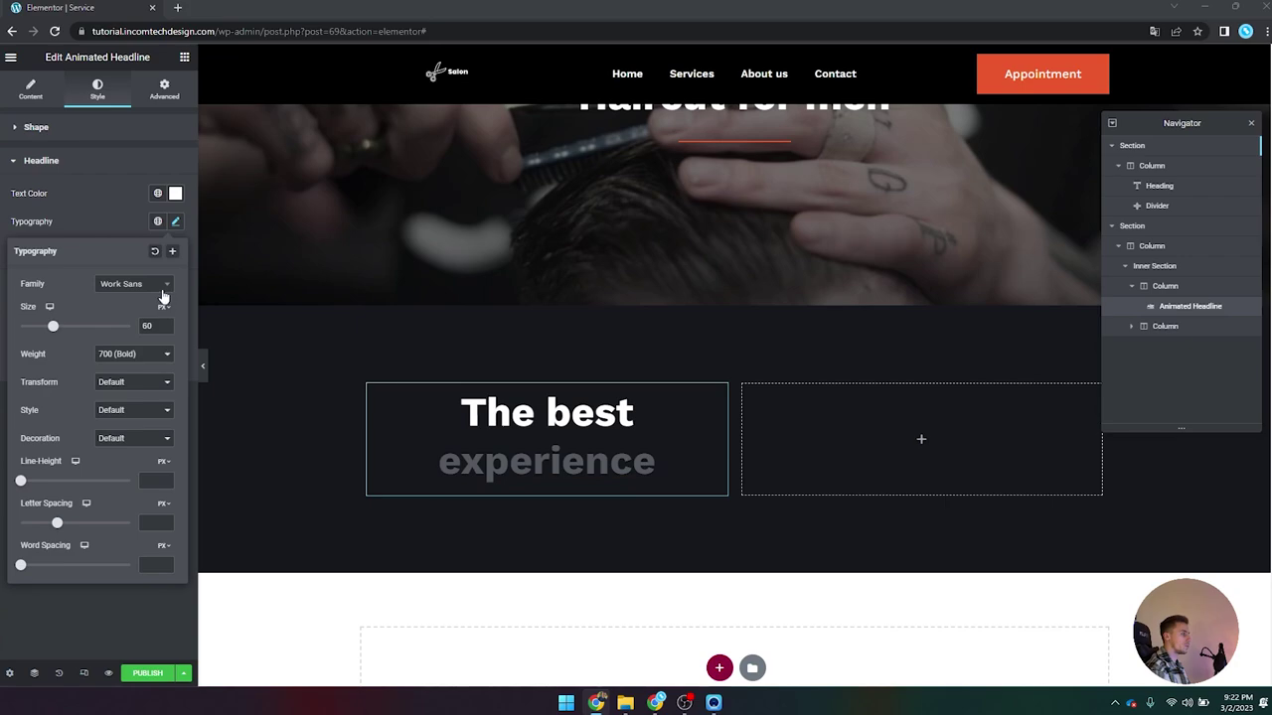
pyautogui.doubleClick(147, 326)
pyautogui.write('32')
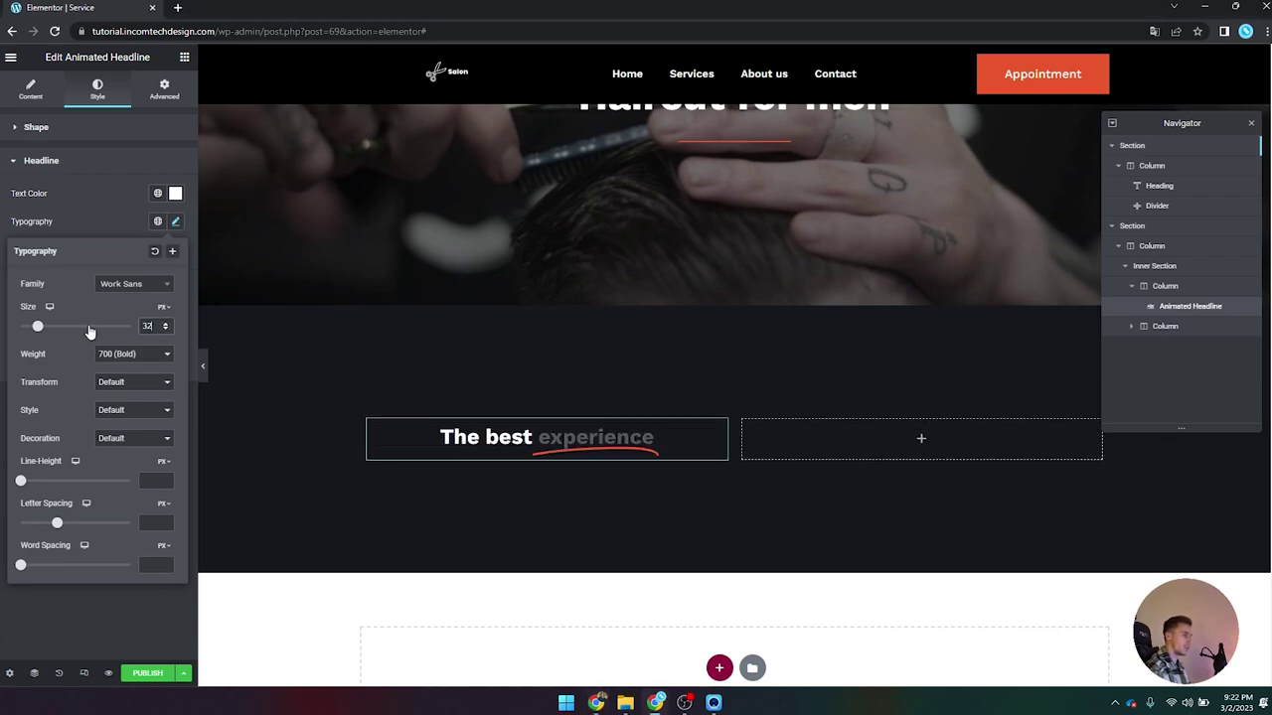
pyautogui.click(129, 354)
pyautogui.click(126, 394)
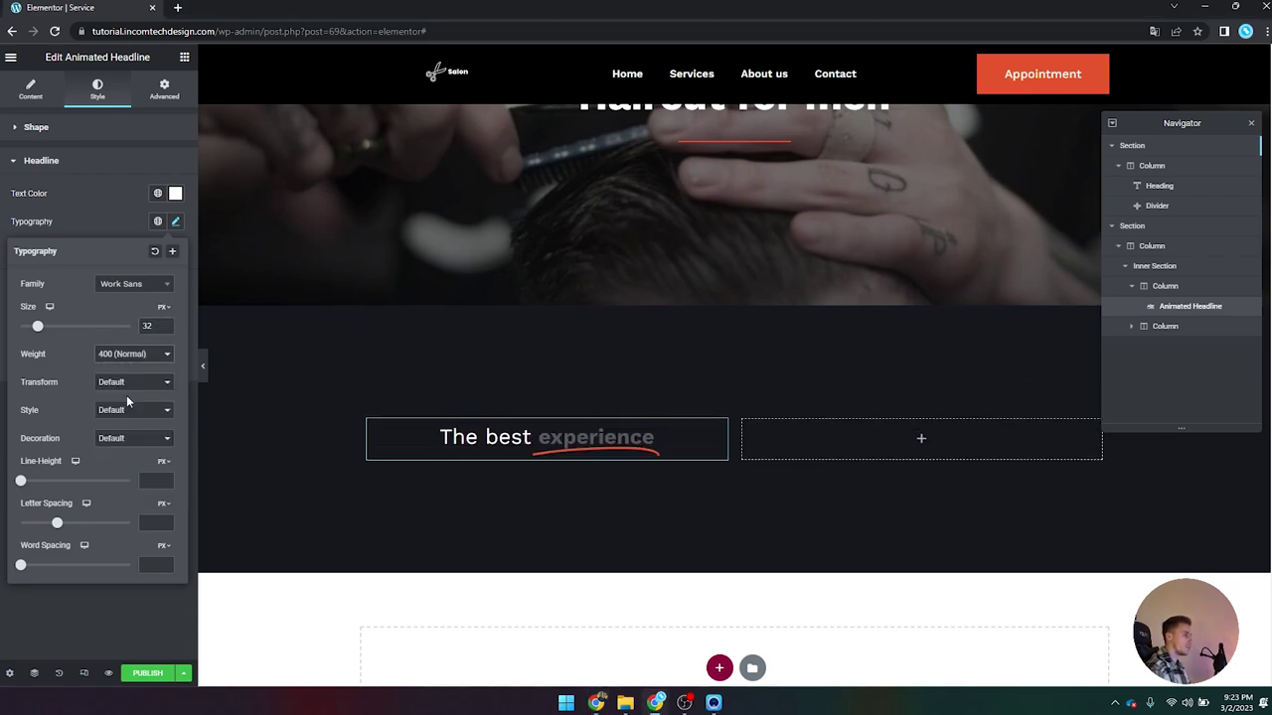
pyautogui.click(176, 222)
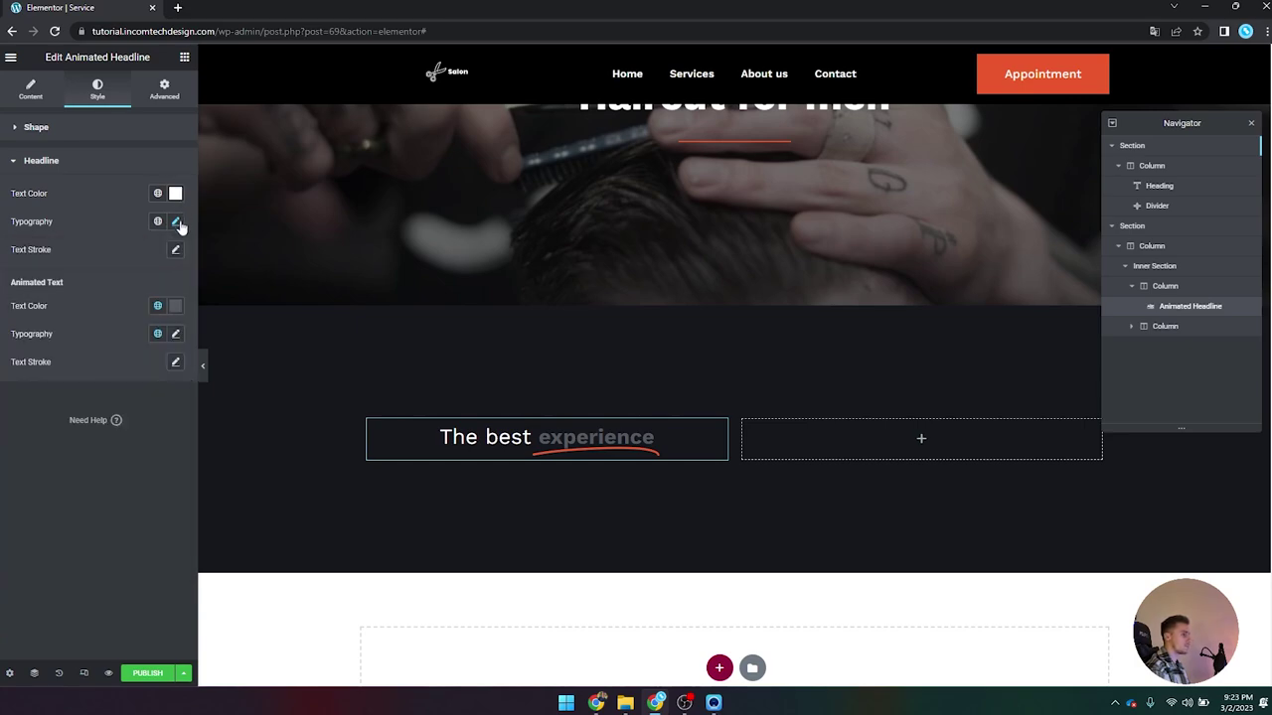
# Step: Make 'experience' white at 600 Semi Bold weight and preview without the panel
pyautogui.click(175, 306)
pyautogui.click(23, 358)
pyautogui.click(174, 307)
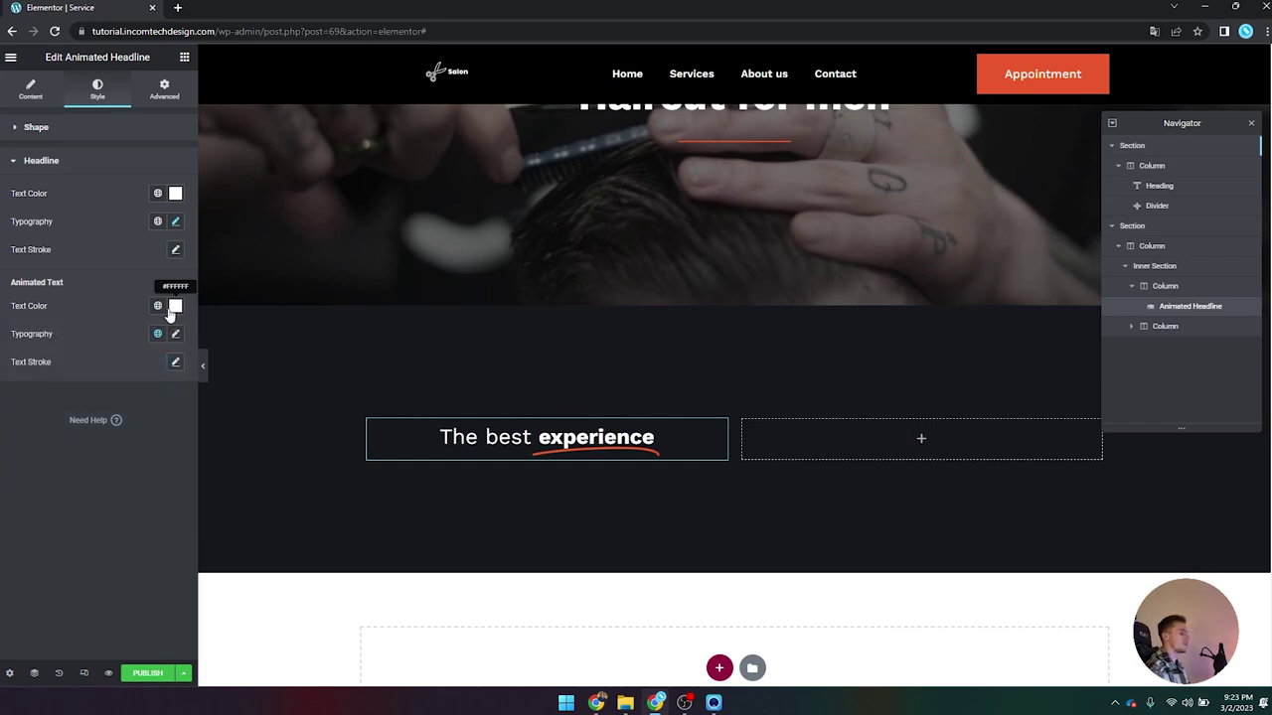
pyautogui.click(174, 334)
pyautogui.click(137, 407)
pyautogui.click(136, 420)
pyautogui.click(133, 425)
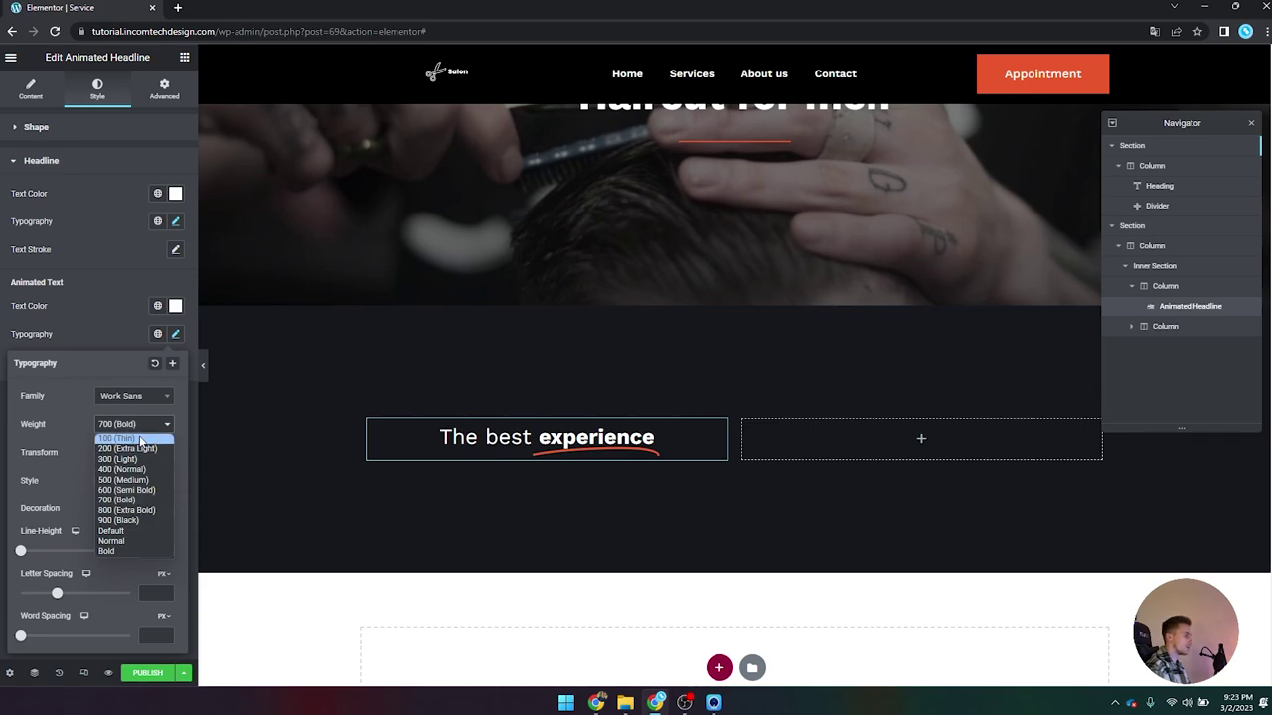
pyautogui.click(124, 468)
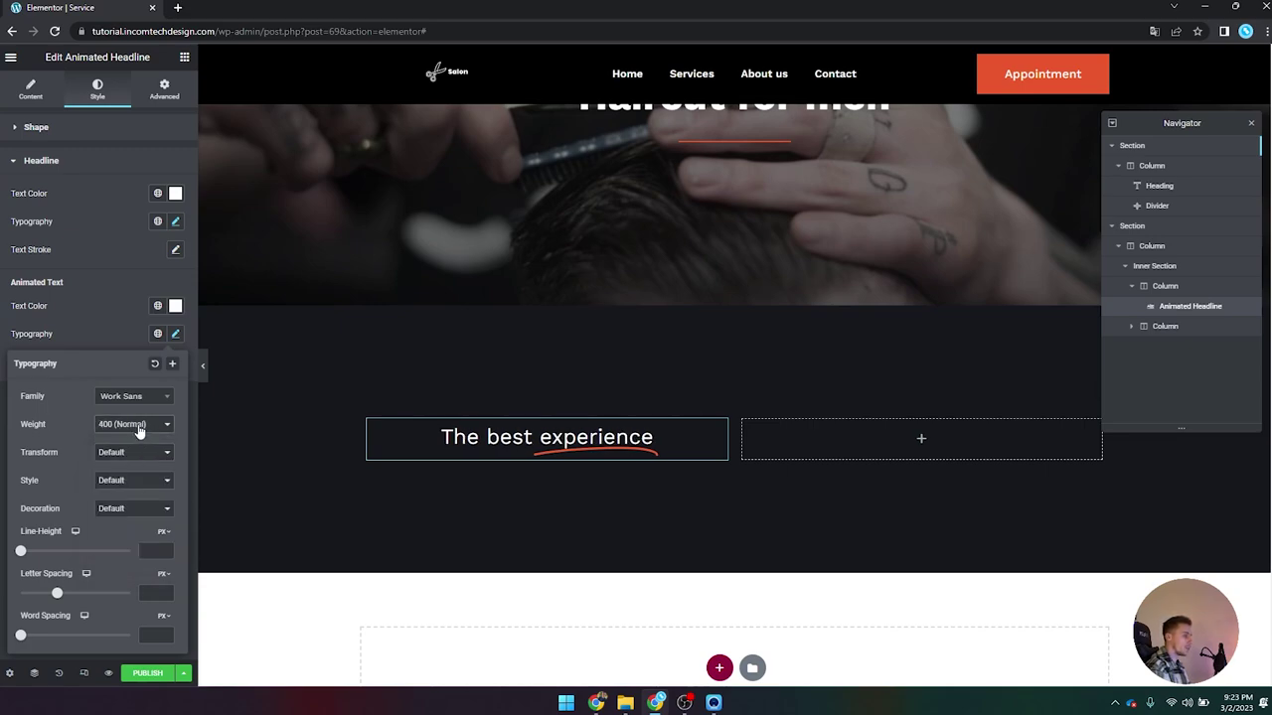
pyautogui.click(139, 425)
pyautogui.click(127, 491)
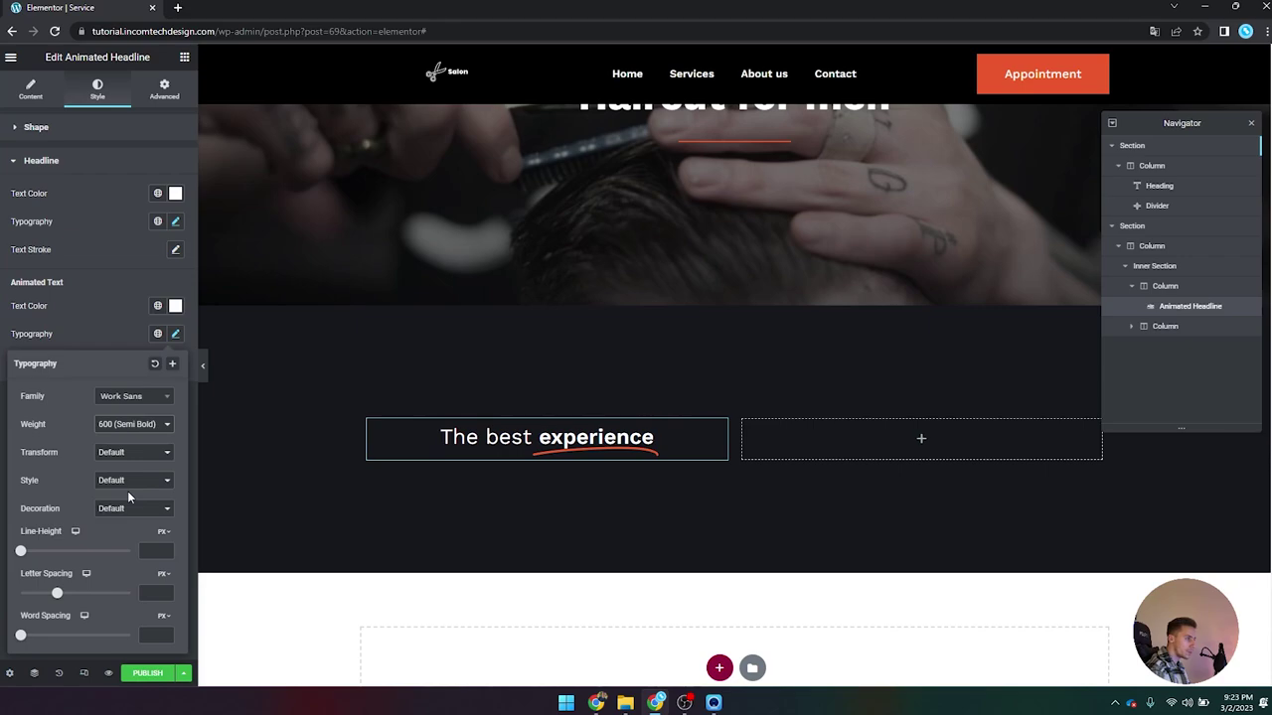
pyautogui.click(202, 365)
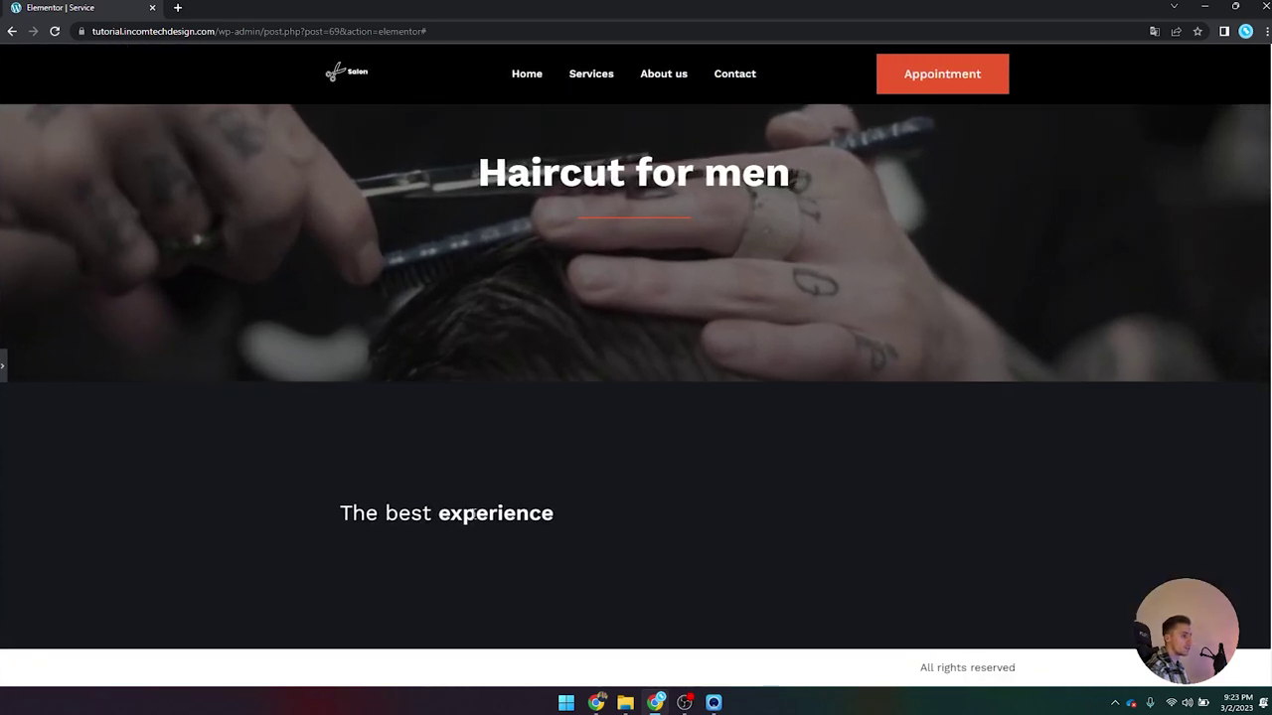
# Step: Left-align the 'The best experience' headline in its column
pyautogui.click(4, 366)
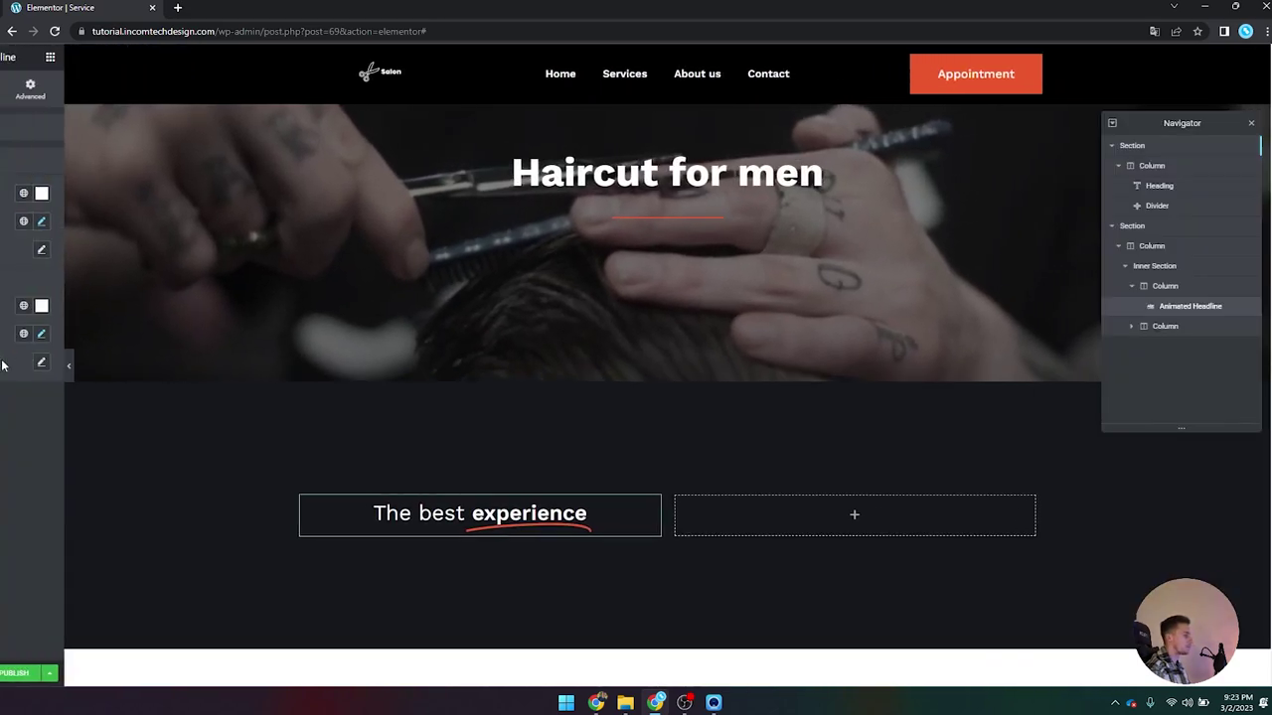
pyautogui.click(30, 89)
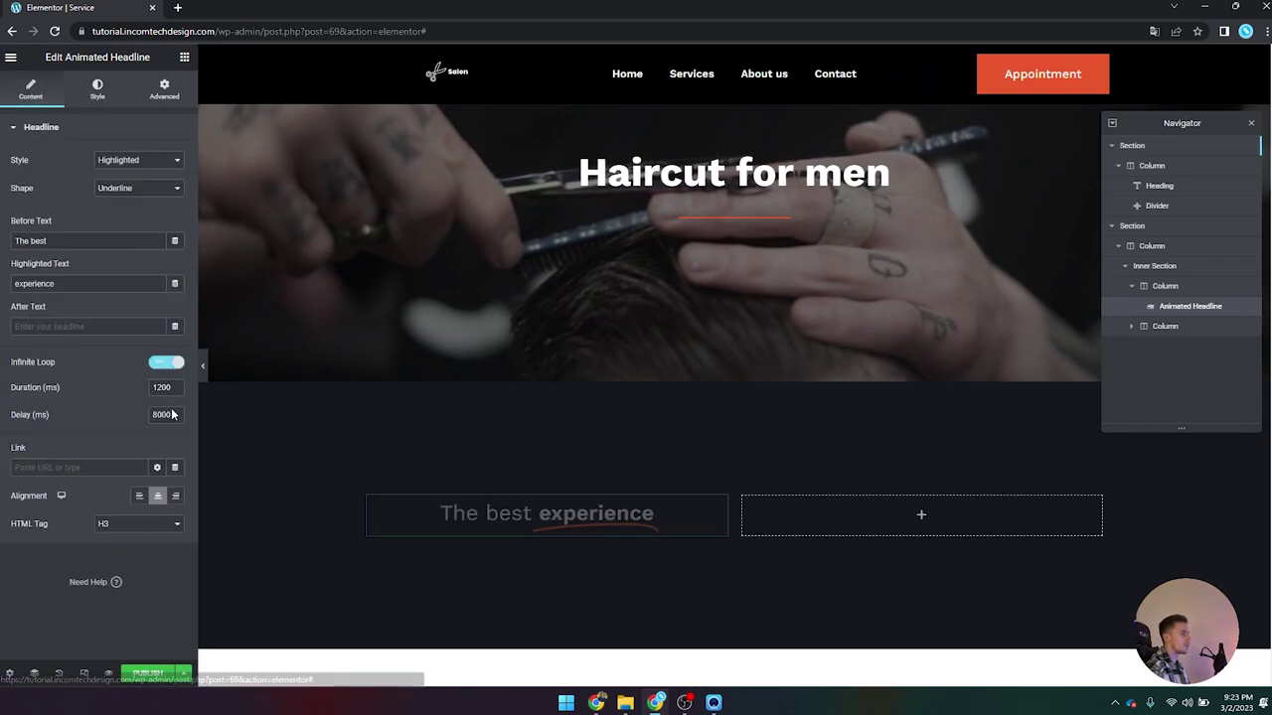
pyautogui.click(139, 496)
pyautogui.scroll(-1, 379, 335)
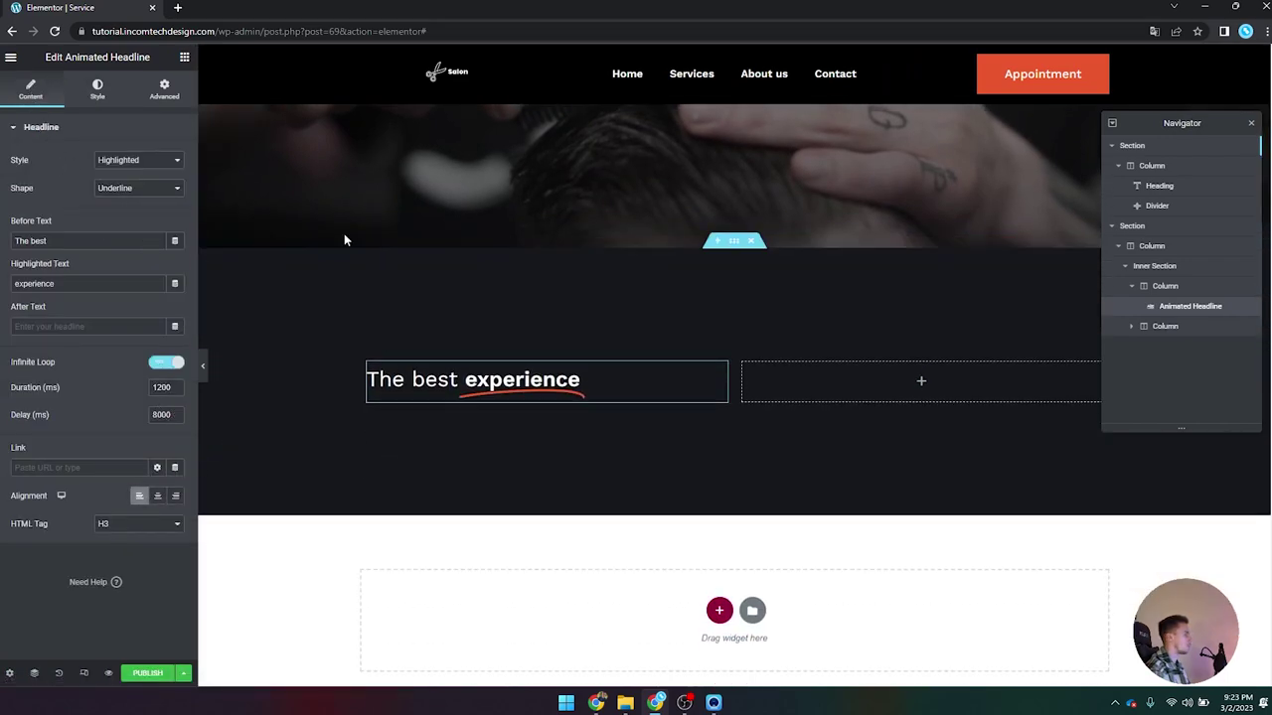
pyautogui.click(184, 60)
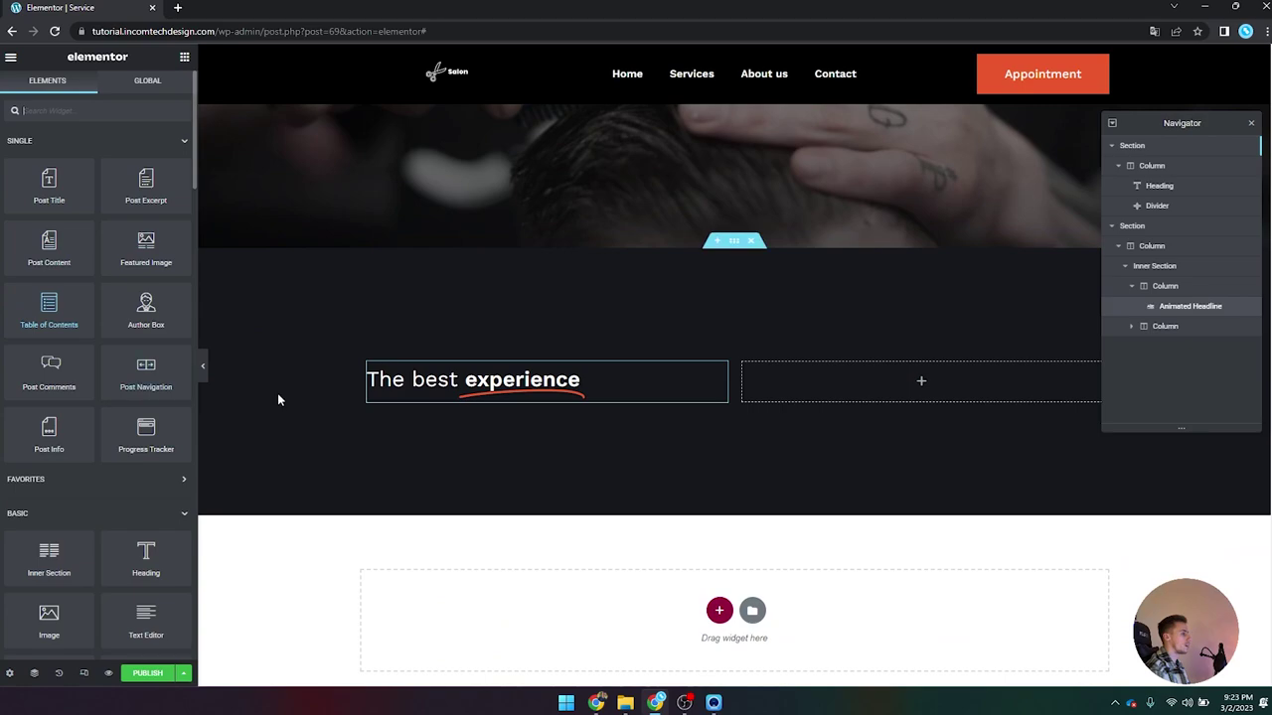
pyautogui.scroll(1, 397, 377)
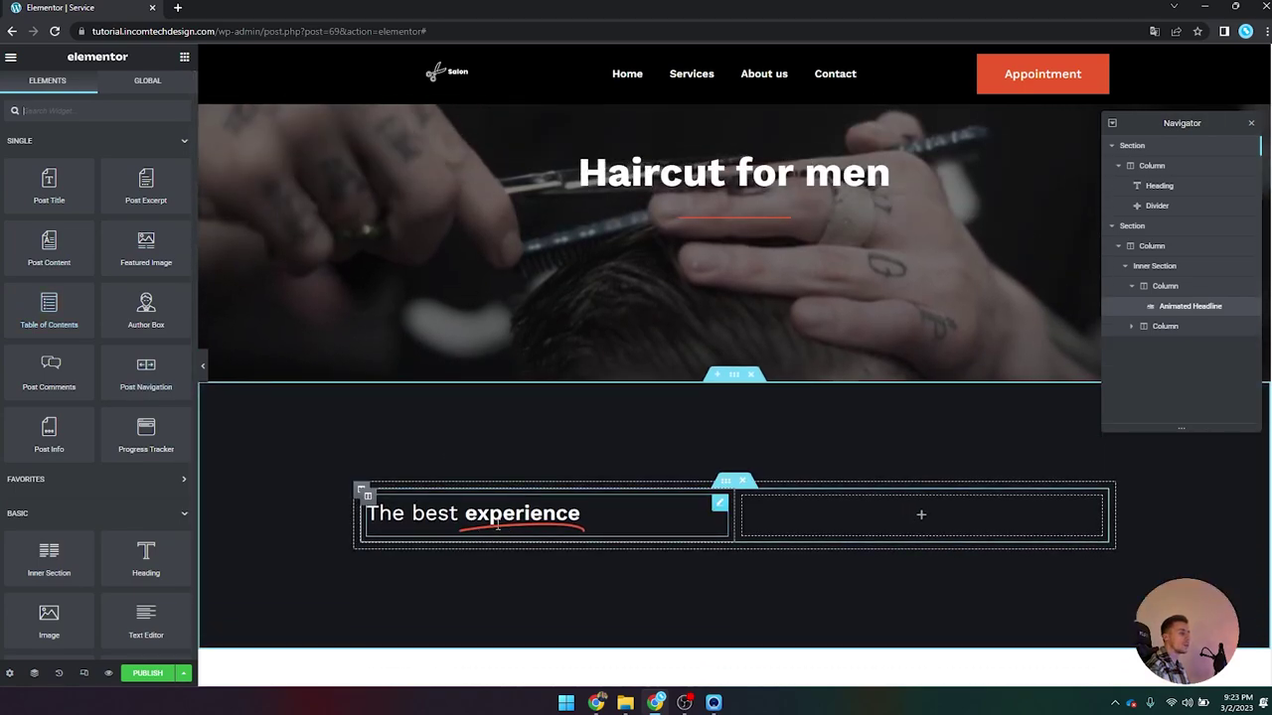
pyautogui.scroll(1, 587, 344)
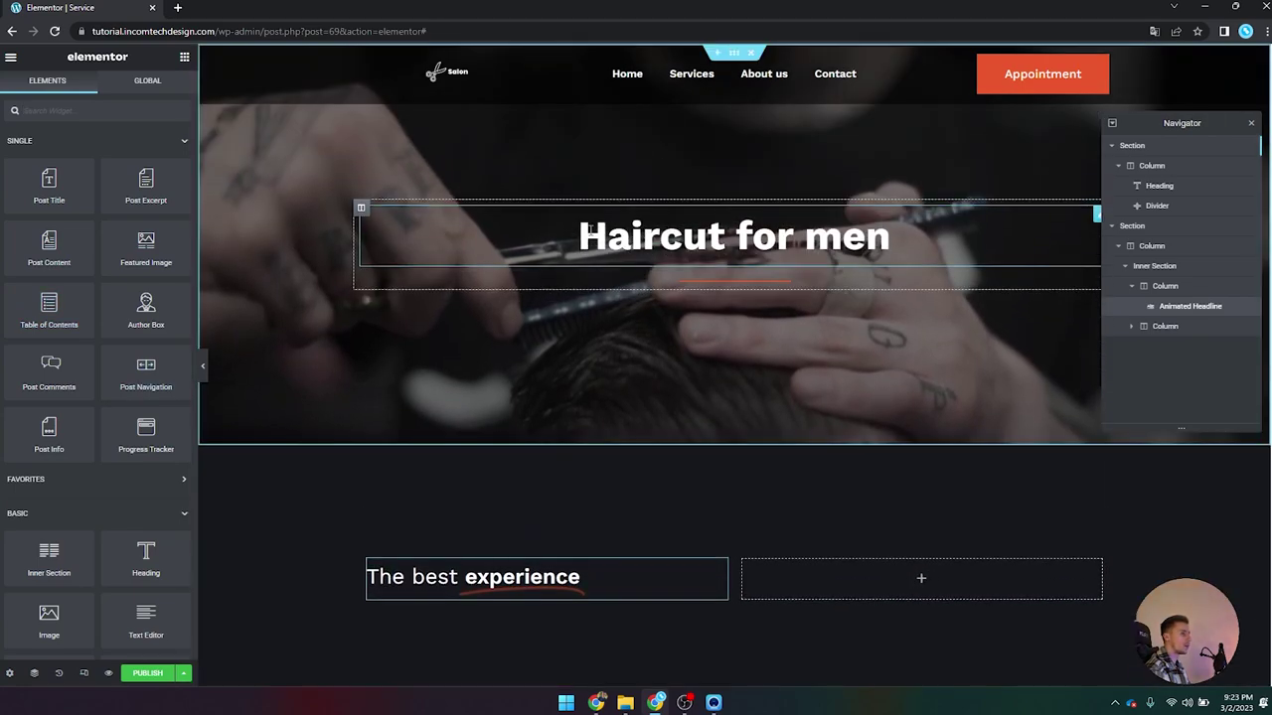
pyautogui.scroll(-3, 867, 251)
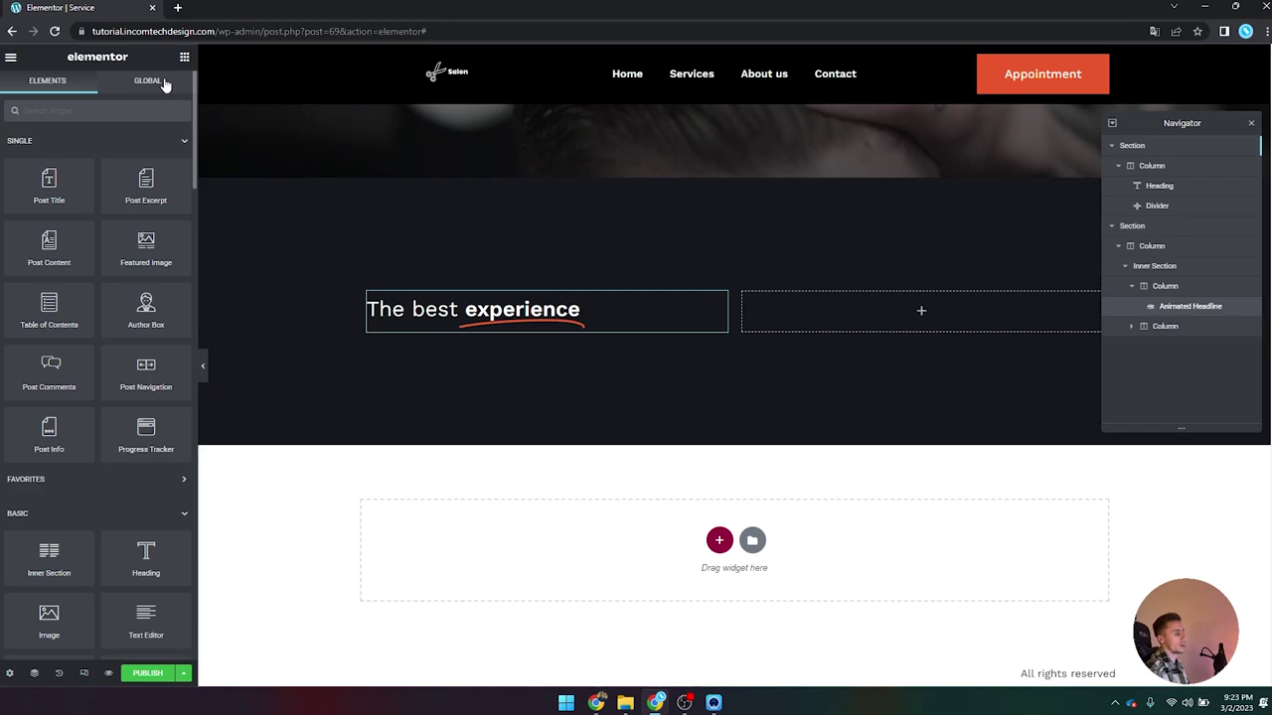
pyautogui.scroll(-2, 129, 169)
# Step: Add a Text Editor under the headline showing the JetEngine Short description field
pyautogui.moveTo(57, 419); pyautogui.dragTo(453, 282)
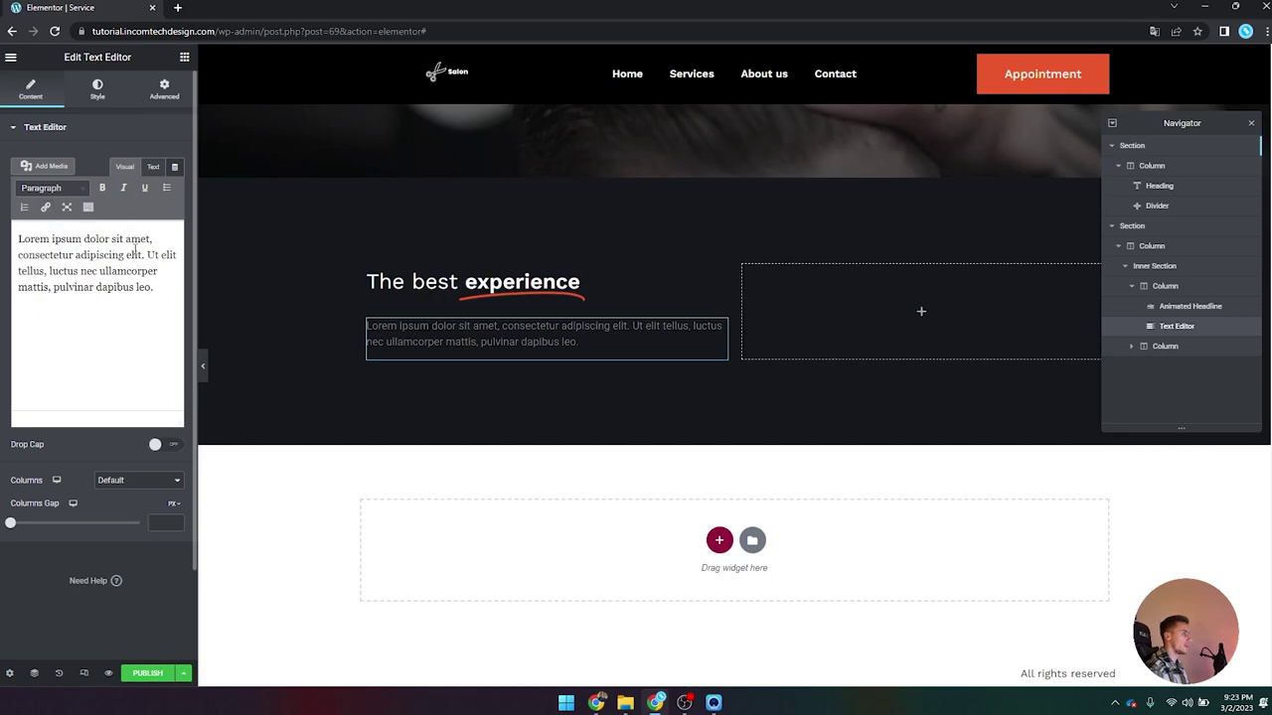
pyautogui.click(175, 171)
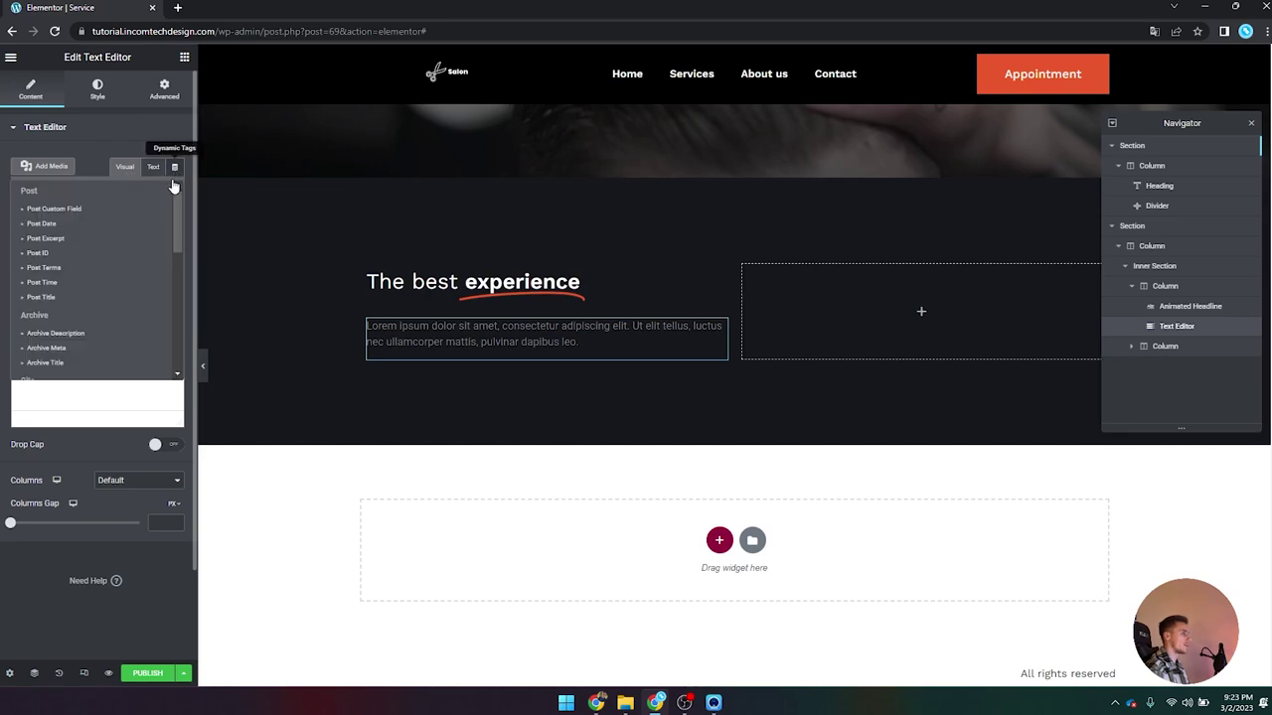
pyautogui.scroll(-5, 66, 298)
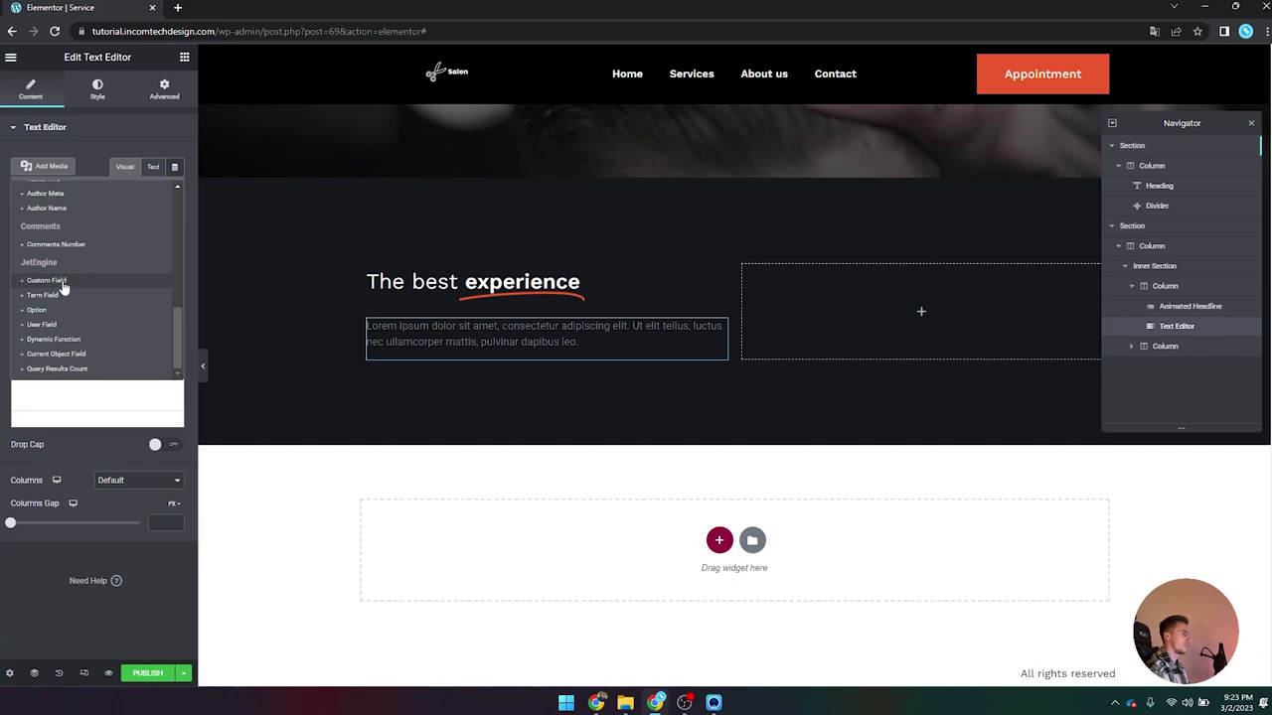
pyautogui.click(62, 282)
pyautogui.click(116, 228)
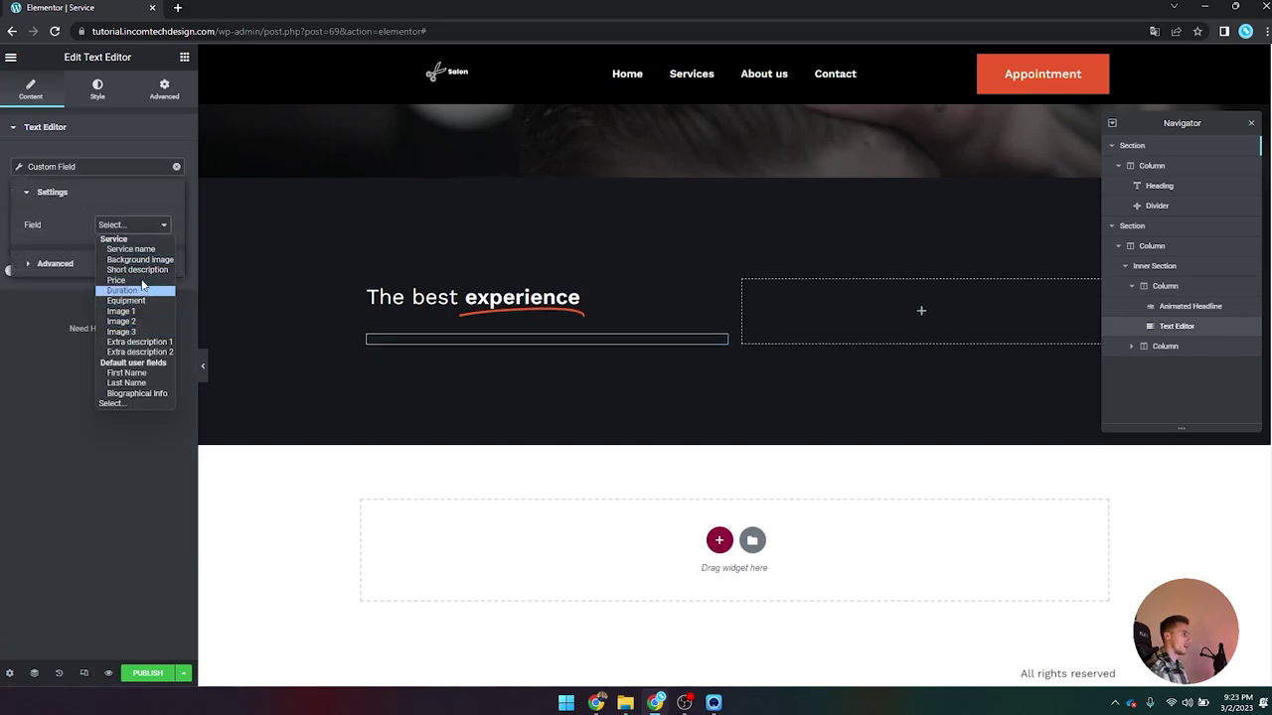
pyautogui.click(138, 270)
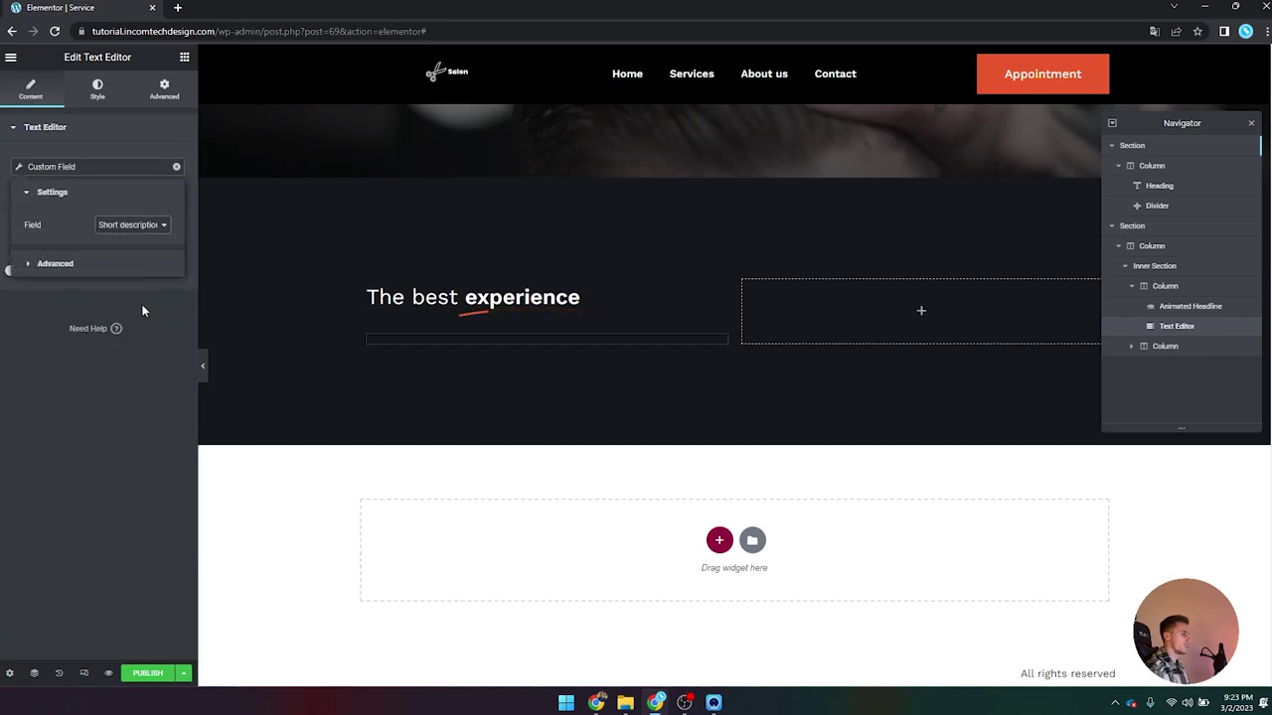
pyautogui.click(149, 156)
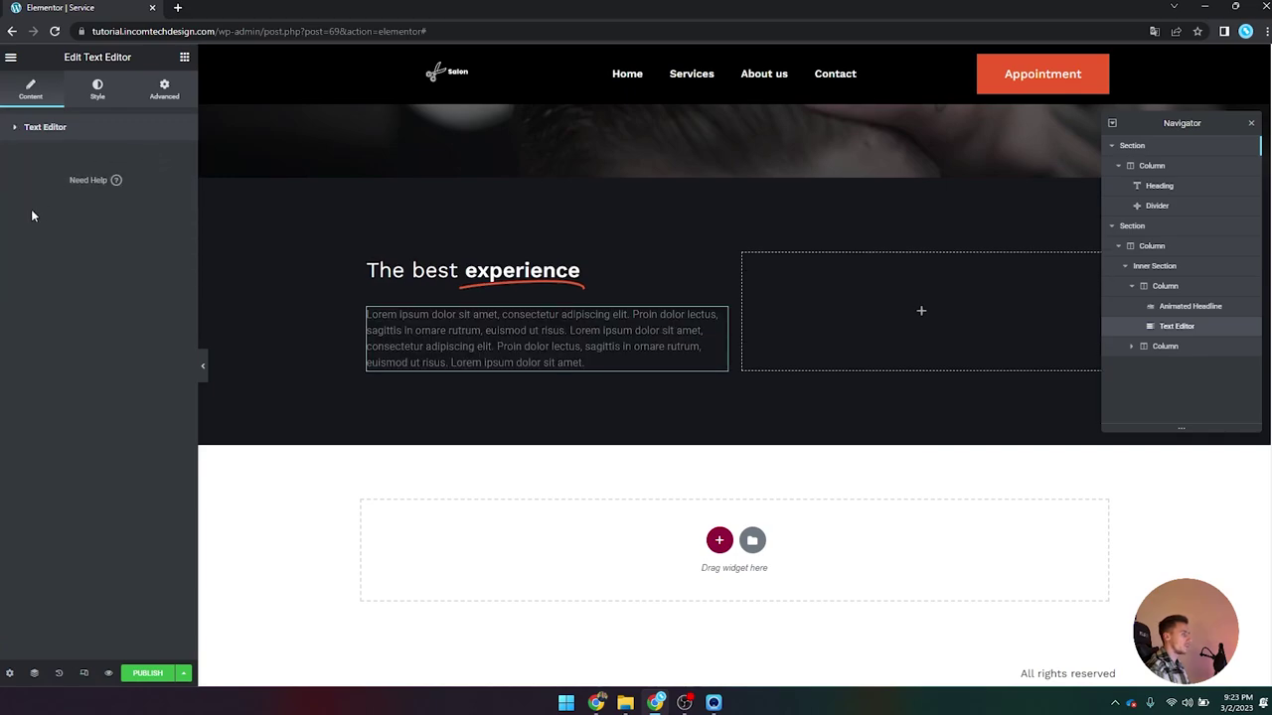
# Step: Apply a global font to the description paragraph
pyautogui.click(98, 90)
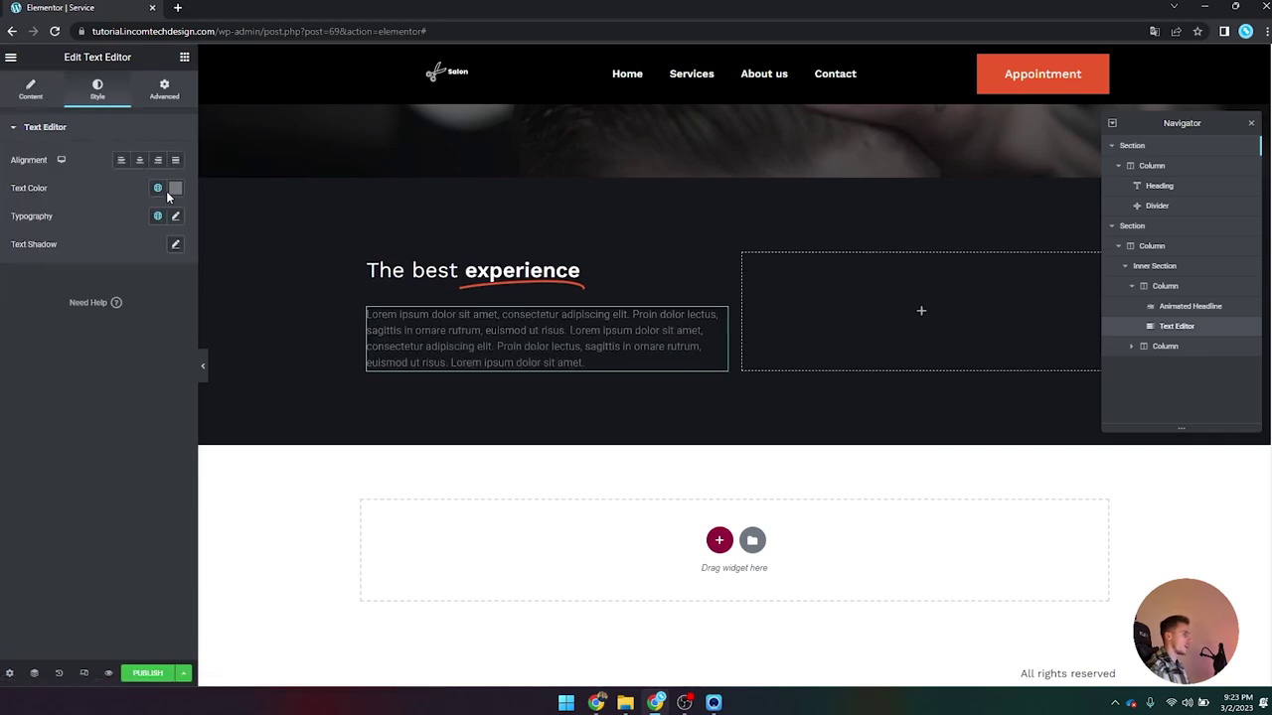
pyautogui.click(157, 216)
pyautogui.scroll(-3, 90, 377)
pyautogui.click(67, 426)
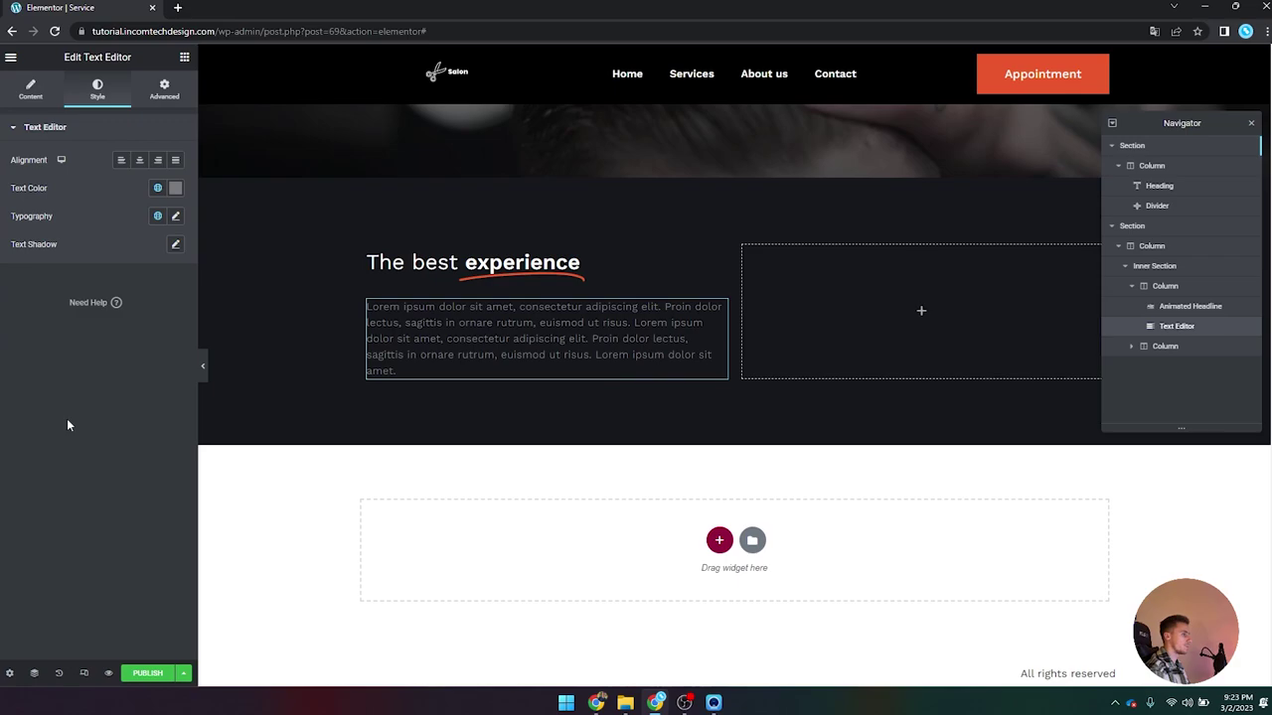
# Step: Set the paragraph text colour to the global Text colour
pyautogui.click(156, 188)
pyautogui.scroll(-1, 90, 312)
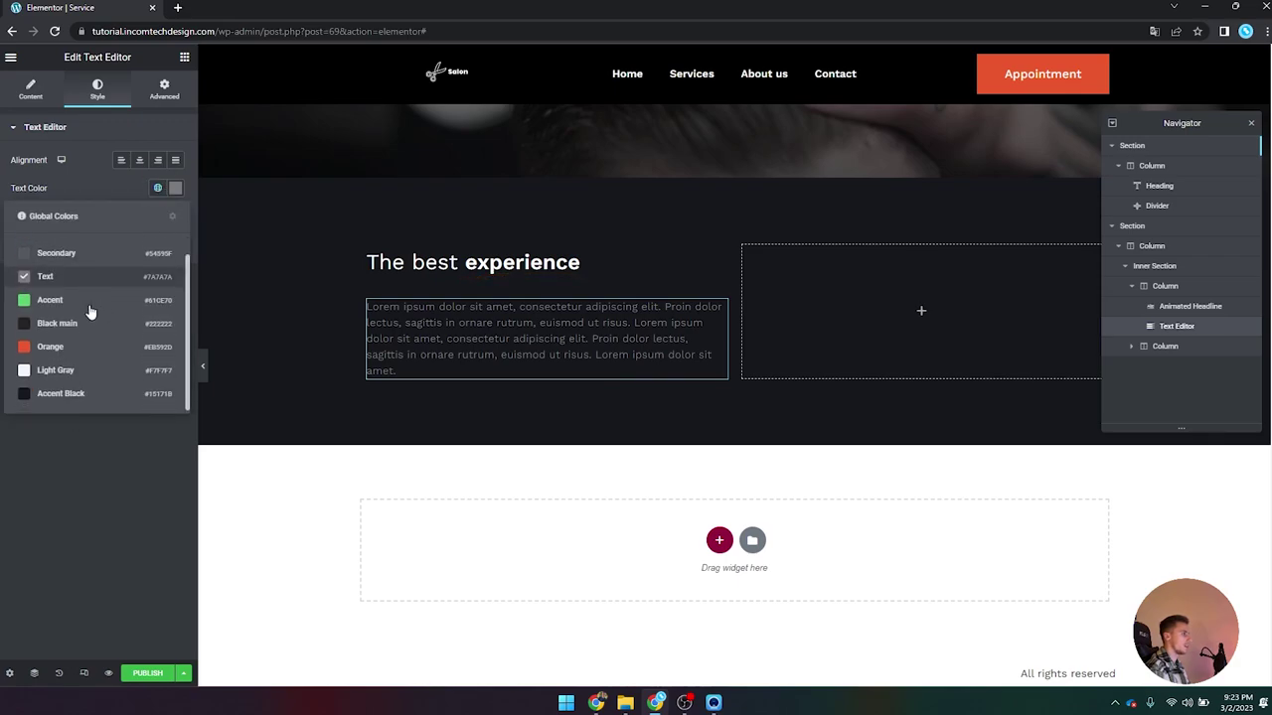
pyautogui.scroll(1, 69, 378)
pyautogui.scroll(-1, 79, 343)
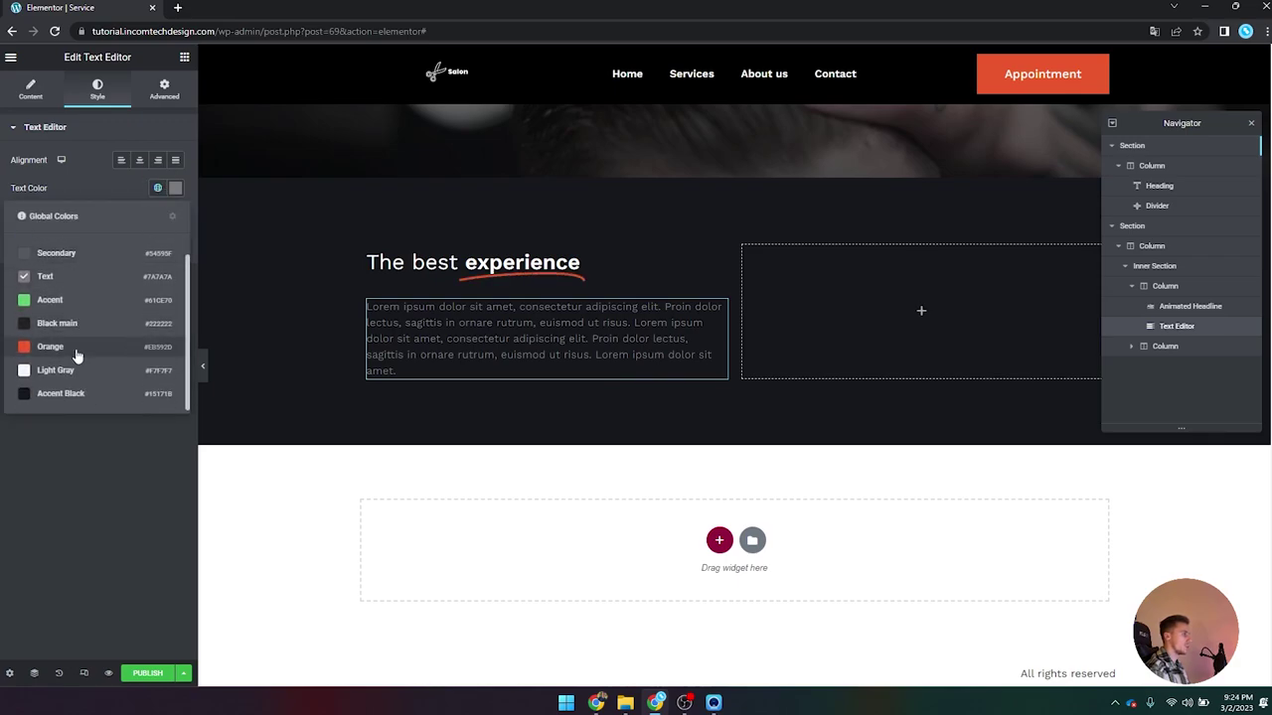
pyautogui.click(77, 277)
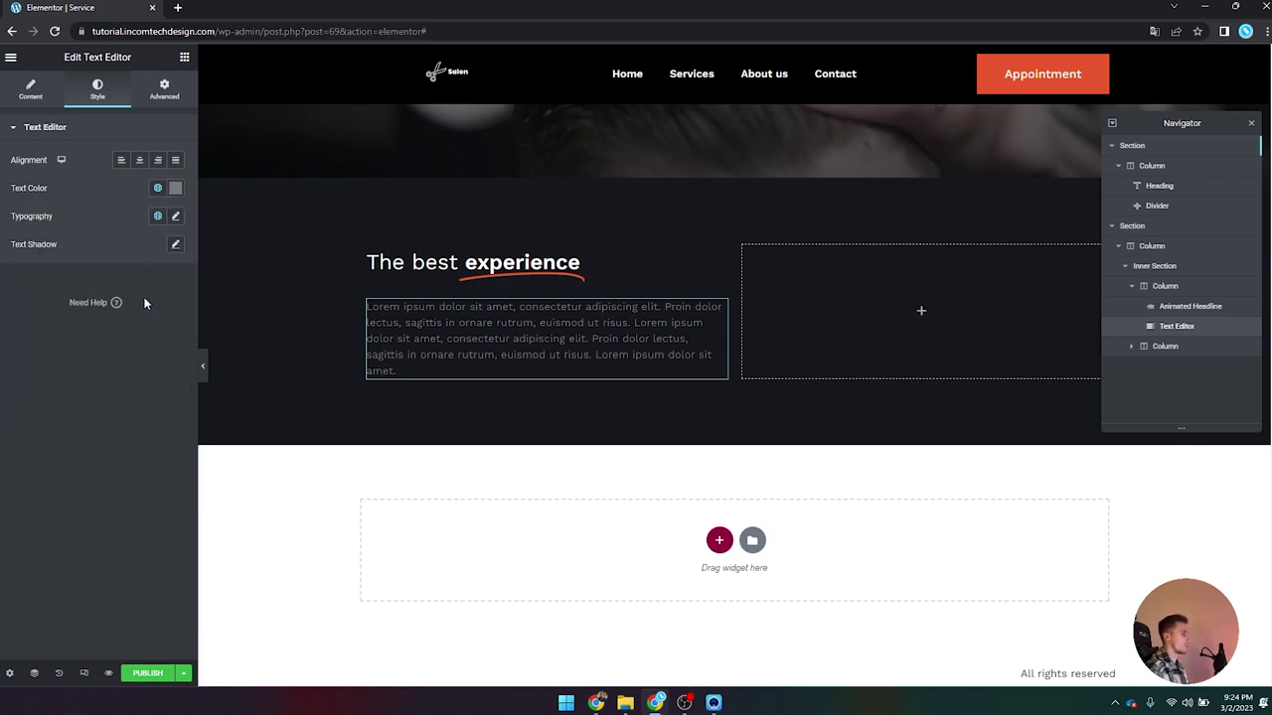
pyautogui.click(157, 188)
pyautogui.click(88, 274)
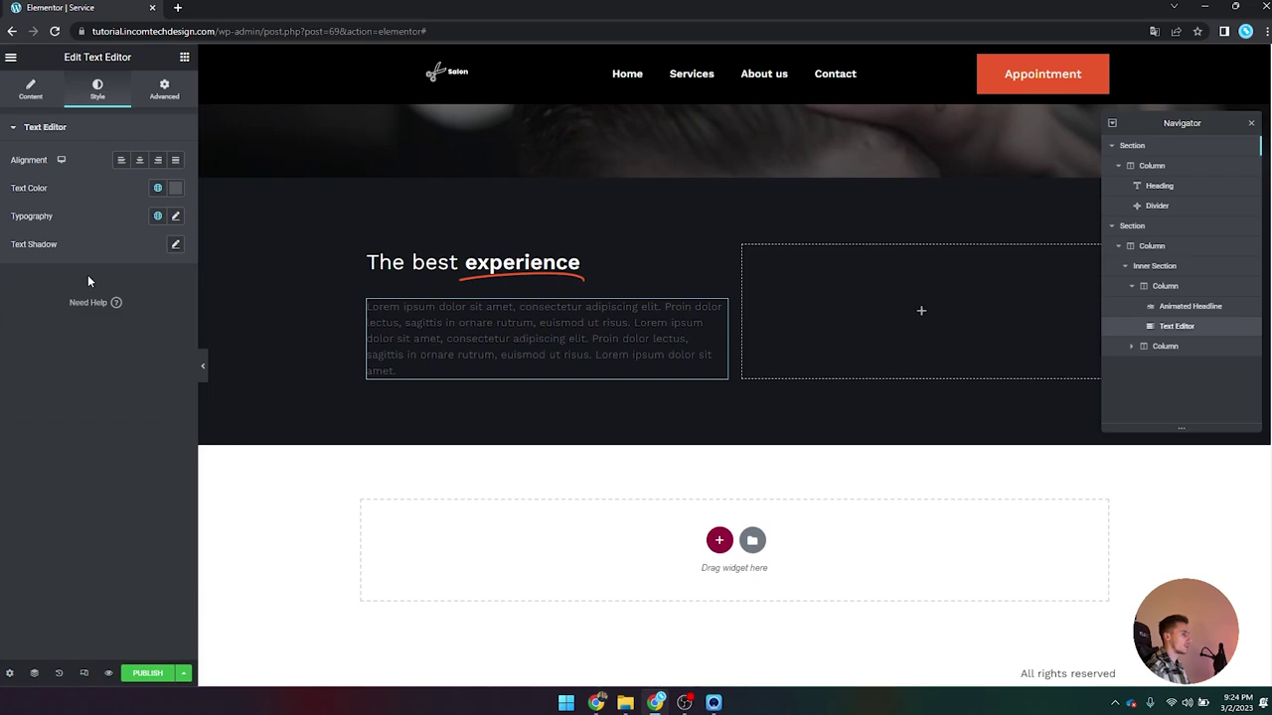
pyautogui.click(157, 188)
pyautogui.click(91, 300)
# Step: Left-align the description paragraph and give it a global font
pyautogui.click(121, 160)
pyautogui.click(174, 217)
pyautogui.click(175, 216)
pyautogui.click(157, 216)
pyautogui.scroll(-2, 86, 417)
pyautogui.click(84, 430)
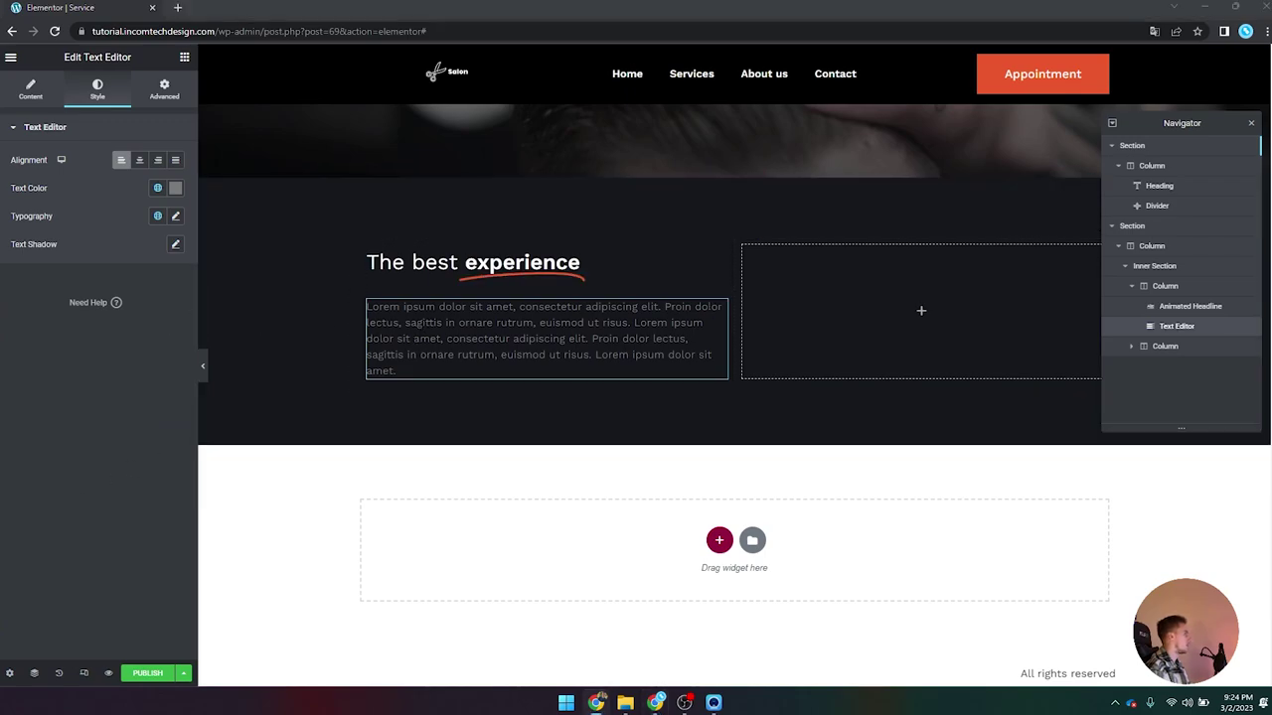
# Step: Place a Price List widget in the right column of the inner section
pyautogui.click(185, 56)
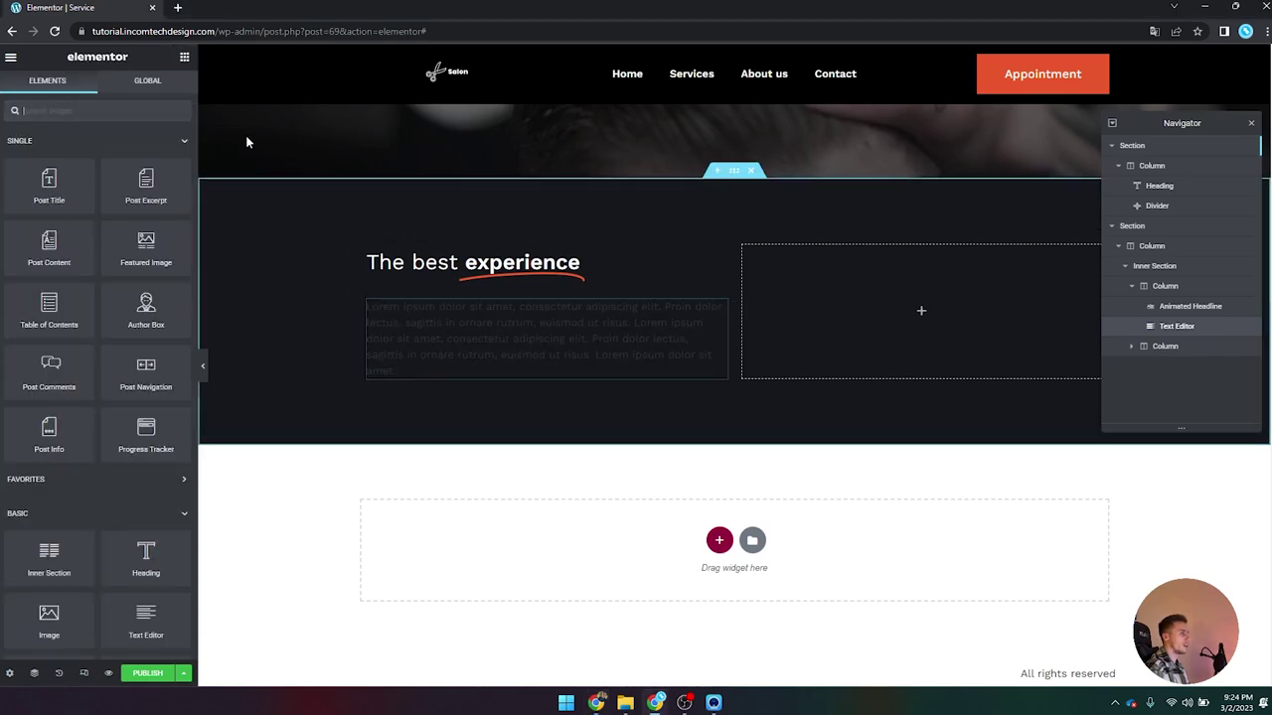
pyautogui.write('pric')
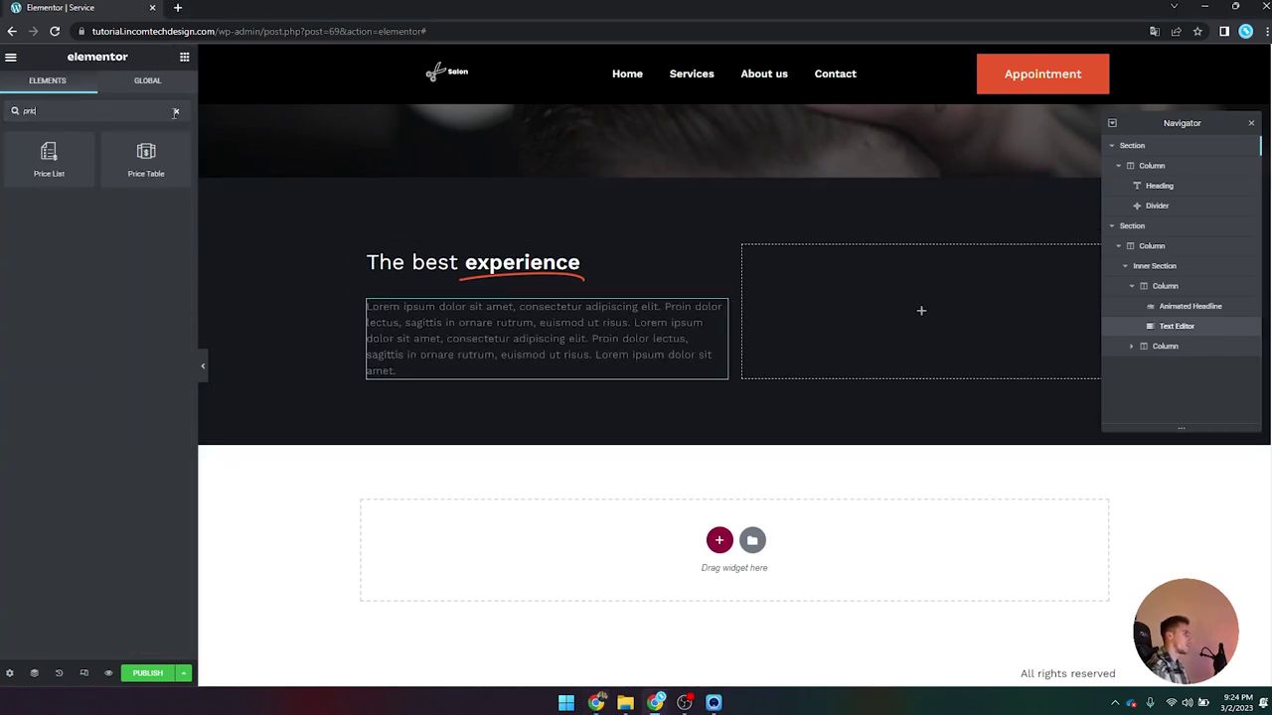
pyautogui.moveTo(47, 164); pyautogui.dragTo(1008, 249)
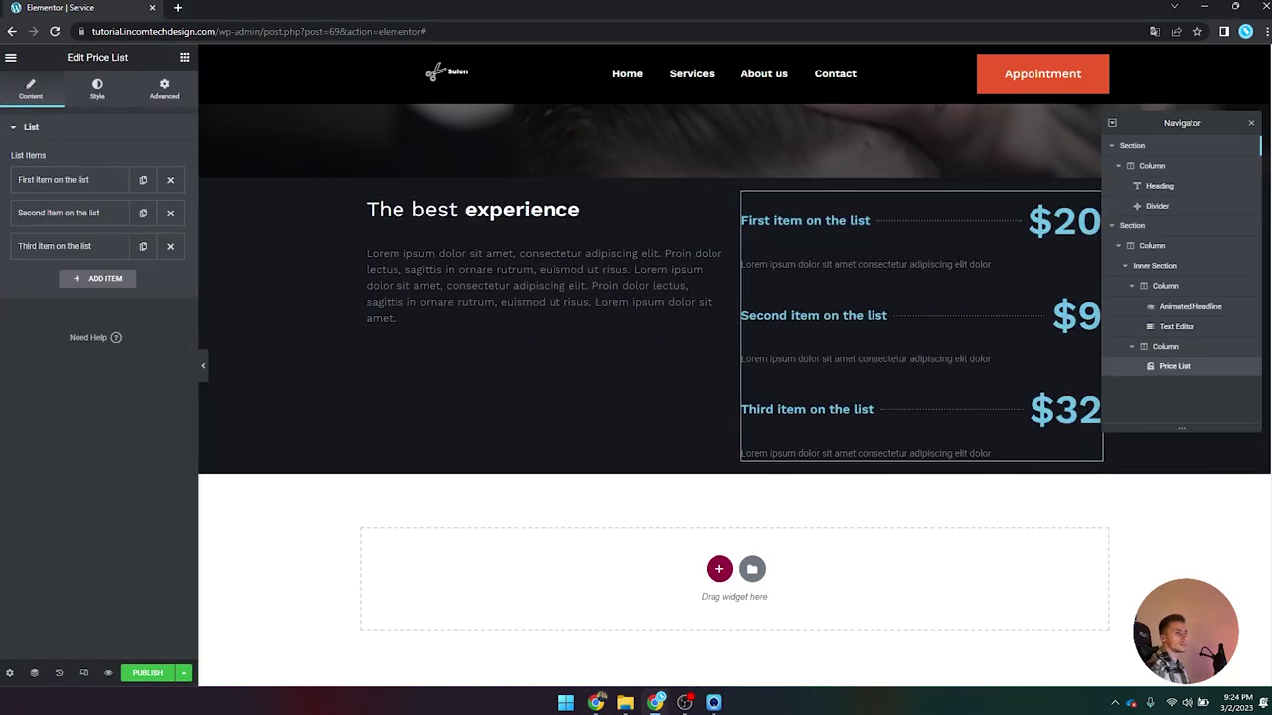
pyautogui.click(1250, 122)
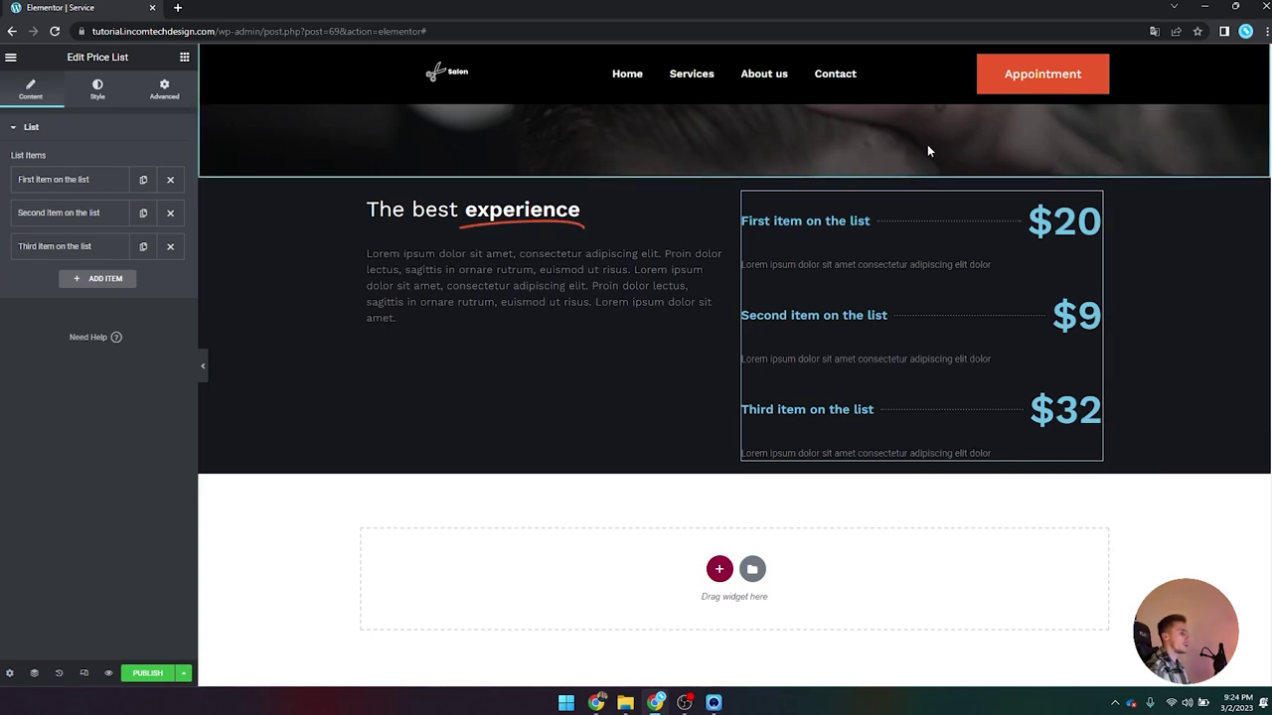
pyautogui.click(27, 183)
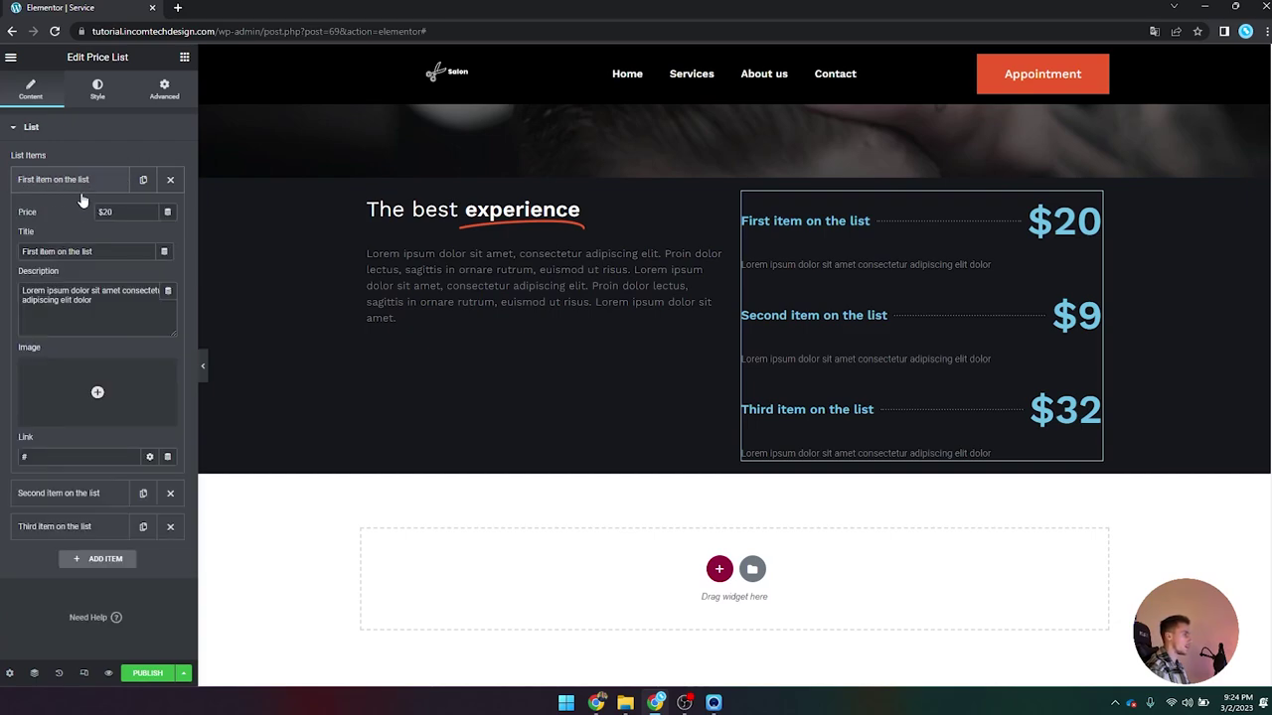
# Step: Pull the first item's price from the Price custom field with a '$' prefix
pyautogui.click(171, 215)
pyautogui.moveTo(171, 260); pyautogui.dragTo(166, 439)
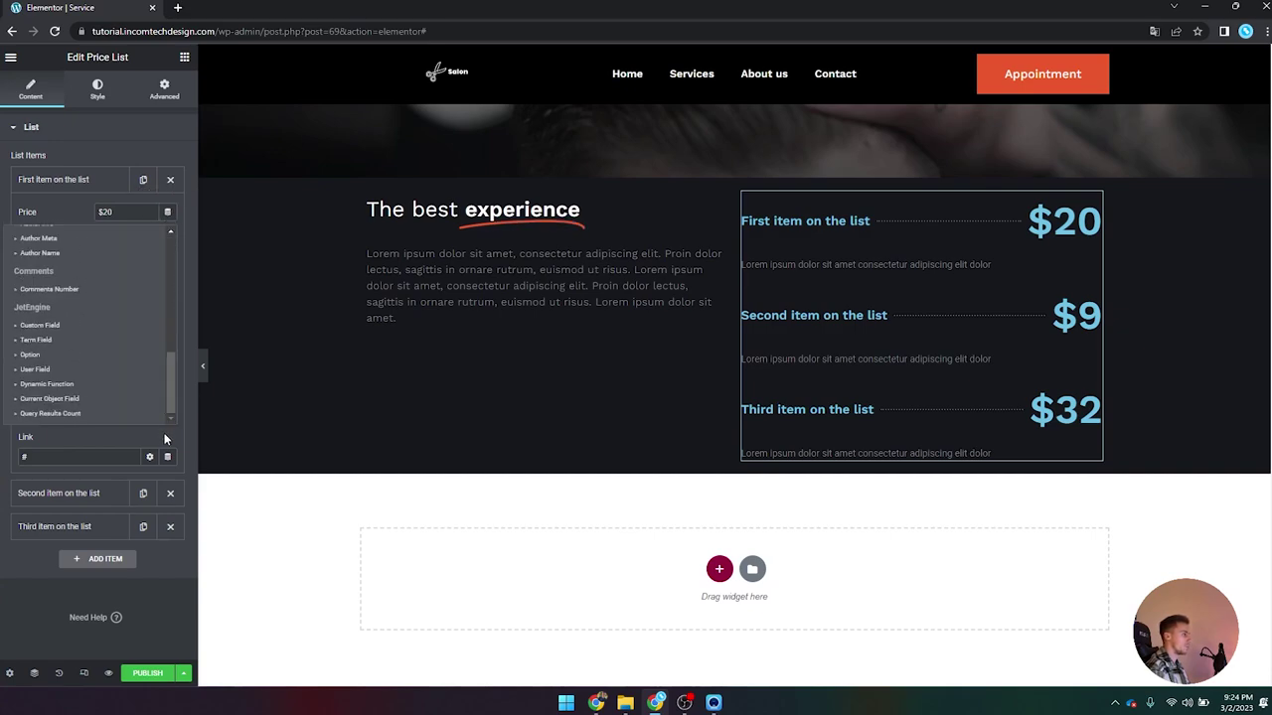
pyautogui.click(54, 326)
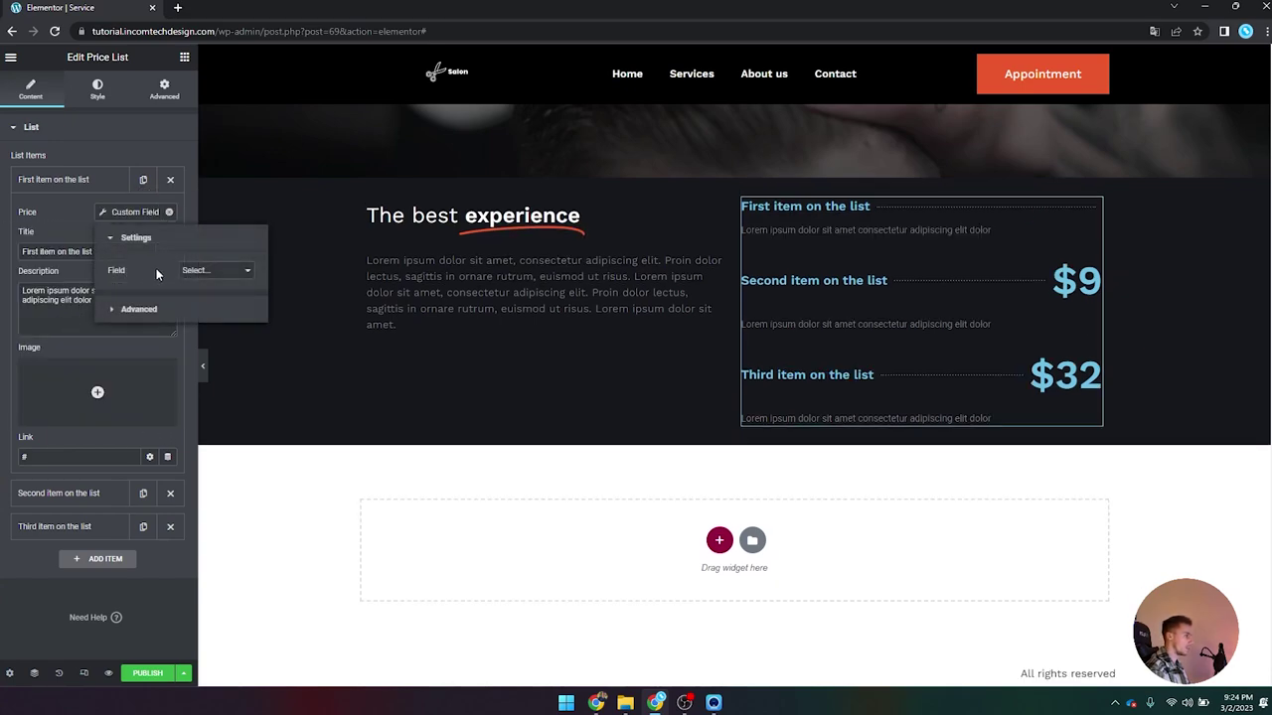
pyautogui.click(195, 270)
pyautogui.click(224, 329)
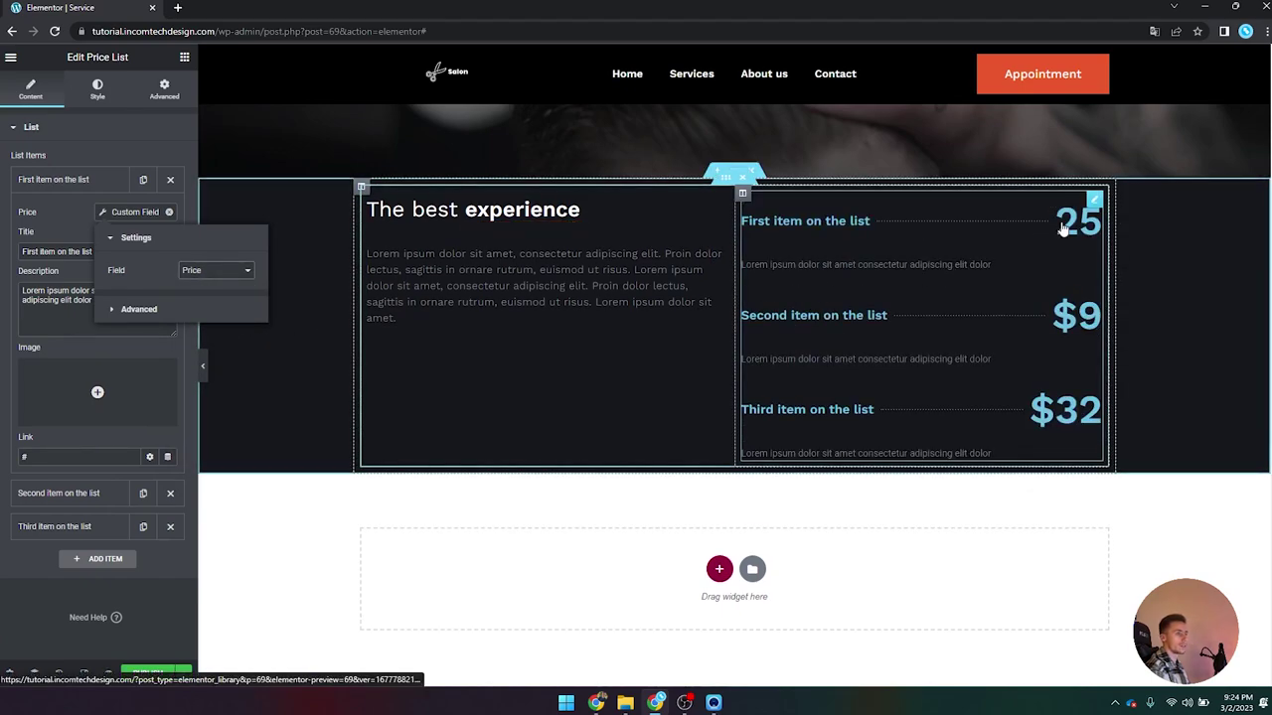
pyautogui.click(225, 310)
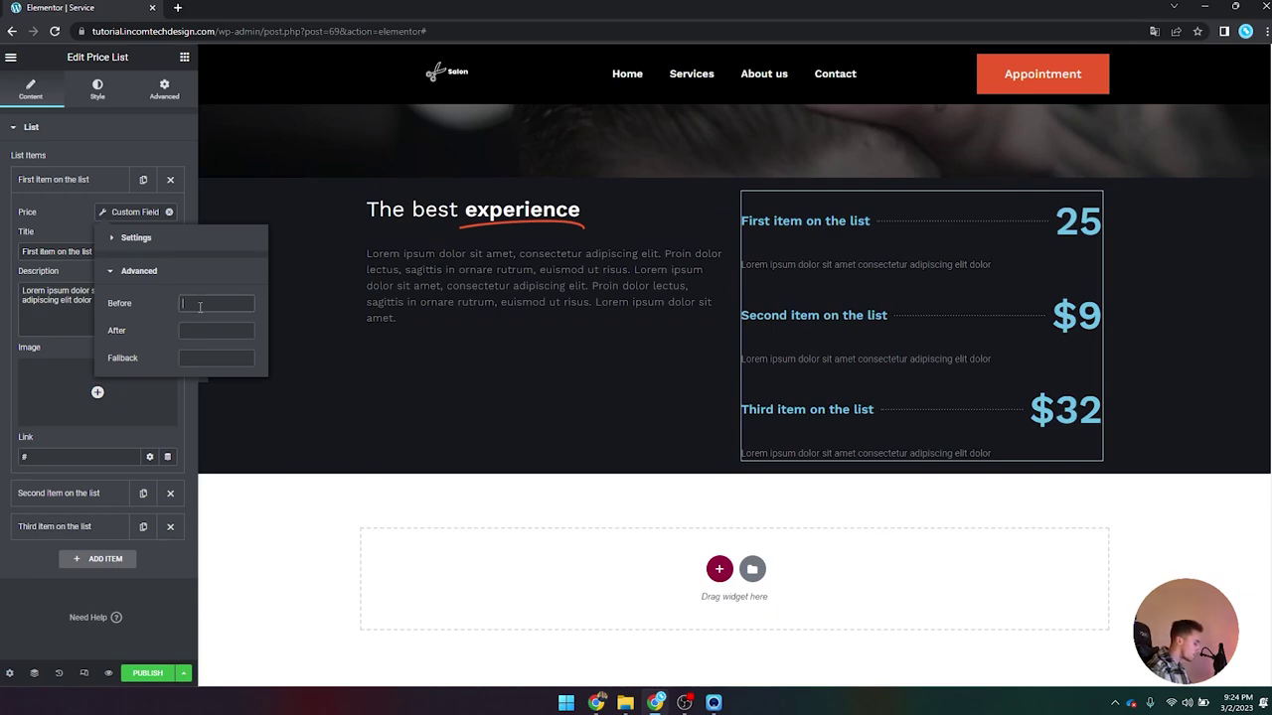
pyautogui.write('$')
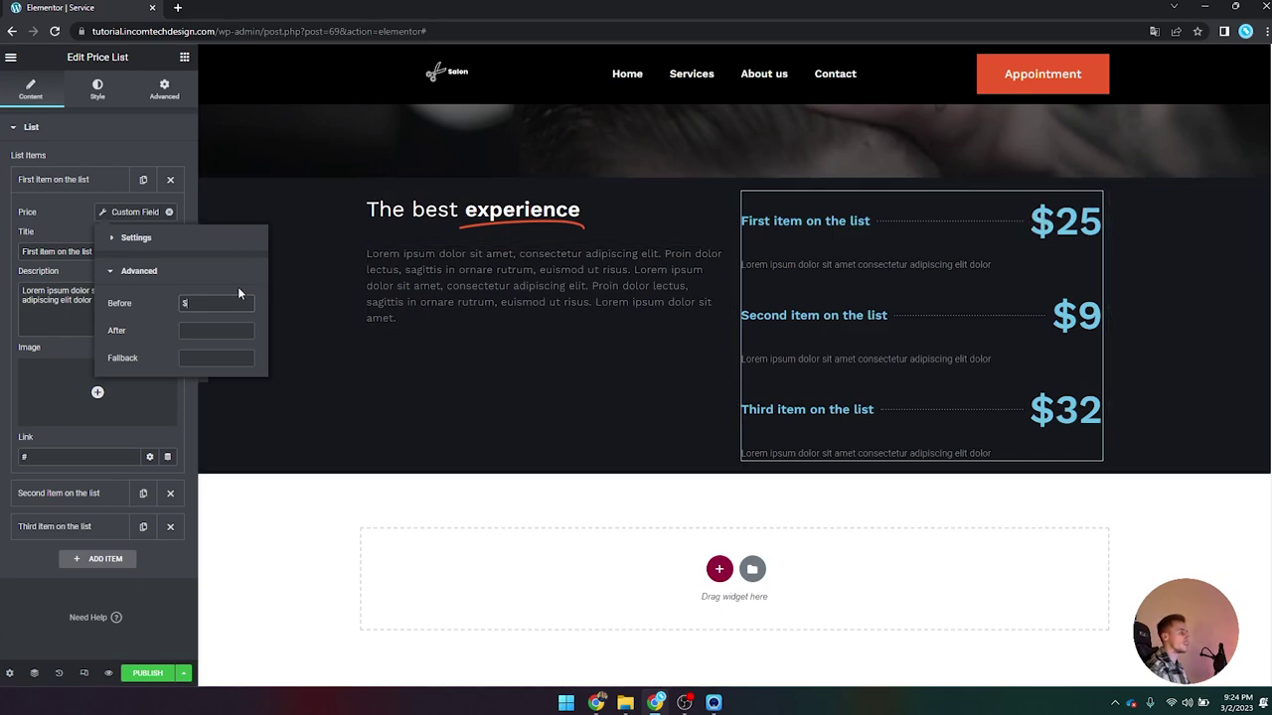
pyautogui.click(136, 269)
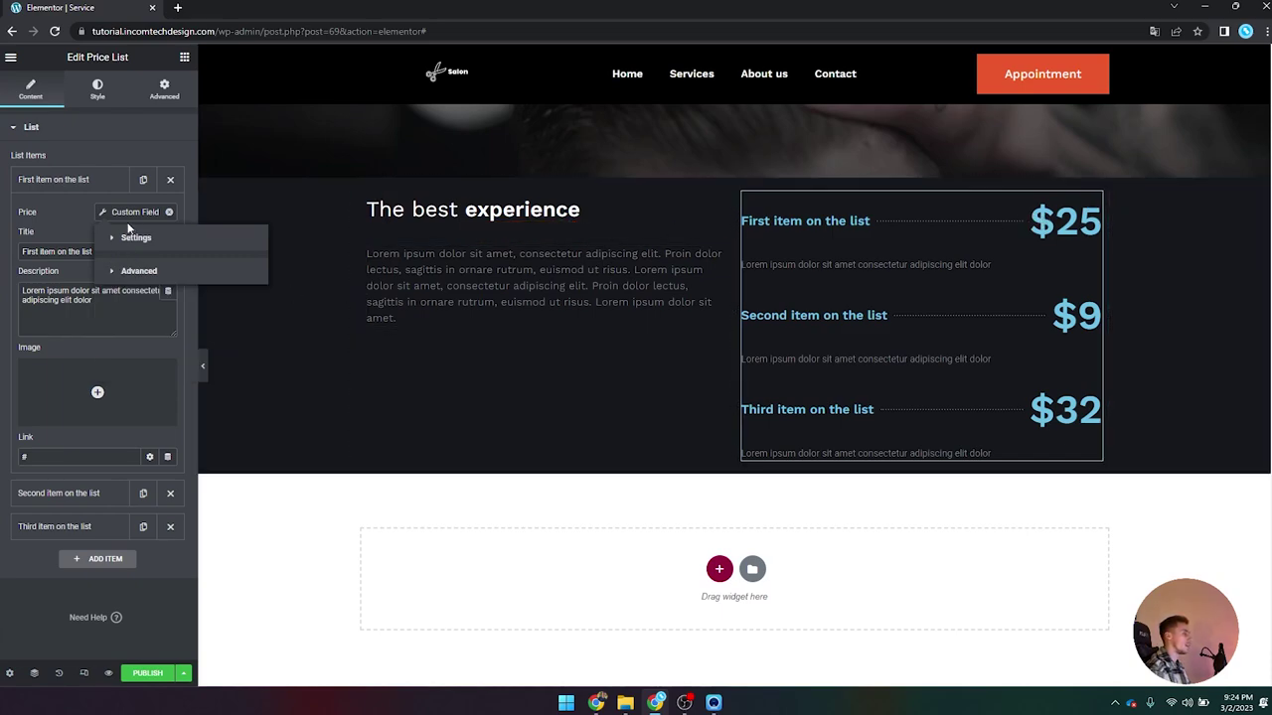
pyautogui.click(71, 201)
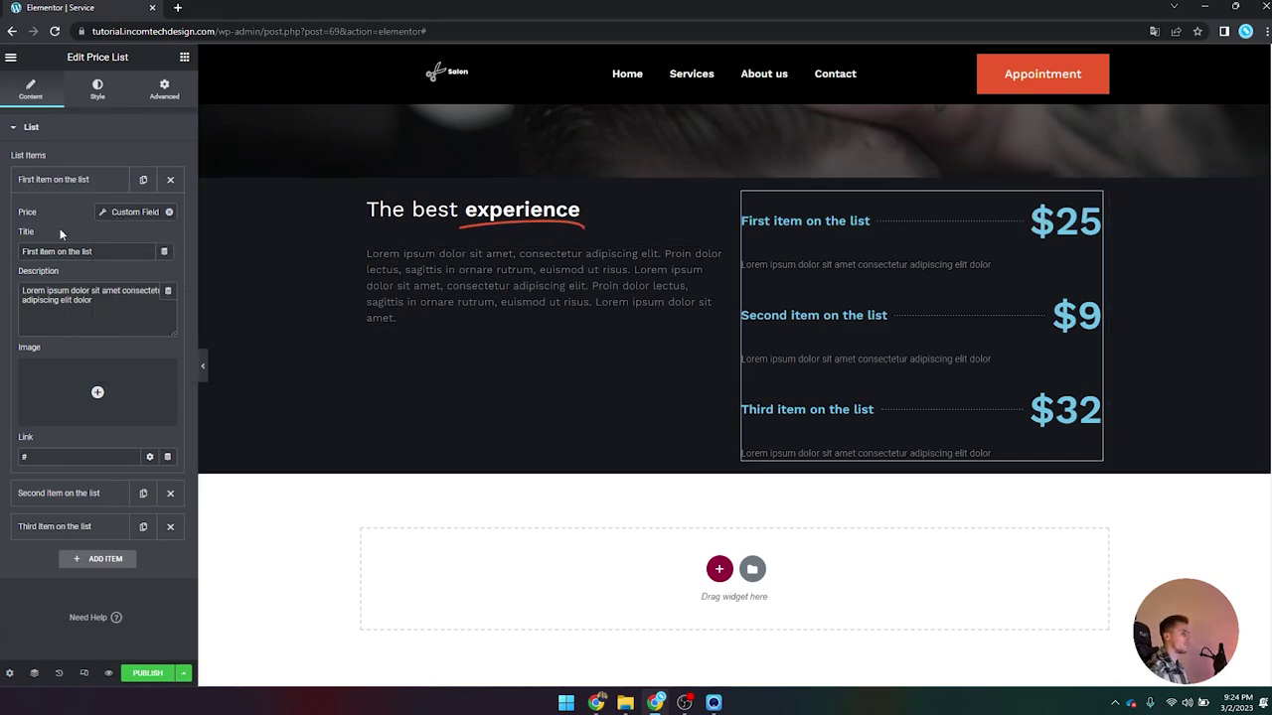
# Step: Retitle the first price item 'Price' and clear its description
pyautogui.tripleClick(86, 254)
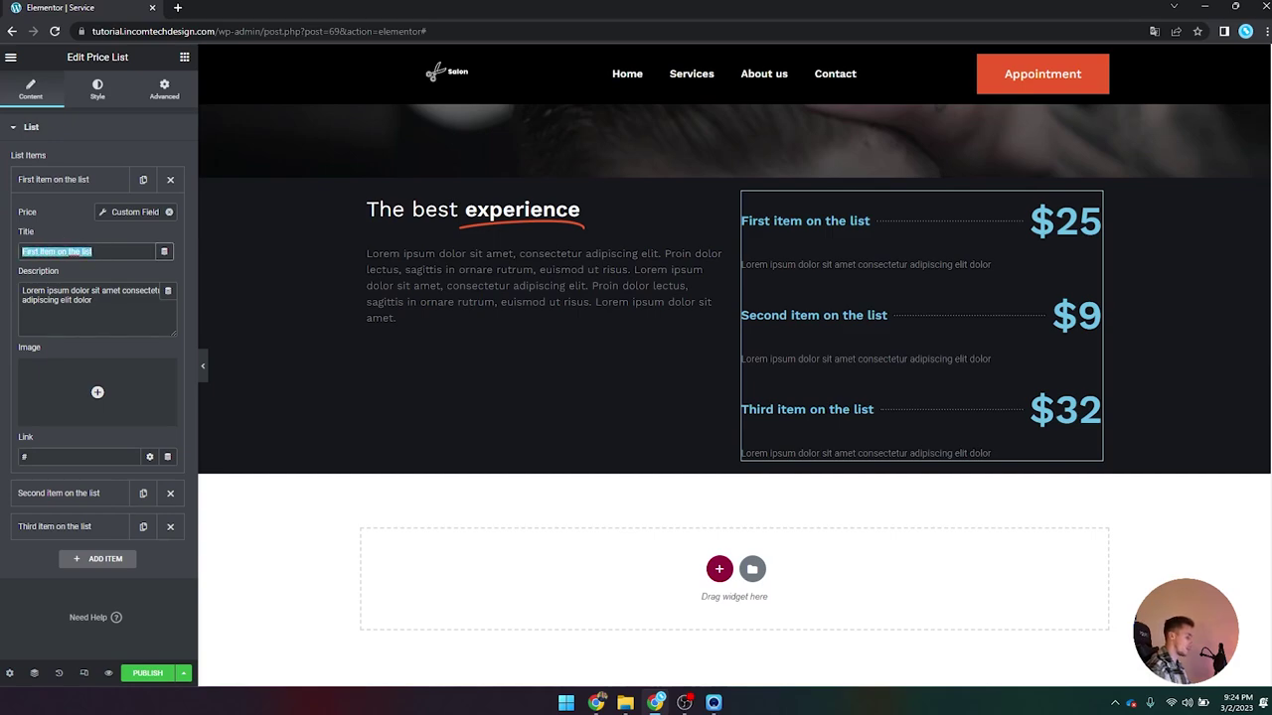
pyautogui.write('Price')
pyautogui.click(139, 308)
pyautogui.hotkey('ctrl', 'a')
pyautogui.press('BackSpace')
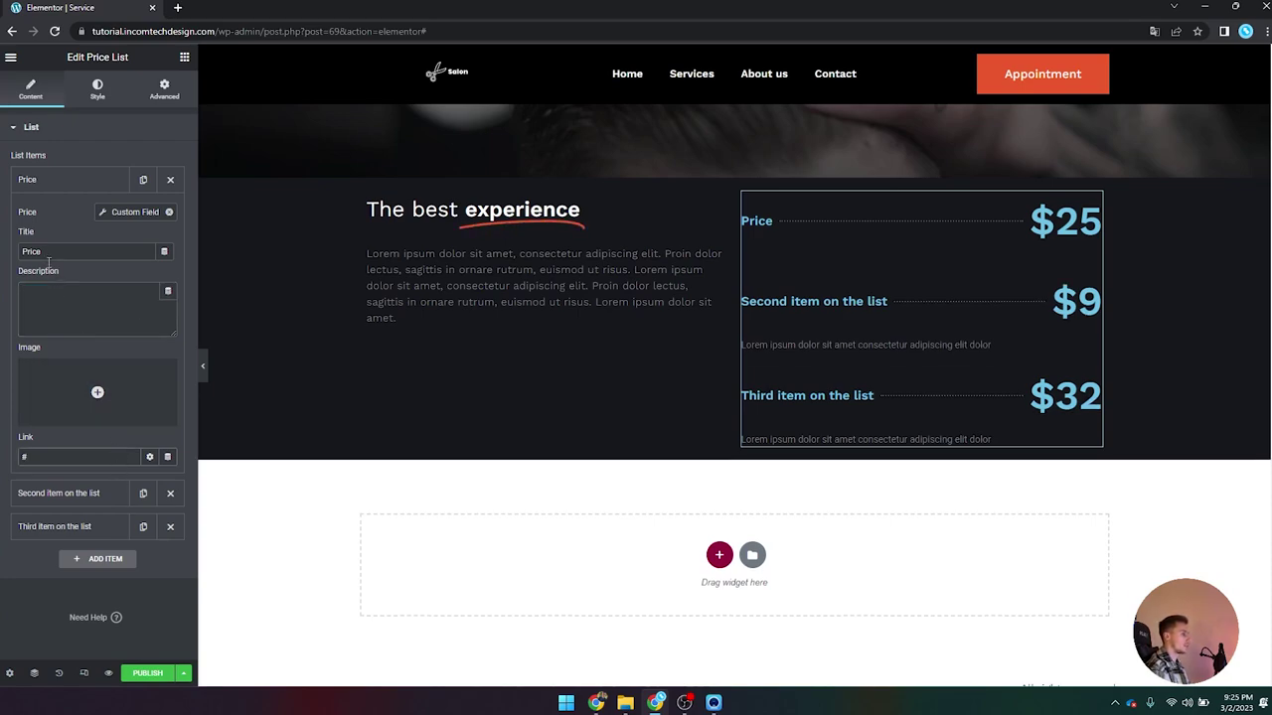
# Step: Delete the two extra list items and duplicate the Price item twice
pyautogui.click(86, 179)
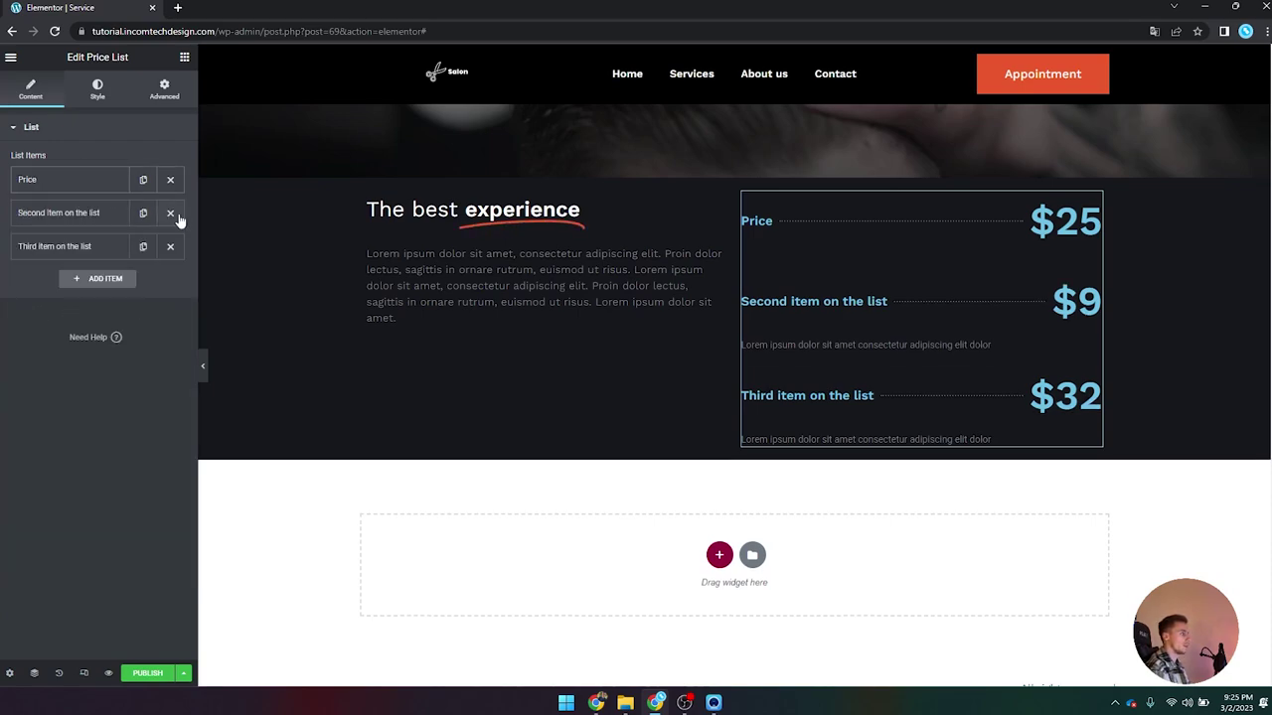
pyautogui.click(171, 214)
pyautogui.click(171, 215)
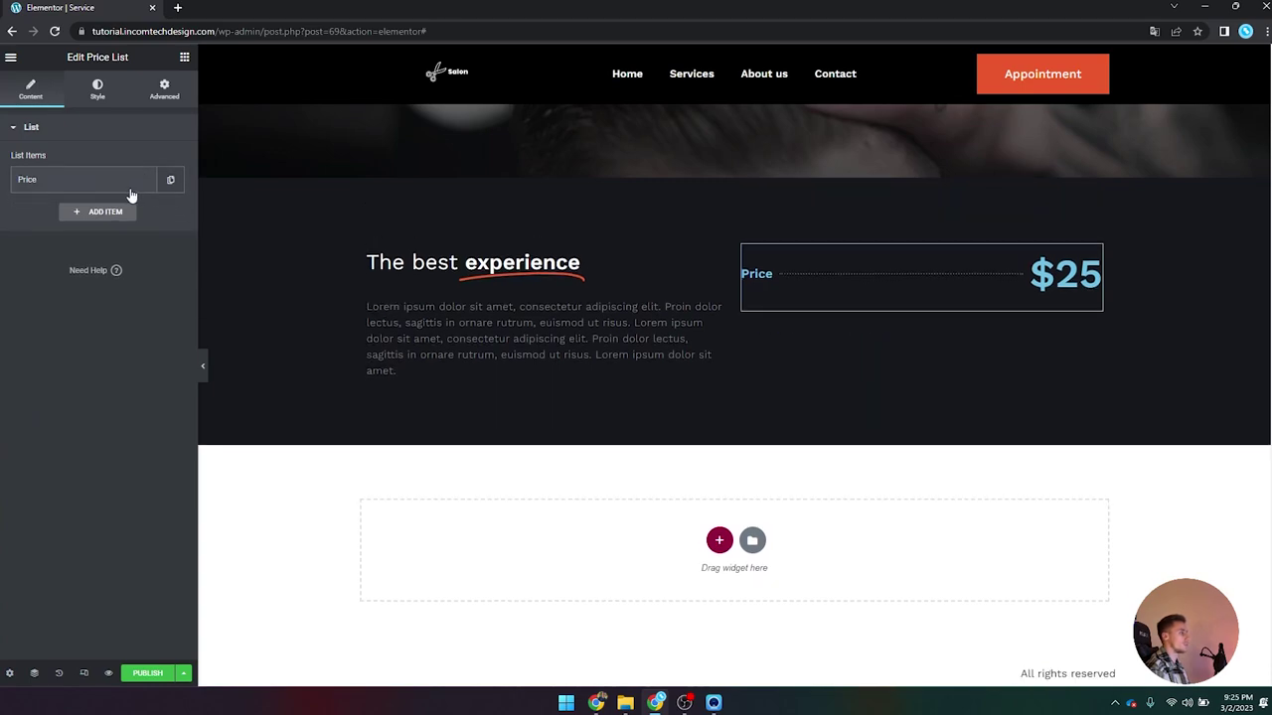
pyautogui.click(170, 179)
pyautogui.click(143, 213)
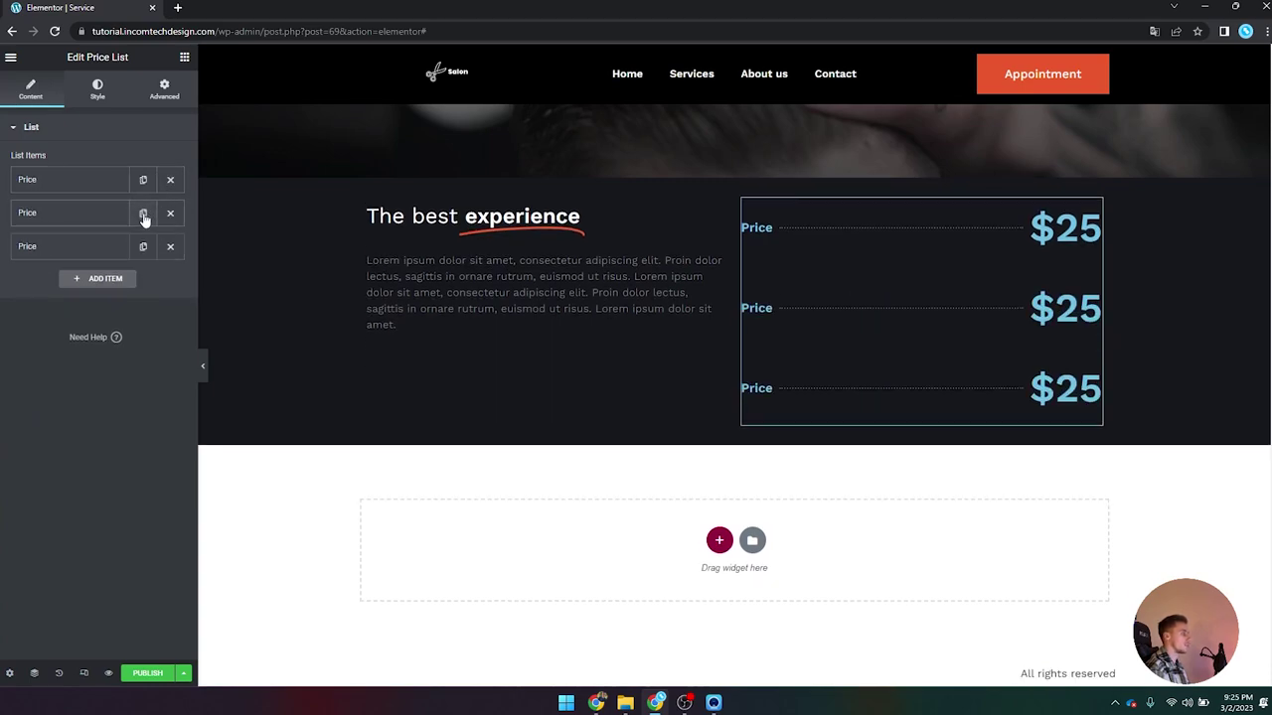
# Step: Link the second item's price to the Duration field and duplicate Price into three rows
pyautogui.click(57, 212)
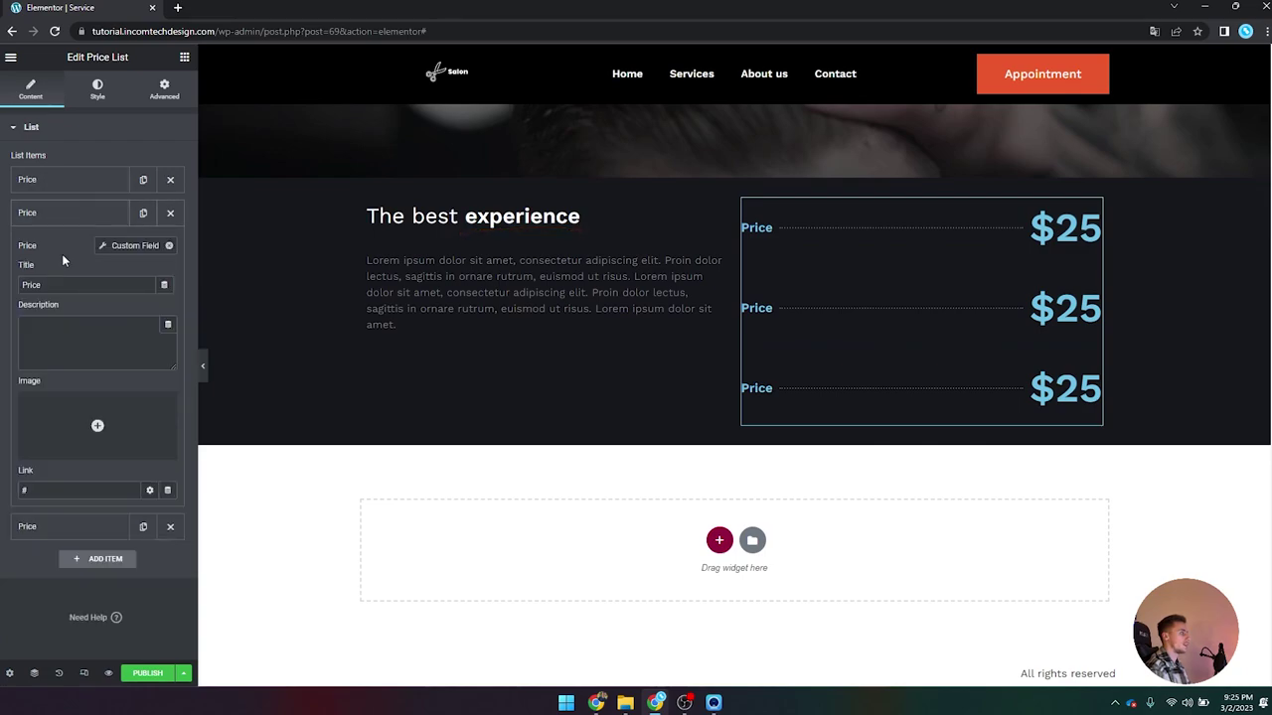
pyautogui.click(103, 246)
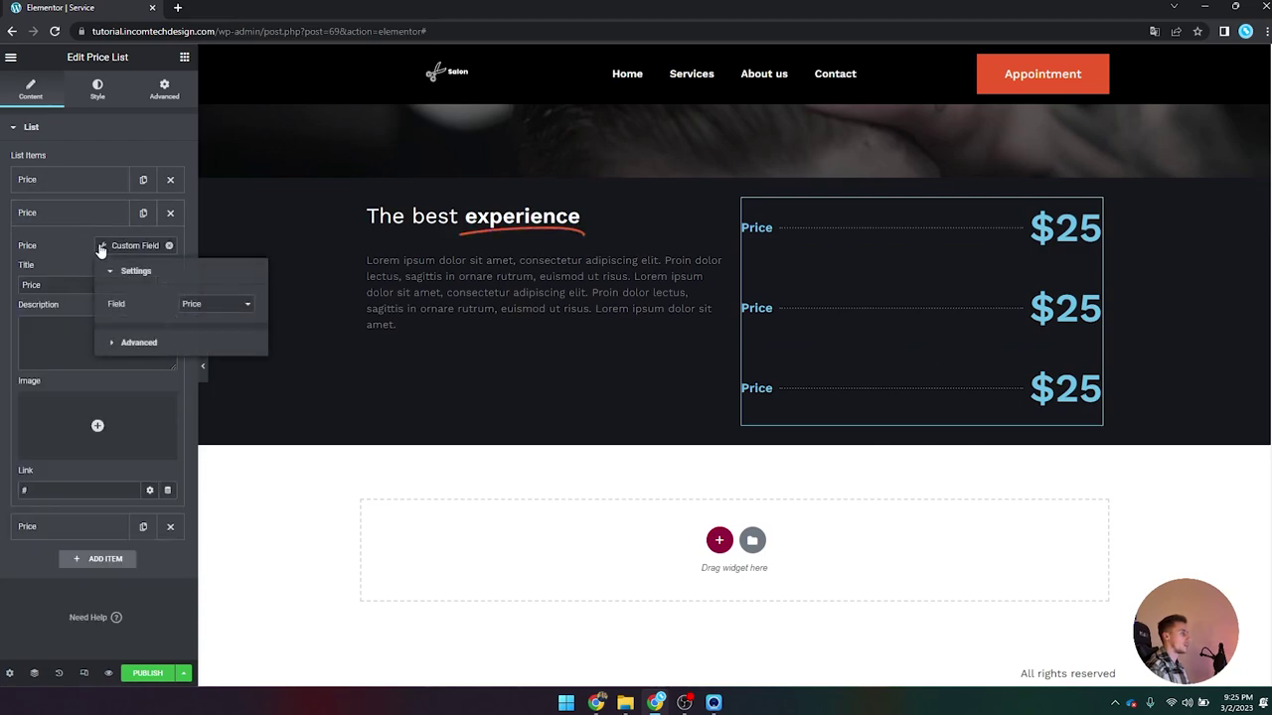
pyautogui.click(209, 308)
pyautogui.click(209, 367)
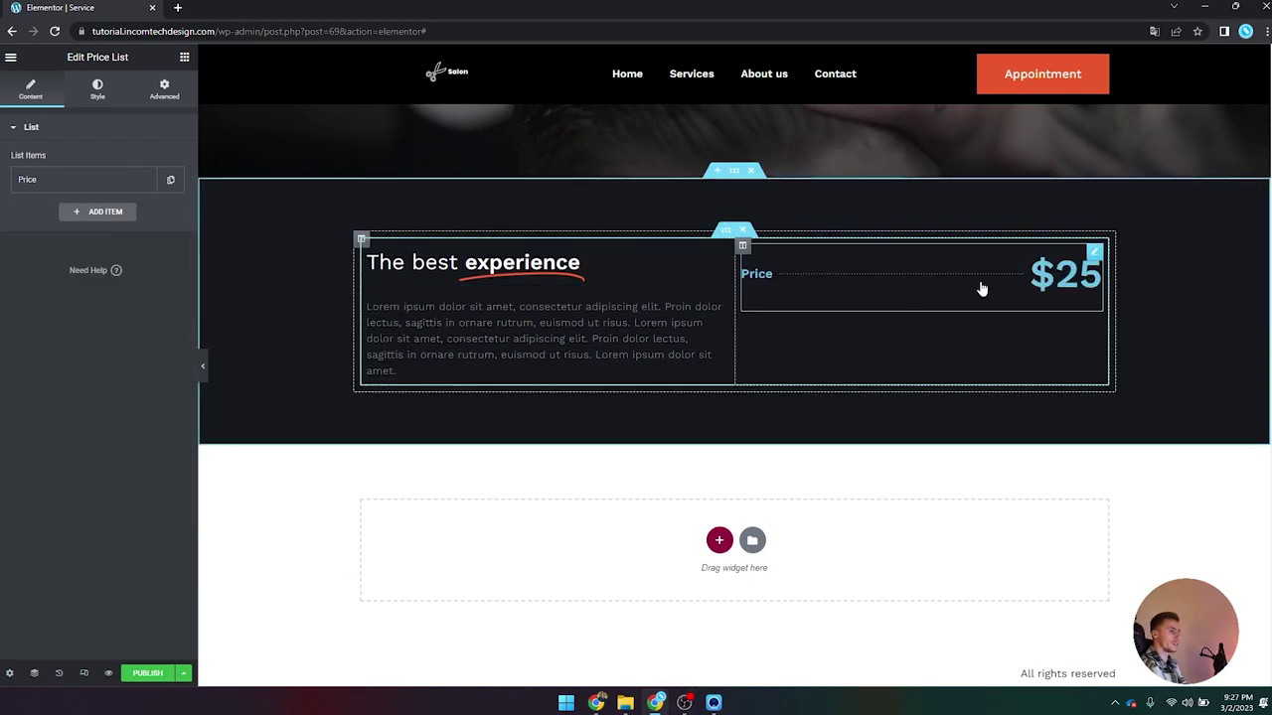
pyautogui.click(170, 179)
pyautogui.click(150, 219)
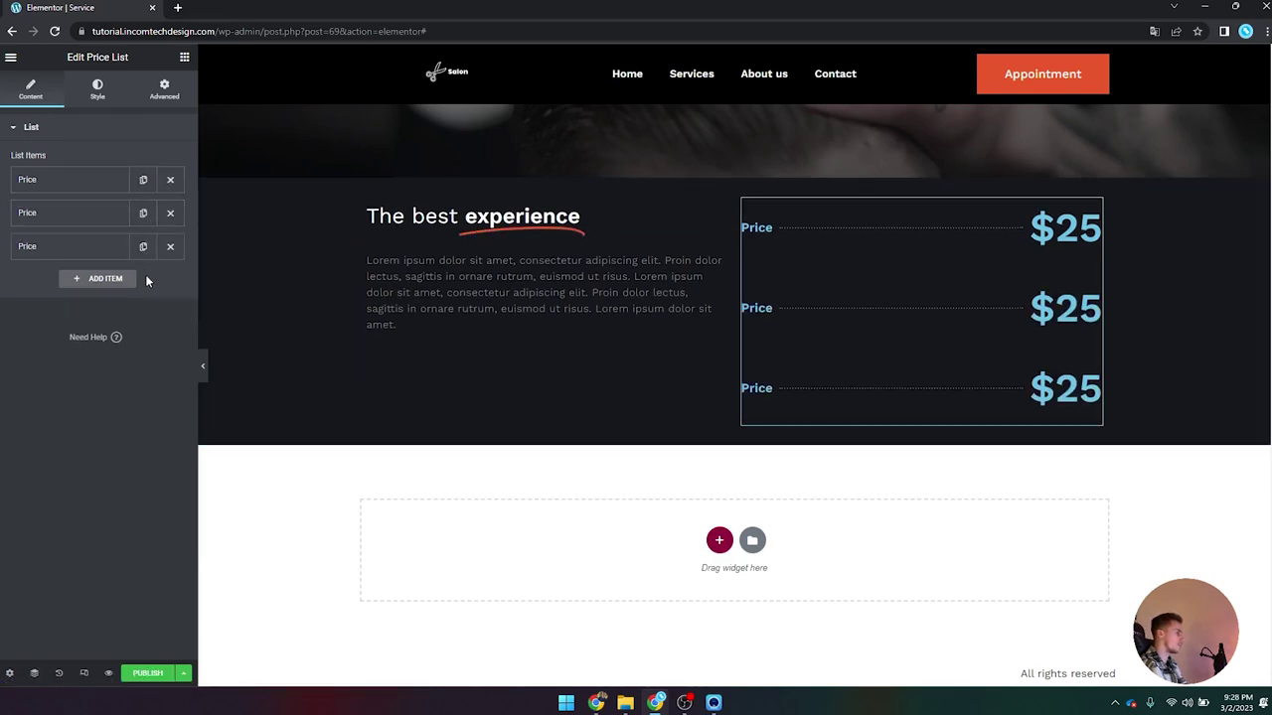
pyautogui.click(713, 702)
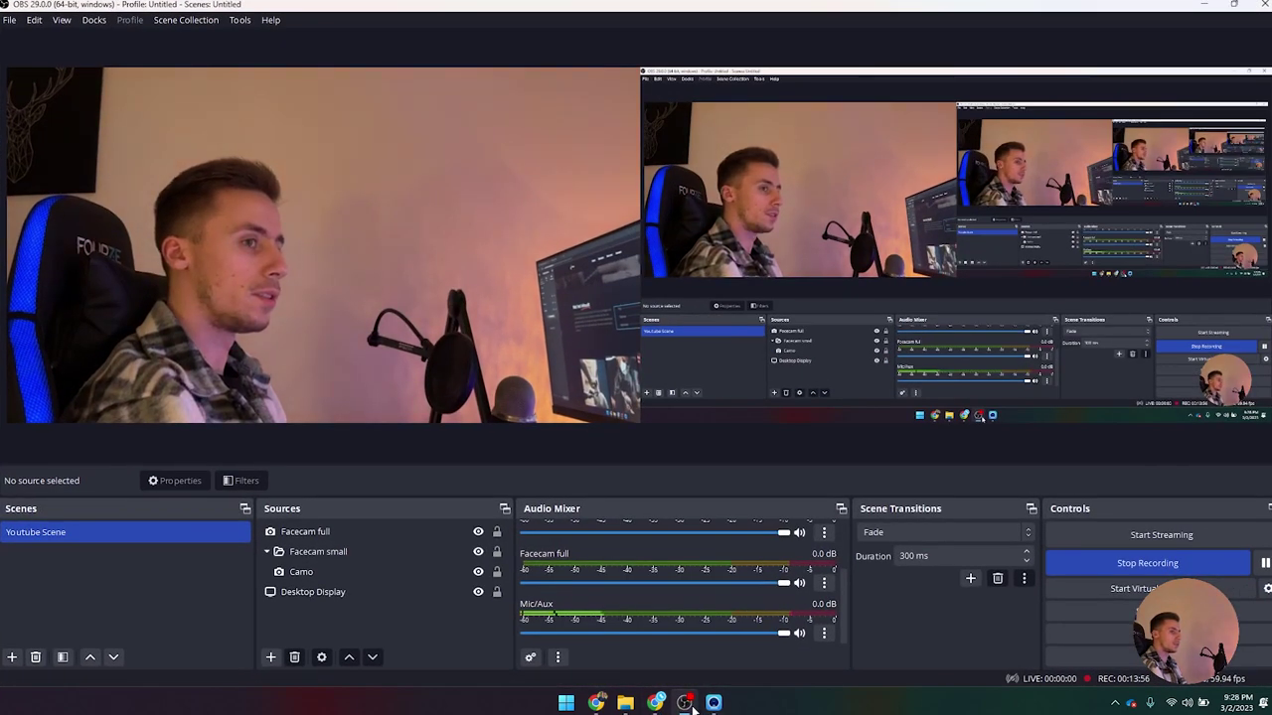
pyautogui.click(714, 702)
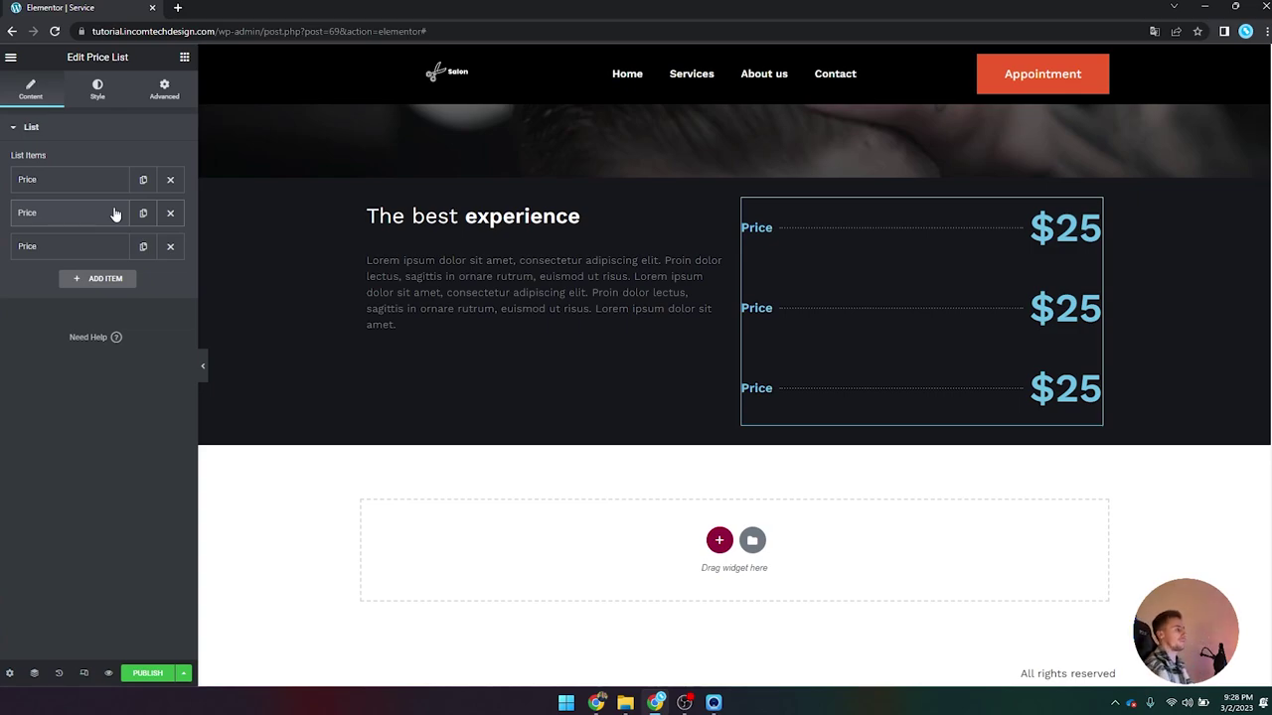
# Step: Bind the second price row to the Duration custom field, drop the '$' prefix, and add a ' Hours' suffix
pyautogui.click(115, 215)
pyautogui.click(105, 246)
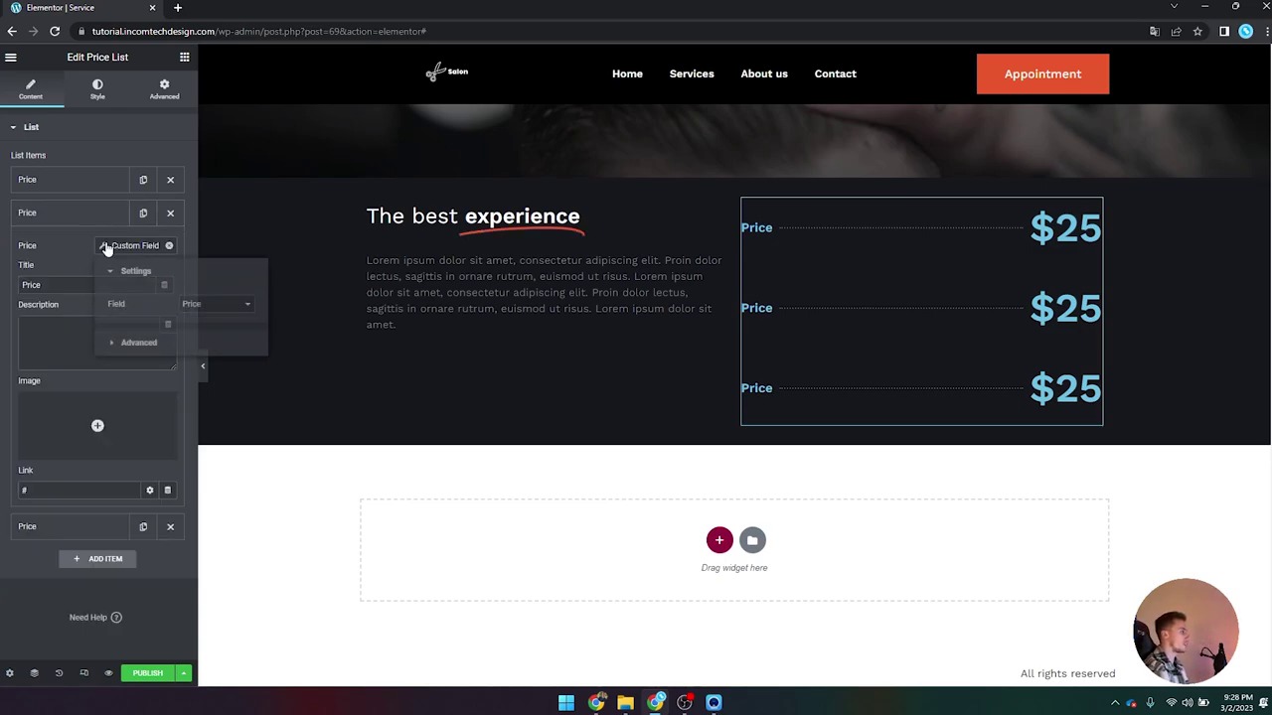
pyautogui.click(214, 308)
pyautogui.click(219, 370)
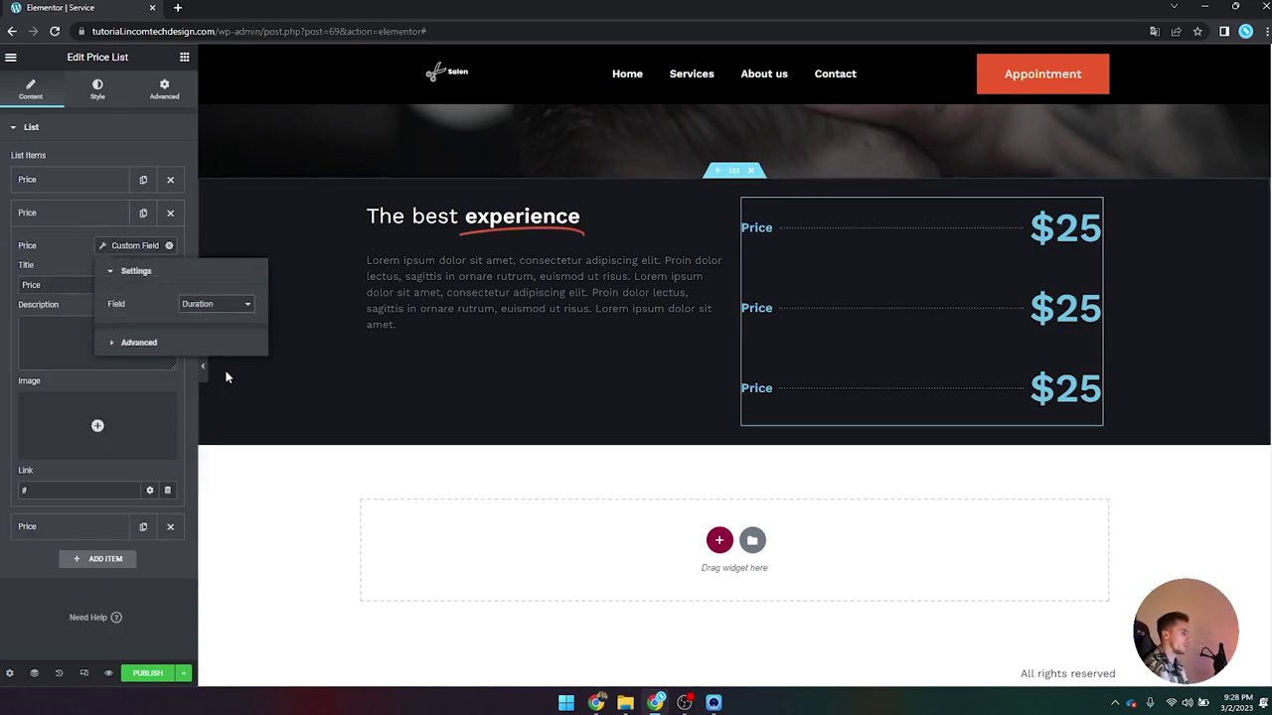
pyautogui.click(130, 341)
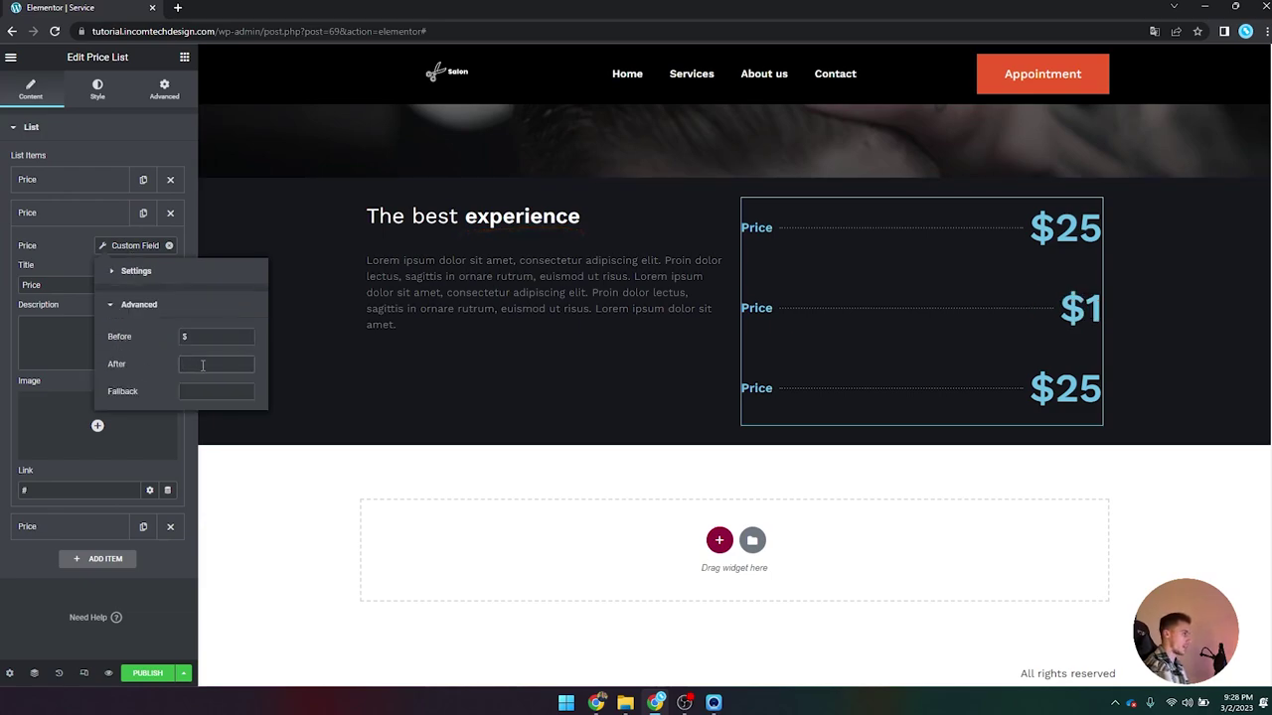
pyautogui.write('Hours')
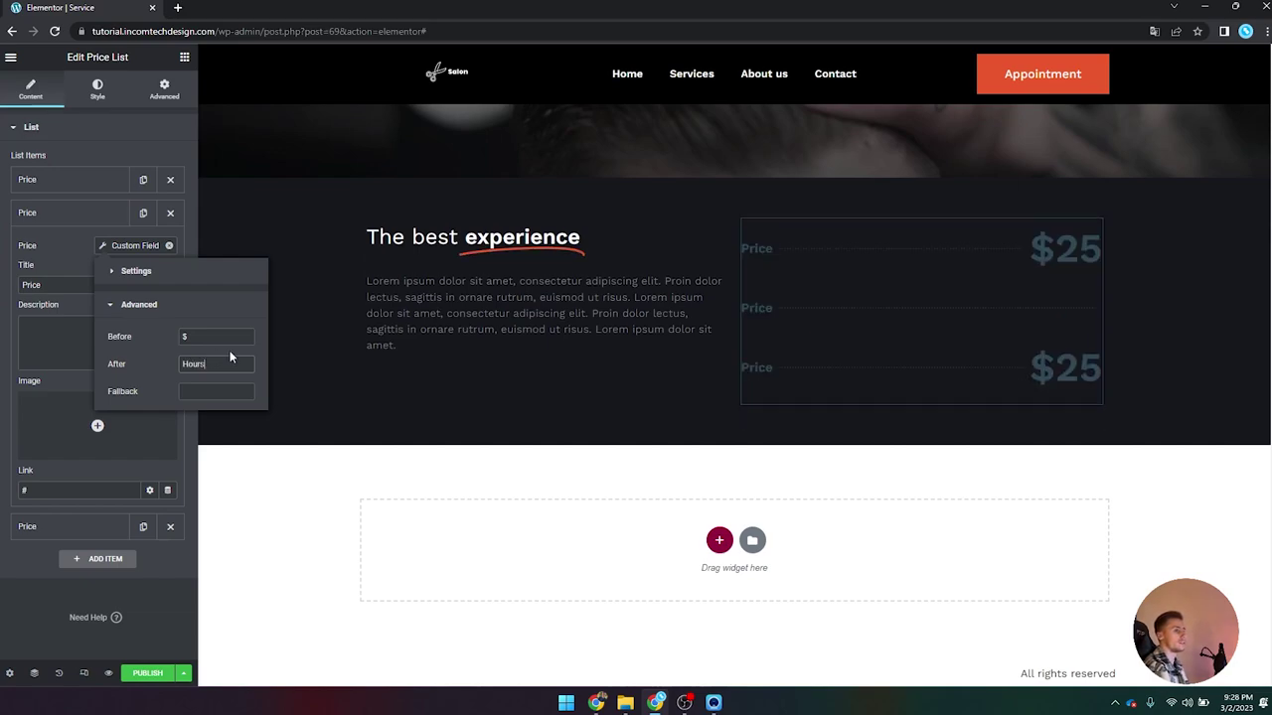
pyautogui.click(223, 336)
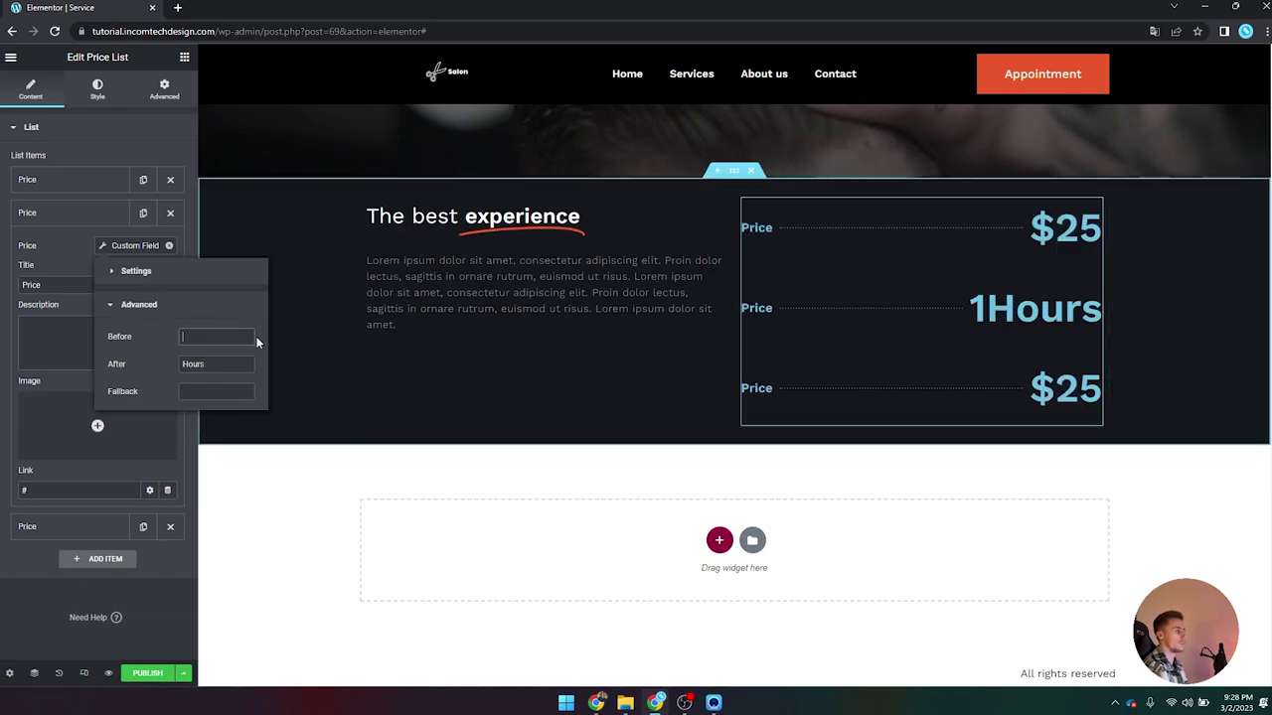
pyautogui.click(183, 364)
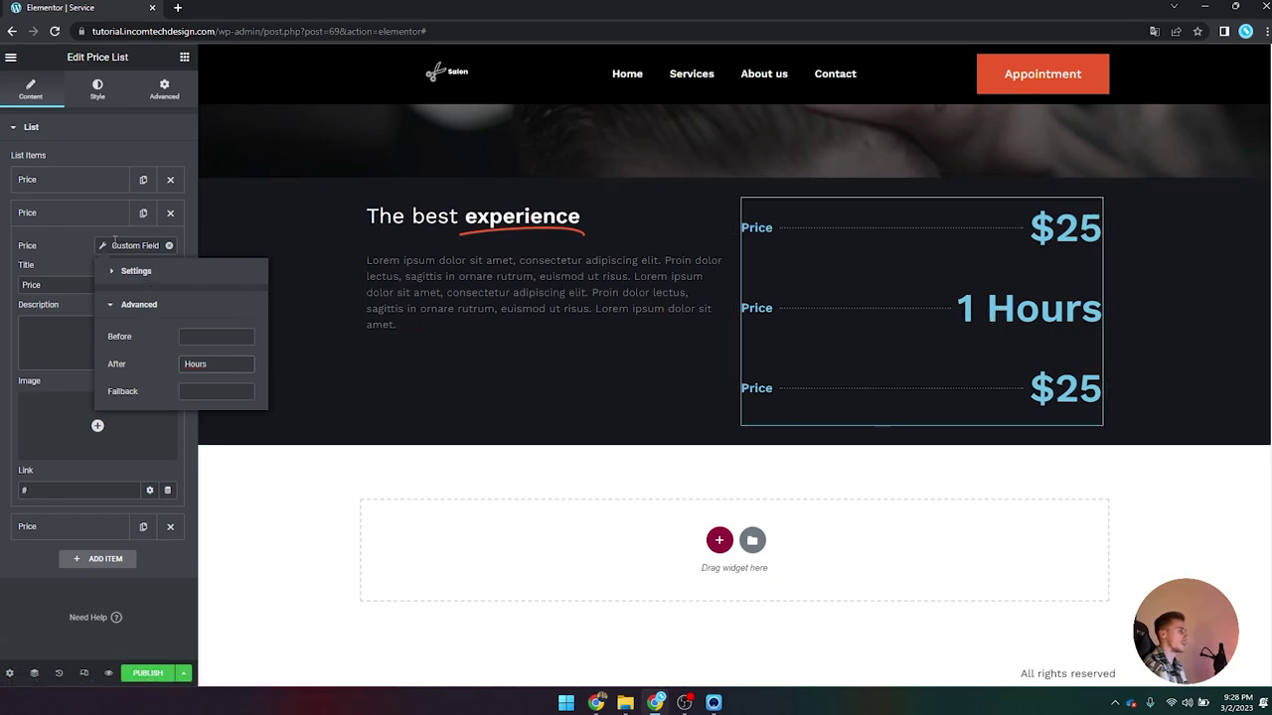
pyautogui.click(40, 268)
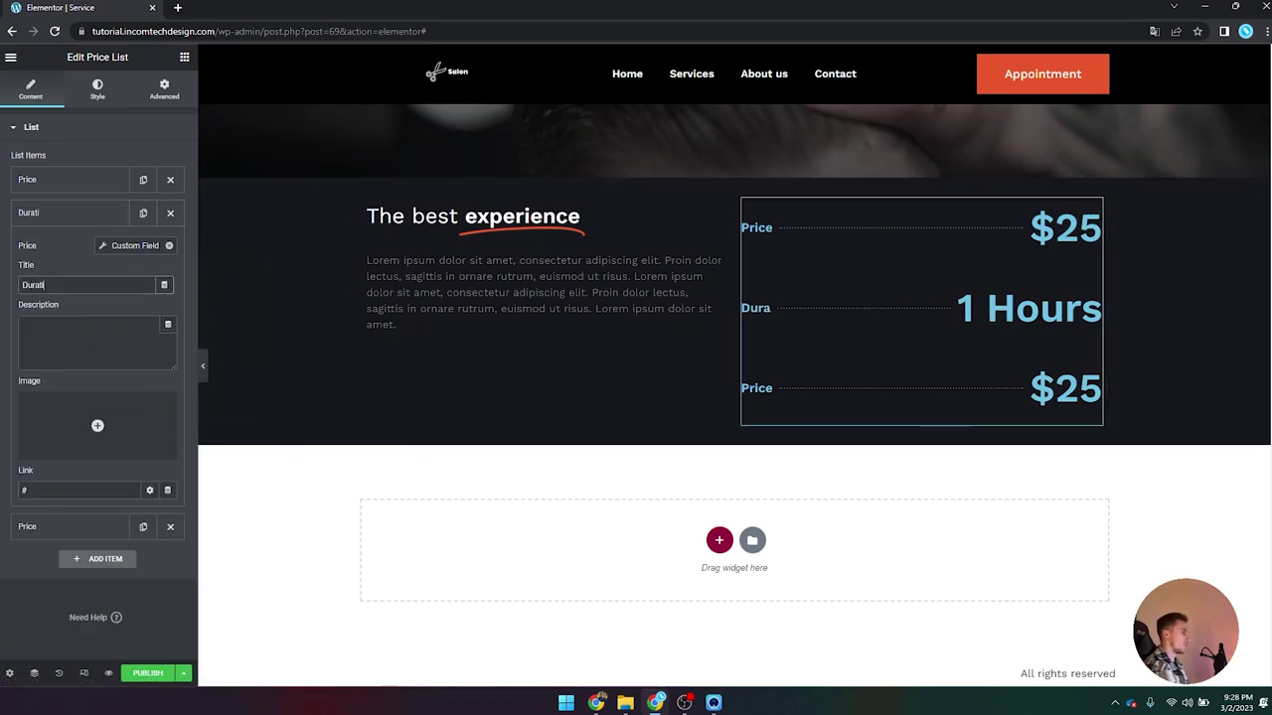
pyautogui.click(45, 215)
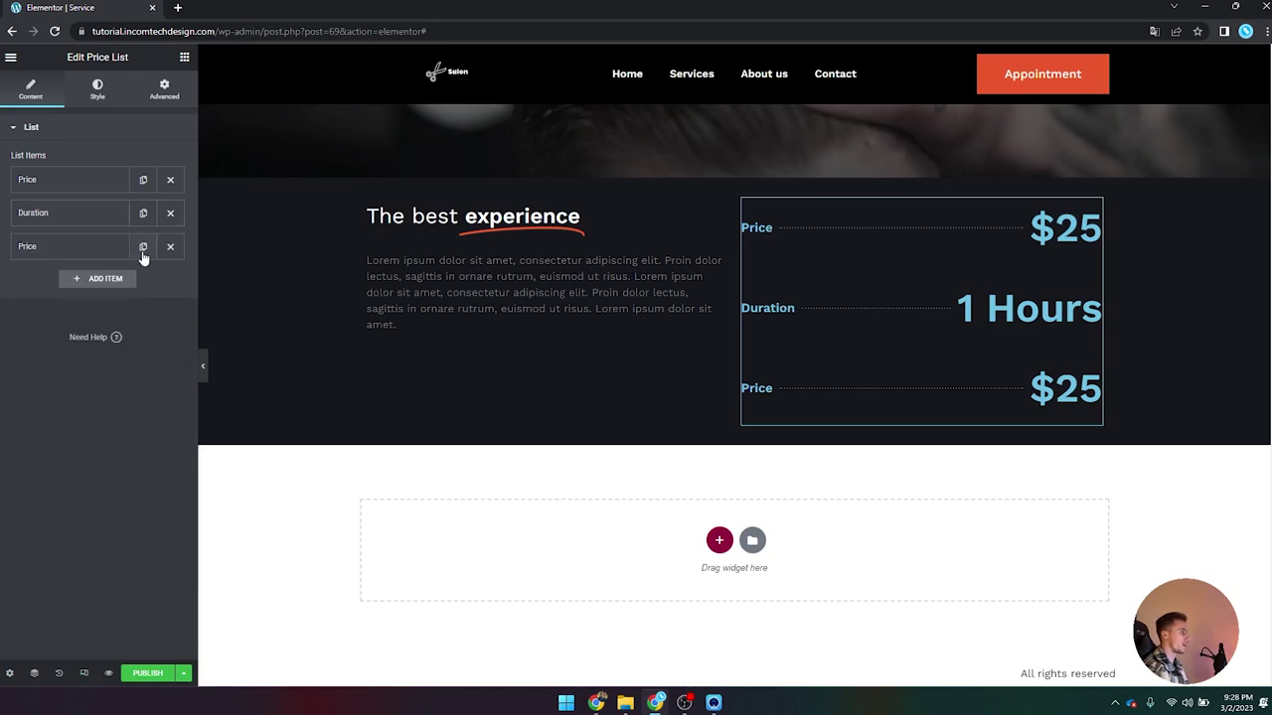
# Step: Make the third price item dynamic without the '$' prefix and retitle it 'Equipment'
pyautogui.click(99, 248)
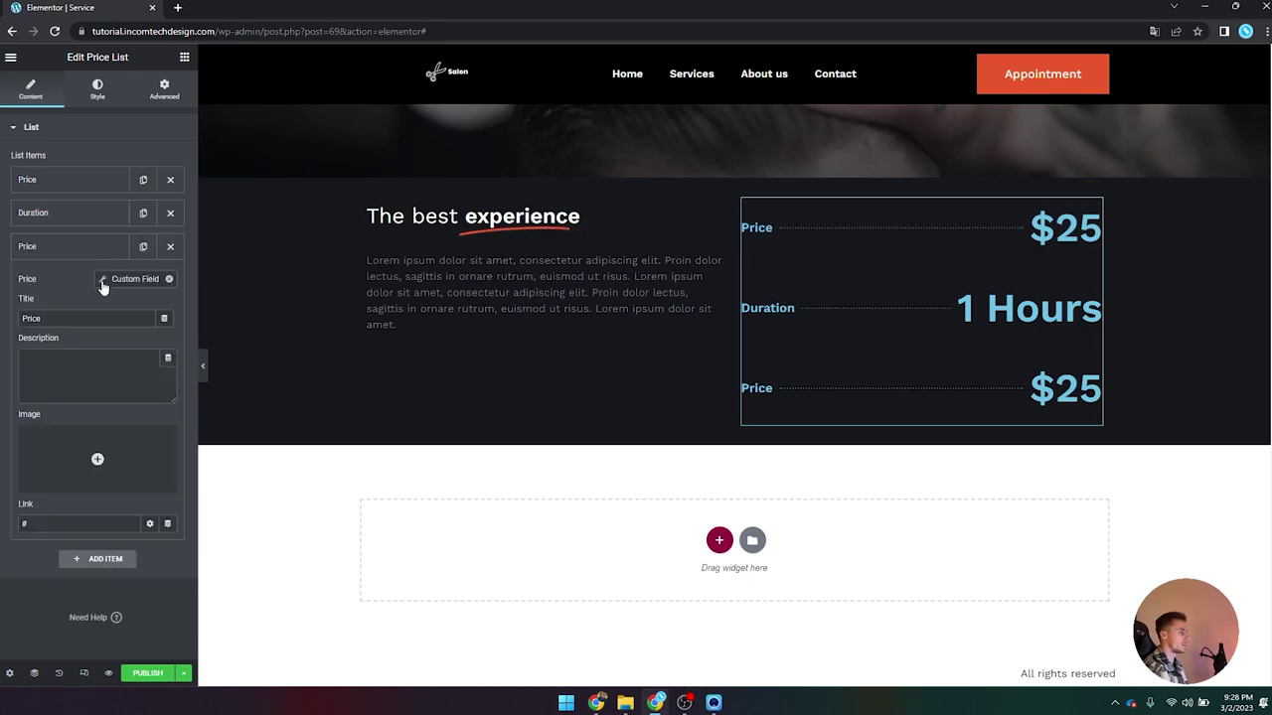
pyautogui.click(103, 282)
pyautogui.click(216, 337)
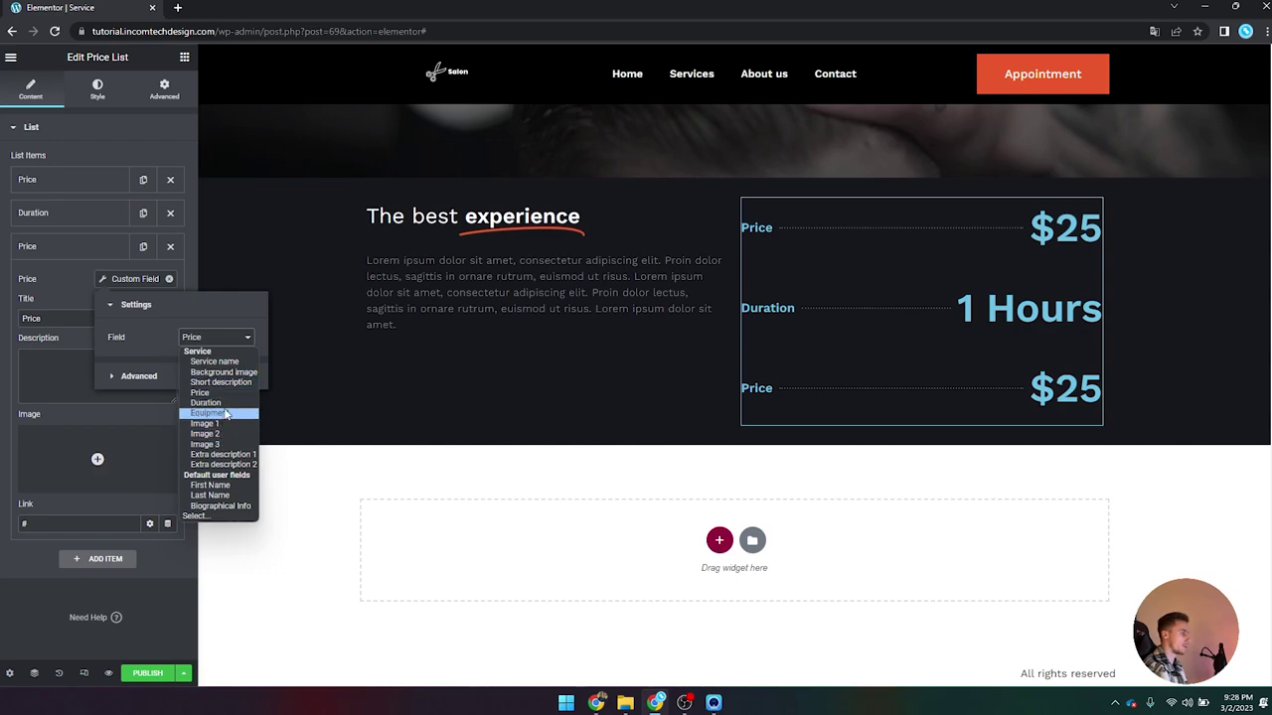
pyautogui.click(209, 402)
pyautogui.click(139, 376)
pyautogui.press('BackSpace')
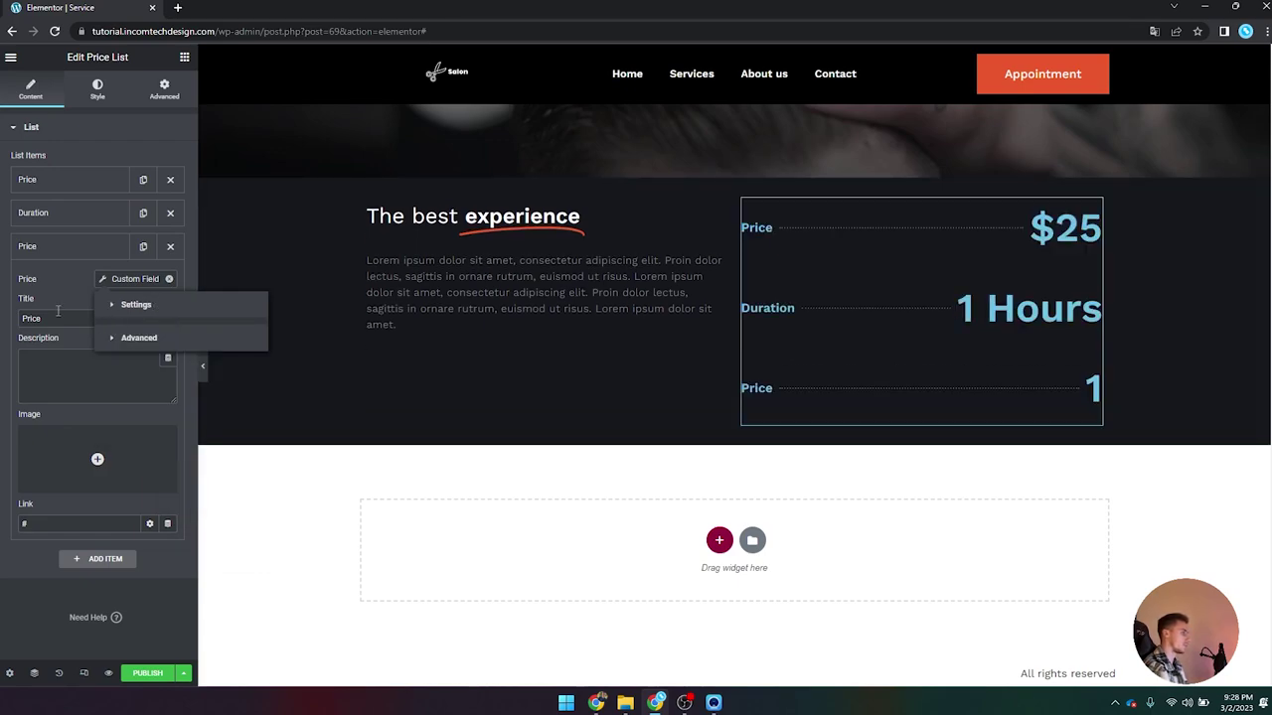
pyautogui.doubleClick(44, 316)
pyautogui.write('Equipment')
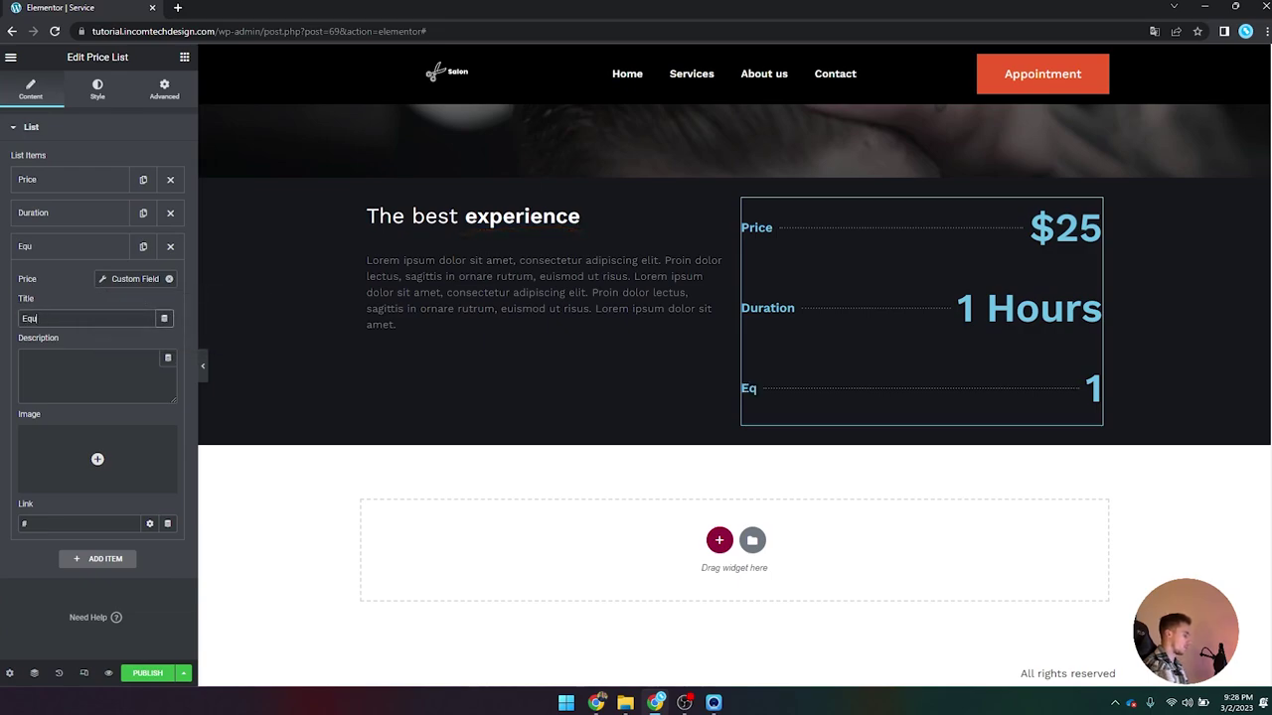
pyautogui.click(78, 261)
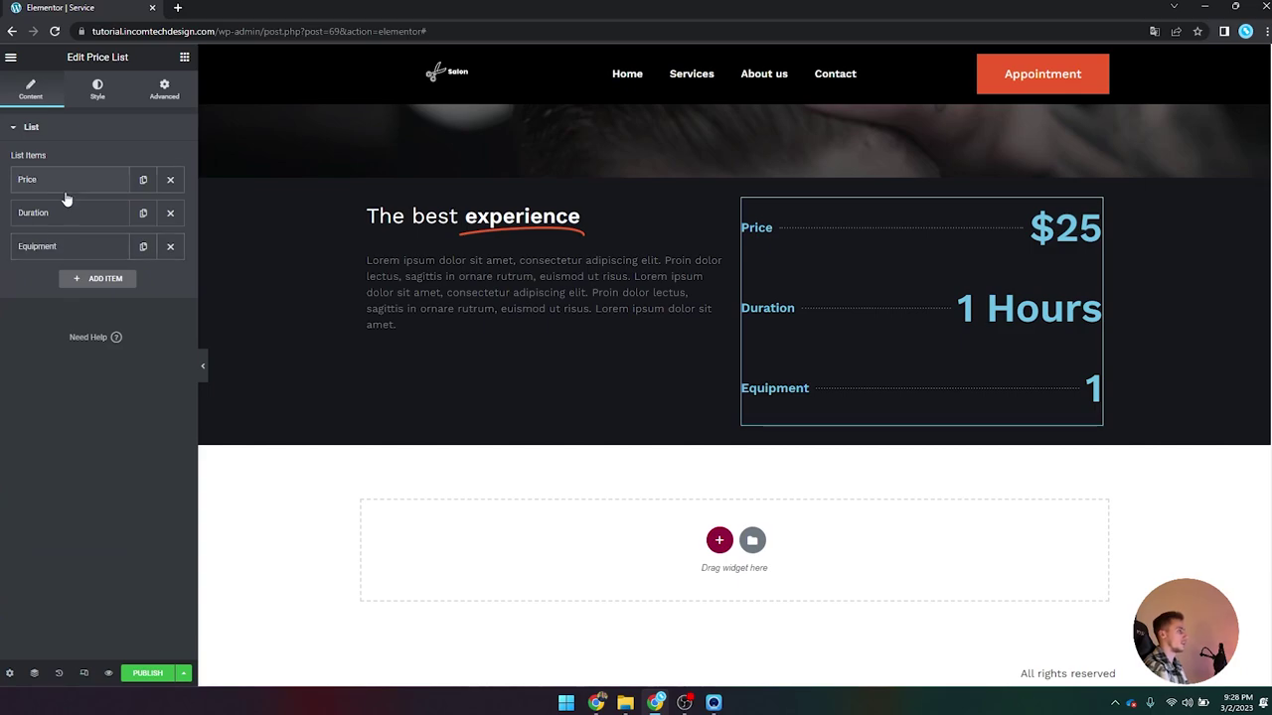
# Step: Switch the Equipment item's price to the Equipment custom field, showing Haircutter
pyautogui.click(97, 88)
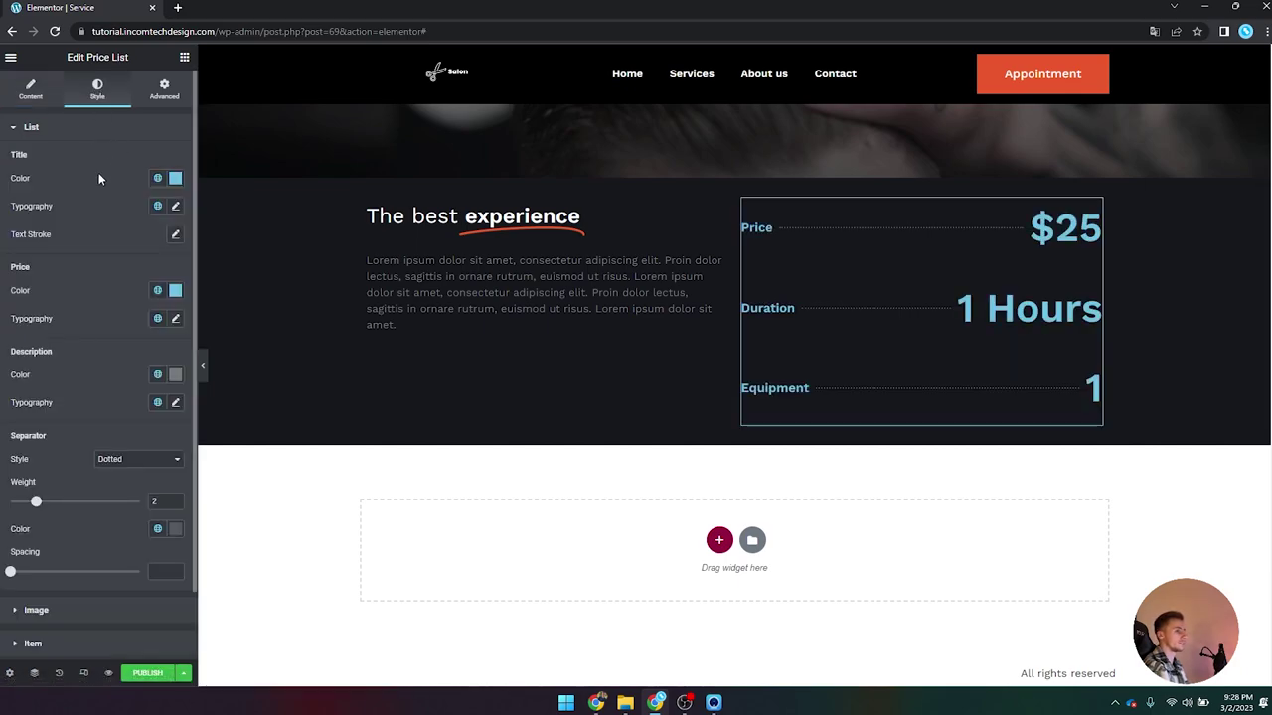
pyautogui.click(35, 94)
pyautogui.click(100, 249)
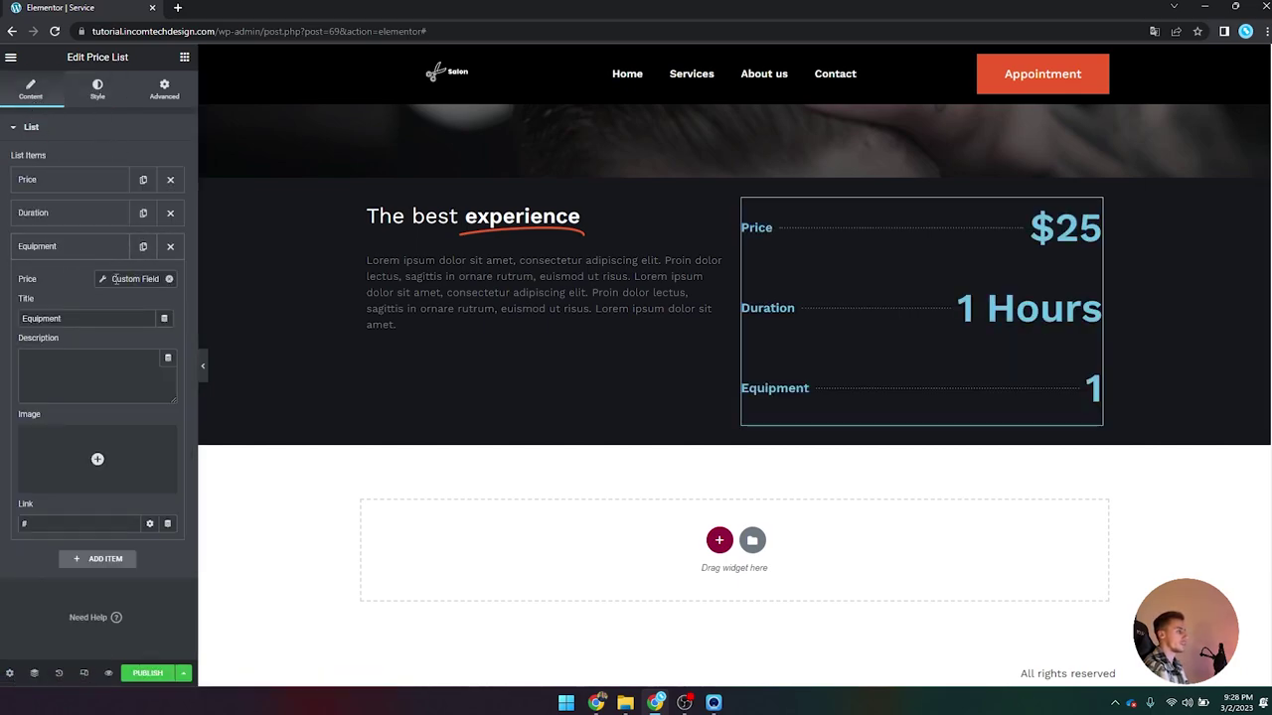
pyautogui.click(103, 280)
pyautogui.click(204, 338)
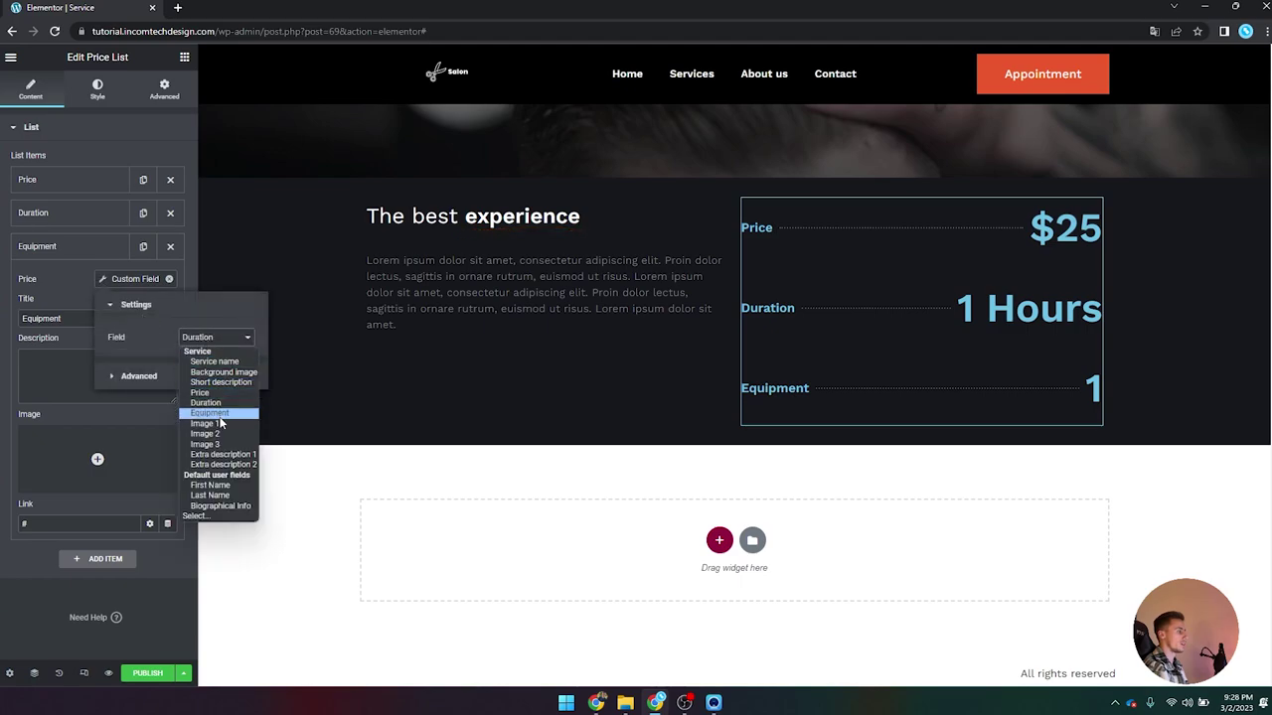
pyautogui.click(214, 414)
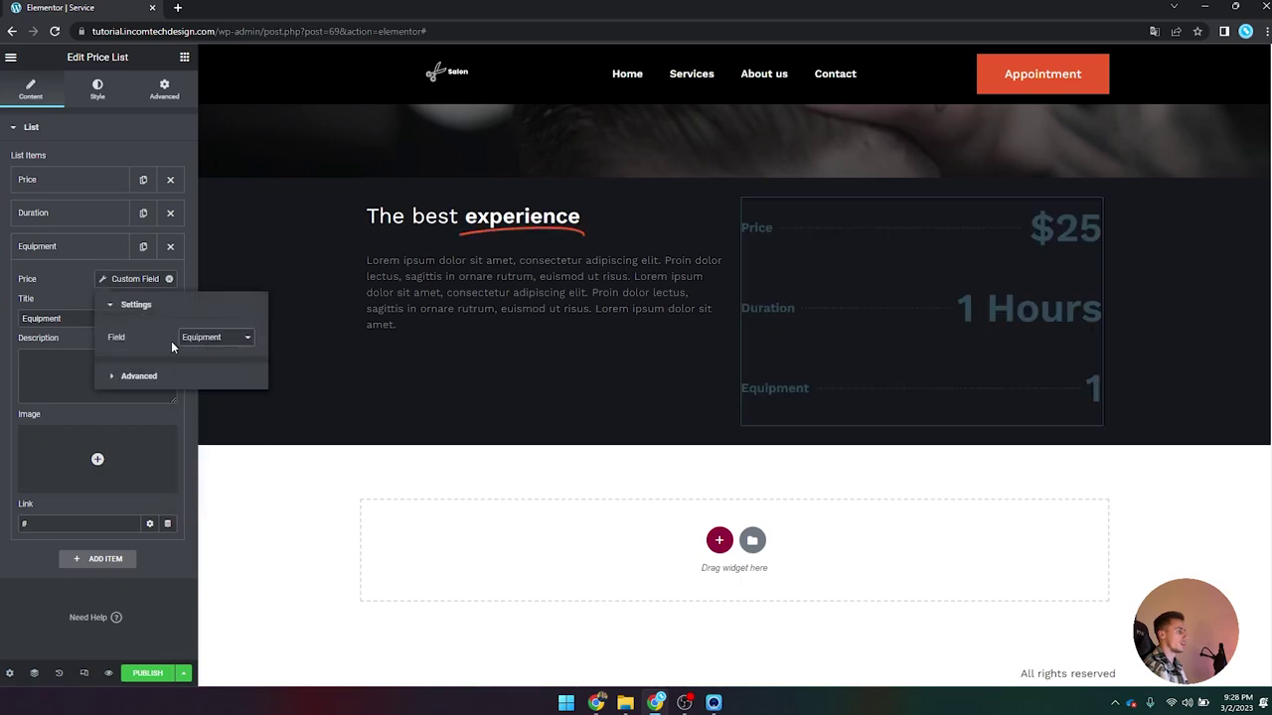
pyautogui.click(83, 246)
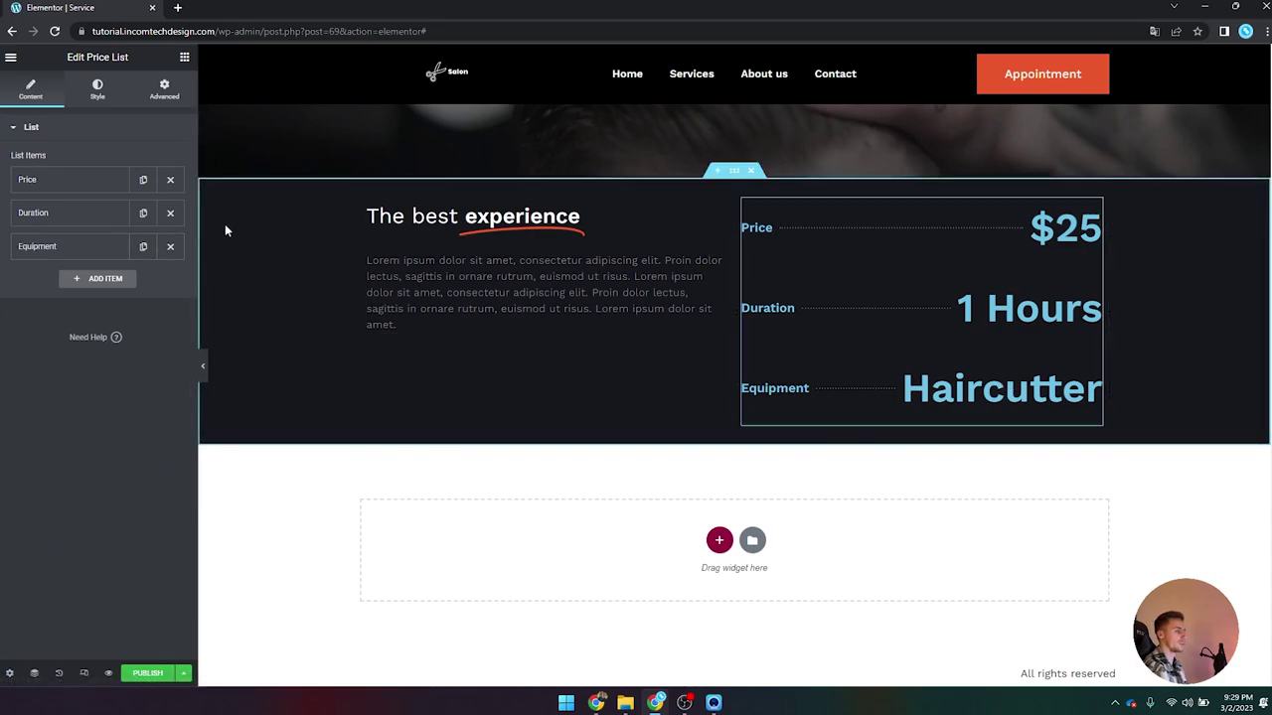
# Step: Style the list titles with the global gray Text colour and 18 px, weight 400 typography
pyautogui.click(96, 90)
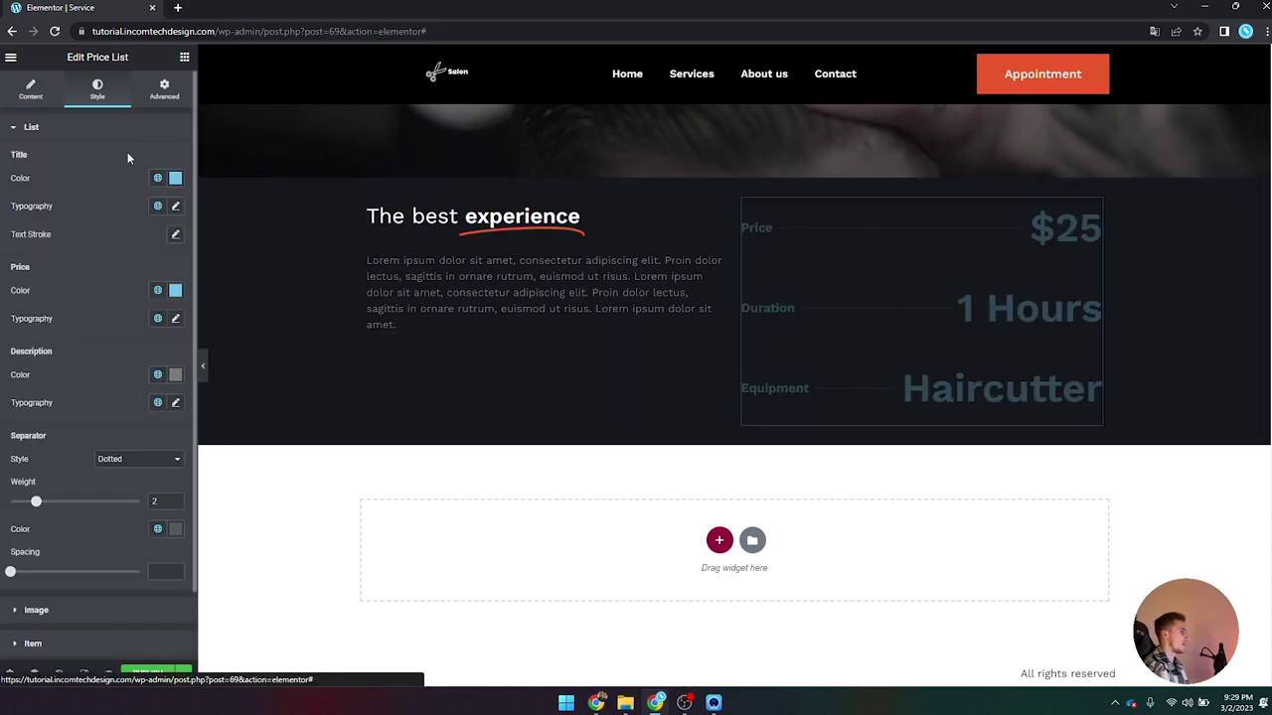
pyautogui.click(175, 178)
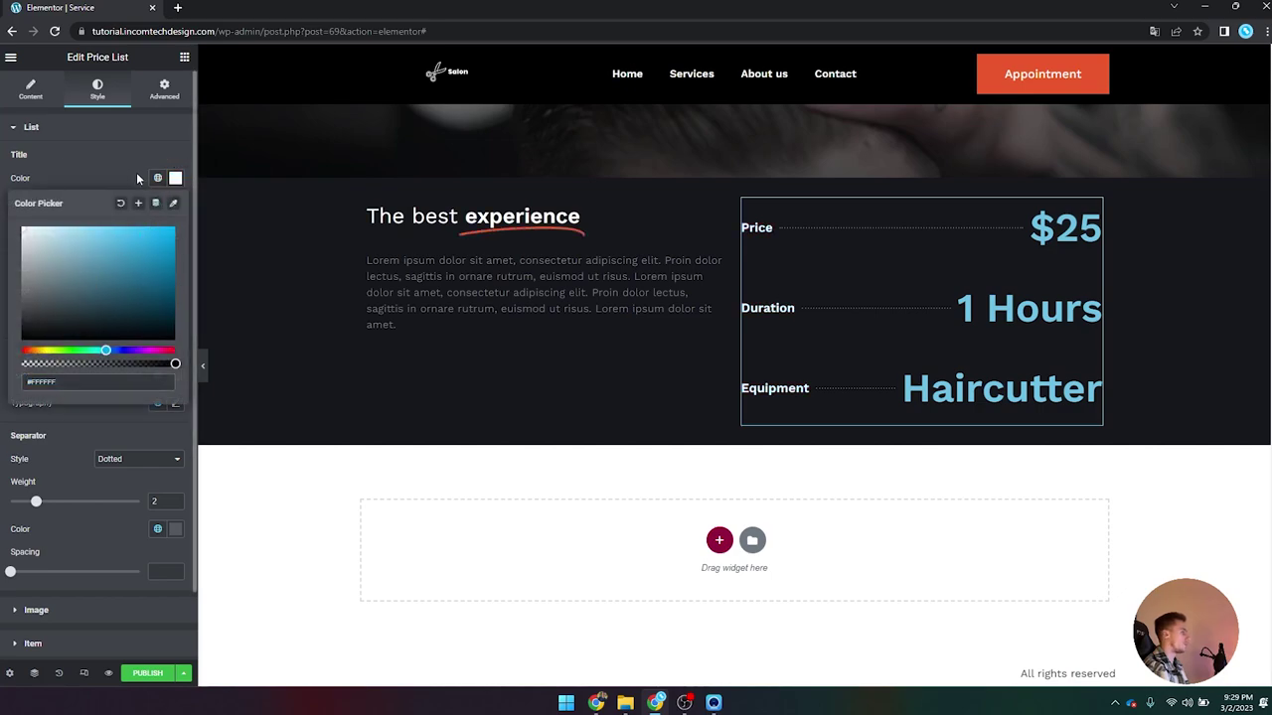
pyautogui.click(157, 178)
pyautogui.click(136, 284)
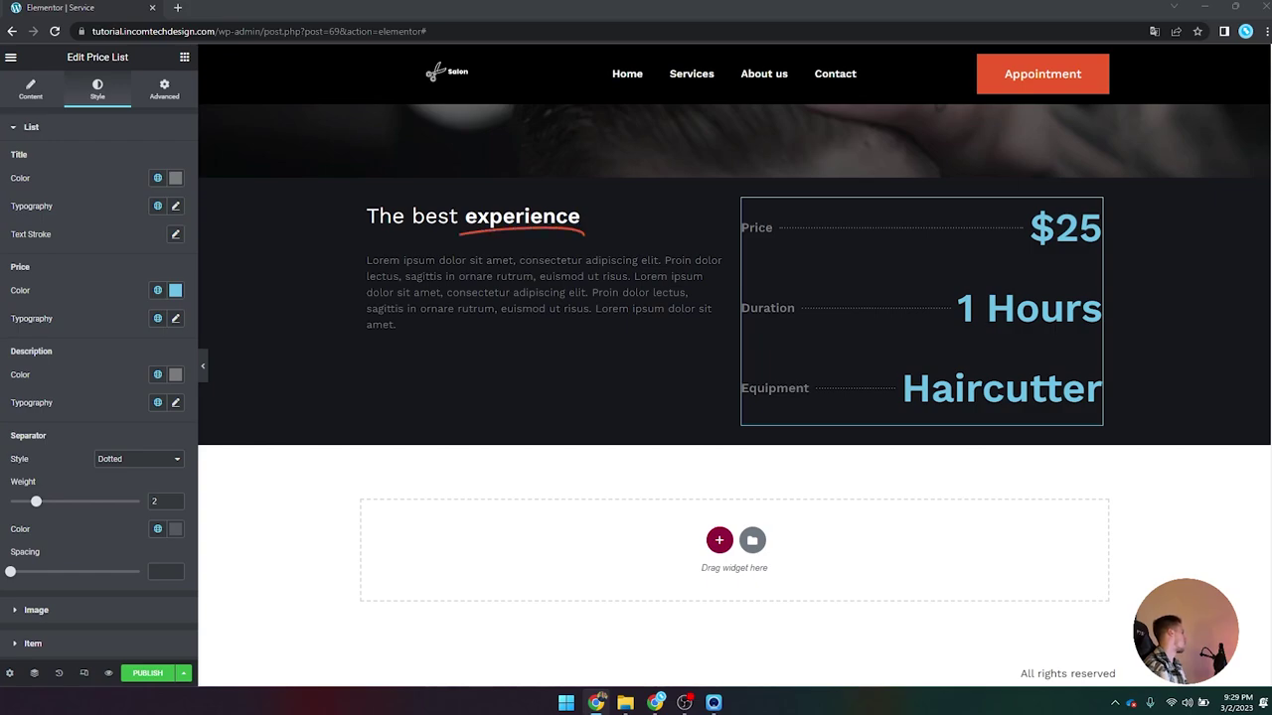
pyautogui.click(174, 206)
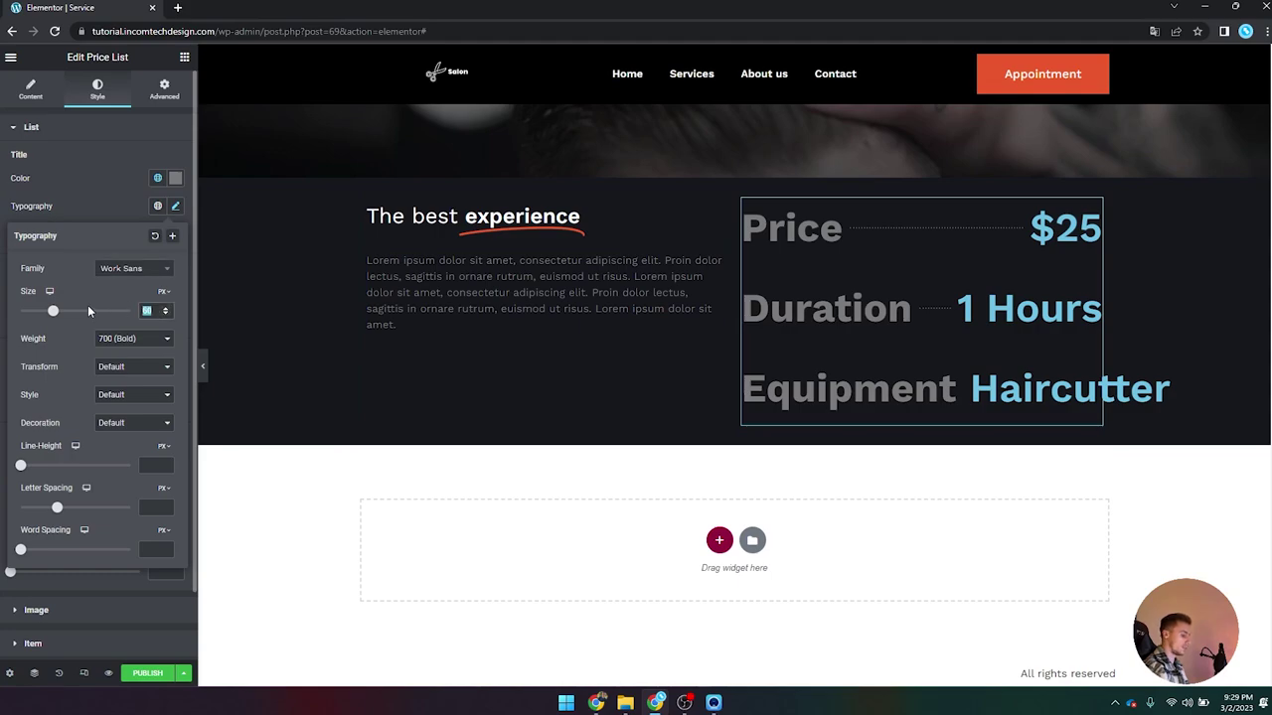
pyautogui.write('18')
pyautogui.click(125, 339)
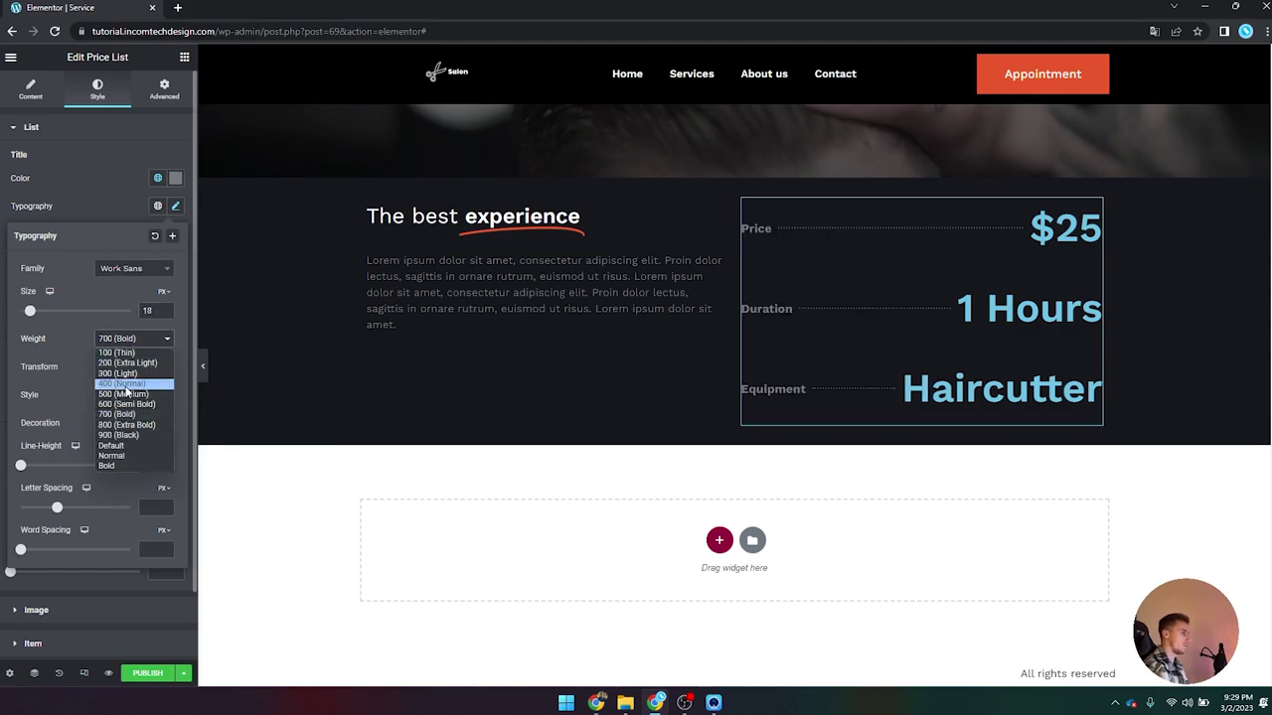
pyautogui.click(123, 385)
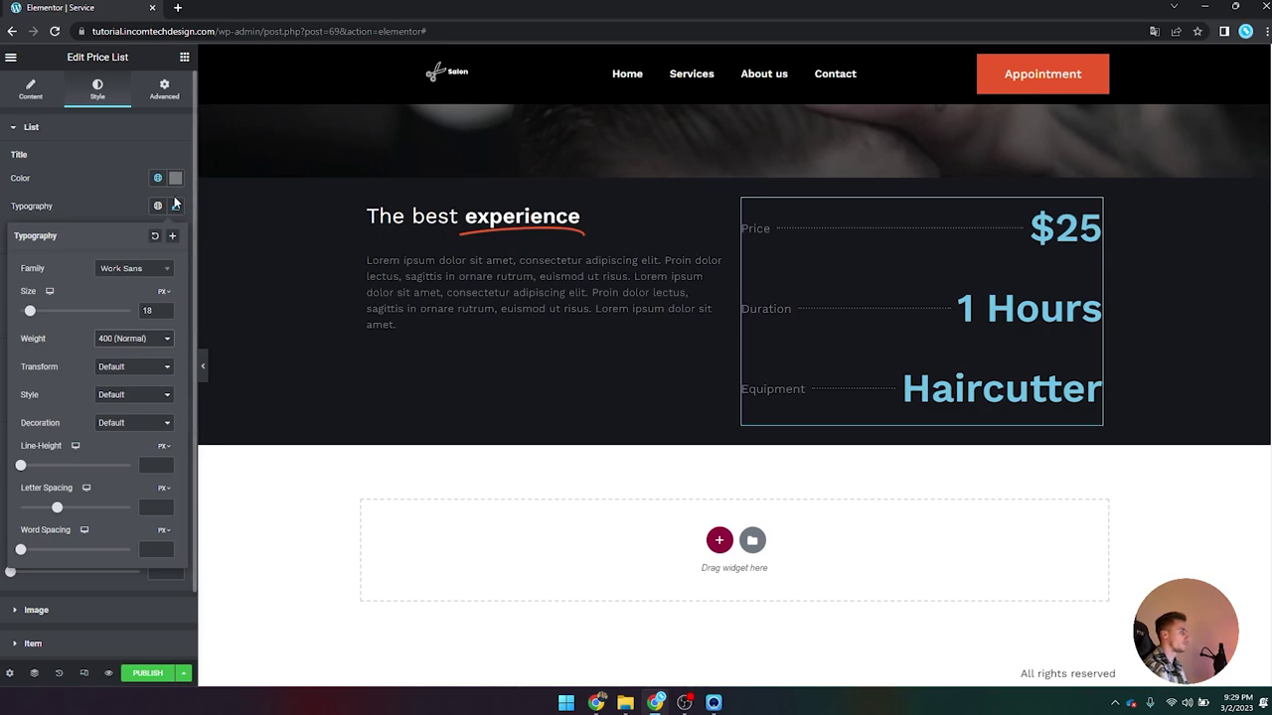
pyautogui.click(177, 205)
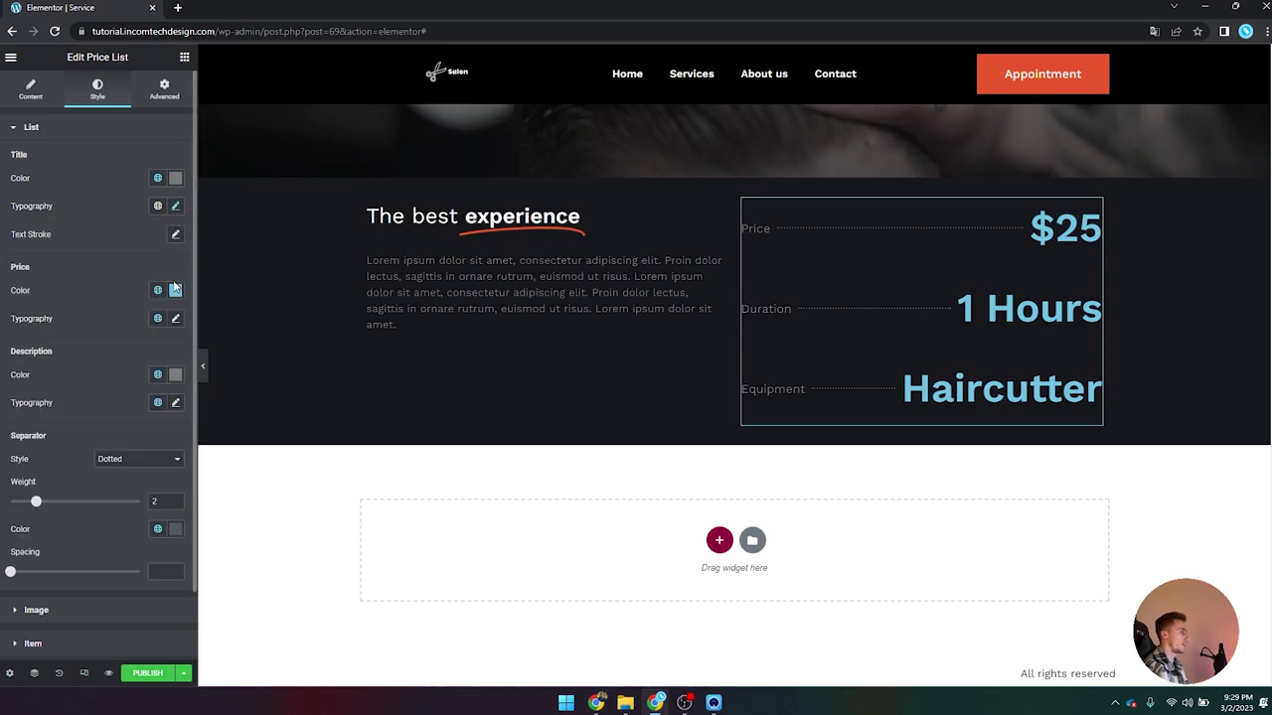
# Step: Make the price values white with 18 px, weight 400 typography
pyautogui.click(175, 289)
pyautogui.moveTo(125, 369); pyautogui.dragTo(22, 339)
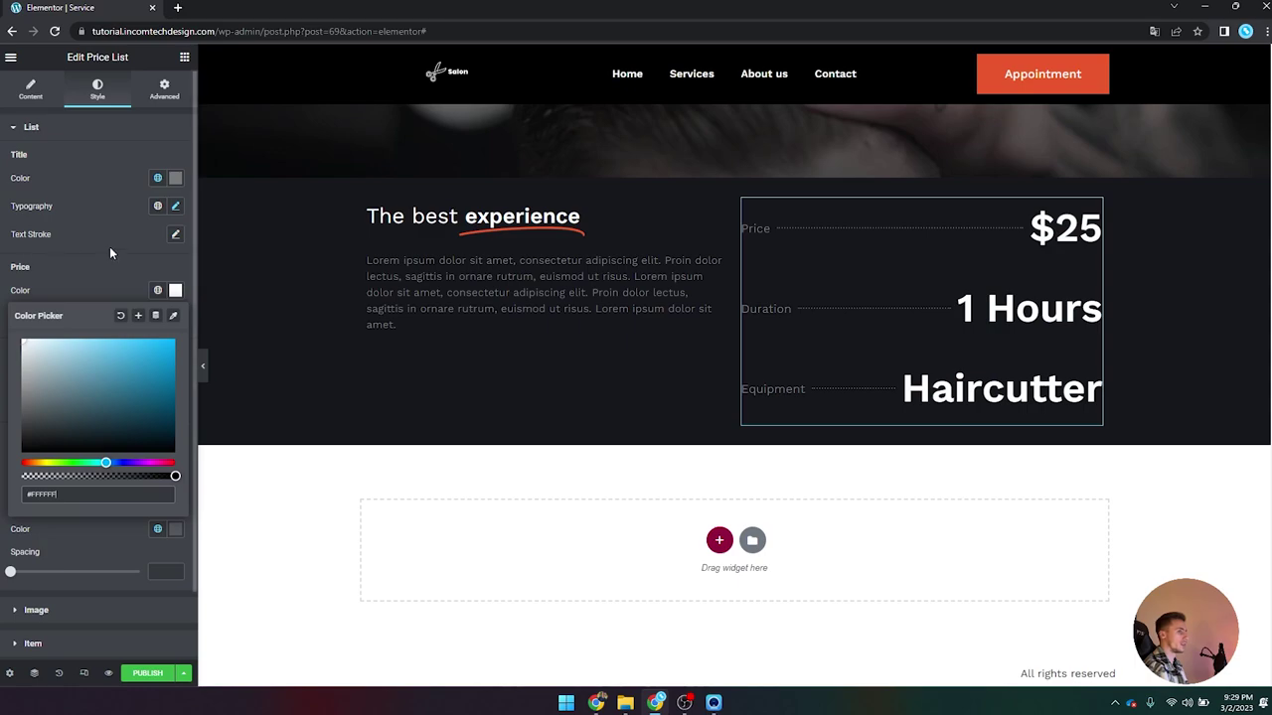
pyautogui.click(175, 289)
pyautogui.click(174, 318)
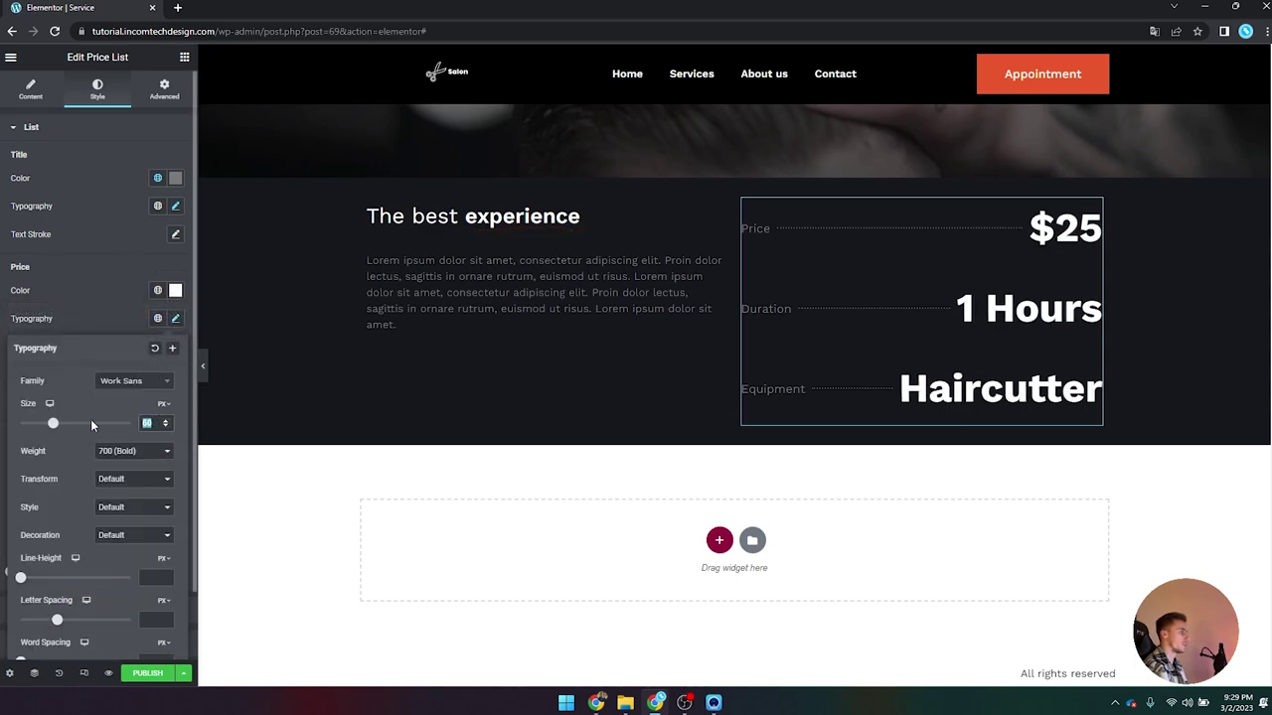
pyautogui.write('18')
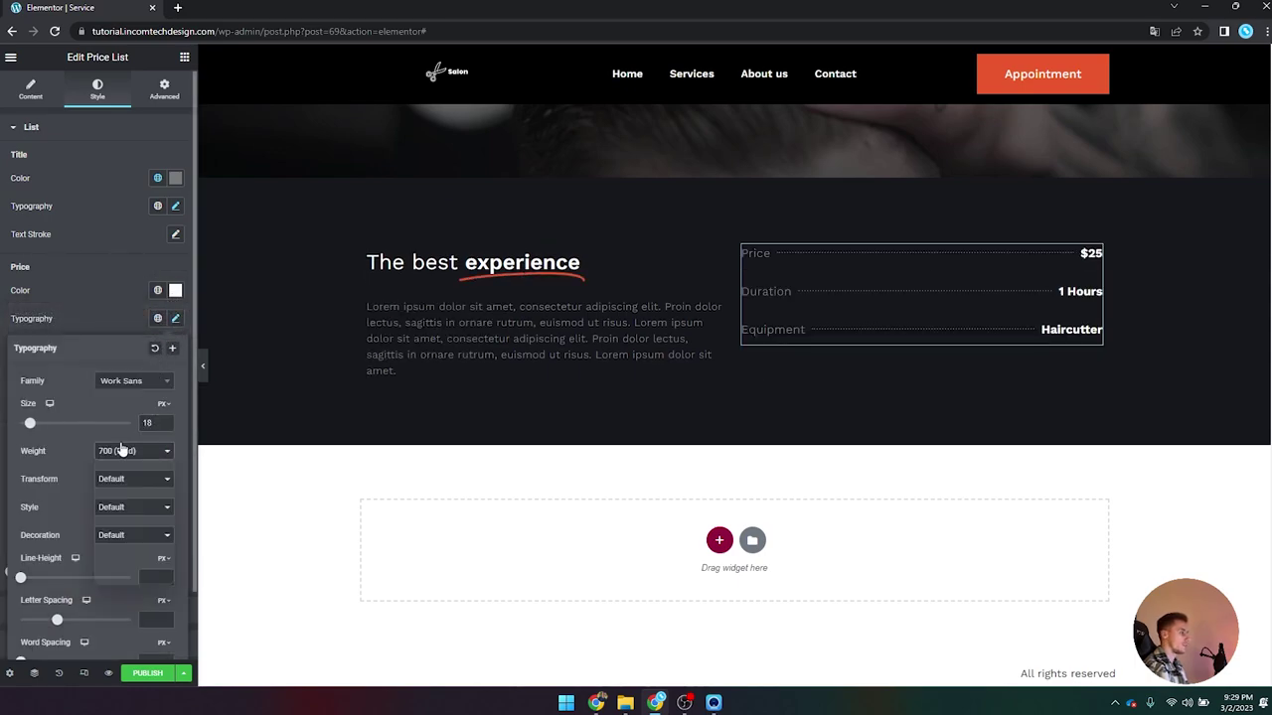
pyautogui.click(122, 450)
pyautogui.click(129, 481)
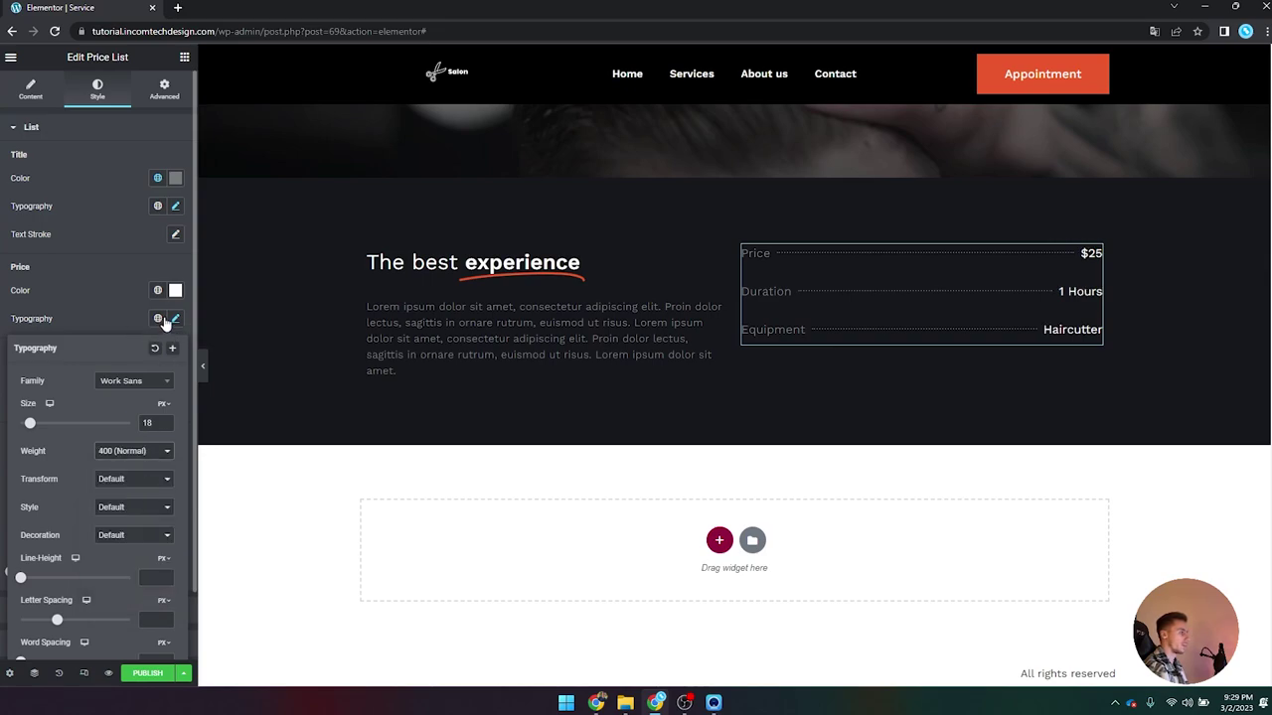
pyautogui.click(176, 318)
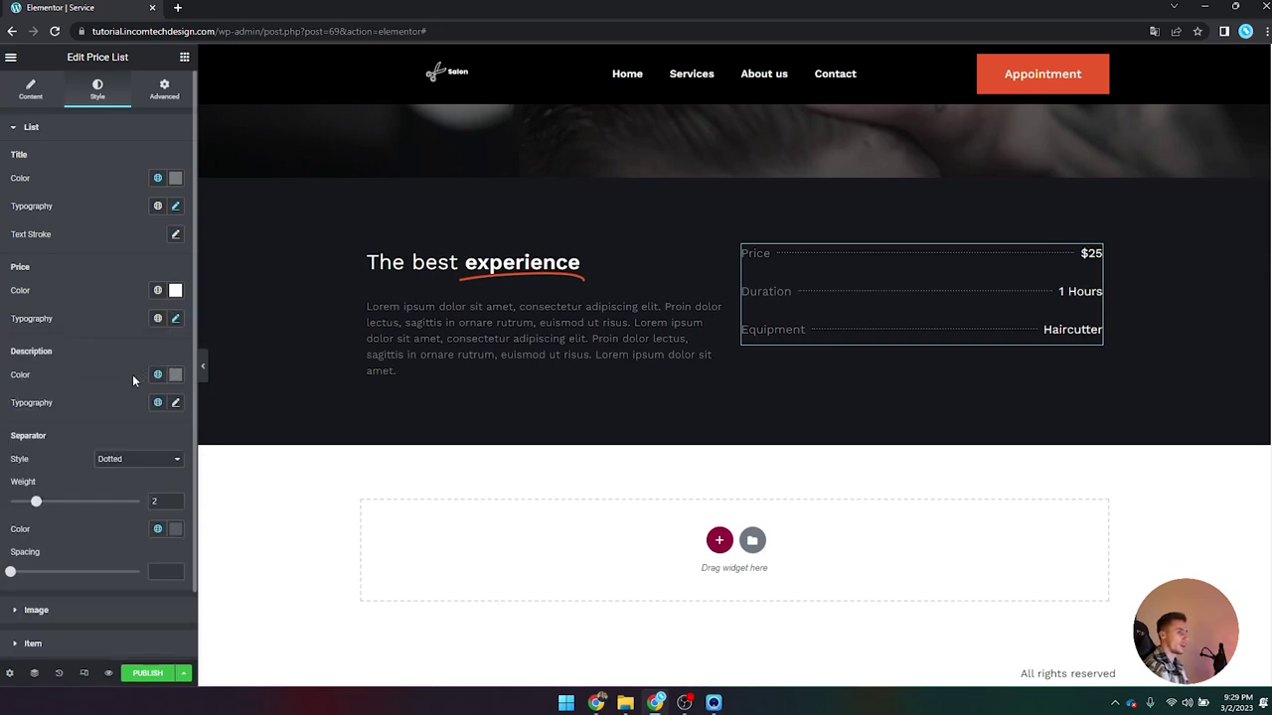
# Step: Set the dotted separator spacing to 11 with weight 2, then preview without the panel
pyautogui.scroll(-2, 149, 370)
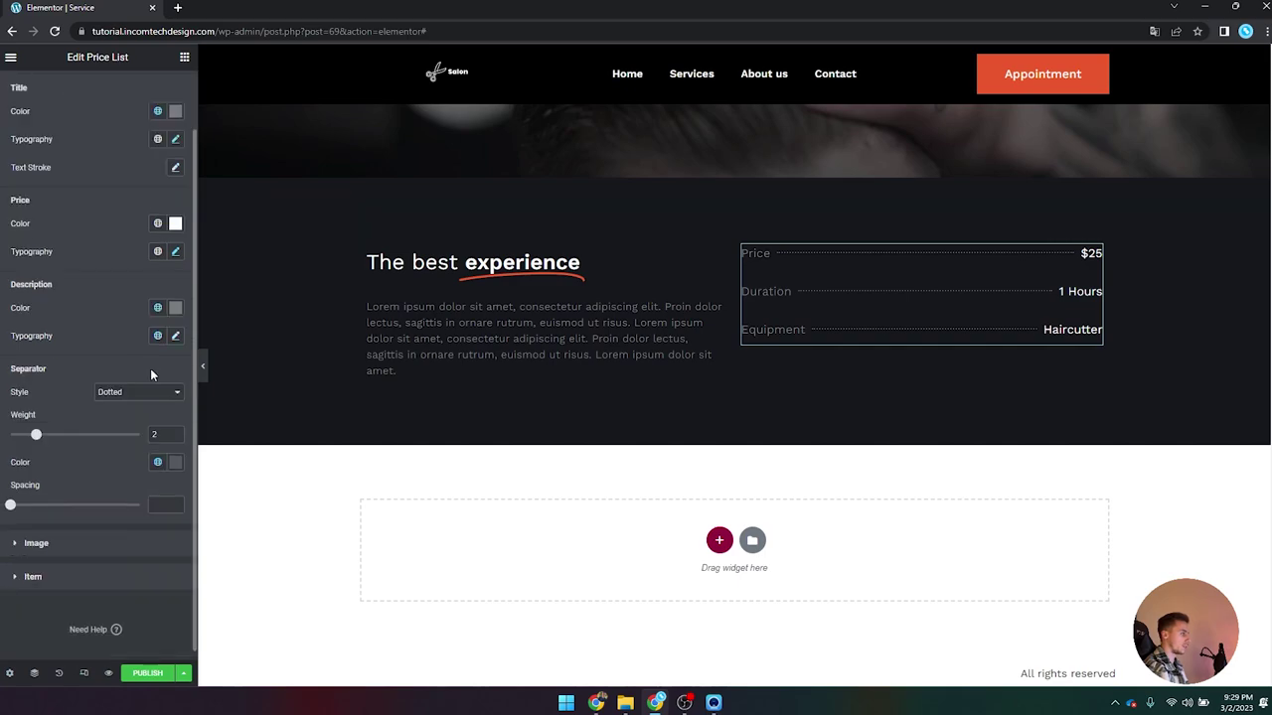
pyautogui.moveTo(10, 502); pyautogui.dragTo(124, 502)
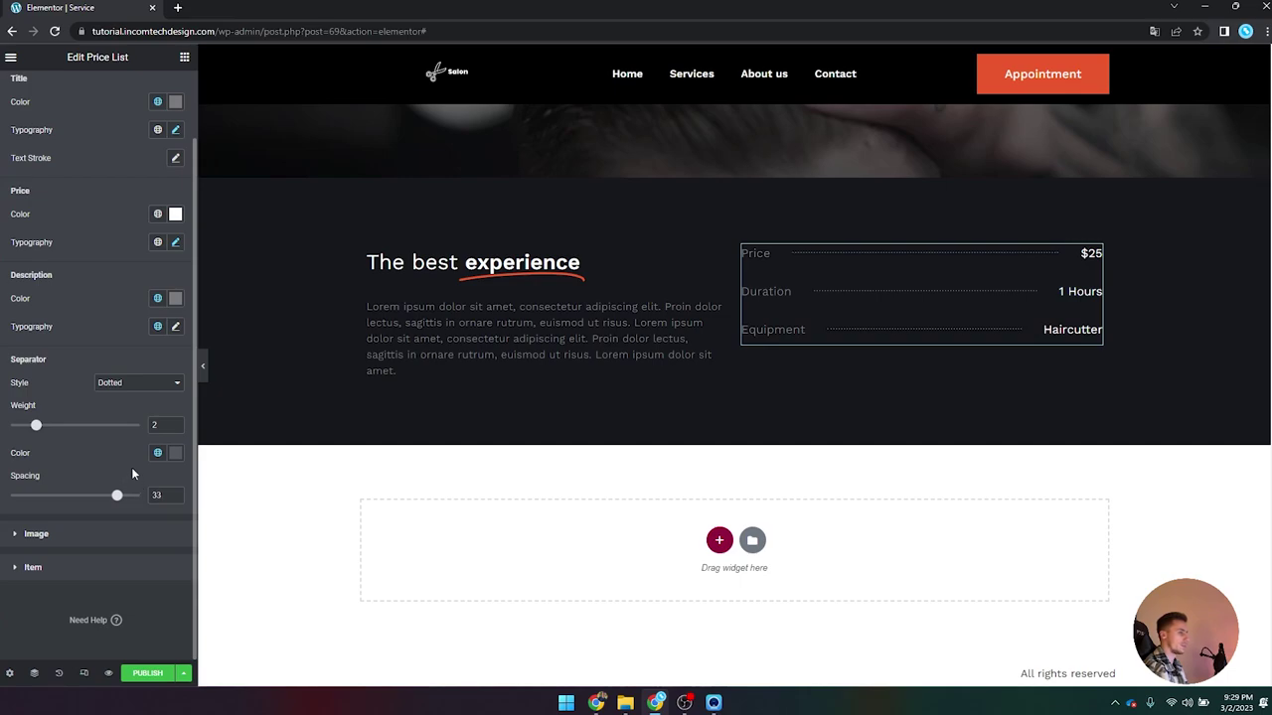
pyautogui.moveTo(108, 501); pyautogui.dragTo(44, 481)
pyautogui.moveTo(36, 427); pyautogui.dragTo(39, 426)
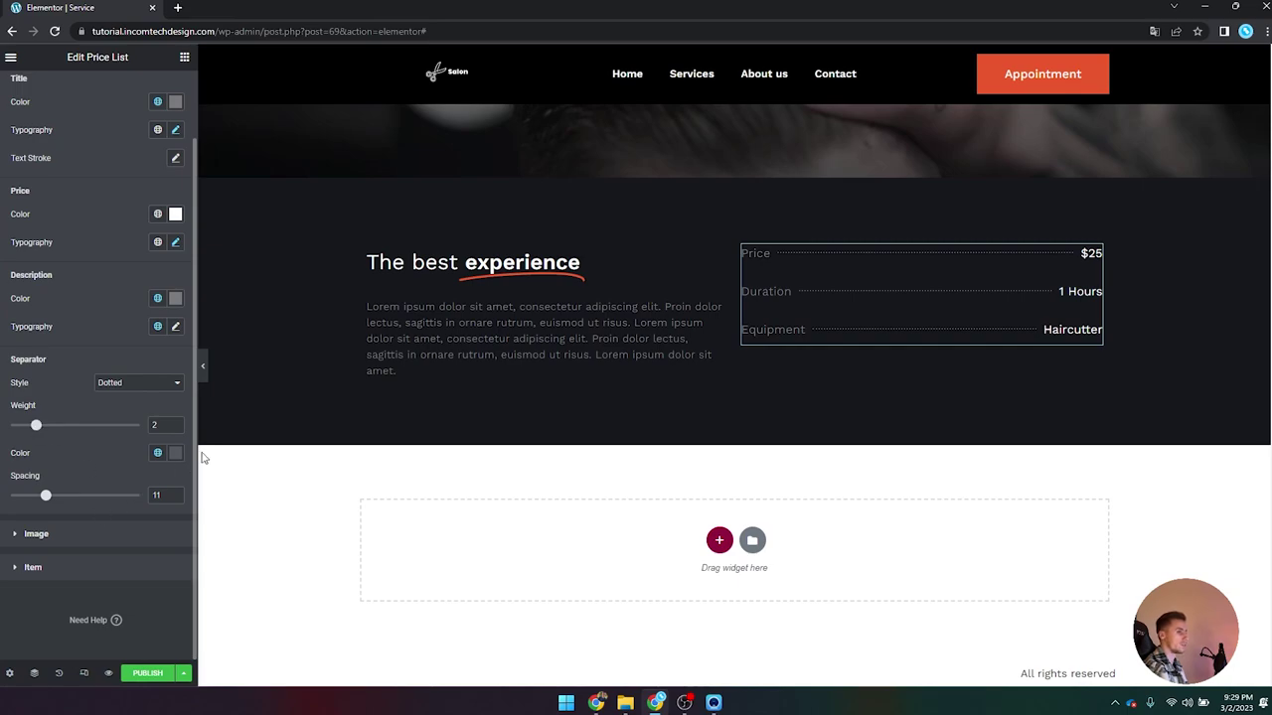
pyautogui.click(203, 366)
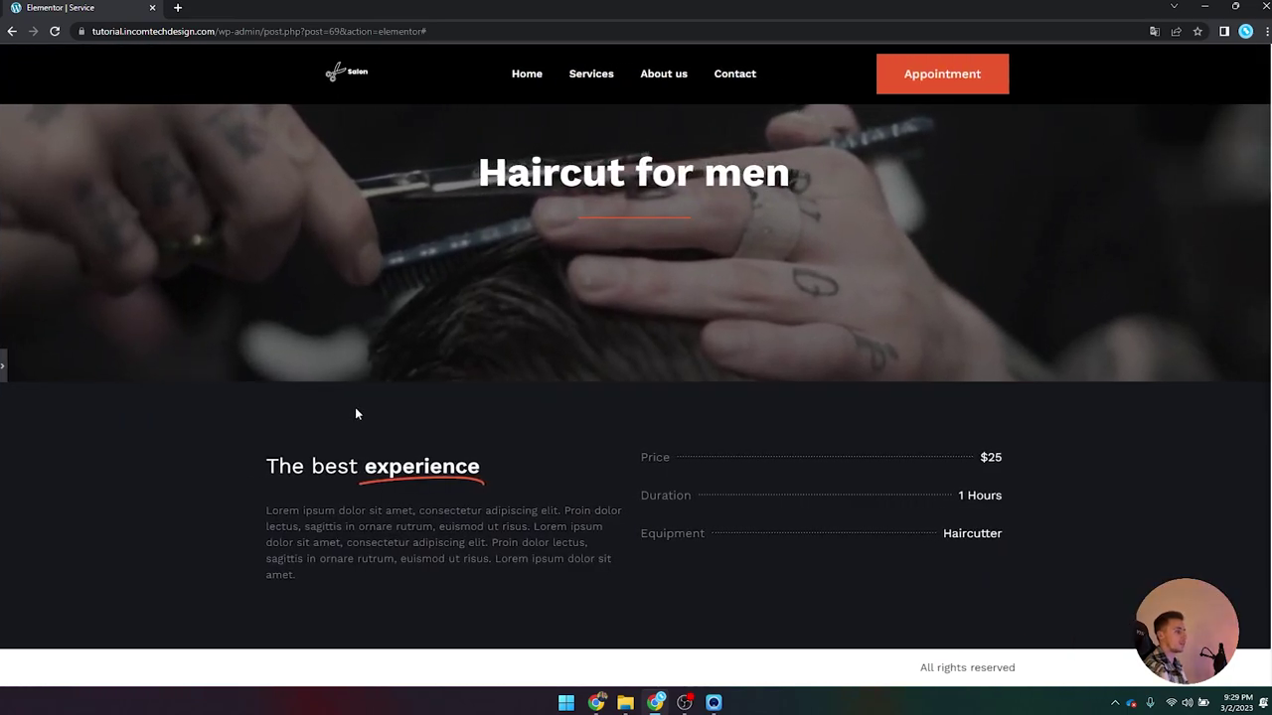
# Step: Add a Spacer widget above the price list with a height of 60
pyautogui.click(4, 370)
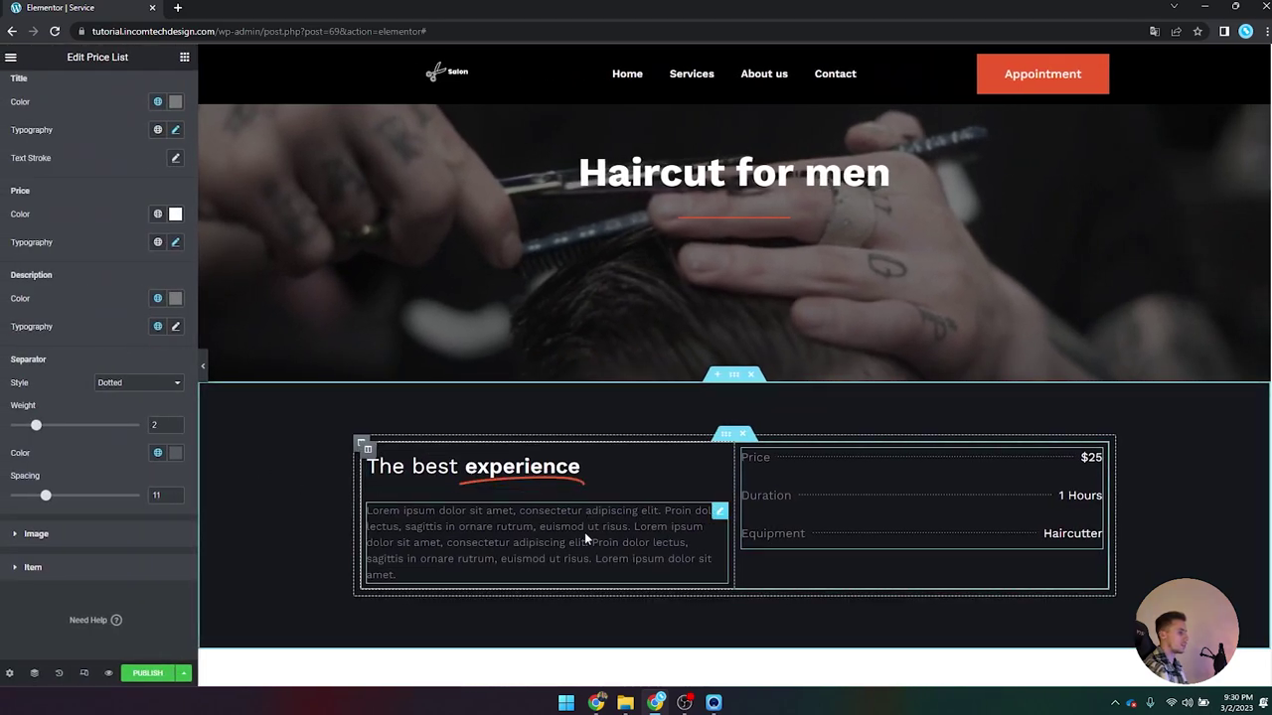
pyautogui.click(184, 57)
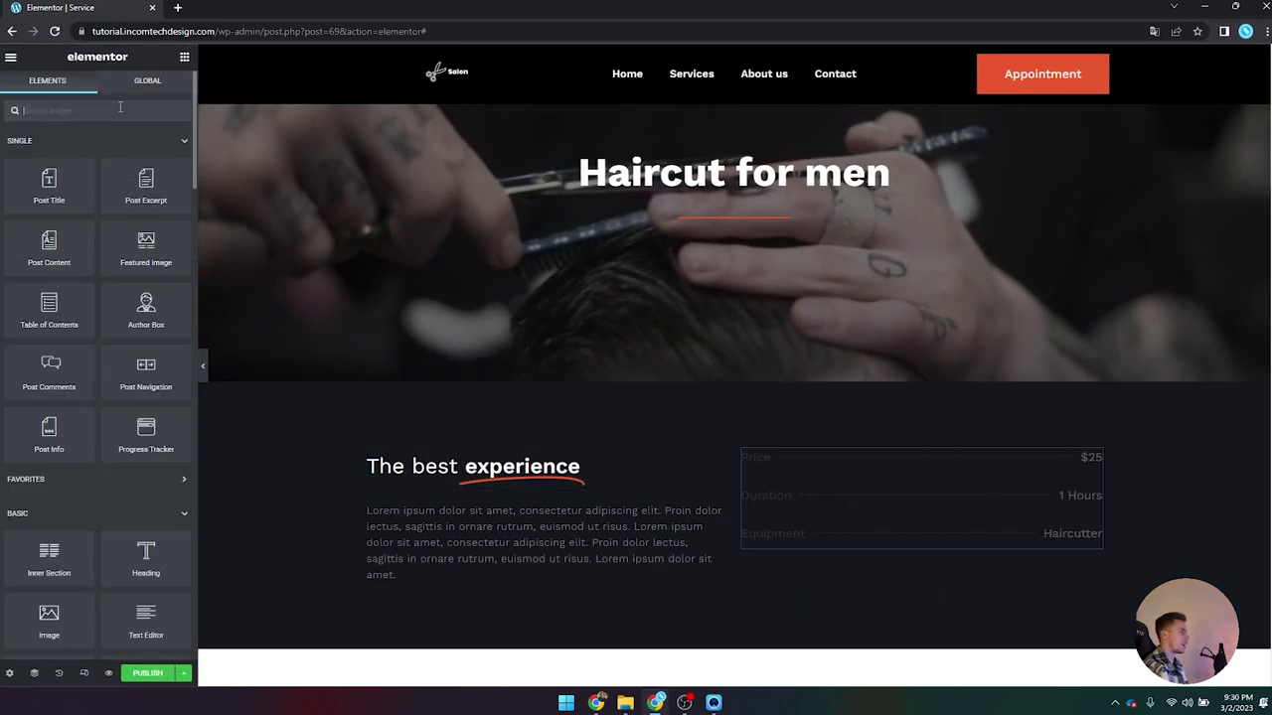
pyautogui.click(120, 109)
pyautogui.write('spa')
pyautogui.moveTo(92, 151); pyautogui.dragTo(815, 449)
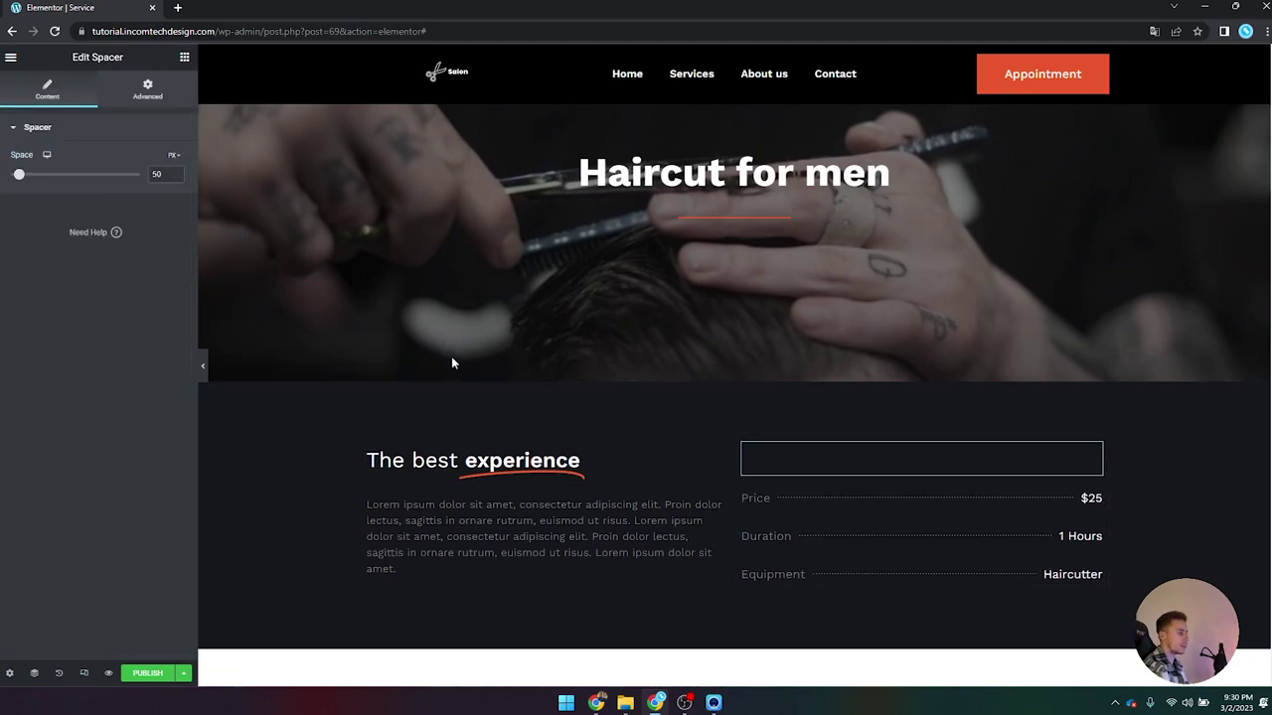
pyautogui.write('55')
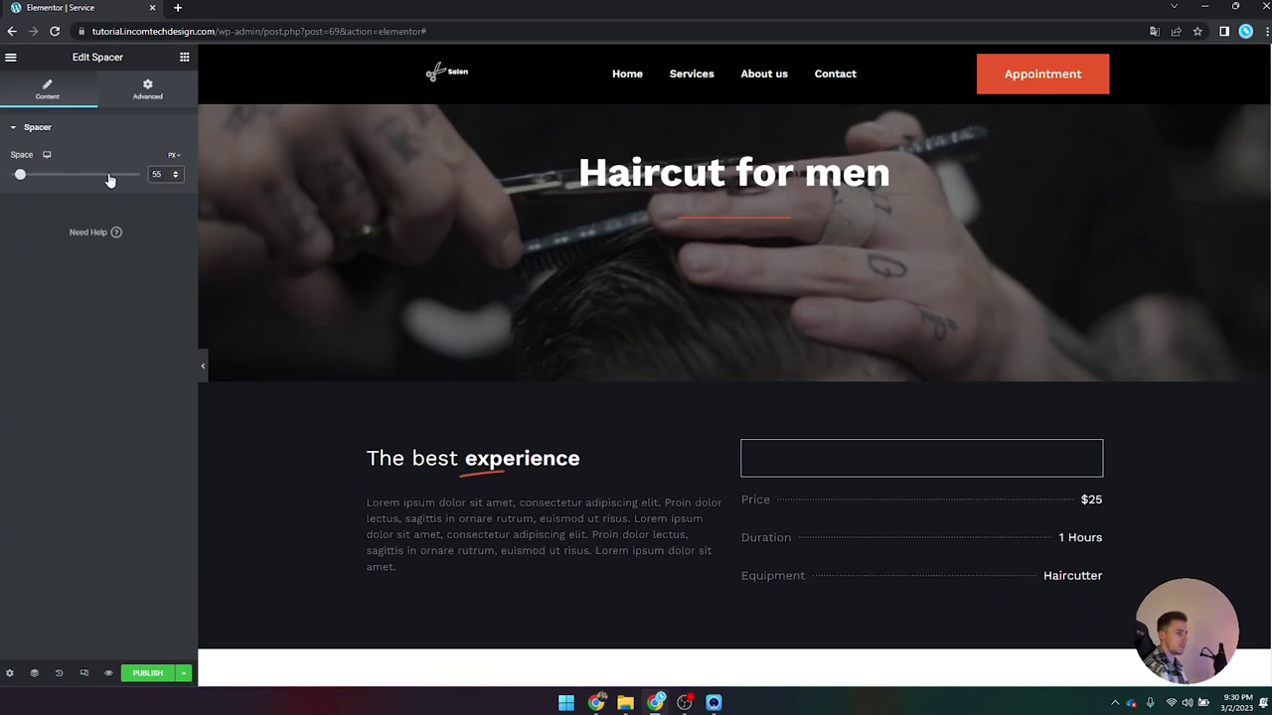
pyautogui.press('BackSpace')
pyautogui.press('BackSpace')
pyautogui.write('60')
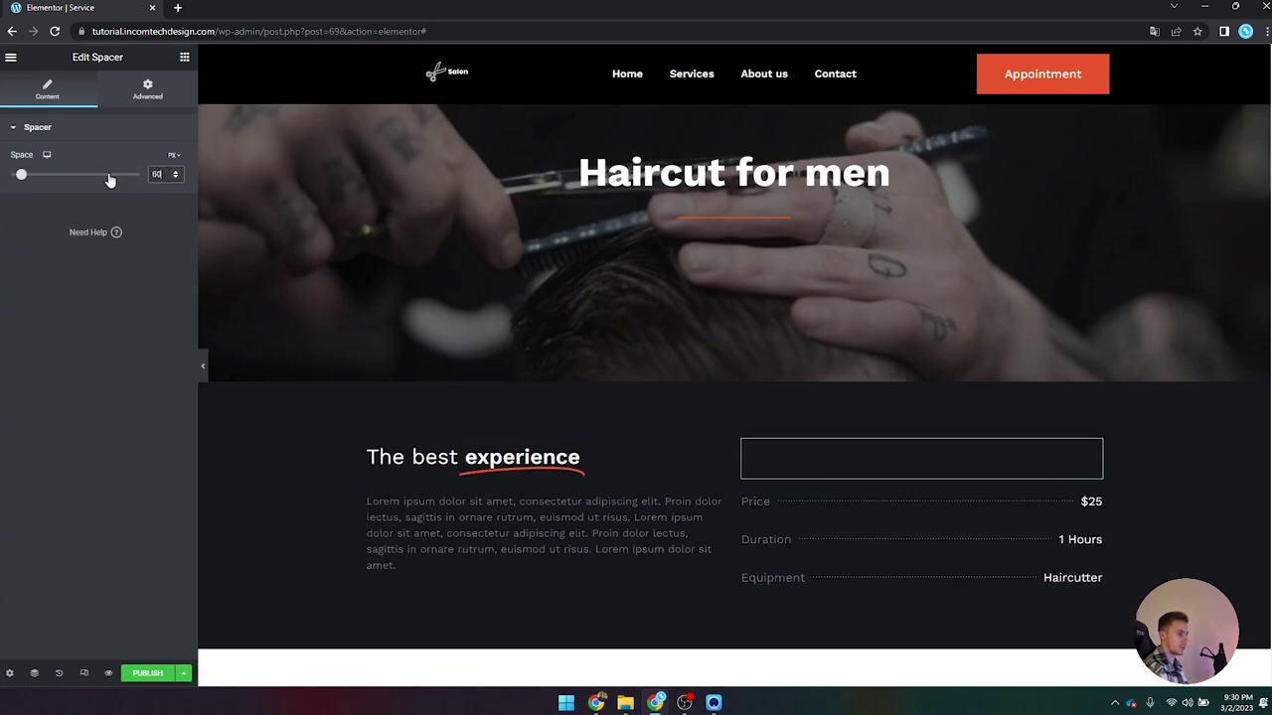
pyautogui.click(206, 366)
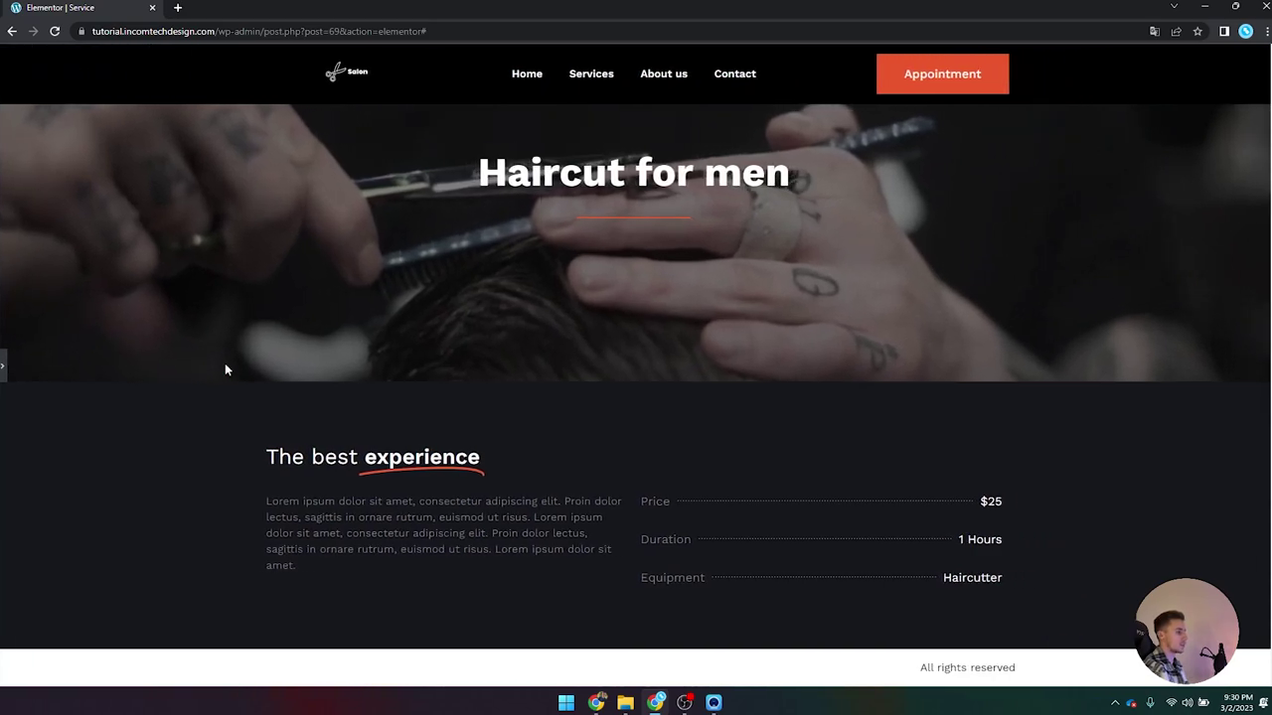
# Step: Give the description paragraph 25 px of right padding
pyautogui.click(5, 363)
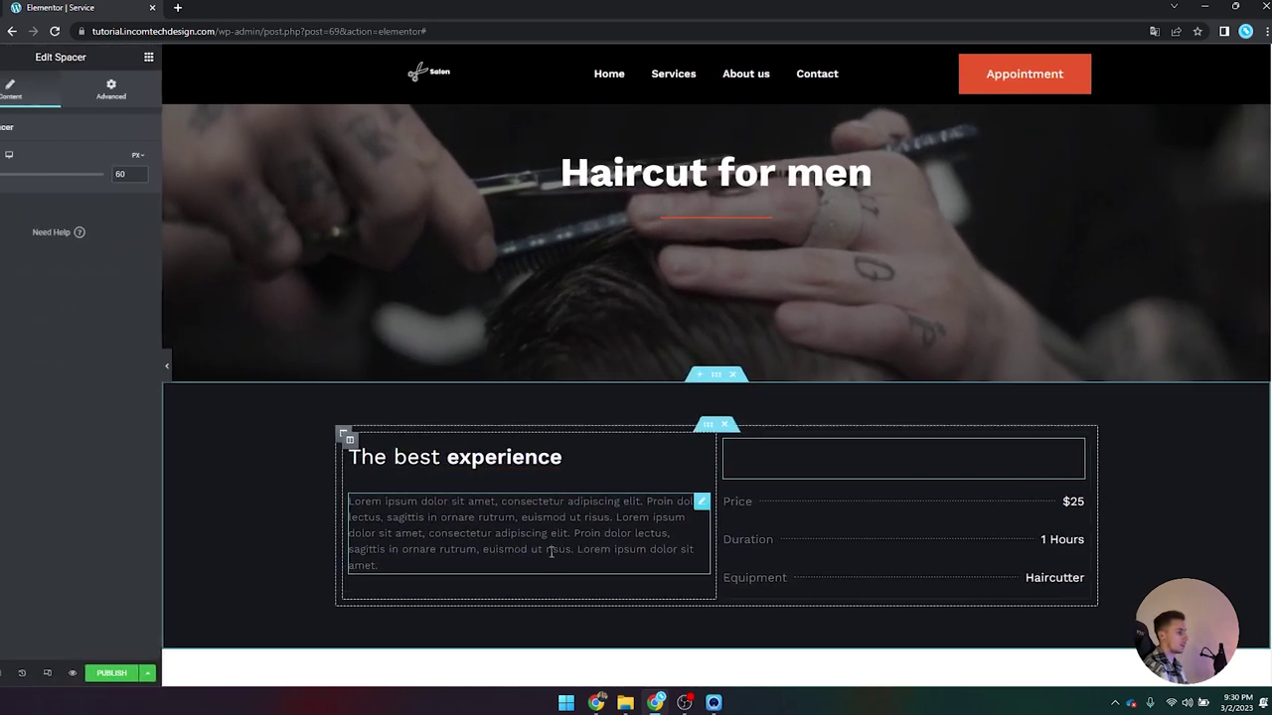
pyautogui.click(497, 534)
pyautogui.click(160, 89)
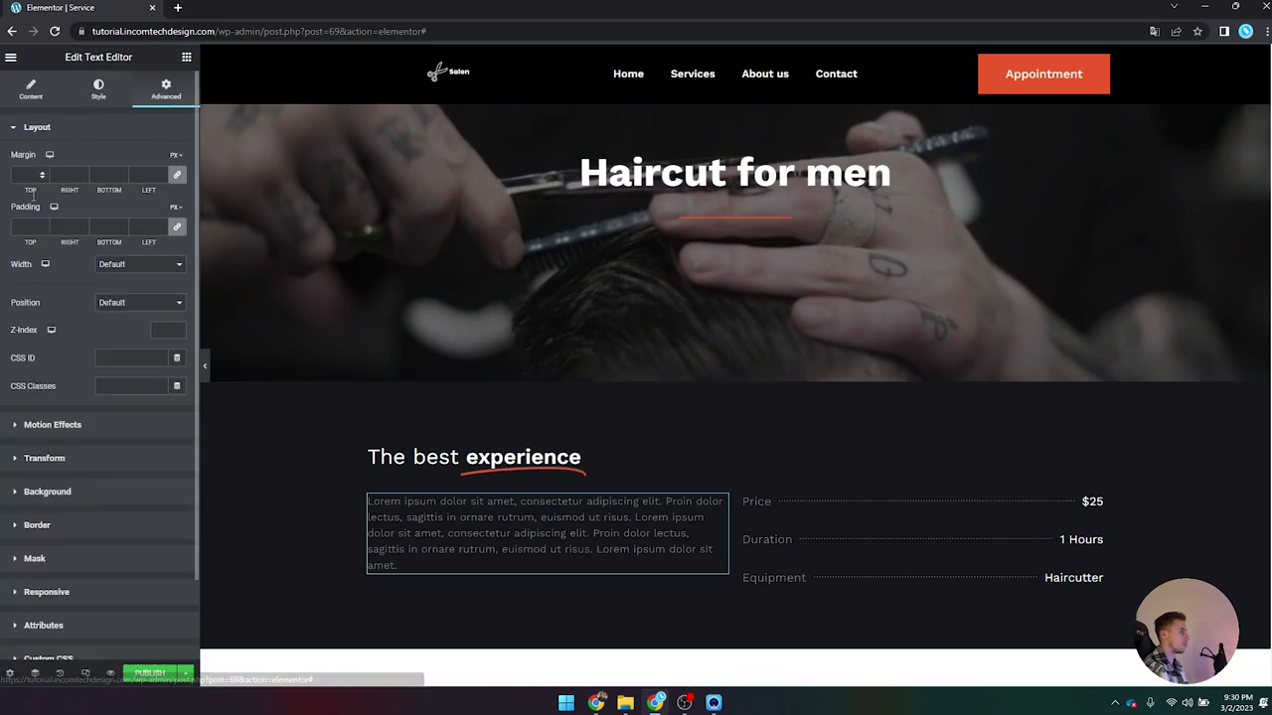
pyautogui.click(145, 227)
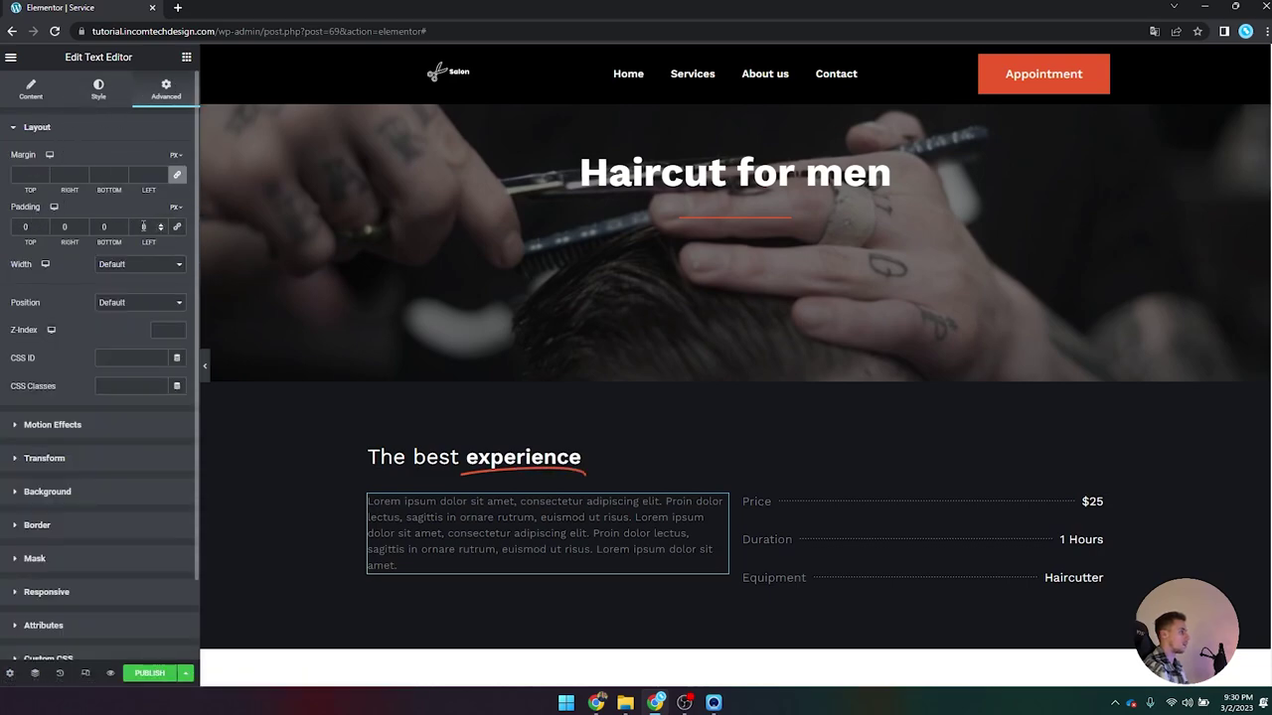
pyautogui.moveTo(80, 227); pyautogui.dragTo(52, 229)
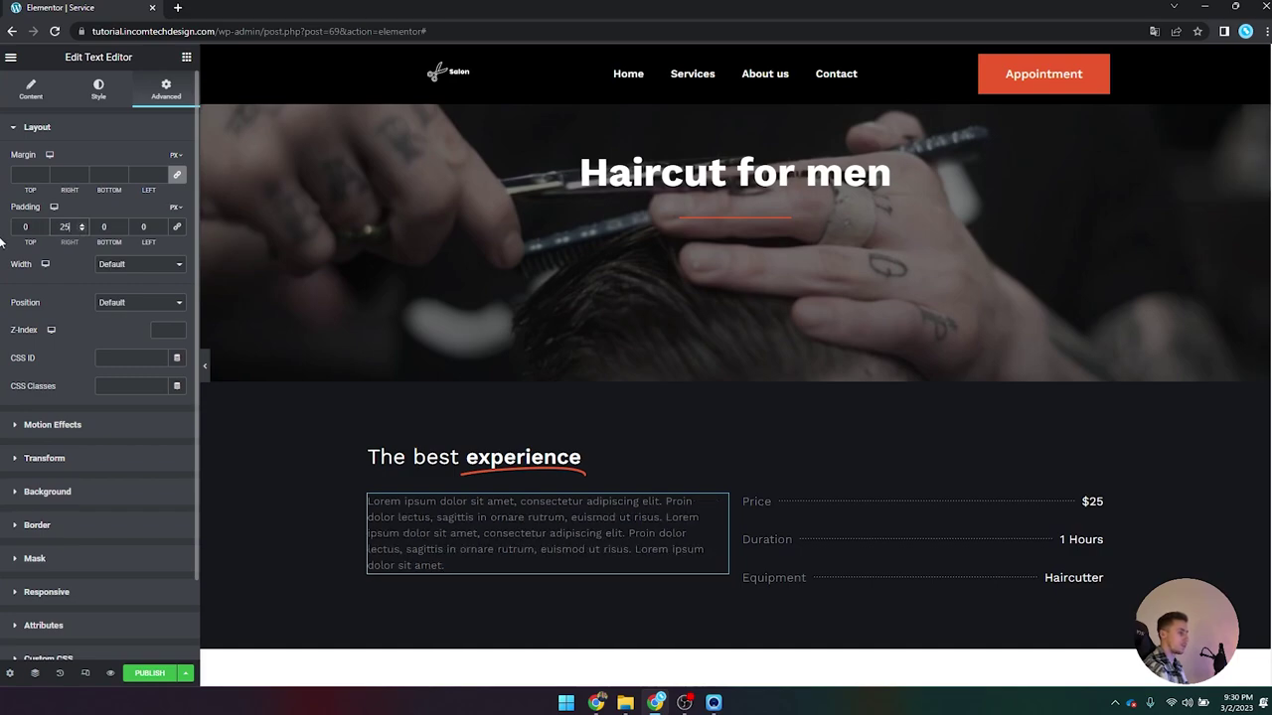
pyautogui.click(202, 367)
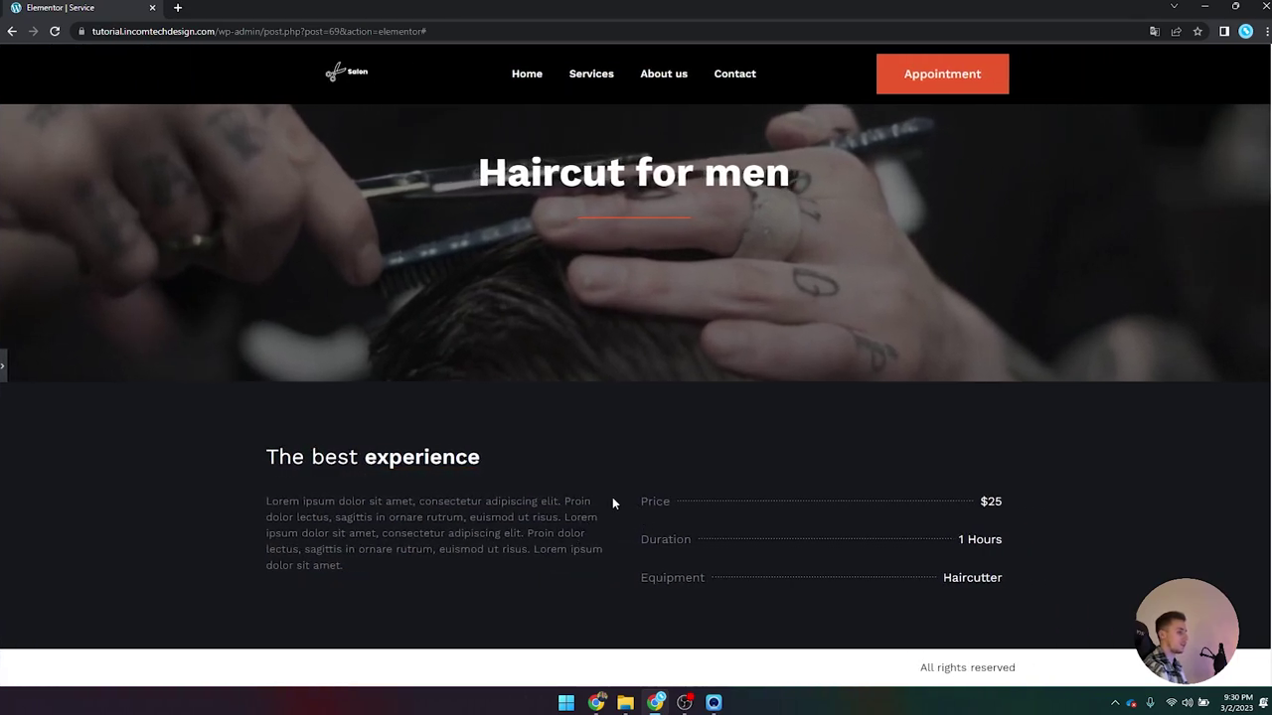
pyautogui.click(5, 367)
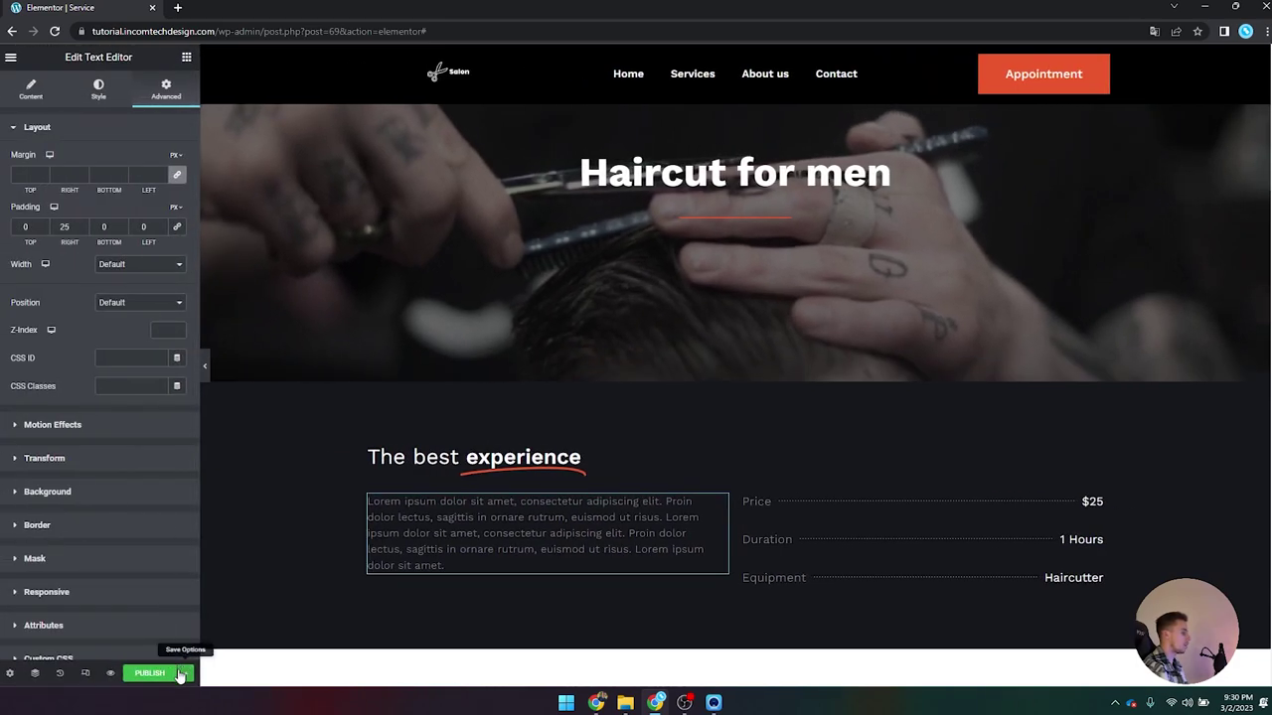
# Step: Check the save options and compare the template against the Dutch salon reference page
pyautogui.click(184, 672)
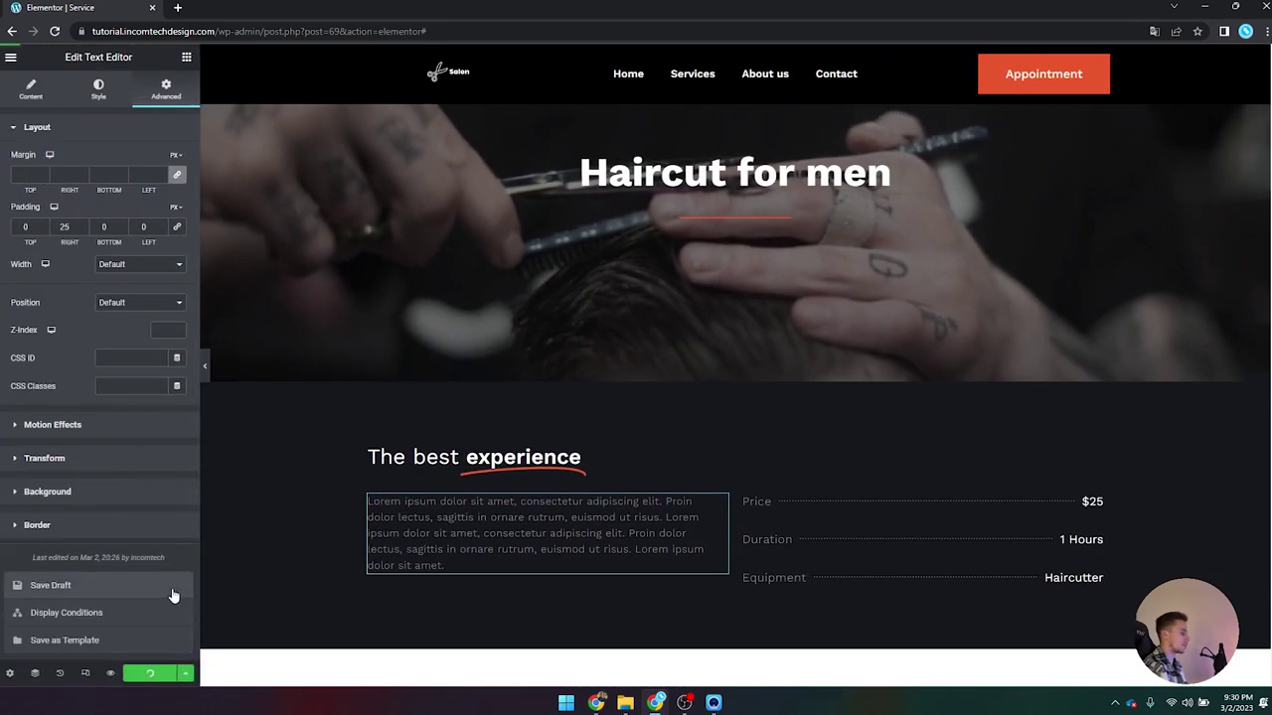
pyautogui.scroll(-3, 455, 401)
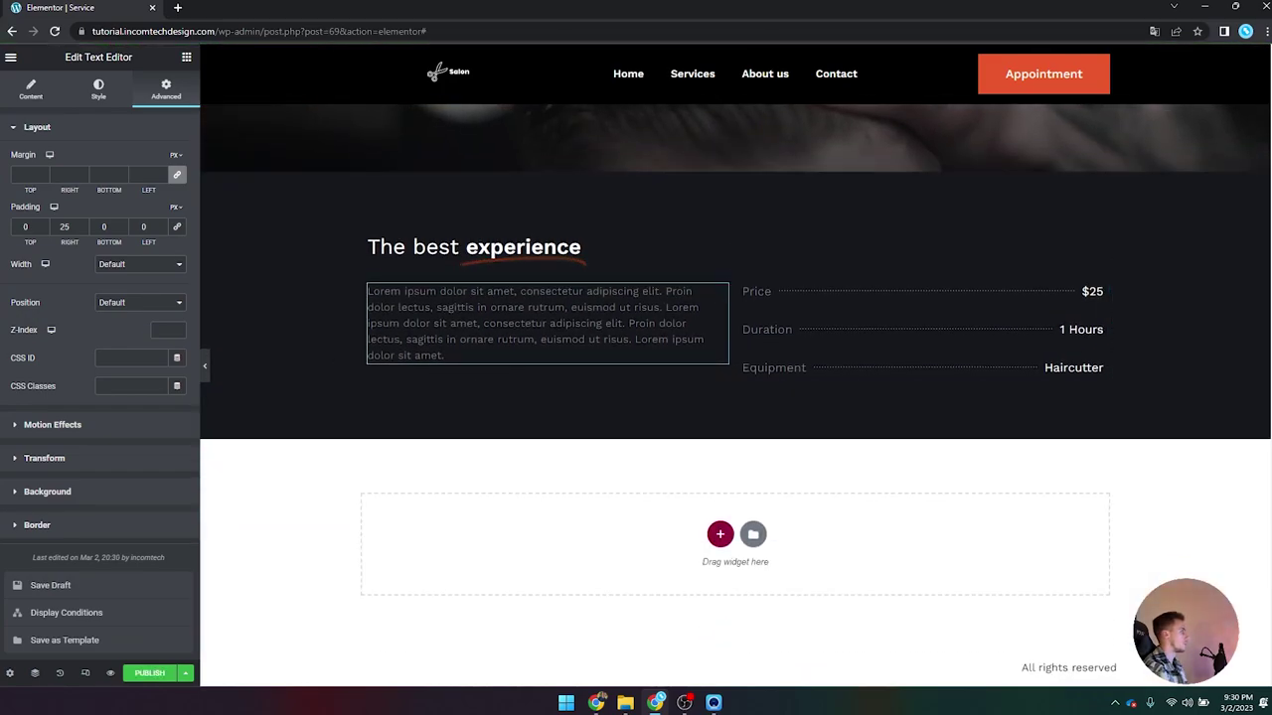
pyautogui.click(655, 703)
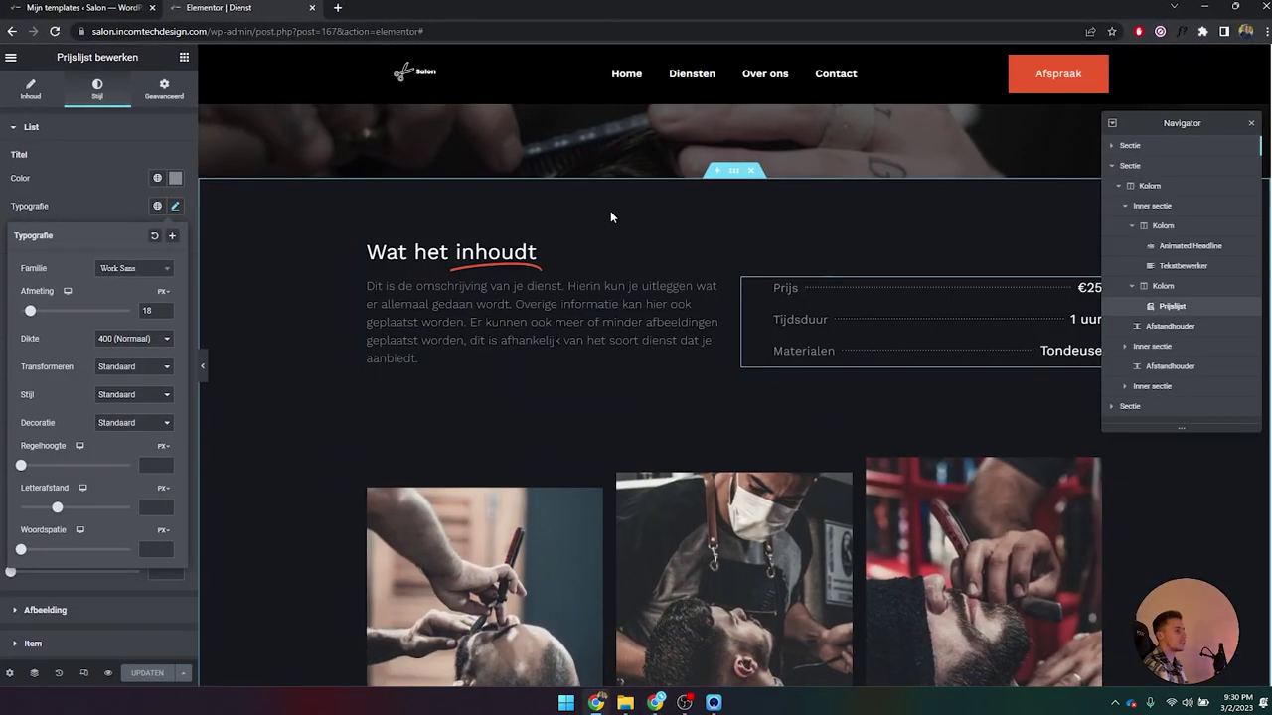
pyautogui.scroll(-3, 729, 276)
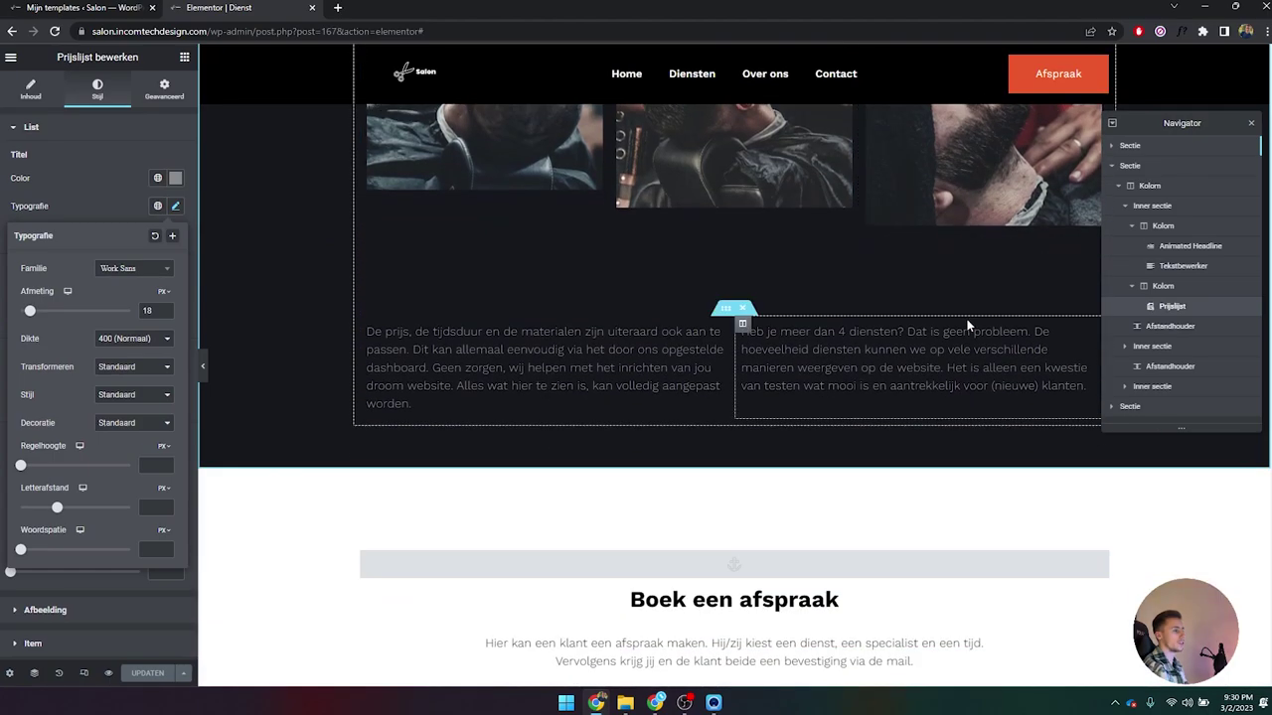
pyautogui.moveTo(696, 5); pyautogui.dragTo(623, 80)
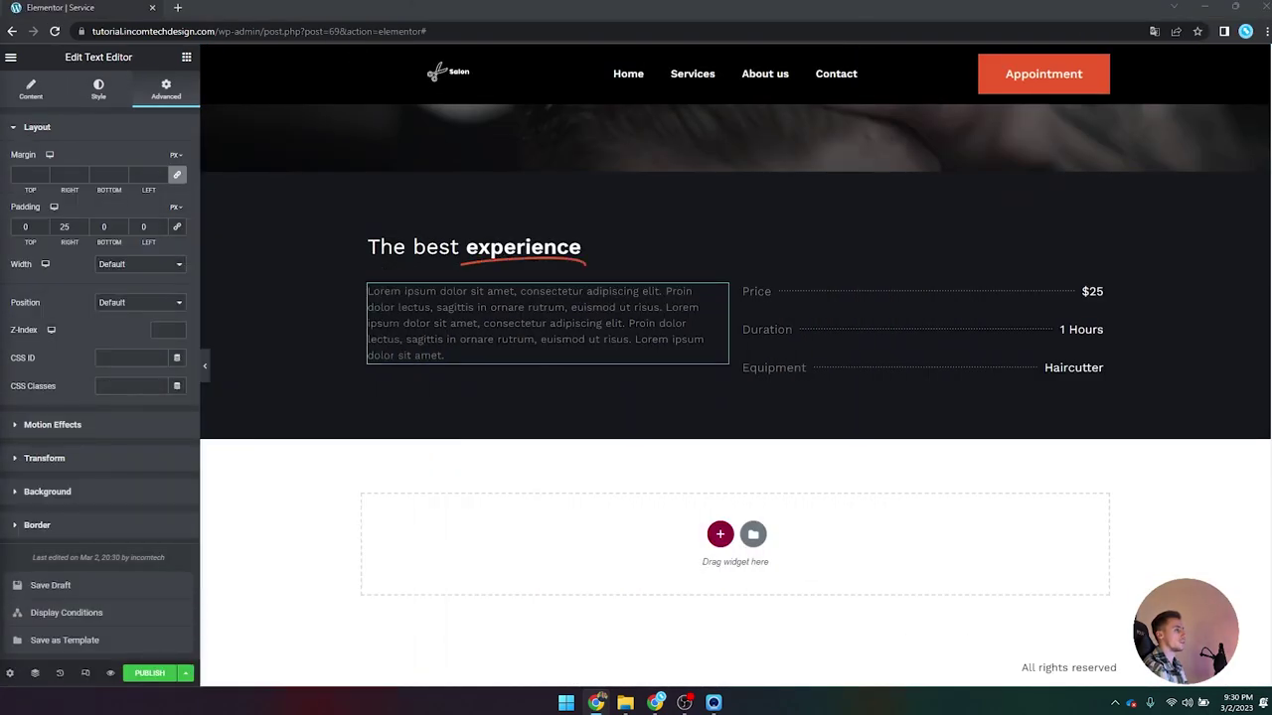
pyautogui.scroll(2, 608, 375)
pyautogui.scroll(-3, 598, 377)
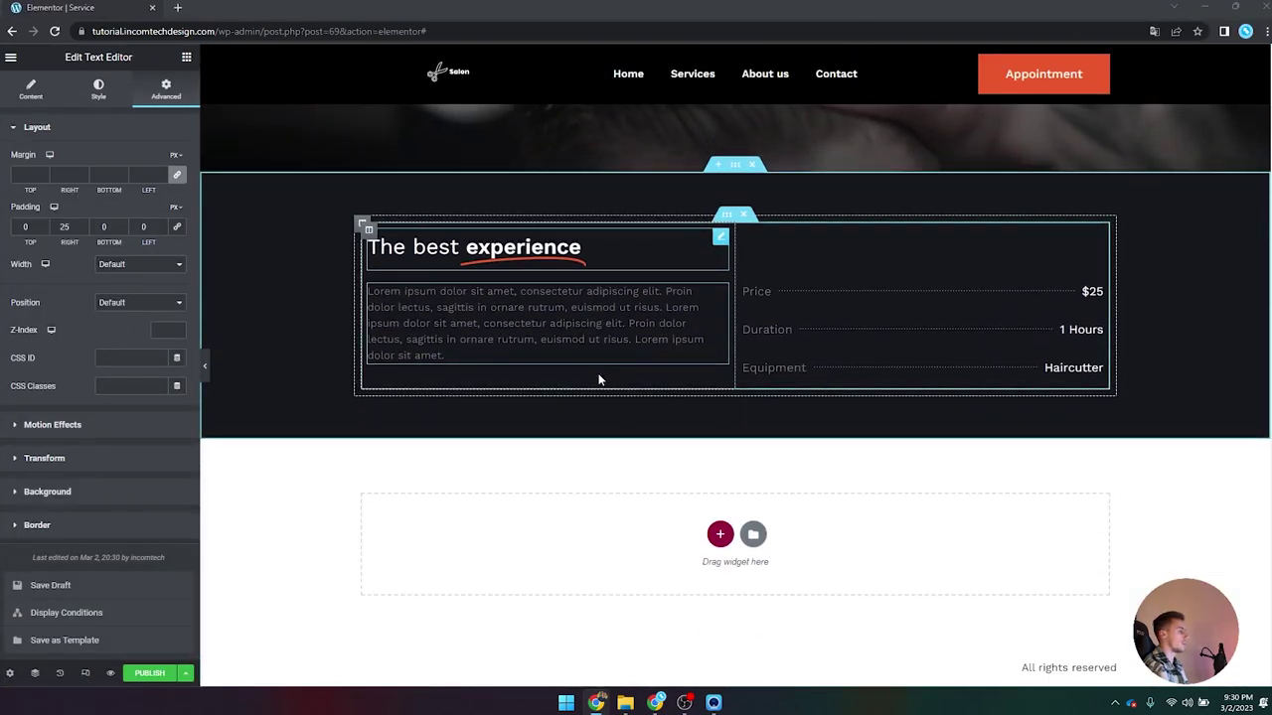
pyautogui.scroll(3, 598, 379)
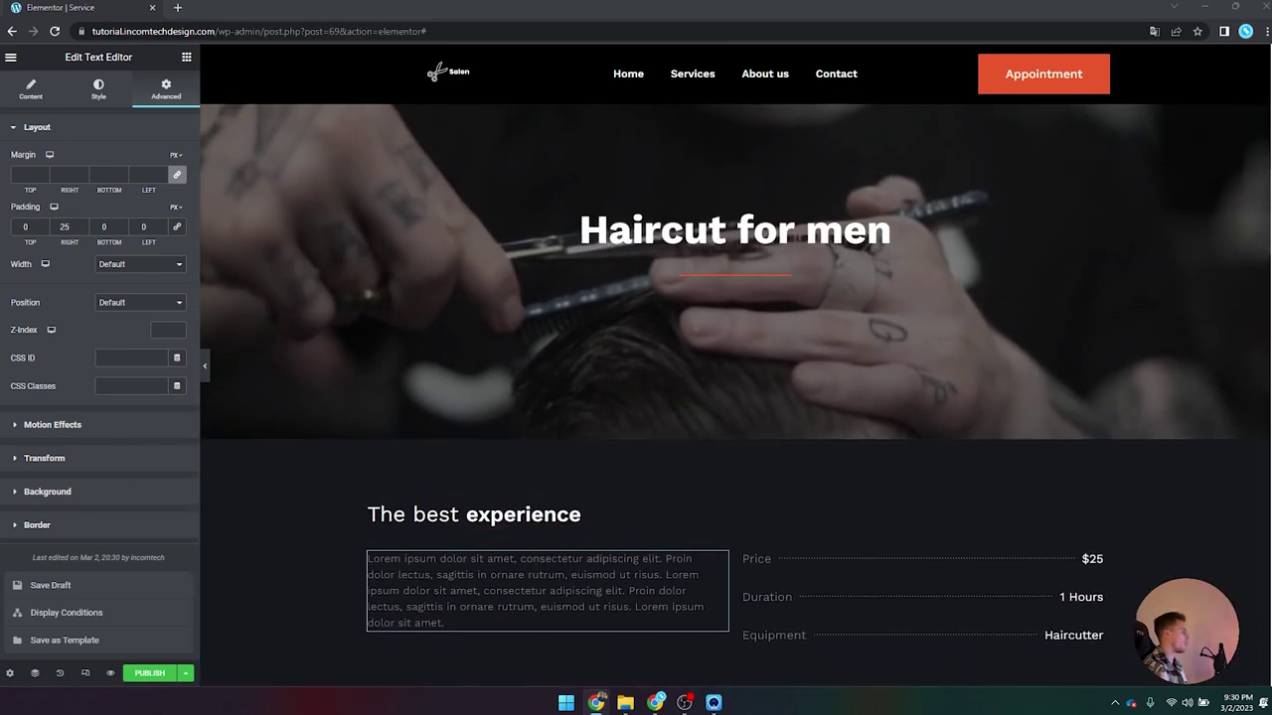
pyautogui.scroll(-3, 354, 473)
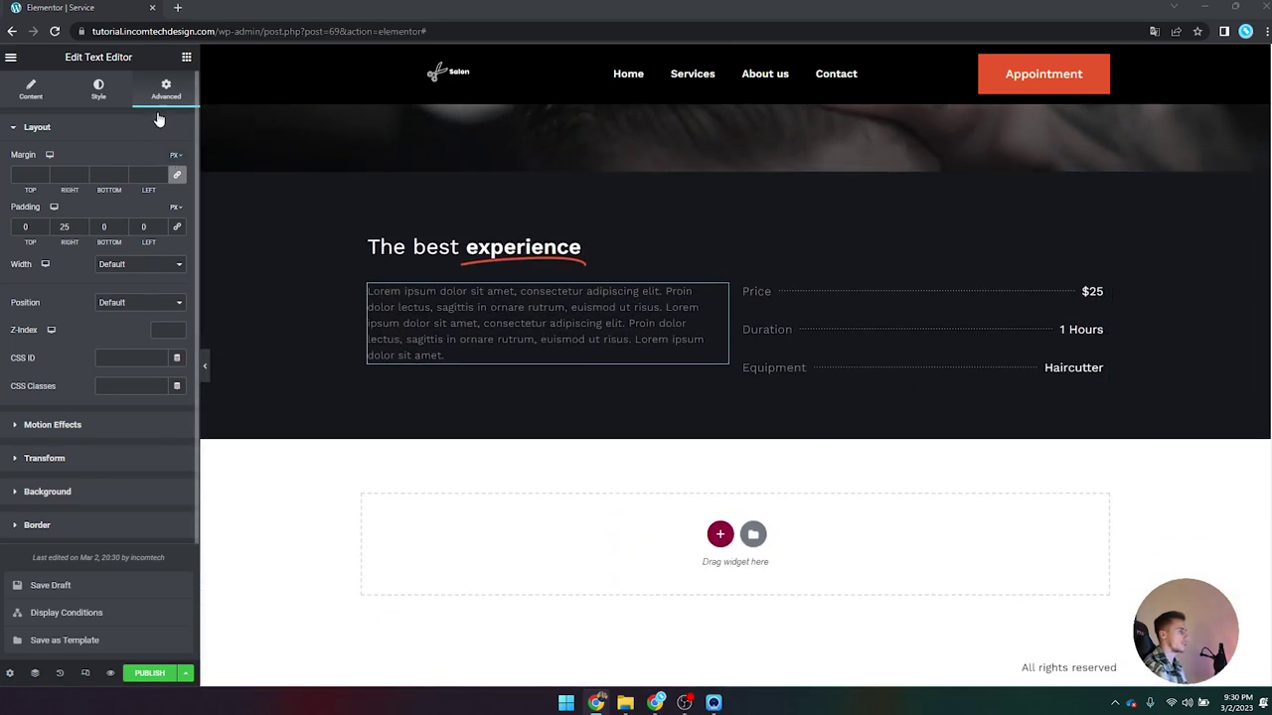
pyautogui.click(186, 57)
# Step: Add a three-column inner section with an Image widget set to the Custom Image field Image 1
pyautogui.moveTo(68, 559); pyautogui.dragTo(732, 387)
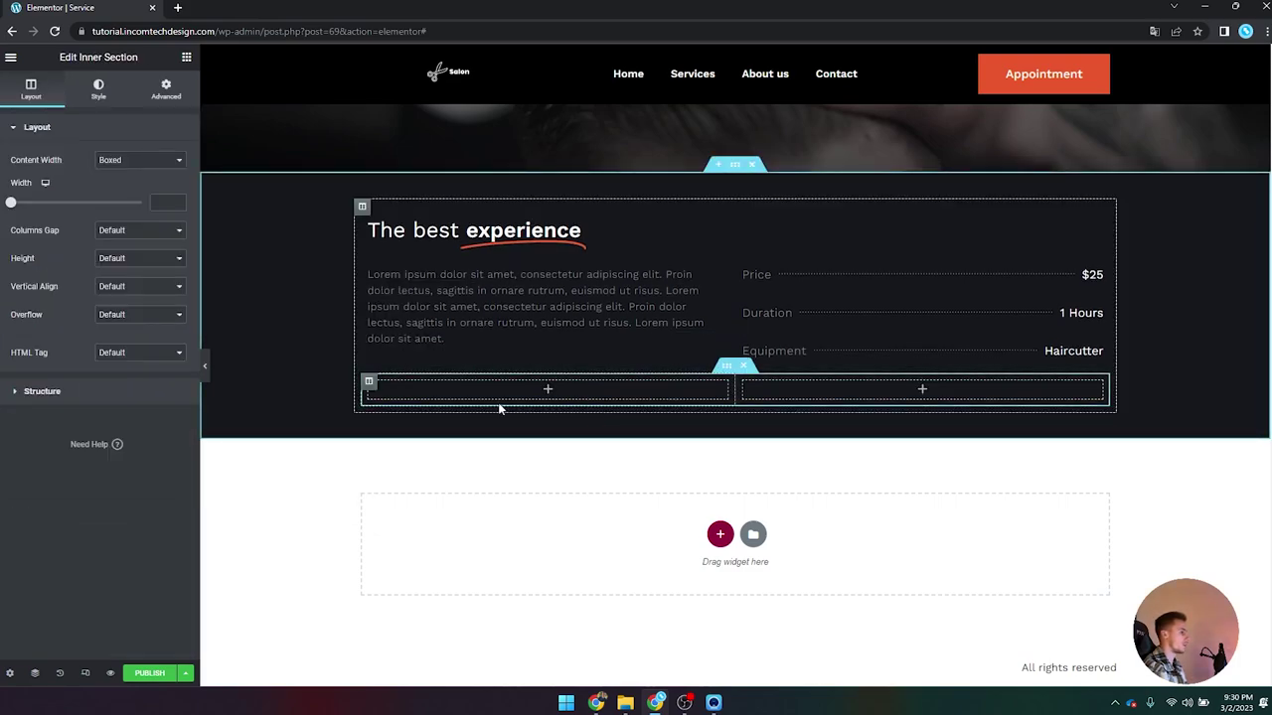
pyautogui.rightClick(369, 387)
pyautogui.click(438, 444)
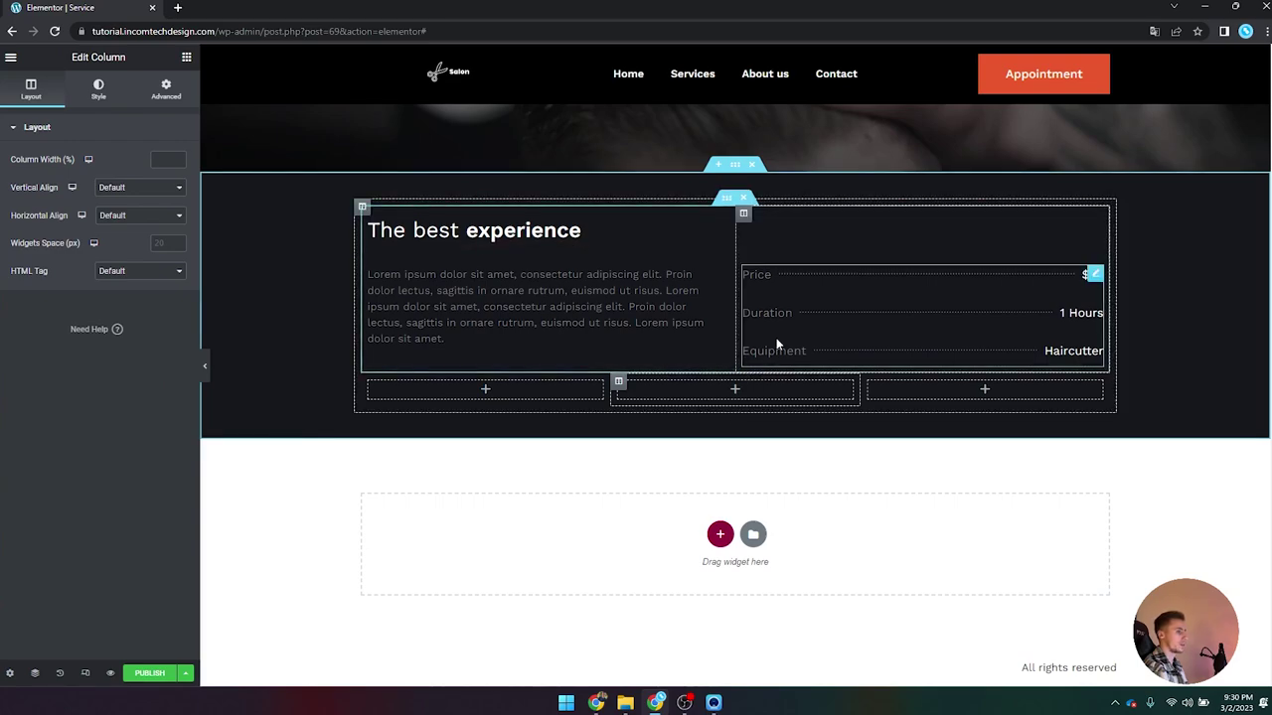
pyautogui.click(186, 57)
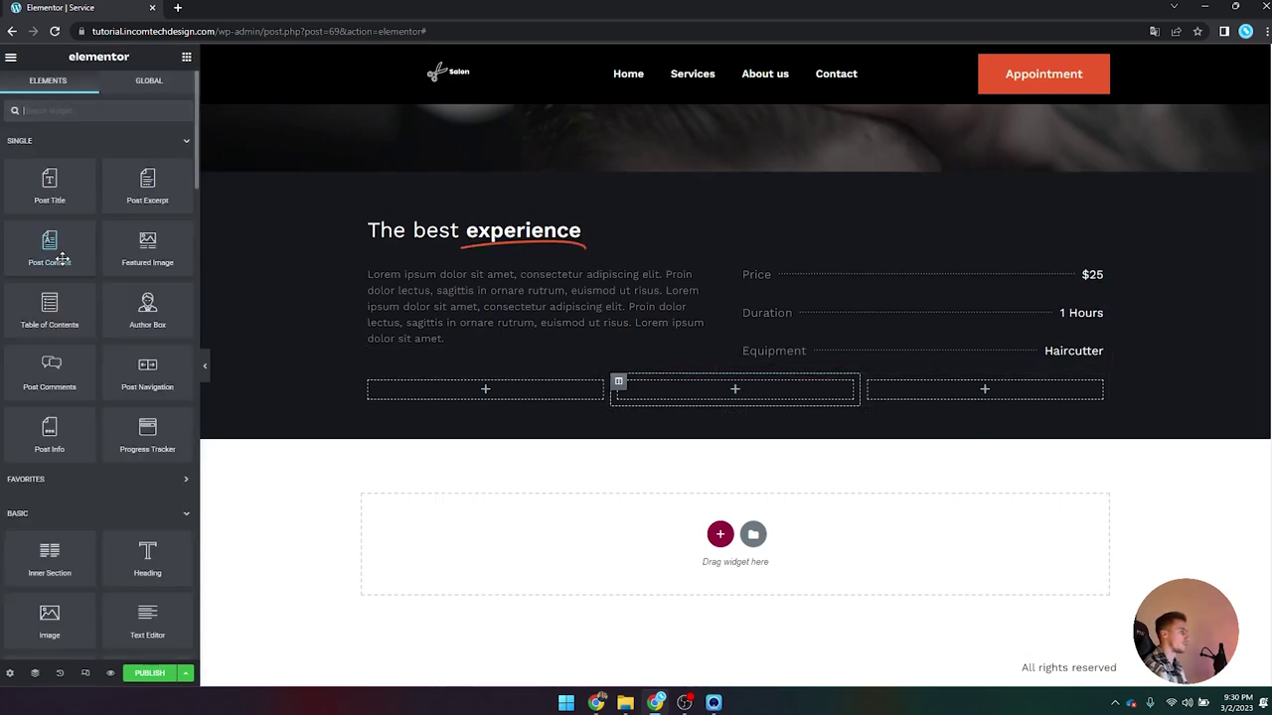
pyautogui.scroll(-2, 79, 477)
pyautogui.moveTo(43, 437); pyautogui.dragTo(500, 399)
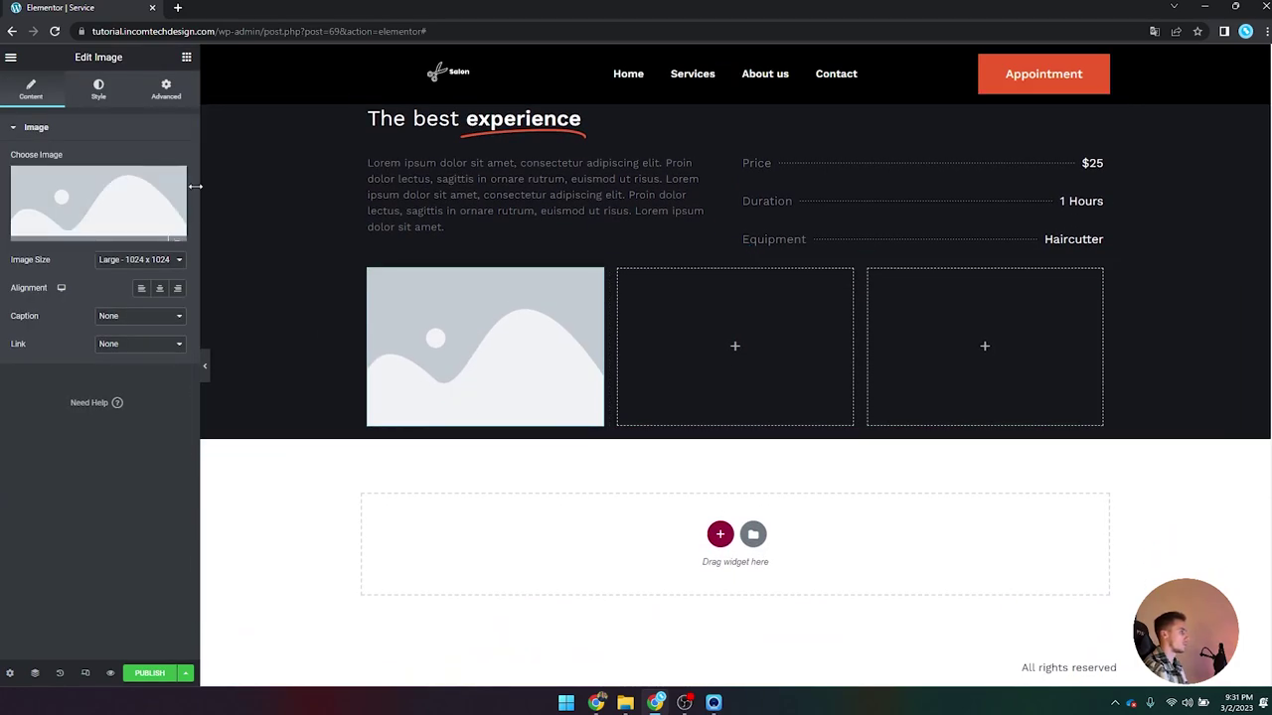
pyautogui.click(178, 235)
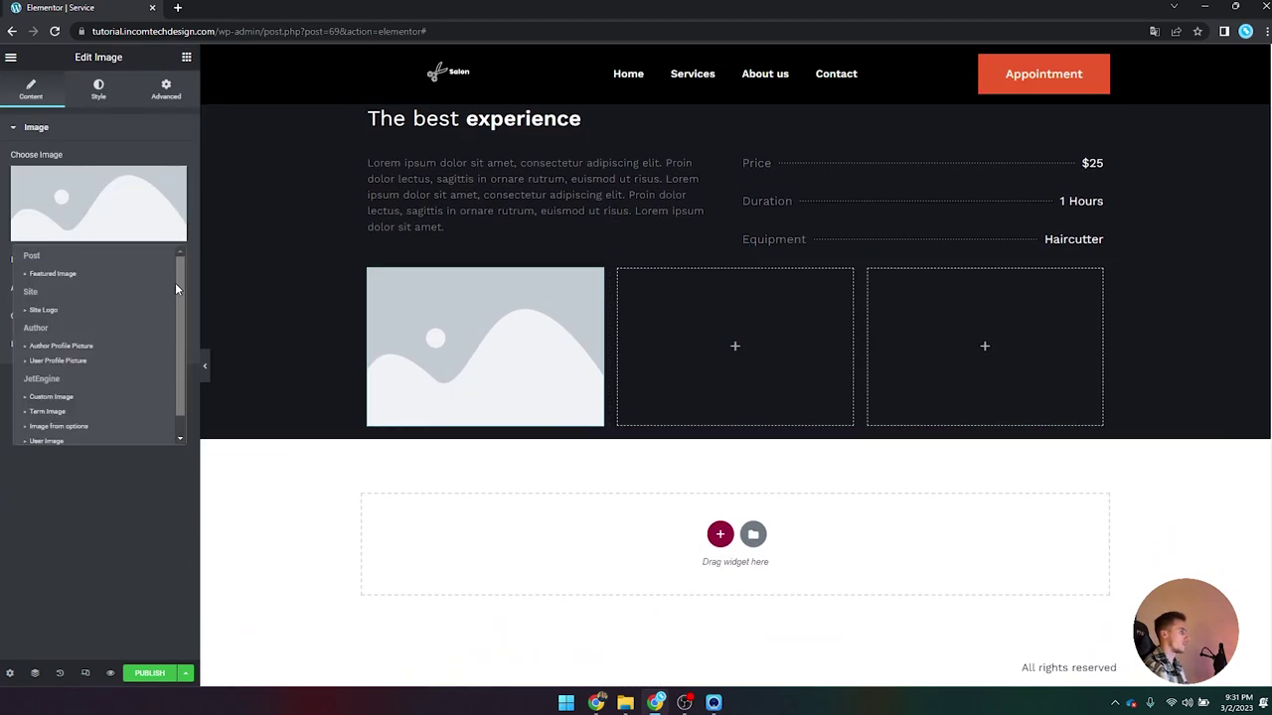
pyautogui.scroll(-2, 175, 283)
pyautogui.click(51, 375)
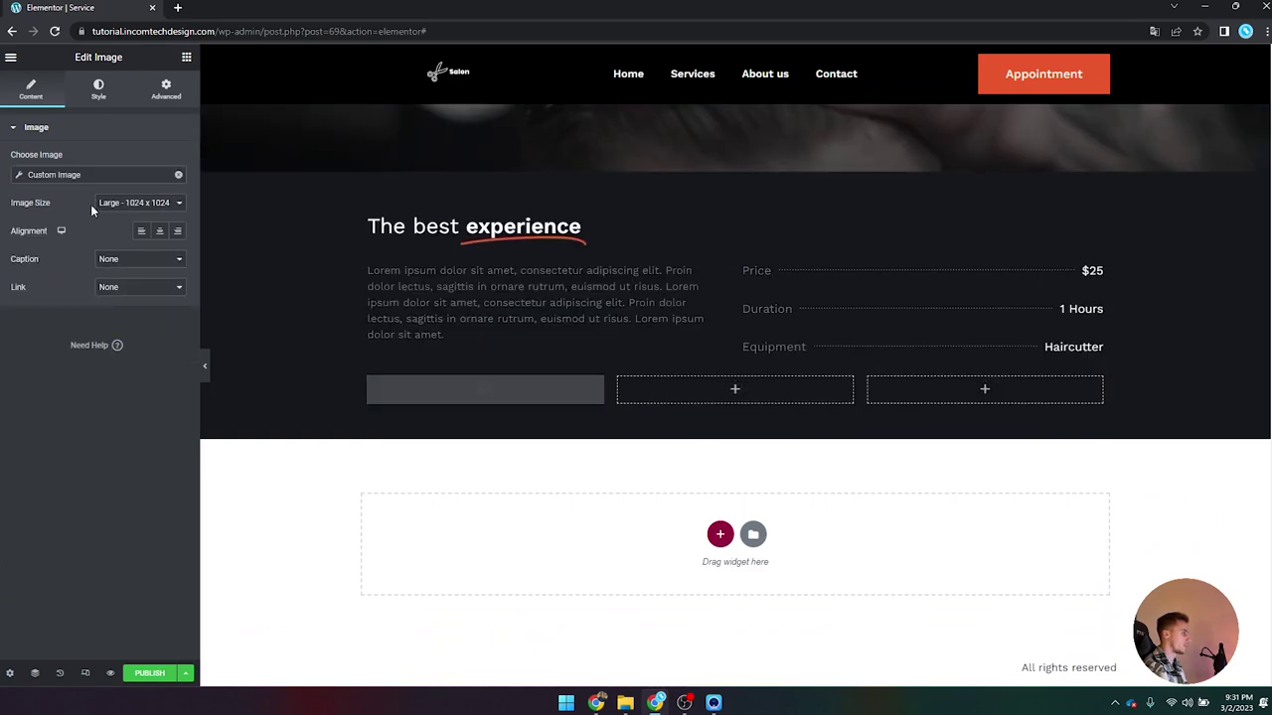
pyautogui.click(18, 177)
pyautogui.click(133, 232)
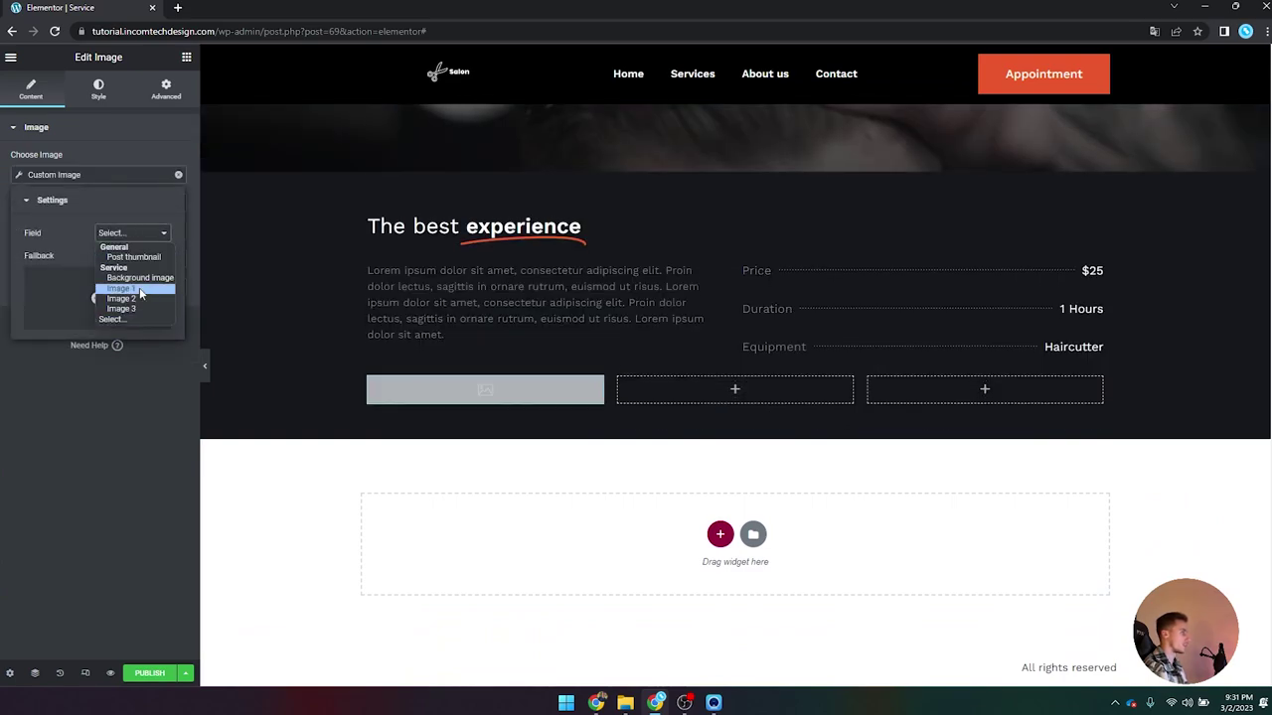
pyautogui.click(140, 290)
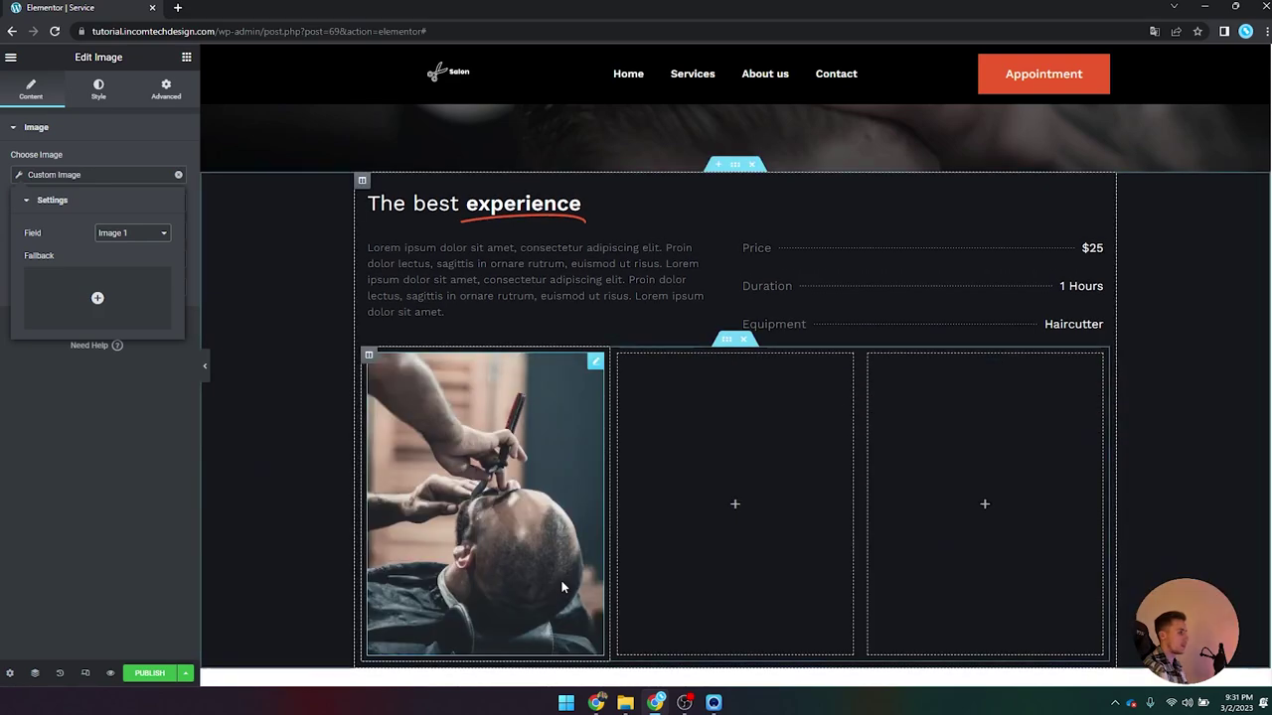
# Step: Copy the first photo and paste it into the second and third columns
pyautogui.scroll(-2, 482, 531)
pyautogui.scroll(2, 482, 531)
pyautogui.rightClick(471, 382)
pyautogui.click(497, 434)
pyautogui.rightClick(725, 403)
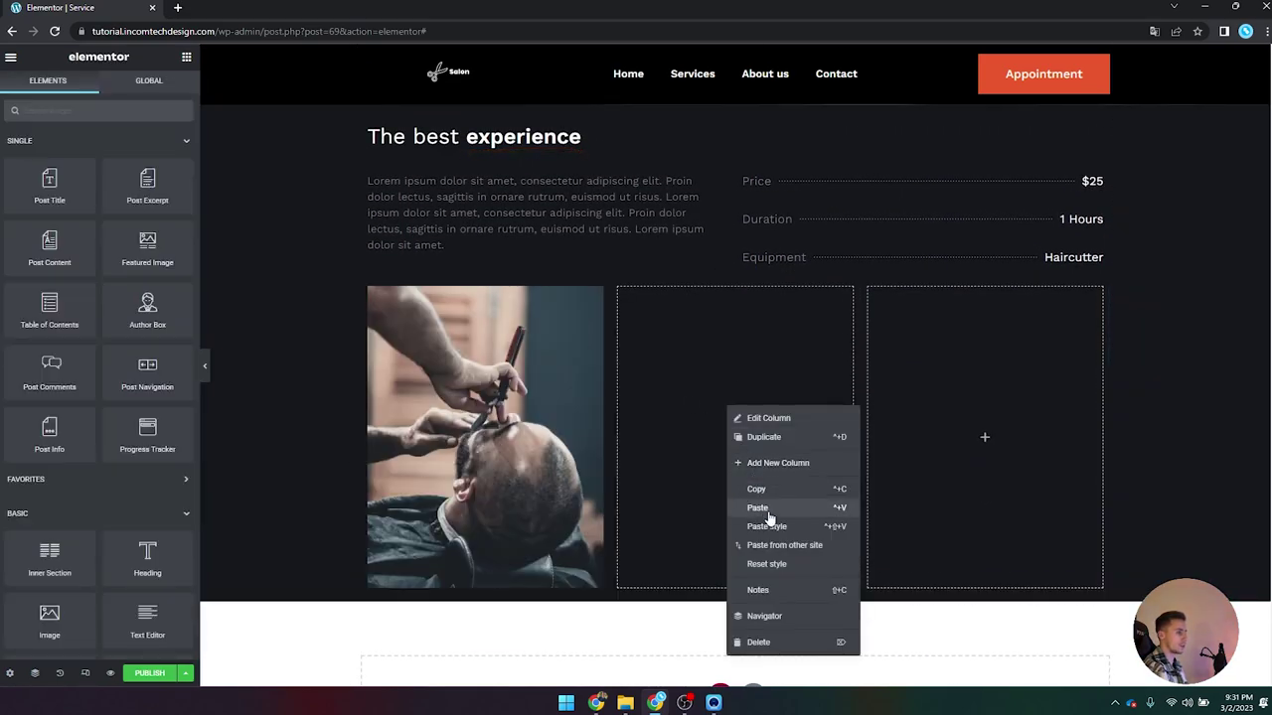
pyautogui.click(753, 504)
pyautogui.rightClick(961, 395)
pyautogui.click(997, 493)
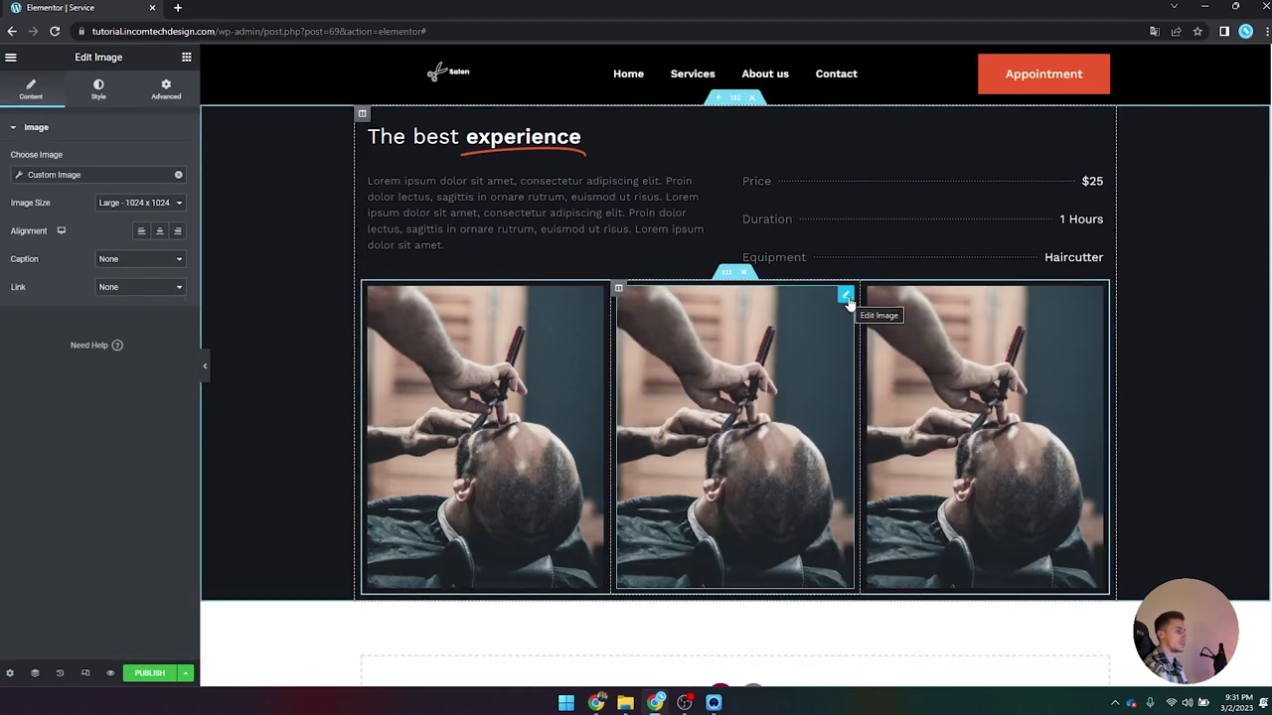
# Step: Switch the middle photo to Image 2 and the third photo to Image 3
pyautogui.click(19, 176)
pyautogui.click(132, 232)
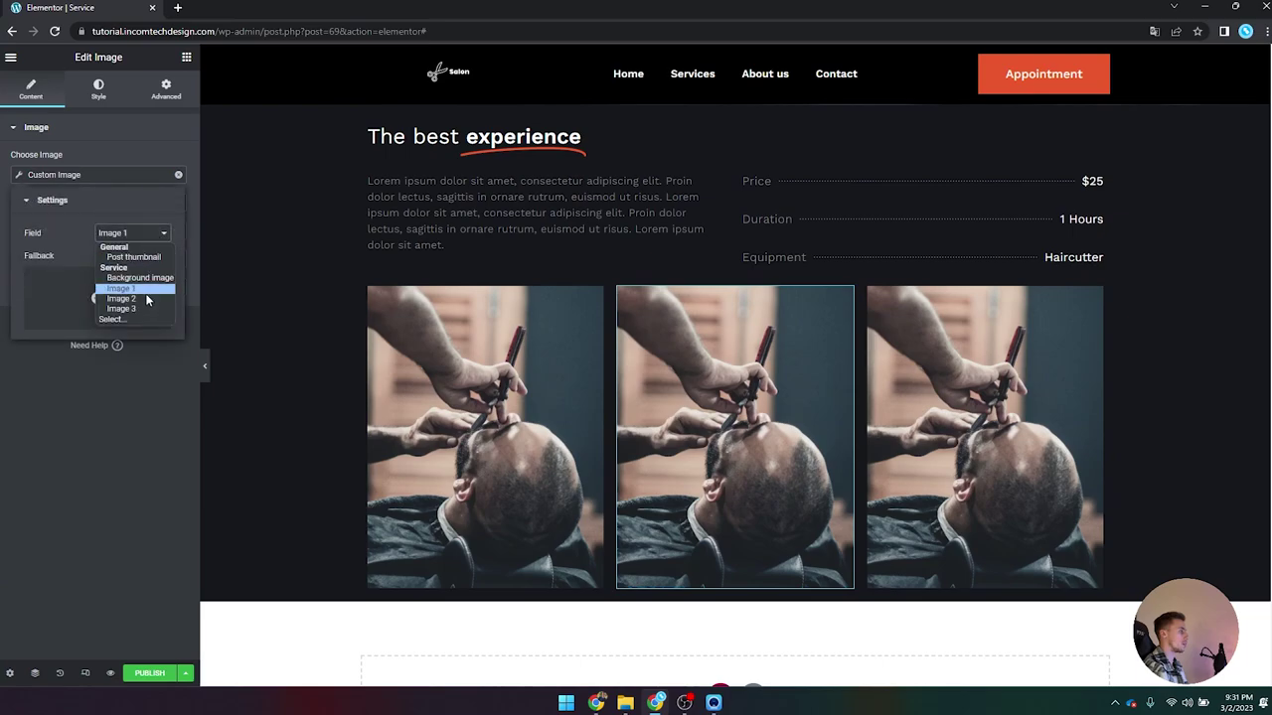
pyautogui.click(147, 303)
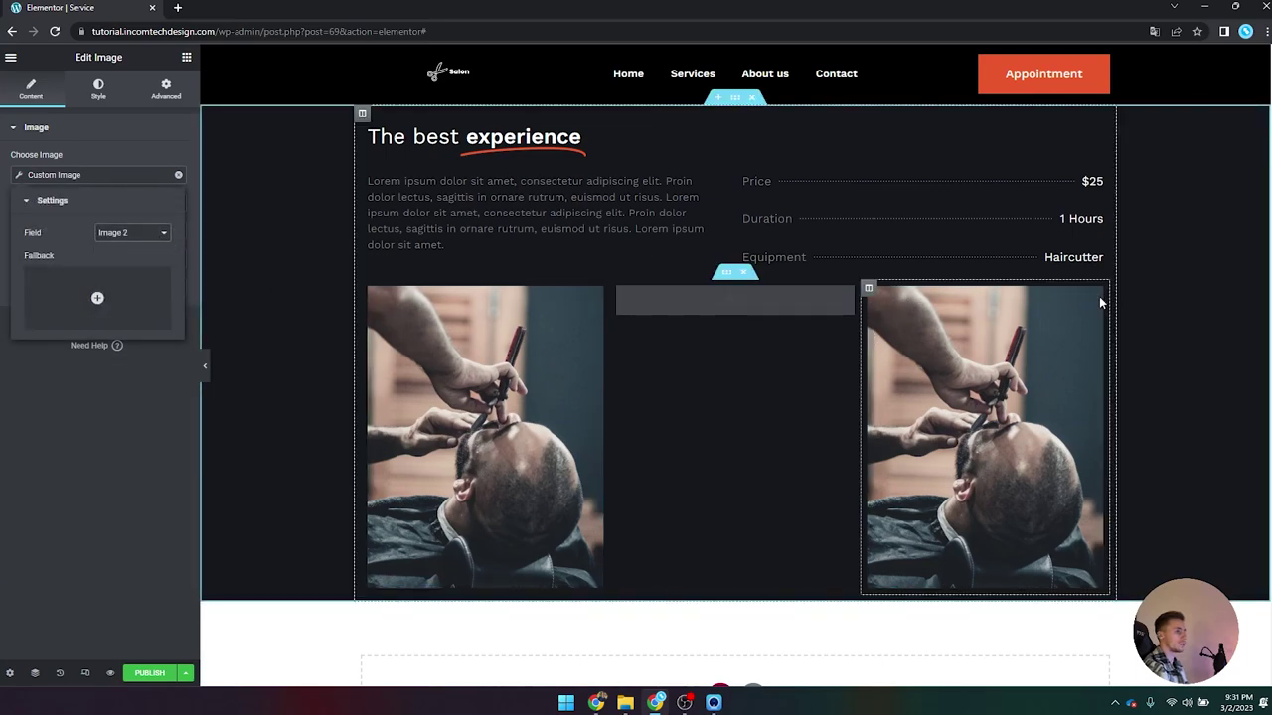
pyautogui.click(1096, 297)
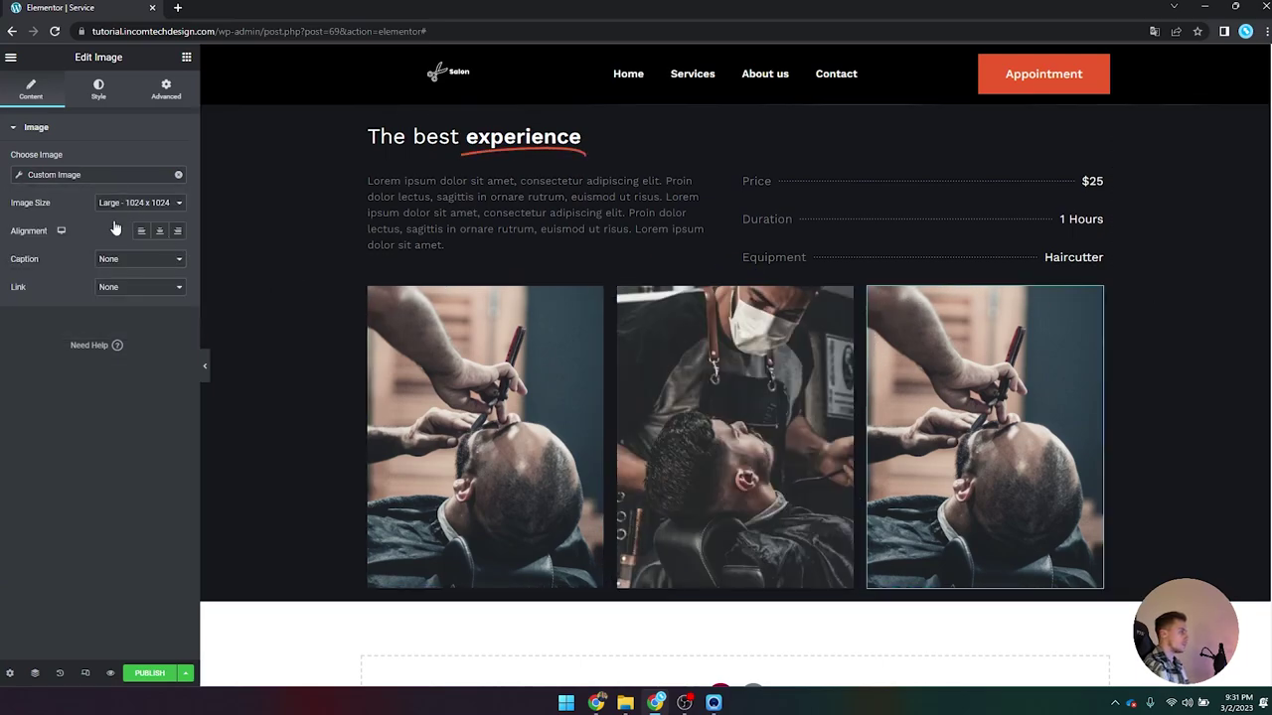
pyautogui.click(44, 175)
pyautogui.click(24, 179)
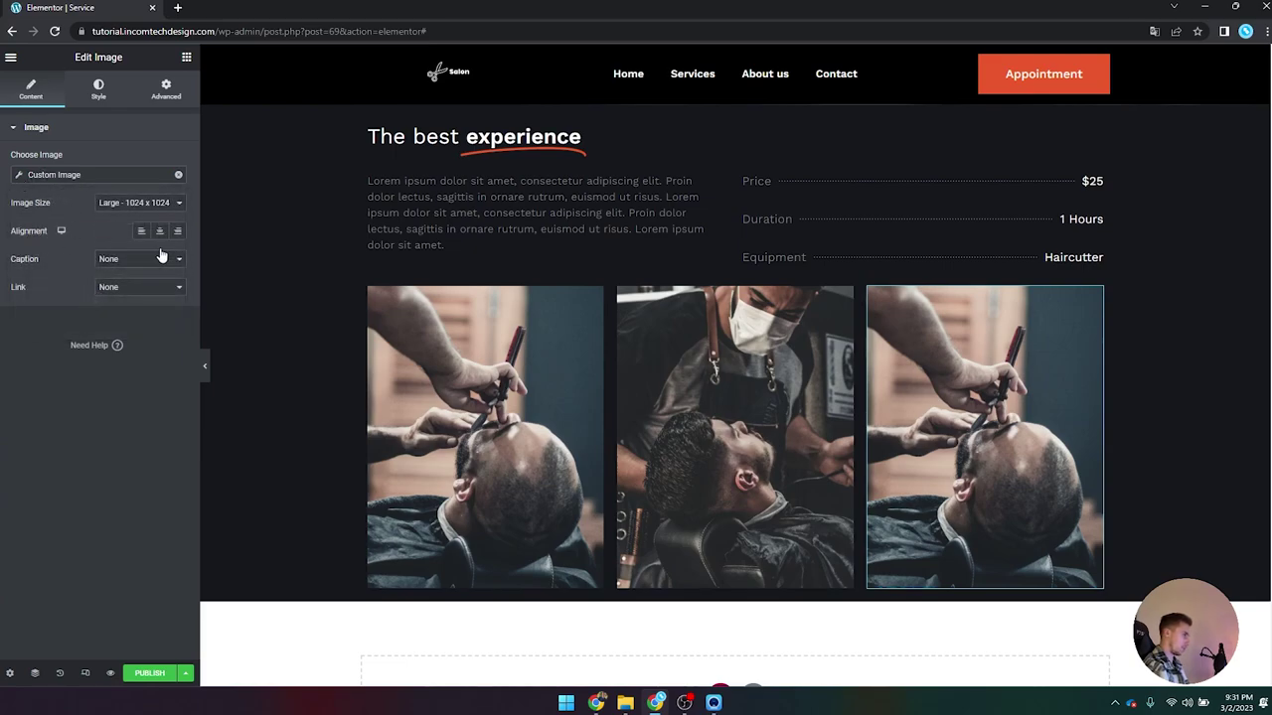
pyautogui.click(40, 175)
pyautogui.click(132, 232)
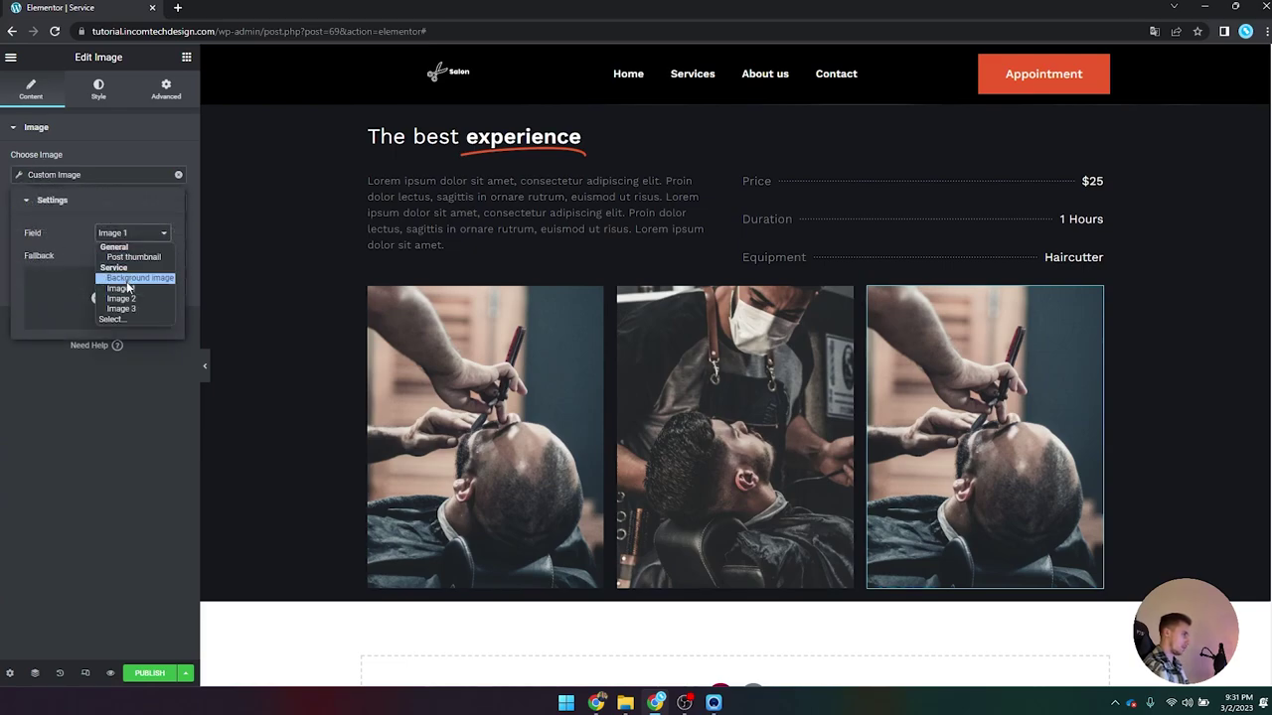
pyautogui.click(136, 308)
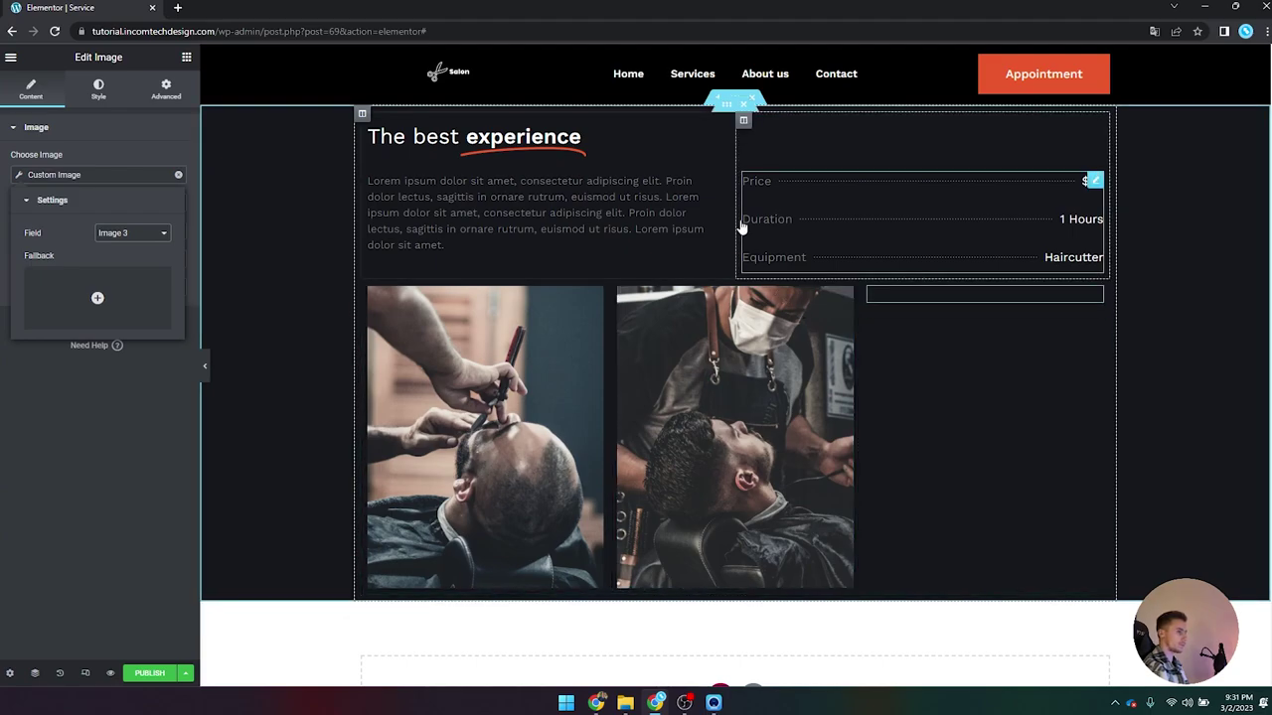
pyautogui.scroll(2, 740, 220)
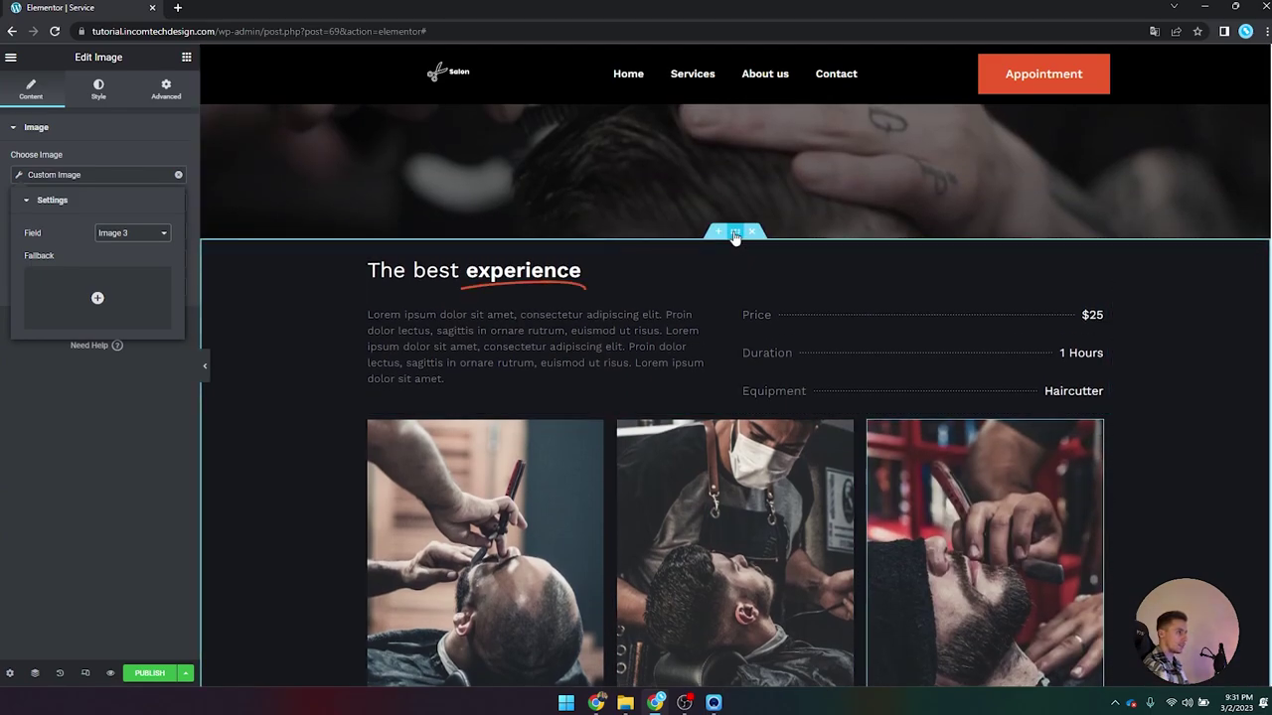
# Step: Set the dark service section's padding unit to em with a value of 4
pyautogui.click(734, 230)
pyautogui.click(166, 89)
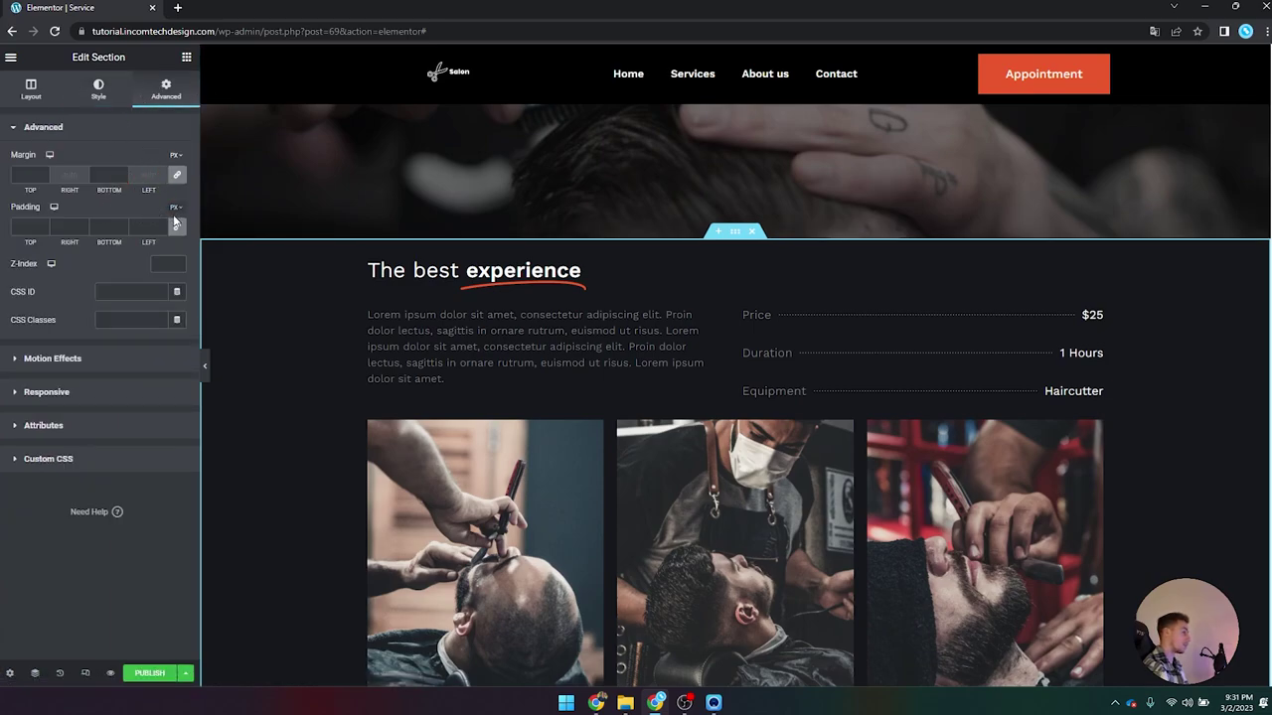
pyautogui.click(175, 207)
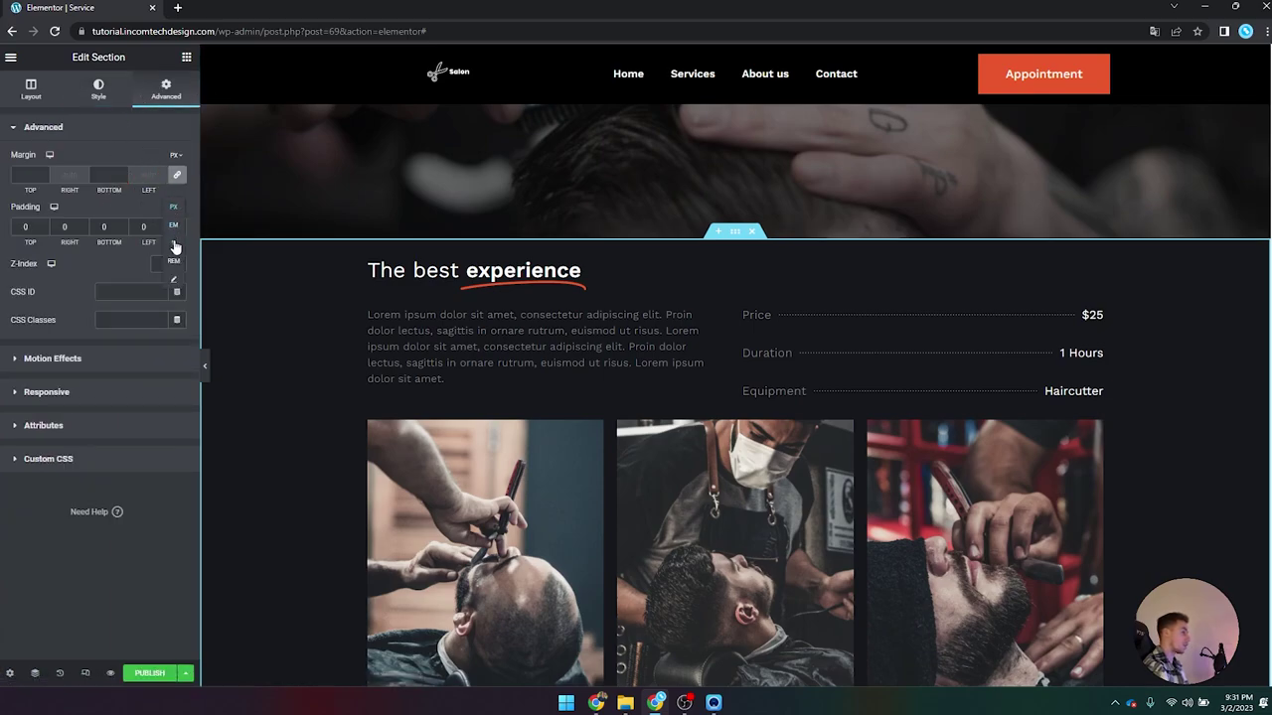
pyautogui.click(175, 229)
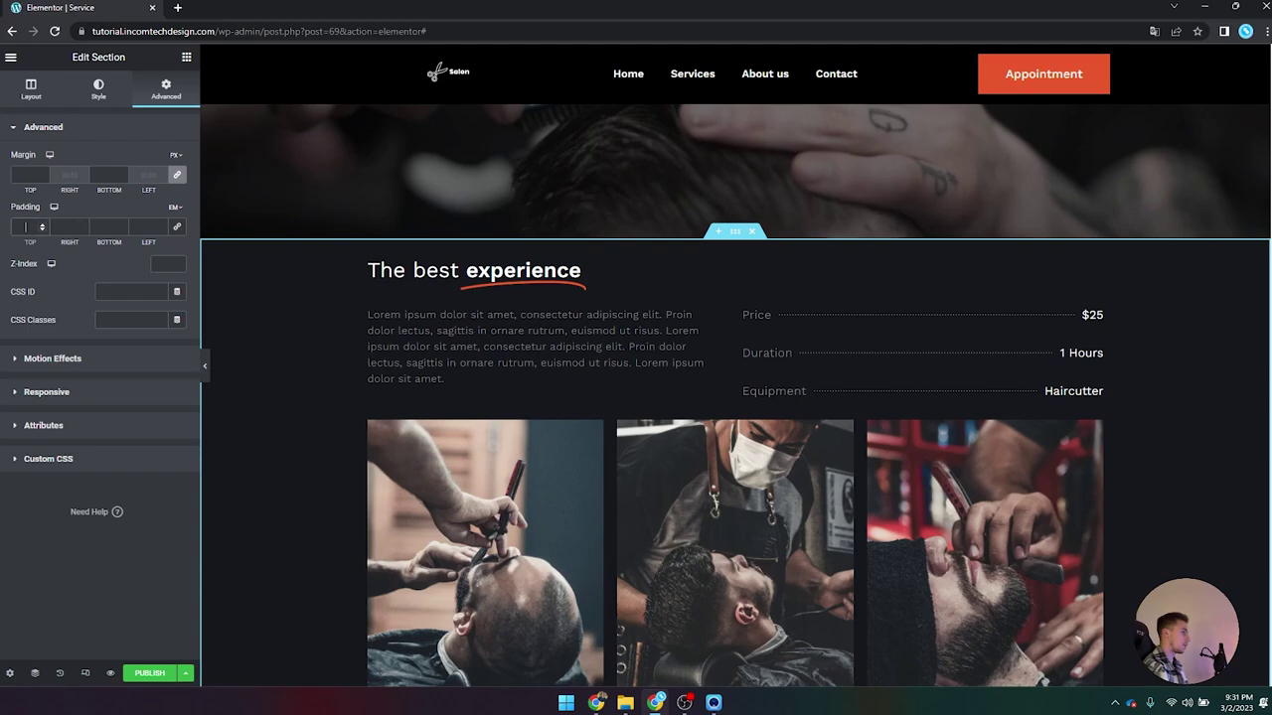
pyautogui.write('4')
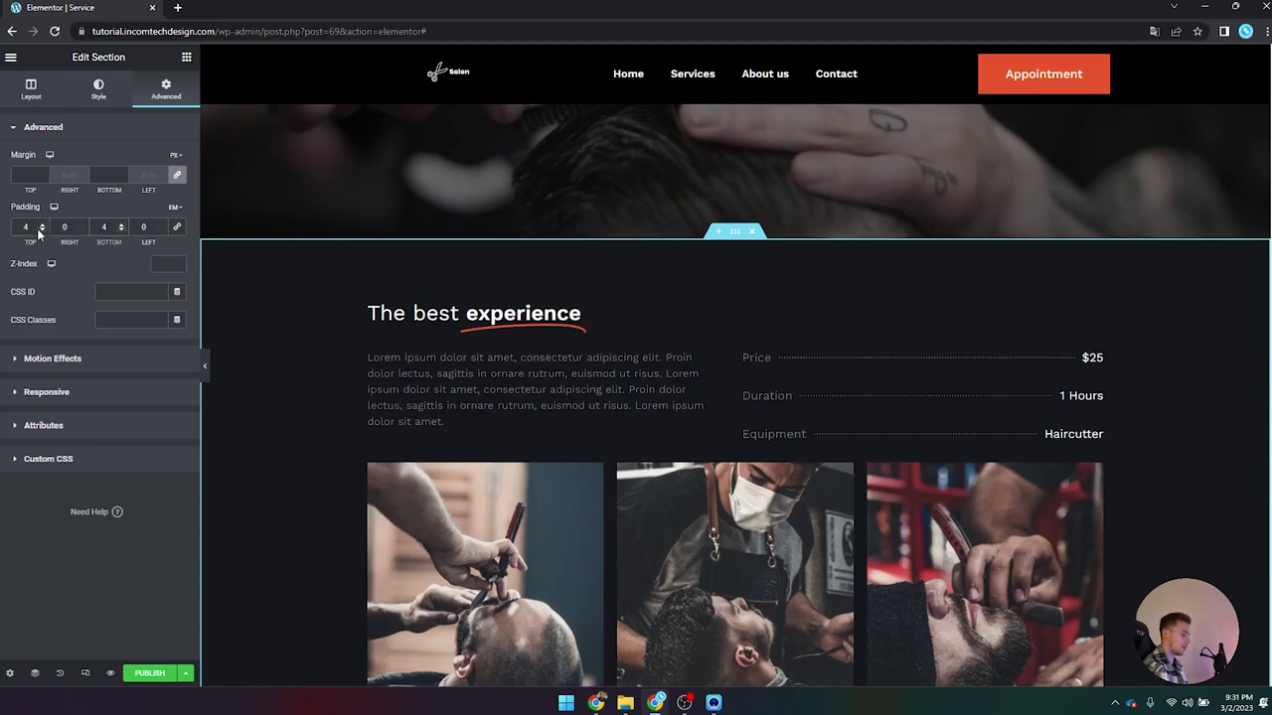
pyautogui.scroll(-3, 330, 298)
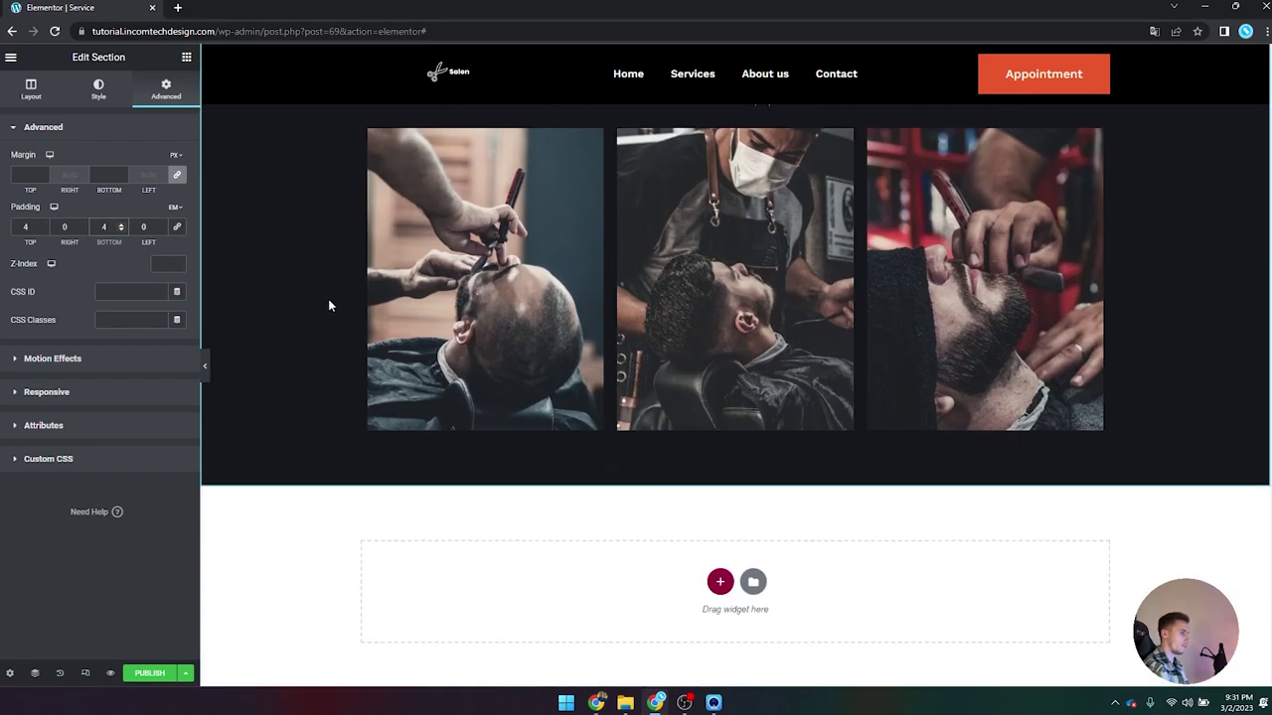
pyautogui.scroll(3, 328, 298)
pyautogui.scroll(-3, 654, 301)
pyautogui.scroll(2, 701, 306)
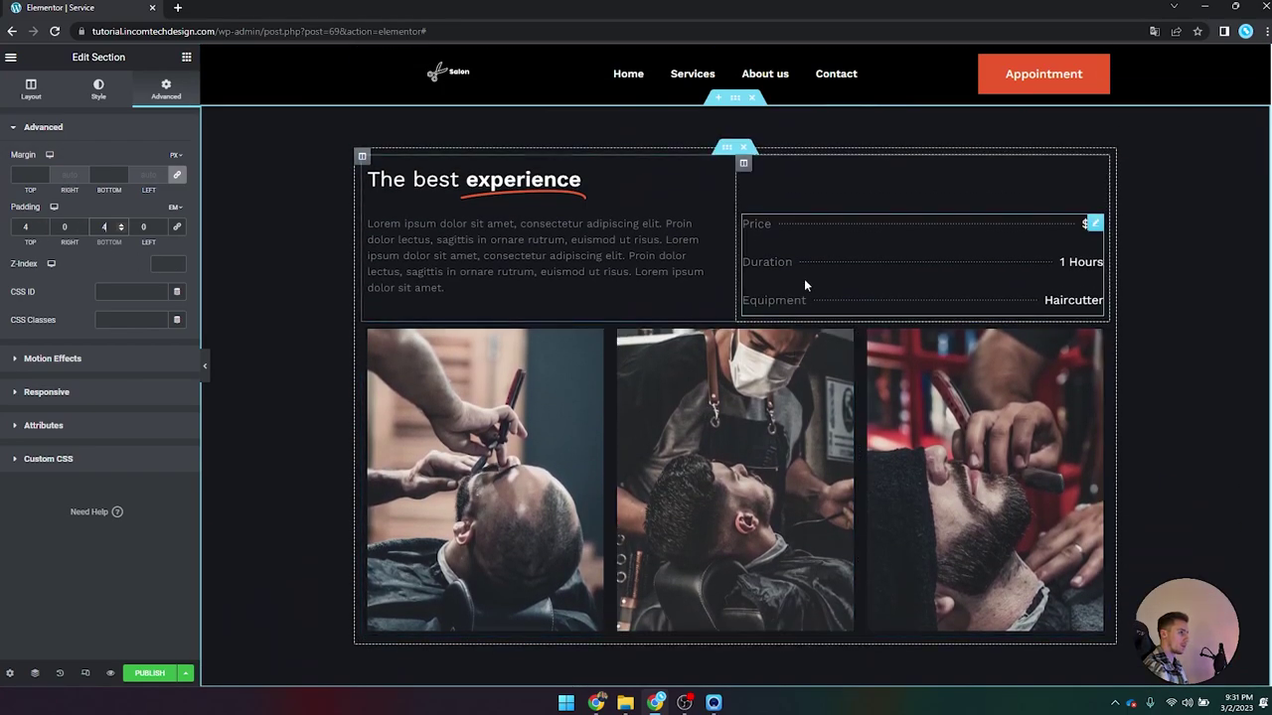
# Step: Give the inner section holding the headline and prices 4 em bottom padding
pyautogui.click(727, 147)
pyautogui.click(167, 90)
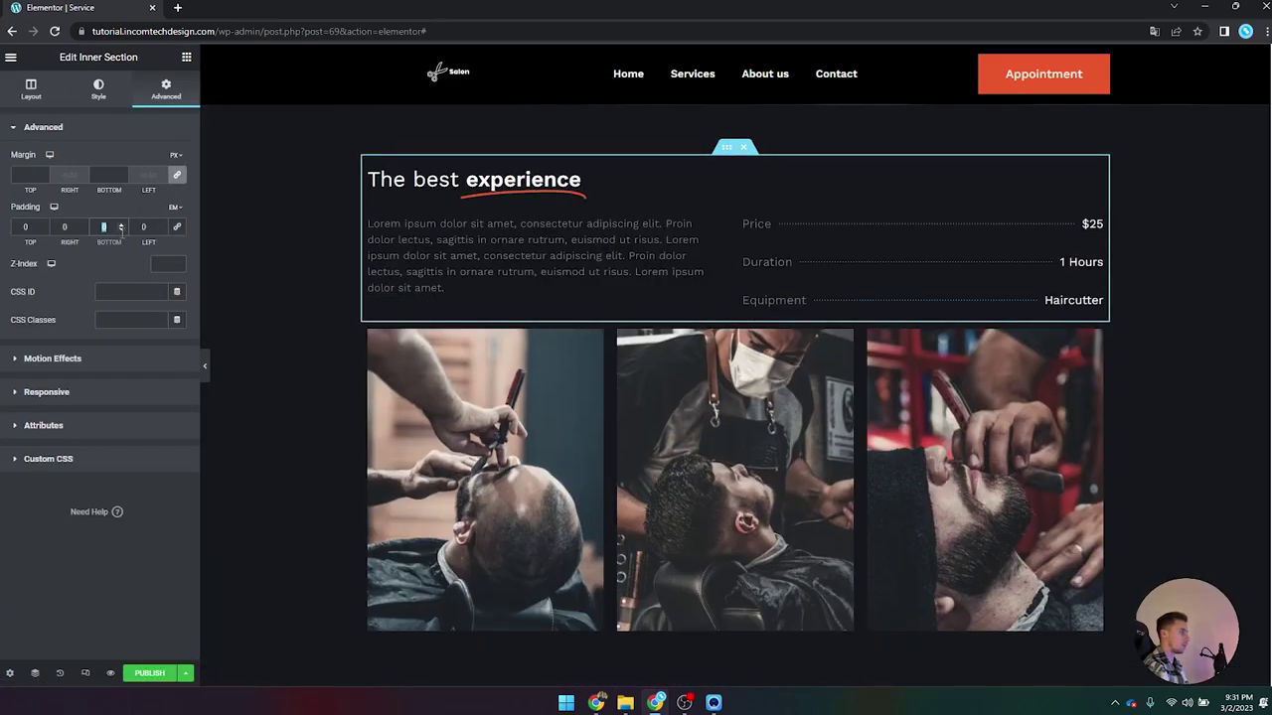
pyautogui.write('4')
pyautogui.scroll(-4, 750, 416)
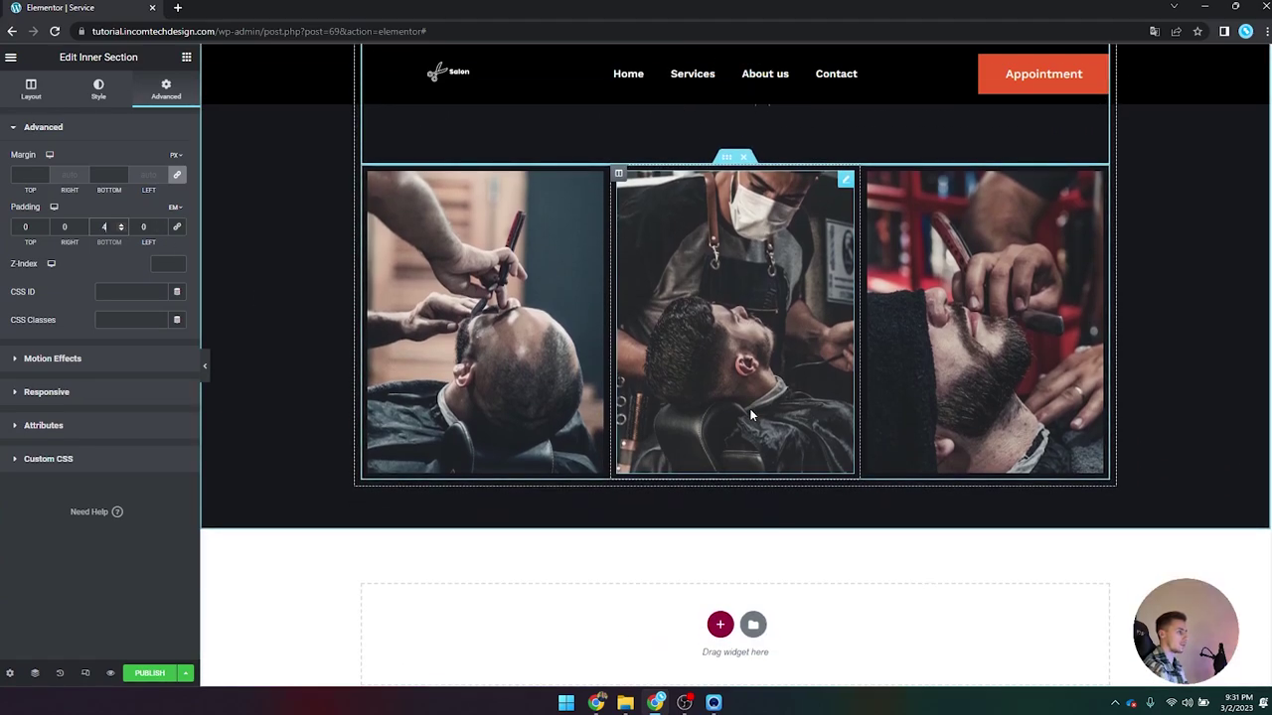
pyautogui.scroll(3, 750, 415)
pyautogui.scroll(-2, 651, 449)
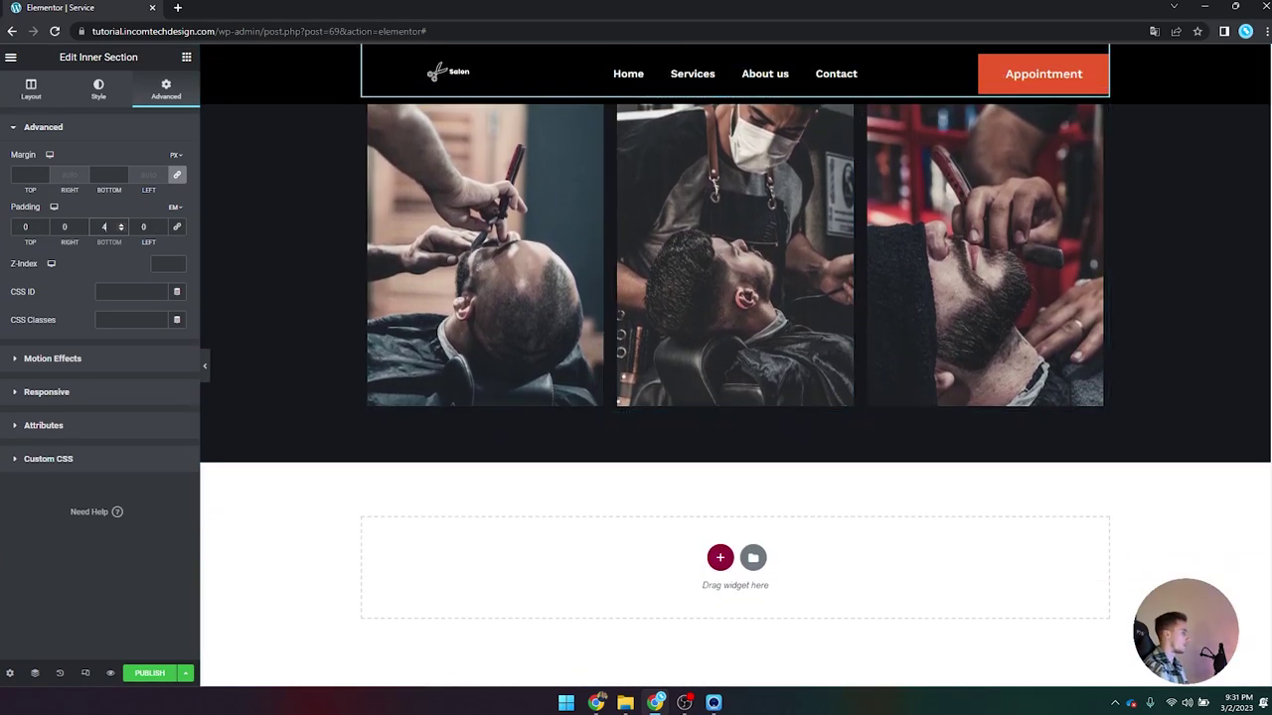
pyautogui.scroll(2, 626, 391)
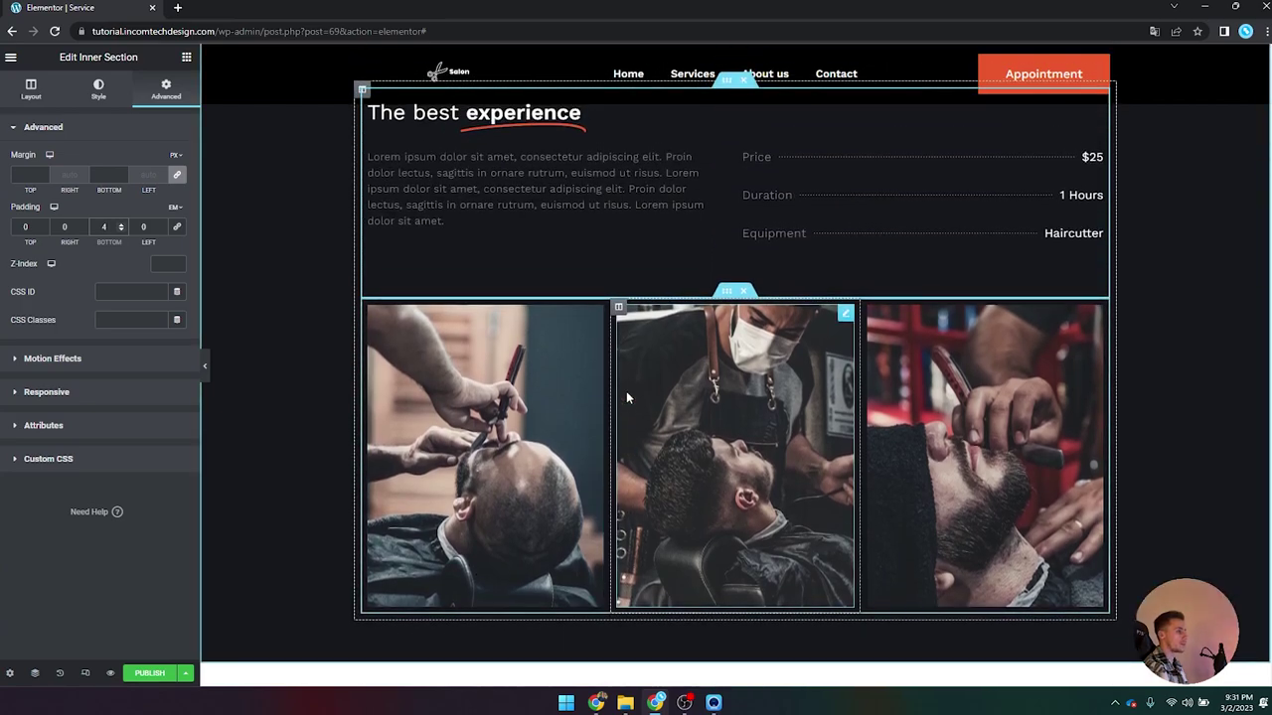
pyautogui.scroll(-1, 563, 293)
pyautogui.click(507, 306)
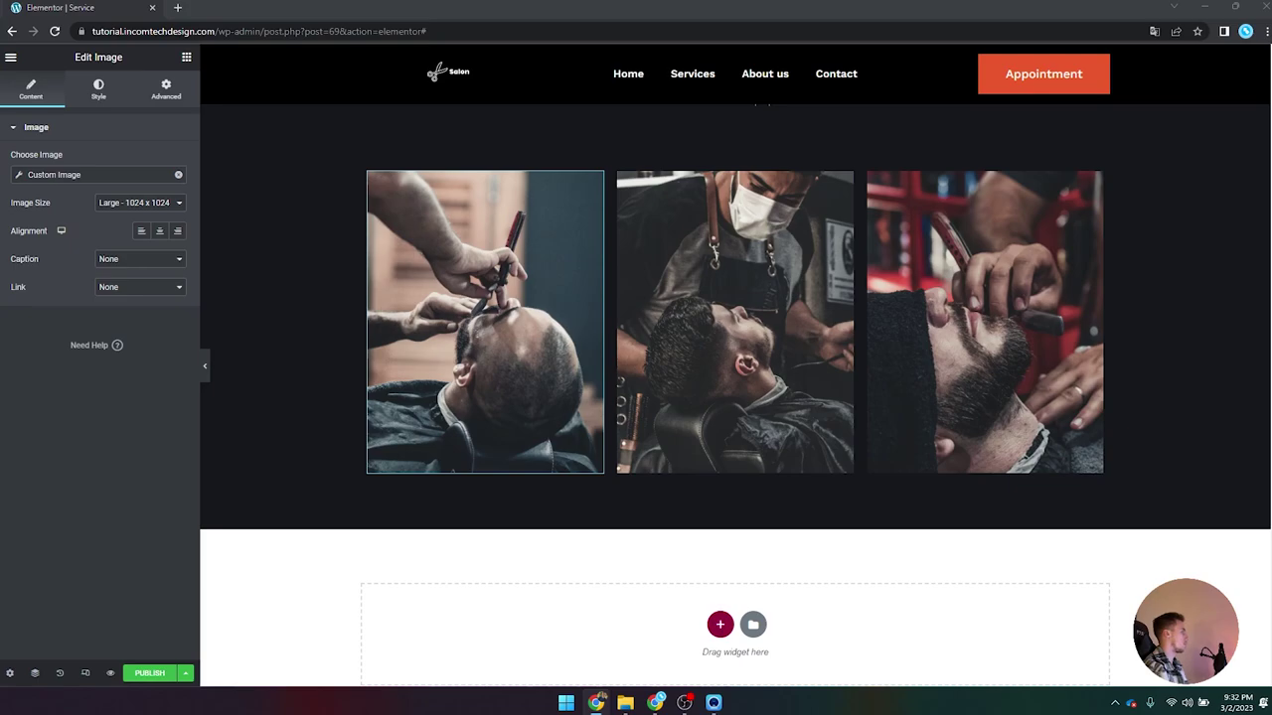
# Step: Enable scrolling effects on the first photo with vertical scroll Up at speed 2
pyautogui.scroll(-1, 599, 306)
pyautogui.scroll(2, 599, 305)
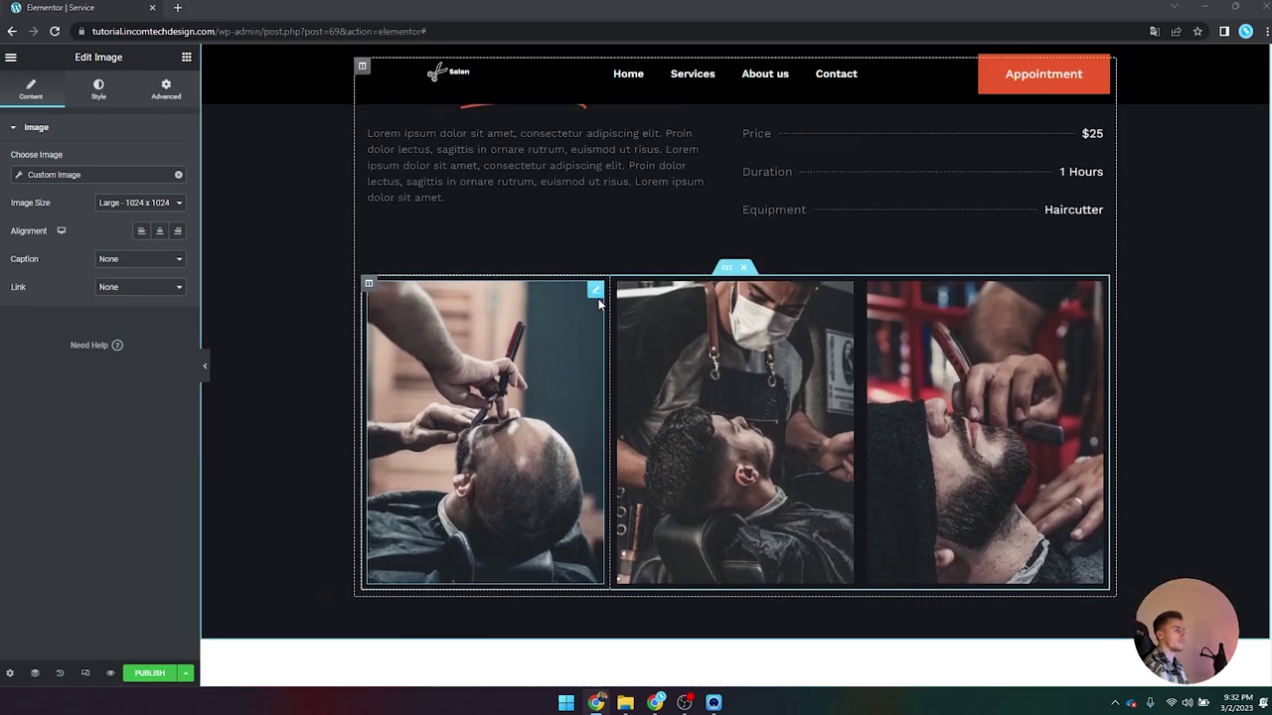
pyautogui.click(98, 87)
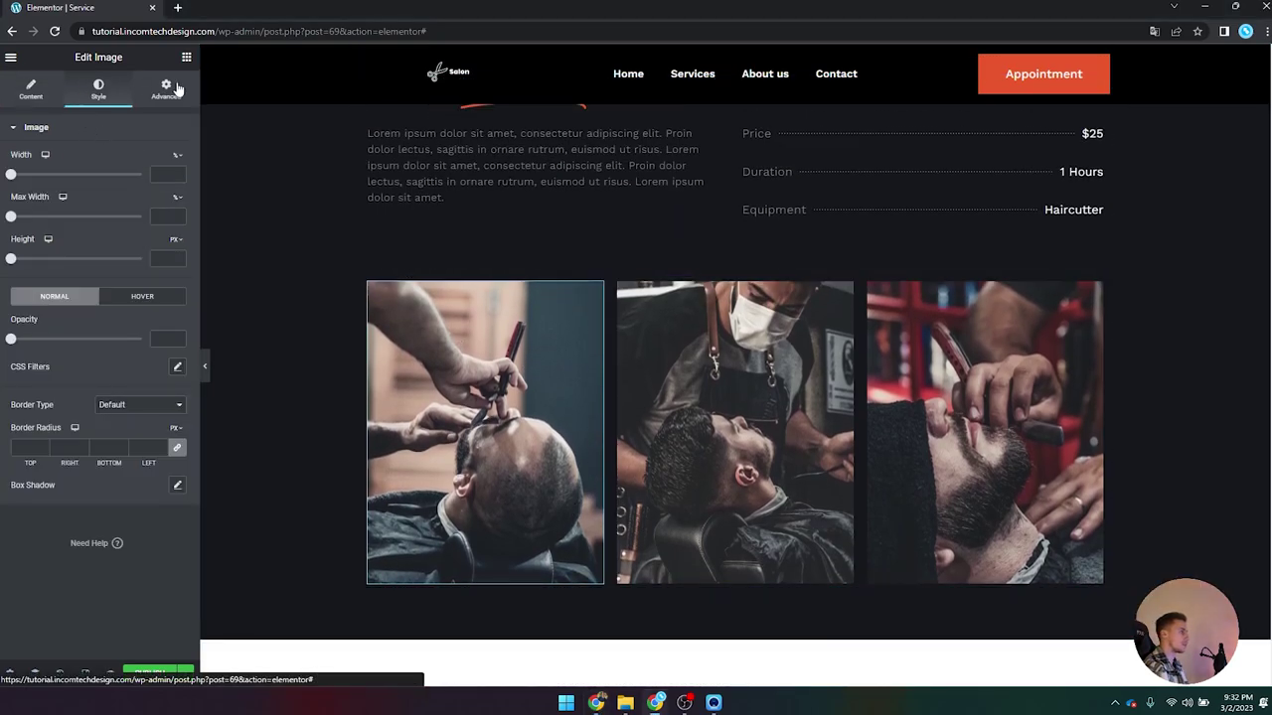
pyautogui.click(166, 87)
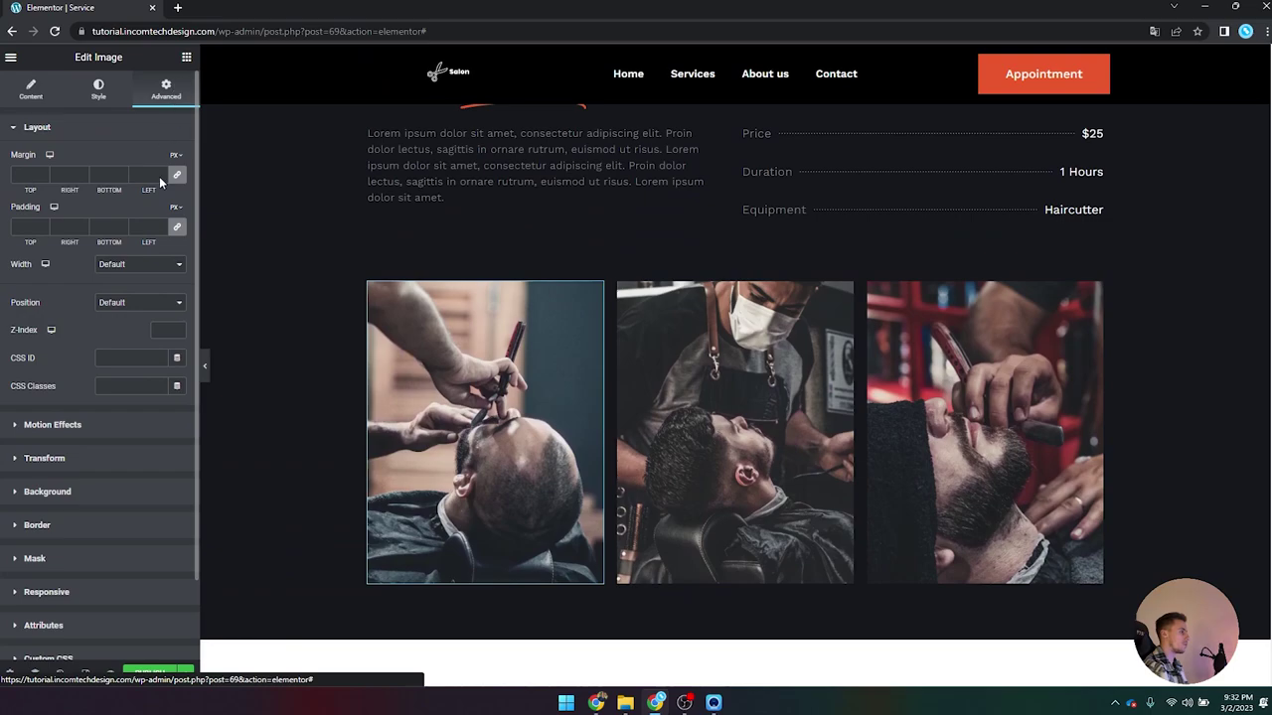
pyautogui.click(54, 425)
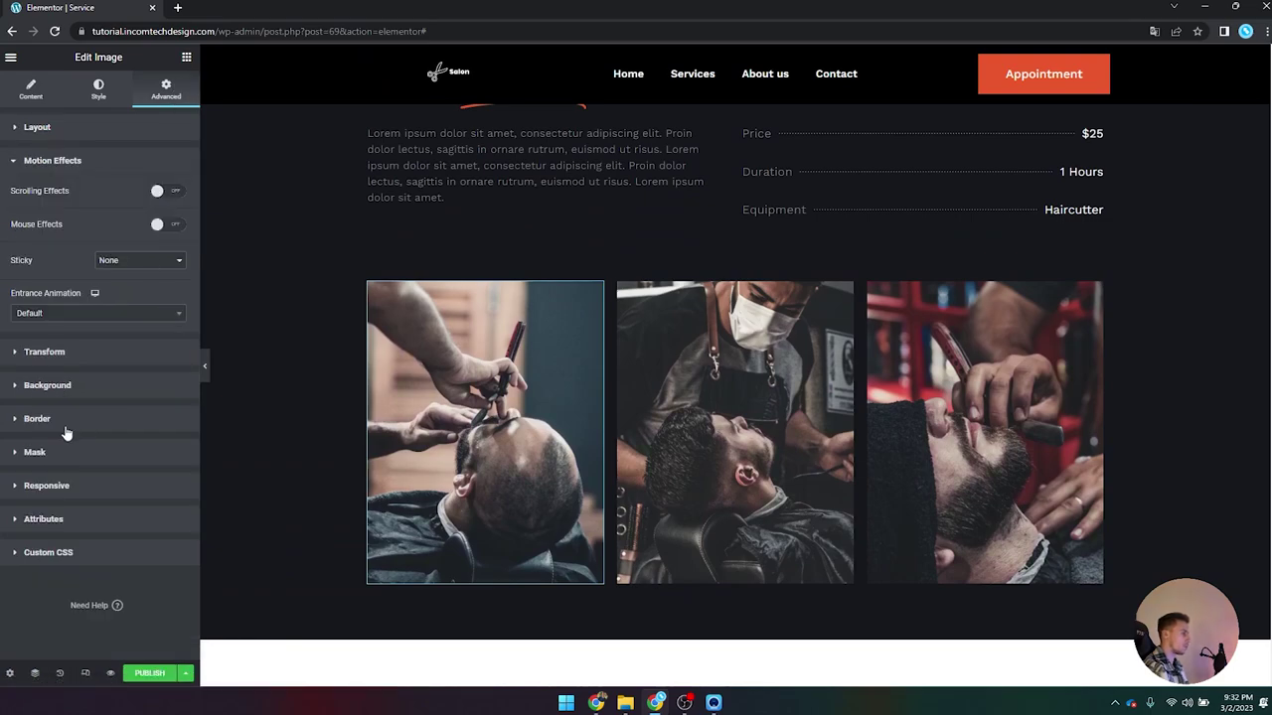
pyautogui.click(171, 191)
pyautogui.click(177, 217)
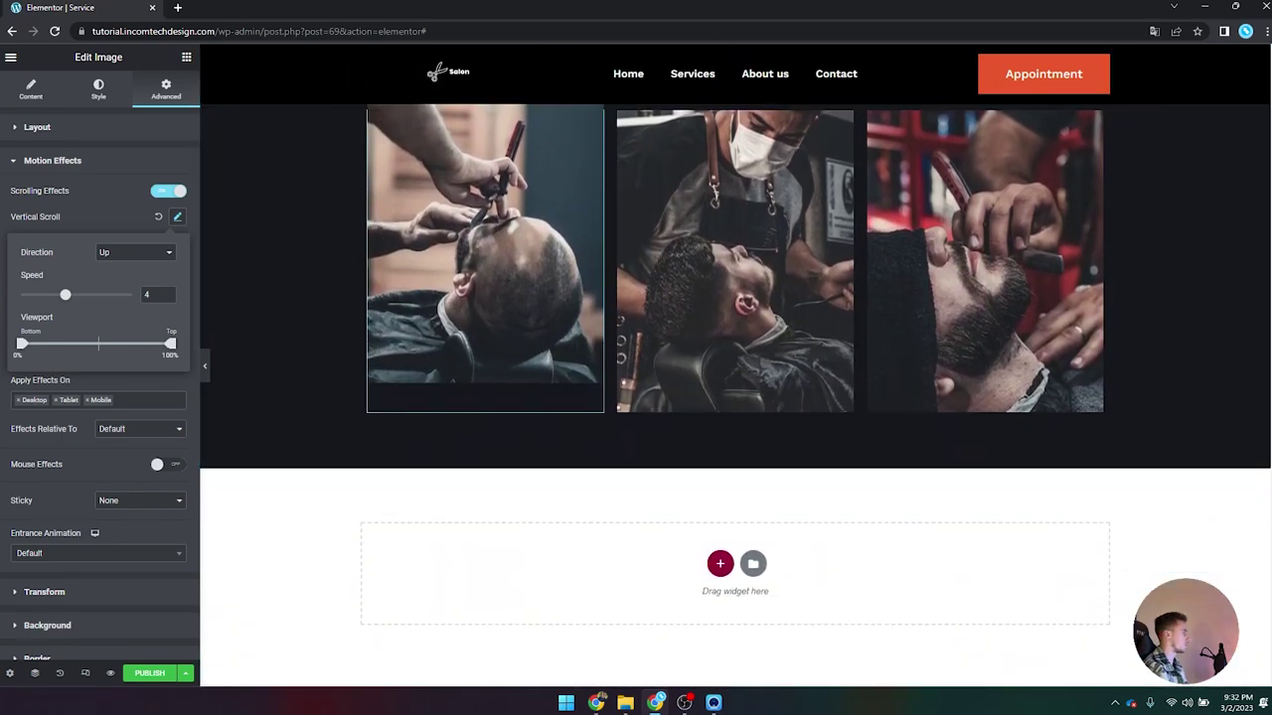
pyautogui.write('2')
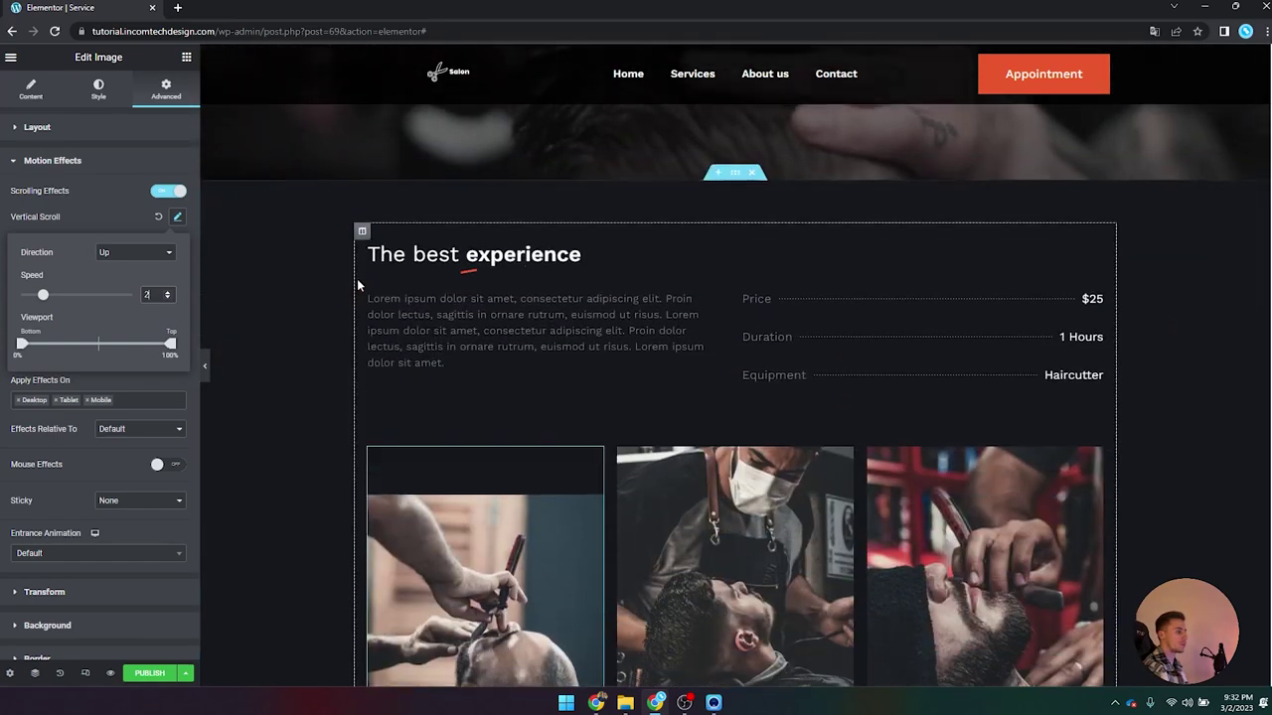
pyautogui.scroll(-2, 357, 285)
pyautogui.click(632, 342)
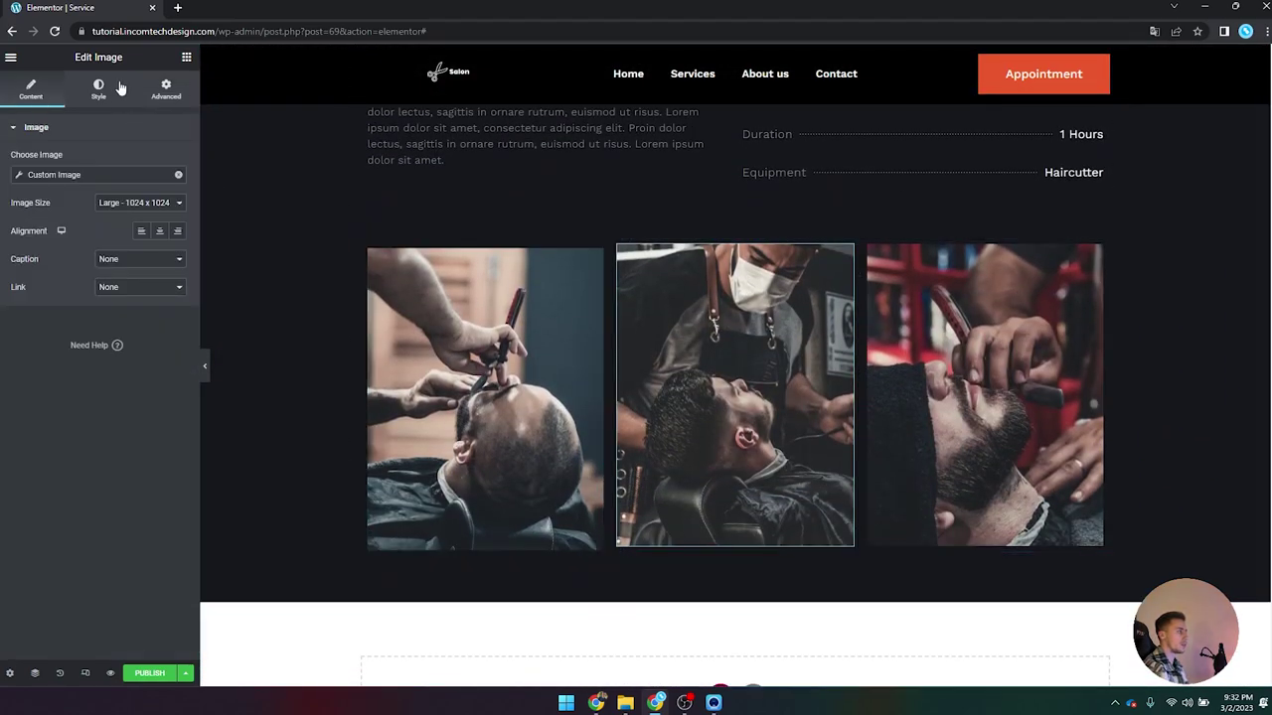
# Step: Turn on Scrolling Effects for the second image and set Vertical Scroll speed to 2
pyautogui.click(118, 87)
pyautogui.click(175, 94)
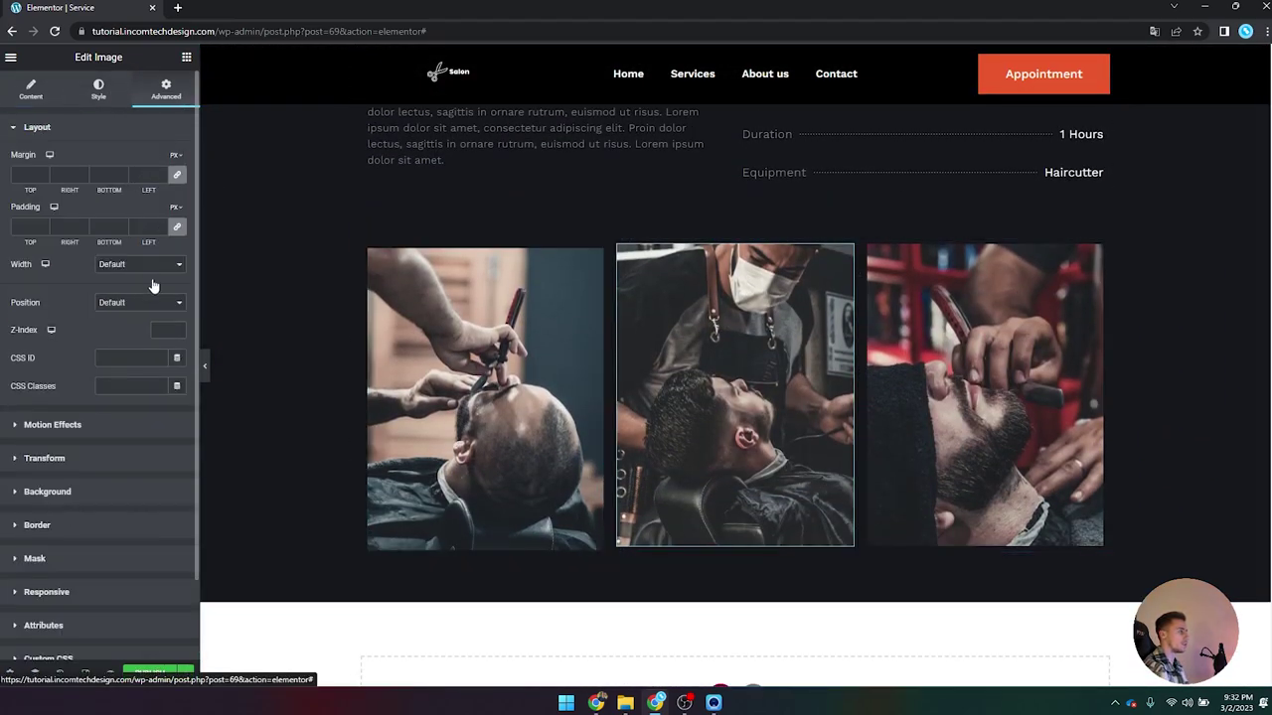
pyautogui.click(60, 425)
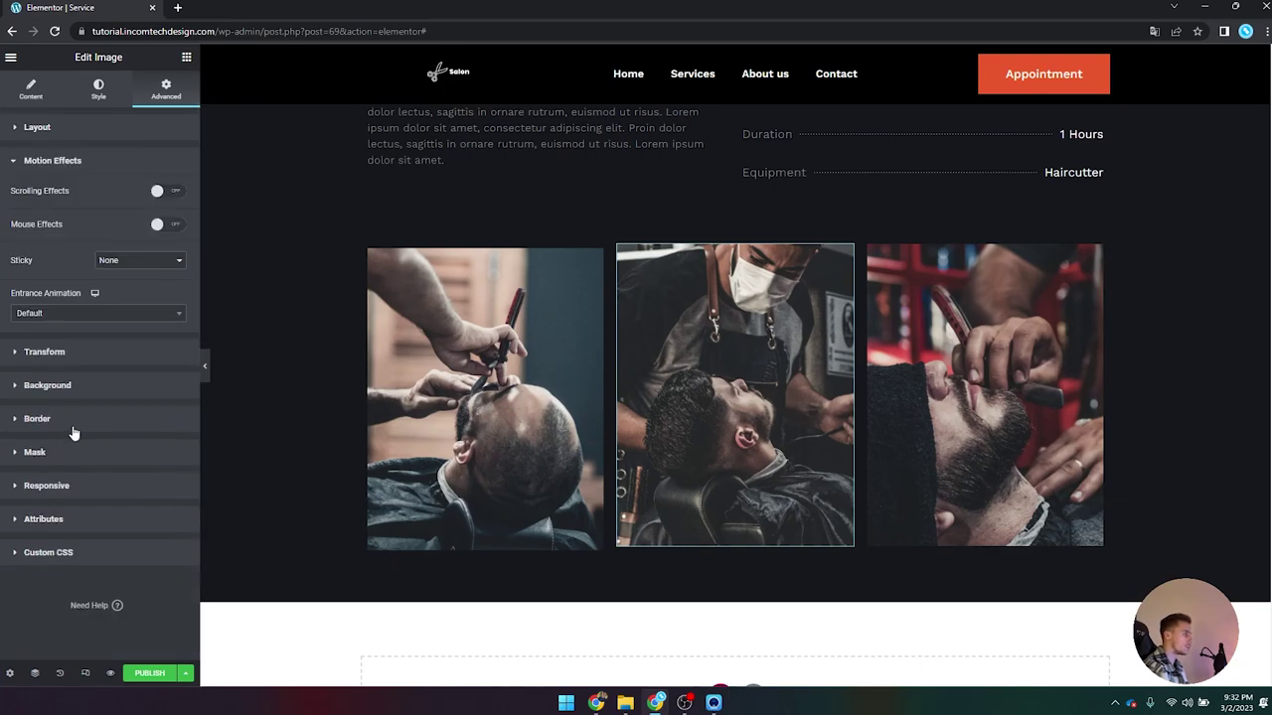
pyautogui.click(159, 162)
pyautogui.click(154, 162)
pyautogui.click(166, 190)
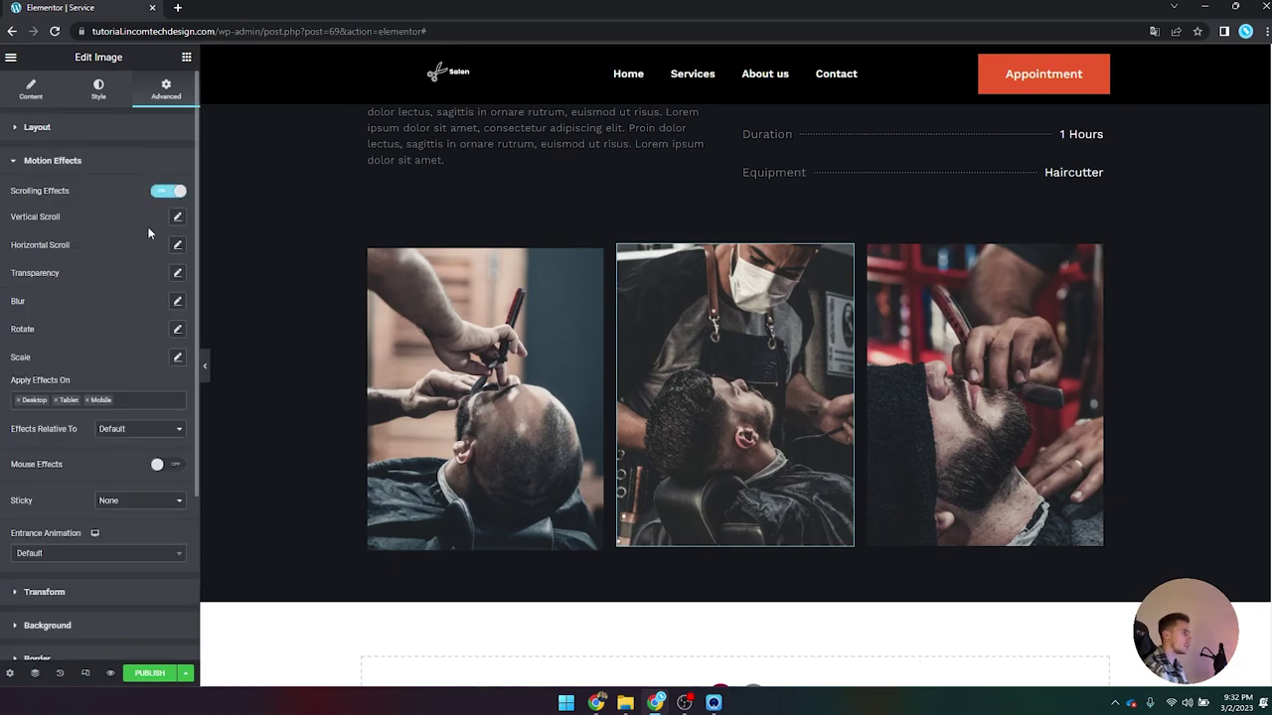
pyautogui.click(176, 218)
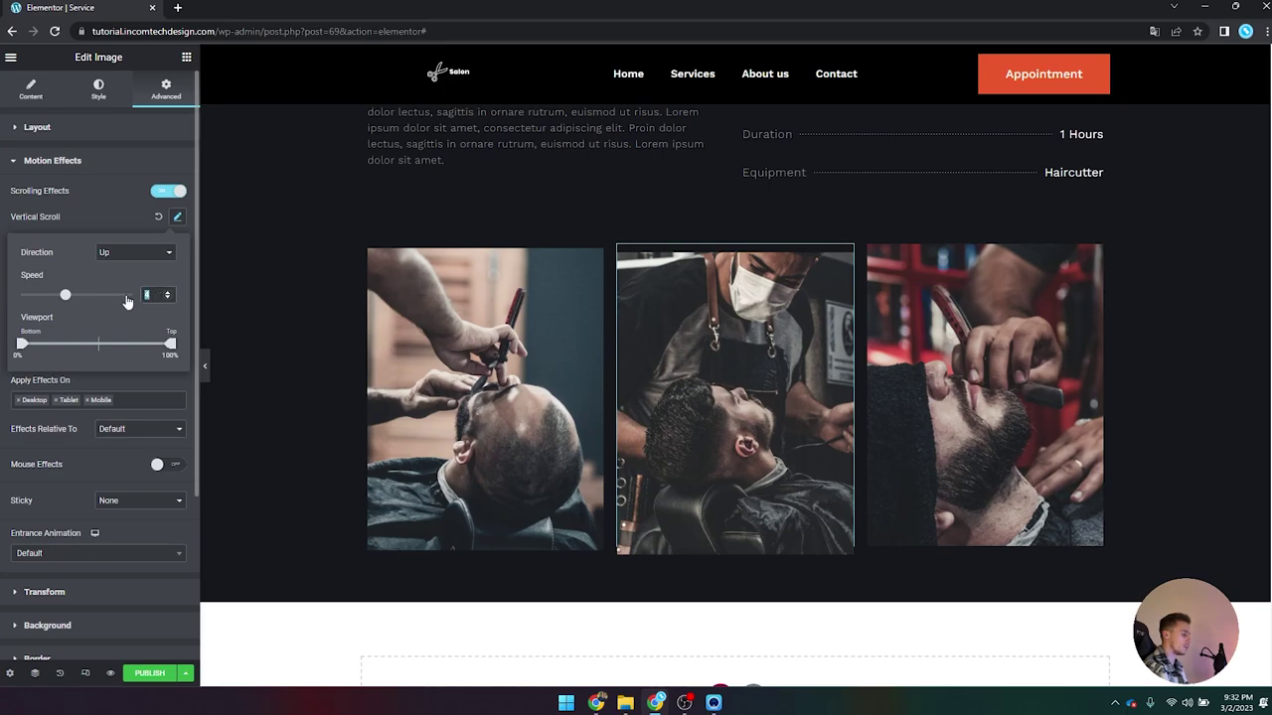
pyautogui.write('2')
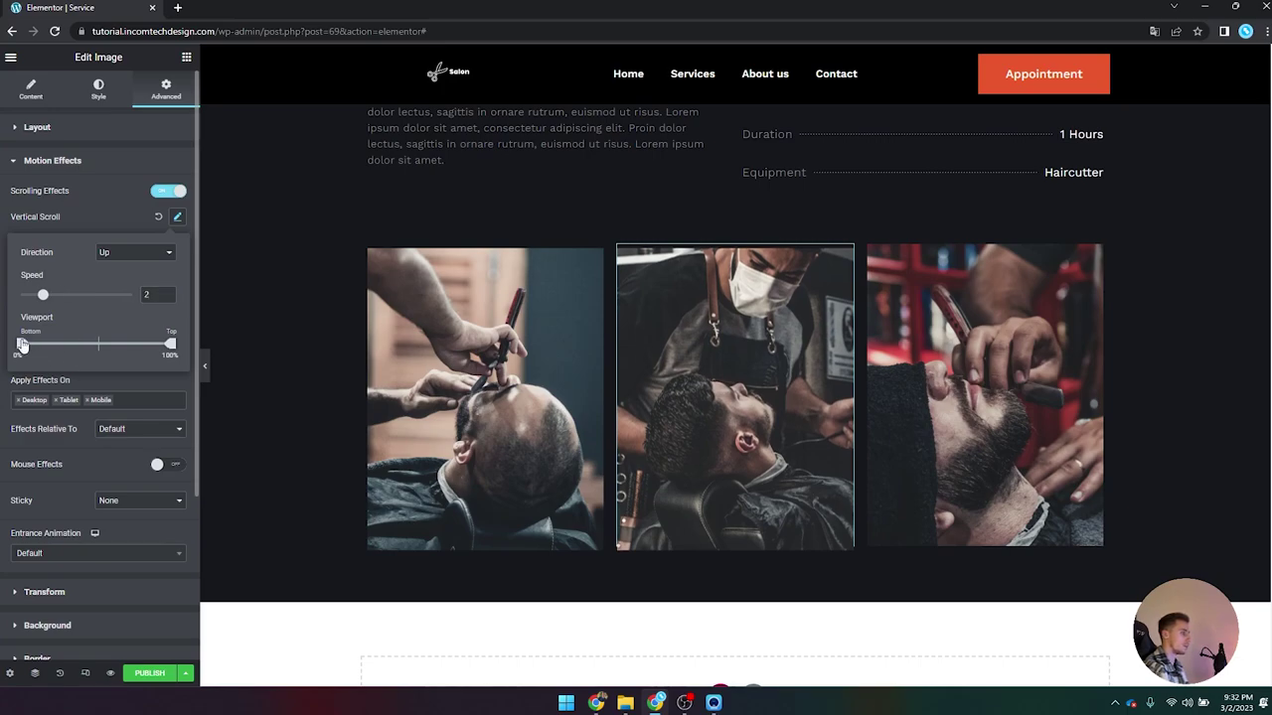
# Step: Set the vertical scroll effect's viewport range to 20%–80%
pyautogui.moveTo(58, 344); pyautogui.dragTo(22, 343)
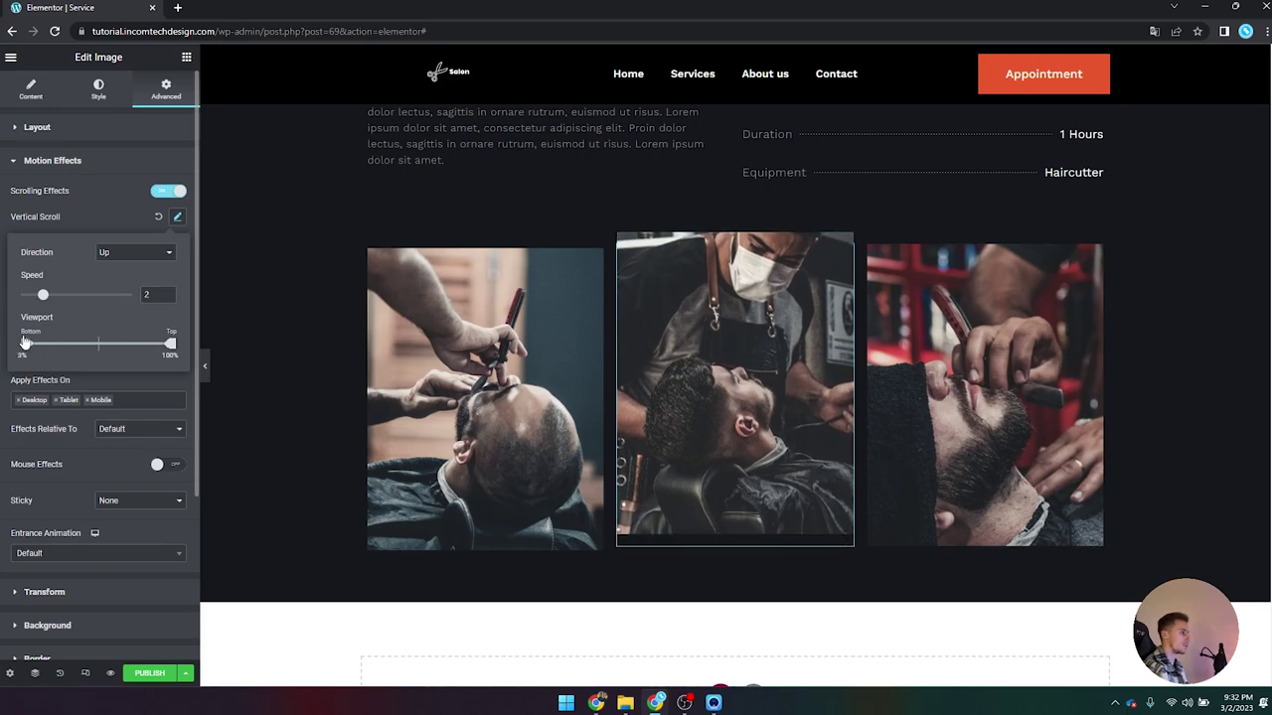
pyautogui.moveTo(118, 345); pyautogui.dragTo(171, 345)
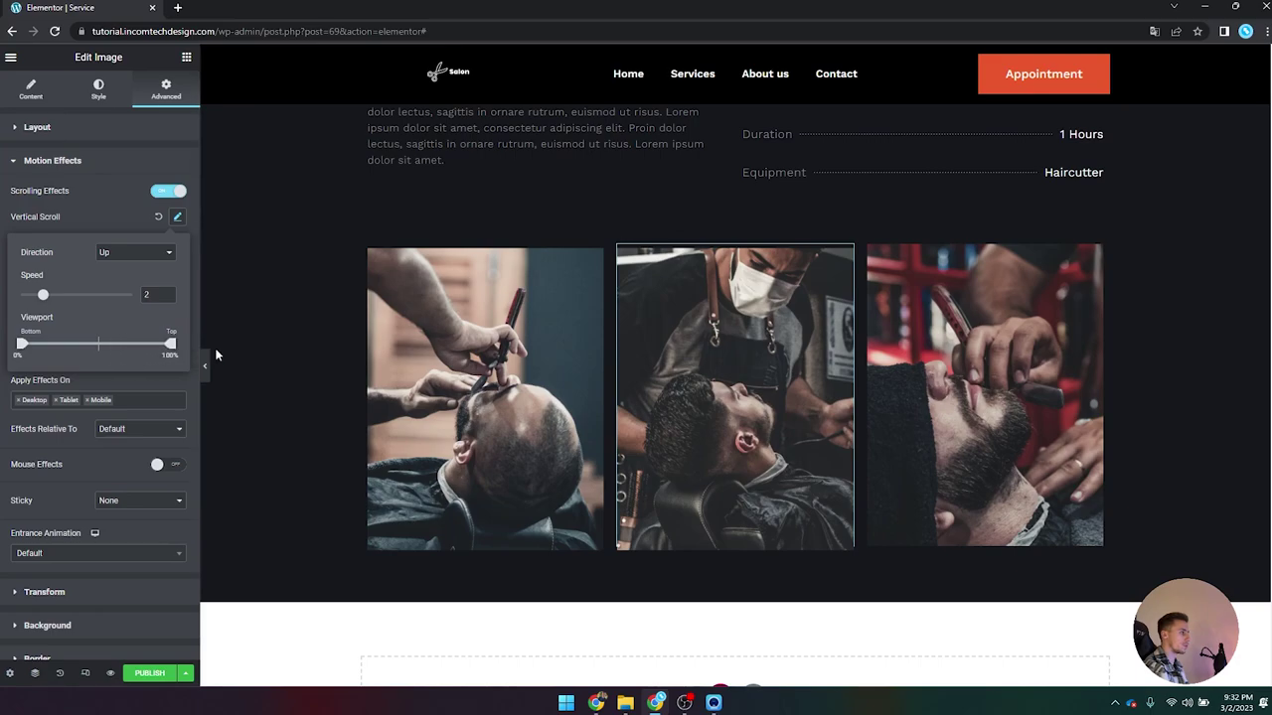
pyautogui.scroll(-1, 471, 359)
pyautogui.scroll(4, 470, 359)
pyautogui.scroll(2, 478, 366)
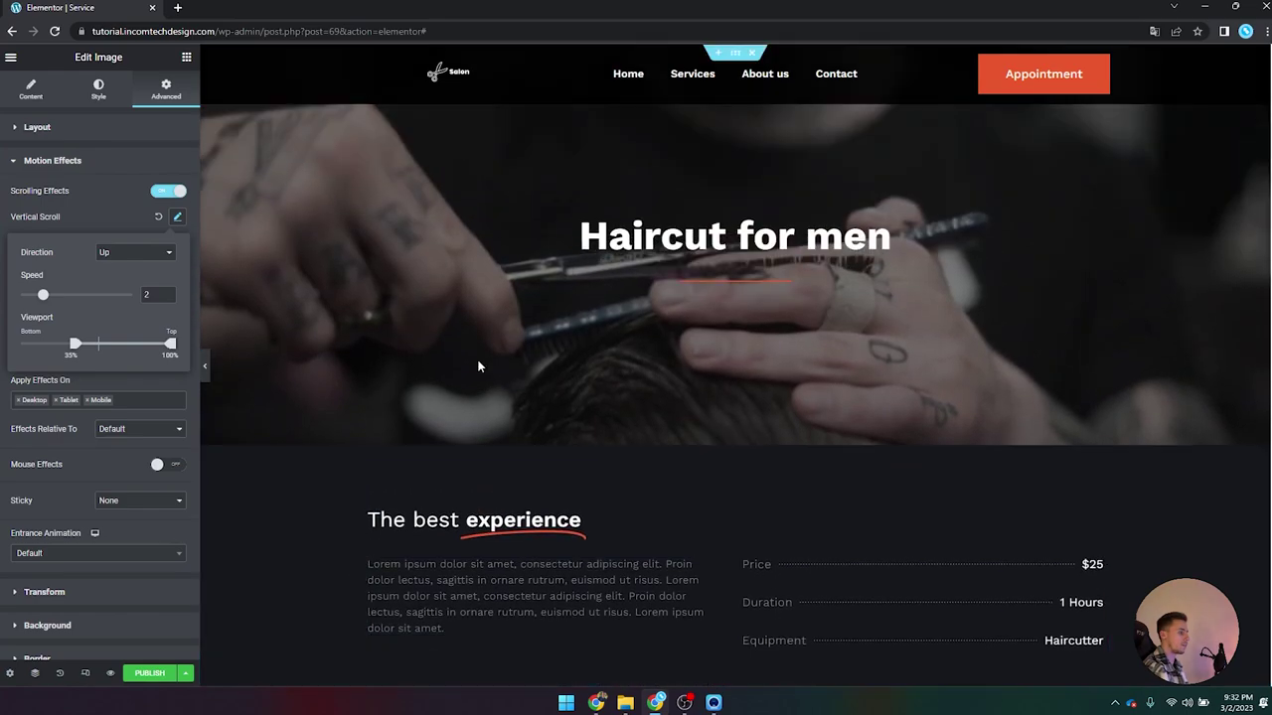
pyautogui.scroll(-4, 476, 366)
pyautogui.scroll(-2, 477, 361)
pyautogui.scroll(3, 425, 355)
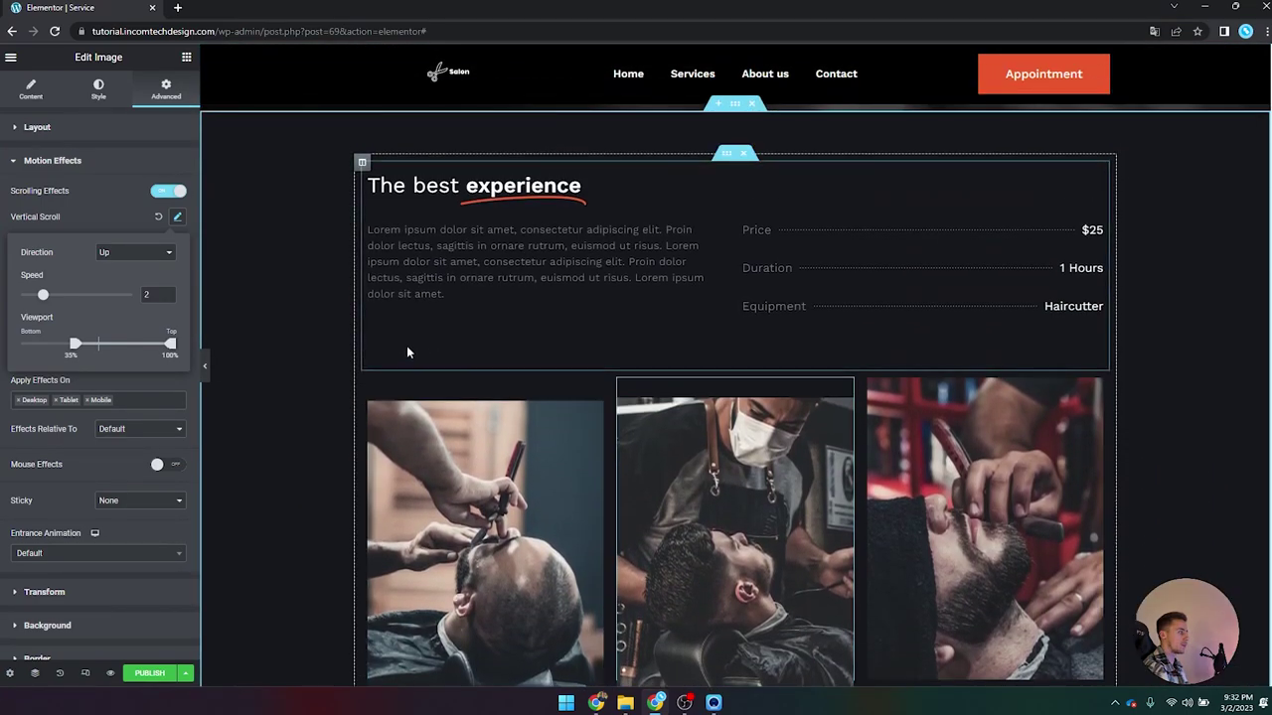
pyautogui.moveTo(70, 348); pyautogui.dragTo(52, 345)
# Step: Scroll the page up and down to preview the middle barber photo's upward motion
pyautogui.scroll(-3, 510, 336)
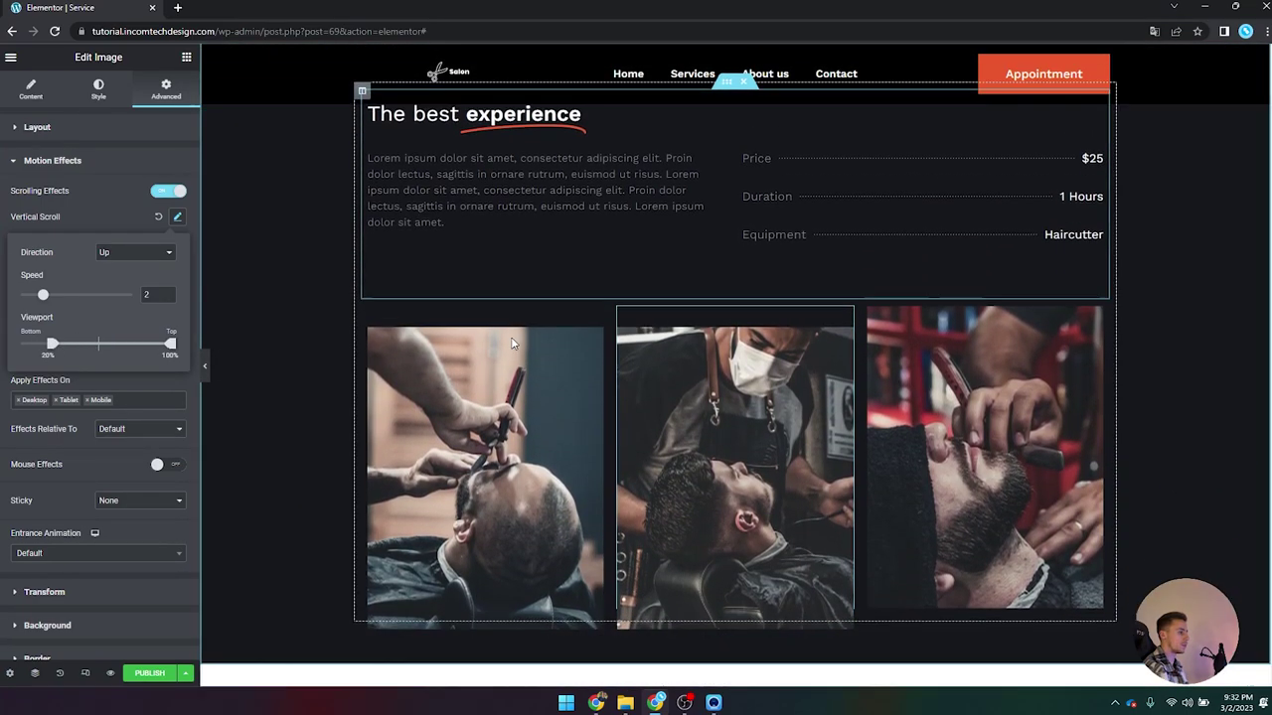
pyautogui.scroll(5, 508, 336)
pyautogui.scroll(2, 509, 336)
pyautogui.scroll(-5, 509, 336)
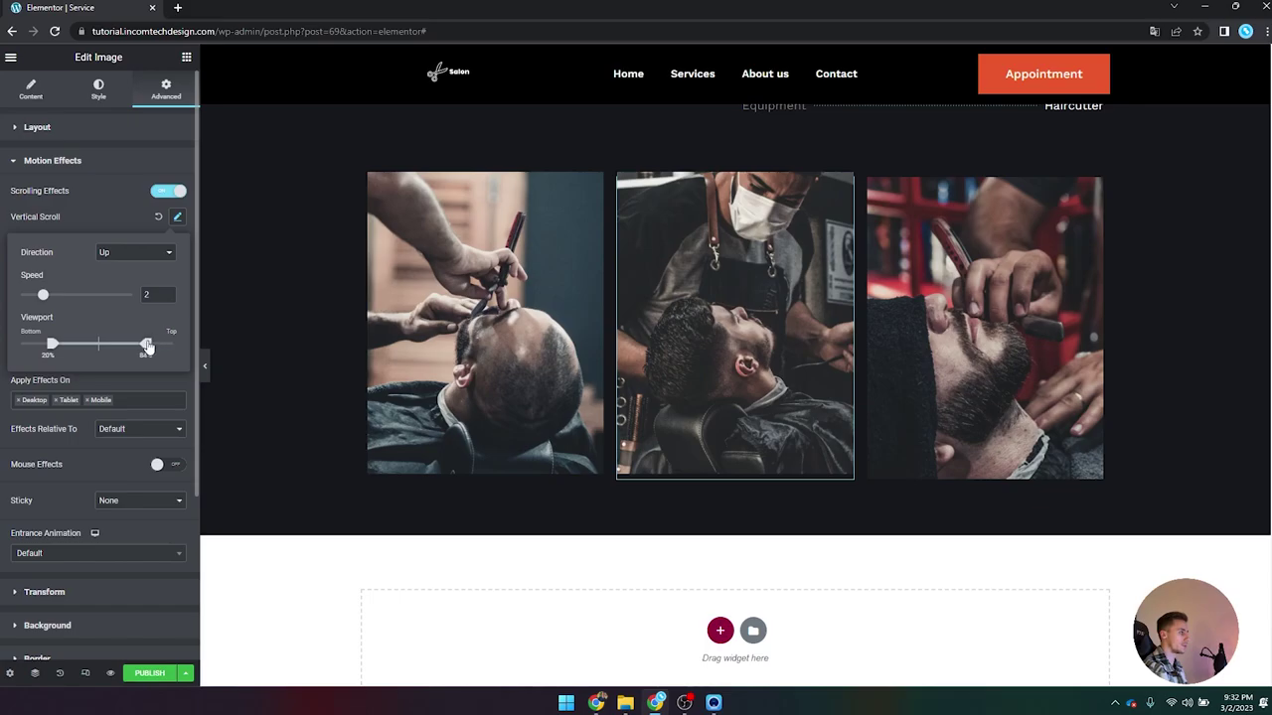
pyautogui.scroll(3, 437, 324)
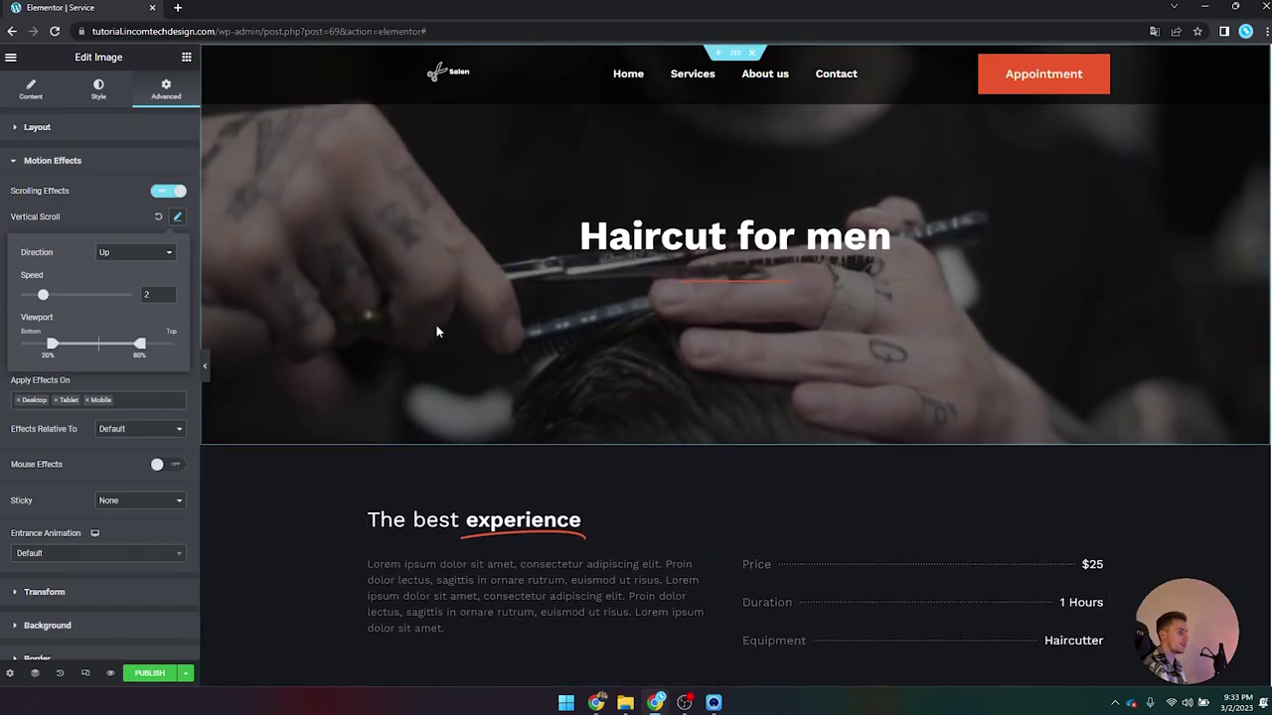
pyautogui.scroll(-3, 436, 324)
pyautogui.scroll(-1, 436, 325)
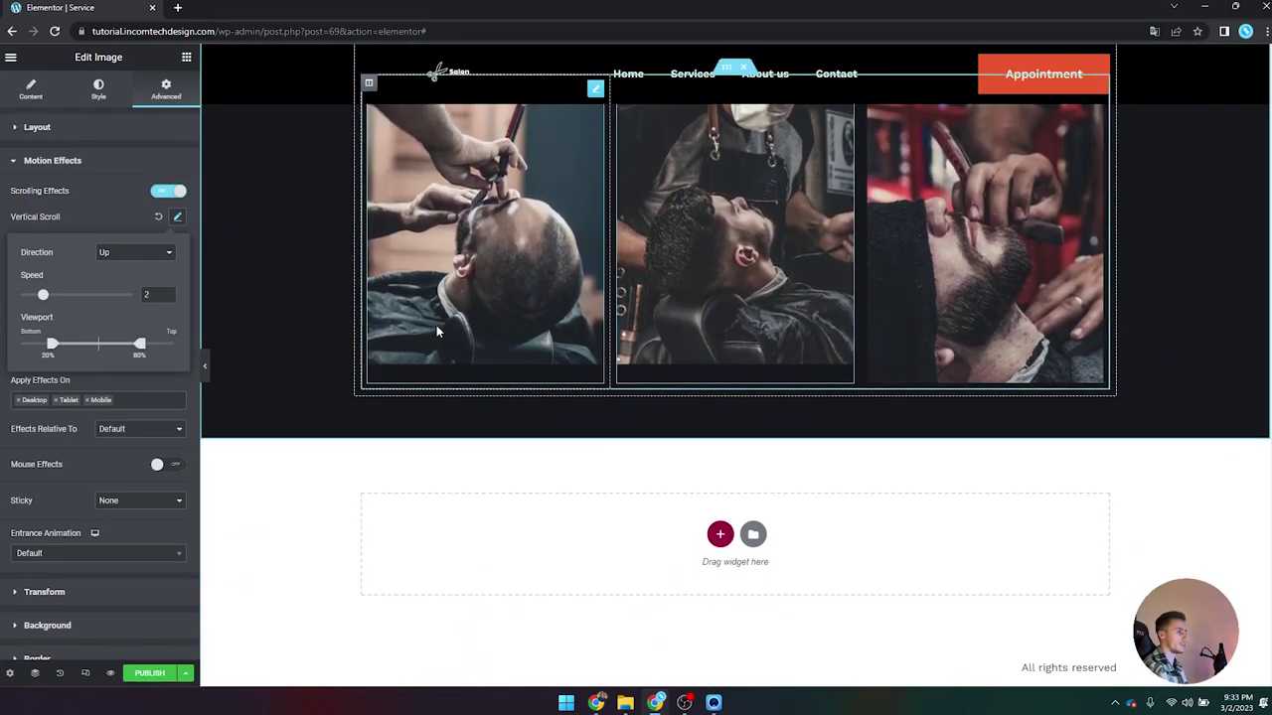
pyautogui.scroll(3, 436, 325)
pyautogui.scroll(-3, 436, 325)
pyautogui.scroll(3, 423, 330)
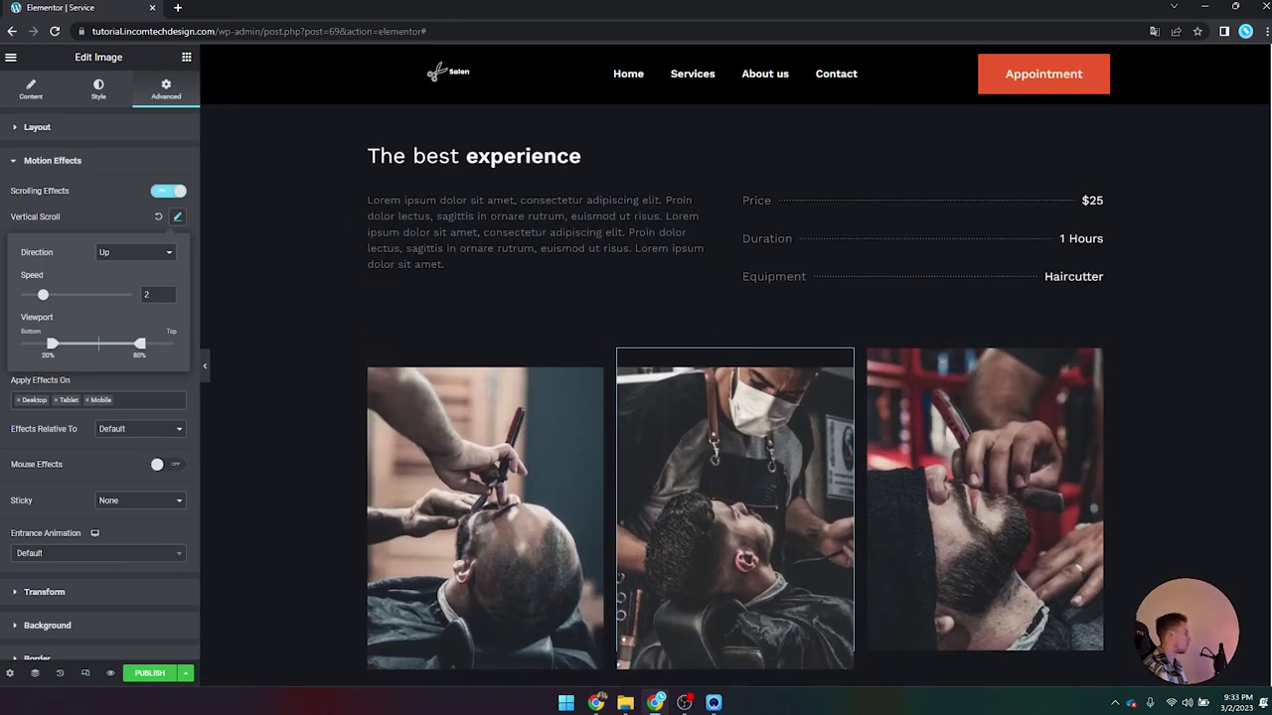
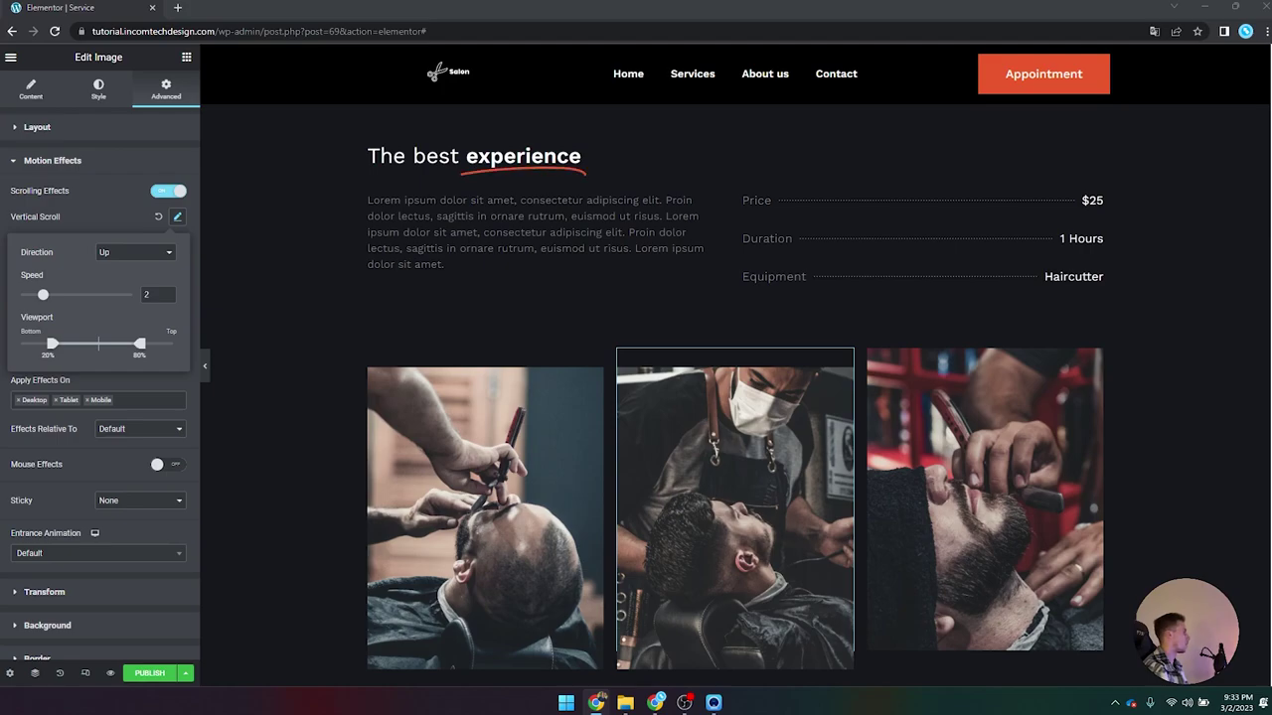
# Step: Add a vertical scroll motion effect to the left gallery image
pyautogui.click(432, 415)
pyautogui.scroll(-1, 143, 243)
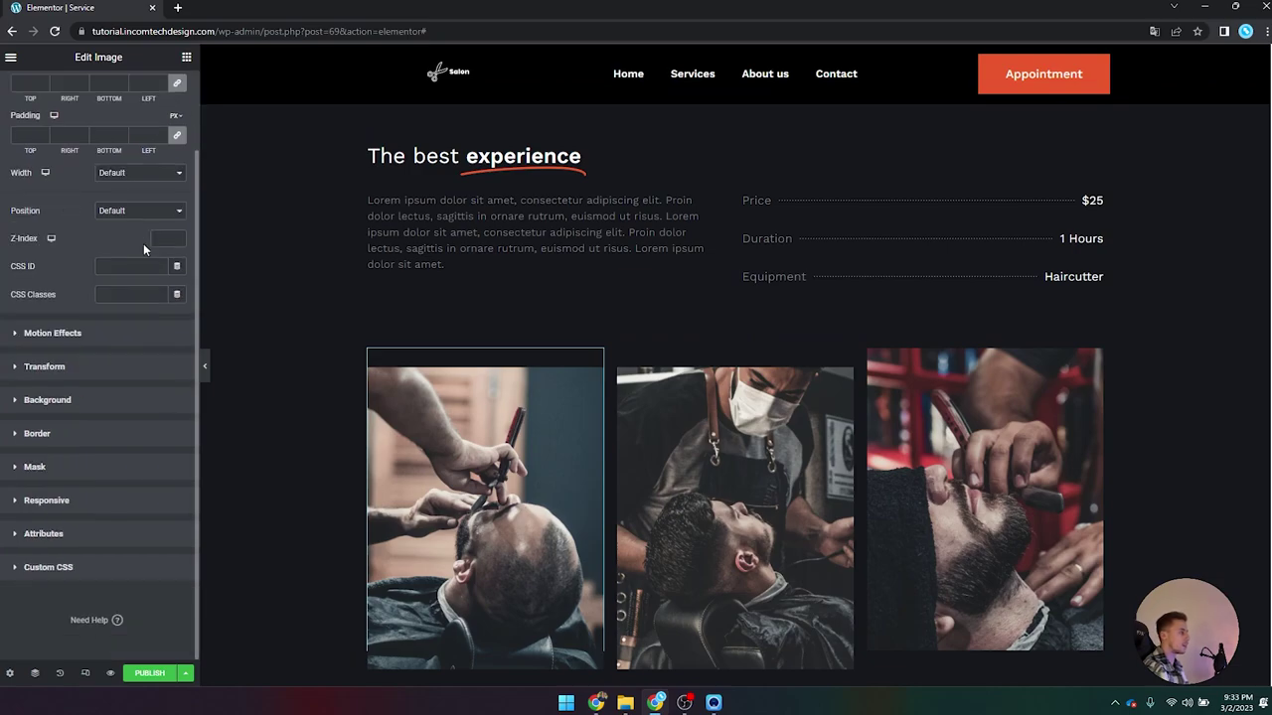
pyautogui.click(103, 333)
pyautogui.click(177, 217)
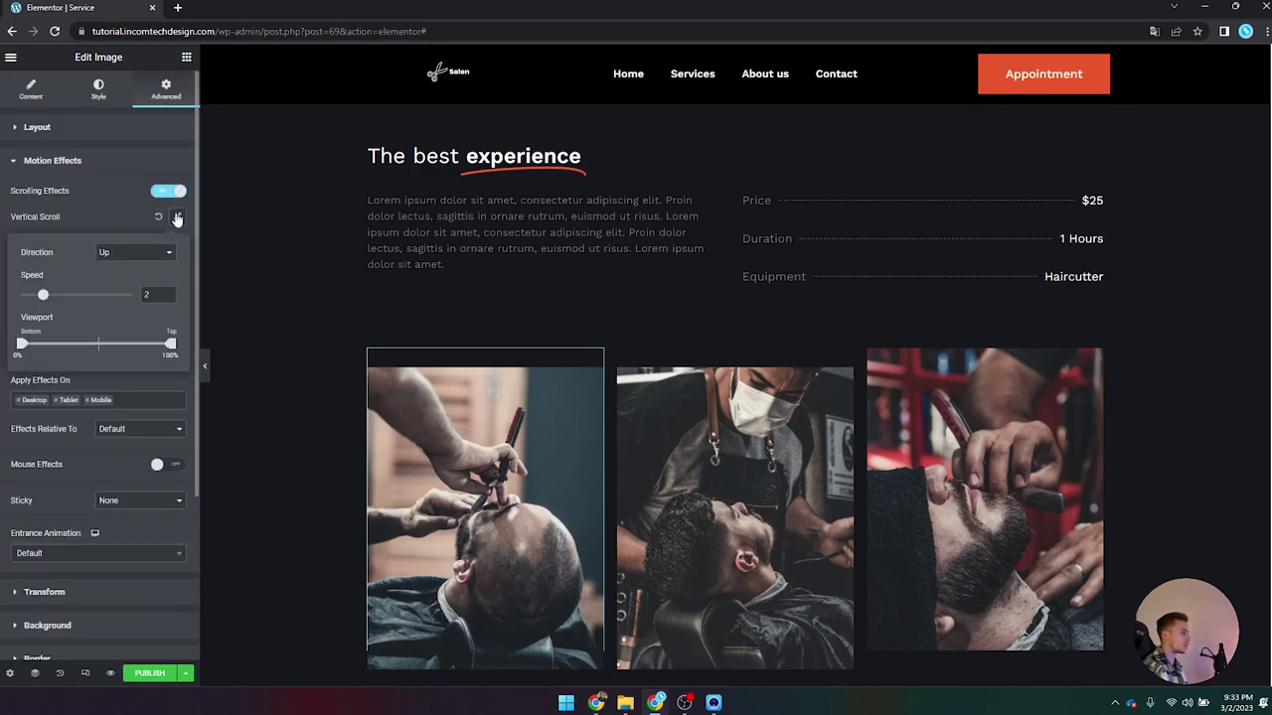
# Step: Set the middle image's vertical scroll speed and stretch its viewport range to 0–100%
pyautogui.click(642, 475)
pyautogui.click(129, 425)
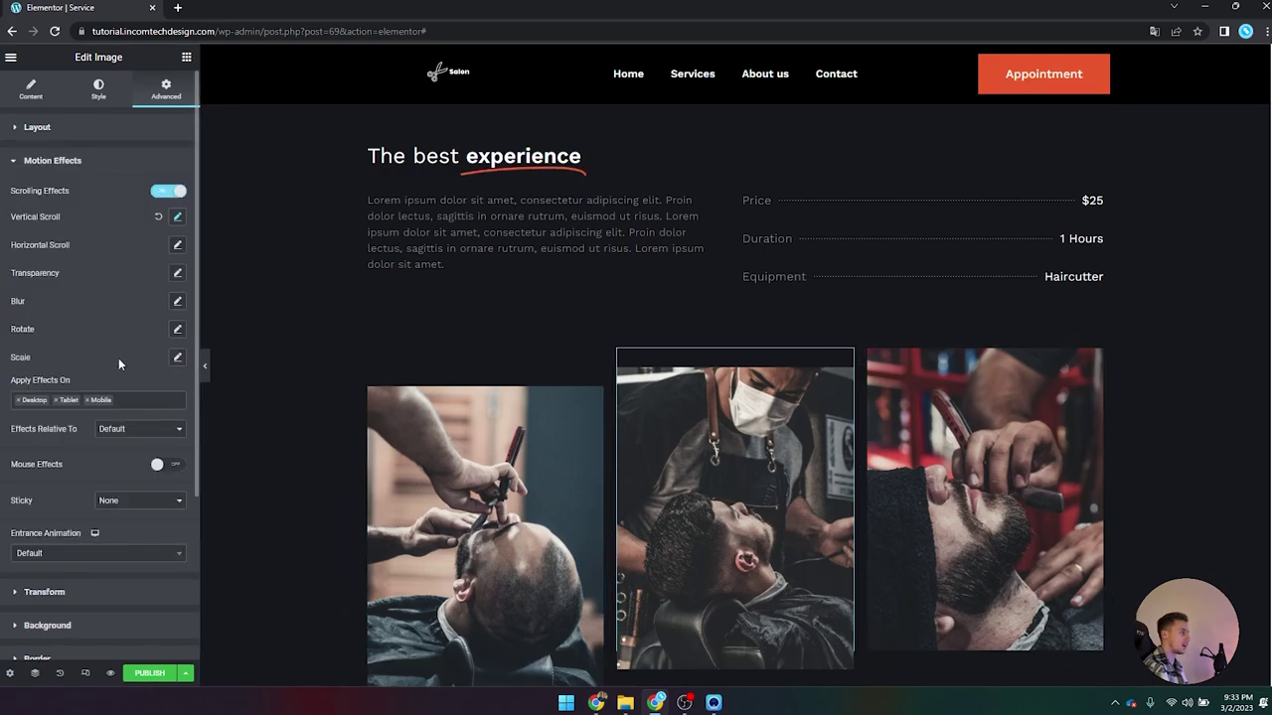
pyautogui.click(178, 217)
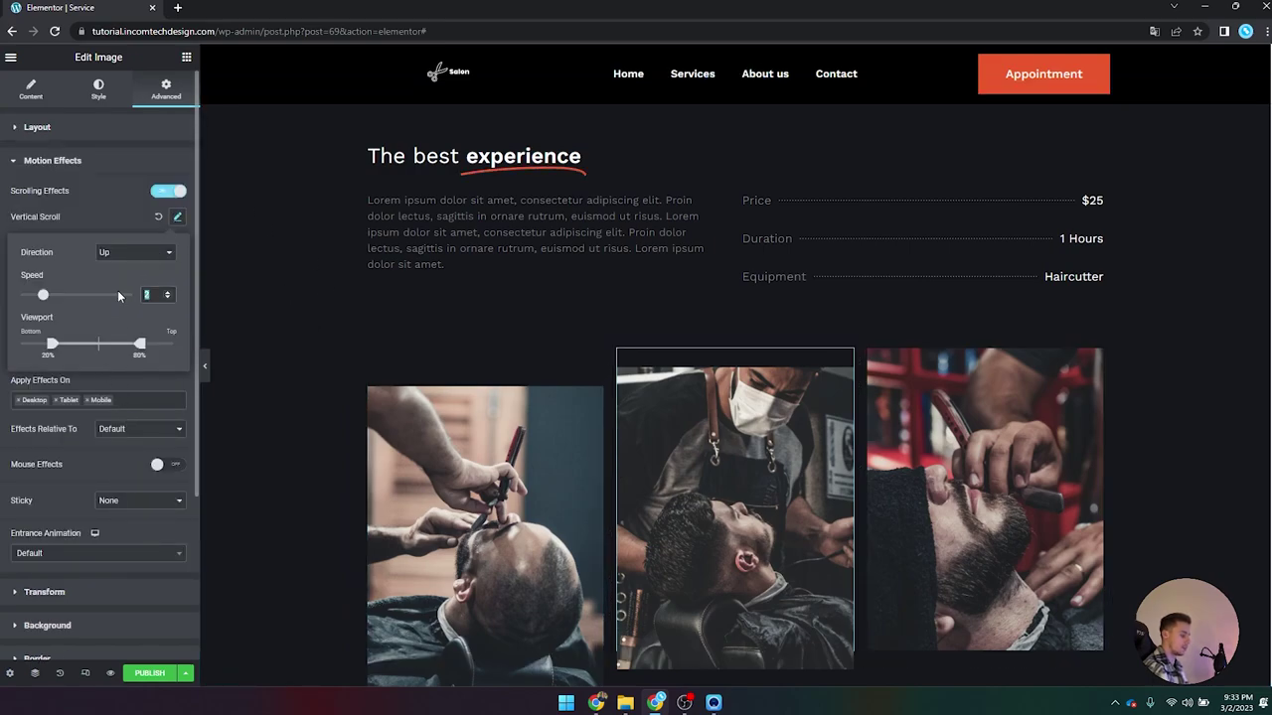
pyautogui.press('Escape')
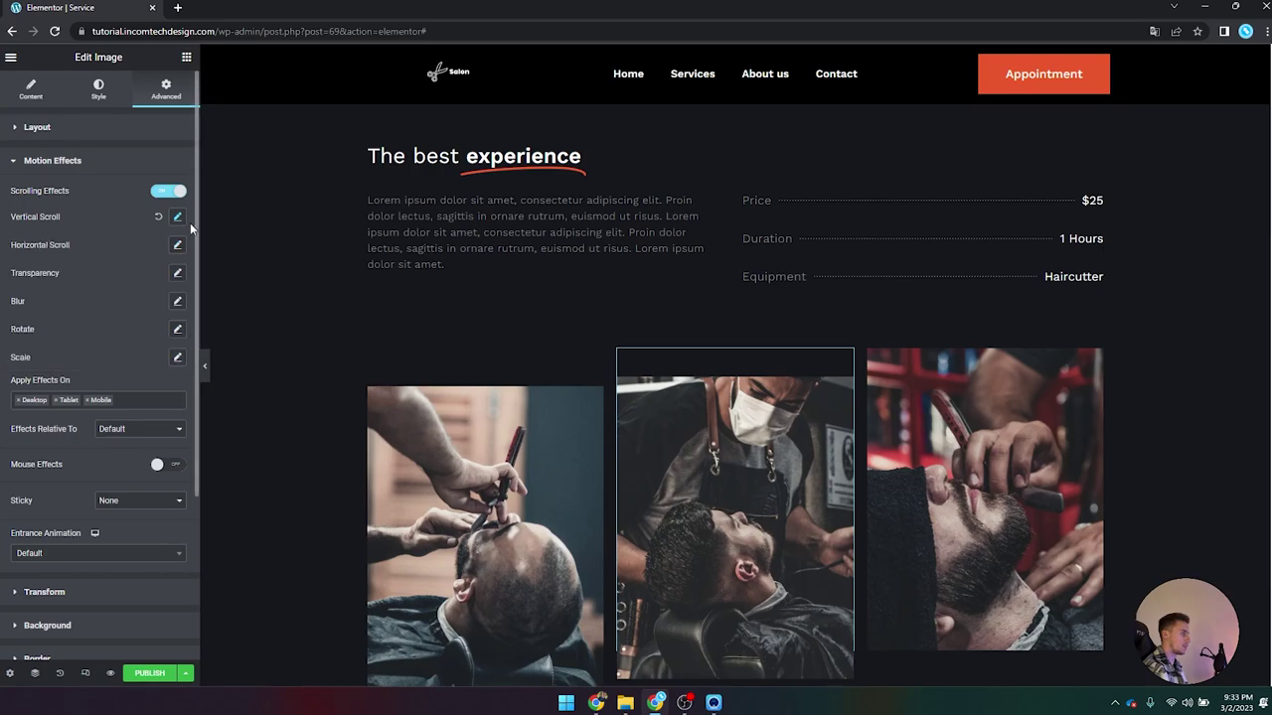
pyautogui.click(177, 216)
pyautogui.moveTo(133, 345); pyautogui.dragTo(231, 342)
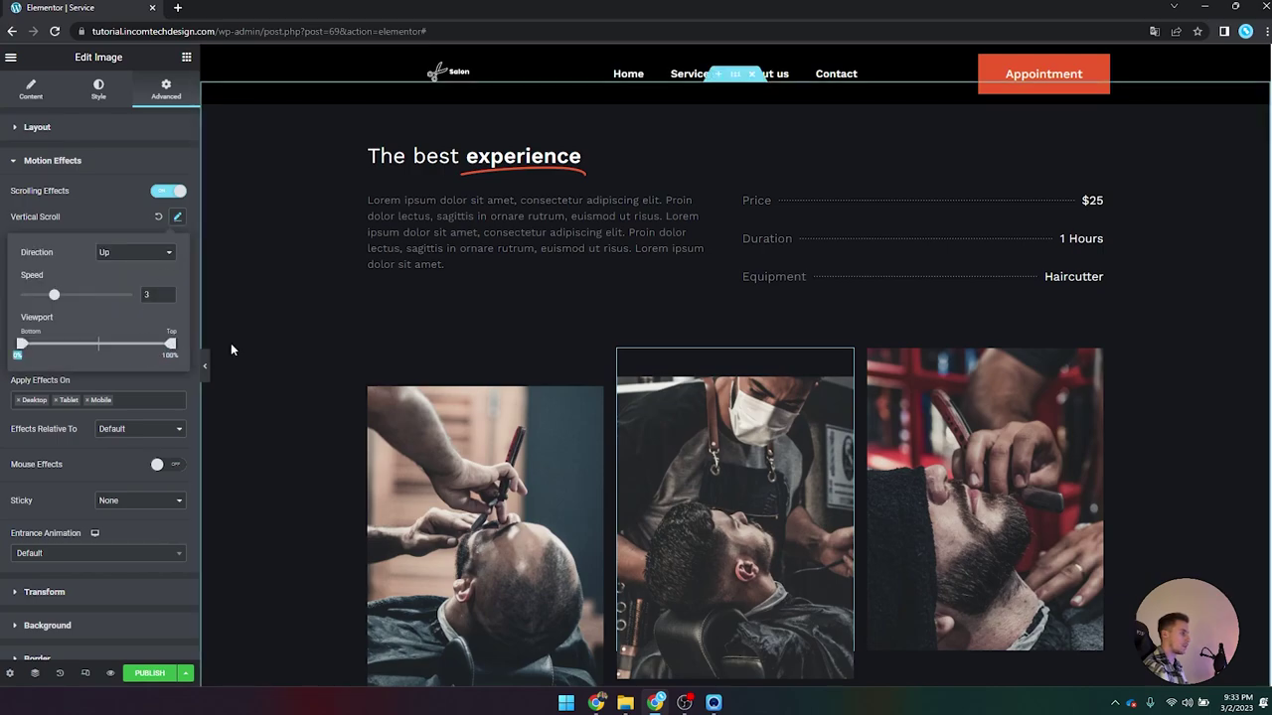
# Step: Enable scrolling effects with a vertical scroll on the right gallery image
pyautogui.click(1033, 443)
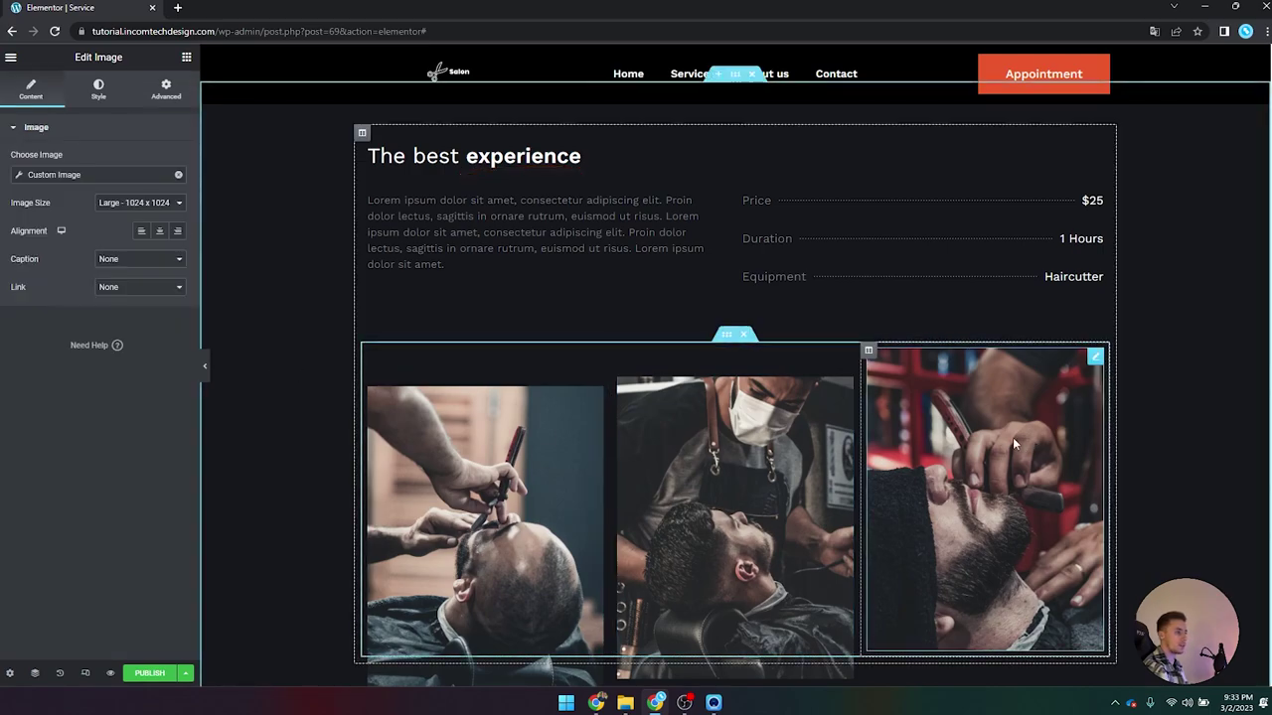
pyautogui.click(166, 92)
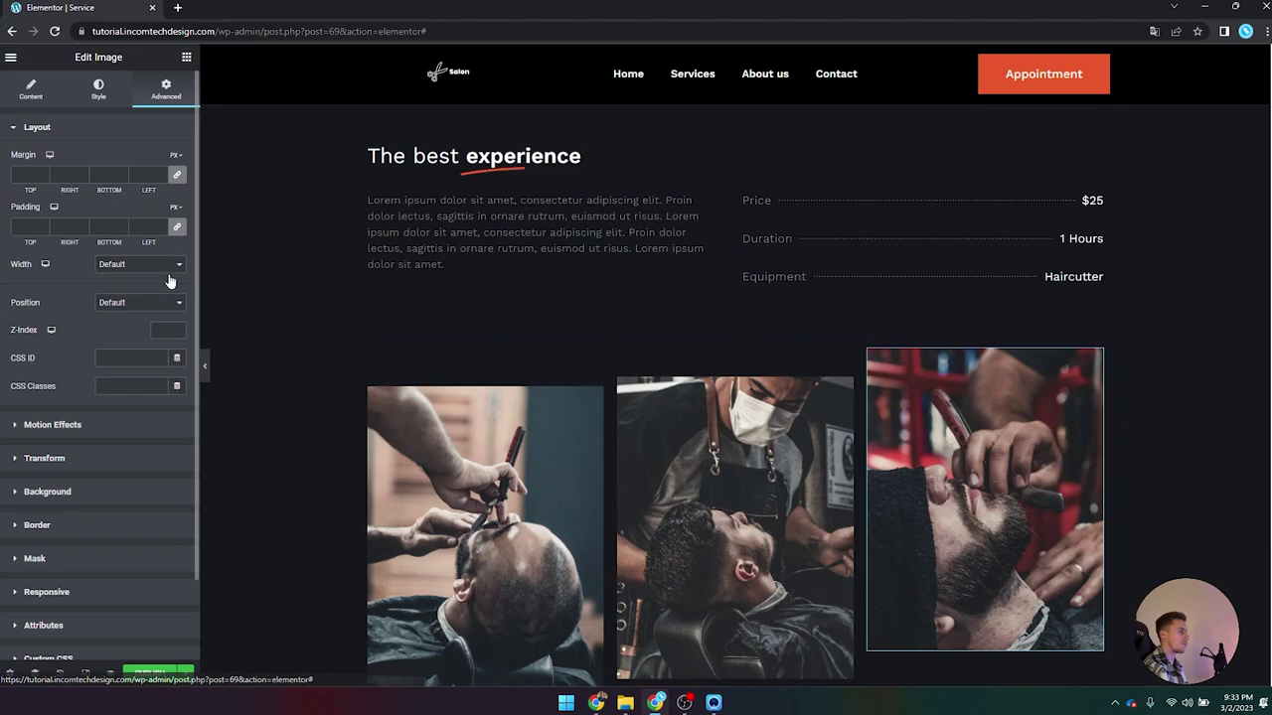
pyautogui.click(129, 423)
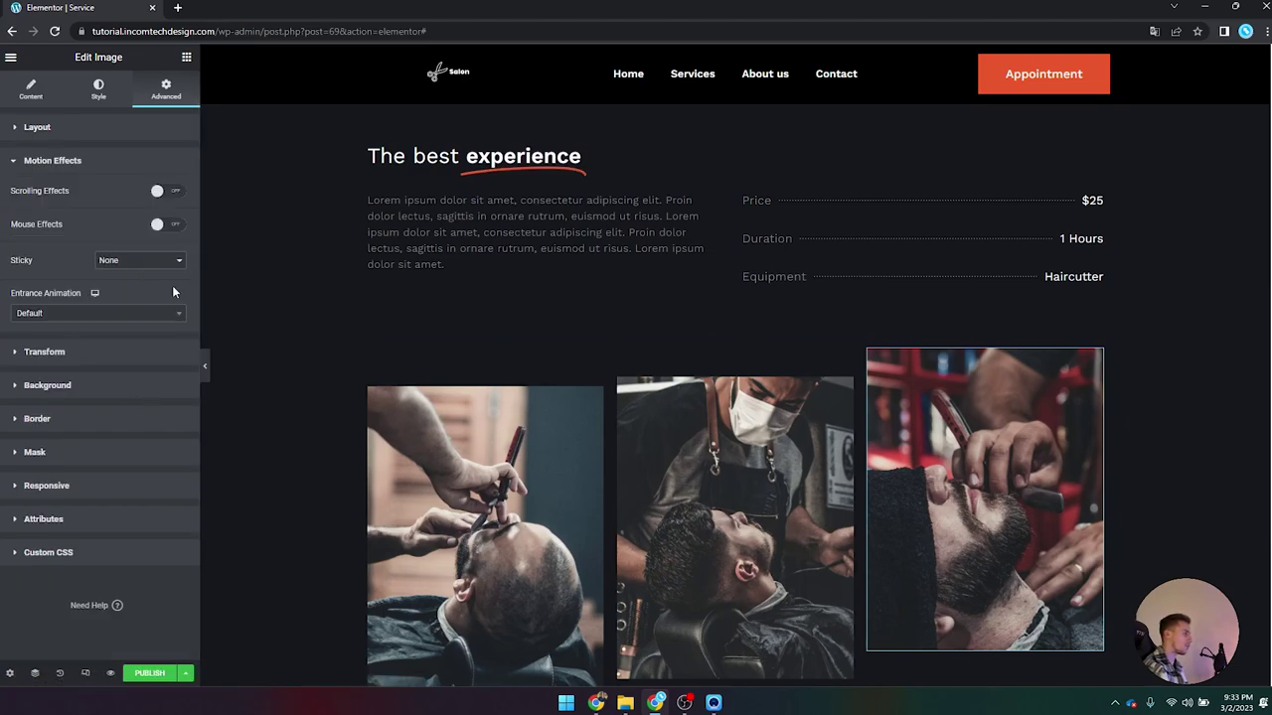
pyautogui.click(164, 190)
pyautogui.click(177, 219)
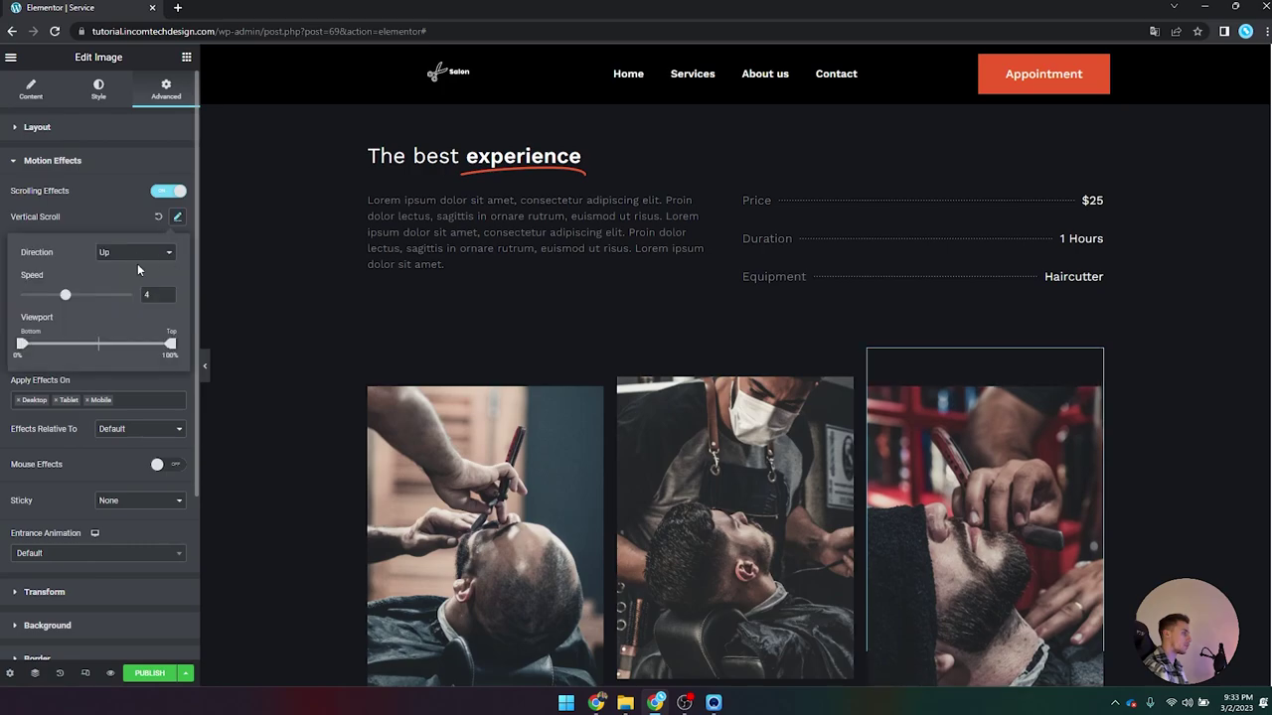
pyautogui.scroll(-3, 467, 348)
pyautogui.scroll(6, 466, 344)
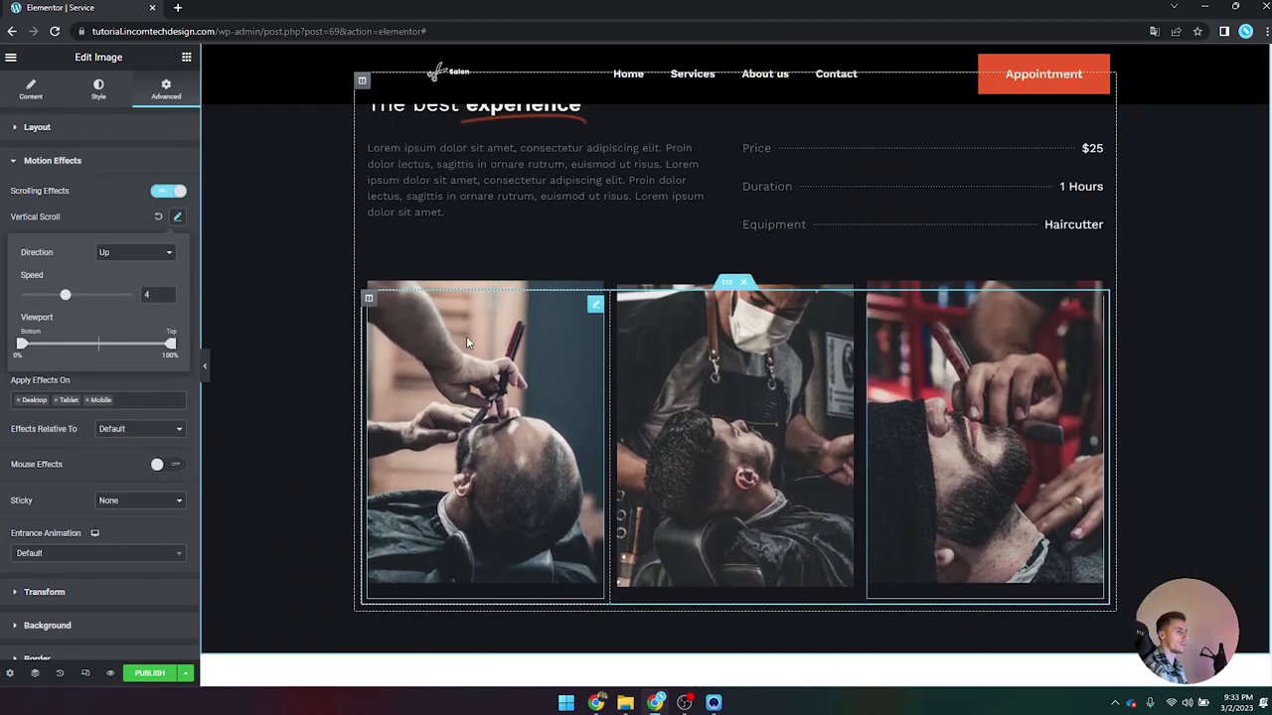
pyautogui.scroll(-3, 468, 338)
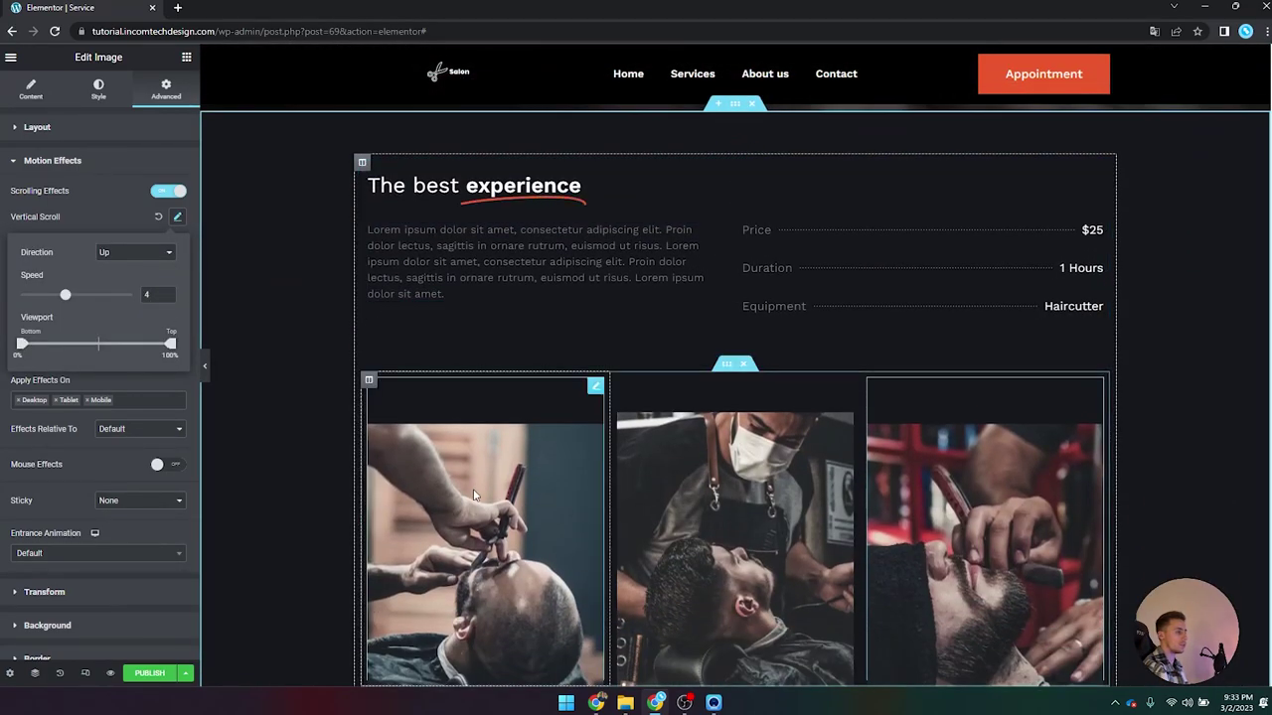
# Step: Adjust the middle, left and right images' vertical scroll speeds so they differ
pyautogui.click(675, 487)
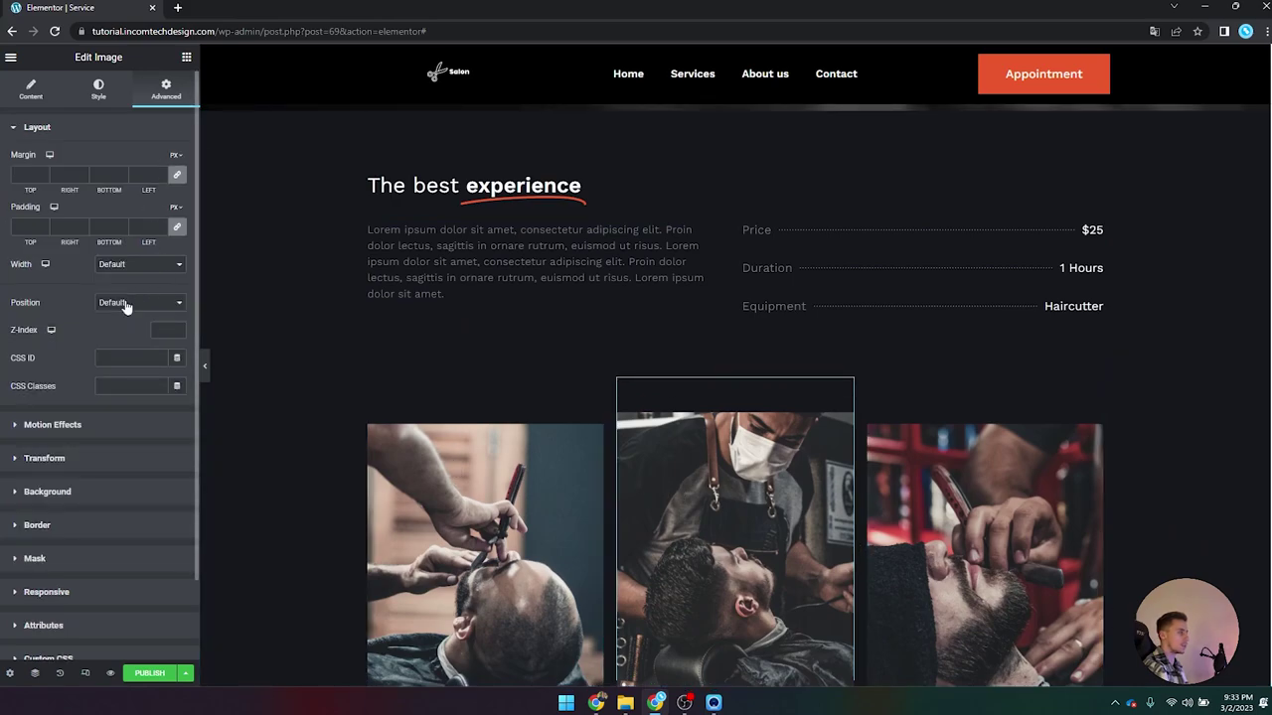
pyautogui.click(87, 434)
pyautogui.click(176, 215)
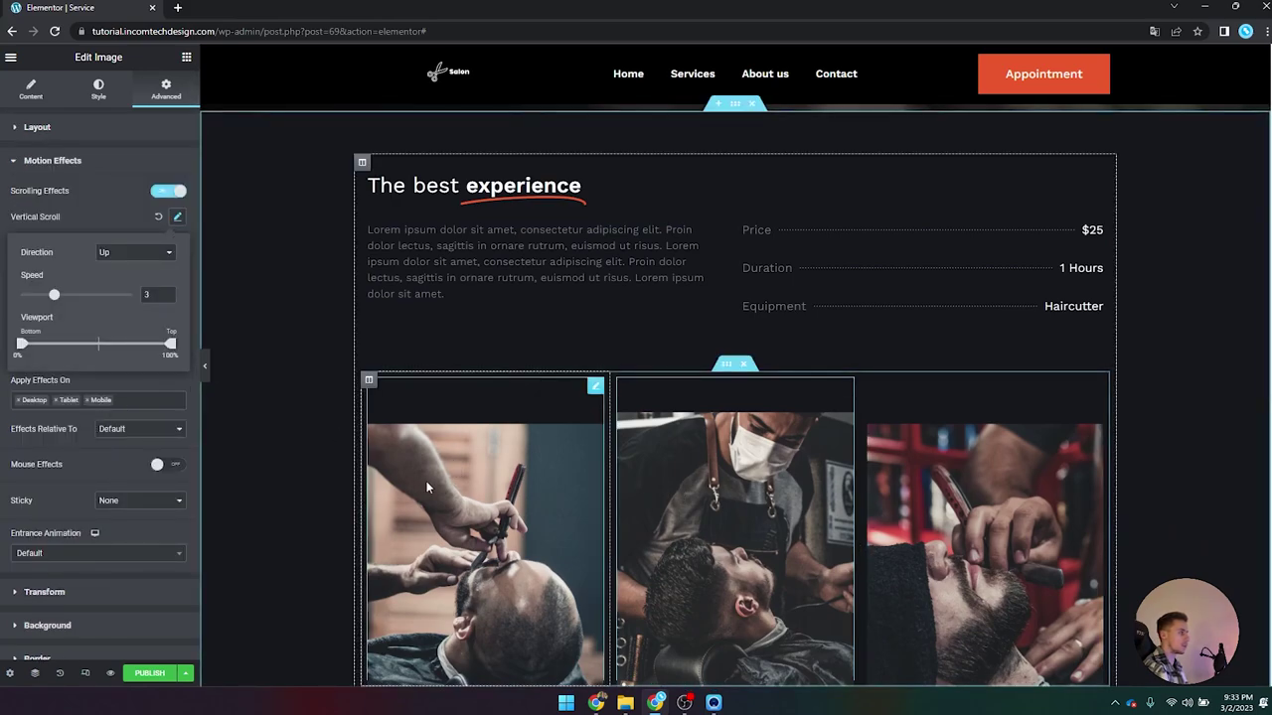
pyautogui.click(426, 481)
pyautogui.click(164, 425)
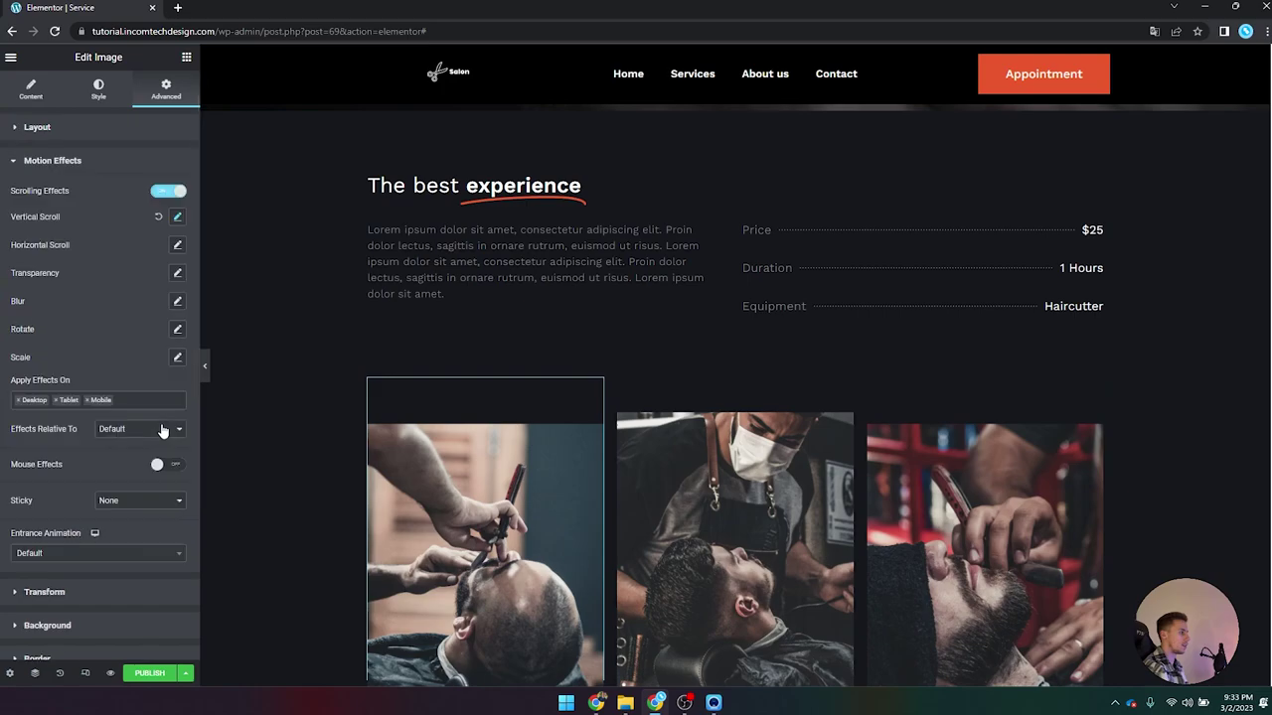
pyautogui.click(177, 245)
pyautogui.click(1025, 506)
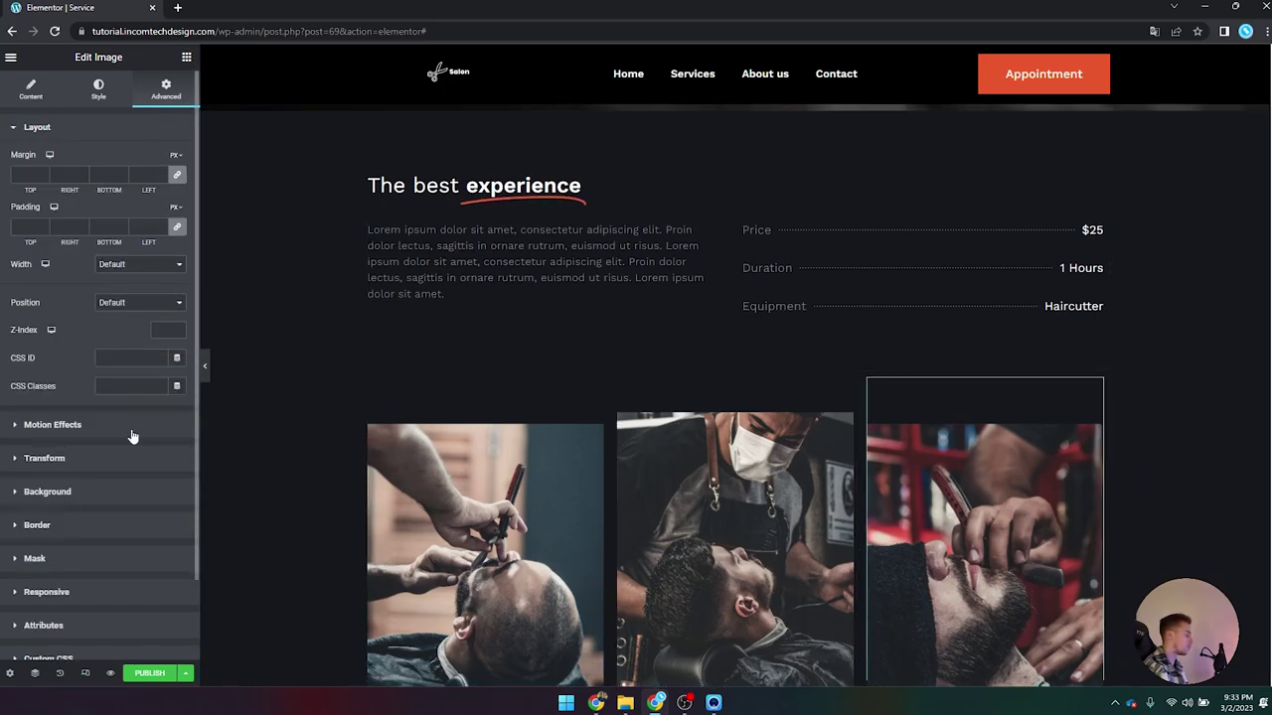
pyautogui.scroll(-2, 133, 437)
pyautogui.click(124, 343)
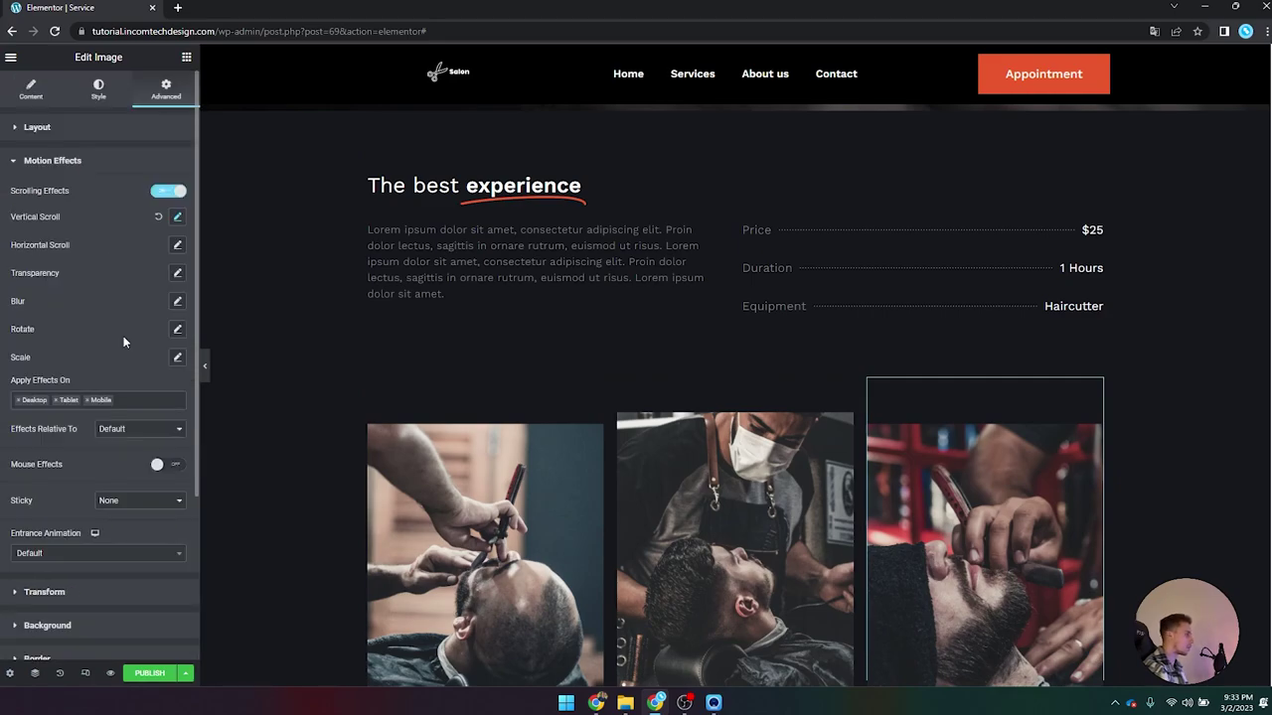
pyautogui.click(178, 217)
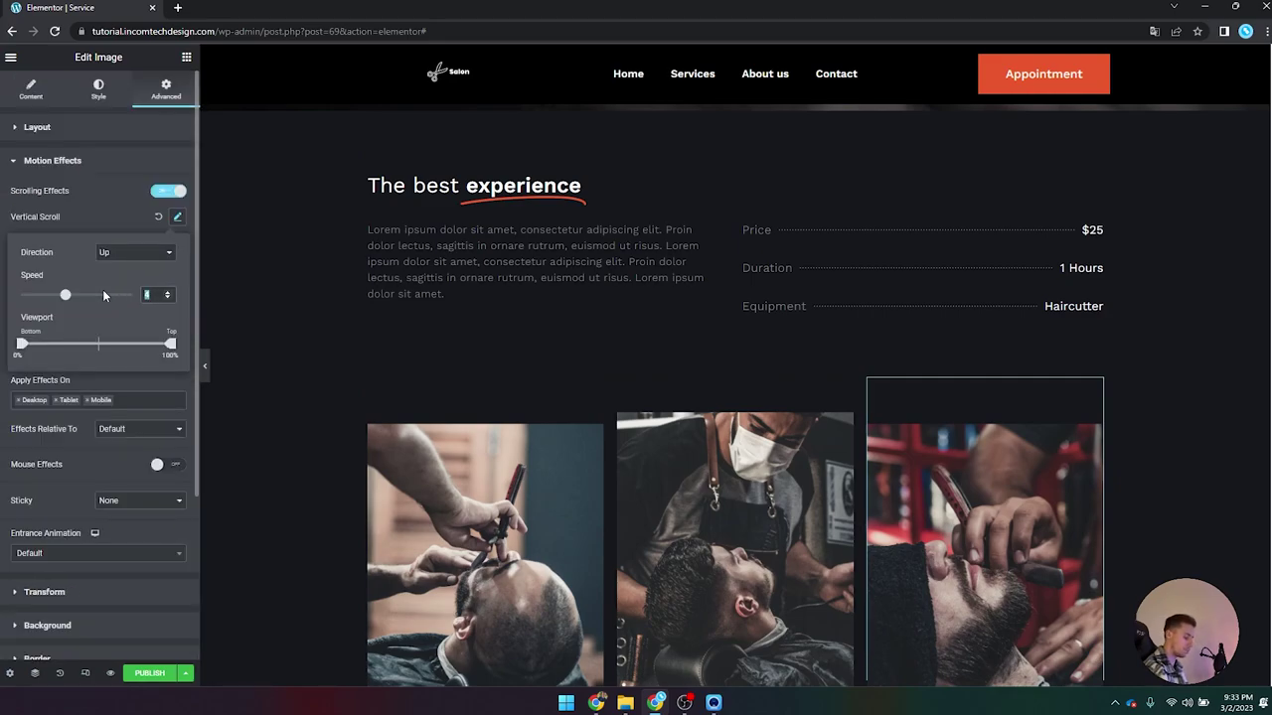
pyautogui.click(205, 366)
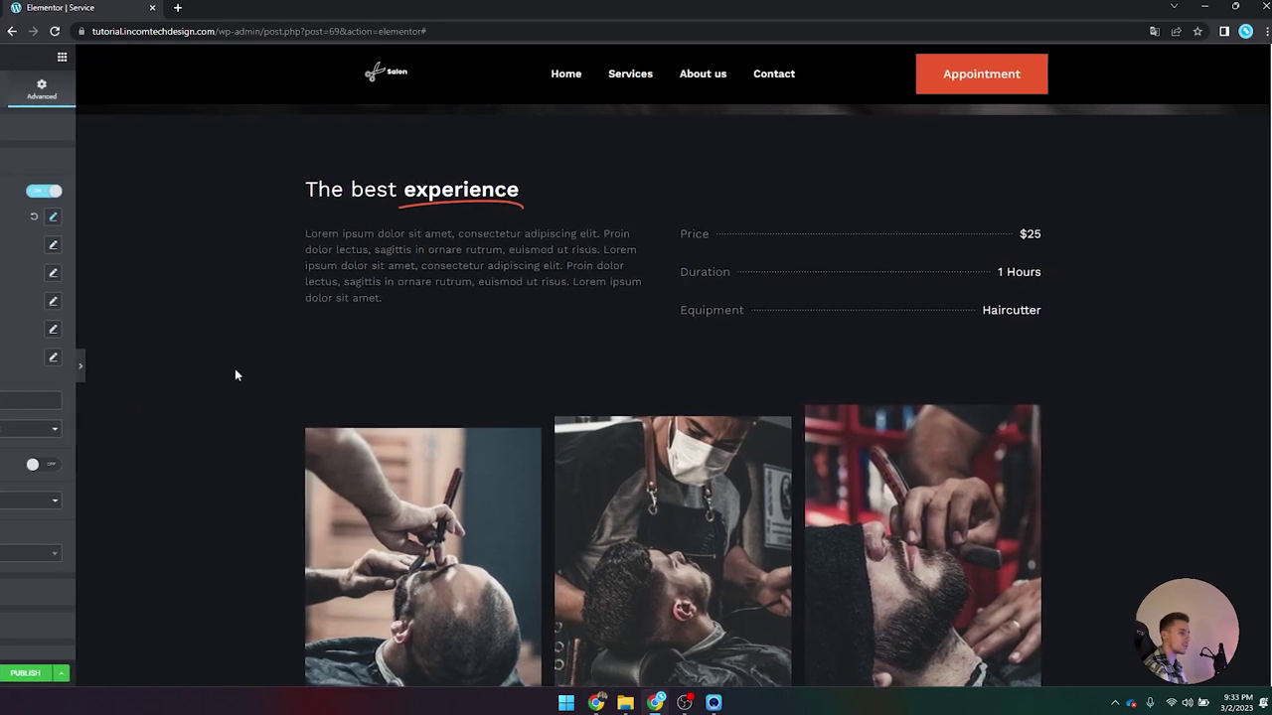
# Step: Scroll the full-width preview to check the staggered image motion, then restore the panel
pyautogui.scroll(3, 260, 369)
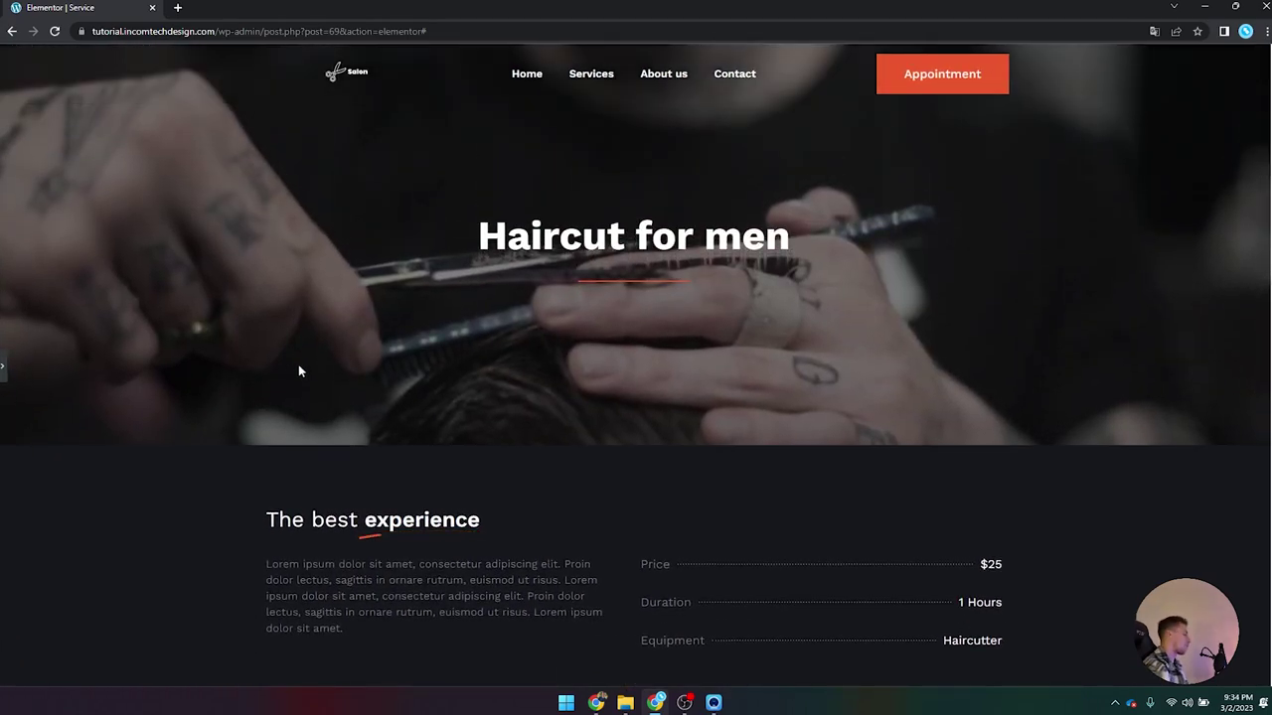
pyautogui.scroll(-4, 402, 367)
pyautogui.scroll(3, 409, 390)
pyautogui.scroll(-3, 410, 395)
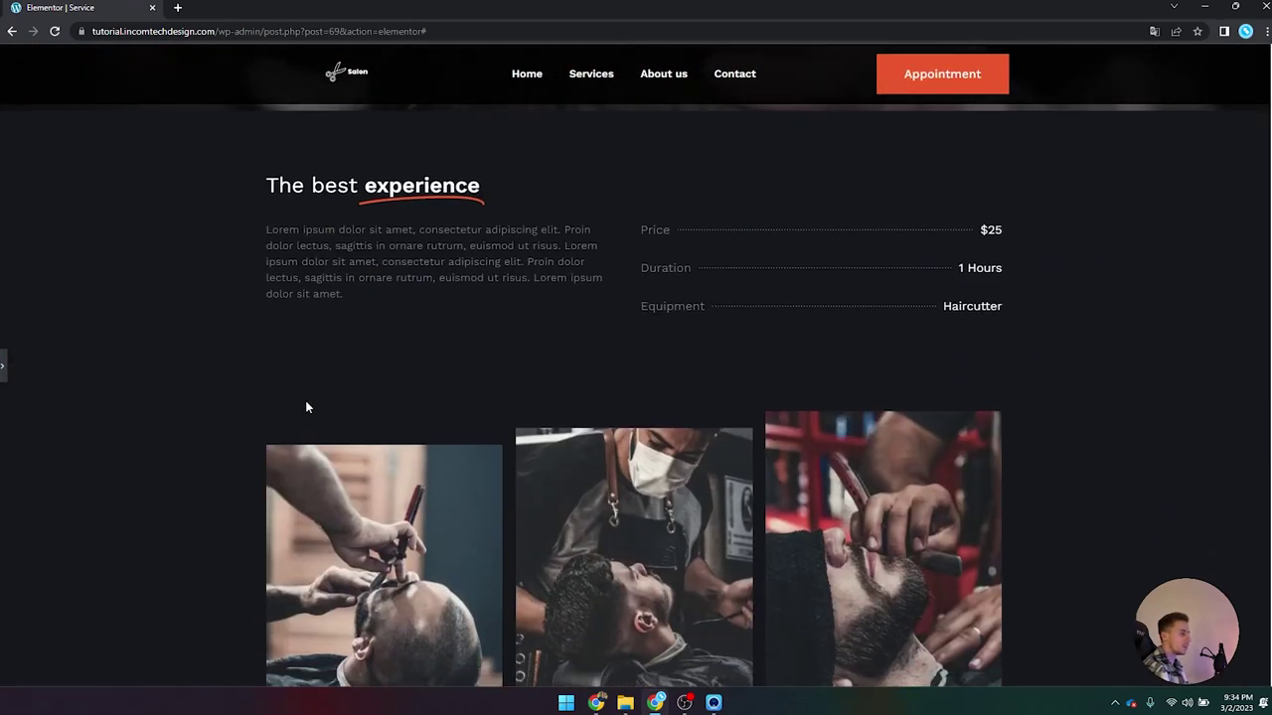
pyautogui.click(4, 365)
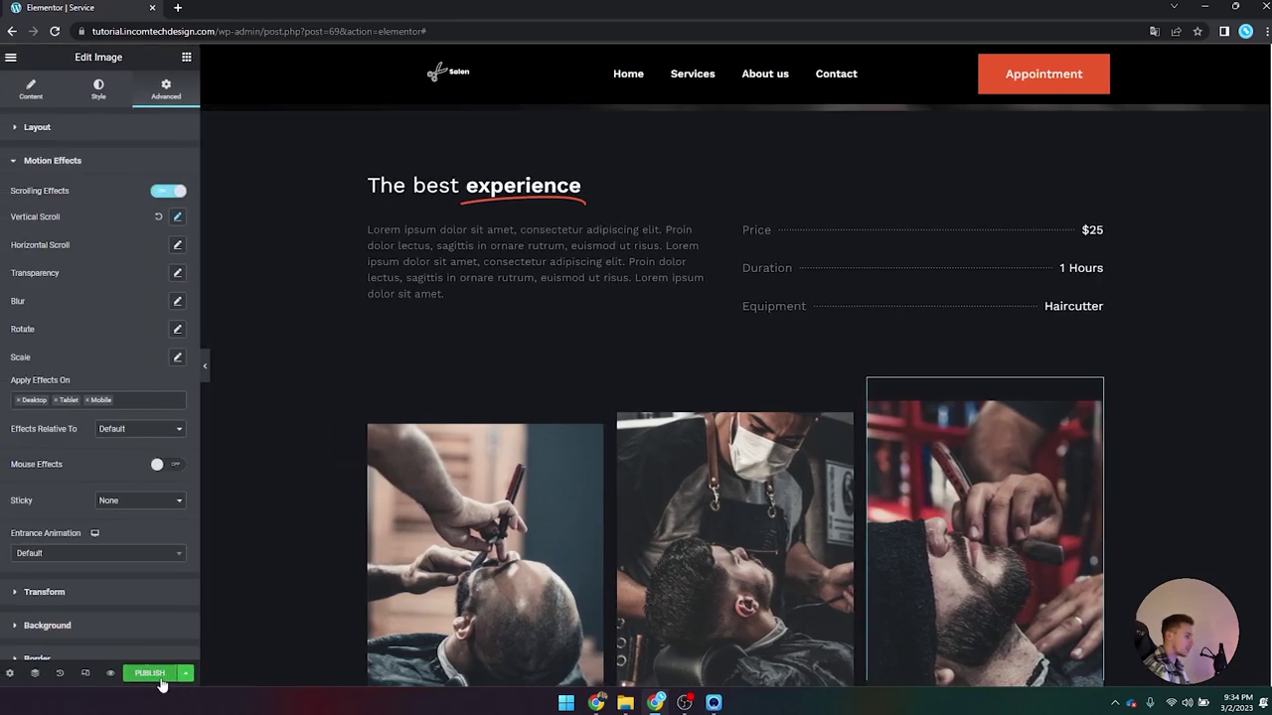
# Step: Publish the template changes from the save options
pyautogui.click(185, 674)
pyautogui.click(50, 585)
pyautogui.scroll(3, 442, 417)
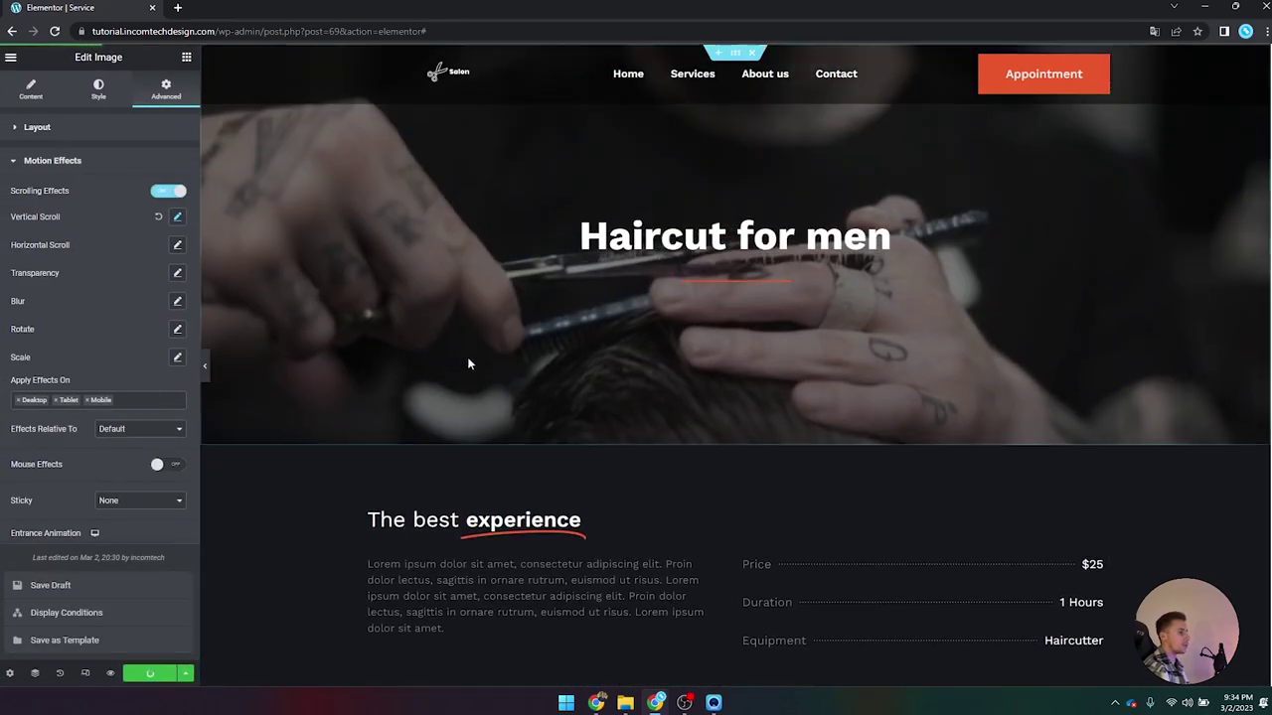
pyautogui.scroll(-7, 467, 357)
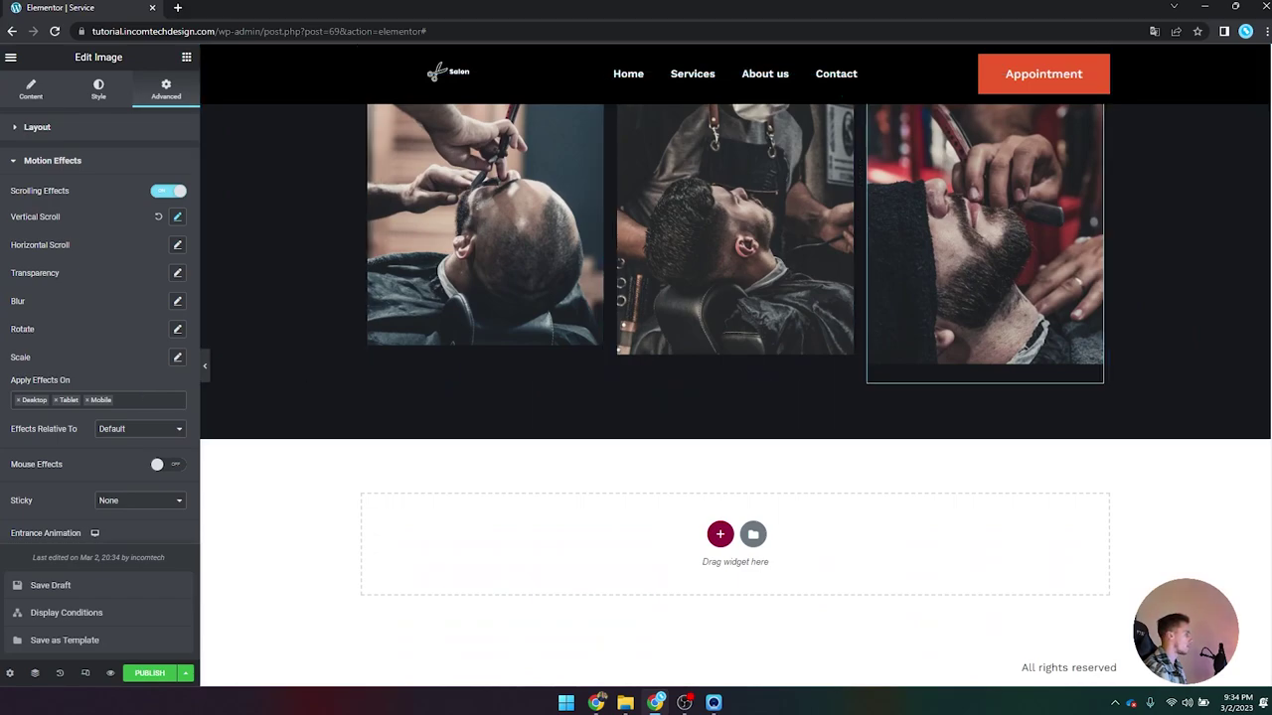
pyautogui.click(186, 57)
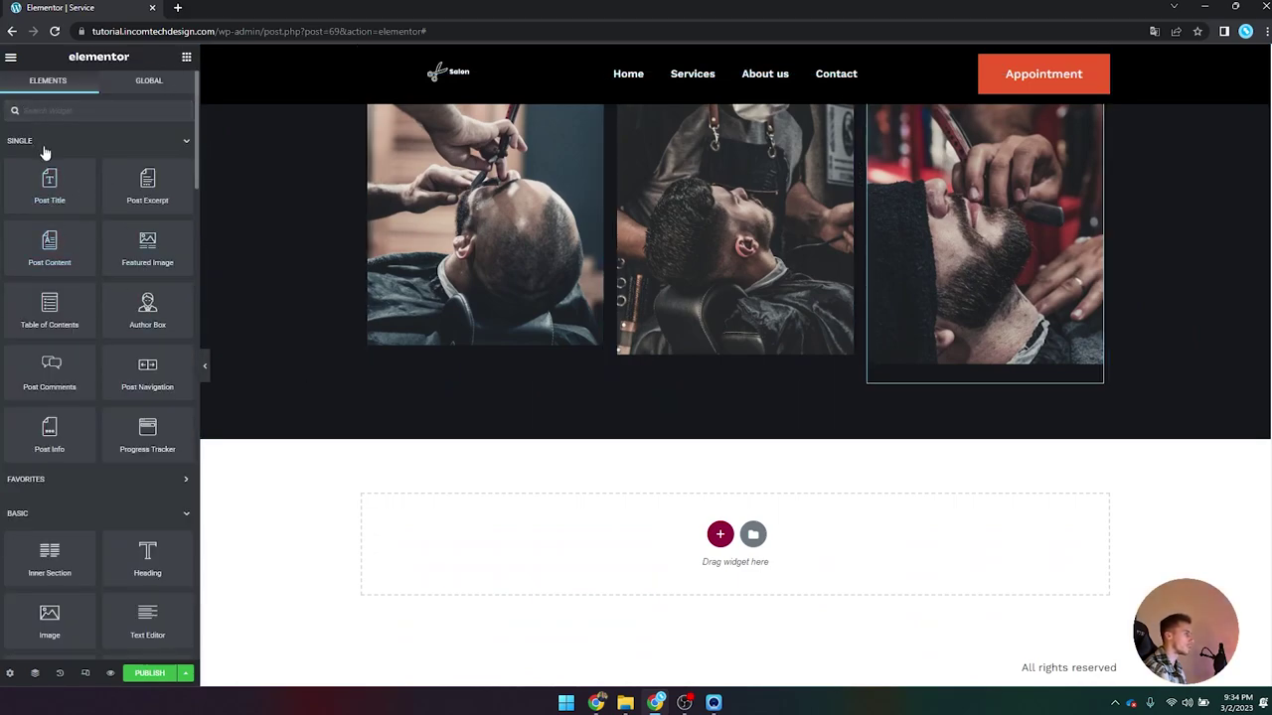
# Step: Place a two-column Inner Section below the gallery with a Text Editor in its left column
pyautogui.scroll(-3, 148, 283)
pyautogui.moveTo(123, 335); pyautogui.dragTo(741, 392)
pyautogui.click(185, 59)
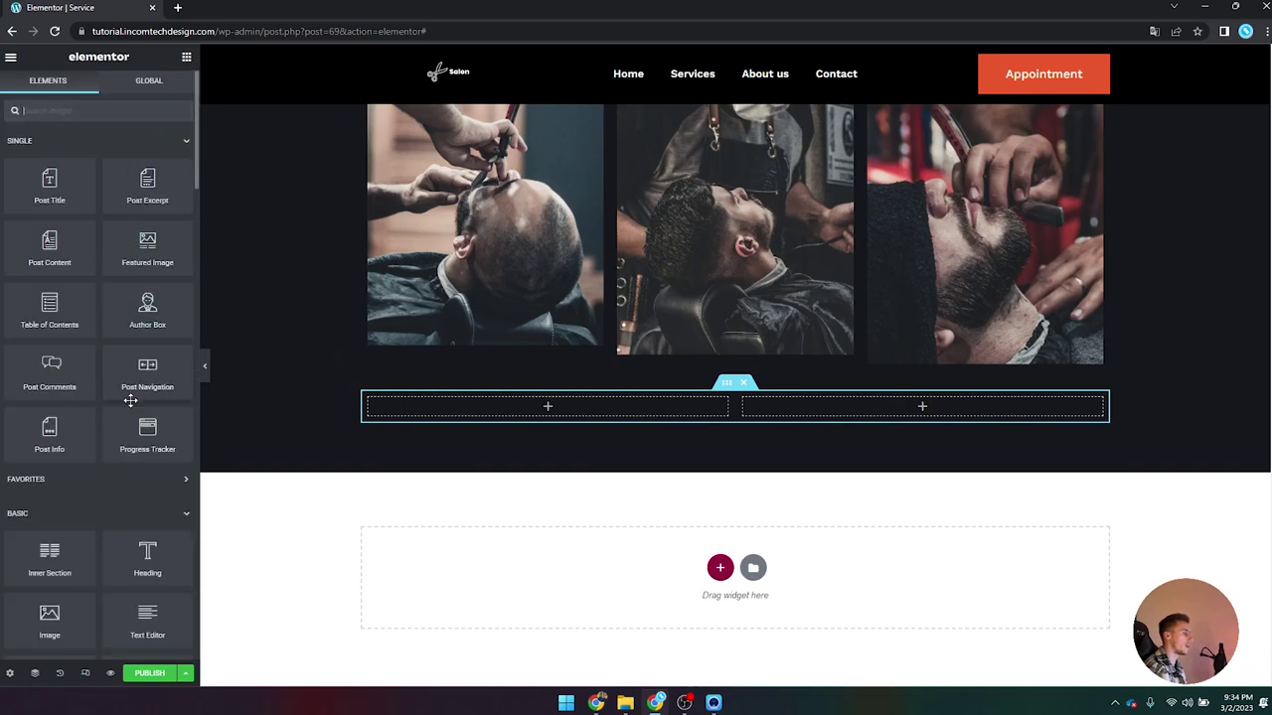
pyautogui.scroll(-3, 100, 298)
pyautogui.moveTo(147, 418); pyautogui.dragTo(495, 418)
# Step: Copy the intro paragraph widget and paste its style onto the new text block
pyautogui.scroll(3, 497, 397)
pyautogui.rightClick(467, 350)
pyautogui.click(528, 403)
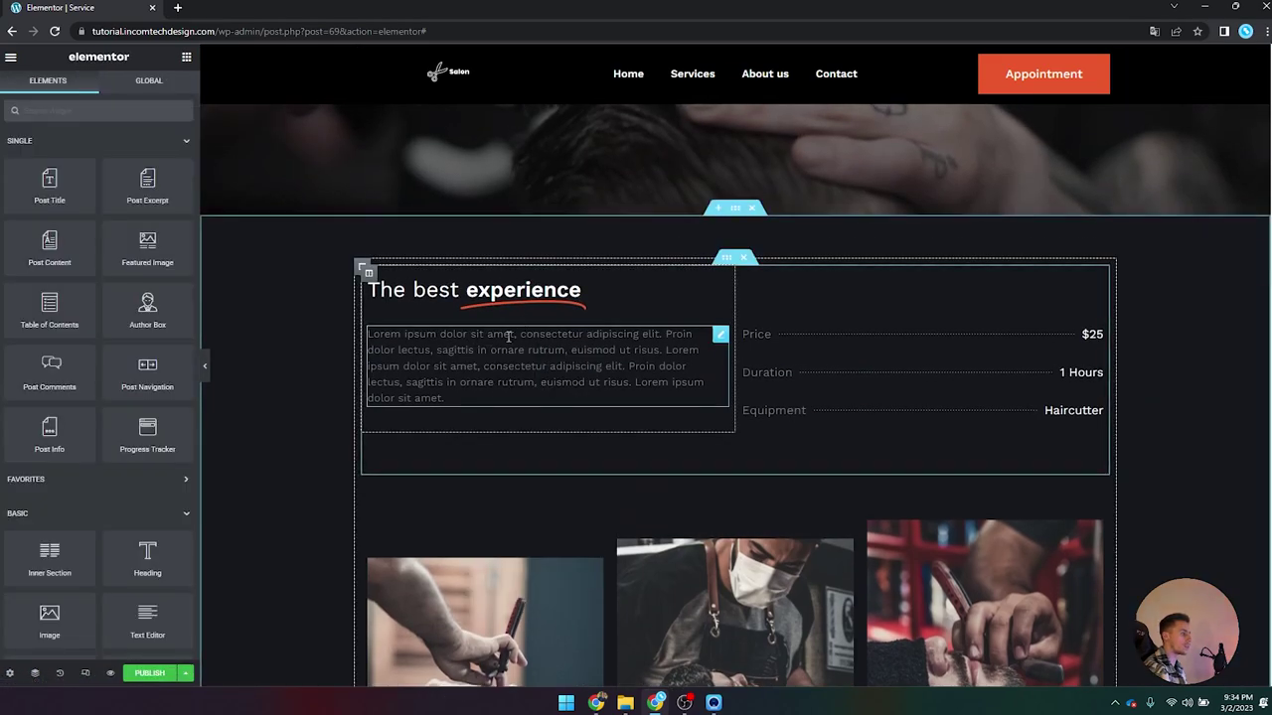
pyautogui.scroll(-5, 530, 391)
pyautogui.rightClick(520, 422)
pyautogui.click(586, 512)
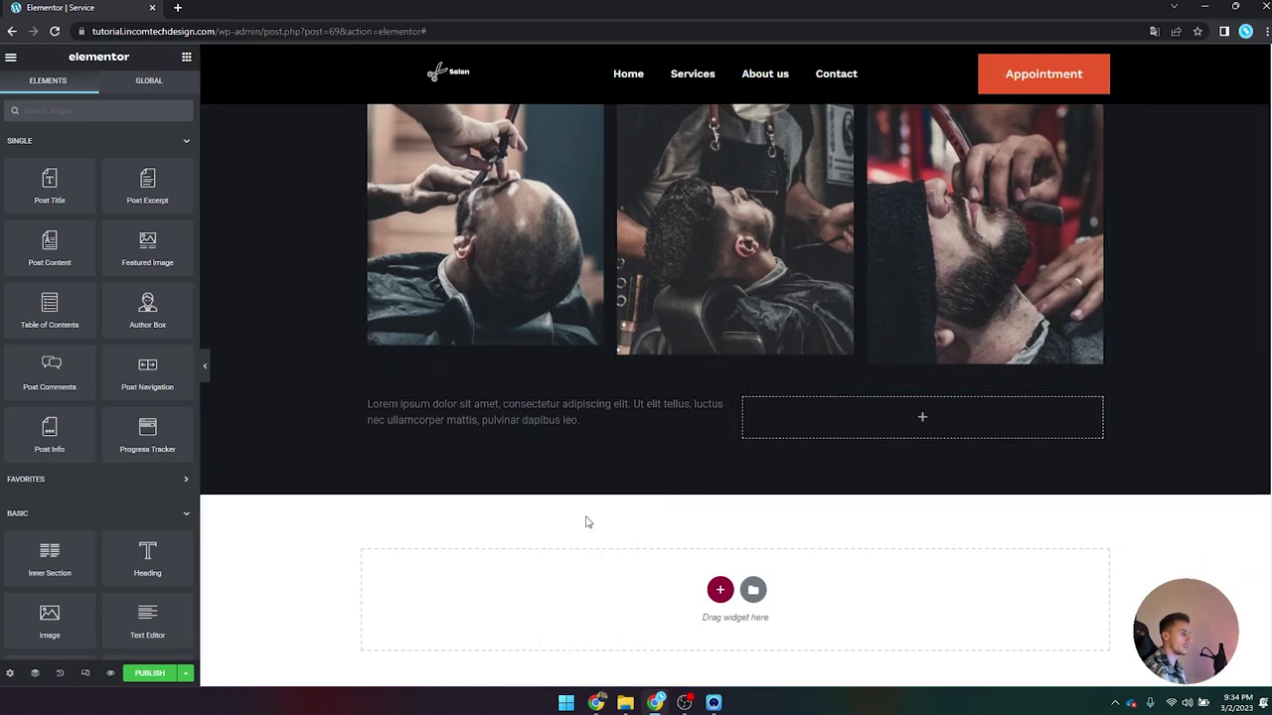
# Step: Link the text block's content to the Custom Field 'Extra description 1' via Dynamic Tags
pyautogui.click(446, 418)
pyautogui.click(98, 87)
pyautogui.click(31, 87)
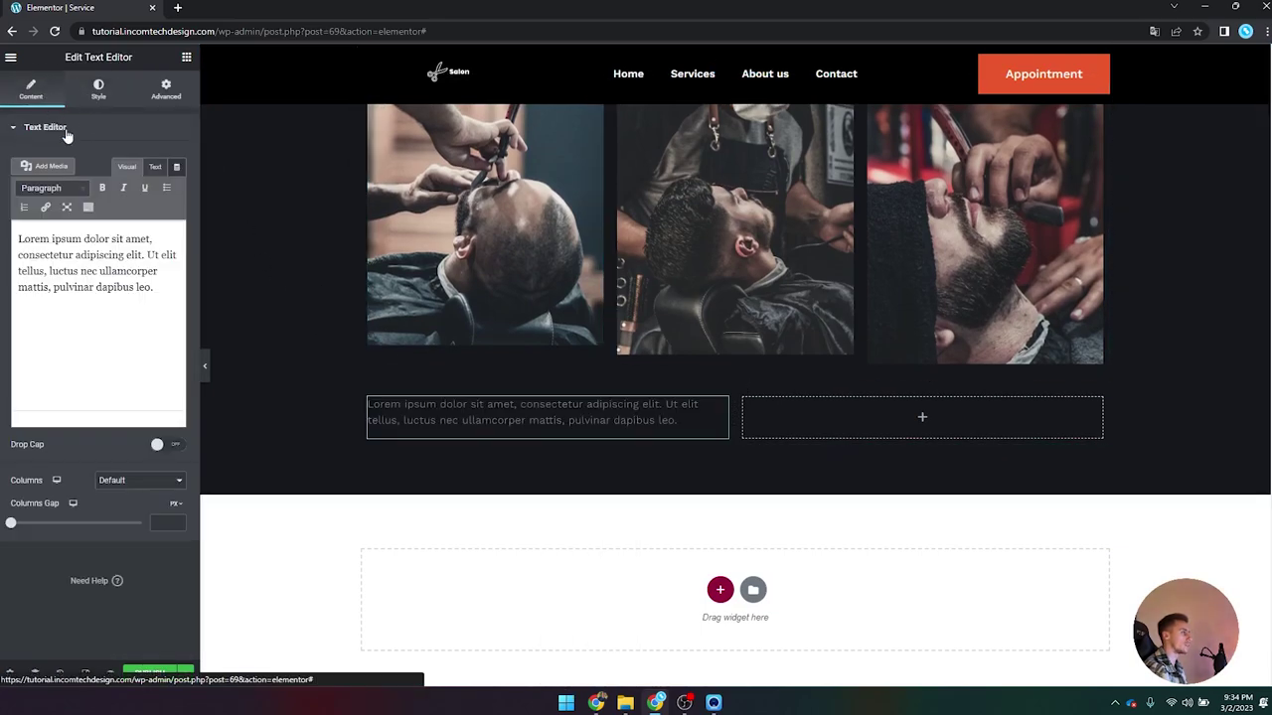
pyautogui.click(176, 169)
pyautogui.scroll(-3, 99, 315)
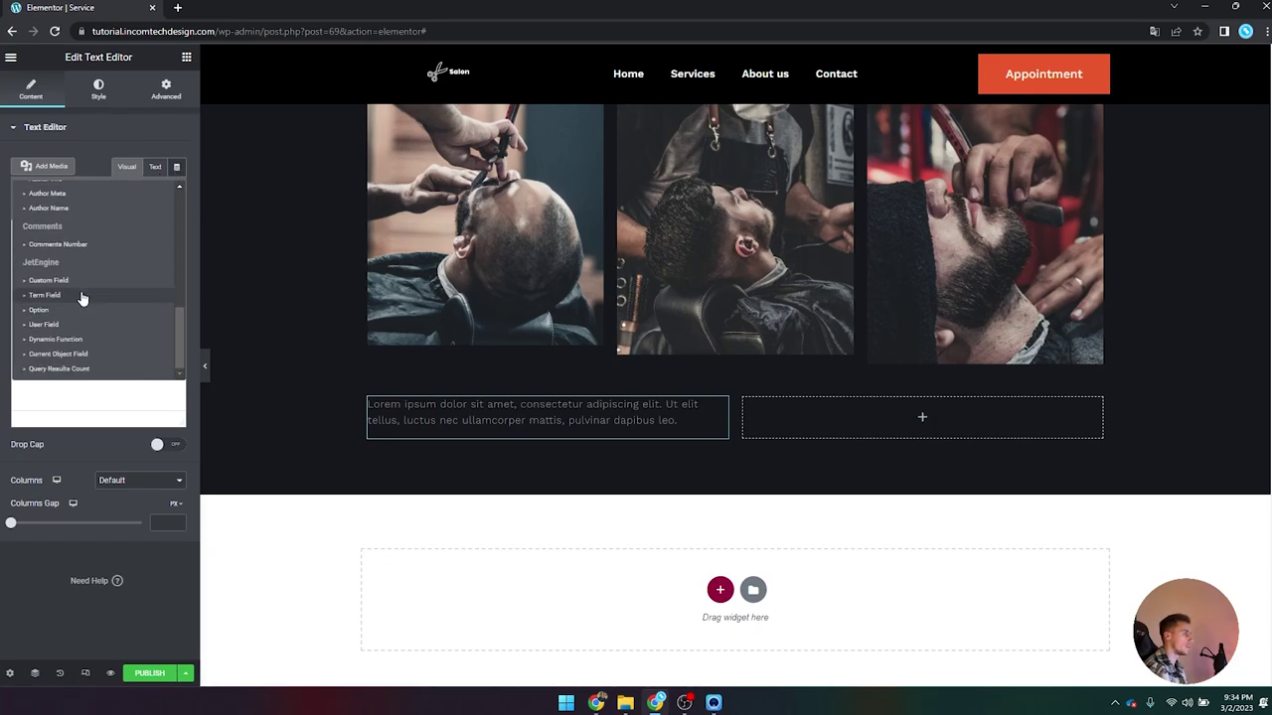
pyautogui.click(82, 298)
pyautogui.click(104, 225)
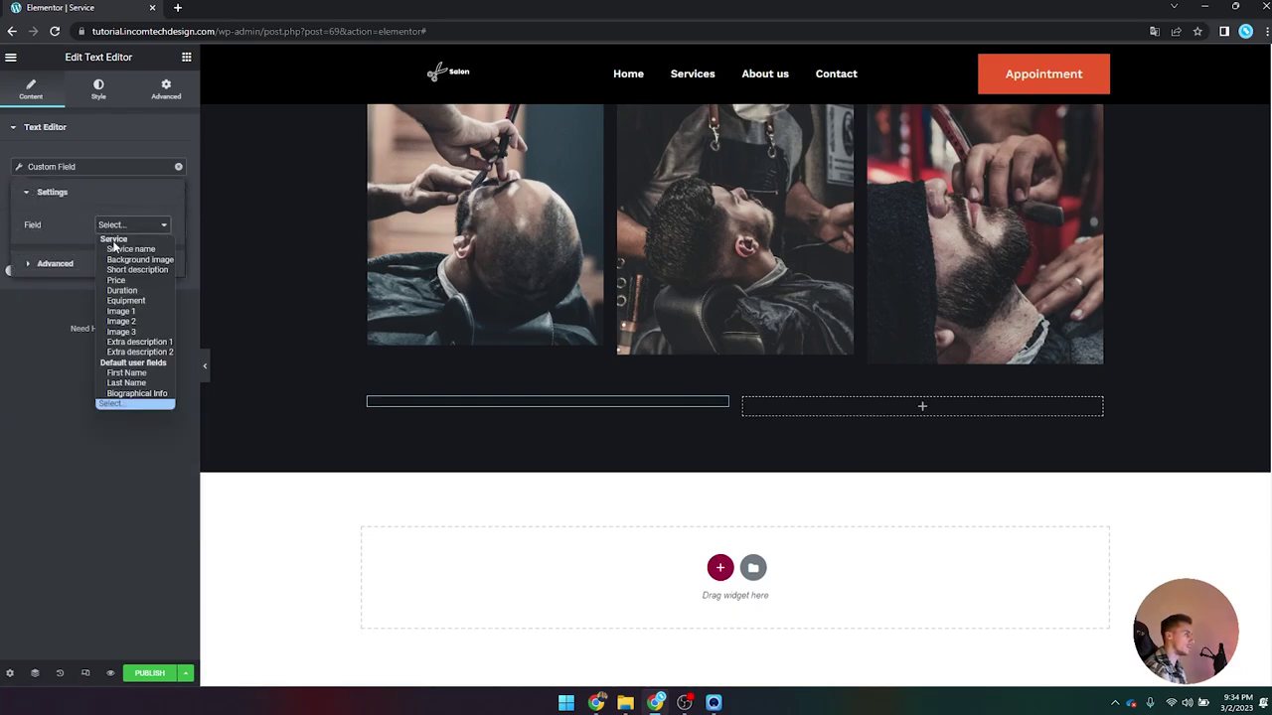
pyautogui.click(145, 350)
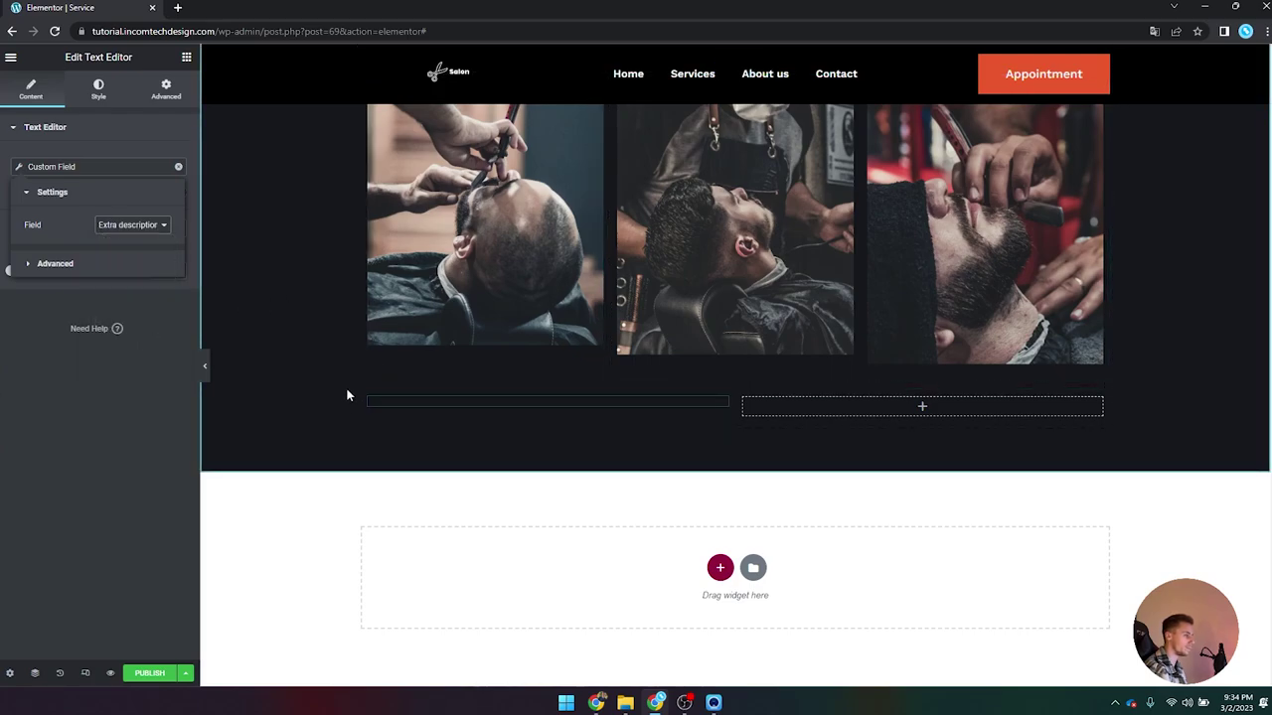
# Step: Paste a copy of the description block into the right column and bind it to 'Extra description 2'
pyautogui.rightClick(483, 419)
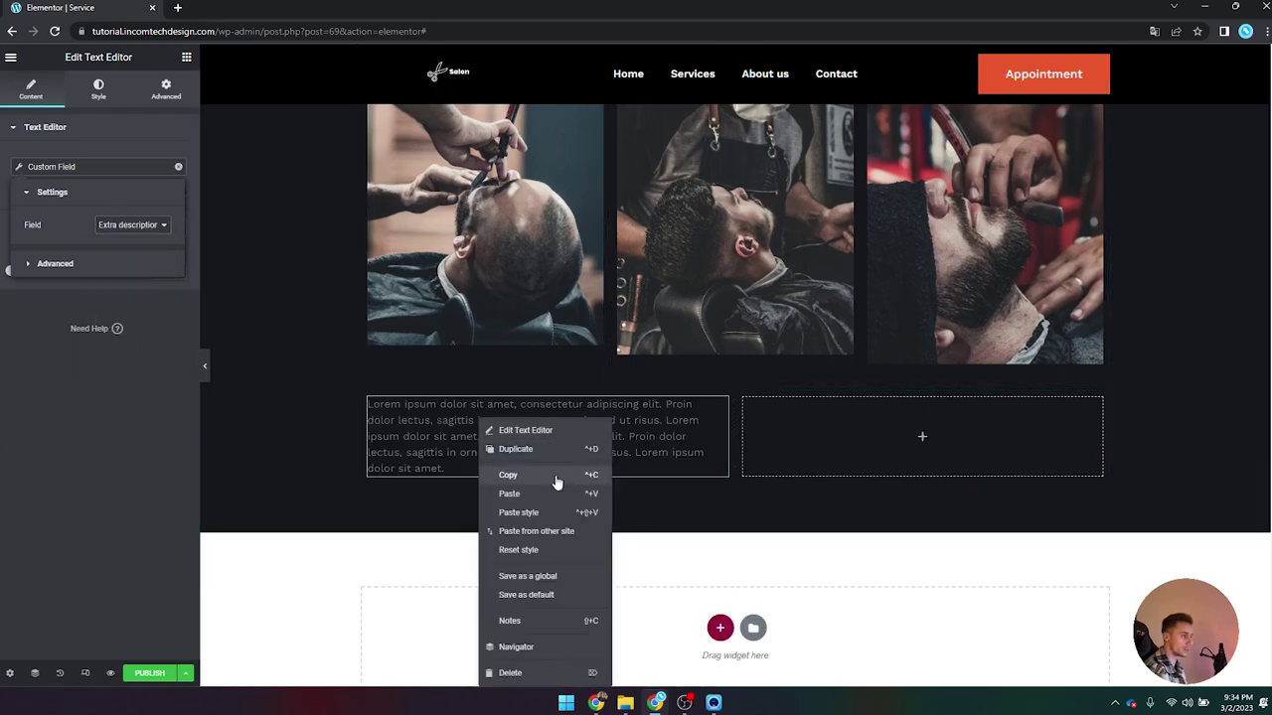
pyautogui.click(557, 482)
pyautogui.rightClick(924, 442)
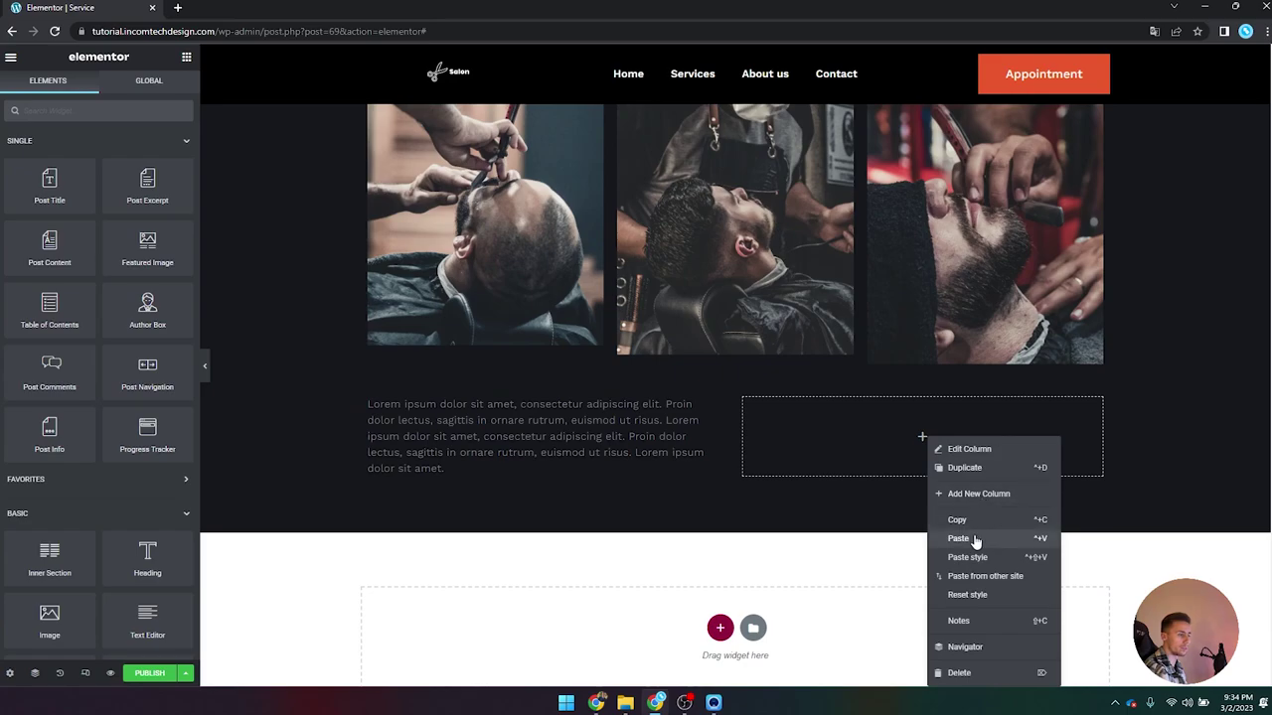
pyautogui.click(974, 528)
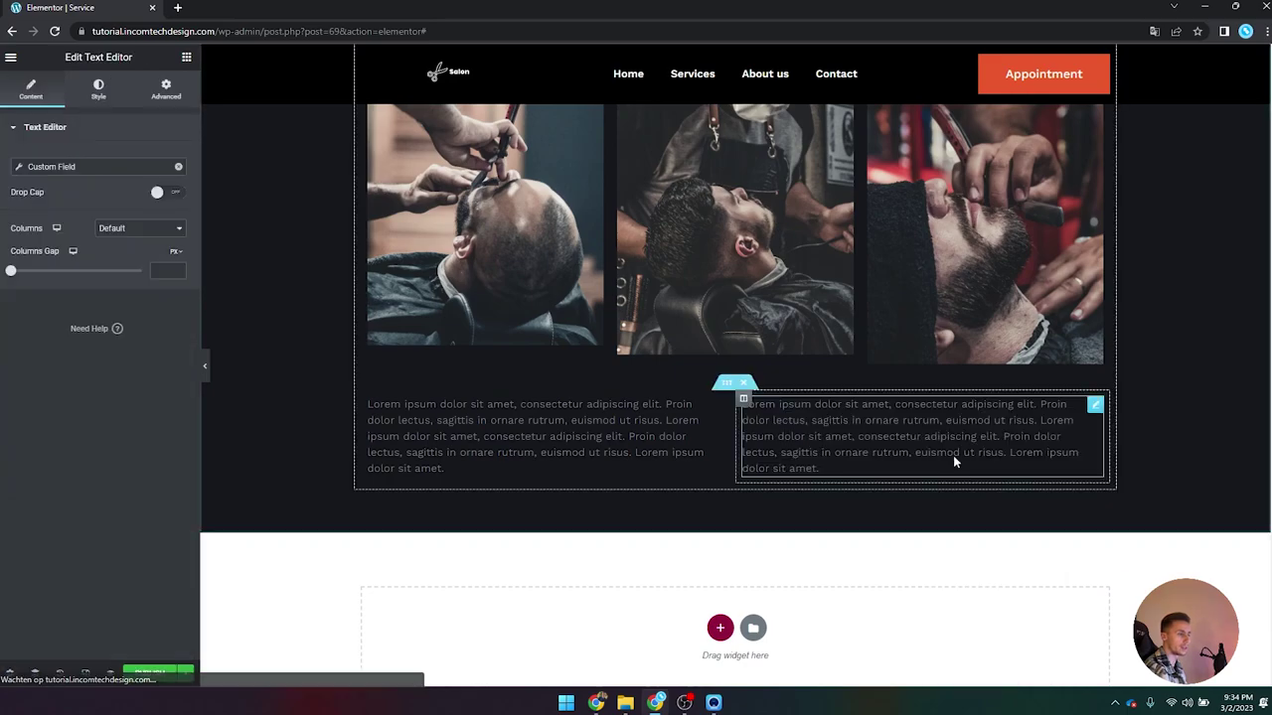
pyautogui.click(38, 167)
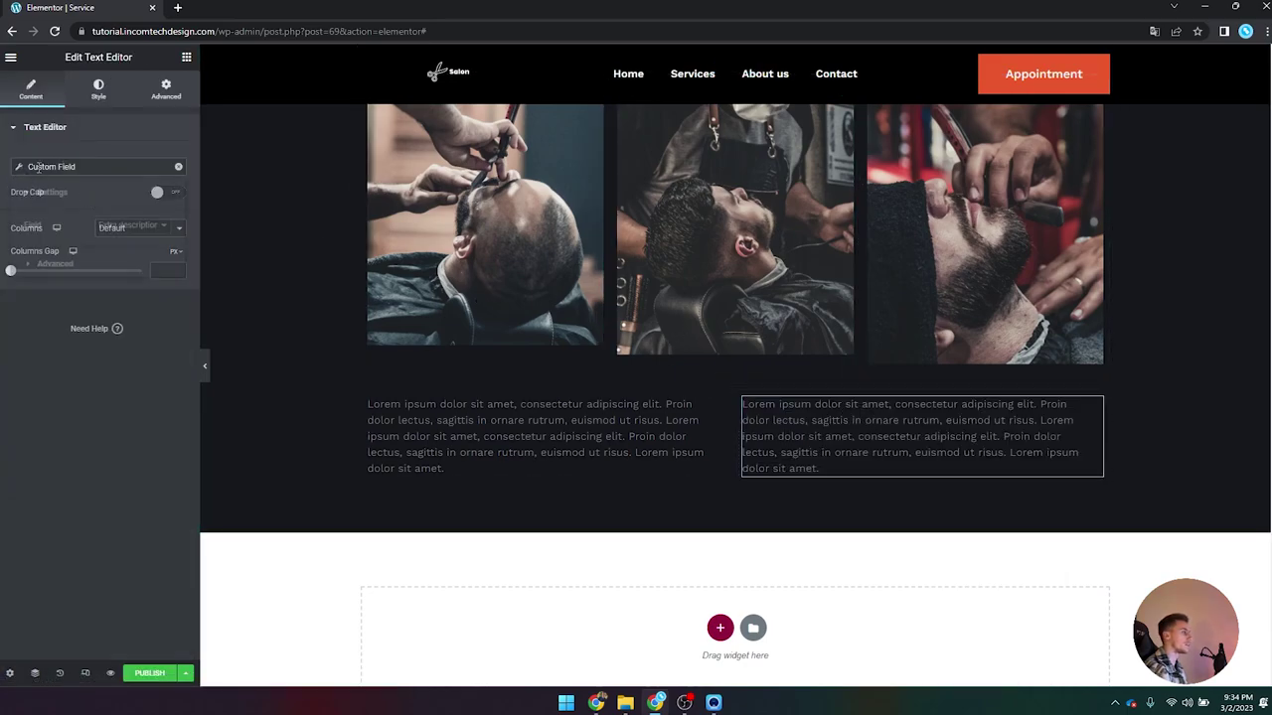
pyautogui.click(155, 228)
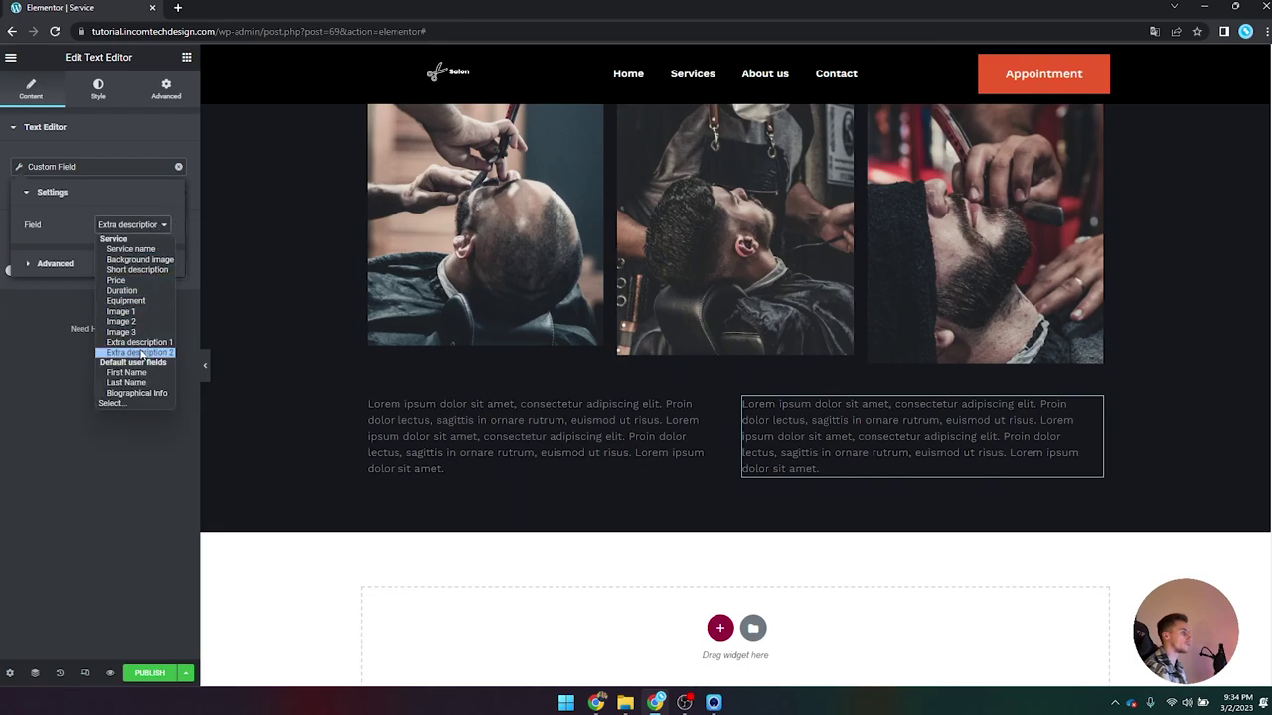
pyautogui.click(141, 353)
# Step: Scroll the preview to review both description blocks under the gallery photos
pyautogui.scroll(4, 339, 412)
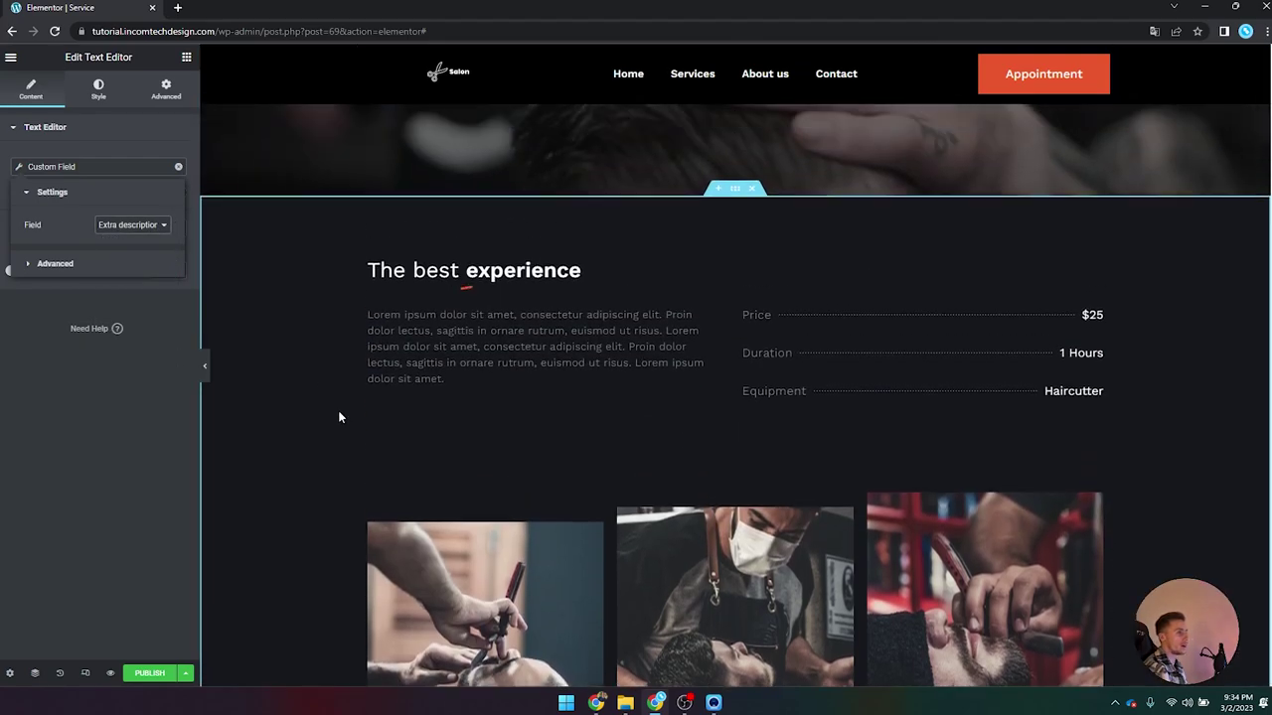
pyautogui.scroll(3, 338, 418)
pyautogui.scroll(-8, 334, 409)
pyautogui.scroll(6, 331, 401)
pyautogui.scroll(-8, 330, 407)
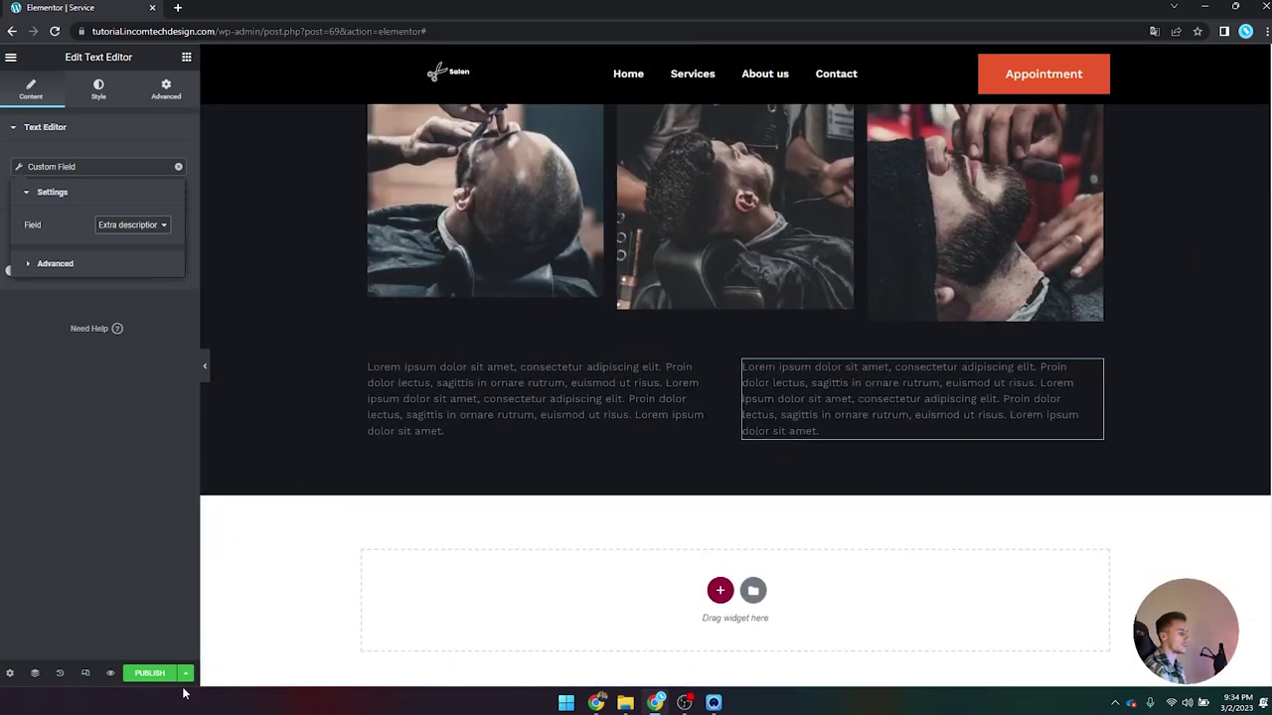
pyautogui.scroll(6, 360, 536)
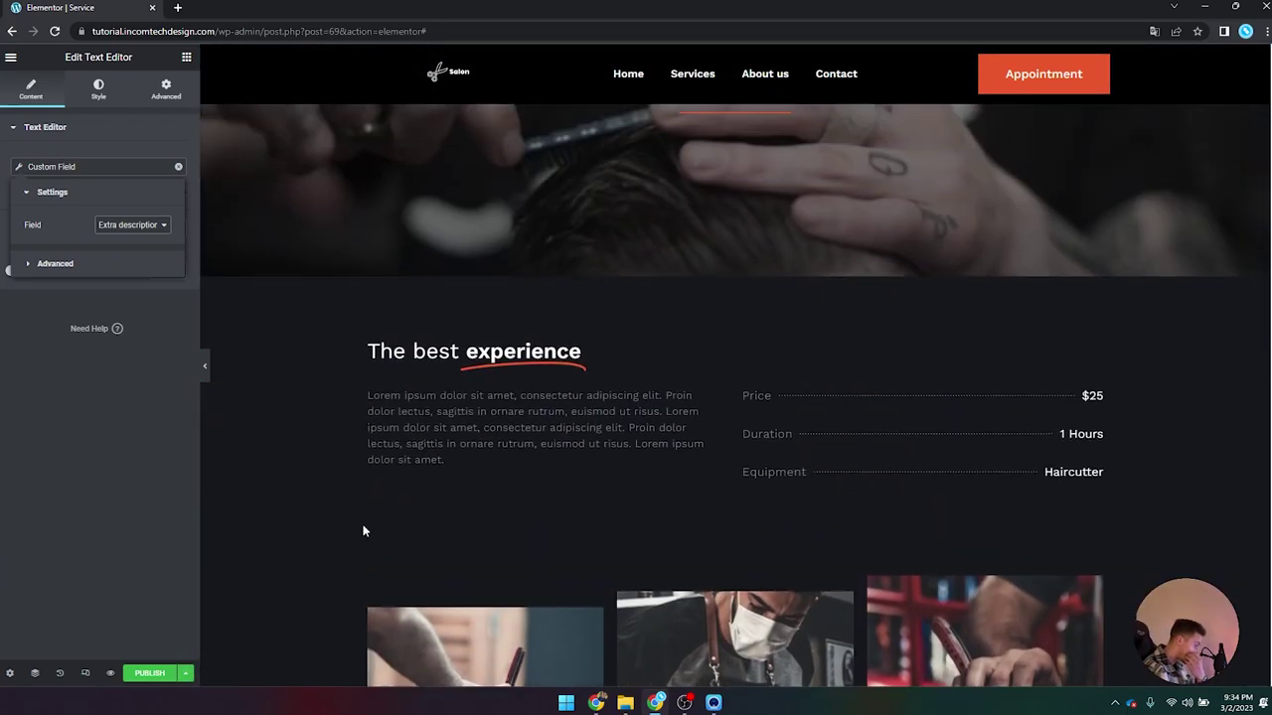
pyautogui.scroll(-3, 313, 494)
pyautogui.scroll(-4, 313, 494)
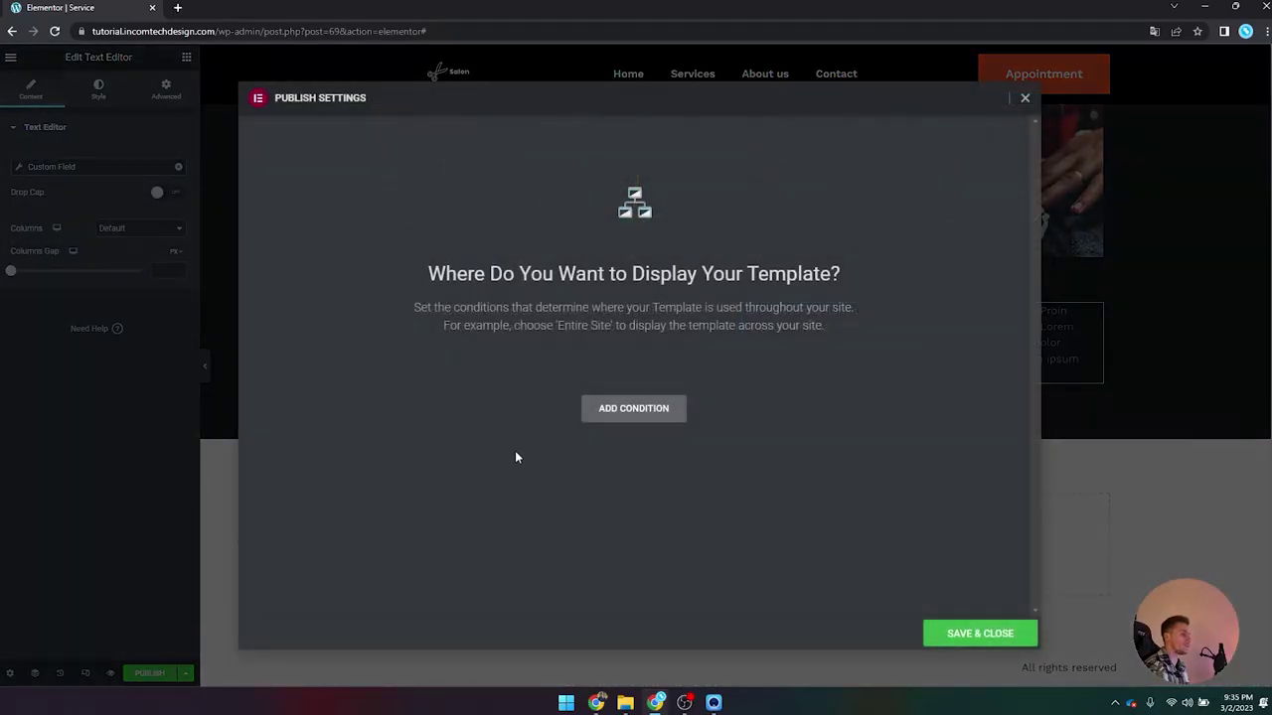
# Step: Add an Include > Service > All display condition and Save & Close to publish
pyautogui.click(635, 410)
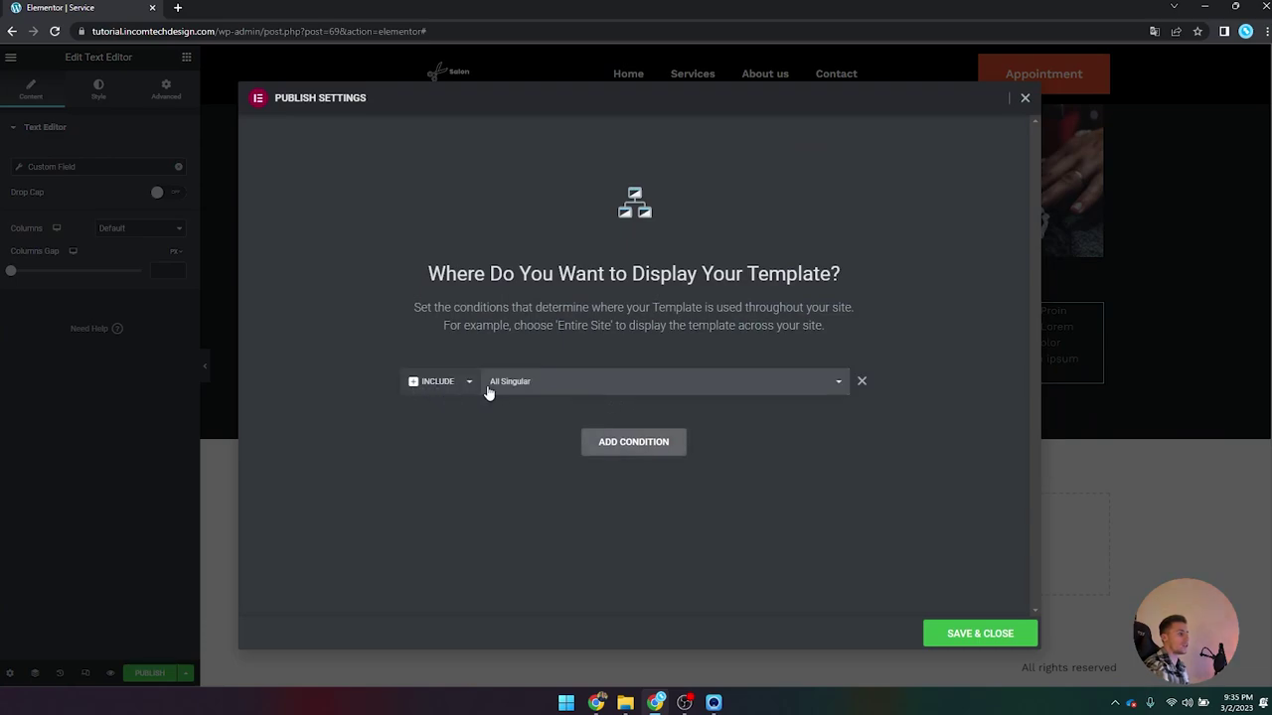
pyautogui.click(547, 388)
pyautogui.scroll(-2, 843, 435)
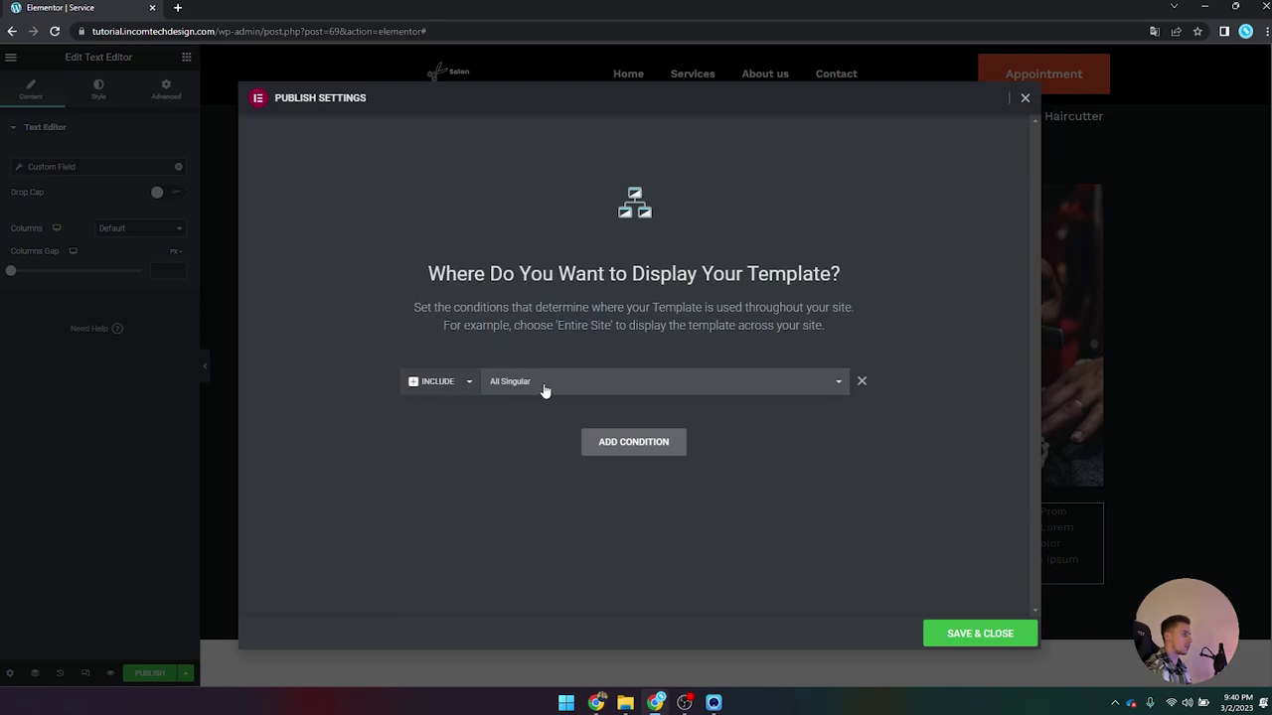
pyautogui.click(545, 390)
pyautogui.scroll(-2, 575, 416)
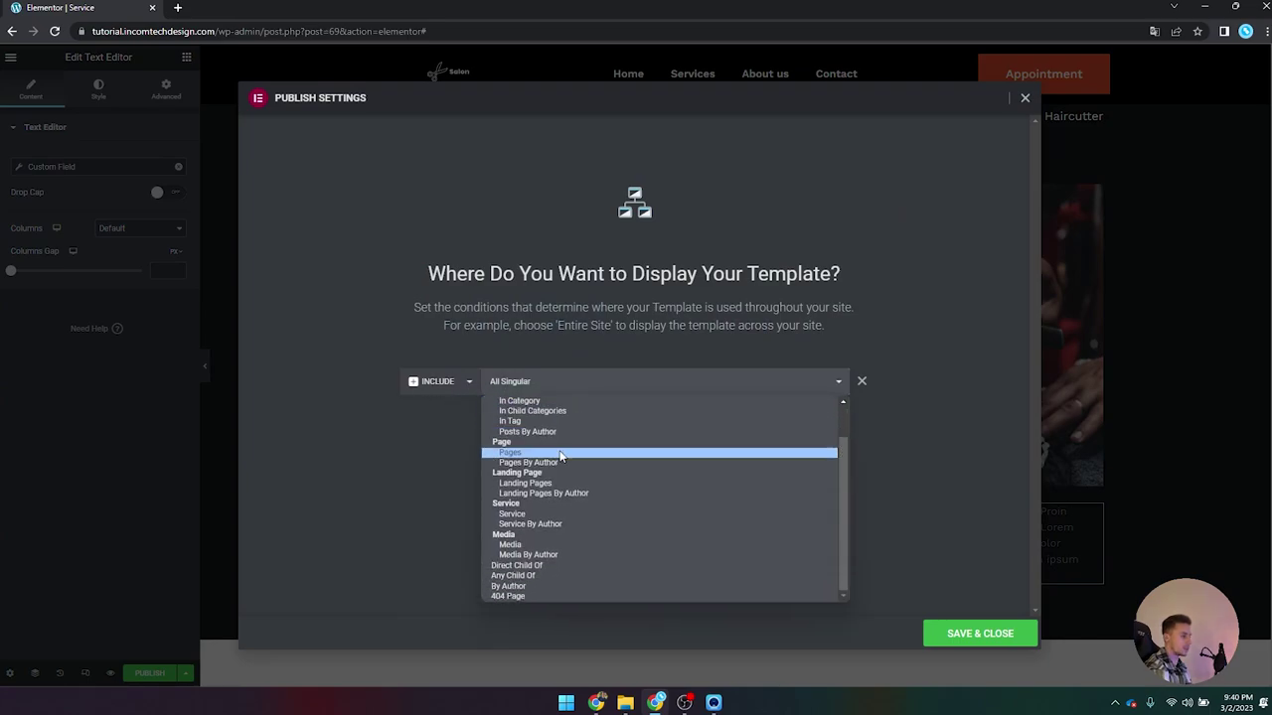
pyautogui.click(512, 514)
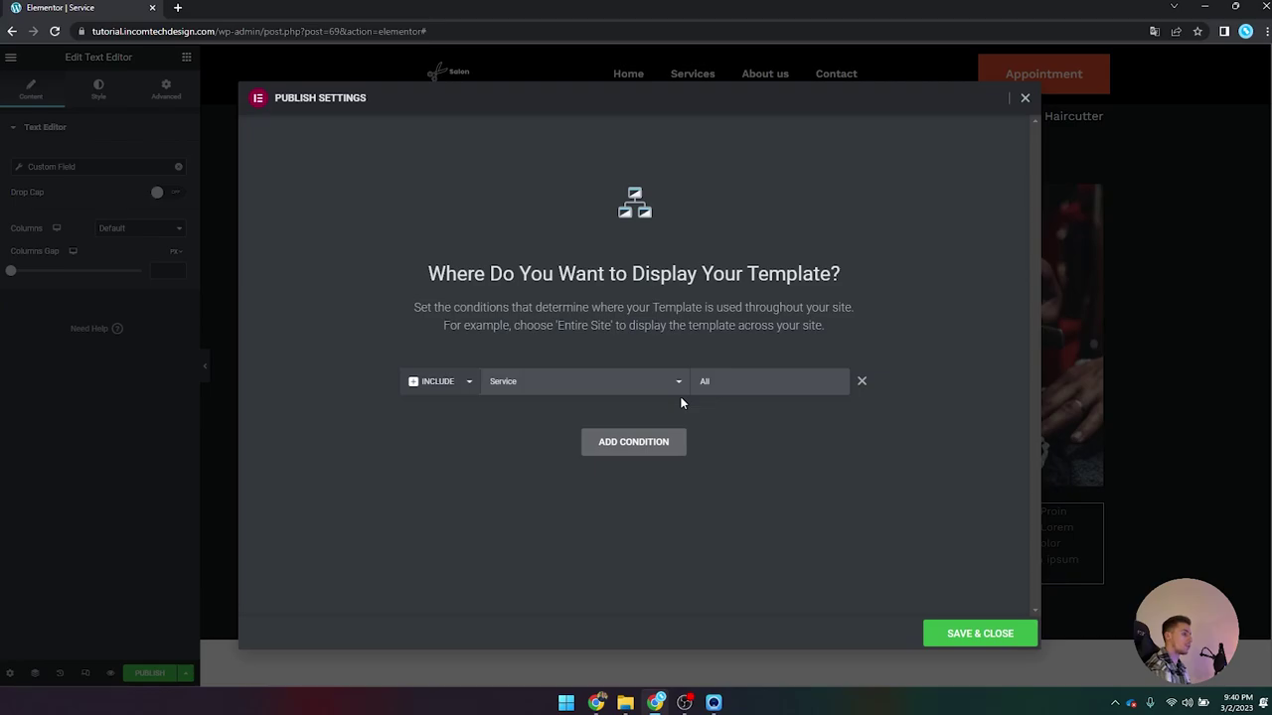
pyautogui.click(980, 644)
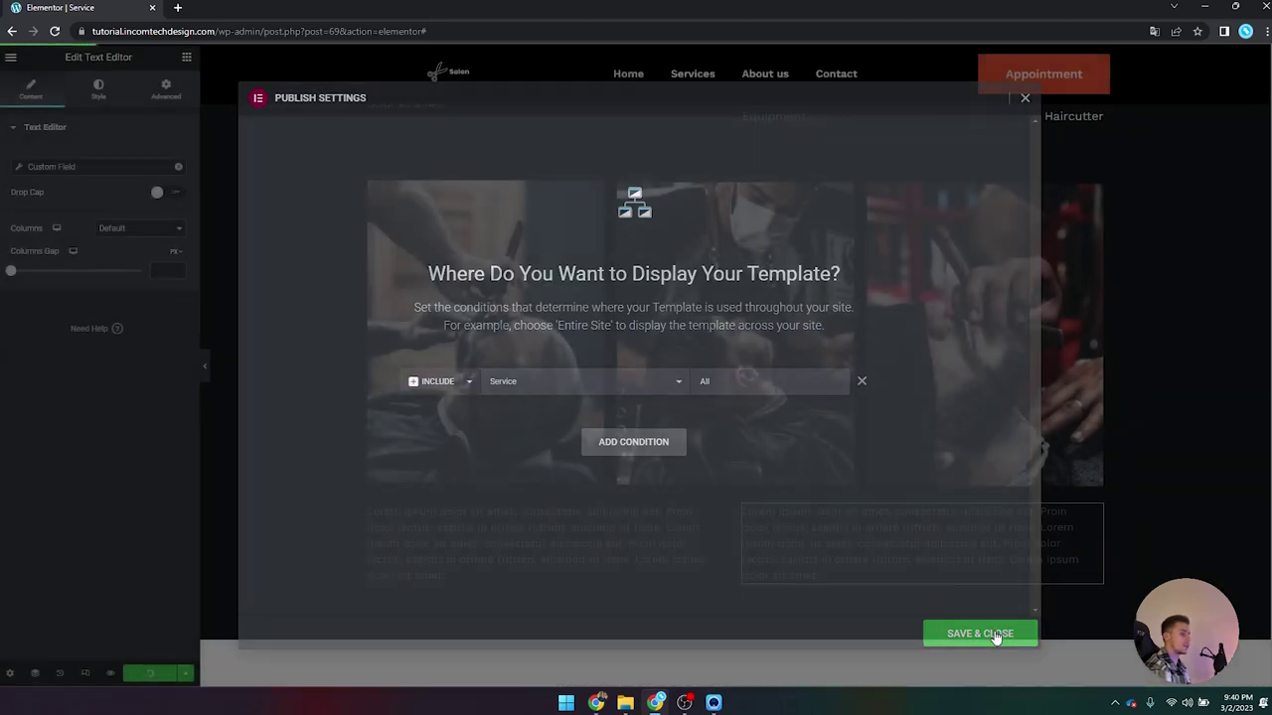
pyautogui.scroll(5, 540, 455)
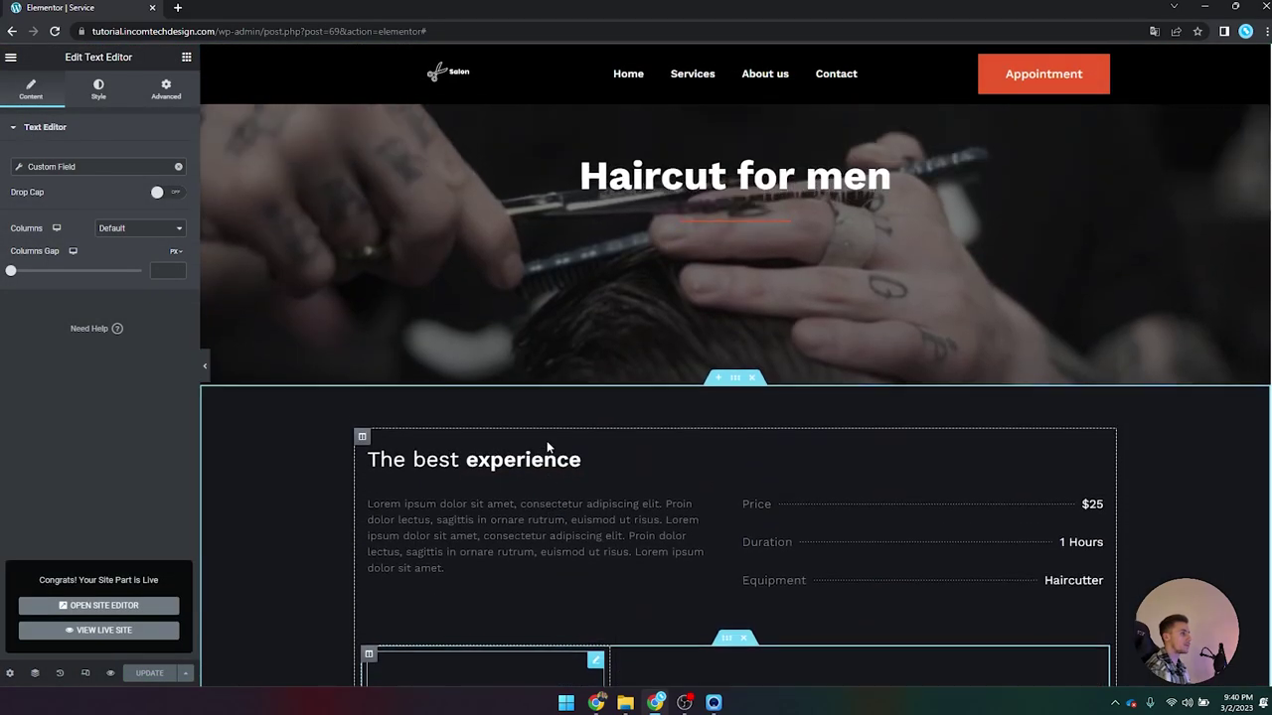
# Step: Exit Elementor, go to All Services, and view the Men's haircut service live
pyautogui.click(10, 56)
pyautogui.click(41, 316)
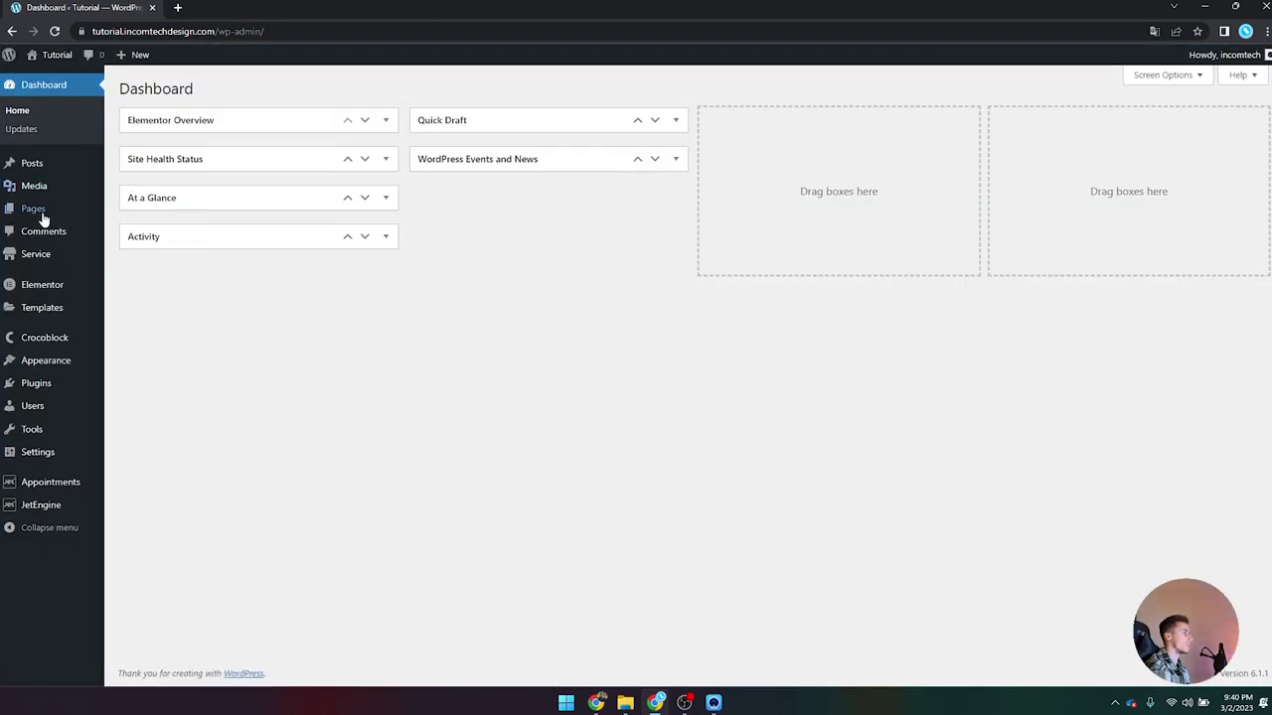
pyautogui.click(38, 254)
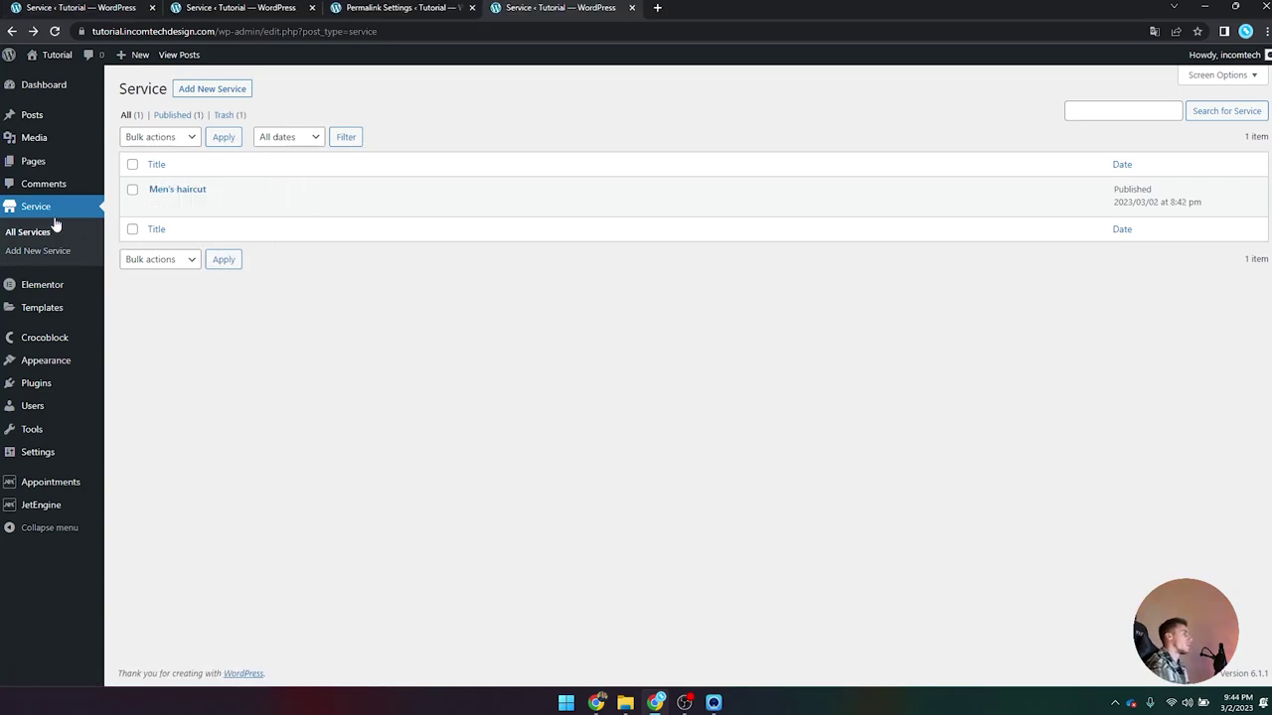
pyautogui.click(246, 226)
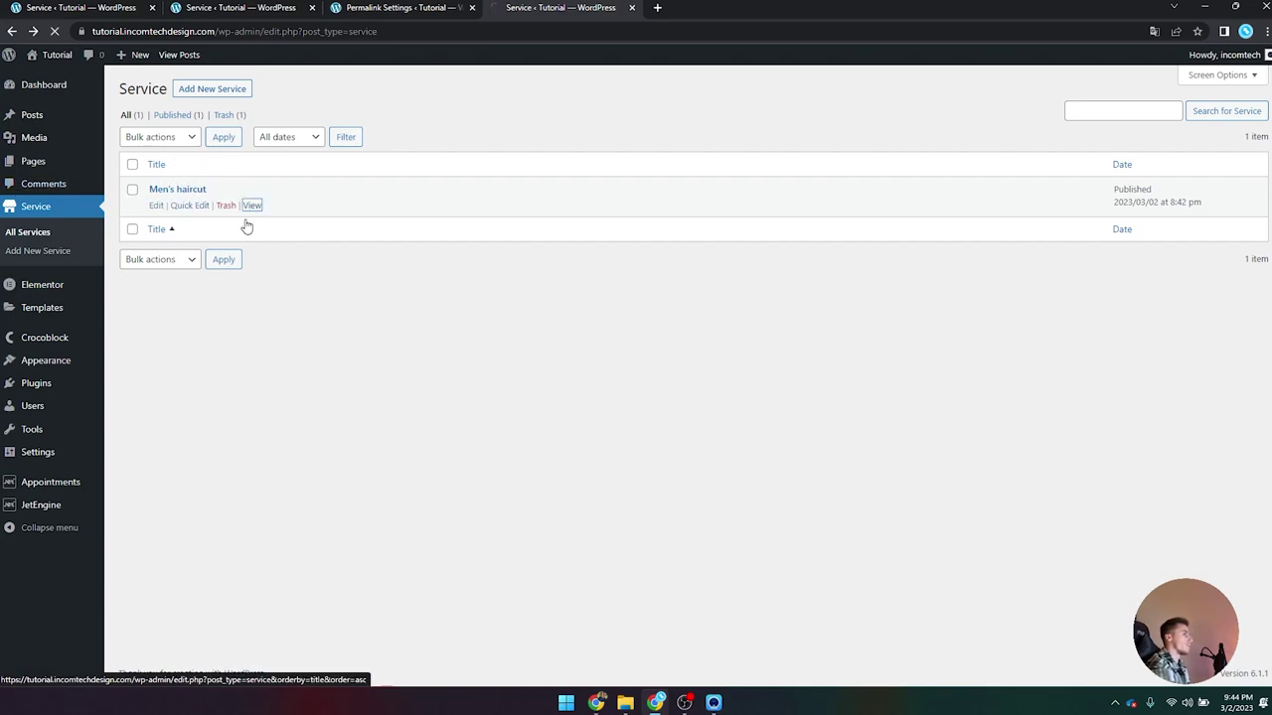
pyautogui.tripleClick(821, 256)
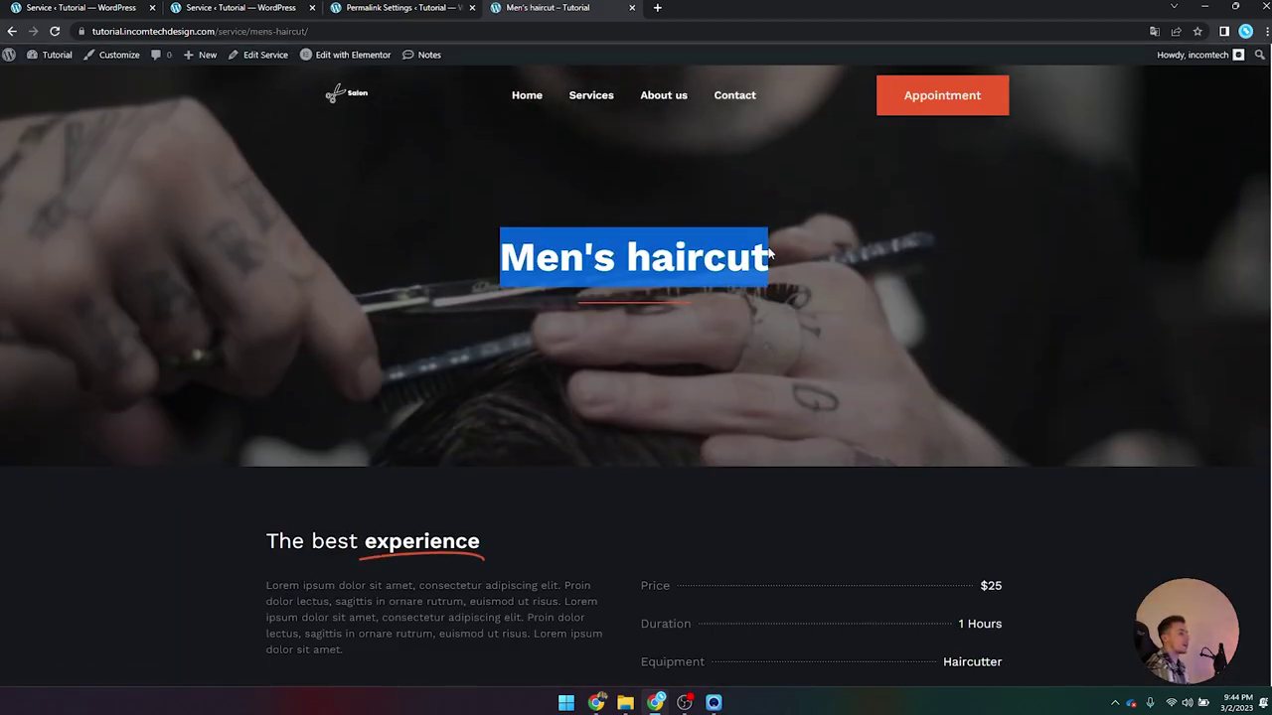
# Step: Inspect the Men's haircut title and intro description on the live page
pyautogui.moveTo(476, 246); pyautogui.dragTo(790, 252)
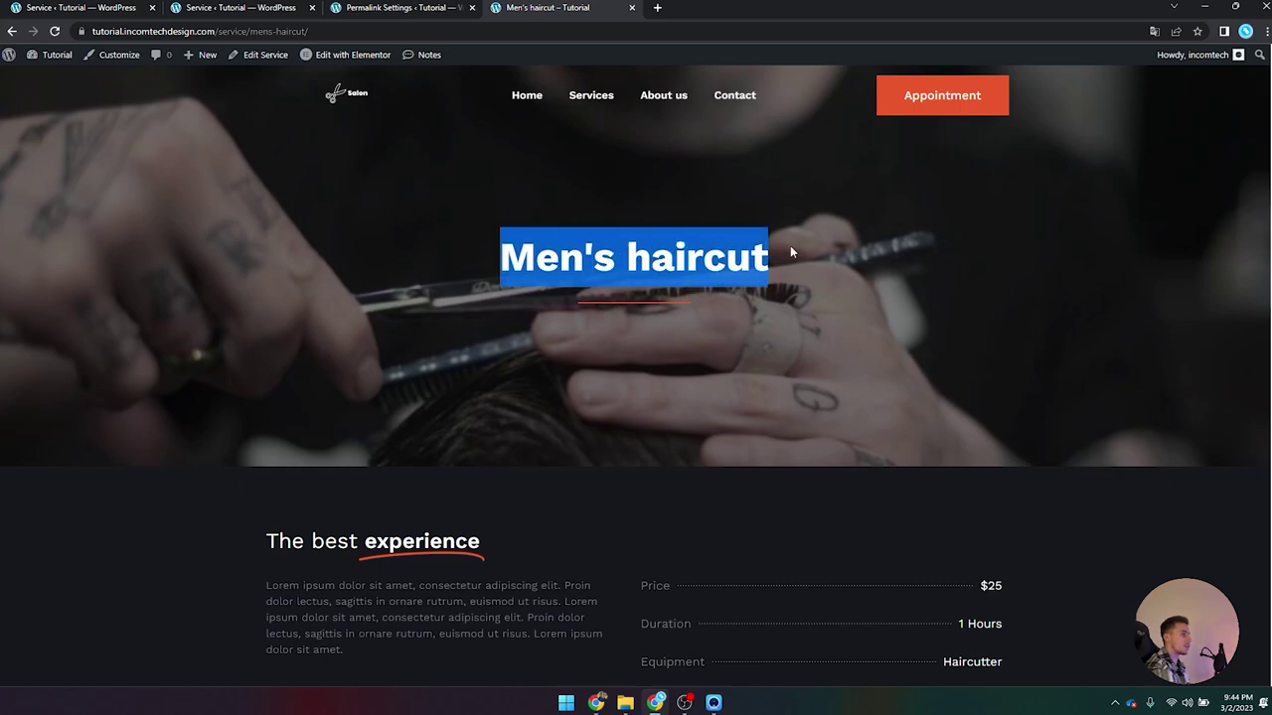
pyautogui.scroll(-2, 502, 261)
pyautogui.click(504, 257)
pyautogui.scroll(-2, 297, 465)
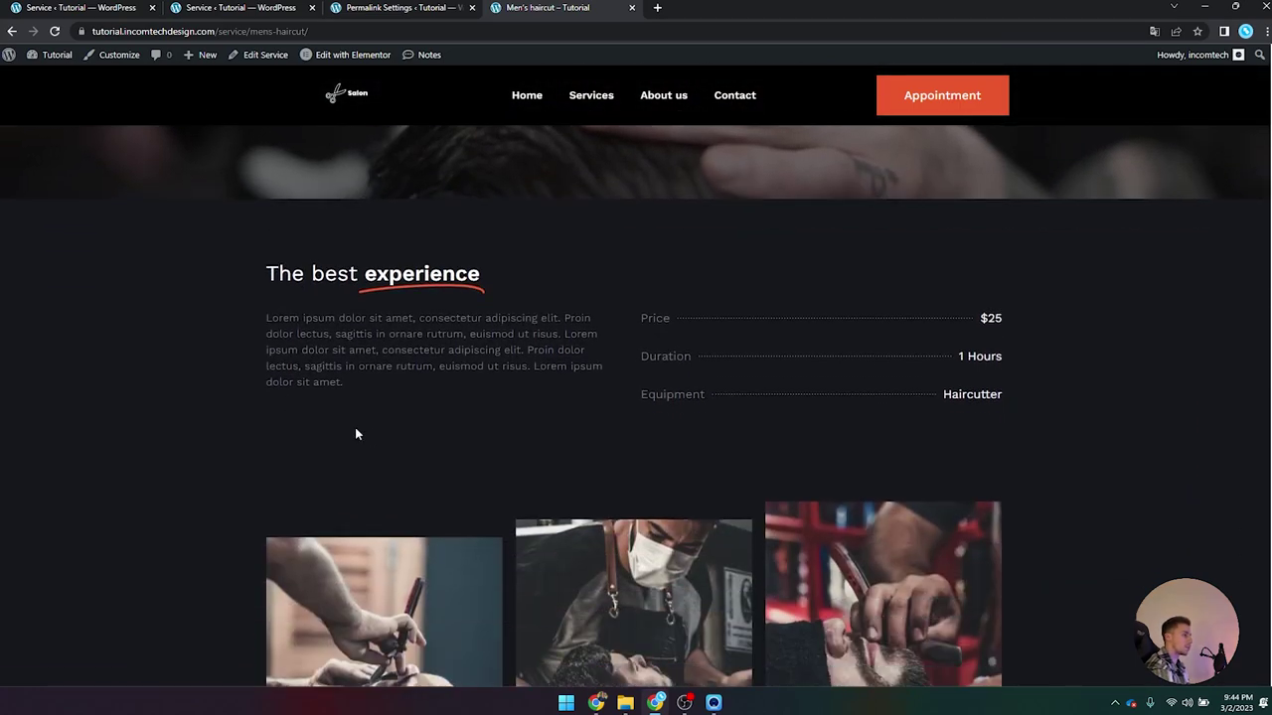
pyautogui.tripleClick(349, 381)
pyautogui.click(334, 343)
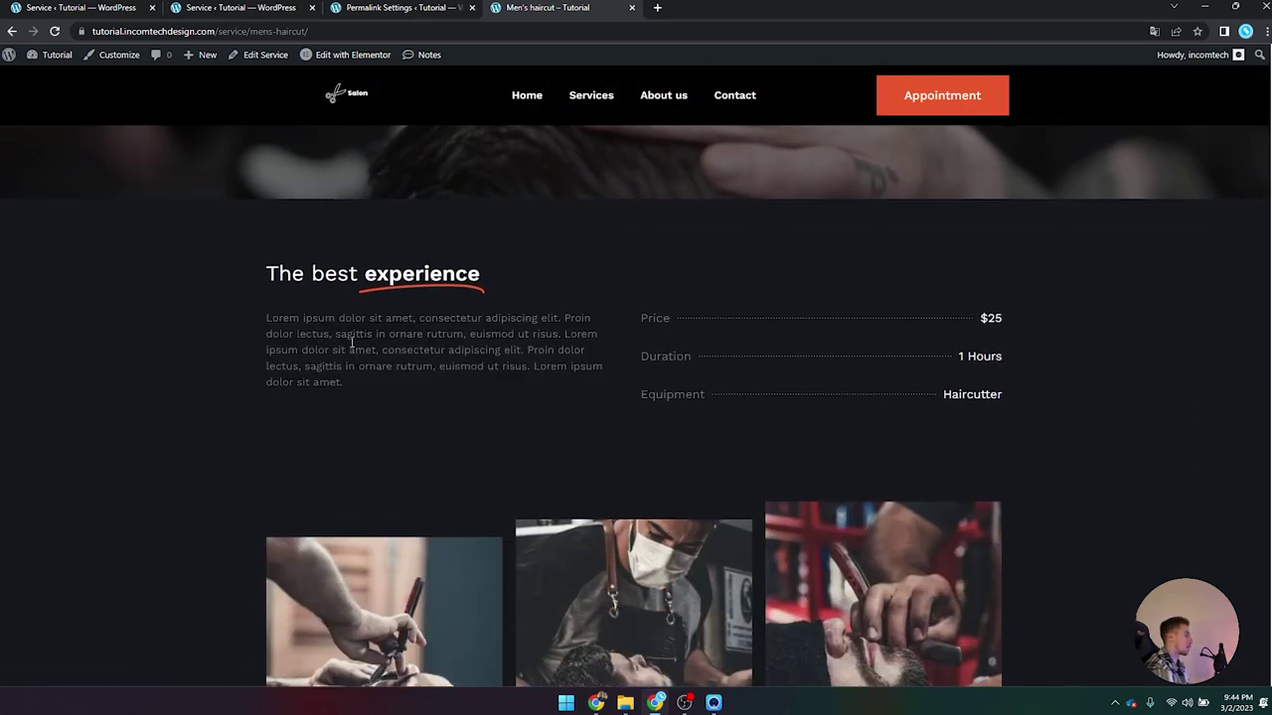
pyautogui.scroll(-1, 455, 343)
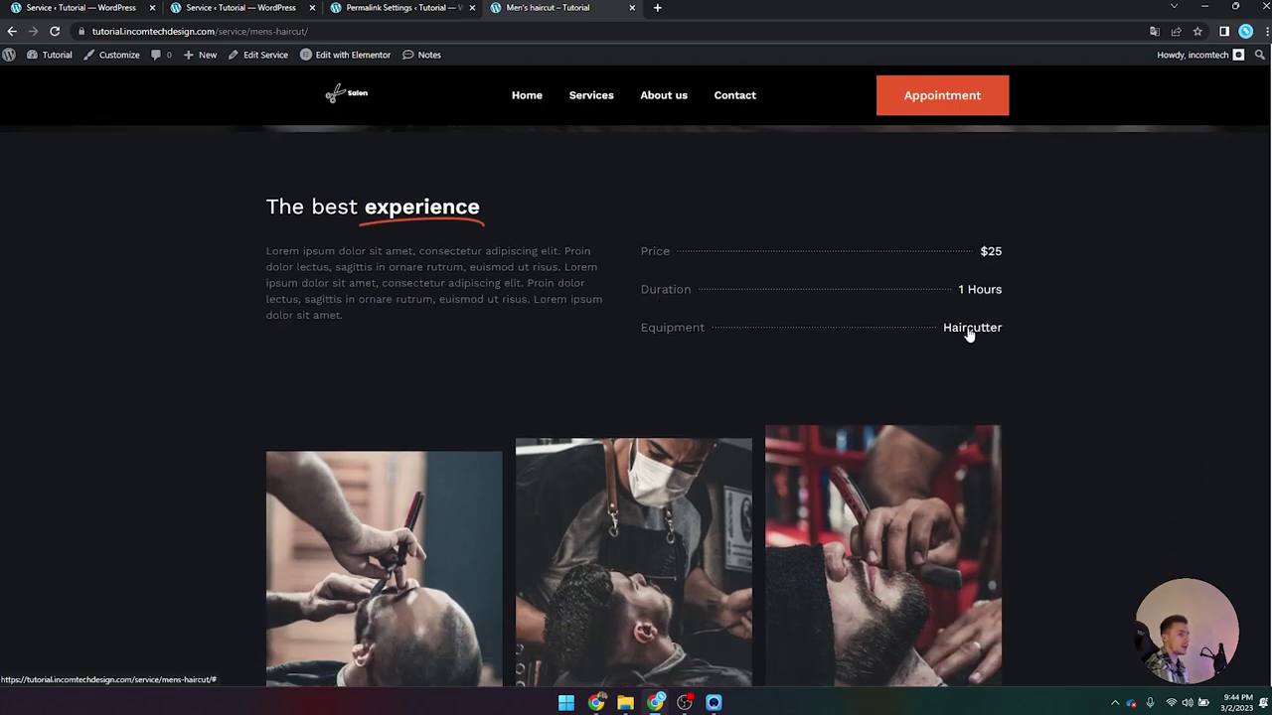
pyautogui.scroll(-3, 724, 344)
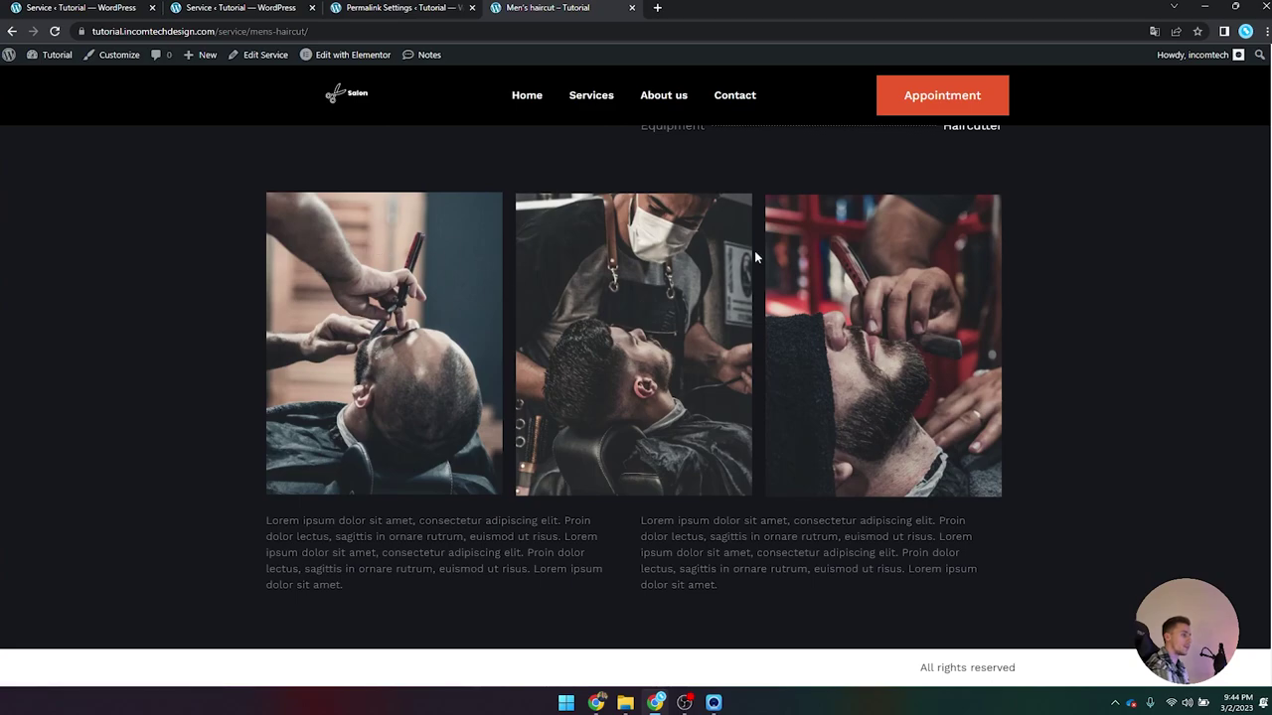
# Step: Check the two description paragraphs beneath the three gallery photos
pyautogui.moveTo(265, 519); pyautogui.dragTo(627, 570)
pyautogui.moveTo(640, 520); pyautogui.dragTo(795, 596)
pyautogui.click(727, 577)
pyautogui.scroll(5, 727, 577)
pyautogui.scroll(1, 467, 502)
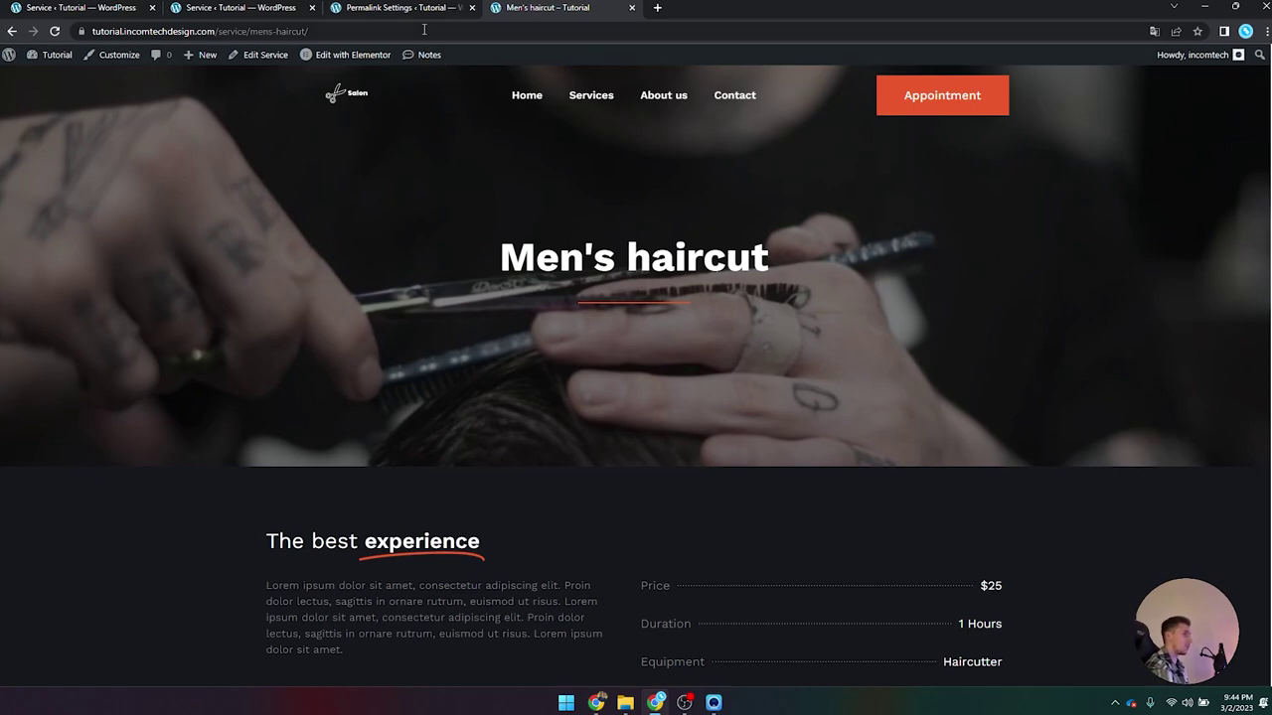
pyautogui.click(402, 7)
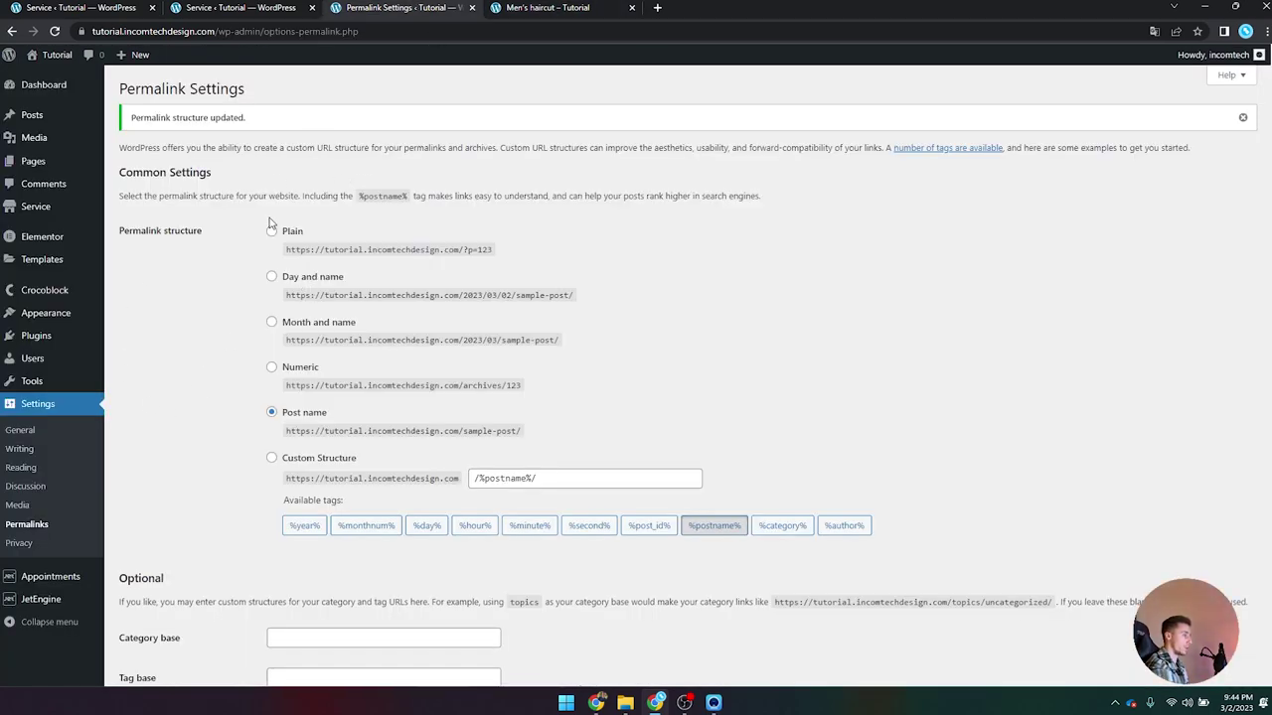
# Step: Switch the permalink structure to Post name and save the changes
pyautogui.moveTo(123, 235); pyautogui.dragTo(230, 244)
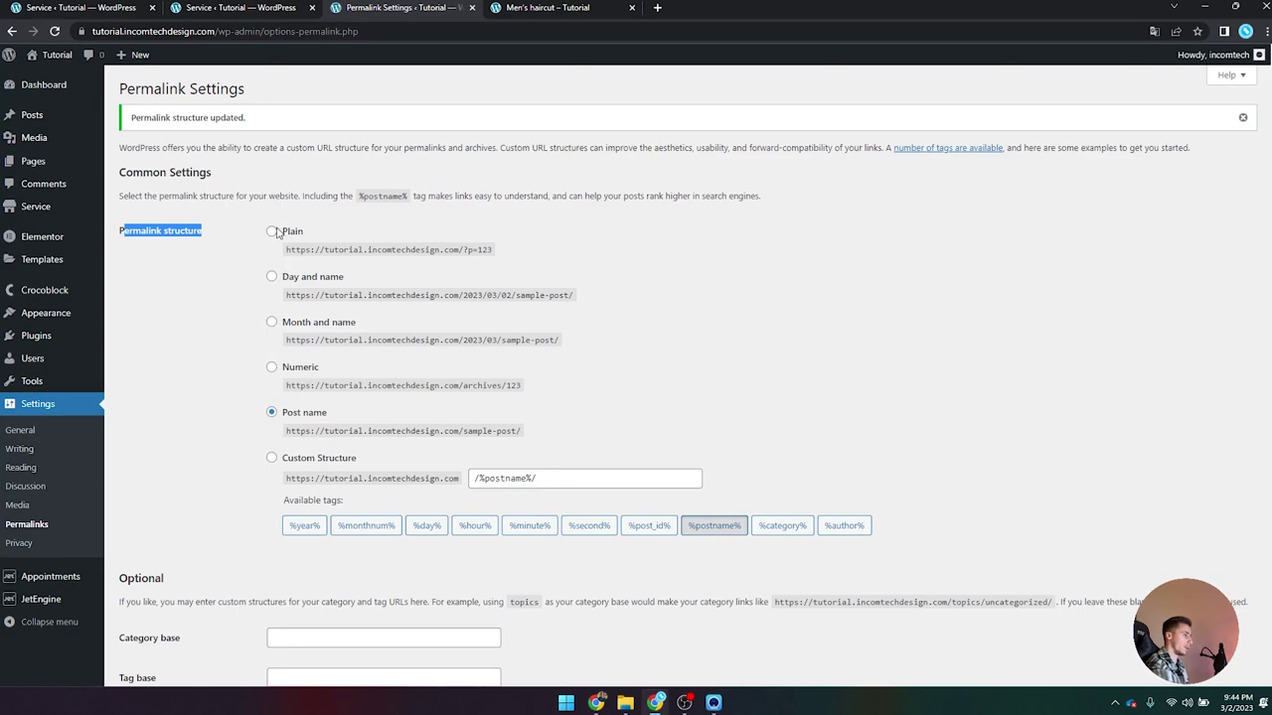
pyautogui.click(273, 414)
pyautogui.scroll(-1, 198, 517)
pyautogui.click(152, 617)
# Step: Reload the Men's haircut page and confirm its /service/mens-haircut/ address
pyautogui.click(547, 7)
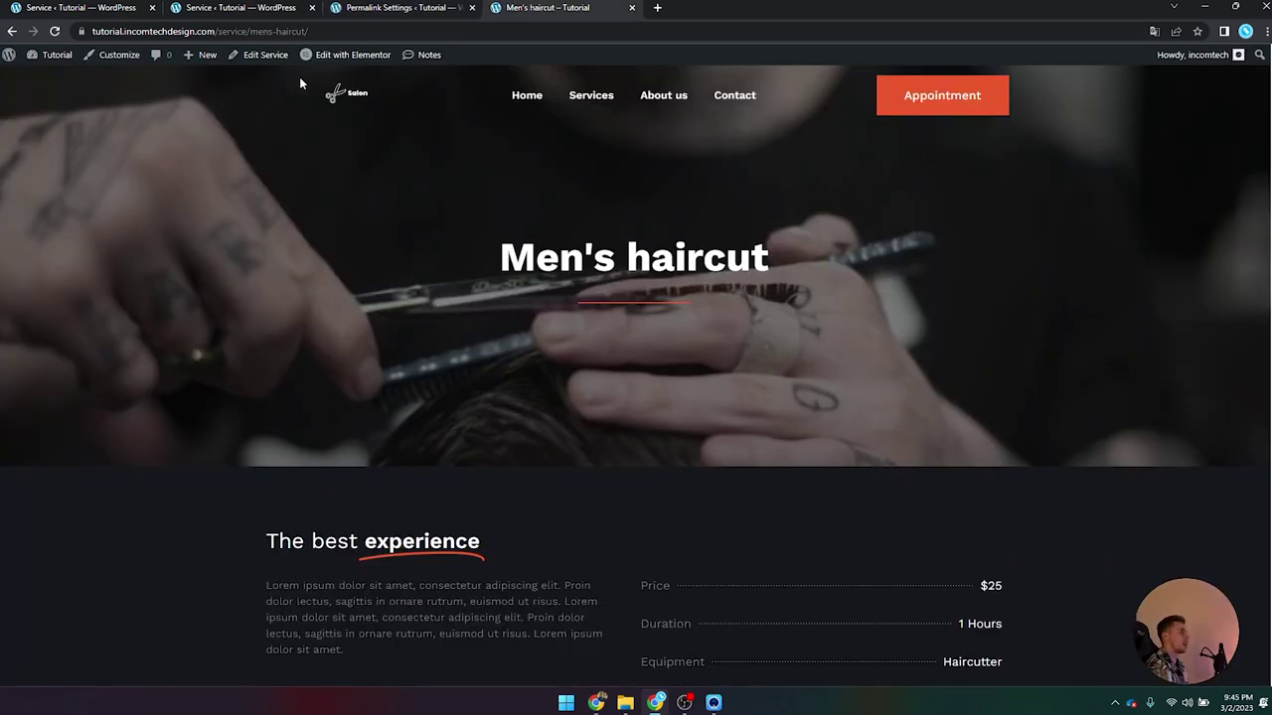
pyautogui.moveTo(340, 31); pyautogui.dragTo(281, 31)
pyautogui.click(376, 169)
pyautogui.scroll(-5, 466, 225)
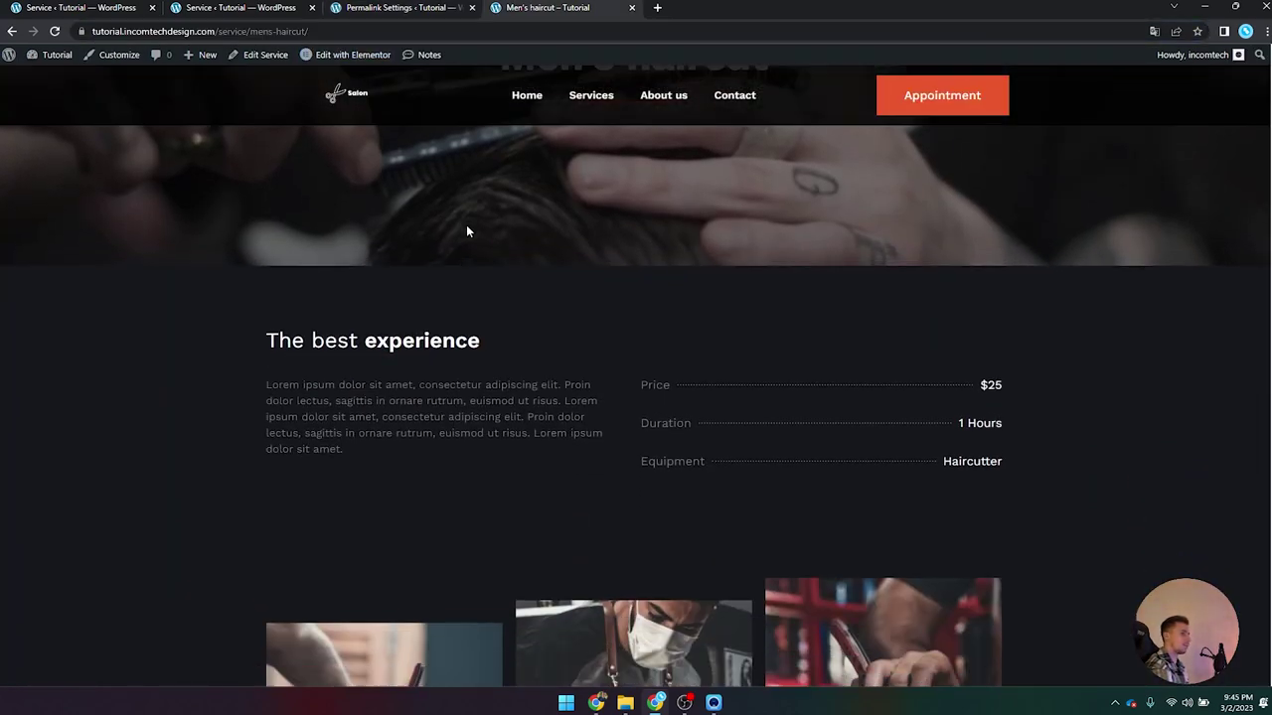
pyautogui.scroll(5, 466, 231)
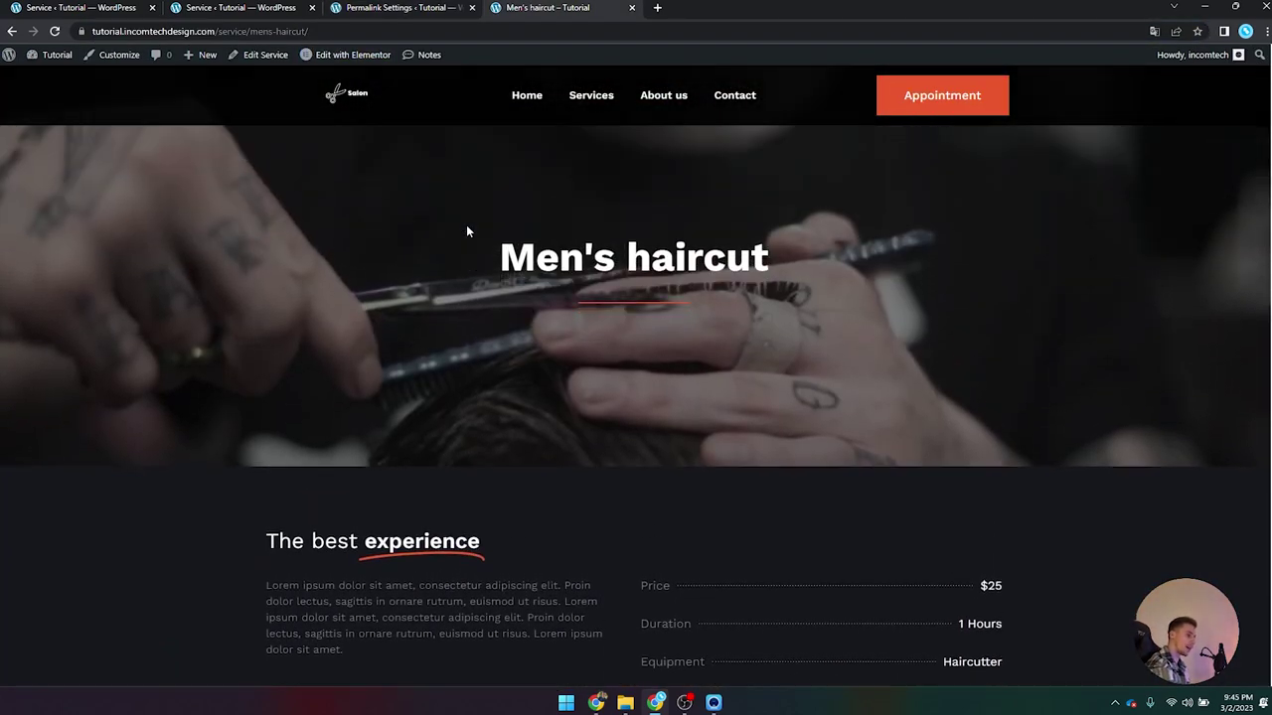
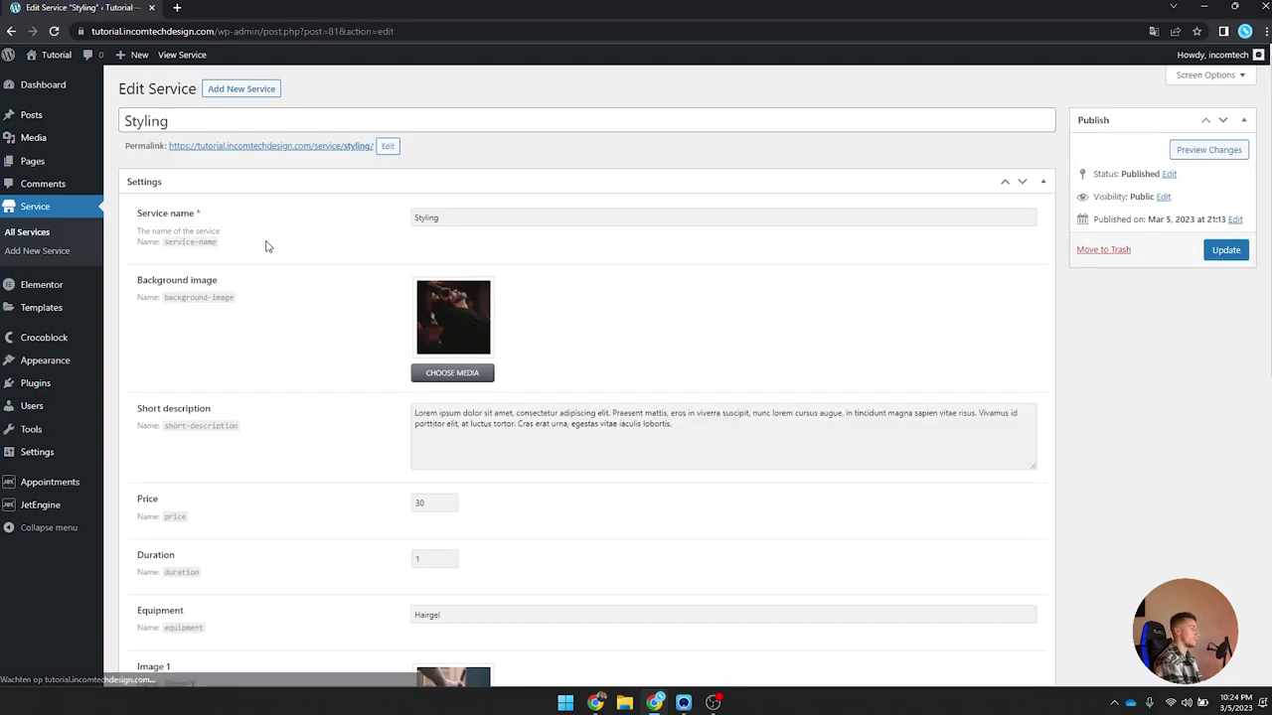
pyautogui.scroll(-3, 362, 241)
pyautogui.scroll(-4, 363, 241)
pyautogui.scroll(7, 368, 244)
pyautogui.click(12, 31)
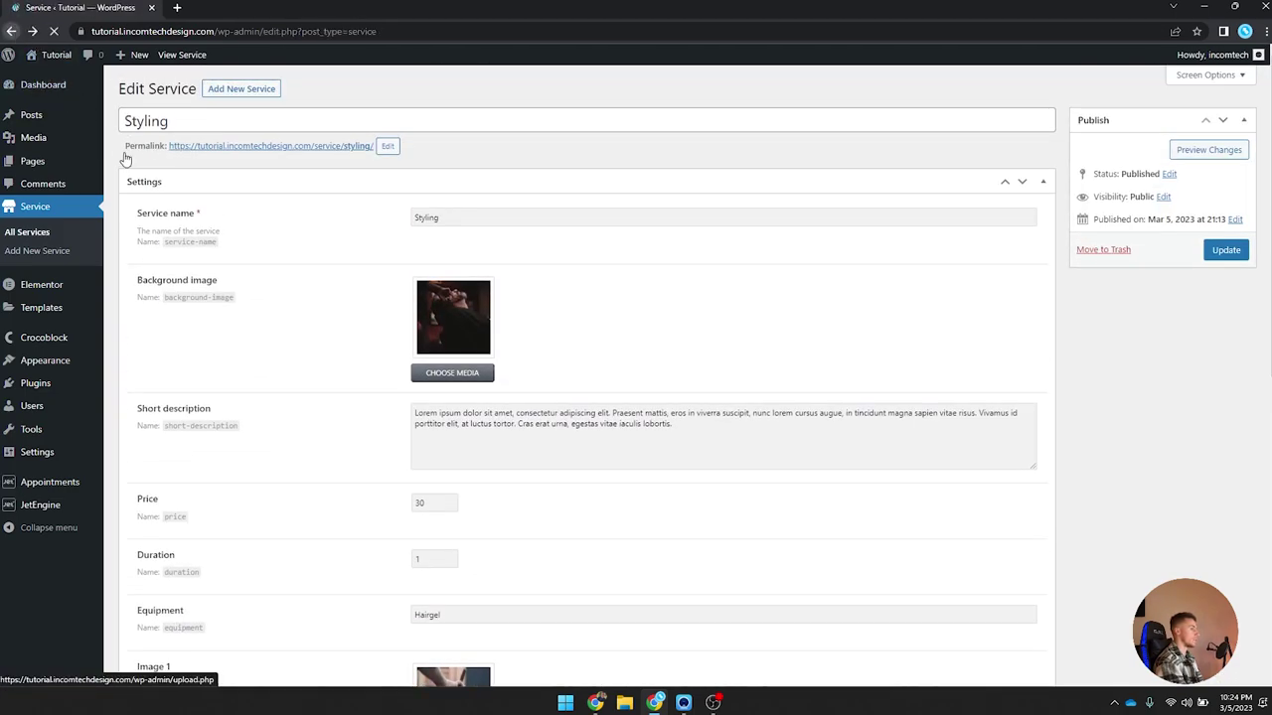
pyautogui.click(179, 229)
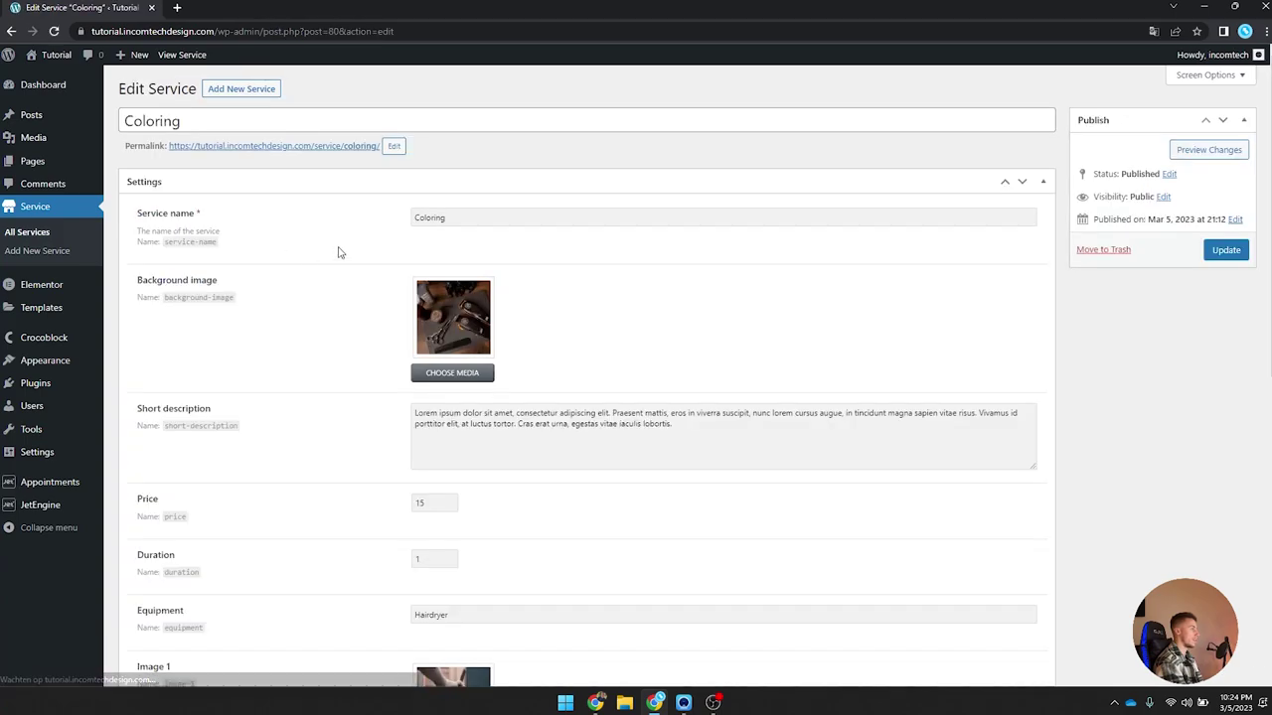
pyautogui.scroll(-2, 427, 268)
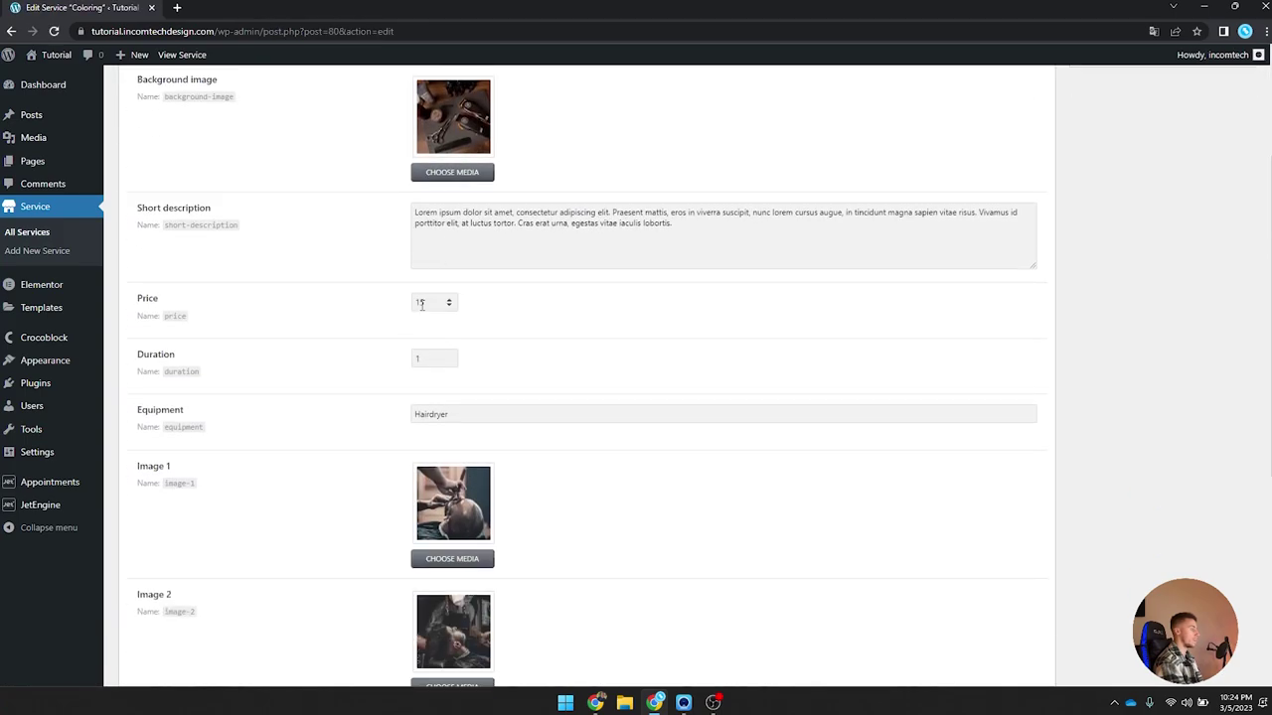
pyautogui.click(12, 30)
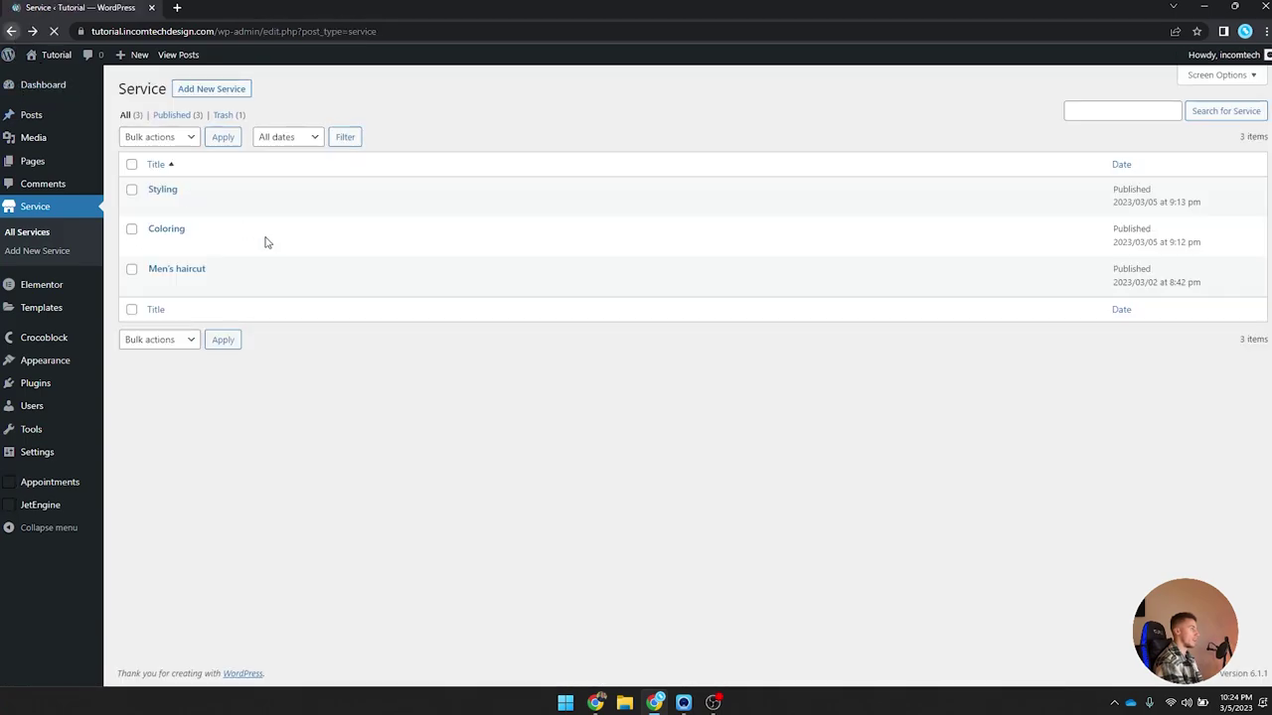
pyautogui.click(167, 268)
pyautogui.scroll(-3, 282, 284)
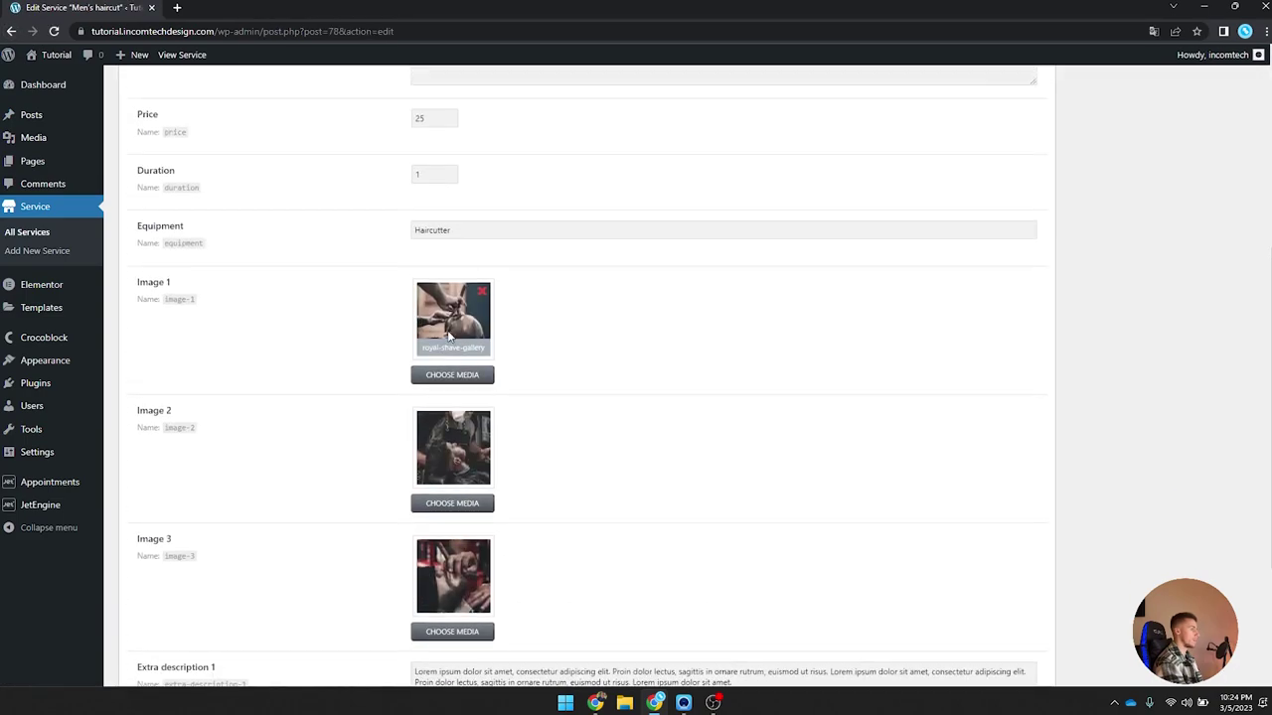
pyautogui.scroll(4, 105, 84)
pyautogui.click(12, 30)
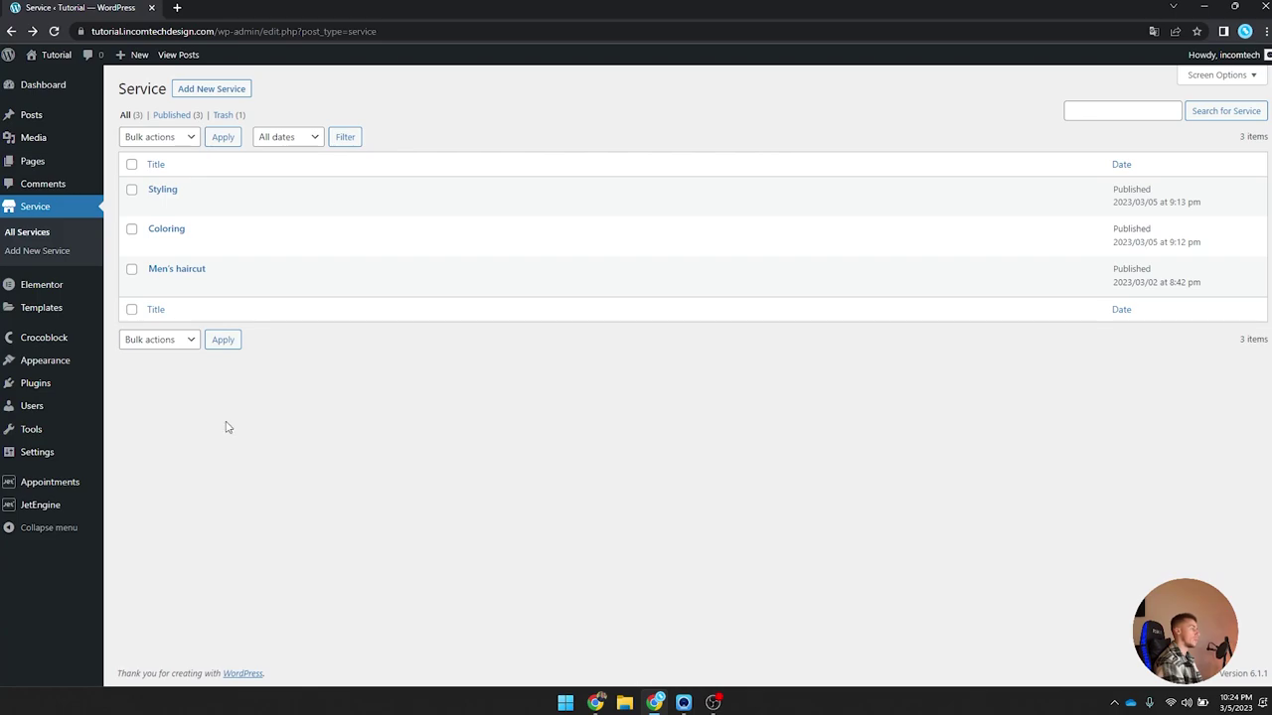
pyautogui.moveTo(55, 508)
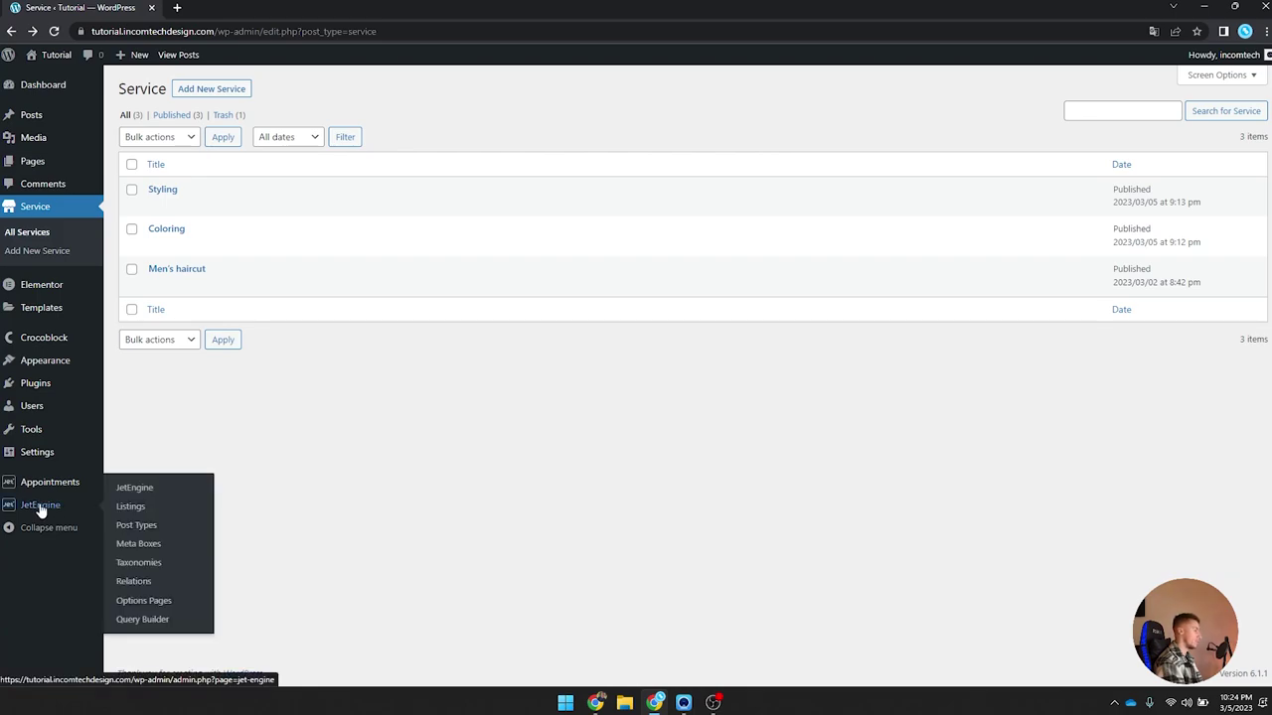
# Step: Create a new JetEngine post type named Specialist with the slug specialist
pyautogui.click(164, 528)
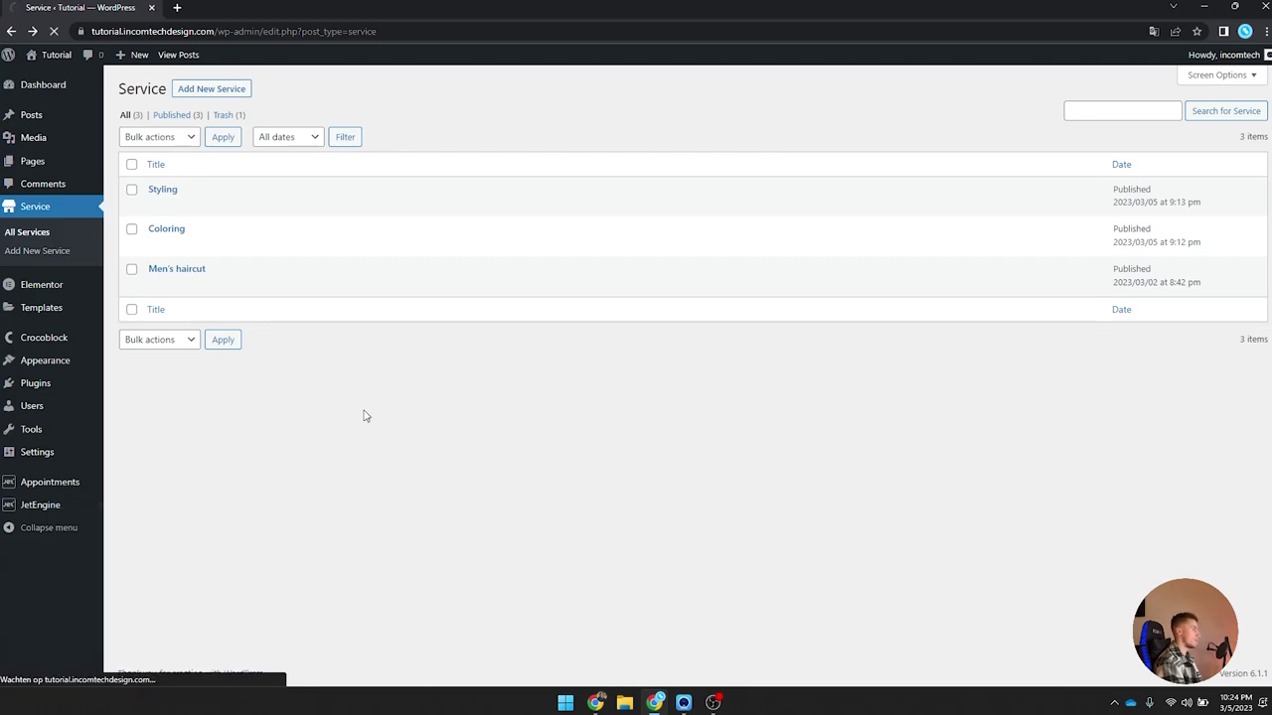
pyautogui.click(303, 90)
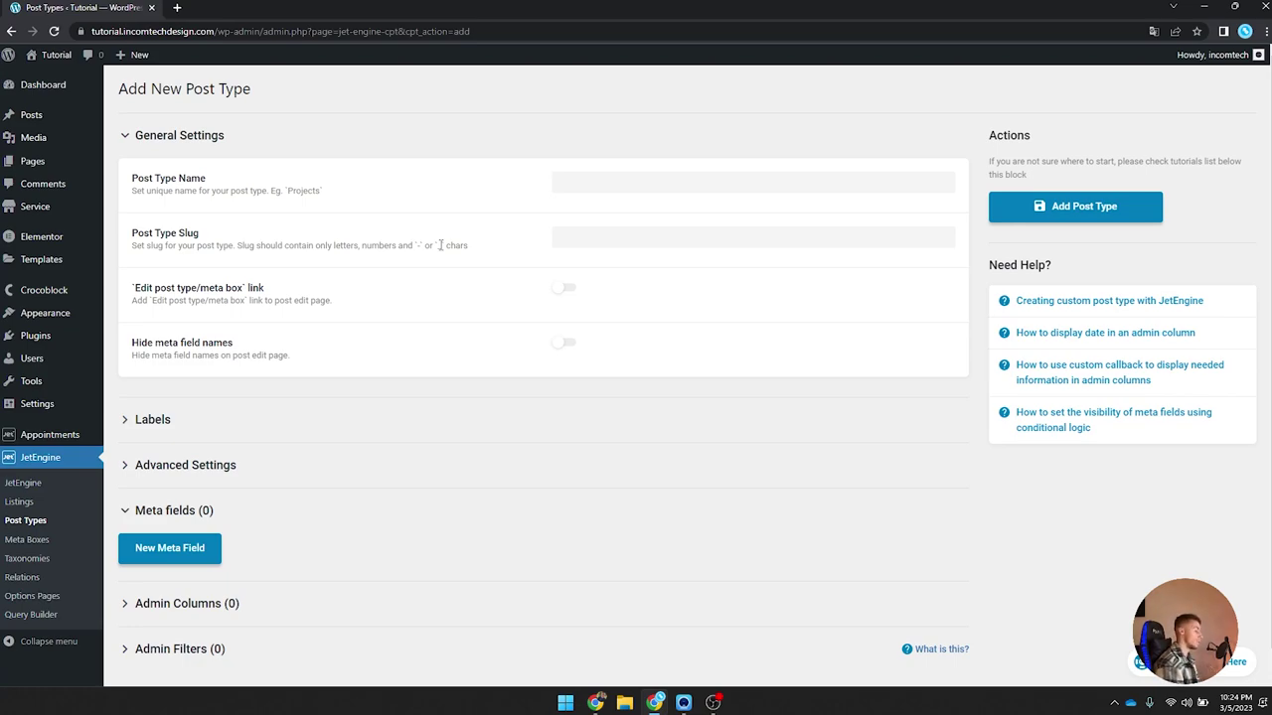
pyautogui.click(602, 189)
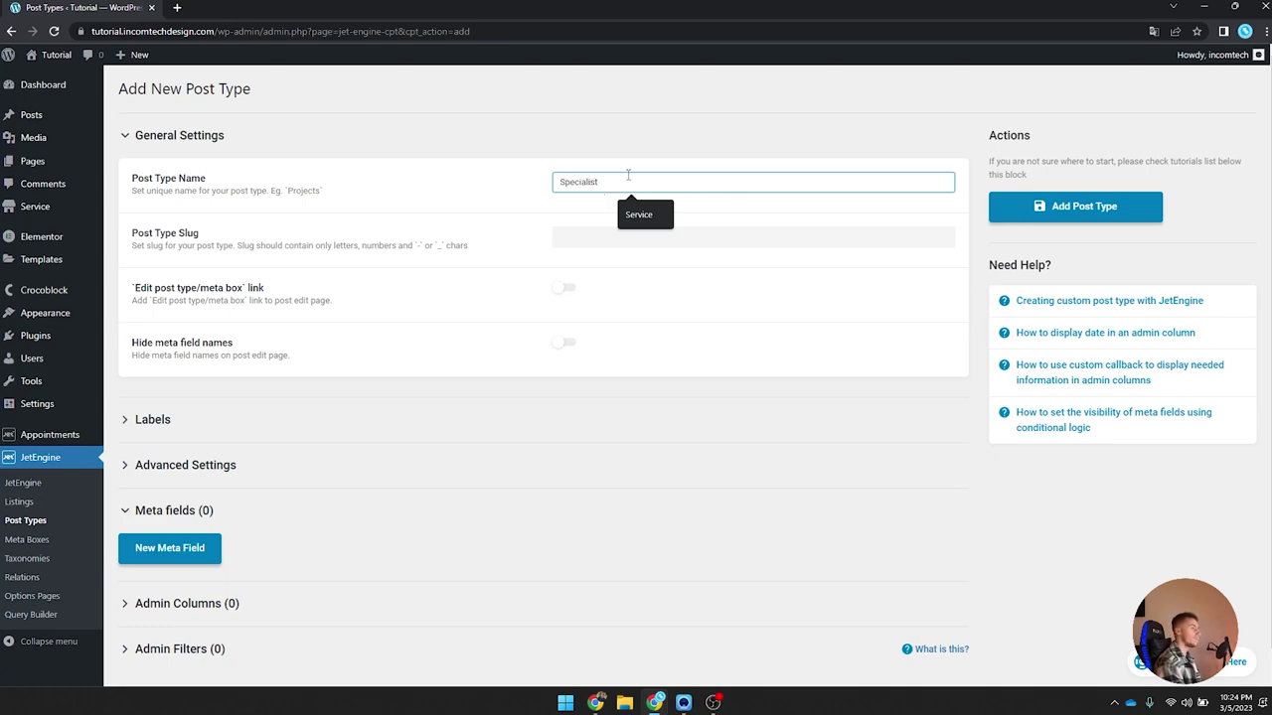
pyautogui.write('Specialist')
pyautogui.press('Tab')
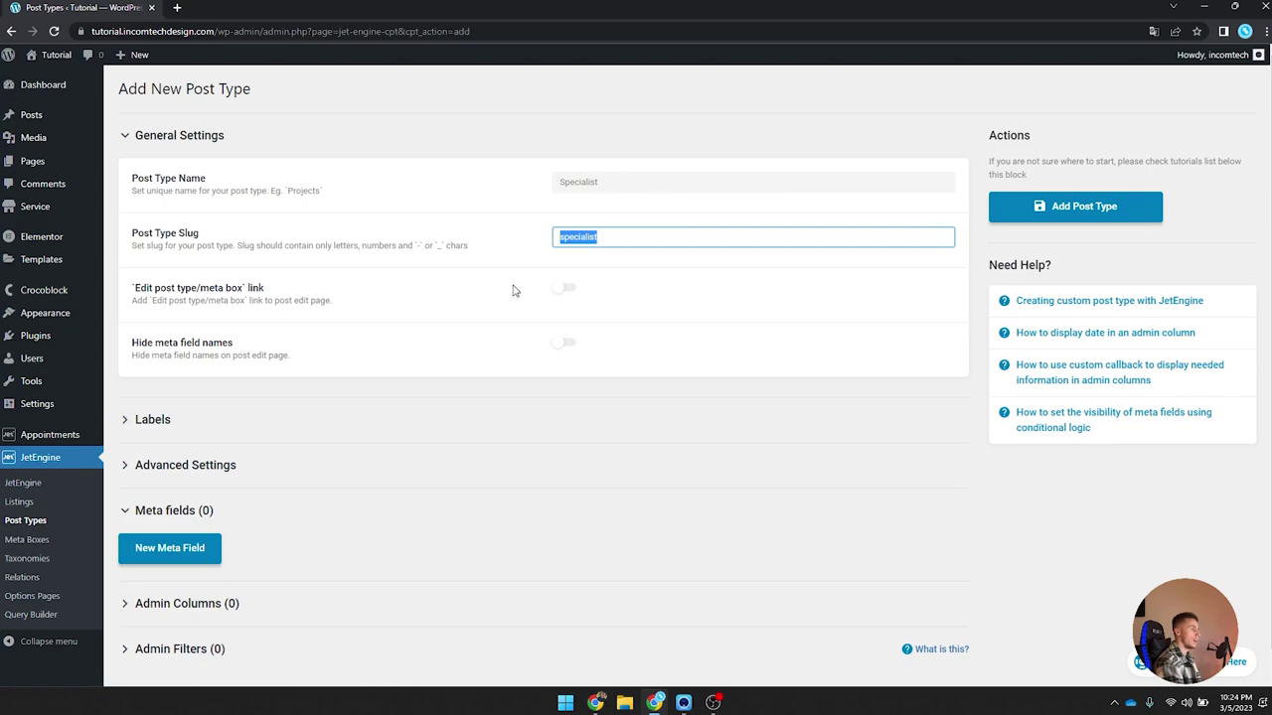
pyautogui.click(514, 290)
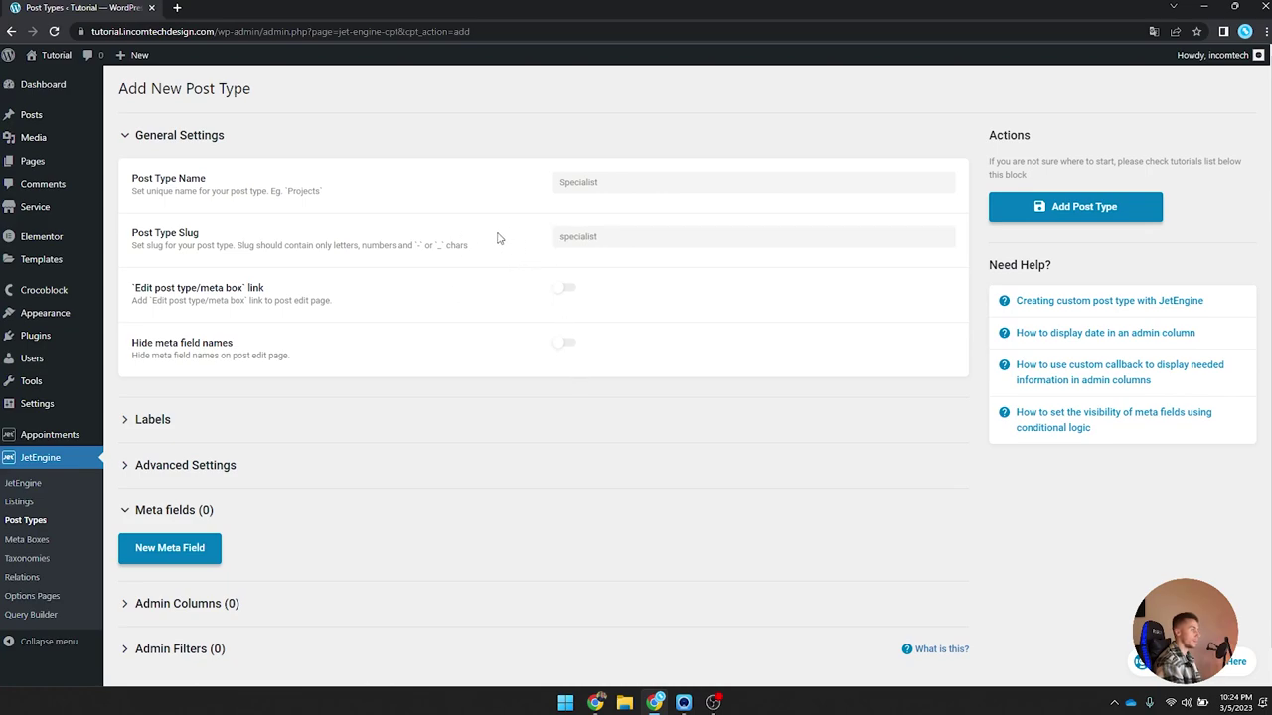
# Step: Set the singular name label to Specialist and let the remaining labels auto-fill
pyautogui.scroll(-1, 499, 238)
pyautogui.click(238, 410)
pyautogui.scroll(-2, 430, 343)
pyautogui.click(626, 234)
pyautogui.write('Spe')
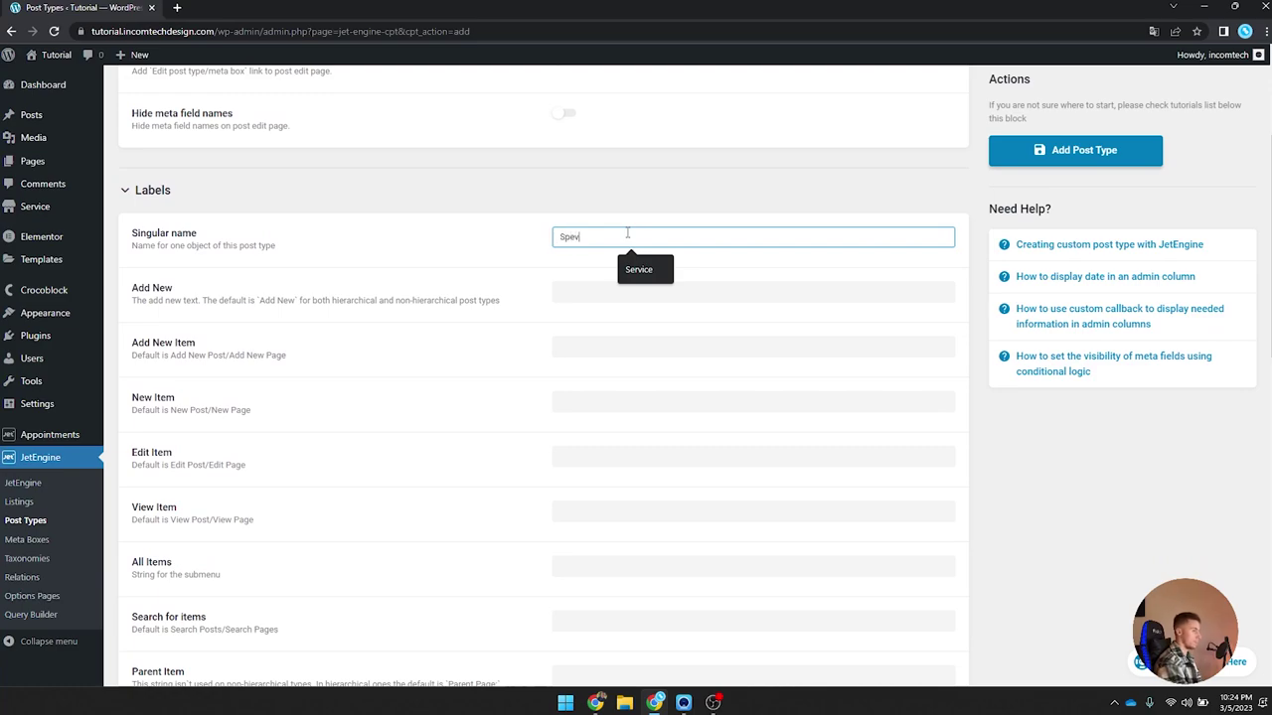
pyautogui.write('cialist')
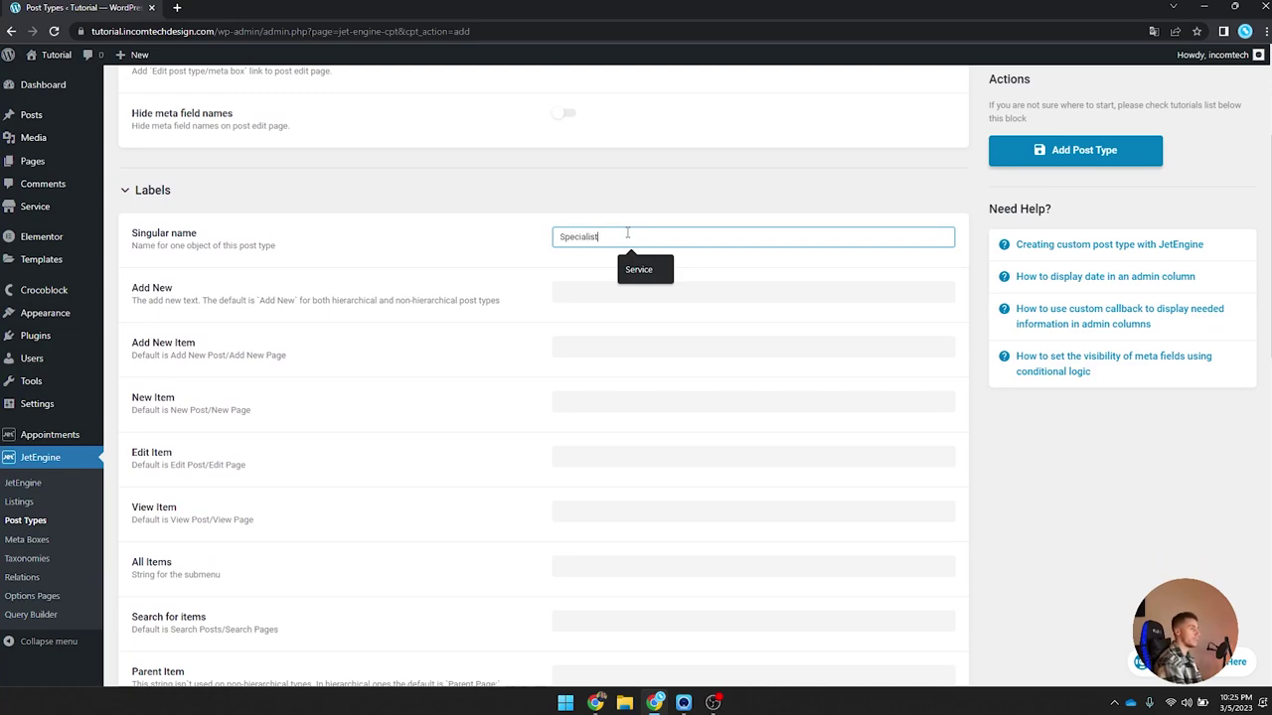
pyautogui.press('Tab')
pyautogui.press('Tab')
pyautogui.press('Tab')
pyautogui.press('Tab')
pyautogui.press('Tab')
pyautogui.press('Tab')
pyautogui.press('Tab')
pyautogui.press('Tab')
pyautogui.press('Tab')
pyautogui.press('Tab')
pyautogui.press('Tab')
pyautogui.press('Tab')
pyautogui.press('Tab')
pyautogui.press('Tab')
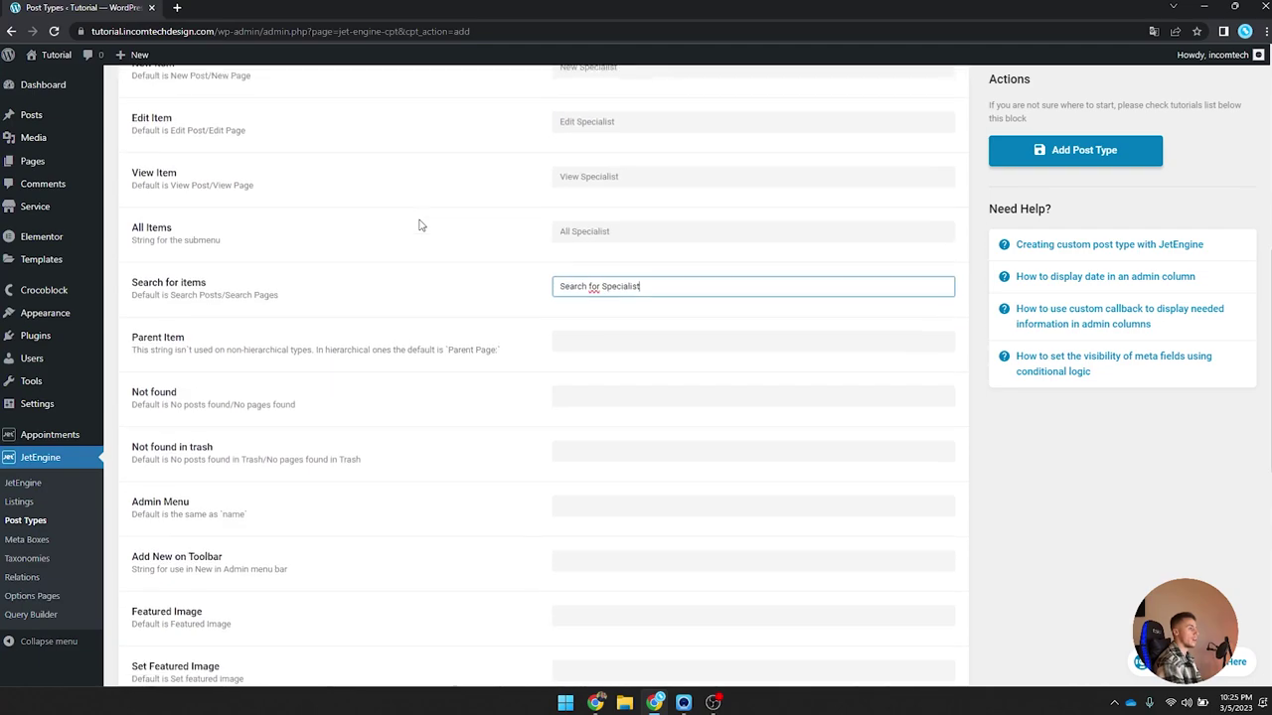
pyautogui.press('Tab')
pyautogui.press('Tab')
pyautogui.press('Tab')
pyautogui.press('Tab')
pyautogui.press('Tab')
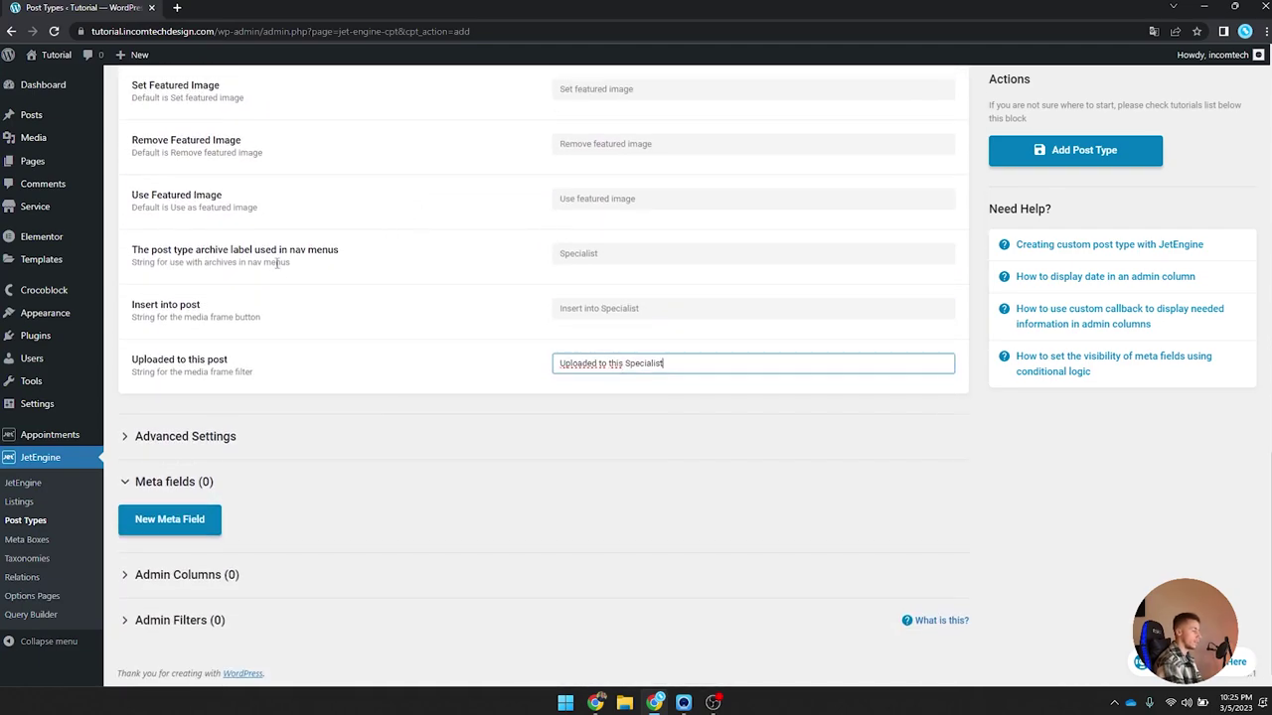
# Step: Remove Editor from the post type's supported features, leaving title only
pyautogui.click(248, 436)
pyautogui.scroll(-7, 393, 279)
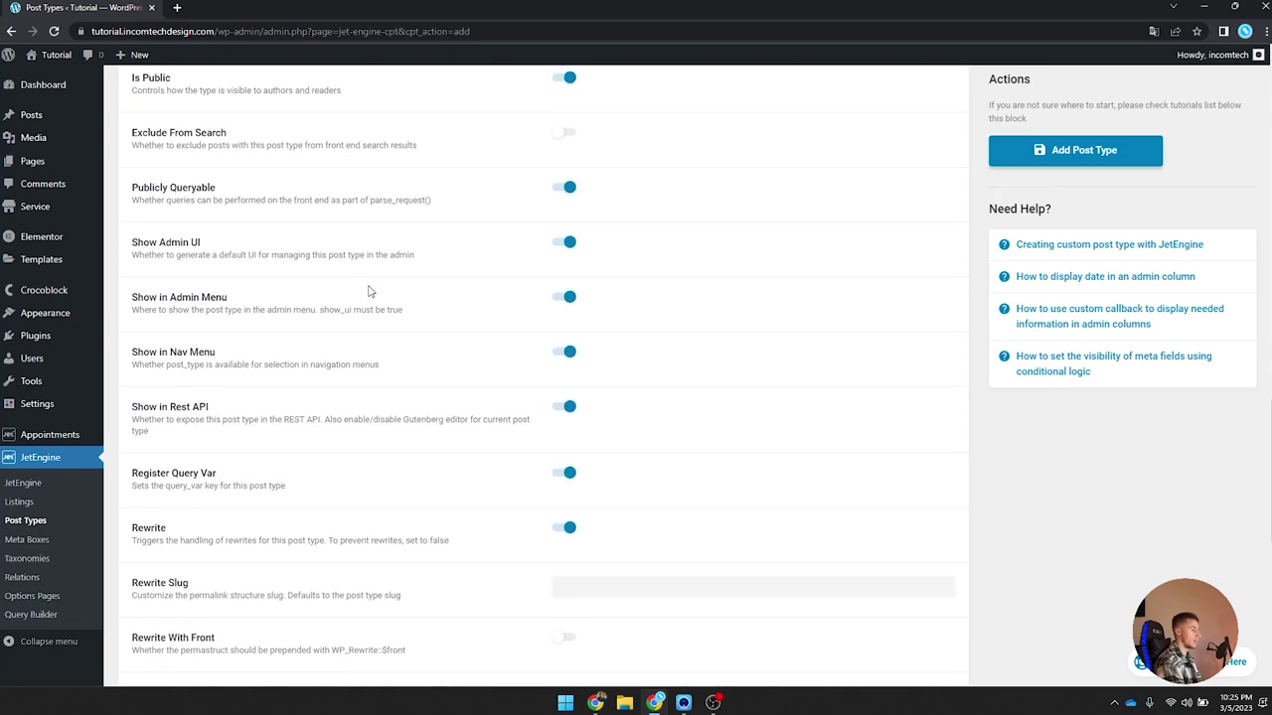
pyautogui.scroll(-2, 393, 279)
pyautogui.click(612, 380)
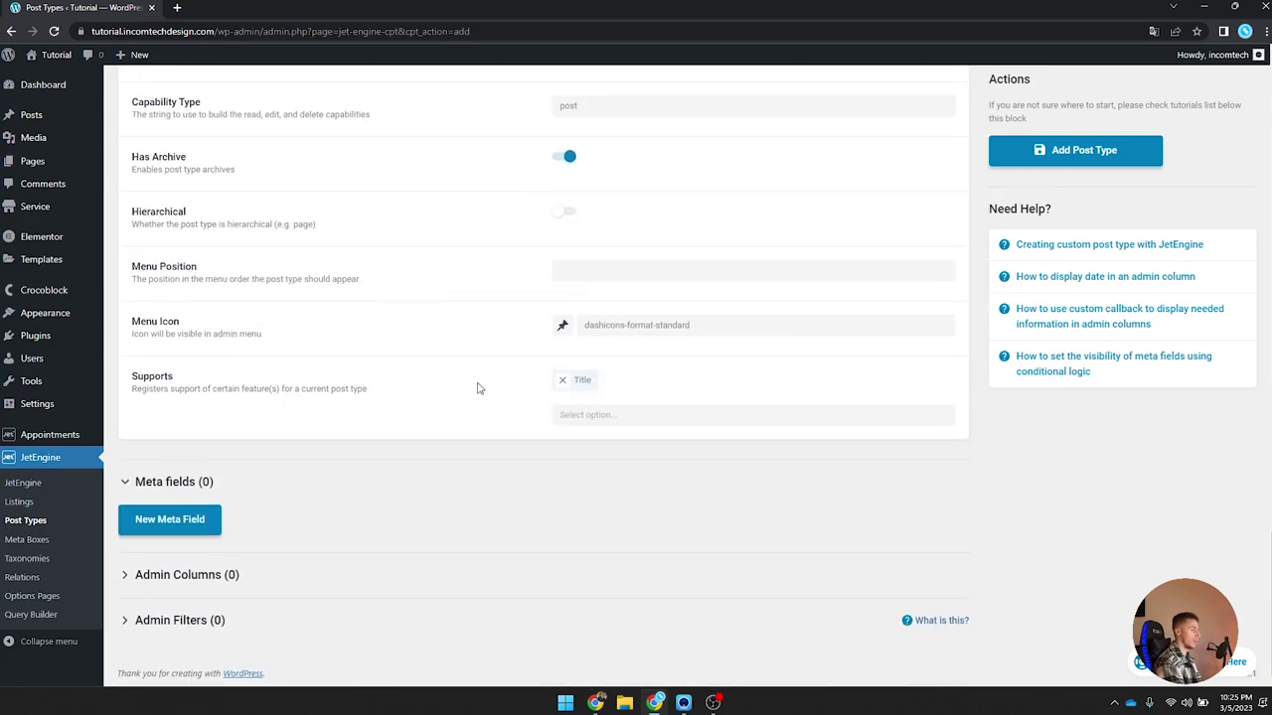
# Step: Set the menu icon to dashicons-businessman
pyautogui.click(562, 331)
pyautogui.click(593, 369)
pyautogui.write('us')
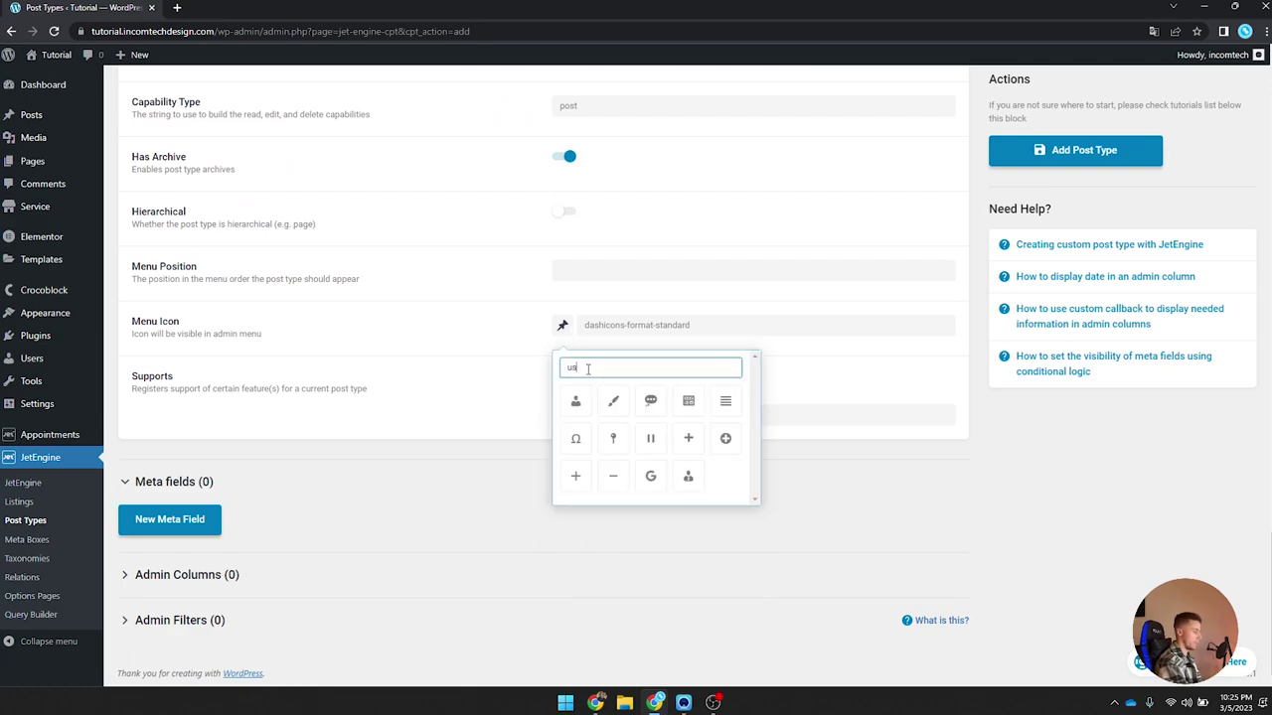
pyautogui.write('er')
pyautogui.press('BackSpace')
pyautogui.press('BackSpace')
pyautogui.press('BackSpace')
pyautogui.press('BackSpace')
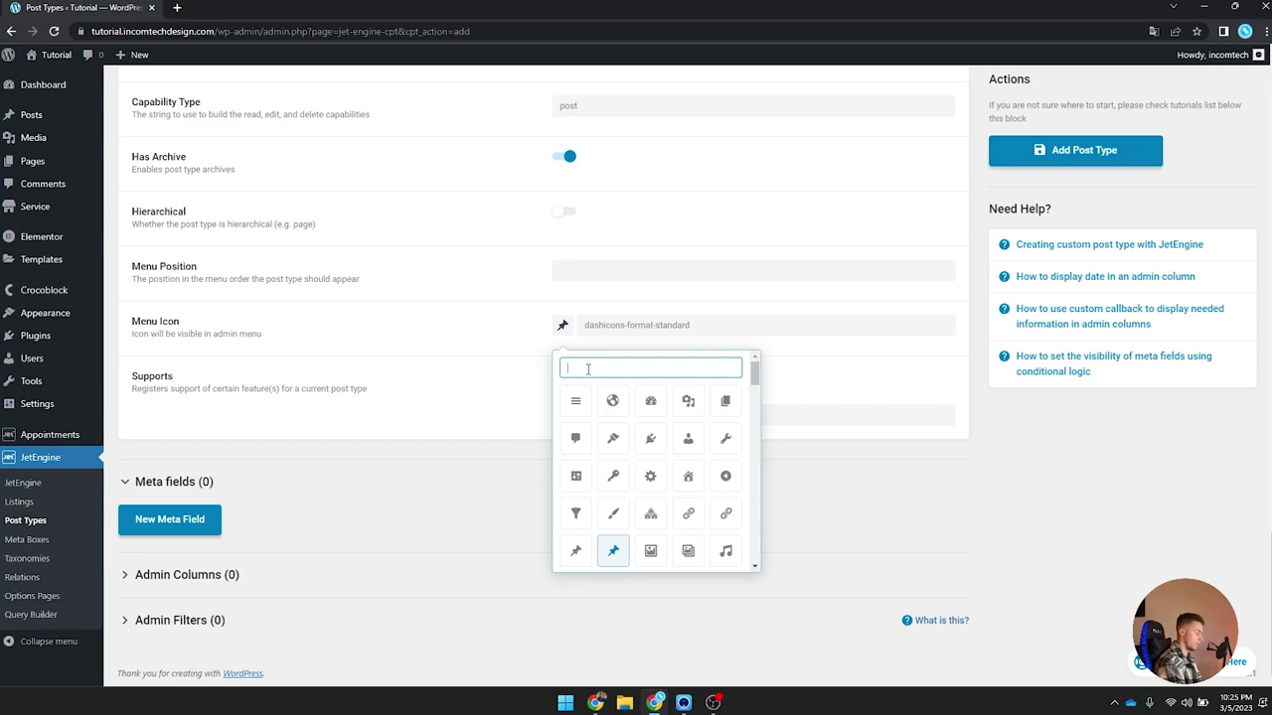
pyautogui.write('si')
pyautogui.press('BackSpace')
pyautogui.write('i')
pyautogui.press('BackSpace')
pyautogui.press('BackSpace')
pyautogui.write('kn')
pyautogui.press('BackSpace')
pyautogui.press('BackSpace')
pyautogui.write('us')
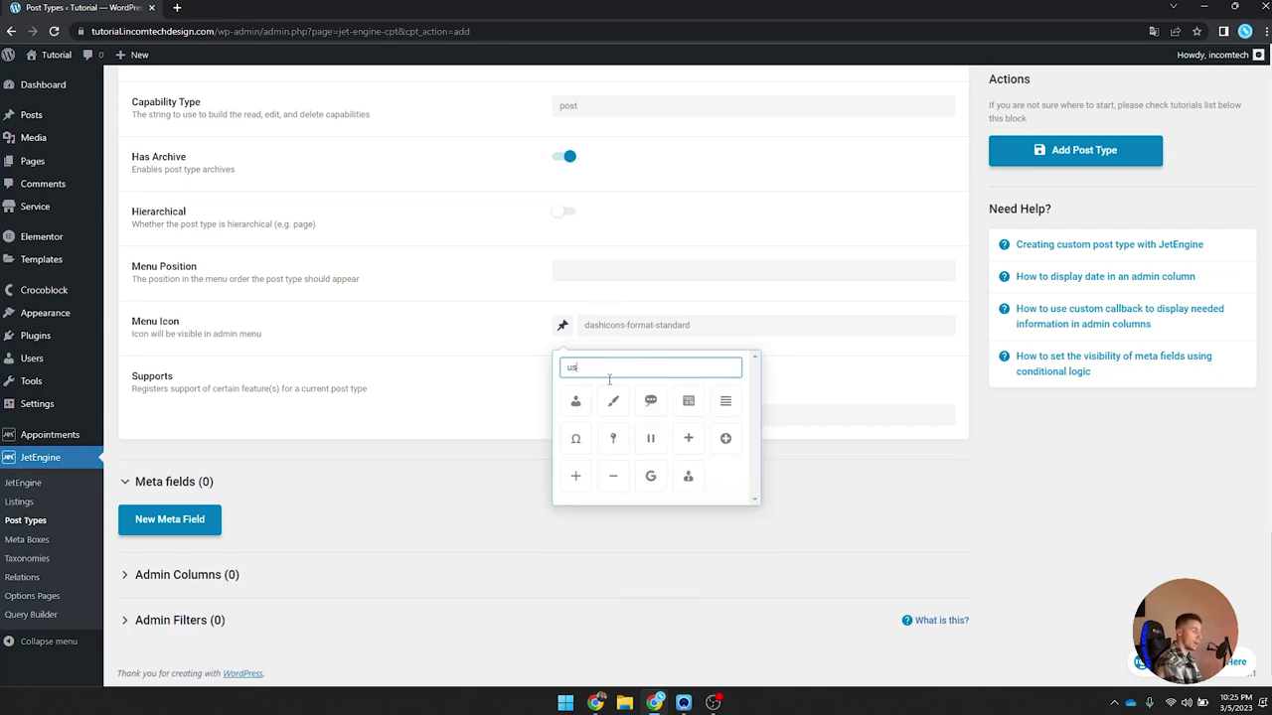
pyautogui.click(686, 476)
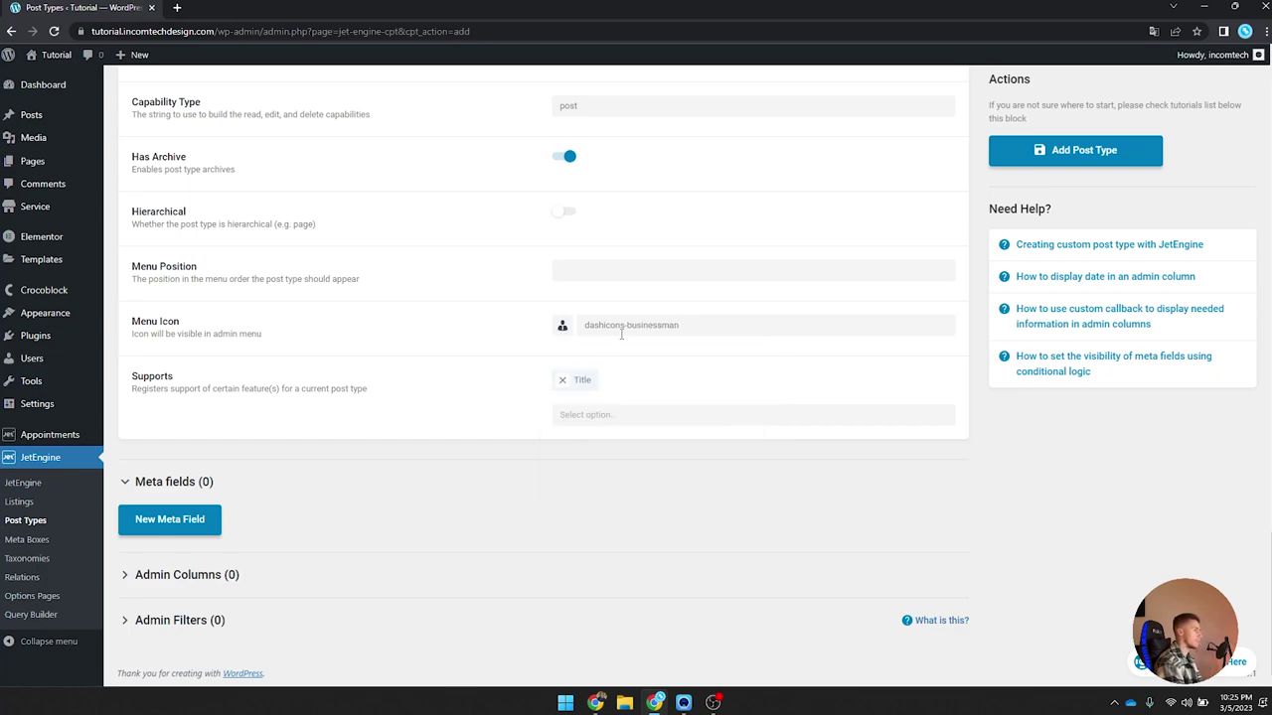
# Step: Add a required meta field labelled Name
pyautogui.click(199, 518)
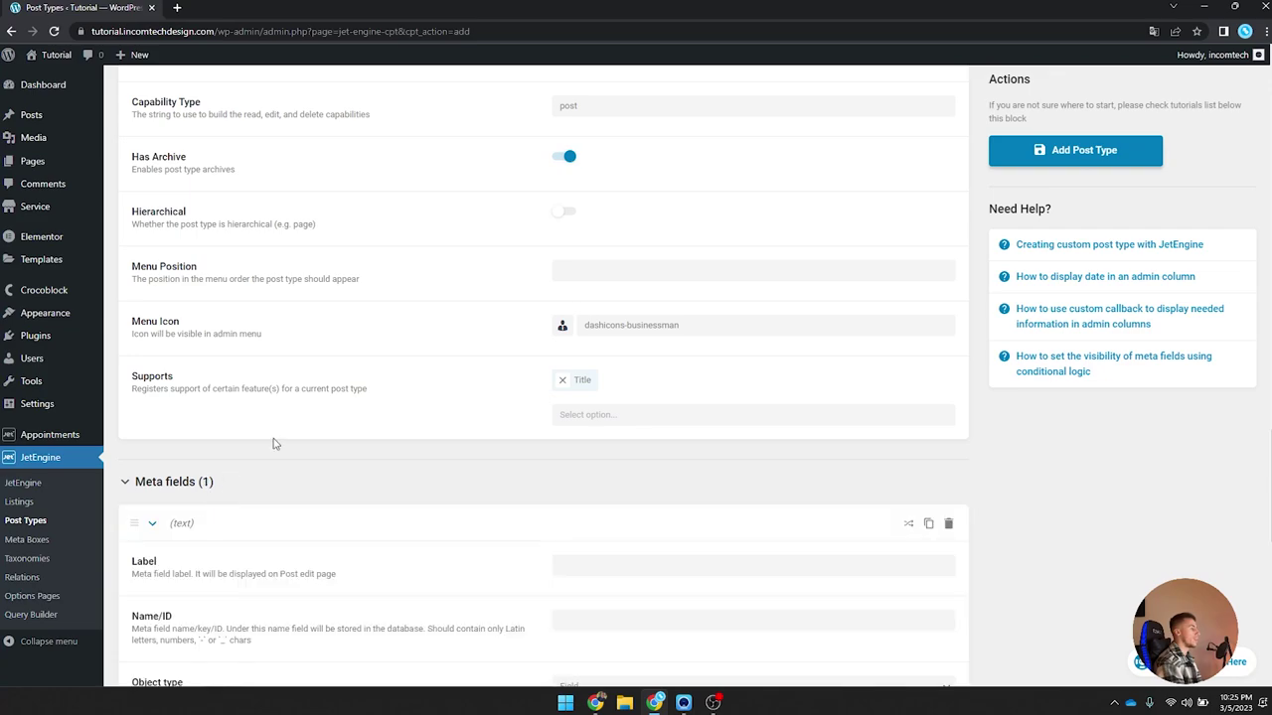
pyautogui.scroll(-2, 288, 442)
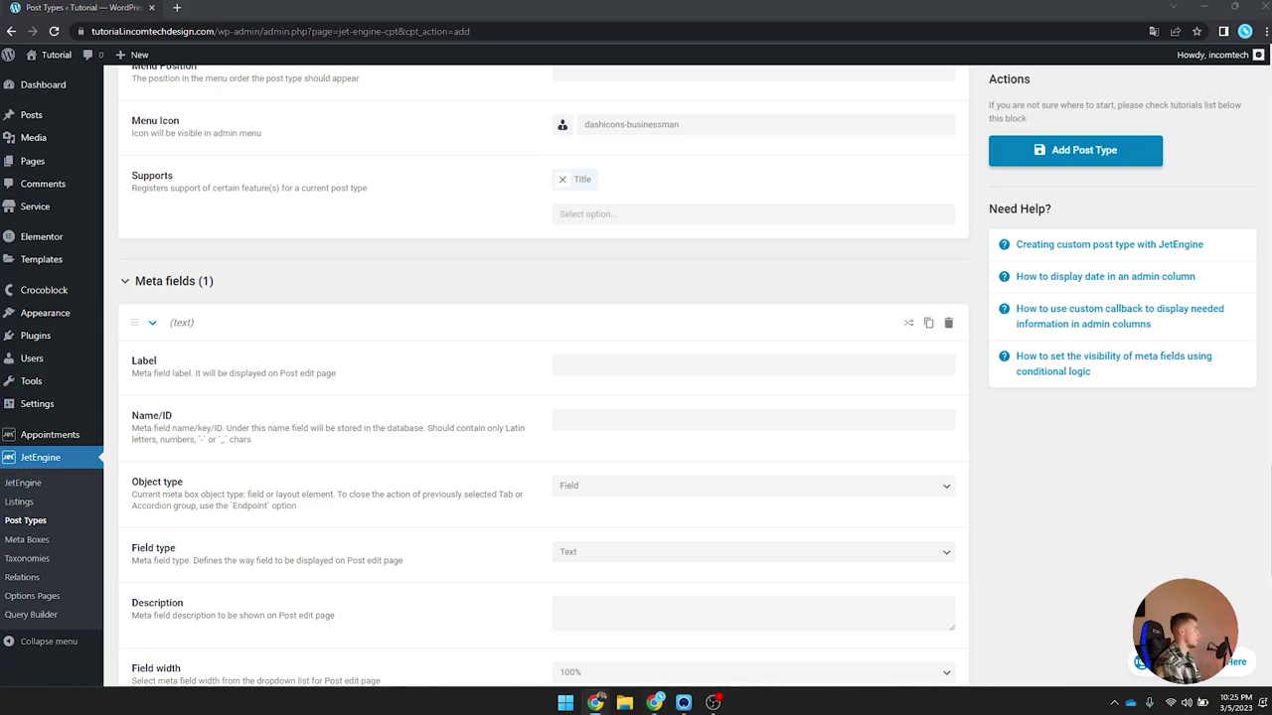
pyautogui.click(600, 366)
pyautogui.write('Name')
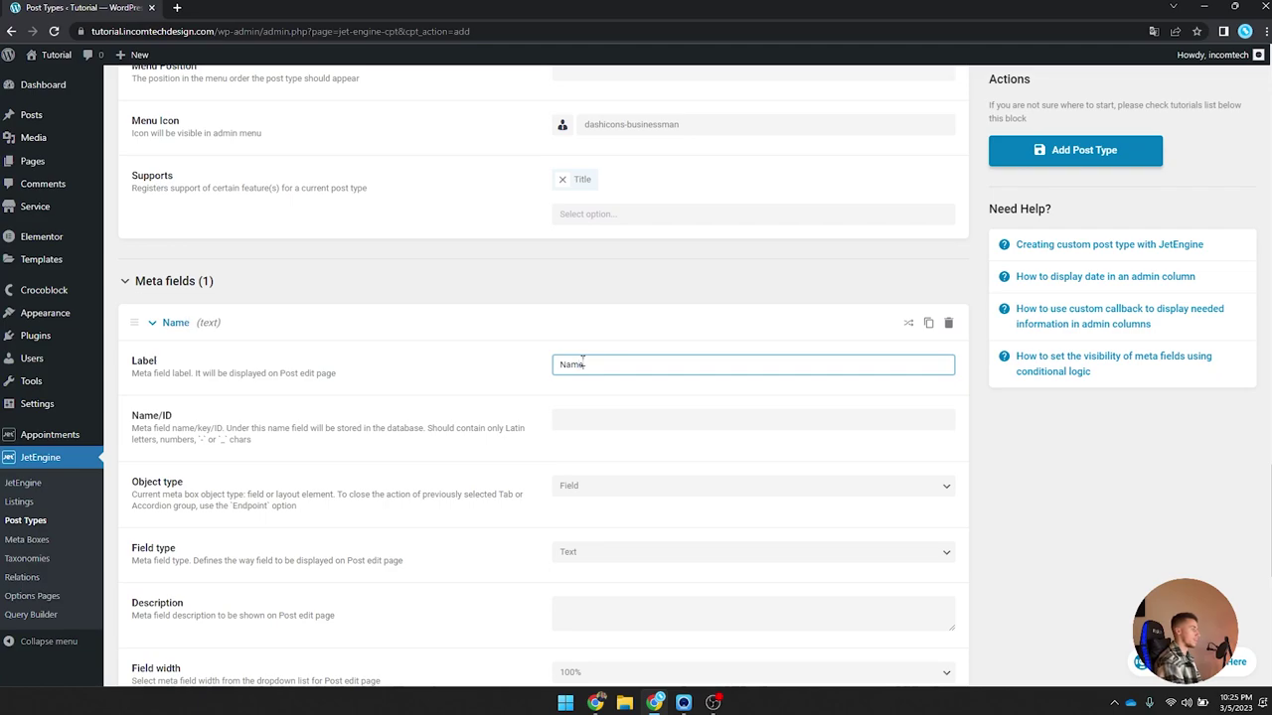
pyautogui.press('Tab')
pyautogui.scroll(-2, 602, 414)
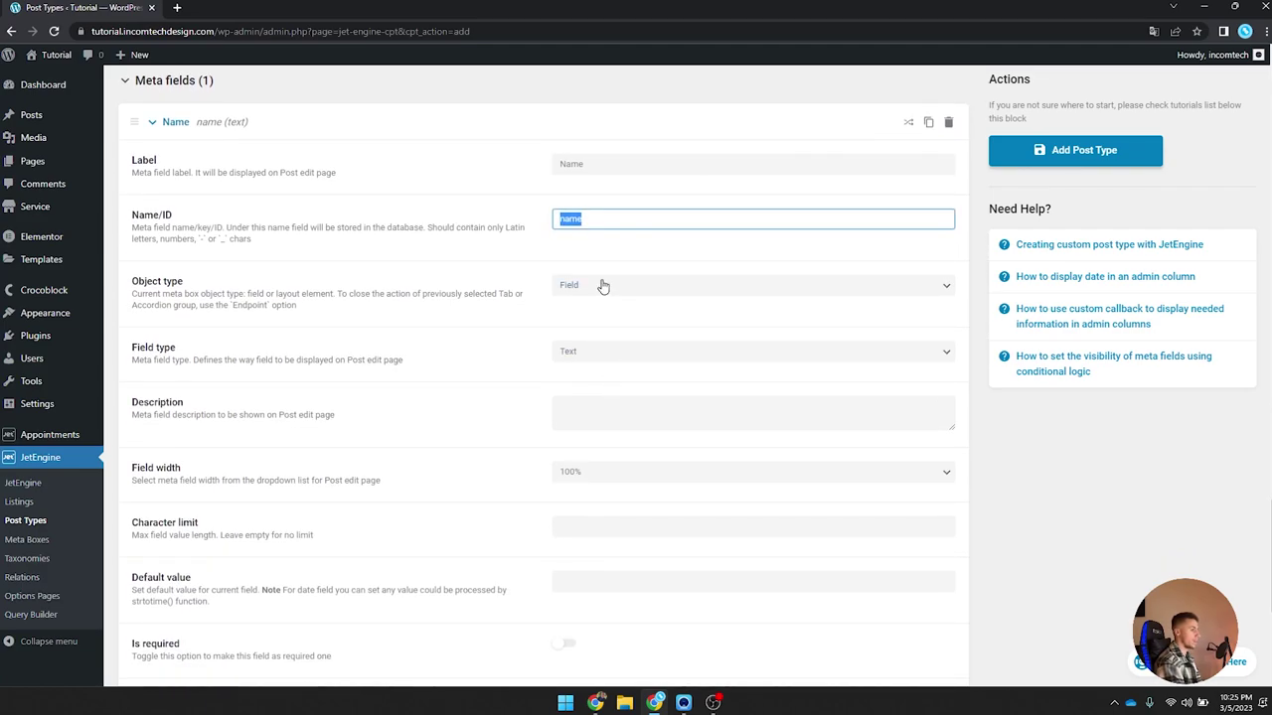
pyautogui.scroll(-3, 594, 346)
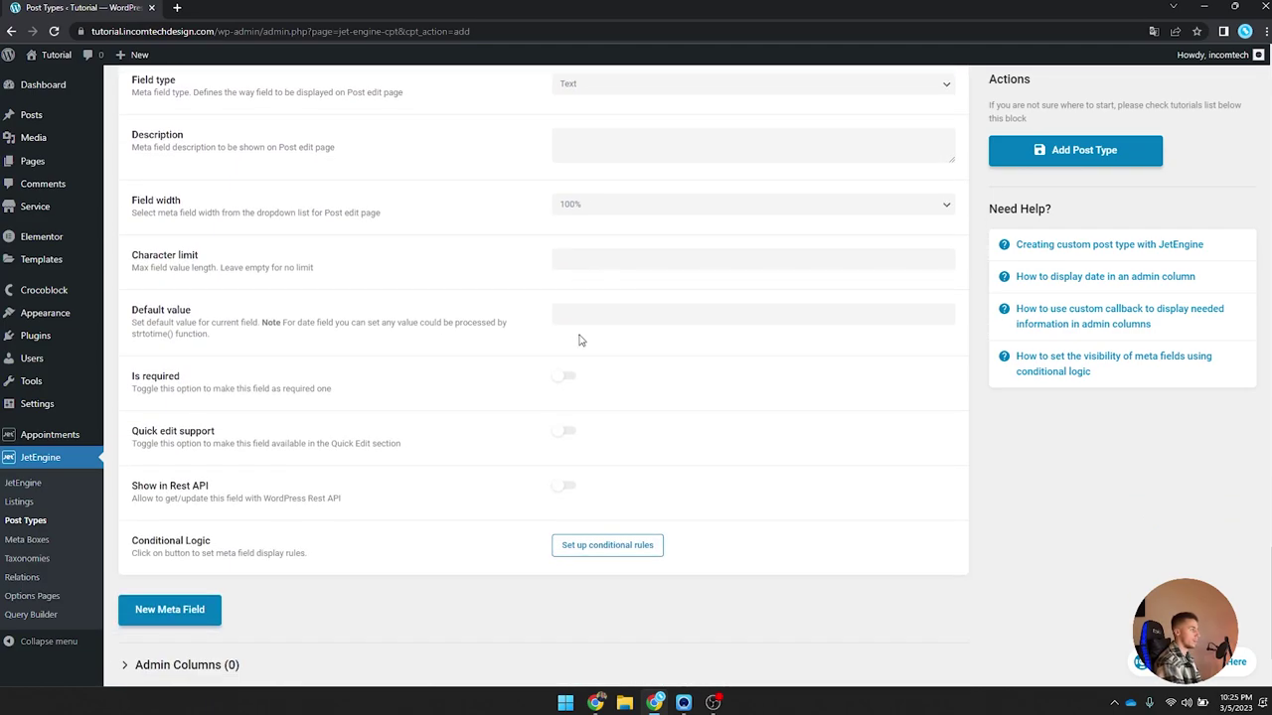
pyautogui.click(564, 309)
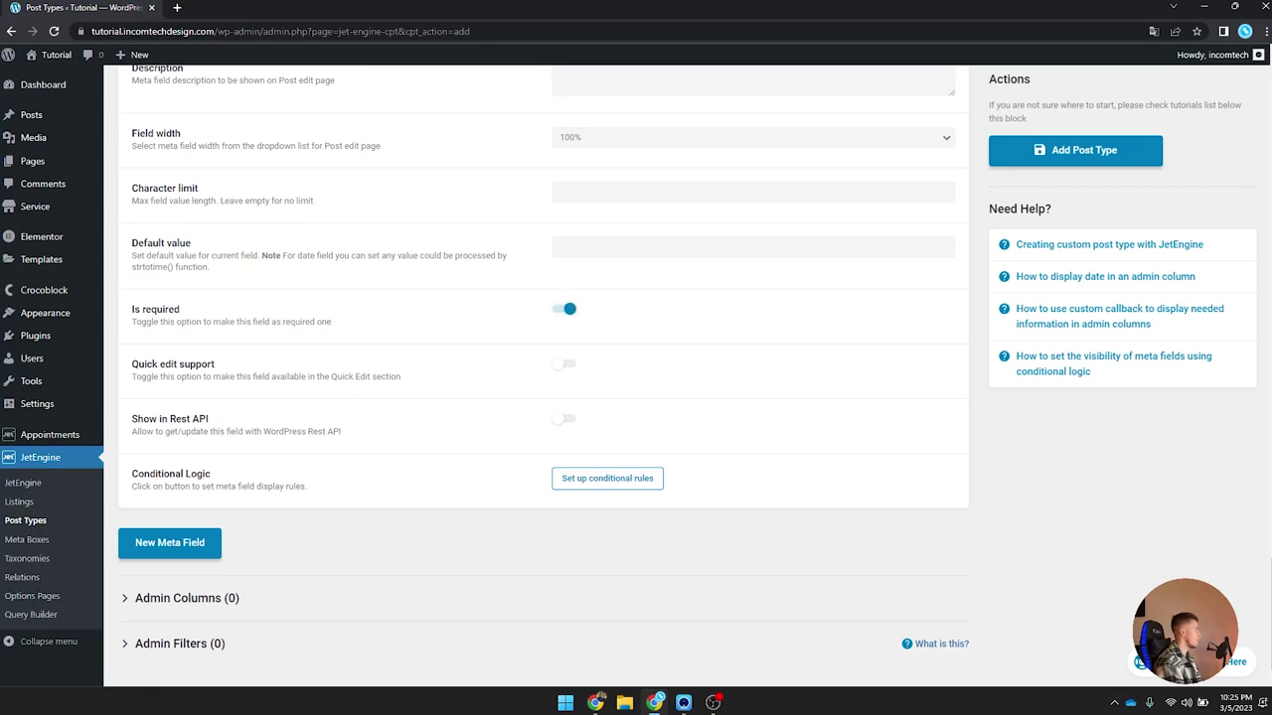
# Step: Add a Description meta field of type Textarea
pyautogui.click(191, 543)
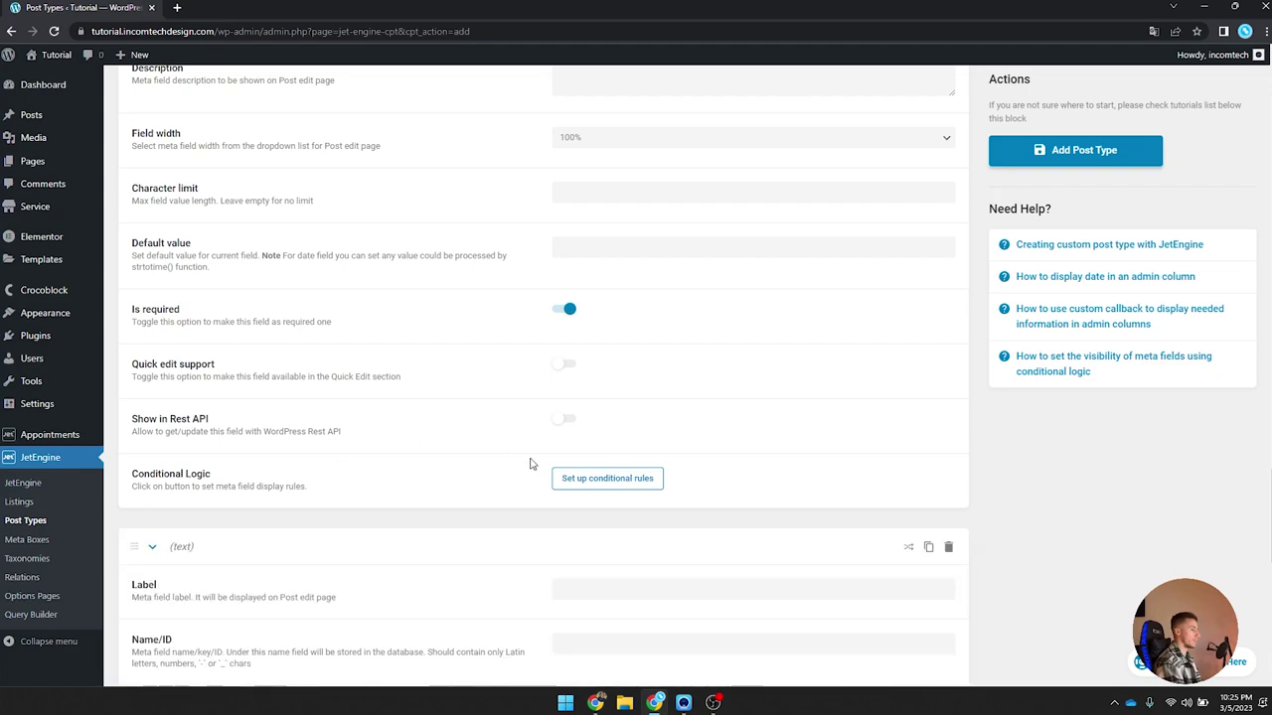
pyautogui.scroll(-2, 577, 536)
pyautogui.click(581, 453)
pyautogui.write('Description')
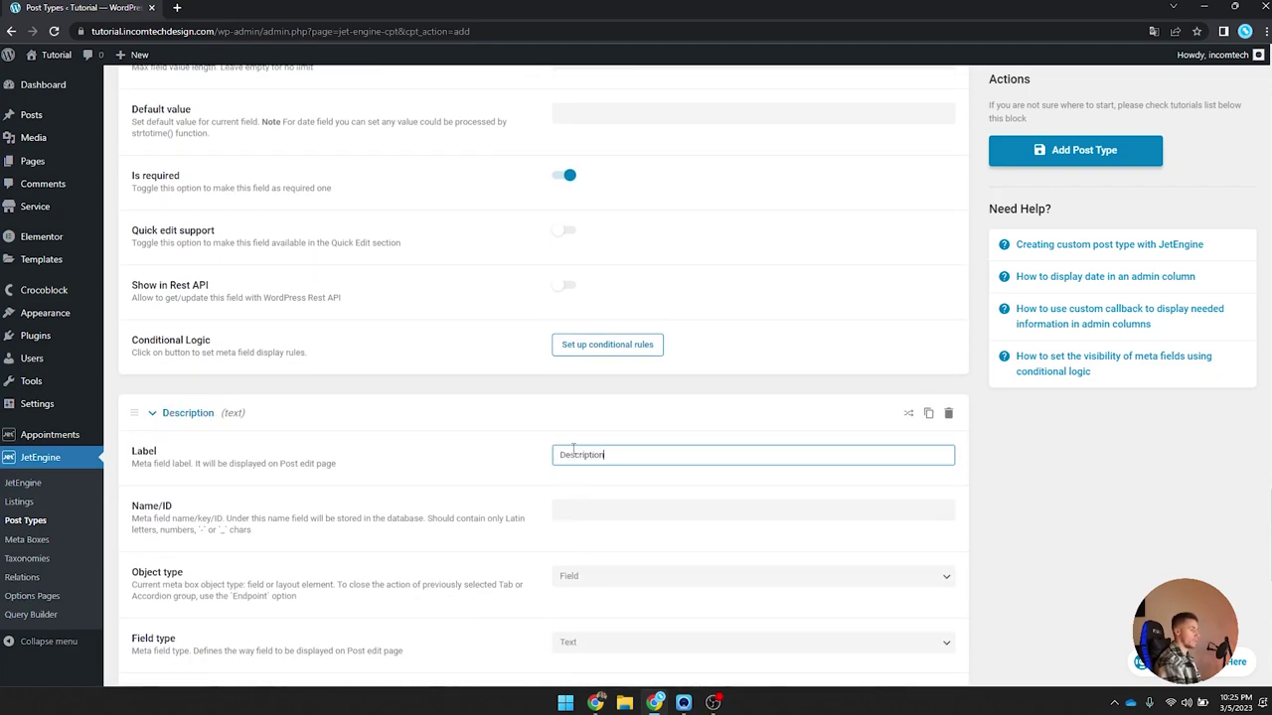
pyautogui.scroll(-1, 576, 447)
pyautogui.press('Tab')
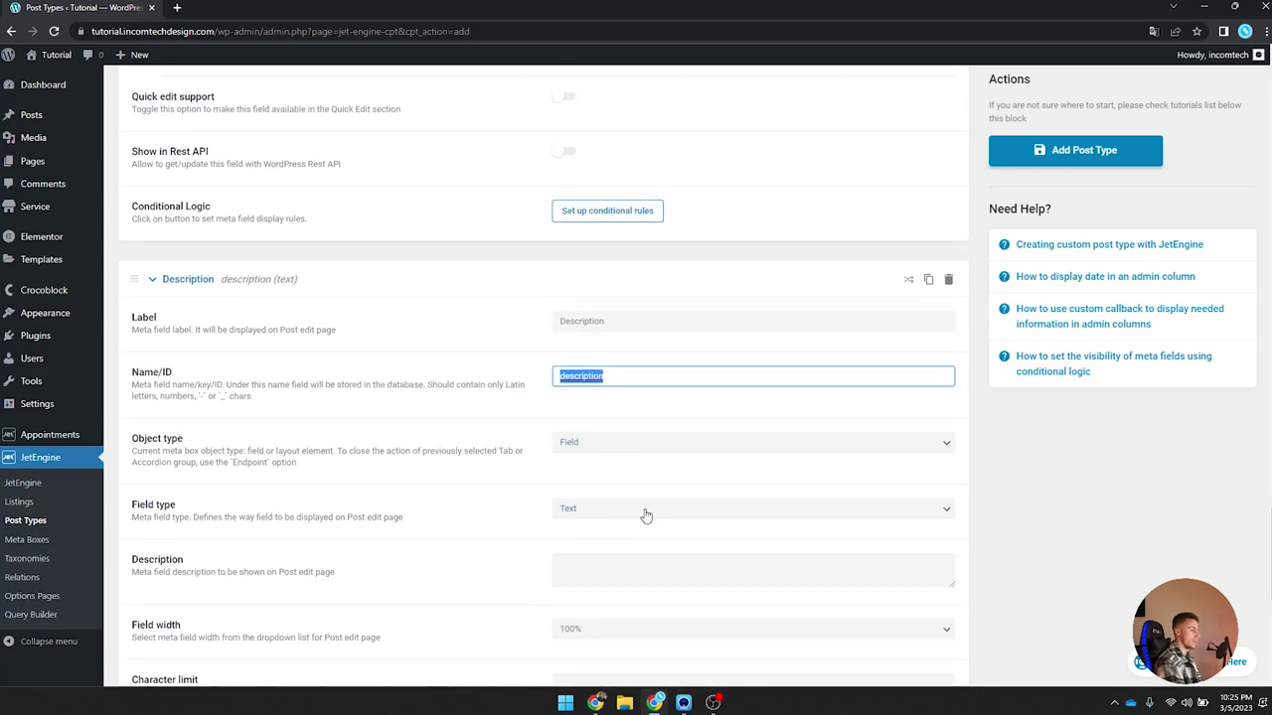
pyautogui.click(644, 509)
pyautogui.click(632, 348)
pyautogui.scroll(-5, 632, 348)
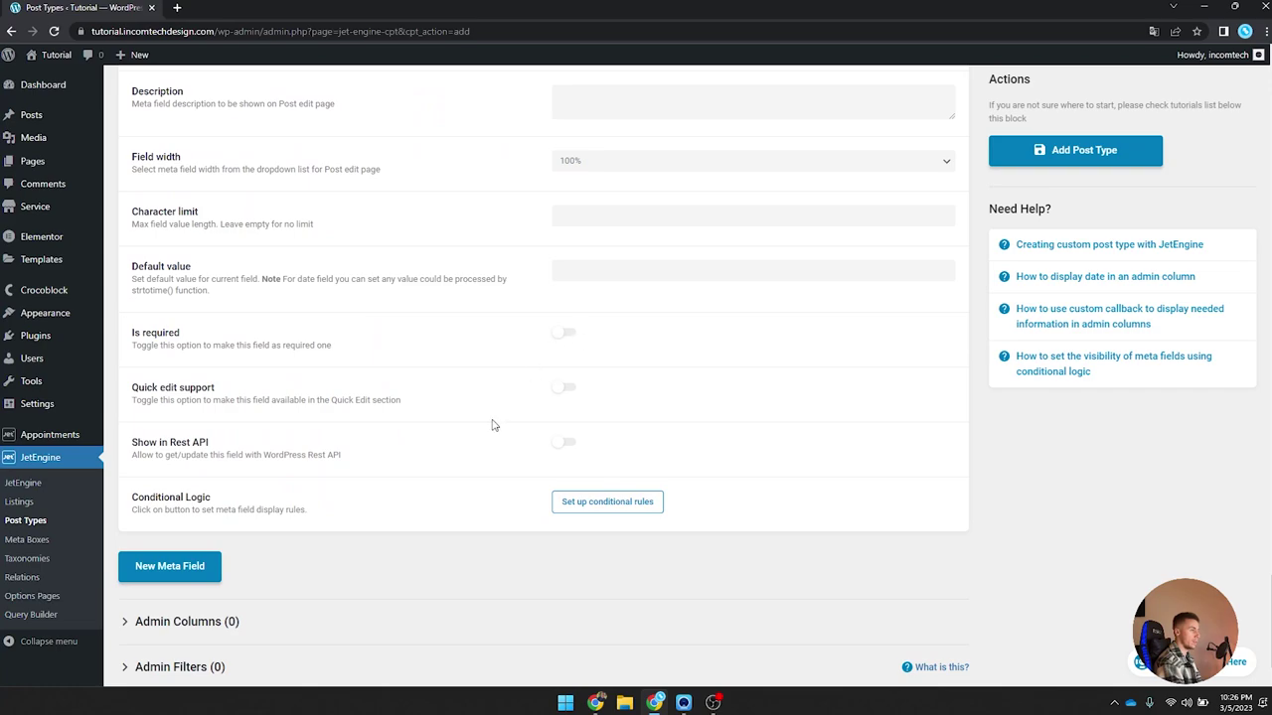
# Step: Add a third meta field labelled Avatar
pyautogui.click(202, 564)
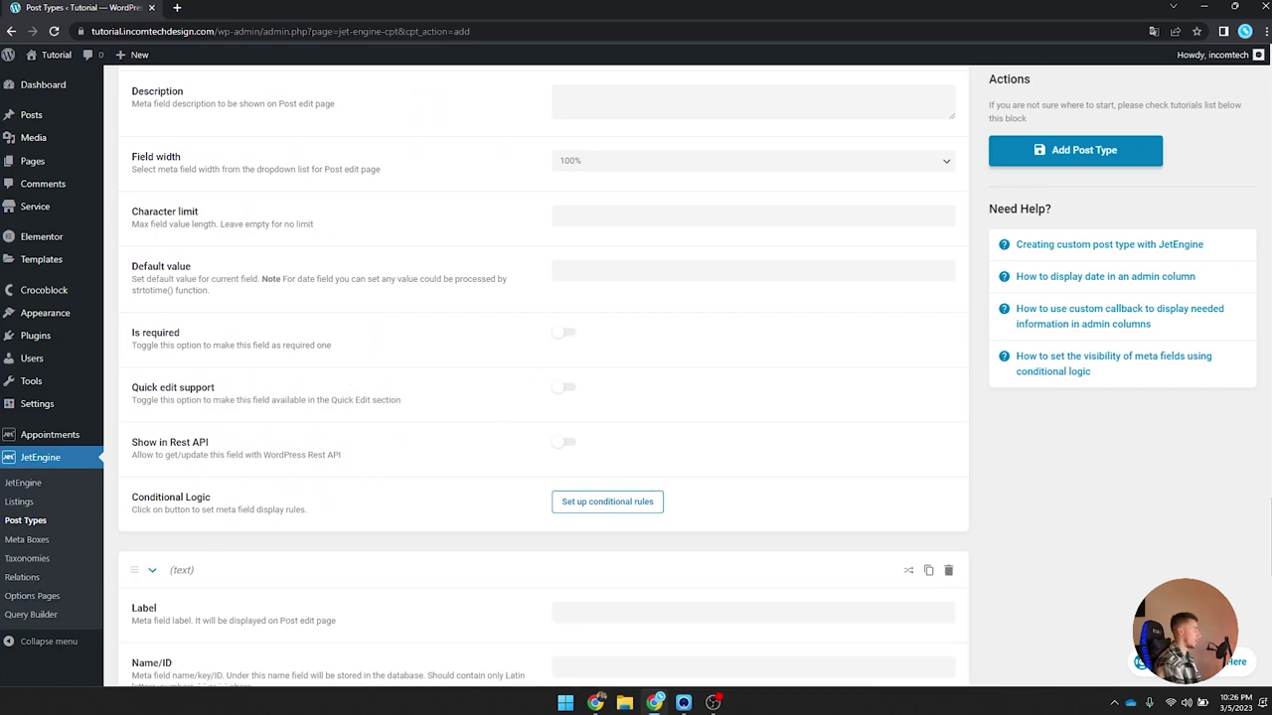
pyautogui.scroll(1, 503, 318)
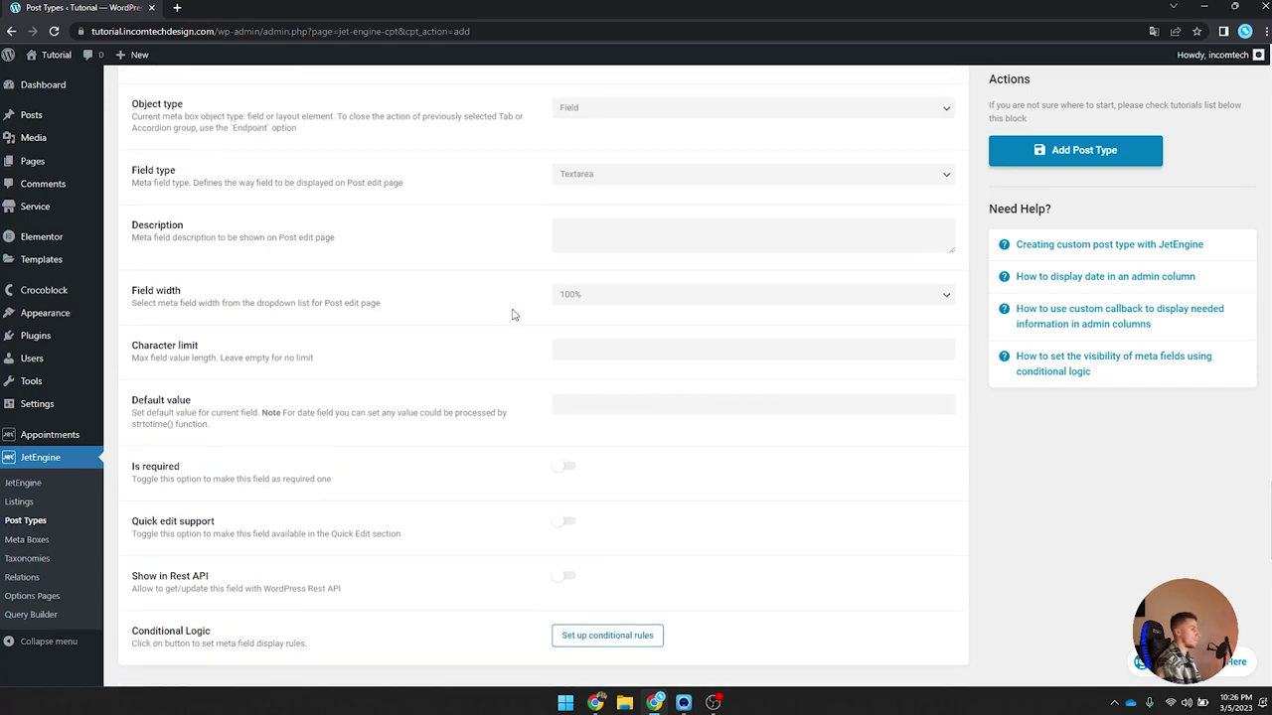
pyautogui.scroll(-3, 490, 304)
pyautogui.click(651, 409)
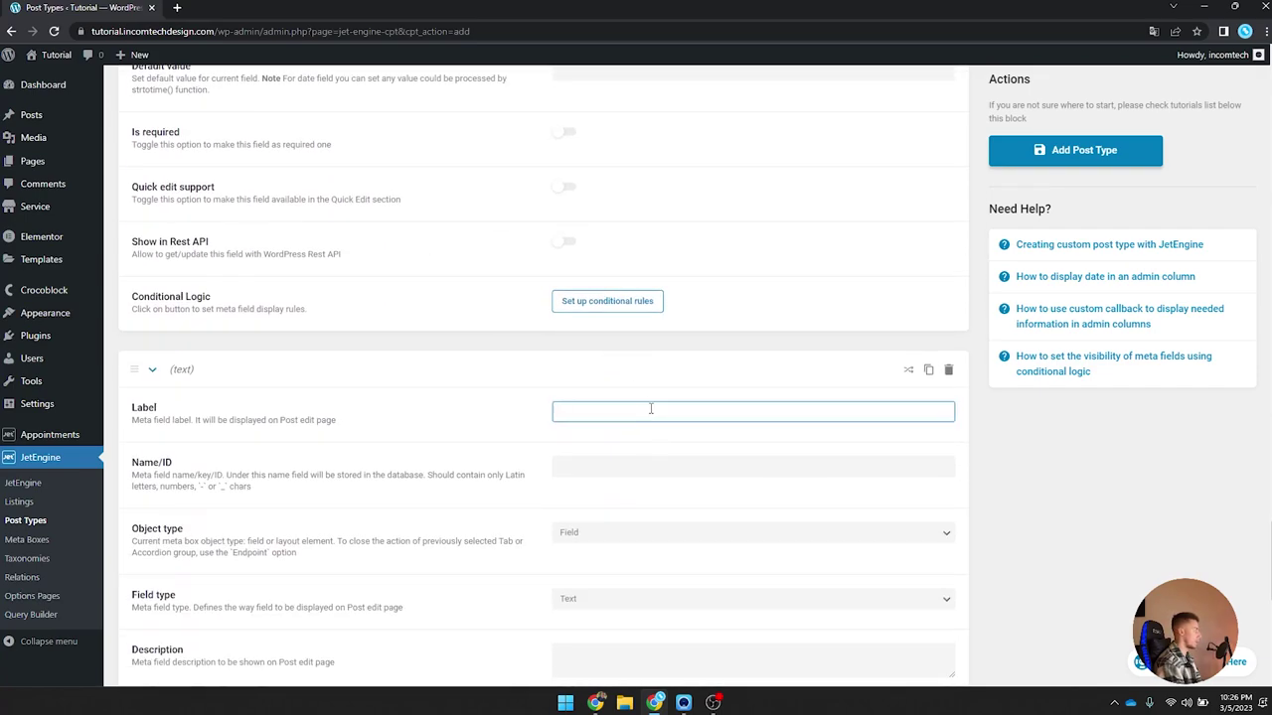
pyautogui.write('Profile Image')
pyautogui.hotkey('ctrl', 'a')
pyautogui.write('Avatar')
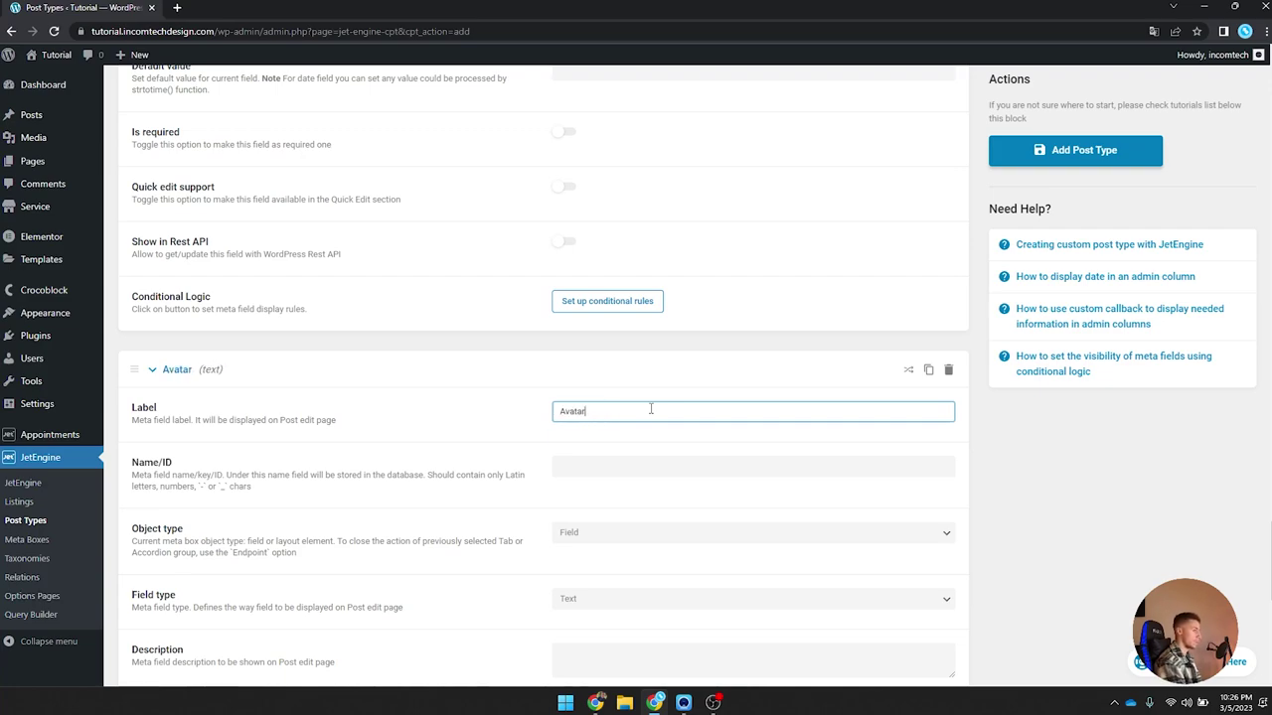
pyautogui.press('Tab')
pyautogui.scroll(-2, 641, 412)
# Step: Make Avatar a required Media field storing the Media ID
pyautogui.click(614, 334)
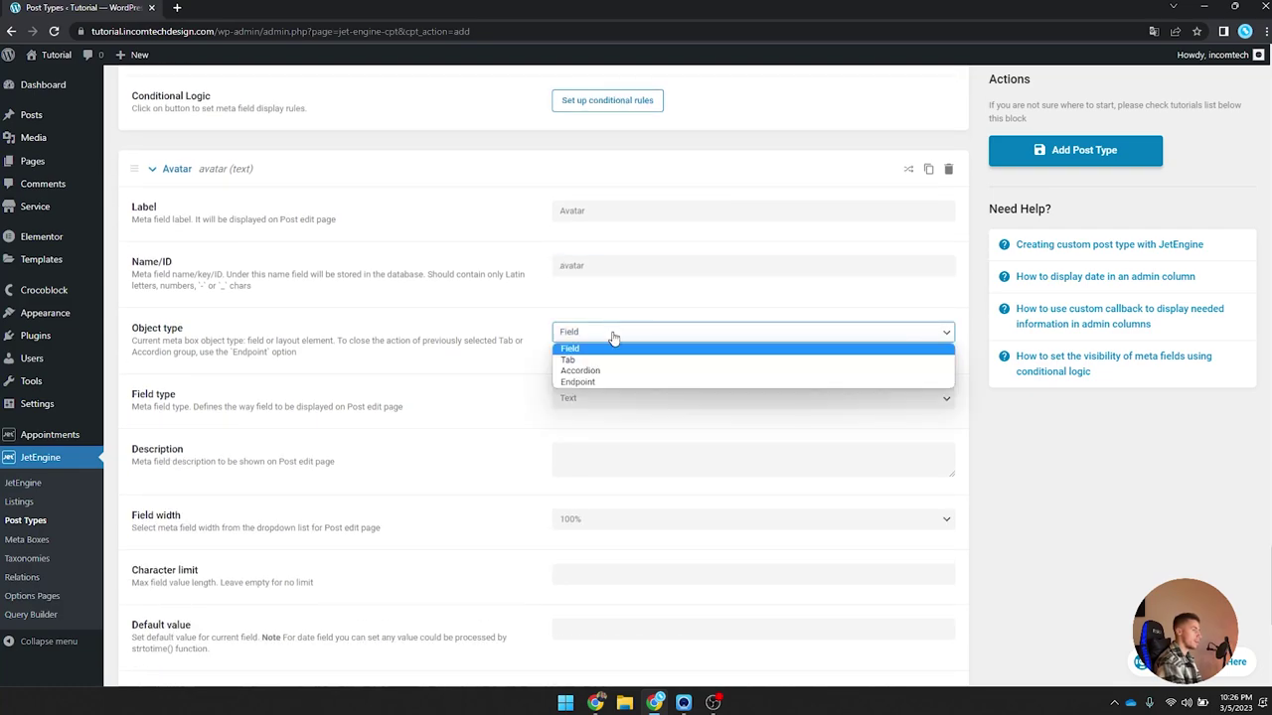
pyautogui.click(611, 348)
pyautogui.click(594, 399)
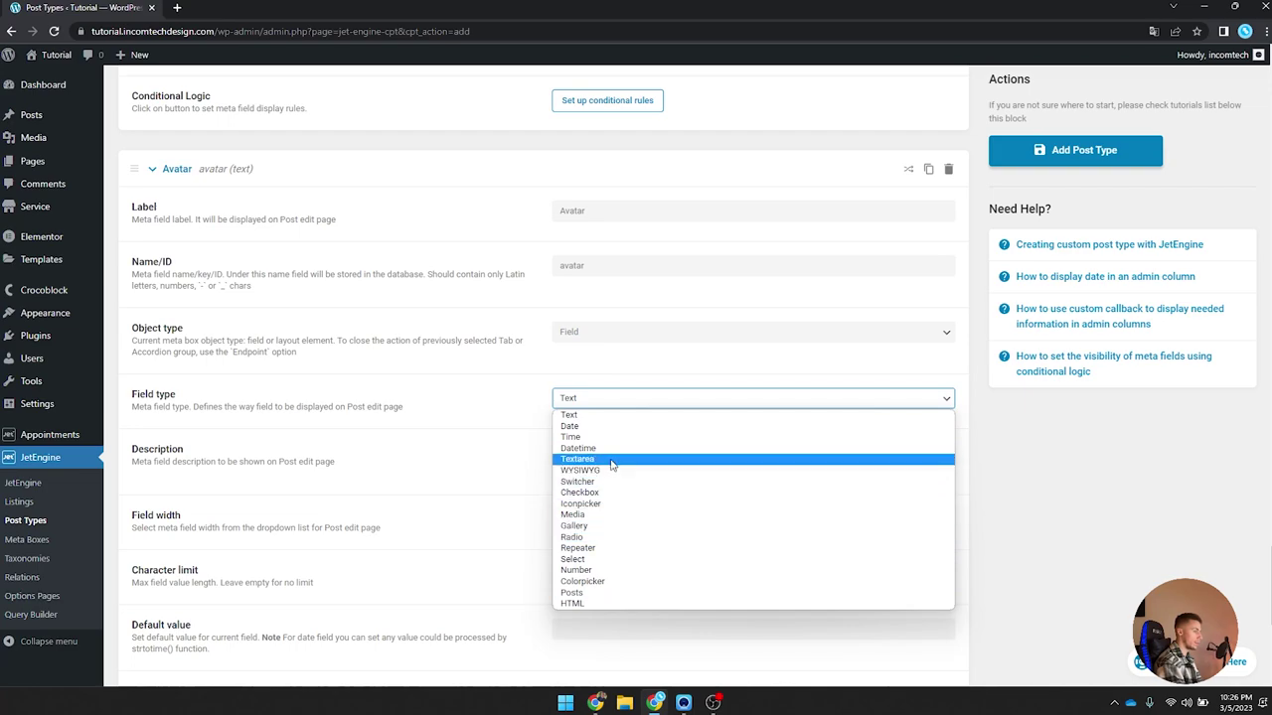
pyautogui.click(600, 515)
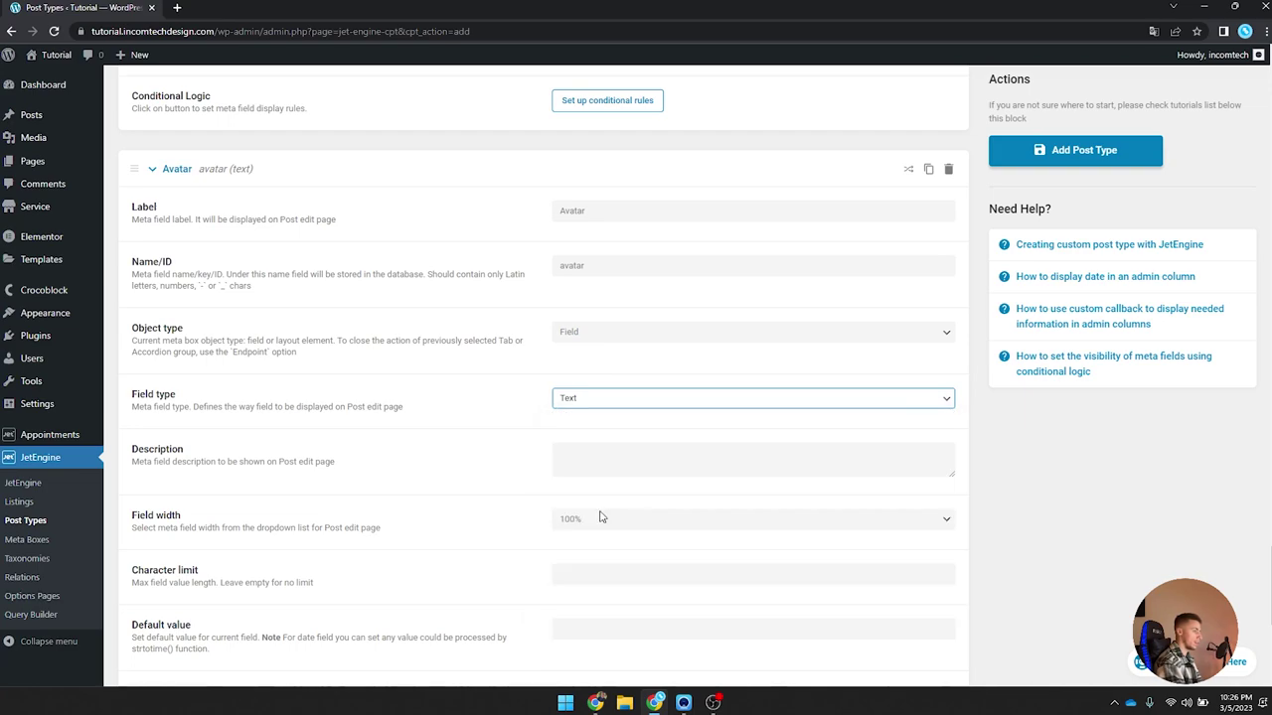
pyautogui.click(612, 454)
pyautogui.click(609, 482)
pyautogui.click(612, 454)
pyautogui.click(606, 474)
pyautogui.scroll(-3, 512, 452)
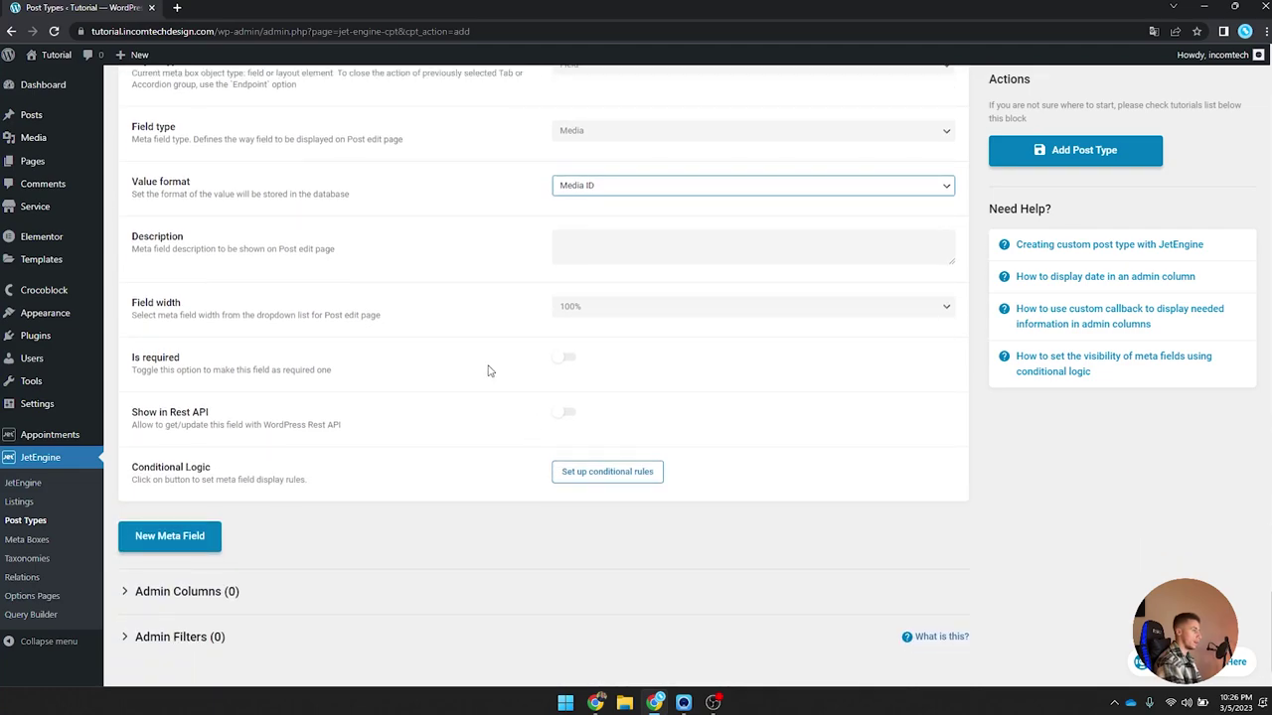
pyautogui.click(566, 356)
# Step: Save the new Specialist post type
pyautogui.scroll(-1, 615, 260)
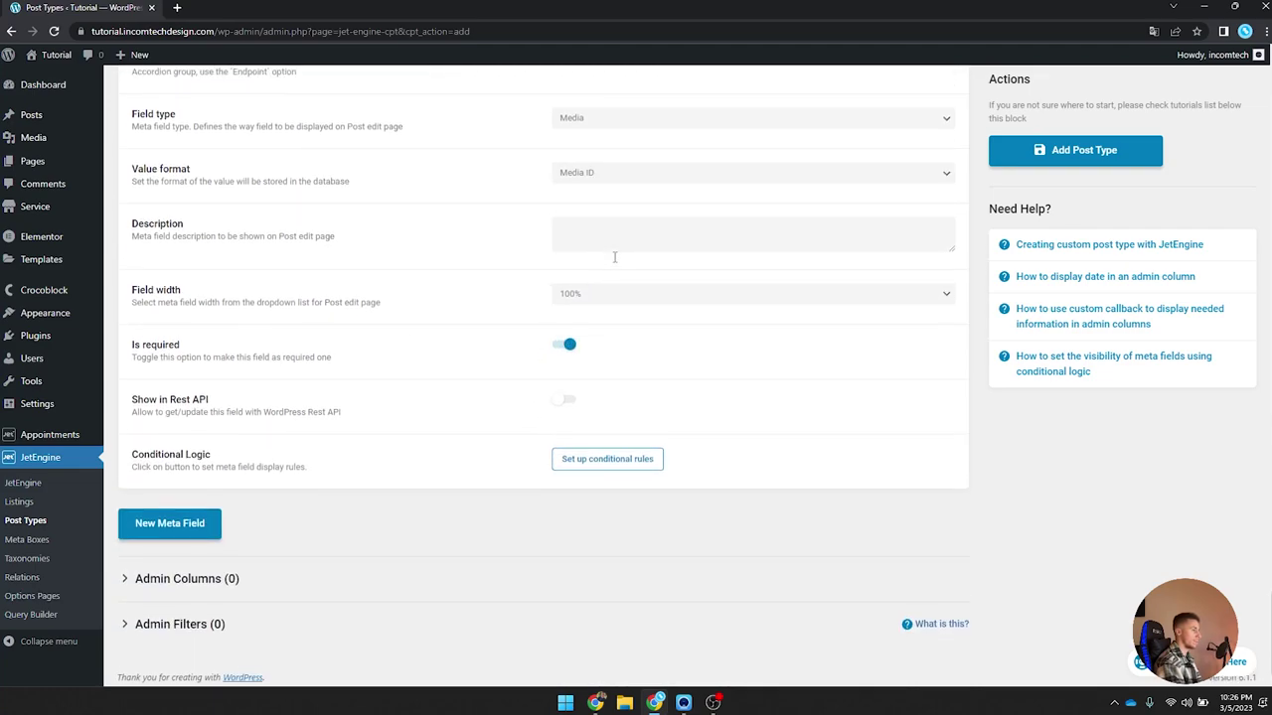
pyautogui.scroll(4, 602, 401)
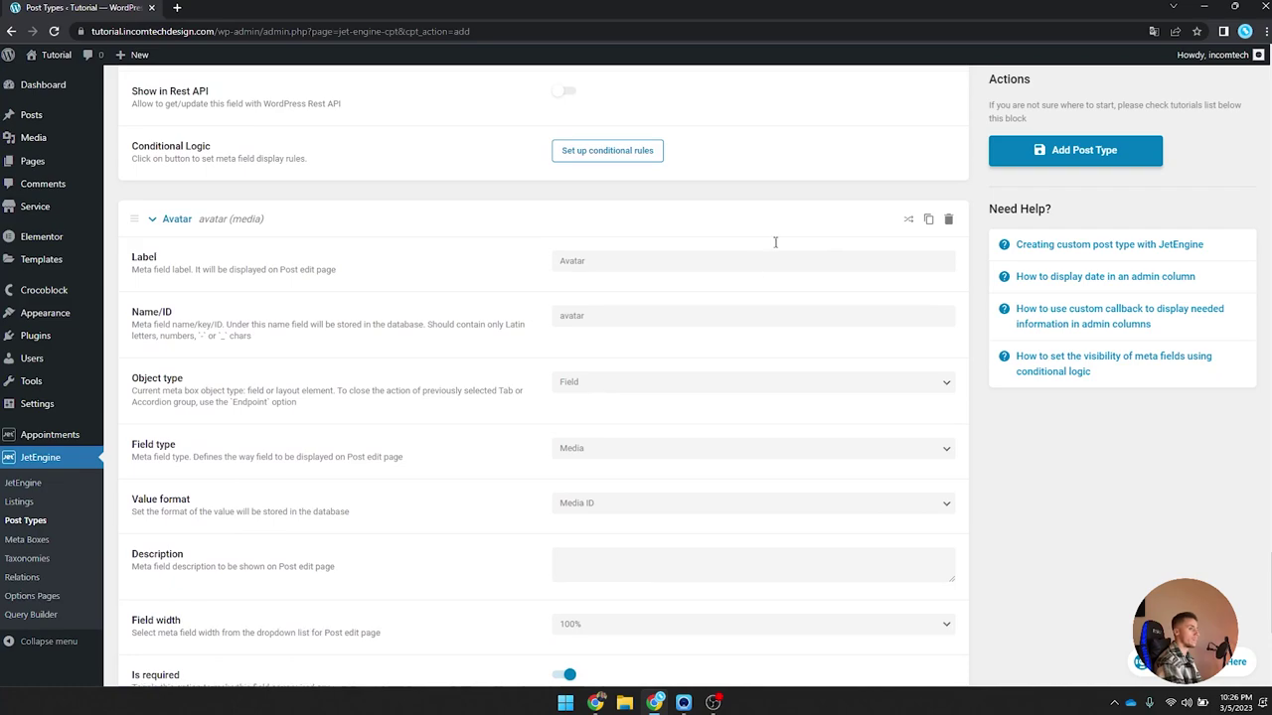
pyautogui.click(1070, 168)
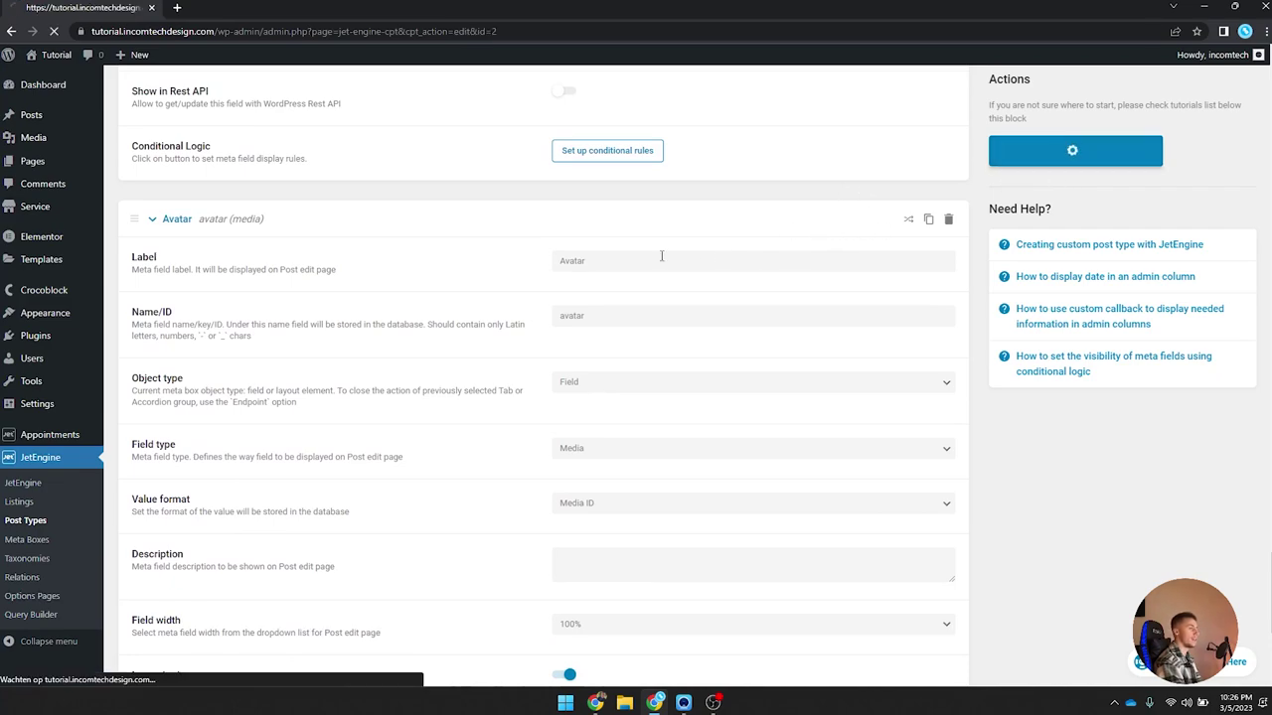
pyautogui.scroll(-2, 1024, 428)
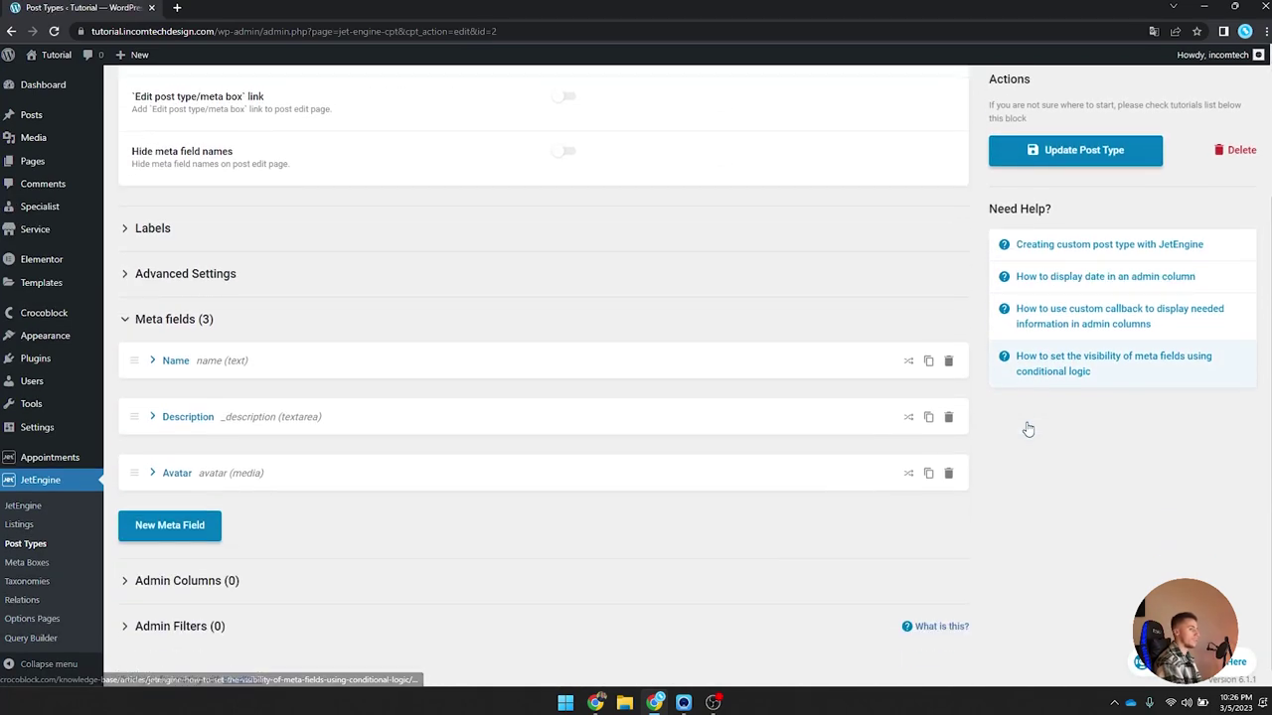
pyautogui.scroll(2, 1026, 428)
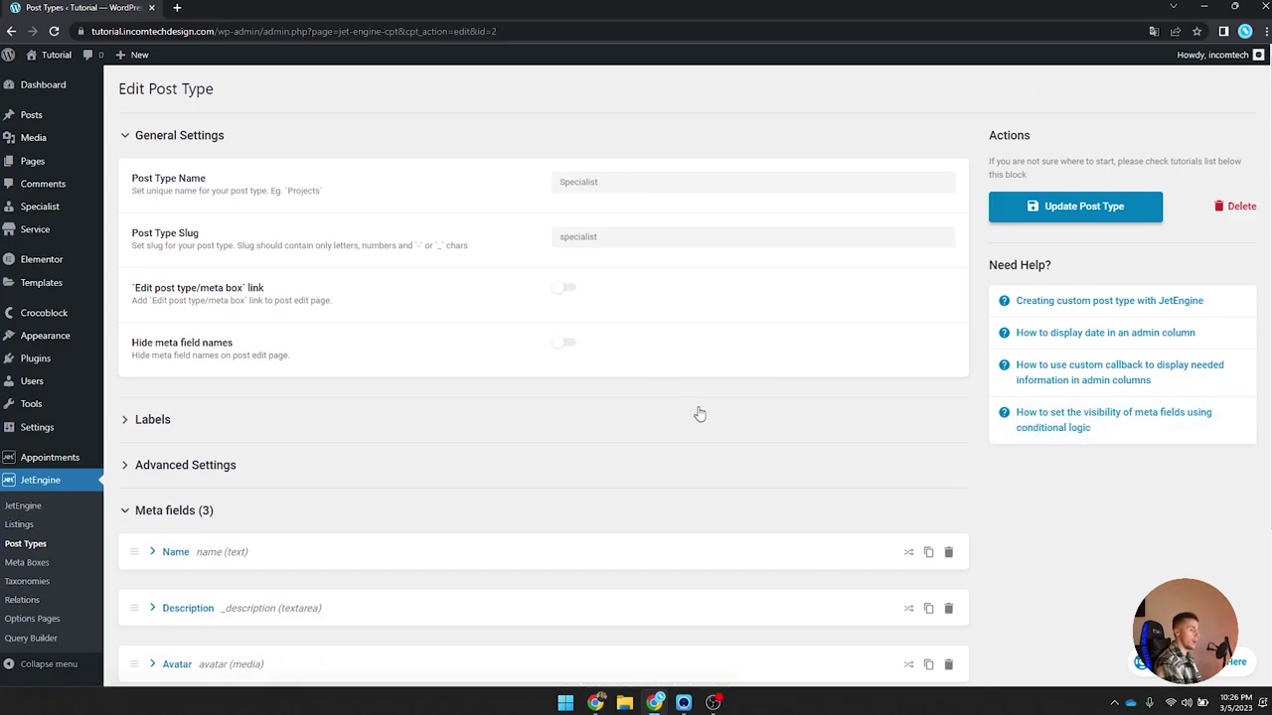
pyautogui.moveTo(57, 212)
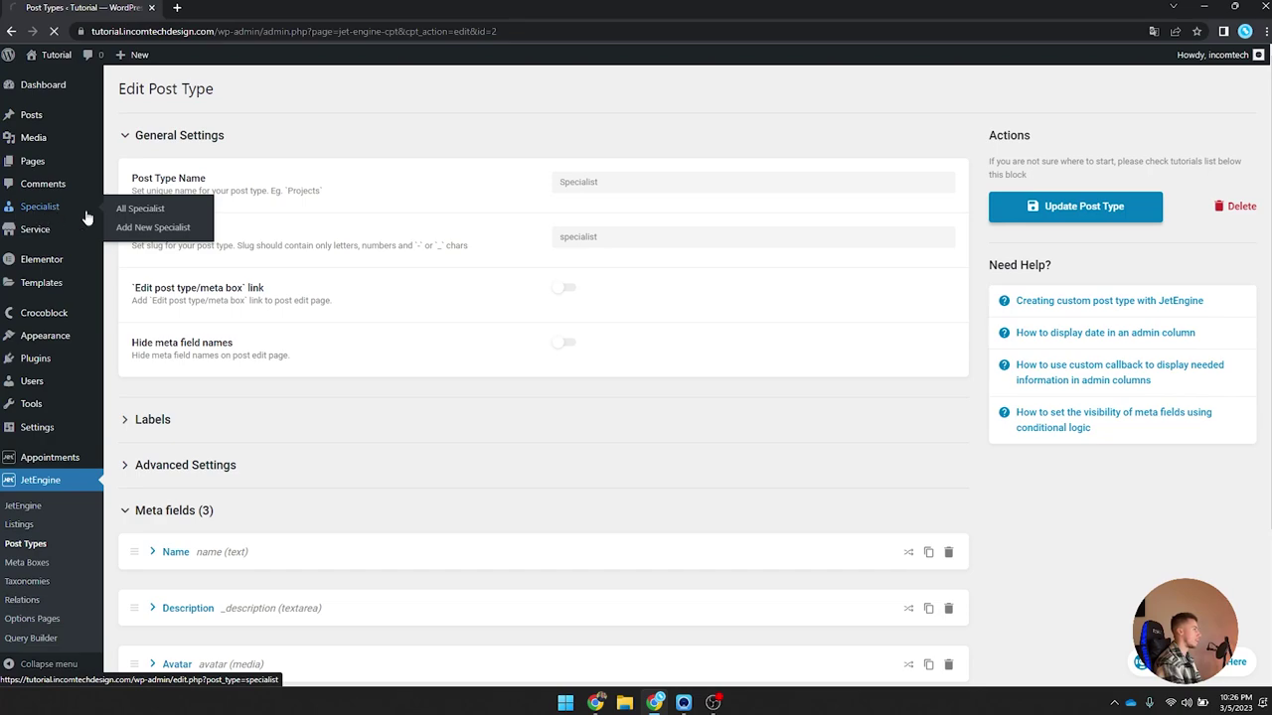
pyautogui.click(88, 212)
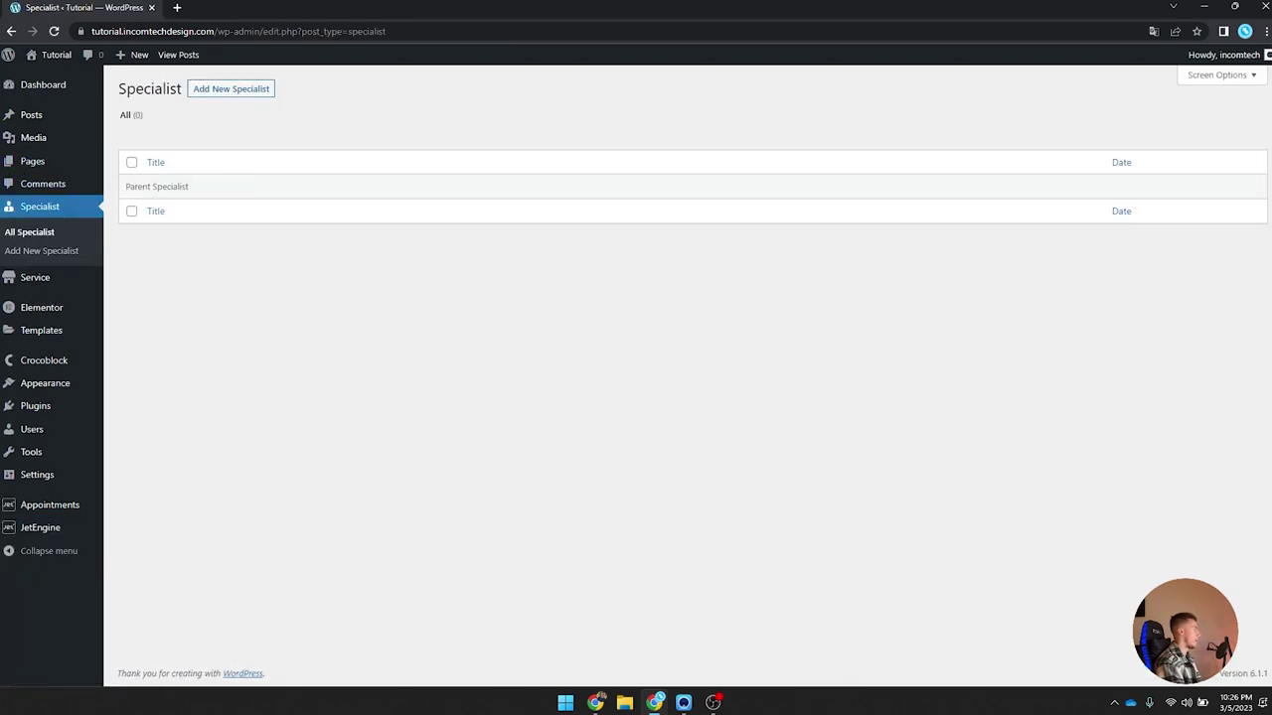
pyautogui.click(201, 91)
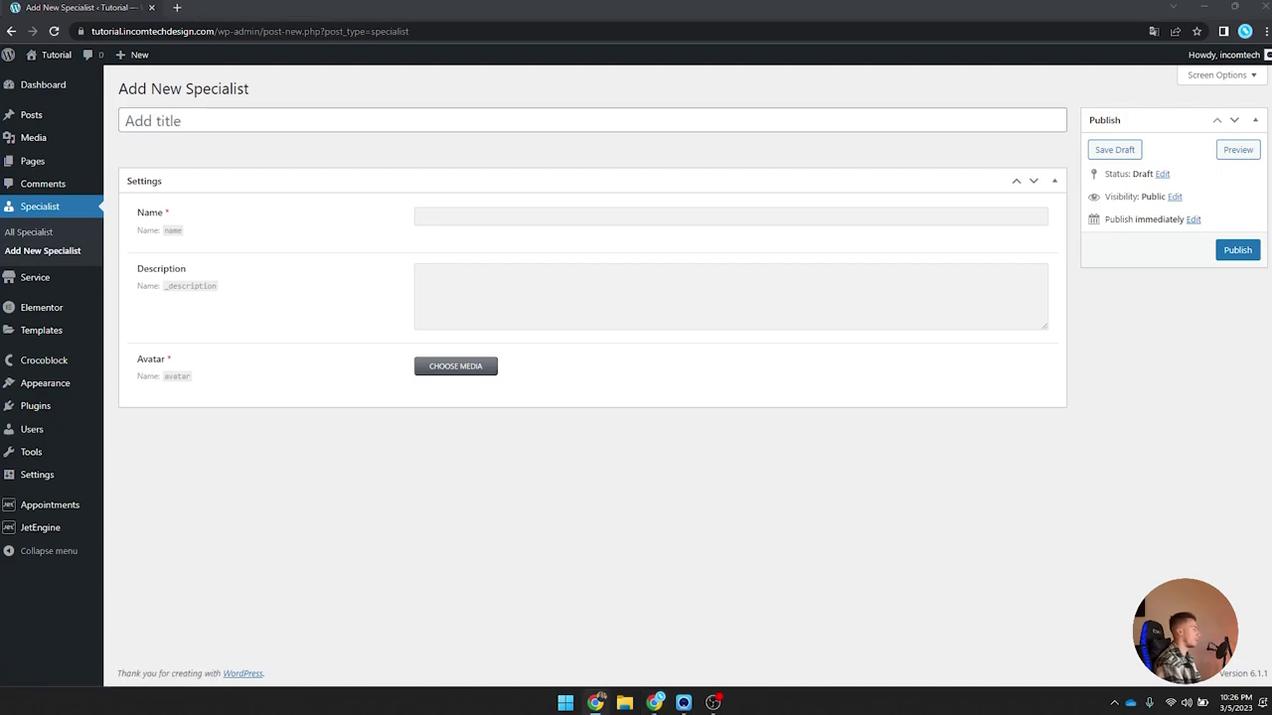
pyautogui.click(175, 123)
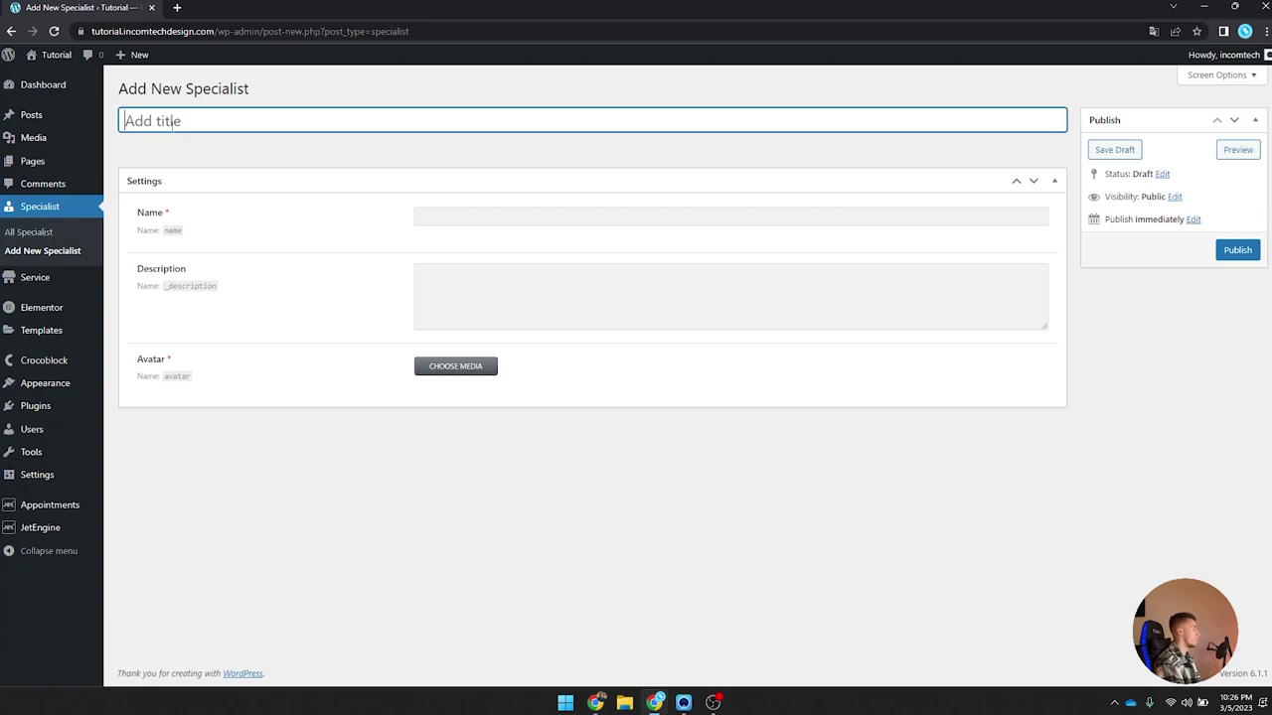
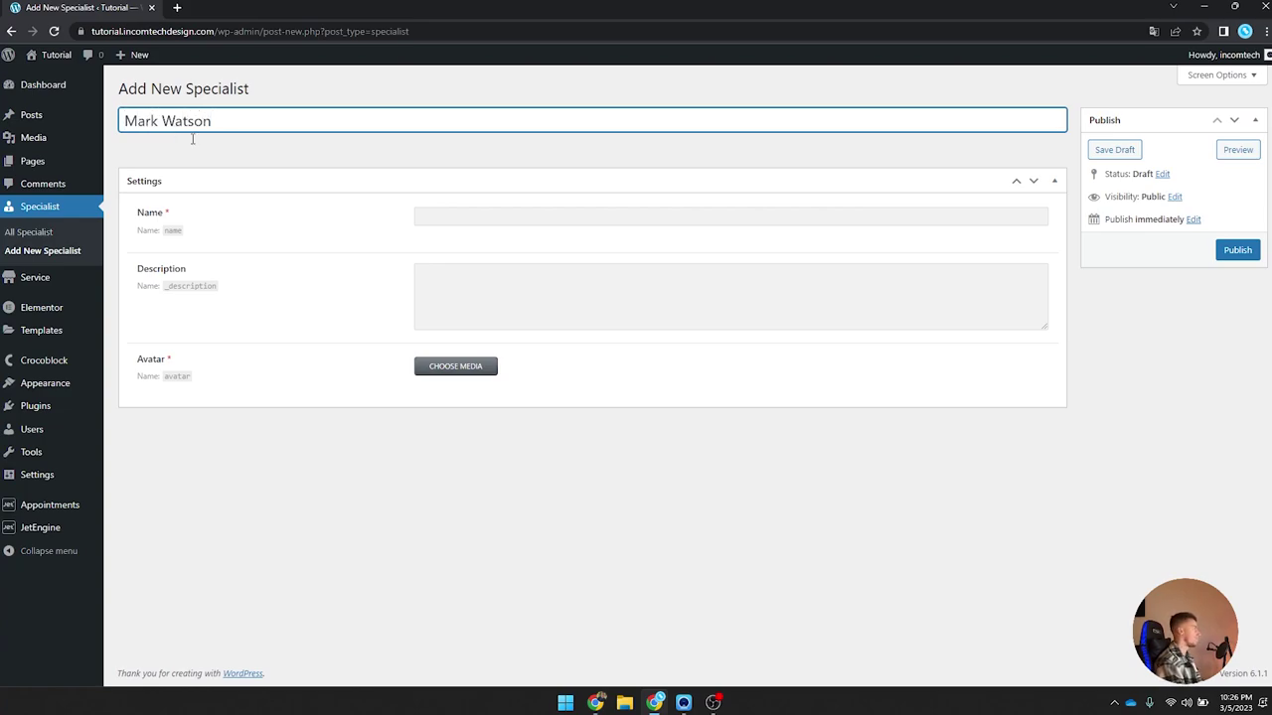
# Step: Copy the title into the Name field and paste placeholder text as the description
pyautogui.hotkey('ctrl', 'a')
pyautogui.hotkey('ctrl', 'c')
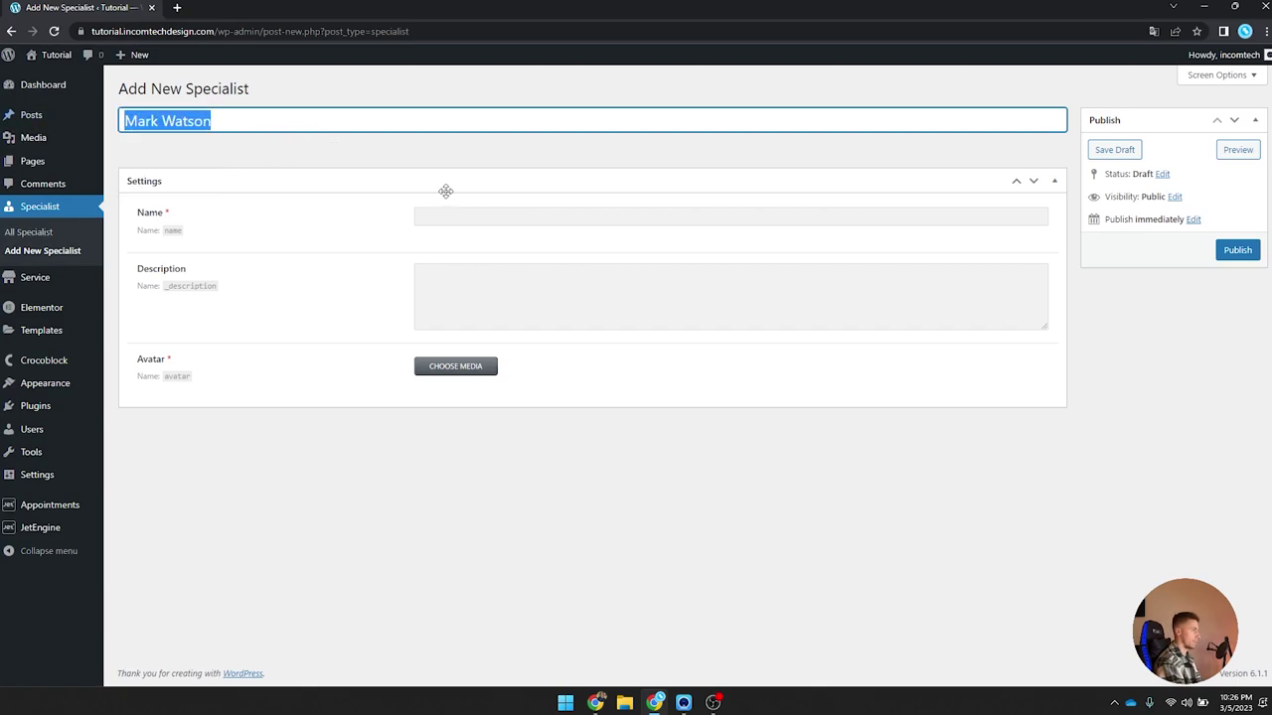
pyautogui.click(496, 217)
pyautogui.hotkey('ctrl', 'v')
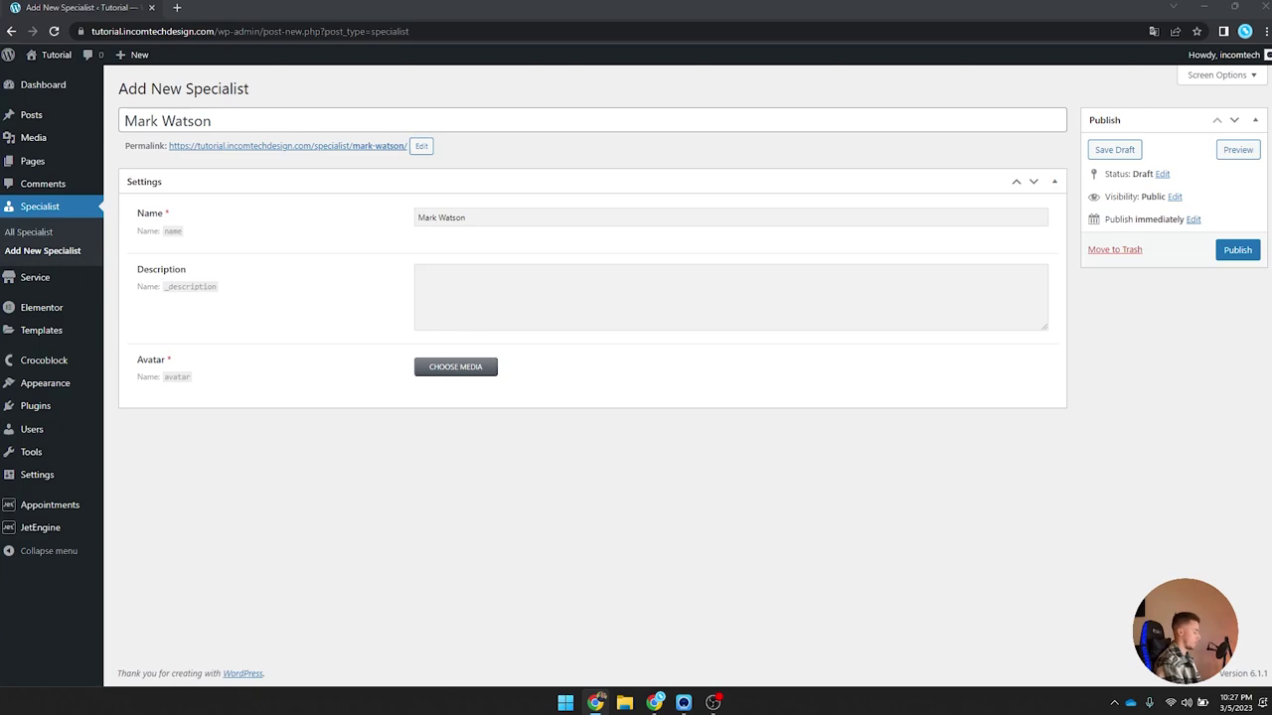
pyautogui.click(567, 295)
pyautogui.hotkey('ctrl', 'v')
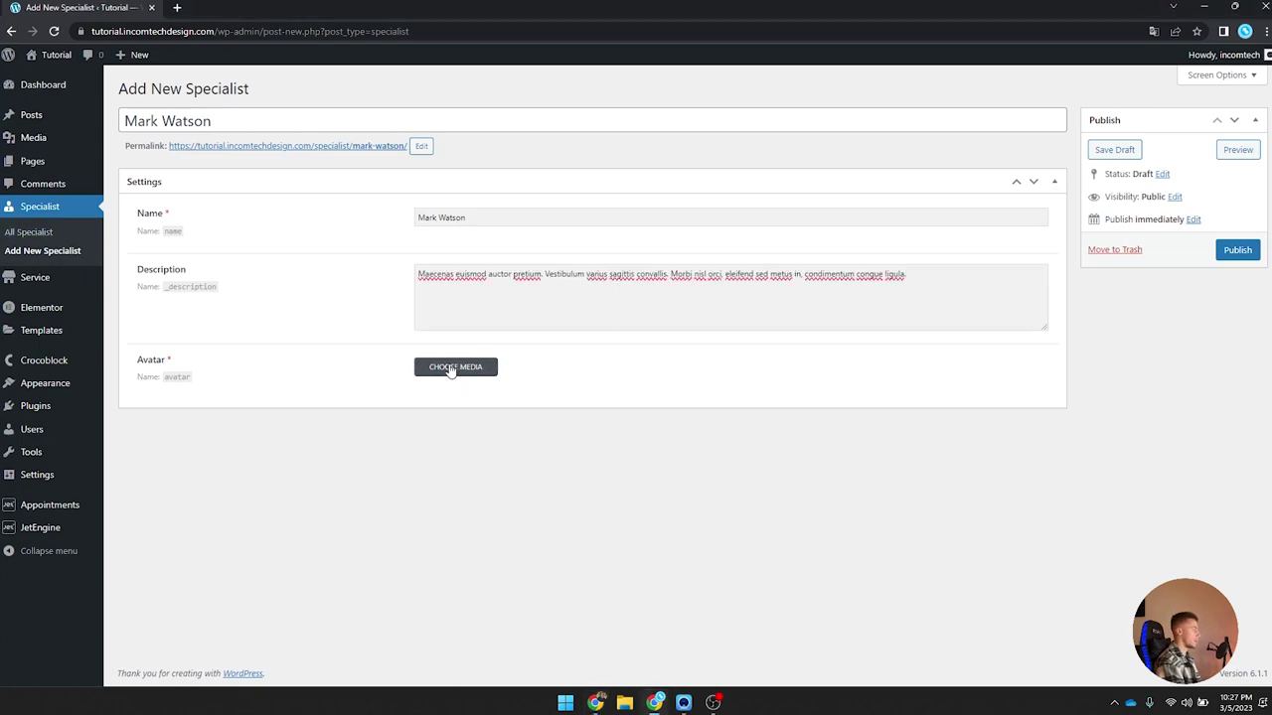
# Step: Set the bearded-man photo as the avatar and publish the post
pyautogui.click(455, 367)
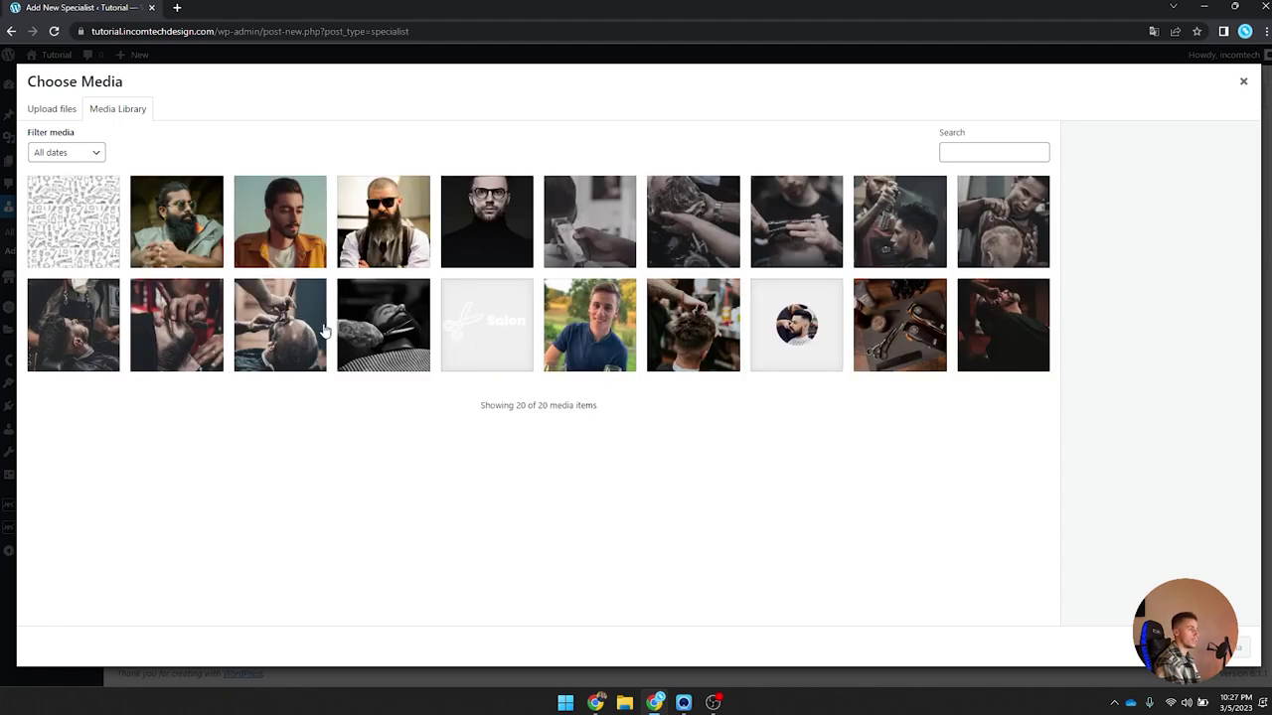
pyautogui.click(215, 260)
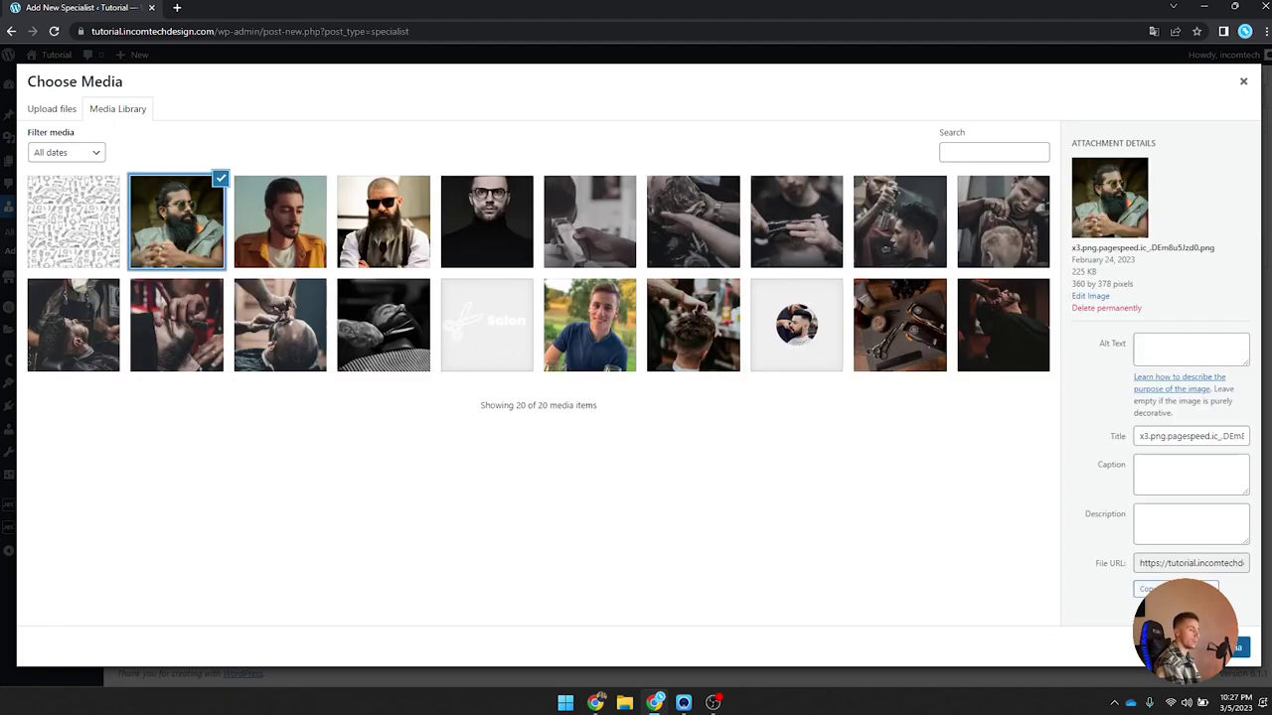
pyautogui.click(1237, 646)
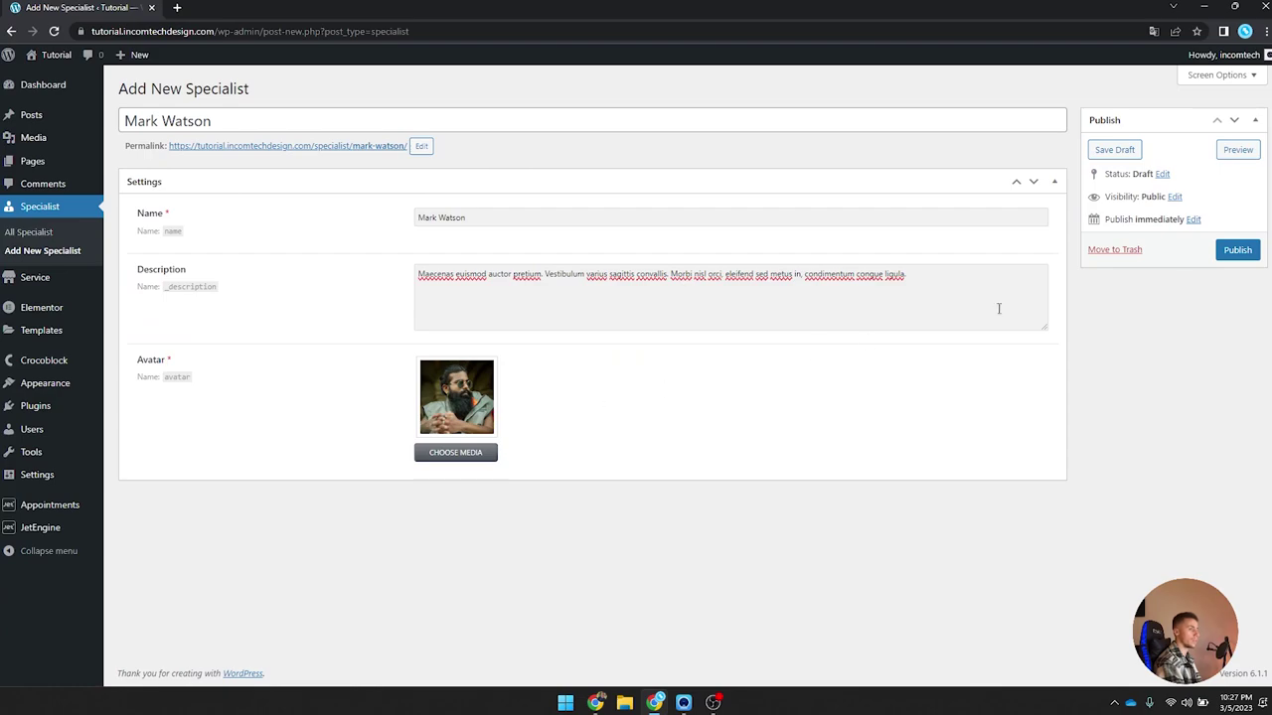
pyautogui.click(1237, 249)
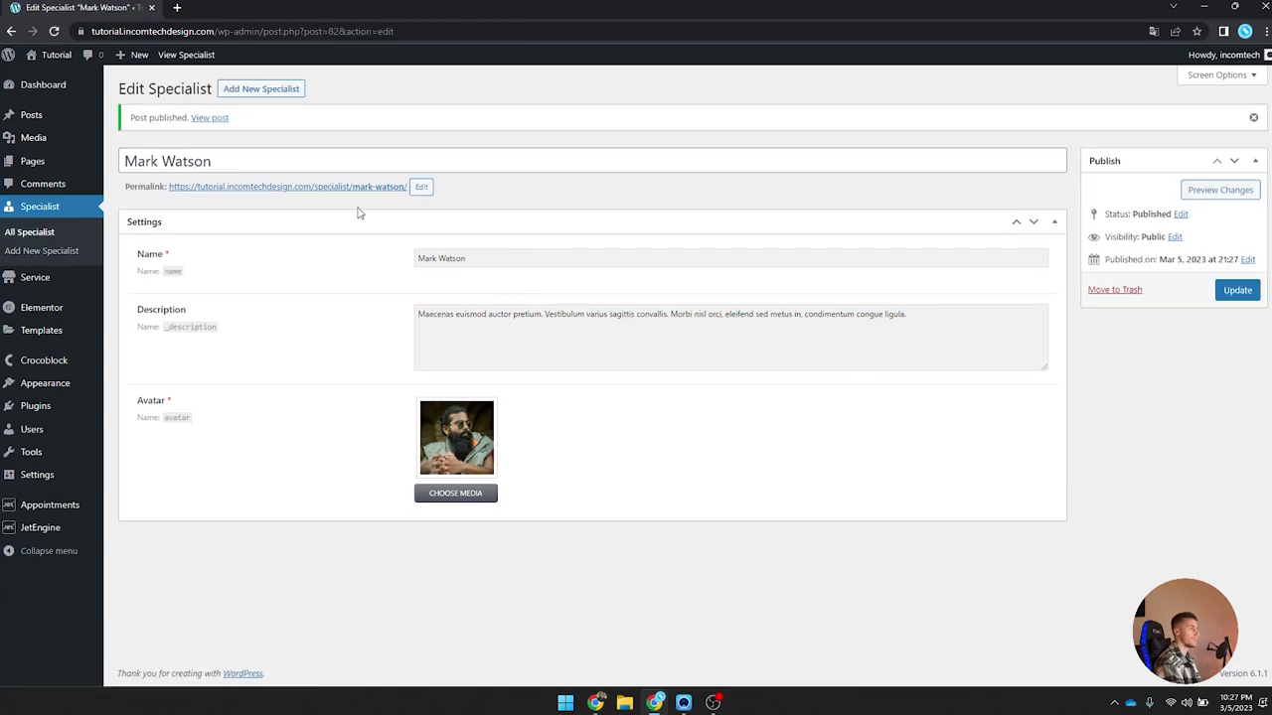
pyautogui.keyDown('ctrl'); pyautogui.click(314, 189); pyautogui.keyUp('ctrl')
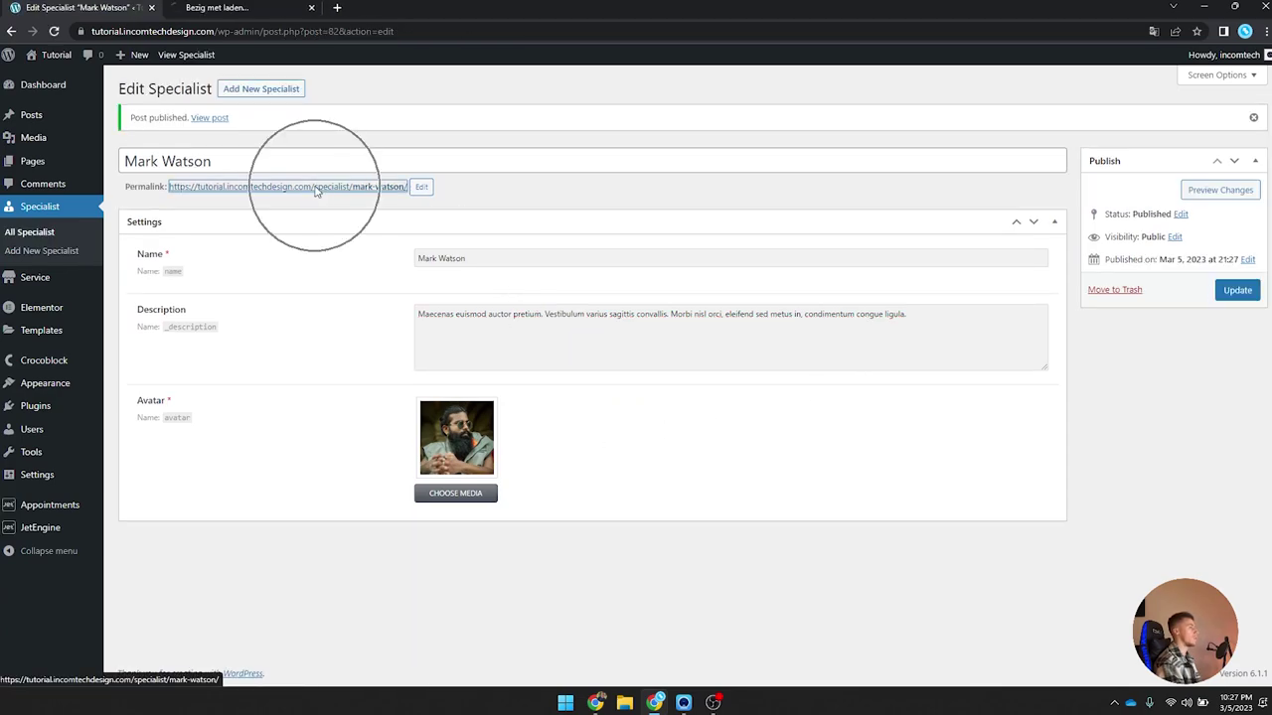
pyautogui.click(233, 8)
pyautogui.moveTo(344, 99); pyautogui.dragTo(475, 159)
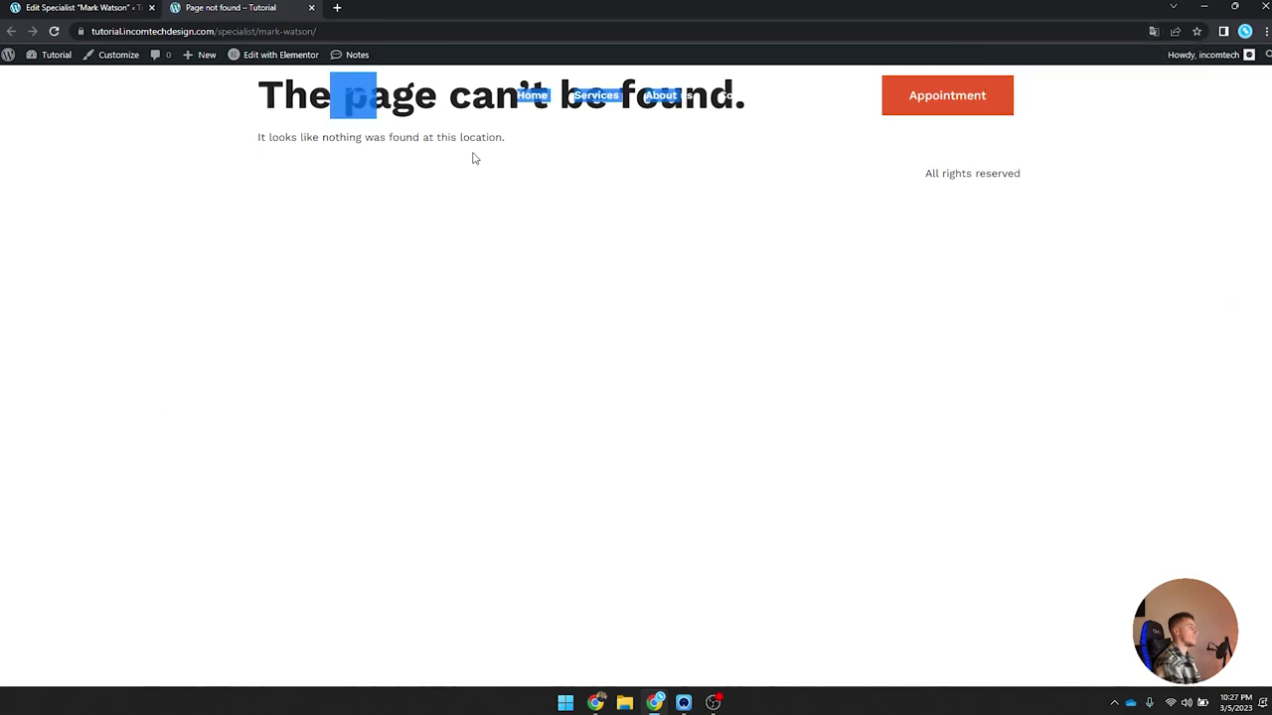
pyautogui.click(312, 8)
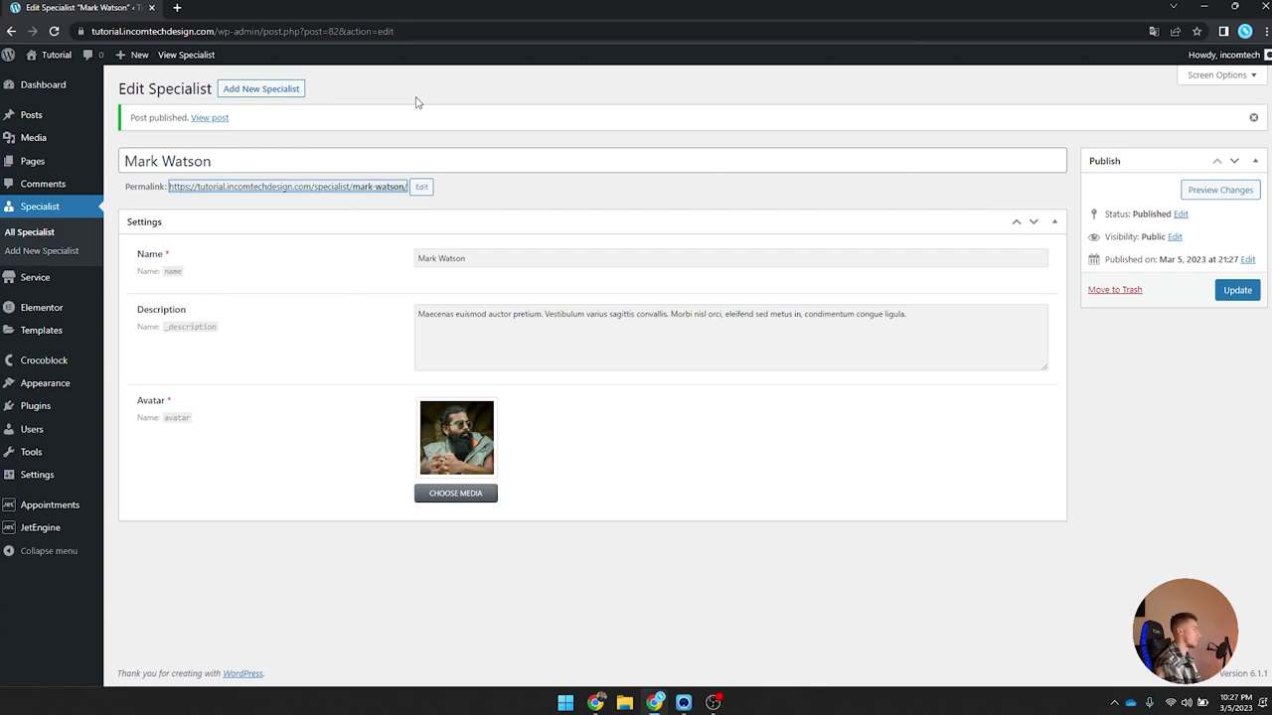
pyautogui.click(495, 205)
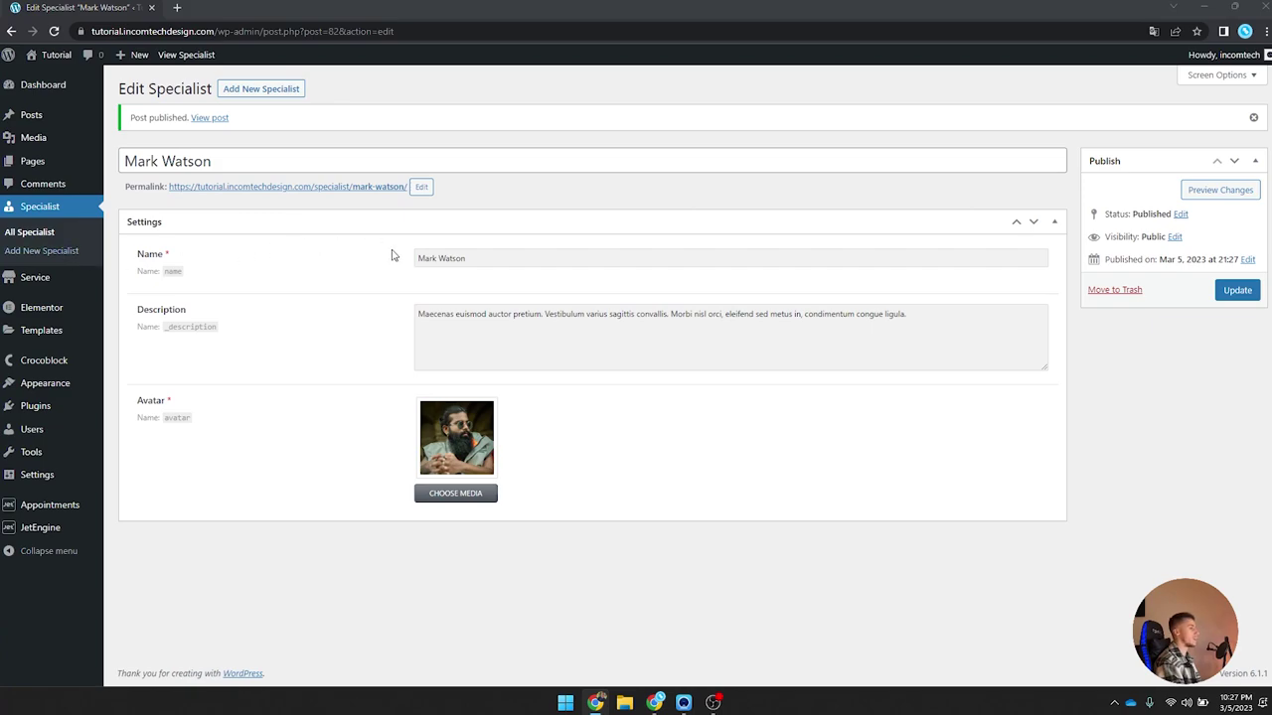
pyautogui.click(268, 88)
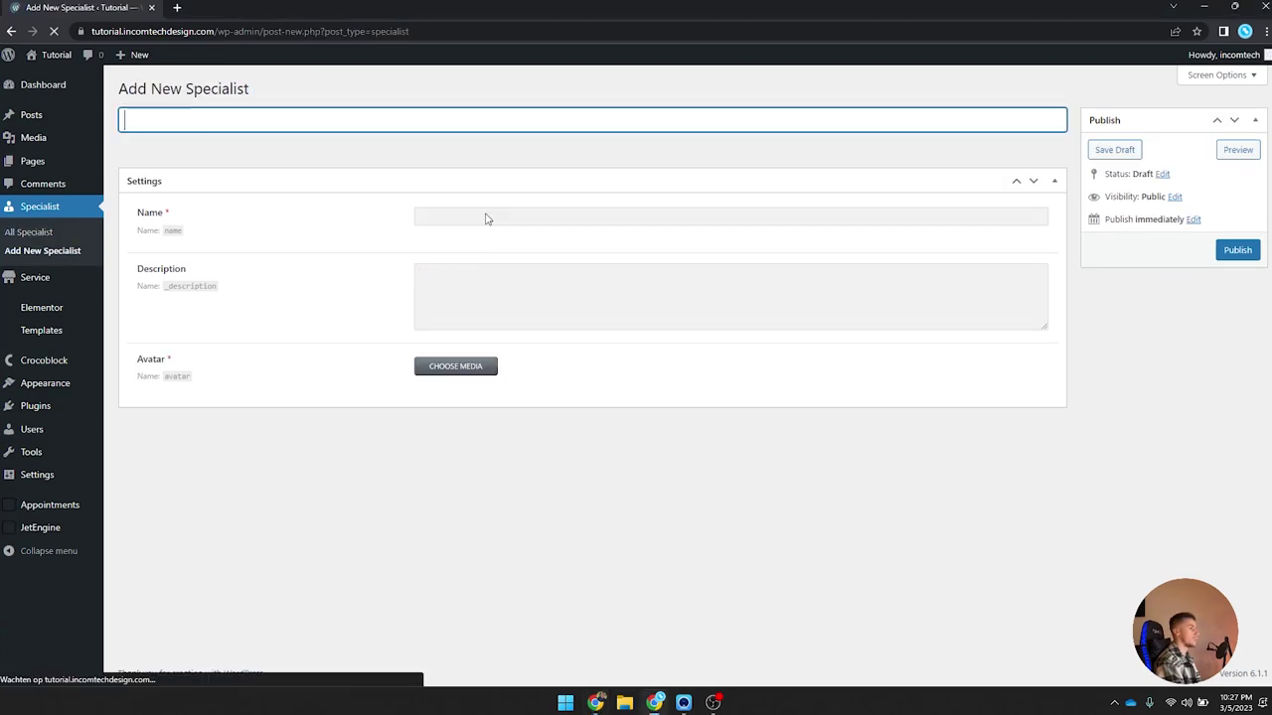
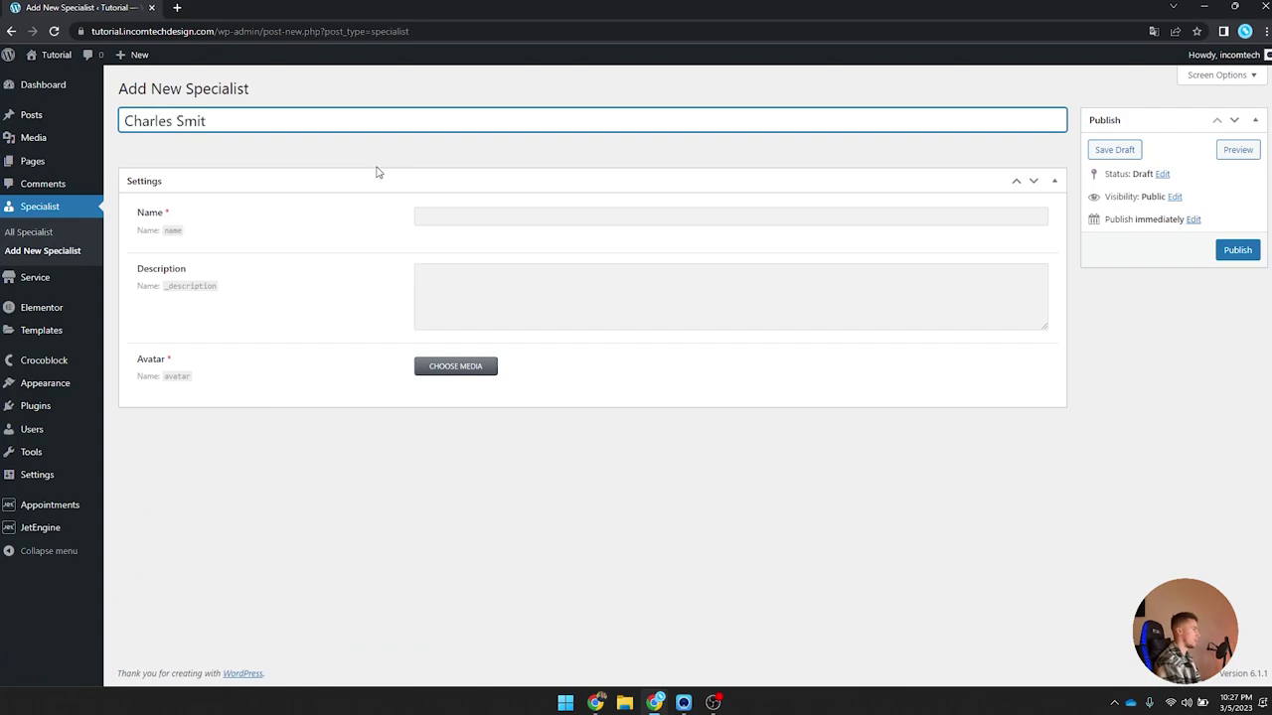
pyautogui.hotkey('ctrl', 'a')
pyautogui.hotkey('ctrl', 'c')
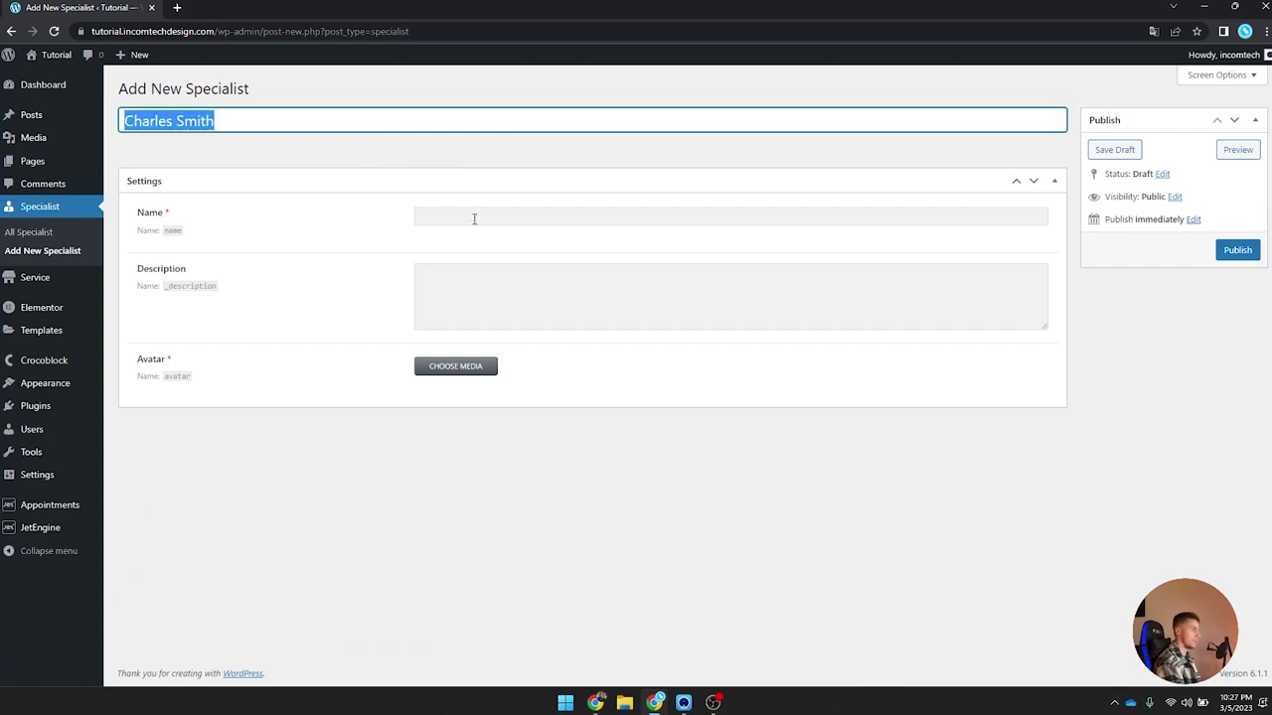
pyautogui.click(474, 218)
pyautogui.hotkey('ctrl', 'v')
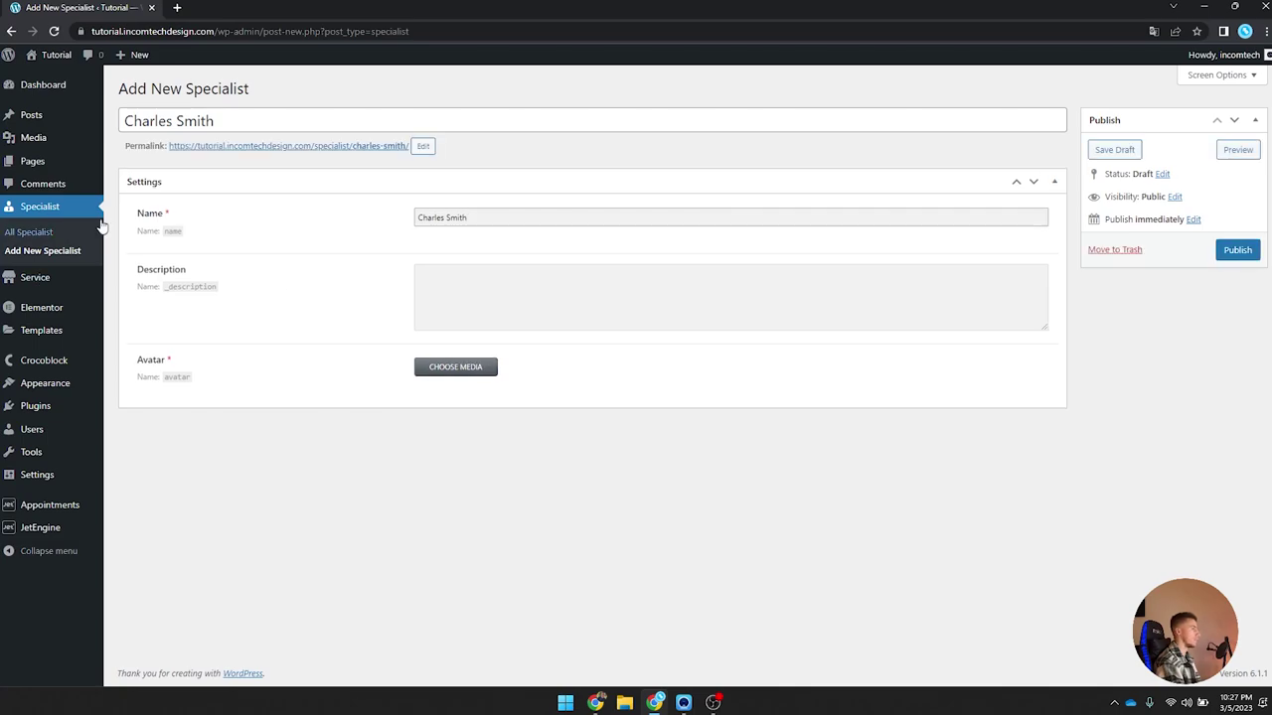
# Step: Copy the first specialist's description into the new specialist's Description field
pyautogui.keyDown('ctrl'); pyautogui.keyDown('shift'); pyautogui.click(49, 230); pyautogui.keyUp('shift'); pyautogui.keyUp('ctrl')
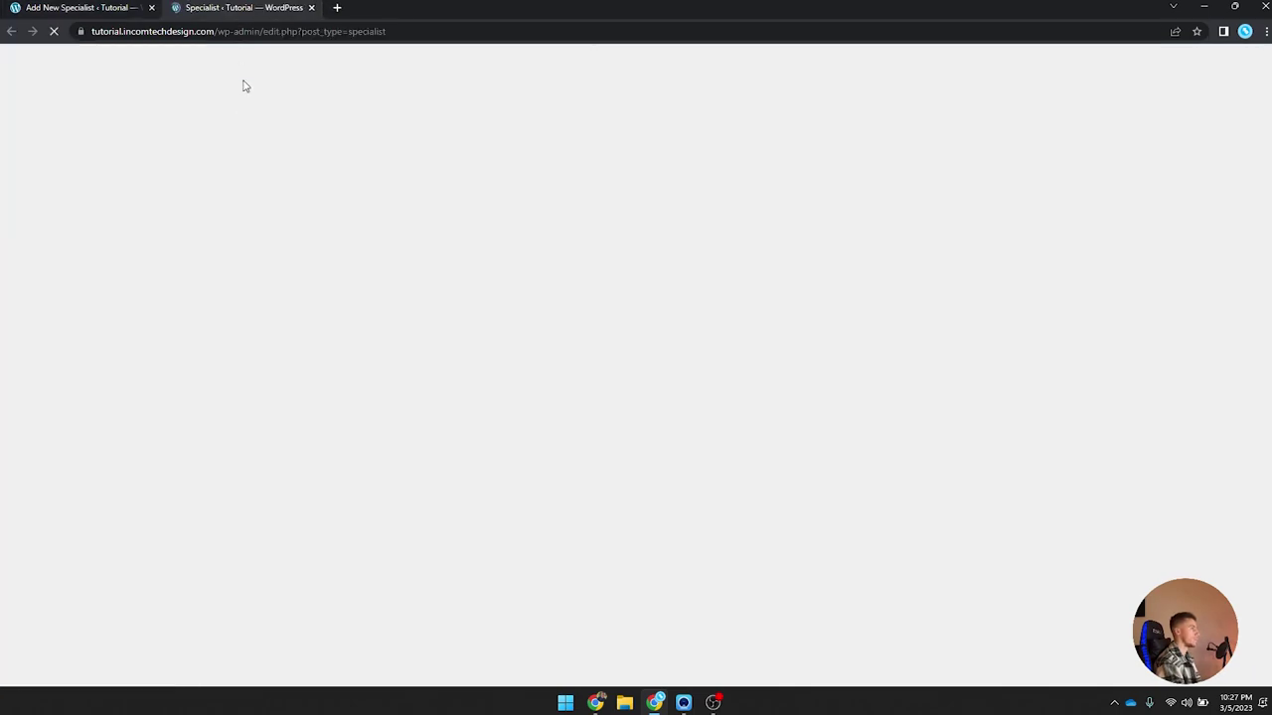
pyautogui.click(175, 228)
pyautogui.click(509, 286)
pyautogui.hotkey('ctrl', 'a')
pyautogui.hotkey('ctrl', 'c')
pyautogui.click(79, 7)
pyautogui.click(494, 304)
pyautogui.hotkey('ctrl', 'v')
pyautogui.click(455, 372)
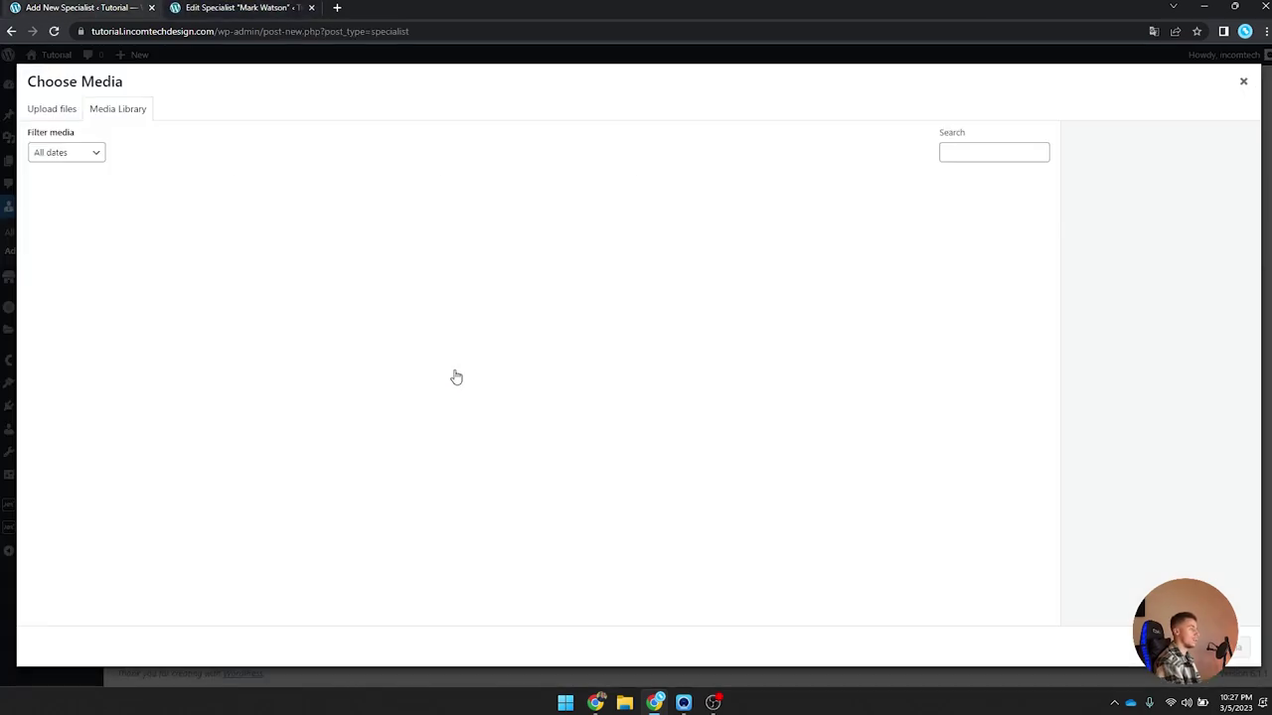
pyautogui.click(290, 219)
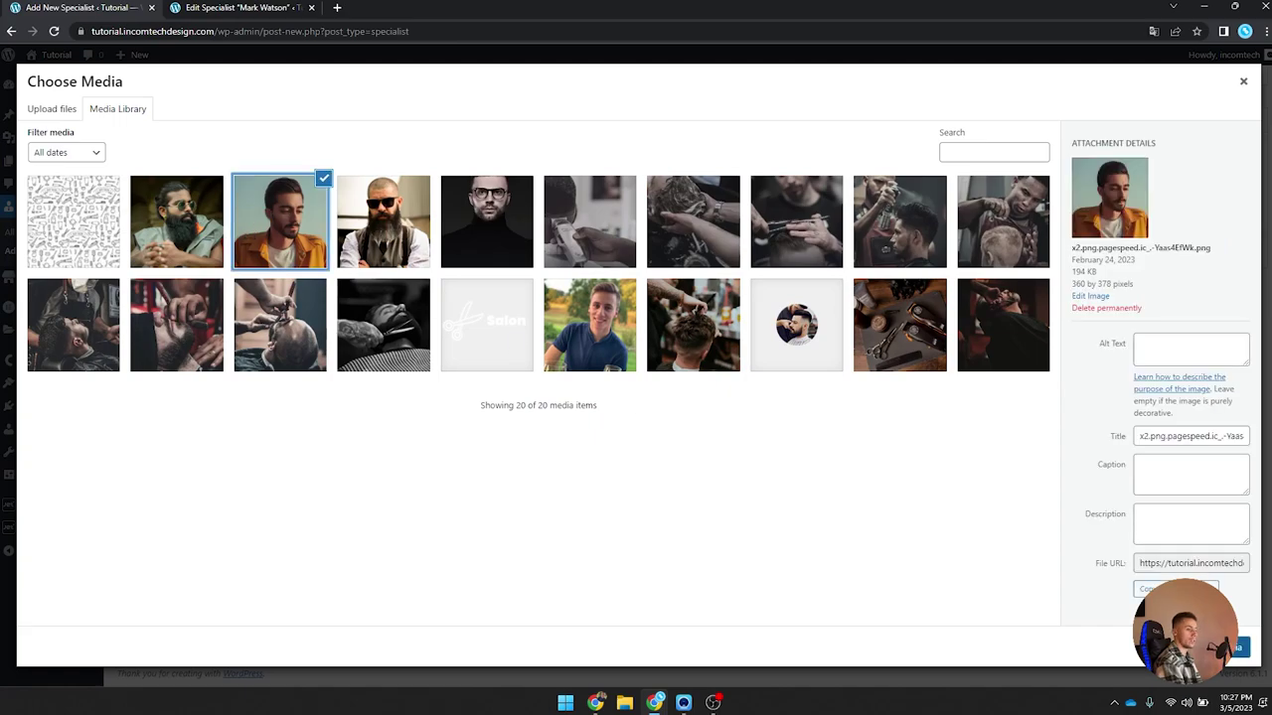
pyautogui.click(1232, 648)
pyautogui.click(1237, 251)
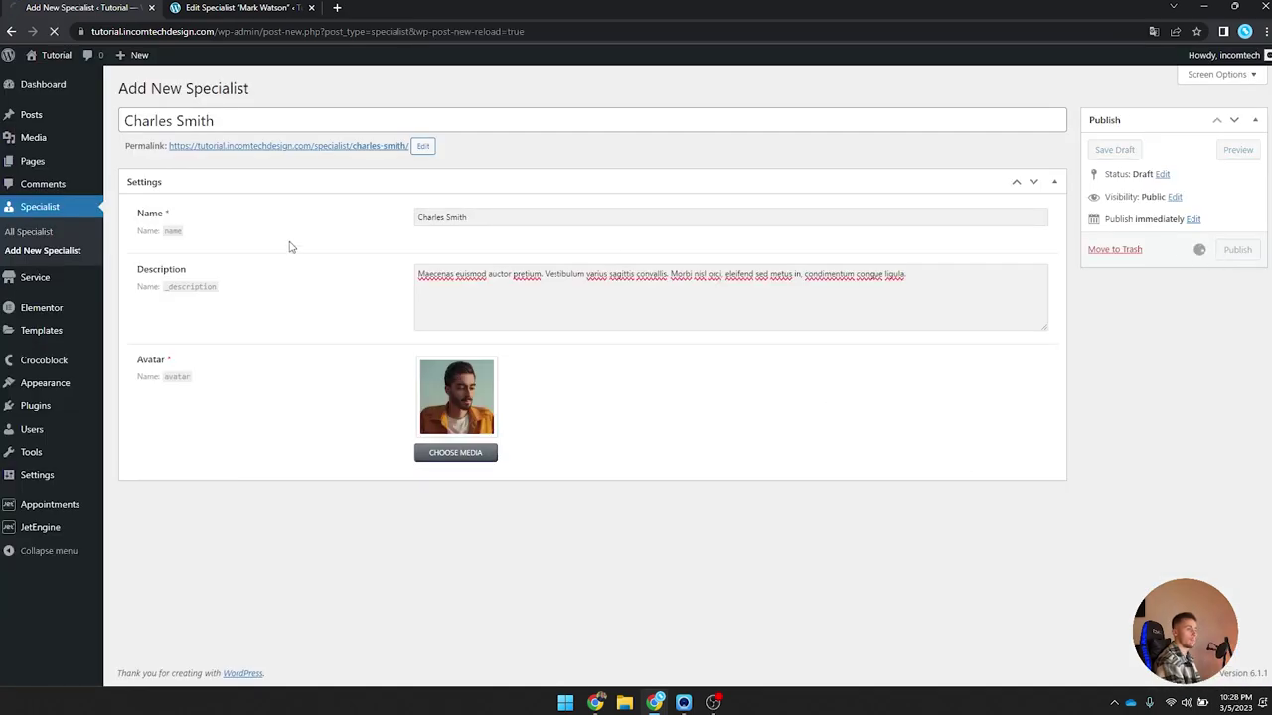
pyautogui.click(288, 88)
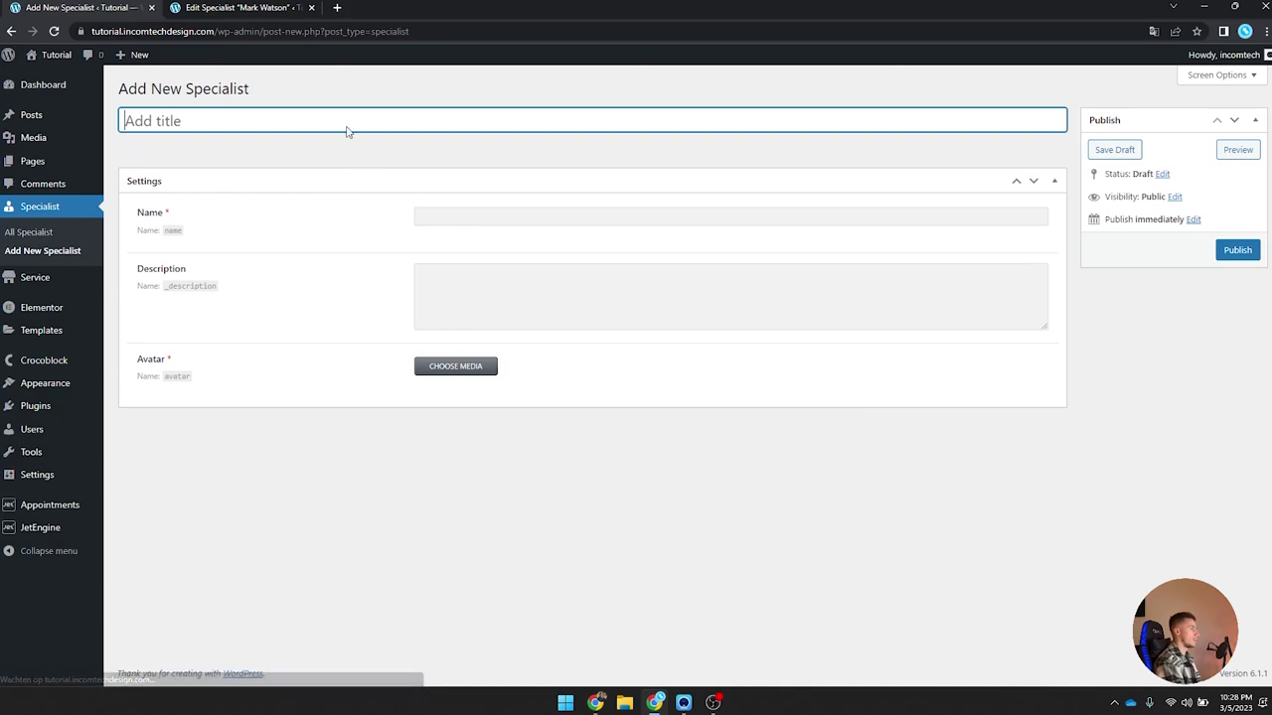
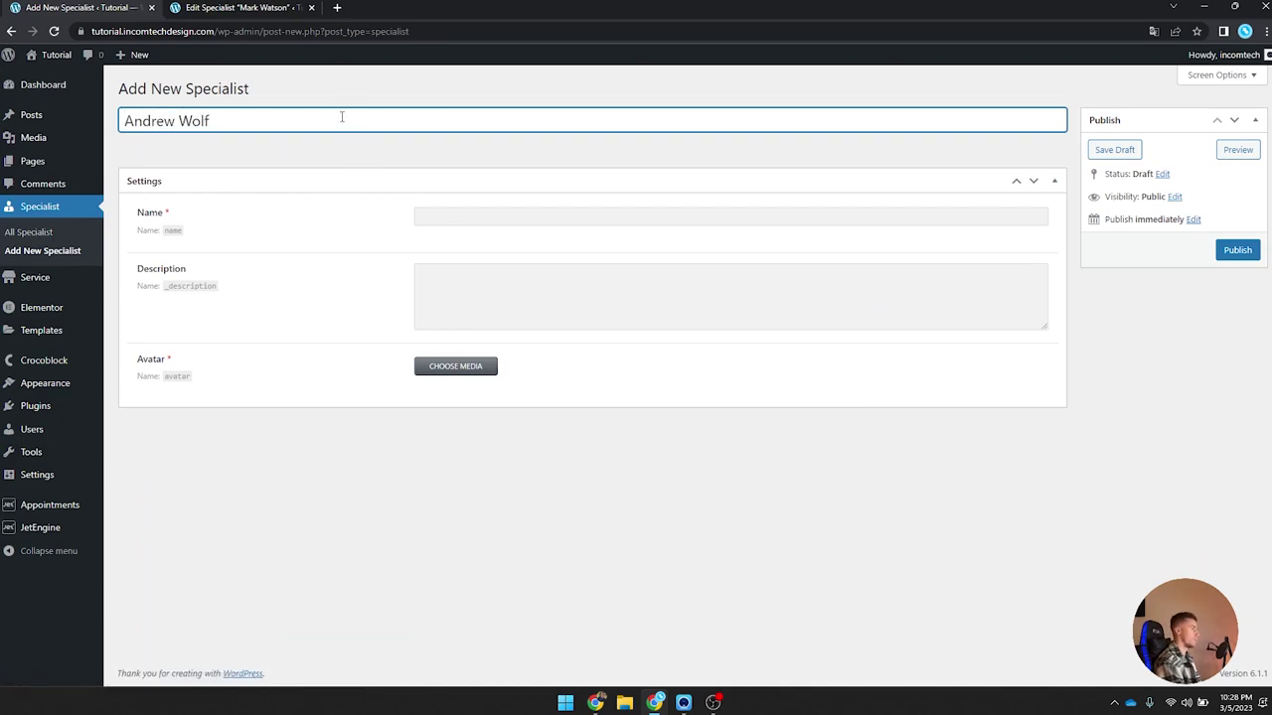
pyautogui.hotkey('ctrl', 'a')
pyautogui.click(443, 219)
pyautogui.hotkey('ctrl', 'v')
pyautogui.press('Return')
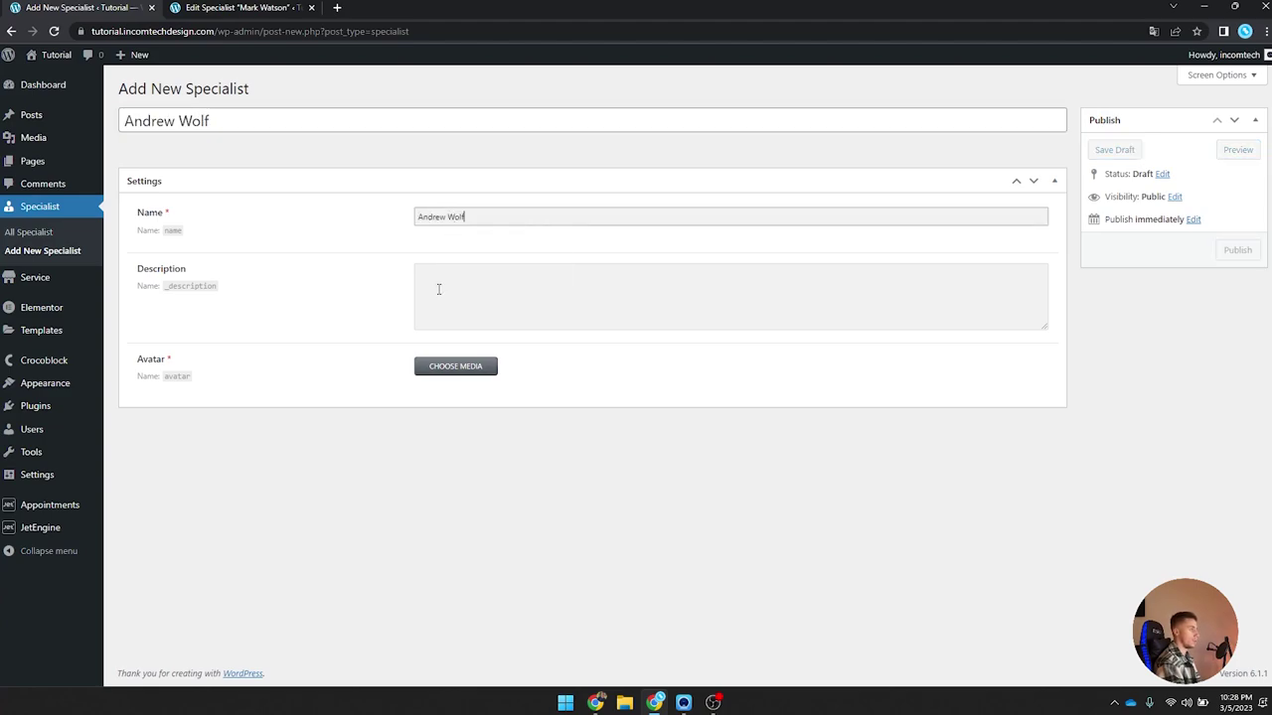
# Step: Paste the first specialist's description into the Description field
pyautogui.hotkey('ctrl', 'Tab')
pyautogui.hotkey('ctrl', 'c')
pyautogui.hotkey('ctrl', 'Tab')
pyautogui.click(505, 317)
pyautogui.hotkey('ctrl', 'v')
# Step: Set the sunglasses bearded-man avatar, publish, and view the specialists list
pyautogui.click(467, 368)
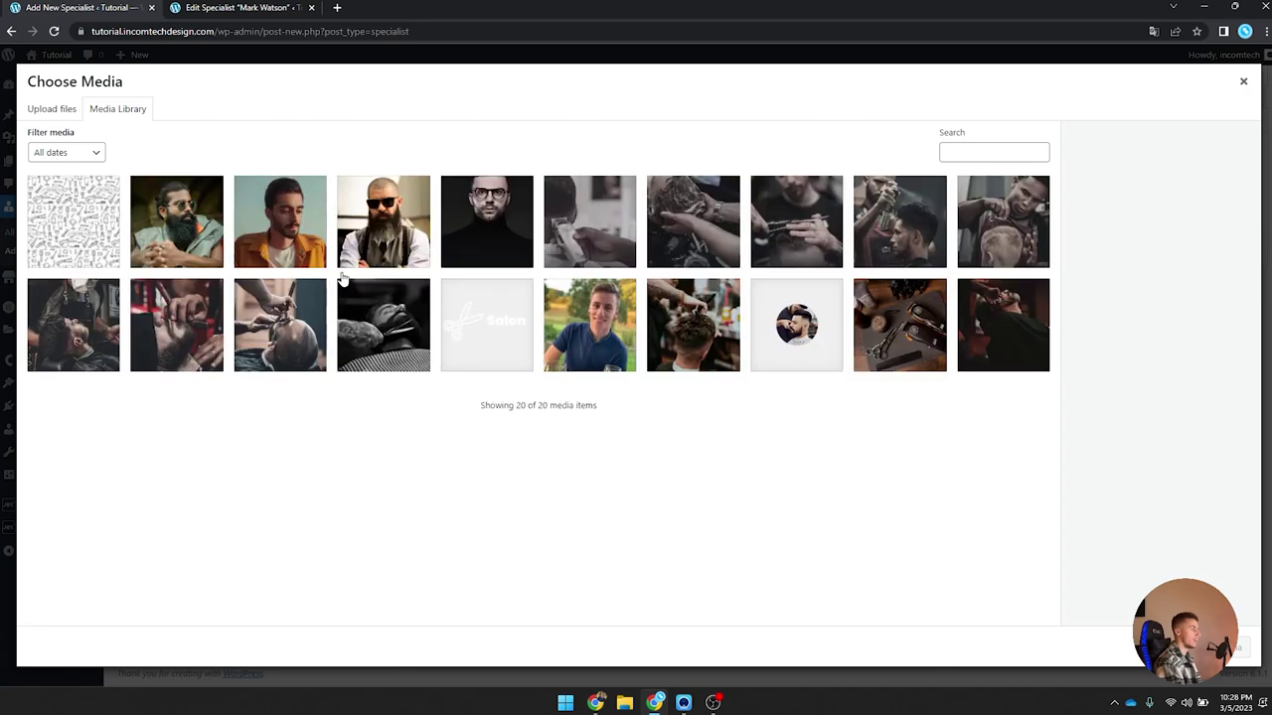
pyautogui.click(386, 237)
pyautogui.click(1232, 645)
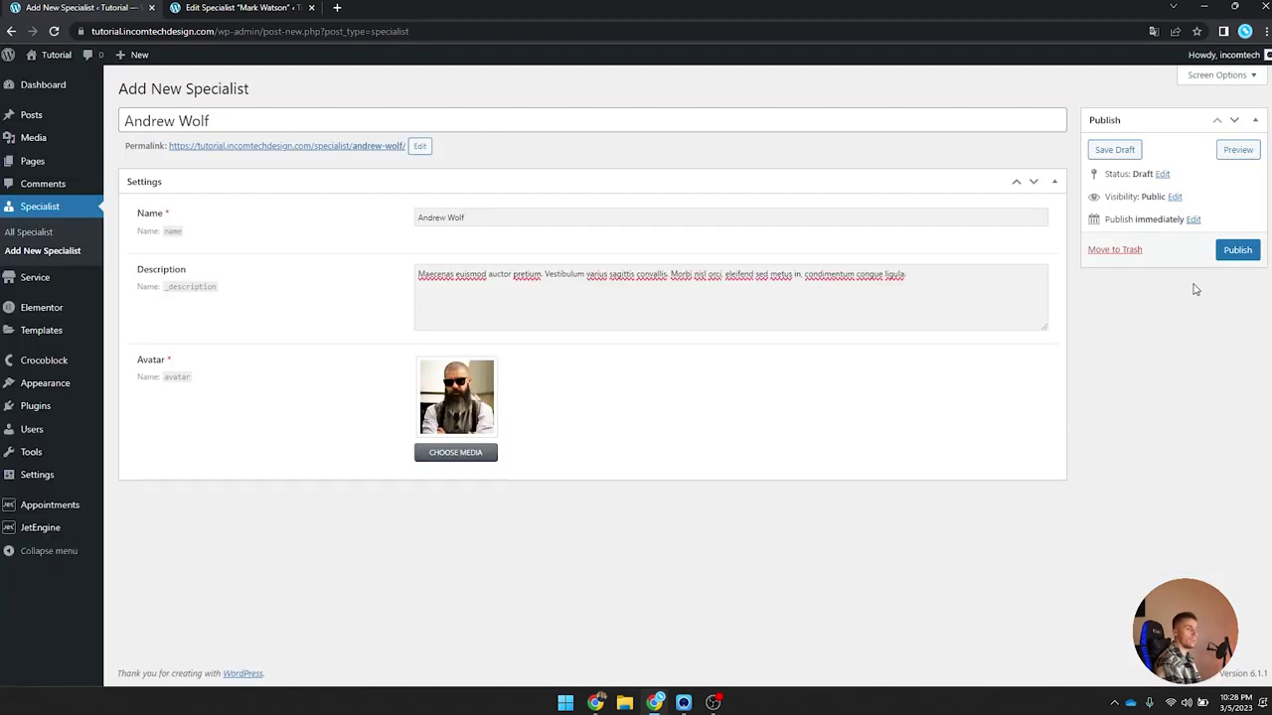
pyautogui.click(1237, 250)
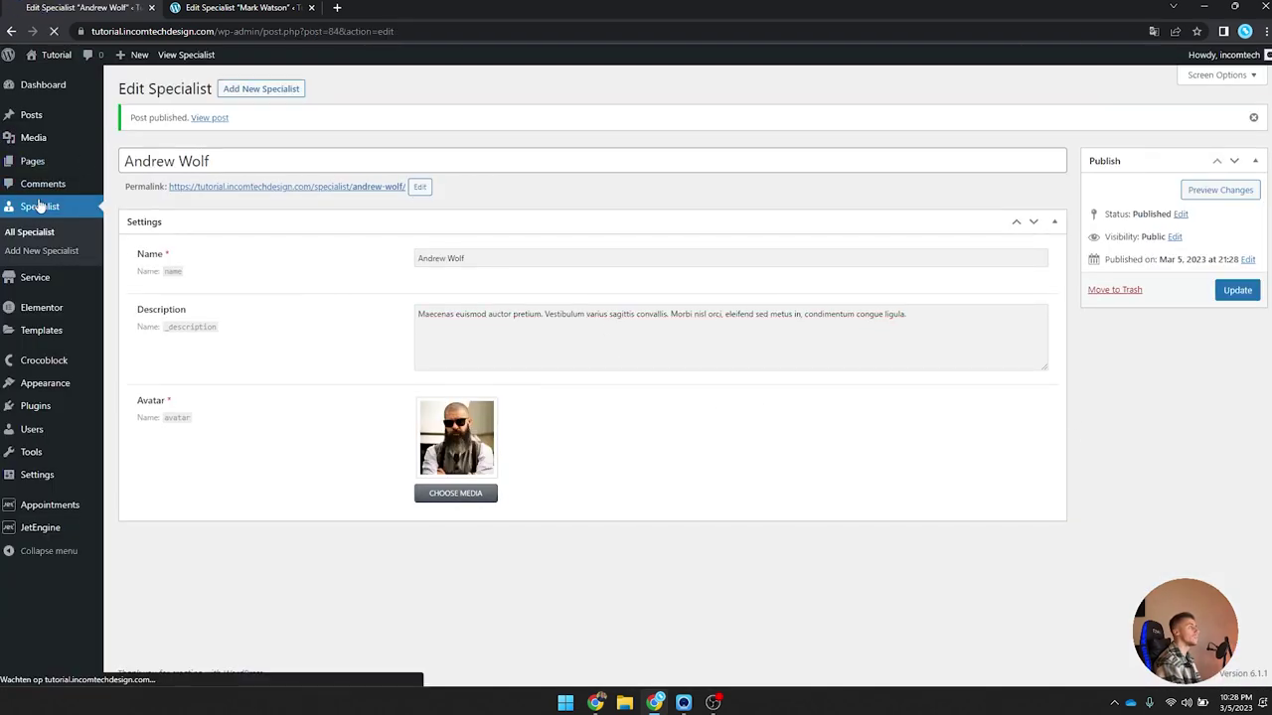
pyautogui.click(40, 207)
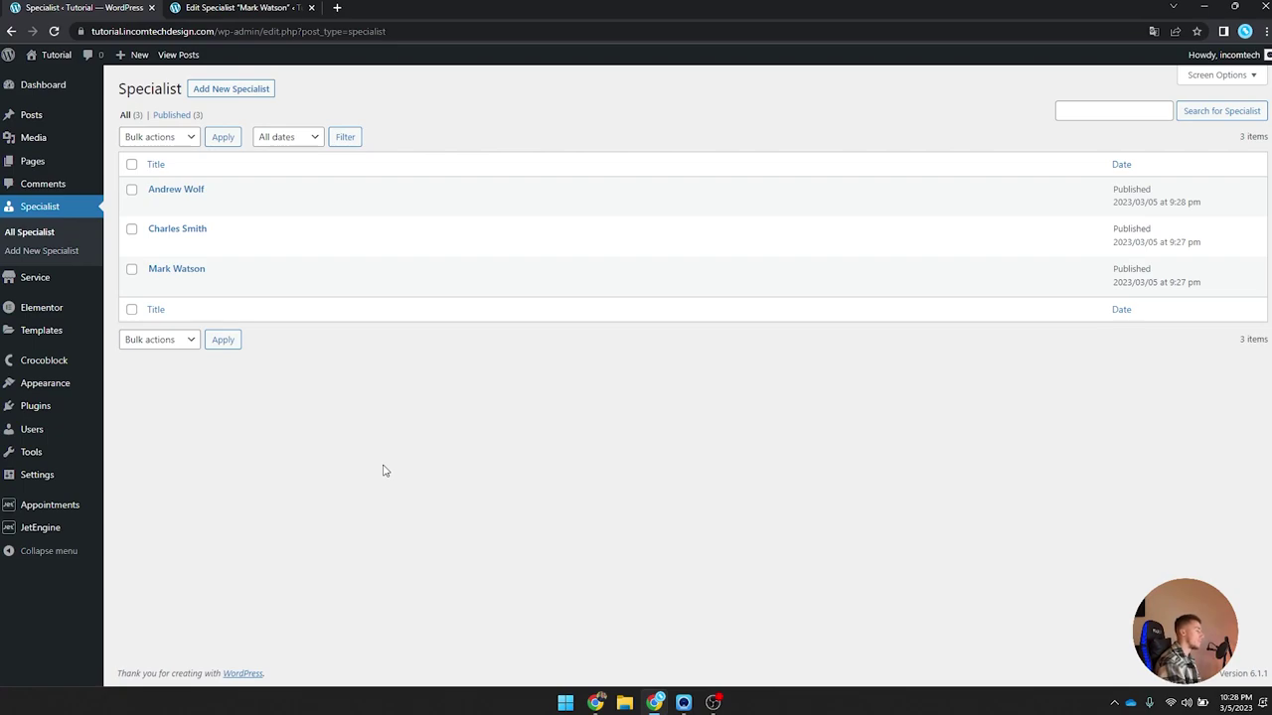
# Step: In the JetAppointment setup wizard, choose Service as the services post type
pyautogui.moveTo(41, 510)
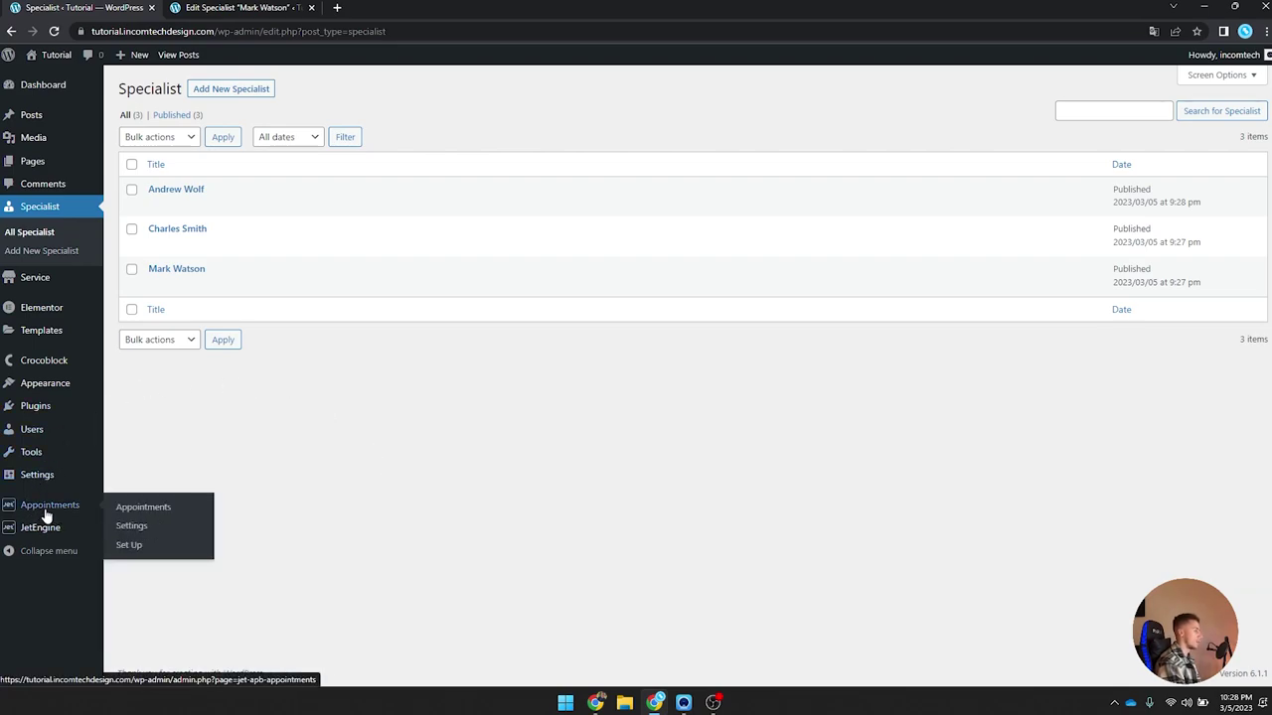
pyautogui.click(149, 553)
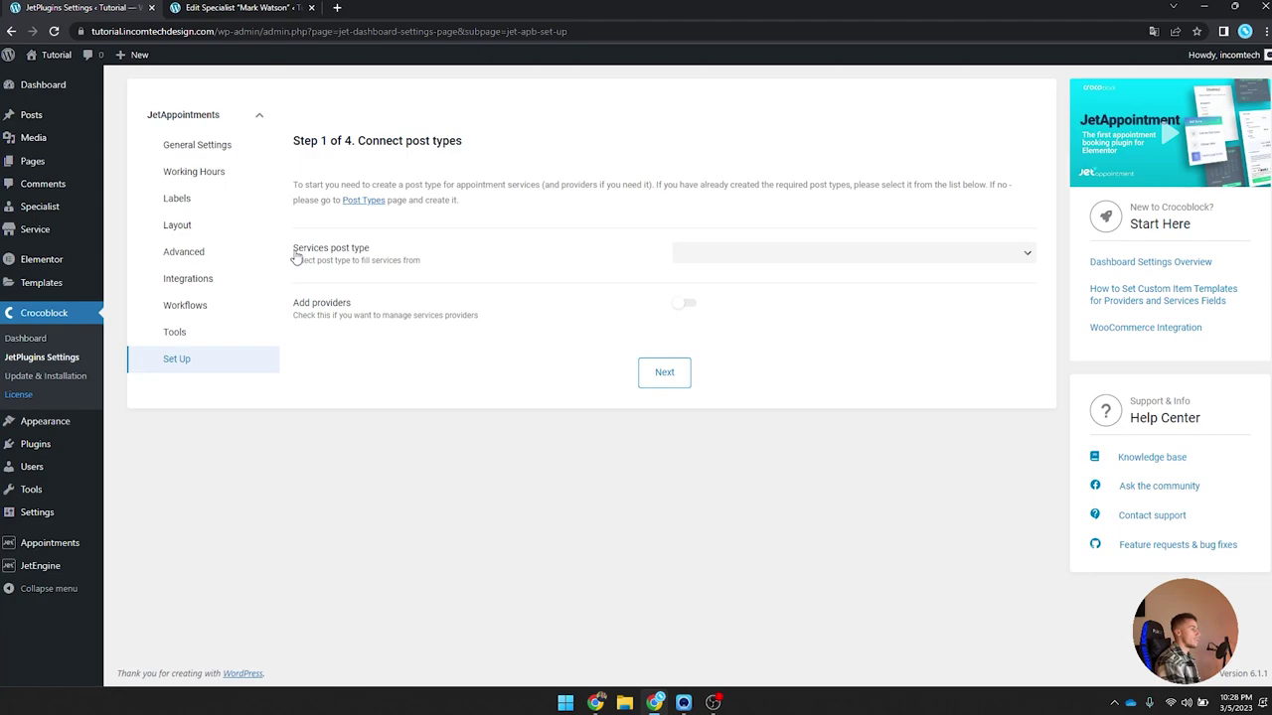
pyautogui.click(751, 257)
pyautogui.scroll(-1, 741, 377)
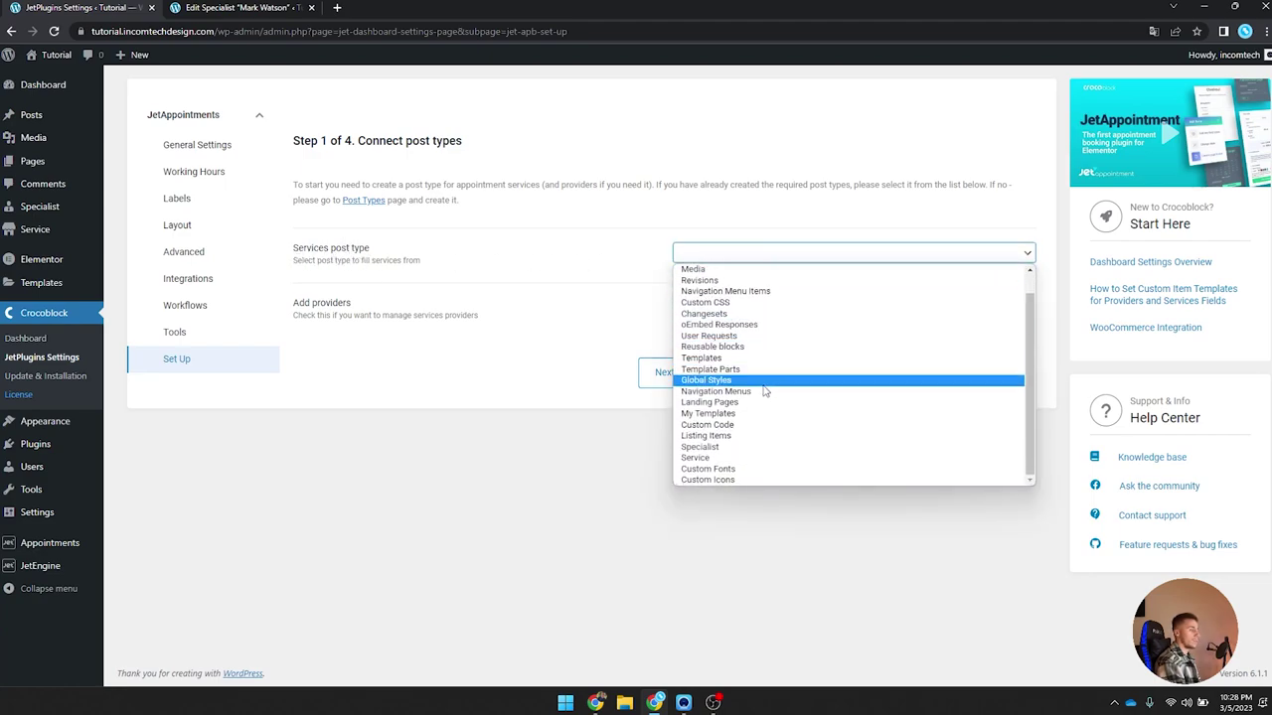
pyautogui.click(706, 459)
# Step: Enable providers with Specialist as the provider post type, then go to Step 2
pyautogui.moveTo(285, 305); pyautogui.dragTo(373, 318)
pyautogui.click(353, 363)
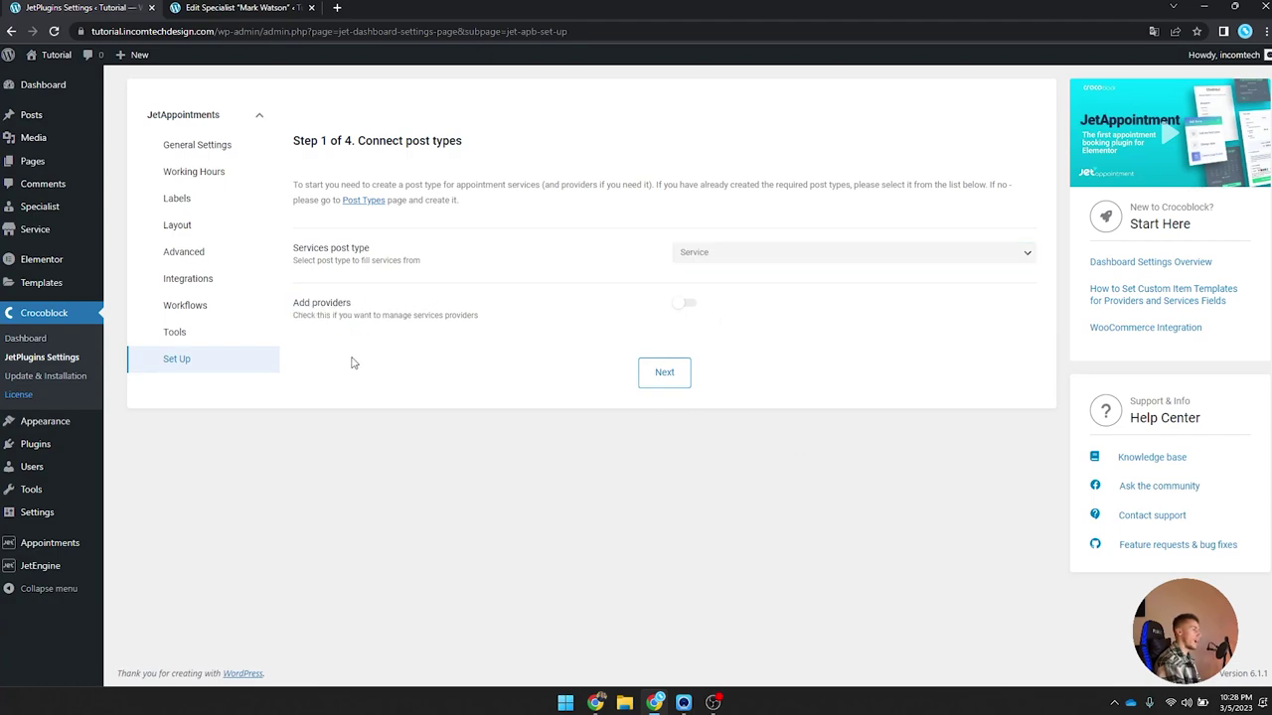
pyautogui.click(698, 310)
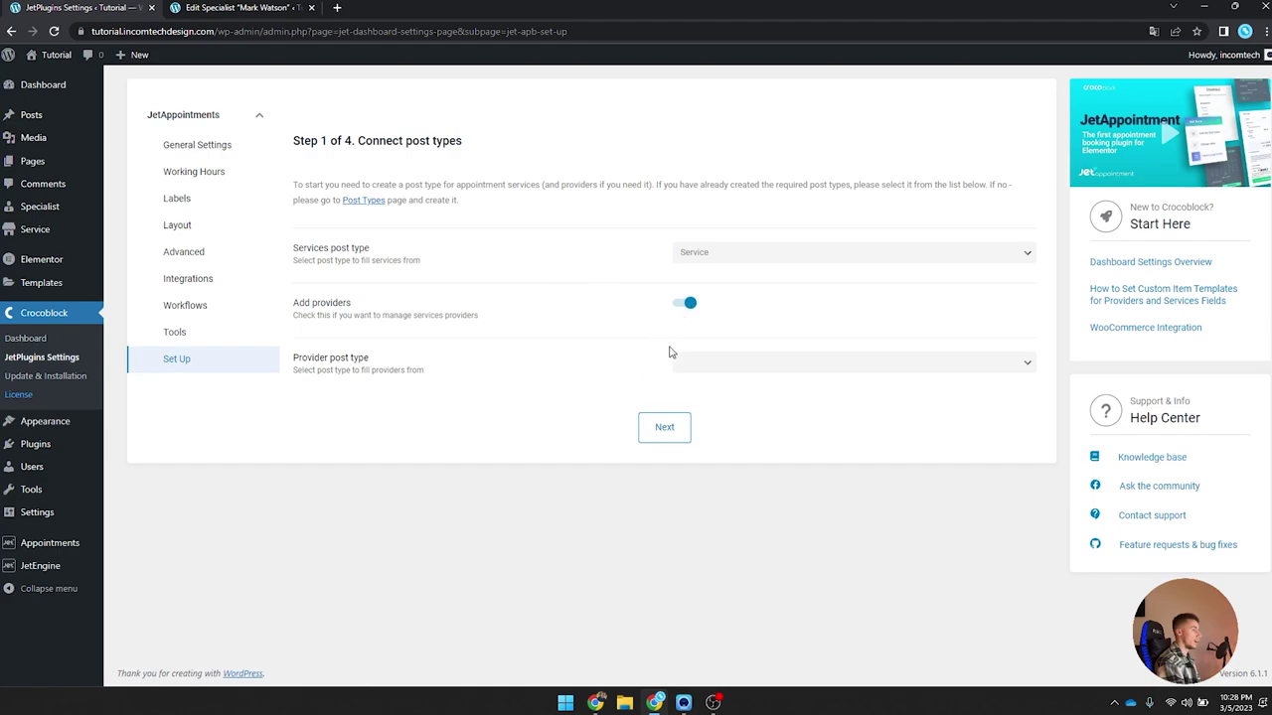
pyautogui.click(708, 359)
pyautogui.scroll(-1, 720, 536)
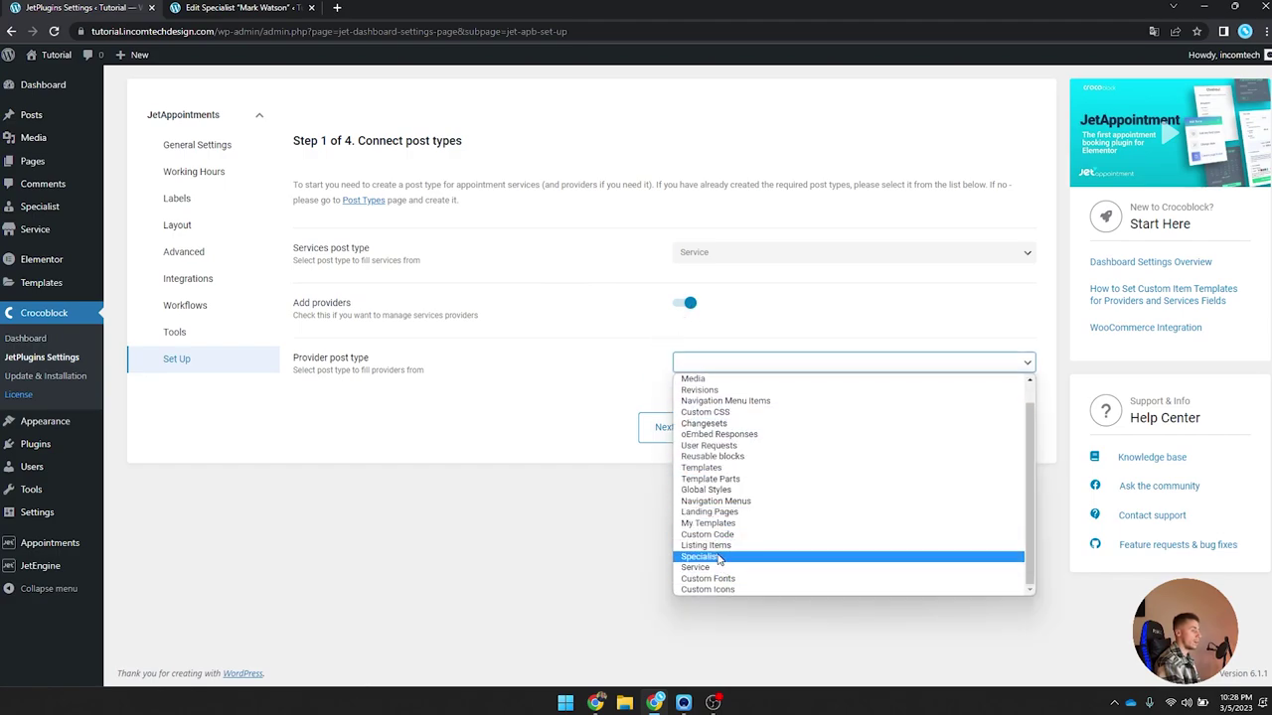
pyautogui.click(719, 558)
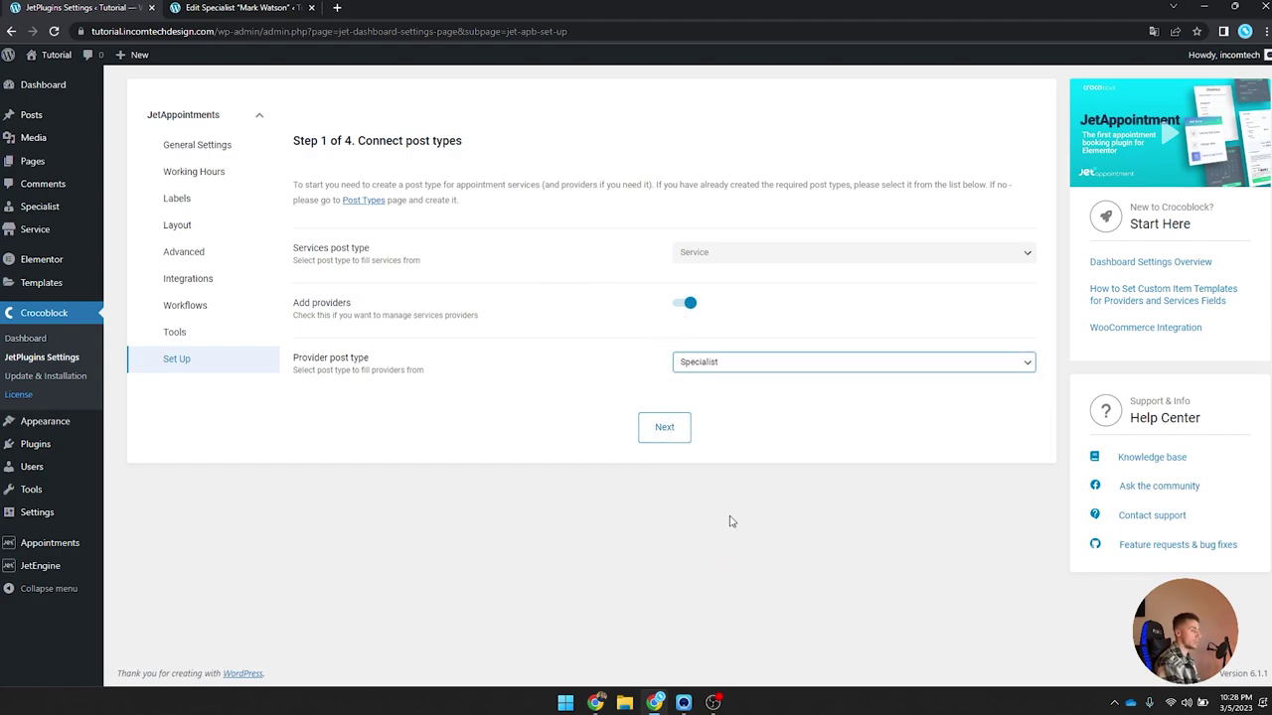
pyautogui.click(661, 434)
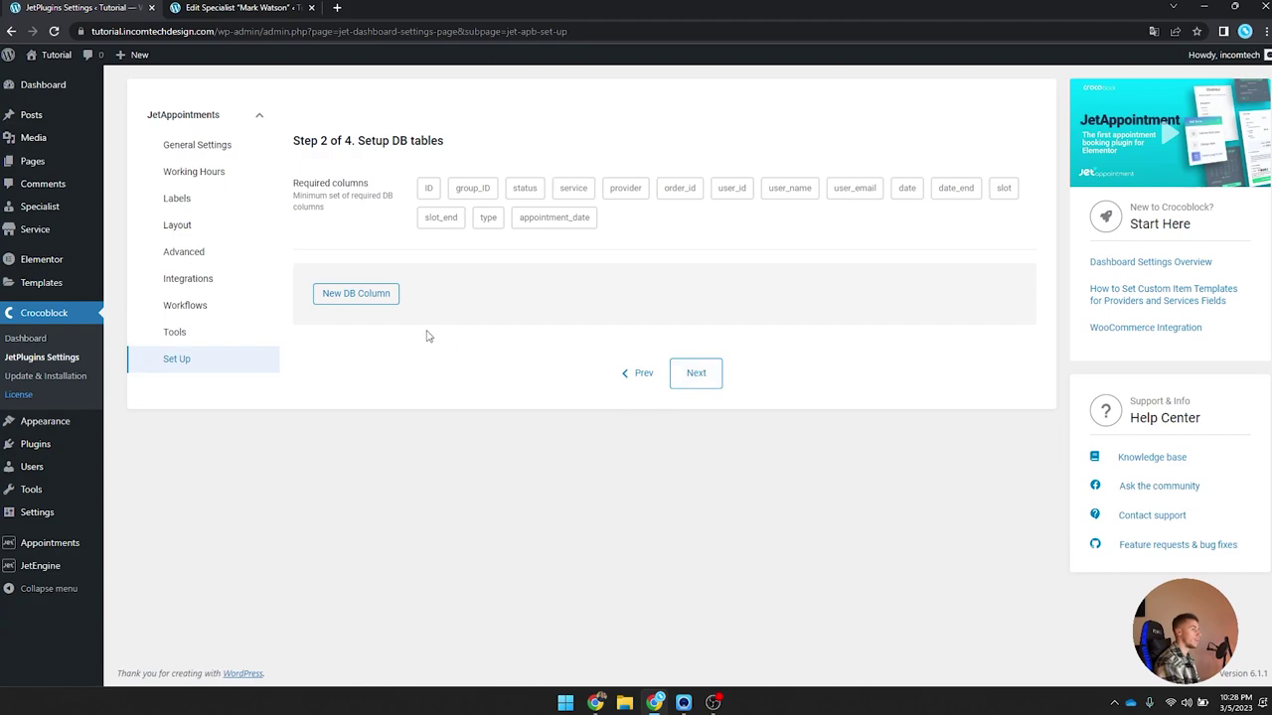
# Step: Add an extra DB column named 'phone' and continue to the working hours step
pyautogui.moveTo(319, 140); pyautogui.dragTo(441, 141)
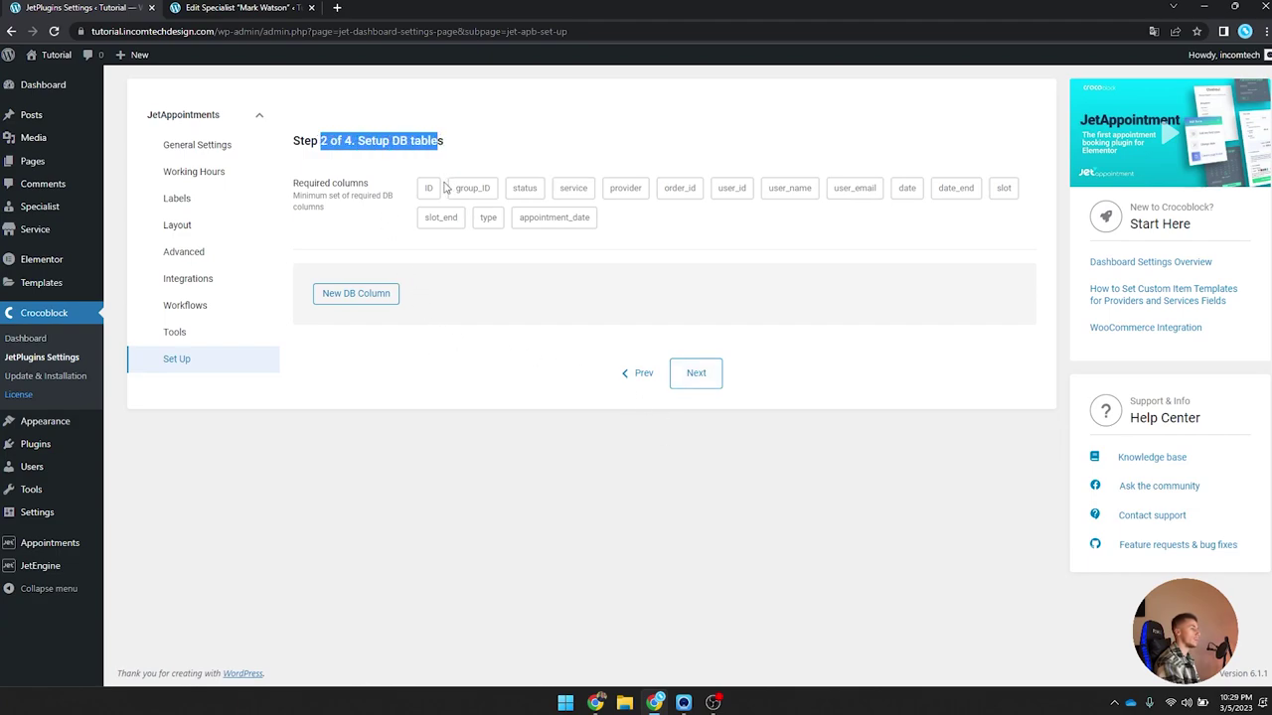
pyautogui.click(358, 175)
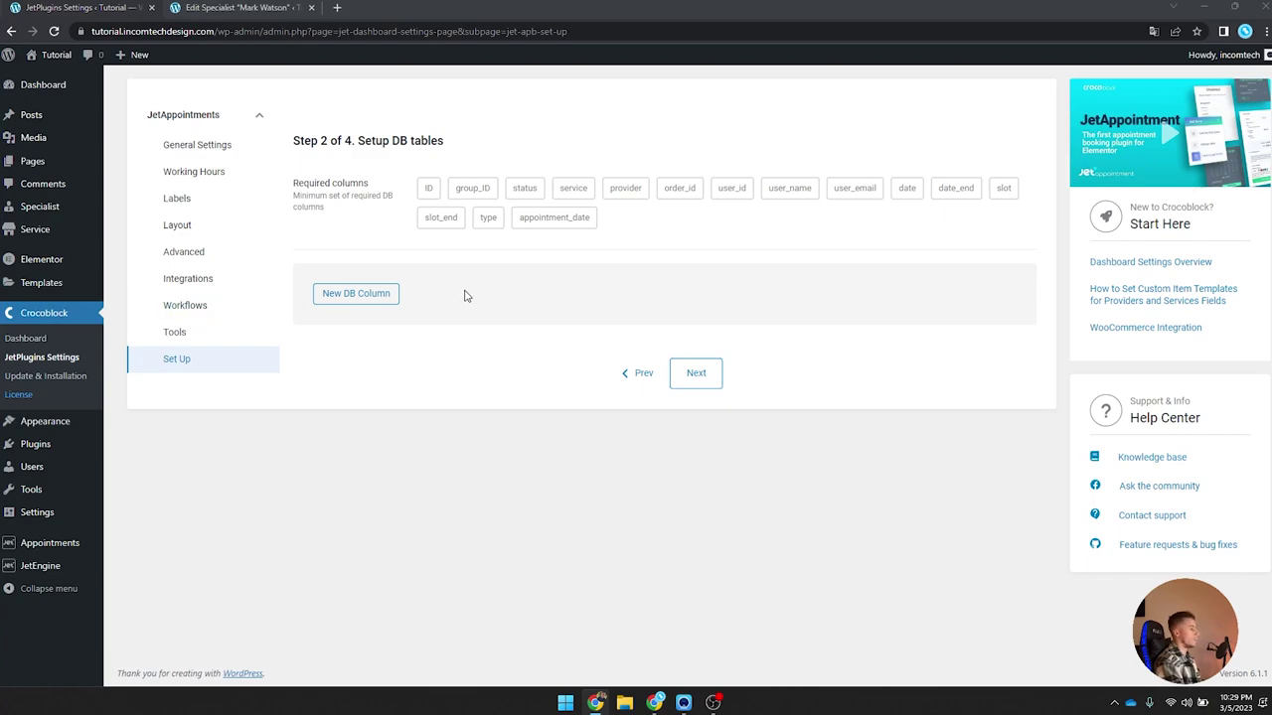
pyautogui.click(378, 295)
pyautogui.click(747, 345)
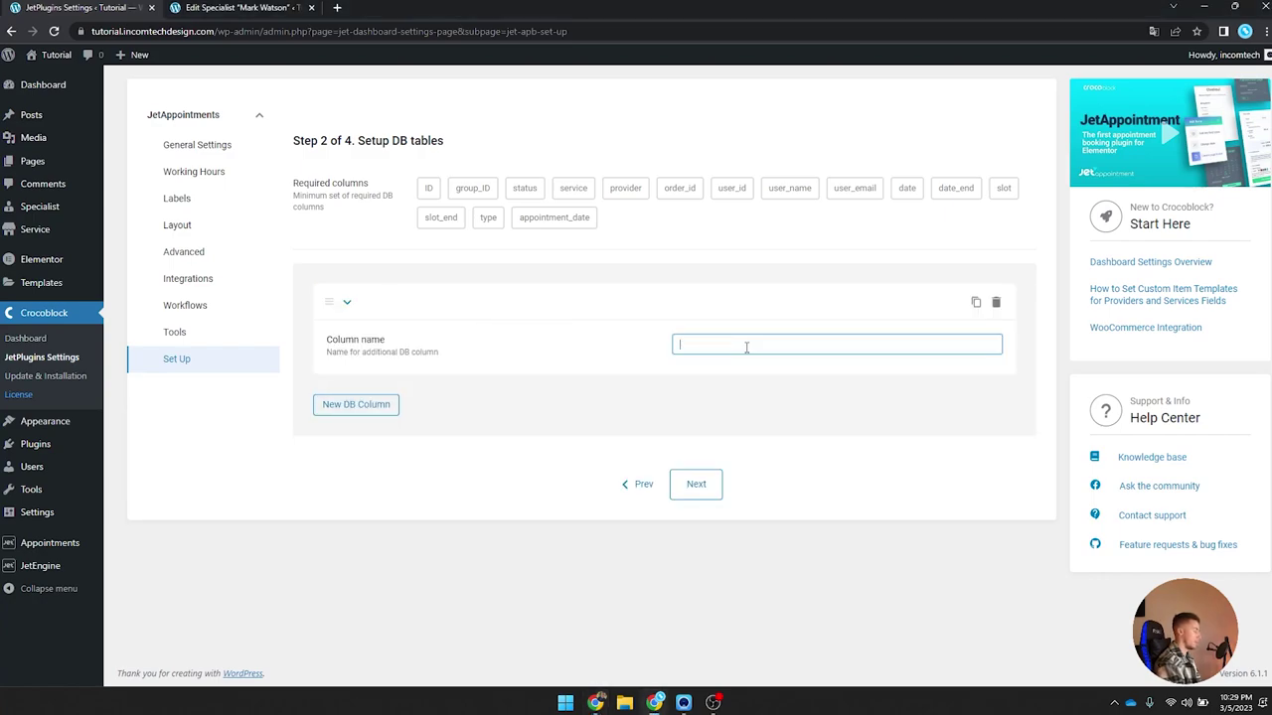
pyautogui.write('name')
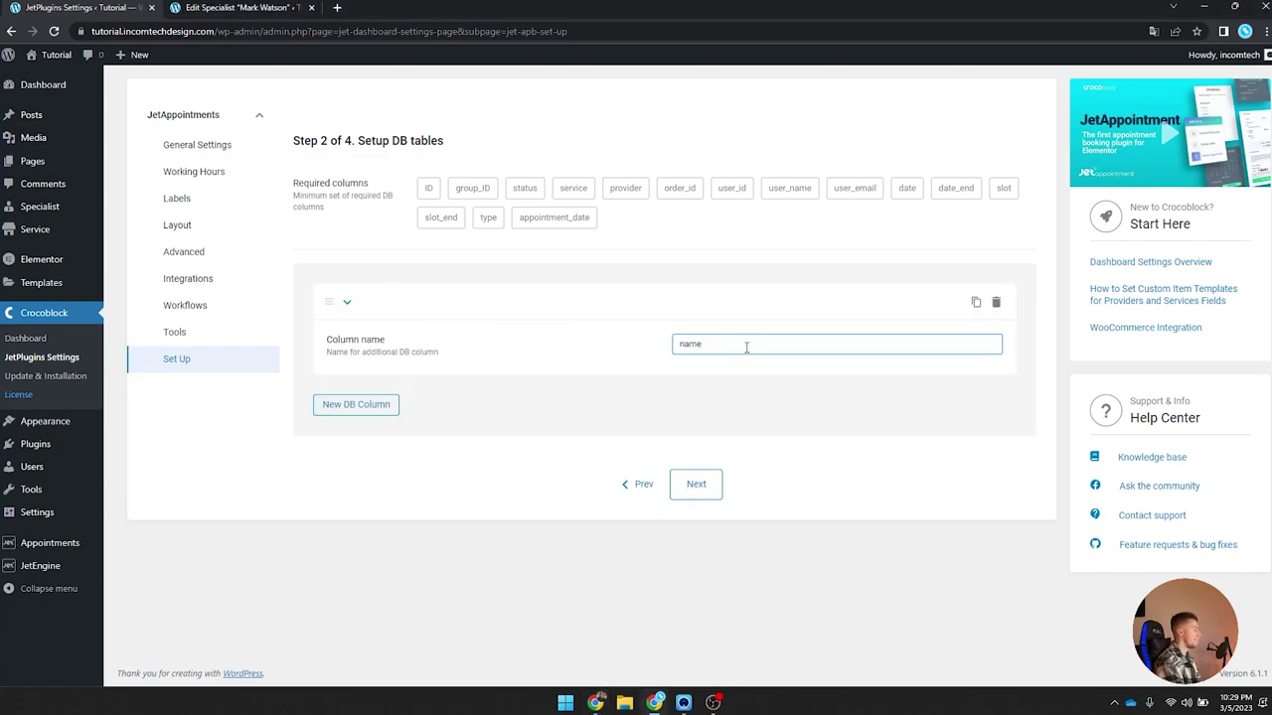
pyautogui.hotkey('ctrl', 'a')
pyautogui.write('phone')
pyautogui.click(708, 485)
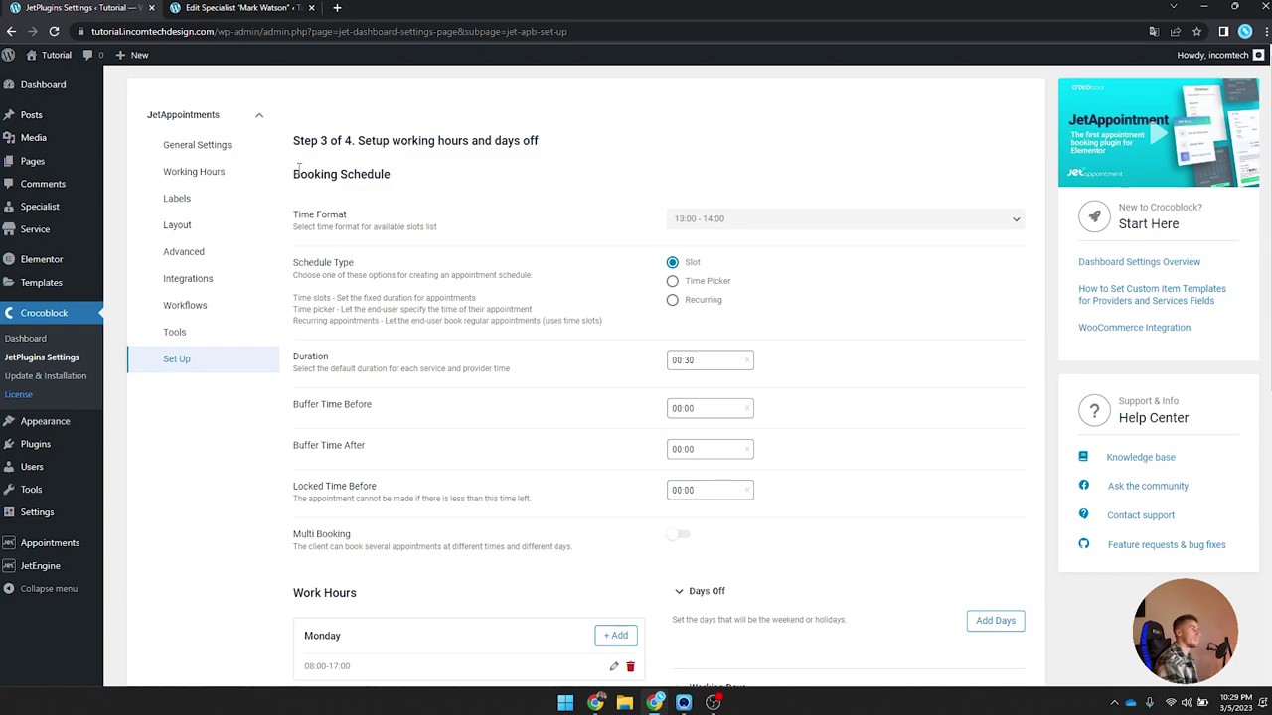
# Step: Check the time format options and the 00:30 default appointment duration, leaving both unchanged
pyautogui.moveTo(299, 171); pyautogui.dragTo(407, 173)
pyautogui.click(321, 219)
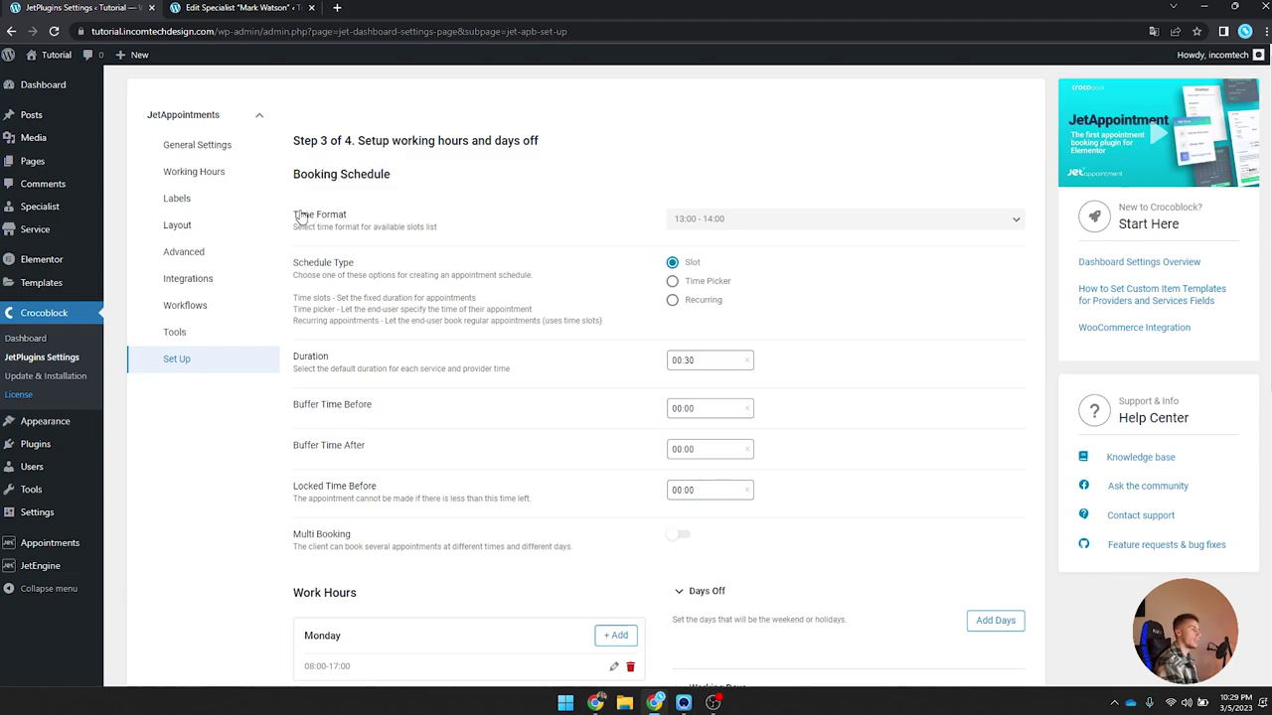
pyautogui.click(687, 218)
pyautogui.click(718, 248)
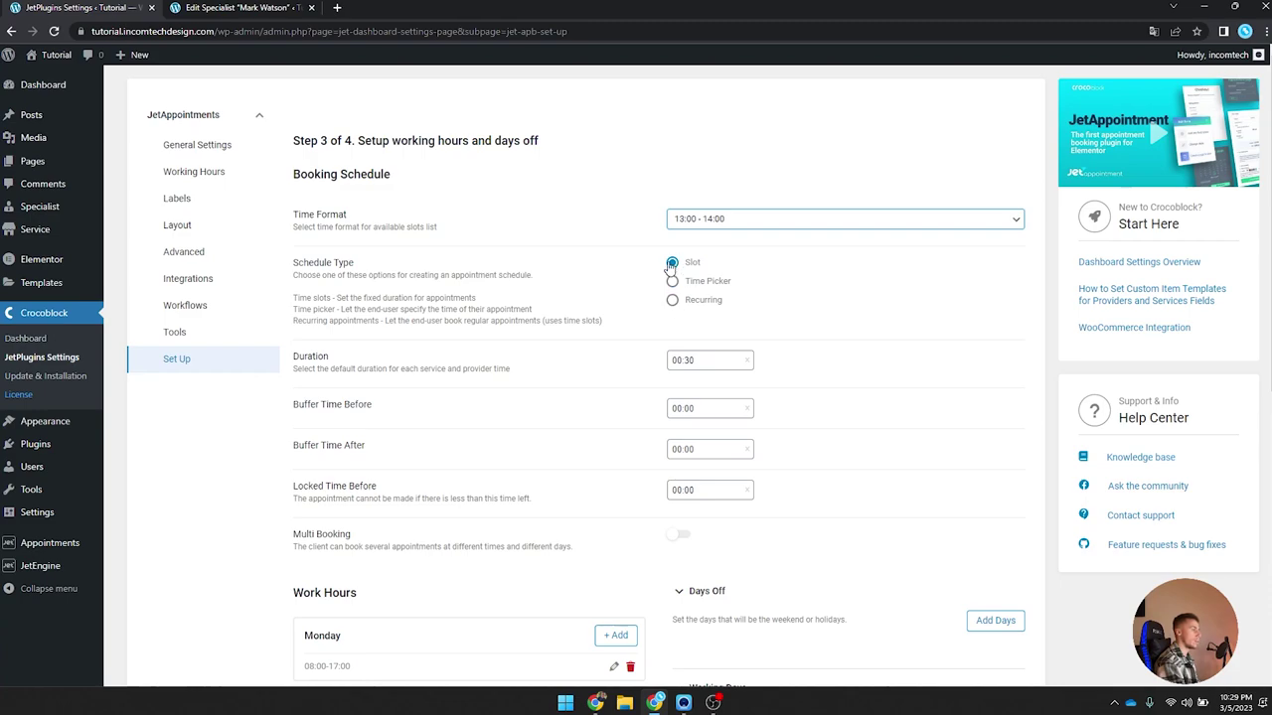
pyautogui.scroll(-2, 423, 258)
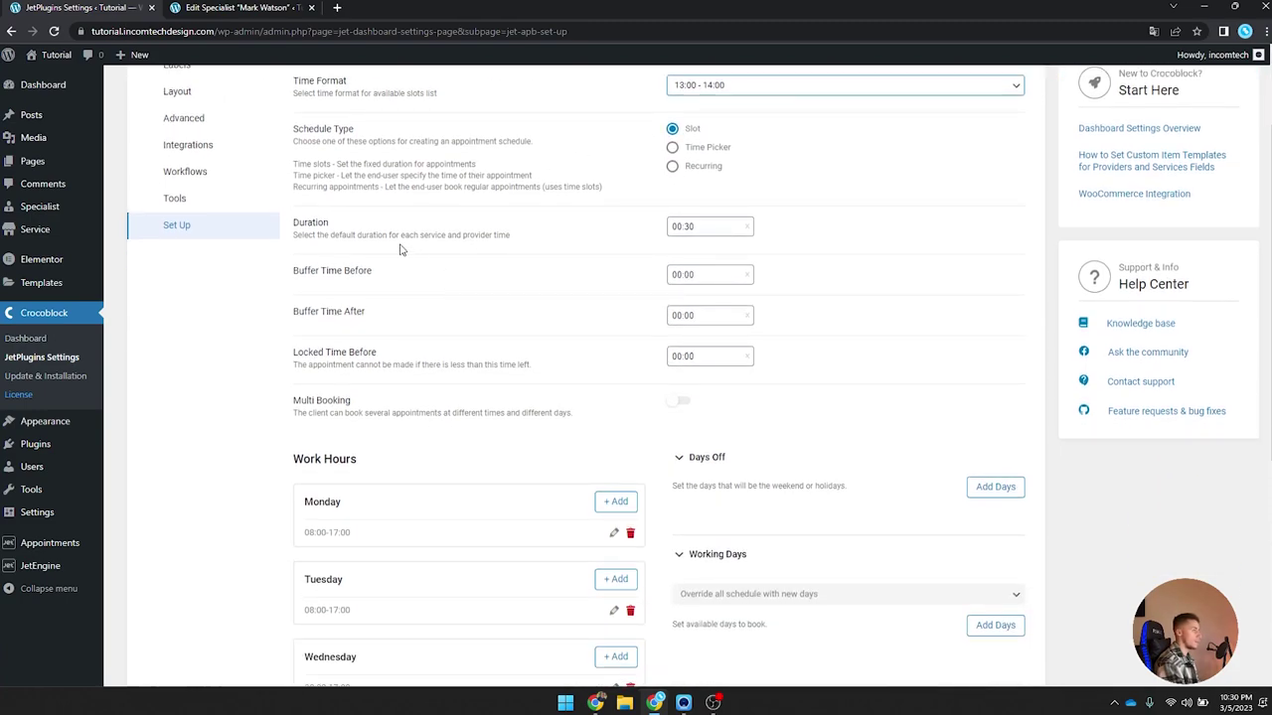
pyautogui.click(697, 228)
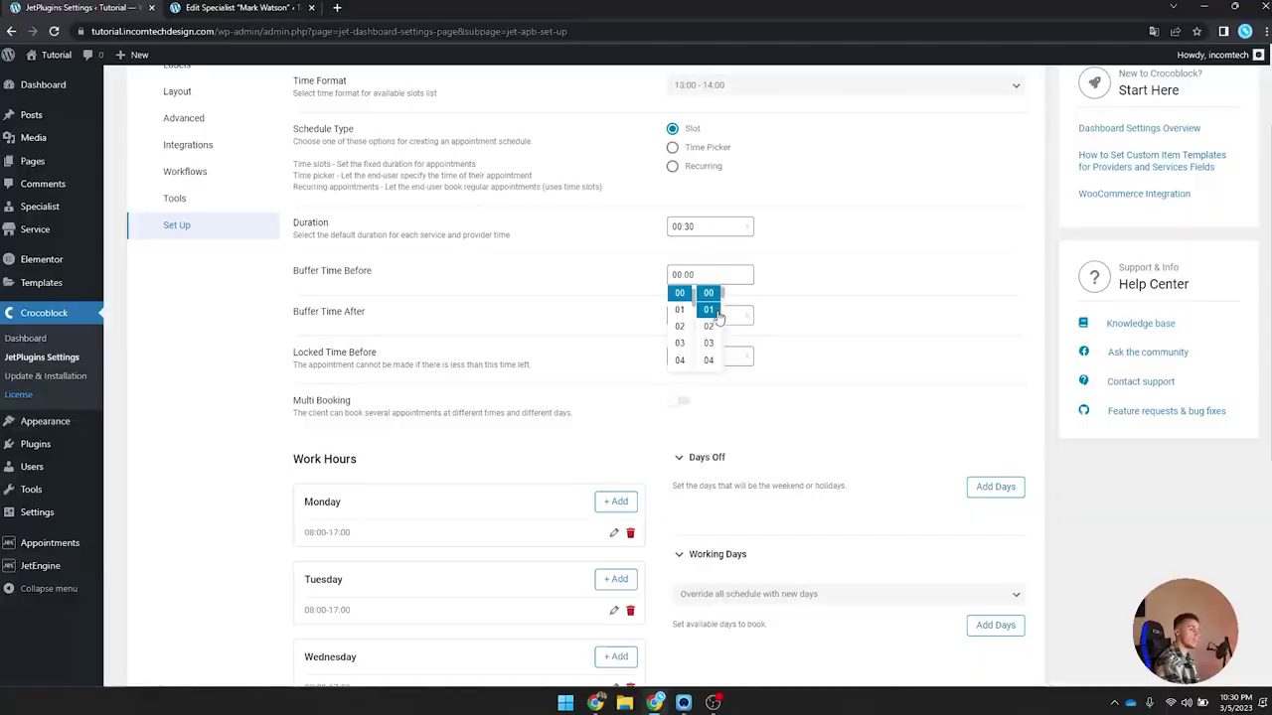
# Step: Set both Buffer Time Before and Buffer Time After to 00:15
pyautogui.scroll(-2, 705, 308)
pyautogui.click(708, 343)
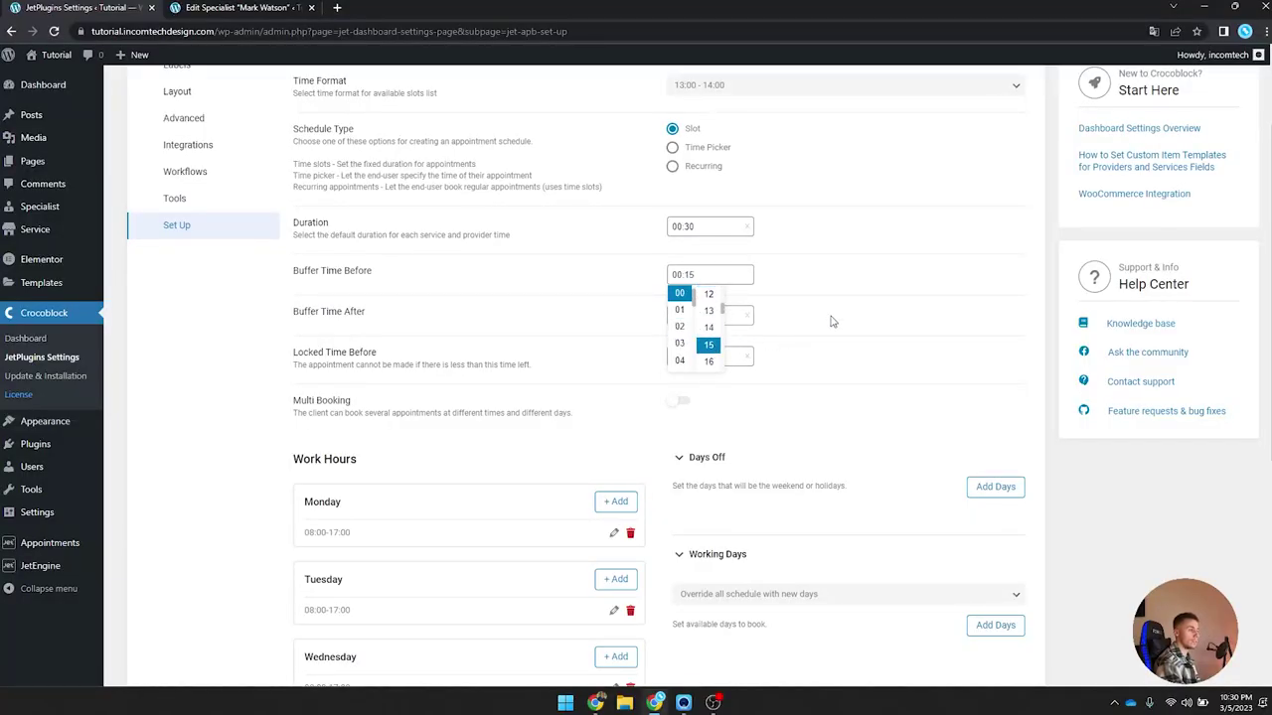
pyautogui.click(831, 319)
pyautogui.click(703, 315)
pyautogui.scroll(-3, 707, 363)
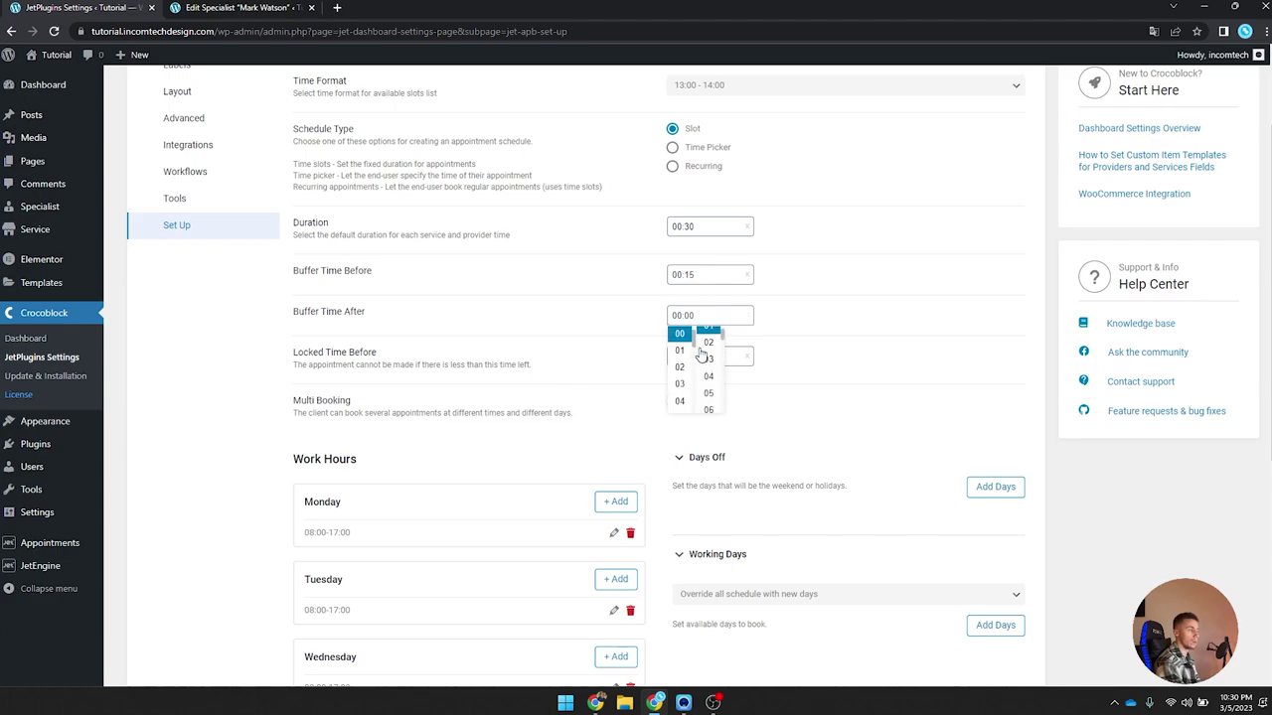
pyautogui.click(709, 394)
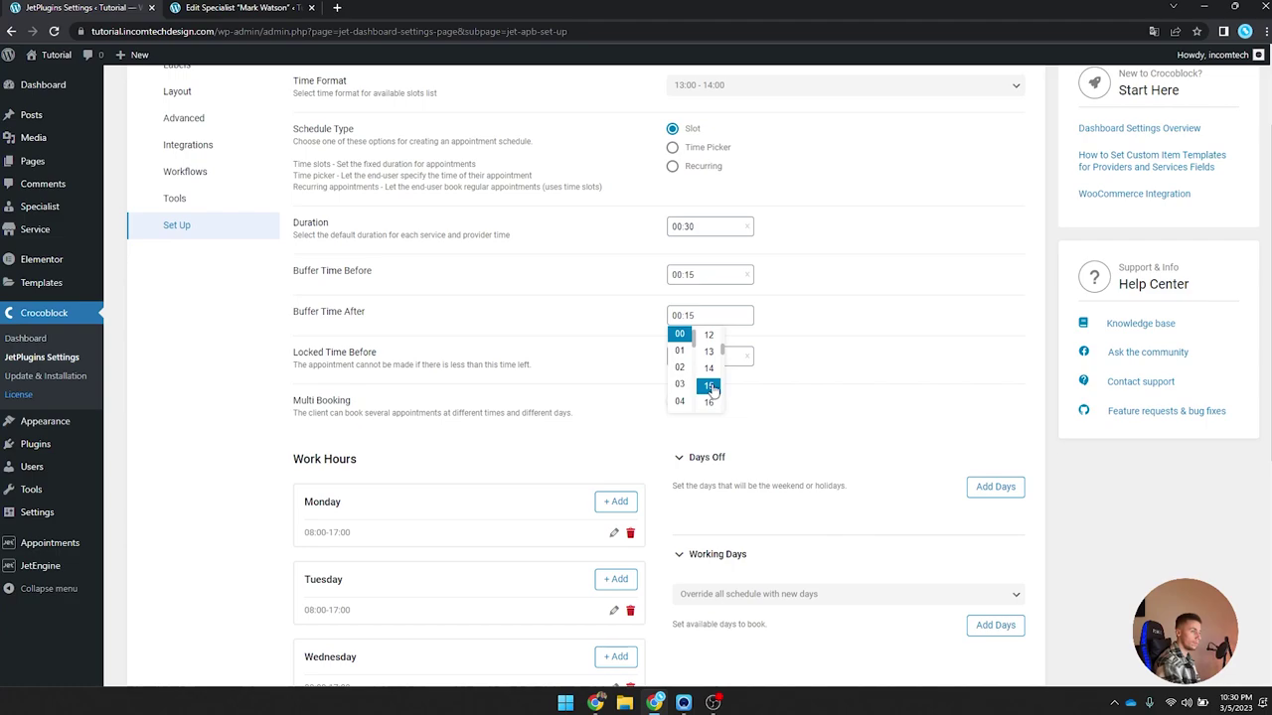
pyautogui.click(444, 364)
# Step: Review the working-hours settings below the buffer times
pyautogui.moveTo(295, 364); pyautogui.dragTo(544, 370)
pyautogui.click(557, 373)
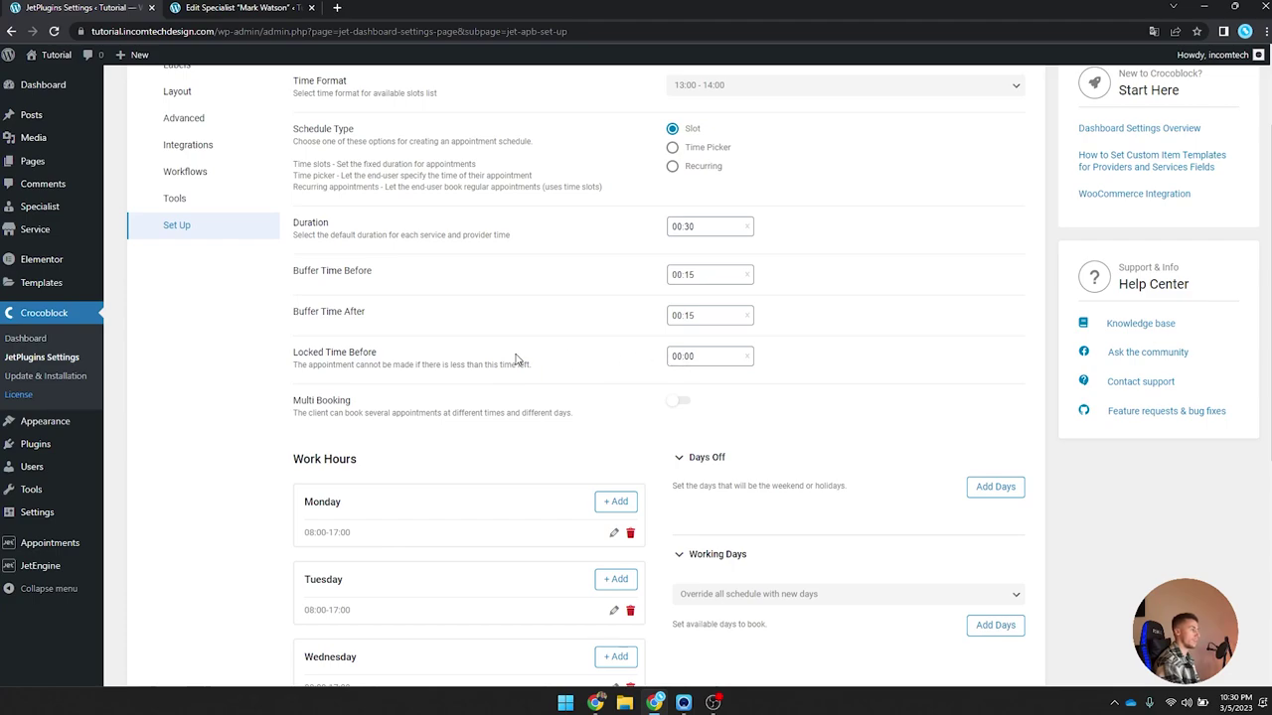
pyautogui.scroll(-1, 513, 360)
pyautogui.moveTo(294, 350); pyautogui.dragTo(428, 348)
pyautogui.moveTo(462, 347); pyautogui.dragTo(582, 346)
pyautogui.click(582, 346)
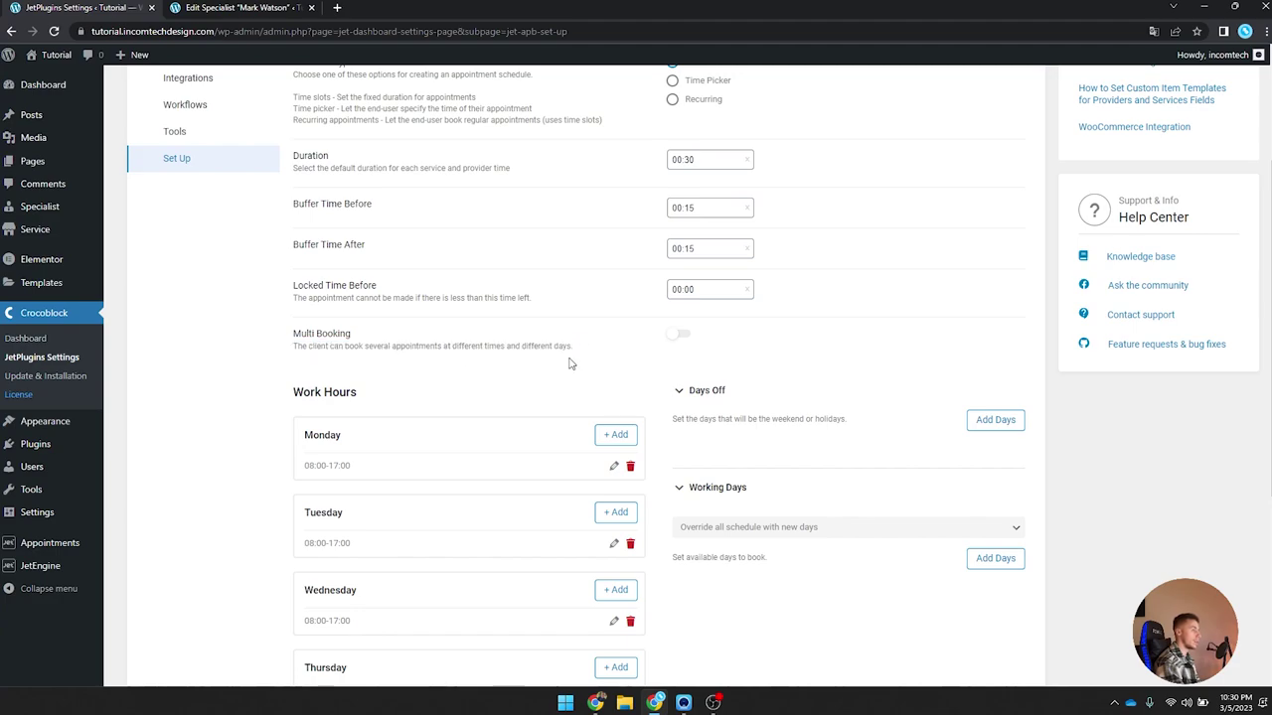
# Step: Open the days-off dialog and close it without adding any days off
pyautogui.scroll(-2, 570, 358)
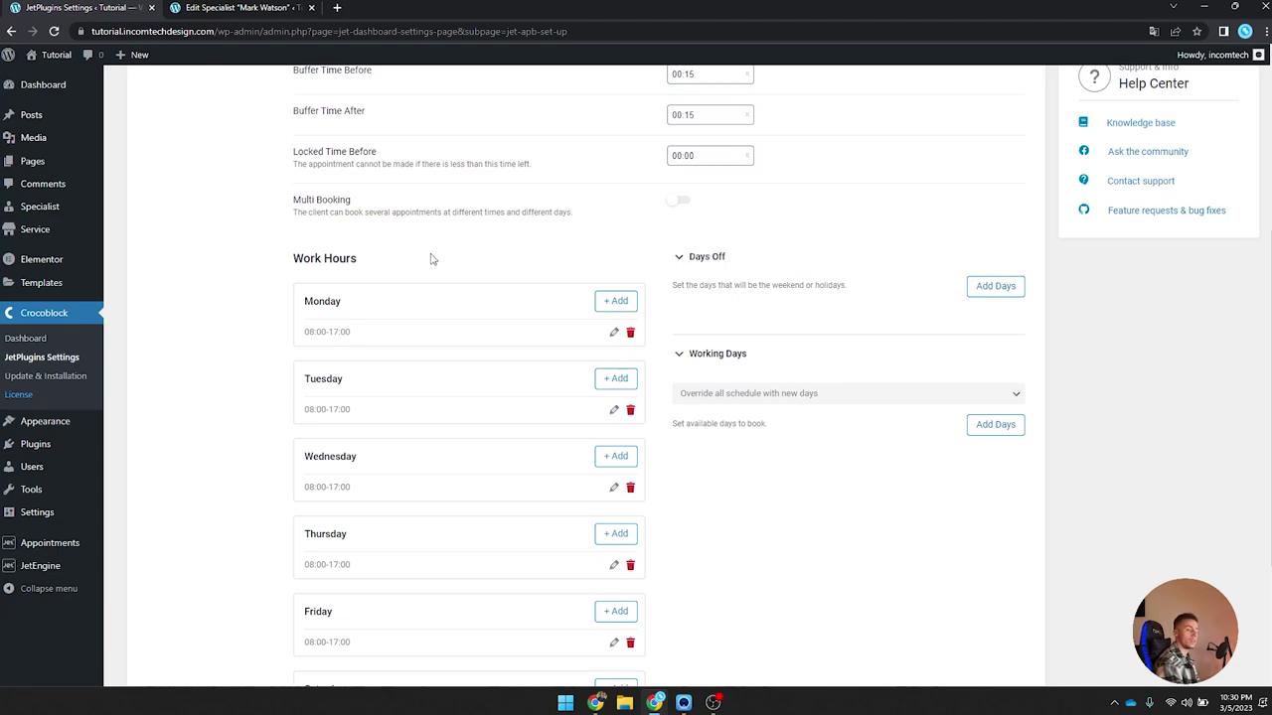
pyautogui.scroll(-1, 437, 215)
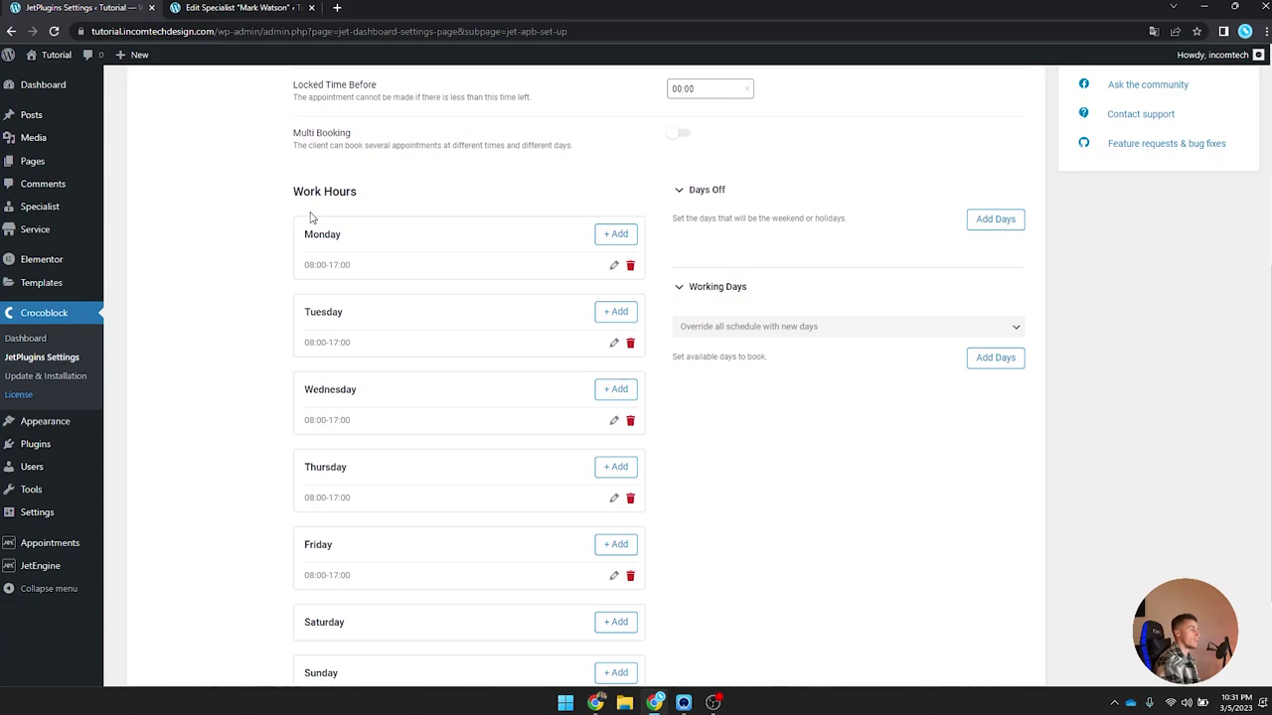
pyautogui.scroll(-2, 323, 267)
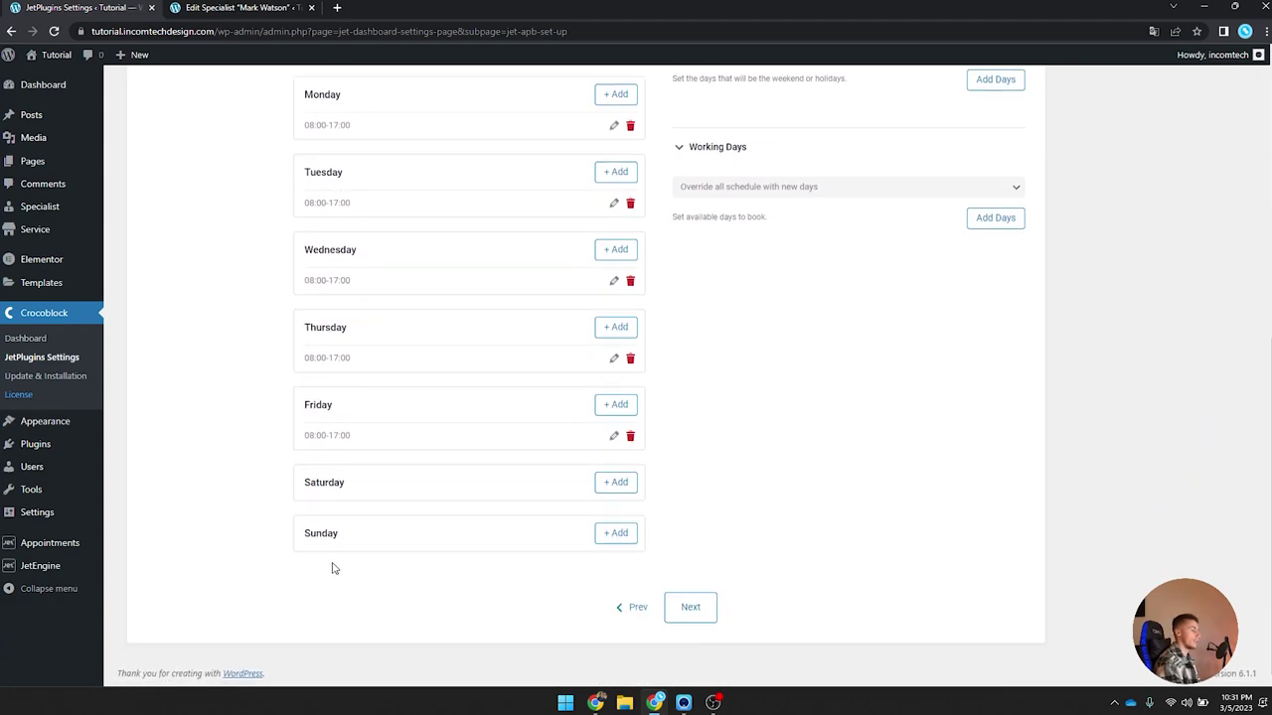
pyautogui.scroll(3, 419, 442)
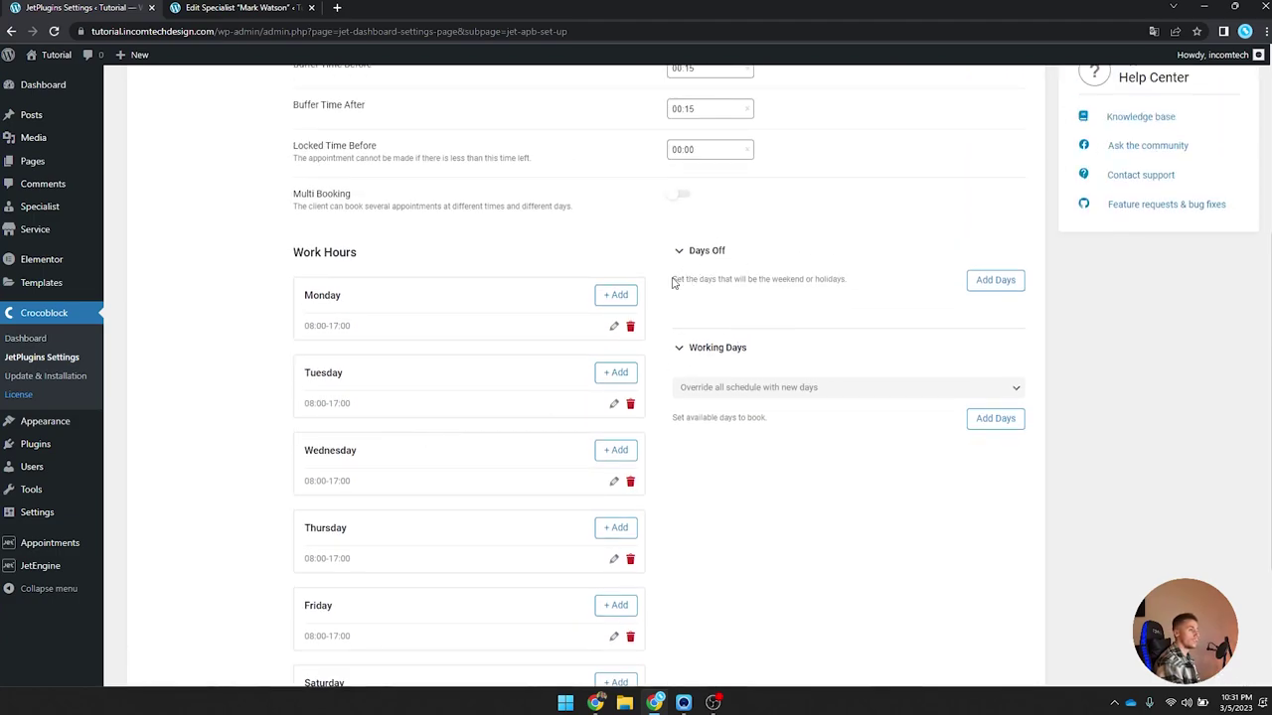
pyautogui.click(990, 285)
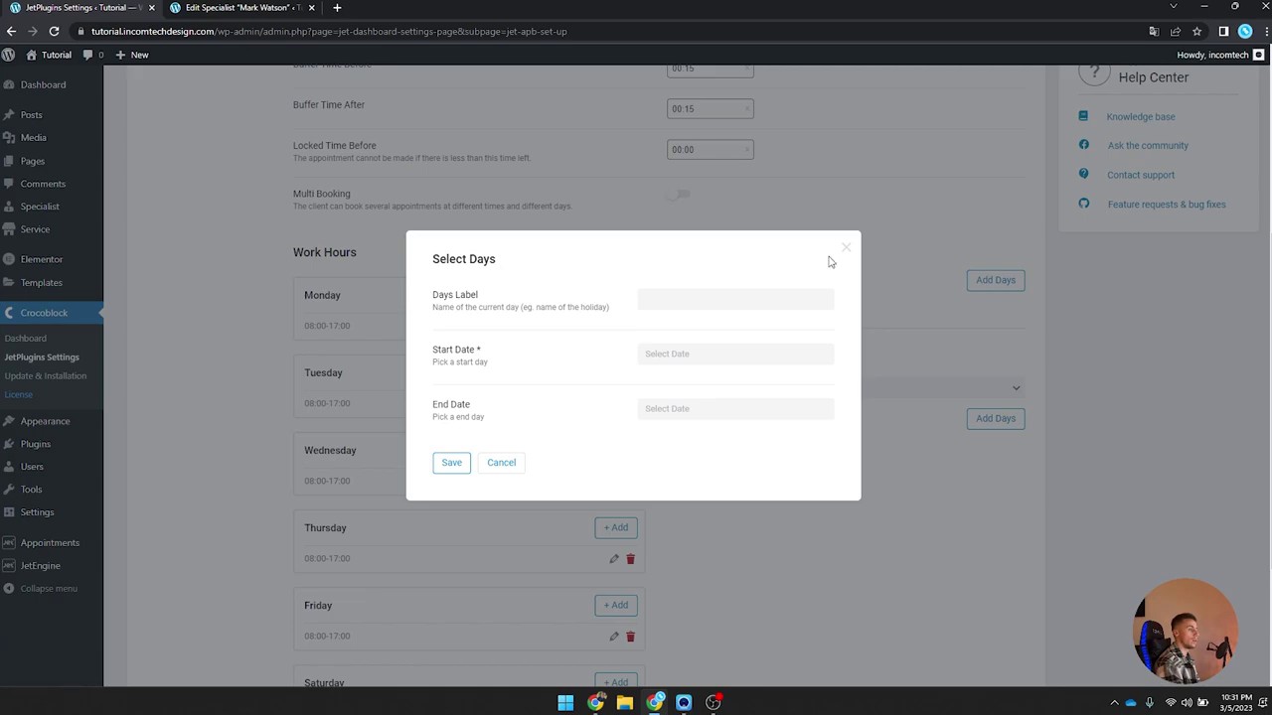
pyautogui.click(665, 296)
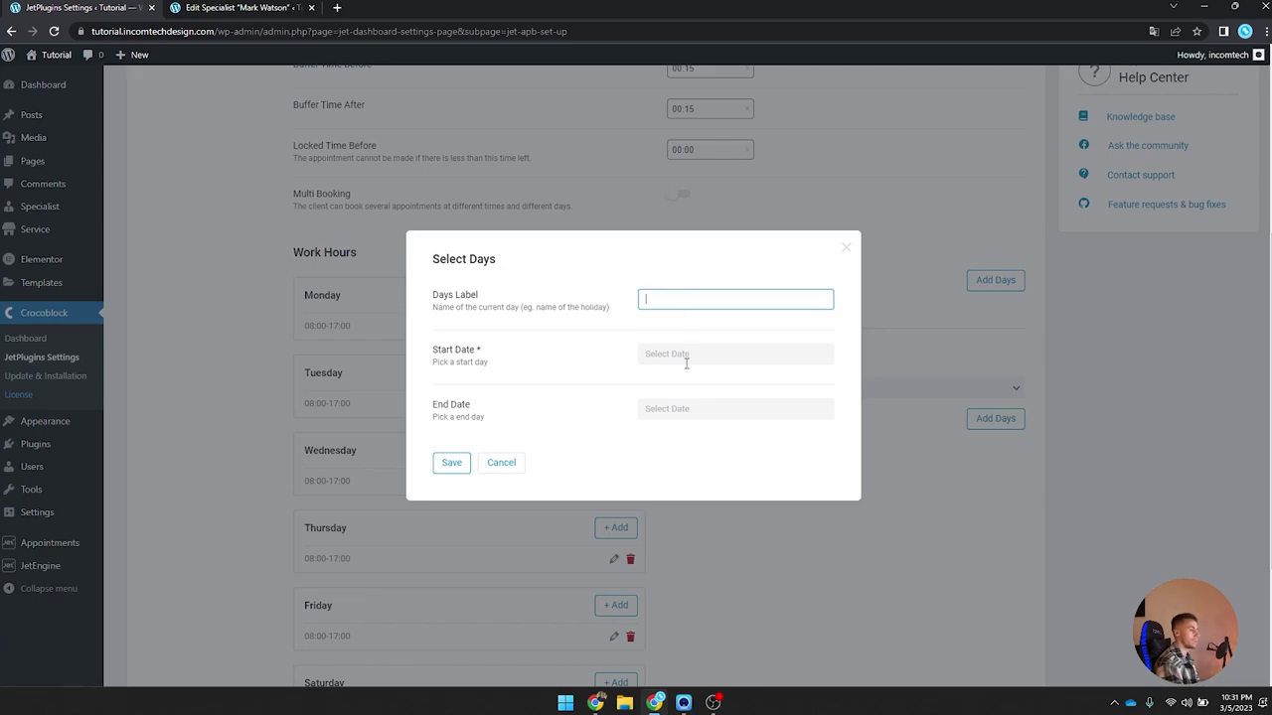
pyautogui.click(845, 247)
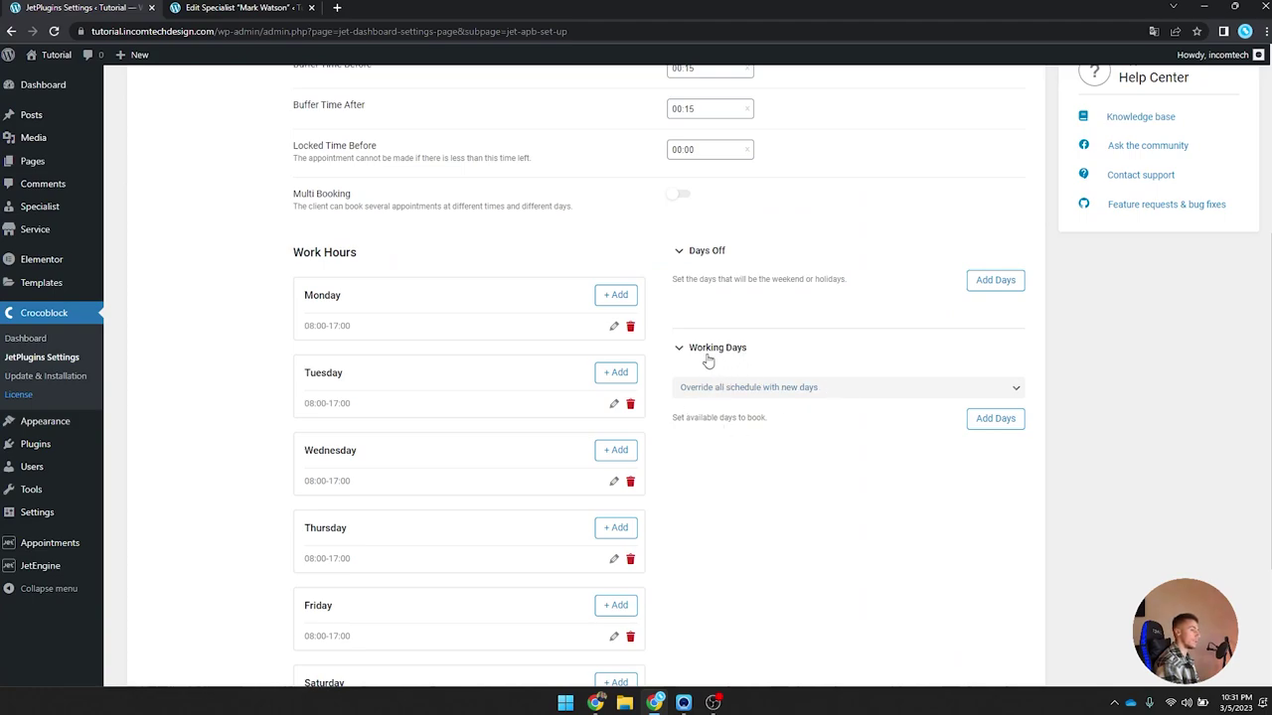
# Step: Advance the setup wizard to Step 4 of 4, additional options
pyautogui.scroll(-3, 758, 437)
pyautogui.scroll(5, 765, 446)
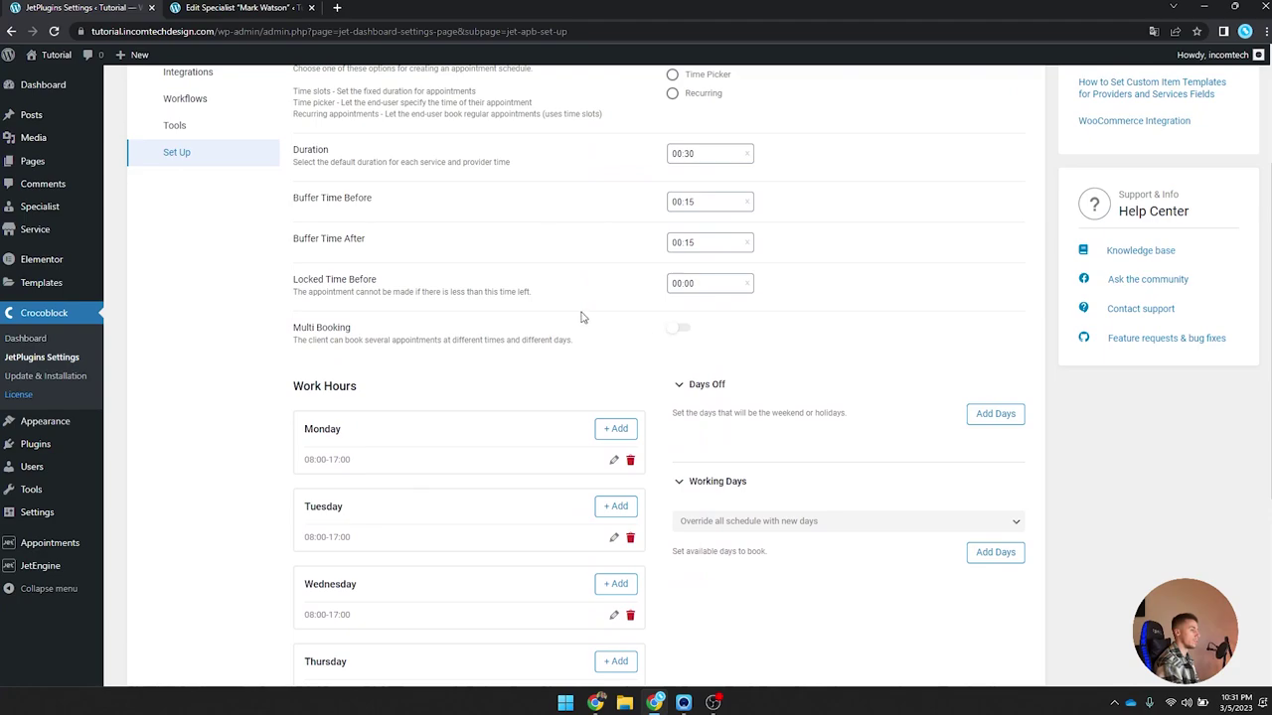
pyautogui.scroll(-2, 411, 341)
pyautogui.scroll(4, 431, 352)
pyautogui.scroll(-6, 659, 565)
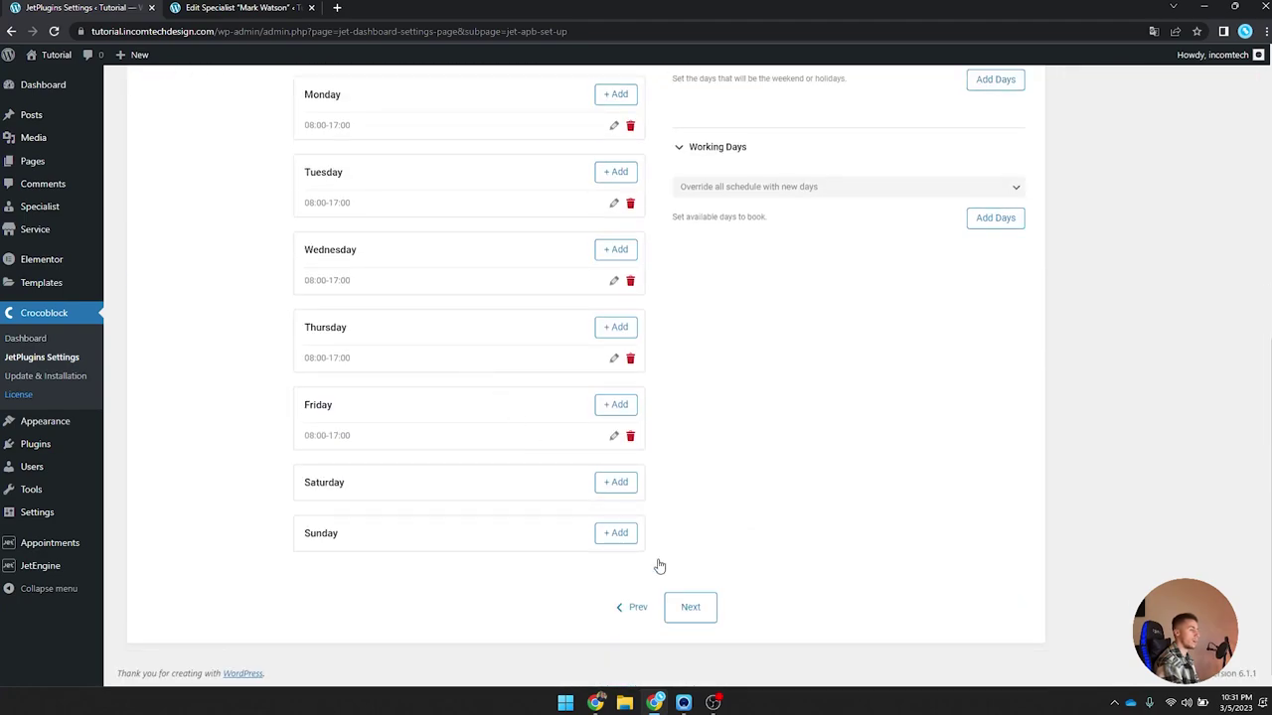
pyautogui.click(695, 605)
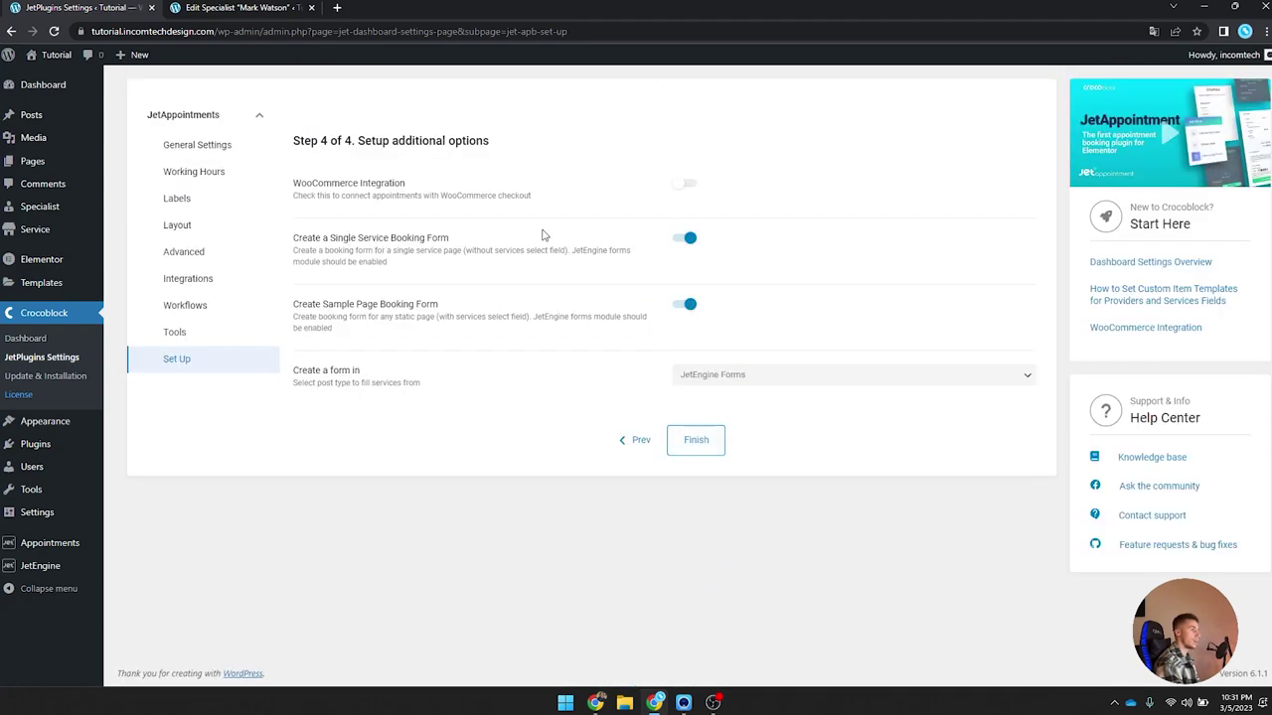
pyautogui.moveTo(296, 188); pyautogui.dragTo(454, 189)
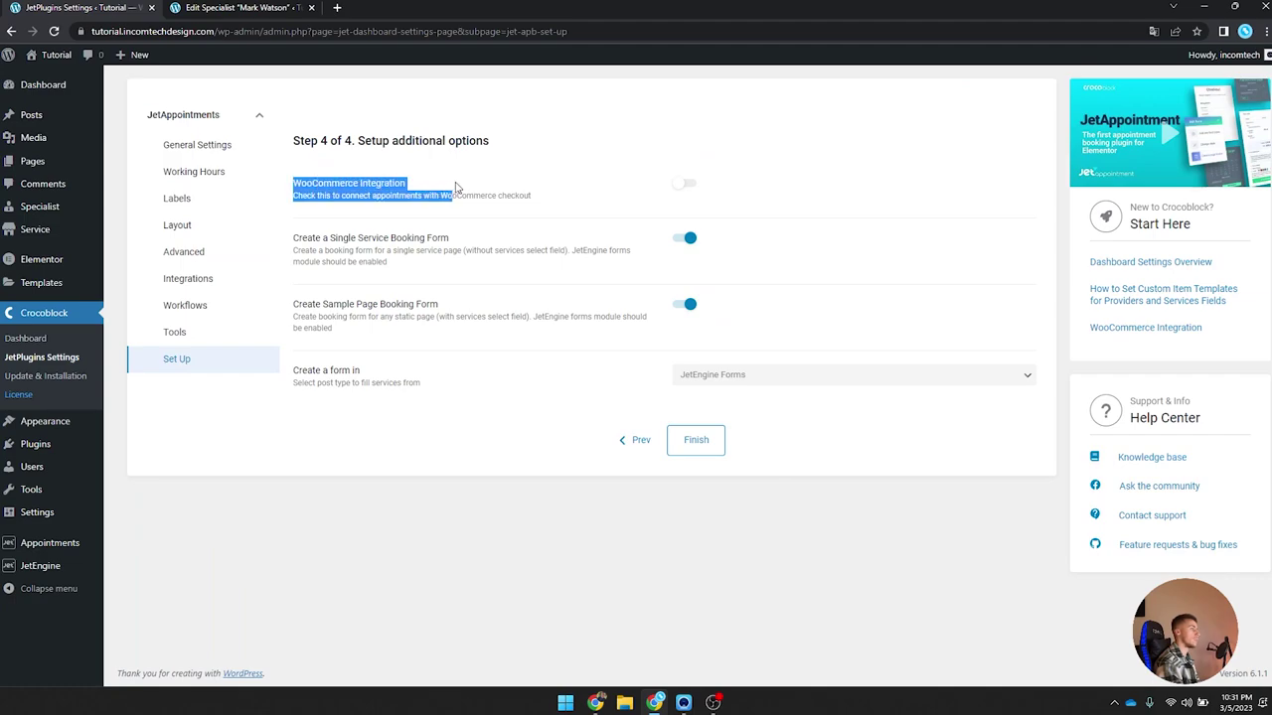
pyautogui.click(521, 160)
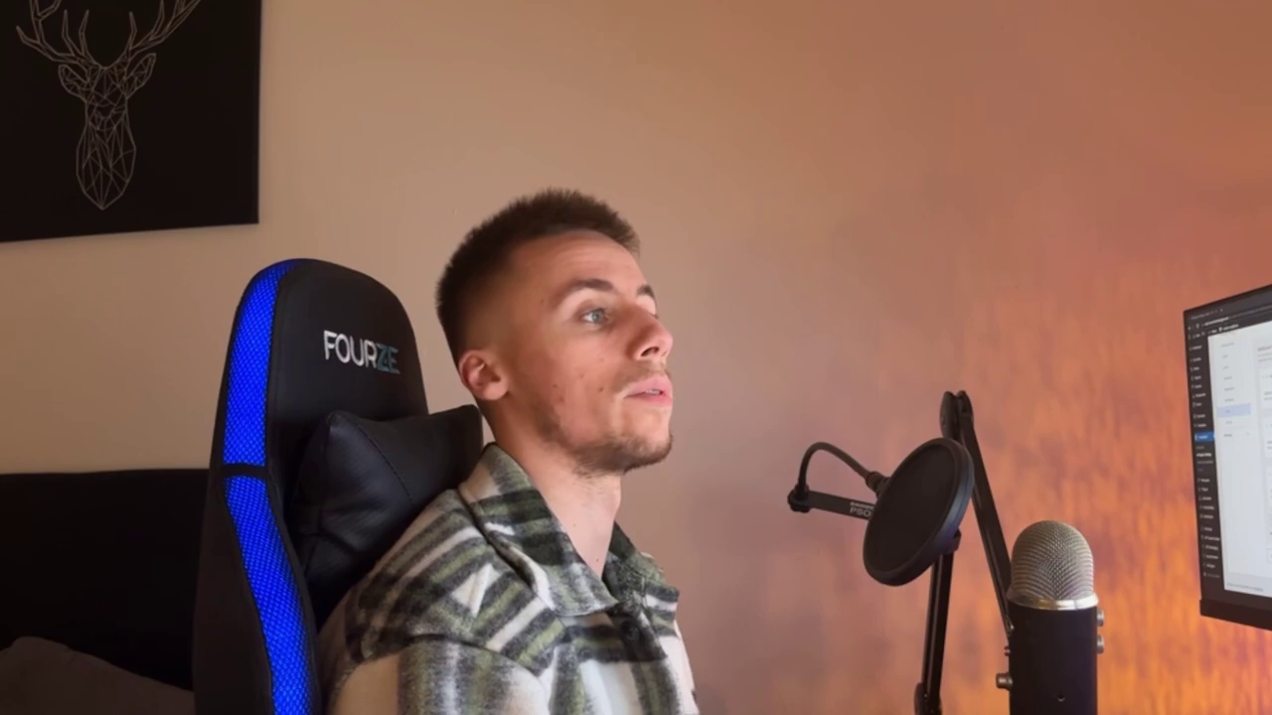
pyautogui.moveTo(294, 183); pyautogui.dragTo(436, 199)
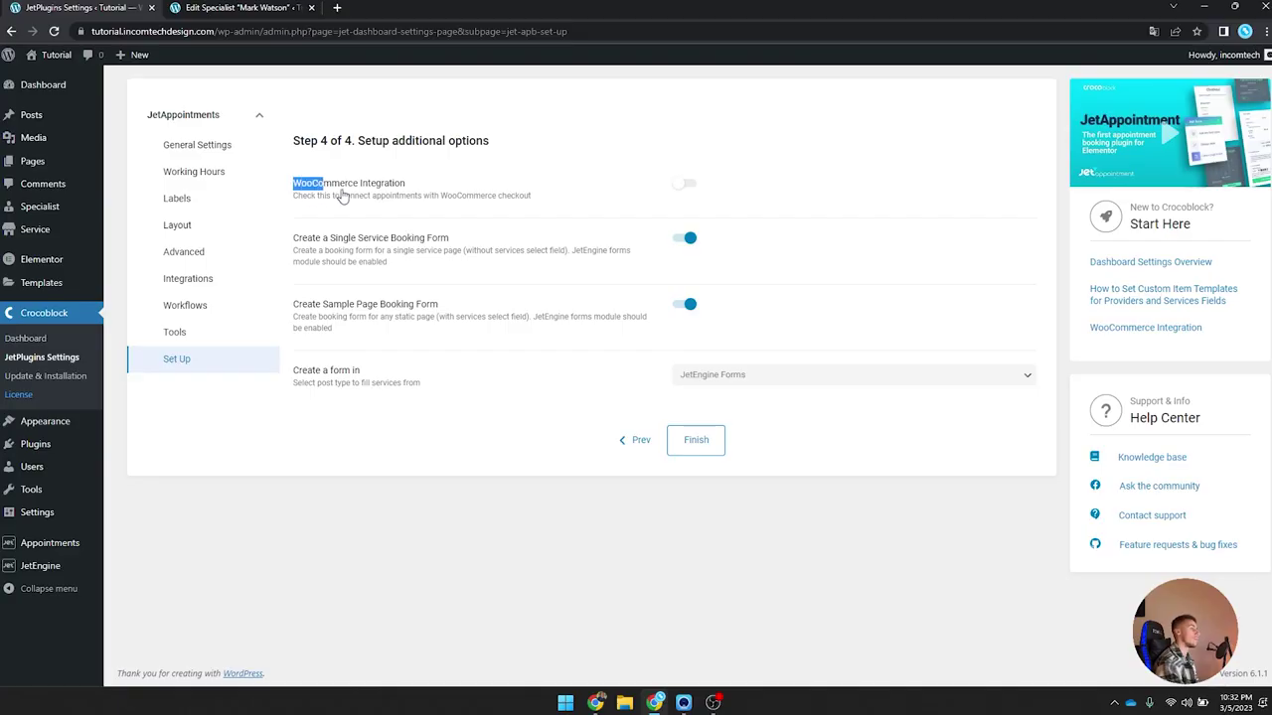
pyautogui.click(454, 179)
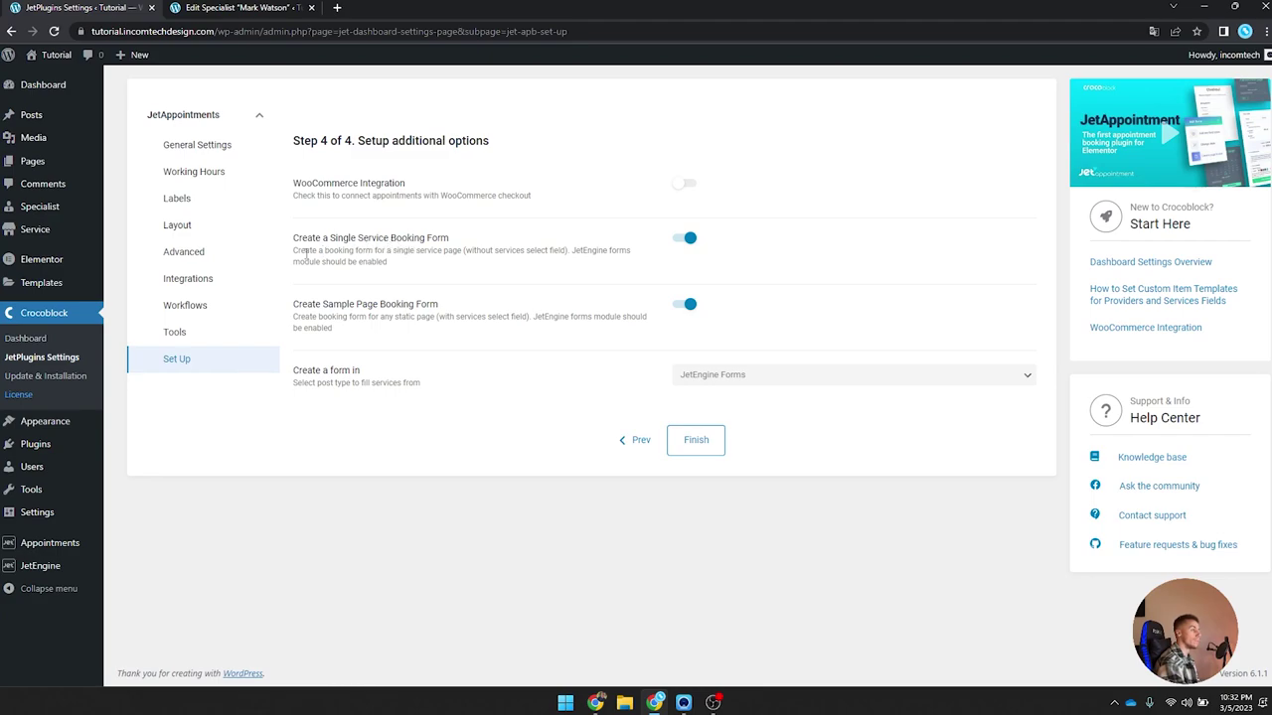
# Step: Read the single-service booking form description
pyautogui.moveTo(296, 252); pyautogui.dragTo(538, 250)
pyautogui.click(597, 251)
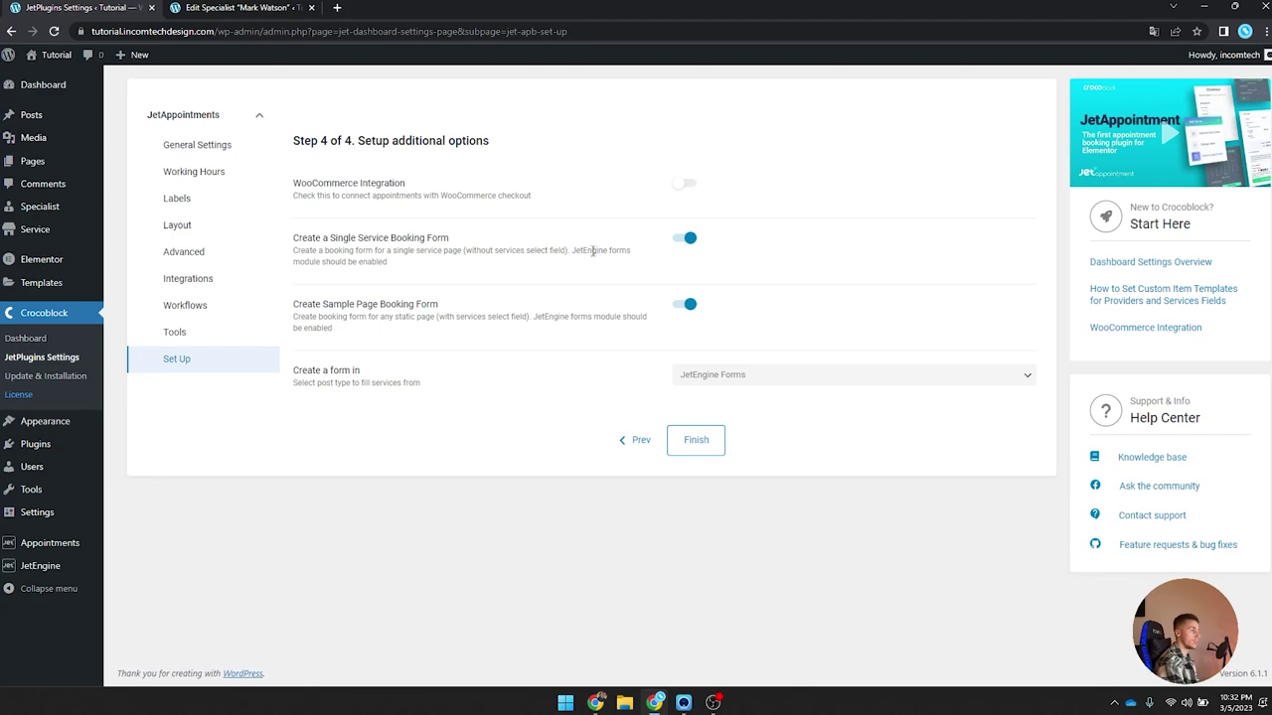
pyautogui.tripleClick(395, 266)
pyautogui.click(430, 247)
# Step: Keep JetEngine Forms as the form builder and finish the setup
pyautogui.click(724, 383)
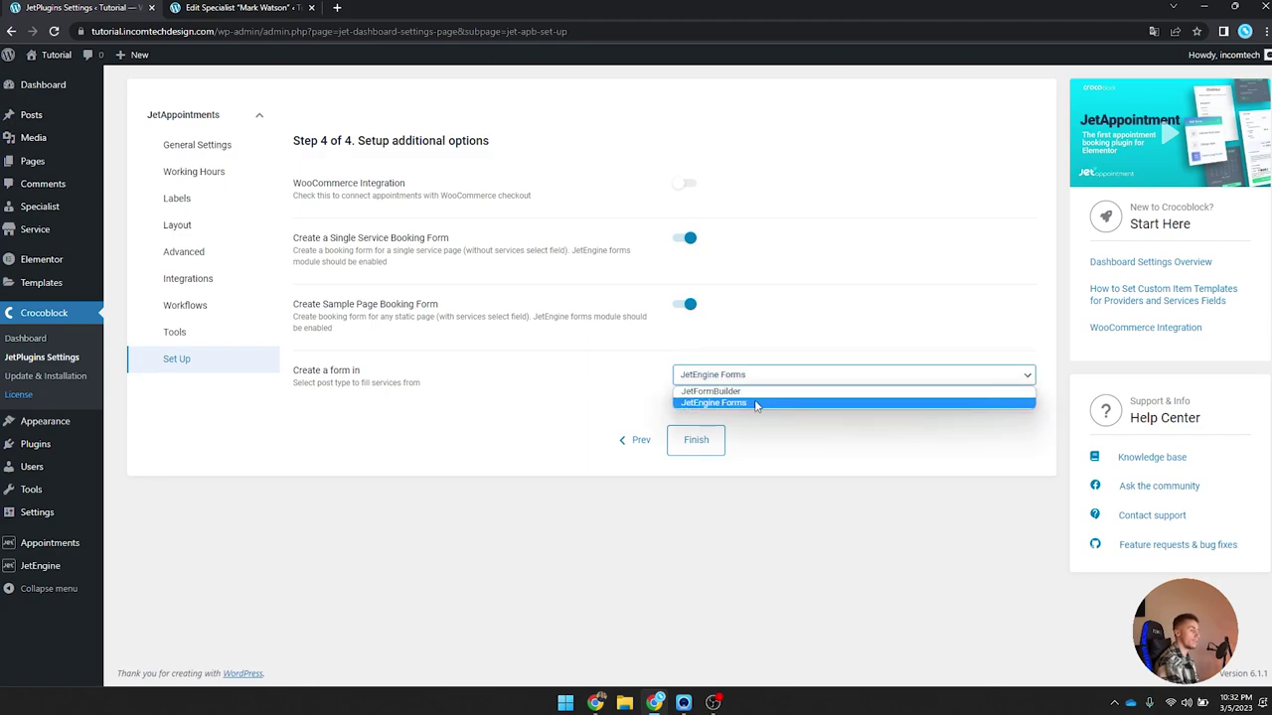
pyautogui.click(755, 403)
pyautogui.click(692, 378)
pyautogui.click(693, 377)
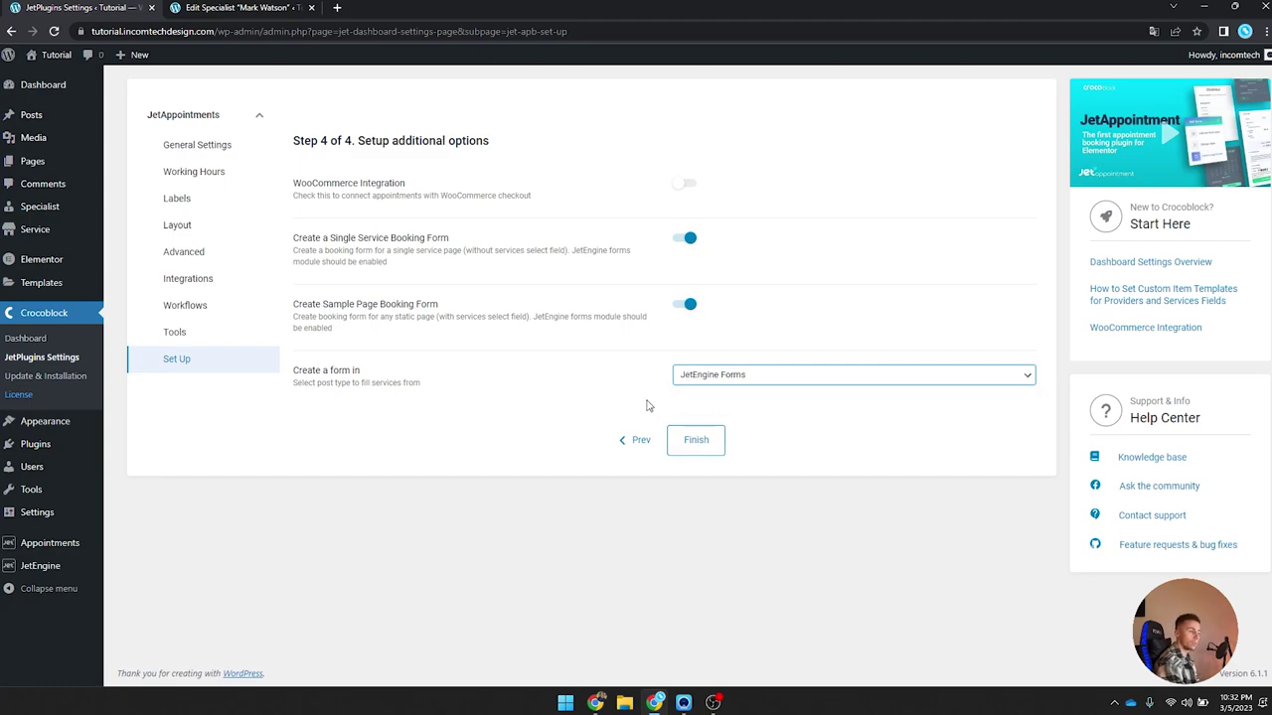
pyautogui.click(689, 444)
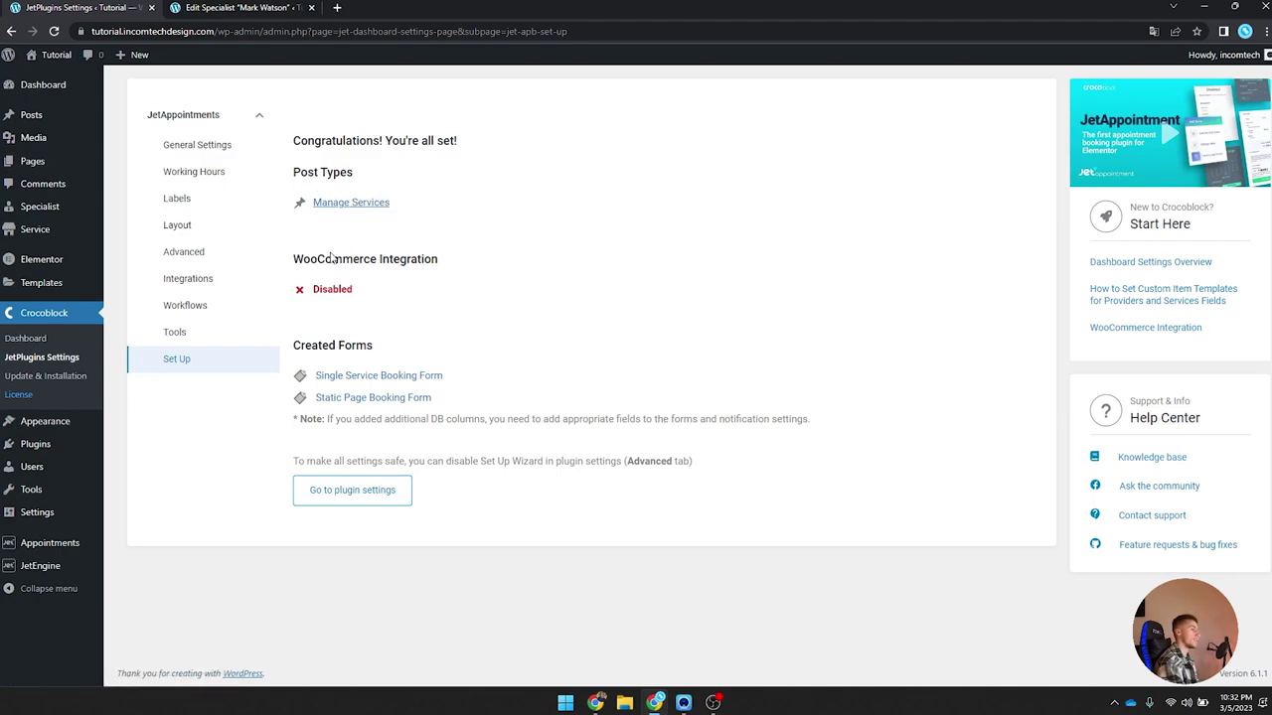
# Step: Review the WooCommerce Integration status and the names of the created booking forms
pyautogui.moveTo(302, 258); pyautogui.dragTo(460, 264)
pyautogui.click(458, 266)
pyautogui.moveTo(334, 377); pyautogui.dragTo(359, 400)
pyautogui.click(487, 405)
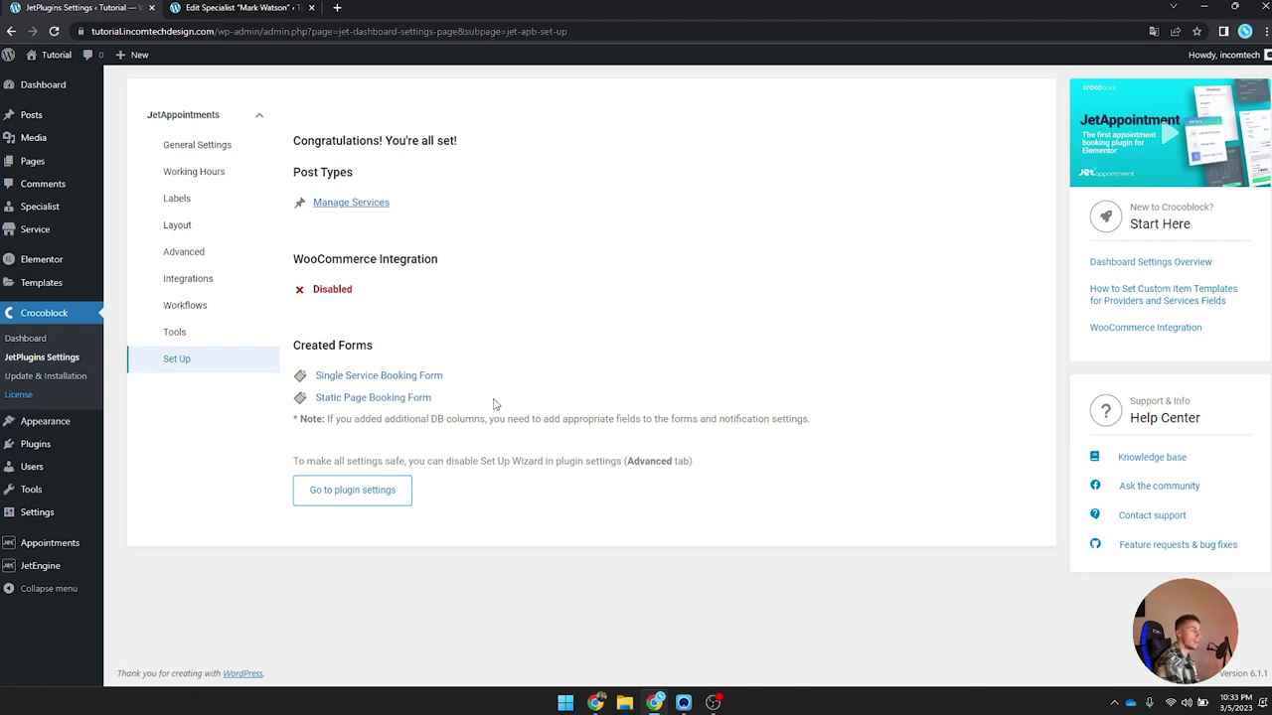
# Step: Check the Static Page Booking Form link, then go to the JetAppointments plugin settings
pyautogui.moveTo(314, 371); pyautogui.dragTo(320, 375)
pyautogui.click(449, 381)
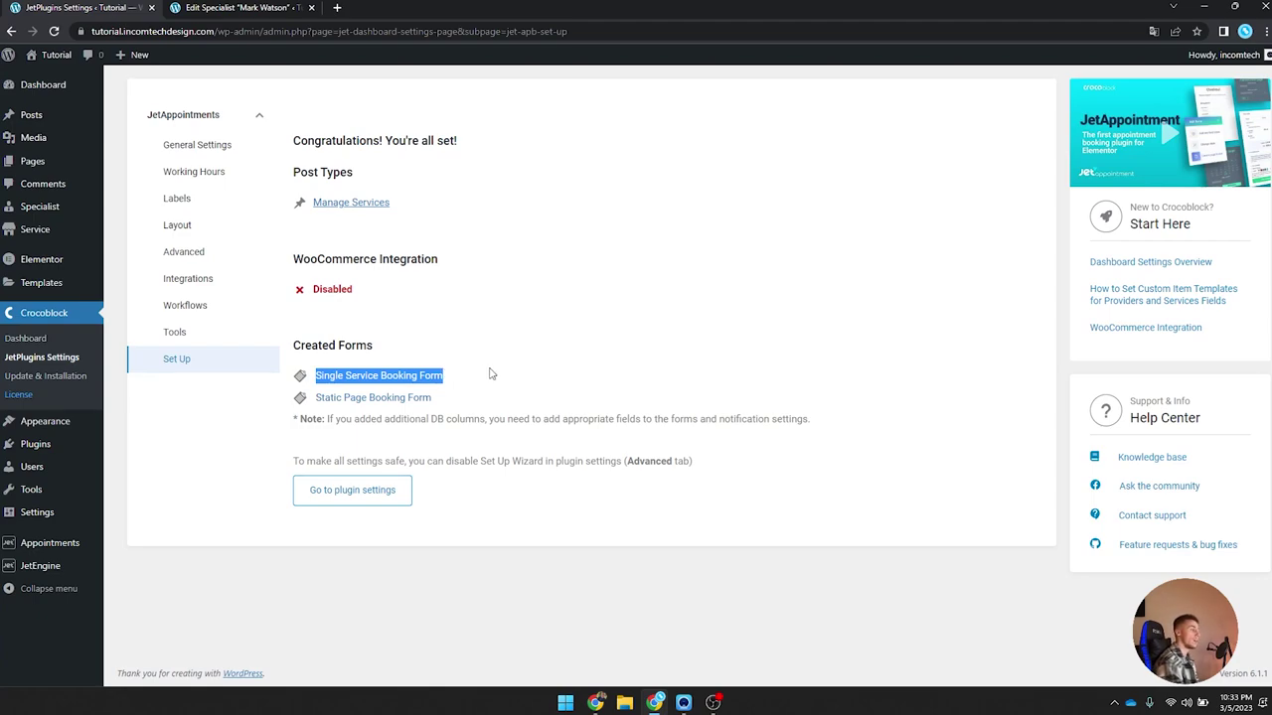
pyautogui.moveTo(454, 398); pyautogui.dragTo(314, 397)
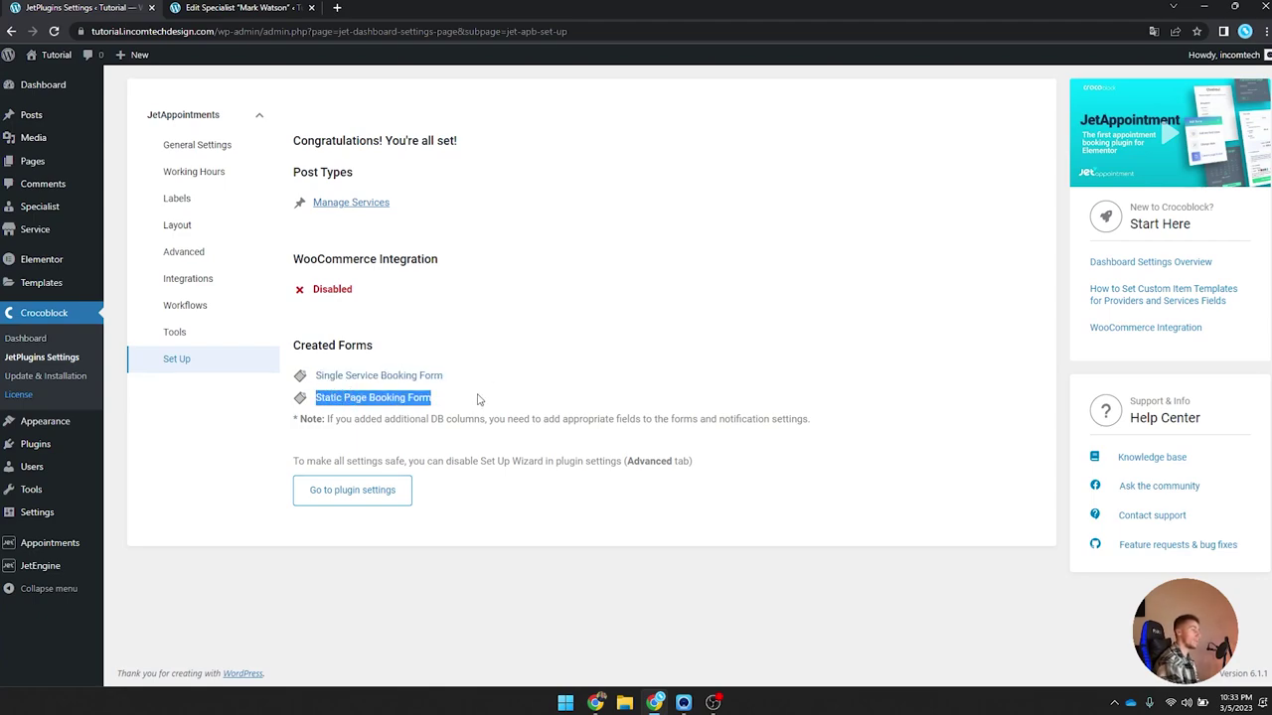
pyautogui.click(477, 398)
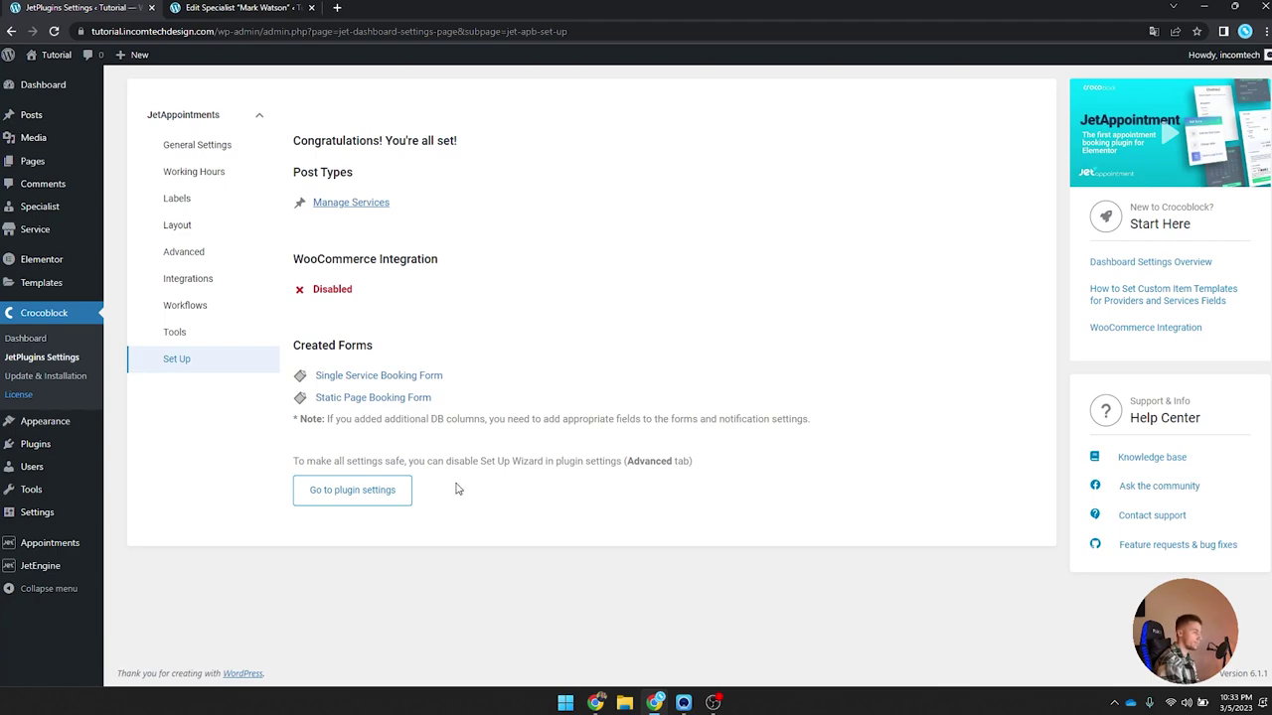
pyautogui.click(353, 490)
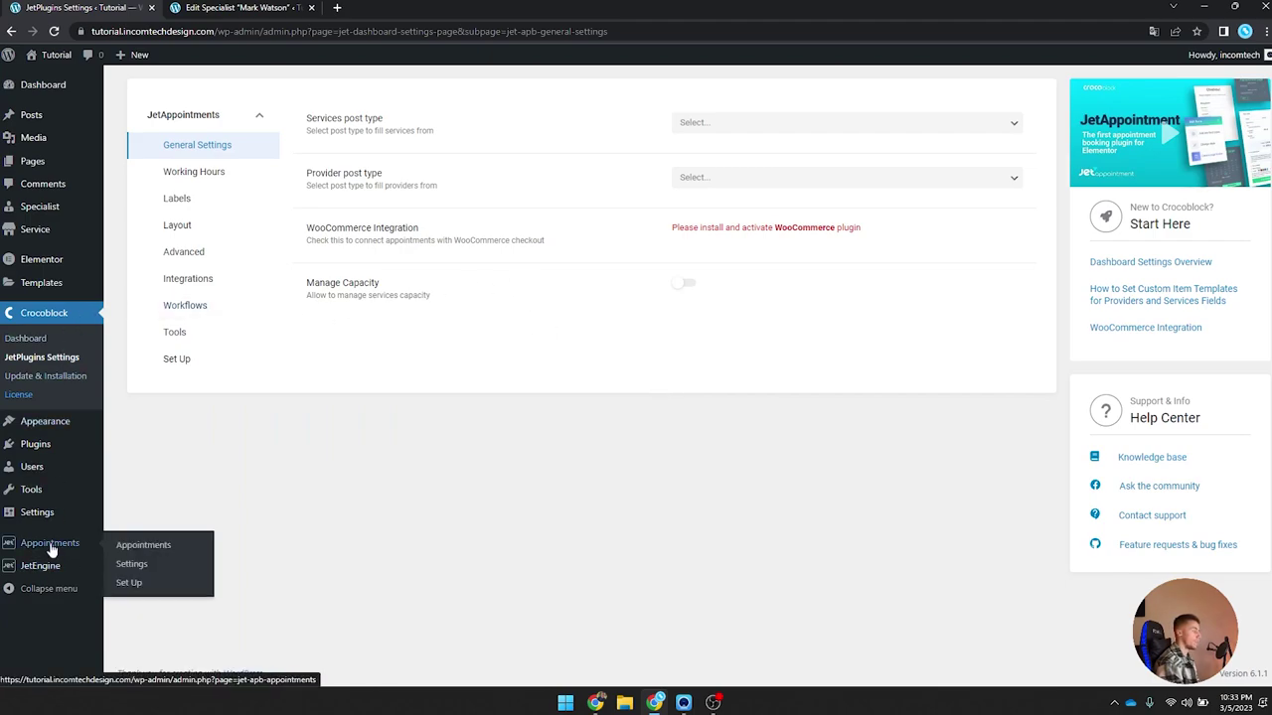
# Step: Reload the appointments settings and look over the working hours settings before returning to General
pyautogui.click(161, 570)
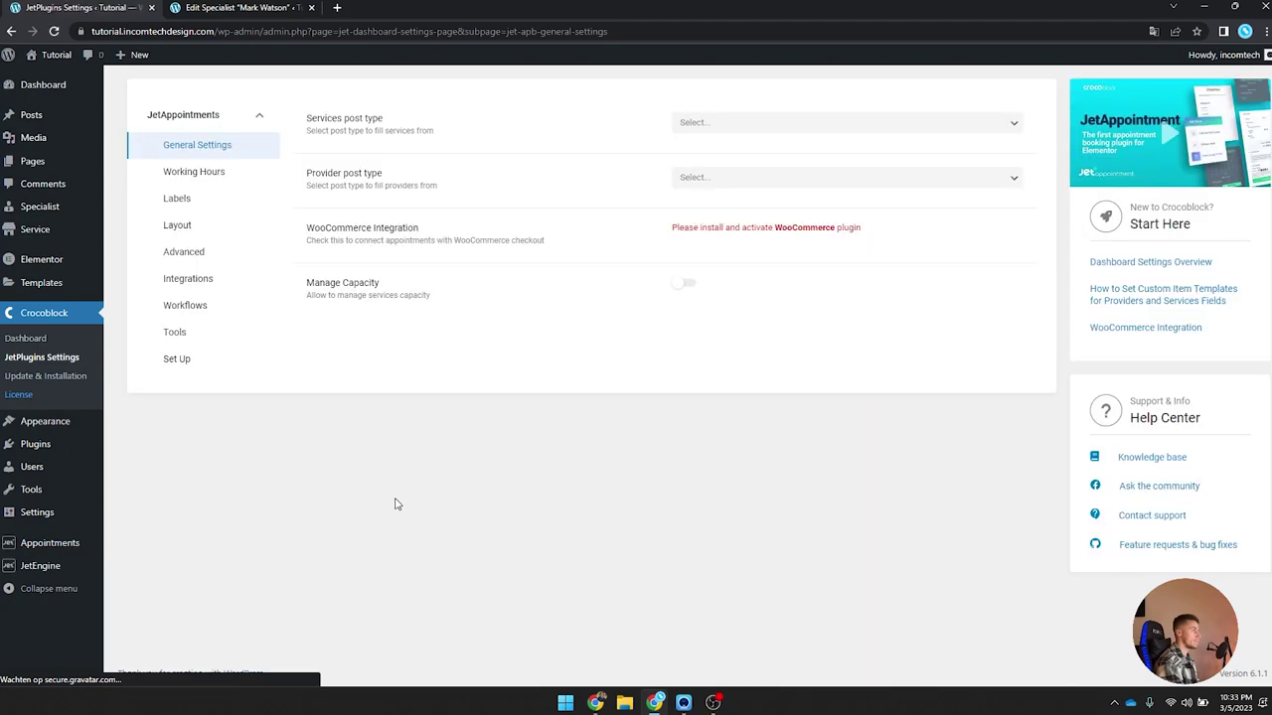
pyautogui.click(198, 174)
pyautogui.scroll(-5, 533, 288)
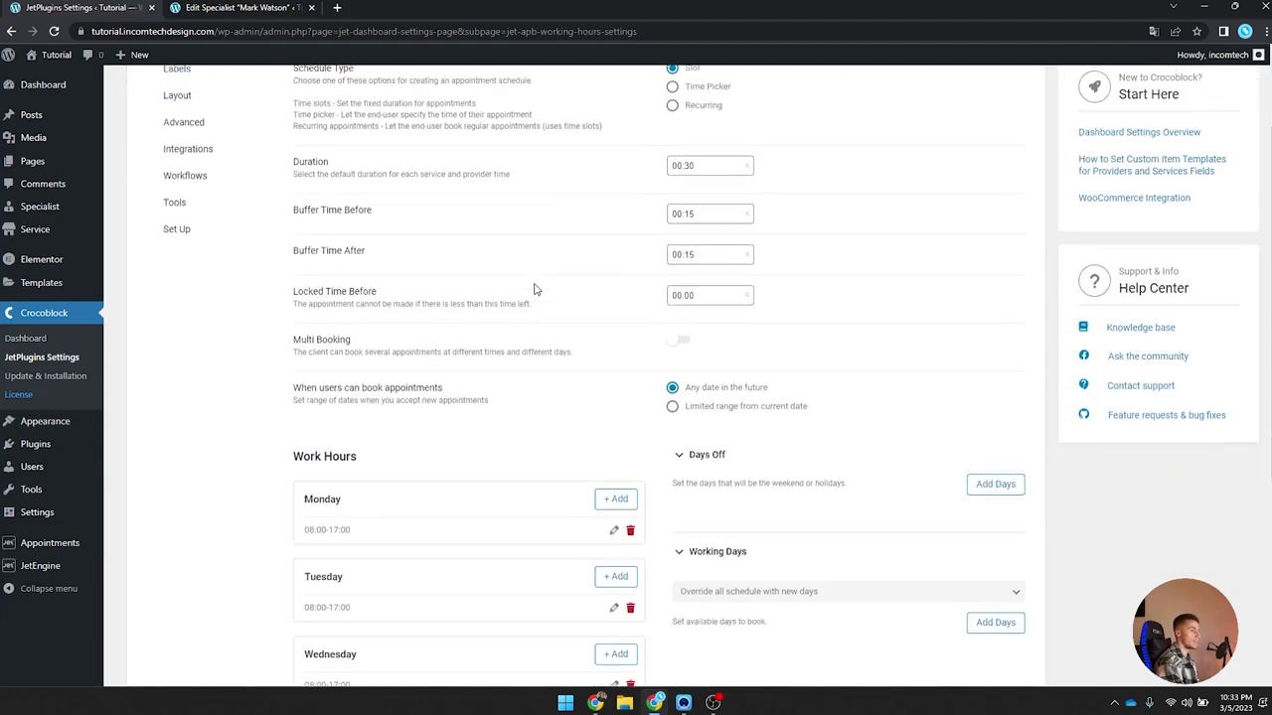
pyautogui.scroll(5, 346, 230)
pyautogui.click(193, 145)
# Step: Choose Service as the services post type and Specialist as the provider post type
pyautogui.click(722, 123)
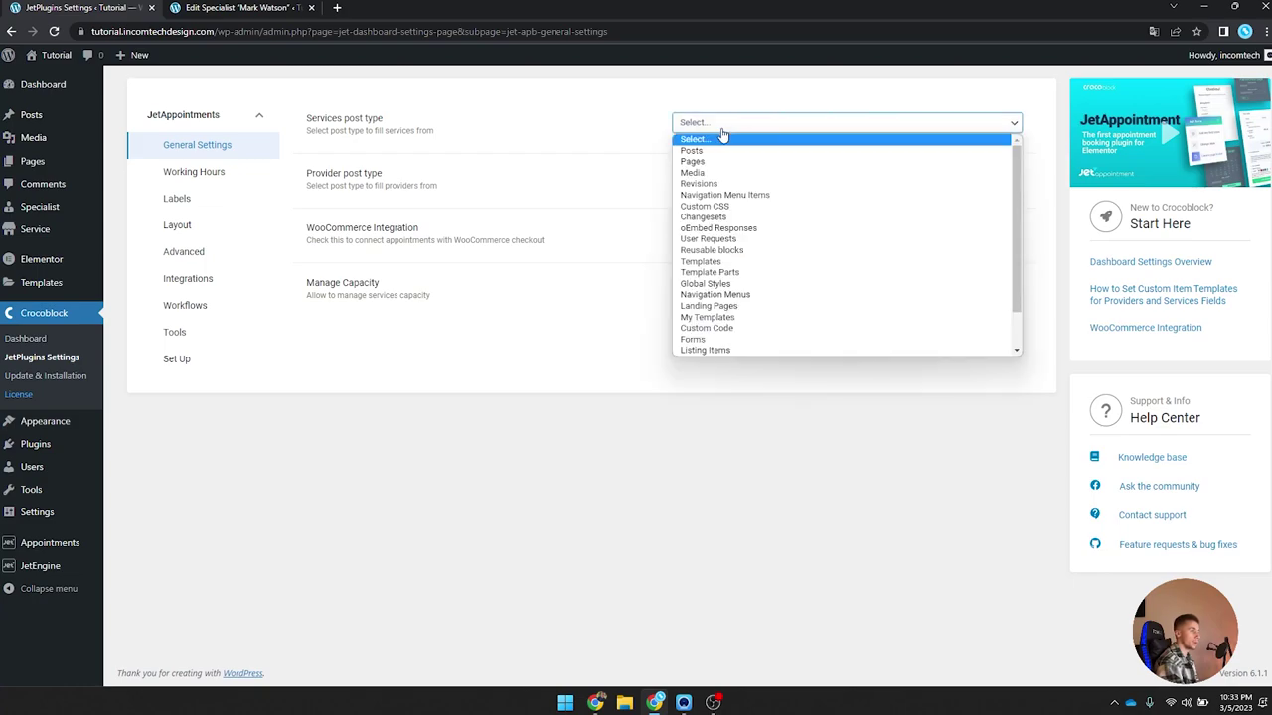
pyautogui.scroll(-3, 731, 249)
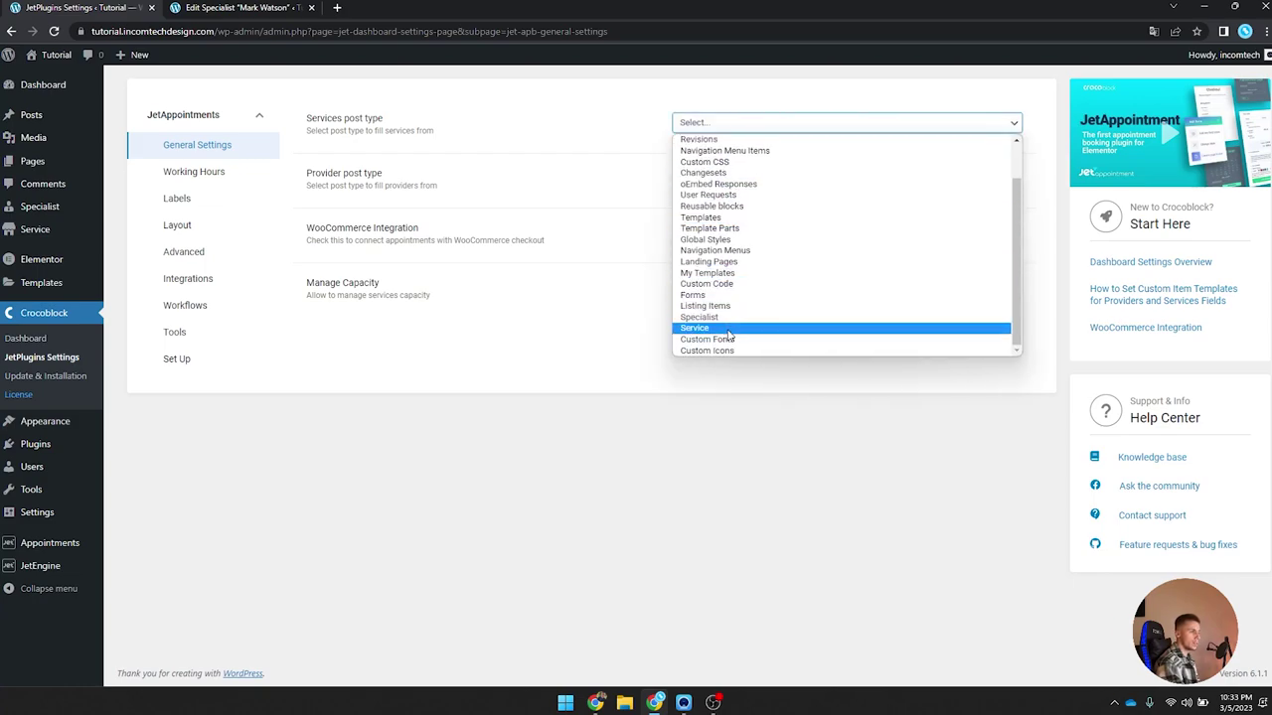
pyautogui.click(729, 331)
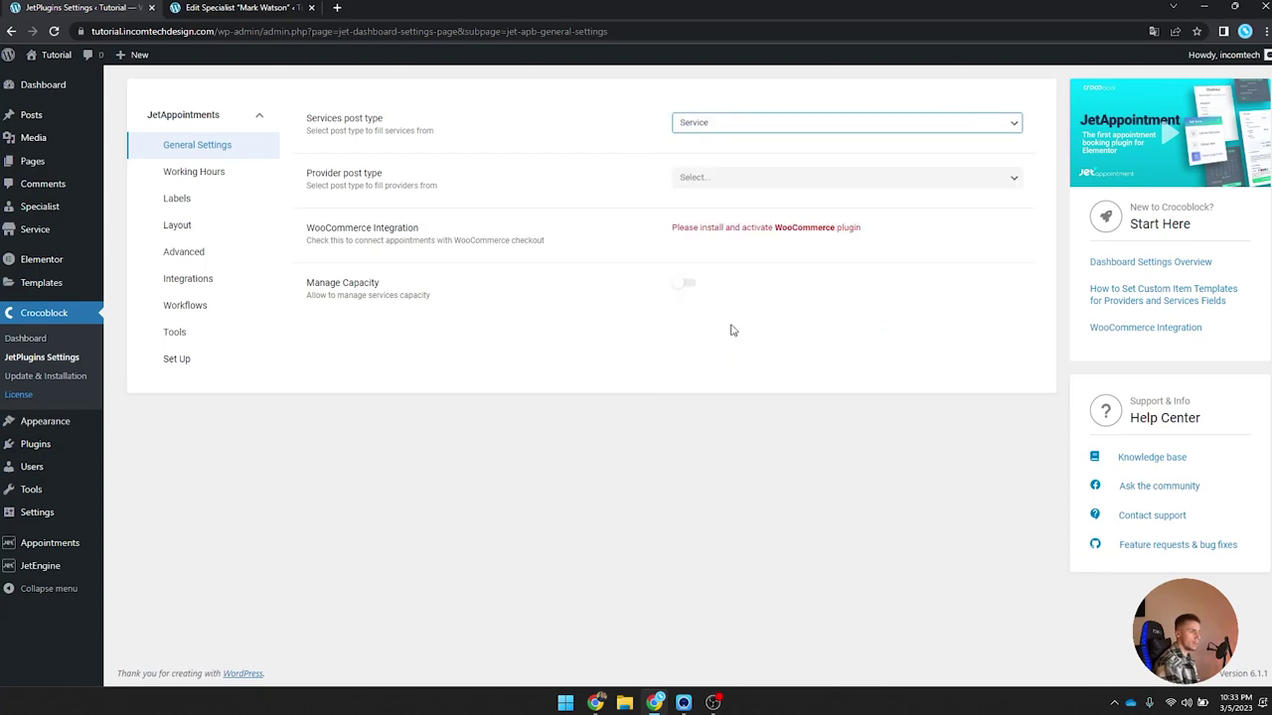
pyautogui.click(720, 178)
pyautogui.scroll(-2, 745, 298)
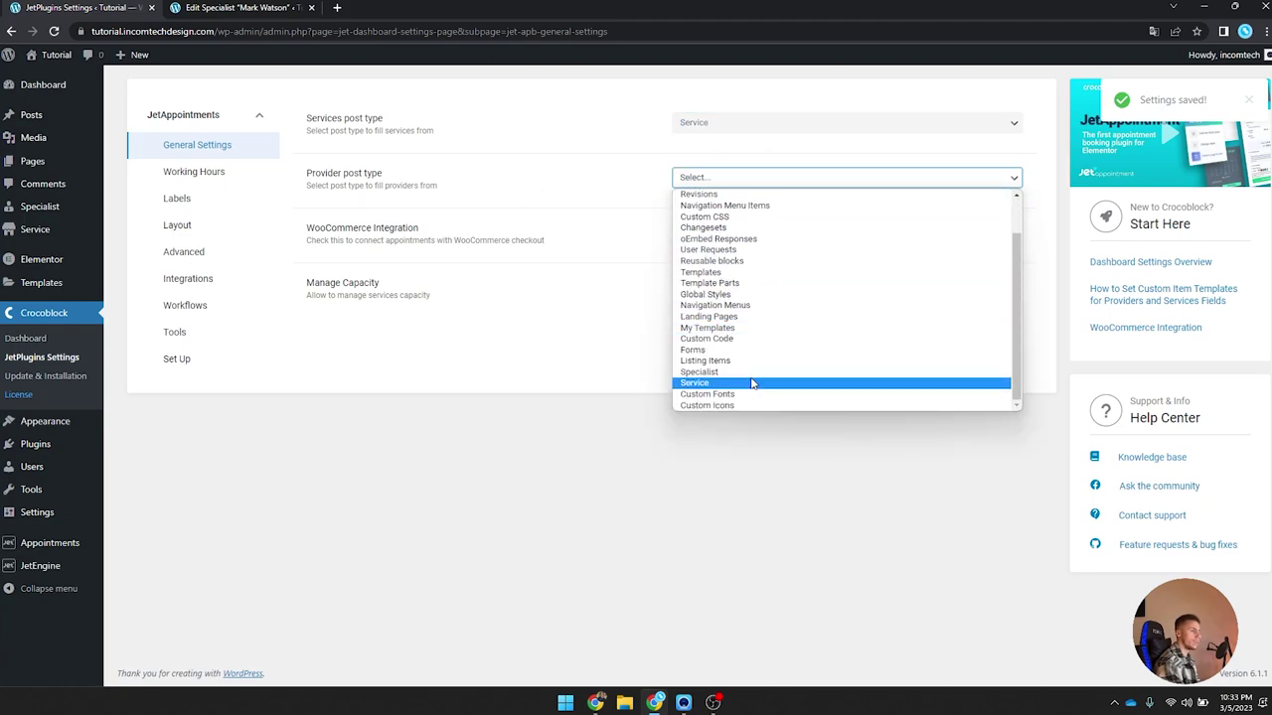
pyautogui.click(752, 372)
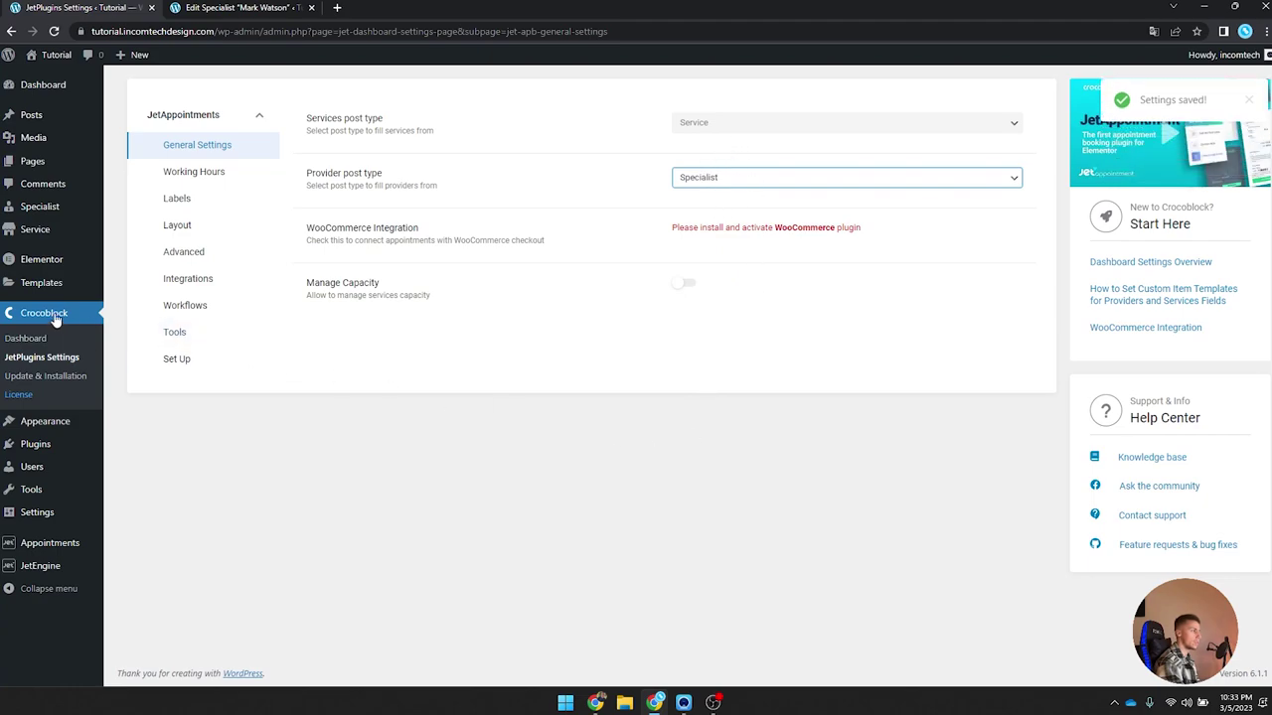
pyautogui.moveTo(71, 559)
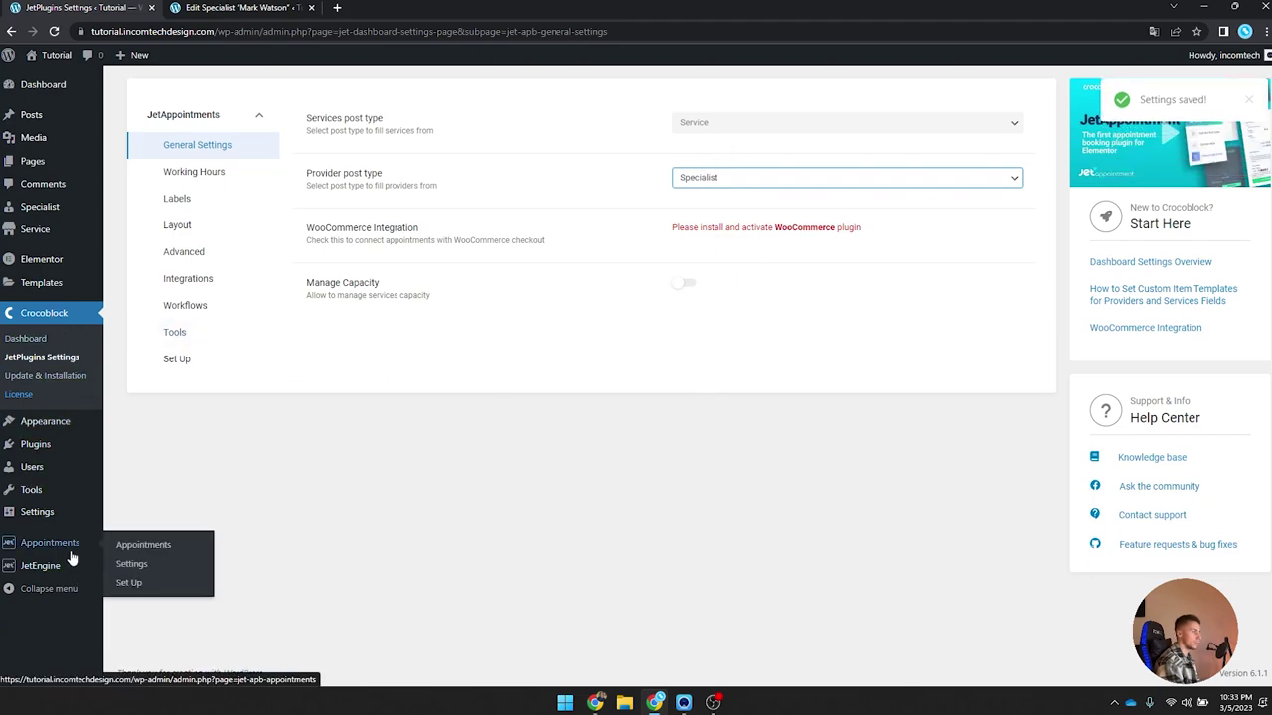
pyautogui.click(154, 569)
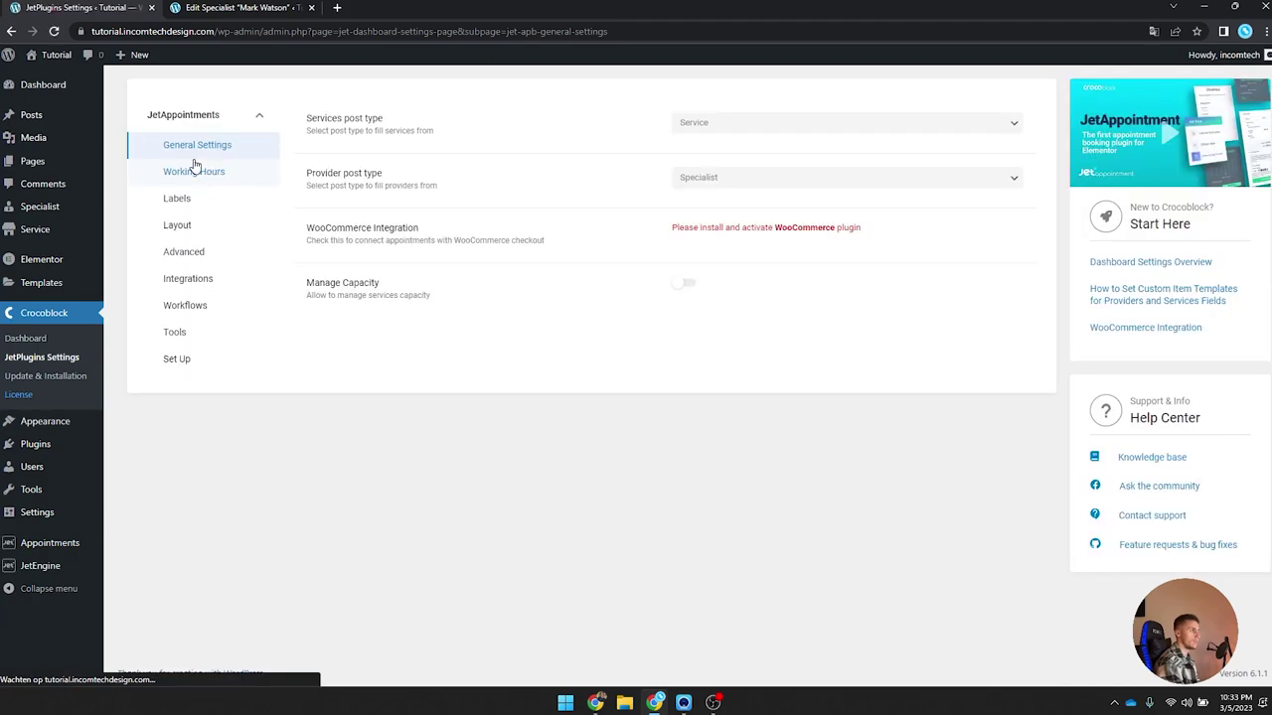
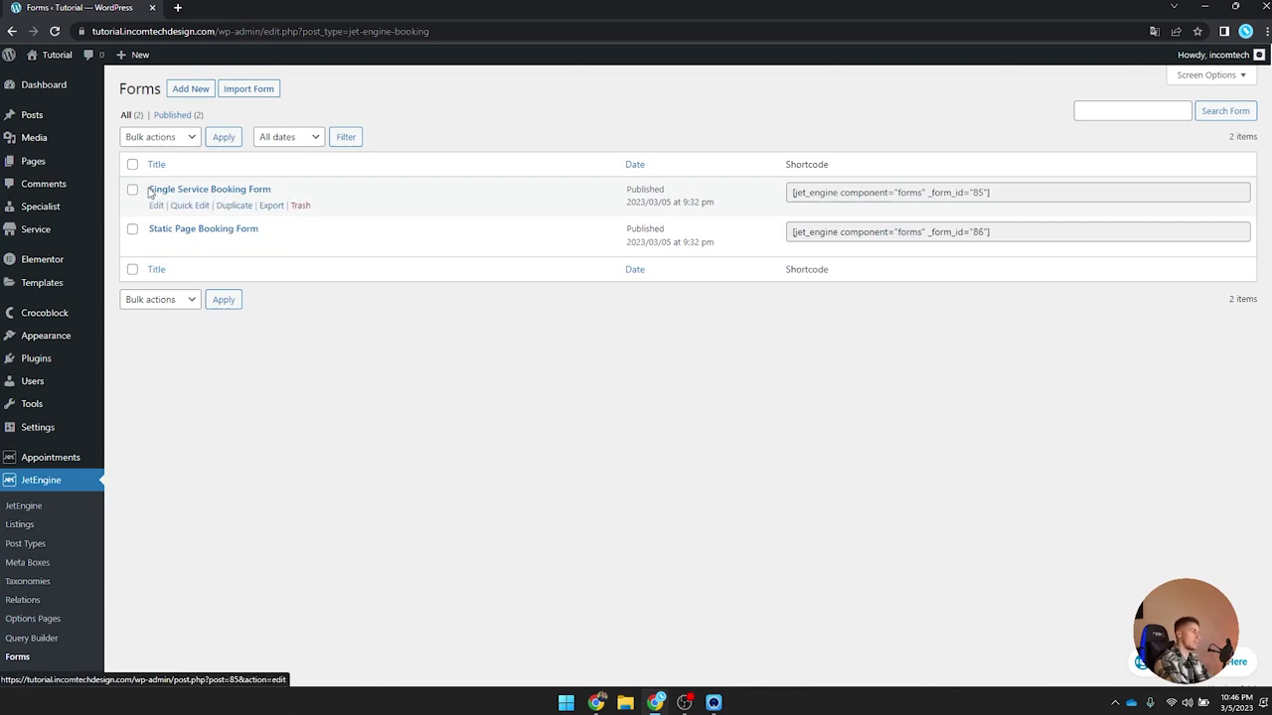
# Step: Open the Single Service Booking Form, move provider_id above user_email, and add a page break
pyautogui.click(255, 193)
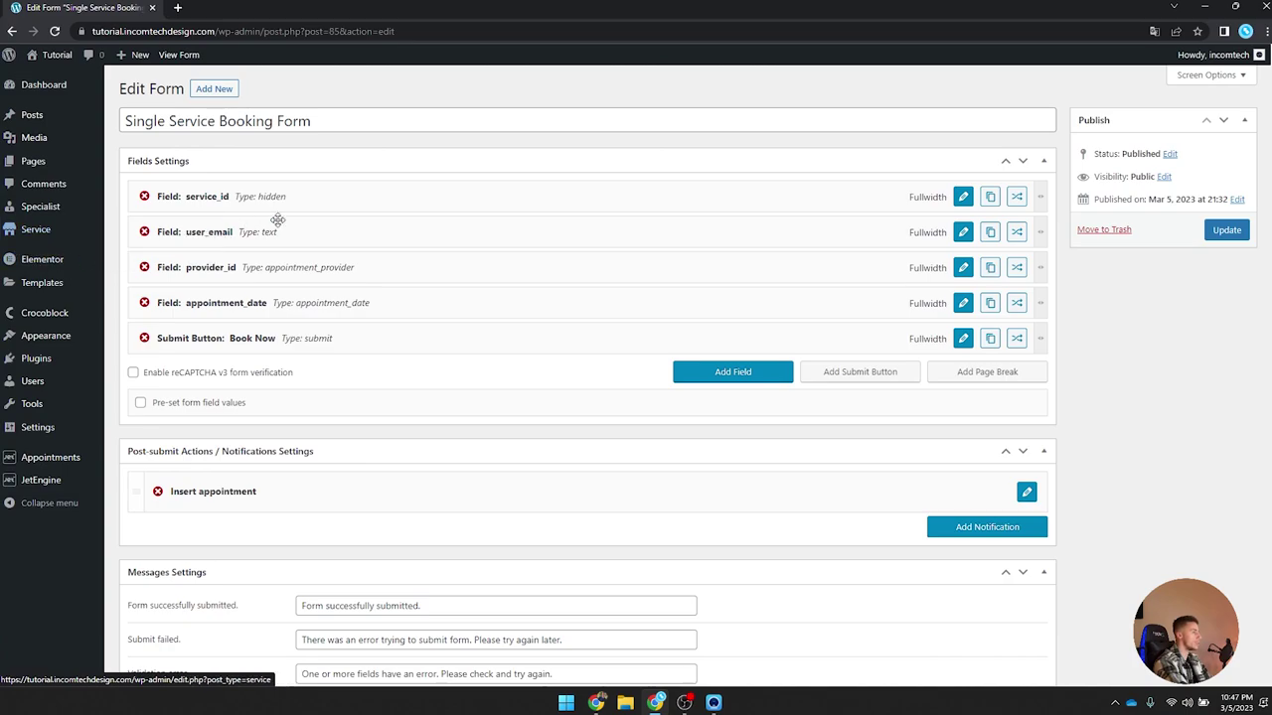
pyautogui.scroll(-6, 255, 342)
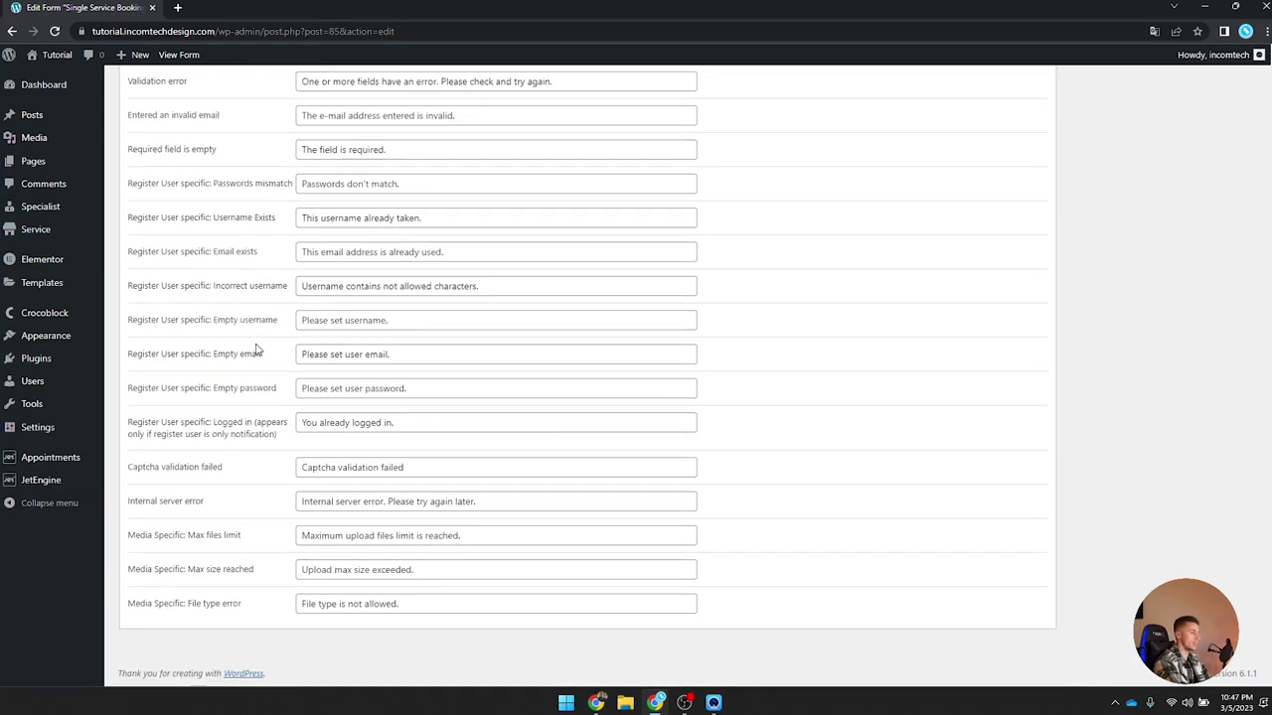
pyautogui.scroll(7, 255, 346)
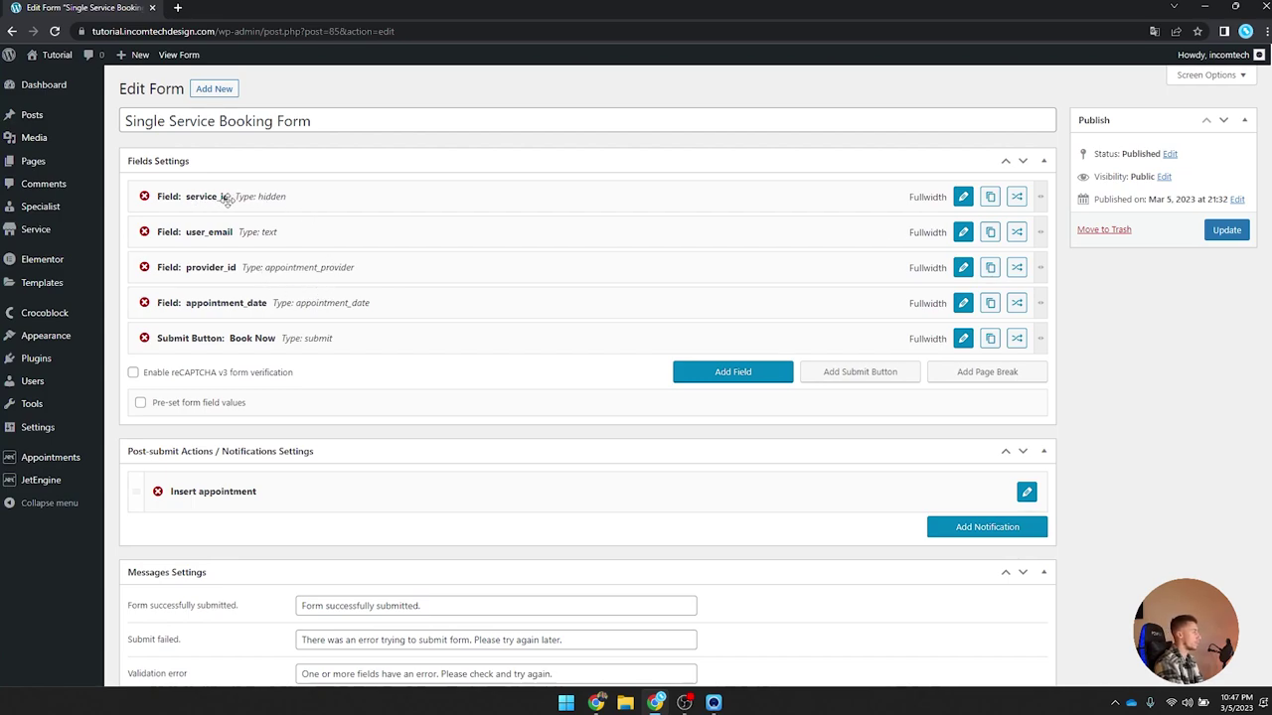
pyautogui.moveTo(243, 267); pyautogui.dragTo(244, 231)
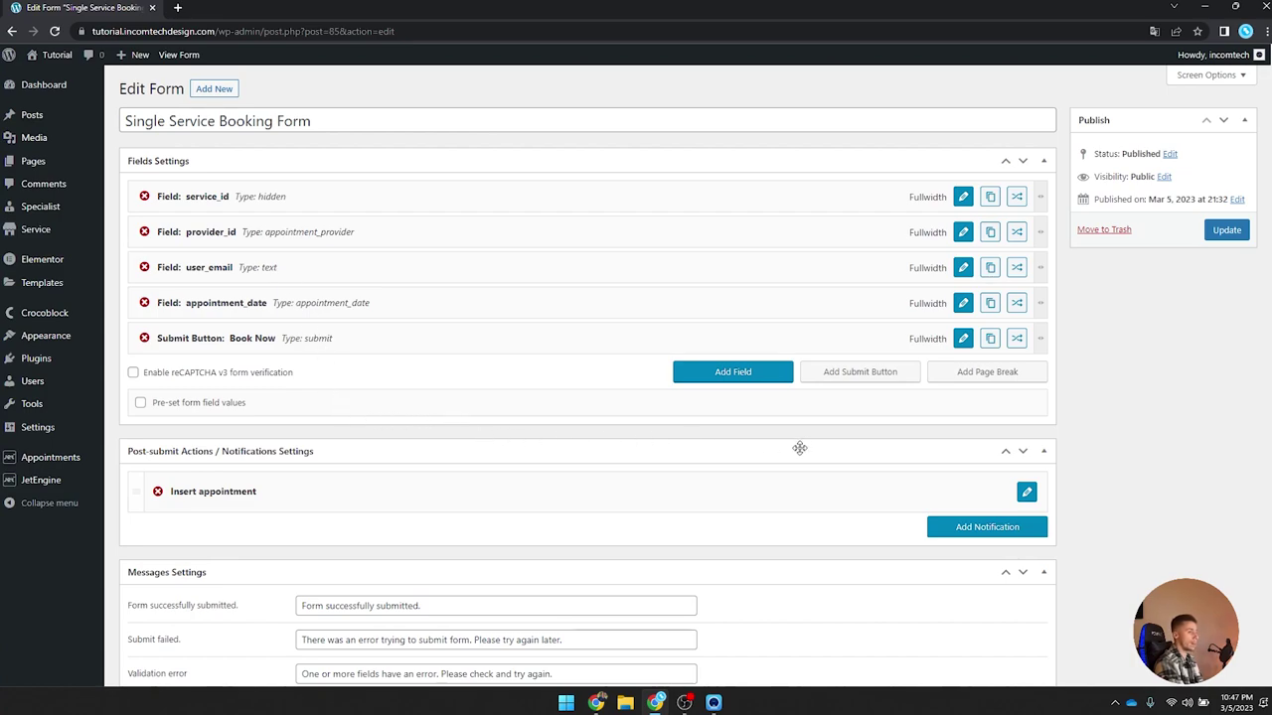
pyautogui.click(974, 378)
# Step: Move page_break to third place and appointment_date above user_email
pyautogui.moveTo(351, 381); pyautogui.dragTo(342, 263)
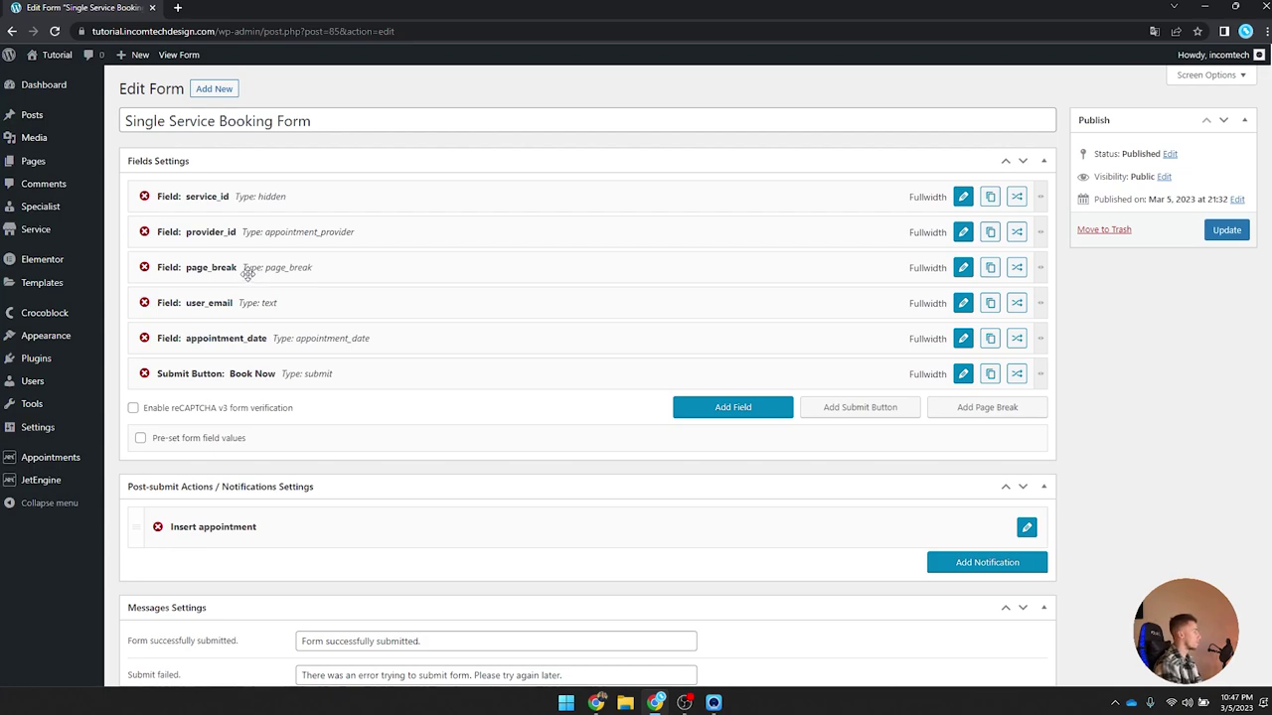
pyautogui.moveTo(247, 332); pyautogui.dragTo(252, 312)
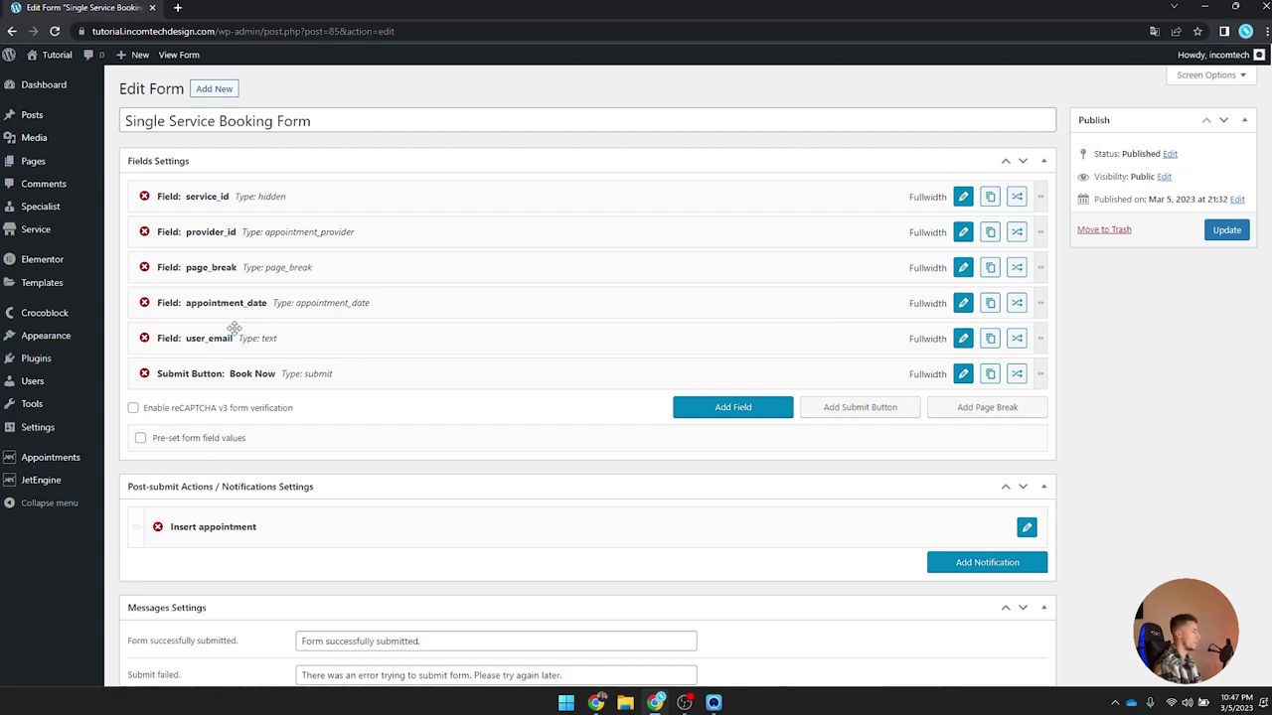
# Step: Add a new Text field named name with the label Name
pyautogui.click(757, 413)
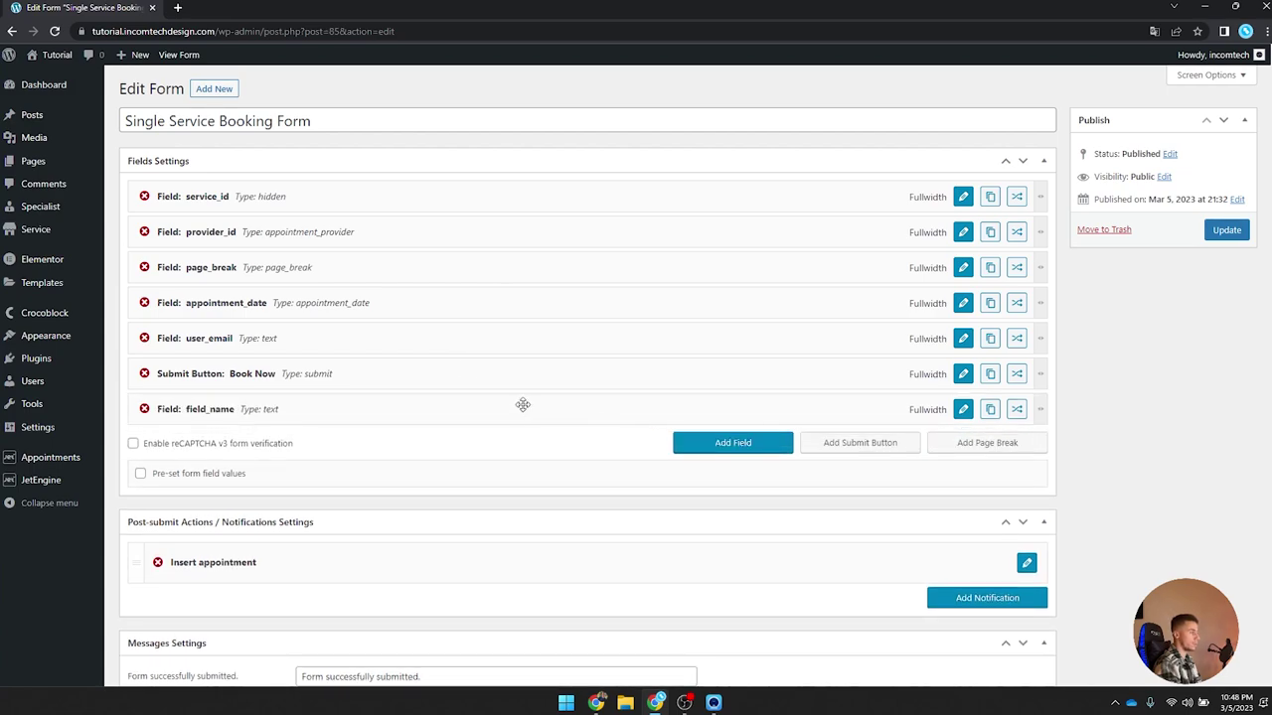
pyautogui.click(964, 411)
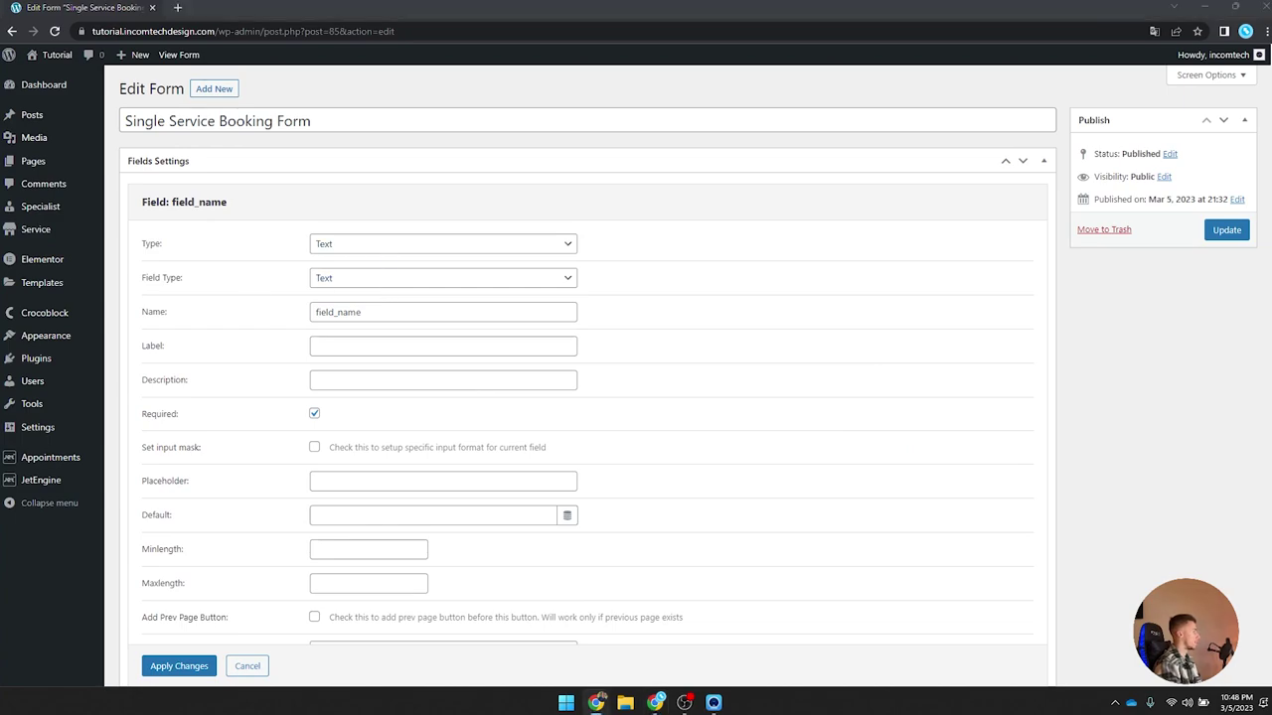
pyautogui.click(443, 244)
pyautogui.click(443, 252)
pyautogui.moveTo(417, 315); pyautogui.dragTo(283, 306)
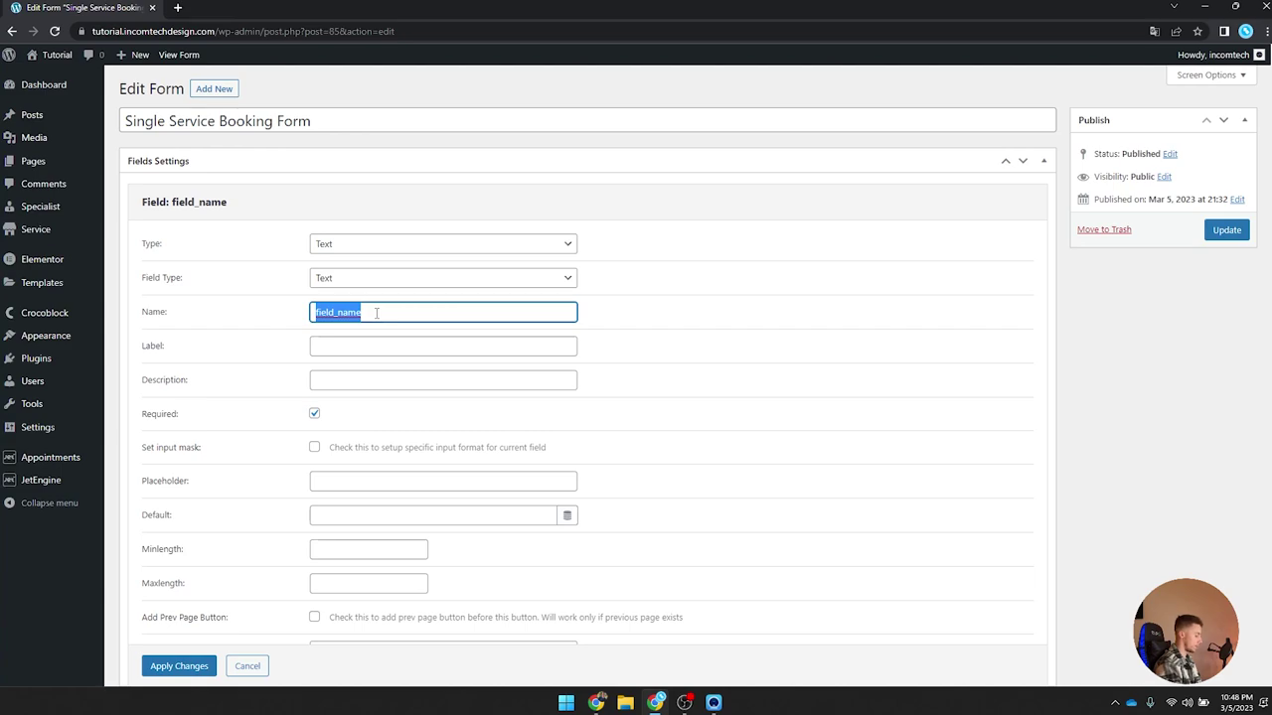
pyautogui.write('name')
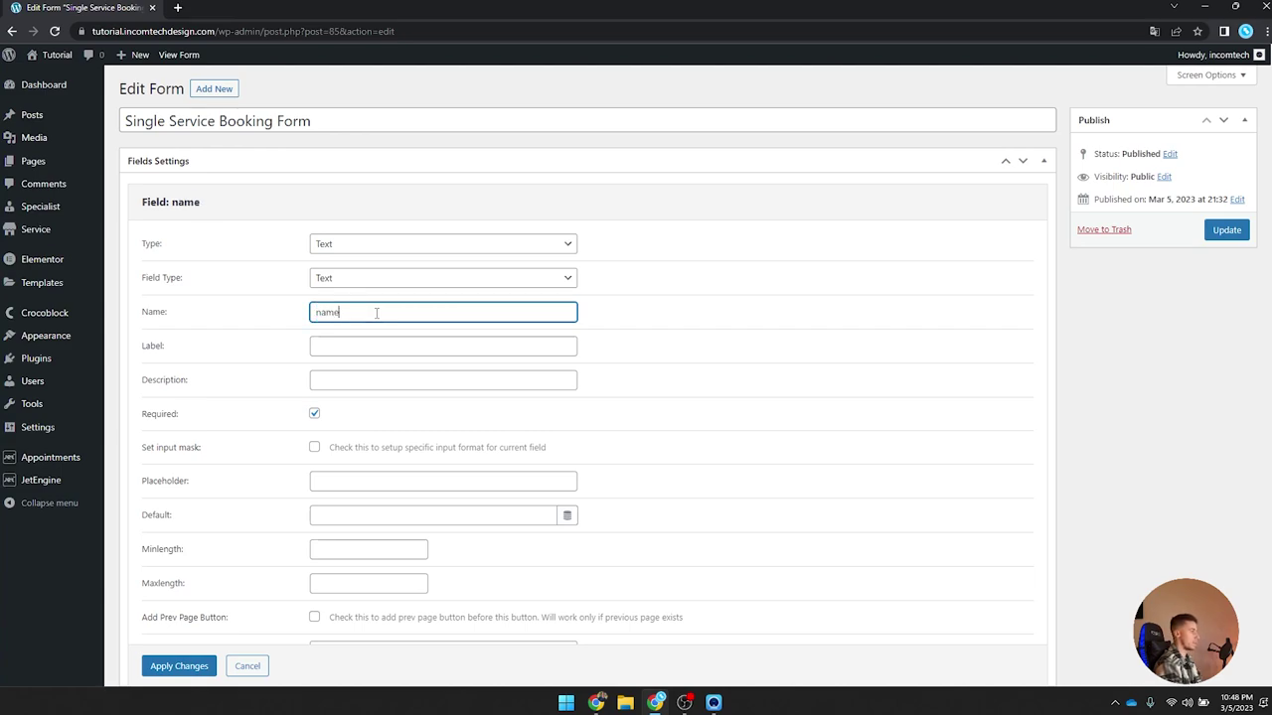
pyautogui.click(378, 347)
pyautogui.write('Name')
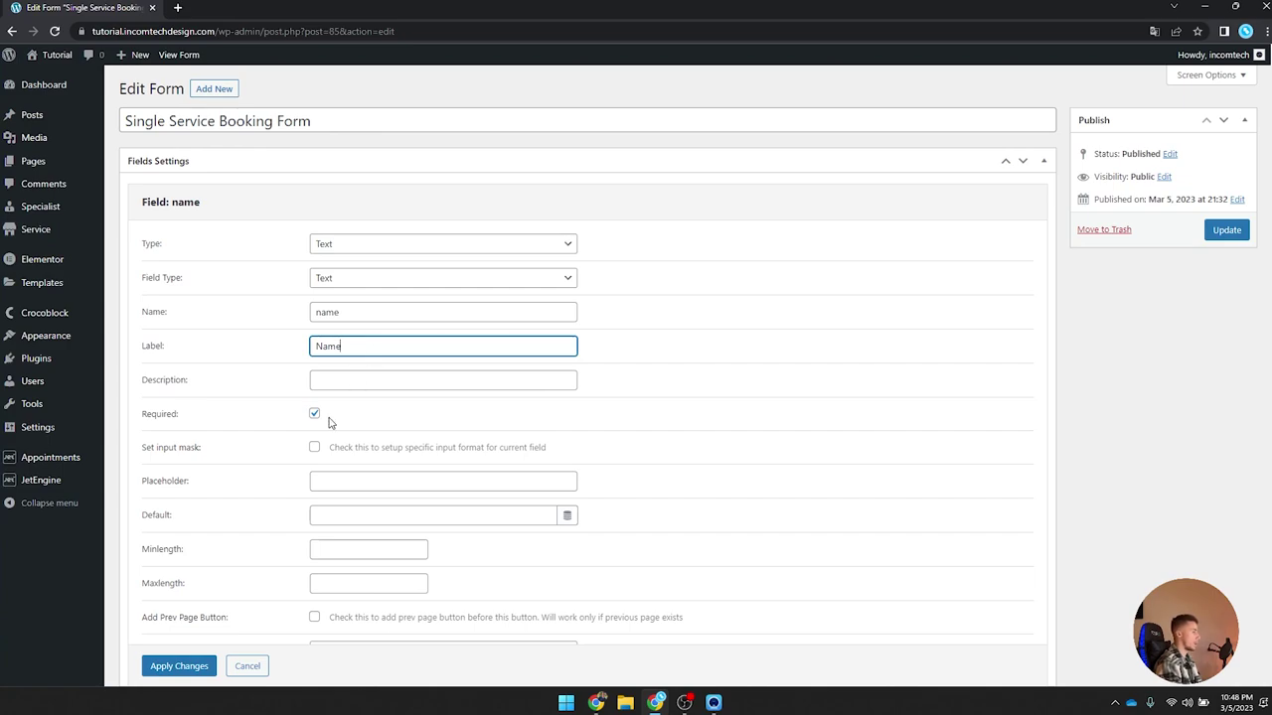
# Step: Apply the name field's settings and move it above user_email
pyautogui.scroll(-1, 366, 421)
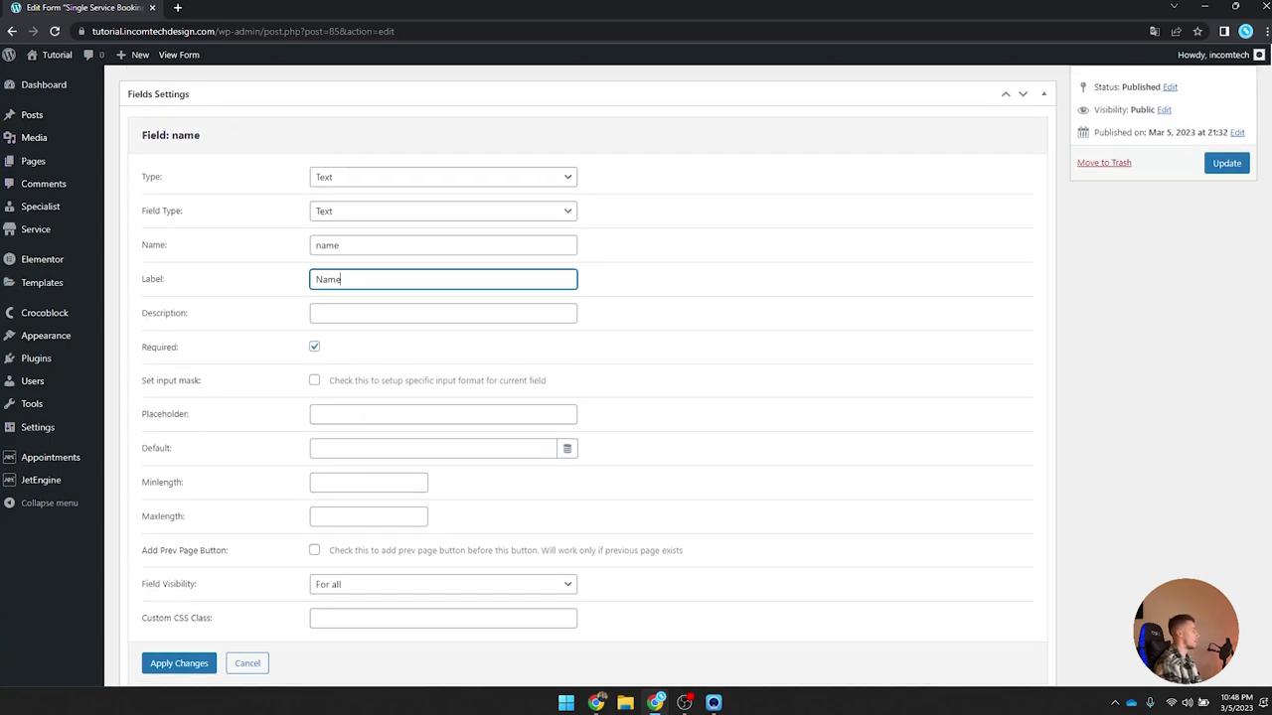
pyautogui.scroll(-2, 414, 414)
pyautogui.click(188, 535)
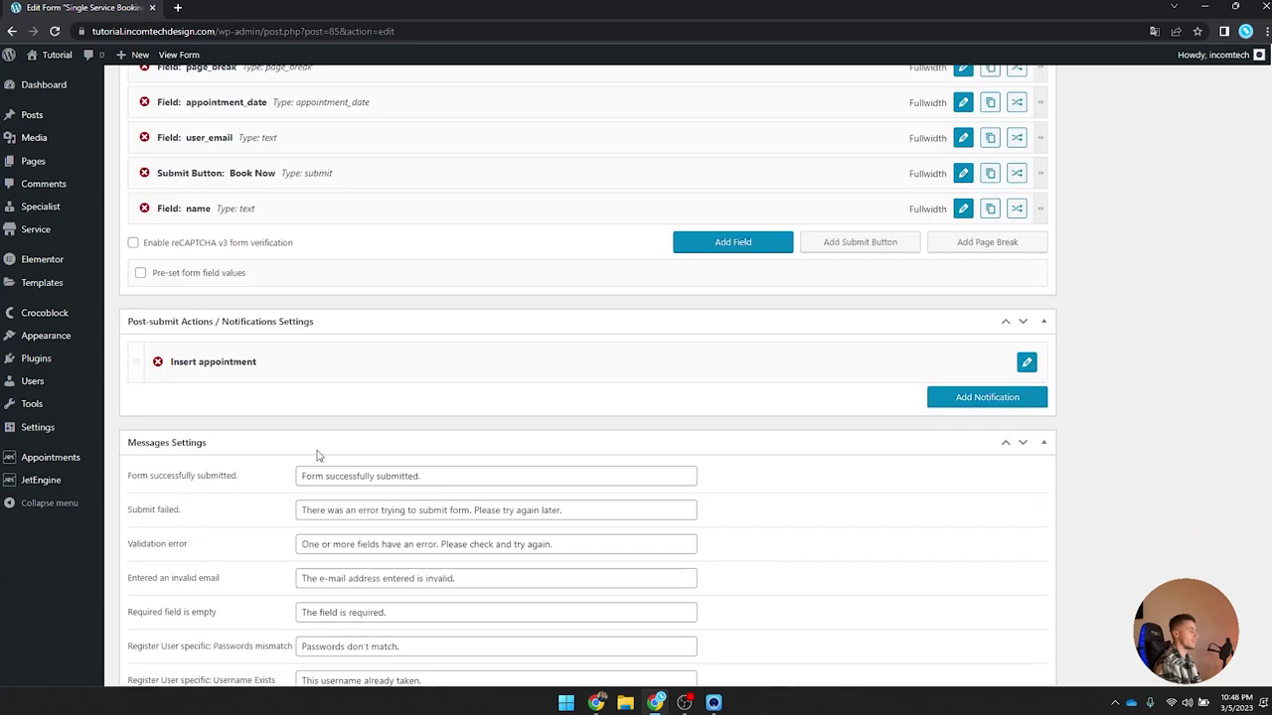
pyautogui.scroll(3, 476, 368)
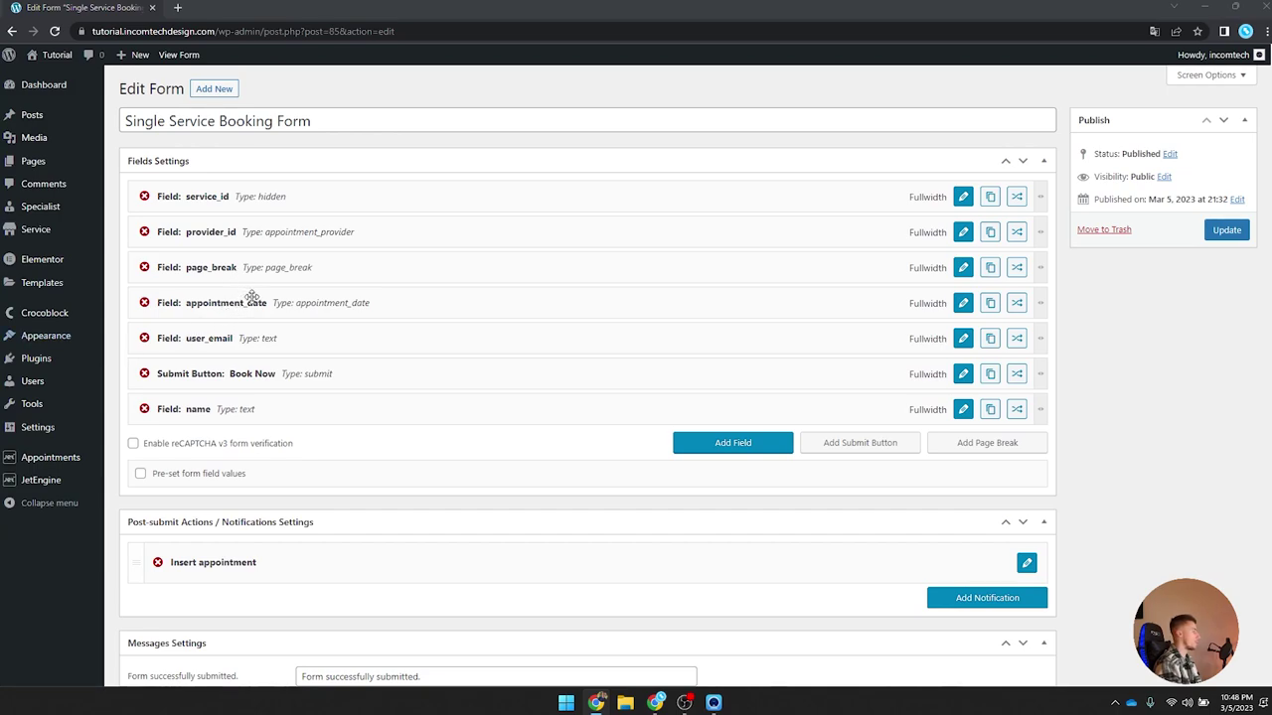
pyautogui.moveTo(235, 411); pyautogui.dragTo(231, 339)
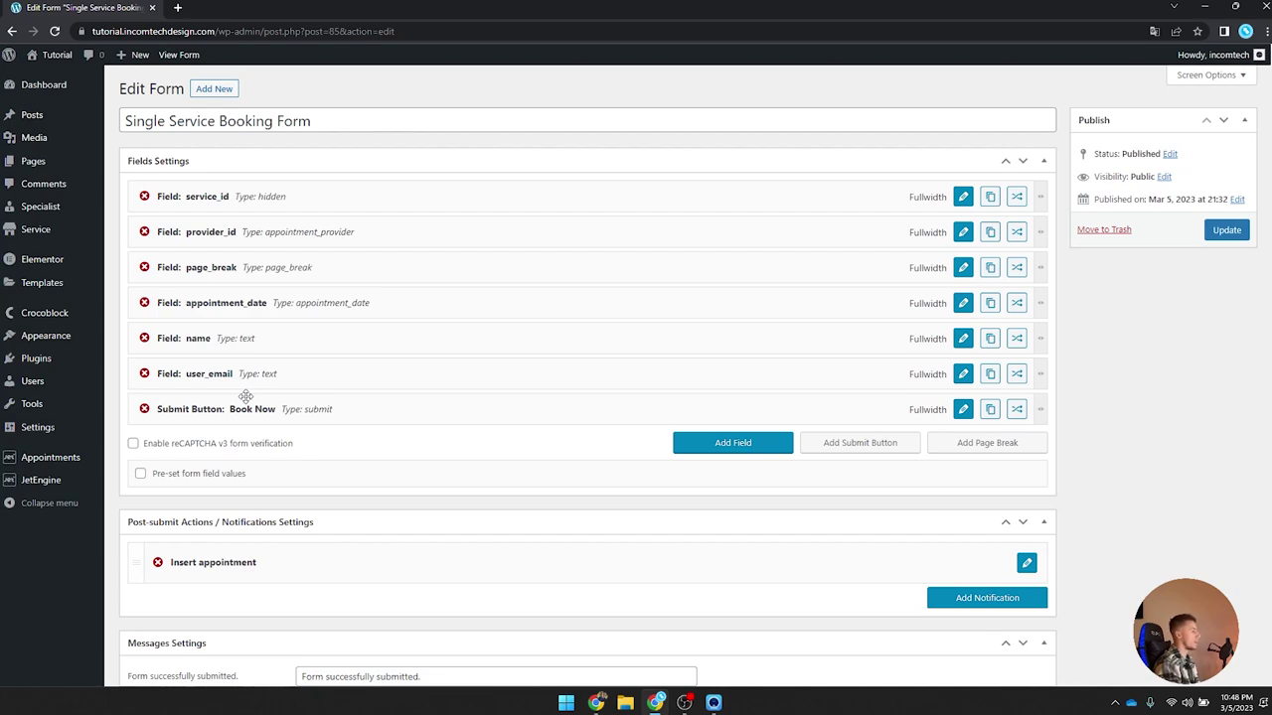
# Step: Open Appointments Settings in a new tab and browse to the Tools section
pyautogui.moveTo(54, 465)
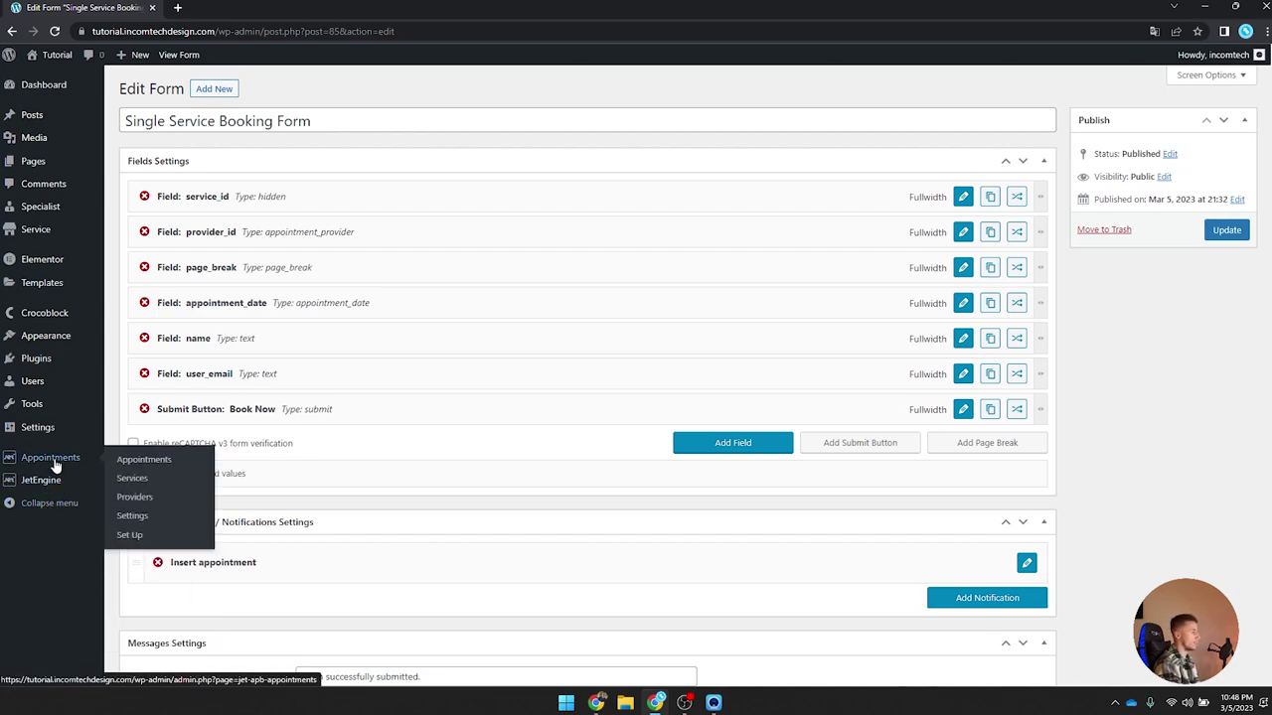
pyautogui.middleClick(132, 516)
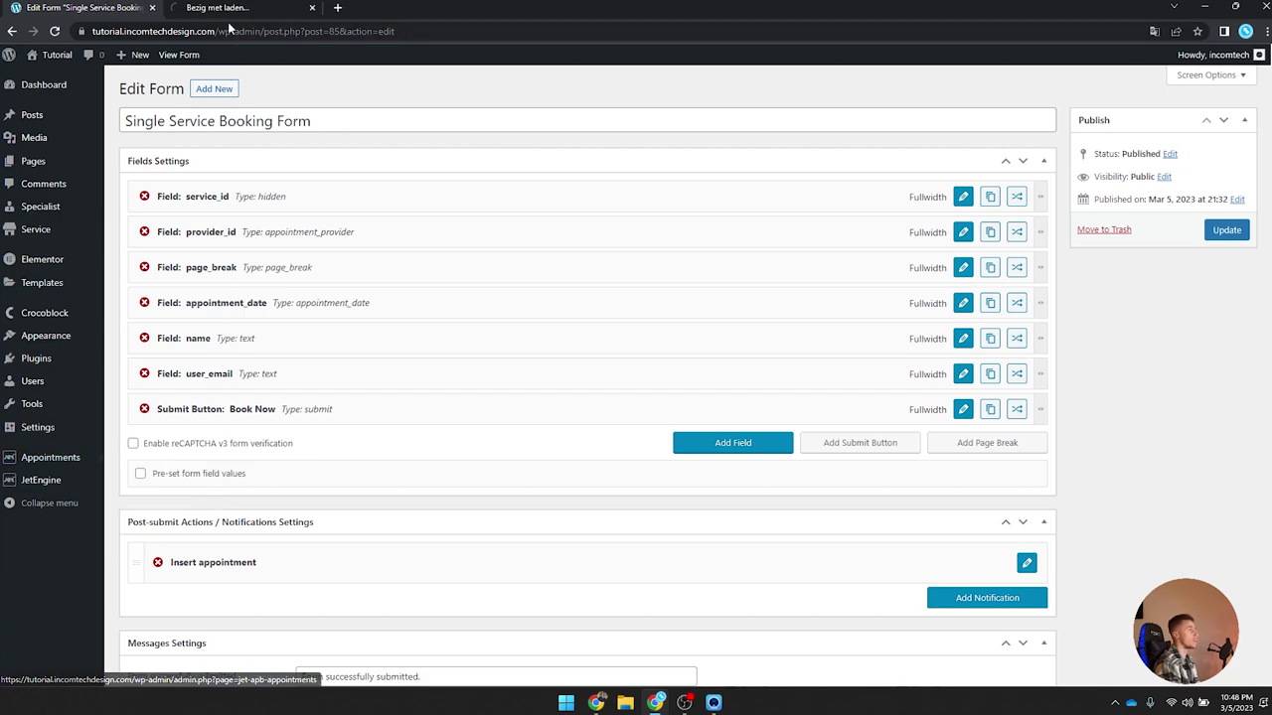
pyautogui.click(227, 8)
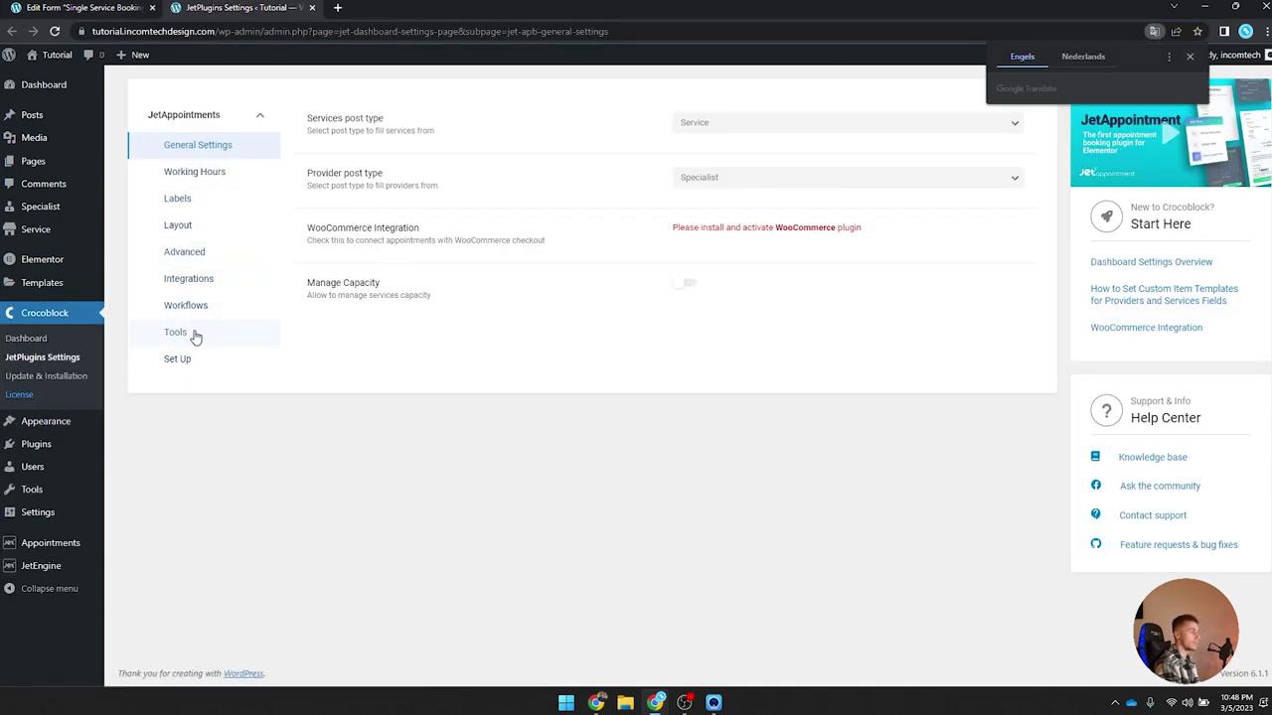
pyautogui.click(209, 261)
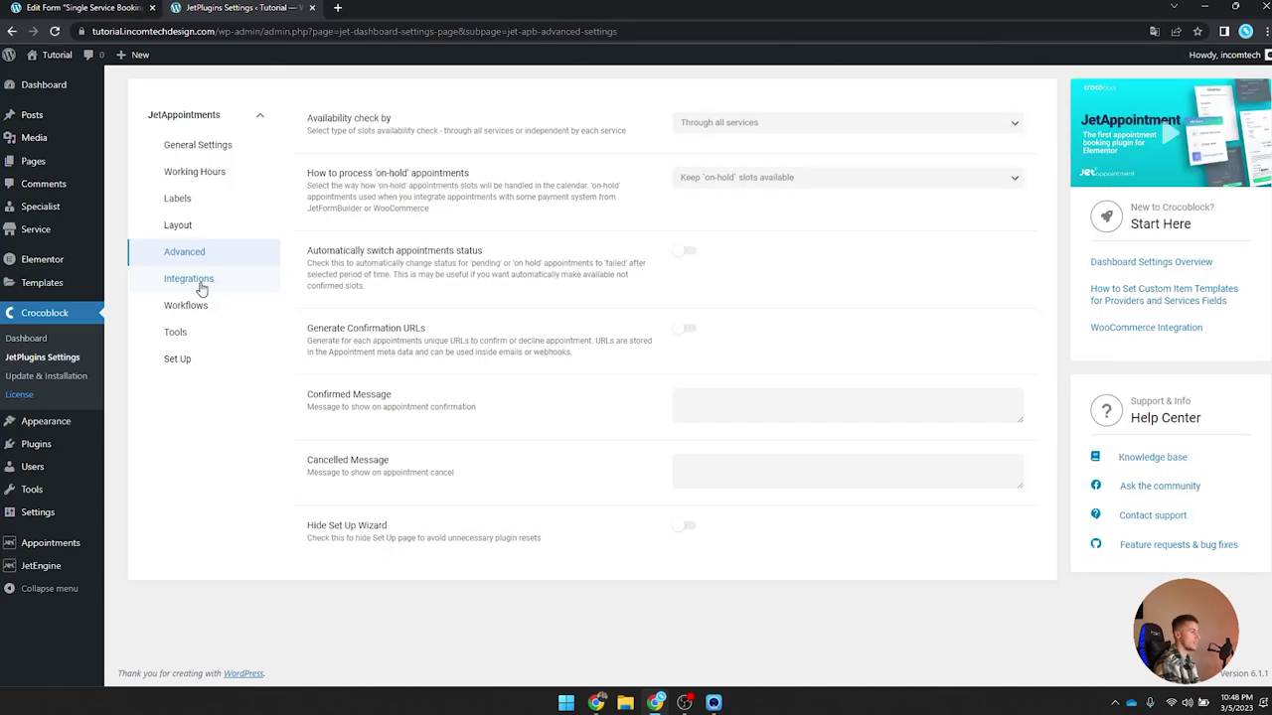
pyautogui.click(188, 306)
pyautogui.click(209, 280)
pyautogui.click(207, 225)
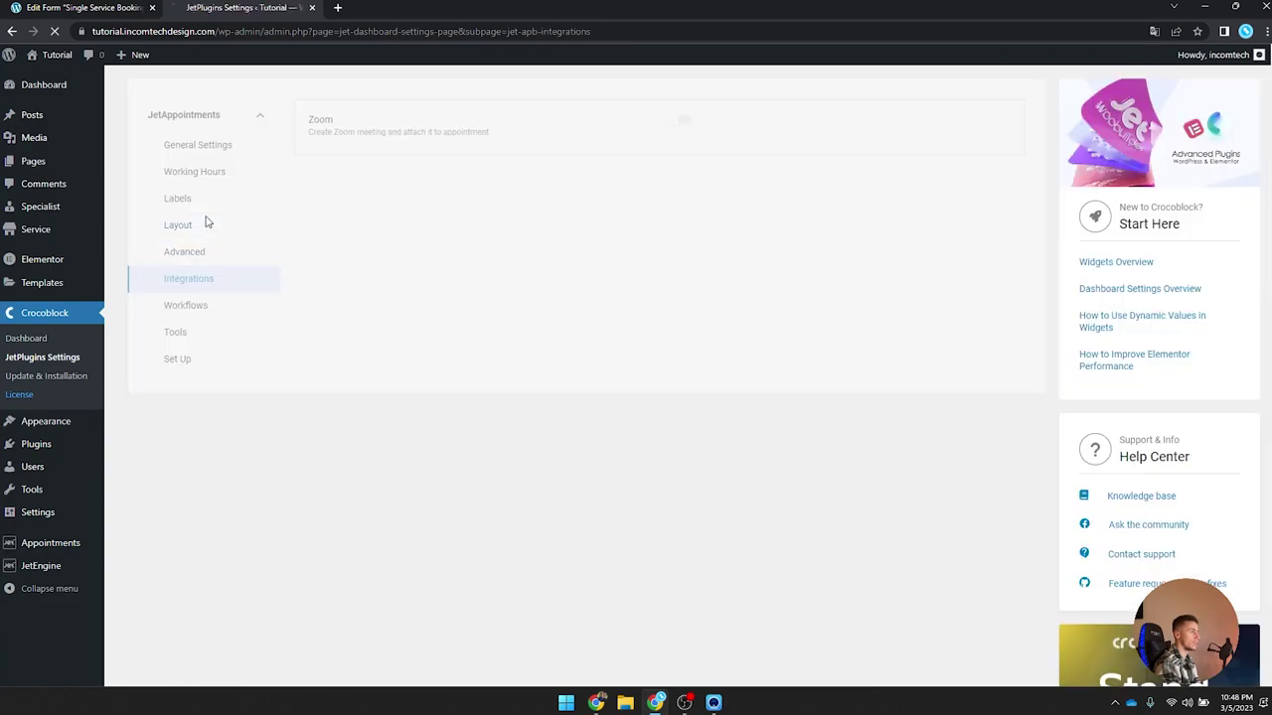
pyautogui.click(199, 199)
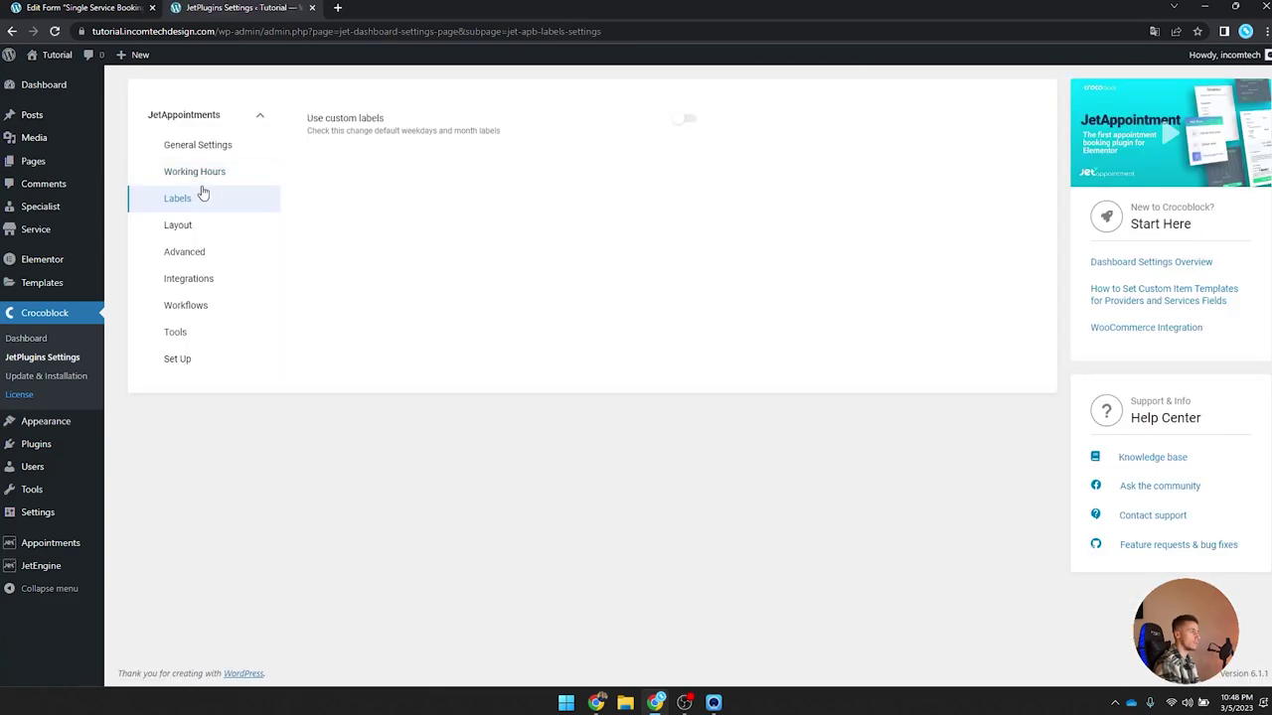
pyautogui.click(193, 310)
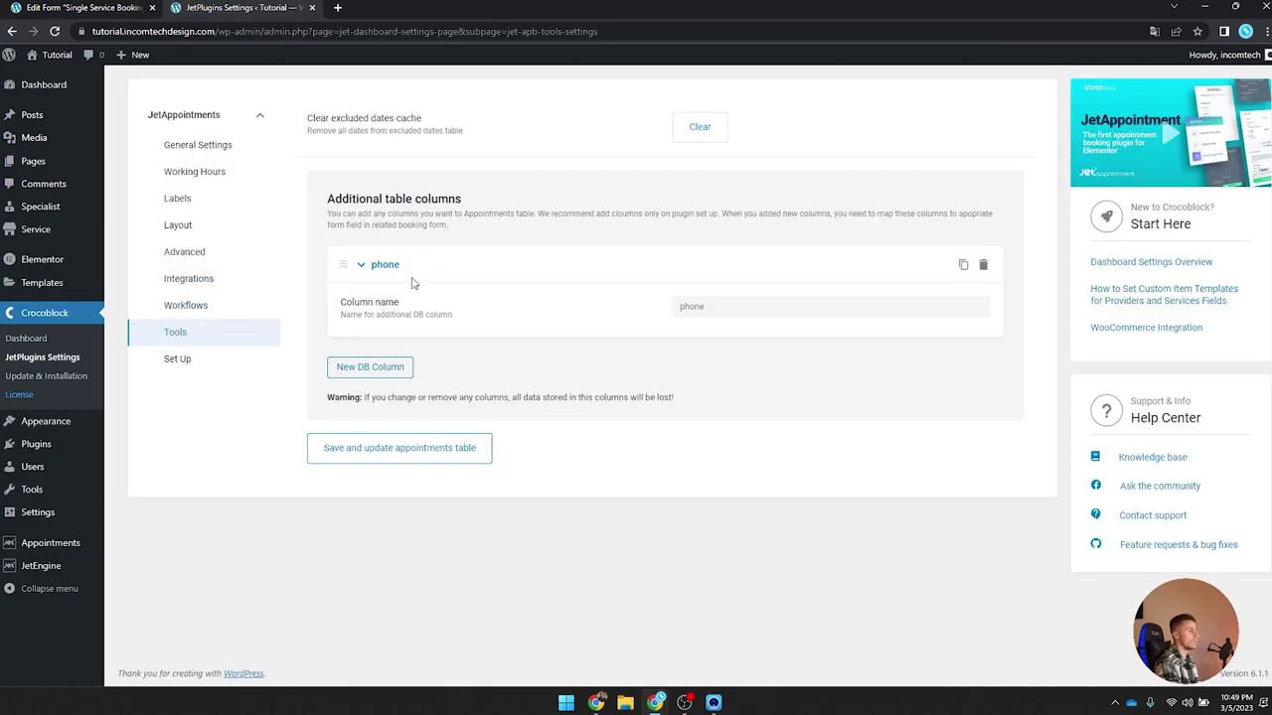
# Step: Add a DB column named Name to the appointments table and confirm the update
pyautogui.click(380, 367)
pyautogui.click(773, 417)
pyautogui.write('Name')
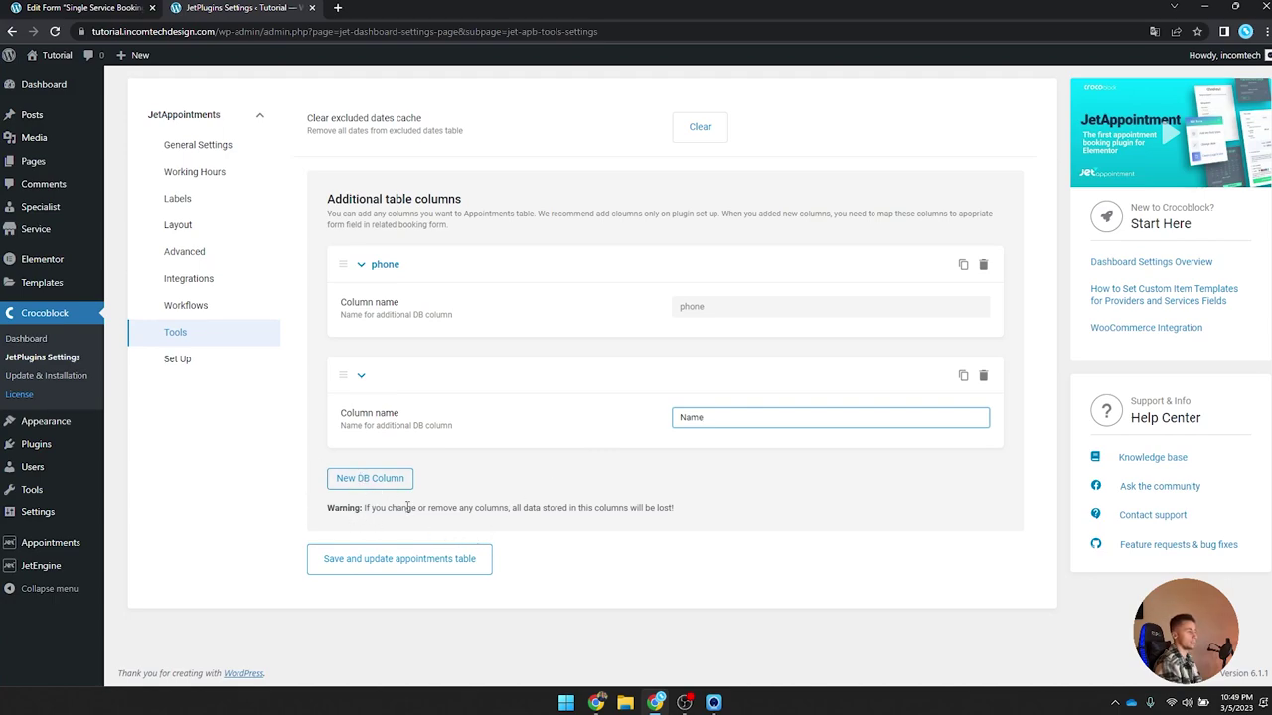
pyautogui.click(455, 571)
pyautogui.click(684, 121)
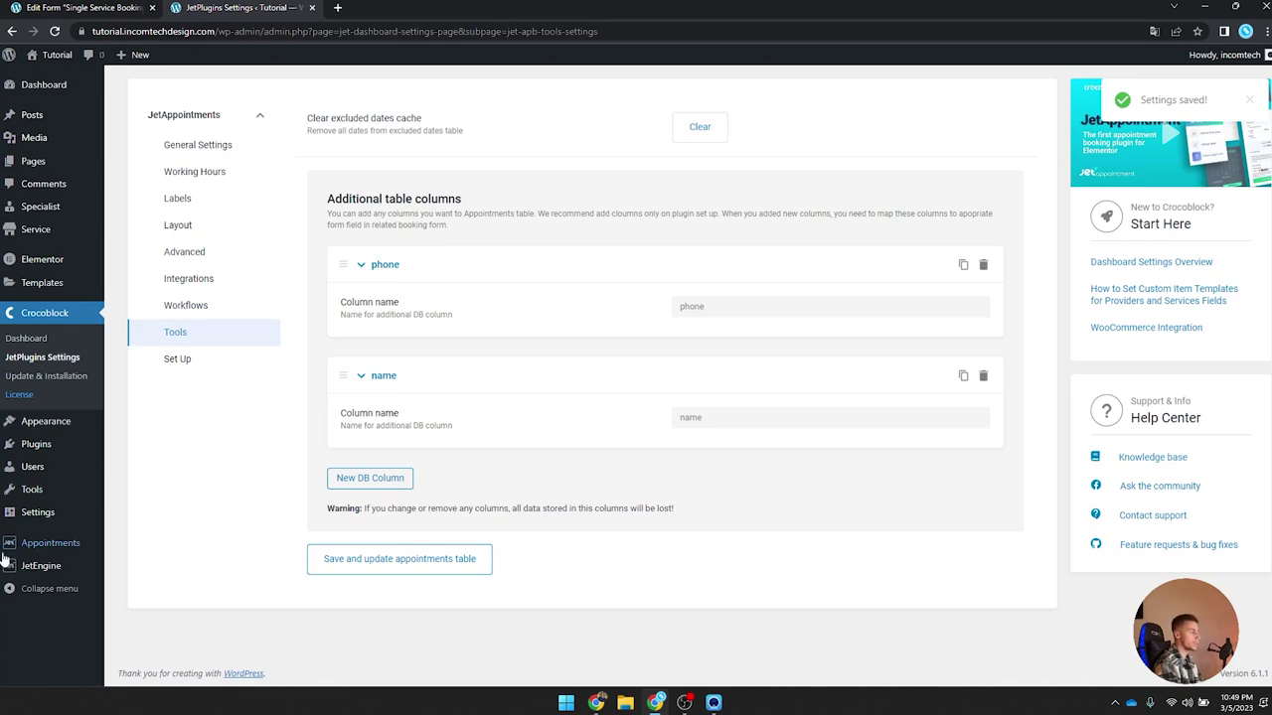
# Step: Back in the booking form tab, update the form
pyautogui.moveTo(67, 549)
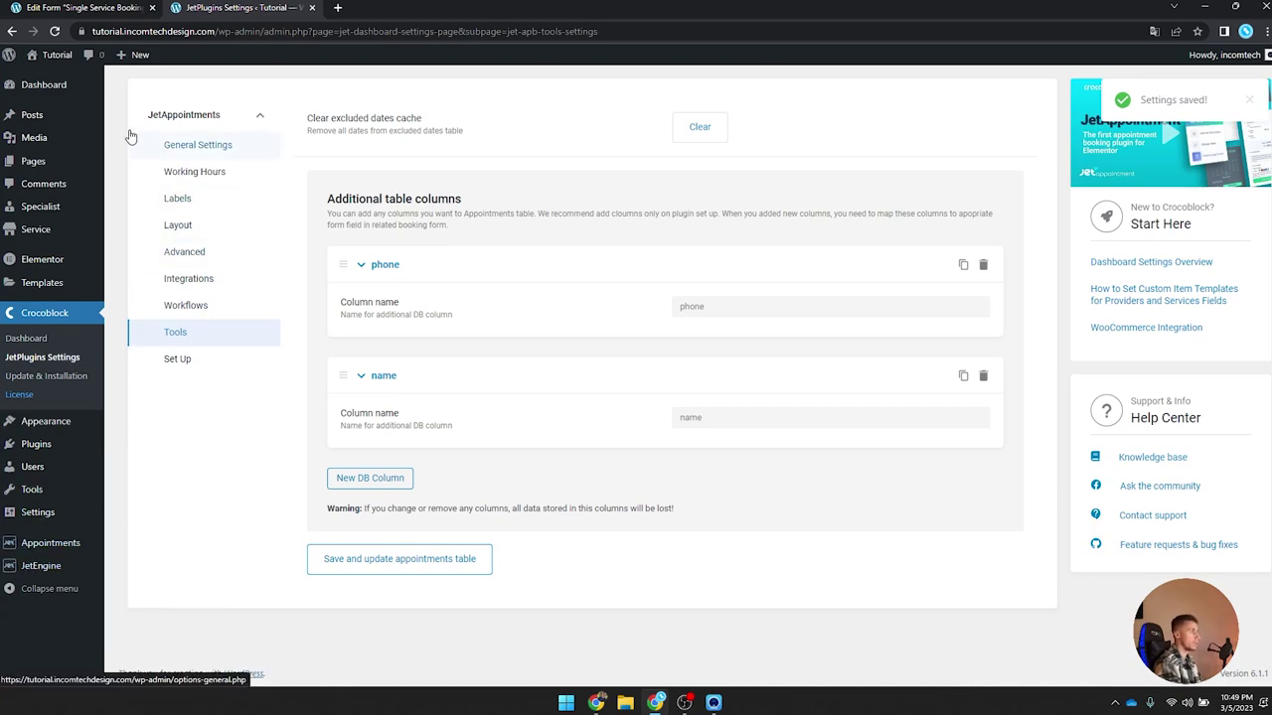
pyautogui.click(85, 7)
pyautogui.click(1226, 229)
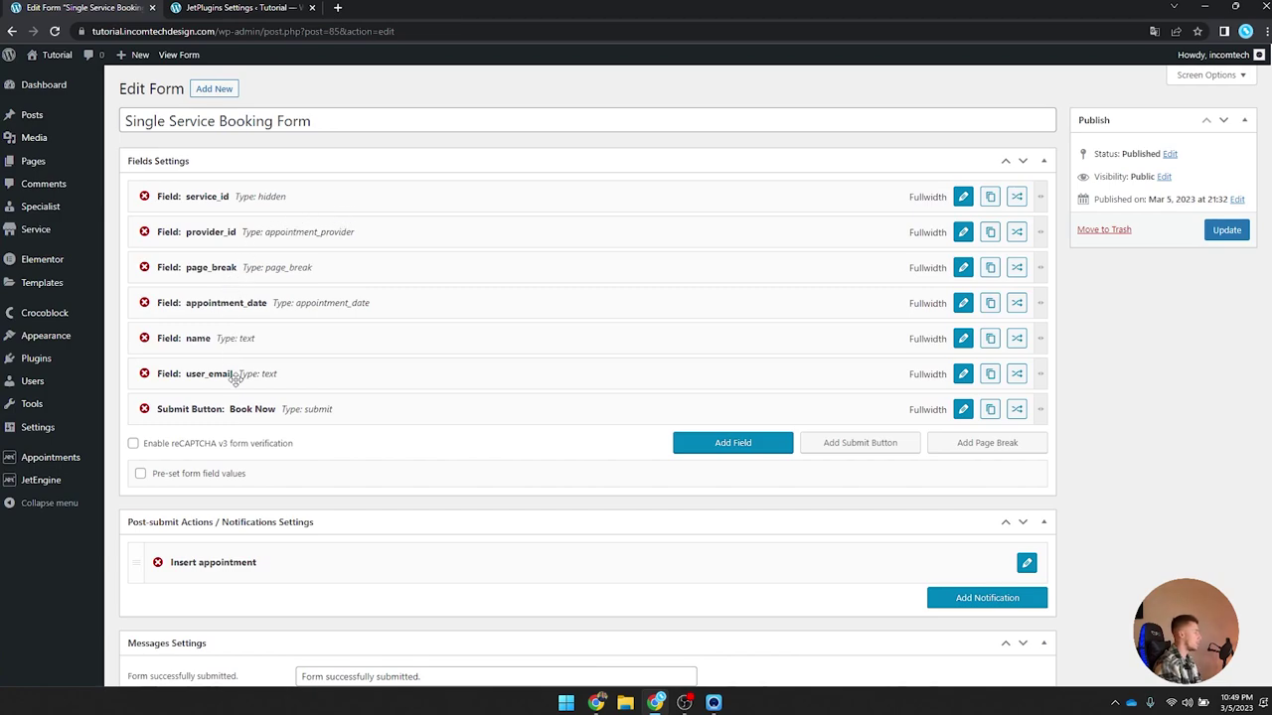
# Step: Add a Number field named phone with the label Phone Number
pyautogui.click(725, 446)
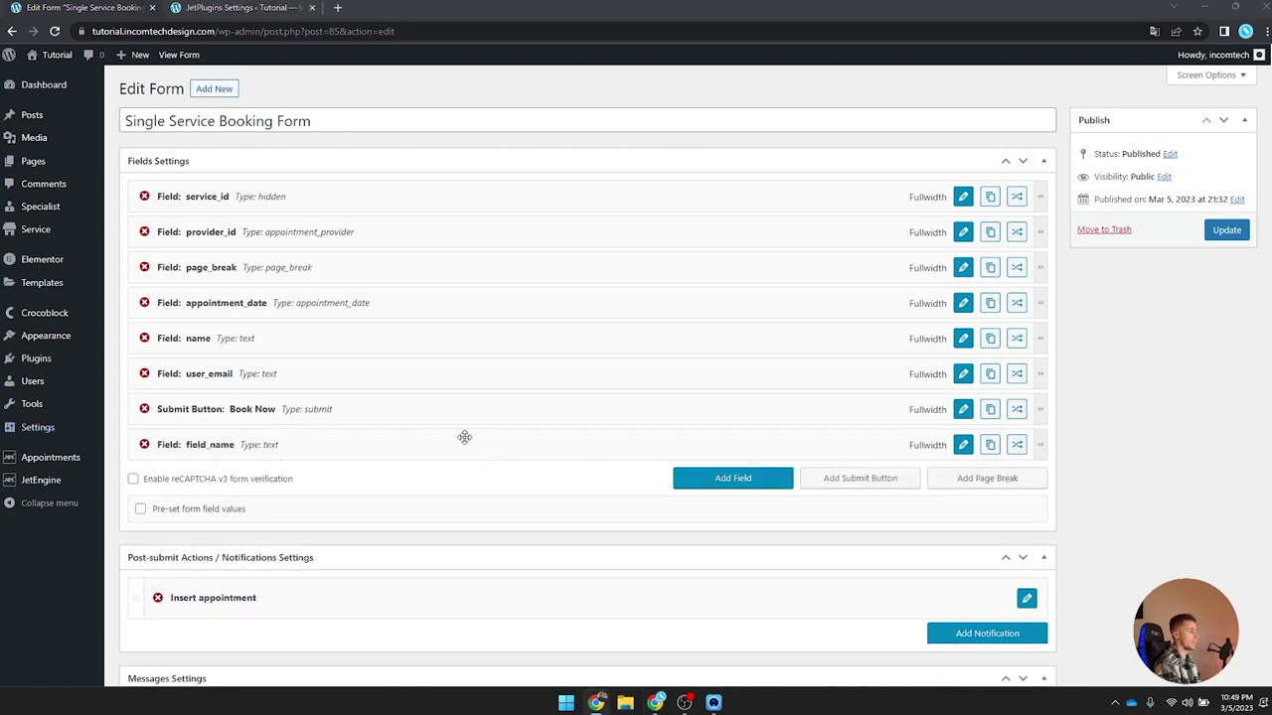
pyautogui.scroll(-2, 597, 470)
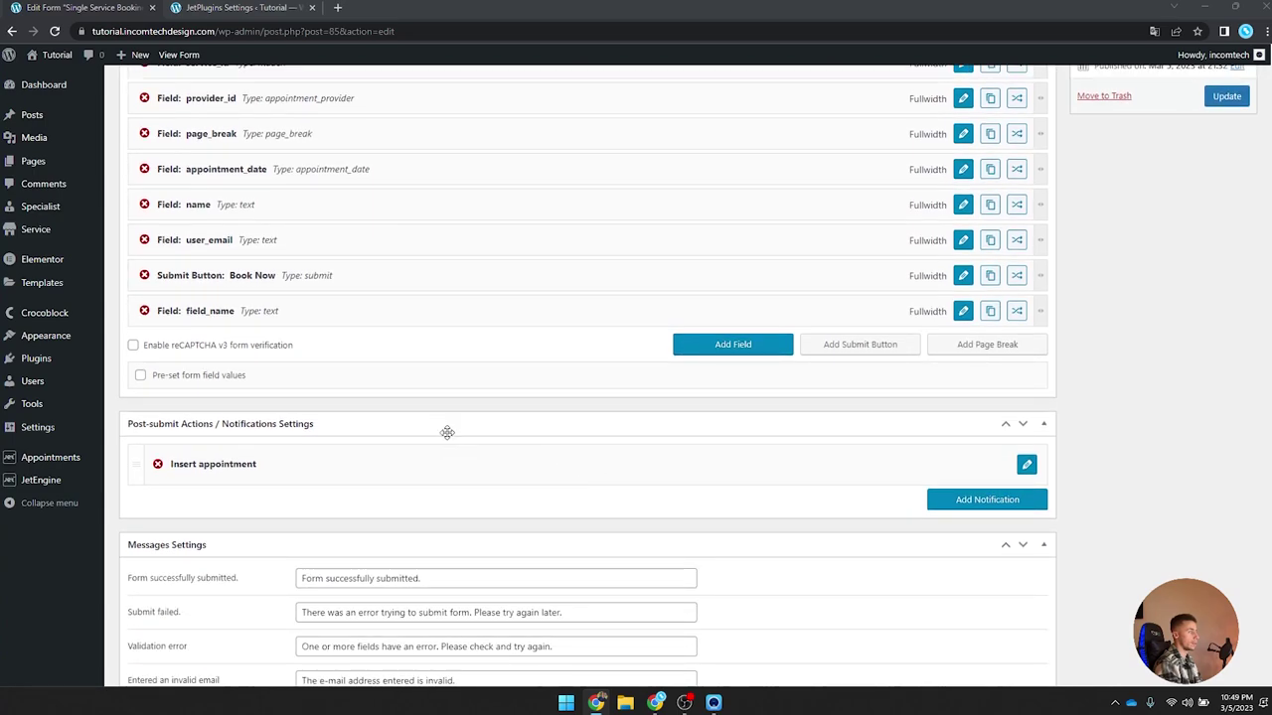
pyautogui.click(962, 312)
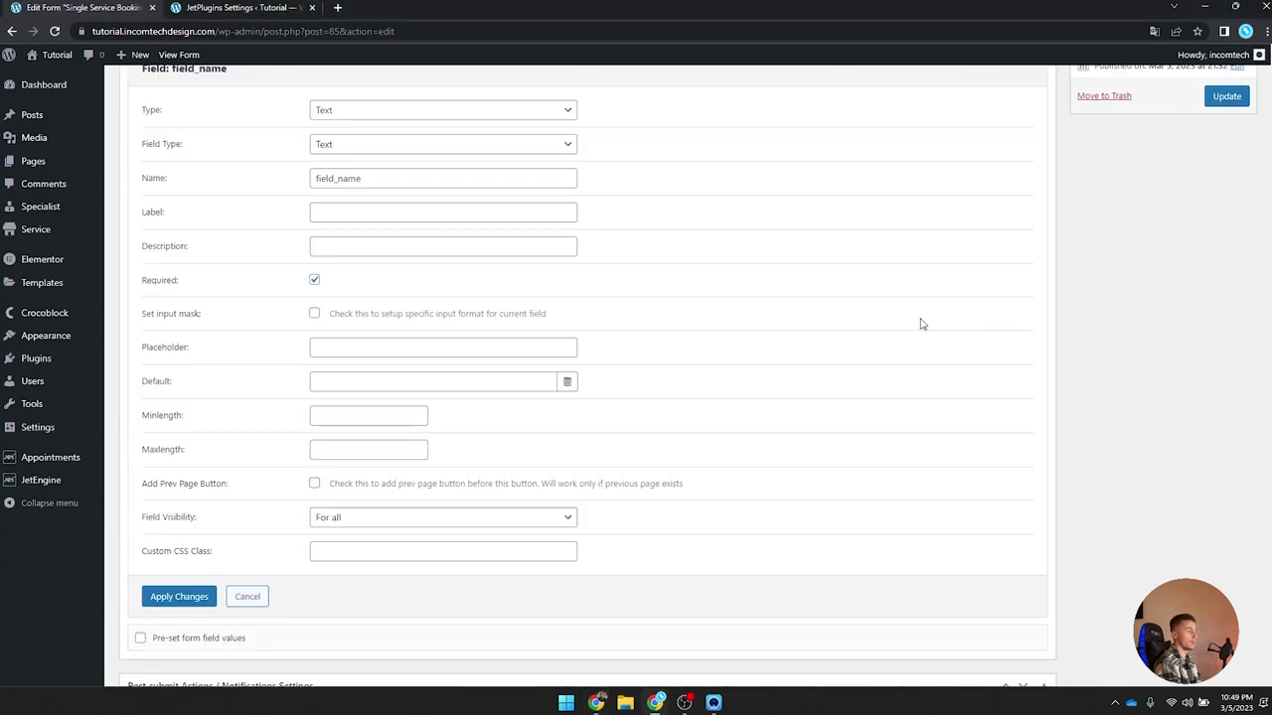
pyautogui.click(337, 178)
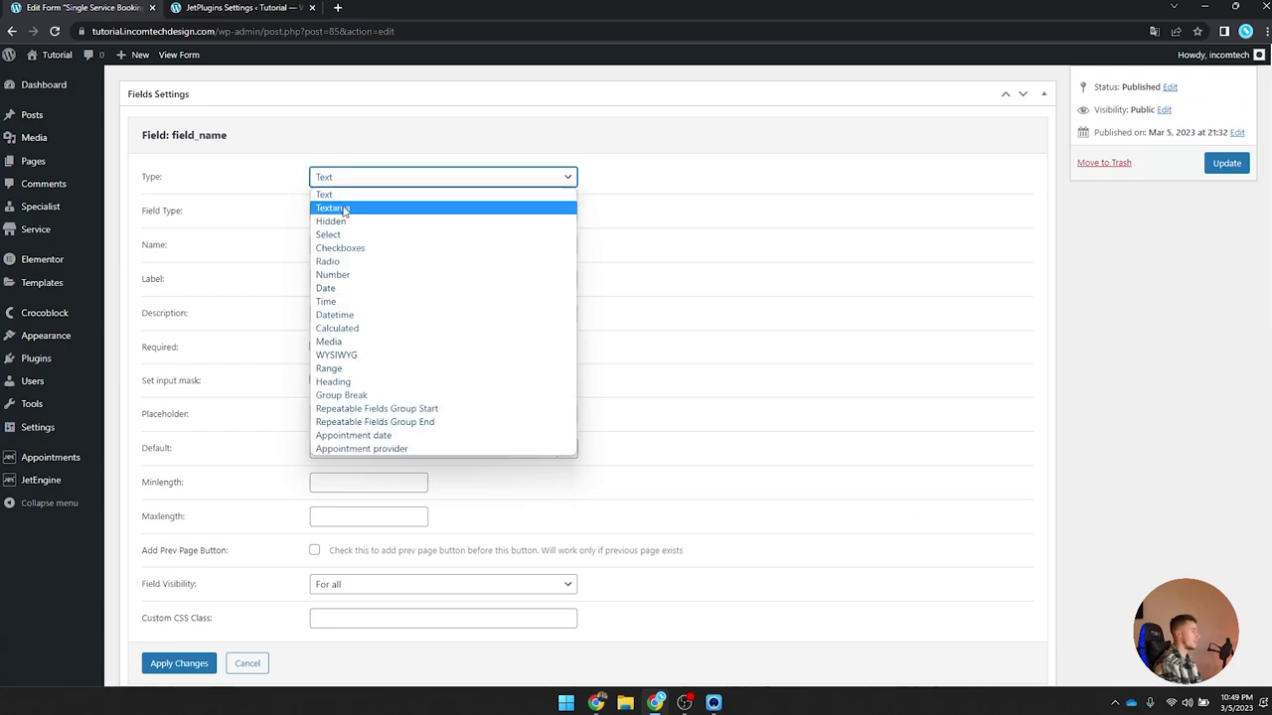
pyautogui.click(364, 275)
pyautogui.moveTo(383, 211); pyautogui.dragTo(248, 213)
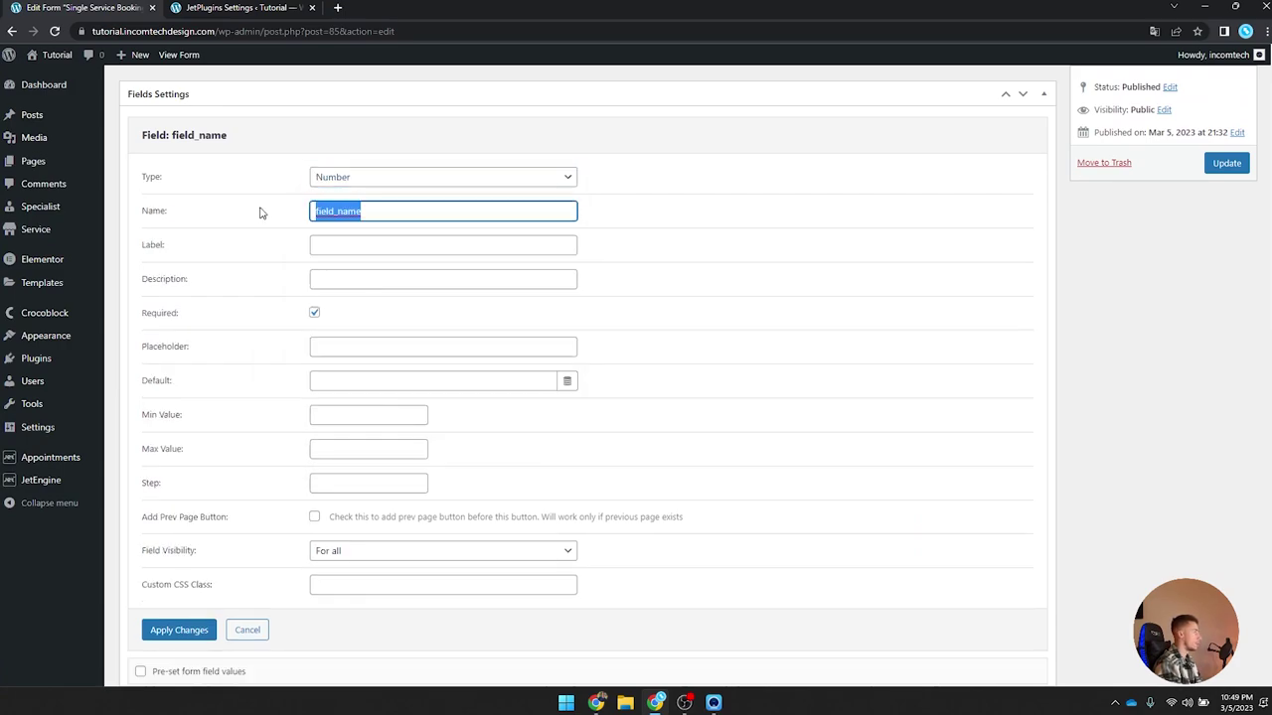
pyautogui.write('phone')
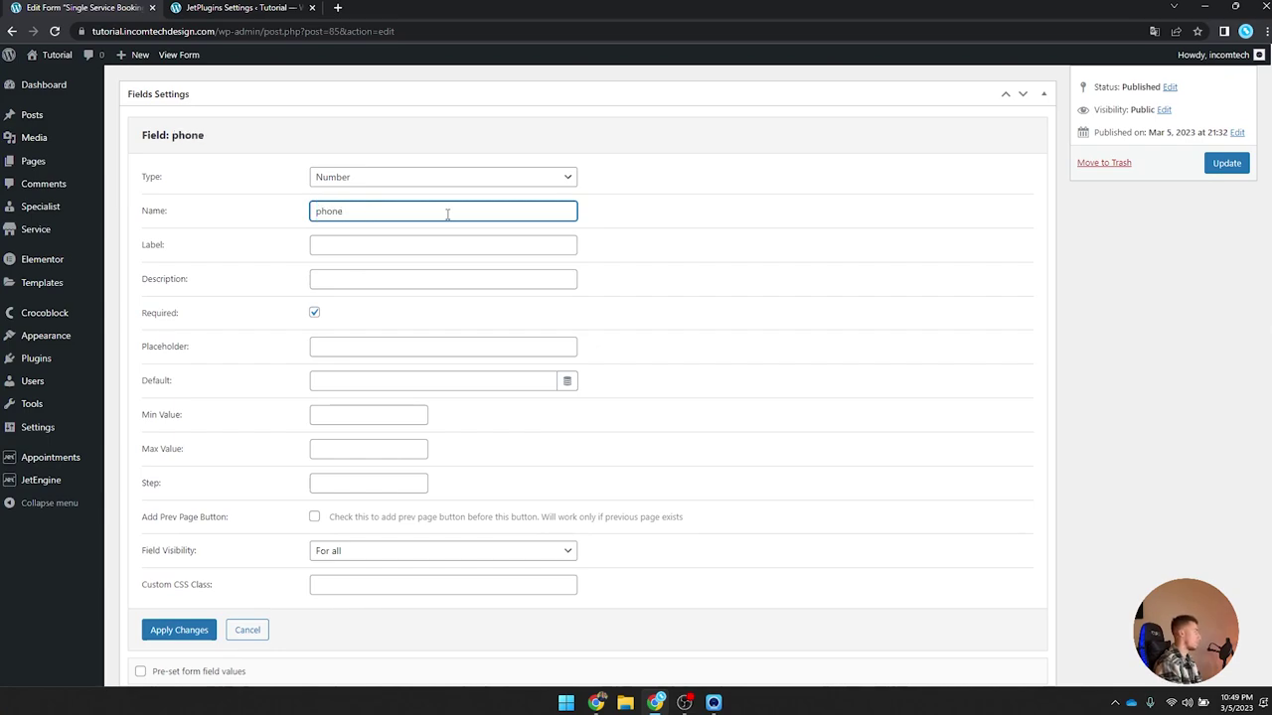
pyautogui.click(451, 236)
pyautogui.write('Phone Numve')
pyautogui.press('BackSpace')
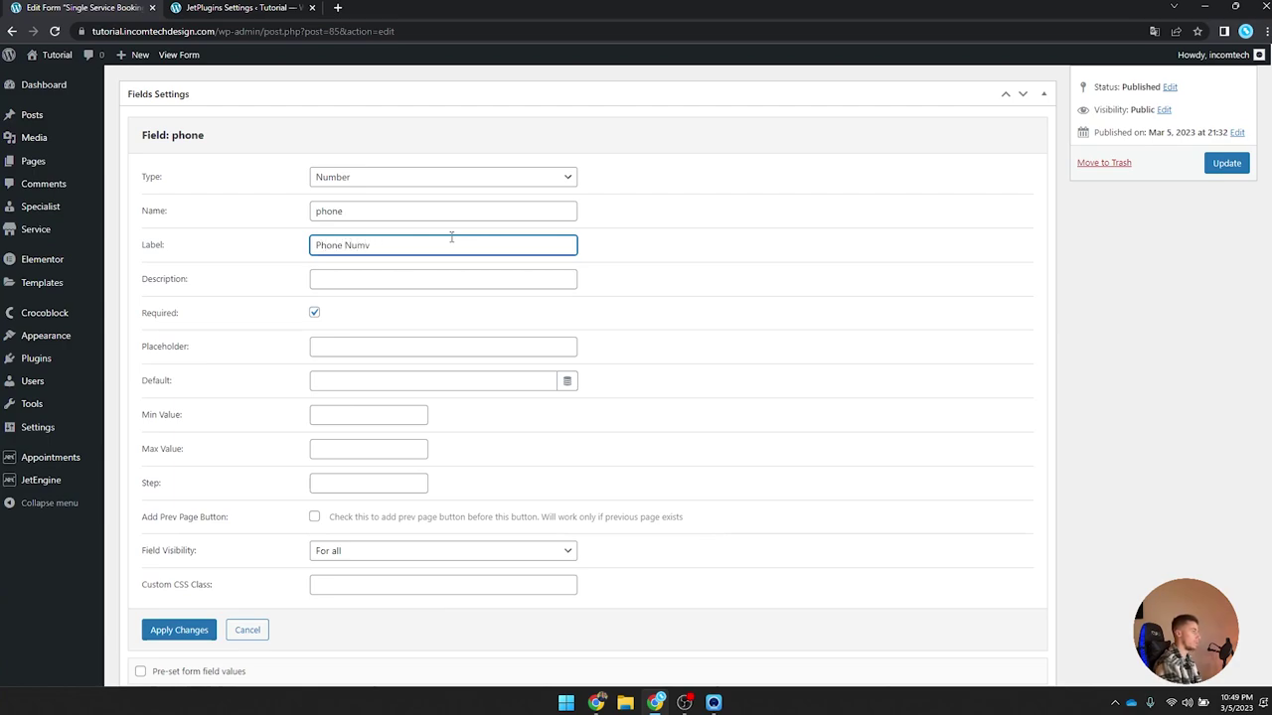
pyautogui.write('ber')
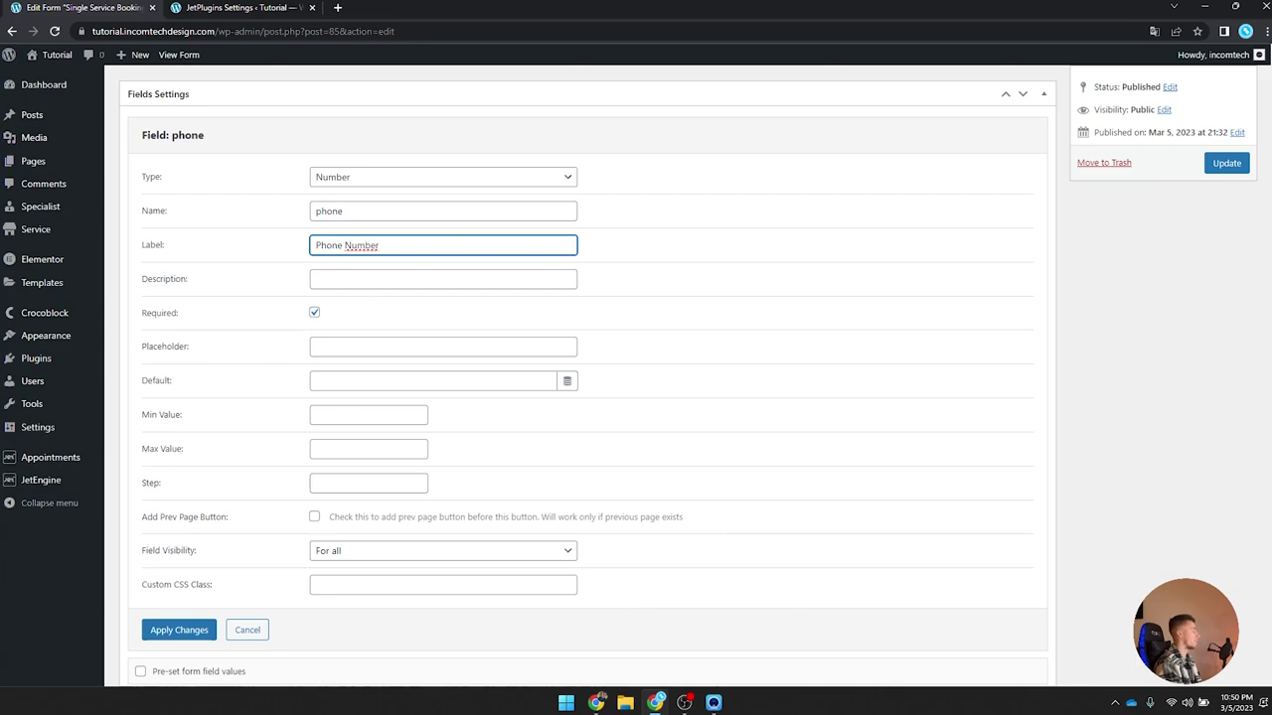
# Step: Apply the phone field's settings and move it above the Book Now button
pyautogui.scroll(-3, 250, 426)
pyautogui.click(184, 375)
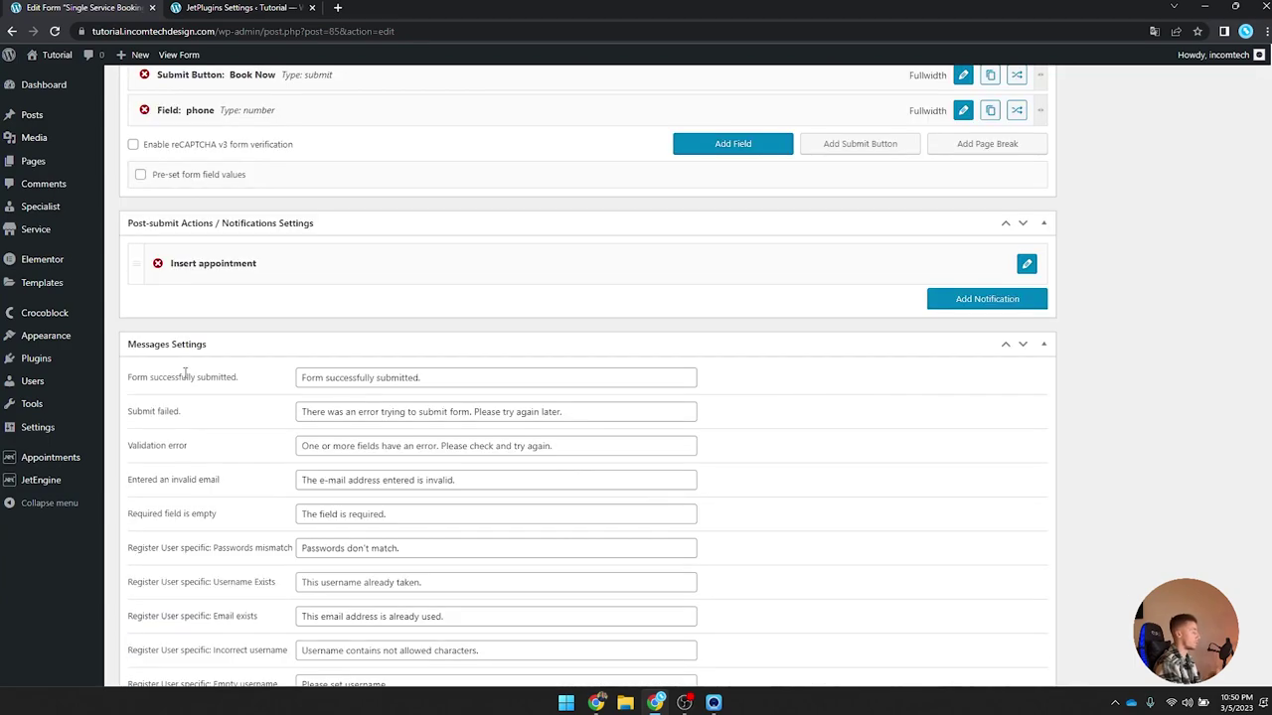
pyautogui.scroll(4, 185, 374)
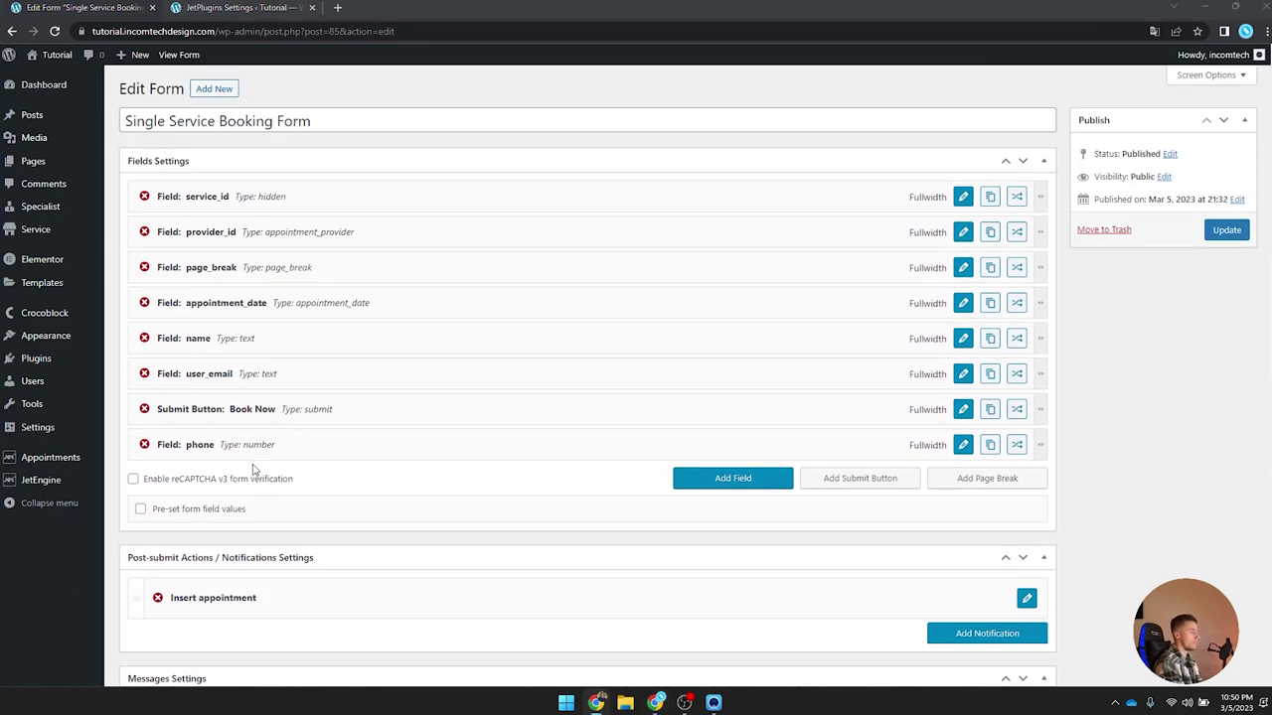
pyautogui.moveTo(246, 442); pyautogui.dragTo(245, 395)
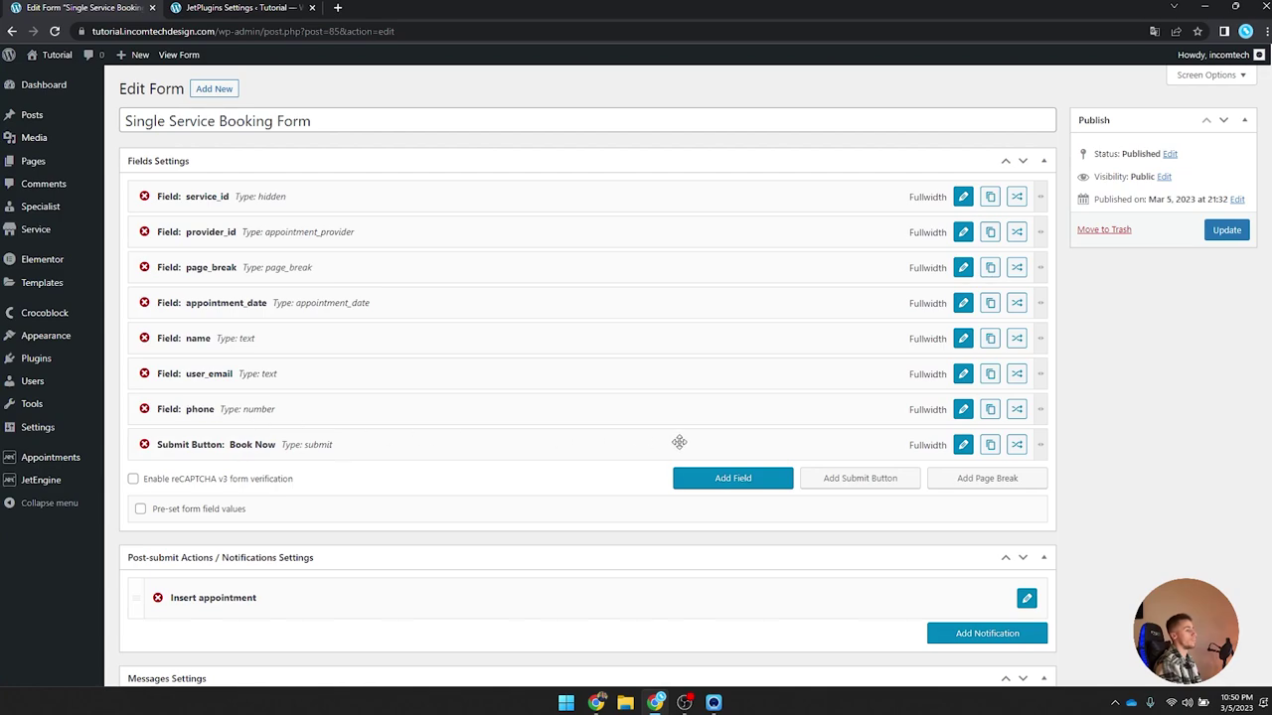
# Step: Add a Calculated field named _total
pyautogui.click(740, 479)
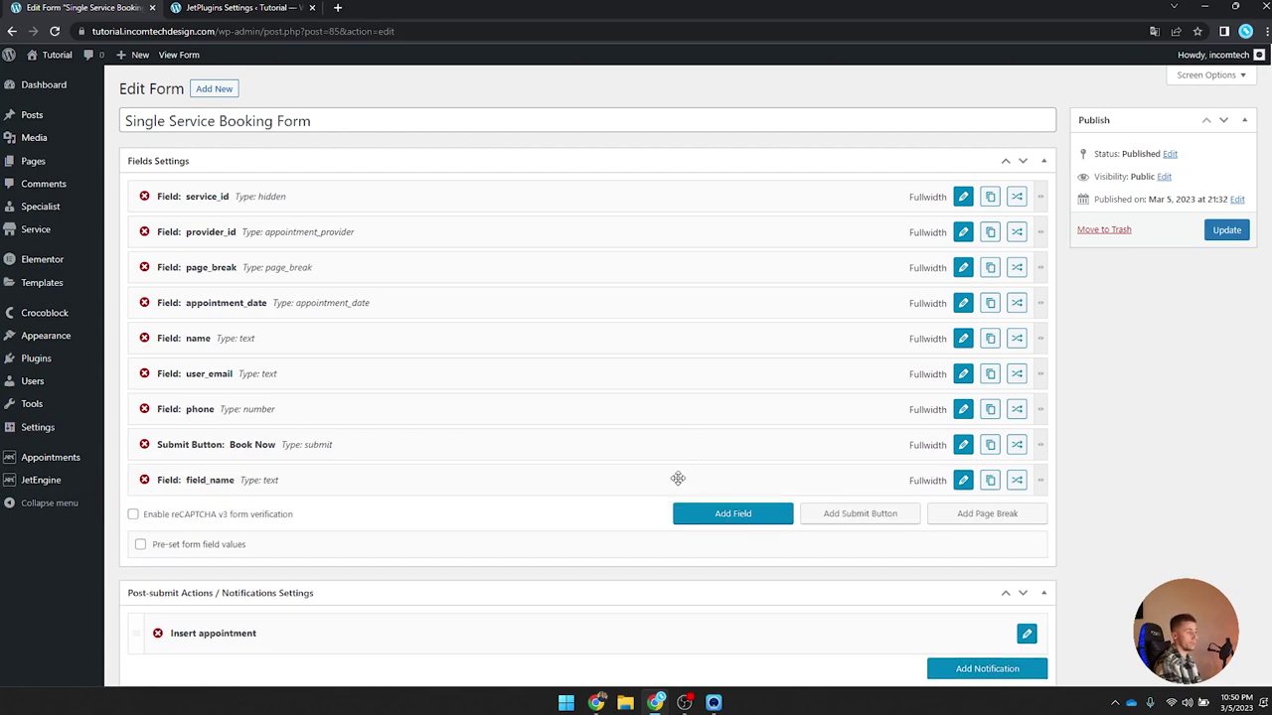
pyautogui.click(965, 484)
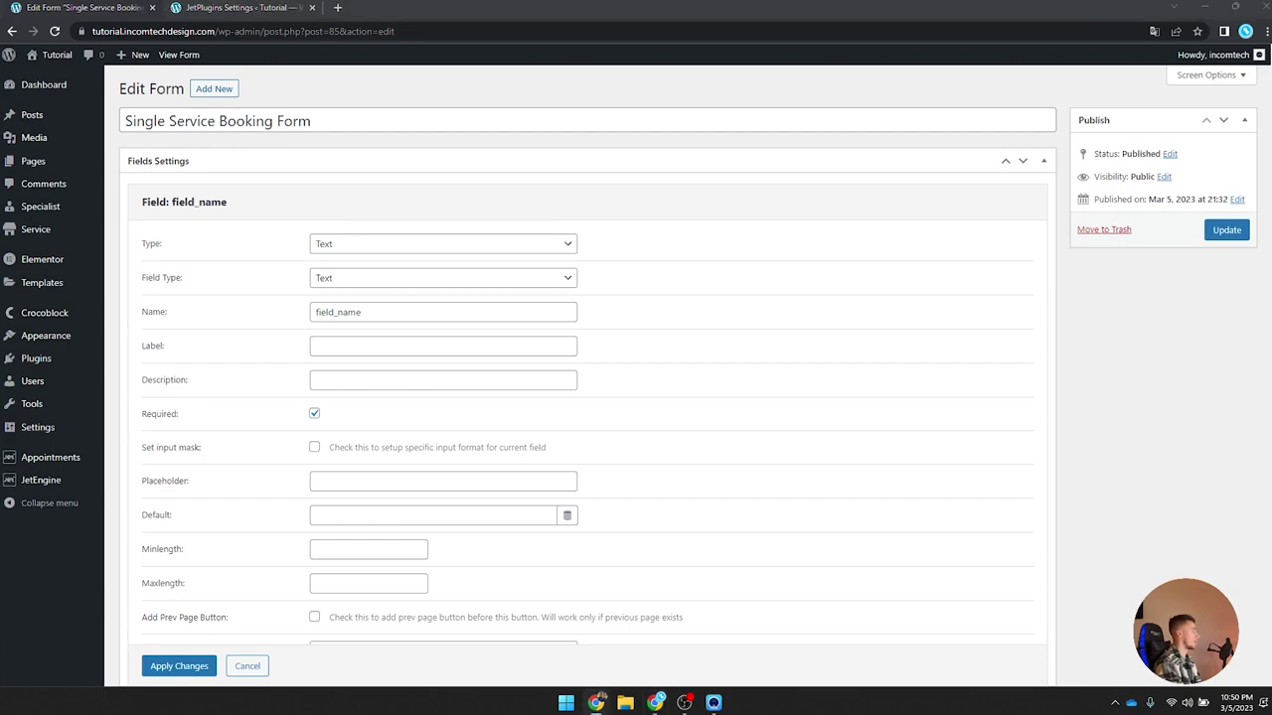
pyautogui.click(332, 252)
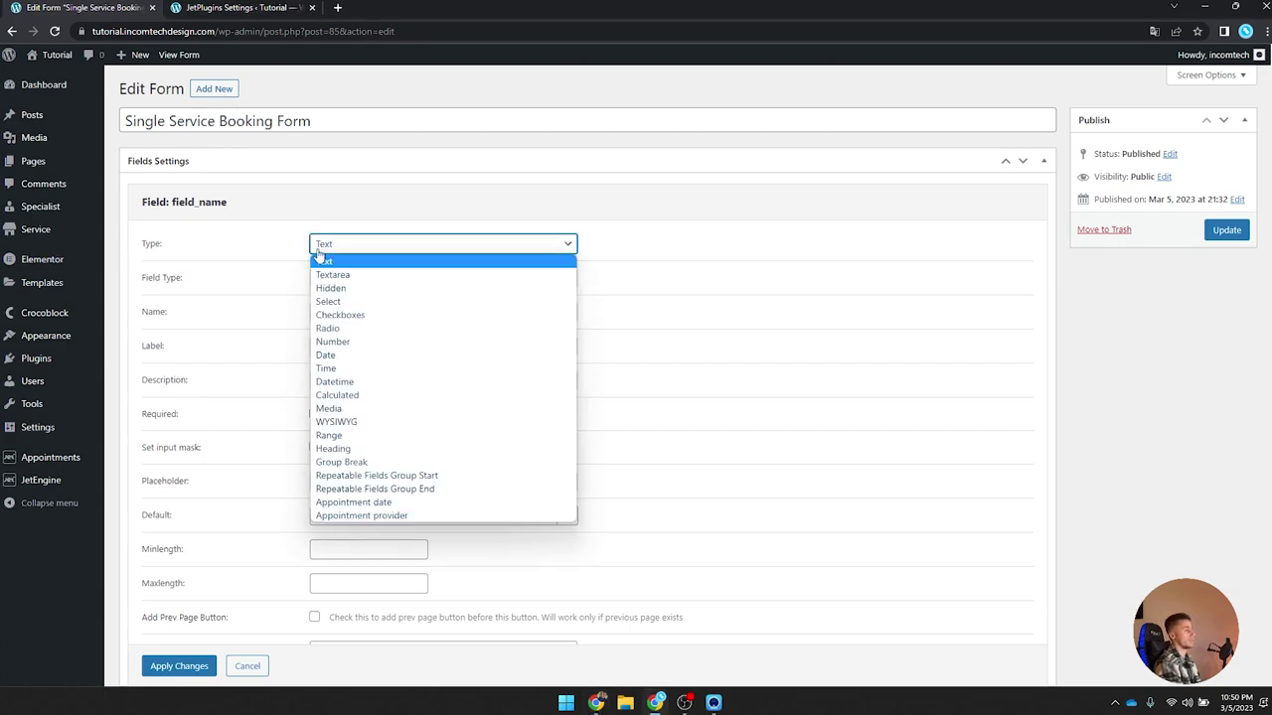
pyautogui.click(337, 395)
pyautogui.moveTo(369, 278); pyautogui.dragTo(184, 275)
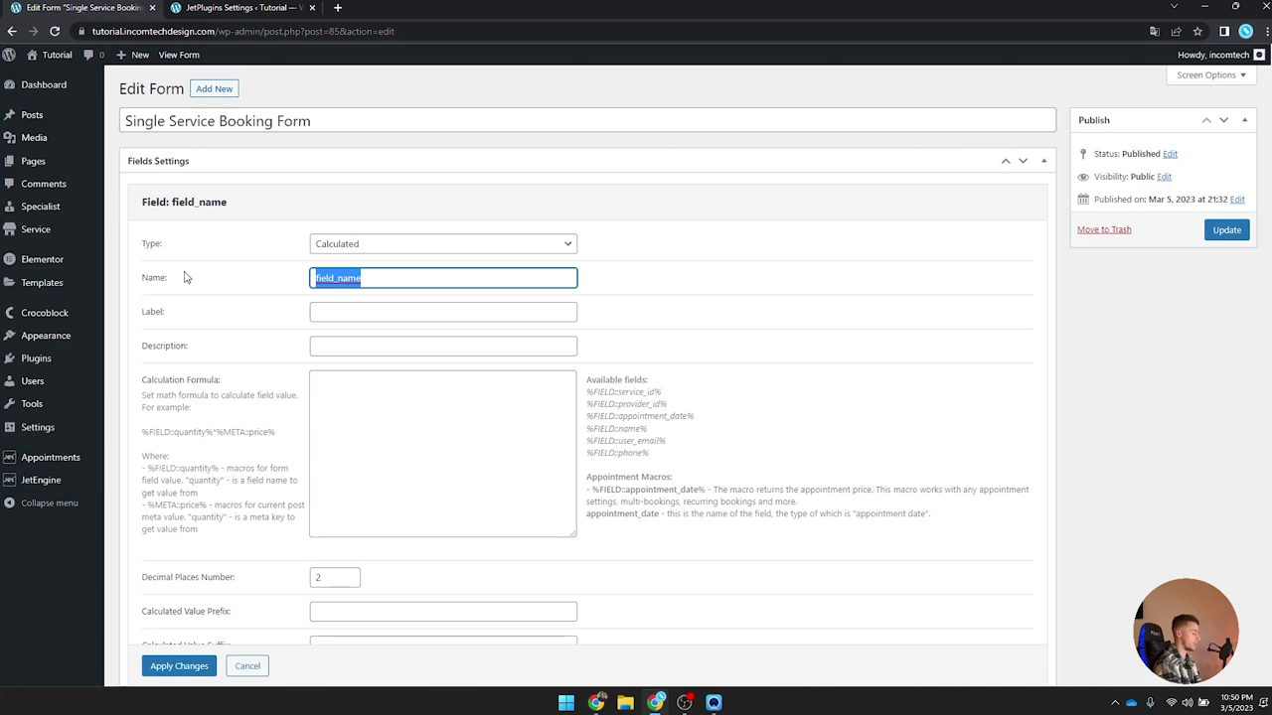
pyautogui.press('BackSpace')
pyautogui.write('_total')
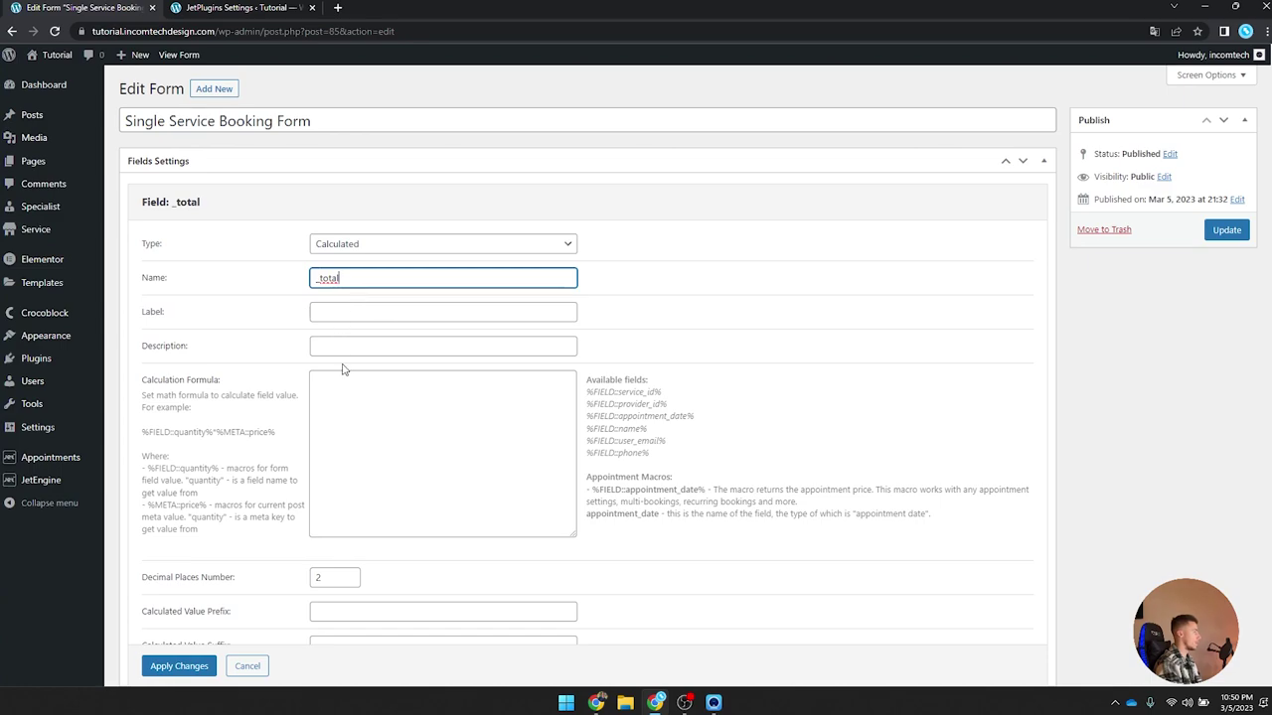
# Step: Set the calculation formula to %FIELD::appointment_date%*1
pyautogui.click(391, 376)
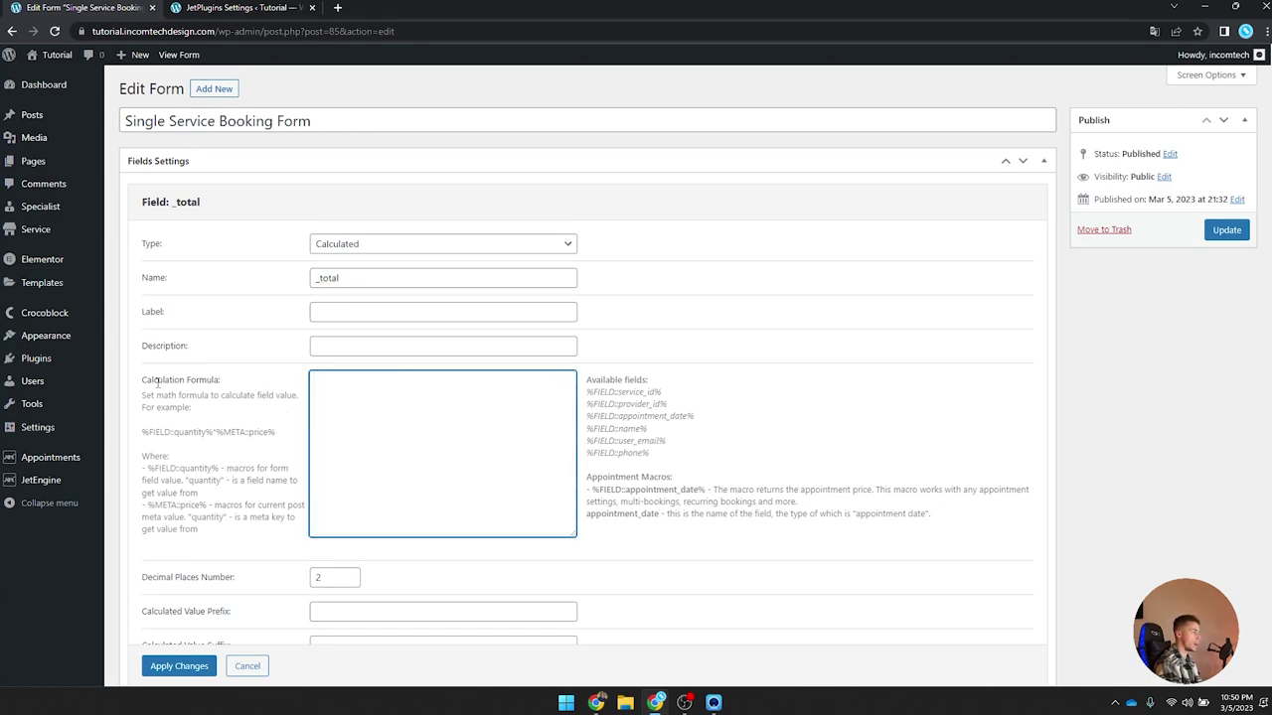
pyautogui.moveTo(586, 380); pyautogui.dragTo(690, 455)
pyautogui.click(695, 463)
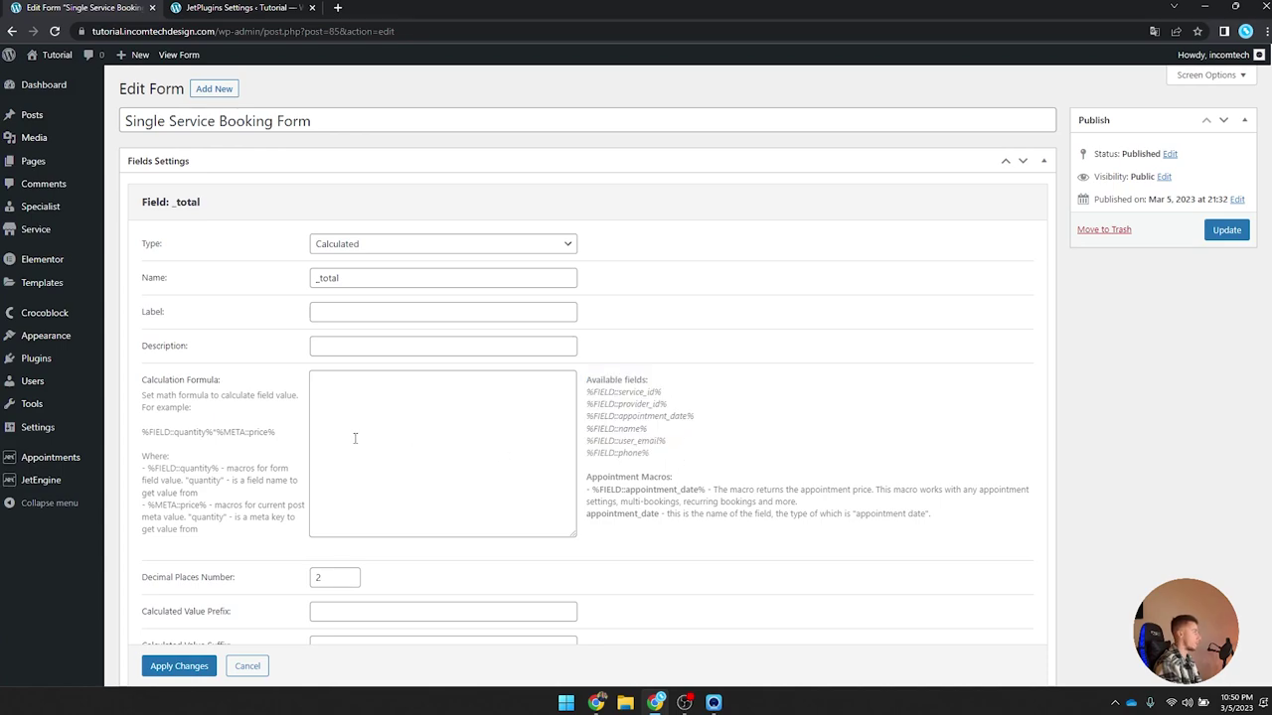
pyautogui.scroll(-2, 363, 383)
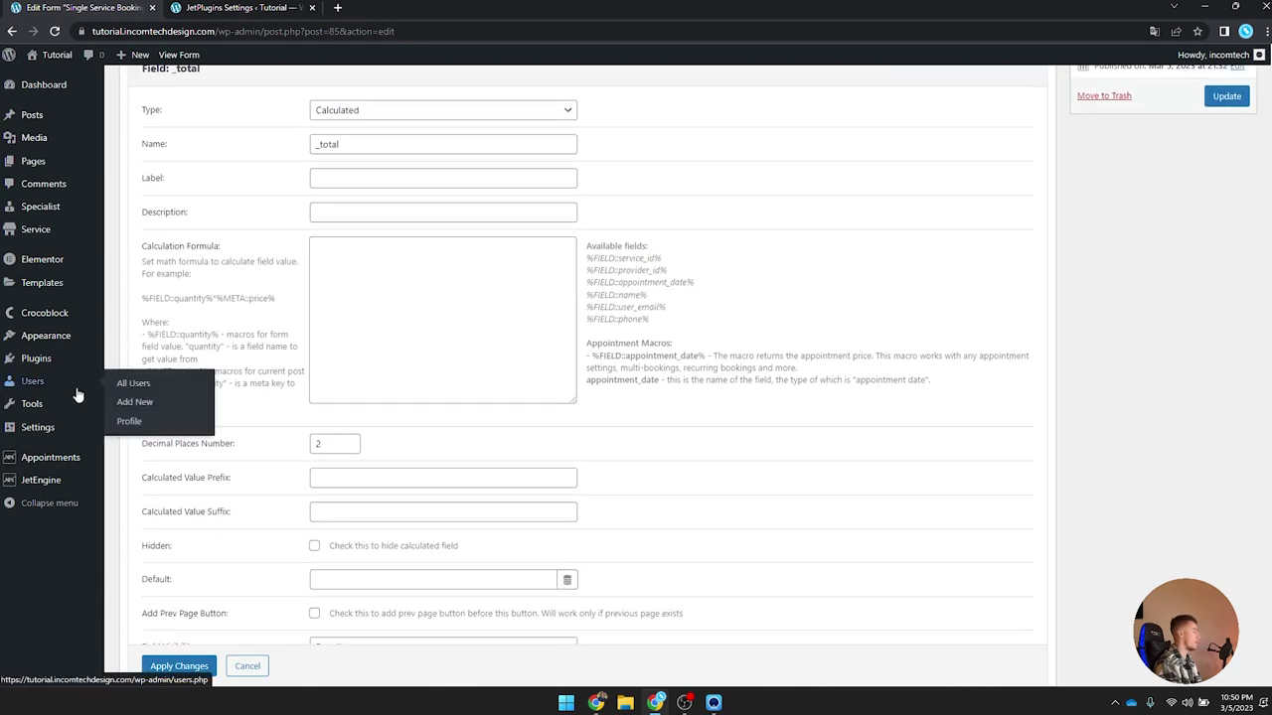
pyautogui.scroll(2, 301, 417)
pyautogui.click(418, 402)
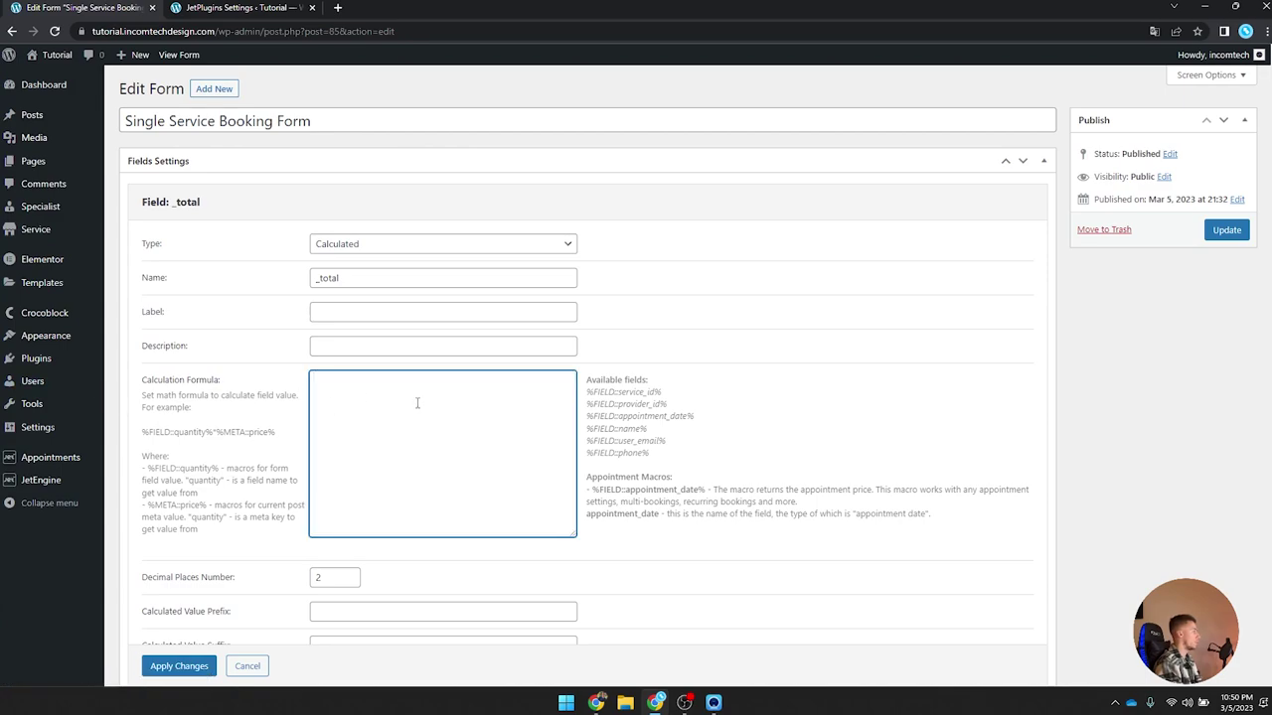
pyautogui.write('%')
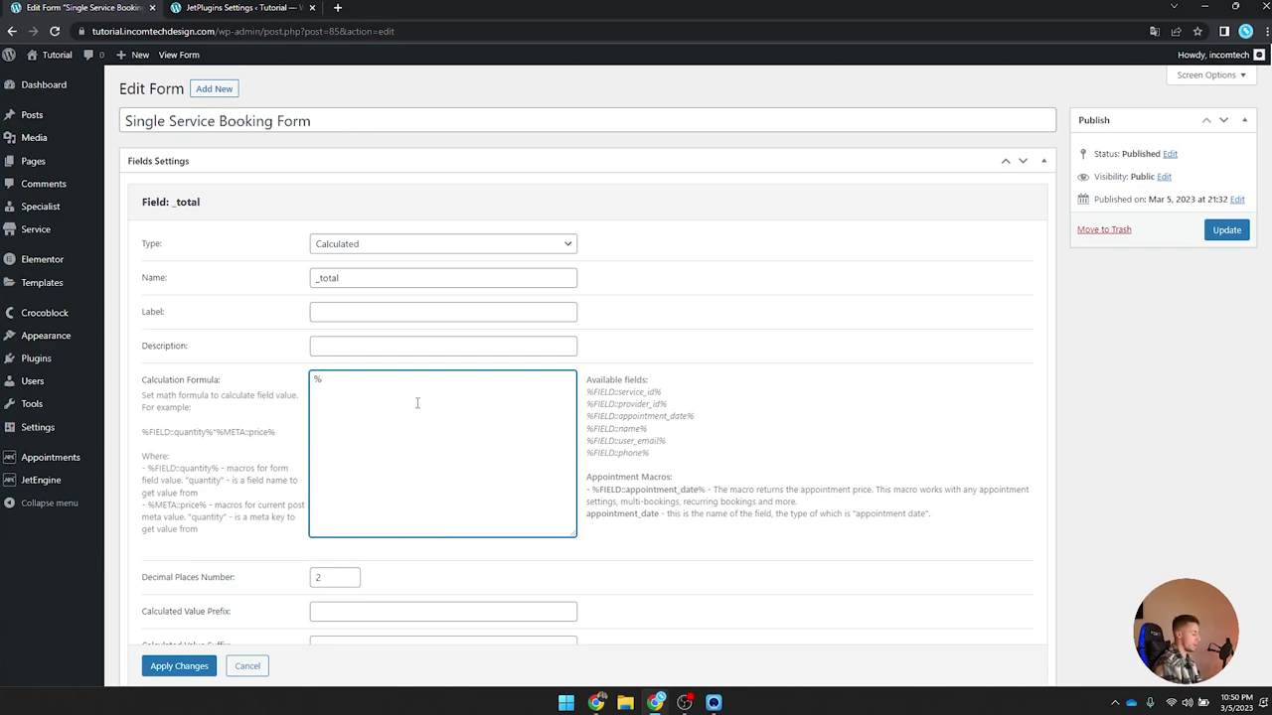
pyautogui.write('FIELD::')
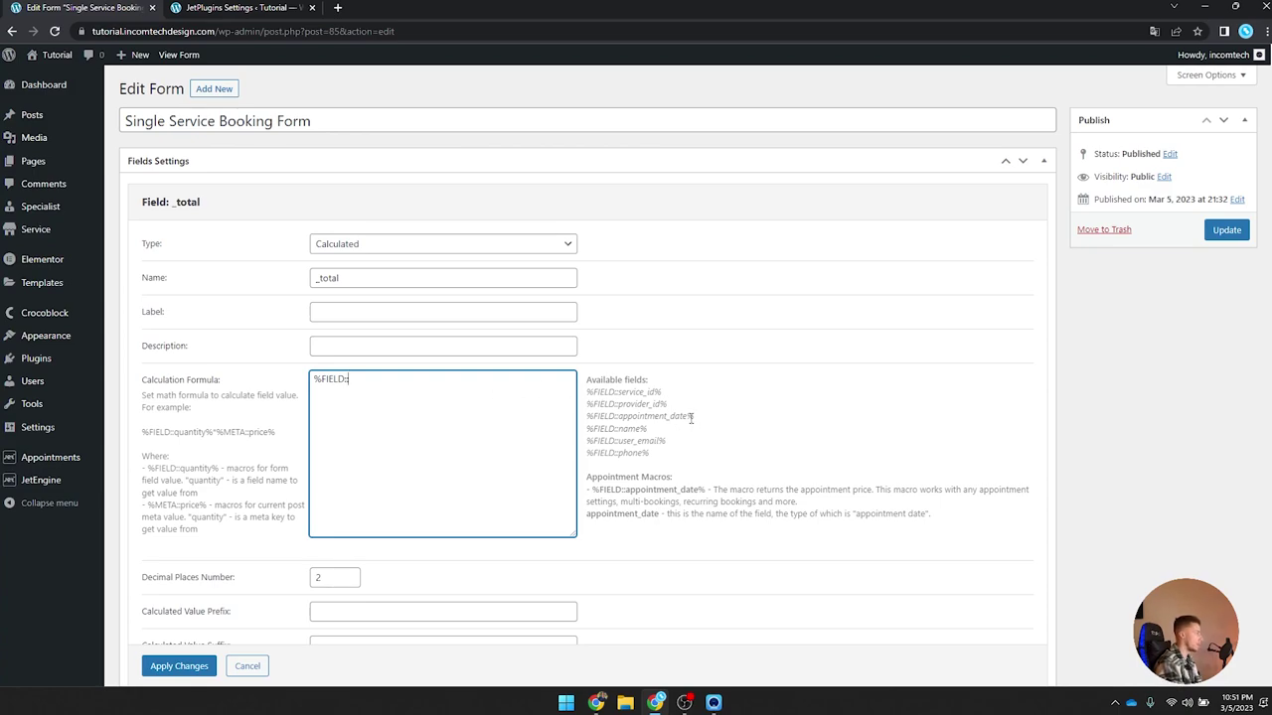
pyautogui.moveTo(696, 416); pyautogui.dragTo(586, 381)
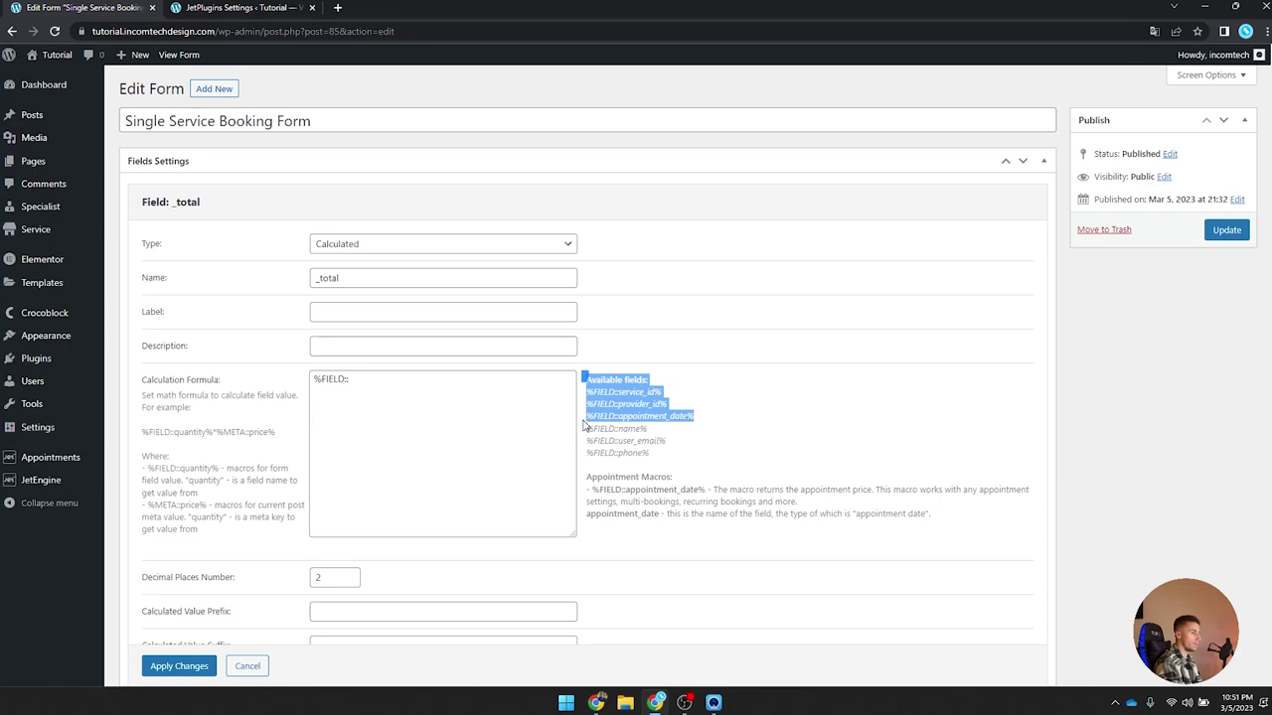
pyautogui.tripleClick(707, 425)
pyautogui.click(685, 416)
pyautogui.moveTo(702, 417); pyautogui.dragTo(589, 419)
pyautogui.hotkey('ctrl', 'c')
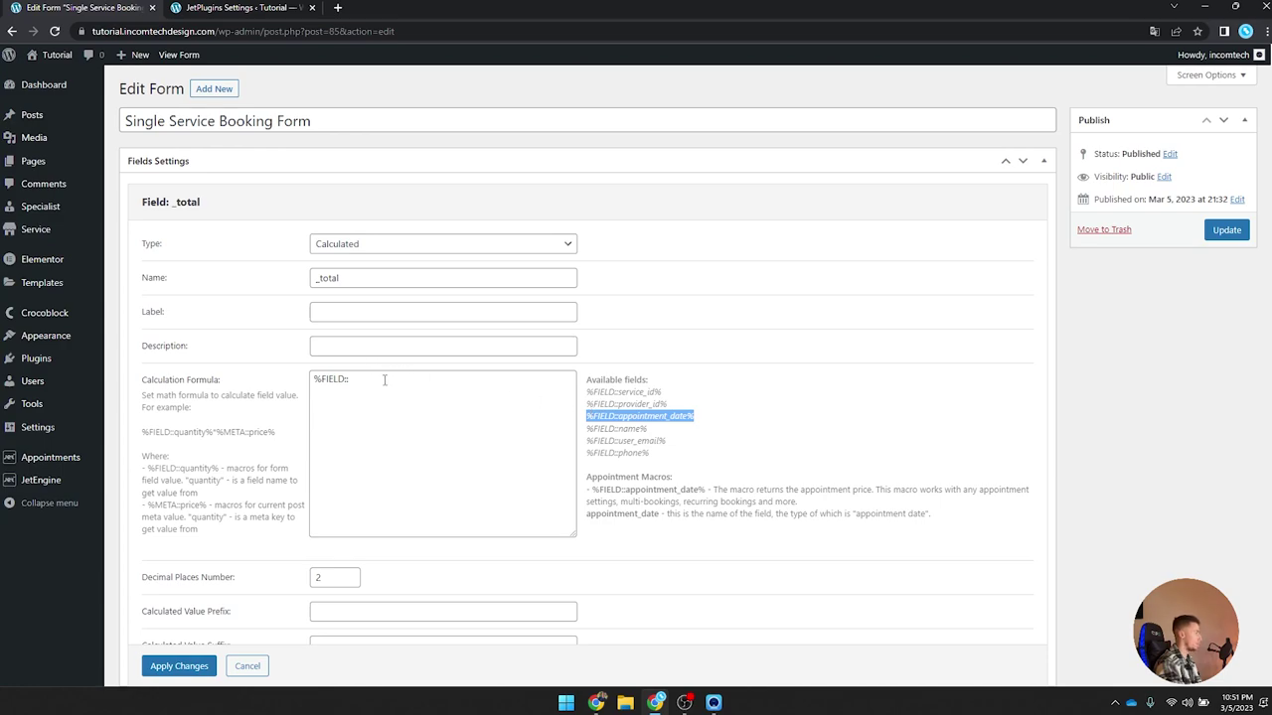
pyautogui.click(396, 383)
pyautogui.hotkey('ctrl', 'v')
pyautogui.hotkey('ctrl', 'a')
pyautogui.hotkey('ctrl', 'v')
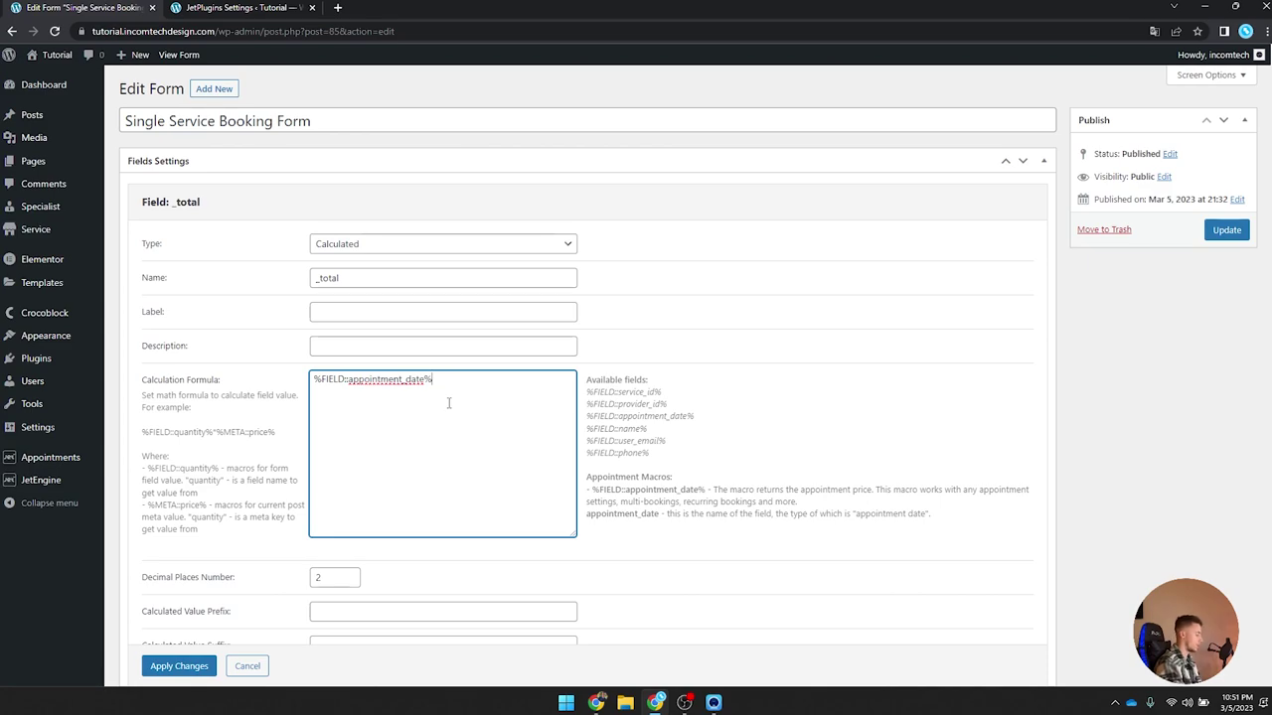
pyautogui.write('*1')
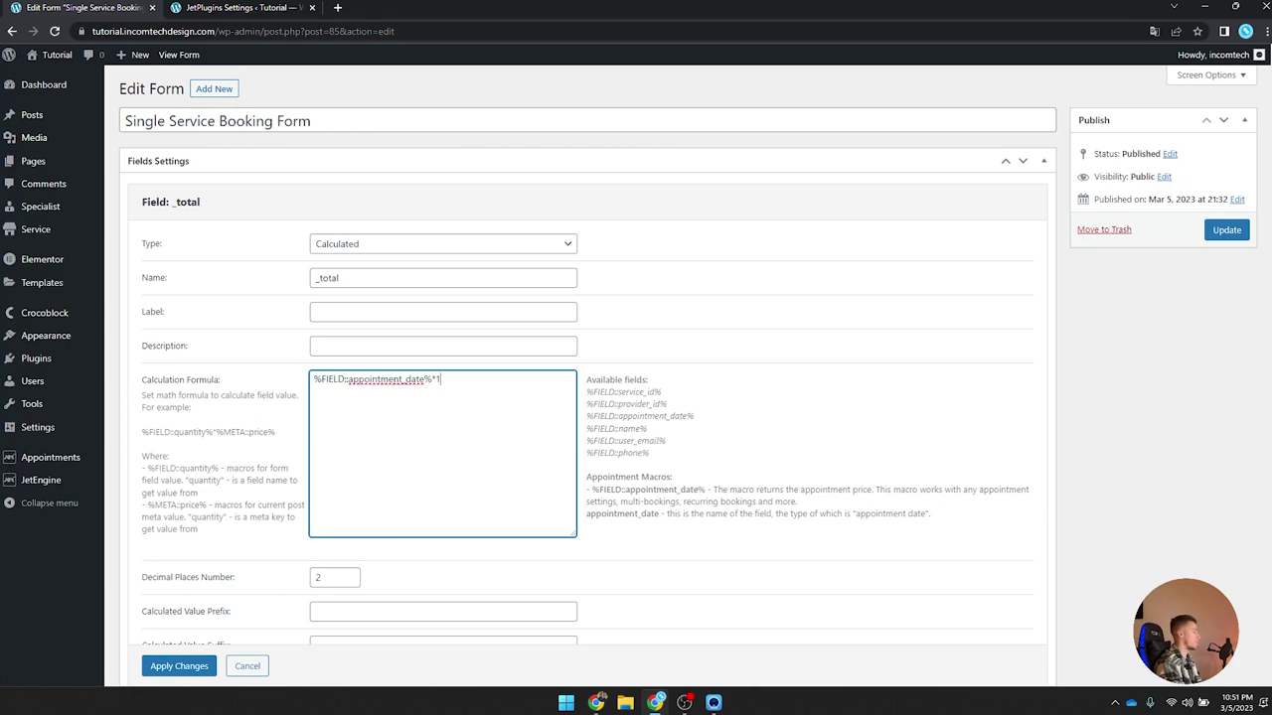
pyautogui.hotkey('ctrl', 'a')
pyautogui.click(457, 388)
# Step: Give the calculated value the prefix 'Total: $'
pyautogui.scroll(-1, 357, 480)
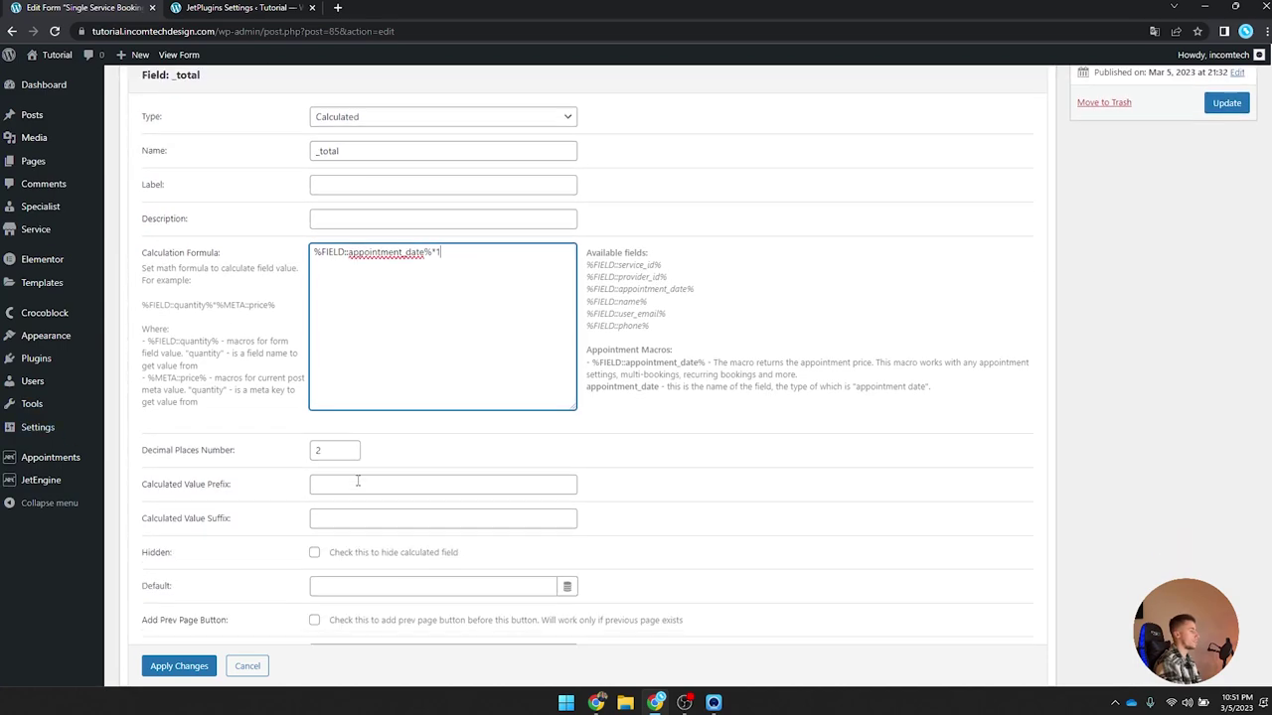
pyautogui.scroll(-1, 358, 480)
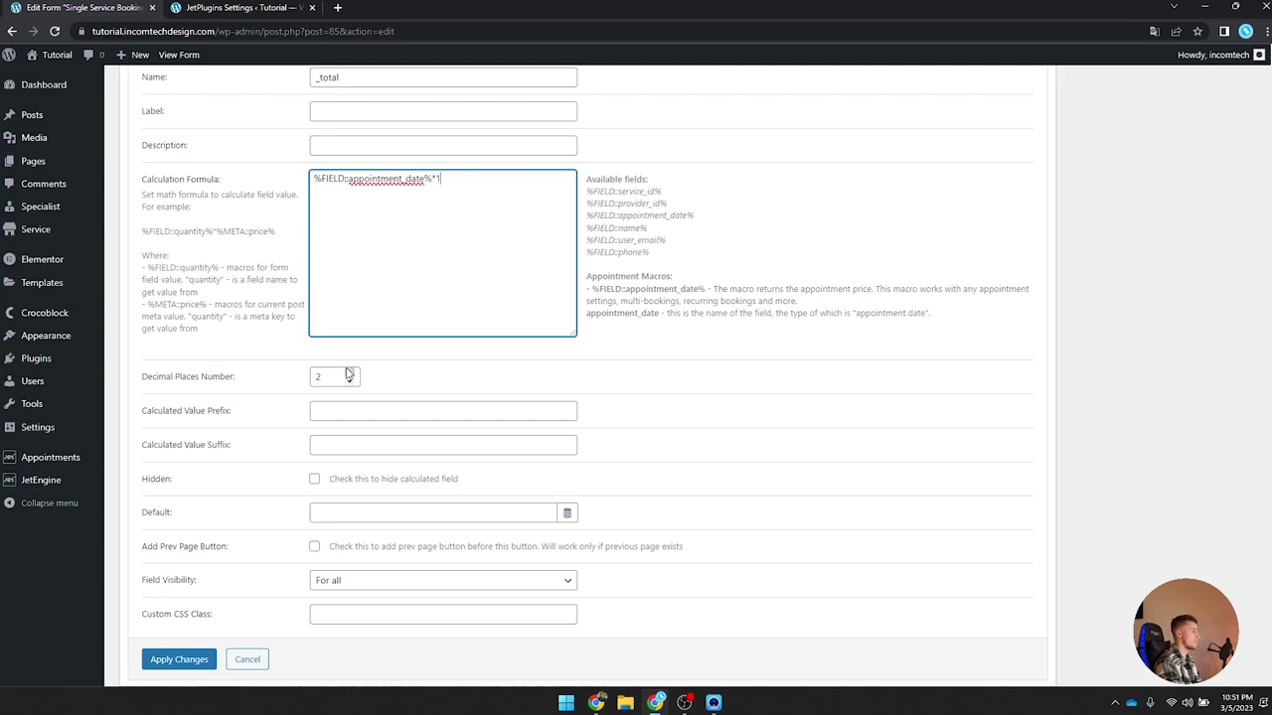
pyautogui.click(350, 411)
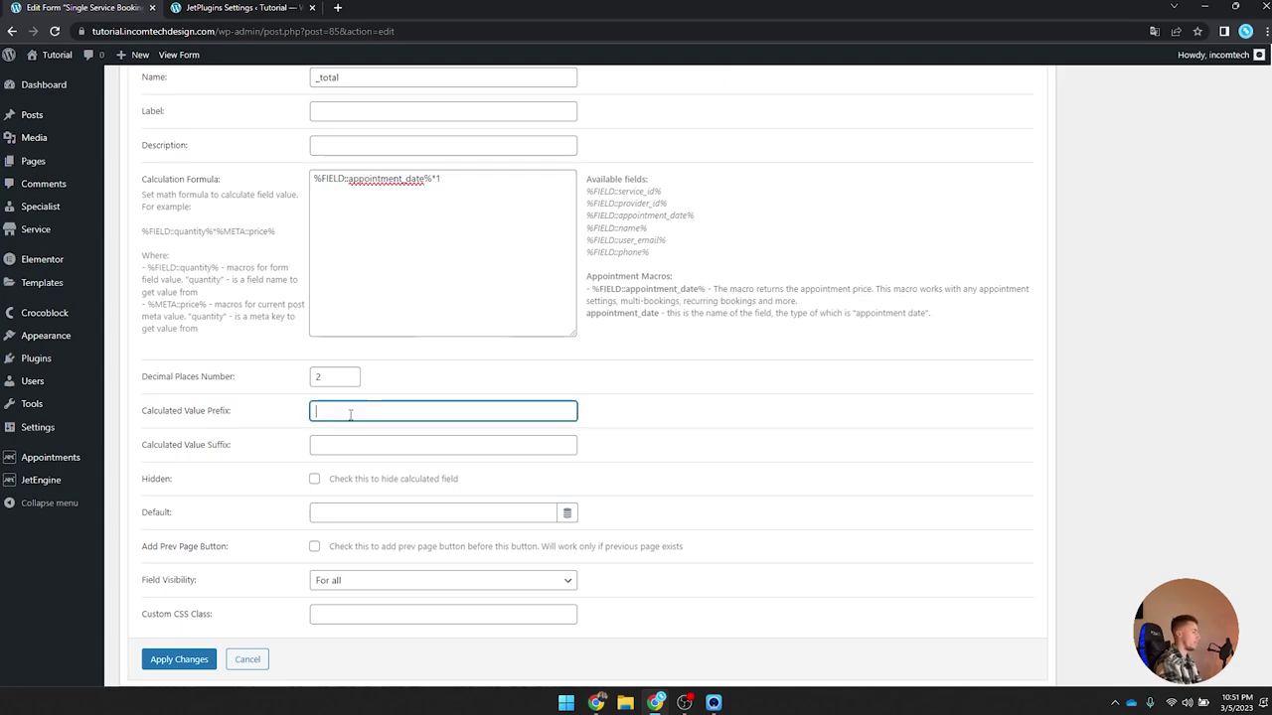
pyautogui.write('Total:')
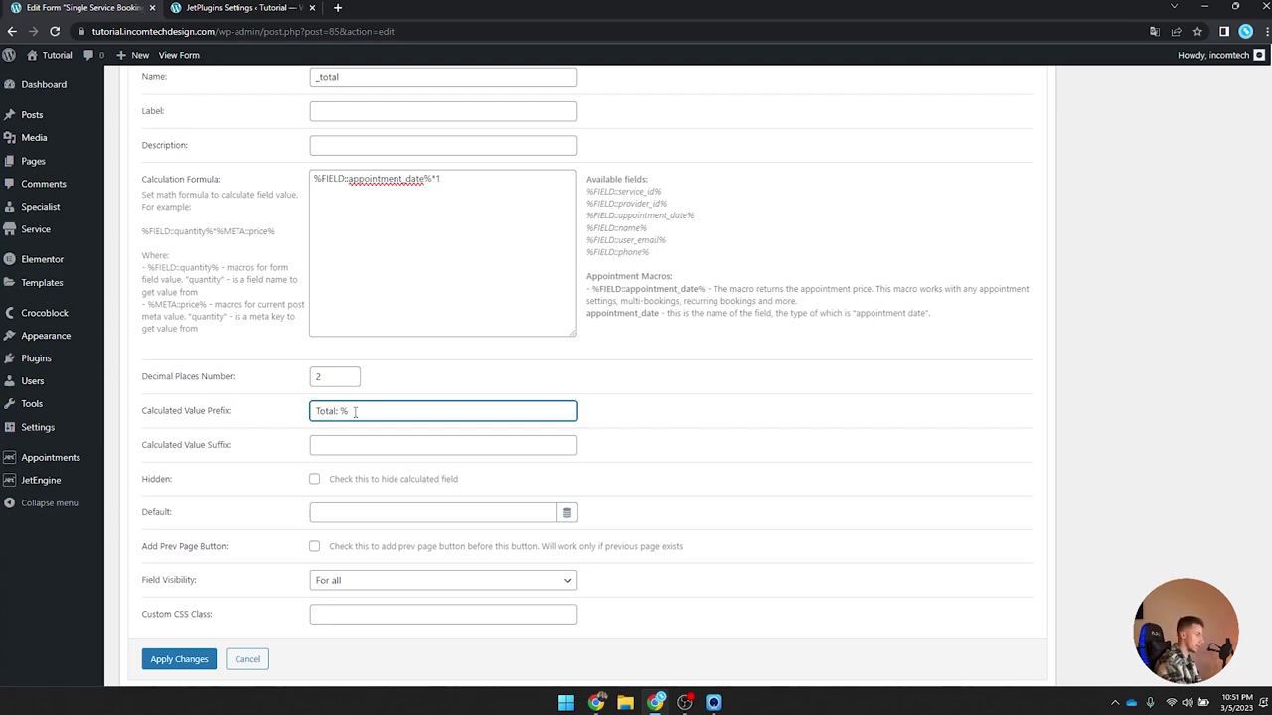
pyautogui.write(' $')
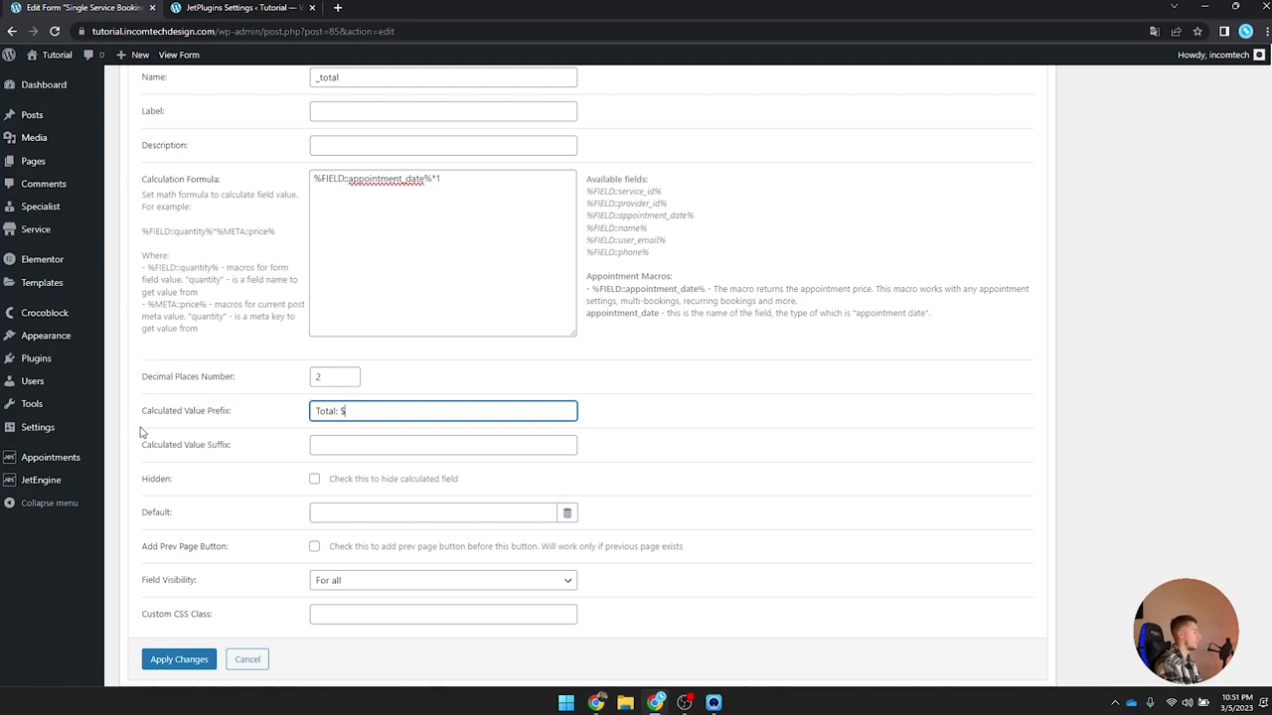
pyautogui.click(417, 513)
# Step: Set the _total default value to 0, apply it, and move it above Book Now
pyautogui.write('0')
pyautogui.click(176, 663)
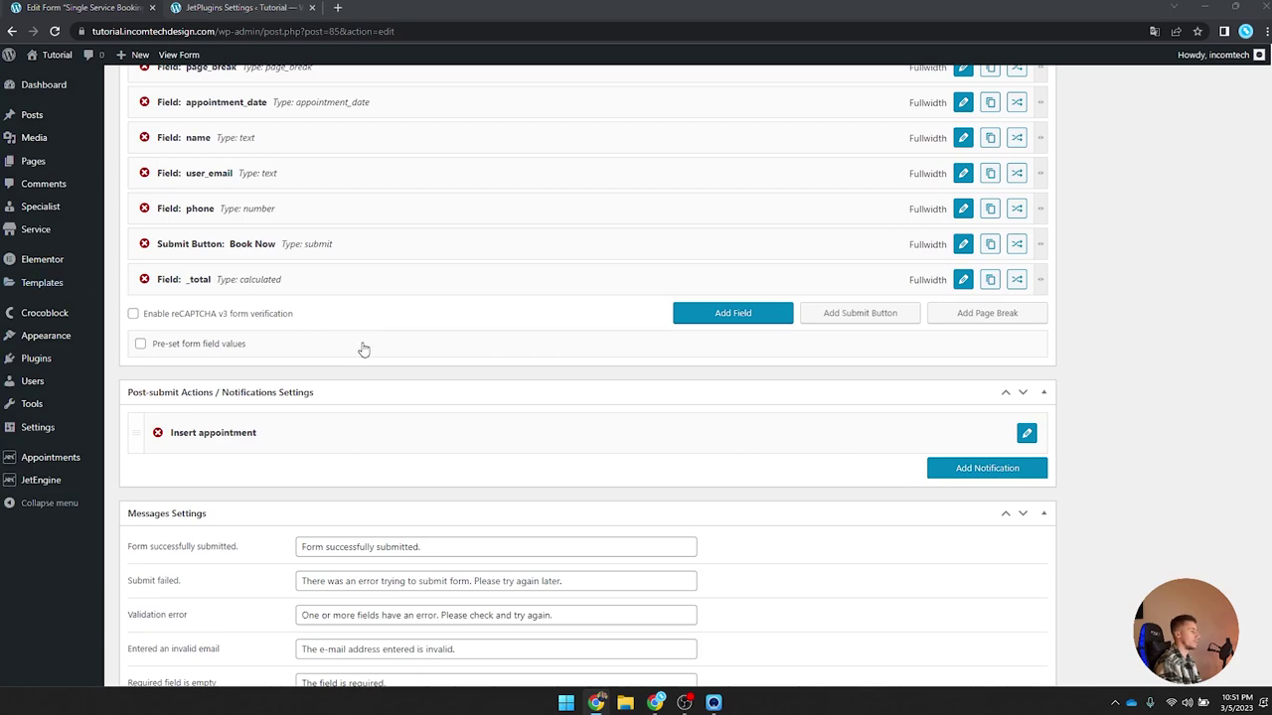
pyautogui.moveTo(245, 279); pyautogui.dragTo(249, 244)
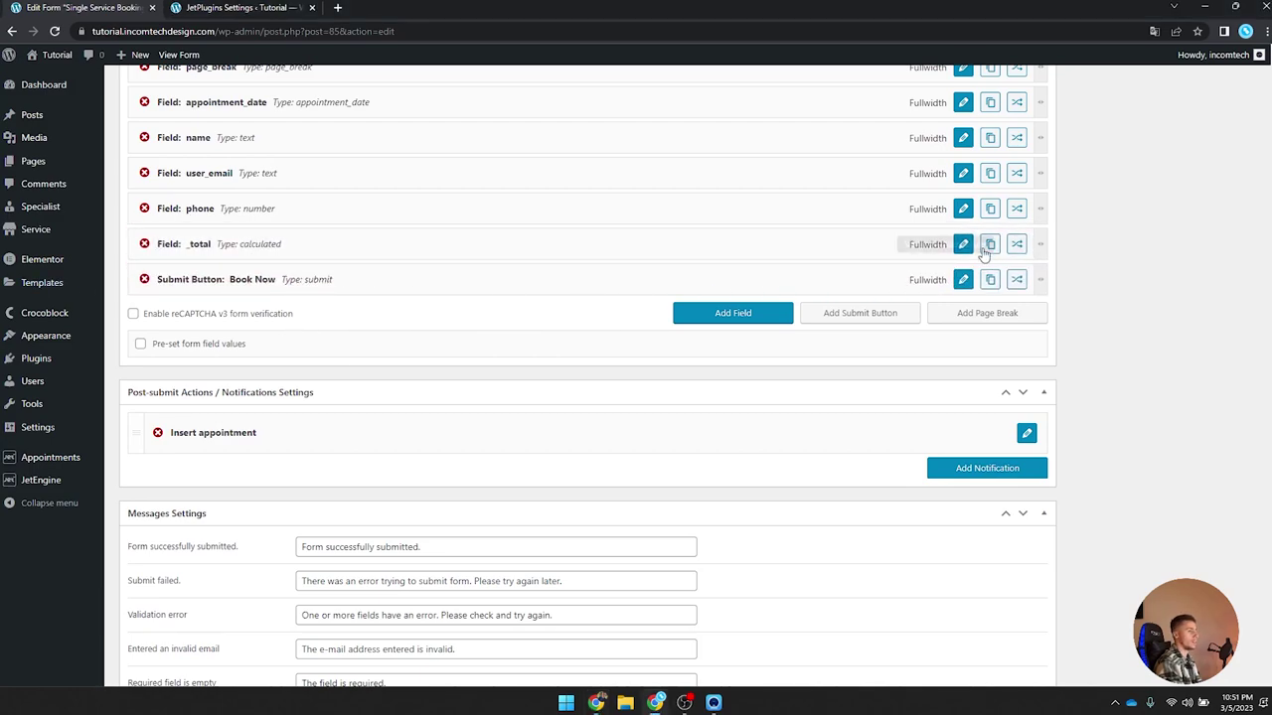
# Step: Check the submit button settings, then open the Insert appointment action's settings
pyautogui.click(966, 279)
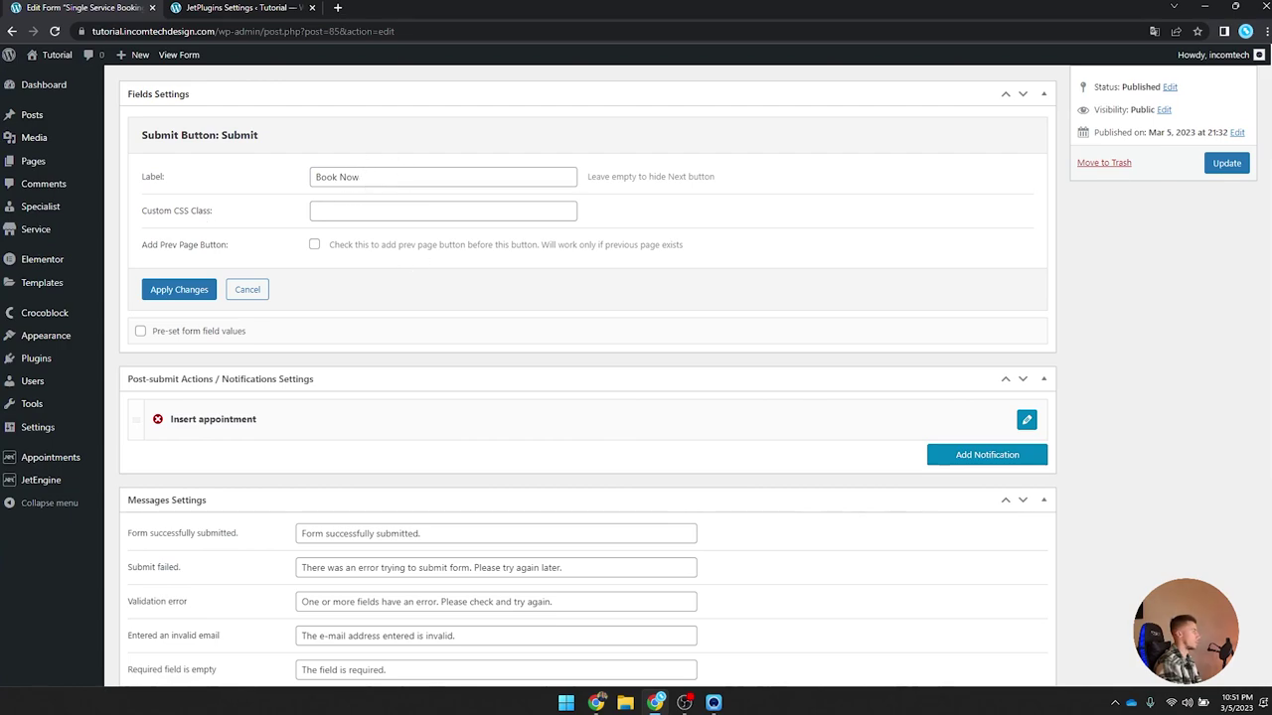
pyautogui.click(248, 290)
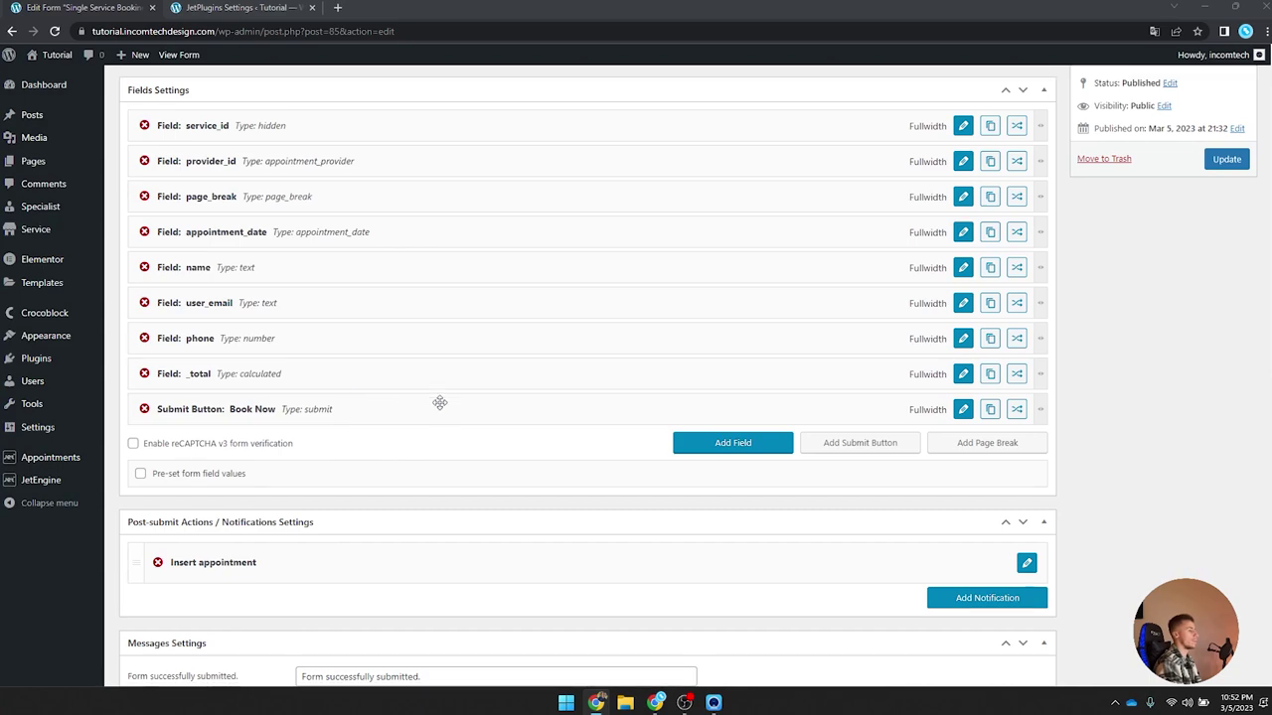
pyautogui.scroll(-2, 440, 401)
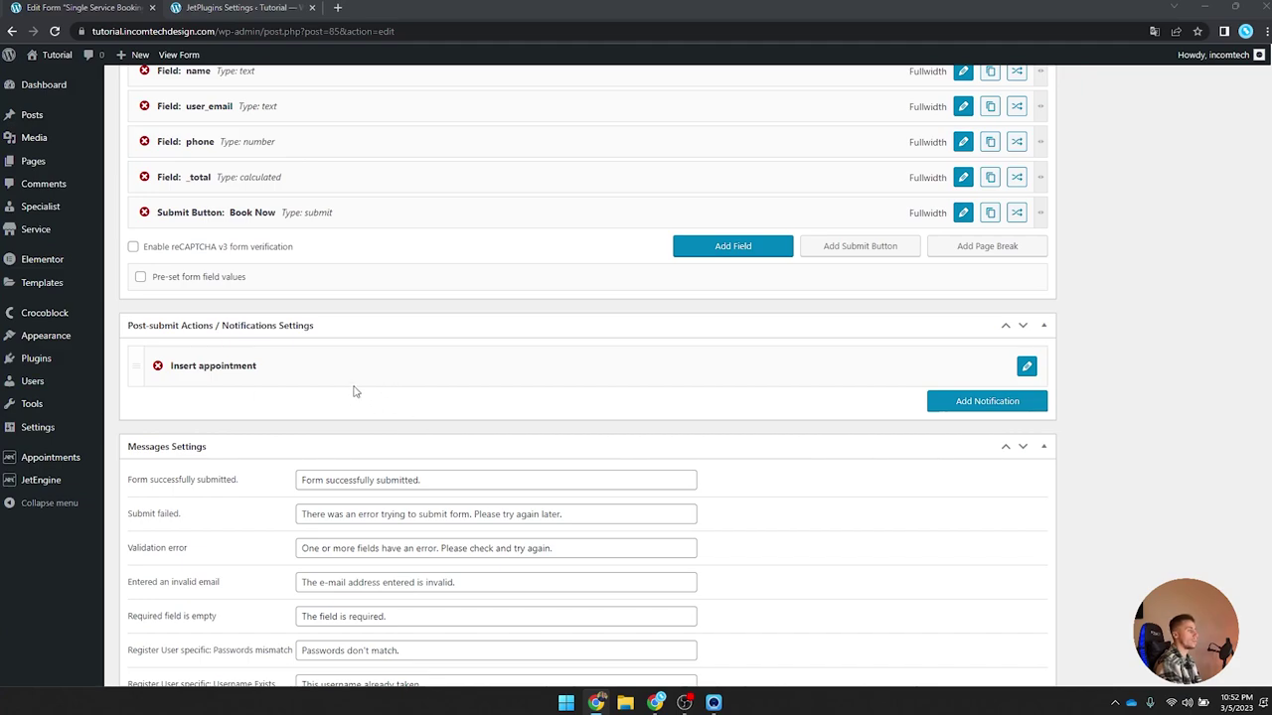
pyautogui.click(1026, 367)
# Step: Map user name to name, phone to phone, and name to name, then apply
pyautogui.scroll(-1, 716, 332)
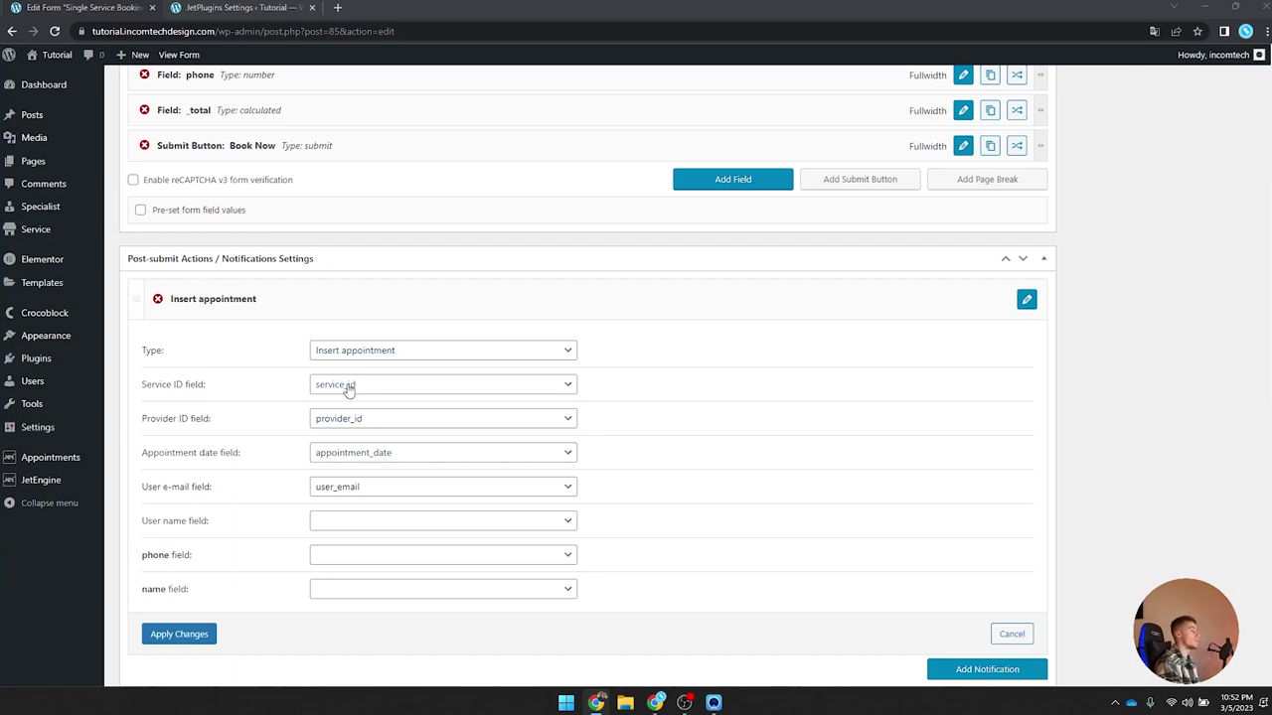
pyautogui.click(334, 523)
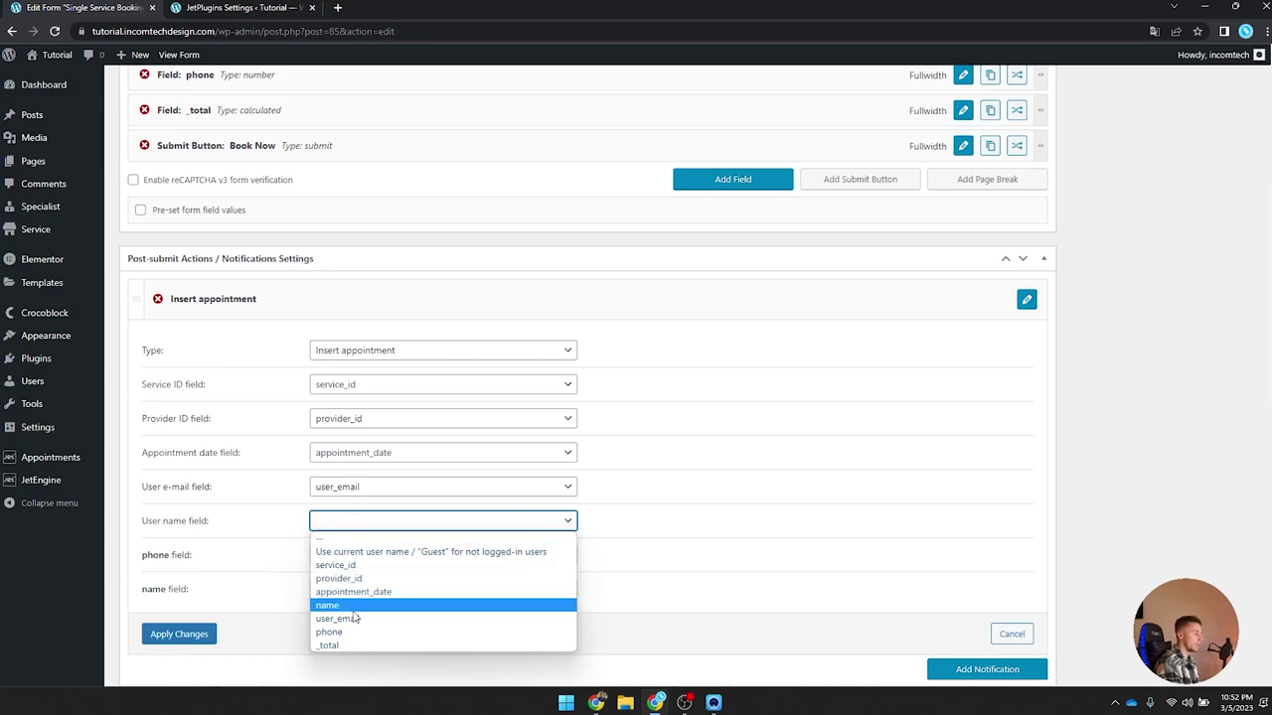
pyautogui.click(367, 608)
pyautogui.click(341, 555)
pyautogui.click(343, 655)
pyautogui.click(365, 588)
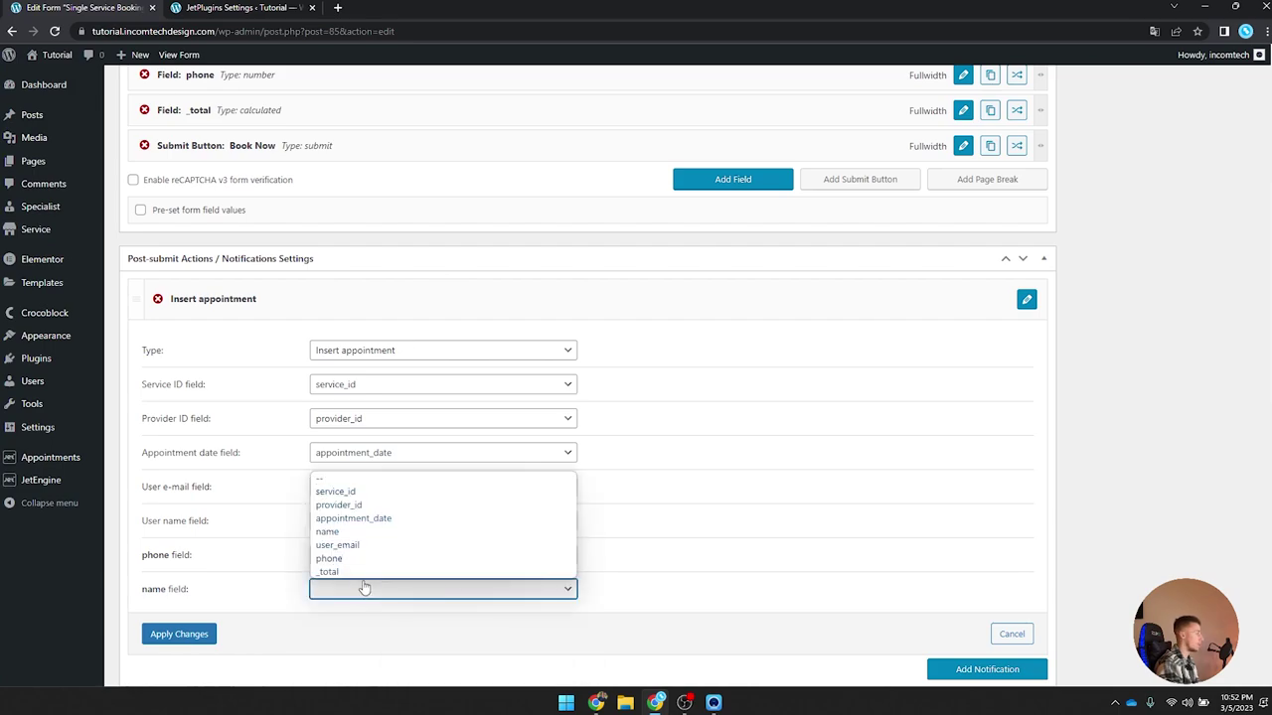
pyautogui.click(362, 532)
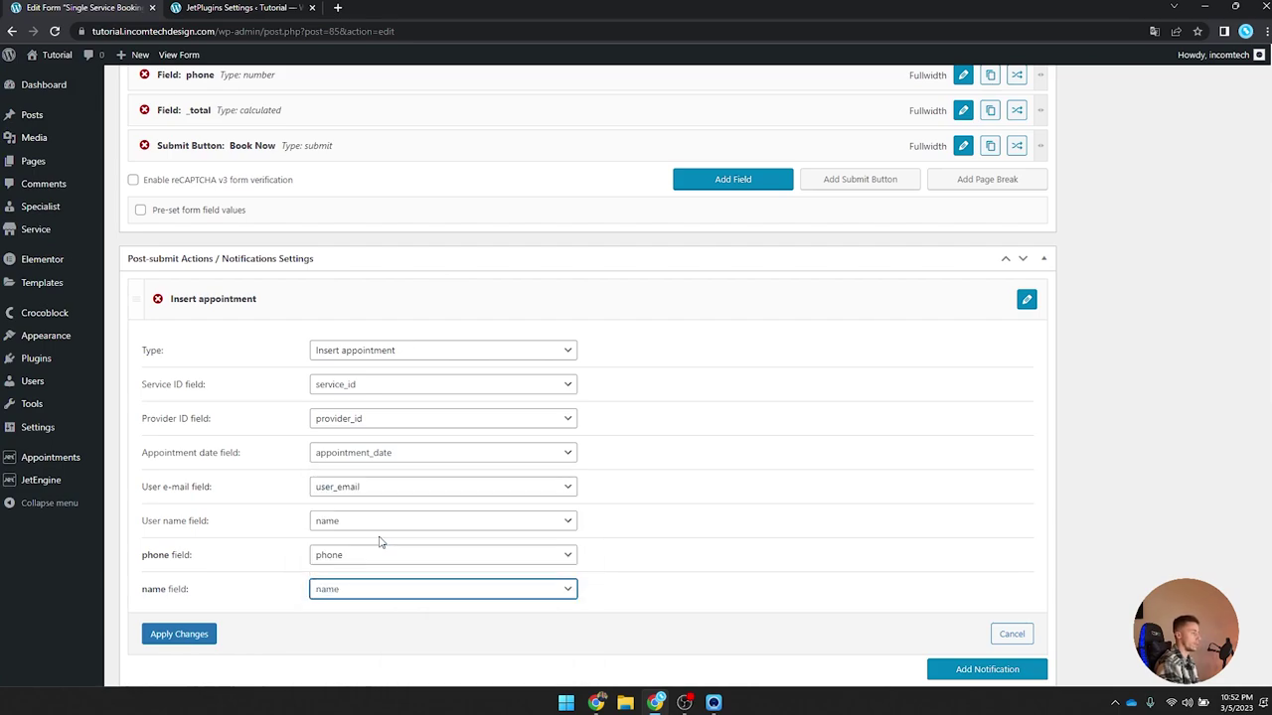
pyautogui.scroll(-1, 378, 542)
pyautogui.click(175, 503)
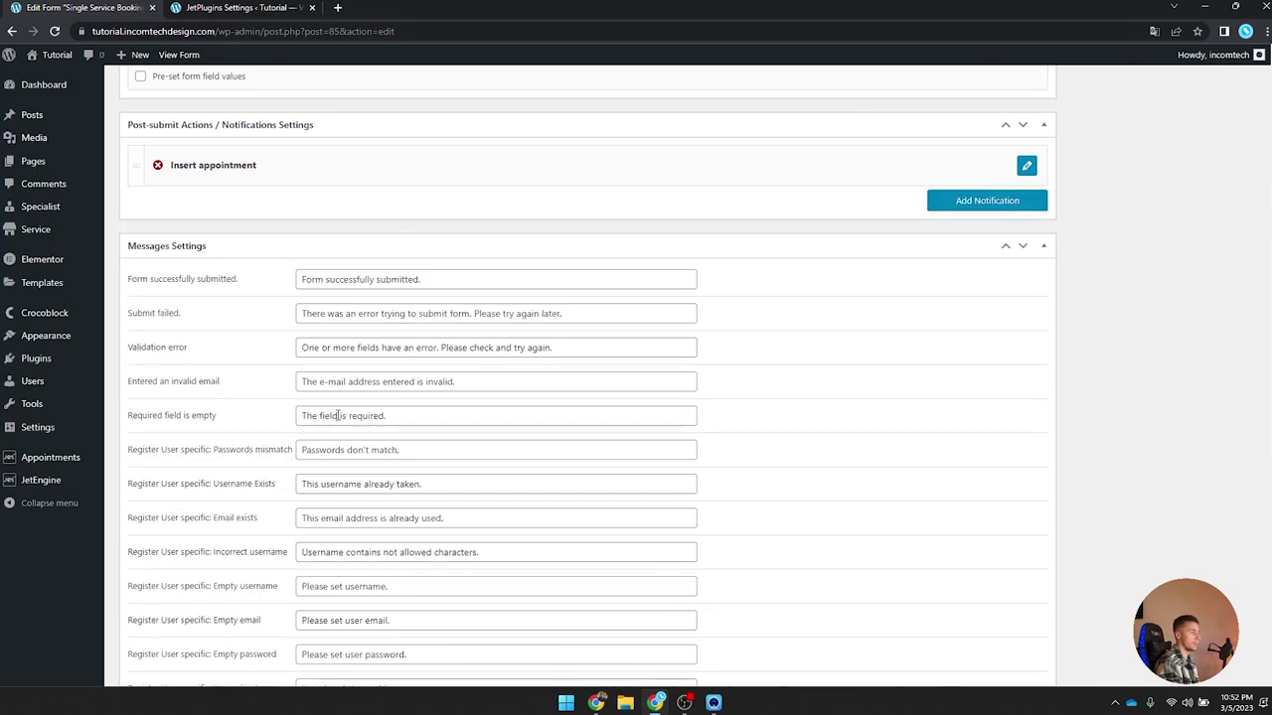
pyautogui.scroll(1, 440, 235)
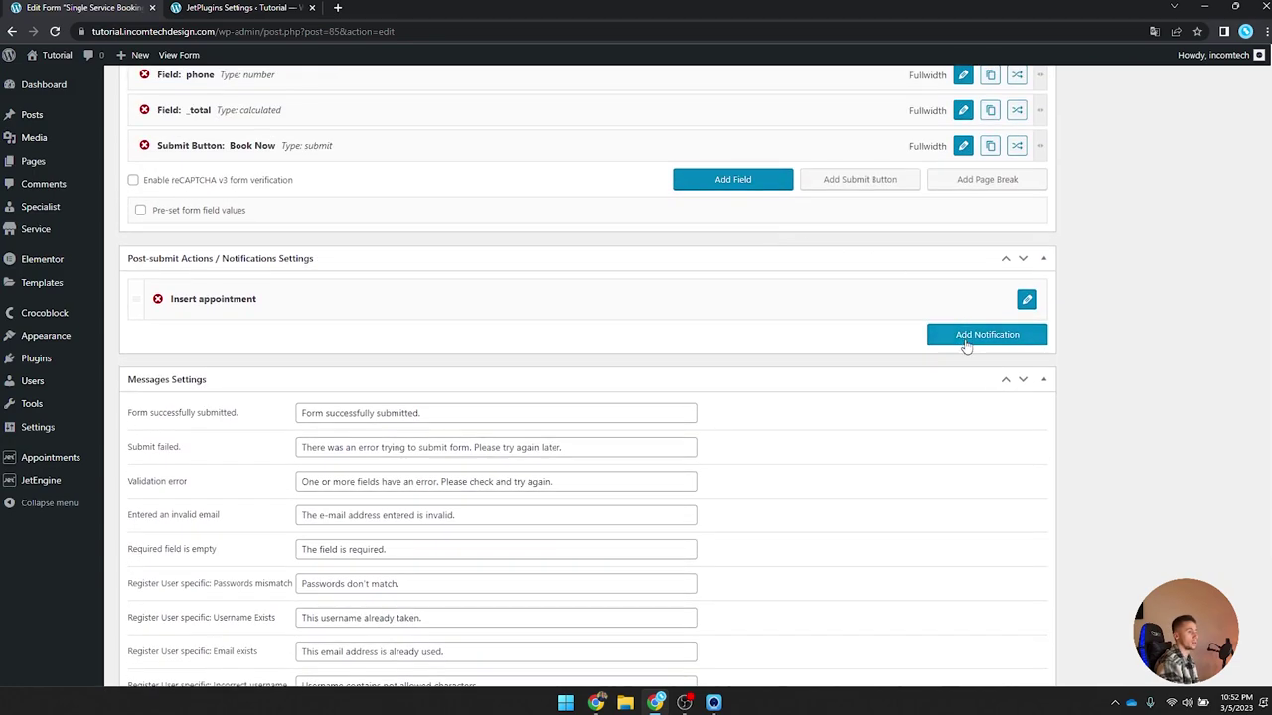
# Step: Add a Send Email notification addressed to the submitted user_email field, reply-to not selected
pyautogui.click(968, 336)
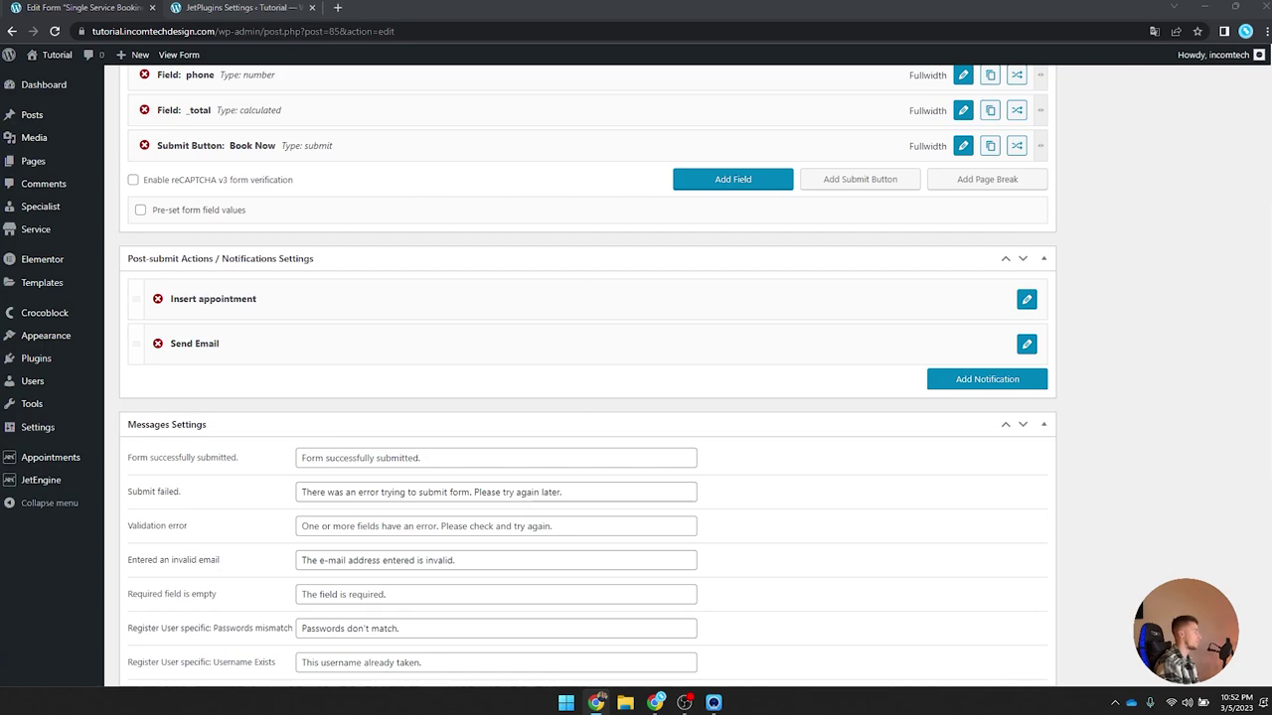
pyautogui.scroll(-1, 264, 417)
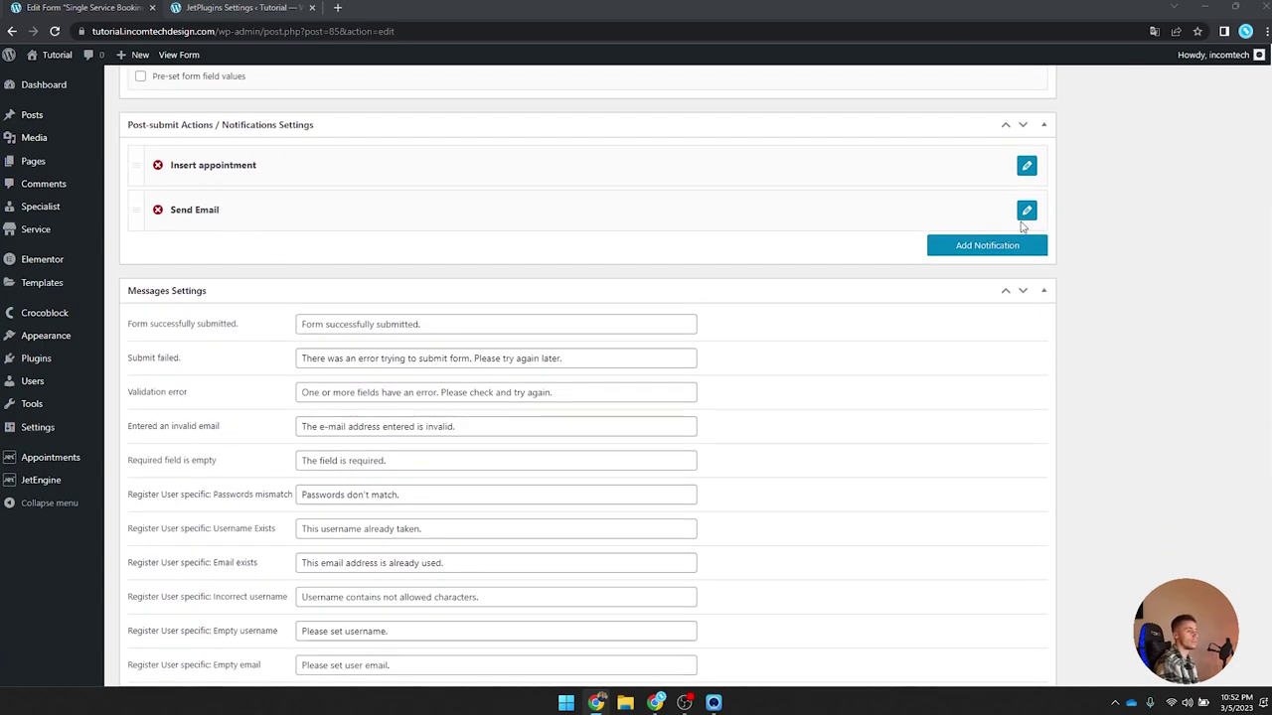
pyautogui.click(1025, 212)
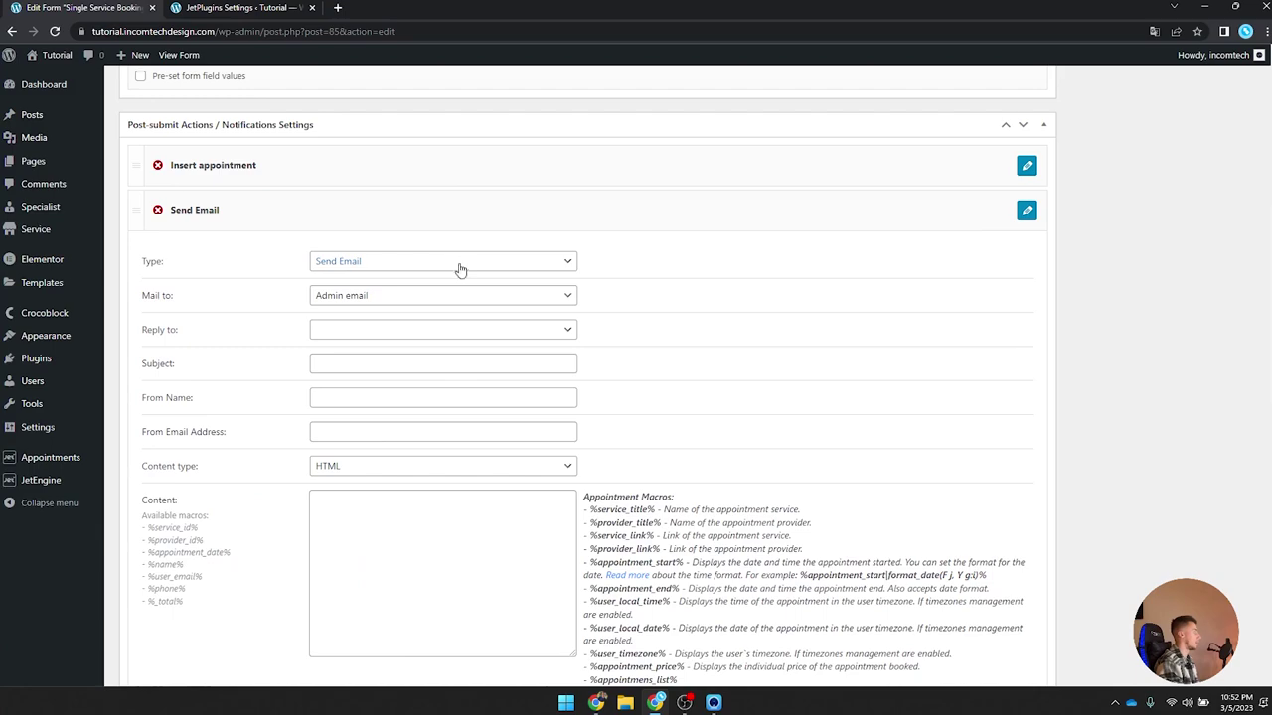
pyautogui.click(403, 298)
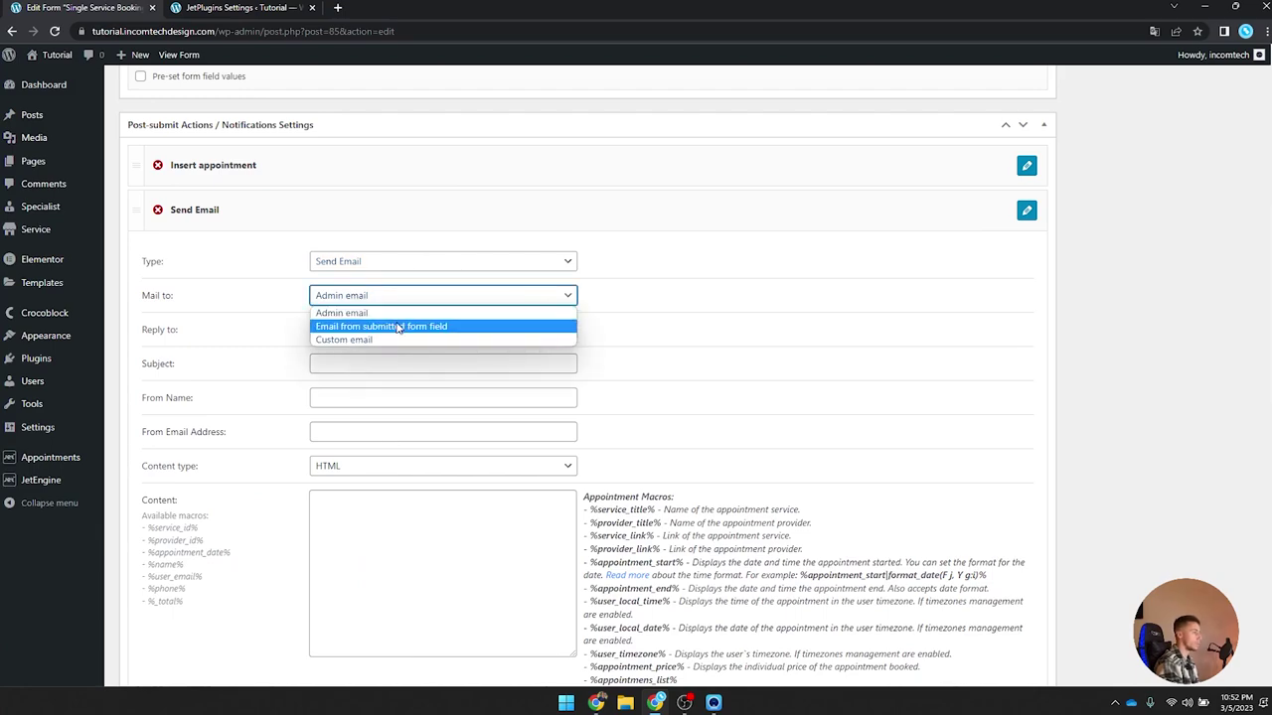
pyautogui.click(398, 327)
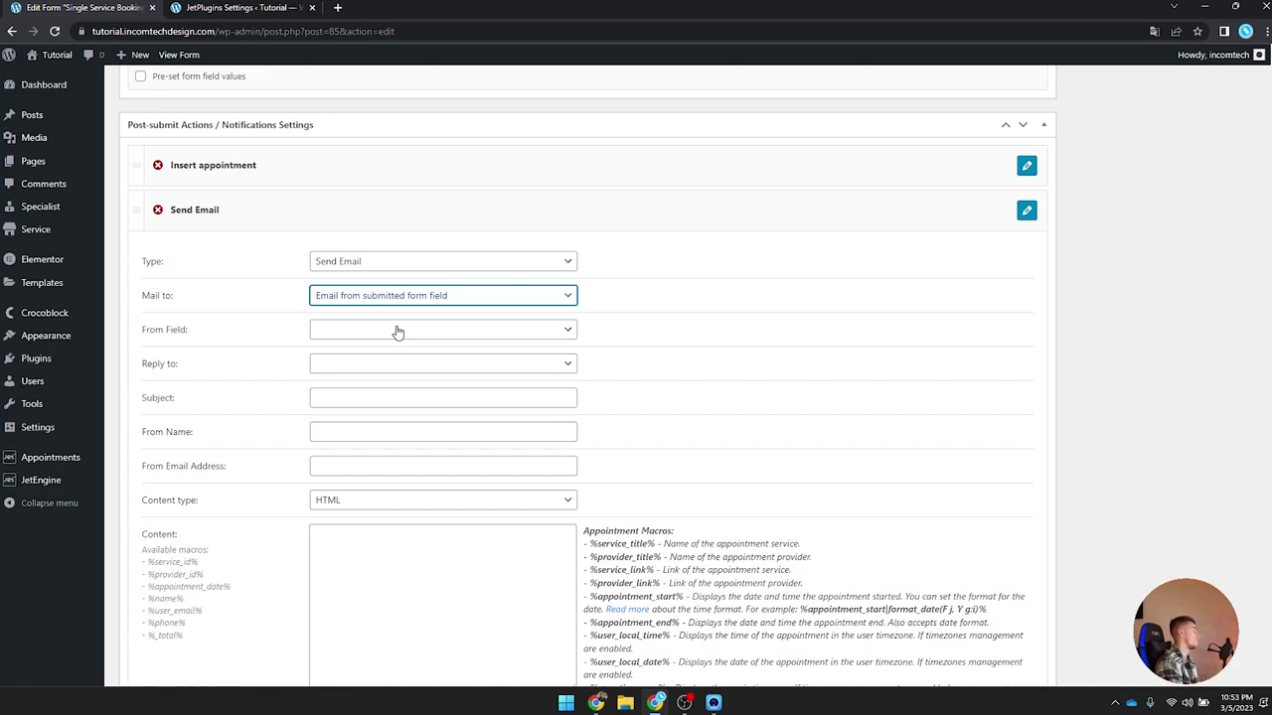
pyautogui.click(397, 331)
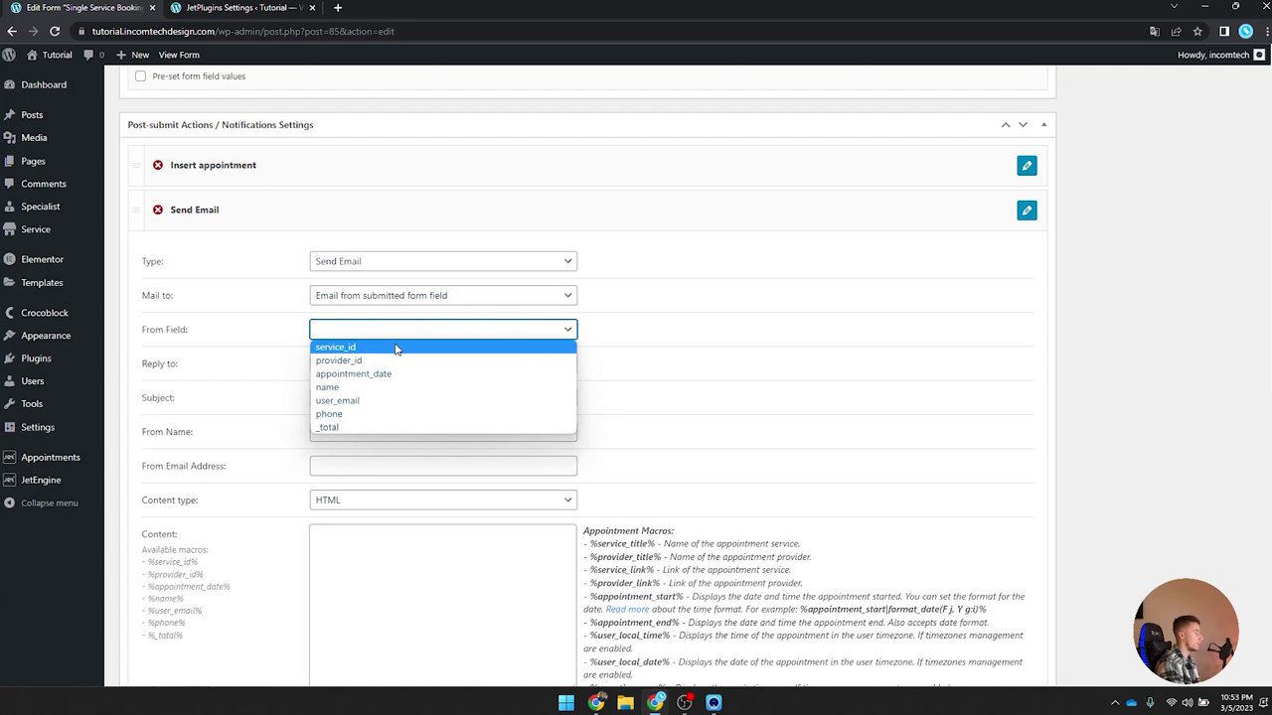
pyautogui.click(369, 400)
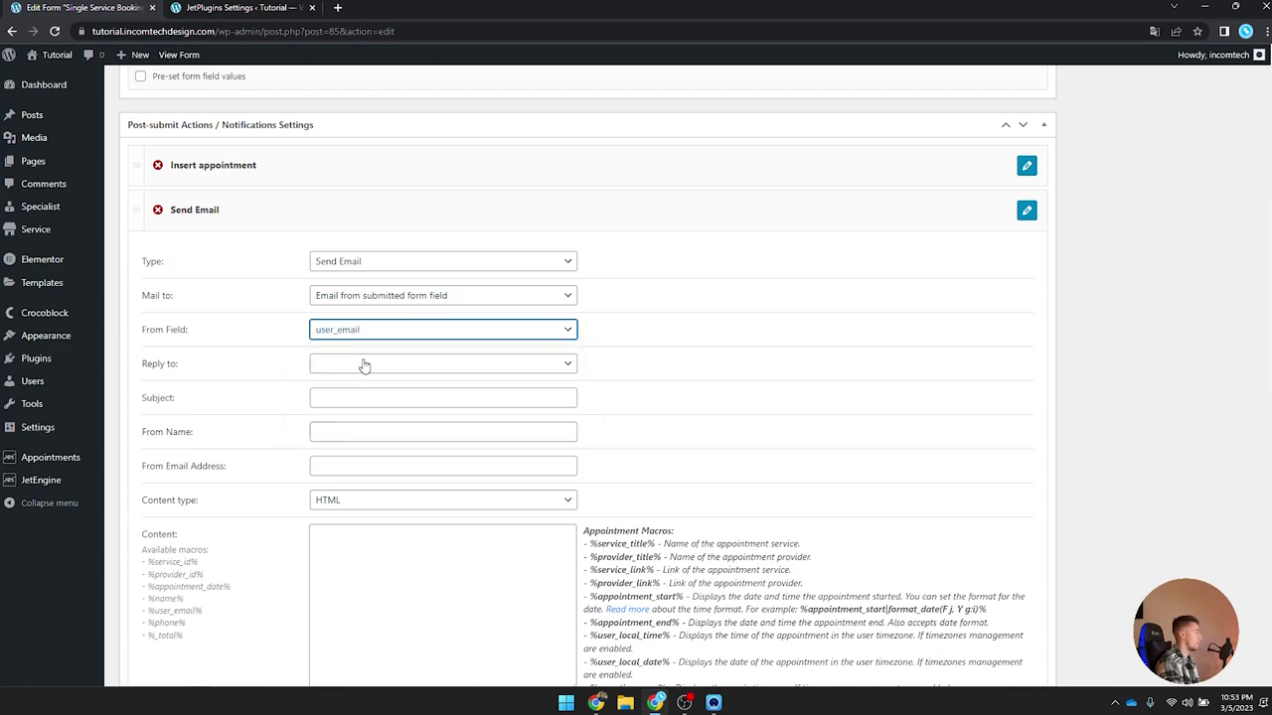
pyautogui.click(364, 366)
pyautogui.click(365, 378)
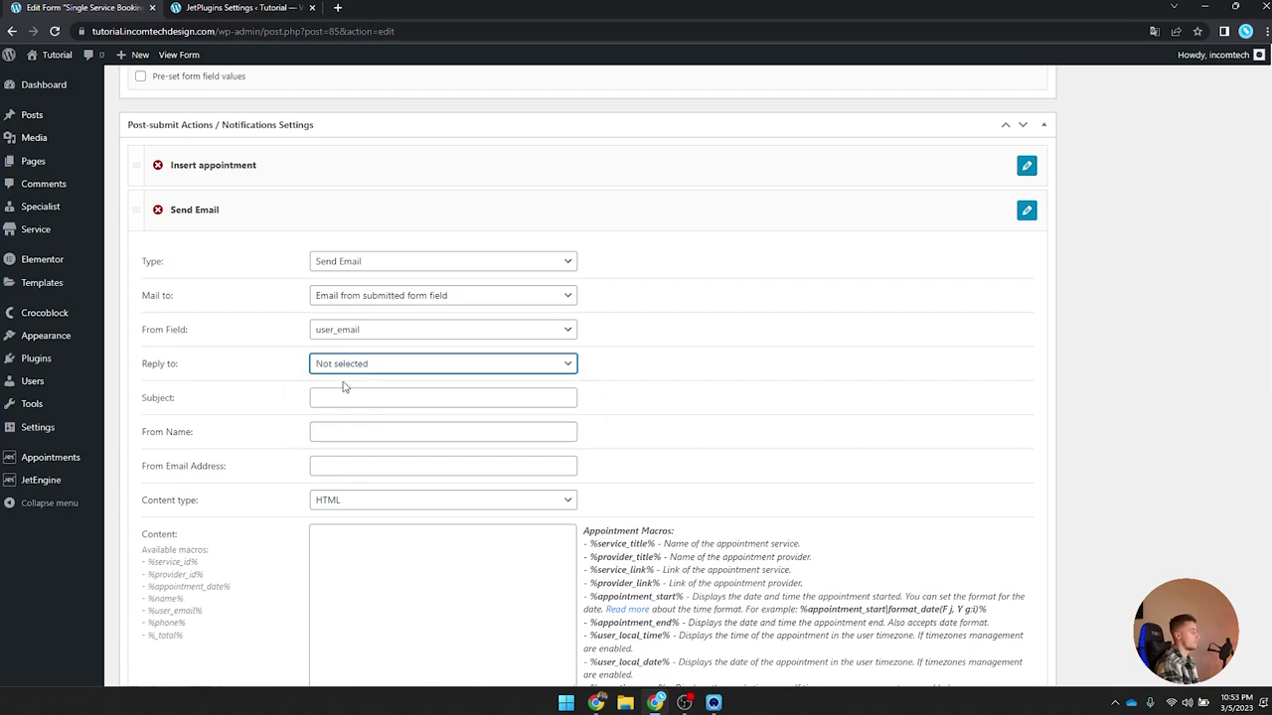
# Step: Set subject 'Appointment accepted', sender name and sender email address, with Plain text content
pyautogui.click(338, 395)
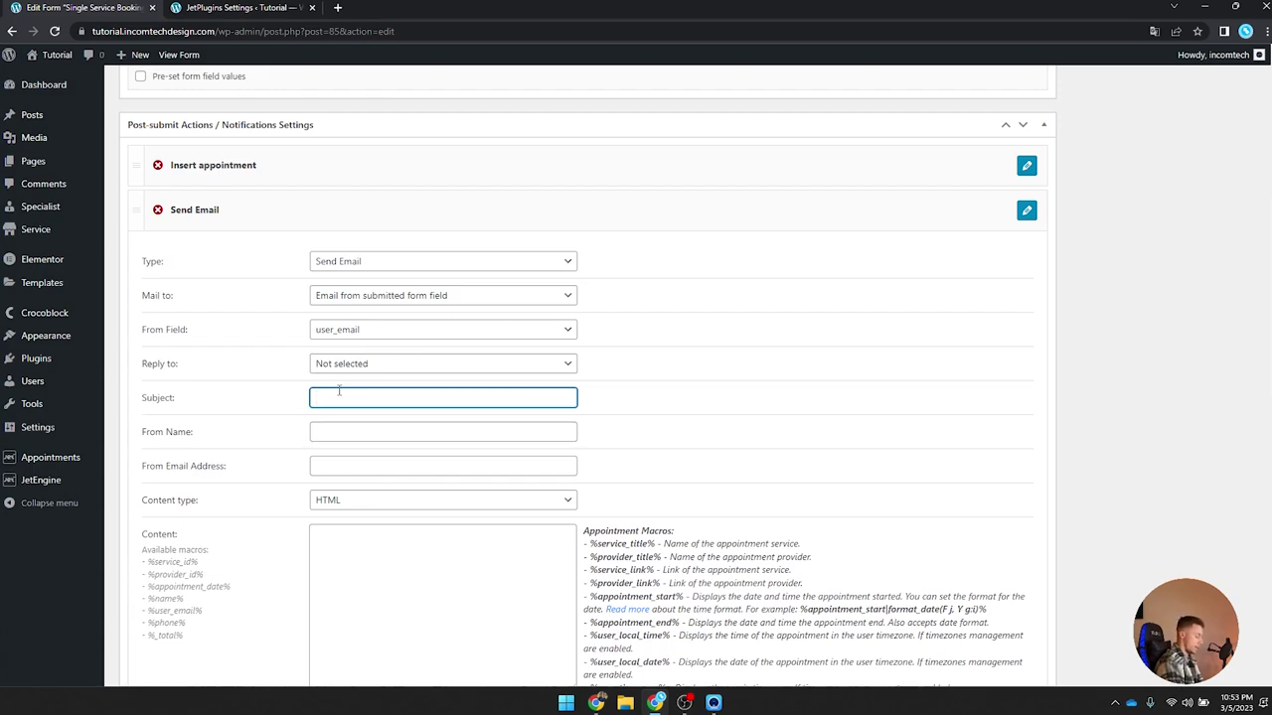
pyautogui.write('Appointm')
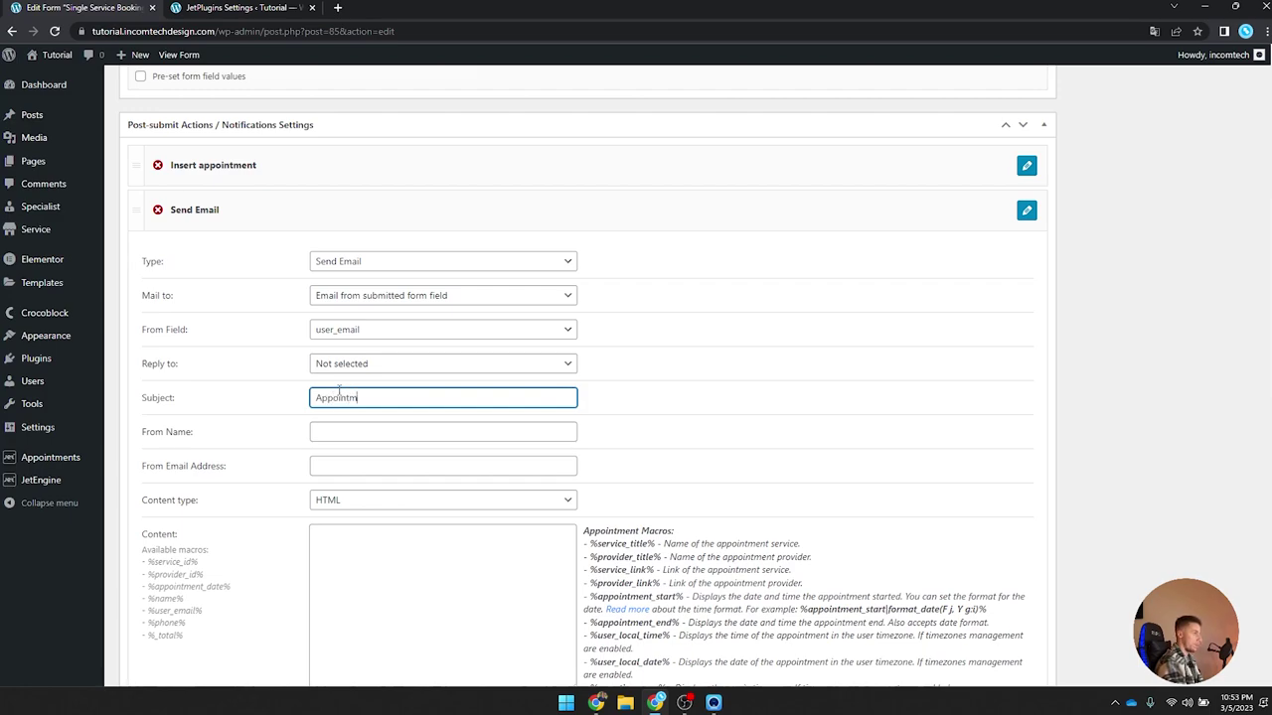
pyautogui.write('ent accepted')
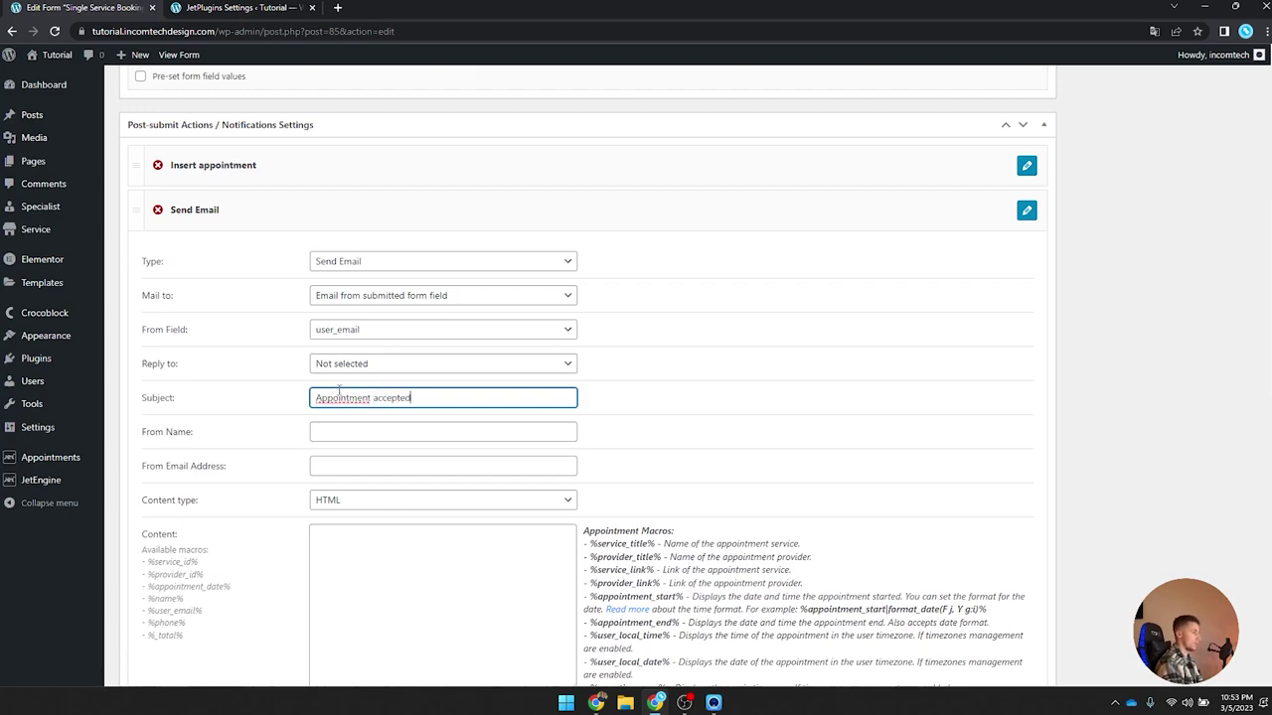
pyautogui.click(366, 437)
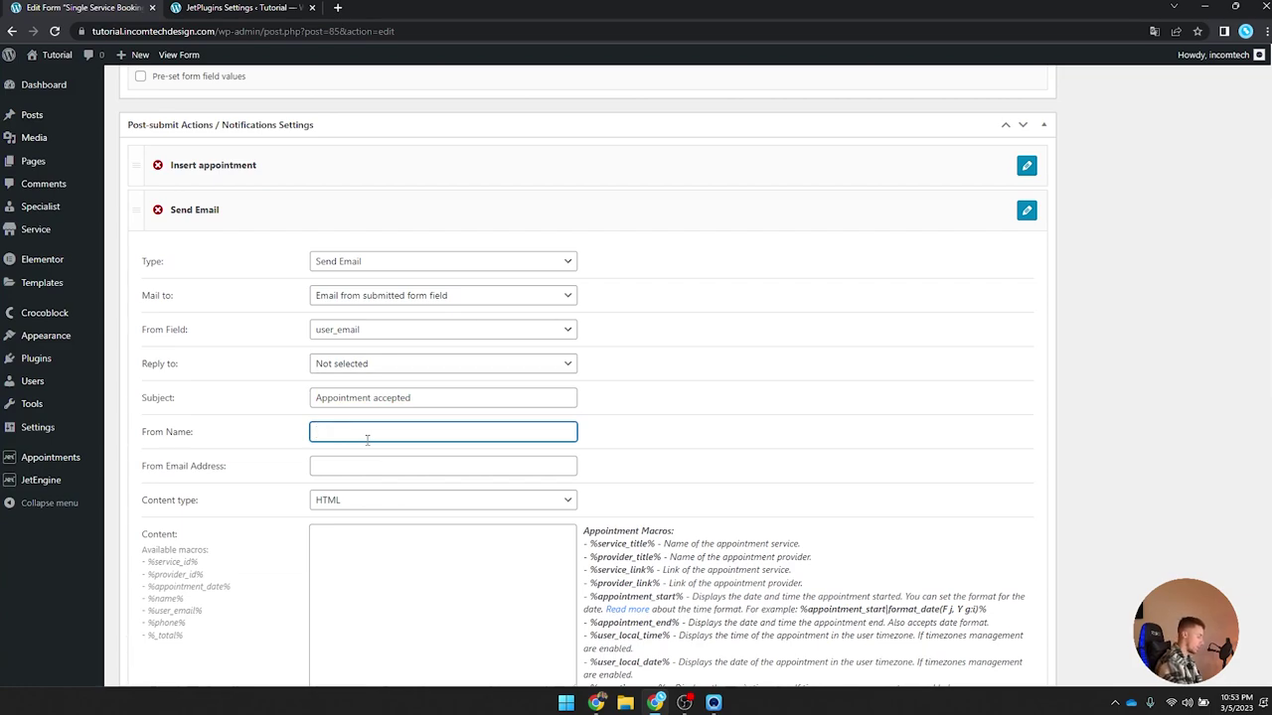
pyautogui.write('Tutpr')
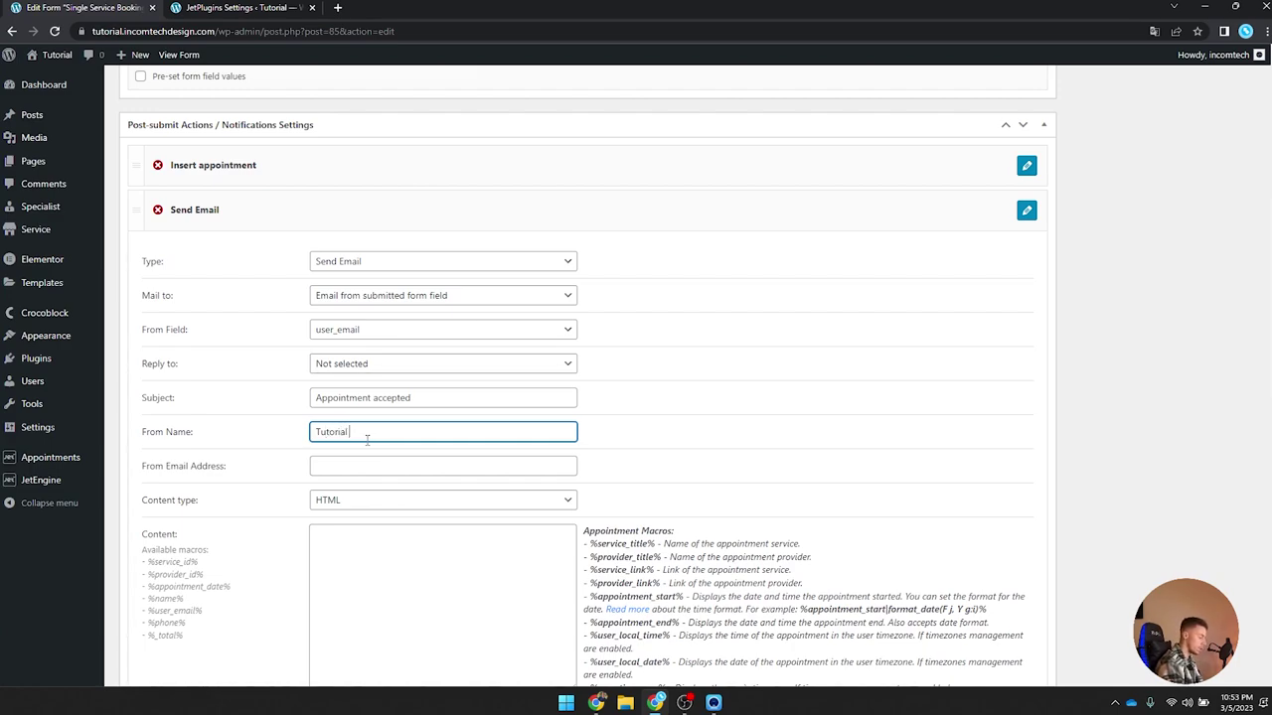
pyautogui.write('p')
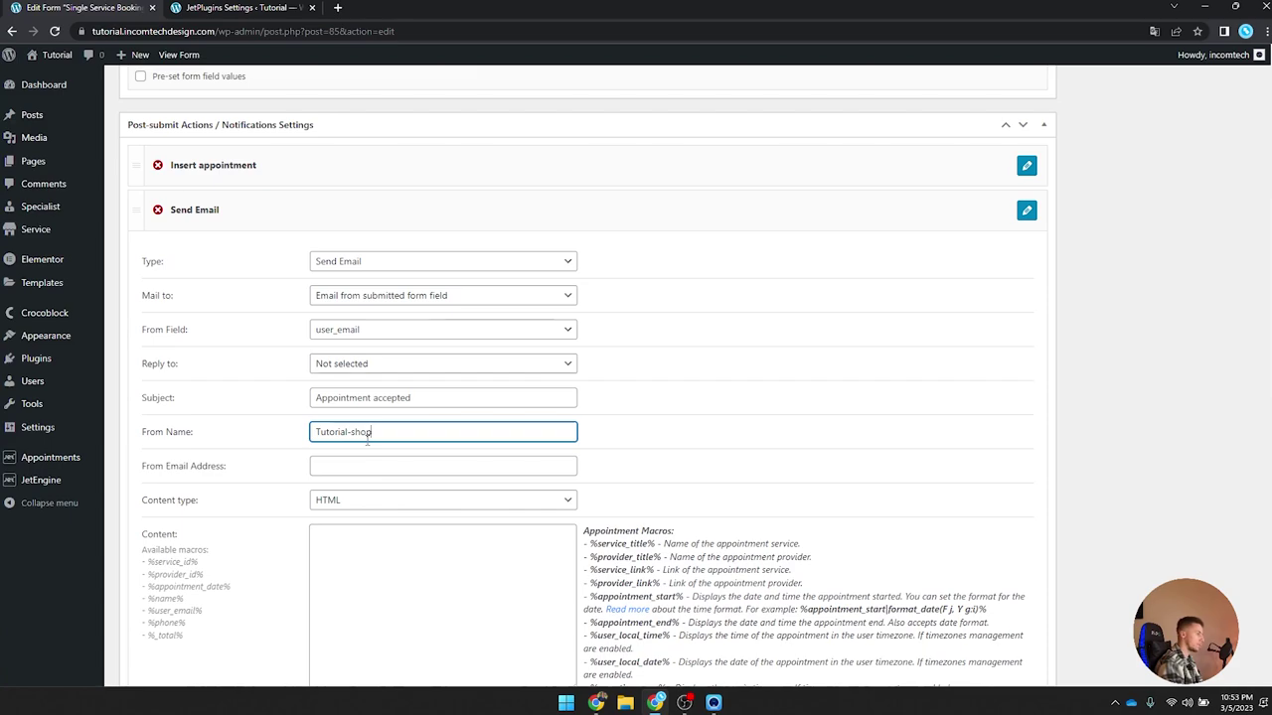
pyautogui.click(344, 470)
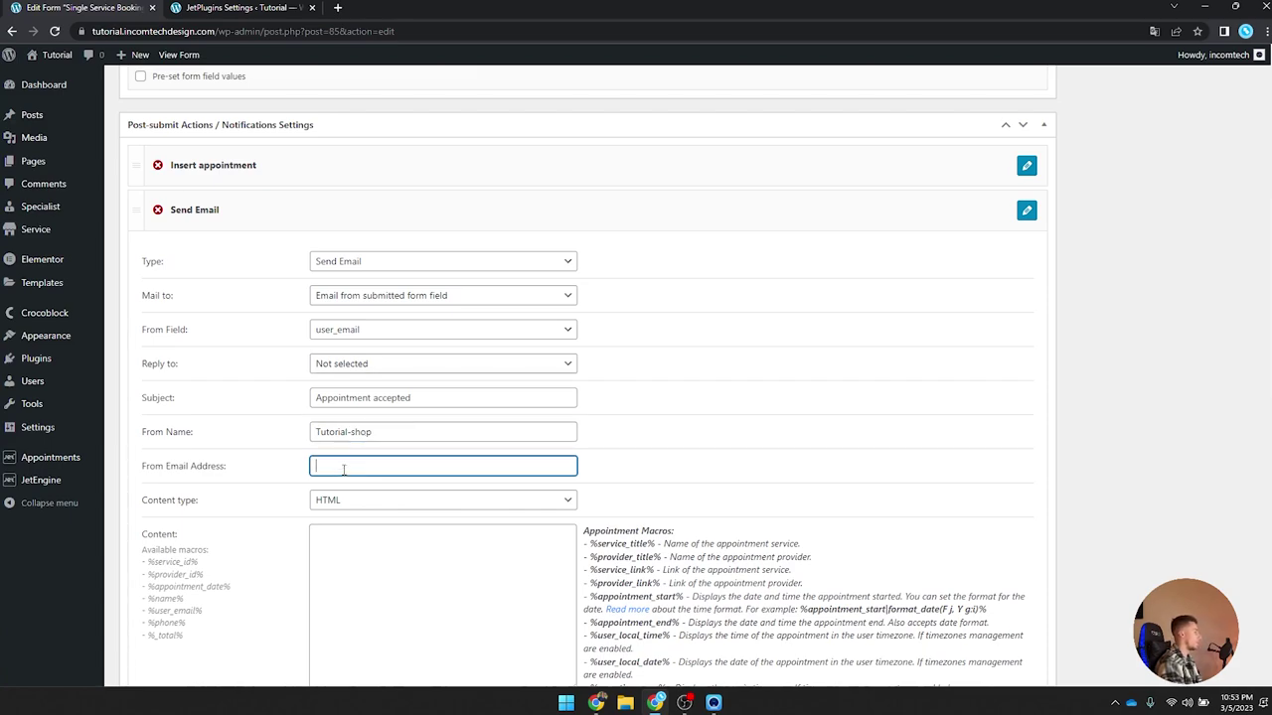
pyautogui.scroll(-2, 320, 411)
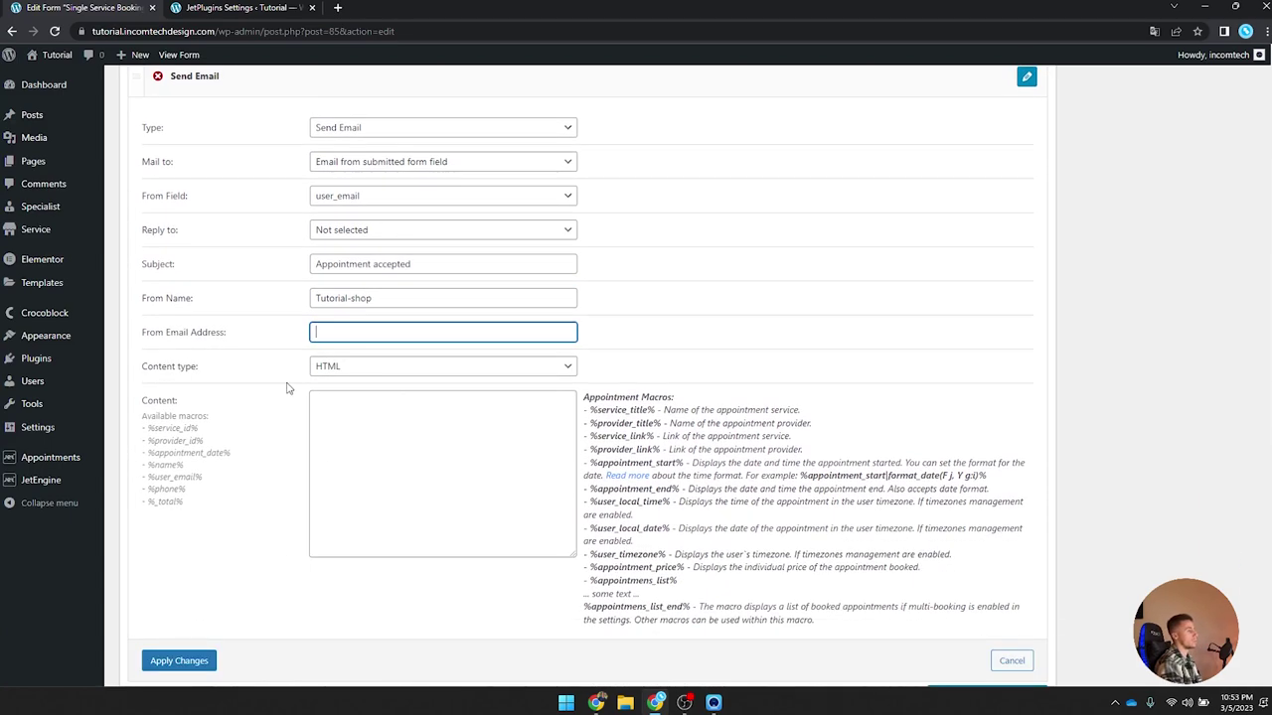
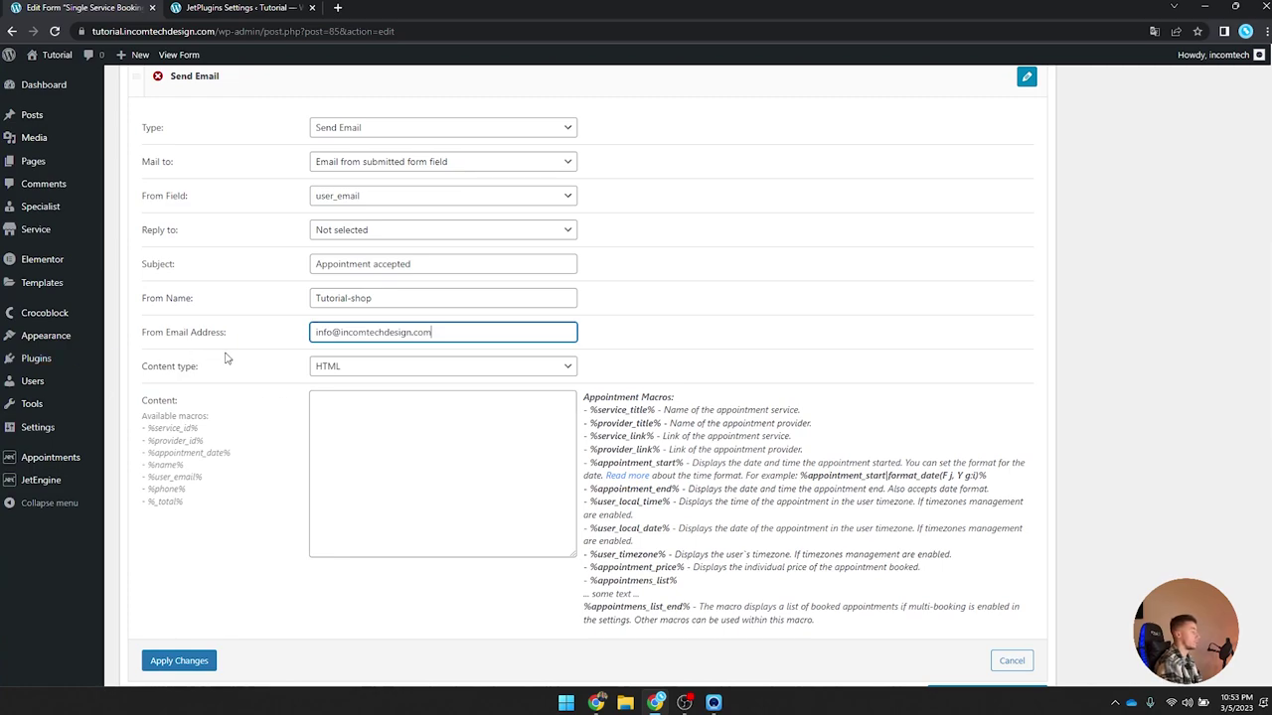
pyautogui.click(362, 367)
pyautogui.click(356, 394)
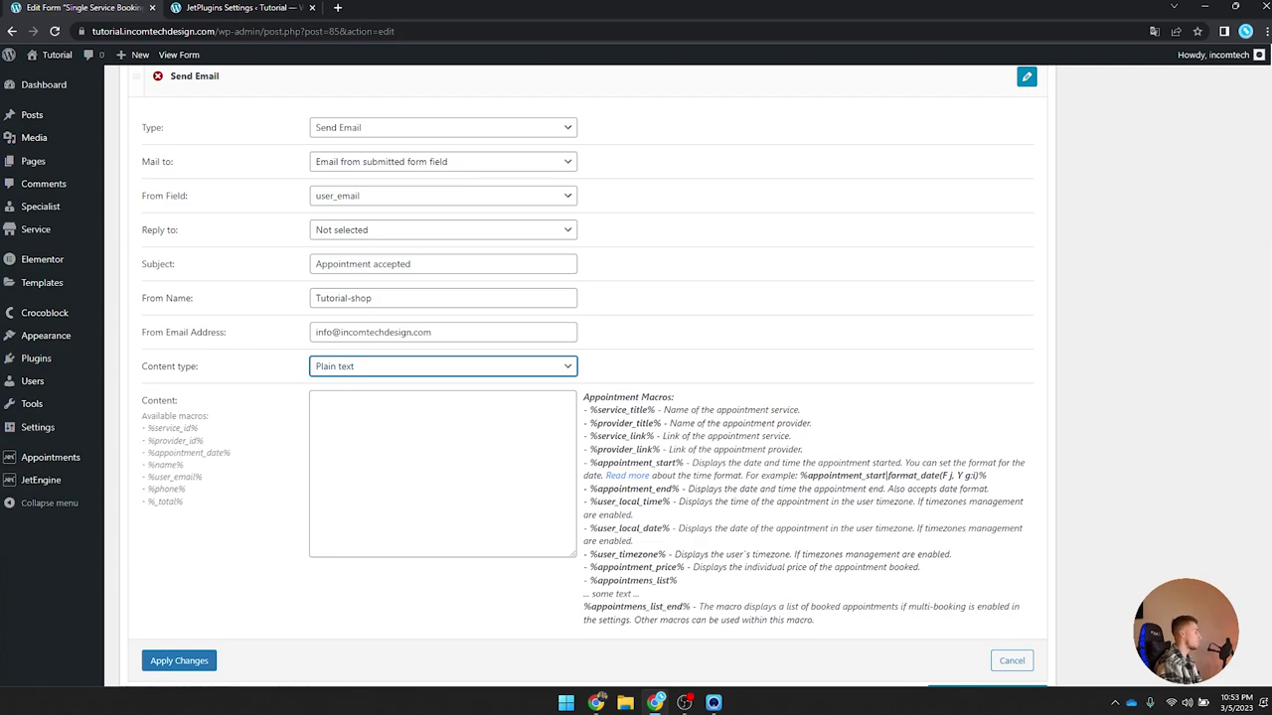
pyautogui.click(422, 433)
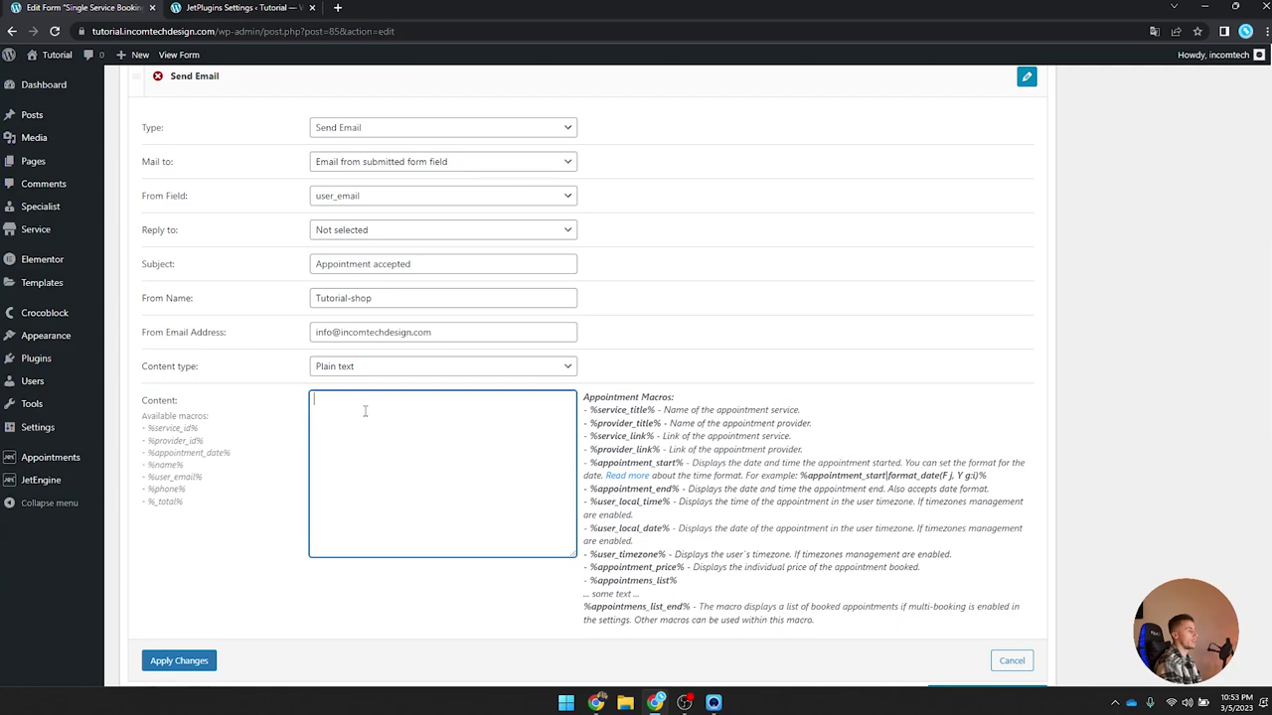
# Step: Open the customer email body with the greeting 'Hello %name%!'
pyautogui.click(154, 429)
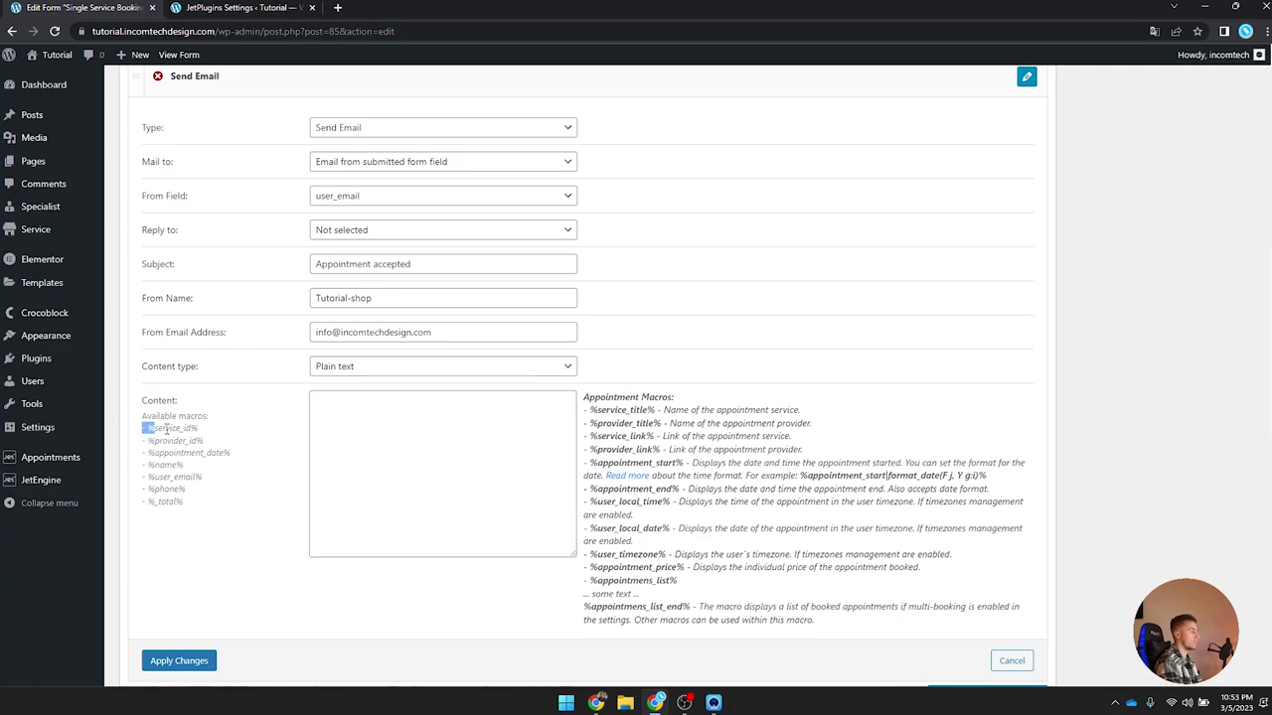
pyautogui.click(356, 475)
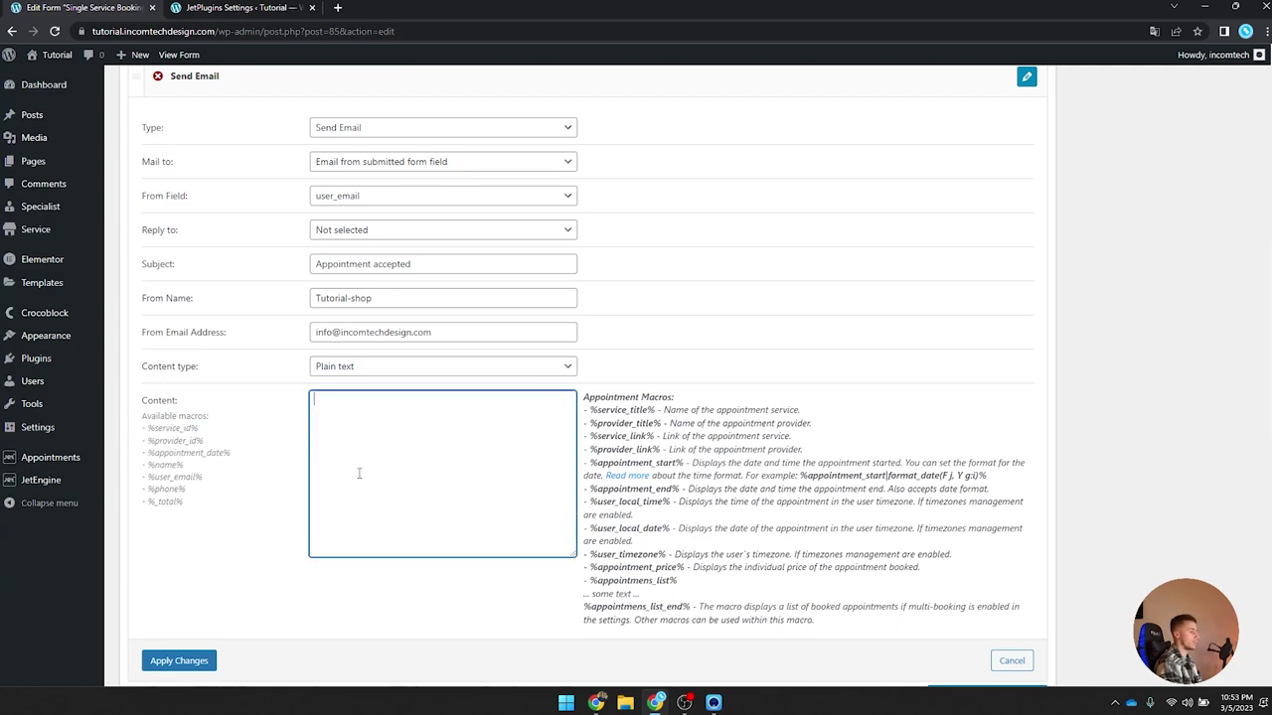
pyautogui.scroll(2, 372, 468)
pyautogui.scroll(-1, 372, 468)
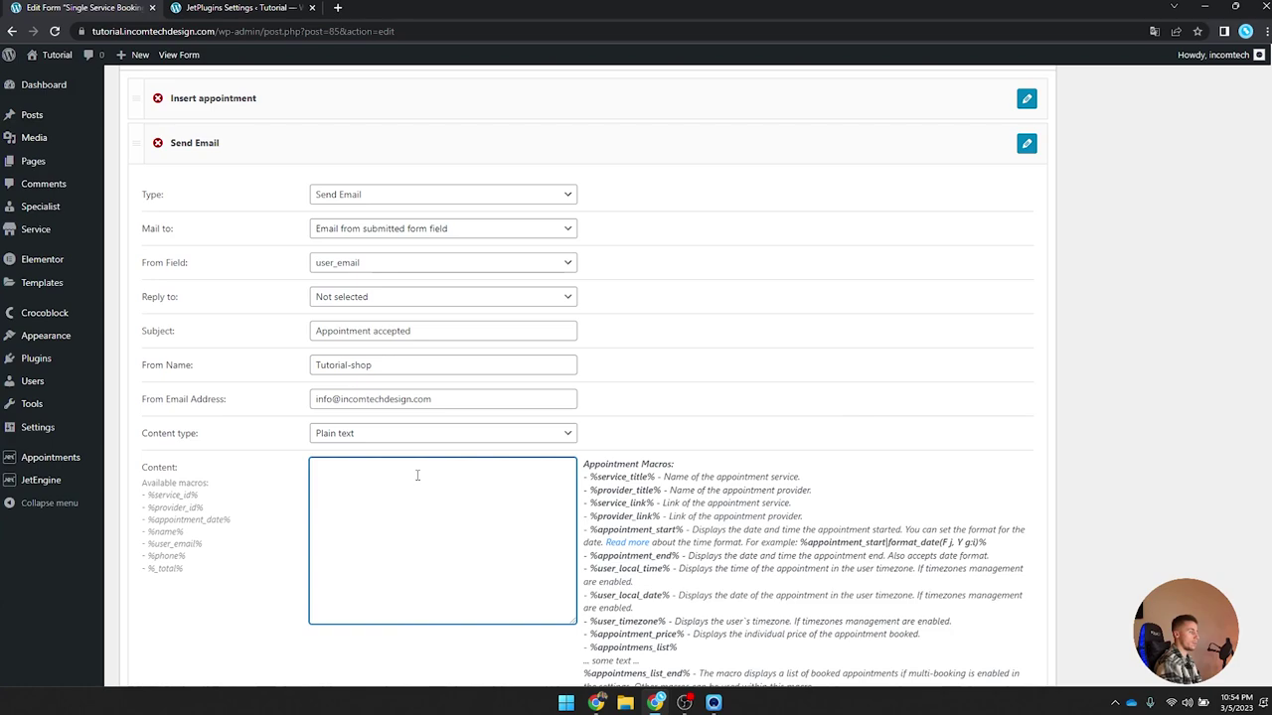
pyautogui.write('Hello')
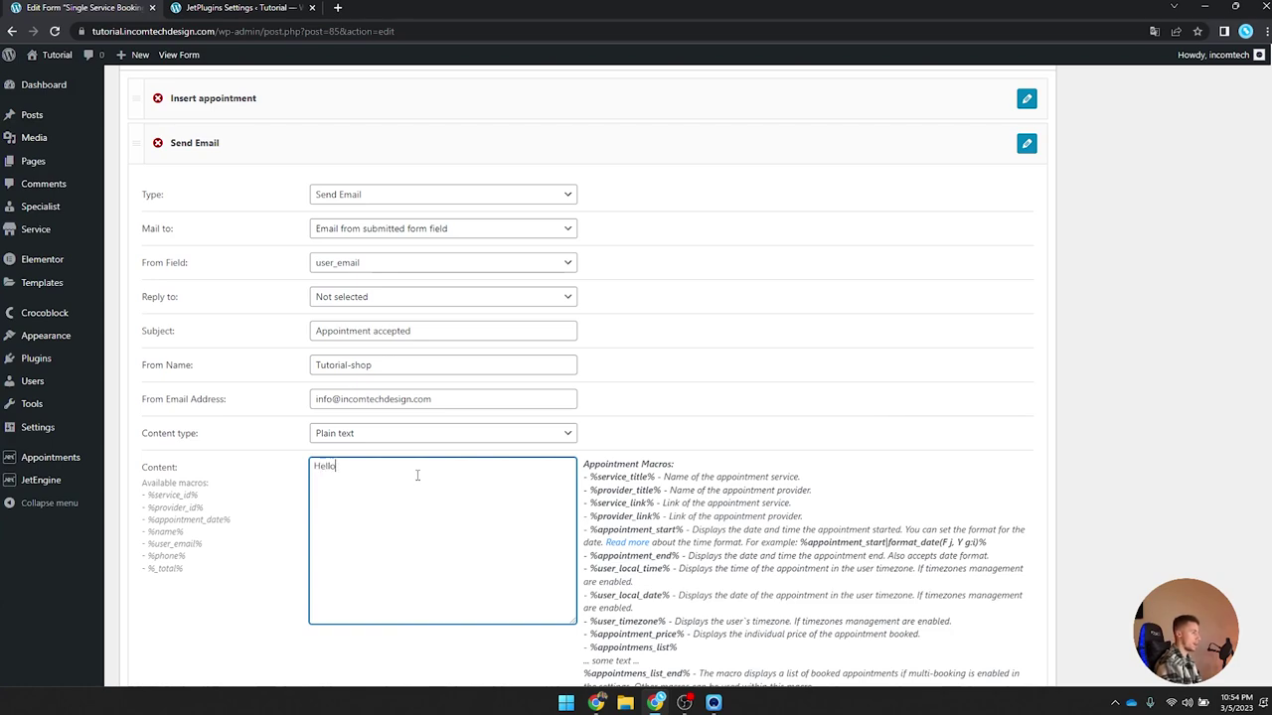
pyautogui.moveTo(189, 534); pyautogui.dragTo(148, 532)
pyautogui.hotkey('ctrl', 'c')
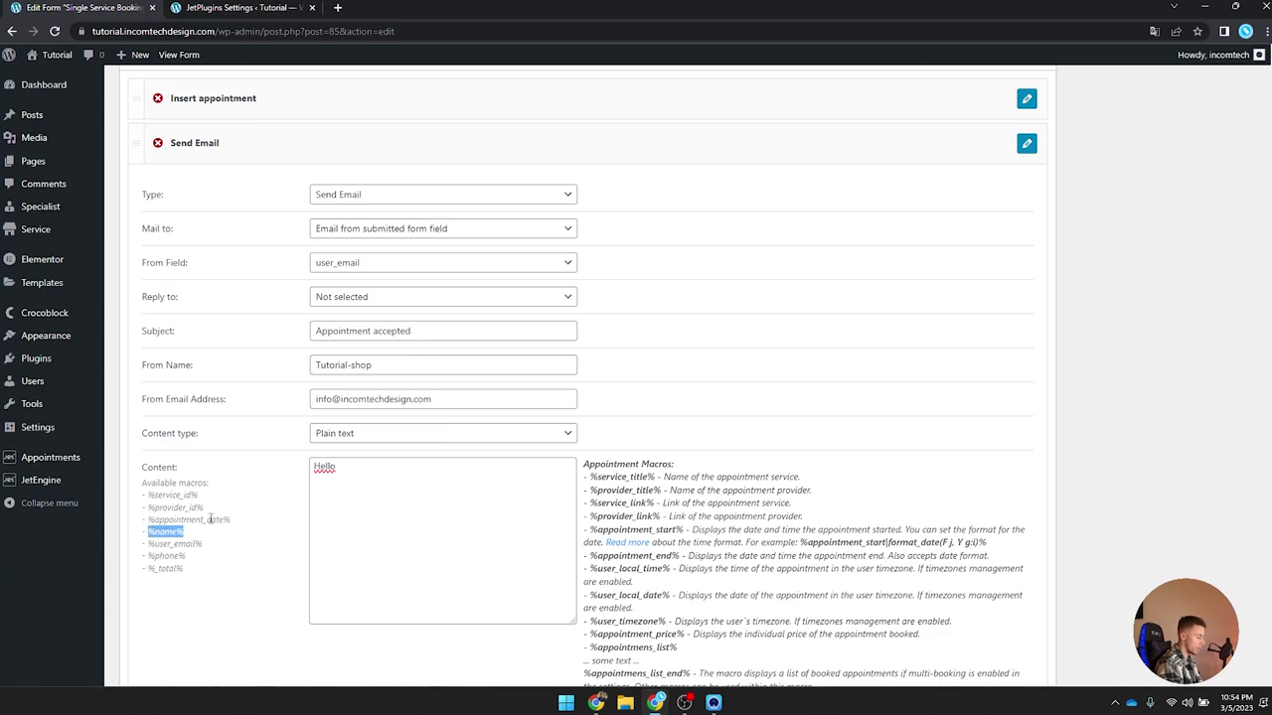
pyautogui.click(517, 498)
pyautogui.hotkey('ctrl', 'v')
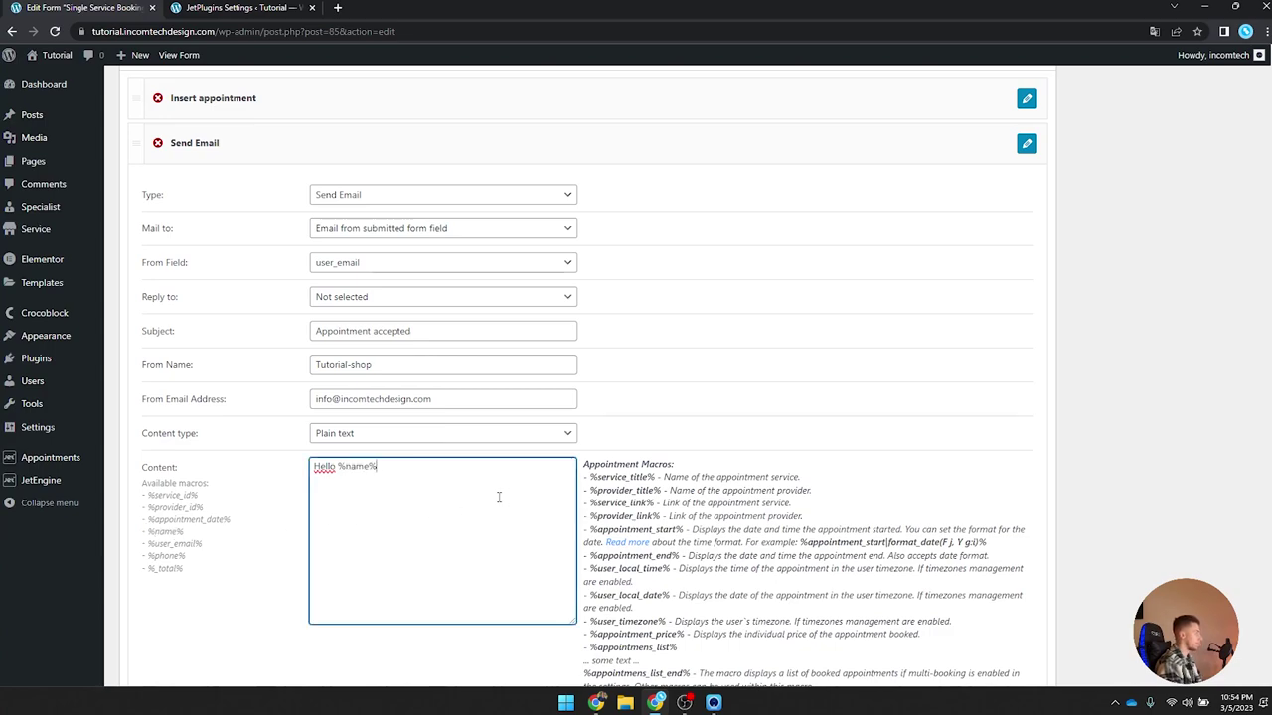
pyautogui.write('!')
pyautogui.press('Return')
pyautogui.press('Return')
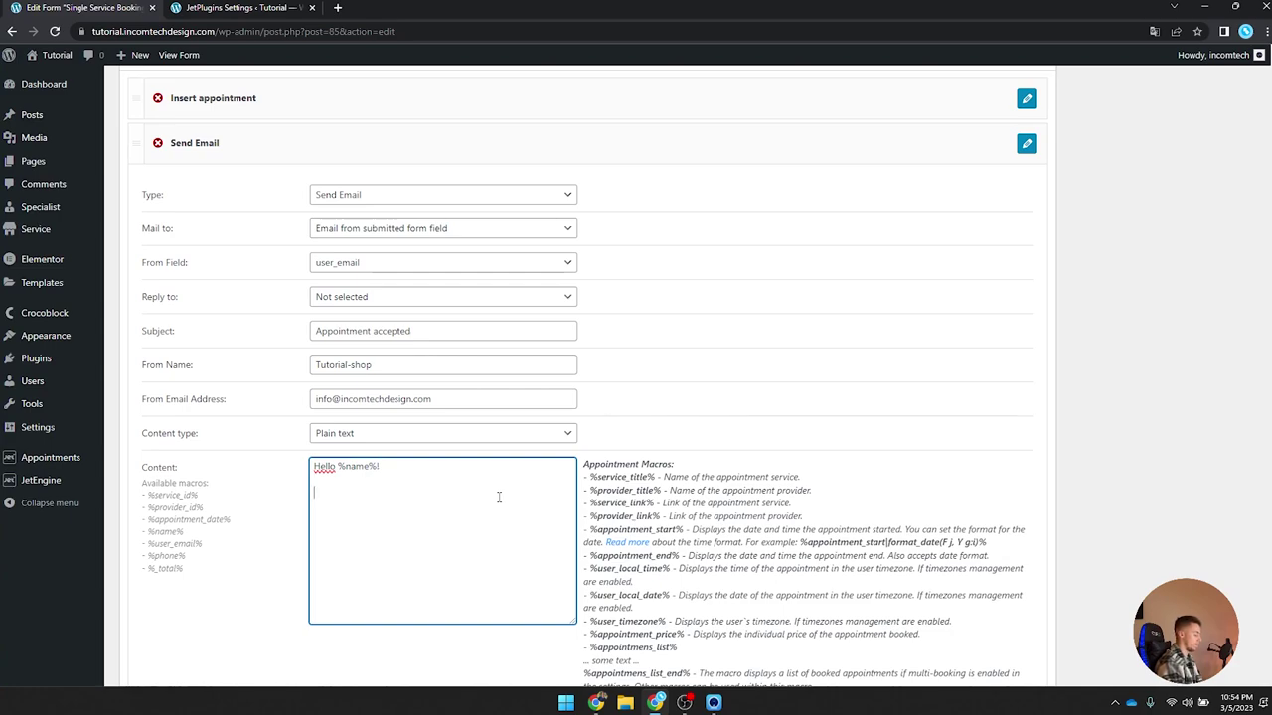
# Step: Add 'Thanks for booking an appointment with us! We hope you will enjoy our service.'
pyautogui.write('Thanks co')
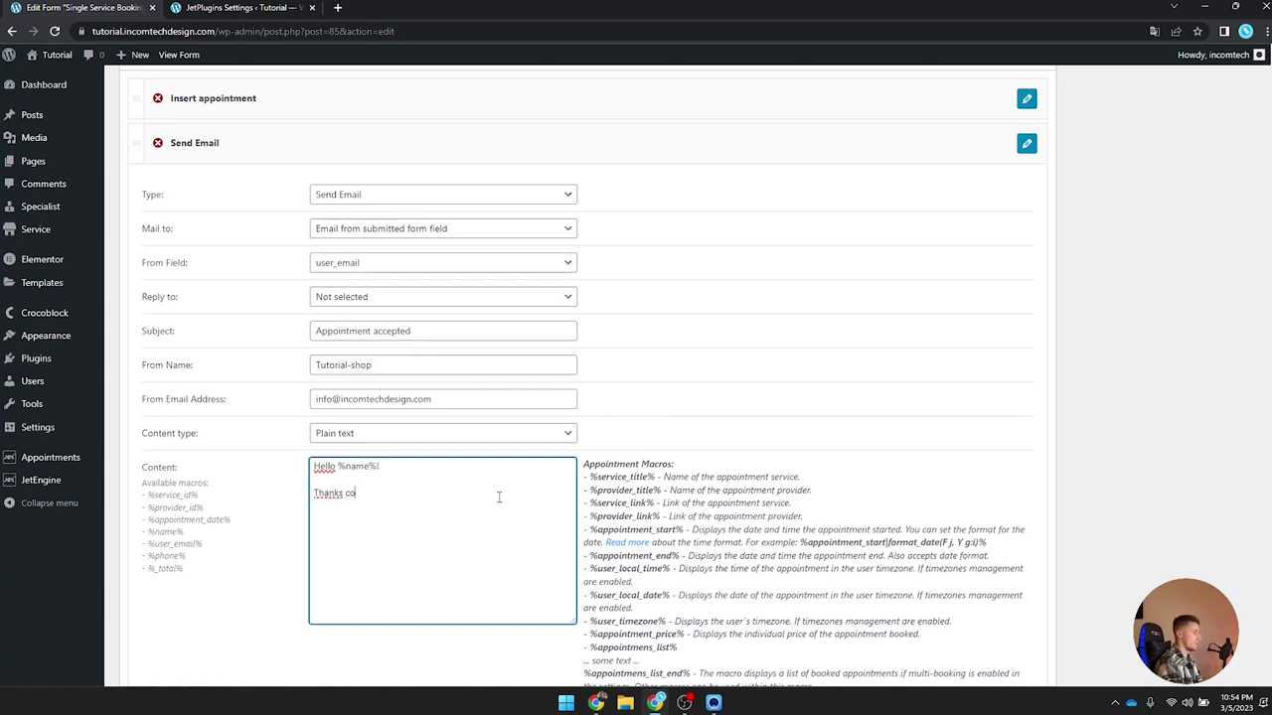
pyautogui.write('or booking')
pyautogui.press('BackSpace')
pyautogui.press('BackSpace')
pyautogui.press('BackSpace')
pyautogui.write('ooking an ap')
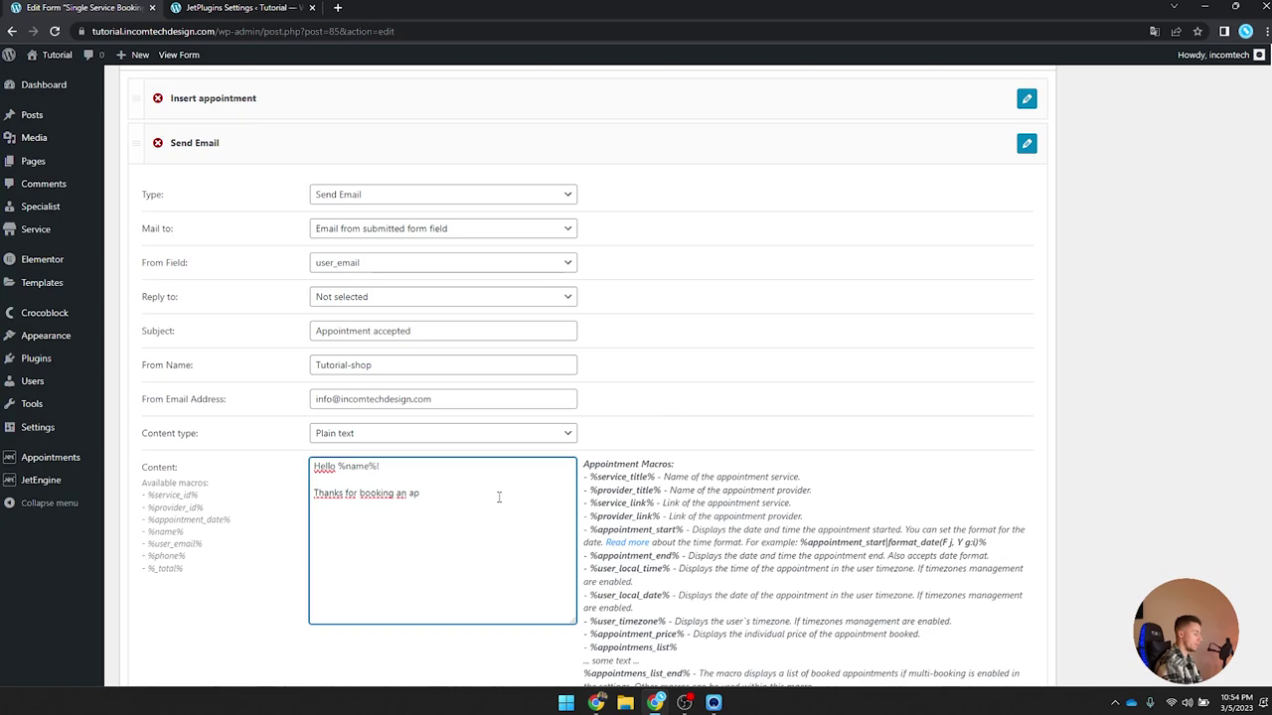
pyautogui.write('pointment wit')
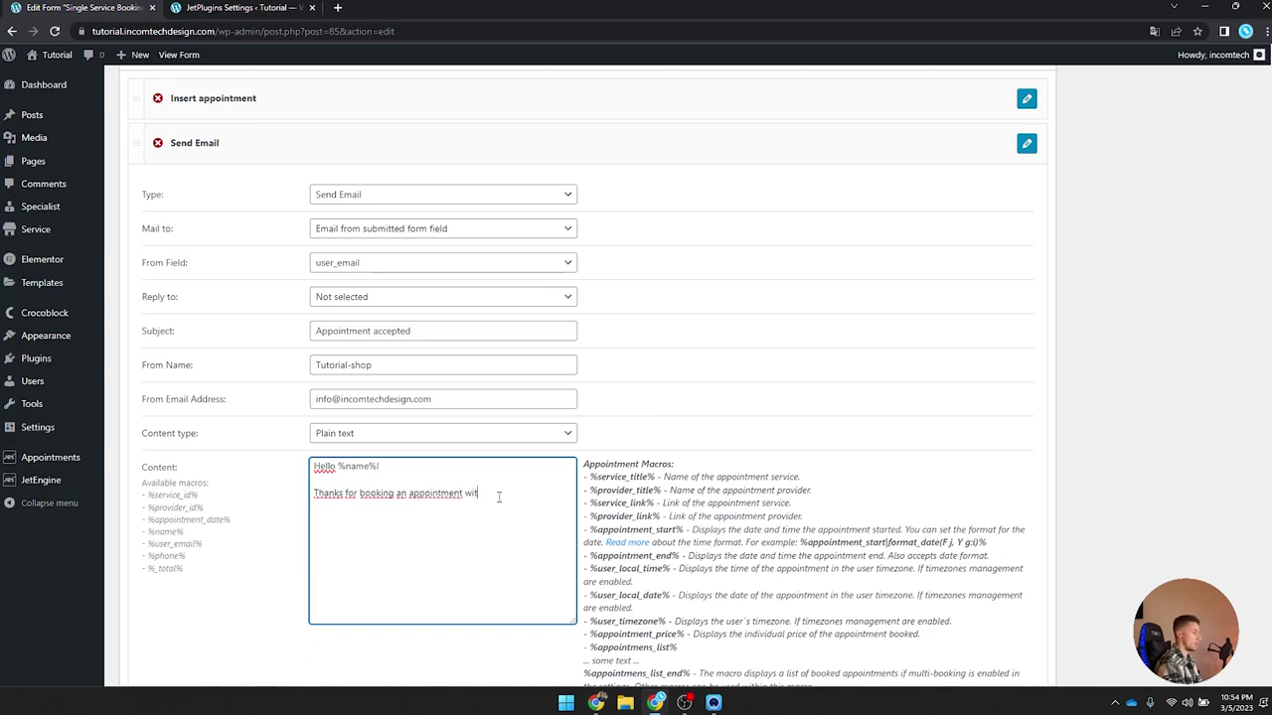
pyautogui.write('h us! We hope you will enjo')
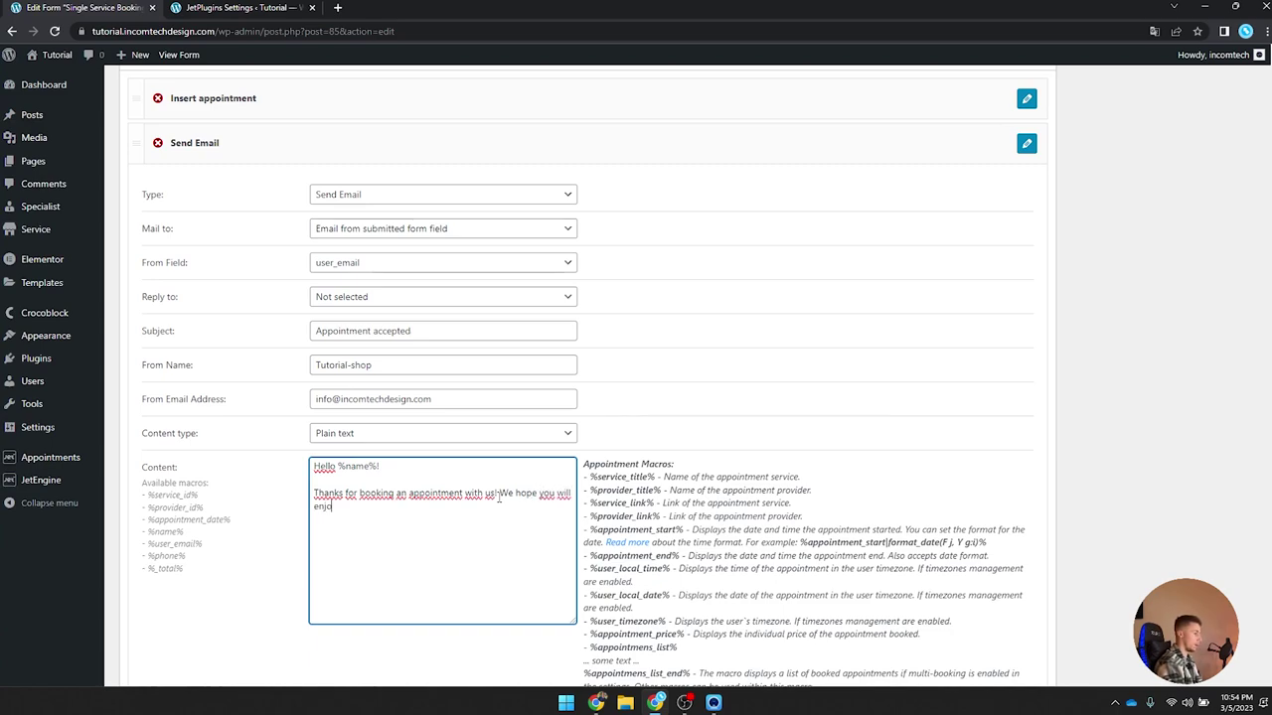
pyautogui.write('y our service and we a re look')
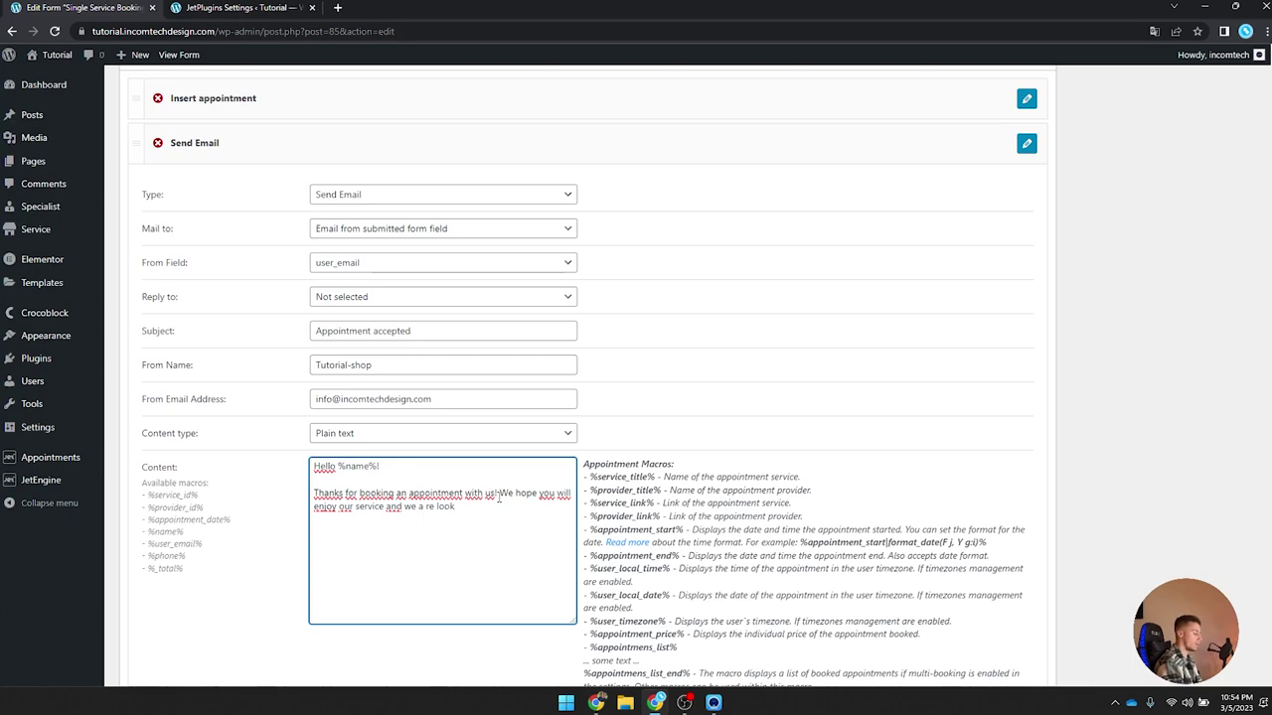
pyautogui.press('BackSpace')
pyautogui.press('BackSpace')
pyautogui.press('BackSpace')
pyautogui.press('BackSpace')
pyautogui.press('BackSpace')
pyautogui.press('BackSpace')
pyautogui.press('BackSpace')
pyautogui.press('BackSpace')
pyautogui.press('BackSpace')
pyautogui.press('BackSpace')
pyautogui.press('BackSpace')
pyautogui.press('BackSpace')
pyautogui.press('BackSpace')
pyautogui.press('BackSpace')
pyautogui.press('BackSpace')
pyautogui.press('BackSpace')
pyautogui.press('BackSpace')
pyautogui.press('BackSpace')
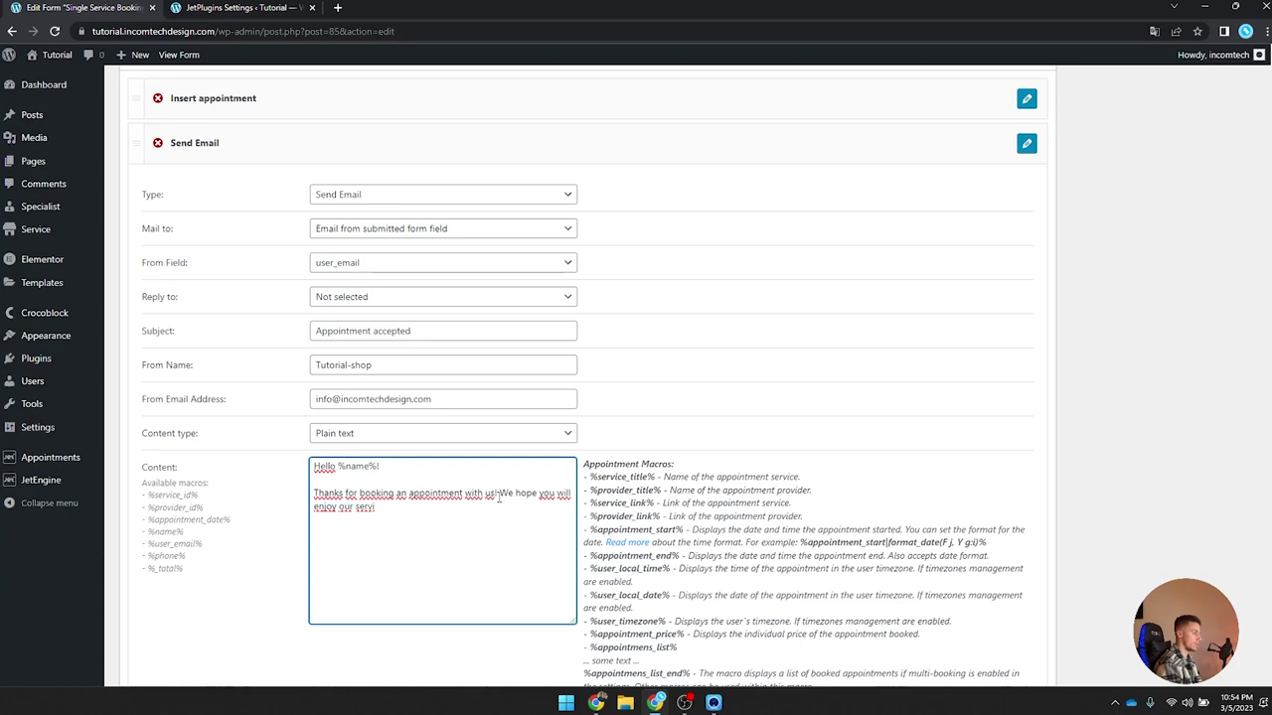
pyautogui.write('ce.')
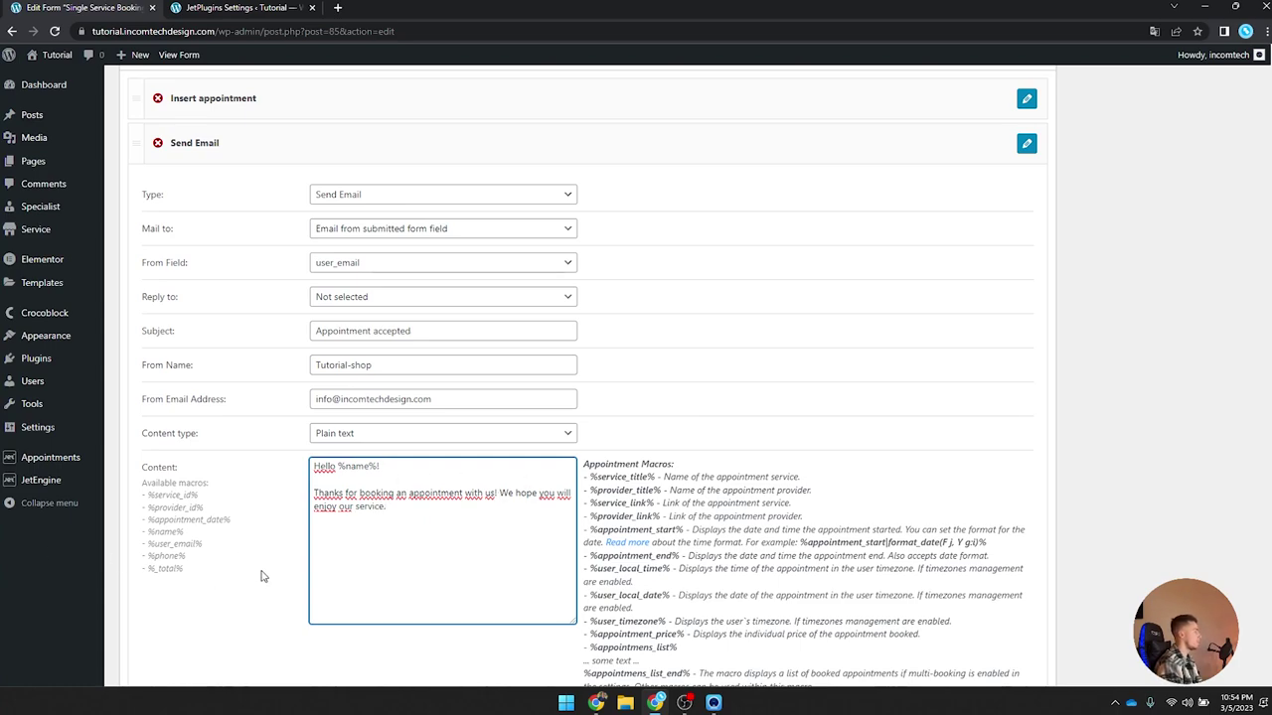
# Step: Add 'We accept your appointment on:' and copy the %appointment_date% macro from the macros list
pyautogui.write('We accept your ap')
pyautogui.press('BackSpace')
pyautogui.write('appointment on:')
pyautogui.press('Return')
pyautogui.press('Return')
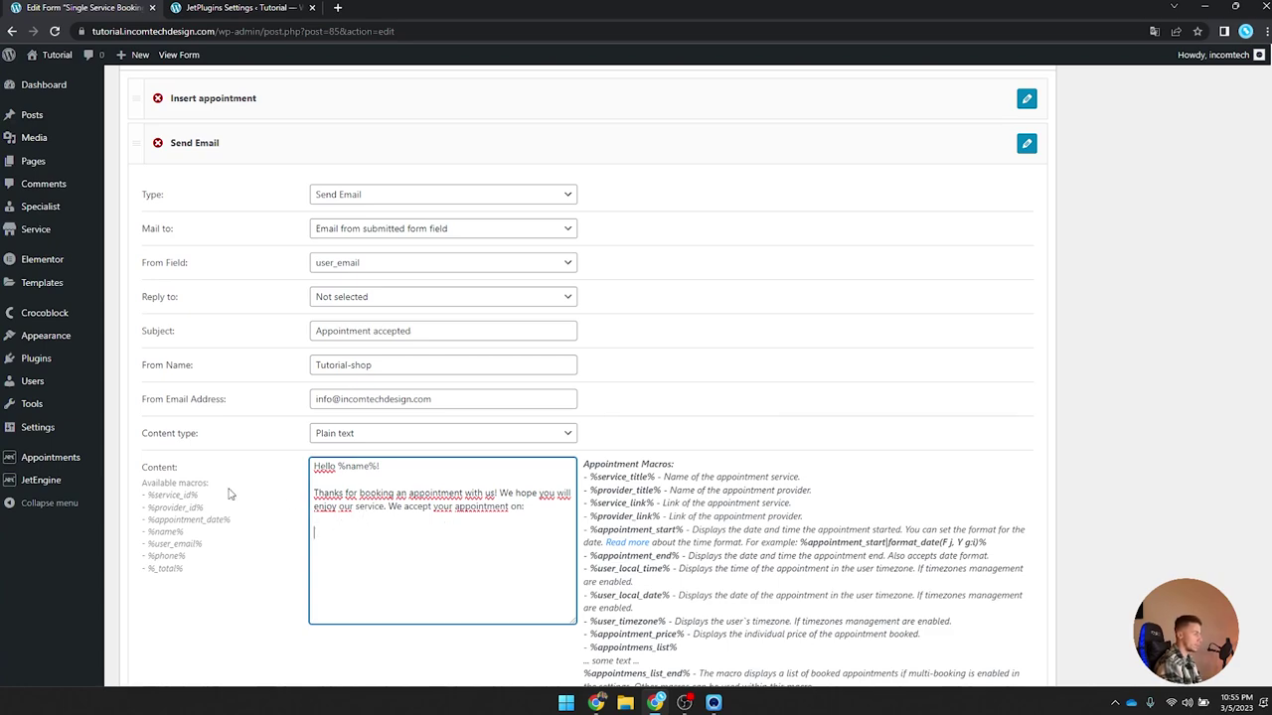
pyautogui.moveTo(238, 520); pyautogui.dragTo(147, 520)
pyautogui.hotkey('ctrl', 'c')
pyautogui.click(397, 528)
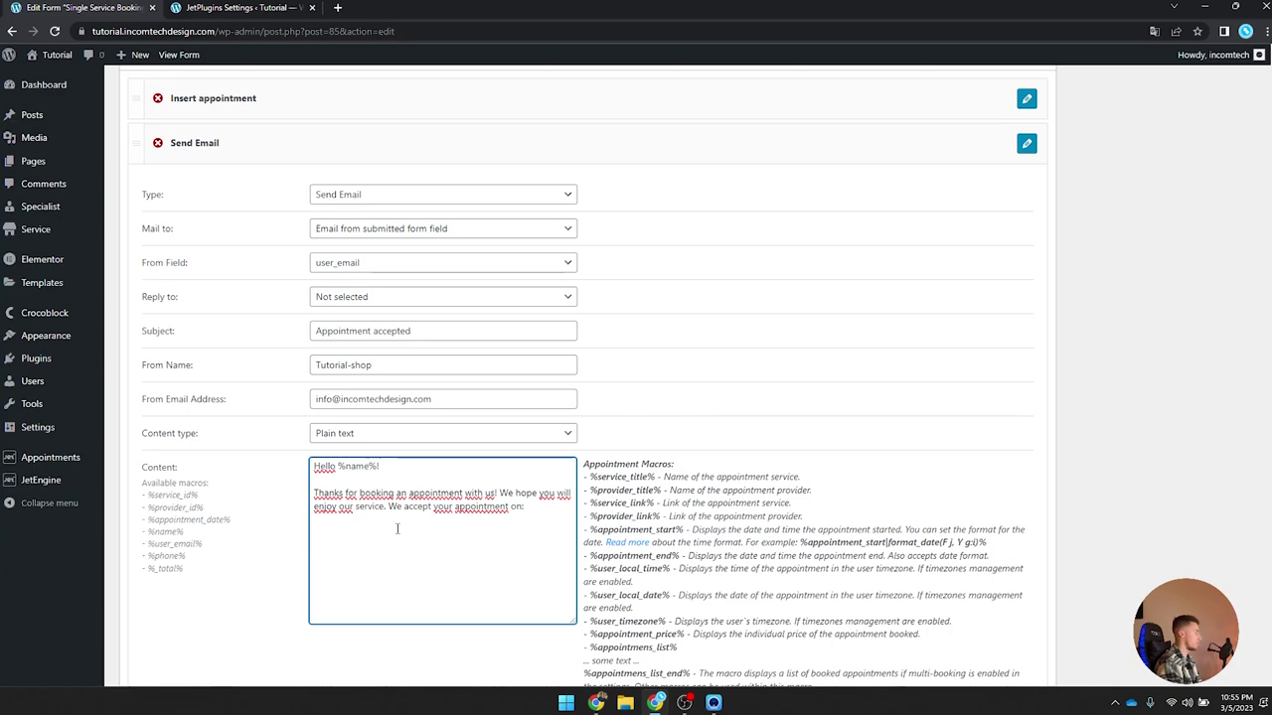
# Step: Paste the date macro and rewrite it as %appointment_start|format_date(M j, Y G:i)%
pyautogui.hotkey('ctrl', 'v')
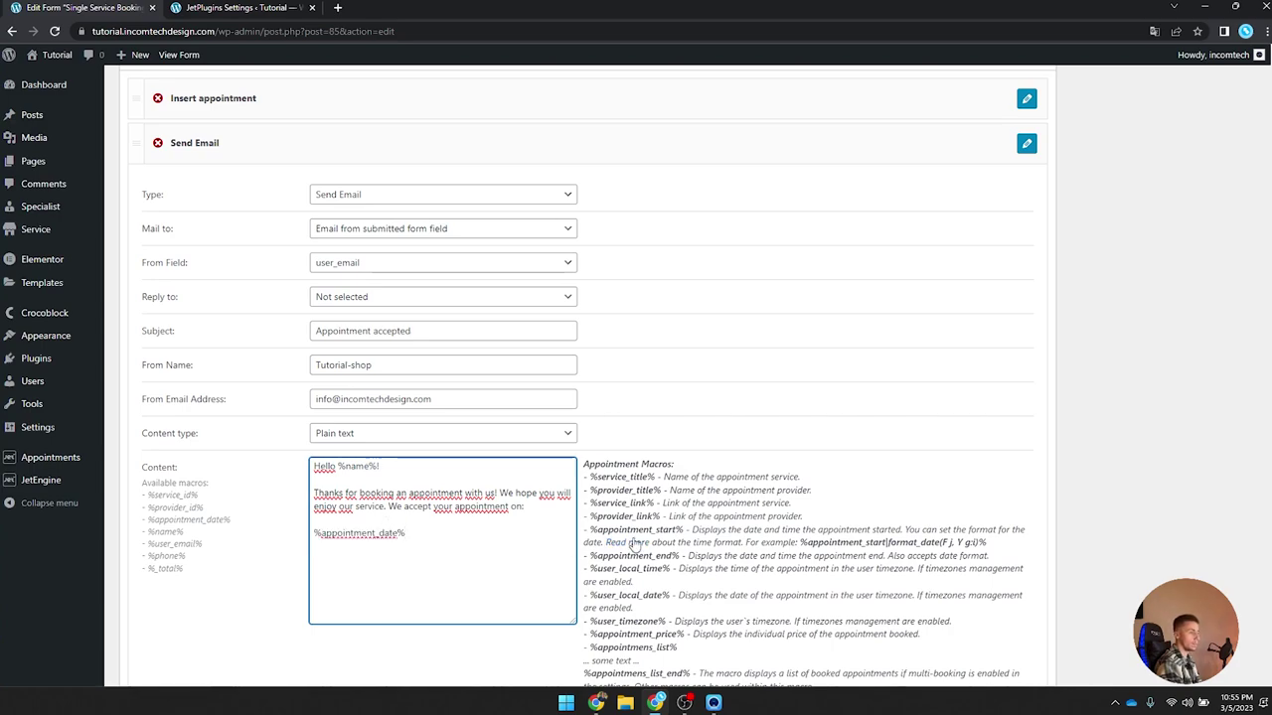
pyautogui.scroll(-1, 759, 541)
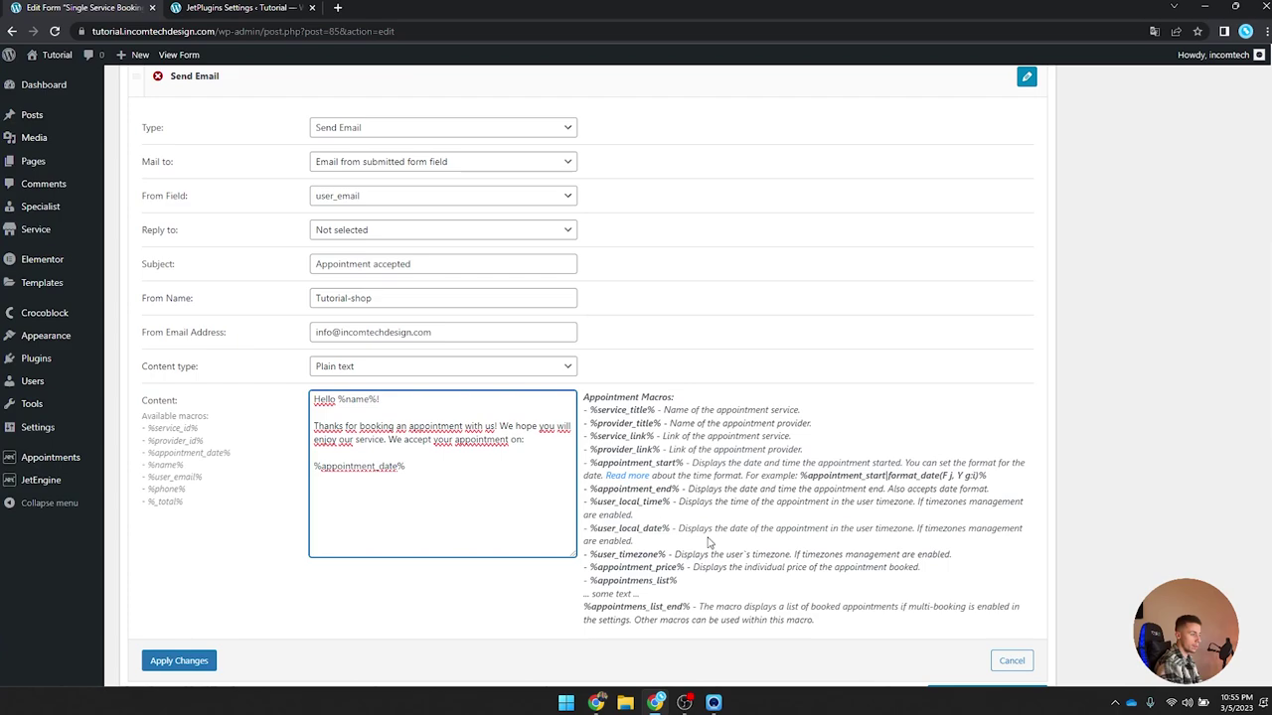
pyautogui.scroll(1, 616, 552)
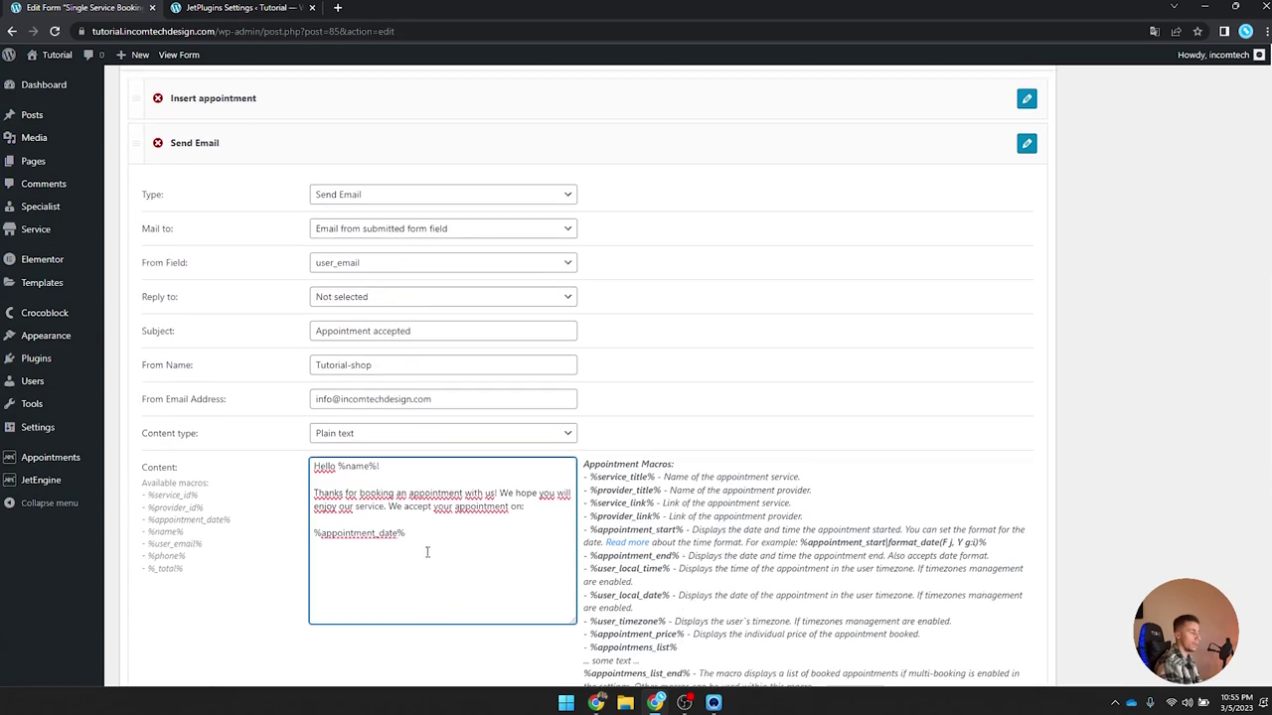
pyautogui.click(397, 537)
pyautogui.press('BackSpace')
pyautogui.press('BackSpace')
pyautogui.press('BackSpace')
pyautogui.press('BackSpace')
pyautogui.write('start')
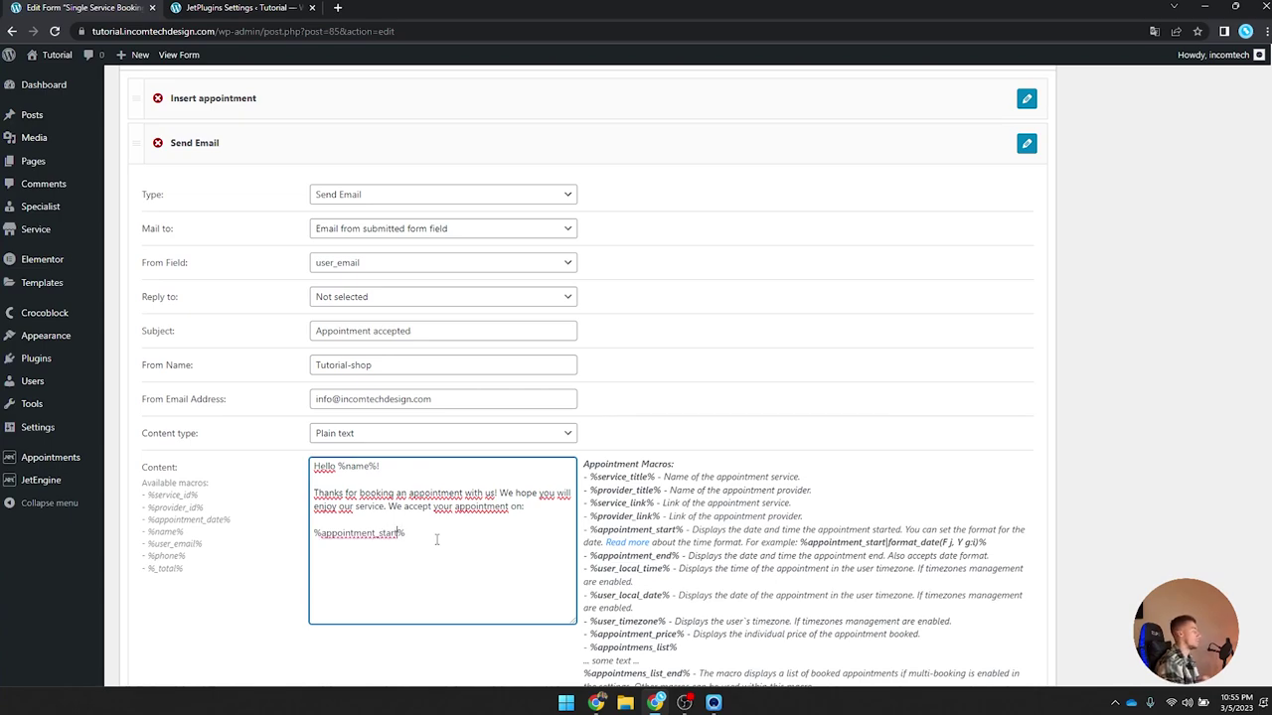
pyautogui.click(466, 536)
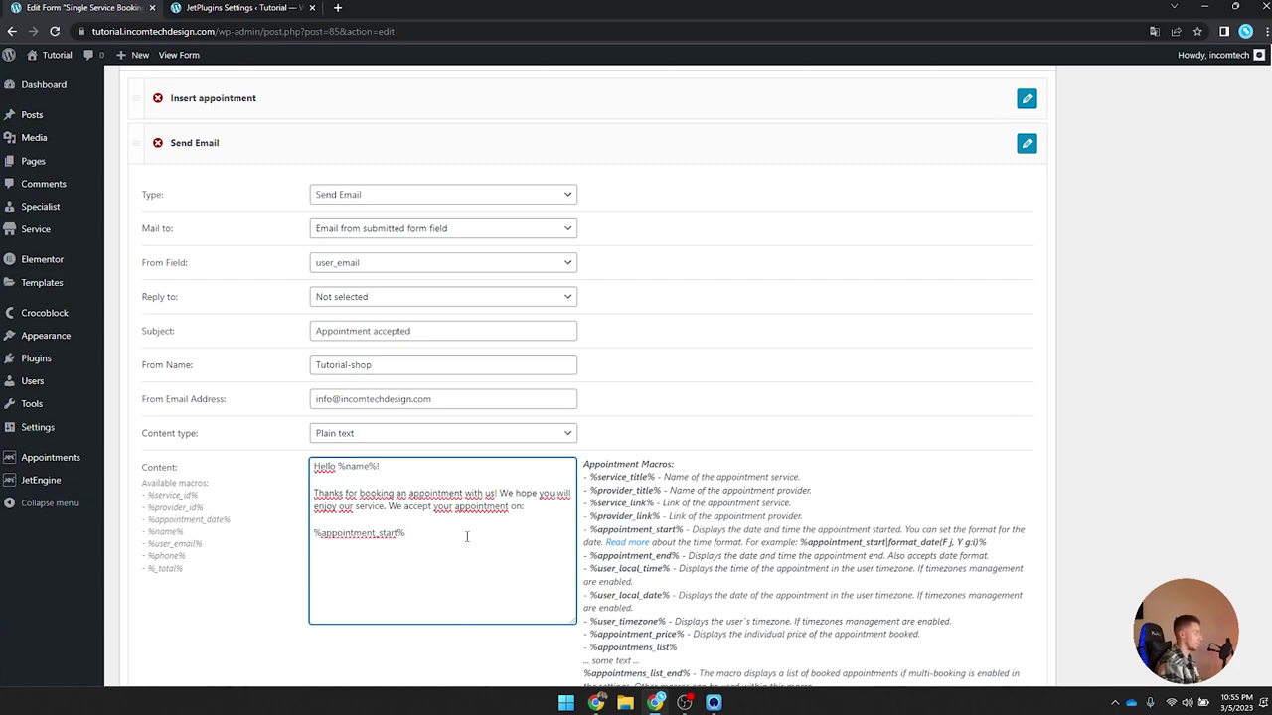
pyautogui.press('BackSpace')
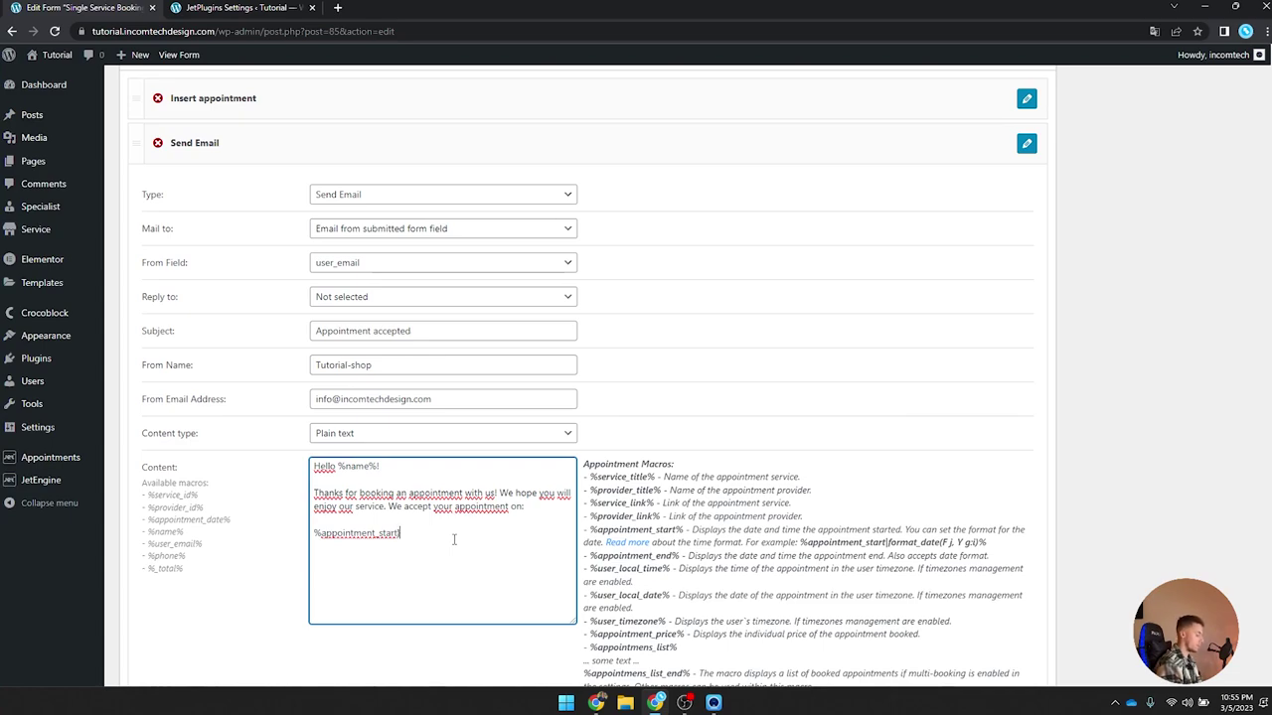
pyautogui.write('%')
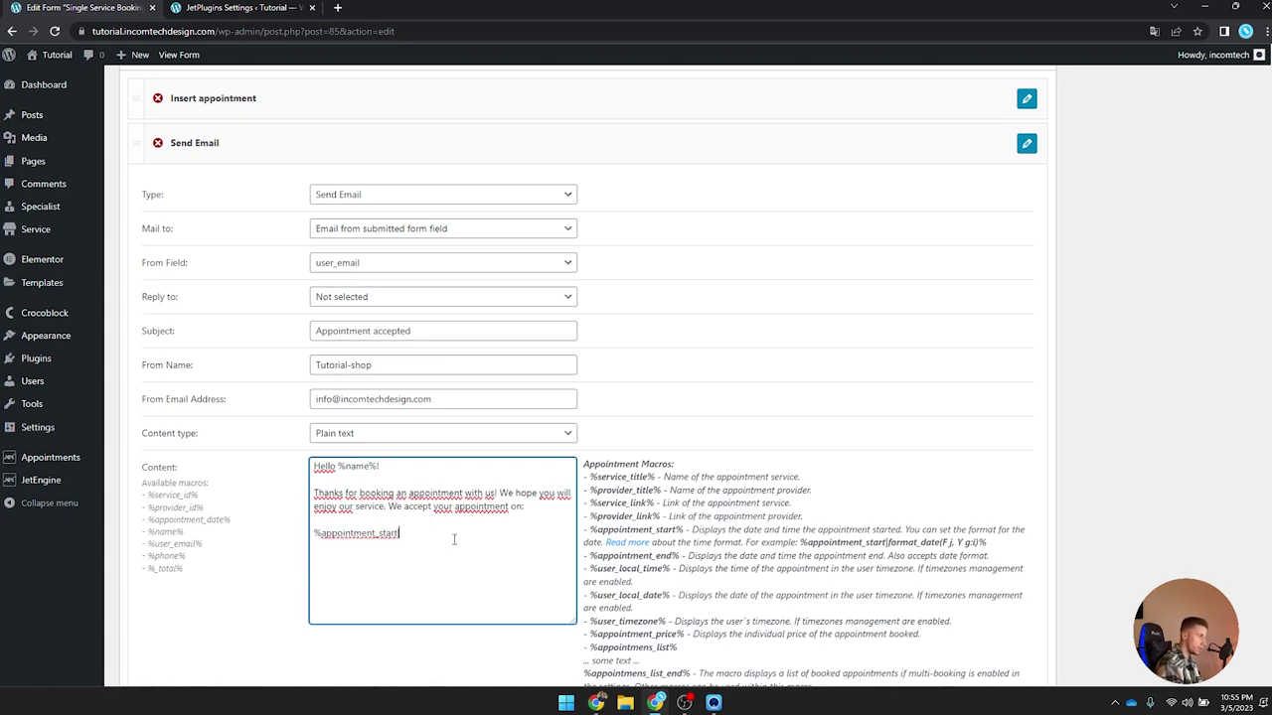
pyautogui.write('format_d')
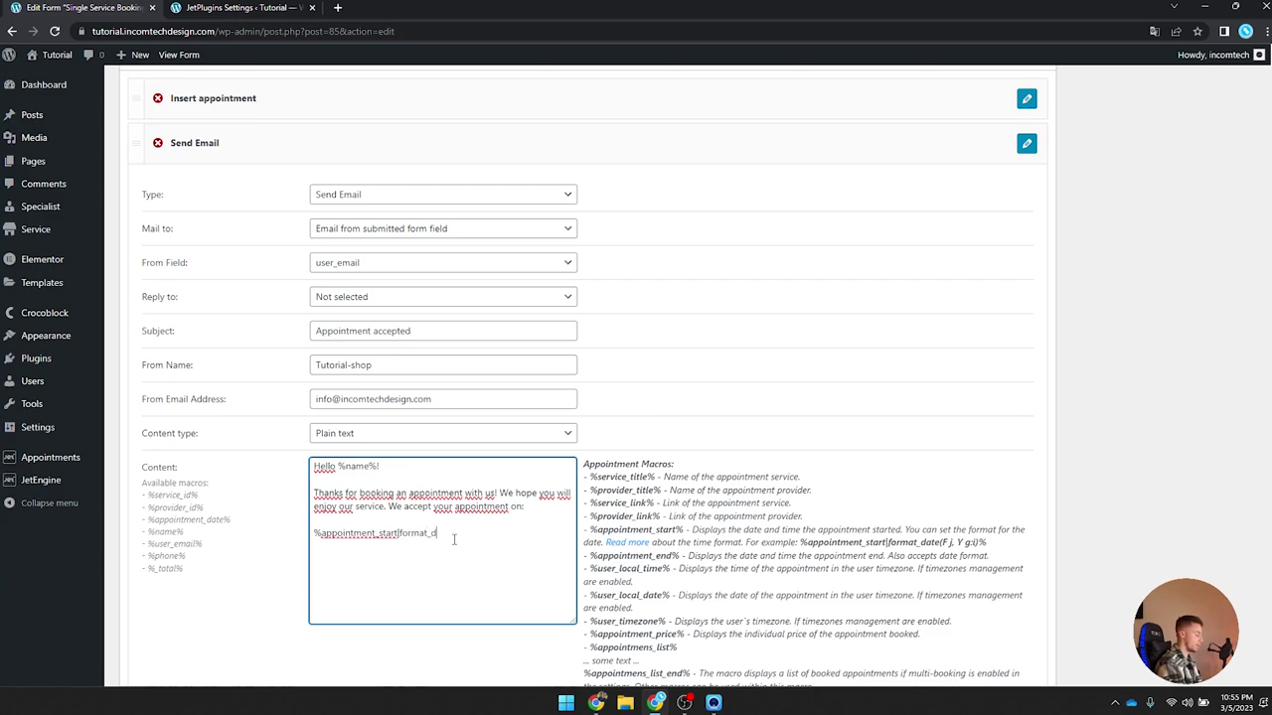
pyautogui.write('ate()')
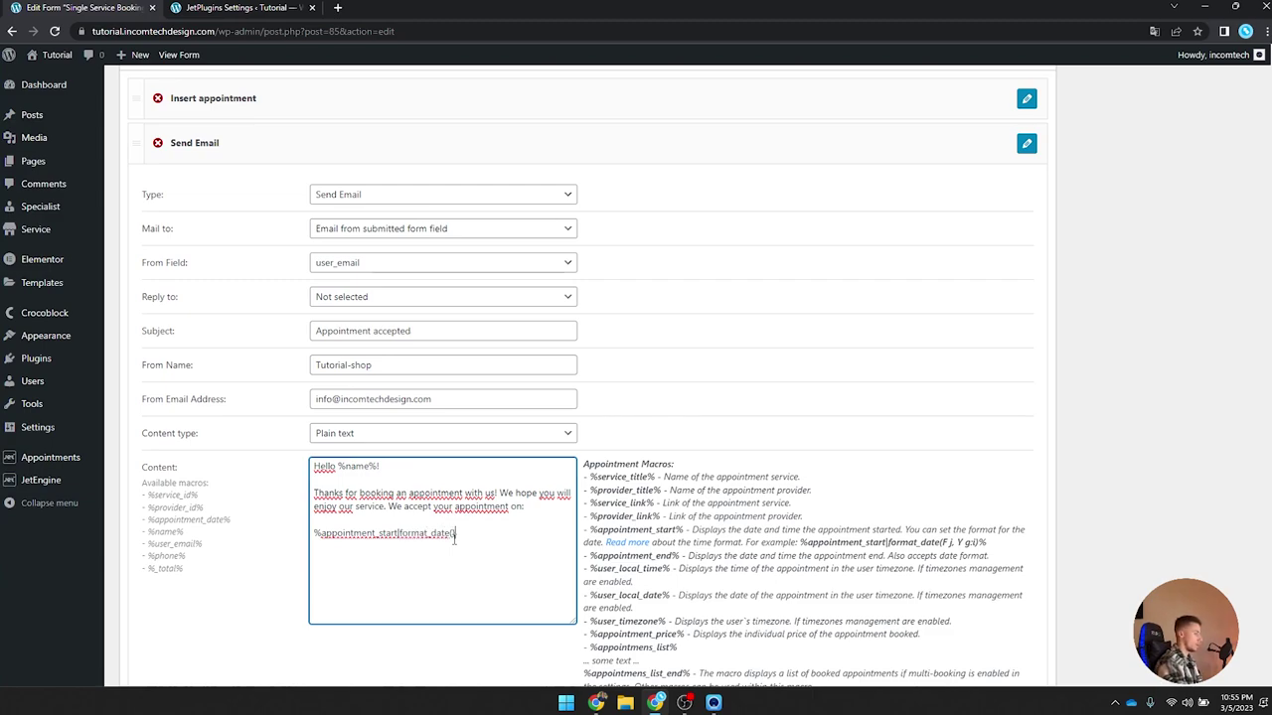
pyautogui.write('M j, Y G')
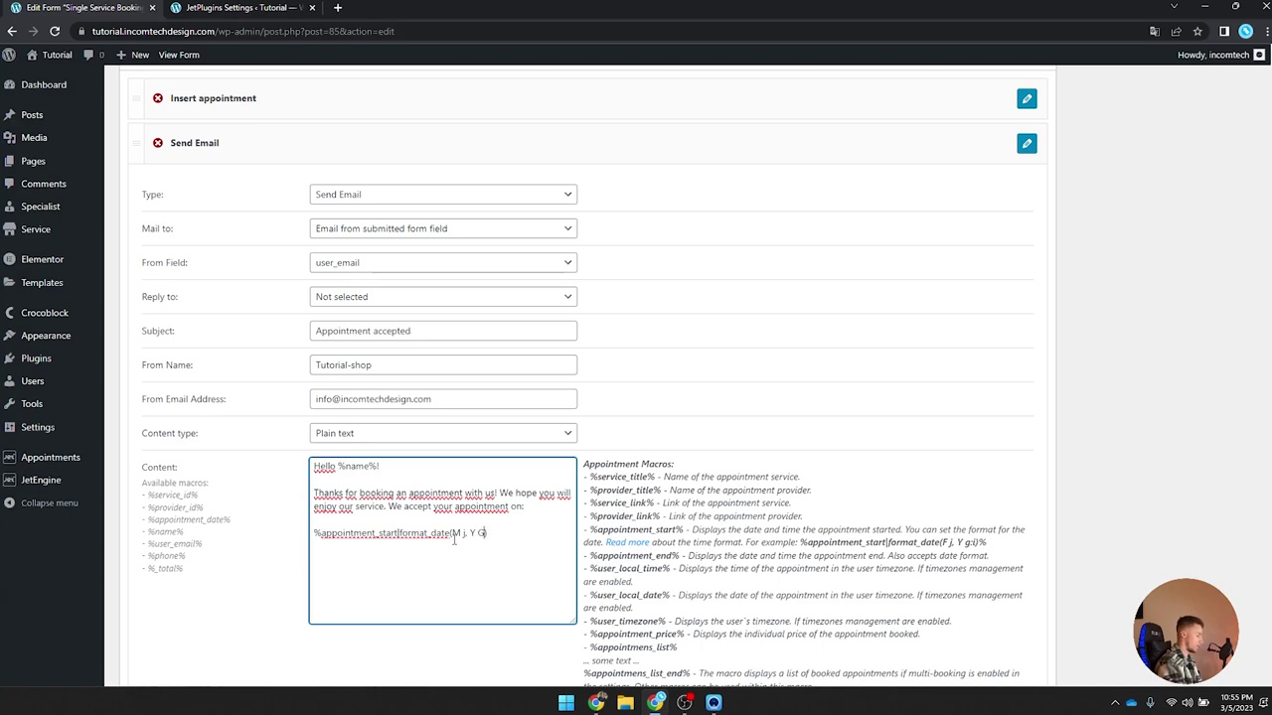
pyautogui.write(':i')
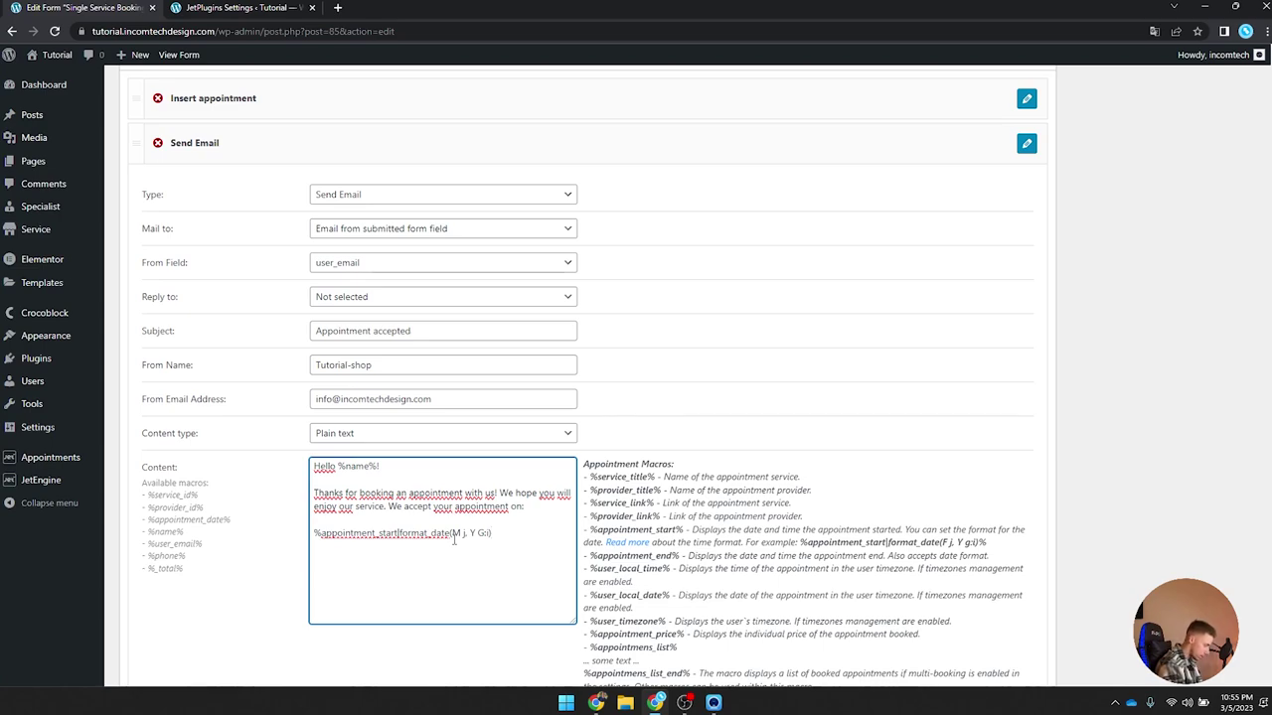
pyautogui.write('%')
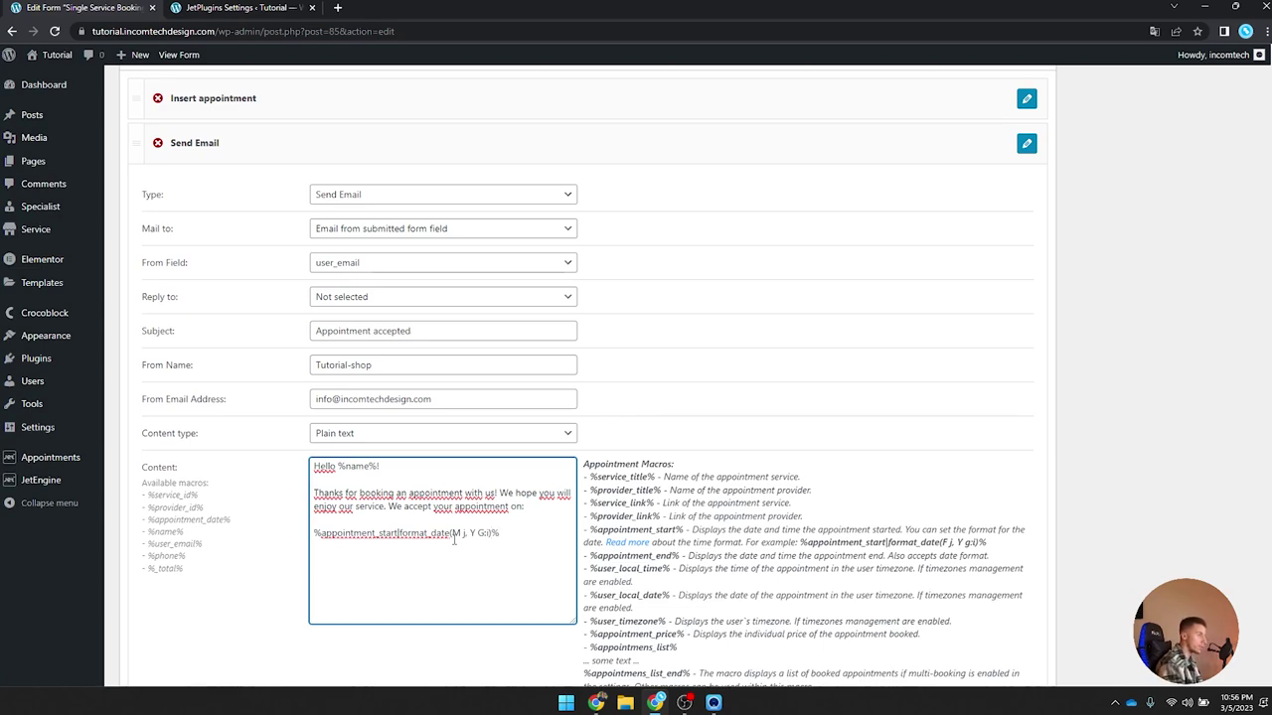
# Step: Copy the format_date(M j, Y G:i) text into a new browser tab's search box
pyautogui.click(453, 537)
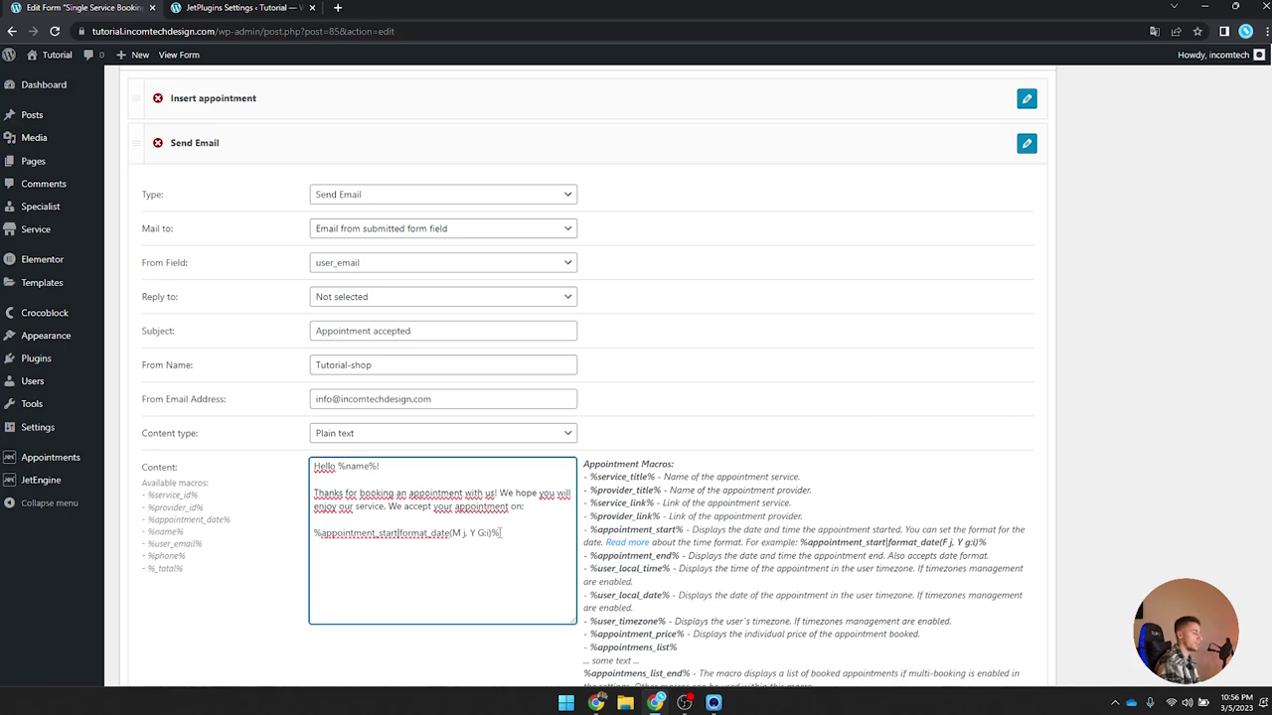
pyautogui.moveTo(320, 537); pyautogui.dragTo(400, 535)
pyautogui.click(335, 534)
pyautogui.moveTo(315, 534); pyautogui.dragTo(514, 538)
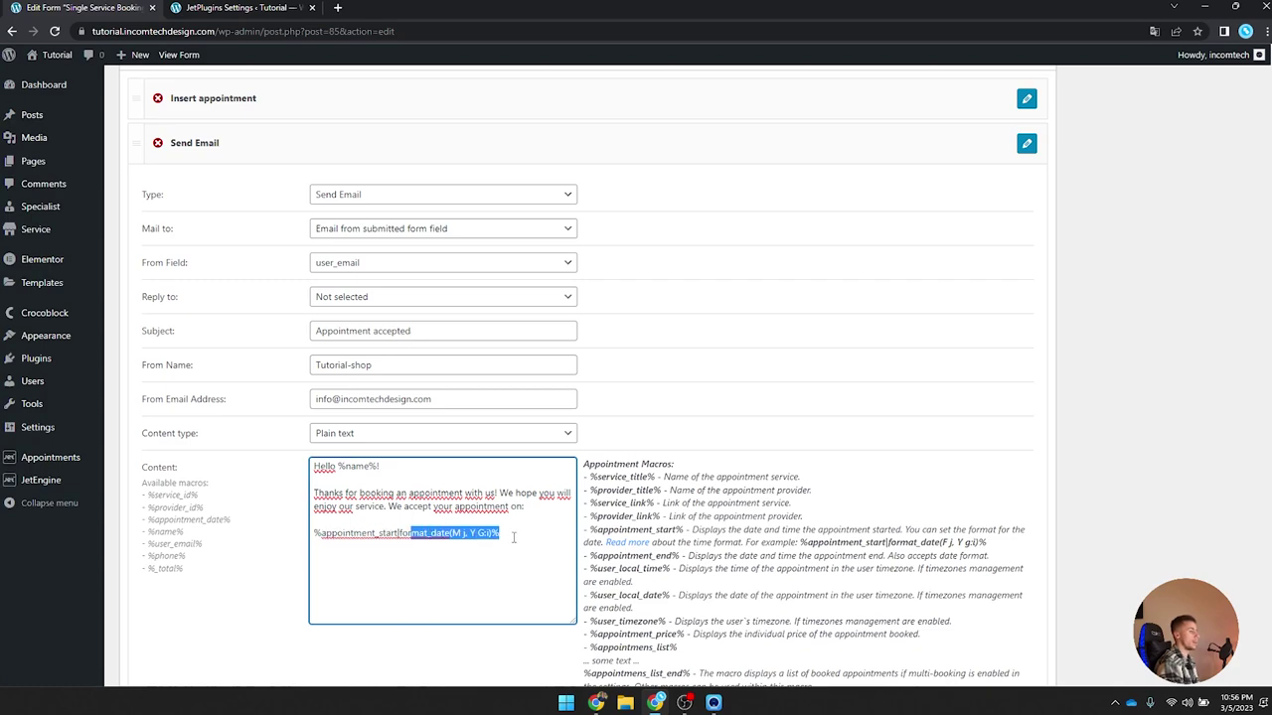
pyautogui.tripleClick(514, 537)
pyautogui.click(513, 536)
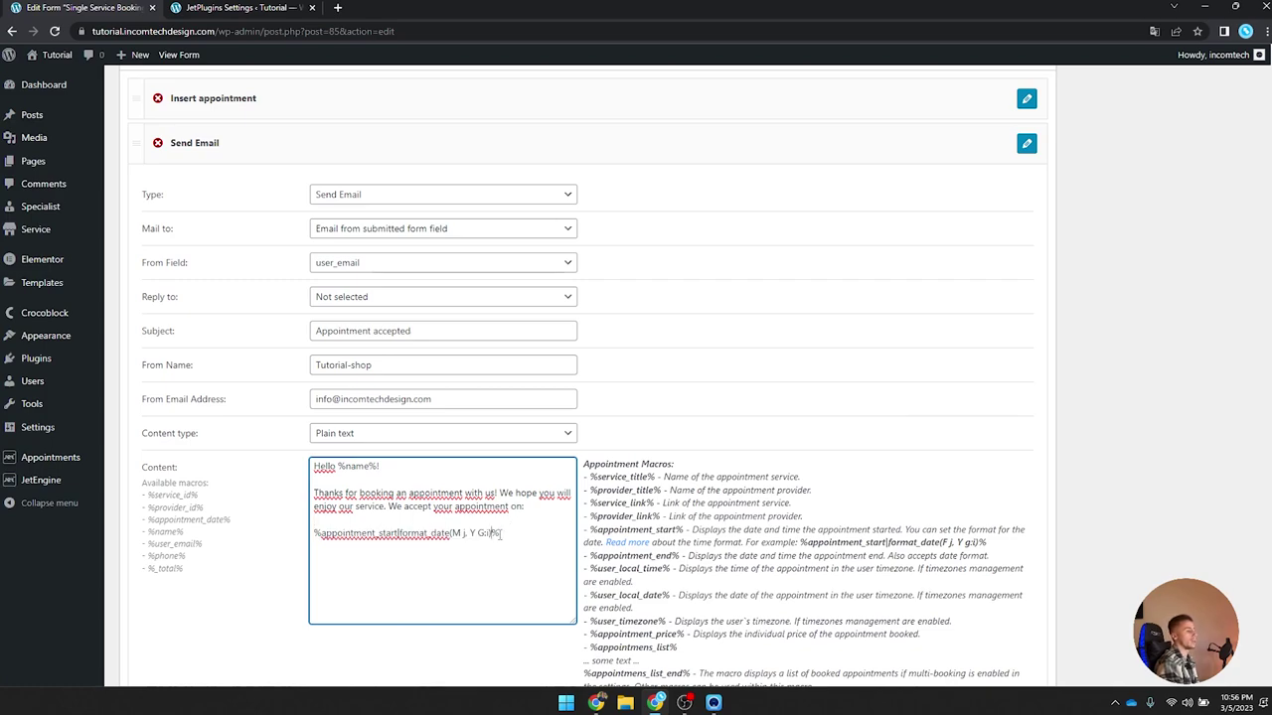
pyautogui.moveTo(450, 534); pyautogui.dragTo(492, 534)
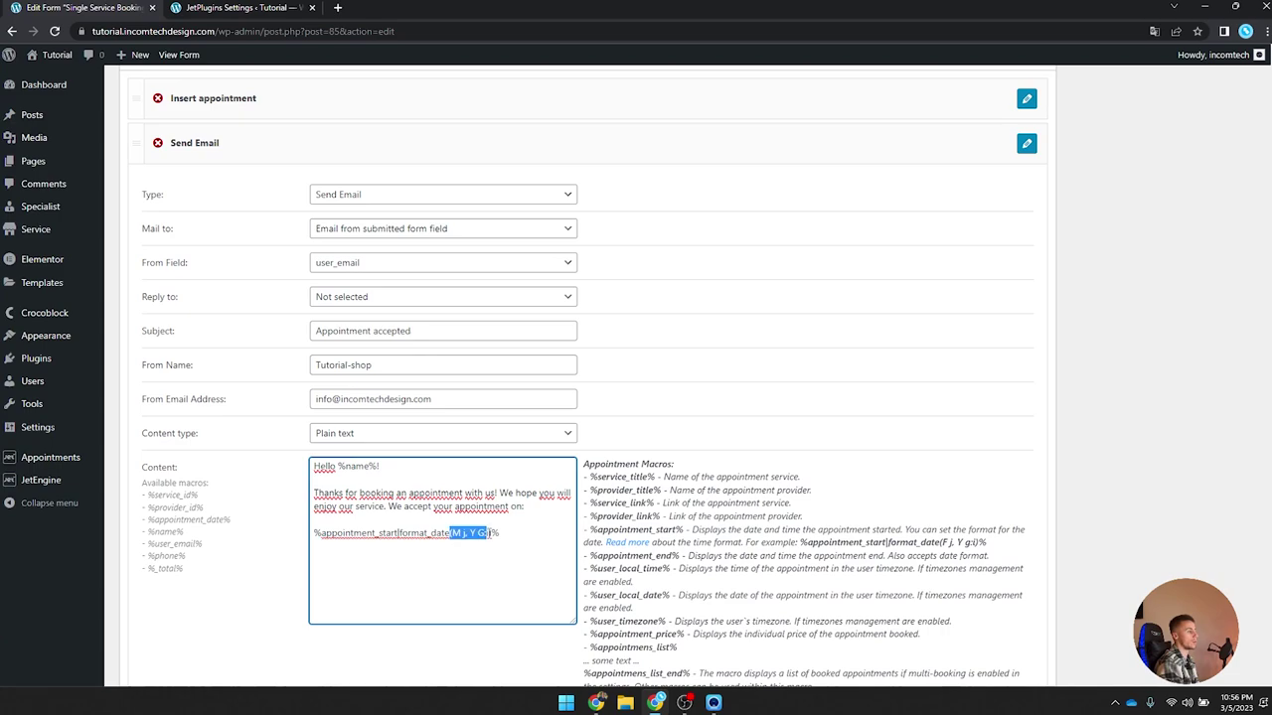
pyautogui.moveTo(400, 533); pyautogui.dragTo(315, 519)
pyautogui.keyDown('shift'); pyautogui.click(493, 533); pyautogui.keyUp('shift')
pyautogui.hotkey('ctrl', 'c')
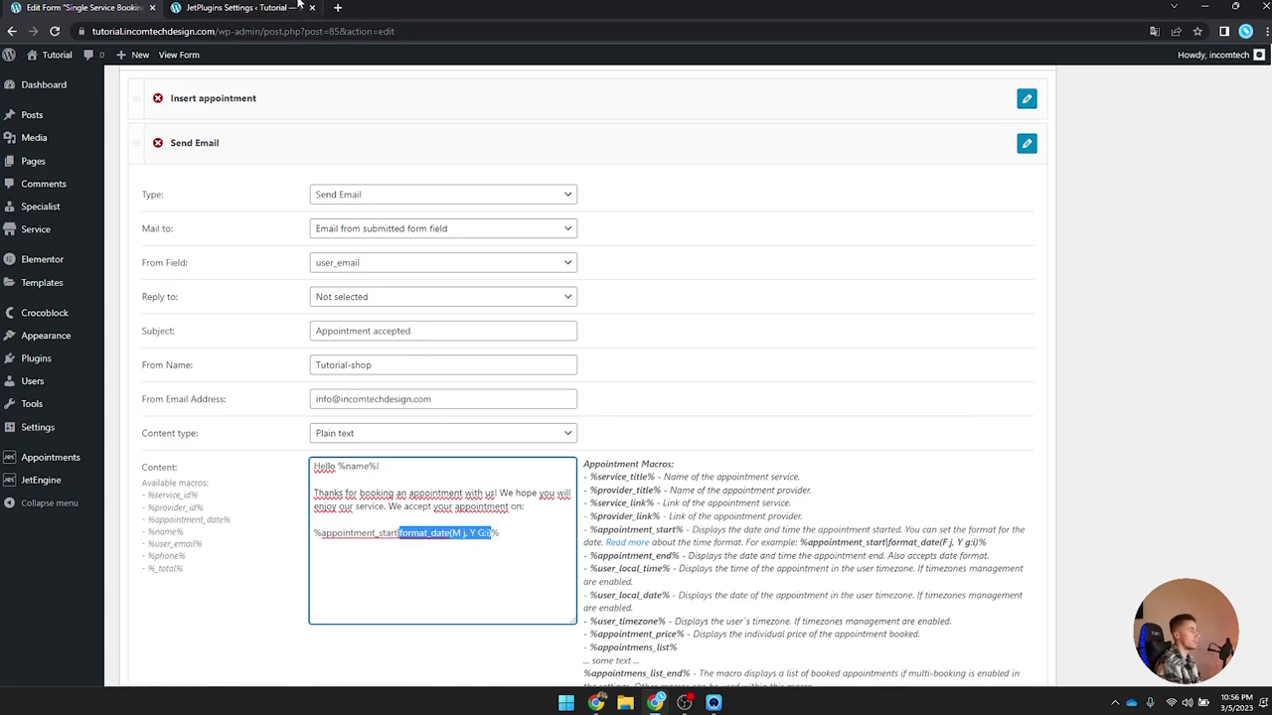
pyautogui.click(337, 7)
pyautogui.hotkey('ctrl', 'v')
# Step: Search the date format and read WordPress.org's 'Customize date and time format' character table
pyautogui.press('Return')
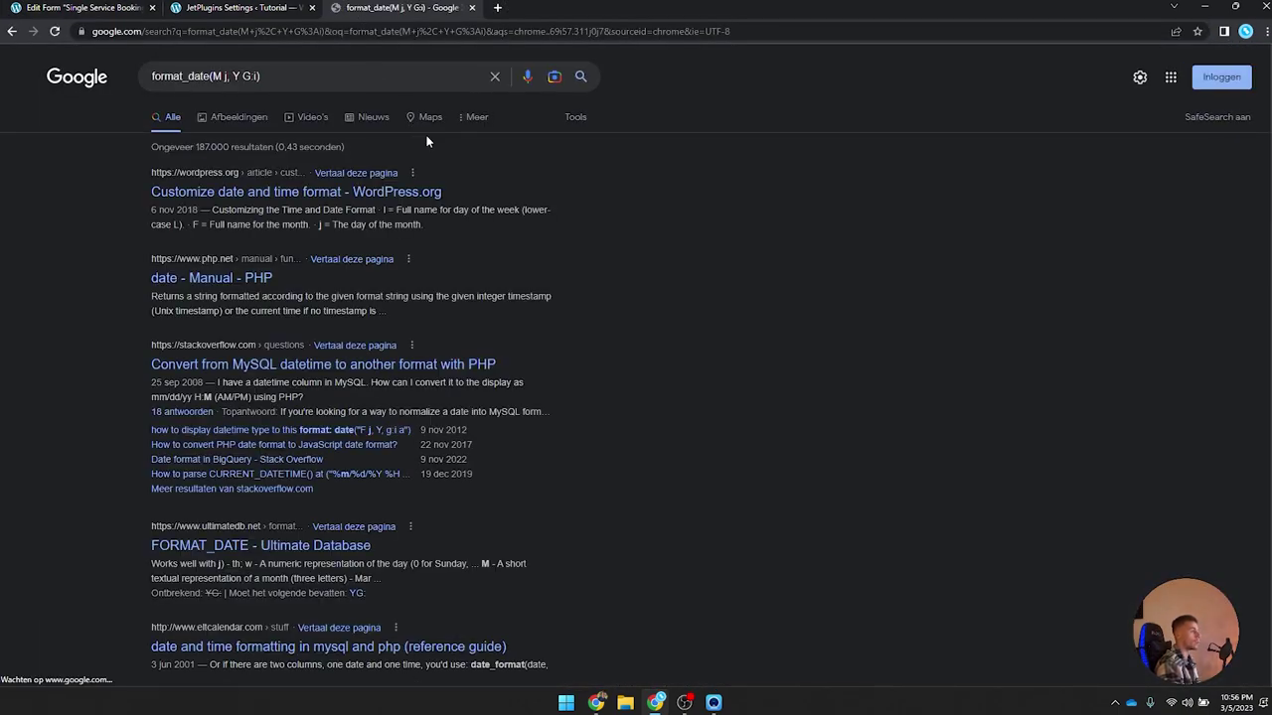
pyautogui.click(397, 193)
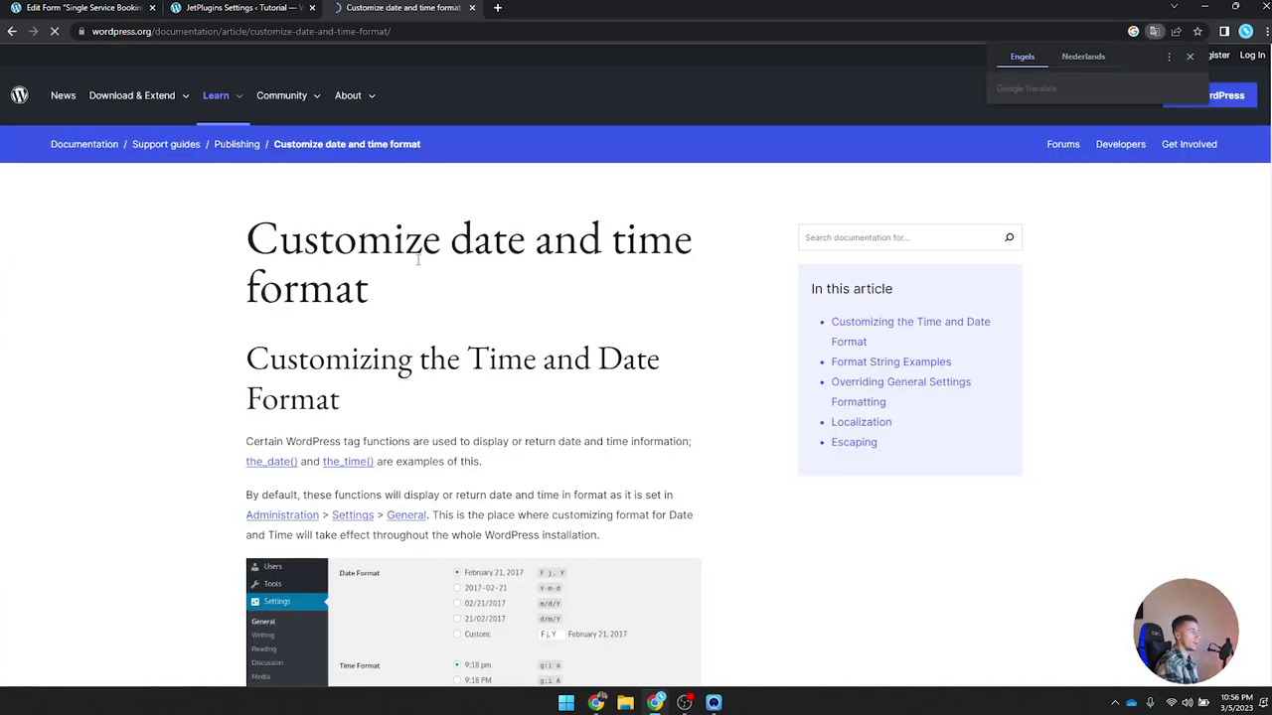
pyautogui.scroll(-2, 419, 265)
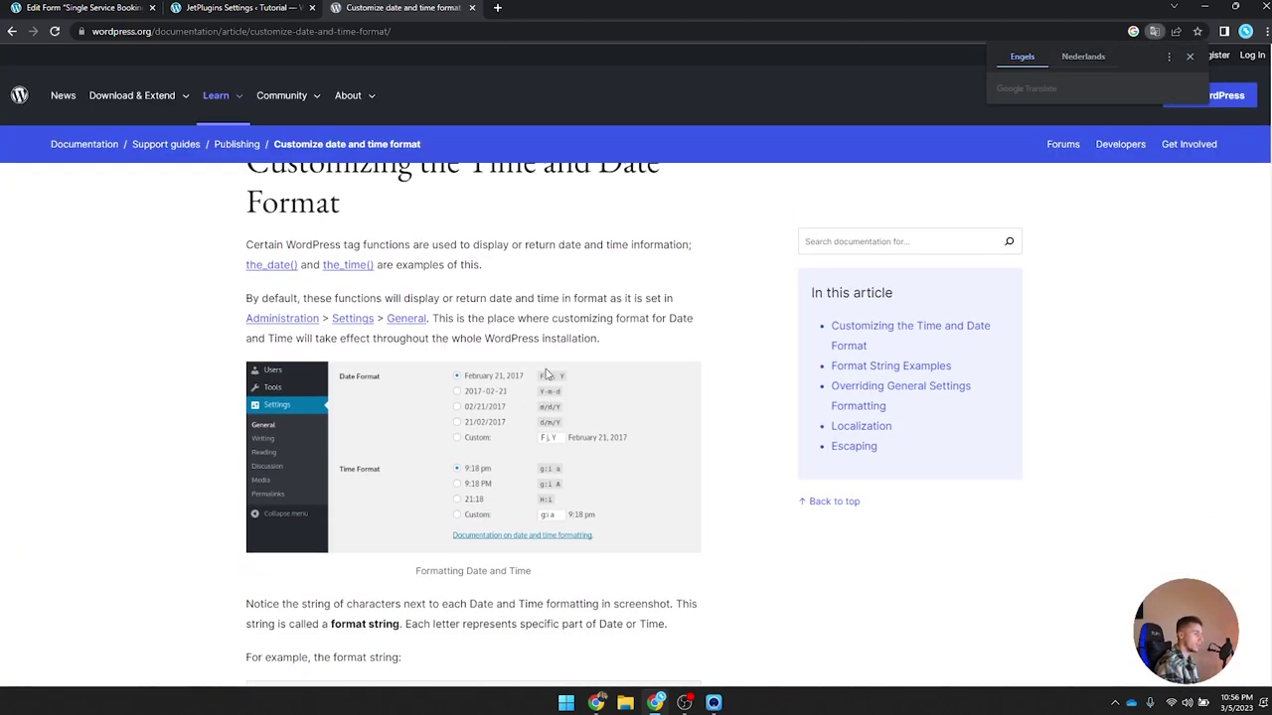
pyautogui.scroll(-3, 477, 378)
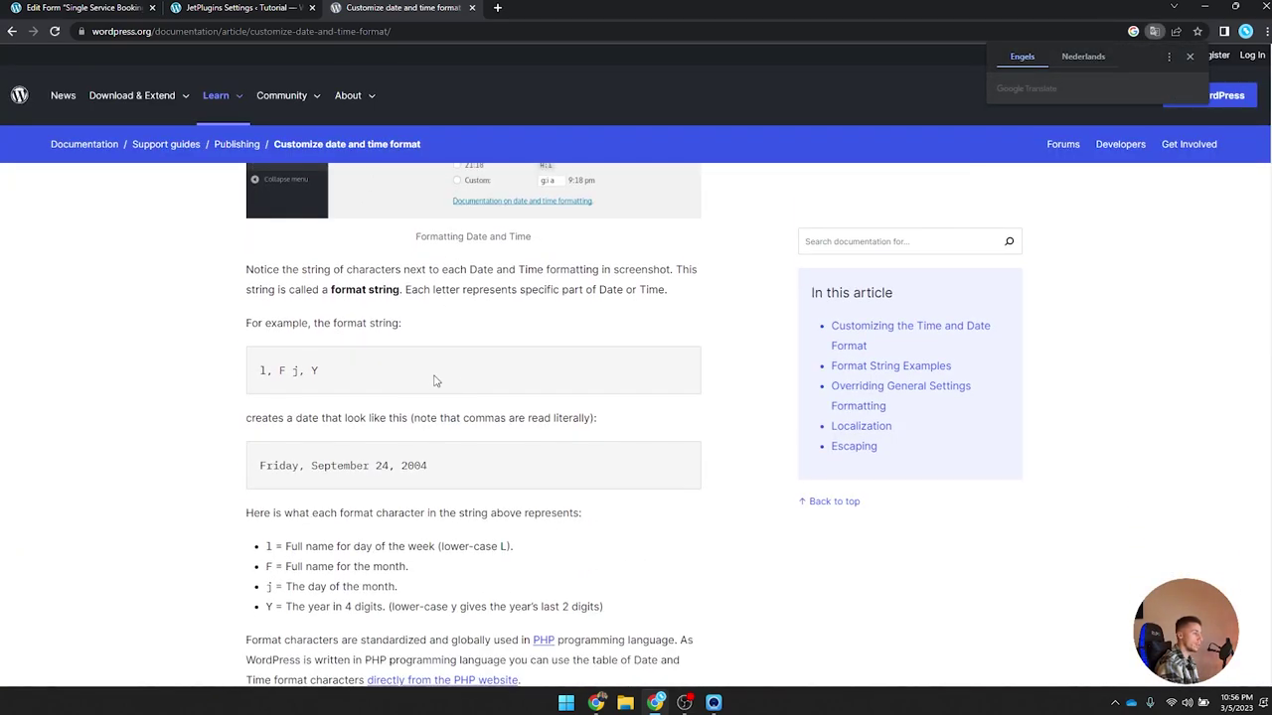
pyautogui.moveTo(251, 320); pyautogui.dragTo(359, 323)
pyautogui.click(357, 324)
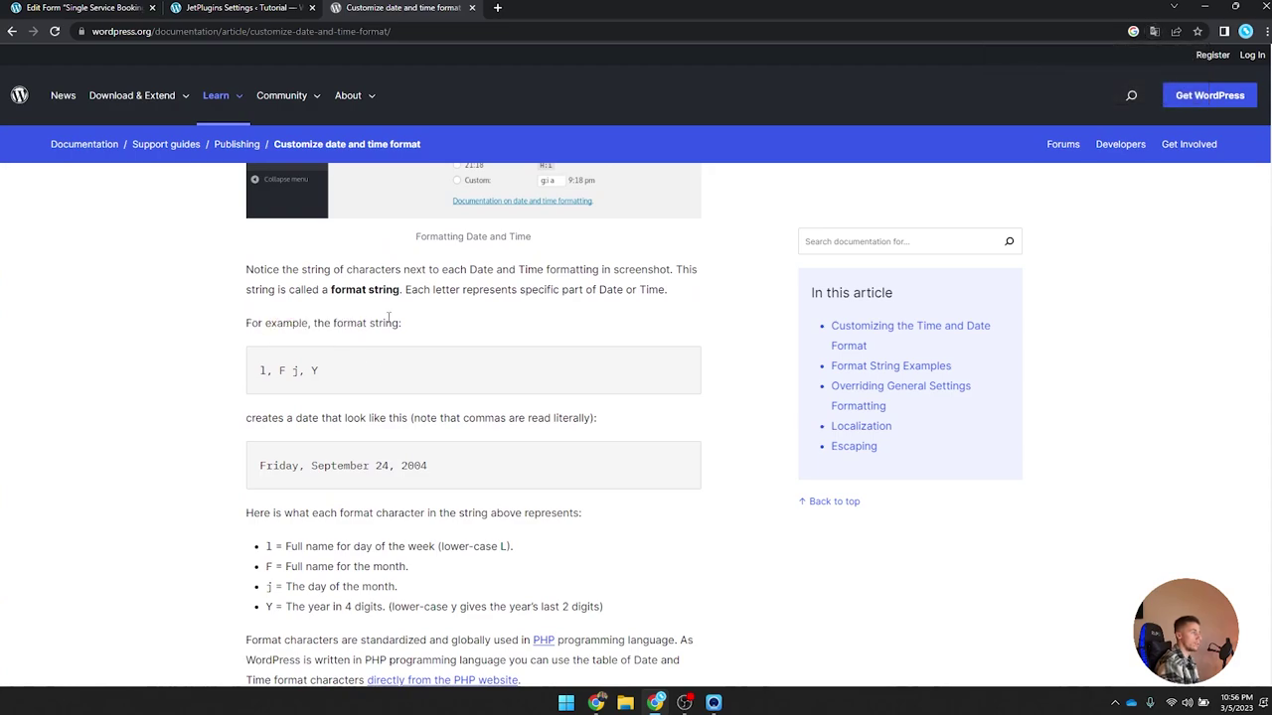
pyautogui.moveTo(261, 370); pyautogui.dragTo(320, 372)
pyautogui.moveTo(260, 465); pyautogui.dragTo(495, 469)
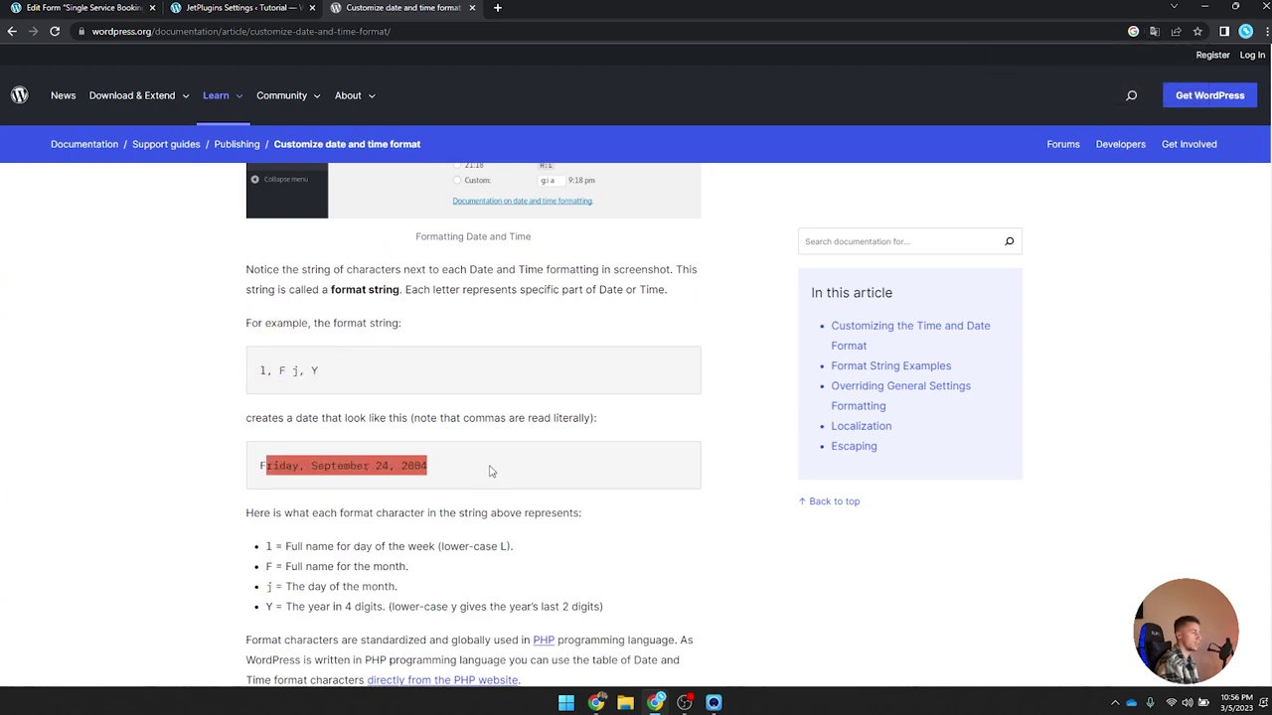
pyautogui.scroll(-3, 442, 490)
pyautogui.scroll(-7, 442, 490)
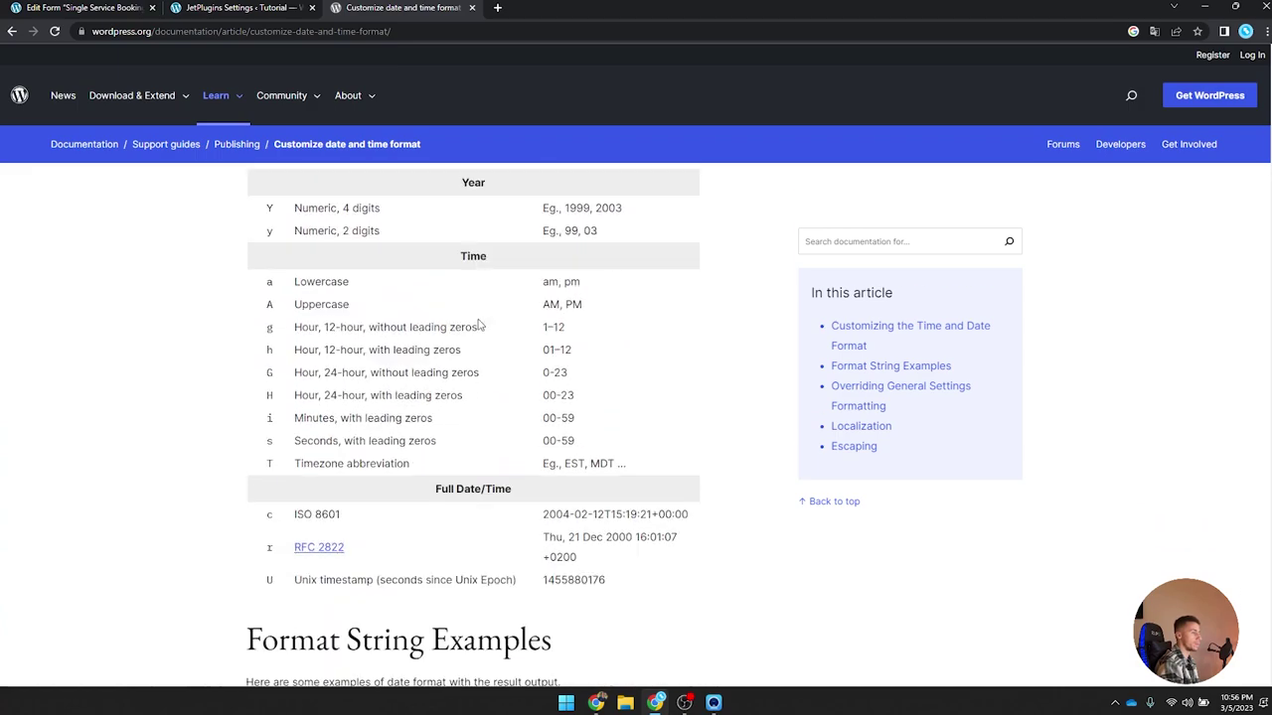
# Step: Back in the email body, add the line 'You are being helped by' below the date macro
pyautogui.click(471, 8)
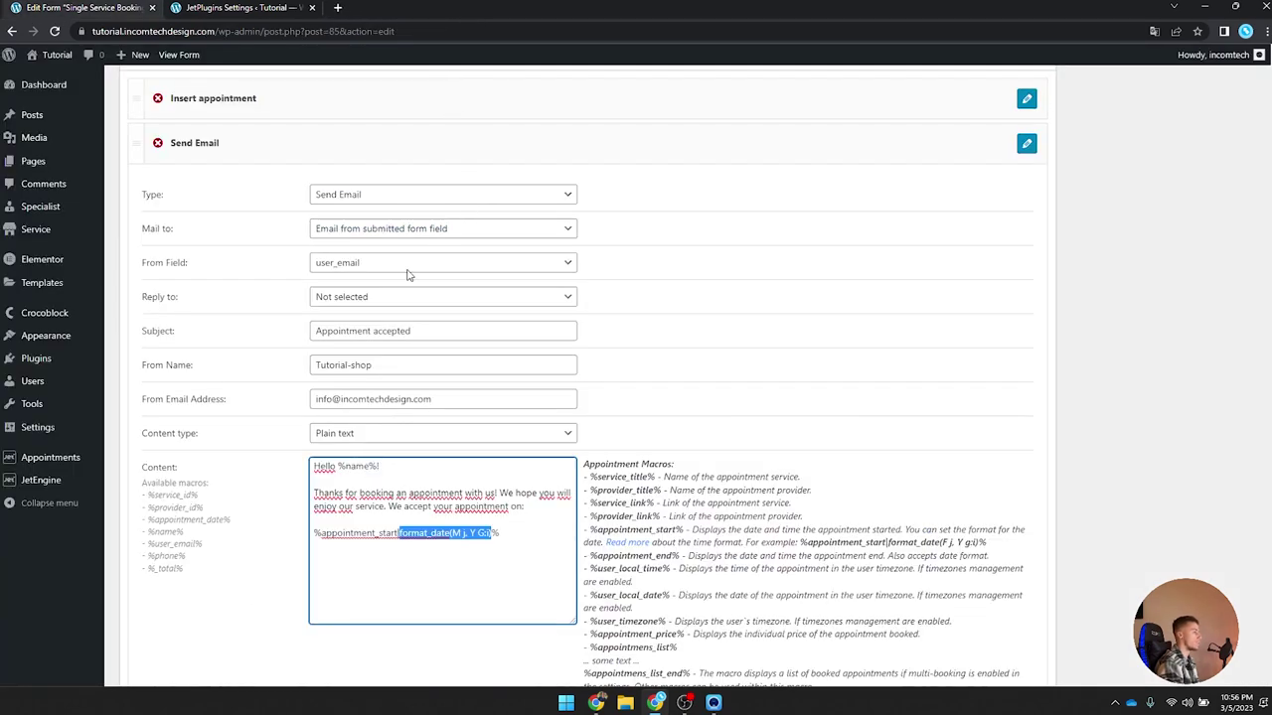
pyautogui.click(500, 536)
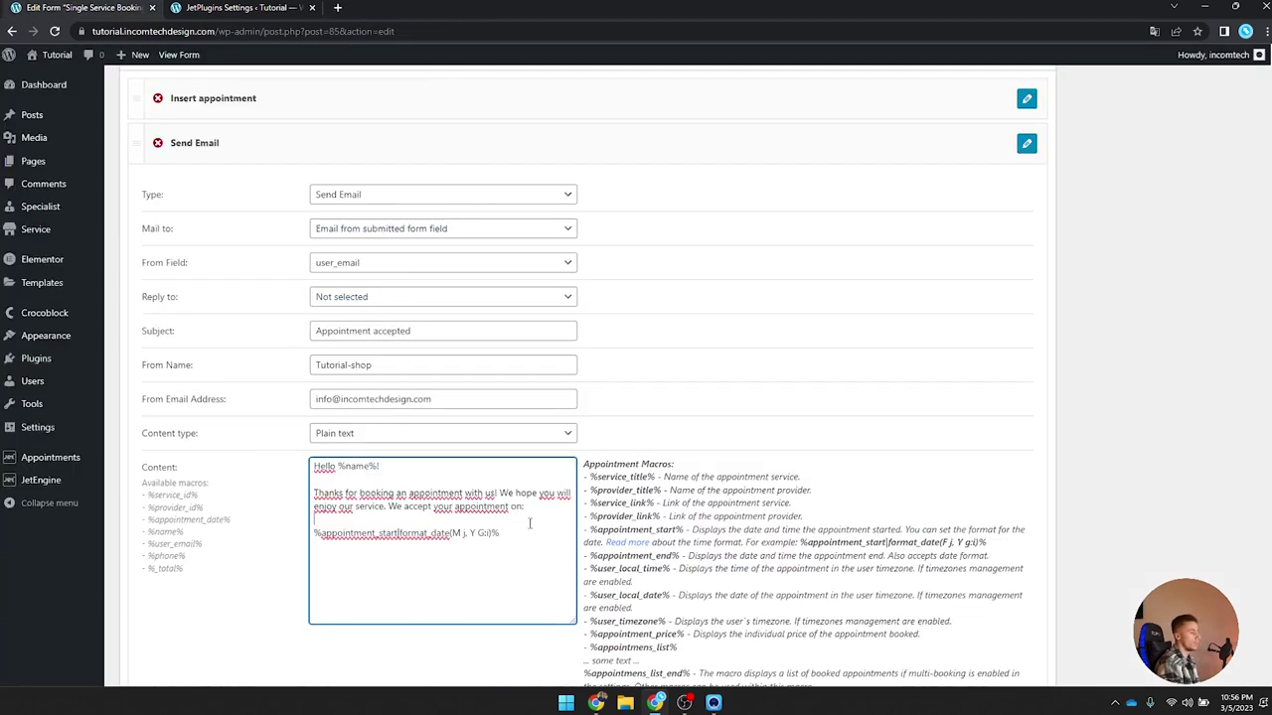
pyautogui.press('Return')
pyautogui.press('Return')
pyautogui.write('Youa re')
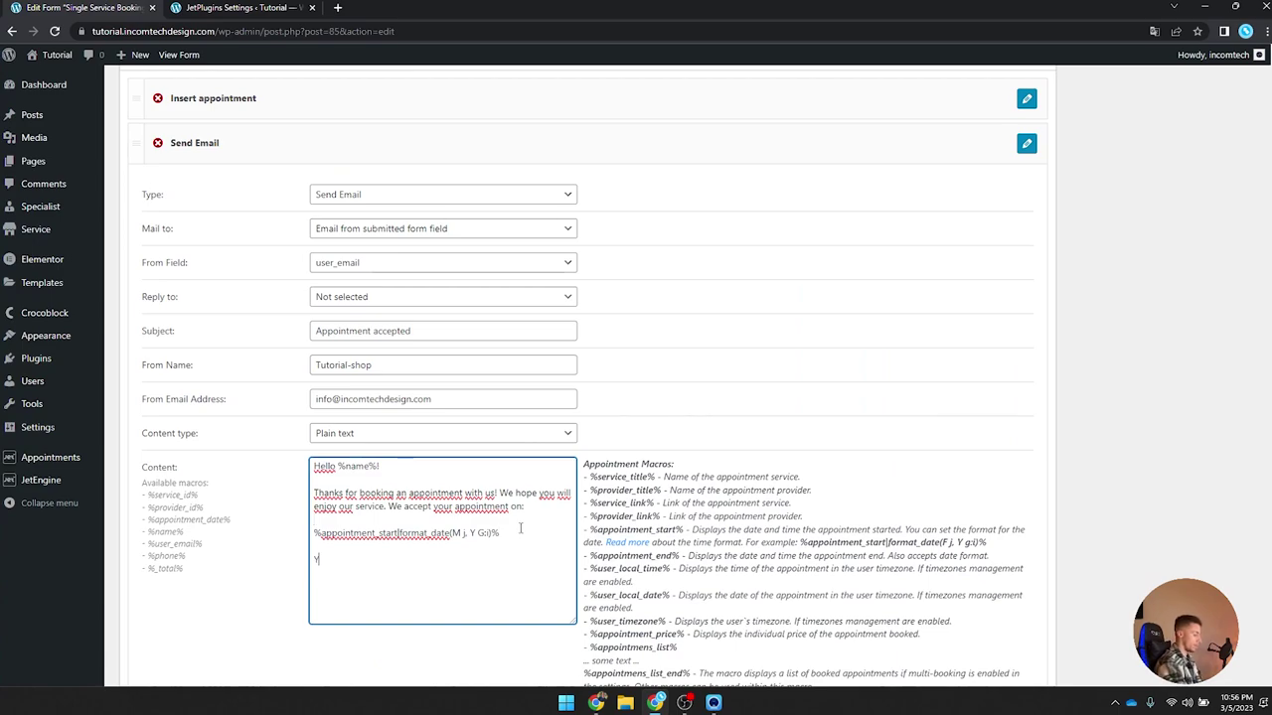
pyautogui.press('BackSpace')
pyautogui.write('are being helped by:')
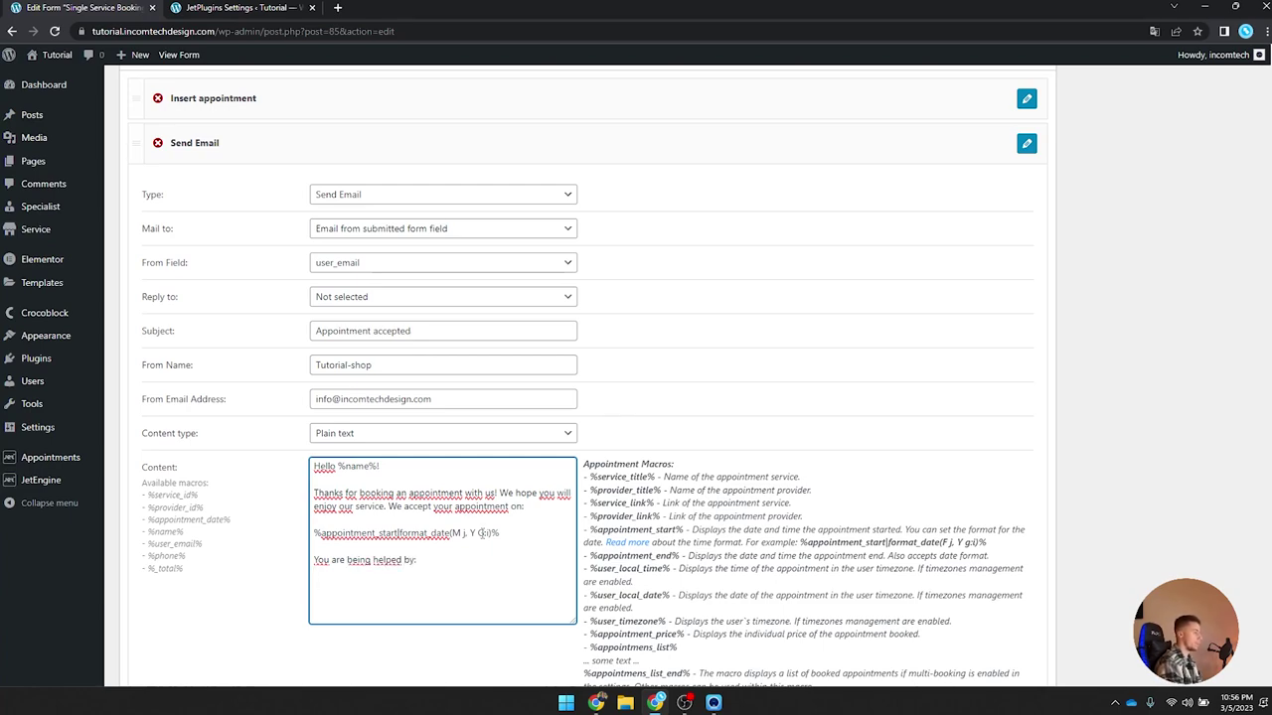
# Step: Insert the %provider_title% macro after 'You are being helped by'
pyautogui.moveTo(211, 510); pyautogui.dragTo(148, 509)
pyautogui.click(469, 593)
pyautogui.hotkey('ctrl', 'v')
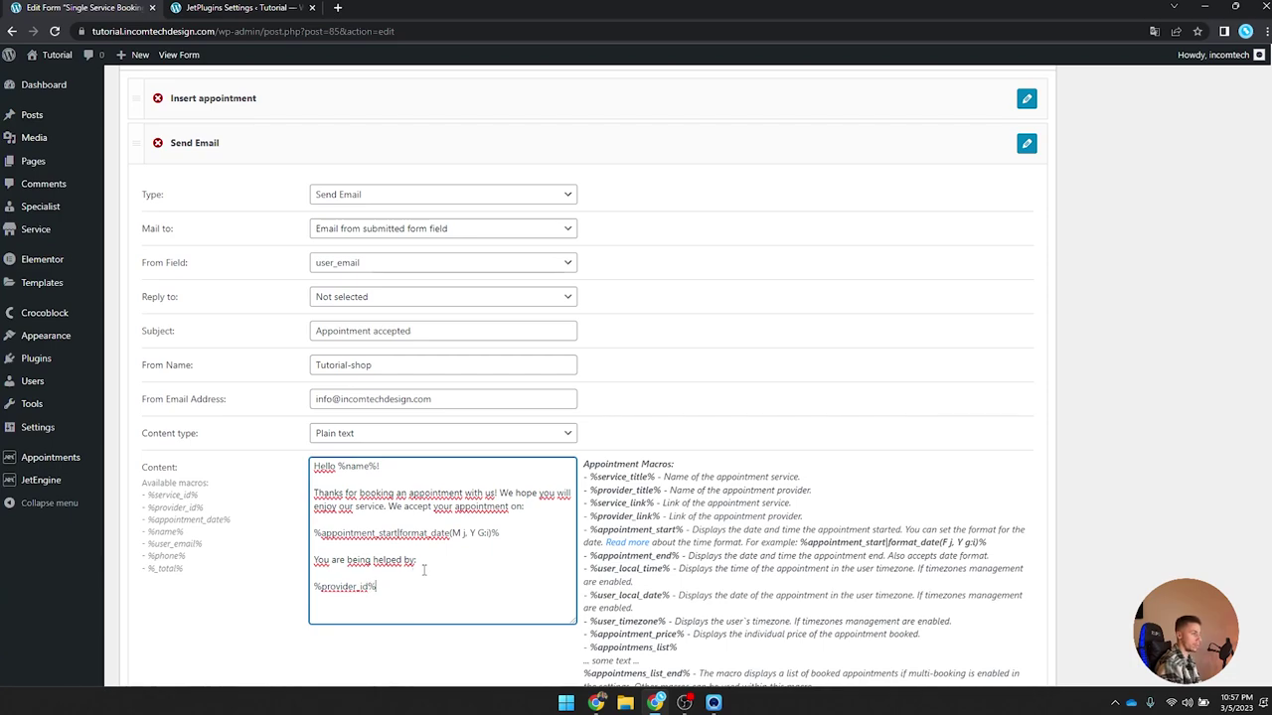
pyautogui.click(588, 490)
pyautogui.moveTo(588, 490); pyautogui.dragTo(837, 499)
pyautogui.click(836, 500)
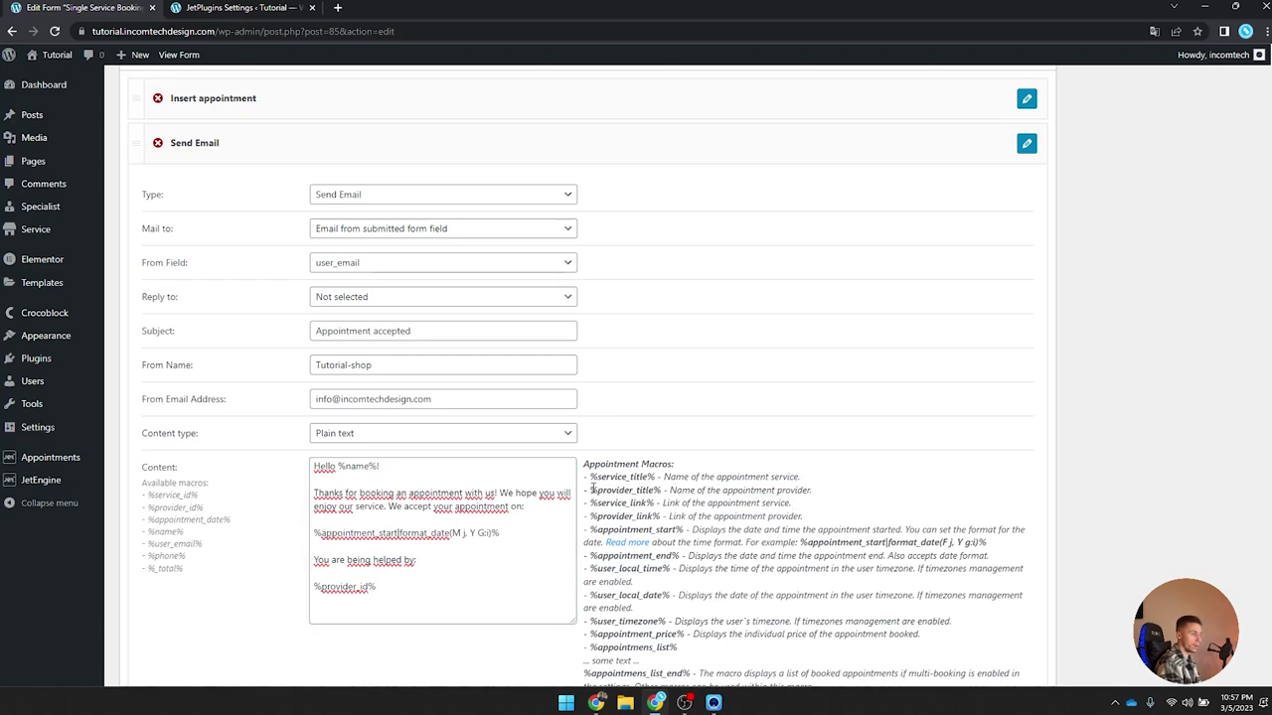
pyautogui.moveTo(590, 490); pyautogui.dragTo(658, 488)
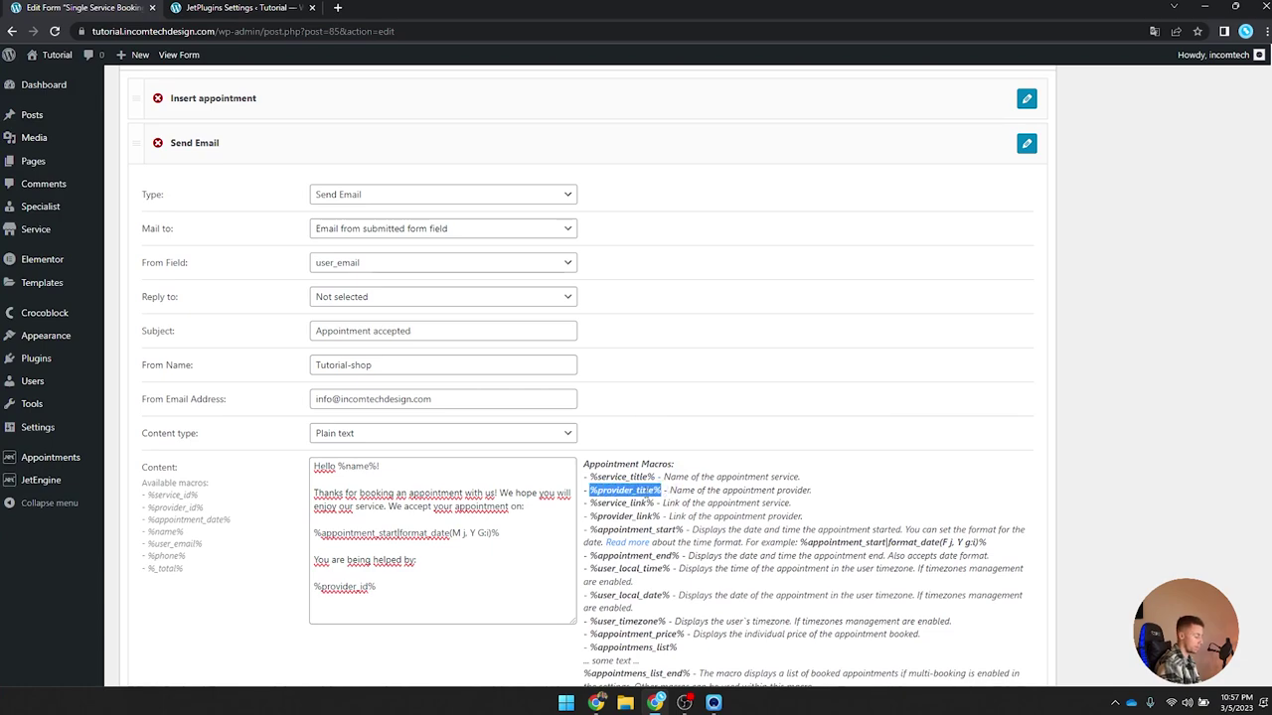
pyautogui.moveTo(394, 589); pyautogui.dragTo(303, 588)
pyautogui.hotkey('ctrl', 'v')
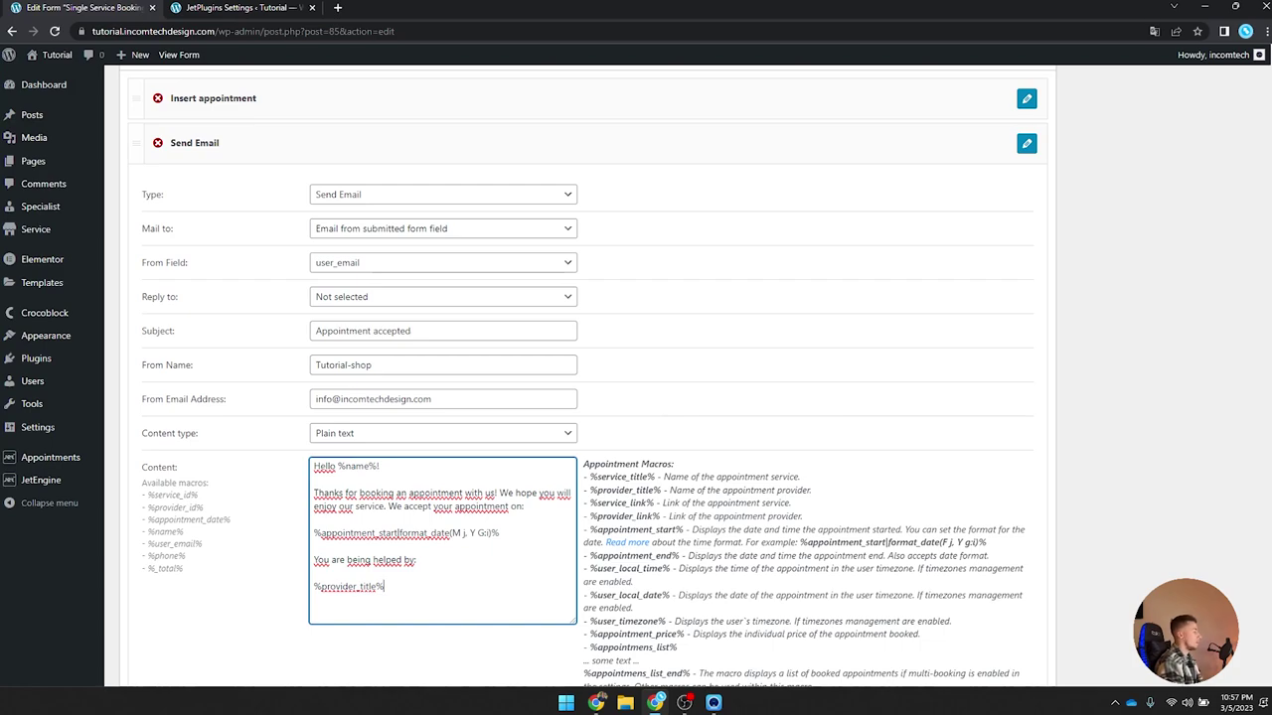
# Step: Add the heading 'This is what you booked:' followed by a new line
pyautogui.write('This is hwta you booked')
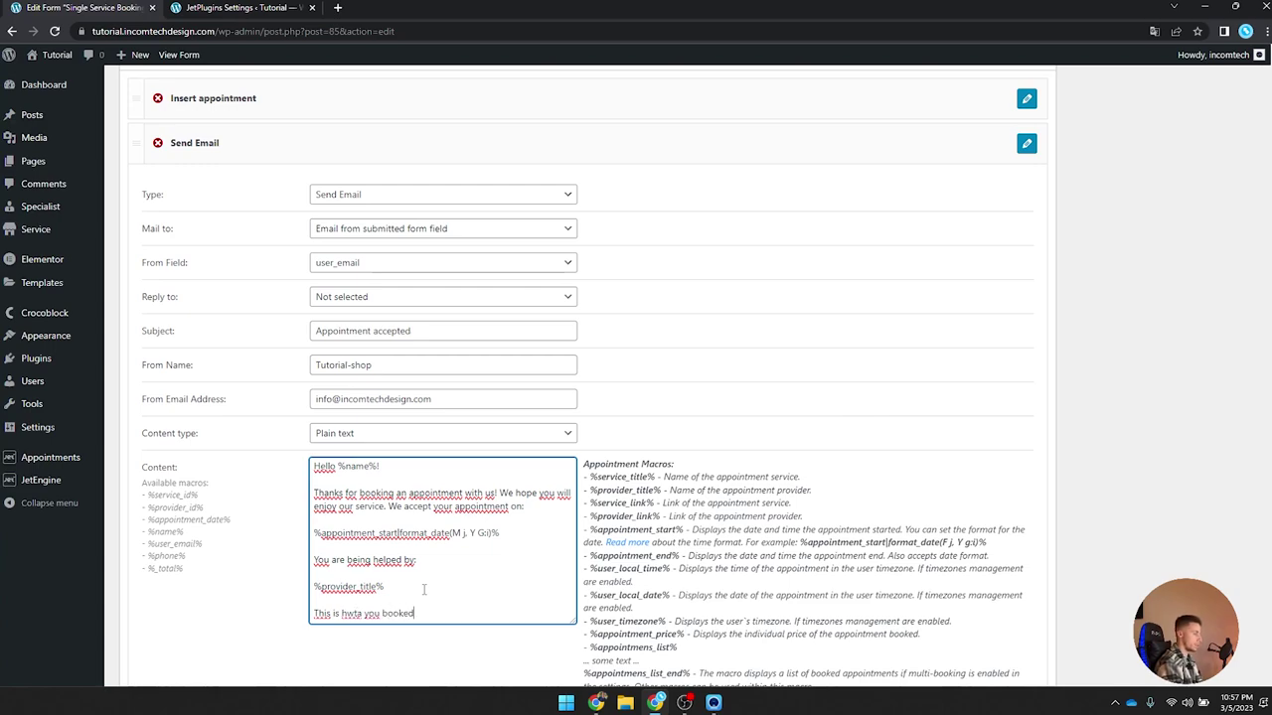
pyautogui.write(':')
pyautogui.press('Return')
pyautogui.doubleClick(348, 605)
pyautogui.write('what')
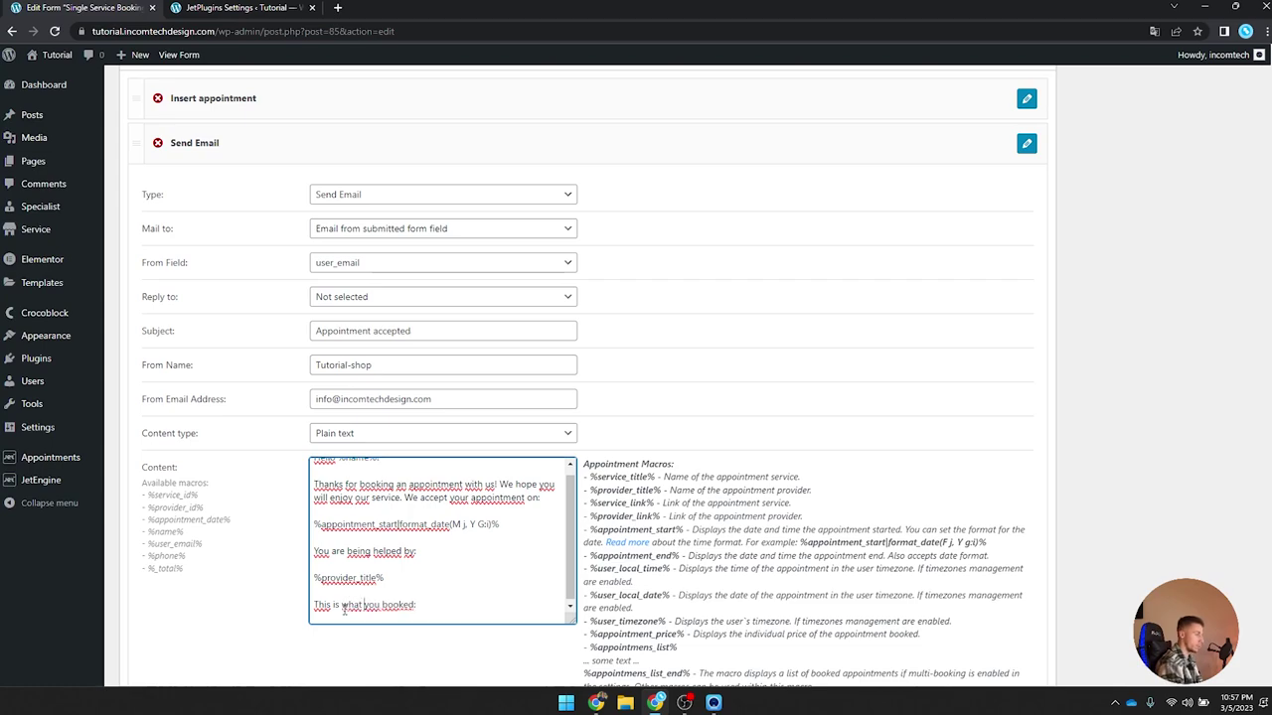
pyautogui.press('End')
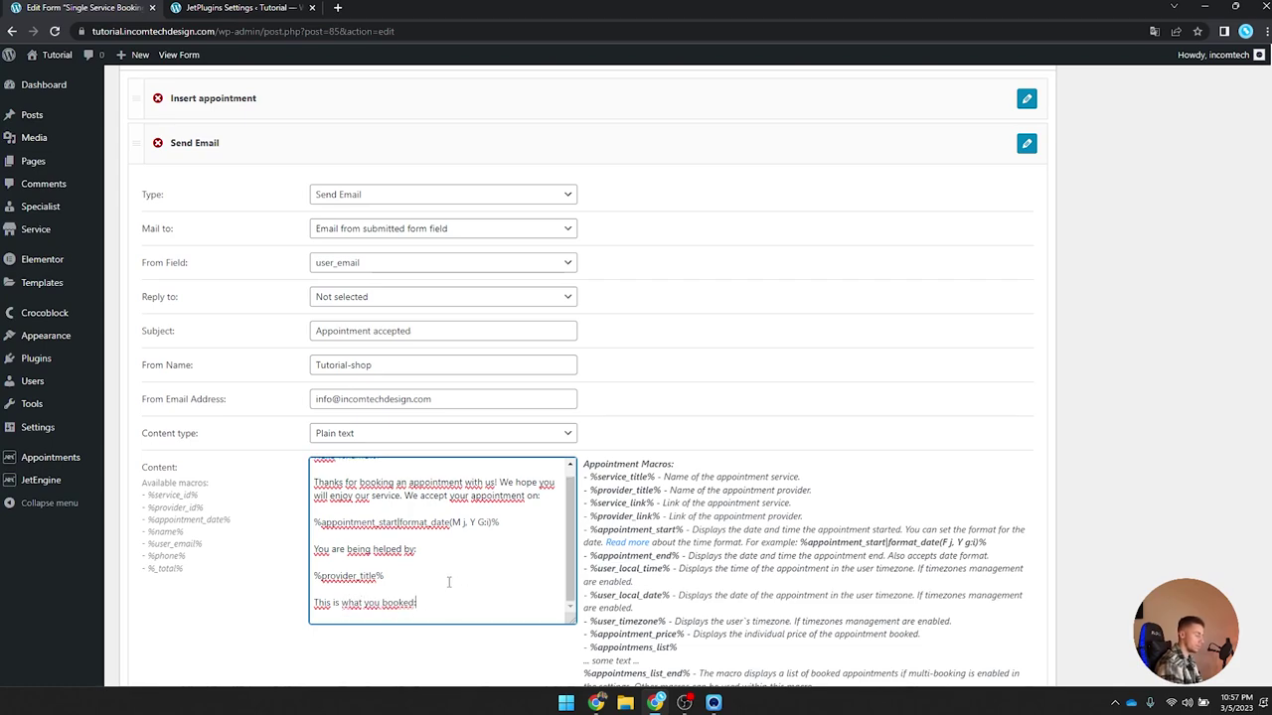
pyautogui.press('Return')
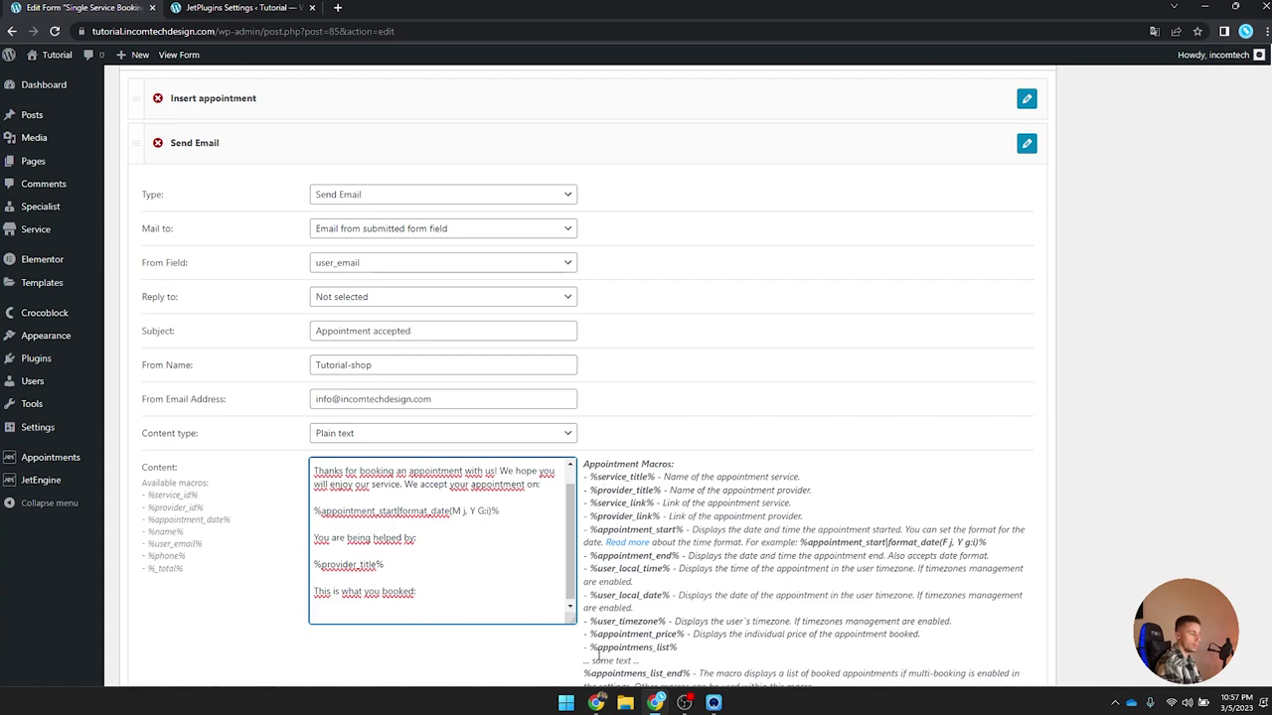
# Step: Add the %service_title% macro on its own line, followed by a blank line
pyautogui.write('%')
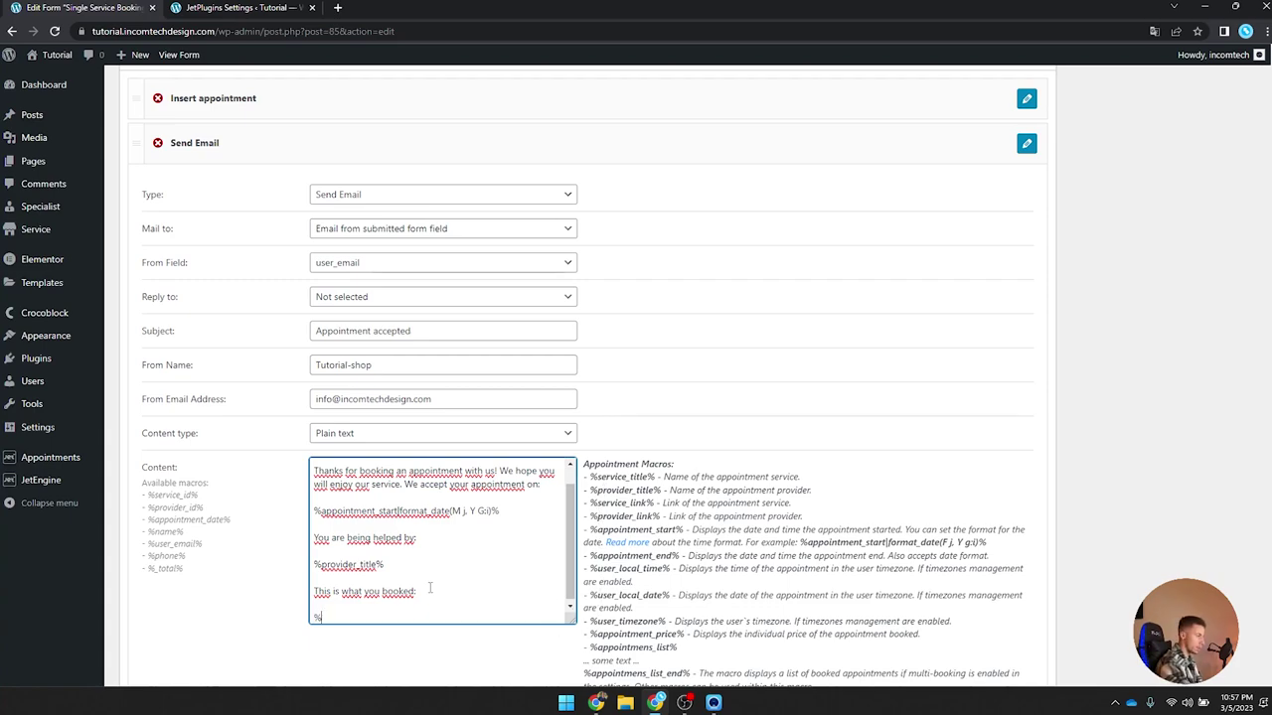
pyautogui.write('serviuc')
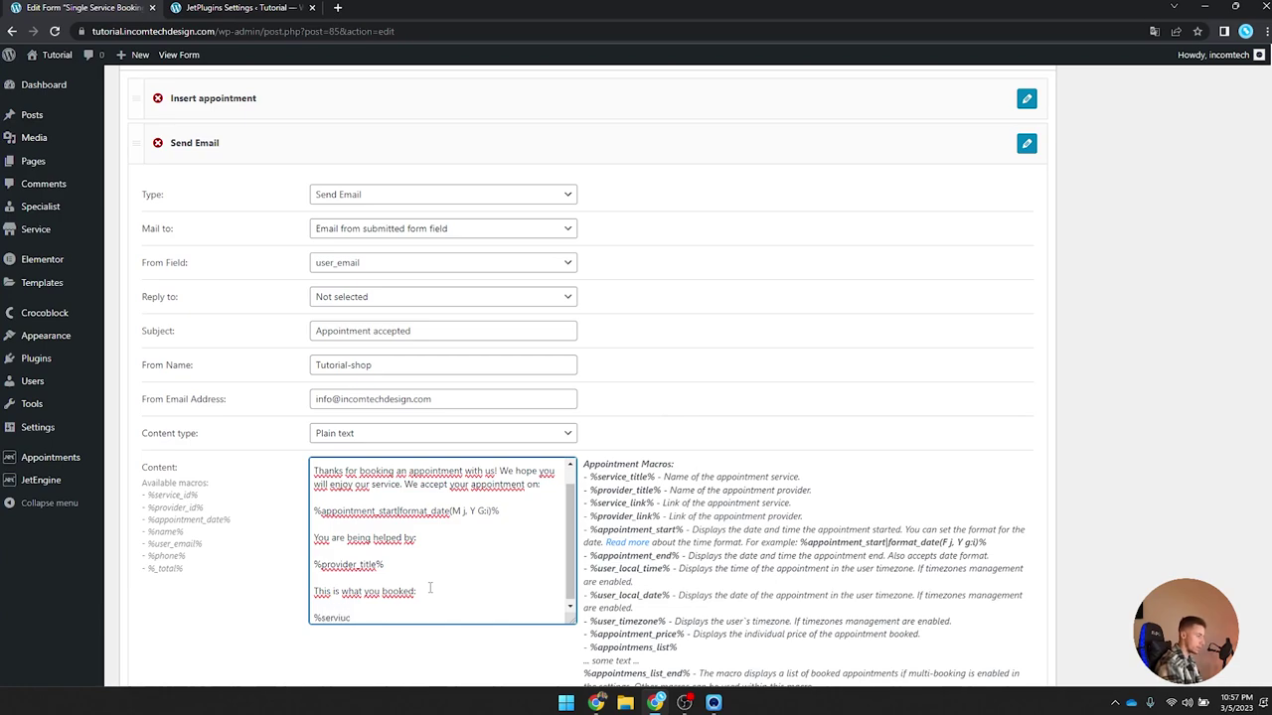
pyautogui.press('BackSpace')
pyautogui.press('BackSpace')
pyautogui.write('ce_title%')
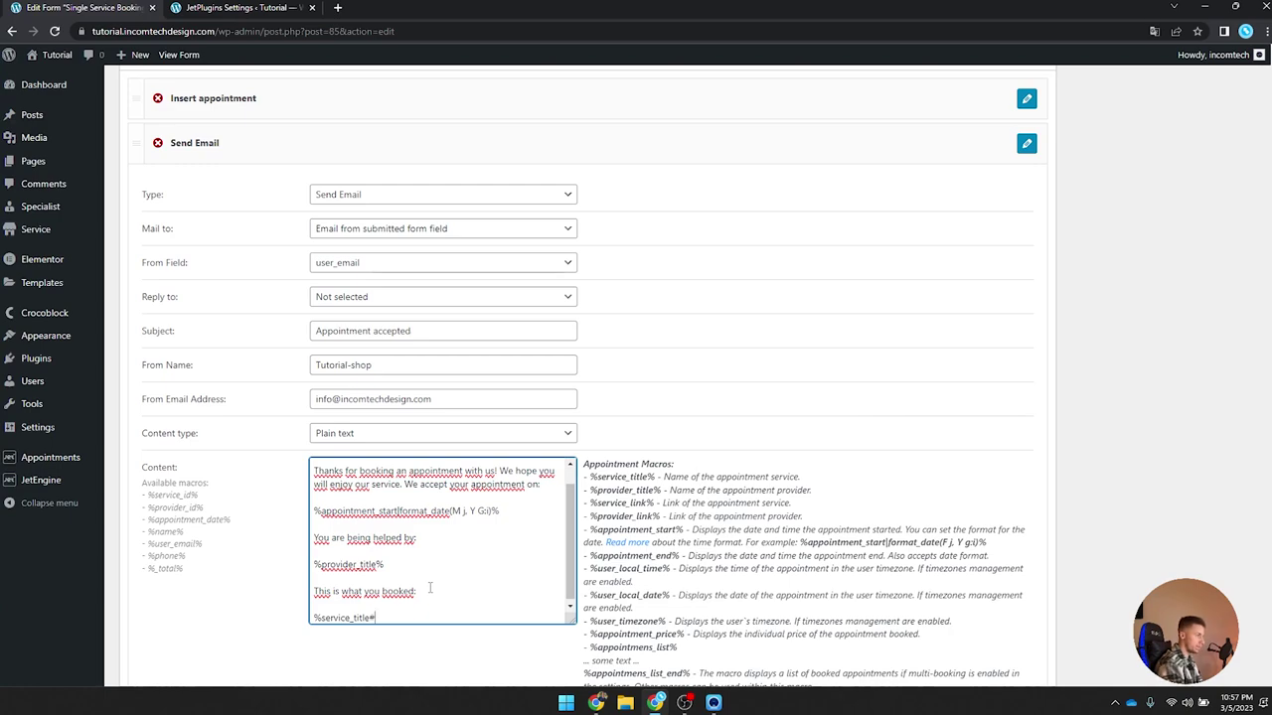
pyautogui.press('Return')
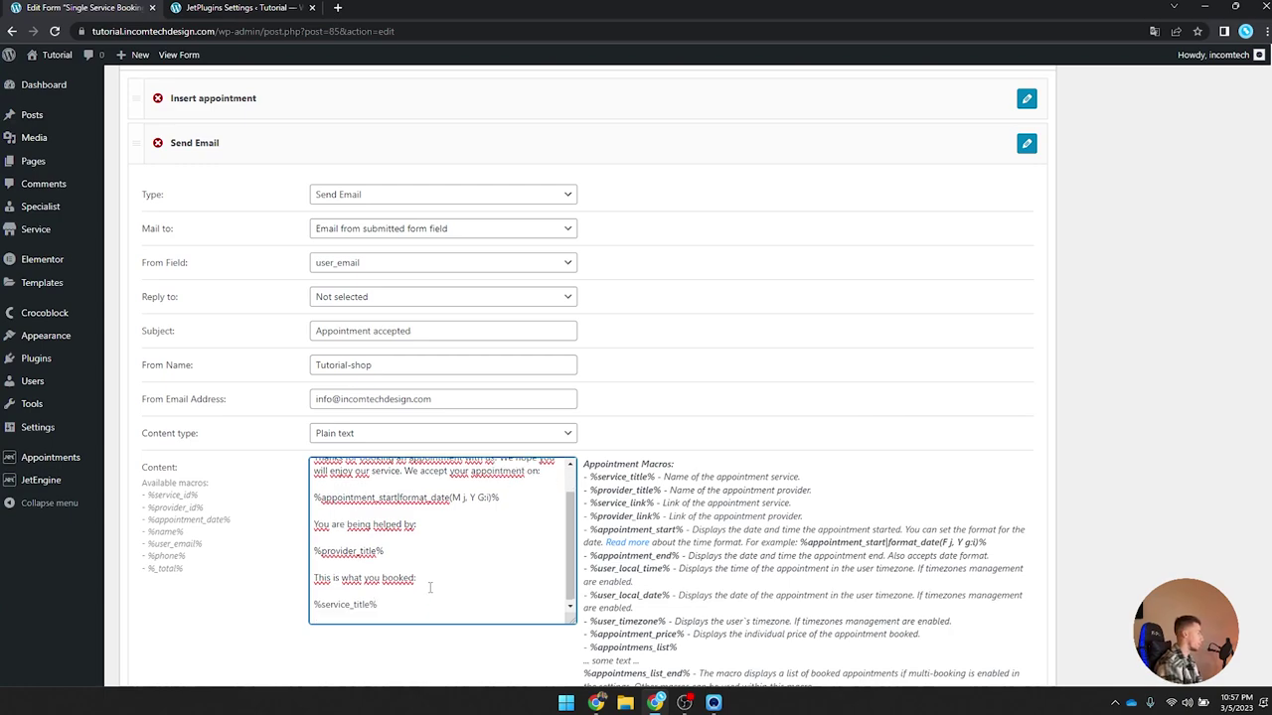
pyautogui.press('Return')
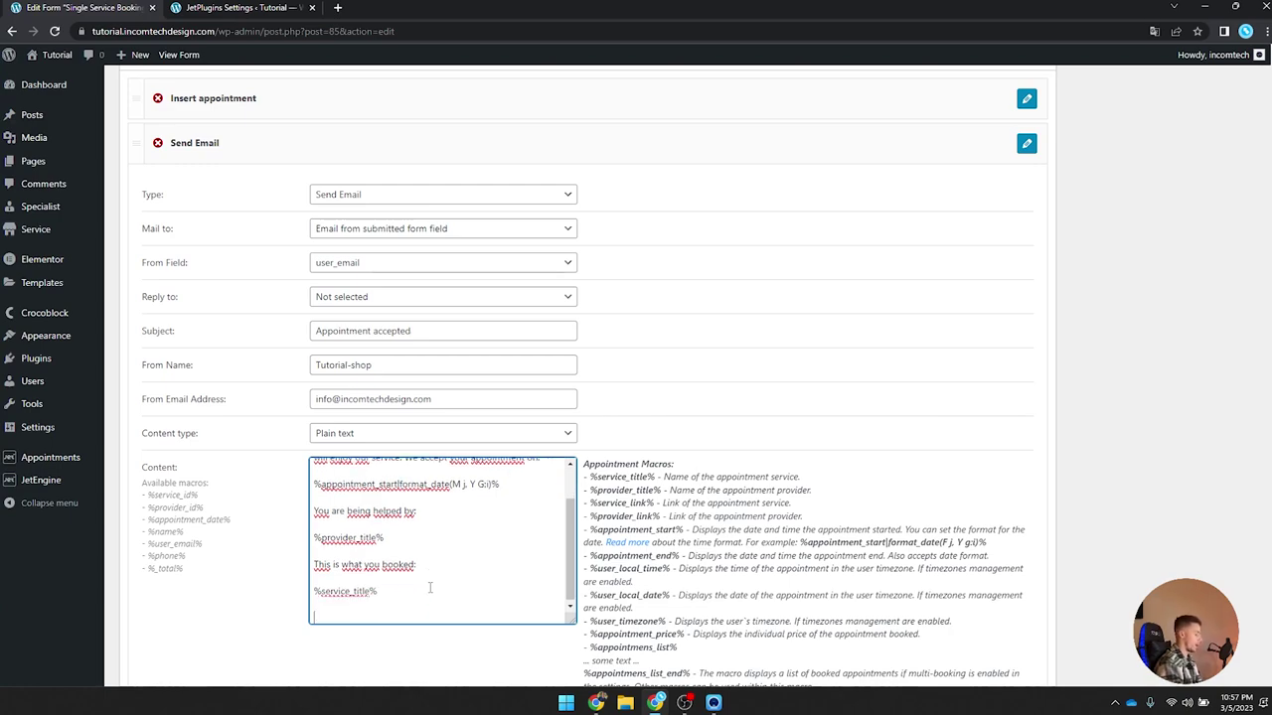
# Step: Add 'You will have to pay $ %_total% at the end of the service.' and 'See you soon.', then apply changes
pyautogui.write('You will have to pay')
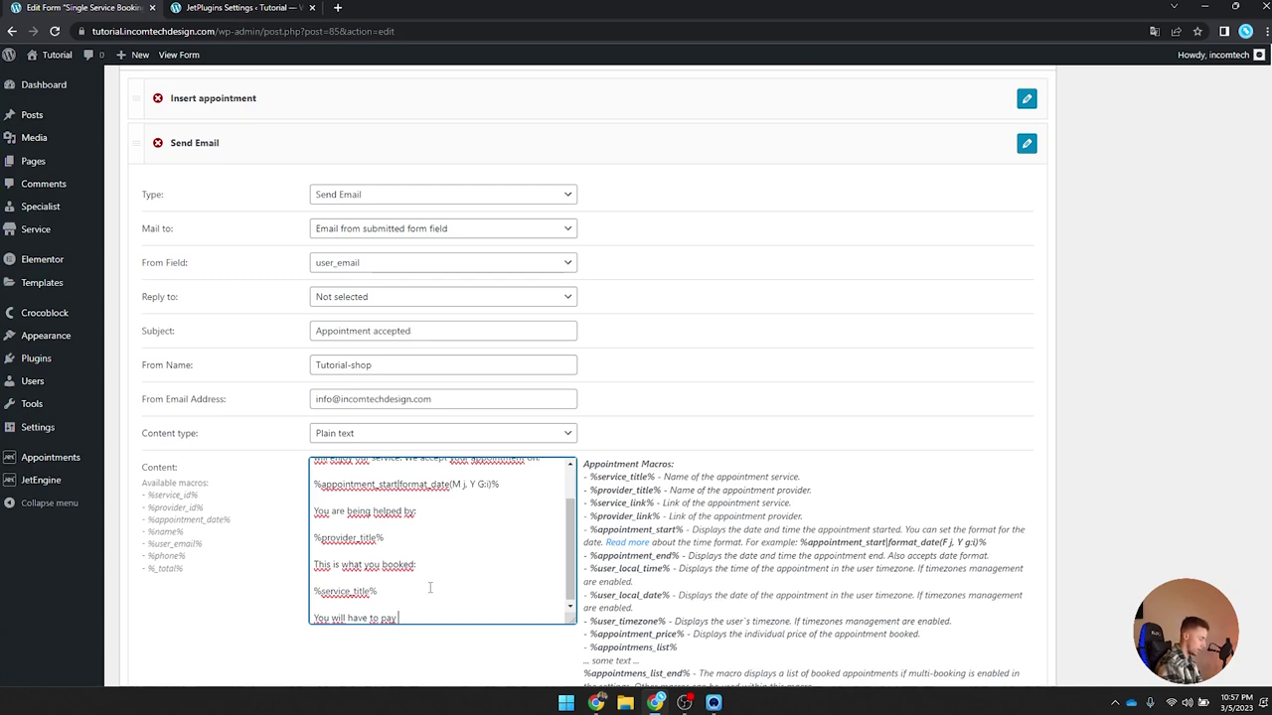
pyautogui.write(' $%%')
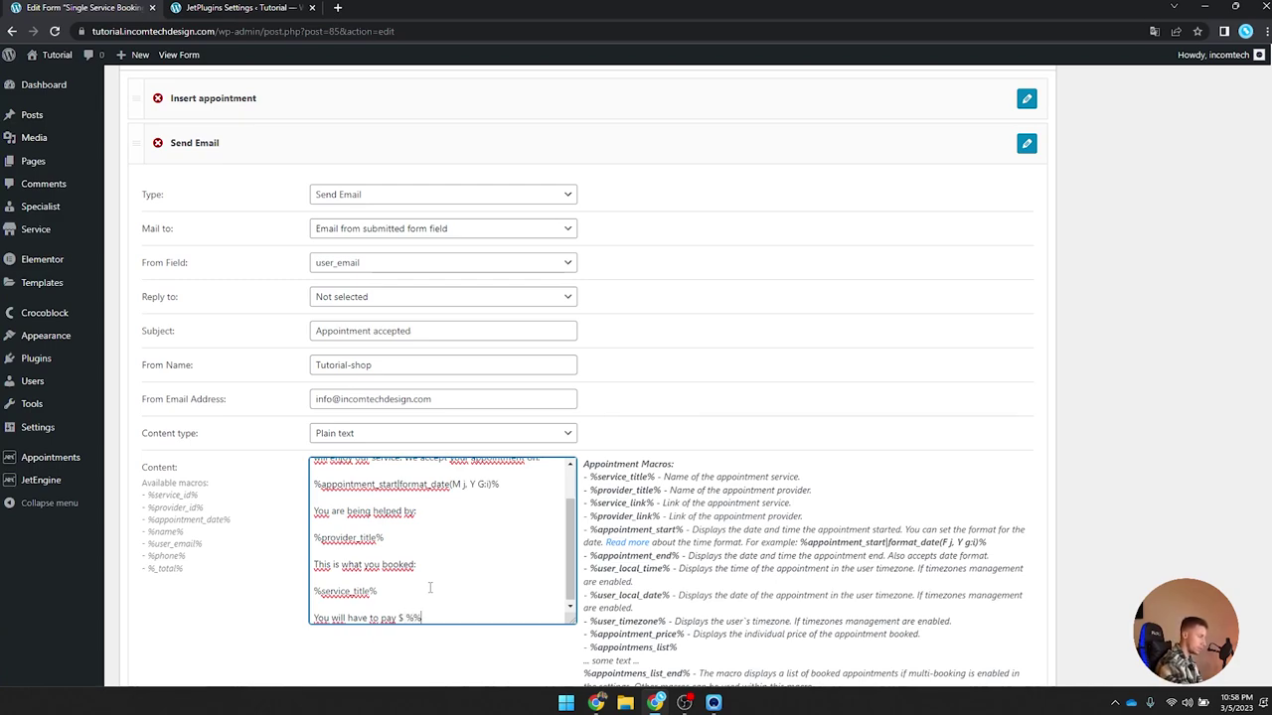
pyautogui.write('_total')
pyautogui.write(' at the end of')
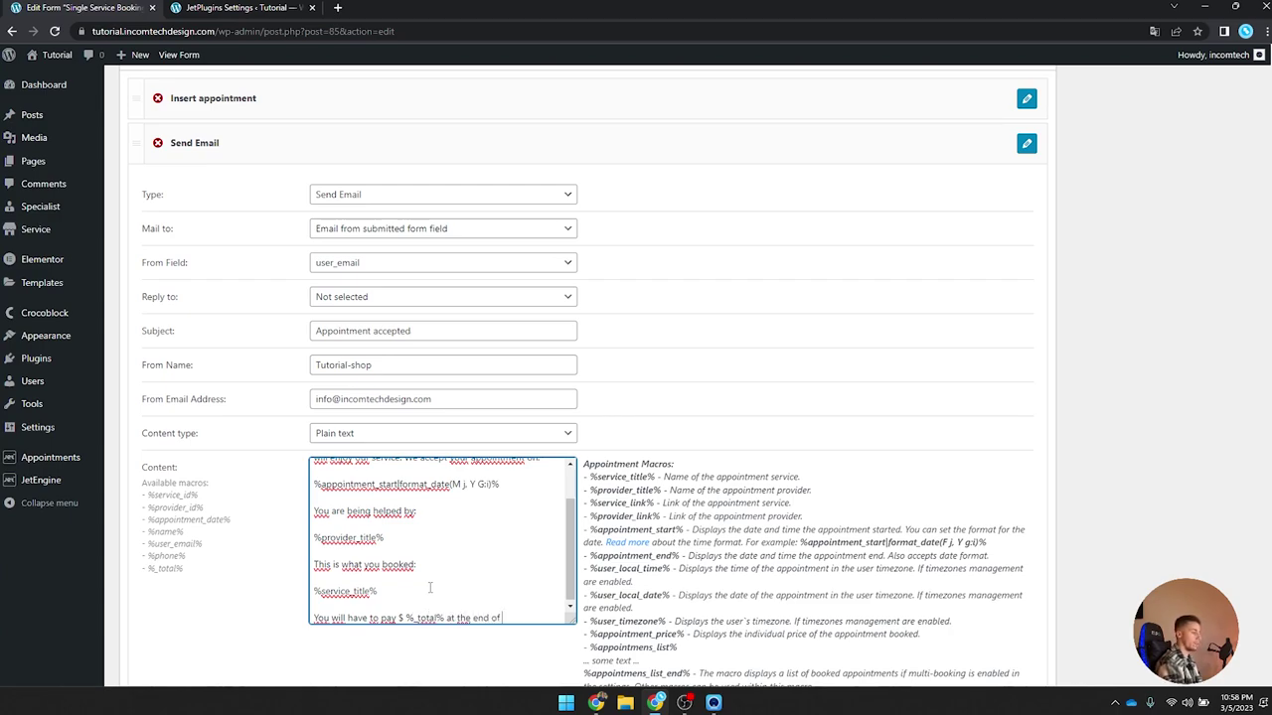
pyautogui.write(' the ser')
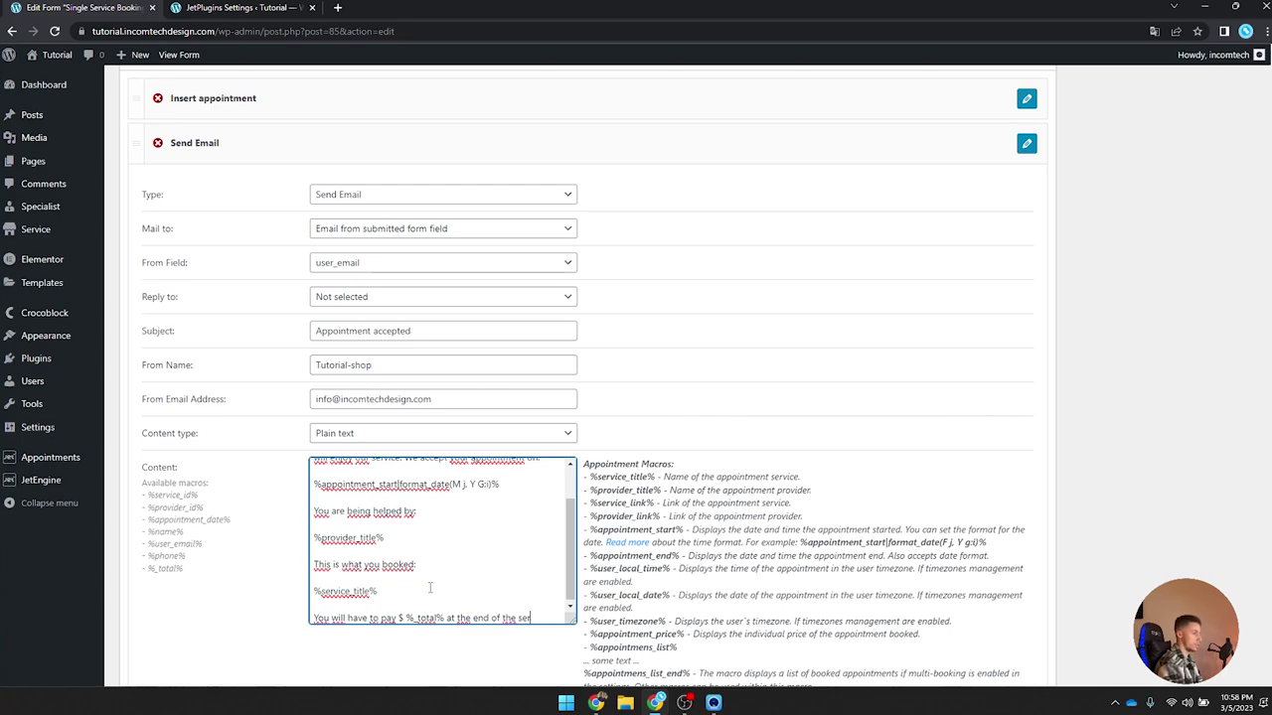
pyautogui.write('vice.')
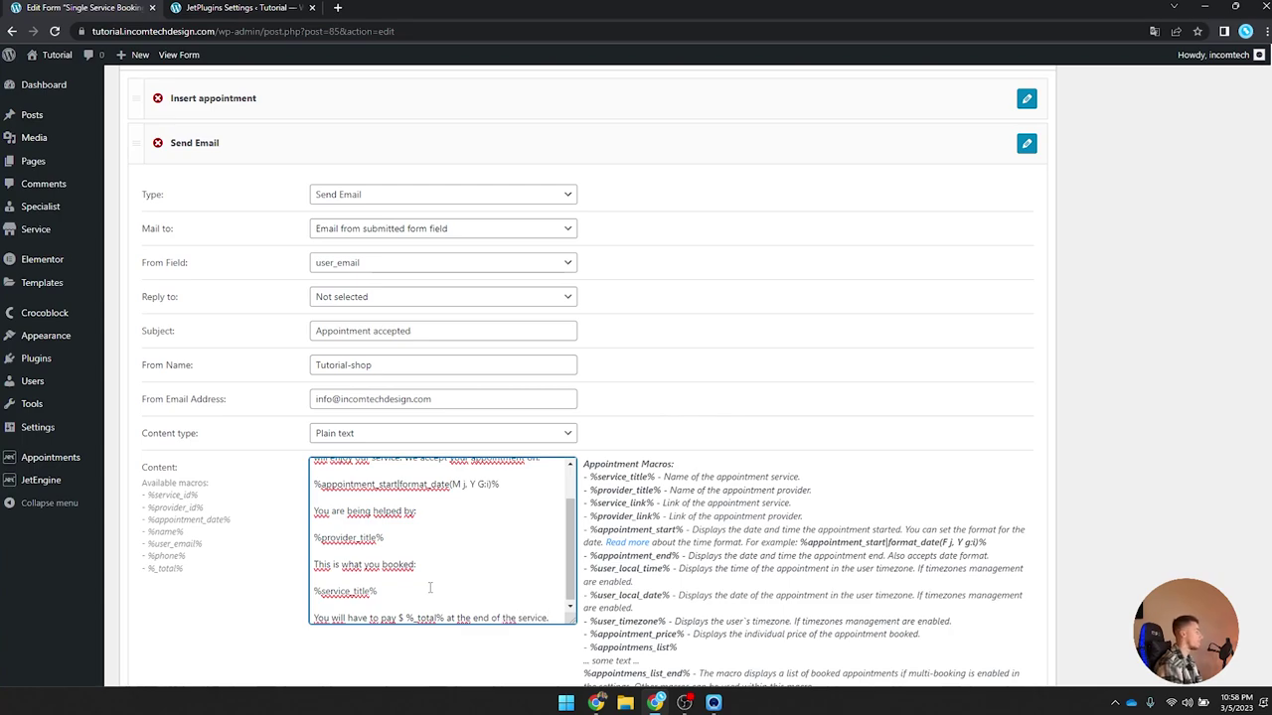
pyautogui.press('Return')
pyautogui.press('Return')
pyautogui.write('See you soon.')
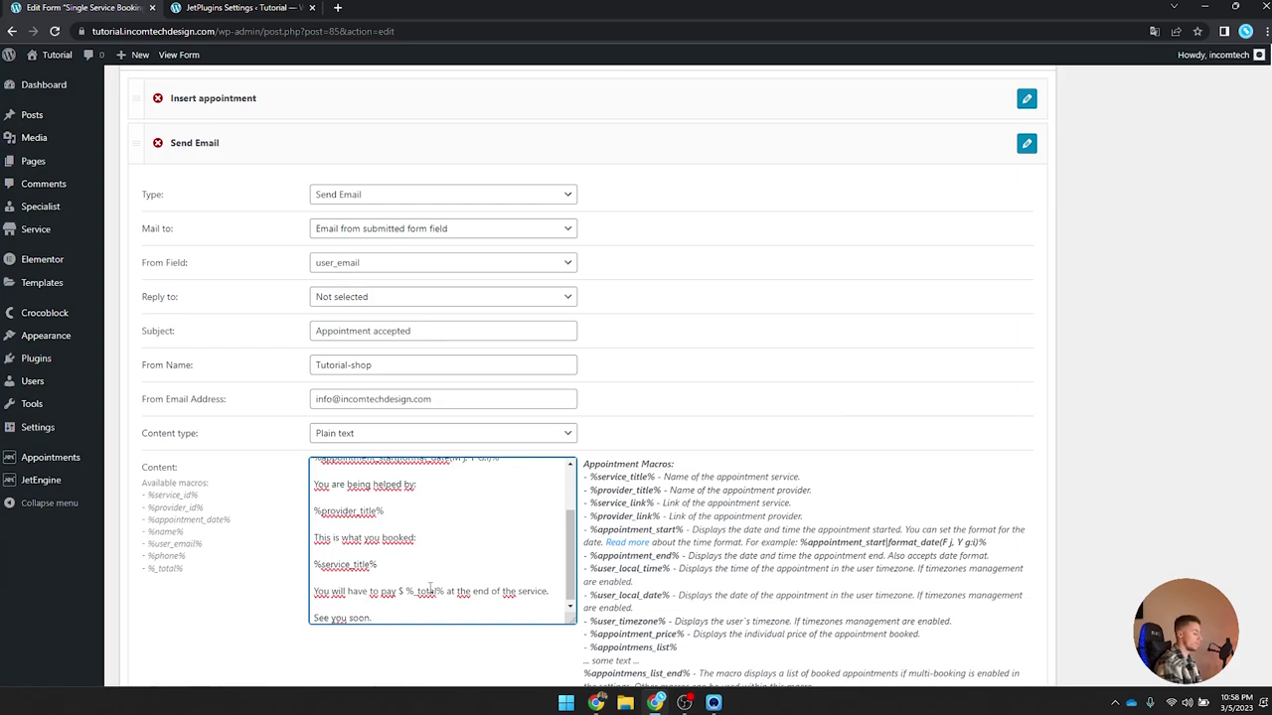
pyautogui.scroll(-4, 429, 587)
pyautogui.scroll(2, 262, 593)
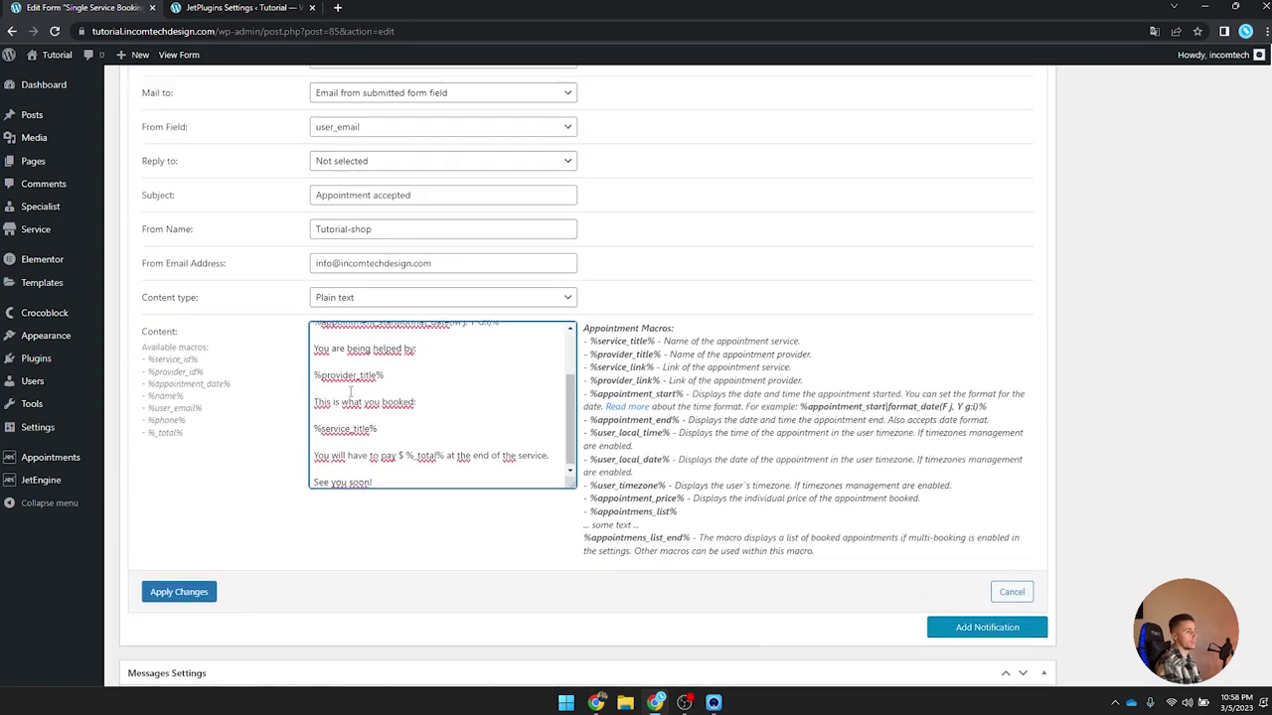
pyautogui.click(181, 594)
pyautogui.scroll(3, 417, 496)
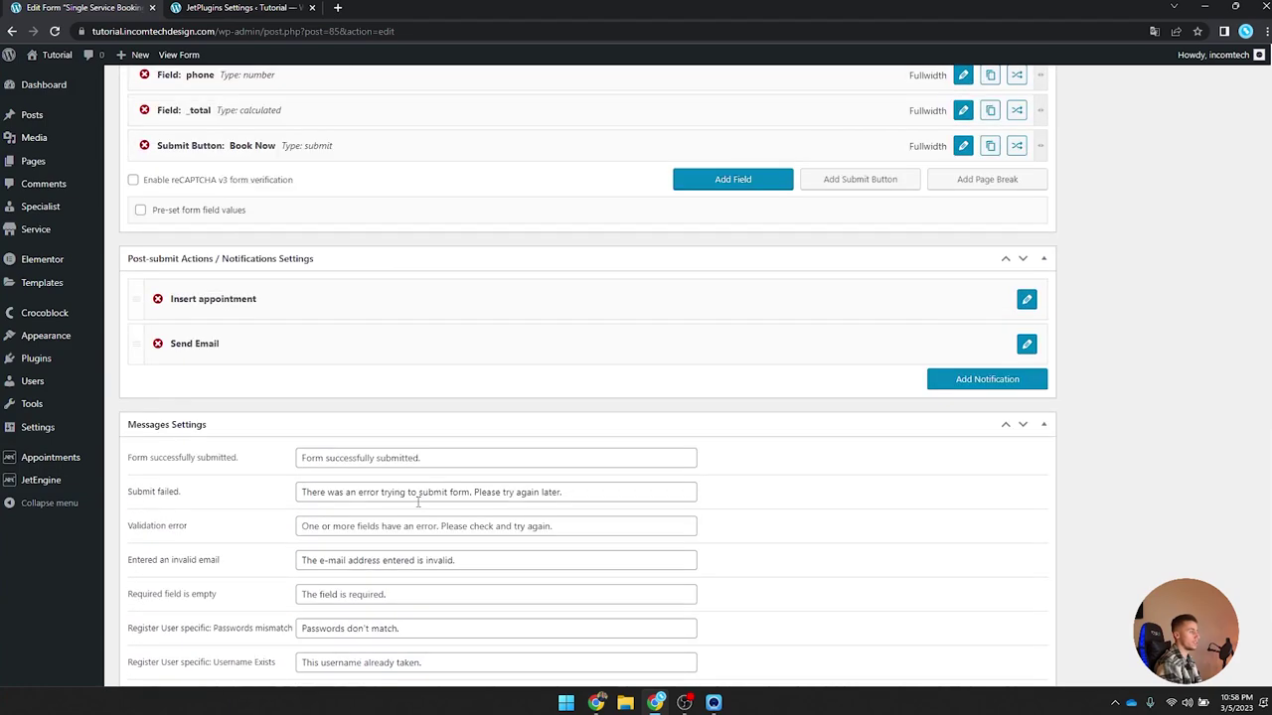
# Step: Add a third Send Email notification to the form and open its settings
pyautogui.click(1017, 382)
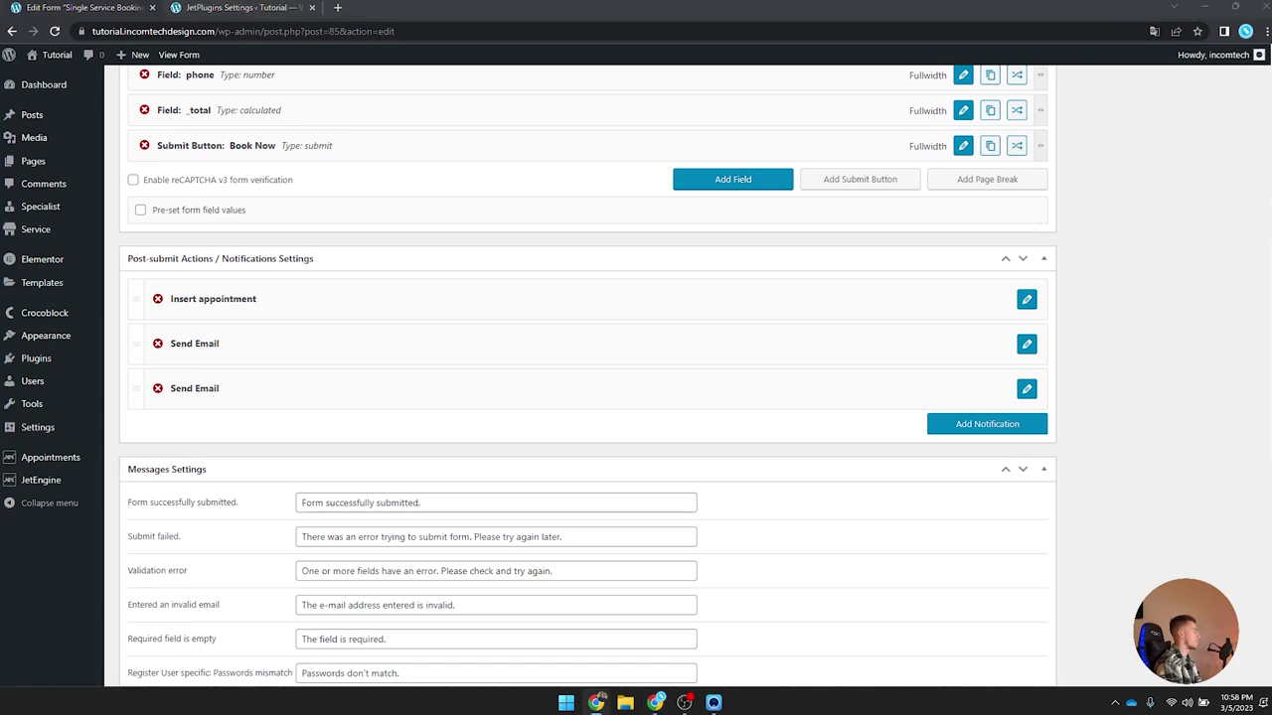
pyautogui.scroll(-2, 383, 361)
pyautogui.scroll(2, 504, 390)
pyautogui.click(1026, 389)
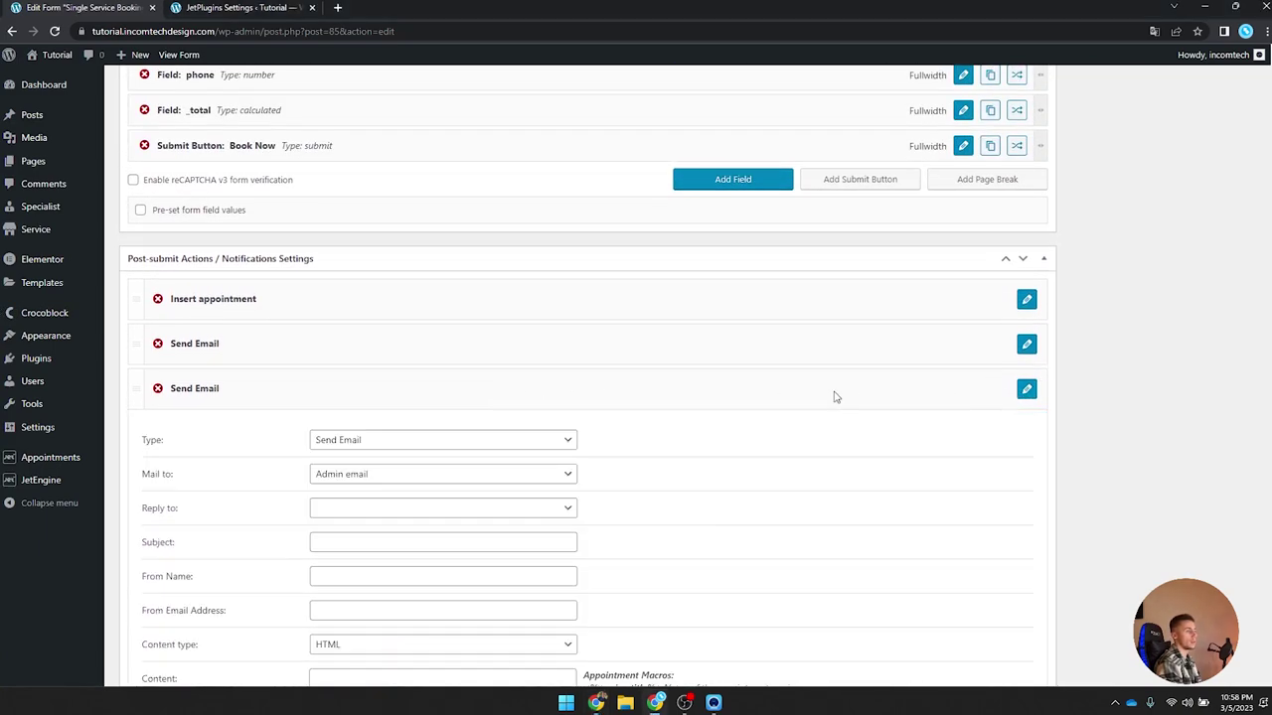
pyautogui.scroll(-2, 524, 343)
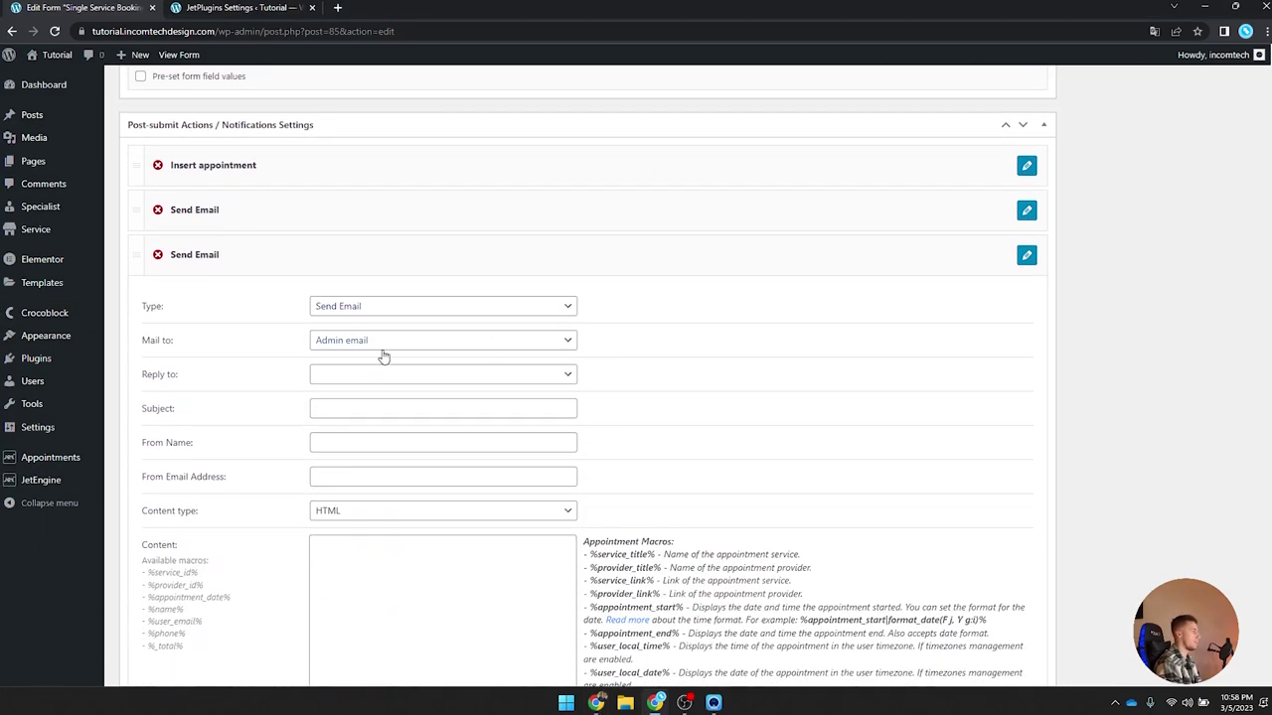
pyautogui.moveTo(139, 342); pyautogui.dragTo(212, 347)
pyautogui.click(238, 336)
# Step: Set Reply to Not selected, subject 'New appointment' and From Name 'Tutorial-shop'
pyautogui.click(362, 379)
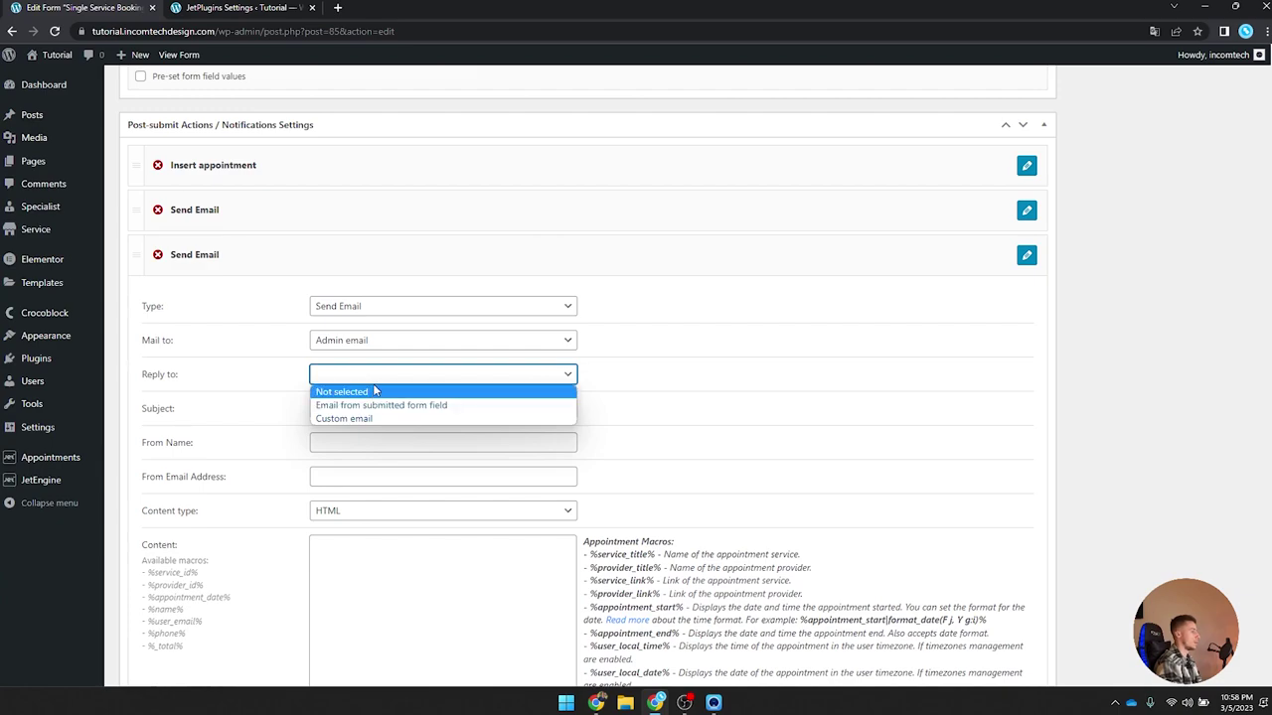
pyautogui.click(364, 390)
pyautogui.click(355, 407)
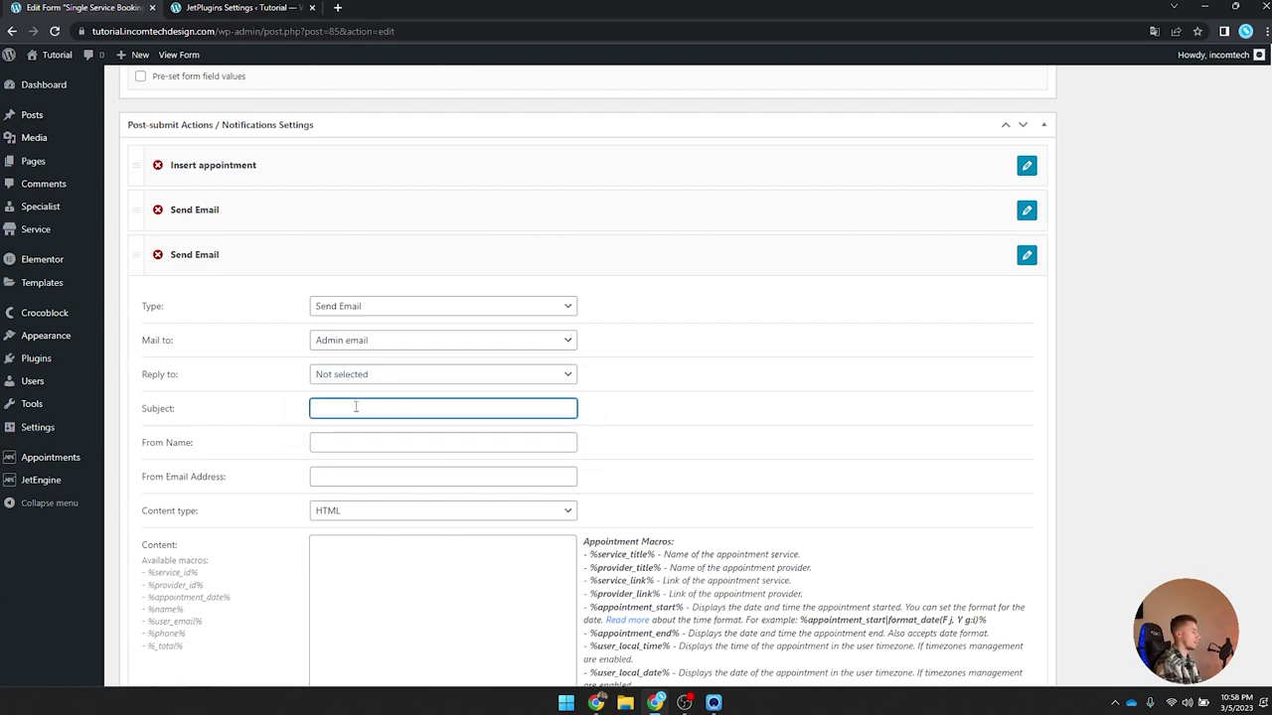
pyautogui.write('New appointment')
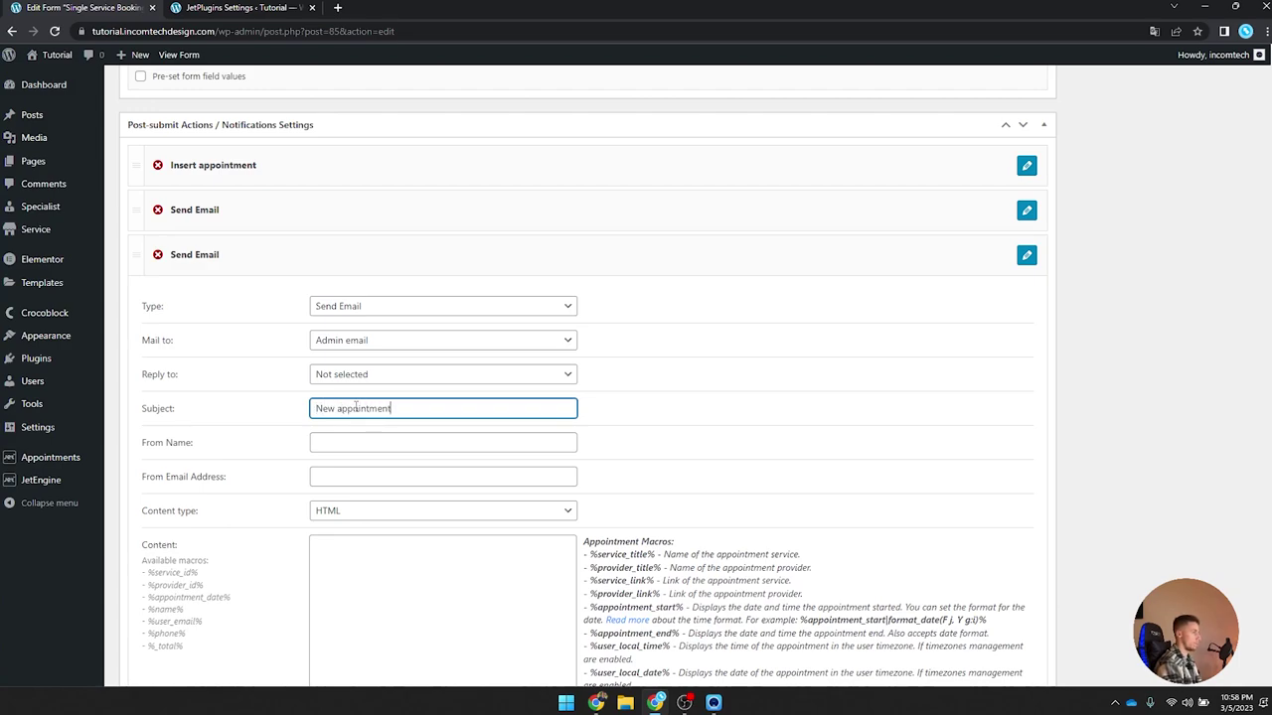
pyautogui.click(351, 435)
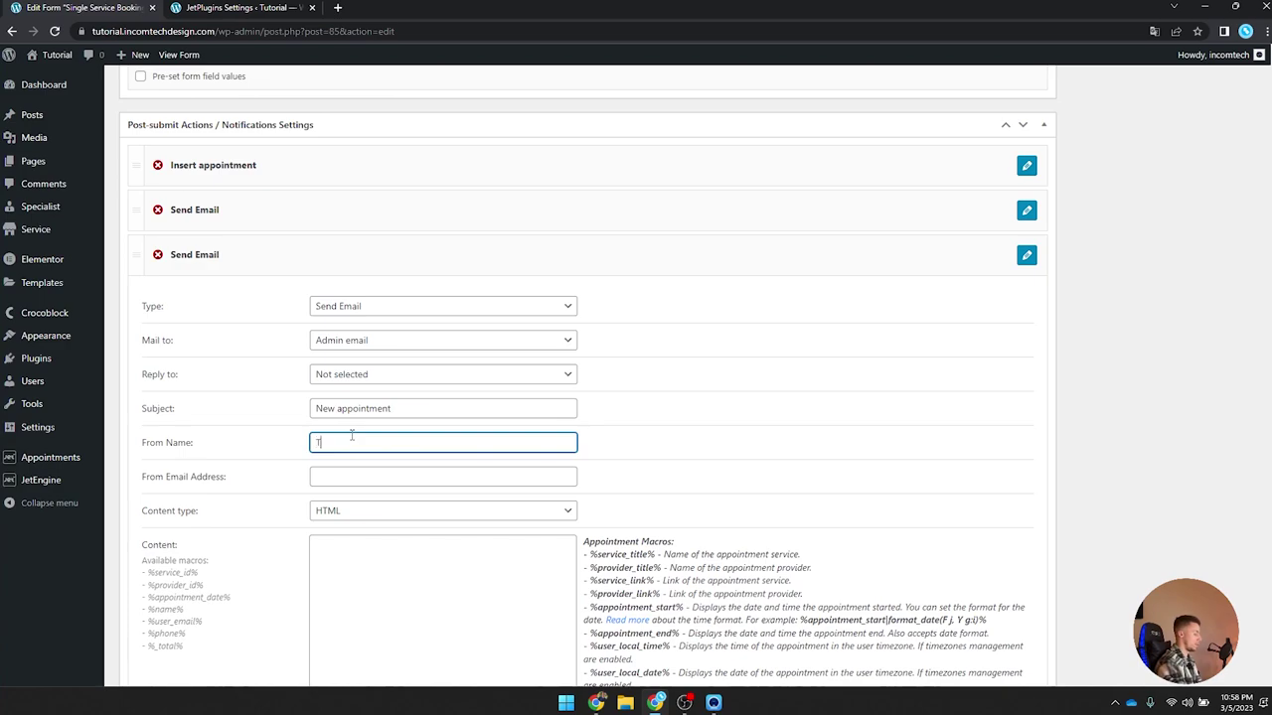
pyautogui.press('BackSpace')
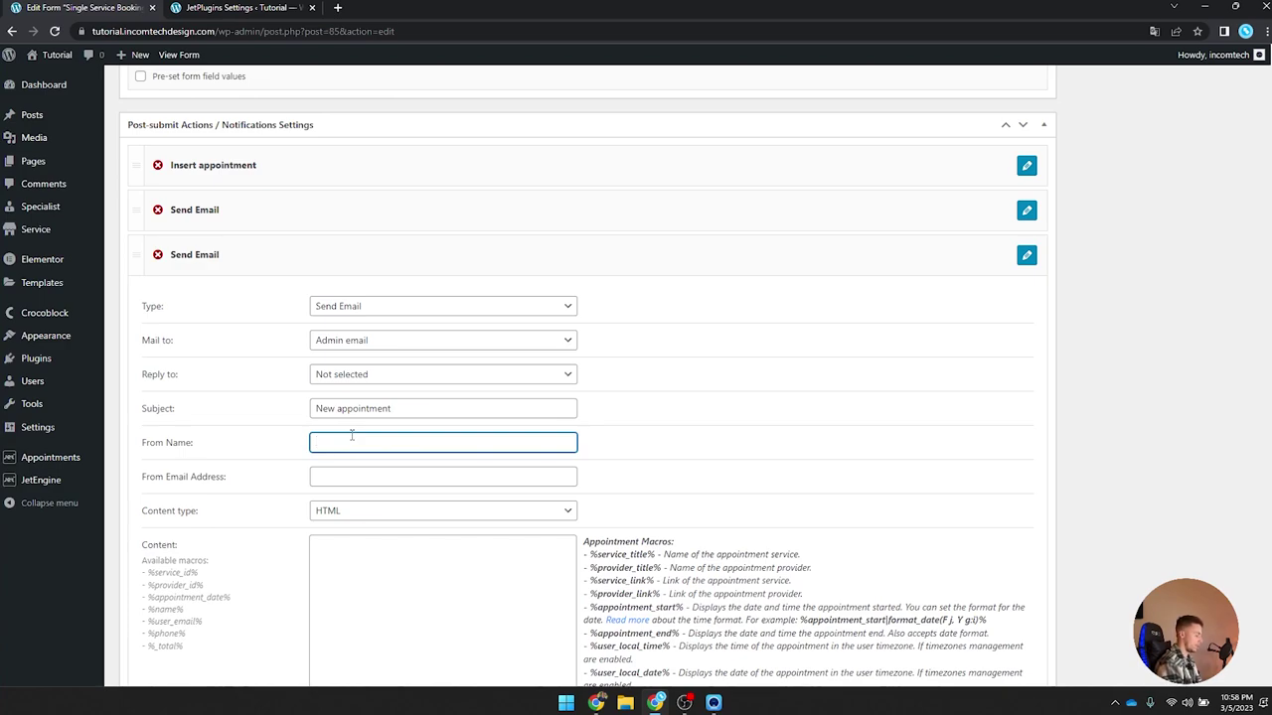
pyautogui.write('Tu')
pyautogui.write('torialp')
pyautogui.write(' Shop')
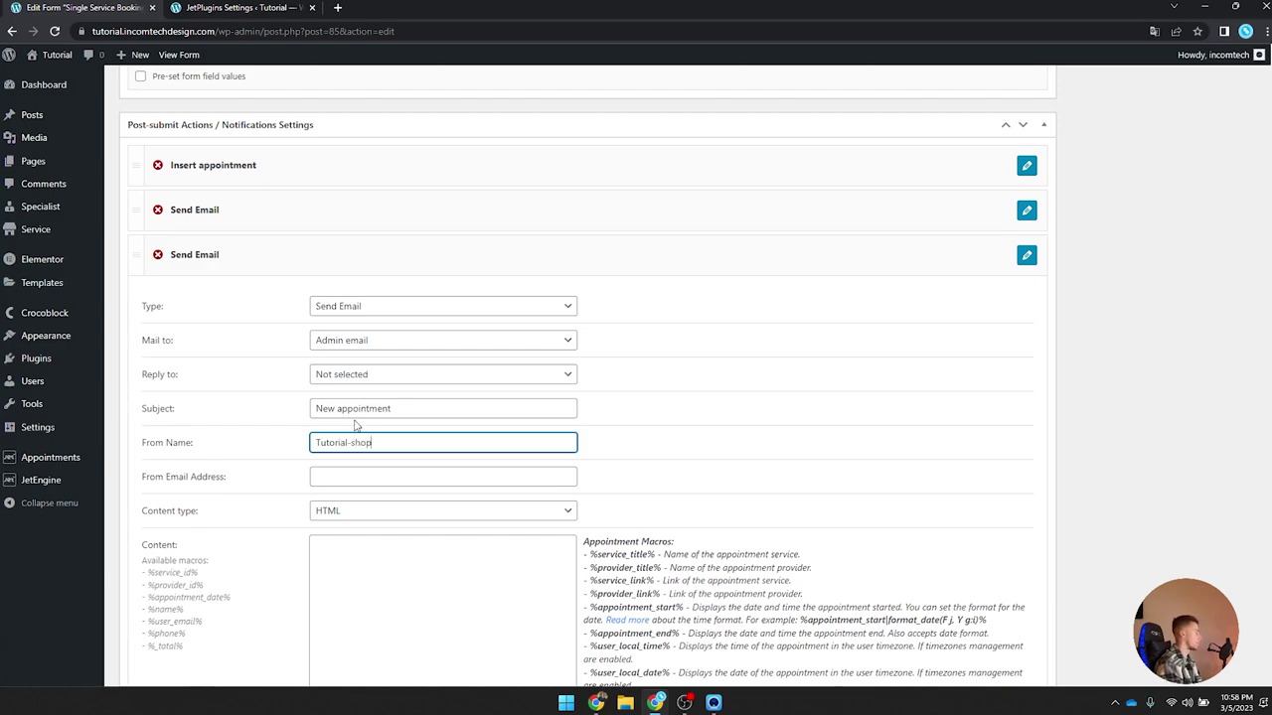
pyautogui.scroll(-2, 312, 497)
pyautogui.click(364, 382)
# Step: Set the content type to Plain text and start the body with 'New Appointment!'
pyautogui.click(364, 408)
pyautogui.click(367, 421)
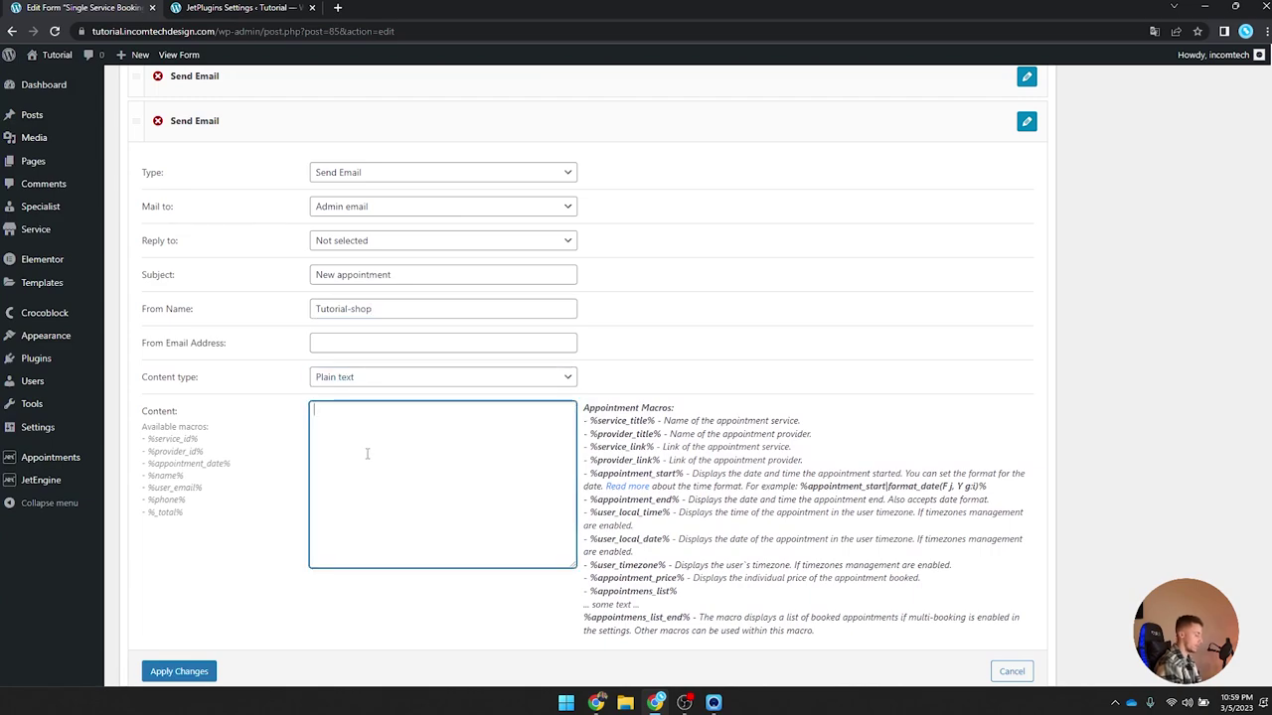
pyautogui.write('New Appiin')
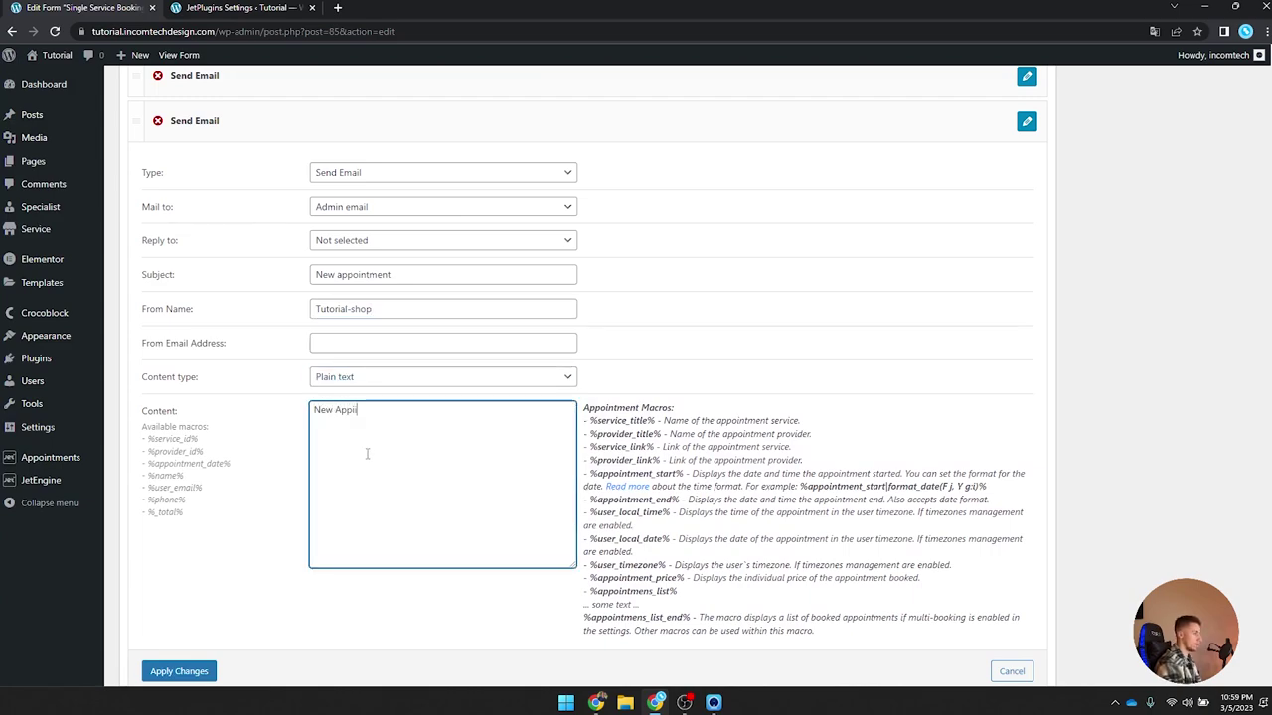
pyautogui.press('BackSpace')
pyautogui.press('BackSpace')
pyautogui.press('BackSpace')
pyautogui.write('ointment!')
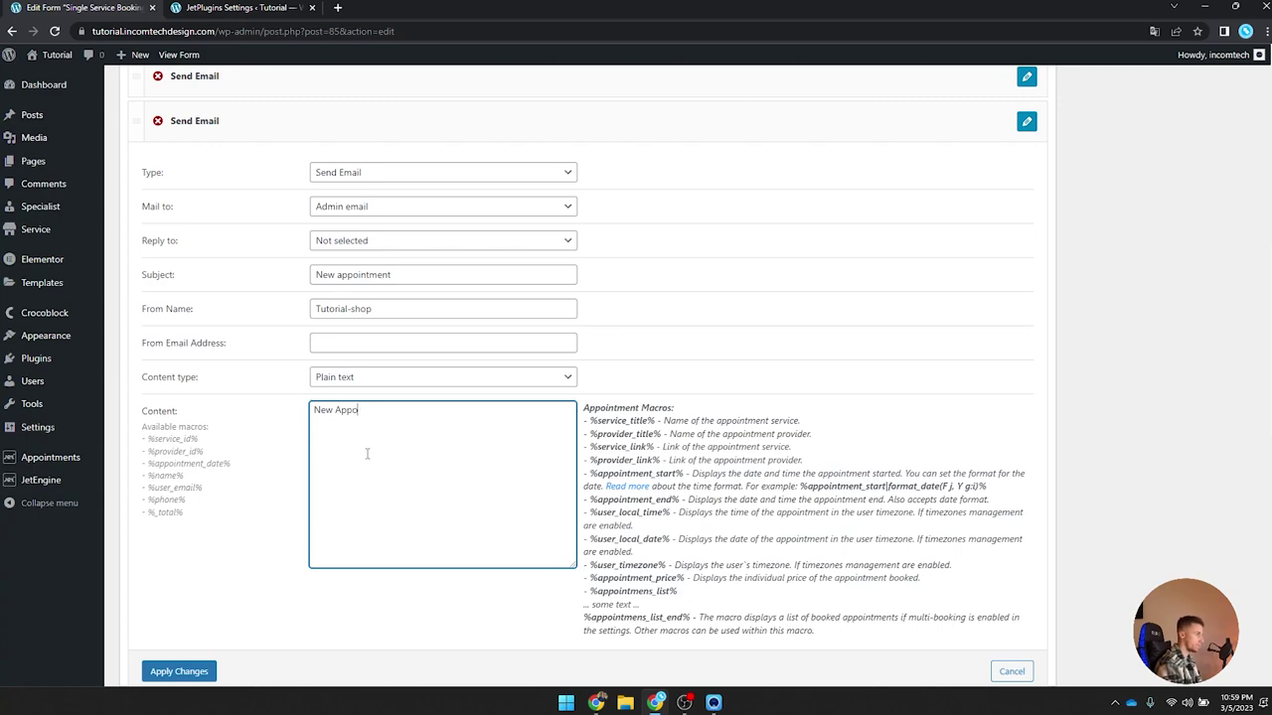
pyautogui.press('Return')
pyautogui.press('Return')
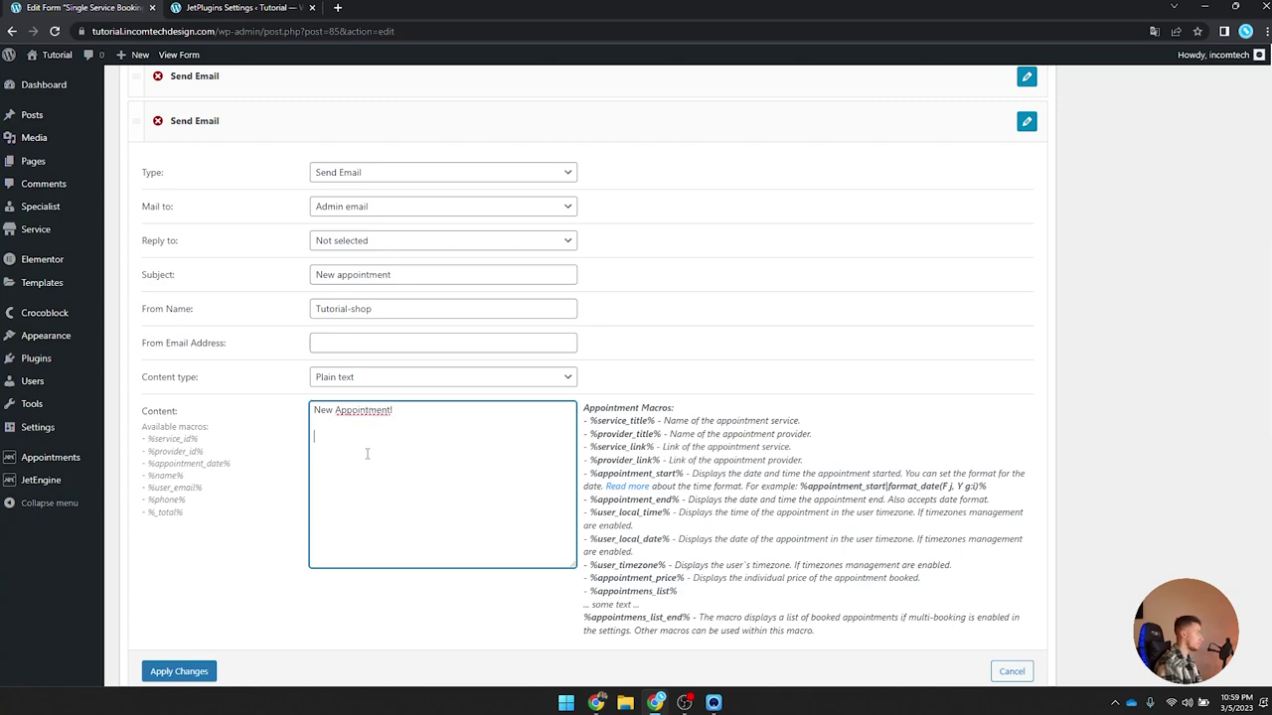
# Step: Add Name: %name%, Date: with the formatted start macro, and Specialist: %provider_title% lines
pyautogui.write('Name')
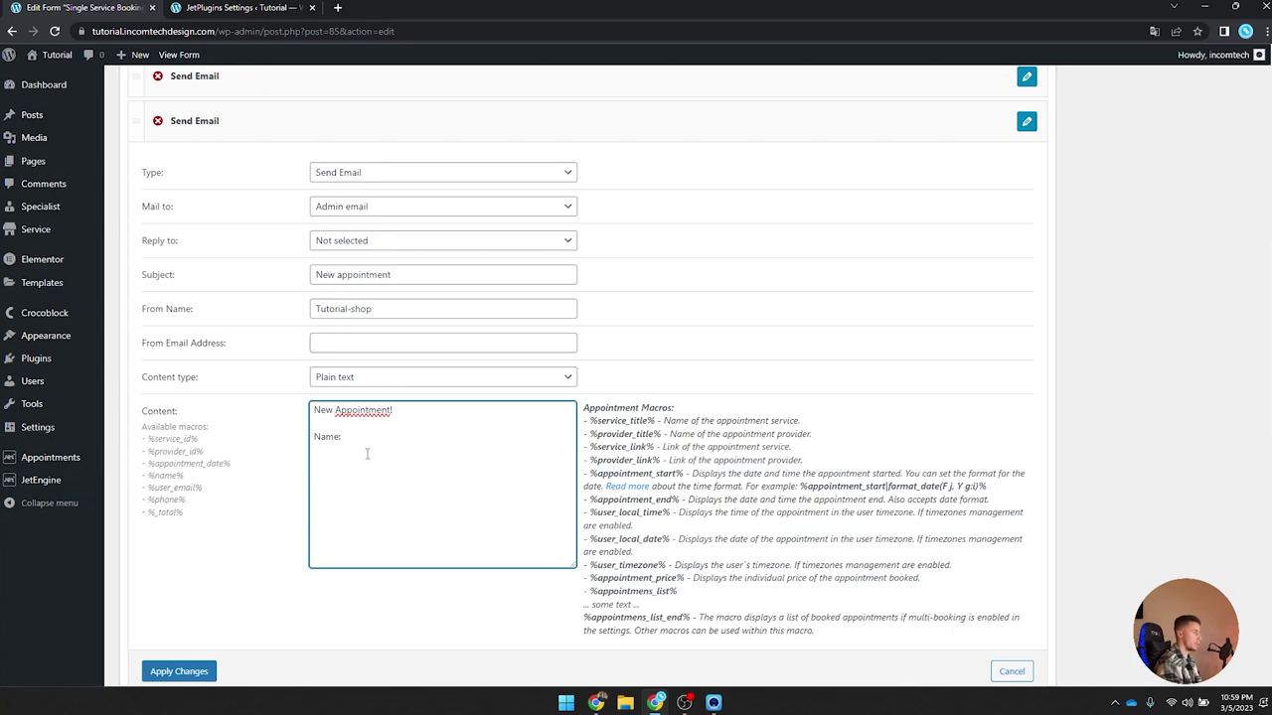
pyautogui.write(': %%')
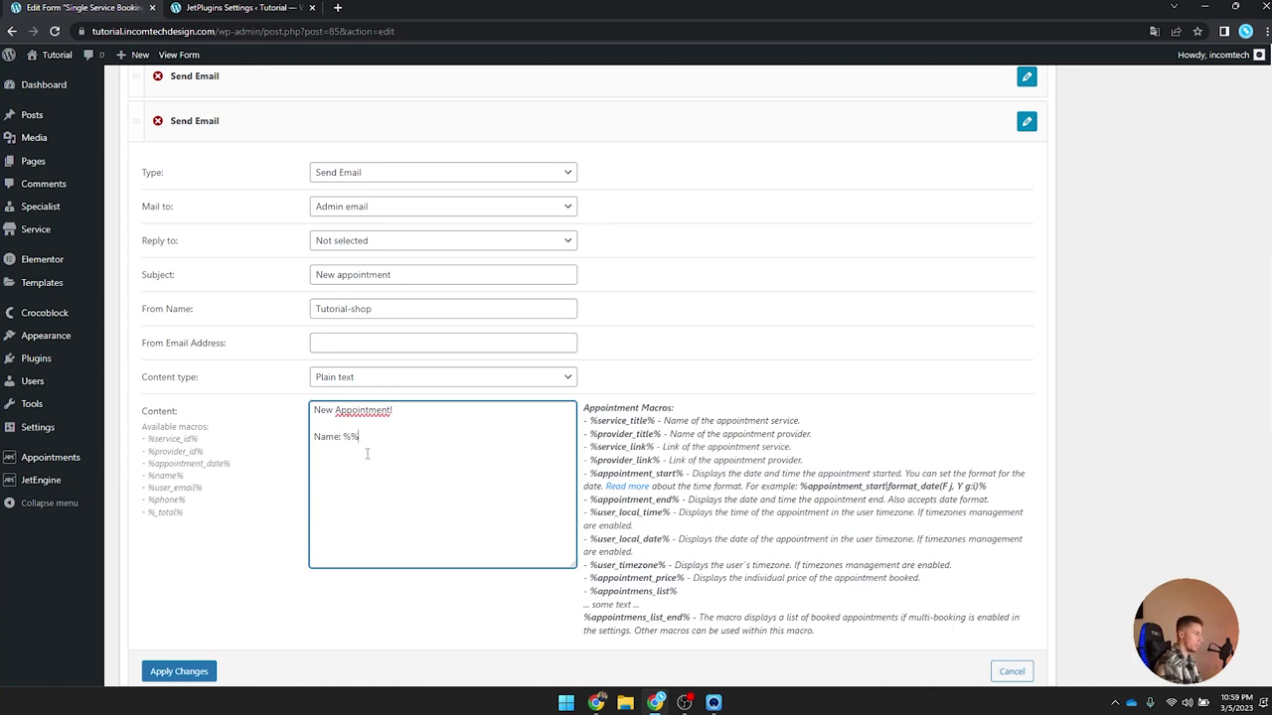
pyautogui.write('name')
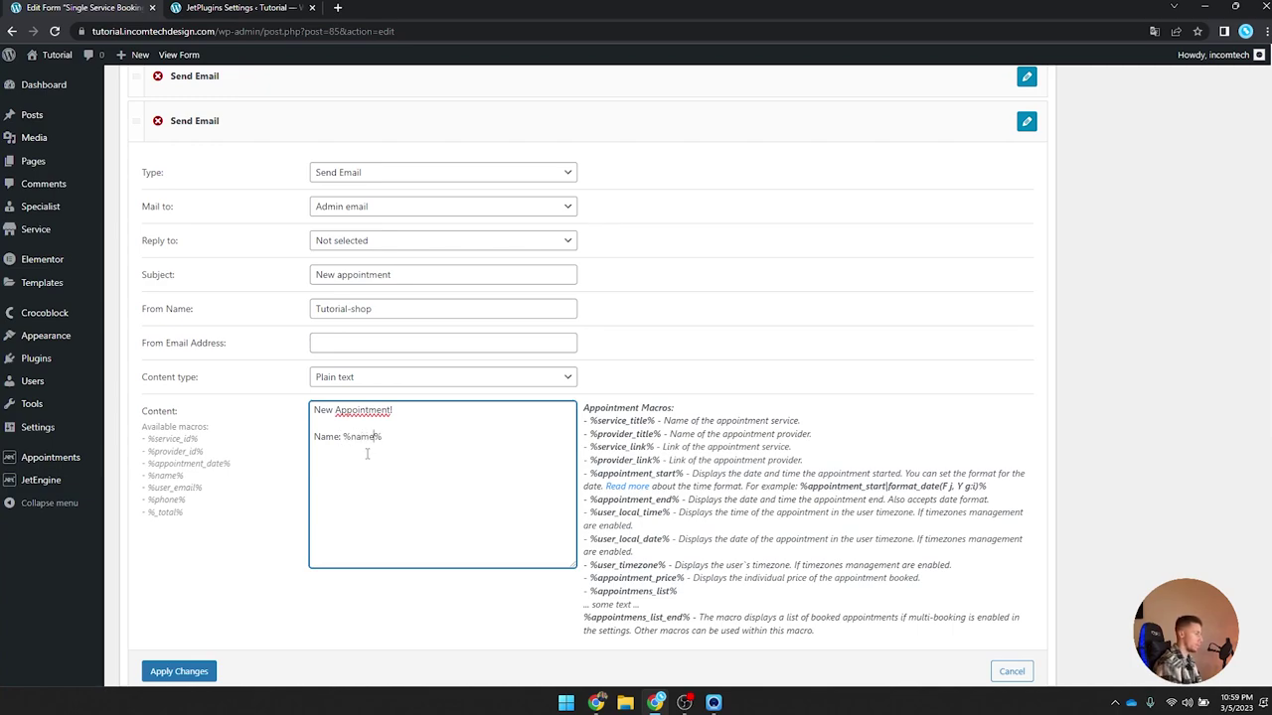
pyautogui.write('Date:')
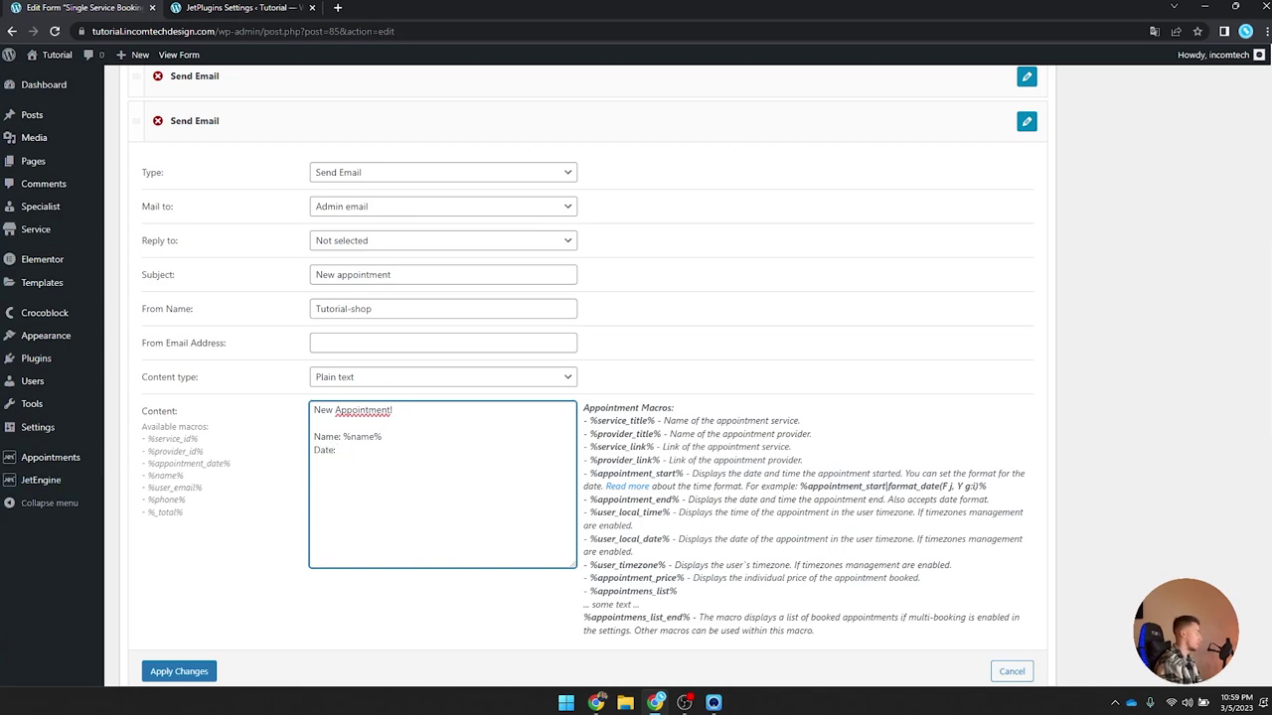
pyautogui.hotkey('alt', 'Tab')
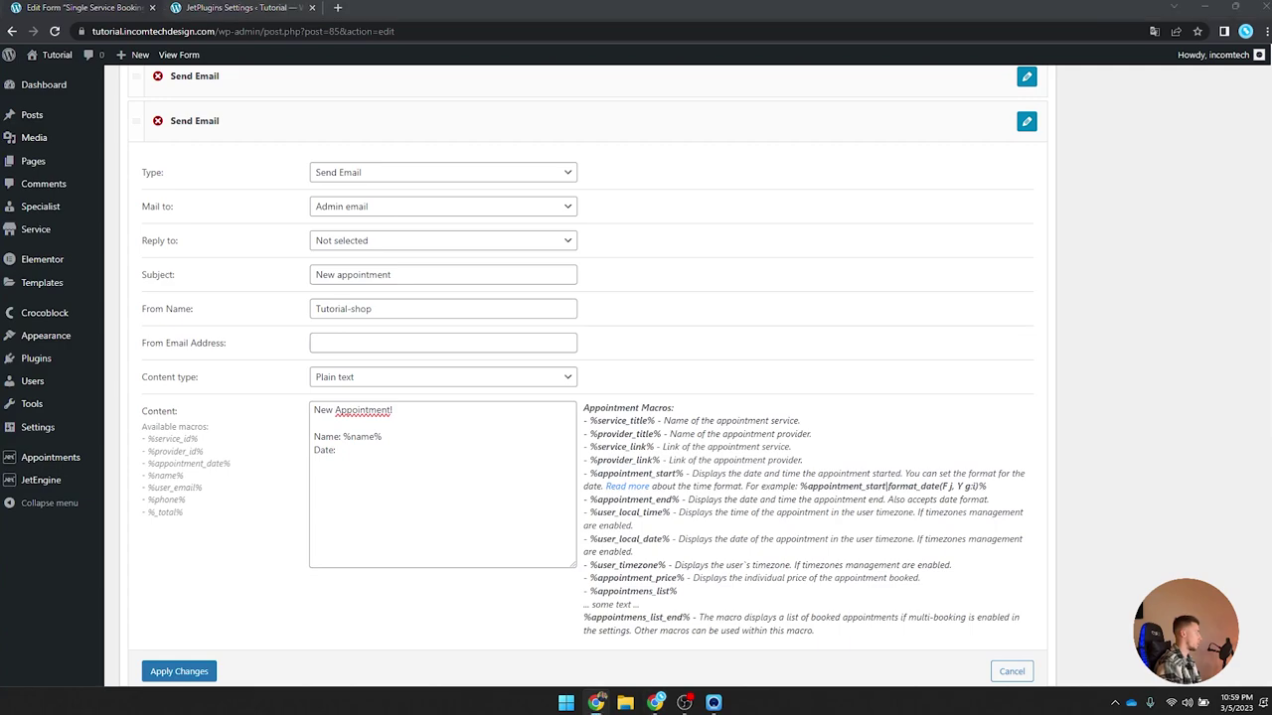
pyautogui.click(401, 464)
pyautogui.write('%appointment_start|format_date(M j, Y G:i)%')
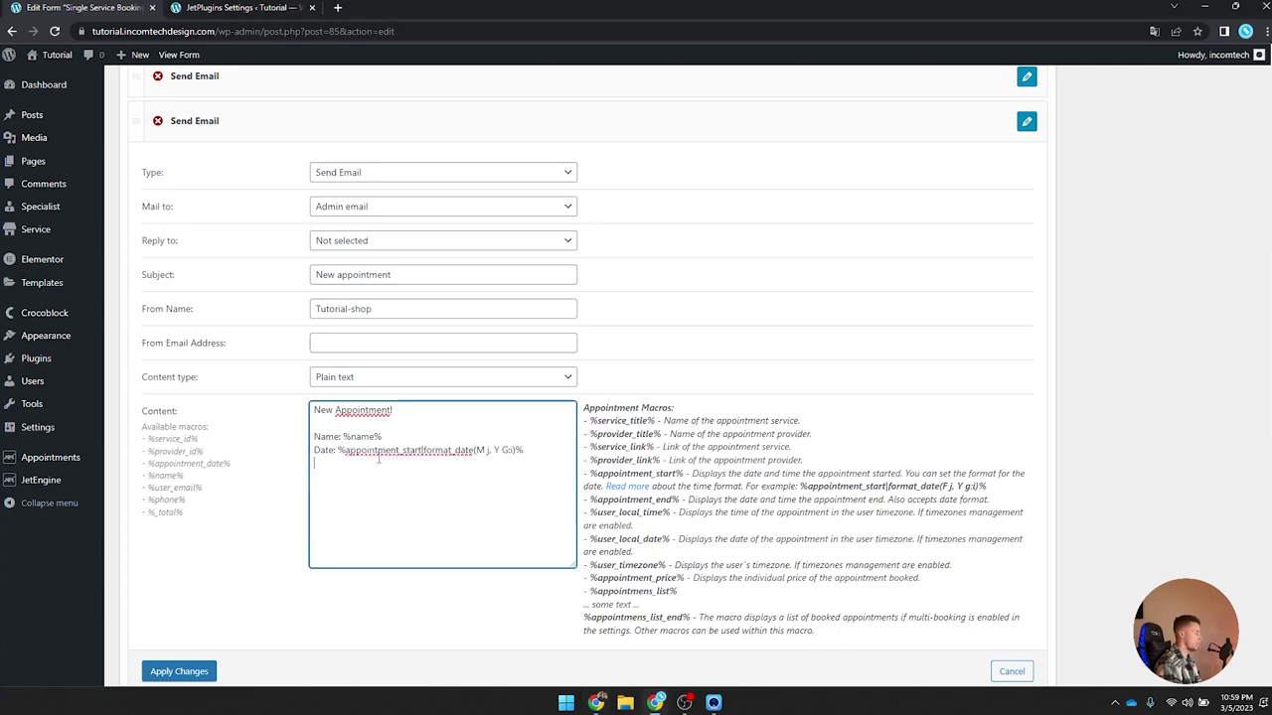
pyautogui.write('Sepcialist:')
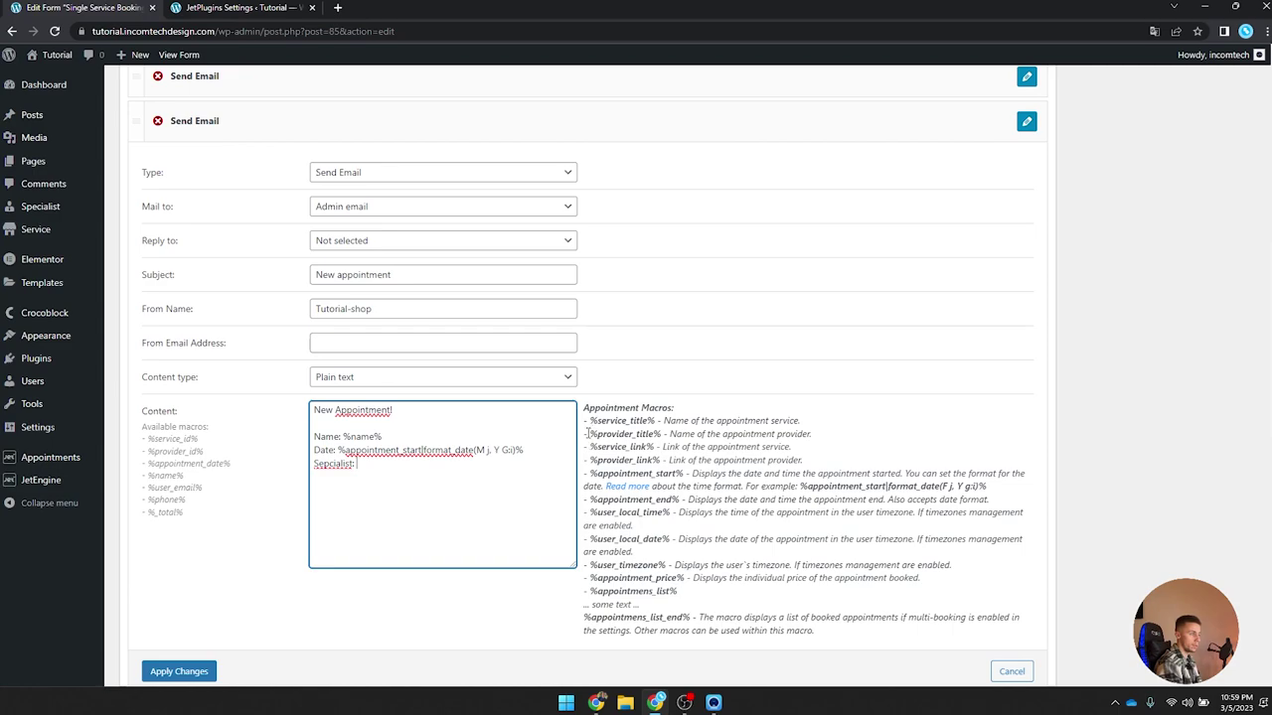
pyautogui.moveTo(588, 434); pyautogui.dragTo(659, 434)
pyautogui.hotkey('ctrl', 'c')
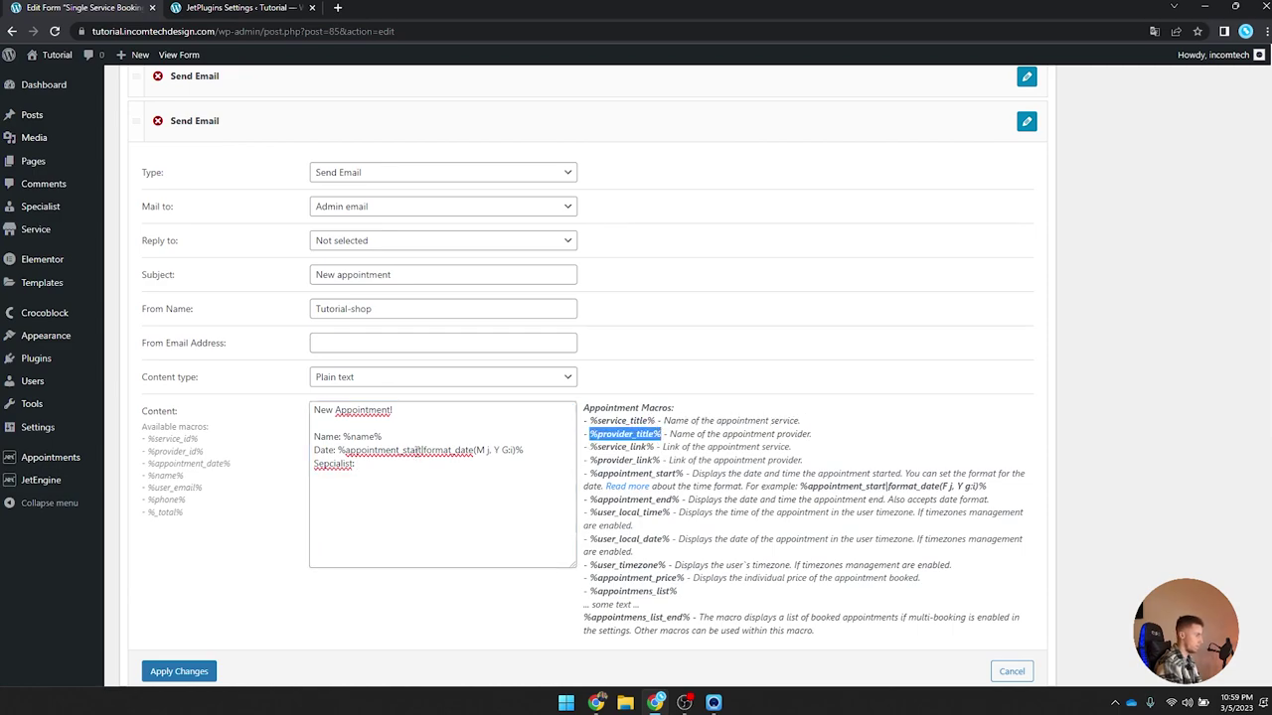
pyautogui.click(389, 467)
pyautogui.hotkey('ctrl', 'v')
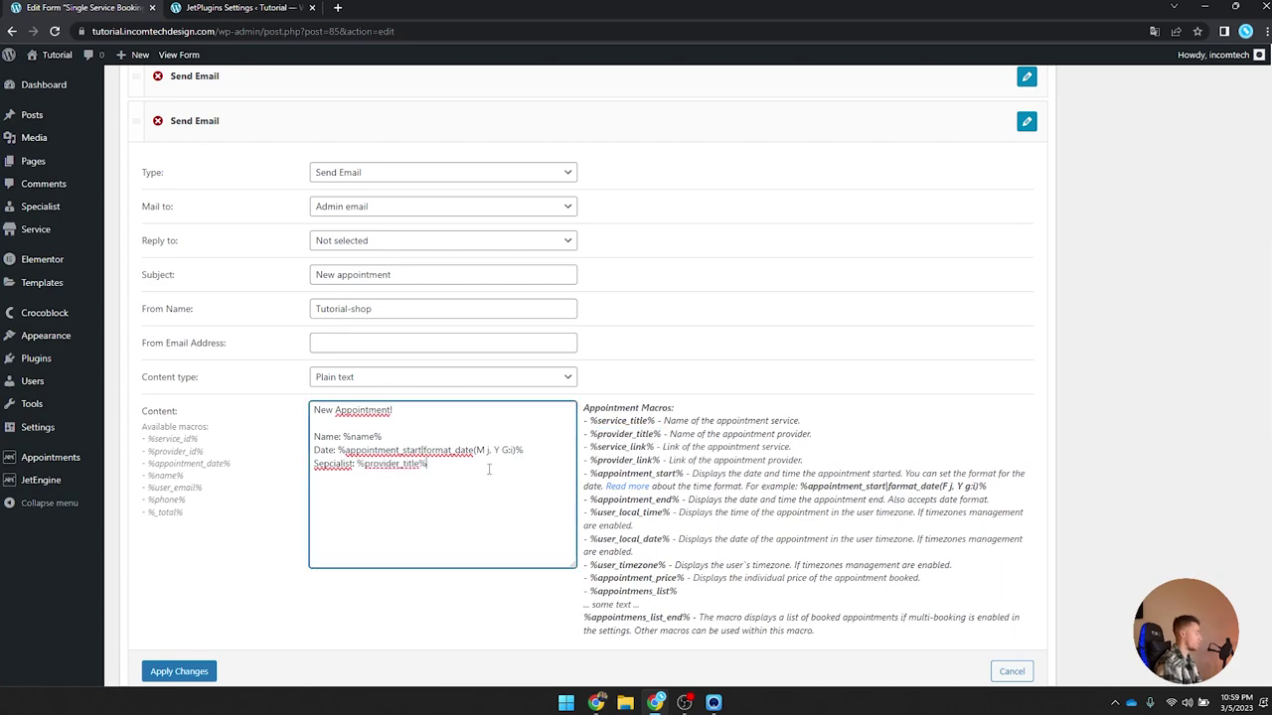
# Step: Add 'Service: %service_title%' and 'Amount to pay: %_total%' lines
pyautogui.write('Service')
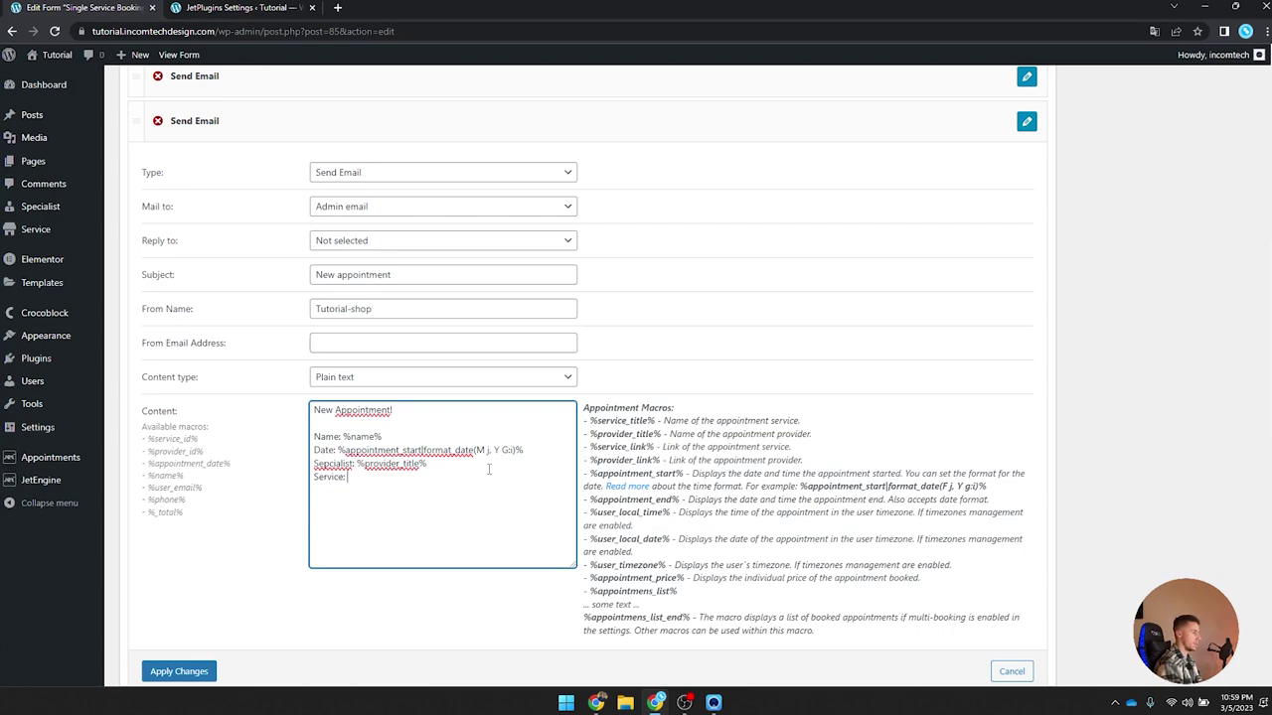
pyautogui.write(': %%')
pyautogui.write('service_title%')
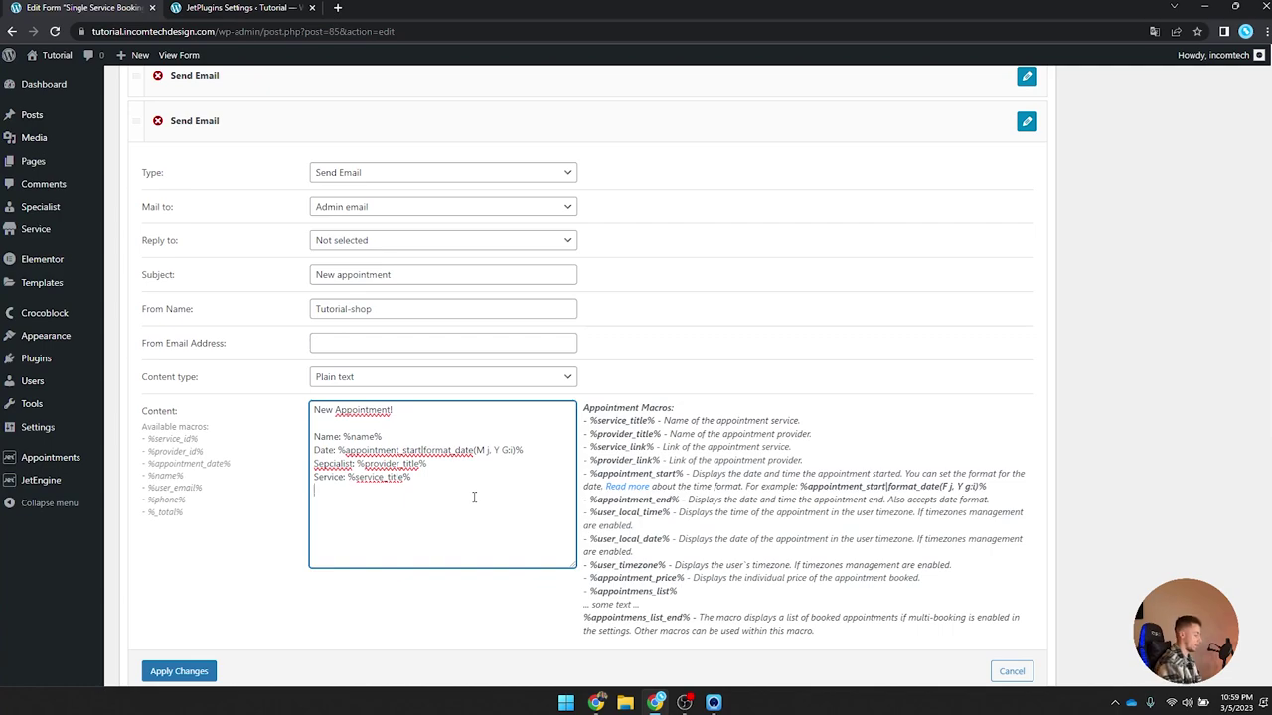
pyautogui.press('Return')
pyautogui.write('Amount to pay:')
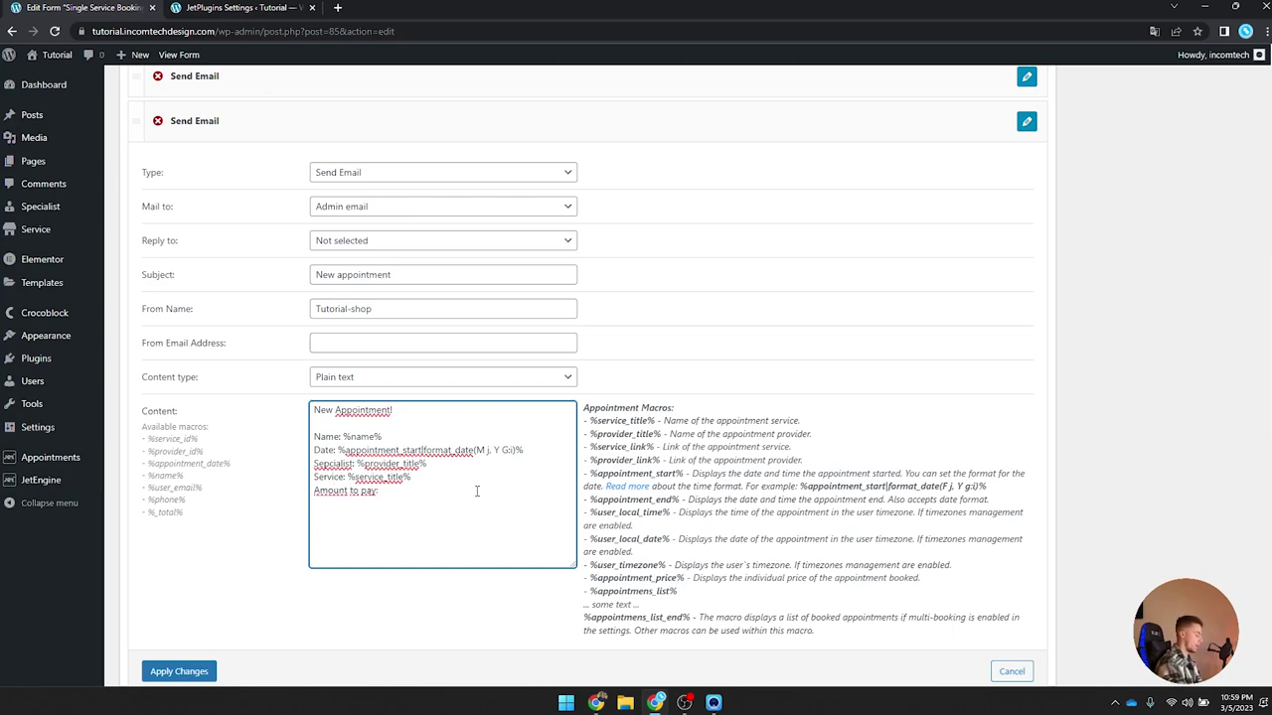
pyautogui.write(' %')
pyautogui.write(' %%')
pyautogui.write('_total%')
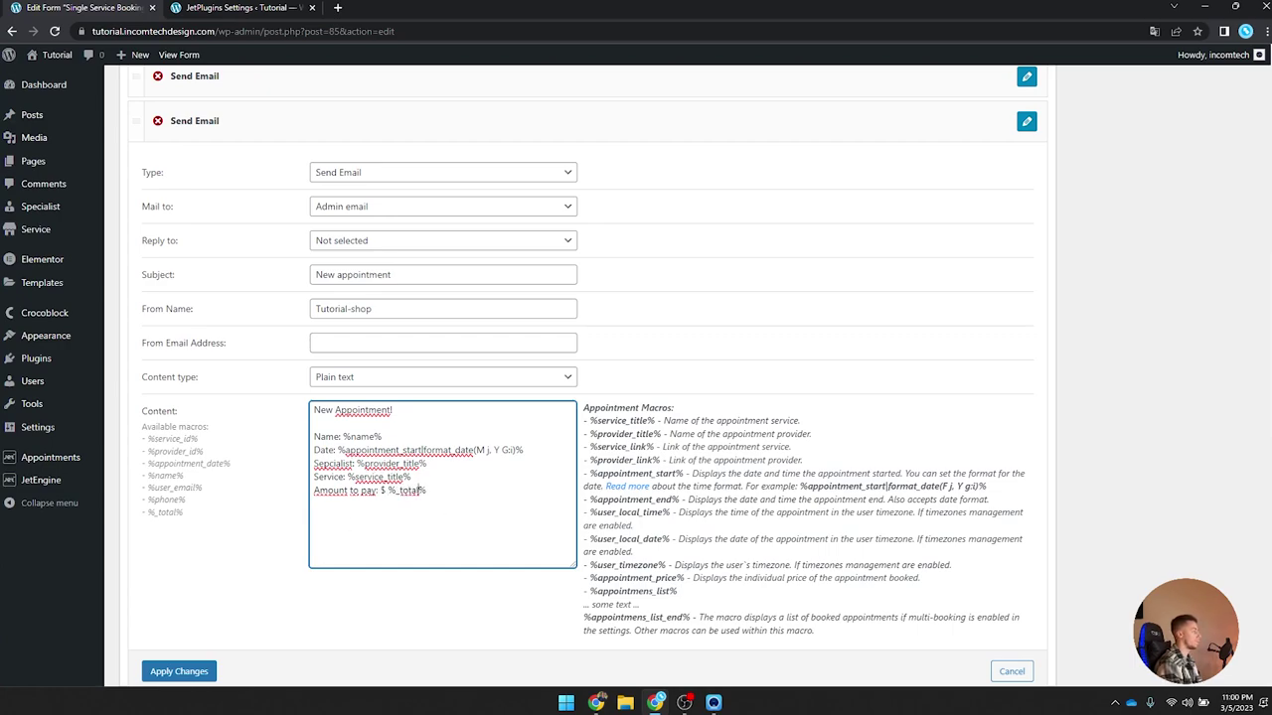
pyautogui.press('Return')
pyautogui.press('Return')
# Step: Add a 'Customer data:' section with email %user_email% and Phone: %phone%
pyautogui.write('Customer daa')
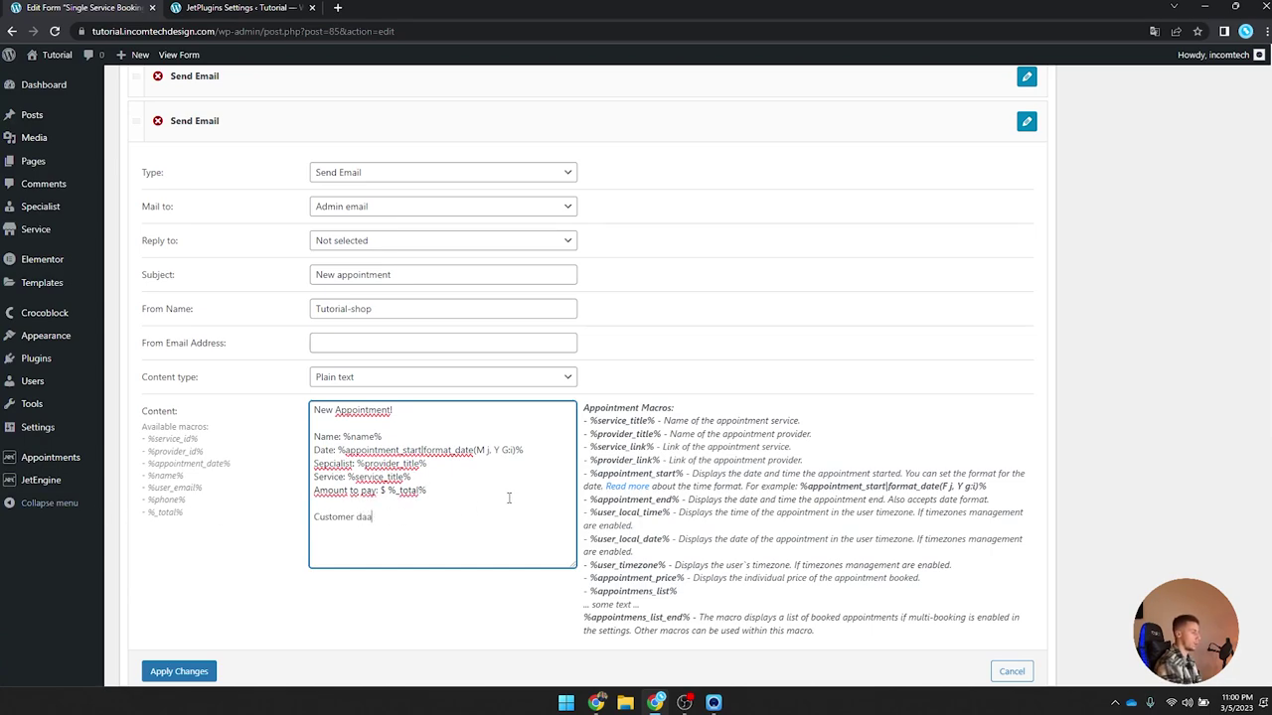
pyautogui.press('BackSpace')
pyautogui.write('ta')
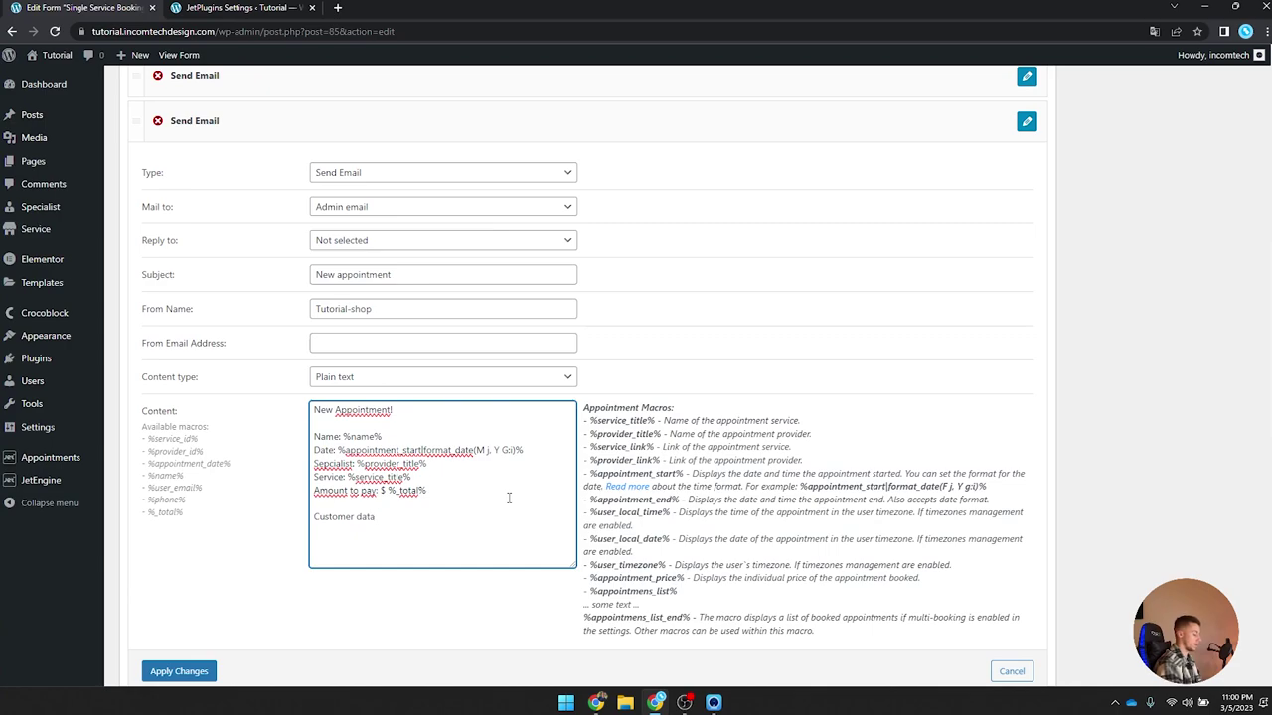
pyautogui.write(':')
pyautogui.press('Return')
pyautogui.write('email')
pyautogui.write('%%user_email')
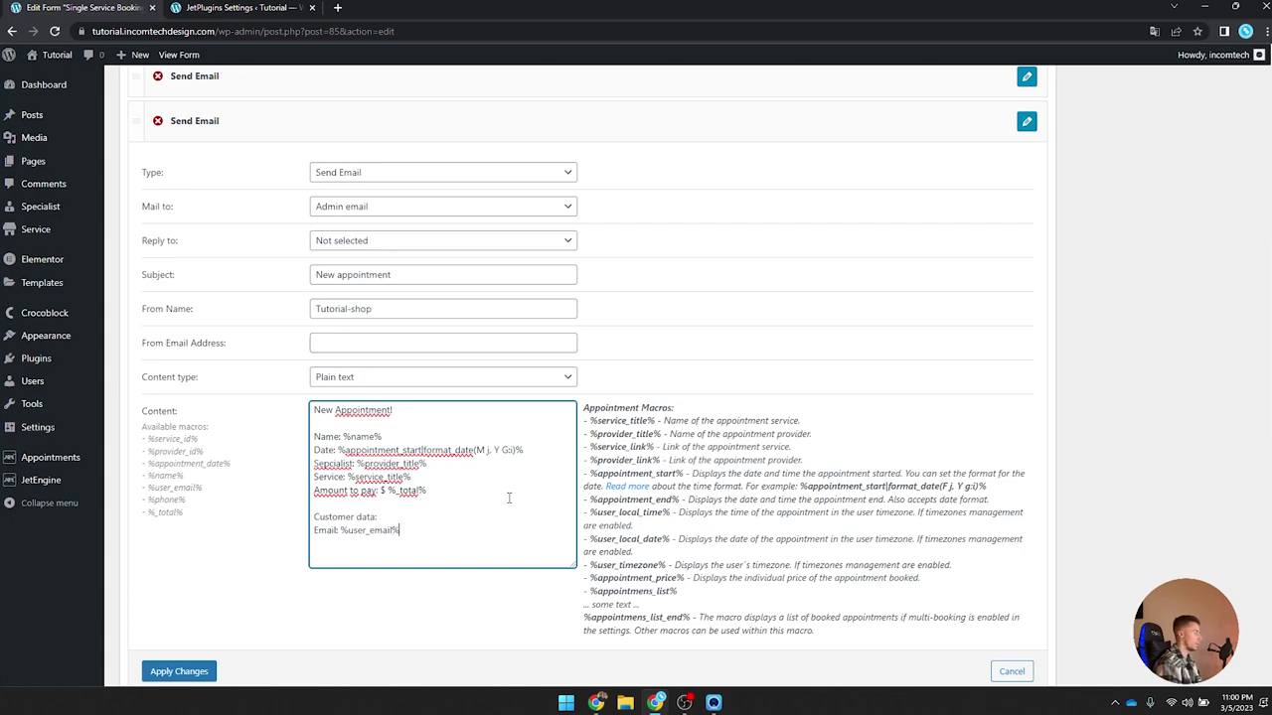
pyautogui.press('Return')
pyautogui.write('Phone')
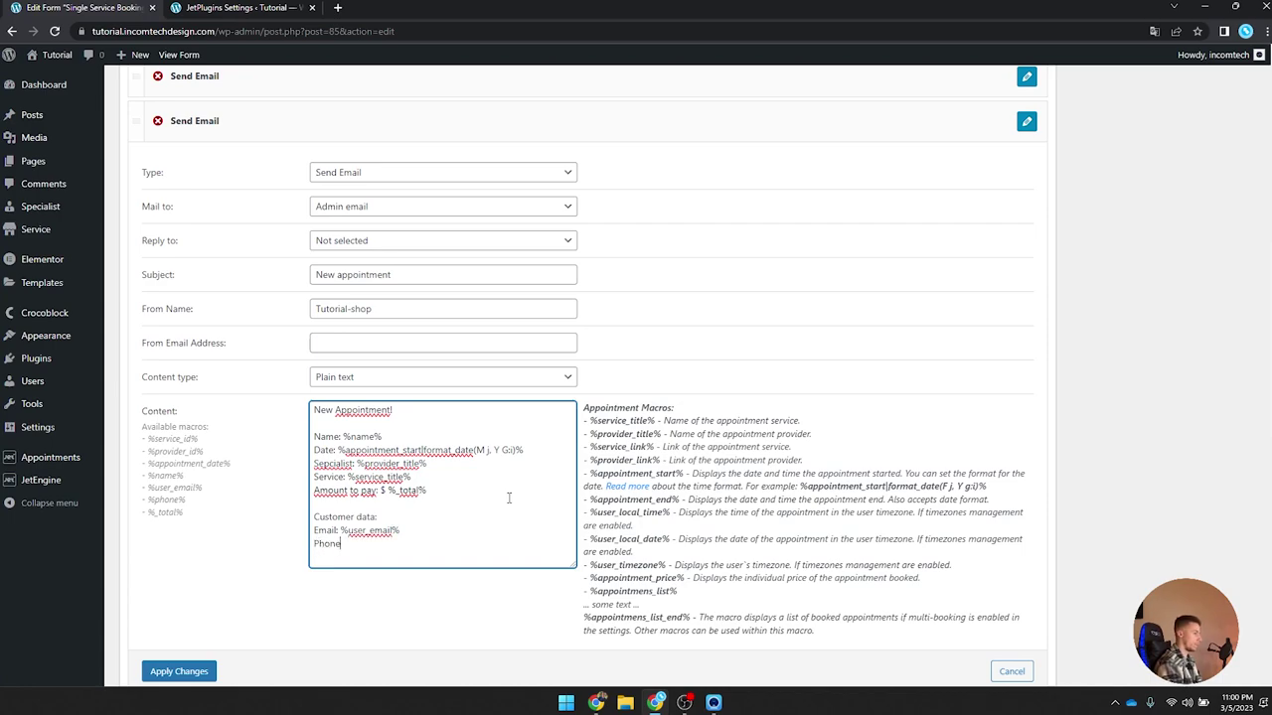
pyautogui.write(': %%')
pyautogui.write('phone%')
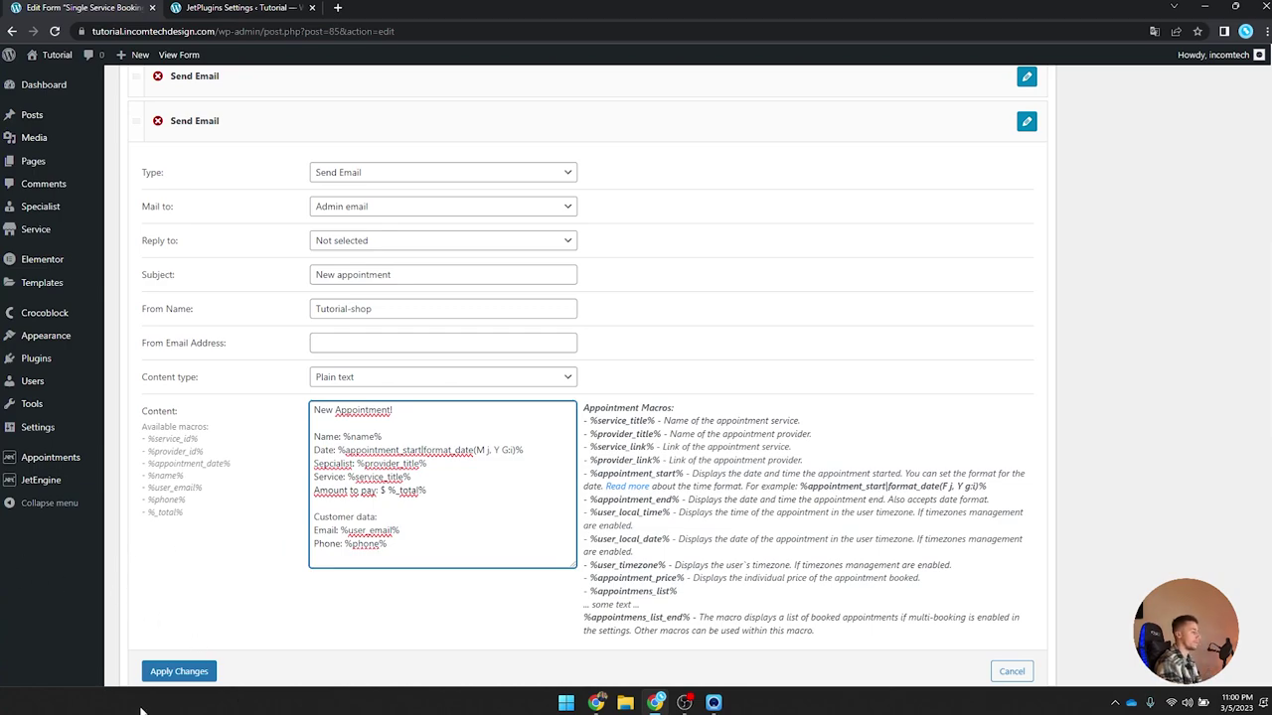
pyautogui.scroll(-2, 298, 567)
# Step: Apply the changes to the email notification action
pyautogui.click(179, 471)
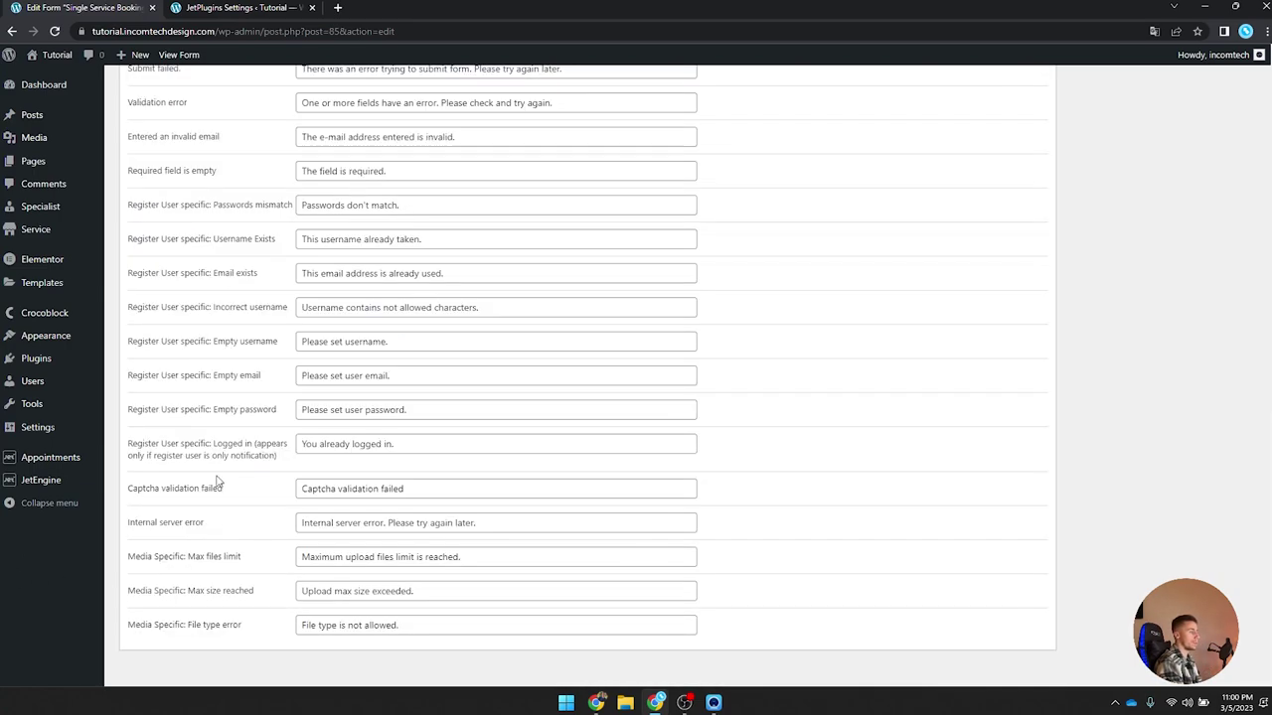
pyautogui.scroll(4, 276, 486)
pyautogui.scroll(5, 283, 397)
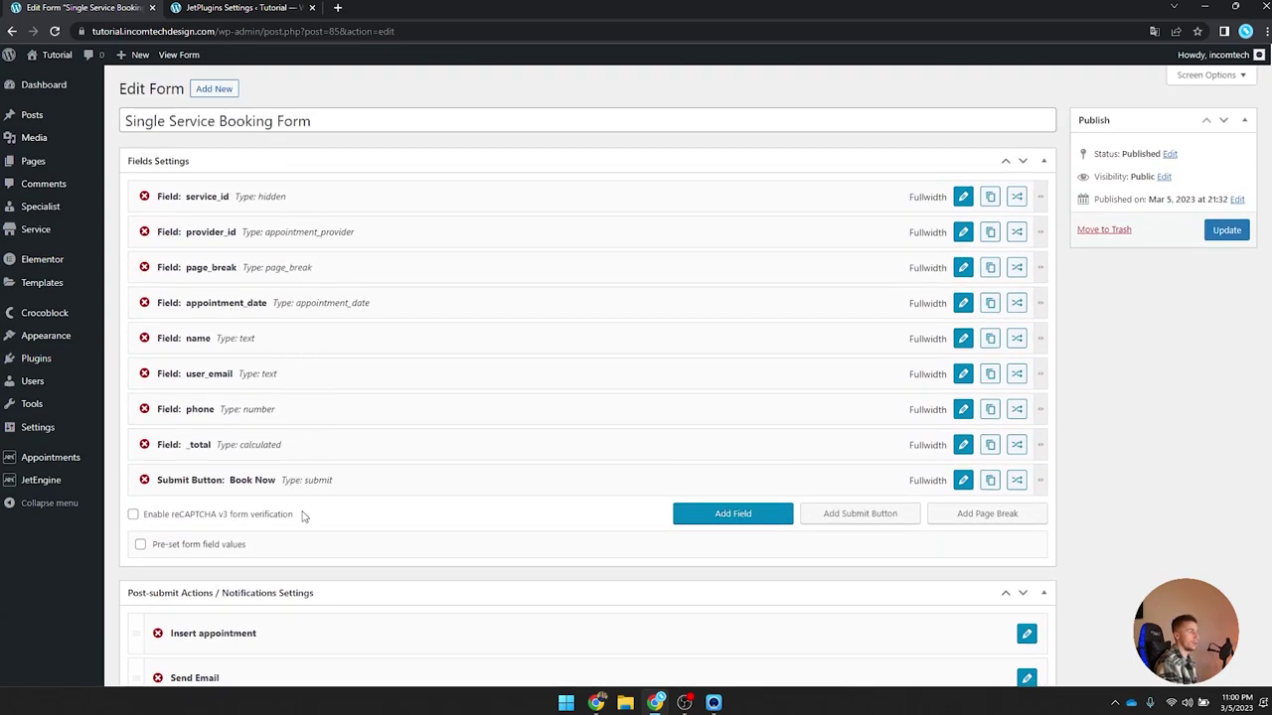
pyautogui.scroll(-5, 304, 514)
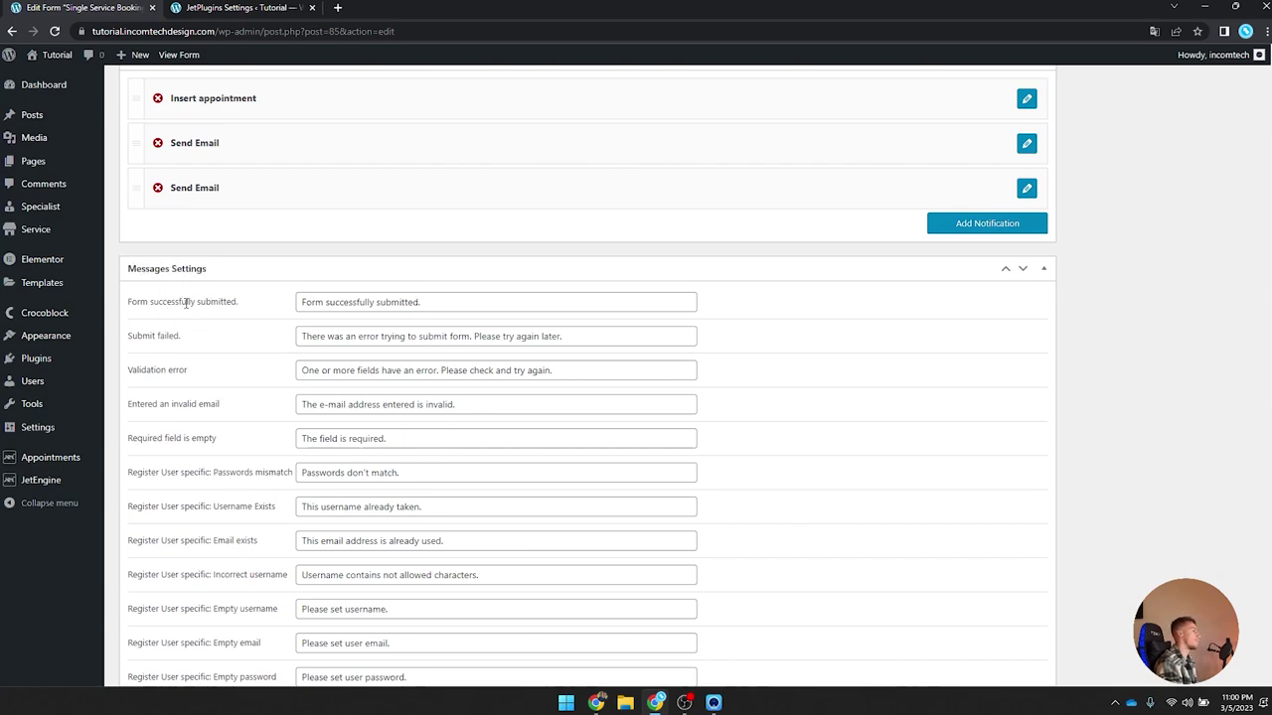
# Step: Replace 'Form successfully submitted.' with 'Thanks, your appointment has been received.'
pyautogui.tripleClick(137, 305)
pyautogui.click(264, 304)
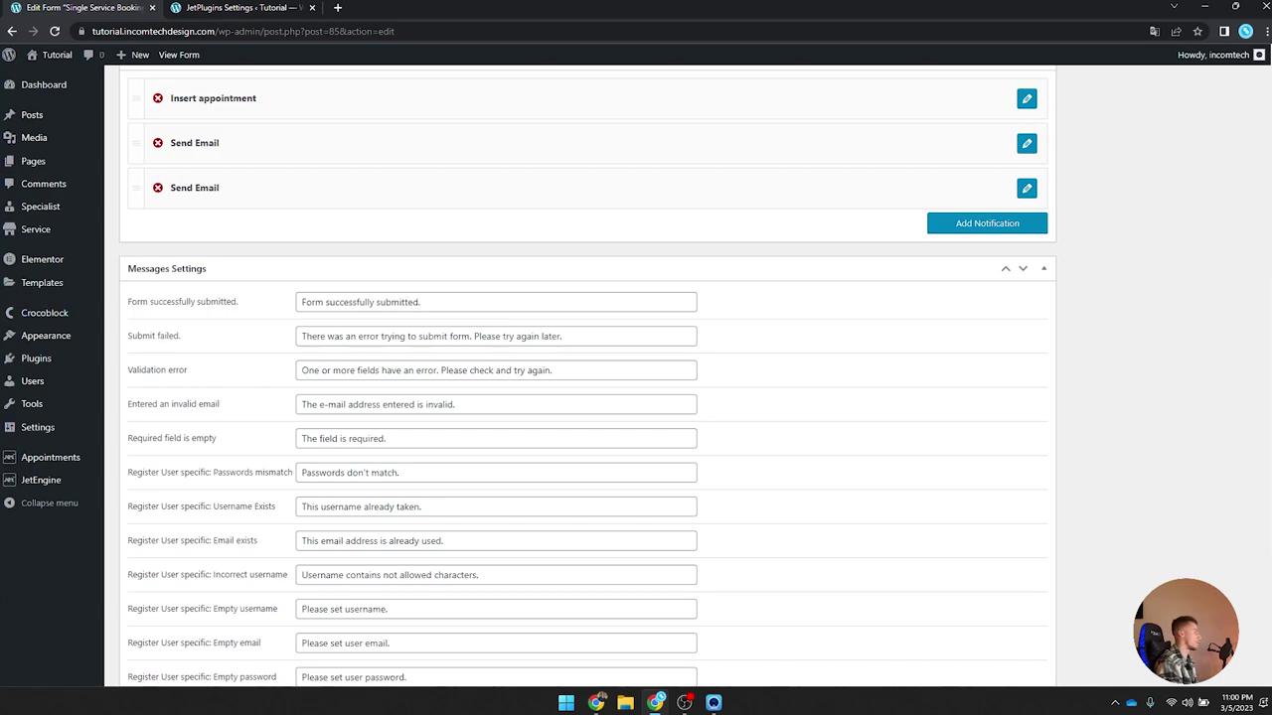
pyautogui.click(404, 307)
pyautogui.hotkey('ctrl', 'a')
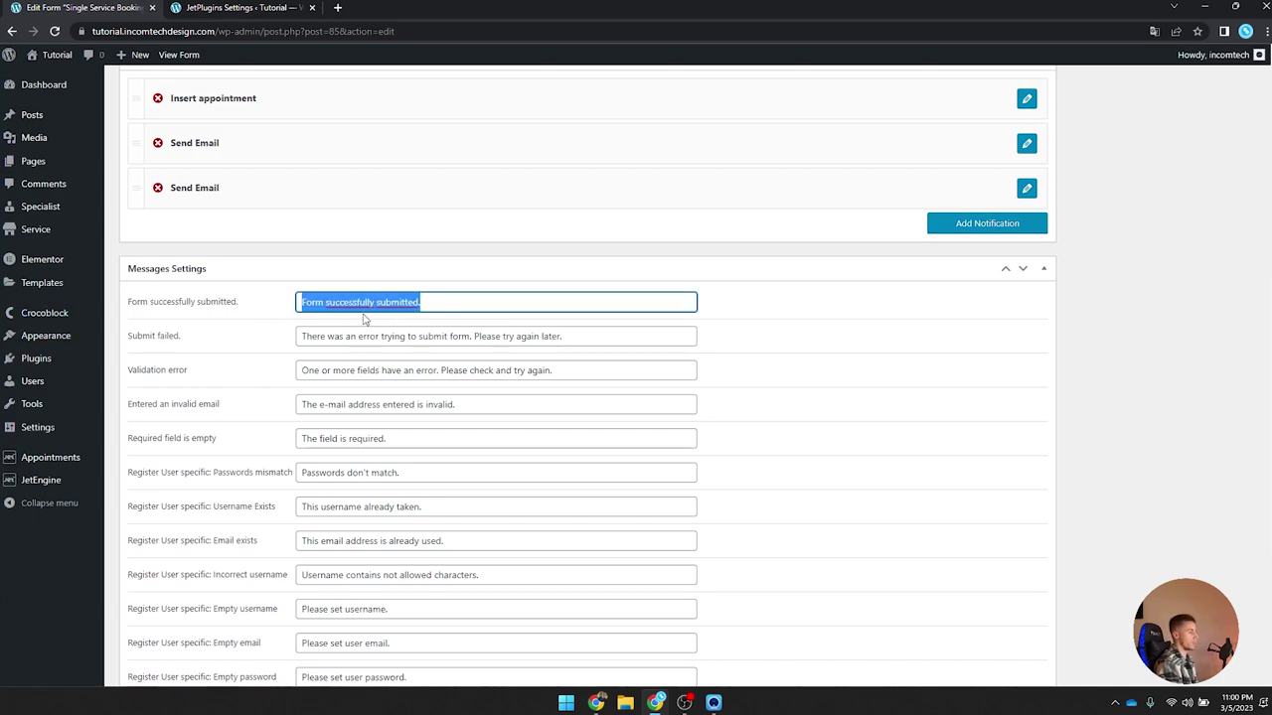
pyautogui.write('Thanks')
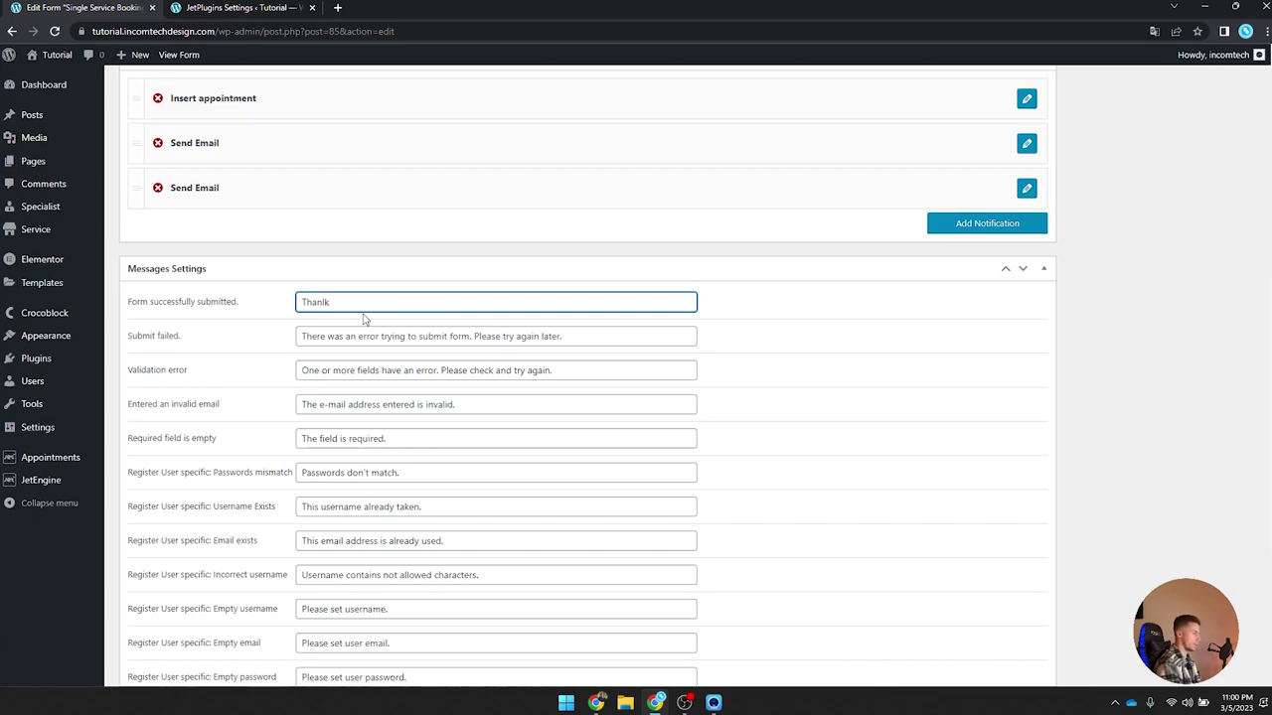
pyautogui.write(', you')
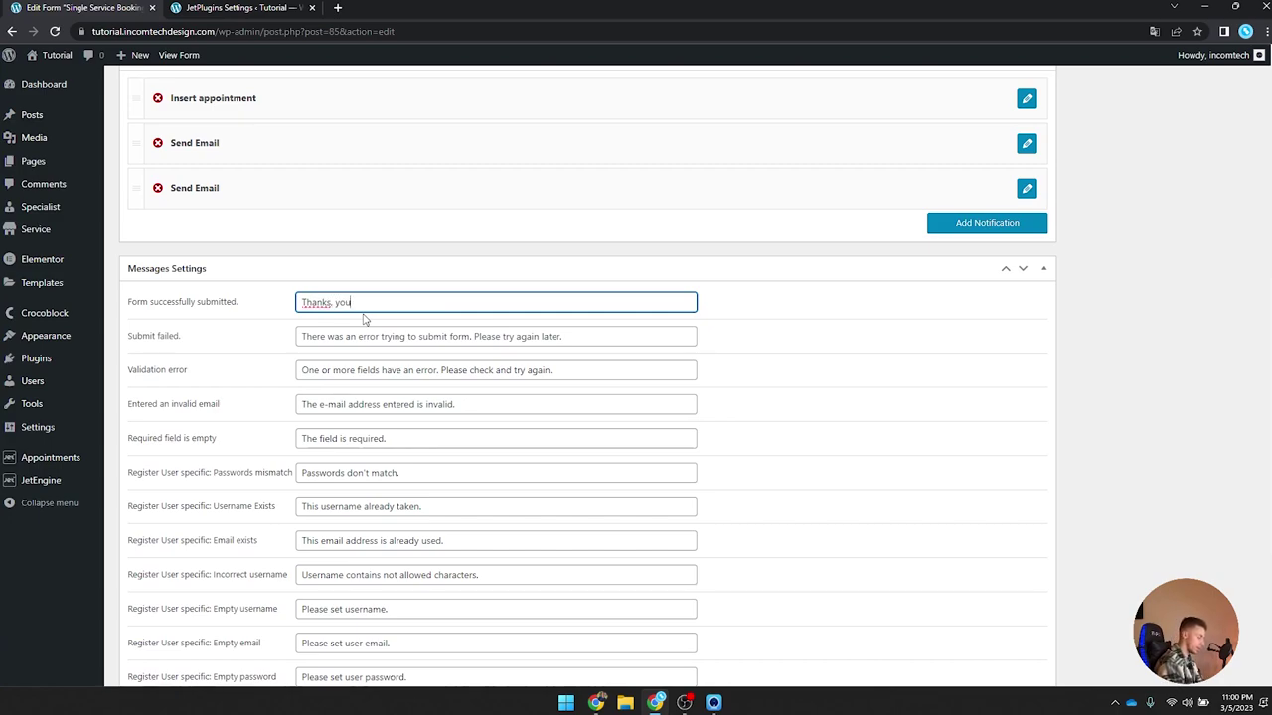
pyautogui.write('r appointment ')
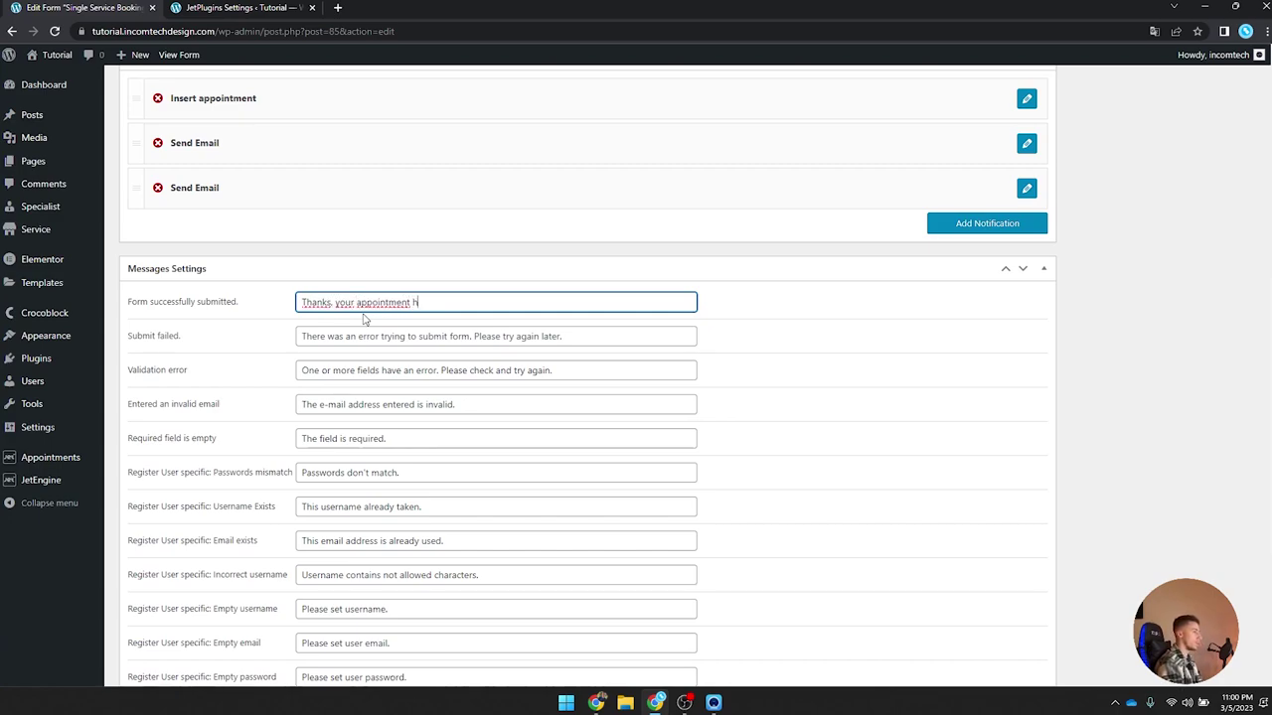
pyautogui.write('has been recei')
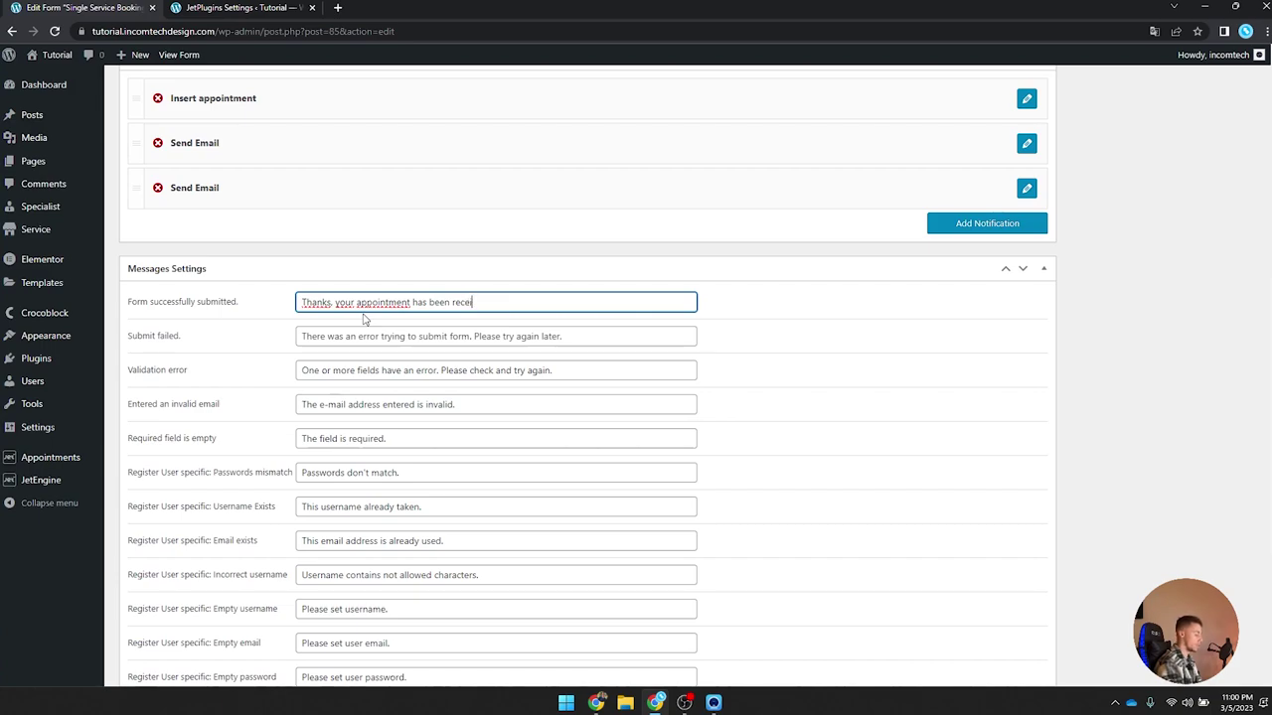
pyautogui.write('ved.')
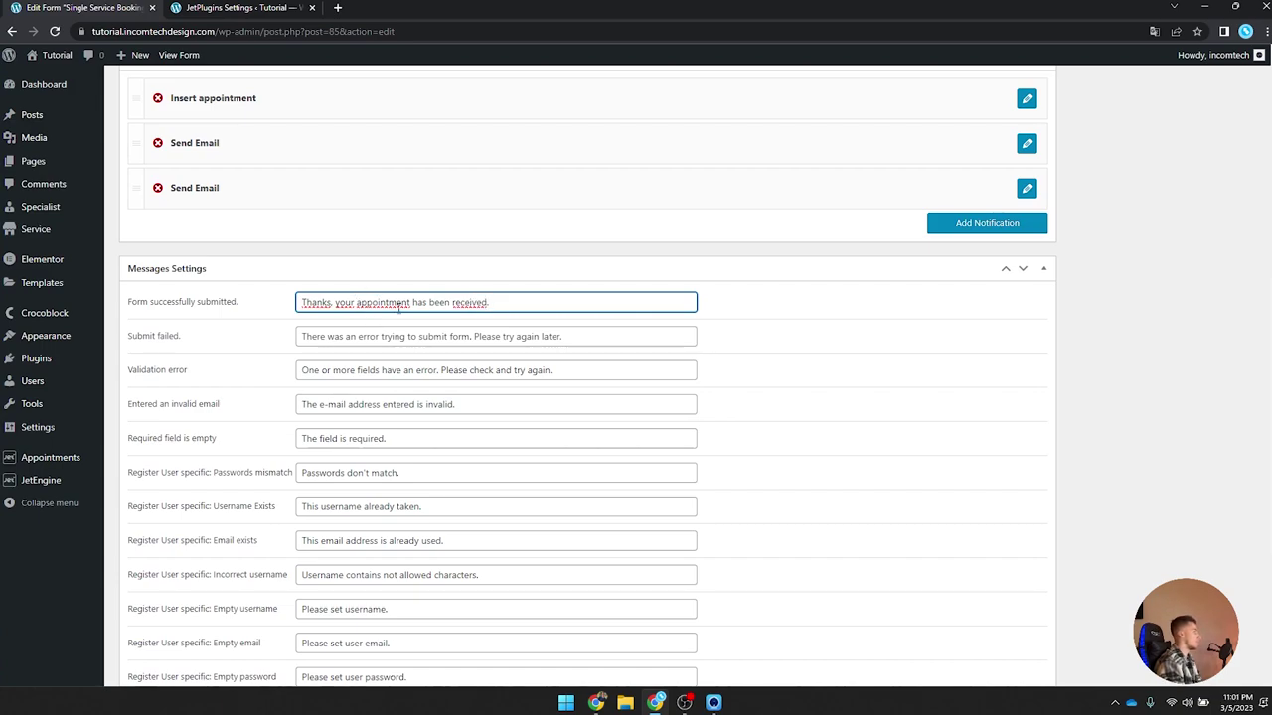
pyautogui.rightClick(463, 303)
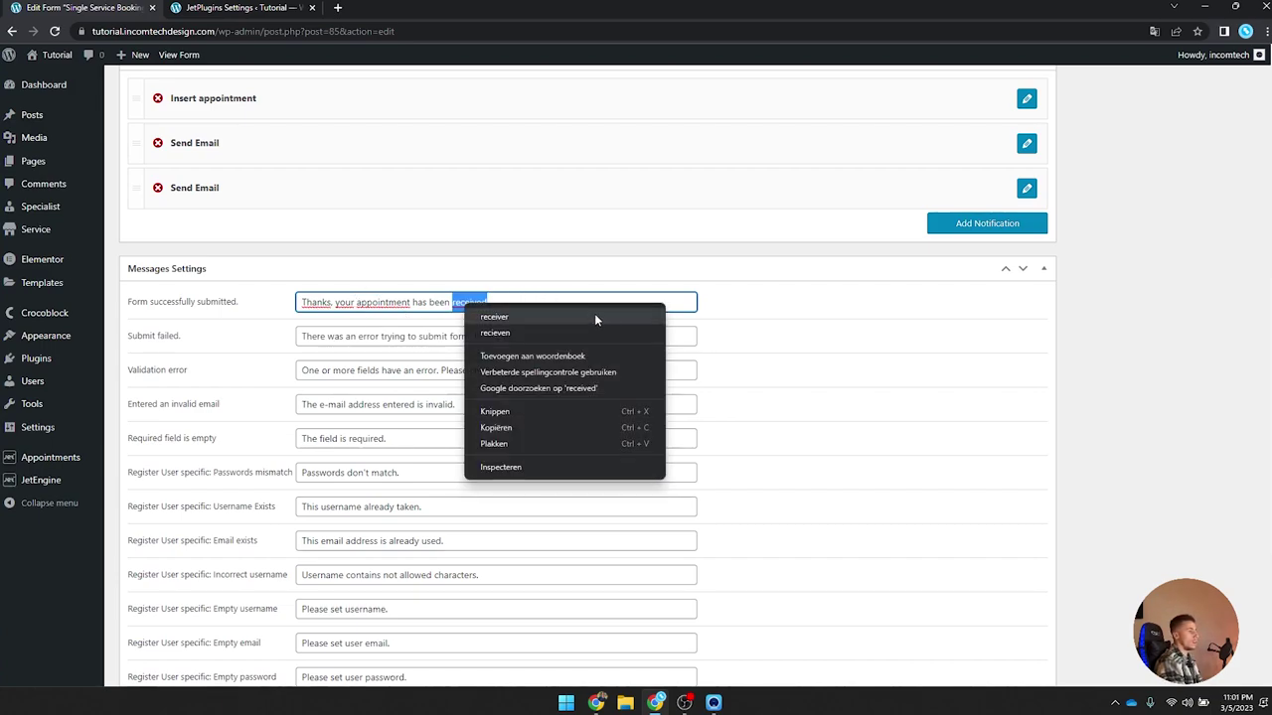
pyautogui.click(641, 274)
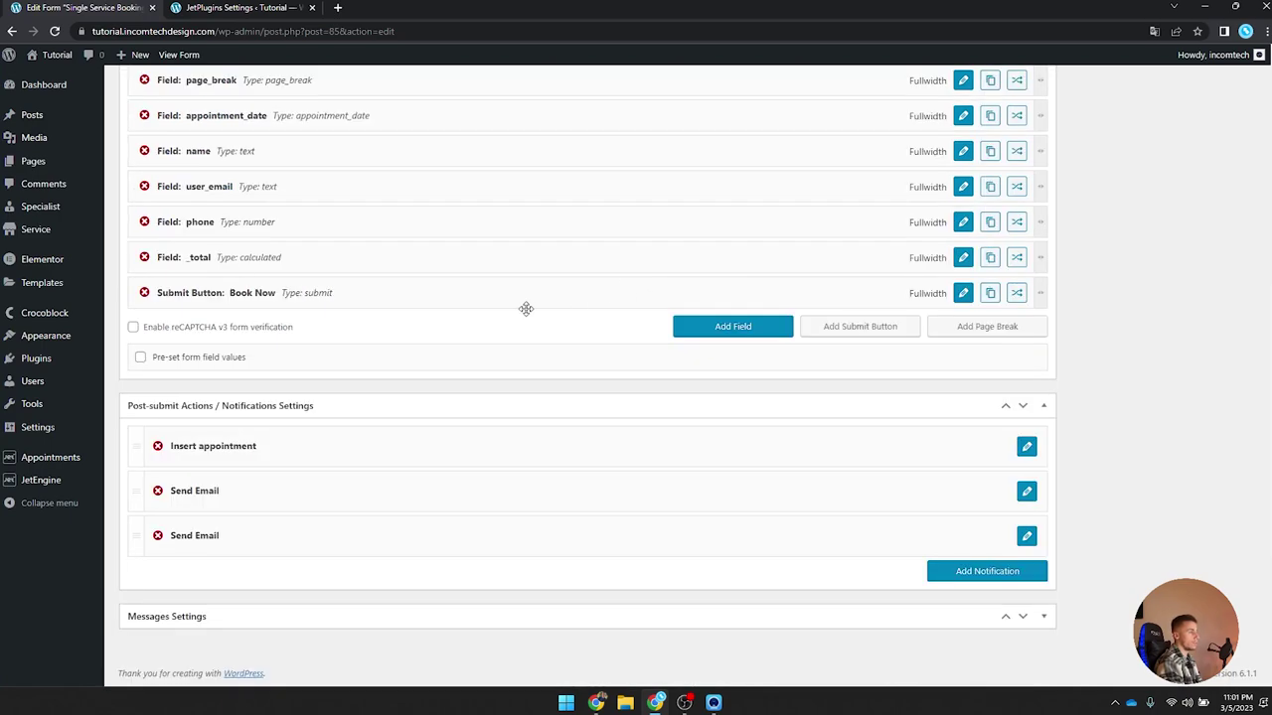
# Step: Expand Messages Settings and select the default Submit failed message text
pyautogui.click(696, 624)
pyautogui.scroll(-4, 613, 497)
pyautogui.moveTo(211, 285); pyautogui.dragTo(116, 277)
pyautogui.click(216, 292)
pyautogui.moveTo(216, 293); pyautogui.dragTo(127, 288)
pyautogui.click(219, 287)
pyautogui.tripleClick(149, 285)
pyautogui.moveTo(627, 282); pyautogui.dragTo(286, 291)
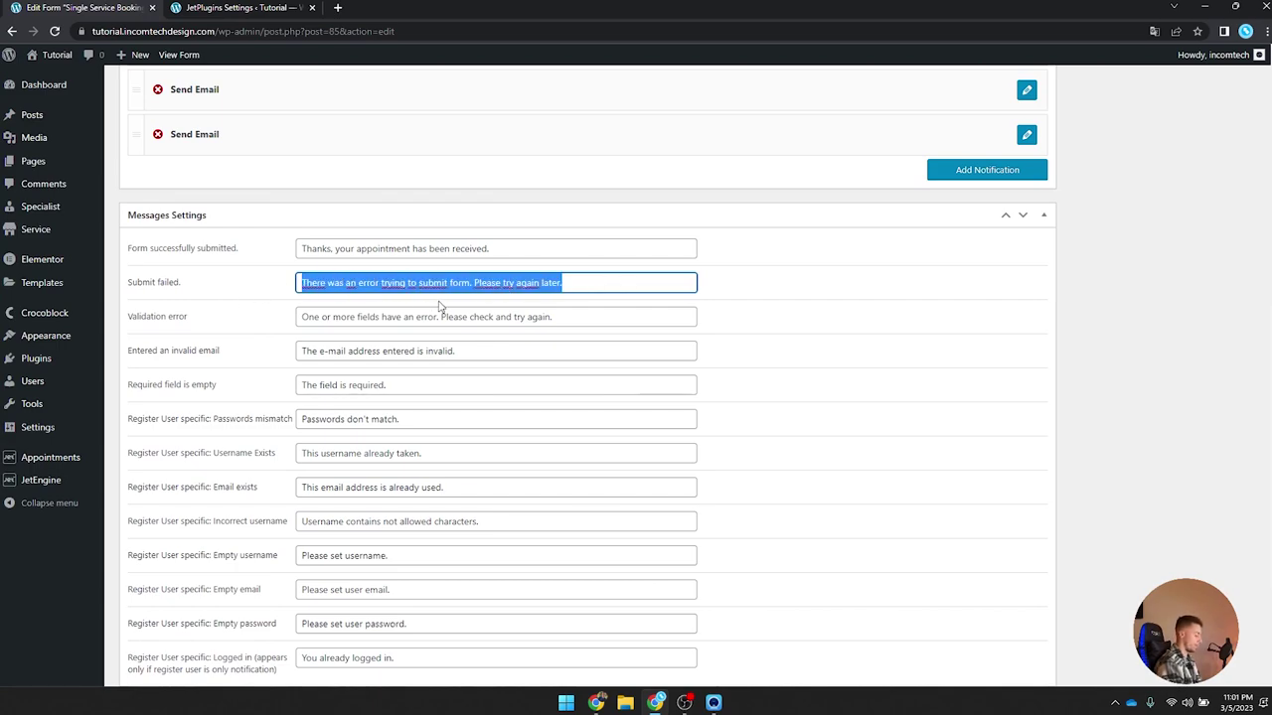
# Step: Enter 'An error occured while setting your appointment, please try again.' as the failure message
pyautogui.write('An error ')
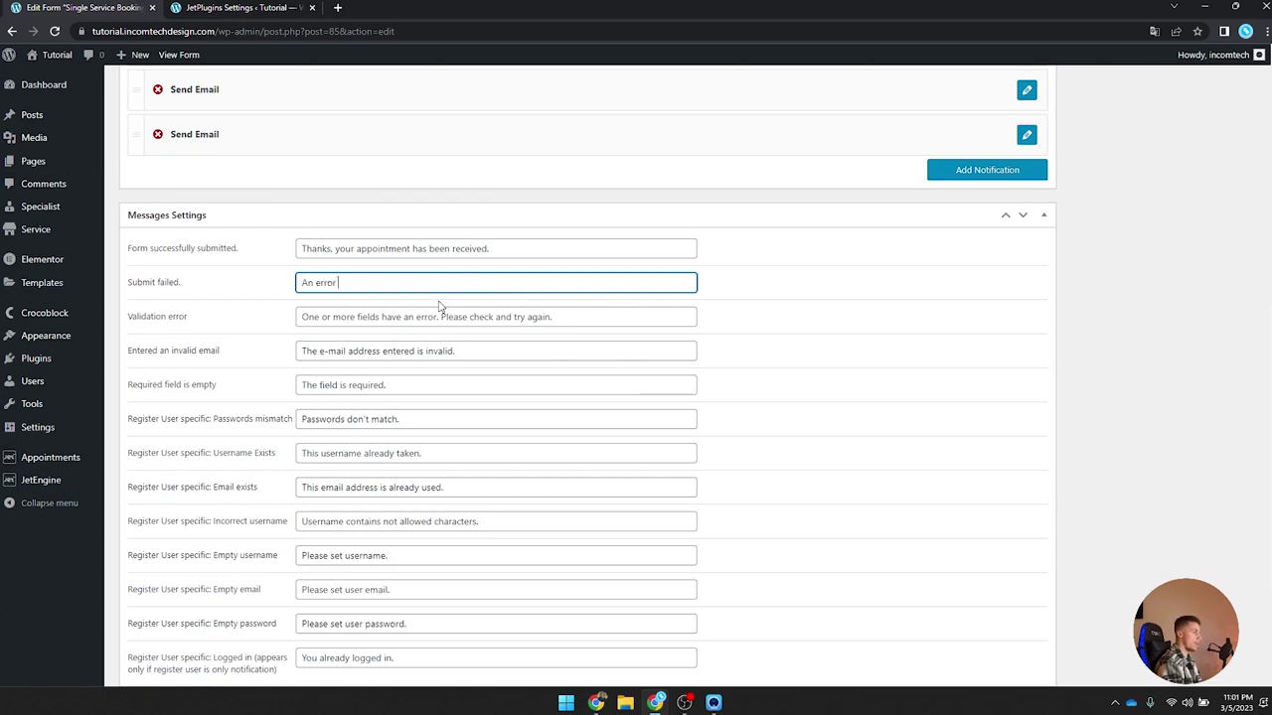
pyautogui.write('occured while ')
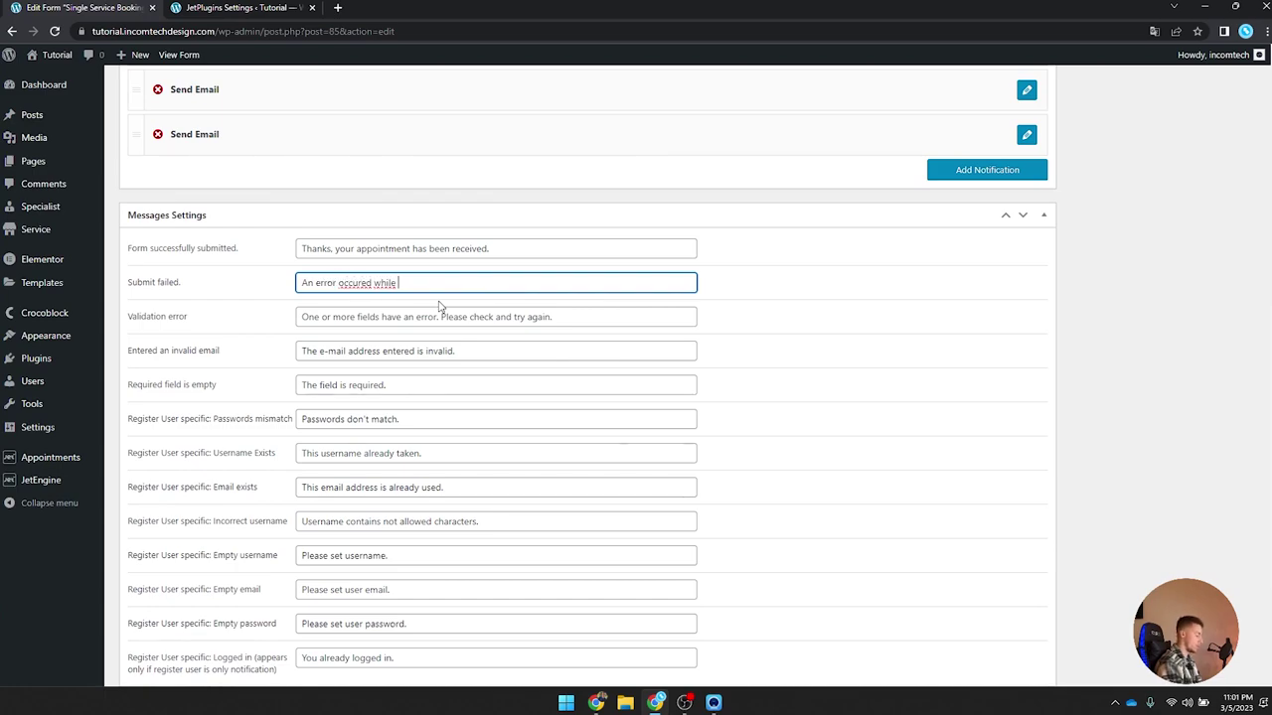
pyautogui.write('m')
pyautogui.press('BackSpace')
pyautogui.write('setting ')
pyautogui.write('your al')
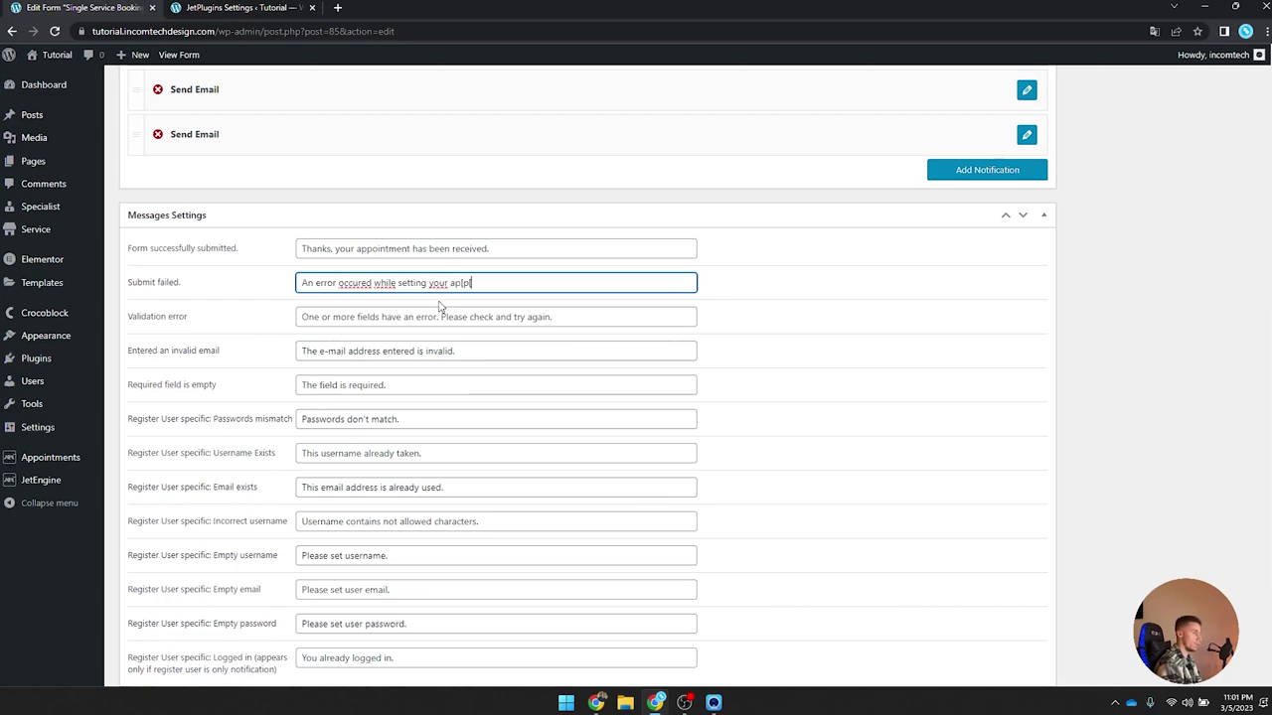
pyautogui.write('pointme')
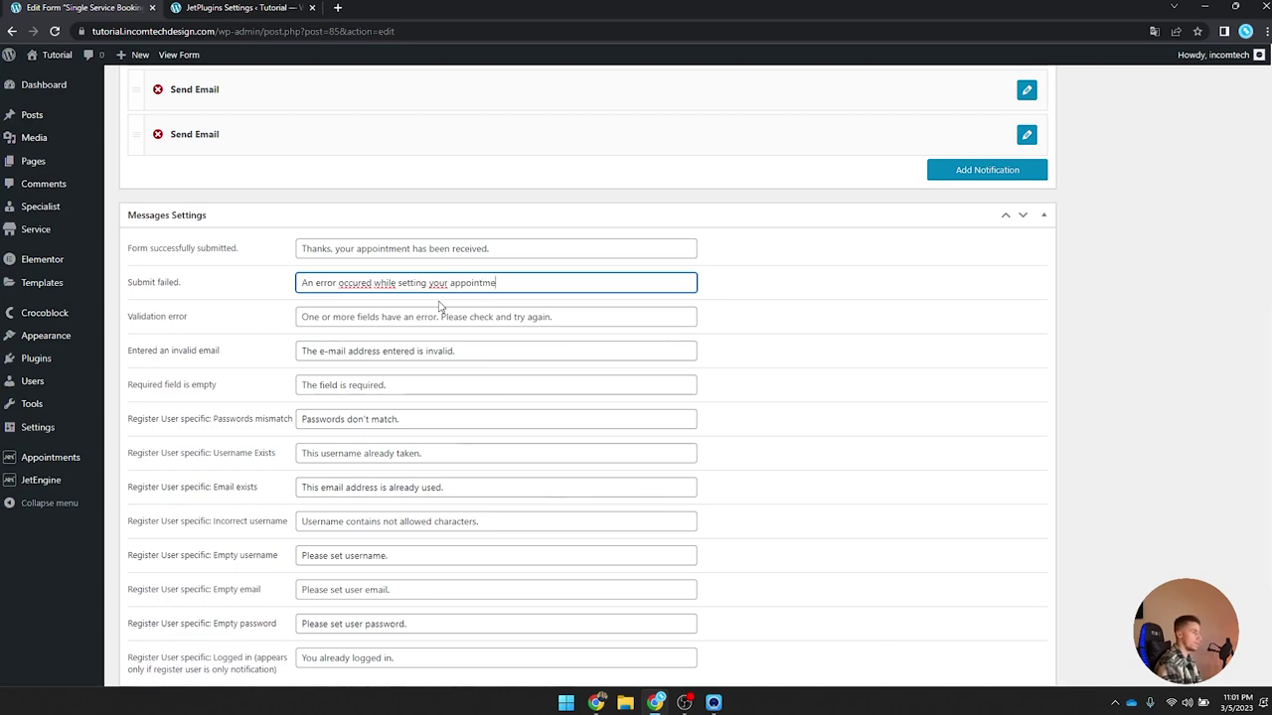
pyautogui.write('nt, please try again.')
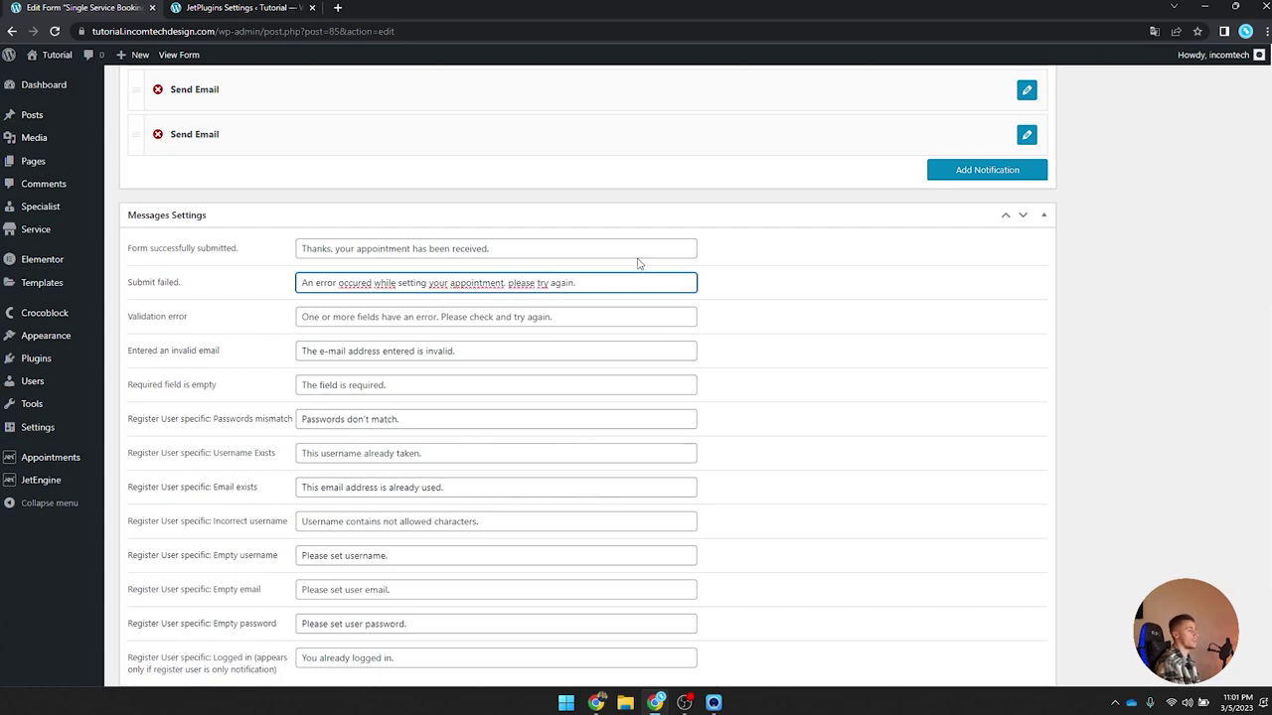
pyautogui.scroll(-1, 404, 280)
pyautogui.scroll(-2, 597, 281)
pyautogui.scroll(5, 828, 421)
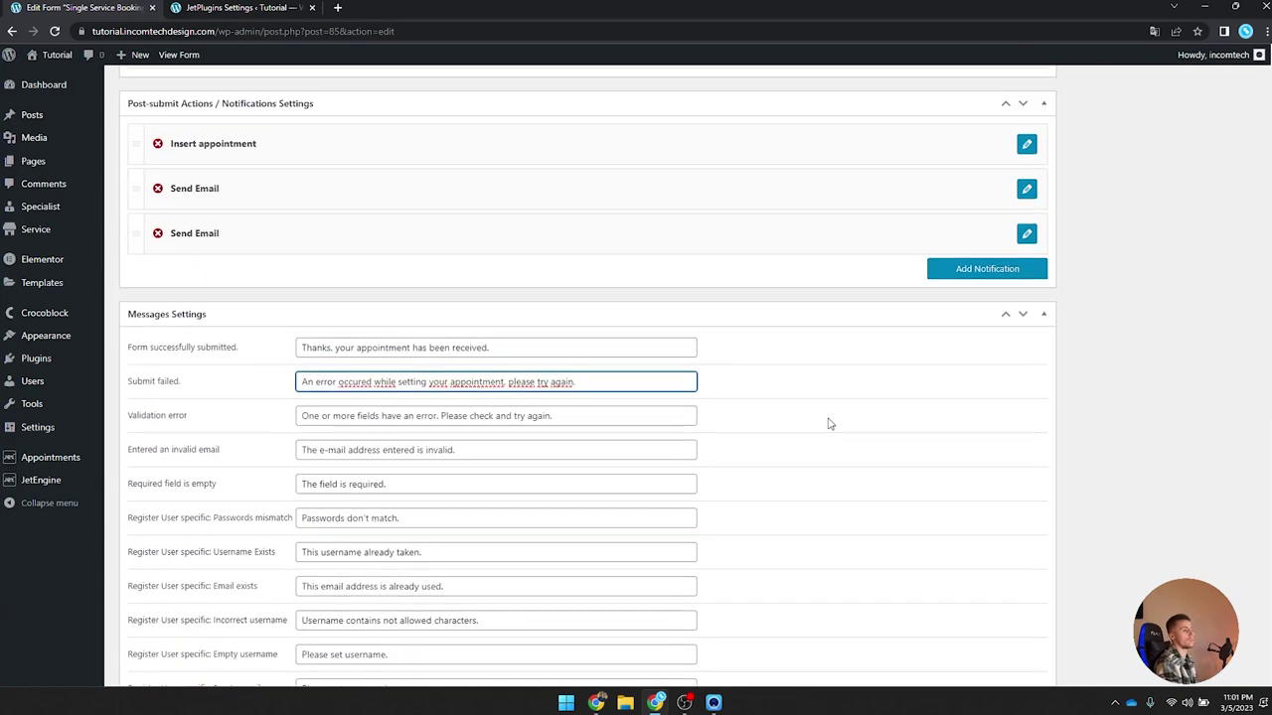
pyautogui.scroll(3, 952, 373)
# Step: Update the Single Service Booking Form and review its saved Messages Settings
pyautogui.click(1221, 235)
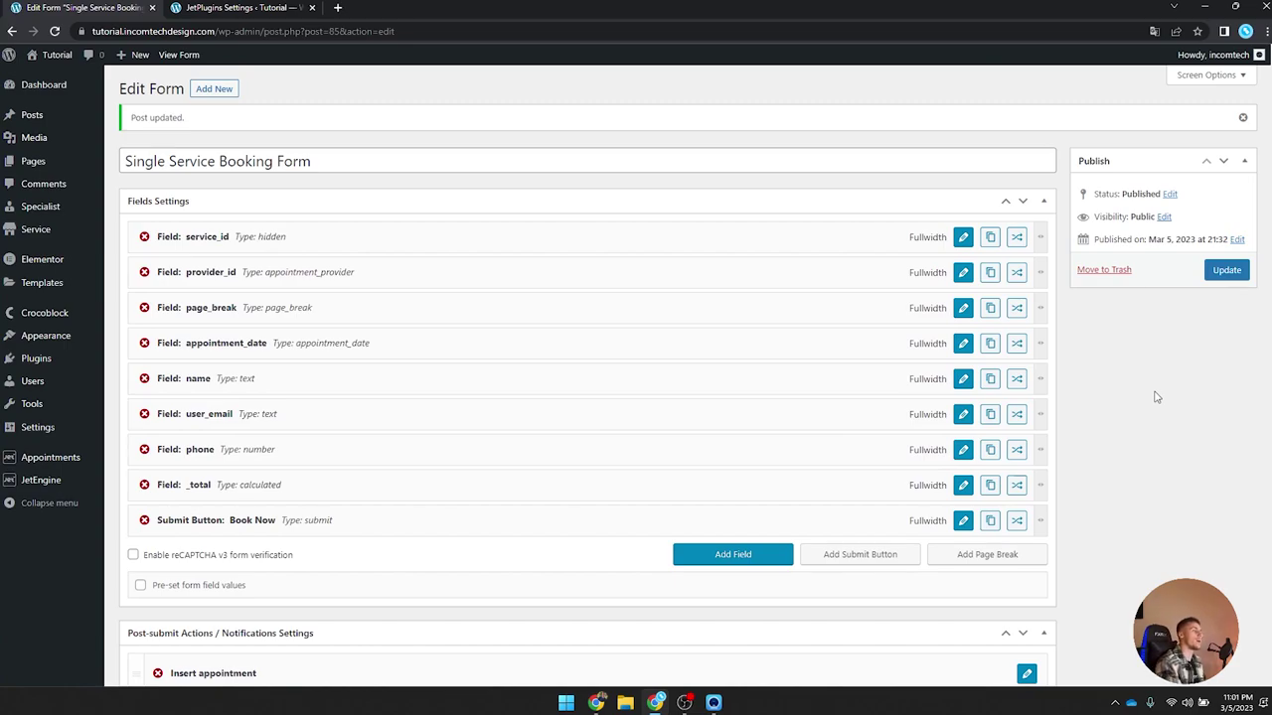
pyautogui.scroll(-4, 1133, 393)
pyautogui.scroll(4, 606, 367)
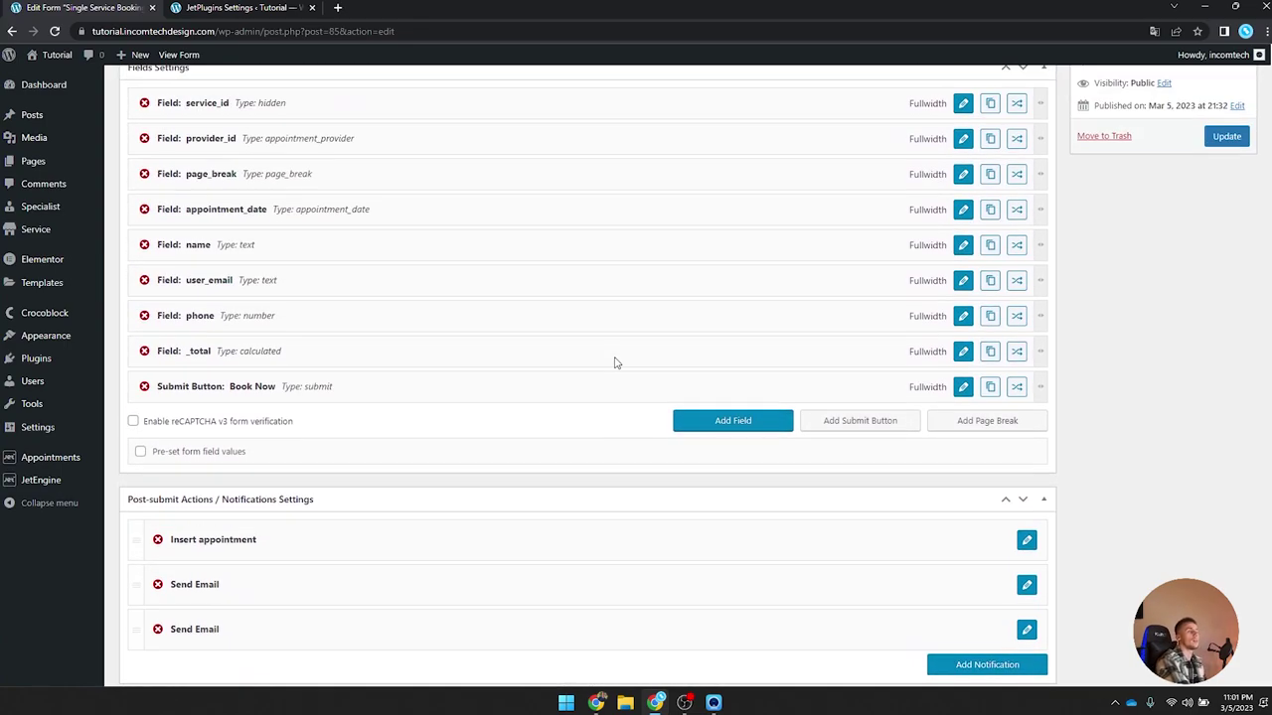
pyautogui.scroll(-5, 298, 378)
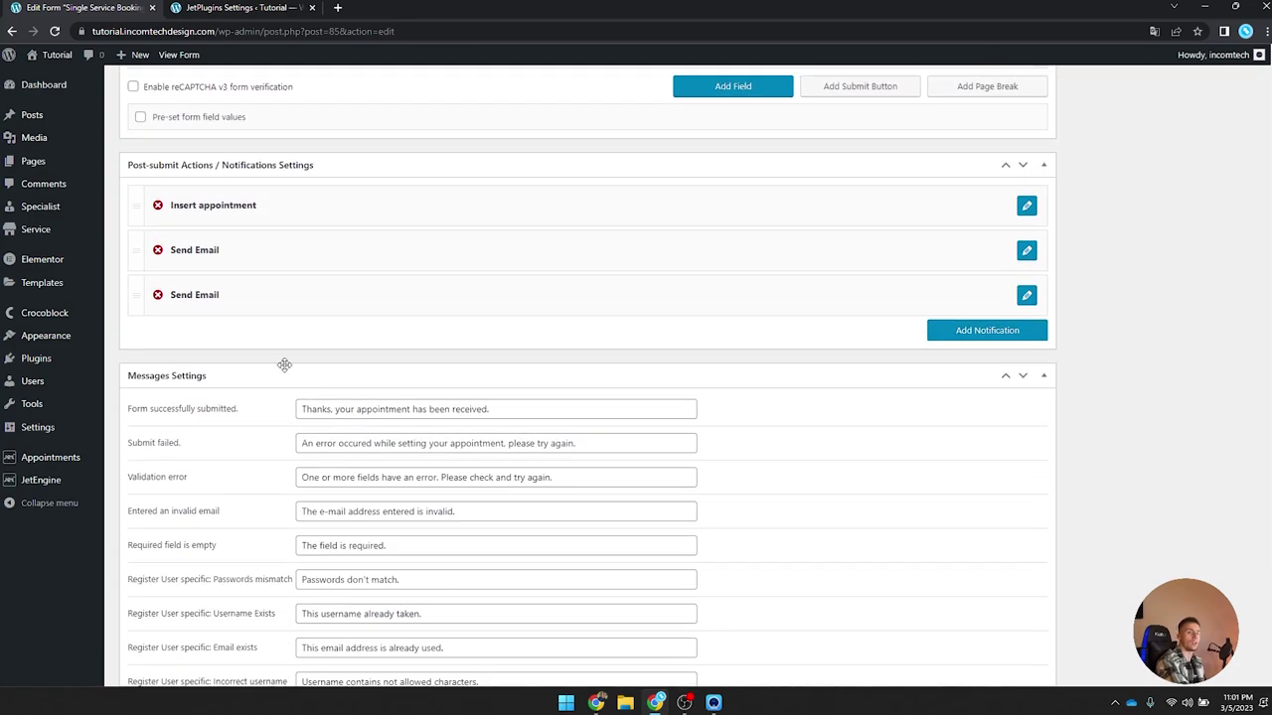
pyautogui.scroll(-3, 284, 364)
pyautogui.scroll(5, 286, 367)
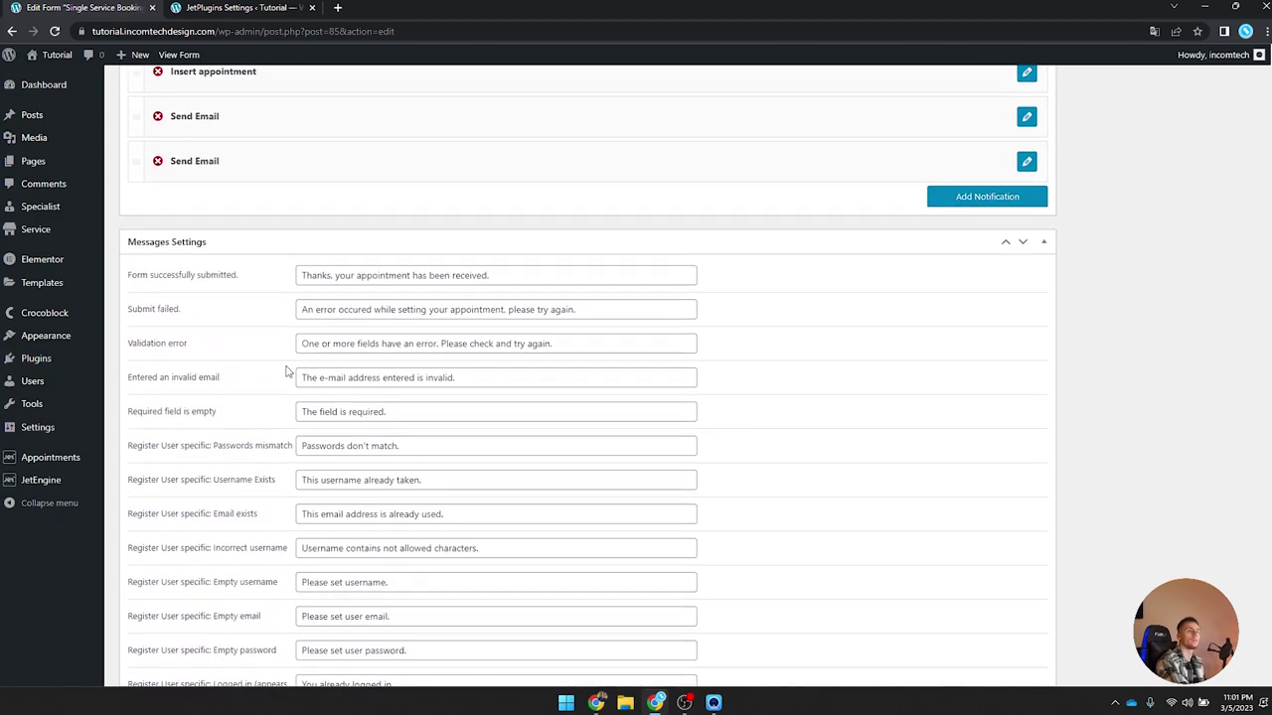
pyautogui.scroll(3, 286, 370)
pyautogui.scroll(-12, 286, 370)
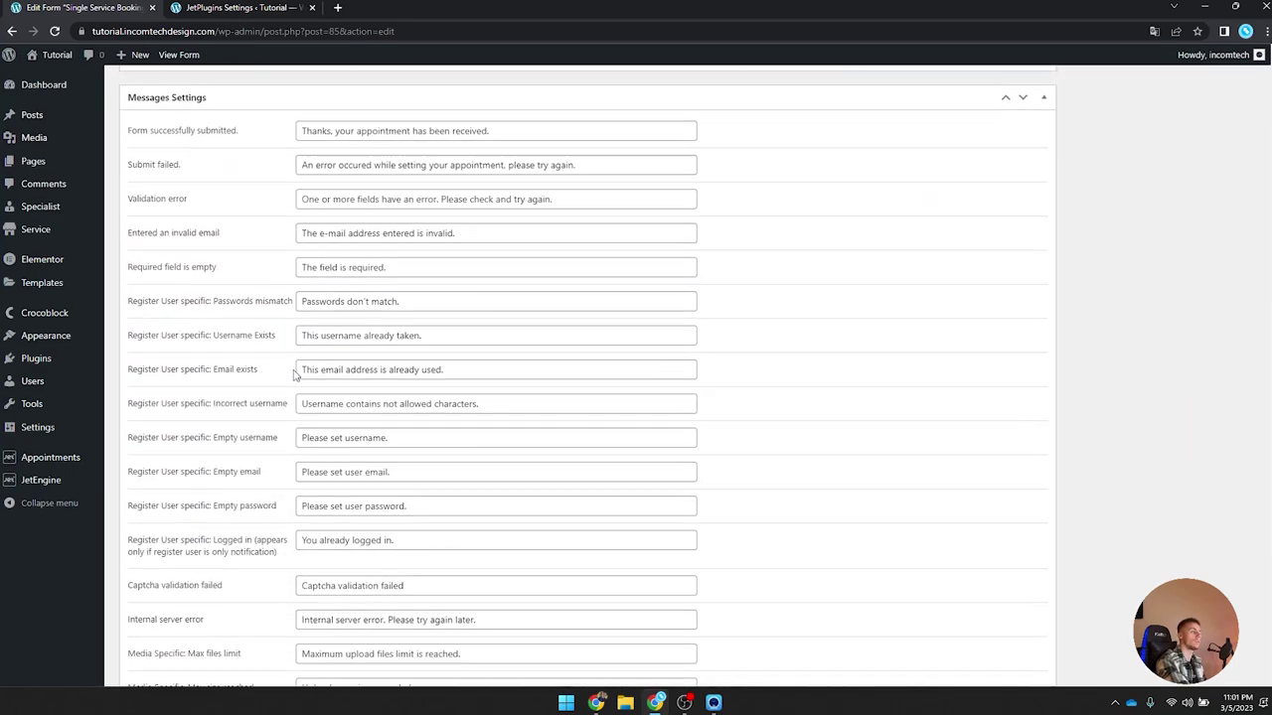
pyautogui.scroll(3, 203, 415)
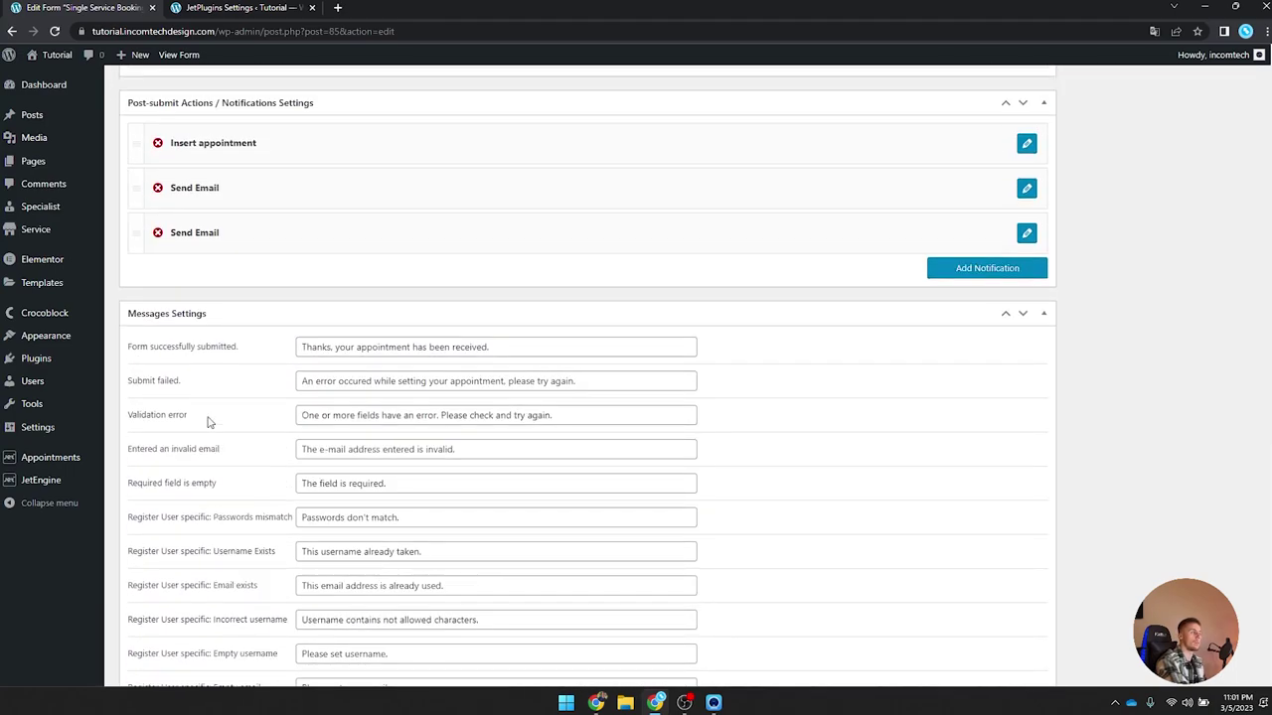
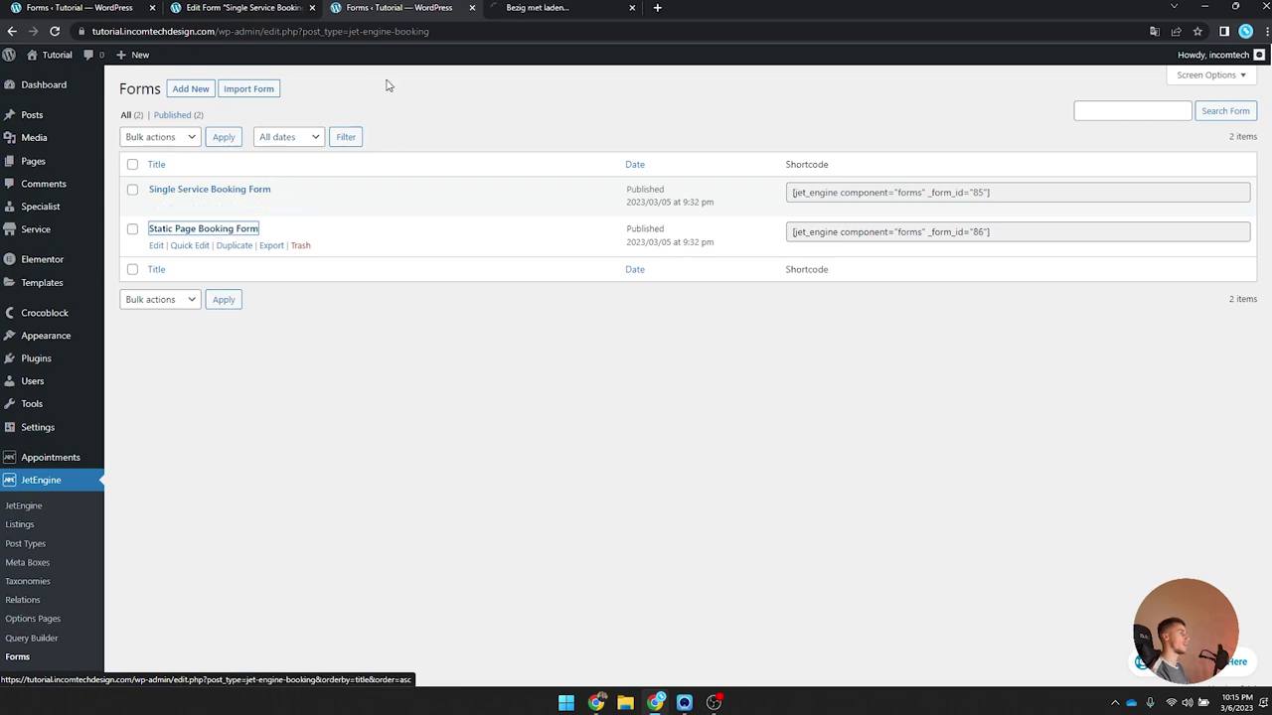
# Step: Close the extra Forms tab and bring up the Static Page and Single Service booking form editors
pyautogui.click(472, 7)
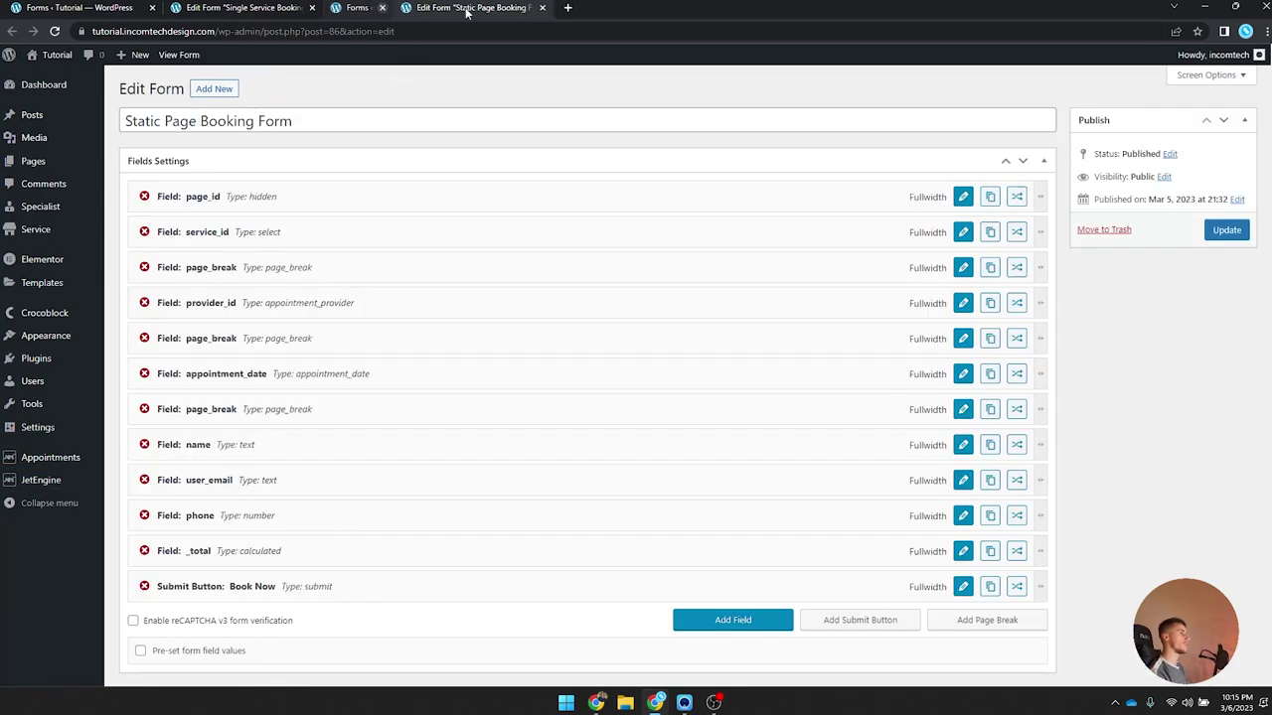
pyautogui.click(288, 7)
pyautogui.click(401, 8)
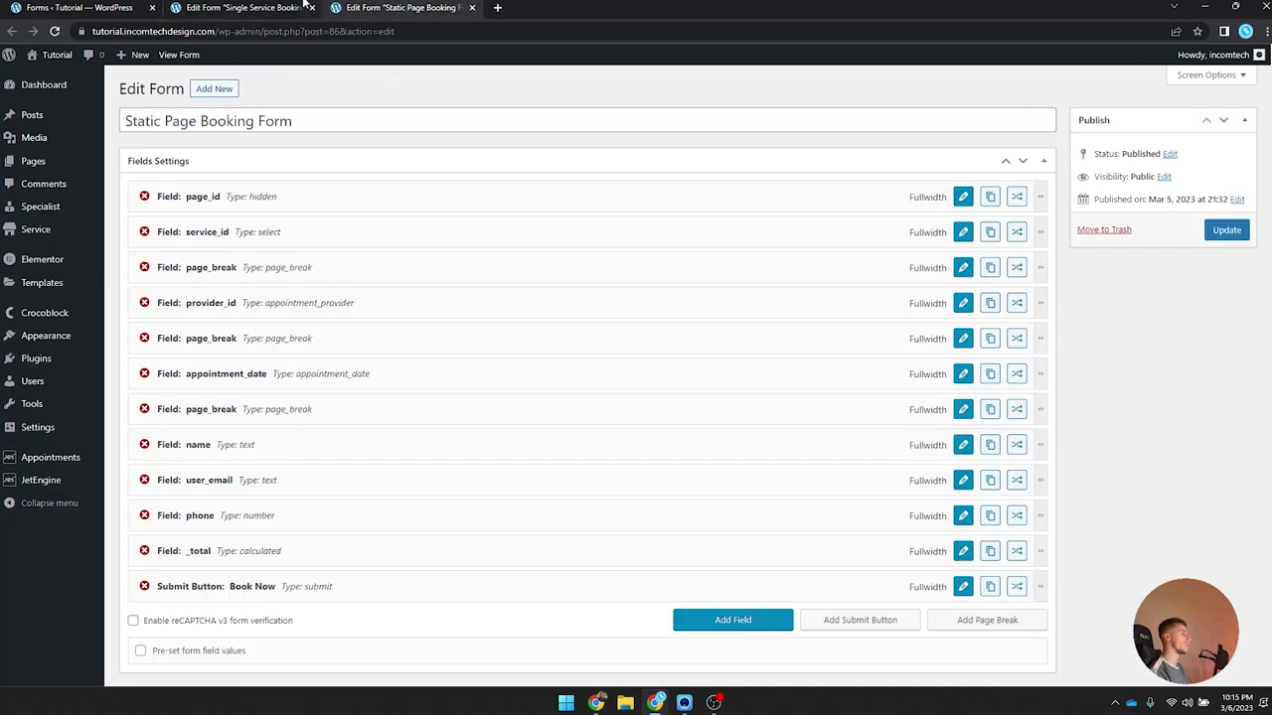
pyautogui.click(247, 9)
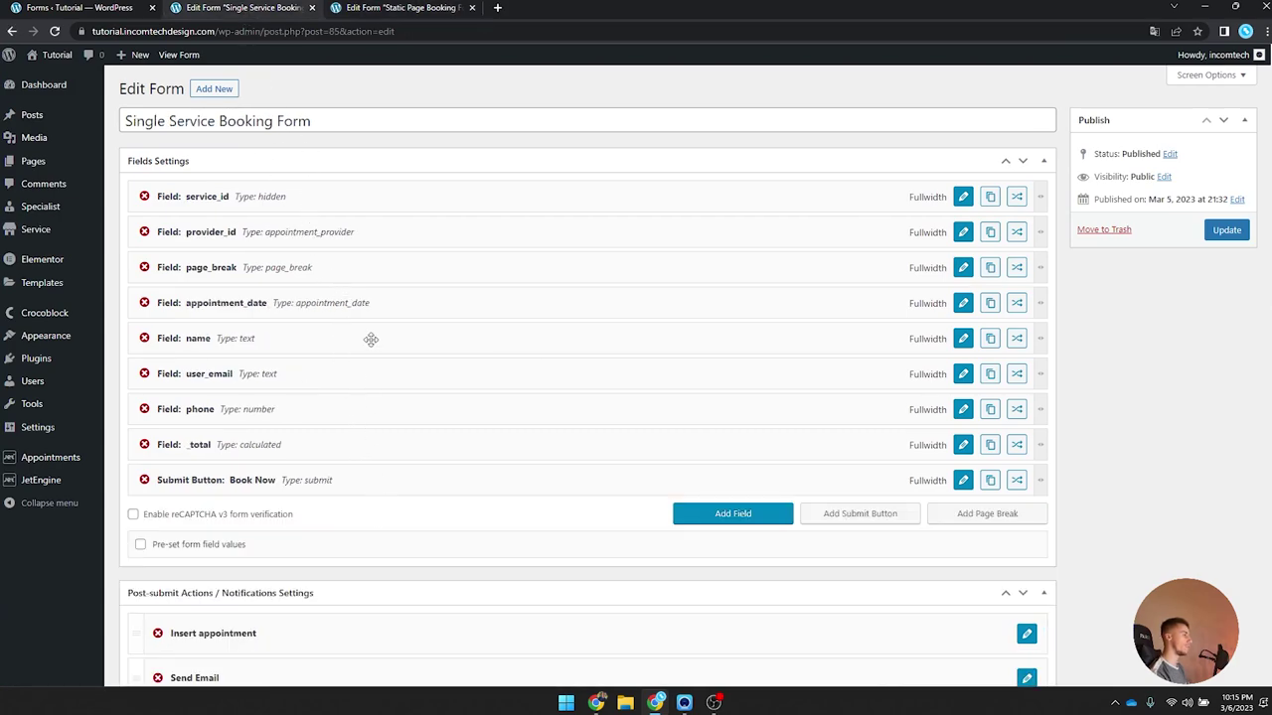
# Step: Review the Static Page form's fields, then return to the Single Service Booking Form editor
pyautogui.click(377, 7)
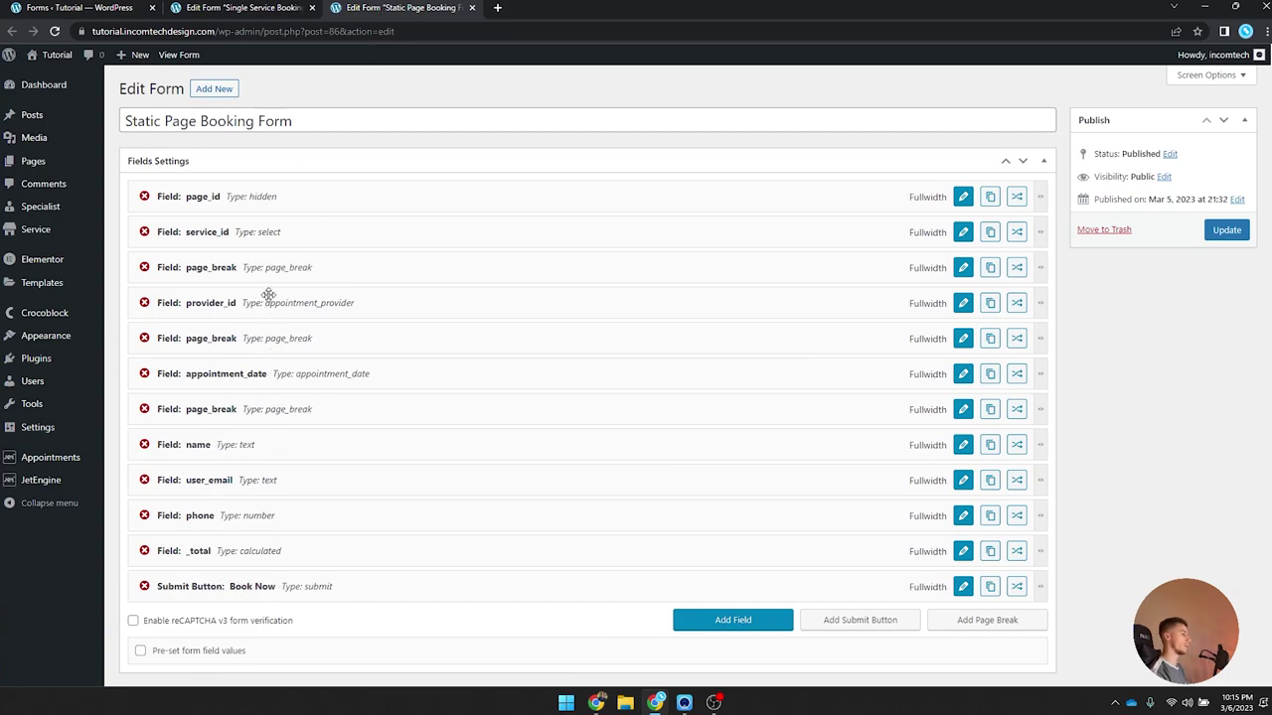
pyautogui.scroll(-6, 269, 295)
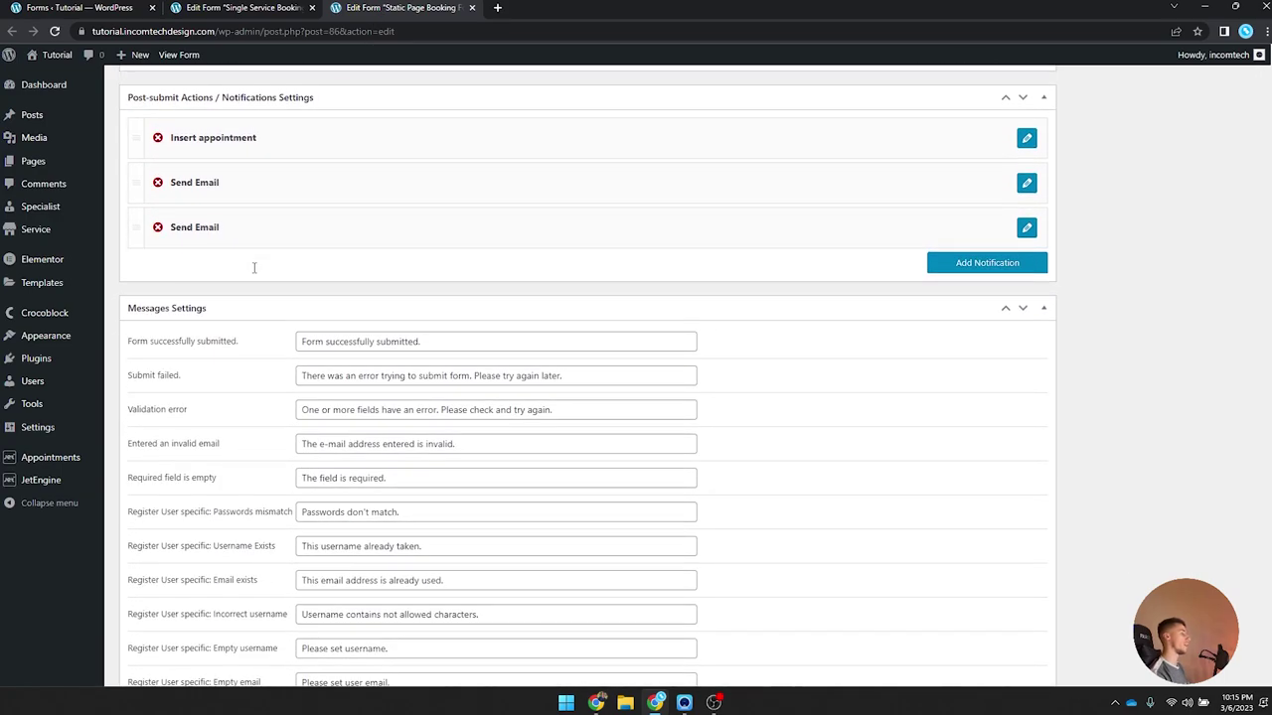
pyautogui.scroll(5, 254, 267)
pyautogui.click(254, 8)
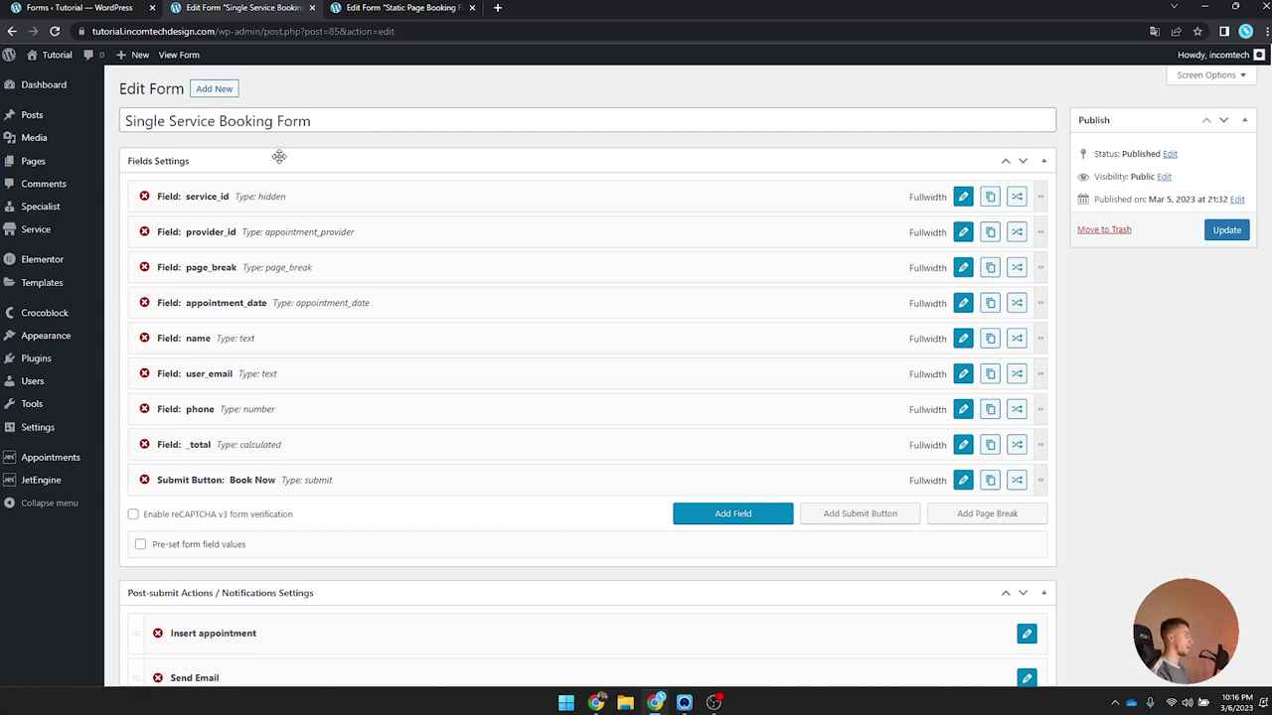
pyautogui.moveTo(69, 231)
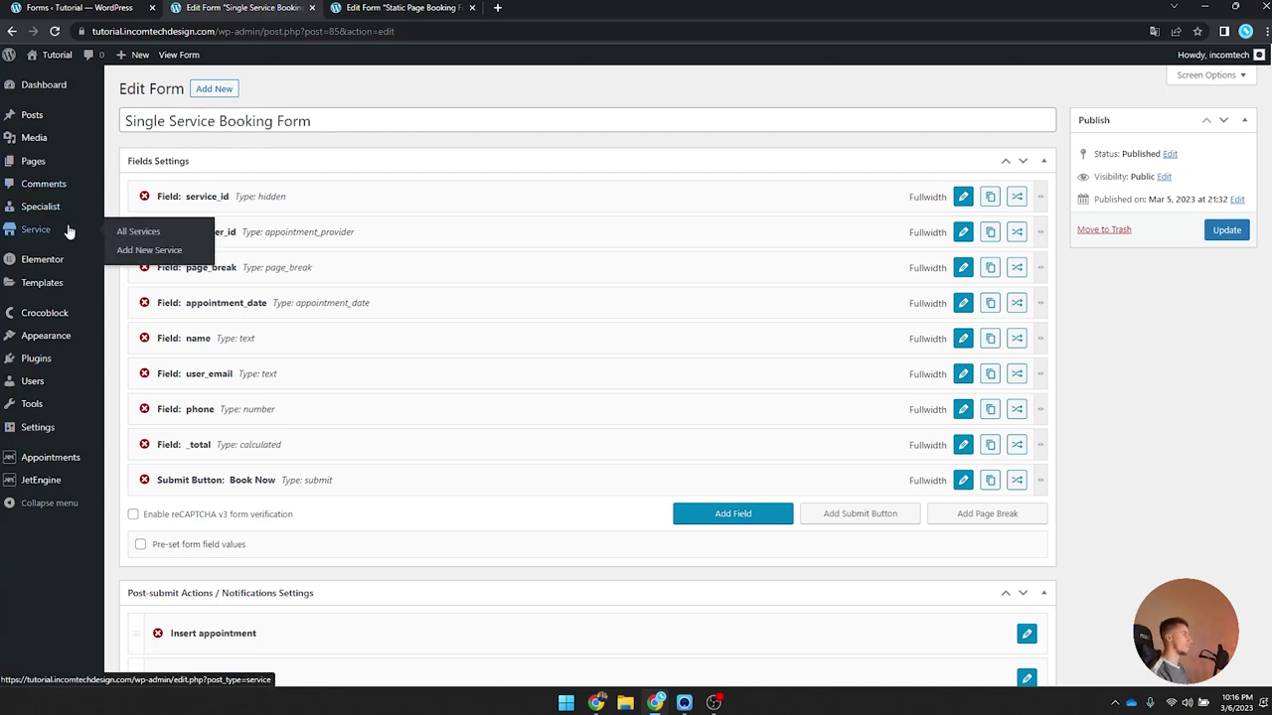
# Step: From the Styling service's public page, edit its Service template with Elementor
pyautogui.click(115, 235)
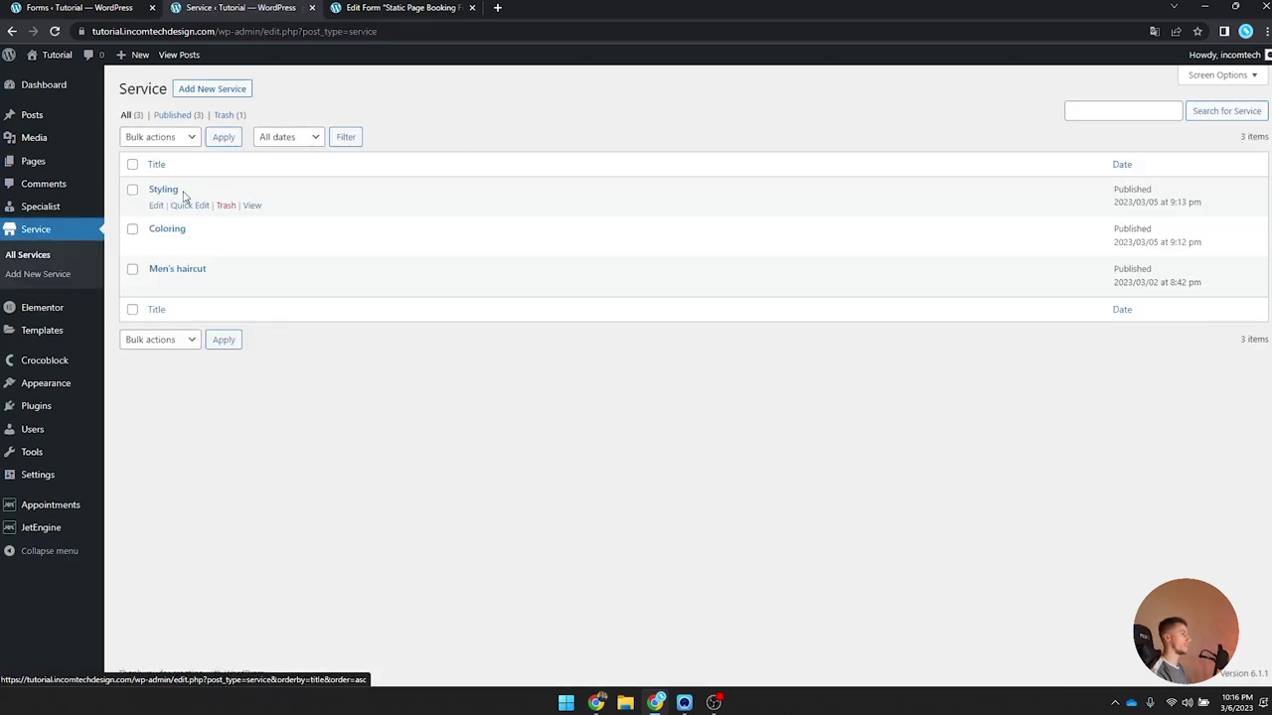
pyautogui.click(163, 190)
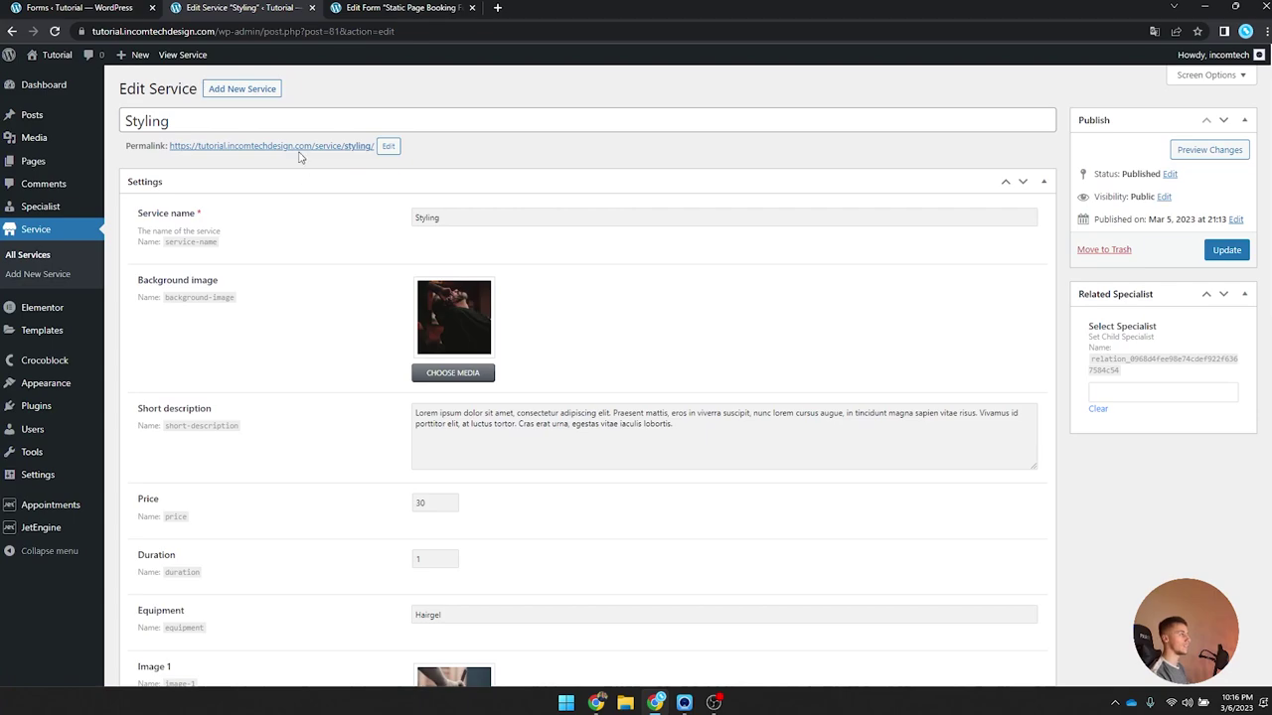
pyautogui.click(304, 147)
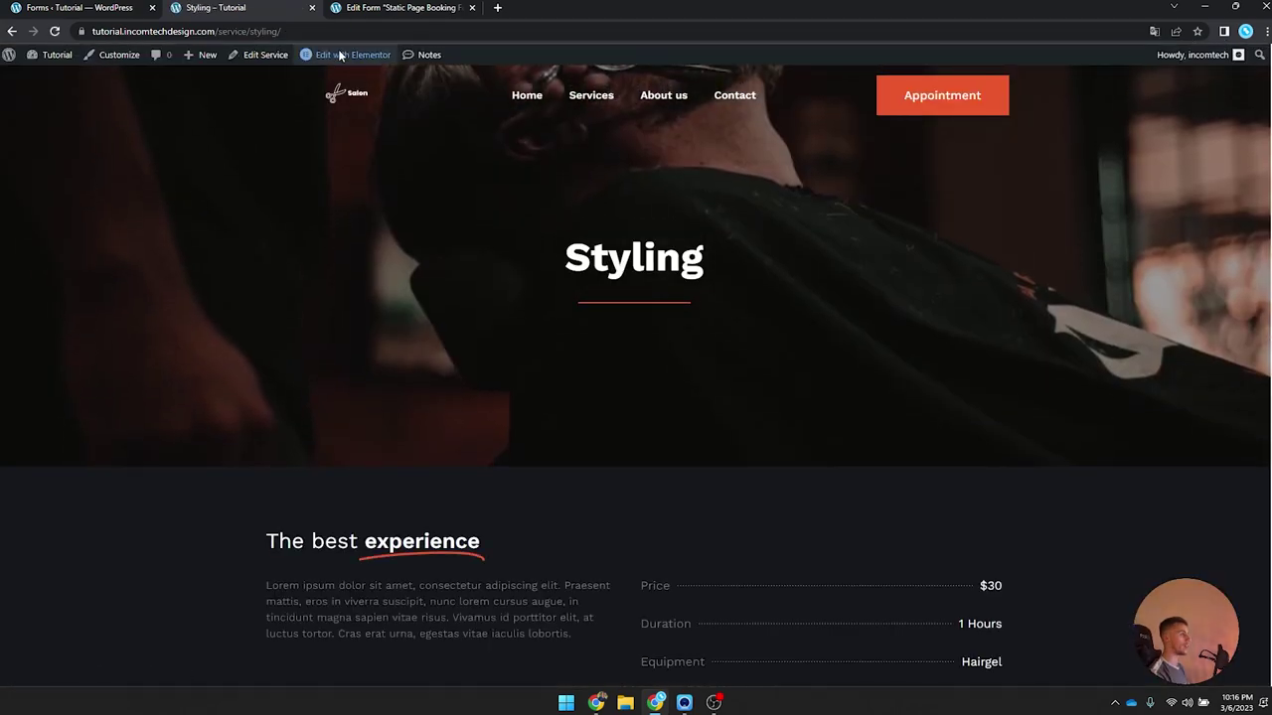
pyautogui.moveTo(346, 54)
pyautogui.click(330, 99)
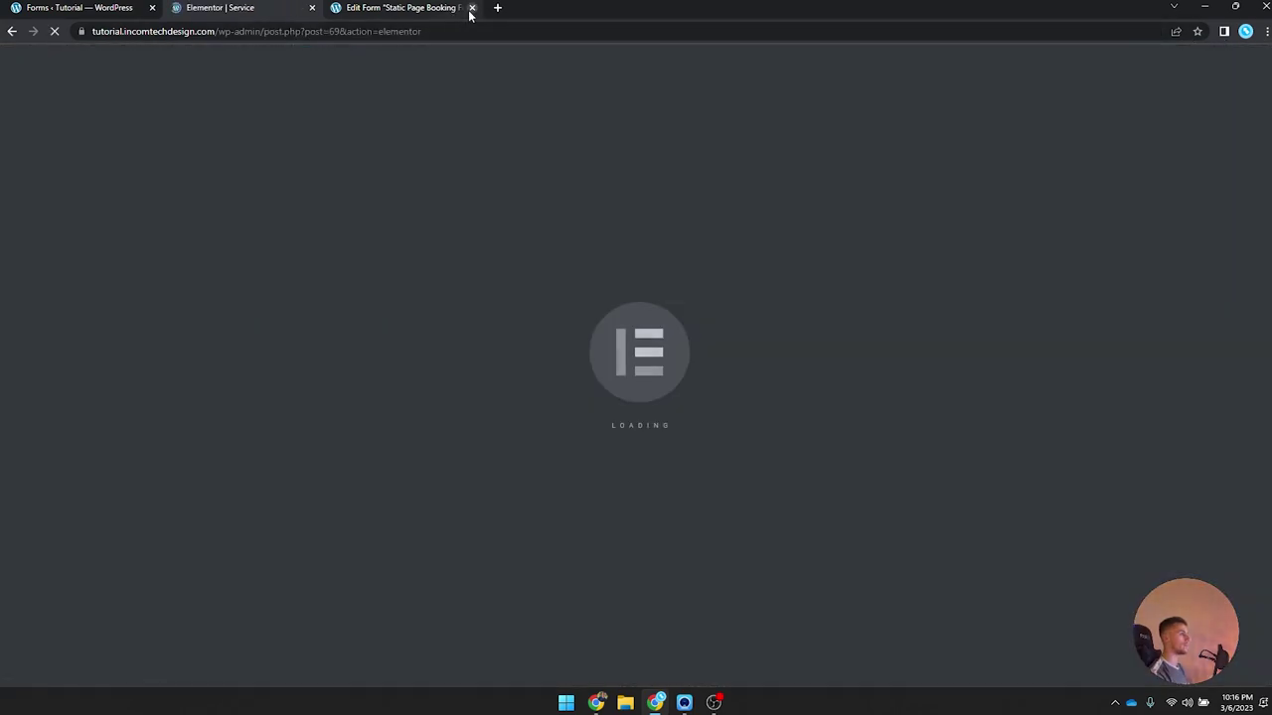
# Step: Close the Static Page Booking Form tab and start a new section at the page bottom
pyautogui.click(472, 8)
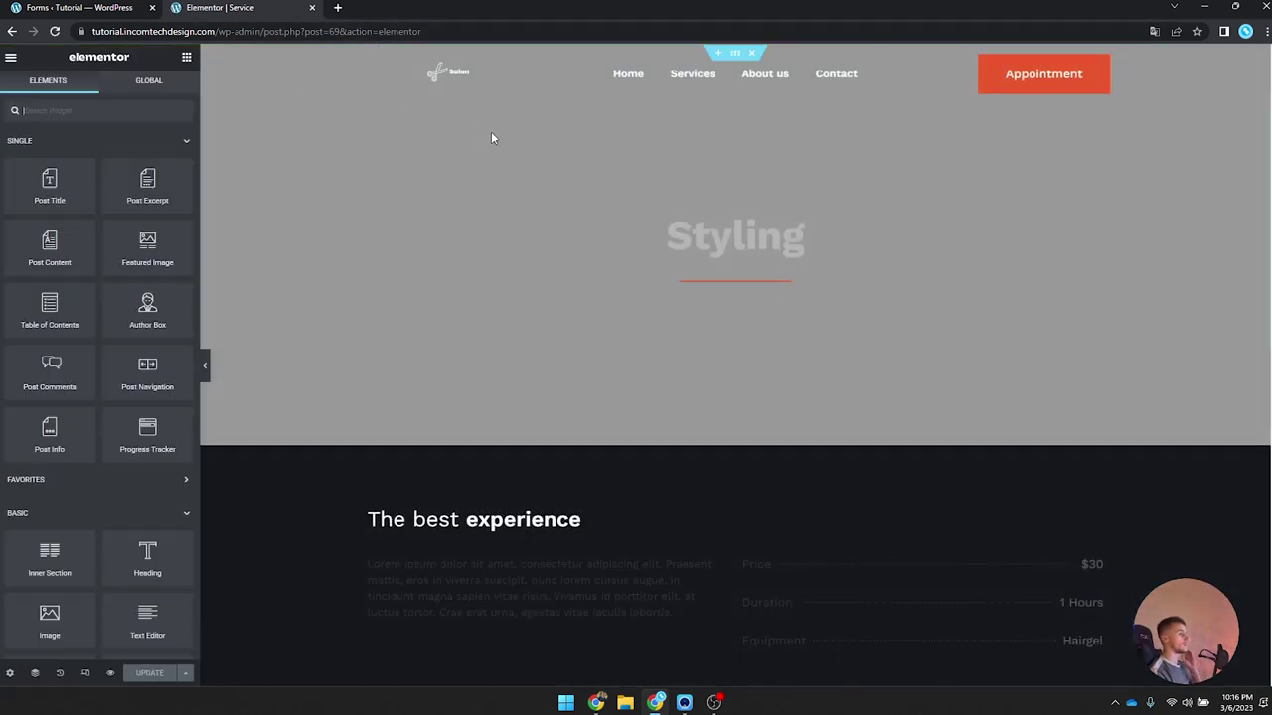
pyautogui.scroll(-7, 491, 131)
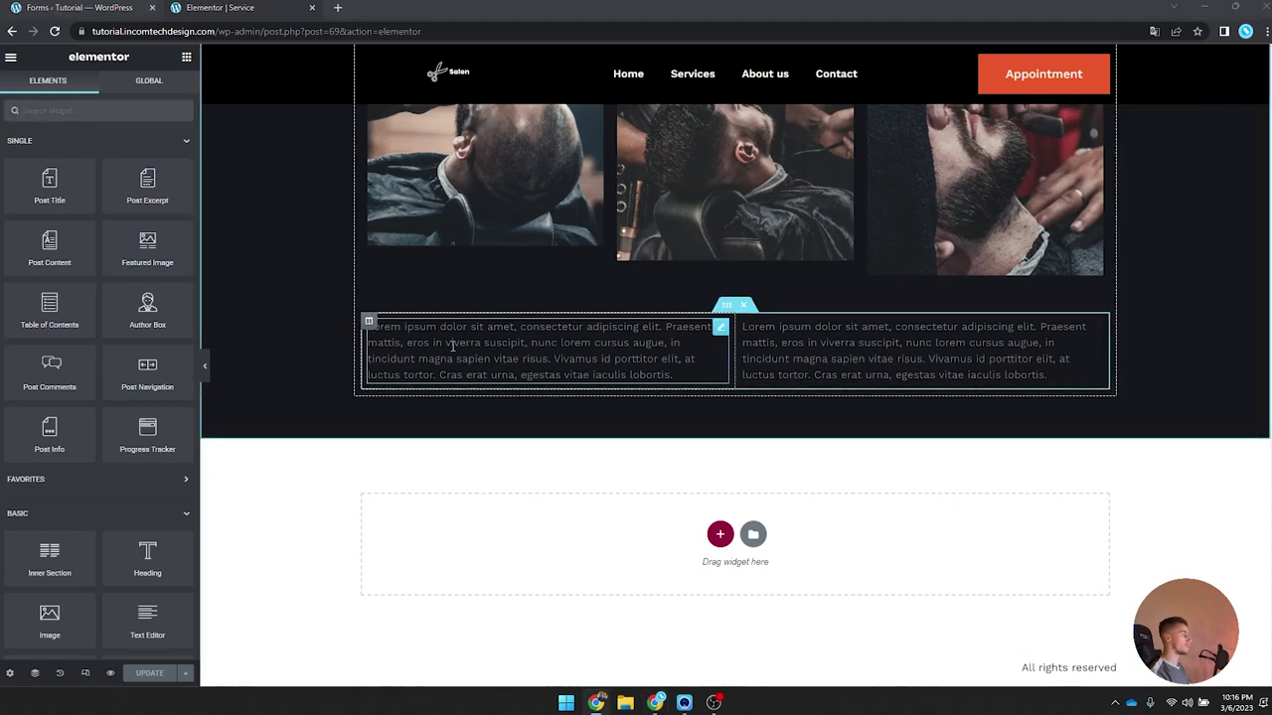
pyautogui.click(722, 537)
# Step: Make the new section a single column with Min Height
pyautogui.click(561, 576)
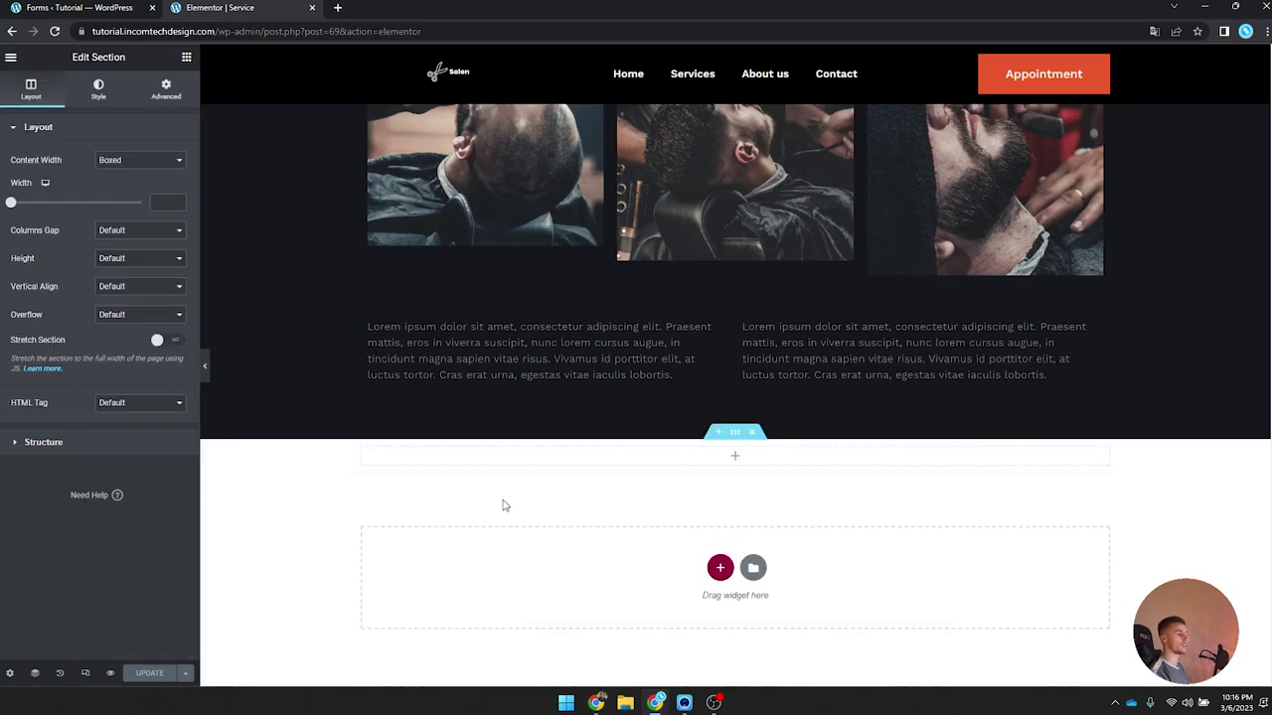
pyautogui.click(149, 258)
pyautogui.click(118, 293)
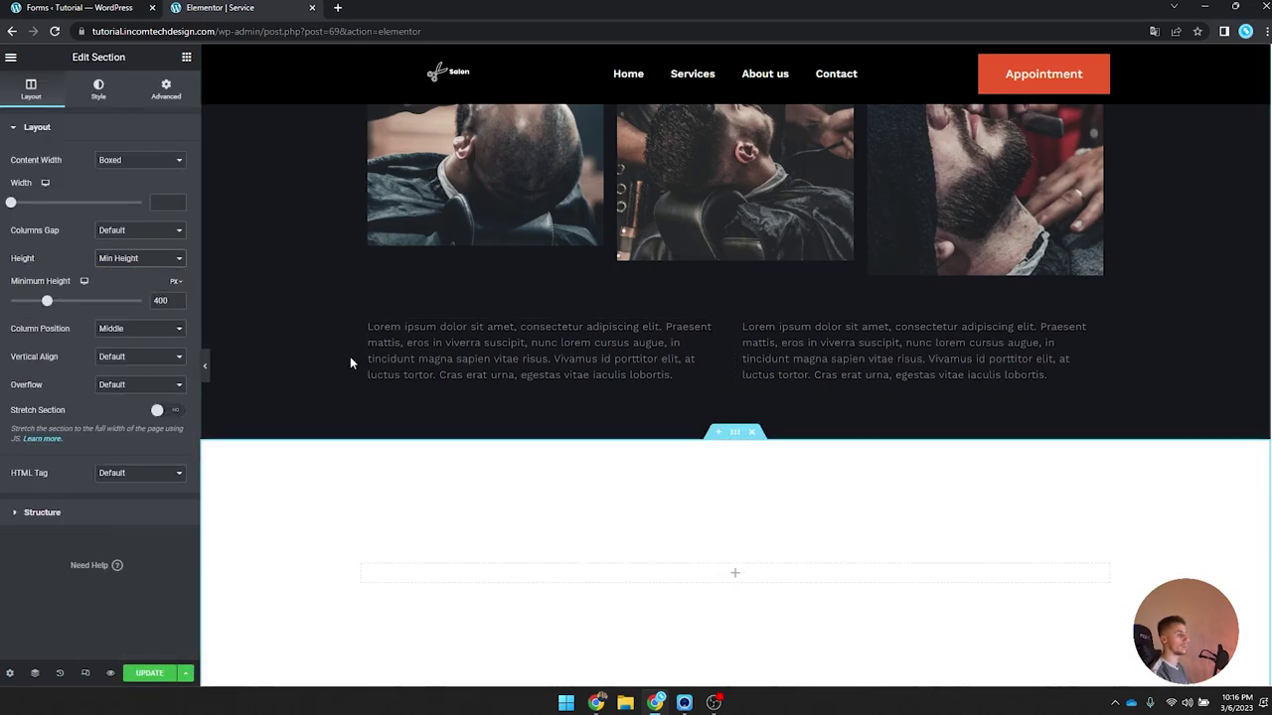
# Step: Add a Menu Anchor to the section with the ID 'appointment'
pyautogui.click(187, 58)
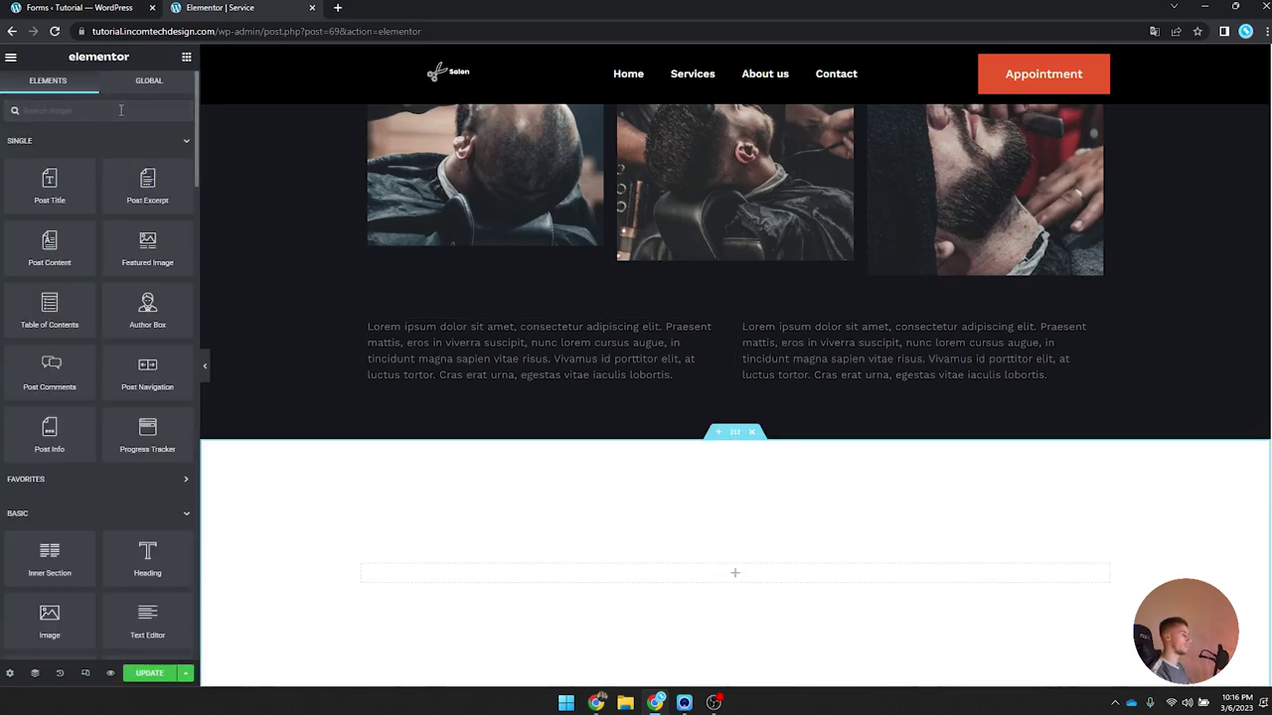
pyautogui.write('anch')
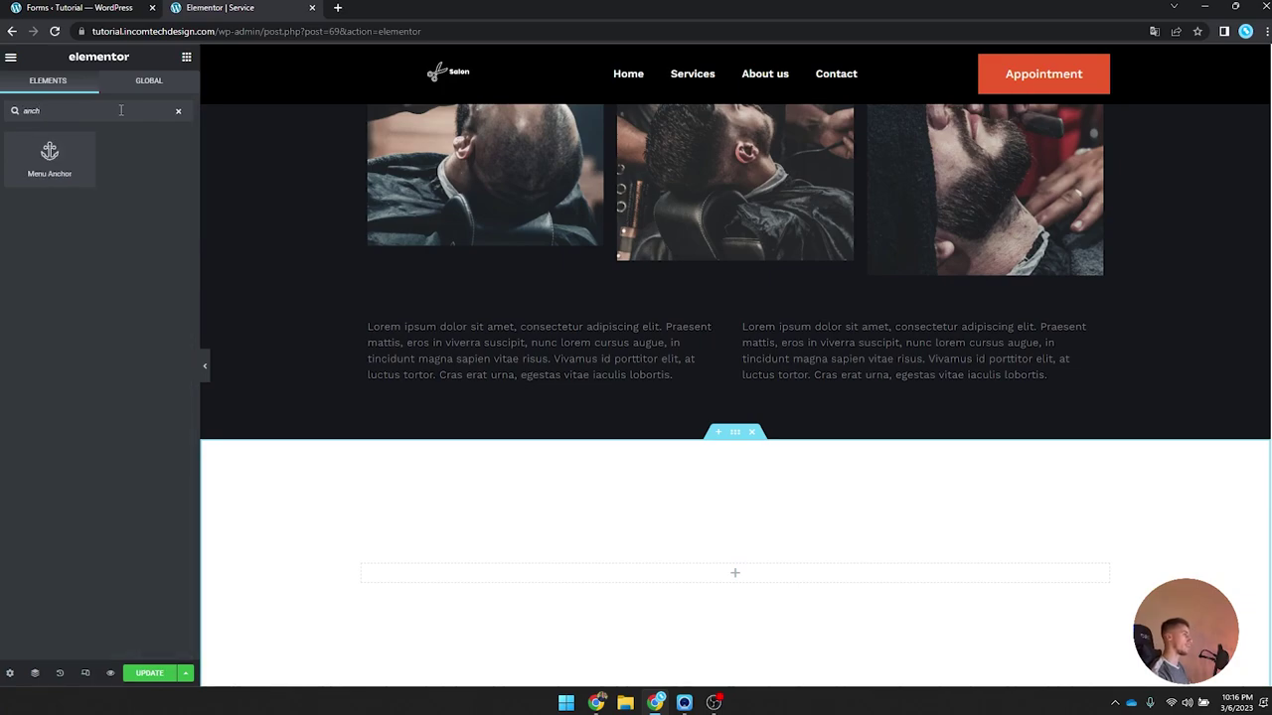
pyautogui.moveTo(77, 156); pyautogui.dragTo(700, 571)
pyautogui.click(130, 169)
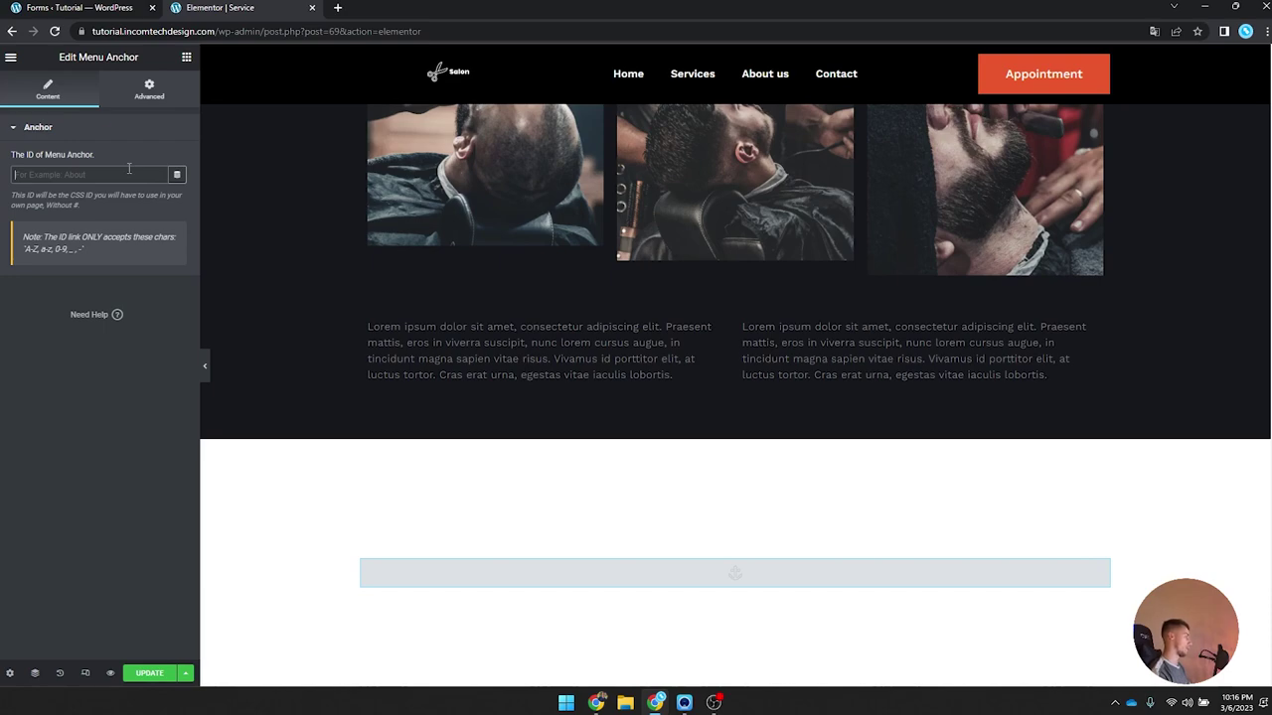
pyautogui.write('appointment')
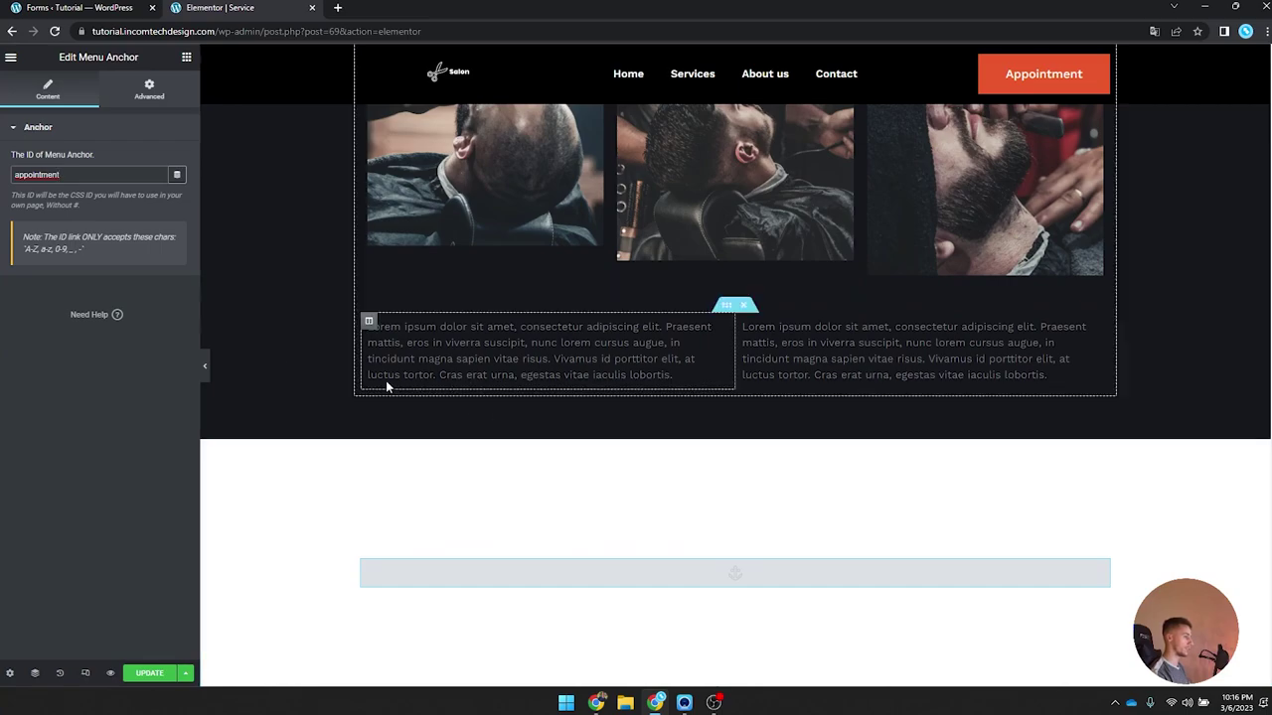
pyautogui.scroll(-2, 312, 376)
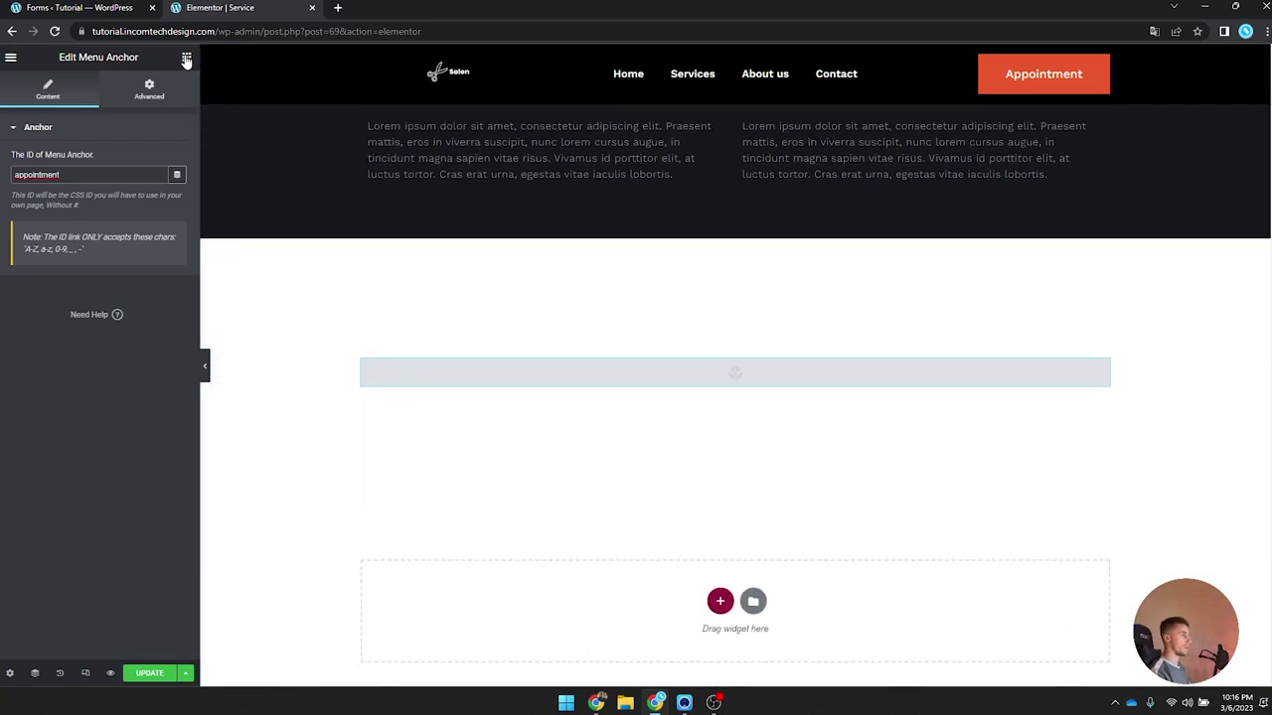
# Step: Drop a Heading widget into the new section
pyautogui.click(185, 56)
pyautogui.scroll(6, 392, 321)
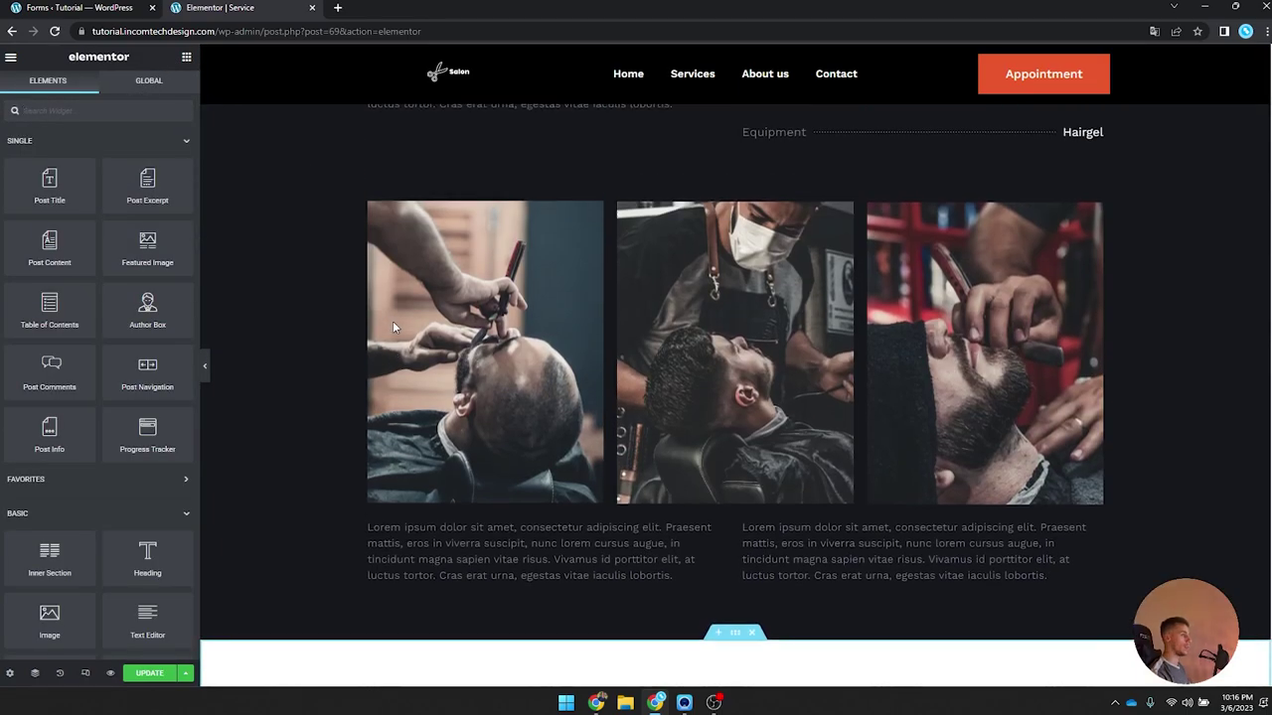
pyautogui.scroll(2, 406, 275)
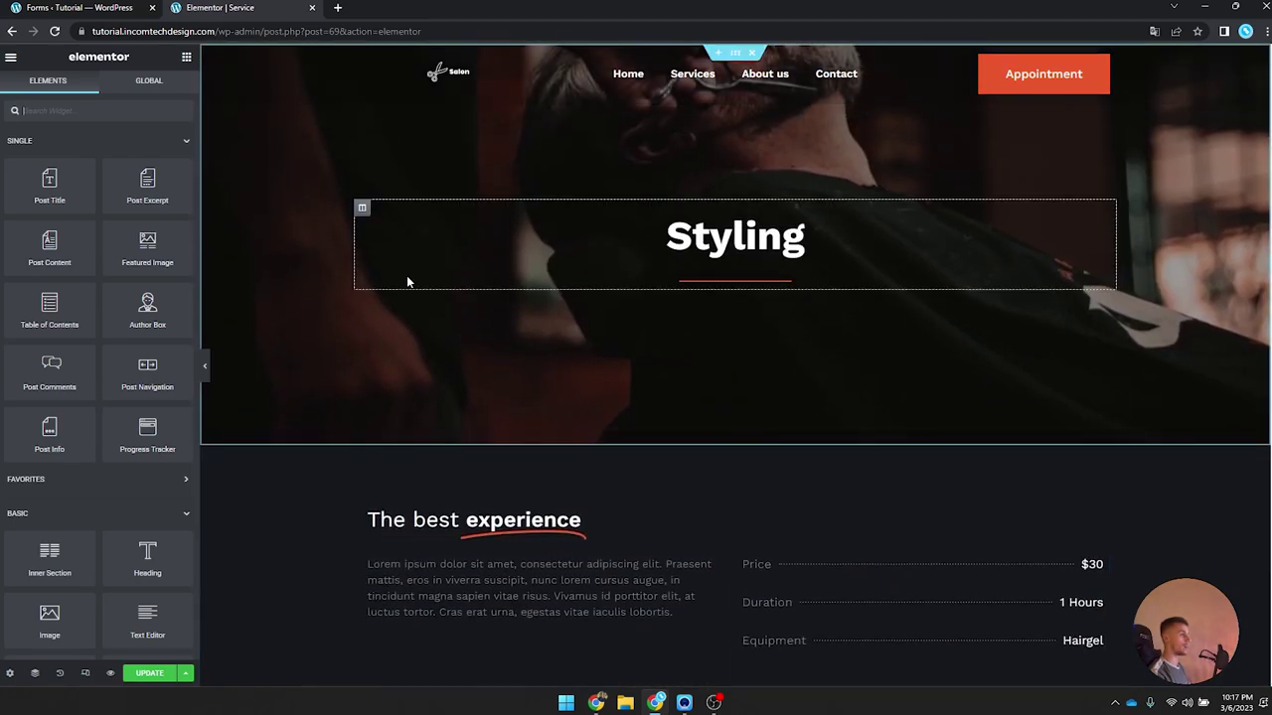
pyautogui.scroll(-8, 407, 276)
pyautogui.moveTo(179, 565); pyautogui.dragTo(626, 316)
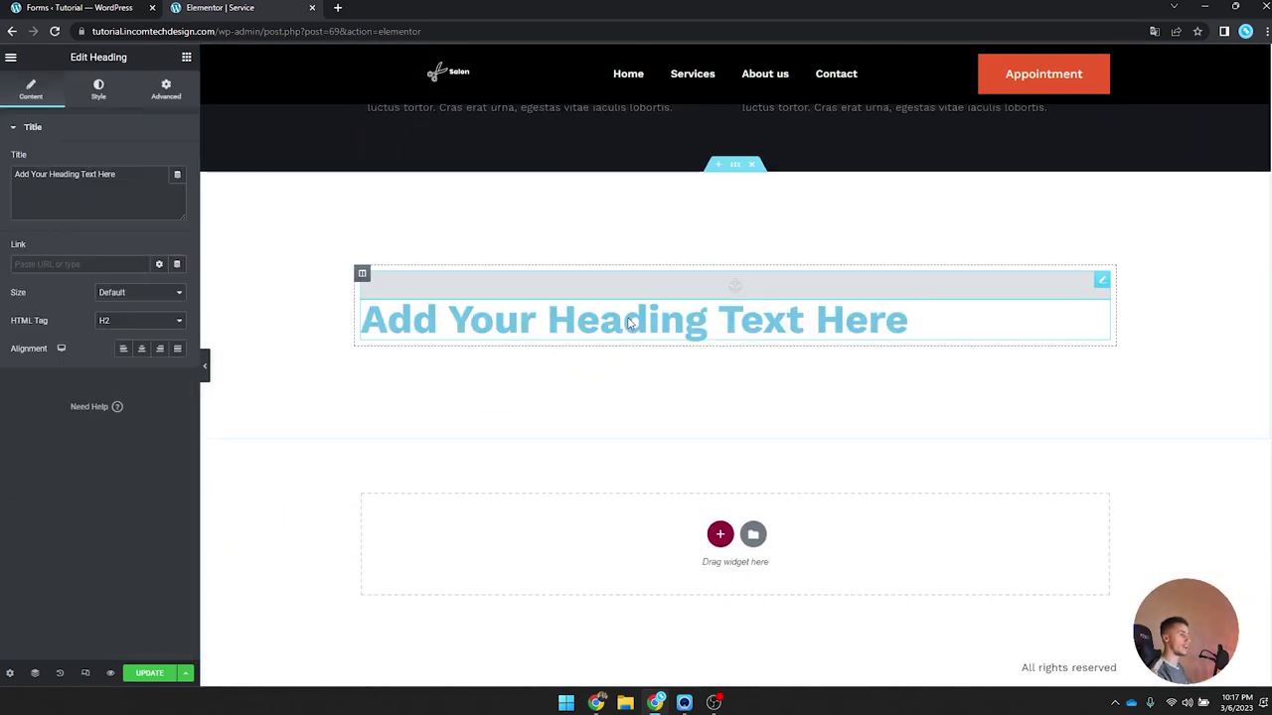
# Step: Centre the heading and change its text to 'Book an appointment'
pyautogui.click(141, 348)
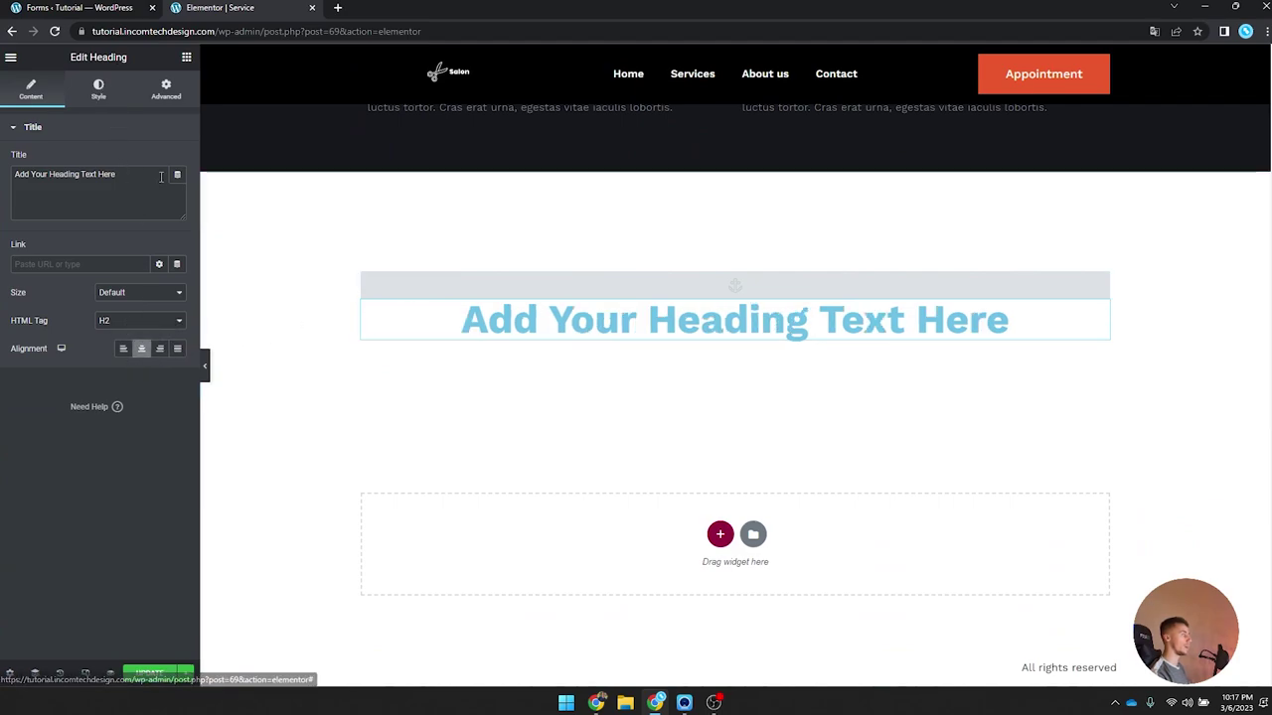
pyautogui.moveTo(120, 175); pyautogui.dragTo(6, 179)
pyautogui.write('Book')
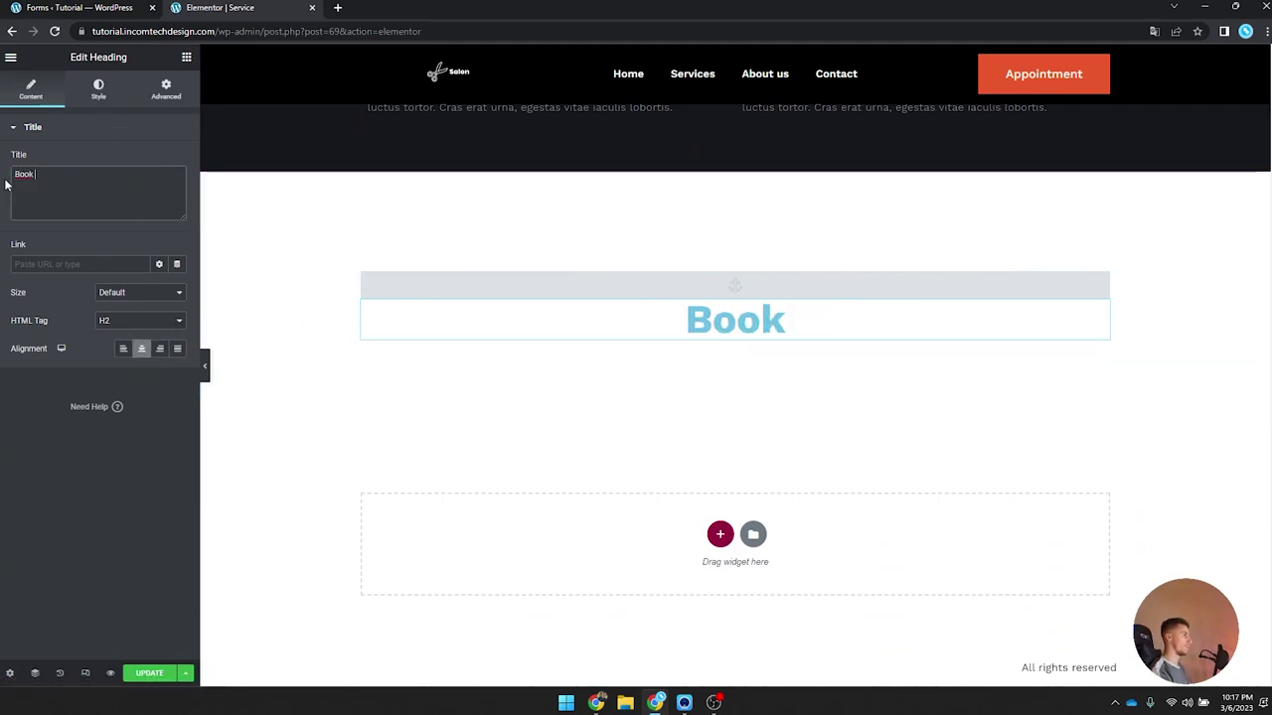
pyautogui.write(' an appointment')
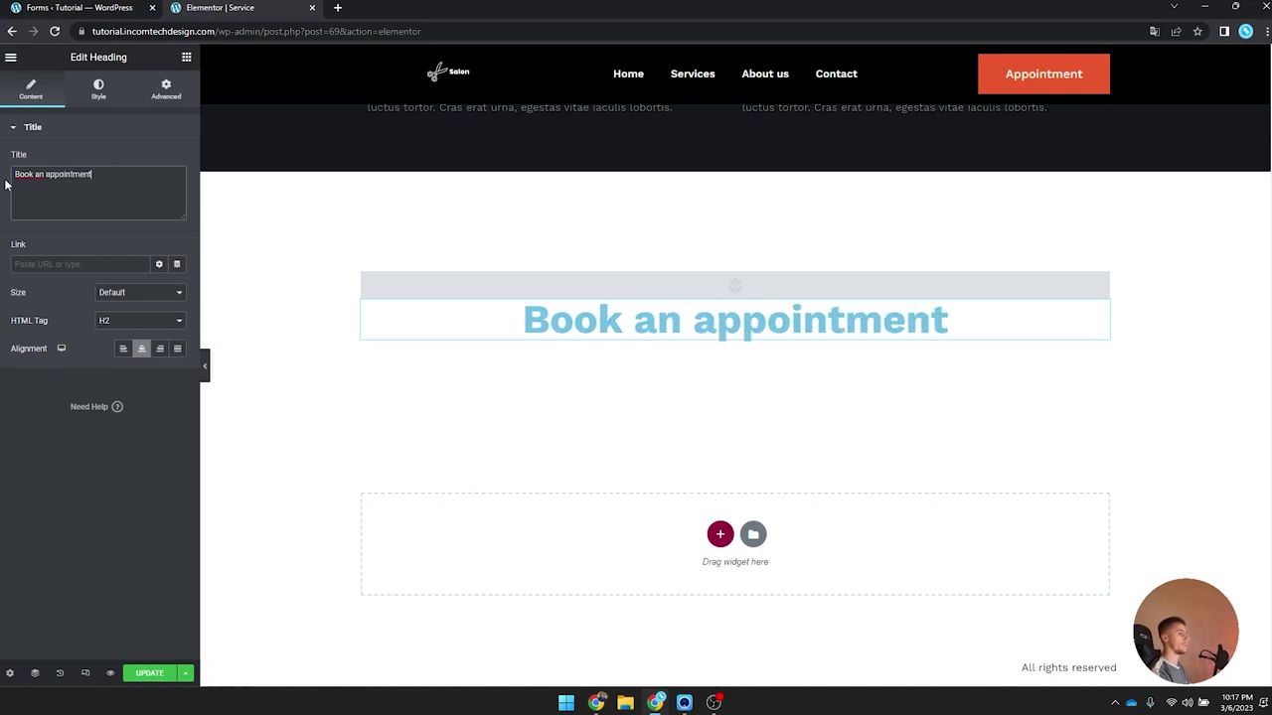
# Step: Set the heading text colour to black
pyautogui.click(99, 89)
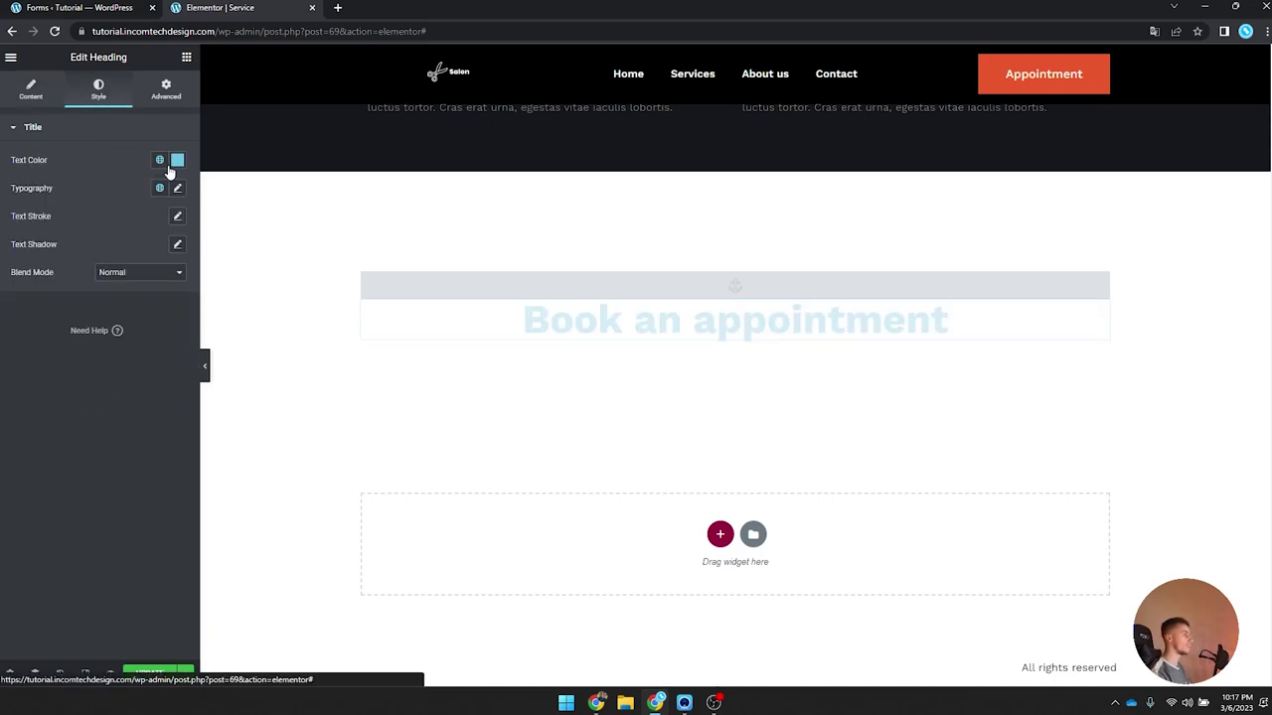
pyautogui.click(159, 161)
pyautogui.click(177, 160)
pyautogui.moveTo(100, 248); pyautogui.dragTo(38, 392)
pyautogui.click(171, 161)
# Step: Apply the Sub-heading font preset with weight 700 (Bold), and add a Text Editor below
pyautogui.click(159, 188)
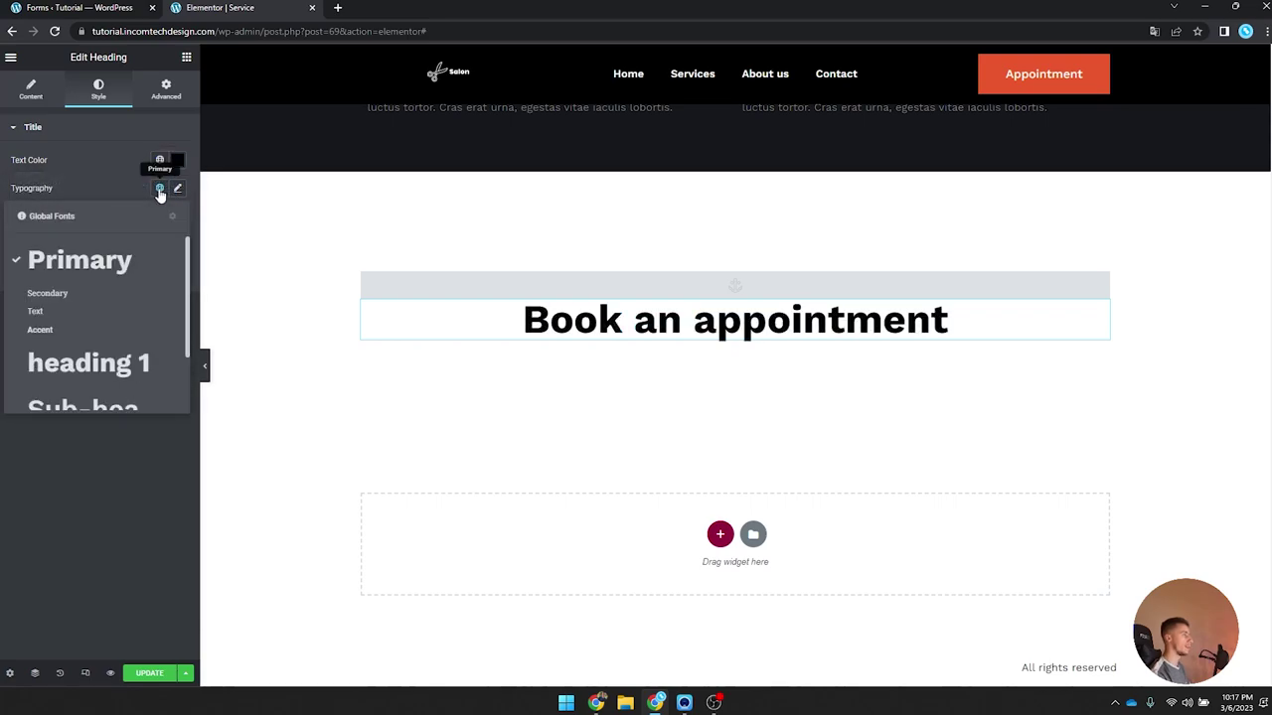
pyautogui.scroll(-2, 84, 348)
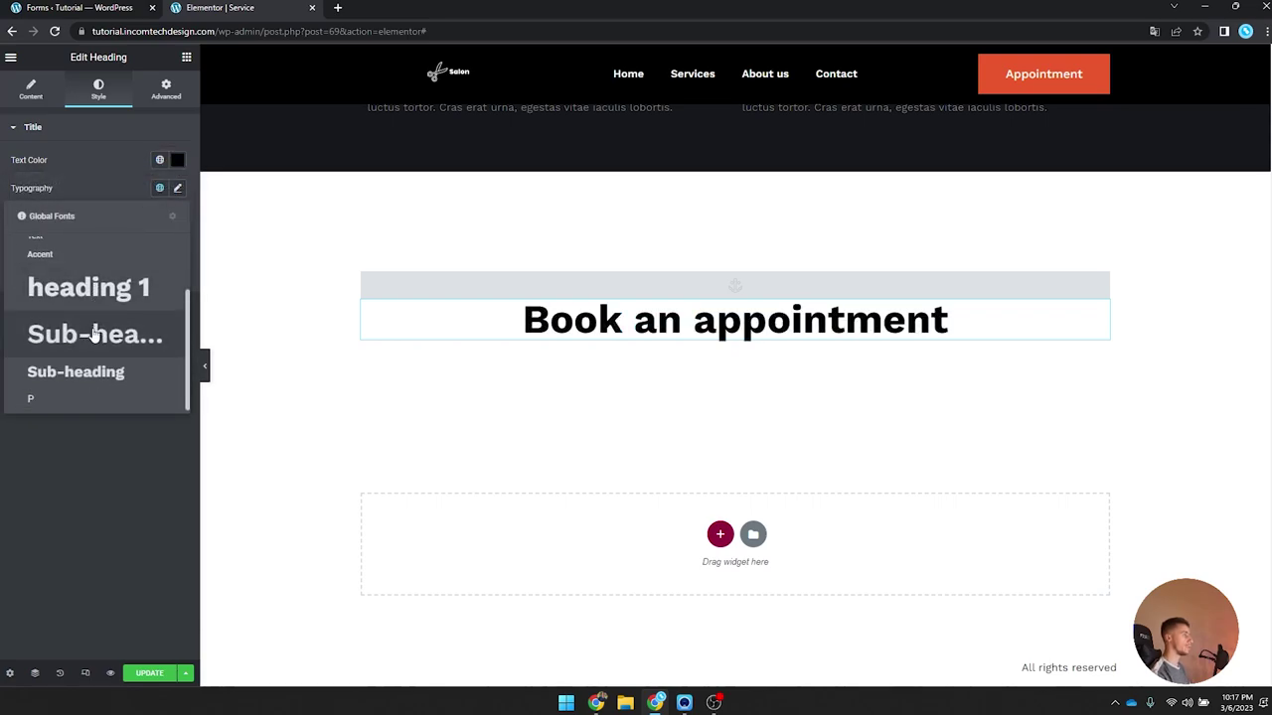
pyautogui.click(92, 335)
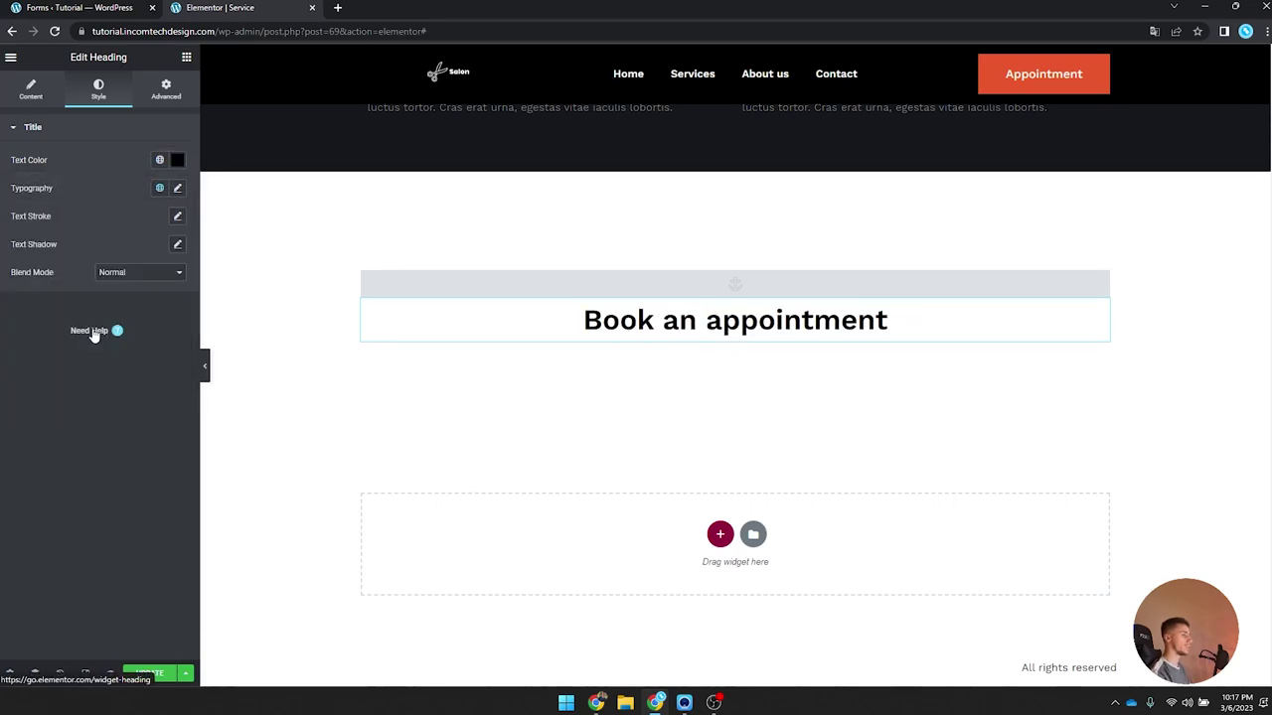
pyautogui.click(177, 188)
pyautogui.click(135, 359)
pyautogui.click(136, 360)
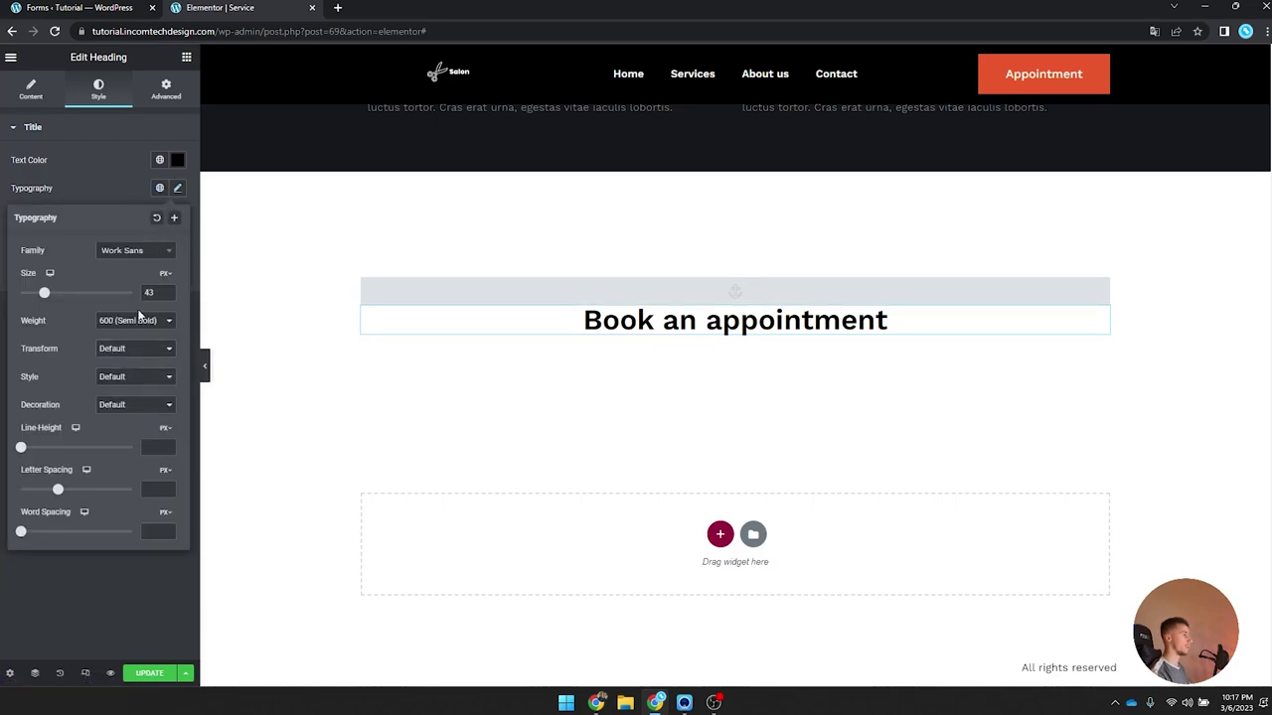
pyautogui.click(139, 320)
pyautogui.click(127, 406)
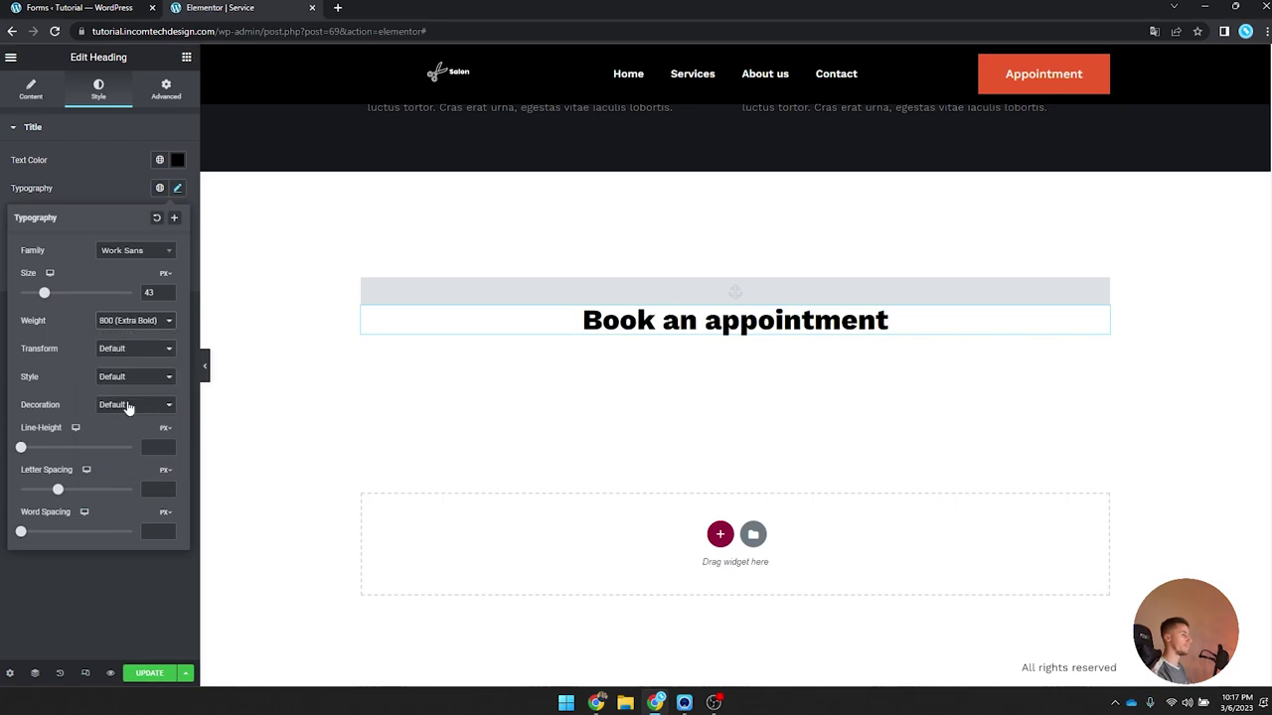
pyautogui.click(154, 320)
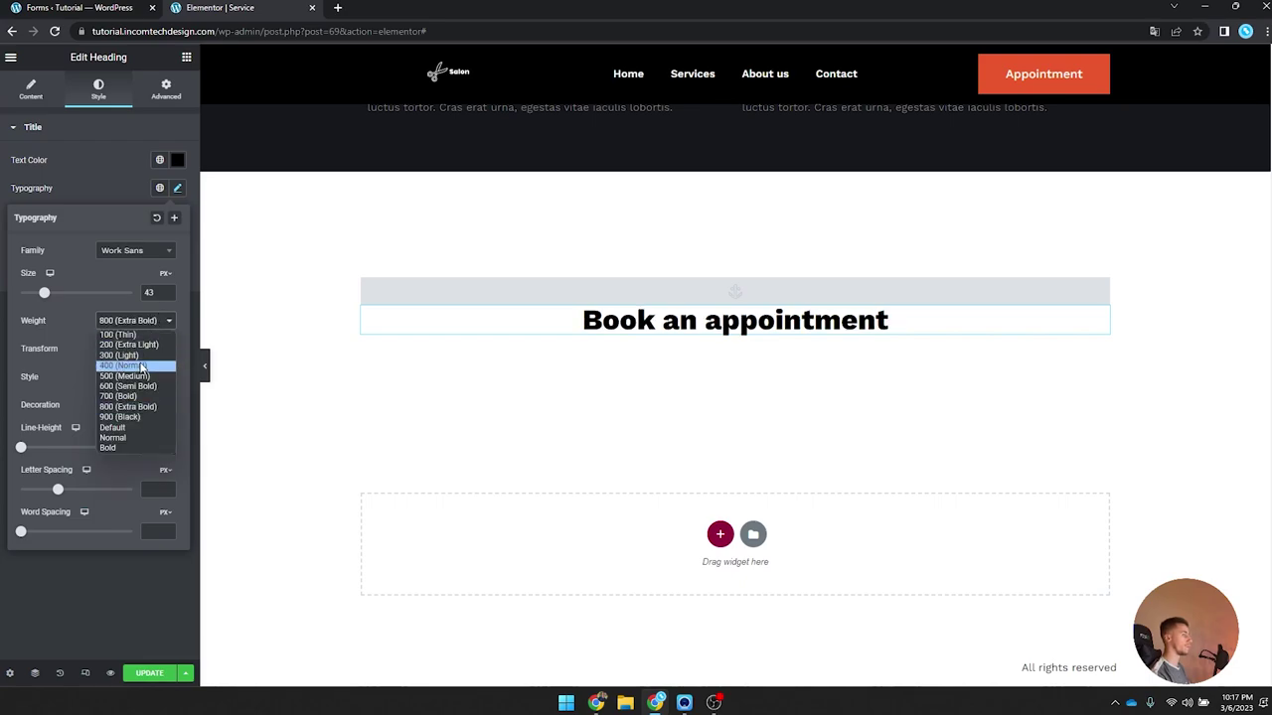
pyautogui.click(141, 396)
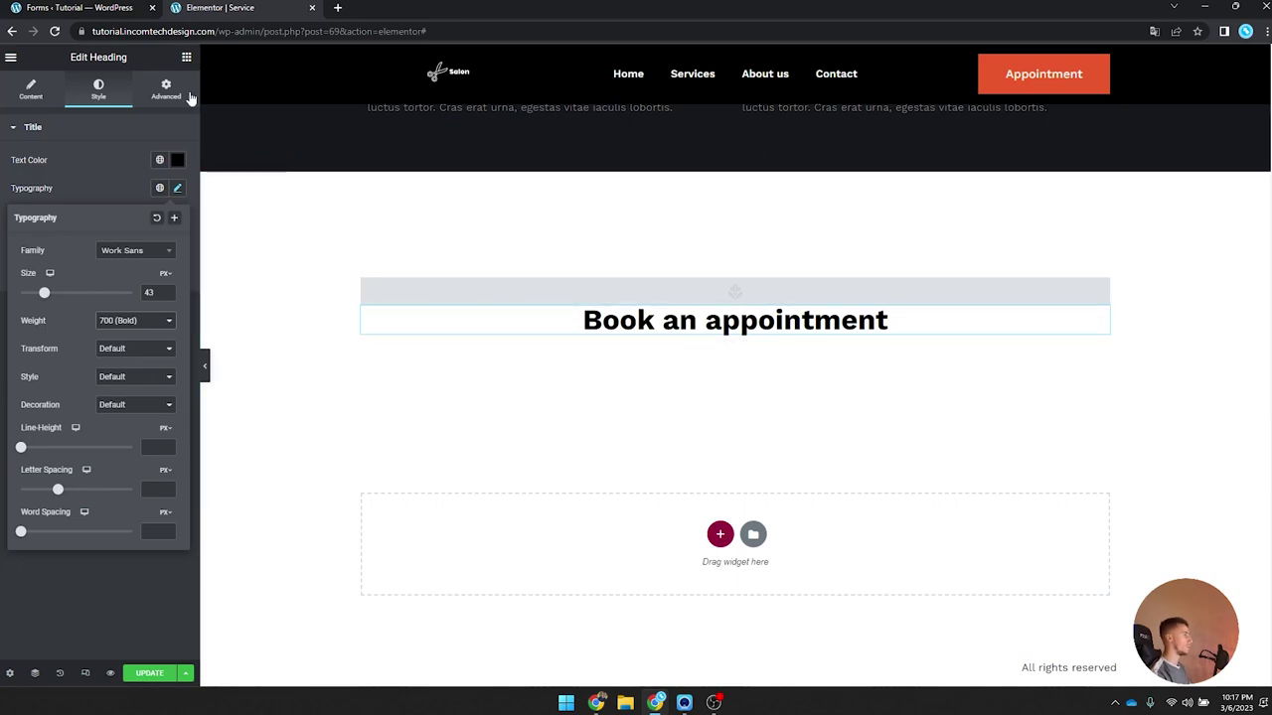
pyautogui.click(185, 57)
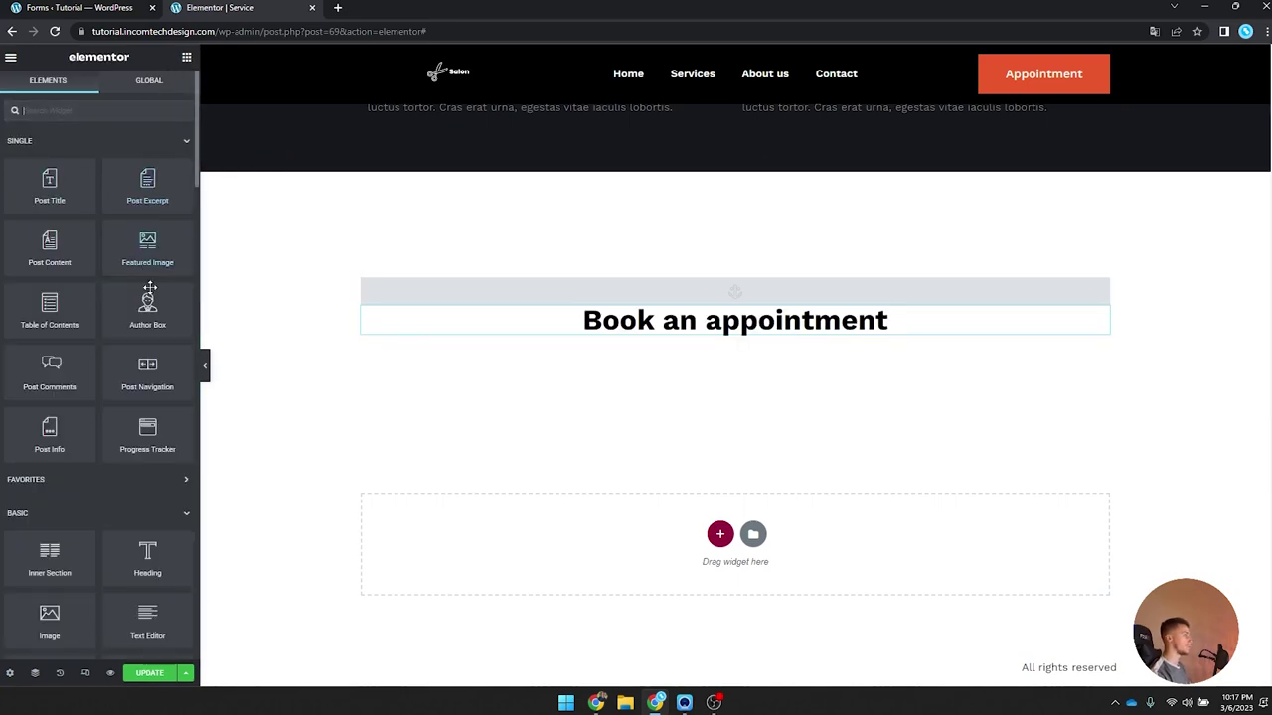
pyautogui.moveTo(140, 623); pyautogui.dragTo(587, 332)
# Step: Style the text block with the global P font and centre alignment
pyautogui.click(103, 92)
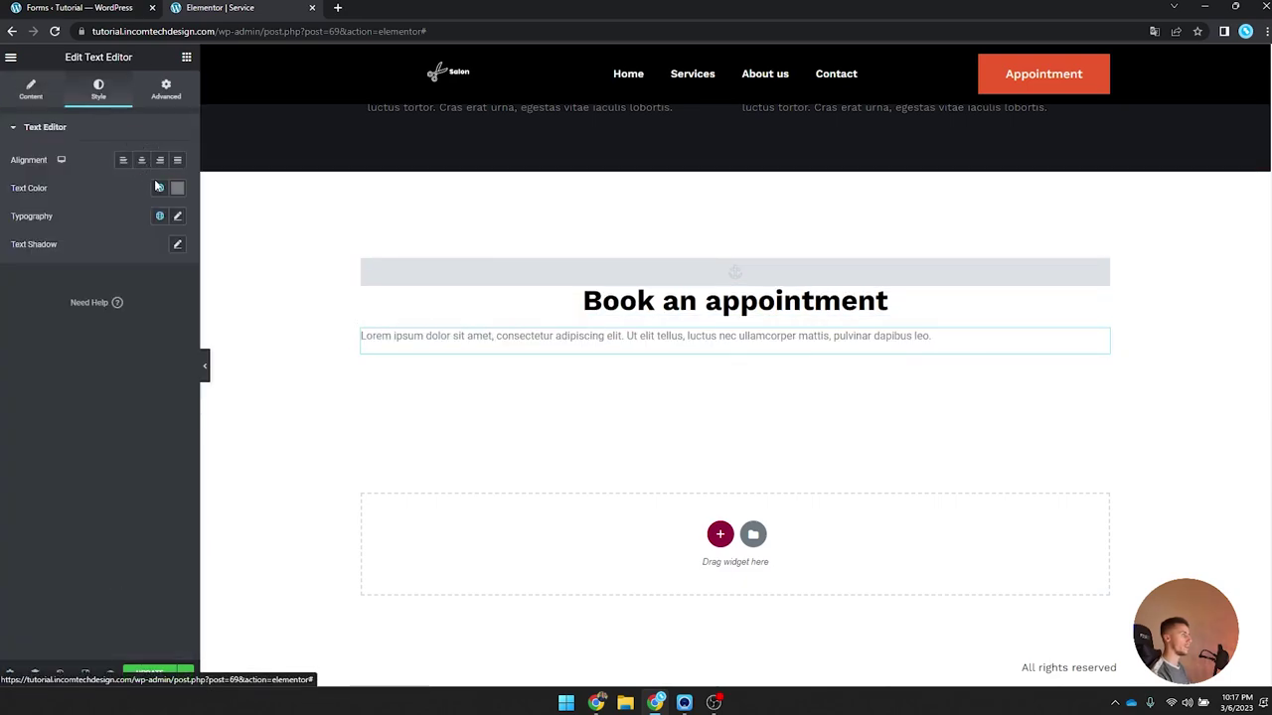
pyautogui.click(159, 215)
pyautogui.scroll(-2, 95, 396)
pyautogui.click(91, 422)
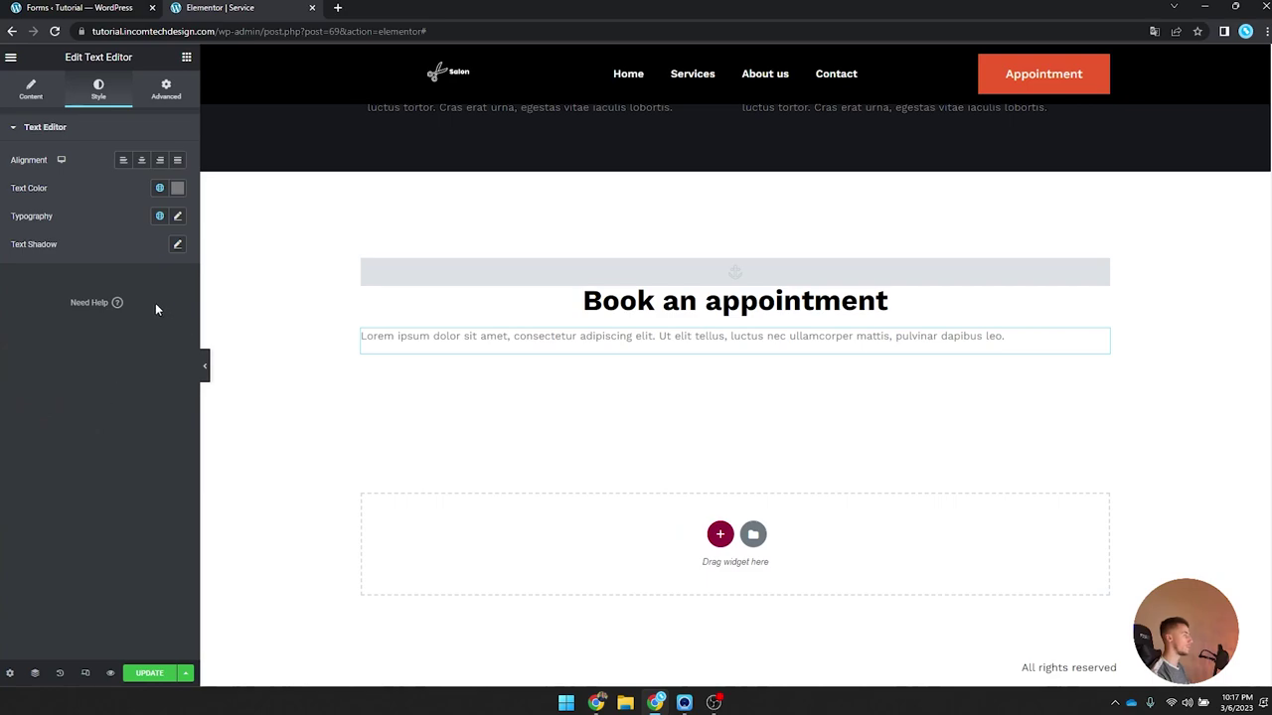
pyautogui.click(142, 160)
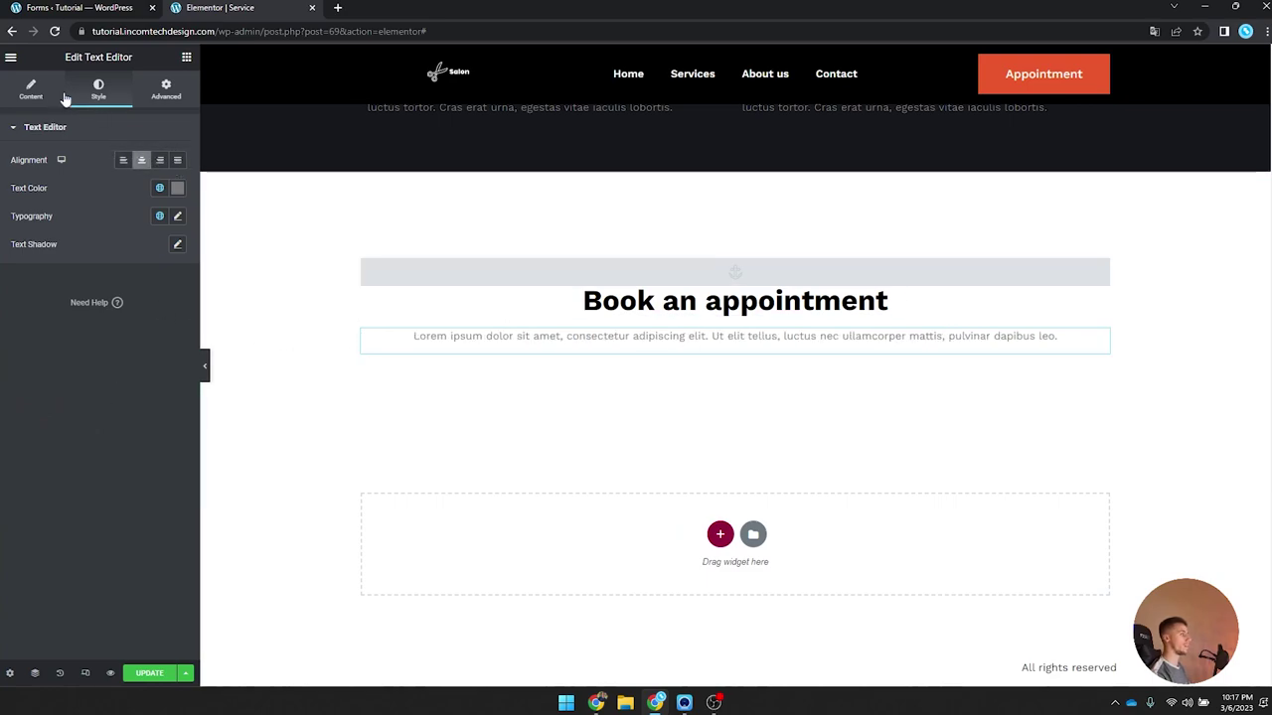
# Step: Replace the placeholder text with 'Thanks for your interest in our services!'
pyautogui.click(58, 93)
pyautogui.tripleClick(128, 273)
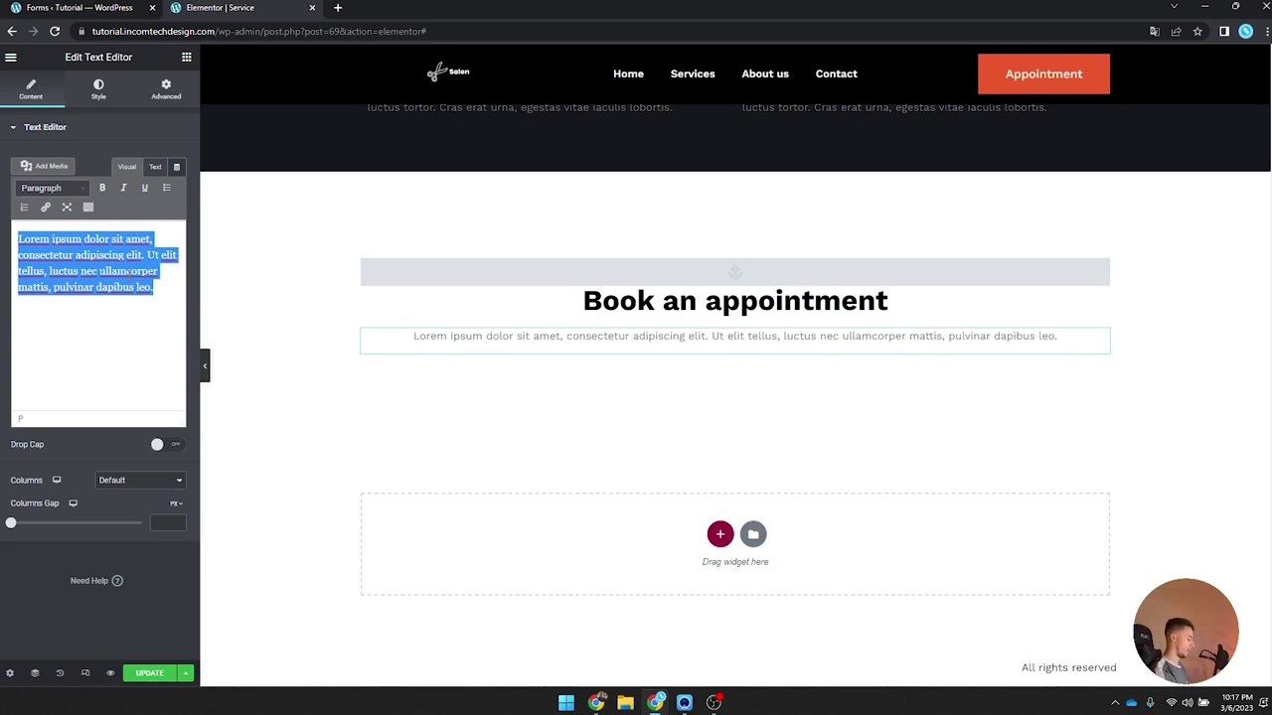
pyautogui.write('This is wh')
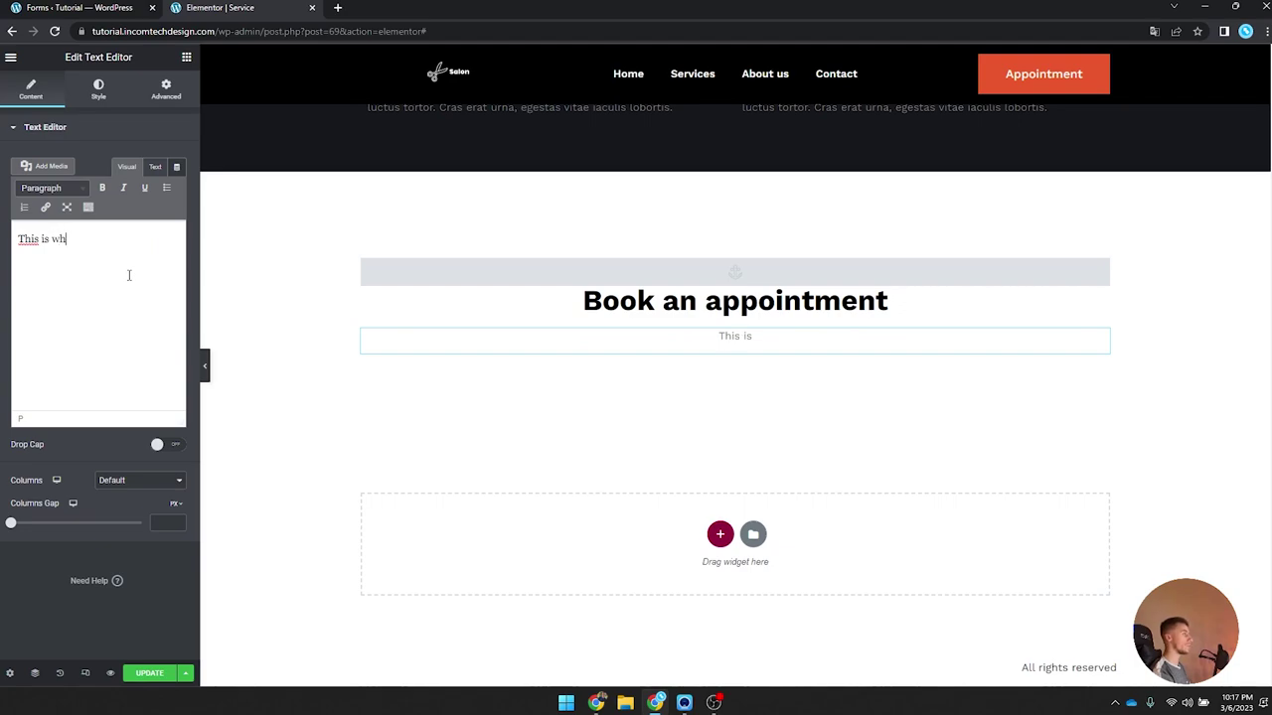
pyautogui.write('ere a customer is ab')
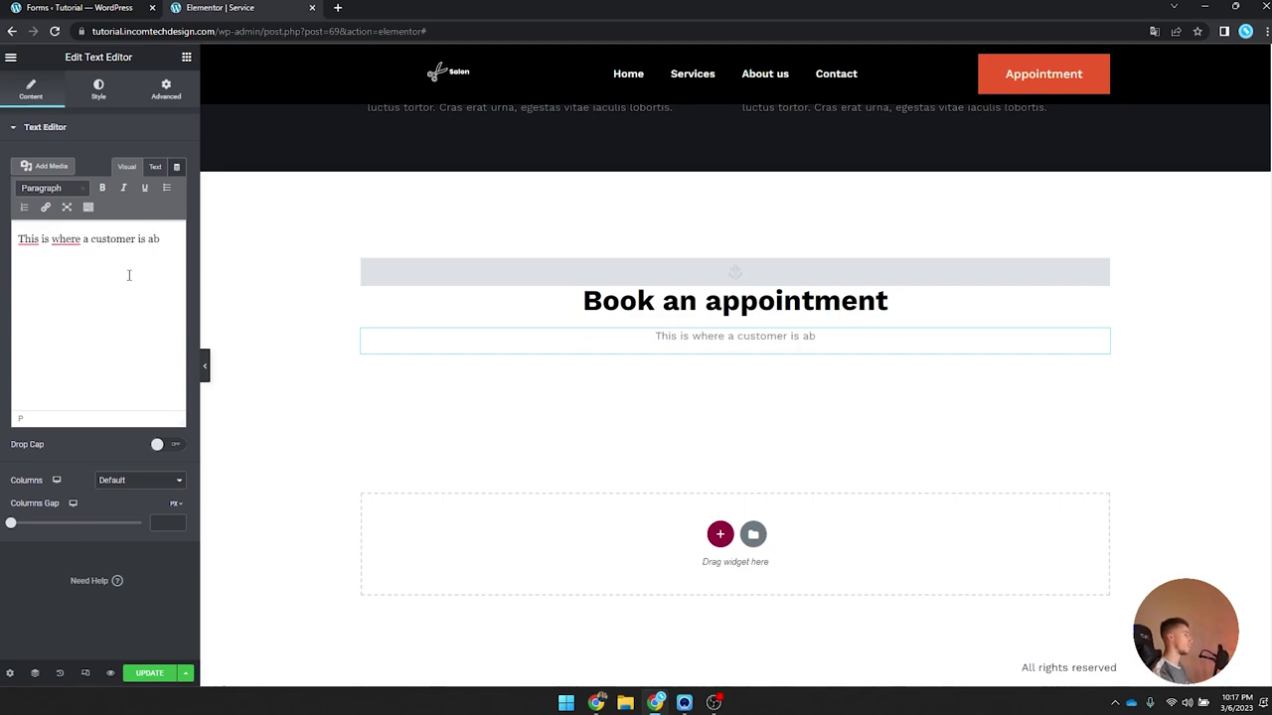
pyautogui.hotkey('ctrl', 'a')
pyautogui.press('BackSpace')
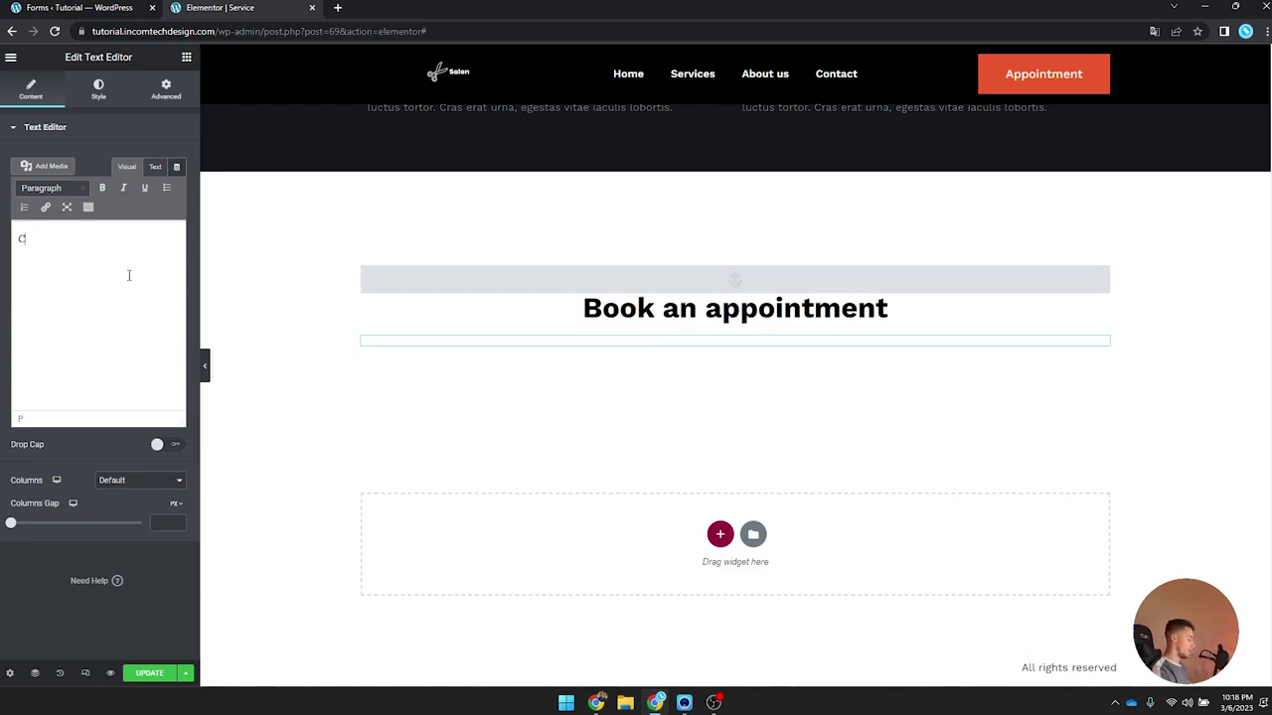
pyautogui.write('Thanks t')
pyautogui.write('or ')
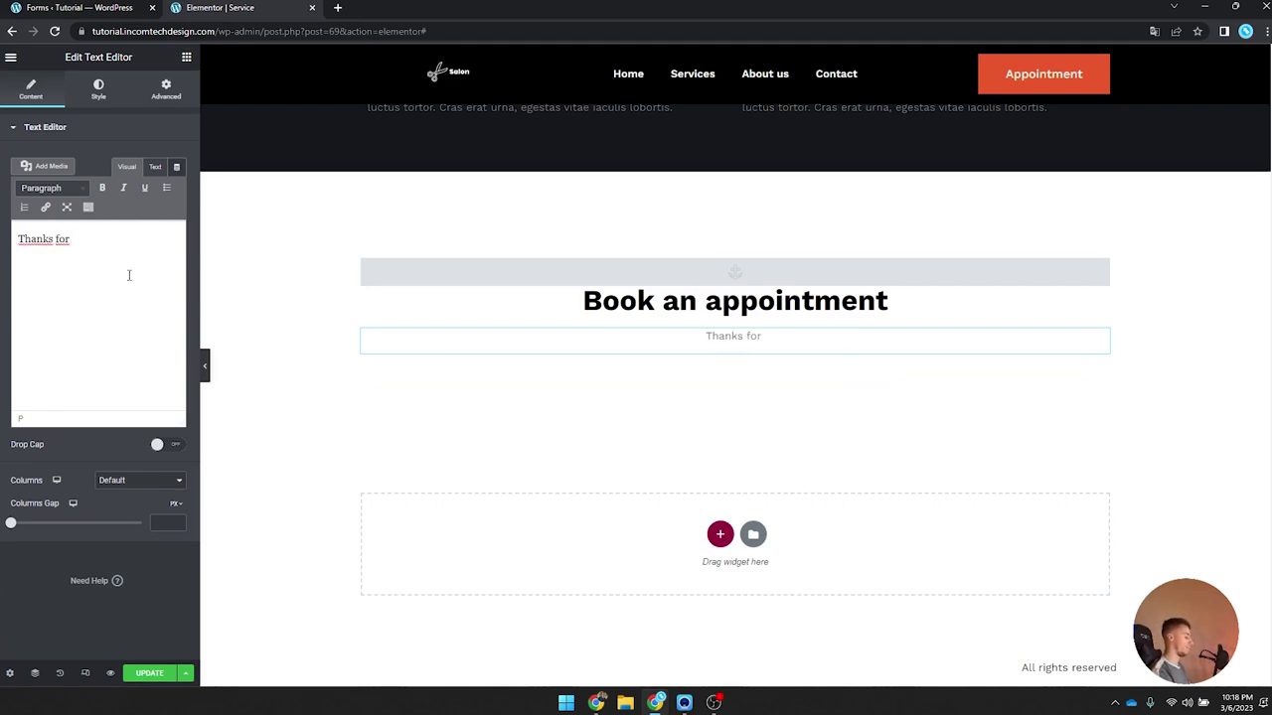
pyautogui.write('your interest in o')
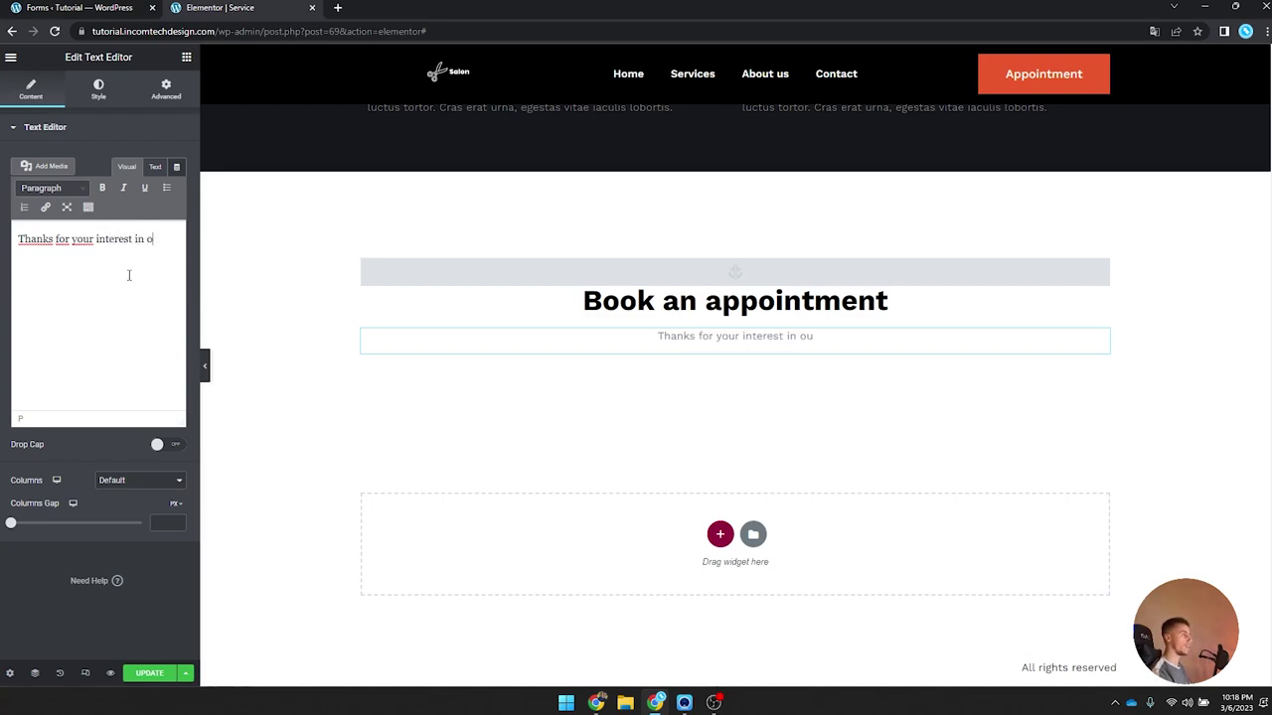
pyautogui.write('ur services!')
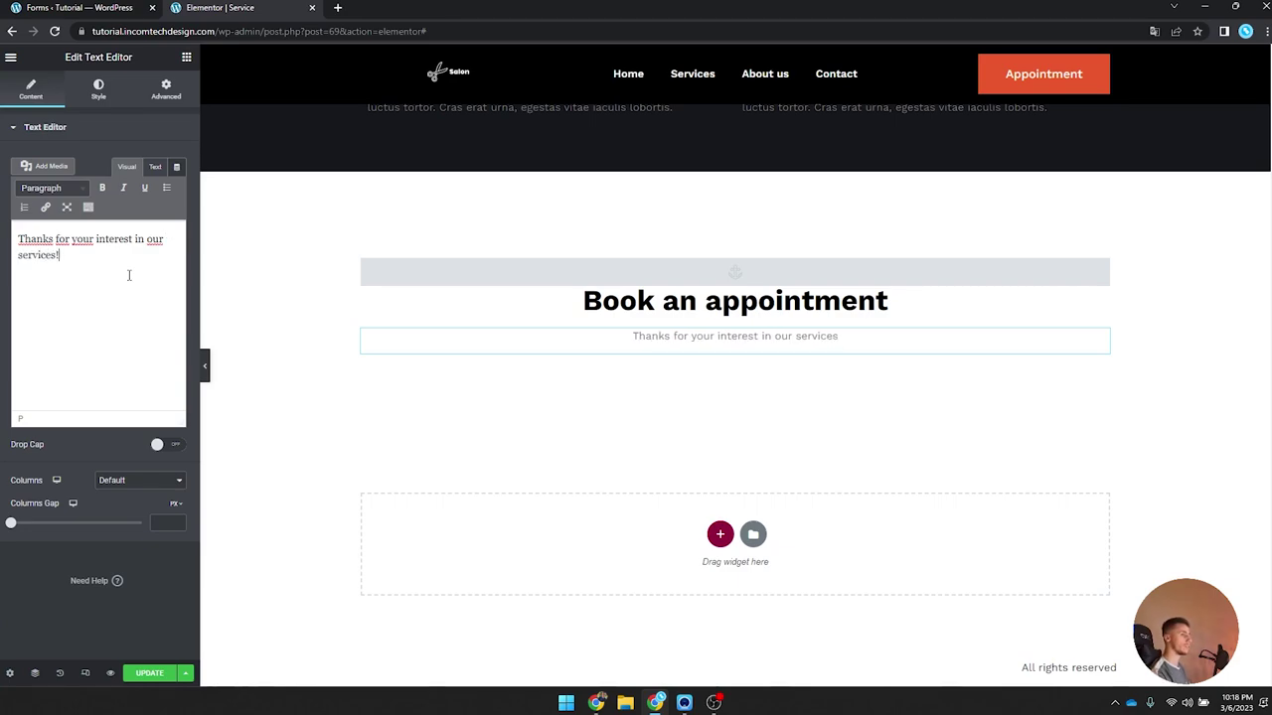
# Step: Look at the dark section's lorem text, then start a new browser tab
pyautogui.scroll(2, 454, 377)
pyautogui.click(719, 260)
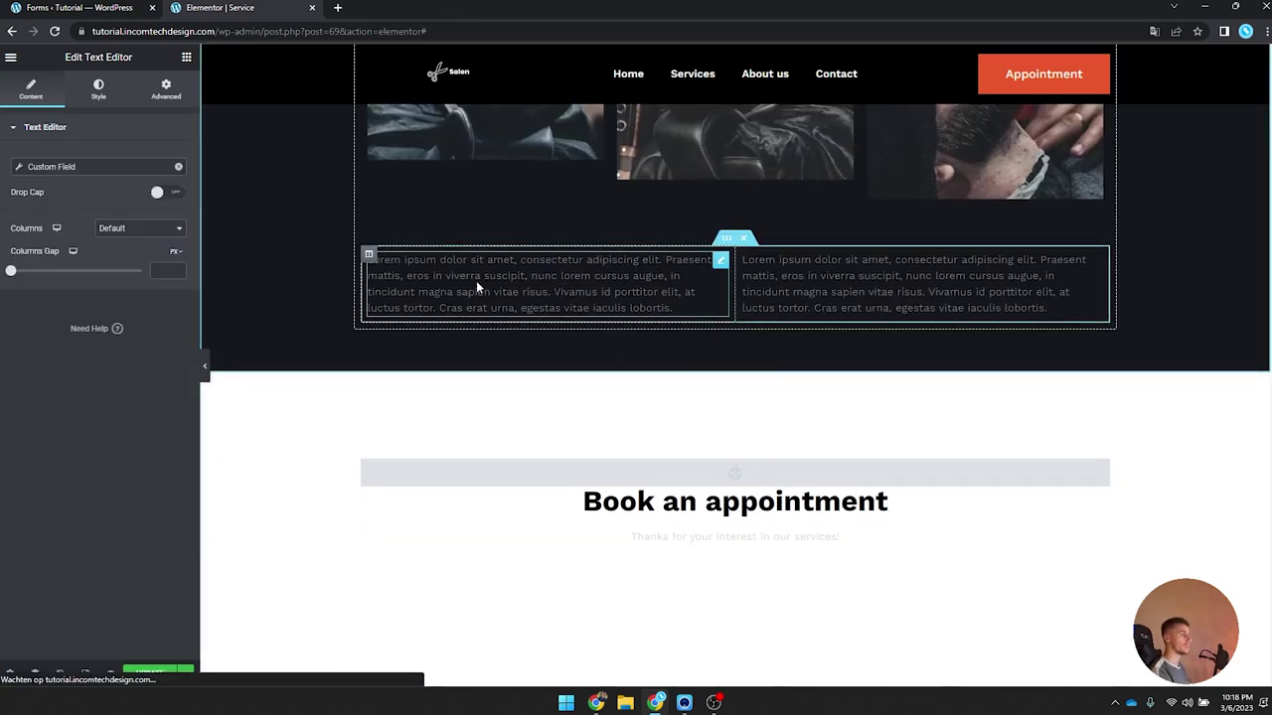
pyautogui.scroll(2, 469, 238)
pyautogui.scroll(-5, 475, 260)
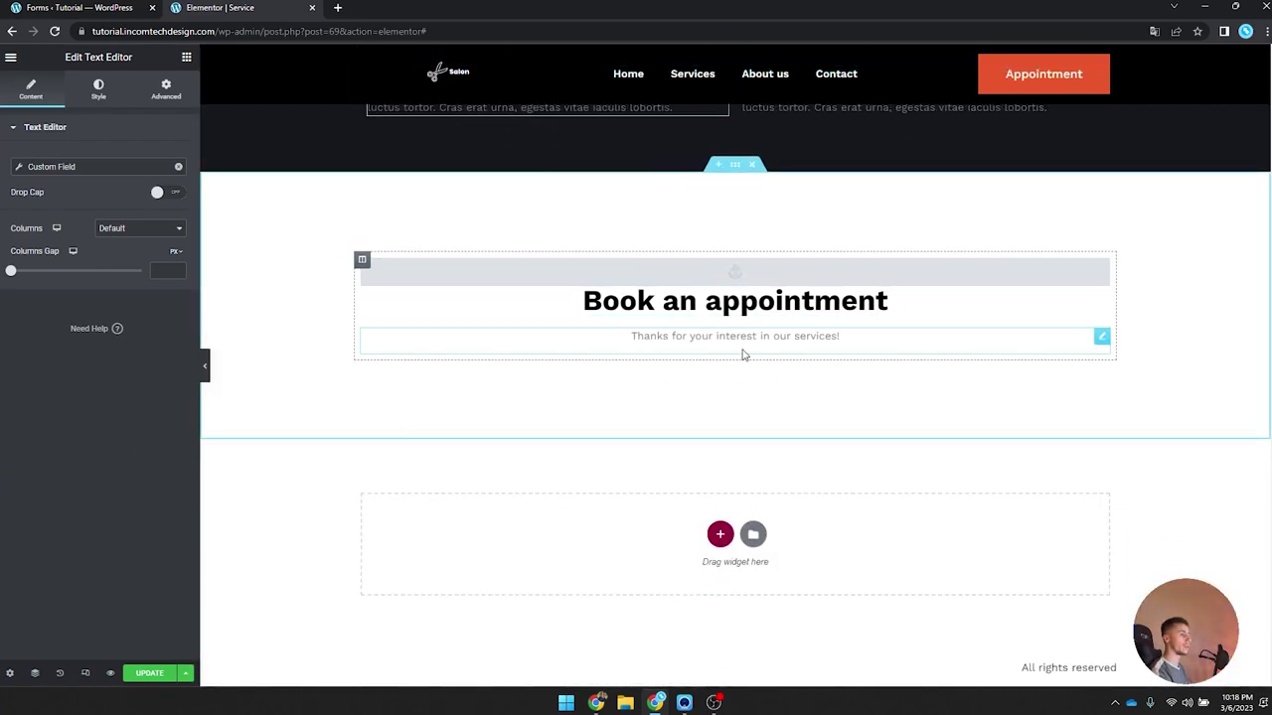
pyautogui.click(337, 7)
# Step: Generate Lorem Ipsum on lipsum.com, copy its first sentence, and go back to Elementor
pyautogui.write('lorem')
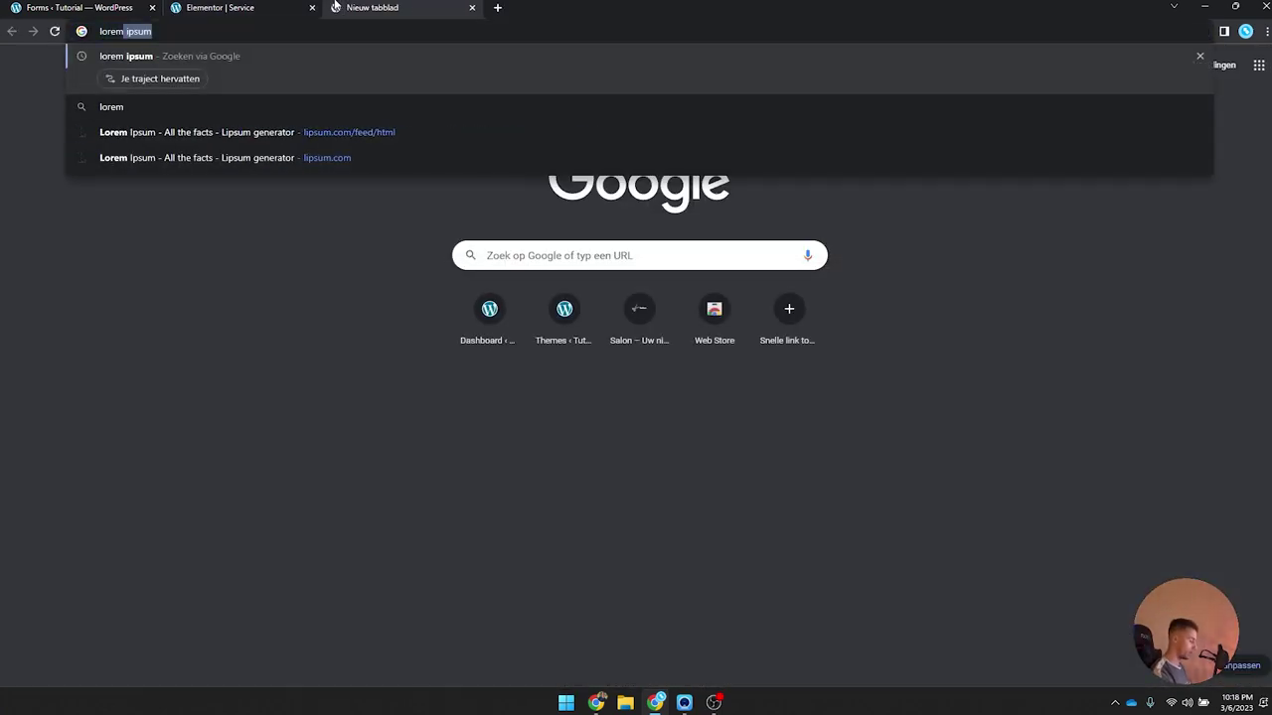
pyautogui.write(' ipsum genera')
pyautogui.press('Return')
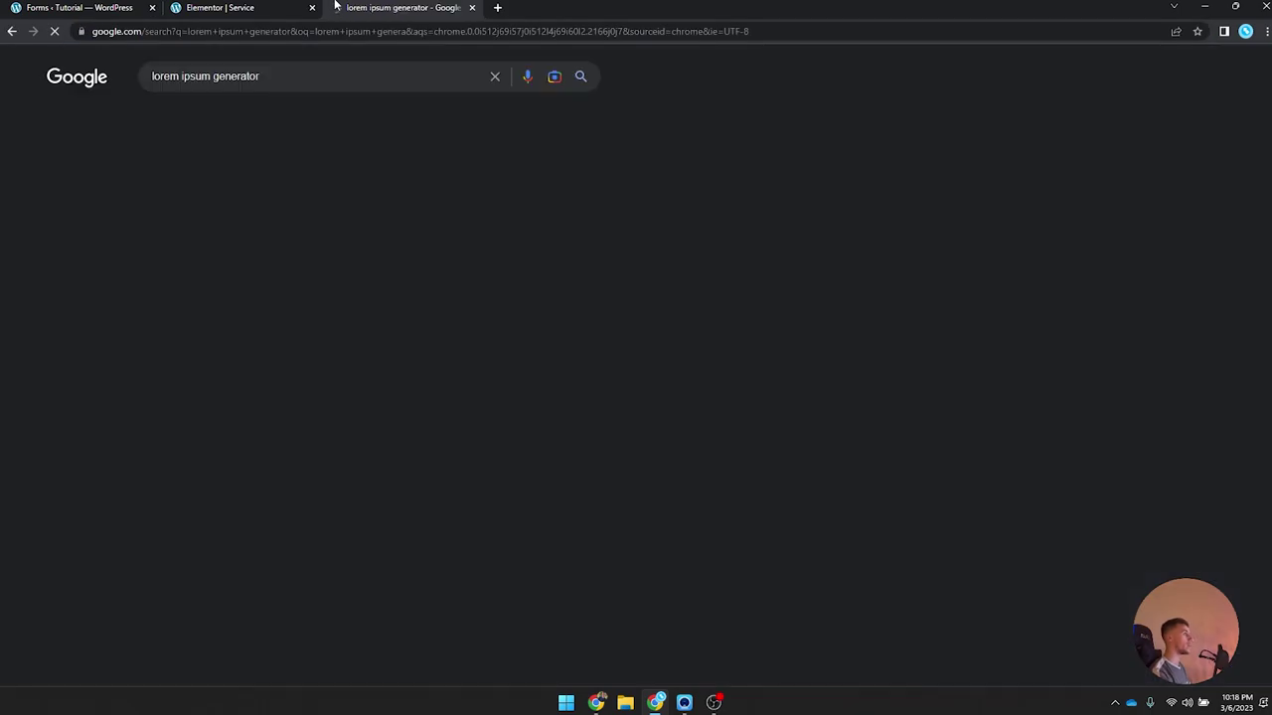
pyautogui.click(312, 196)
pyautogui.scroll(-5, 791, 361)
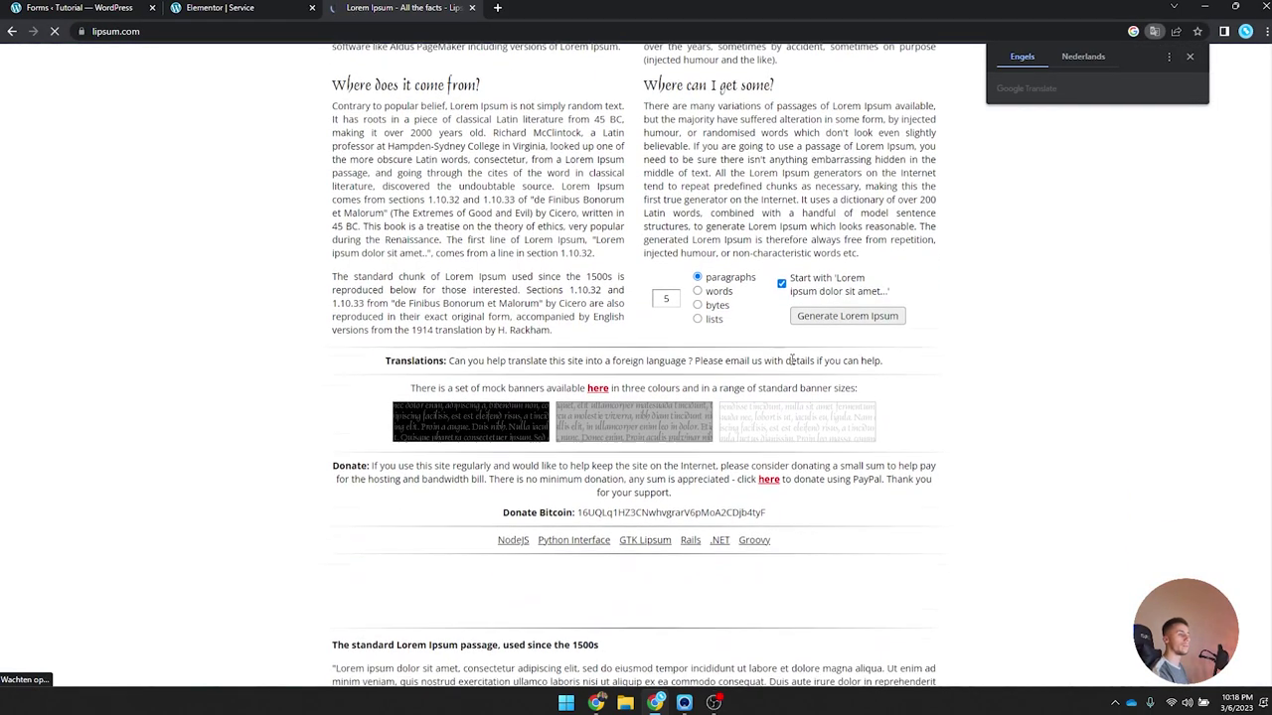
pyautogui.scroll(-2, 791, 361)
pyautogui.click(839, 129)
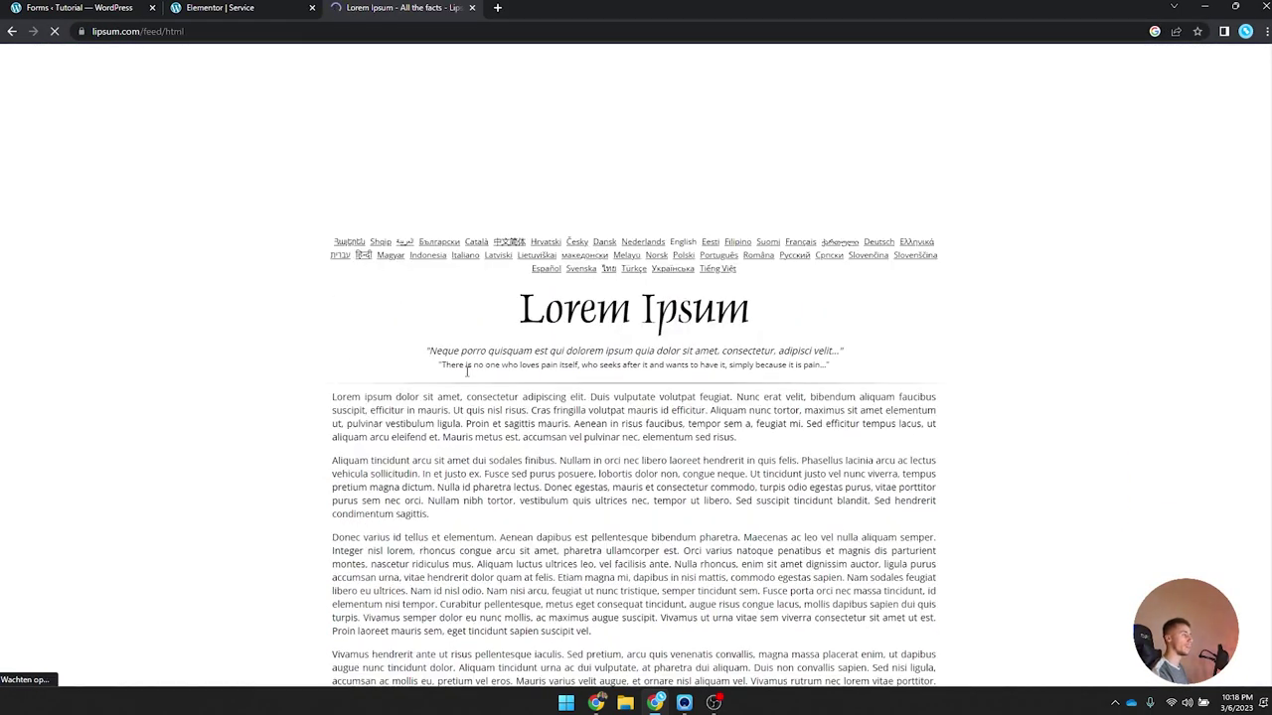
pyautogui.moveTo(322, 397); pyautogui.dragTo(735, 394)
pyautogui.hotkey('ctrl', 'c')
pyautogui.click(278, 7)
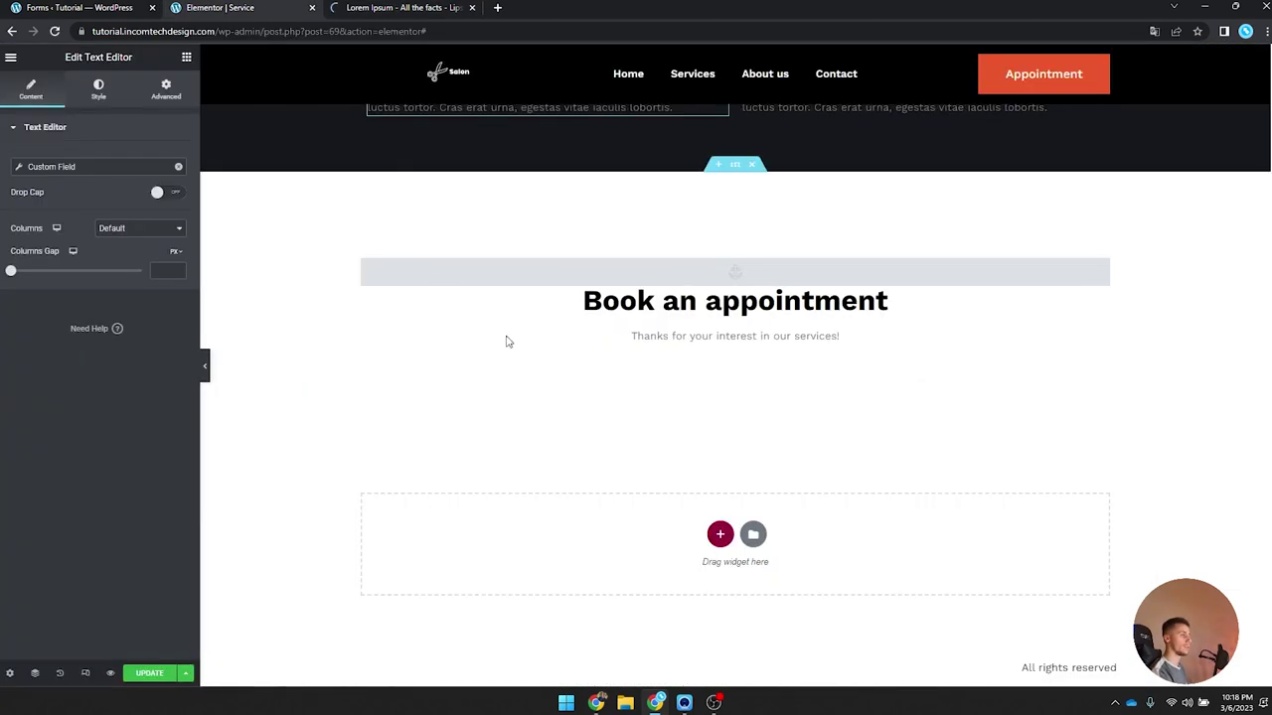
# Step: Paste the lorem ipsum sentence after 'services!' with a line break before 'consectetur'
pyautogui.click(675, 341)
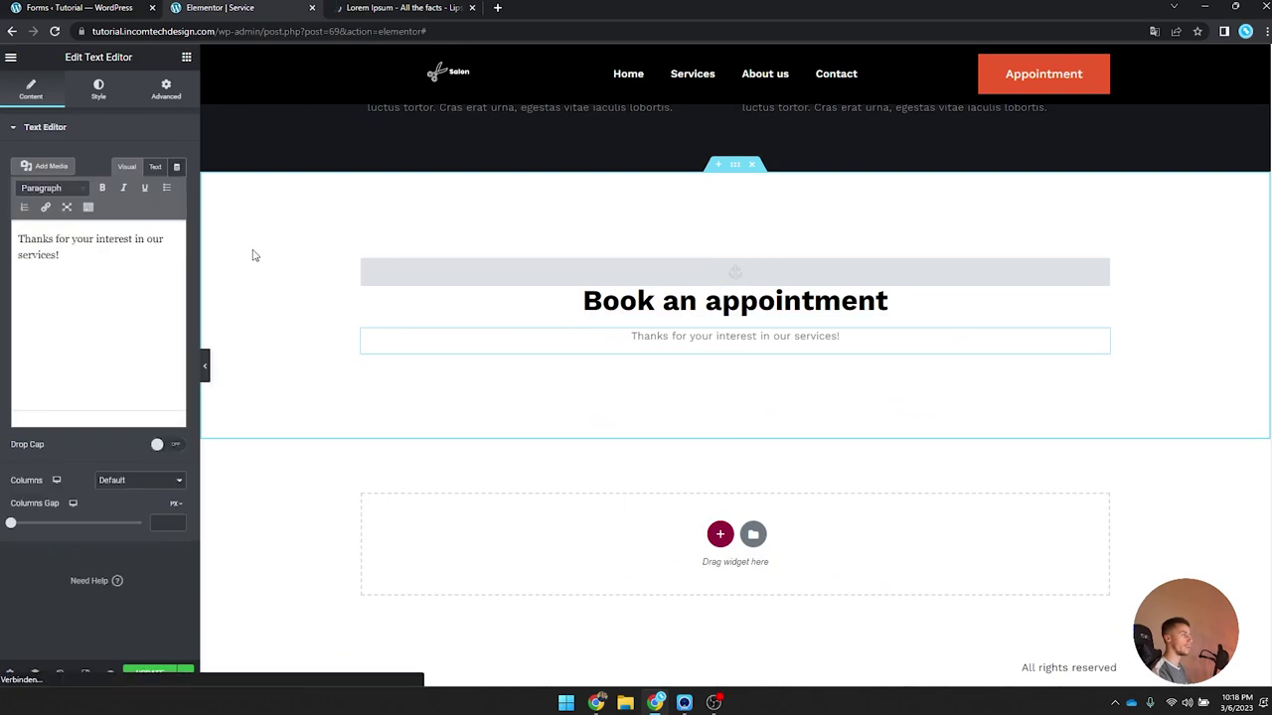
pyautogui.click(125, 287)
pyautogui.hotkey('ctrl', 'v')
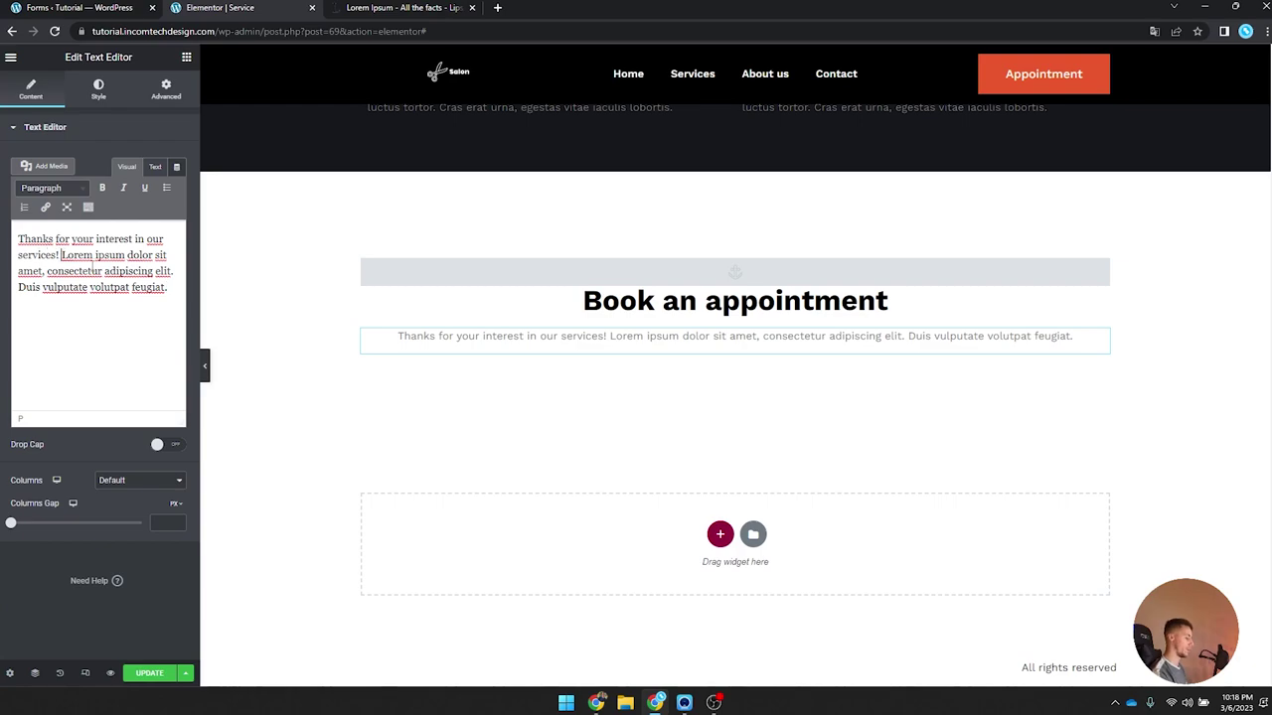
pyautogui.hotkey('shift', 'Return')
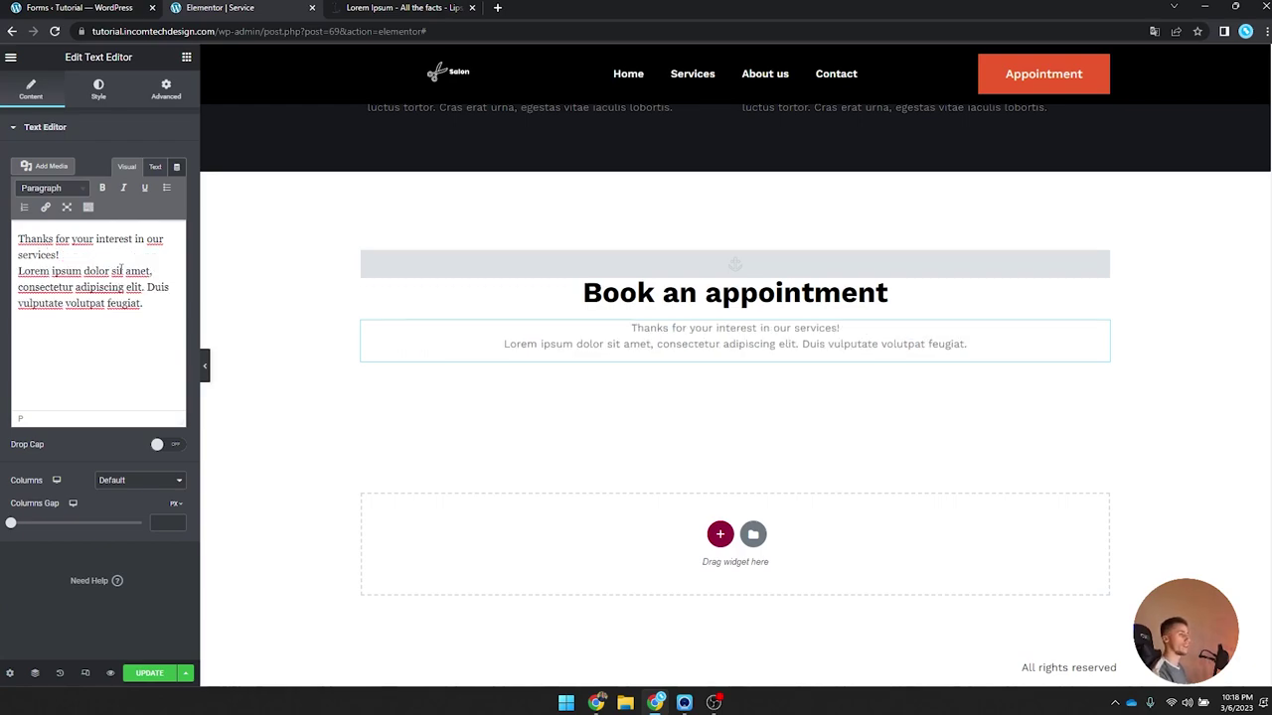
pyautogui.press('BackSpace')
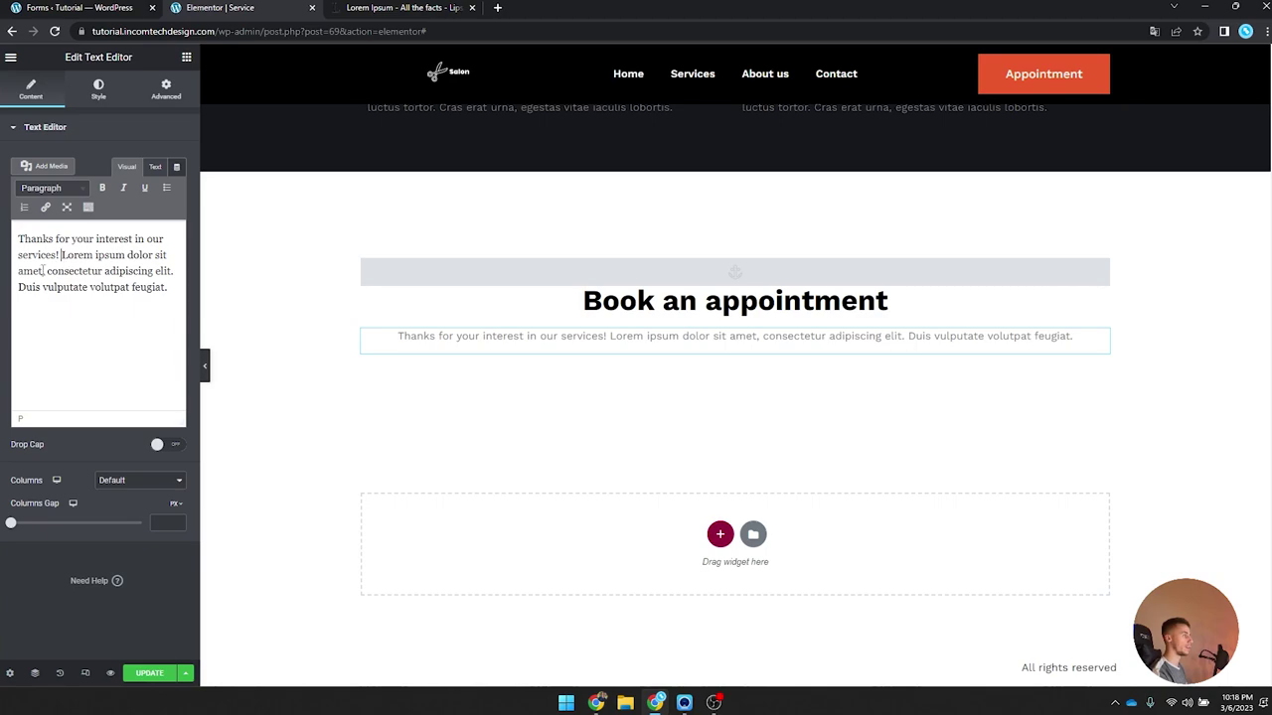
pyautogui.click(47, 270)
pyautogui.hotkey('shift', 'Return')
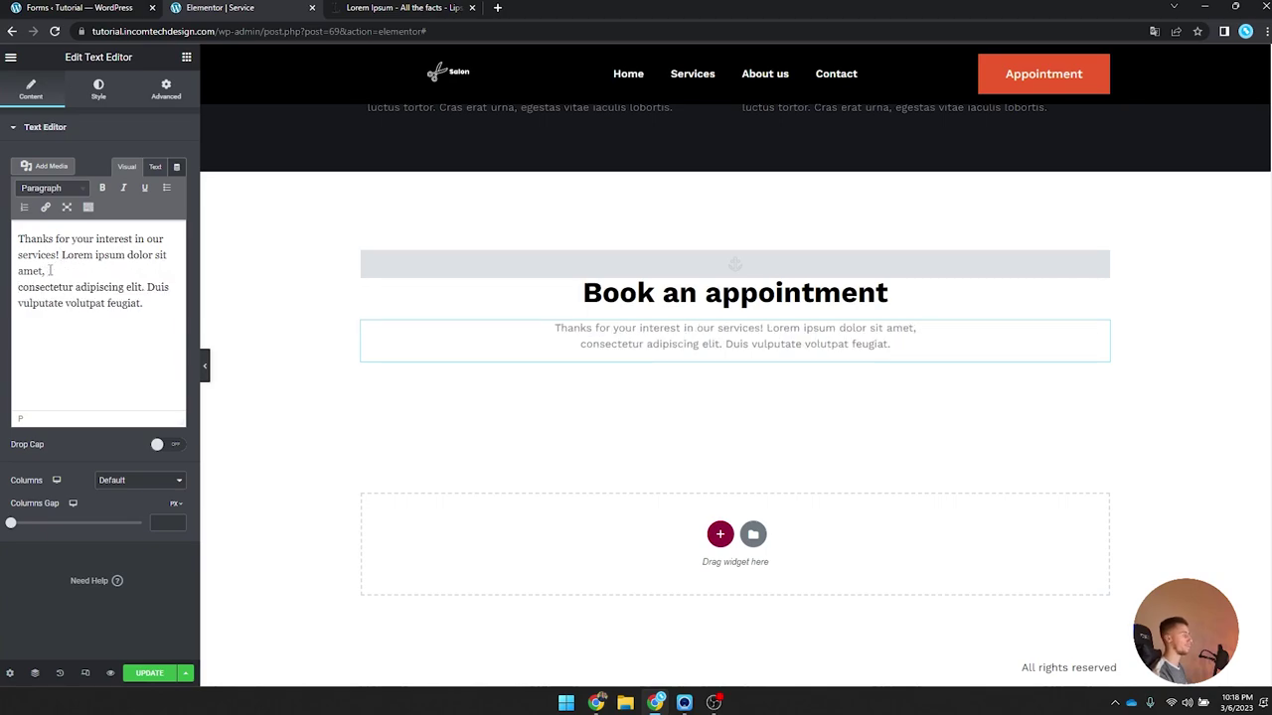
# Step: Add a JetEngine Form widget under the intro text
pyautogui.click(185, 58)
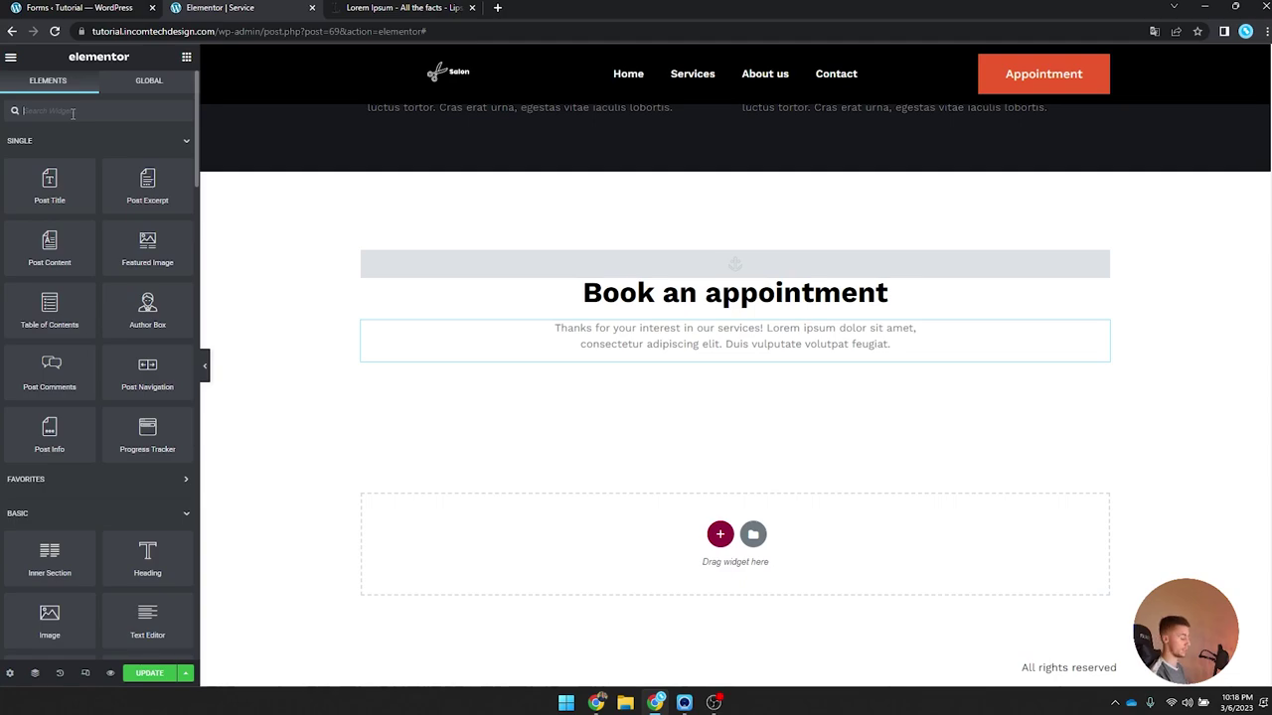
pyautogui.write('form')
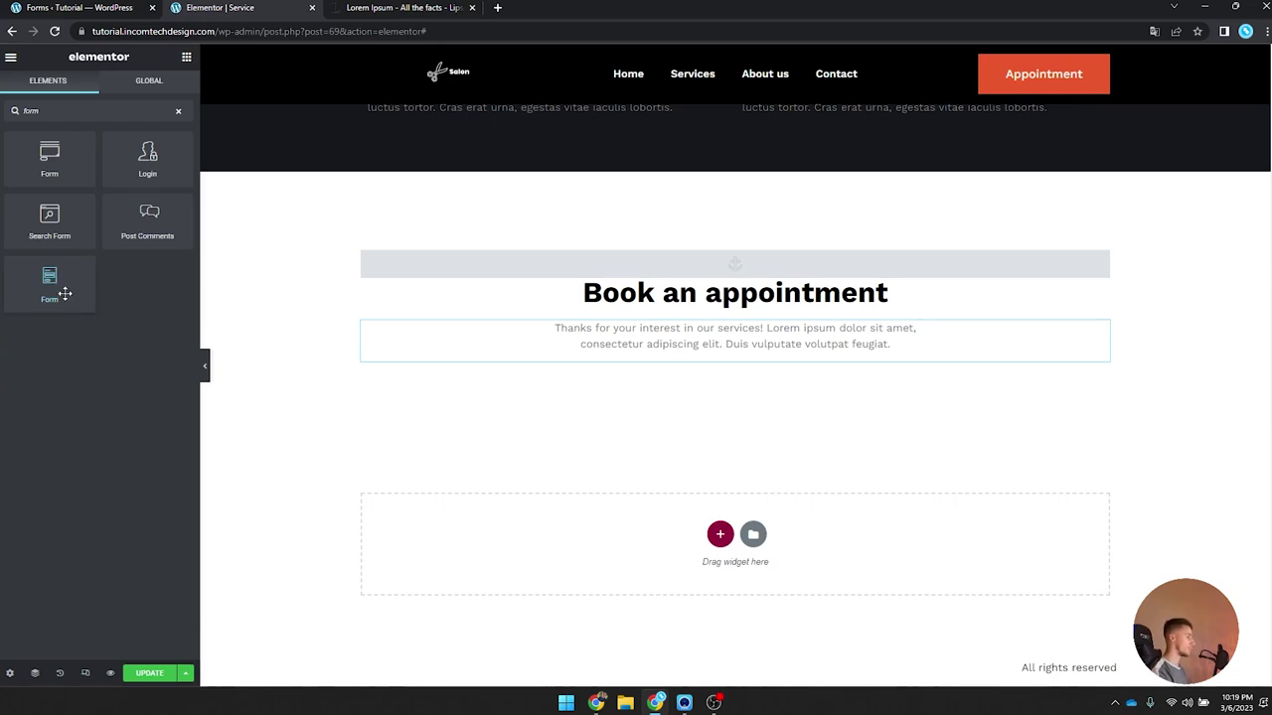
pyautogui.moveTo(57, 290); pyautogui.dragTo(683, 357)
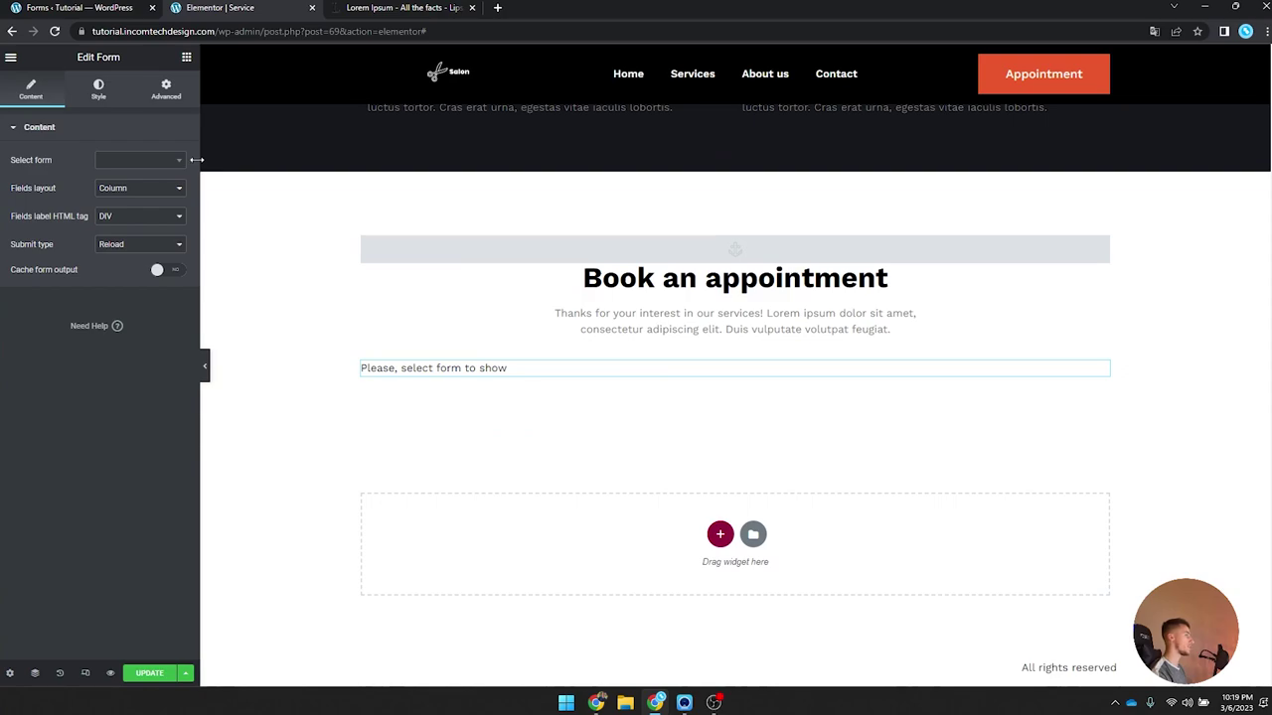
# Step: Choose Single Service Booking Form as the widget's form
pyautogui.click(131, 163)
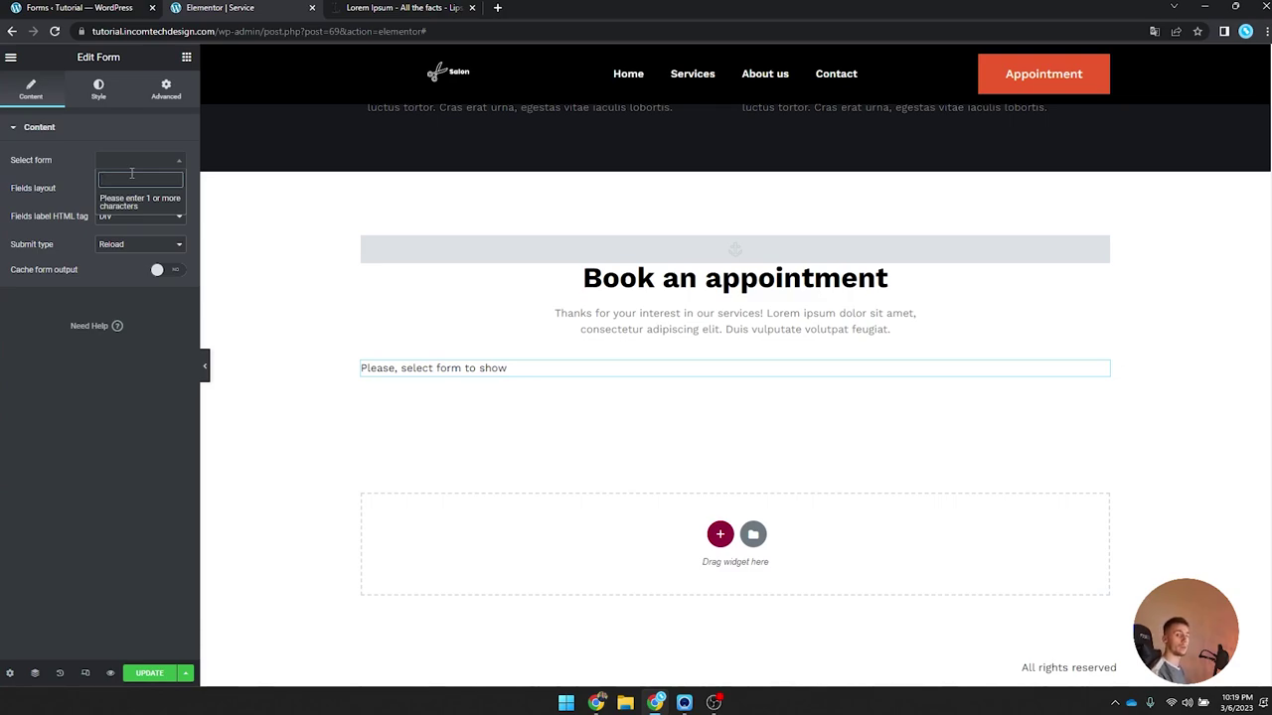
pyautogui.write('singl')
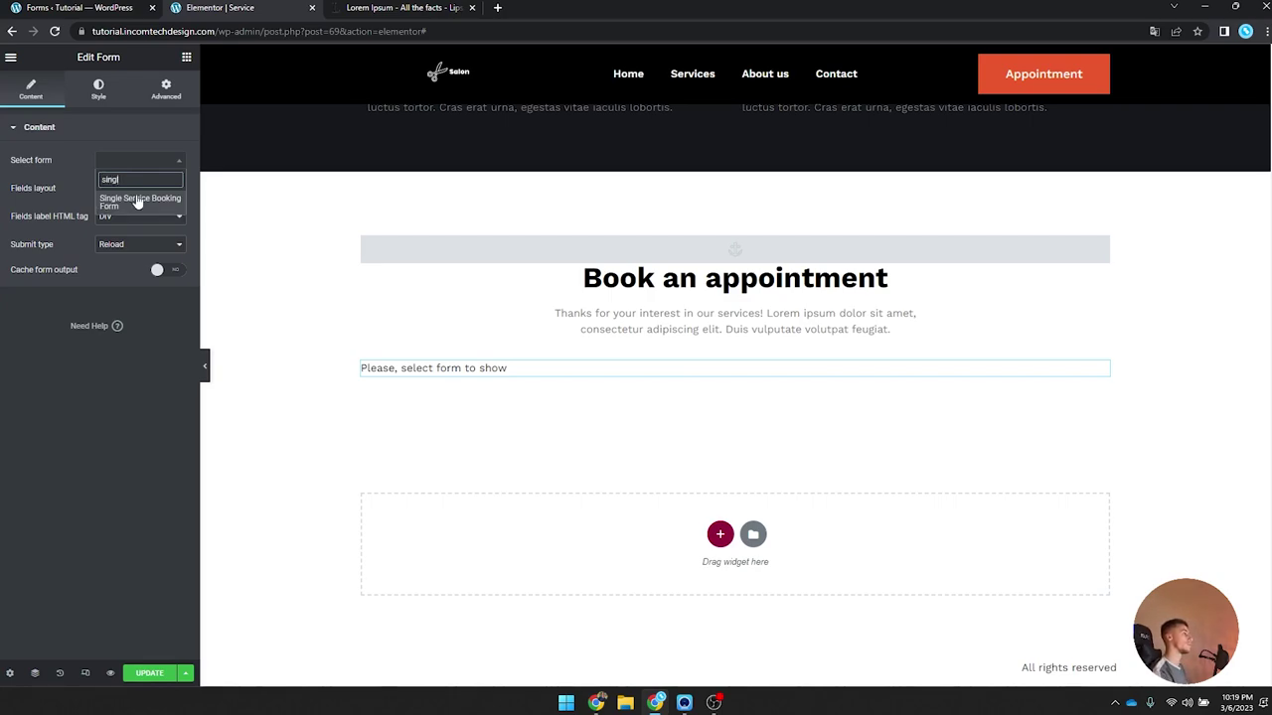
pyautogui.click(138, 200)
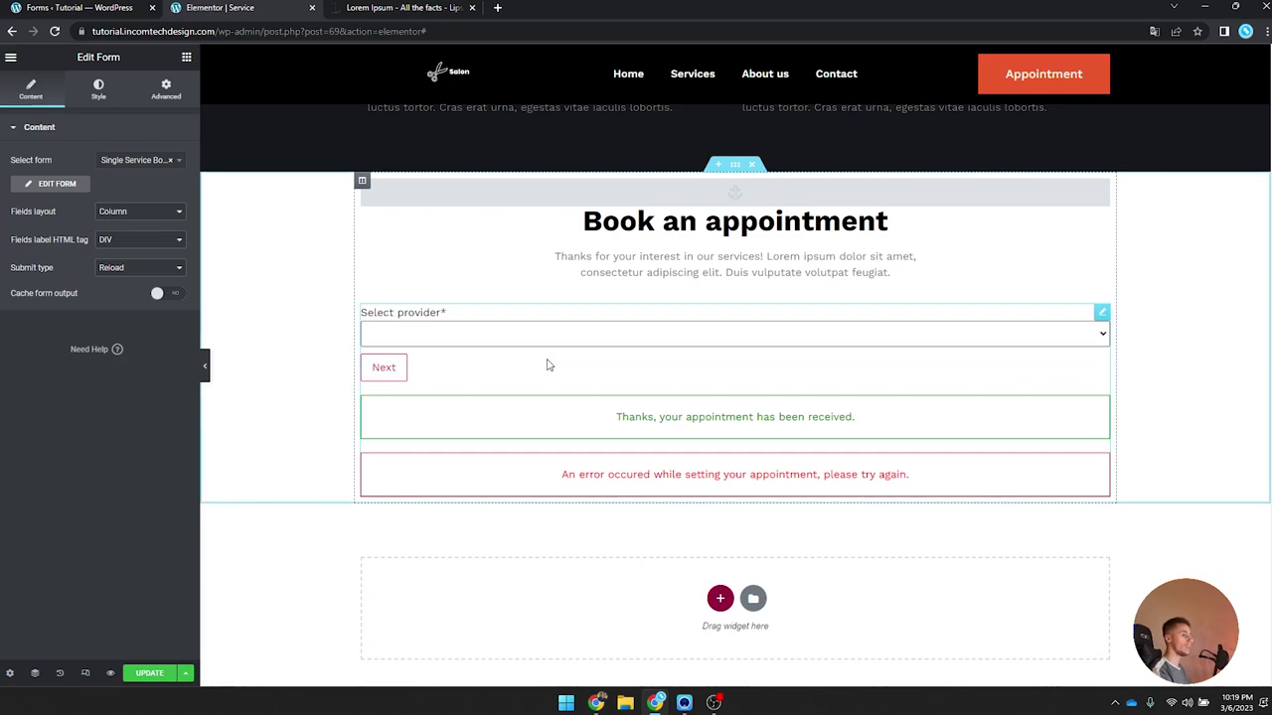
pyautogui.click(539, 336)
pyautogui.click(534, 333)
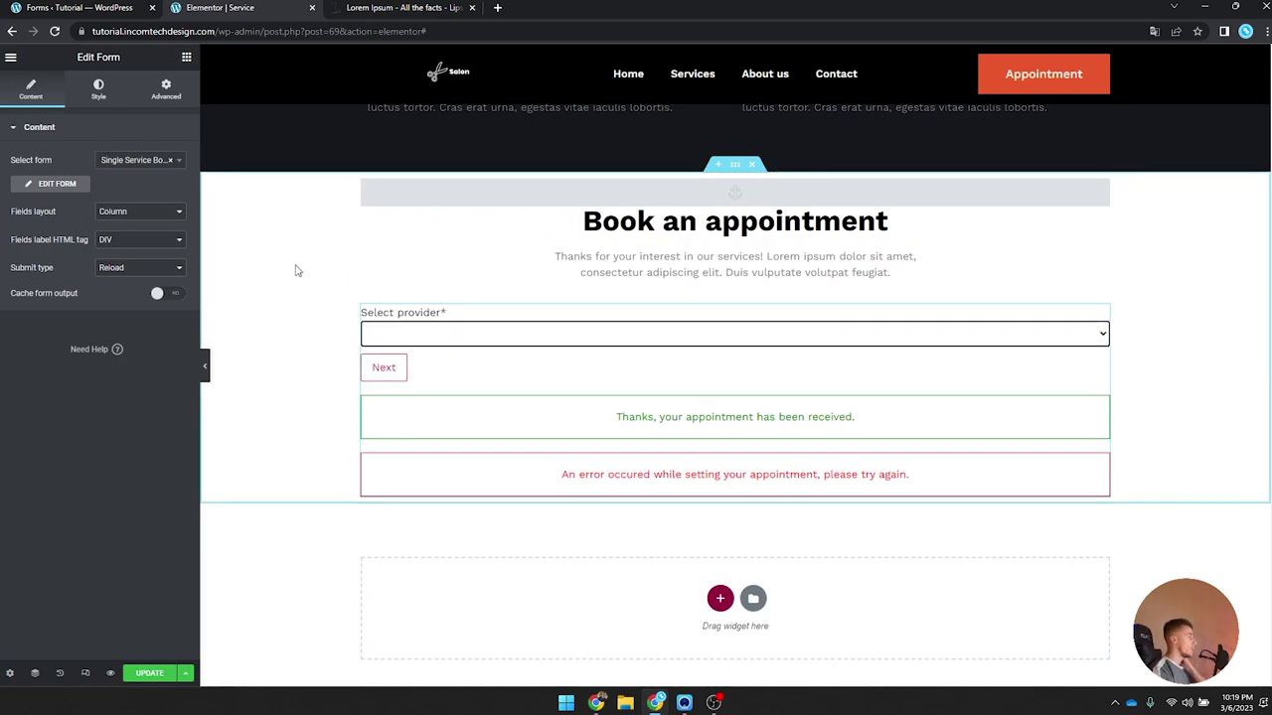
# Step: Set the form's submit type to AJAX
pyautogui.click(126, 268)
pyautogui.click(137, 295)
pyautogui.click(141, 277)
pyautogui.click(139, 275)
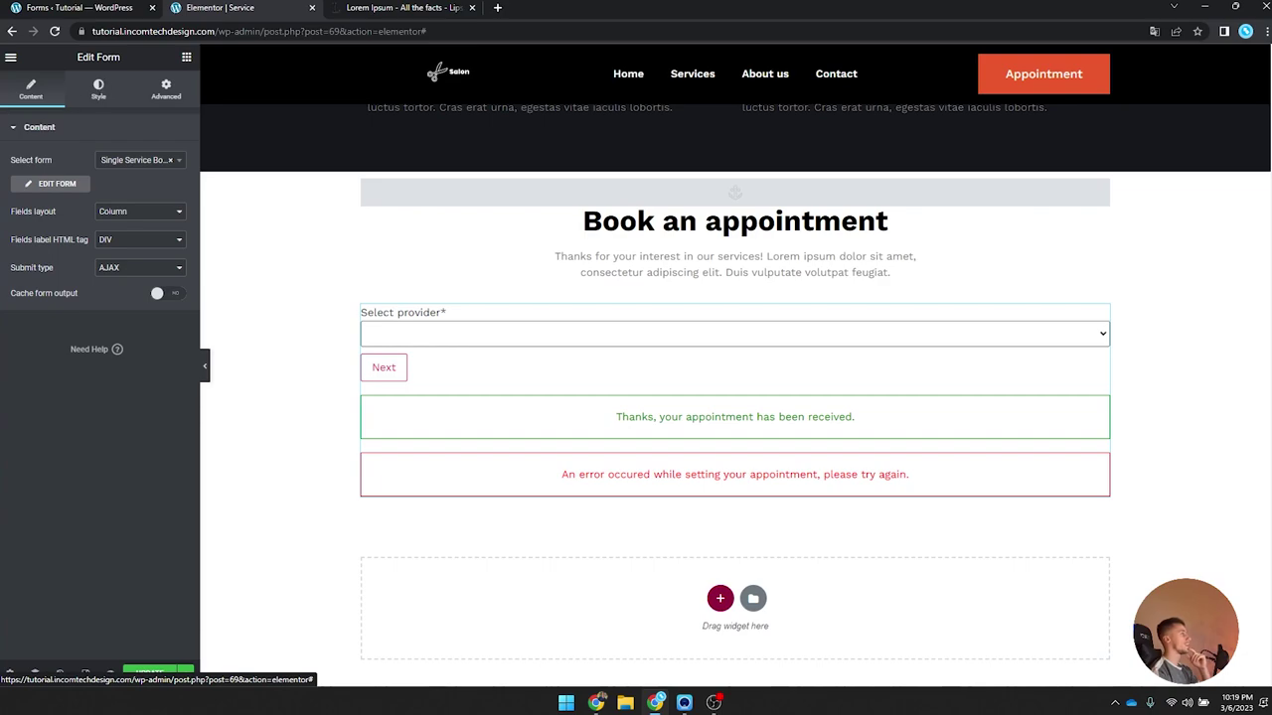
pyautogui.click(98, 89)
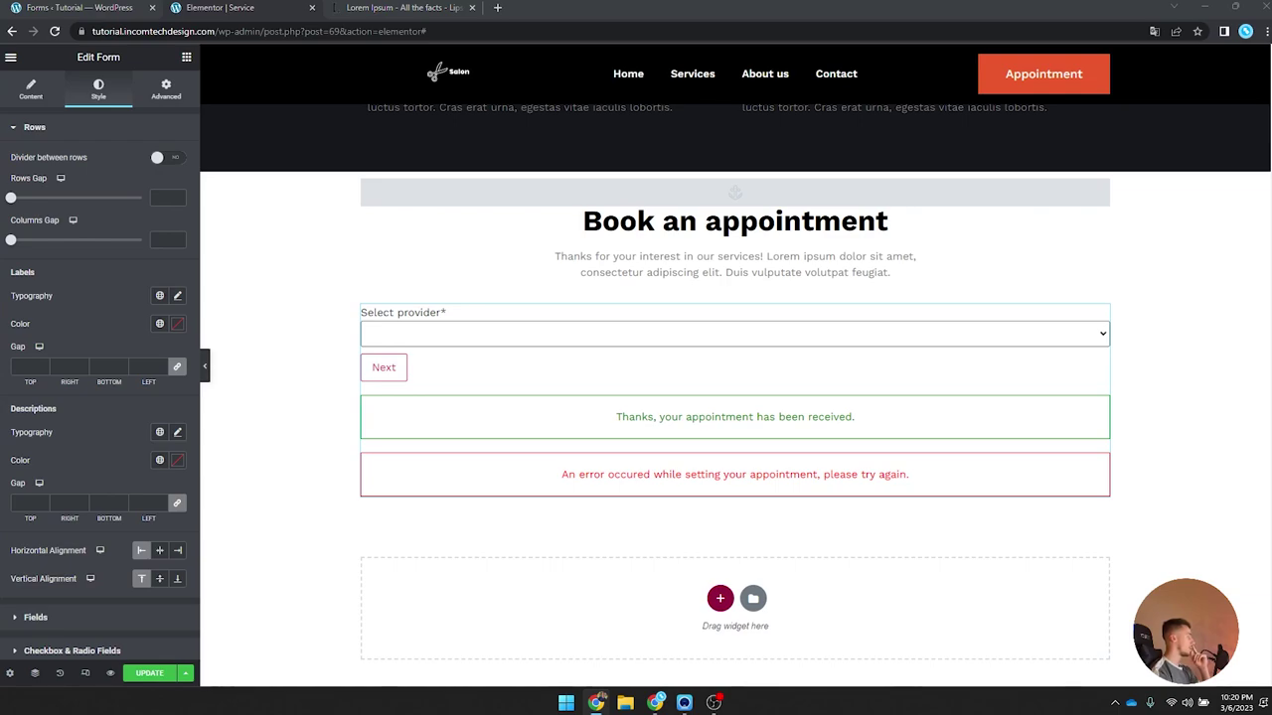
# Step: Give the form labels Work Sans typography, size 16, weight 500 (Medium)
pyautogui.click(177, 295)
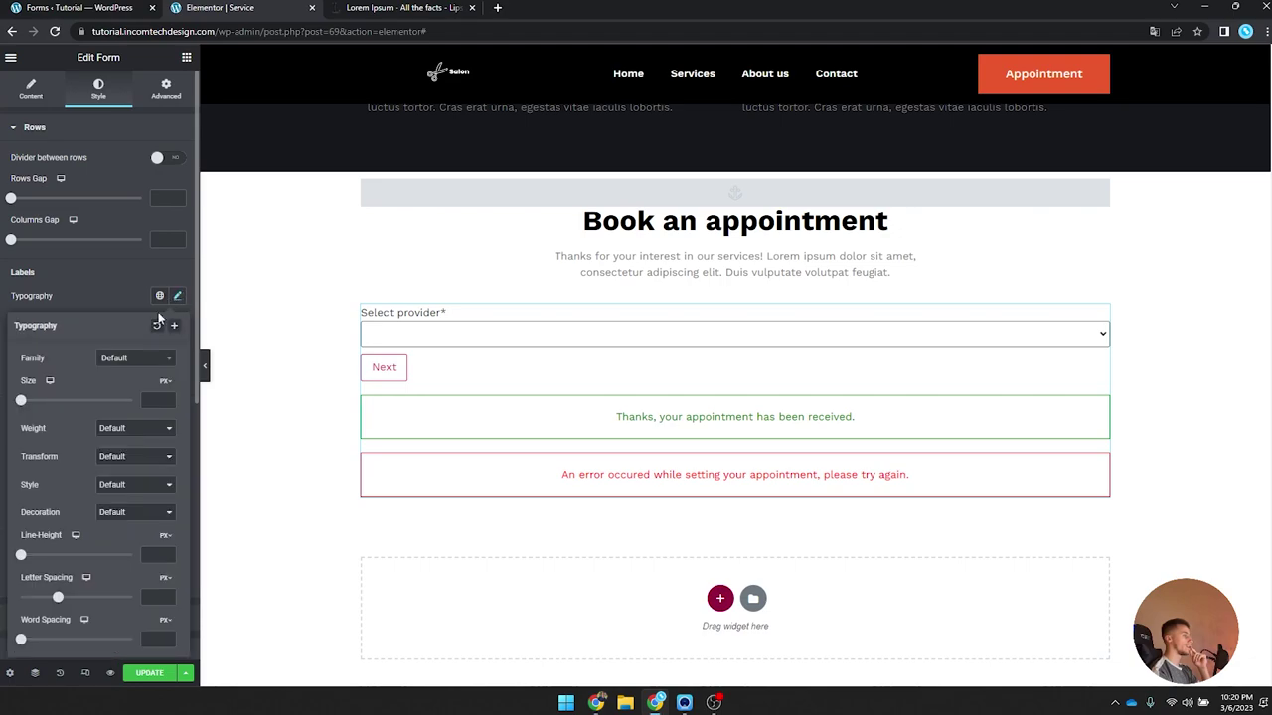
pyautogui.click(132, 368)
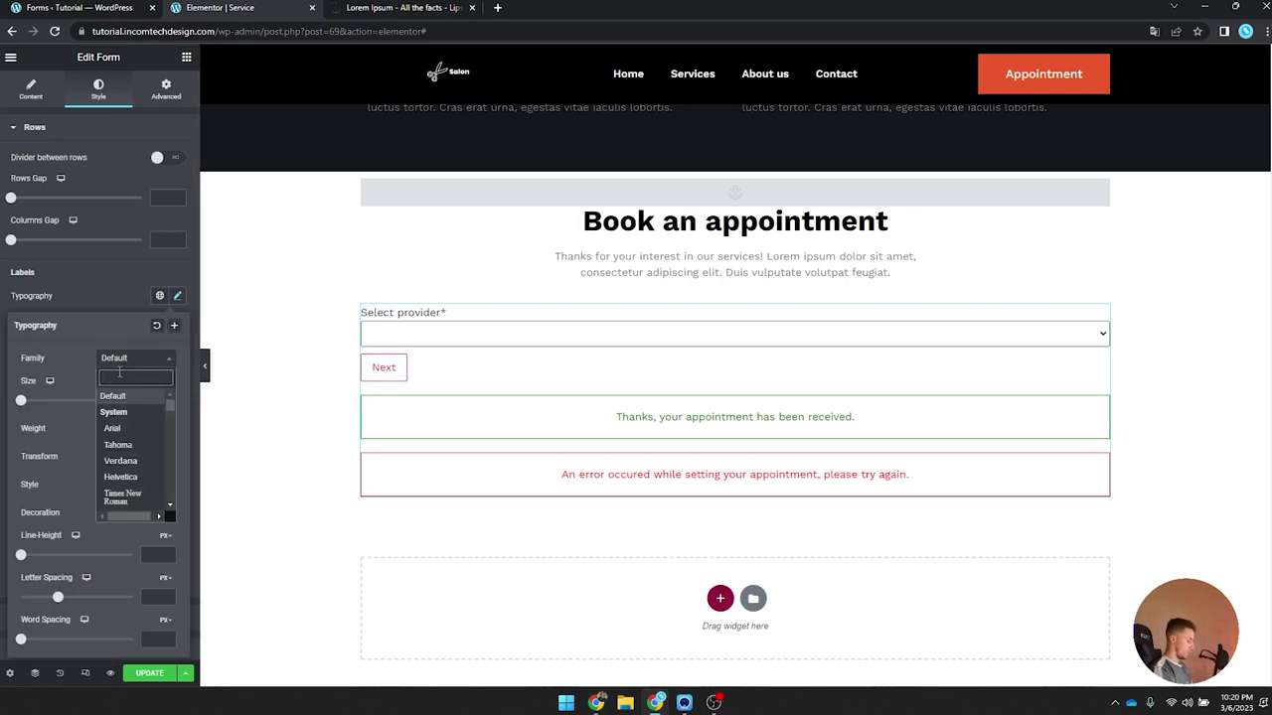
pyautogui.write('sofi')
pyautogui.press('BackSpace')
pyautogui.press('BackSpace')
pyautogui.press('BackSpace')
pyautogui.press('BackSpace')
pyautogui.write('work')
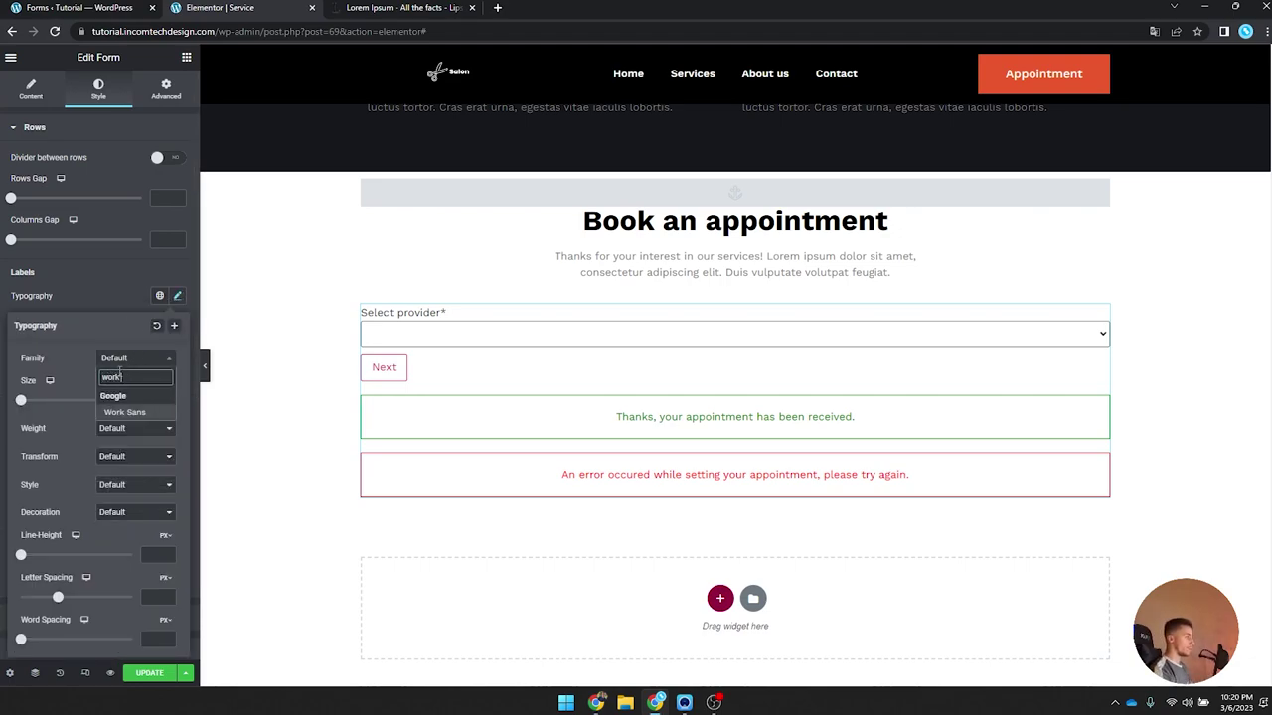
pyautogui.press('Return')
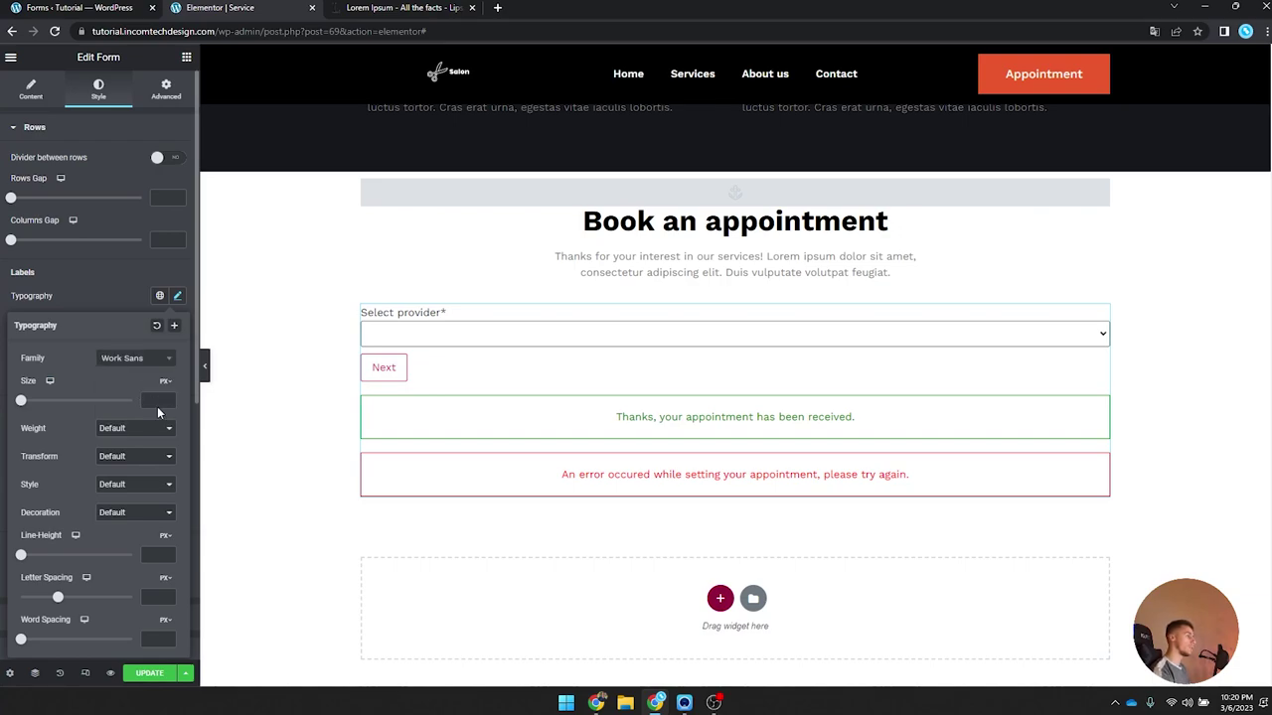
pyautogui.click(144, 398)
pyautogui.write('16')
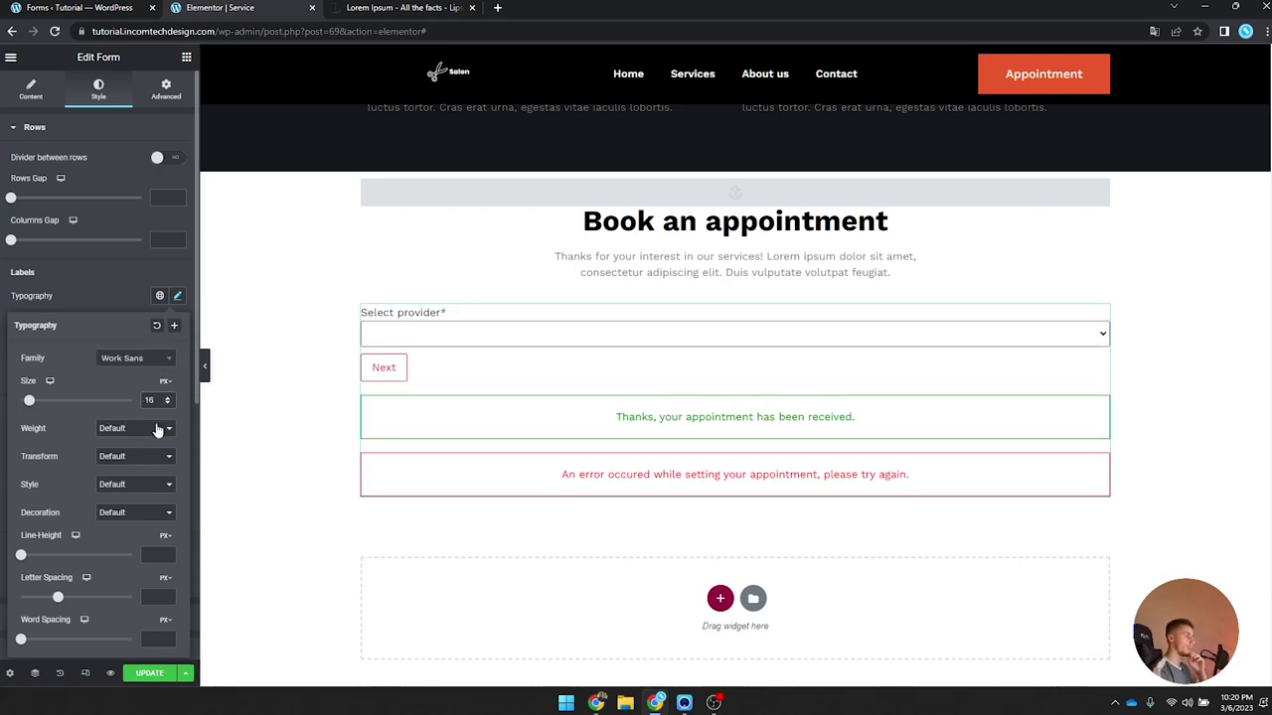
pyautogui.click(149, 429)
pyautogui.click(139, 484)
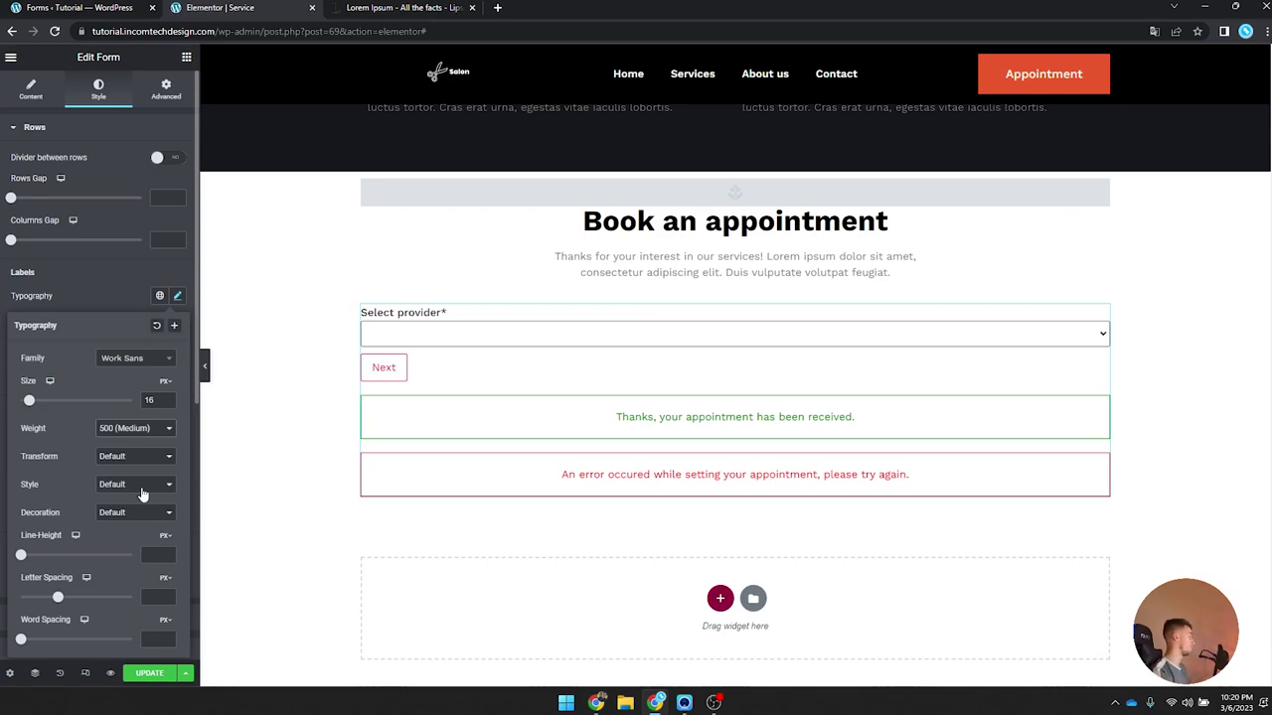
pyautogui.click(173, 297)
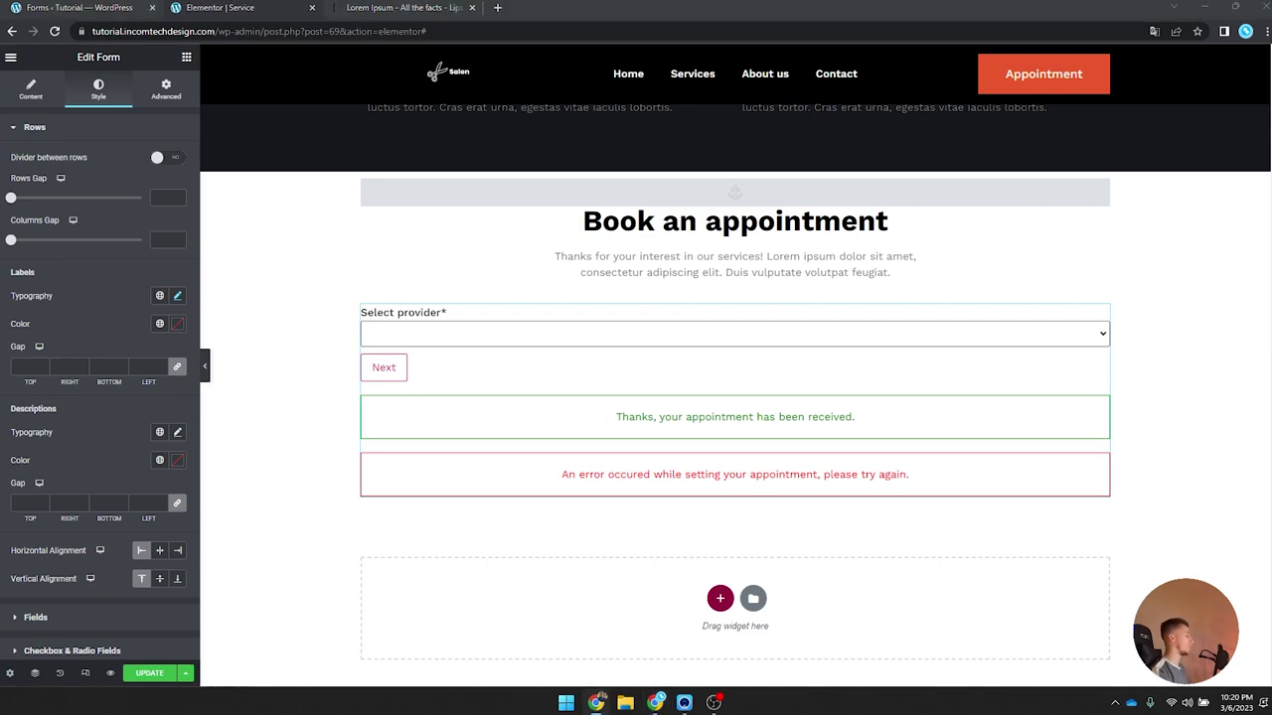
pyautogui.scroll(-4, 113, 383)
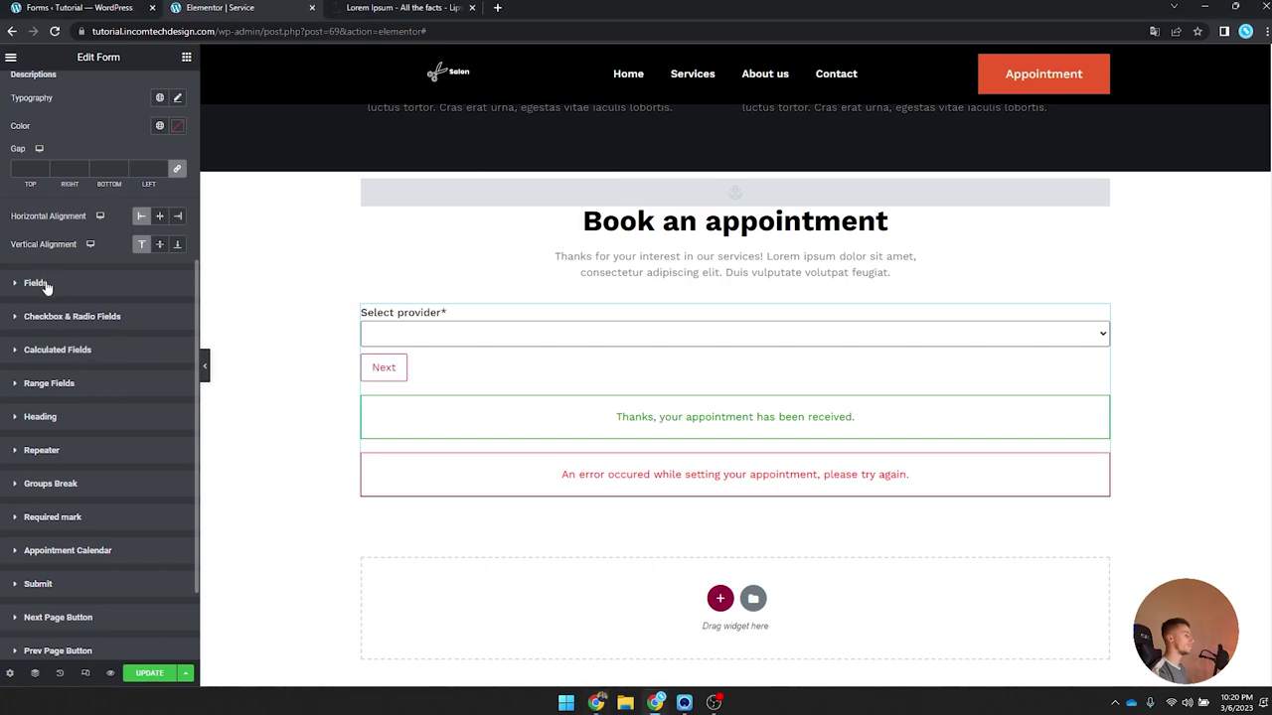
# Step: Set the field typography to Work Sans, size 14, weight 300 (Light)
pyautogui.click(45, 283)
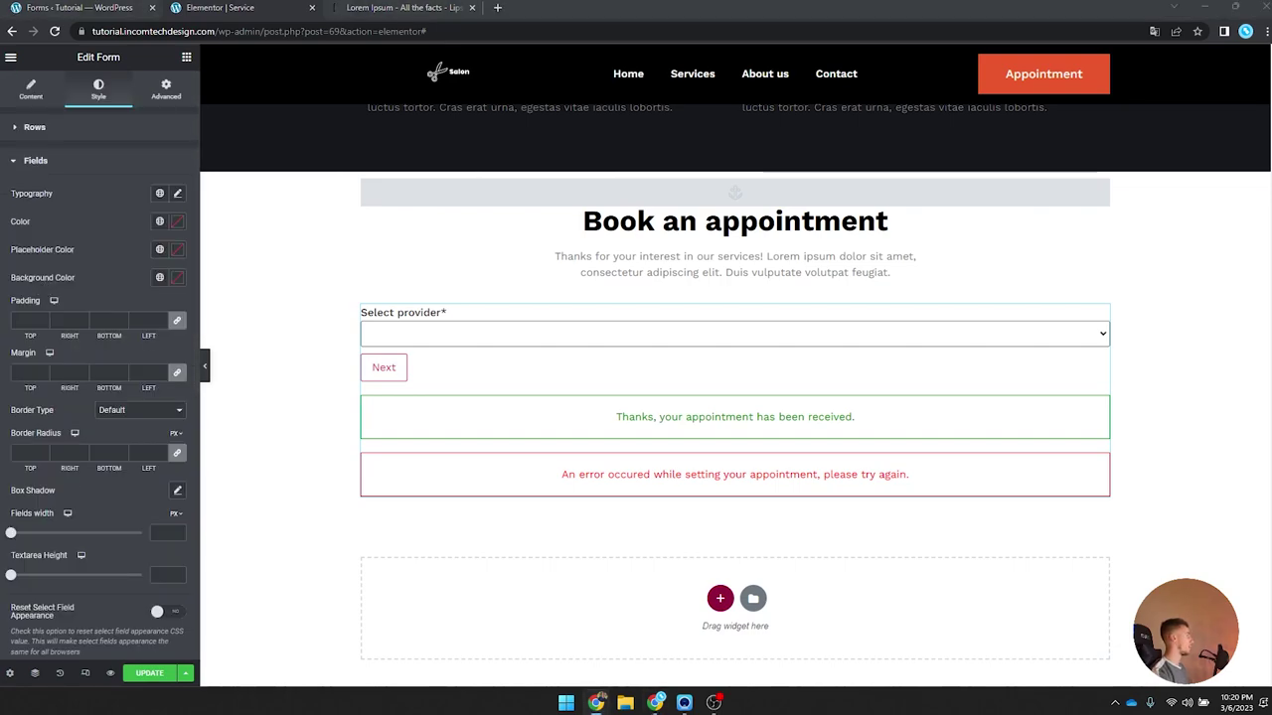
pyautogui.click(177, 192)
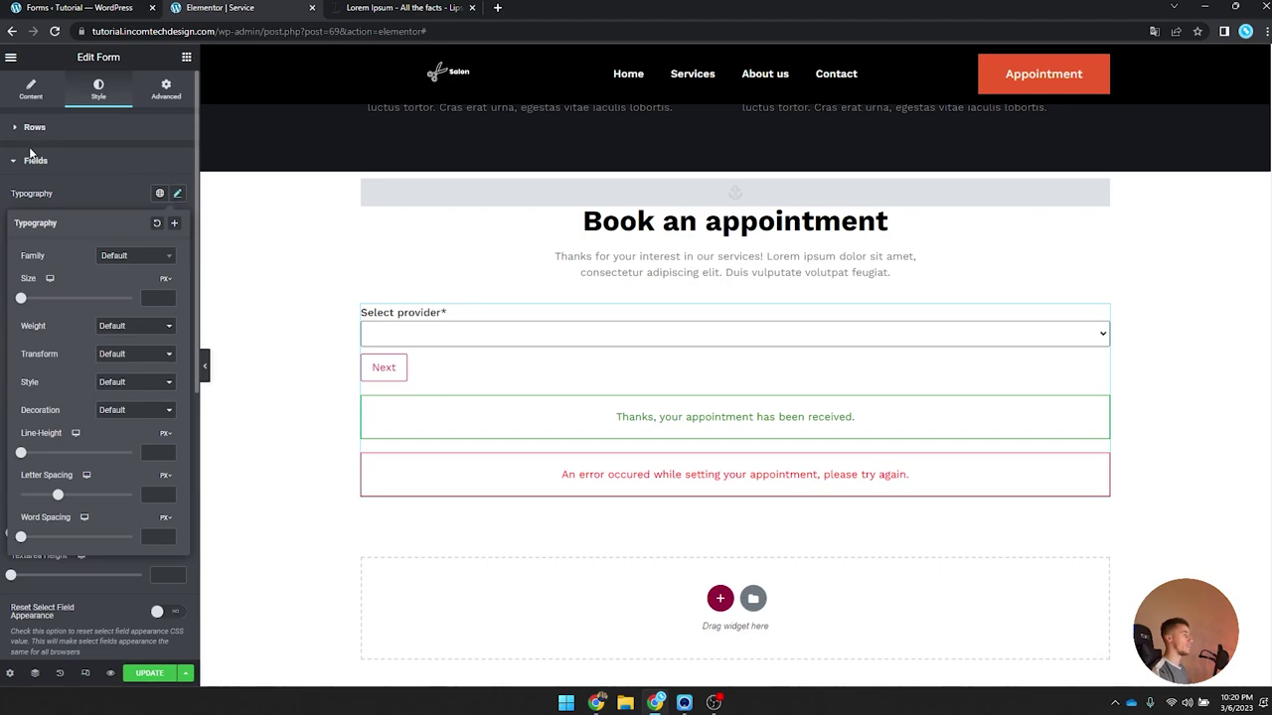
pyautogui.click(129, 258)
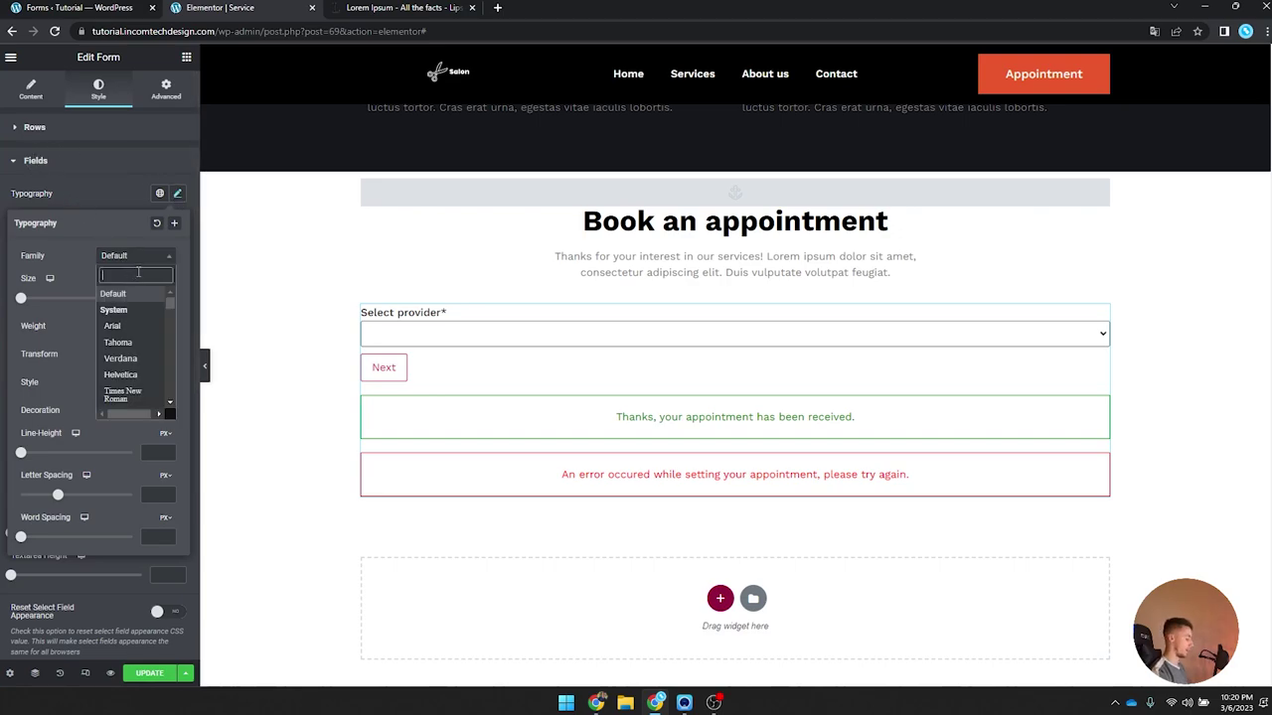
pyautogui.write('work sa')
pyautogui.press('Return')
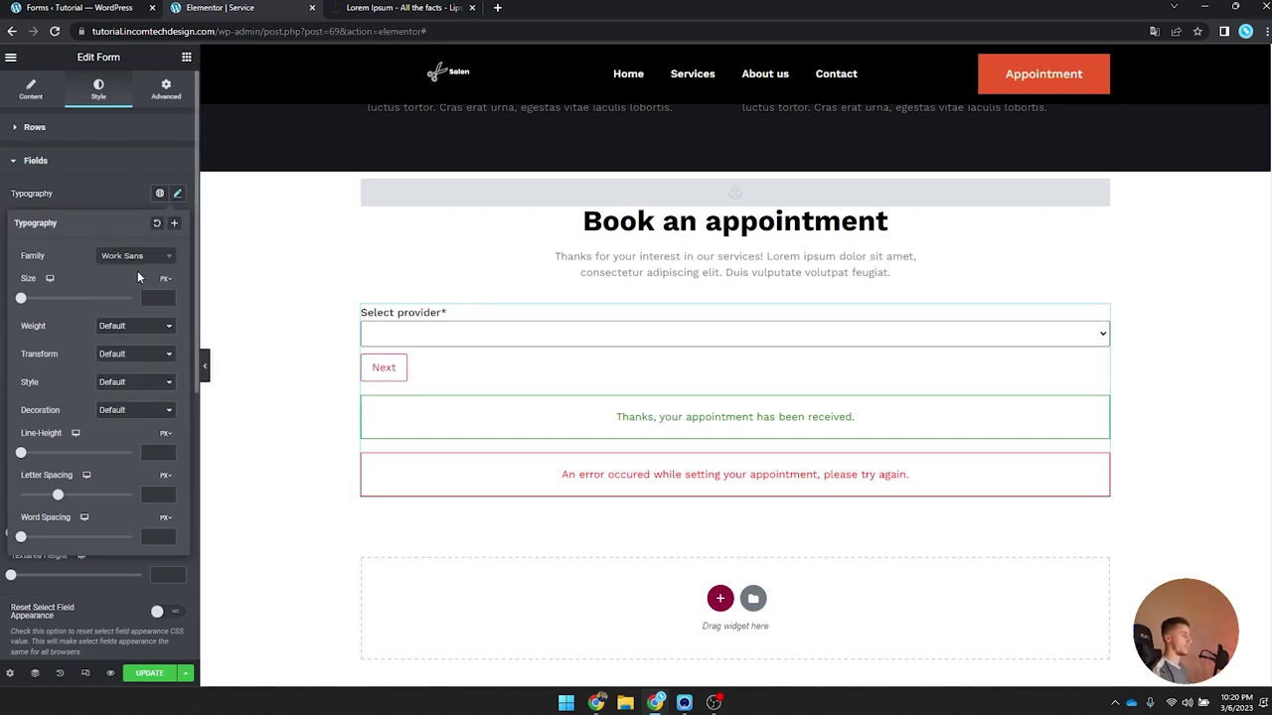
pyautogui.click(151, 298)
pyautogui.write('14')
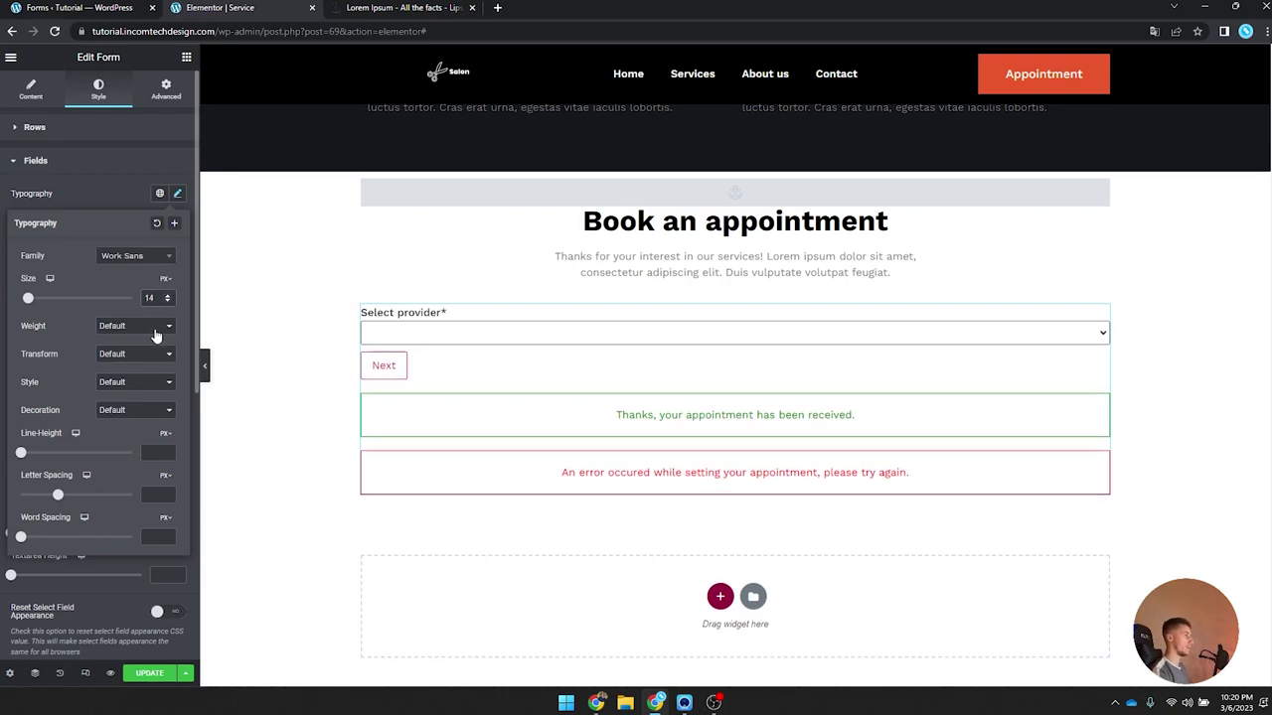
pyautogui.click(139, 326)
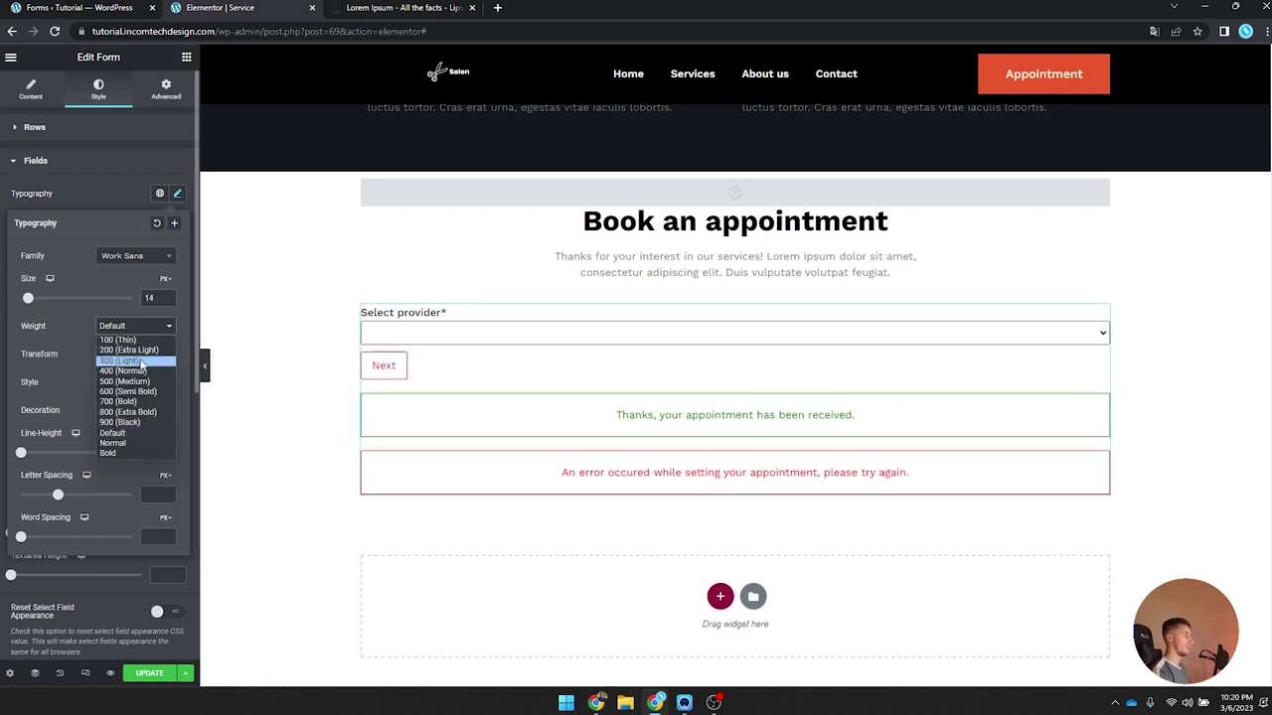
pyautogui.click(141, 361)
pyautogui.click(179, 193)
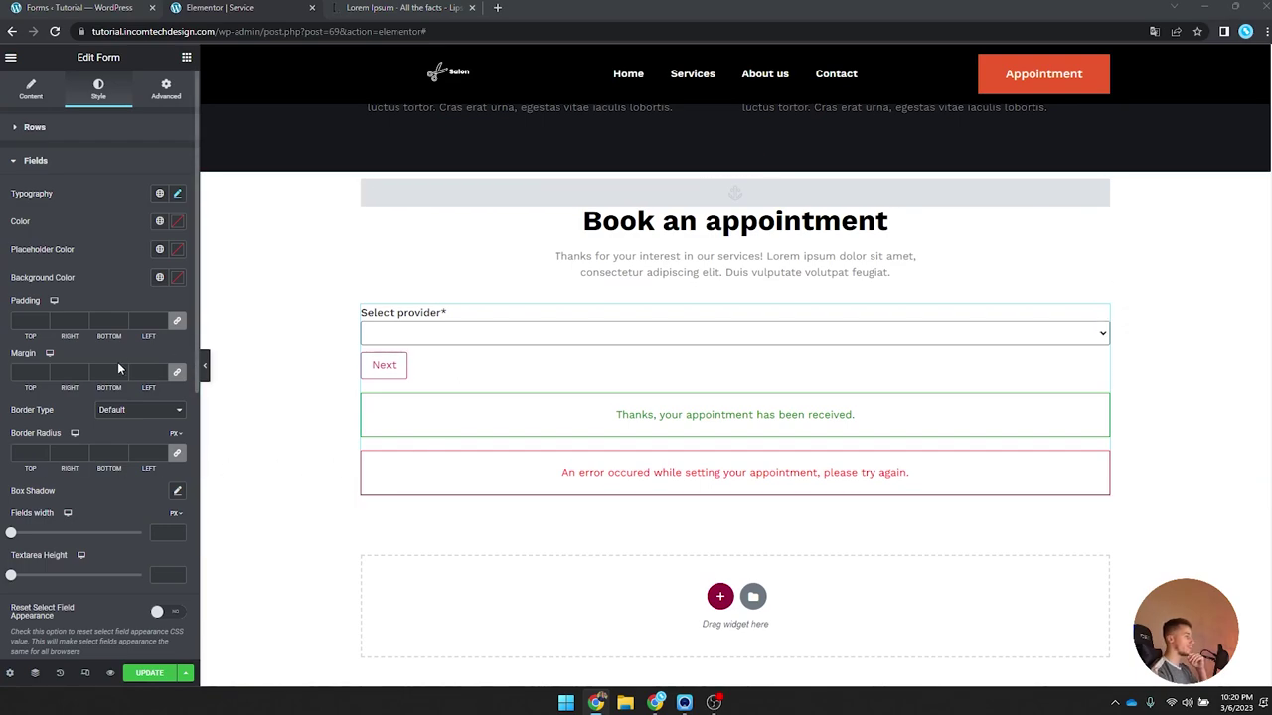
# Step: Give the fields a solid 1px #EBECED border with 0 border radius
pyautogui.scroll(-1, 118, 367)
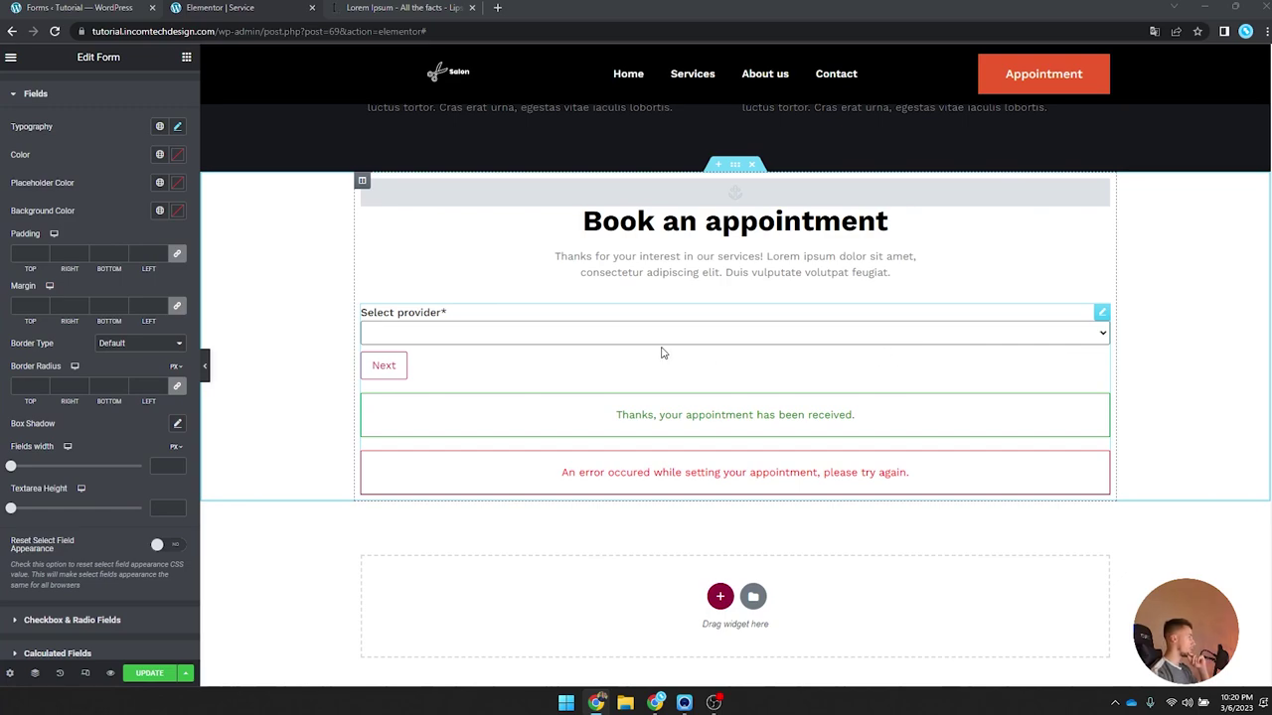
pyautogui.click(147, 352)
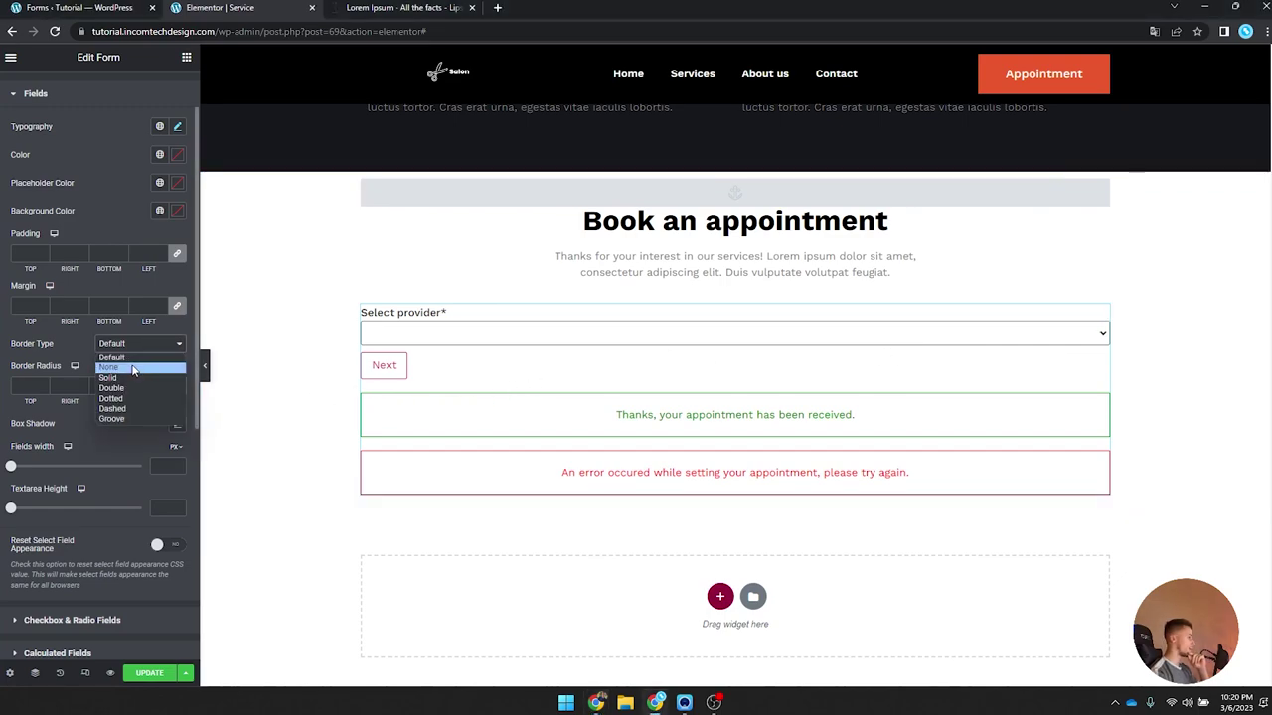
pyautogui.click(124, 374)
pyautogui.click(43, 388)
pyautogui.write('1')
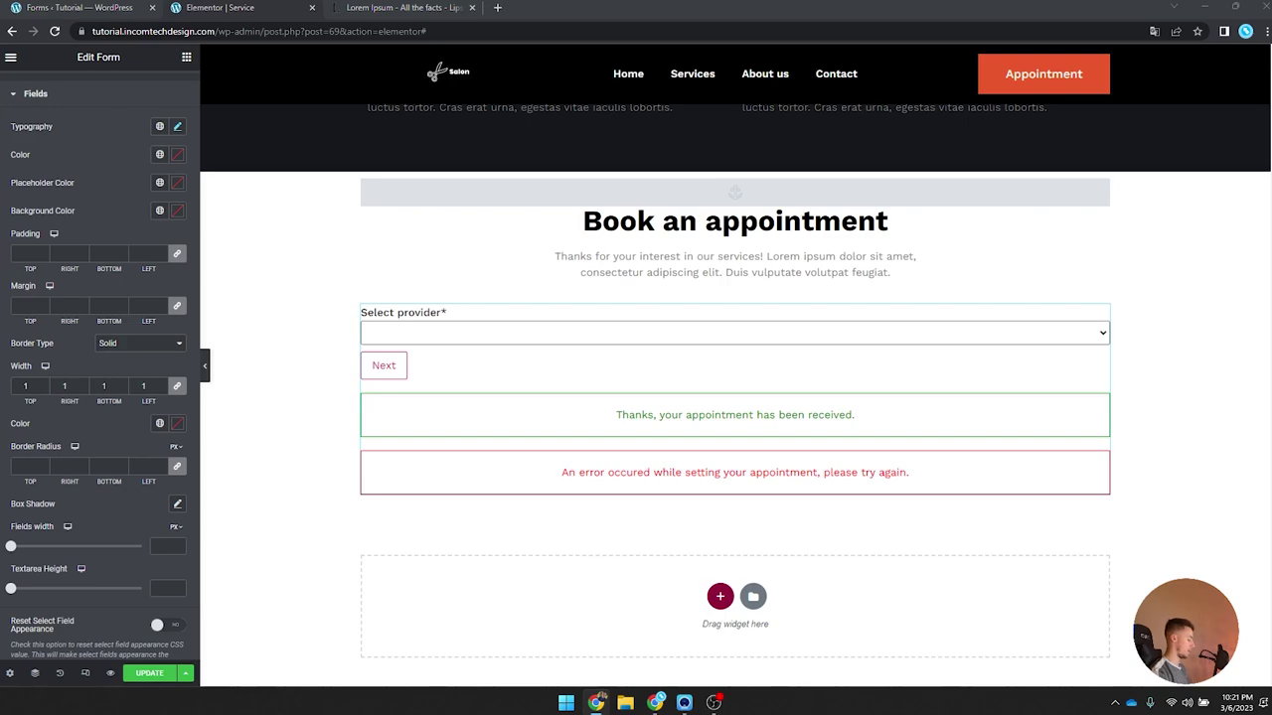
pyautogui.click(176, 424)
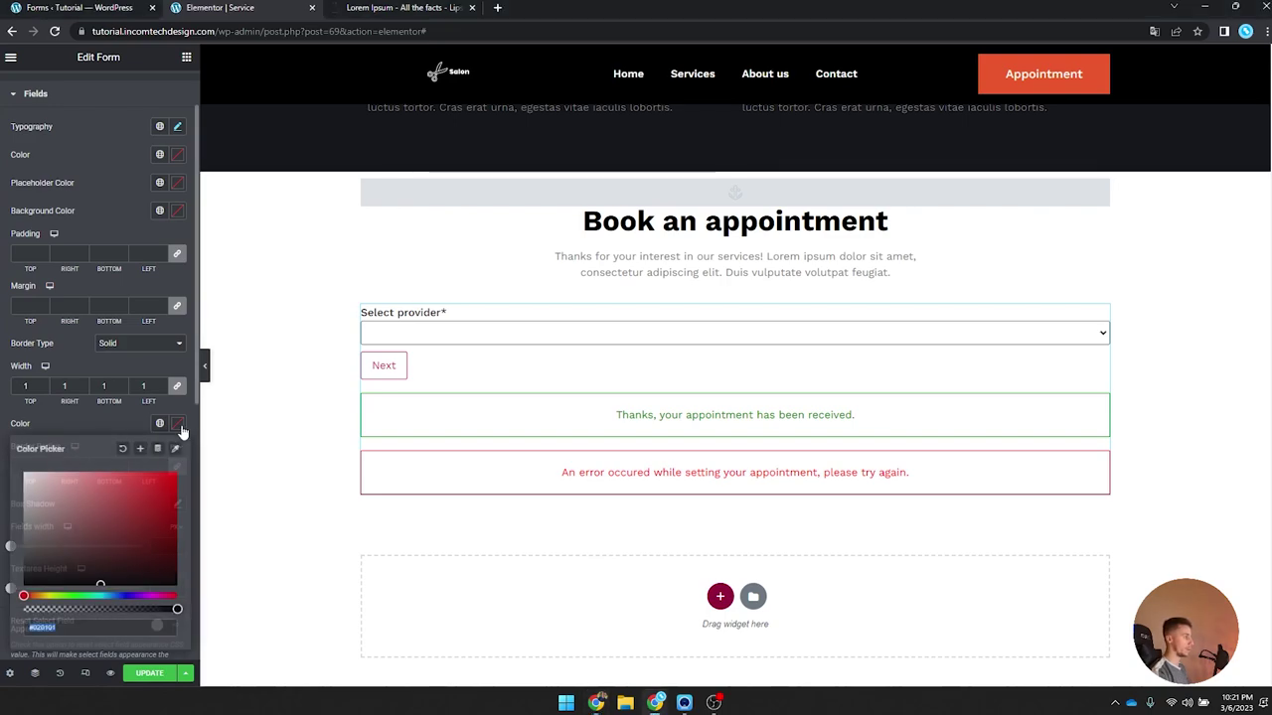
pyautogui.write('#EBECED')
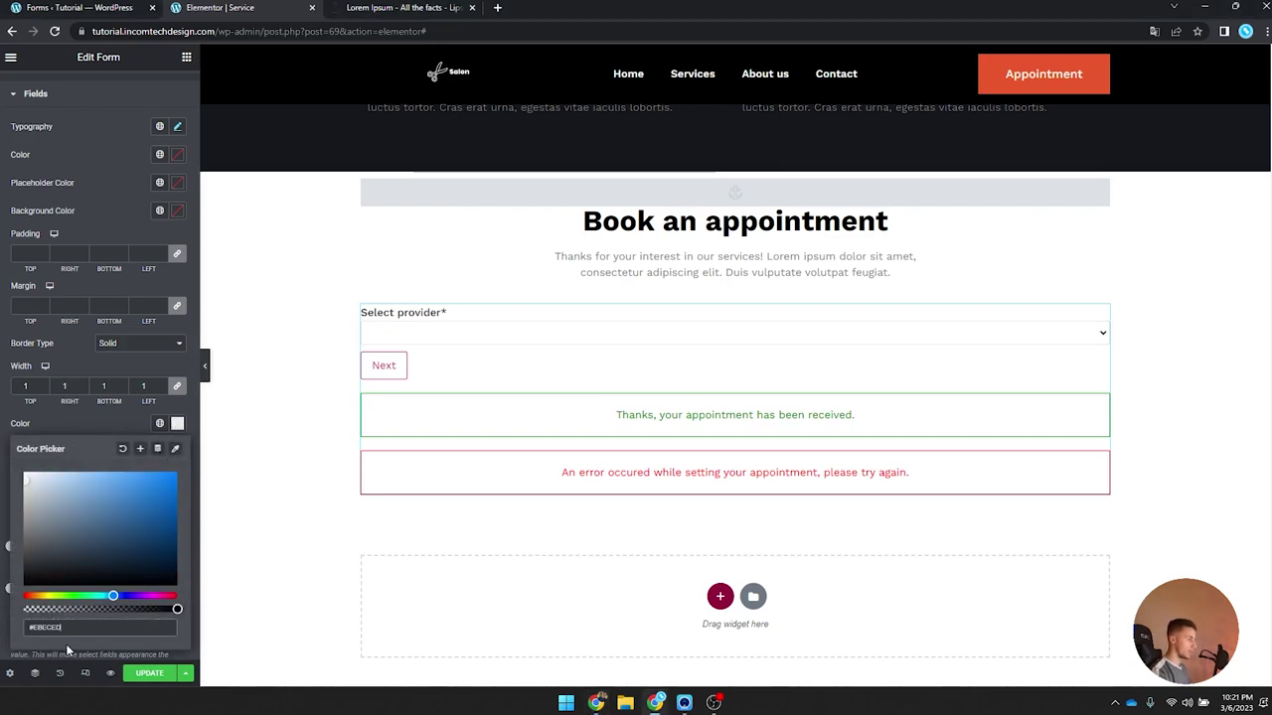
pyautogui.click(179, 425)
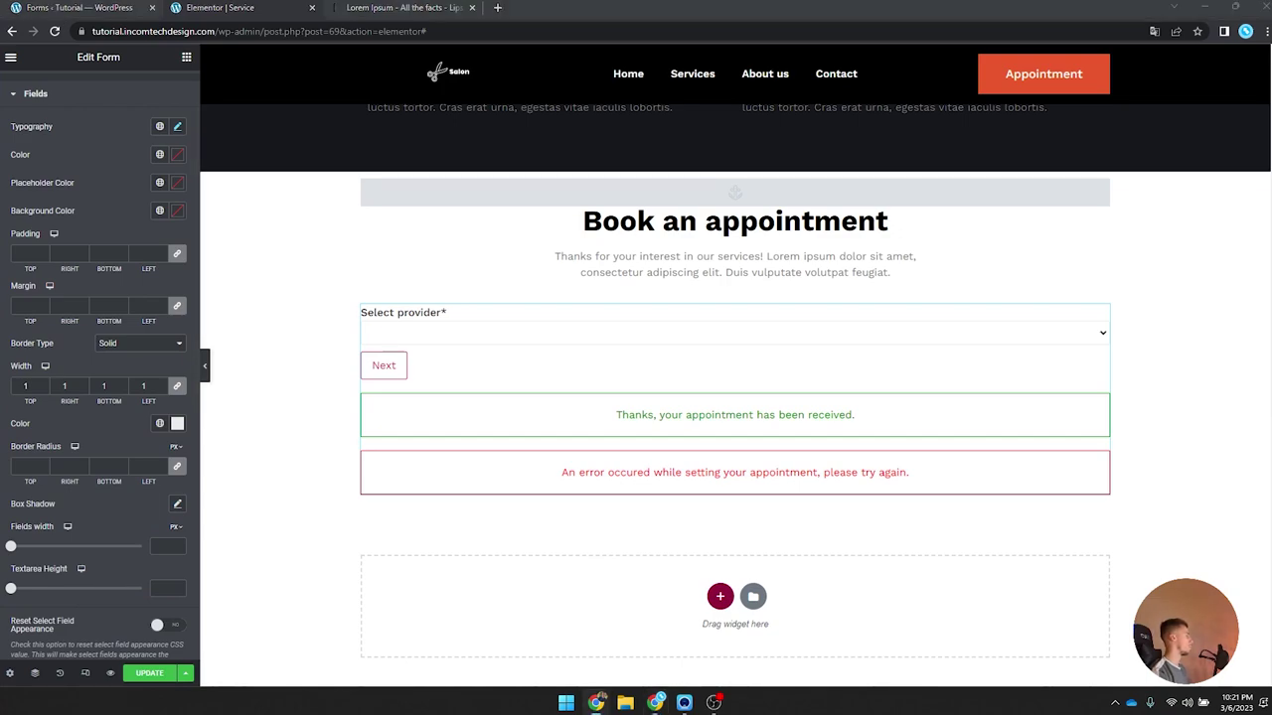
pyautogui.click(22, 466)
pyautogui.write('0')
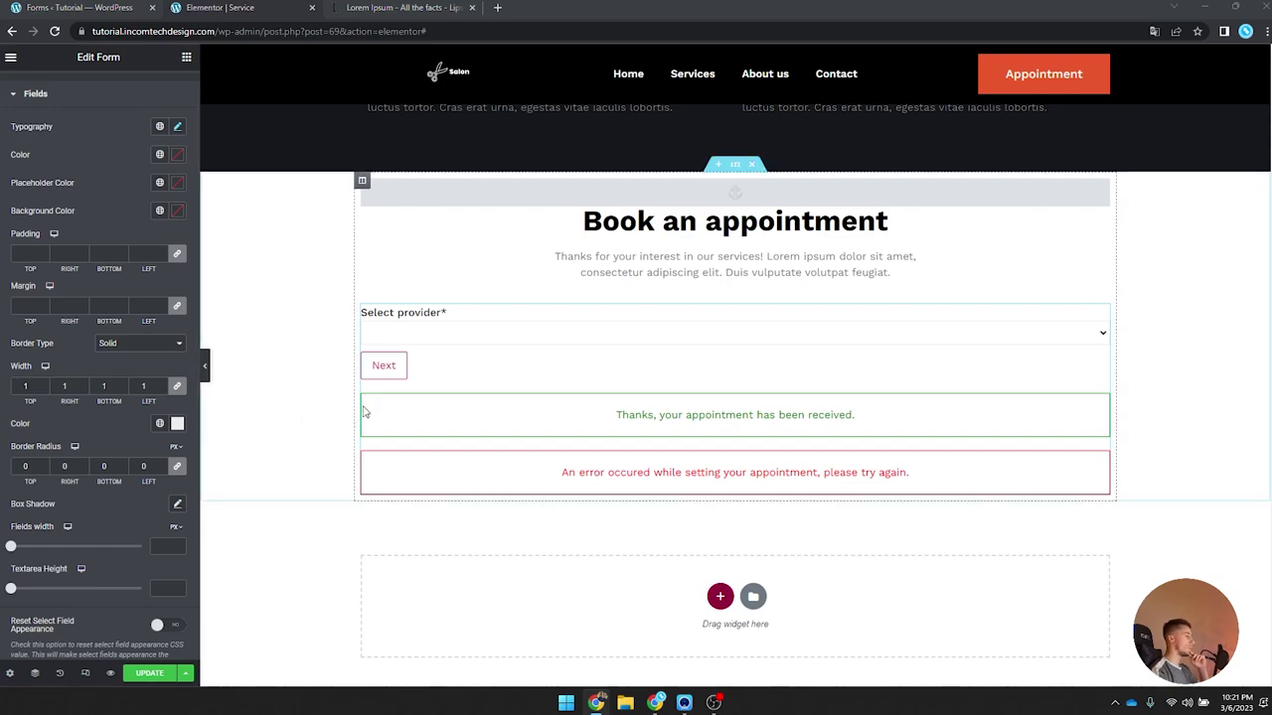
pyautogui.scroll(-5, 97, 430)
# Step: Expand the Appointment Calendar style section and set Calendar Width to 100
pyautogui.click(76, 431)
pyautogui.scroll(-3, 85, 442)
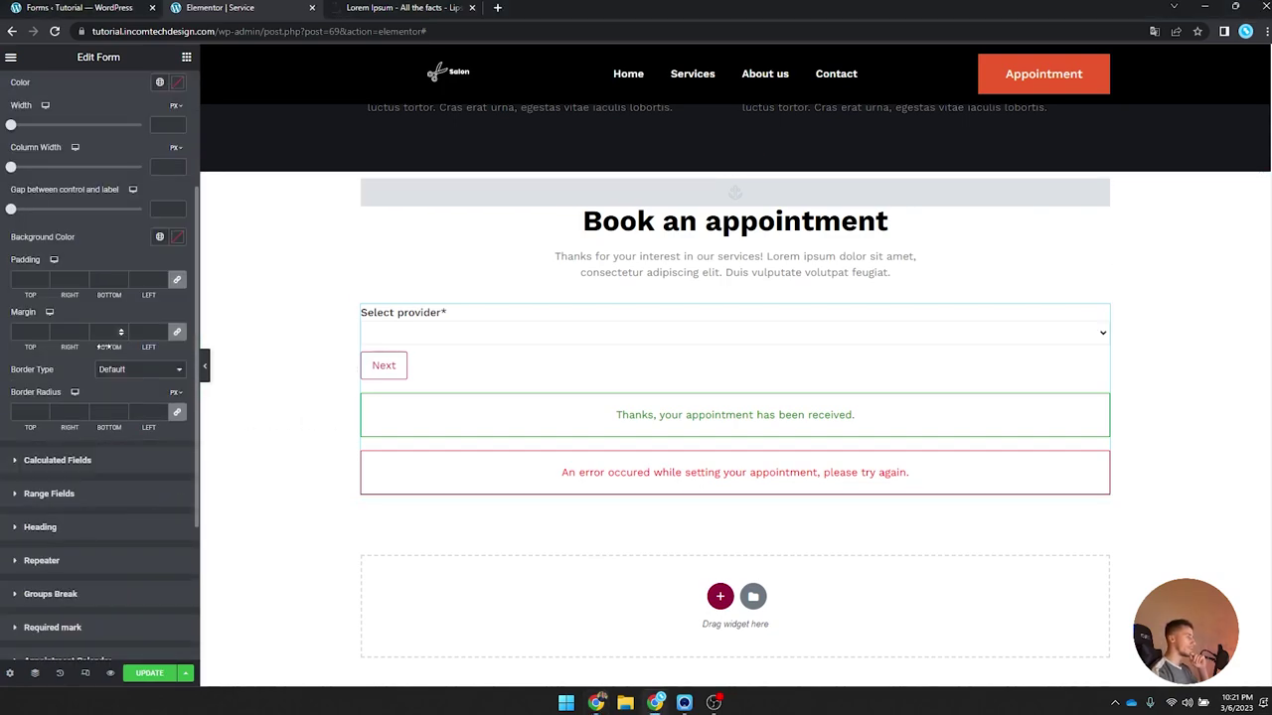
pyautogui.click(97, 469)
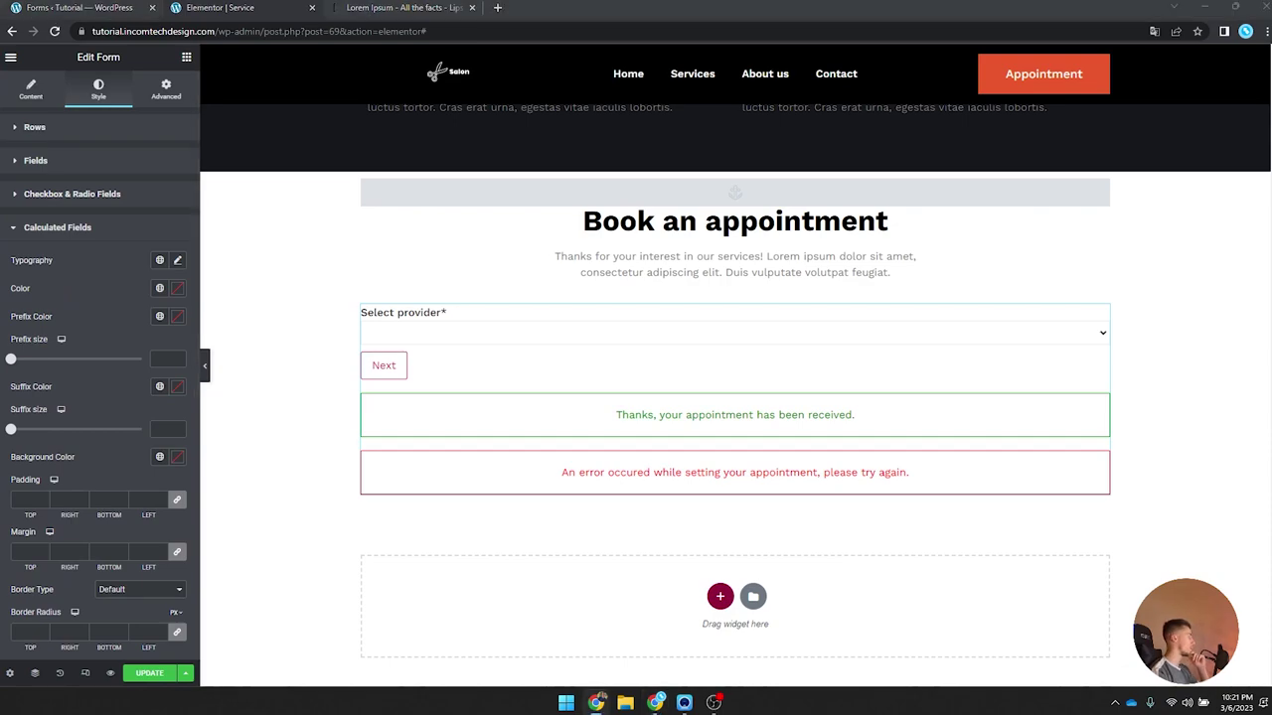
pyautogui.scroll(-5, 56, 427)
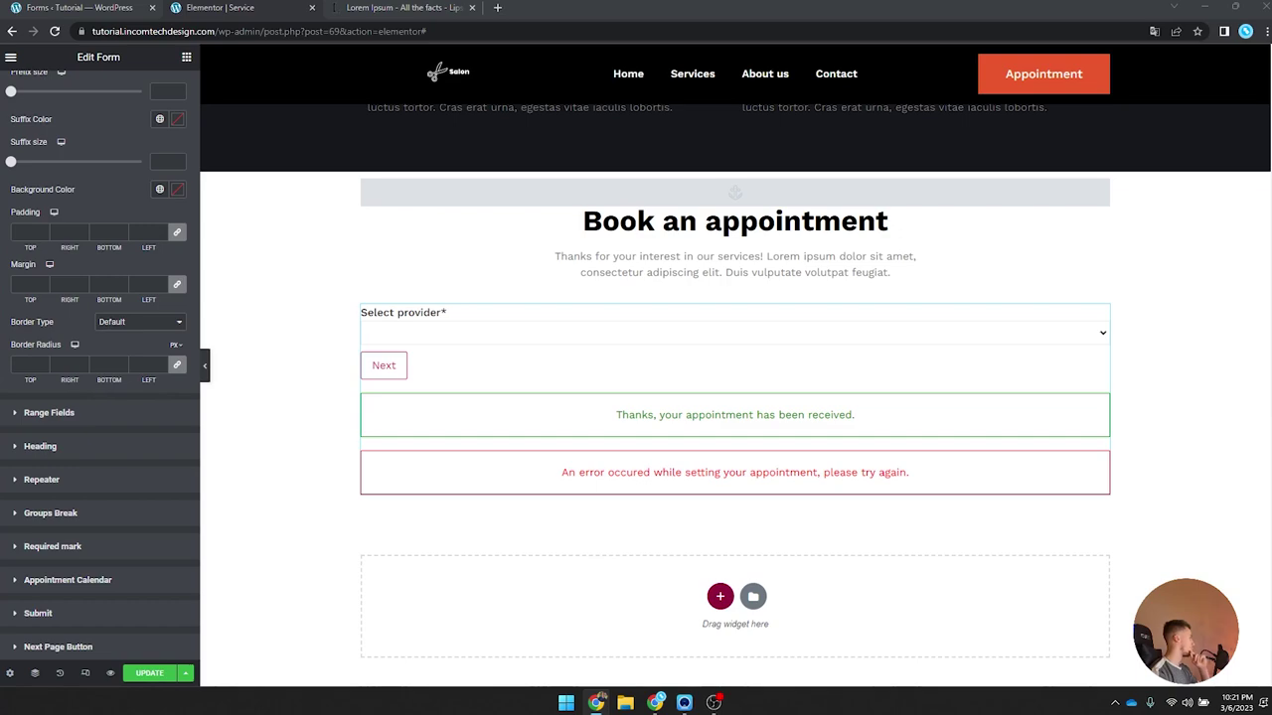
pyautogui.scroll(-2, 53, 394)
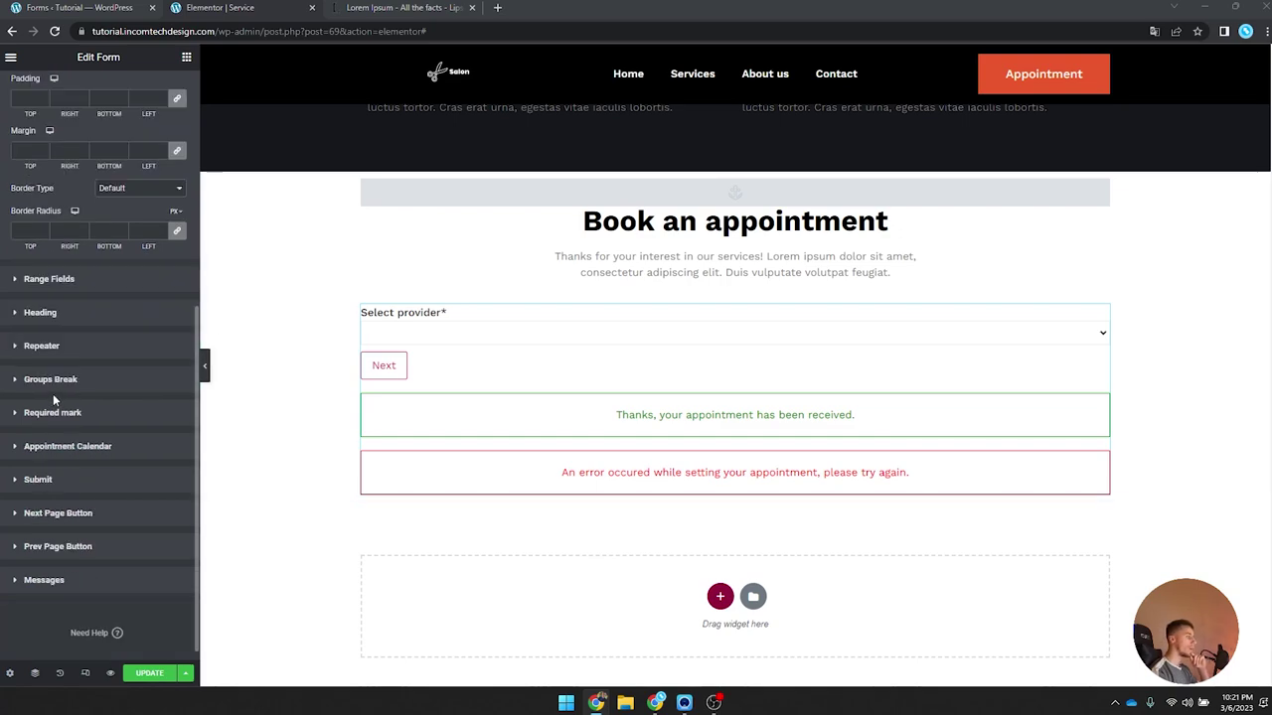
pyautogui.click(99, 452)
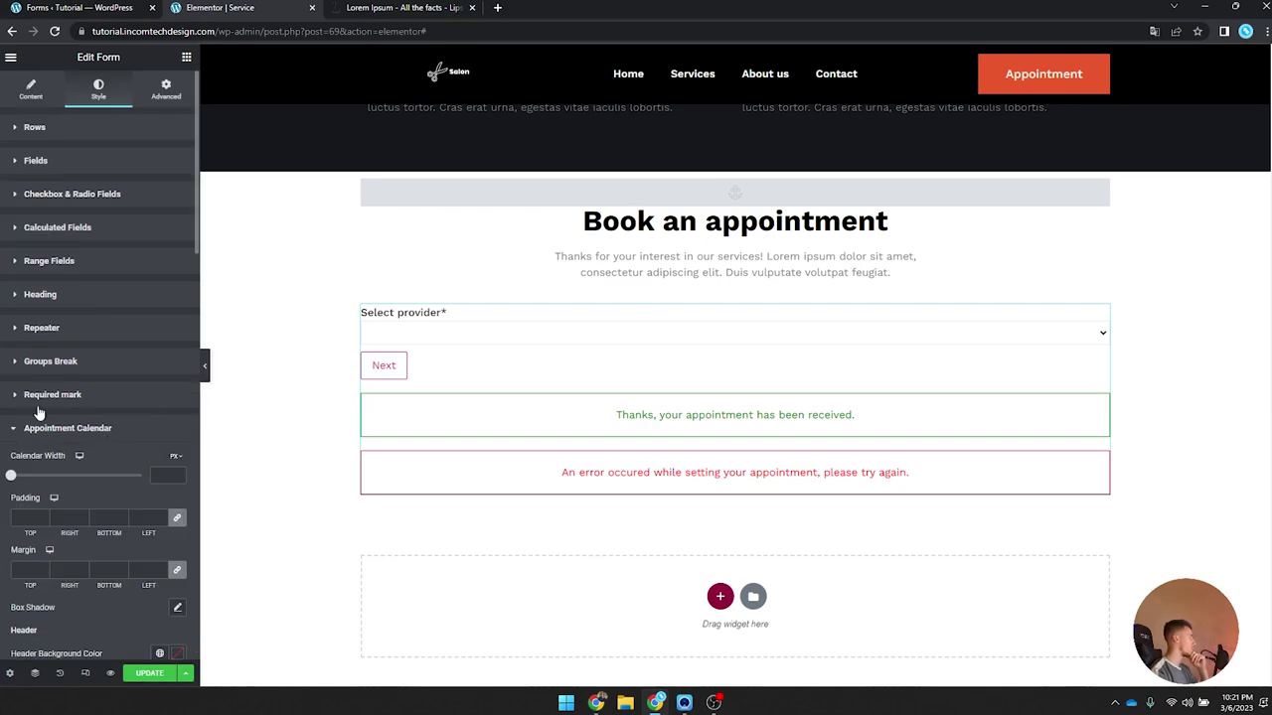
pyautogui.scroll(-3, 102, 386)
pyautogui.click(164, 273)
pyautogui.write('100')
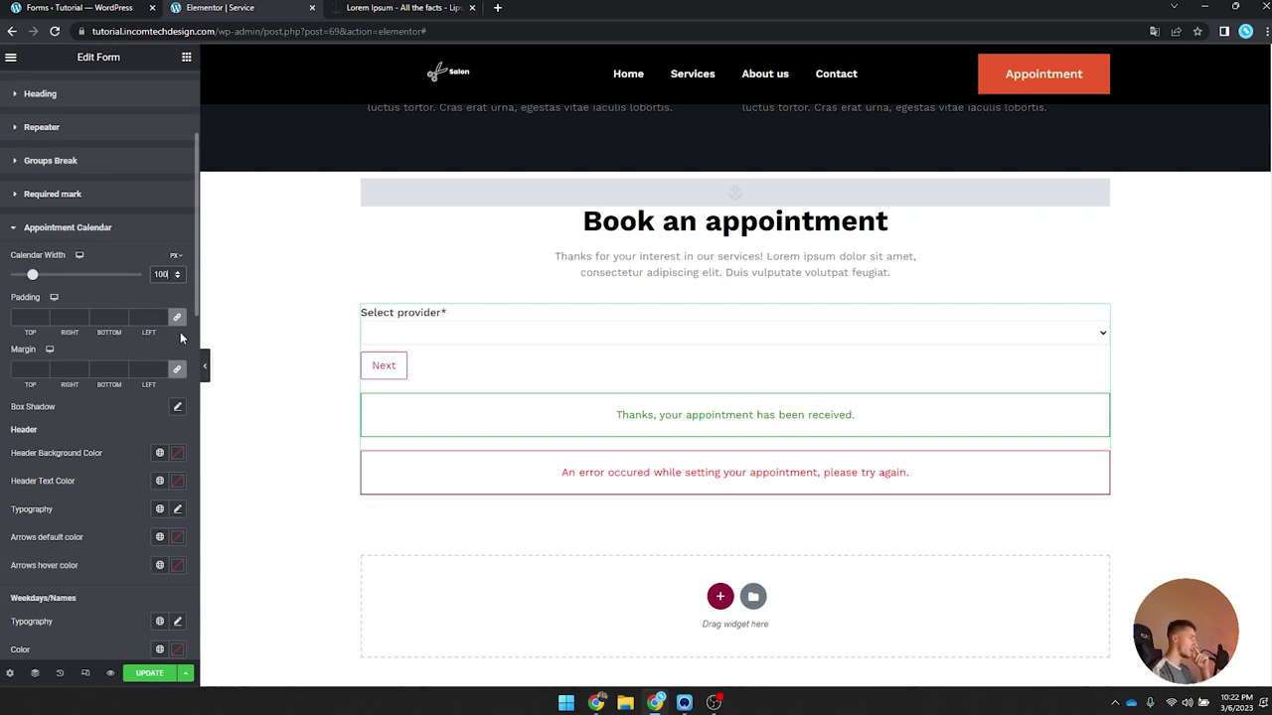
# Step: Unlink the calendar padding and set it to 25/20/25/20
pyautogui.click(177, 316)
pyautogui.click(28, 318)
pyautogui.write('25')
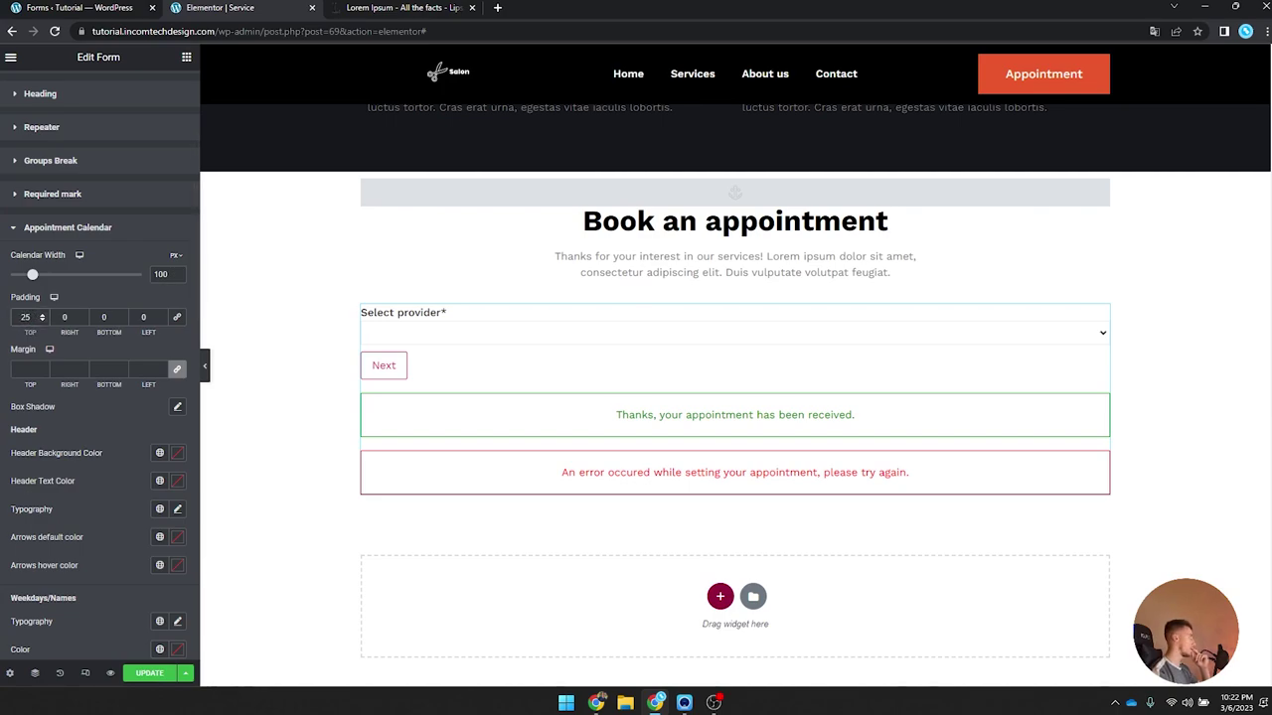
pyautogui.doubleClick(65, 317)
pyautogui.write('20')
pyautogui.press('Tab')
pyautogui.write('25')
pyautogui.doubleClick(144, 316)
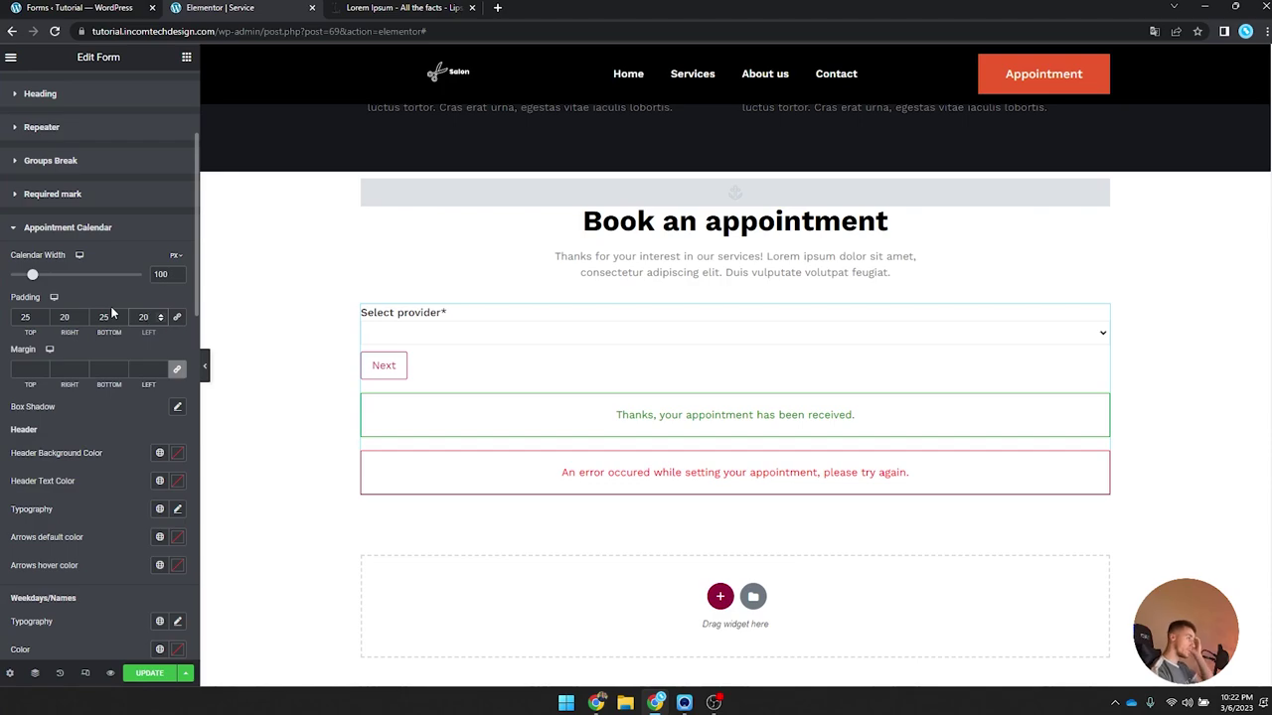
pyautogui.write('20')
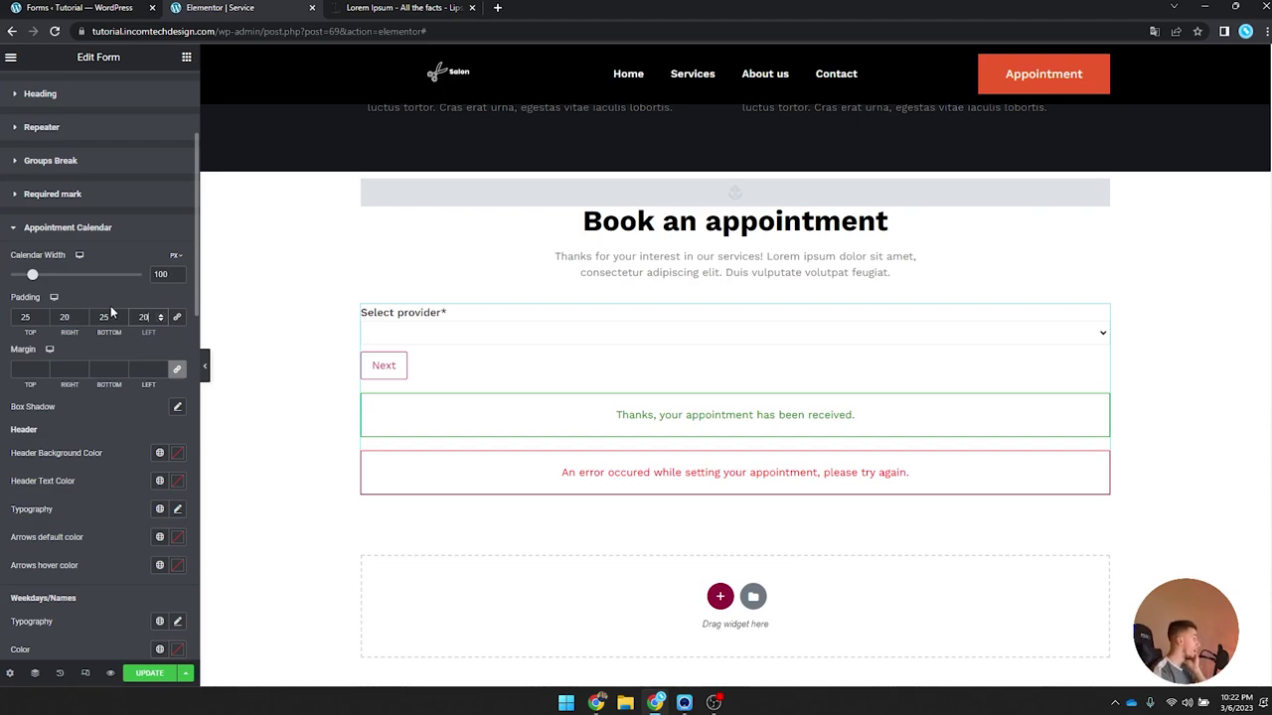
# Step: Set the calendar margin to 25 top and bottom, then save the page
pyautogui.click(28, 365)
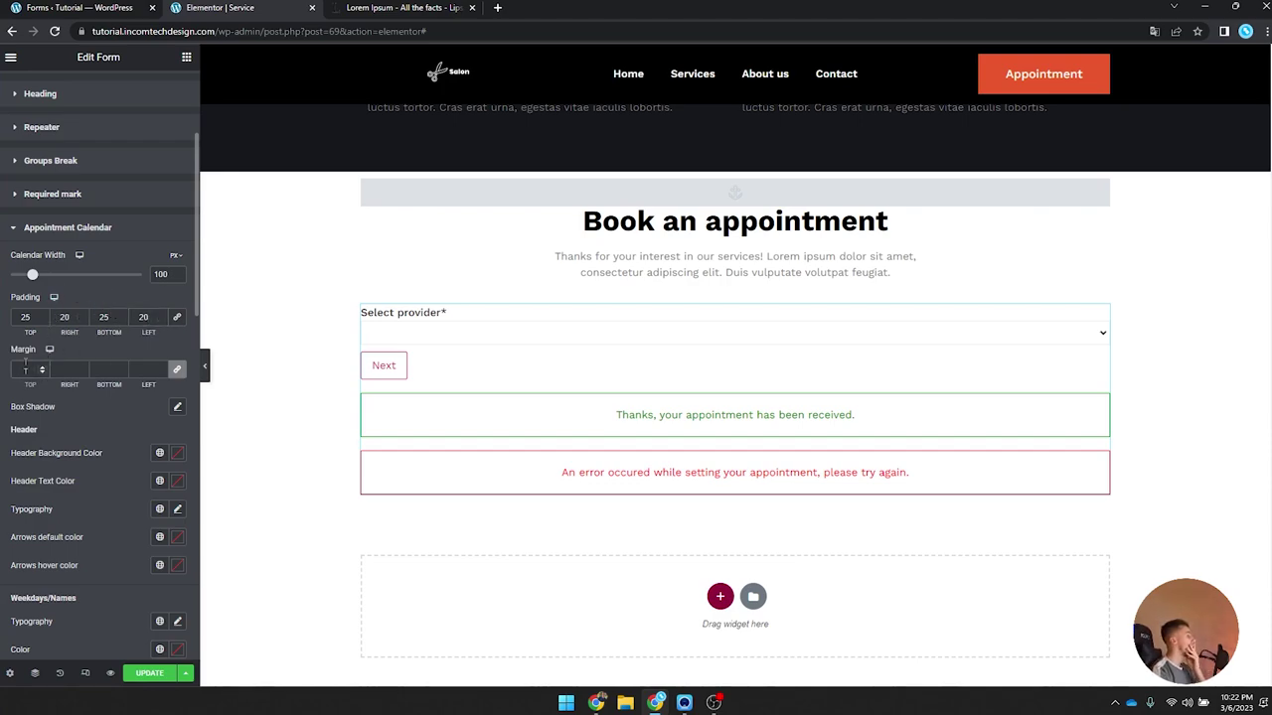
pyautogui.click(177, 370)
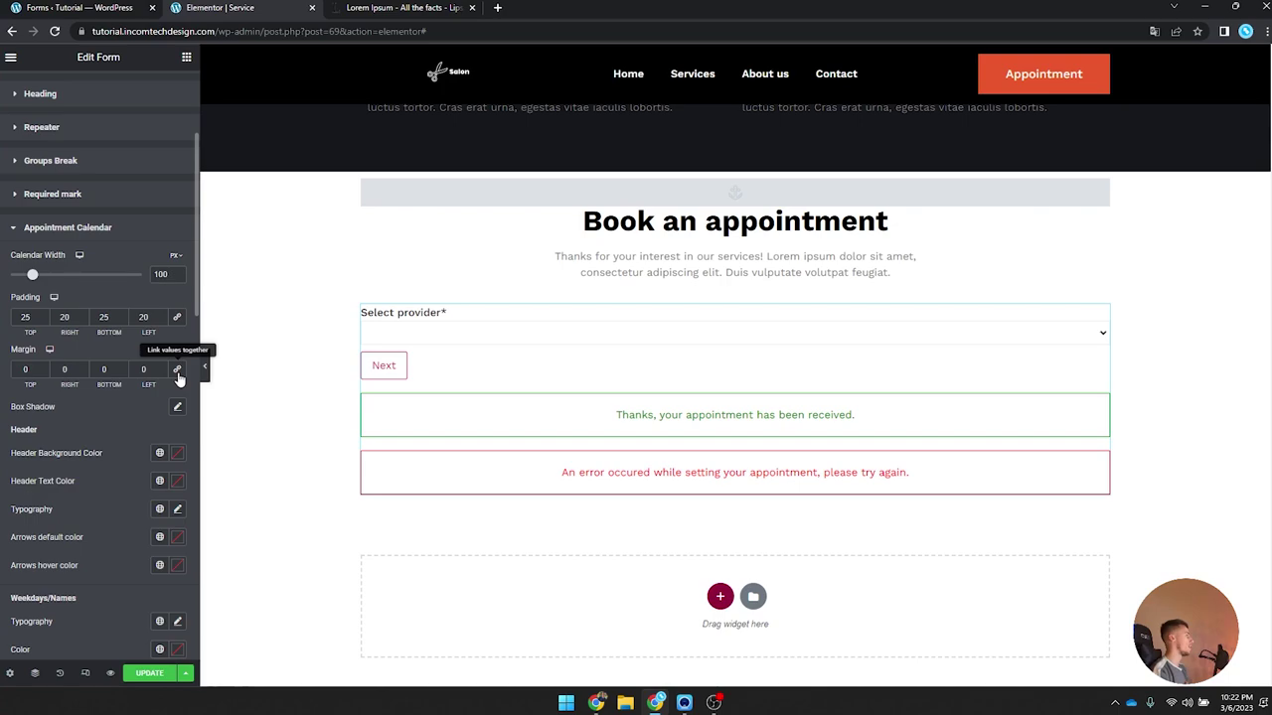
pyautogui.doubleClick(27, 368)
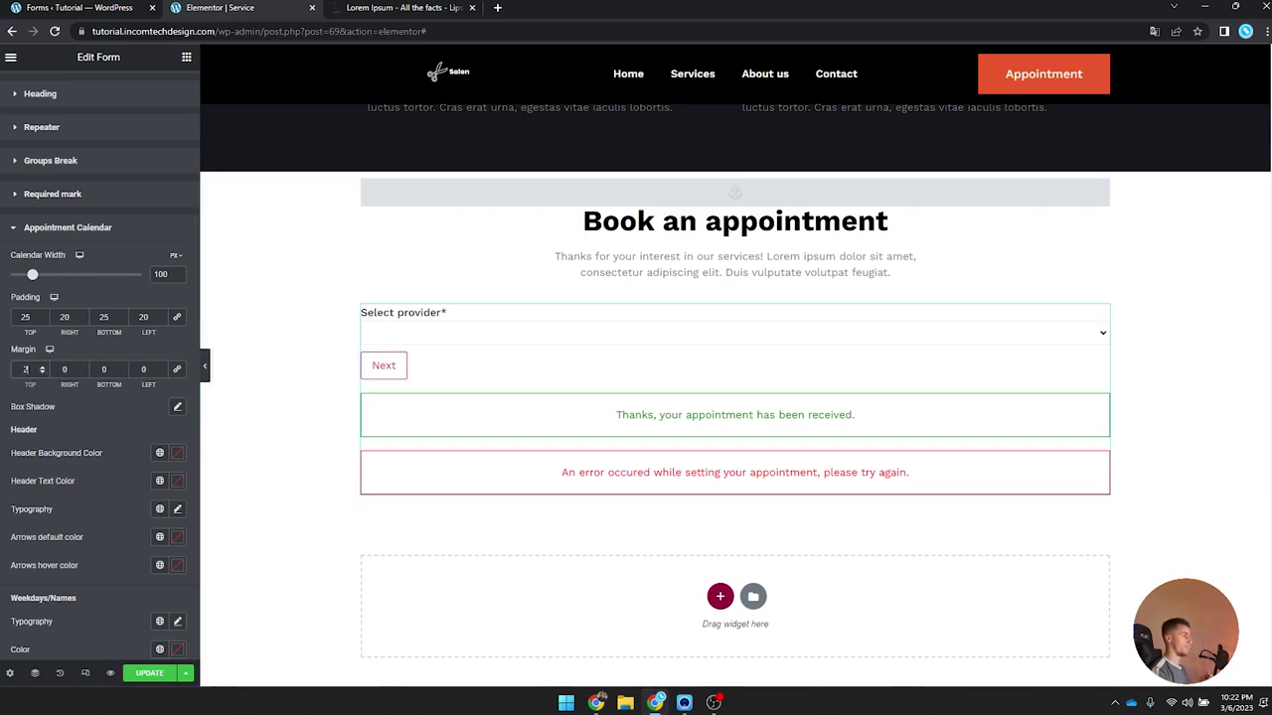
pyautogui.doubleClick(104, 368)
pyautogui.write('25')
pyautogui.click(149, 674)
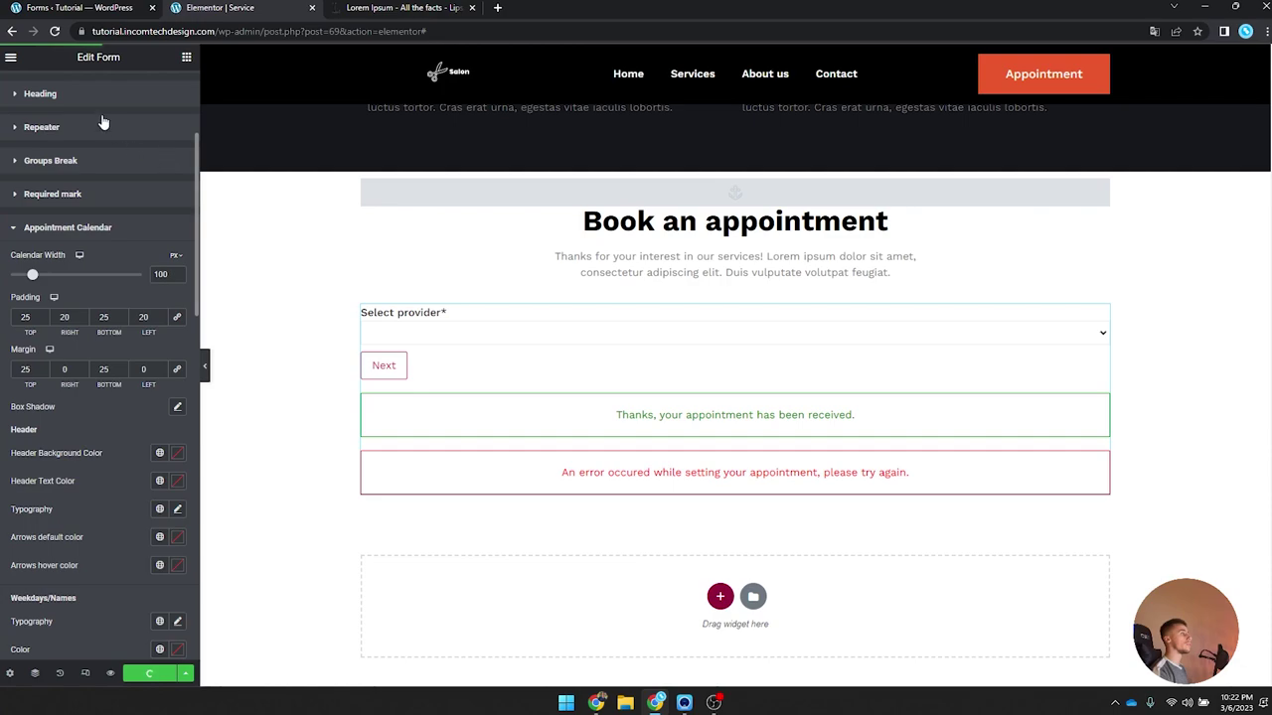
pyautogui.click(11, 56)
# Step: Exit the Elementor editor and browse the live site's Services and home pages
pyautogui.click(45, 316)
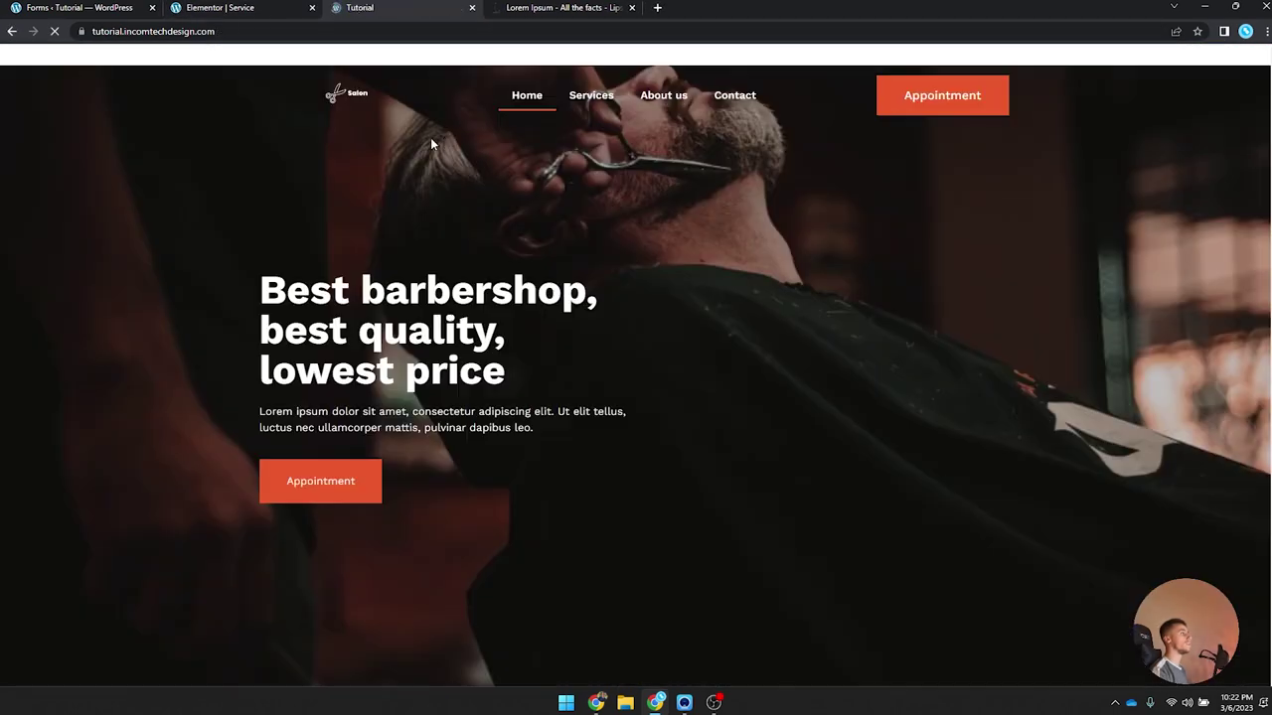
pyautogui.click(602, 100)
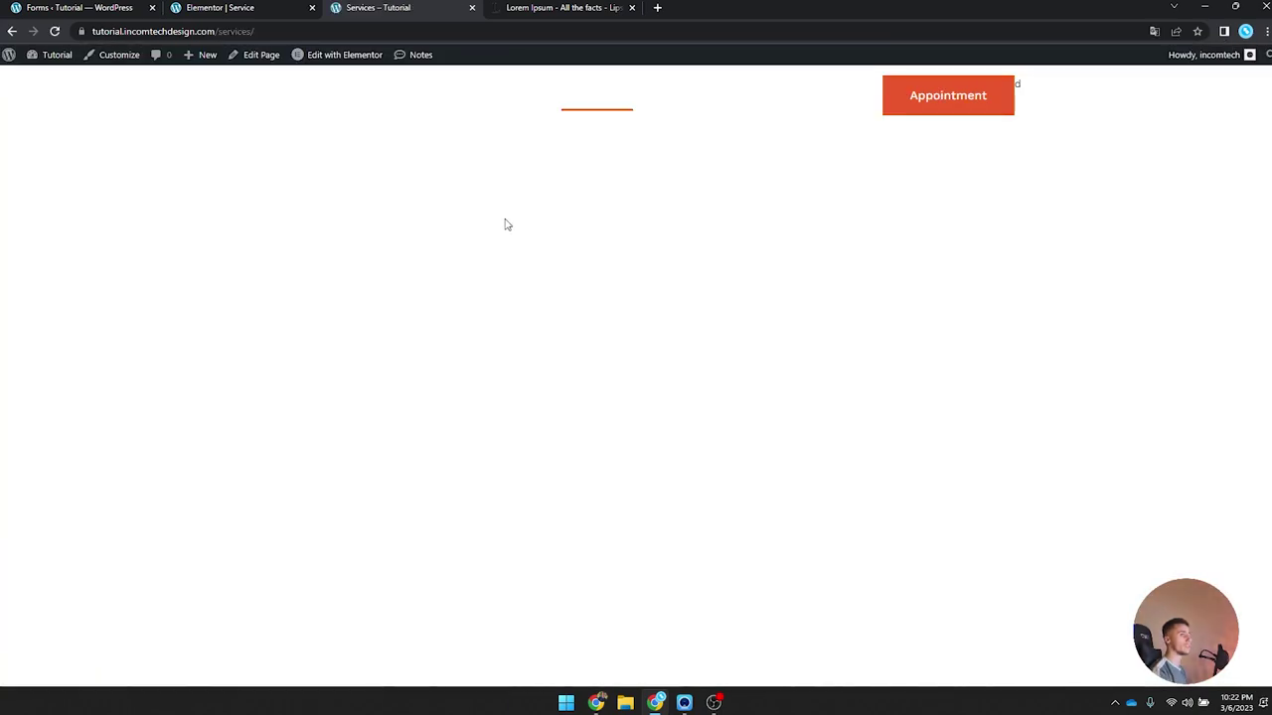
pyautogui.hotkey('alt', 'Left')
pyautogui.scroll(-4, 212, 167)
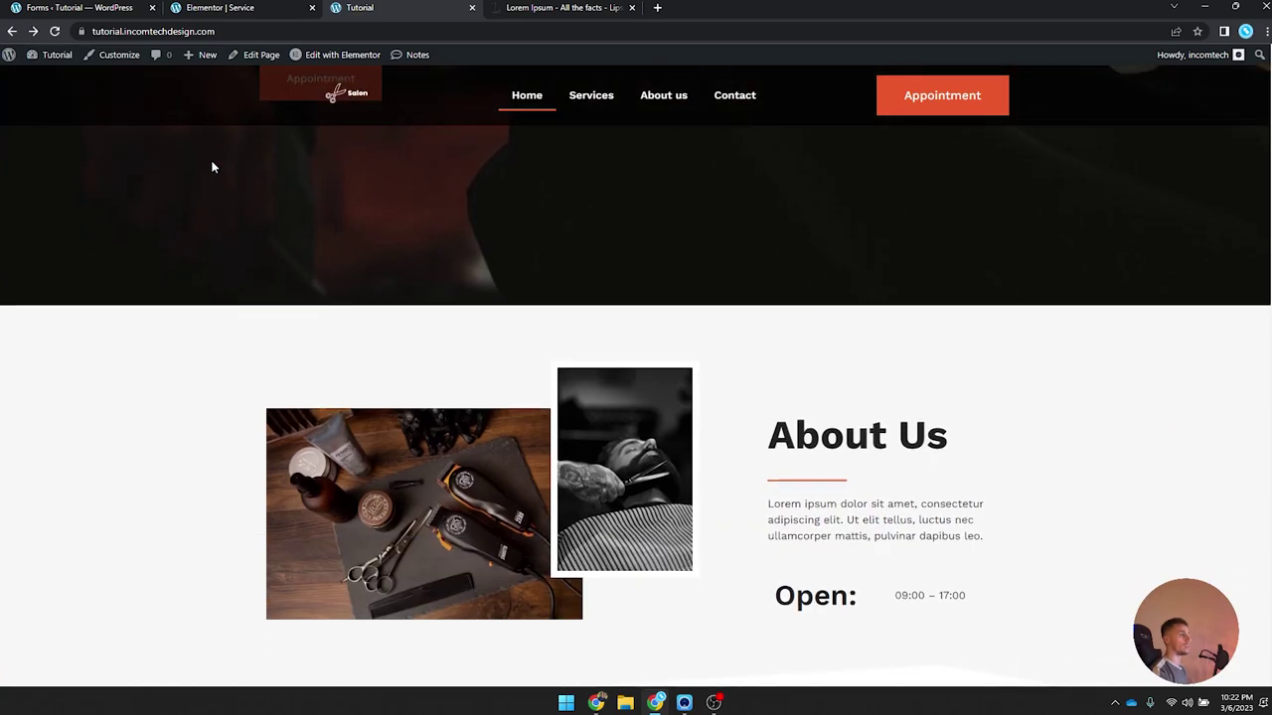
pyautogui.scroll(4, 212, 167)
# Step: From the dashboard, open the Styling service and view its live page
pyautogui.moveTo(49, 57)
pyautogui.click(51, 85)
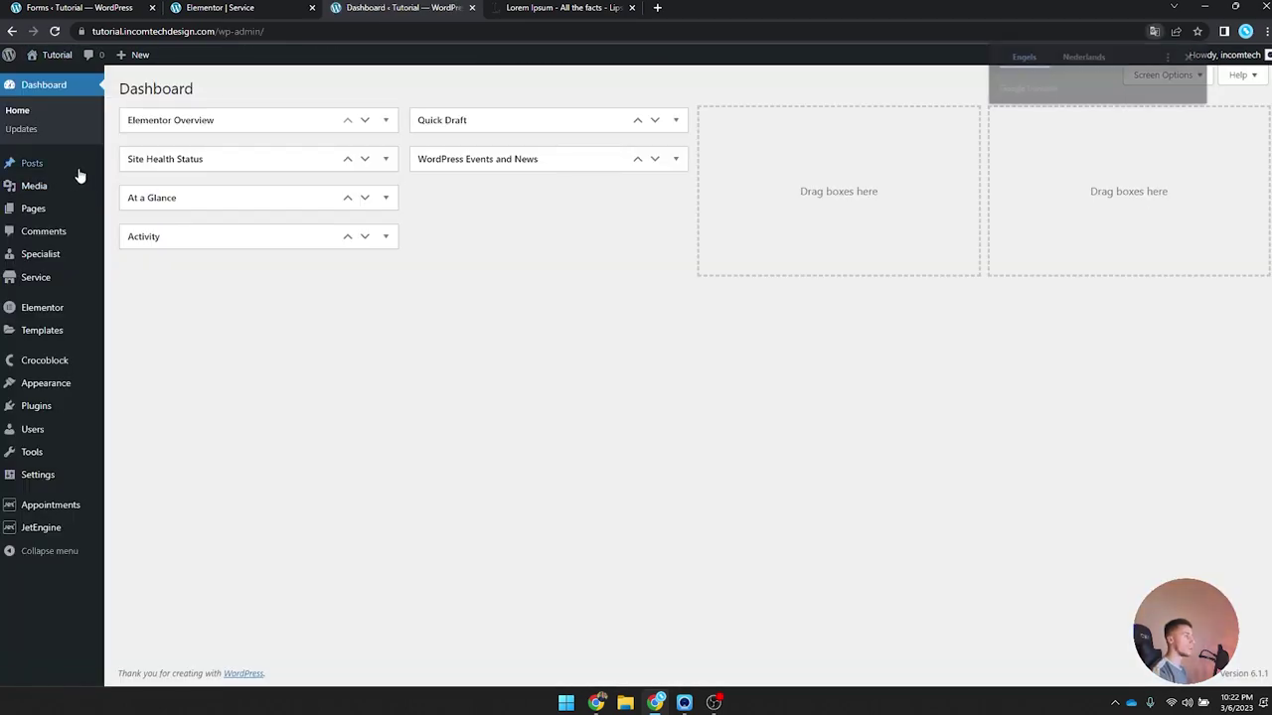
pyautogui.click(51, 278)
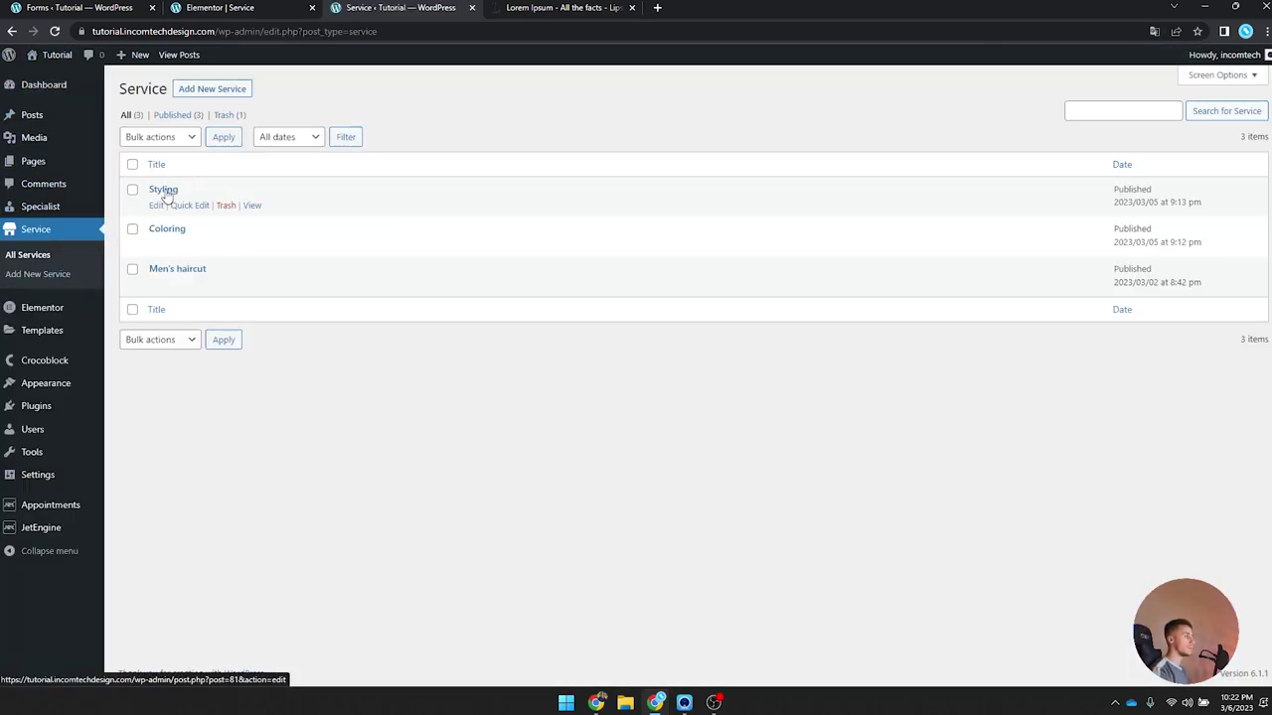
pyautogui.click(164, 190)
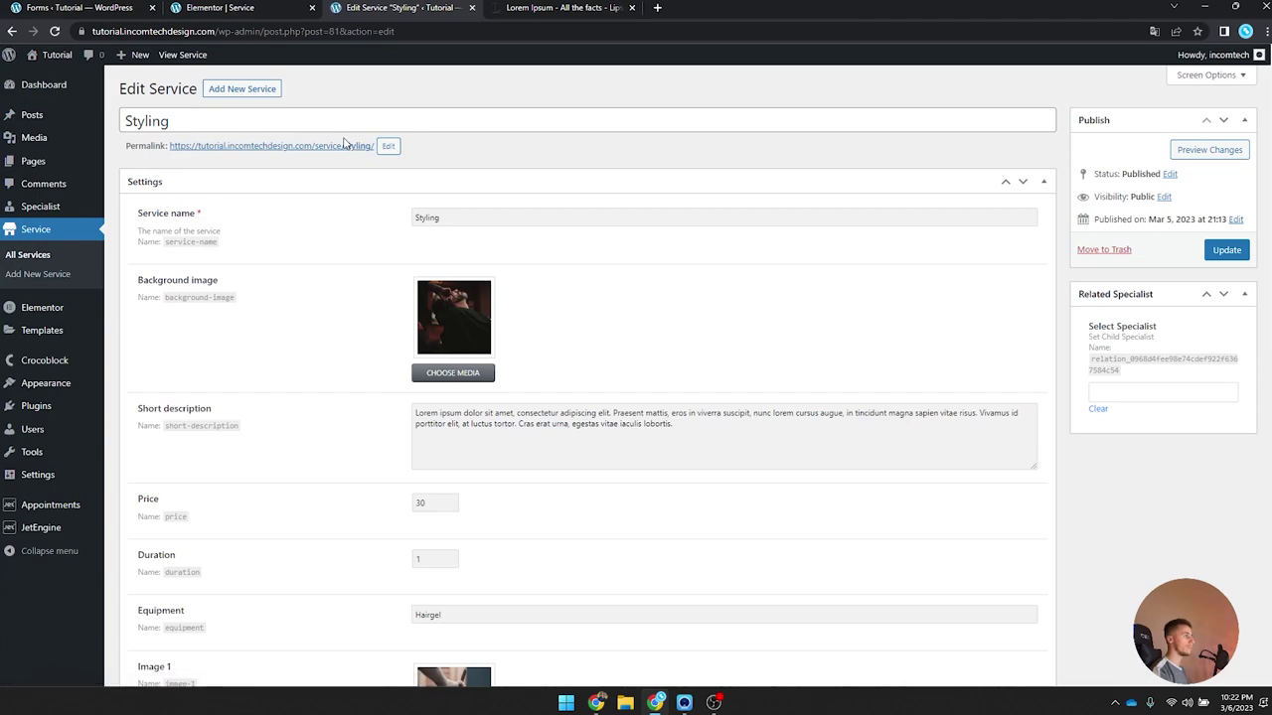
pyautogui.click(349, 147)
# Step: Test the booking form's provider dropdown, which turns out empty
pyautogui.scroll(-10, 556, 169)
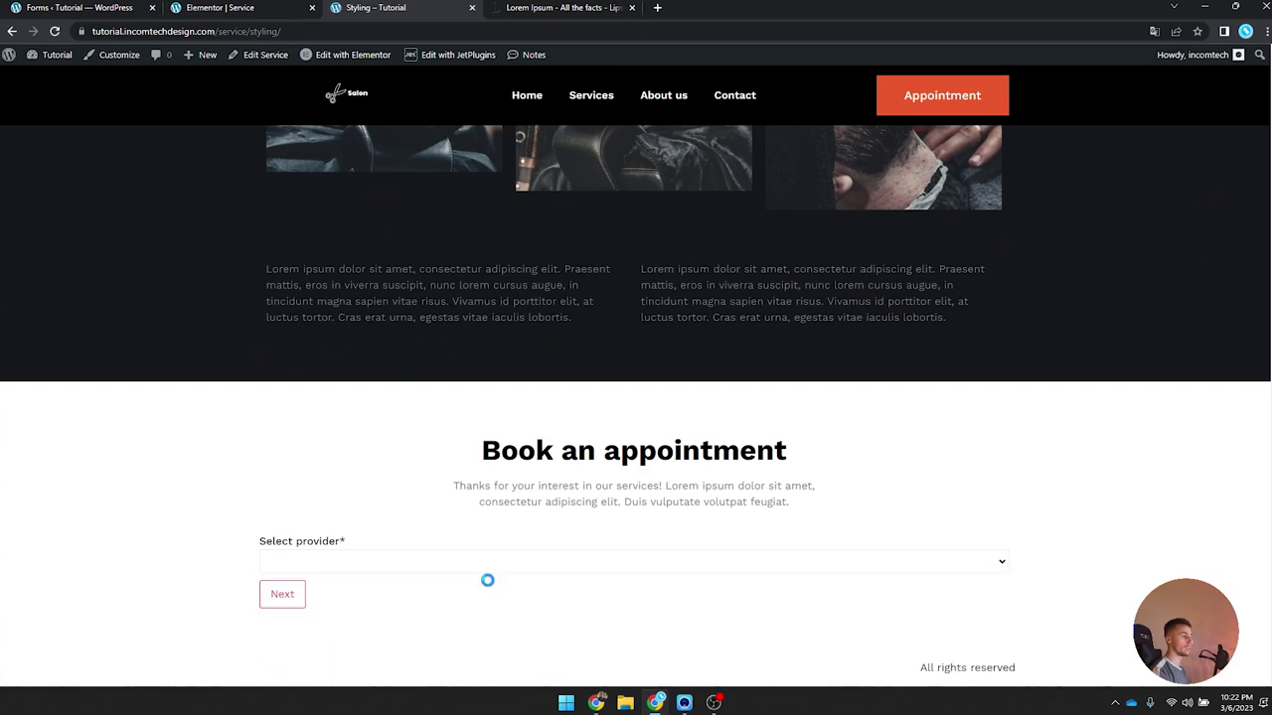
pyautogui.click(360, 563)
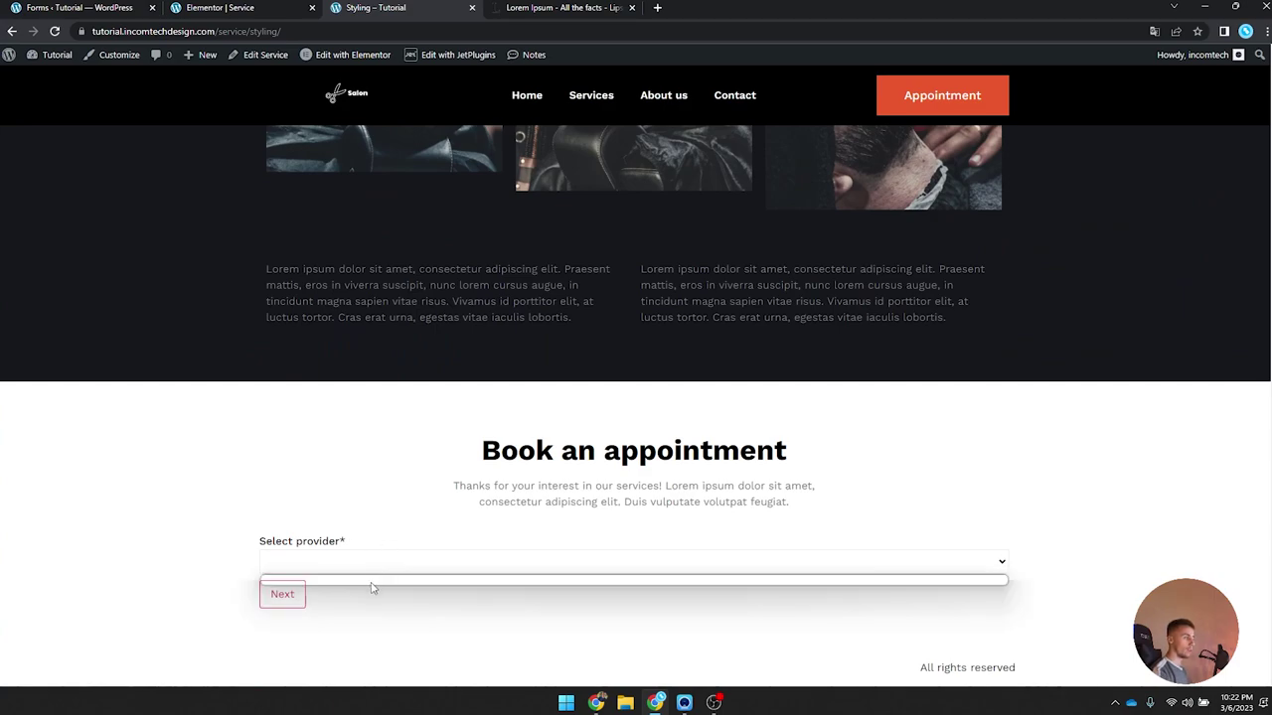
pyautogui.click(372, 588)
pyautogui.scroll(2, 364, 544)
pyautogui.scroll(-2, 364, 544)
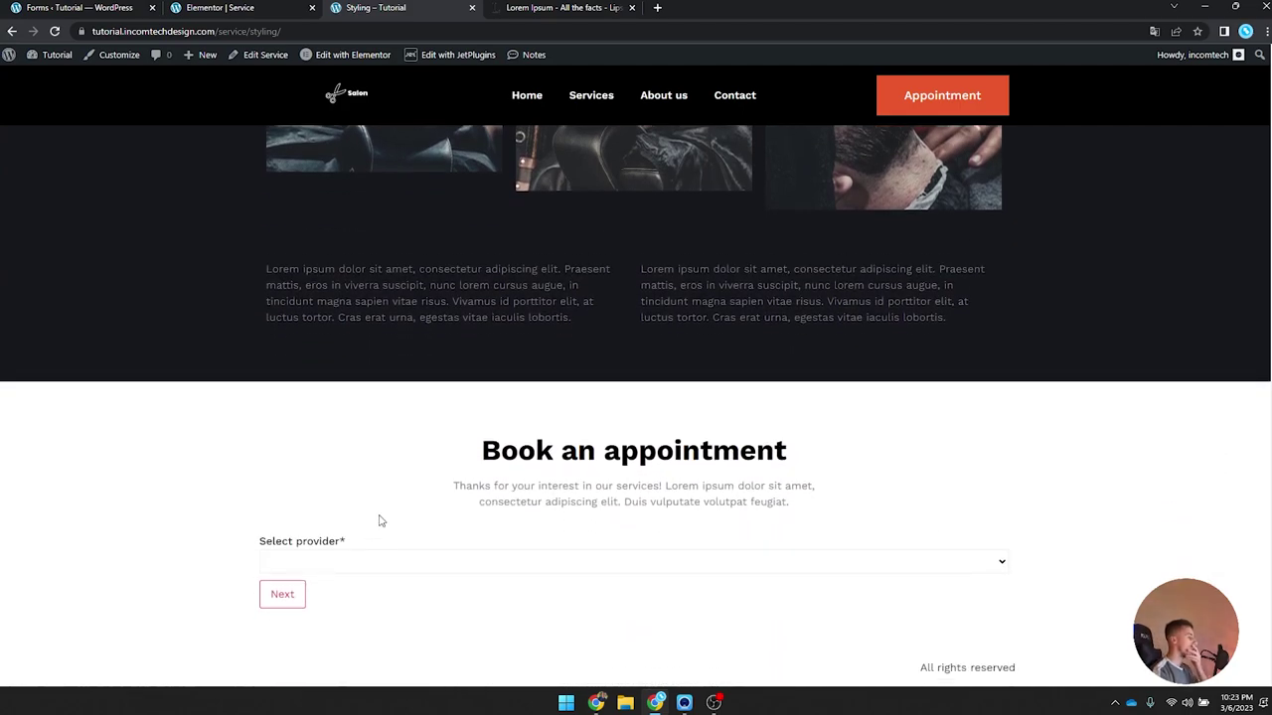
# Step: Return to the dashboard and go to the Service list via Specialists
pyautogui.moveTo(56, 56)
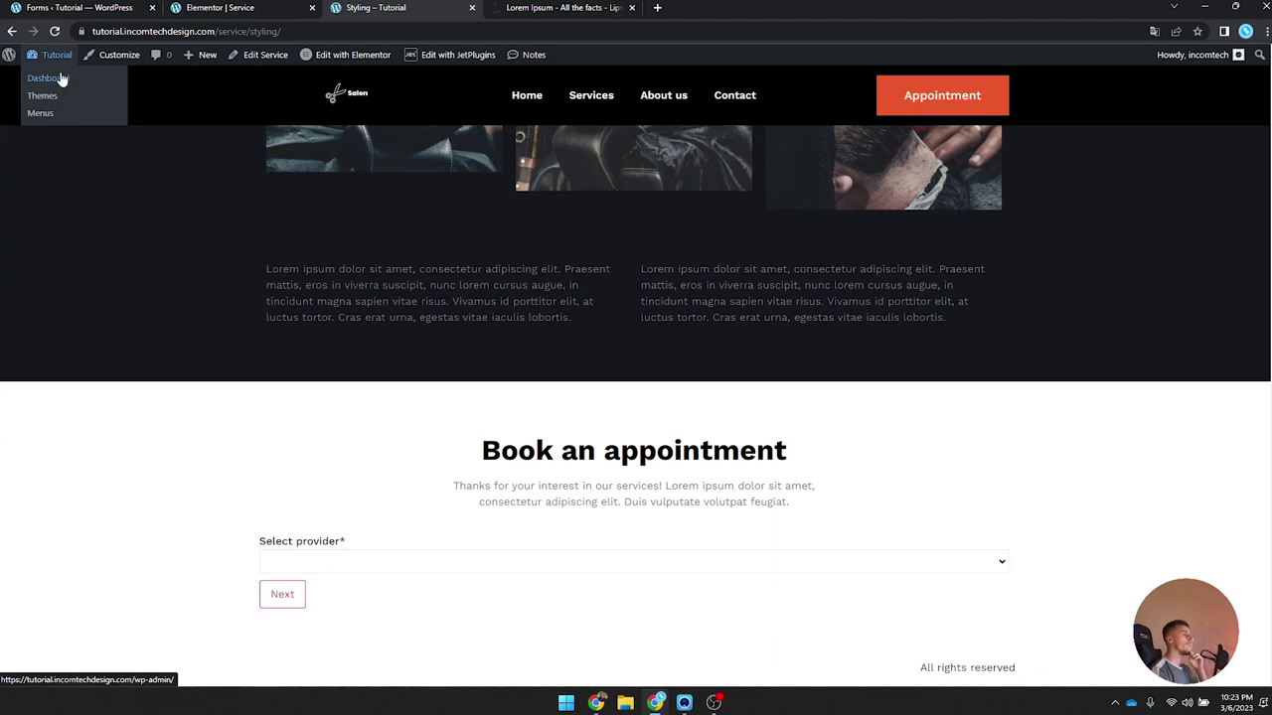
pyautogui.click(61, 79)
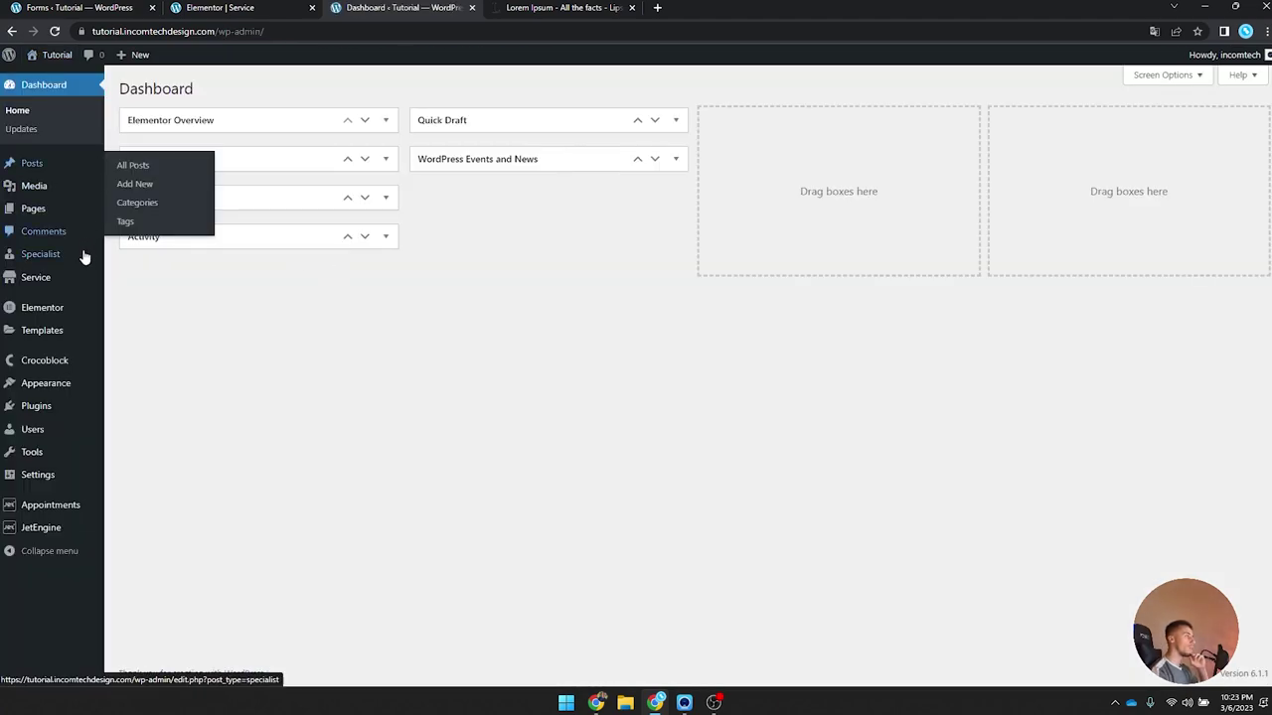
pyautogui.click(65, 259)
pyautogui.click(46, 277)
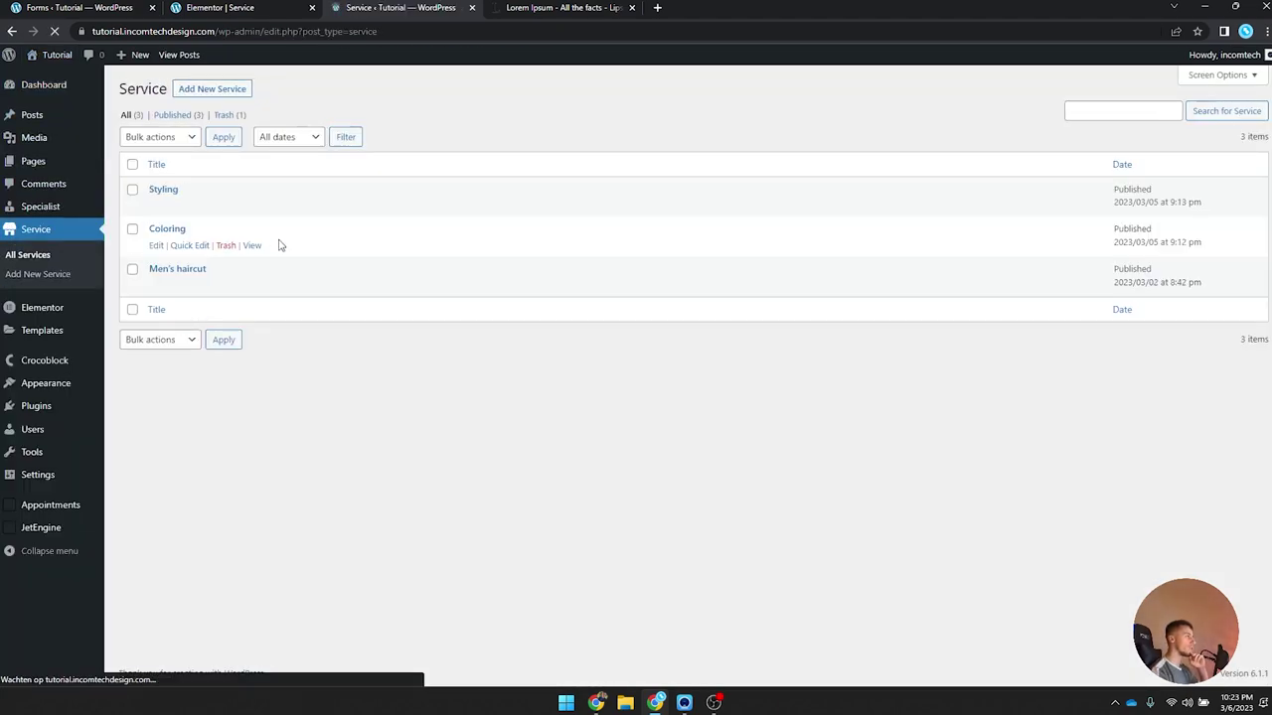
# Step: Open the Styling service and check the specialists list in a separate tab
pyautogui.click(161, 191)
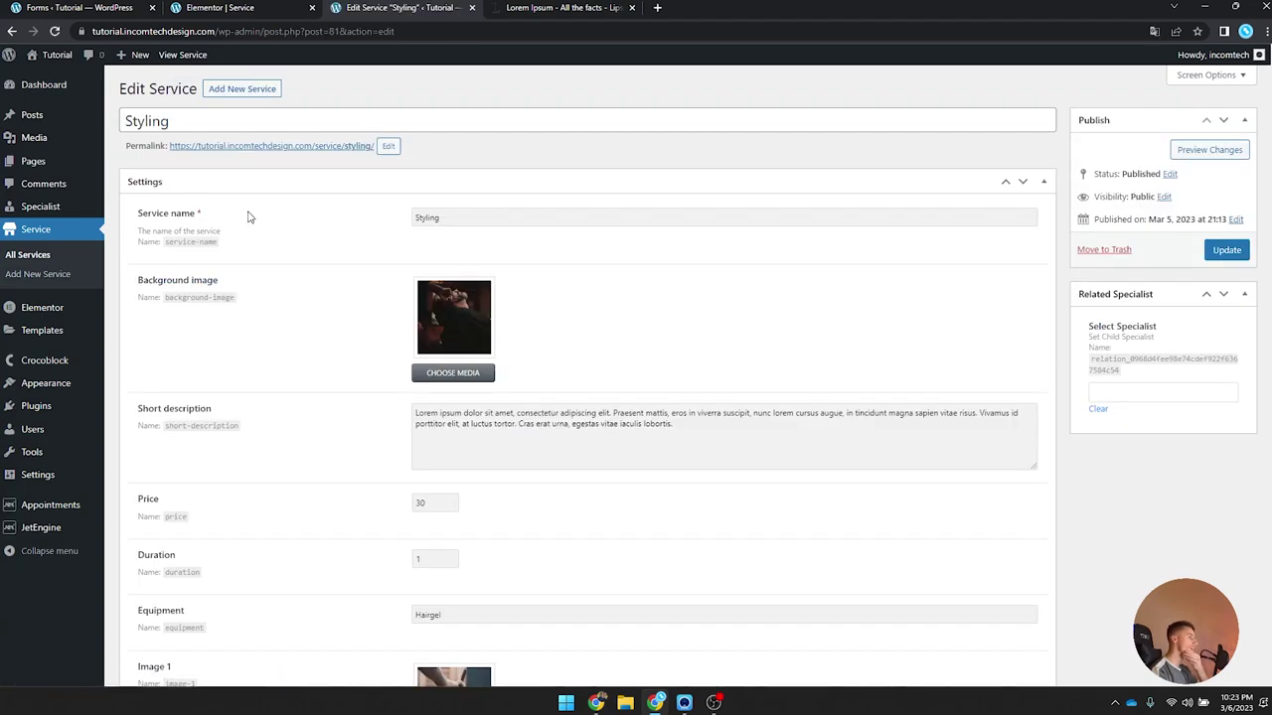
pyautogui.scroll(-9, 421, 251)
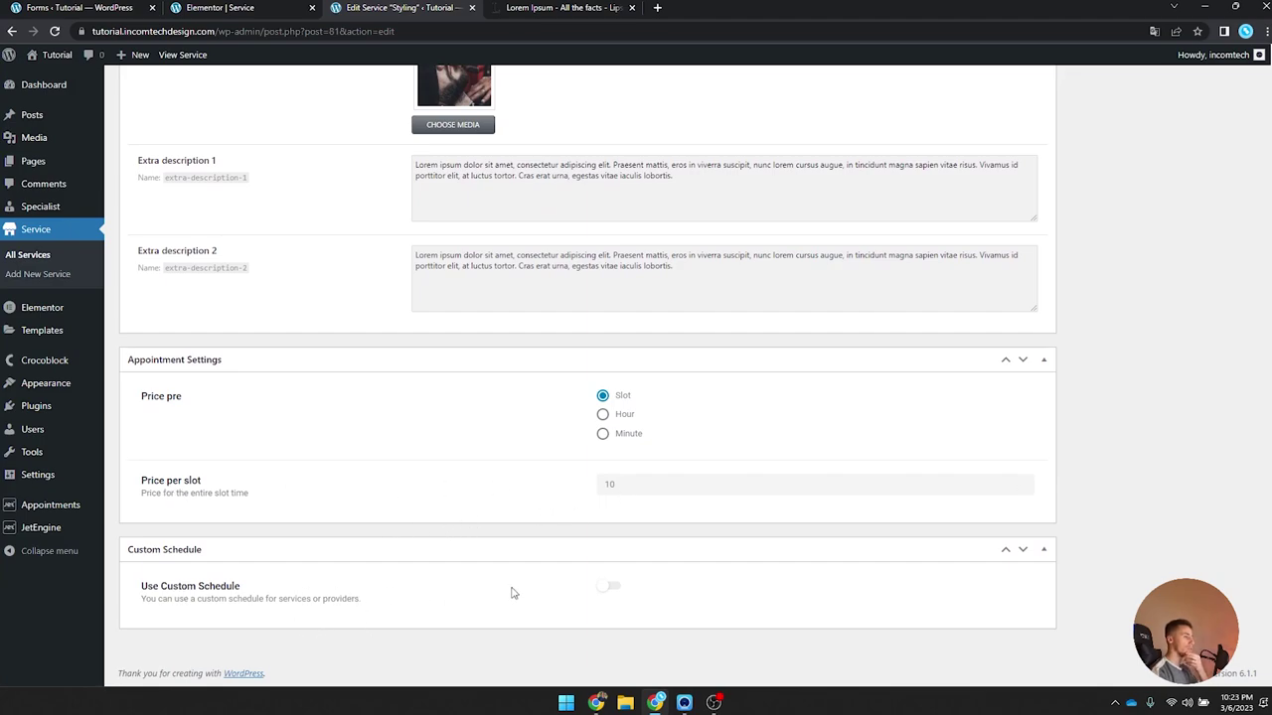
pyautogui.scroll(10, 512, 594)
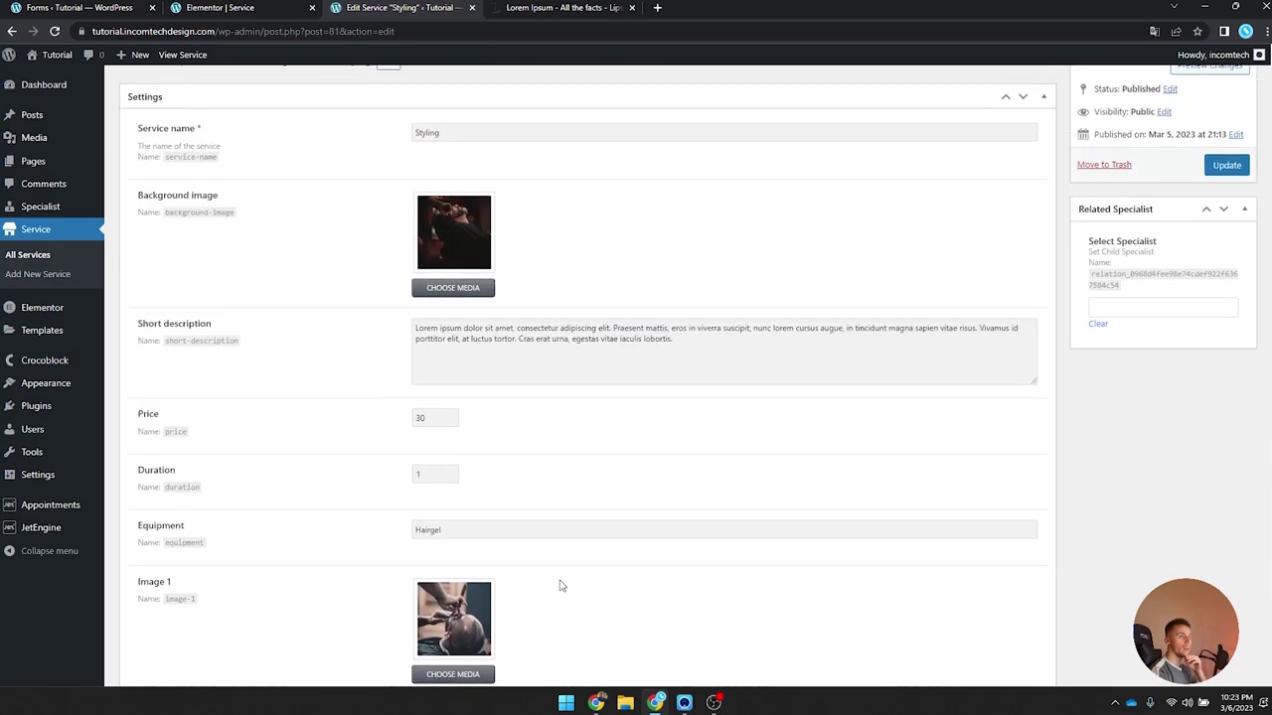
pyautogui.scroll(1, 560, 586)
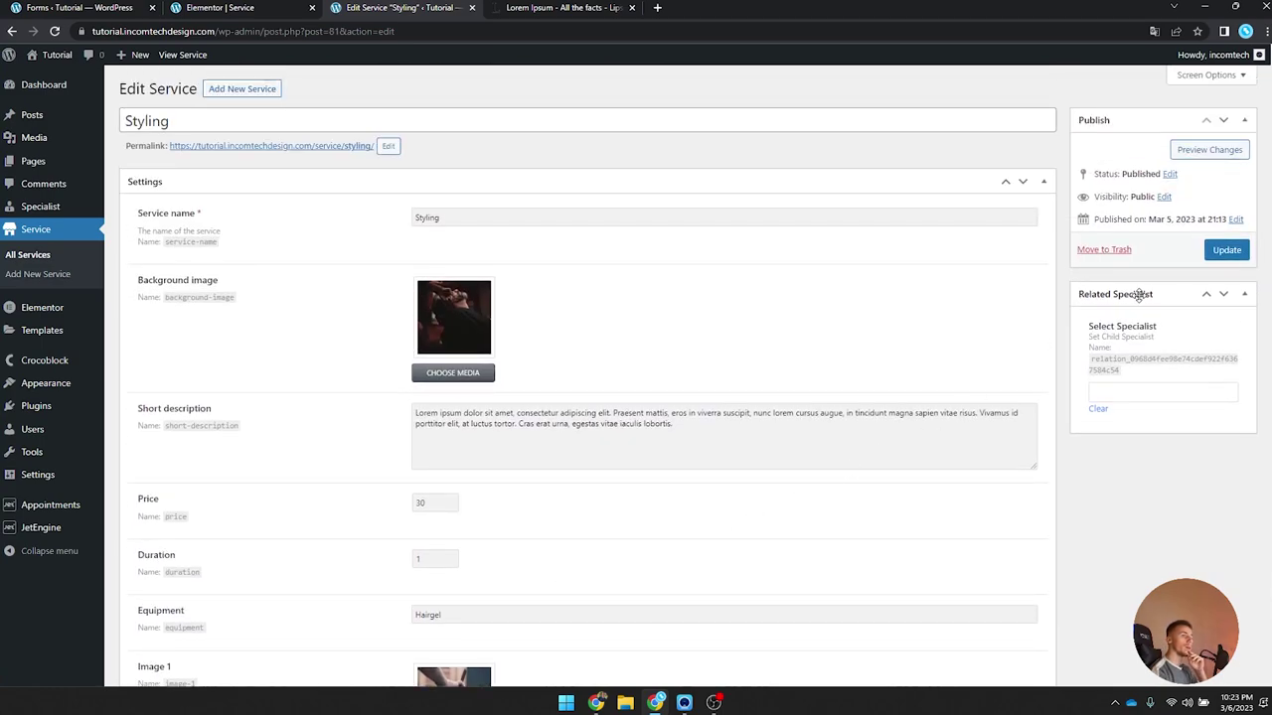
pyautogui.click(1108, 394)
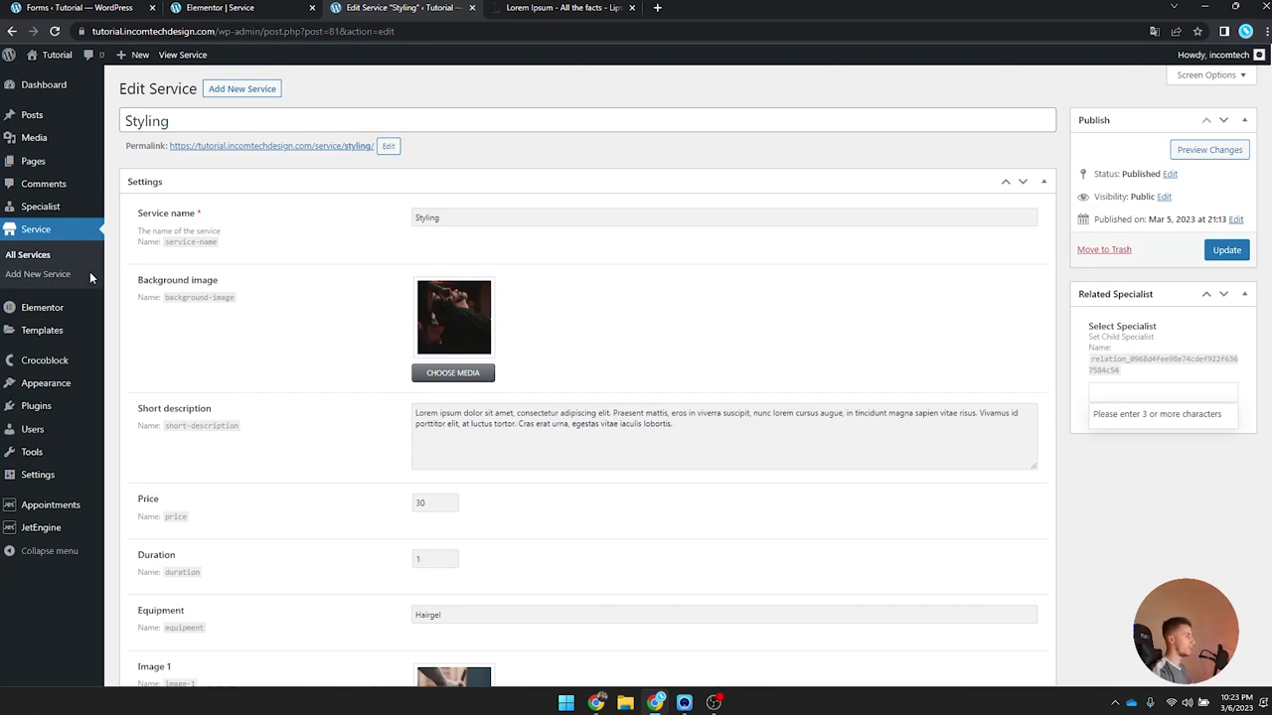
pyautogui.moveTo(39, 205)
pyautogui.middleClick(134, 207)
pyautogui.click(537, 7)
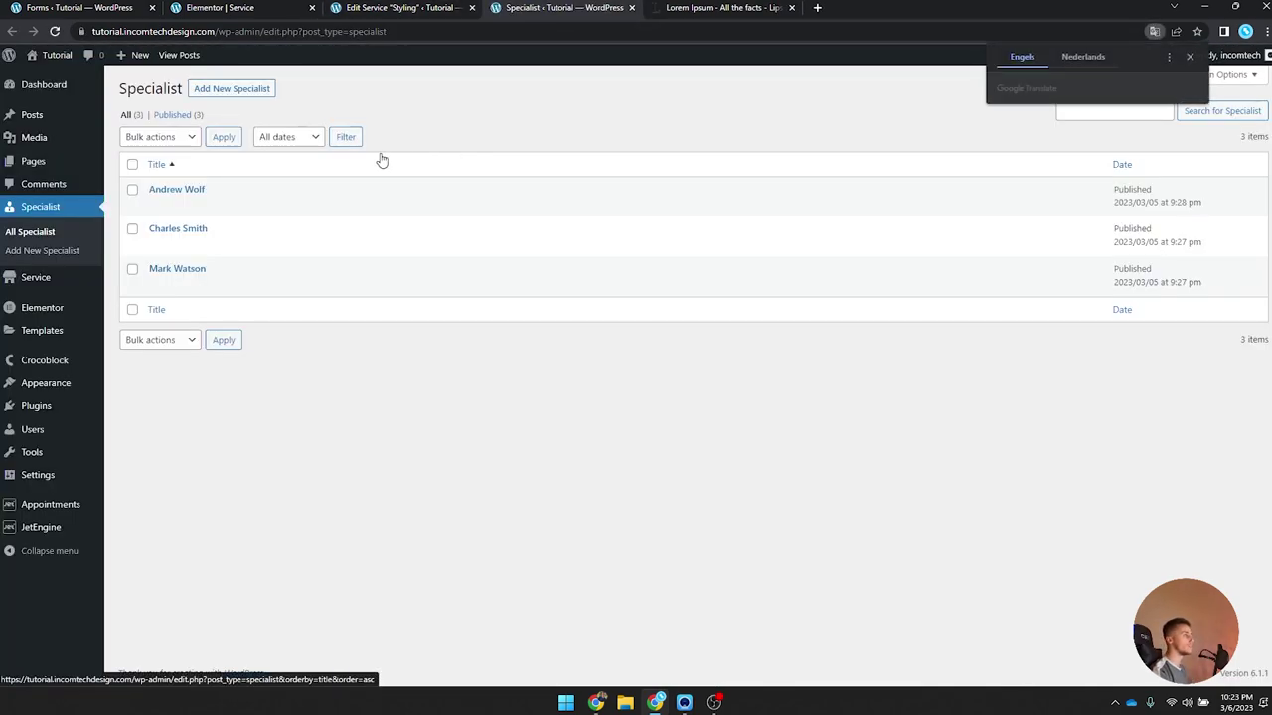
pyautogui.click(632, 7)
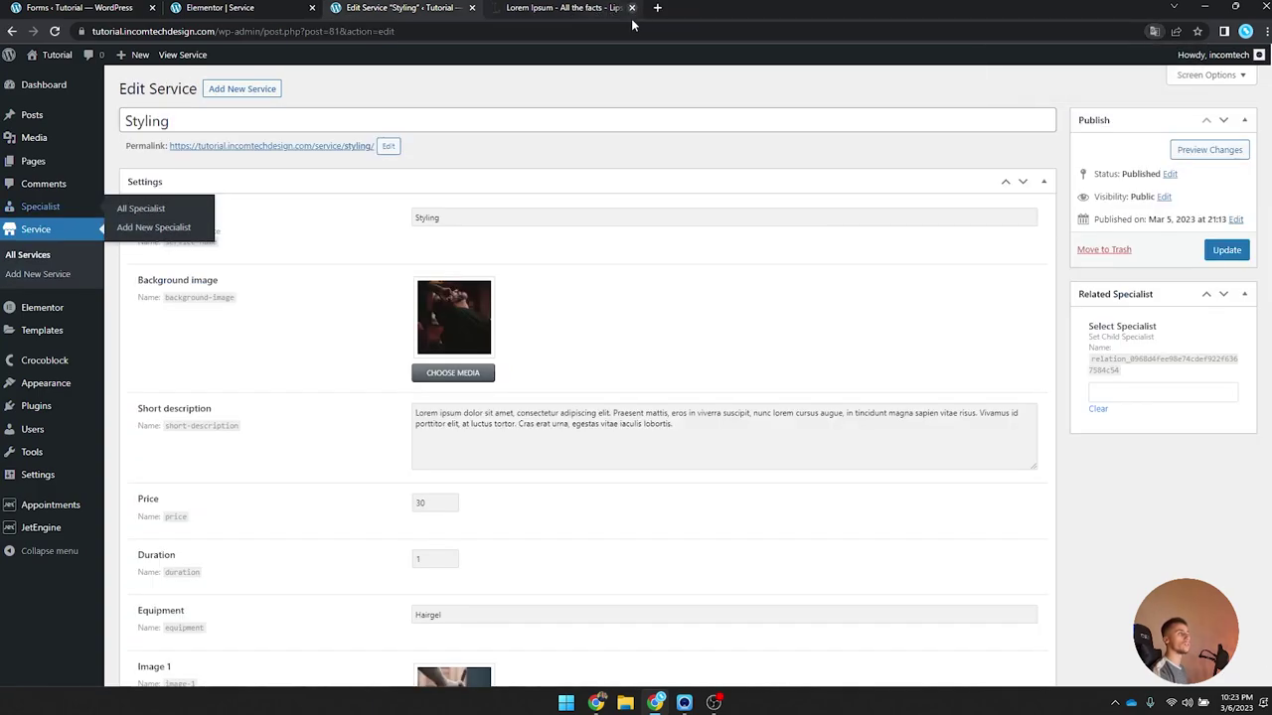
# Step: Search for and add the first specialist in the Related Specialist field
pyautogui.click(1117, 391)
pyautogui.write('andr')
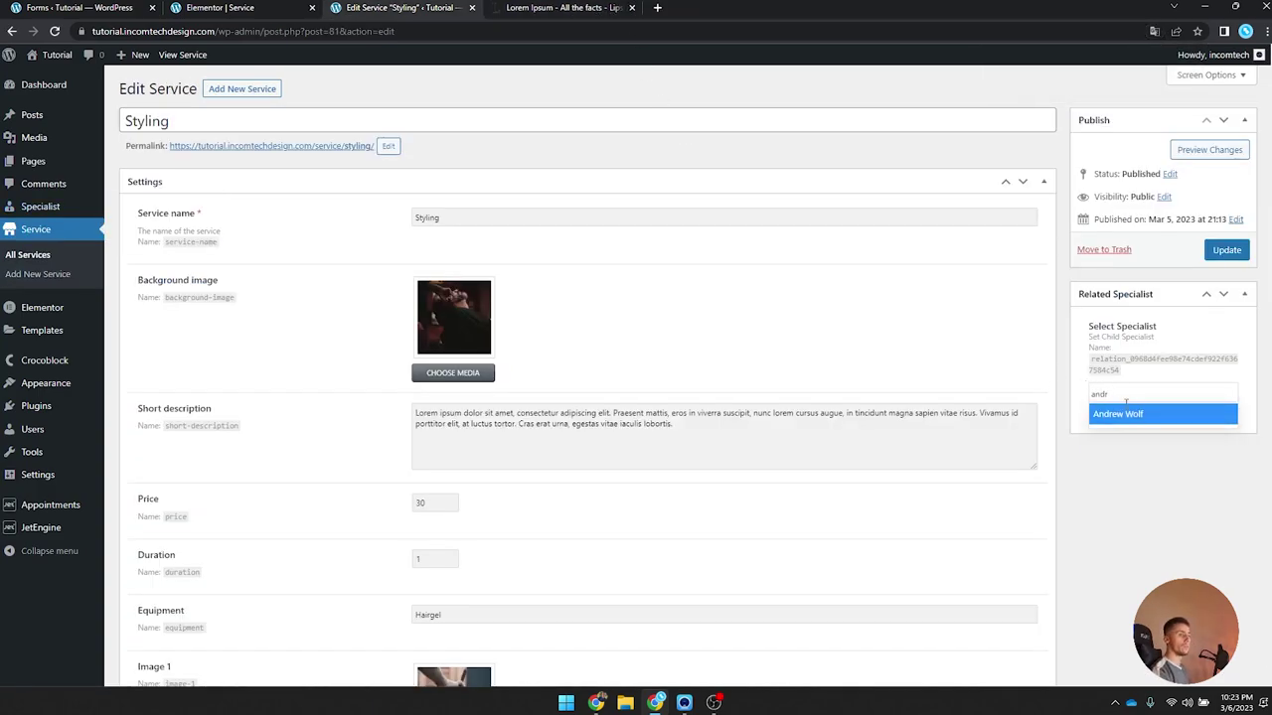
pyautogui.click(1125, 416)
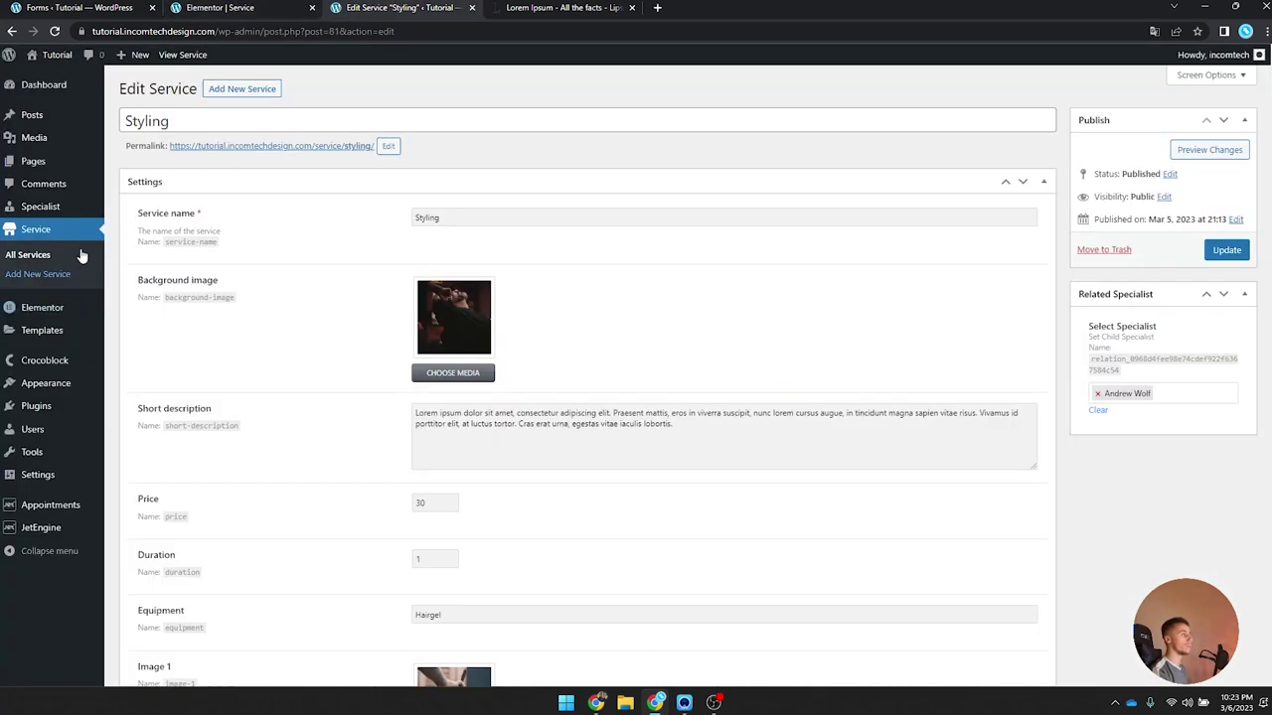
pyautogui.moveTo(42, 314)
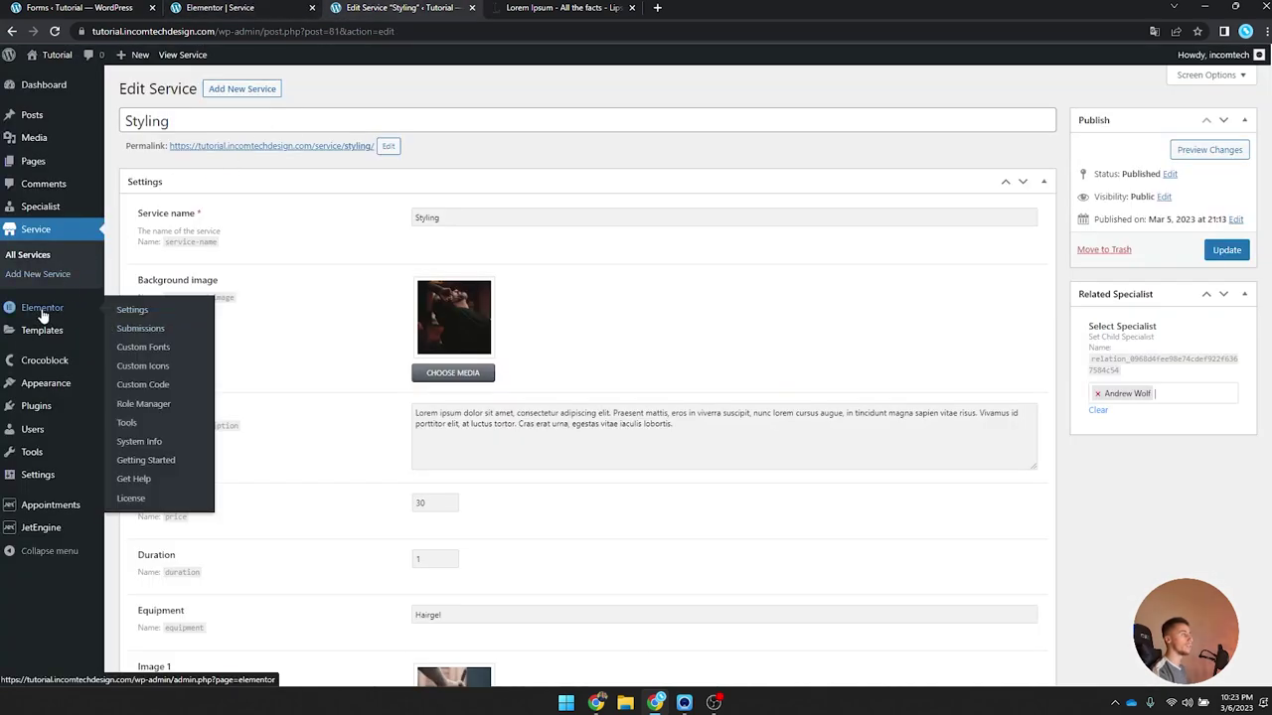
pyautogui.middleClick(41, 207)
pyautogui.click(562, 7)
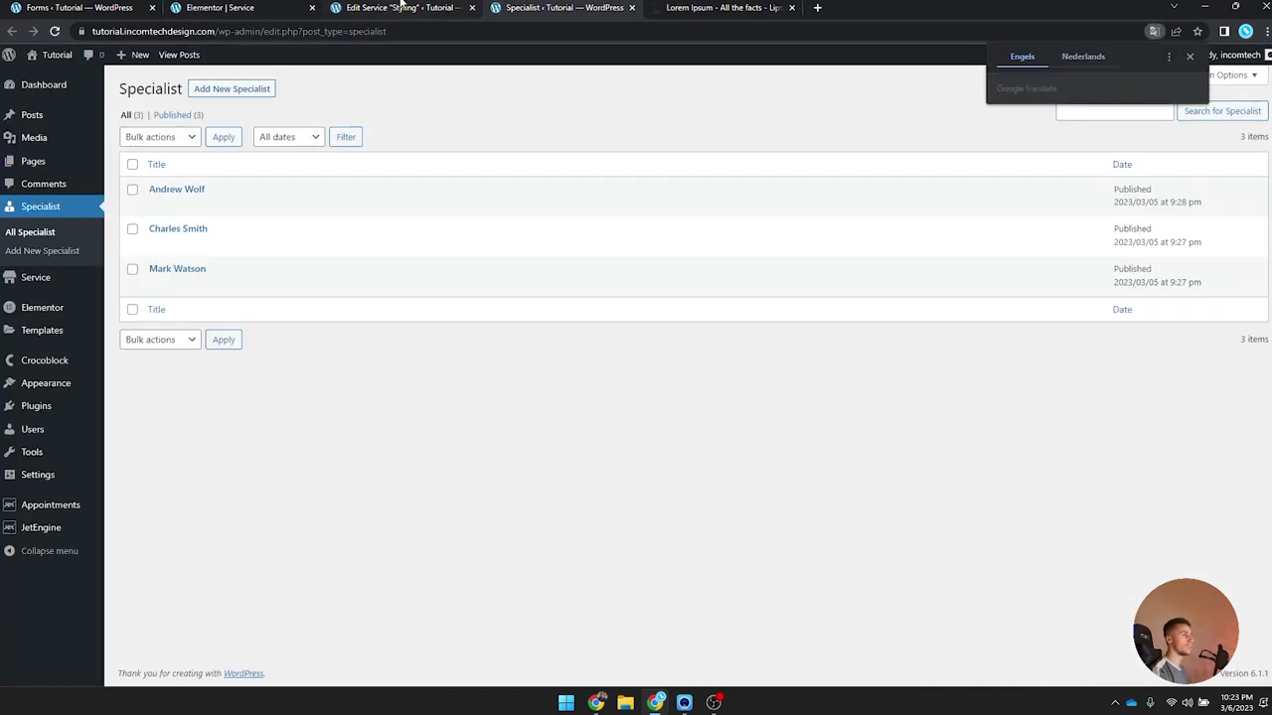
pyautogui.click(402, 7)
# Step: Search for and add the second specialist to the Styling service
pyautogui.click(1194, 388)
pyautogui.write('cha')
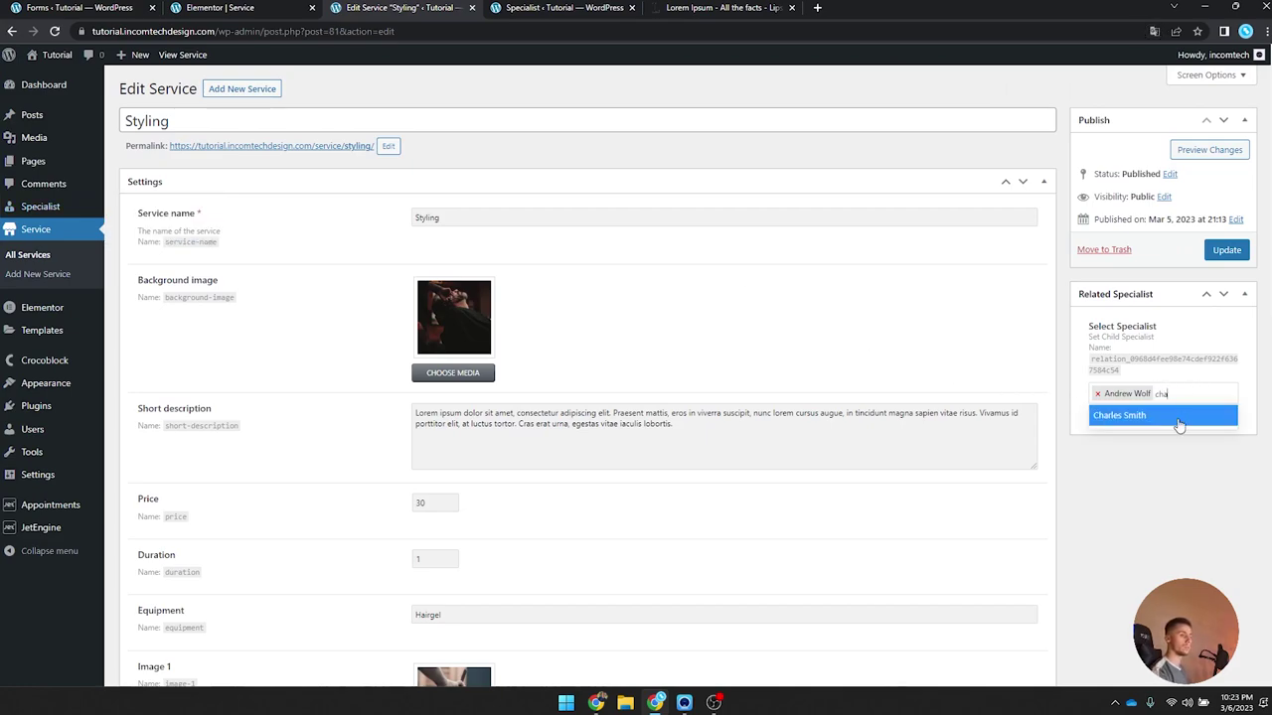
pyautogui.click(1178, 417)
pyautogui.click(281, 7)
pyautogui.click(563, 7)
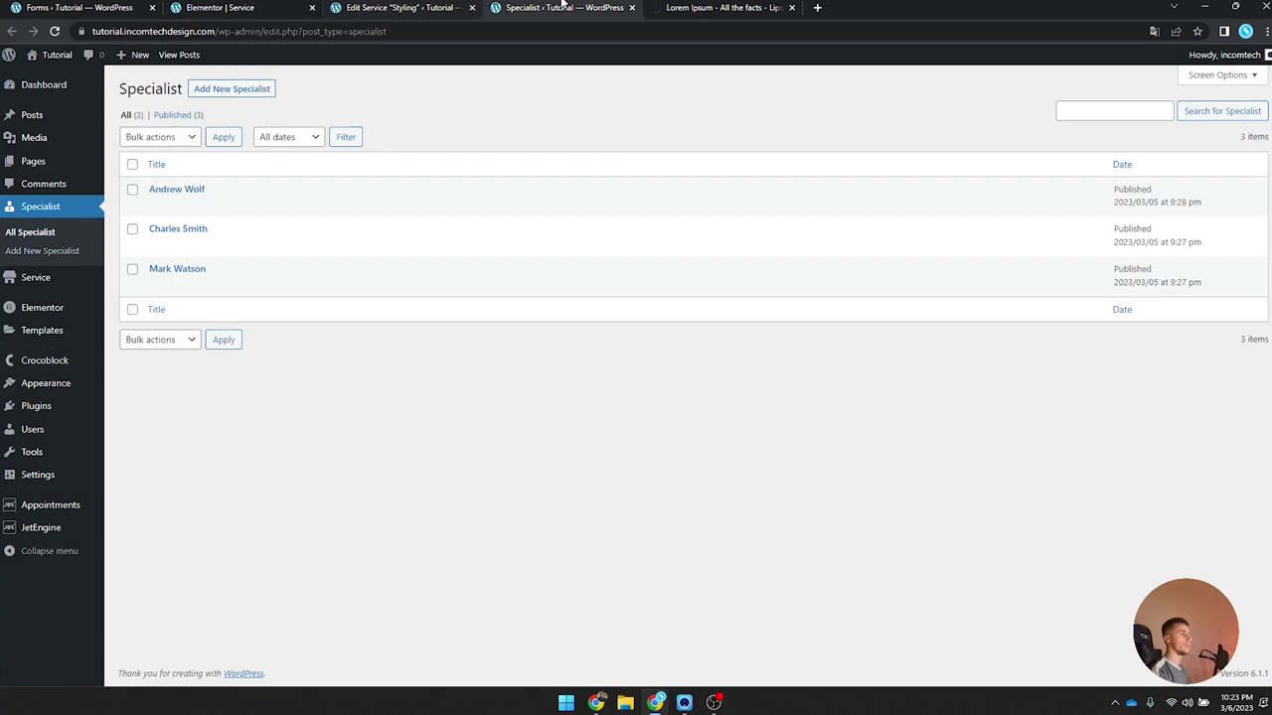
pyautogui.click(402, 7)
# Step: Add the third specialist, update the service, and open its live page
pyautogui.click(1188, 386)
pyautogui.write('mark')
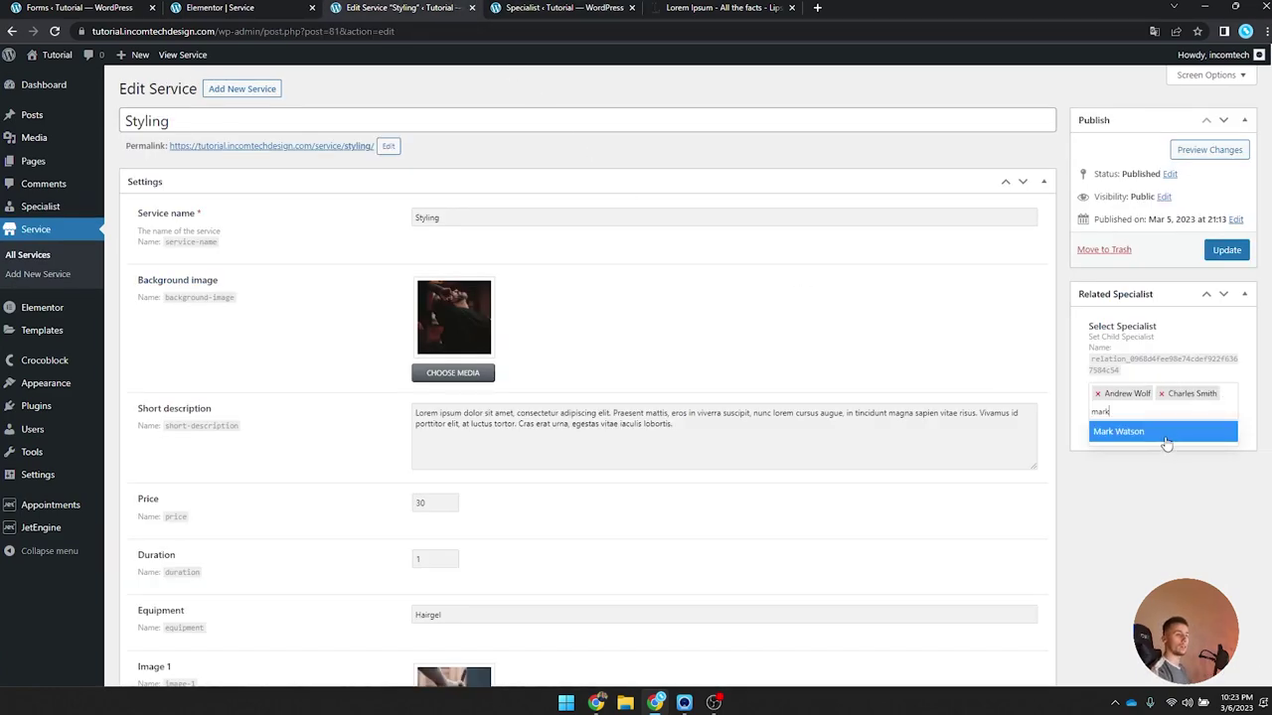
pyautogui.click(1165, 433)
pyautogui.click(1225, 249)
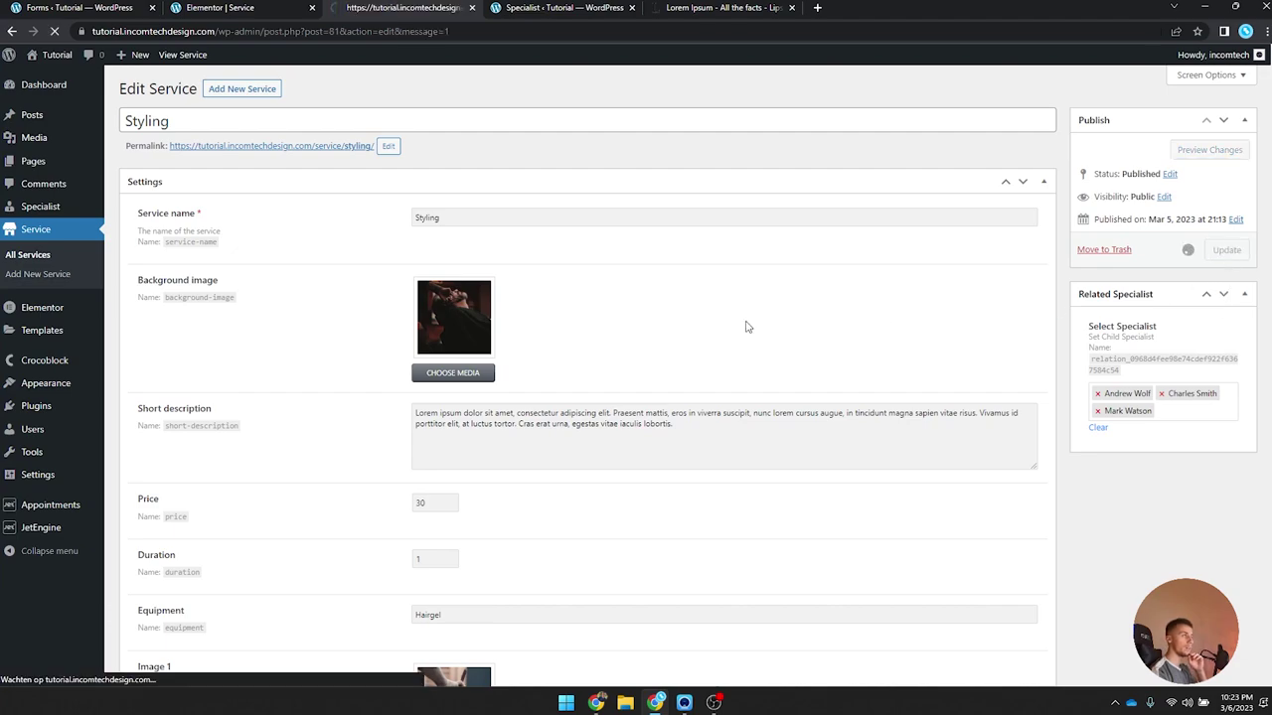
pyautogui.click(327, 190)
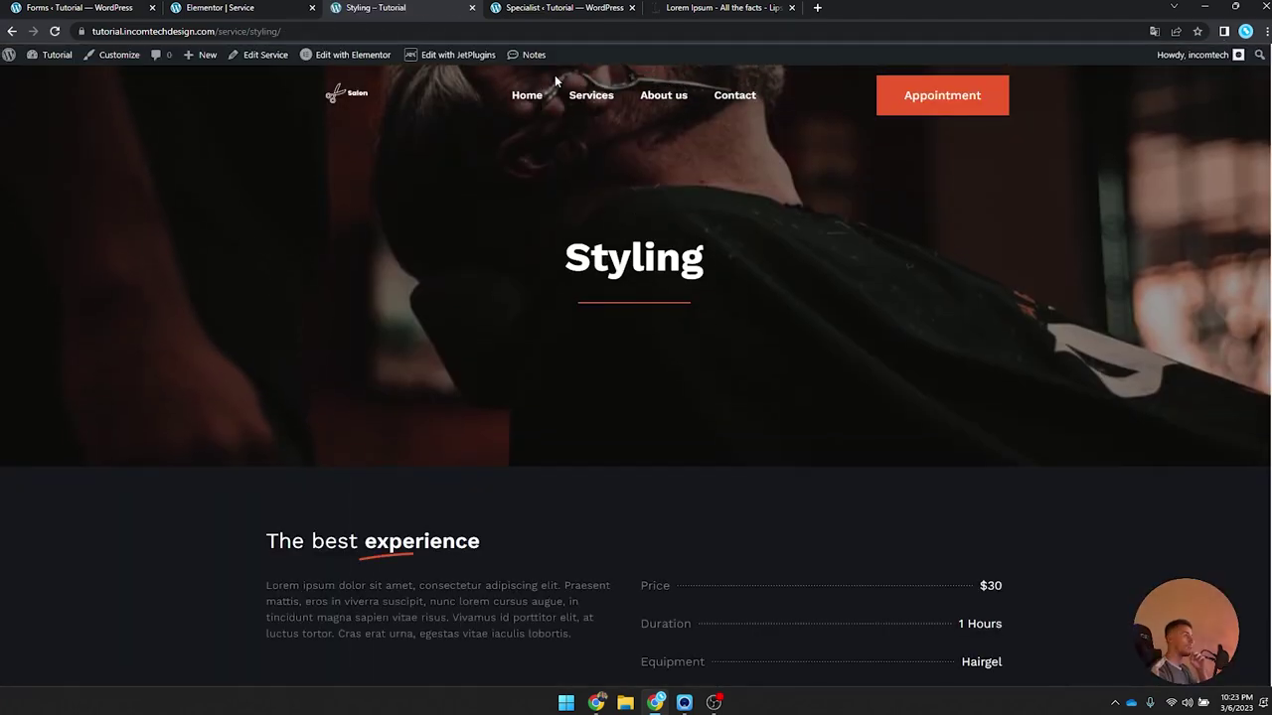
# Step: Pick a provider in the live booking form, continue to the March 2023 calendar, and page months
pyautogui.scroll(-9, 492, 230)
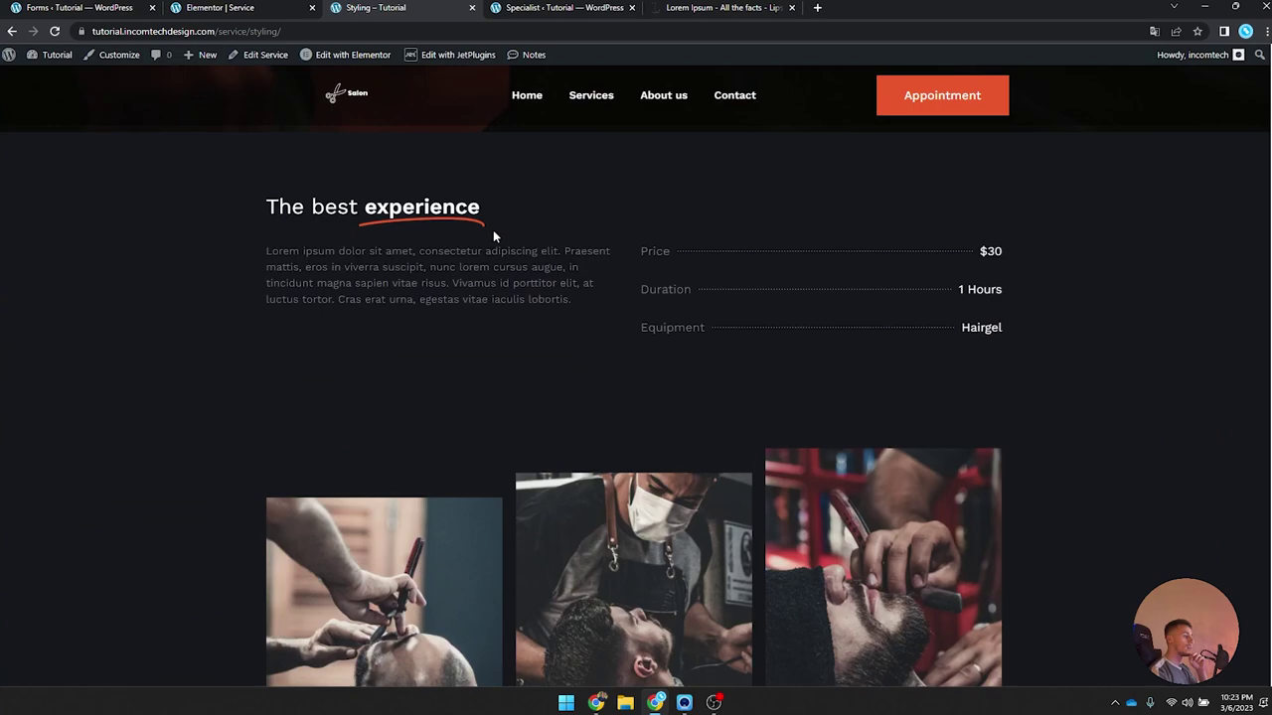
pyautogui.click(515, 560)
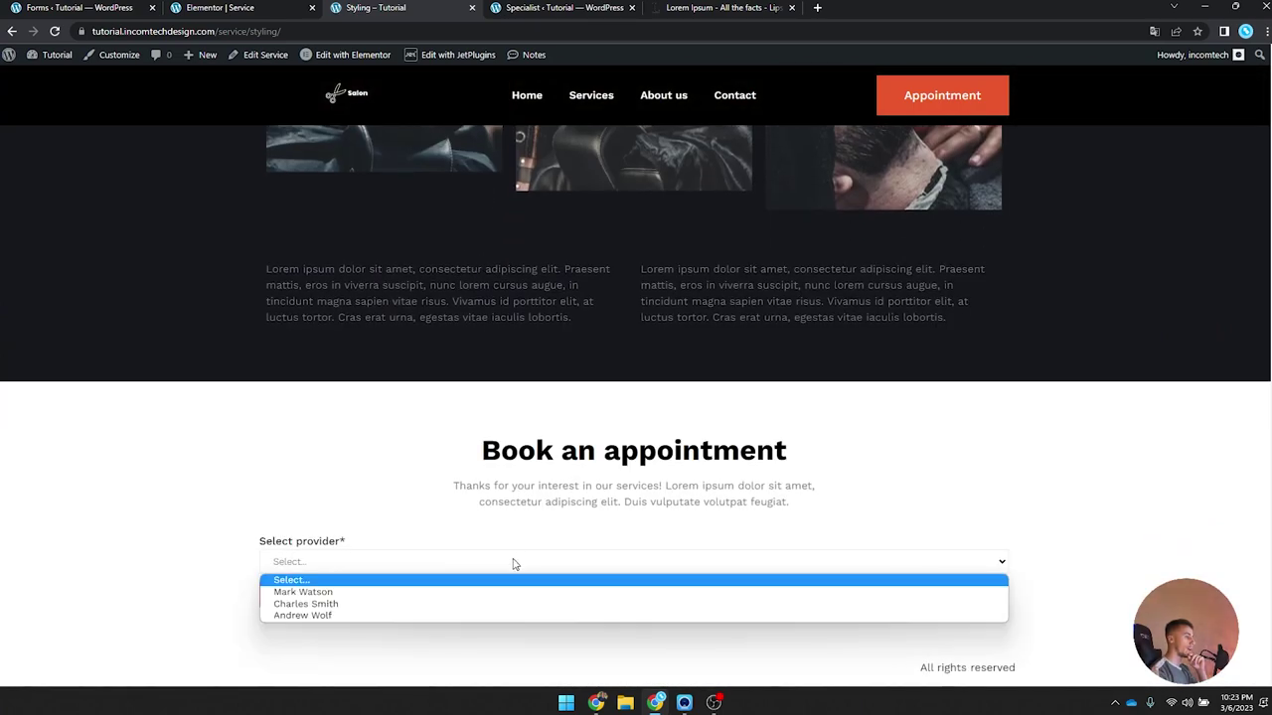
pyautogui.click(358, 592)
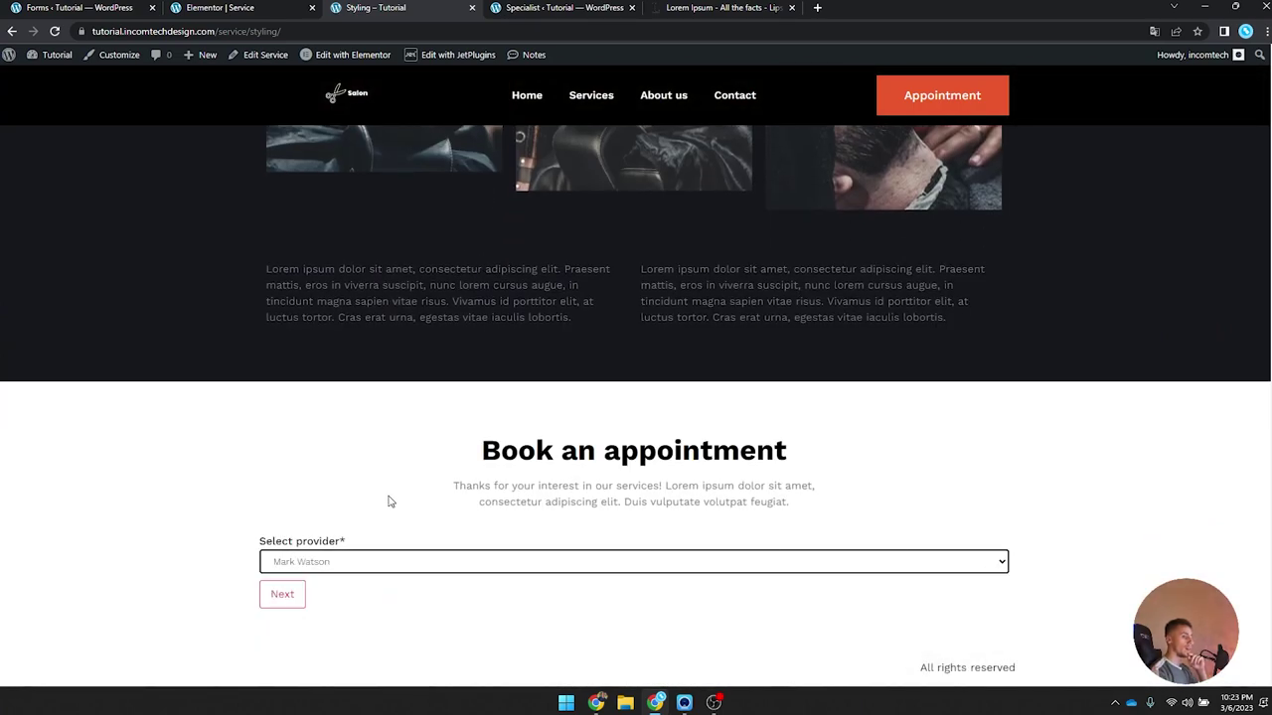
pyautogui.click(282, 595)
pyautogui.scroll(-3, 268, 477)
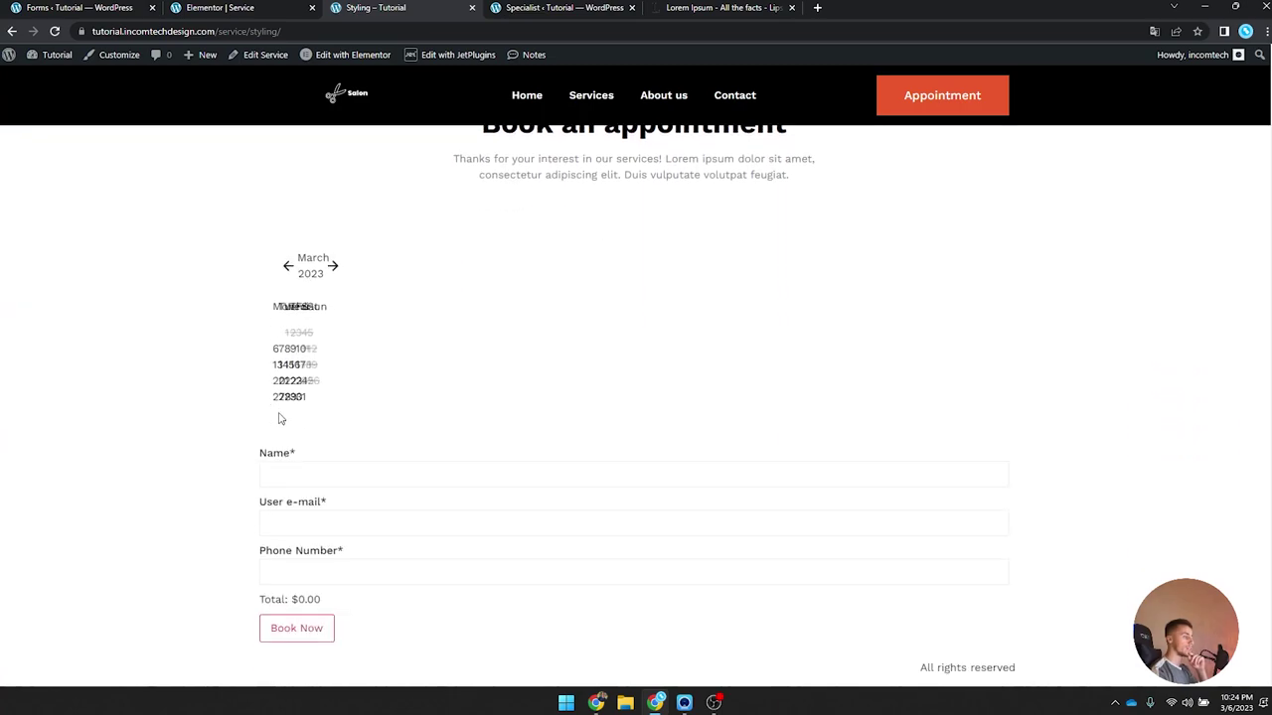
pyautogui.scroll(1, 411, 366)
pyautogui.scroll(-1, 415, 372)
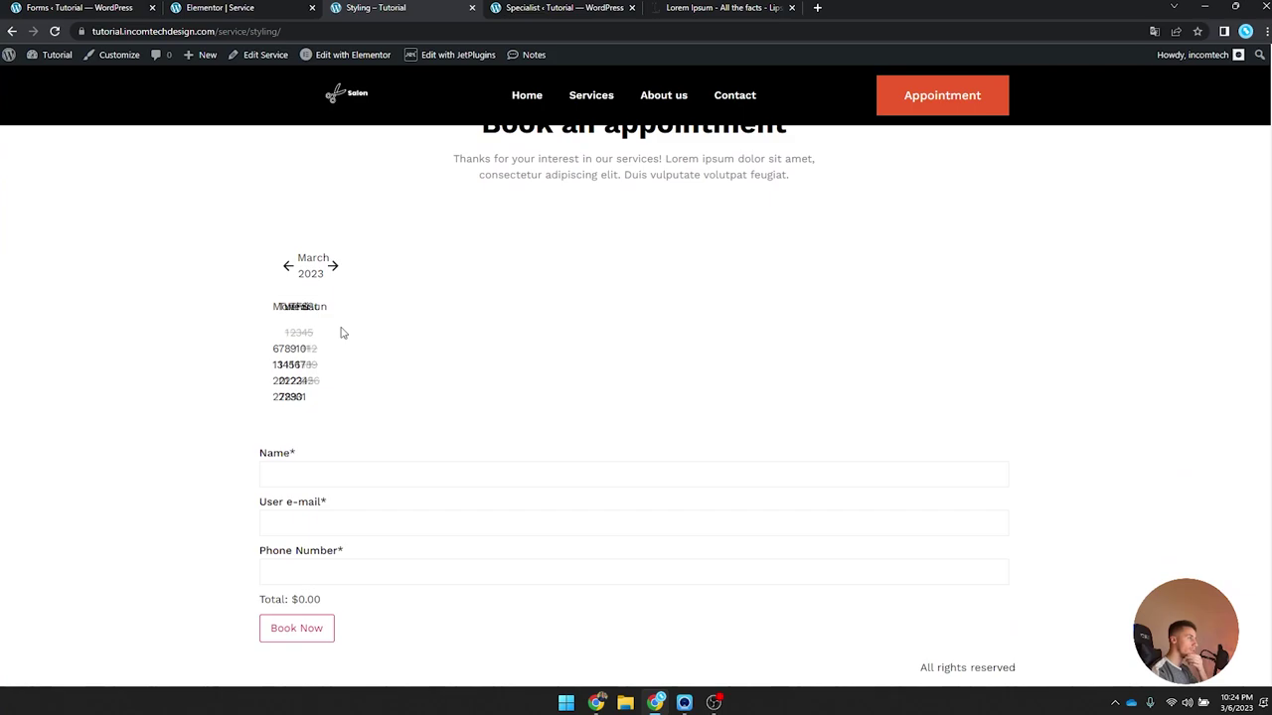
pyautogui.click(334, 267)
pyautogui.click(288, 266)
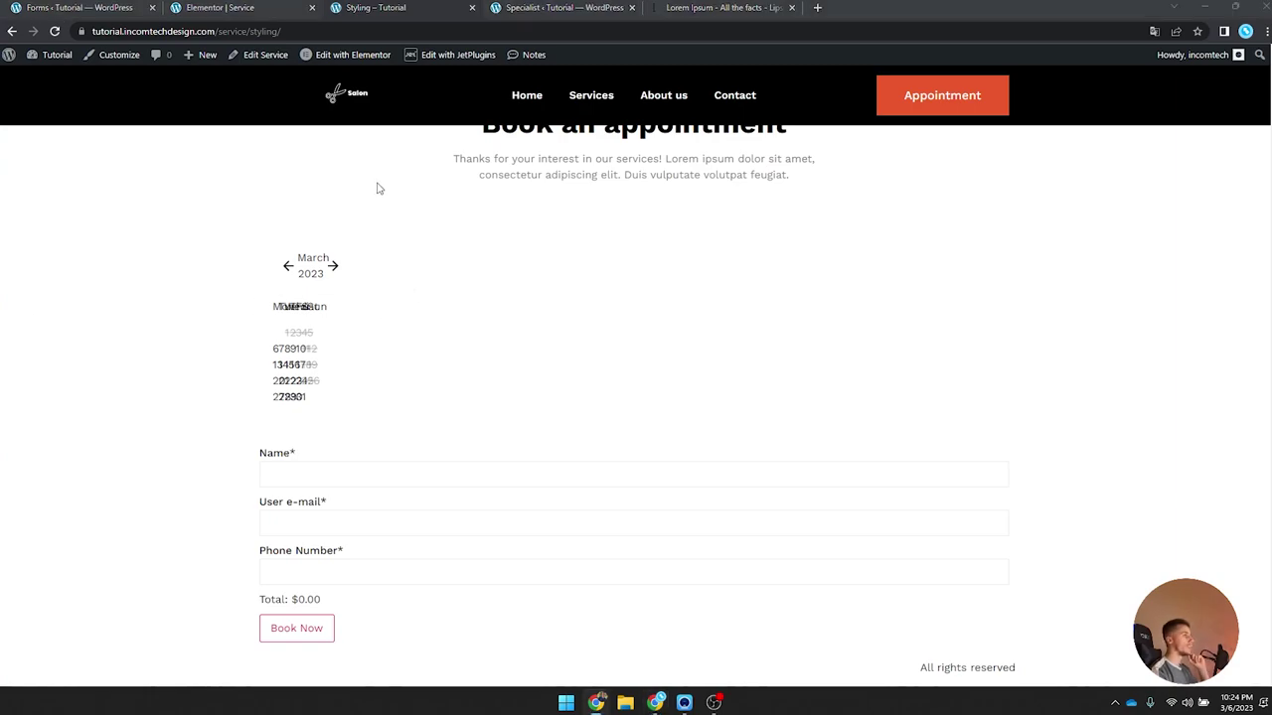
pyautogui.hotkey('ctrl', 'shift', 'Tab')
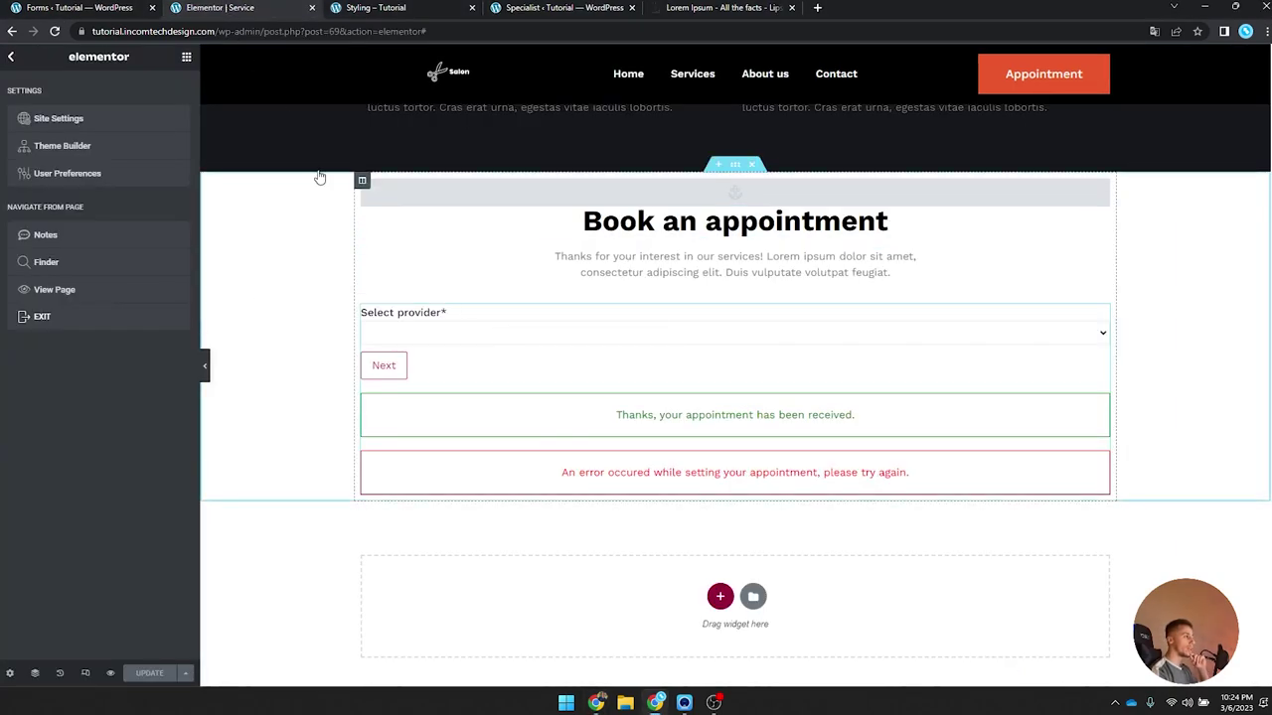
# Step: Try an inner section above the booking form, delete it, and reposition the form widget
pyautogui.click(186, 56)
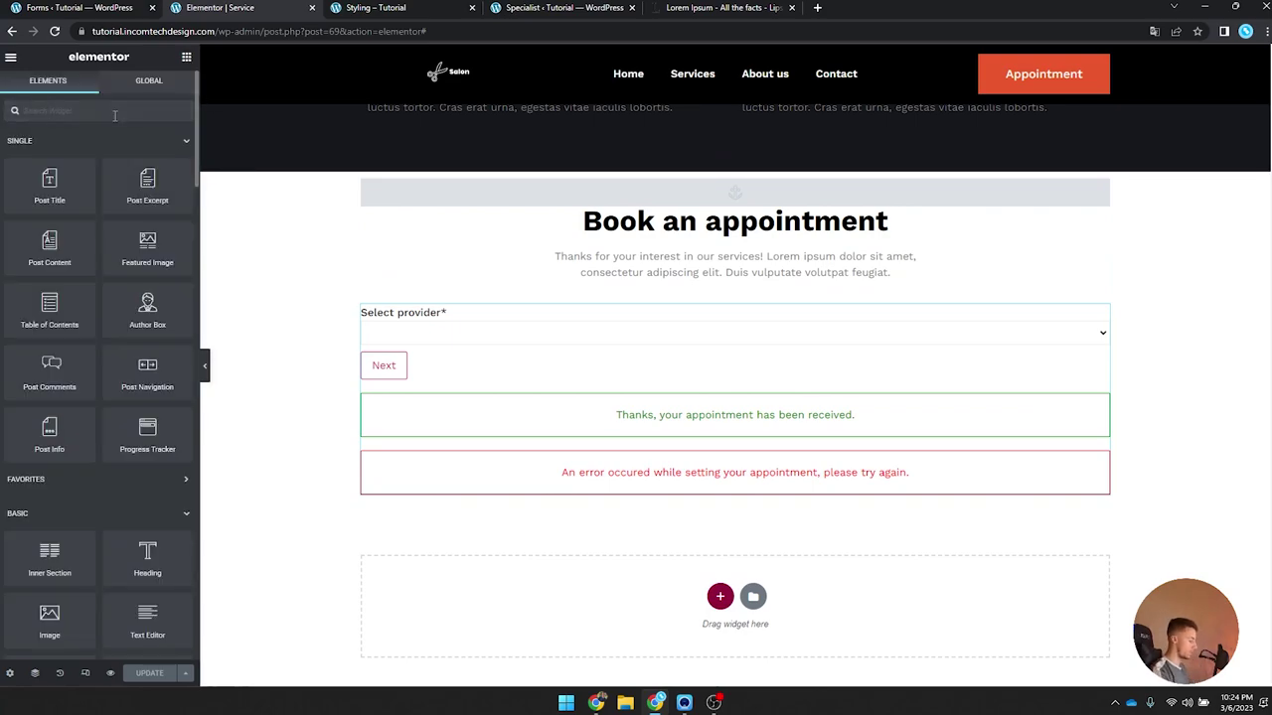
pyautogui.click(114, 111)
pyautogui.write('inner')
pyautogui.moveTo(50, 156); pyautogui.dragTo(702, 308)
pyautogui.rightClick(368, 312)
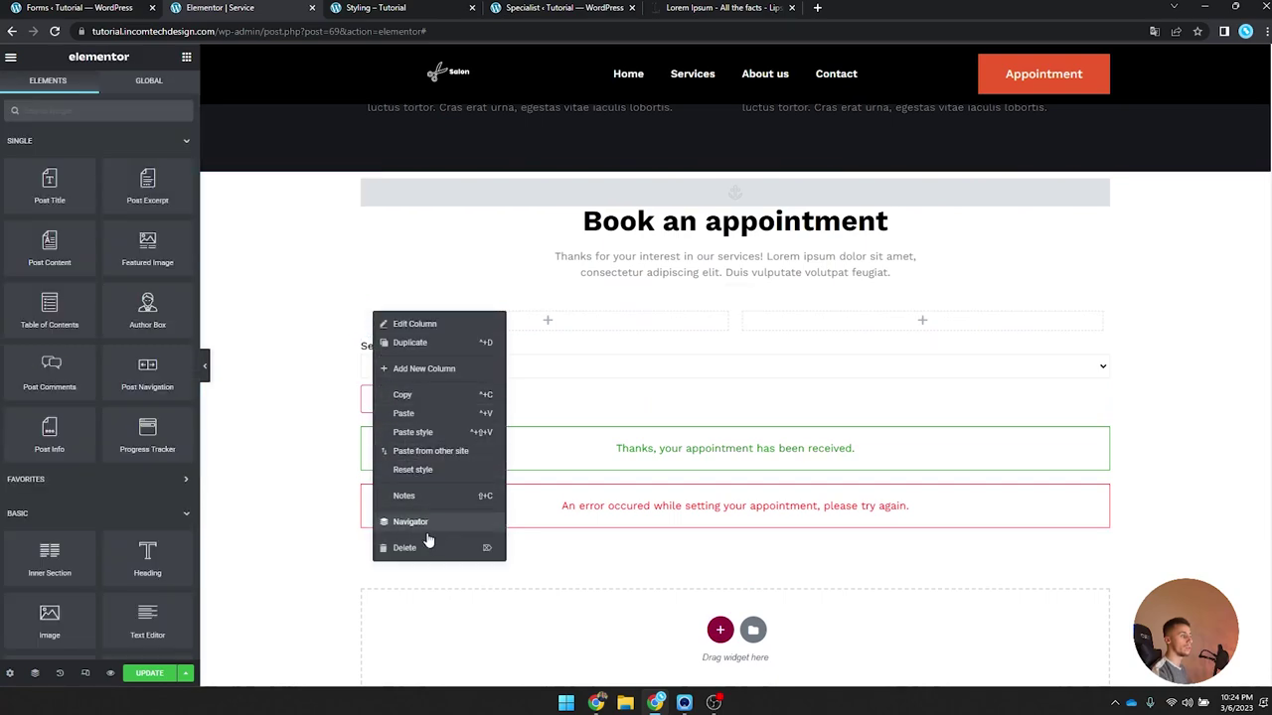
pyautogui.click(452, 537)
pyautogui.moveTo(1101, 346); pyautogui.dragTo(563, 344)
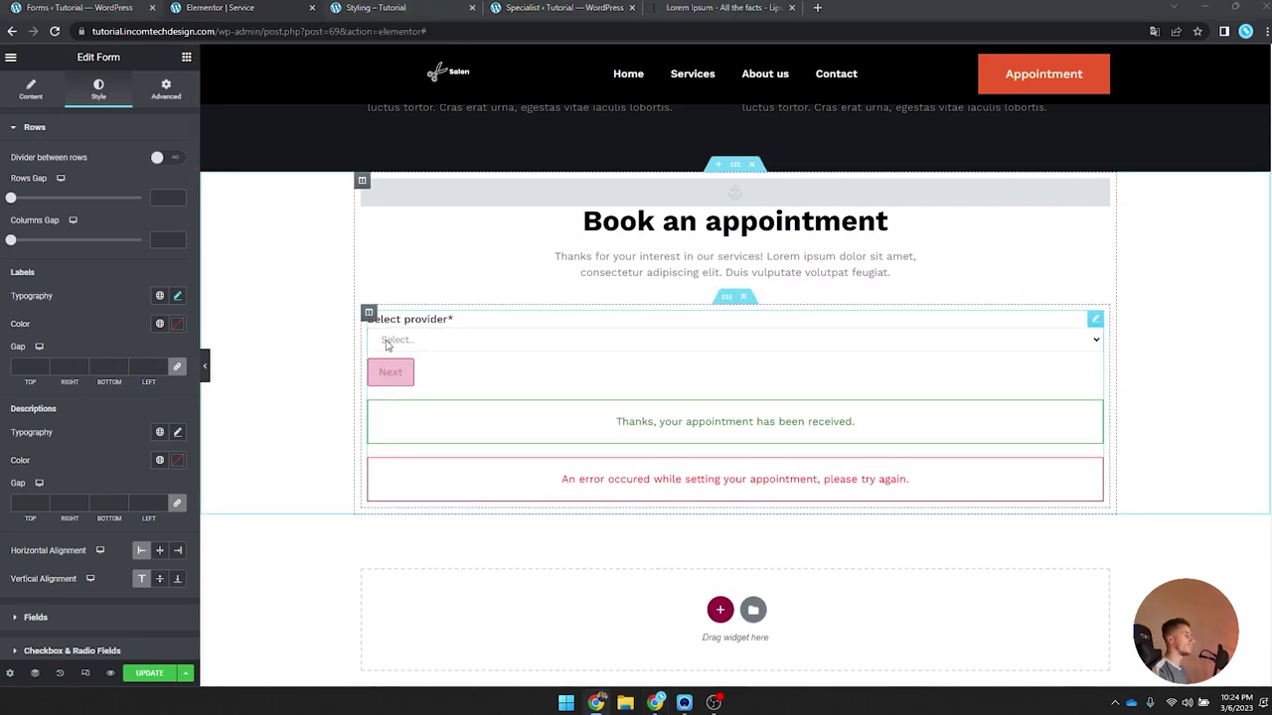
# Step: Set the booking form column's padding to 0/20/20/20 em
pyautogui.click(367, 314)
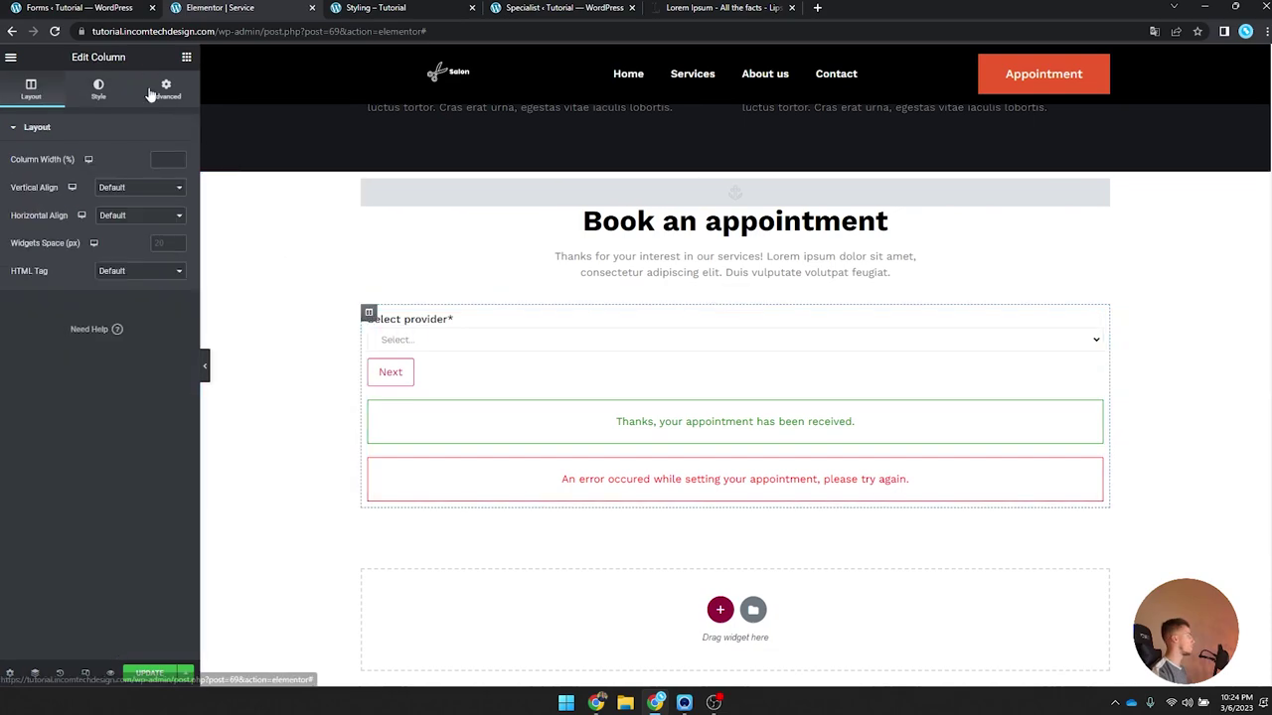
pyautogui.click(152, 89)
pyautogui.click(178, 226)
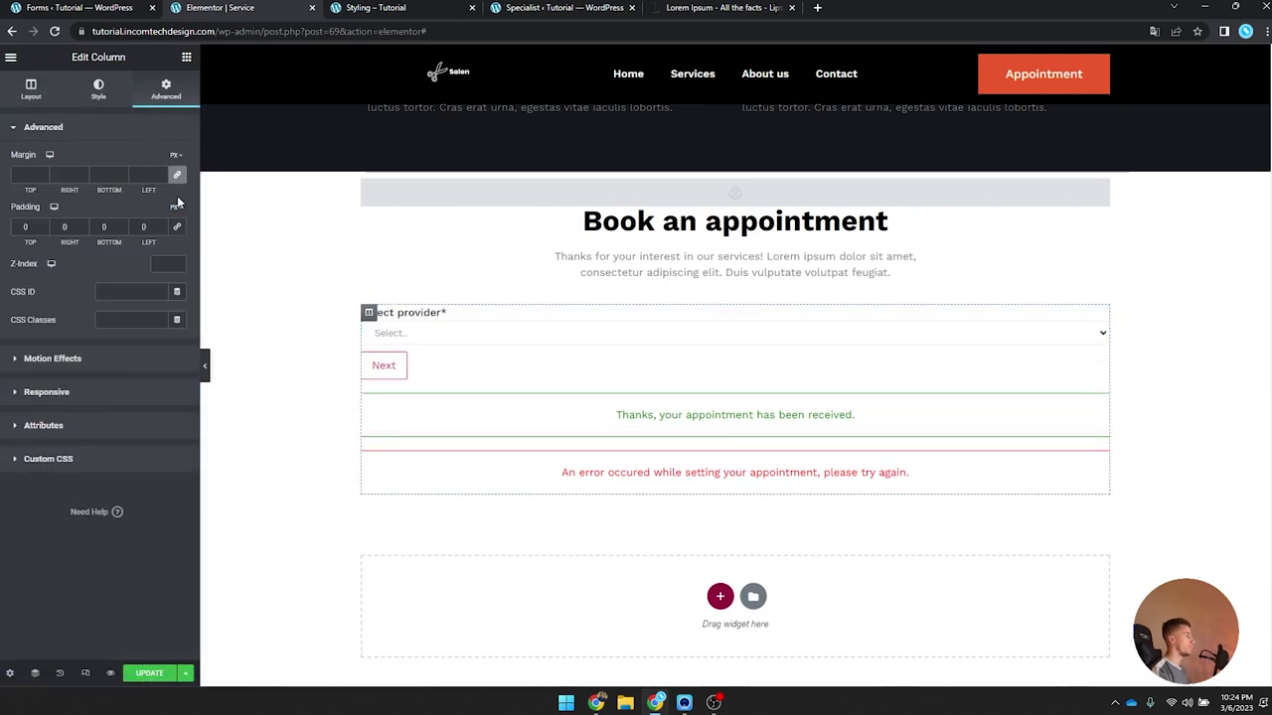
pyautogui.click(175, 222)
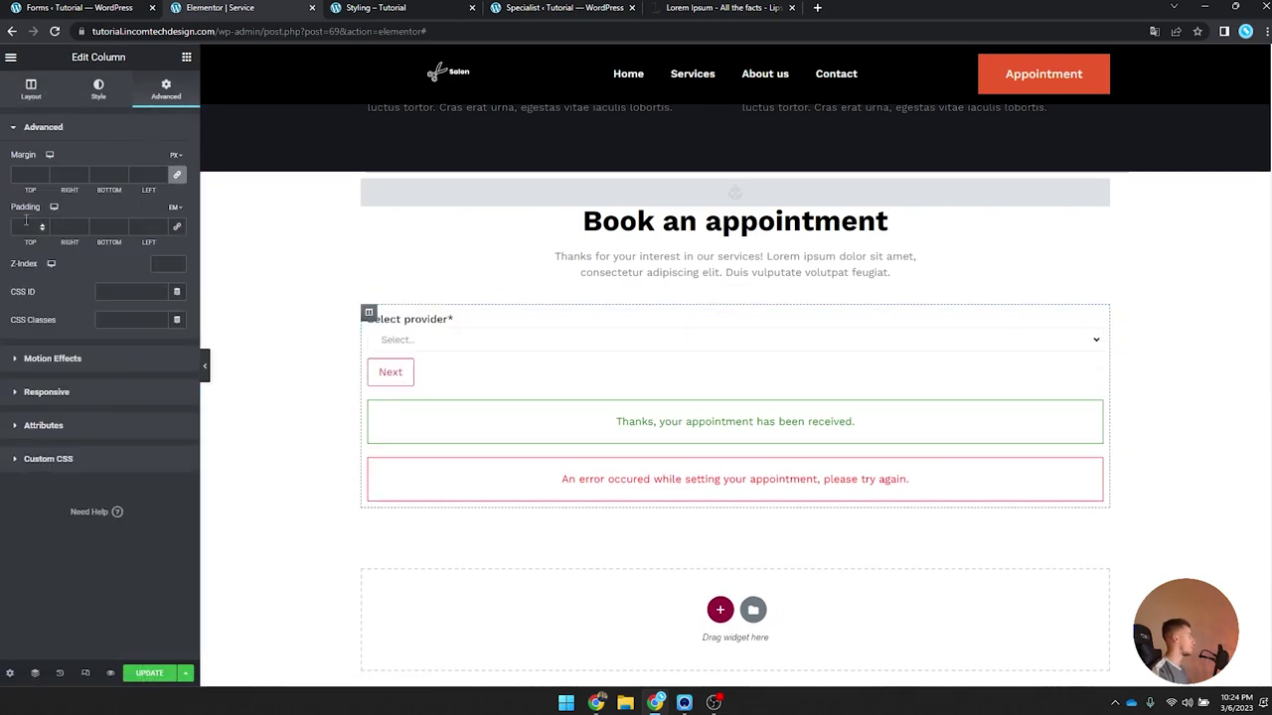
pyautogui.click(68, 229)
pyautogui.write('20')
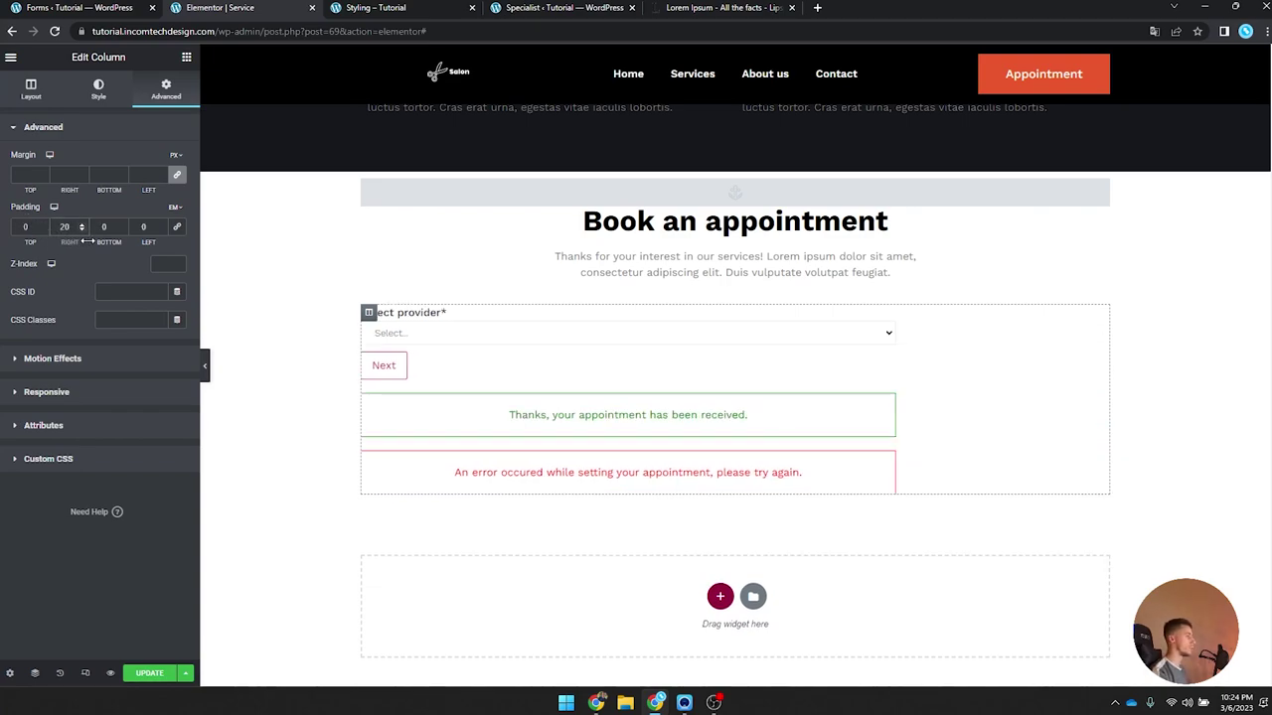
pyautogui.write('20')
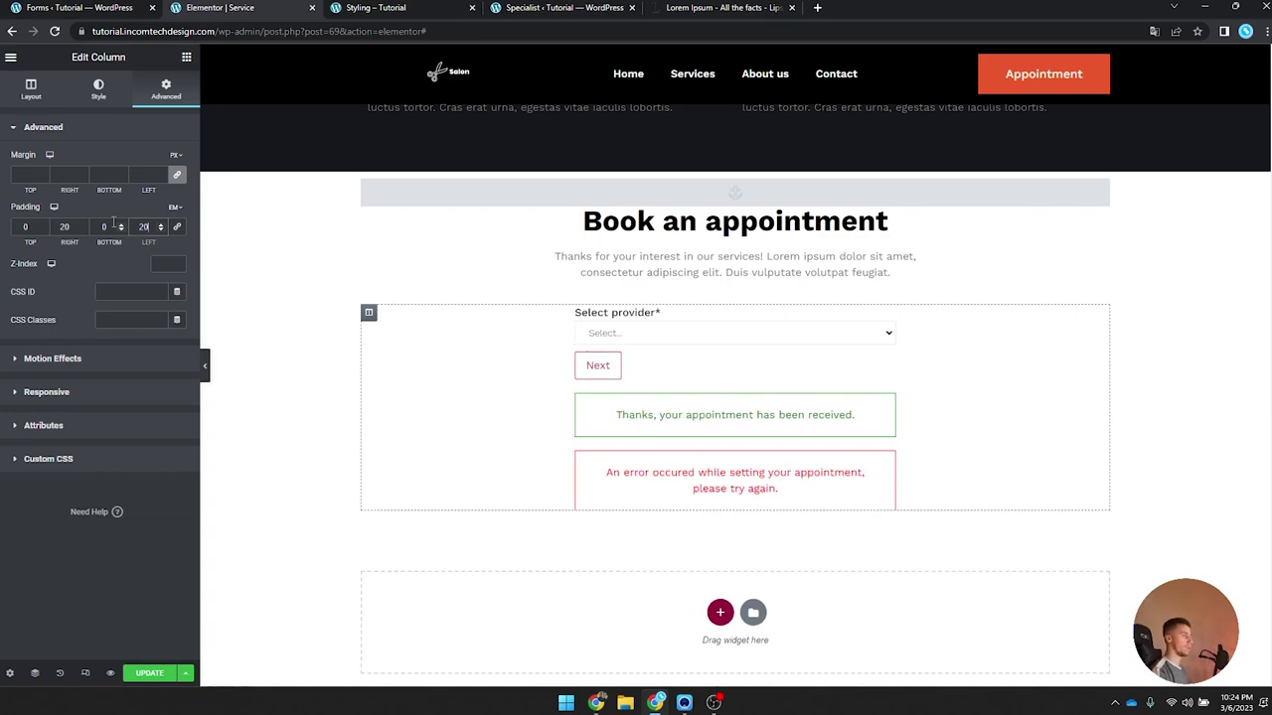
pyautogui.moveTo(105, 227); pyautogui.dragTo(75, 231)
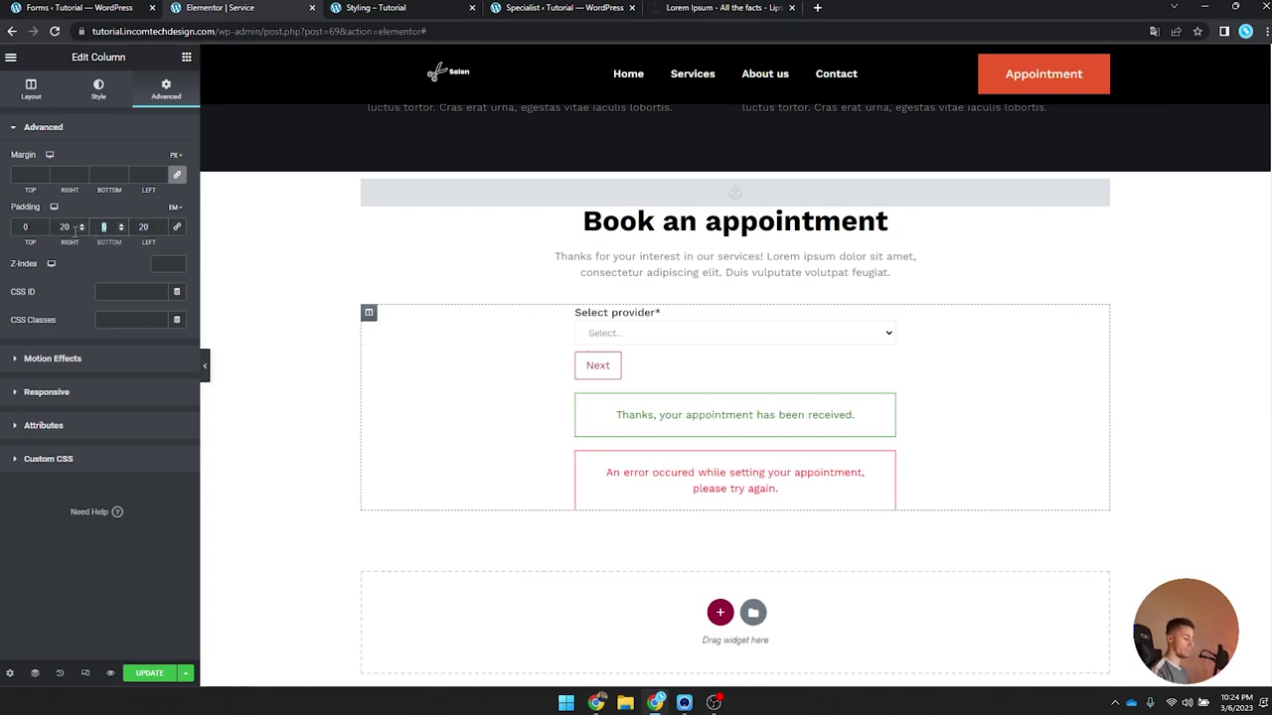
pyautogui.write('20')
# Step: Check the provider choices in the preview and save the template
pyautogui.scroll(-3, 514, 267)
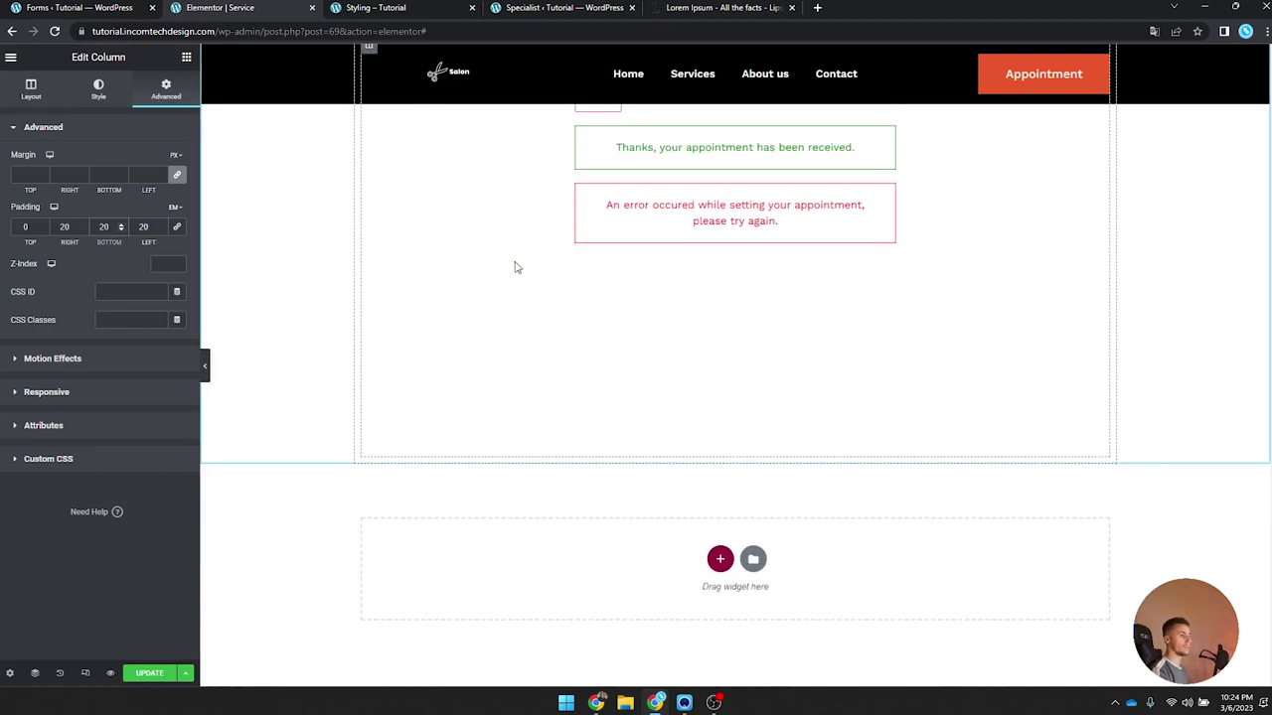
pyautogui.scroll(2, 513, 267)
pyautogui.click(654, 270)
pyautogui.click(657, 279)
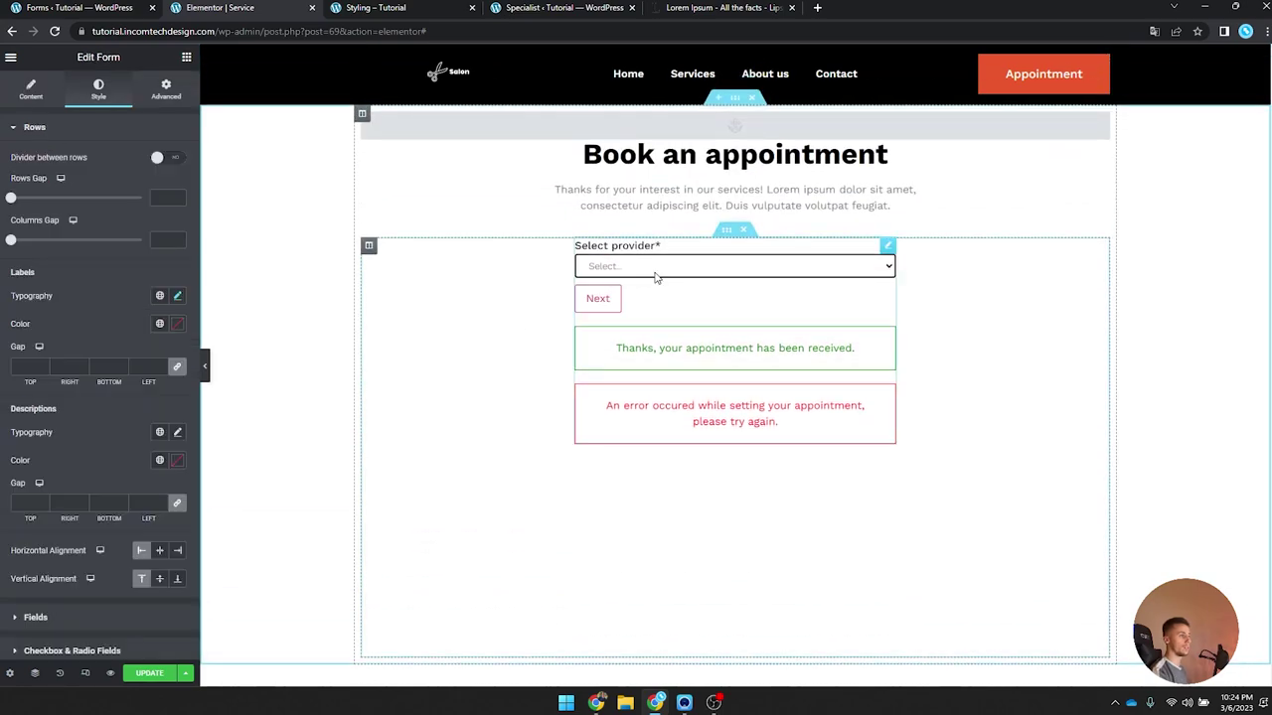
pyautogui.click(151, 676)
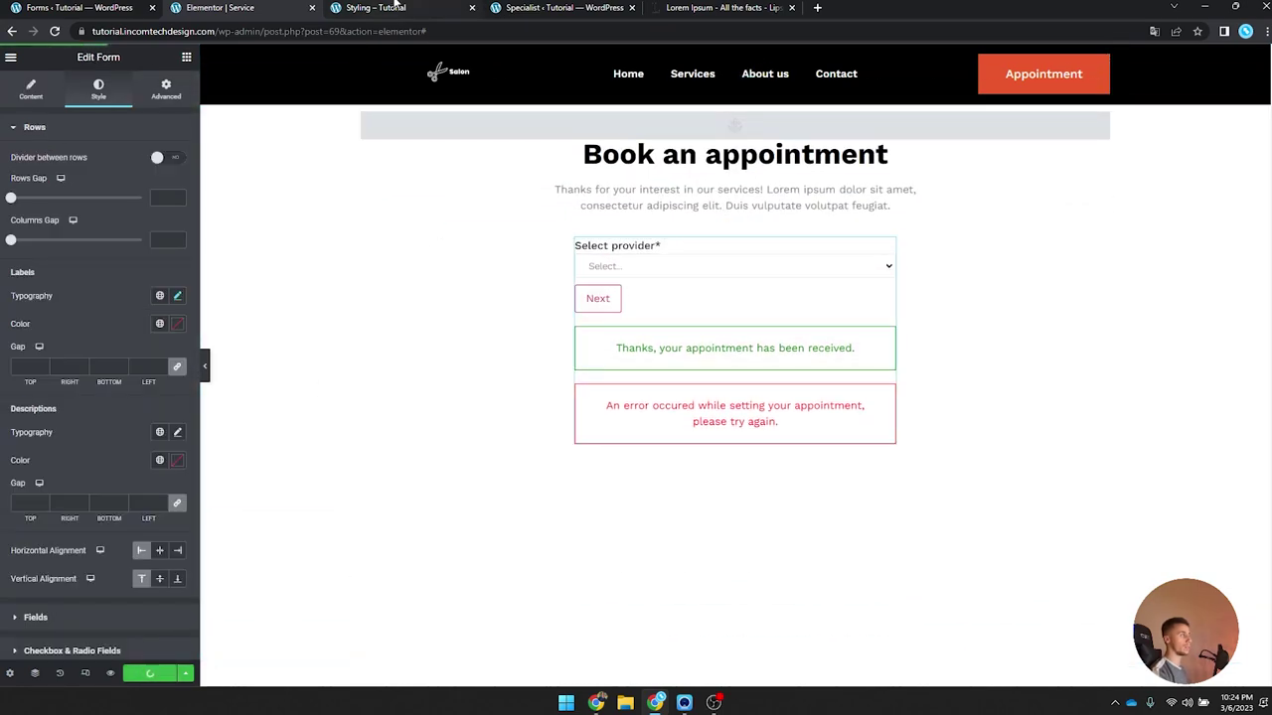
# Step: Reload the live Styling page to check the narrowed form, then return to the editor
pyautogui.click(400, 7)
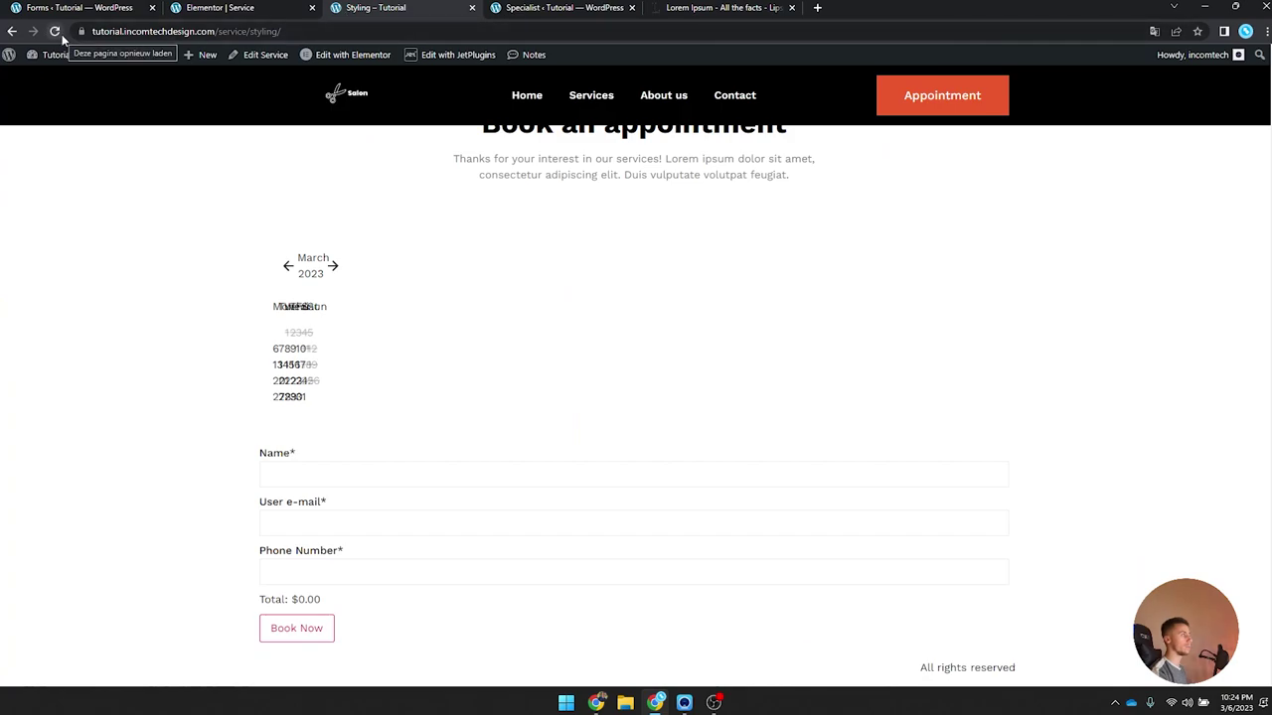
pyautogui.click(54, 31)
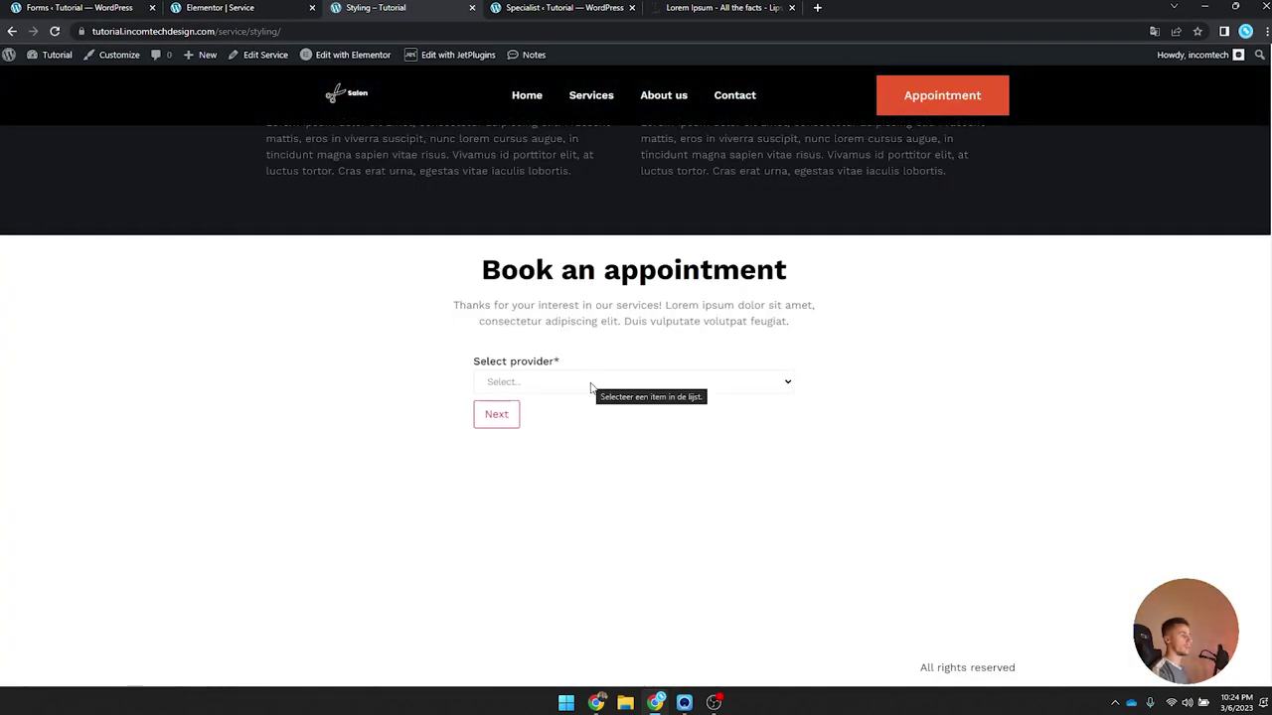
pyautogui.scroll(-3, 566, 427)
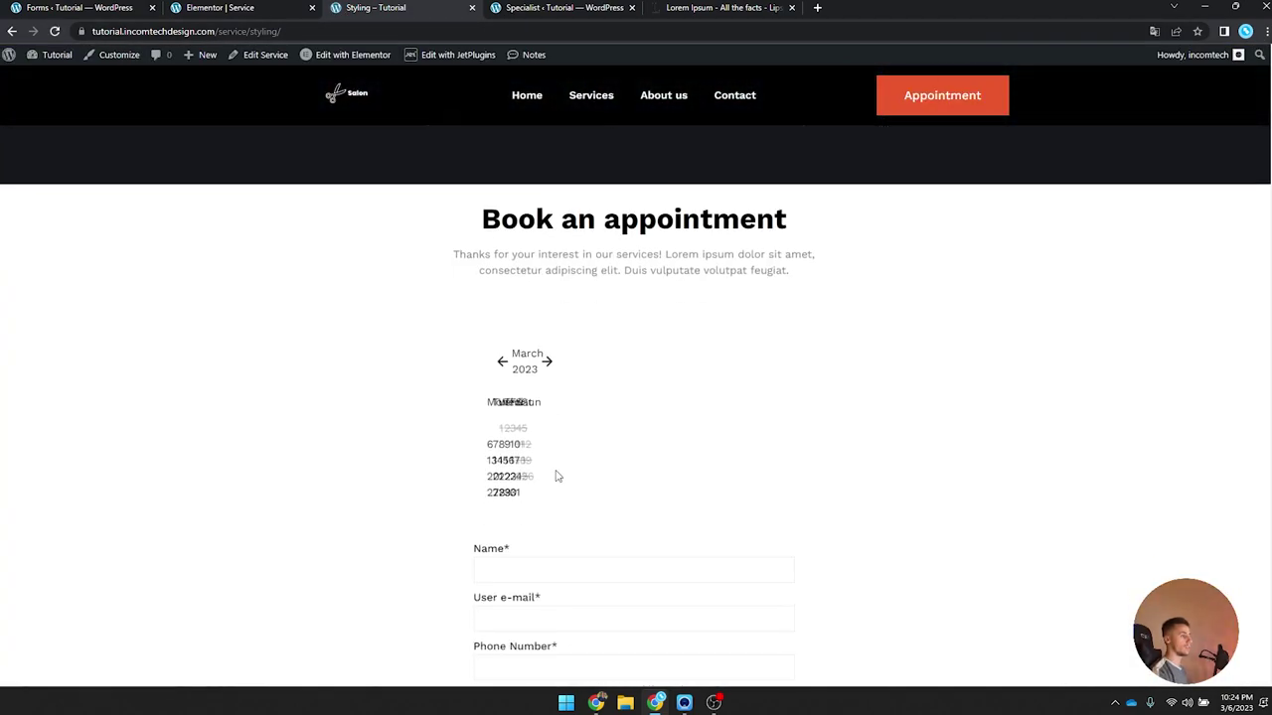
pyautogui.scroll(2, 556, 312)
pyautogui.click(227, 7)
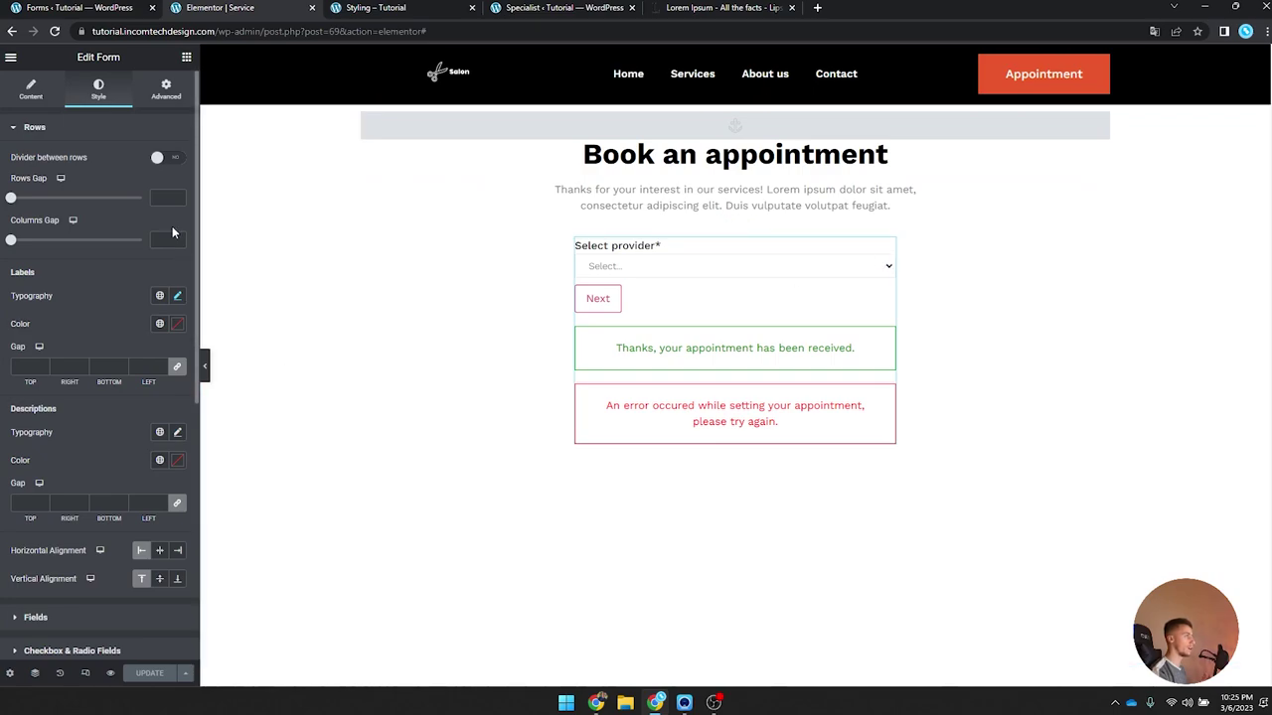
# Step: Set the Appointment Calendar width to 100 and save
pyautogui.click(99, 131)
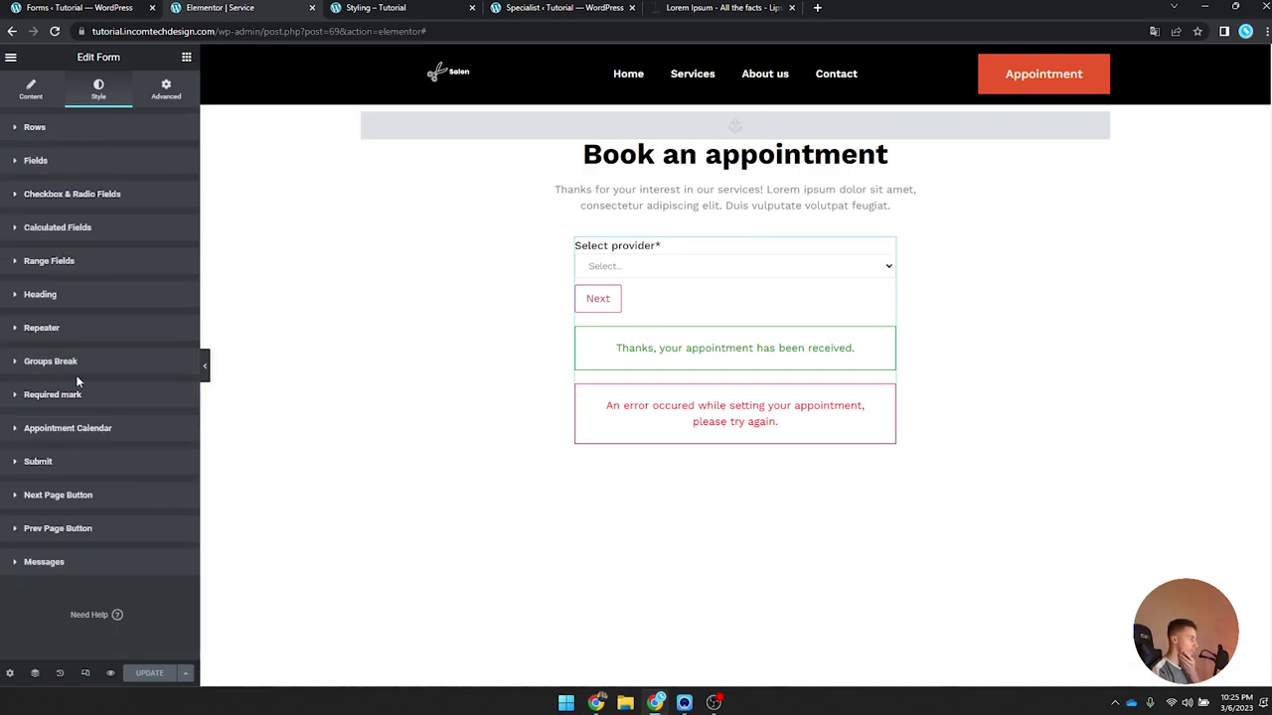
pyautogui.click(74, 428)
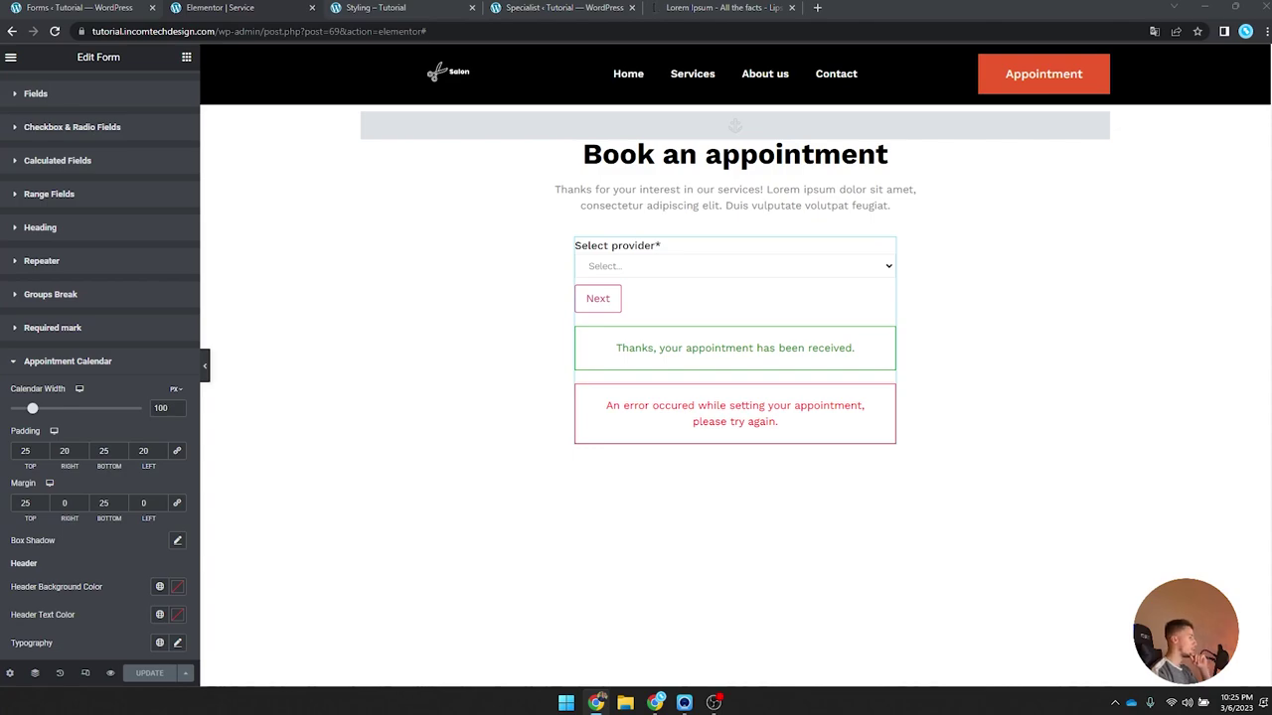
pyautogui.click(174, 392)
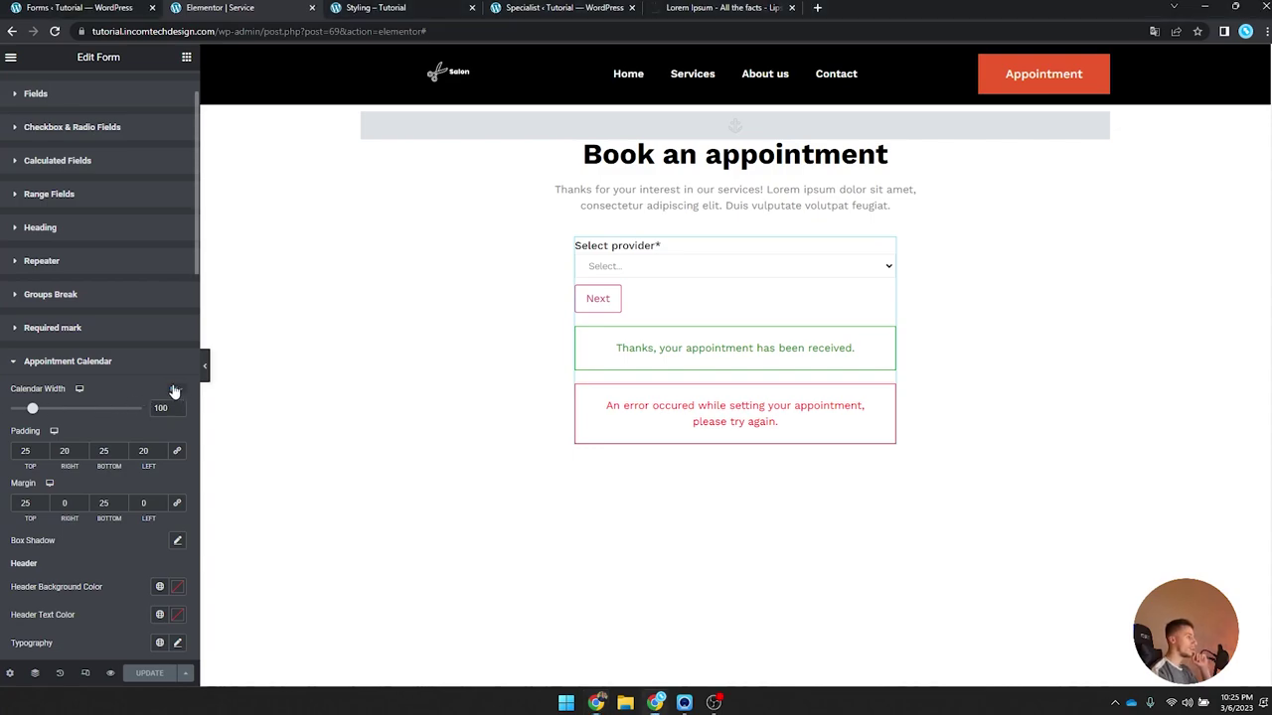
pyautogui.click(177, 411)
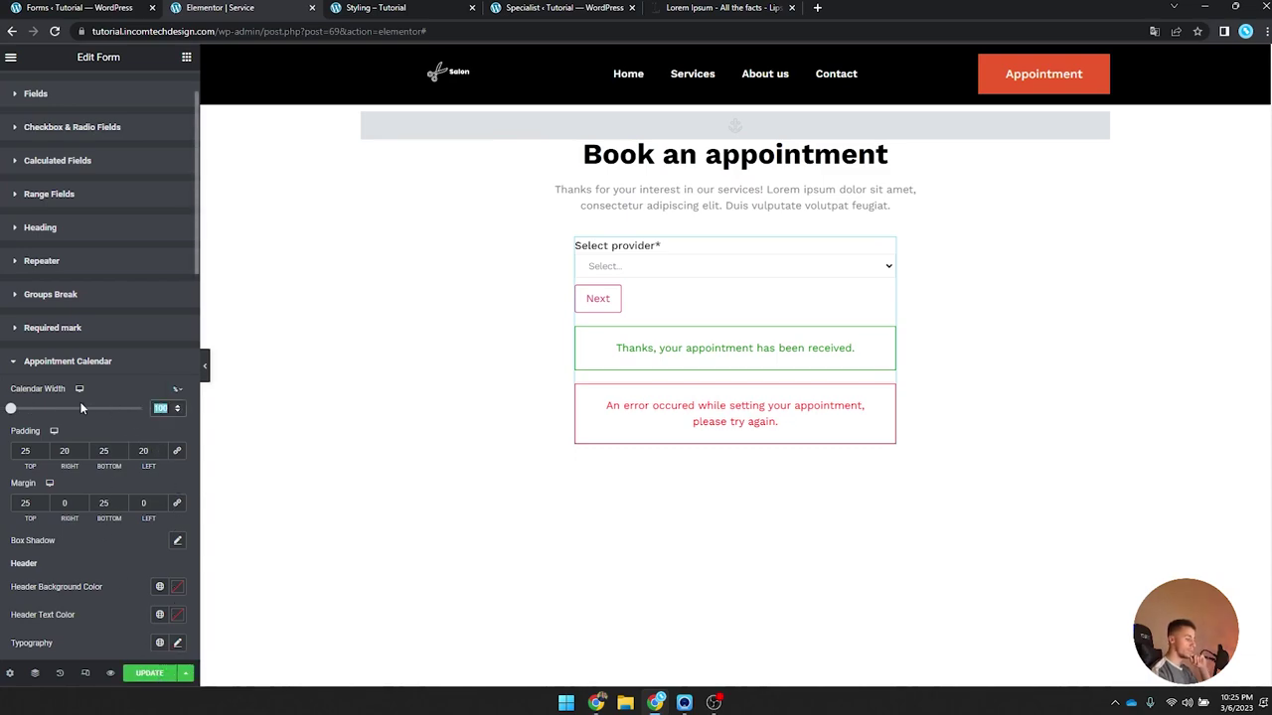
pyautogui.write('00')
pyautogui.click(149, 675)
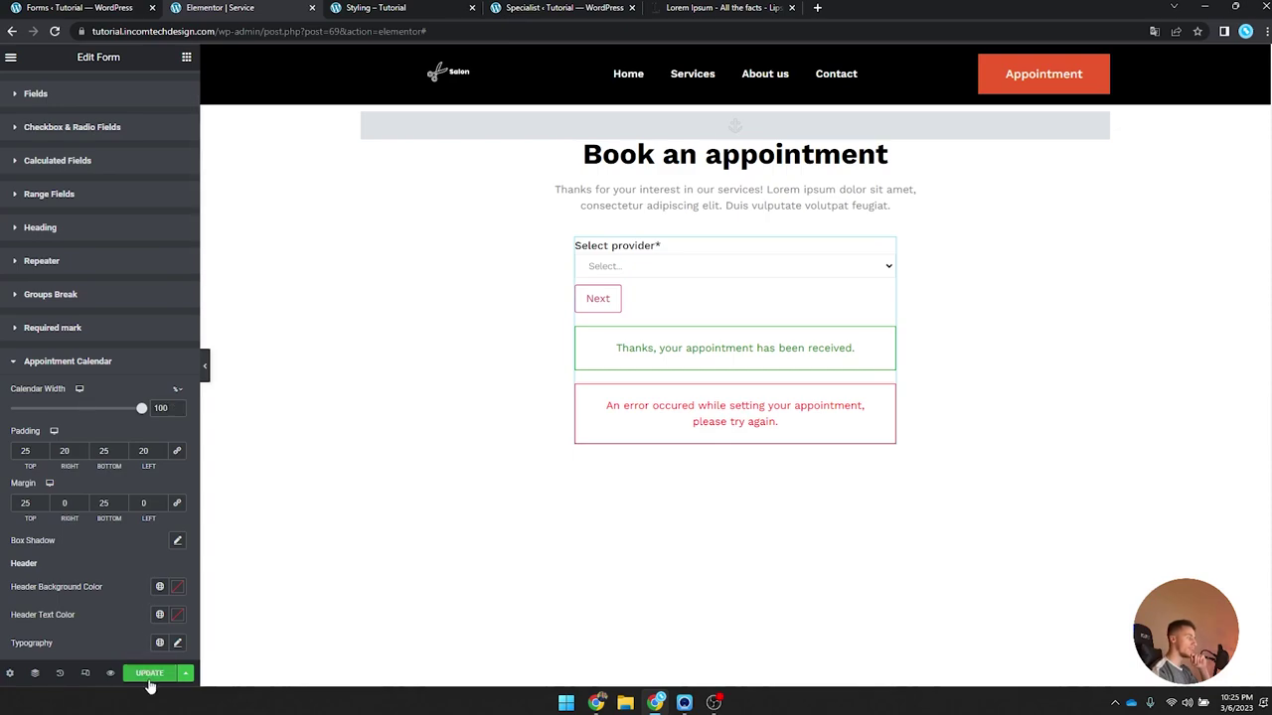
# Step: Reload the live page, choose a provider, and continue to the calendar step
pyautogui.click(396, 7)
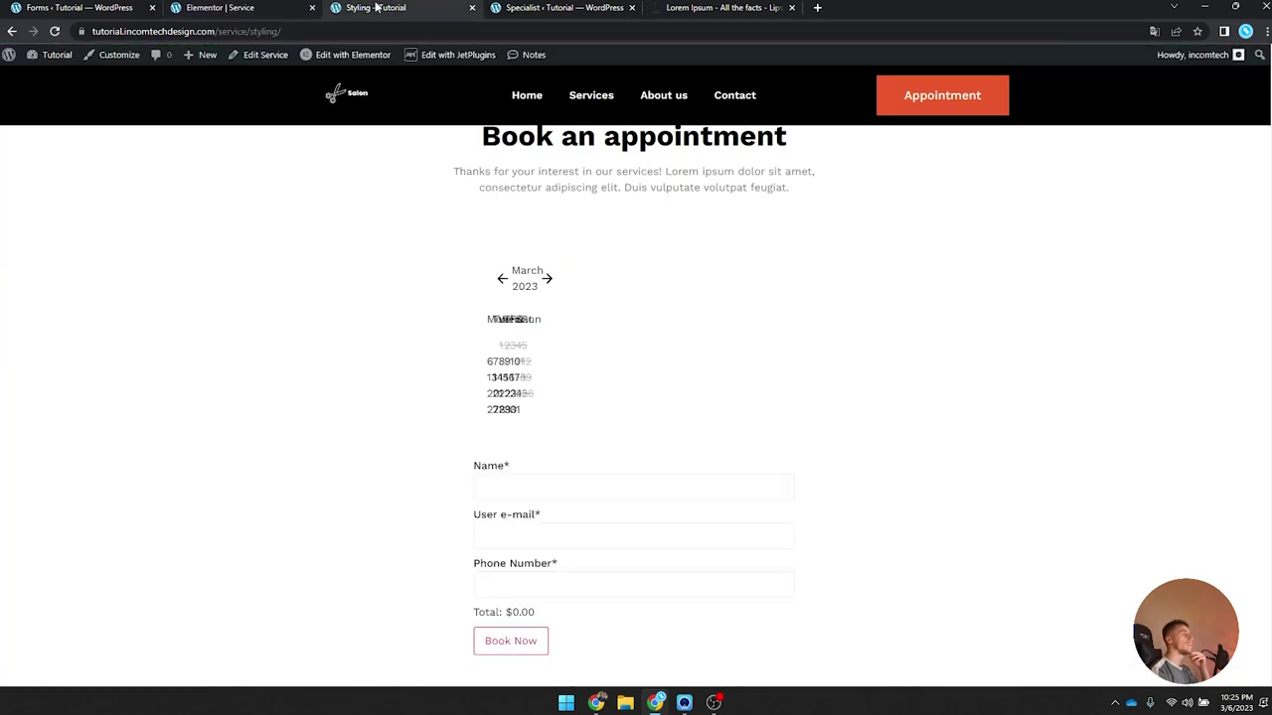
pyautogui.click(55, 31)
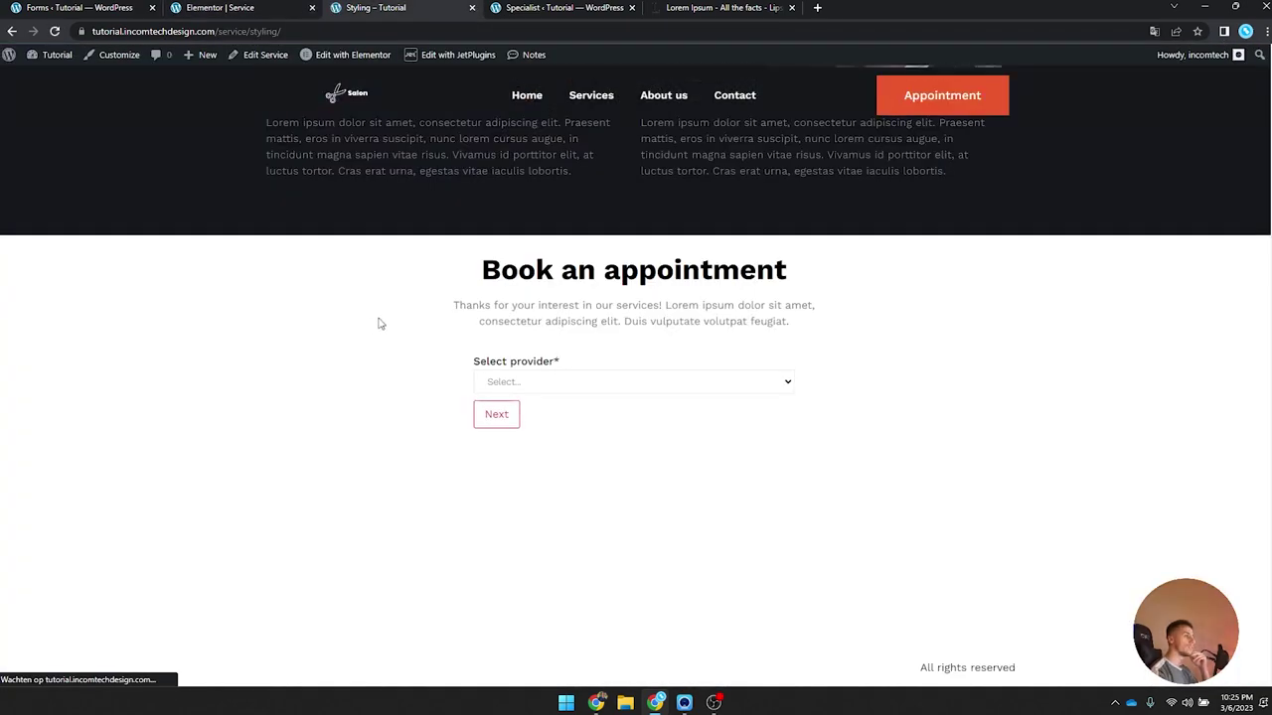
pyautogui.click(576, 400)
pyautogui.click(576, 401)
pyautogui.click(500, 416)
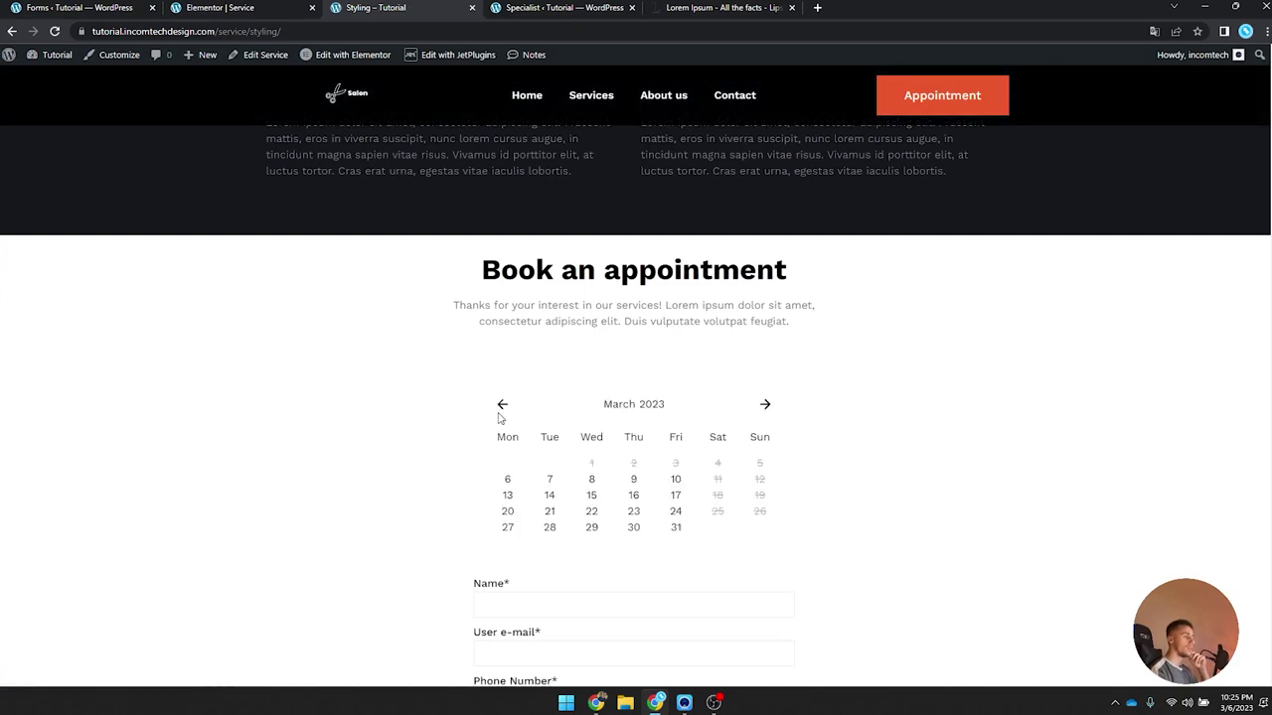
# Step: Select March 7 and the 10:15-10:45 slot, then switch to March 9
pyautogui.scroll(-3, 415, 444)
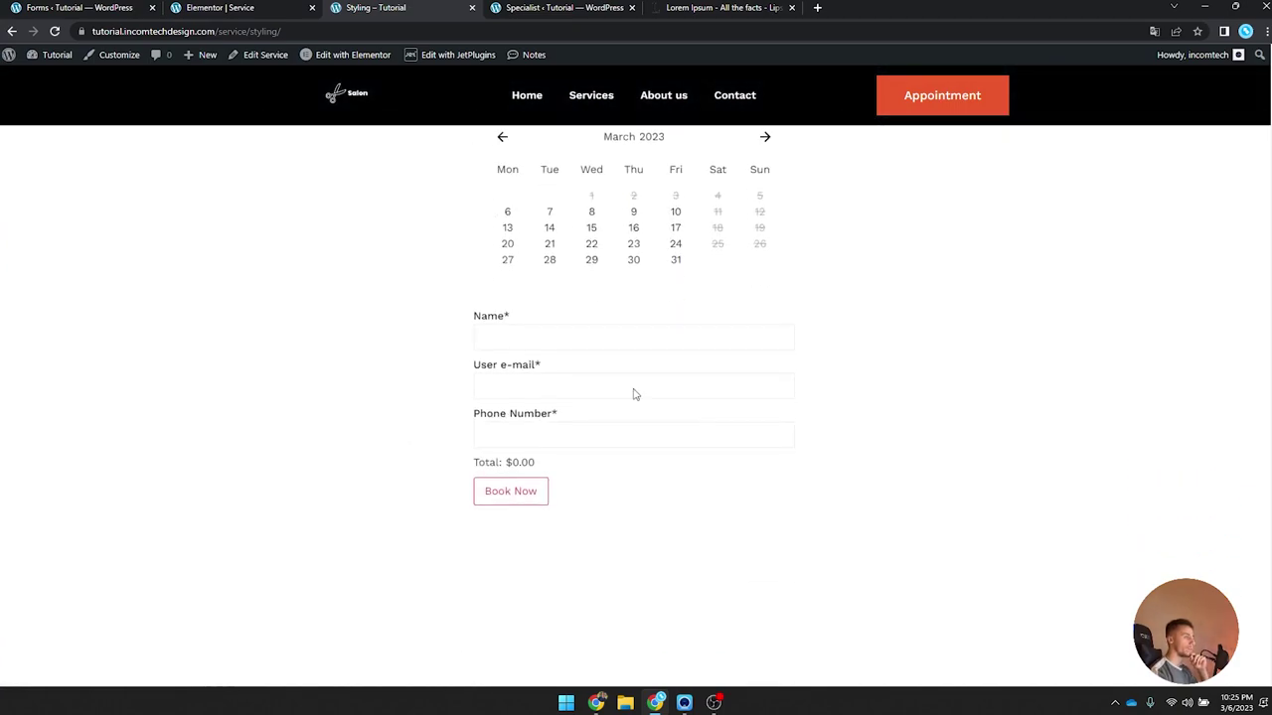
pyautogui.scroll(2, 565, 417)
pyautogui.click(590, 413)
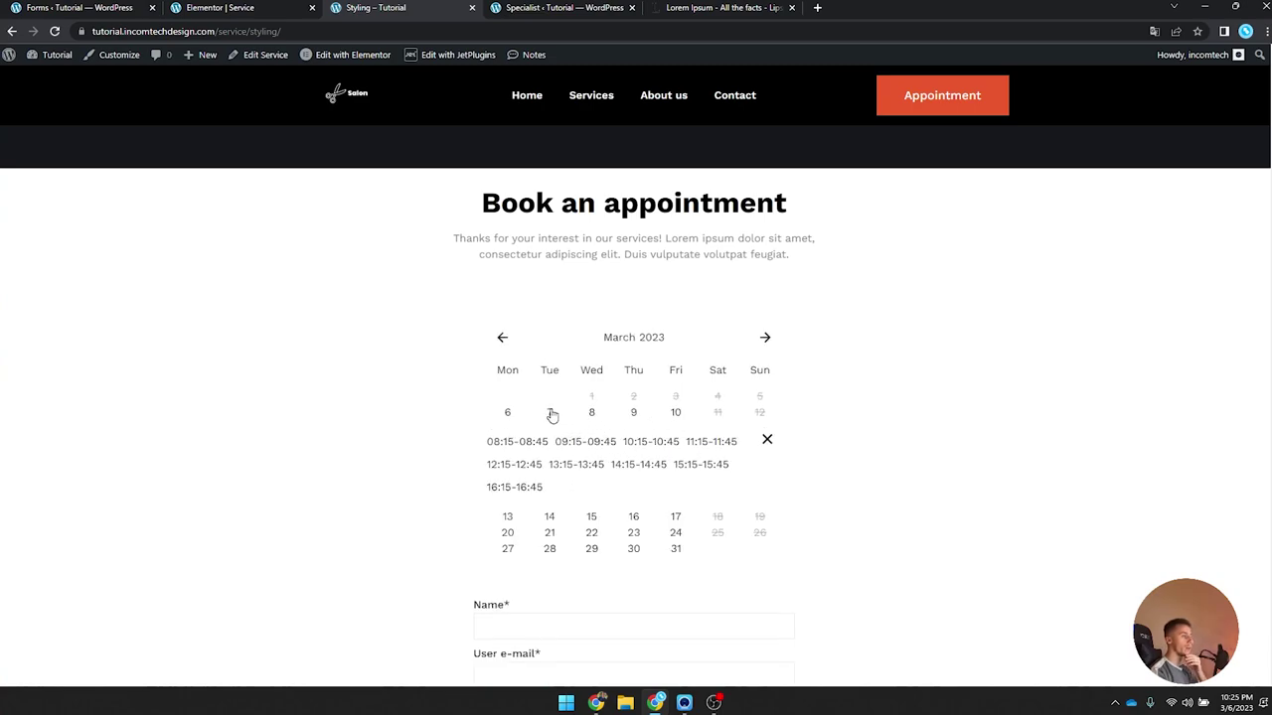
pyautogui.click(639, 441)
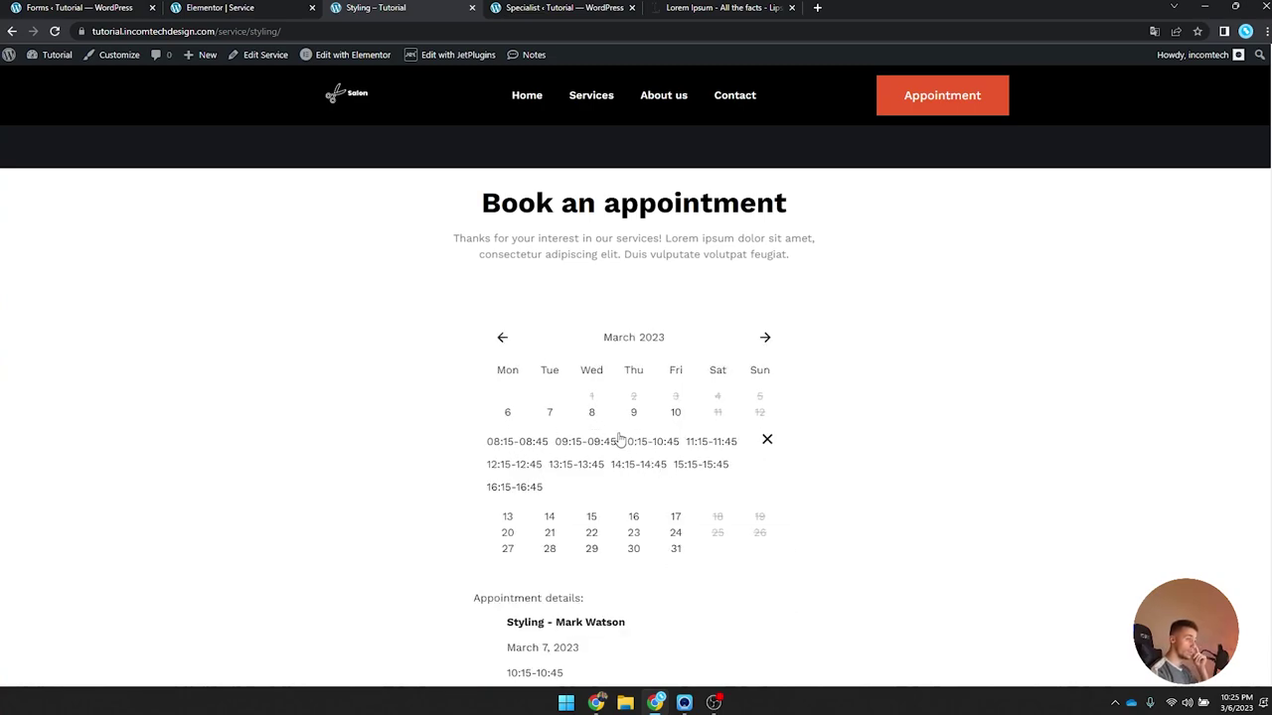
pyautogui.scroll(-2, 588, 437)
pyautogui.click(633, 283)
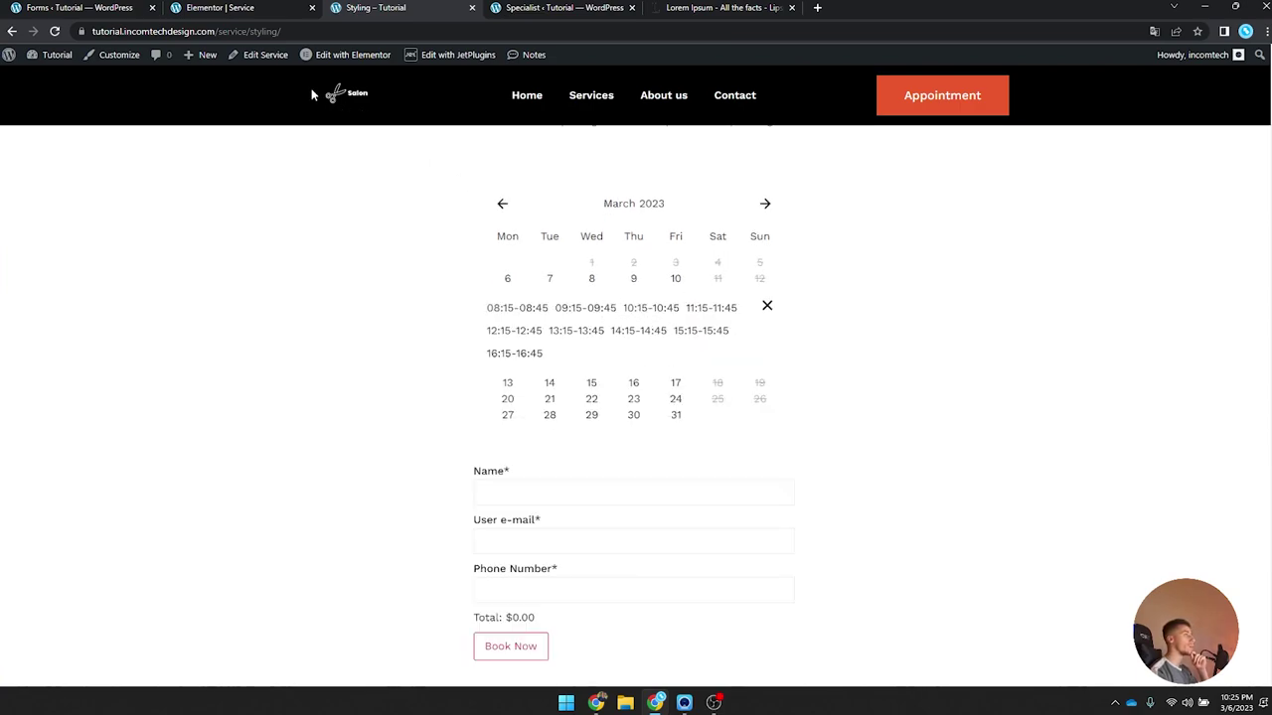
pyautogui.click(220, 8)
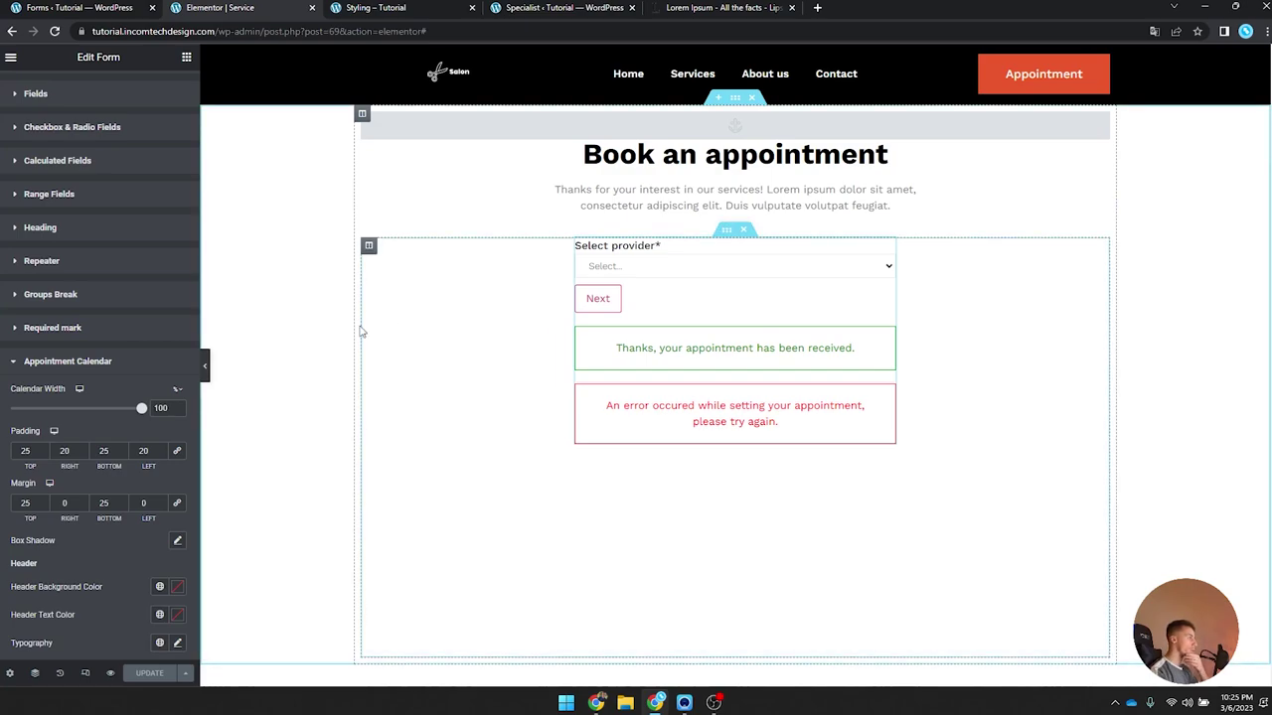
# Step: Give the calendar a box shadow of rgba(0,0,0,0.07), blur 20, spread 10, and save
pyautogui.scroll(-2, 116, 251)
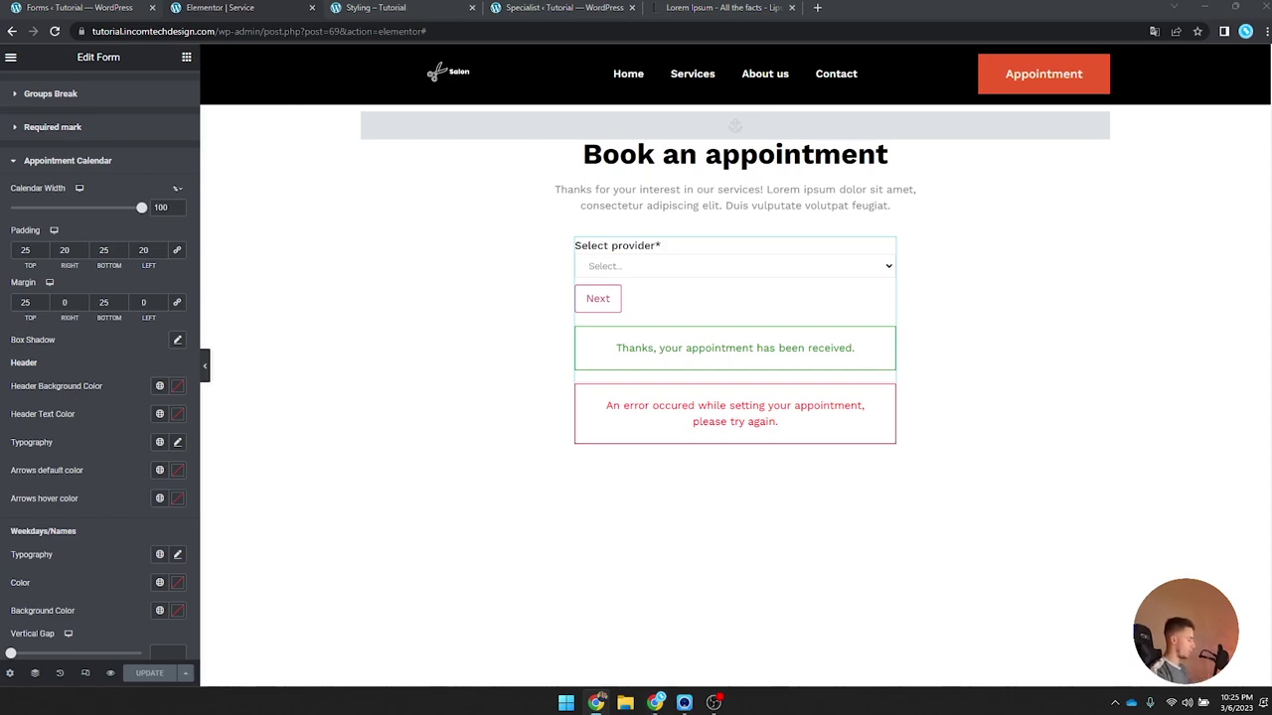
pyautogui.click(177, 339)
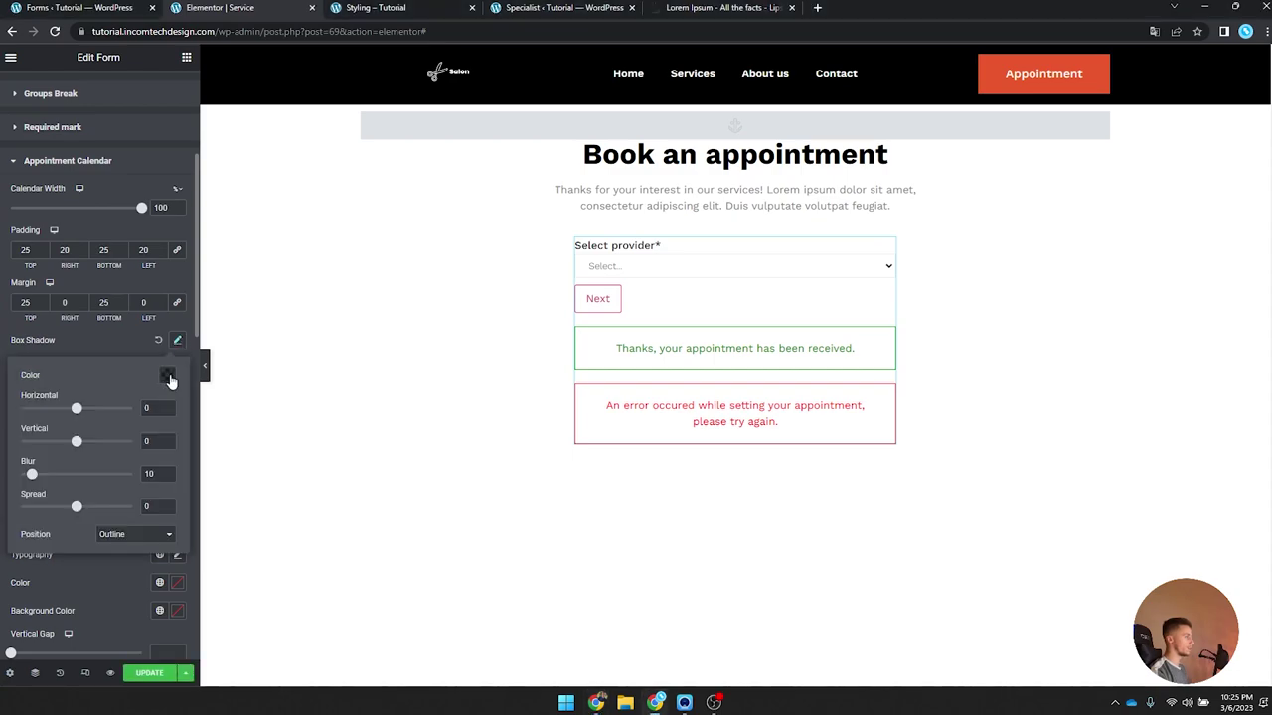
pyautogui.click(167, 375)
pyautogui.write('rgba(0, 0, 0, 0.07)')
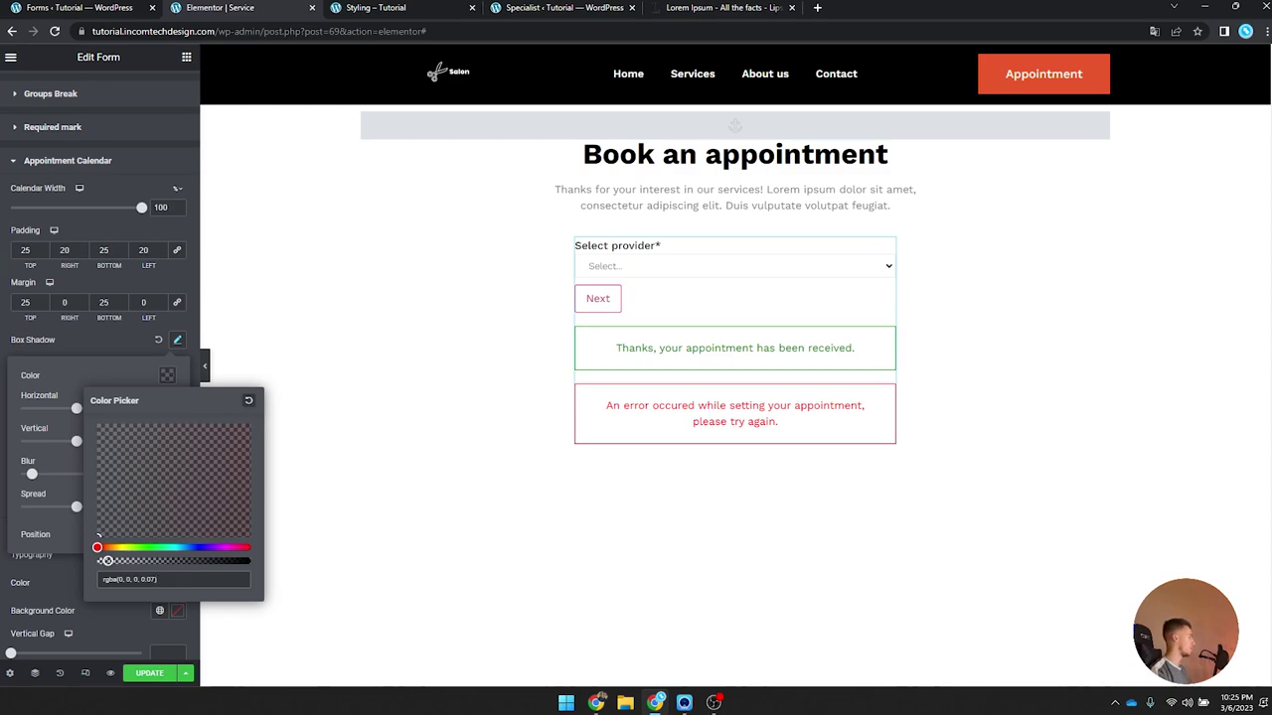
pyautogui.click(167, 374)
pyautogui.press('Up')
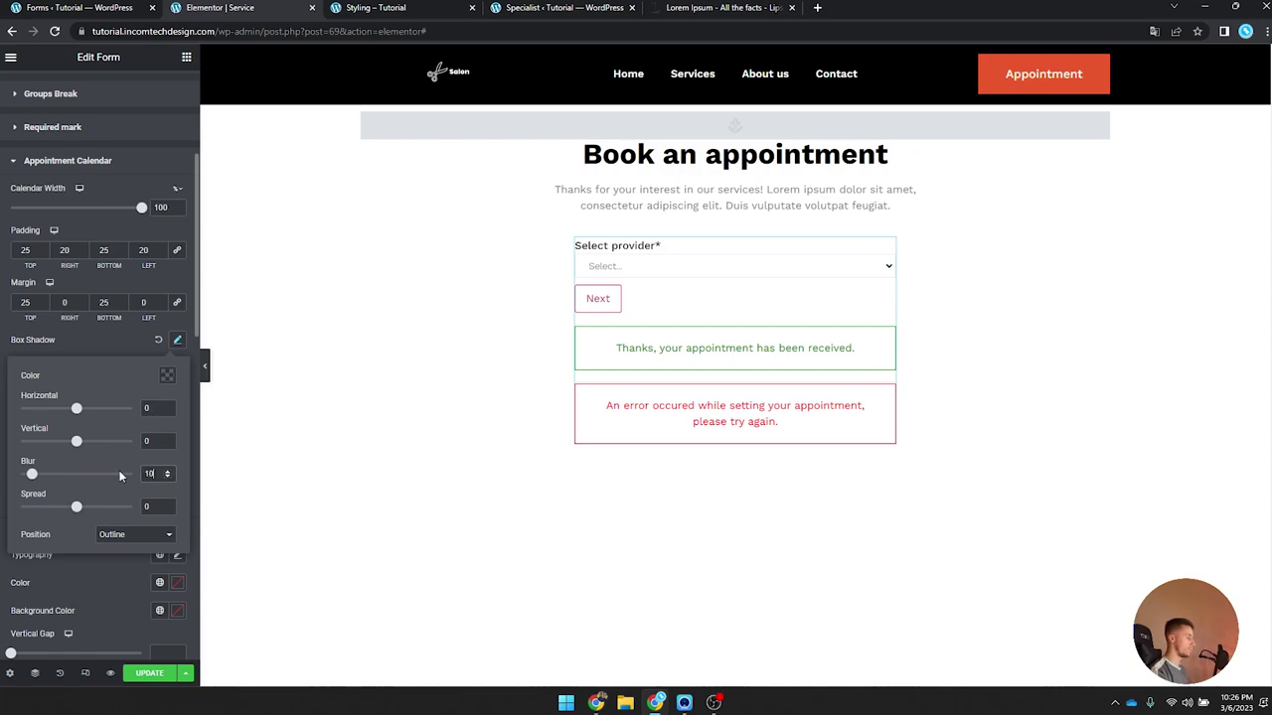
pyautogui.write('20')
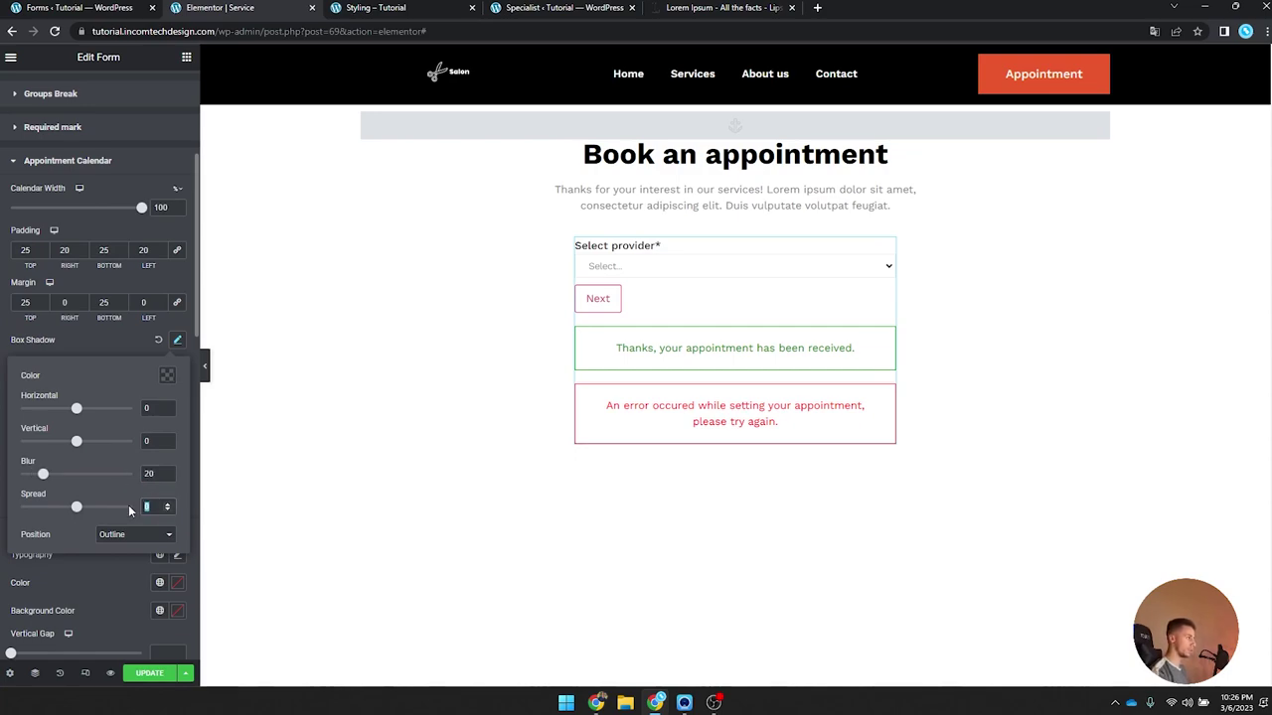
pyautogui.write('10')
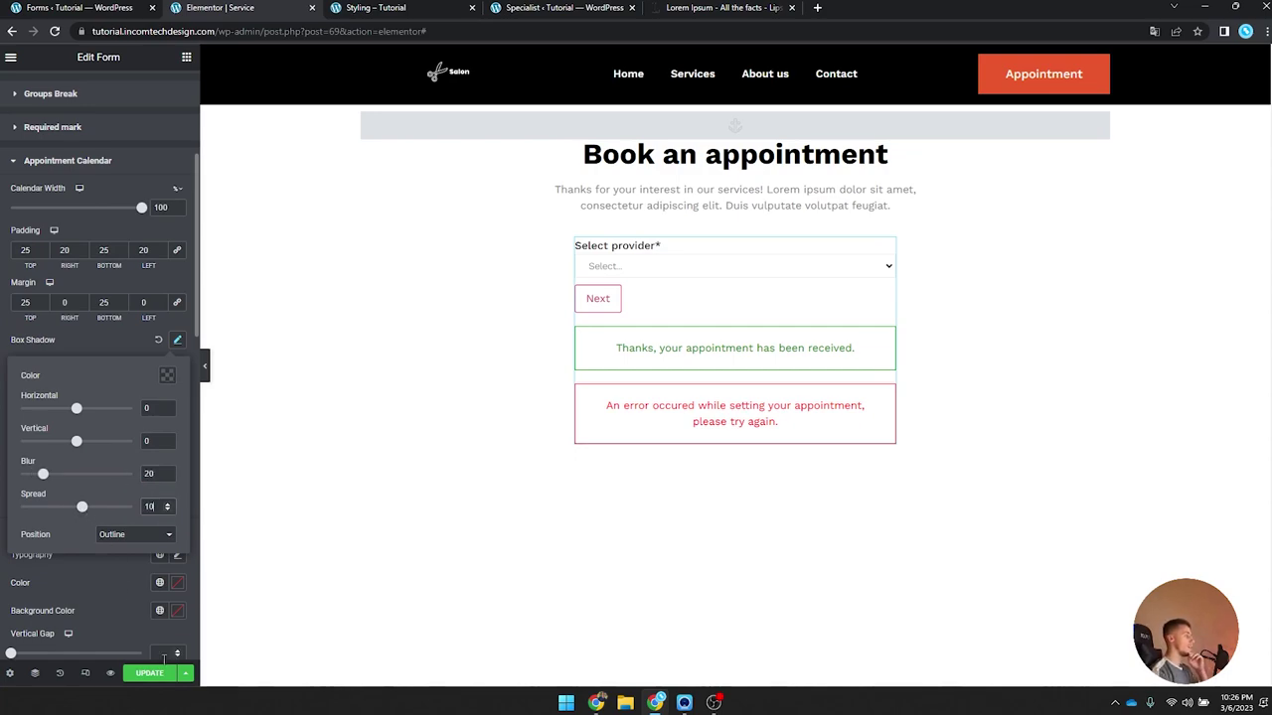
pyautogui.click(151, 676)
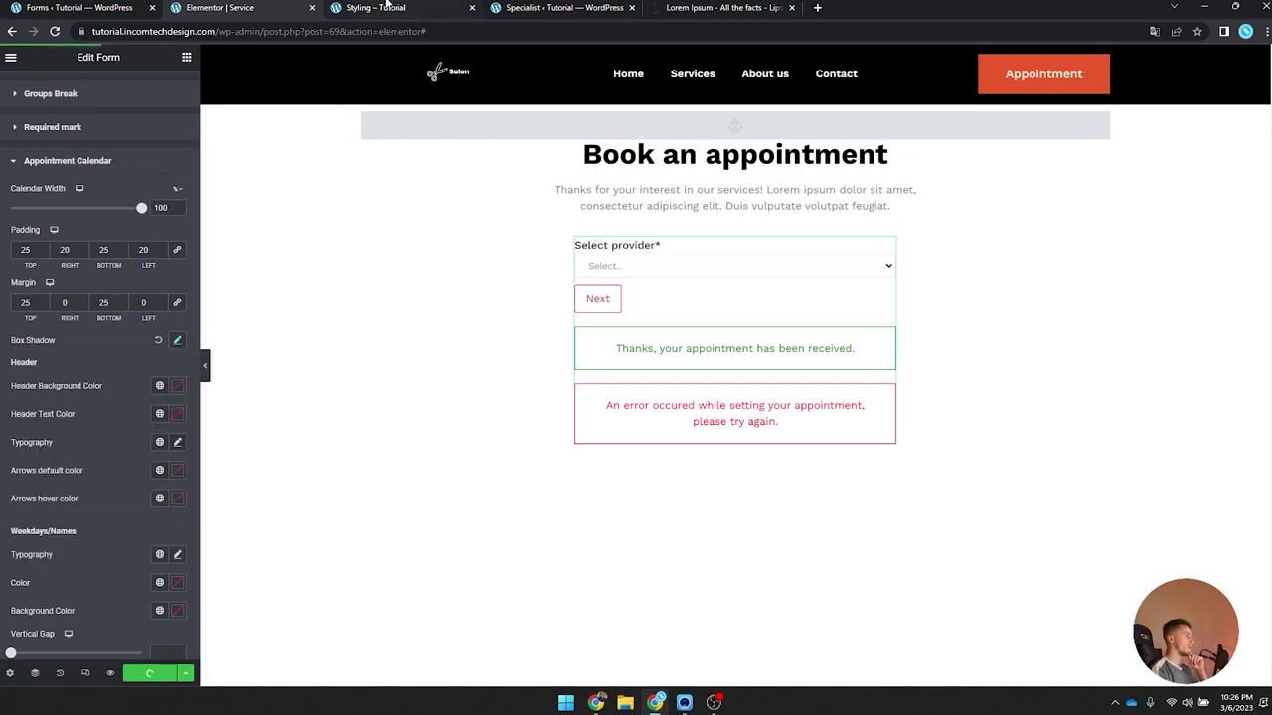
# Step: Reload the live page, choose a provider, and view March 8's time slots to check the shadow
pyautogui.click(383, 8)
pyautogui.click(54, 31)
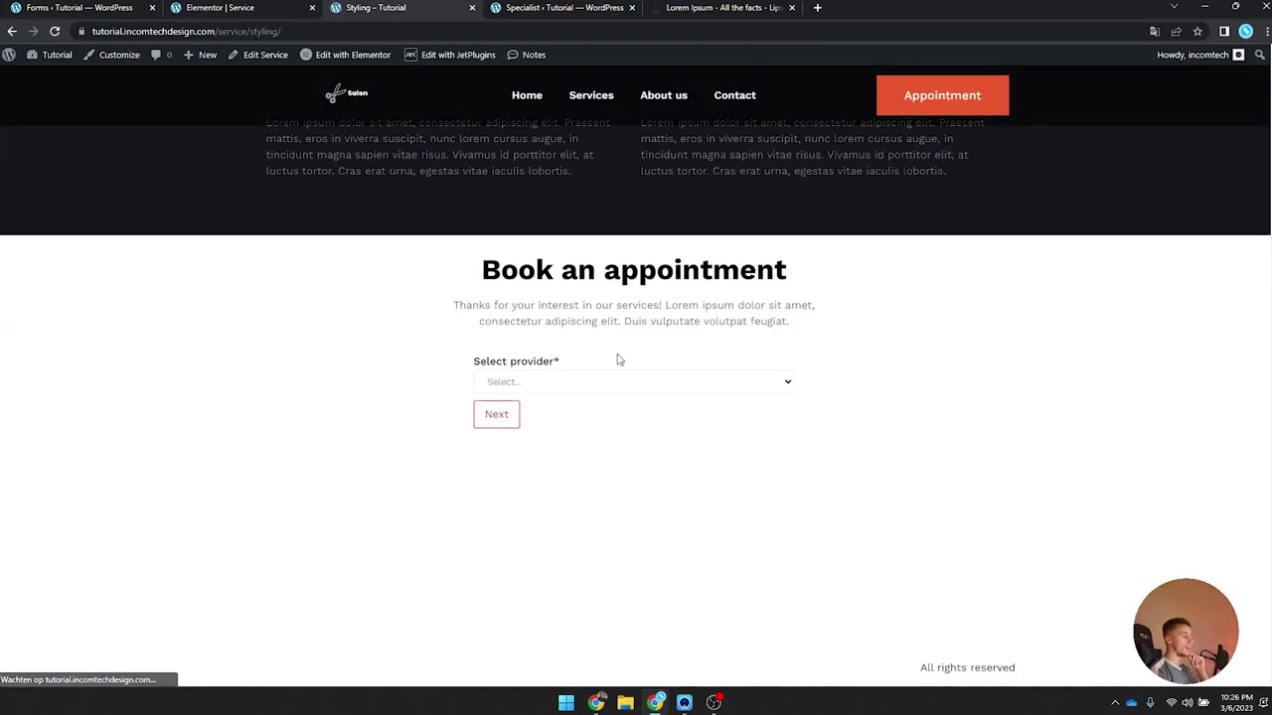
pyautogui.click(616, 381)
pyautogui.click(548, 434)
pyautogui.click(492, 417)
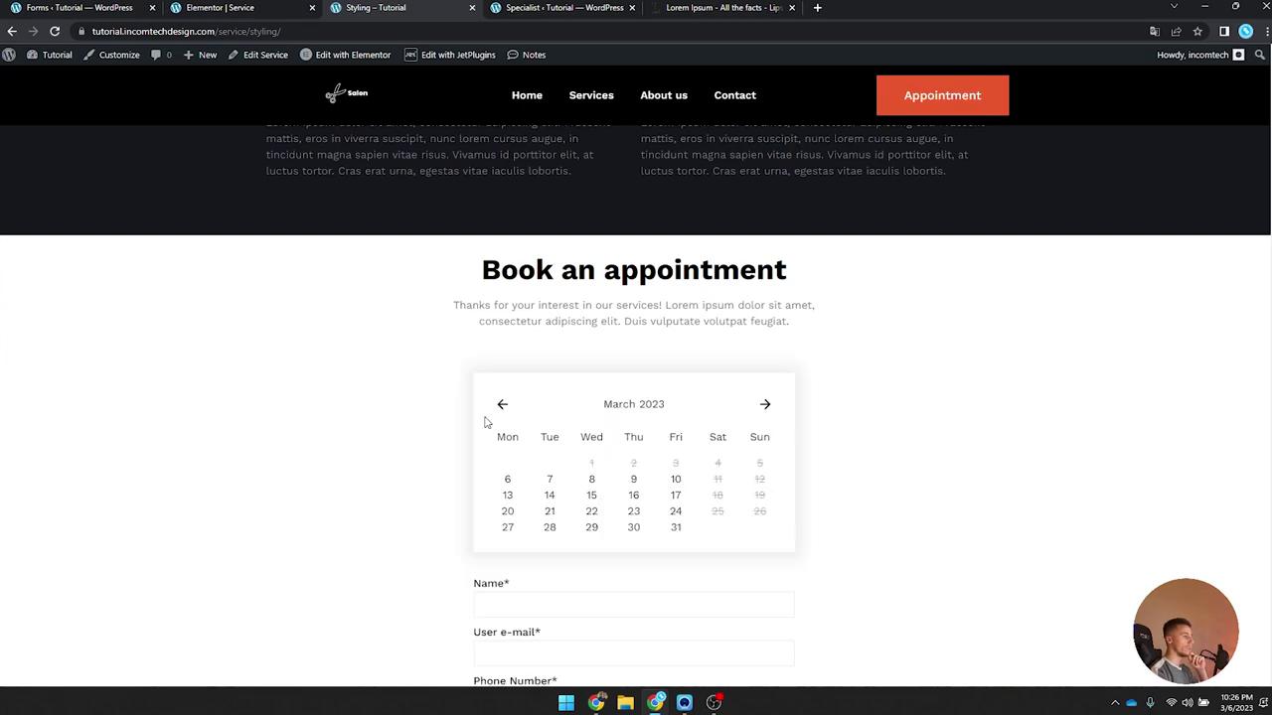
pyautogui.click(589, 482)
pyautogui.scroll(-1, 497, 471)
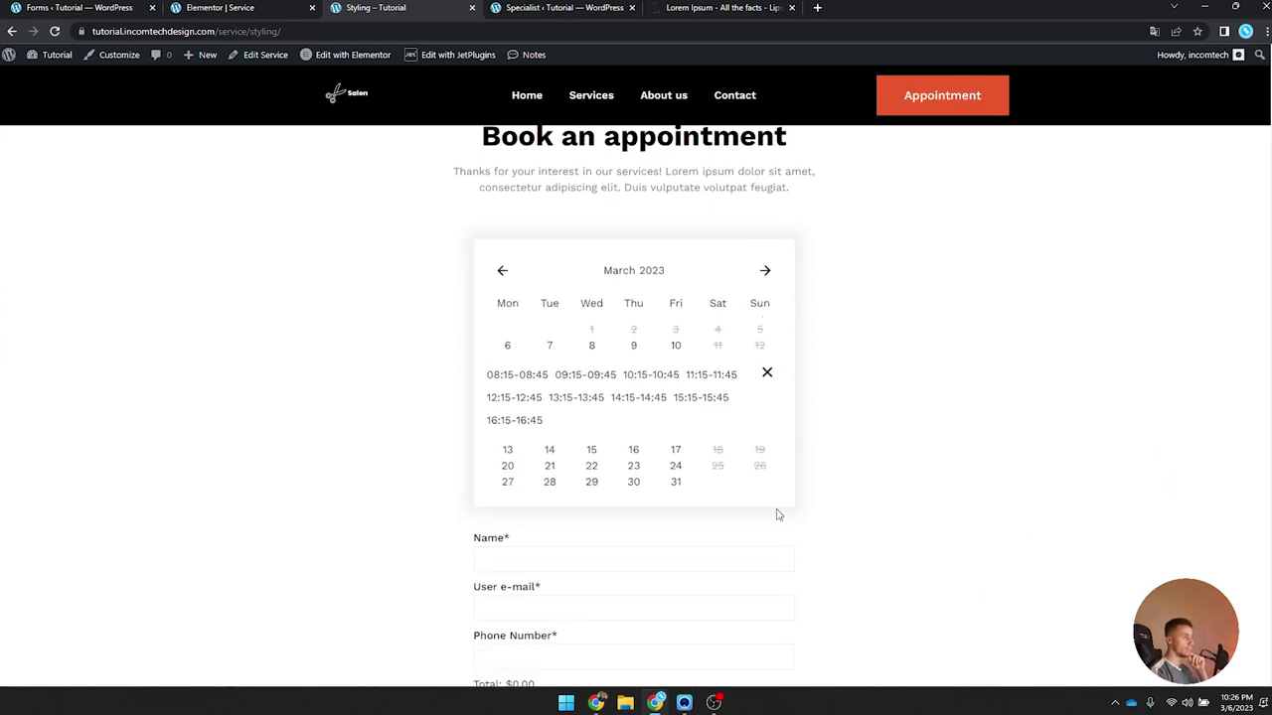
pyautogui.click(263, 6)
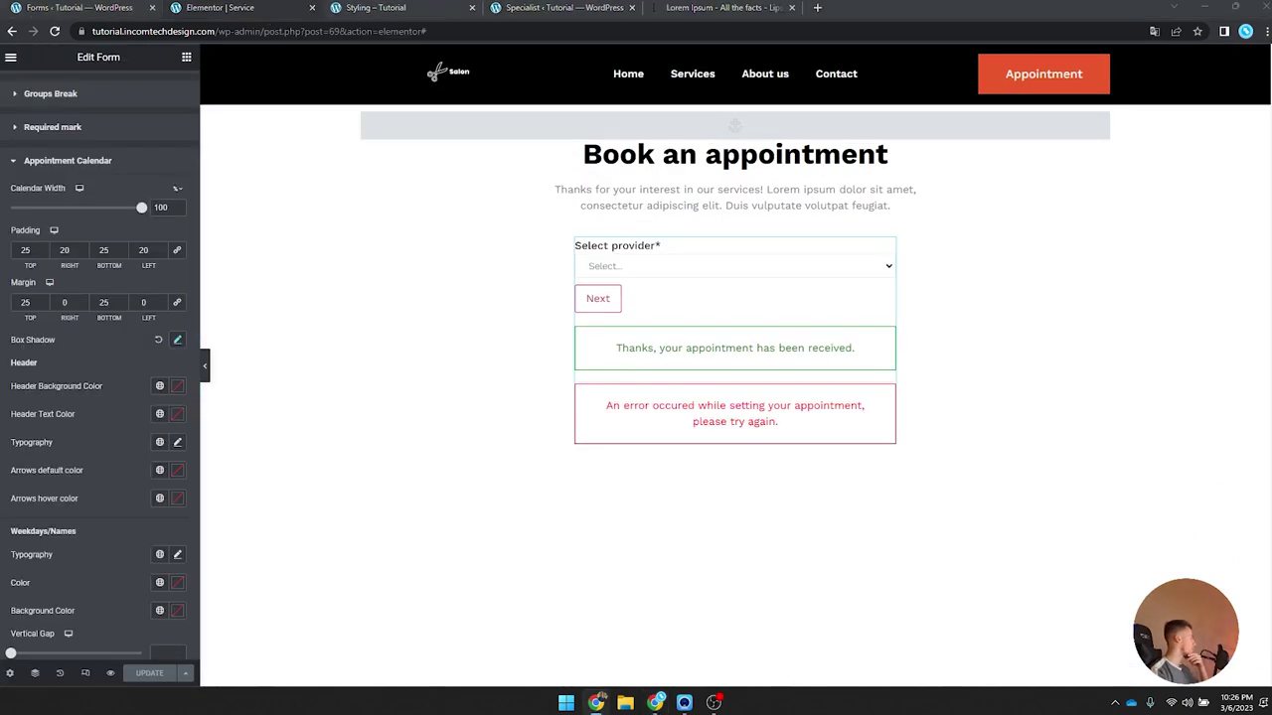
# Step: Set the calendar header font to Work Sans Semi Bold (600) and save with UPDATE
pyautogui.click(177, 443)
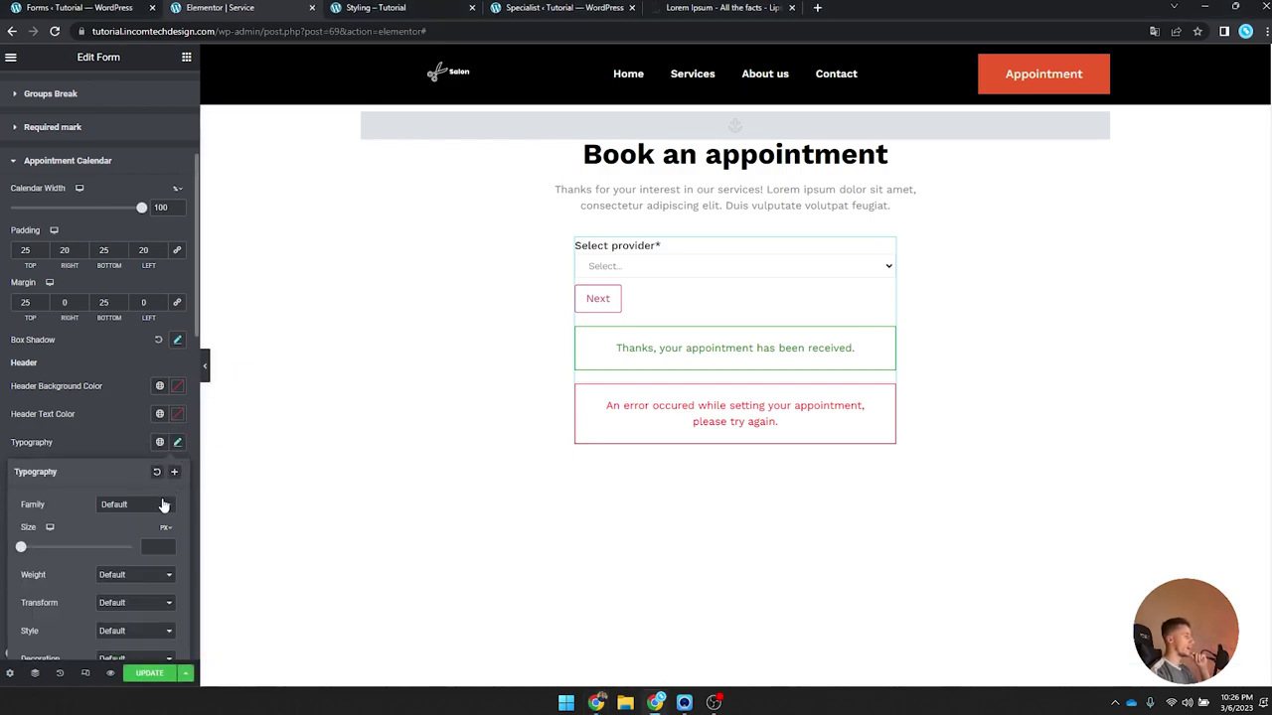
pyautogui.click(149, 506)
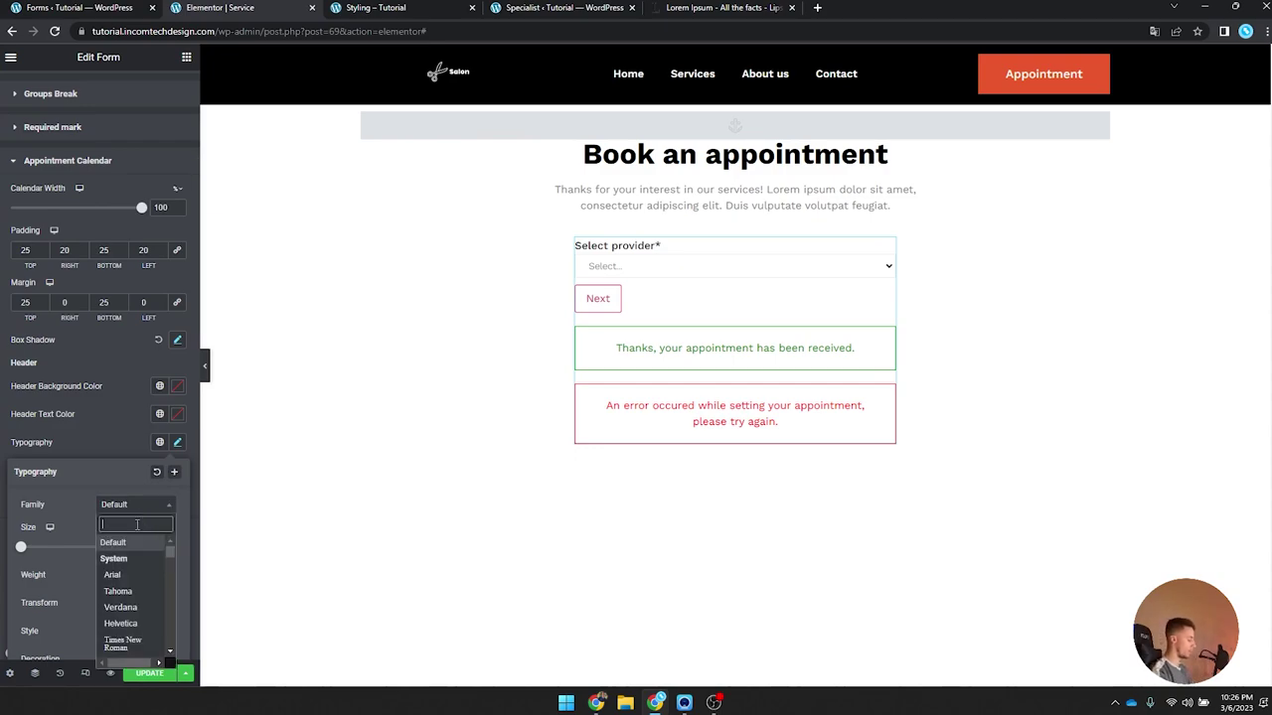
pyautogui.write('wok')
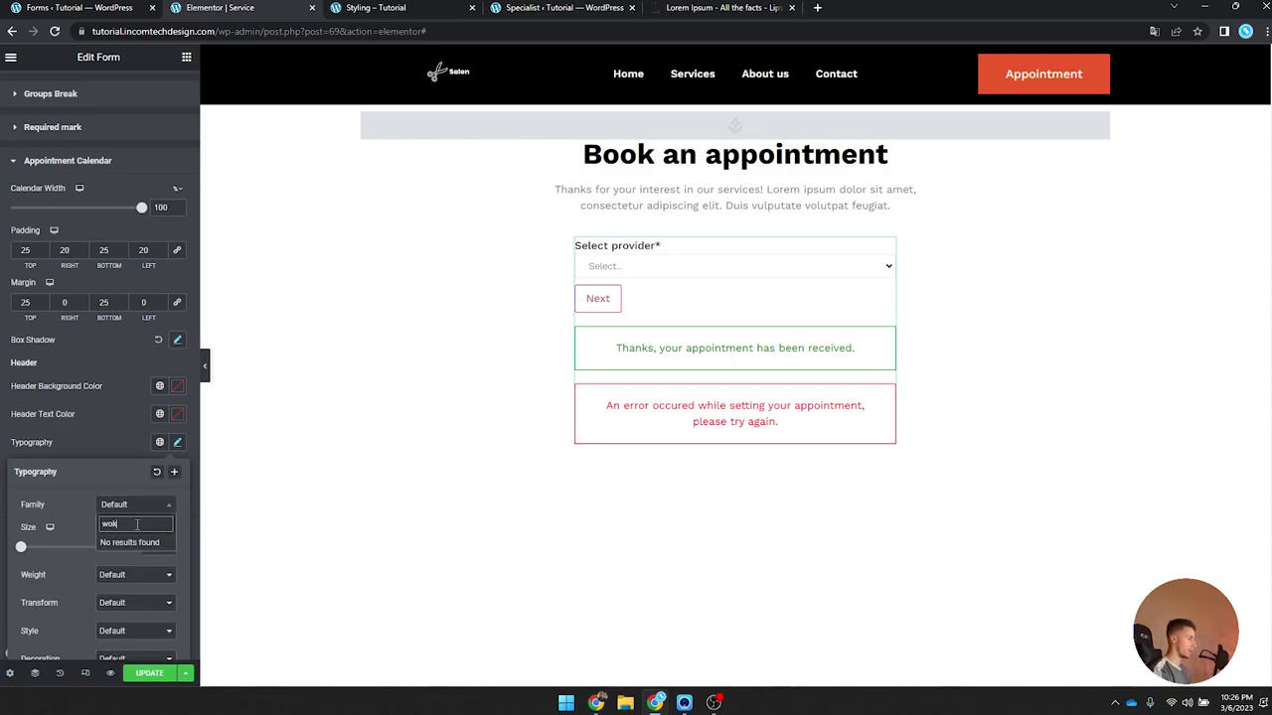
pyautogui.press('BackSpace')
pyautogui.write('rk')
pyautogui.click(125, 558)
pyautogui.click(136, 578)
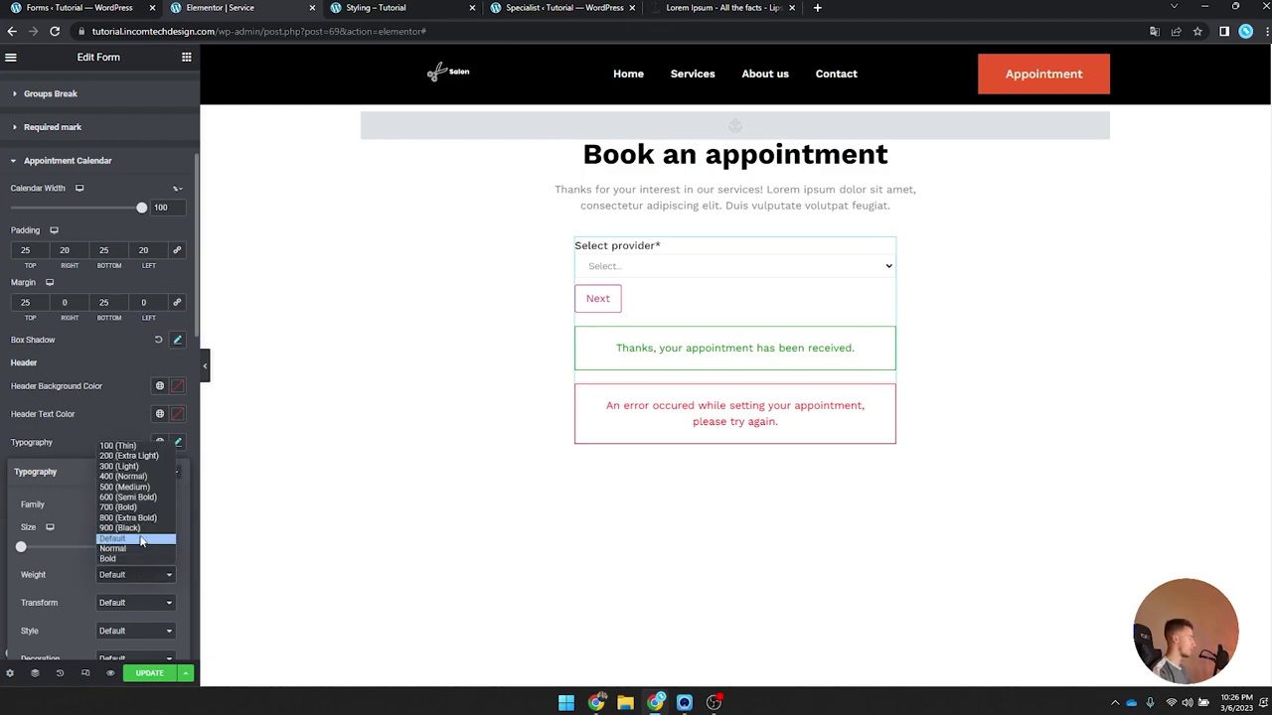
pyautogui.click(142, 496)
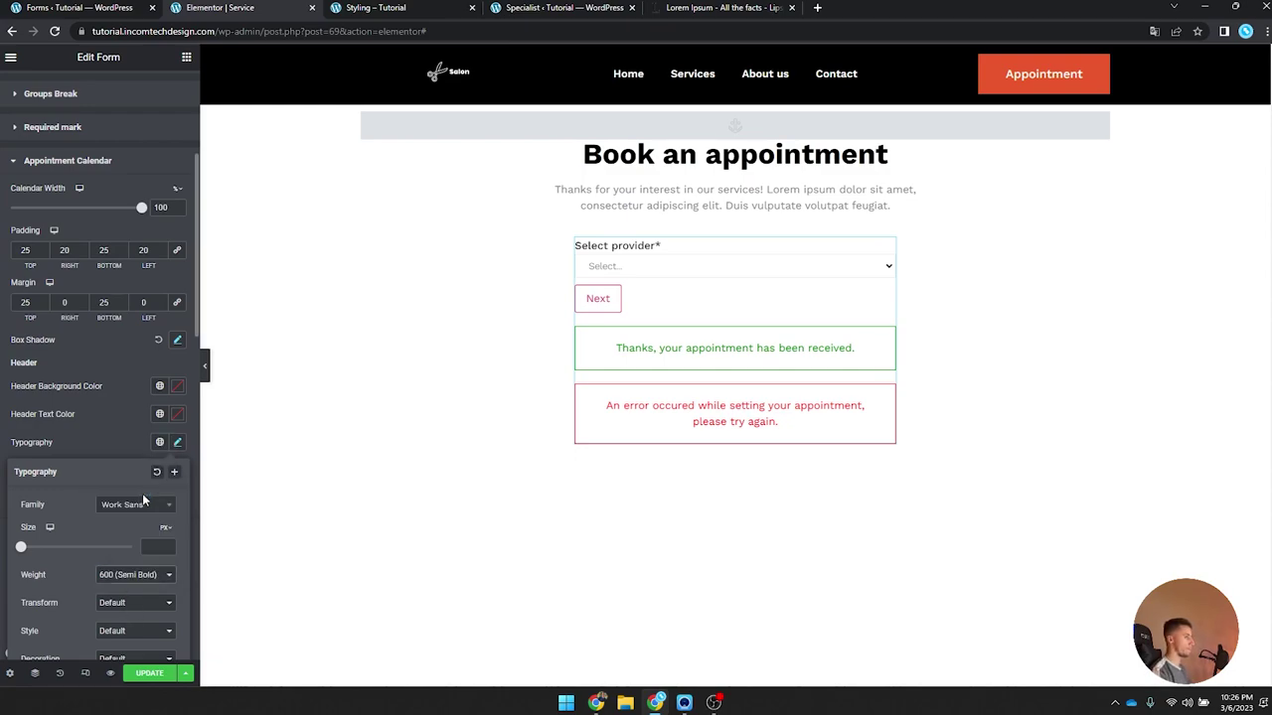
pyautogui.click(177, 443)
pyautogui.click(149, 674)
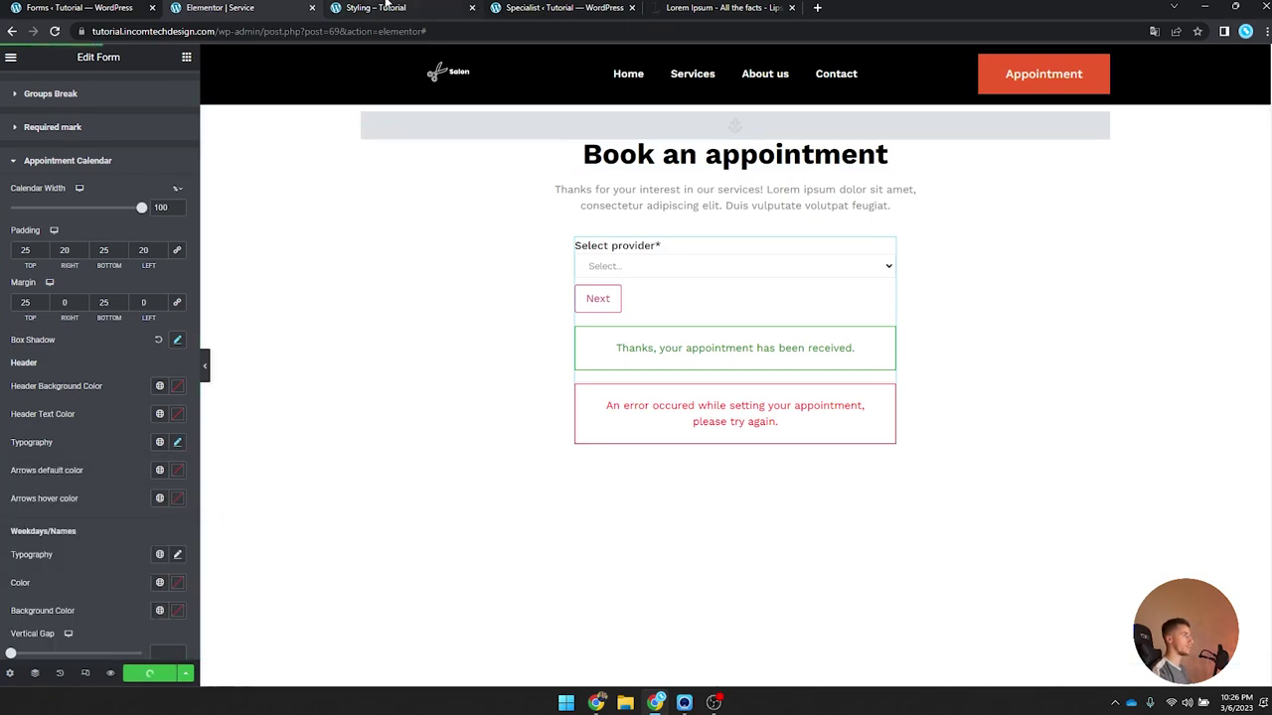
# Step: Reload the live styling page, choose a provider and view March 8 on the booking calendar
pyautogui.click(385, 5)
pyautogui.click(54, 31)
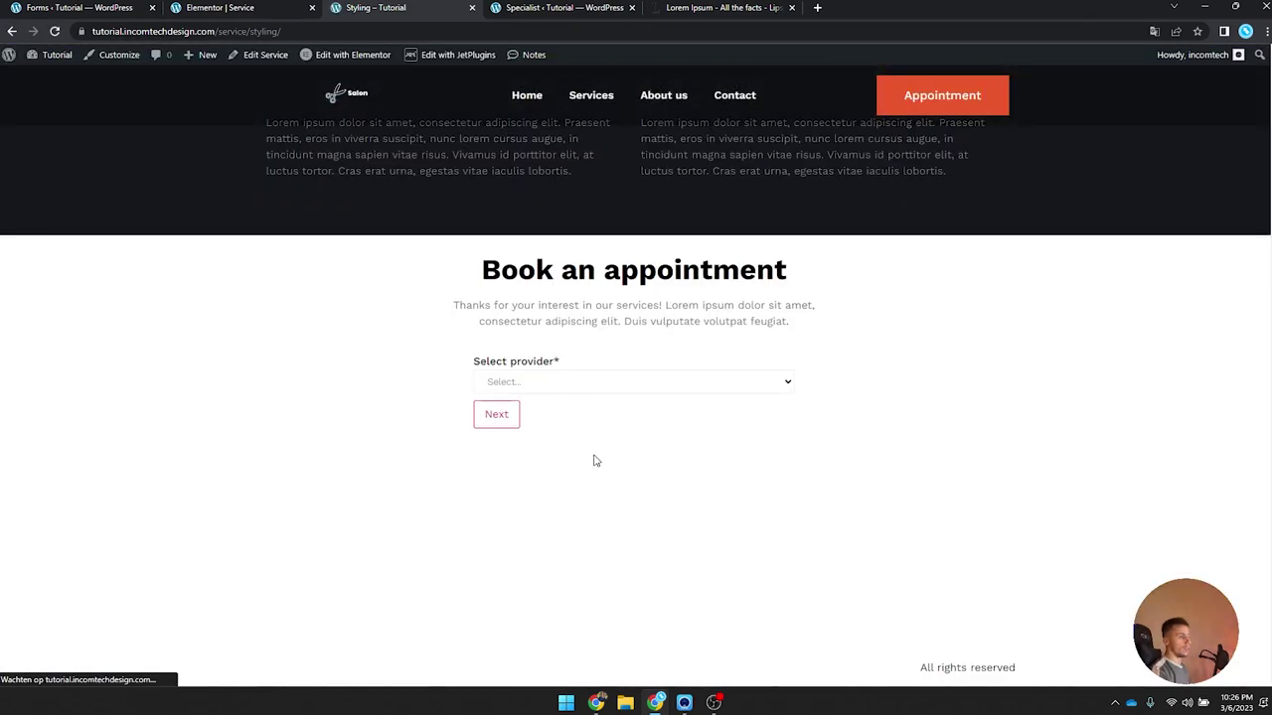
pyautogui.click(568, 383)
pyautogui.click(541, 418)
pyautogui.click(497, 414)
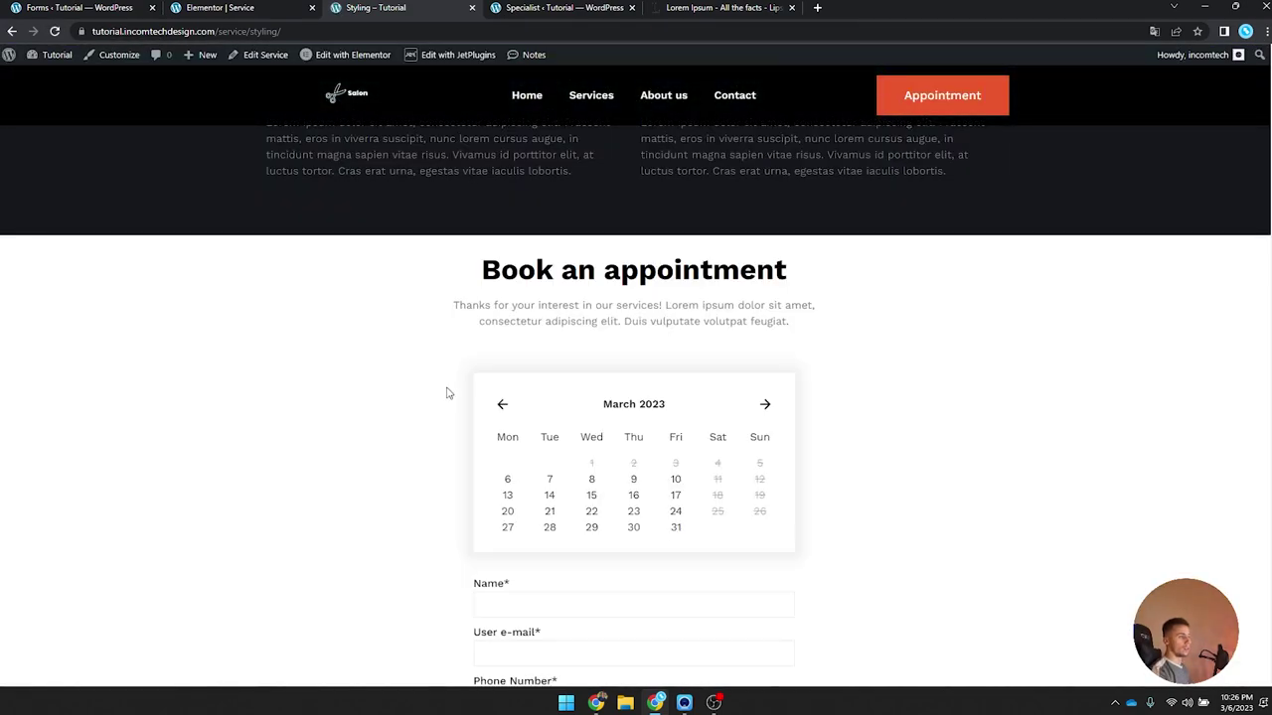
pyautogui.click(591, 479)
pyautogui.scroll(-2, 440, 468)
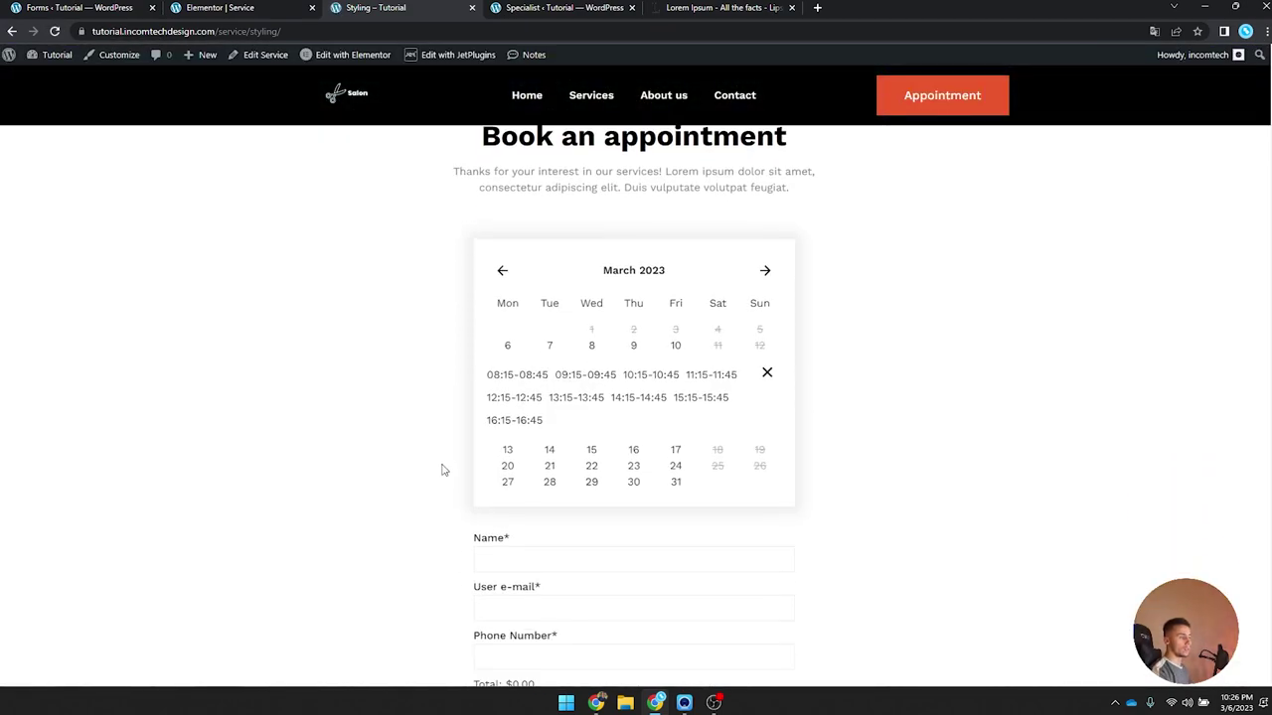
pyautogui.scroll(-2, 447, 469)
pyautogui.scroll(2, 496, 418)
pyautogui.scroll(-2, 493, 426)
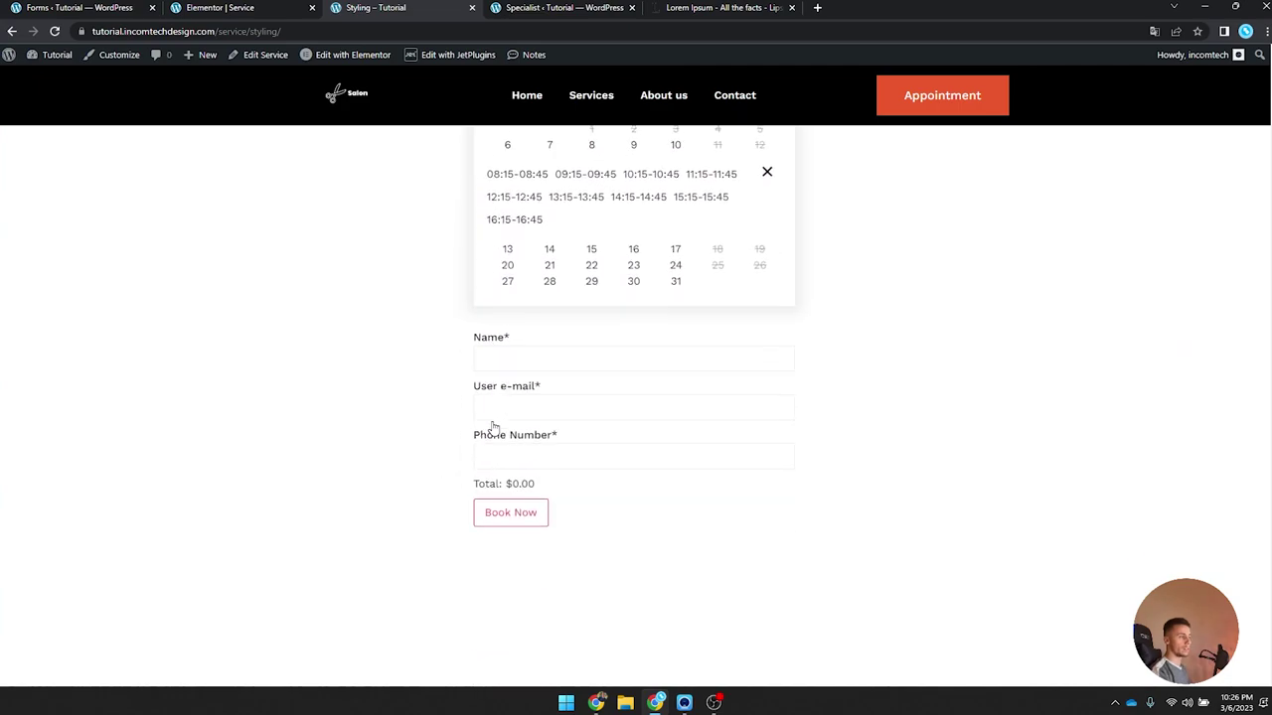
pyautogui.scroll(2, 493, 427)
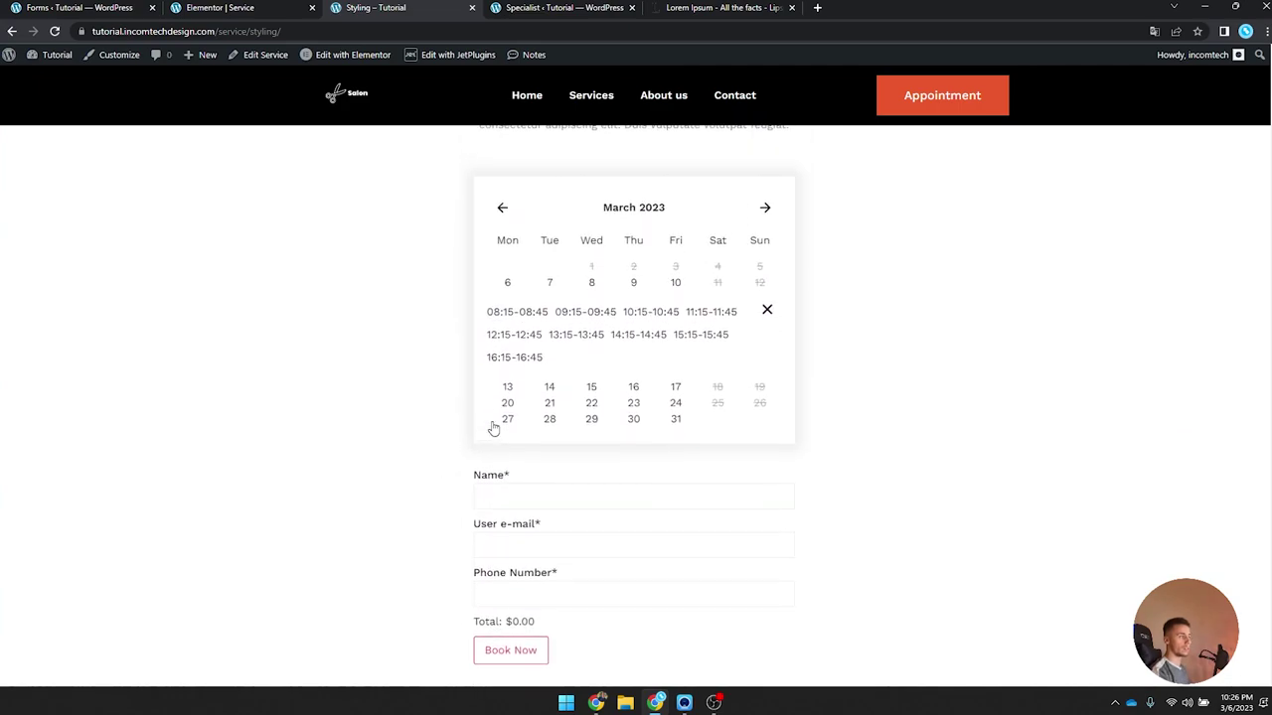
# Step: Back in Elementor, choose a provider in the preview to reach the calendar step
pyautogui.click(238, 7)
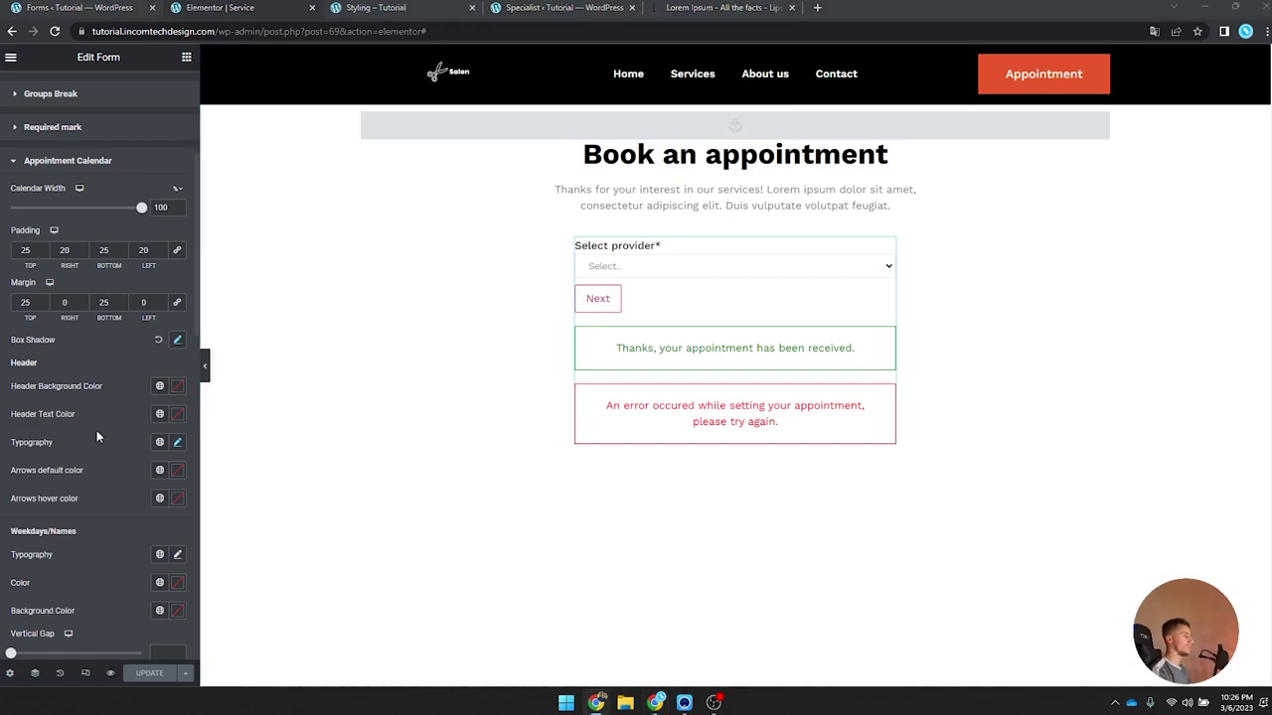
pyautogui.scroll(-2, 90, 431)
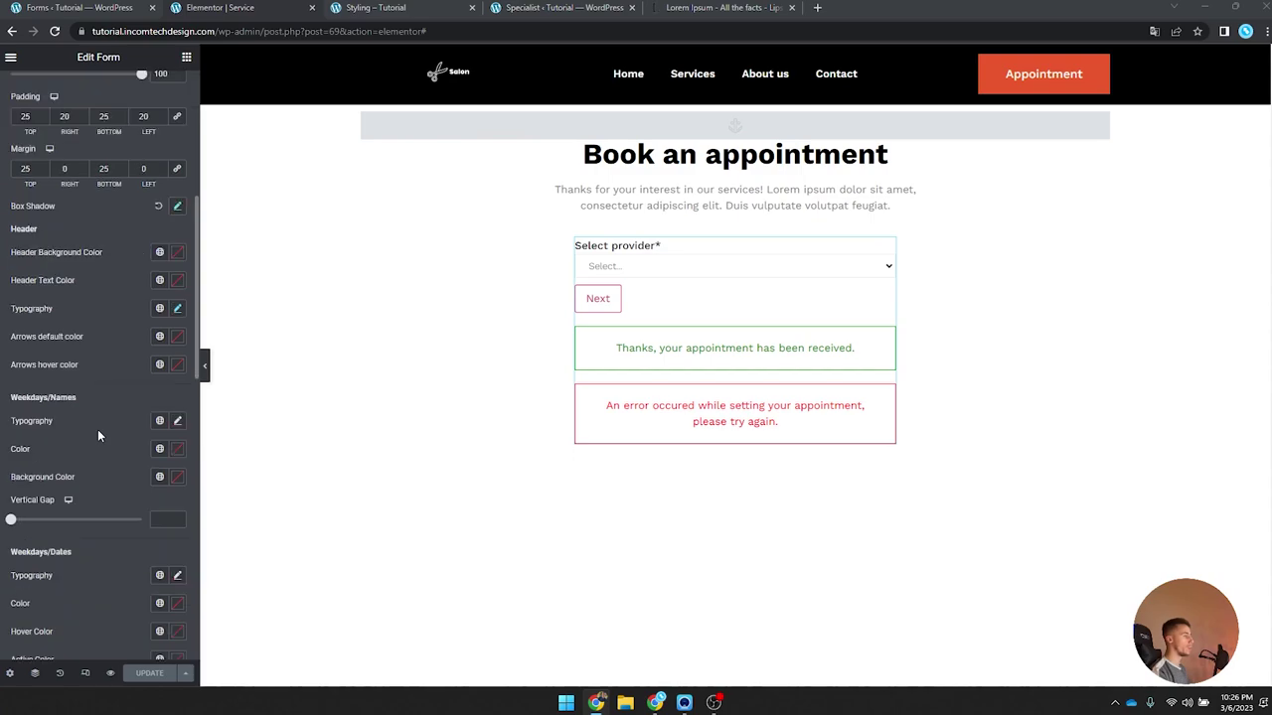
pyautogui.click(177, 421)
pyautogui.click(154, 483)
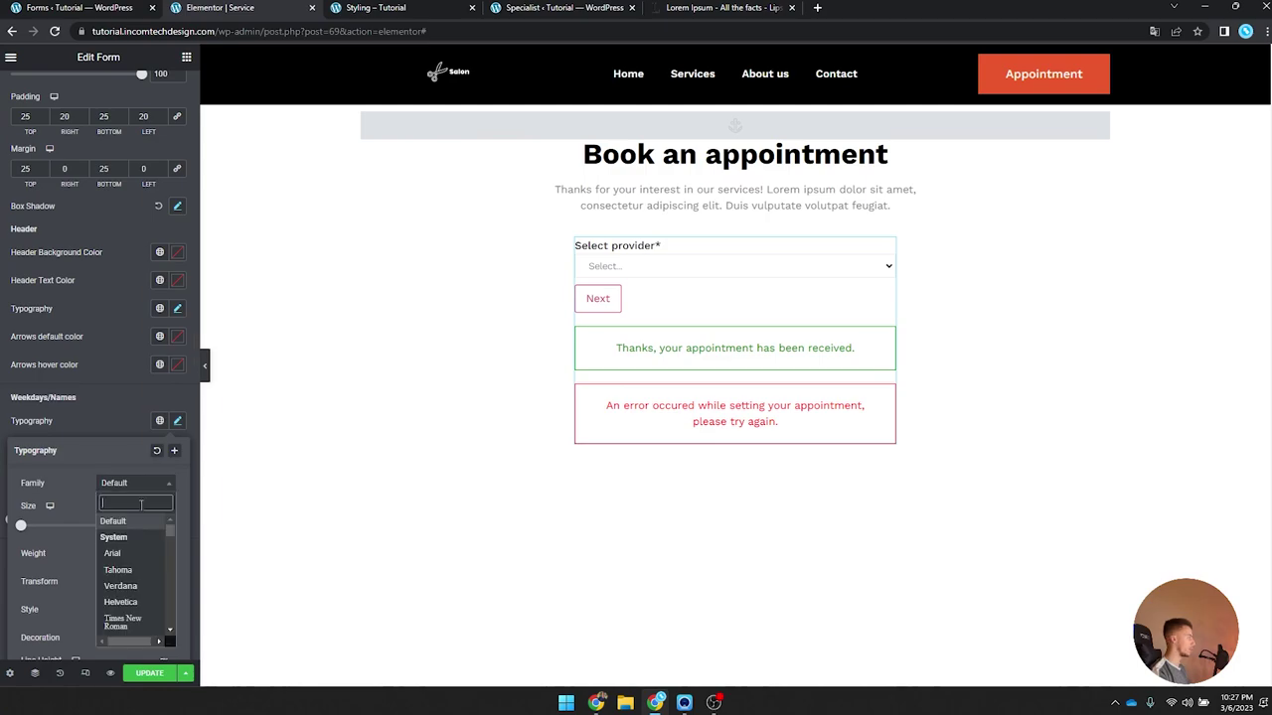
pyautogui.click(635, 266)
pyautogui.click(621, 308)
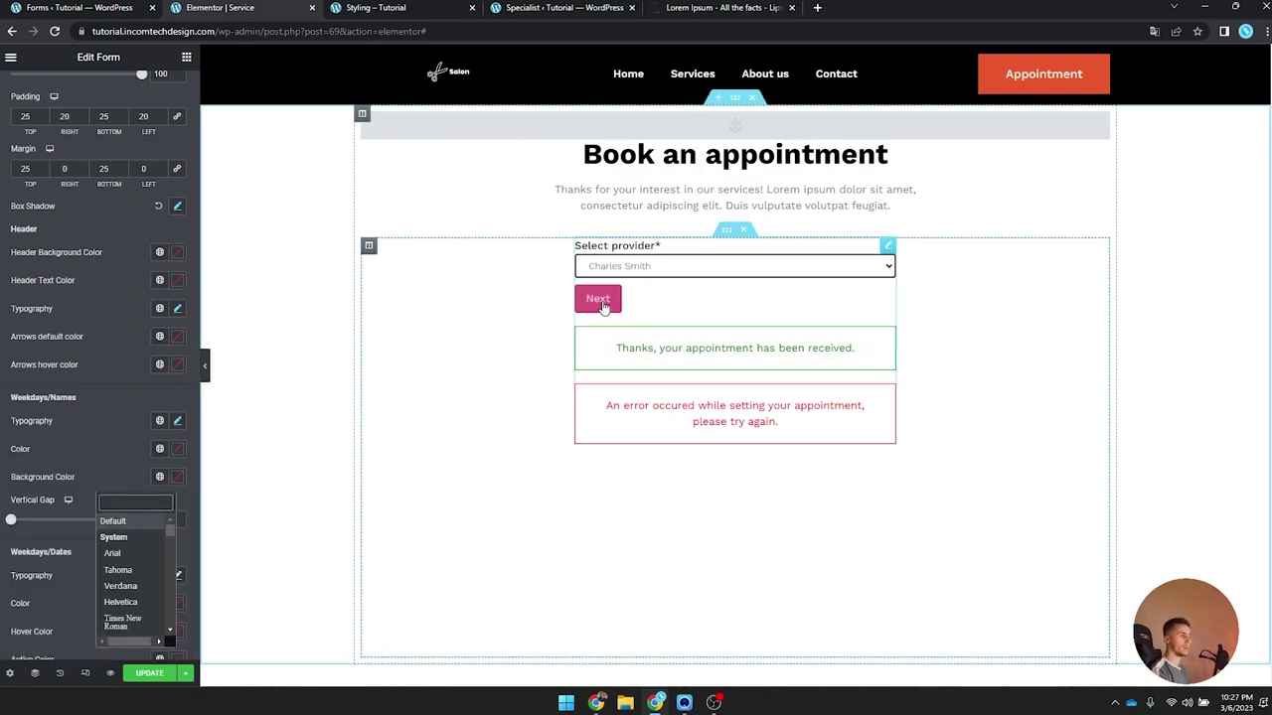
pyautogui.click(597, 301)
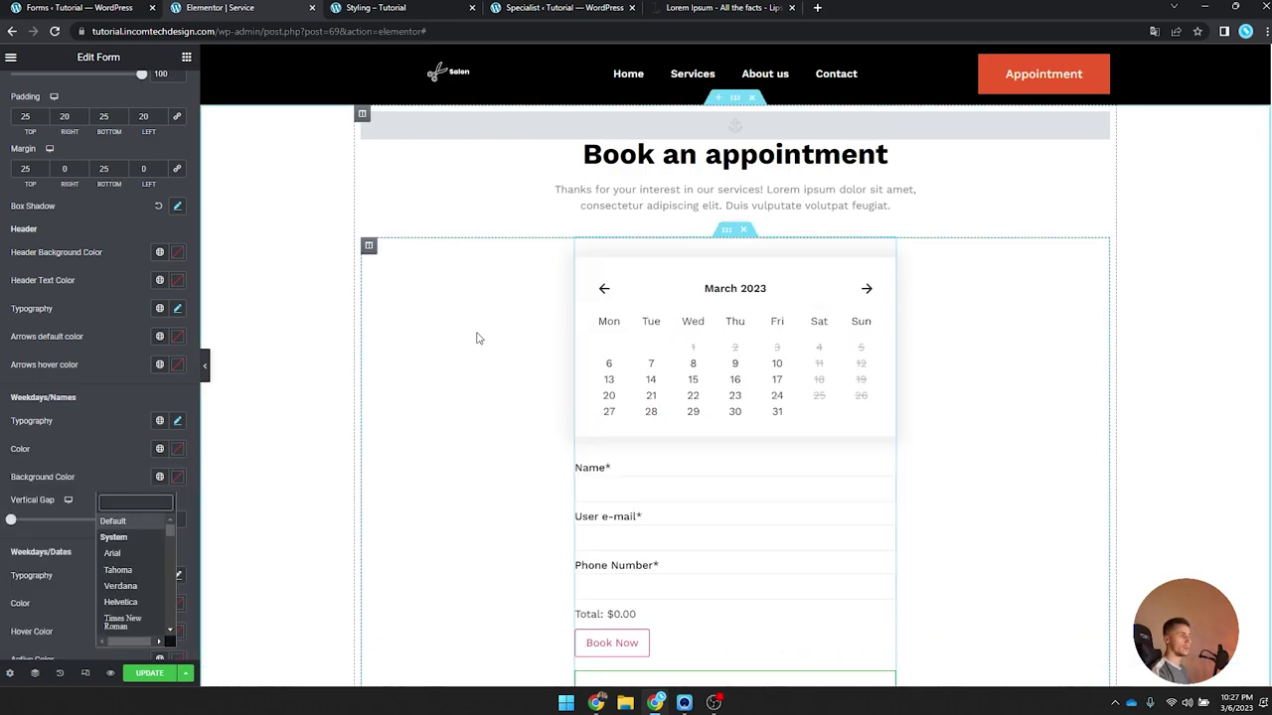
pyautogui.click(95, 443)
# Step: Make the weekday names uppercase Work Sans at Medium (500) weight, then save with UPDATE
pyautogui.click(178, 421)
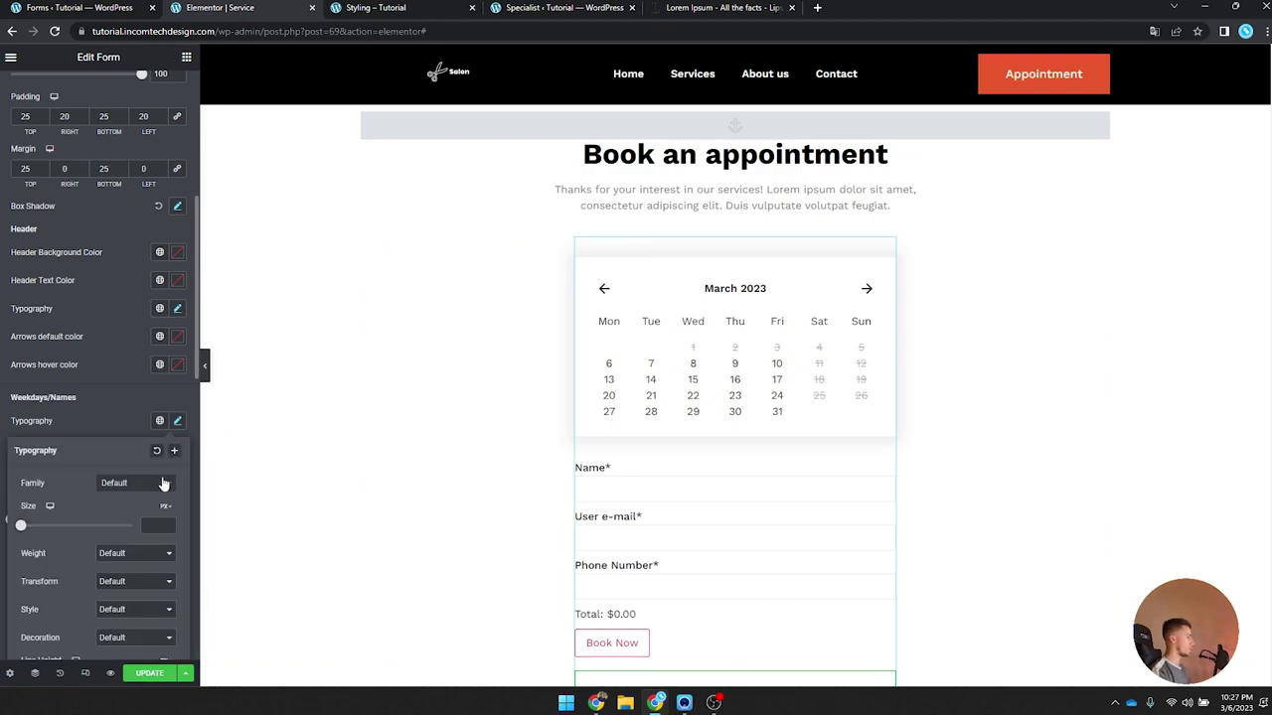
pyautogui.click(141, 483)
pyautogui.write('work')
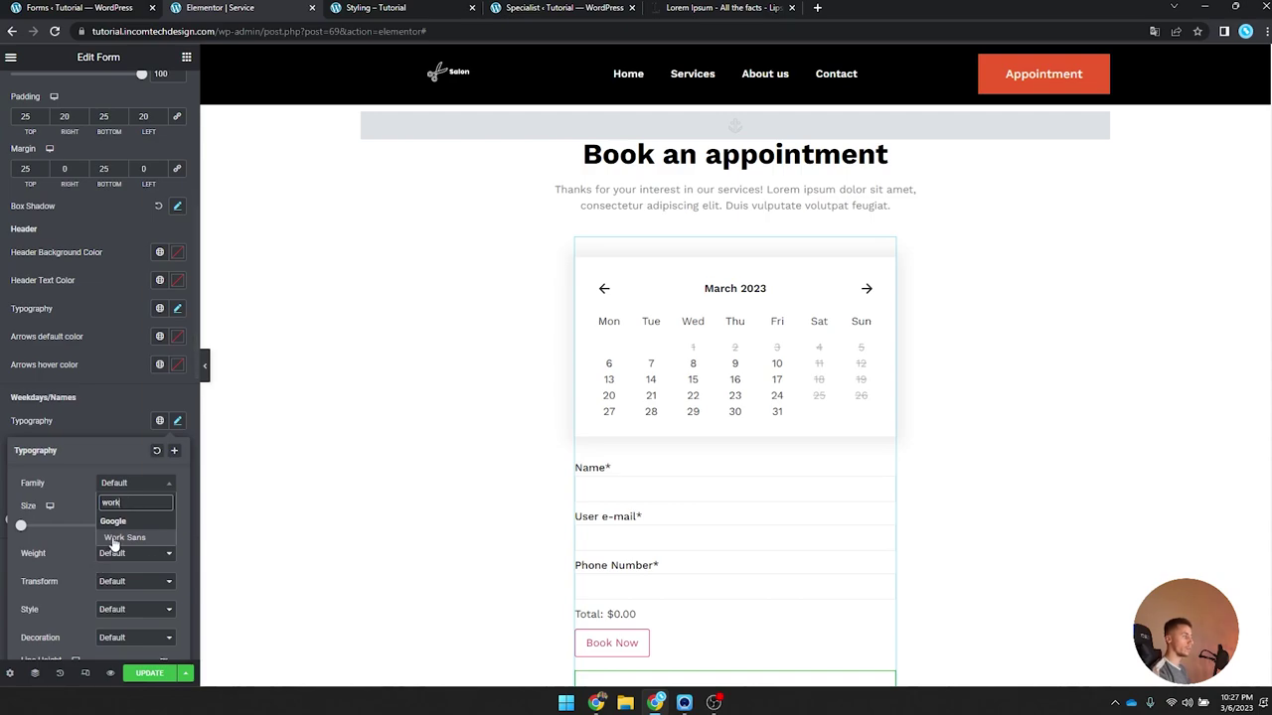
pyautogui.click(109, 538)
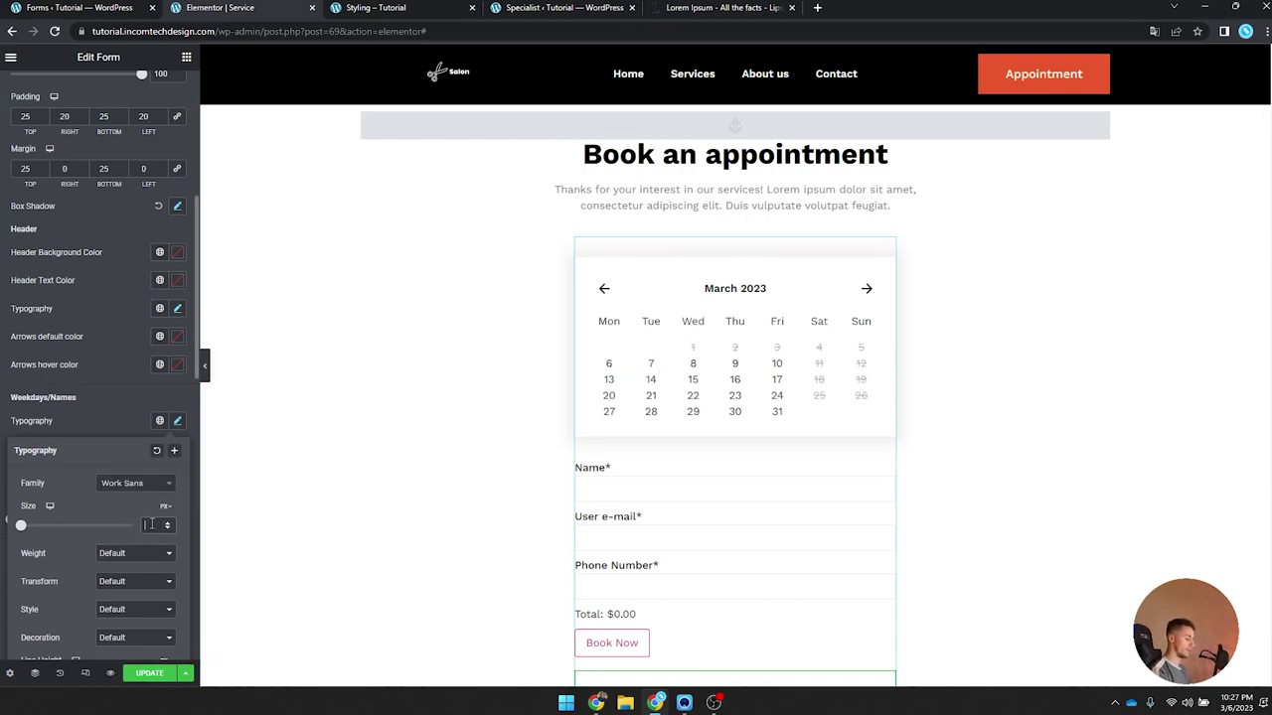
pyautogui.click(148, 555)
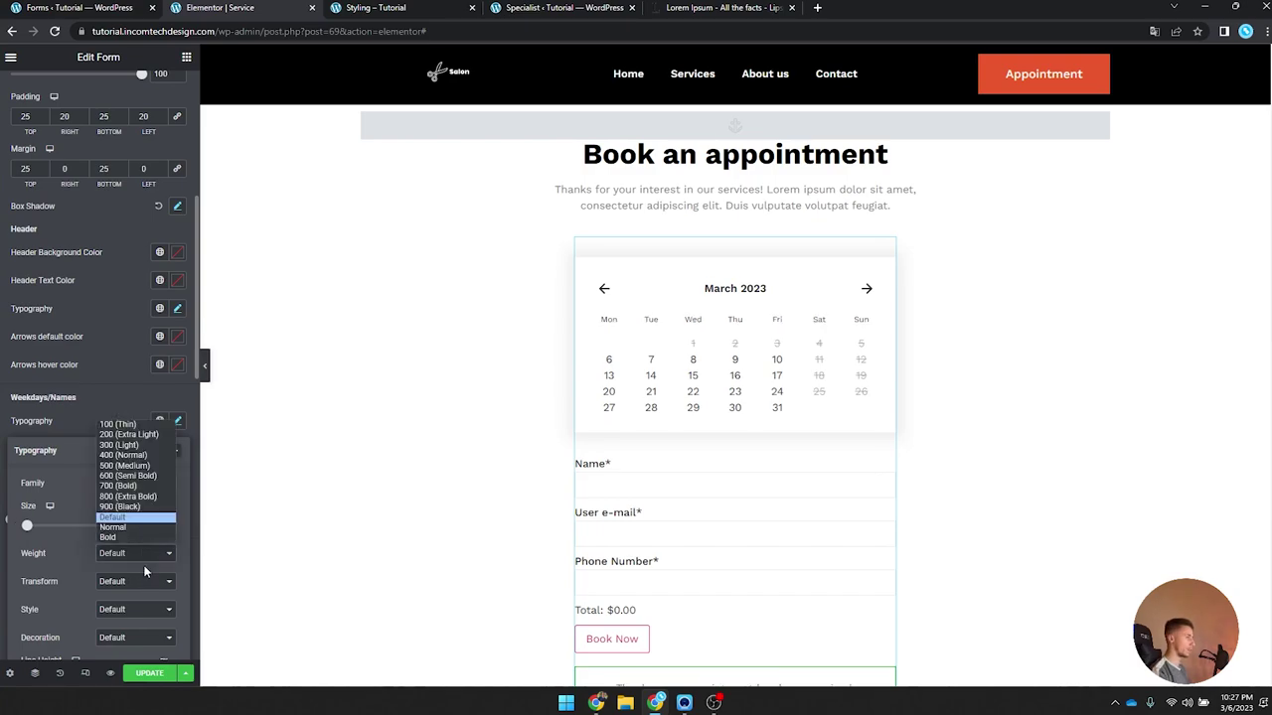
pyautogui.click(140, 464)
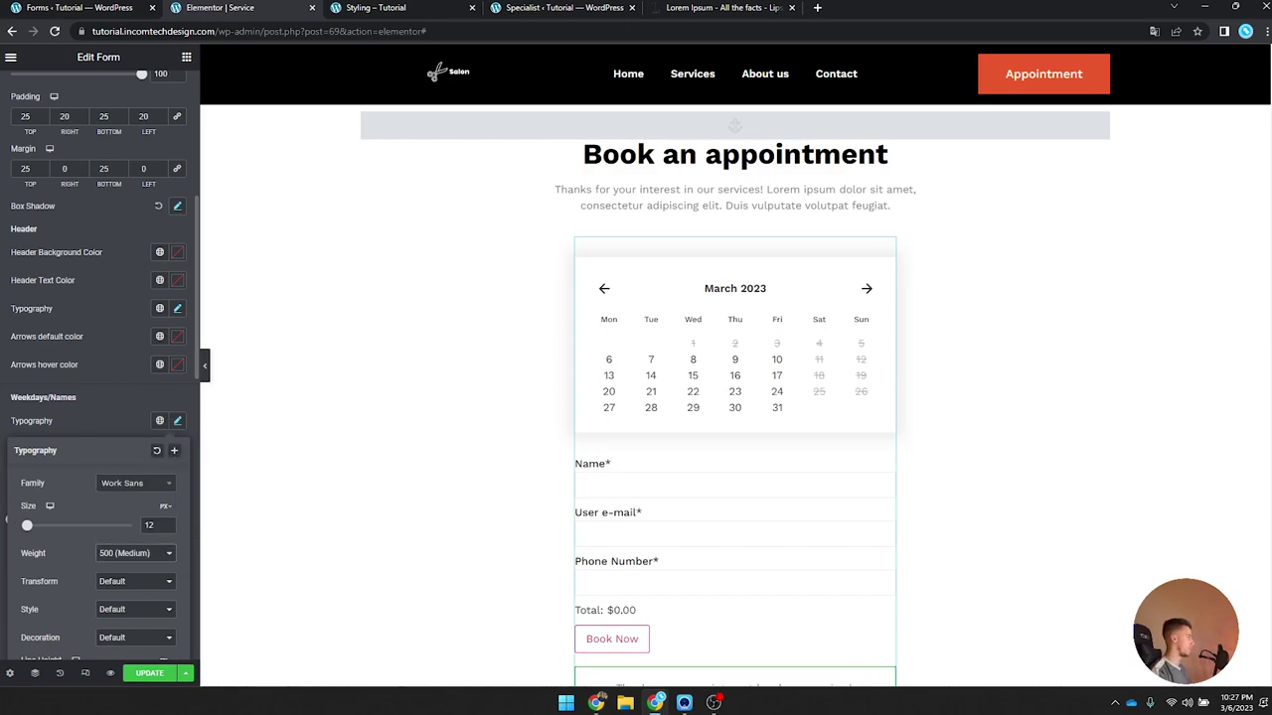
pyautogui.click(145, 582)
pyautogui.click(145, 600)
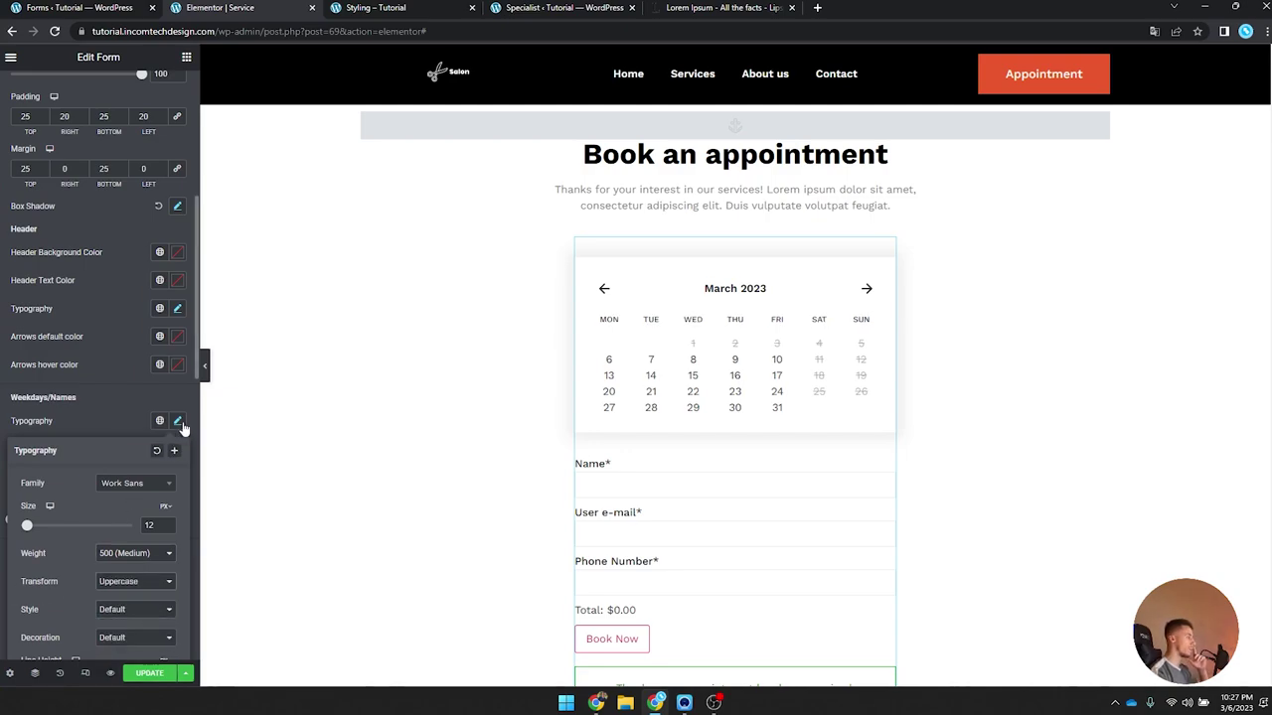
pyautogui.click(179, 422)
pyautogui.click(164, 673)
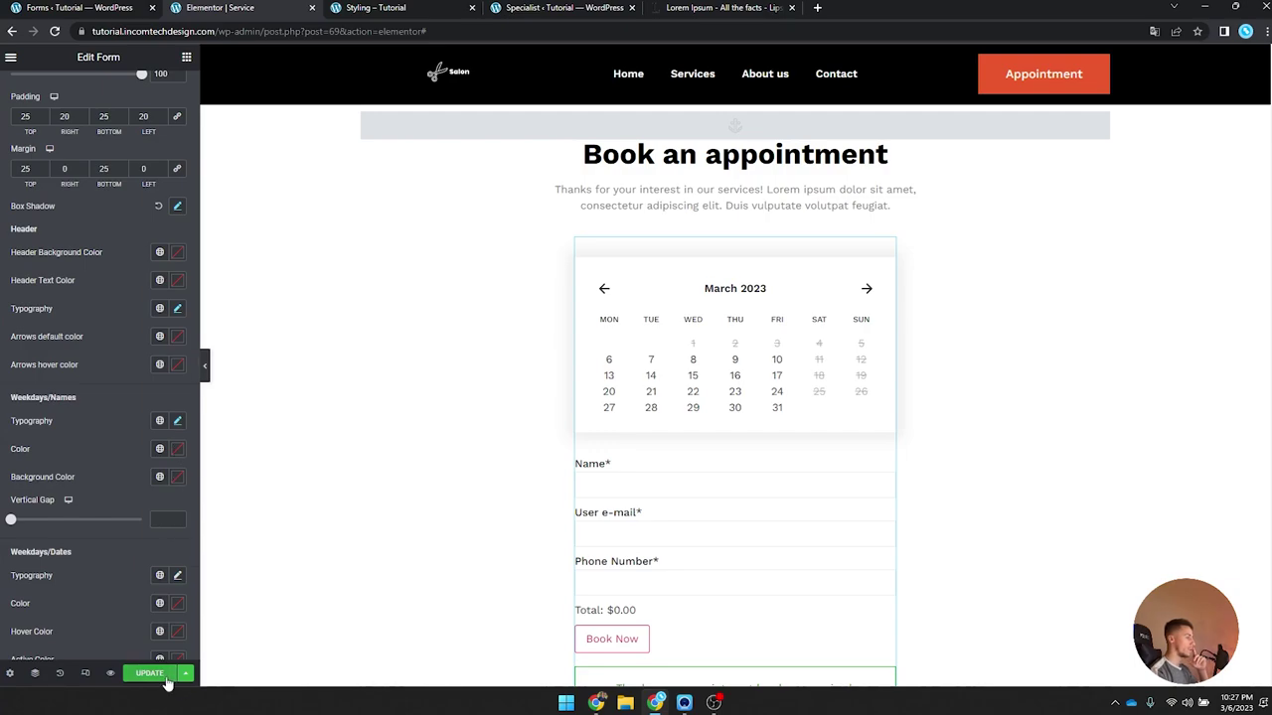
# Step: Try grey colours on the date numbers and weekday names, then clear the date numbers colour
pyautogui.click(713, 702)
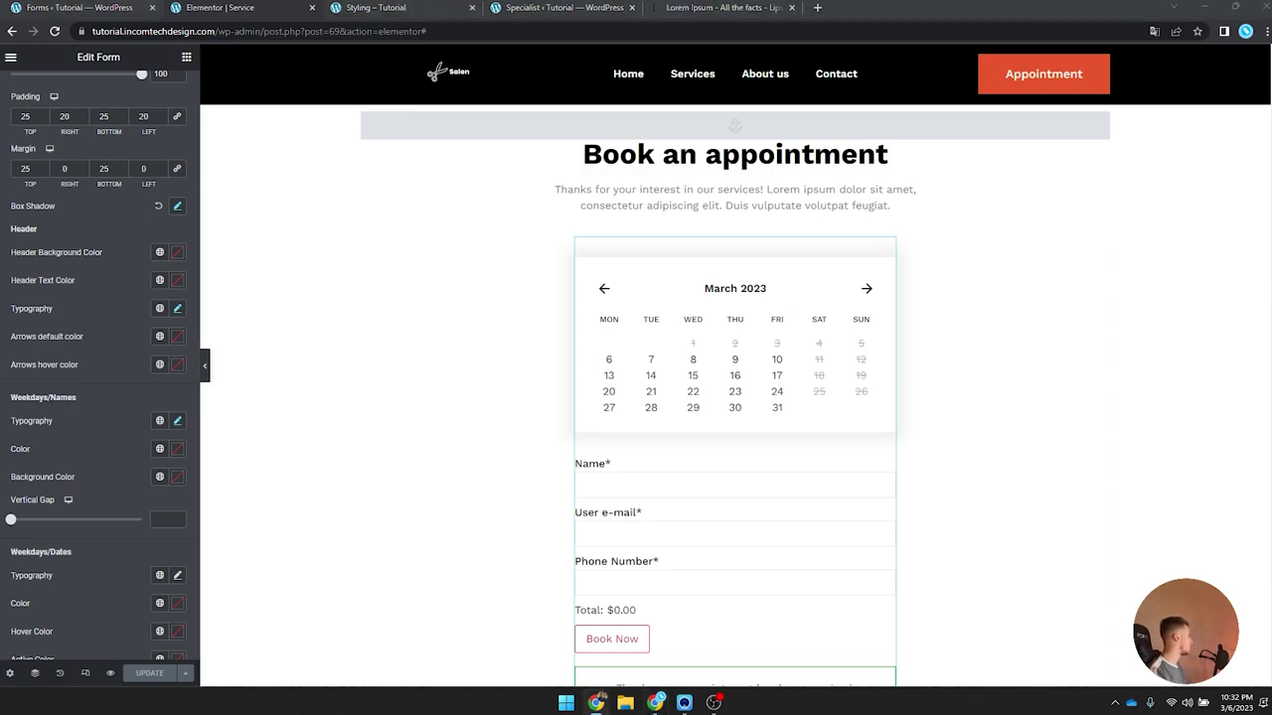
pyautogui.scroll(-1, 186, 431)
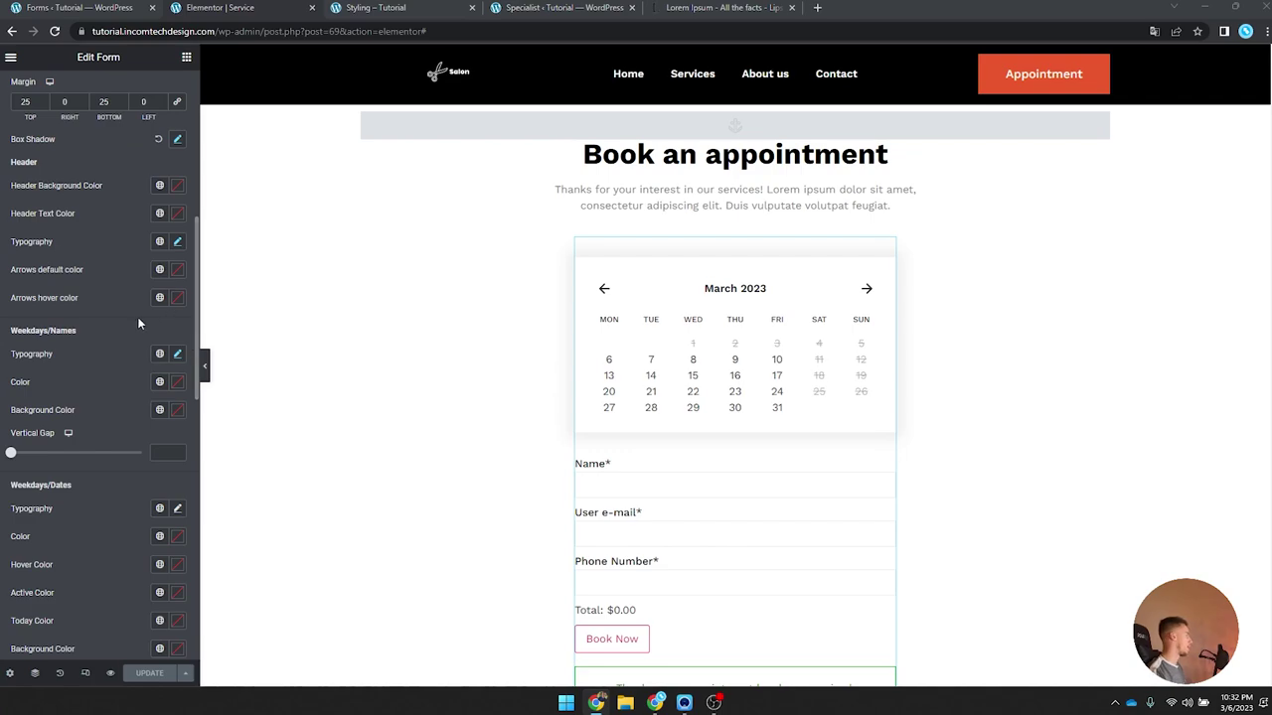
pyautogui.scroll(-3, 149, 350)
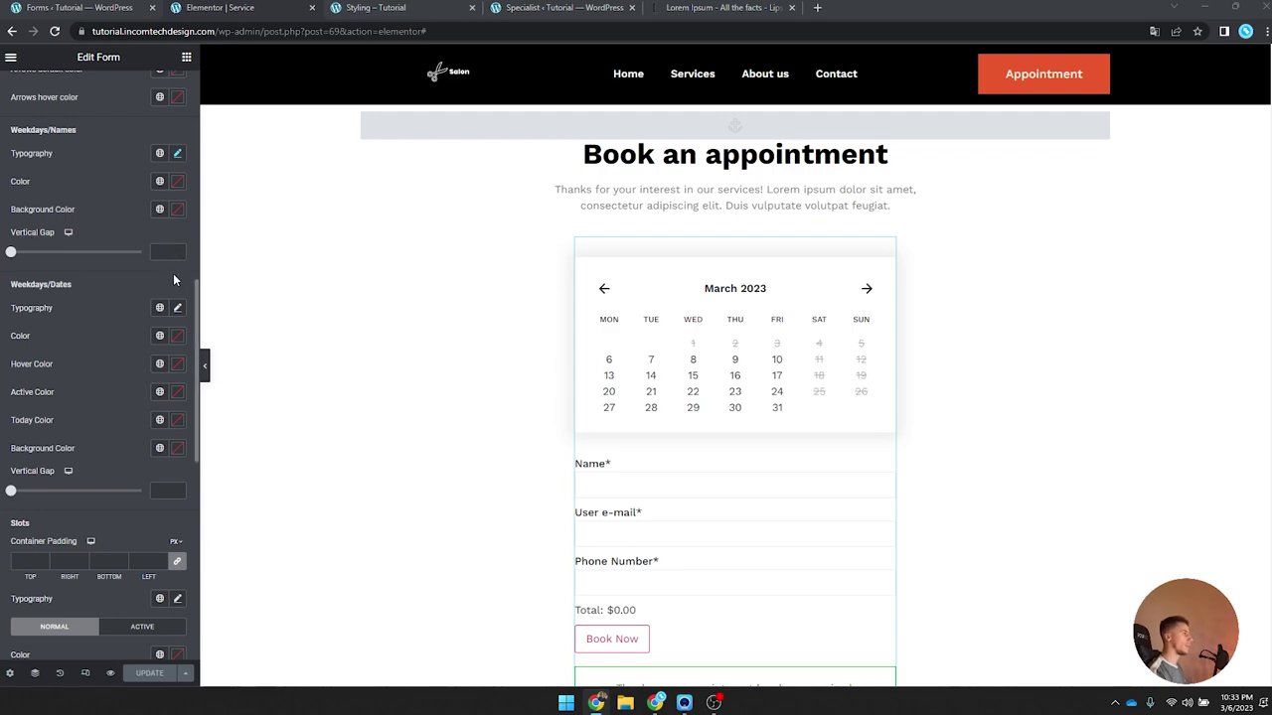
pyautogui.click(177, 336)
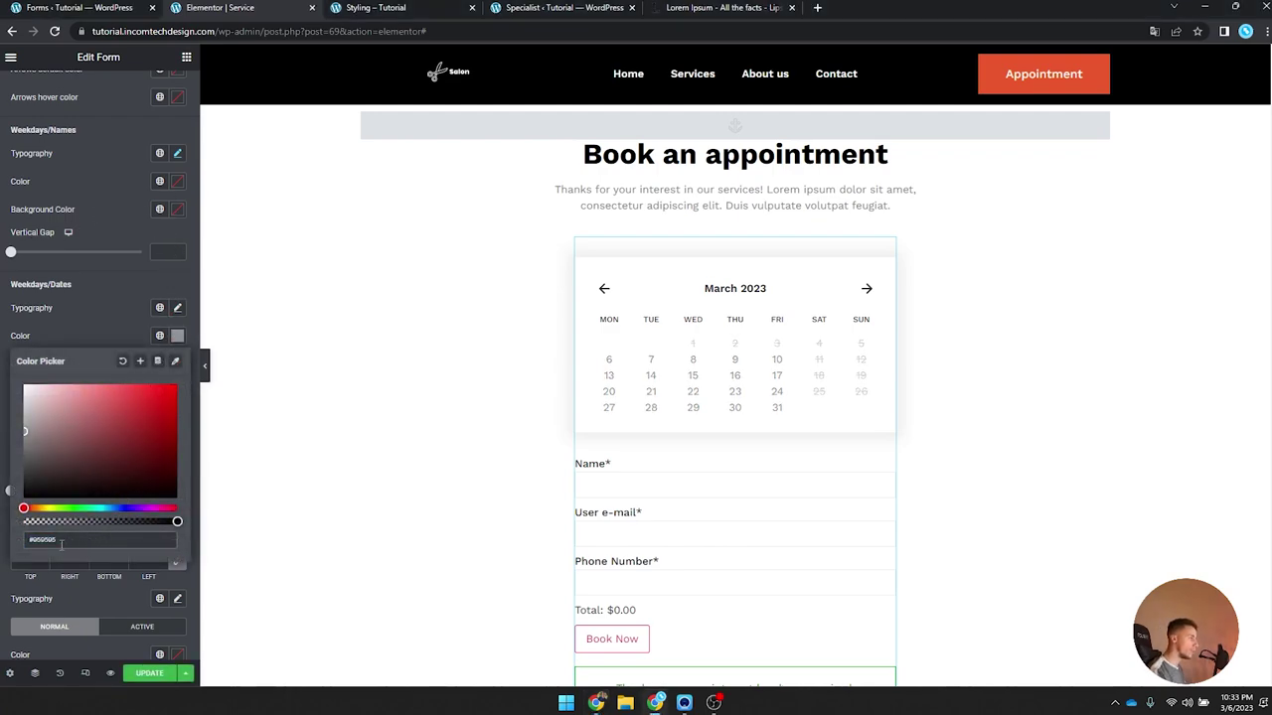
pyautogui.click(177, 335)
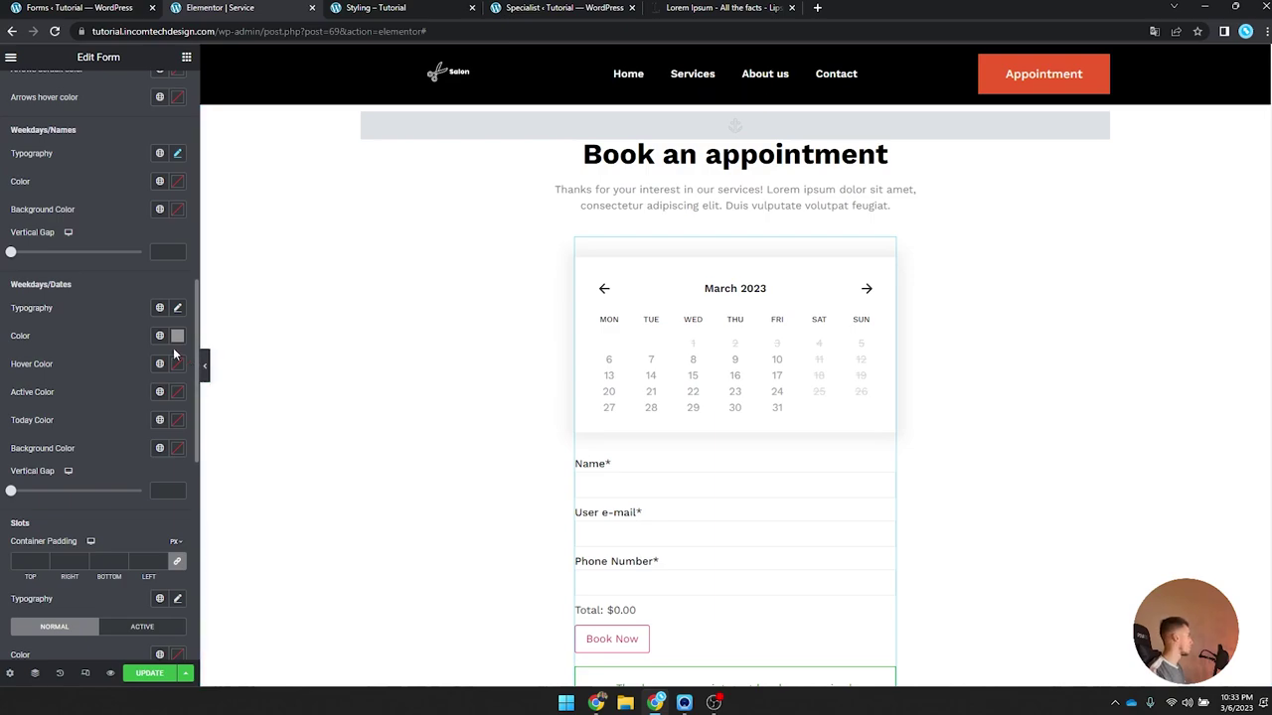
pyautogui.scroll(1, 173, 342)
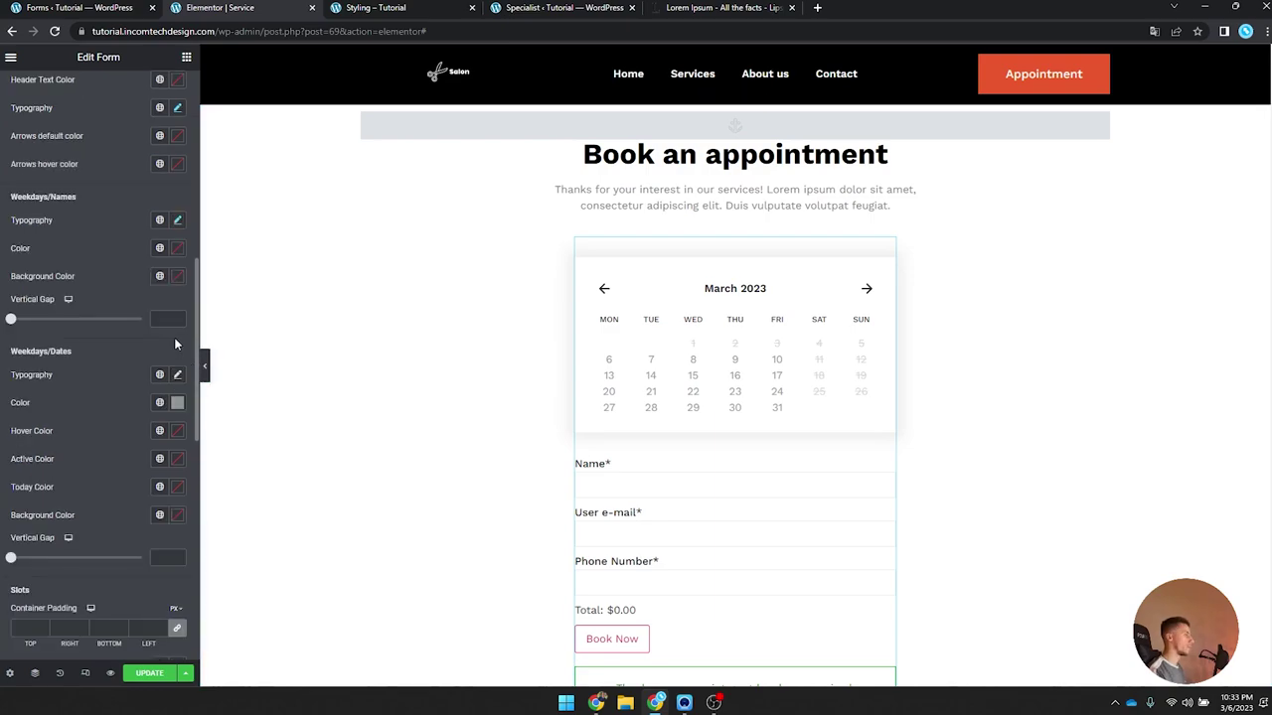
pyautogui.click(177, 249)
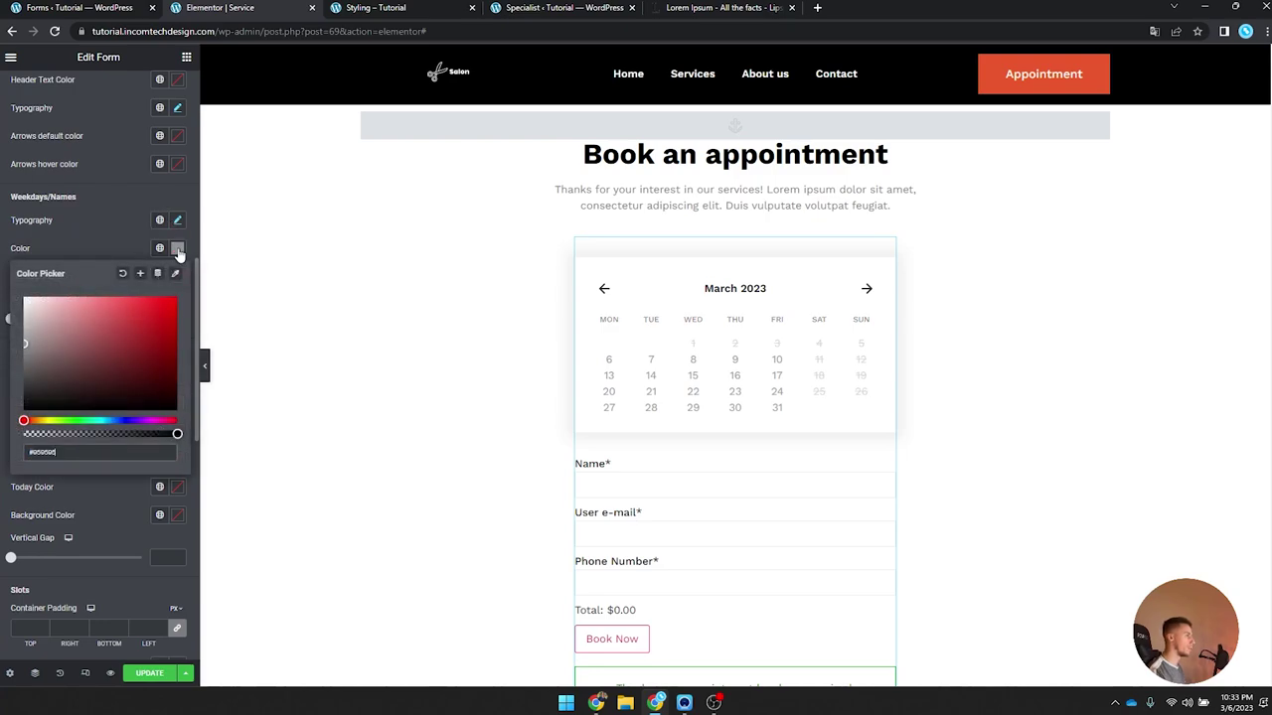
pyautogui.click(178, 250)
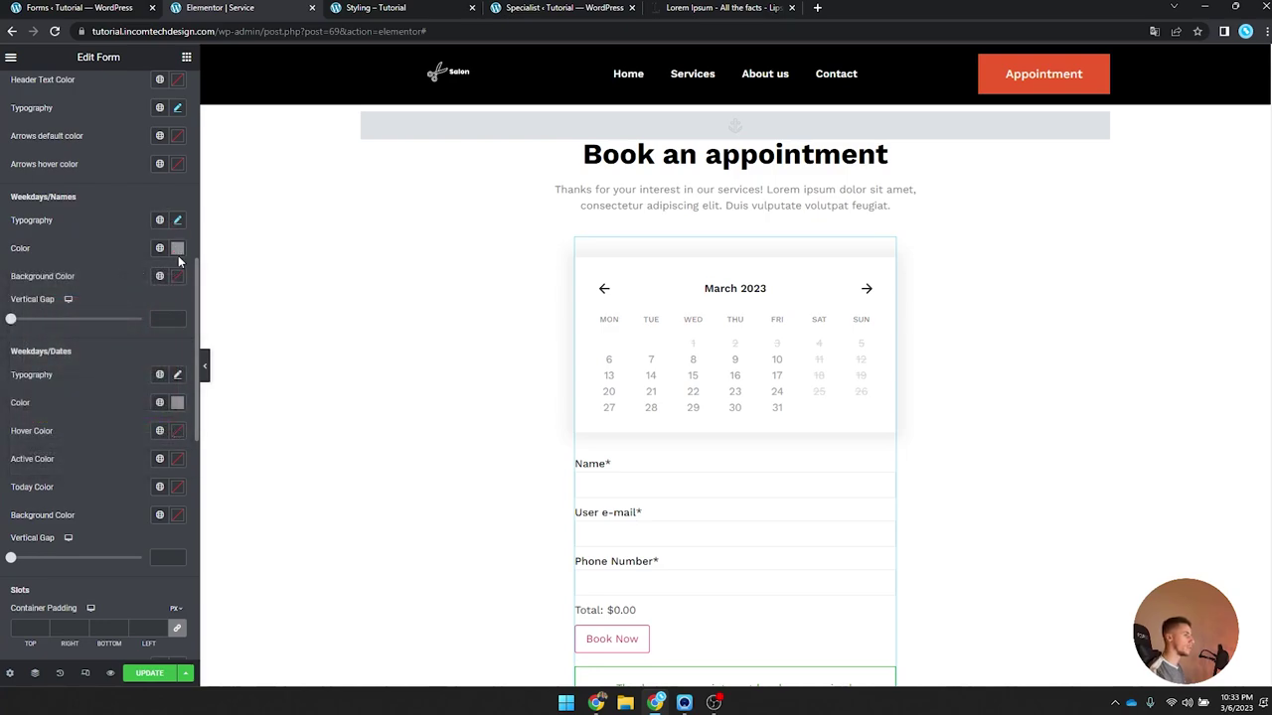
pyautogui.click(178, 405)
pyautogui.click(123, 428)
pyautogui.click(179, 403)
# Step: Make hovered, active and today's dates the global Orange and set a vertical gap of 5
pyautogui.scroll(-1, 162, 421)
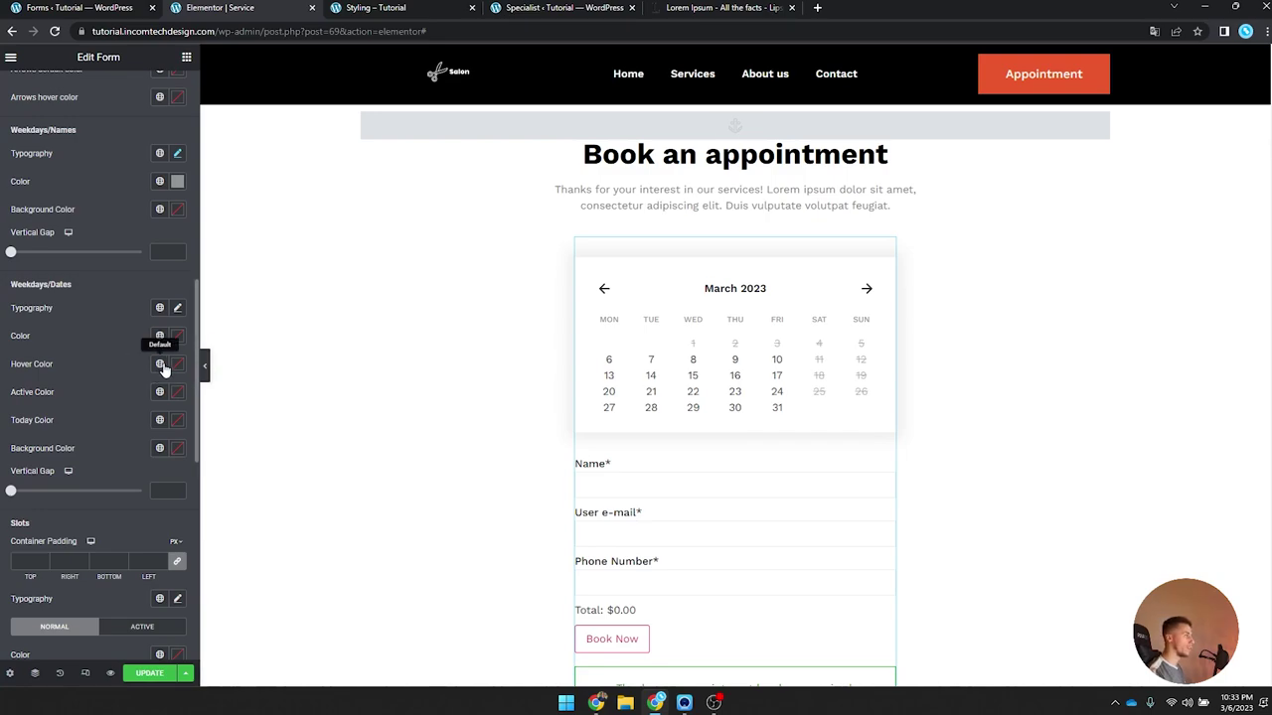
pyautogui.click(159, 364)
pyautogui.click(77, 541)
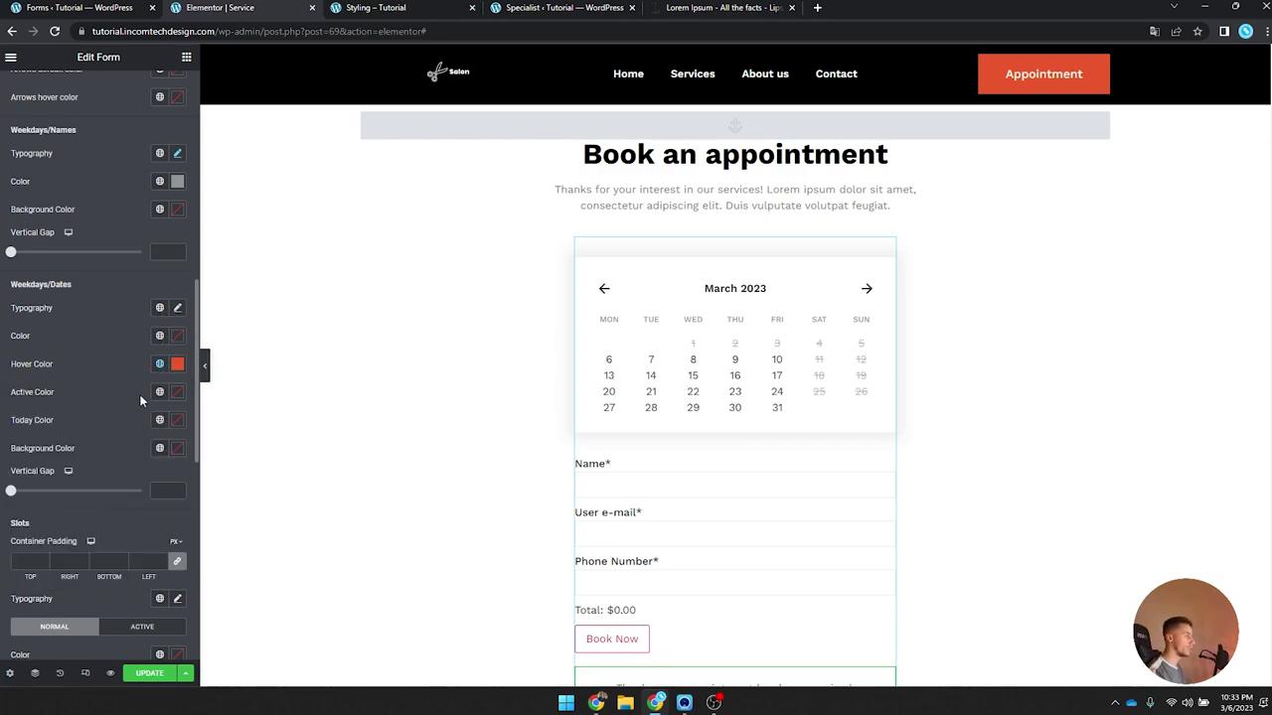
pyautogui.click(159, 391)
pyautogui.click(76, 570)
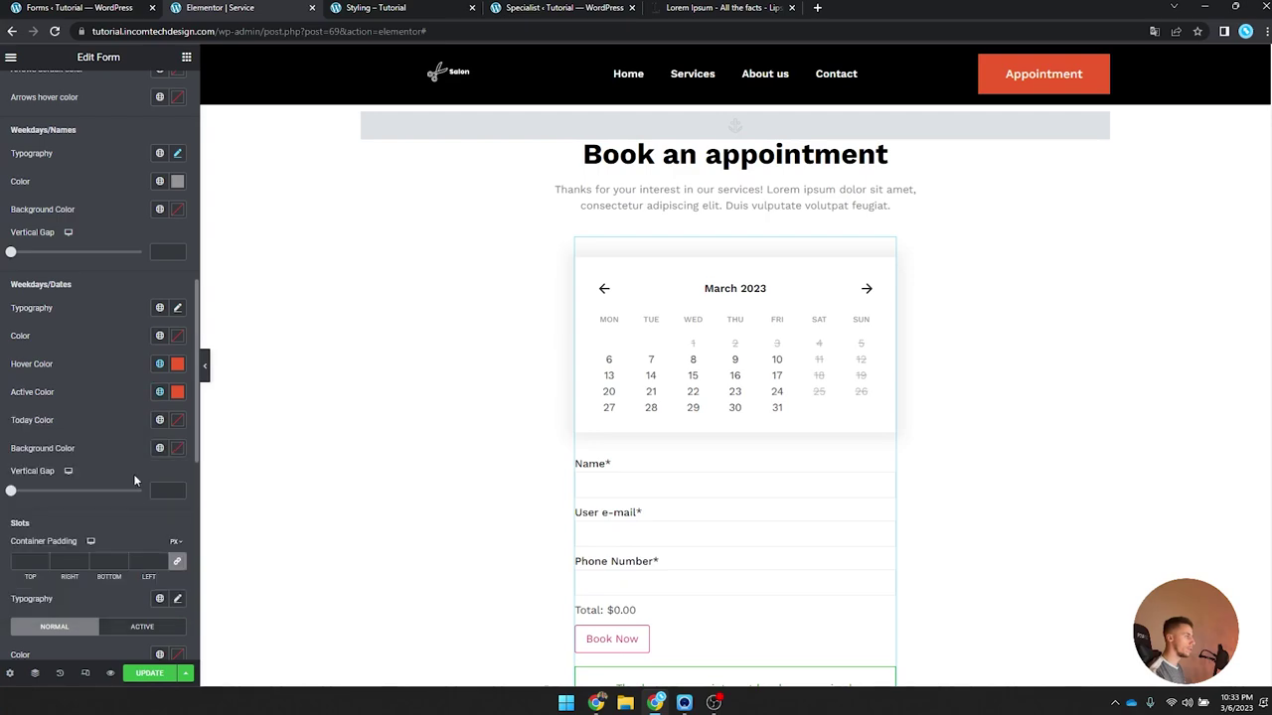
pyautogui.click(159, 419)
pyautogui.click(100, 599)
pyautogui.write('5')
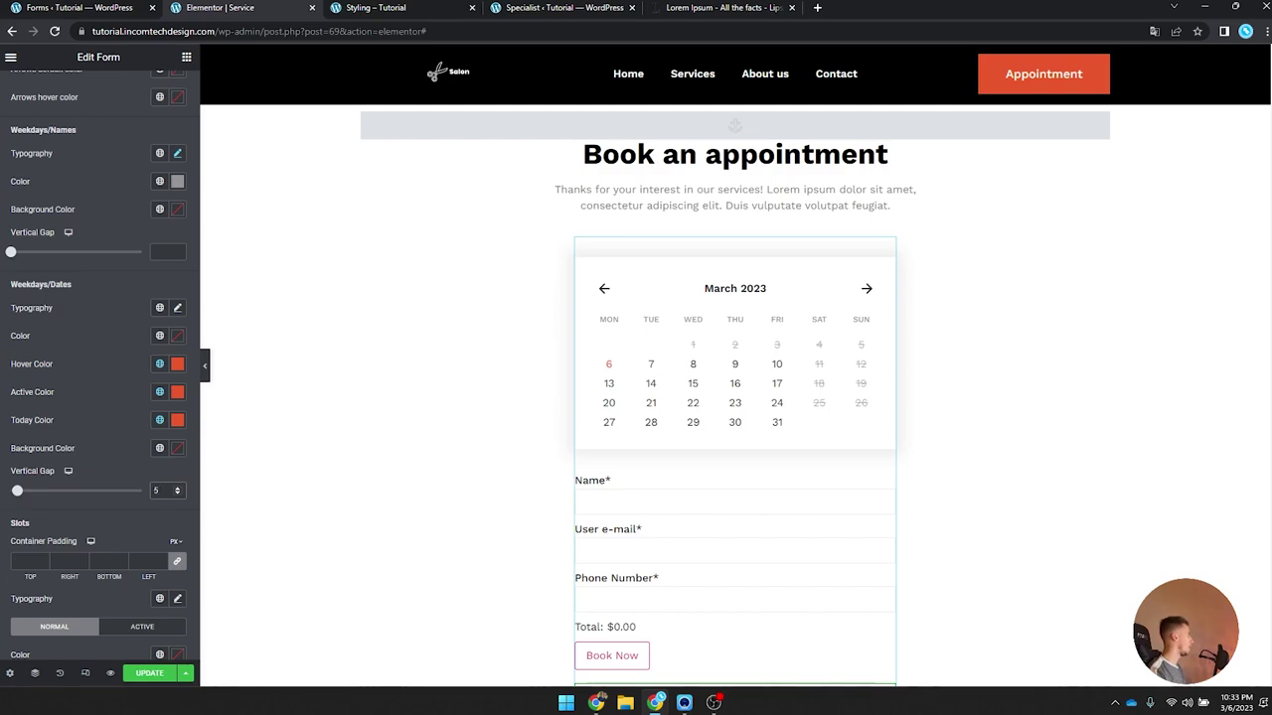
pyautogui.scroll(-3, 60, 327)
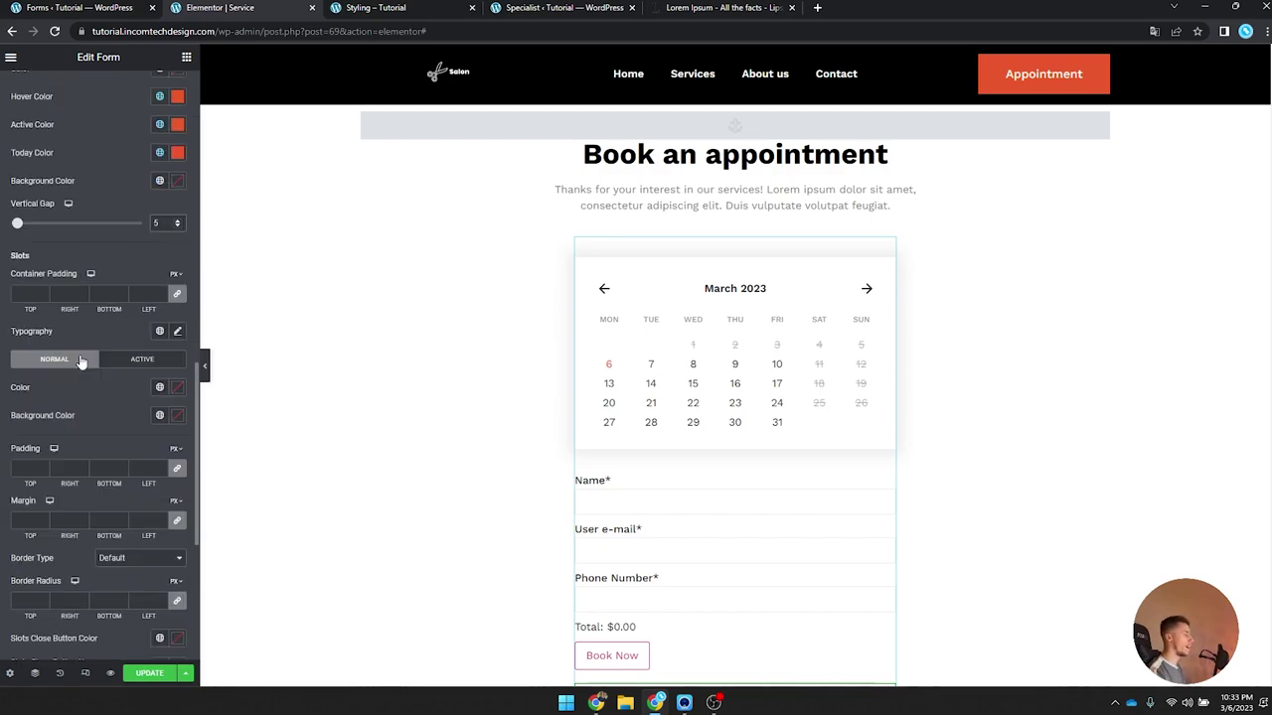
# Step: Show March 8's time slots in the preview and set the slot font to Work Sans
pyautogui.click(609, 365)
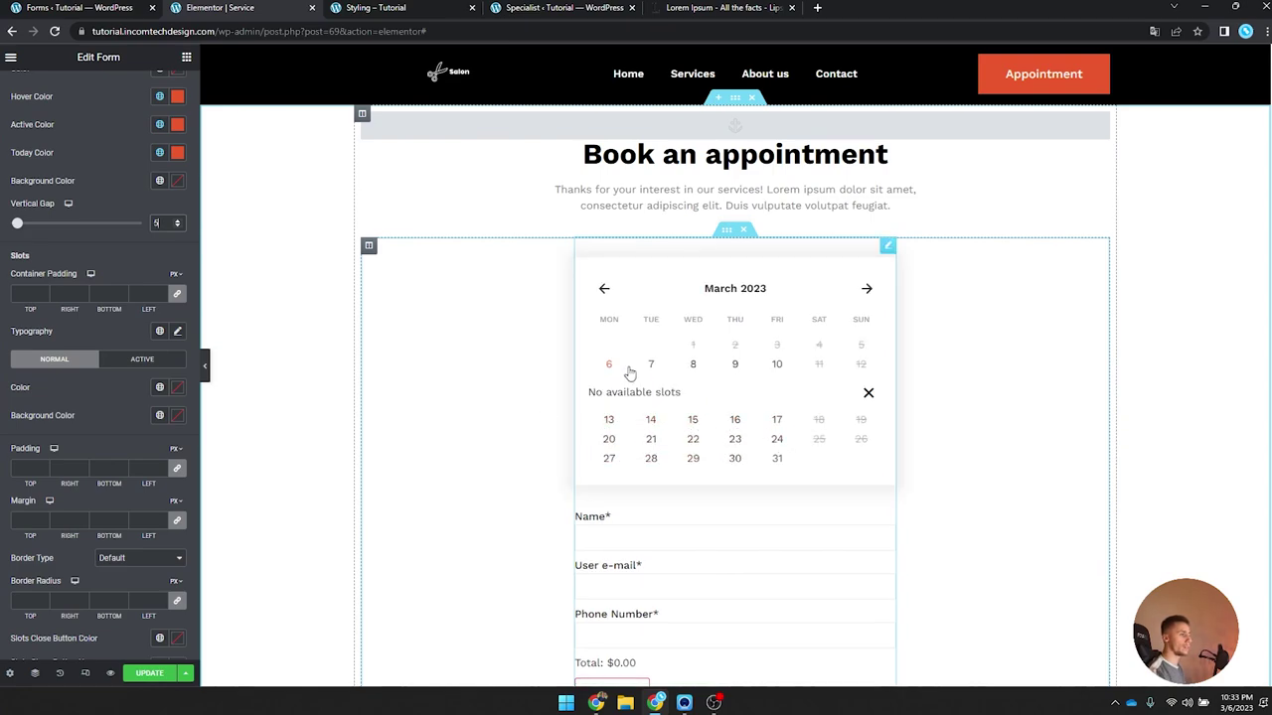
pyautogui.click(710, 371)
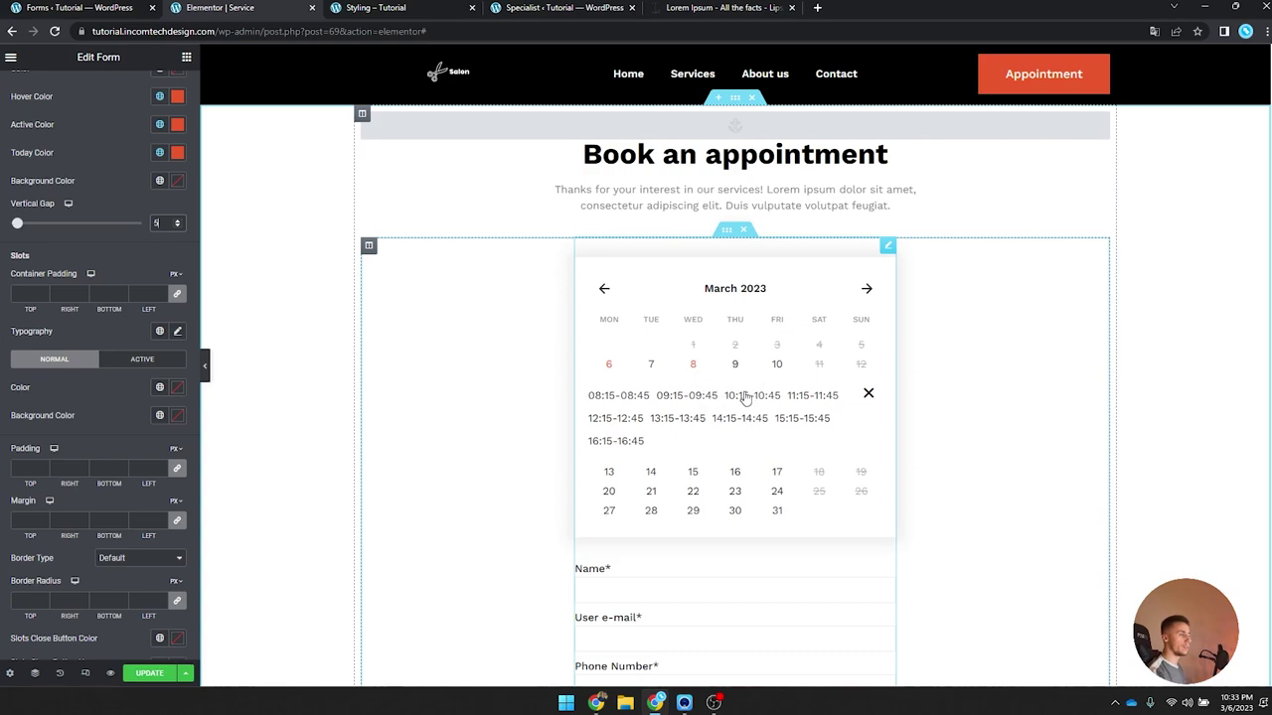
pyautogui.click(177, 331)
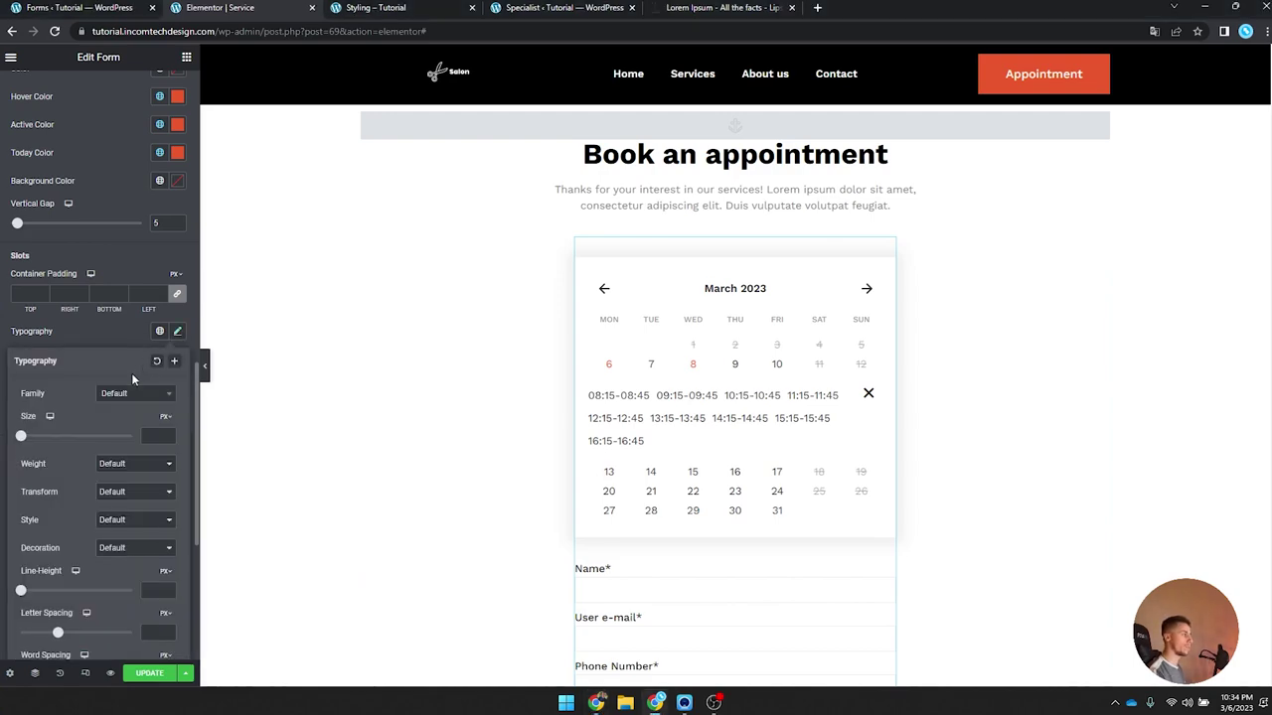
pyautogui.click(117, 395)
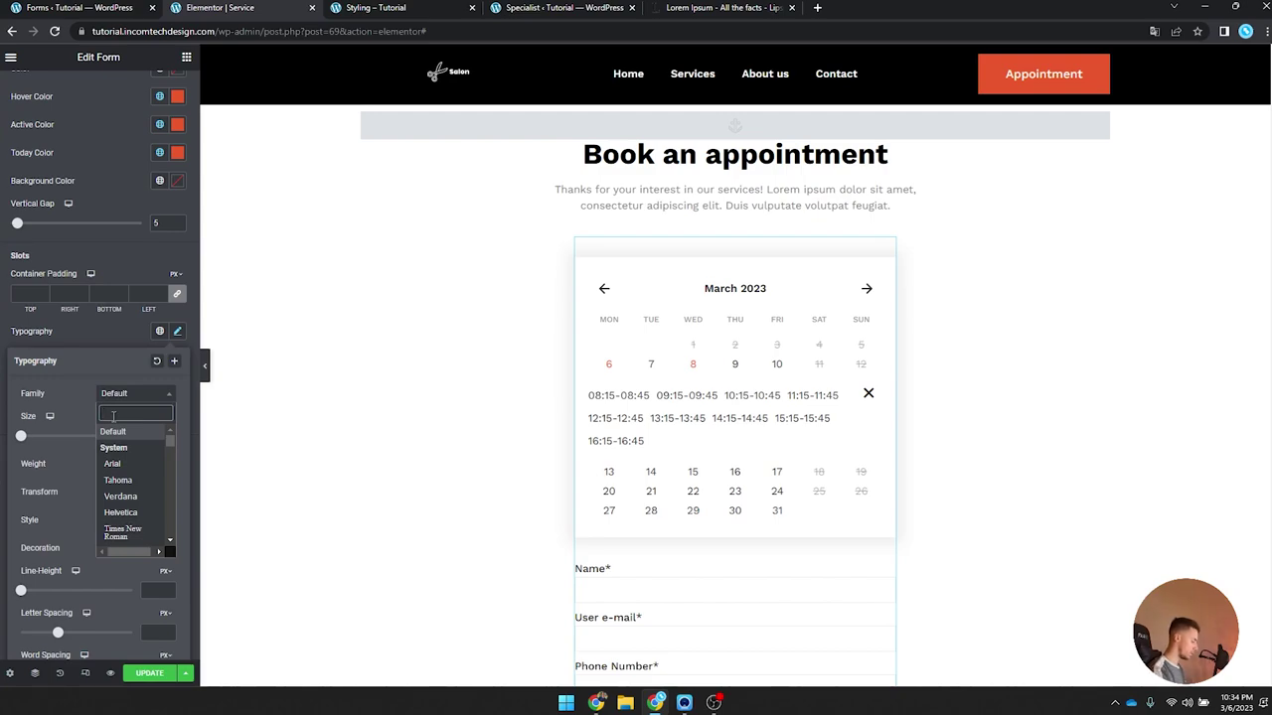
pyautogui.write('work')
pyautogui.press('Return')
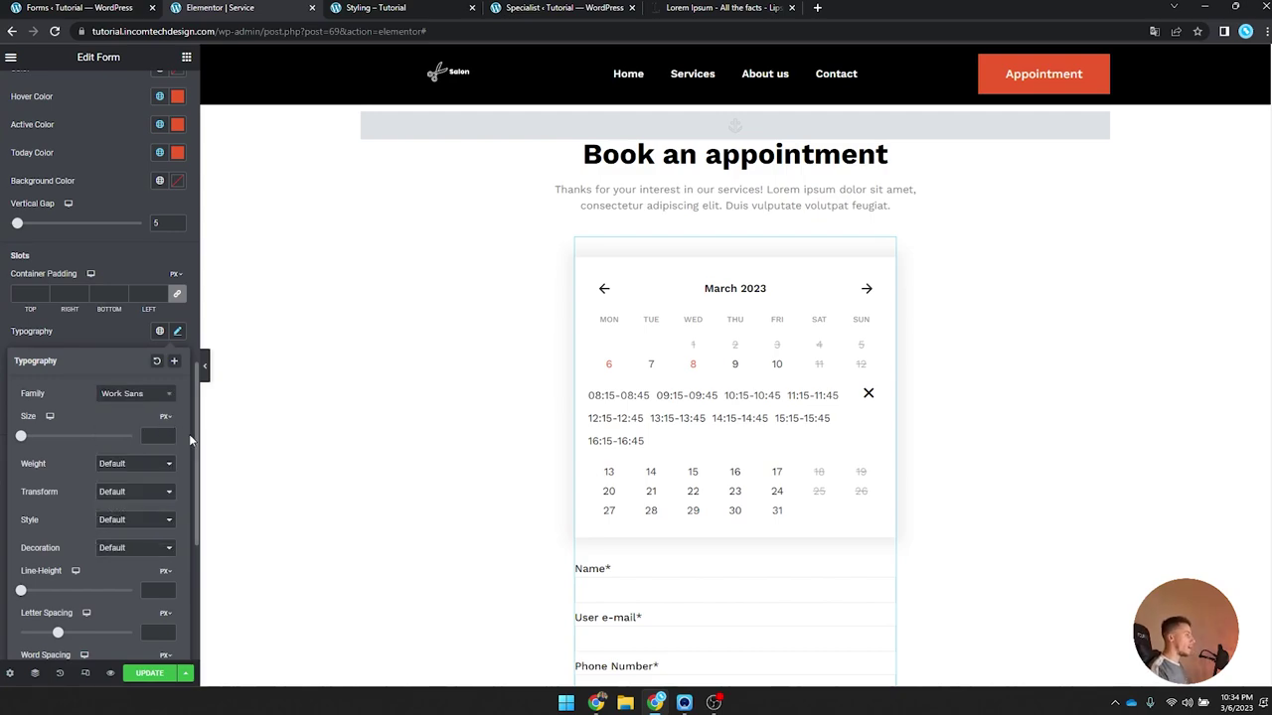
# Step: Set the slot text size to 12 and the slot padding to 3
pyautogui.click(149, 436)
pyautogui.write('12')
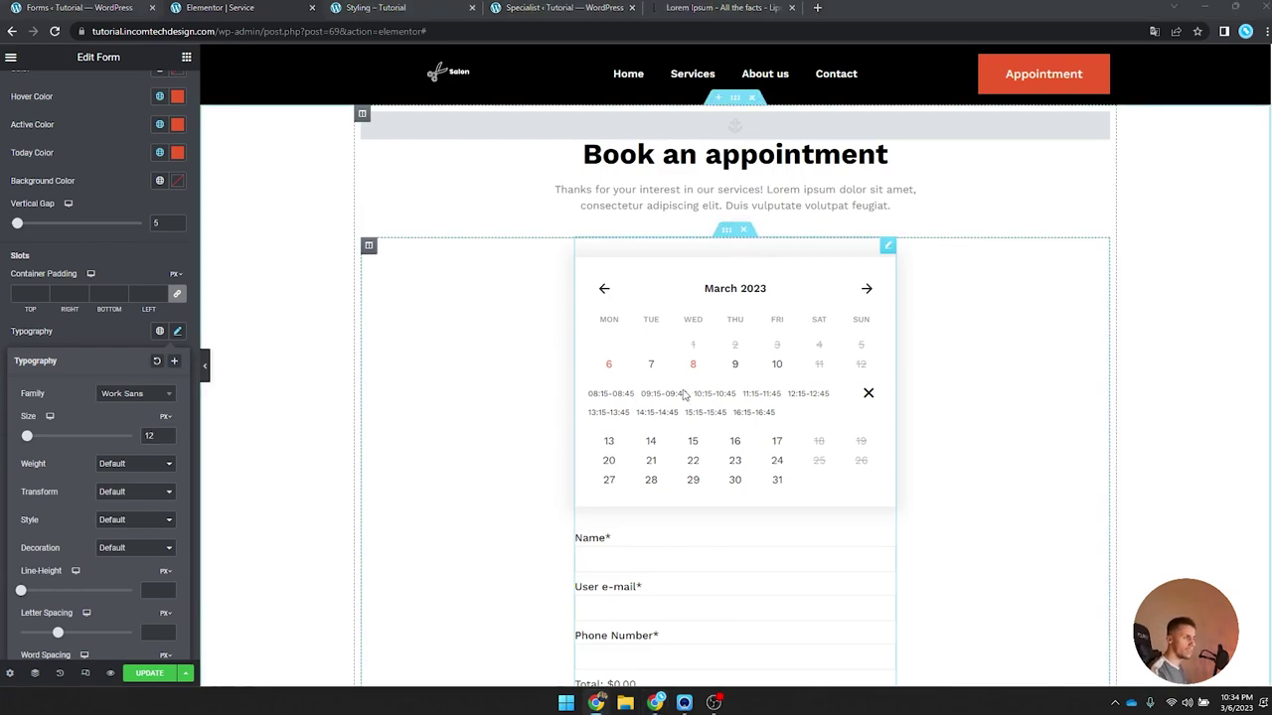
pyautogui.click(179, 332)
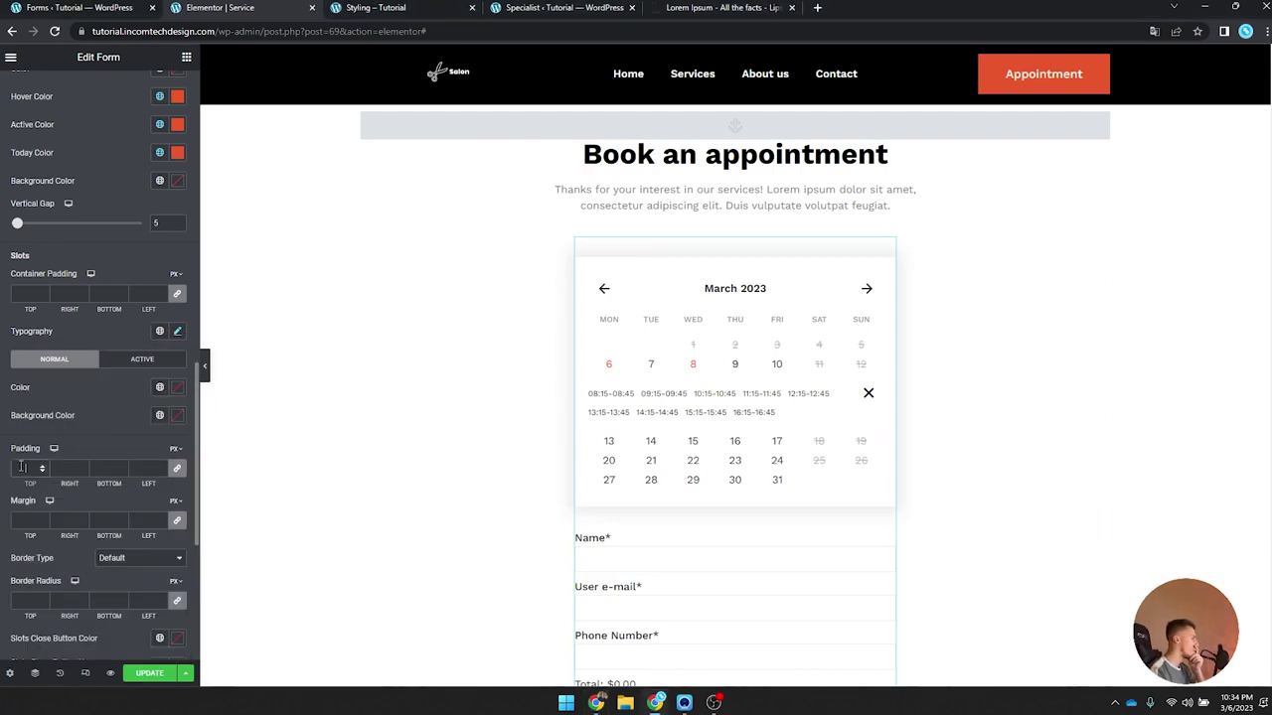
pyautogui.write('3')
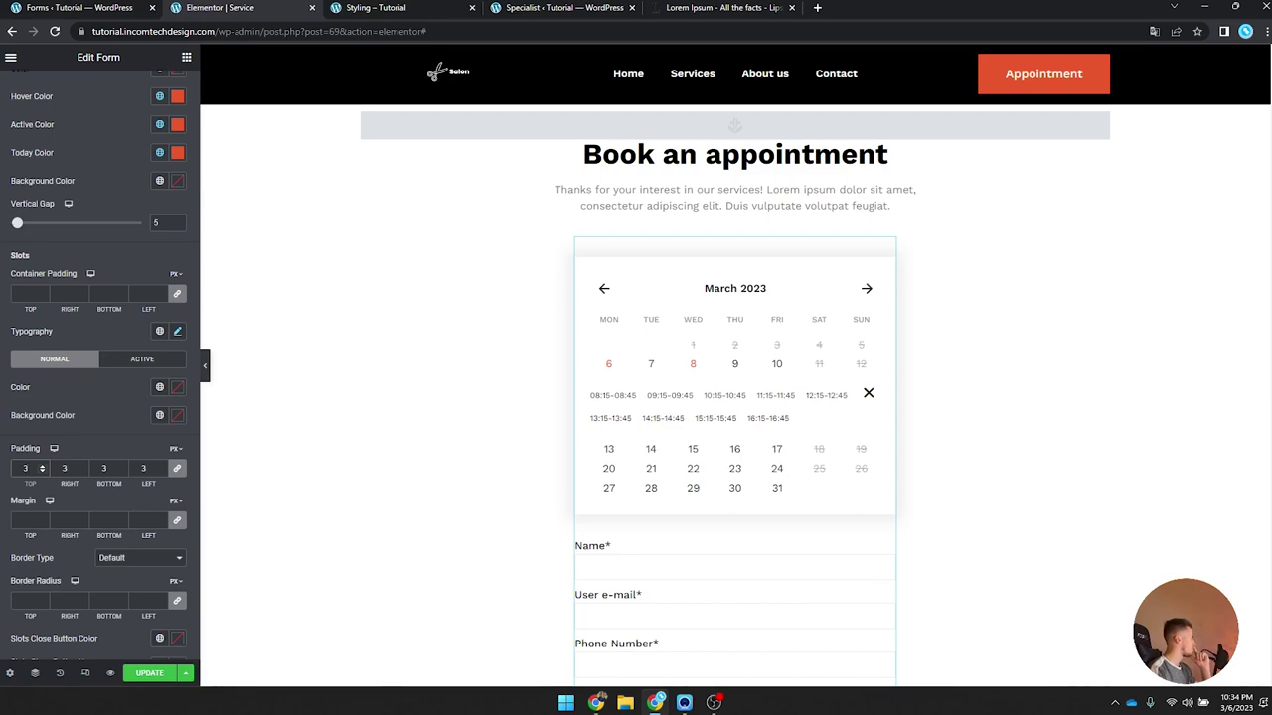
pyautogui.scroll(-1, 99, 447)
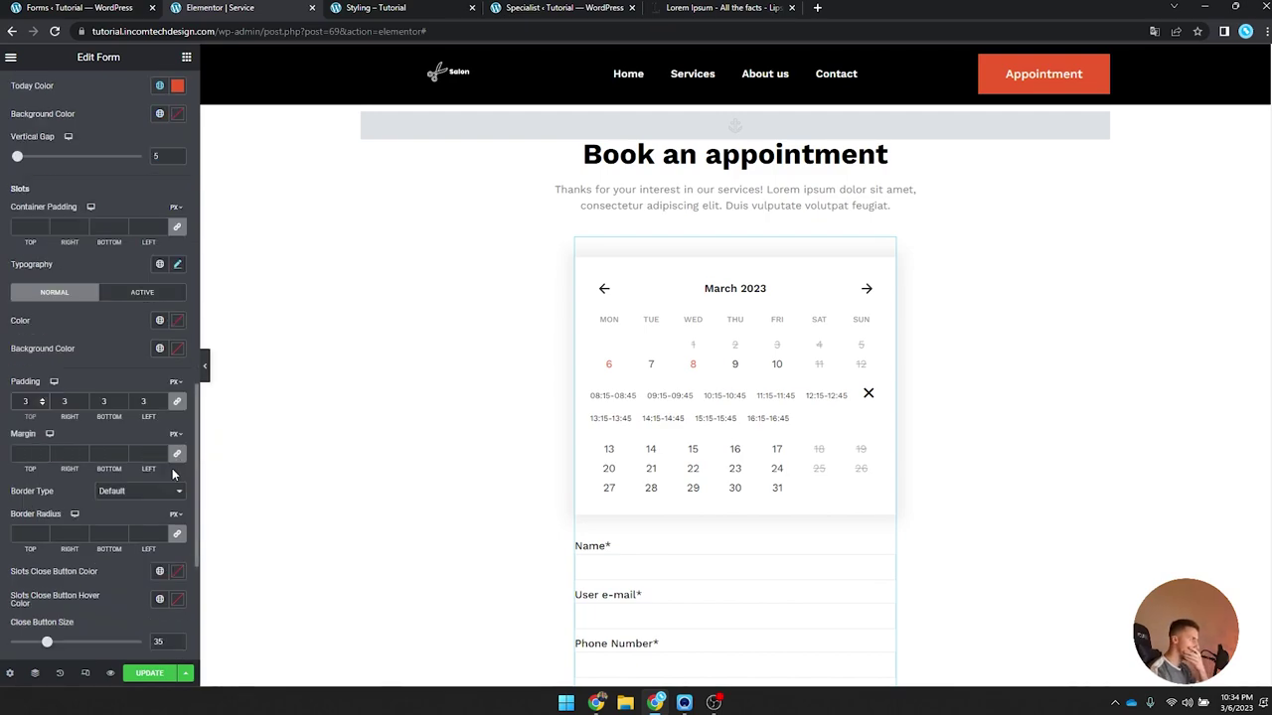
# Step: Give the time slots a 1 px solid light-grey (#E3E3E4) border and reset the slot text colour
pyautogui.click(149, 492)
pyautogui.click(142, 525)
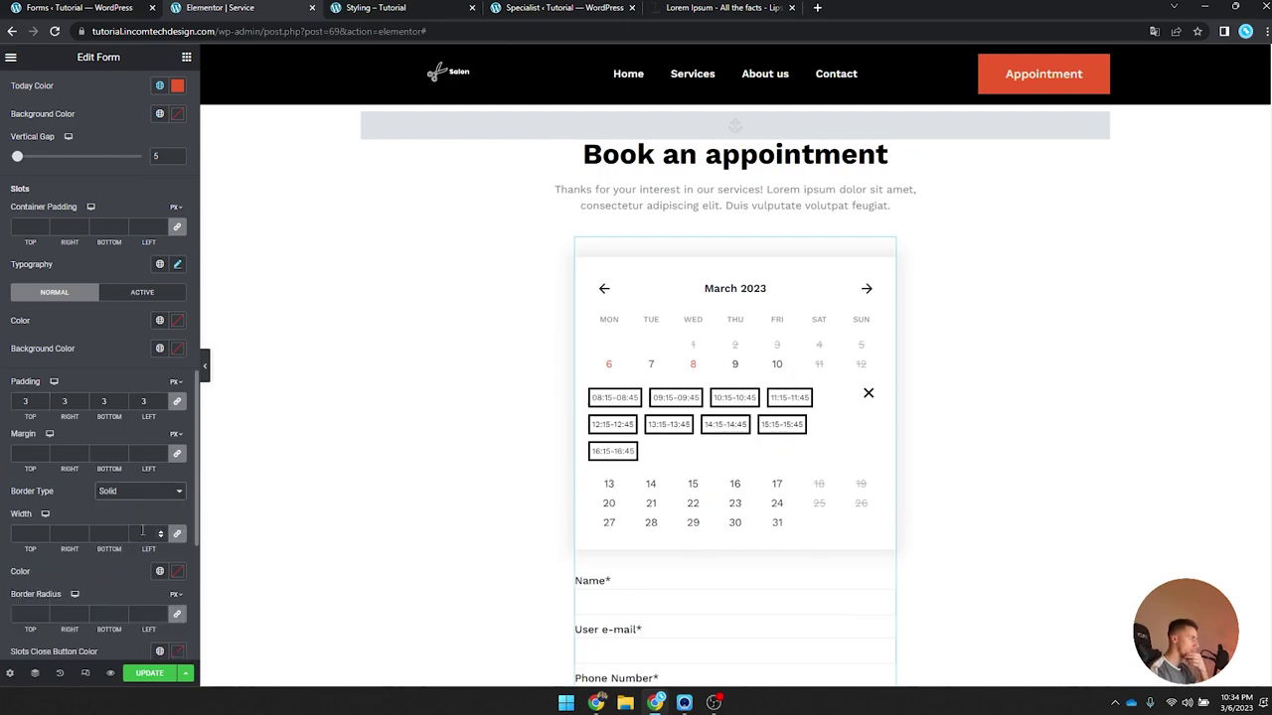
pyautogui.click(43, 534)
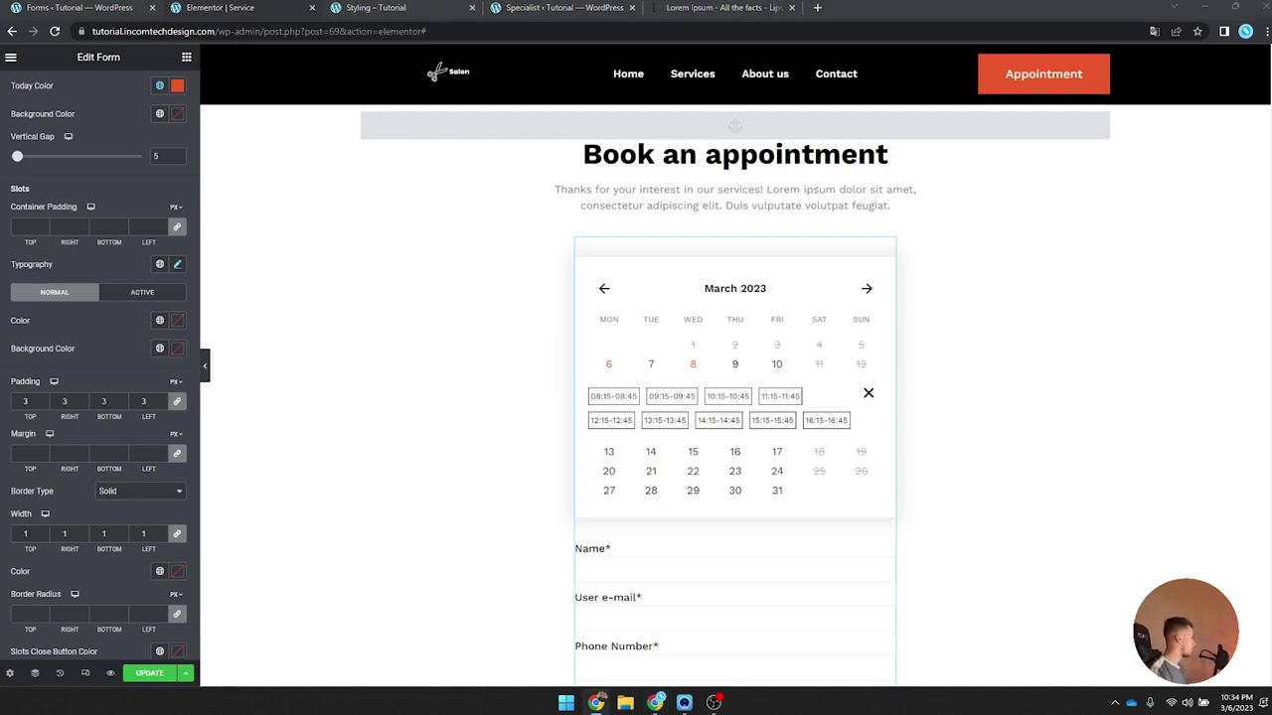
pyautogui.press('super')
pyautogui.press('super')
pyautogui.click(177, 320)
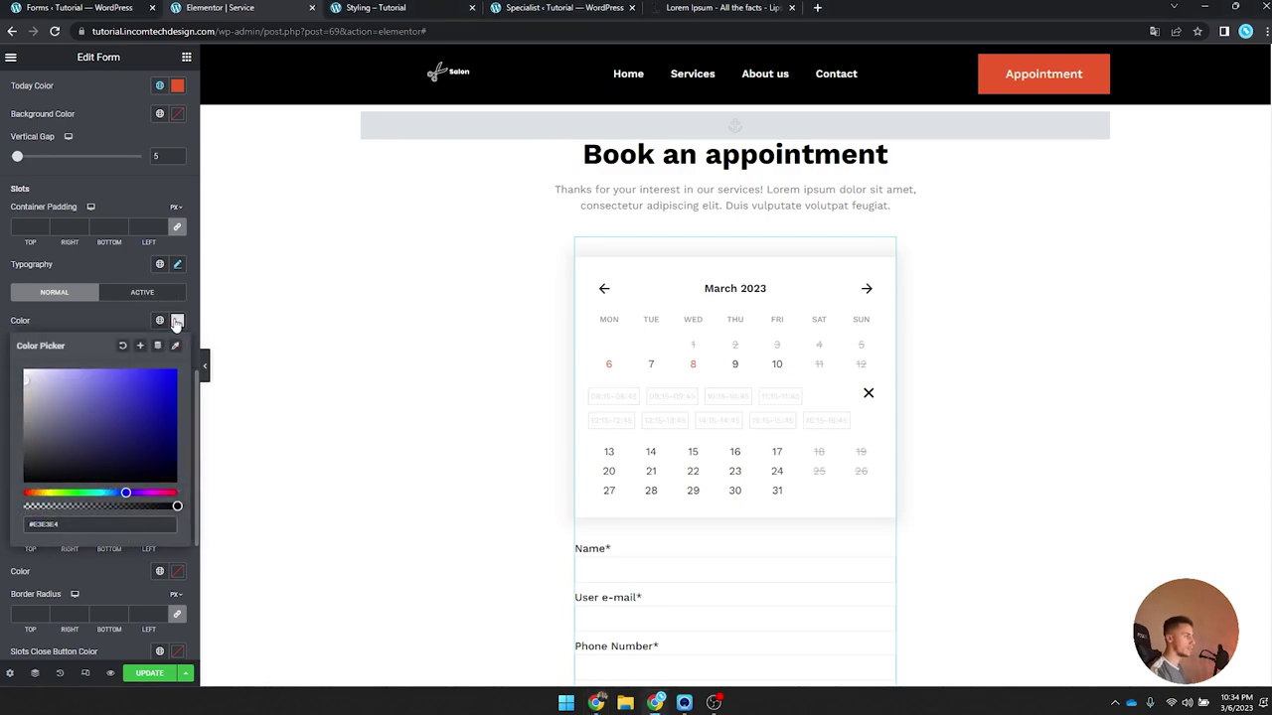
pyautogui.click(177, 321)
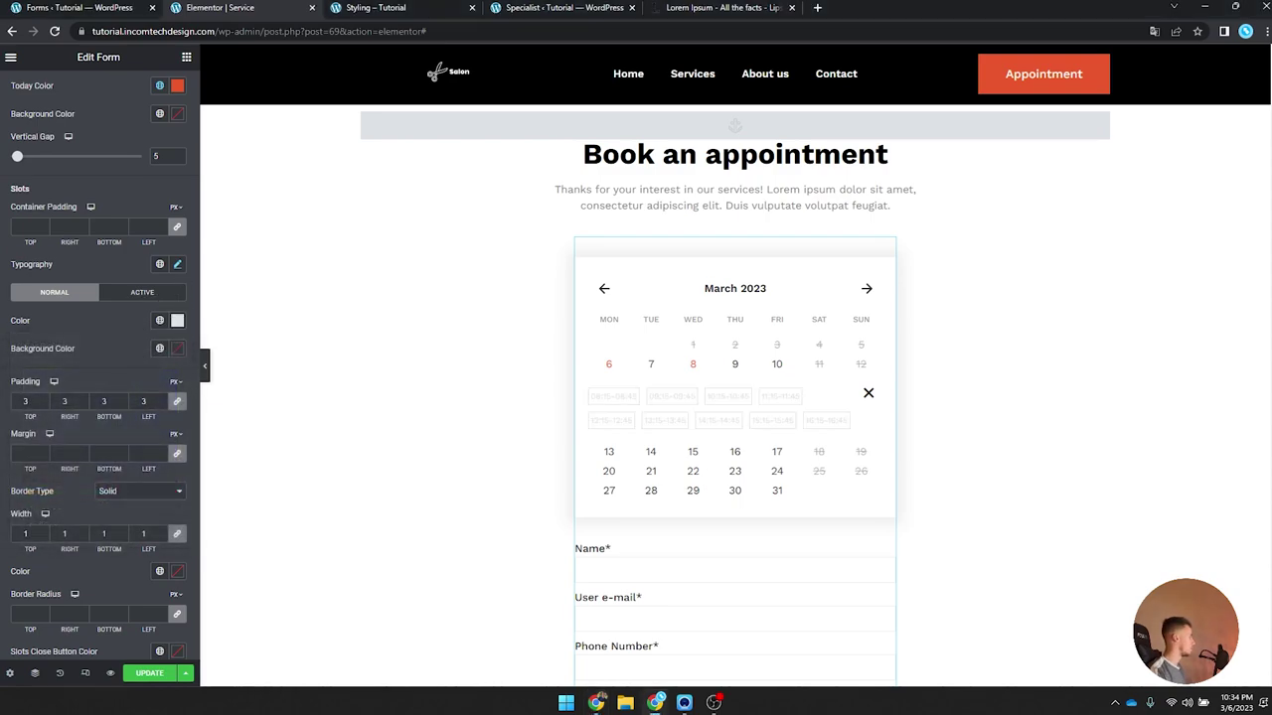
pyautogui.click(177, 320)
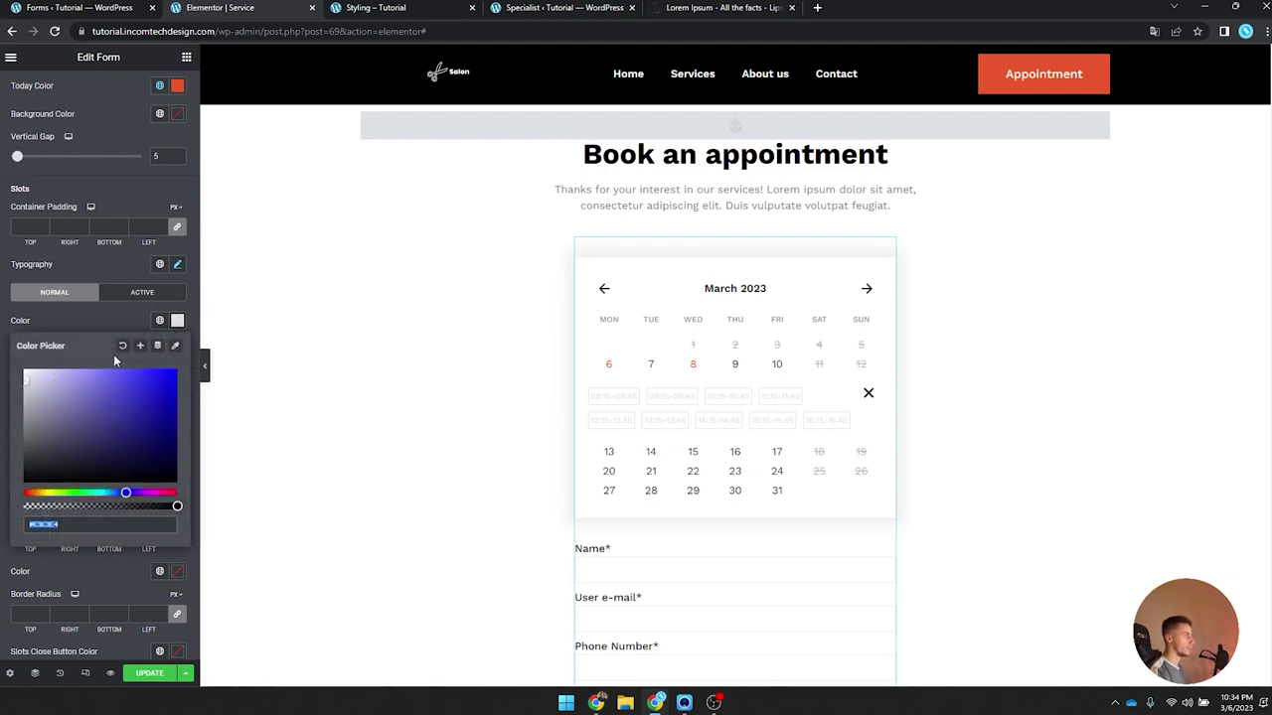
pyautogui.click(141, 345)
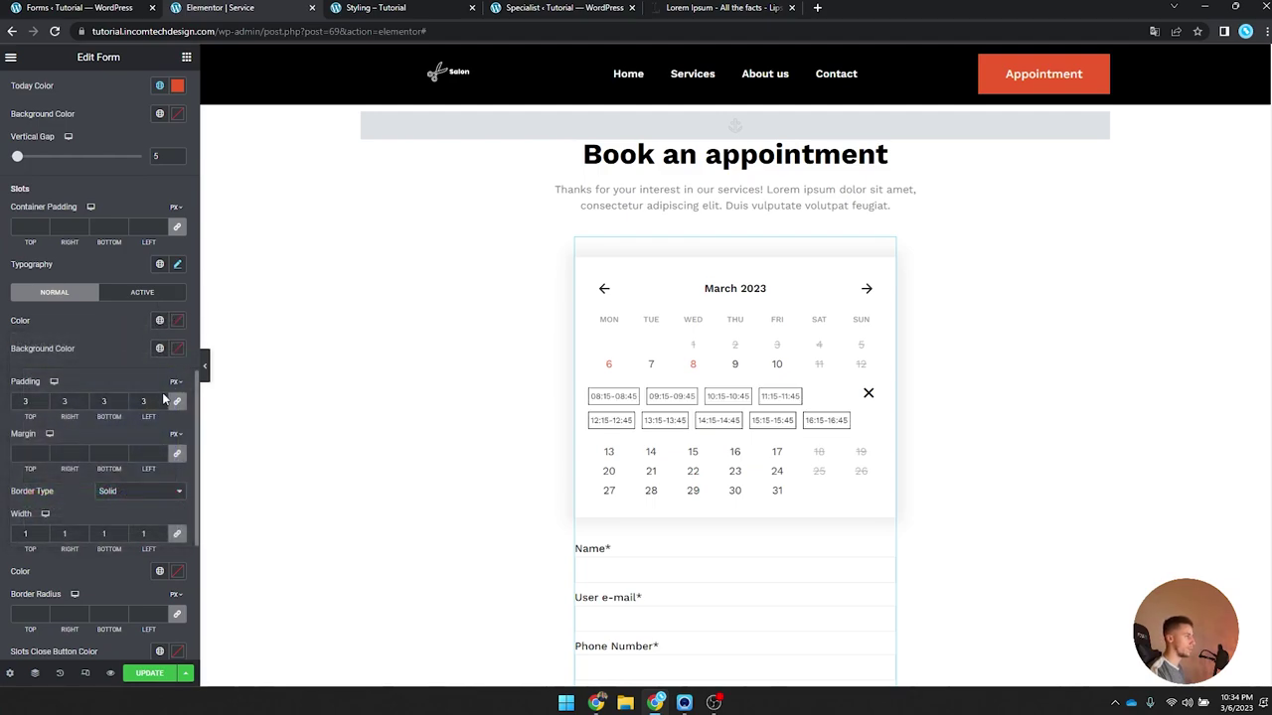
pyautogui.click(178, 573)
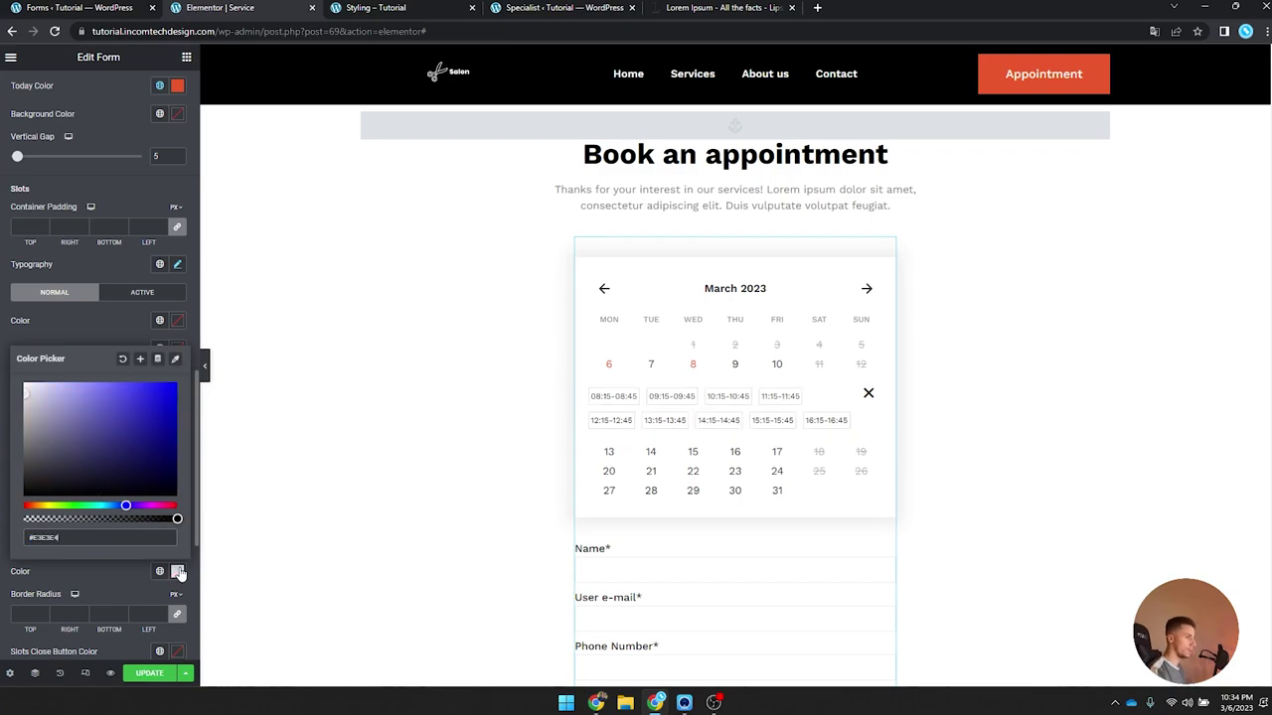
pyautogui.click(178, 573)
pyautogui.scroll(-3, 180, 574)
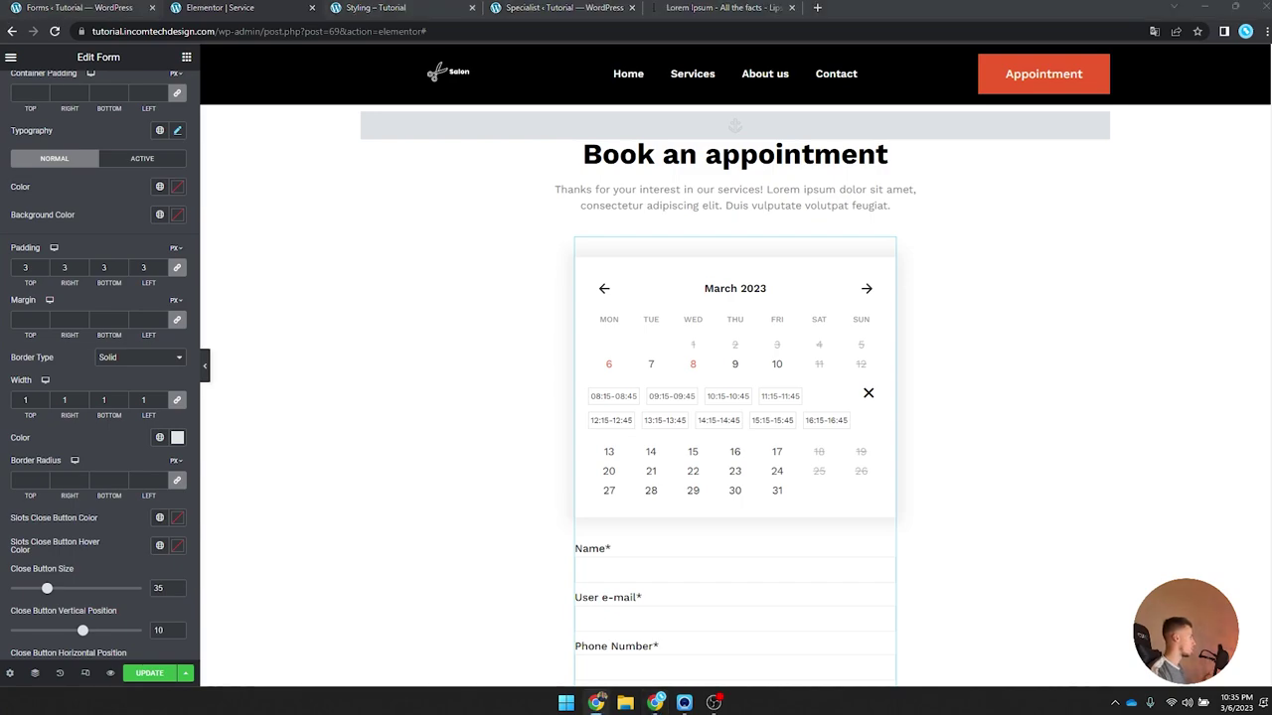
# Step: Make the active slot's border global Orange, checking it on the 08:15 and 10:15 slots
pyautogui.click(616, 398)
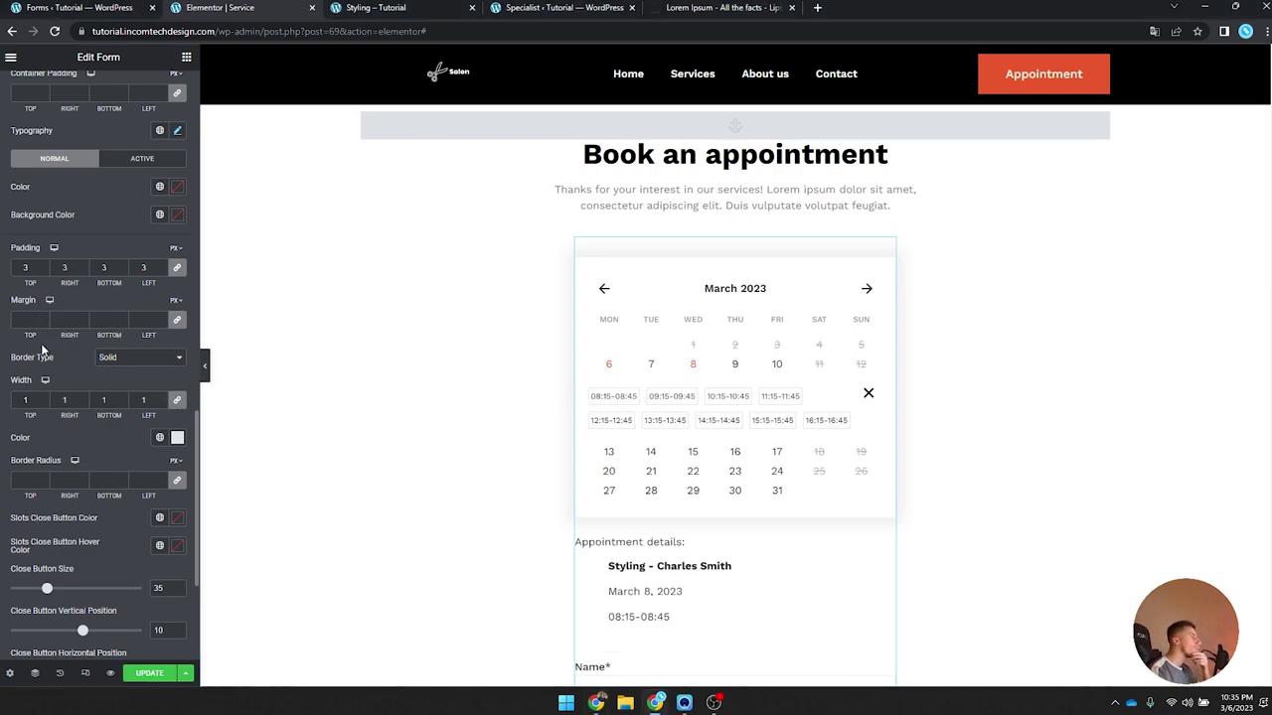
pyautogui.scroll(2, 47, 343)
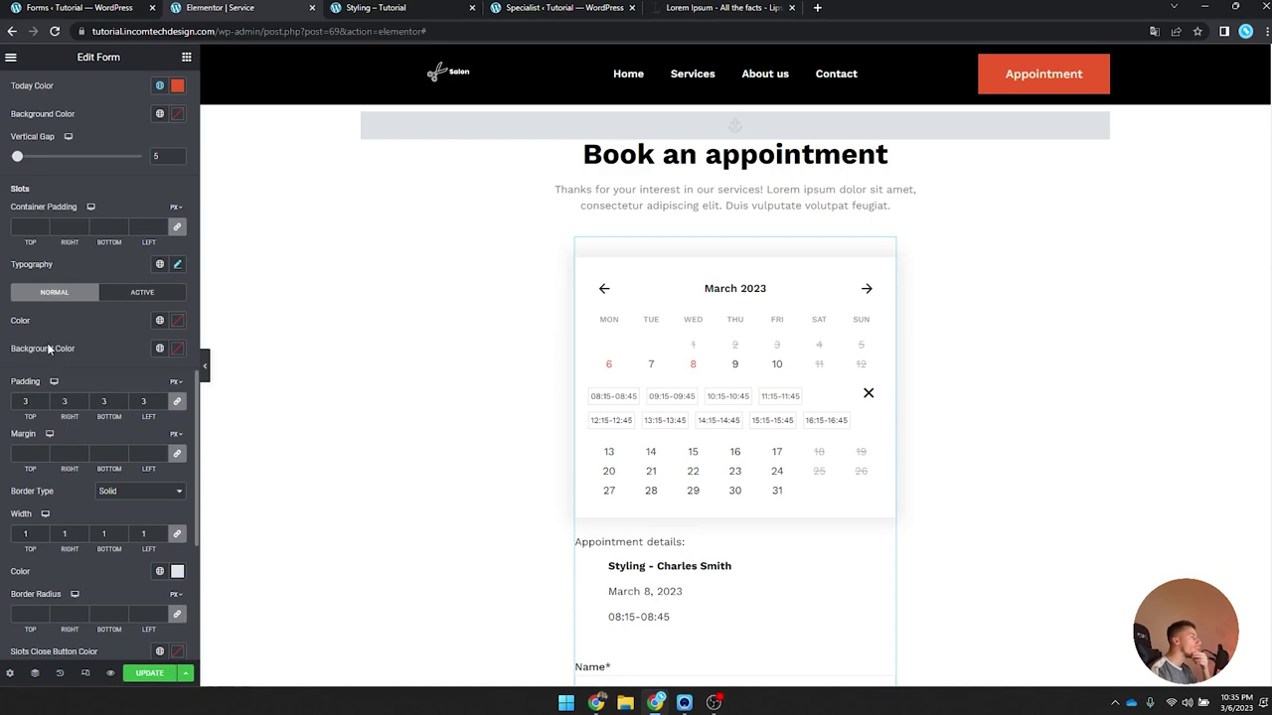
pyautogui.click(111, 295)
pyautogui.click(159, 376)
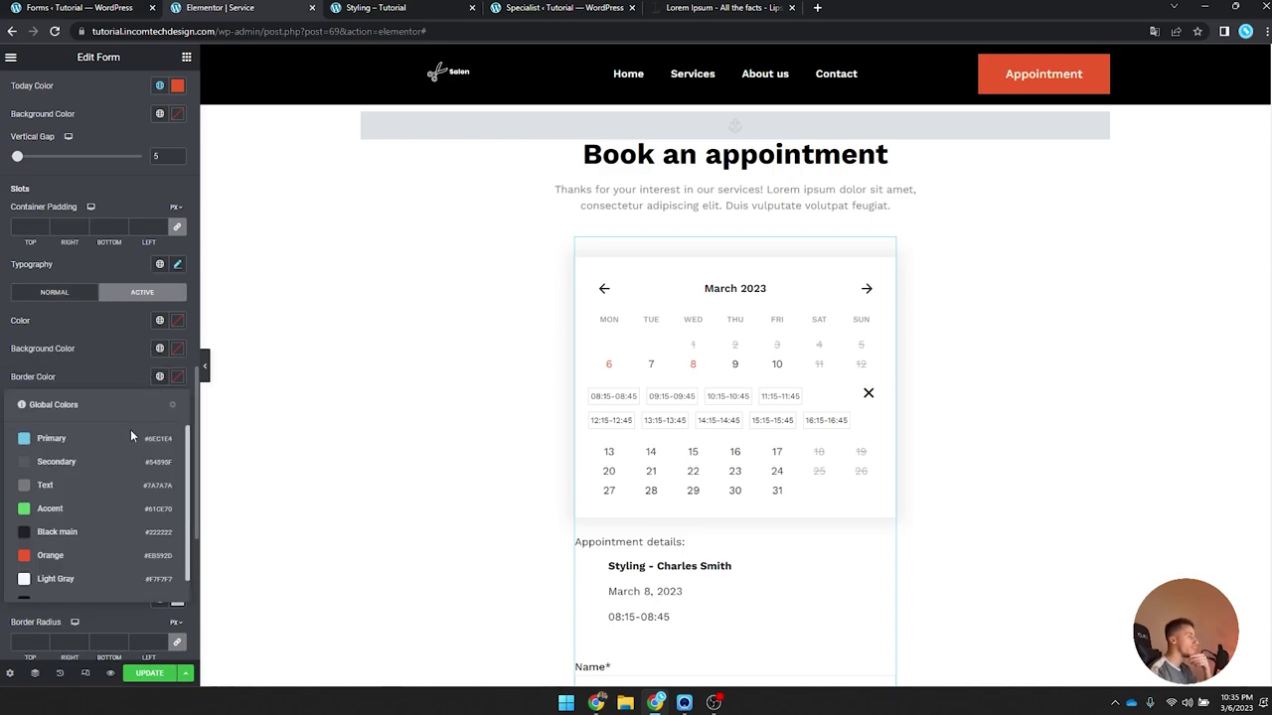
pyautogui.click(105, 554)
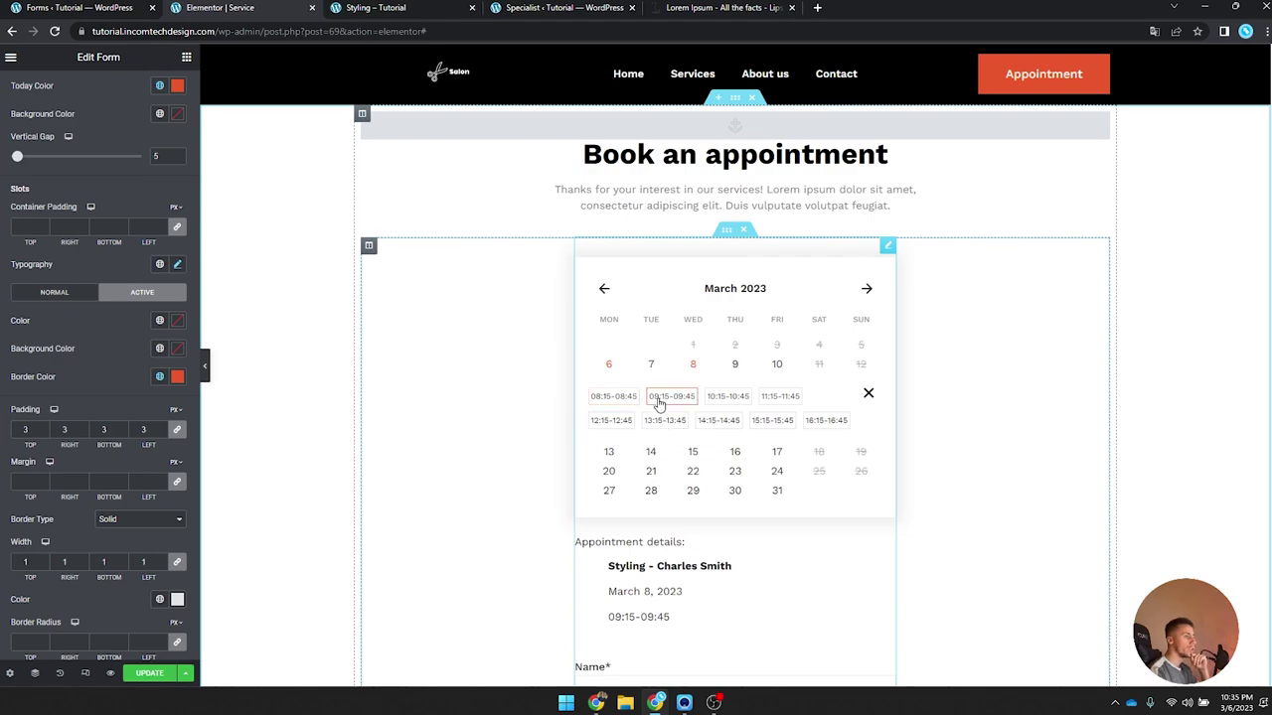
pyautogui.click(730, 397)
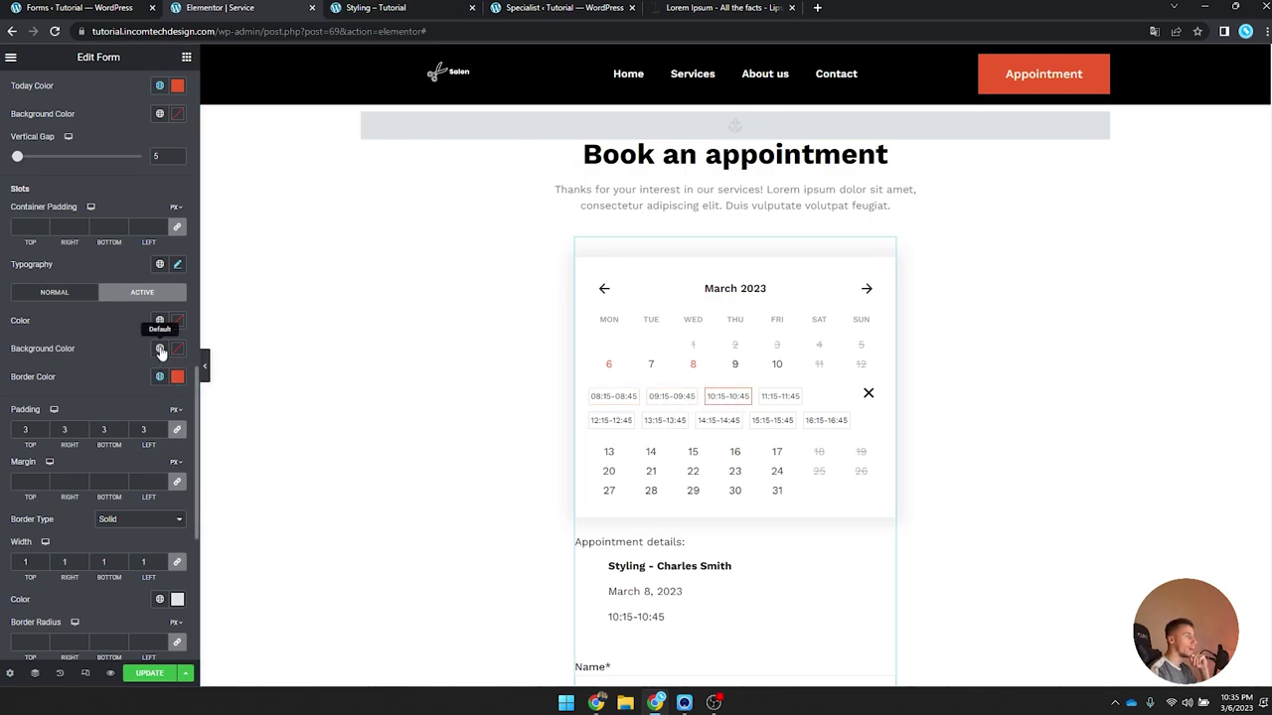
pyautogui.click(614, 398)
pyautogui.scroll(-2, 99, 374)
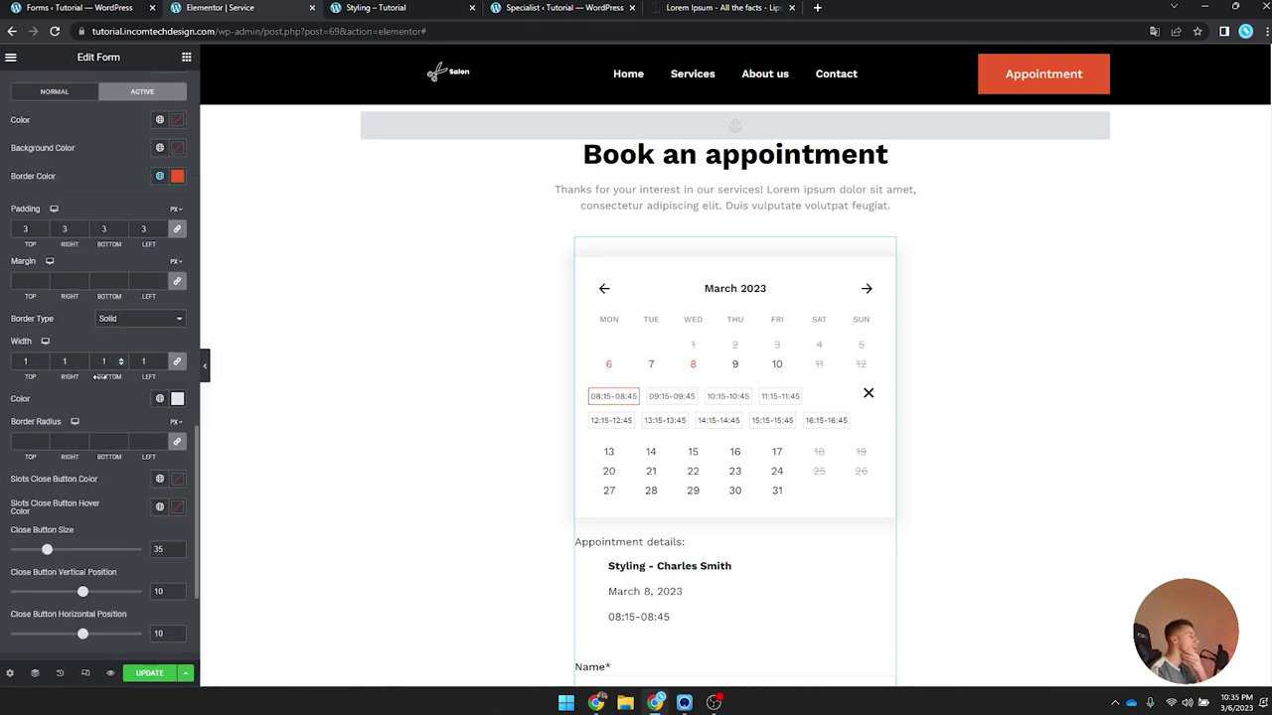
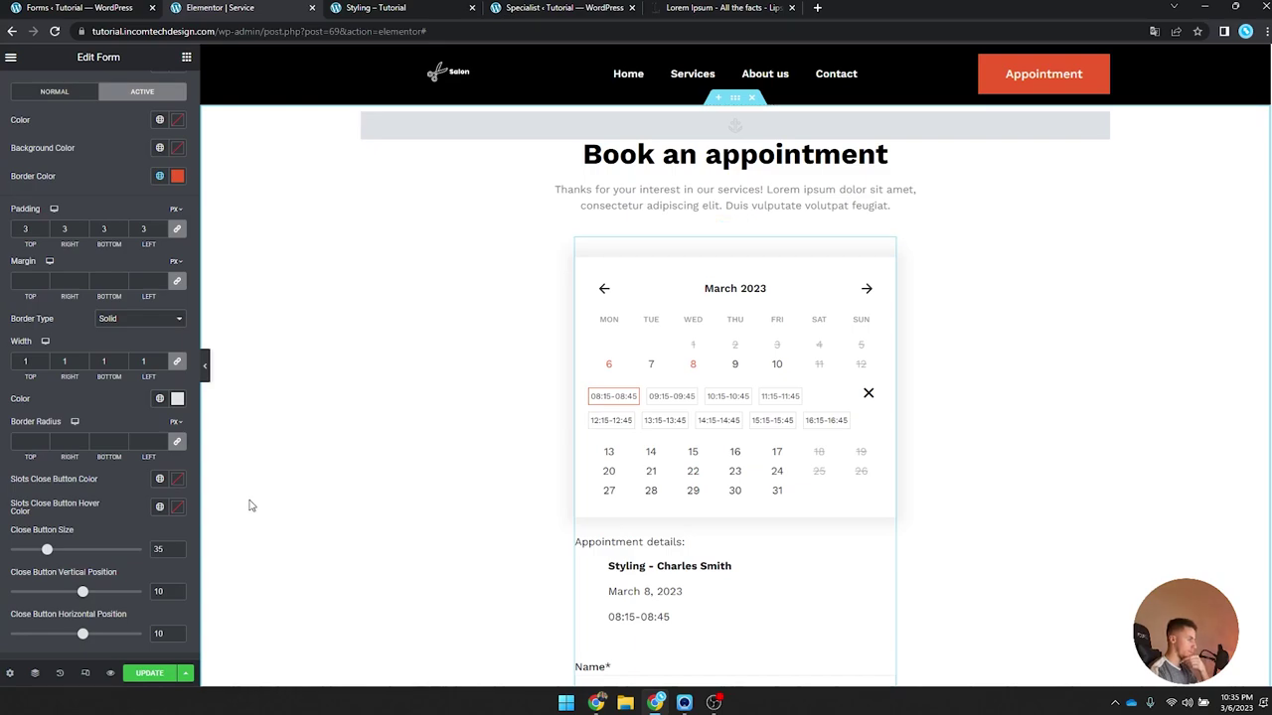
# Step: Give the Book Now submit button a global Orange background and white text
pyautogui.scroll(-3, 142, 444)
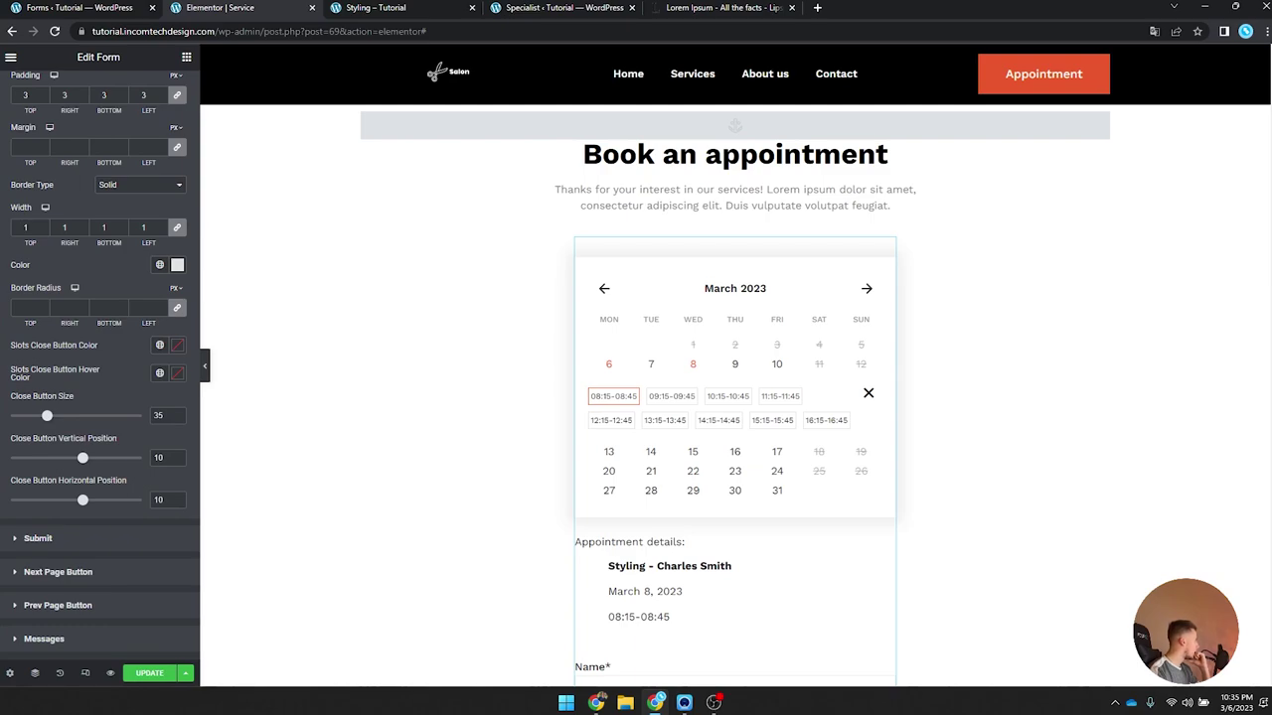
pyautogui.scroll(-2, 98, 375)
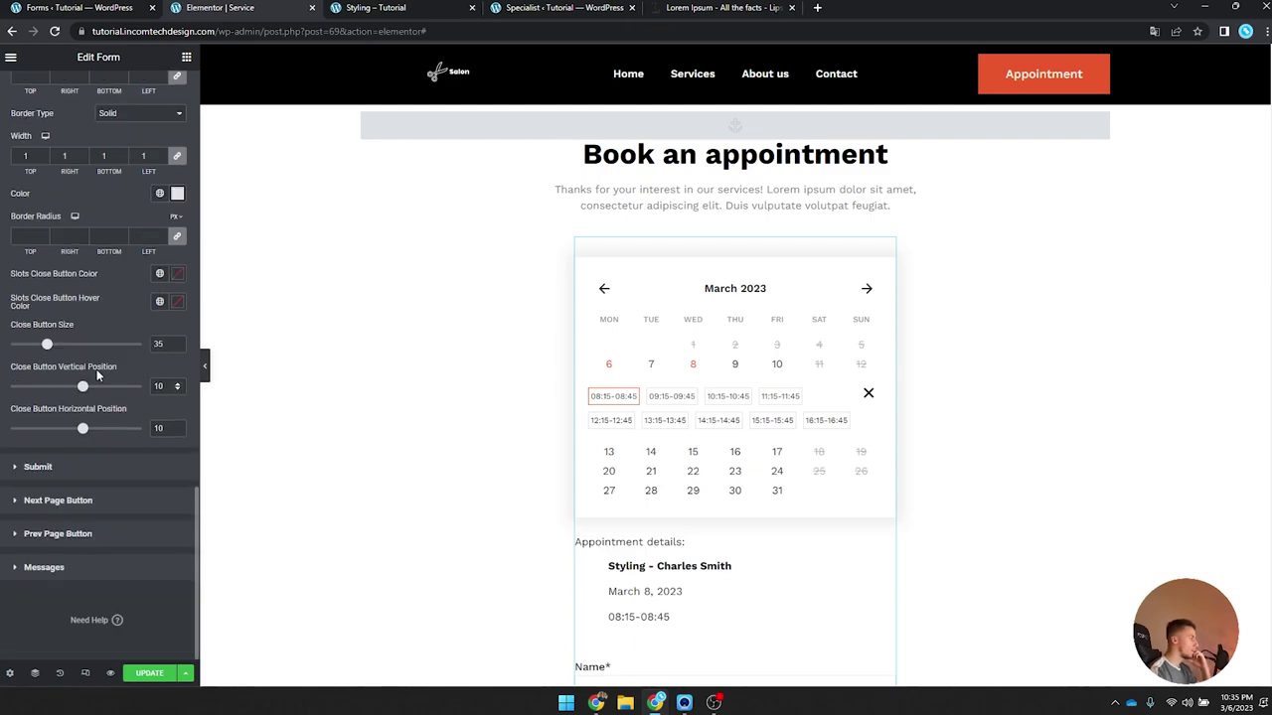
pyautogui.click(116, 467)
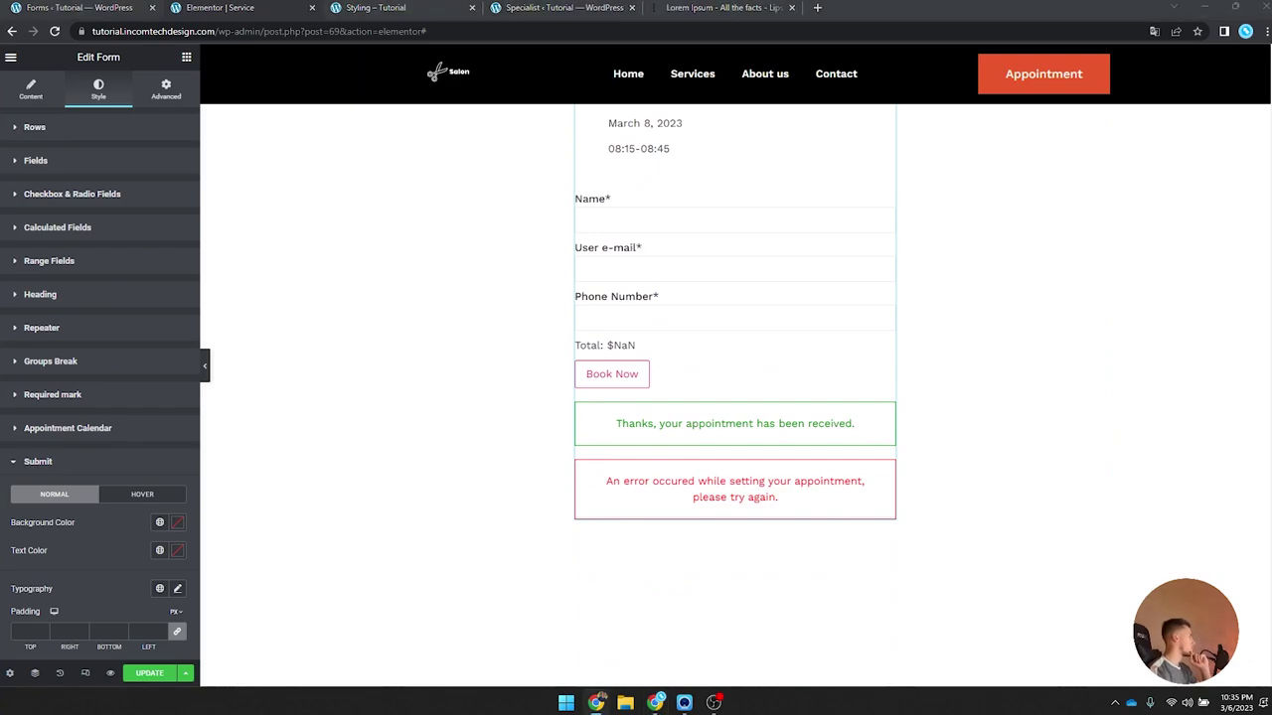
pyautogui.scroll(-2, 147, 481)
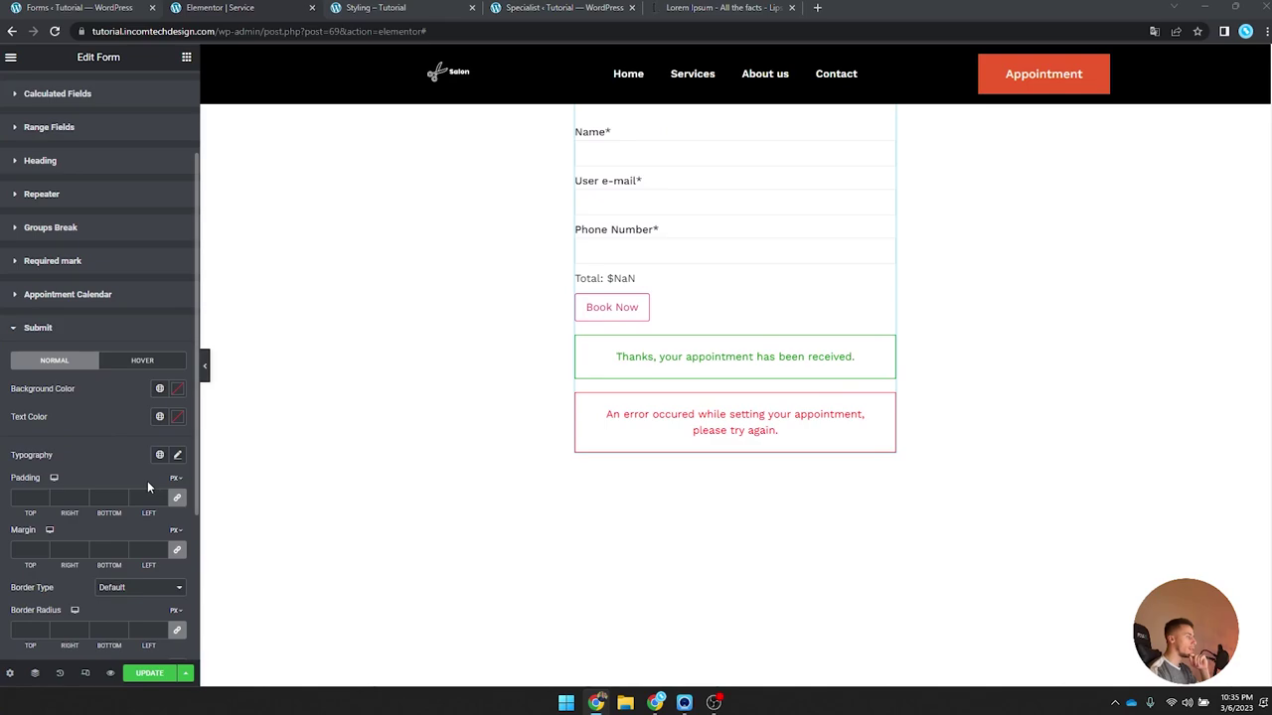
pyautogui.click(159, 389)
pyautogui.click(118, 567)
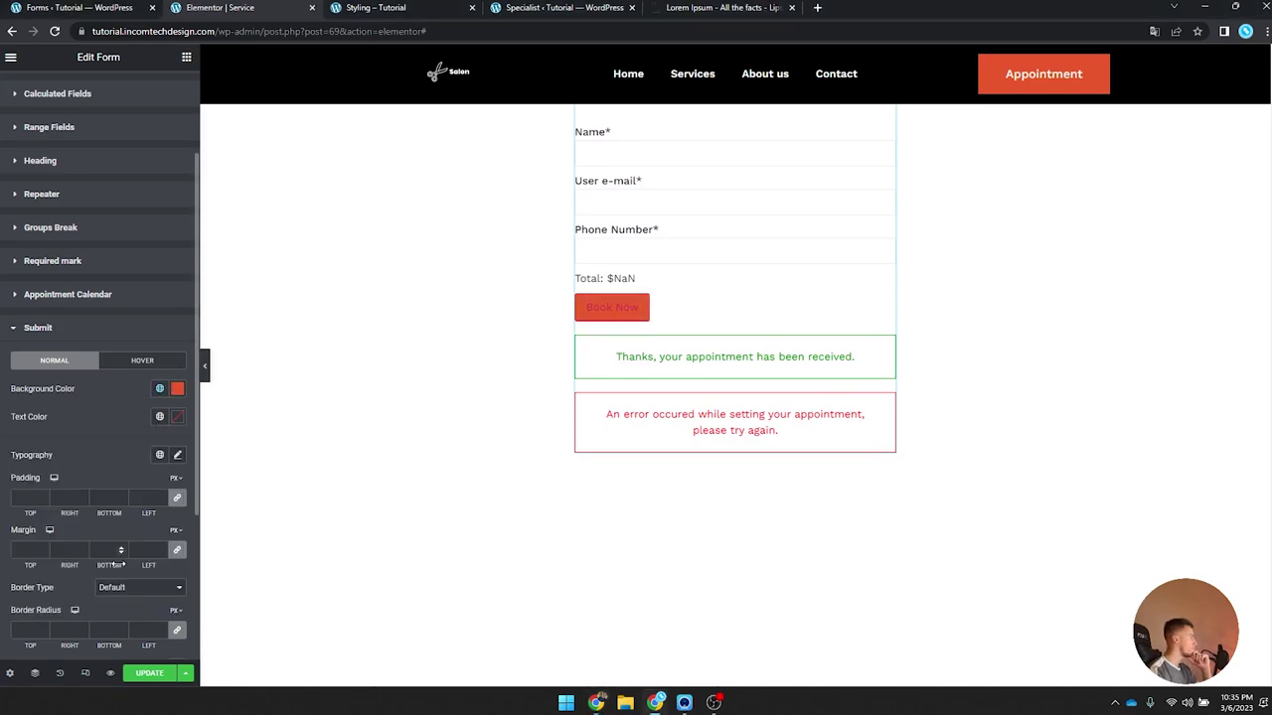
pyautogui.click(176, 416)
pyautogui.click(25, 467)
pyautogui.click(179, 417)
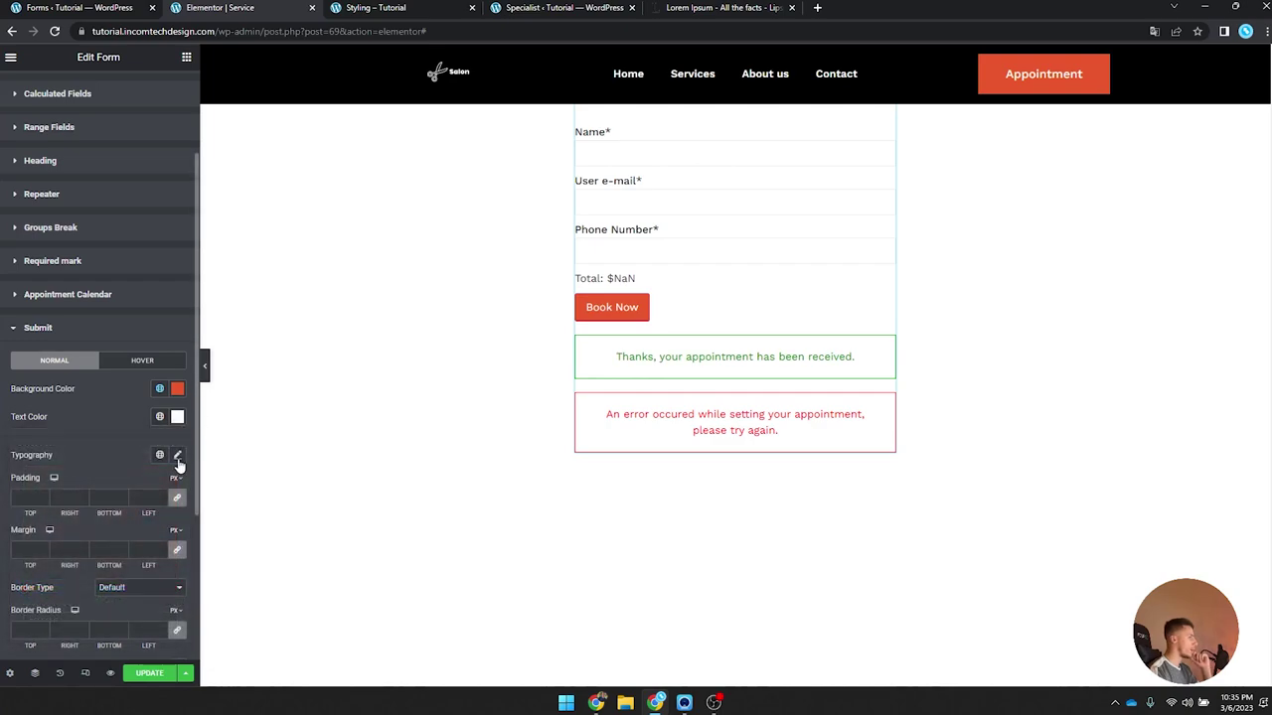
# Step: Set the Book Now button's typography font family to Work Sans
pyautogui.click(177, 454)
pyautogui.click(126, 513)
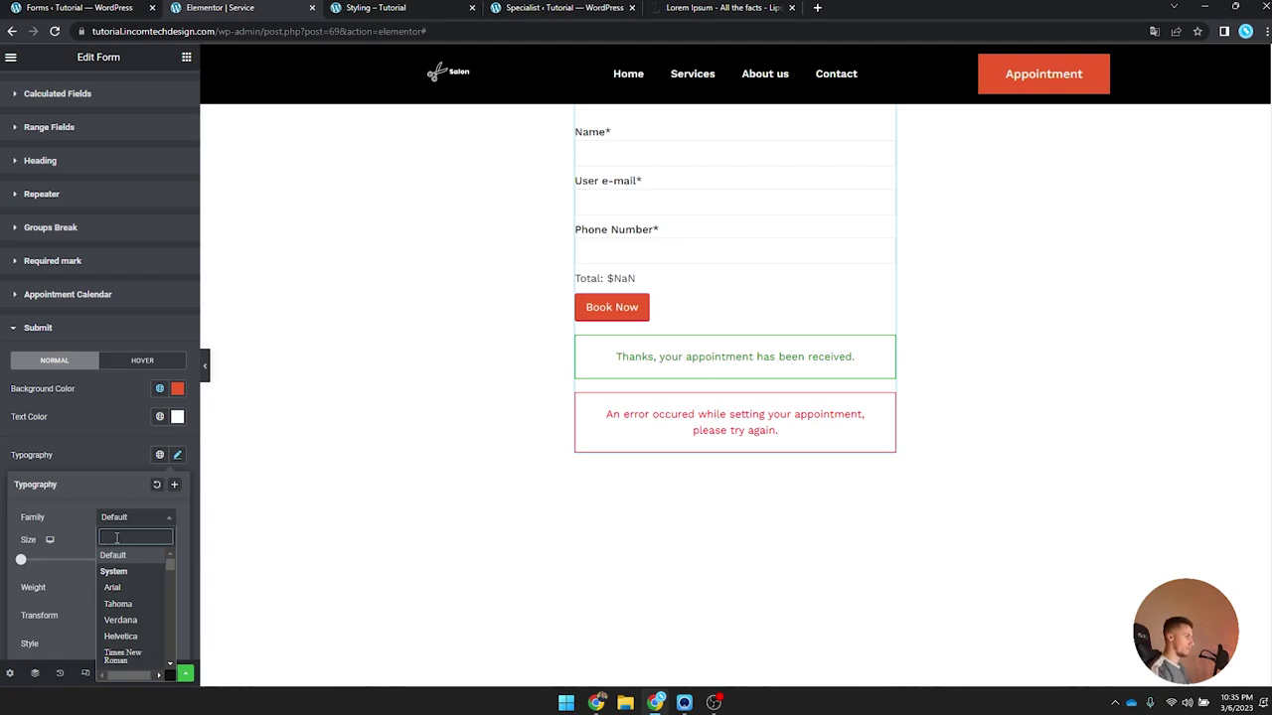
pyautogui.click(714, 702)
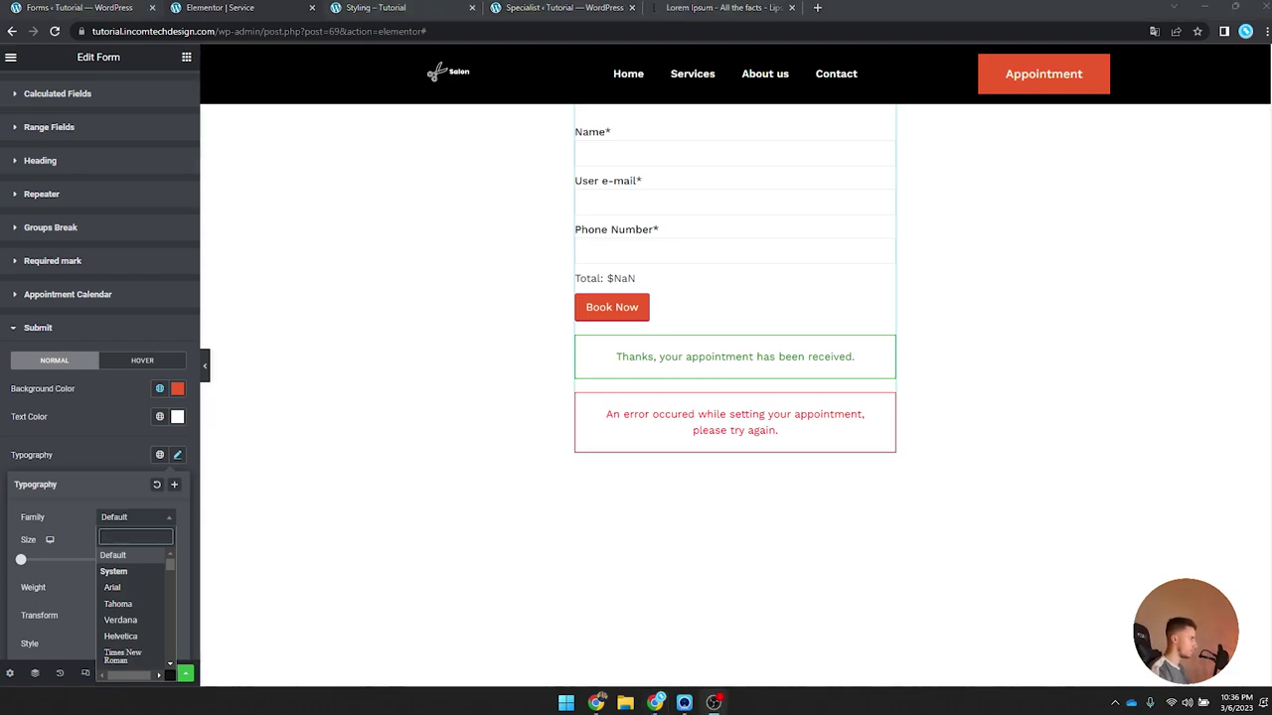
pyautogui.click(411, 471)
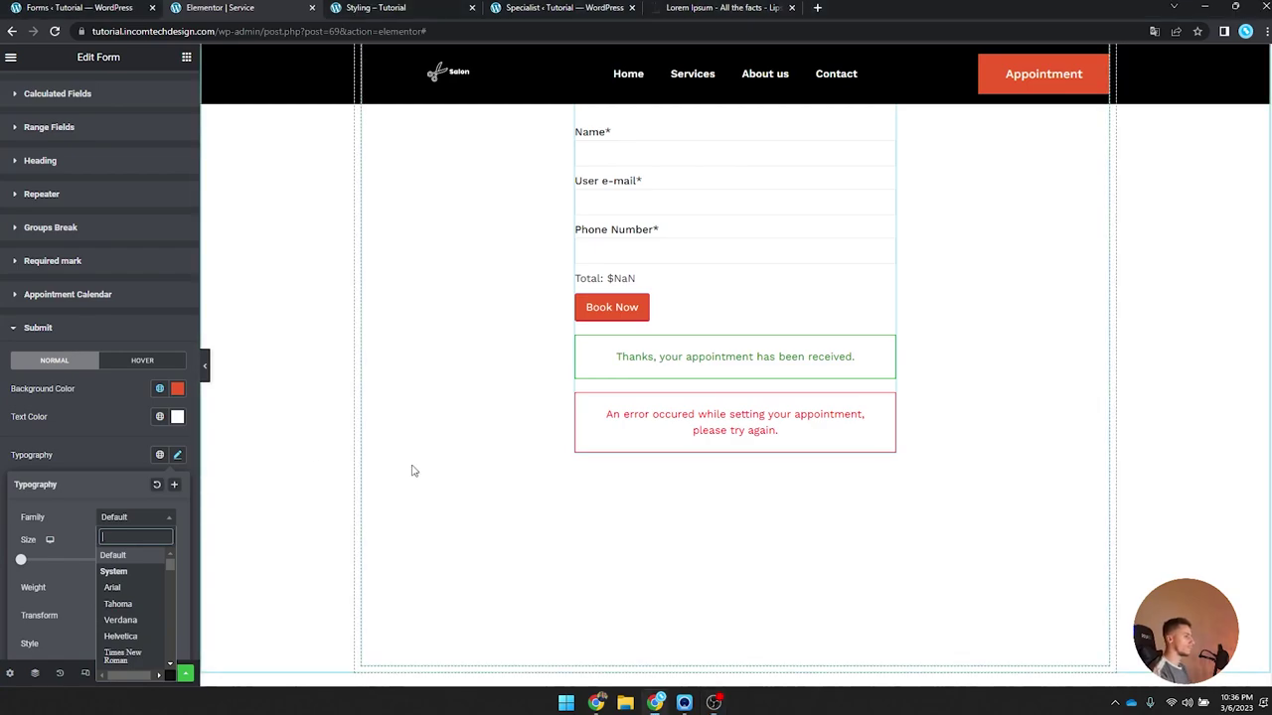
pyautogui.click(266, 402)
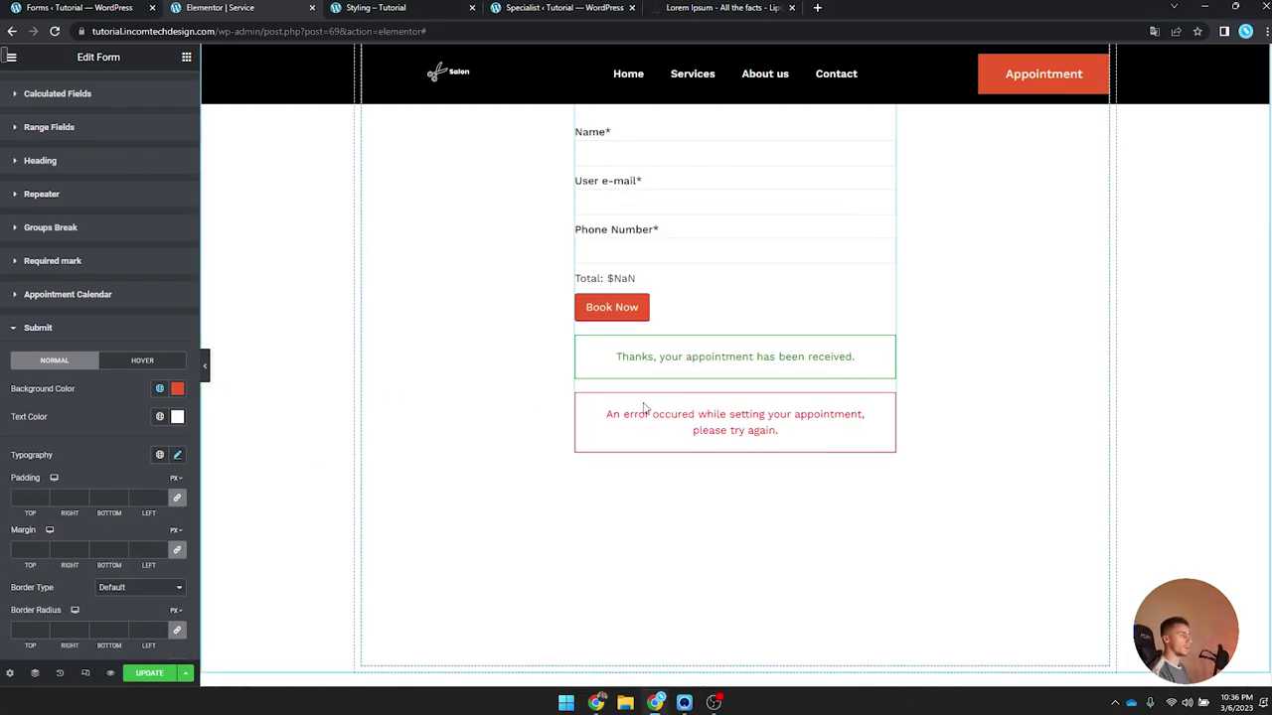
pyautogui.click(177, 454)
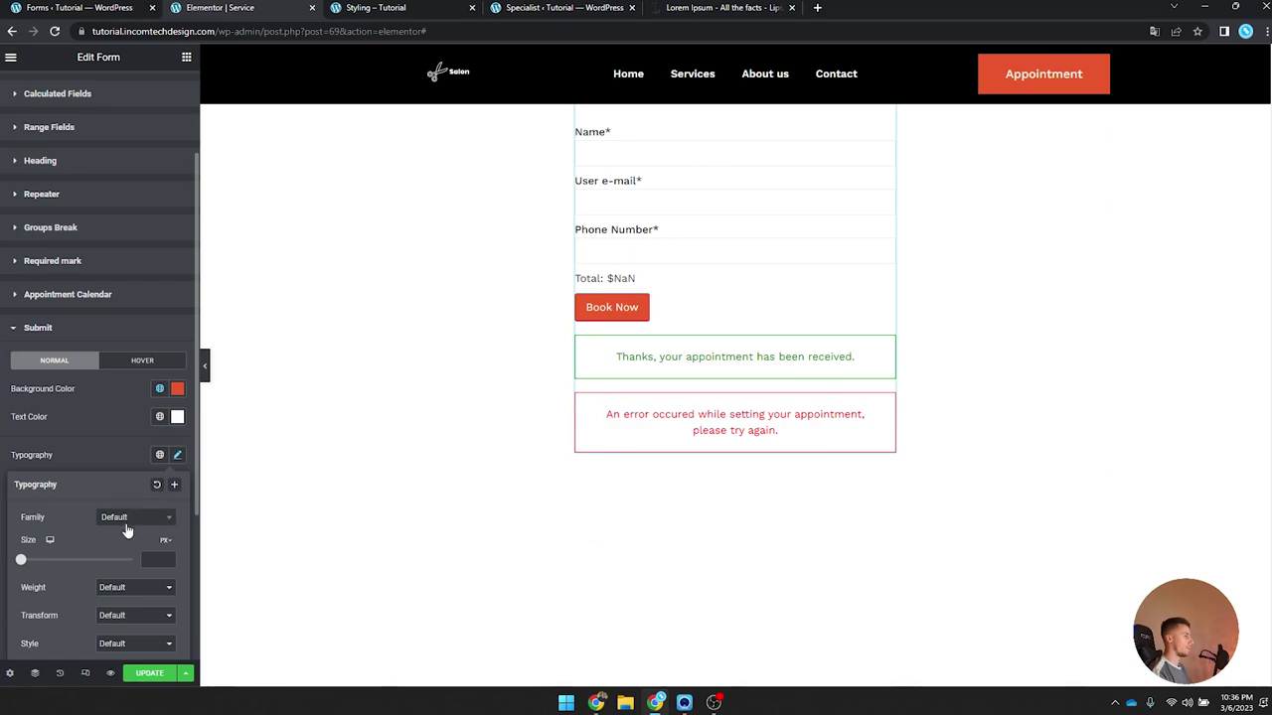
pyautogui.click(134, 517)
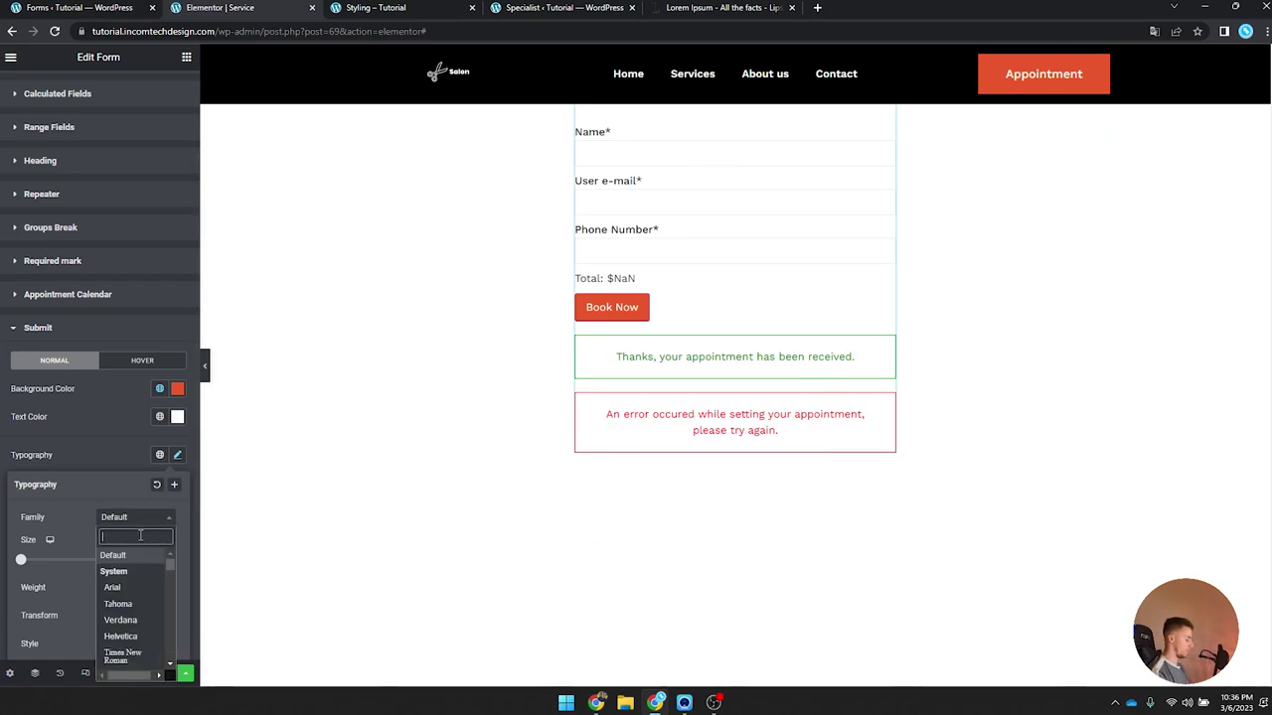
pyautogui.write('work')
pyautogui.press('Return')
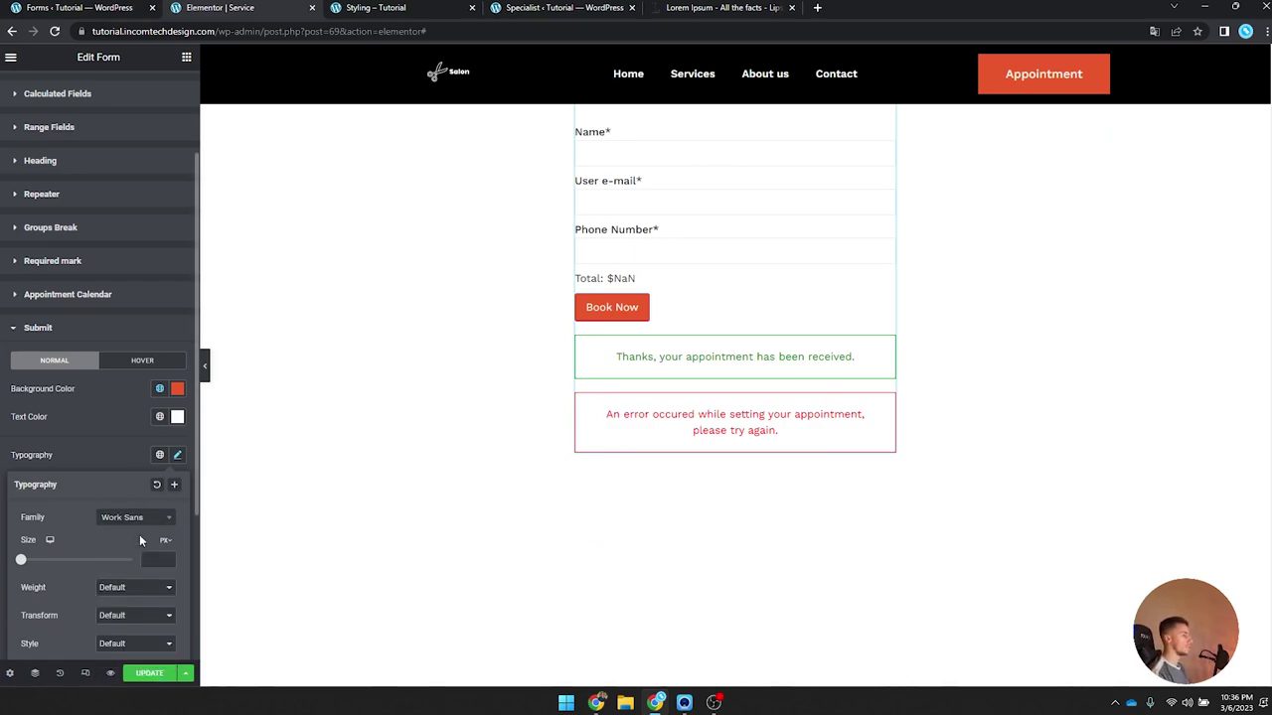
pyautogui.click(179, 456)
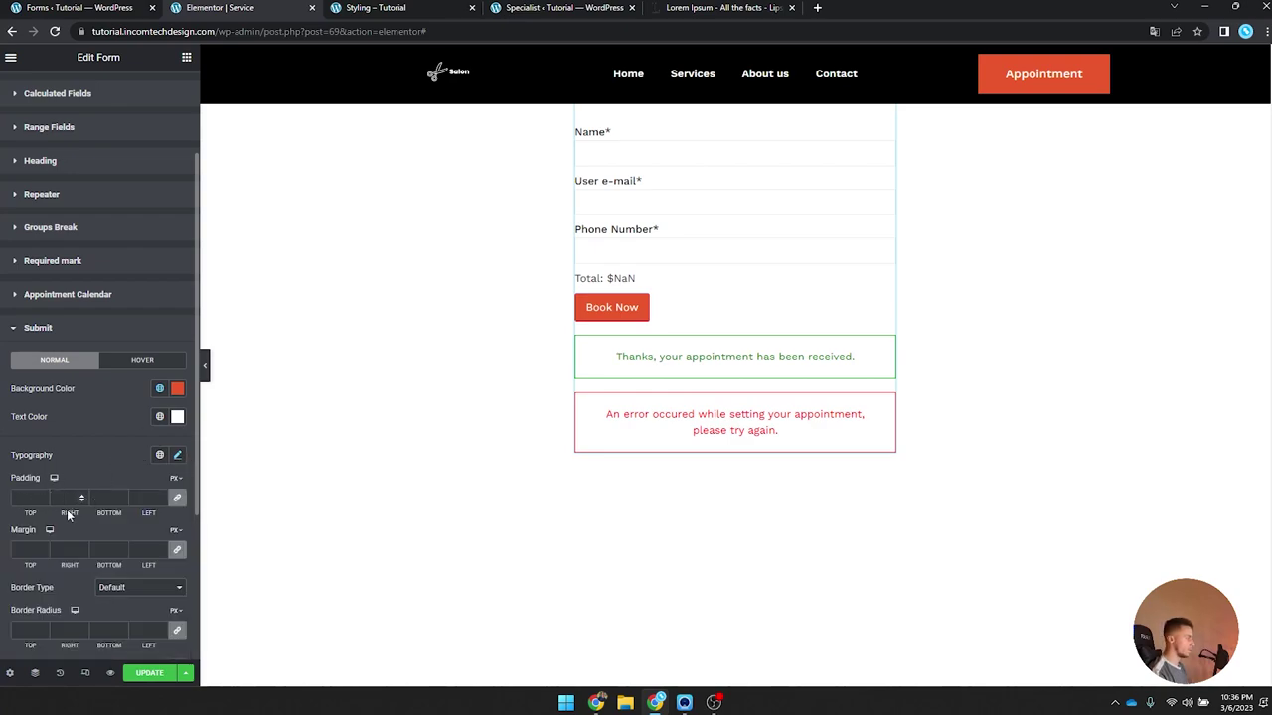
# Step: Give the Book Now button a solid Orange border
pyautogui.click(130, 587)
pyautogui.click(127, 610)
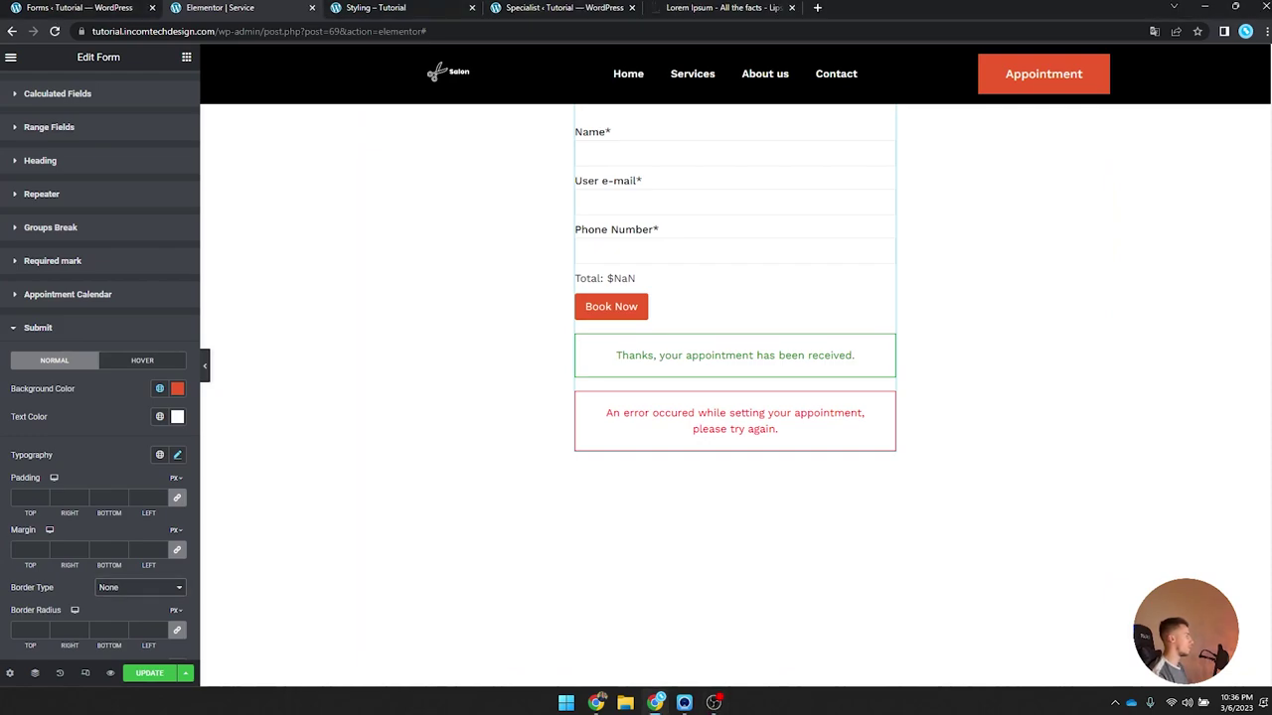
pyautogui.scroll(-1, 189, 457)
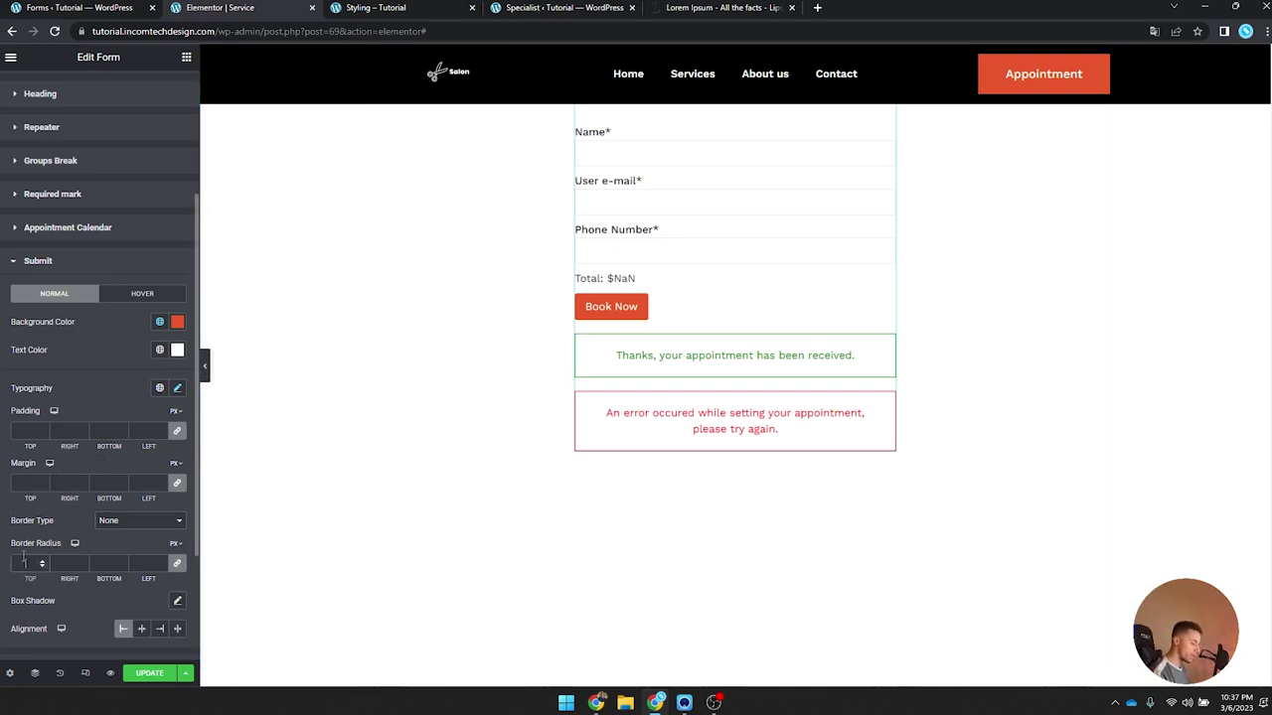
pyautogui.scroll(-3, 127, 471)
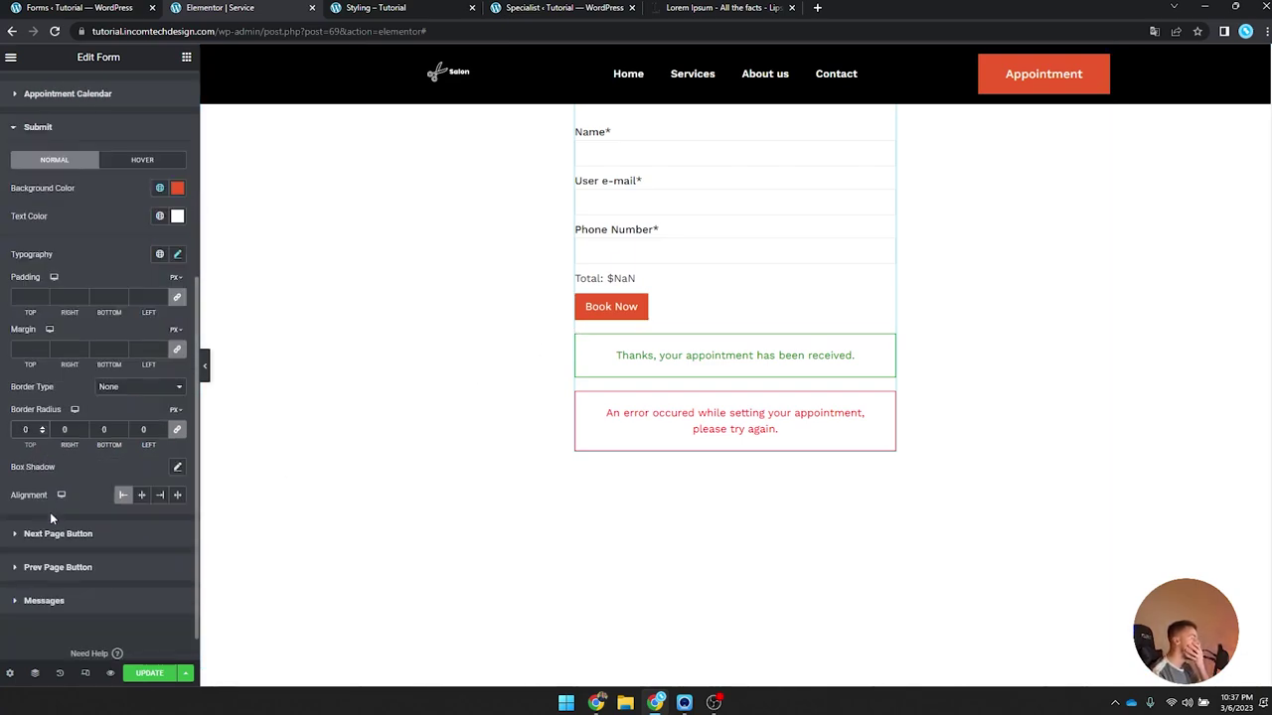
pyautogui.scroll(2, 83, 505)
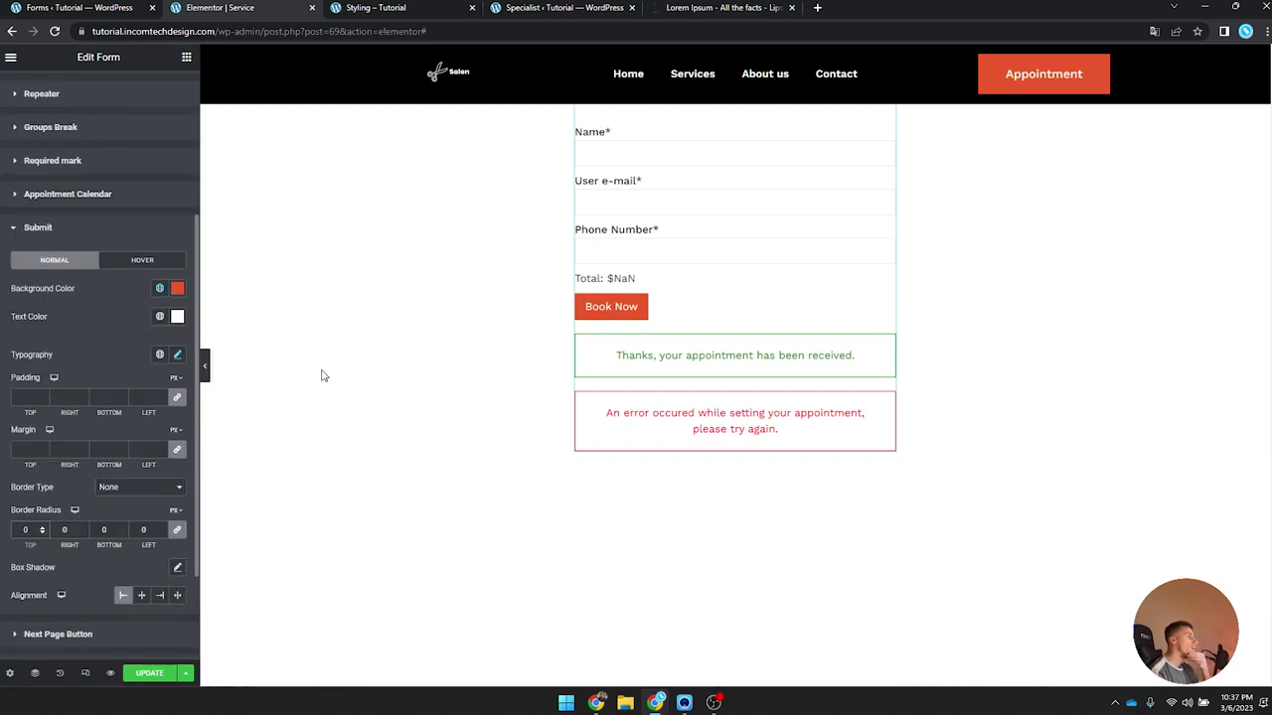
pyautogui.click(124, 488)
pyautogui.click(128, 524)
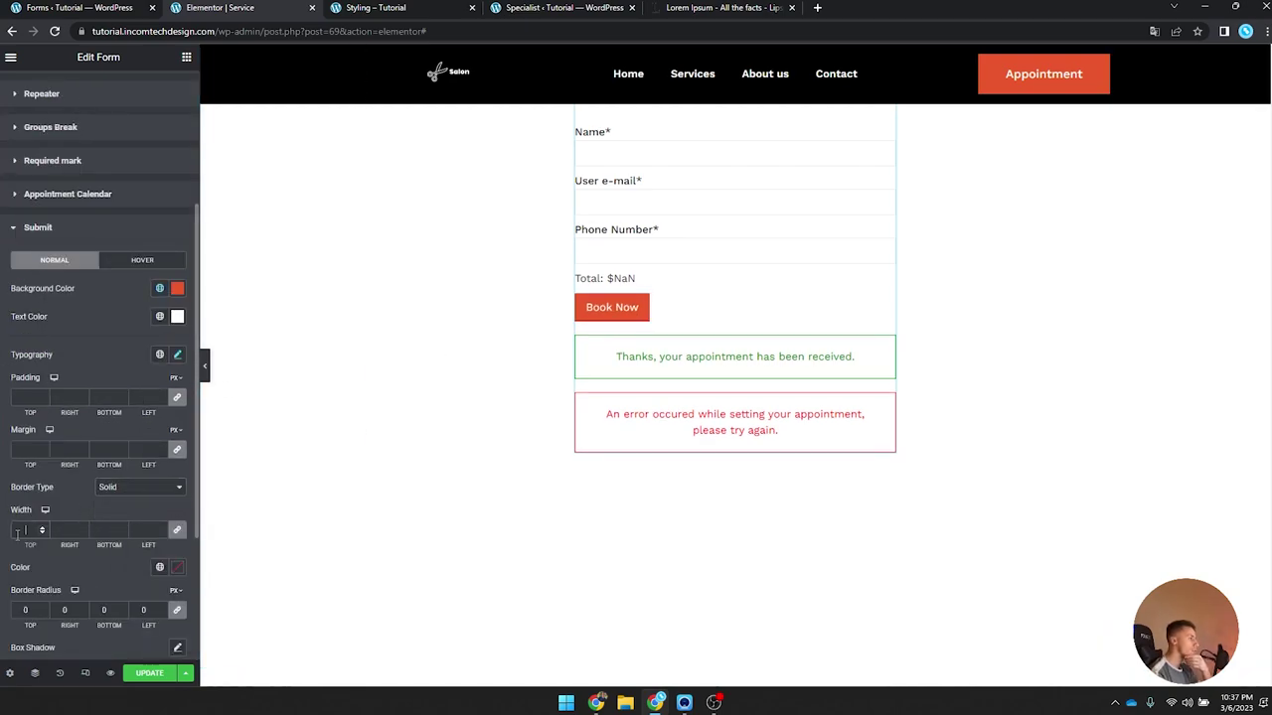
pyautogui.click(157, 567)
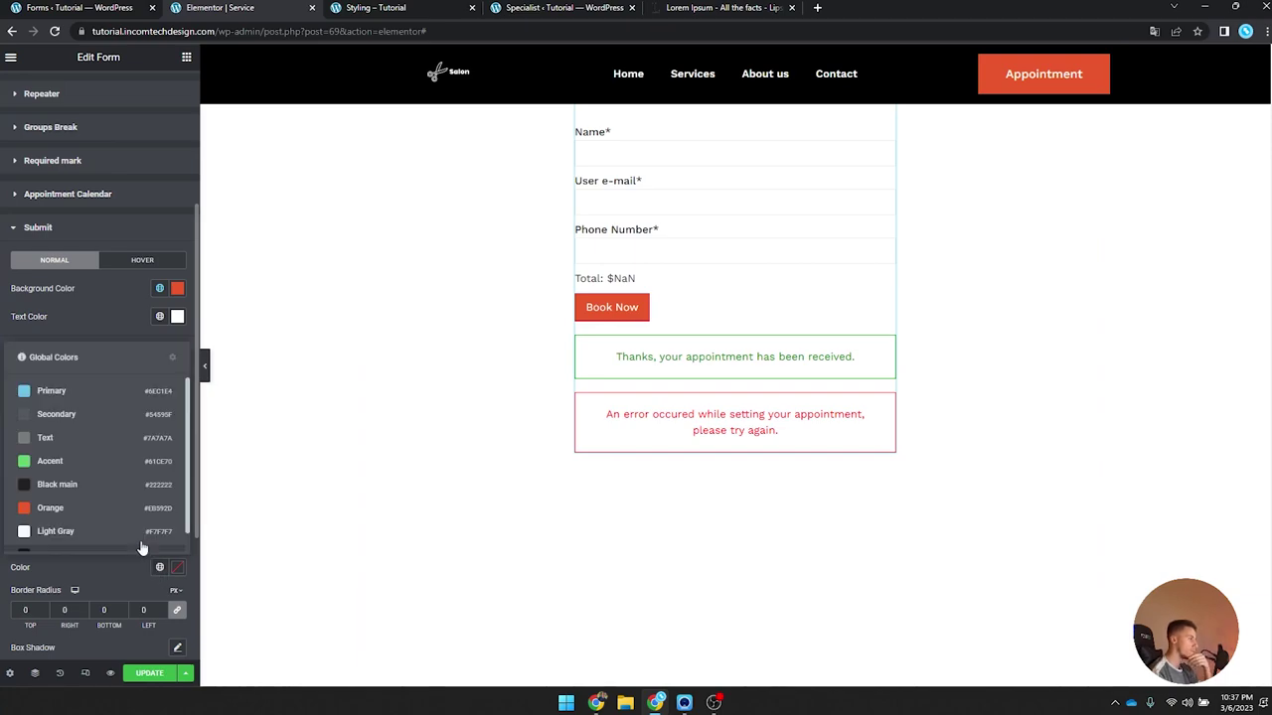
pyautogui.click(86, 506)
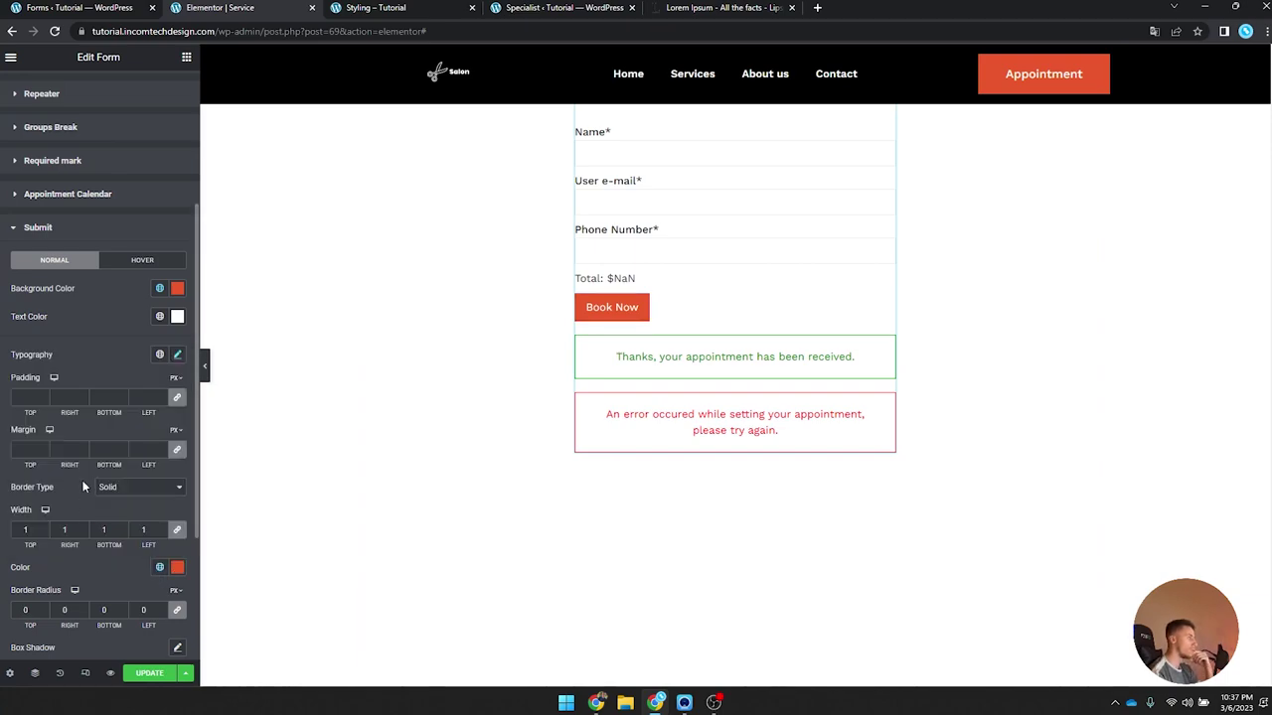
pyautogui.click(137, 261)
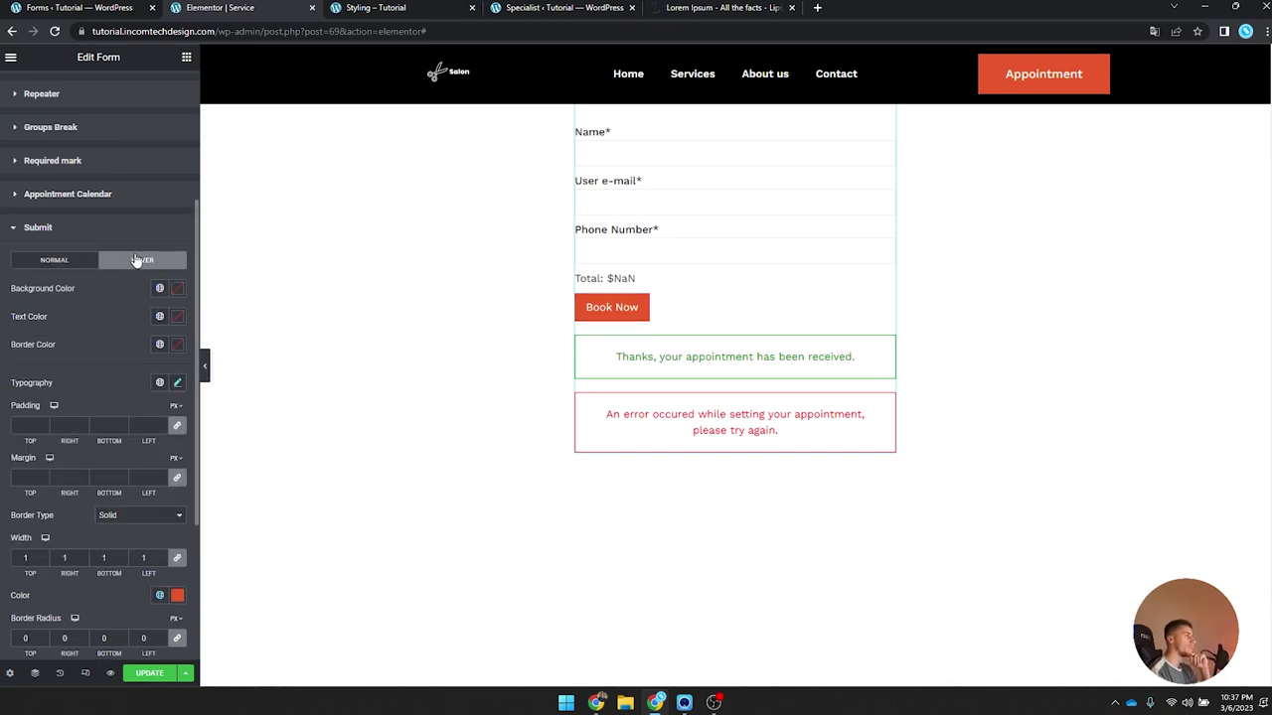
# Step: Set the Book Now hover state to a transparent background with Orange text and border
pyautogui.click(176, 289)
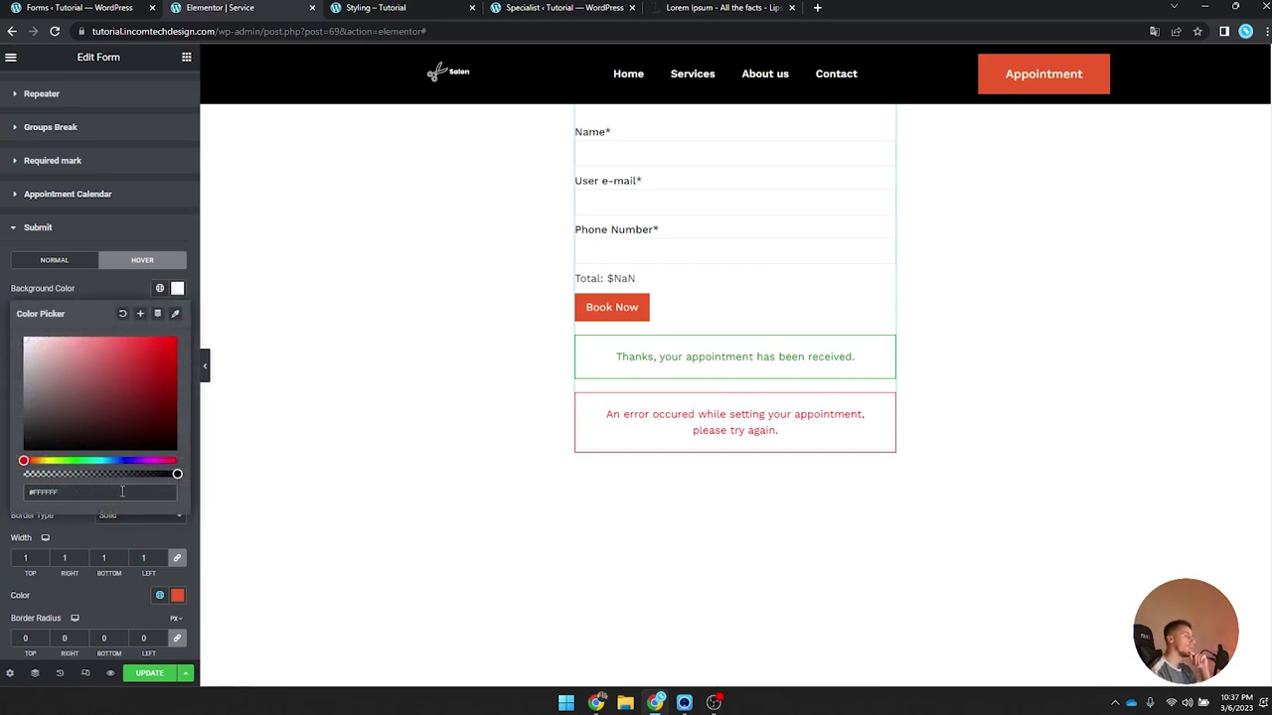
pyautogui.moveTo(134, 473); pyautogui.dragTo(24, 474)
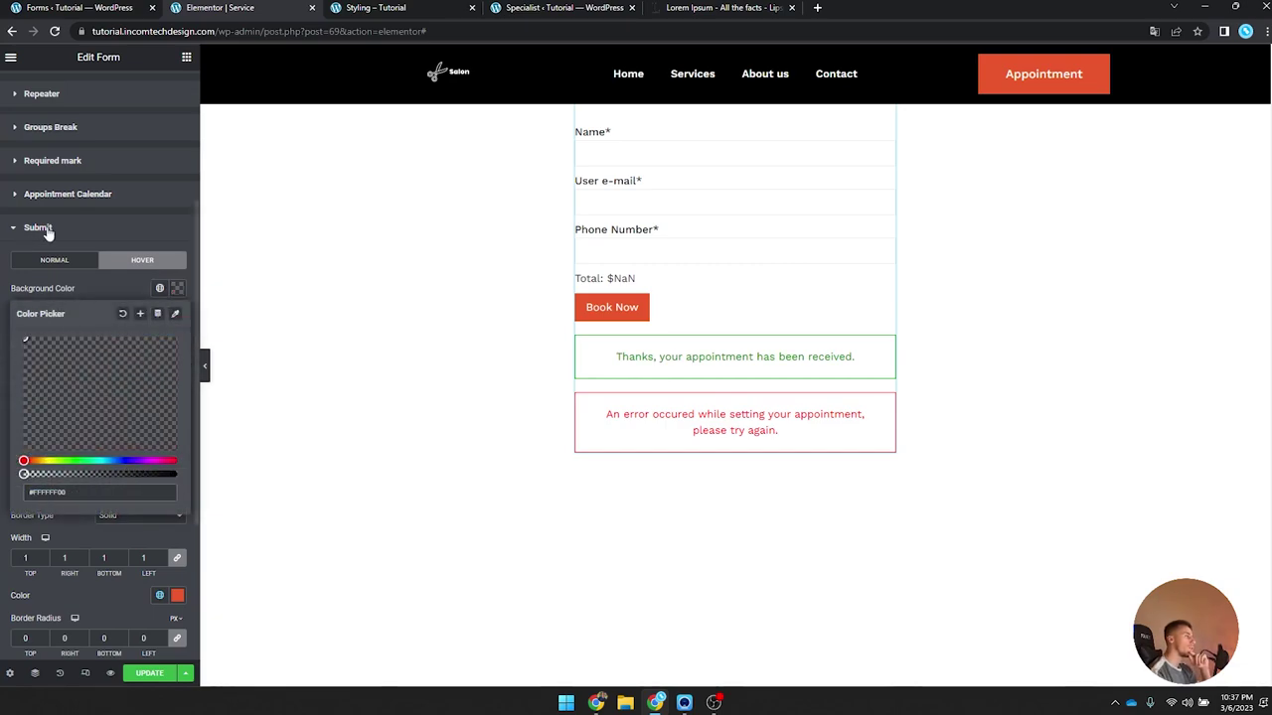
pyautogui.click(174, 288)
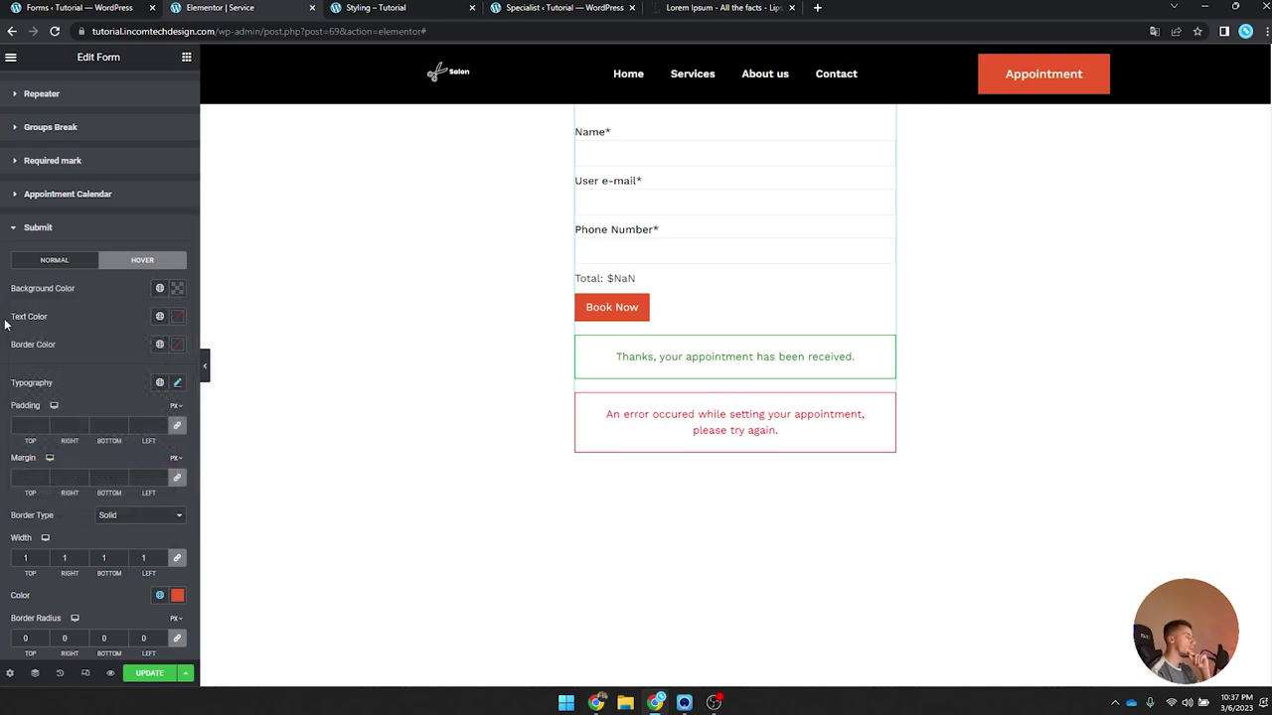
pyautogui.click(159, 316)
pyautogui.click(93, 496)
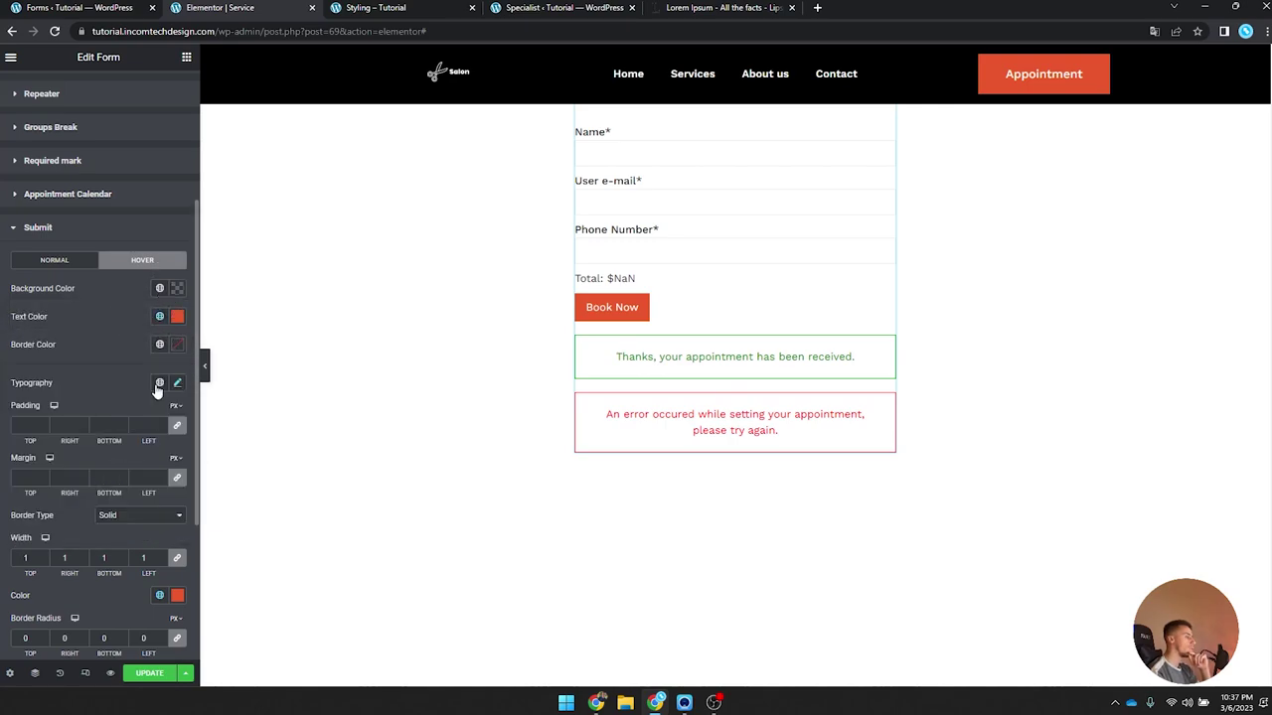
pyautogui.click(159, 344)
pyautogui.click(92, 524)
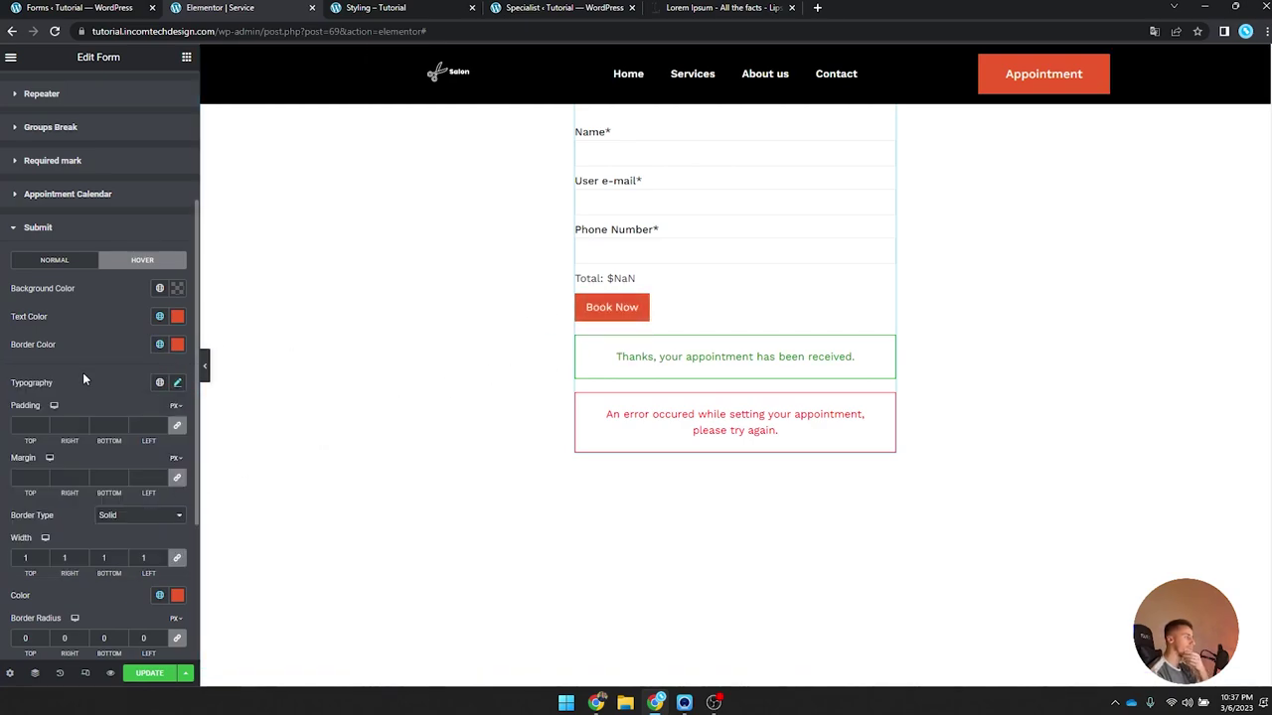
pyautogui.scroll(-3, 83, 373)
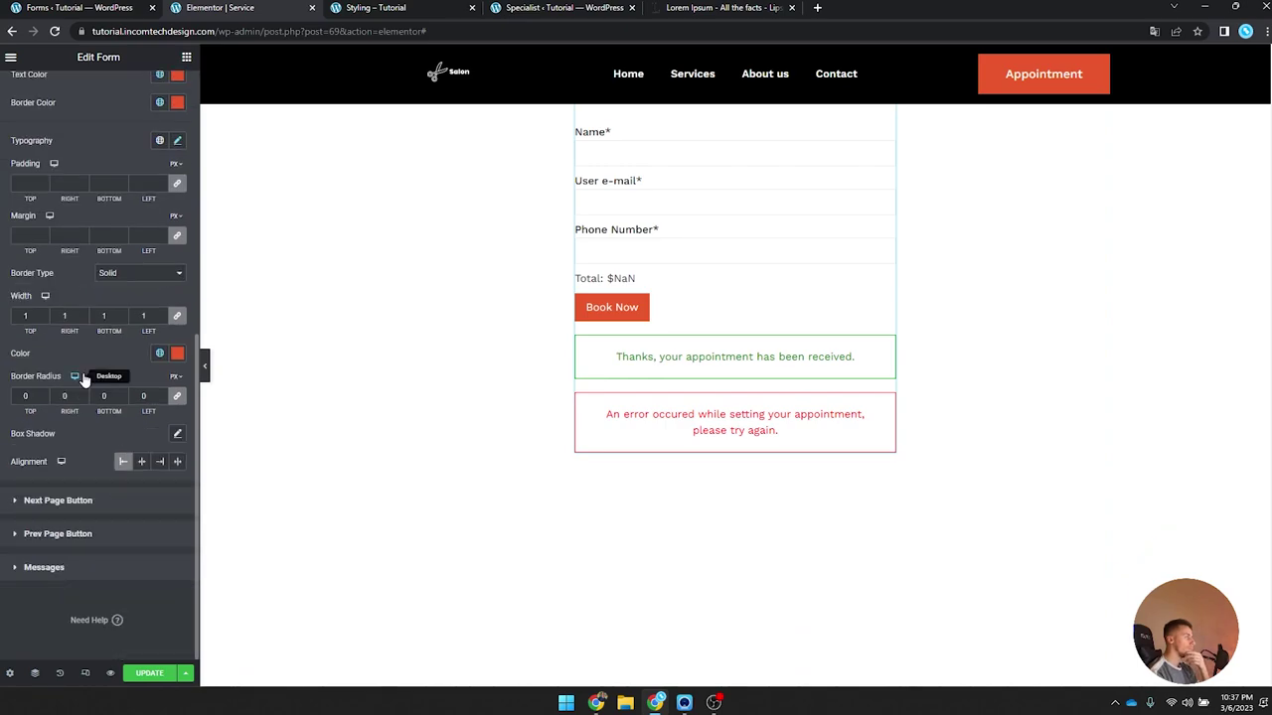
pyautogui.click(120, 501)
pyautogui.scroll(-2, 119, 495)
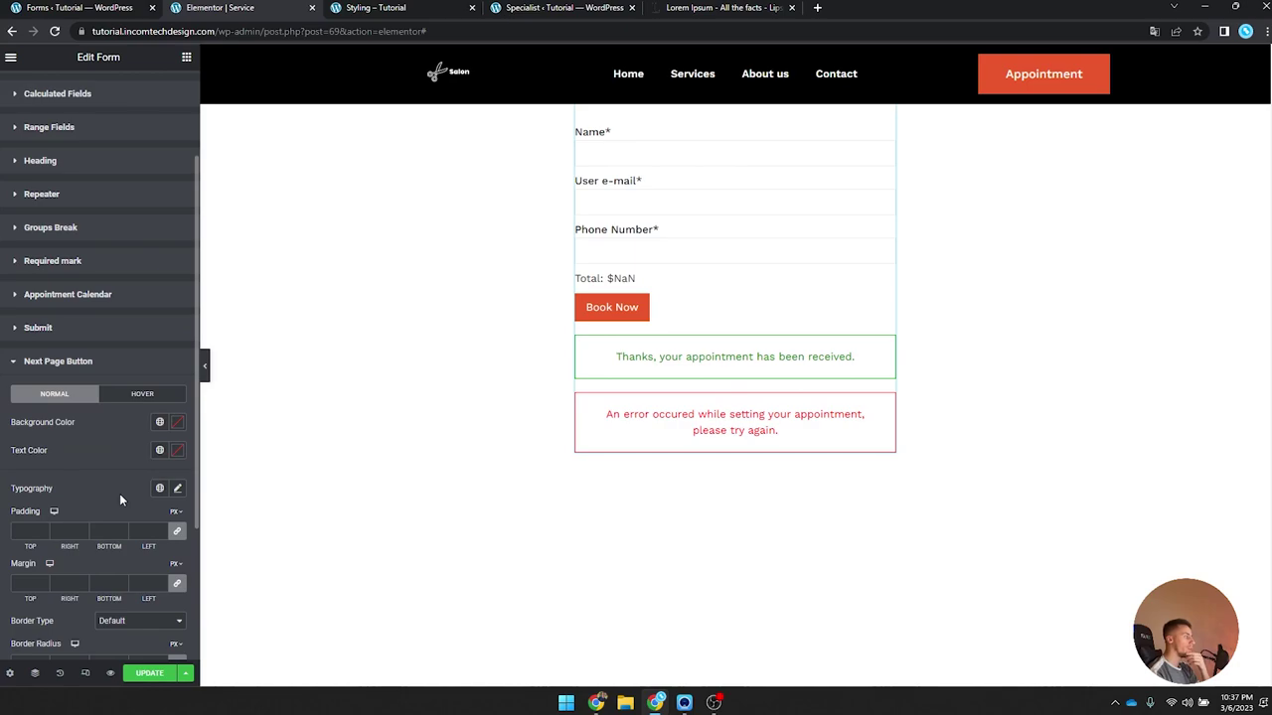
# Step: Make the next-page button background global Orange
pyautogui.click(159, 421)
pyautogui.click(84, 598)
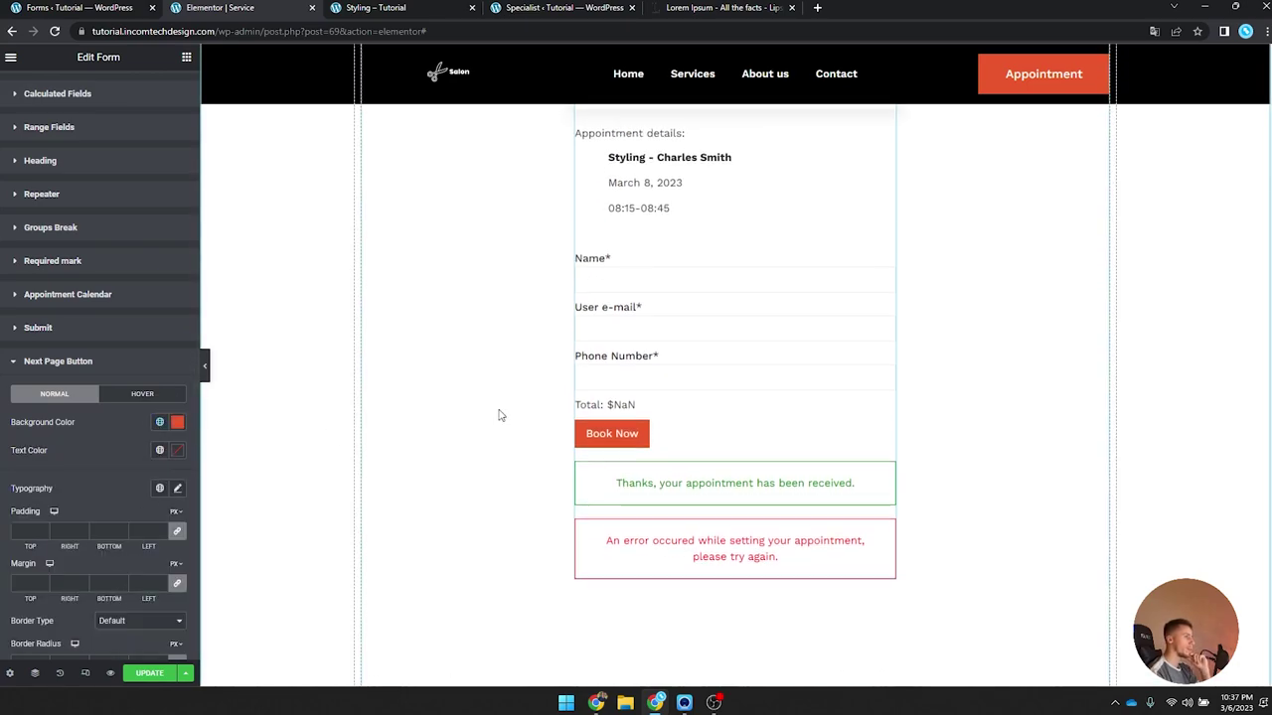
pyautogui.scroll(3, 651, 288)
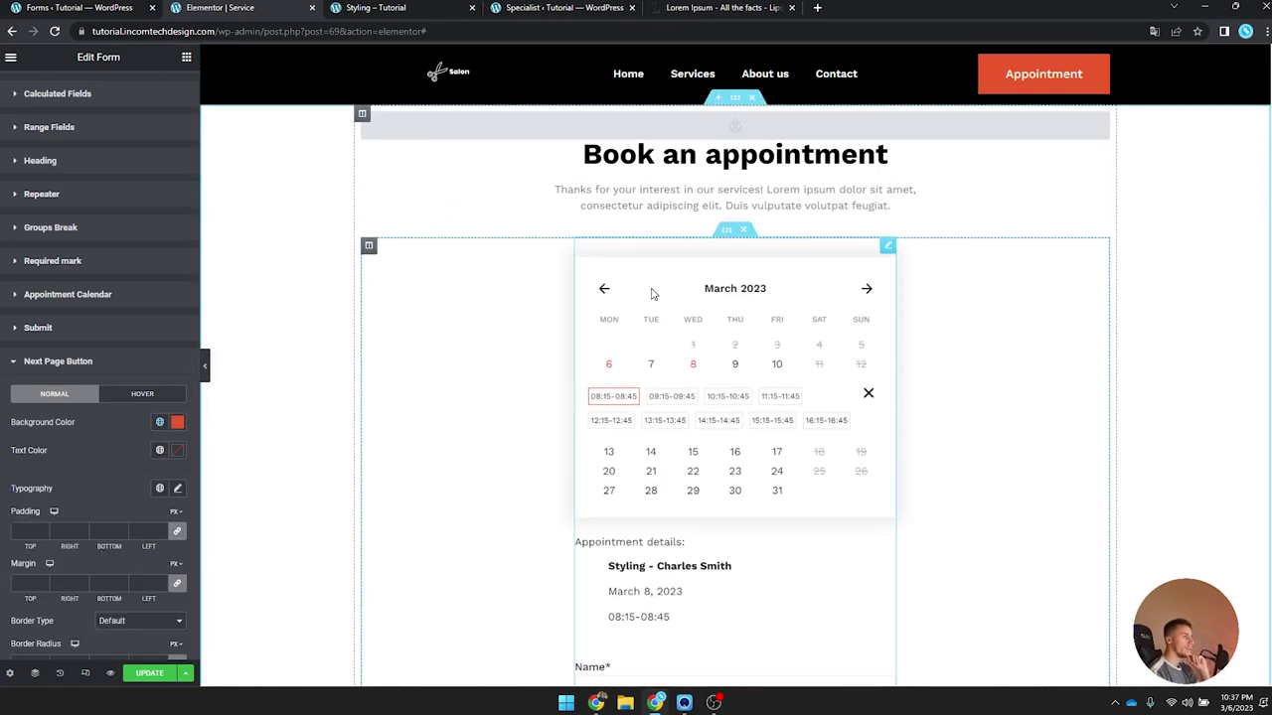
pyautogui.scroll(-5, 653, 294)
pyautogui.scroll(3, 653, 293)
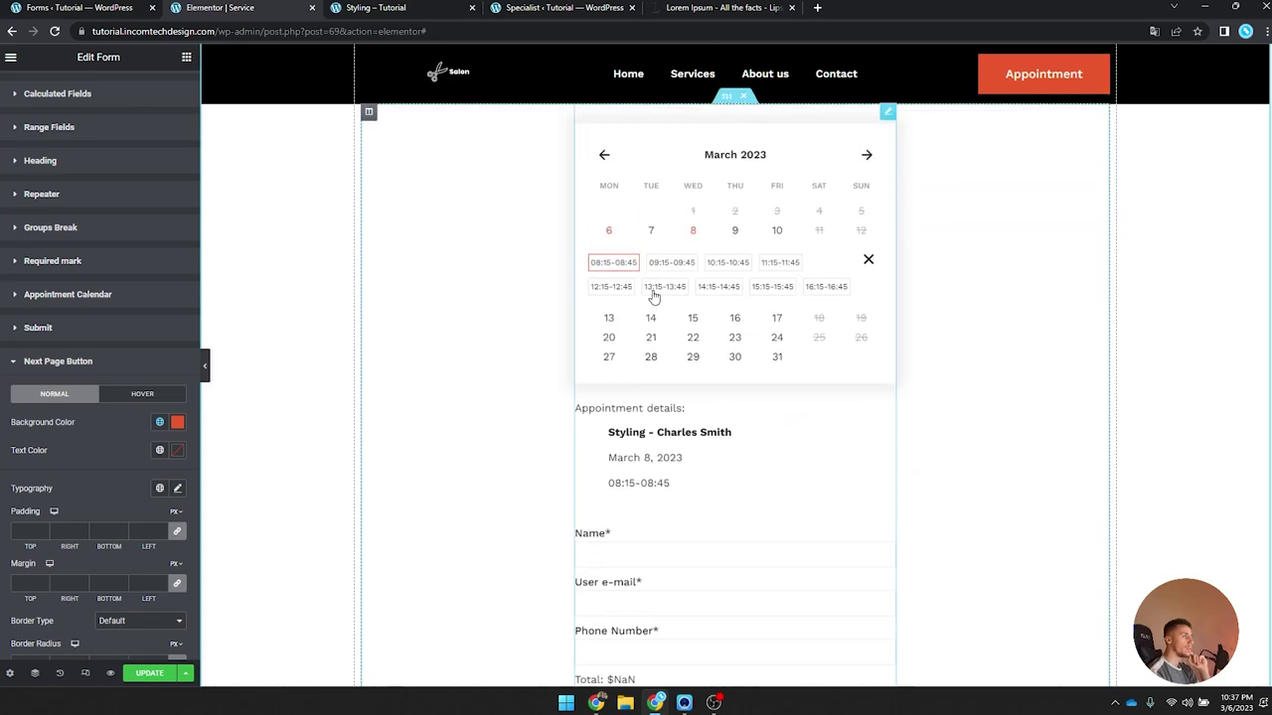
pyautogui.scroll(3, 653, 294)
pyautogui.click(867, 524)
pyautogui.scroll(-3, 870, 518)
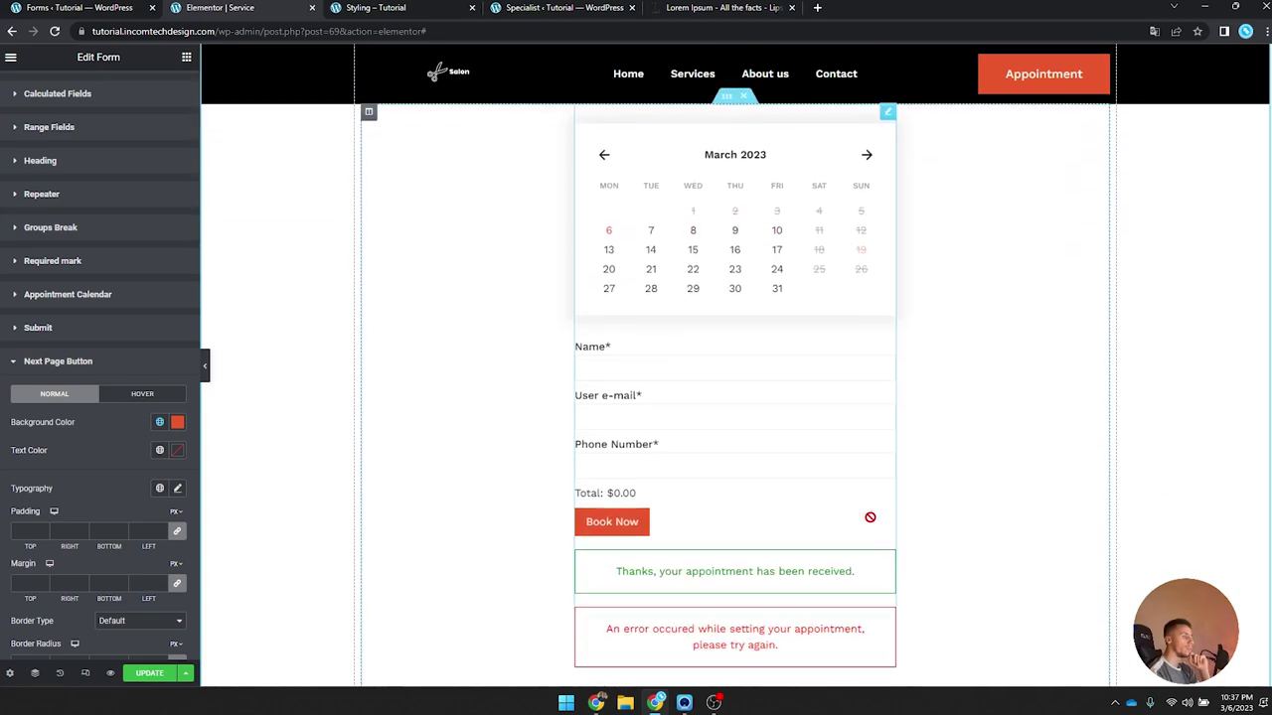
pyautogui.scroll(-2, 695, 497)
pyautogui.scroll(-1, 149, 427)
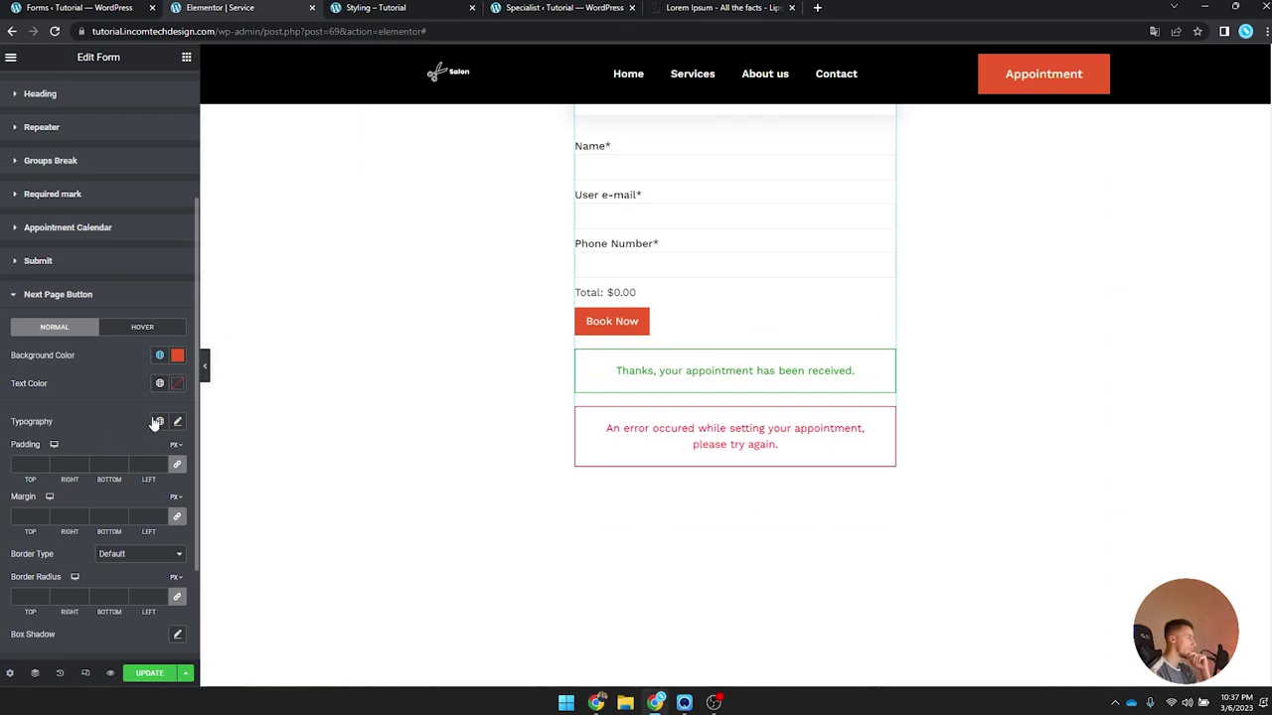
# Step: Give the next-page button white text in the Work Sans font
pyautogui.click(177, 384)
pyautogui.click(23, 429)
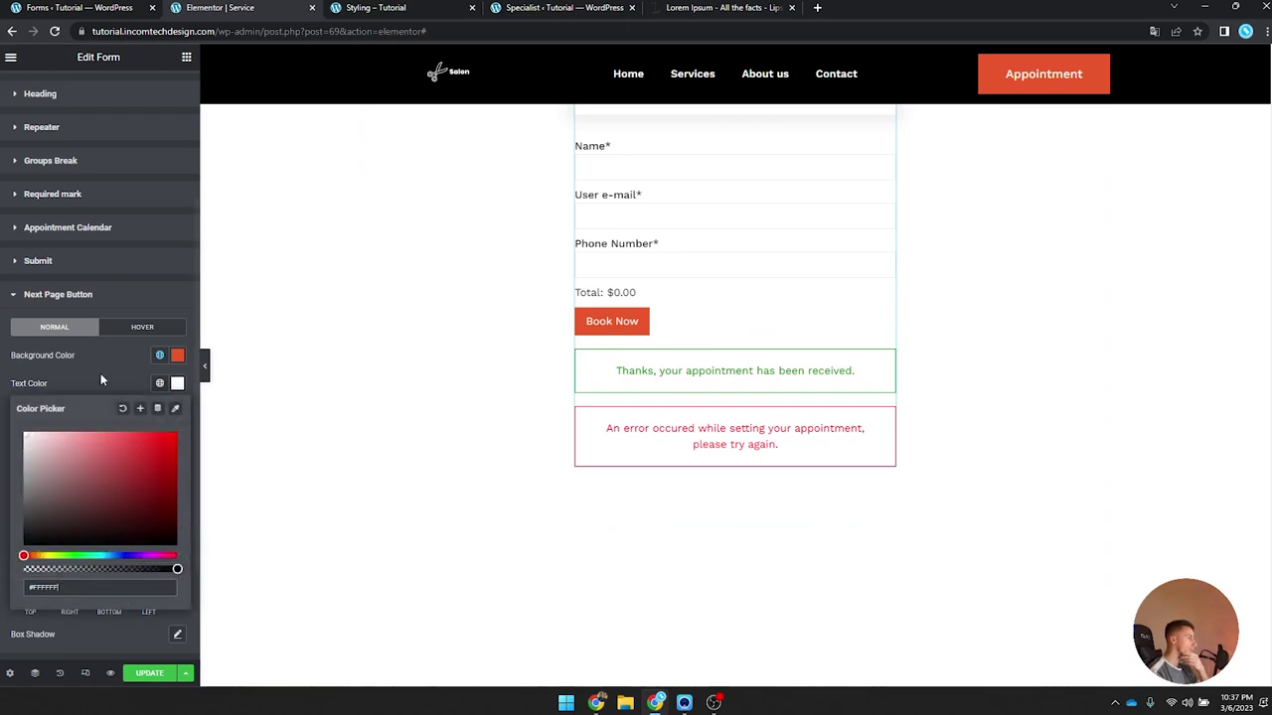
pyautogui.click(177, 383)
pyautogui.click(178, 422)
pyautogui.click(136, 484)
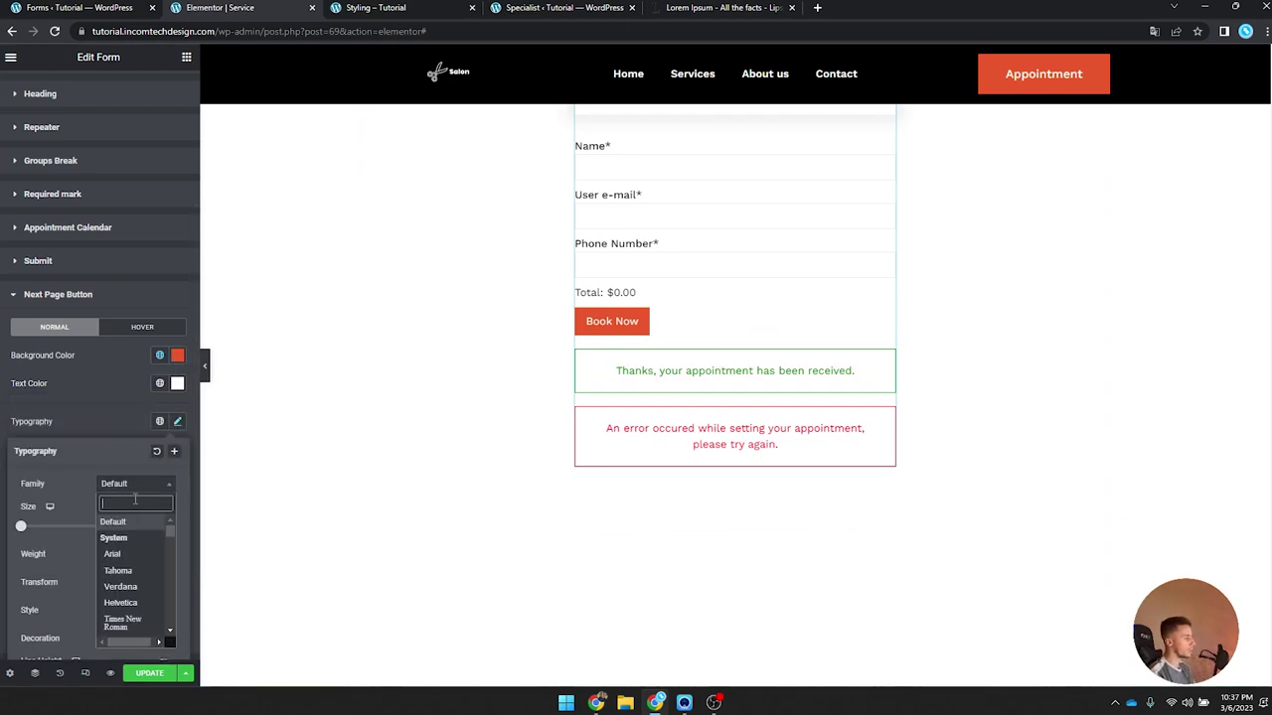
pyautogui.write('work sans')
pyautogui.press('Return')
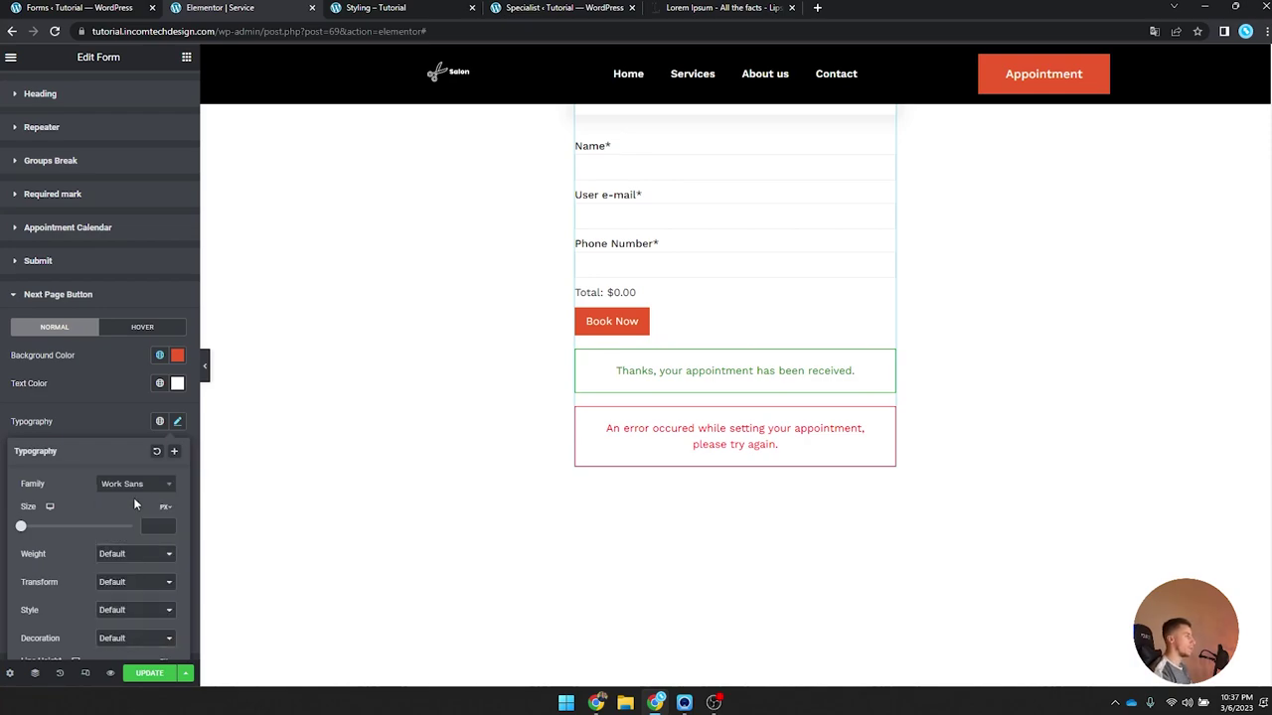
pyautogui.click(176, 421)
# Step: Add a solid 1px Orange border to the next-page button
pyautogui.scroll(-3, 48, 395)
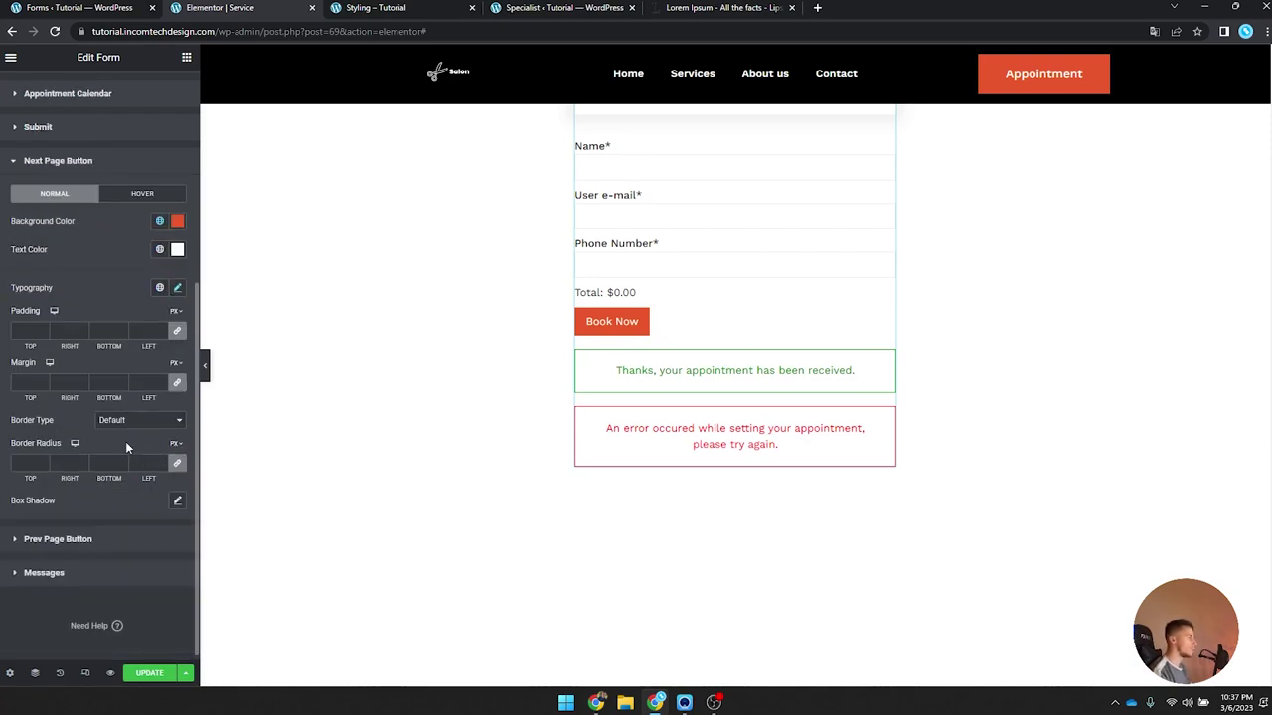
pyautogui.click(126, 423)
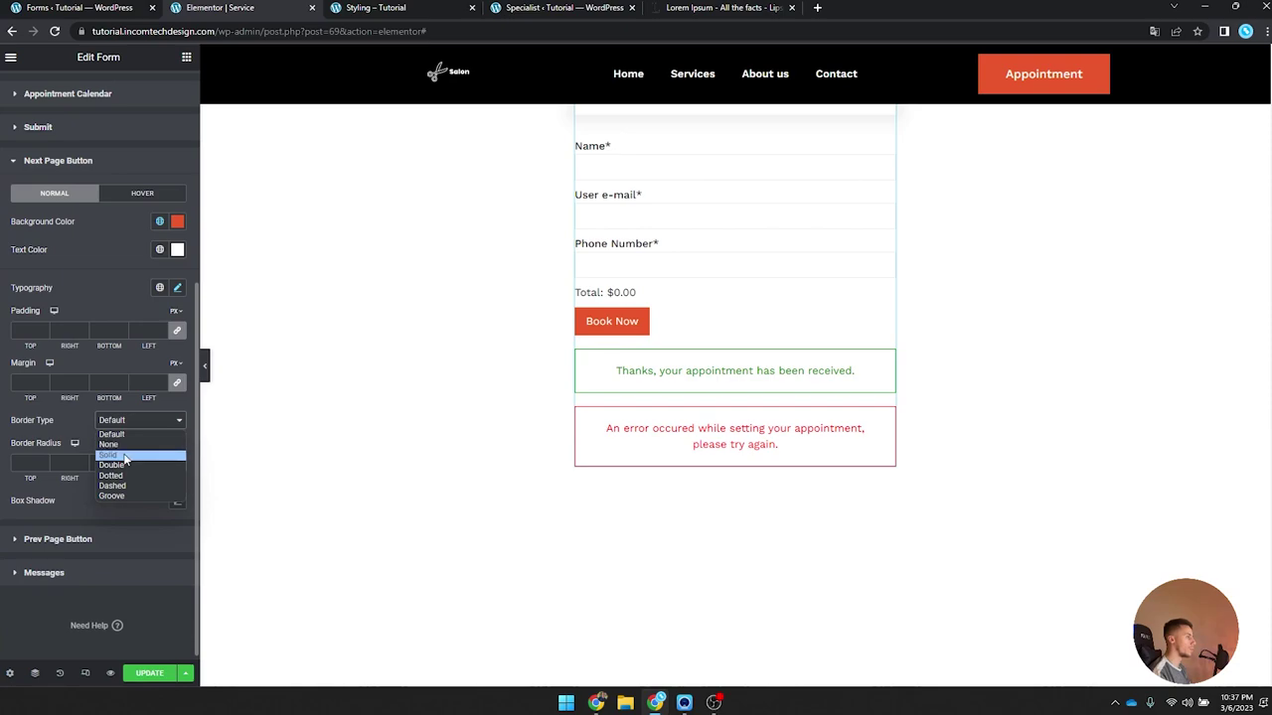
pyautogui.click(123, 452)
pyautogui.click(45, 463)
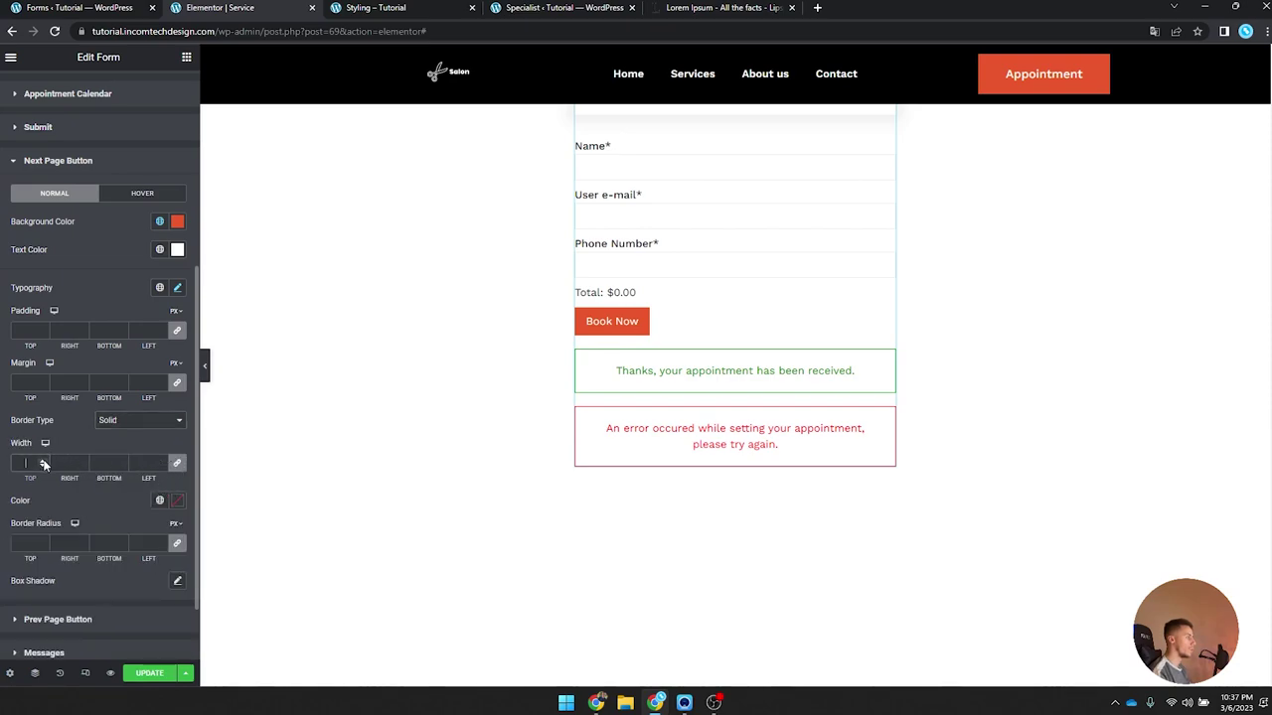
pyautogui.click(159, 500)
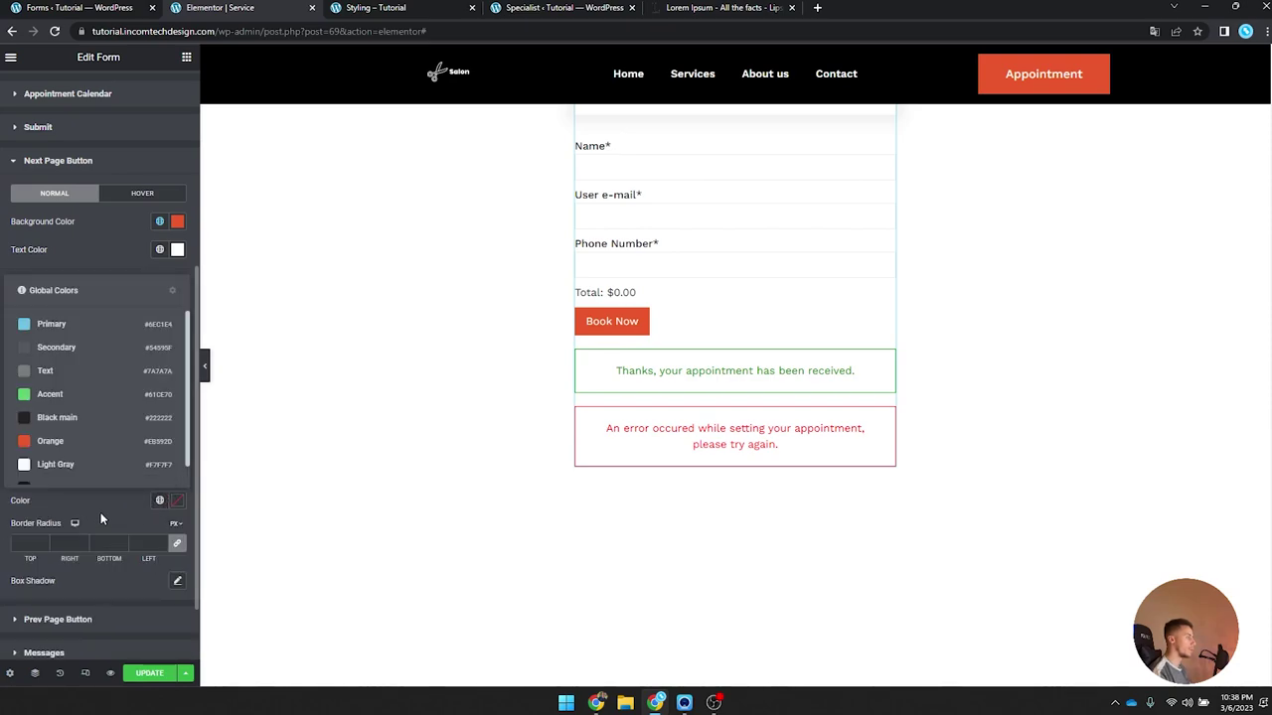
pyautogui.click(86, 442)
# Step: Make the next-page hover state transparent with Orange text and border, and corner radius 0
pyautogui.click(142, 192)
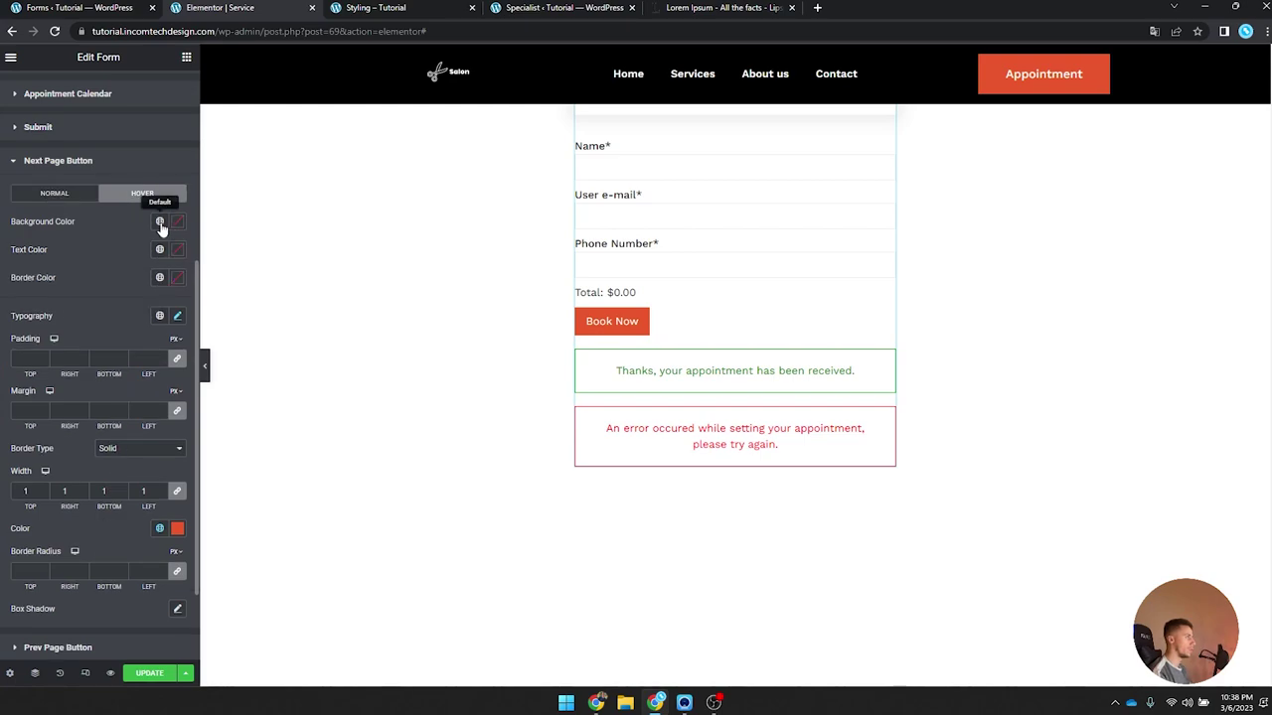
pyautogui.click(159, 221)
pyautogui.click(177, 221)
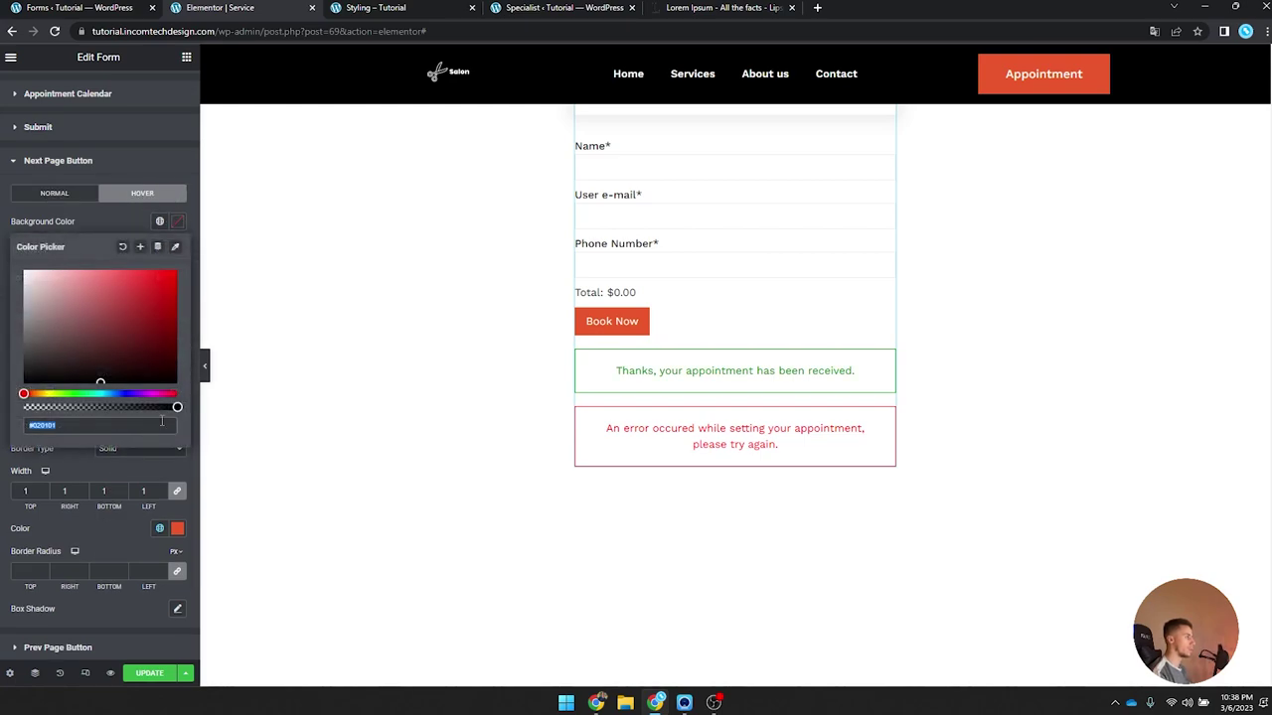
pyautogui.click(177, 221)
pyautogui.click(162, 248)
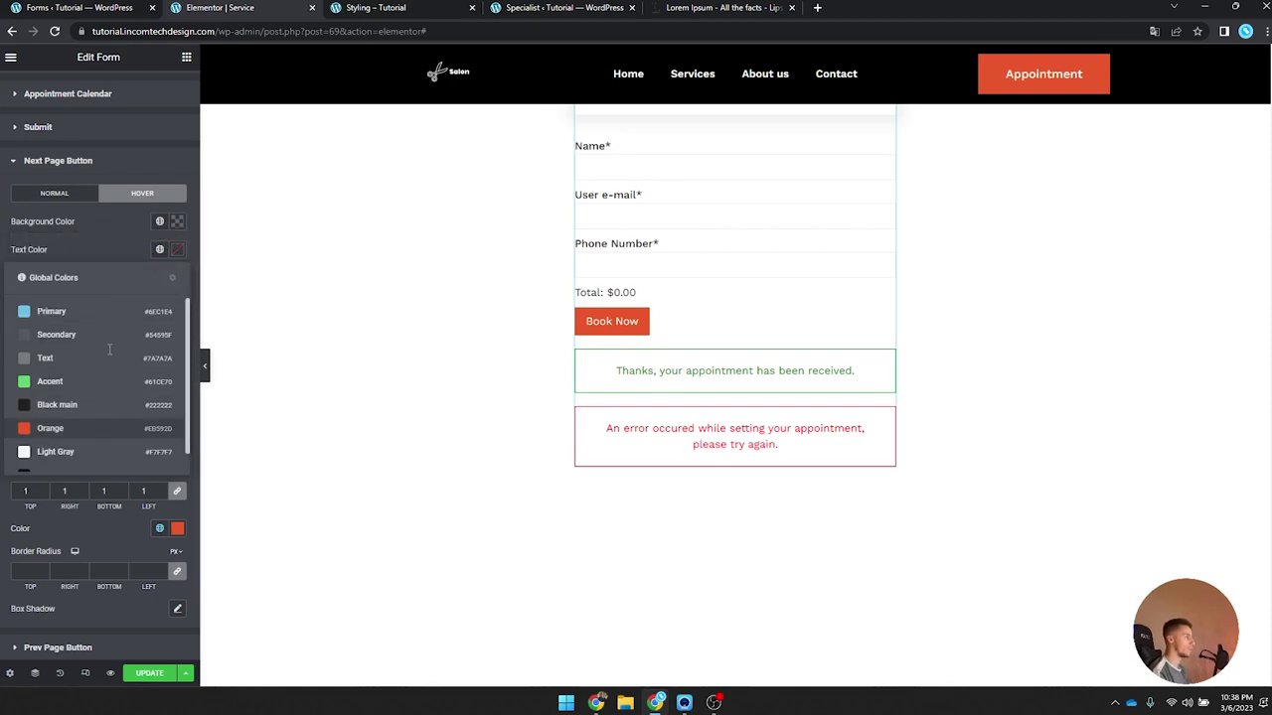
pyautogui.click(100, 429)
pyautogui.click(159, 277)
pyautogui.click(142, 462)
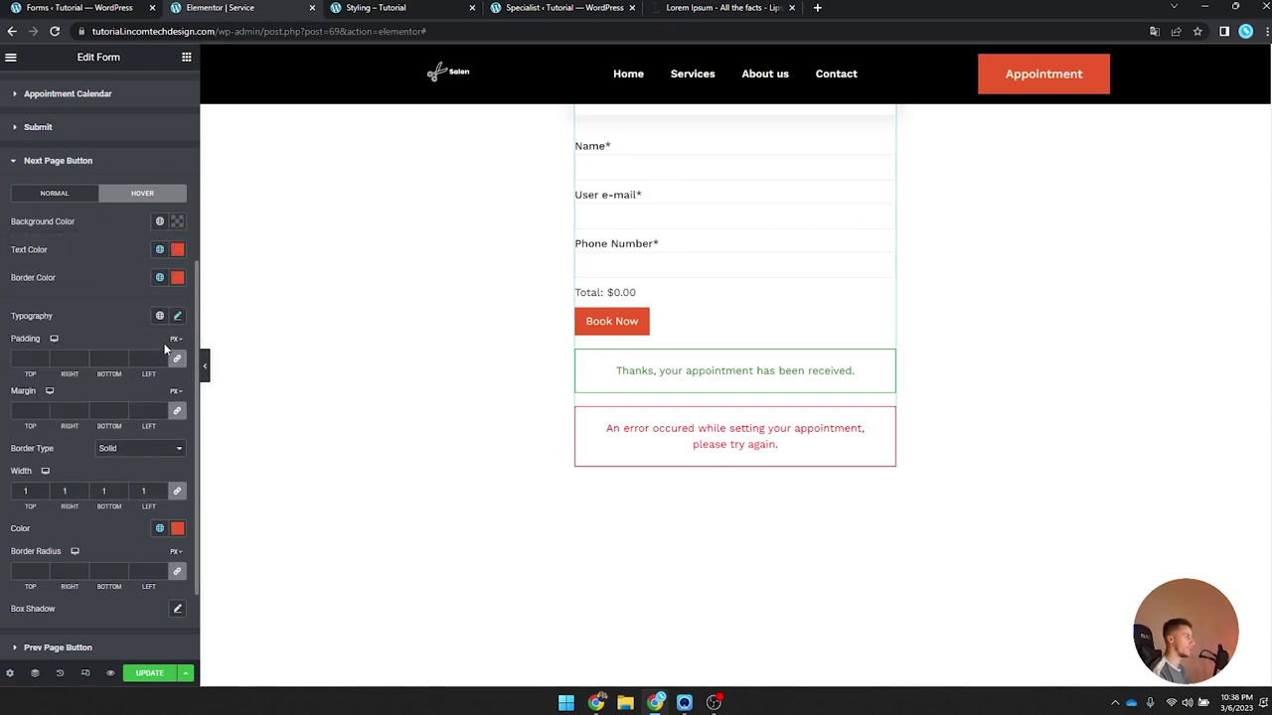
pyautogui.scroll(-1, 83, 454)
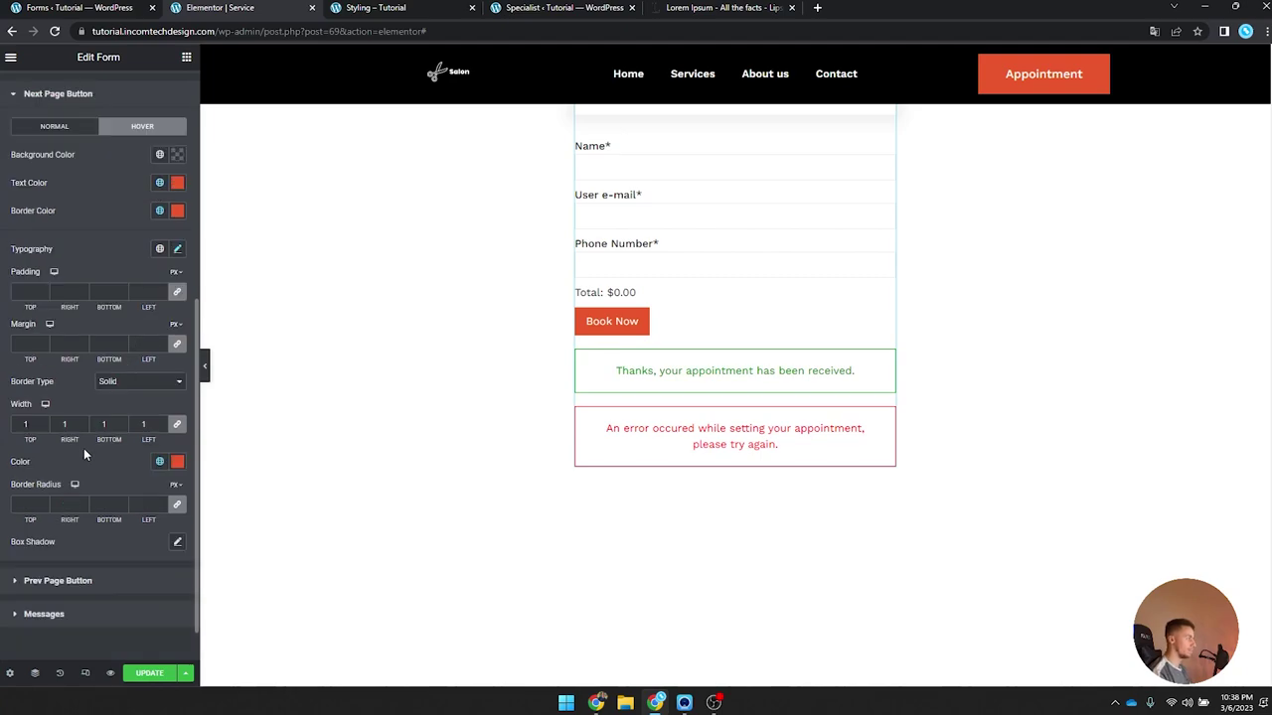
pyautogui.write('0')
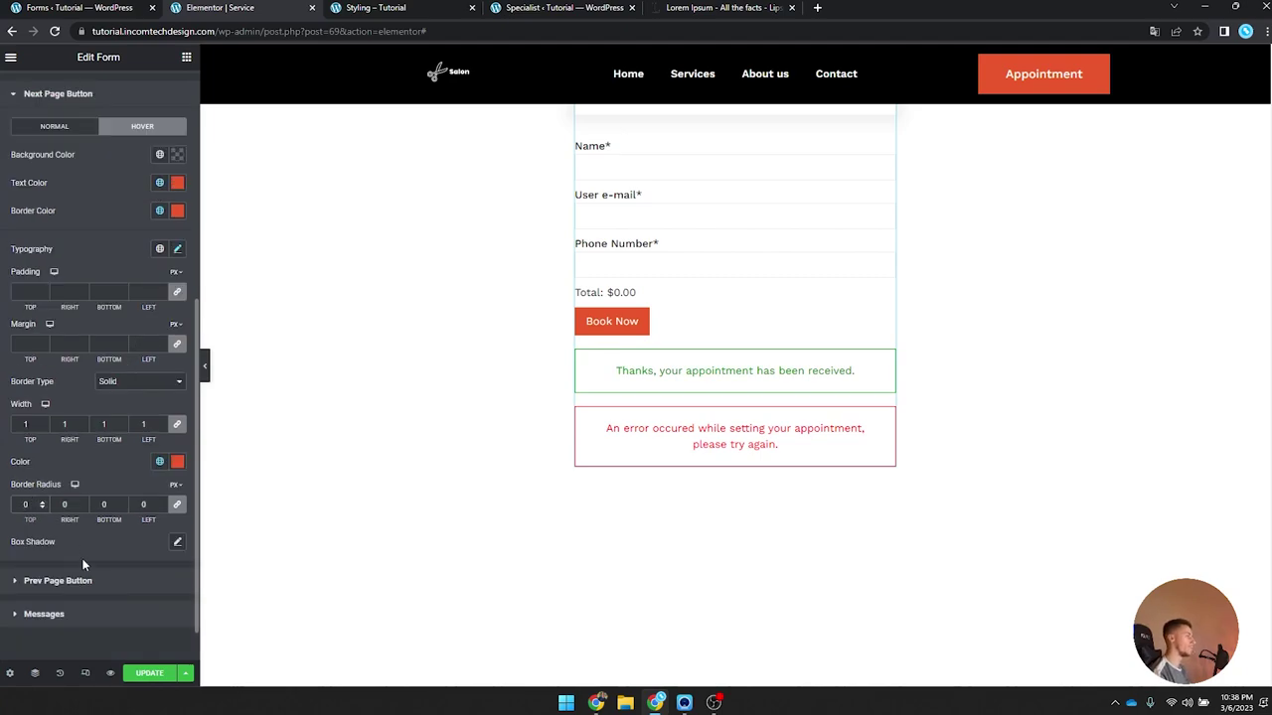
# Step: Give the previous-page button an Orange background and white Work Sans text
pyautogui.click(83, 576)
pyautogui.scroll(-4, 120, 399)
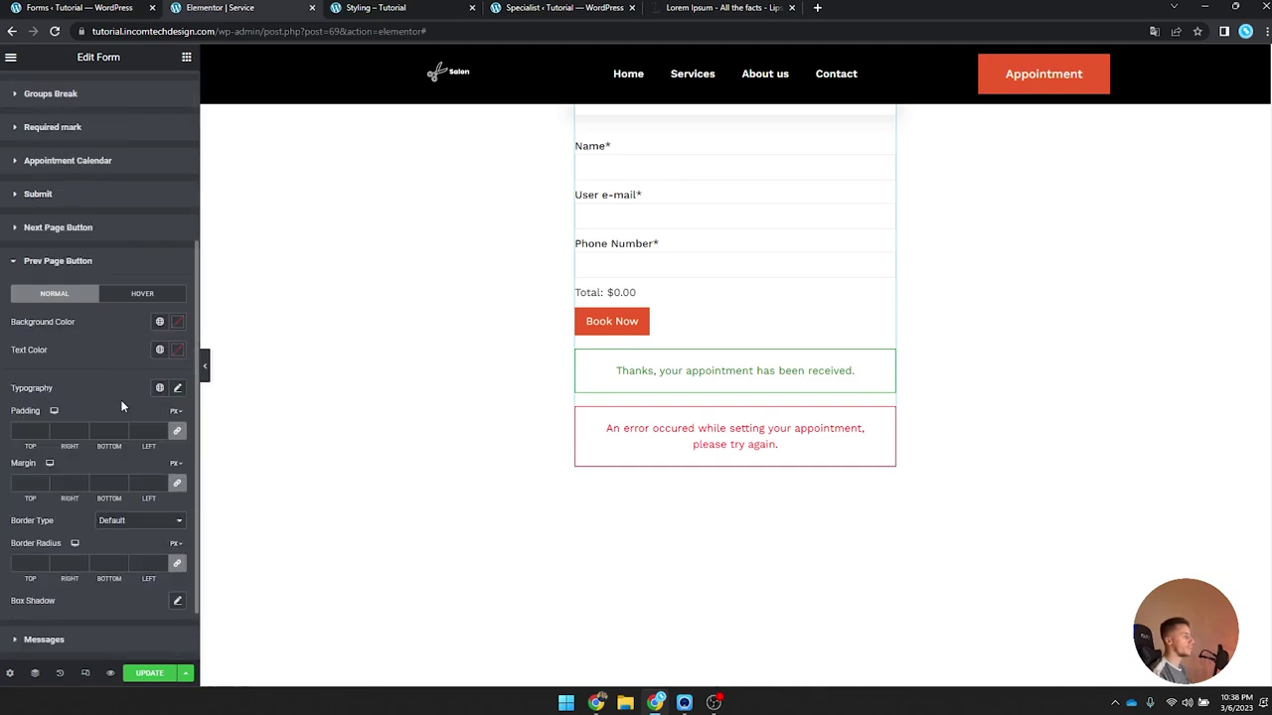
pyautogui.click(160, 323)
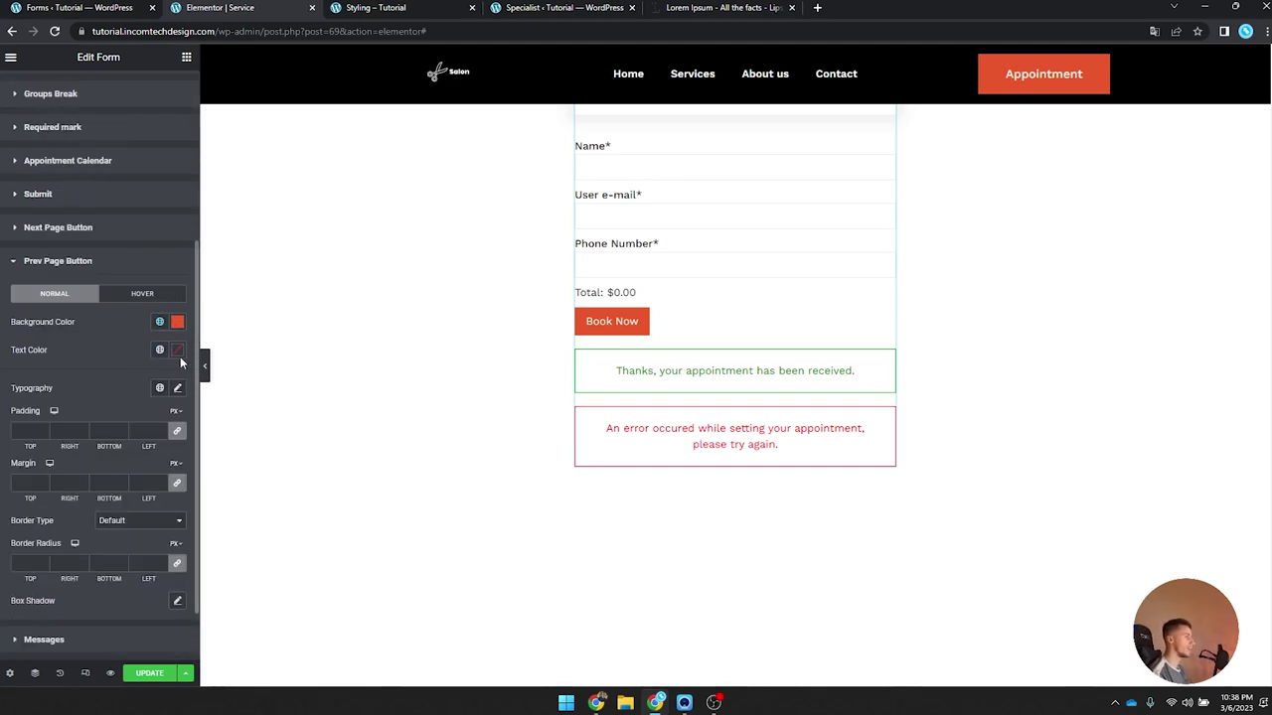
pyautogui.click(177, 351)
pyautogui.click(180, 351)
pyautogui.click(177, 389)
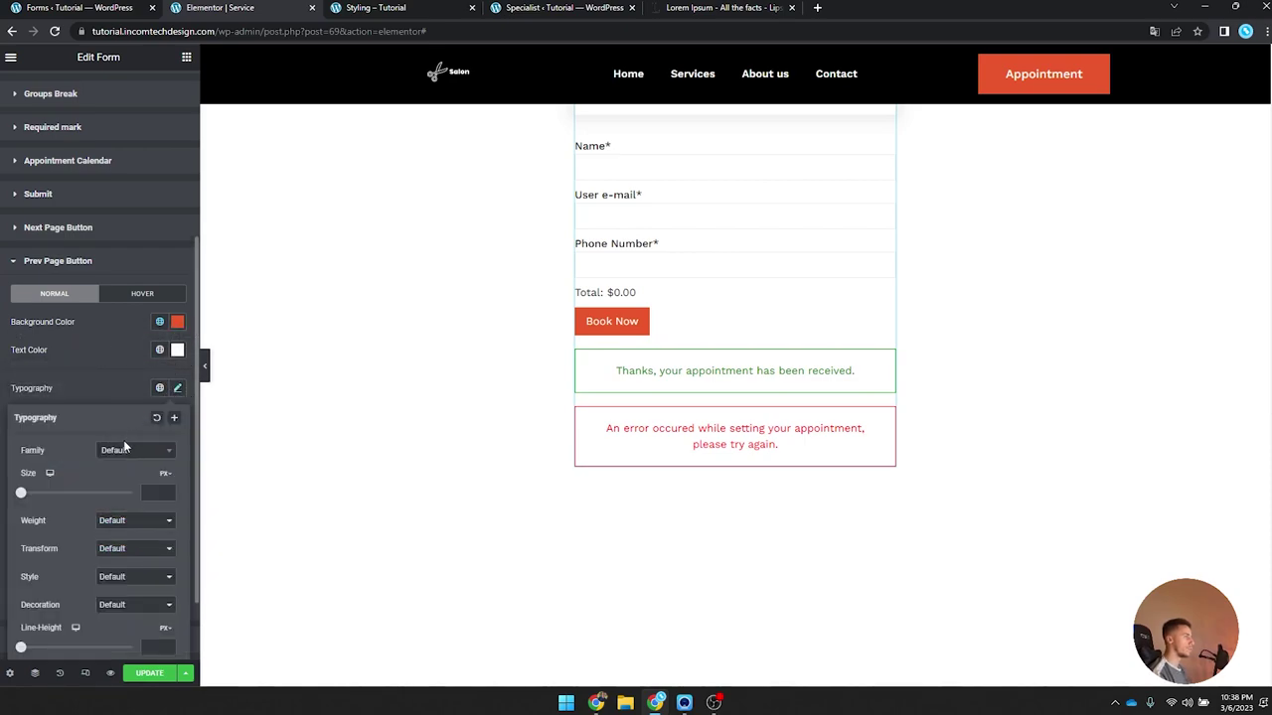
pyautogui.click(126, 457)
pyautogui.write('work s')
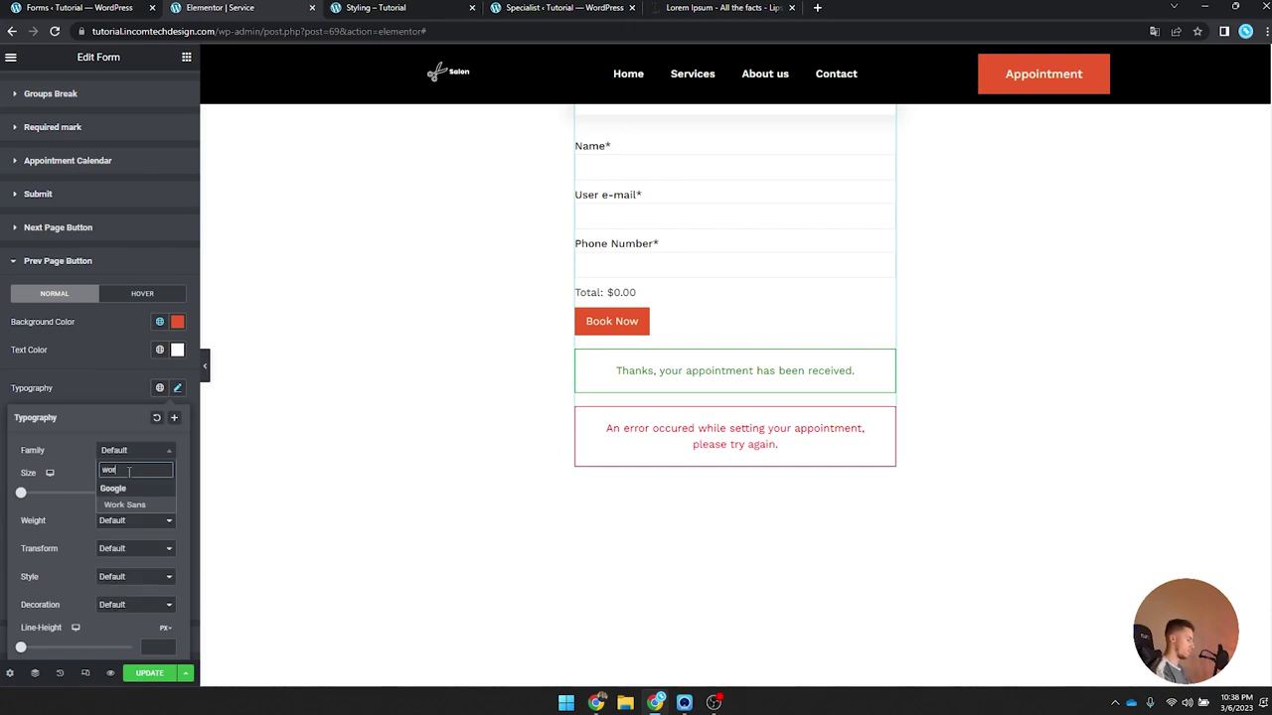
pyautogui.click(124, 505)
pyautogui.click(177, 389)
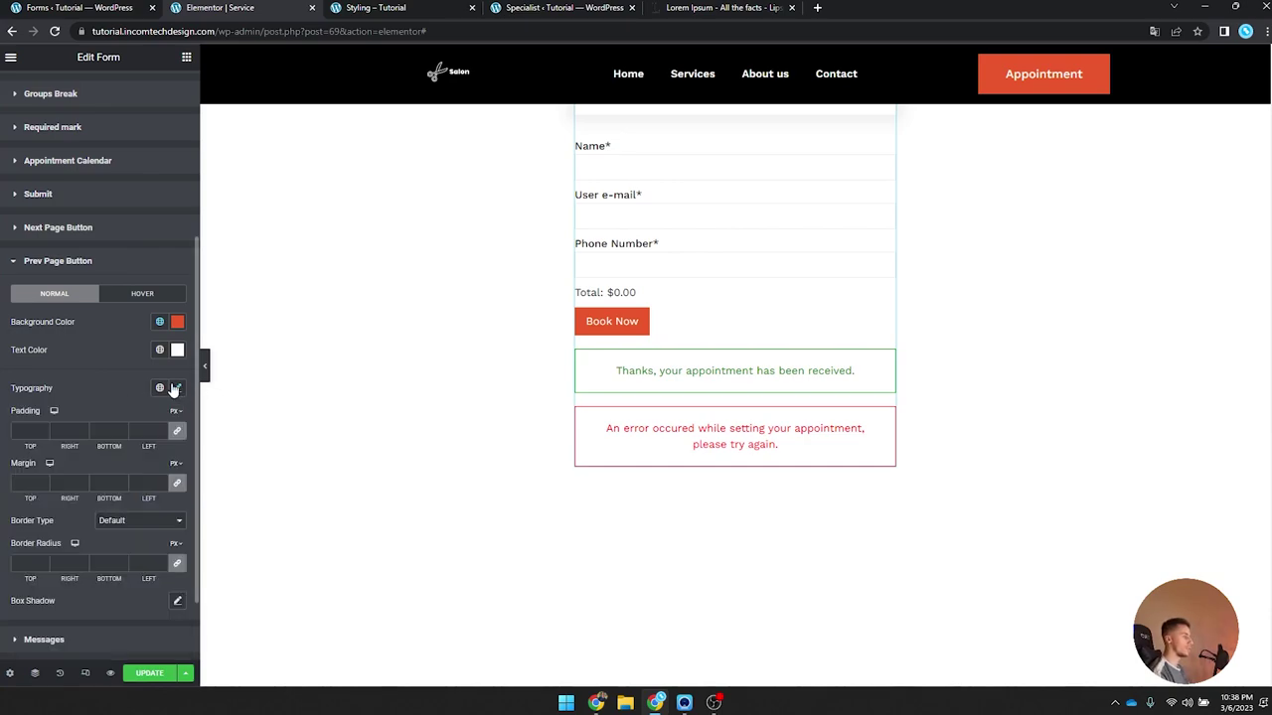
# Step: Add a solid Orange border to the previous-page button with corner radius 0
pyautogui.scroll(-1, 156, 426)
pyautogui.click(142, 452)
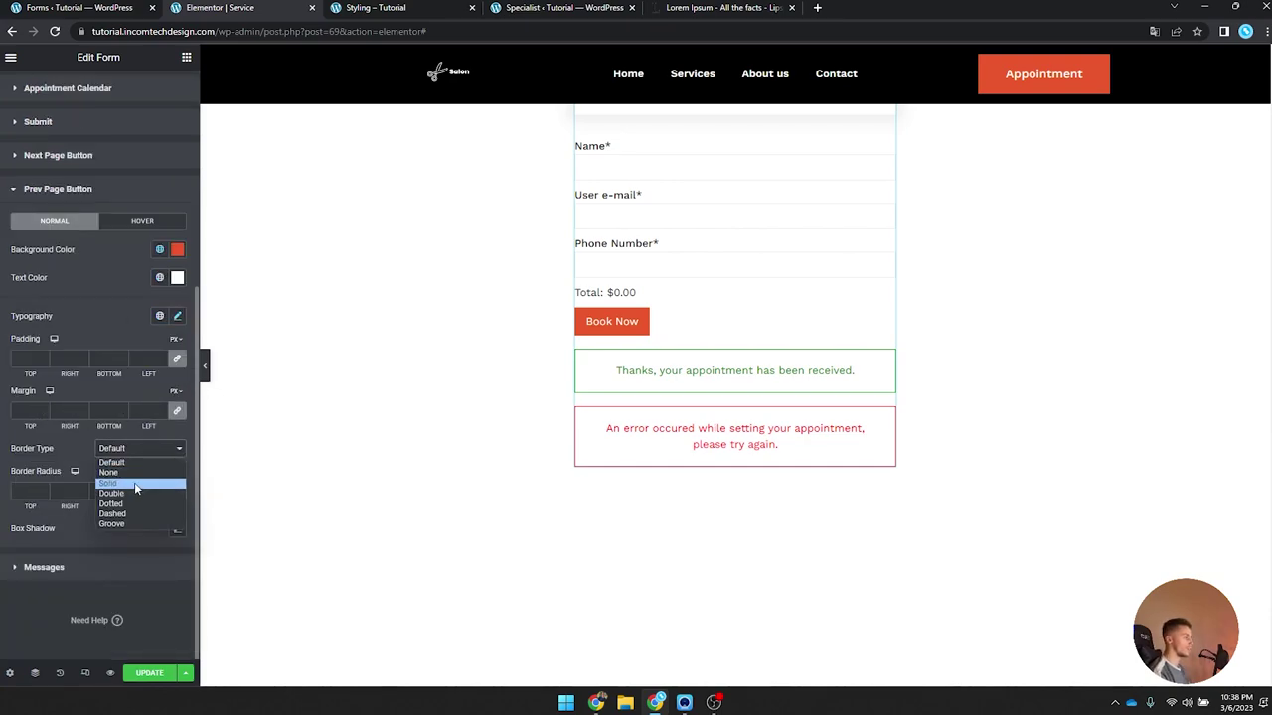
pyautogui.click(134, 482)
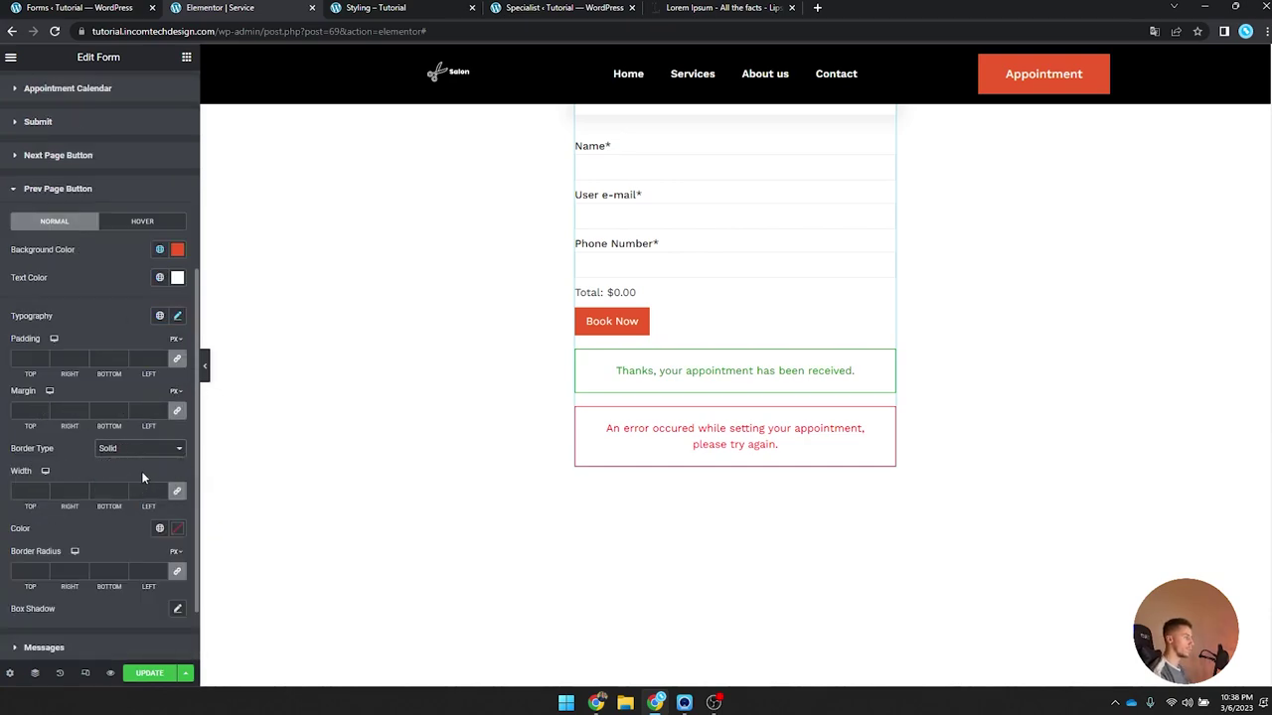
pyautogui.click(159, 528)
pyautogui.click(61, 474)
pyautogui.click(26, 571)
pyautogui.write('0')
# Step: Make the previous-page hover state transparent with Orange text and border
pyautogui.click(143, 221)
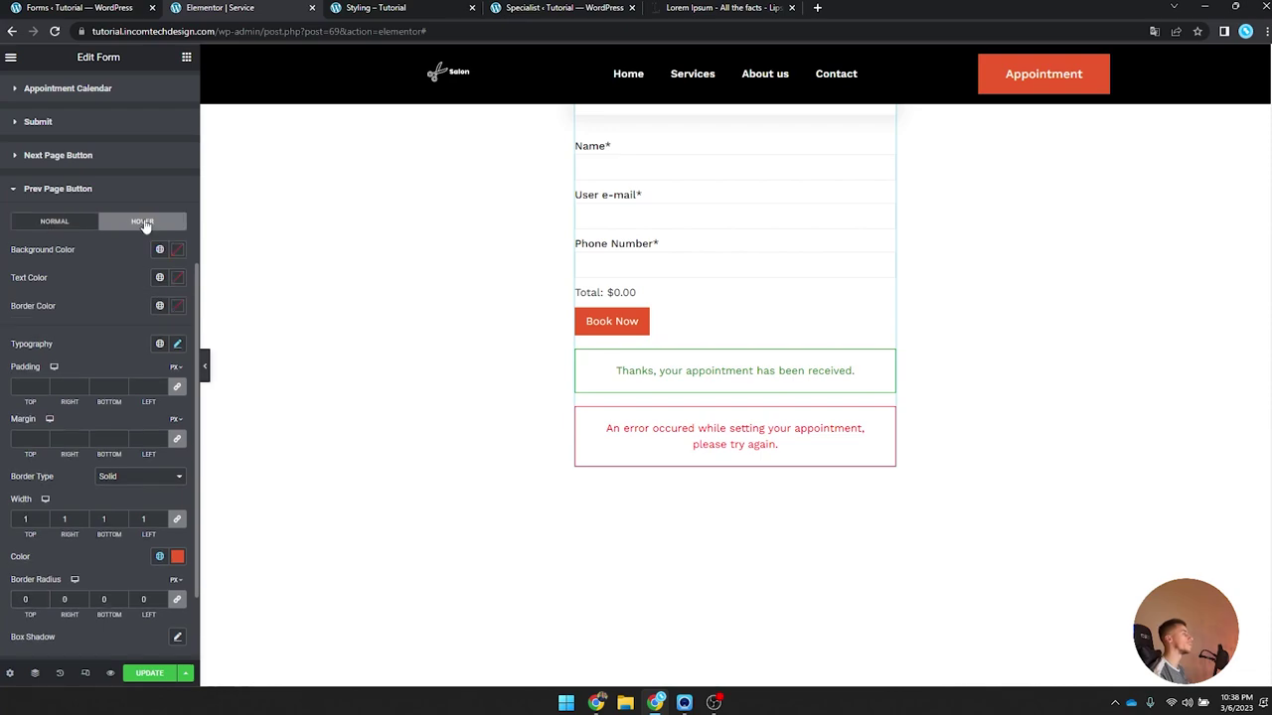
pyautogui.click(159, 250)
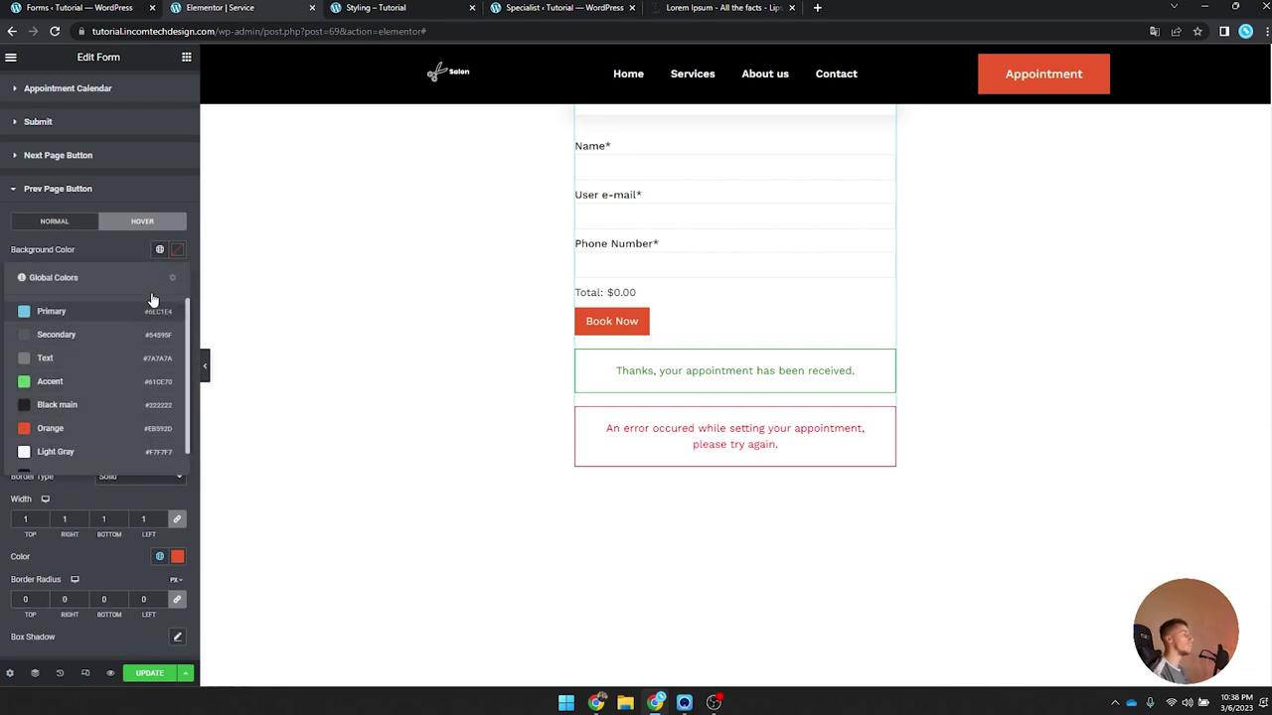
pyautogui.click(177, 252)
pyautogui.click(177, 252)
pyautogui.moveTo(178, 437); pyautogui.dragTo(26, 437)
pyautogui.click(177, 252)
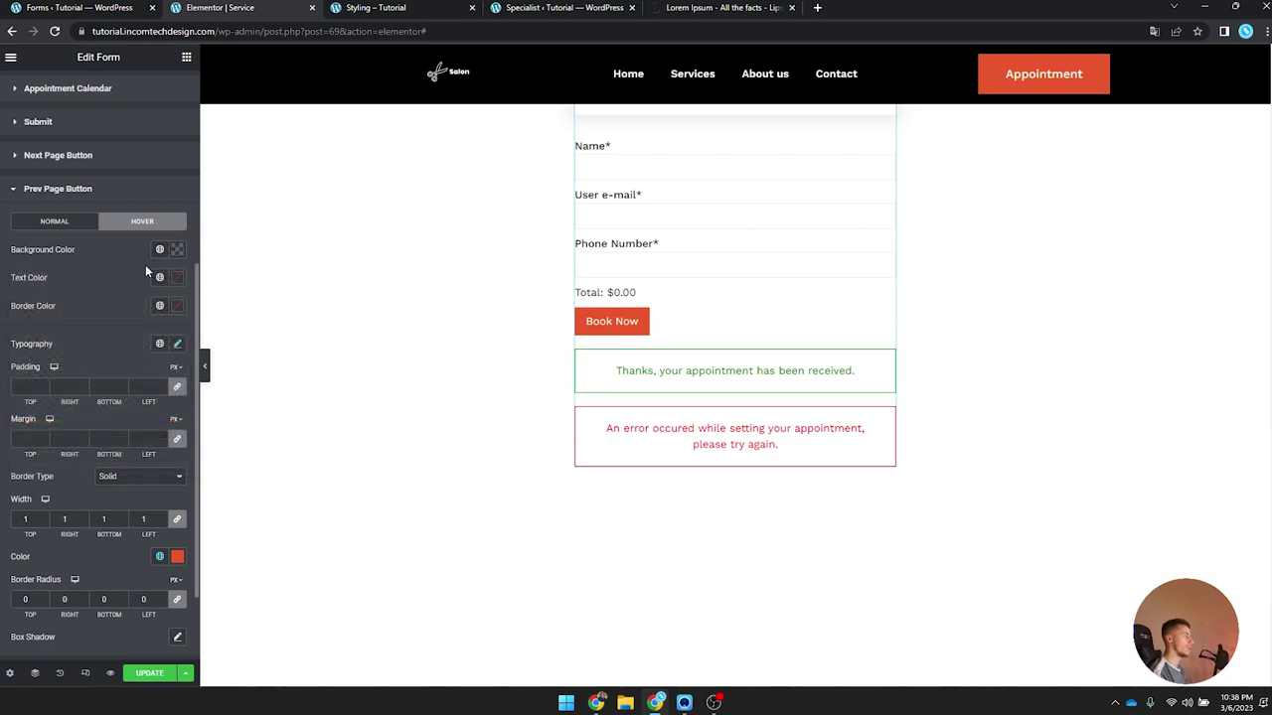
pyautogui.click(161, 279)
pyautogui.click(79, 455)
pyautogui.click(156, 308)
pyautogui.click(92, 488)
pyautogui.scroll(-2, 68, 523)
pyautogui.click(57, 565)
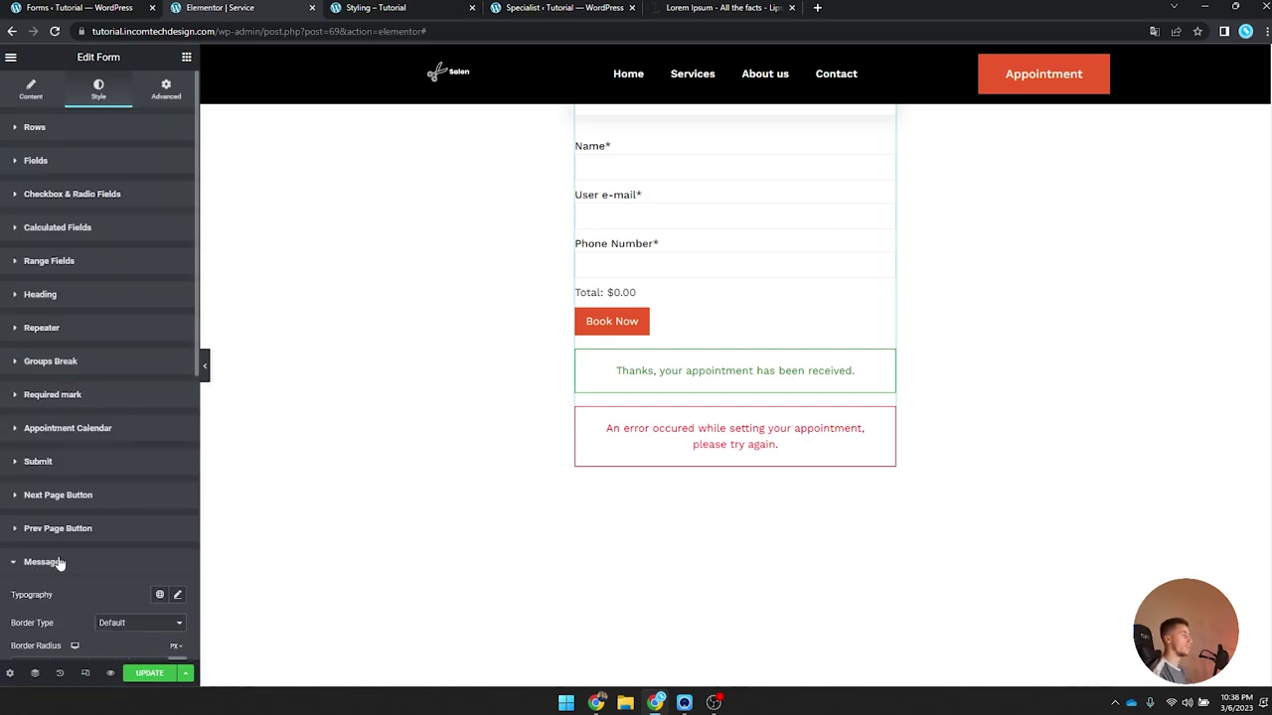
# Step: Set the form messages' font to Work Sans and remove their borders
pyautogui.scroll(-5, 122, 465)
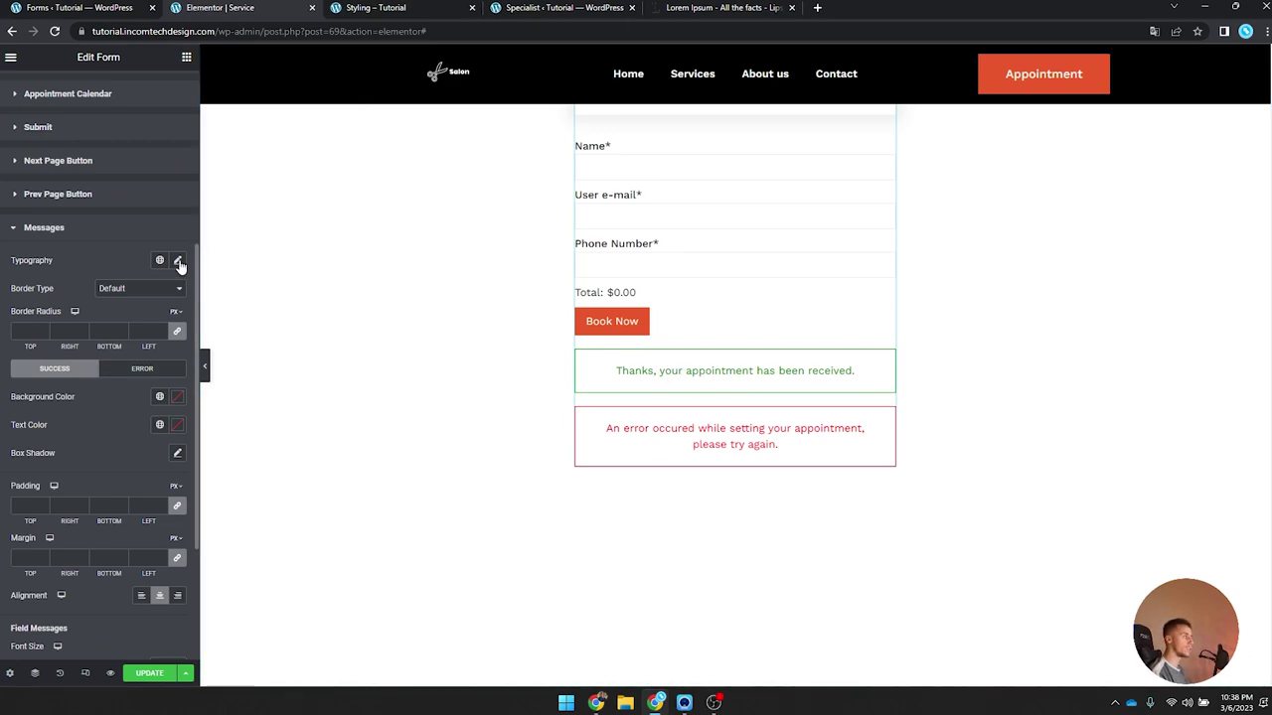
pyautogui.click(177, 261)
pyautogui.click(124, 323)
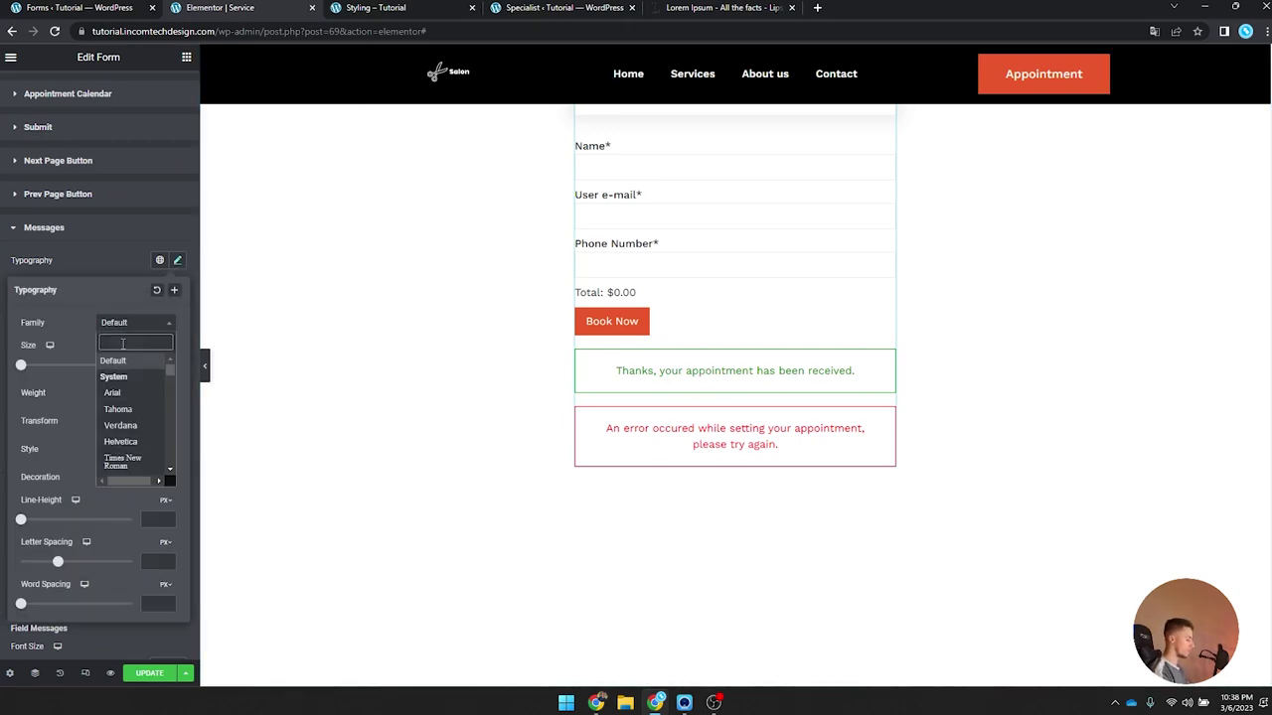
pyautogui.write('work')
pyautogui.press('Return')
pyautogui.click(179, 262)
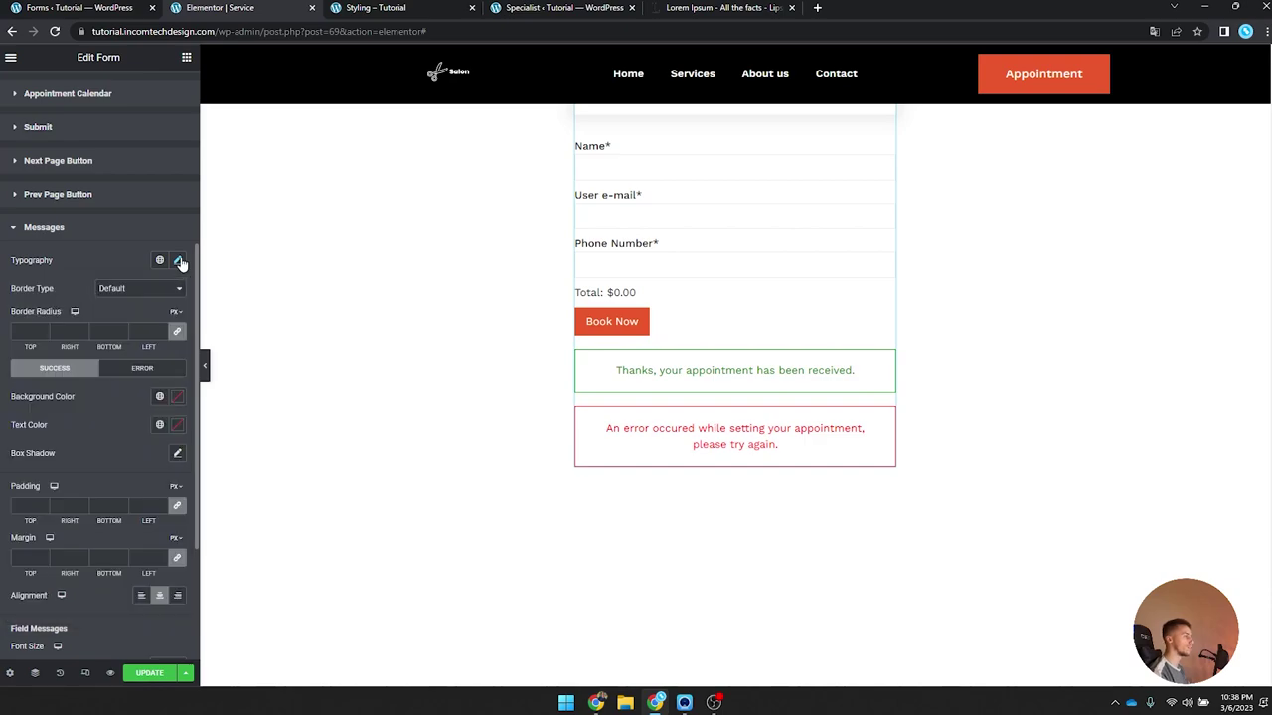
pyautogui.click(136, 288)
pyautogui.click(122, 315)
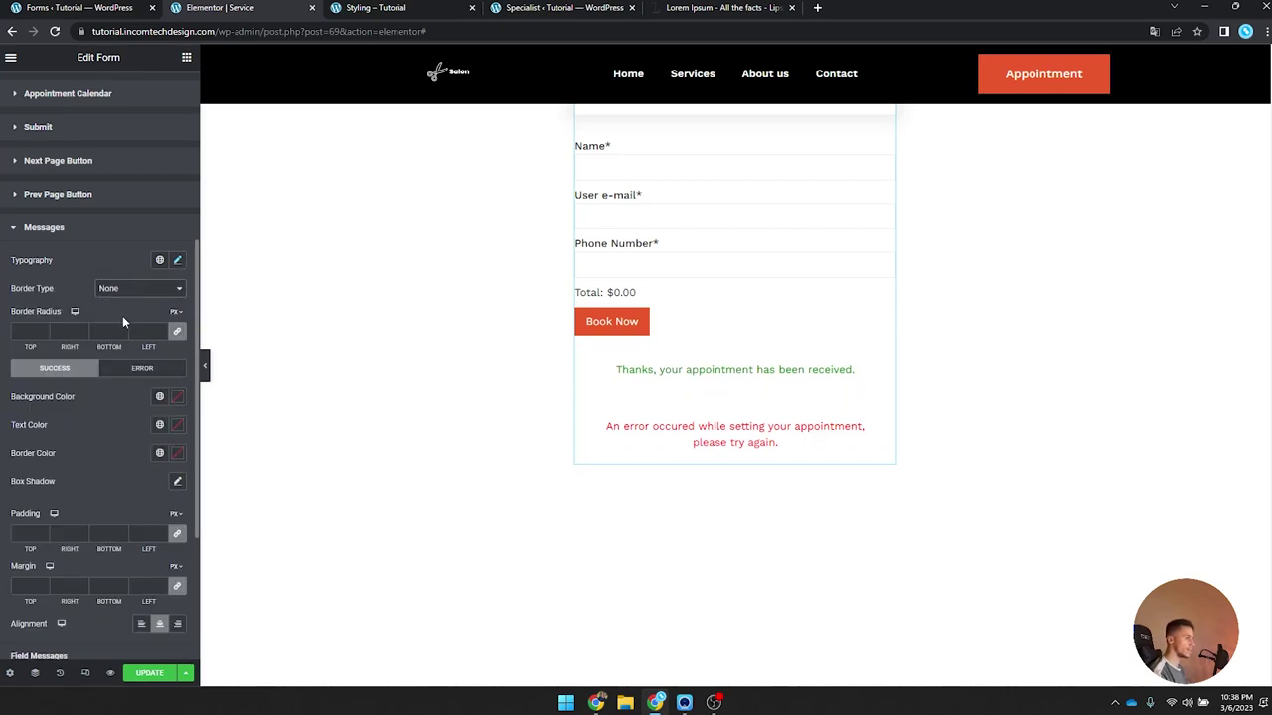
# Step: Make both the success and error message text black (#000000)
pyautogui.click(176, 426)
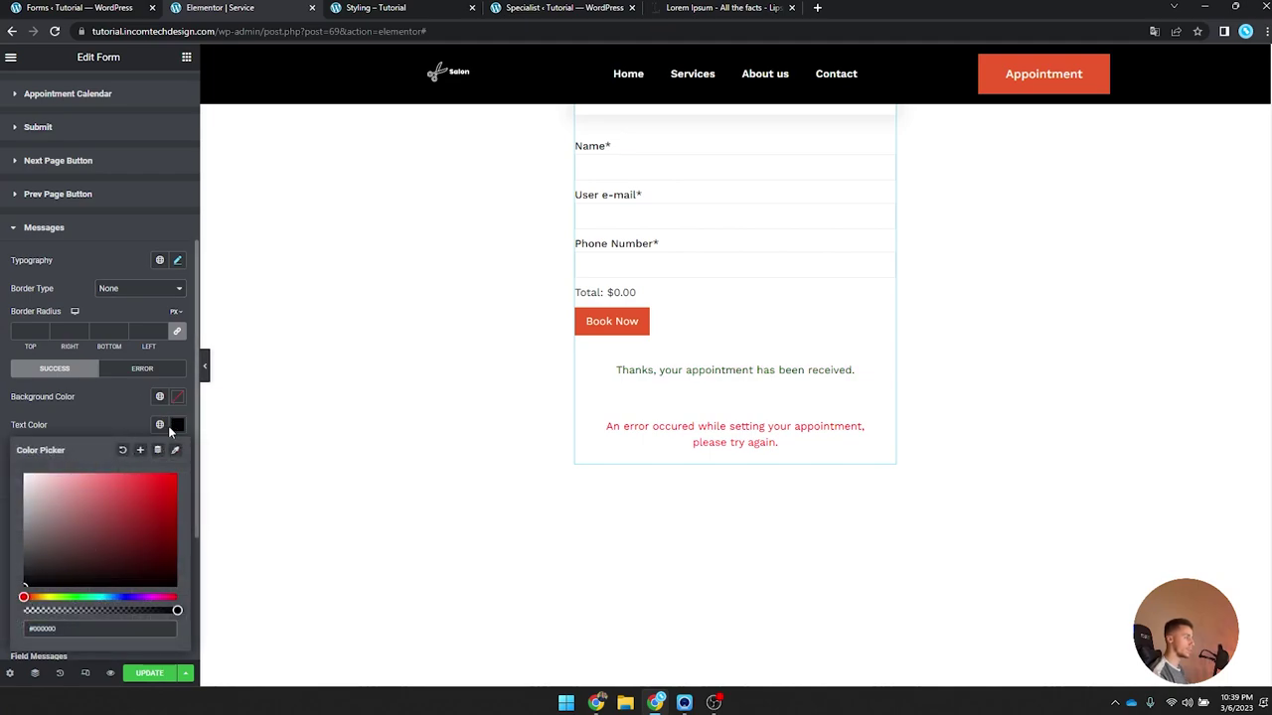
pyautogui.click(168, 425)
pyautogui.scroll(-1, 137, 443)
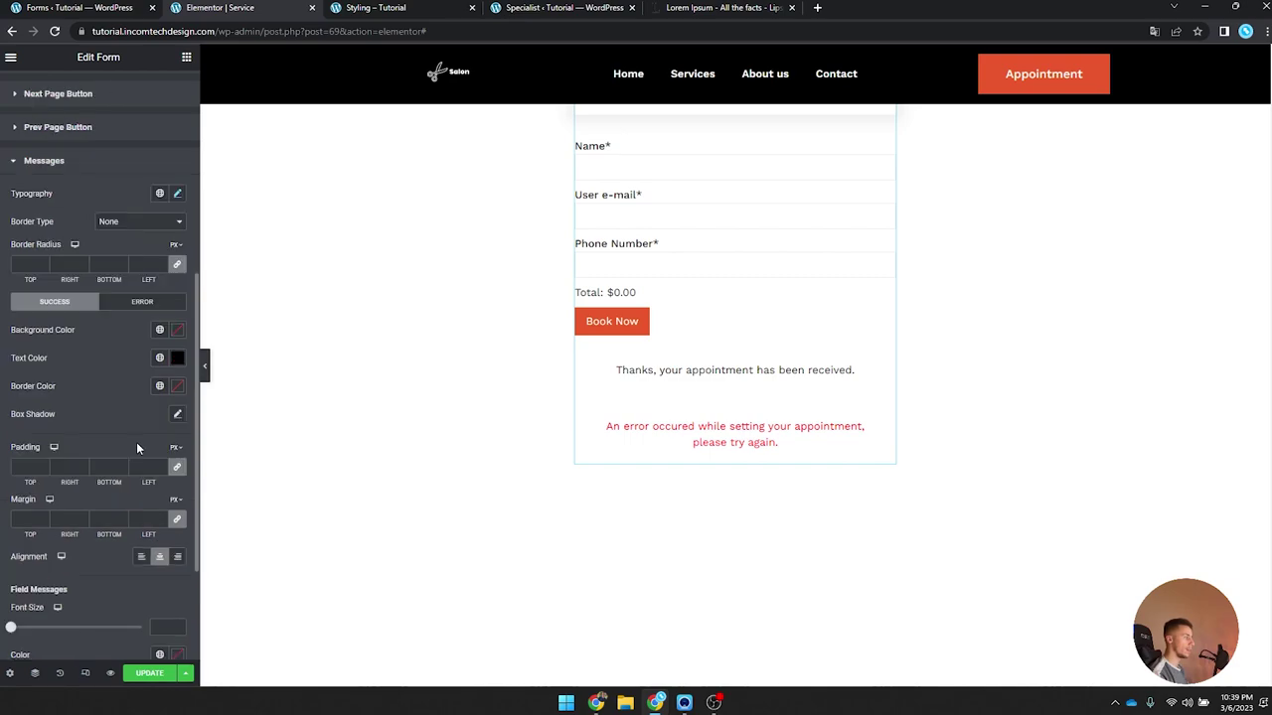
pyautogui.click(142, 301)
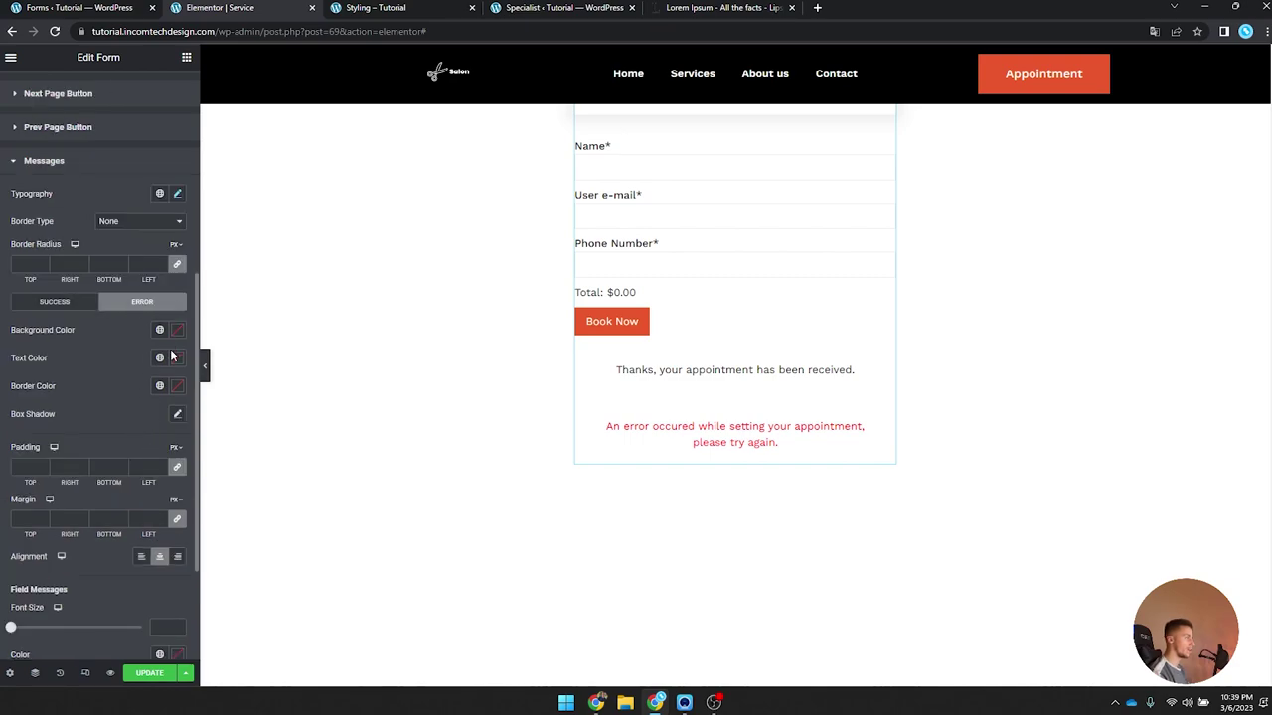
pyautogui.click(177, 358)
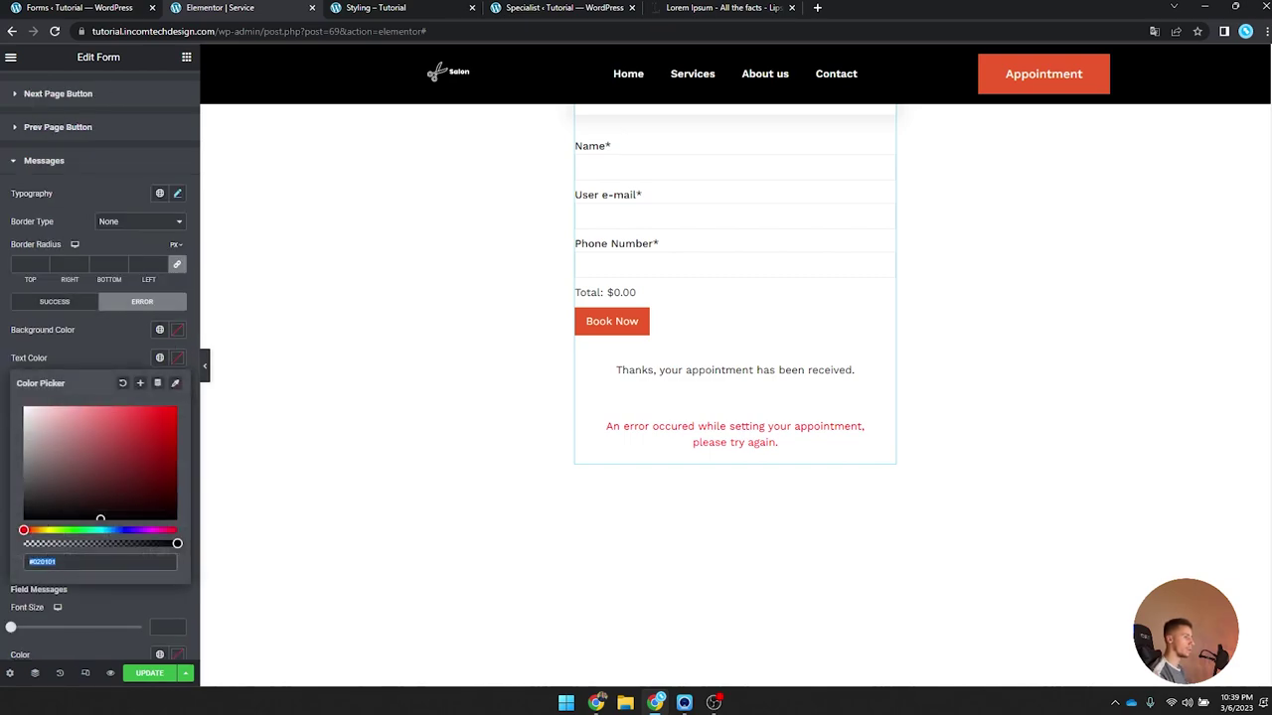
pyautogui.click(178, 359)
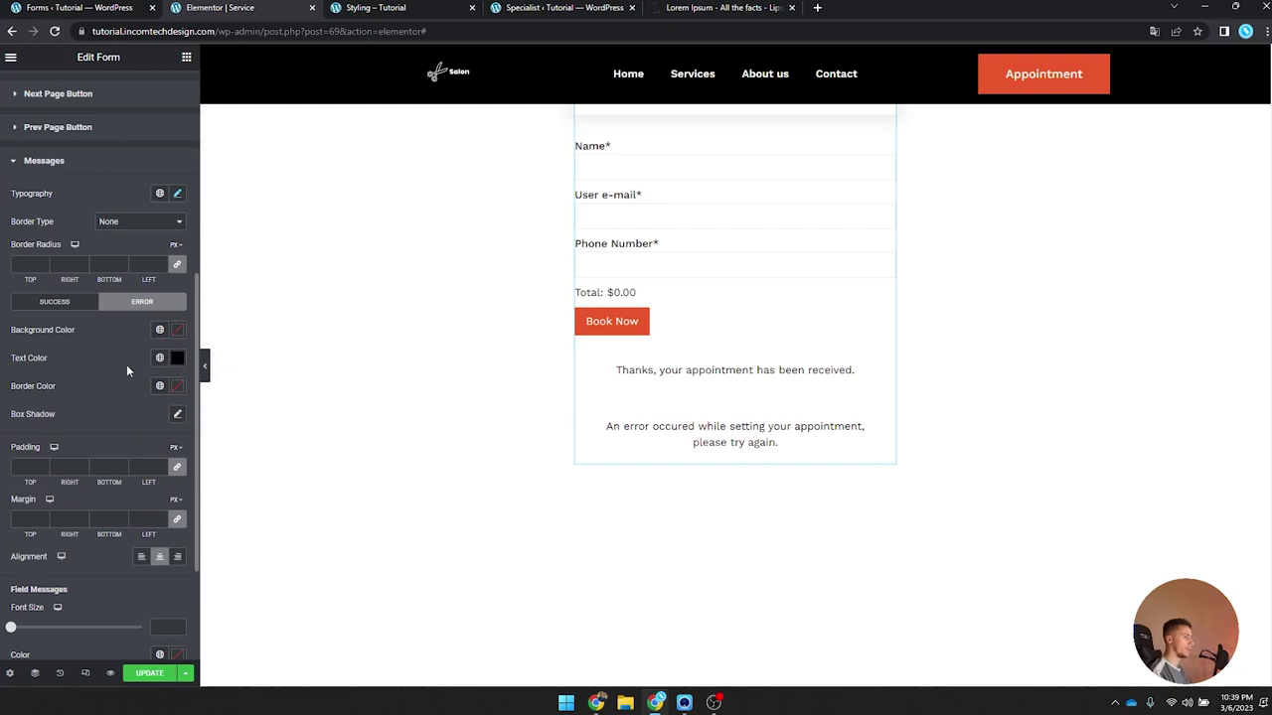
# Step: Save the Service template with Update
pyautogui.scroll(-3, 127, 370)
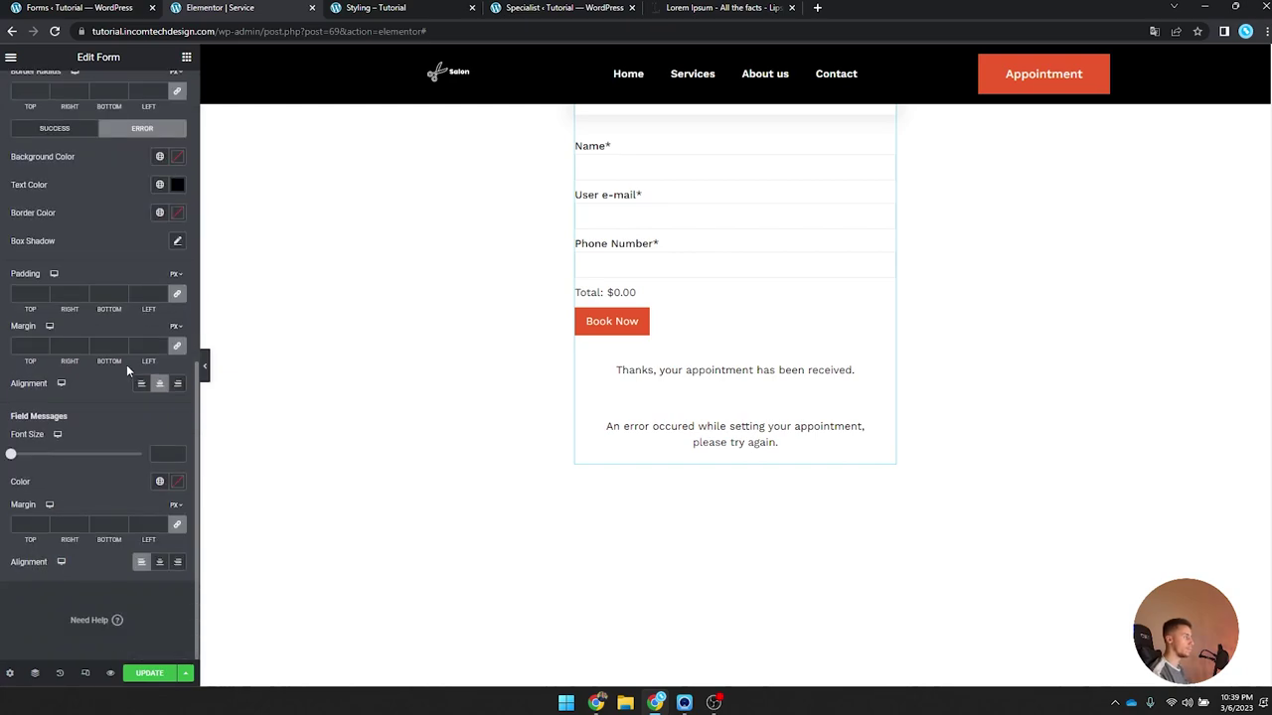
pyautogui.click(157, 681)
pyautogui.scroll(4, 394, 537)
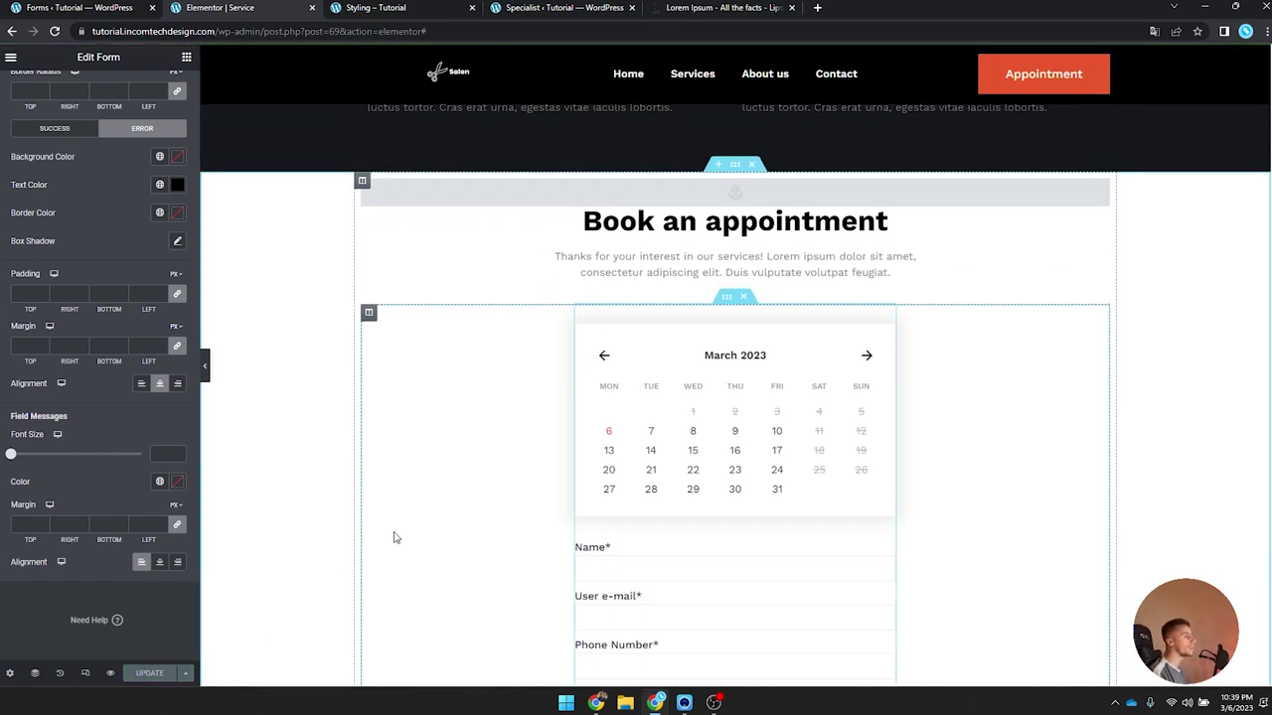
pyautogui.click(390, 11)
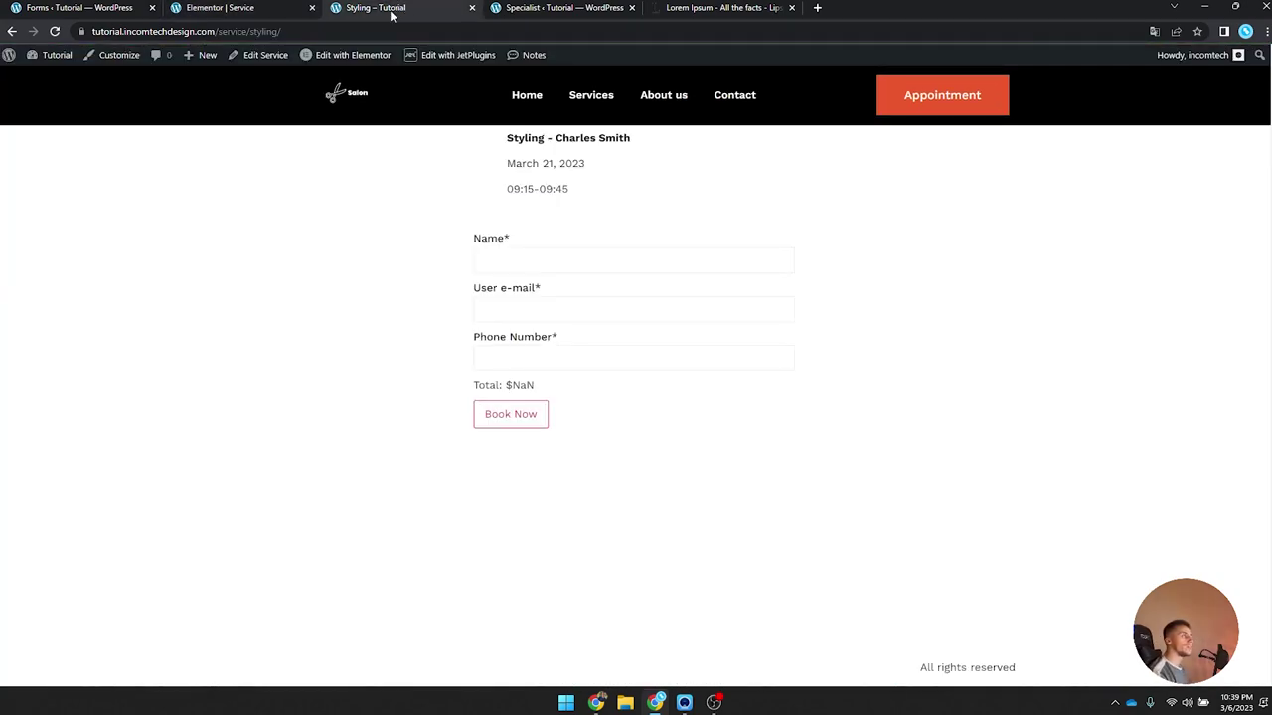
# Step: Reload the live Styling service page to load the restyled booking form
pyautogui.click(54, 30)
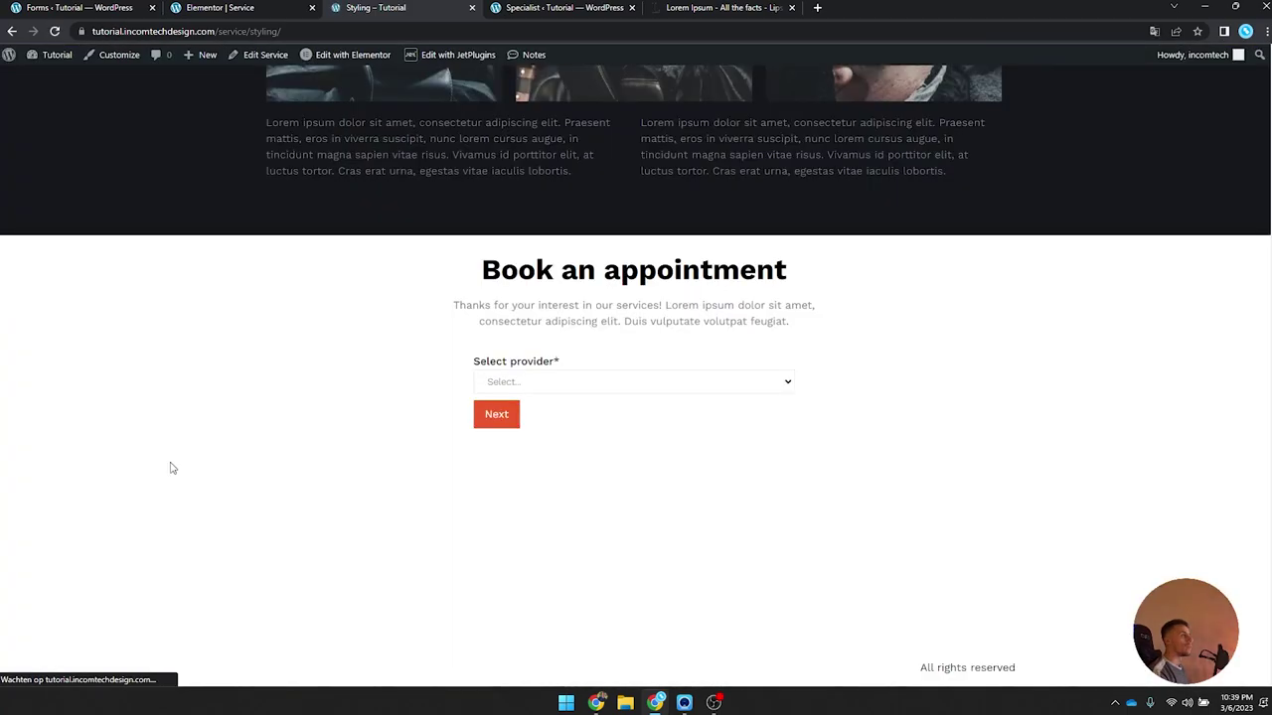
pyautogui.scroll(8, 257, 419)
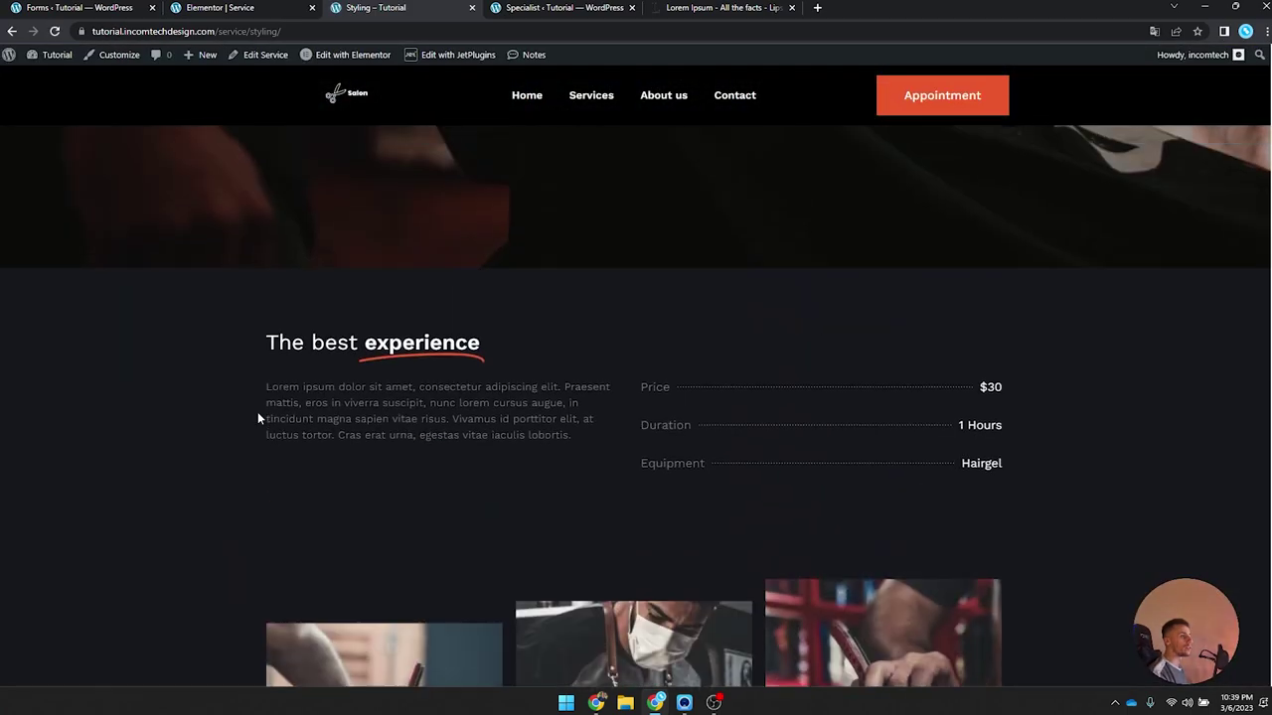
pyautogui.scroll(2, 257, 411)
pyautogui.moveTo(487, 279); pyautogui.dragTo(707, 271)
pyautogui.scroll(-5, 707, 271)
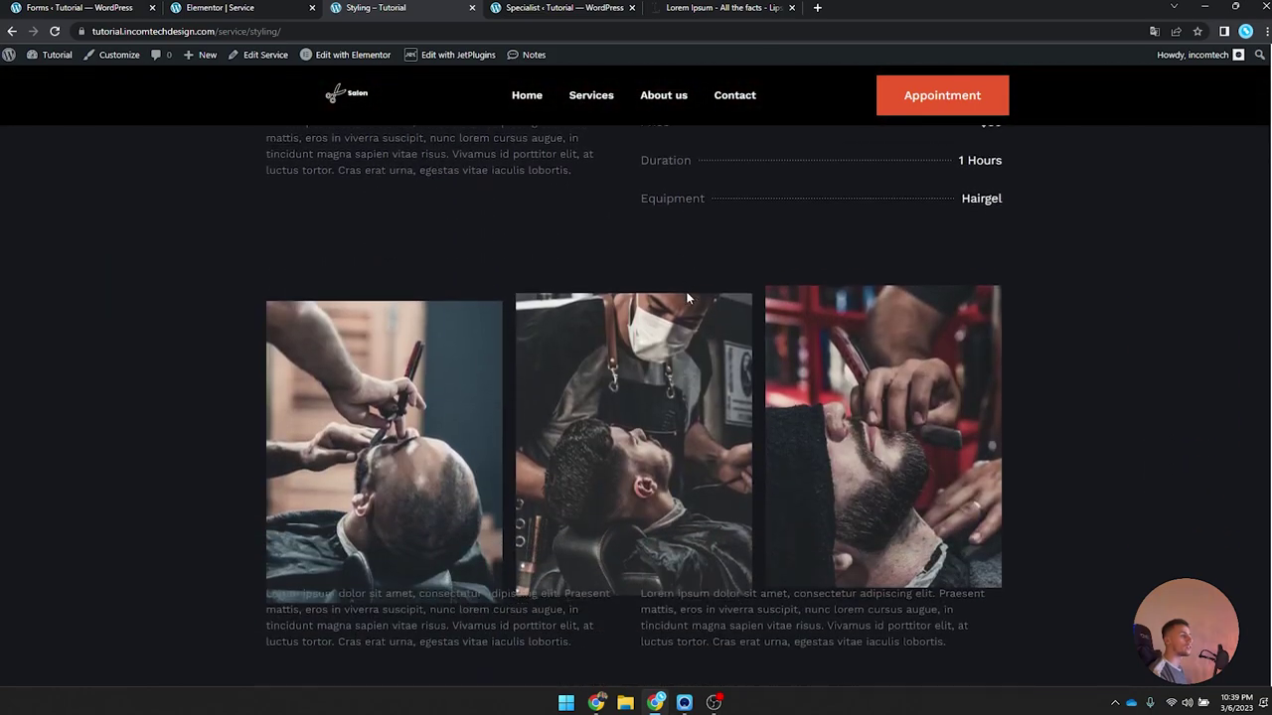
pyautogui.scroll(-5, 686, 298)
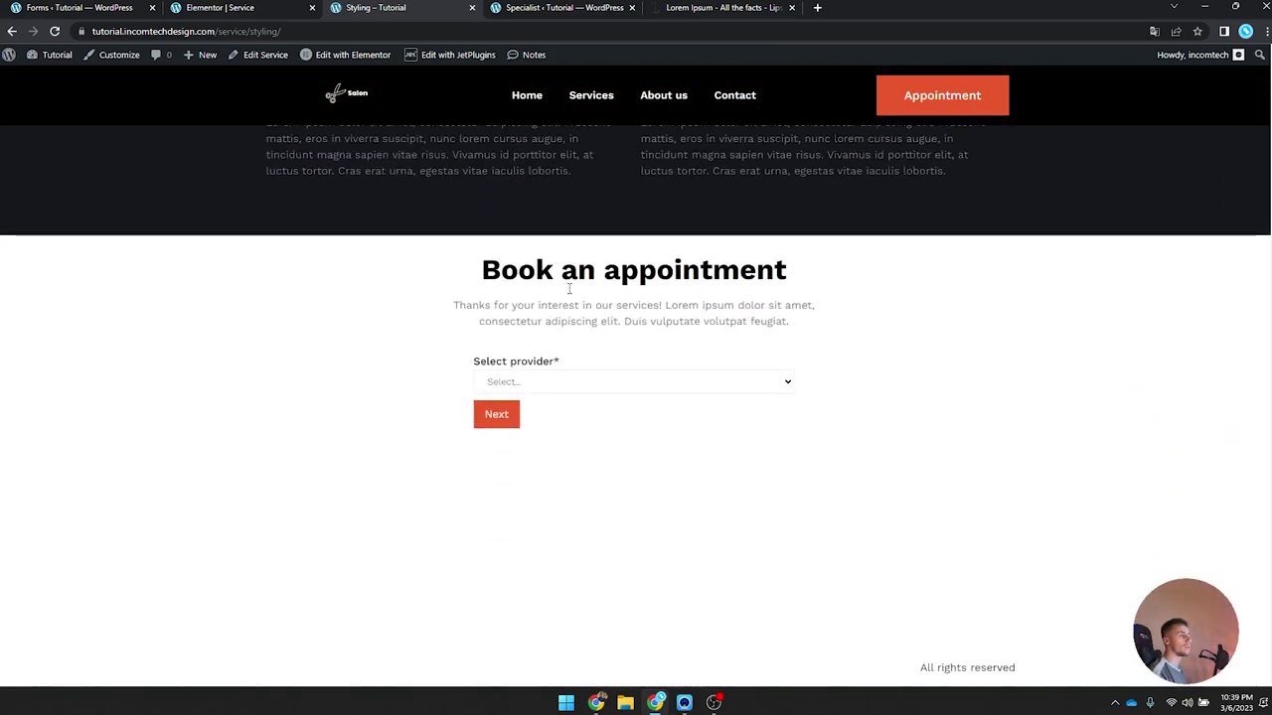
# Step: Choose a provider, then book March 16, 2023 in the 14:15-14:45 slot
pyautogui.click(528, 384)
pyautogui.click(521, 411)
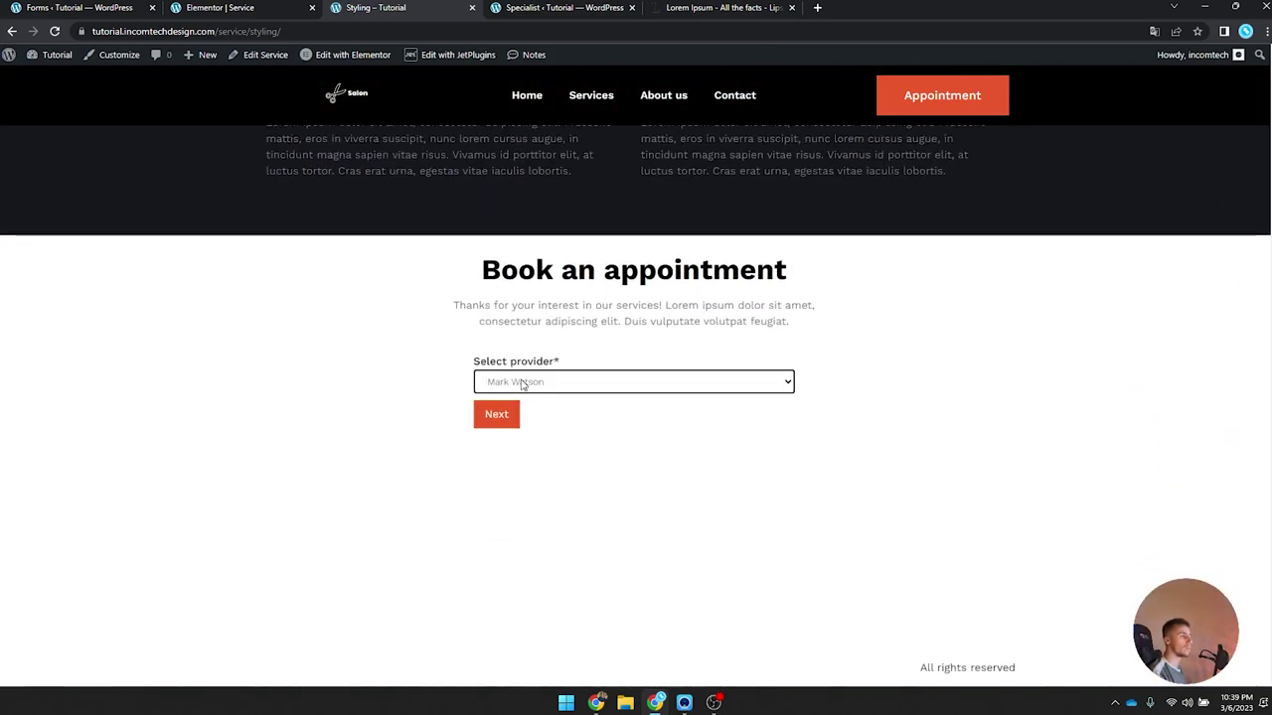
pyautogui.click(476, 420)
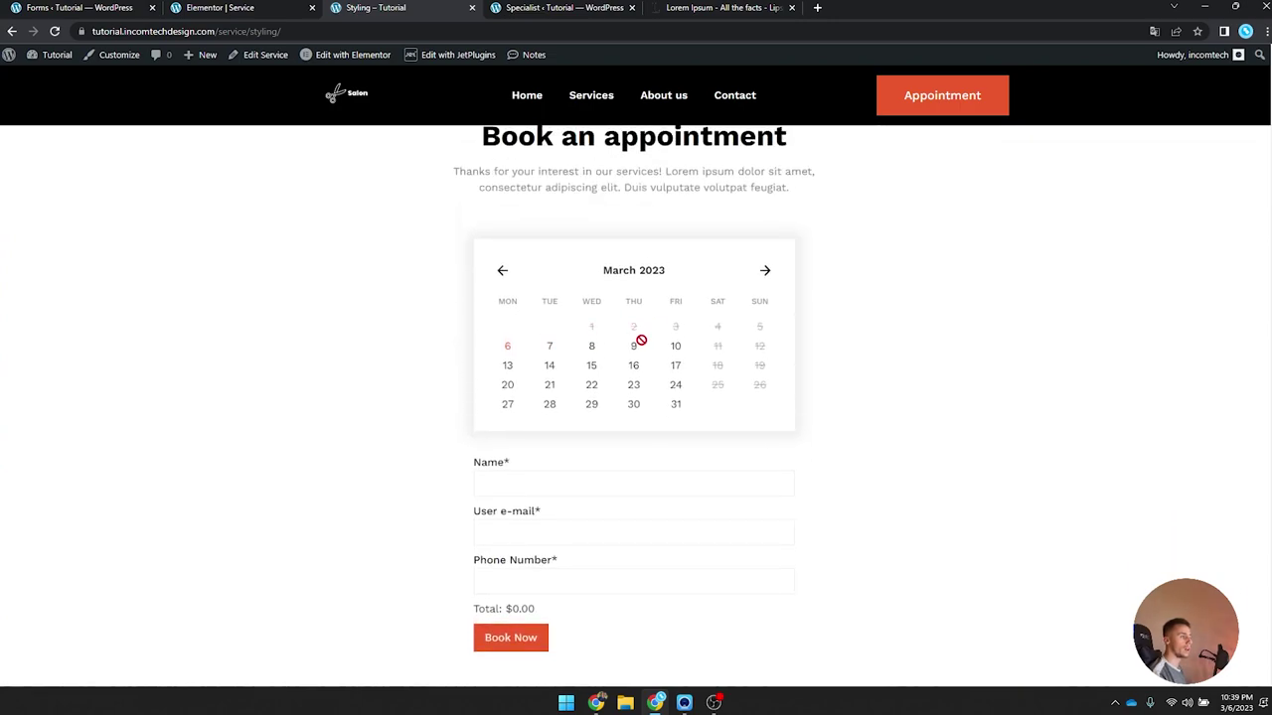
pyautogui.click(633, 366)
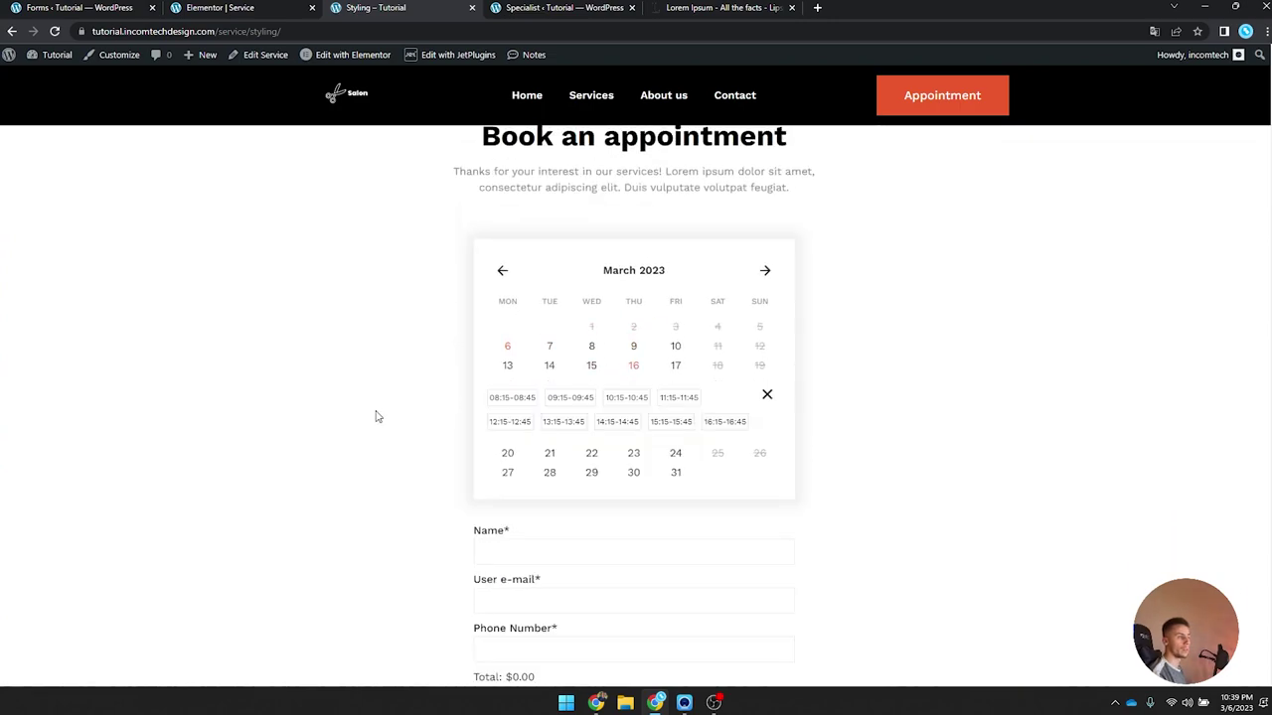
pyautogui.click(636, 425)
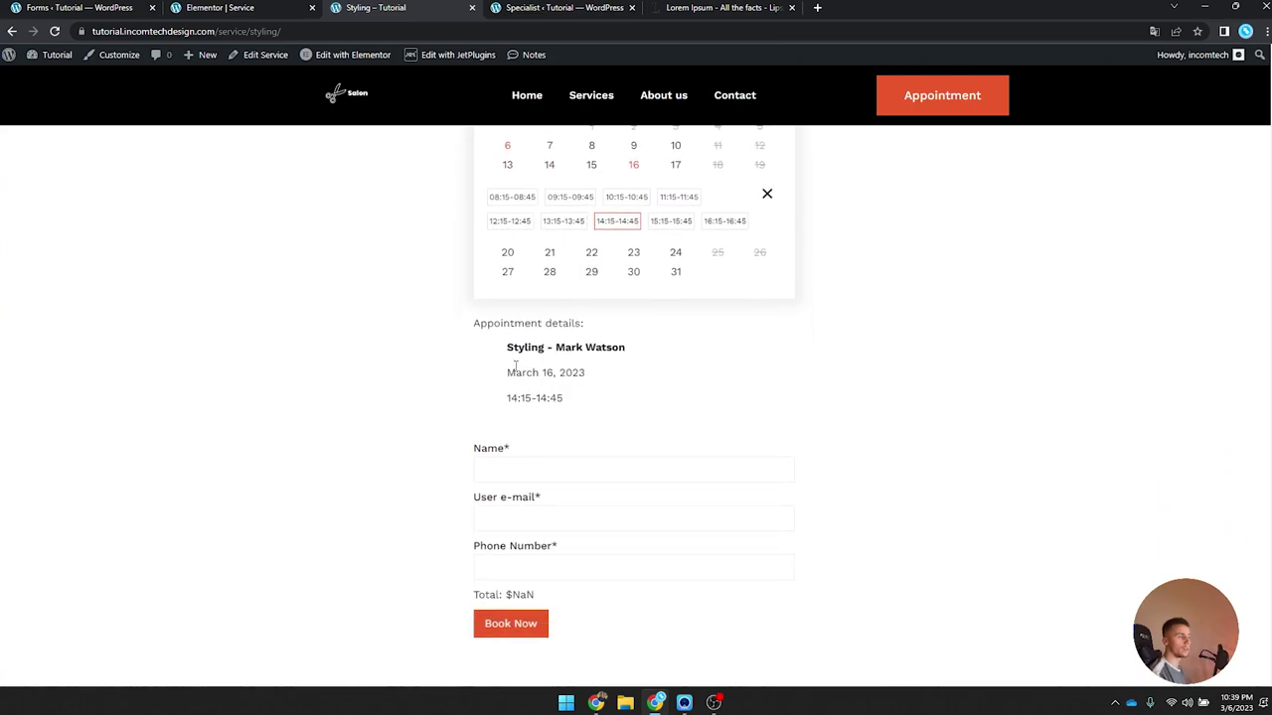
# Step: Review the appointment details listing the service, provider and Total $NaN
pyautogui.moveTo(483, 321); pyautogui.dragTo(658, 354)
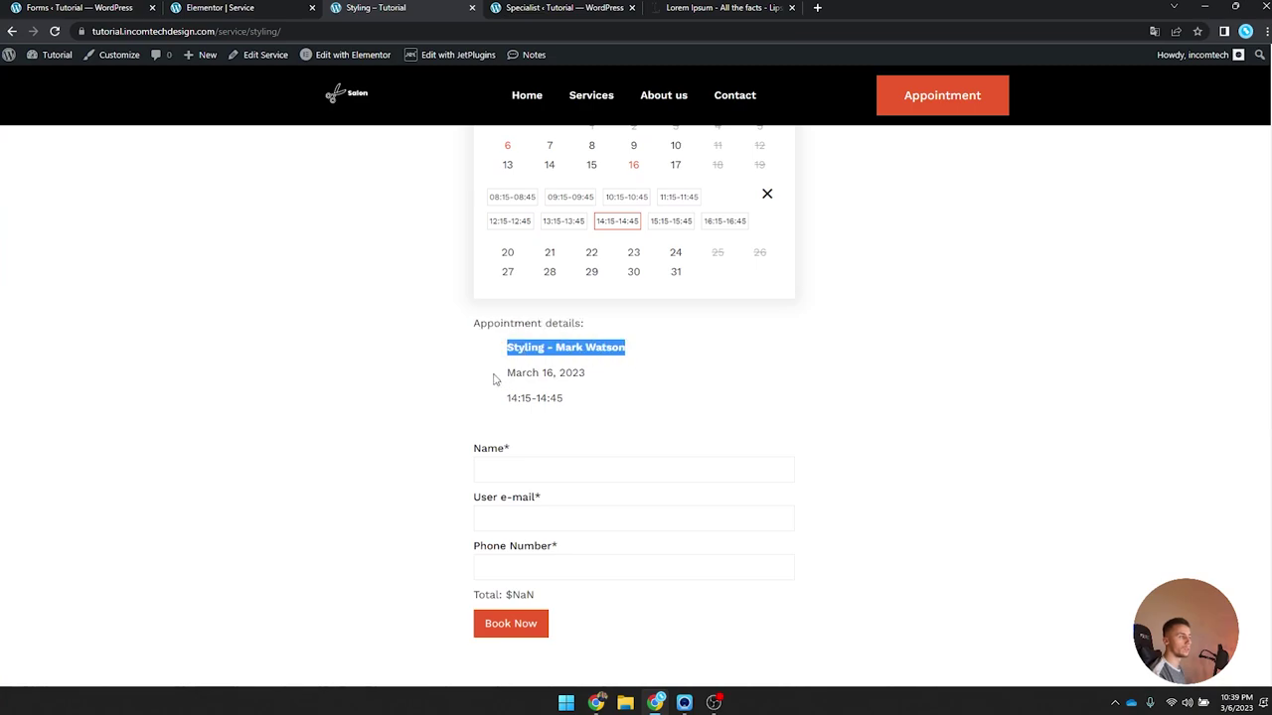
pyautogui.moveTo(494, 375); pyautogui.dragTo(645, 379)
pyautogui.moveTo(494, 400); pyautogui.dragTo(605, 408)
pyautogui.click(570, 417)
pyautogui.scroll(-2, 571, 409)
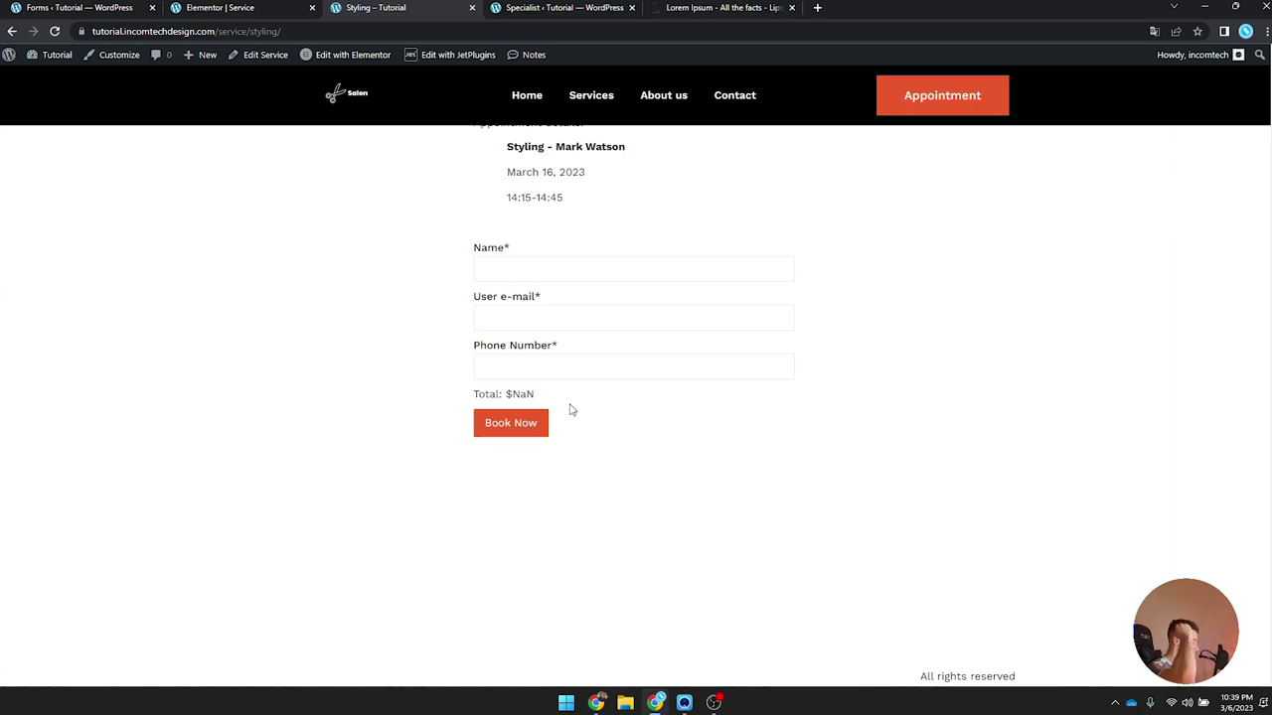
# Step: Fill the Styling booking form with a test customer name, e-mail address and phone number
pyautogui.click(547, 260)
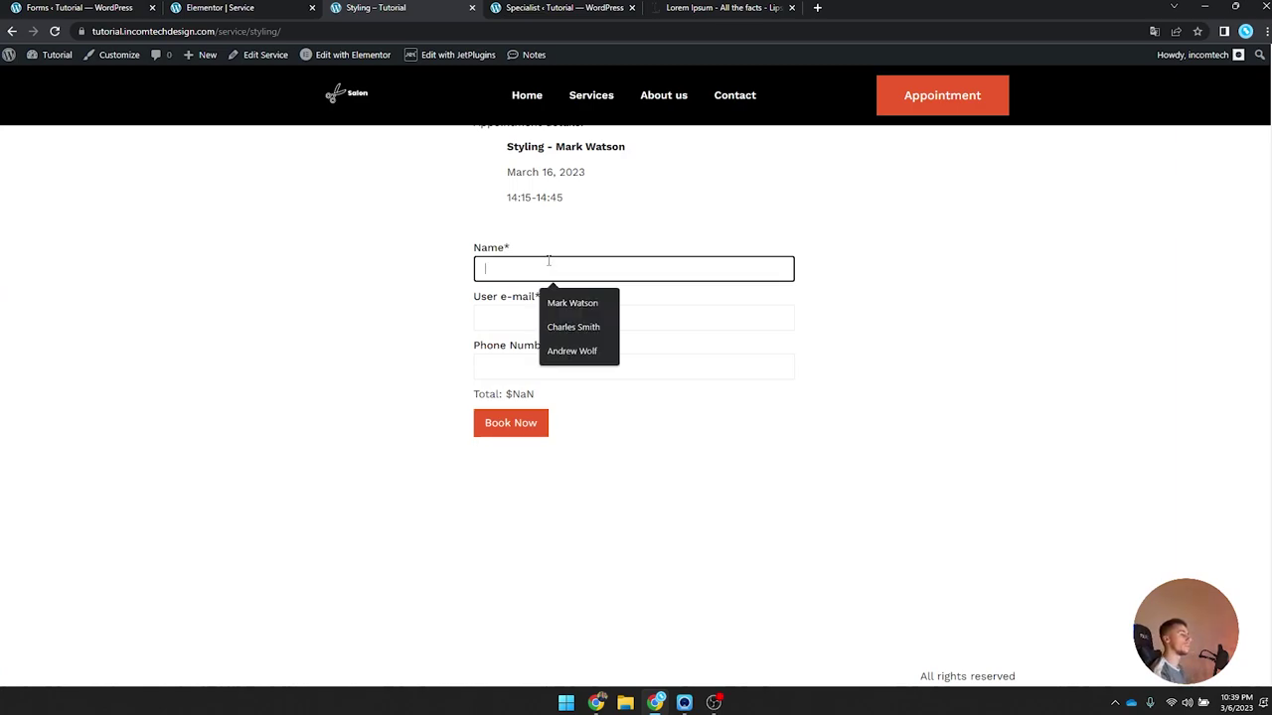
pyautogui.write('Joep')
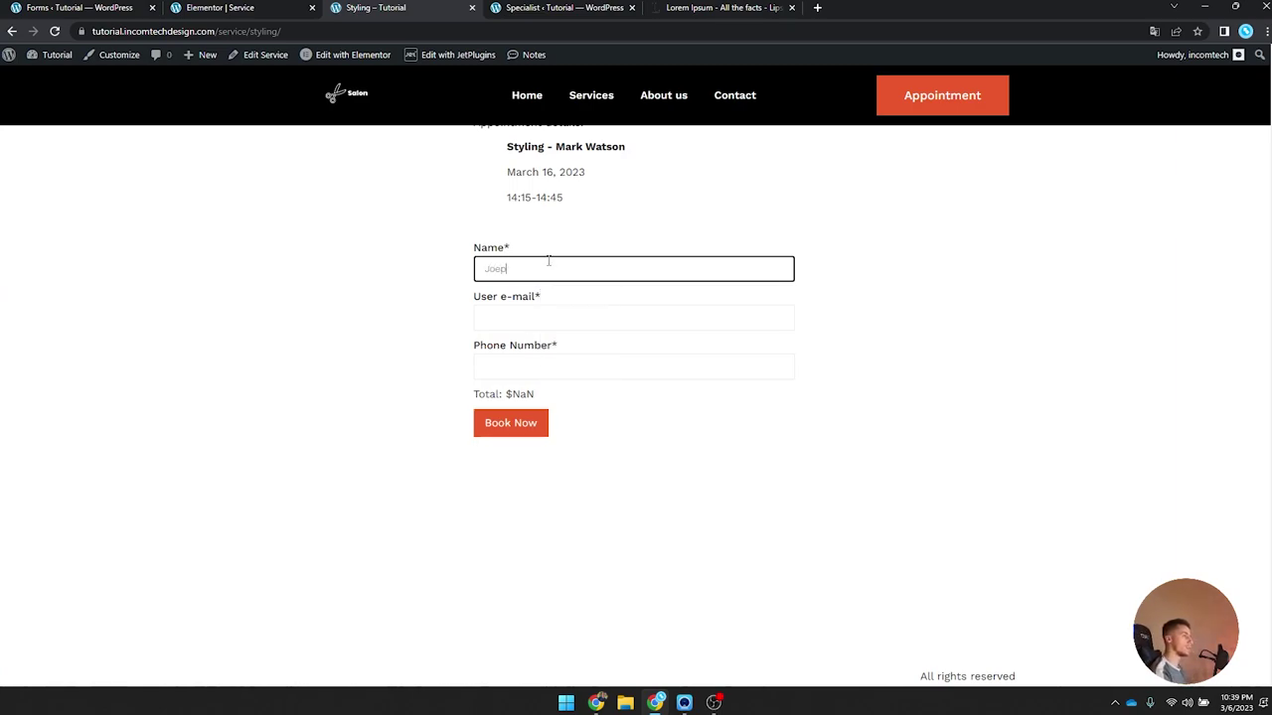
pyautogui.press('Tab')
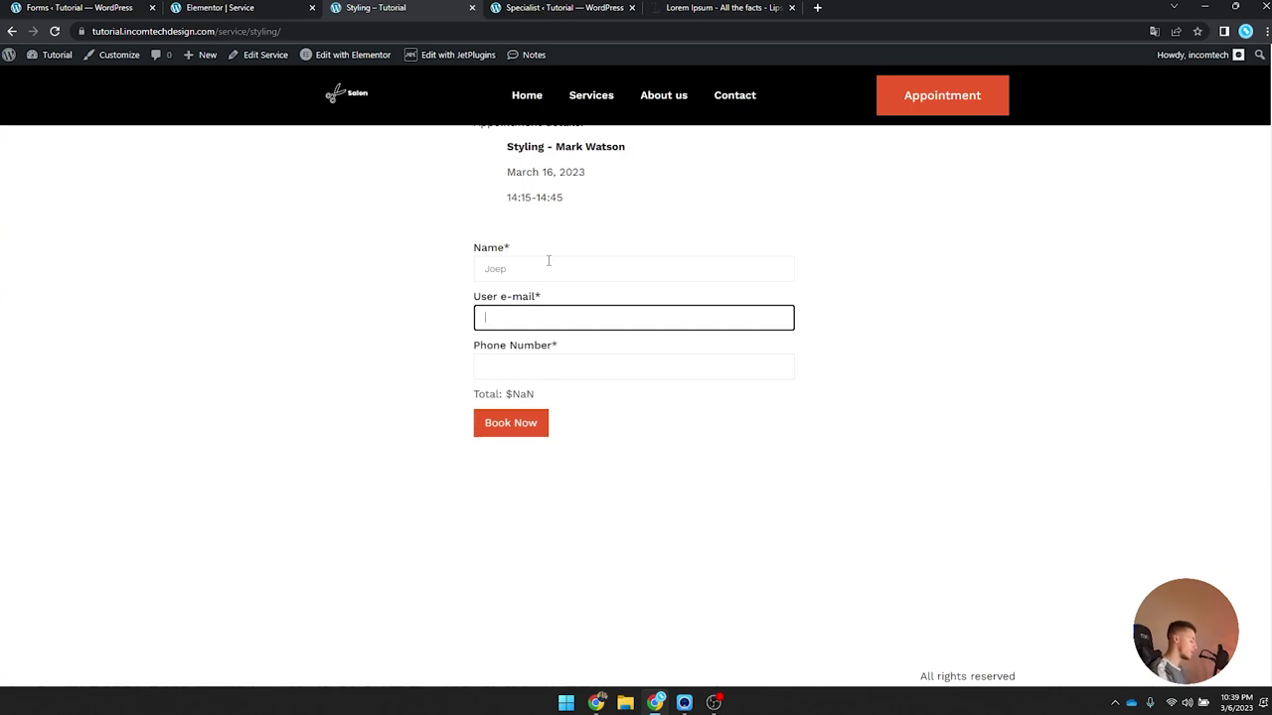
pyautogui.write('test@test.com')
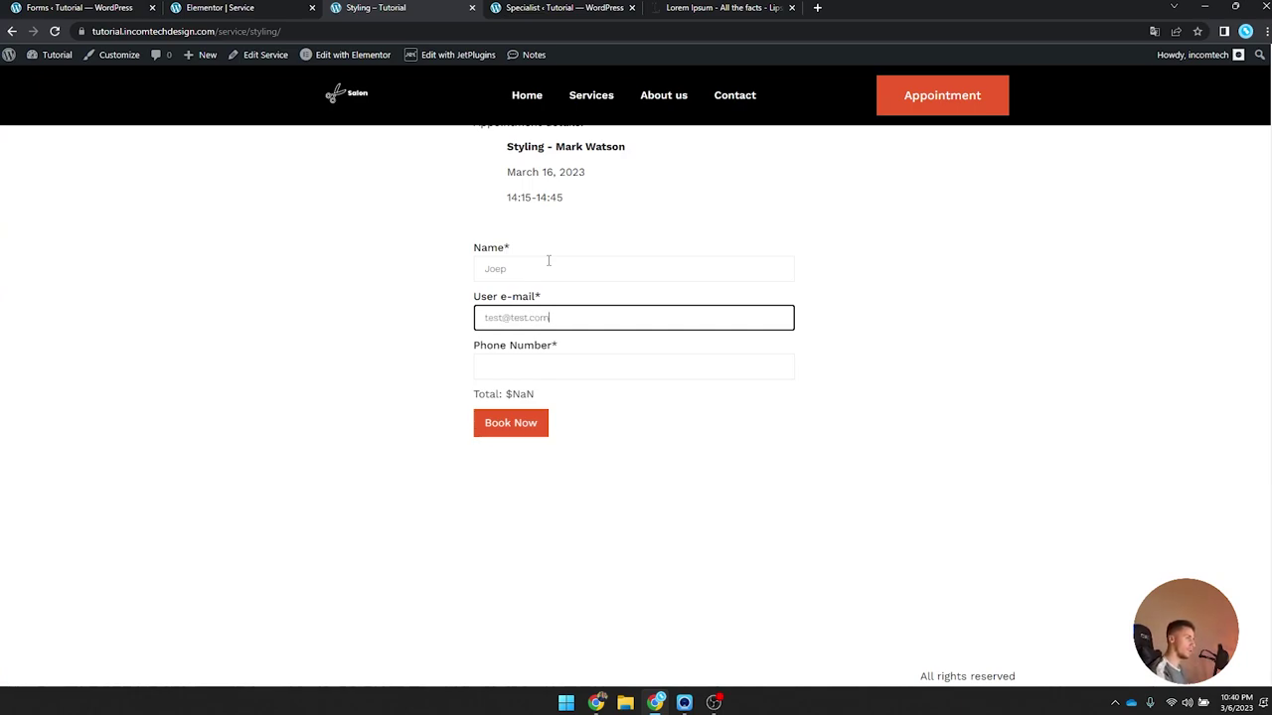
pyautogui.press('Tab')
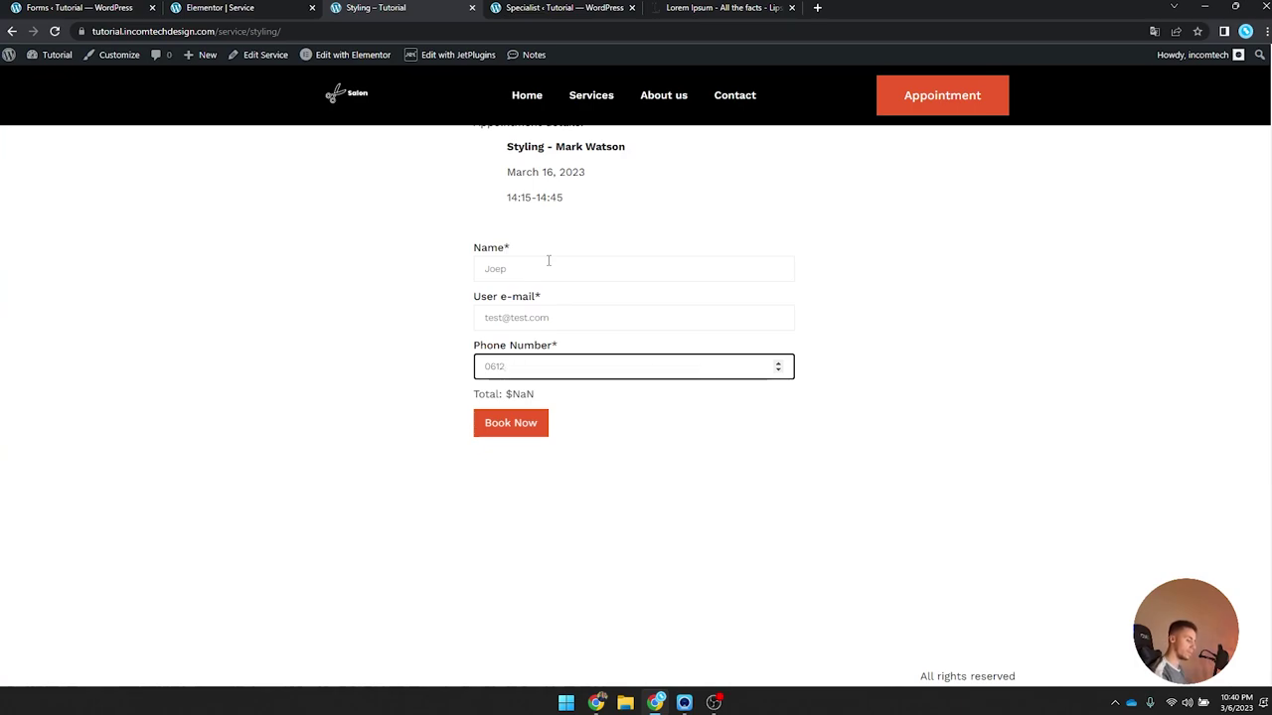
pyautogui.write('454')
pyautogui.click(397, 304)
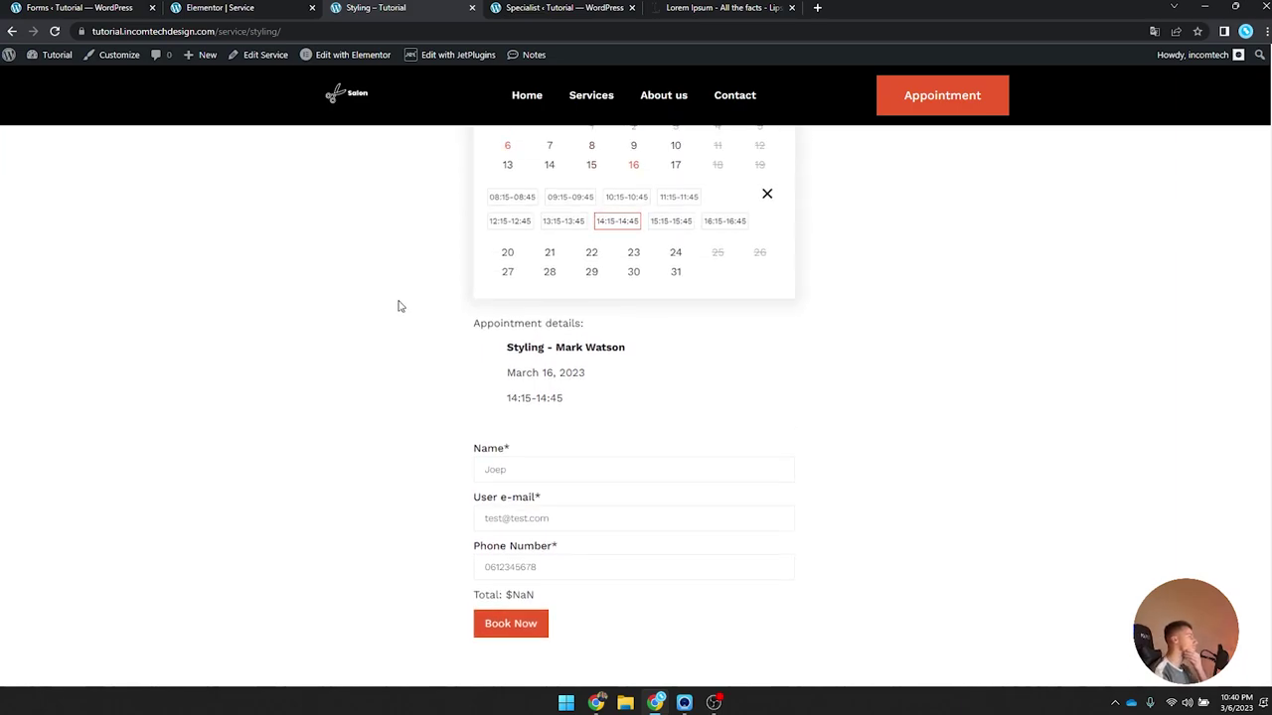
# Step: Check the booking total and submit the Styling booking with Book Now
pyautogui.scroll(-1, 525, 446)
pyautogui.moveTo(476, 393); pyautogui.dragTo(594, 398)
pyautogui.click(586, 400)
pyautogui.scroll(1, 586, 399)
pyautogui.moveTo(502, 460); pyautogui.dragTo(573, 463)
pyautogui.click(582, 463)
pyautogui.click(507, 492)
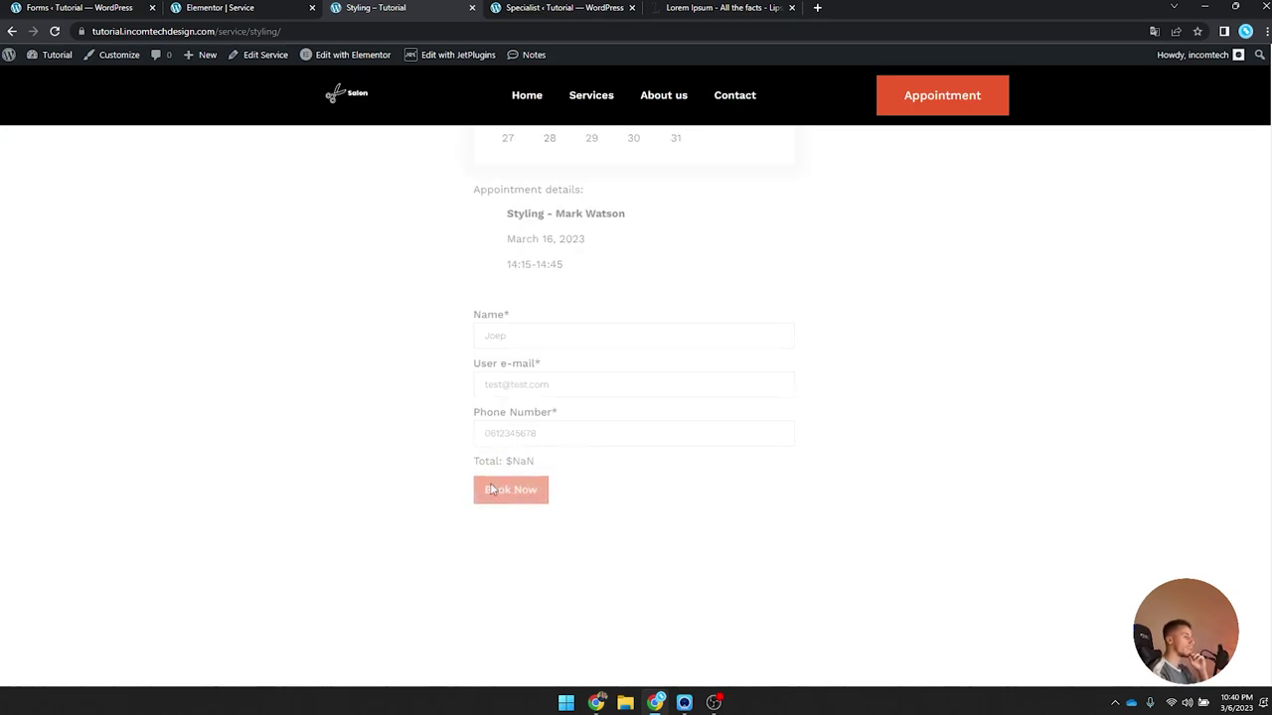
# Step: Review the booking confirmation message, then open the admin Appointments list from the dashboard
pyautogui.scroll(-1, 404, 455)
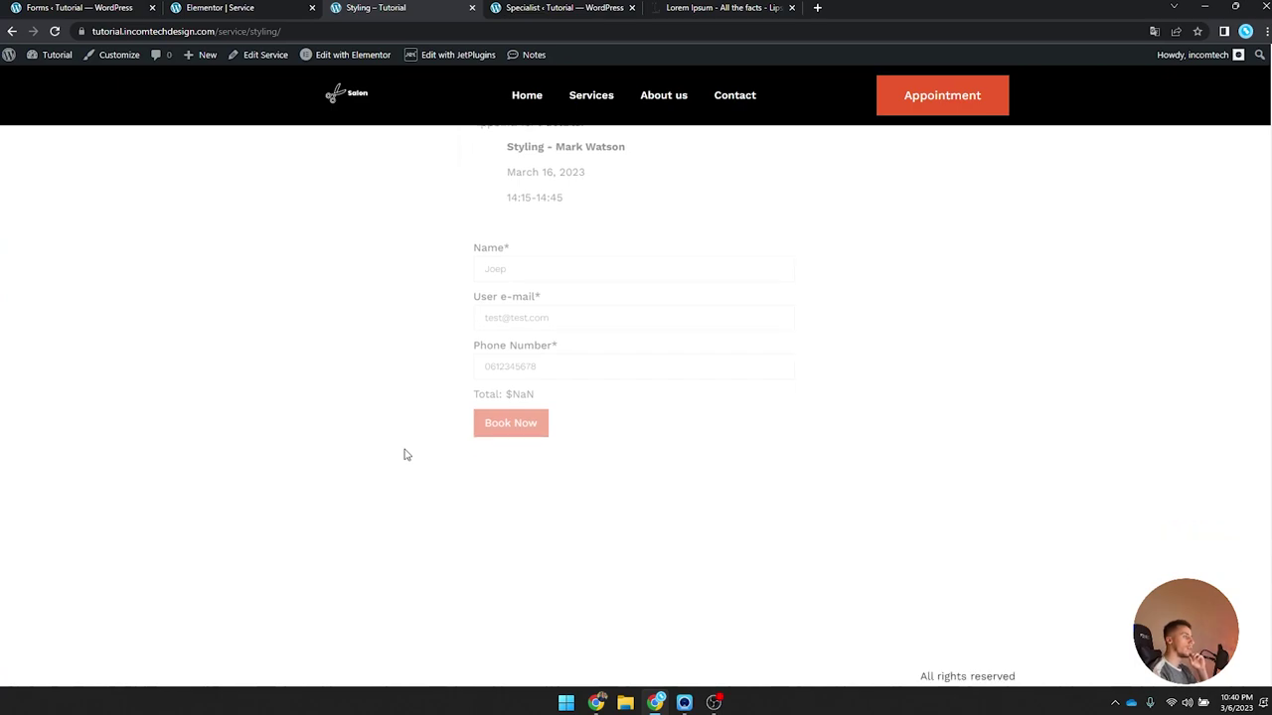
pyautogui.scroll(2, 404, 455)
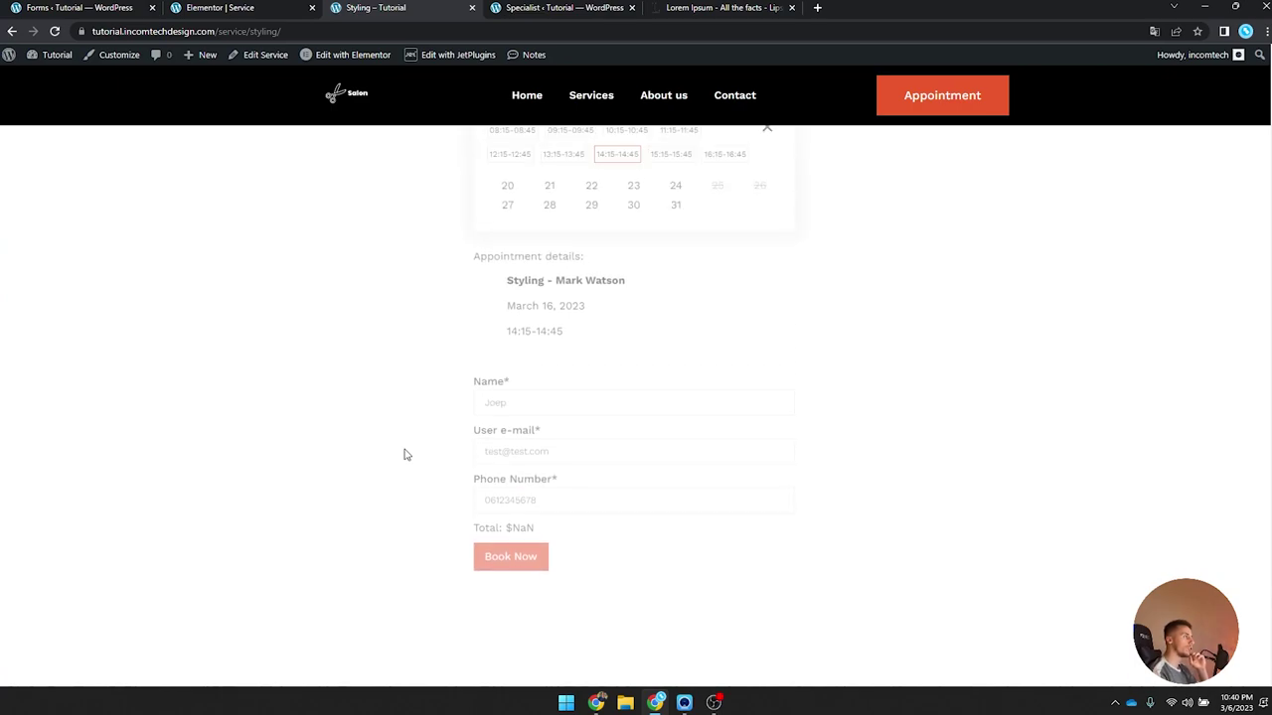
pyautogui.scroll(-1, 404, 455)
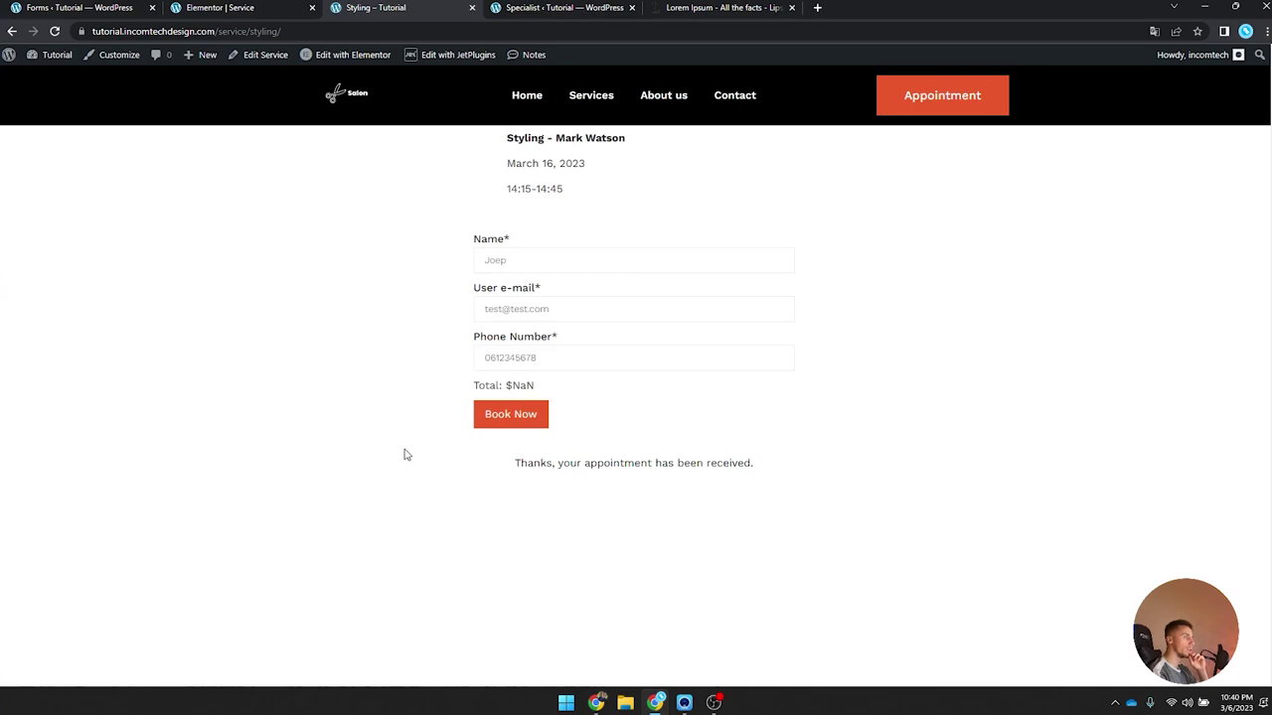
pyautogui.moveTo(500, 463); pyautogui.dragTo(789, 466)
pyautogui.click(800, 466)
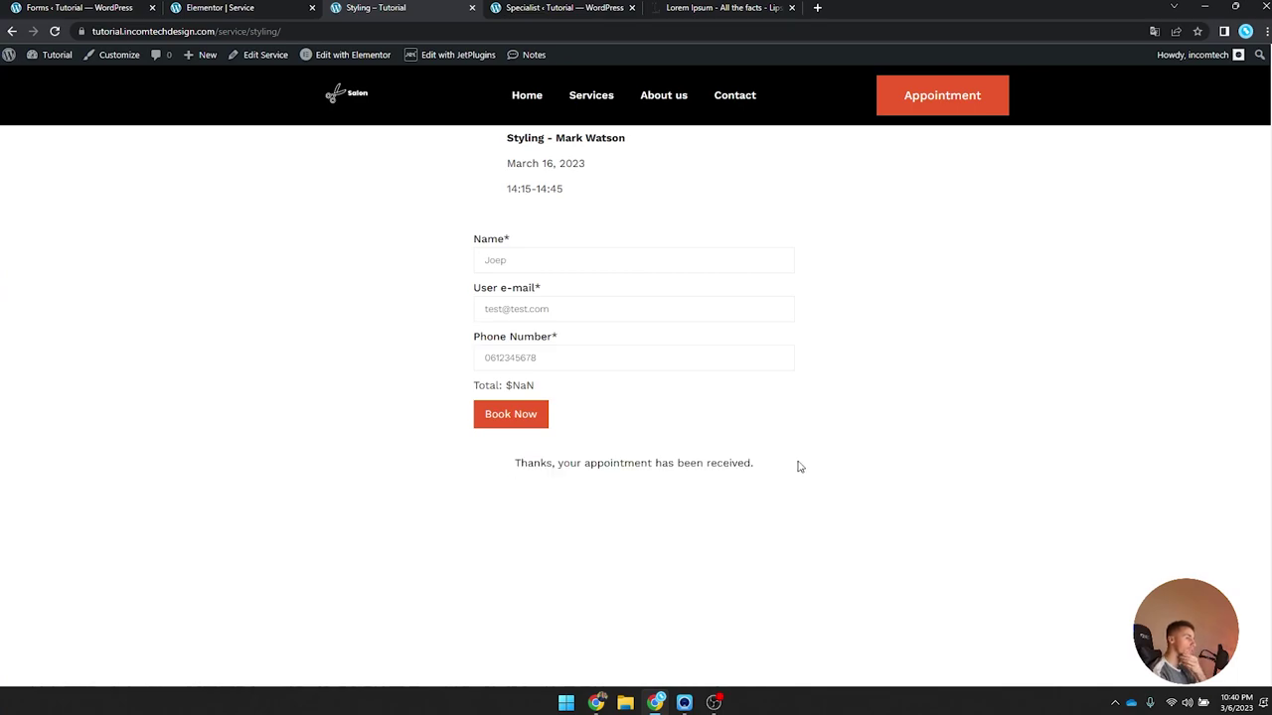
pyautogui.tripleClick(568, 309)
pyautogui.click(447, 326)
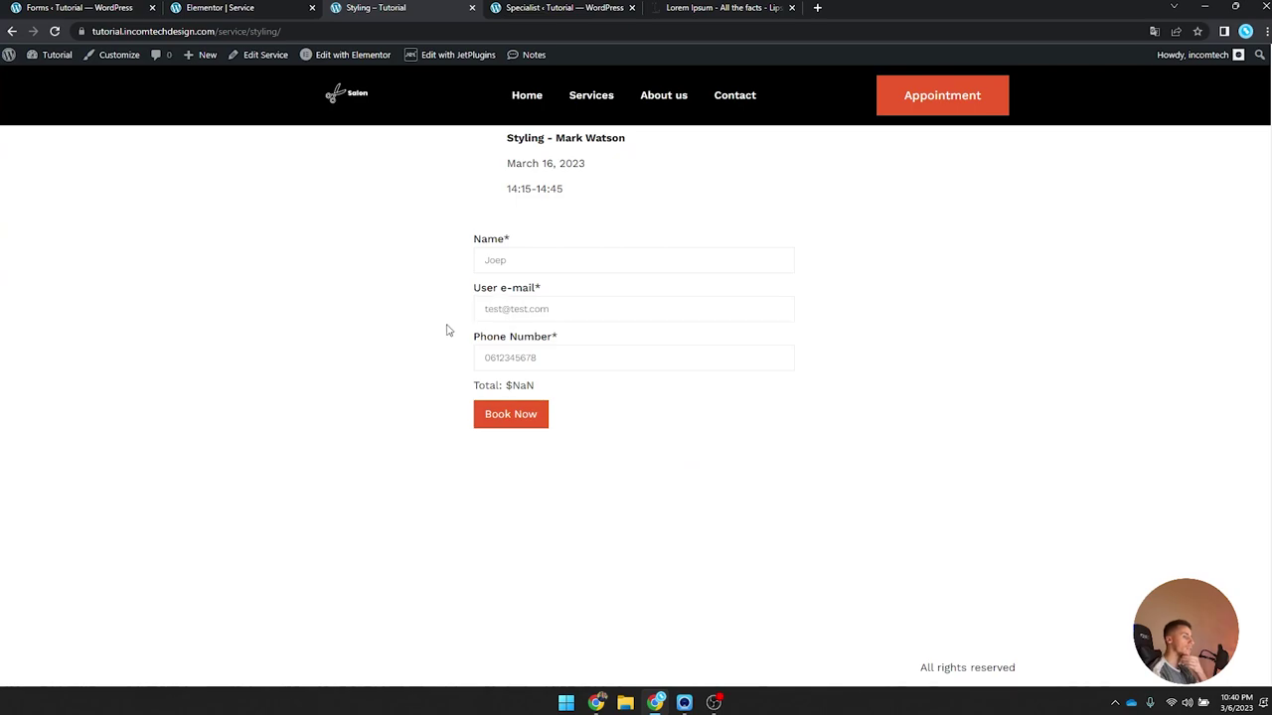
pyautogui.click(45, 75)
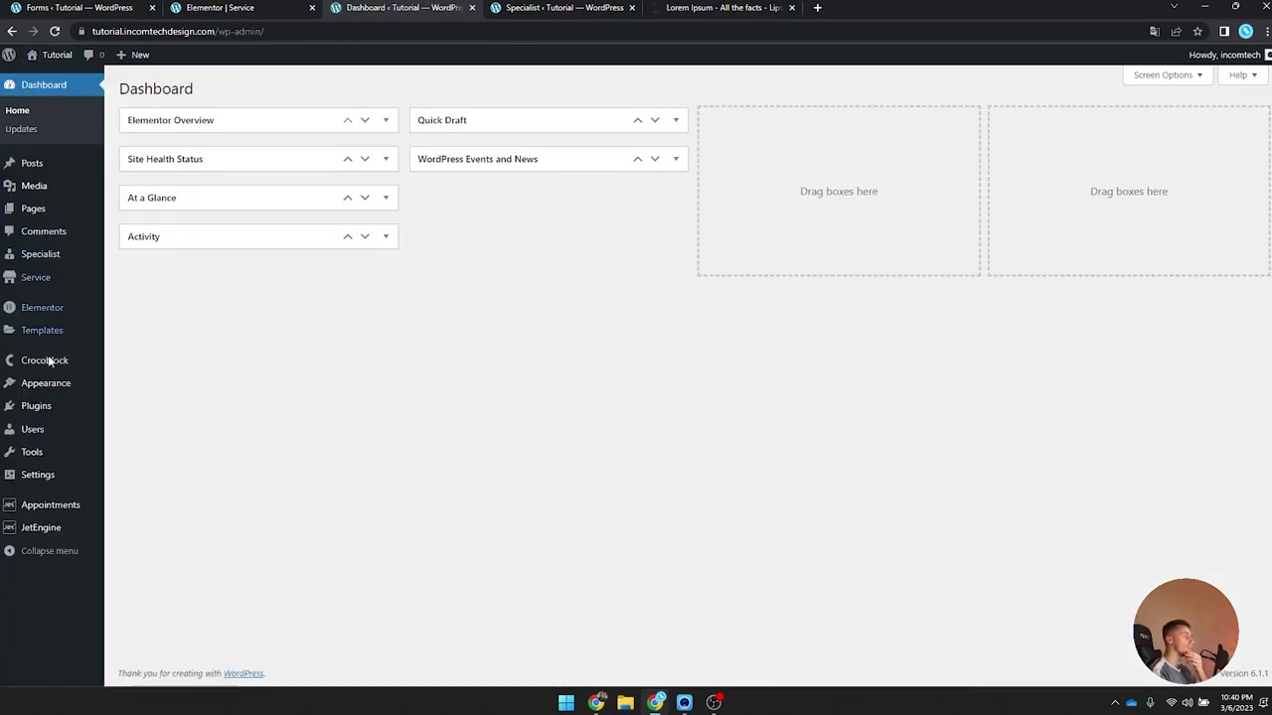
pyautogui.click(46, 509)
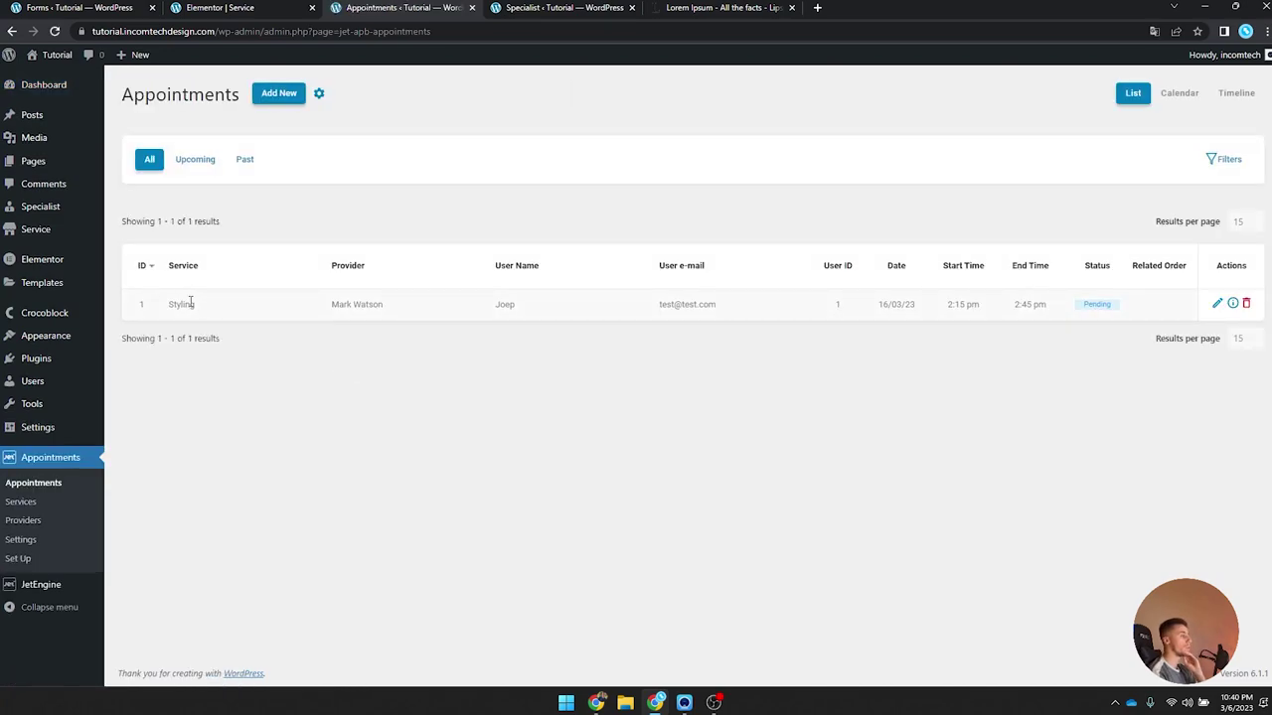
# Step: Inspect the listed appointment's Styling service and customer name
pyautogui.doubleClick(173, 305)
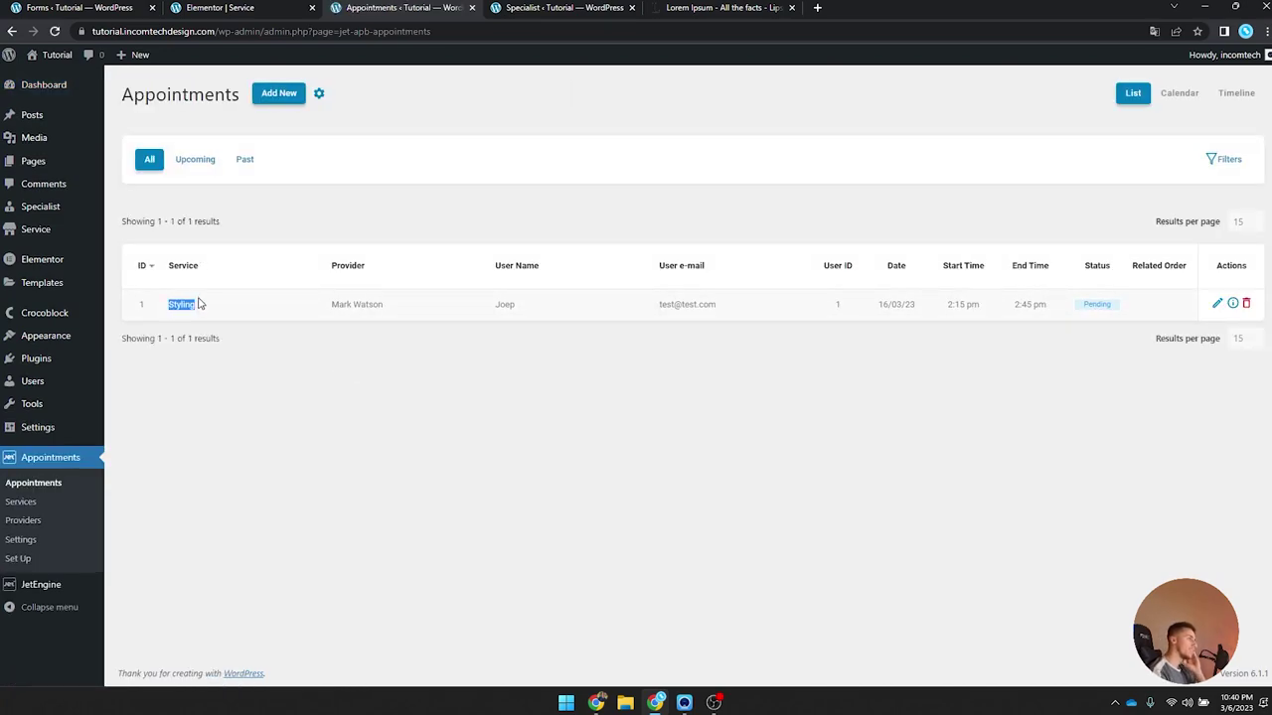
pyautogui.click(377, 304)
pyautogui.doubleClick(500, 305)
pyautogui.click(725, 309)
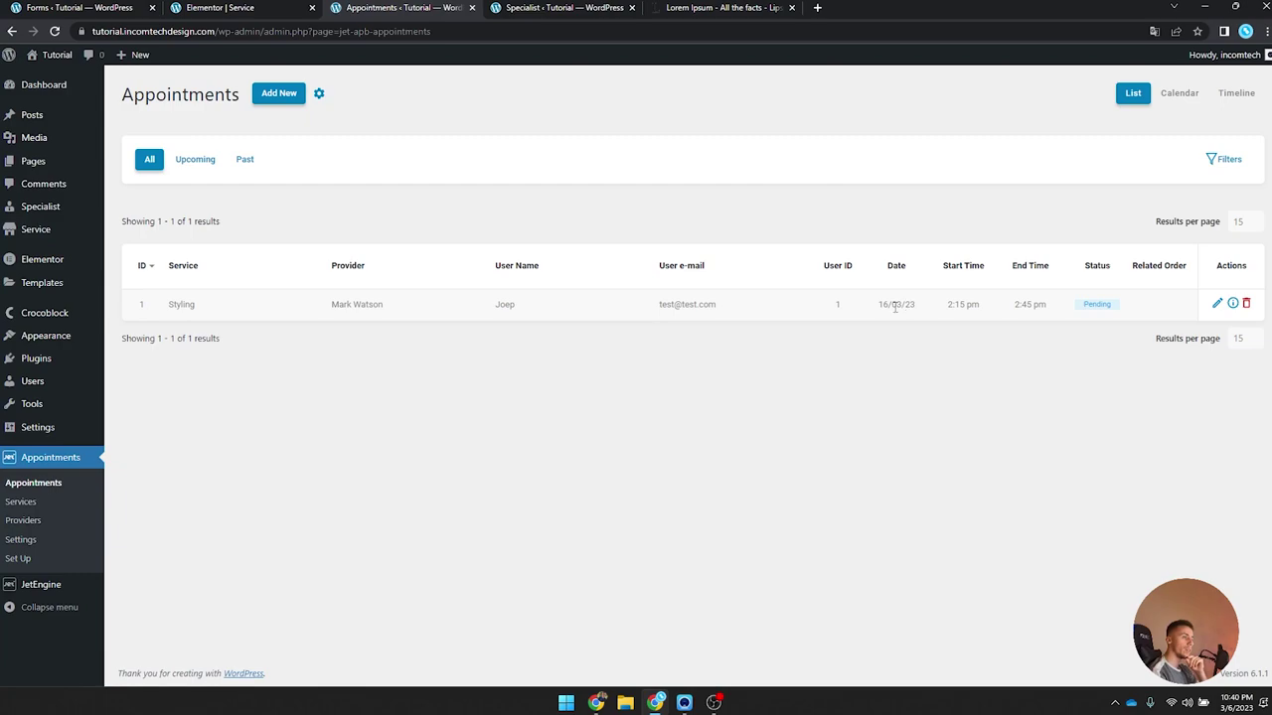
# Step: Open the appointment's edit form, keep Pending payment status and Styling service, and cancel
pyautogui.click(1218, 304)
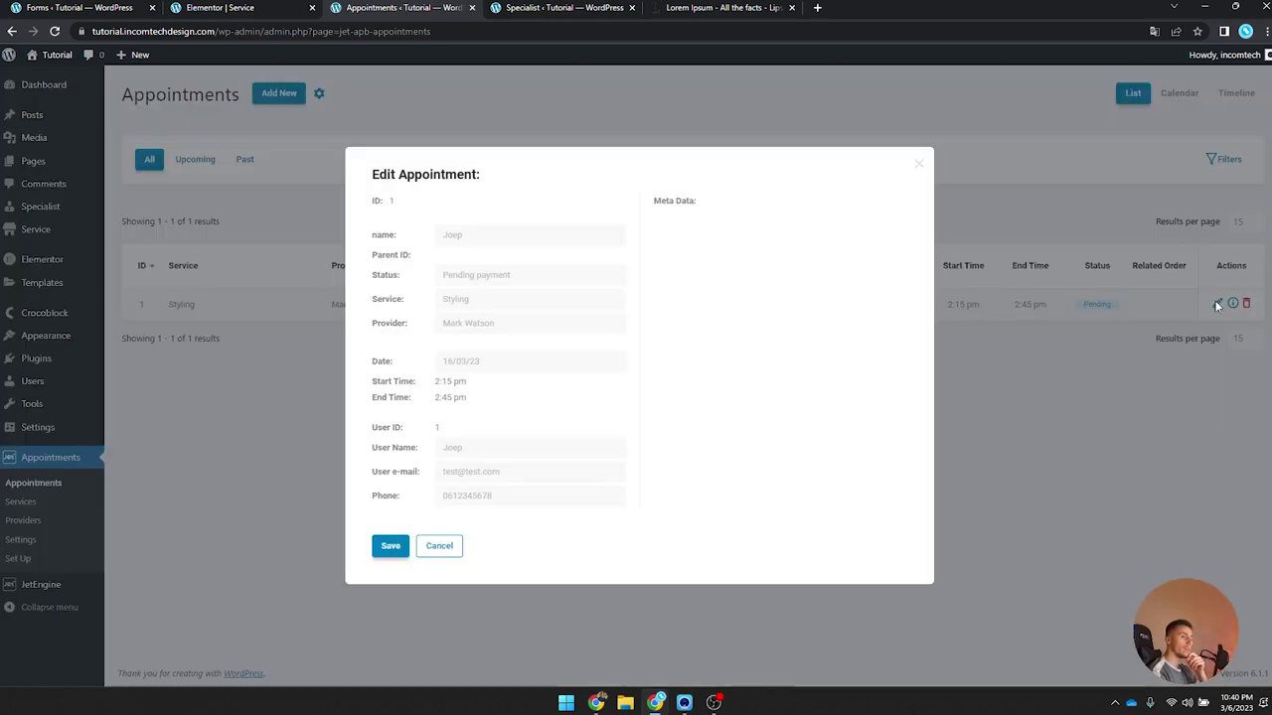
pyautogui.click(487, 278)
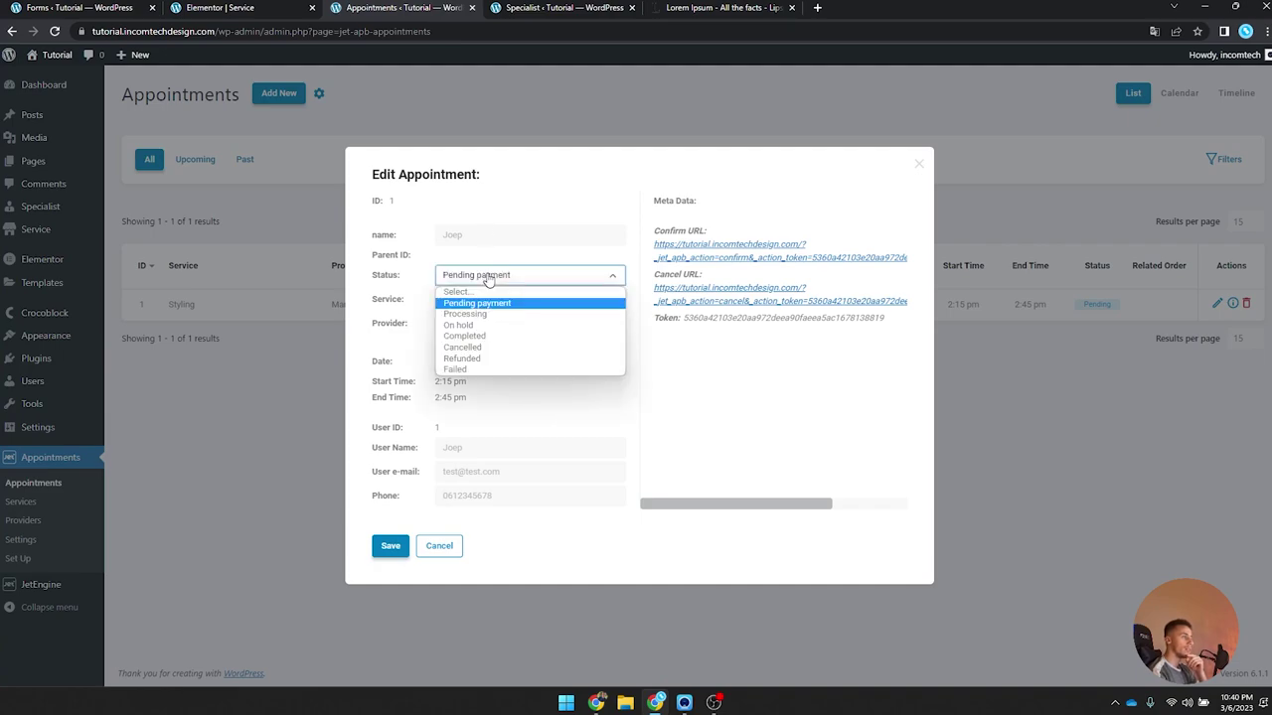
pyautogui.click(490, 302)
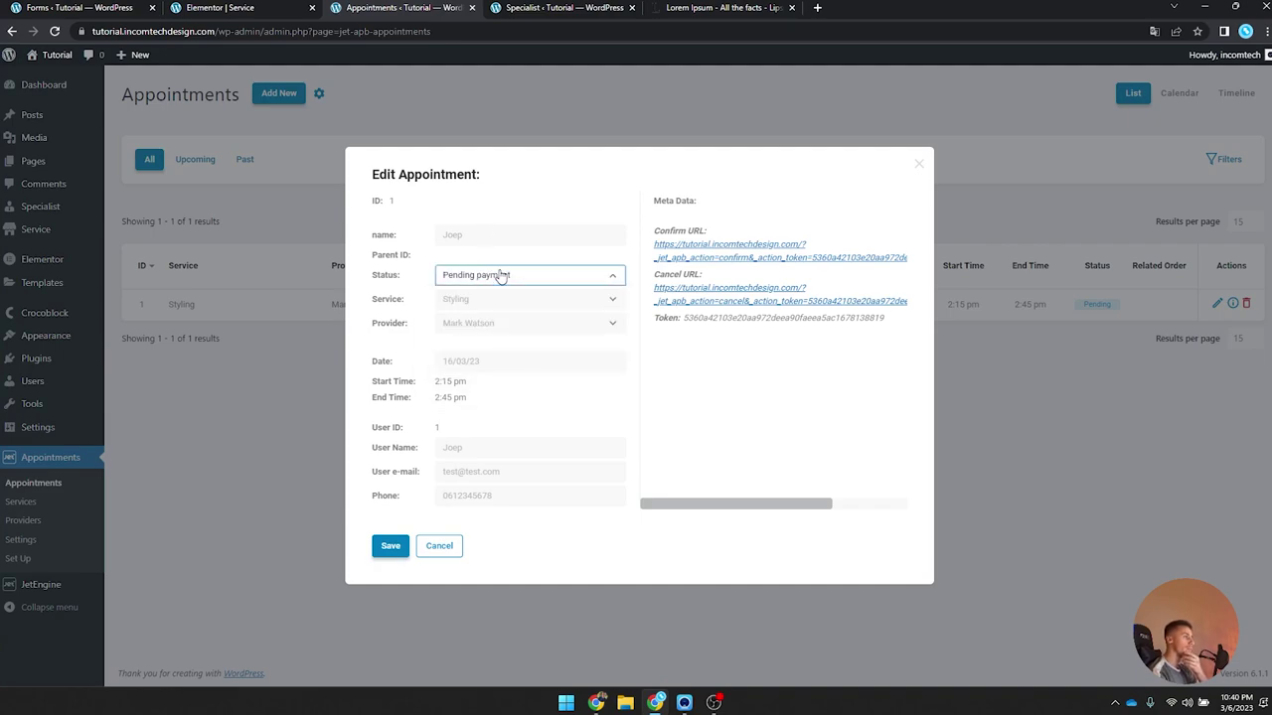
pyautogui.click(576, 300)
pyautogui.click(496, 308)
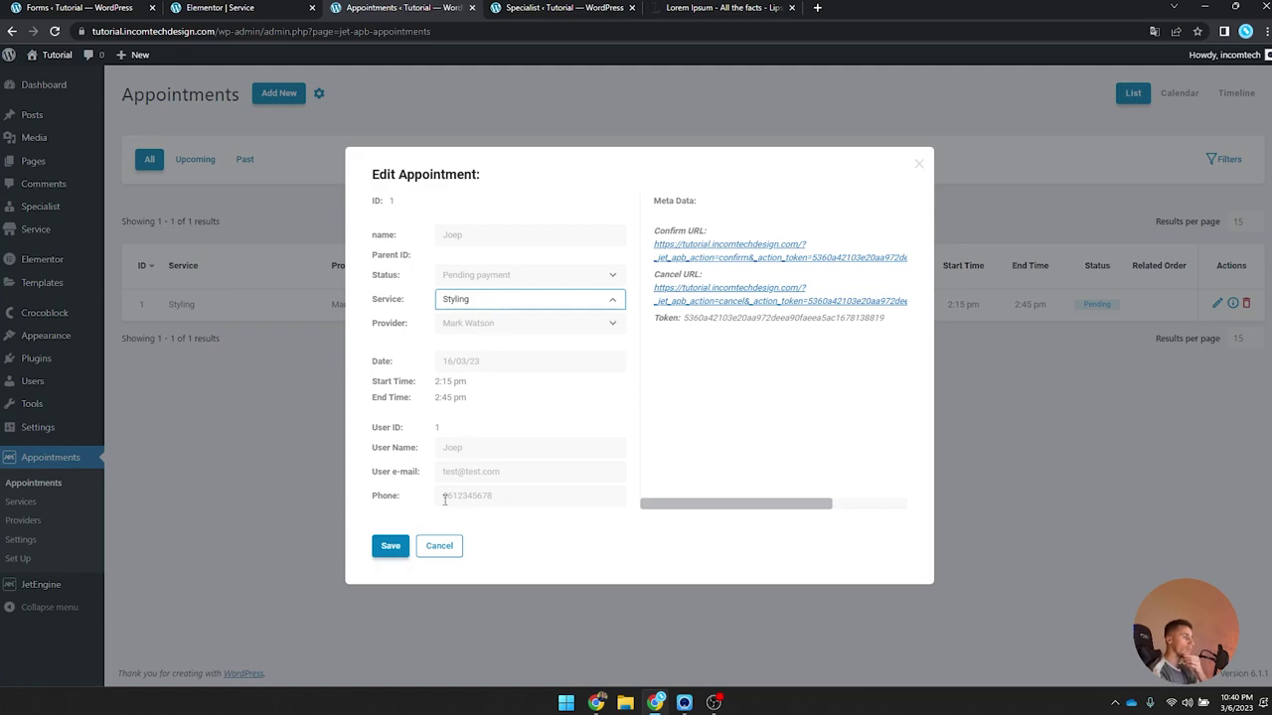
pyautogui.click(439, 545)
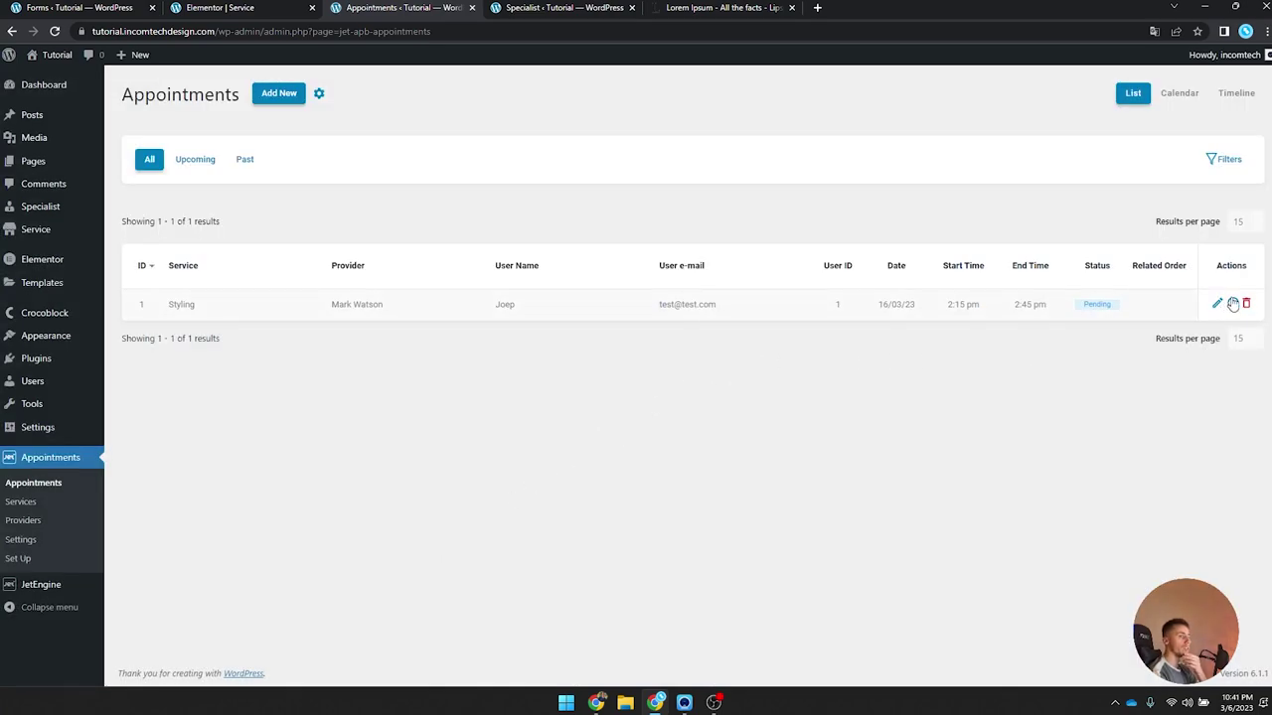
# Step: View the appointment's full details, then switch to the March 2023 calendar view
pyautogui.click(1233, 303)
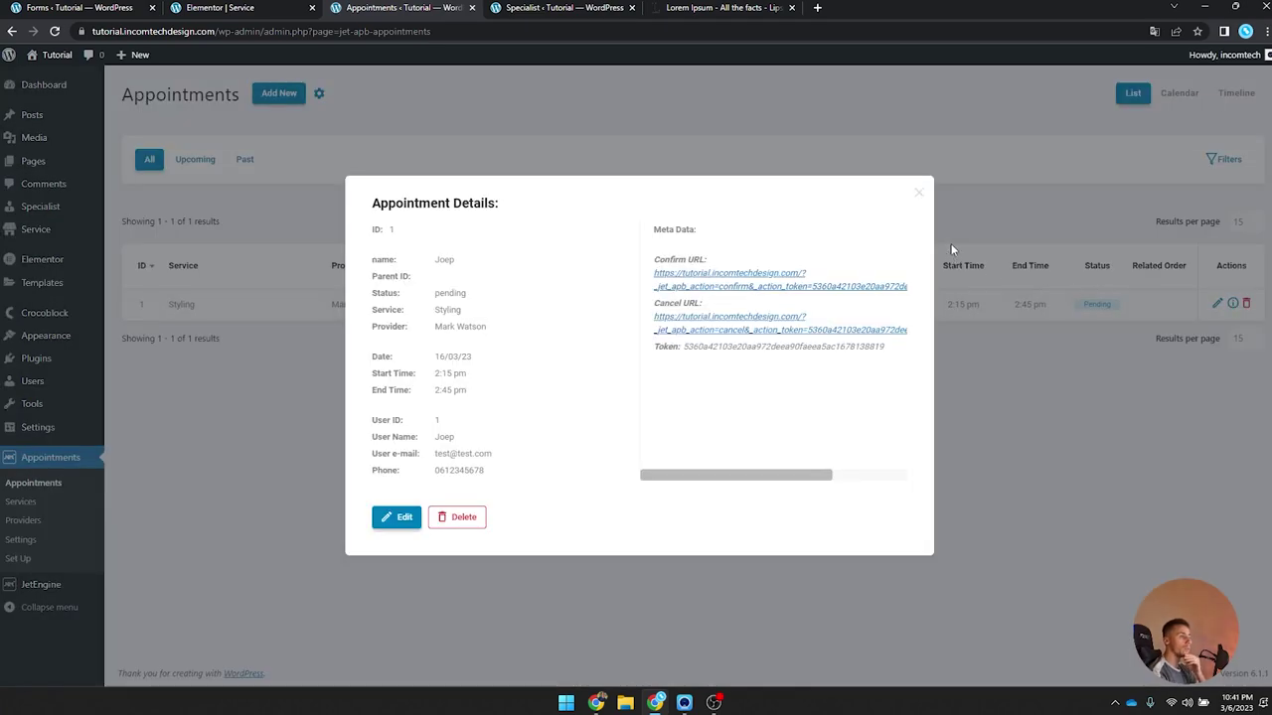
pyautogui.click(916, 191)
pyautogui.click(1172, 92)
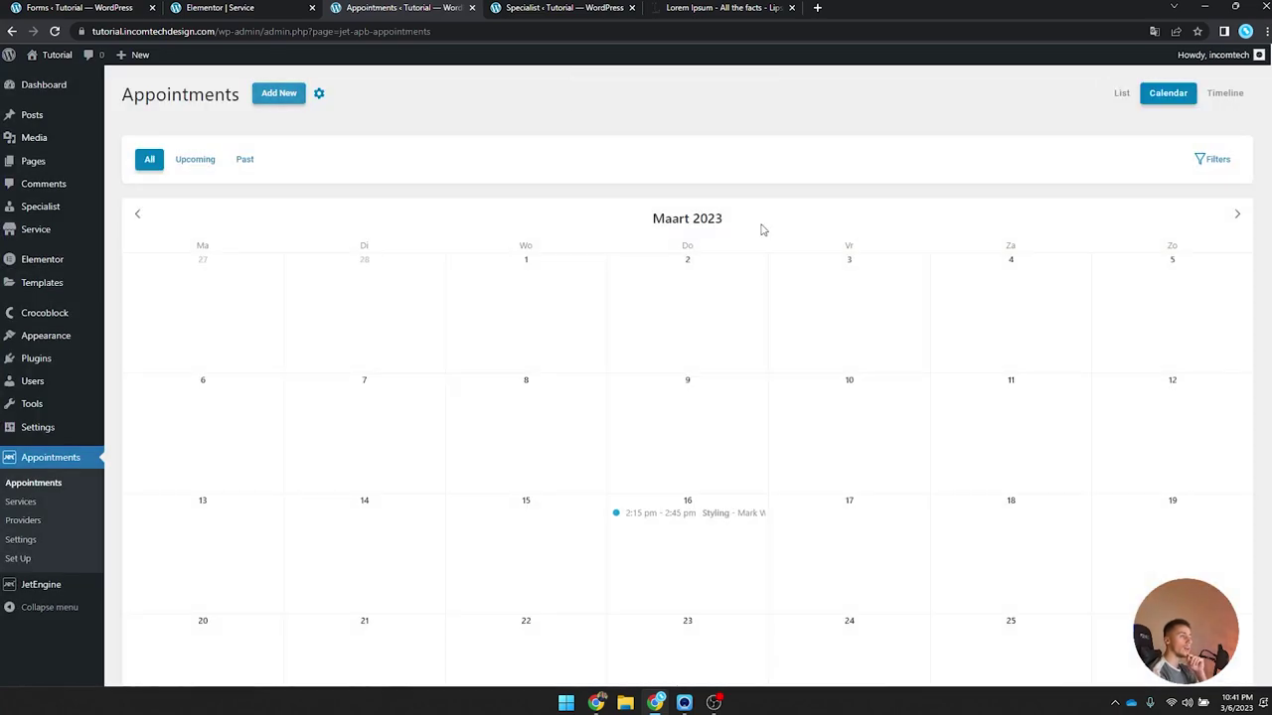
# Step: Open the 16 March Styling appointment on the calendar and review its customer details
pyautogui.scroll(-2, 693, 238)
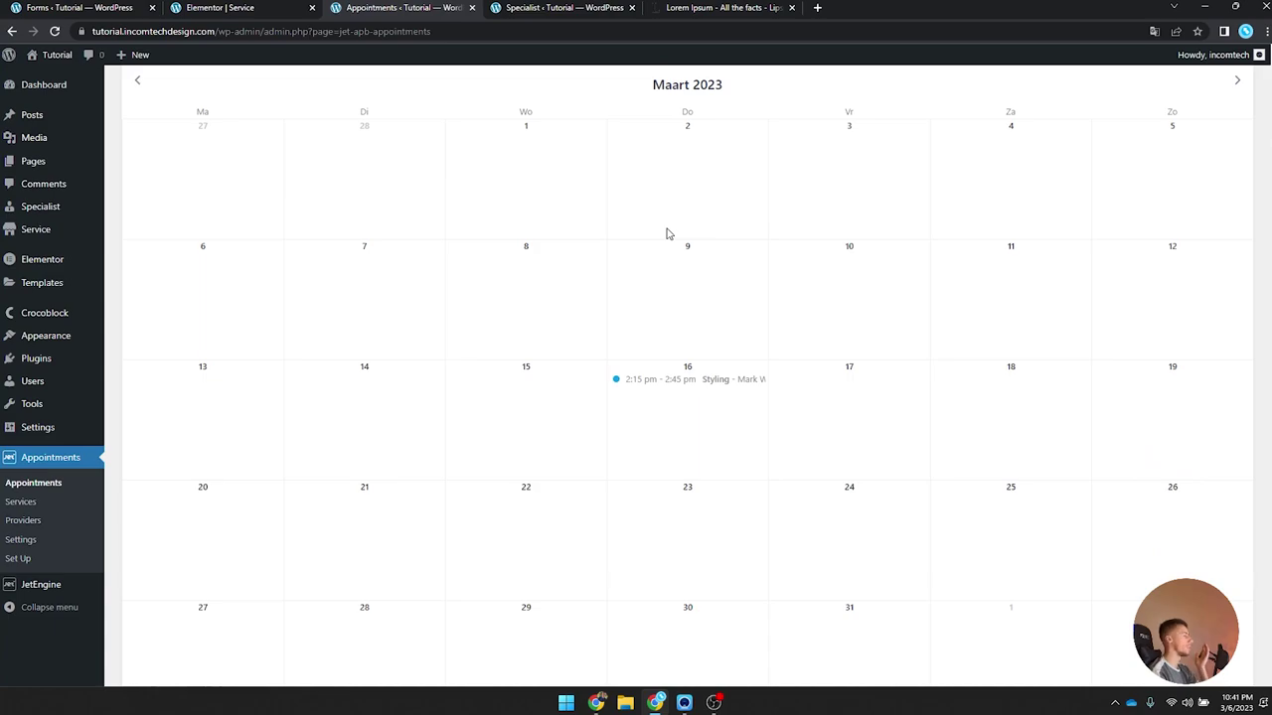
pyautogui.click(711, 391)
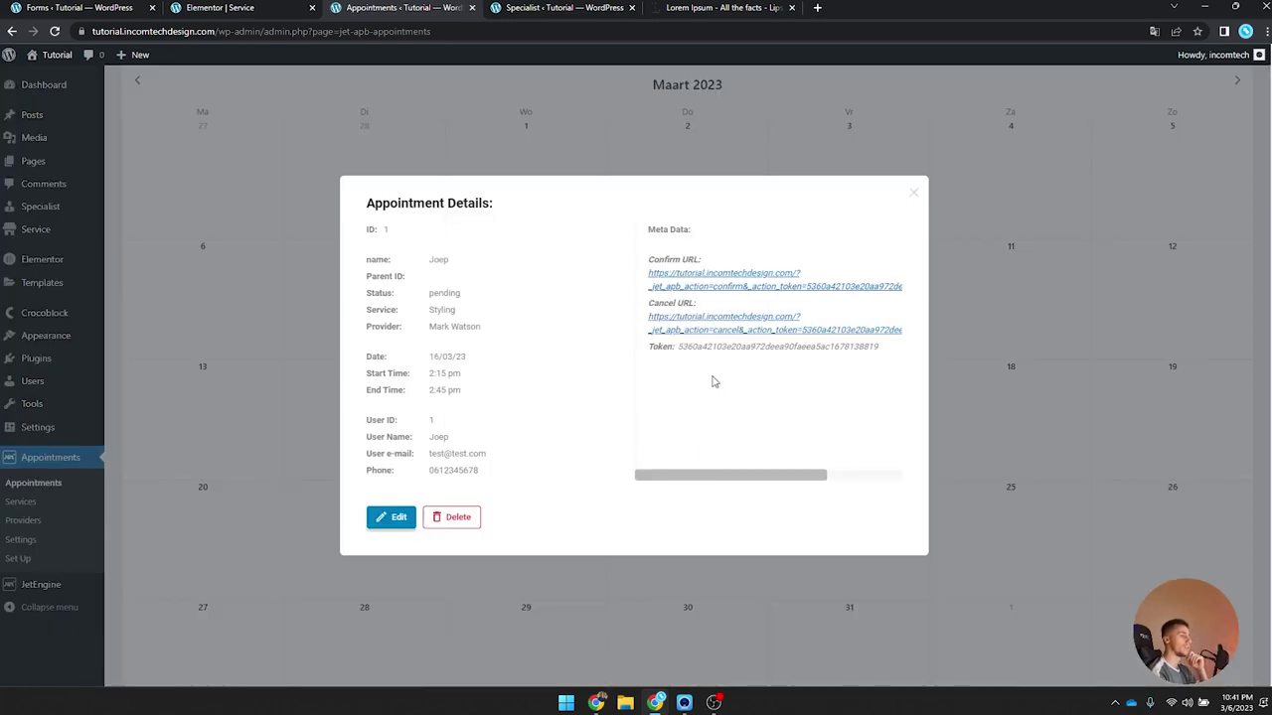
pyautogui.moveTo(429, 256); pyautogui.dragTo(428, 420)
pyautogui.click(437, 427)
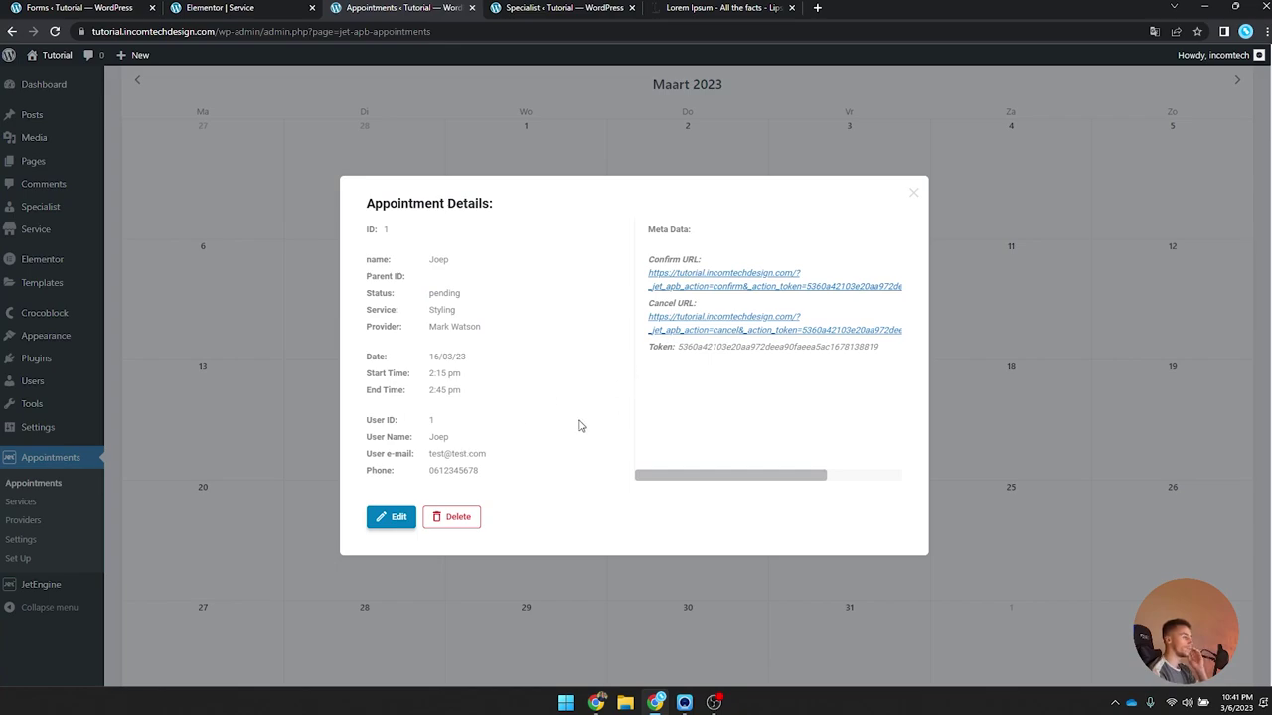
pyautogui.moveTo(490, 479); pyautogui.dragTo(421, 475)
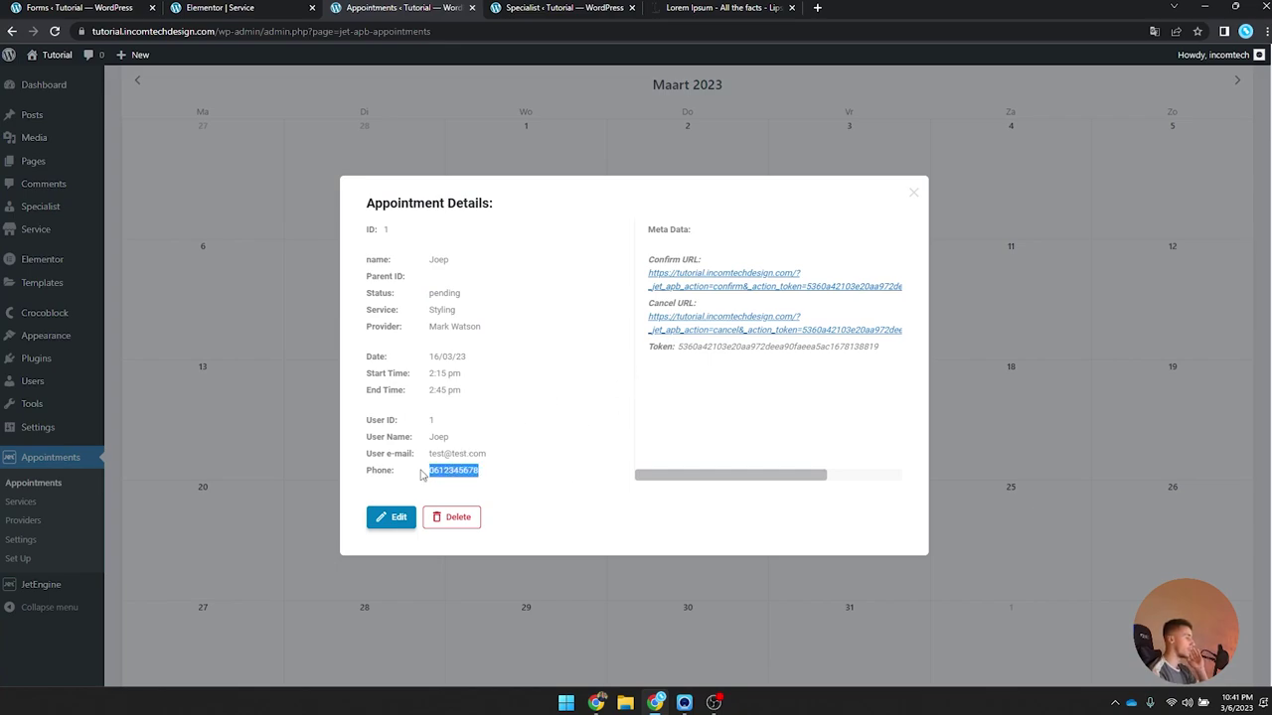
pyautogui.moveTo(497, 455); pyautogui.dragTo(426, 453)
pyautogui.click(520, 455)
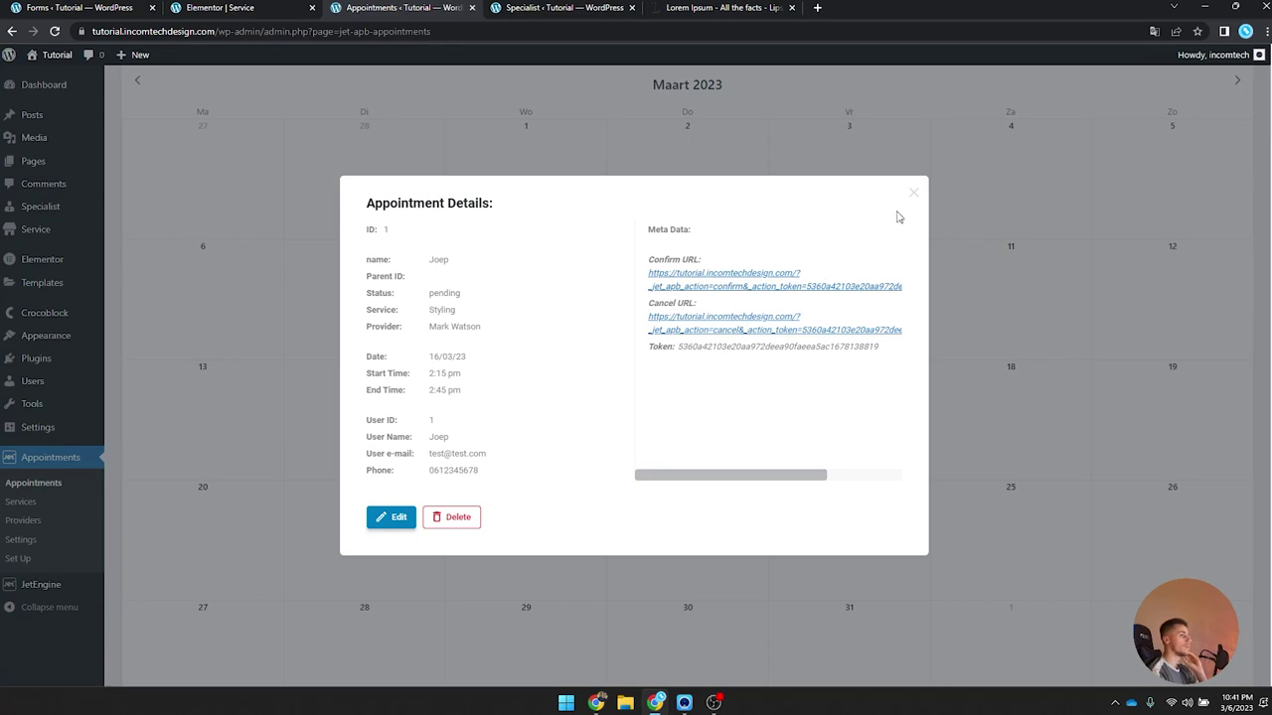
pyautogui.click(911, 195)
# Step: Switch to the Timeline view, then back to the monthly calendar
pyautogui.scroll(-2, 823, 515)
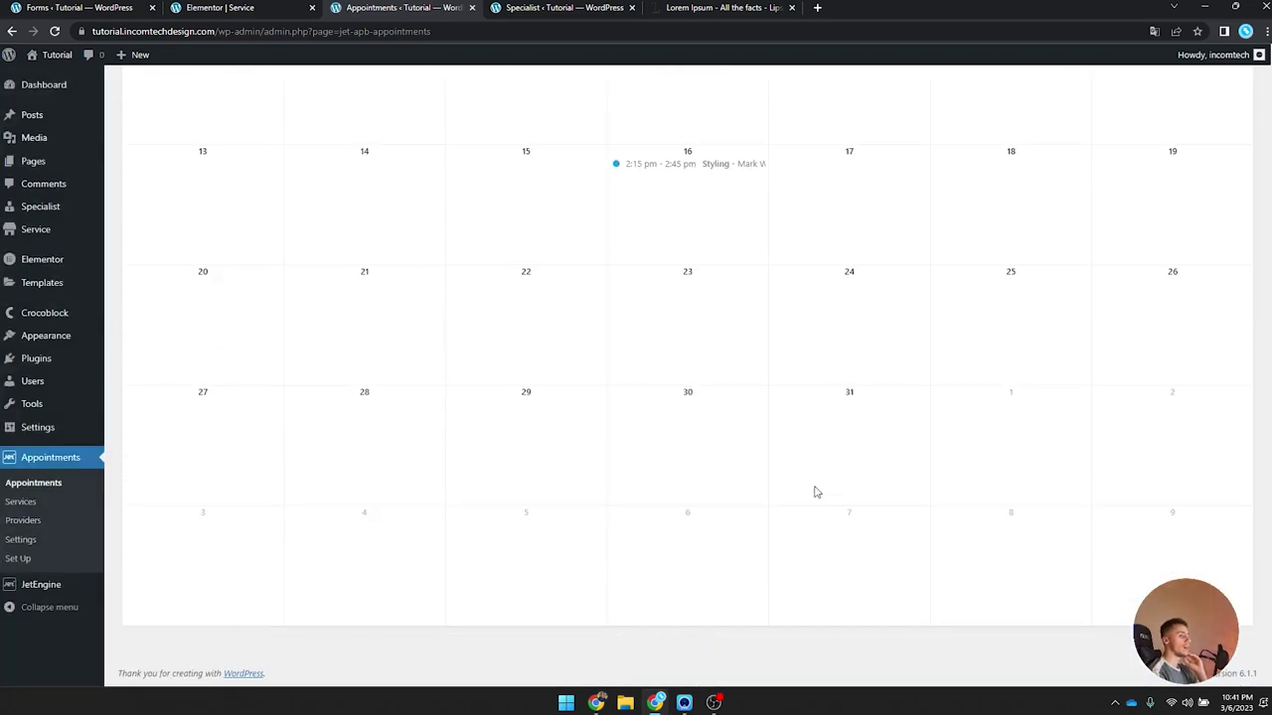
pyautogui.scroll(3, 925, 324)
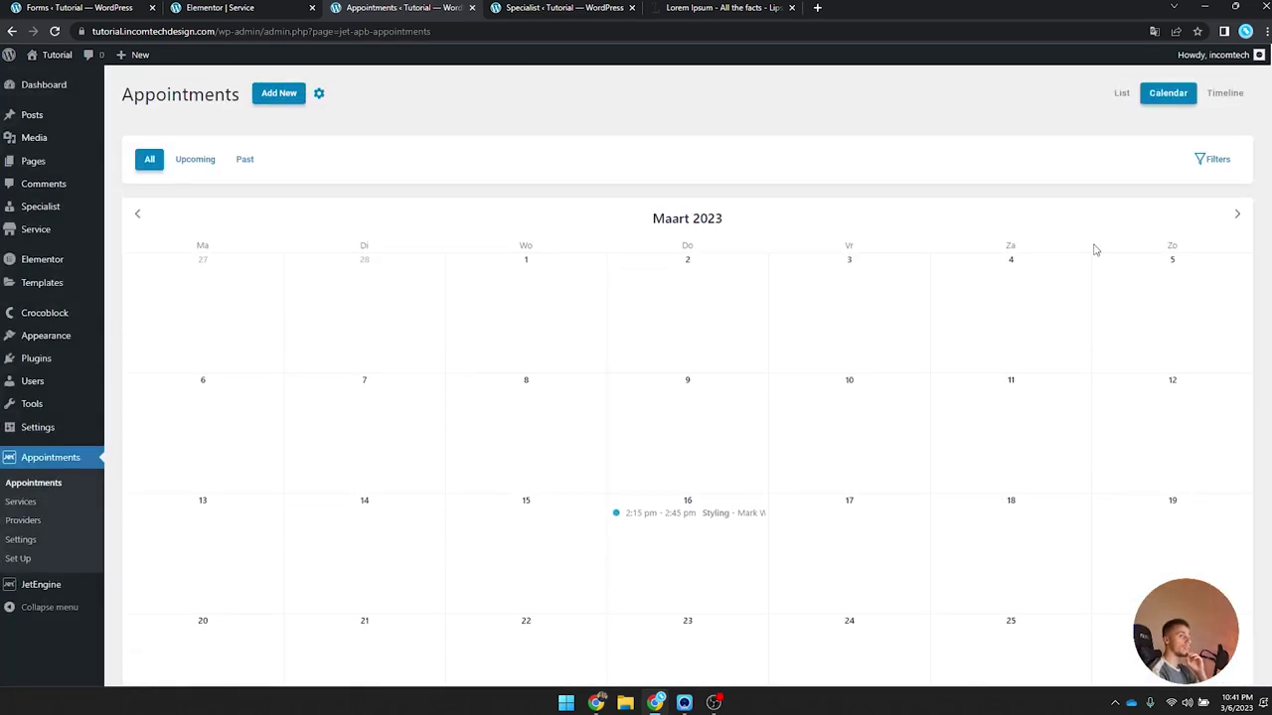
pyautogui.click(1225, 92)
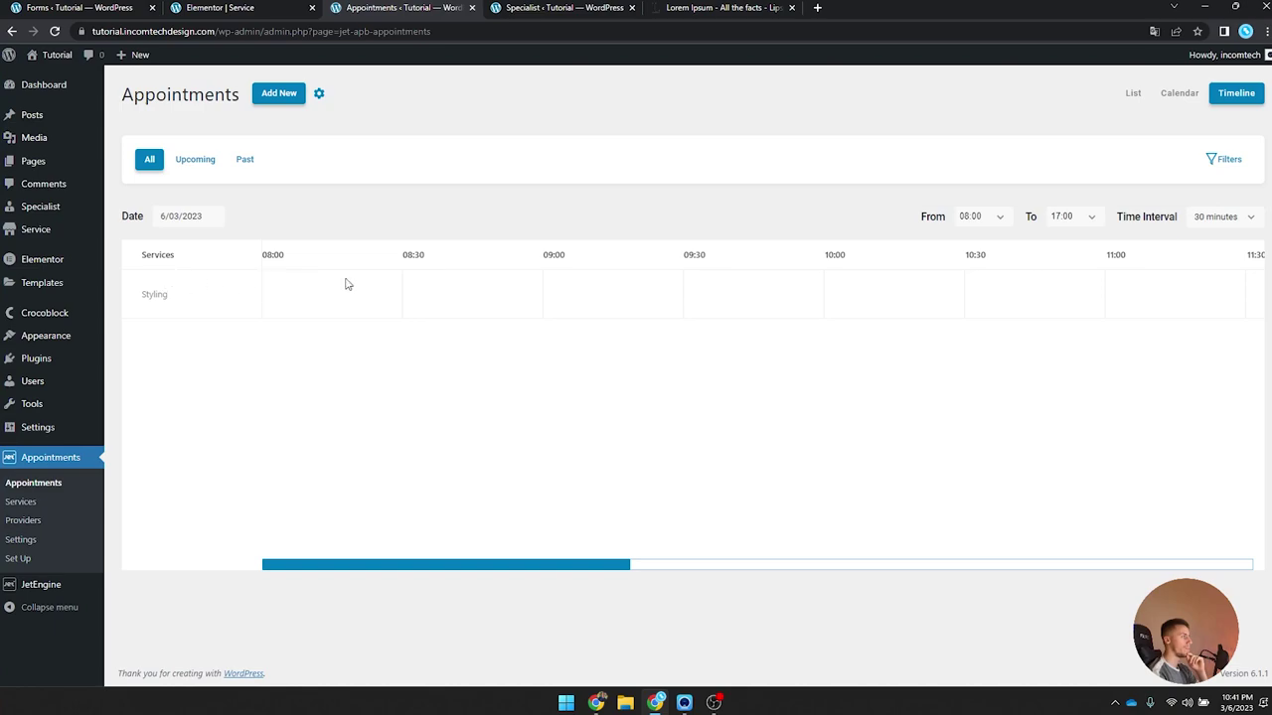
pyautogui.click(1180, 93)
pyautogui.scroll(-2, 582, 194)
pyautogui.scroll(2, 443, 173)
# Step: Start a new appointment, discard it, and visit the site's homepage
pyautogui.moveTo(156, 95); pyautogui.dragTo(206, 87)
pyautogui.click(278, 94)
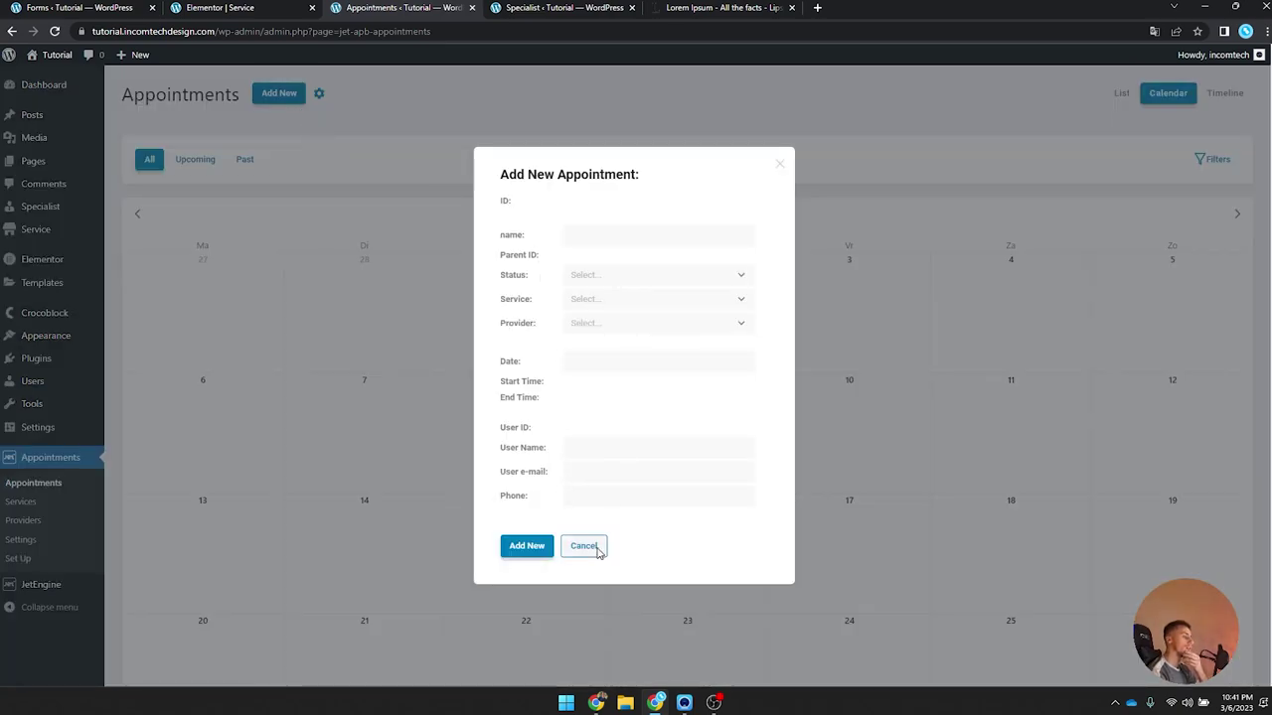
pyautogui.click(596, 547)
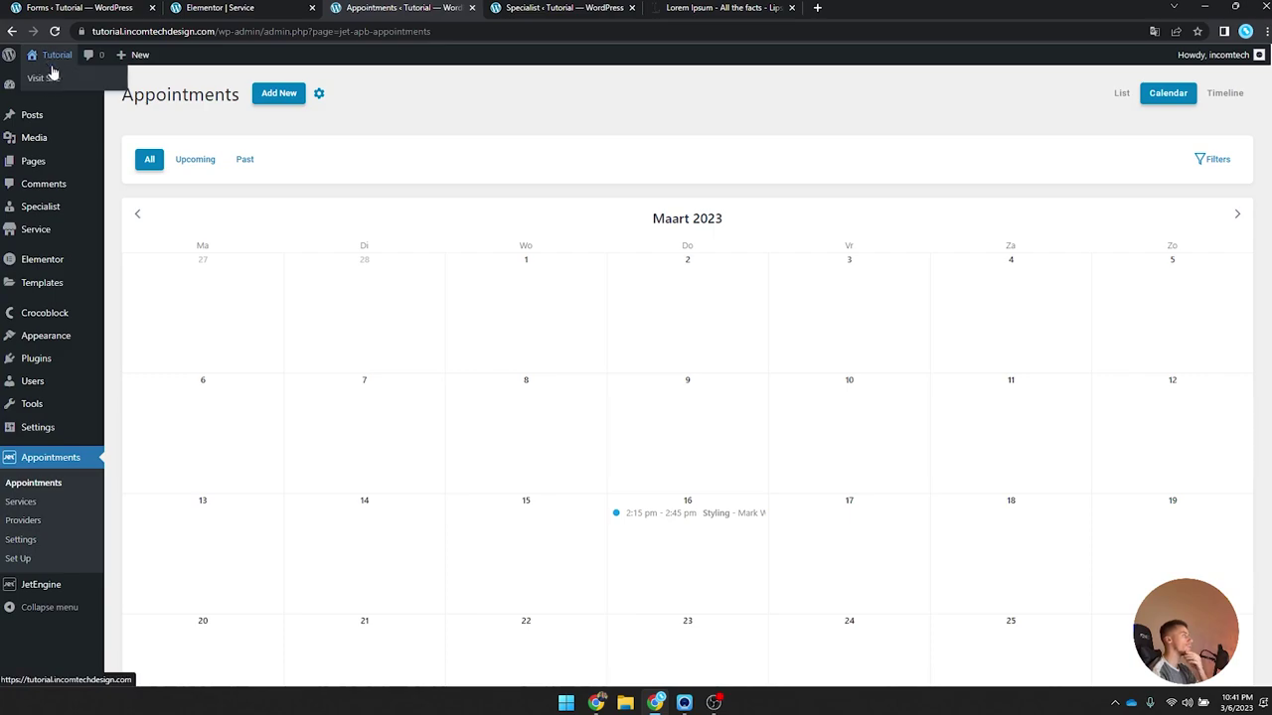
pyautogui.click(56, 54)
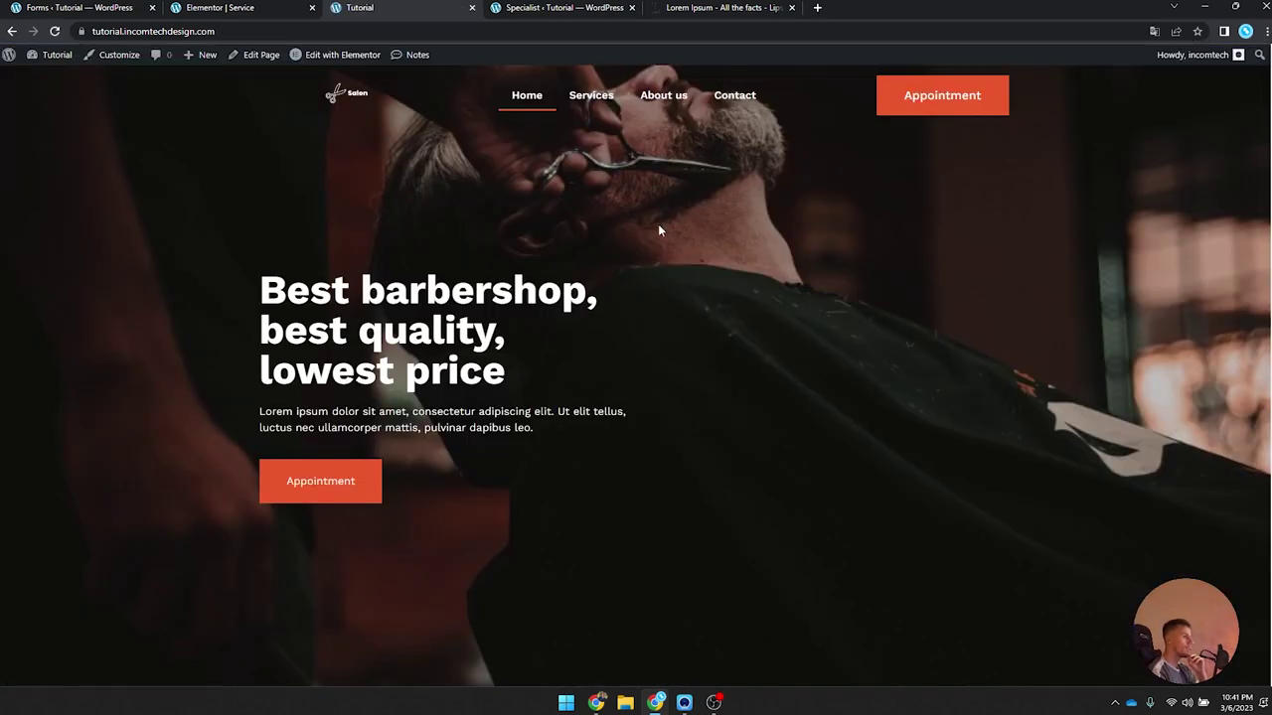
# Step: Scroll down the barbershop homepage
pyautogui.scroll(-2, 660, 231)
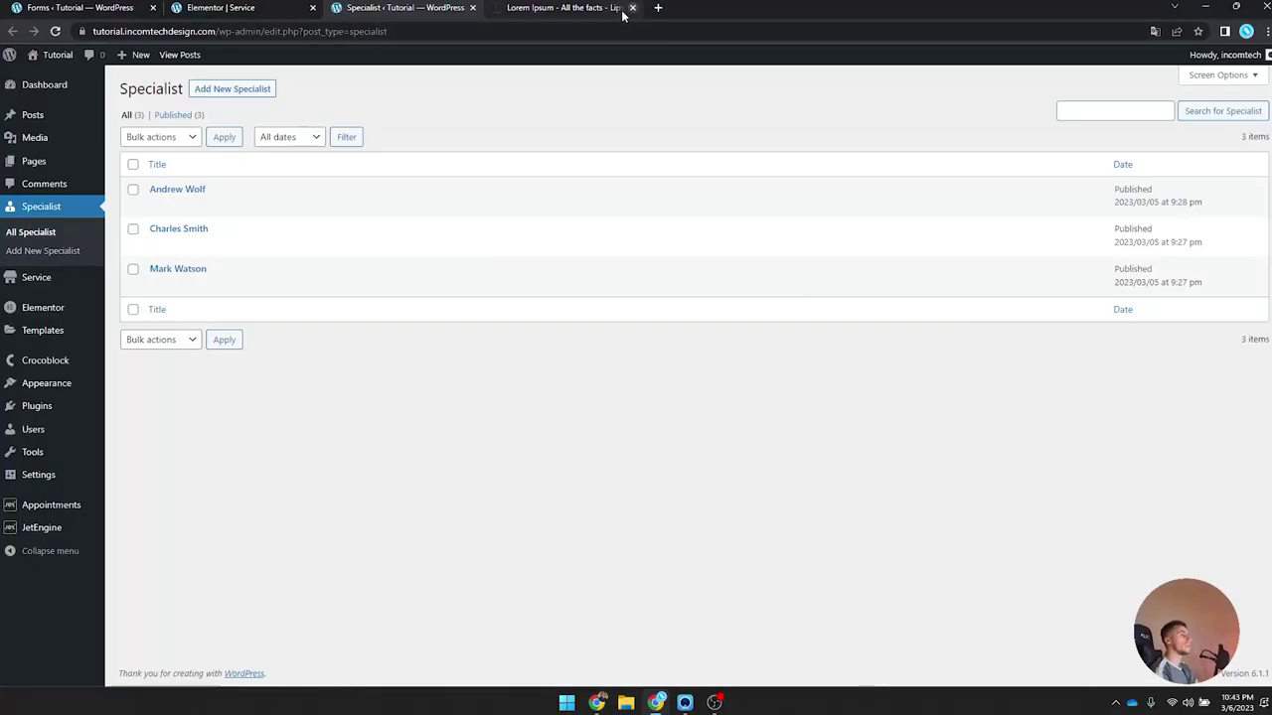
# Step: Close the Service and Forms tabs, then create a Popup template named 'Appointment popup'
pyautogui.click(312, 8)
pyautogui.click(152, 8)
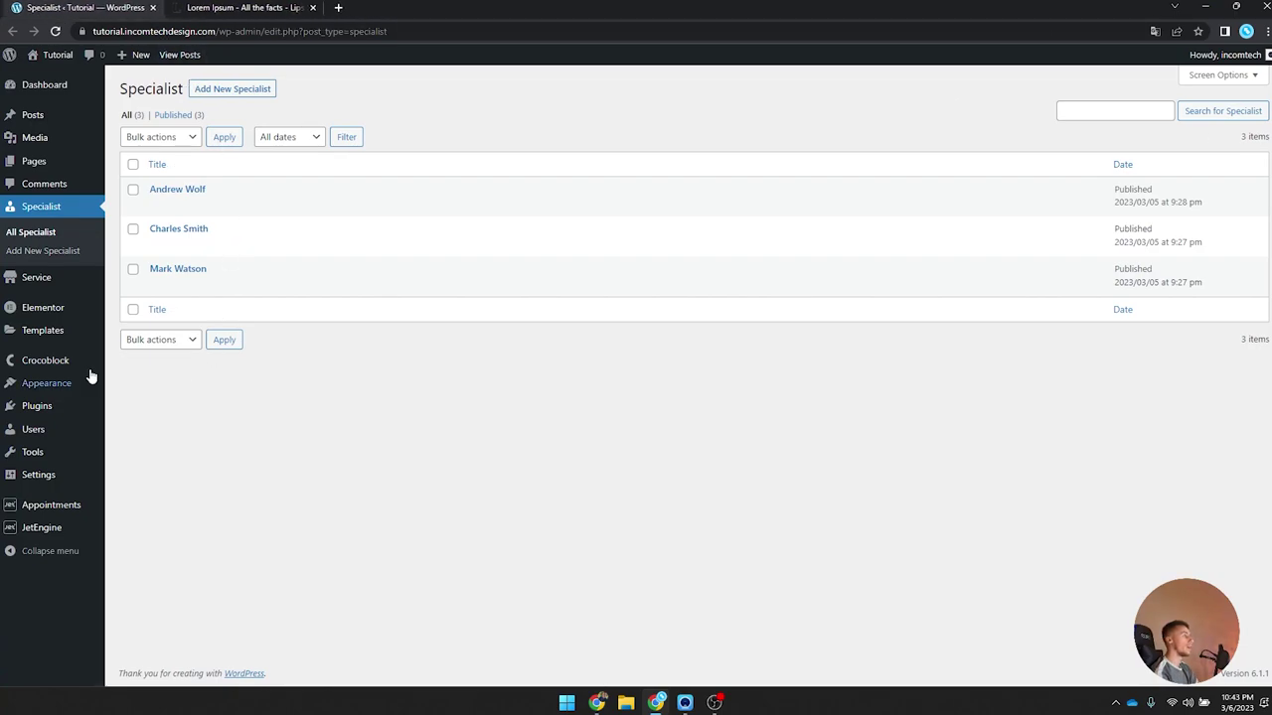
pyautogui.click(45, 330)
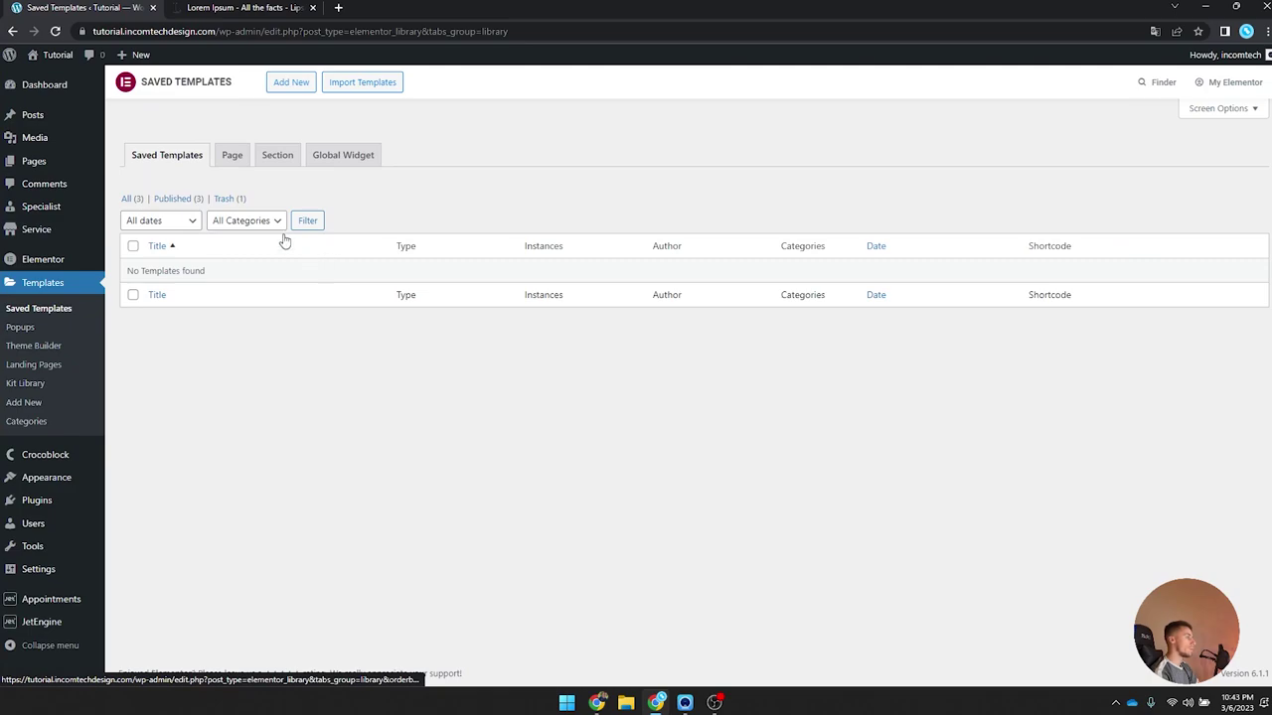
pyautogui.click(288, 82)
pyautogui.click(726, 366)
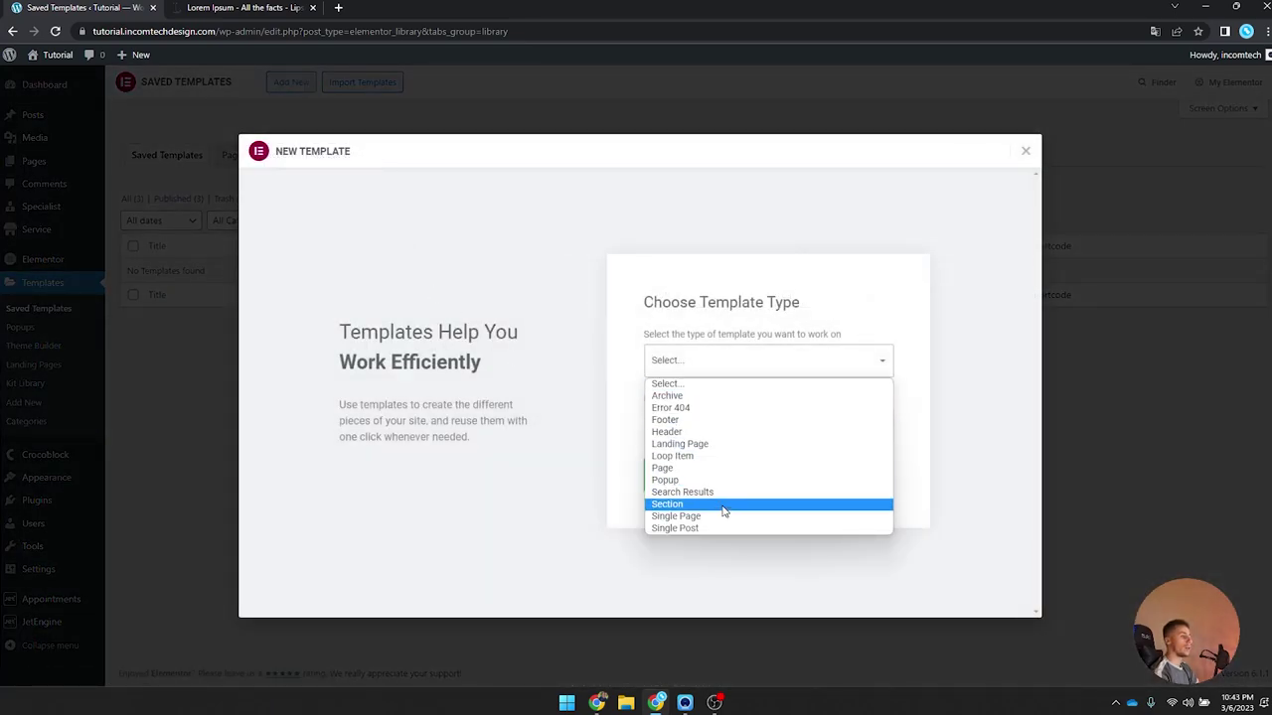
pyautogui.click(696, 480)
pyautogui.click(681, 431)
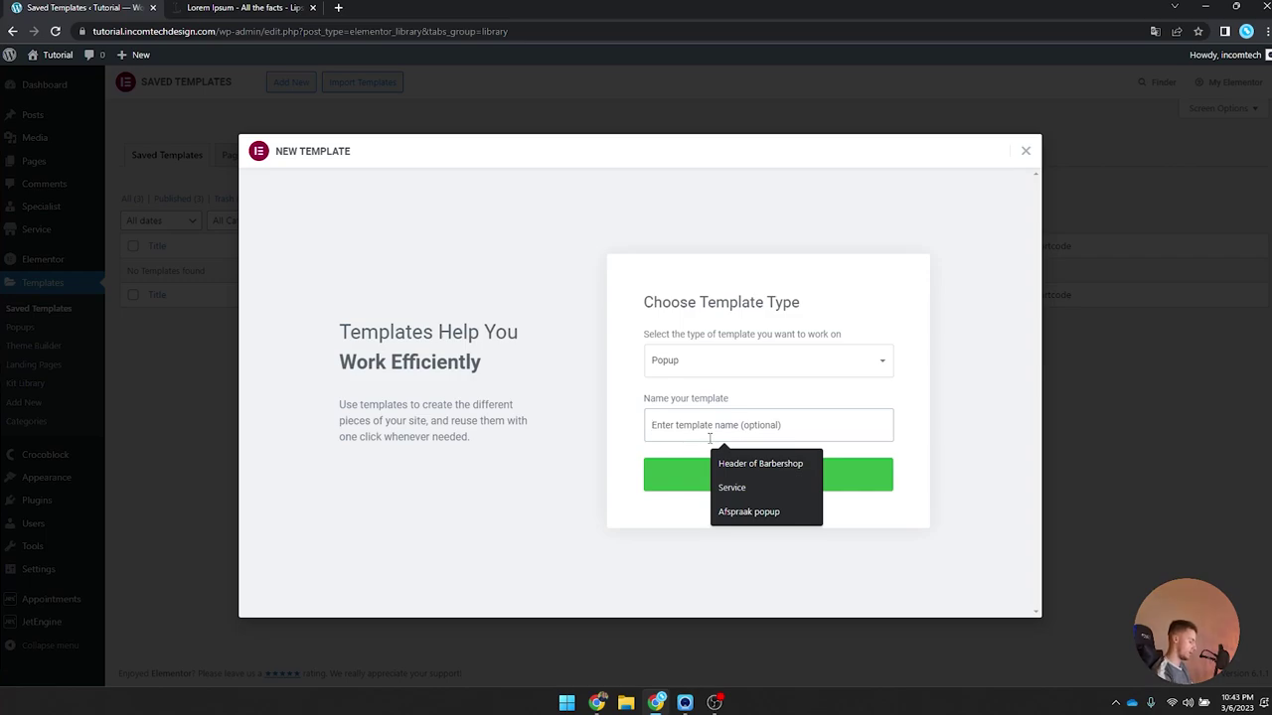
pyautogui.write('Appointment popup')
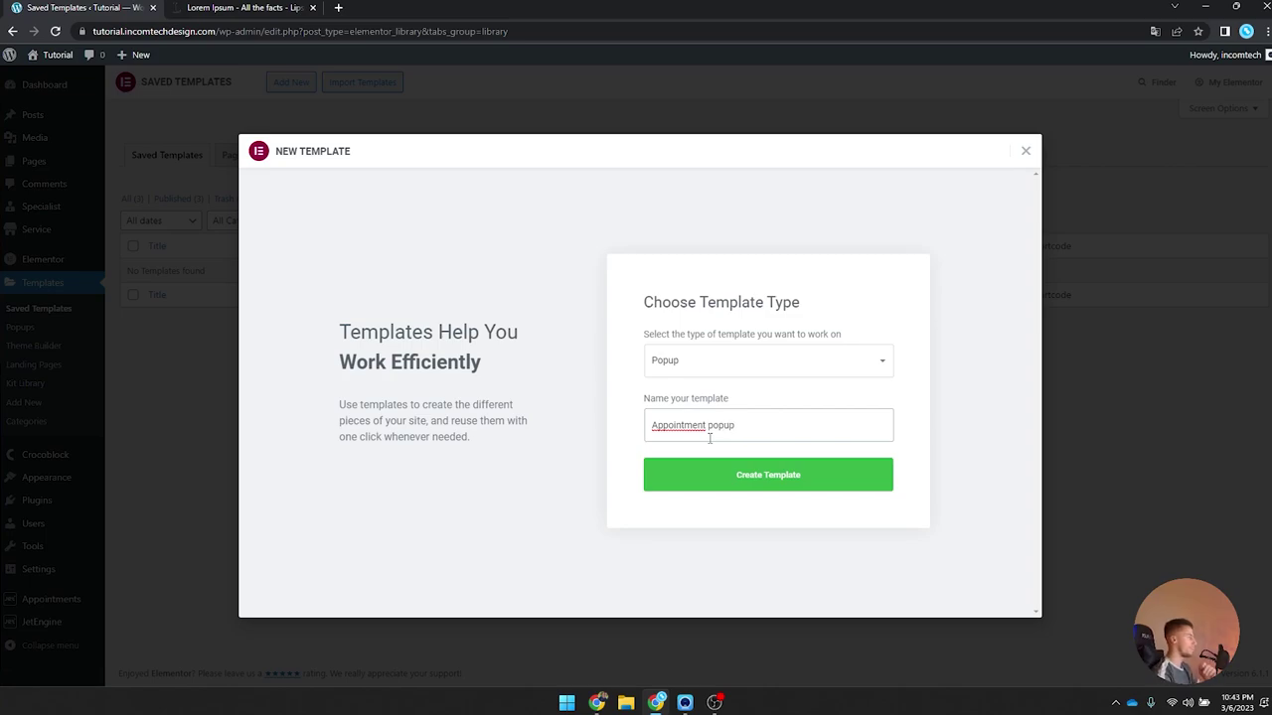
pyautogui.click(758, 483)
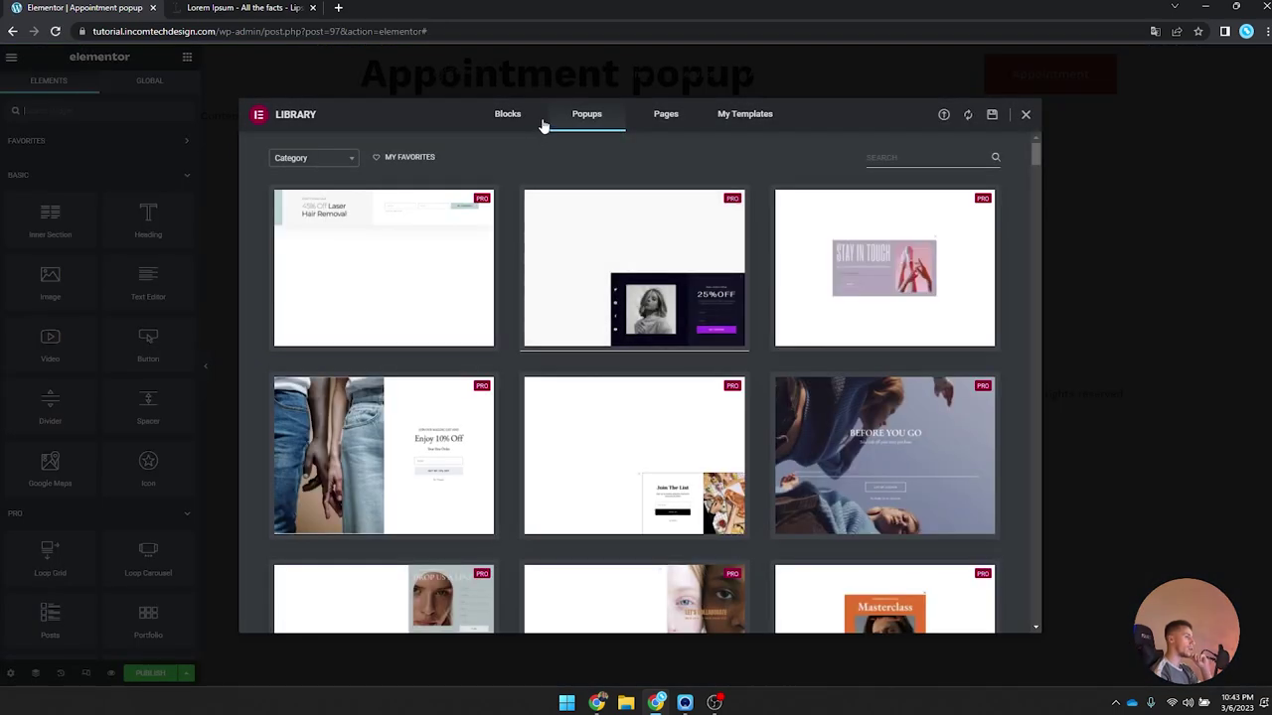
# Step: Skip the ready-made popup library and start with a blank popup
pyautogui.scroll(-10, 590, 318)
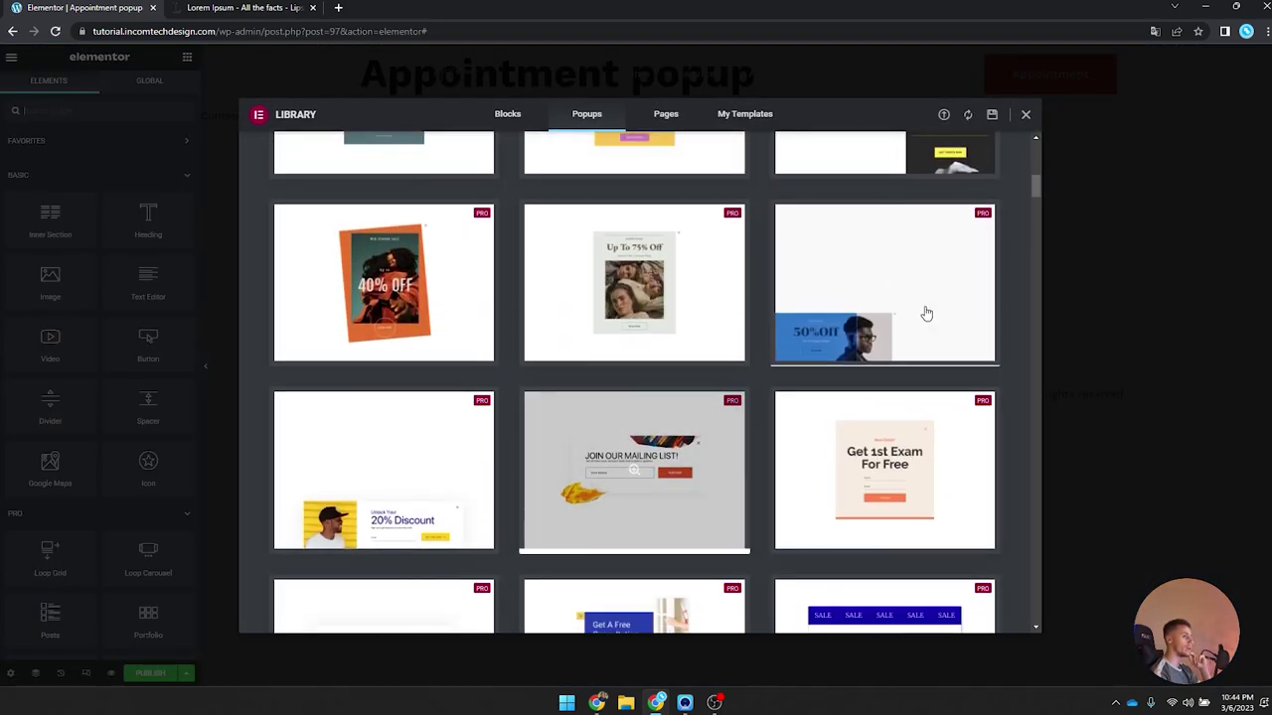
pyautogui.click(1026, 115)
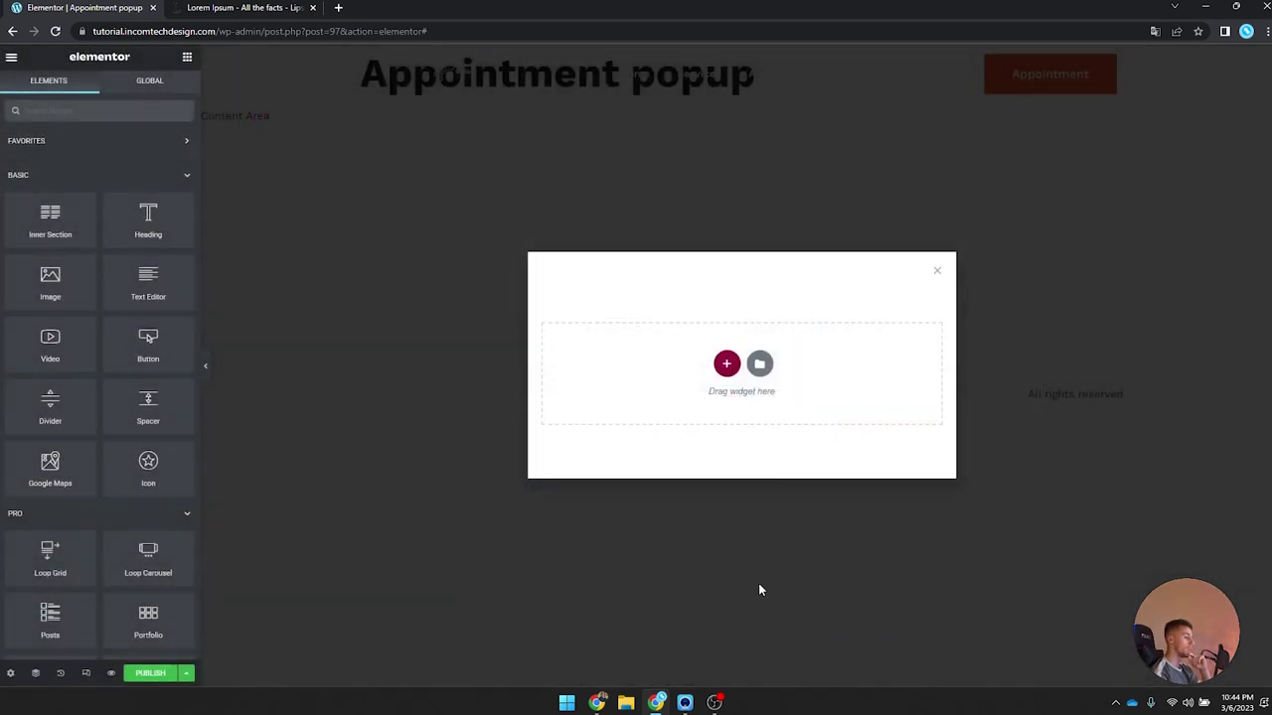
pyautogui.moveTo(715, 702)
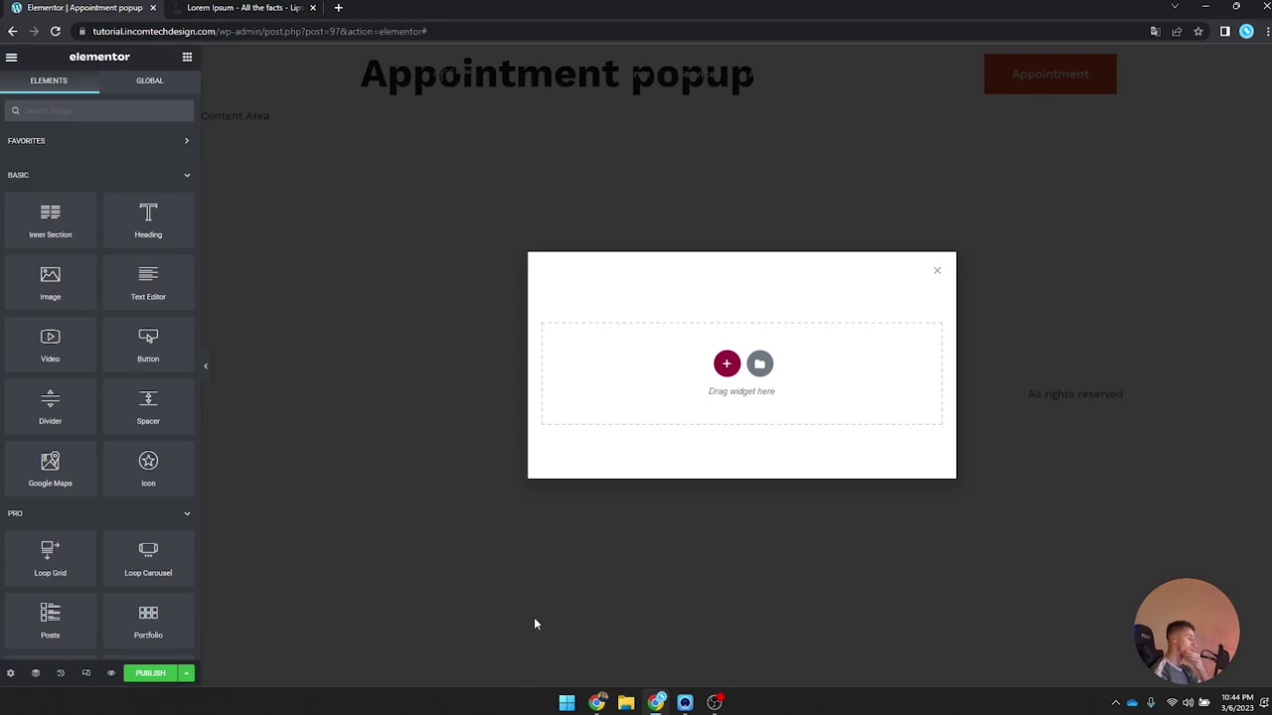
pyautogui.click(716, 702)
pyautogui.click(715, 702)
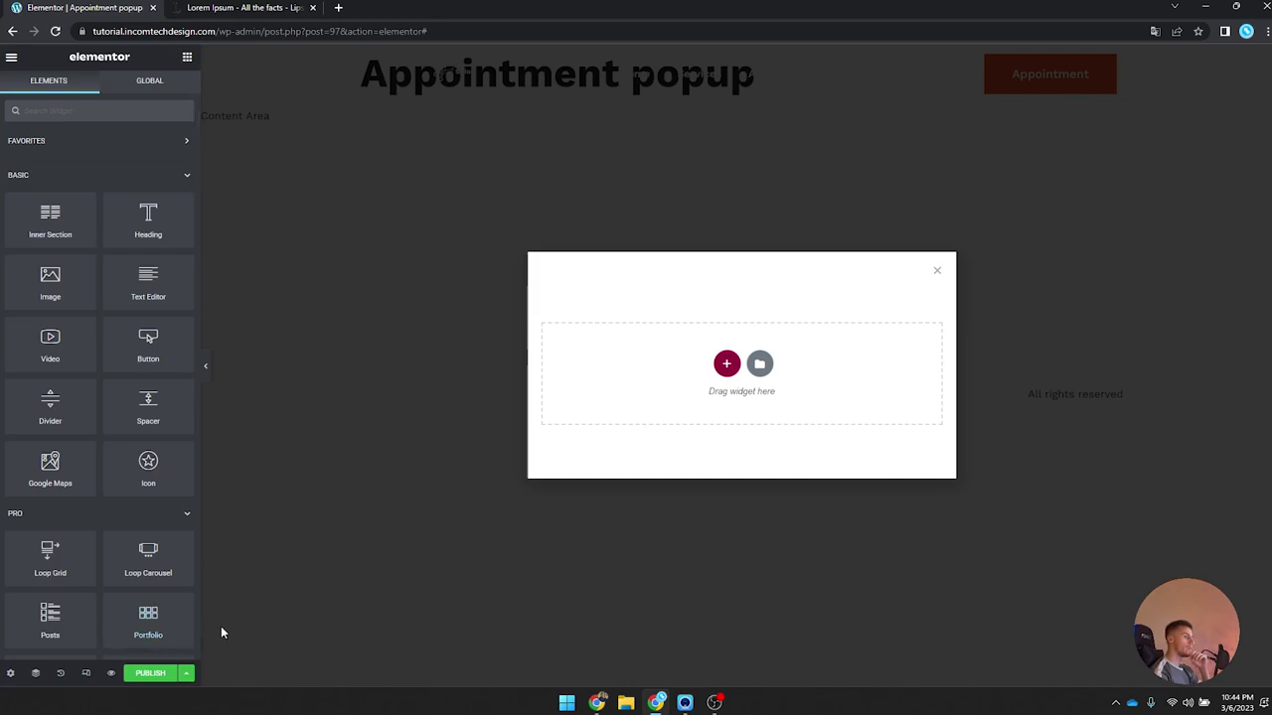
# Step: Position the popup against the right edge with Height set to Fit To Screen
pyautogui.click(11, 673)
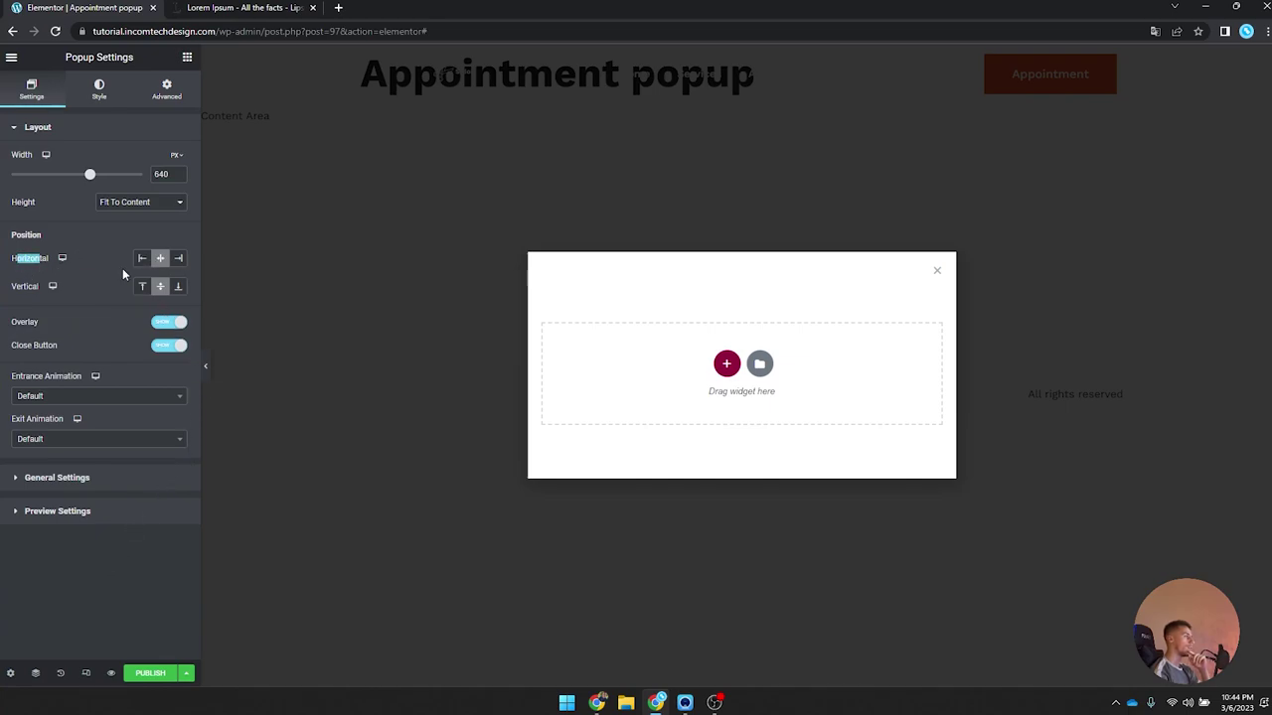
pyautogui.click(177, 259)
pyautogui.moveTo(17, 289); pyautogui.dragTo(150, 290)
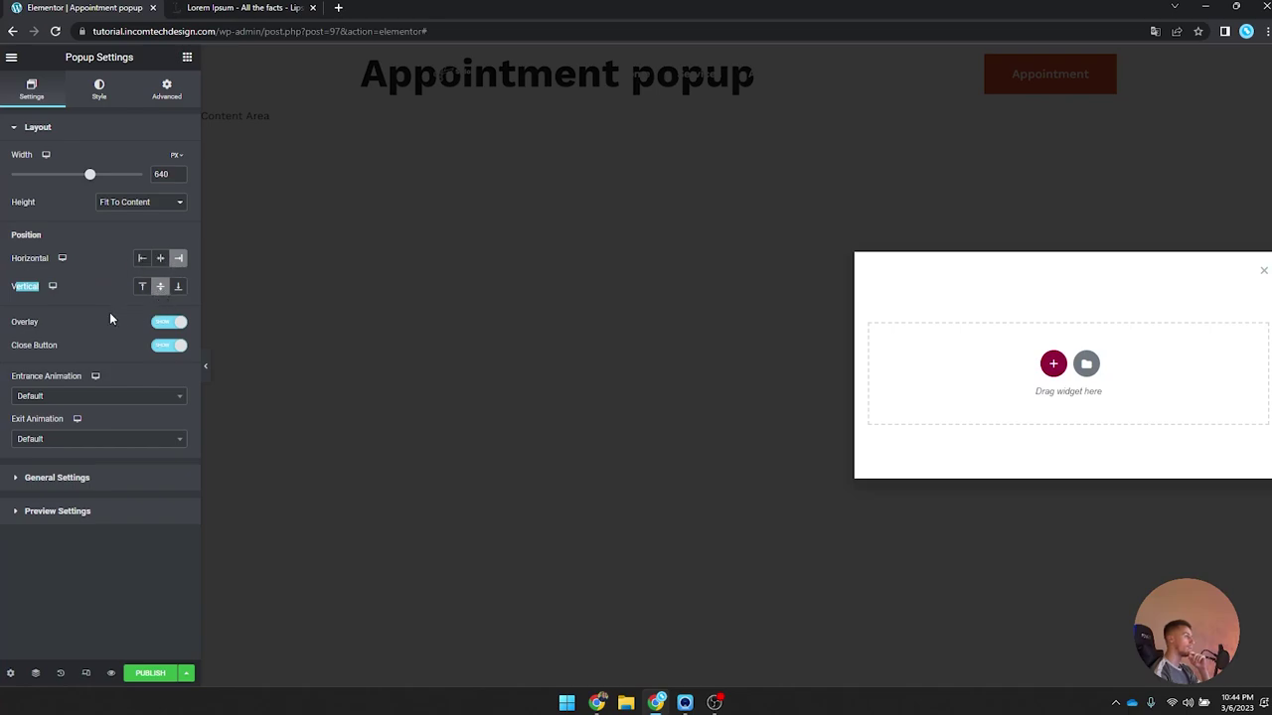
pyautogui.click(74, 288)
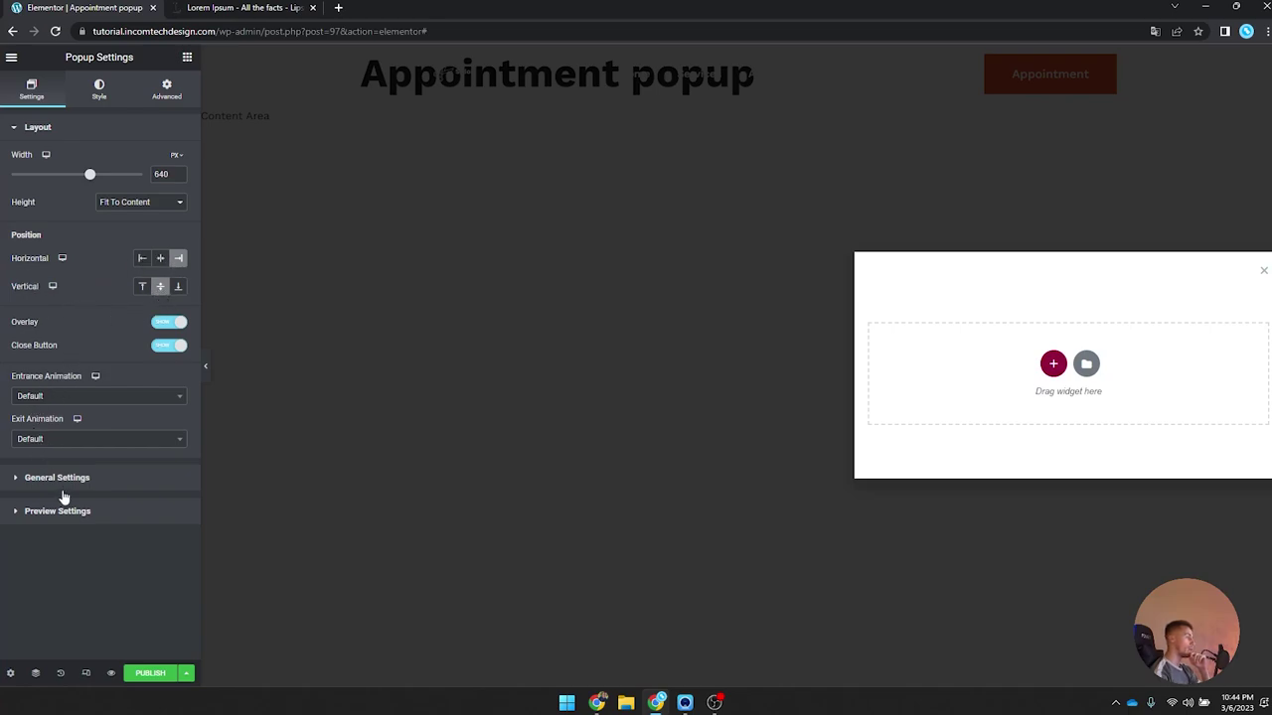
pyautogui.doubleClick(17, 203)
pyautogui.click(134, 203)
pyautogui.click(137, 227)
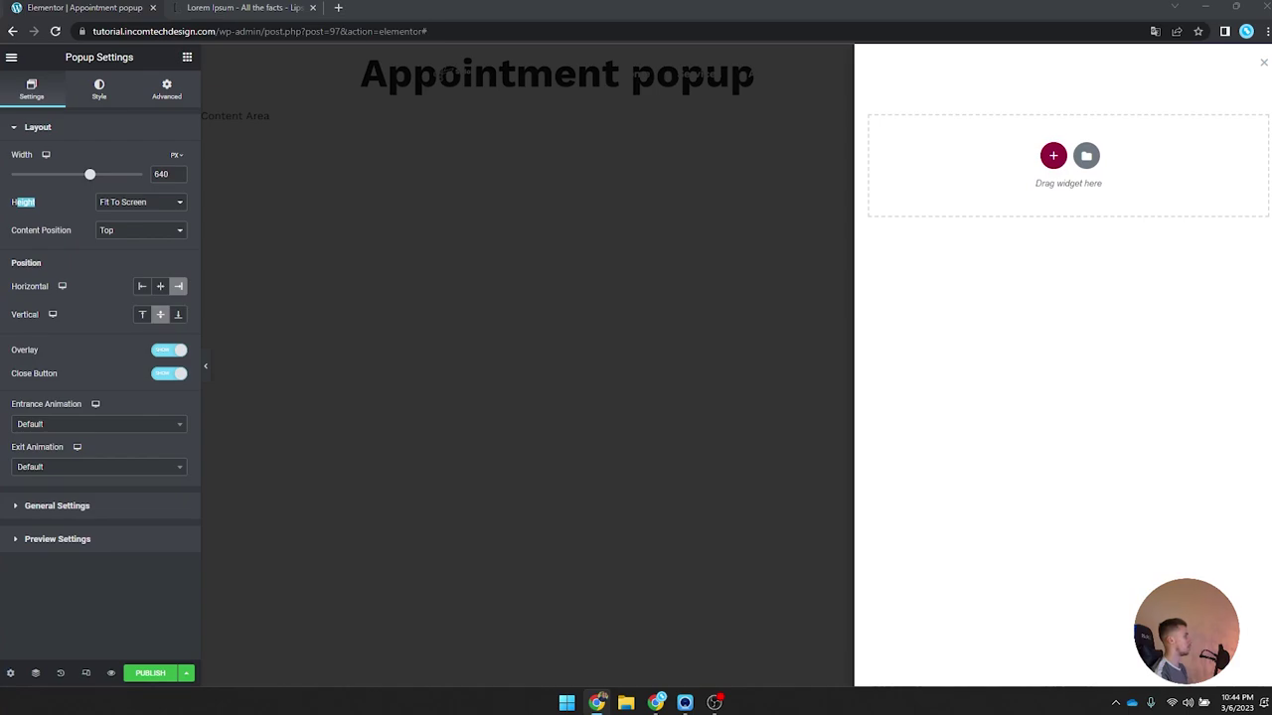
pyautogui.hotkey('alt', 'Tab')
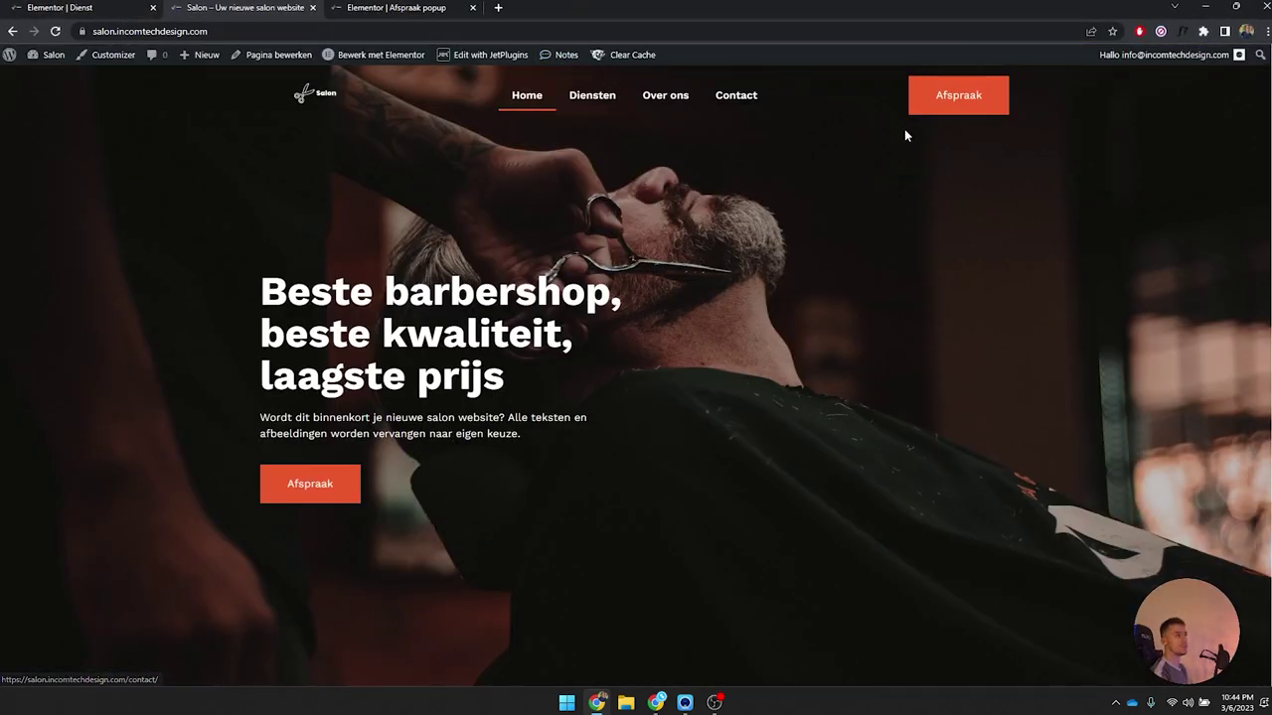
# Step: Test the Afspraak popup with Kleuren, a specialist, 8 March at 10:00-10:30, then close it
pyautogui.click(934, 111)
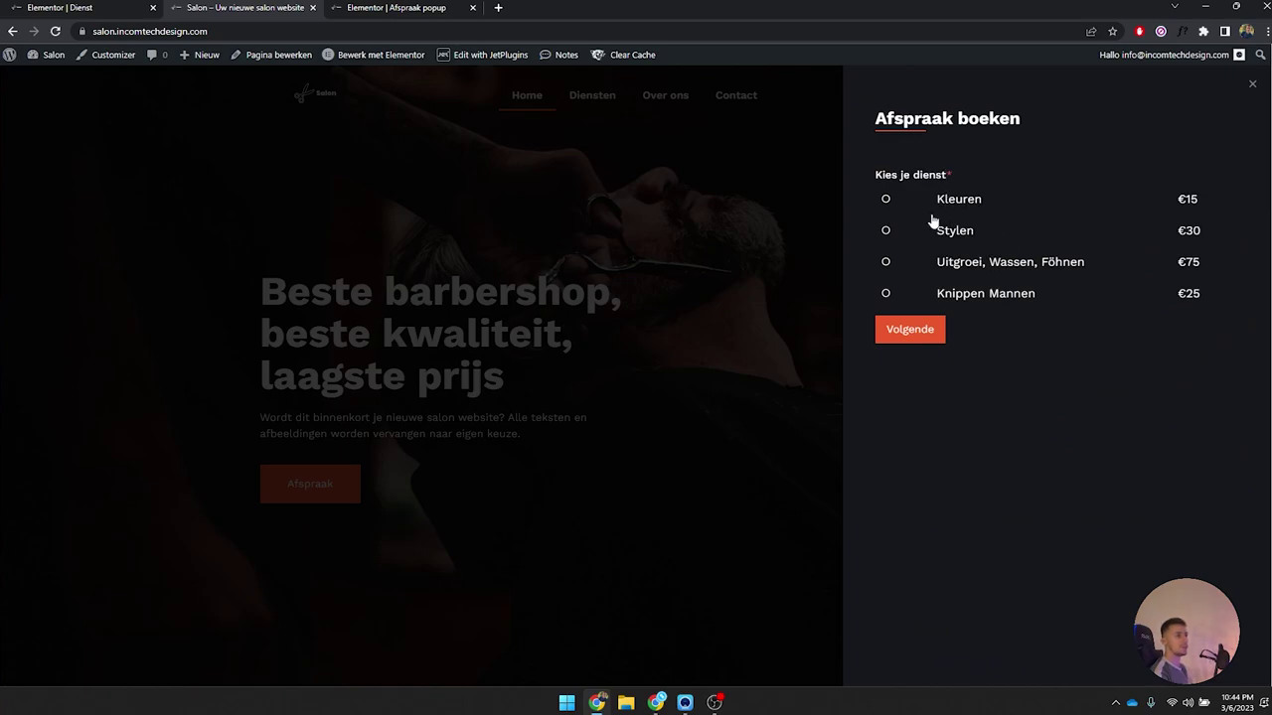
pyautogui.click(888, 202)
pyautogui.click(922, 335)
pyautogui.click(932, 198)
pyautogui.click(935, 249)
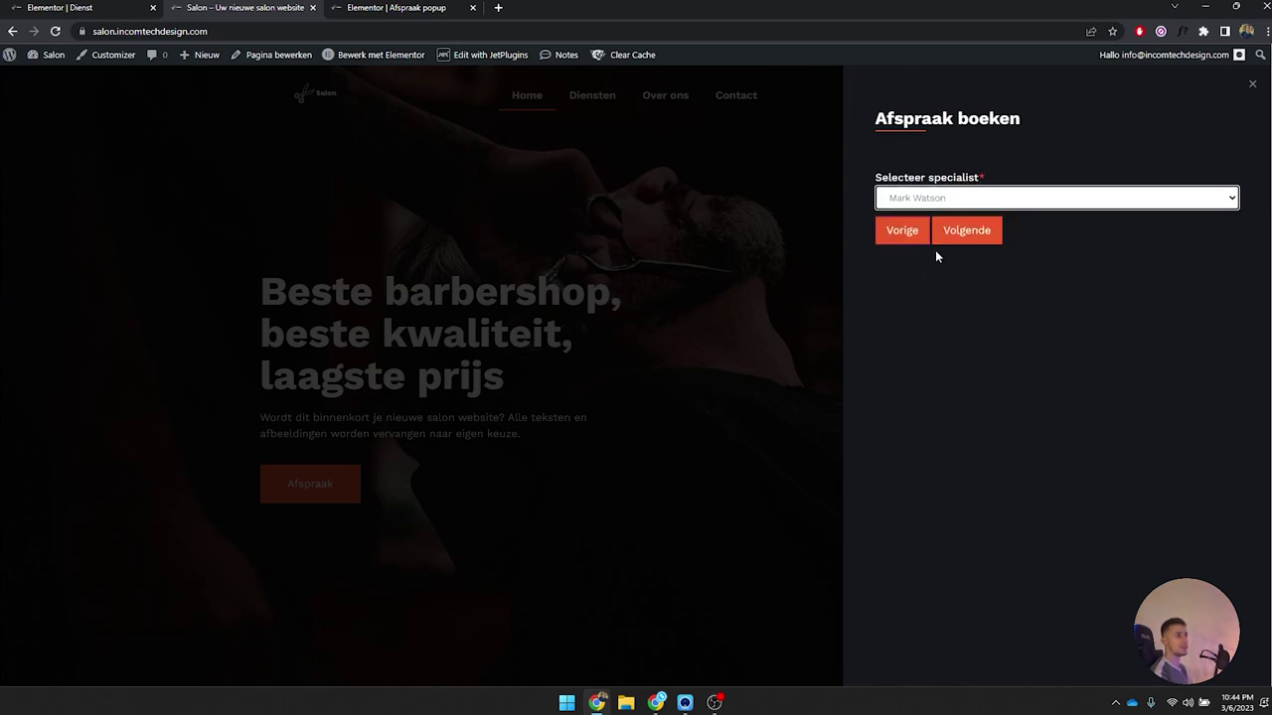
pyautogui.click(965, 230)
pyautogui.click(1007, 298)
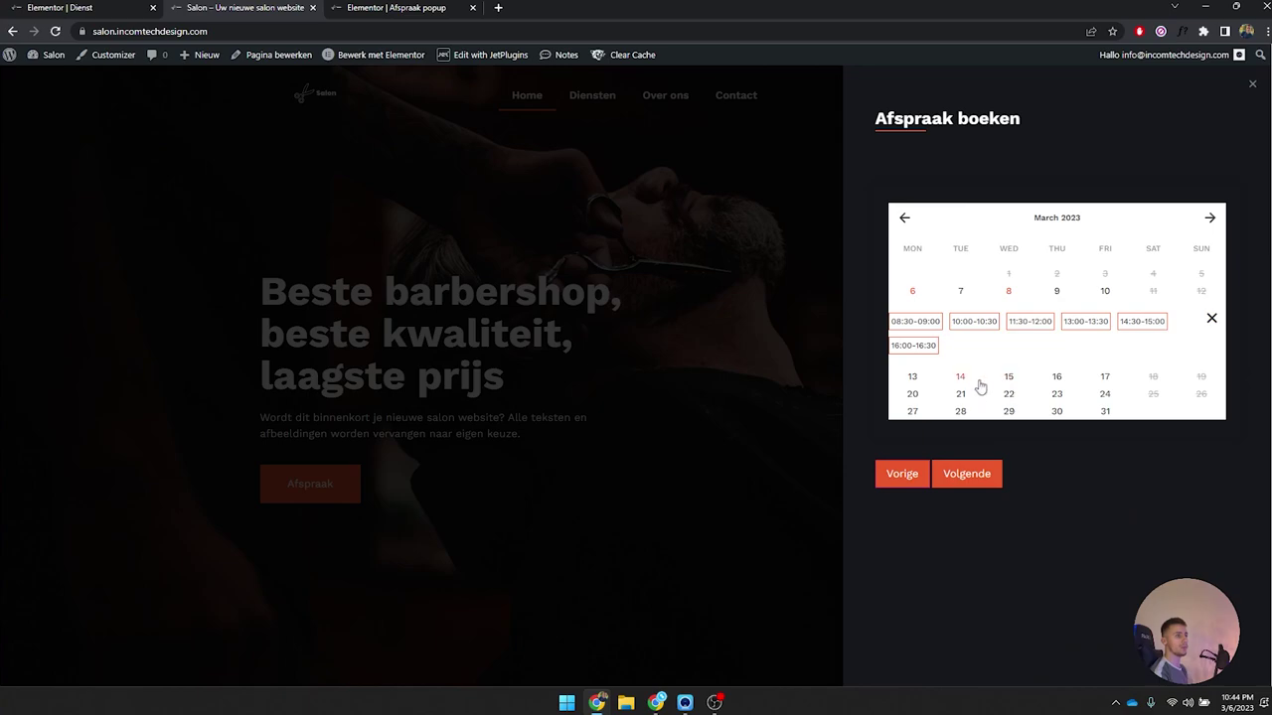
pyautogui.click(975, 321)
pyautogui.click(966, 574)
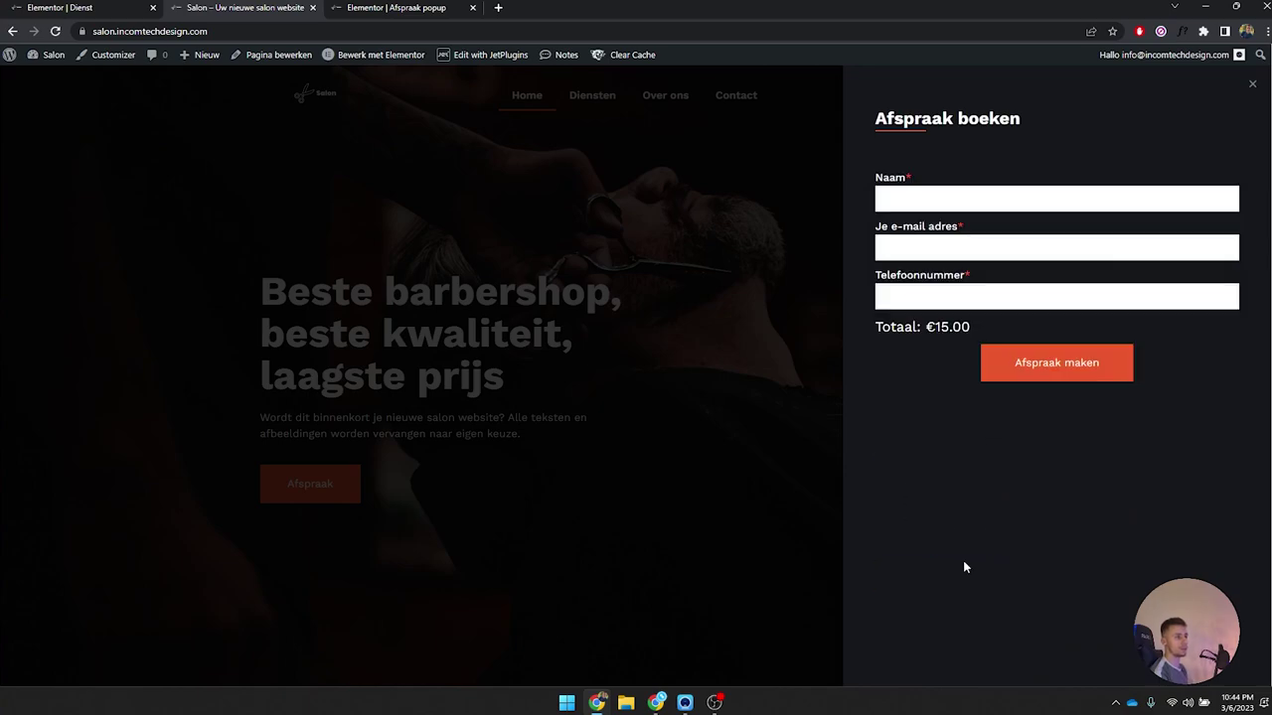
pyautogui.click(1252, 85)
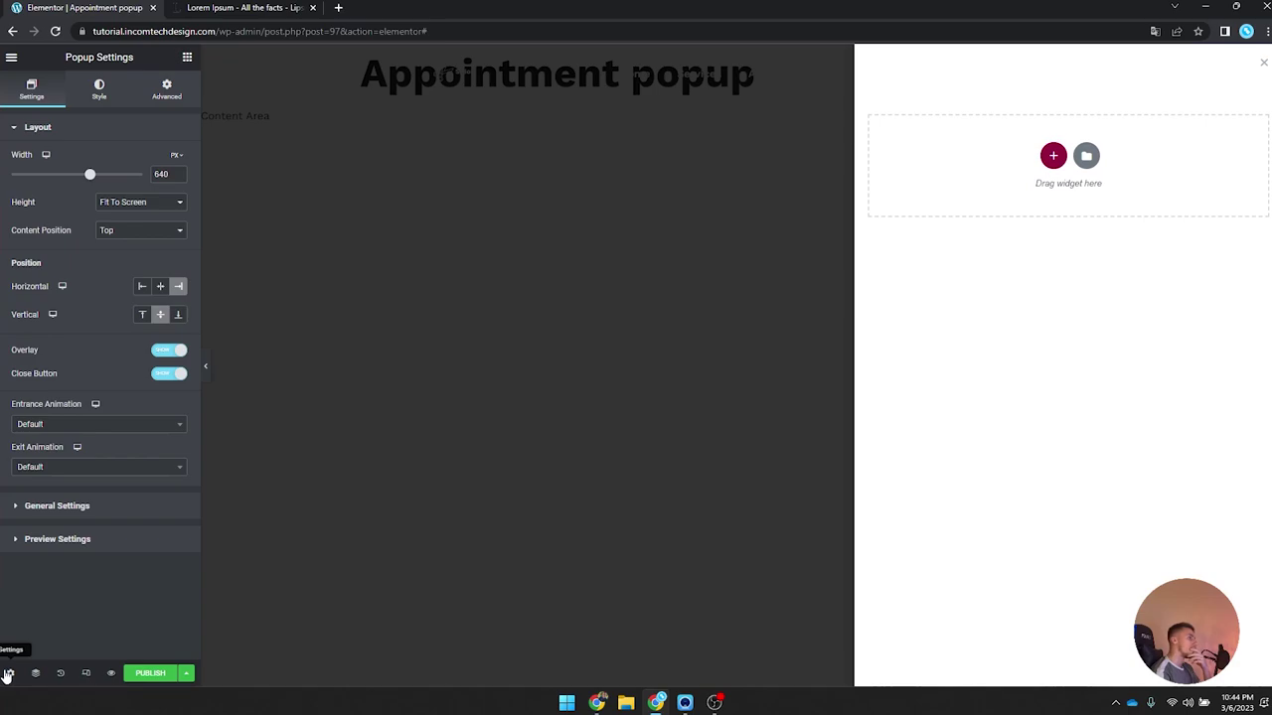
# Step: Set the popup's background to Classic with a dark global colour
pyautogui.click(99, 87)
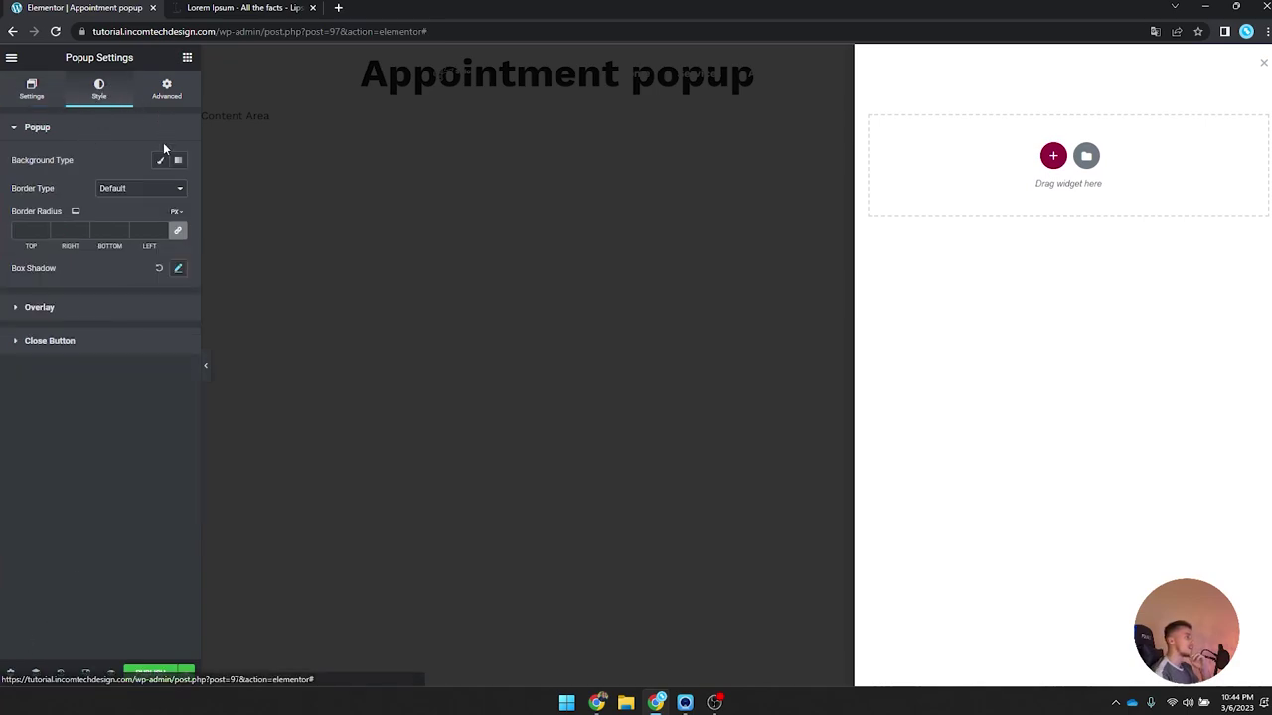
pyautogui.click(163, 139)
pyautogui.click(154, 139)
pyautogui.click(161, 160)
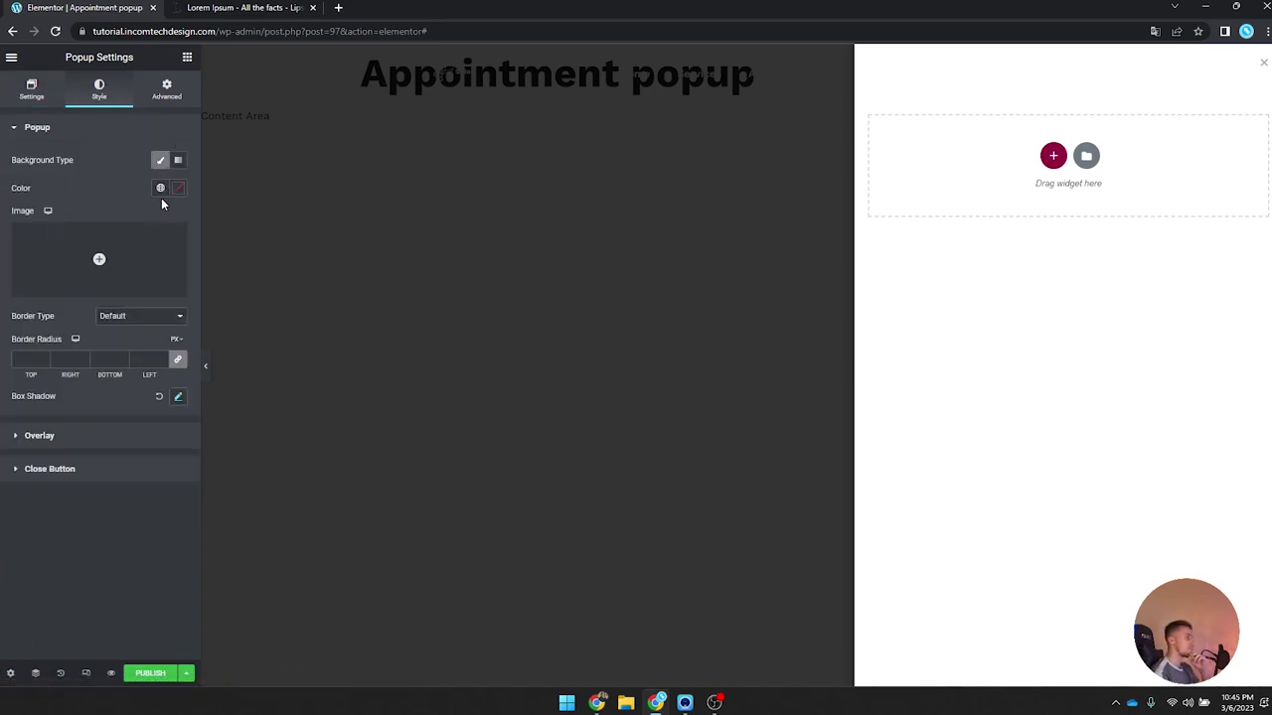
pyautogui.click(160, 189)
pyautogui.scroll(-1, 134, 355)
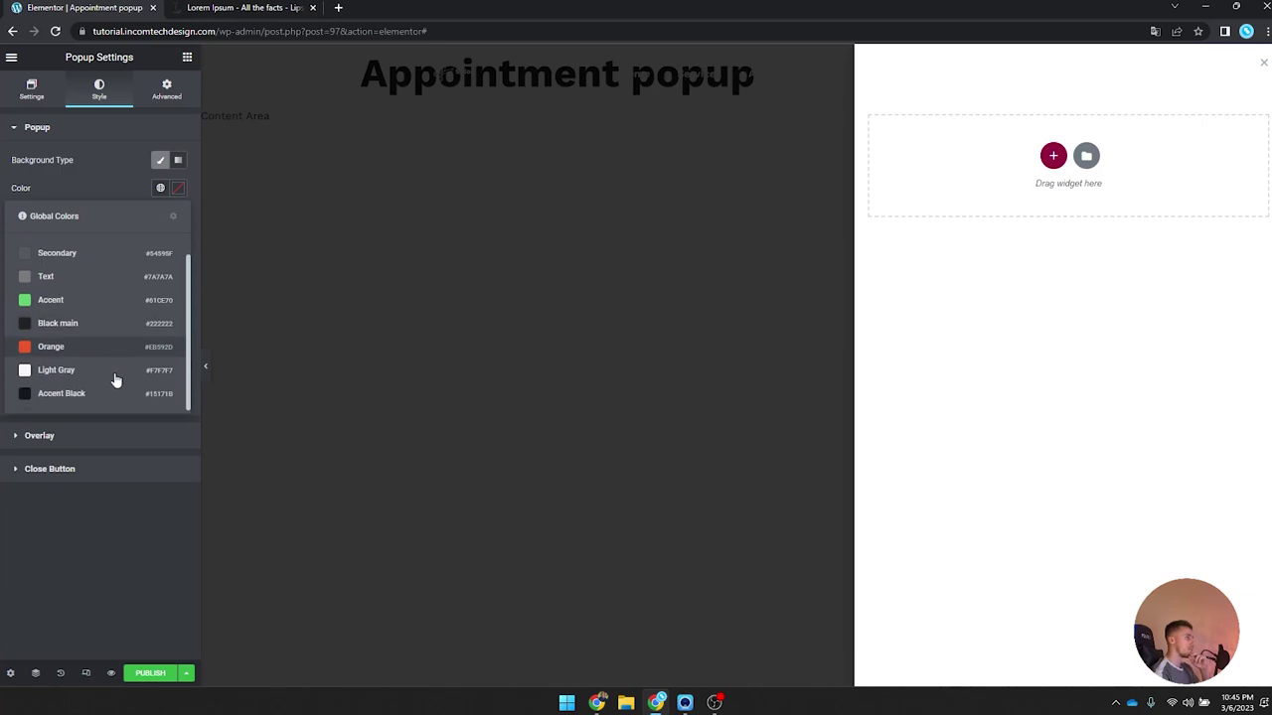
pyautogui.click(100, 394)
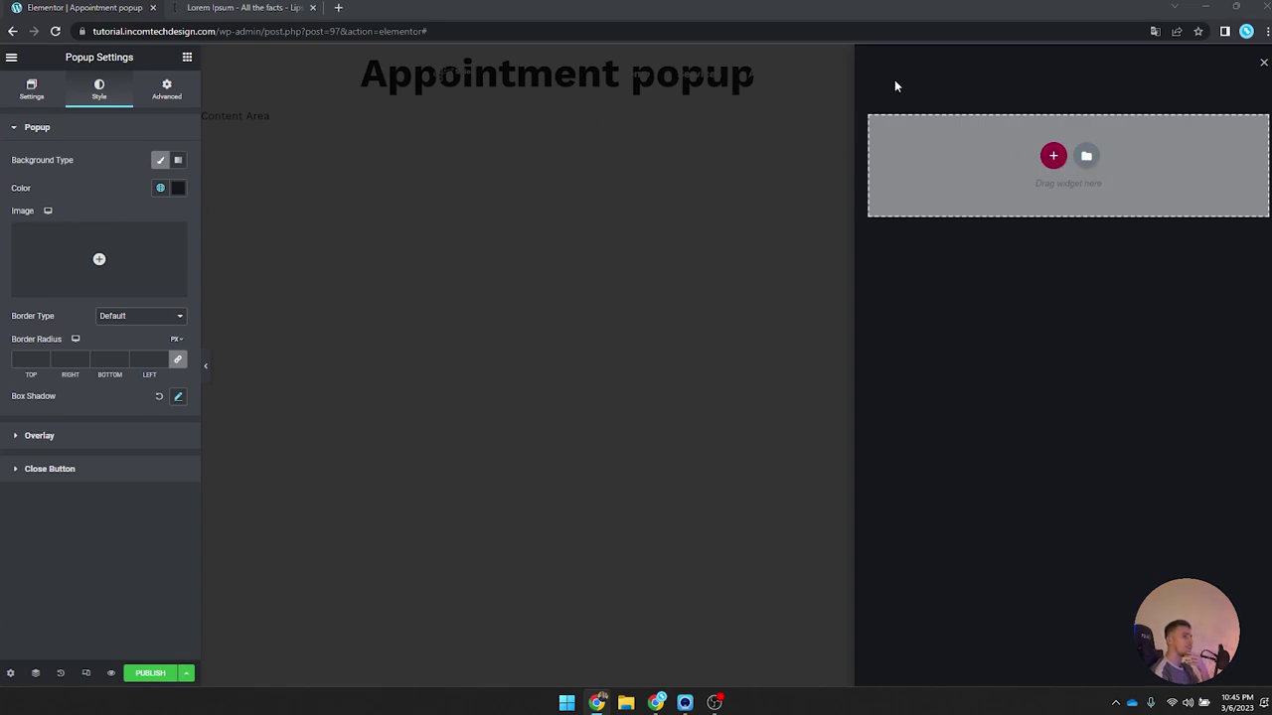
pyautogui.click(1053, 155)
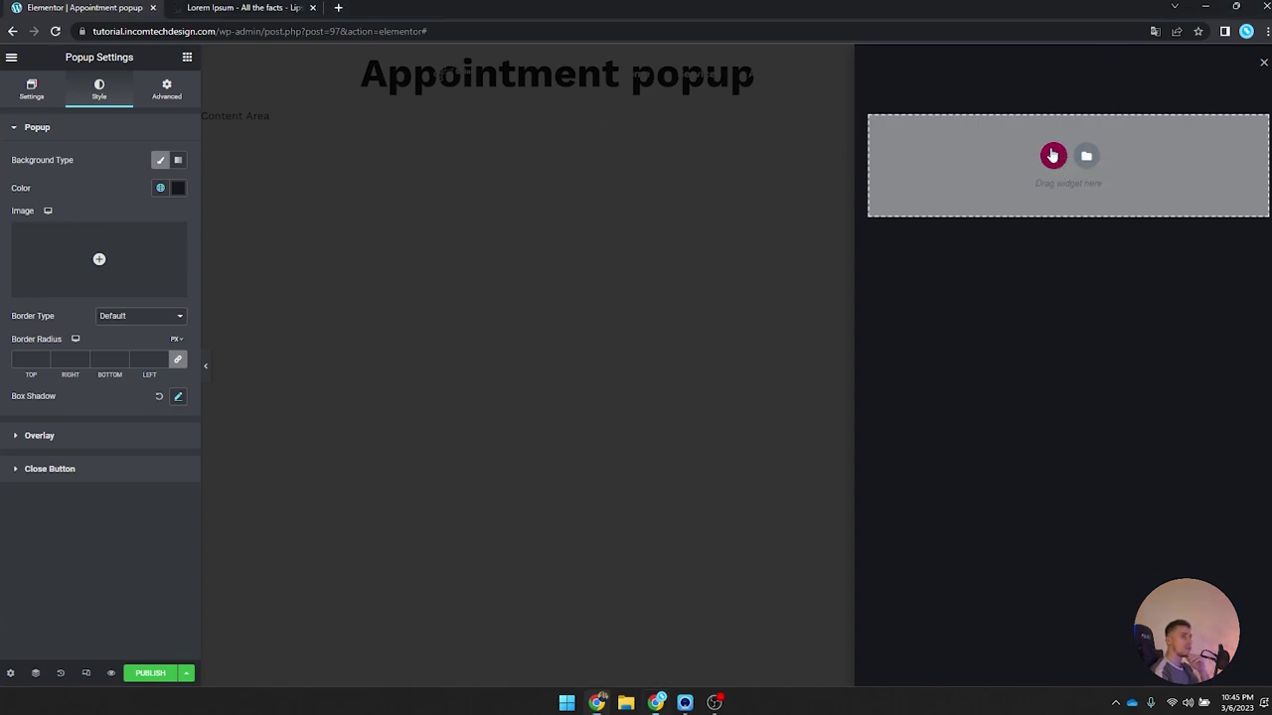
# Step: Add a single-column section of minimum height 400 with a 'Book an appointment' heading
pyautogui.click(934, 189)
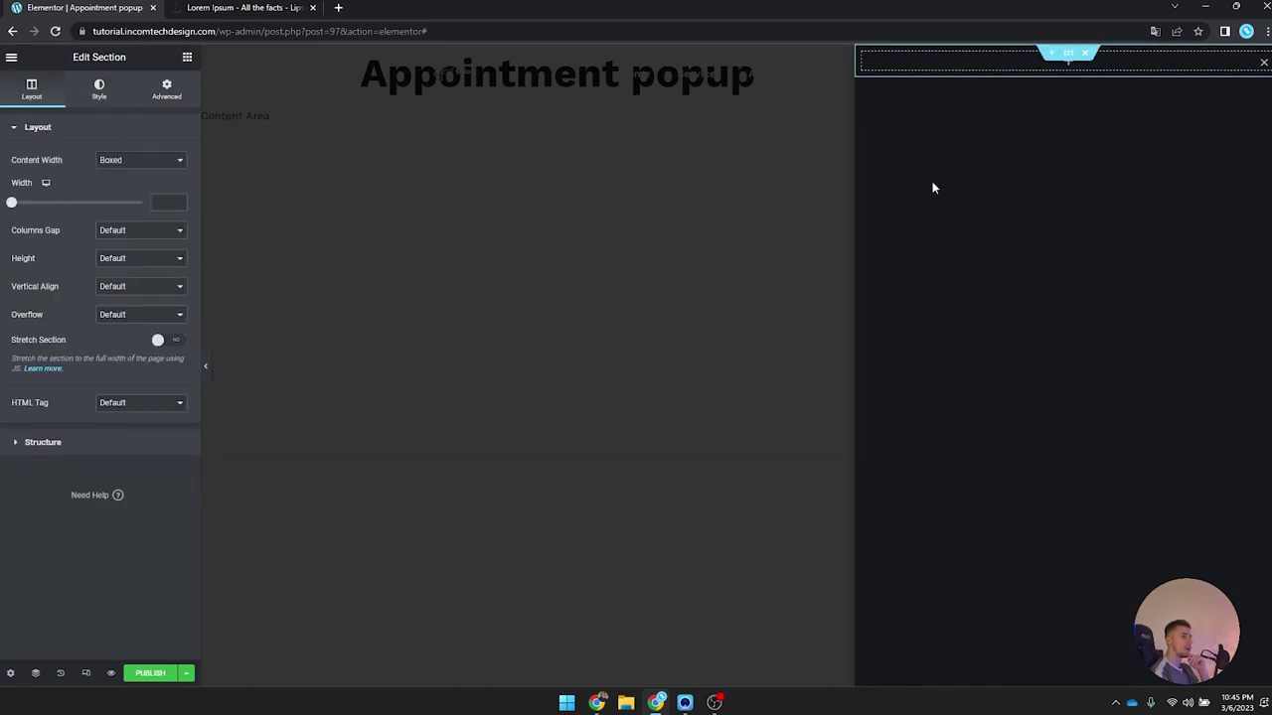
pyautogui.click(154, 256)
pyautogui.click(127, 294)
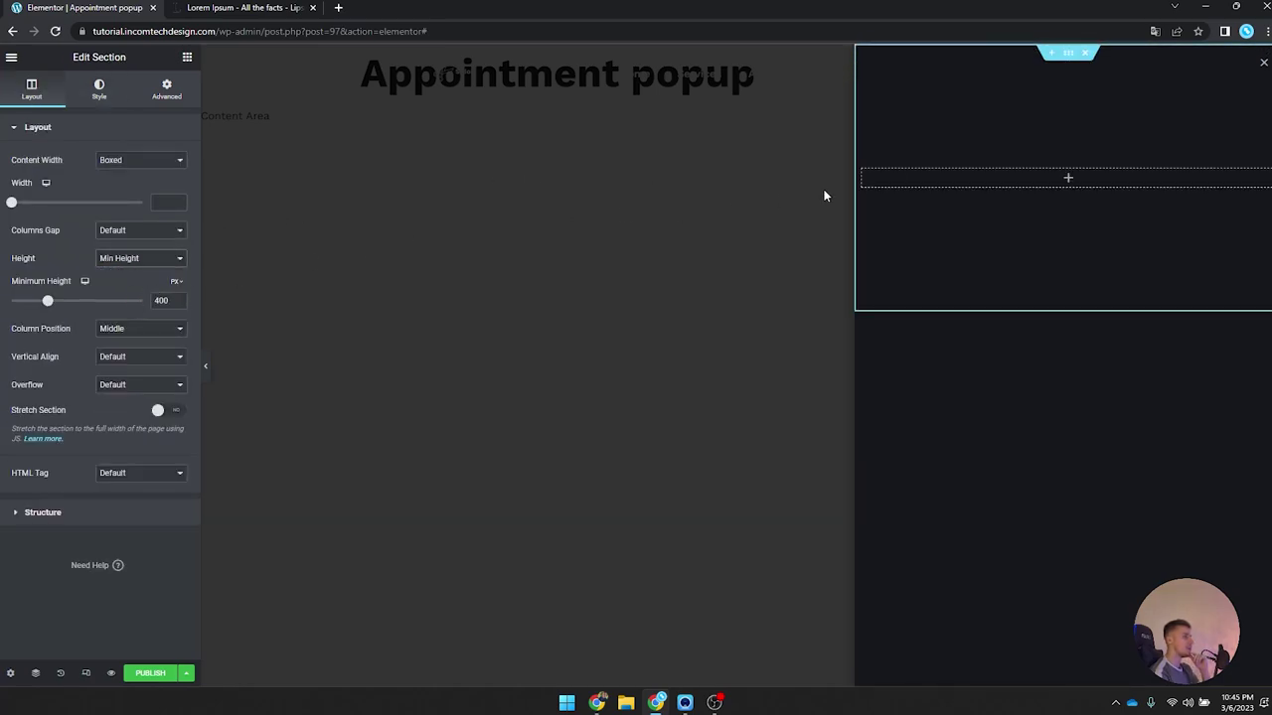
pyautogui.click(171, 85)
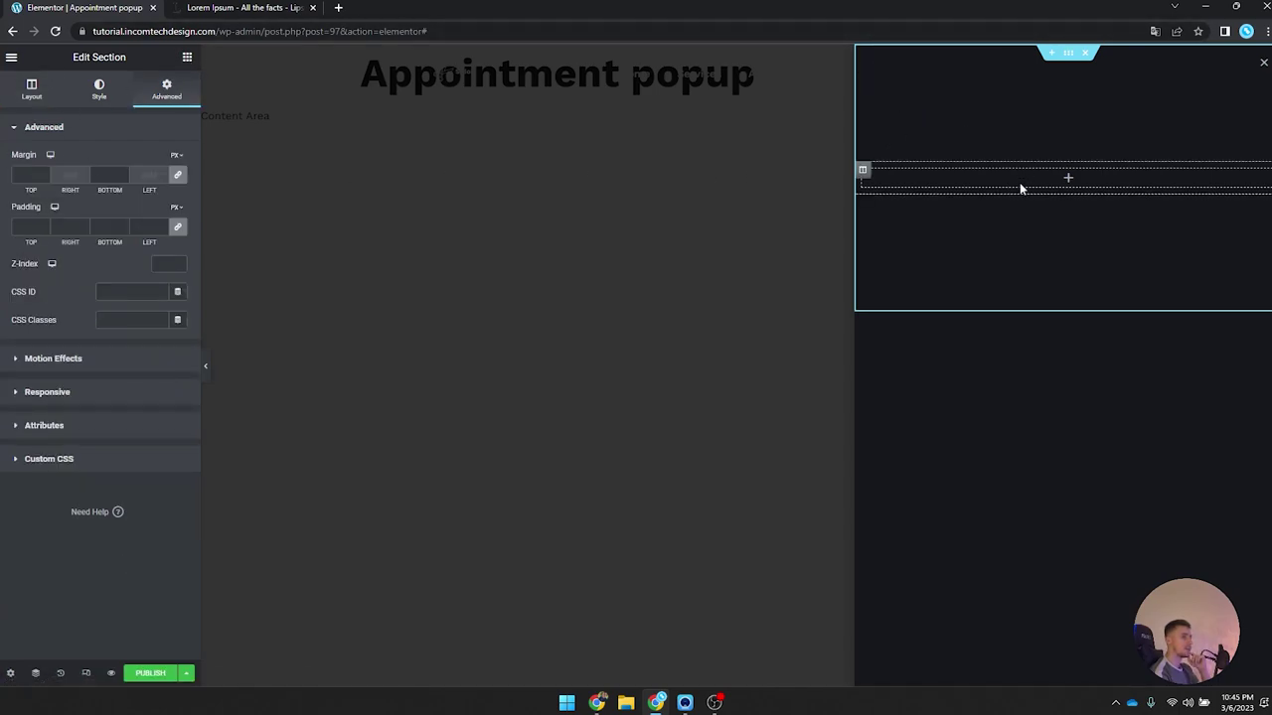
pyautogui.click(187, 57)
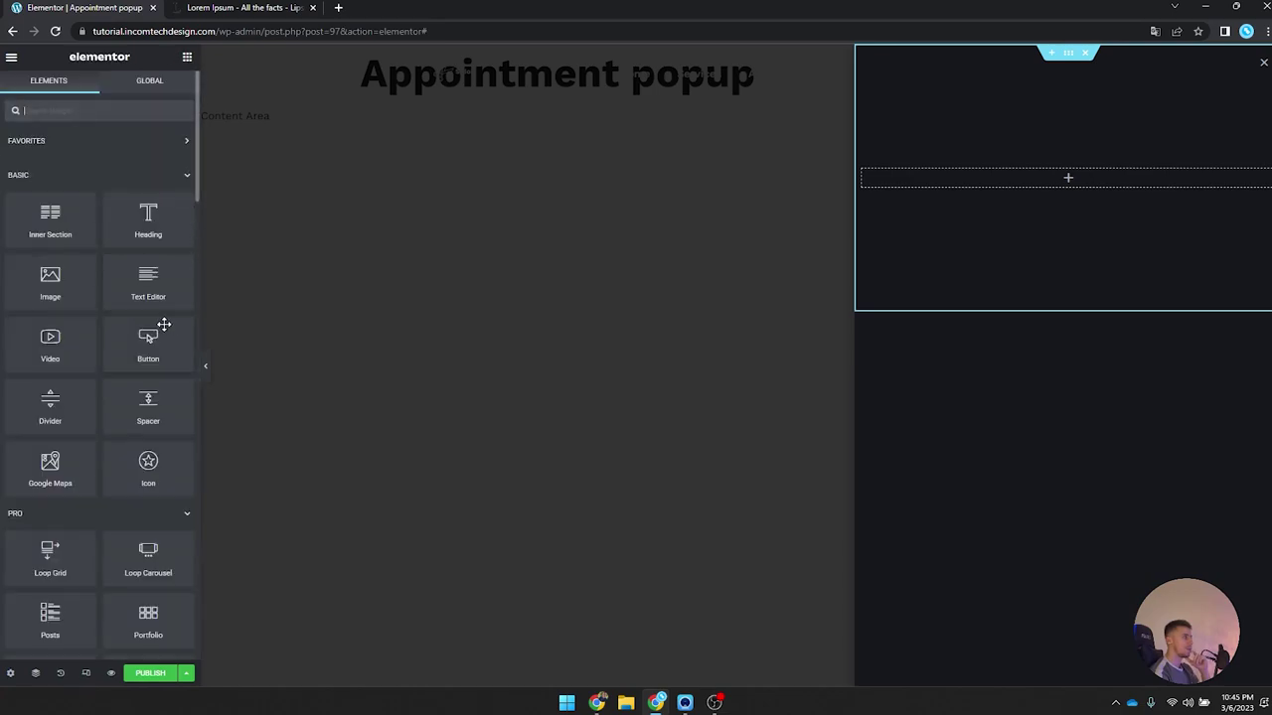
pyautogui.moveTo(167, 249); pyautogui.dragTo(980, 176)
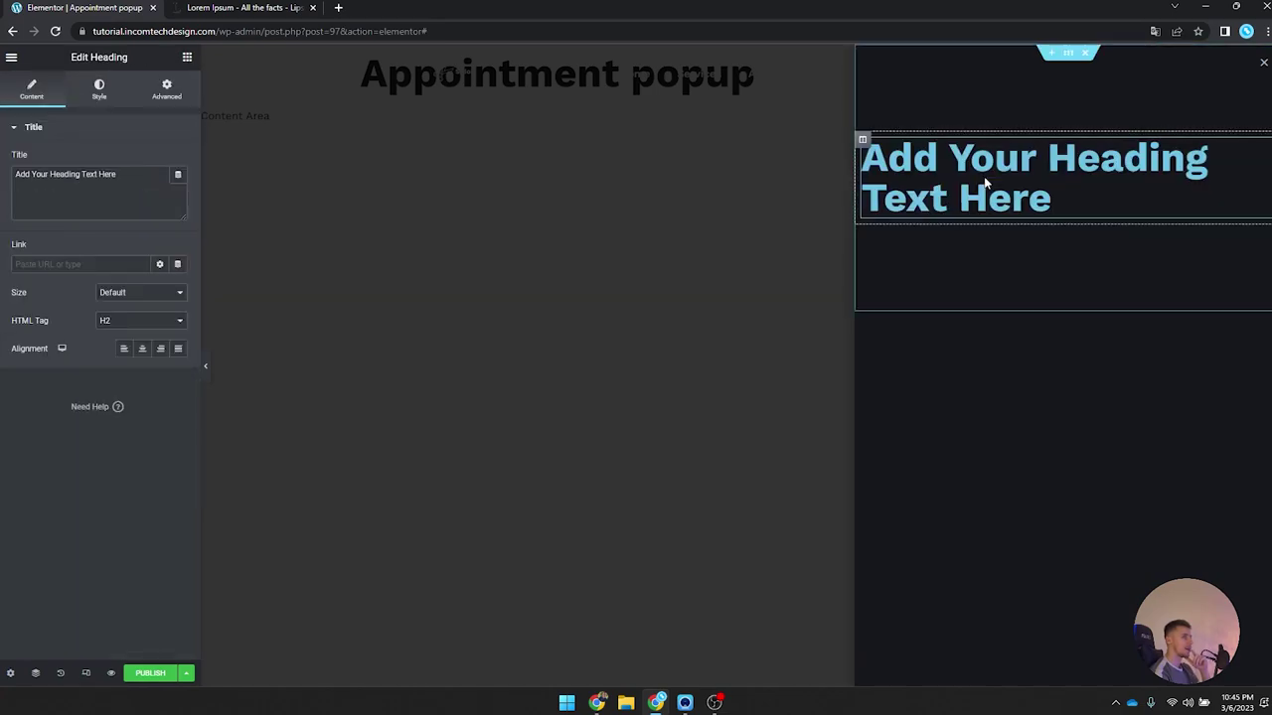
pyautogui.moveTo(132, 210); pyautogui.dragTo(18, 209)
pyautogui.hotkey('ctrl', 'a')
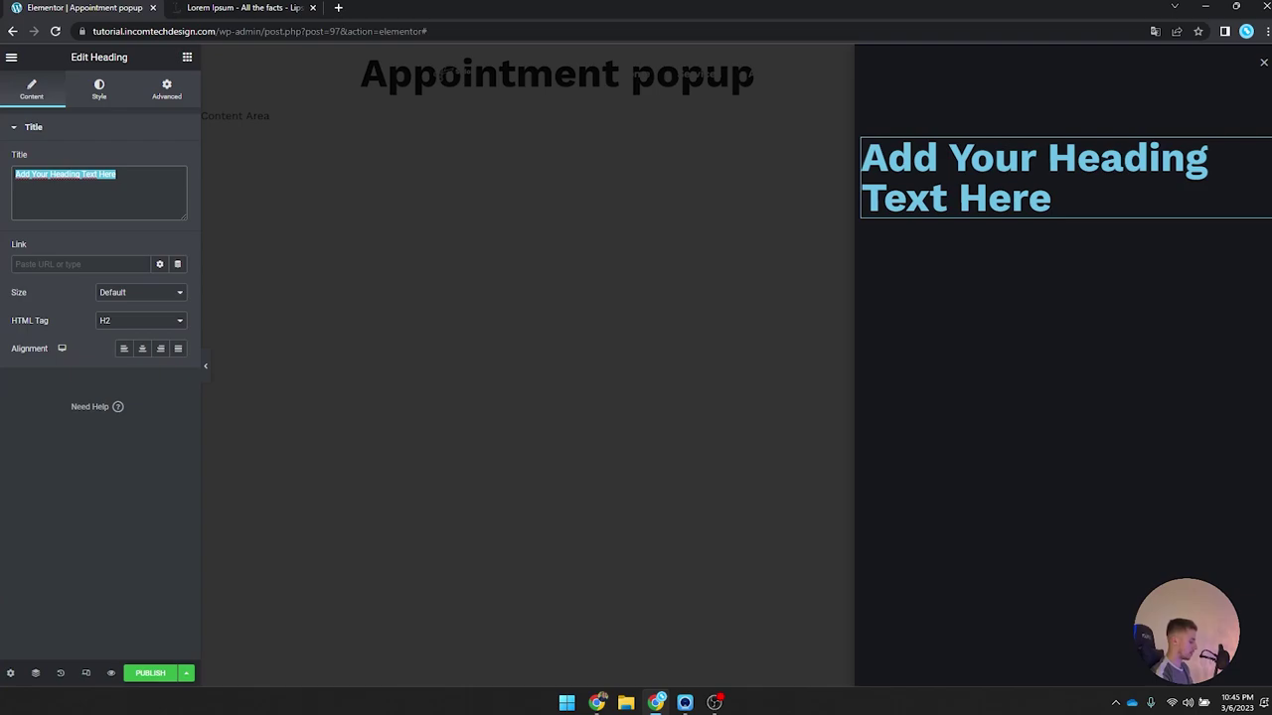
pyautogui.write('Book an appointment')
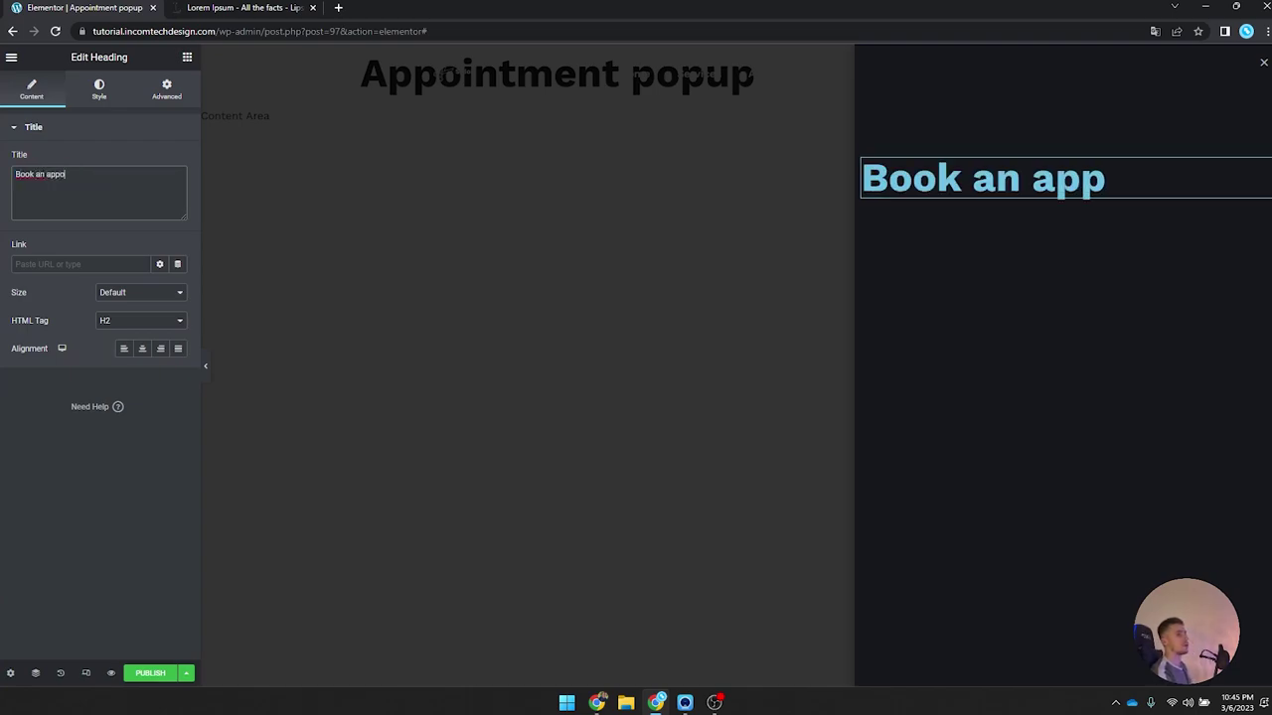
# Step: Make the heading text white and apply the Sub-heading global font
pyautogui.click(121, 91)
pyautogui.click(179, 160)
pyautogui.click(30, 210)
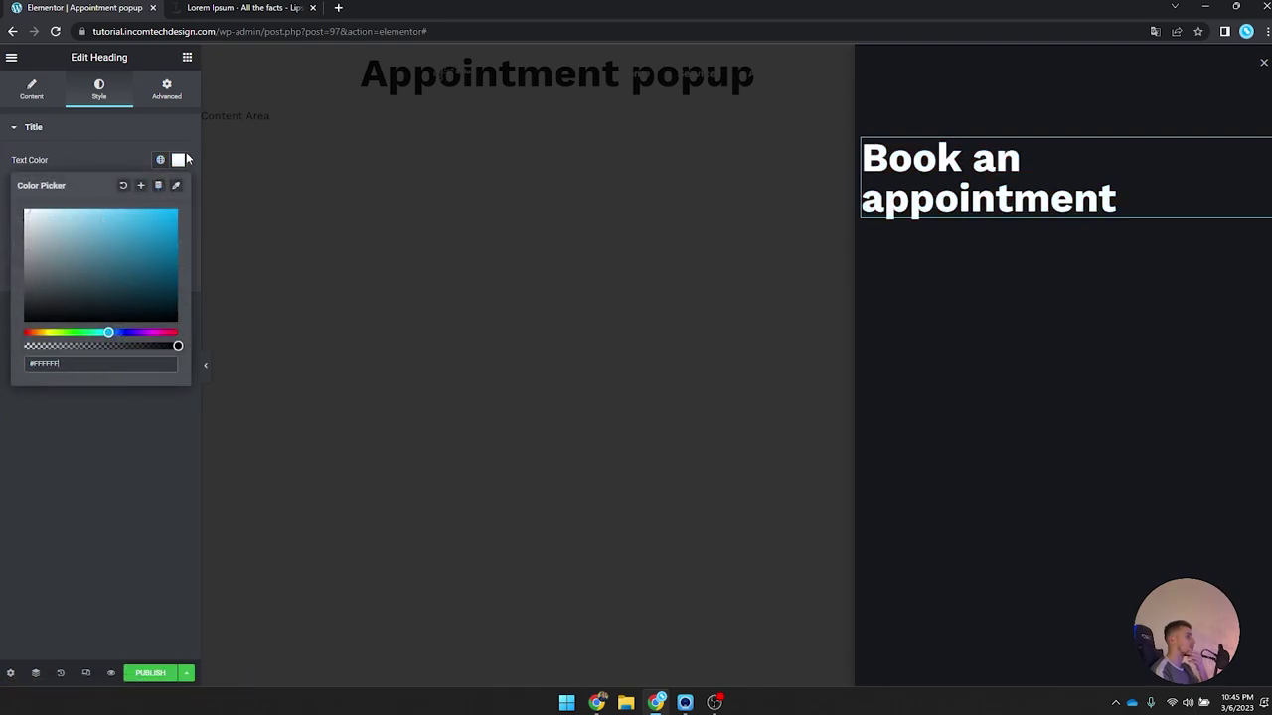
pyautogui.click(179, 160)
pyautogui.click(161, 188)
pyautogui.scroll(-3, 85, 298)
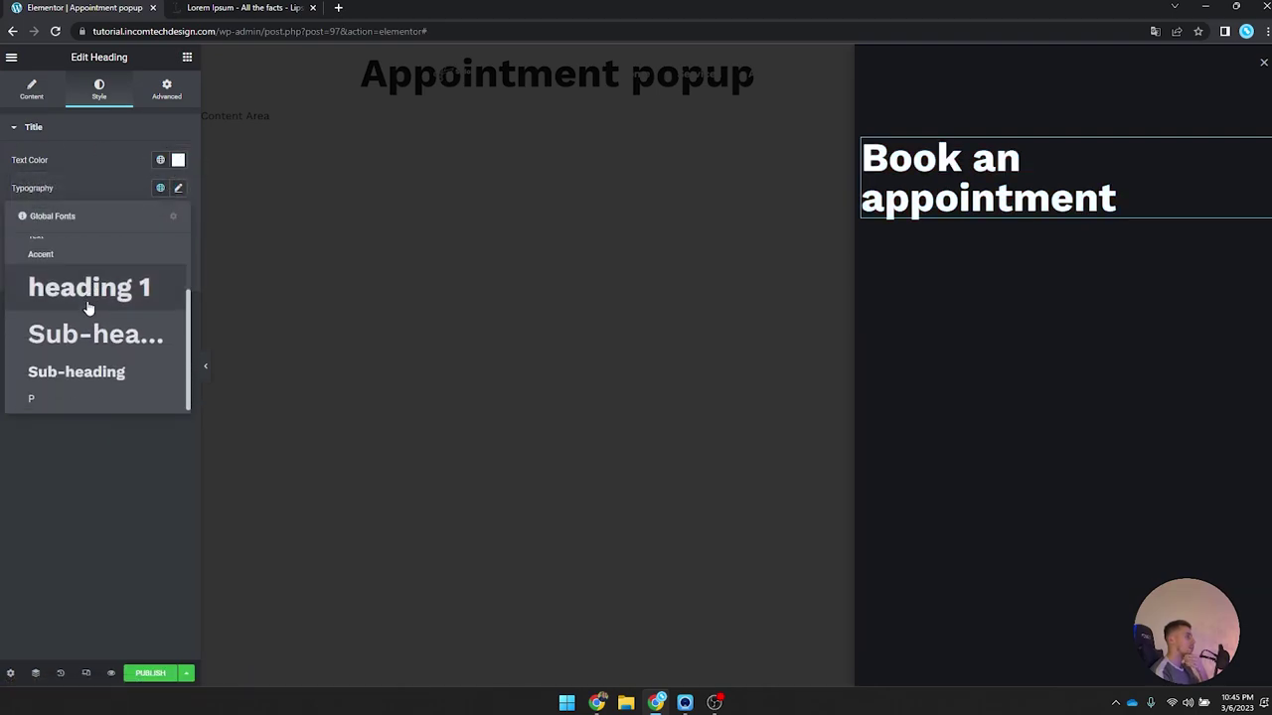
pyautogui.click(86, 374)
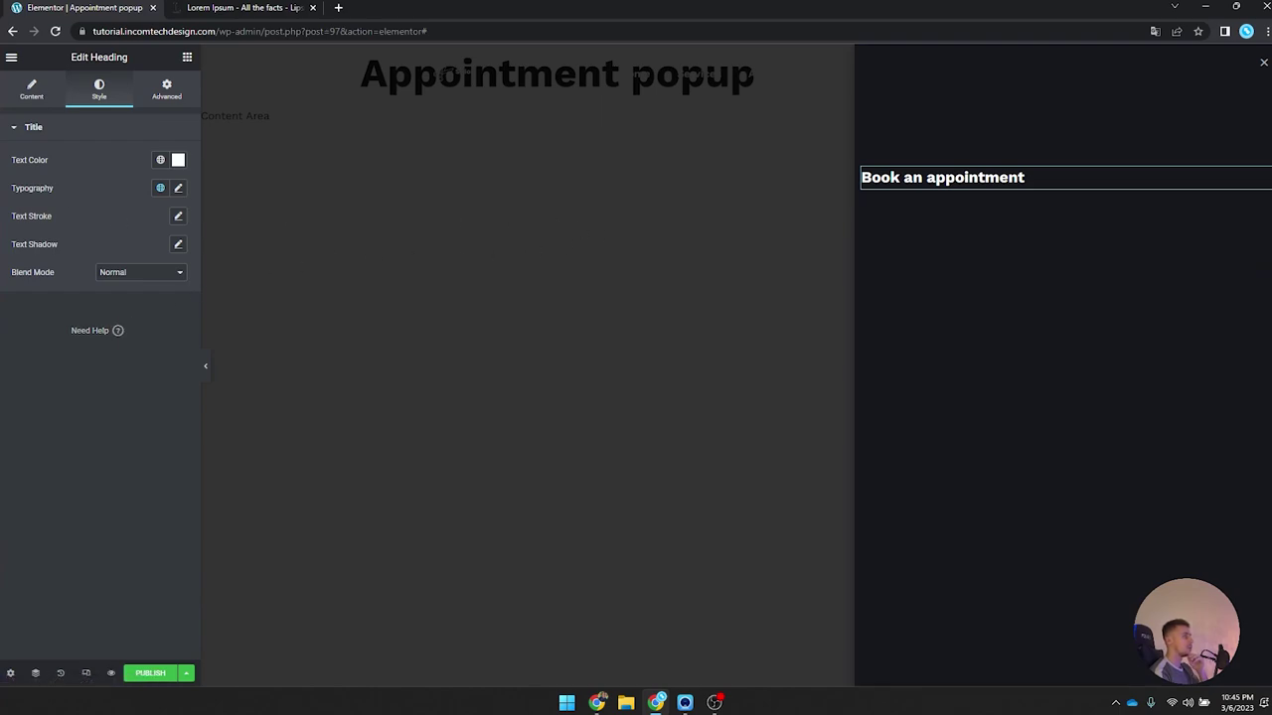
pyautogui.moveTo(937, 142)
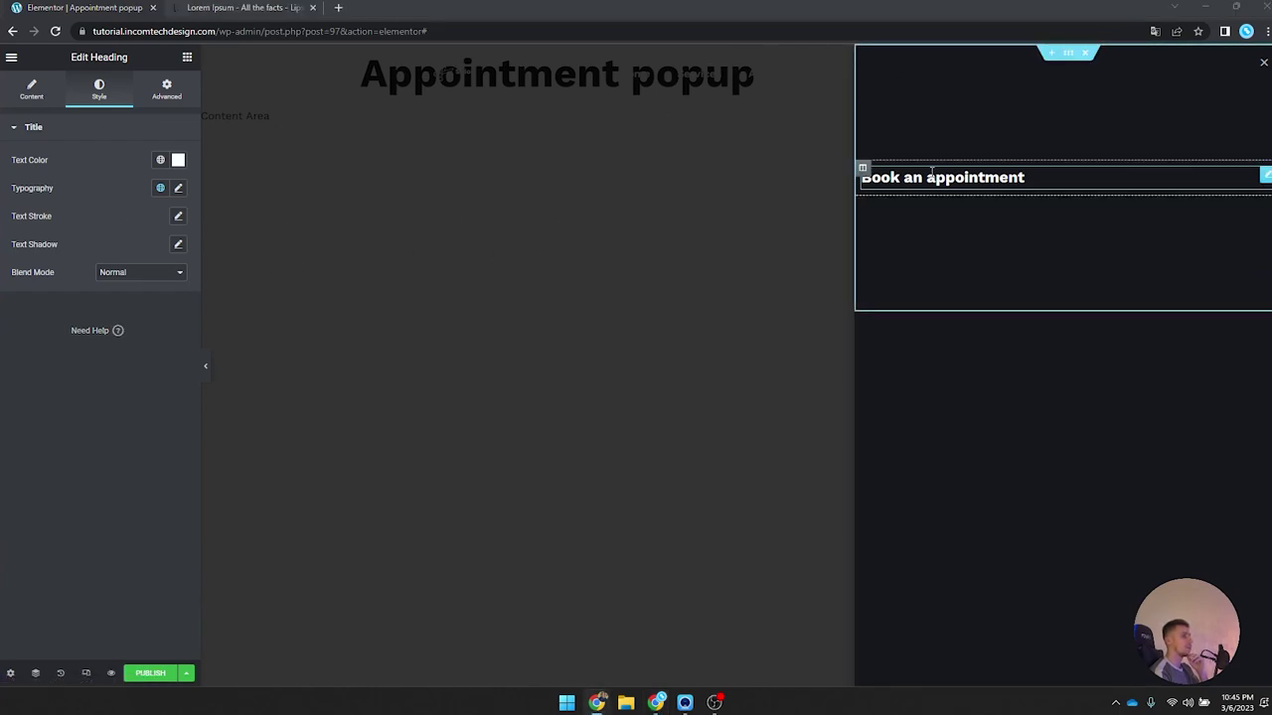
# Step: Align the section's content and column position to the top
pyautogui.click(1076, 52)
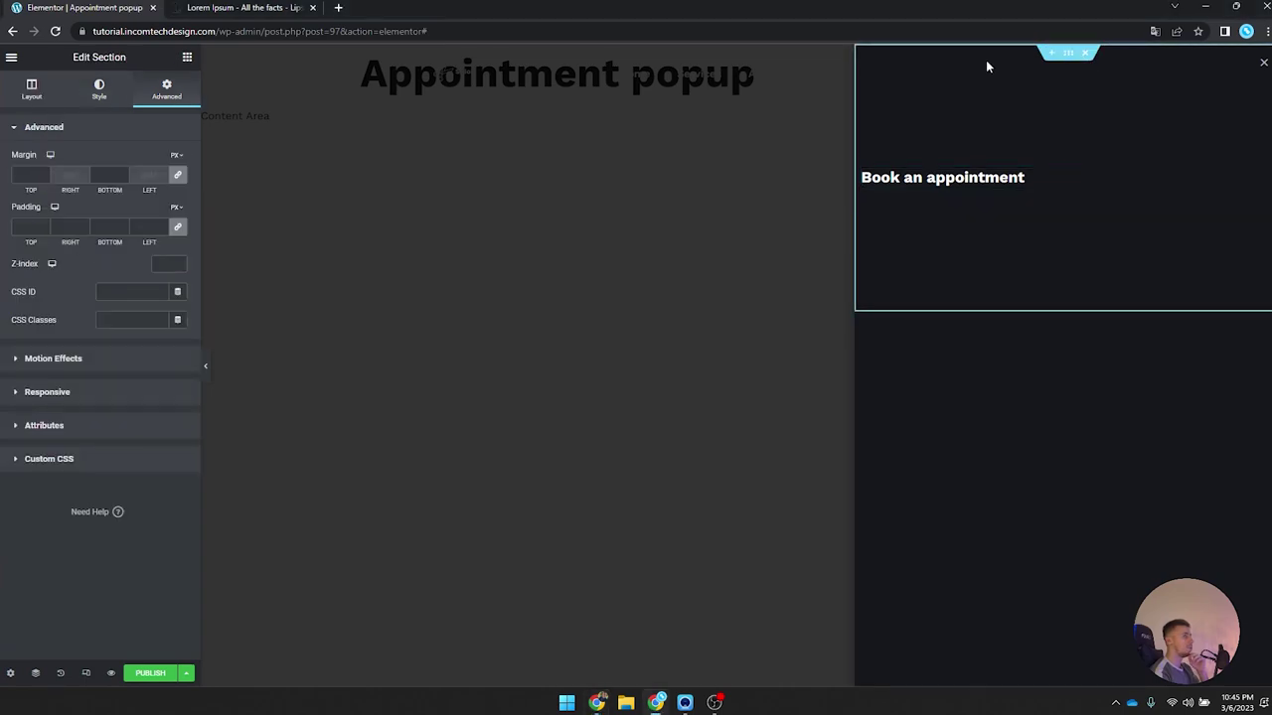
pyautogui.click(32, 89)
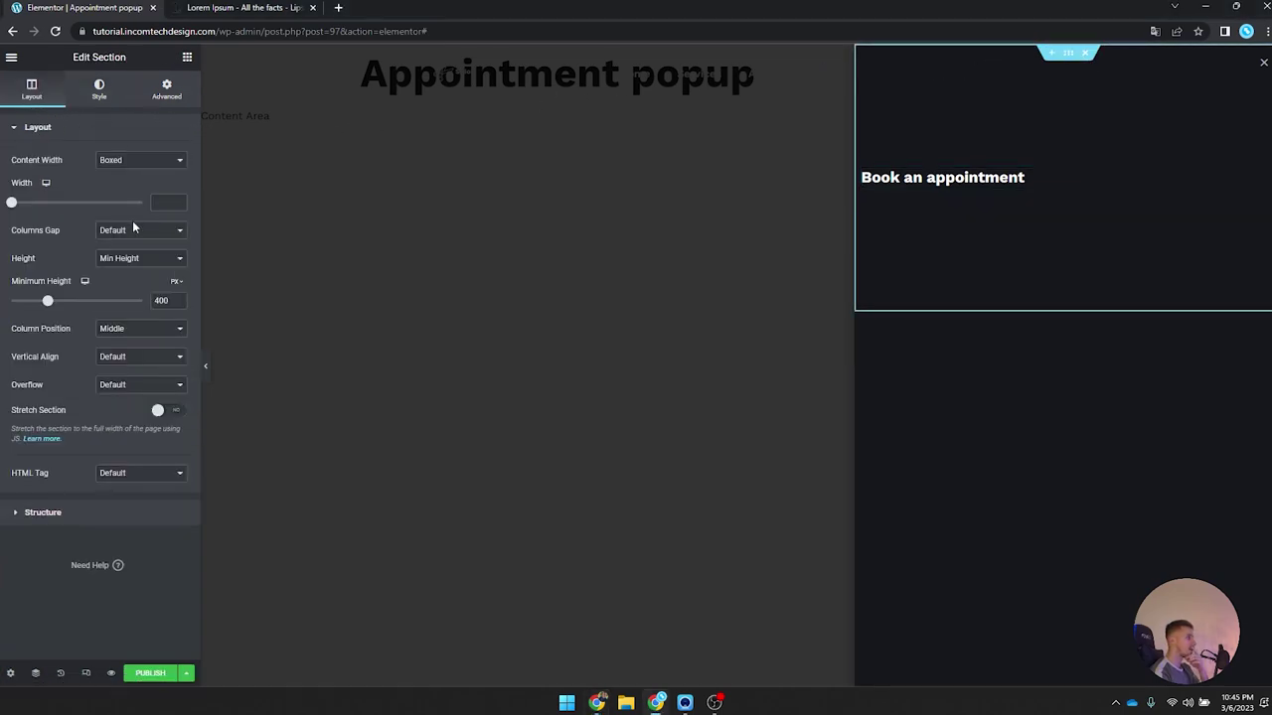
pyautogui.click(125, 358)
pyautogui.click(132, 384)
pyautogui.click(144, 328)
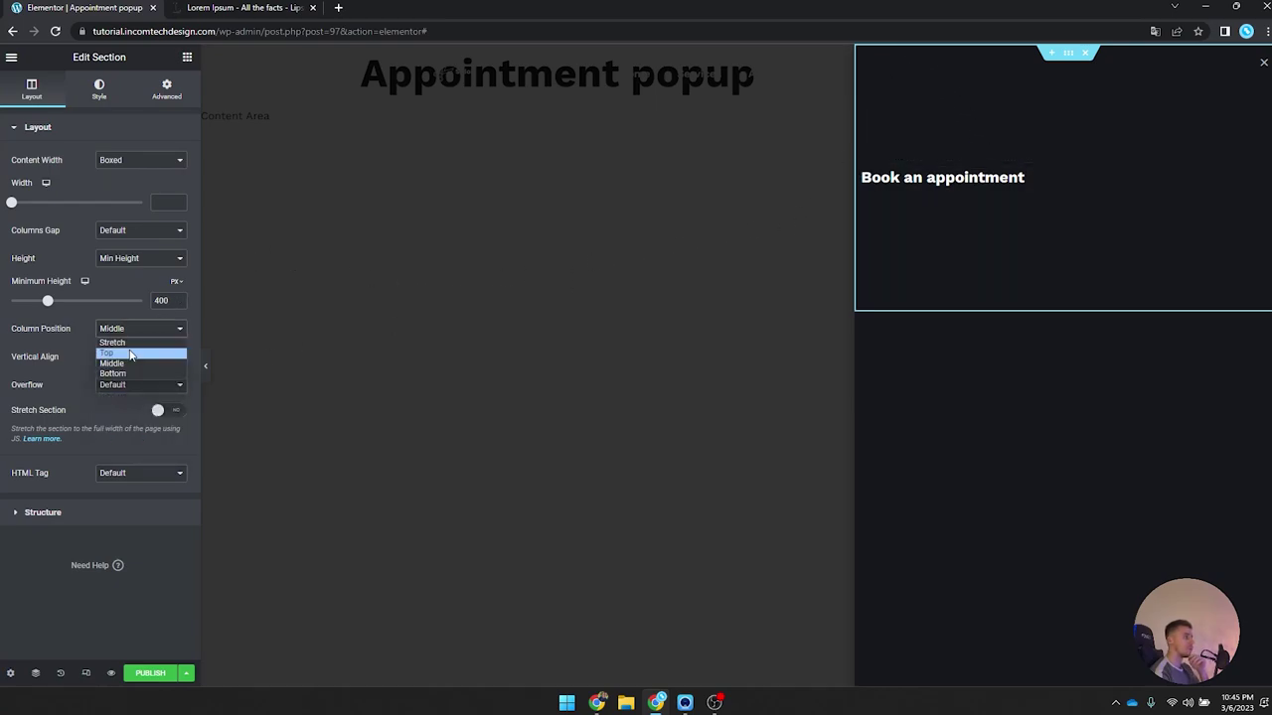
pyautogui.click(114, 350)
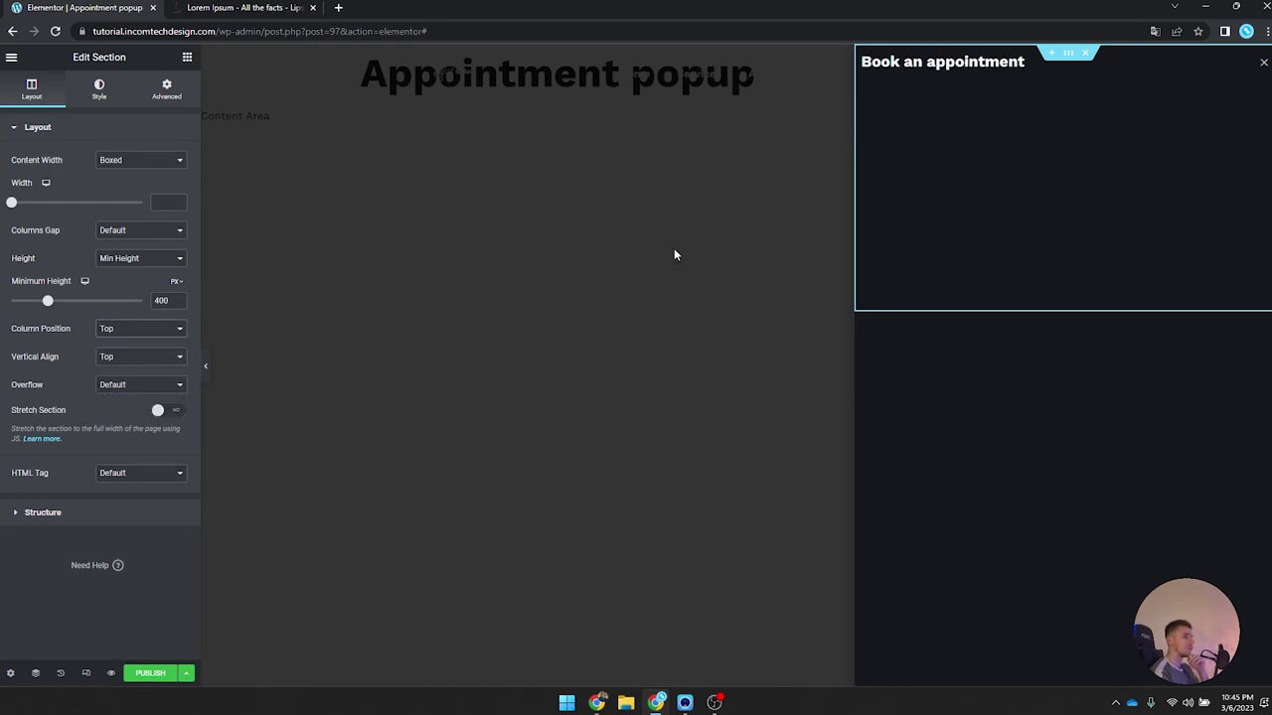
# Step: Pad the heading's column by 4 EM on every side
pyautogui.click(863, 53)
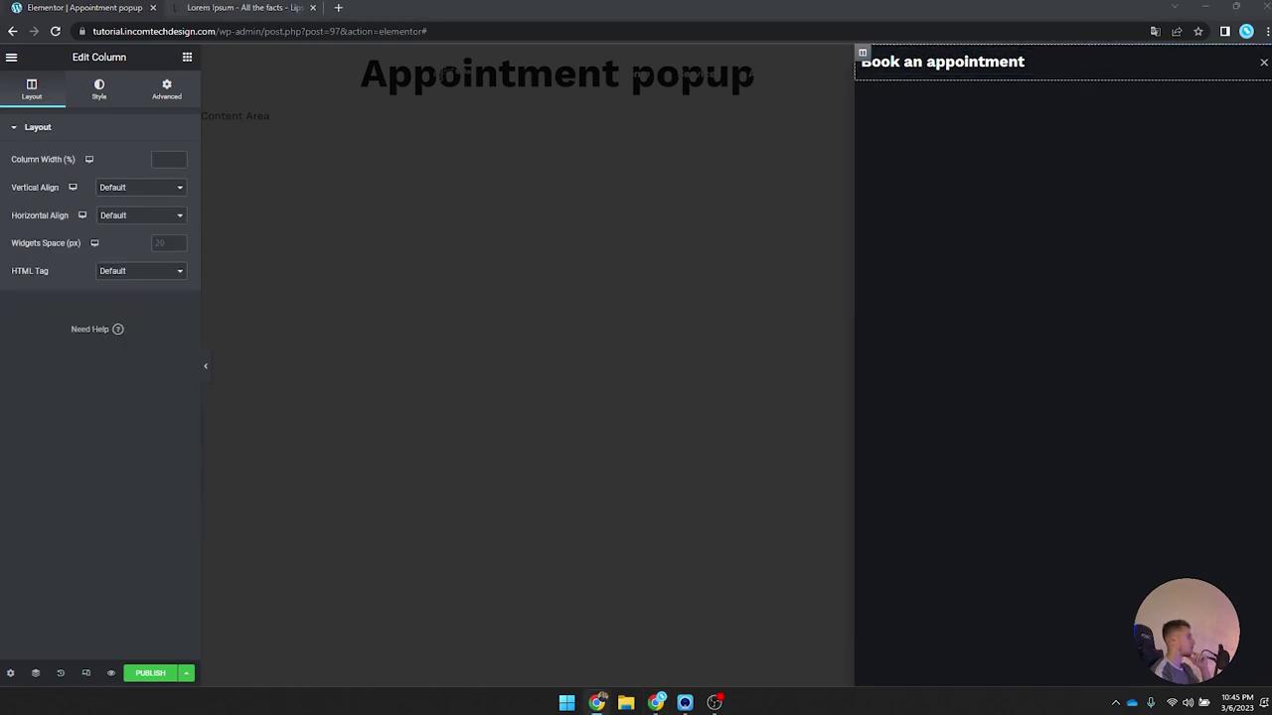
pyautogui.click(166, 89)
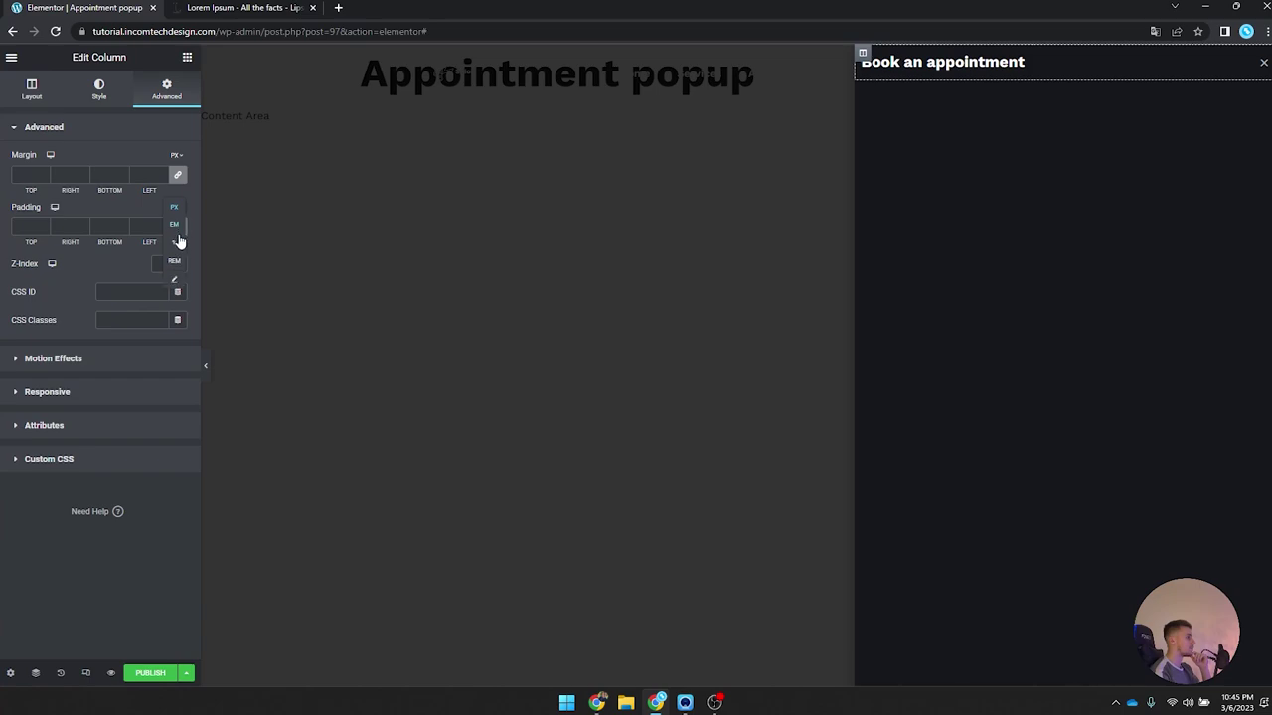
pyautogui.click(174, 230)
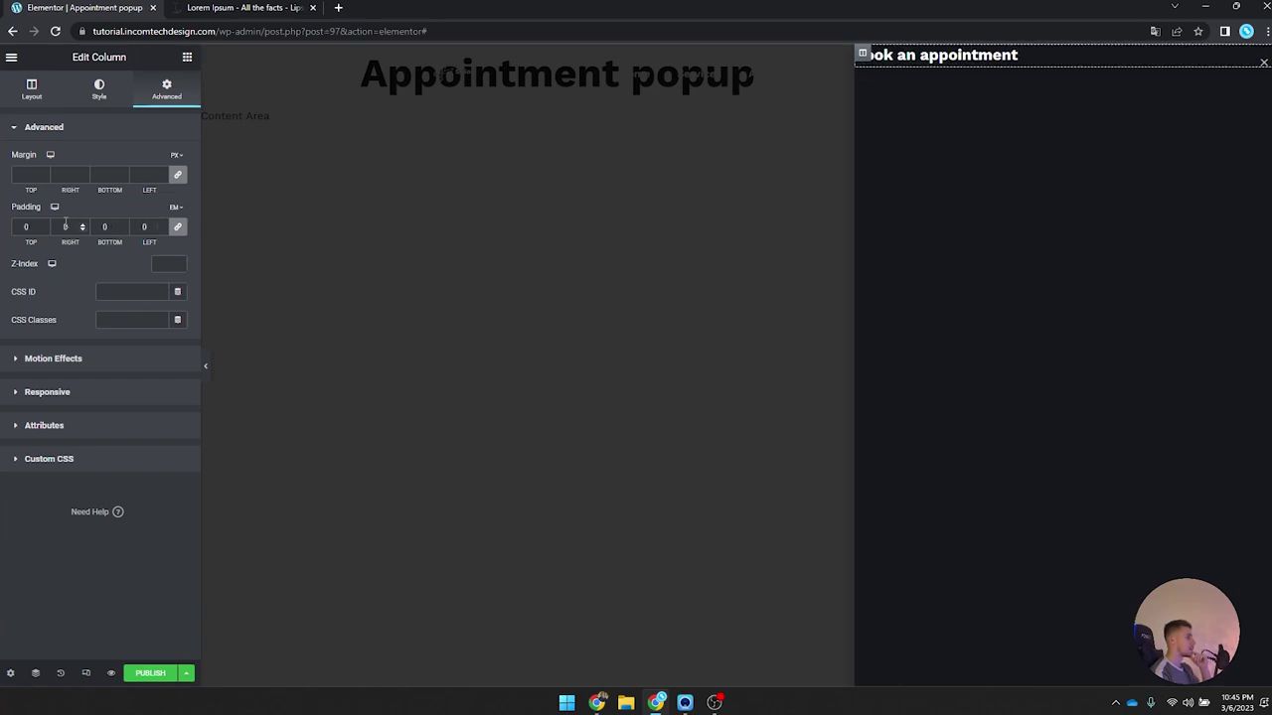
pyautogui.write('4')
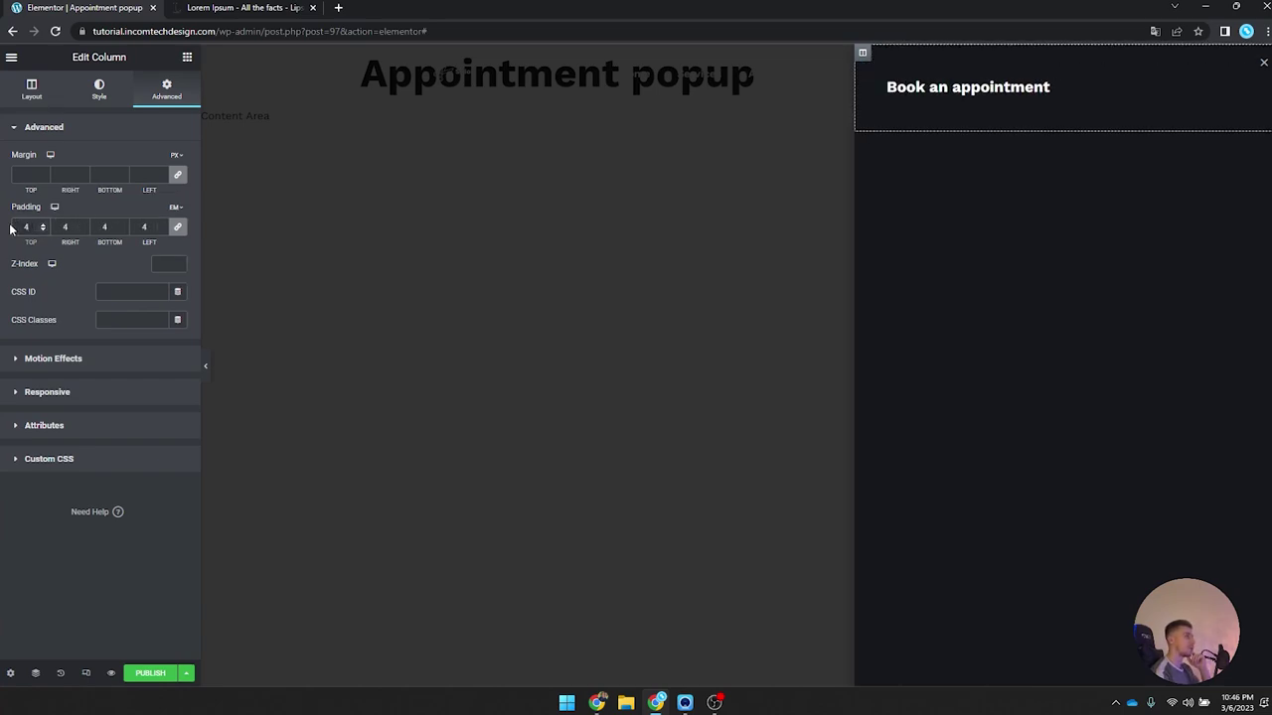
# Step: Reapply the heading's global font, settling on the Sub-heading preset over a larger one
pyautogui.click(963, 88)
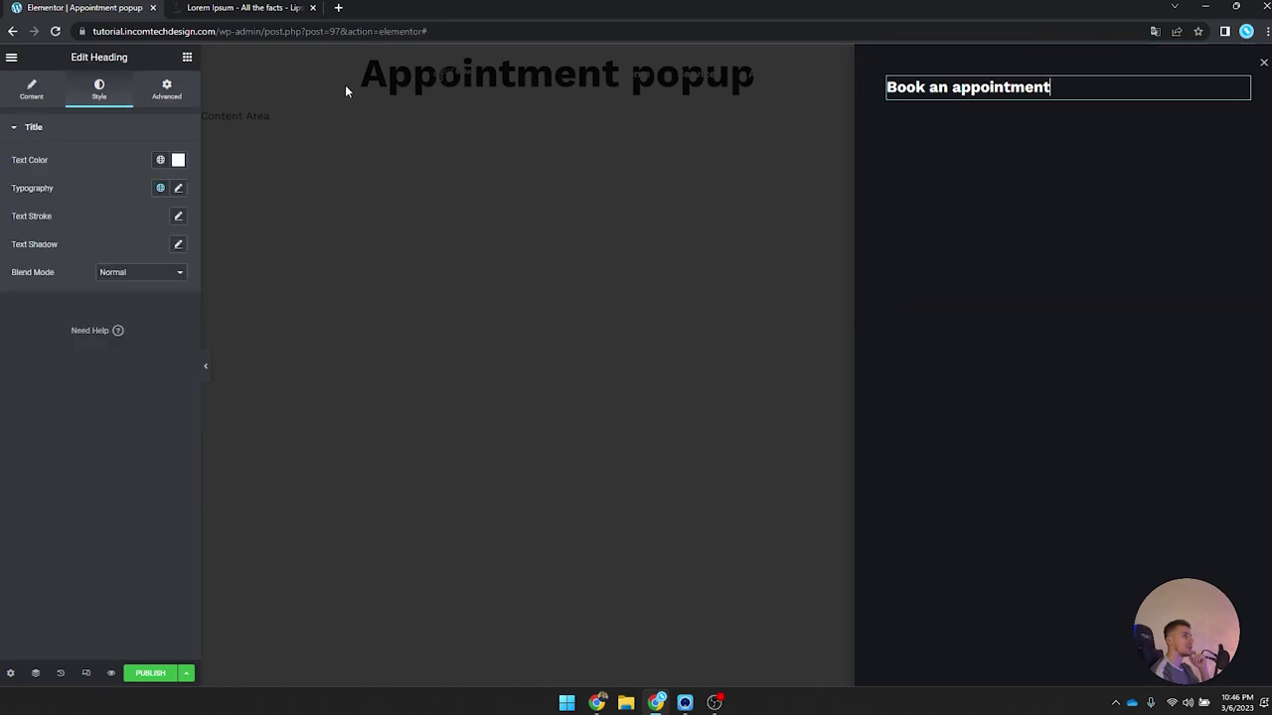
pyautogui.click(161, 187)
pyautogui.scroll(-3, 112, 362)
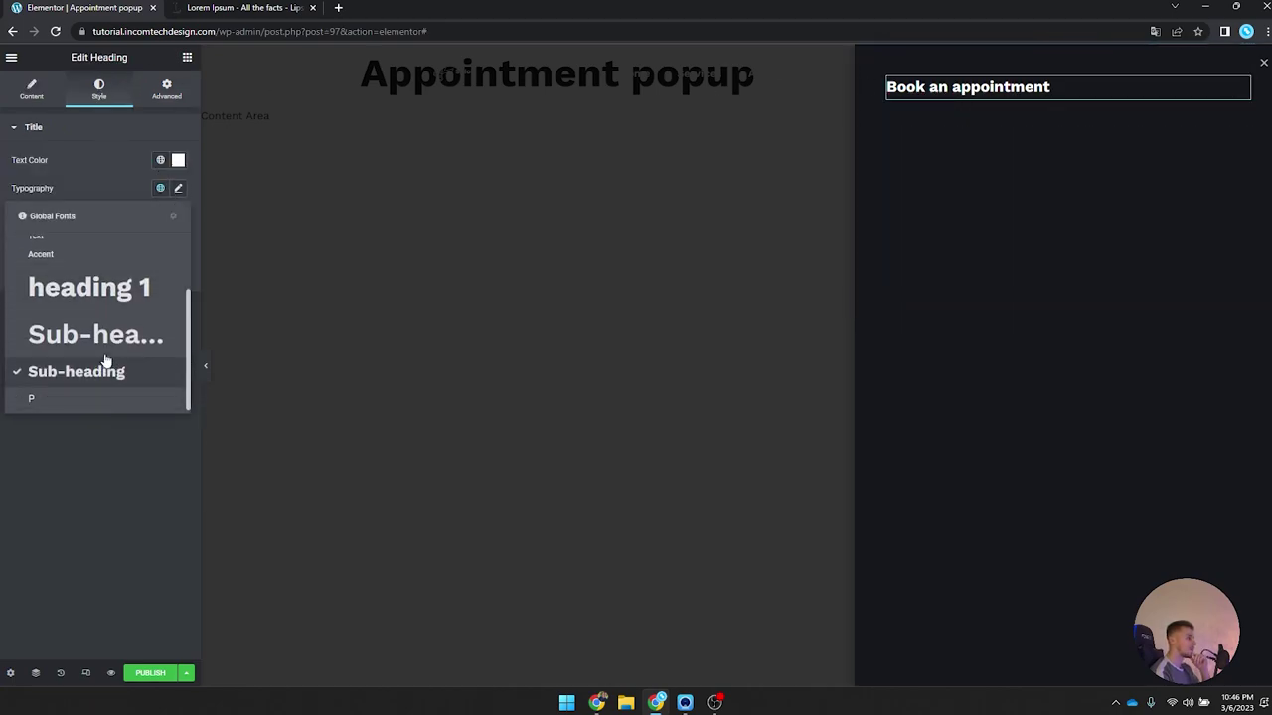
pyautogui.click(106, 355)
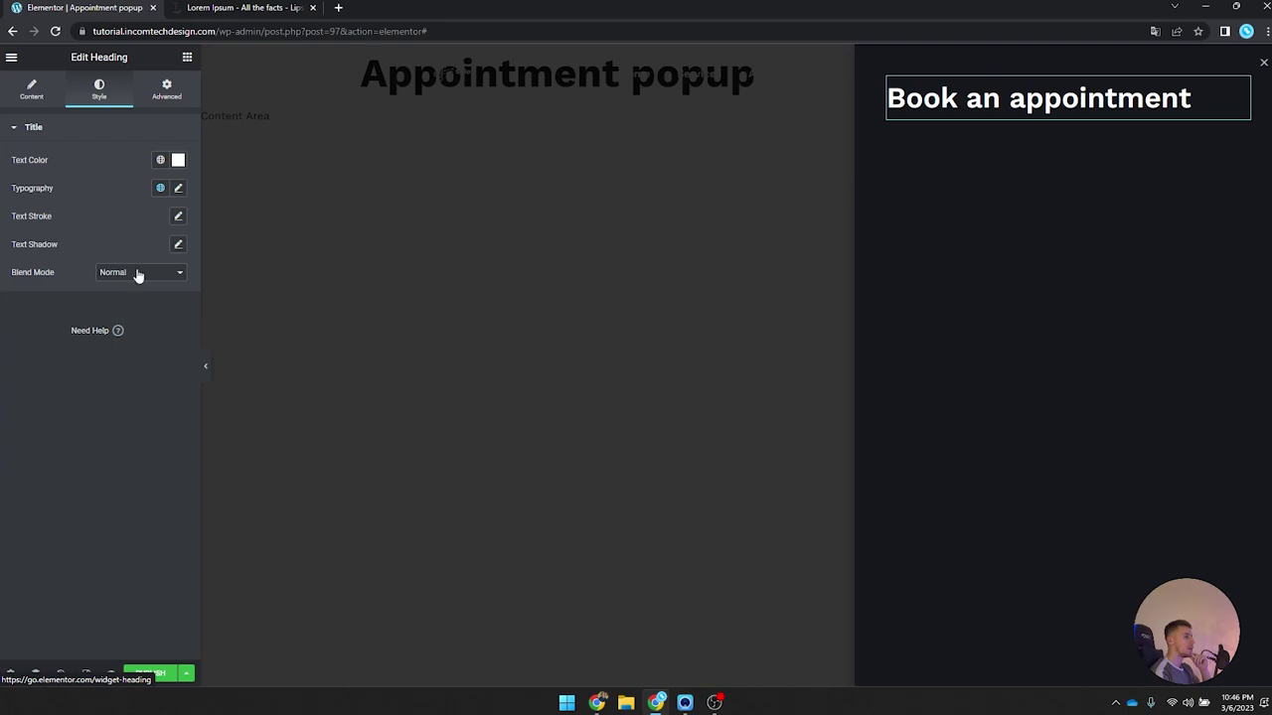
pyautogui.click(160, 188)
pyautogui.scroll(-2, 97, 375)
pyautogui.click(99, 385)
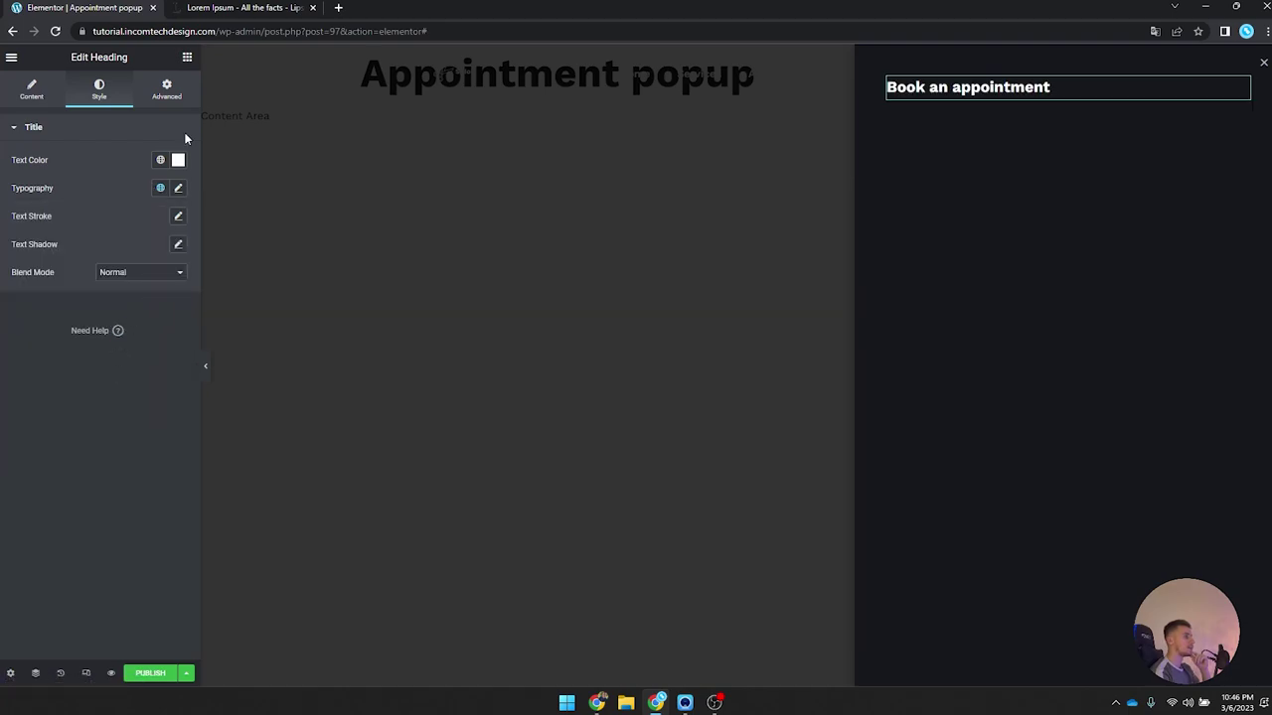
pyautogui.click(187, 57)
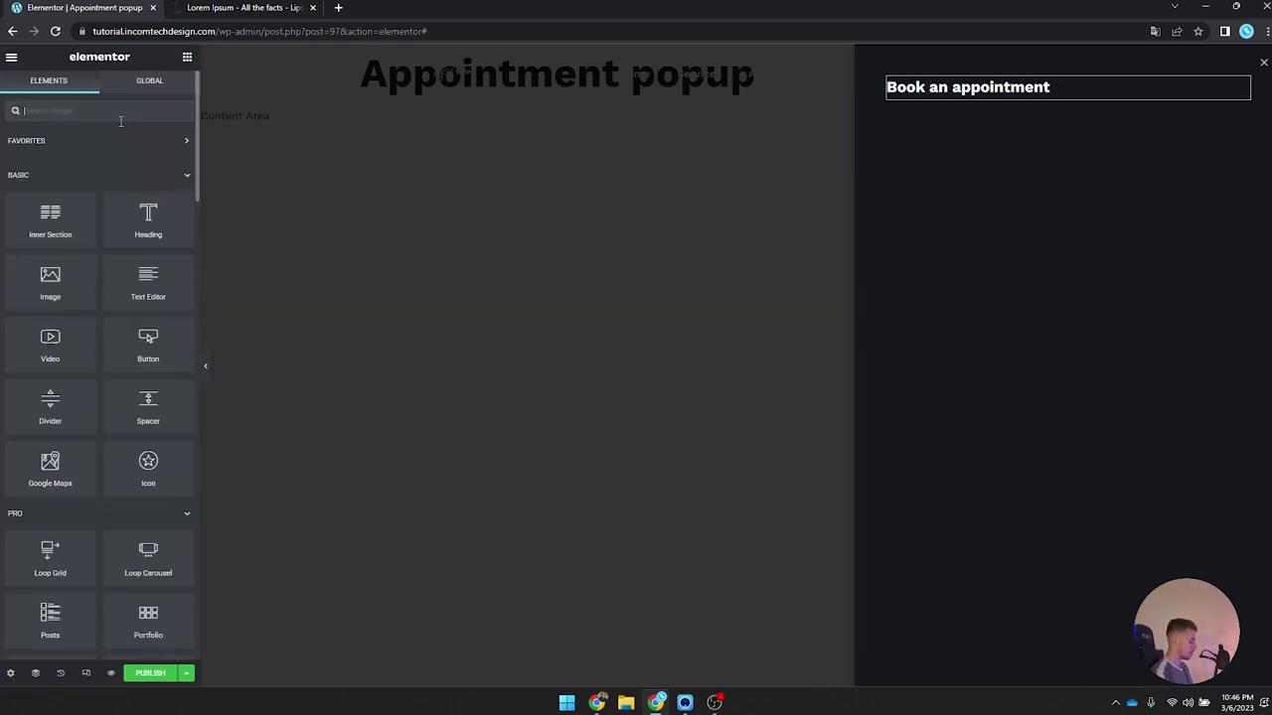
# Step: Add a Divider under the Book an appointment heading with width 20 and the Orange global colour
pyautogui.write('div')
pyautogui.moveTo(70, 147); pyautogui.dragTo(973, 94)
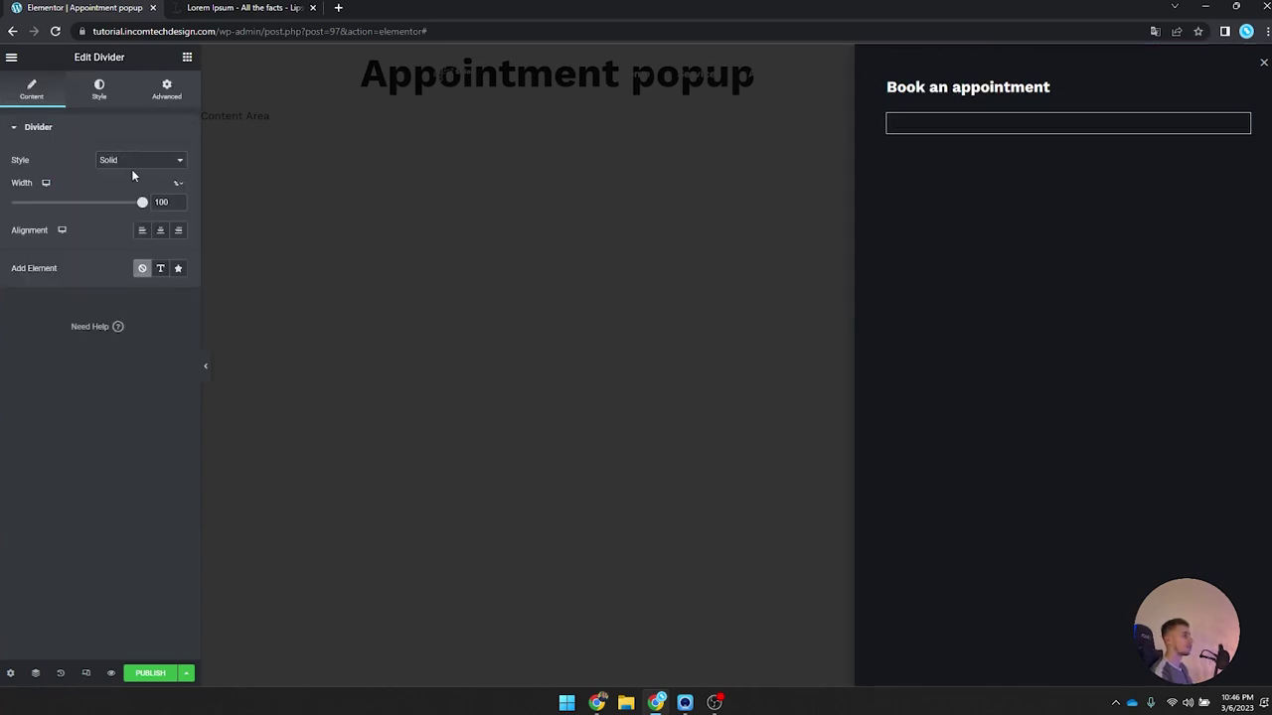
pyautogui.doubleClick(165, 202)
pyautogui.write('20')
pyautogui.click(98, 95)
pyautogui.click(163, 161)
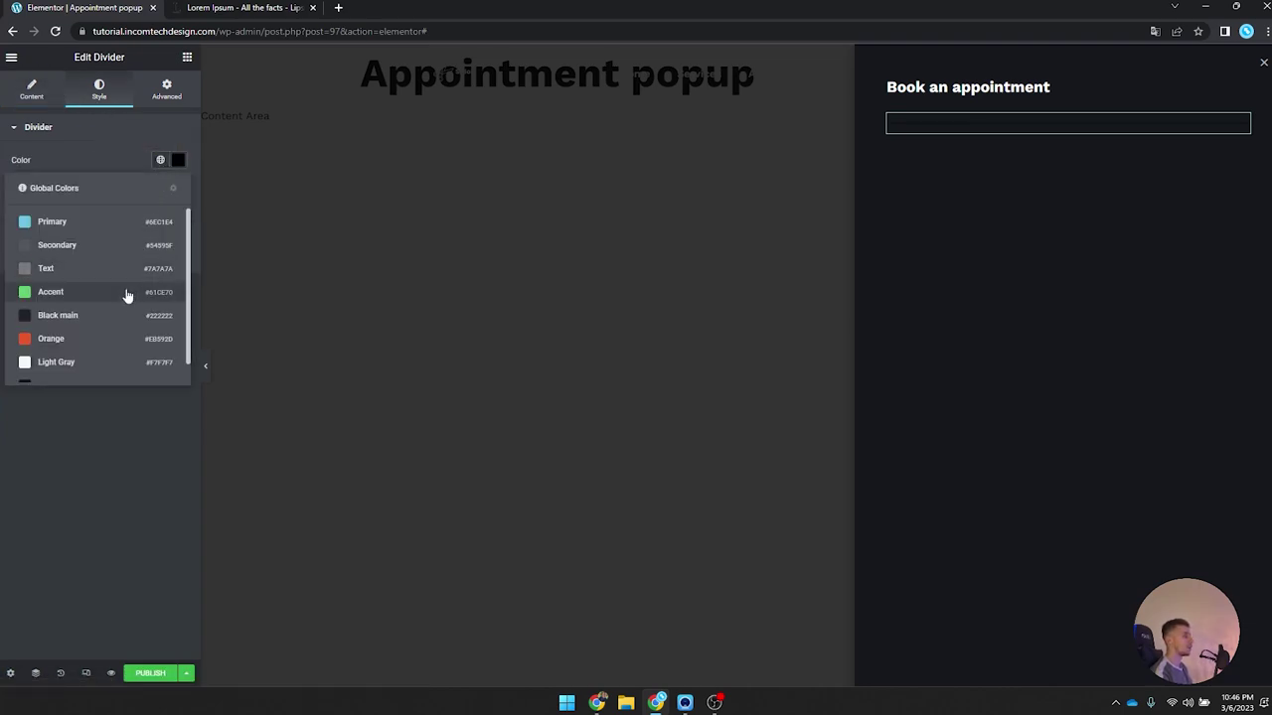
pyautogui.click(103, 339)
# Step: Give the divider weight 2, gap 0, and a -2 em top margin
pyautogui.doubleClick(163, 203)
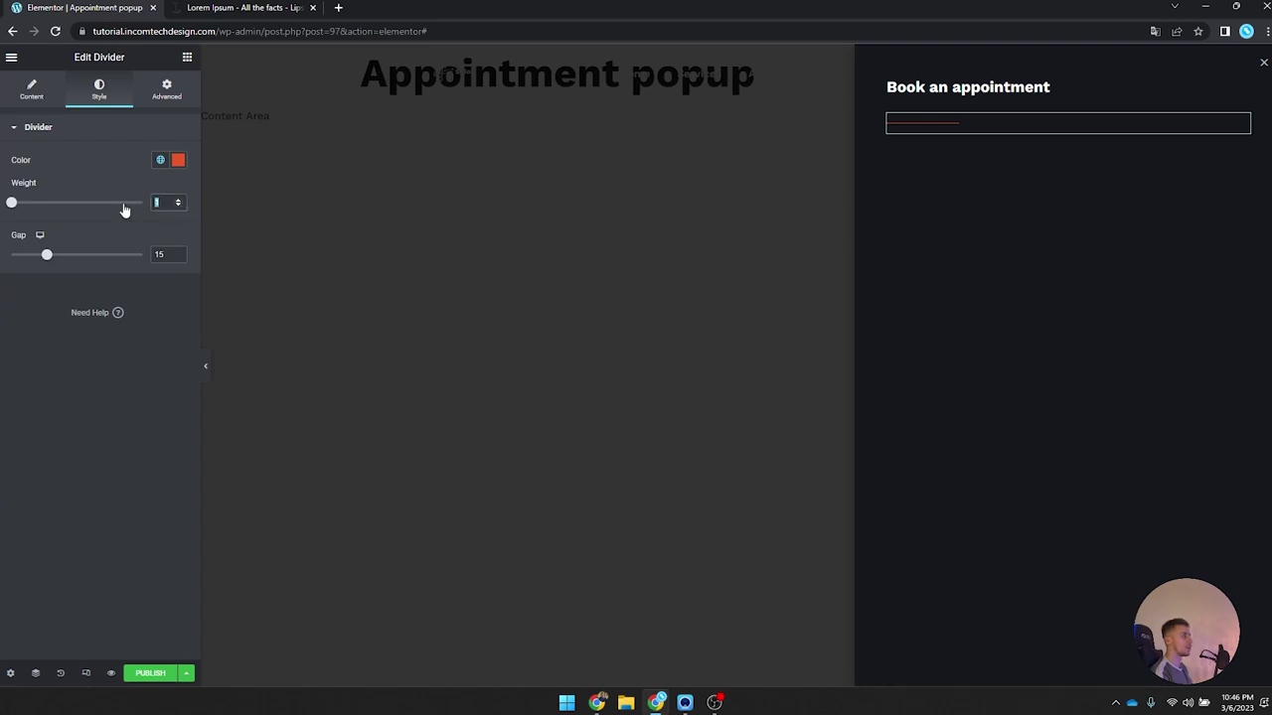
pyautogui.write('2')
pyautogui.press('Tab')
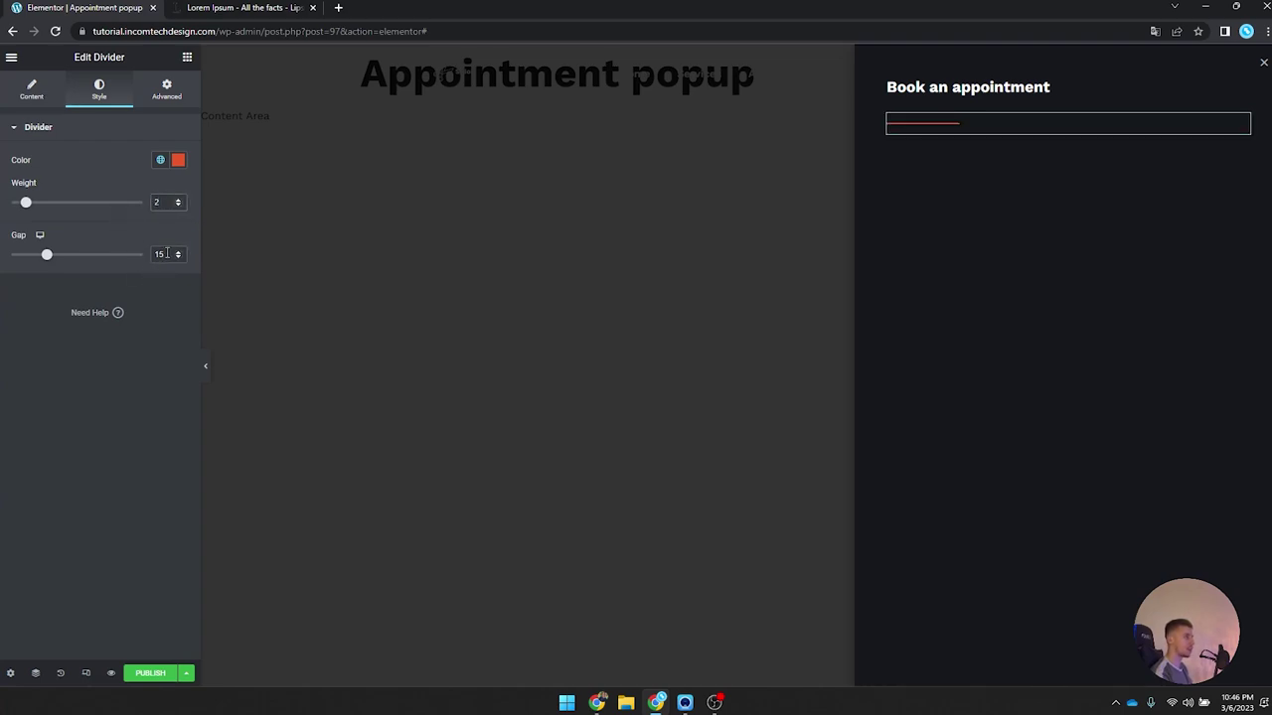
pyautogui.write('0')
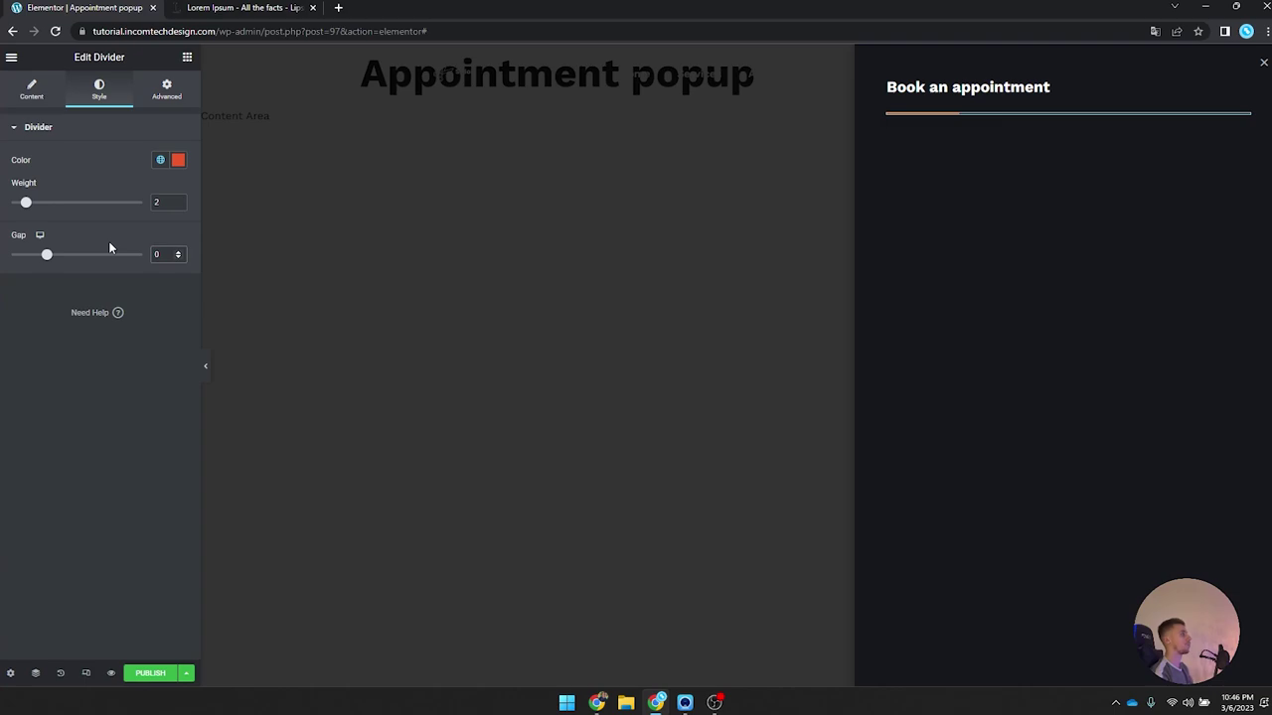
pyautogui.click(169, 92)
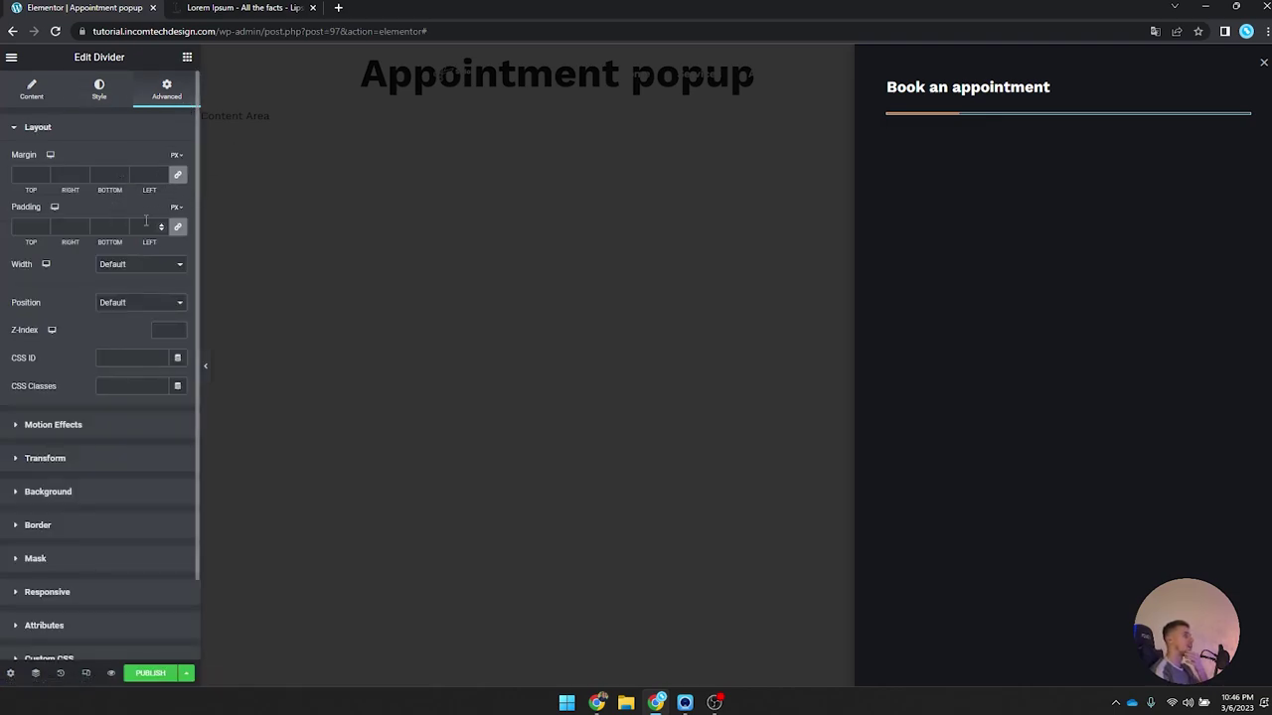
pyautogui.click(176, 156)
pyautogui.click(175, 175)
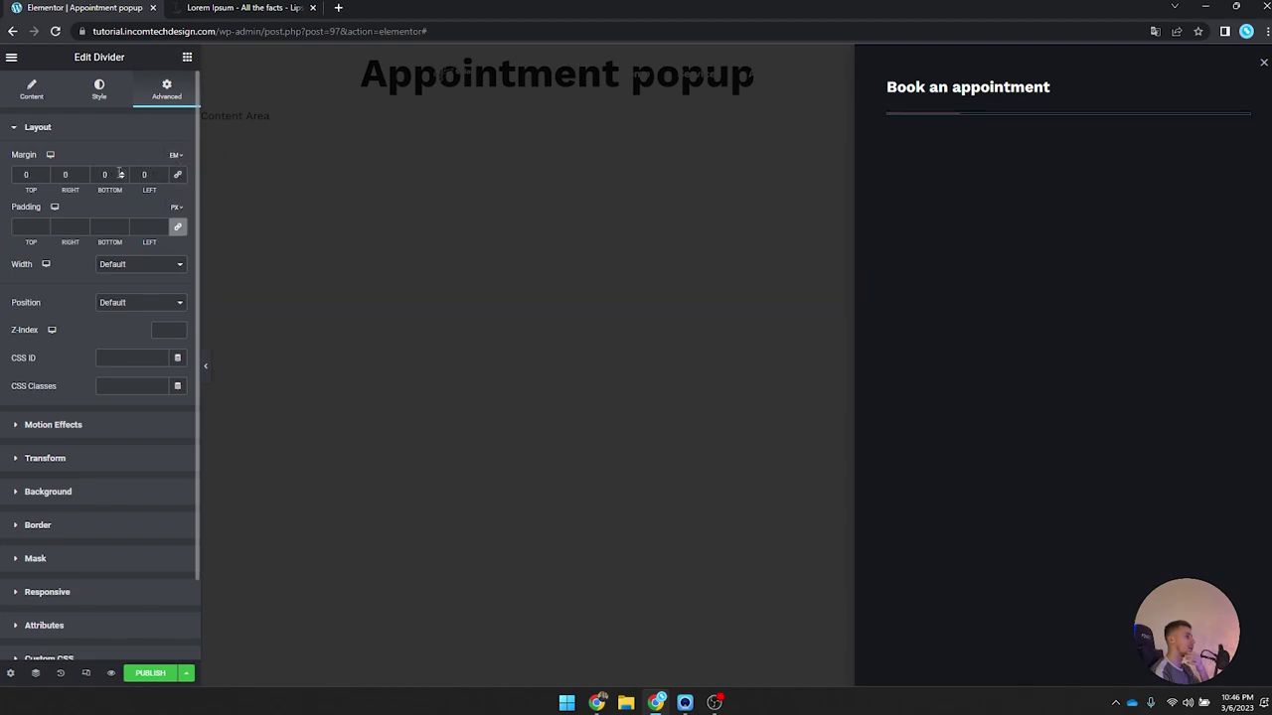
pyautogui.click(44, 178)
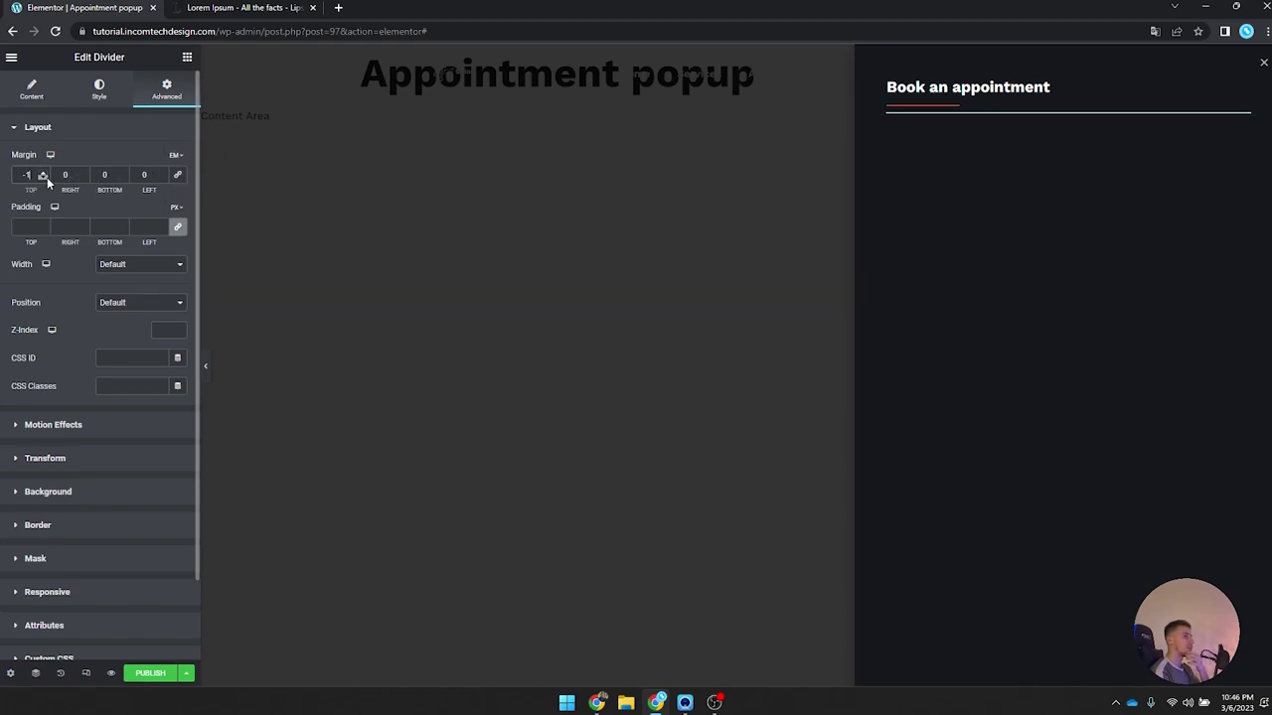
pyautogui.click(47, 177)
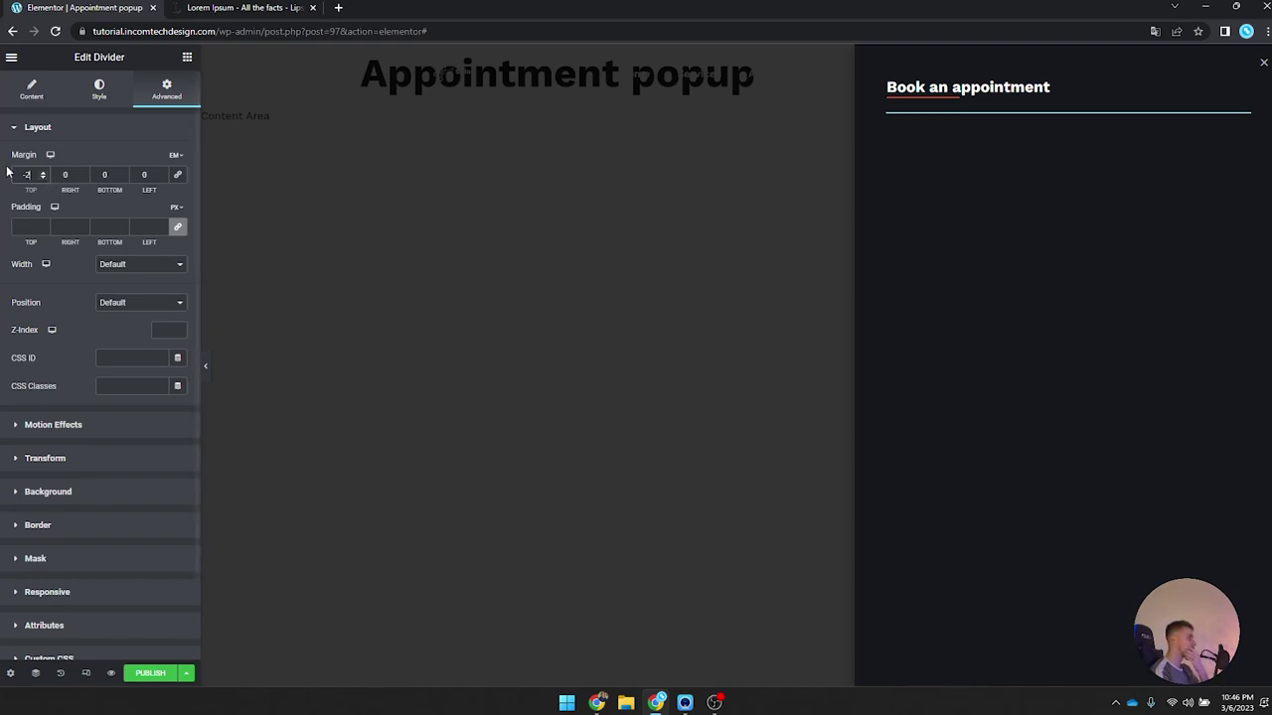
pyautogui.click(187, 57)
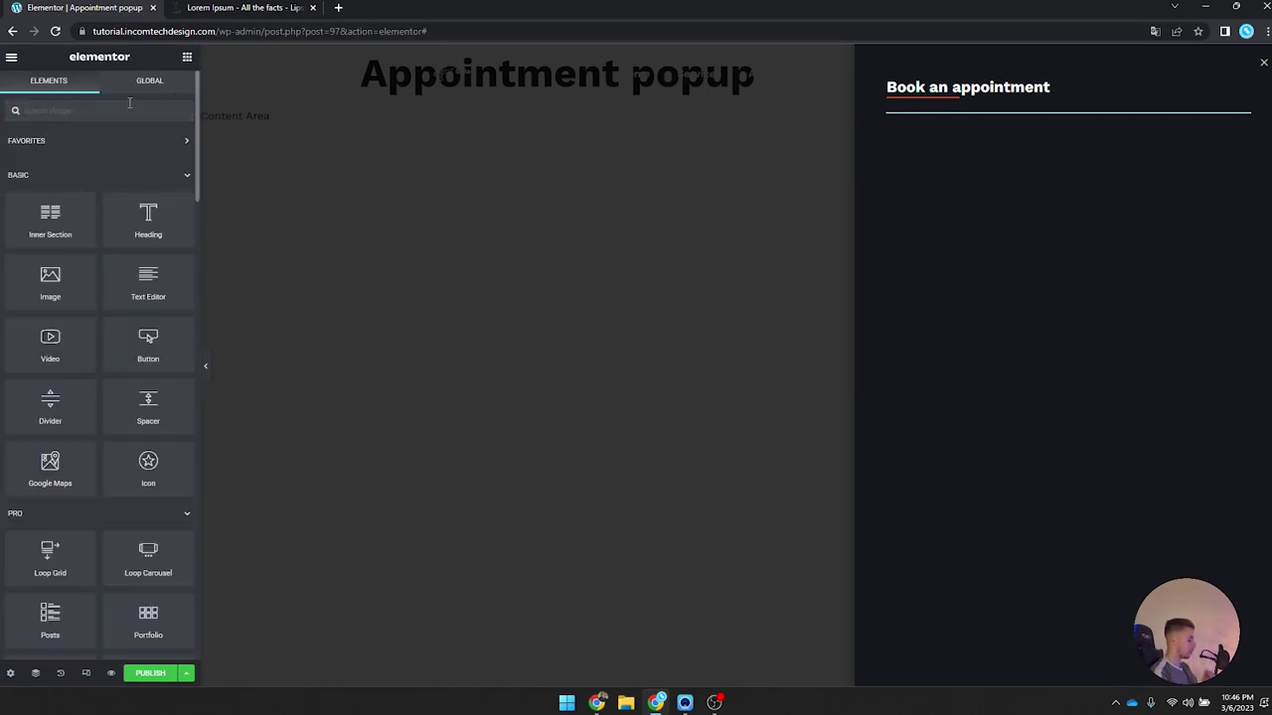
# Step: Drop a Form widget into the popup and use Navigator to move it below the divider
pyautogui.write('form')
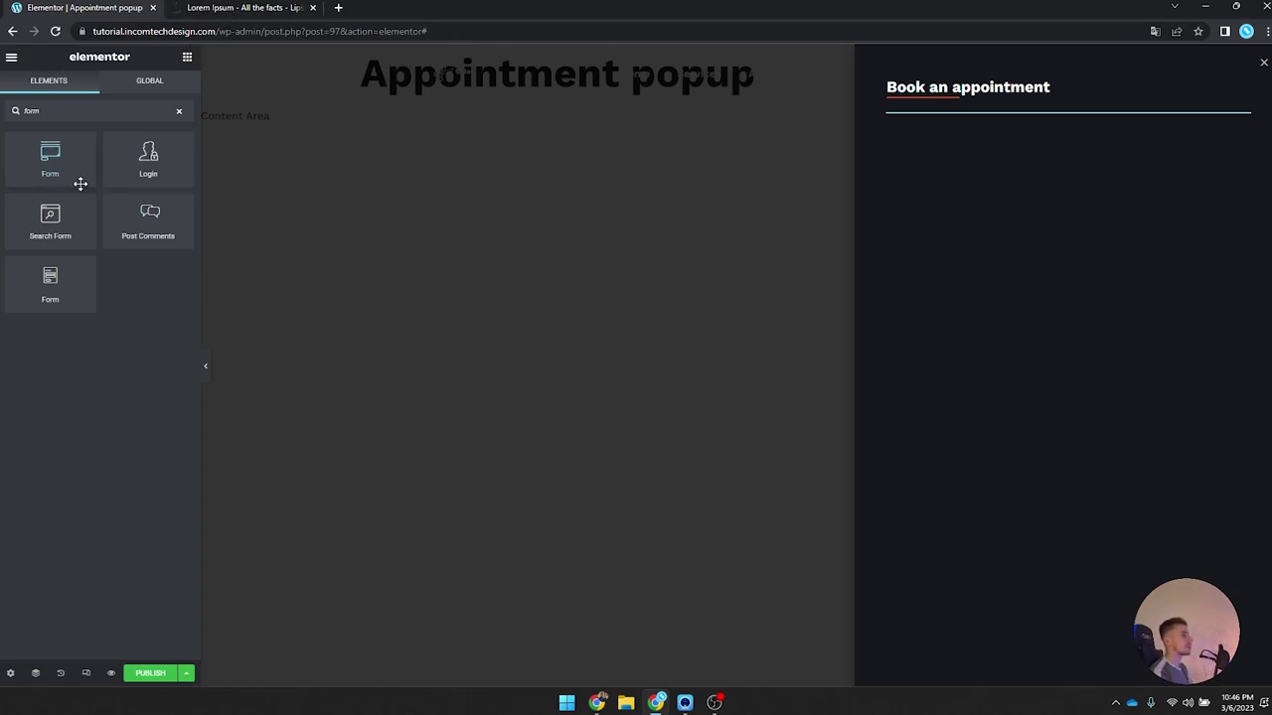
pyautogui.moveTo(80, 284); pyautogui.dragTo(974, 94)
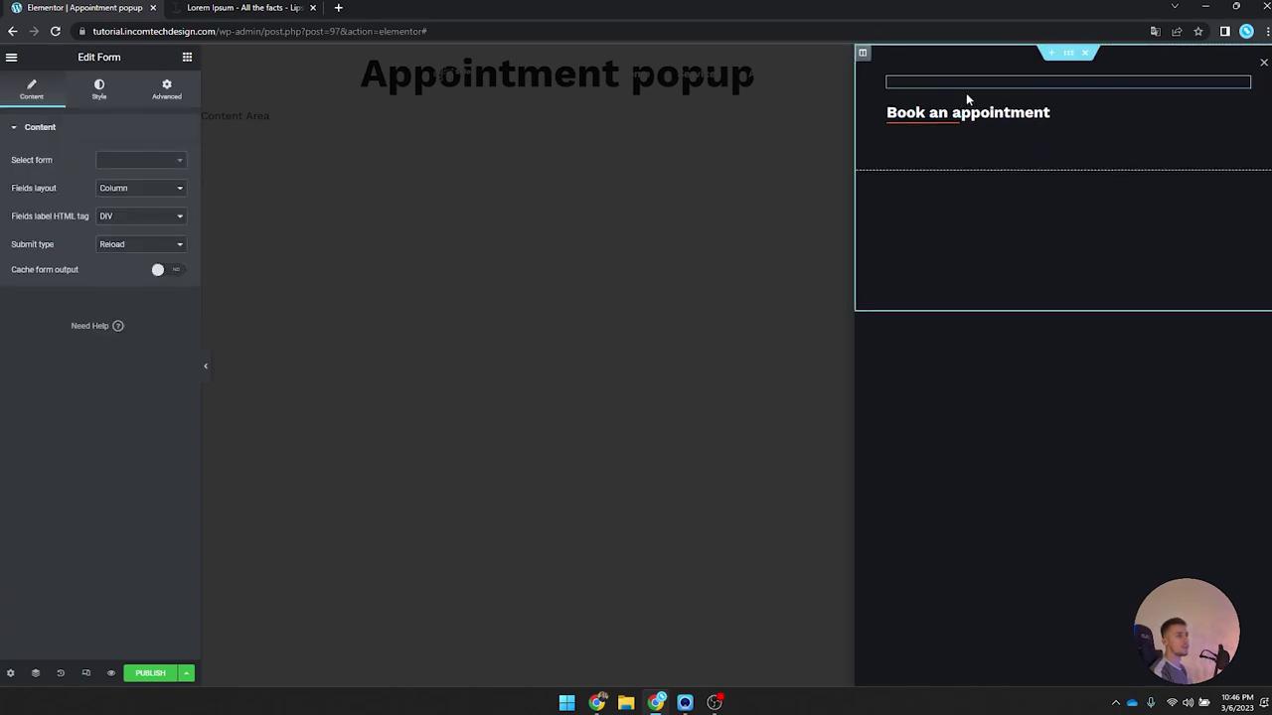
pyautogui.rightClick(969, 89)
pyautogui.click(1030, 312)
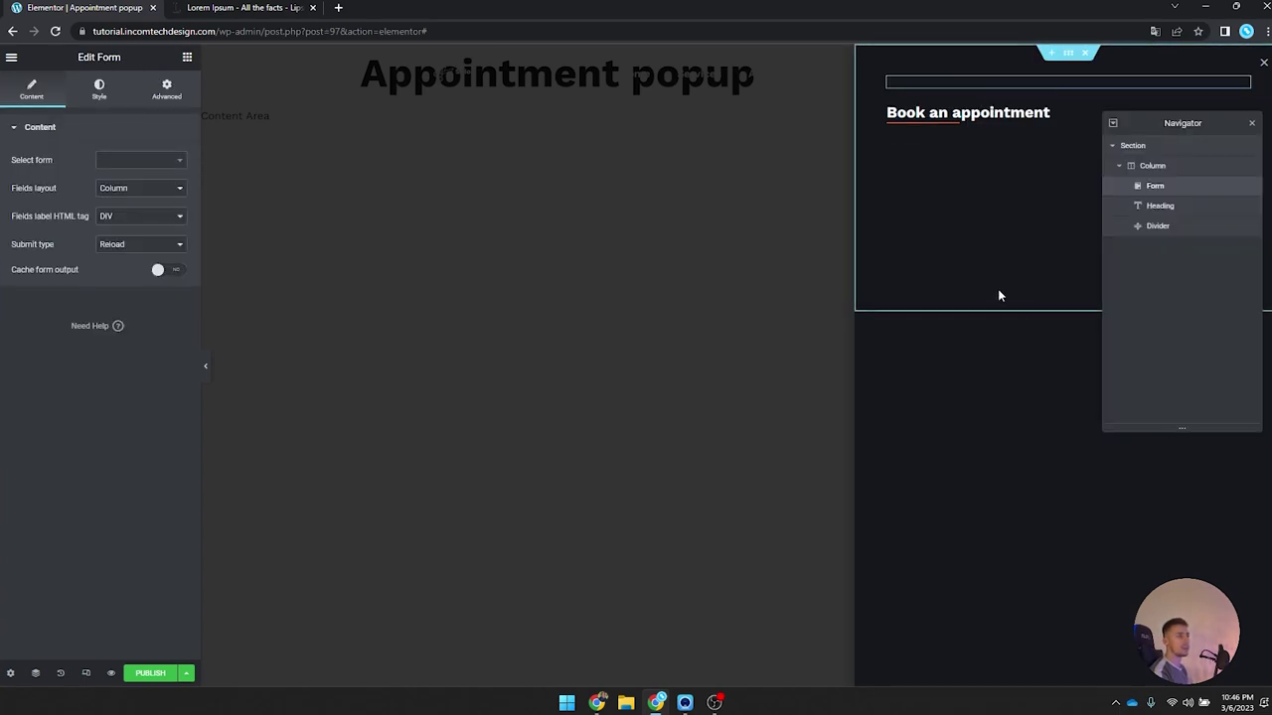
pyautogui.moveTo(1247, 187); pyautogui.dragTo(1210, 244)
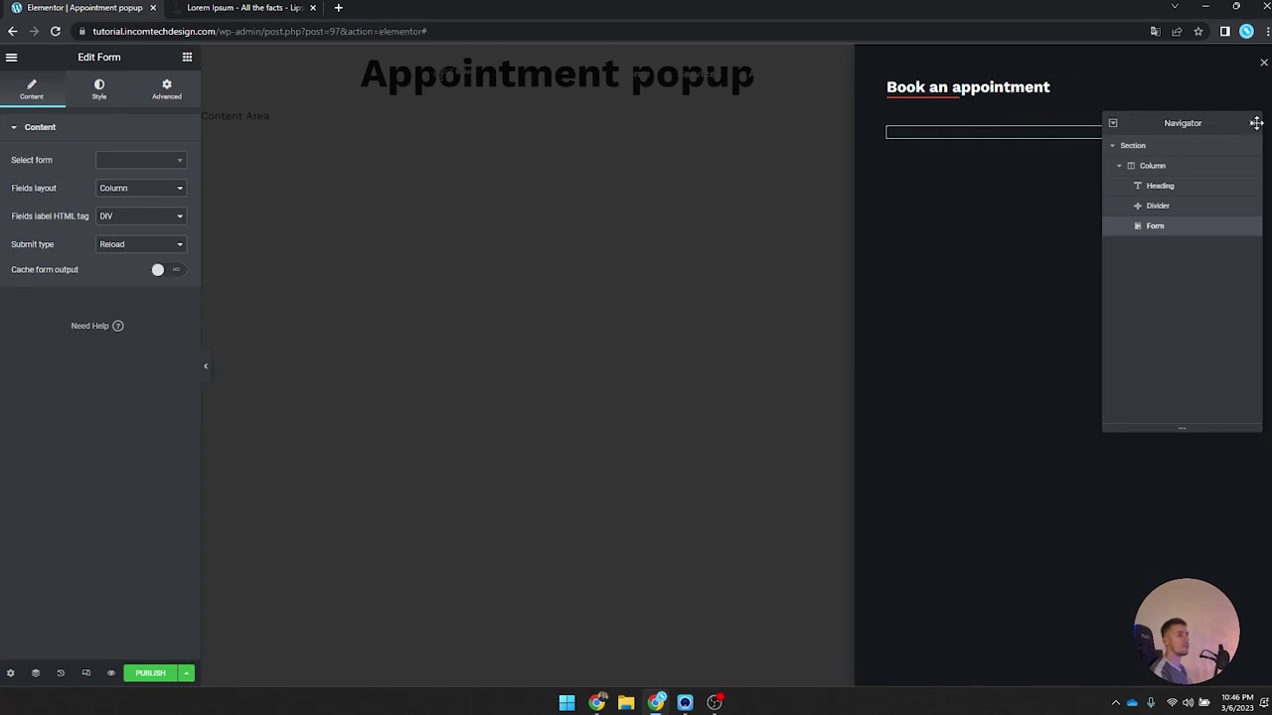
pyautogui.click(1256, 124)
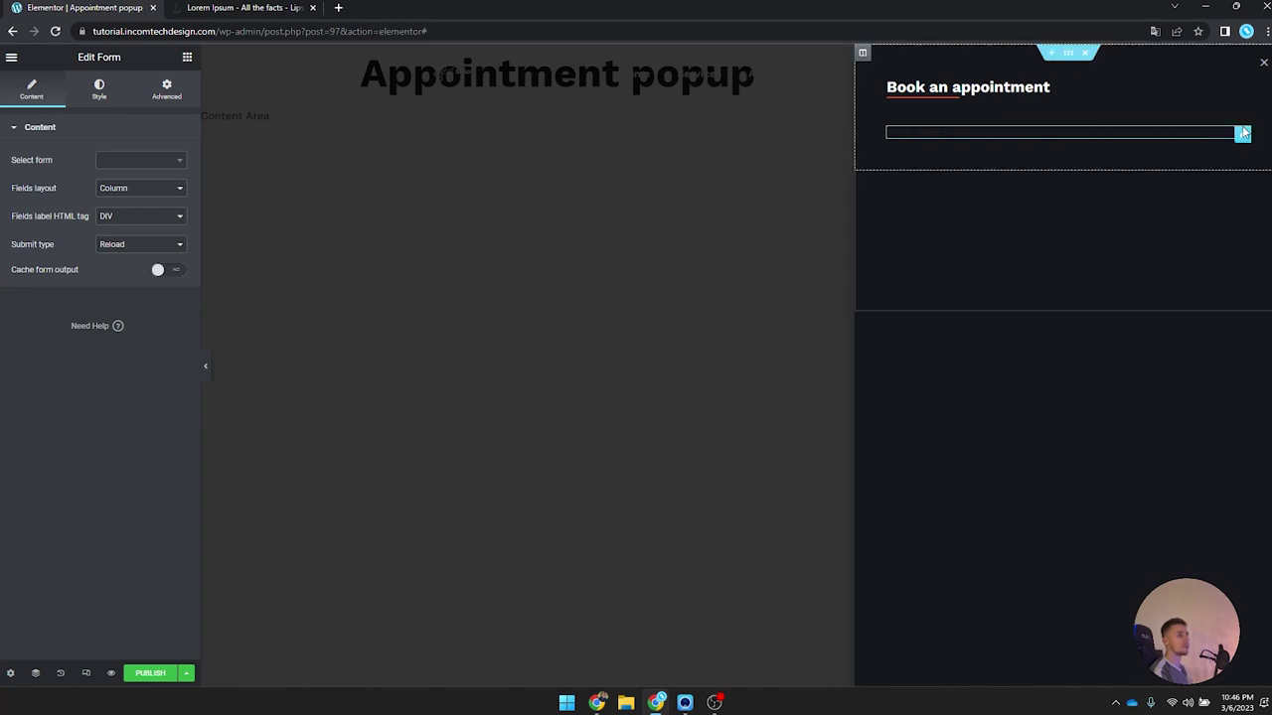
pyautogui.click(12, 59)
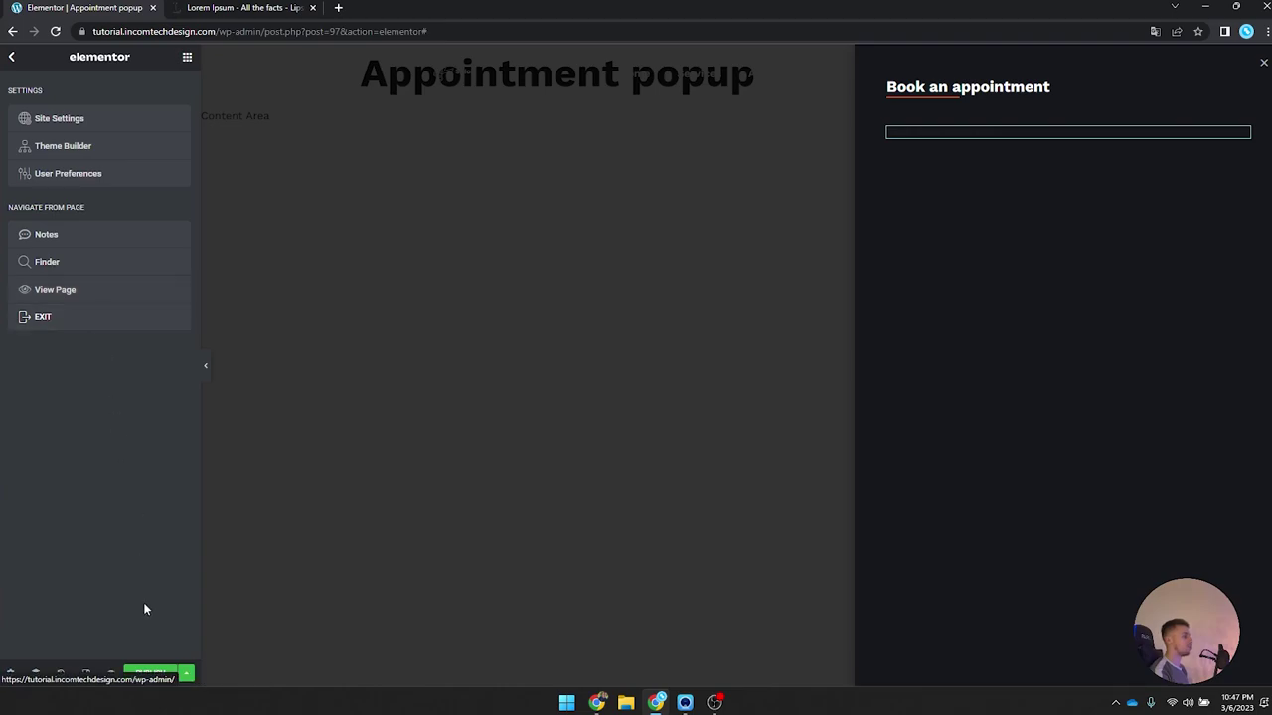
# Step: Save the popup as a draft and open the Service single template in Elementor from the Styling service
pyautogui.click(186, 674)
pyautogui.click(150, 530)
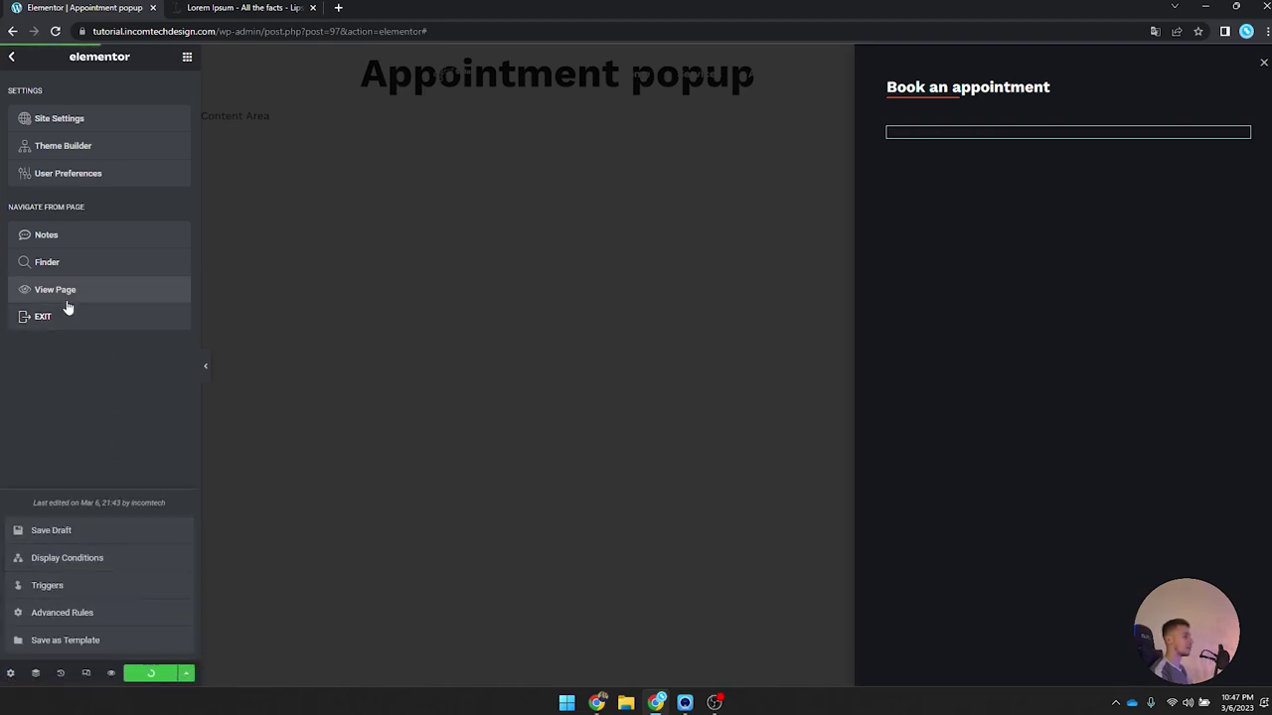
pyautogui.click(54, 318)
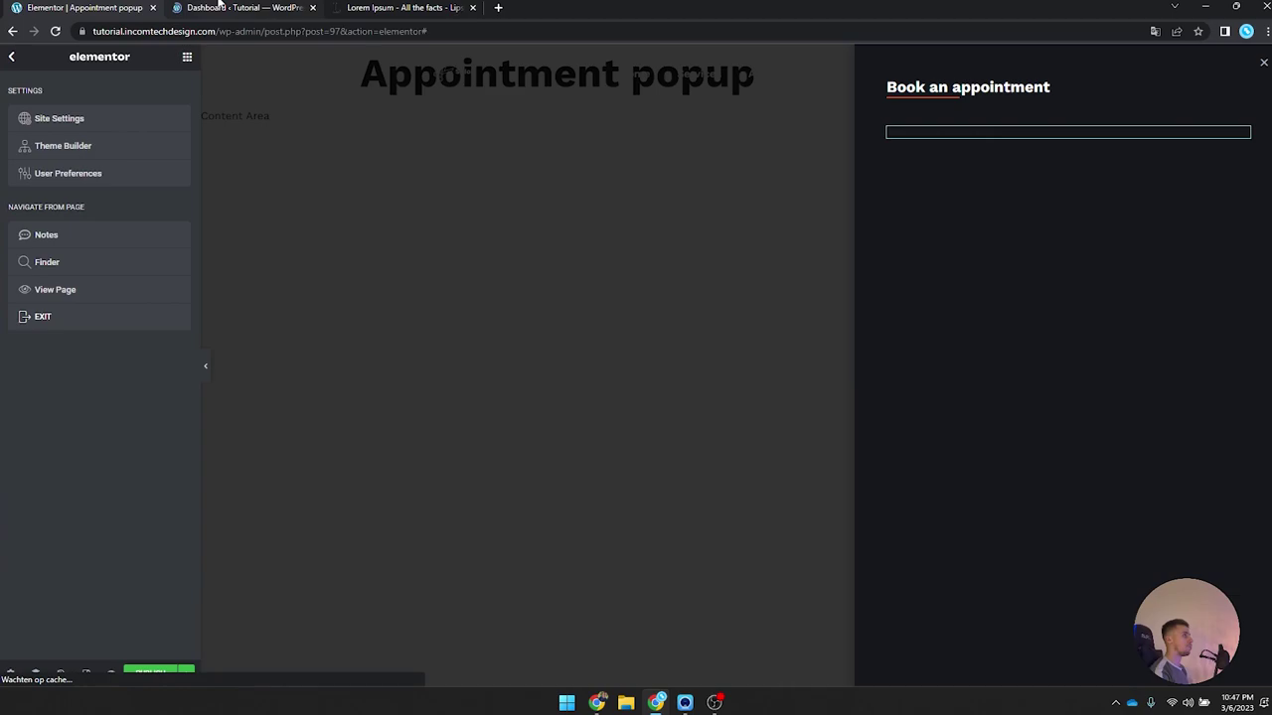
pyautogui.click(220, 6)
pyautogui.click(57, 277)
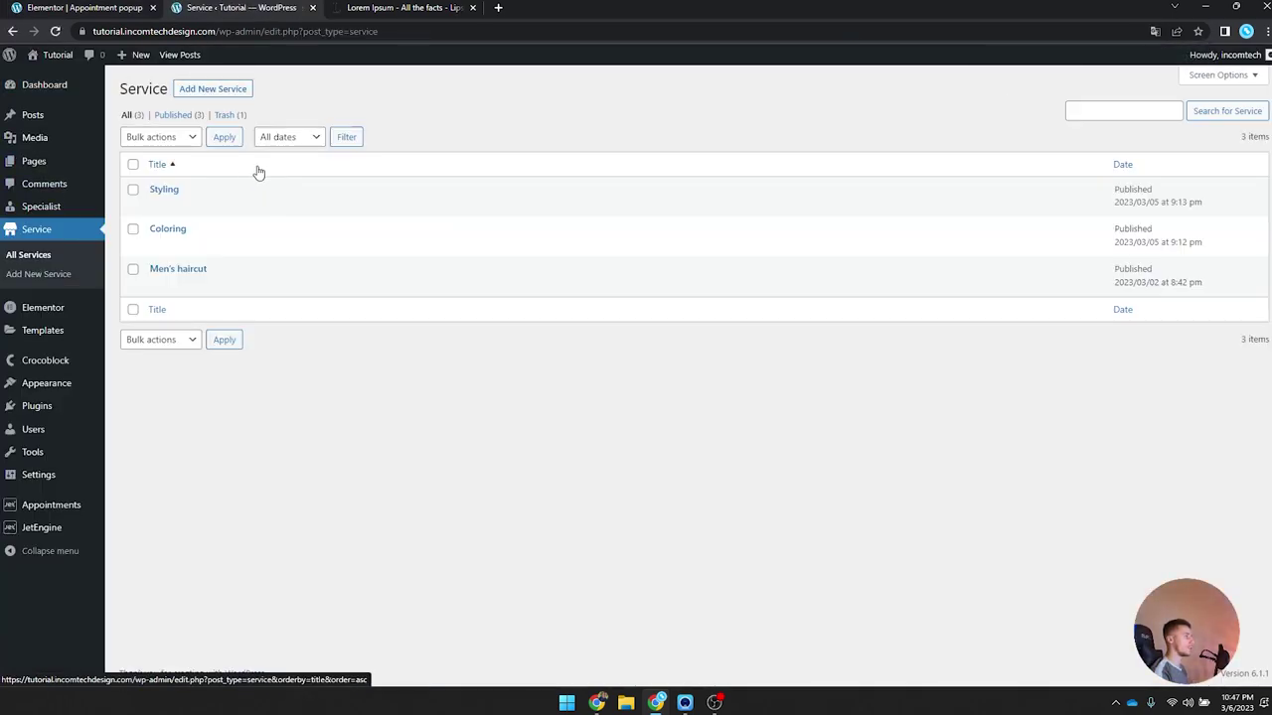
pyautogui.click(162, 190)
pyautogui.click(331, 147)
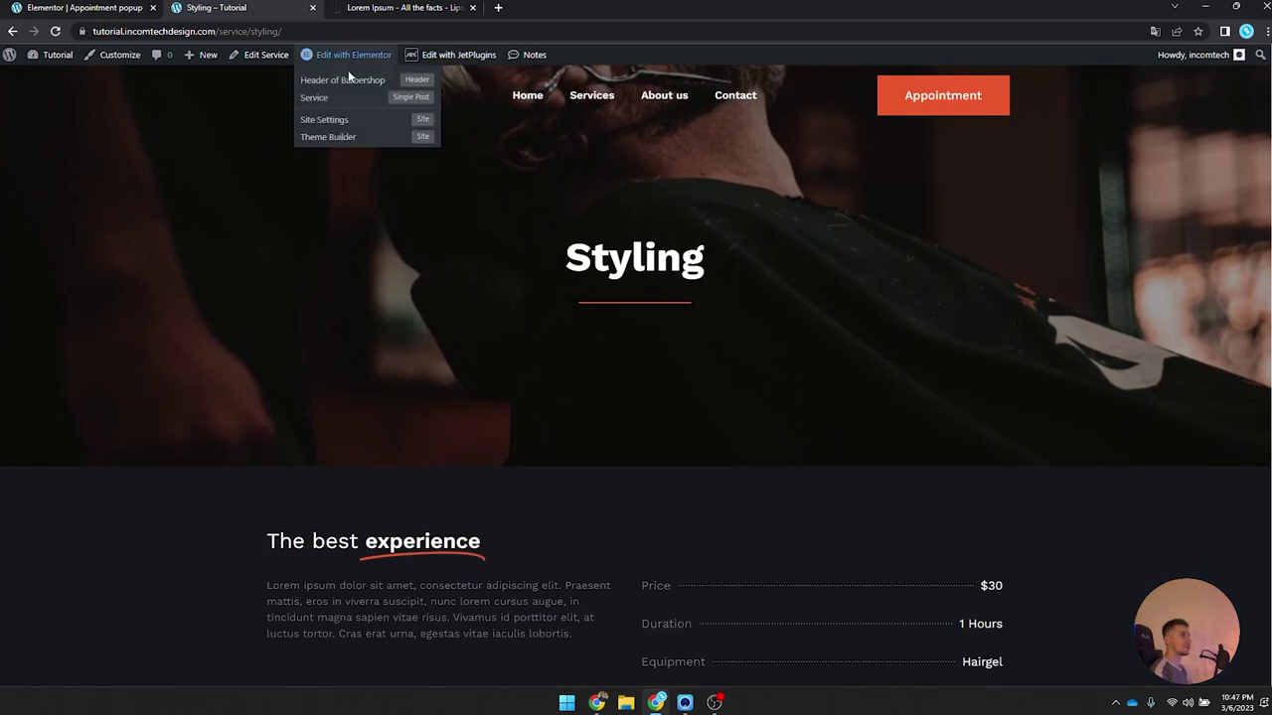
pyautogui.click(345, 97)
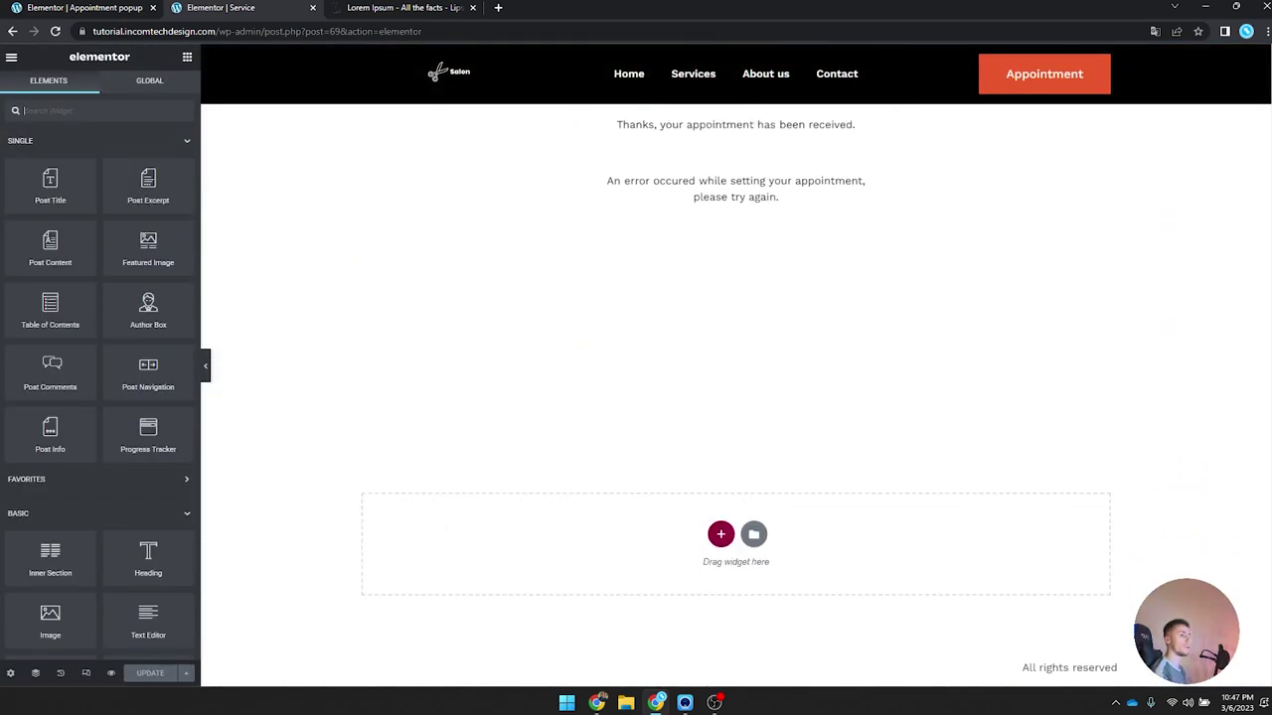
# Step: Inspect the Service template's booking form settings, then return to the popup editor's form widget
pyautogui.scroll(2, 738, 397)
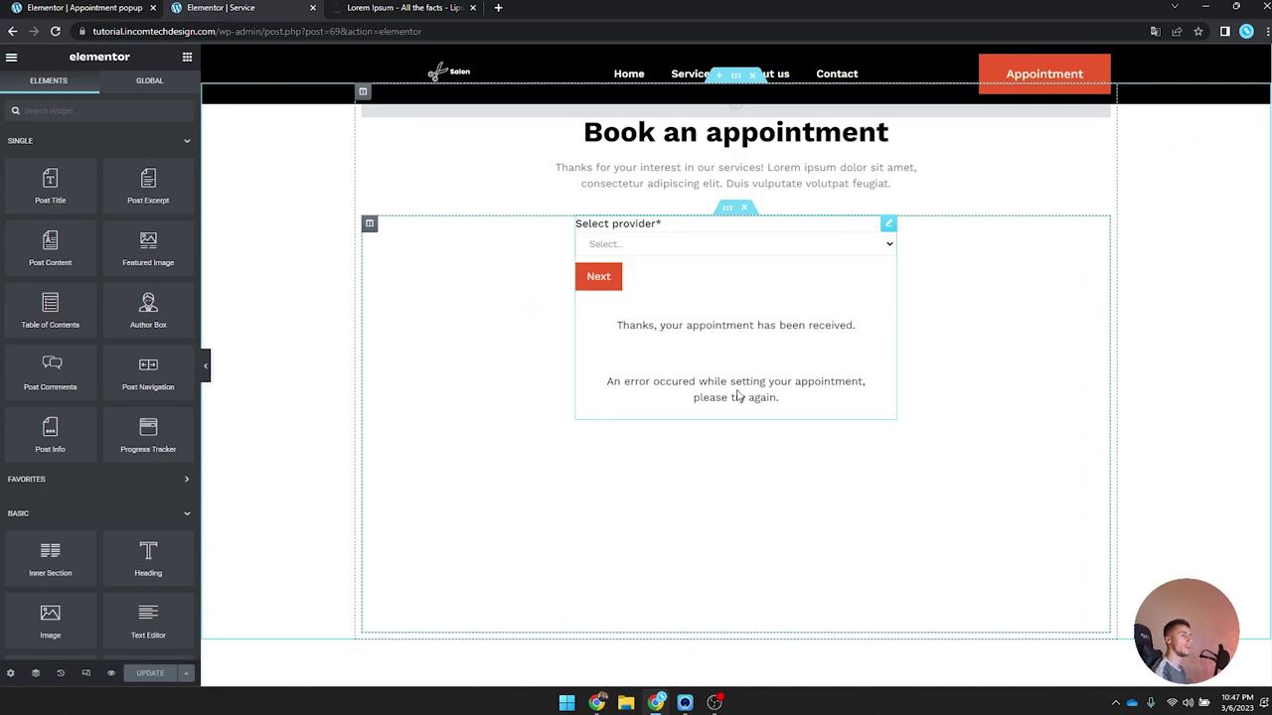
pyautogui.click(887, 228)
pyautogui.rightClick(718, 275)
pyautogui.click(736, 316)
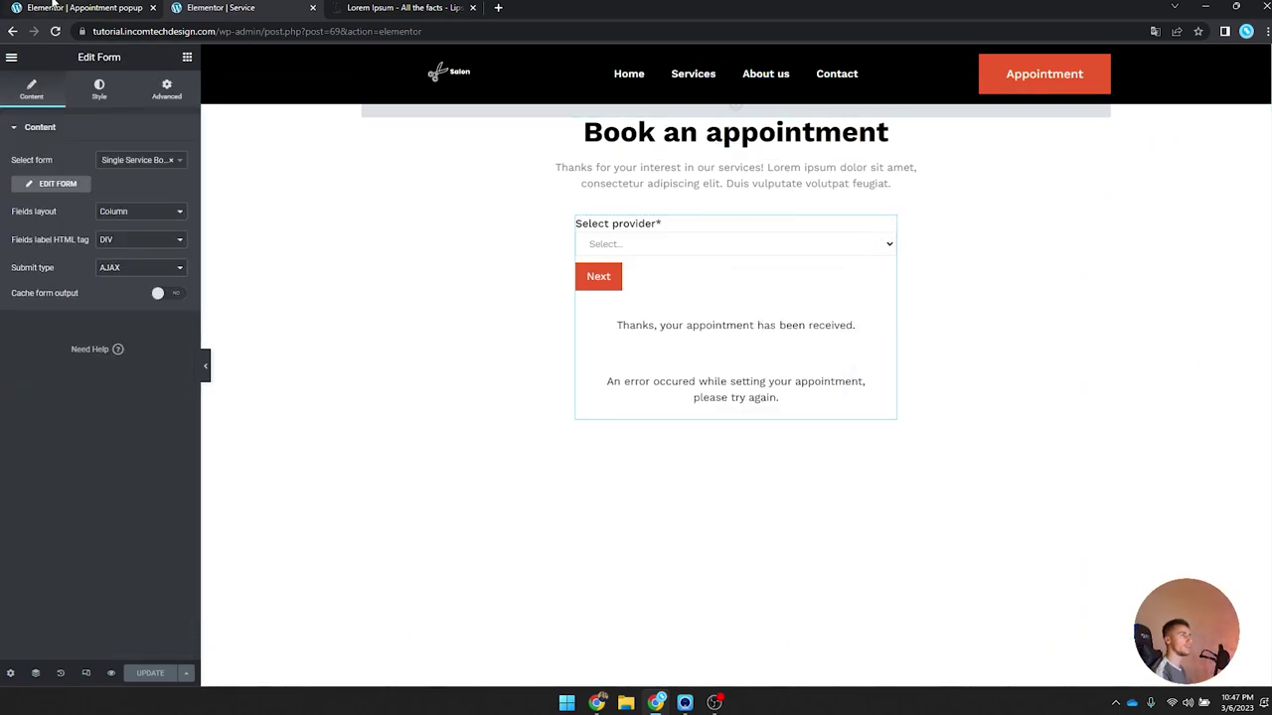
pyautogui.click(53, 5)
pyautogui.rightClick(1005, 129)
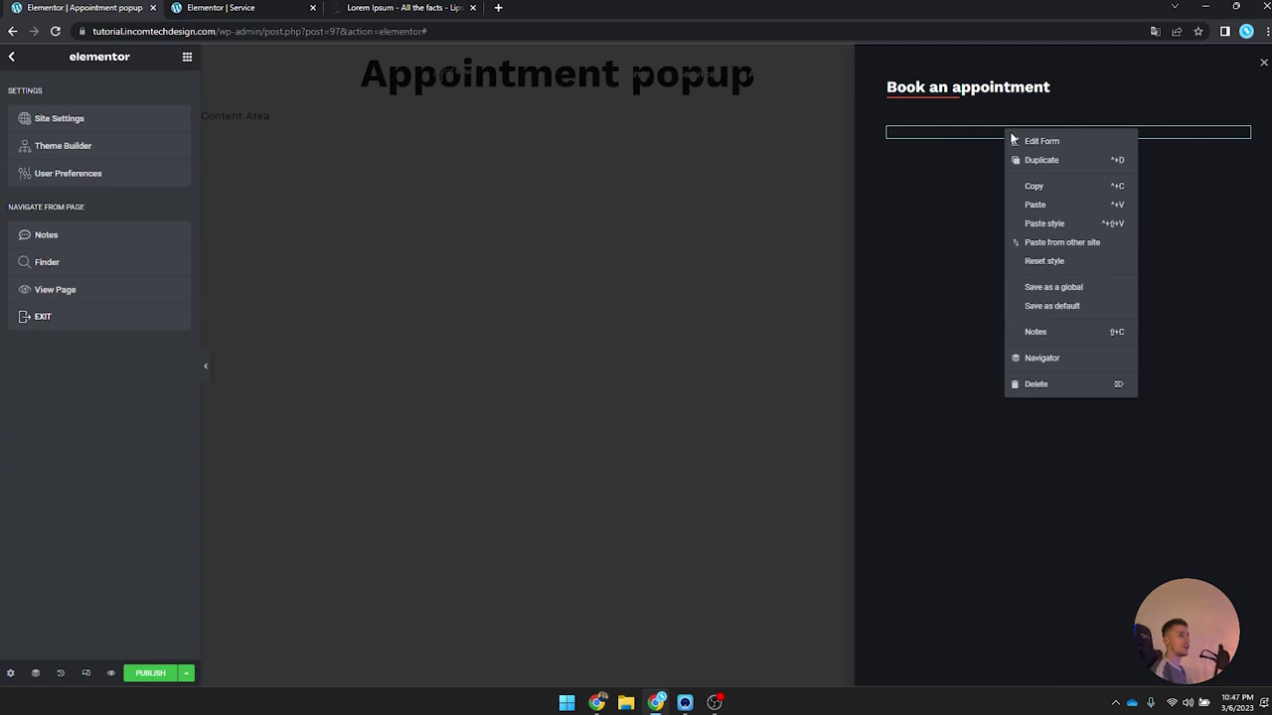
# Step: Set the popup form to Static Page Booking Form with AJAX submission
pyautogui.click(1058, 225)
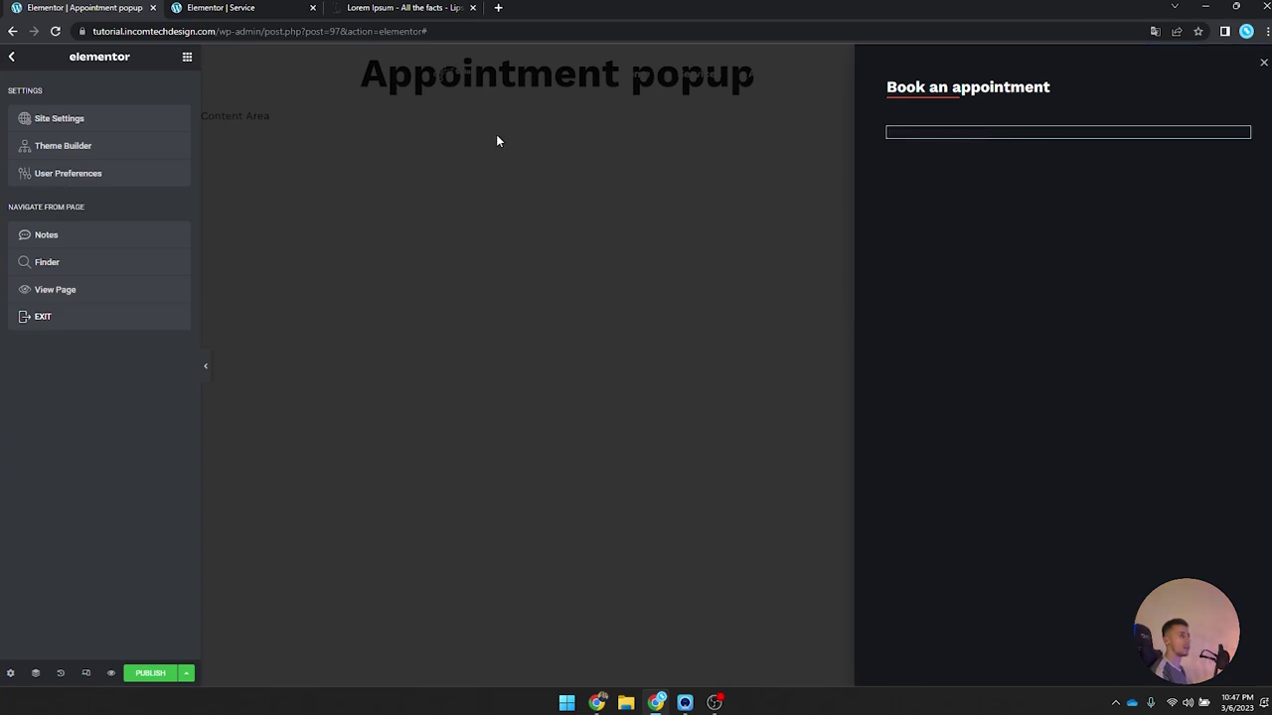
pyautogui.click(1242, 133)
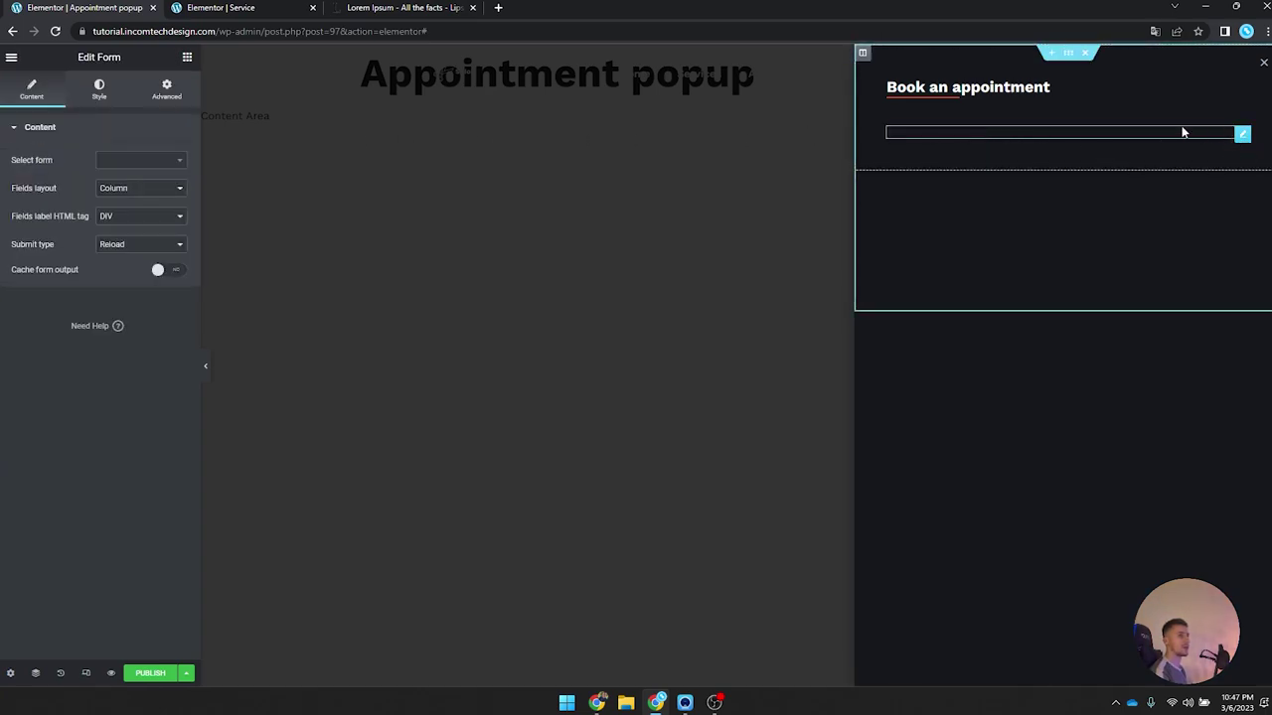
pyautogui.click(127, 160)
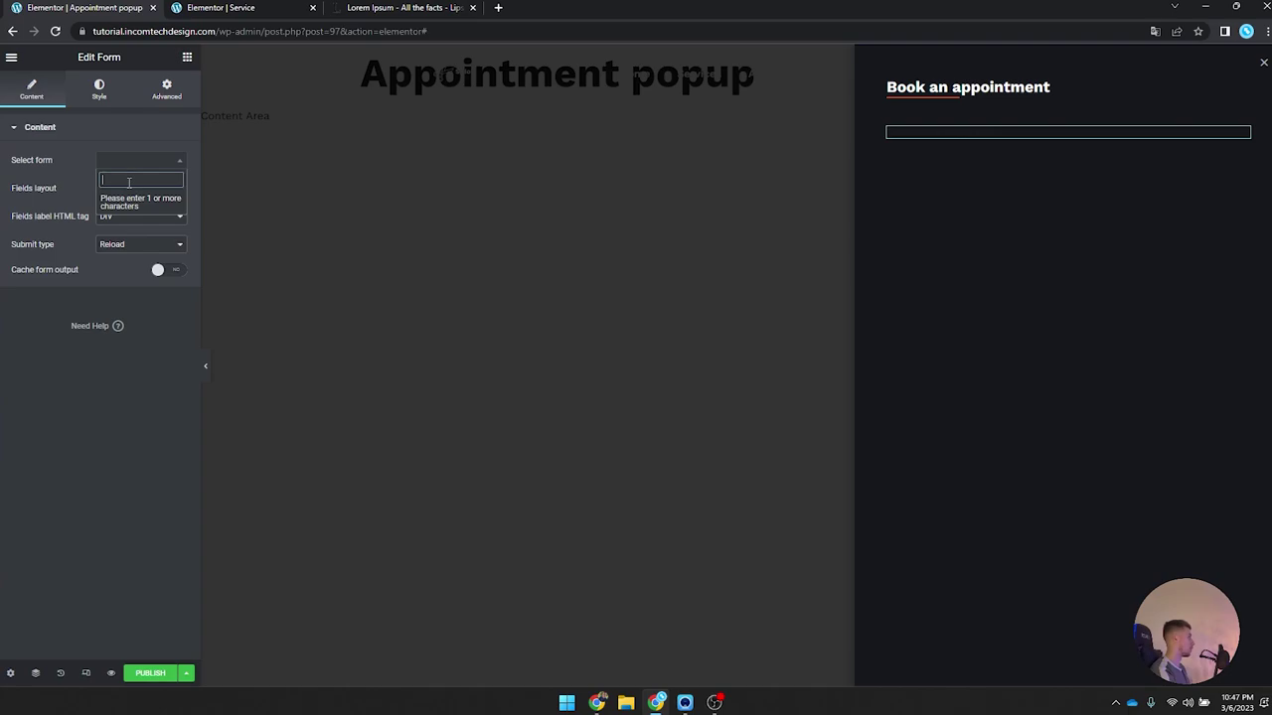
pyautogui.write('stat')
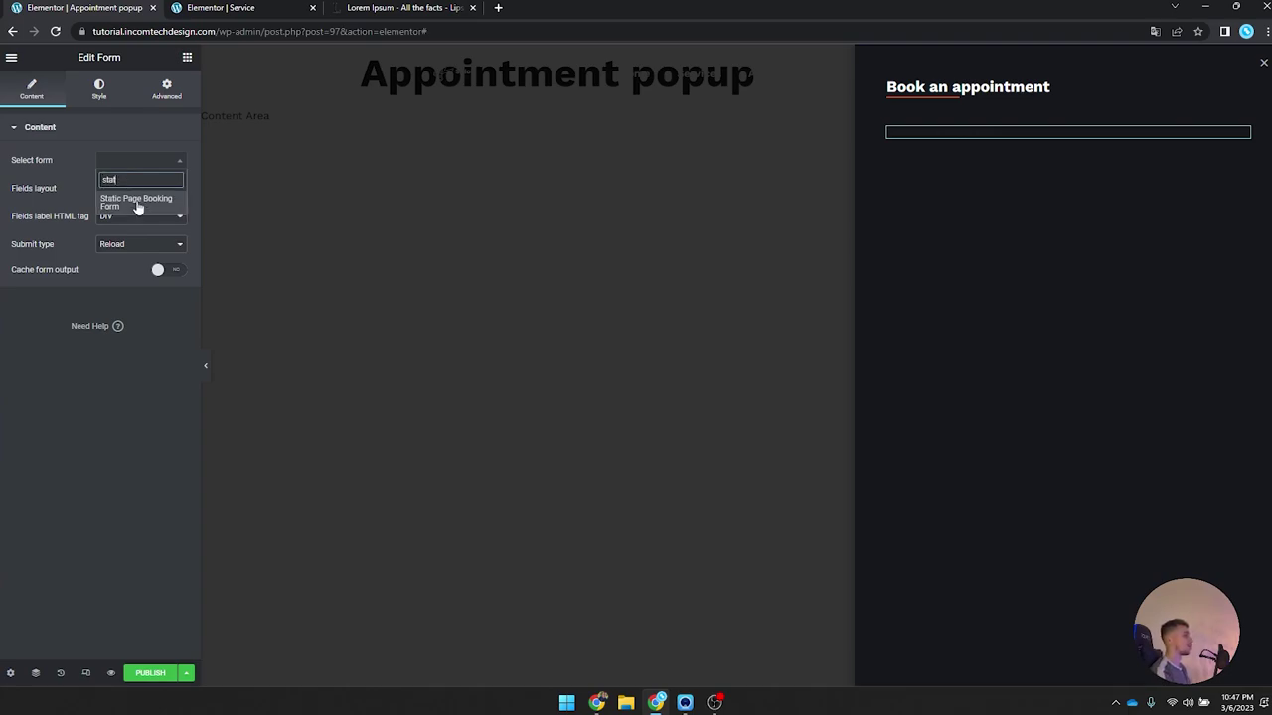
pyautogui.click(137, 204)
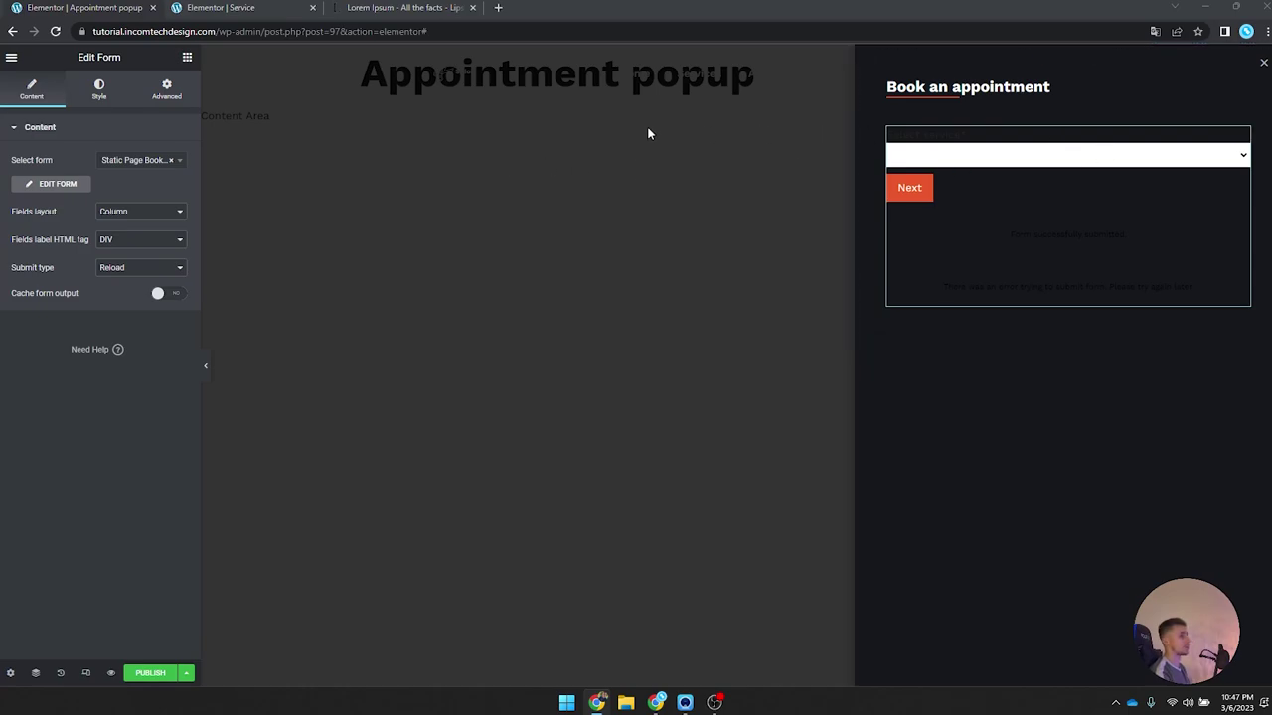
pyautogui.click(130, 269)
pyautogui.click(129, 290)
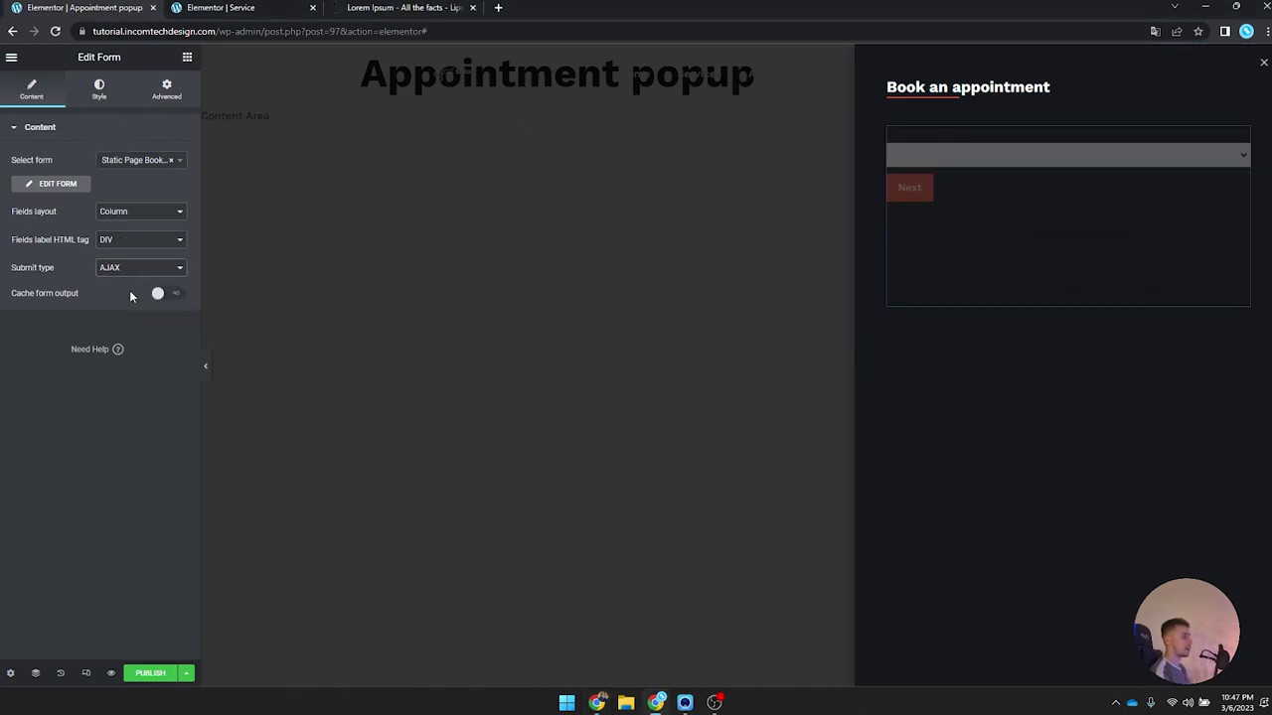
# Step: Set the form's label and description colours to #FFFFFF
pyautogui.click(100, 89)
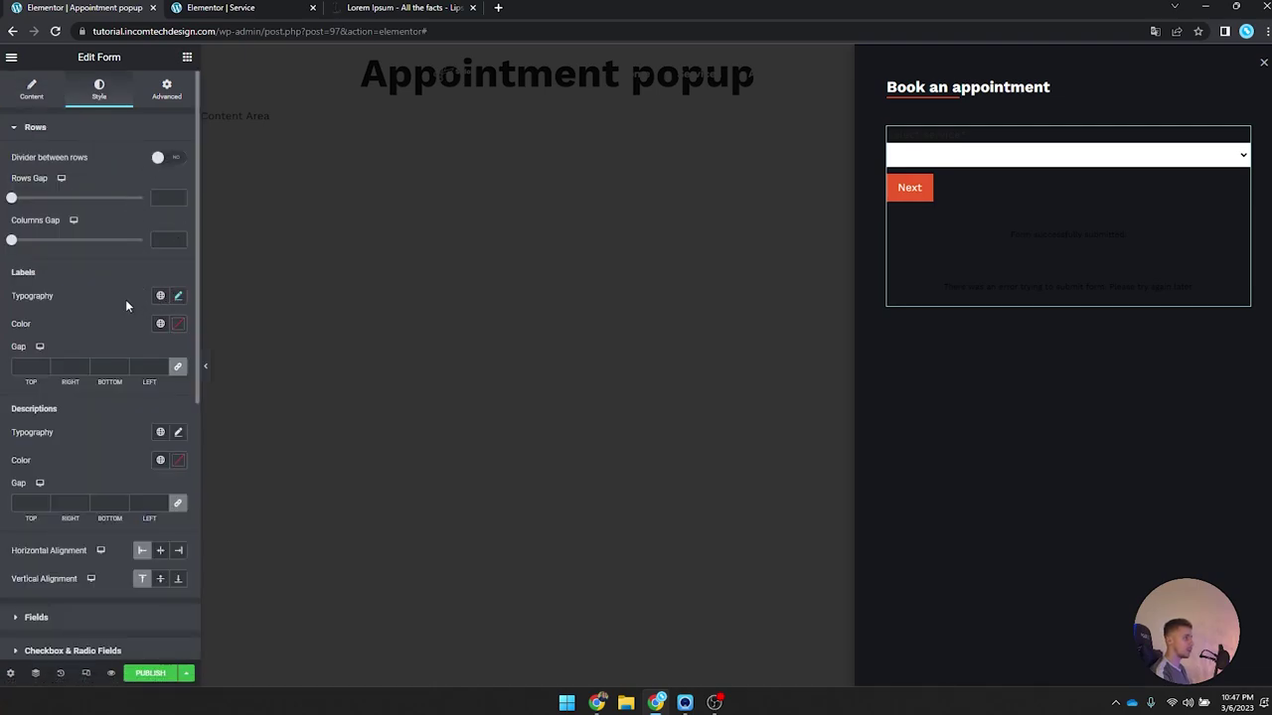
pyautogui.click(178, 324)
pyautogui.write('#FFFFFF')
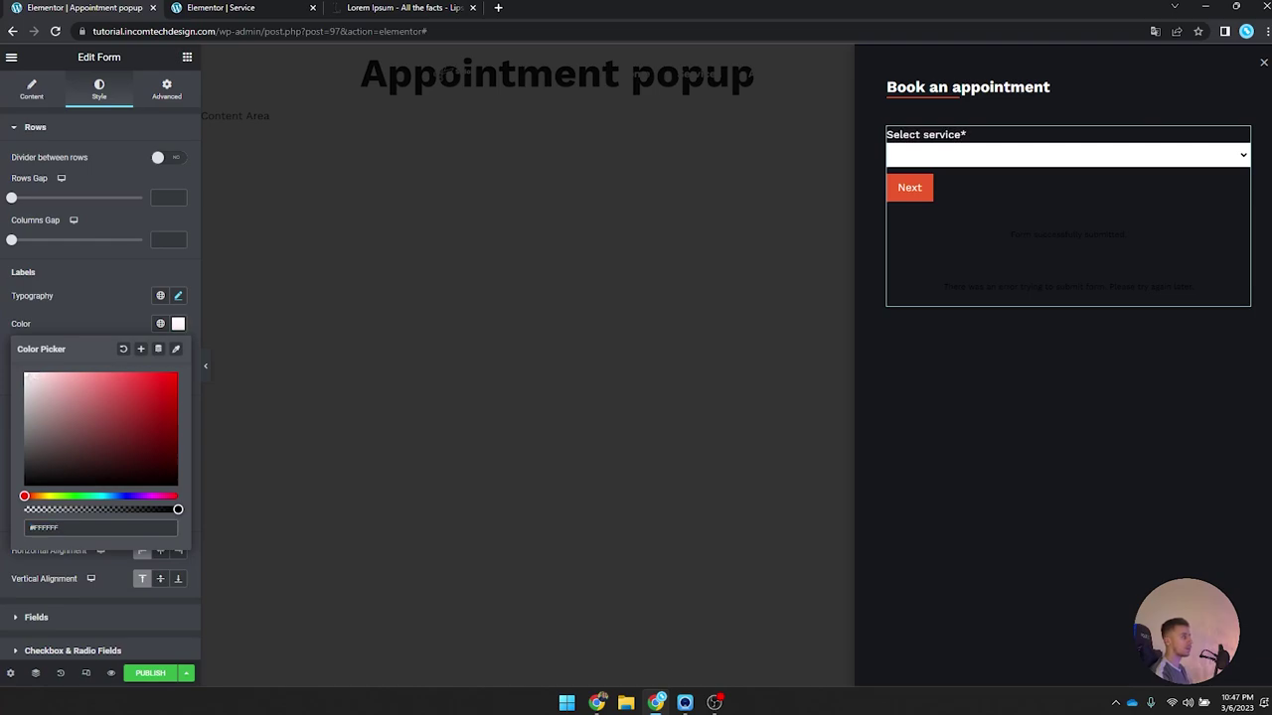
pyautogui.click(178, 325)
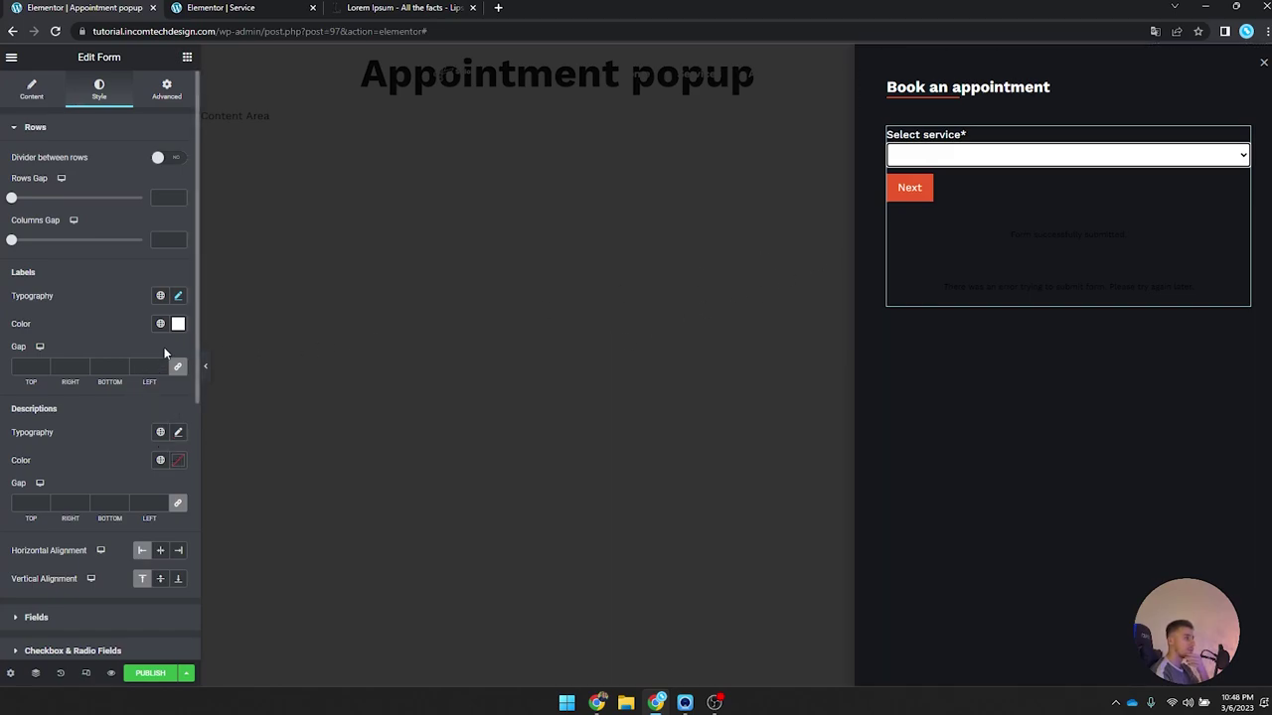
pyautogui.scroll(-1, 164, 352)
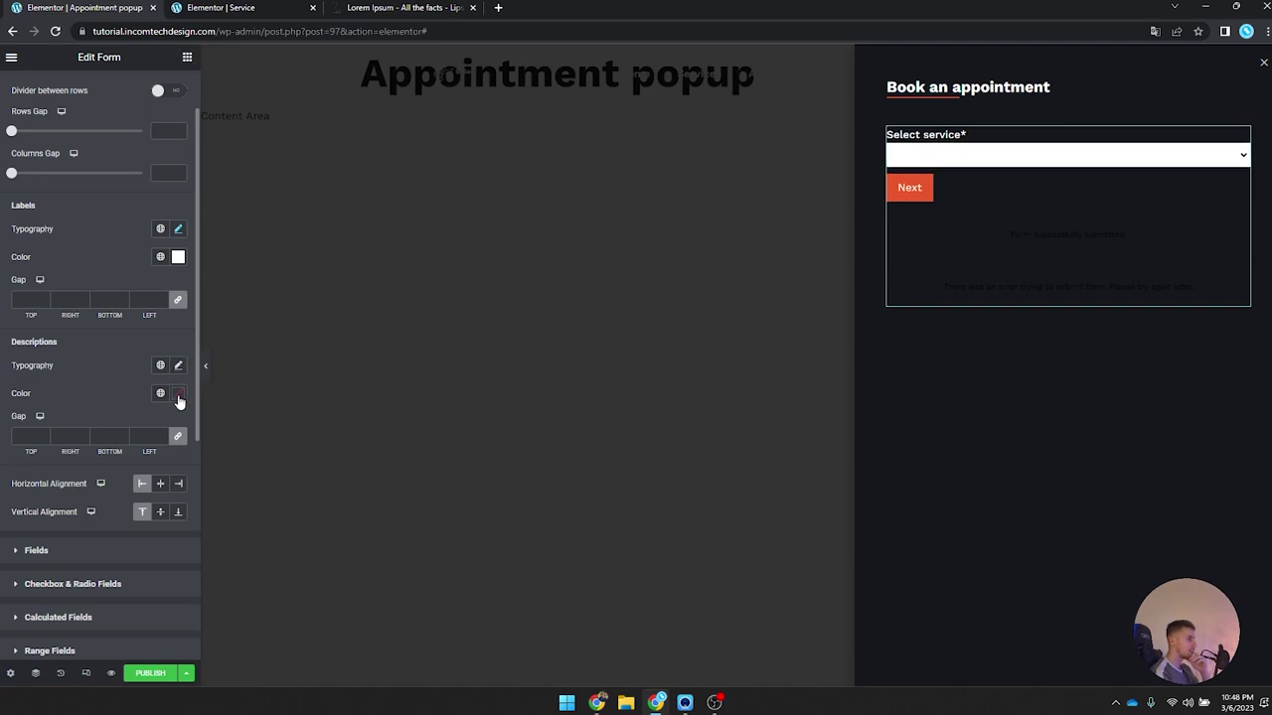
pyautogui.click(179, 396)
pyautogui.click(160, 416)
pyautogui.click(179, 395)
# Step: Review the Fields and Appointment Calendar style sections, then open the popup's publish settings
pyautogui.scroll(-1, 173, 411)
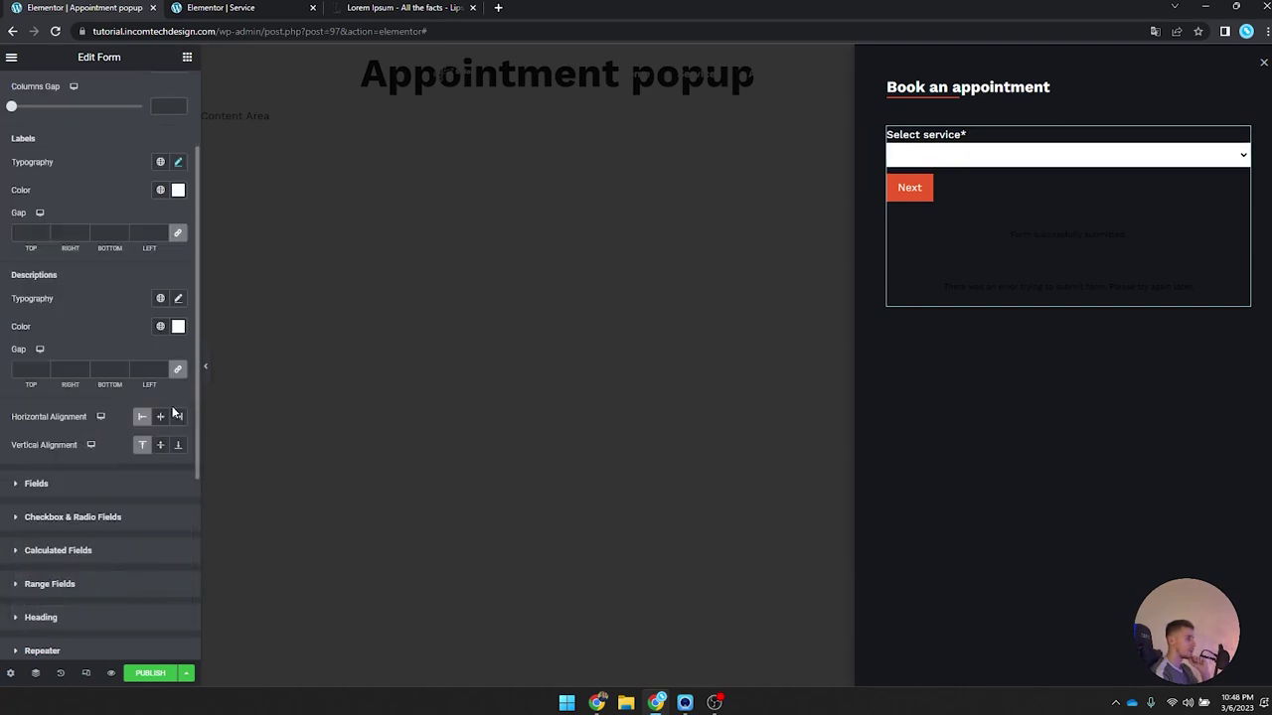
pyautogui.scroll(-3, 169, 407)
pyautogui.click(133, 288)
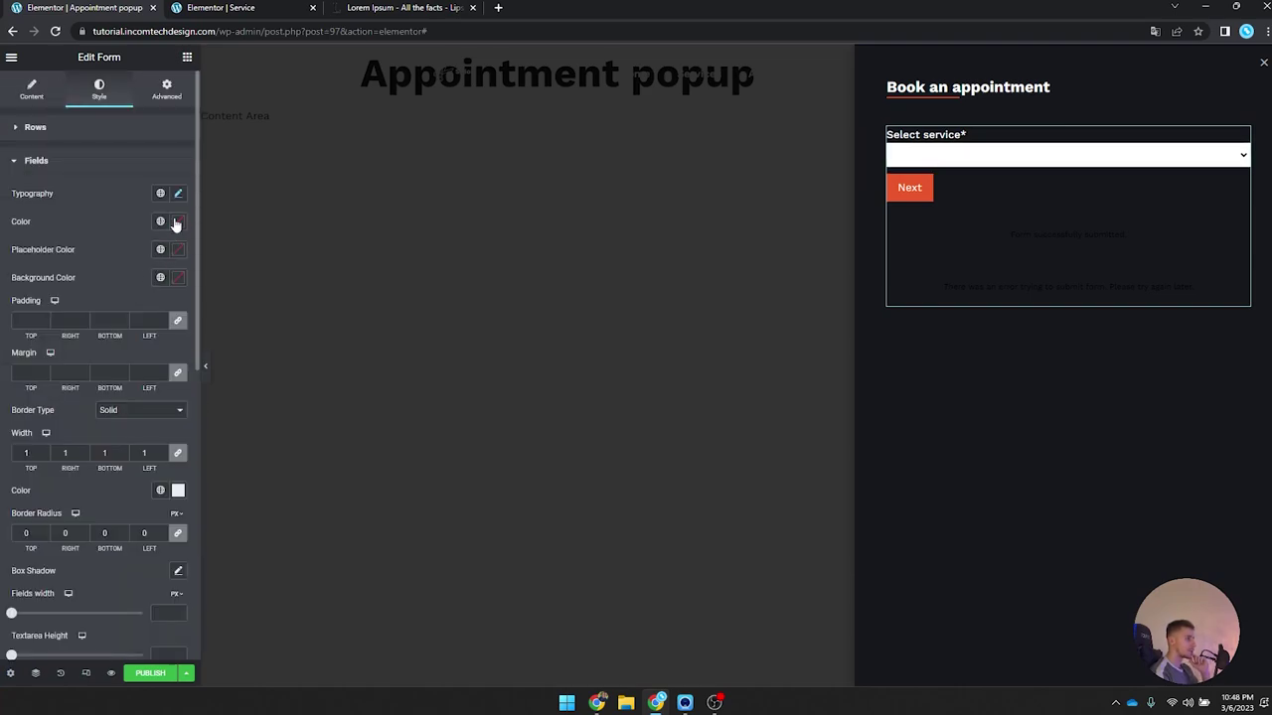
pyautogui.click(148, 165)
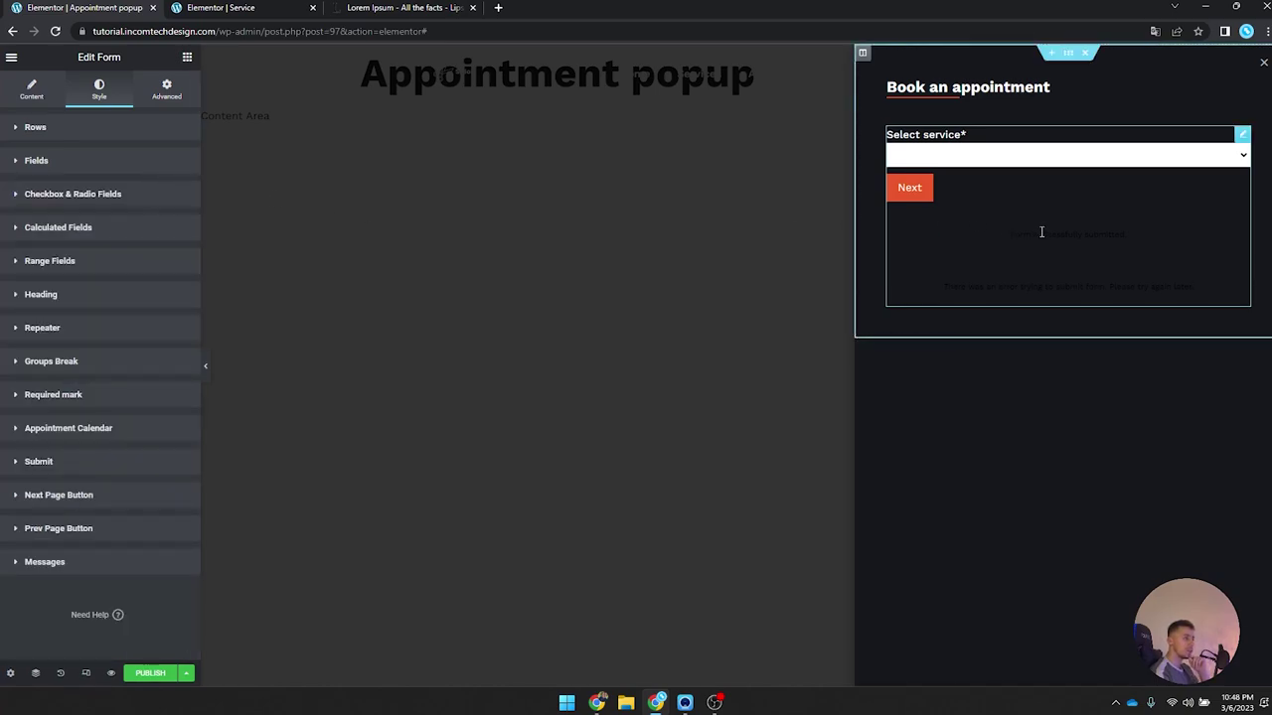
pyautogui.click(140, 443)
pyautogui.scroll(-3, 140, 441)
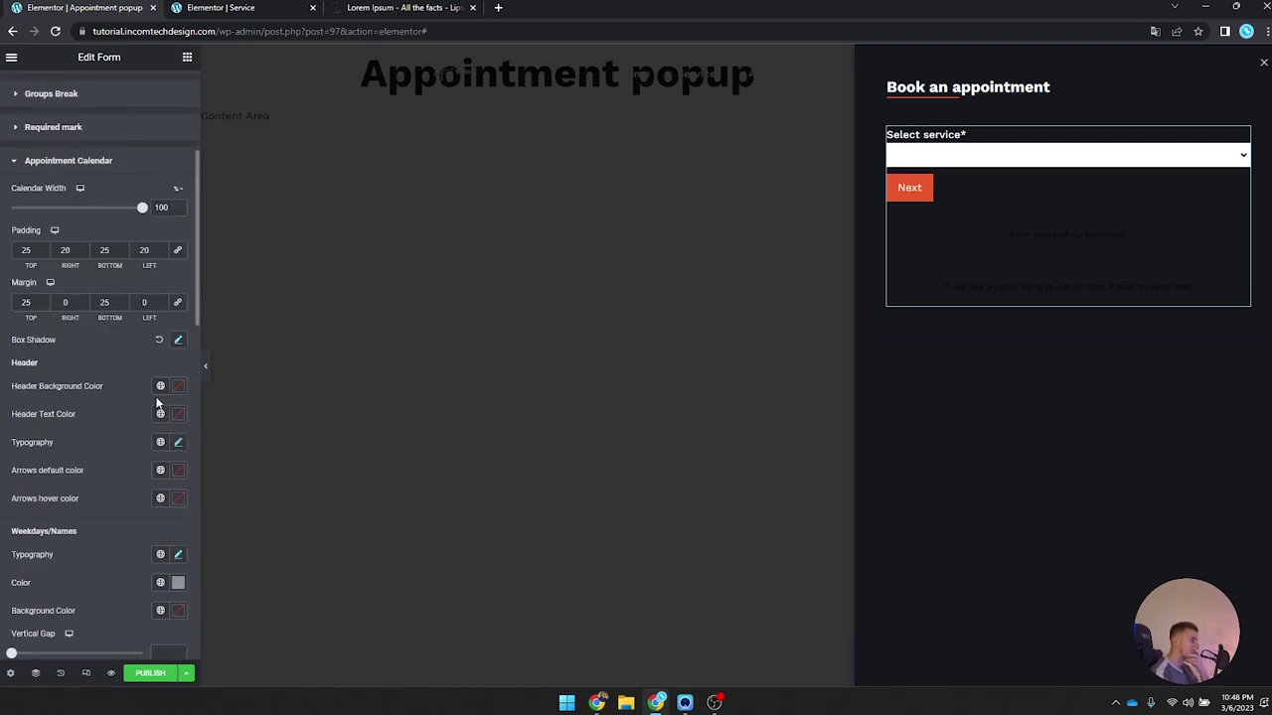
pyautogui.scroll(-8, 158, 400)
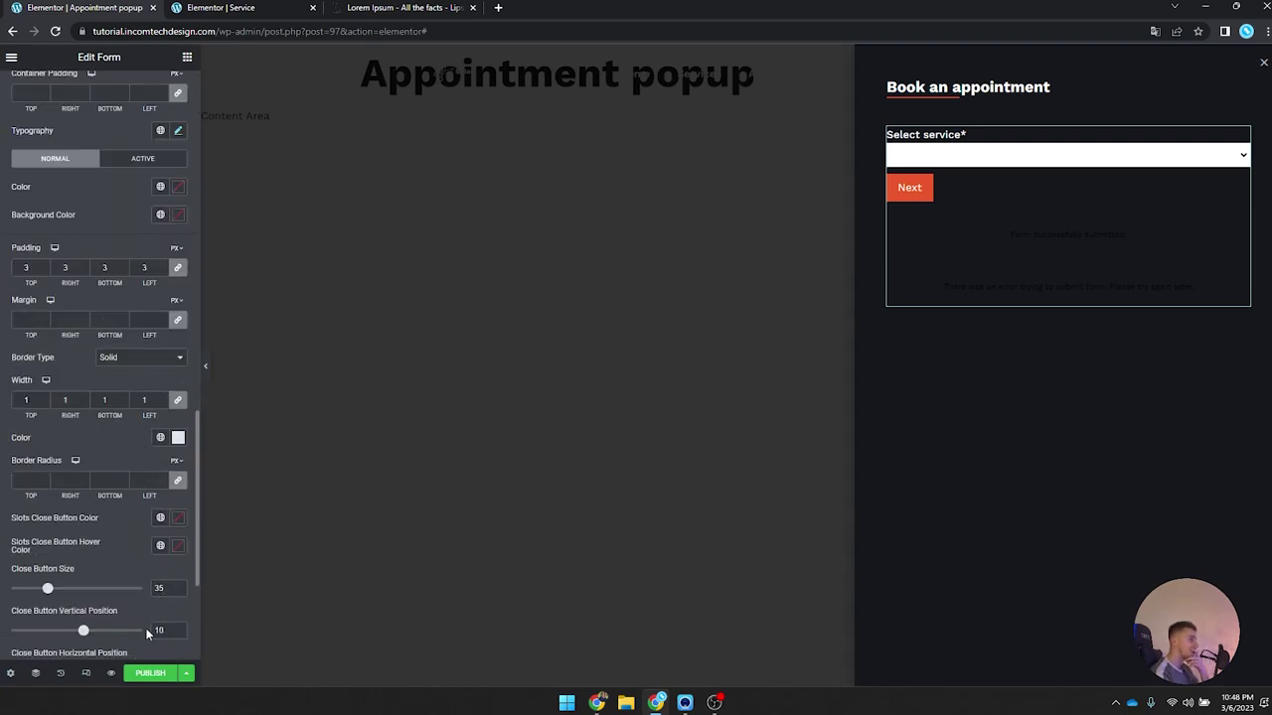
pyautogui.click(139, 675)
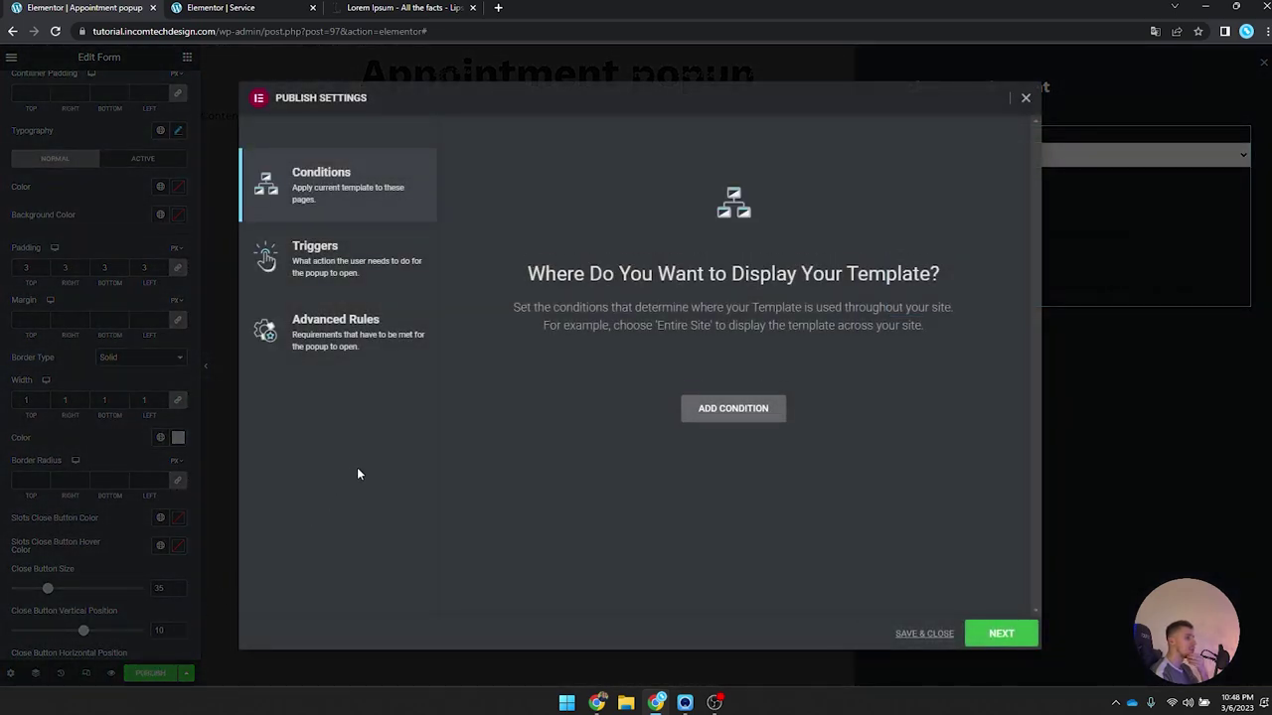
# Step: Save the popup and go to the My Templates list in the dashboard
pyautogui.click(938, 636)
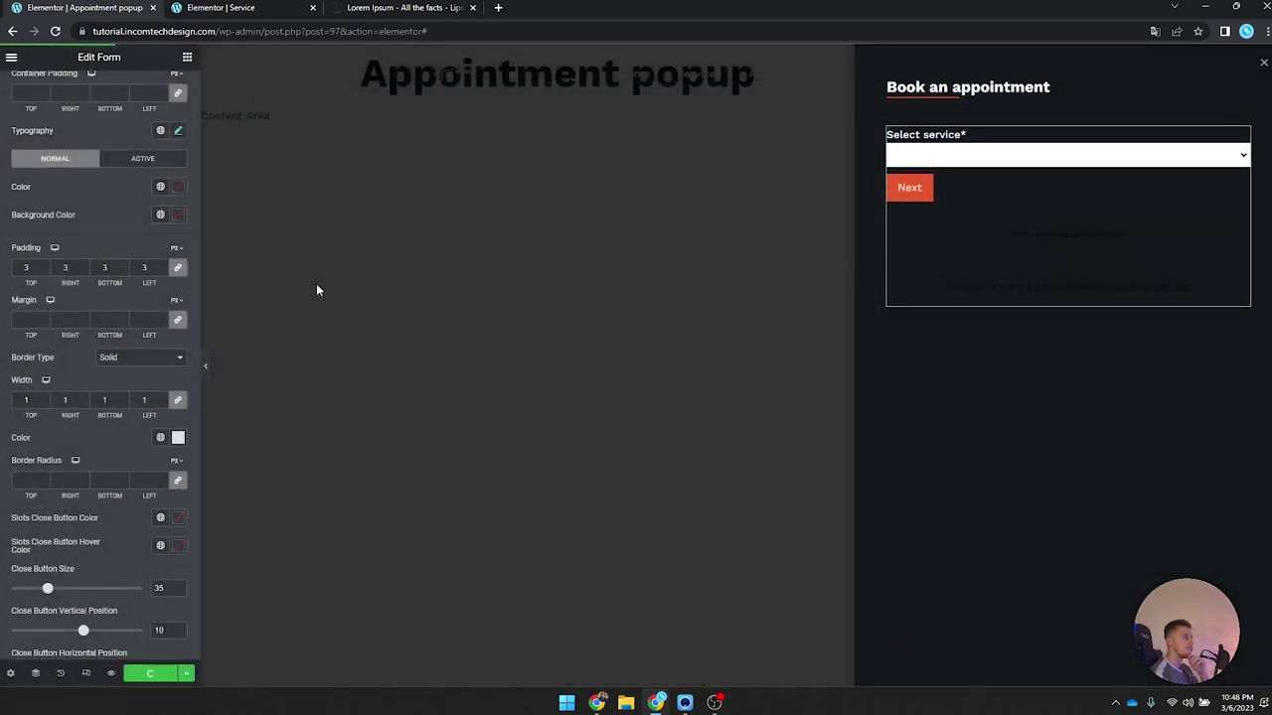
pyautogui.click(11, 57)
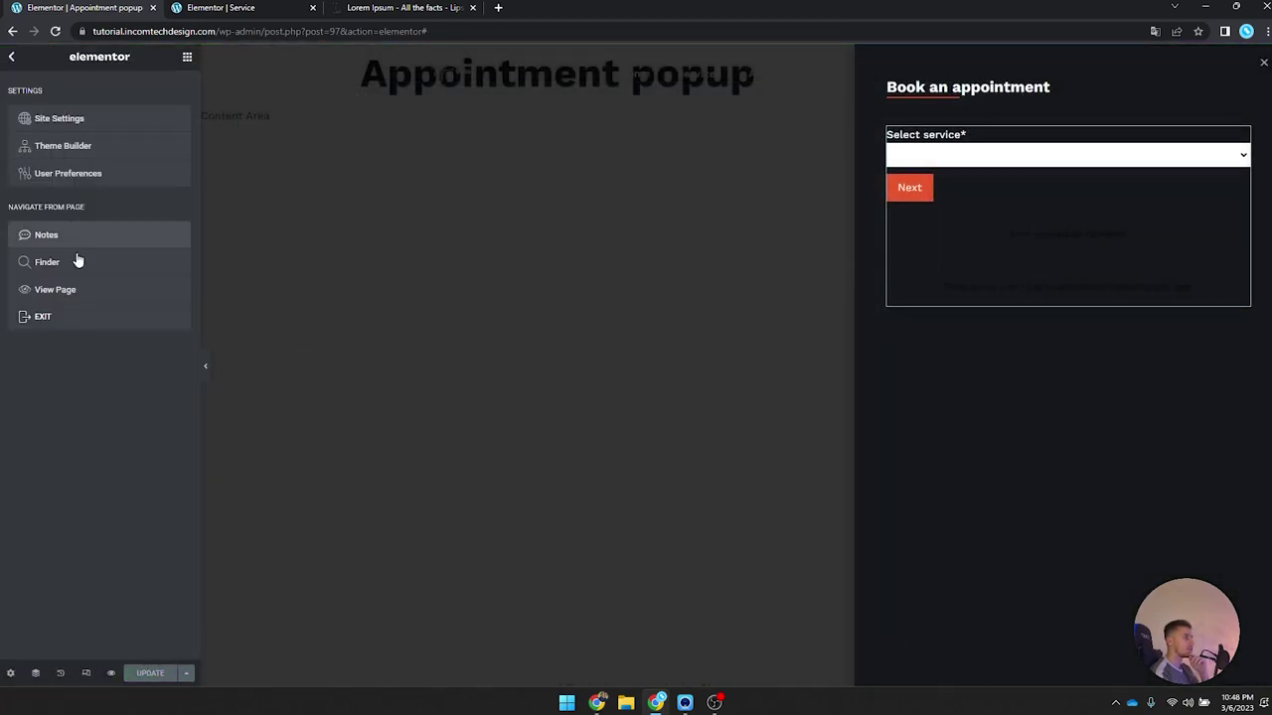
pyautogui.click(72, 317)
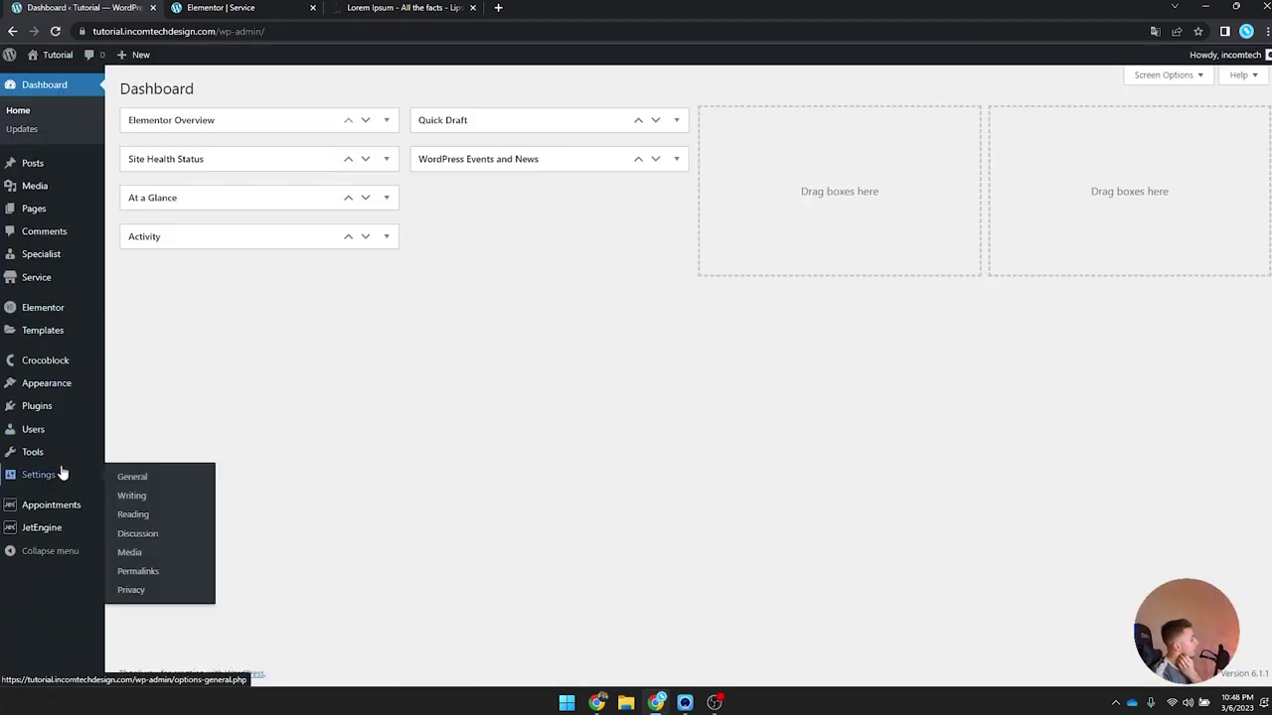
pyautogui.moveTo(66, 348)
pyautogui.click(30, 332)
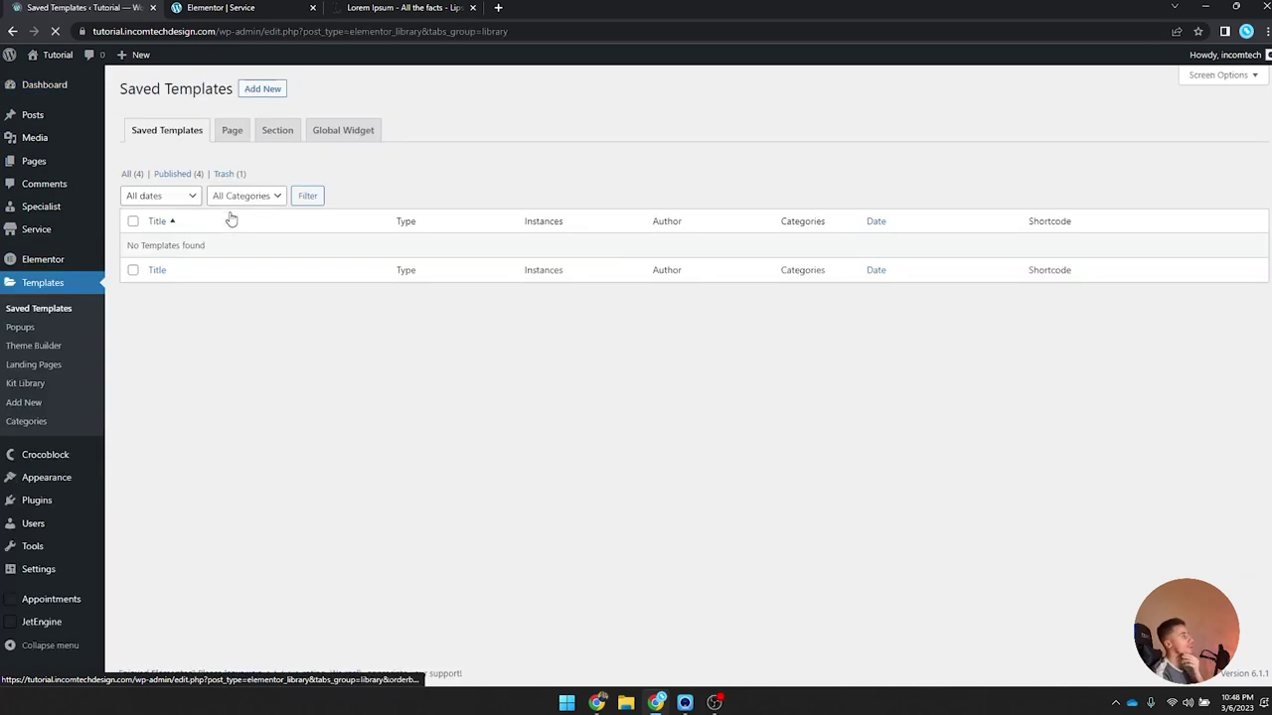
pyautogui.click(126, 199)
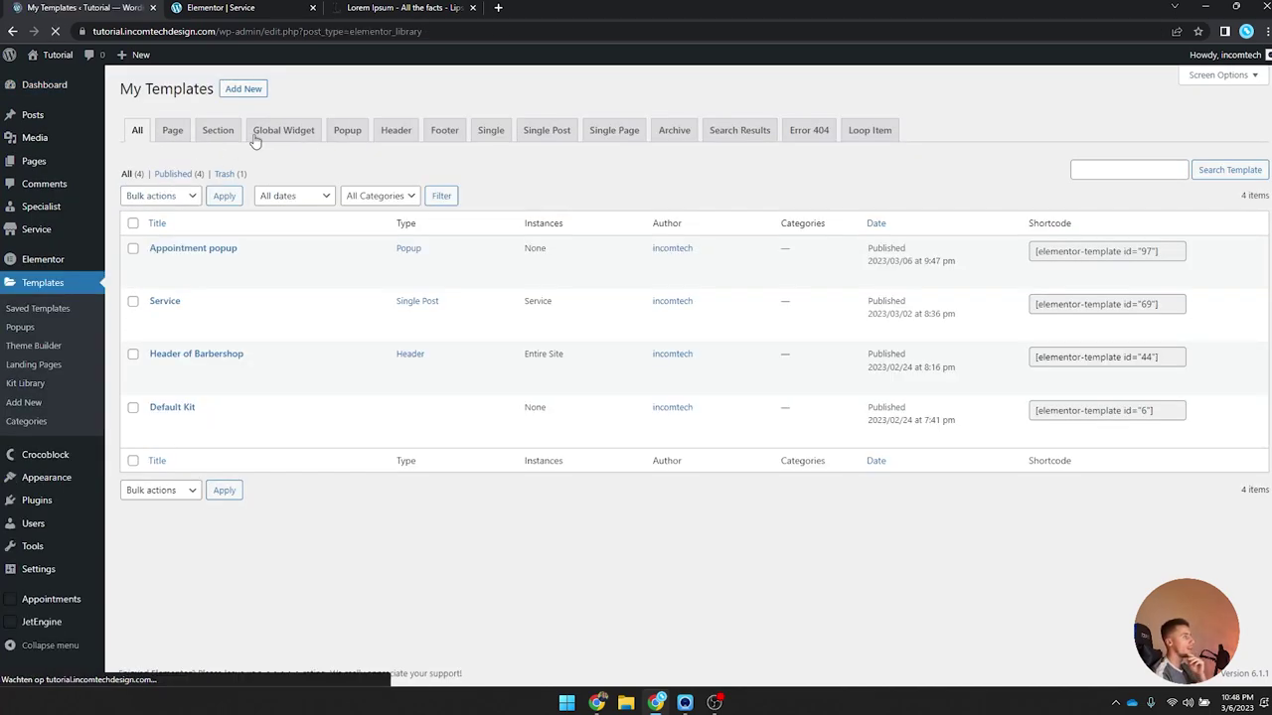
# Step: Create a new Header template named 'Static page Header'
pyautogui.click(278, 82)
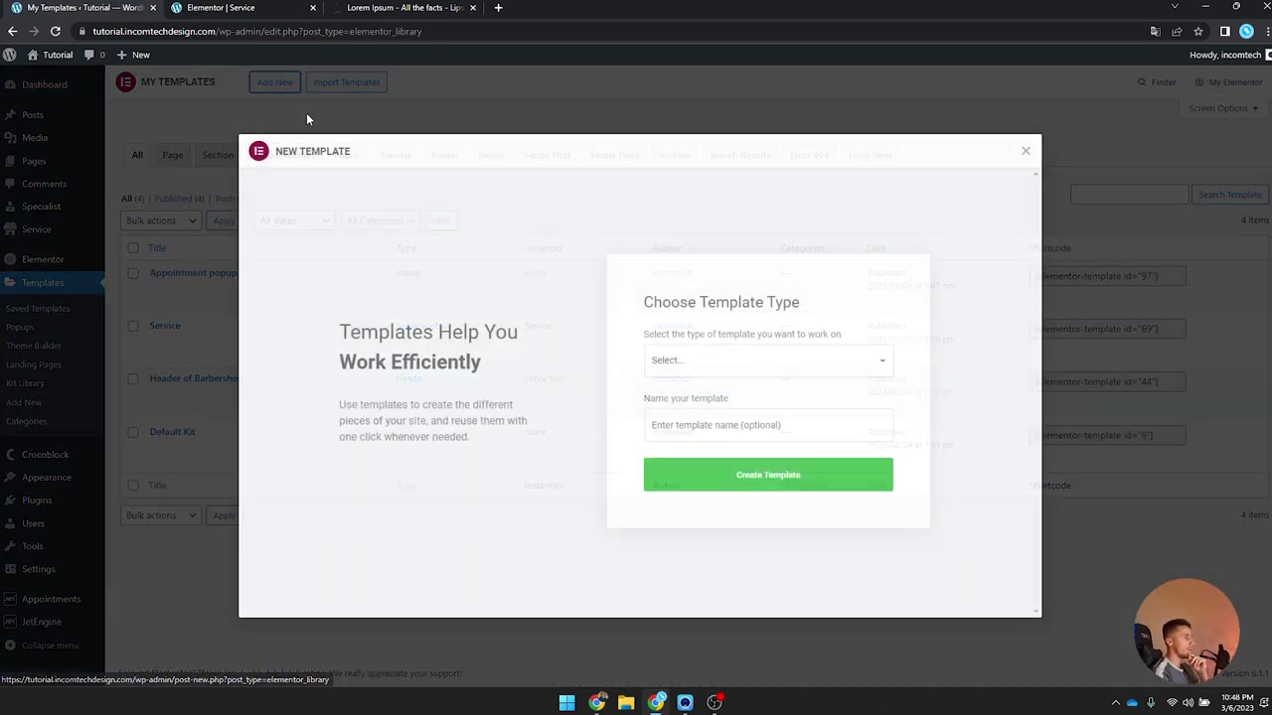
pyautogui.click(767, 362)
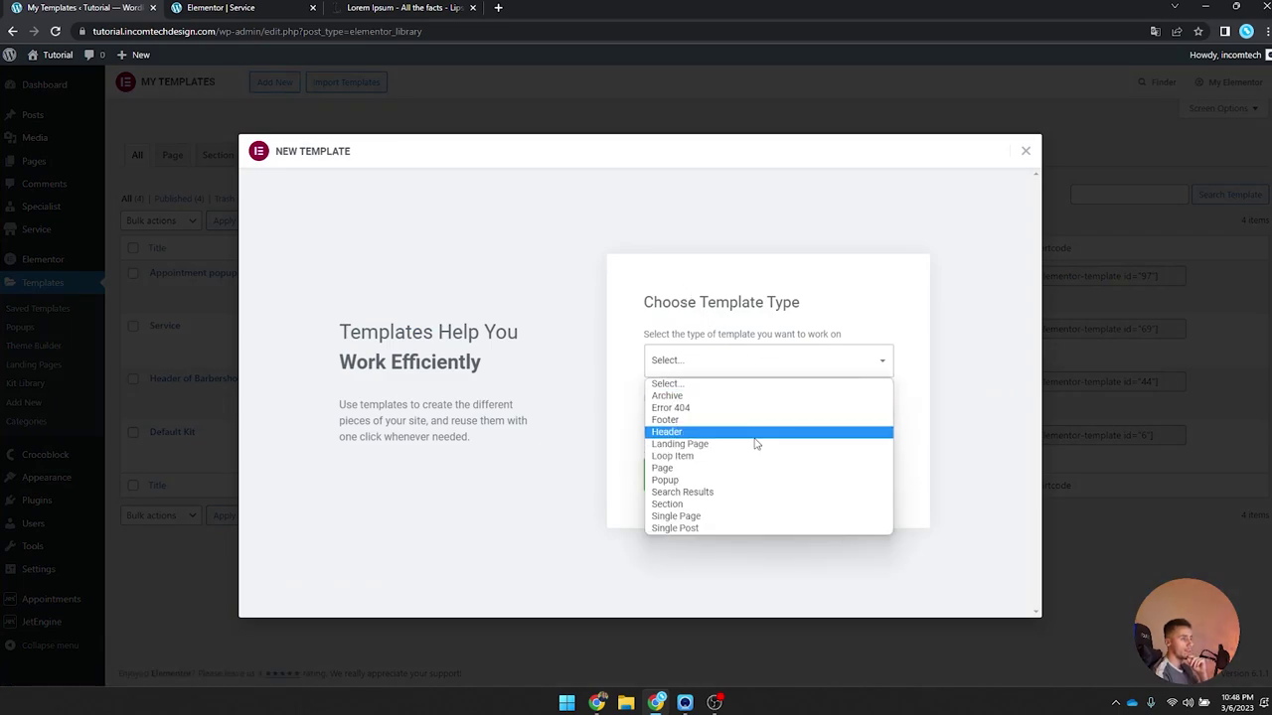
pyautogui.click(758, 433)
pyautogui.click(742, 425)
pyautogui.write('He')
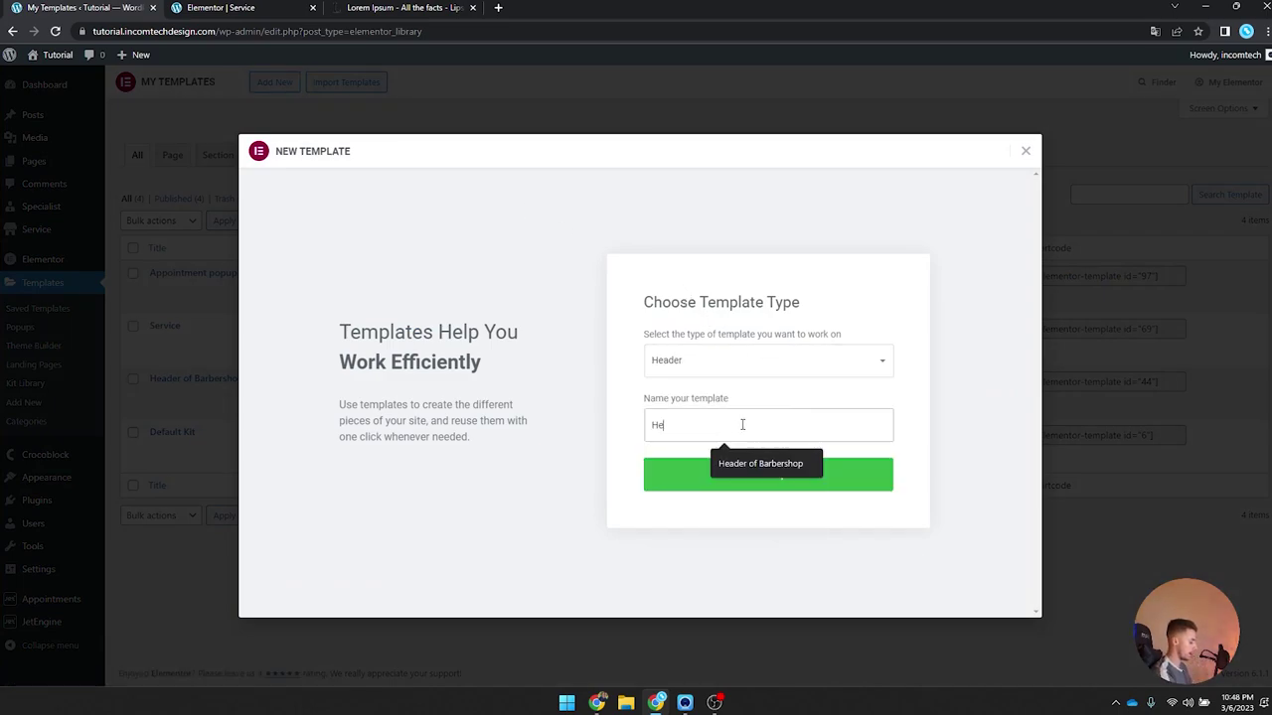
pyautogui.write('ader for static pages')
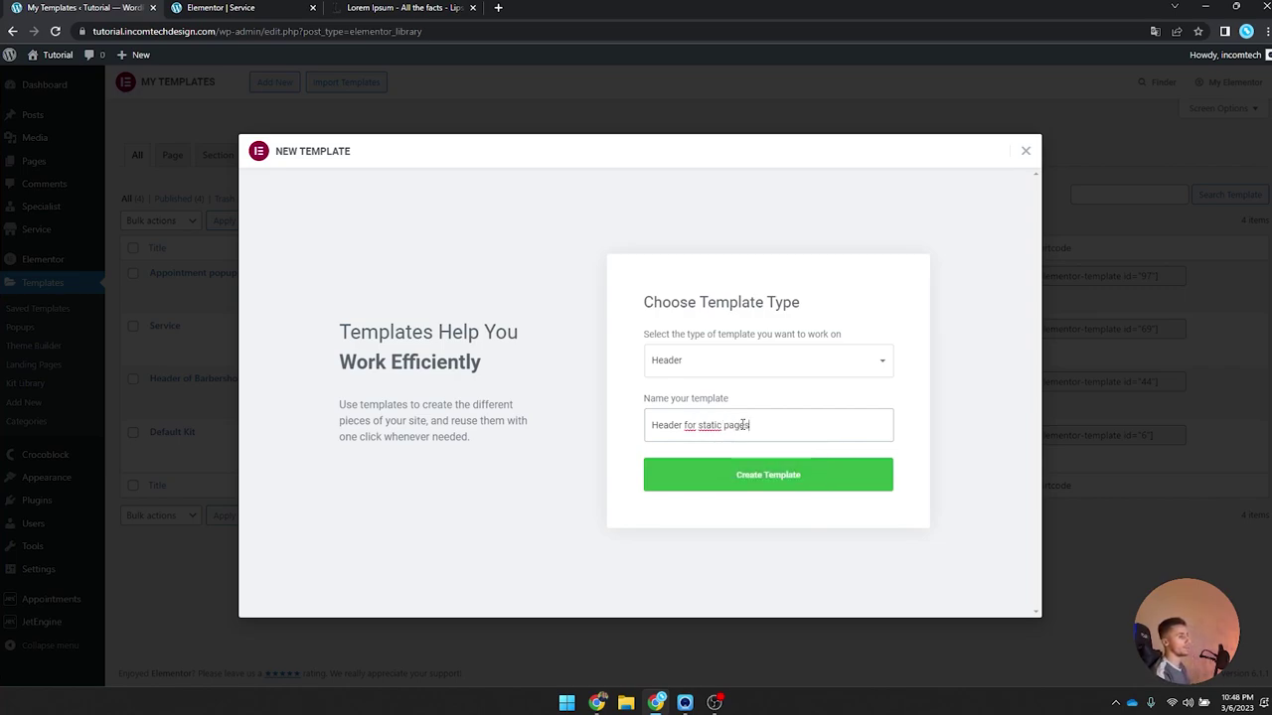
pyautogui.hotkey('ctrl', 'a')
pyautogui.write('Static')
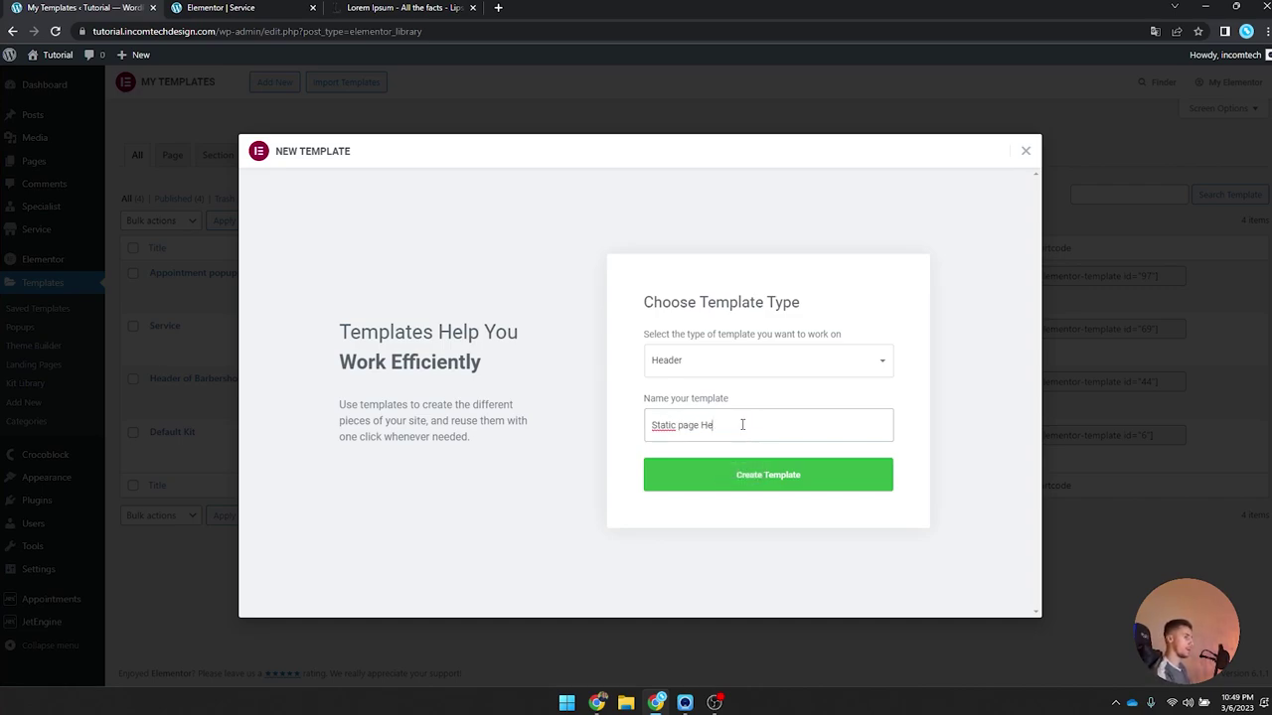
pyautogui.write(' page Header')
pyautogui.click(746, 479)
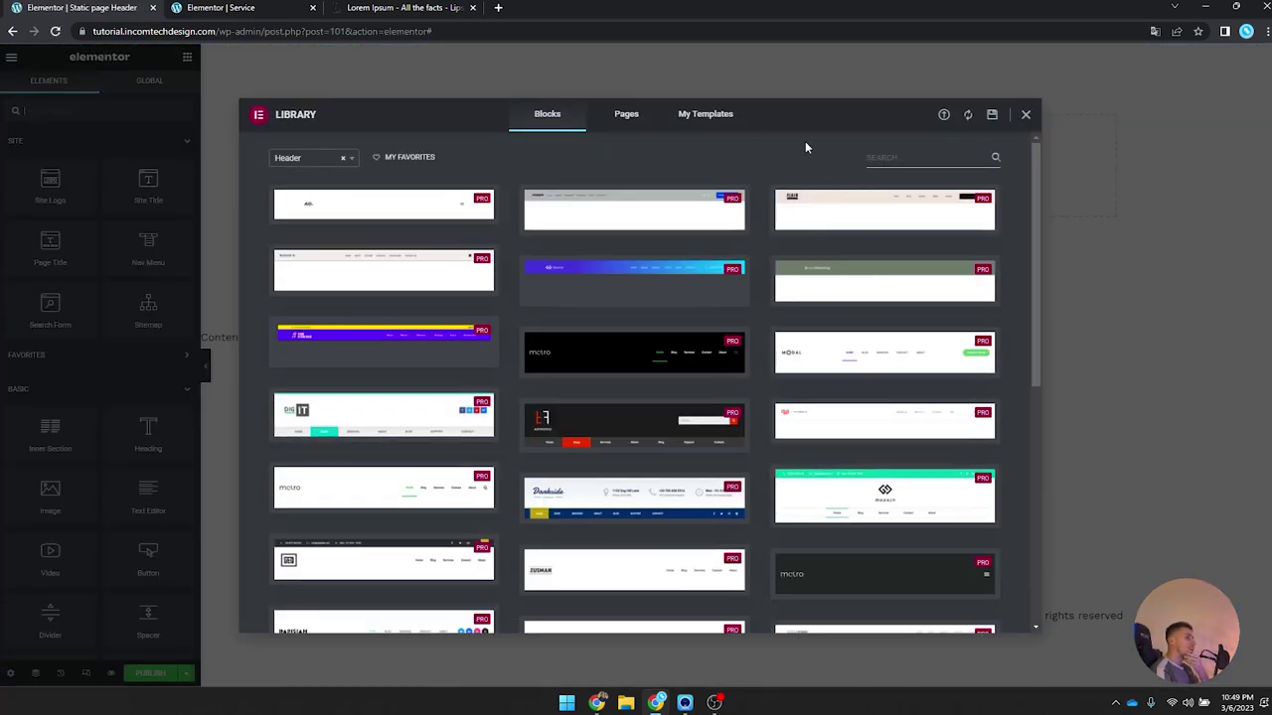
# Step: Insert the saved Header of Barbershop design, without its page settings, into the new header
pyautogui.click(710, 117)
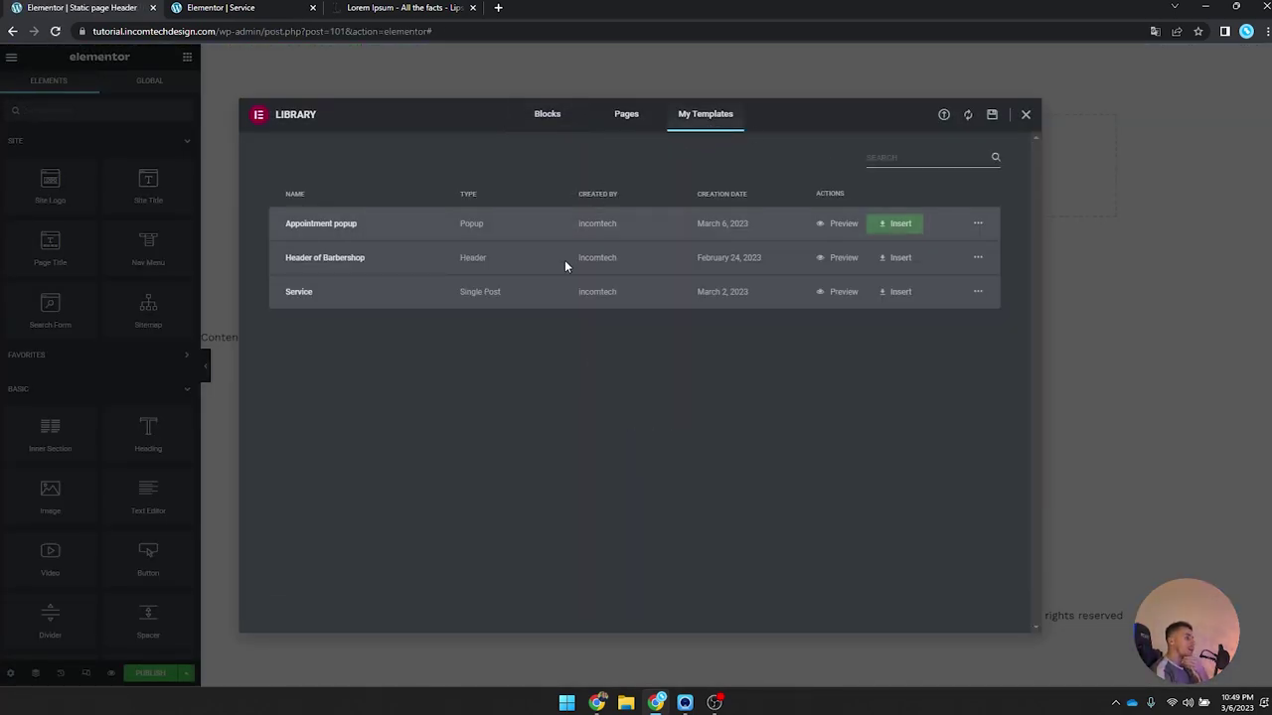
pyautogui.click(893, 260)
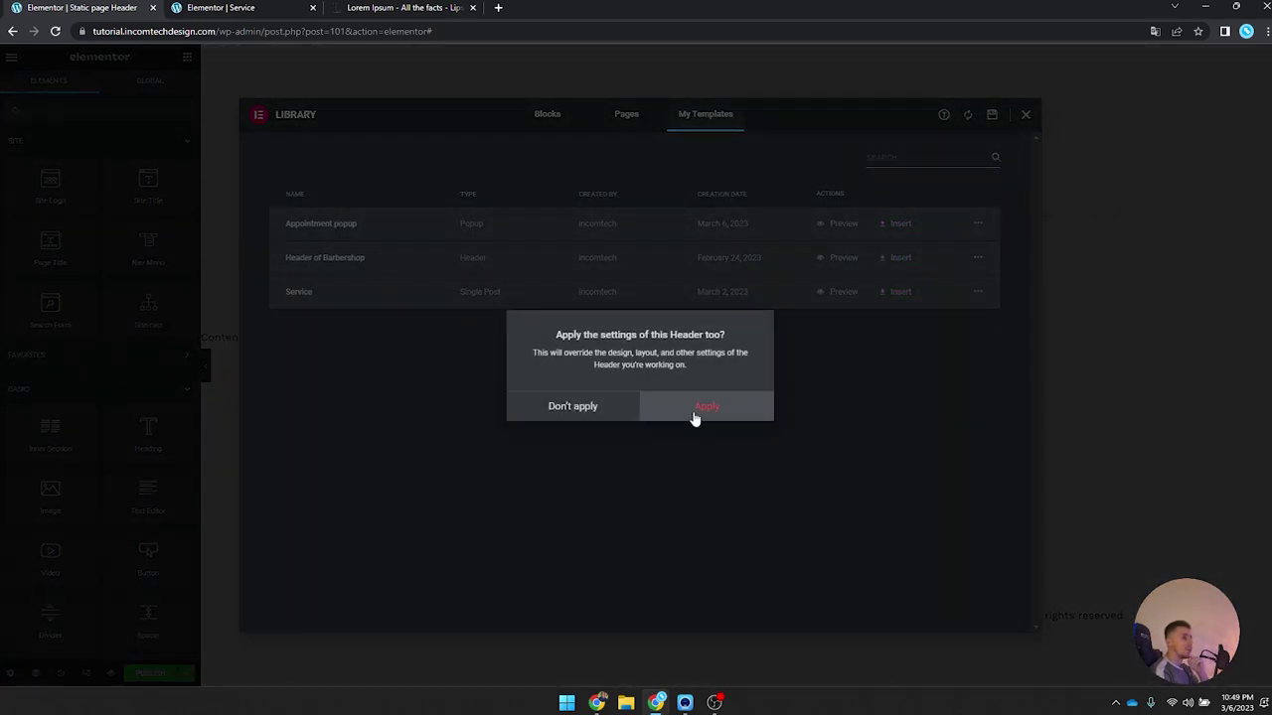
pyautogui.click(593, 404)
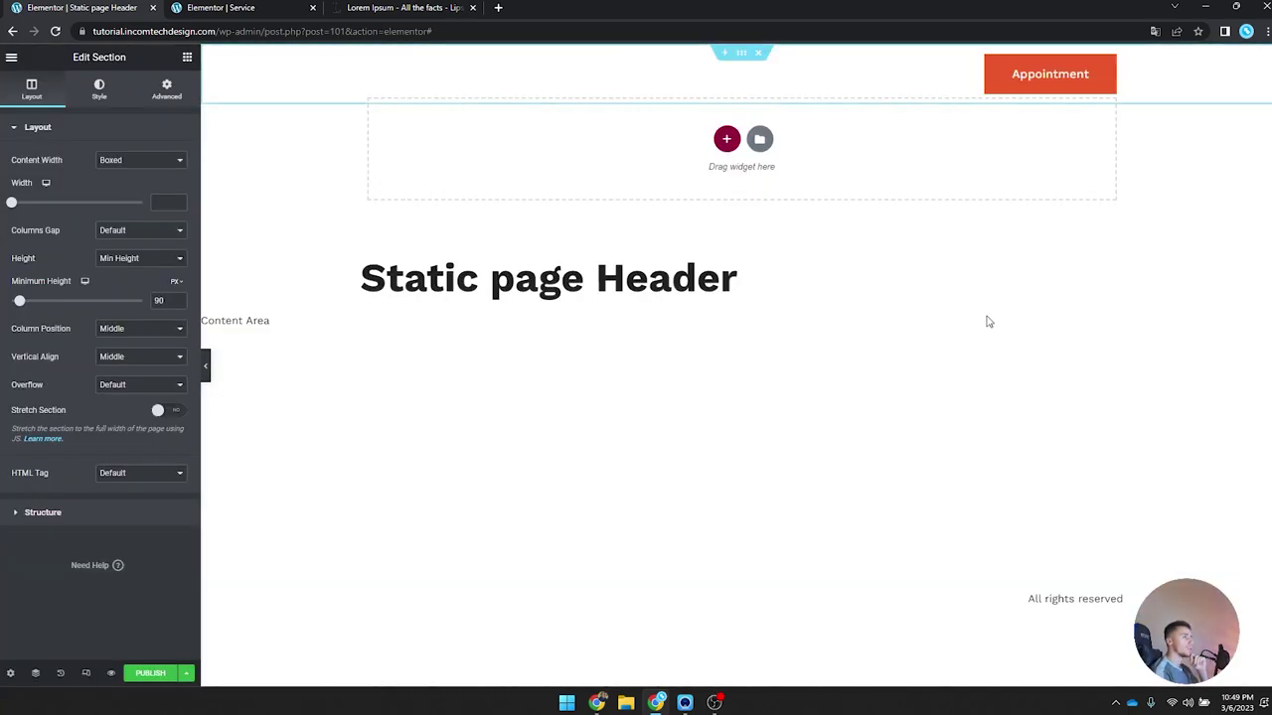
pyautogui.click(1106, 67)
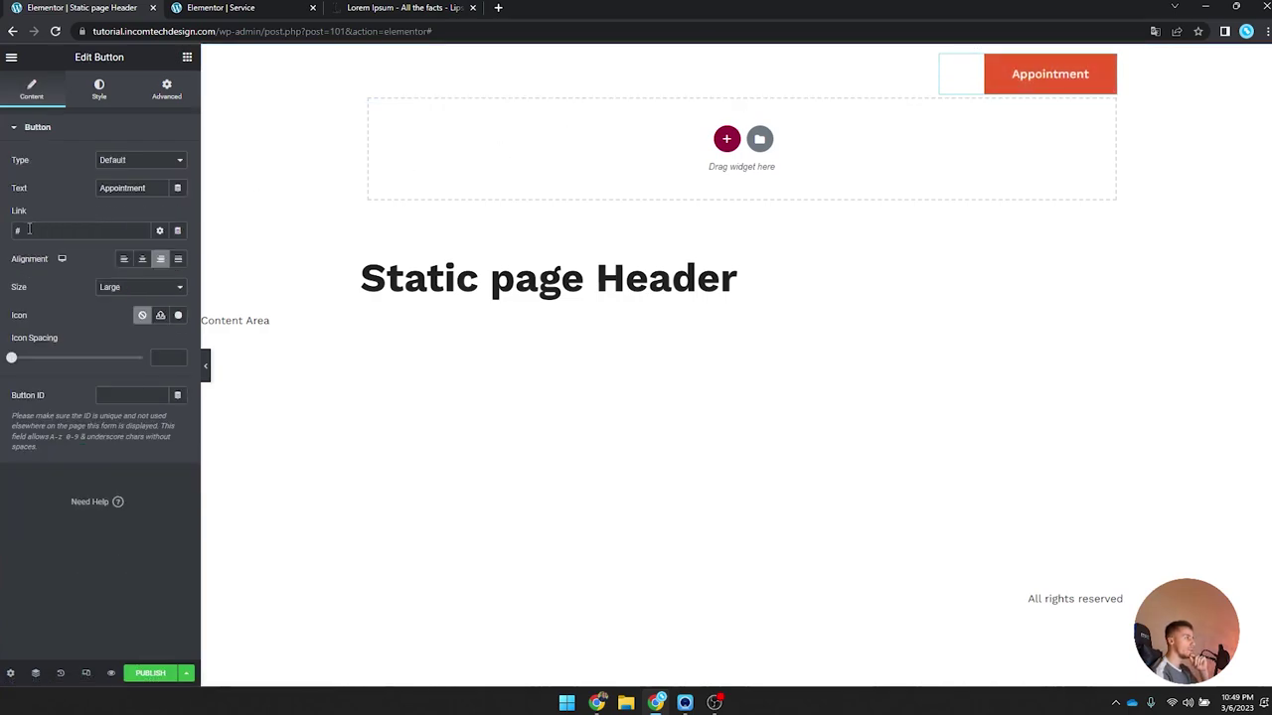
# Step: Clear the Appointment button's # link and give it a Popup dynamic tag
pyautogui.doubleClick(125, 229)
pyautogui.press('BackSpace')
pyautogui.click(157, 231)
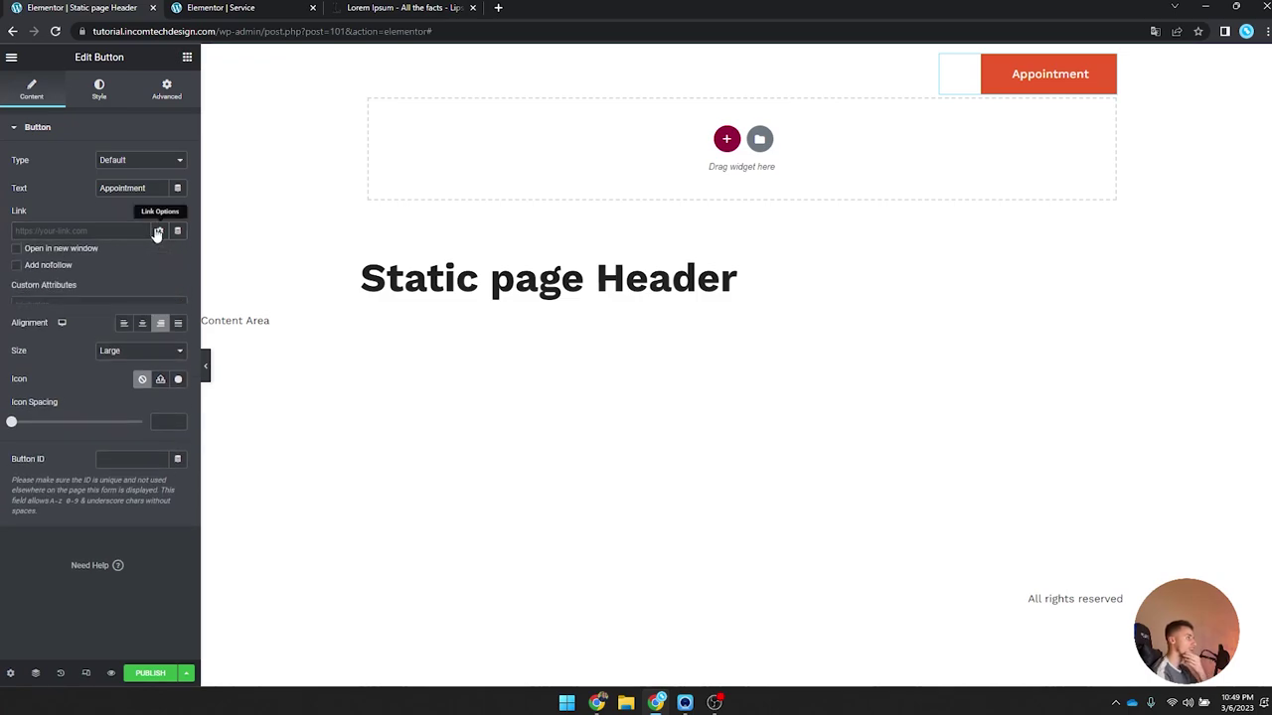
pyautogui.click(159, 234)
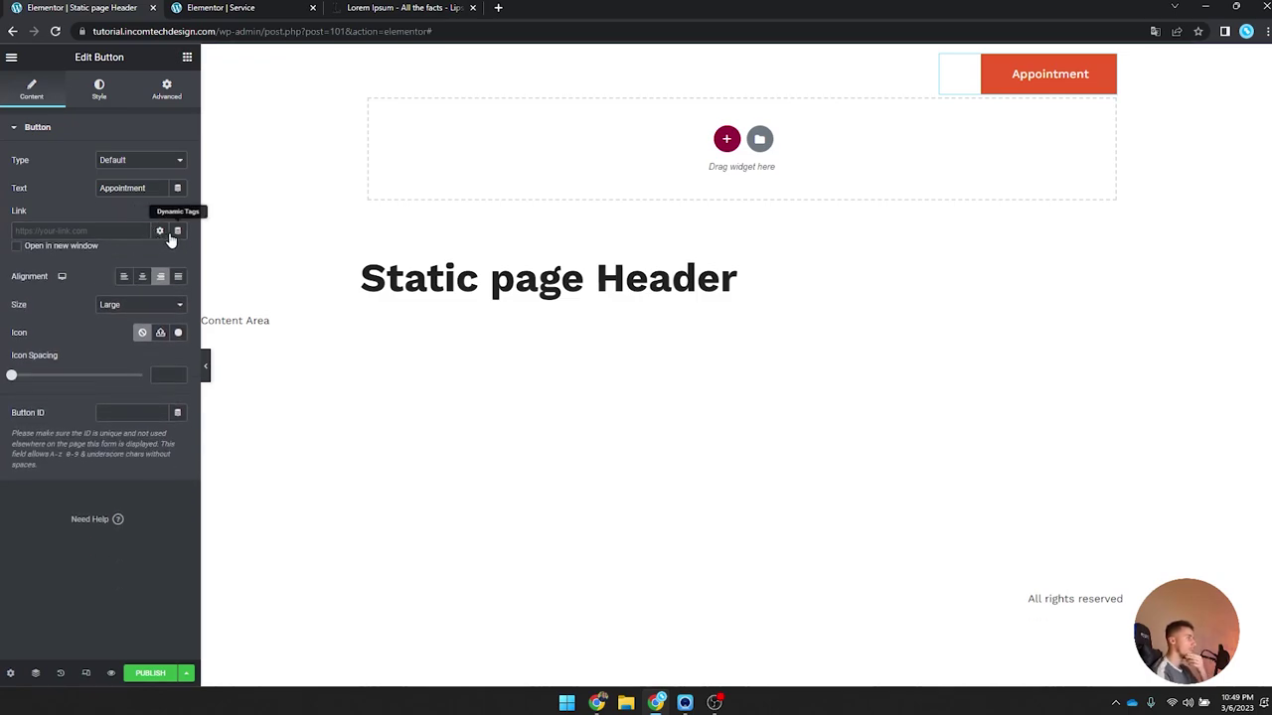
pyautogui.click(176, 231)
pyautogui.moveTo(185, 276); pyautogui.dragTo(178, 431)
pyautogui.scroll(3, 105, 382)
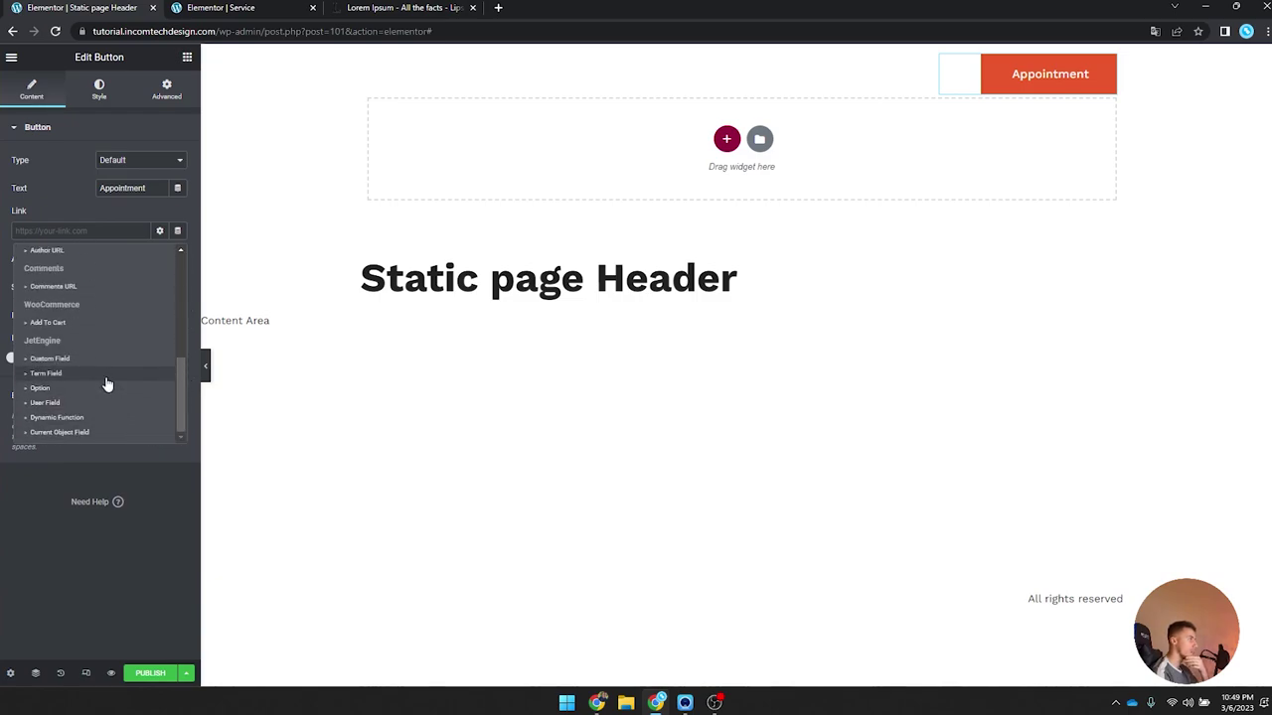
pyautogui.click(40, 253)
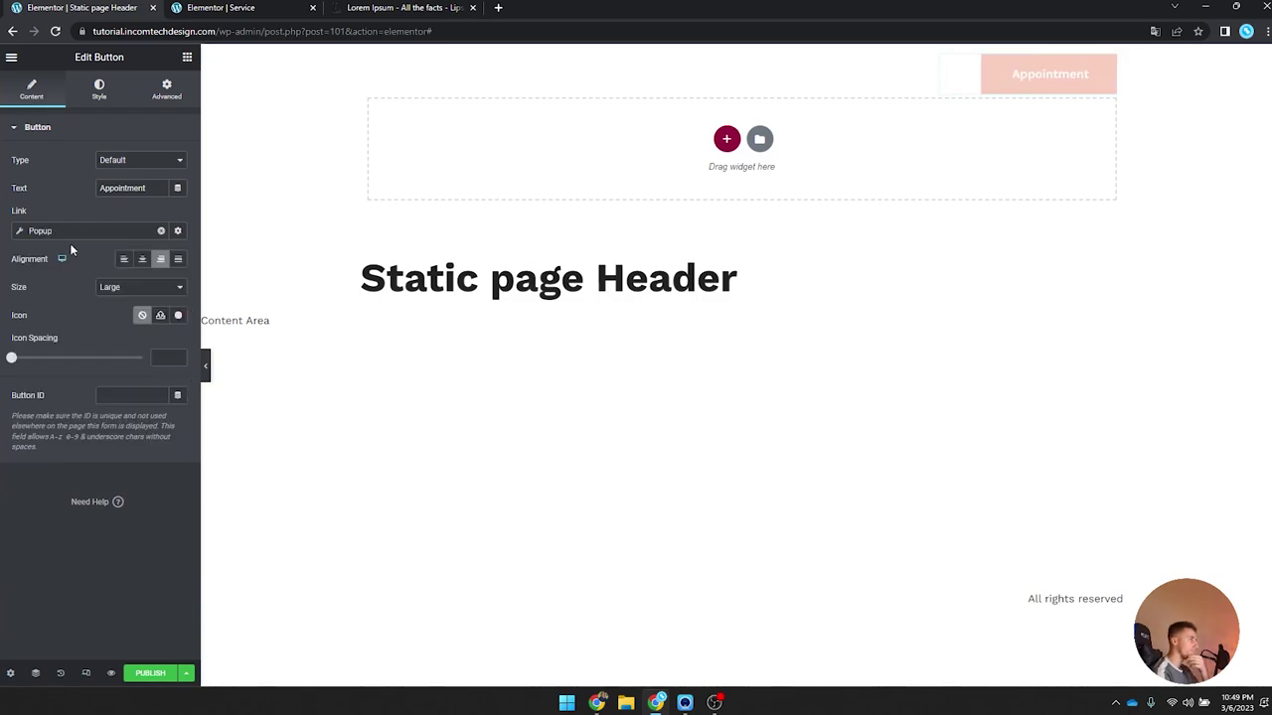
# Step: Set the popup link's action to Open Popup with the Appointment popup template
pyautogui.click(24, 232)
pyautogui.click(117, 289)
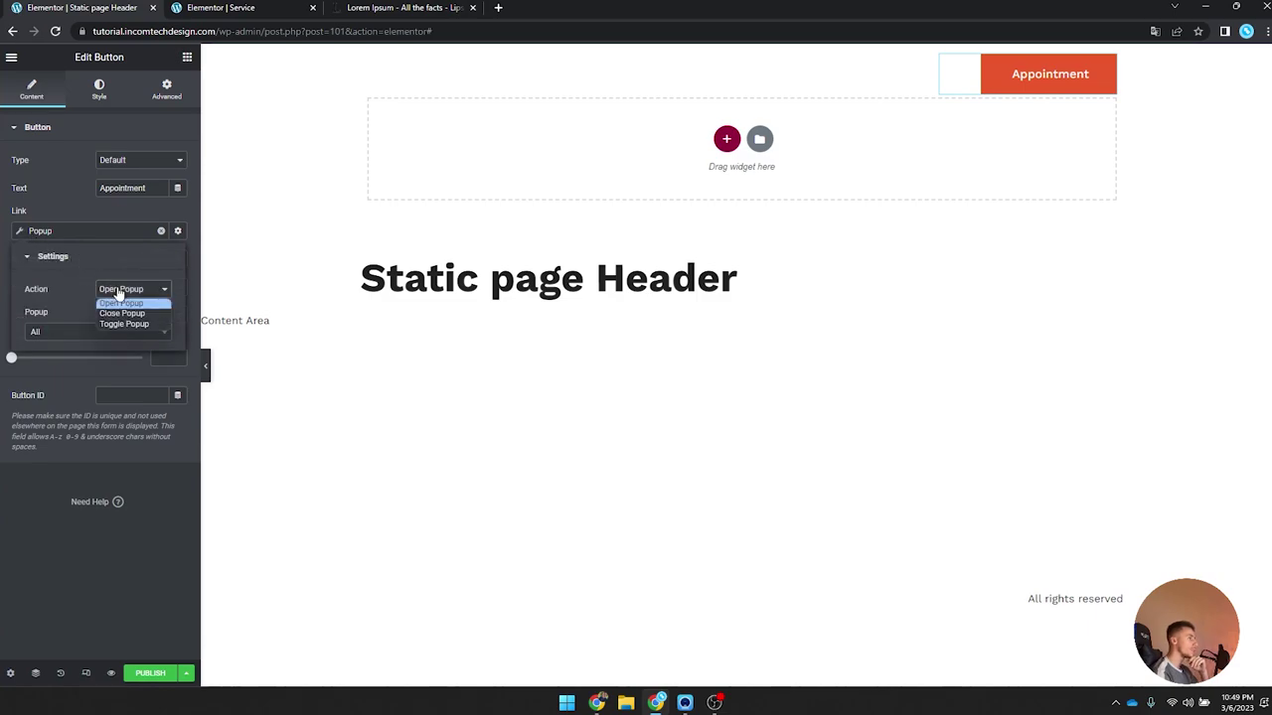
pyautogui.click(120, 302)
pyautogui.click(110, 333)
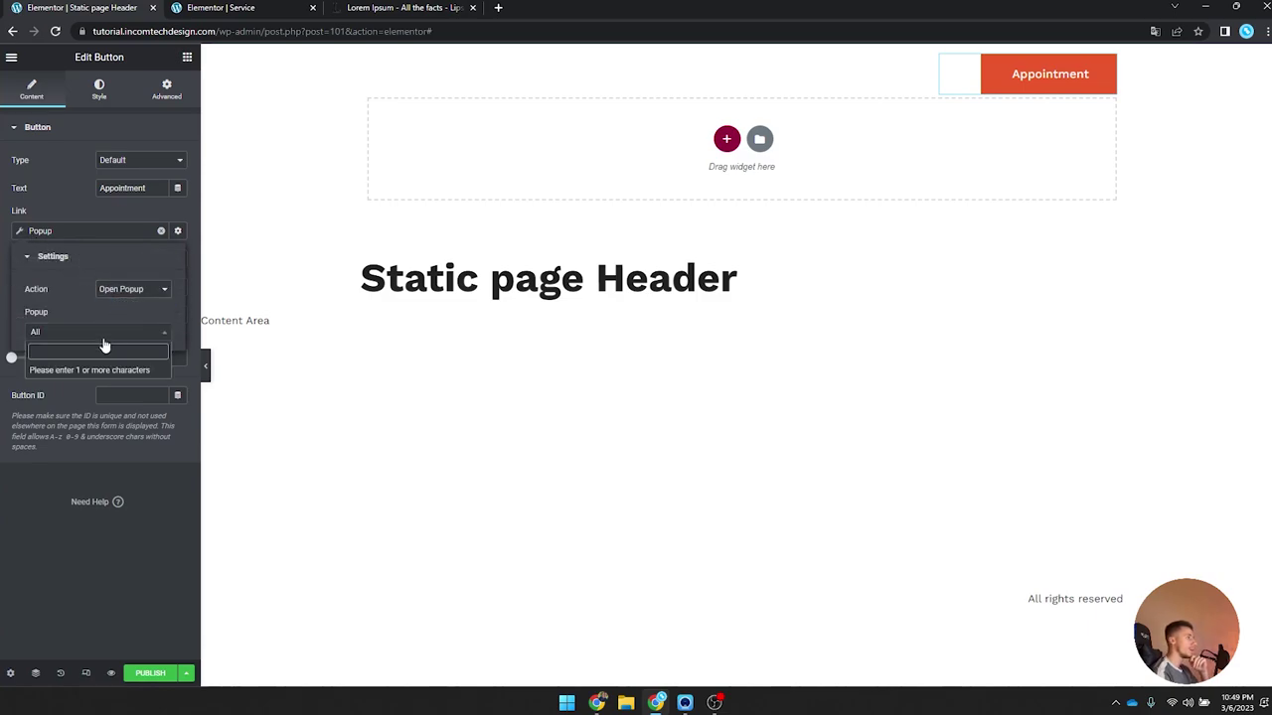
pyautogui.write('pop')
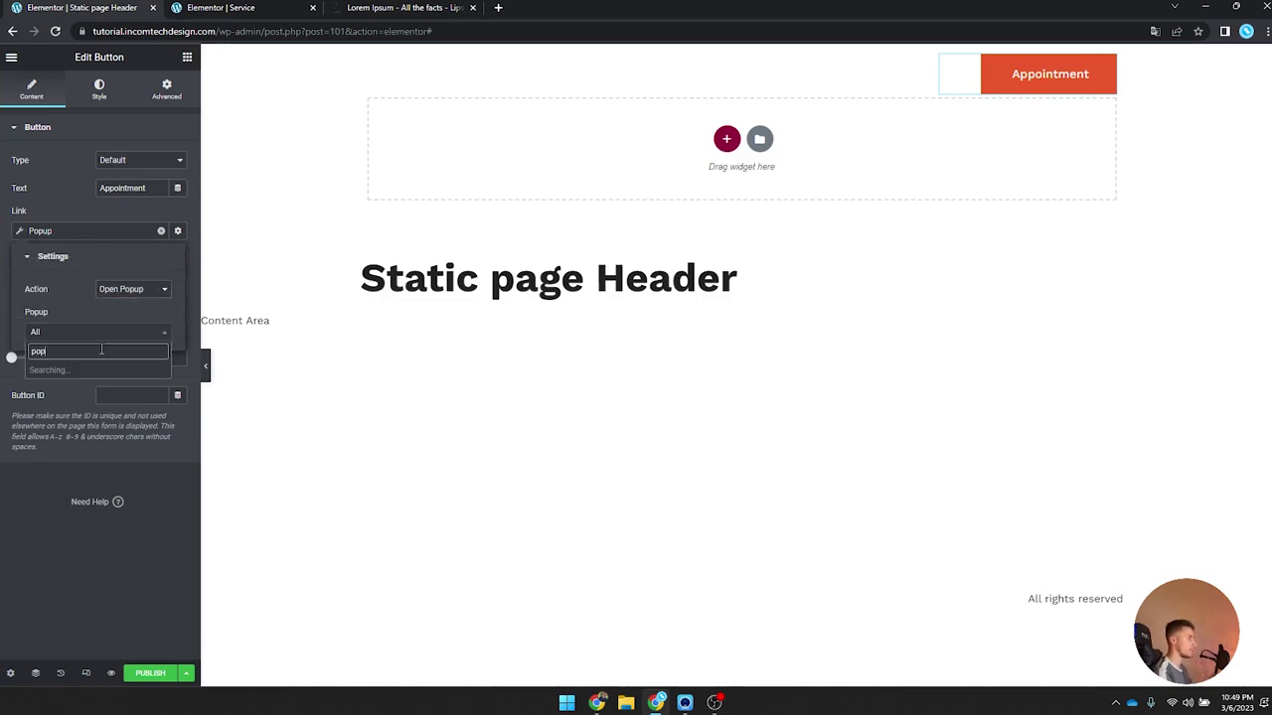
pyautogui.click(96, 374)
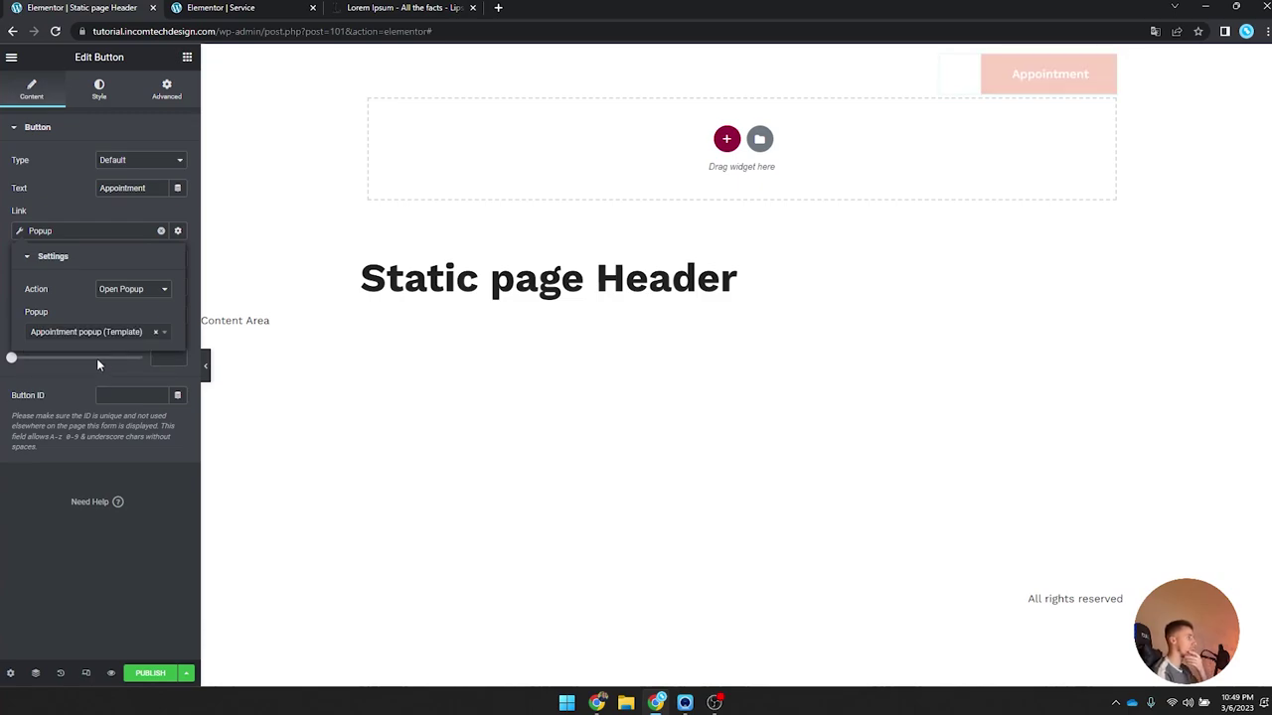
pyautogui.click(114, 231)
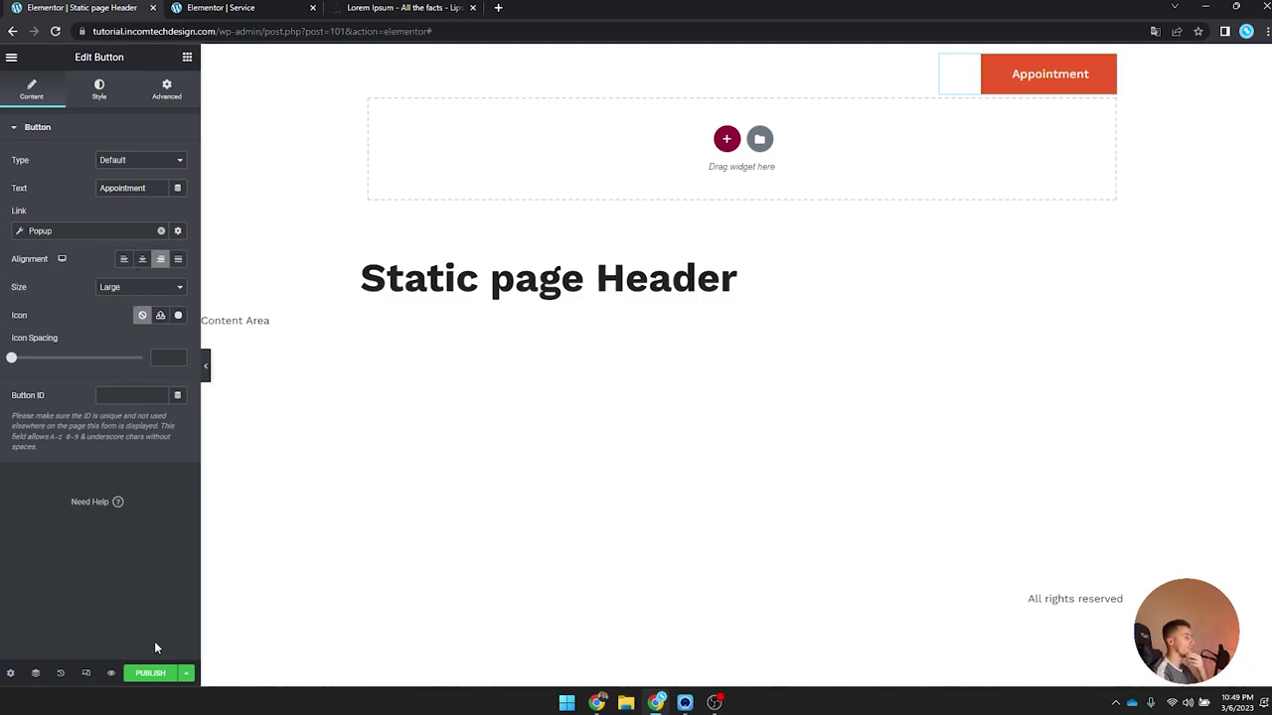
# Step: Start publishing the header with an Include condition for the Entire Site
pyautogui.click(149, 674)
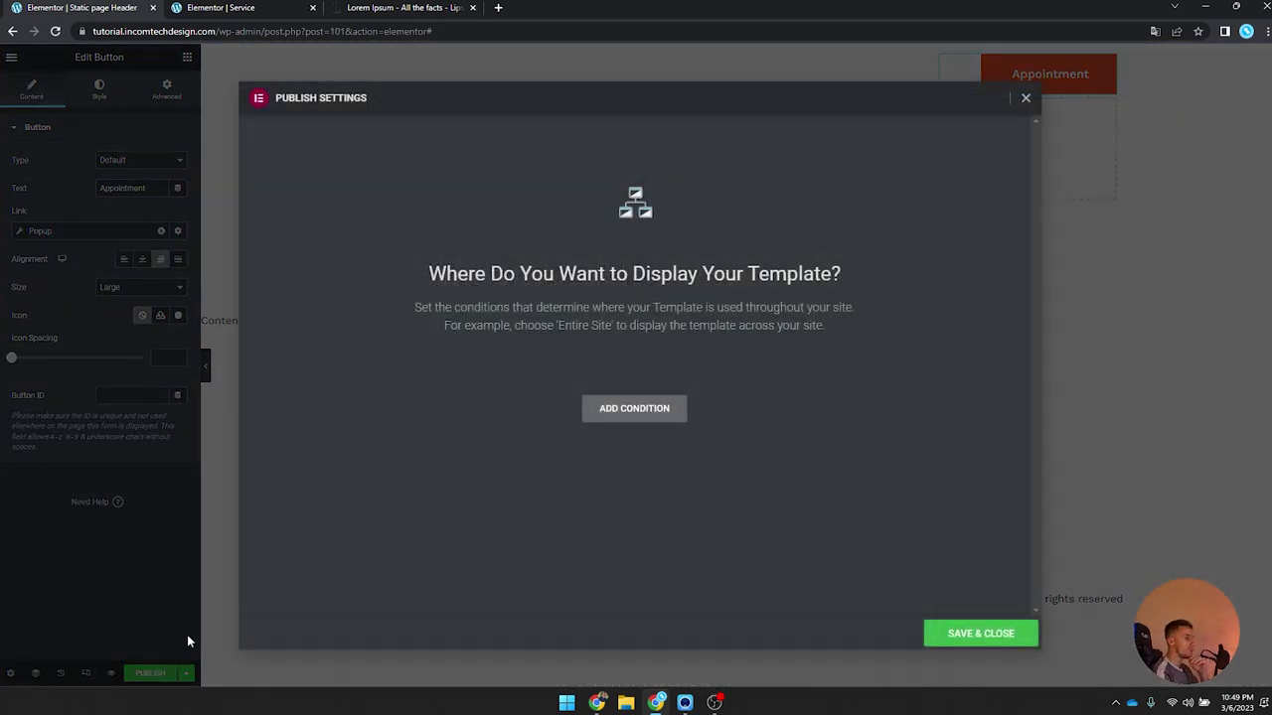
pyautogui.click(626, 407)
pyautogui.click(536, 381)
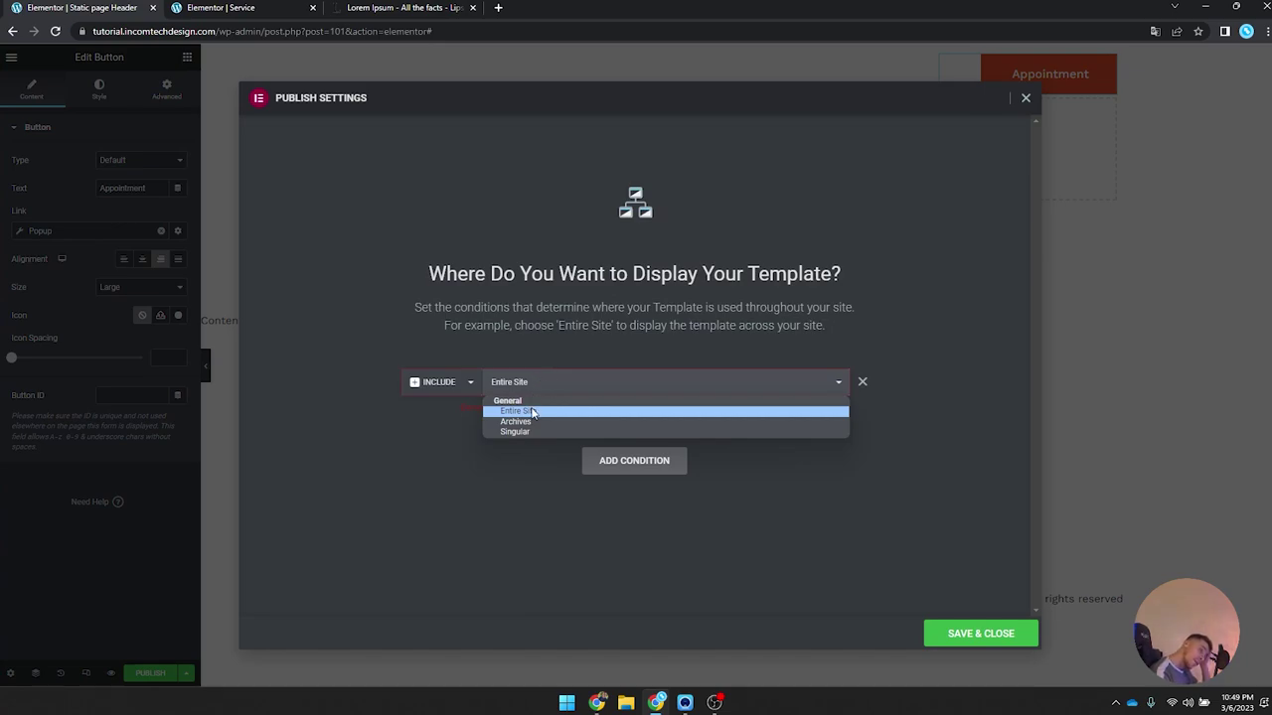
pyautogui.click(532, 412)
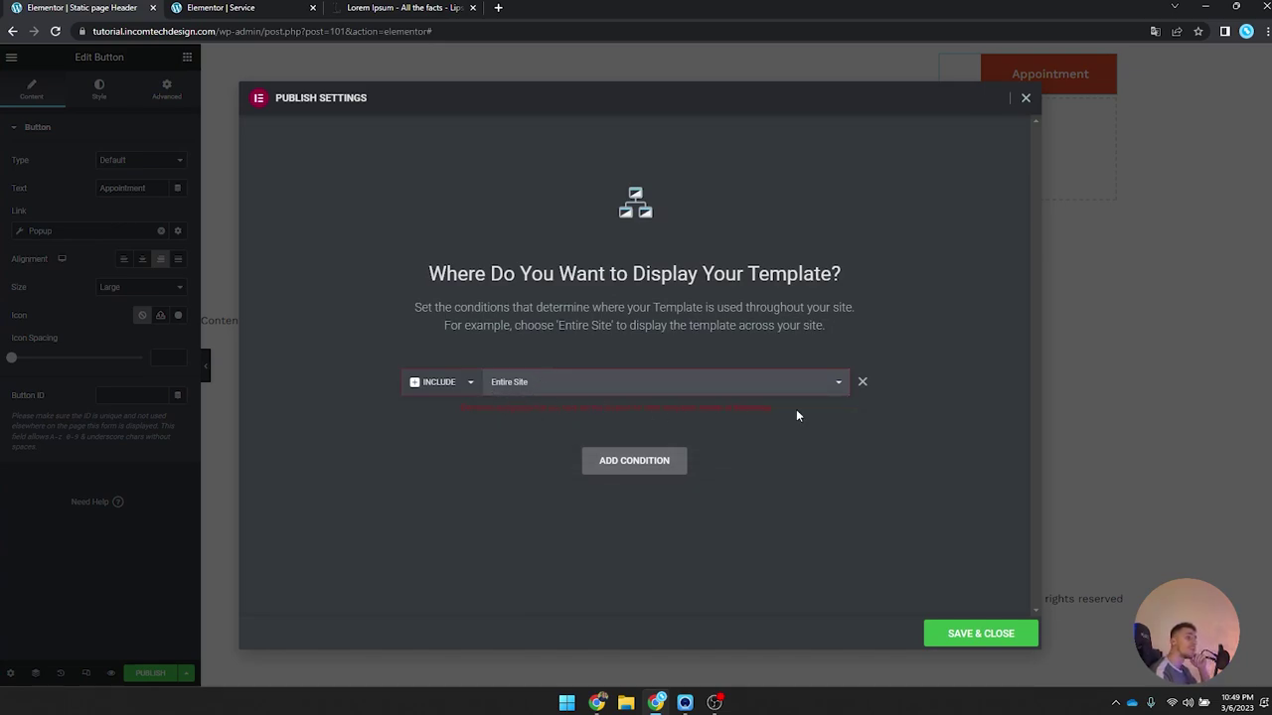
# Step: Add an Exclude > Singular > Service condition and save the header's conditions
pyautogui.click(661, 461)
pyautogui.click(437, 434)
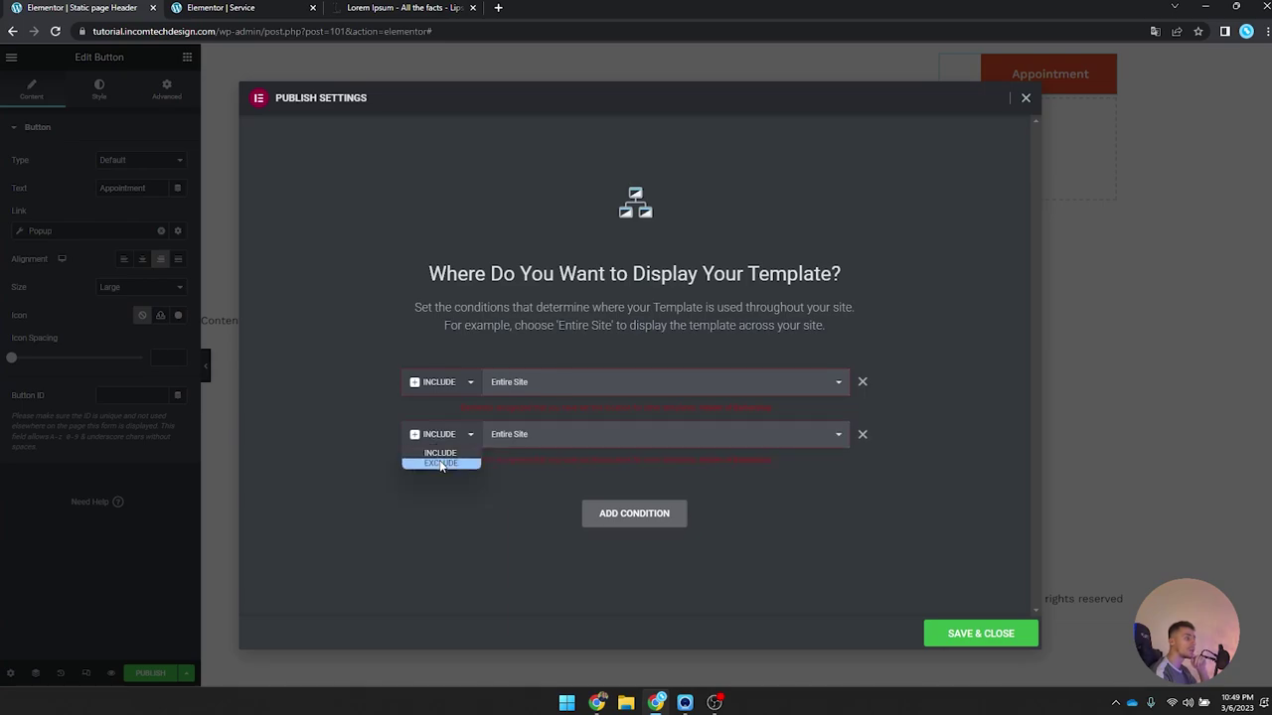
pyautogui.click(440, 460)
pyautogui.click(566, 435)
pyautogui.click(548, 484)
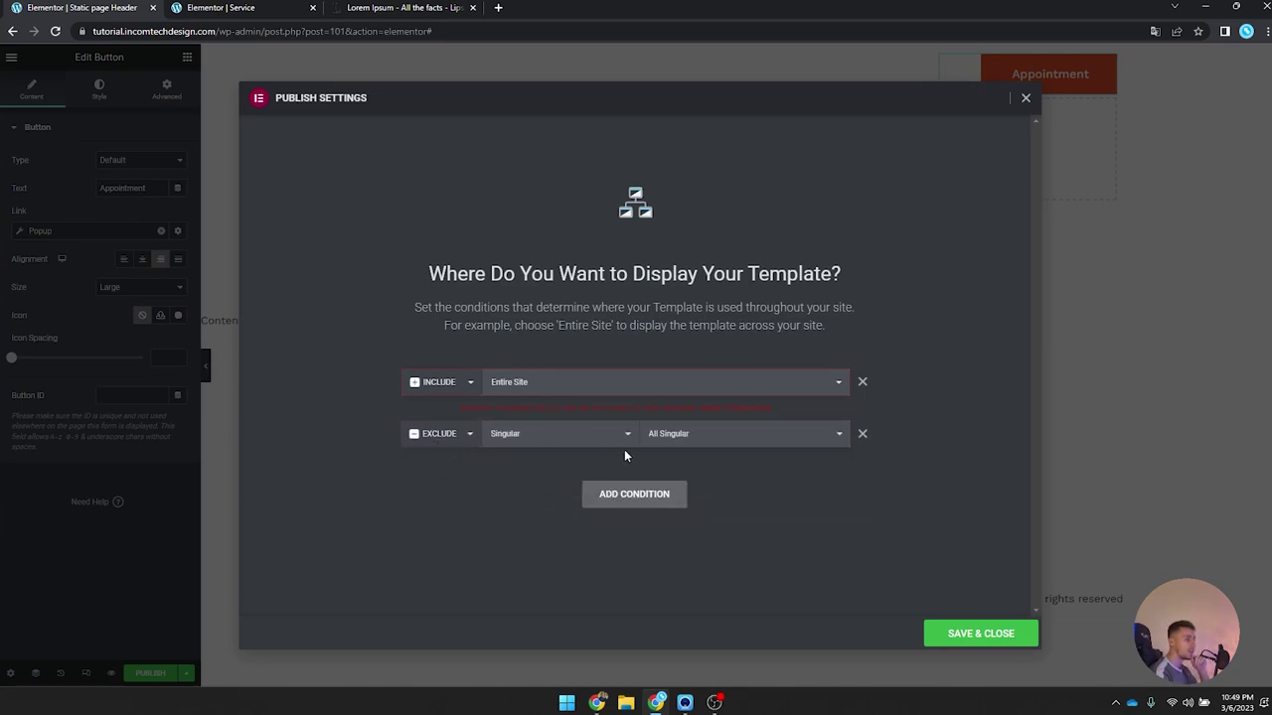
pyautogui.click(754, 437)
pyautogui.scroll(-2, 709, 510)
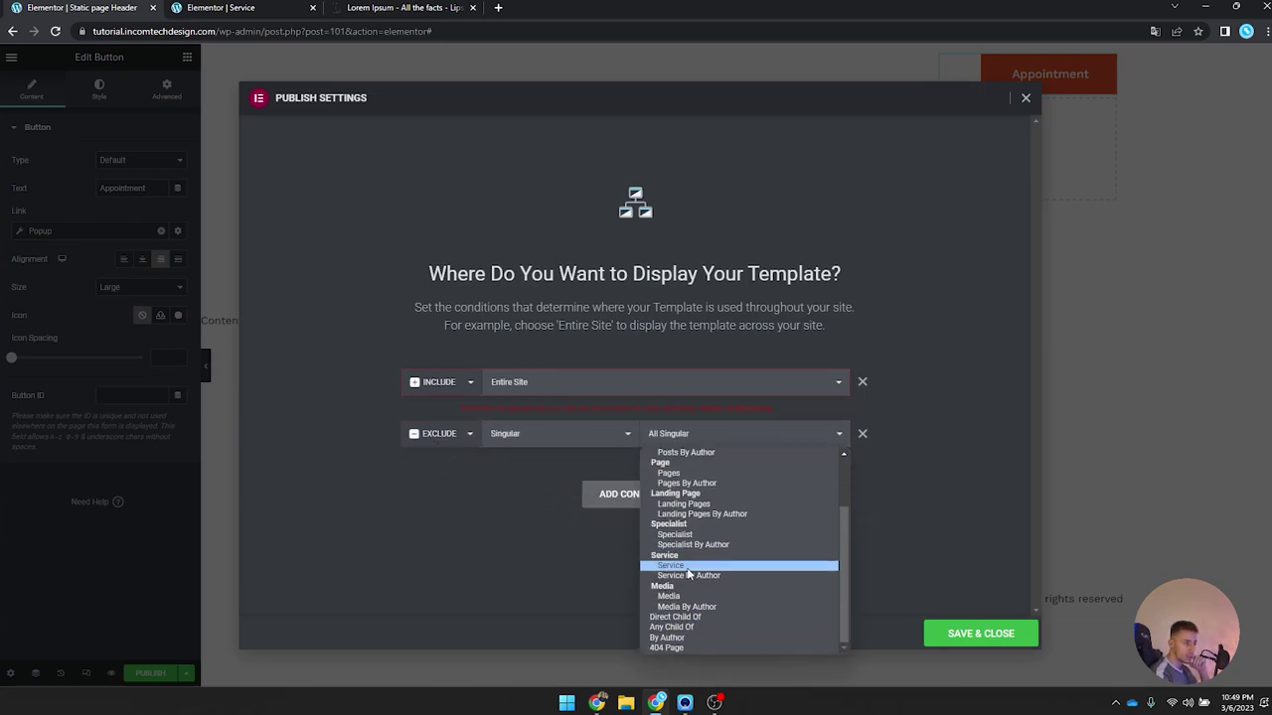
pyautogui.click(687, 565)
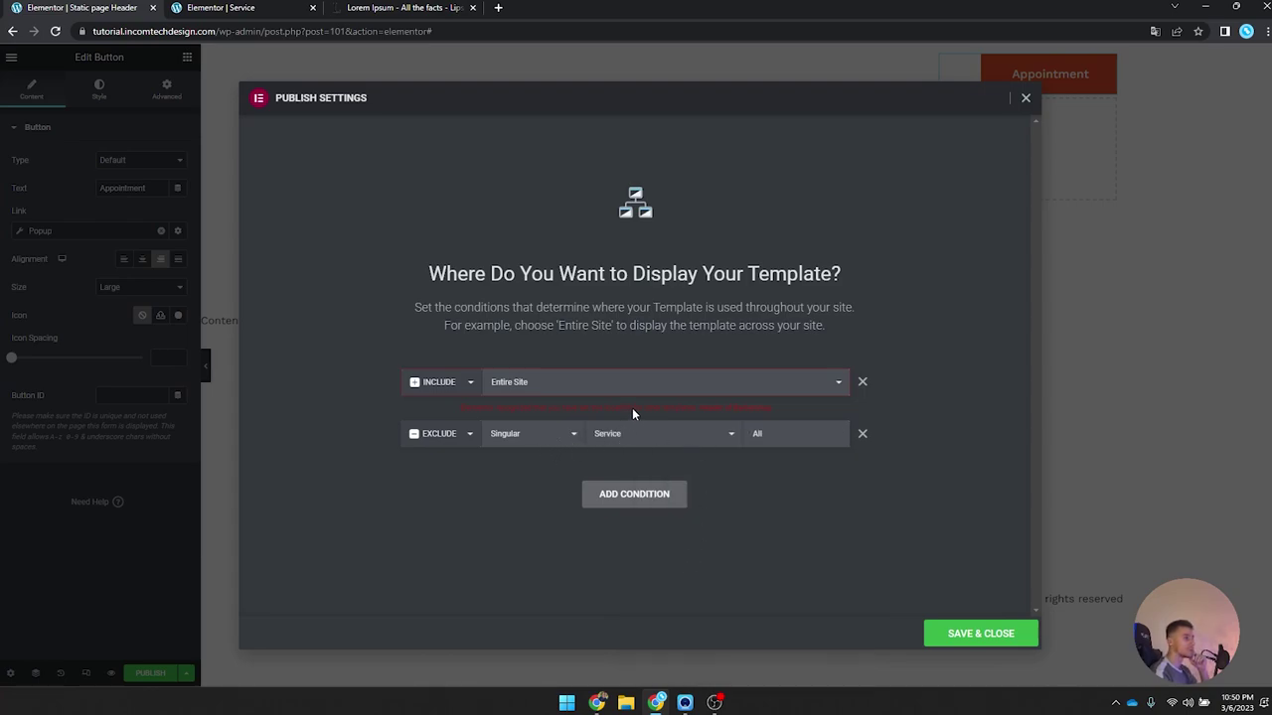
pyautogui.click(1025, 636)
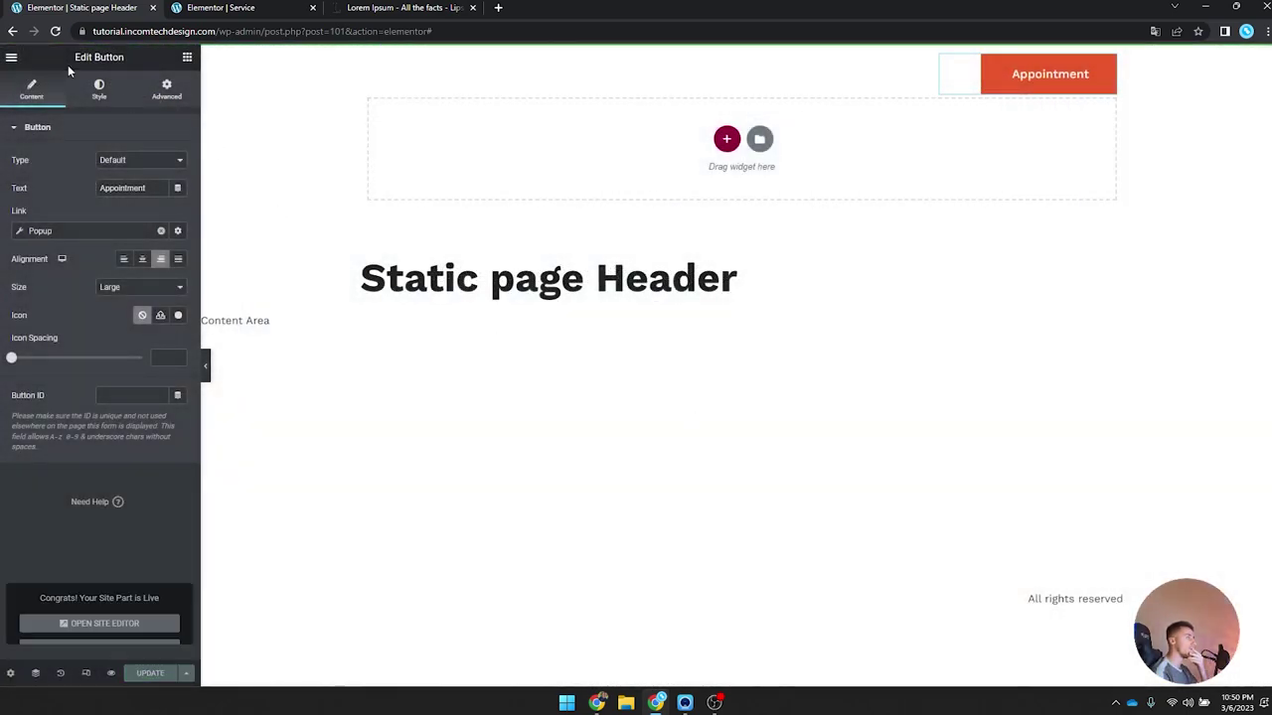
# Step: Leave the editor, open Saved Templates and edit Header of Barbershop with Elementor
pyautogui.click(11, 56)
pyautogui.moveTo(65, 313); pyautogui.dragTo(76, 303)
pyautogui.click(45, 316)
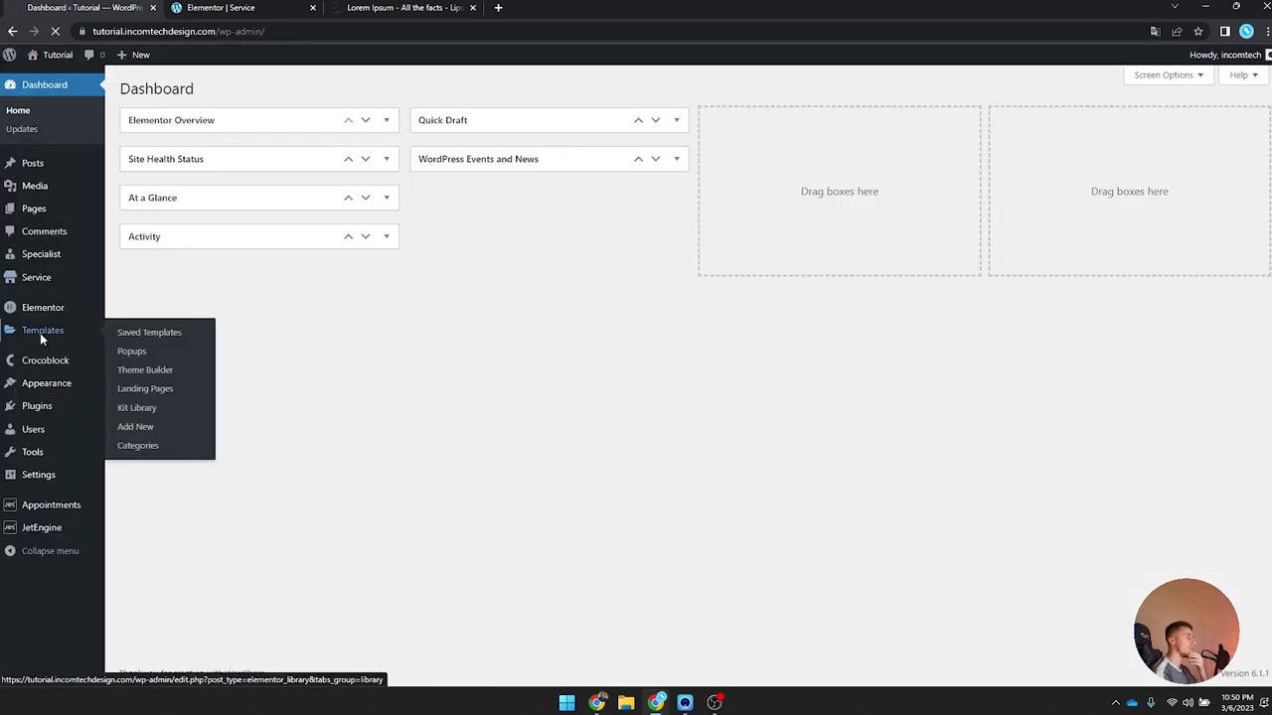
pyautogui.click(40, 333)
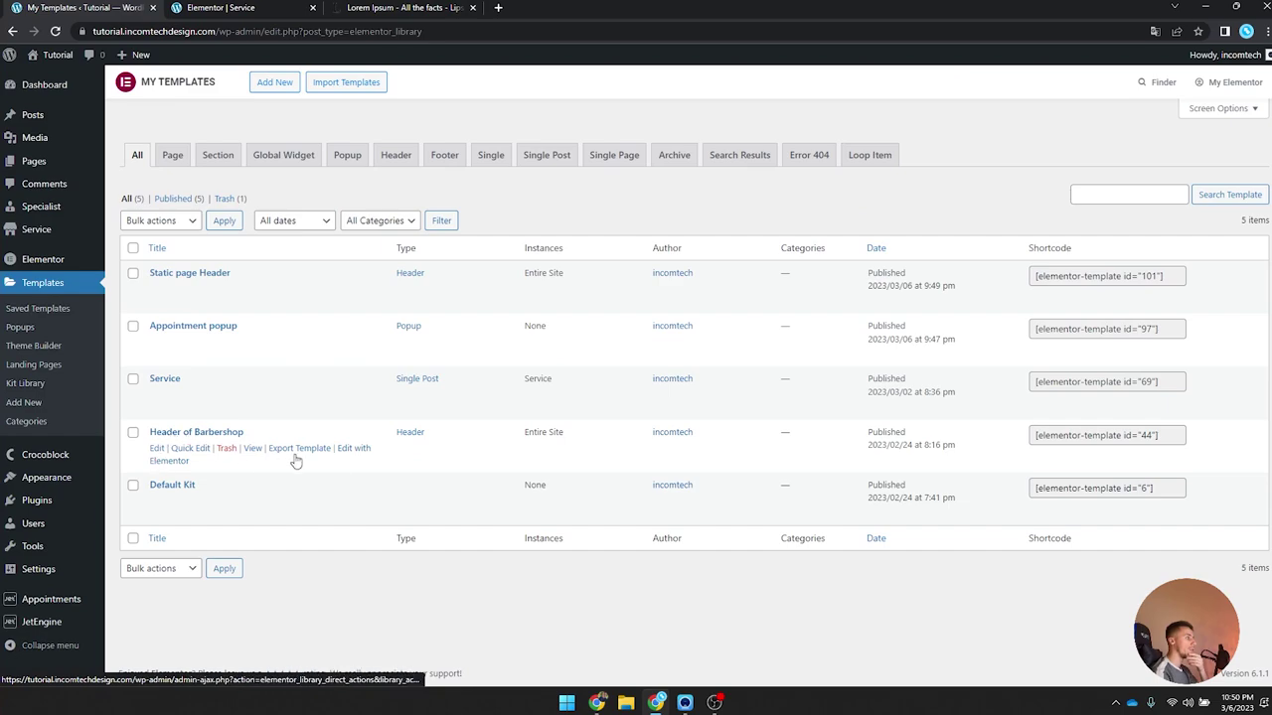
pyautogui.click(348, 449)
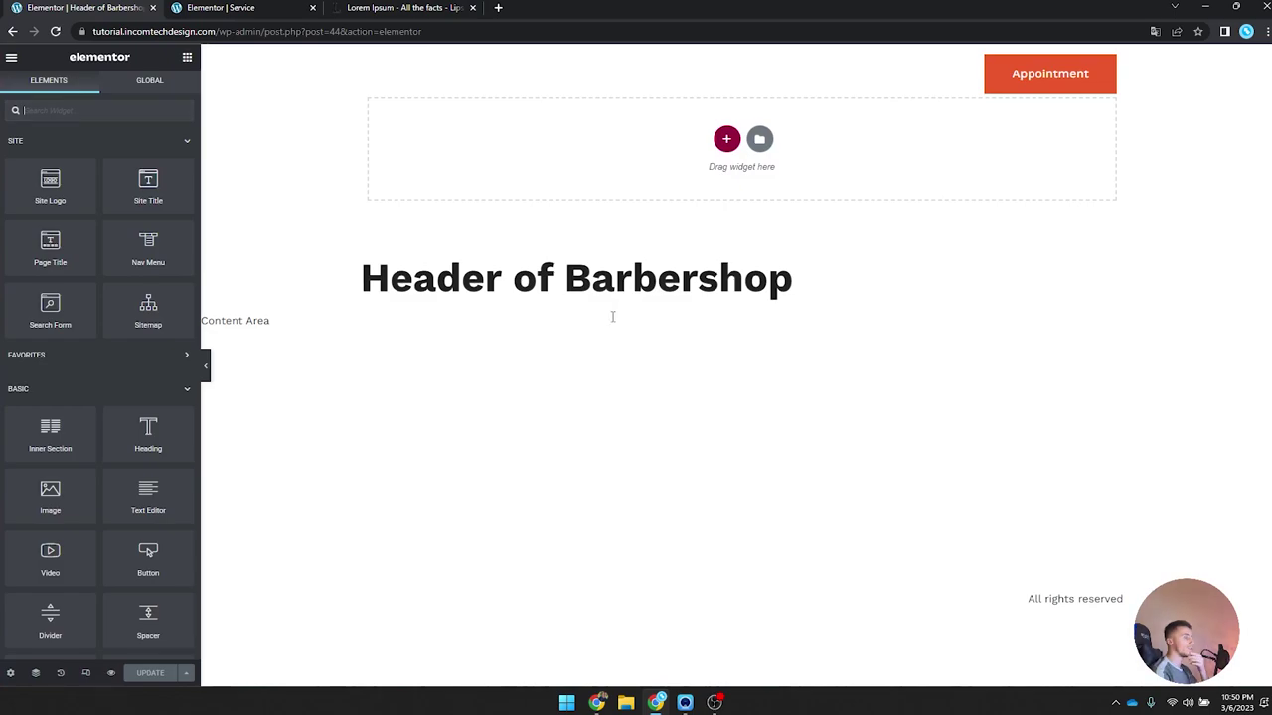
# Step: Open the Header of Barbershop display conditions, adding then removing a trial exclusion row
pyautogui.click(186, 672)
pyautogui.click(167, 616)
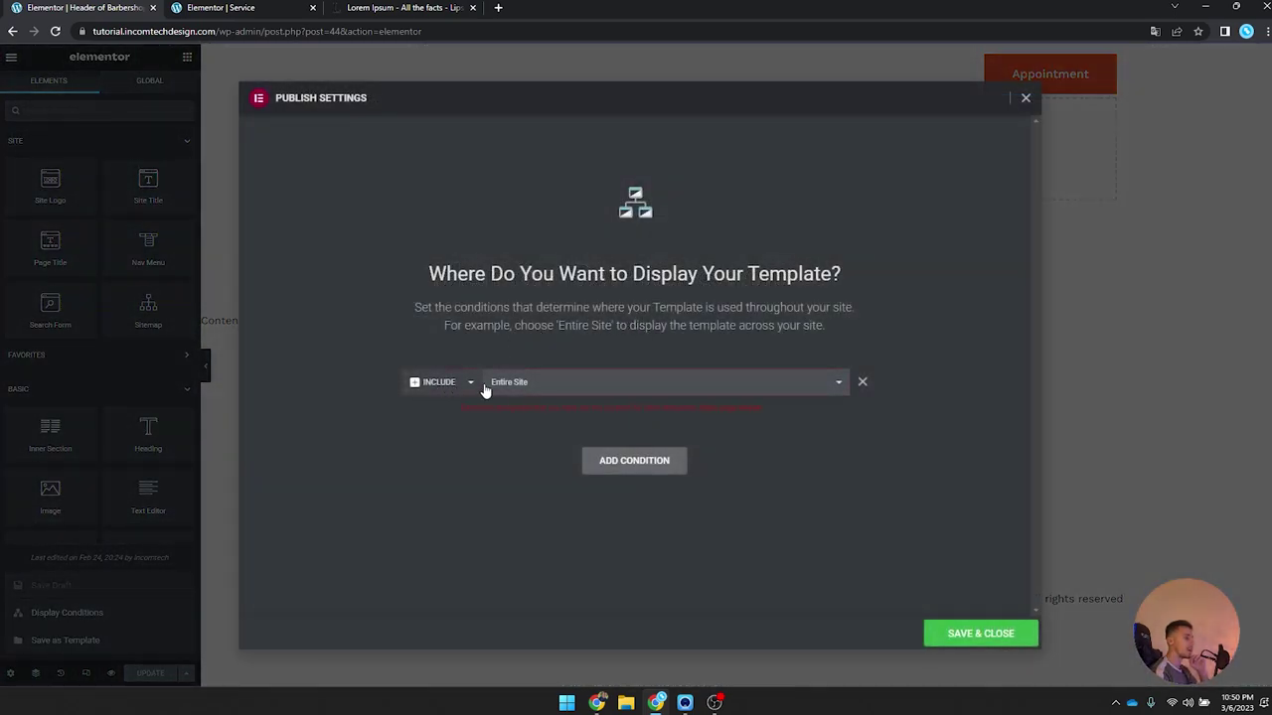
pyautogui.click(652, 455)
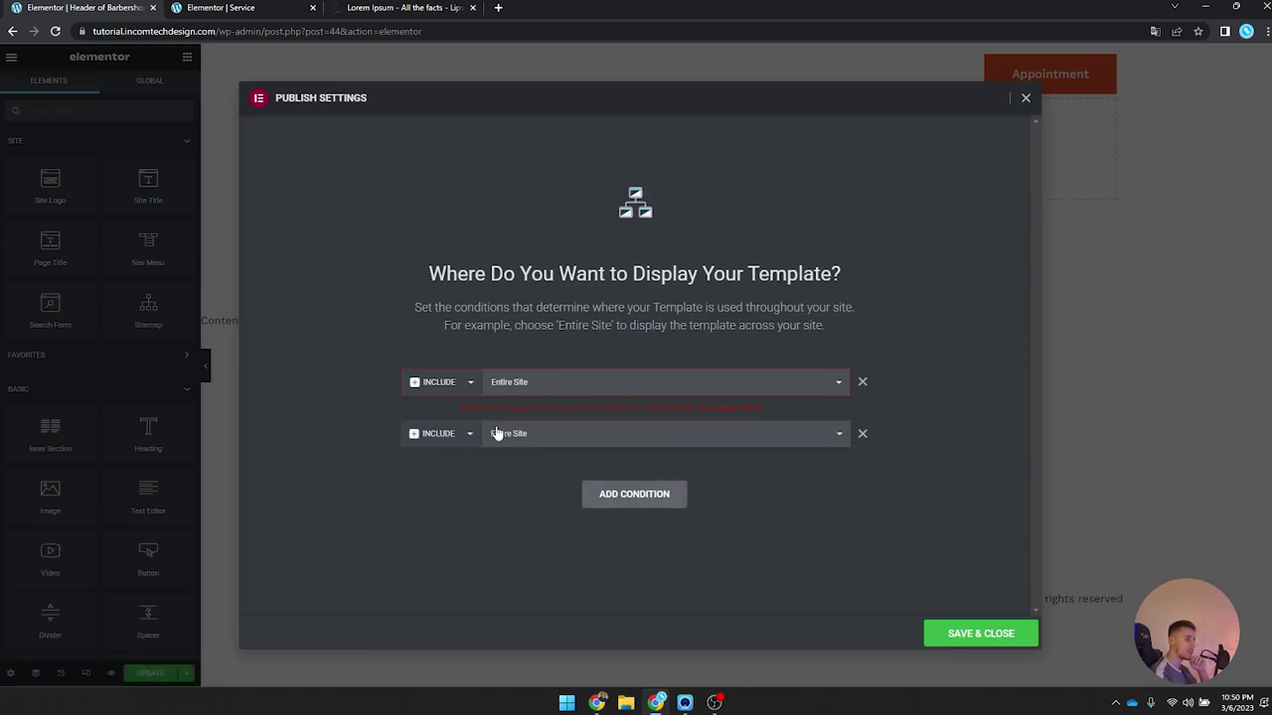
pyautogui.click(444, 469)
pyautogui.click(562, 444)
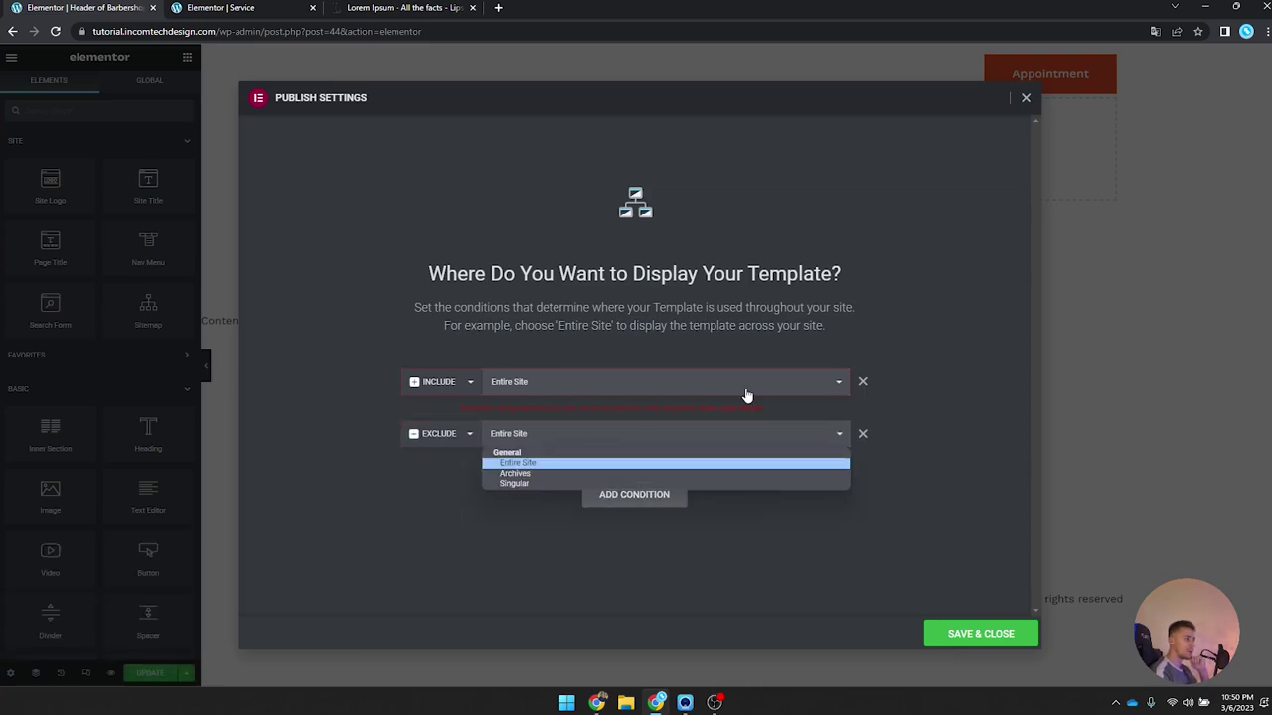
pyautogui.click(861, 434)
# Step: Change the Include condition to Singular > Service, remove the extra exclusion row, and save
pyautogui.click(541, 386)
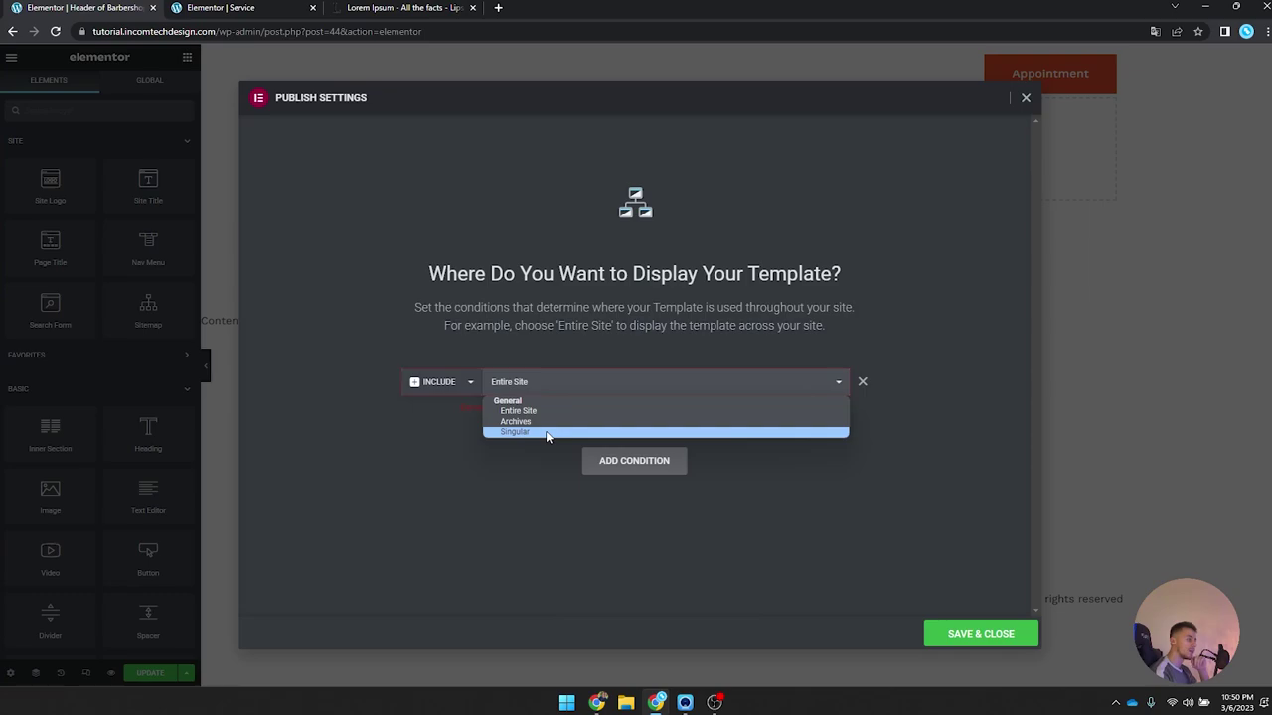
pyautogui.click(546, 434)
pyautogui.click(651, 387)
pyautogui.scroll(-3, 708, 497)
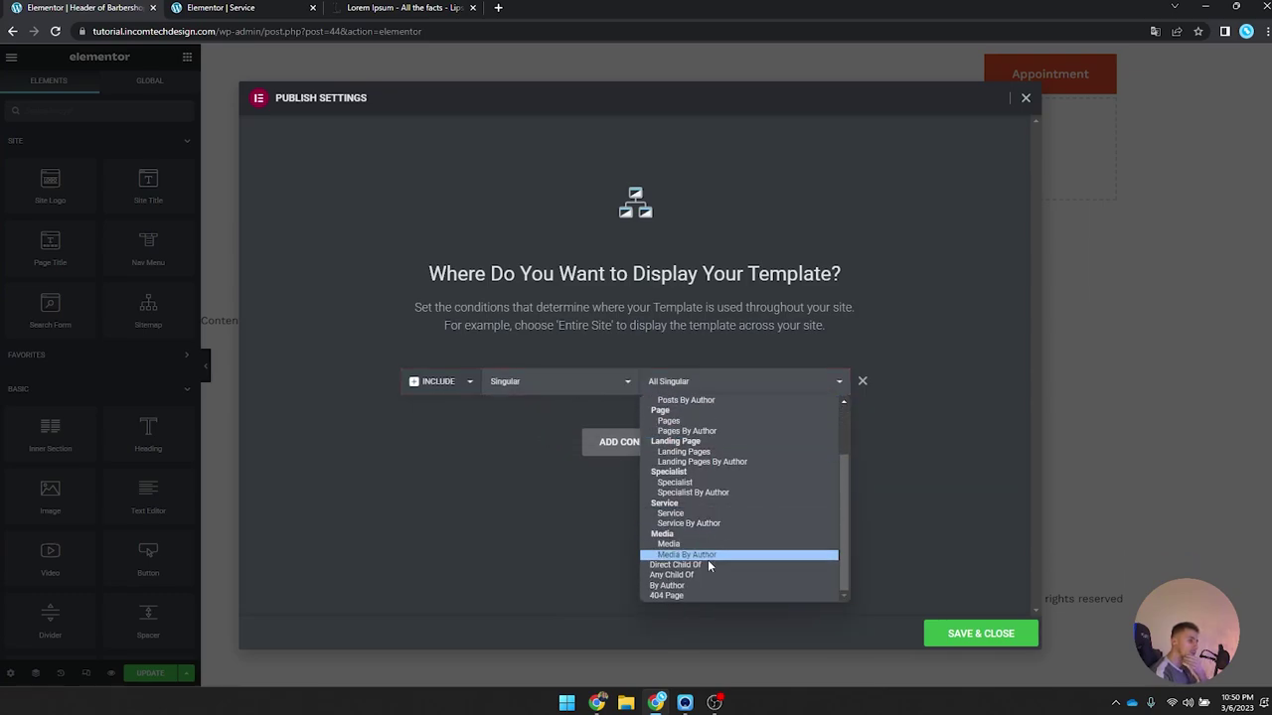
pyautogui.click(710, 514)
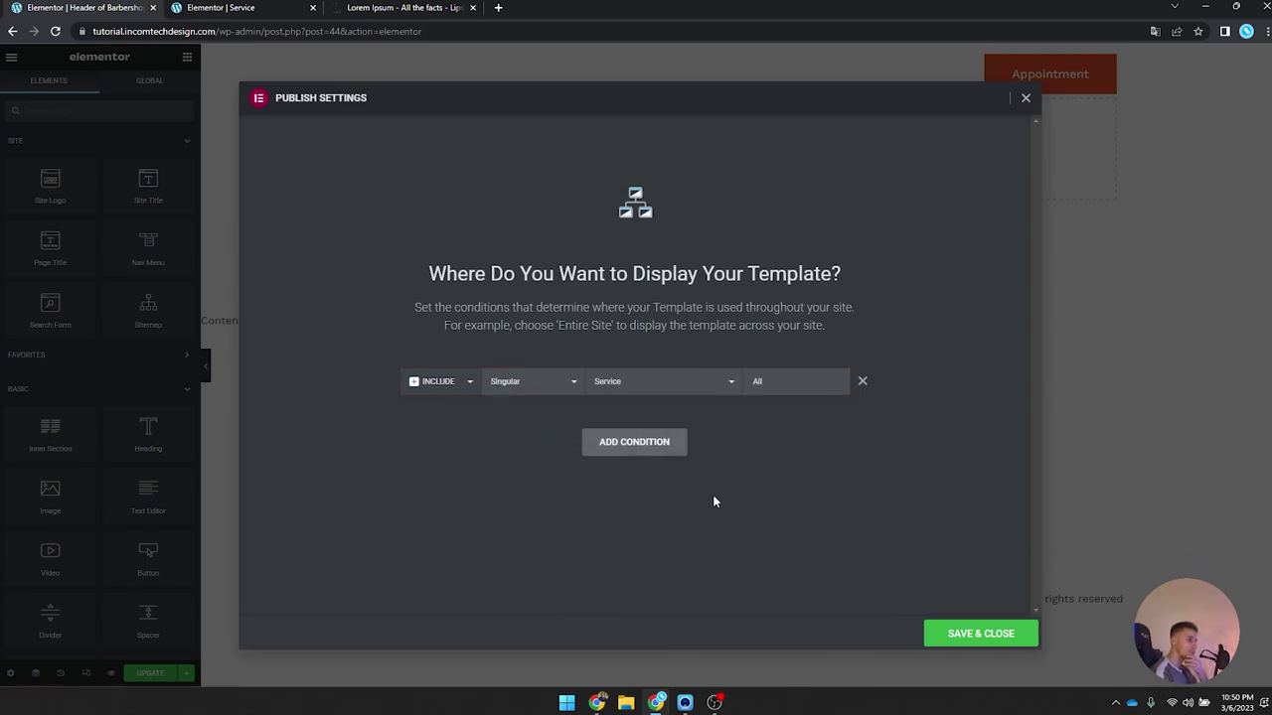
pyautogui.click(621, 442)
pyautogui.click(437, 415)
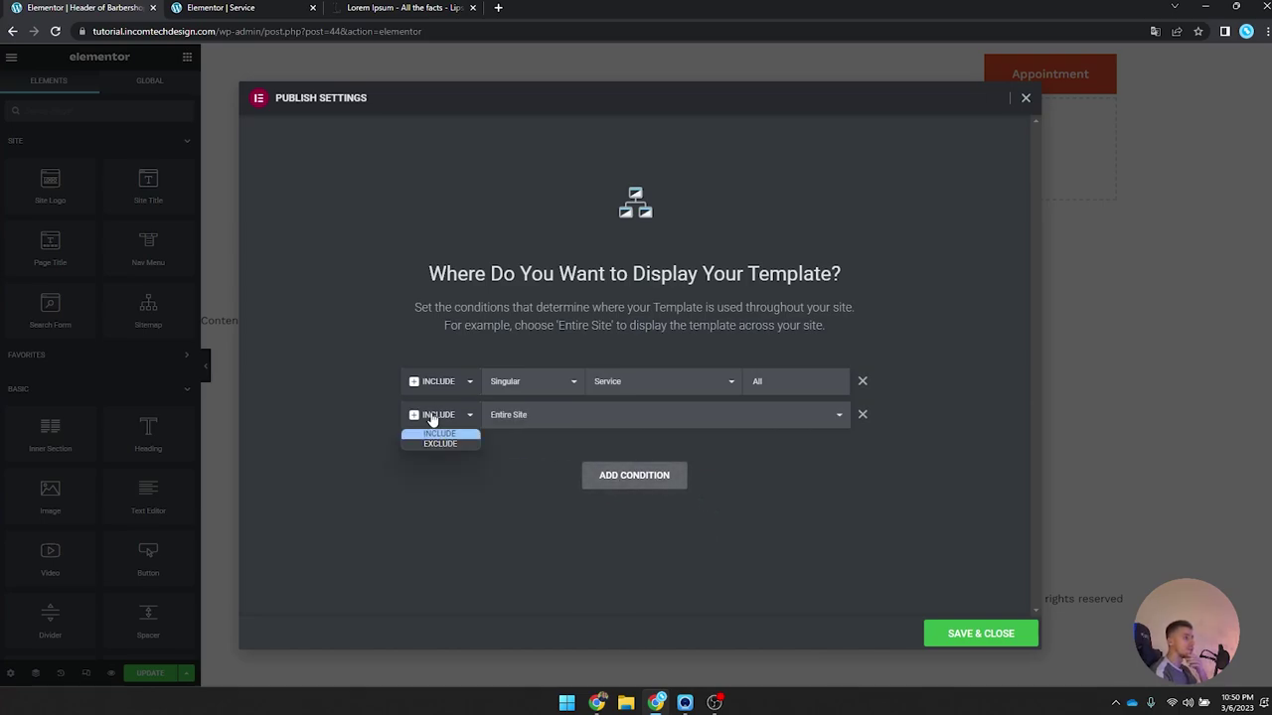
pyautogui.click(435, 445)
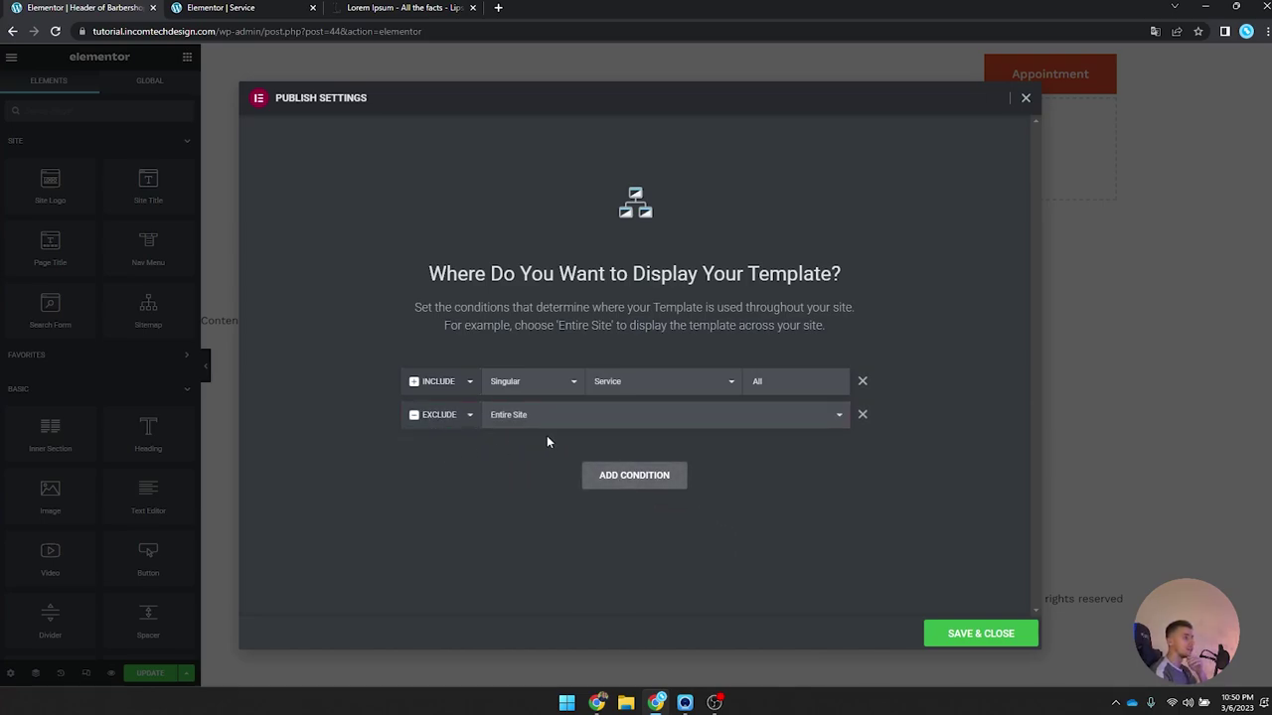
pyautogui.click(863, 414)
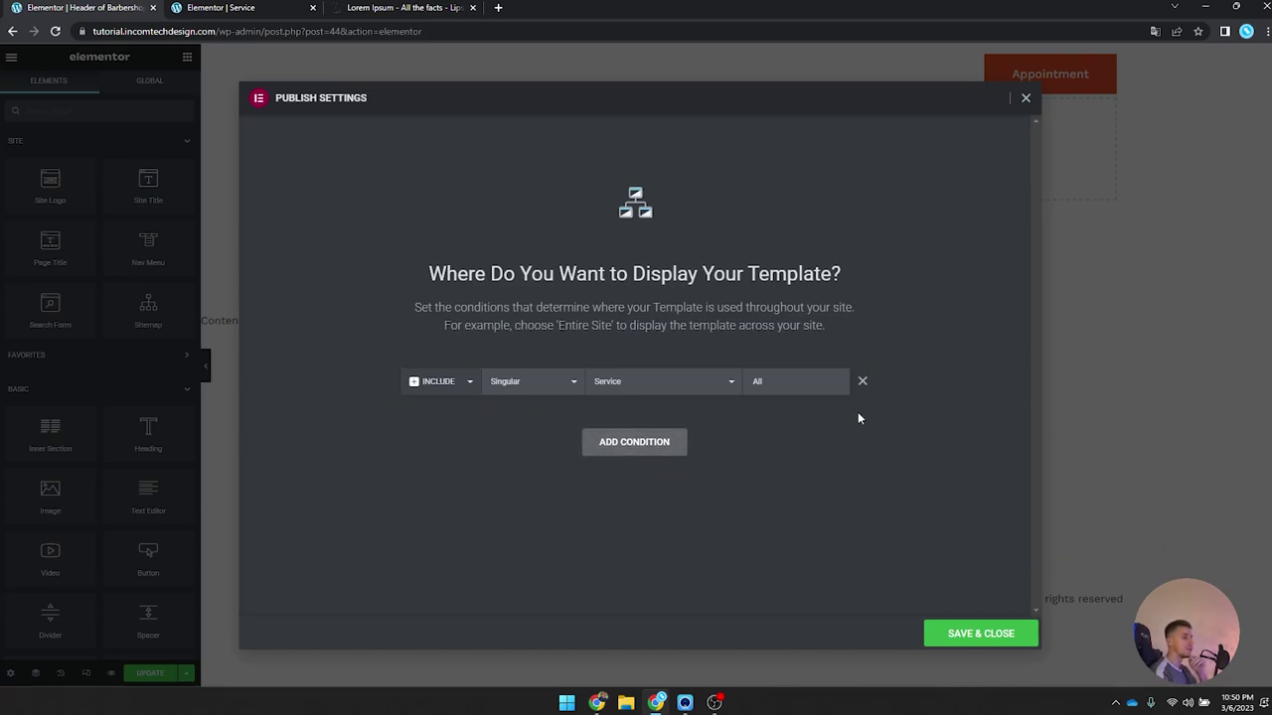
pyautogui.click(970, 632)
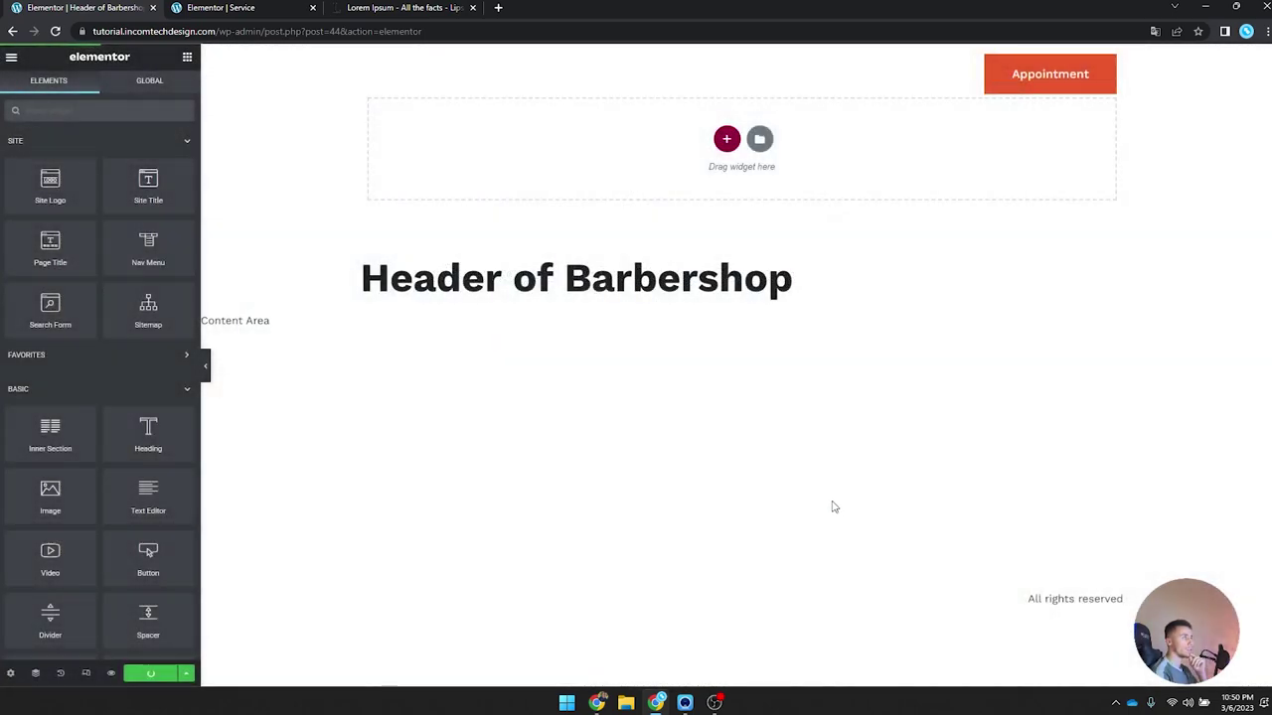
# Step: Link the header's Appointment button to #appointment and update the header
pyautogui.click(1034, 86)
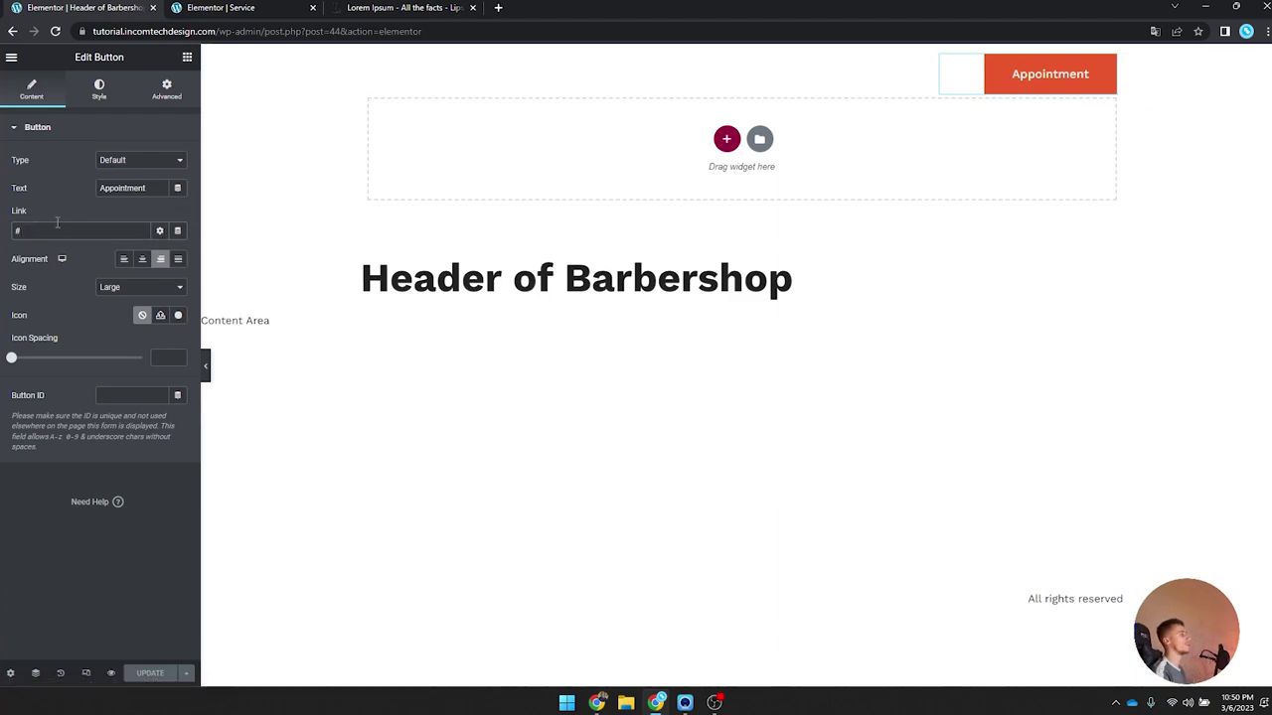
pyautogui.click(12, 58)
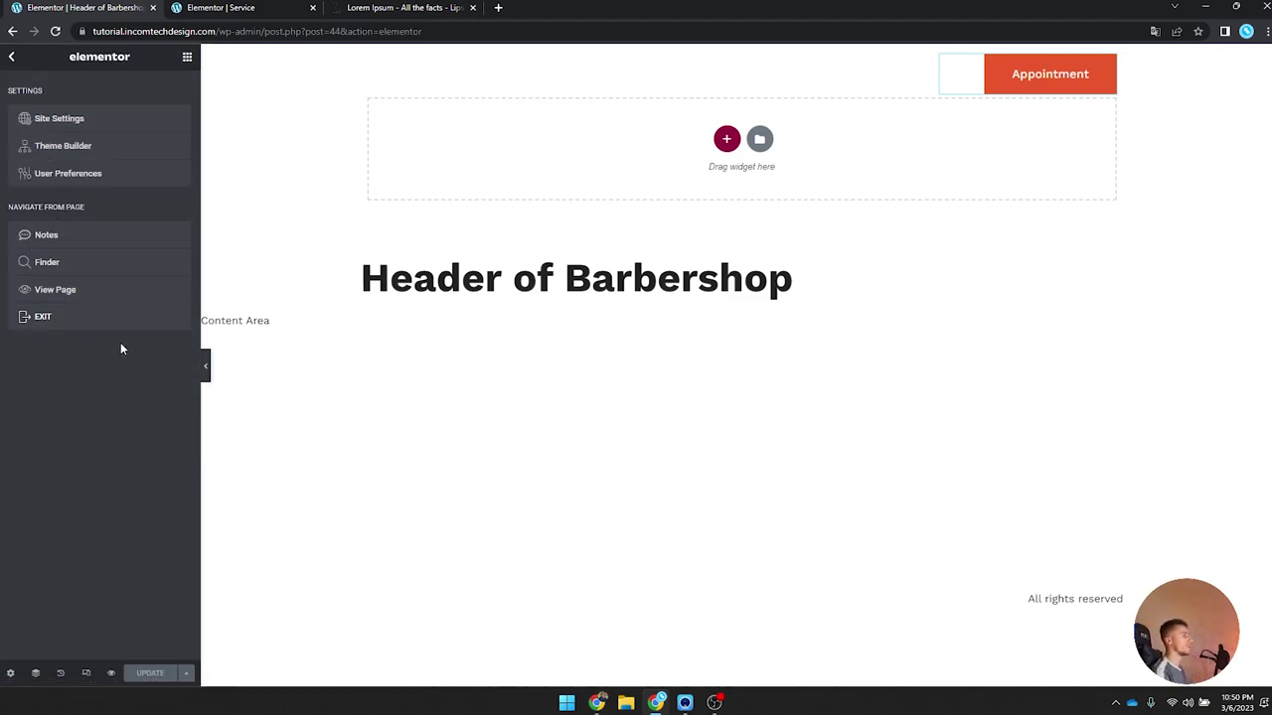
pyautogui.click(188, 60)
pyautogui.click(1050, 74)
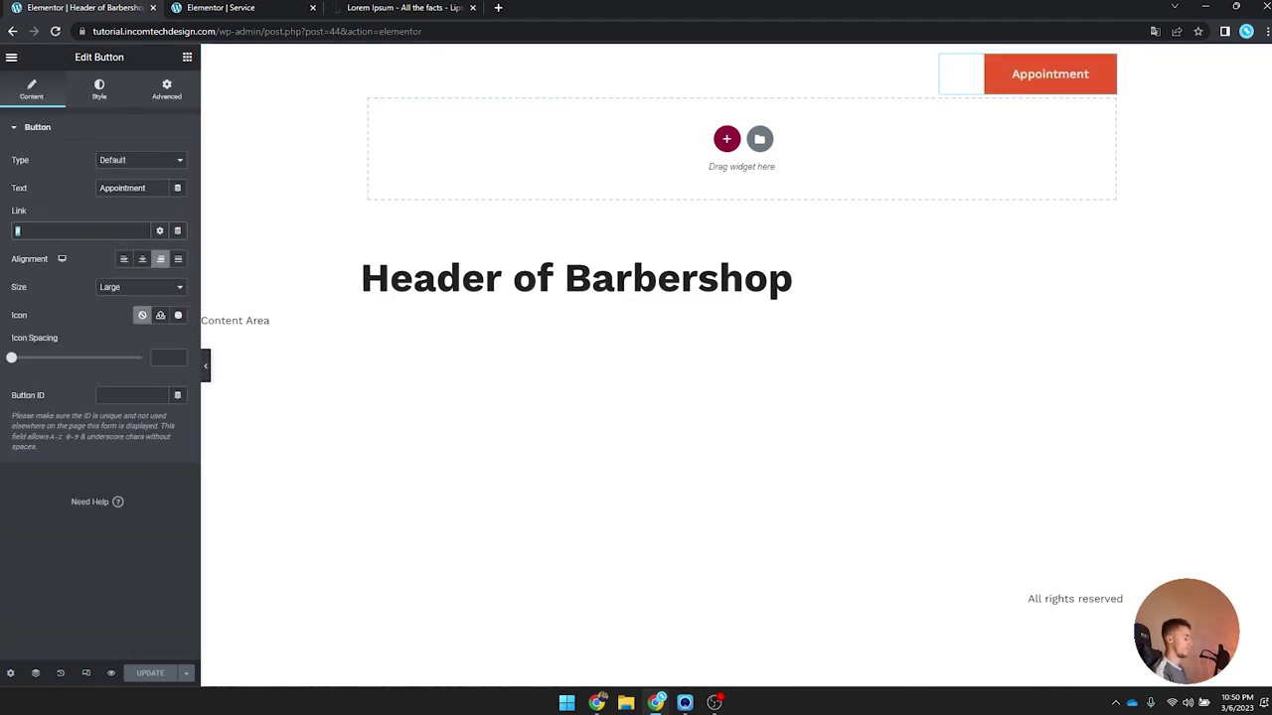
pyautogui.click(17, 230)
pyautogui.write('@')
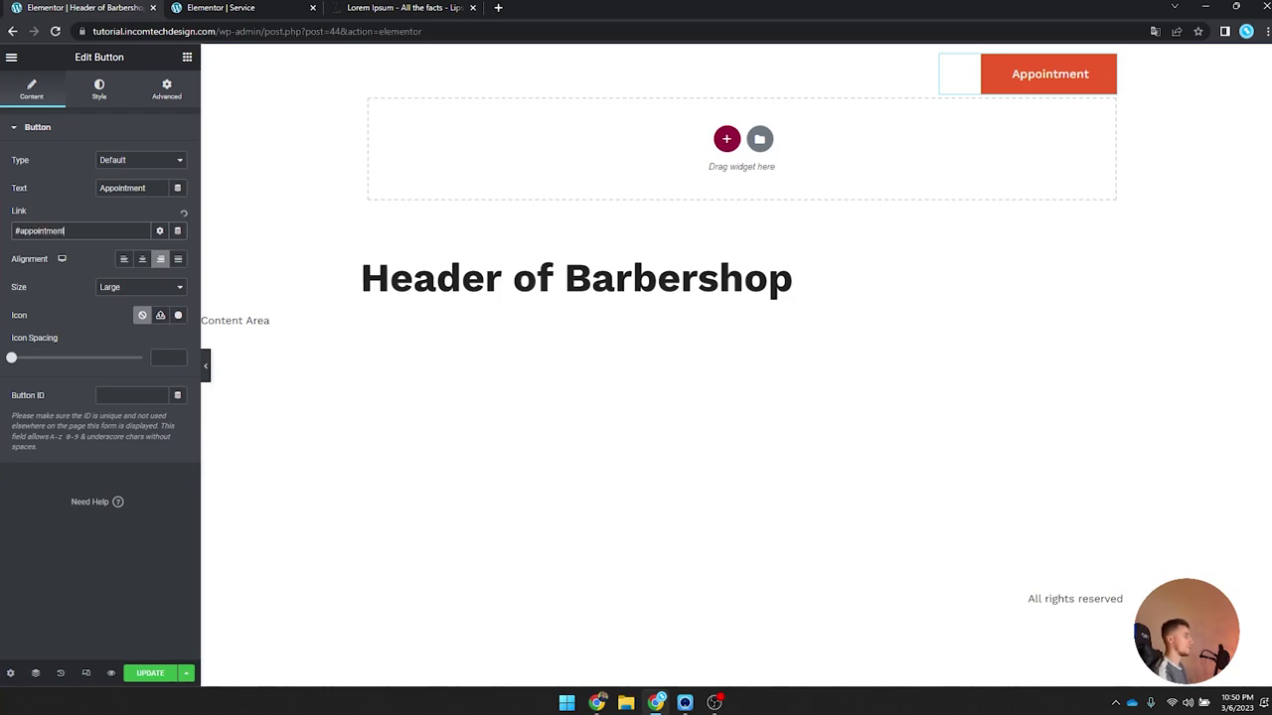
pyautogui.click(147, 674)
pyautogui.click(11, 57)
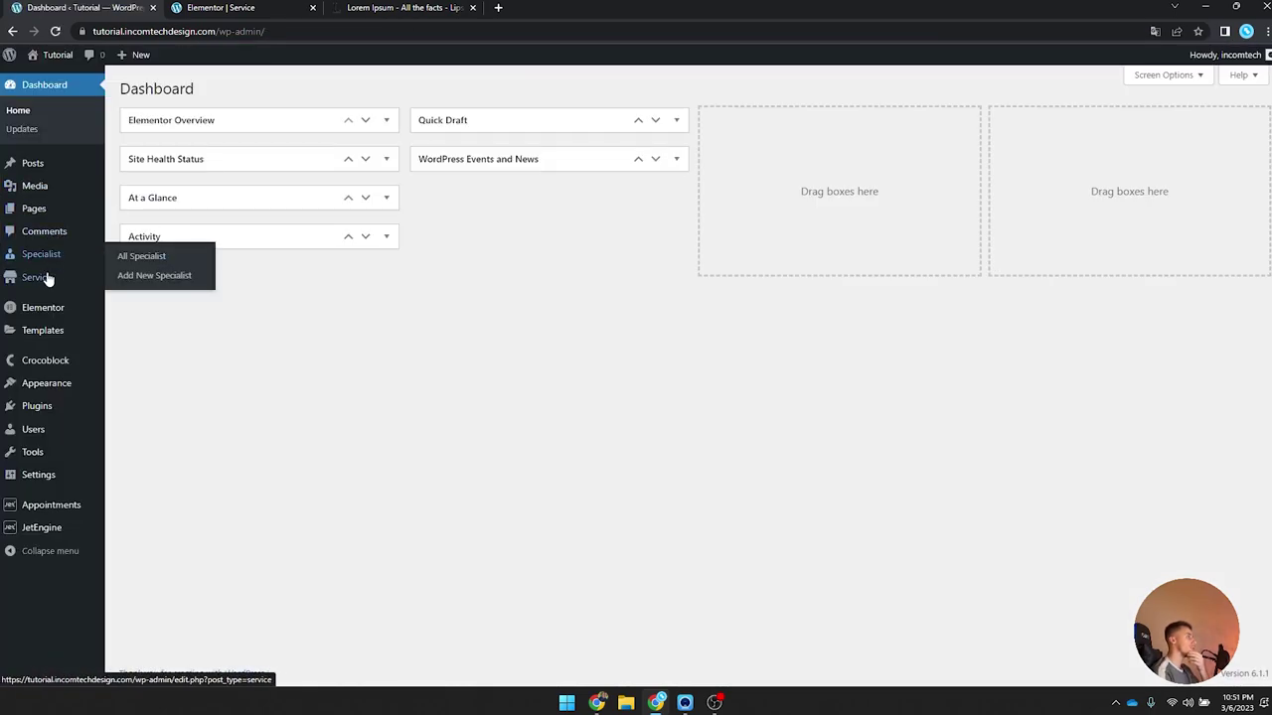
# Step: View the Styling service page and check its Appointment booking section's provider list
pyautogui.click(39, 277)
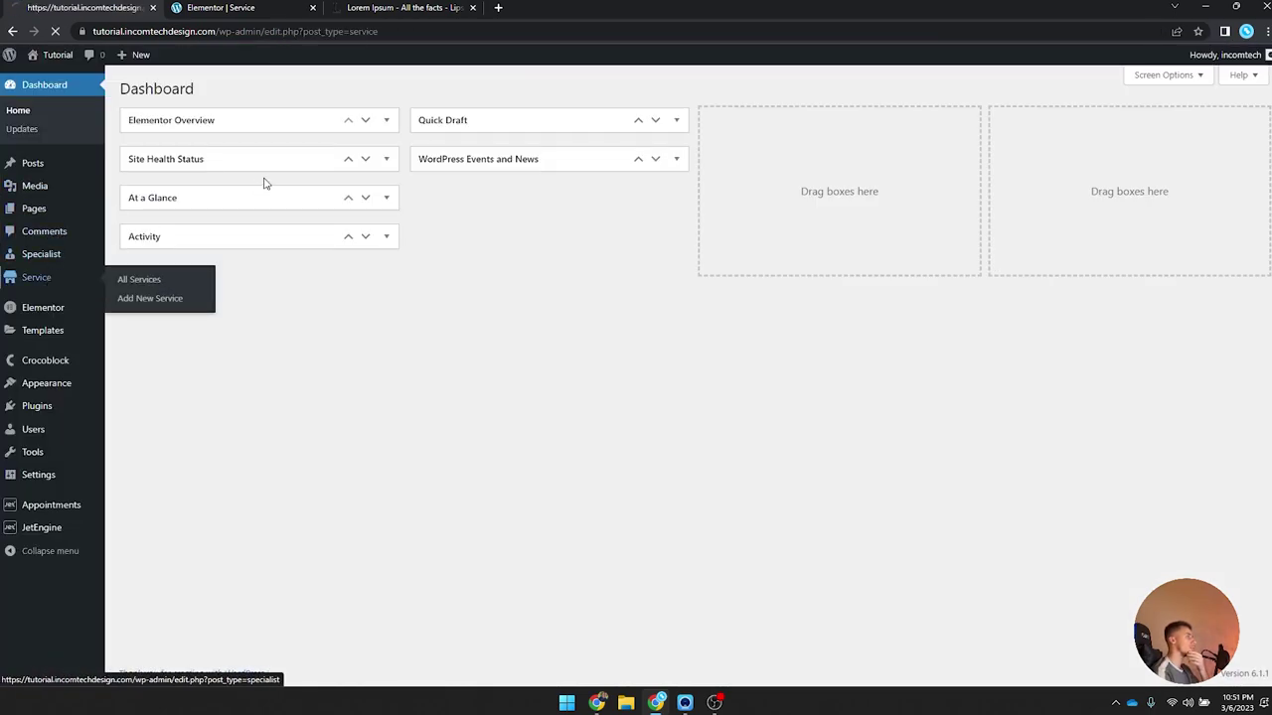
pyautogui.click(161, 189)
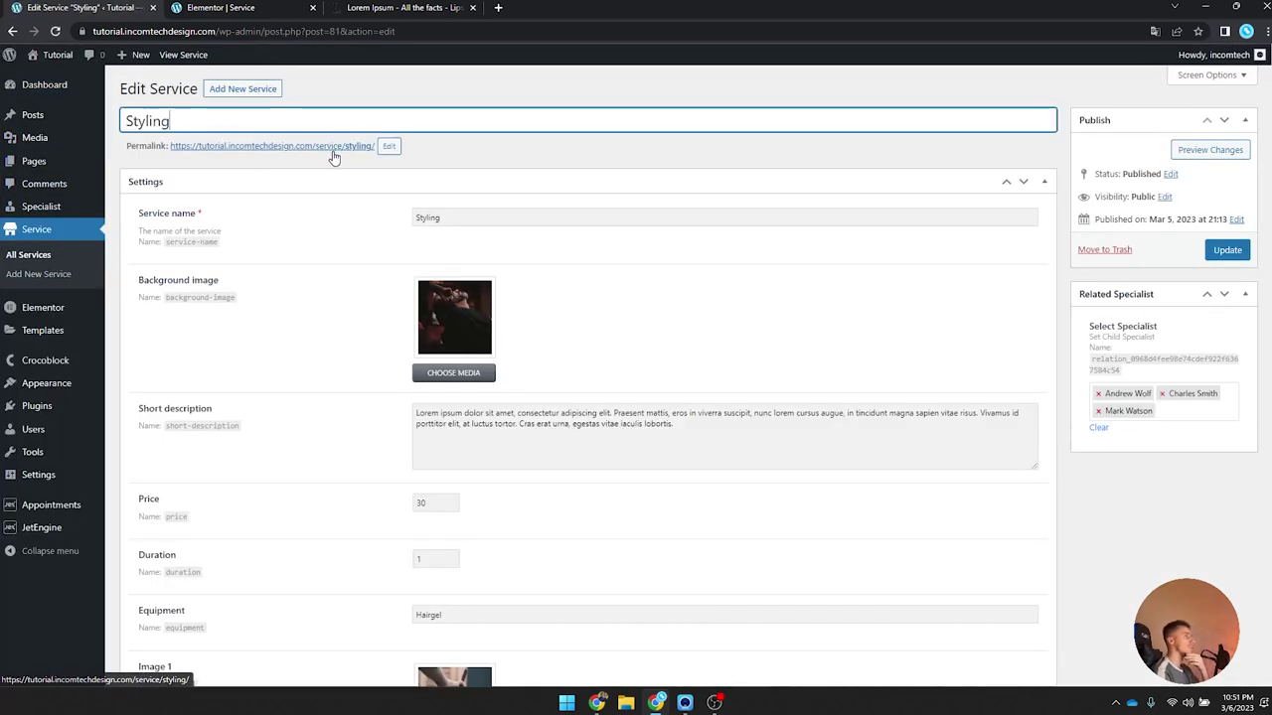
pyautogui.click(336, 147)
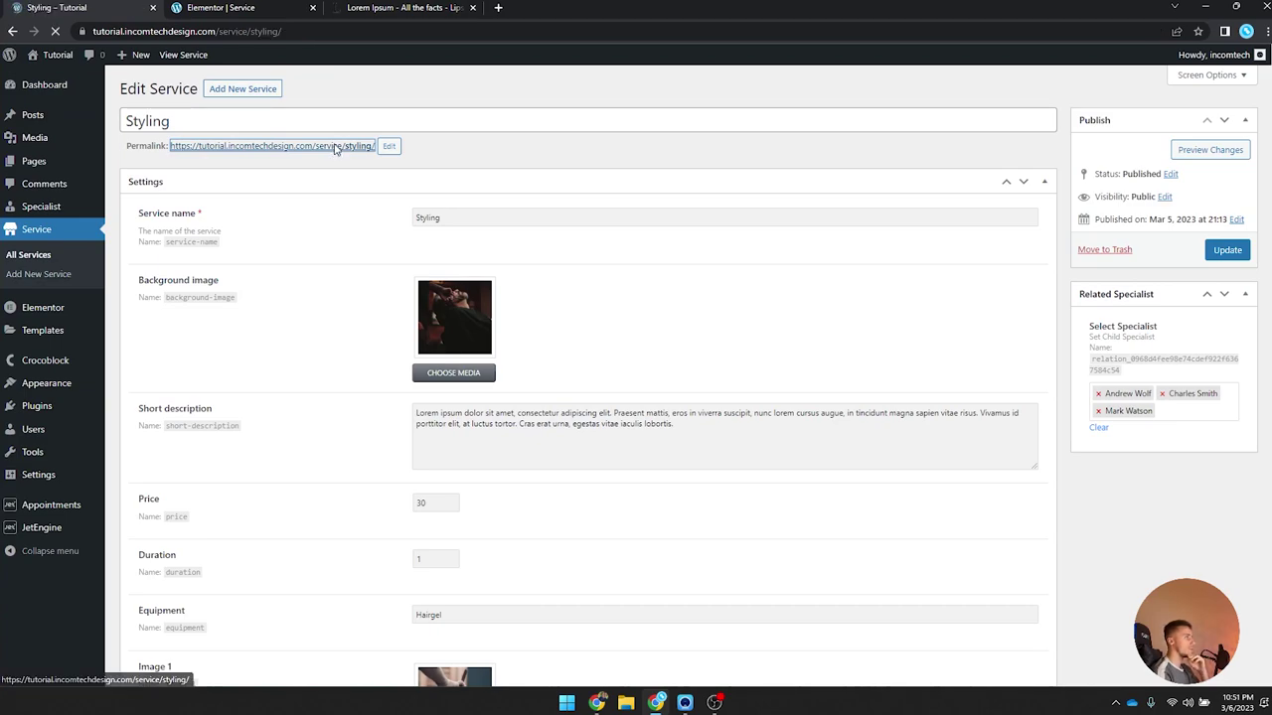
pyautogui.click(923, 91)
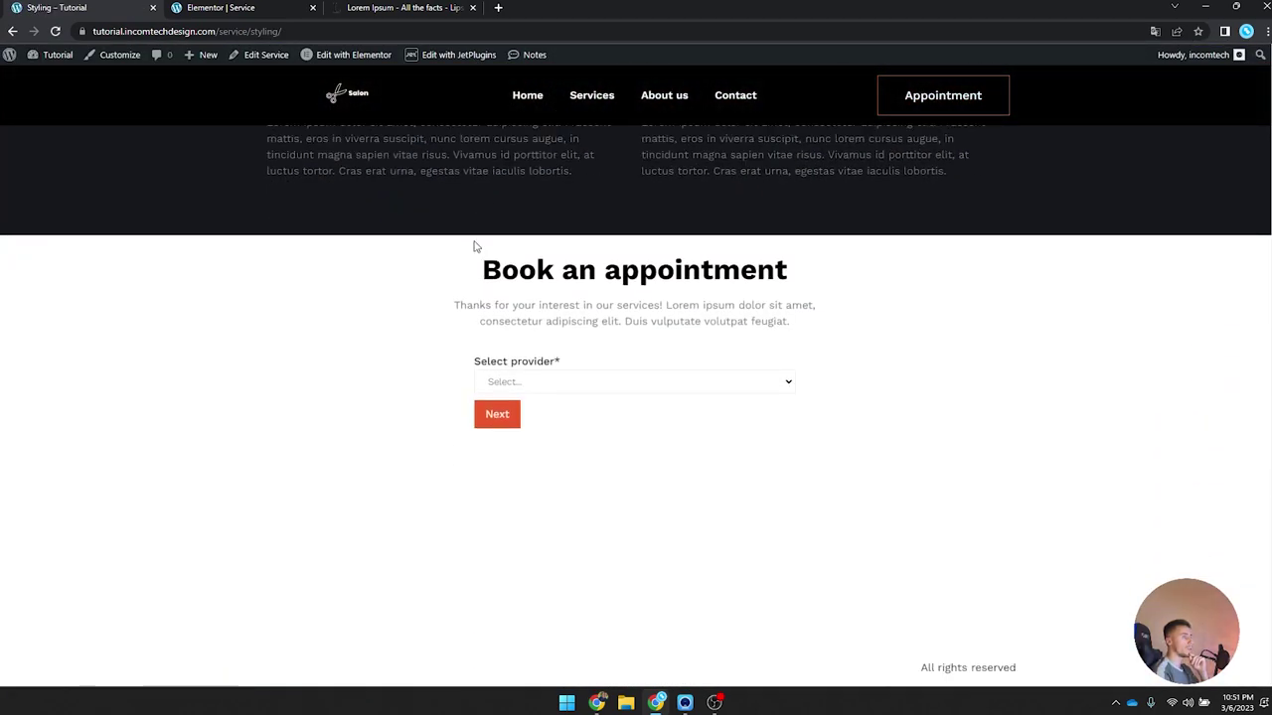
pyautogui.click(571, 381)
pyautogui.click(557, 362)
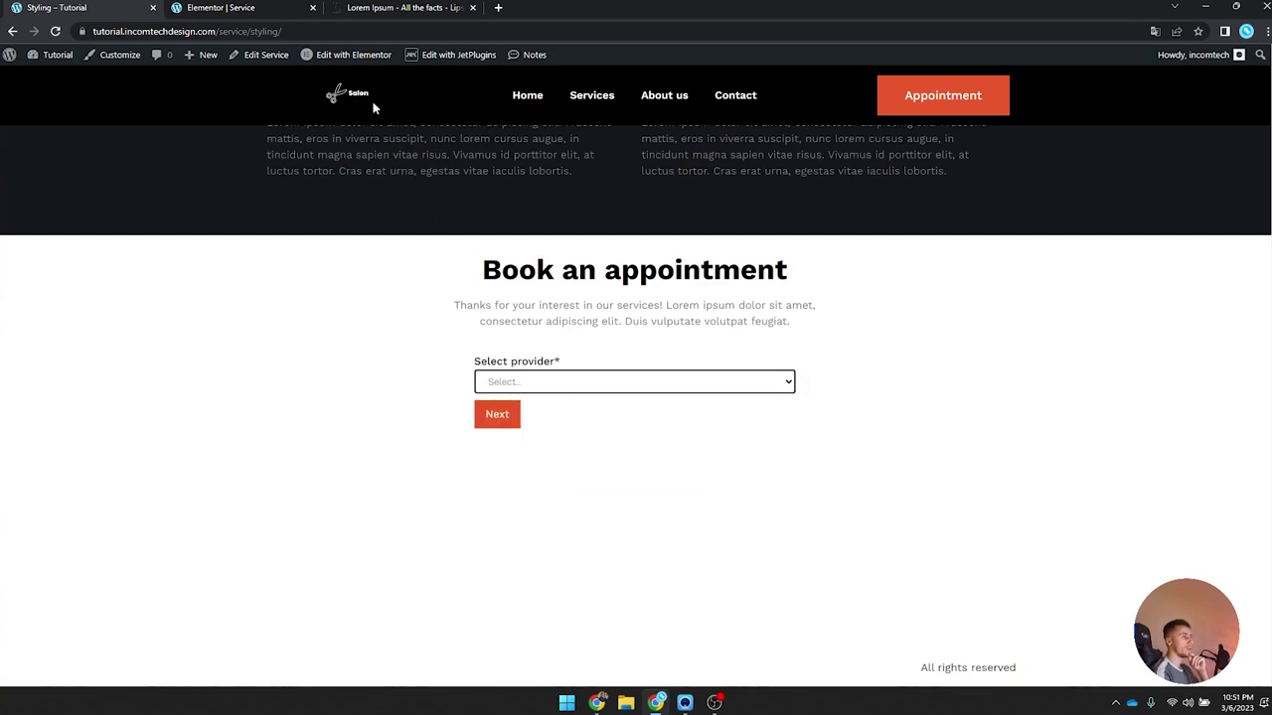
# Step: Test the homepage Appointment popup, finding its Select service list empty, then close it
pyautogui.click(526, 95)
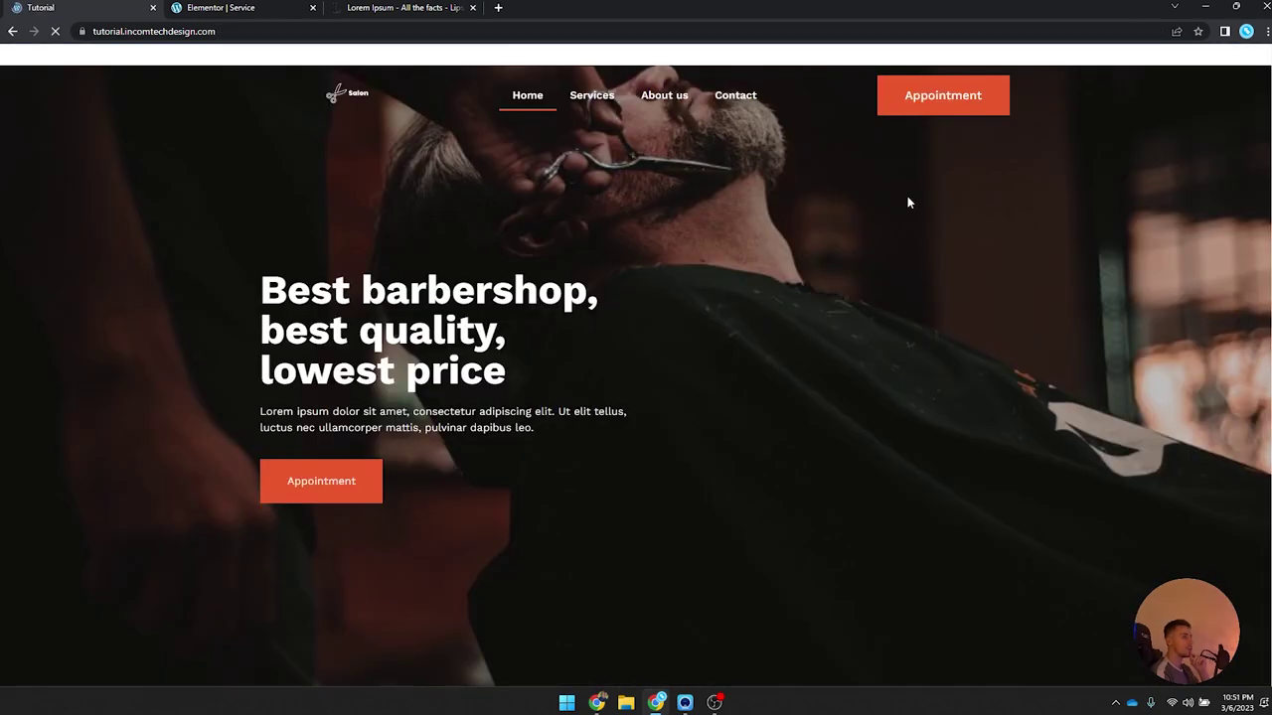
pyautogui.click(924, 110)
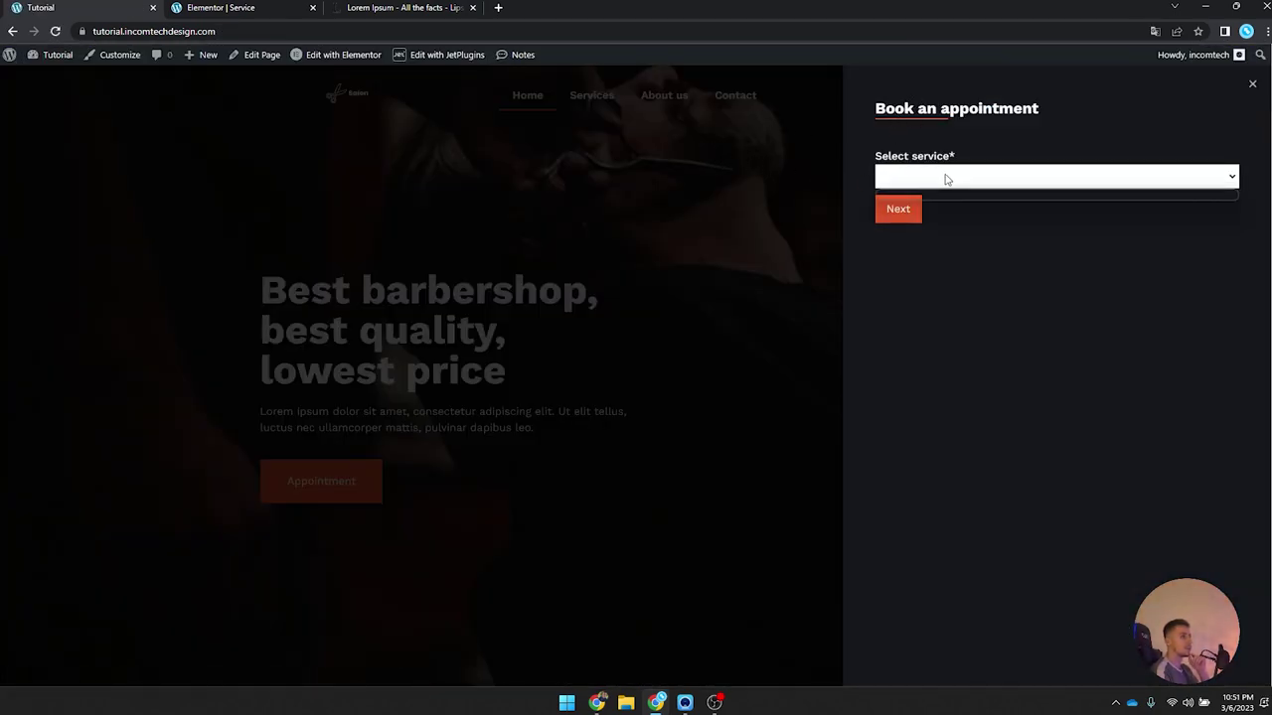
pyautogui.click(915, 212)
pyautogui.click(898, 210)
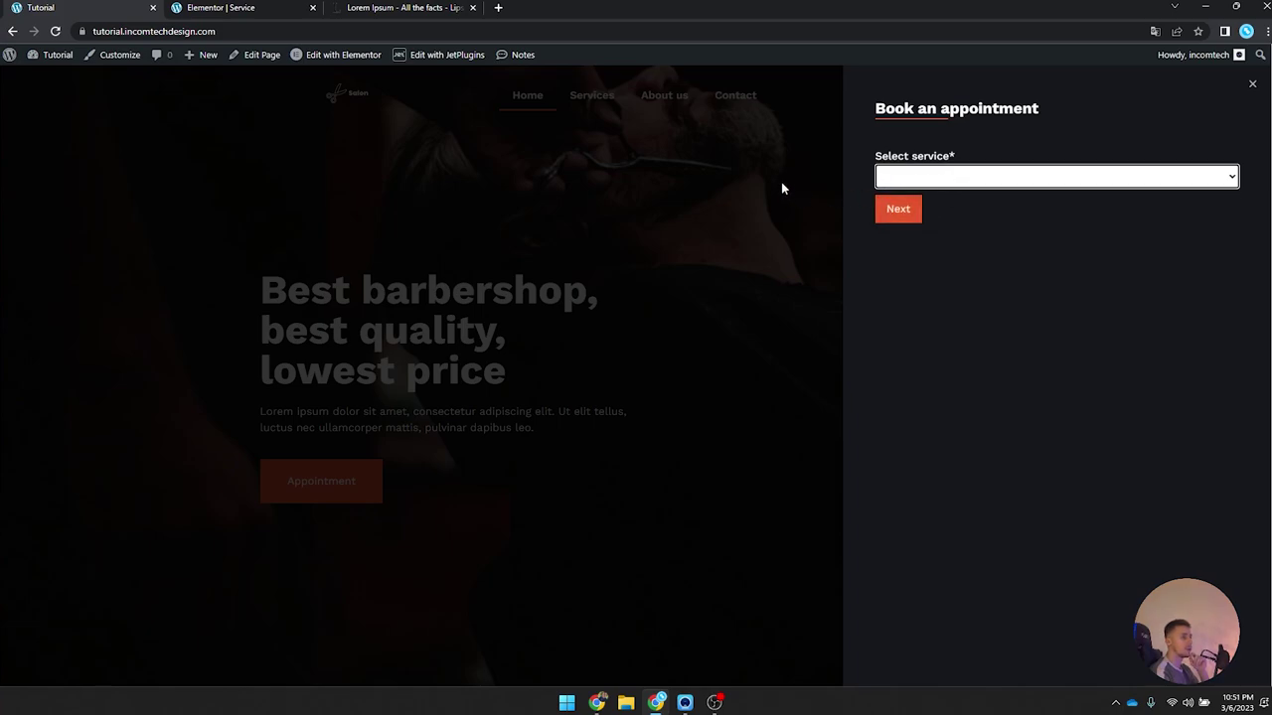
pyautogui.moveTo(877, 151); pyautogui.dragTo(981, 162)
pyautogui.click(972, 166)
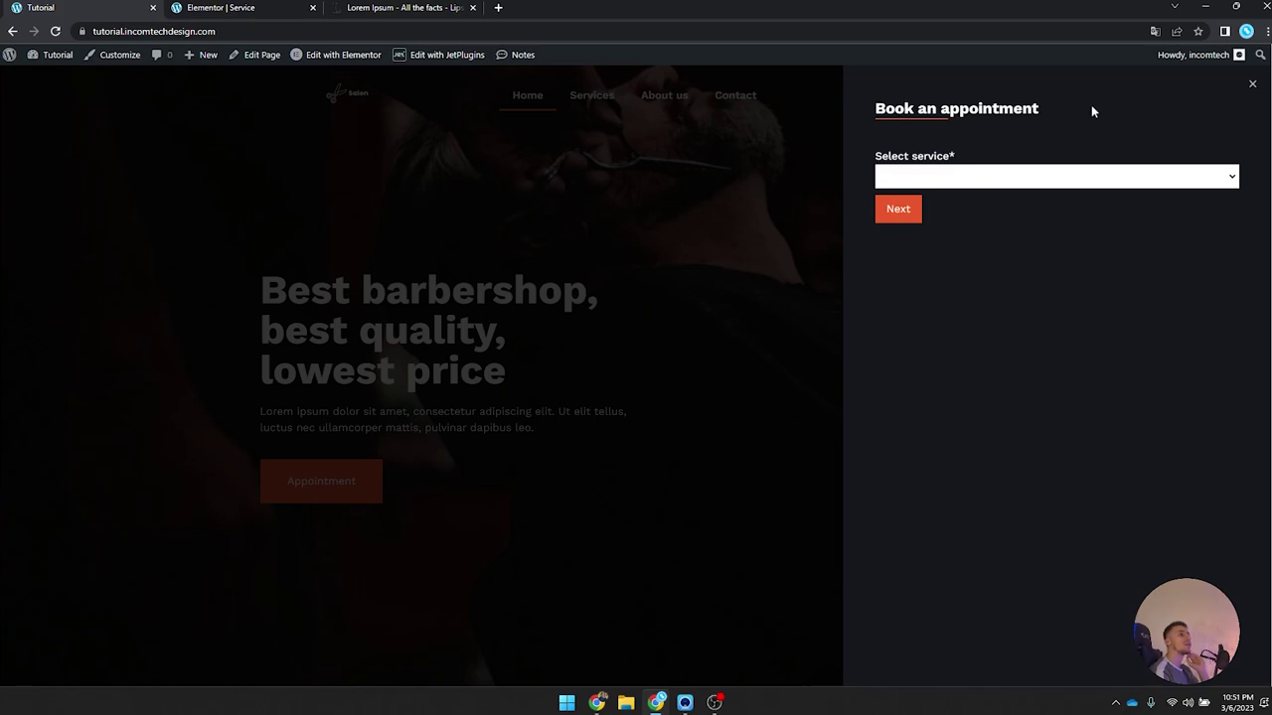
pyautogui.click(1251, 88)
pyautogui.click(994, 99)
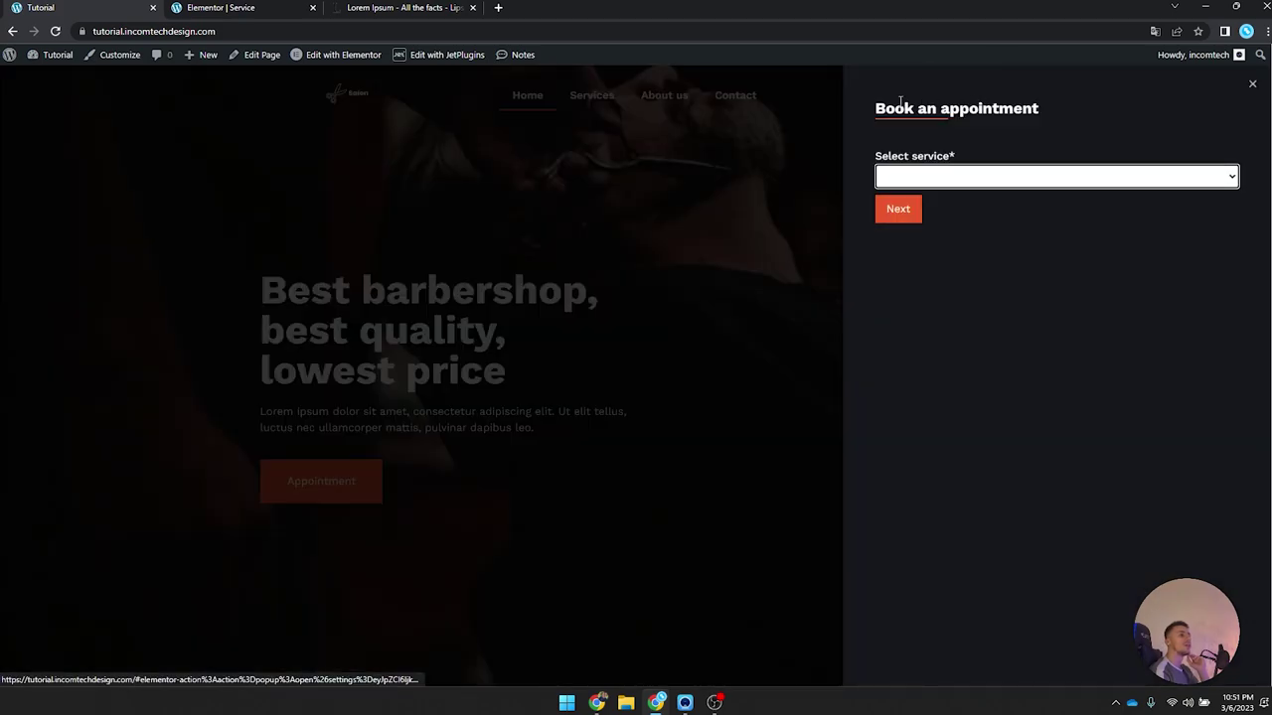
pyautogui.click(949, 184)
pyautogui.click(899, 212)
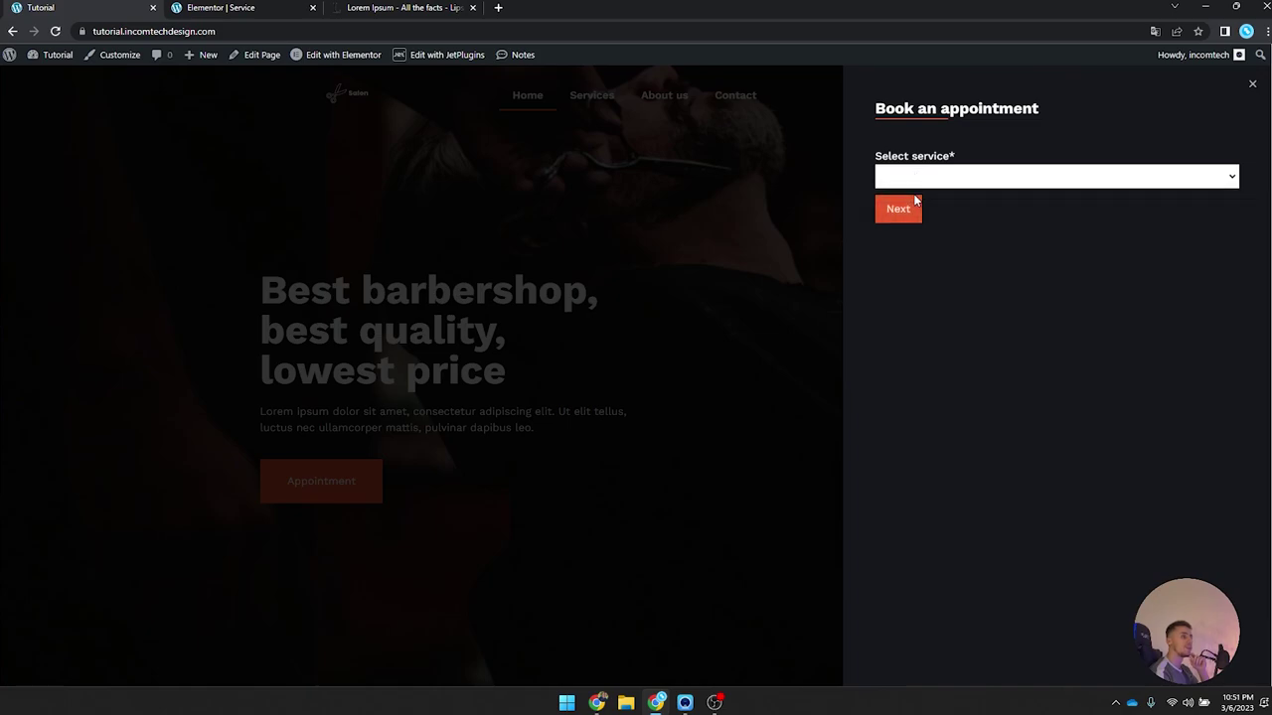
pyautogui.click(1253, 86)
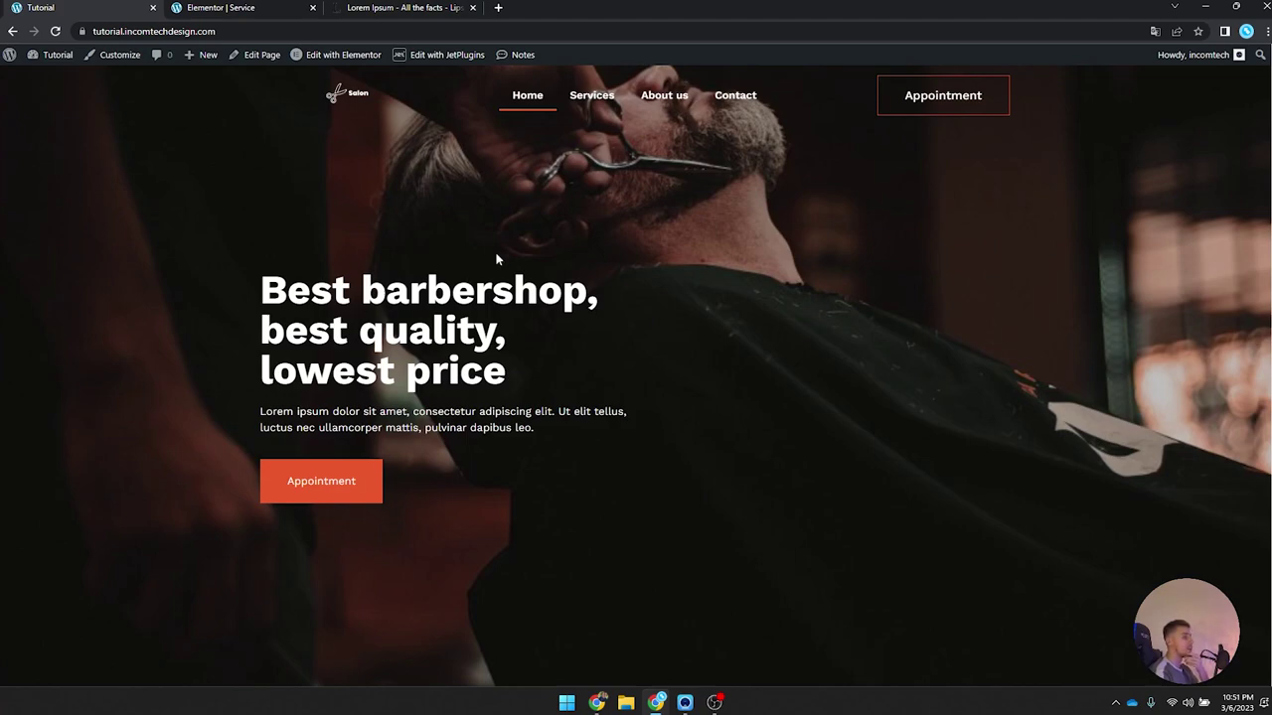
# Step: Change the Static Page Booking Form's service_id field type from select to Radio
pyautogui.moveTo(54, 57)
pyautogui.click(50, 79)
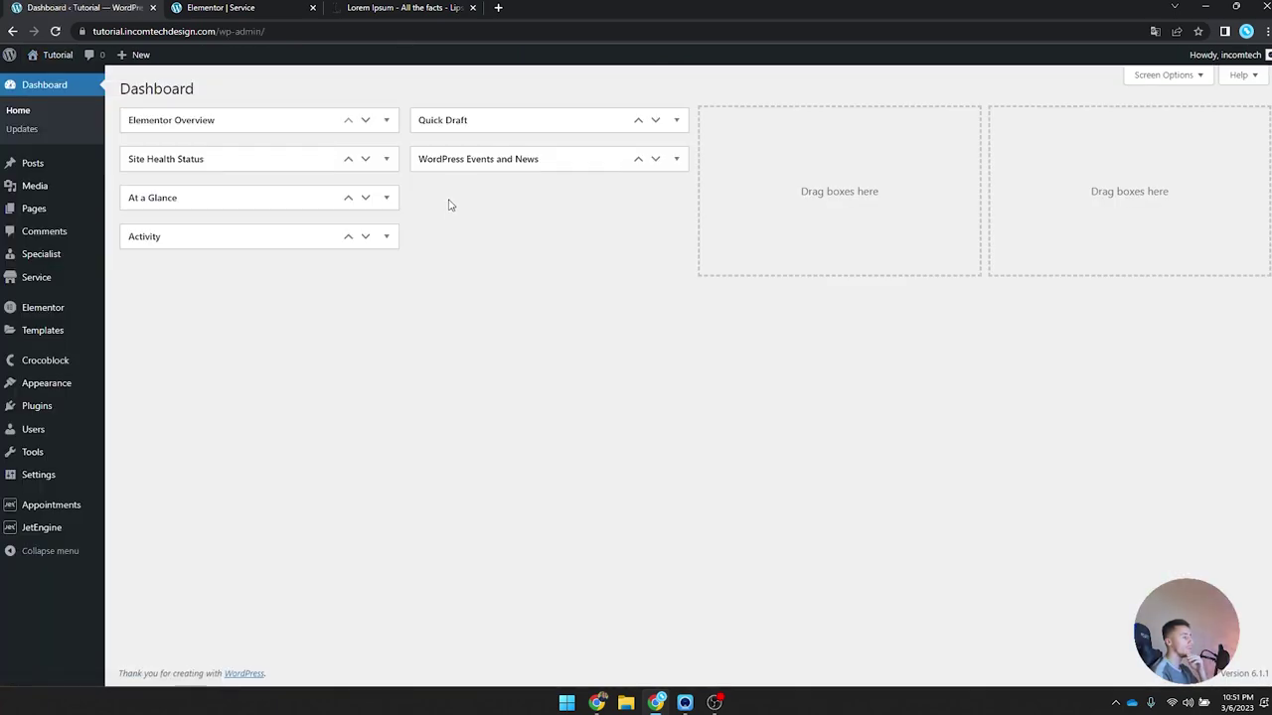
pyautogui.moveTo(61, 534)
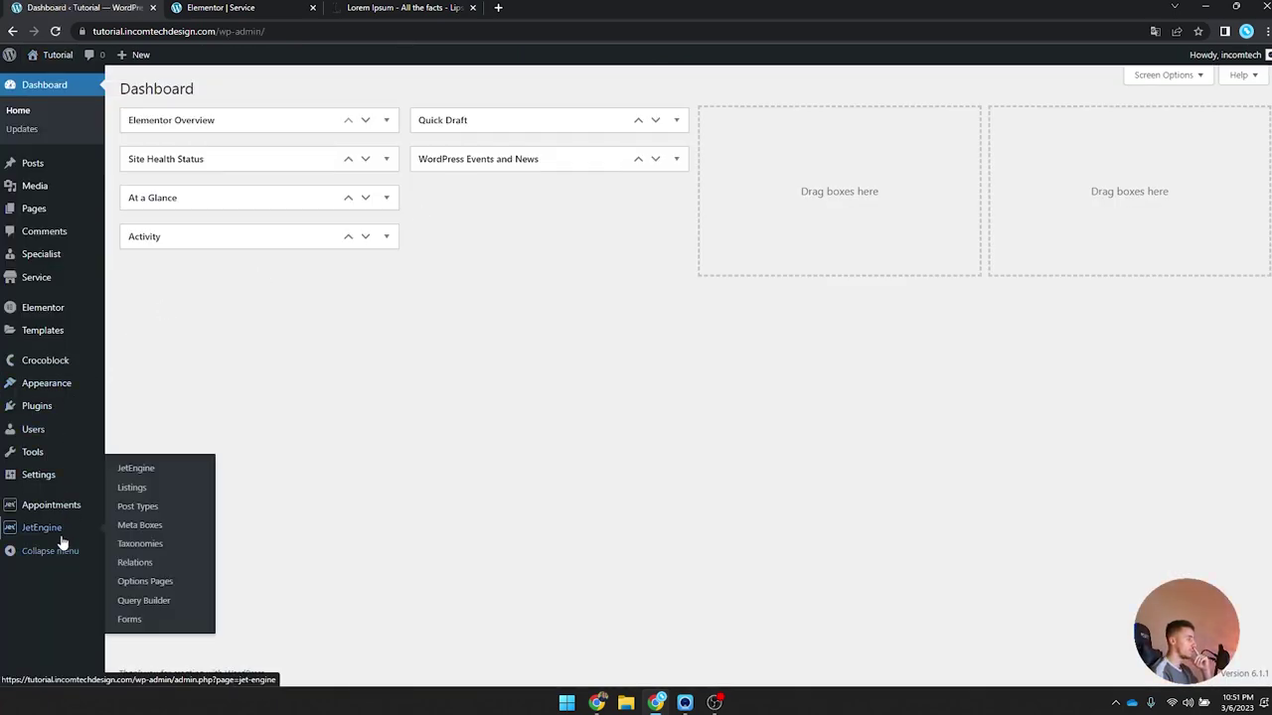
pyautogui.click(135, 619)
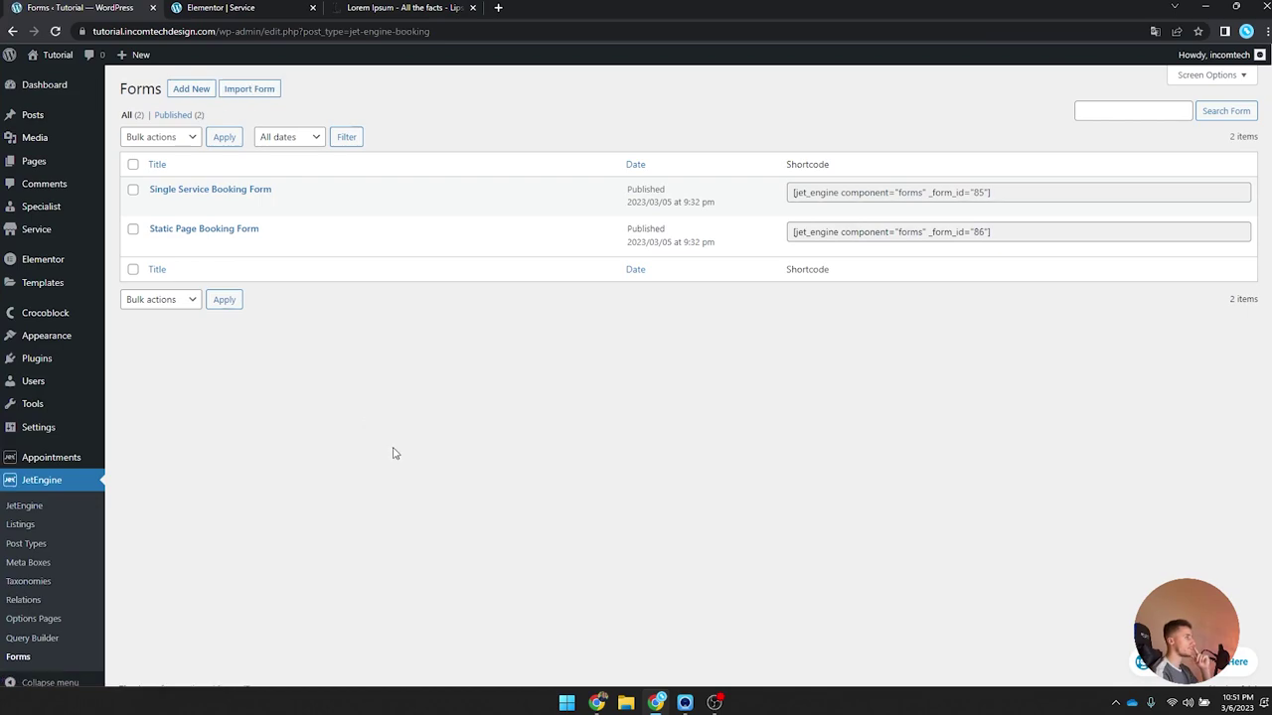
pyautogui.click(215, 231)
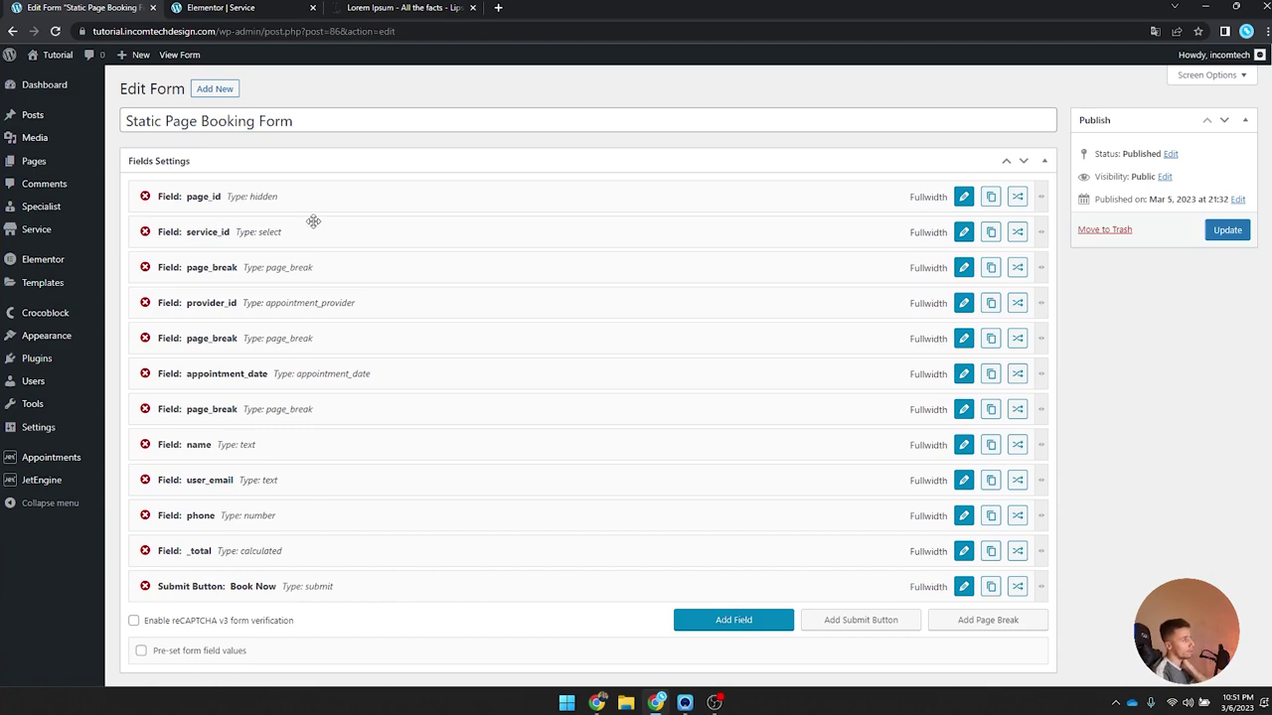
pyautogui.click(964, 239)
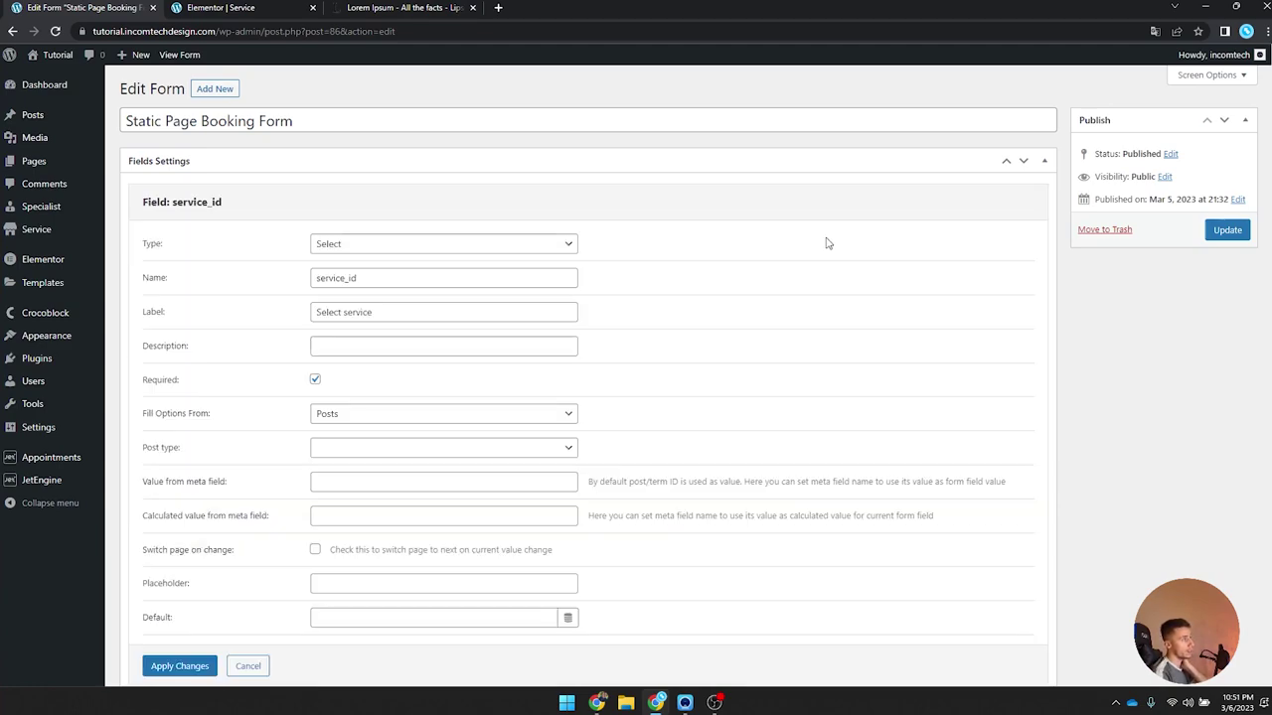
pyautogui.click(434, 245)
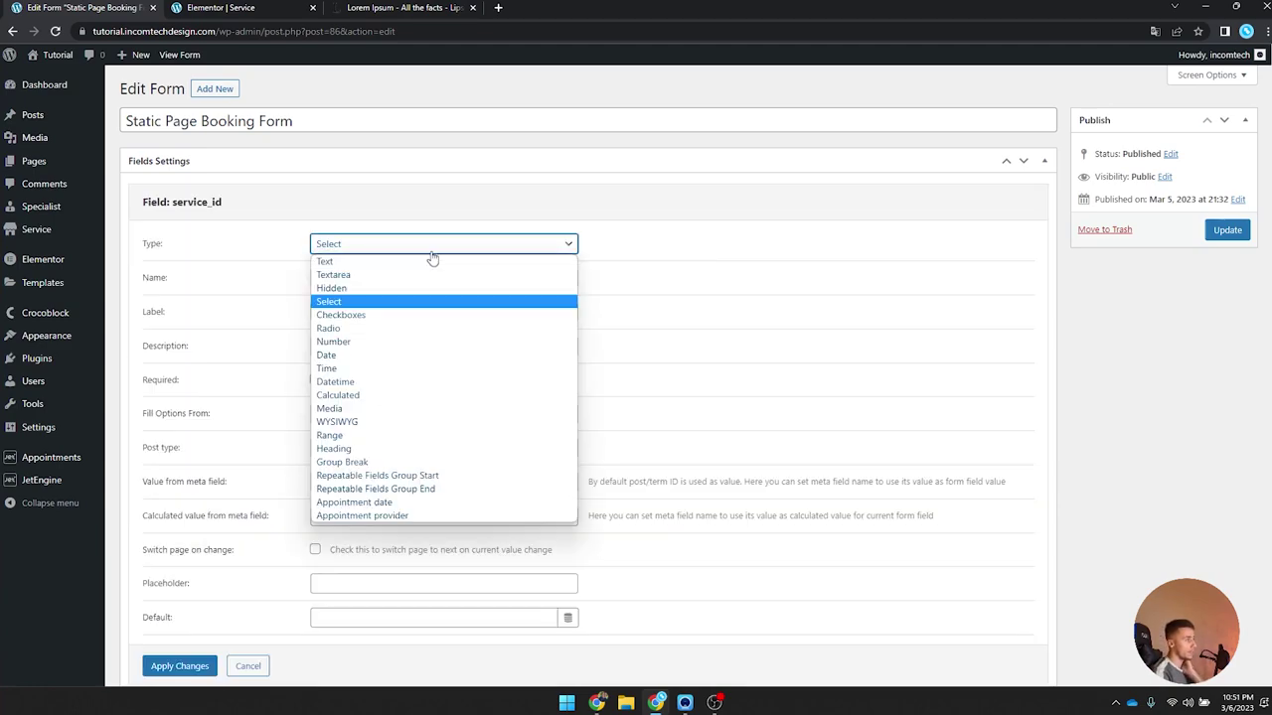
pyautogui.click(403, 329)
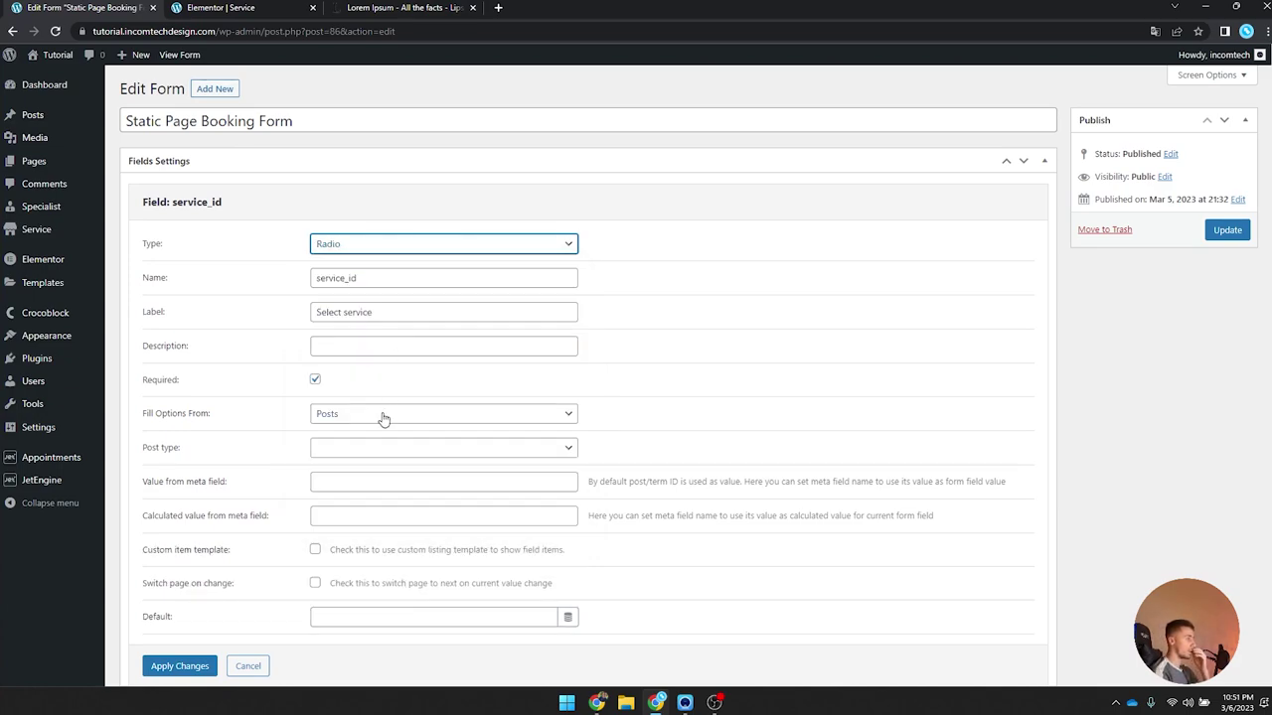
pyautogui.click(182, 672)
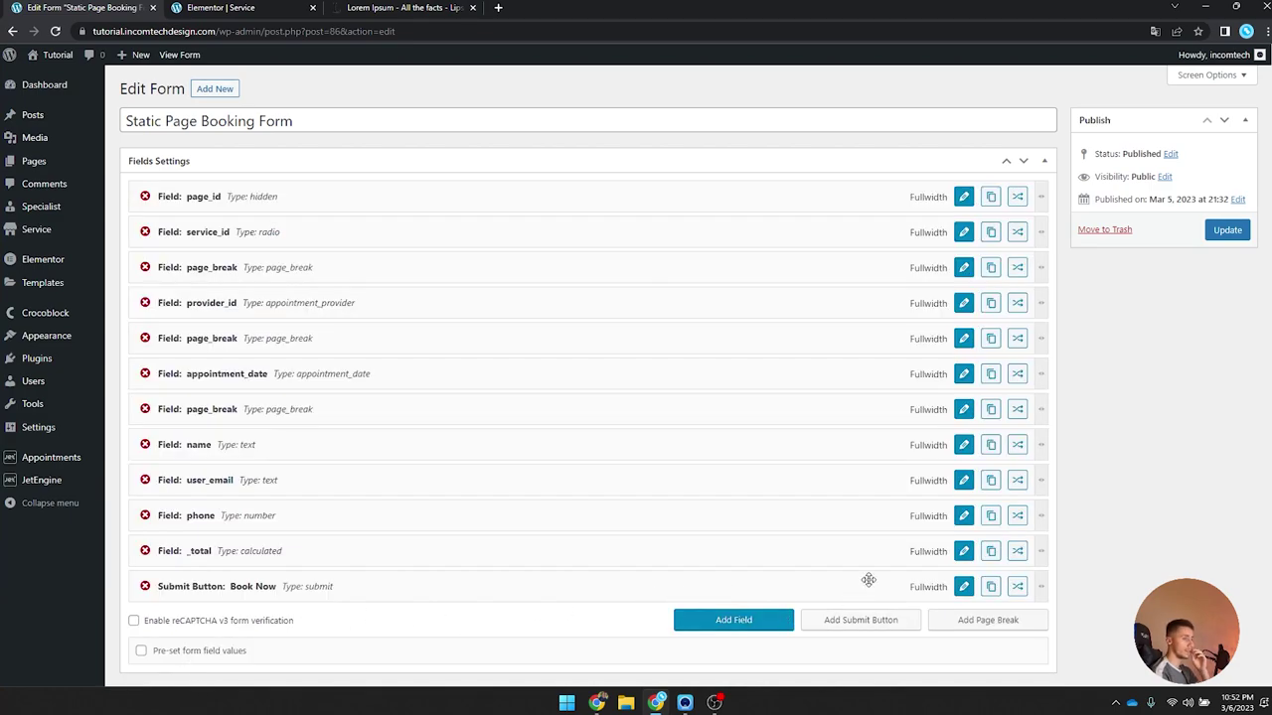
# Step: Save the booking form and retest the homepage popup through Next to the provider list
pyautogui.click(1227, 229)
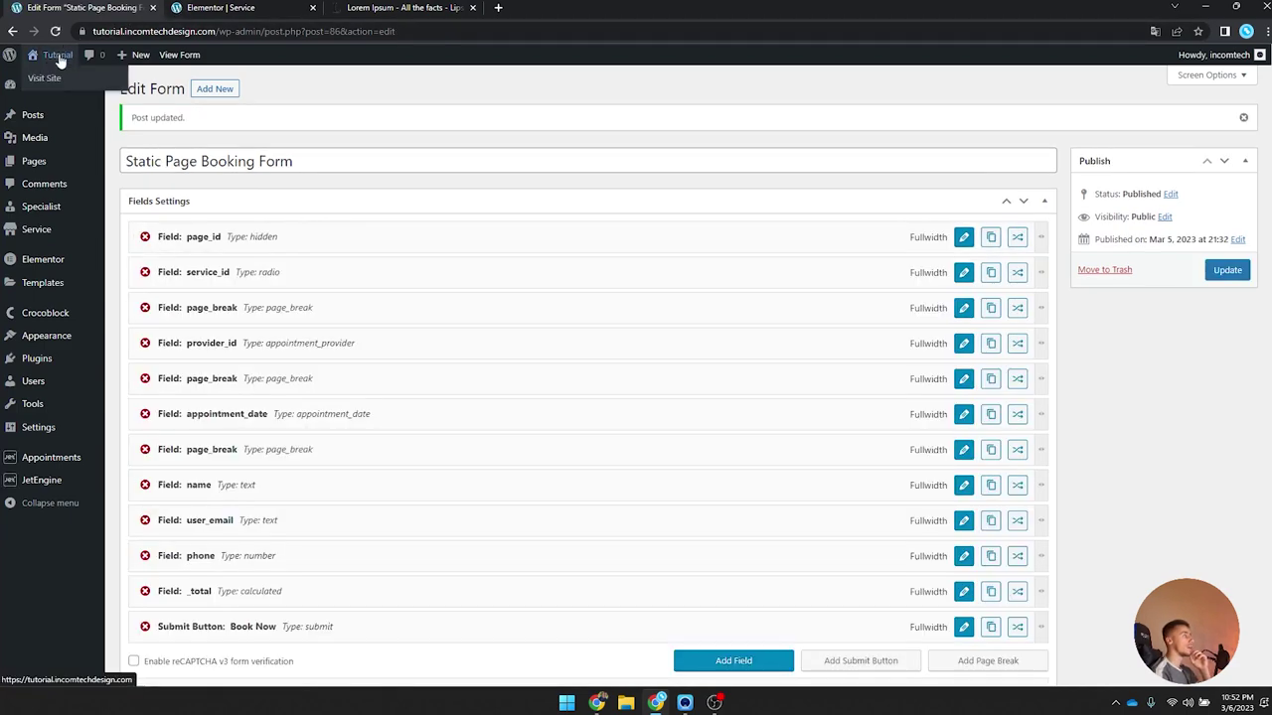
pyautogui.click(45, 77)
pyautogui.click(942, 94)
pyautogui.click(898, 185)
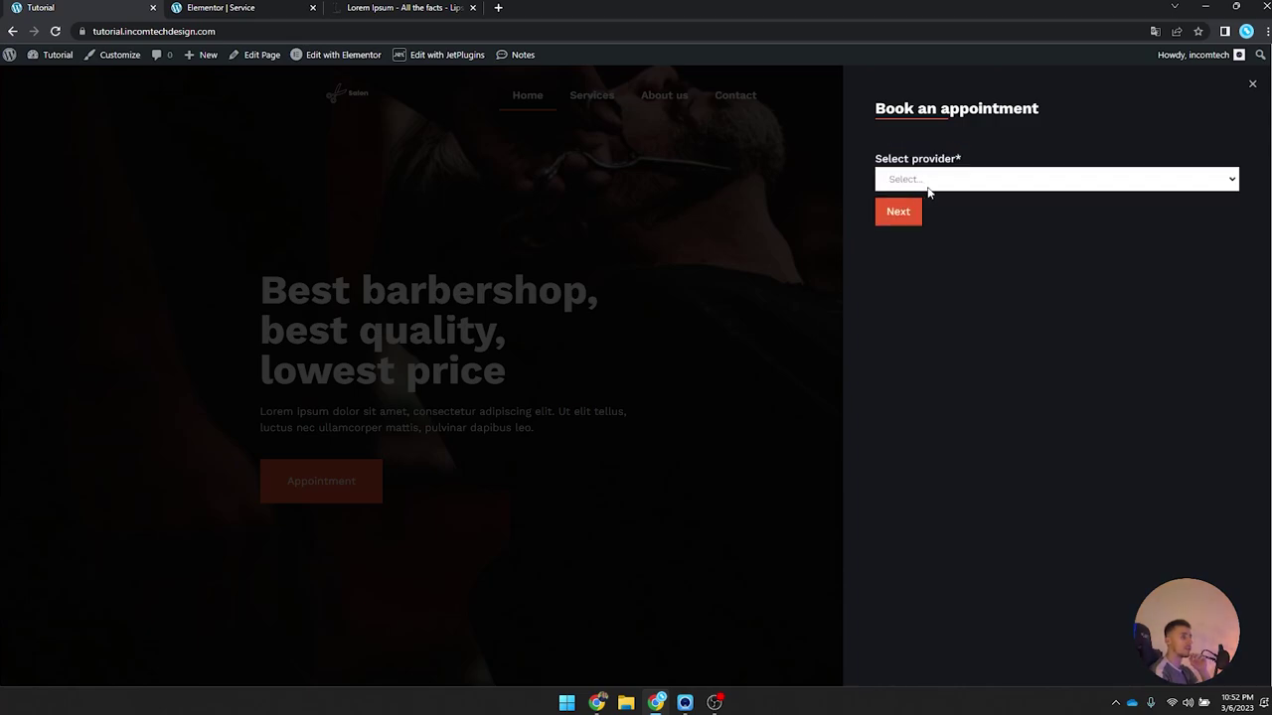
pyautogui.click(916, 183)
pyautogui.click(913, 204)
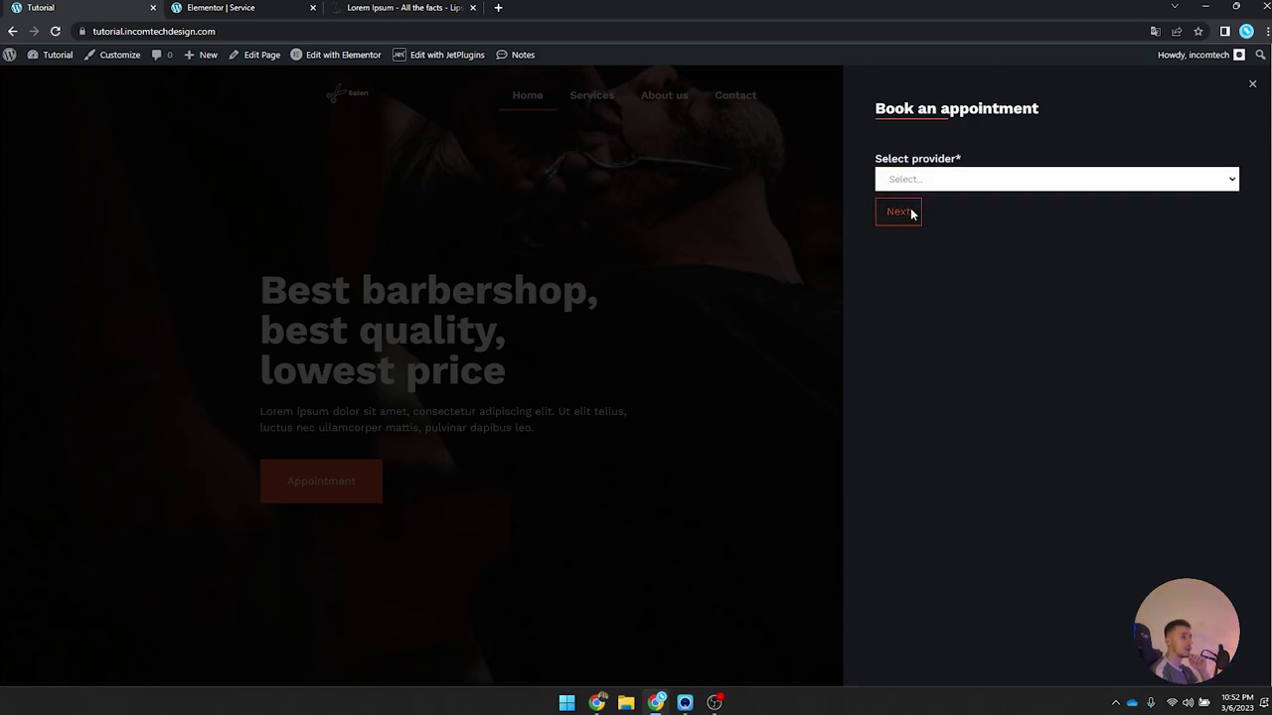
pyautogui.click(1252, 85)
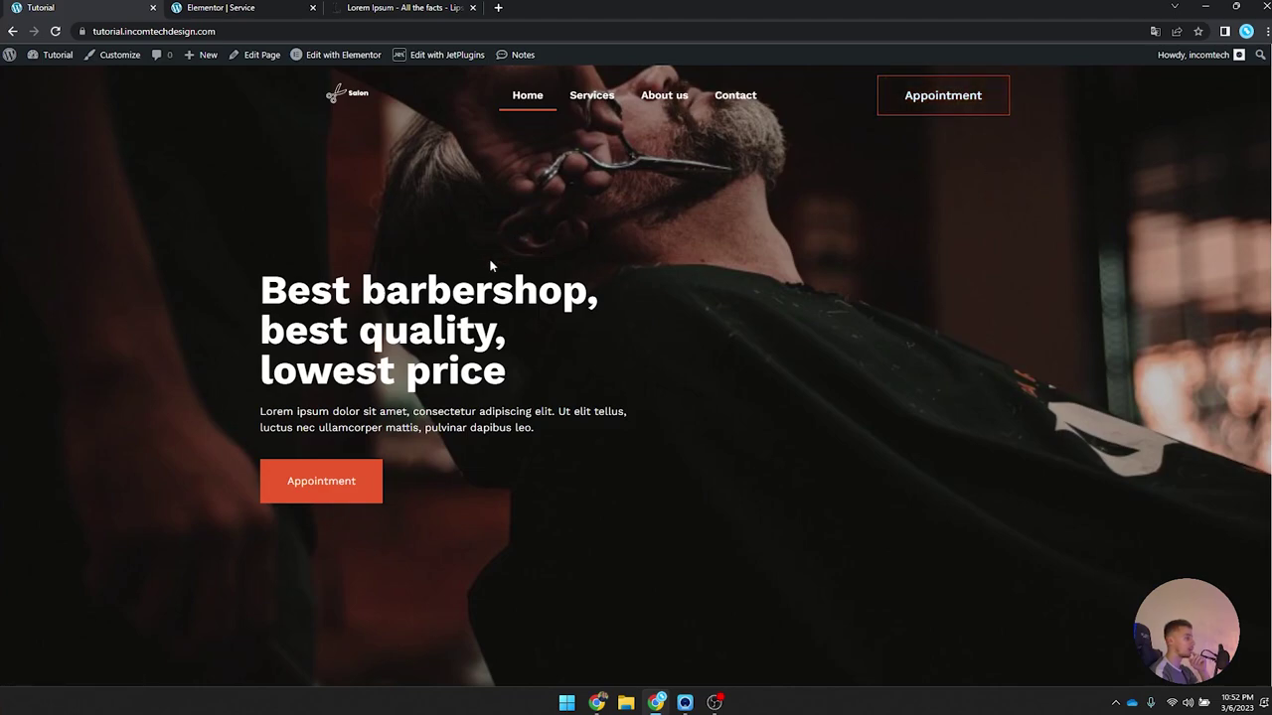
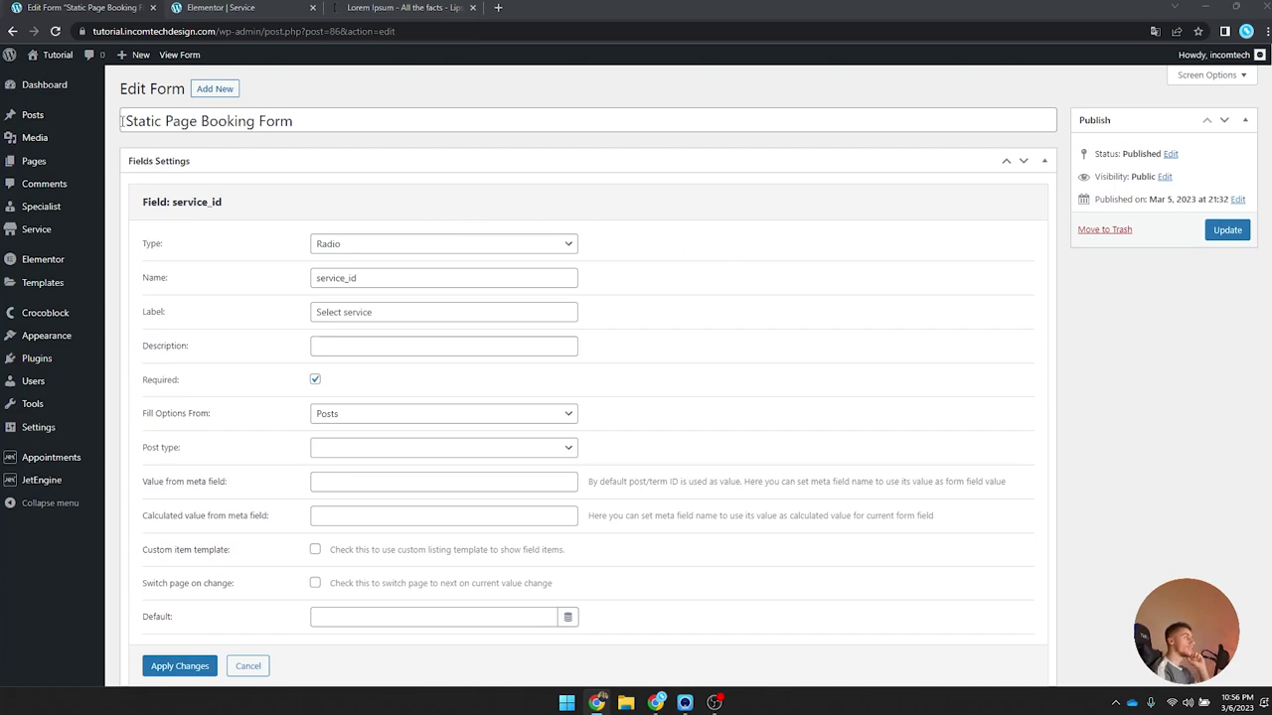
# Step: Make the service_id radio field take its options from Posts of type Service, and apply
pyautogui.moveTo(122, 121); pyautogui.dragTo(377, 119)
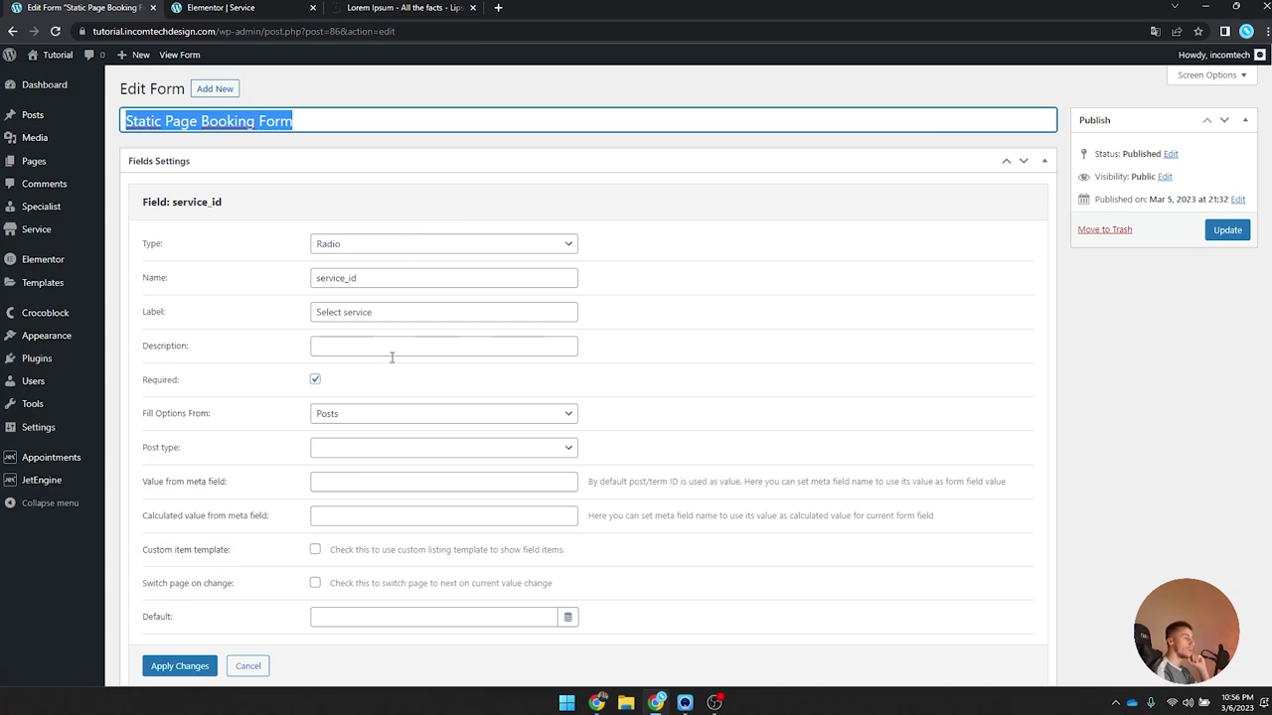
pyautogui.click(376, 449)
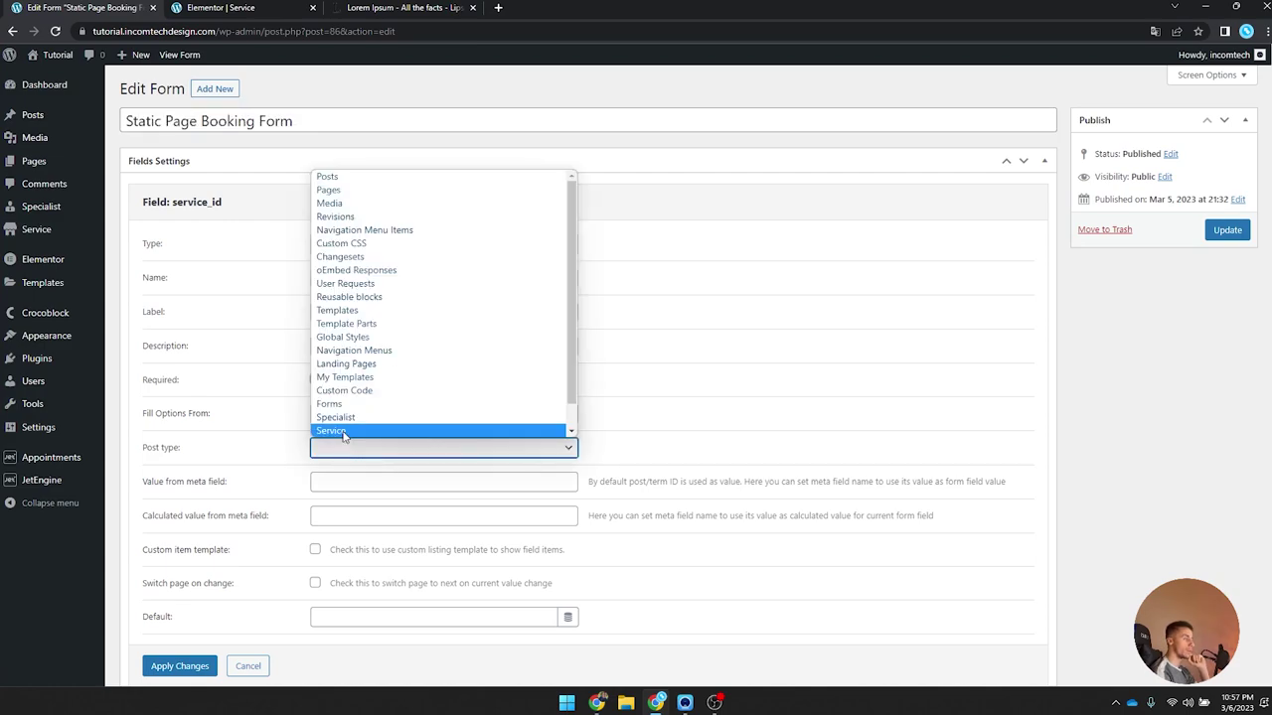
pyautogui.click(344, 434)
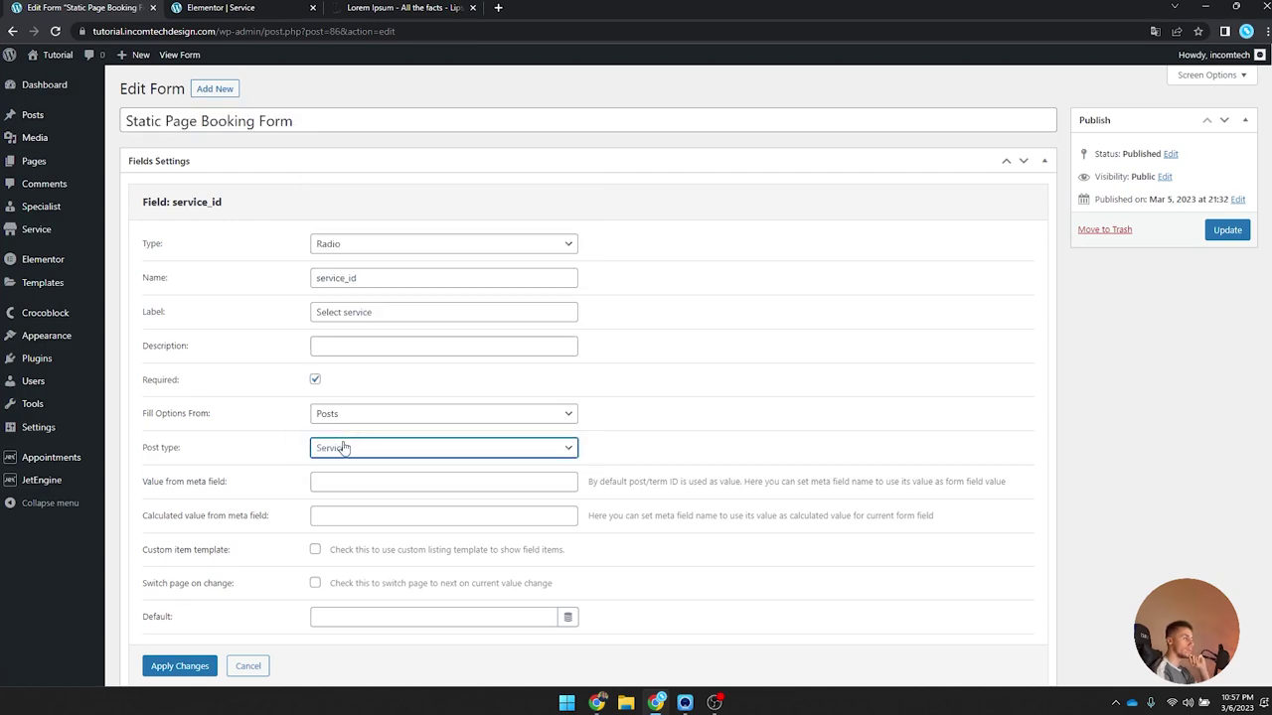
pyautogui.click(354, 418)
pyautogui.click(353, 422)
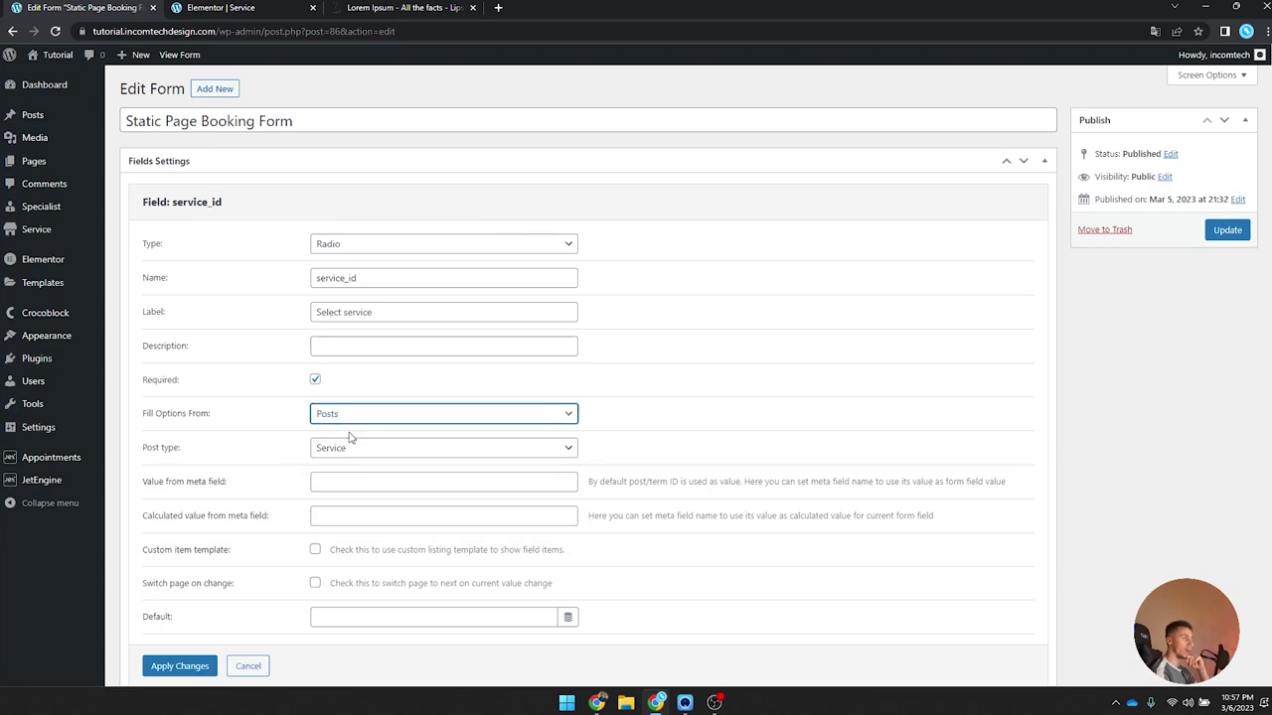
pyautogui.moveTo(144, 487); pyautogui.dragTo(263, 491)
pyautogui.click(178, 484)
pyautogui.click(263, 491)
pyautogui.click(164, 670)
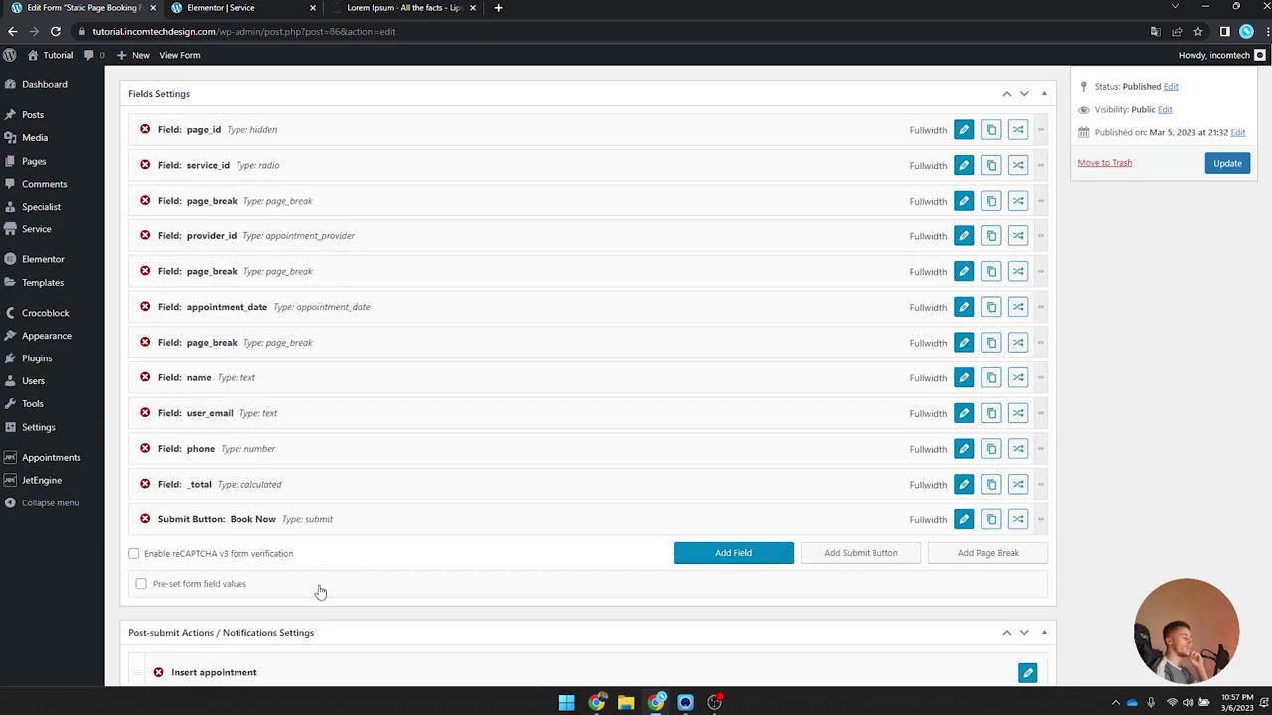
# Step: Update the Static Page Booking Form to save the change
pyautogui.scroll(1, 965, 340)
pyautogui.click(1232, 234)
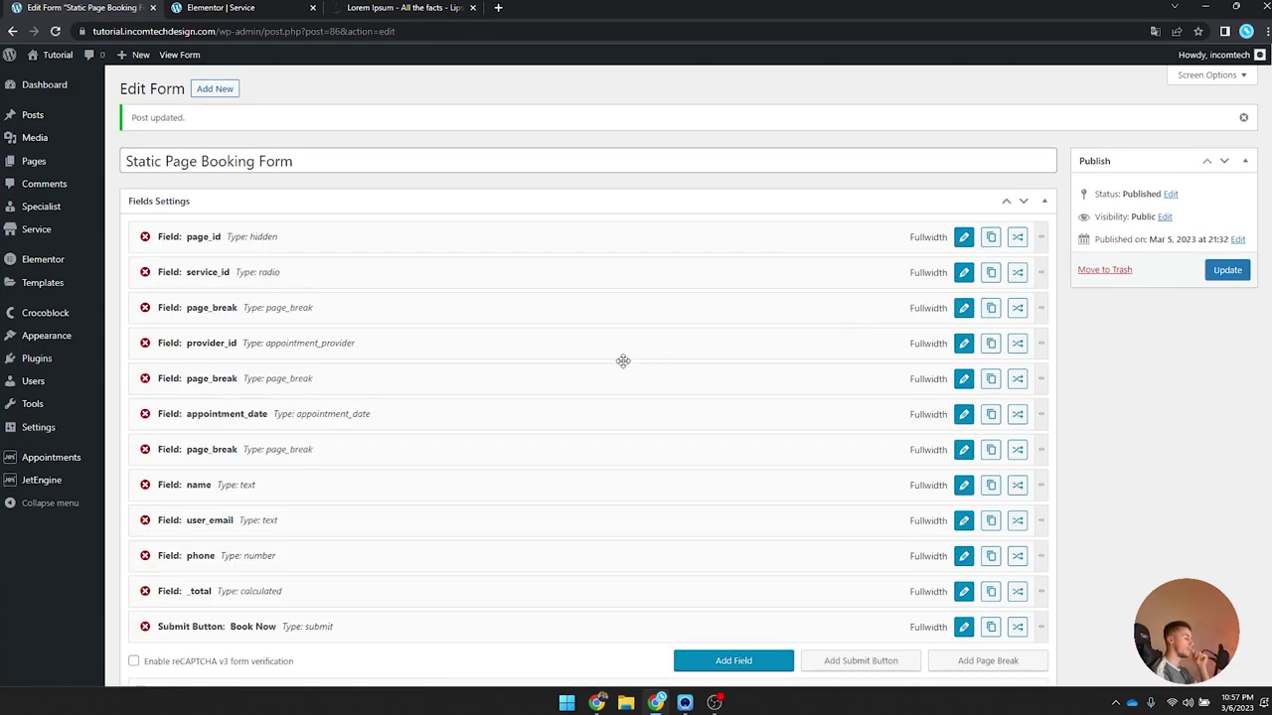
pyautogui.moveTo(59, 487)
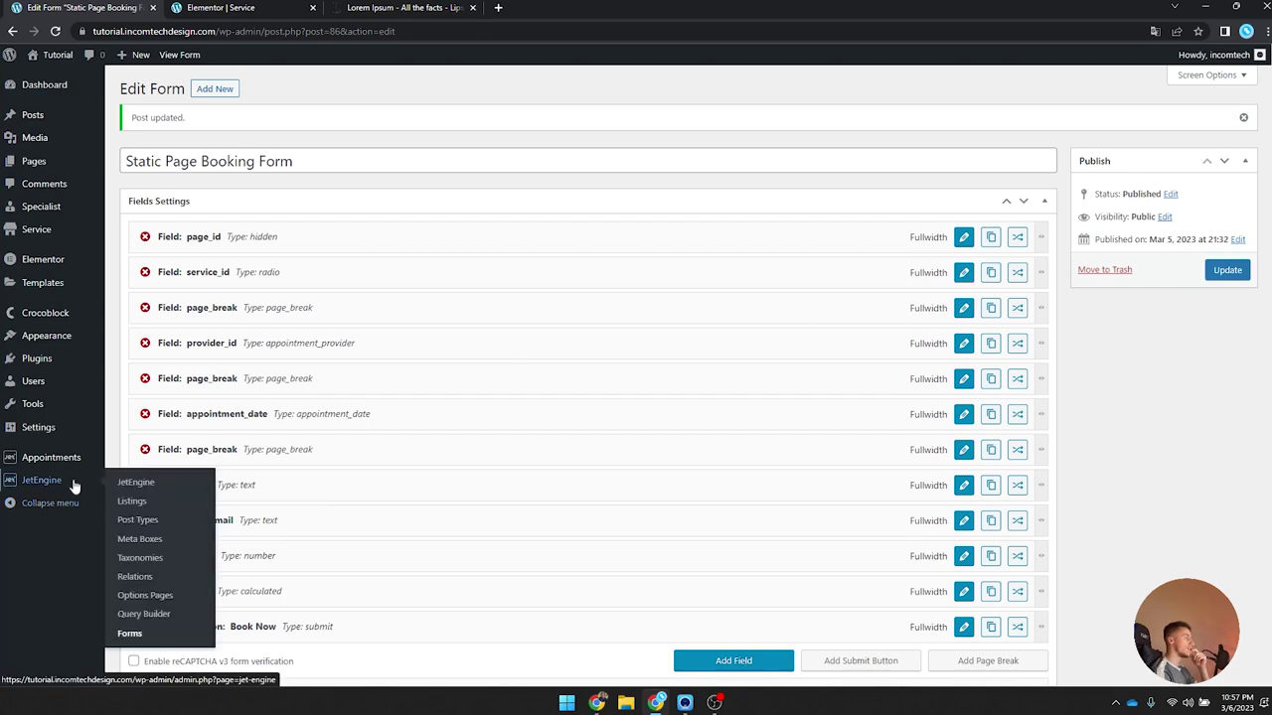
# Step: Create a 'Services Listing' Elementor listing item with source Posts and post type Service
pyautogui.click(134, 505)
pyautogui.click(221, 88)
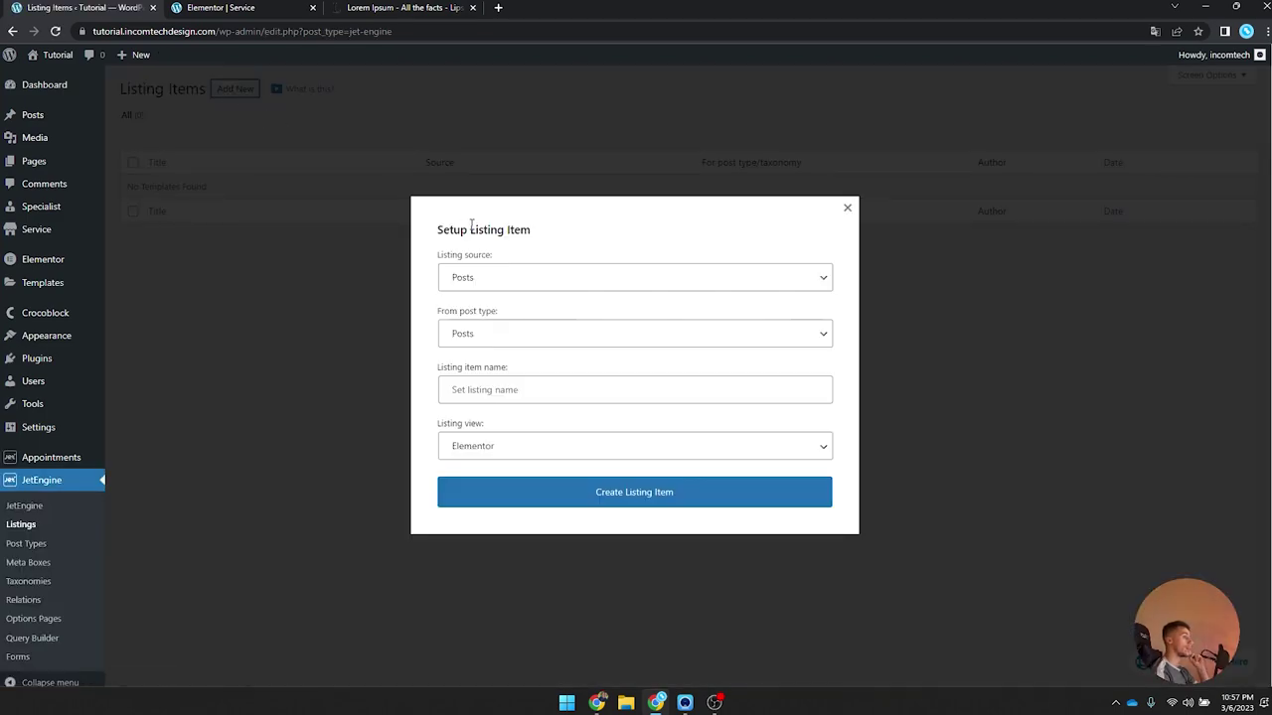
pyautogui.click(554, 286)
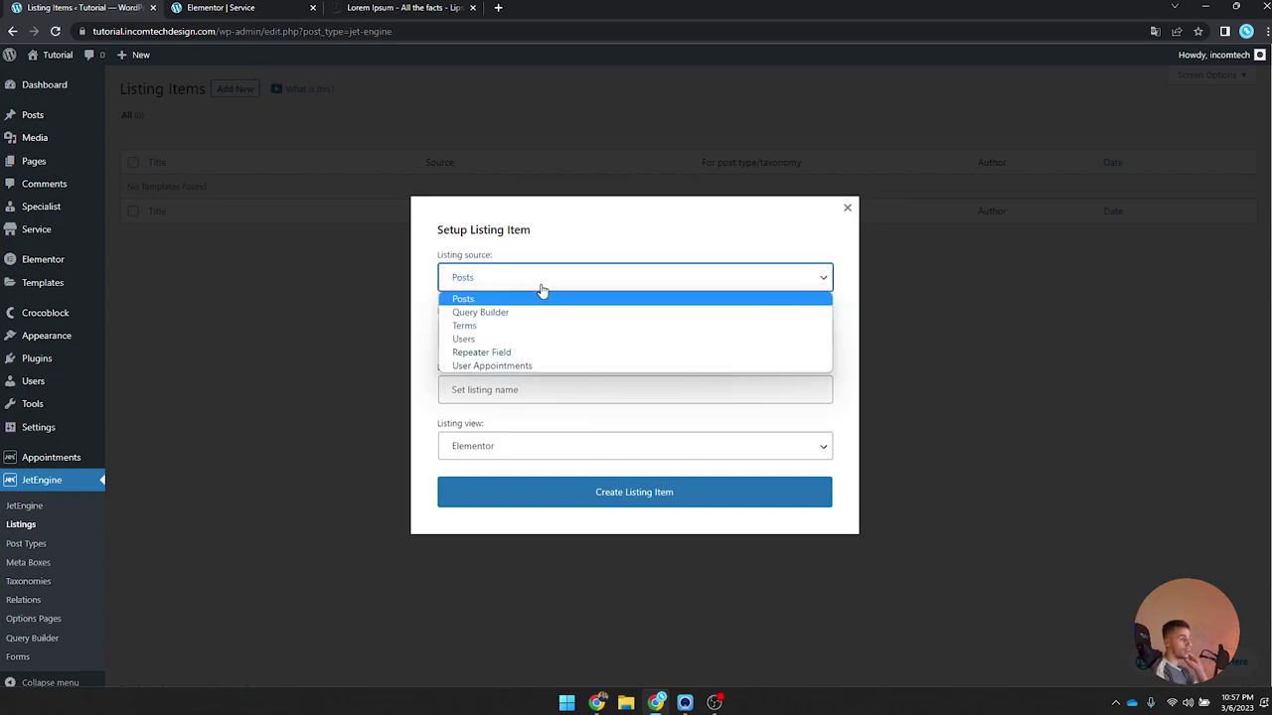
pyautogui.click(545, 290)
pyautogui.click(491, 346)
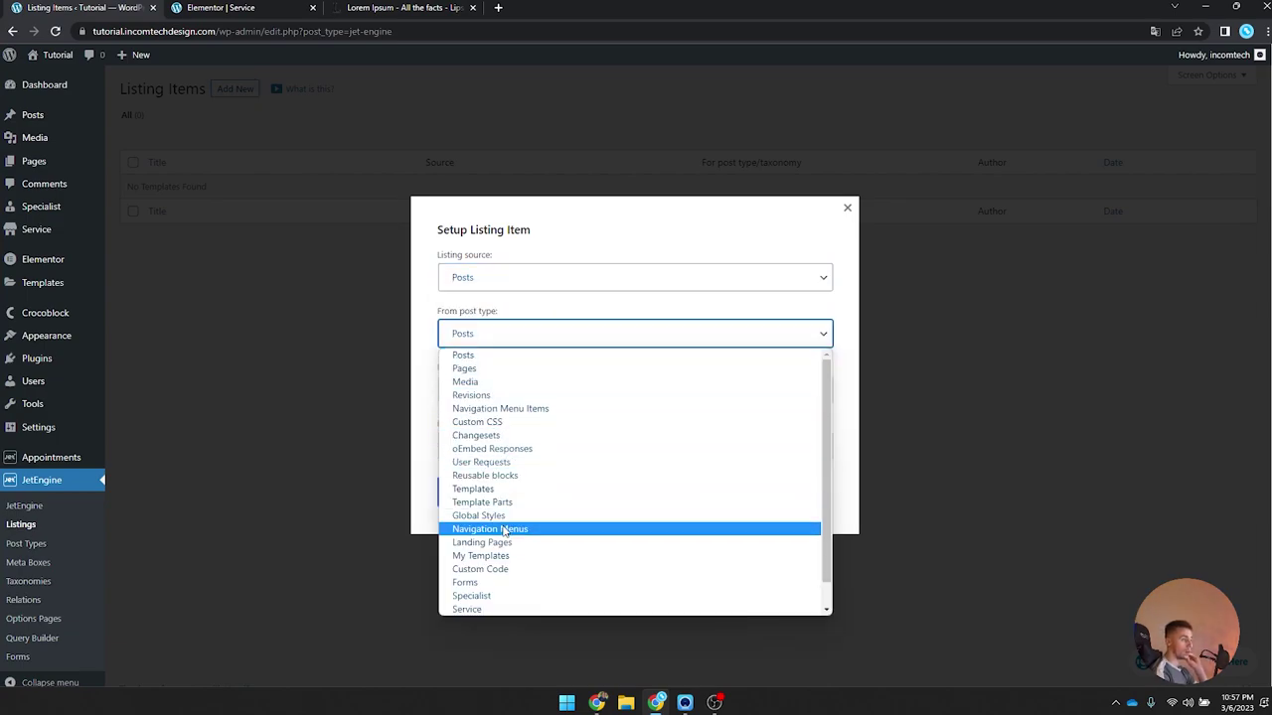
pyautogui.click(512, 607)
pyautogui.click(537, 396)
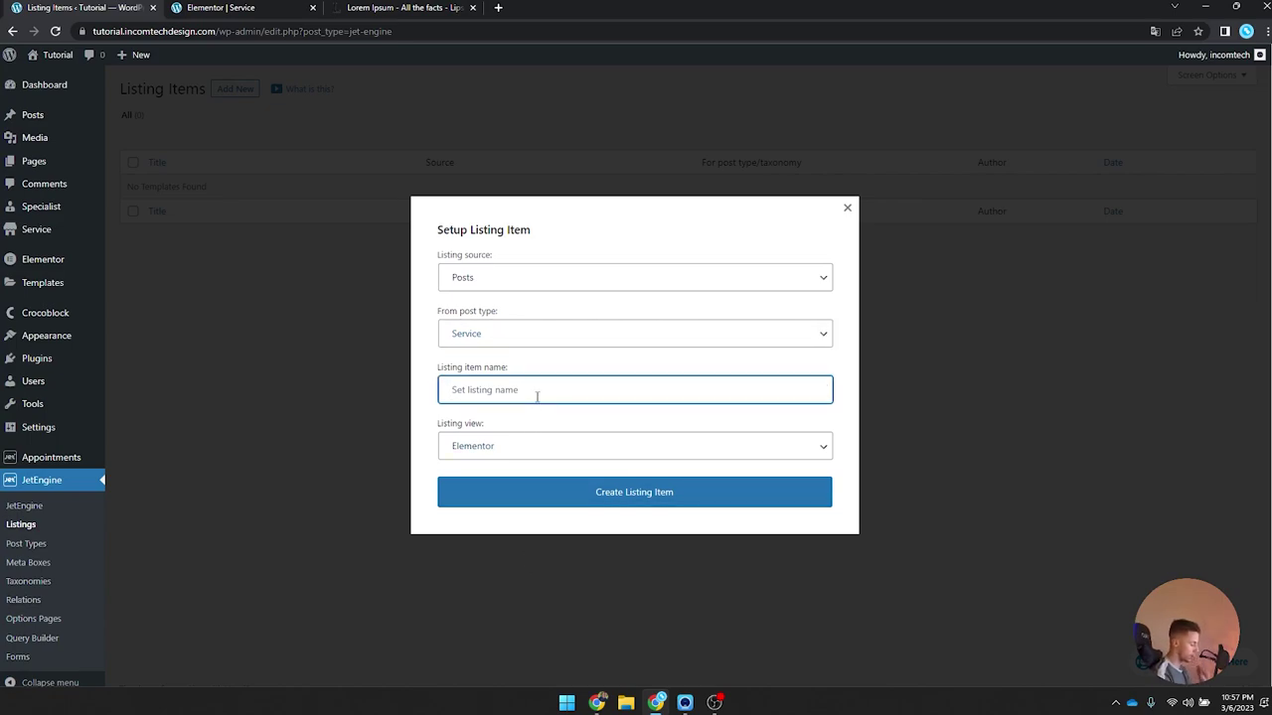
pyautogui.write('Servuces Listing')
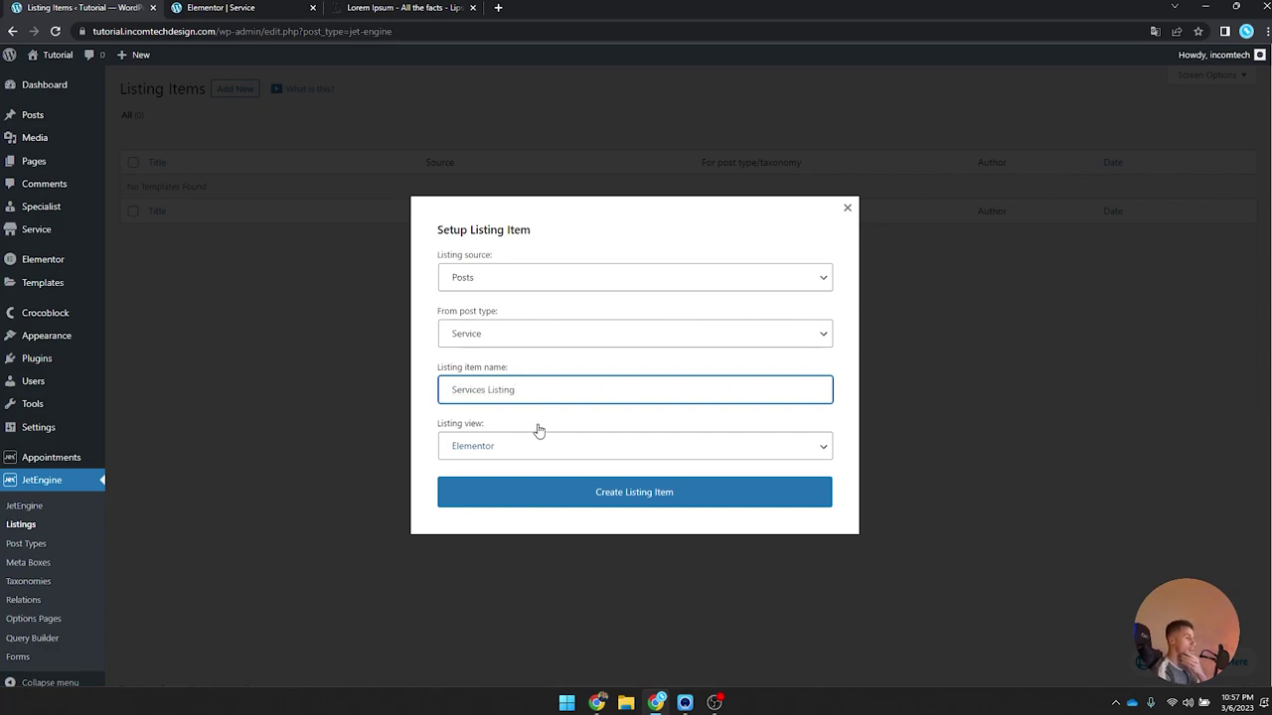
pyautogui.click(536, 442)
pyautogui.click(525, 463)
pyautogui.click(562, 493)
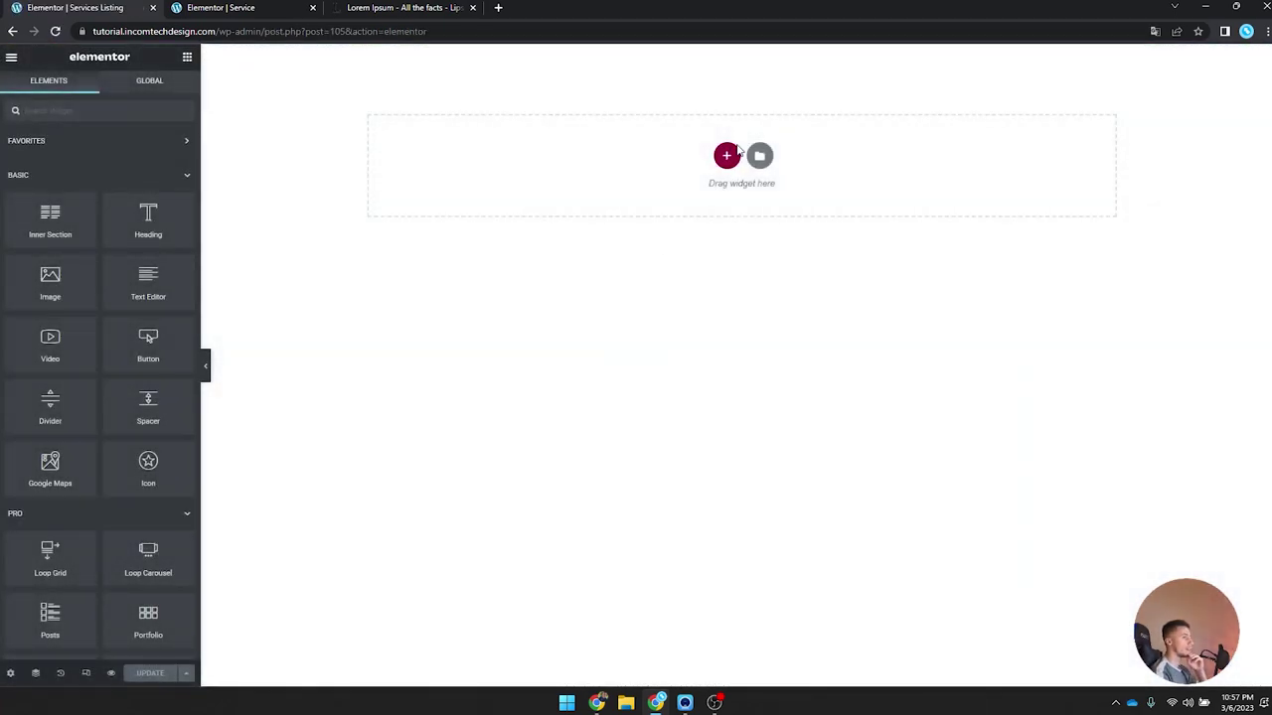
# Step: Add a three-column 16/66/16 section with a classic dark global-colour background
pyautogui.click(727, 155)
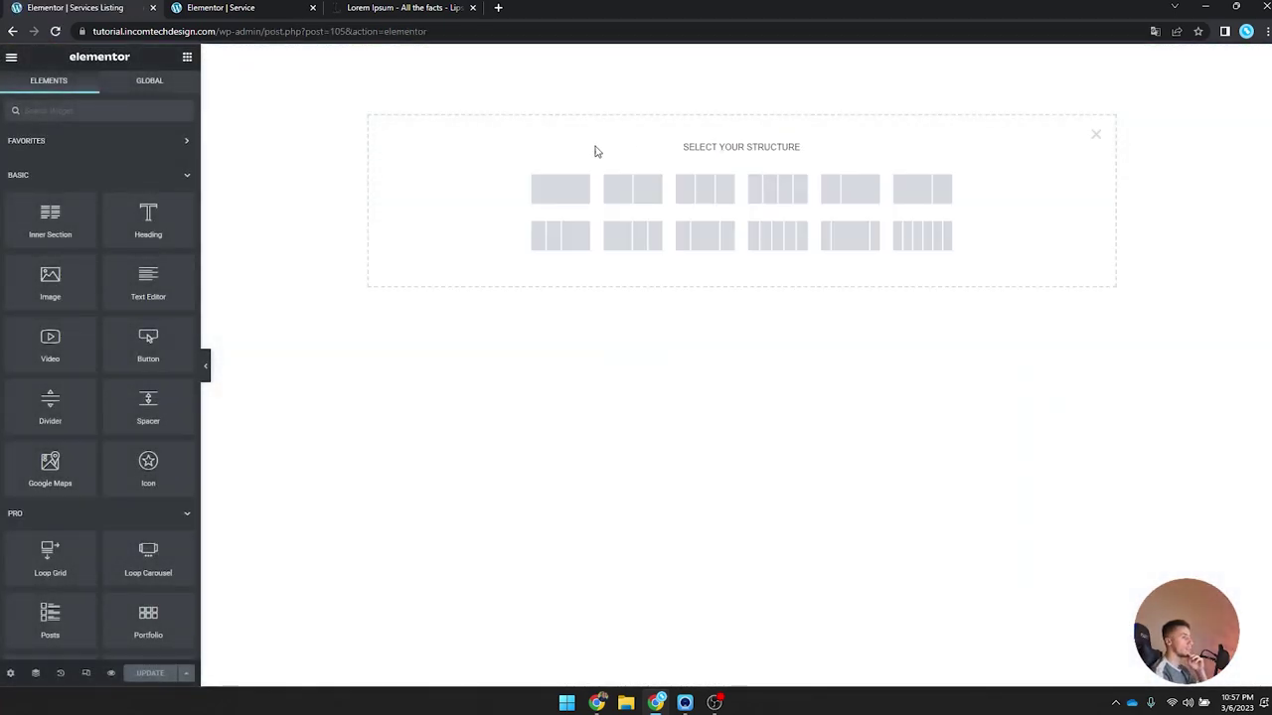
pyautogui.click(735, 187)
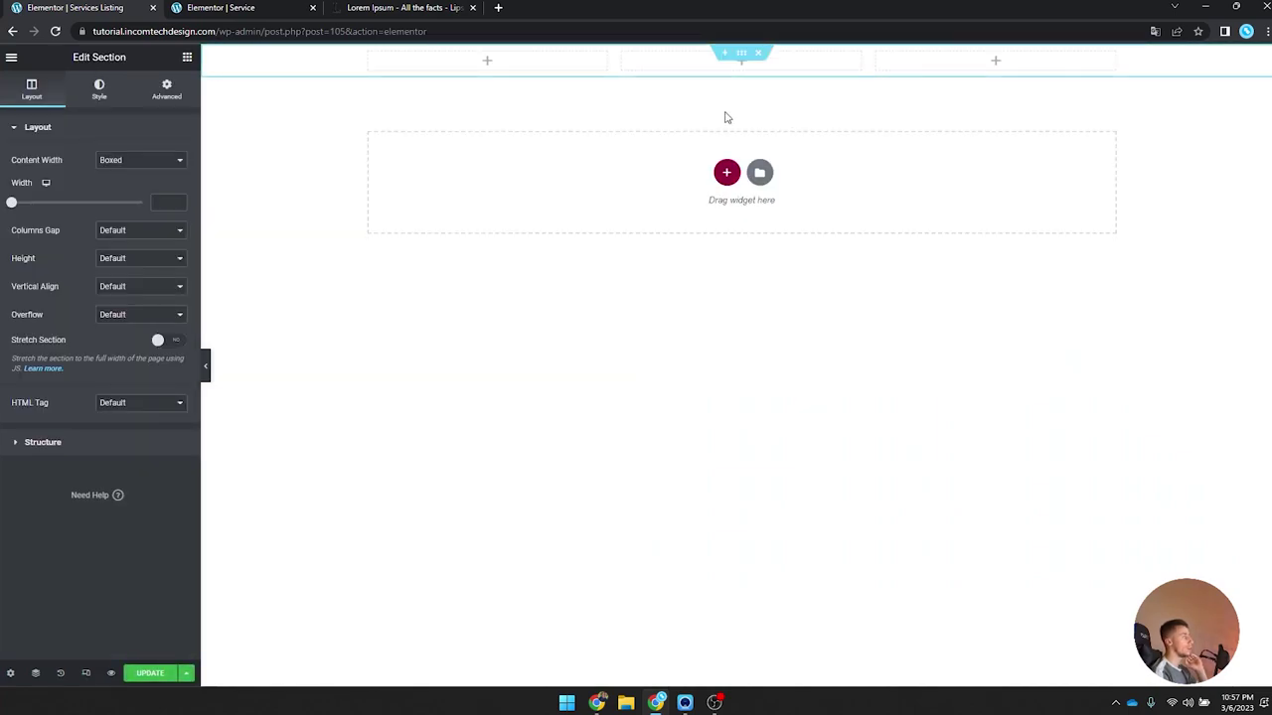
pyautogui.click(111, 444)
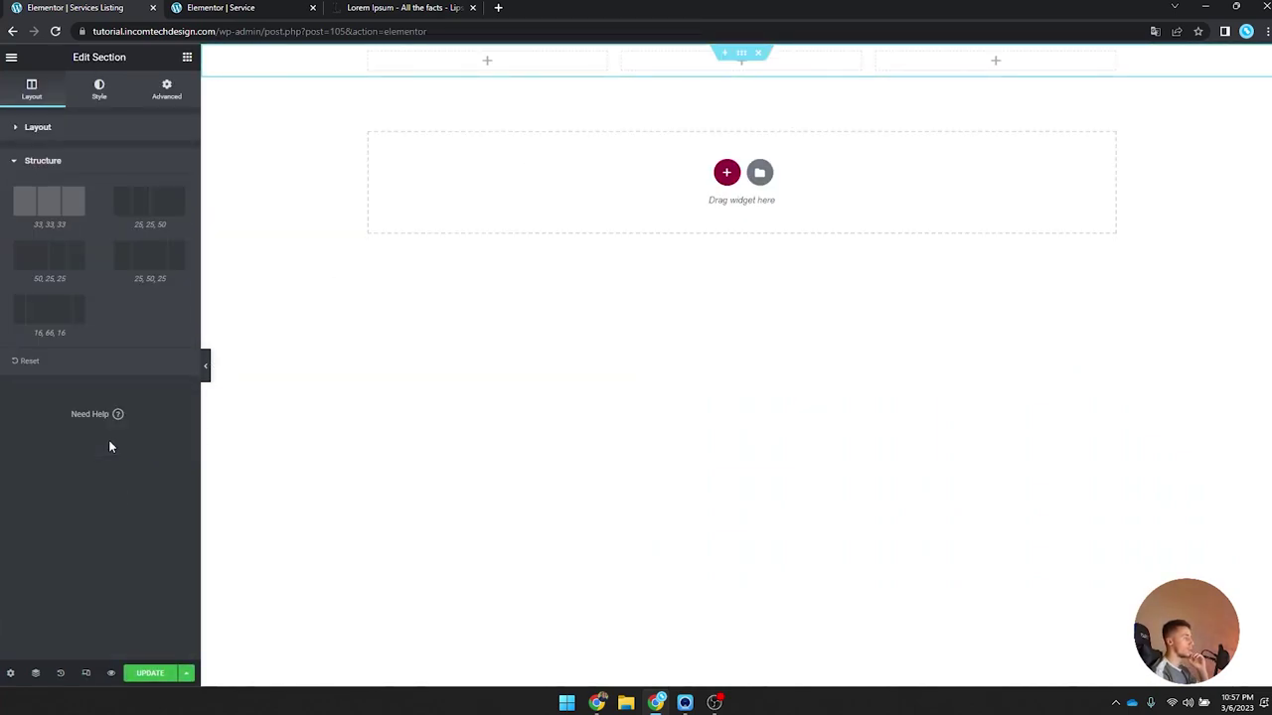
pyautogui.click(52, 322)
pyautogui.click(109, 94)
pyautogui.click(124, 189)
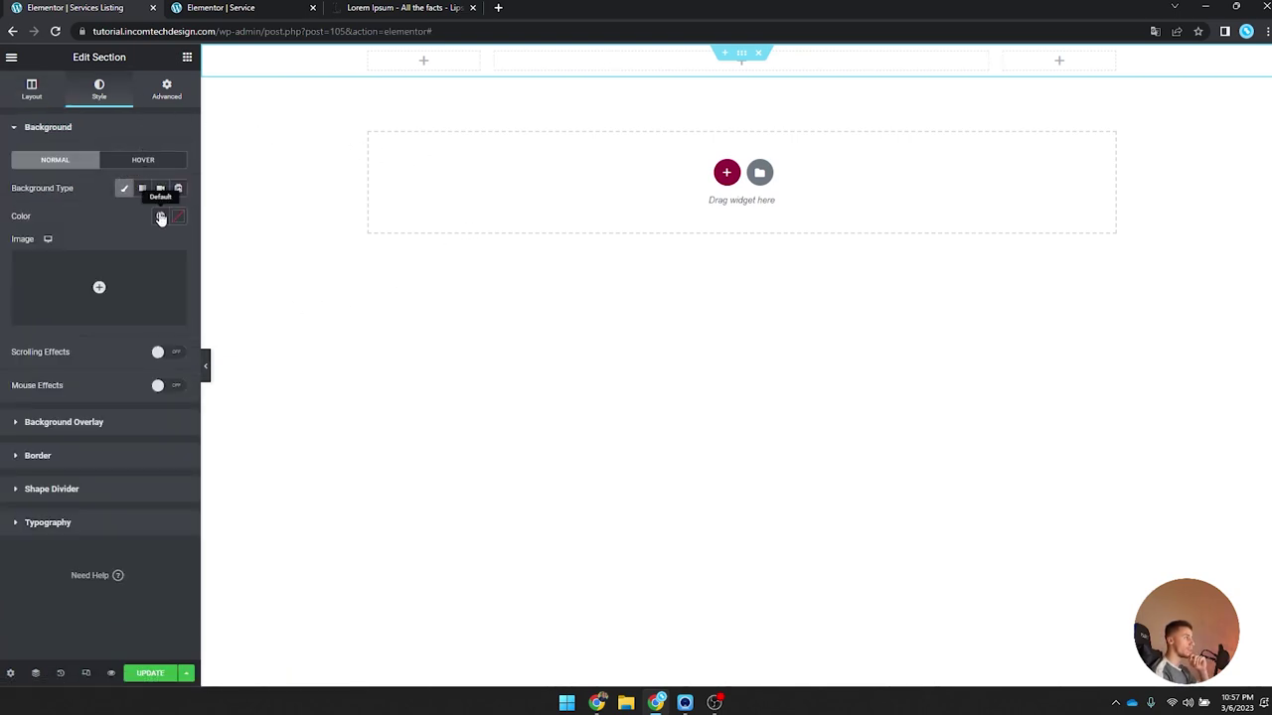
pyautogui.click(161, 217)
pyautogui.click(90, 376)
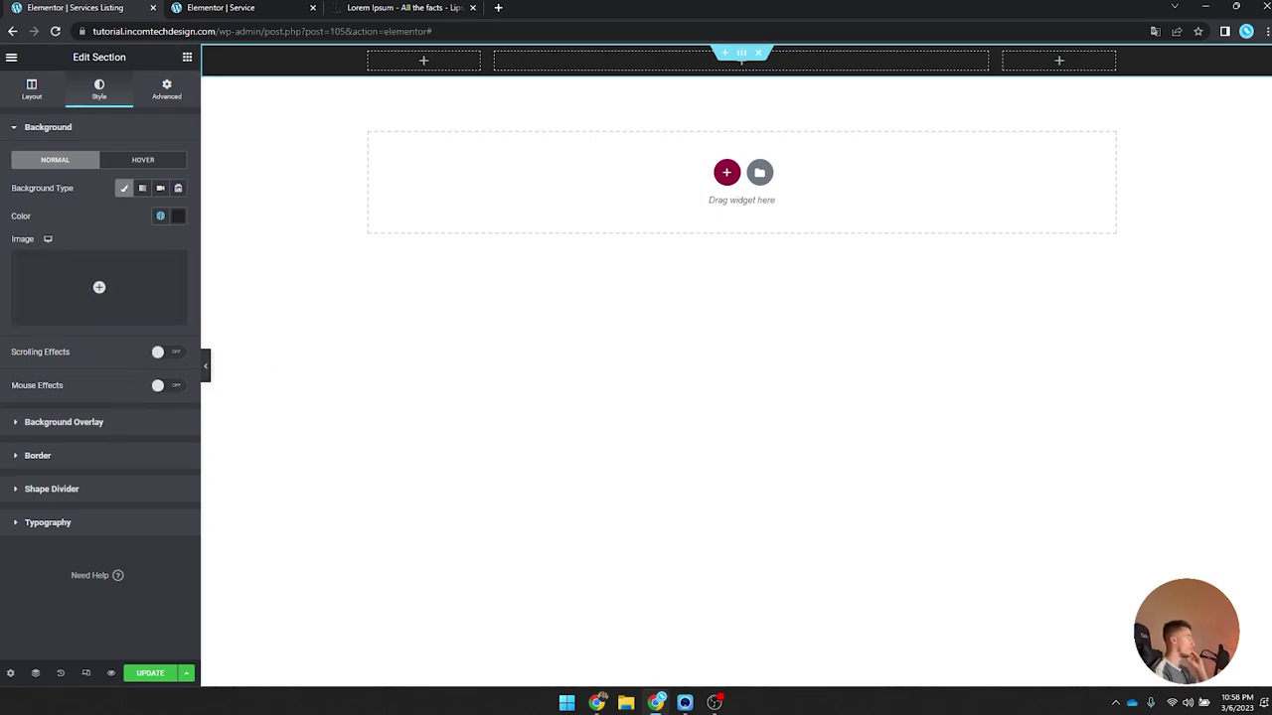
# Step: Drag a Check Mark widget into the section's left column
pyautogui.click(186, 59)
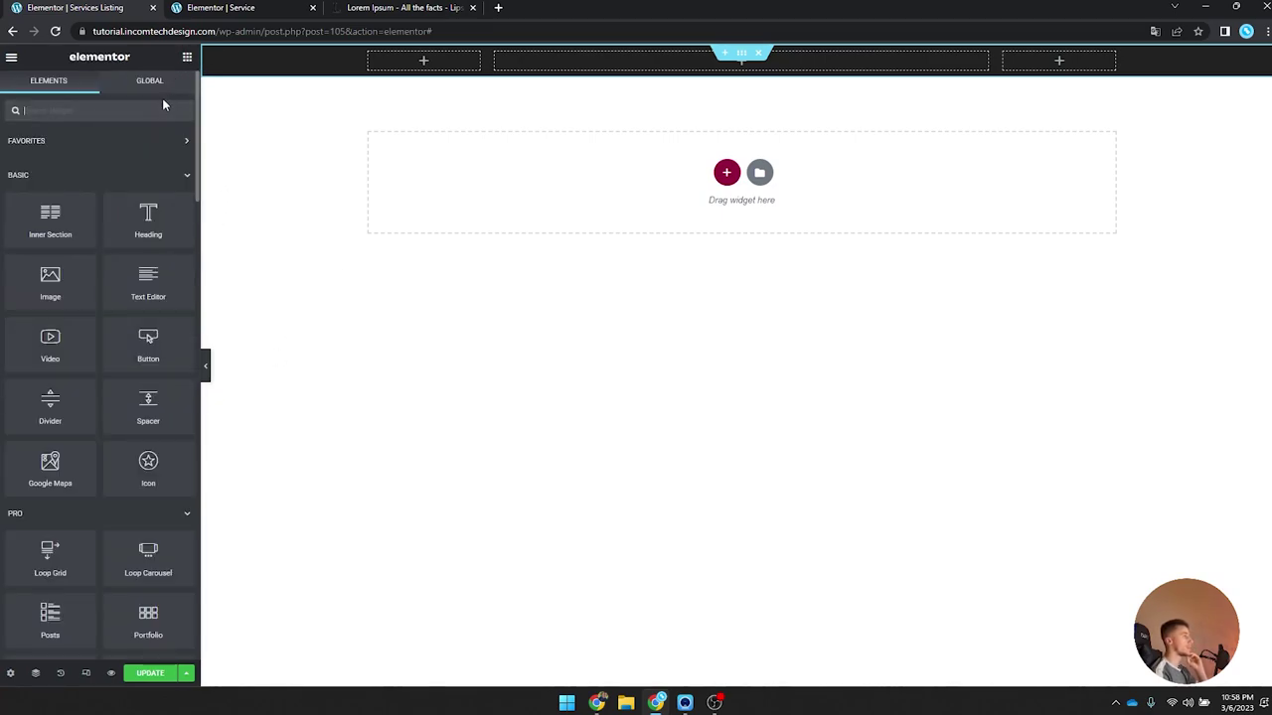
pyautogui.write('check')
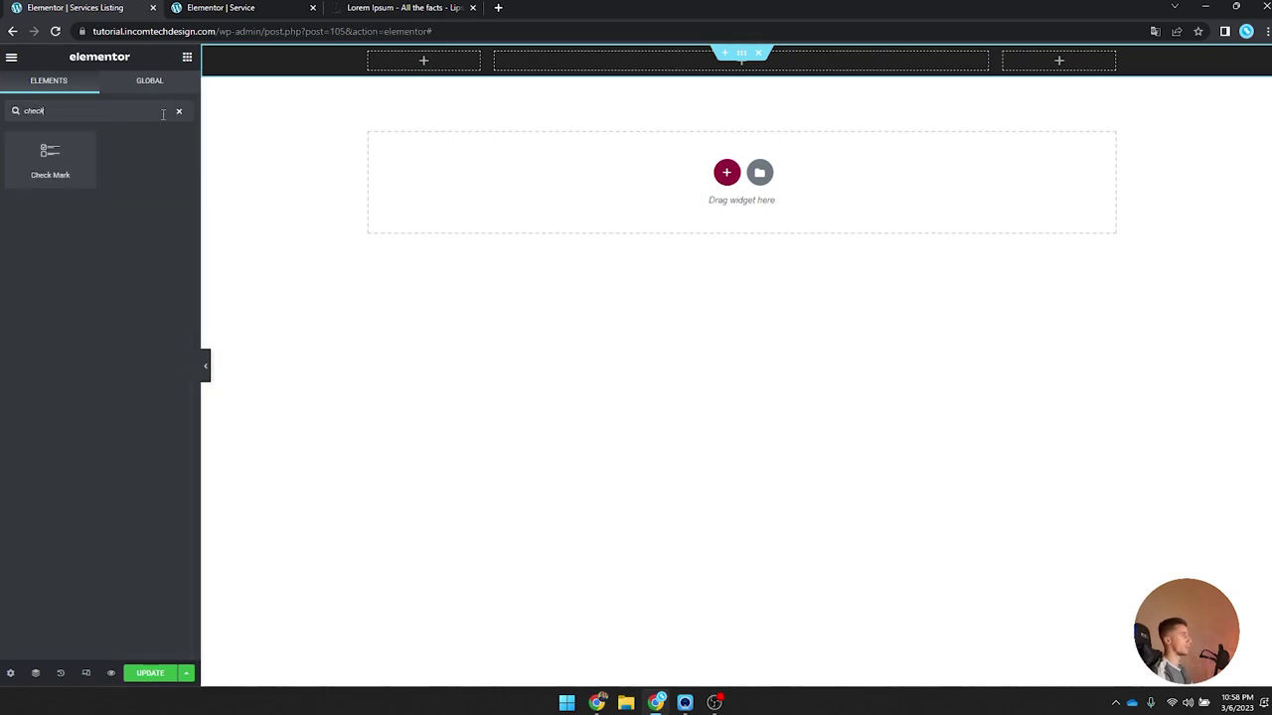
pyautogui.moveTo(49, 157); pyautogui.dragTo(432, 57)
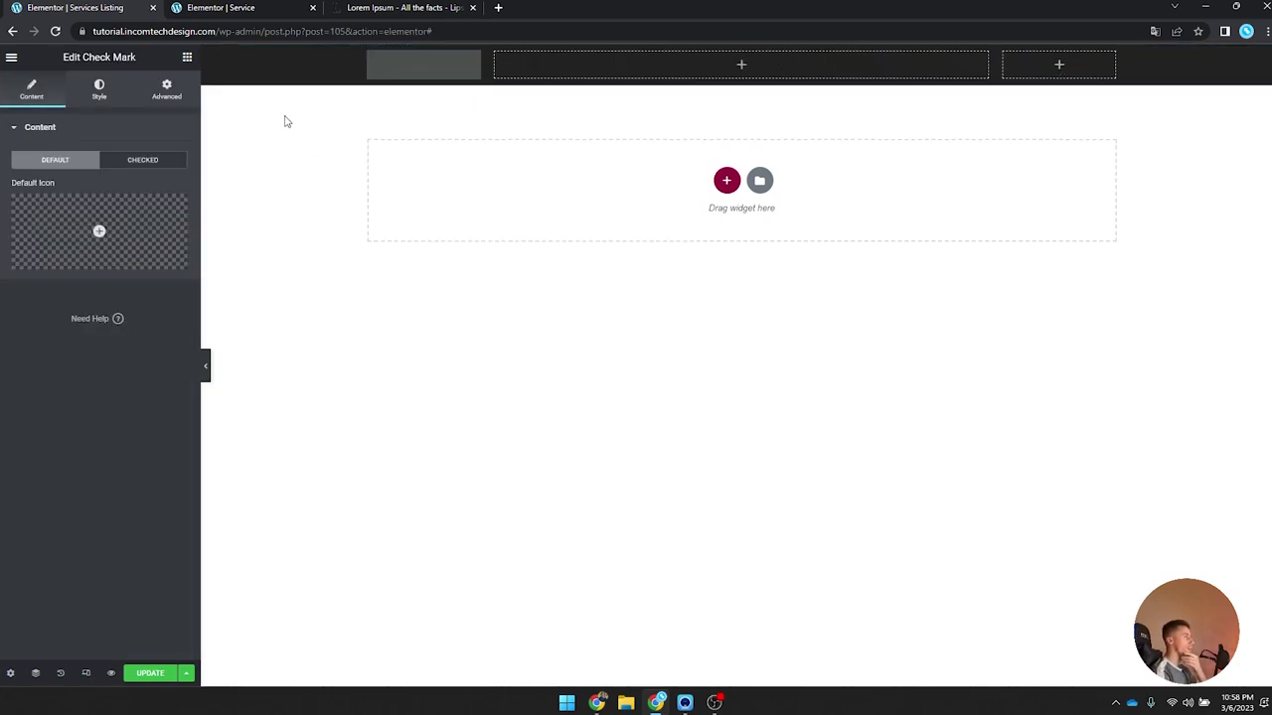
# Step: Set the check mark's default icon to Circle from the icon library
pyautogui.click(101, 228)
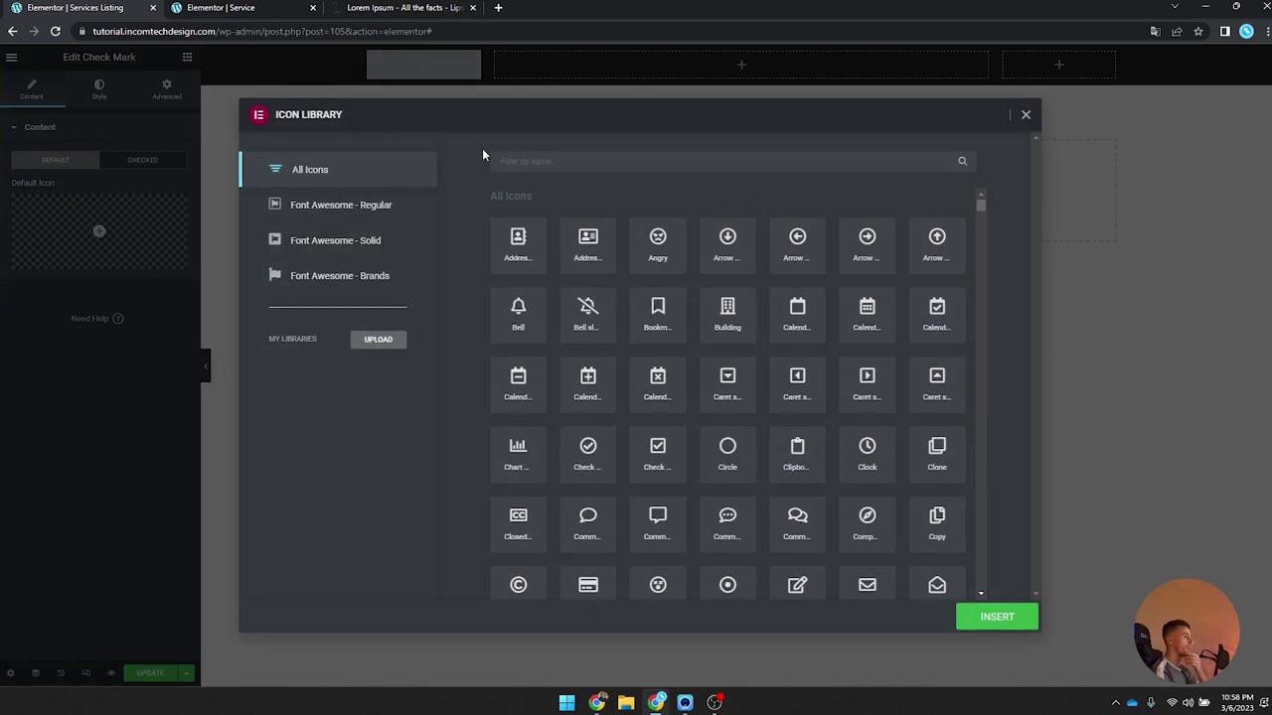
pyautogui.click(573, 159)
pyautogui.write('chec')
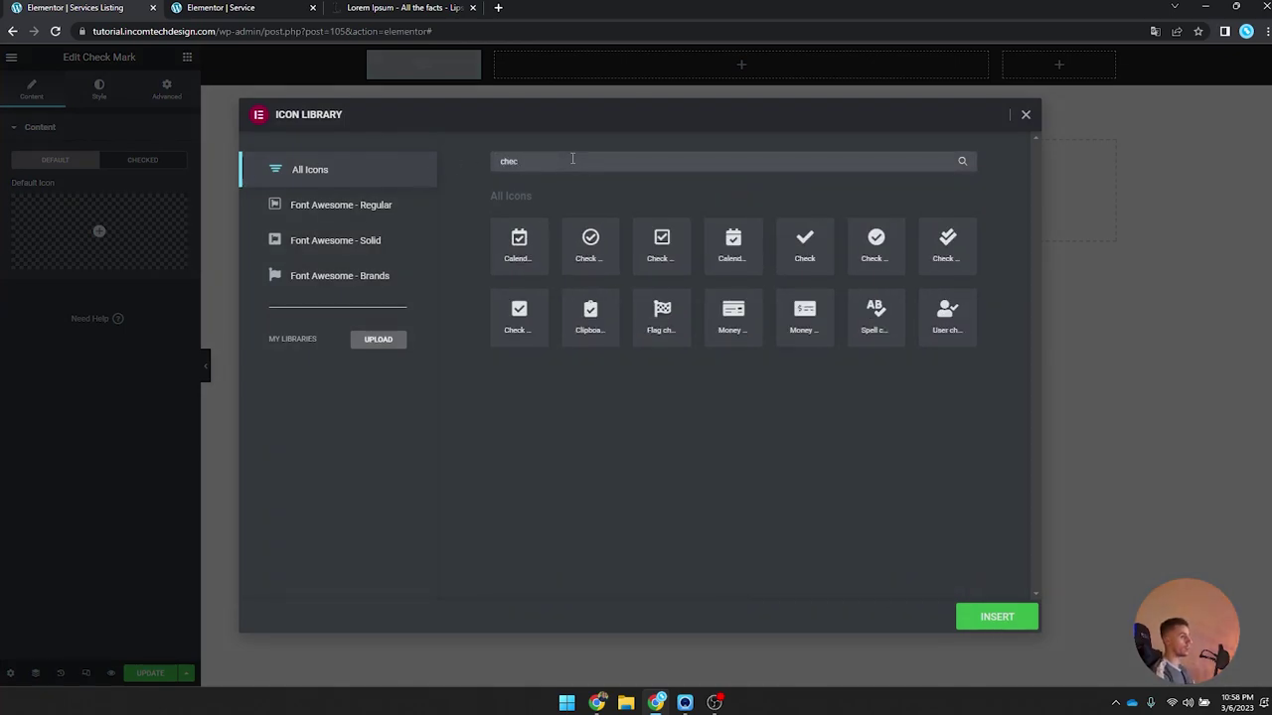
pyautogui.press('BackSpace')
pyautogui.press('BackSpace')
pyautogui.press('BackSpace')
pyautogui.press('BackSpace')
pyautogui.write('radio')
pyautogui.hotkey('ctrl', 'a')
pyautogui.write('circ')
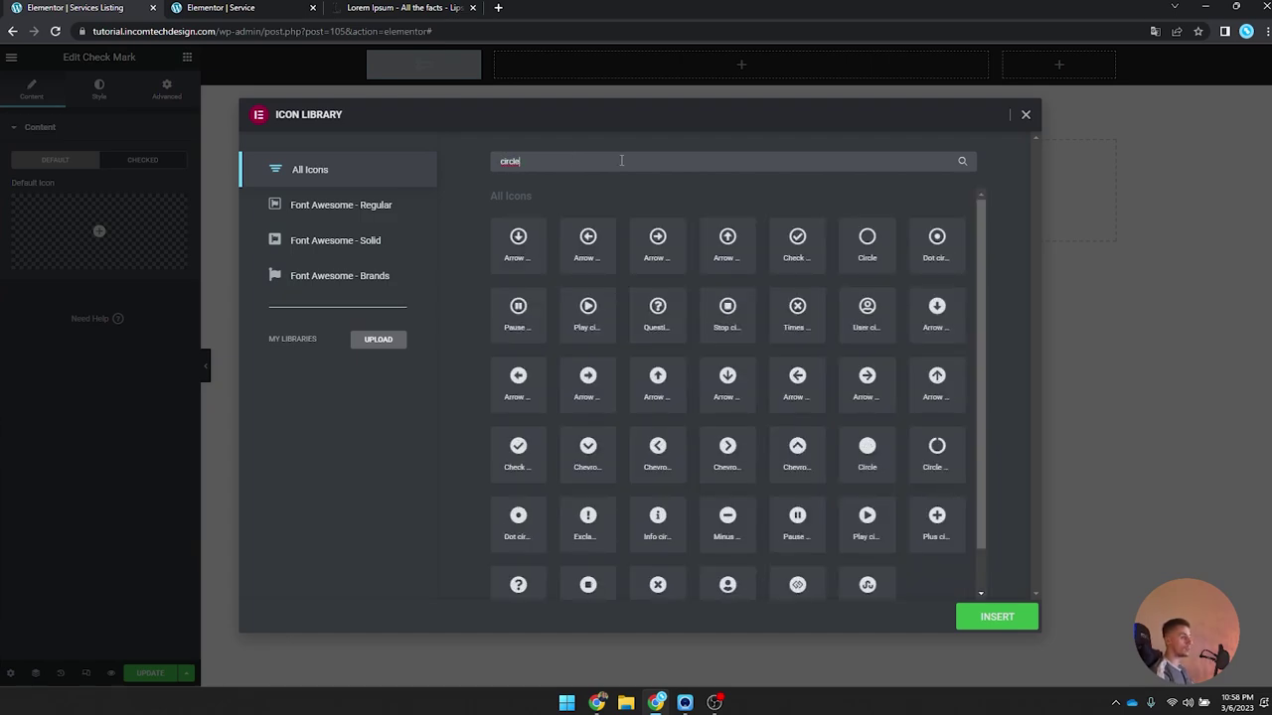
pyautogui.click(872, 253)
pyautogui.click(964, 608)
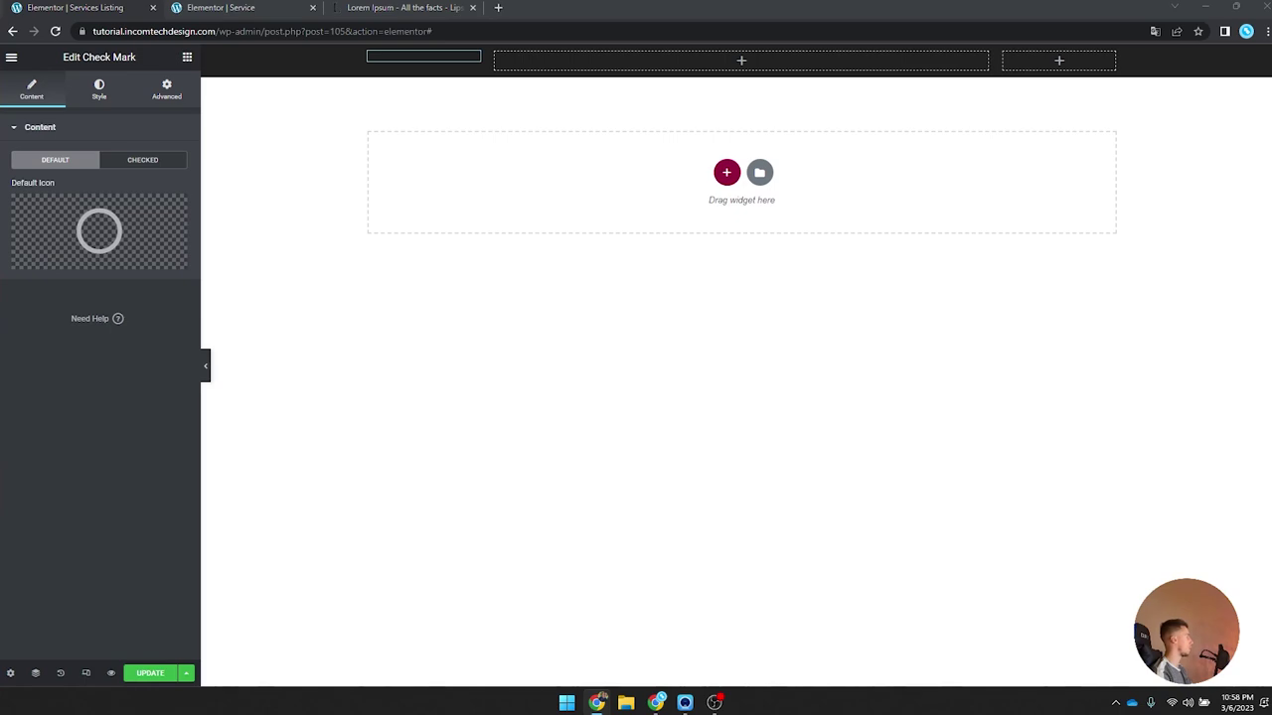
# Step: Make the check mark icon white and vertically centre the left column's content
pyautogui.click(98, 88)
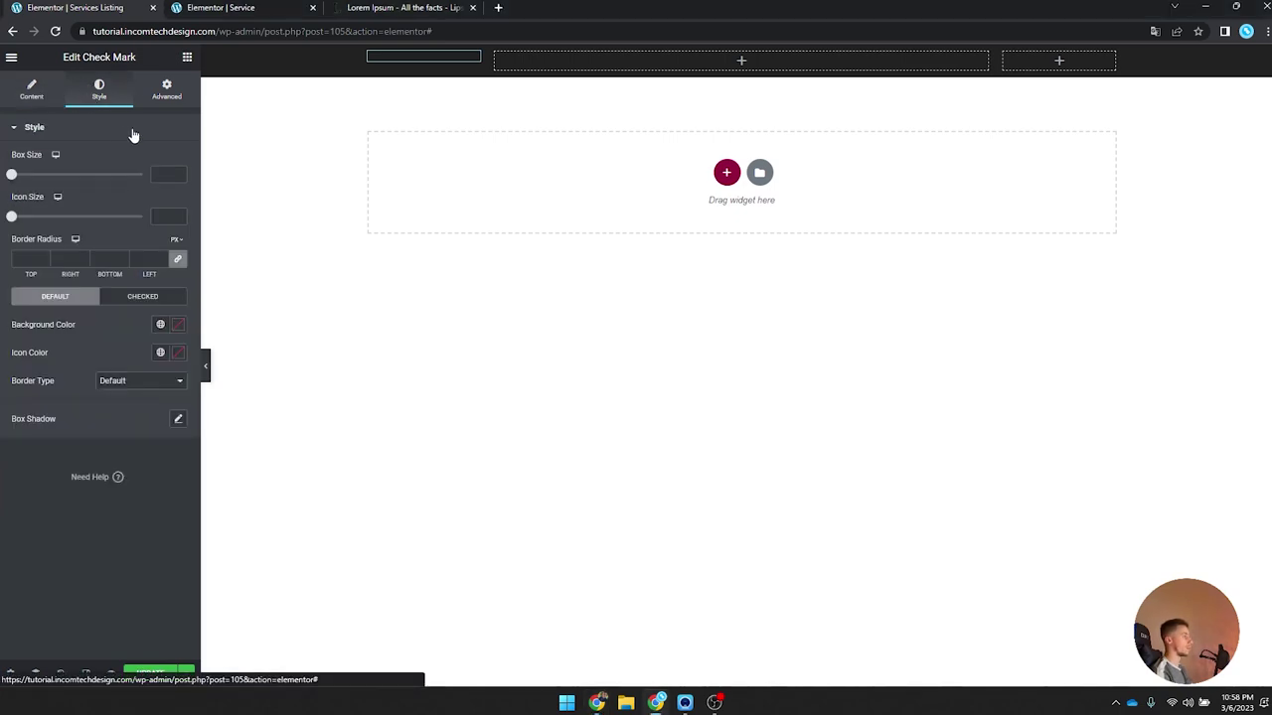
pyautogui.click(177, 353)
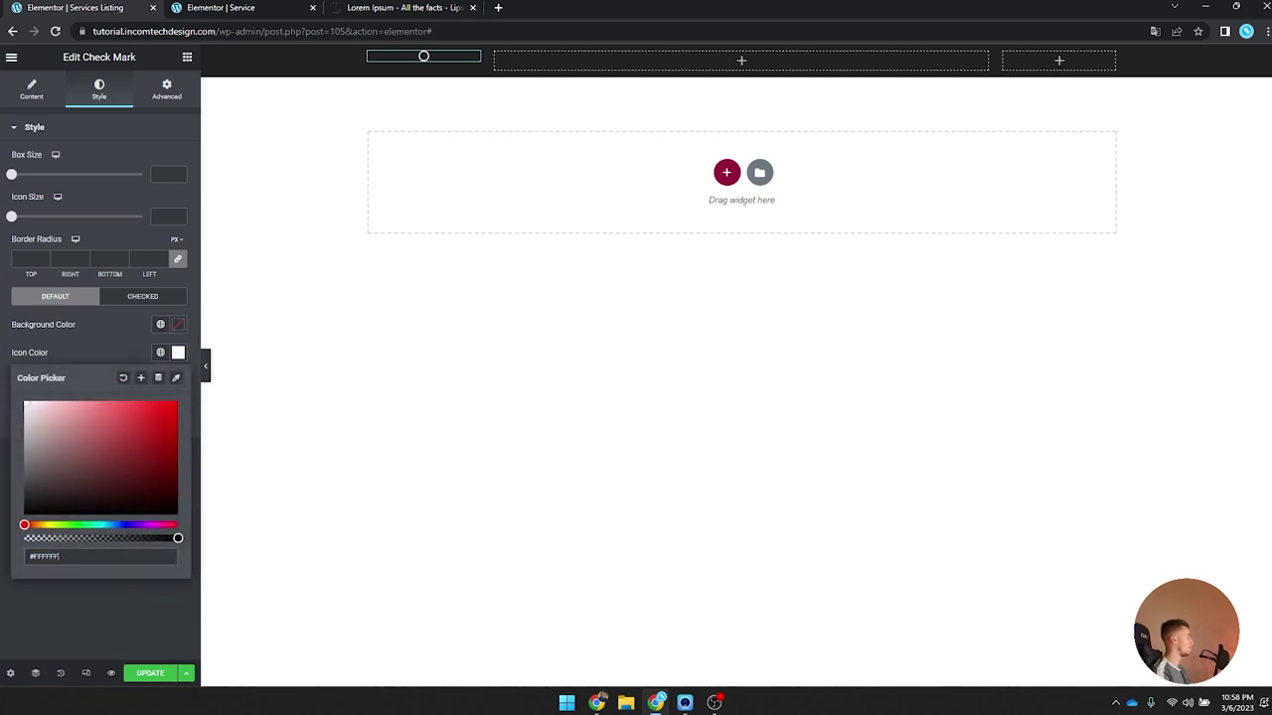
pyautogui.click(368, 52)
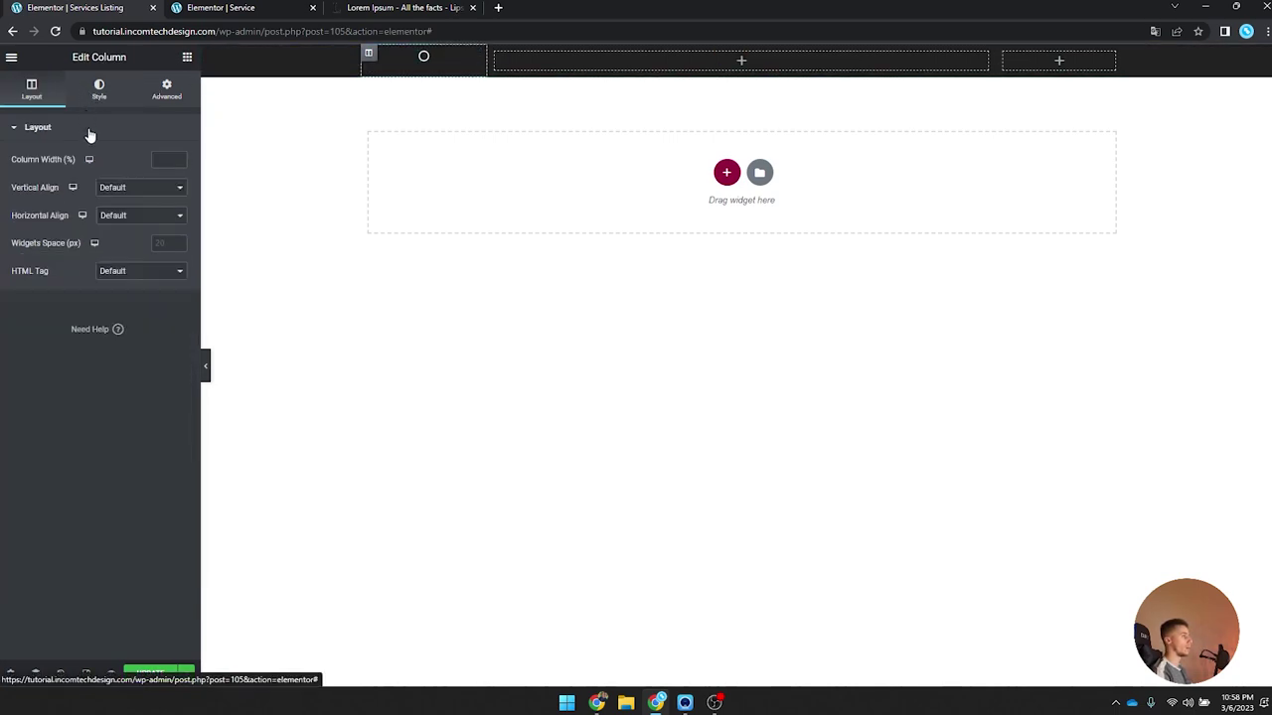
pyautogui.click(30, 91)
pyautogui.click(134, 188)
pyautogui.click(134, 223)
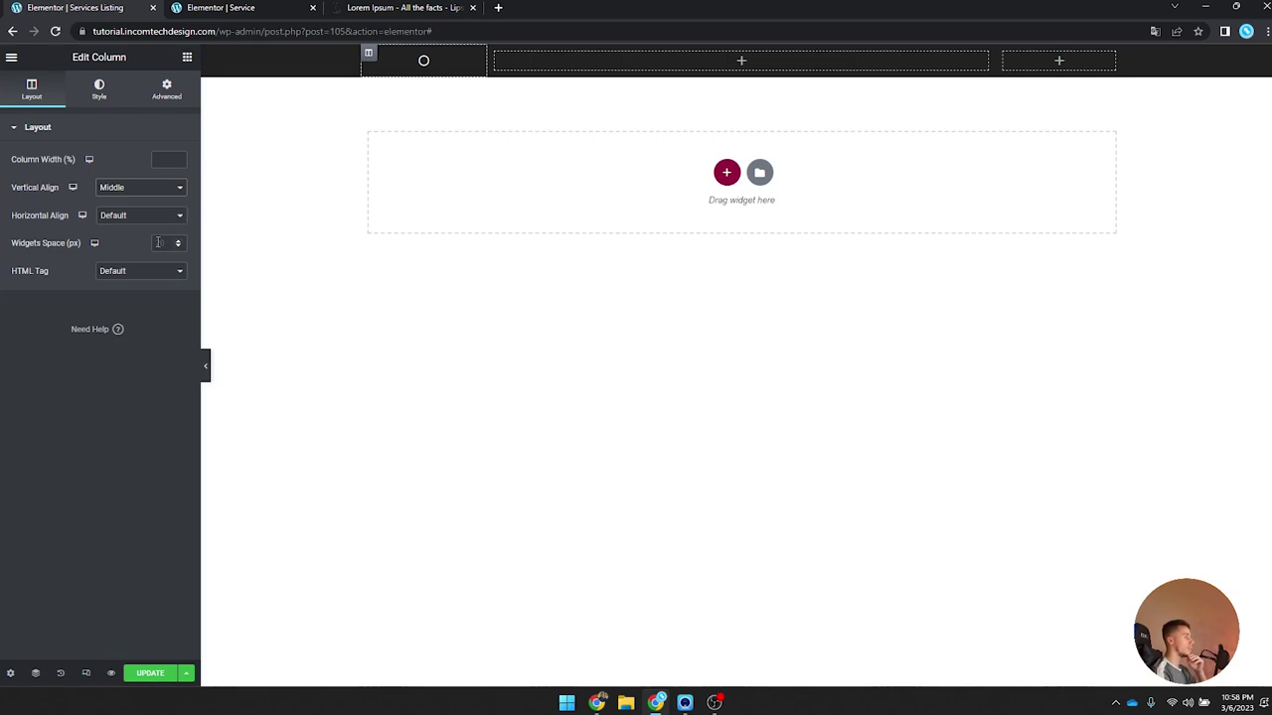
pyautogui.click(99, 89)
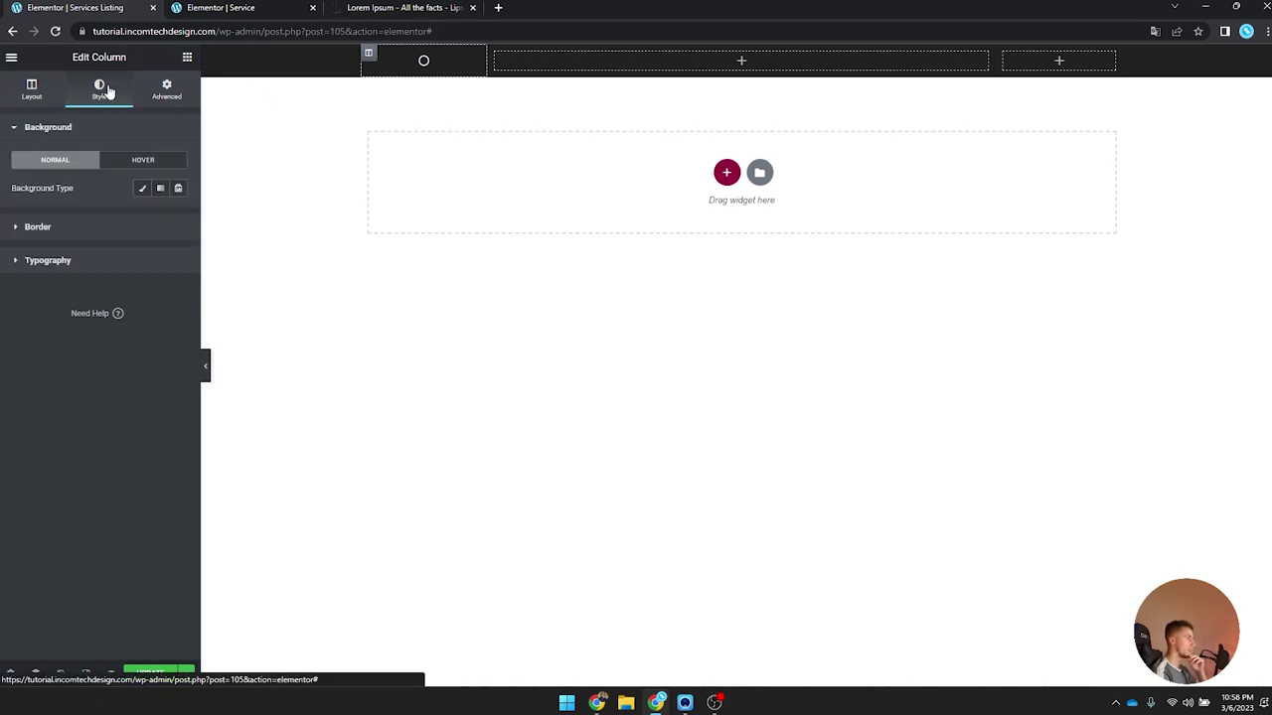
# Step: Set the Check Mark widget's width to Inline (auto)
pyautogui.click(427, 60)
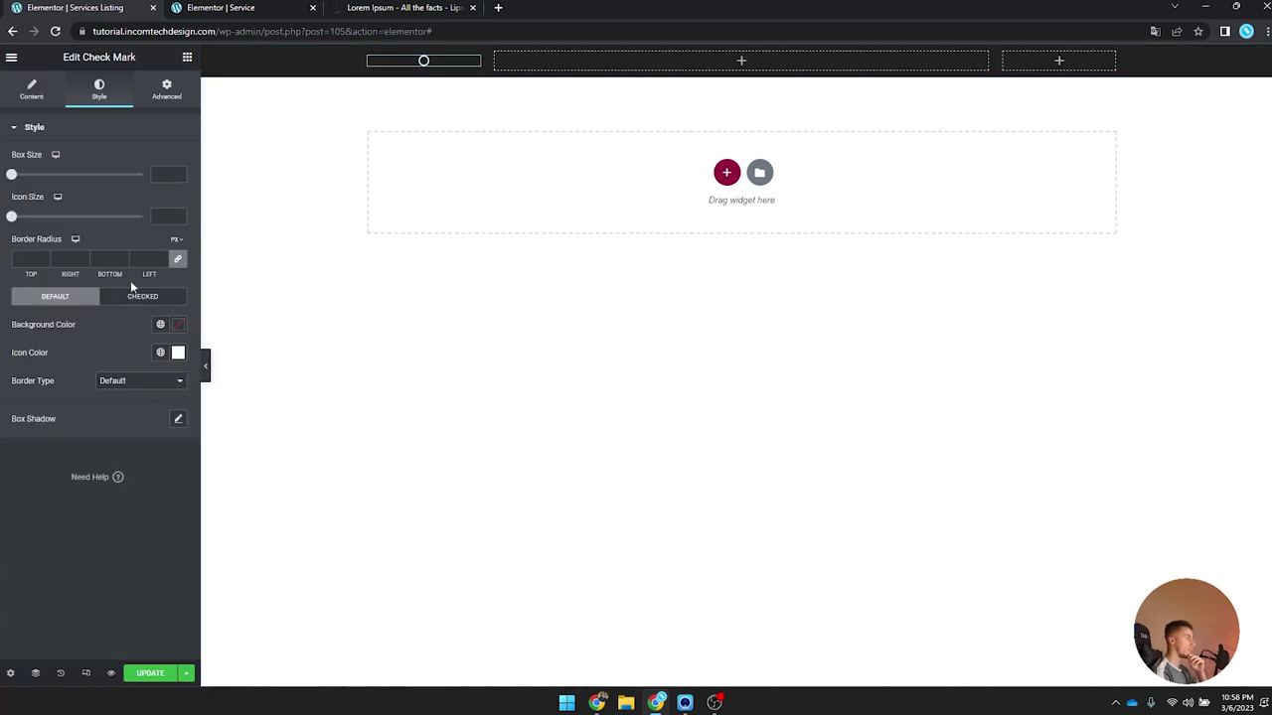
pyautogui.click(34, 91)
pyautogui.click(99, 89)
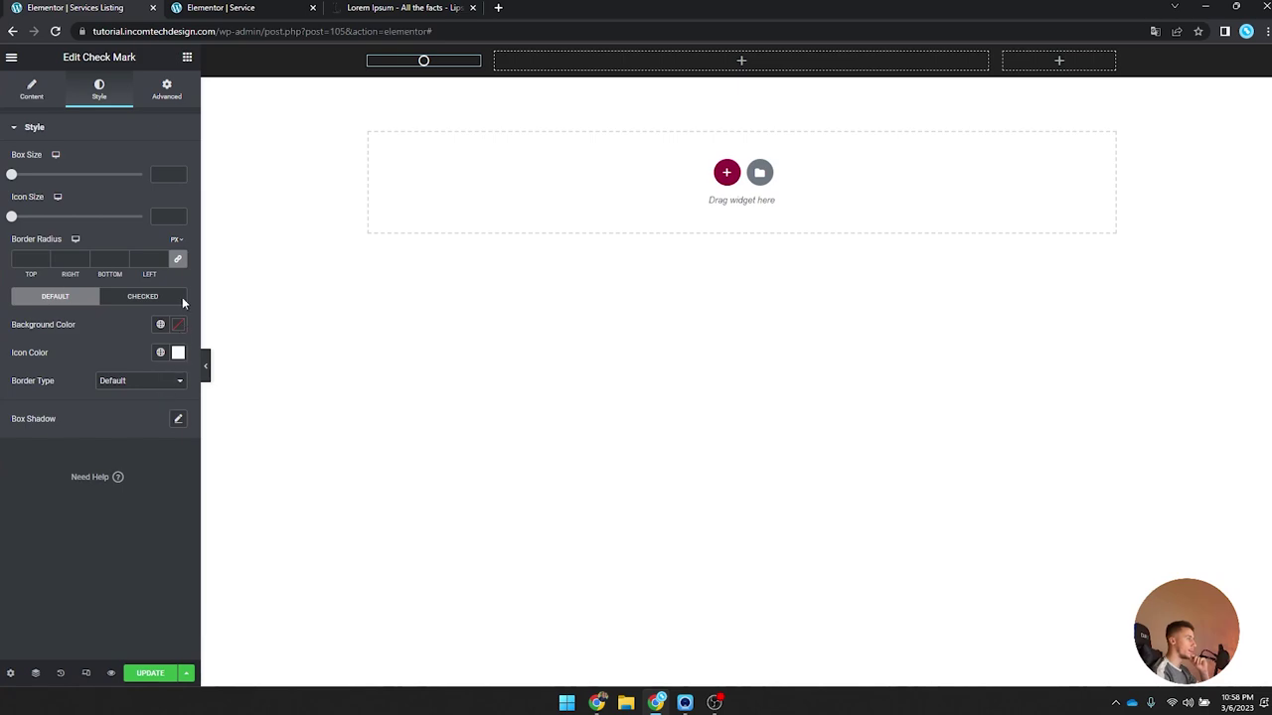
pyautogui.click(368, 55)
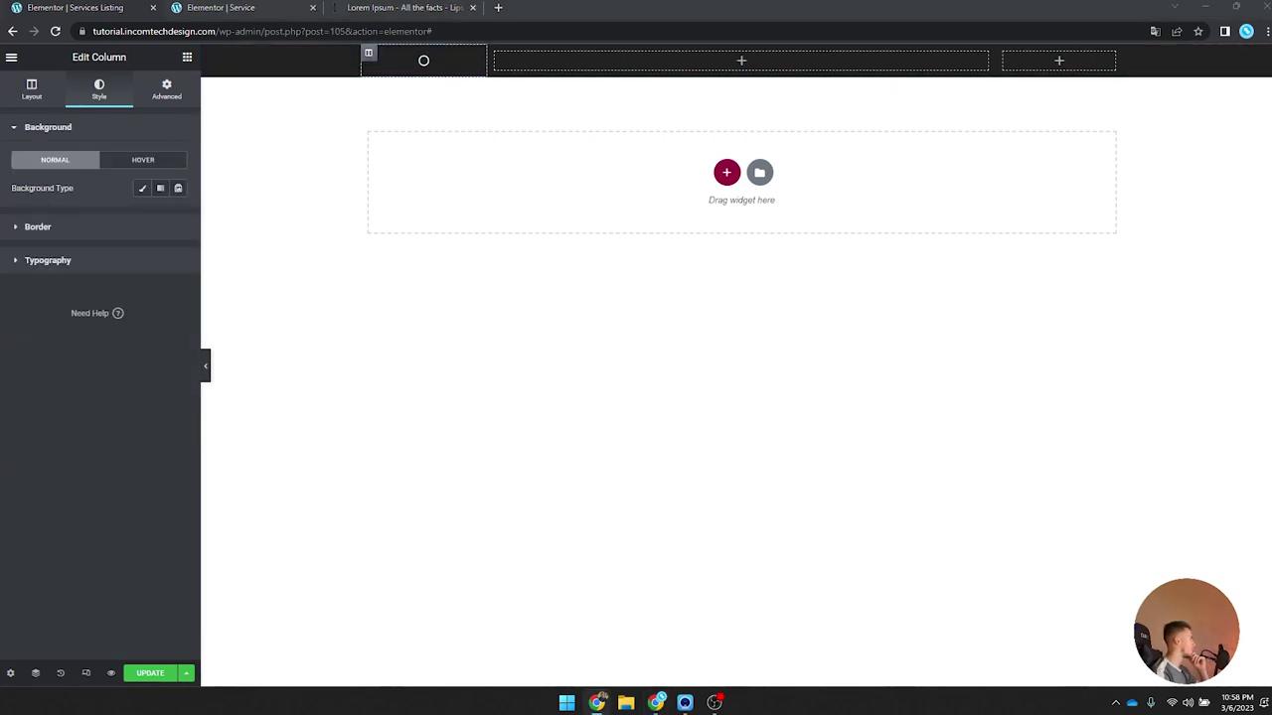
pyautogui.click(423, 60)
pyautogui.click(166, 89)
pyautogui.moveTo(124, 249); pyautogui.dragTo(129, 268)
pyautogui.click(129, 268)
pyautogui.click(129, 300)
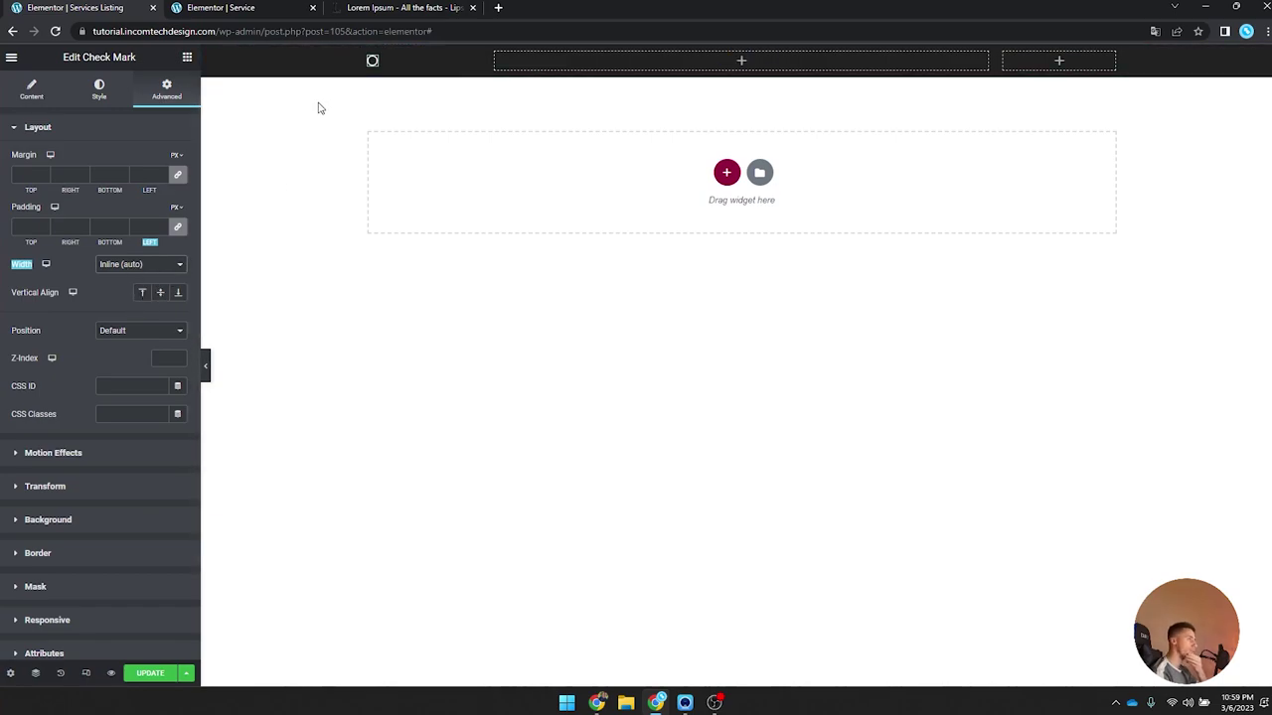
# Step: Set the checked-state icon to Dot circle from the icon library
pyautogui.click(31, 90)
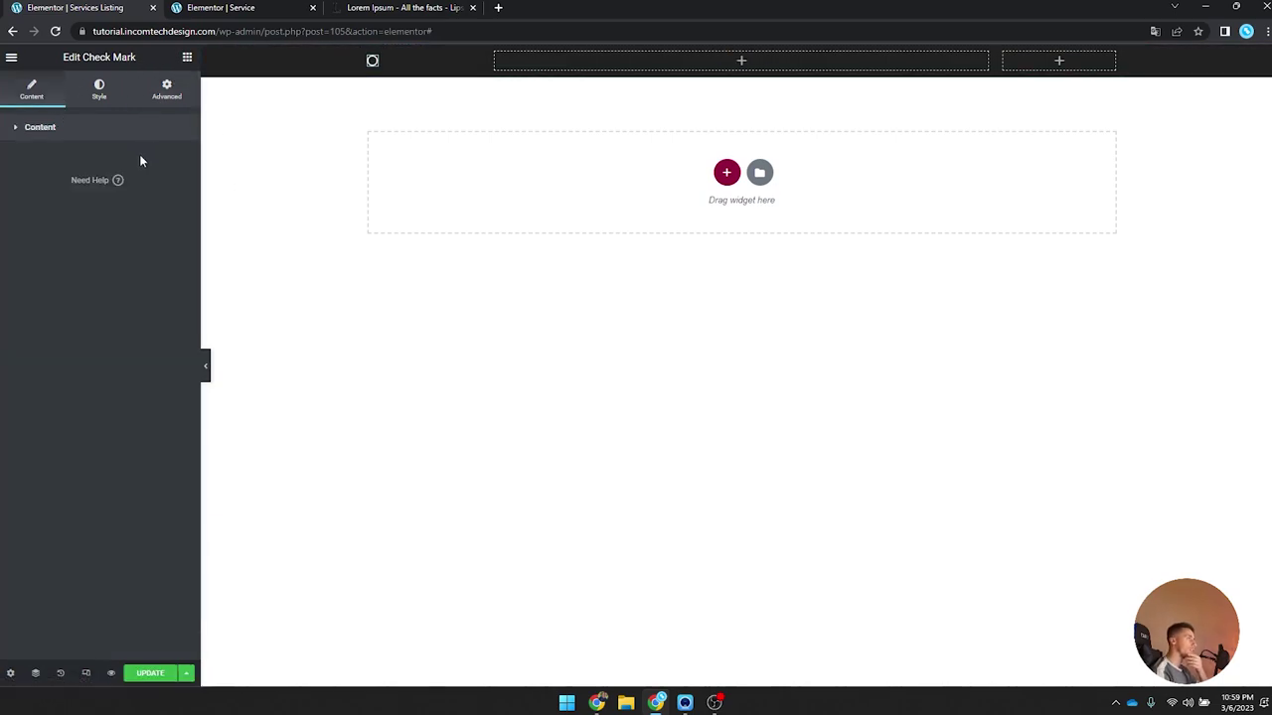
pyautogui.click(142, 162)
pyautogui.click(100, 228)
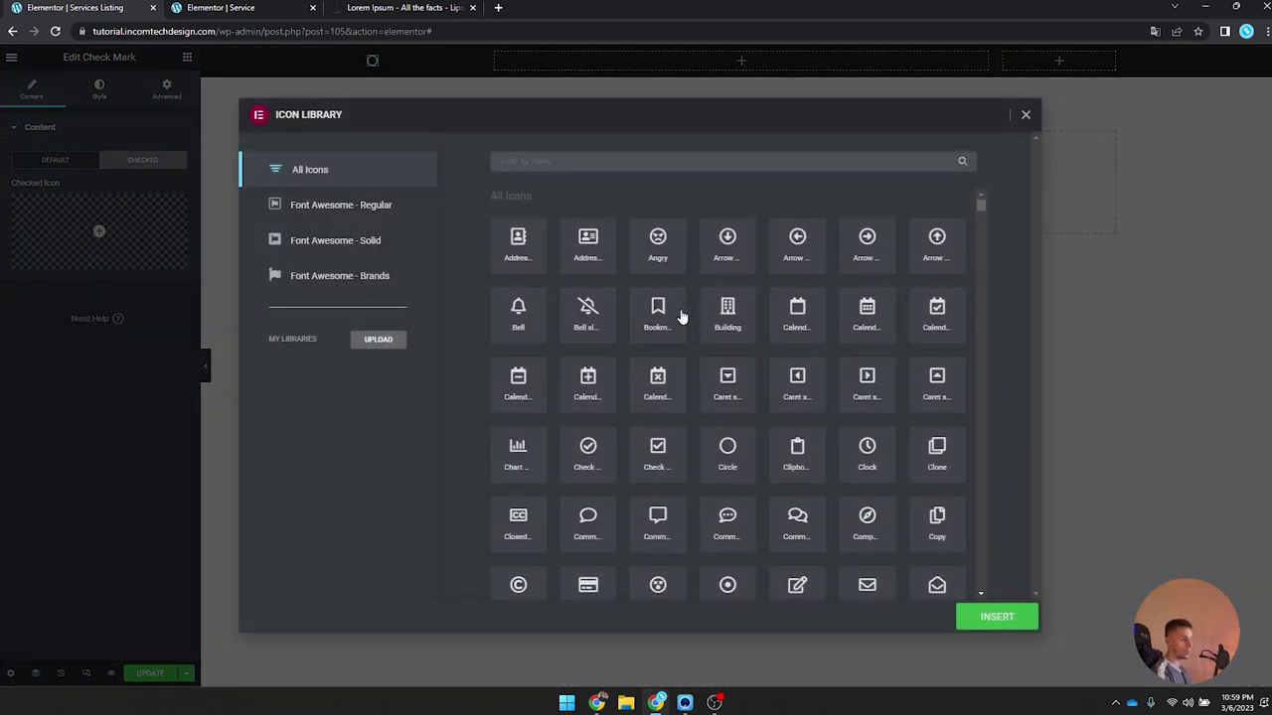
pyautogui.scroll(-3, 694, 460)
pyautogui.click(744, 479)
pyautogui.click(994, 617)
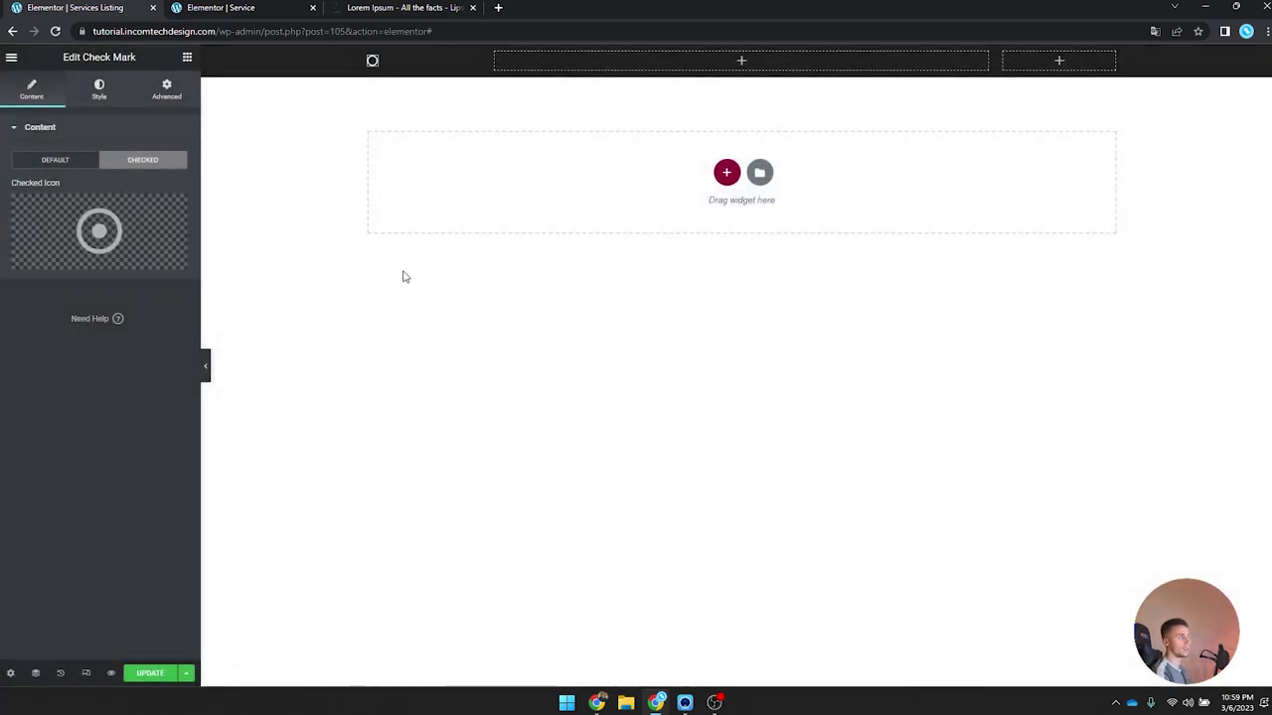
pyautogui.click(187, 58)
# Step: Drop a Dynamic Field into the middle column showing the post Title
pyautogui.write('dyna')
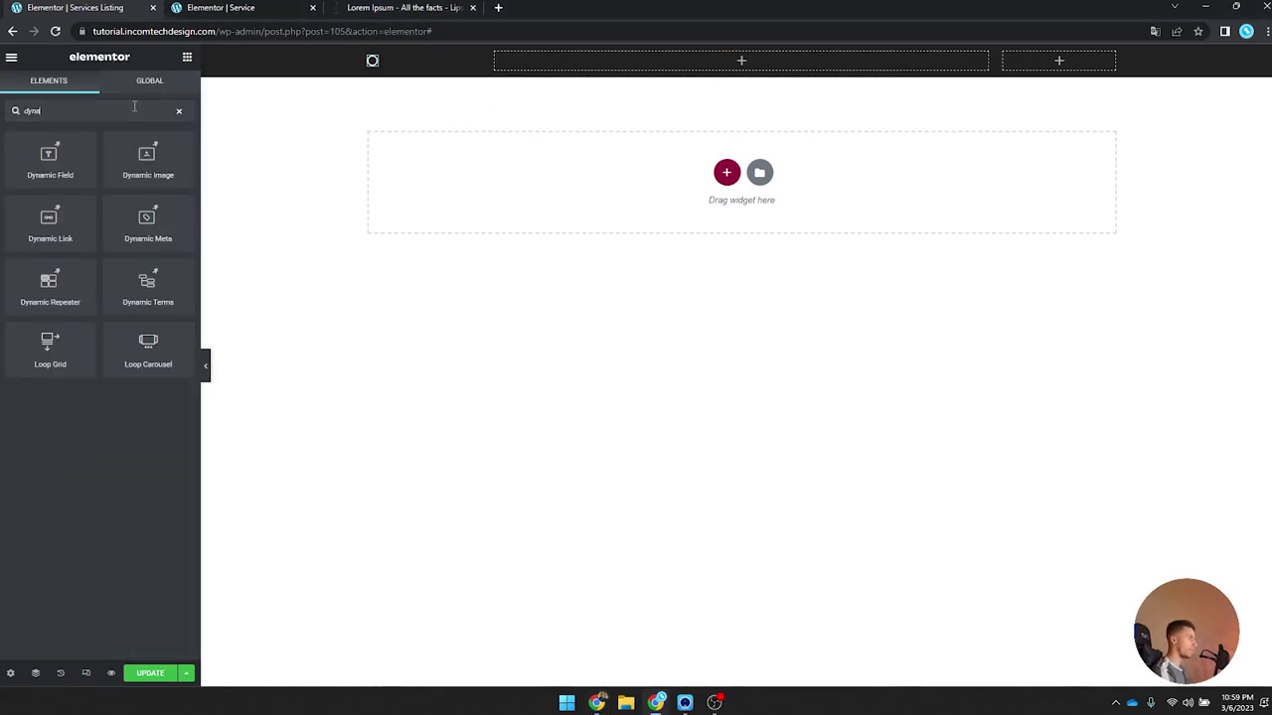
pyautogui.moveTo(21, 153); pyautogui.dragTo(755, 59)
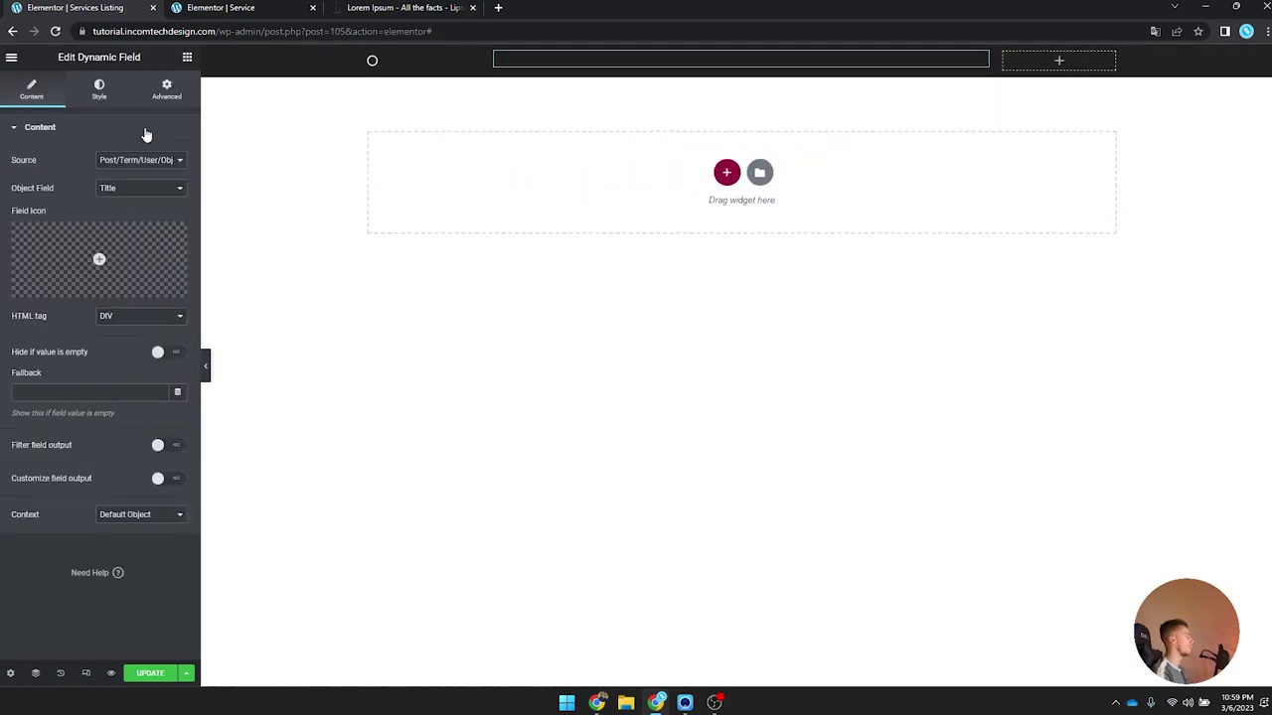
pyautogui.click(127, 188)
pyautogui.click(128, 197)
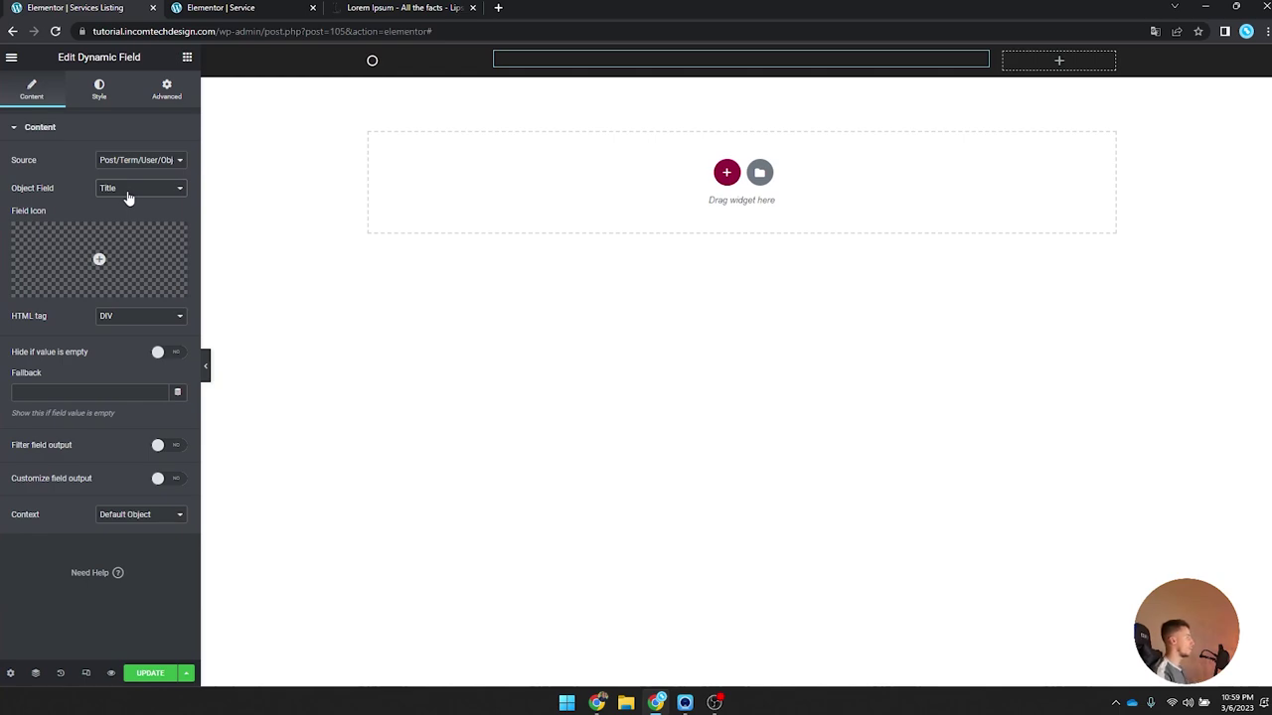
pyautogui.click(132, 163)
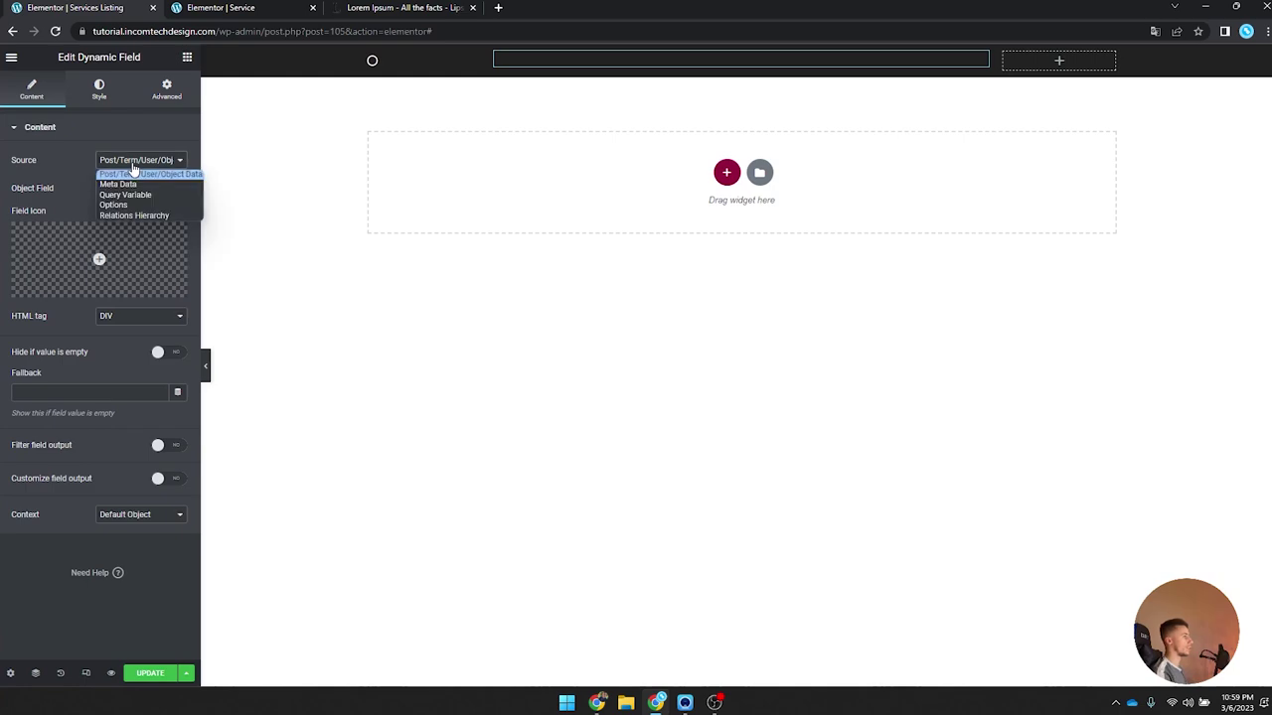
pyautogui.click(134, 174)
pyautogui.click(137, 191)
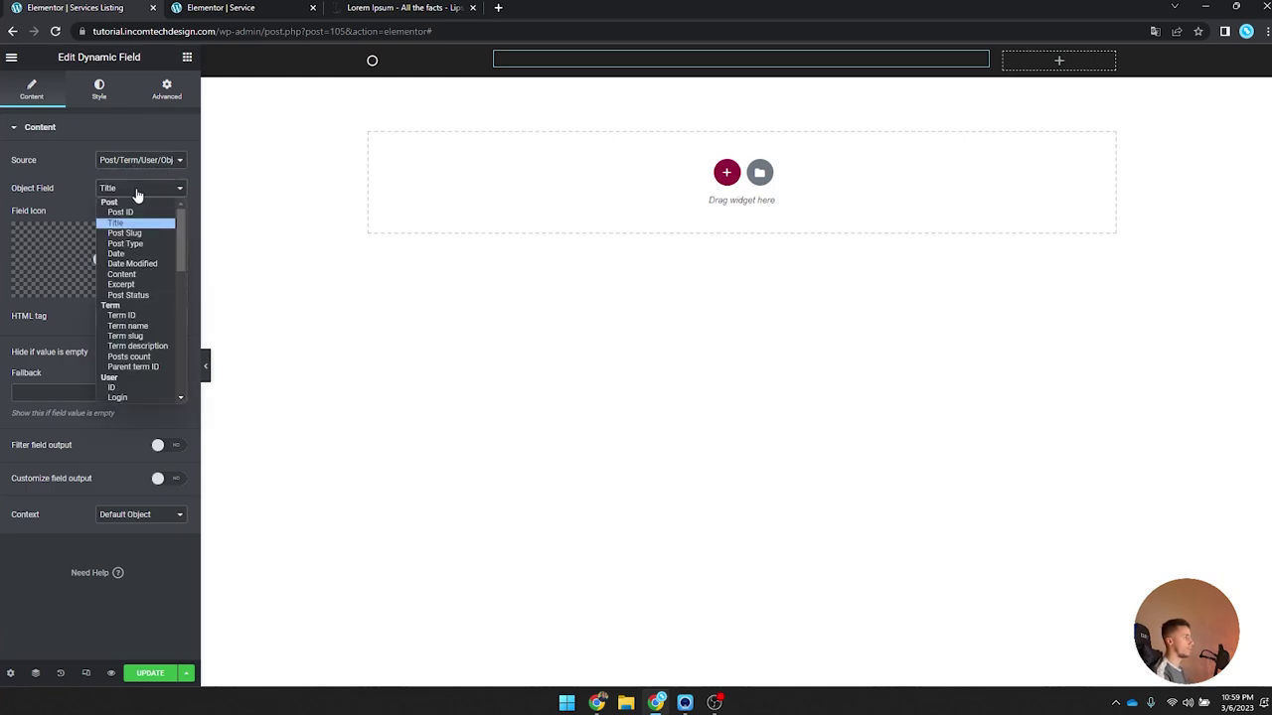
pyautogui.click(137, 191)
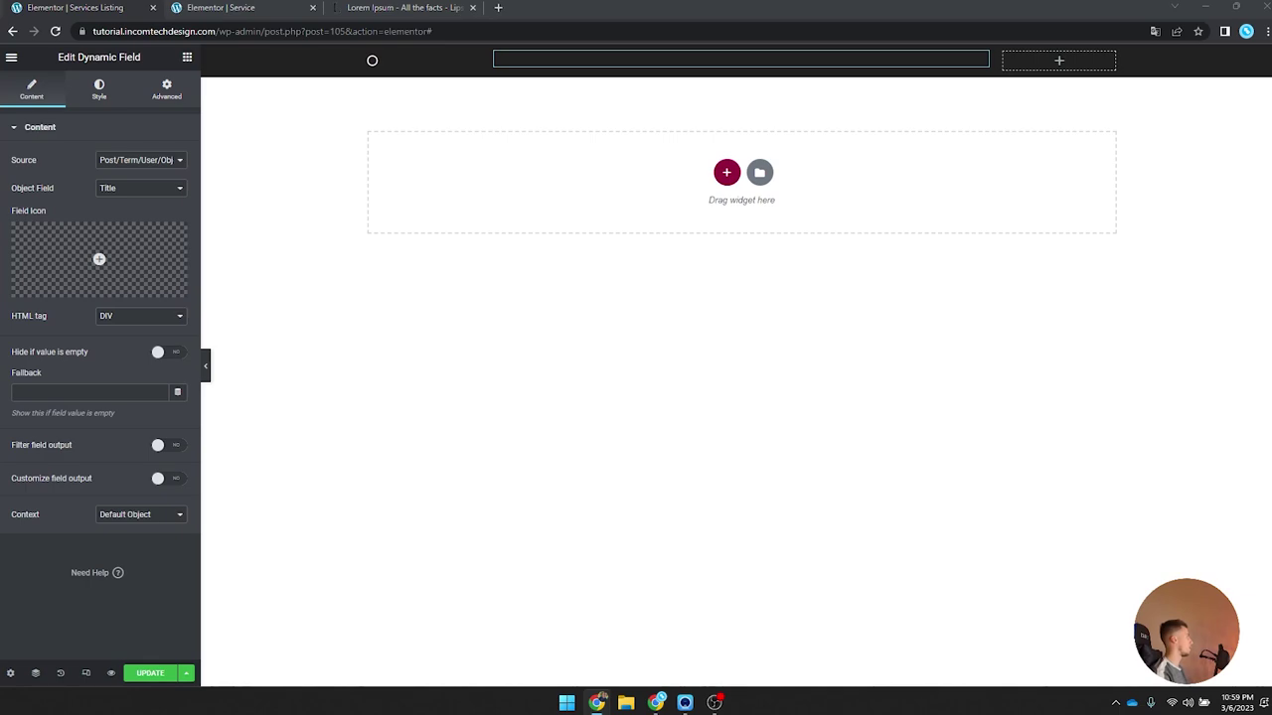
# Step: Style the title text white (#FFFFFF) in Work Sans at size 18
pyautogui.click(98, 87)
pyautogui.click(177, 160)
pyautogui.write('#FFFFFF')
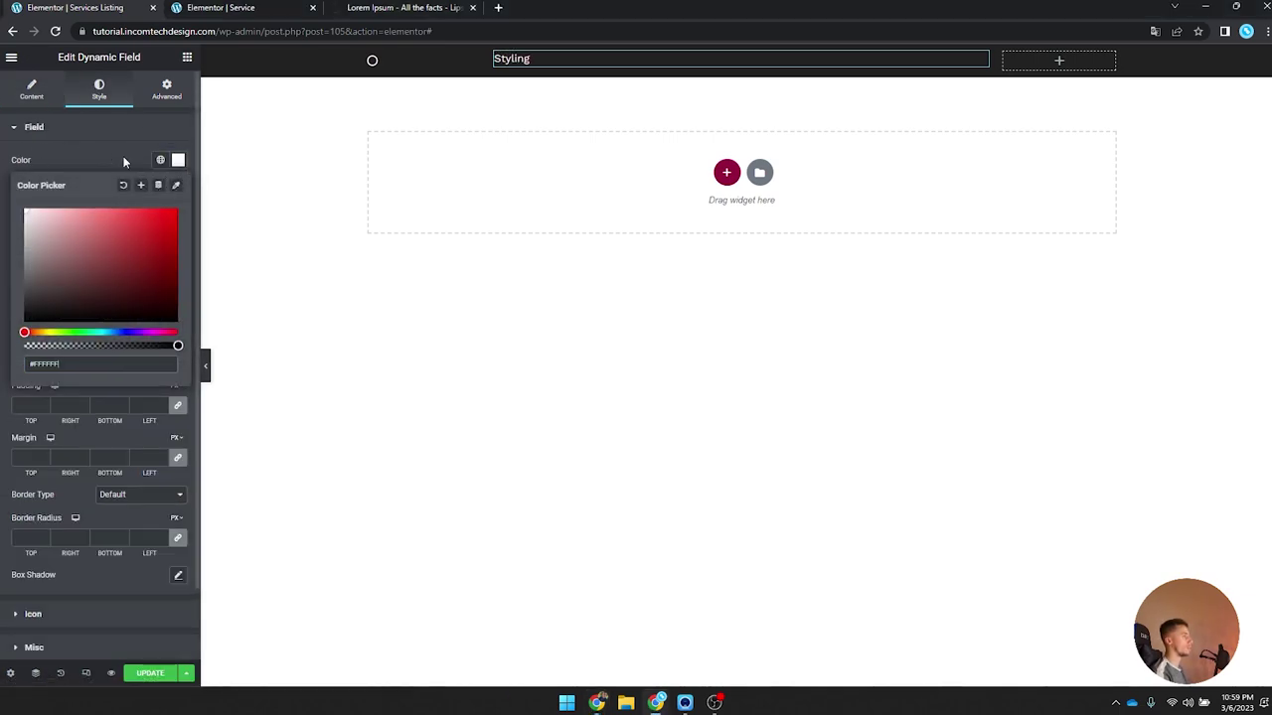
pyautogui.click(178, 160)
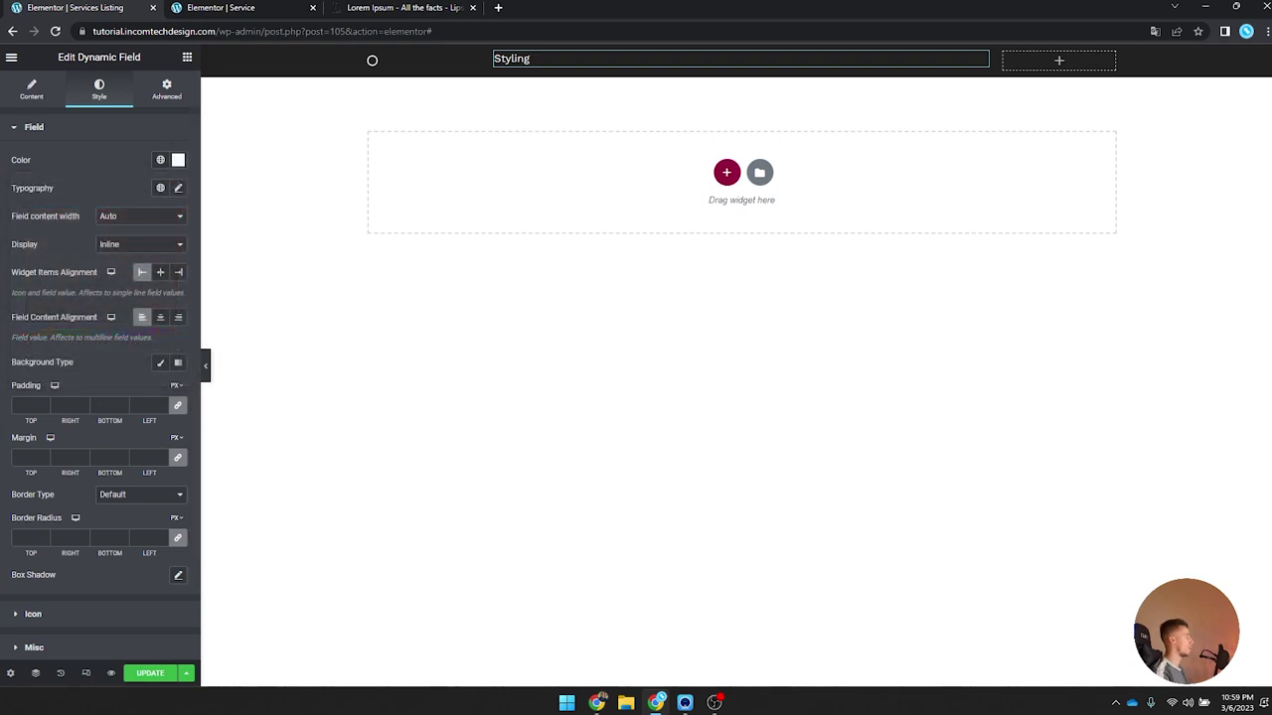
pyautogui.click(180, 189)
pyautogui.click(147, 252)
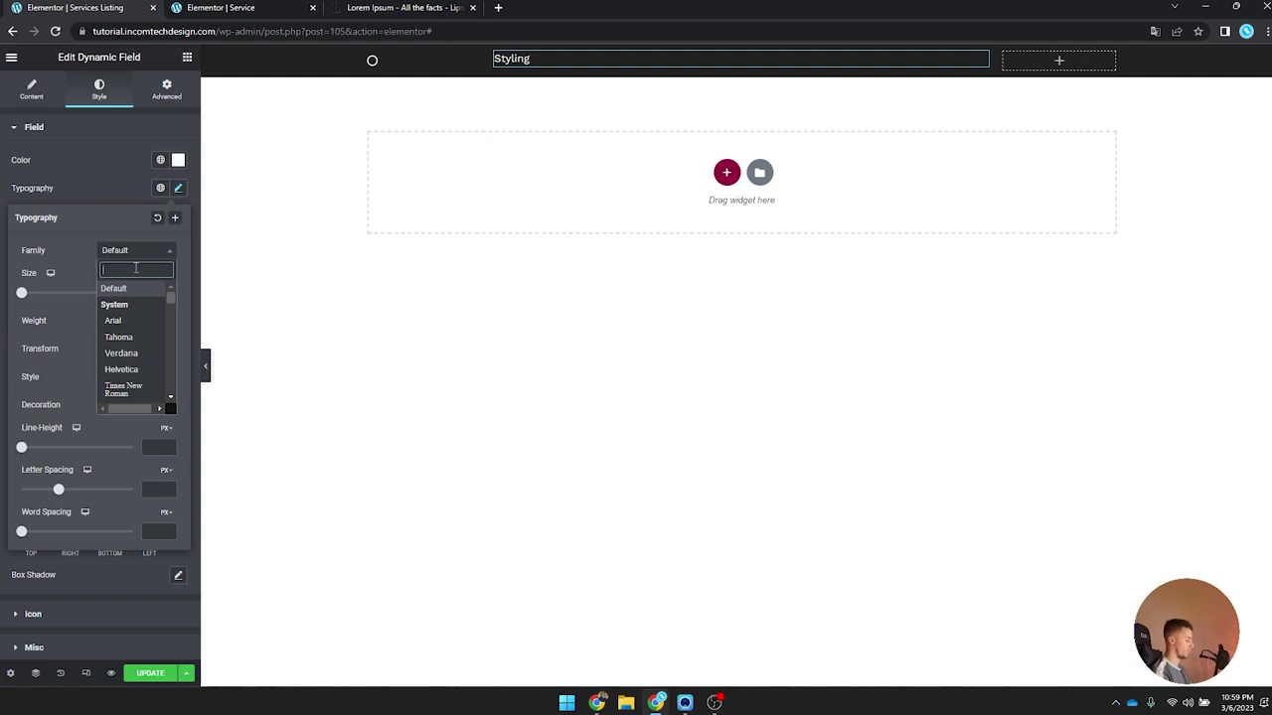
pyautogui.write('work s')
pyautogui.press('Return')
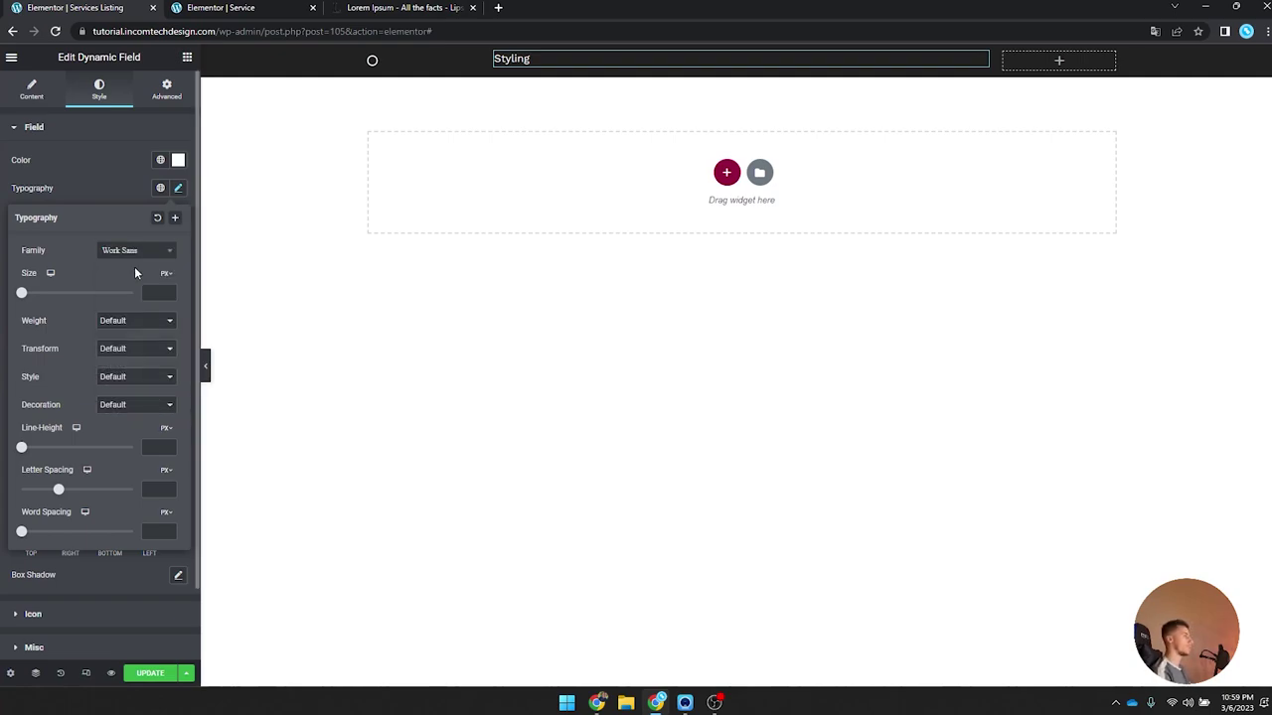
pyautogui.click(156, 293)
pyautogui.write('18')
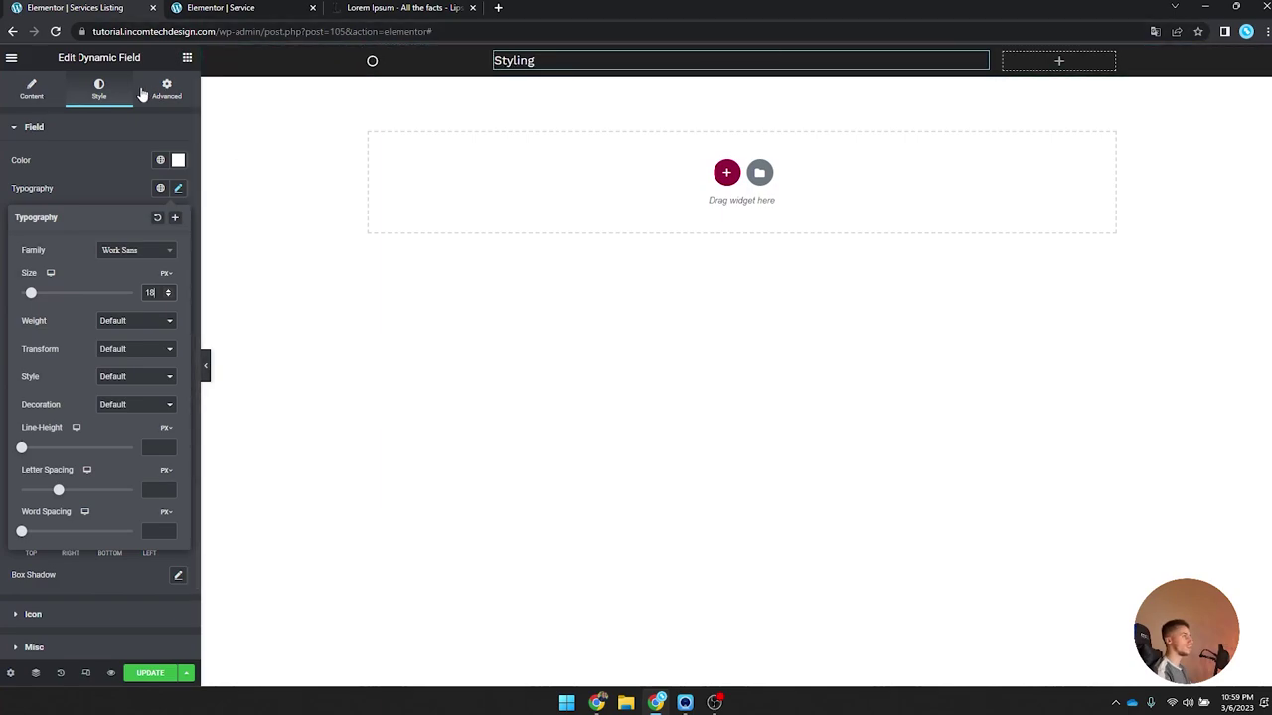
pyautogui.click(32, 91)
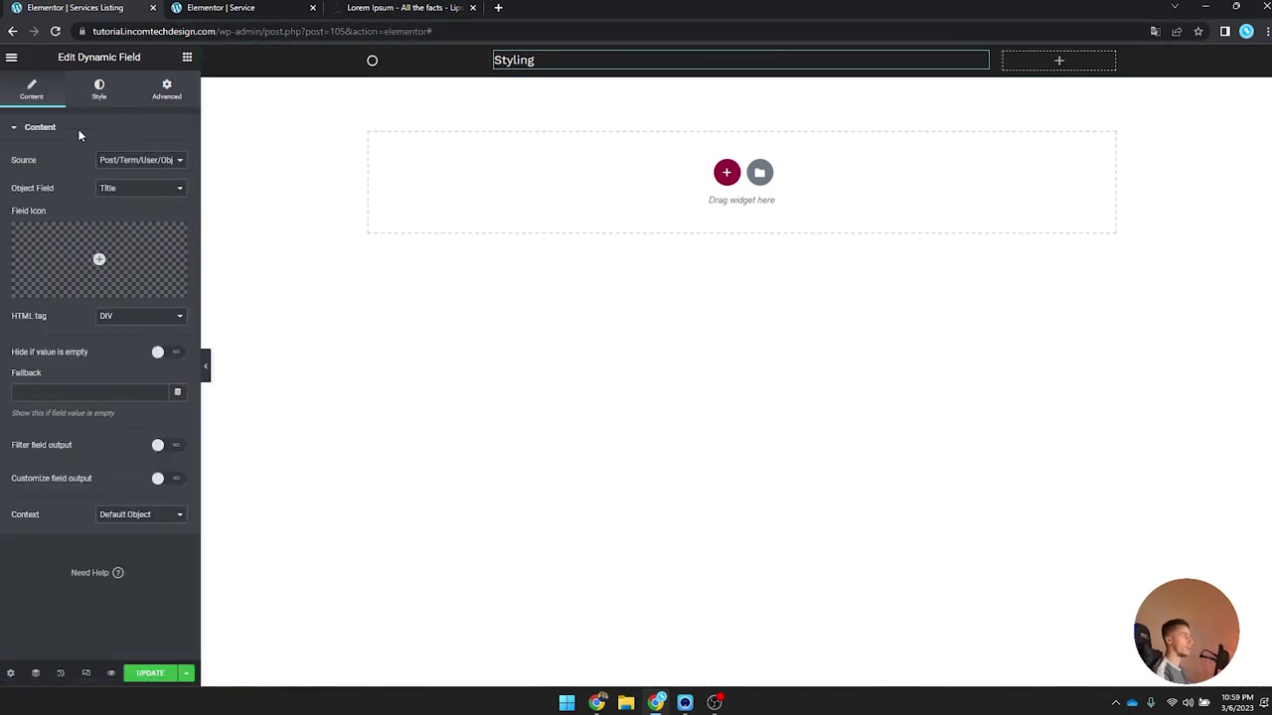
pyautogui.click(100, 89)
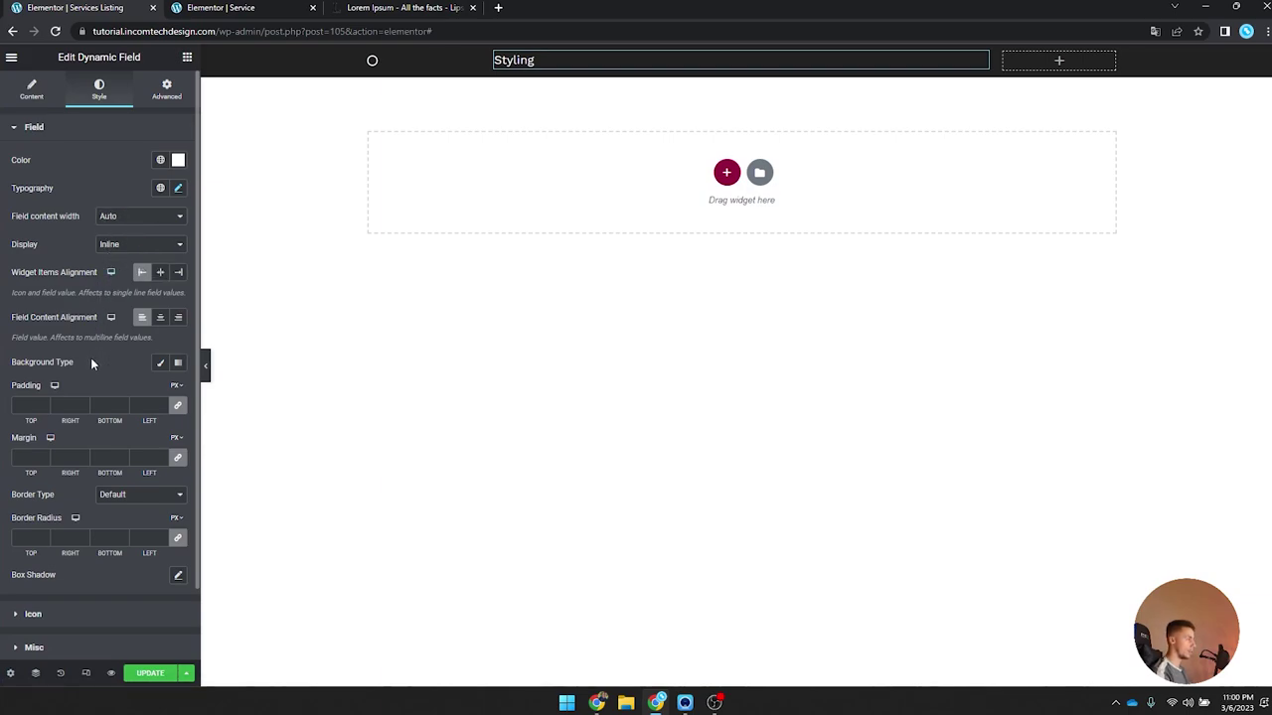
# Step: Vertically centre the title's column and review the field's icon and misc style options
pyautogui.click(495, 54)
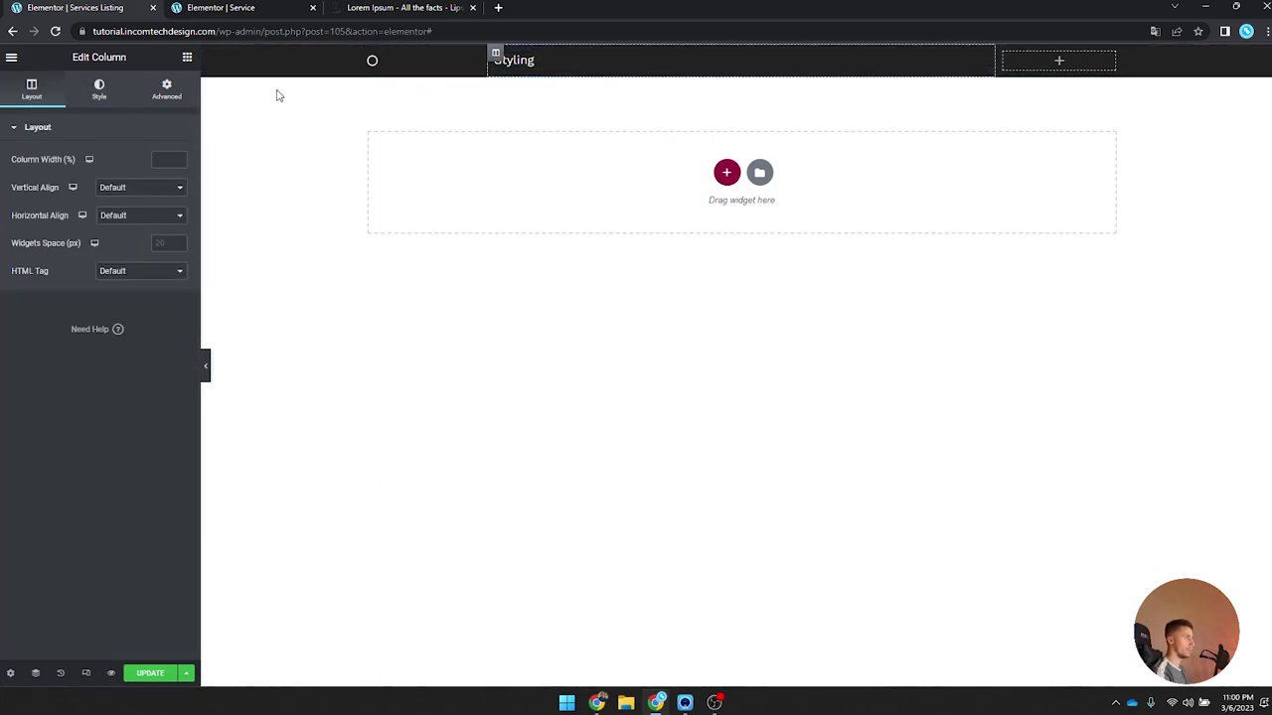
pyautogui.click(139, 186)
pyautogui.click(141, 222)
pyautogui.click(497, 60)
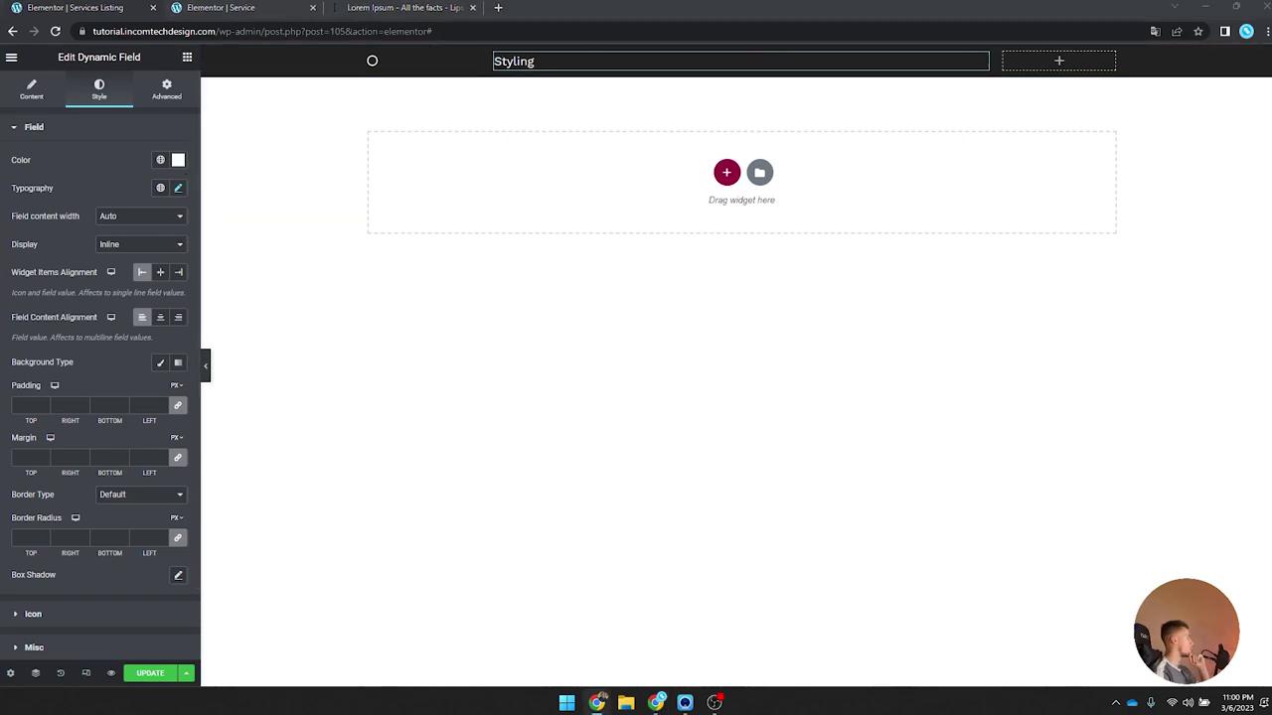
pyautogui.click(31, 95)
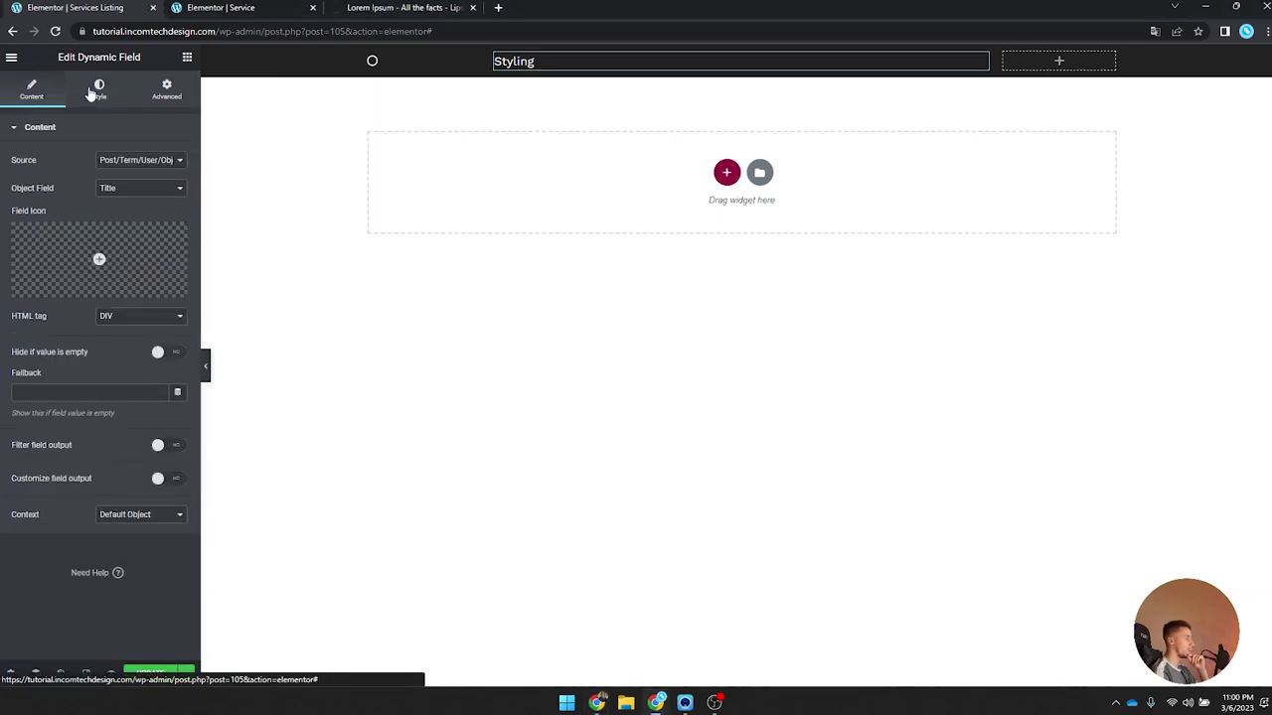
pyautogui.click(97, 90)
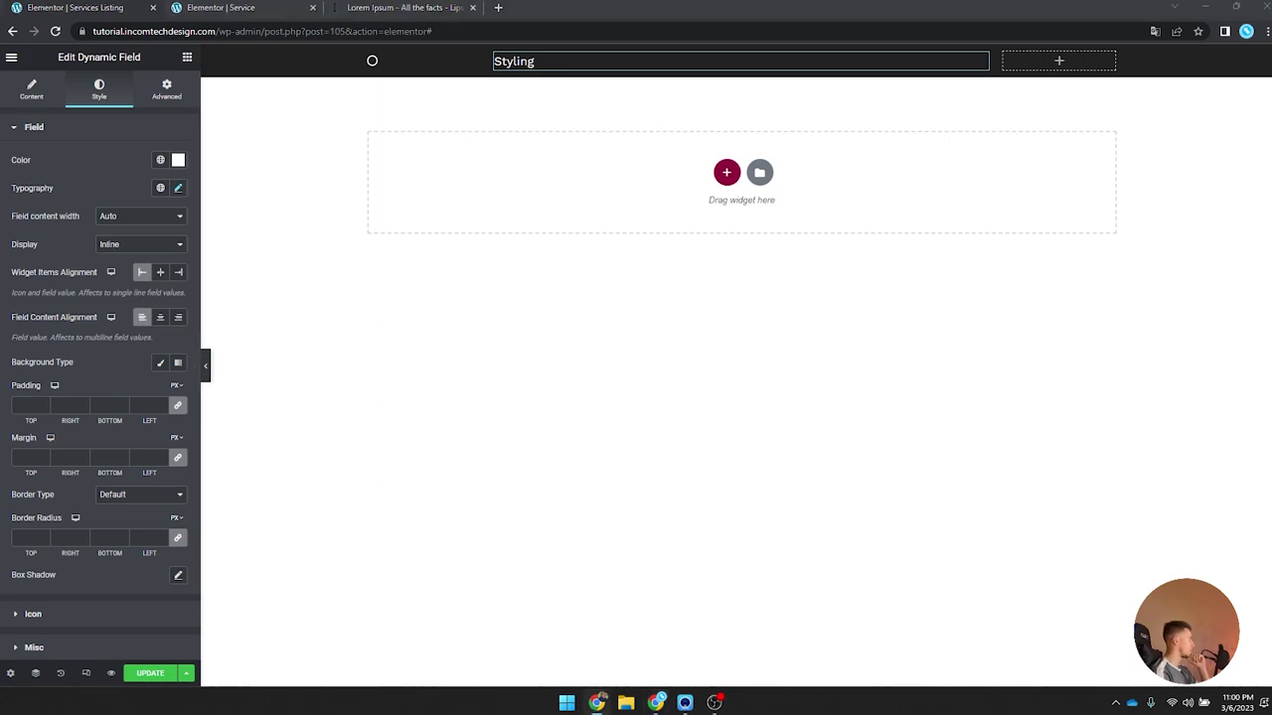
pyautogui.scroll(-2, 108, 301)
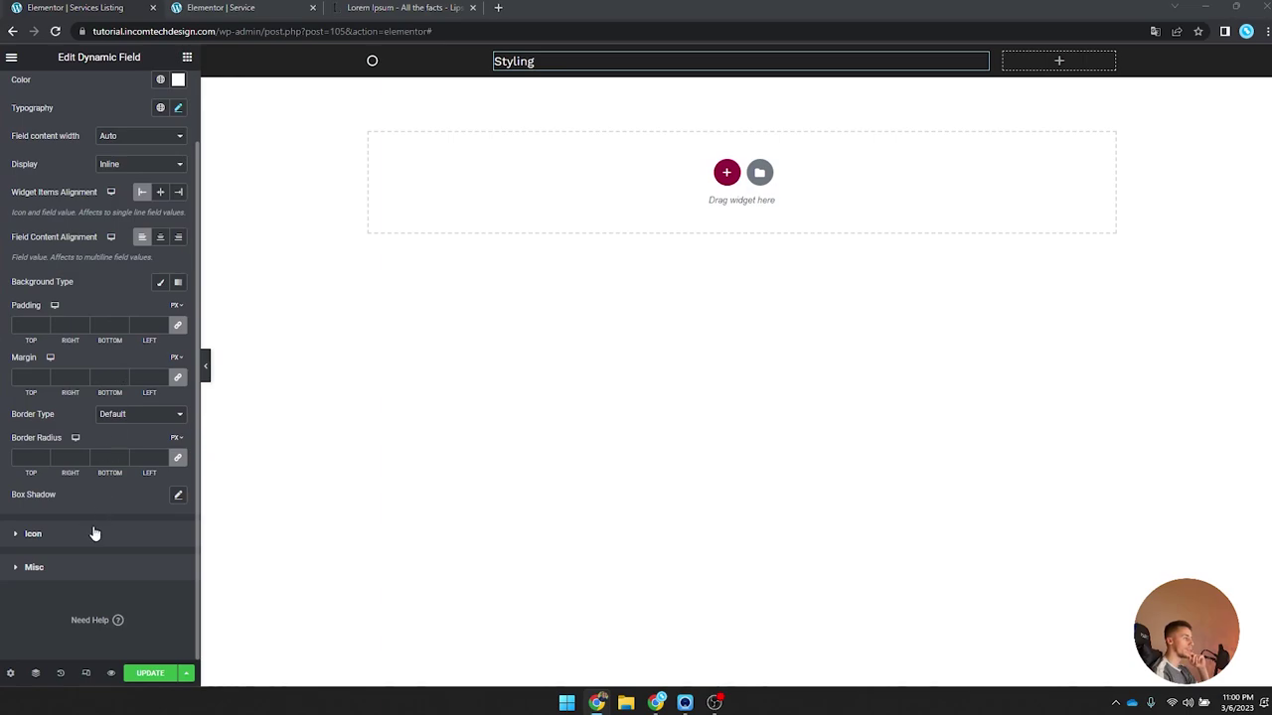
pyautogui.click(94, 533)
pyautogui.click(92, 328)
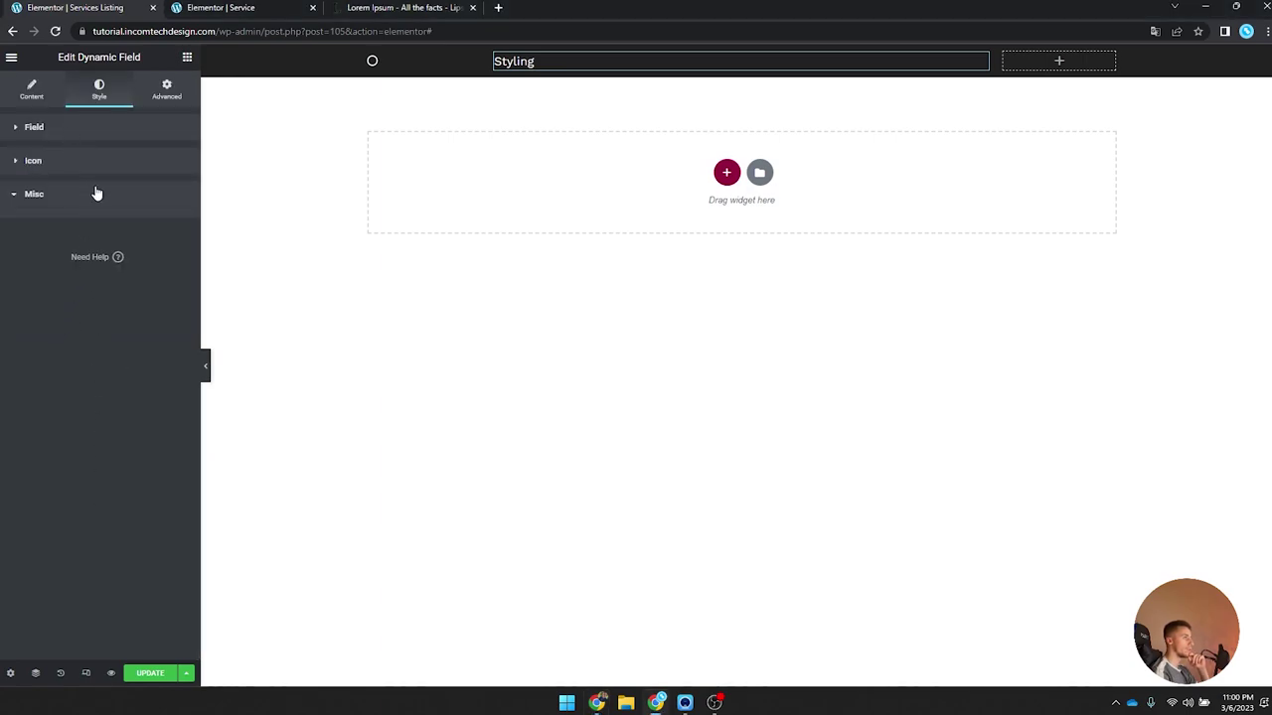
pyautogui.click(186, 57)
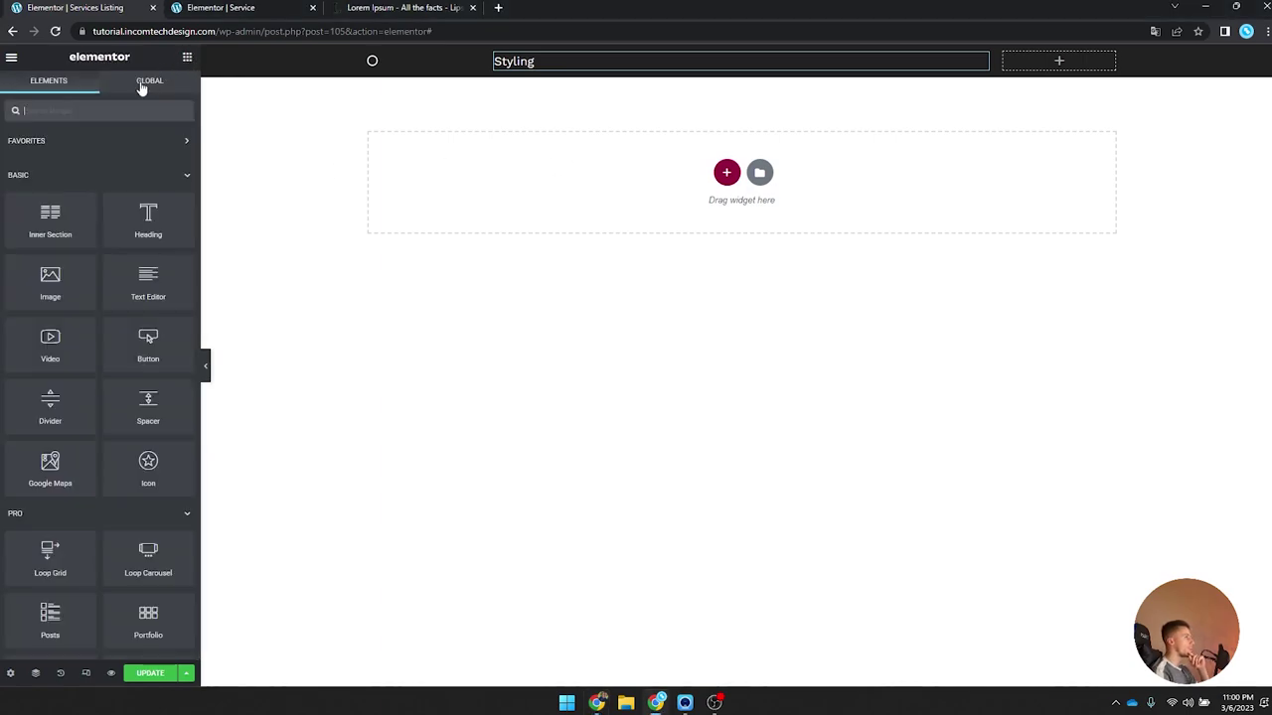
# Step: Add a second Dynamic Field in the right column showing the Price meta field
pyautogui.click(115, 111)
pyautogui.write('dyna')
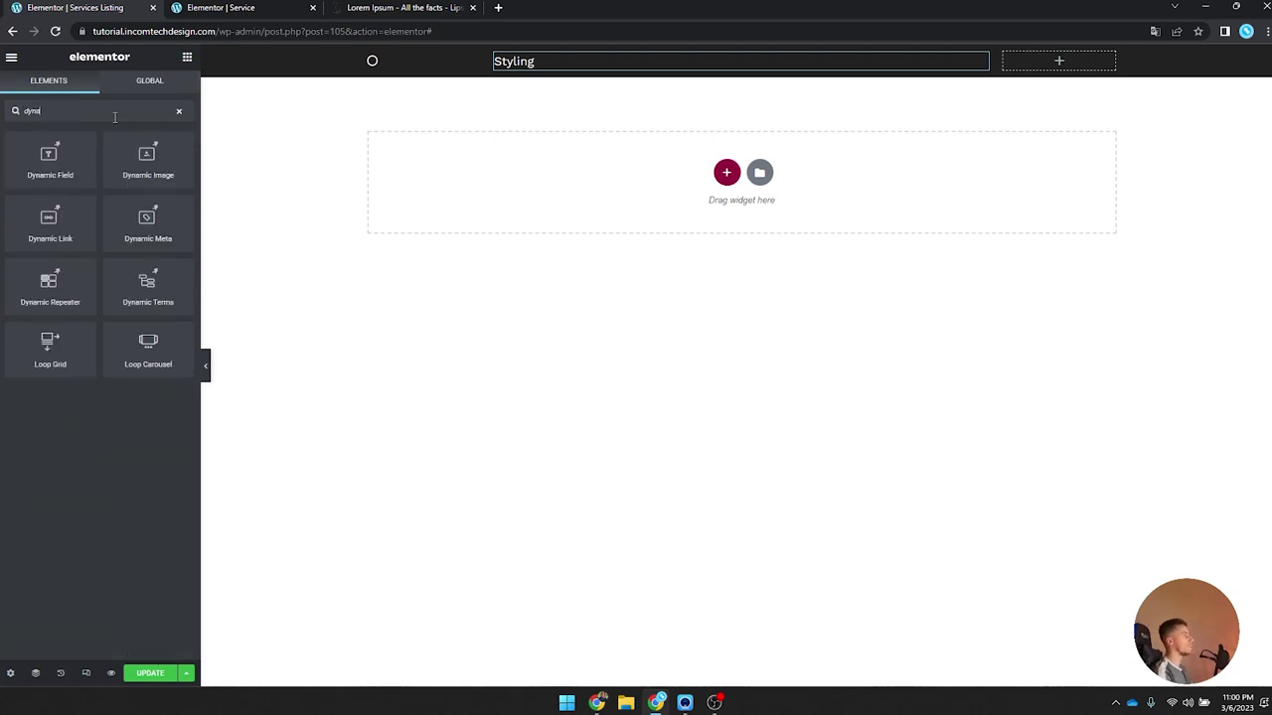
pyautogui.moveTo(49, 158); pyautogui.dragTo(1058, 60)
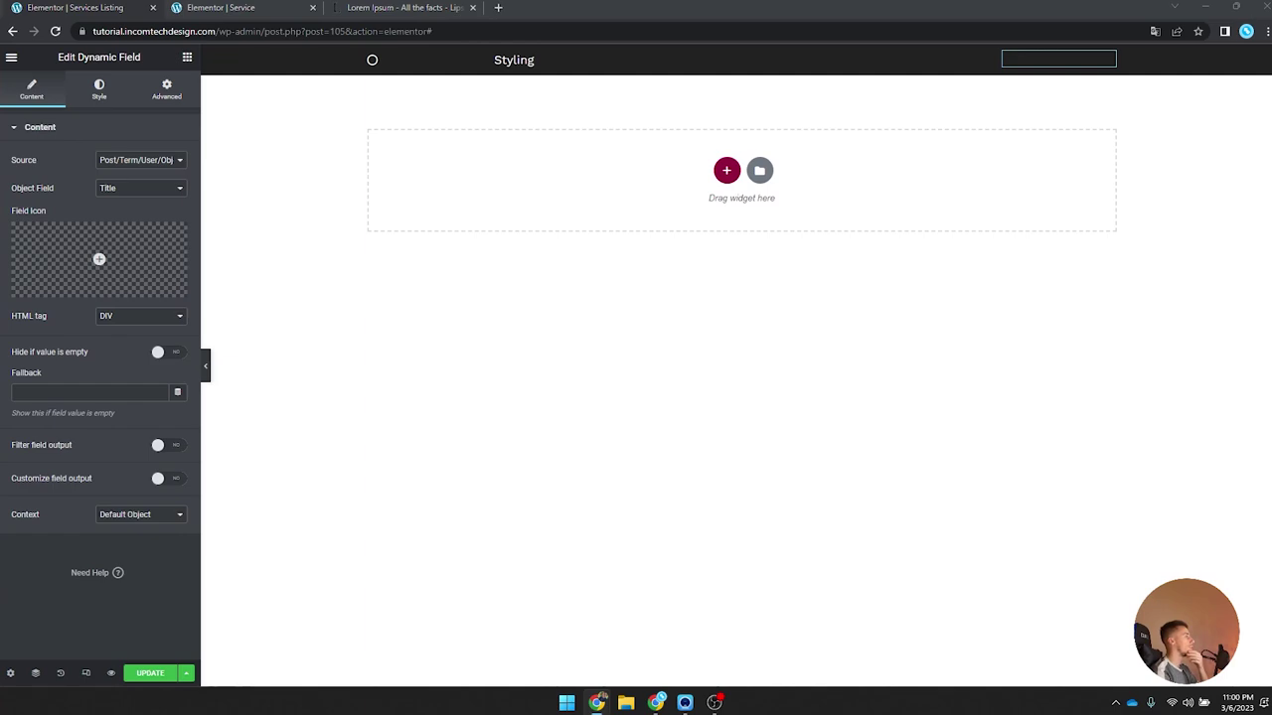
pyautogui.click(114, 161)
pyautogui.click(127, 175)
pyautogui.click(134, 160)
pyautogui.click(119, 183)
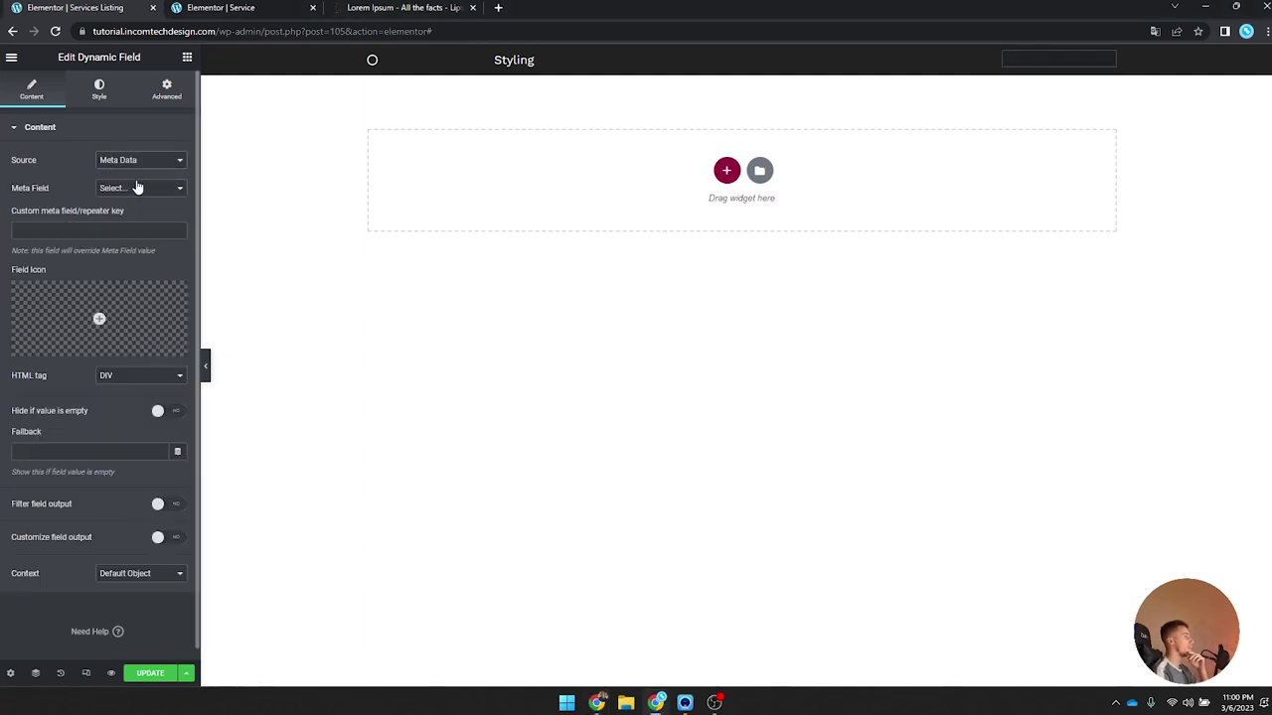
pyautogui.click(139, 188)
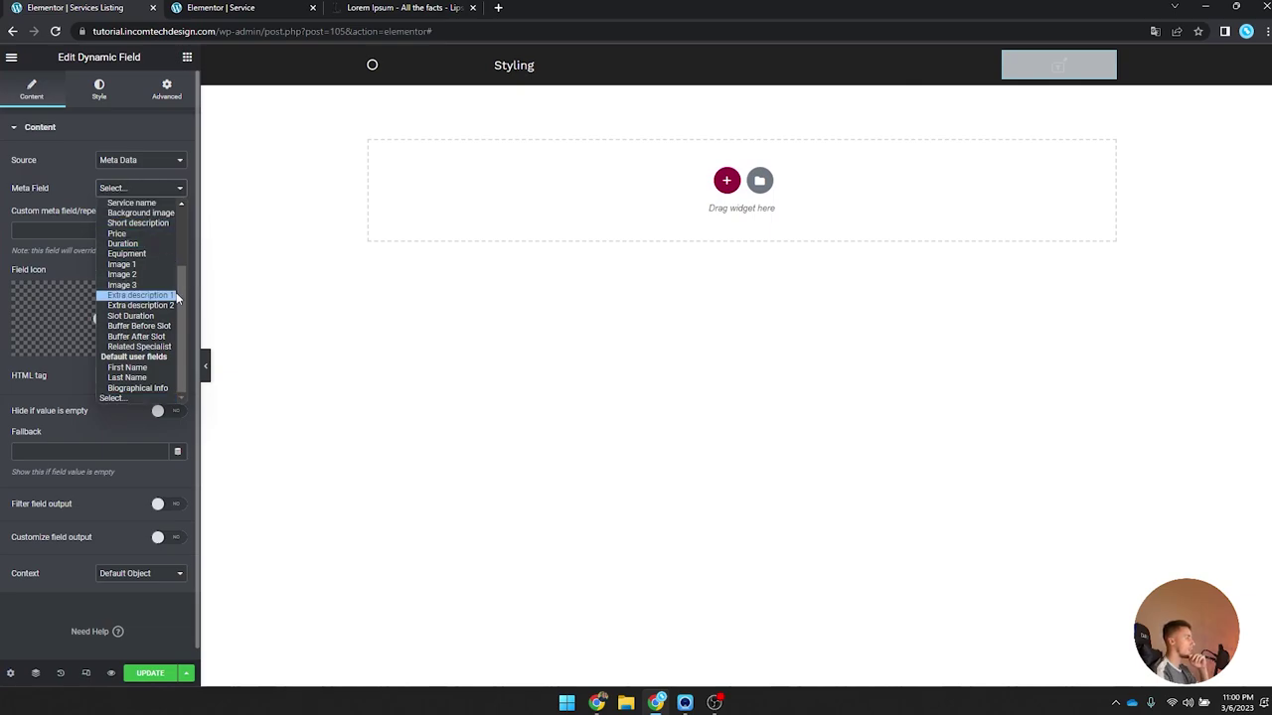
pyautogui.scroll(2, 186, 271)
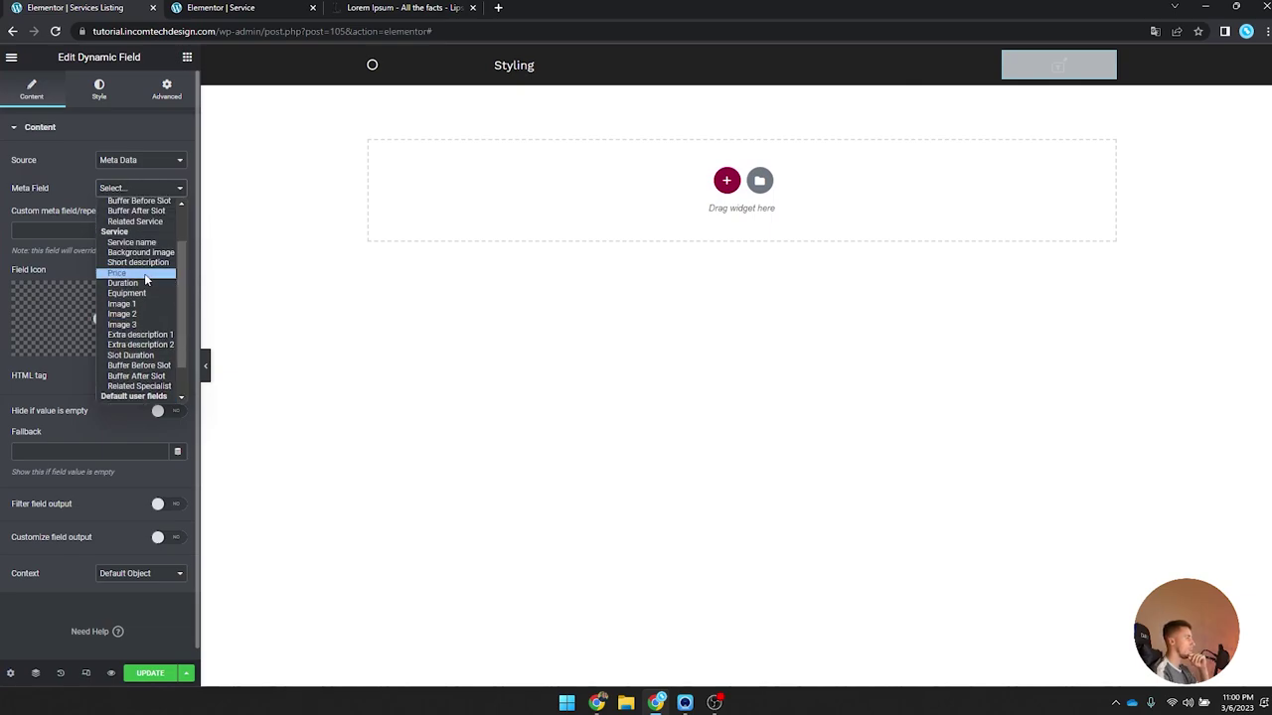
pyautogui.click(143, 273)
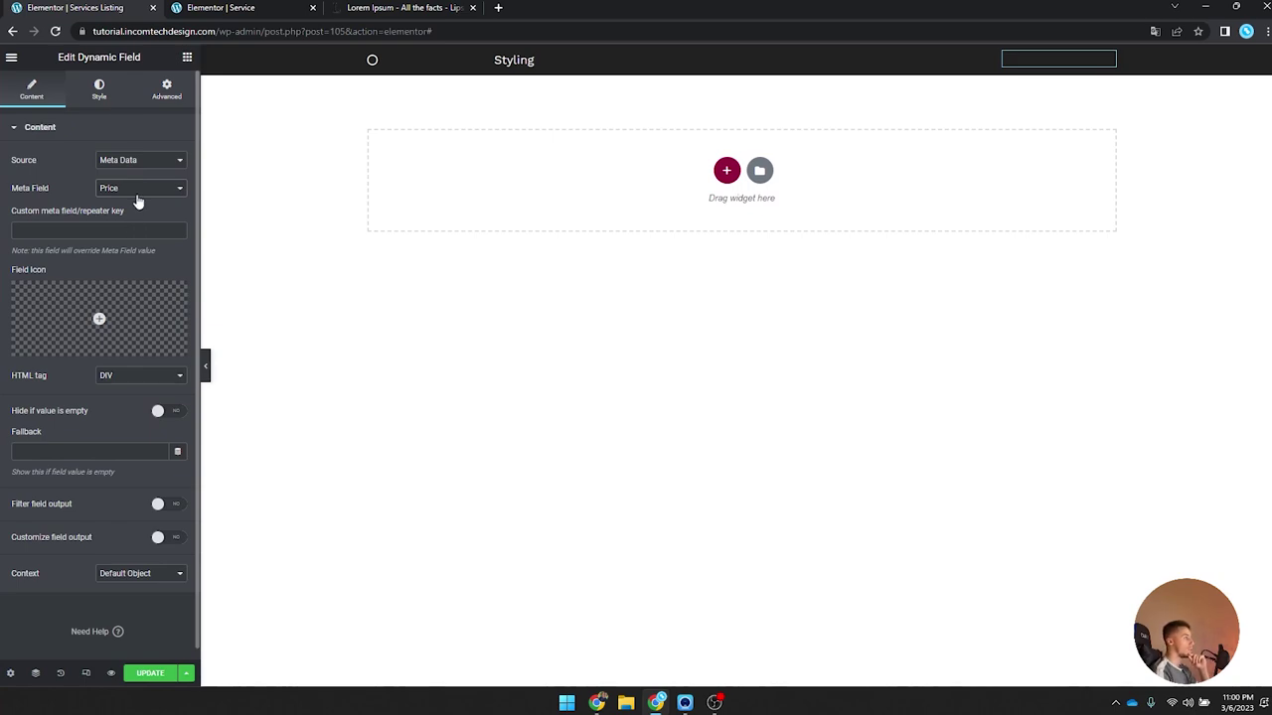
# Step: Enable custom field output and set the format to $%s
pyautogui.click(161, 539)
pyautogui.click(71, 575)
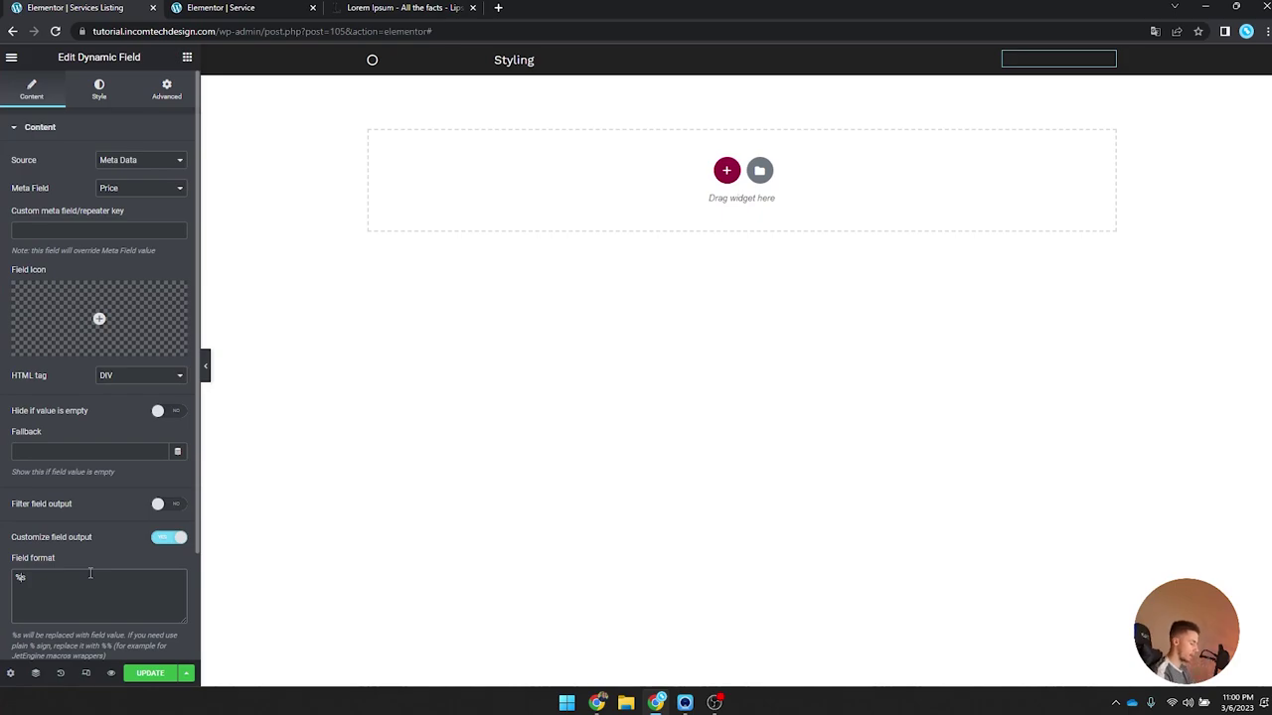
pyautogui.press('Home')
pyautogui.write('$')
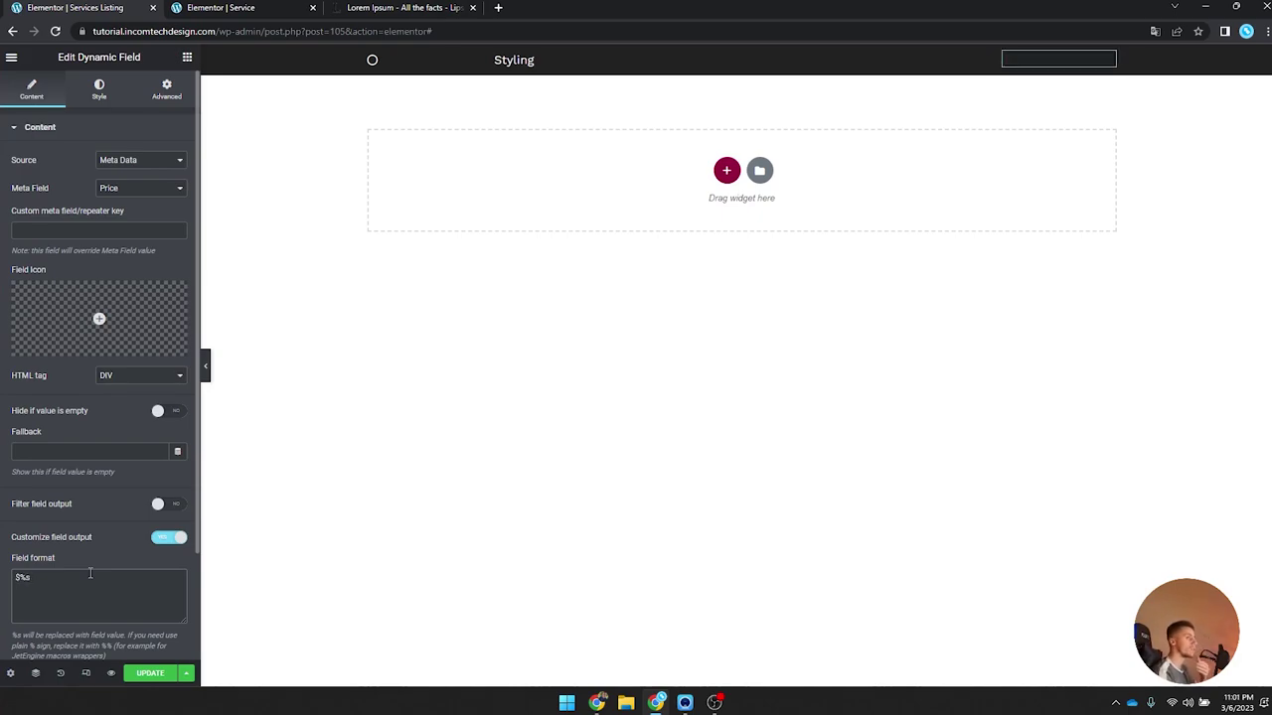
pyautogui.moveTo(47, 586); pyautogui.dragTo(21, 587)
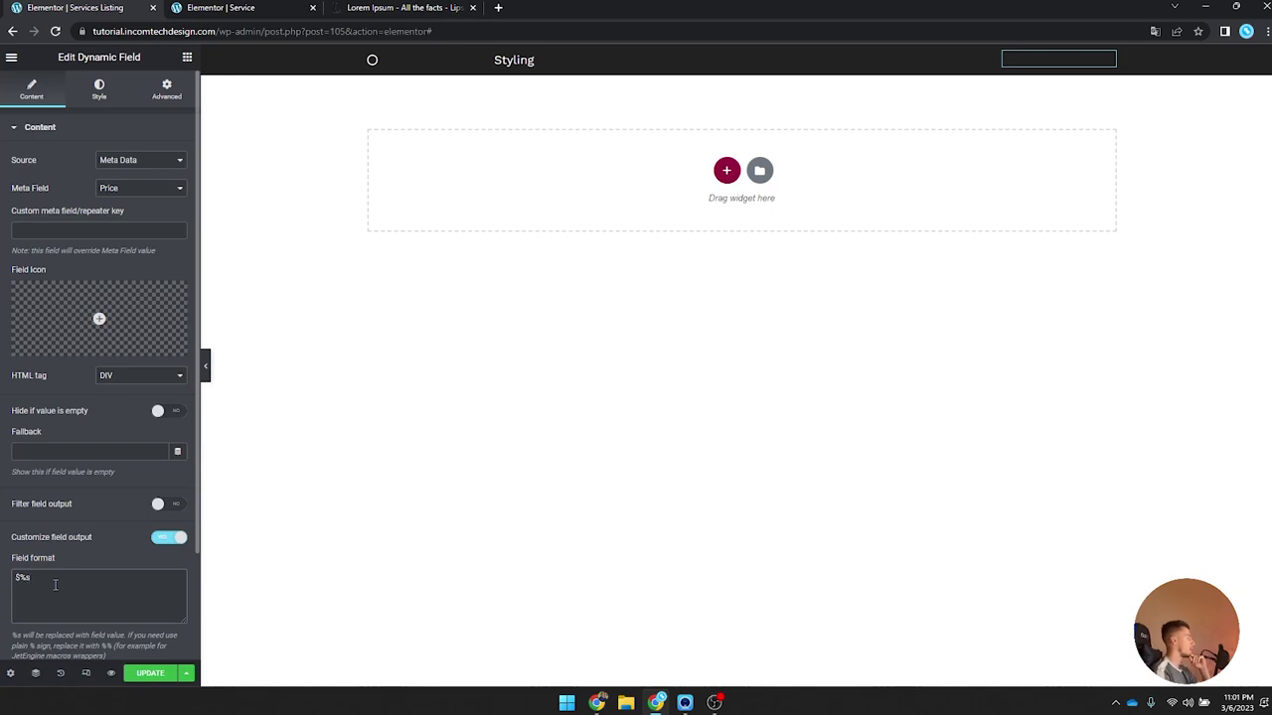
# Step: Make the $30 price text white and set its font to Work Sans
pyautogui.click(98, 87)
pyautogui.click(182, 159)
pyautogui.click(167, 133)
pyautogui.click(177, 161)
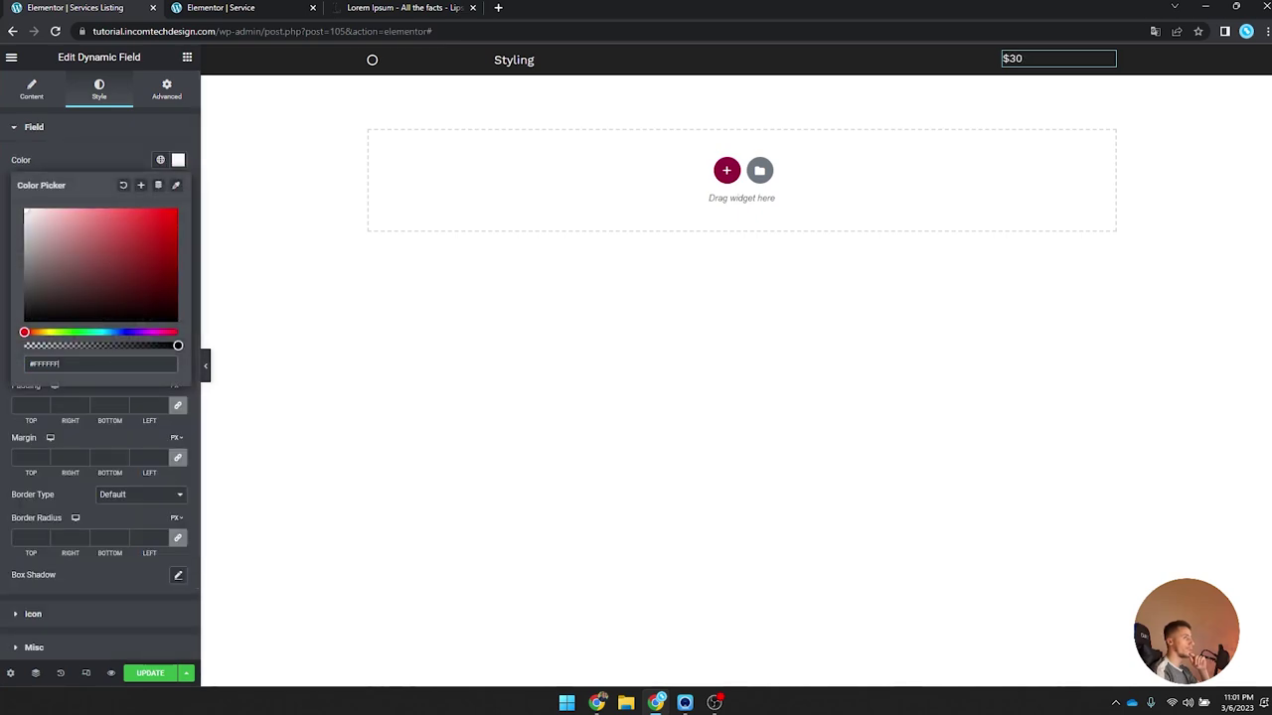
pyautogui.click(178, 160)
pyautogui.click(179, 189)
pyautogui.click(129, 255)
pyautogui.write('work s')
pyautogui.press('Return')
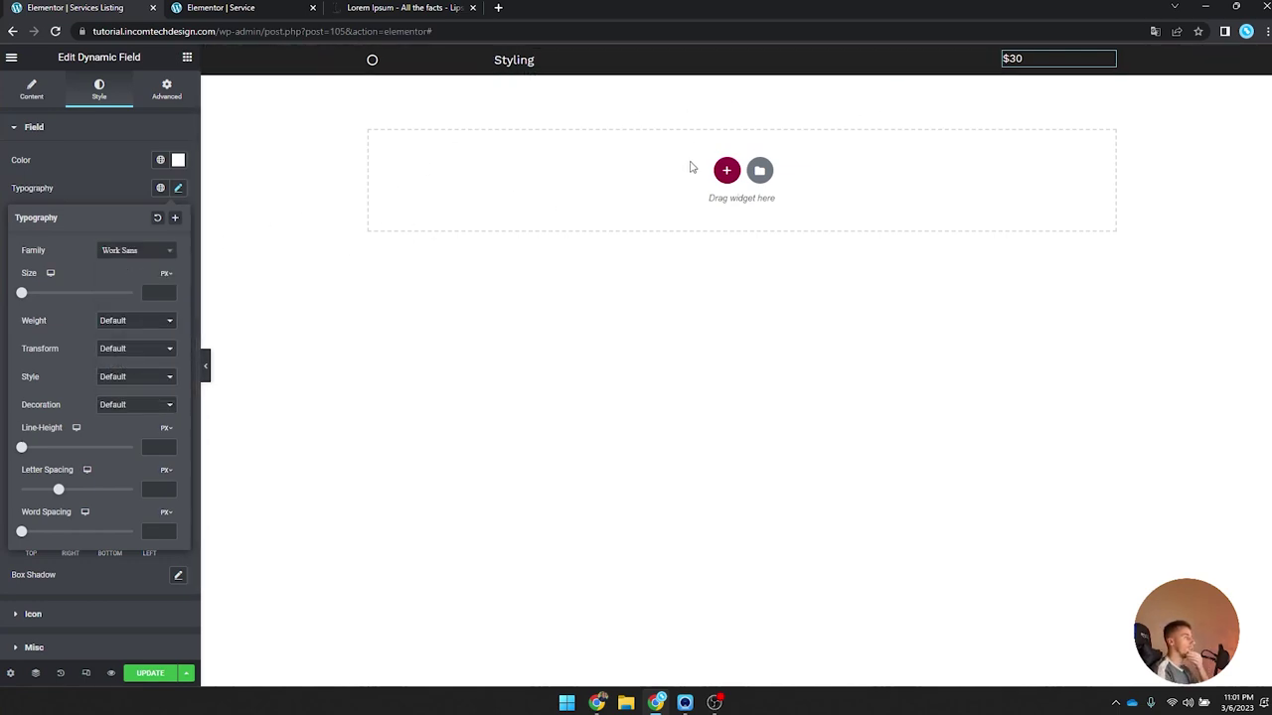
# Step: Centre the price column vertically and set the Styling title and $30 price fields to inline width
pyautogui.click(1003, 54)
pyautogui.click(151, 187)
pyautogui.click(164, 220)
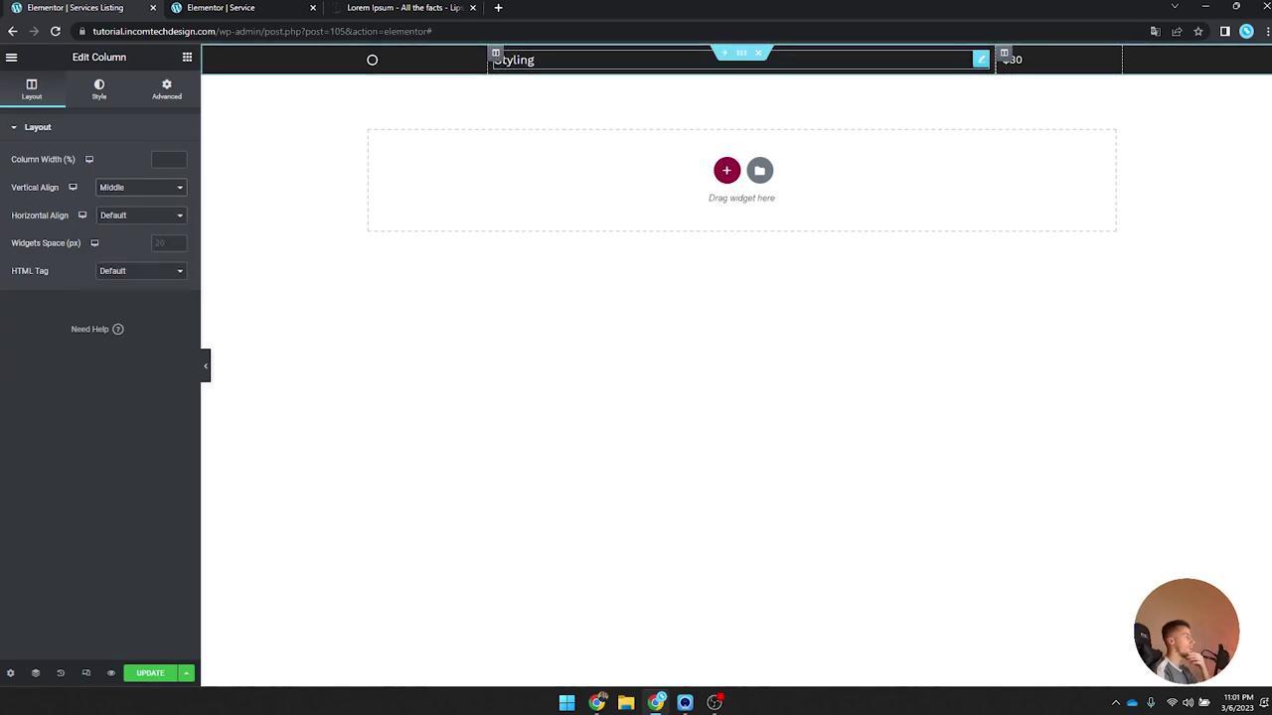
pyautogui.click(524, 62)
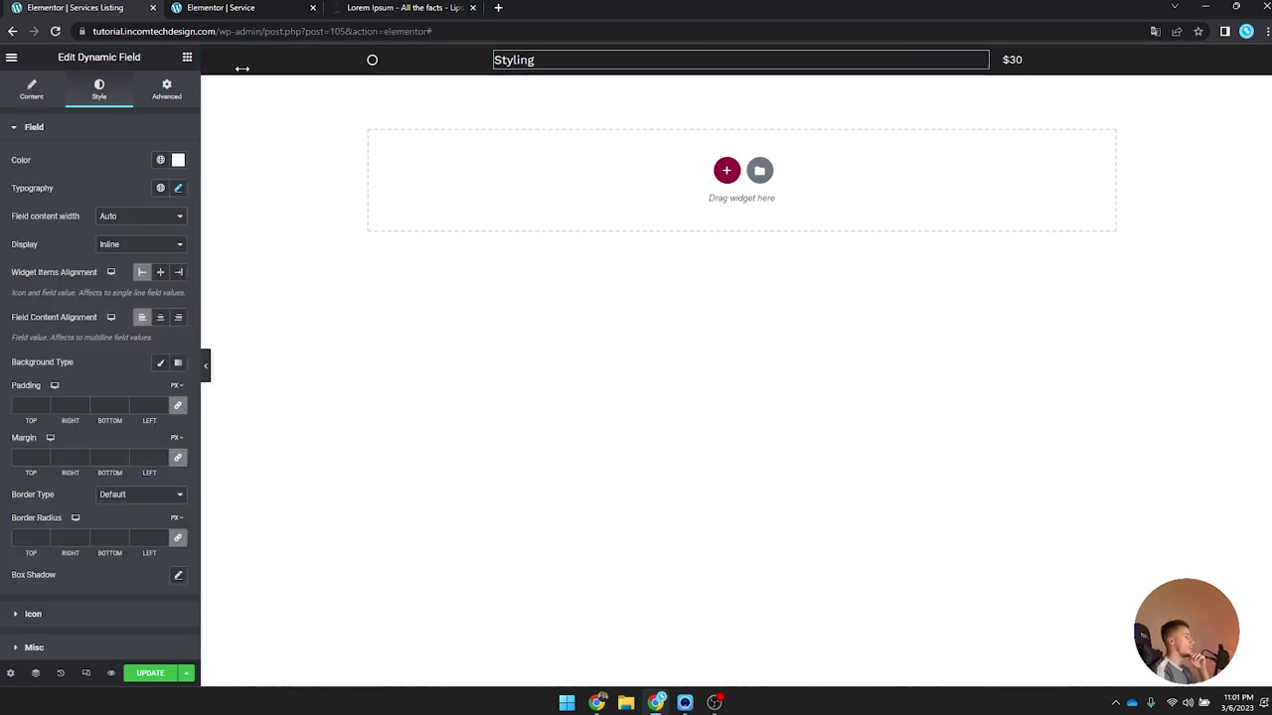
pyautogui.click(166, 89)
pyautogui.click(129, 264)
pyautogui.click(129, 293)
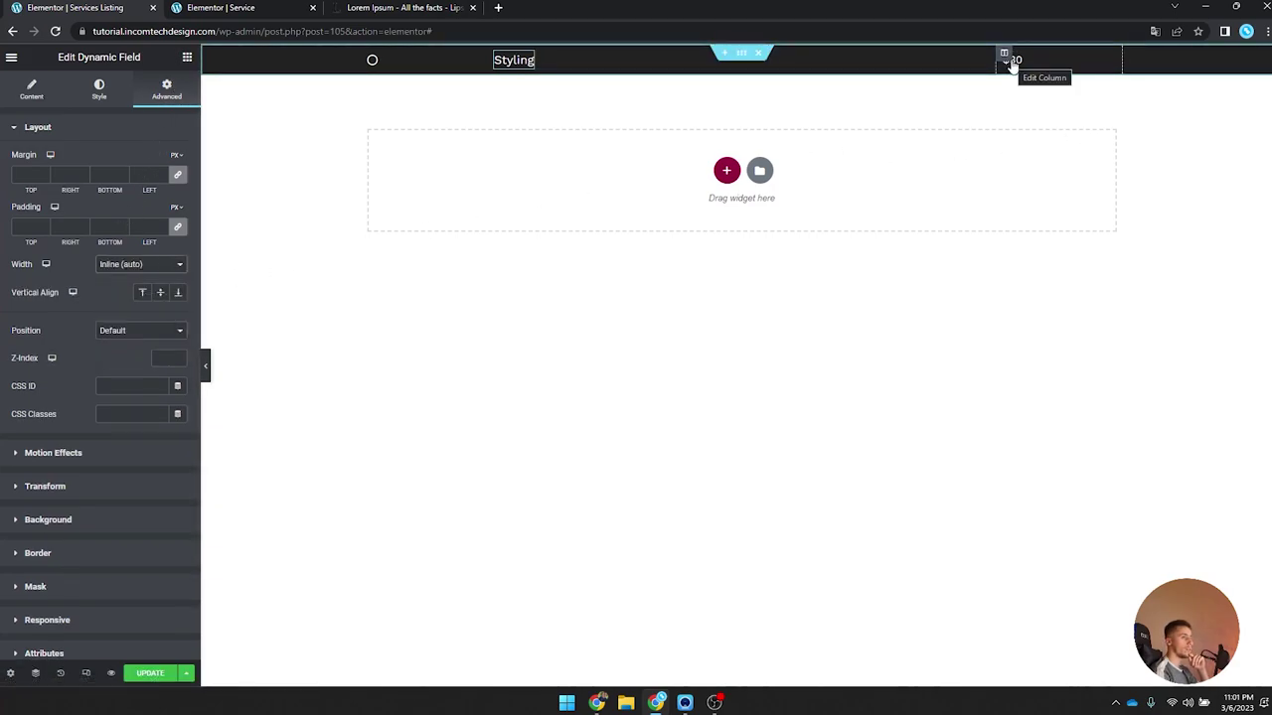
pyautogui.click(1010, 59)
pyautogui.click(1023, 60)
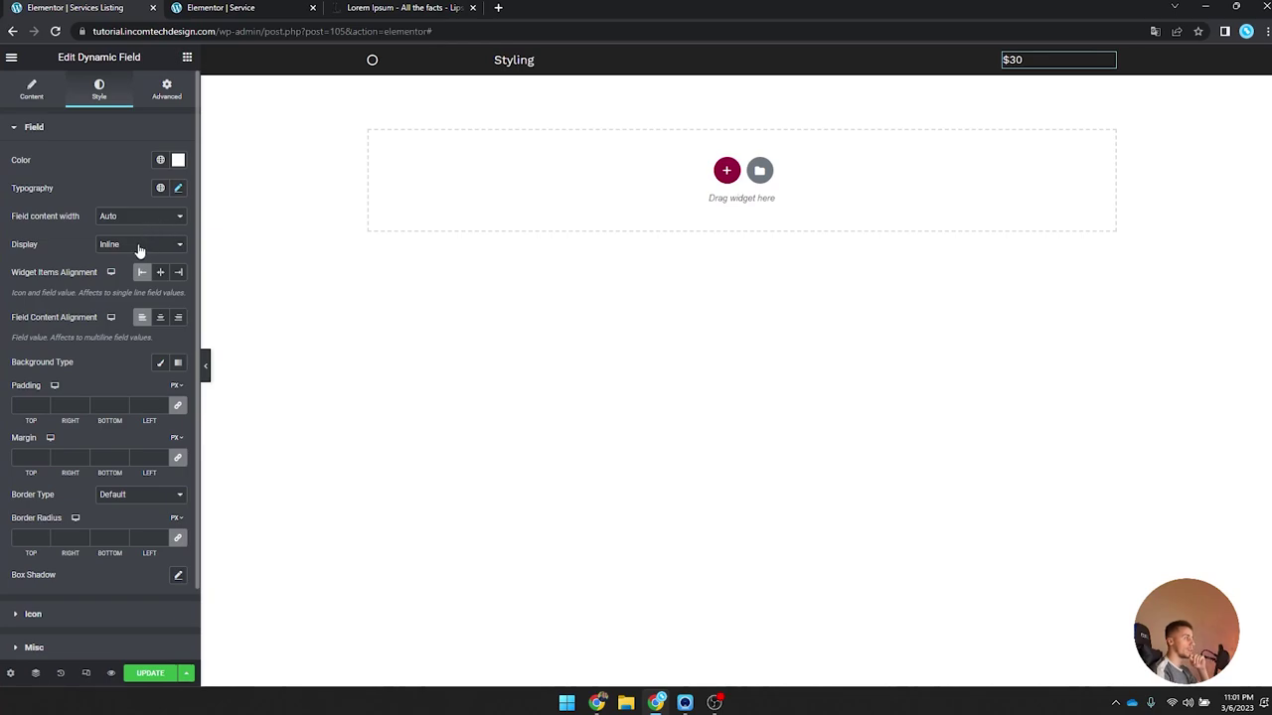
pyautogui.click(167, 89)
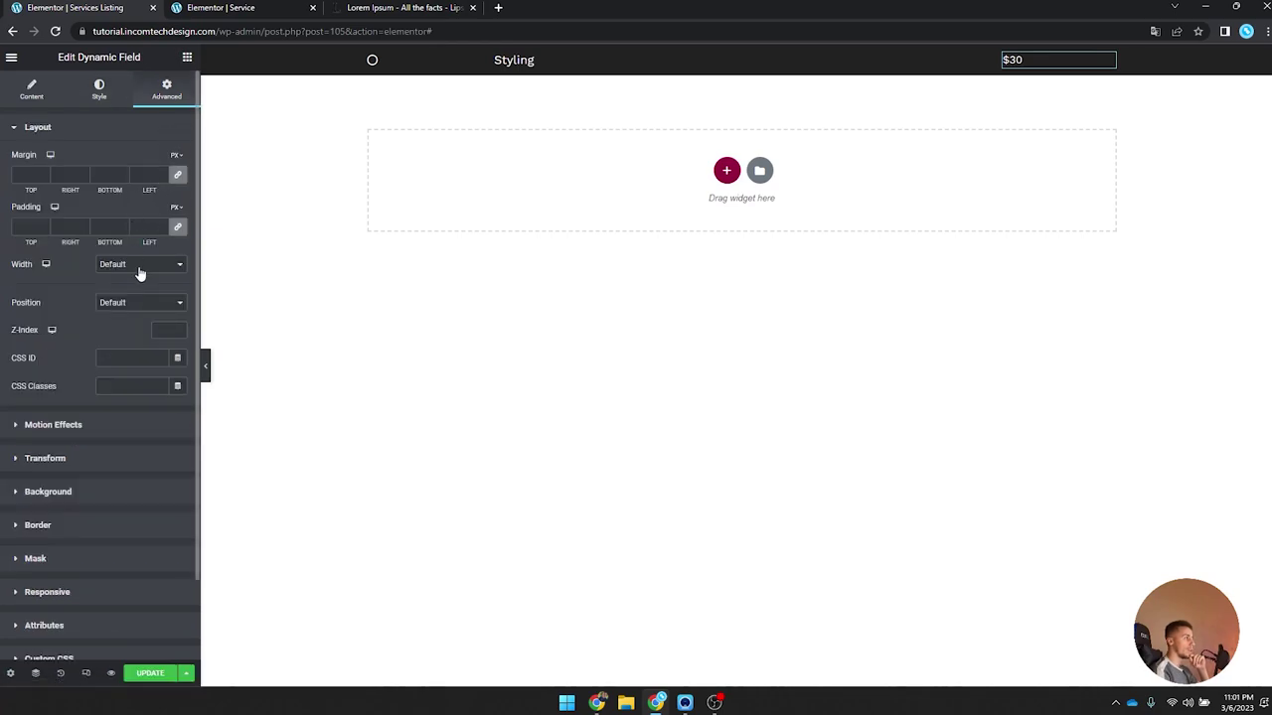
pyautogui.click(140, 266)
pyautogui.click(138, 300)
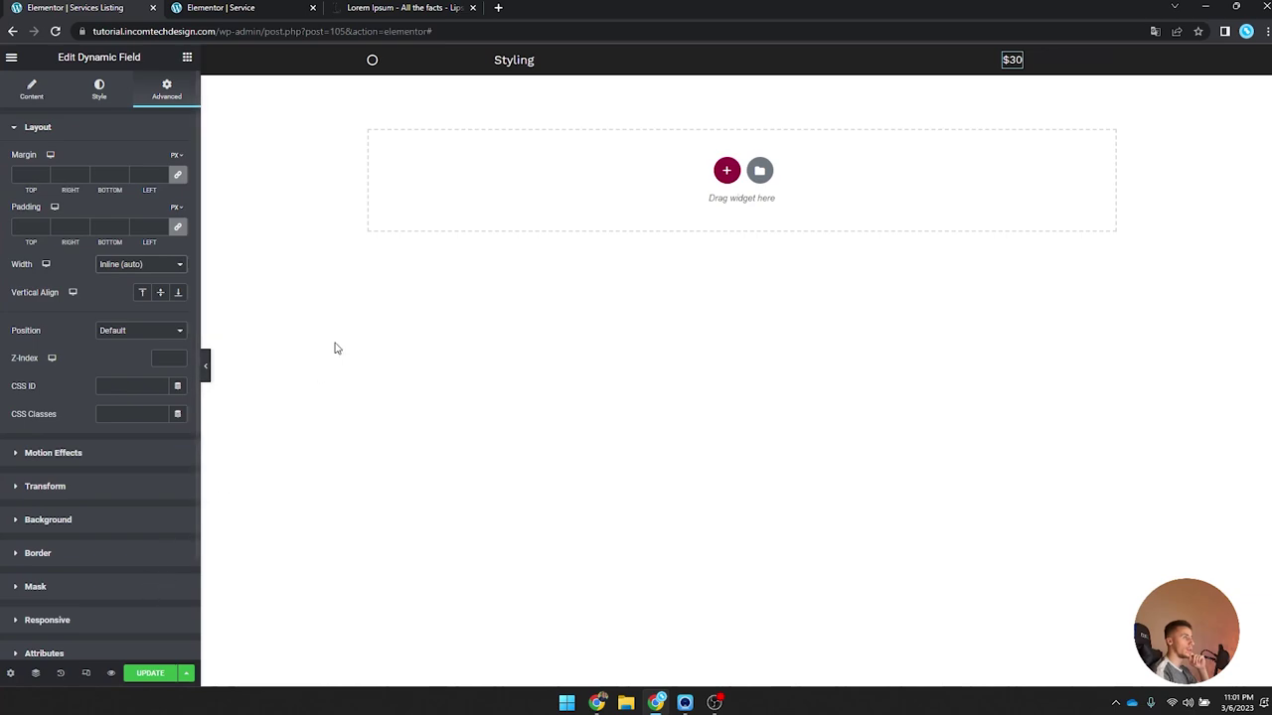
# Step: Give the header section a fully transparent background, save the listing, and exit to the Dashboard
pyautogui.click(738, 56)
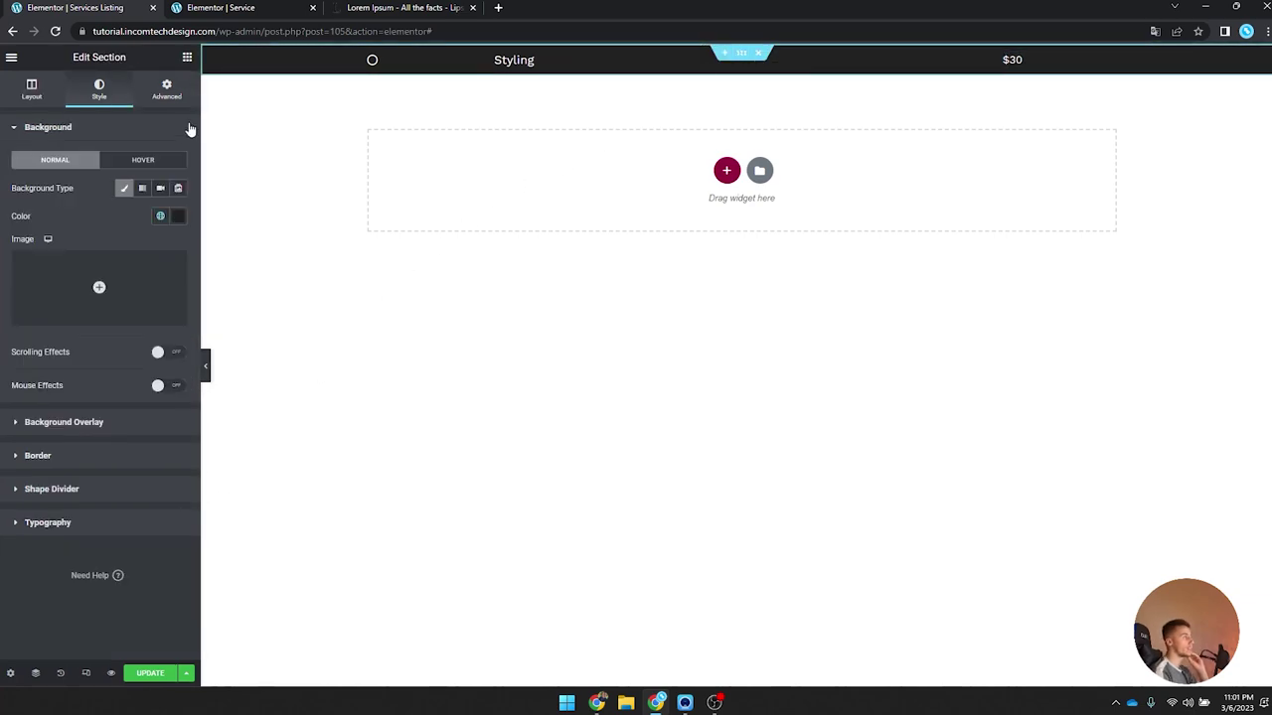
pyautogui.click(125, 189)
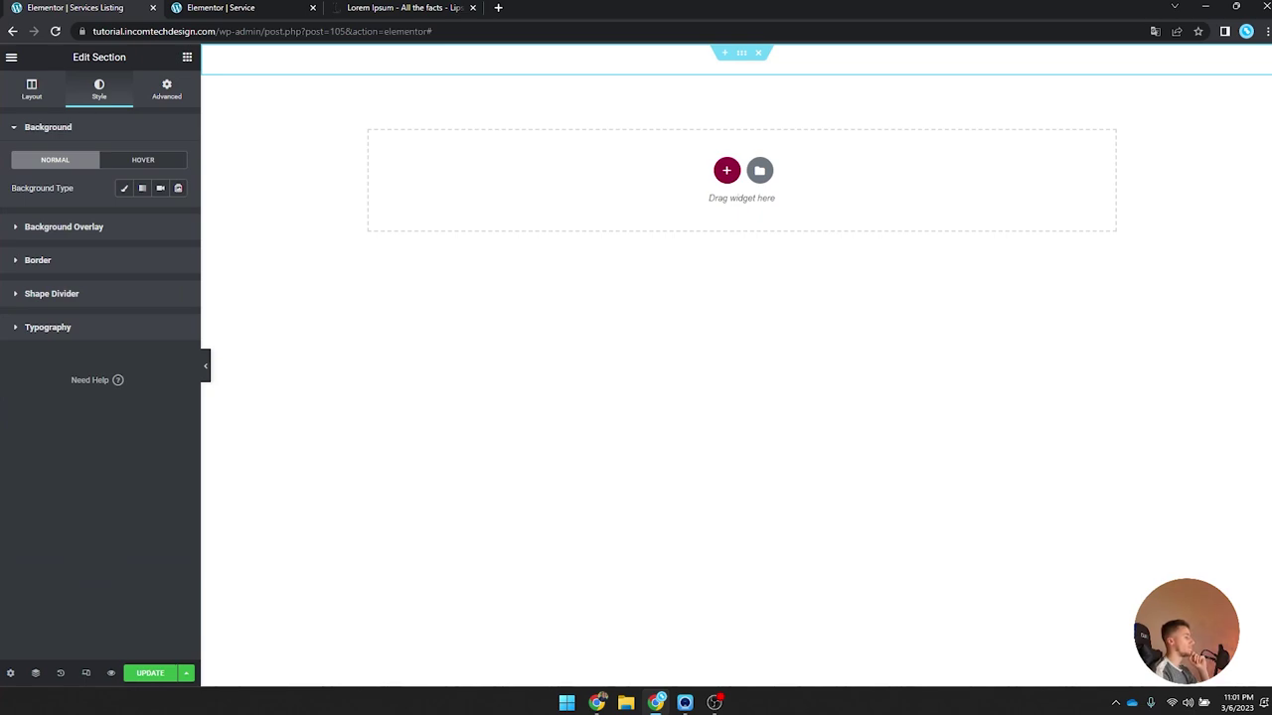
pyautogui.click(139, 674)
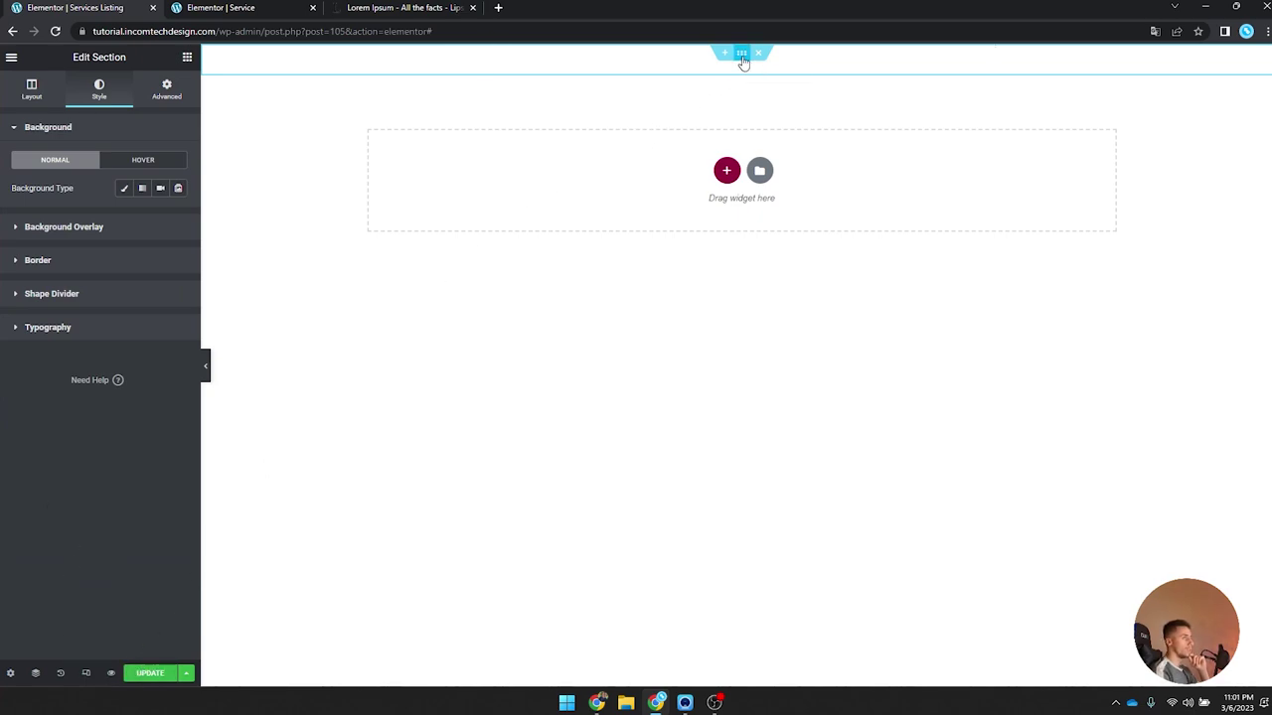
pyautogui.click(125, 188)
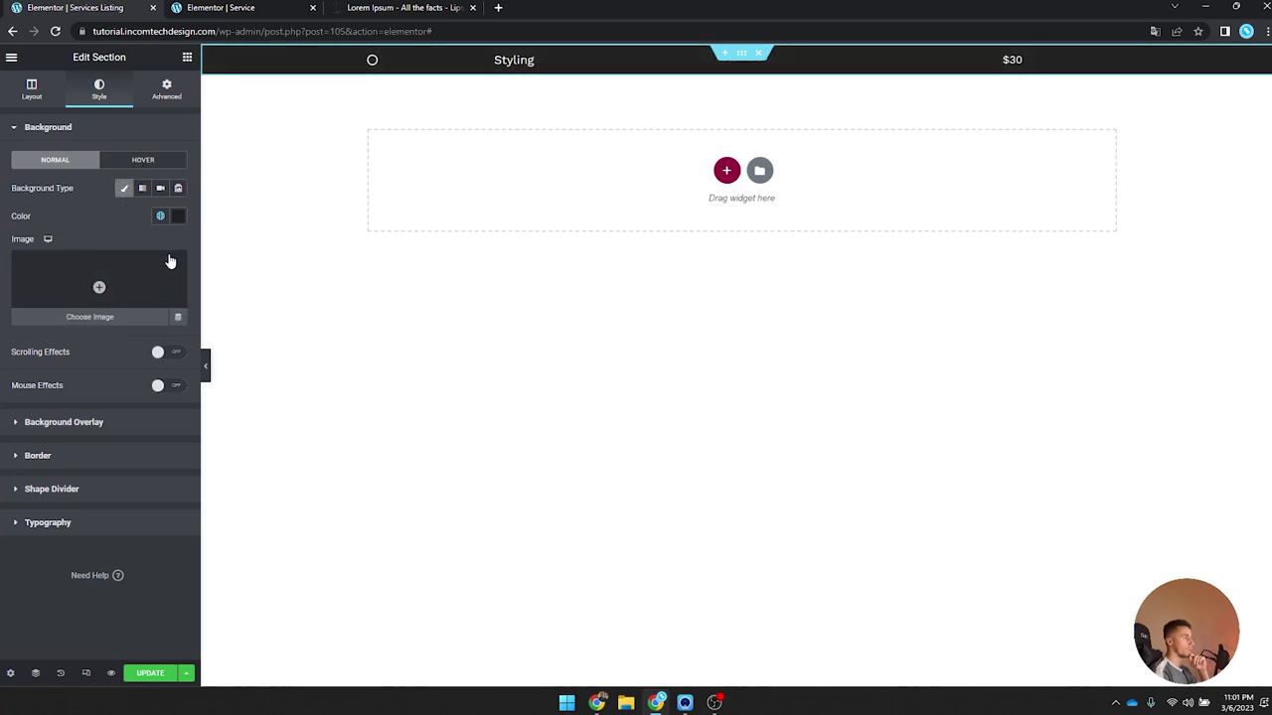
pyautogui.click(177, 216)
pyautogui.moveTo(178, 402); pyautogui.dragTo(24, 403)
pyautogui.click(136, 673)
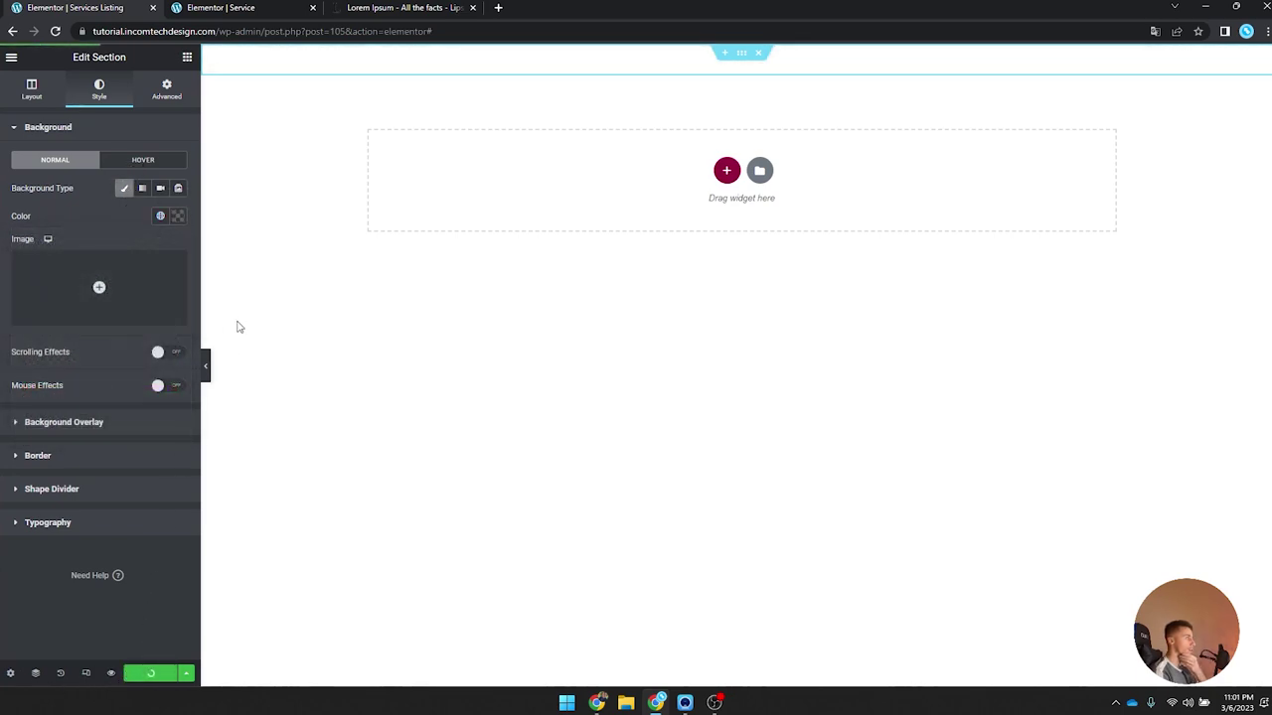
pyautogui.click(11, 57)
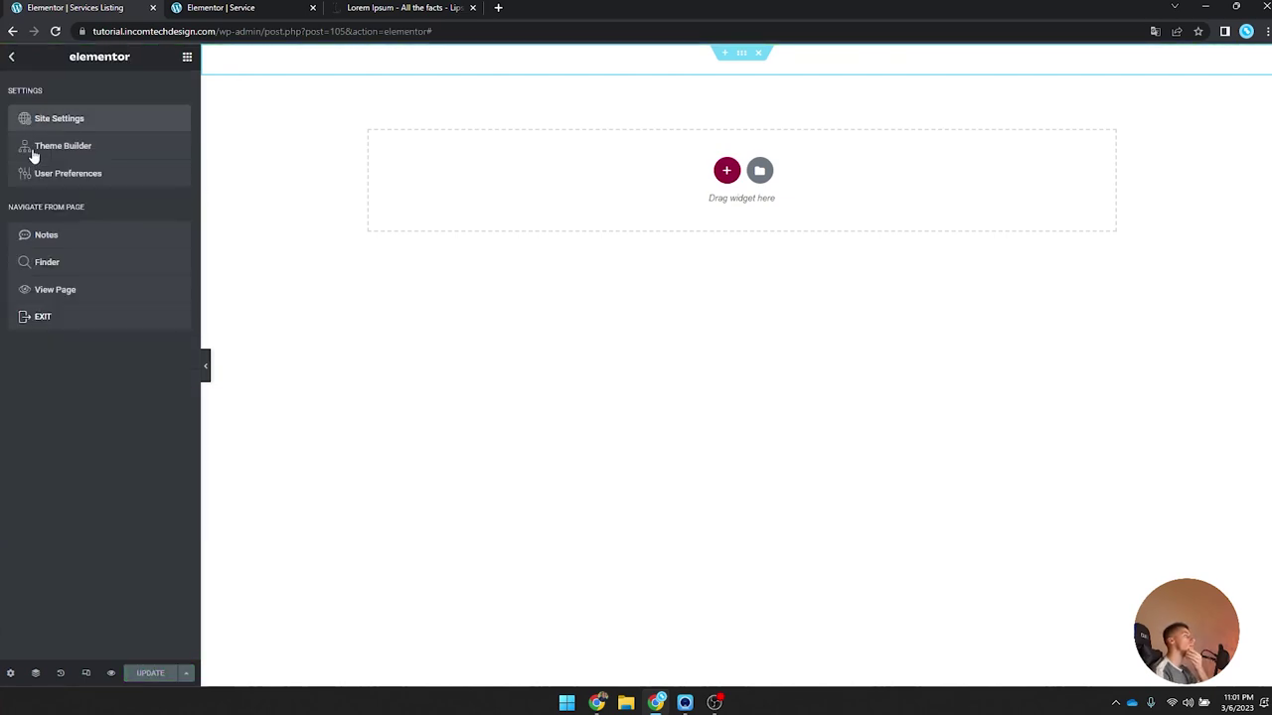
pyautogui.click(56, 326)
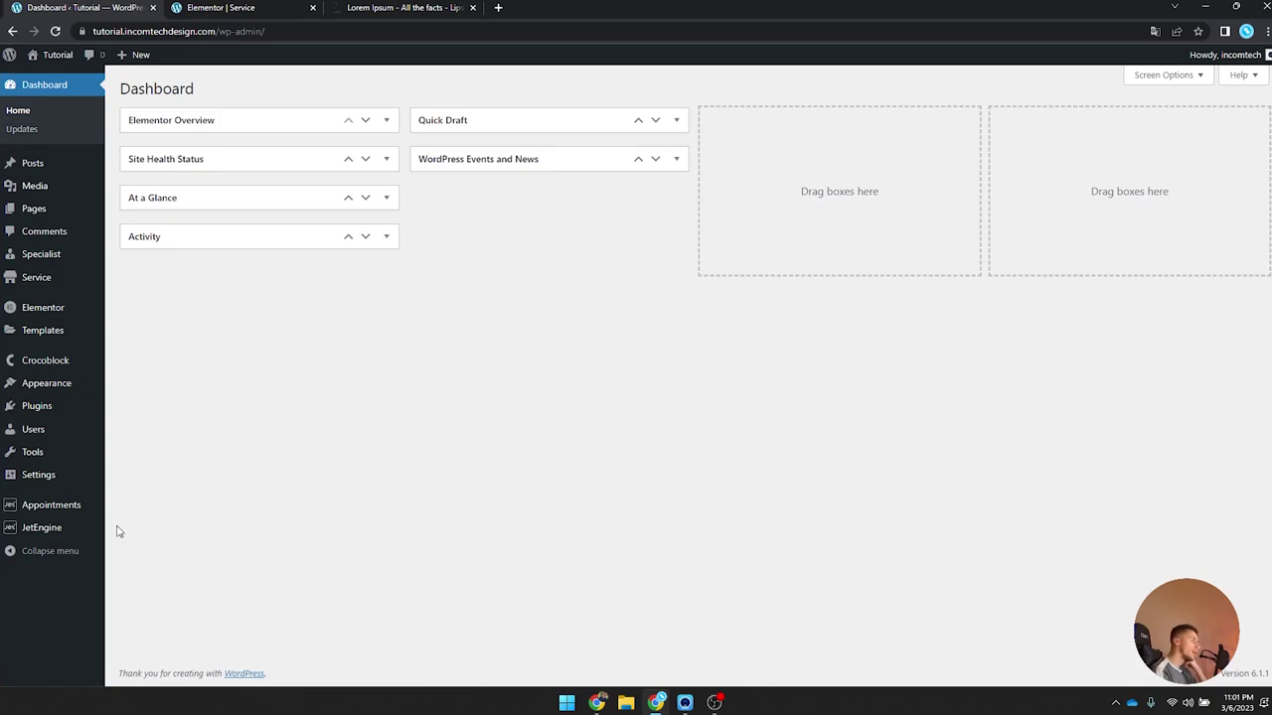
# Step: Open the Appointment popup from Saved Templates in Elementor in a new tab
pyautogui.moveTo(52, 533)
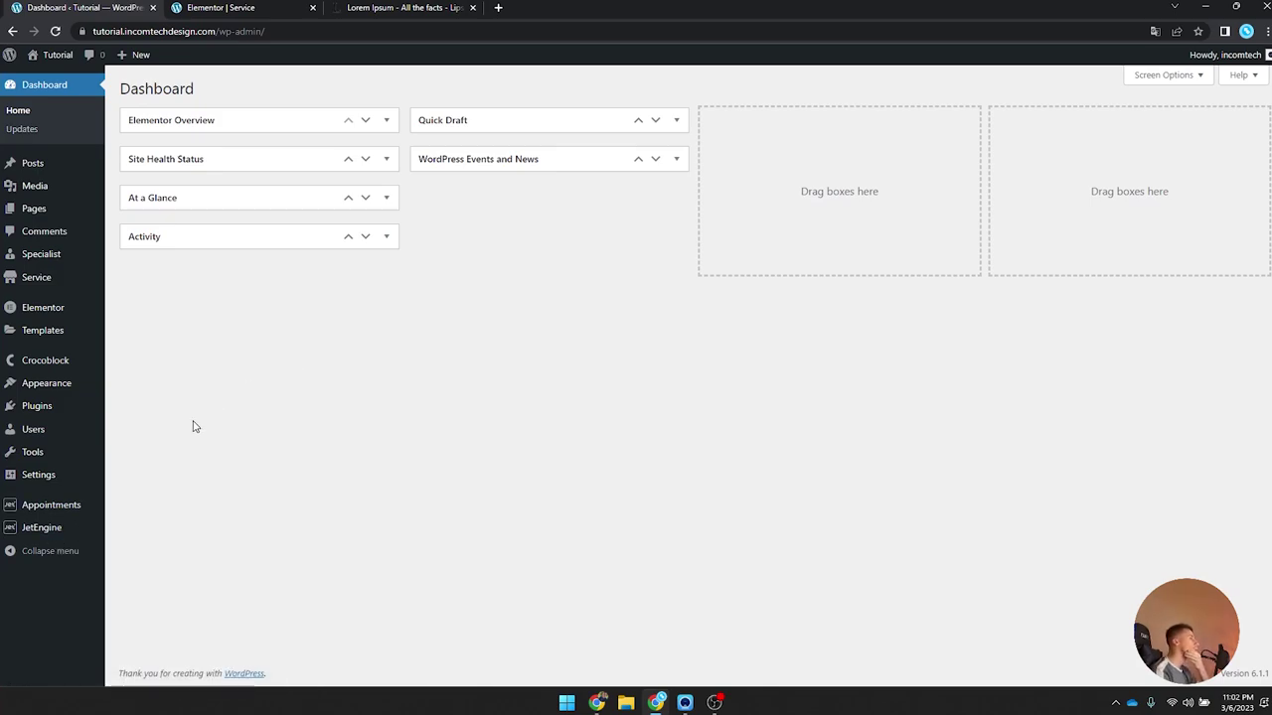
pyautogui.click(57, 330)
pyautogui.click(128, 200)
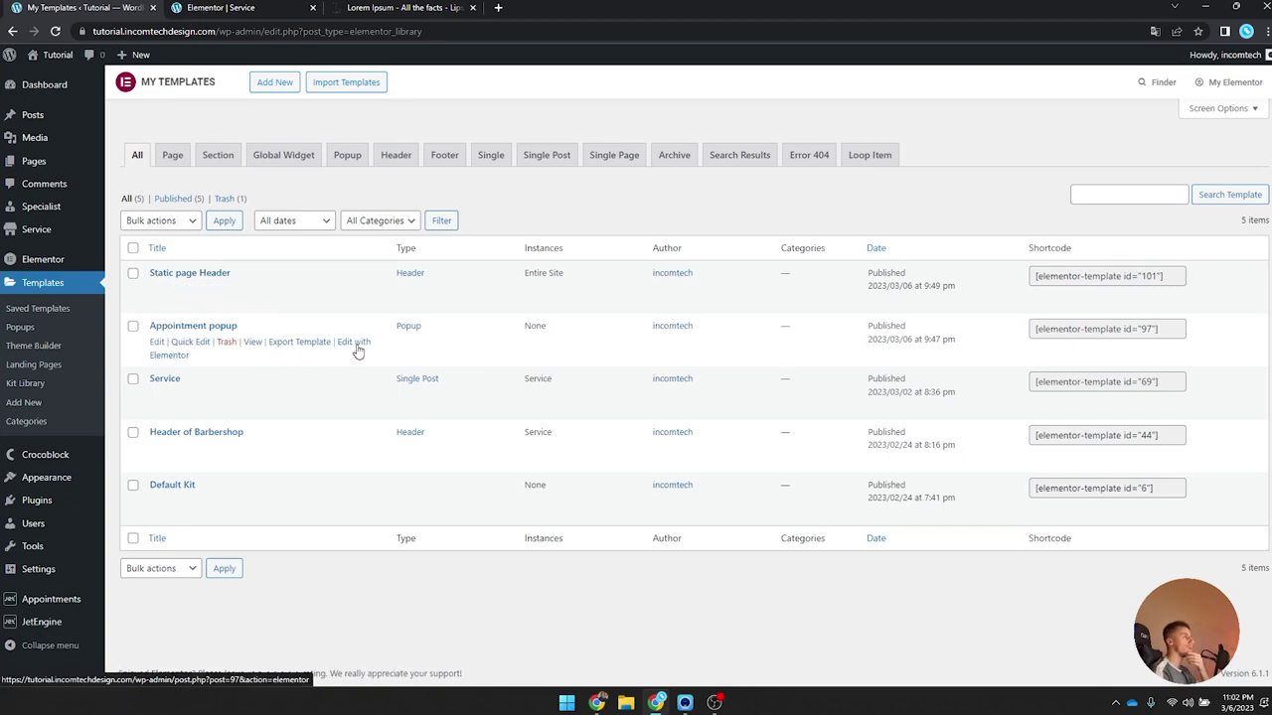
pyautogui.middleClick(357, 351)
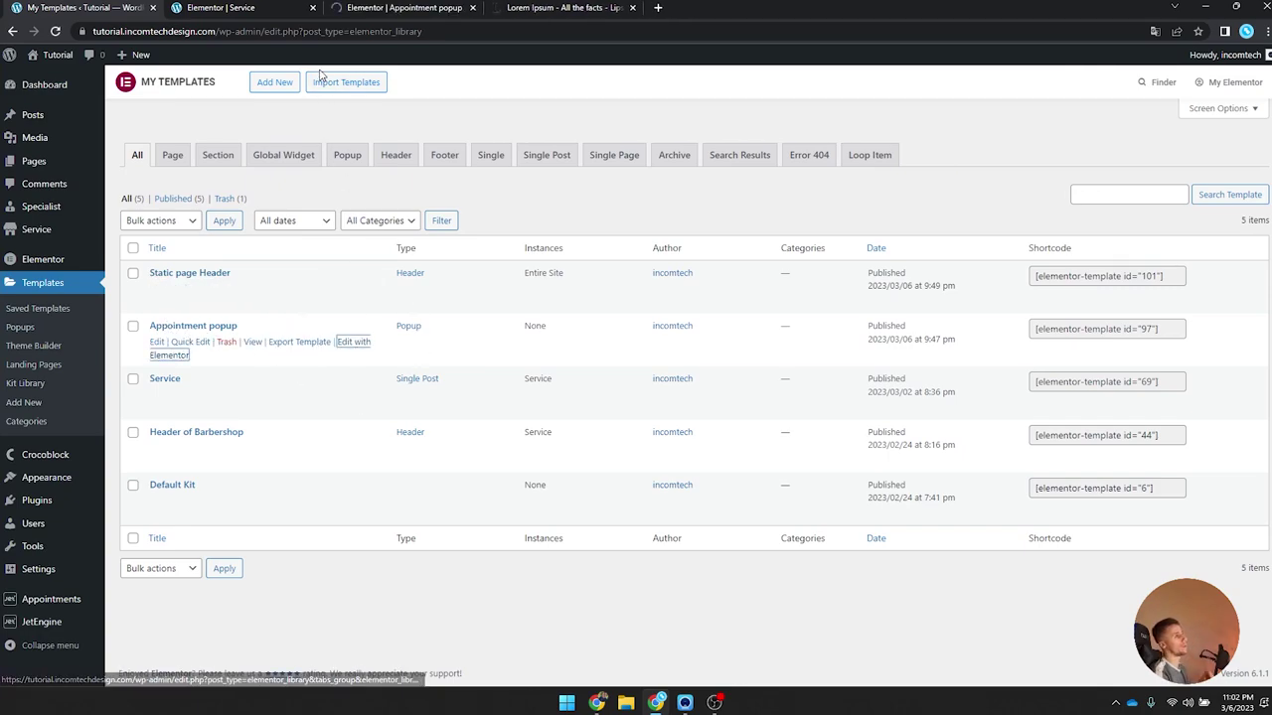
pyautogui.click(412, 8)
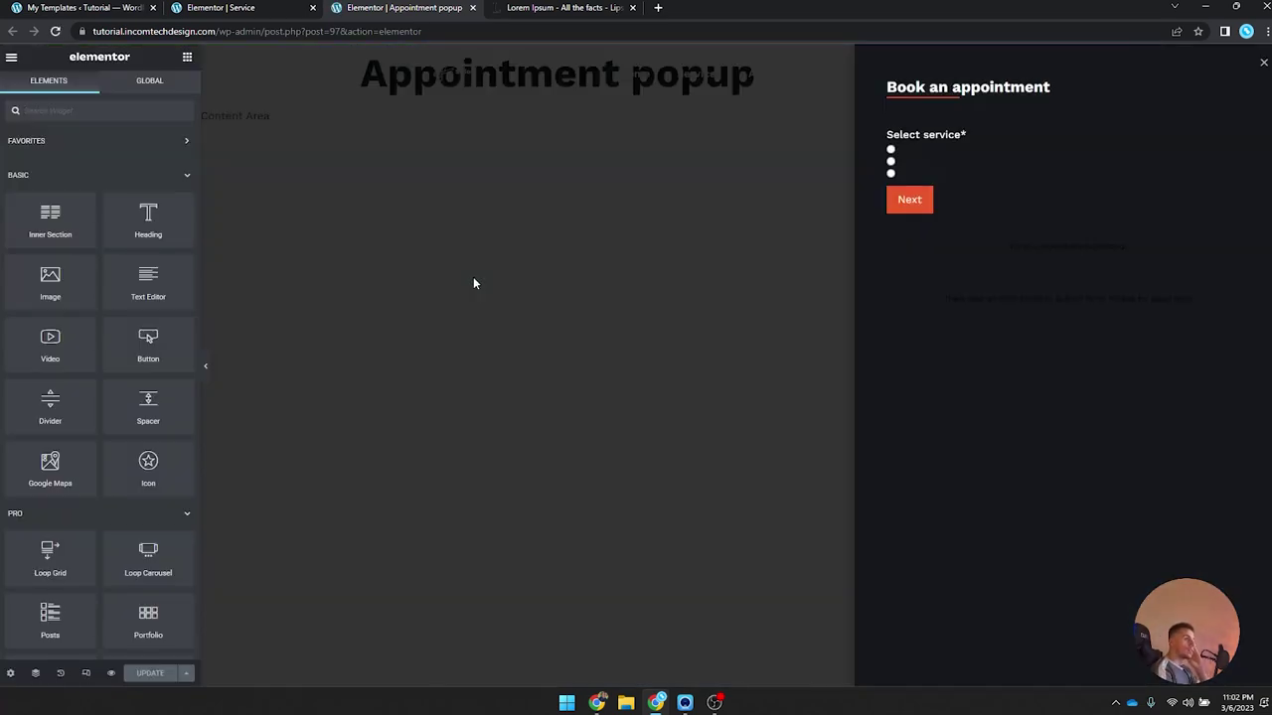
# Step: Set the booking form's description typography to Work Sans
pyautogui.click(917, 161)
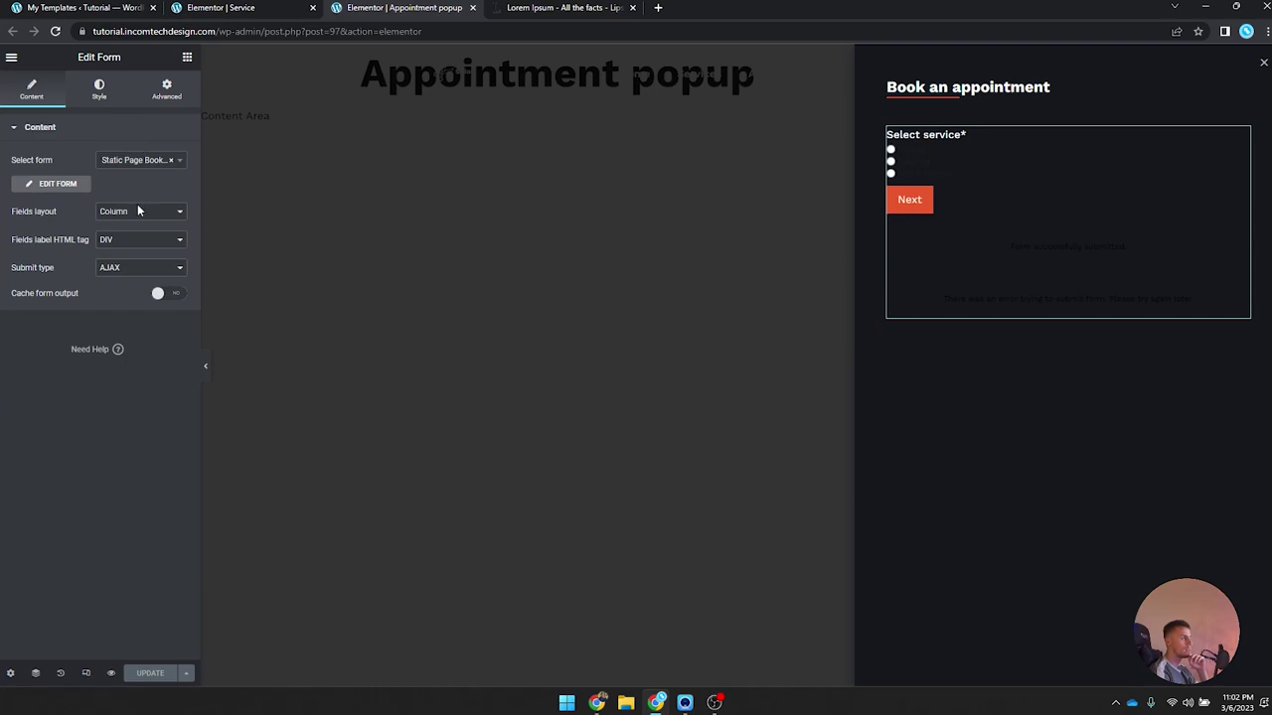
pyautogui.click(100, 91)
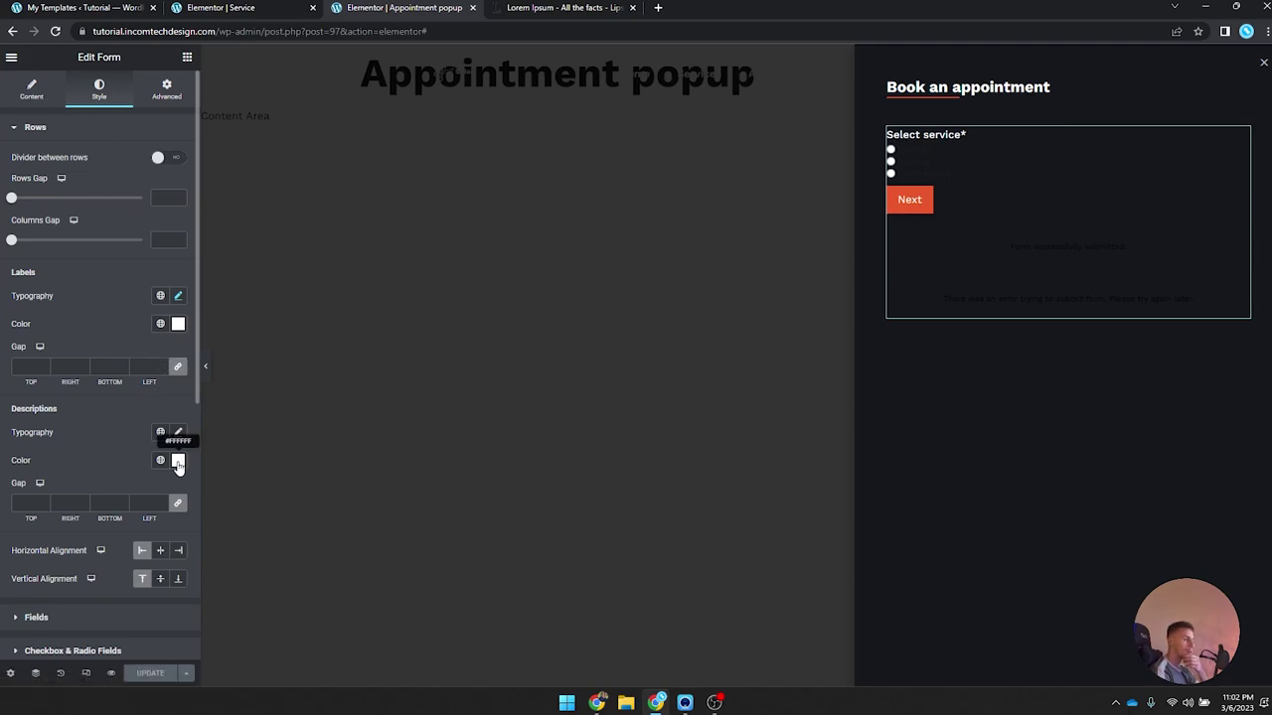
pyautogui.click(178, 432)
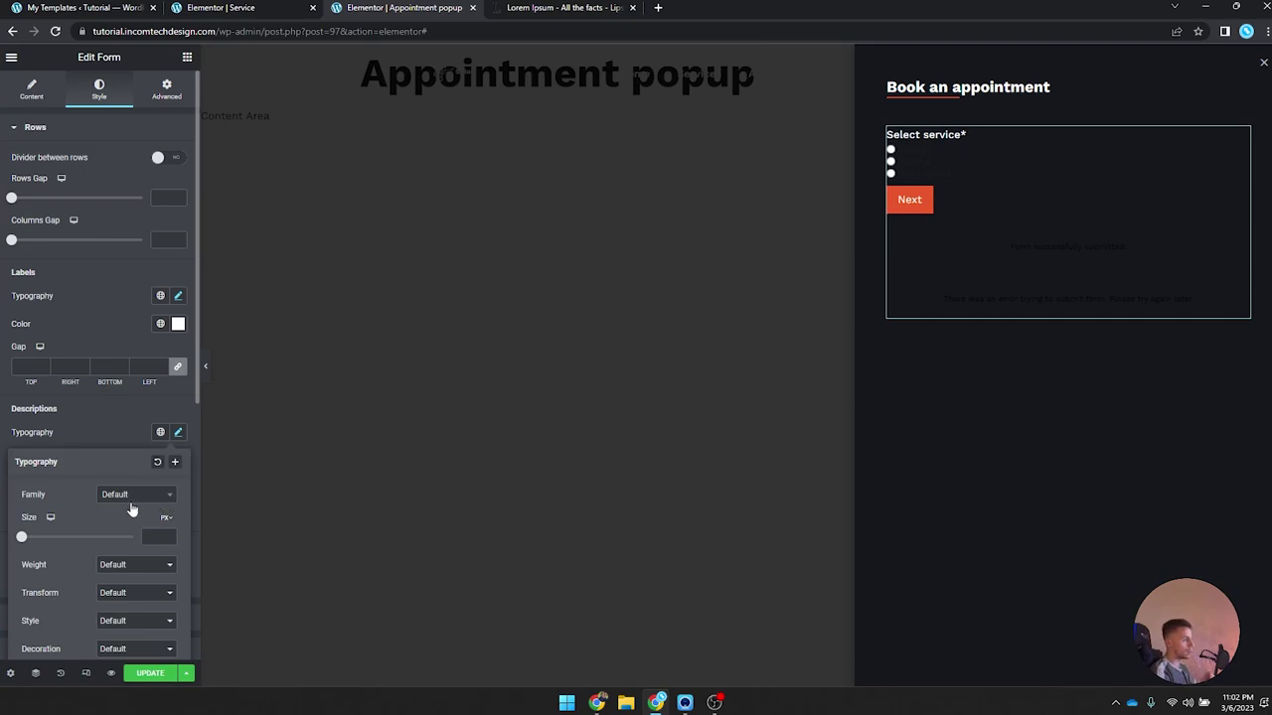
pyautogui.click(132, 494)
pyautogui.write('work')
pyautogui.click(119, 550)
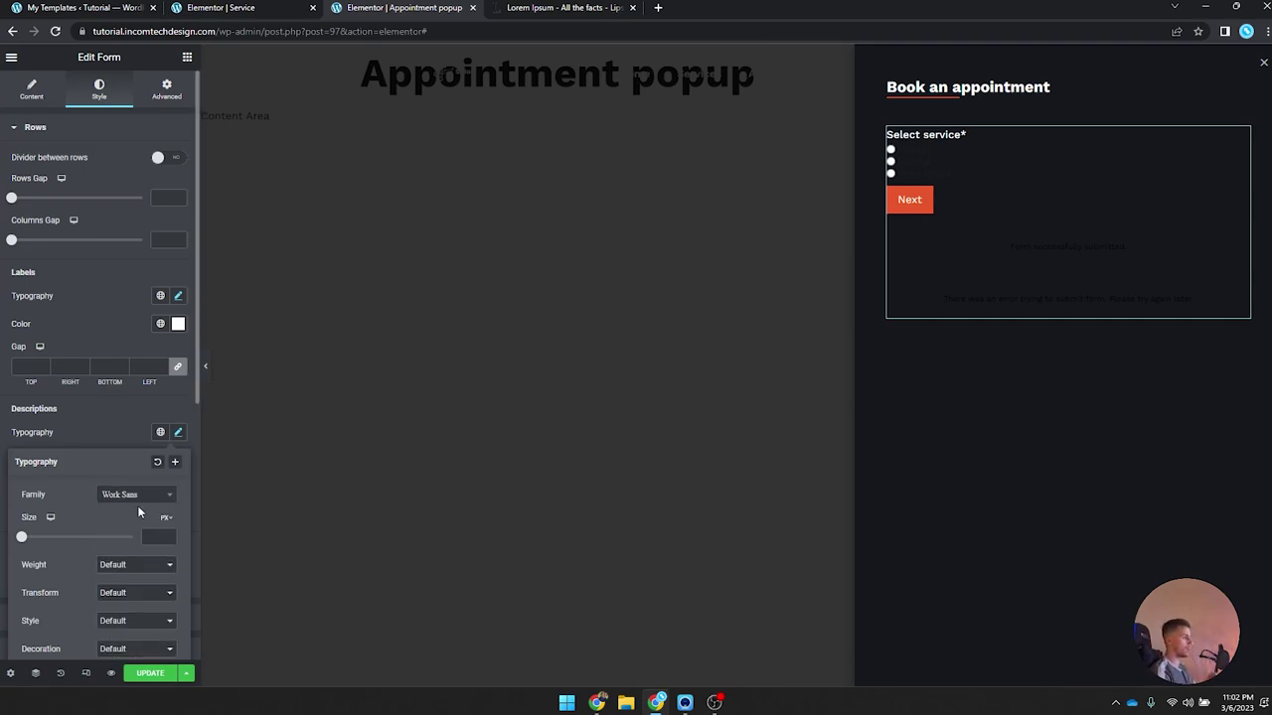
pyautogui.click(176, 433)
# Step: Make the checkbox and radio option labels white (#FFFFFF) in Work Sans
pyautogui.scroll(-3, 134, 457)
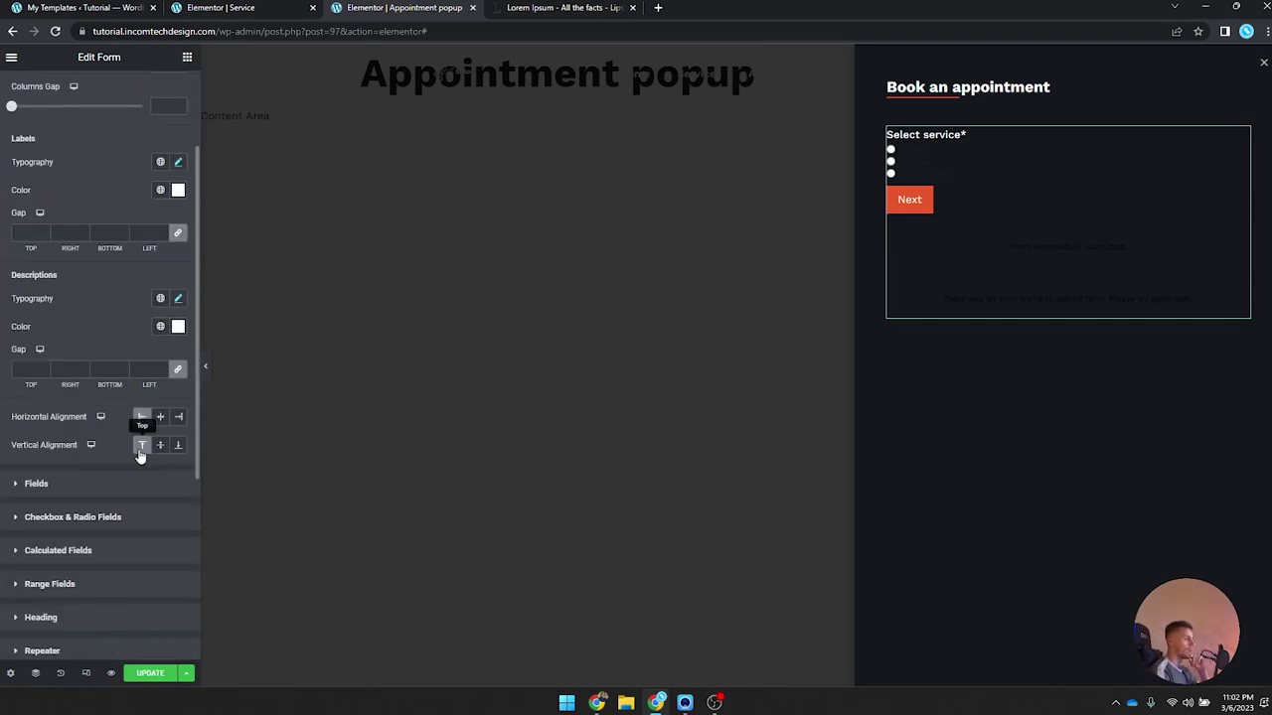
pyautogui.click(128, 453)
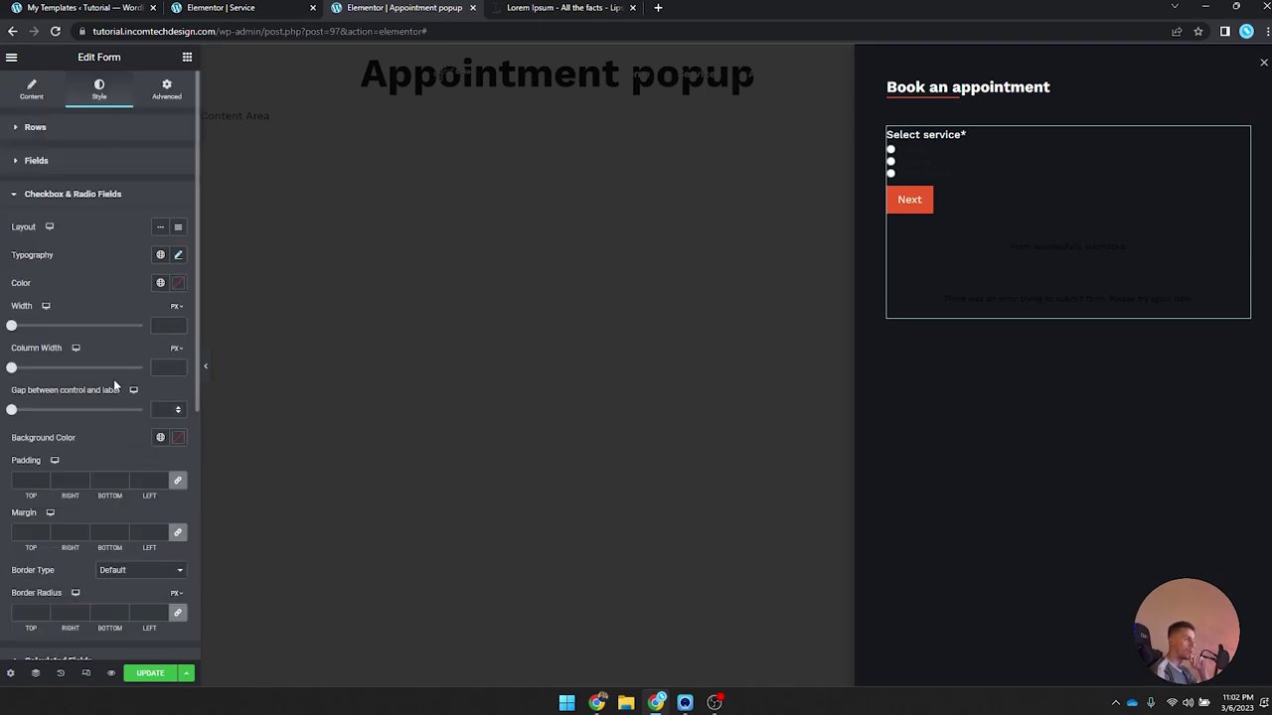
pyautogui.click(179, 283)
pyautogui.click(26, 335)
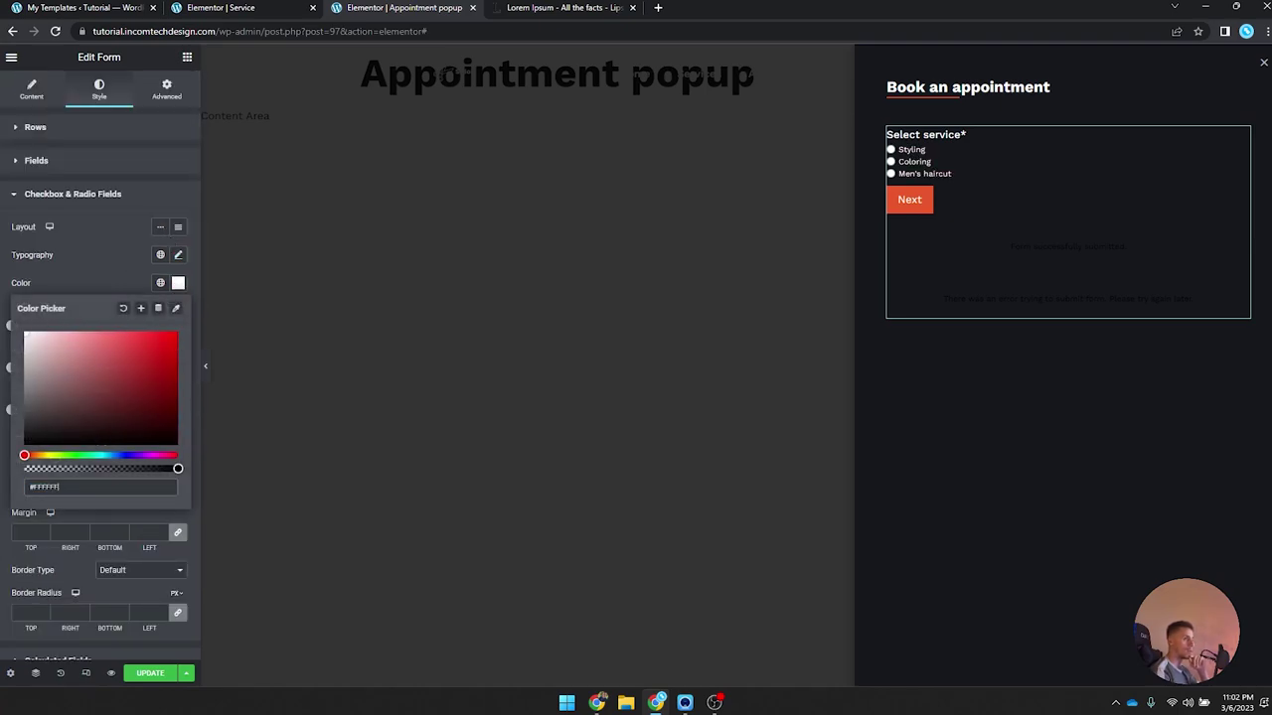
pyautogui.click(179, 254)
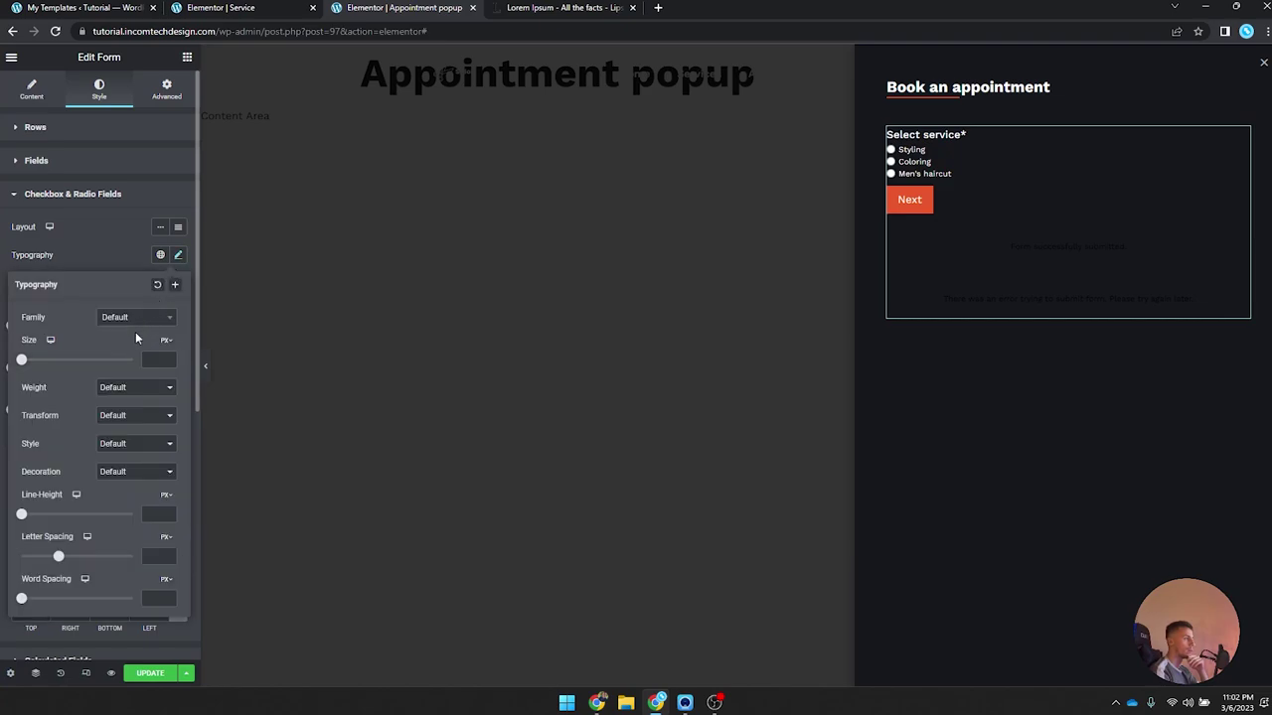
pyautogui.click(135, 318)
pyautogui.write('work')
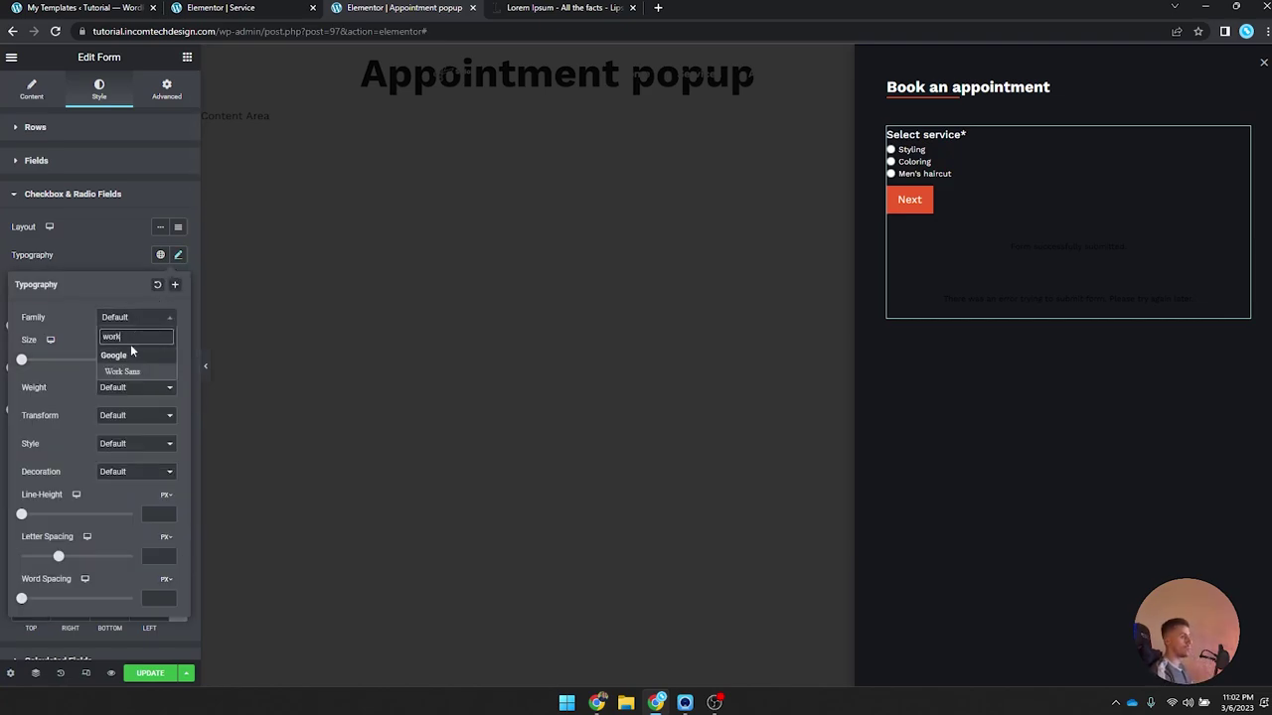
pyautogui.press('Return')
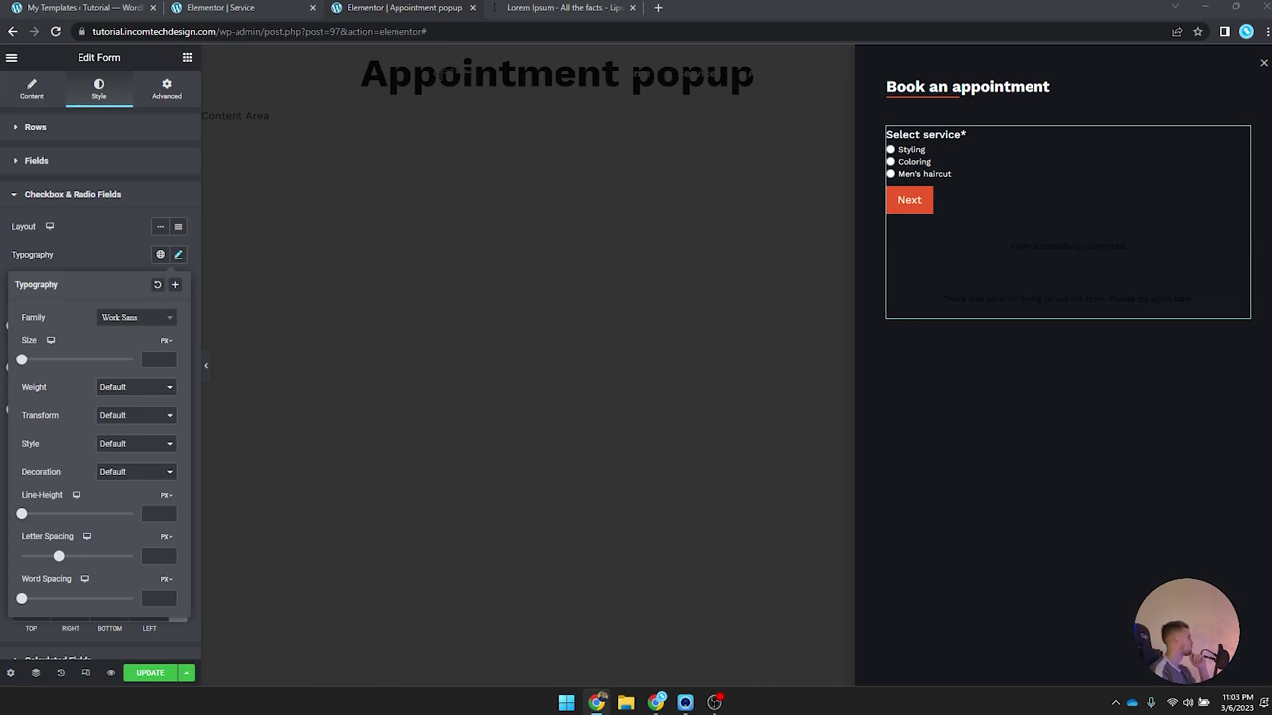
pyautogui.click(60, 191)
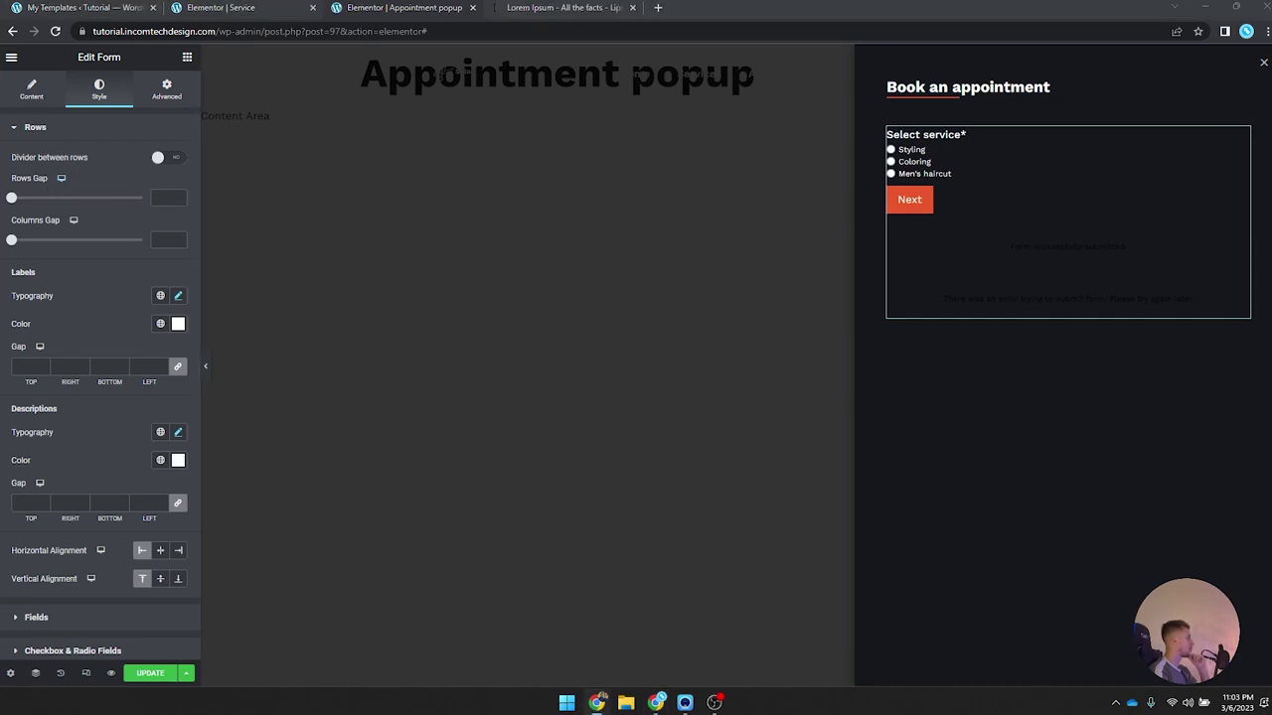
# Step: Review the form's label typography and input field styling
pyautogui.click(179, 296)
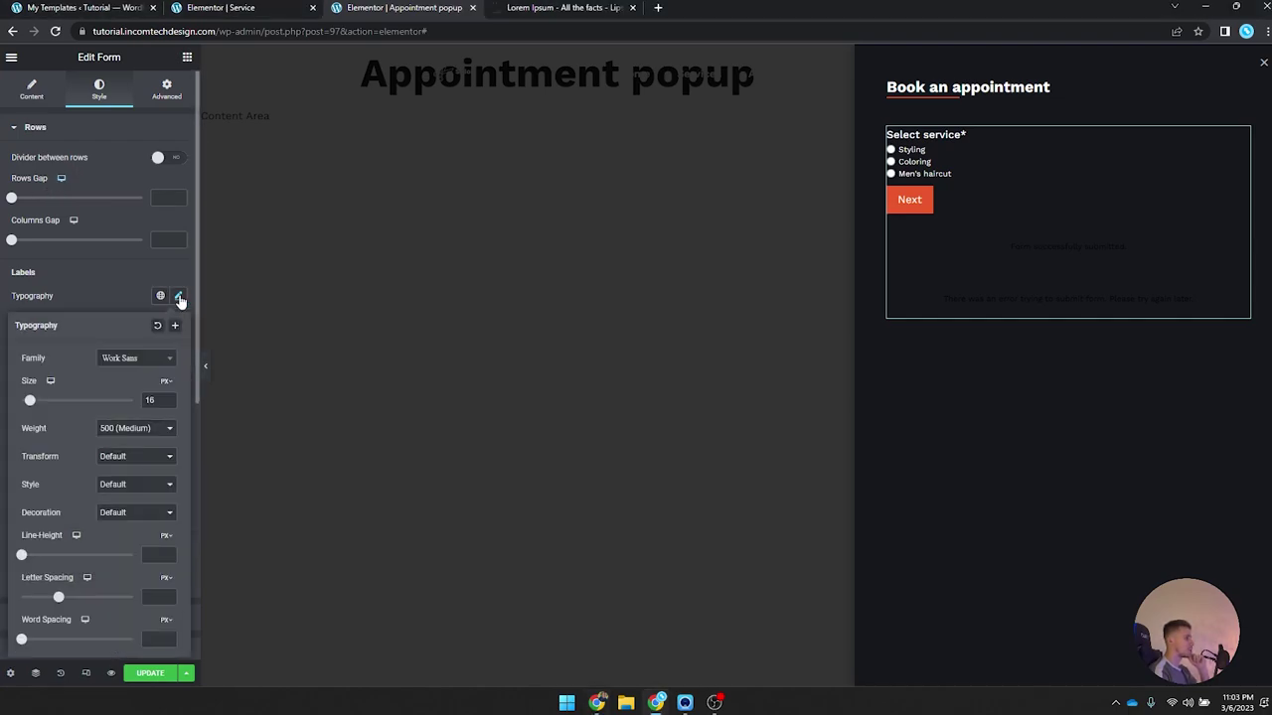
pyautogui.click(179, 297)
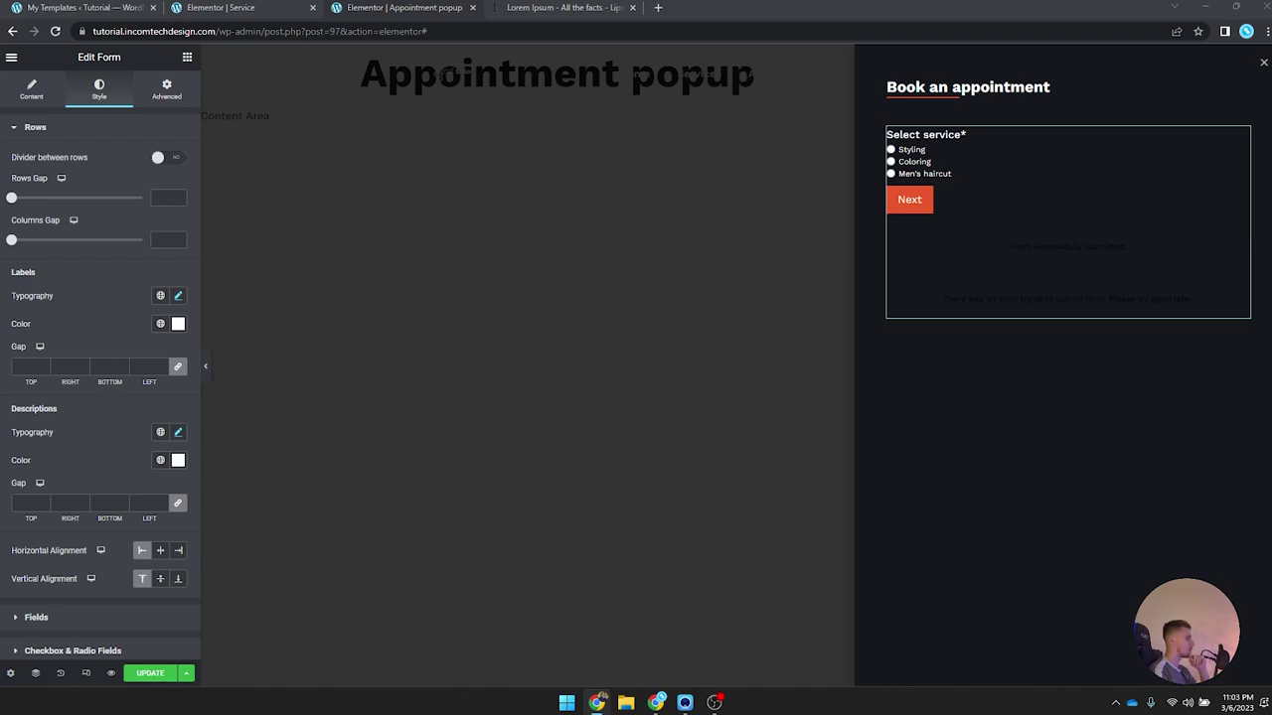
pyautogui.scroll(-3, 119, 423)
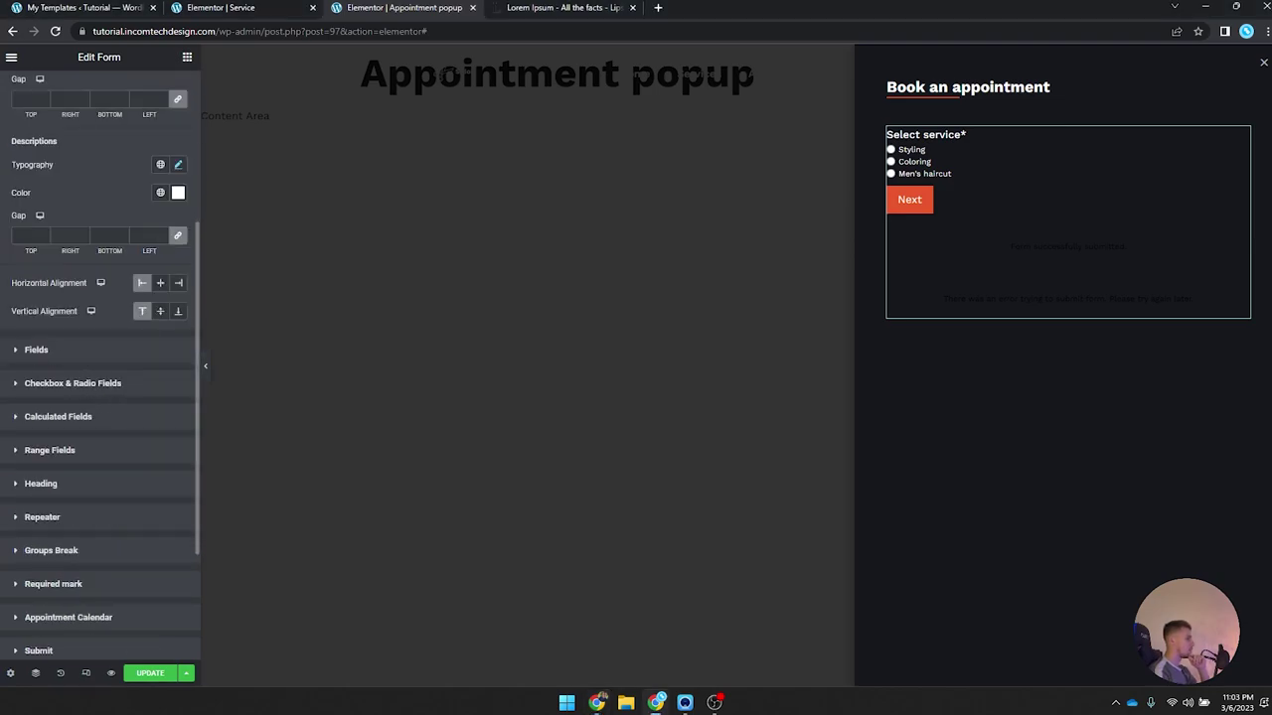
pyautogui.click(36, 350)
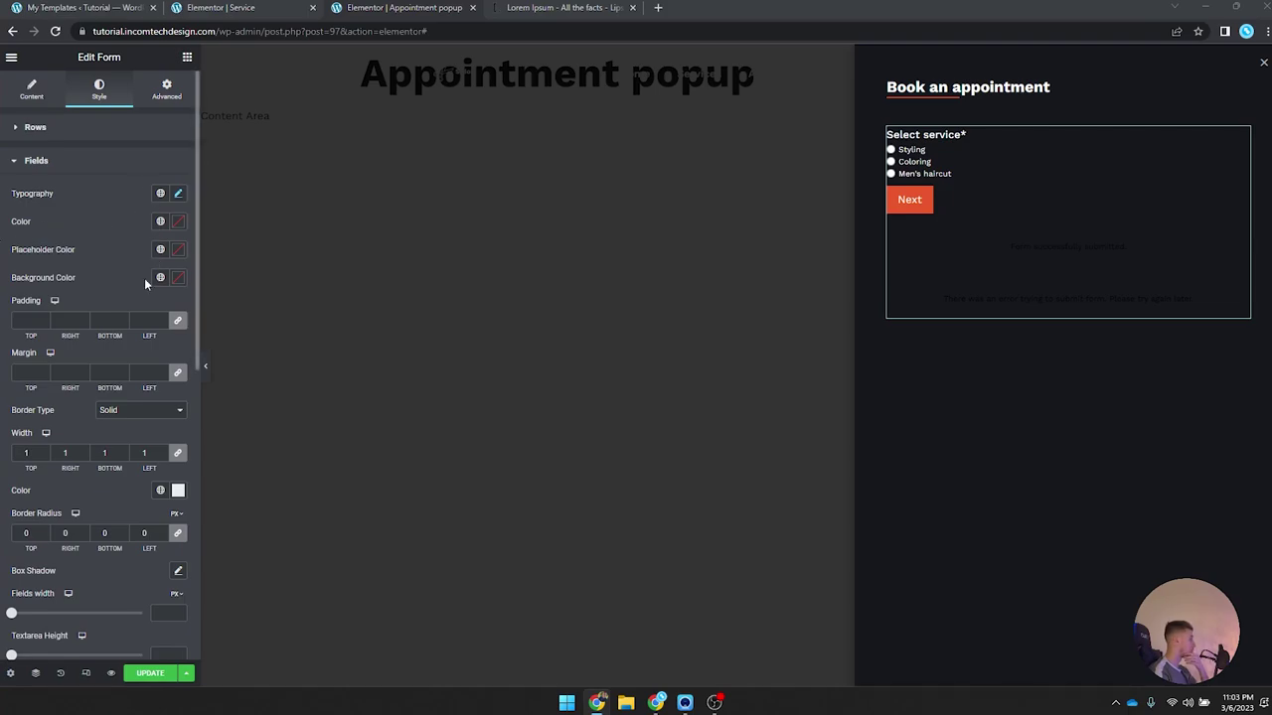
pyautogui.scroll(-1, 134, 321)
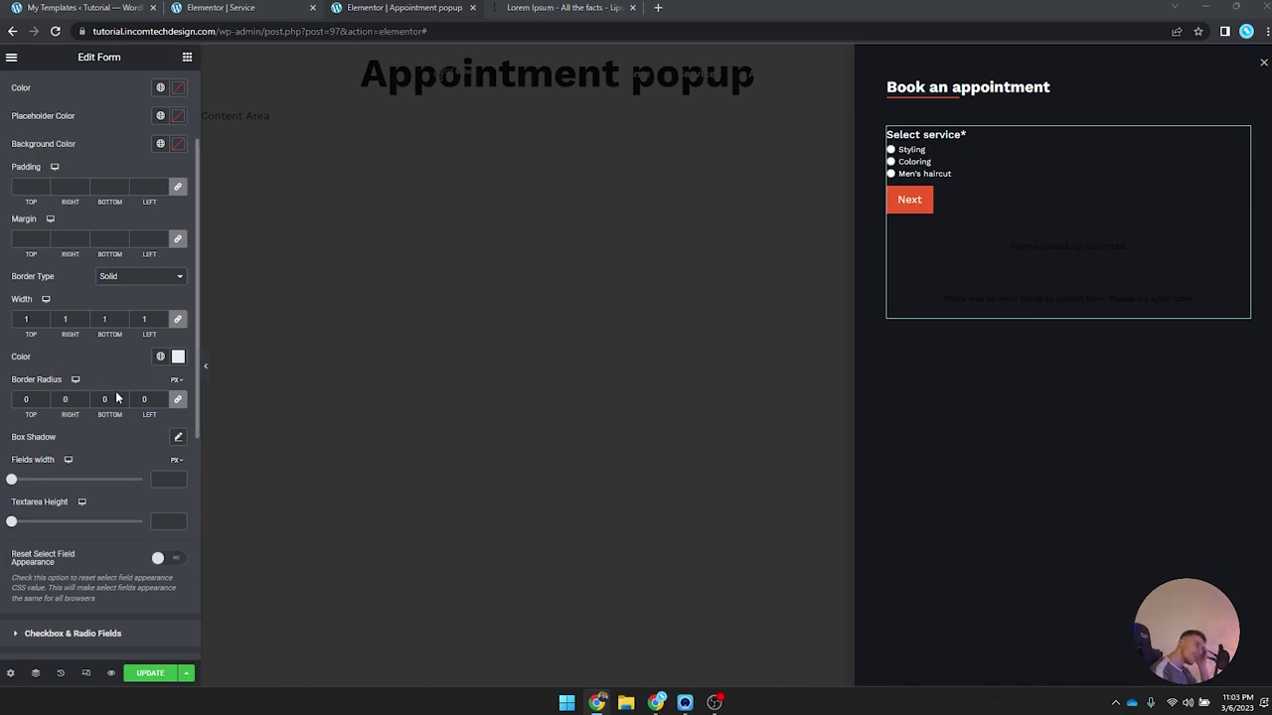
pyautogui.scroll(3, 117, 394)
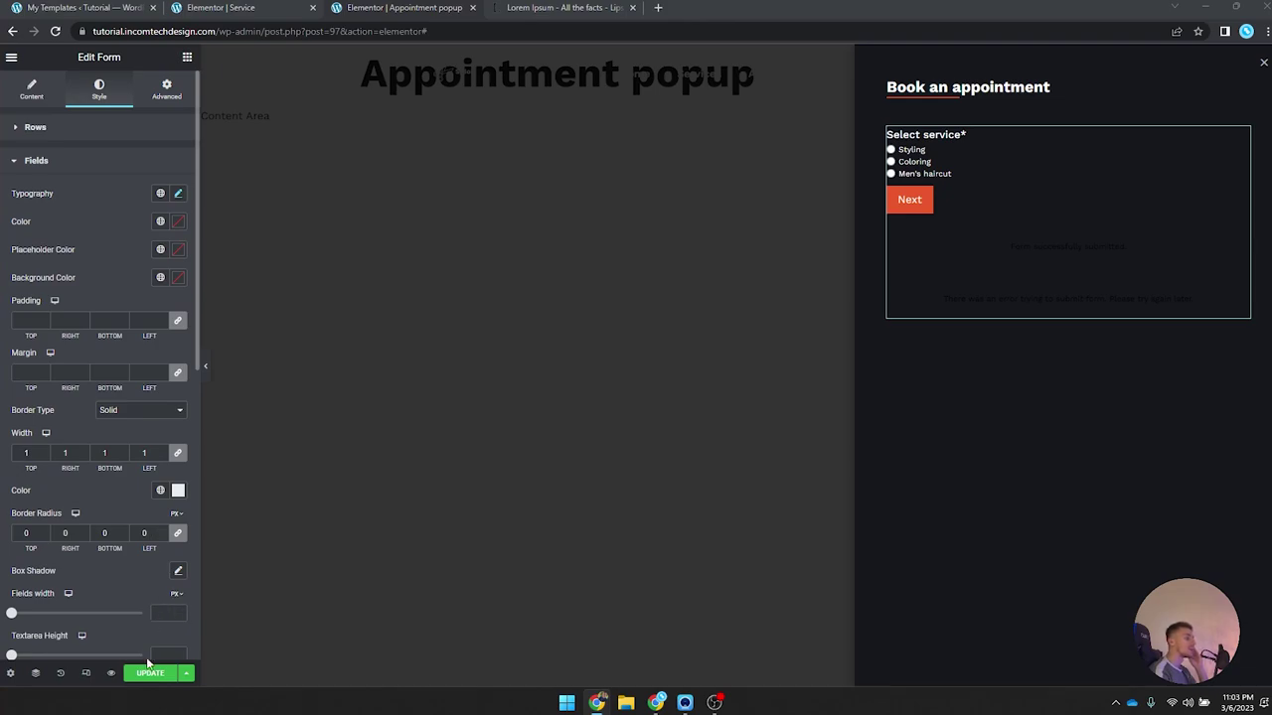
# Step: Update the Appointment popup without adding conditions and go to the My Templates list
pyautogui.click(151, 672)
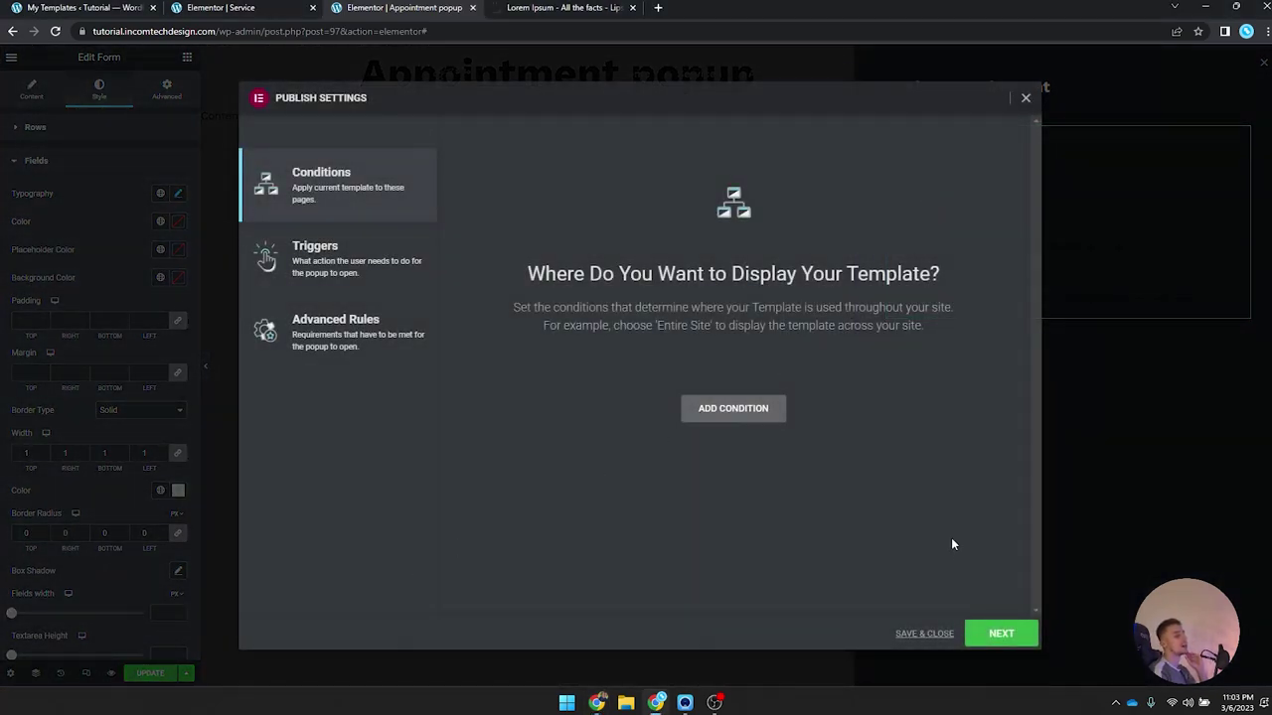
pyautogui.click(1024, 99)
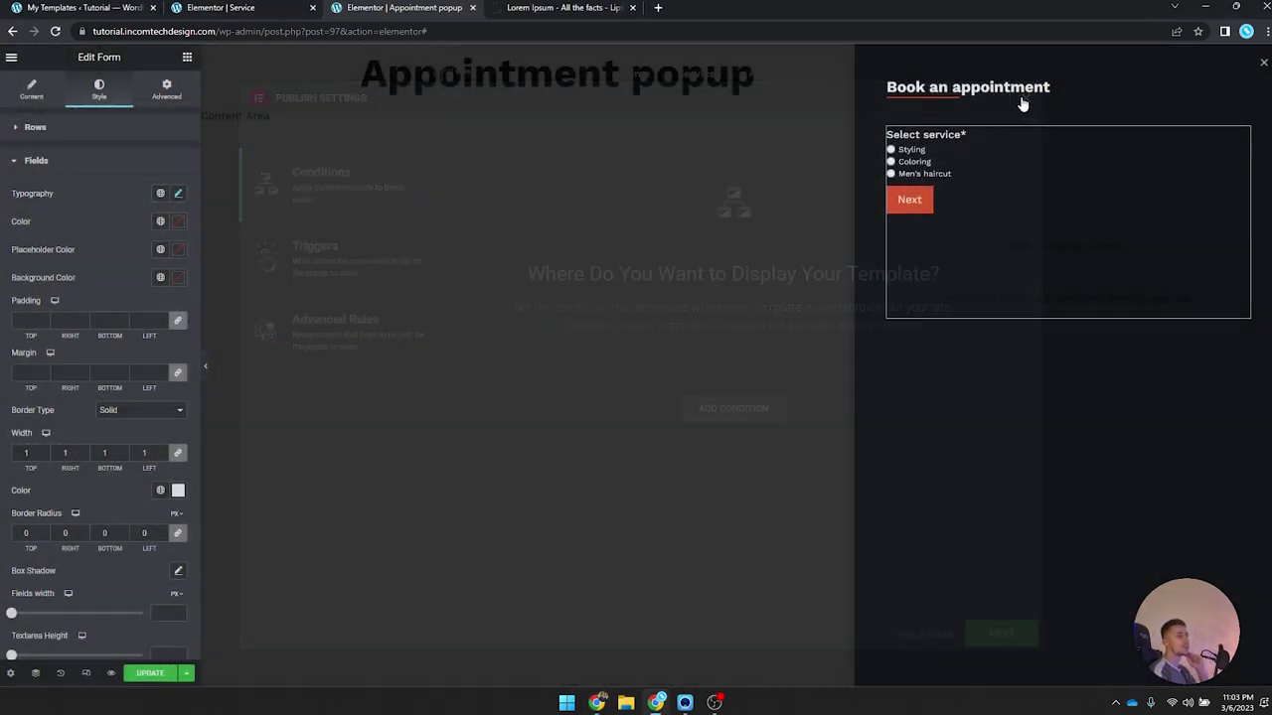
pyautogui.click(186, 674)
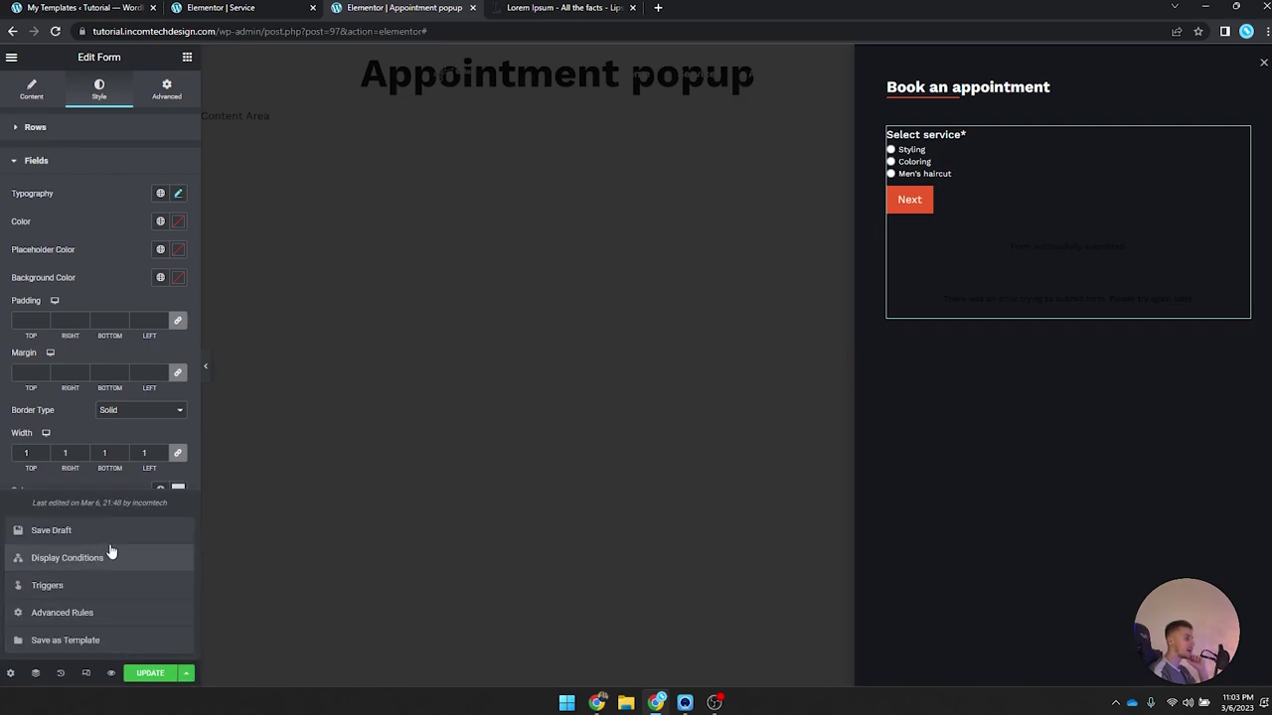
pyautogui.click(80, 7)
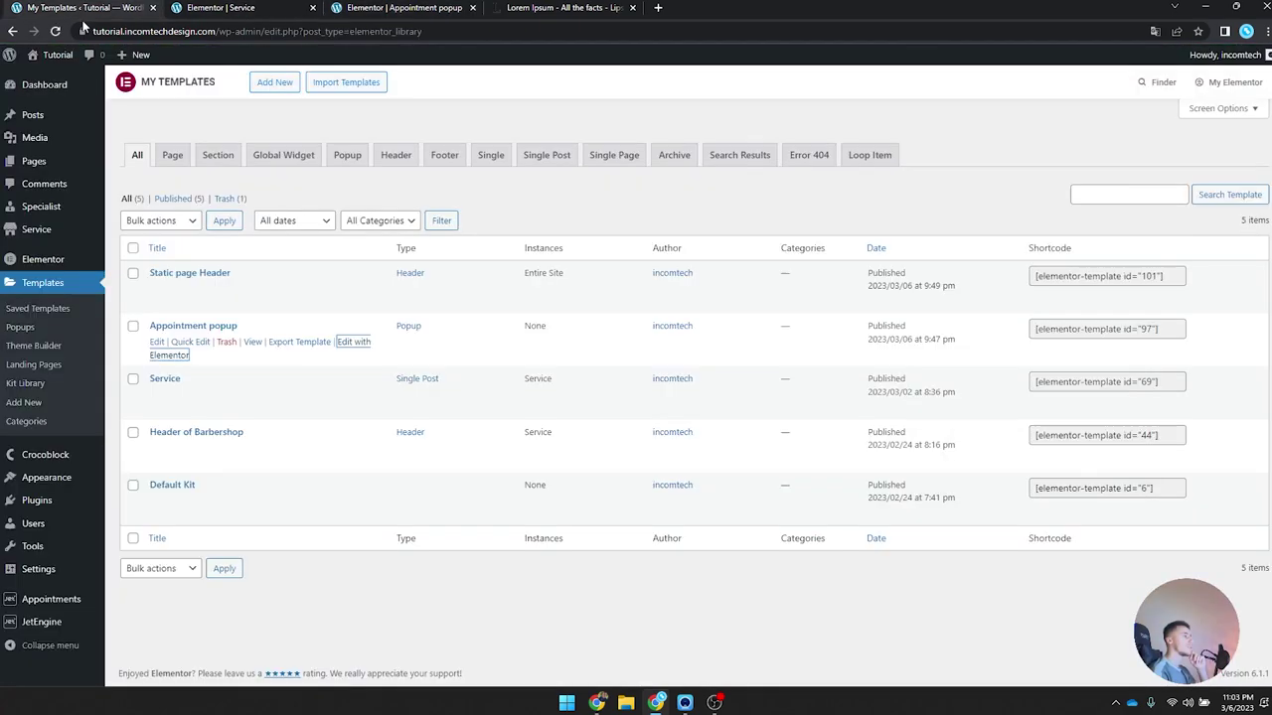
# Step: In the Static Page Booking Form, give service_id the Services Listing custom item template
pyautogui.moveTo(40, 624)
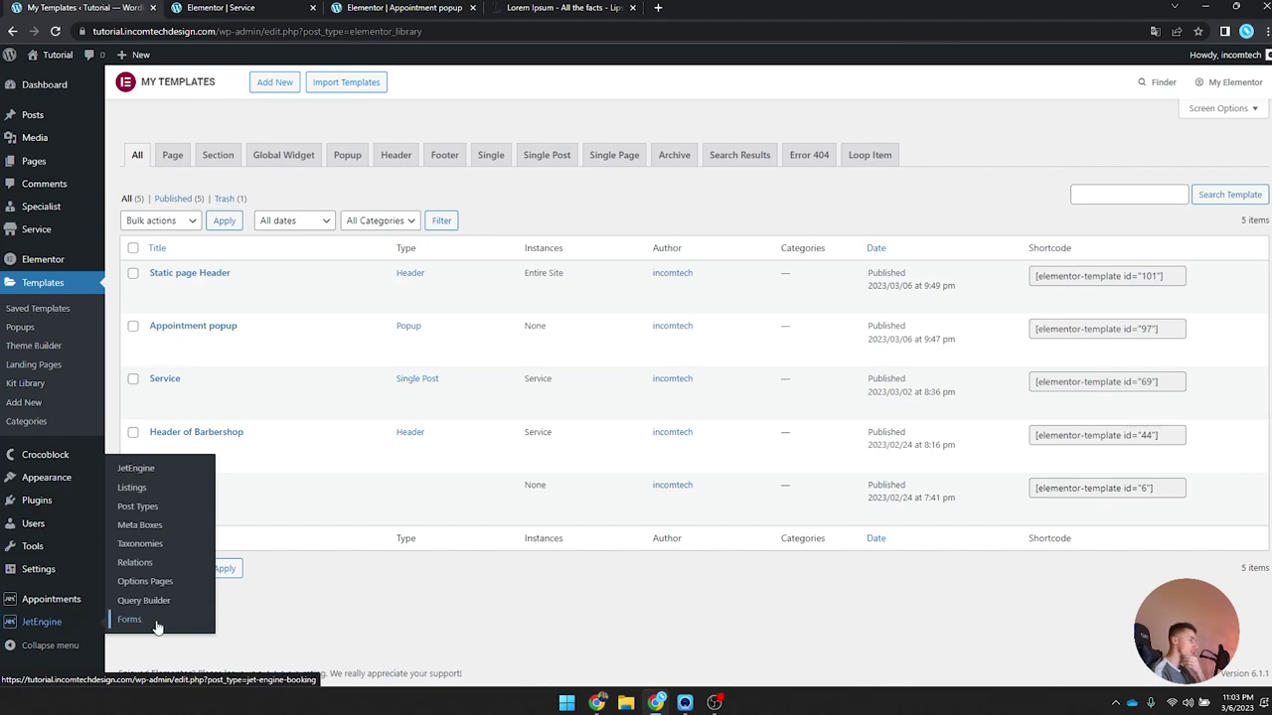
pyautogui.click(130, 619)
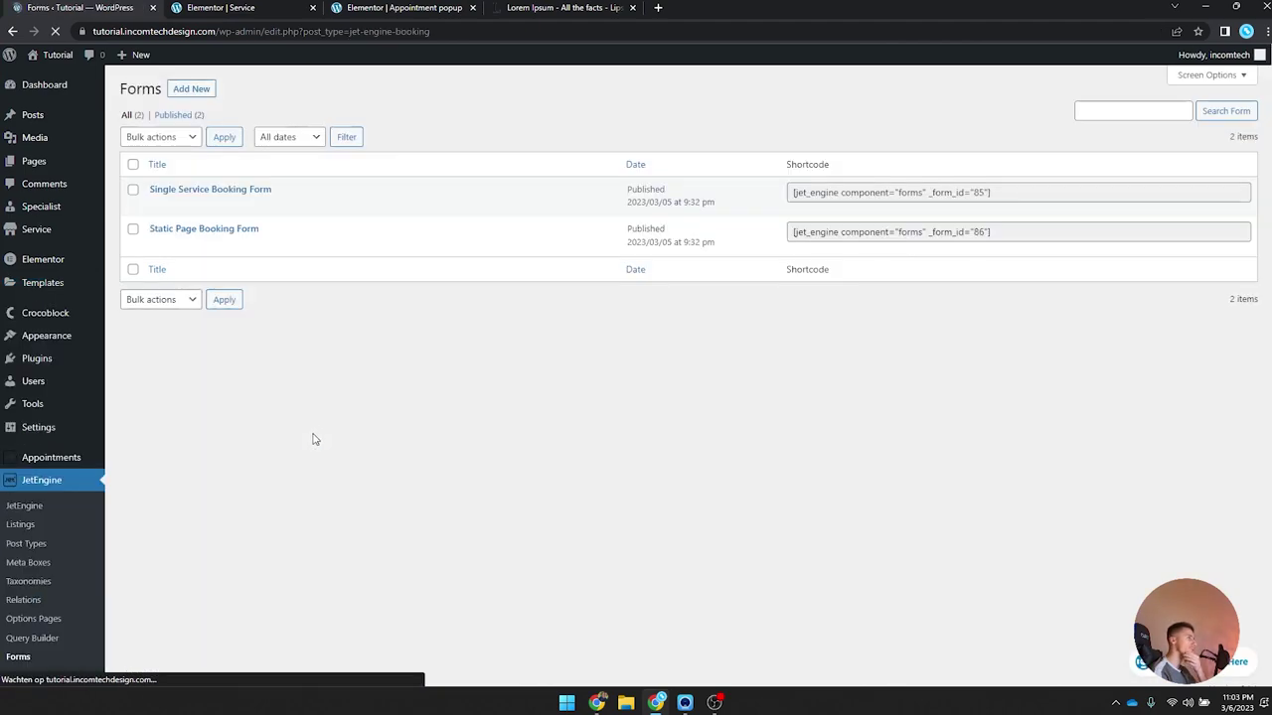
pyautogui.click(216, 231)
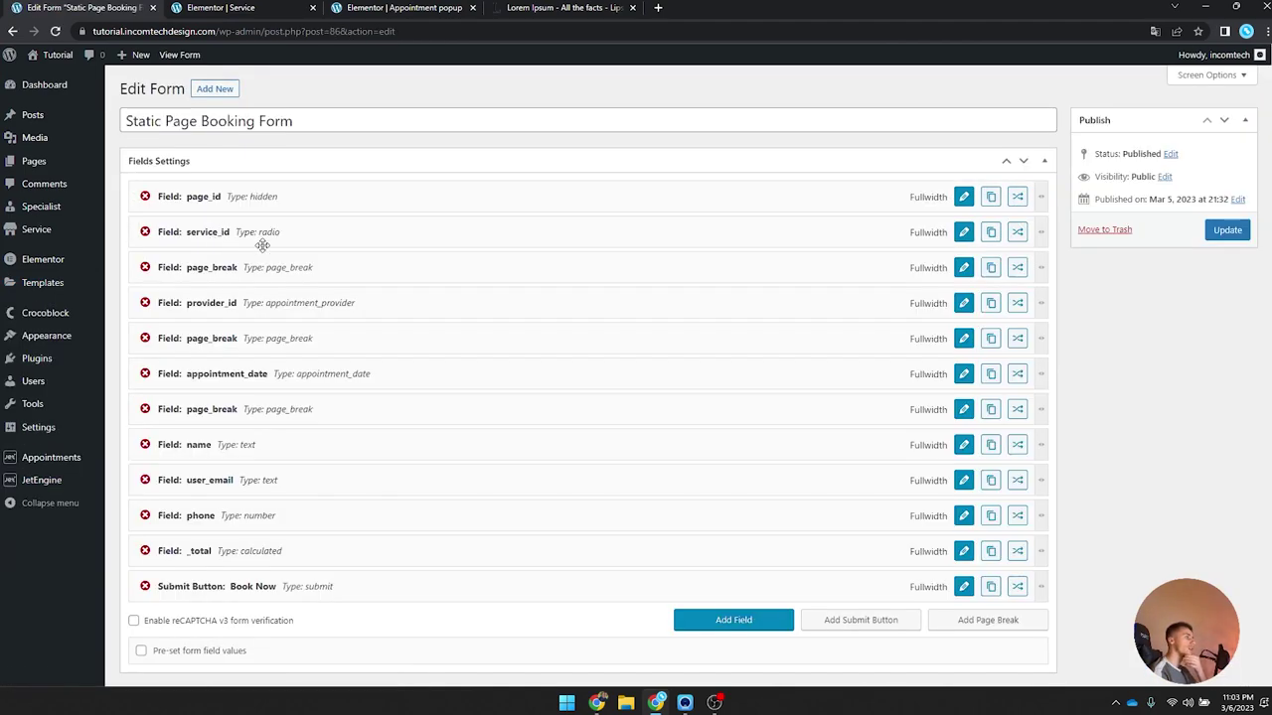
pyautogui.click(964, 235)
pyautogui.scroll(-3, 695, 301)
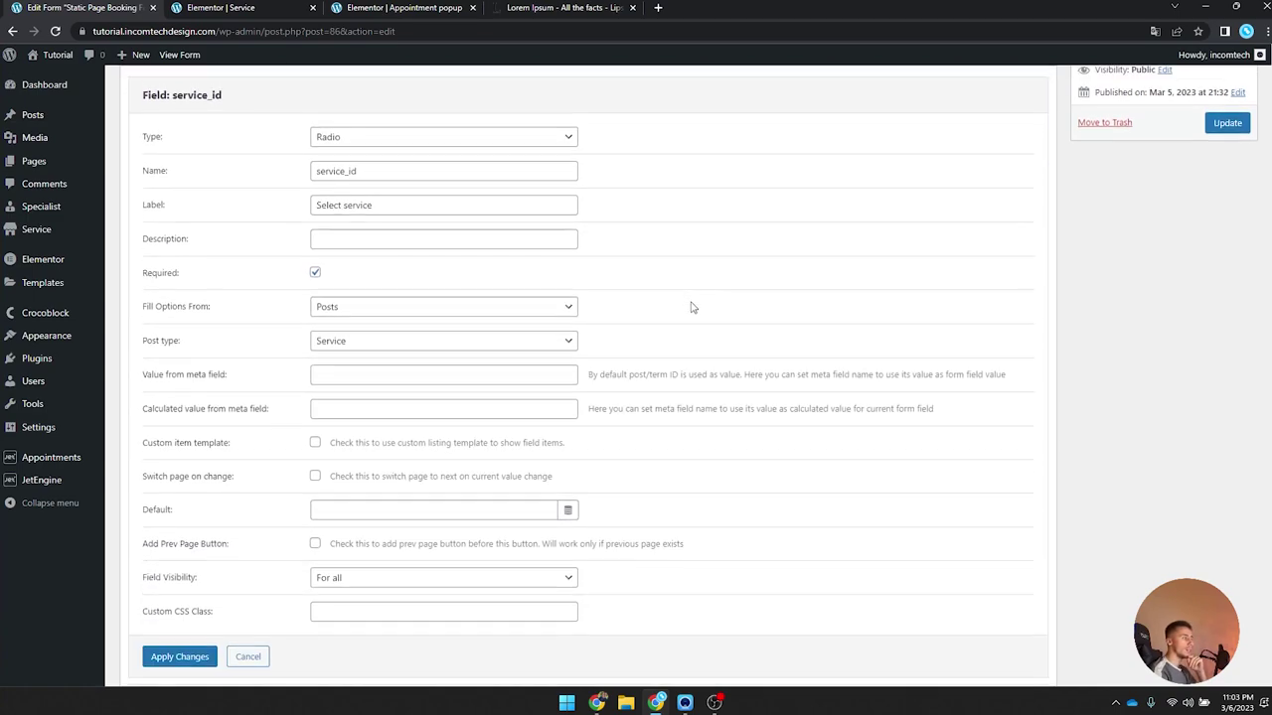
pyautogui.moveTo(143, 418); pyautogui.dragTo(236, 416)
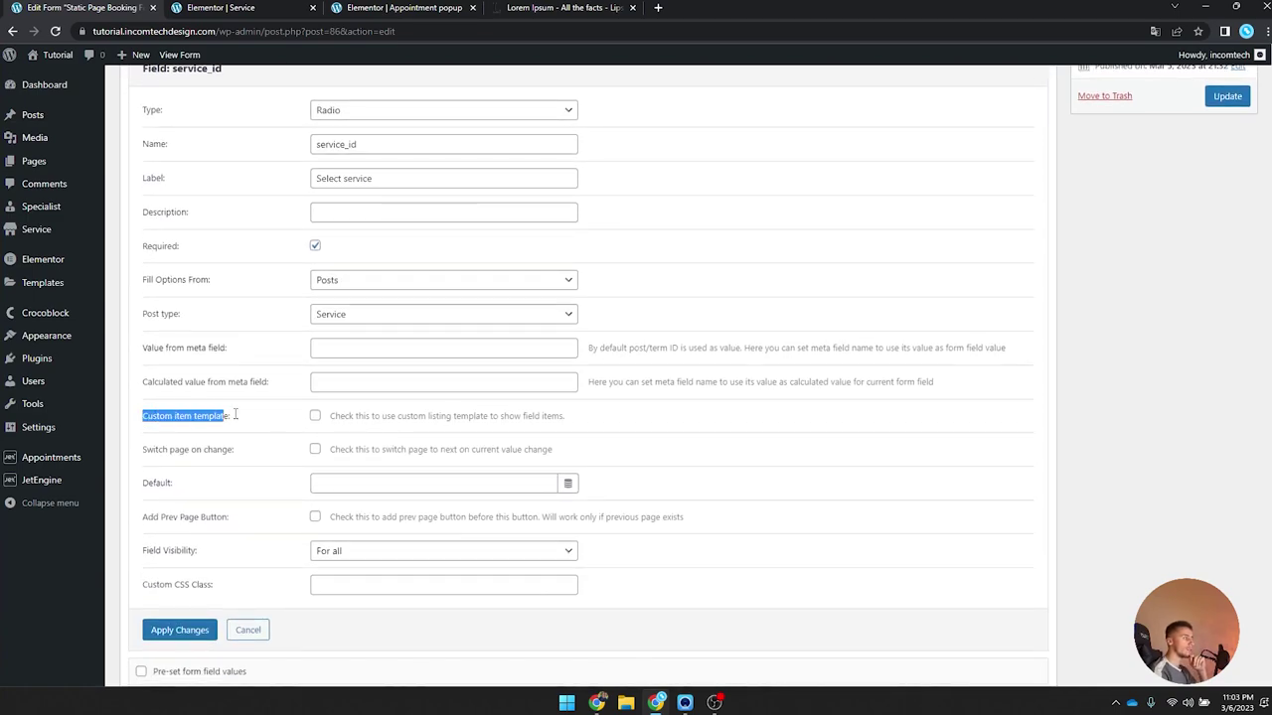
pyautogui.click(315, 418)
pyautogui.click(378, 449)
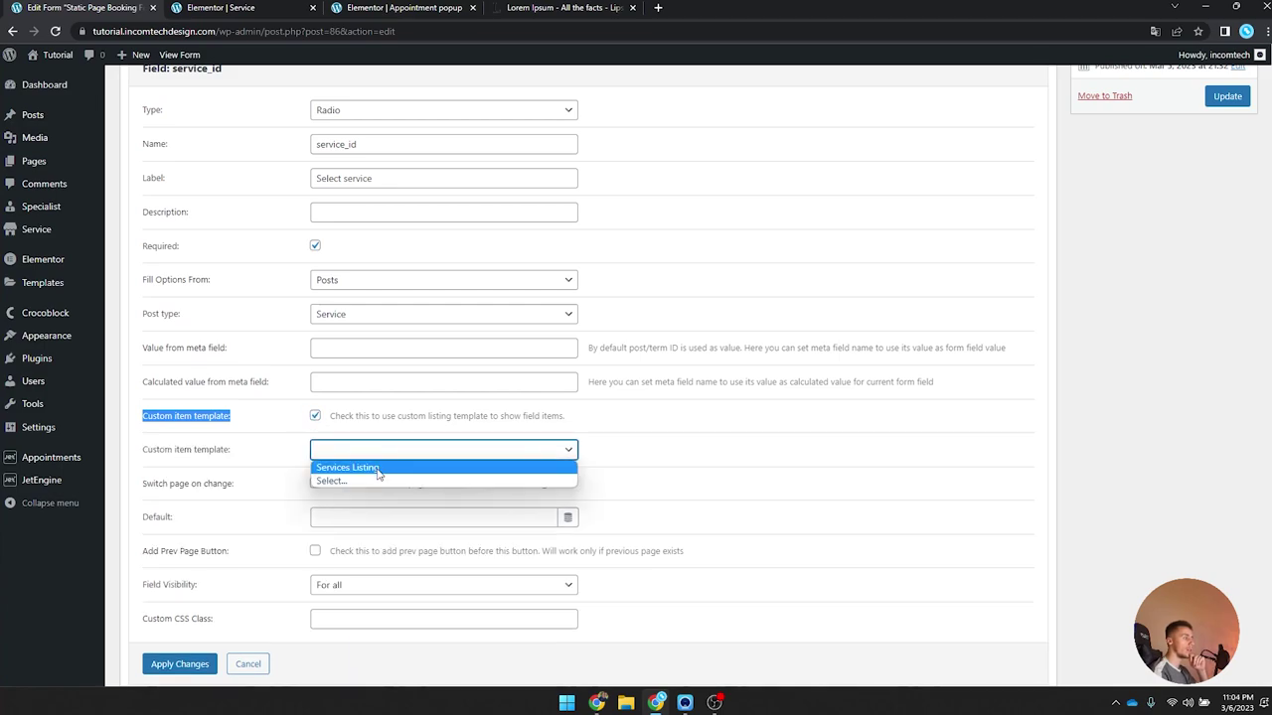
pyautogui.click(377, 468)
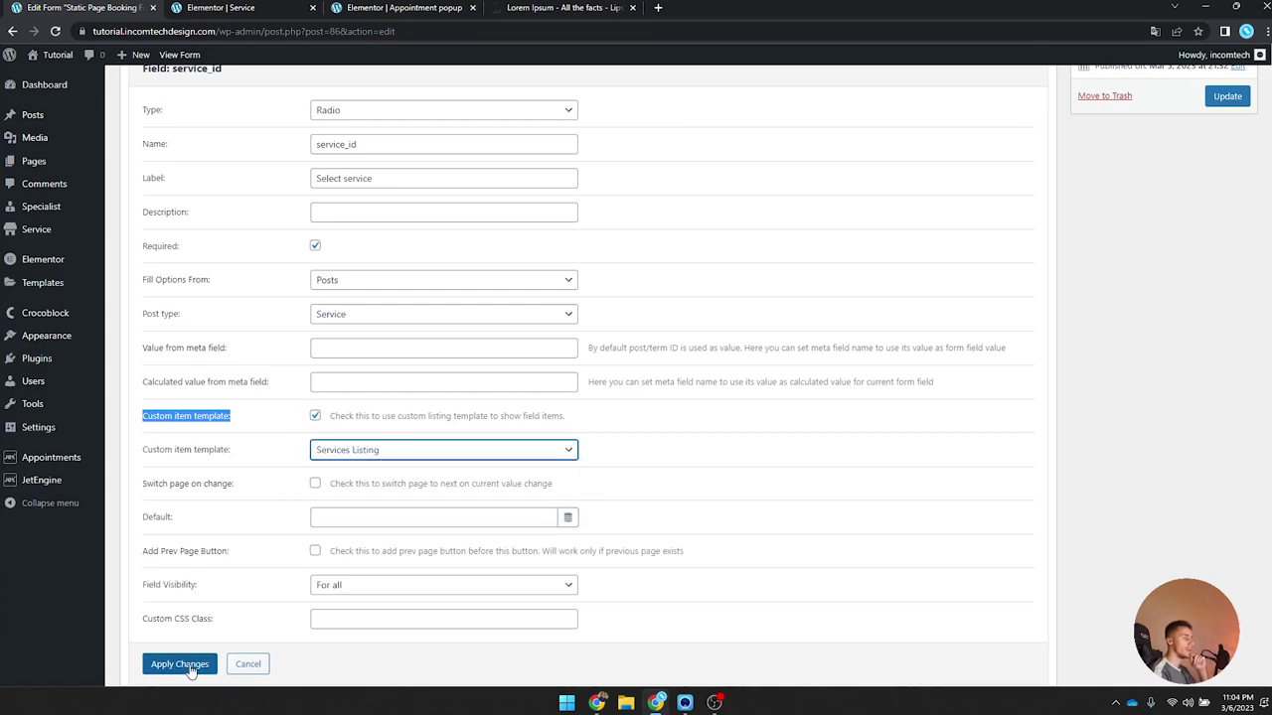
# Step: Apply the field changes, update the booking form, and reload the popup editor
pyautogui.click(185, 668)
pyautogui.scroll(2, 383, 527)
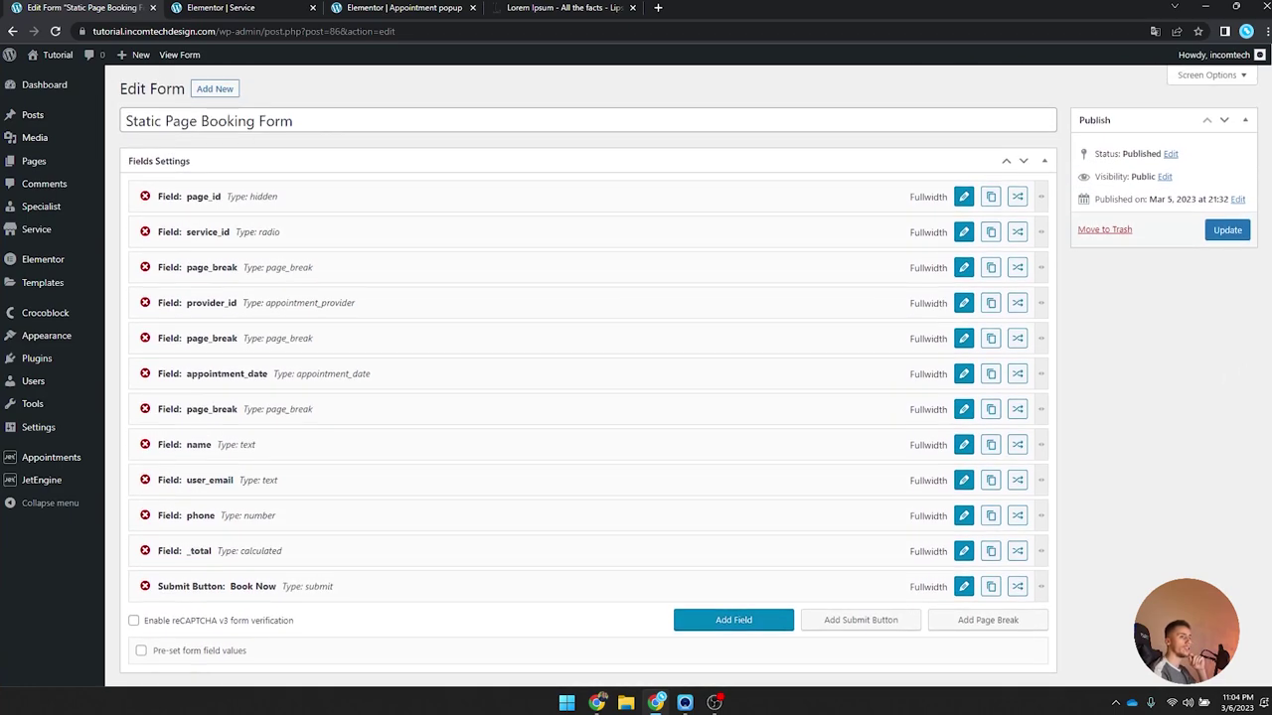
pyautogui.click(1227, 229)
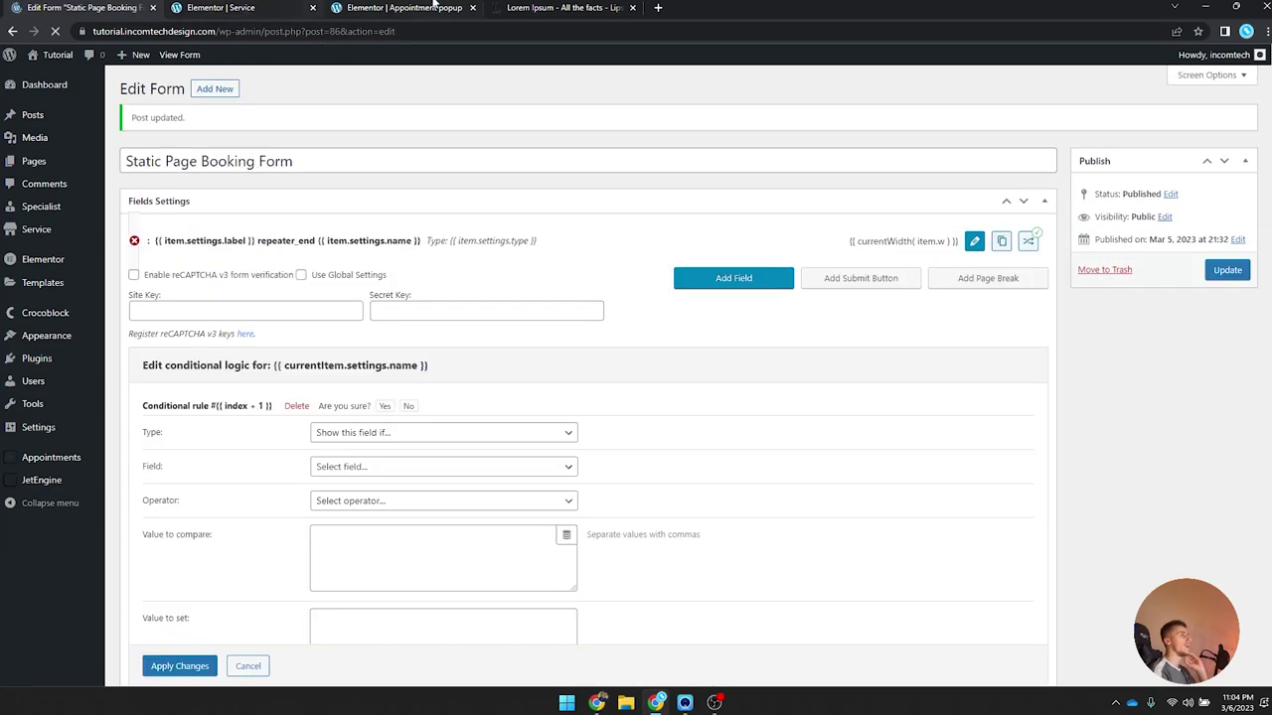
pyautogui.click(417, 8)
pyautogui.click(53, 33)
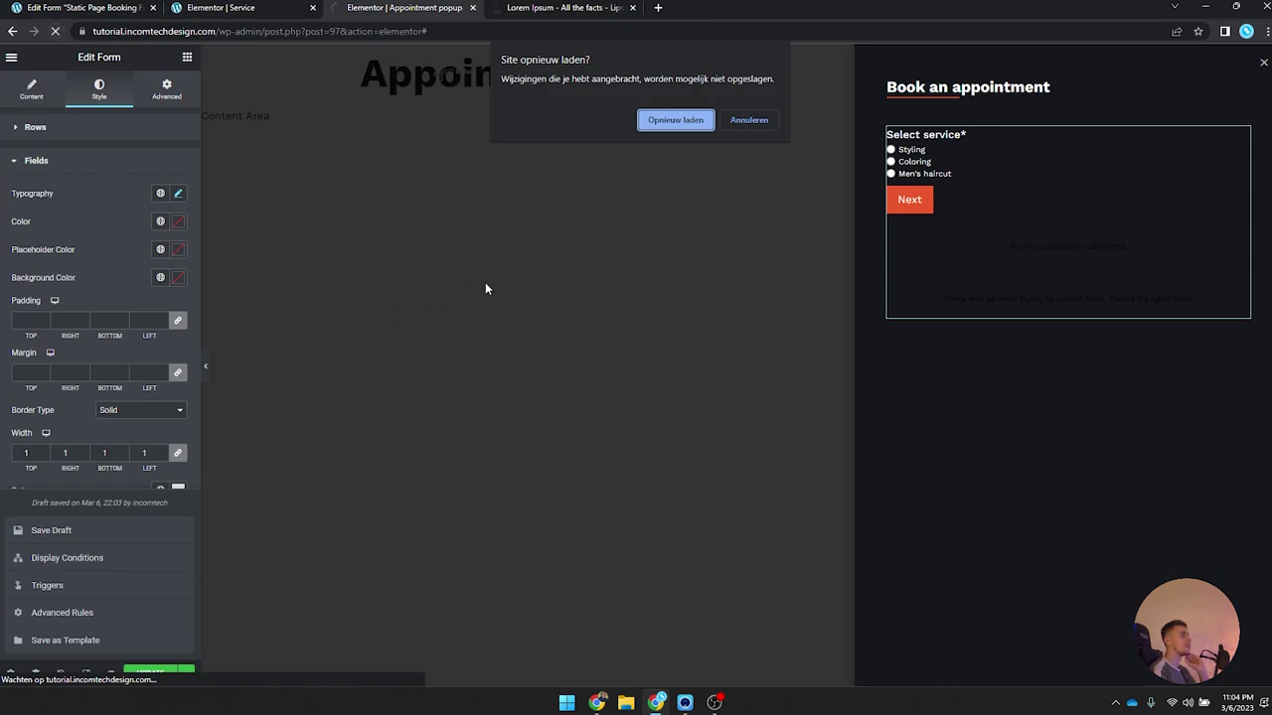
# Step: Cancel the reload and save the Appointment popup as a draft
pyautogui.click(749, 120)
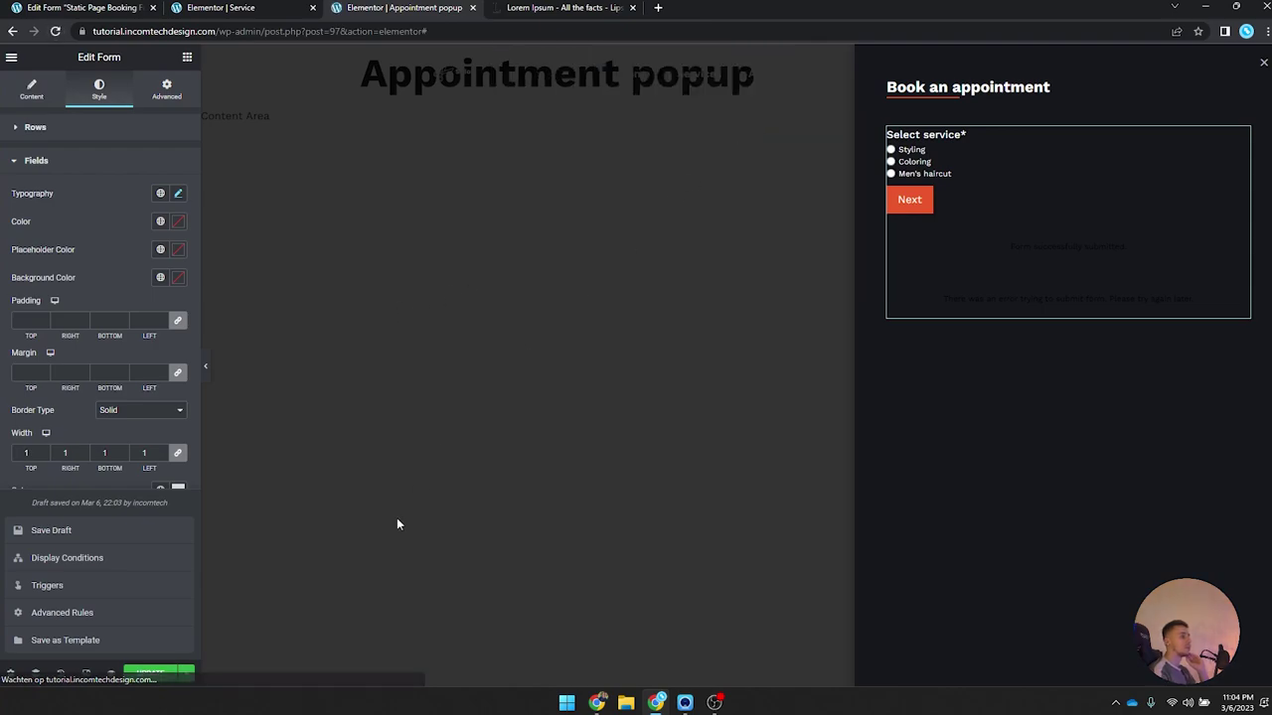
pyautogui.click(186, 673)
pyautogui.click(127, 543)
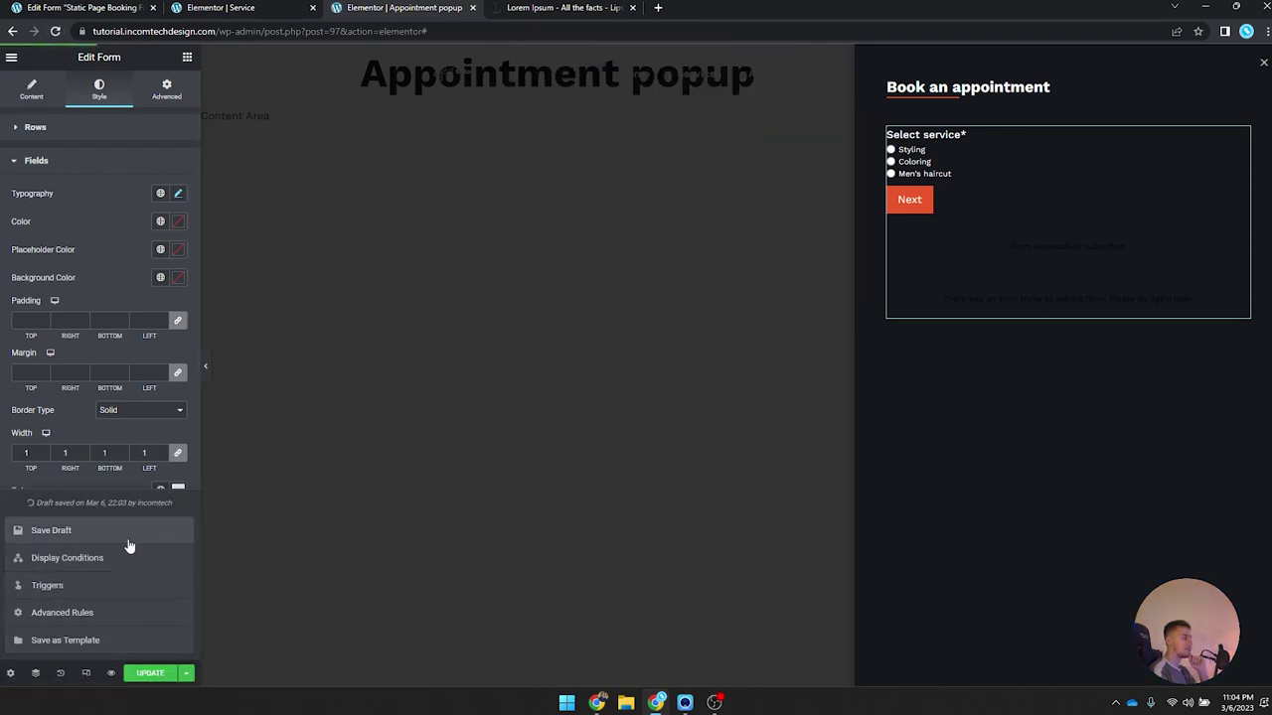
# Step: Reload the popup editor and choose Styling in the booking form preview
pyautogui.click(54, 31)
pyautogui.click(678, 143)
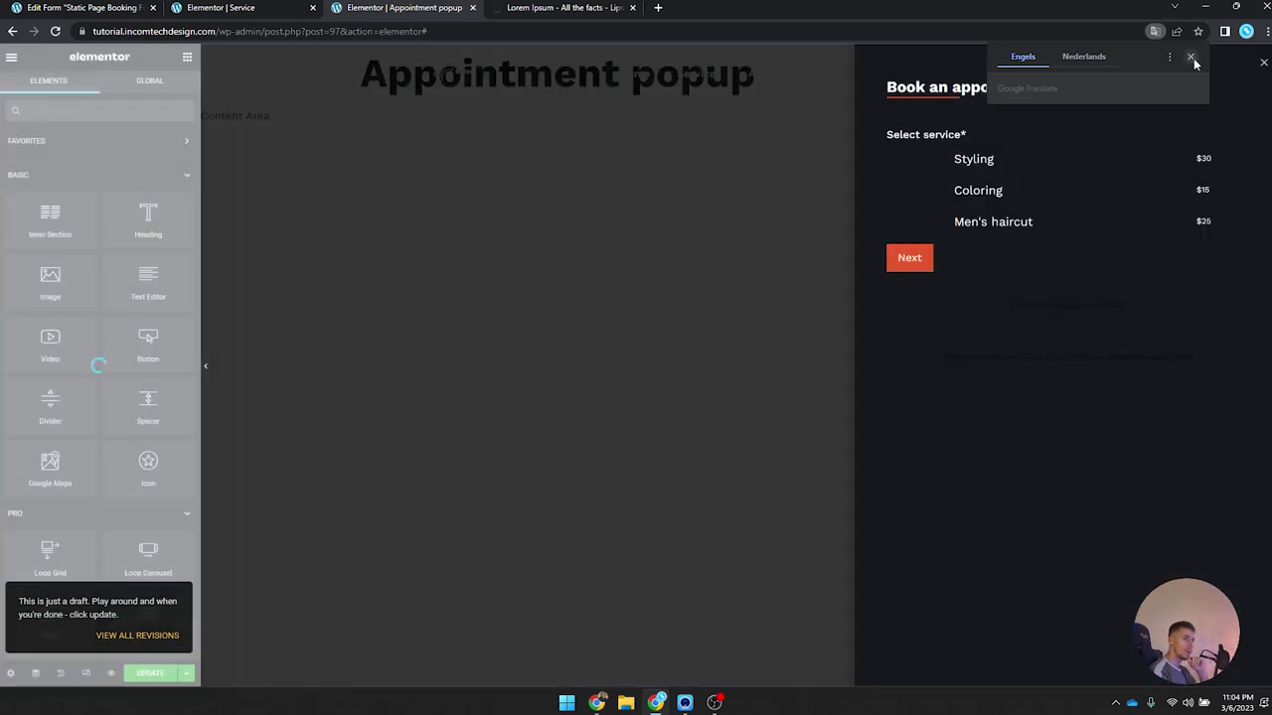
pyautogui.click(1194, 58)
pyautogui.click(1024, 136)
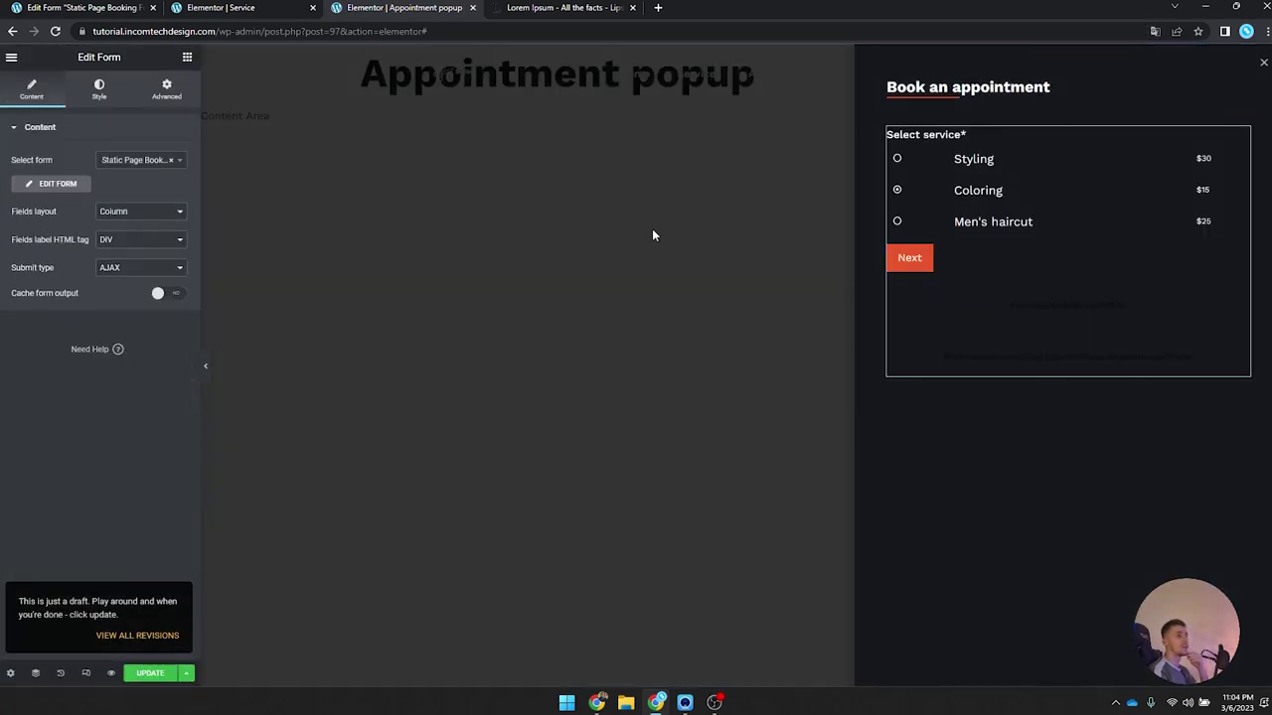
pyautogui.click(896, 159)
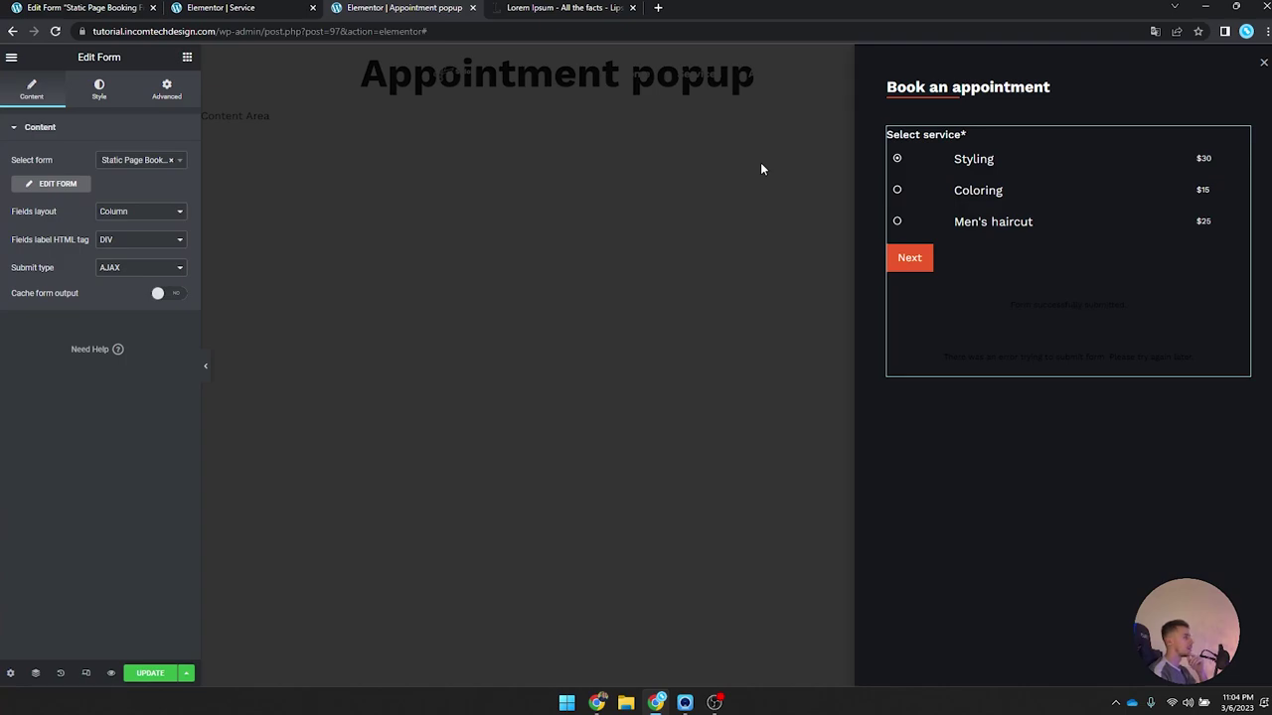
# Step: Review the form's radio choice and Fields styling settings
pyautogui.click(98, 90)
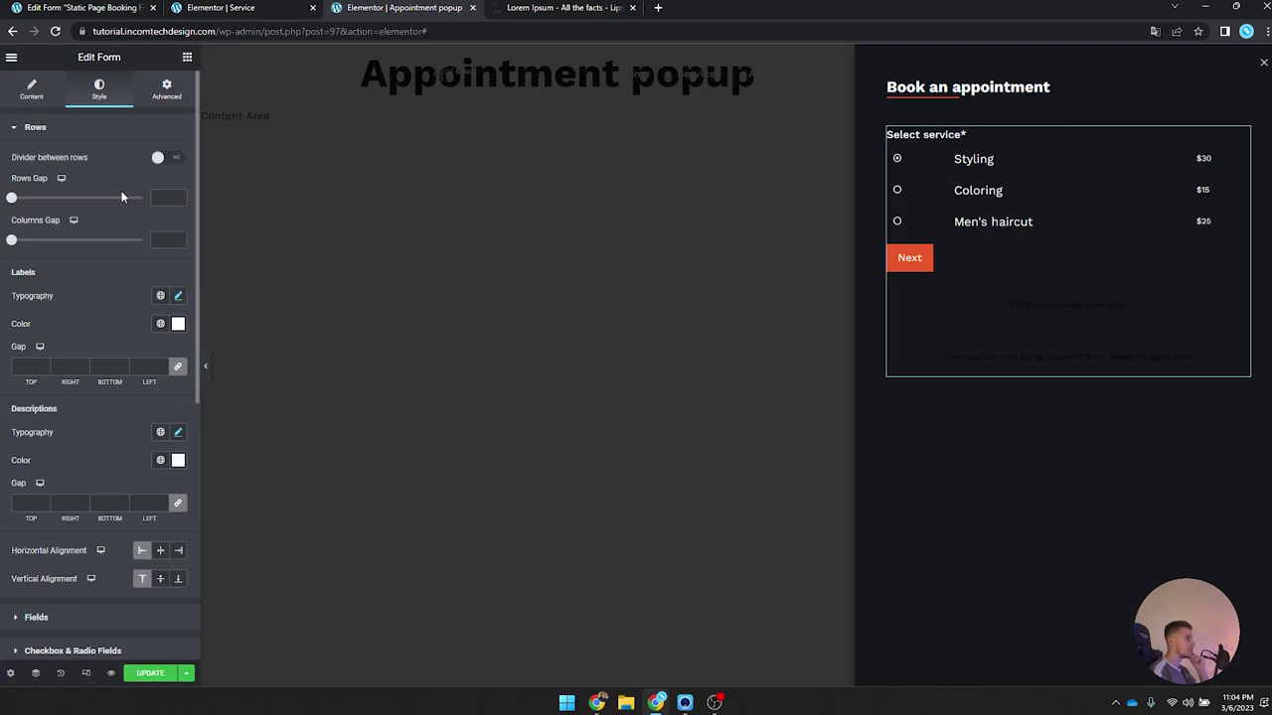
pyautogui.scroll(-1, 121, 197)
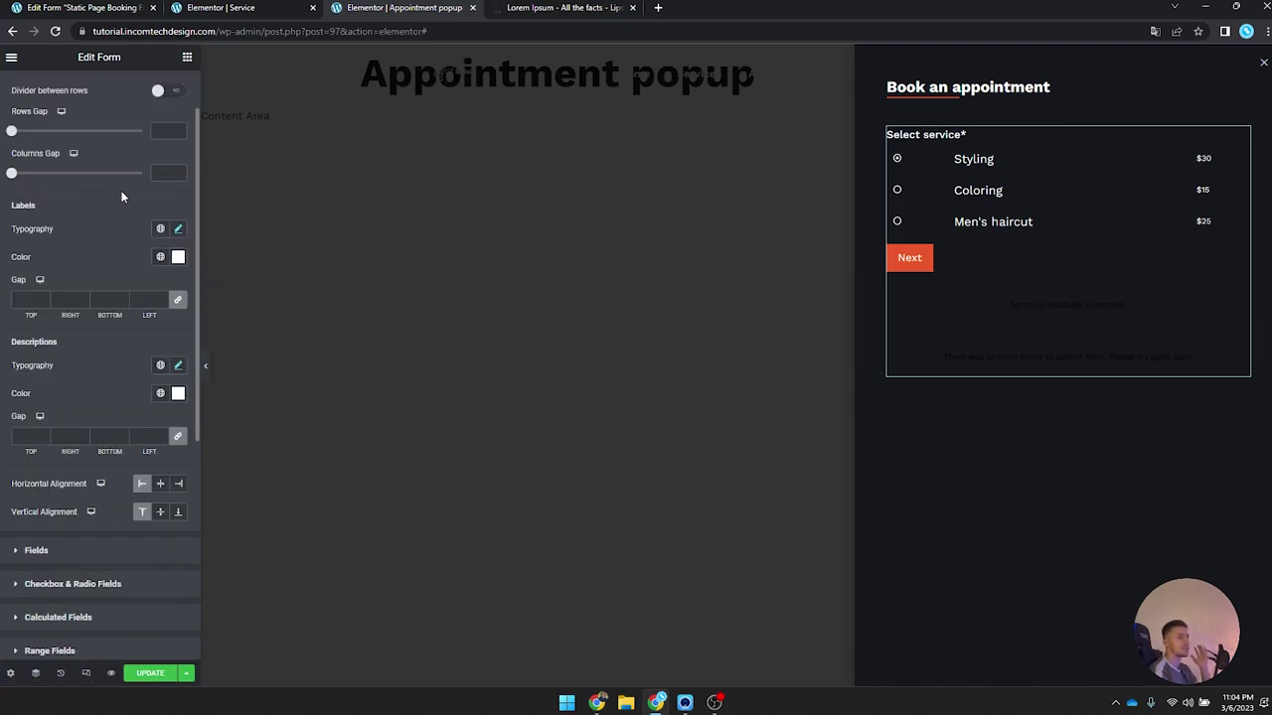
pyautogui.scroll(-1, 121, 197)
pyautogui.scroll(-2, 122, 197)
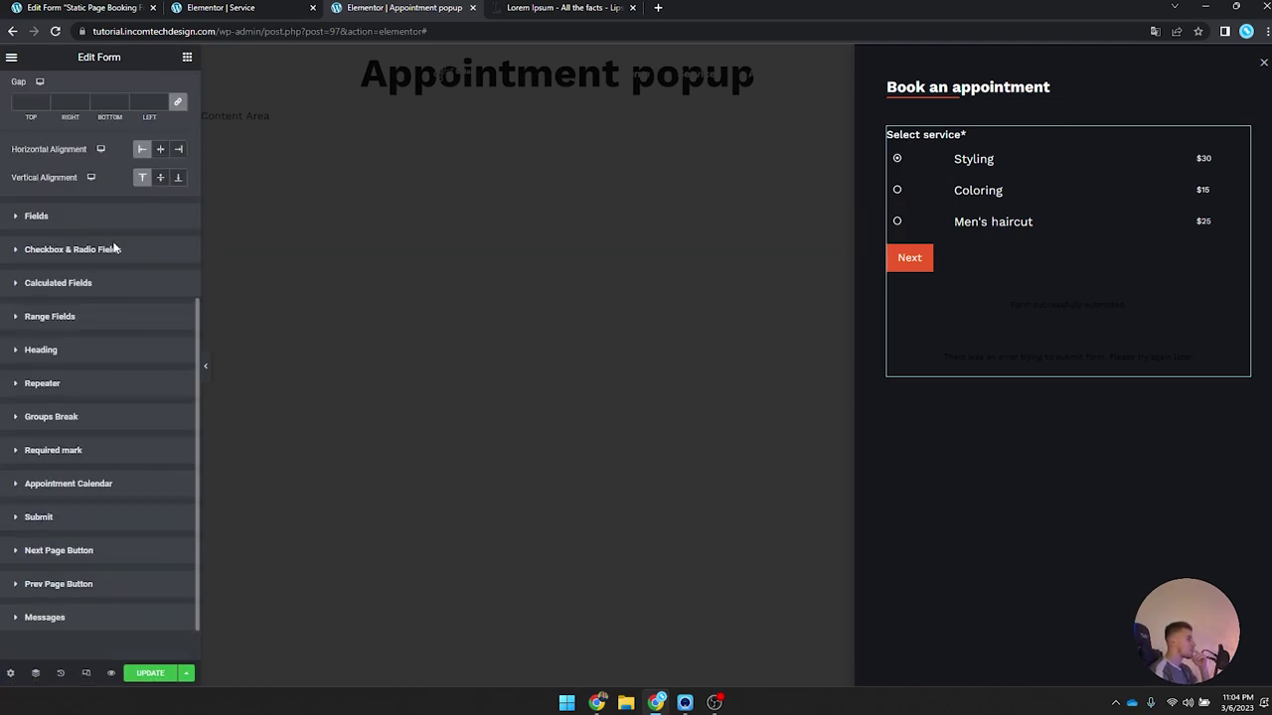
pyautogui.click(112, 250)
pyautogui.click(96, 162)
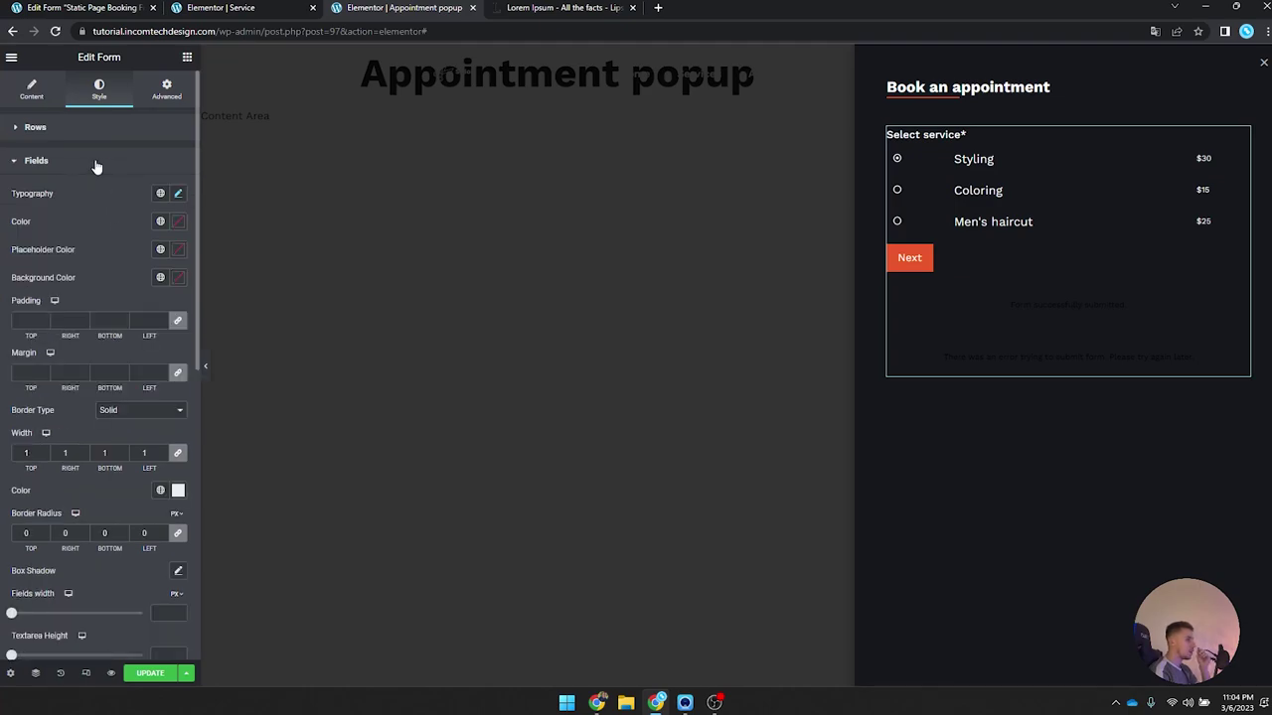
pyautogui.scroll(-2, 96, 165)
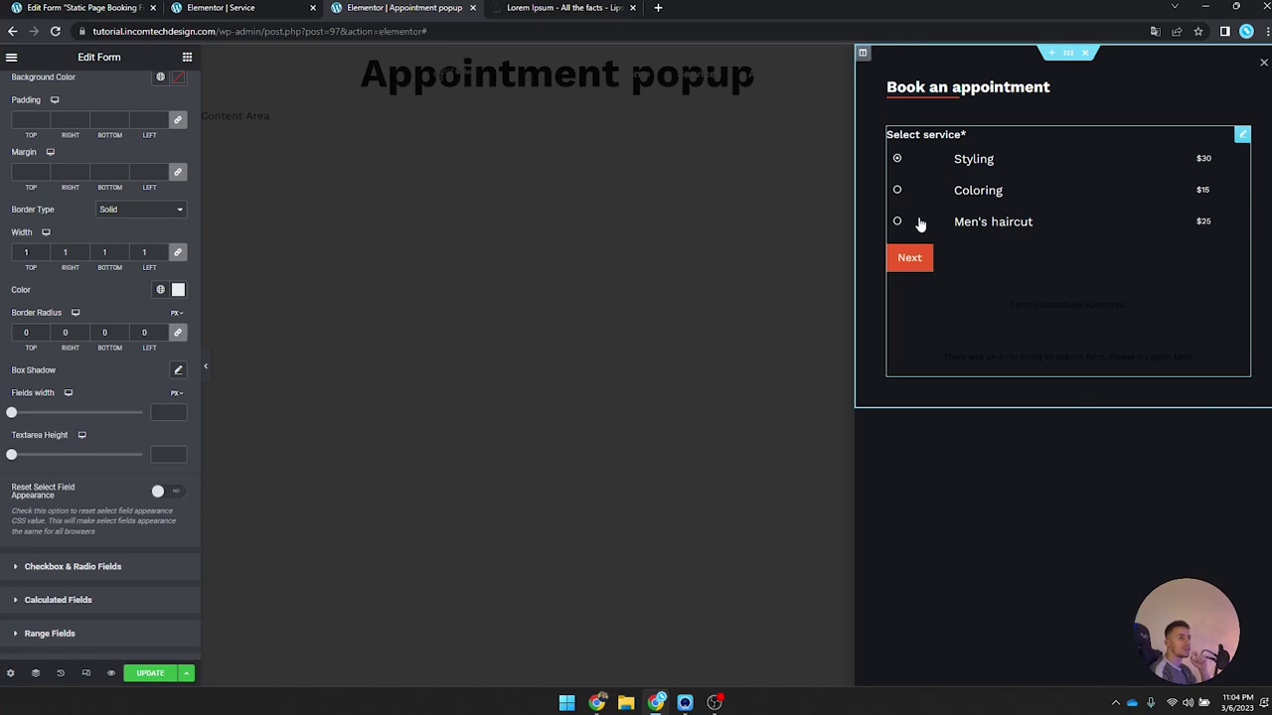
# Step: Advance the preview to the Select provider step, then Update and Save & Close the popup
pyautogui.click(911, 263)
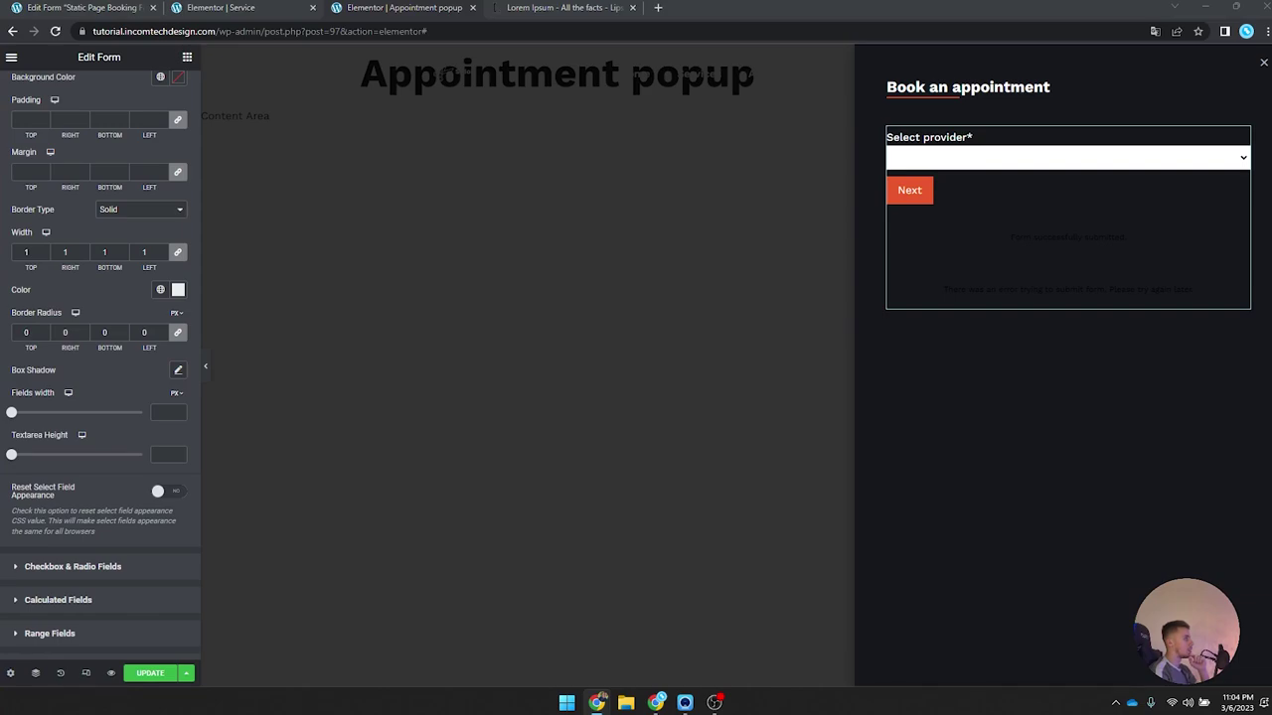
pyautogui.click(154, 673)
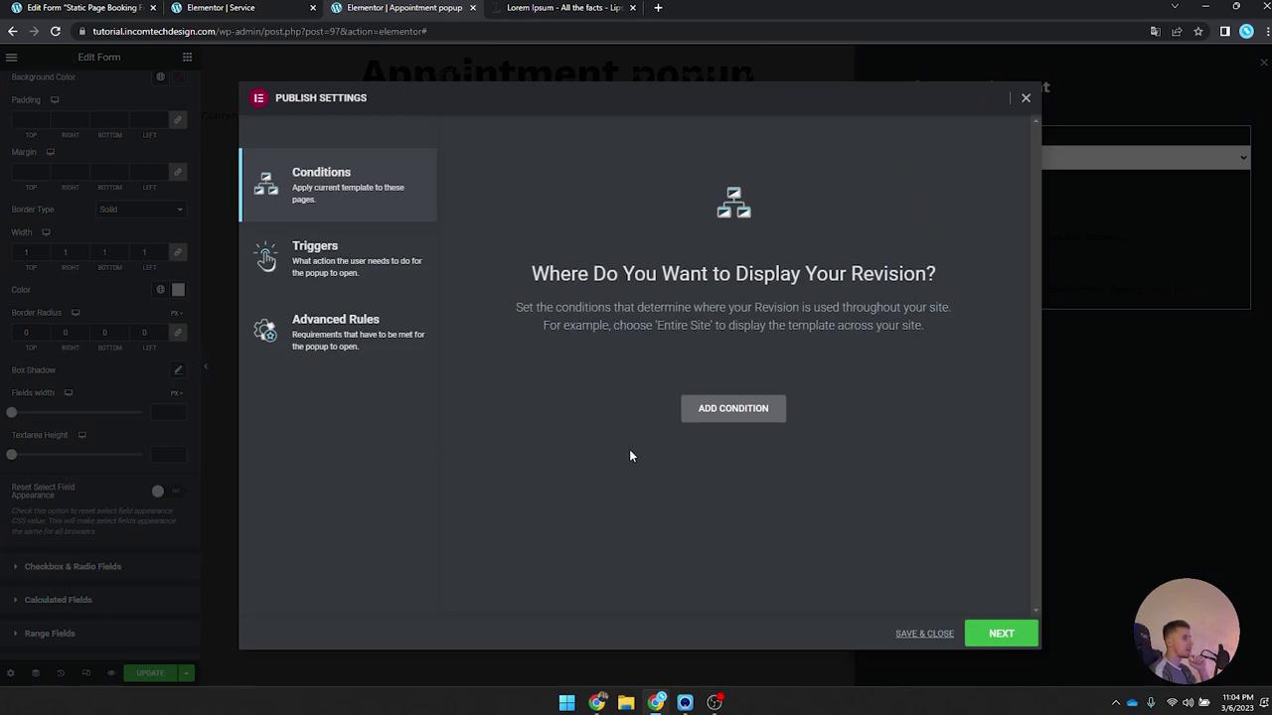
pyautogui.click(922, 633)
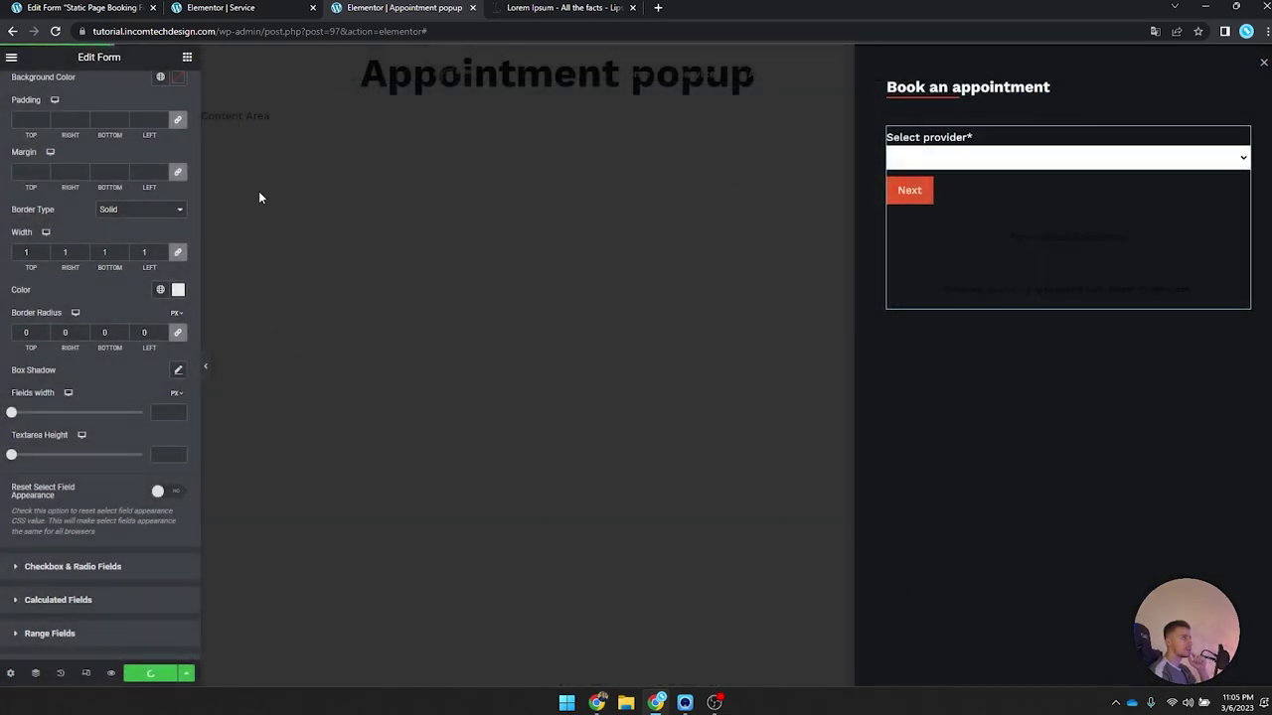
pyautogui.click(11, 673)
# Step: Set the popup's entrance to Fade In Left and exit to Fade Out Right, and update
pyautogui.click(117, 430)
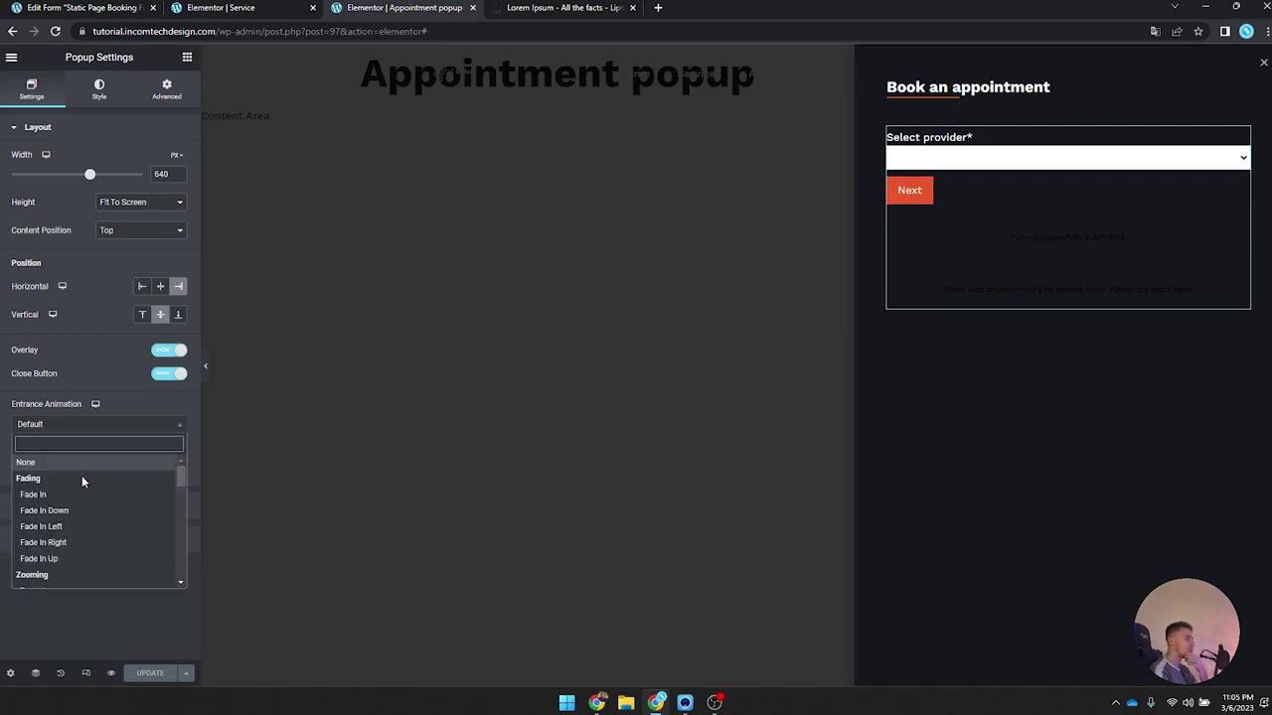
pyautogui.click(81, 526)
pyautogui.click(90, 467)
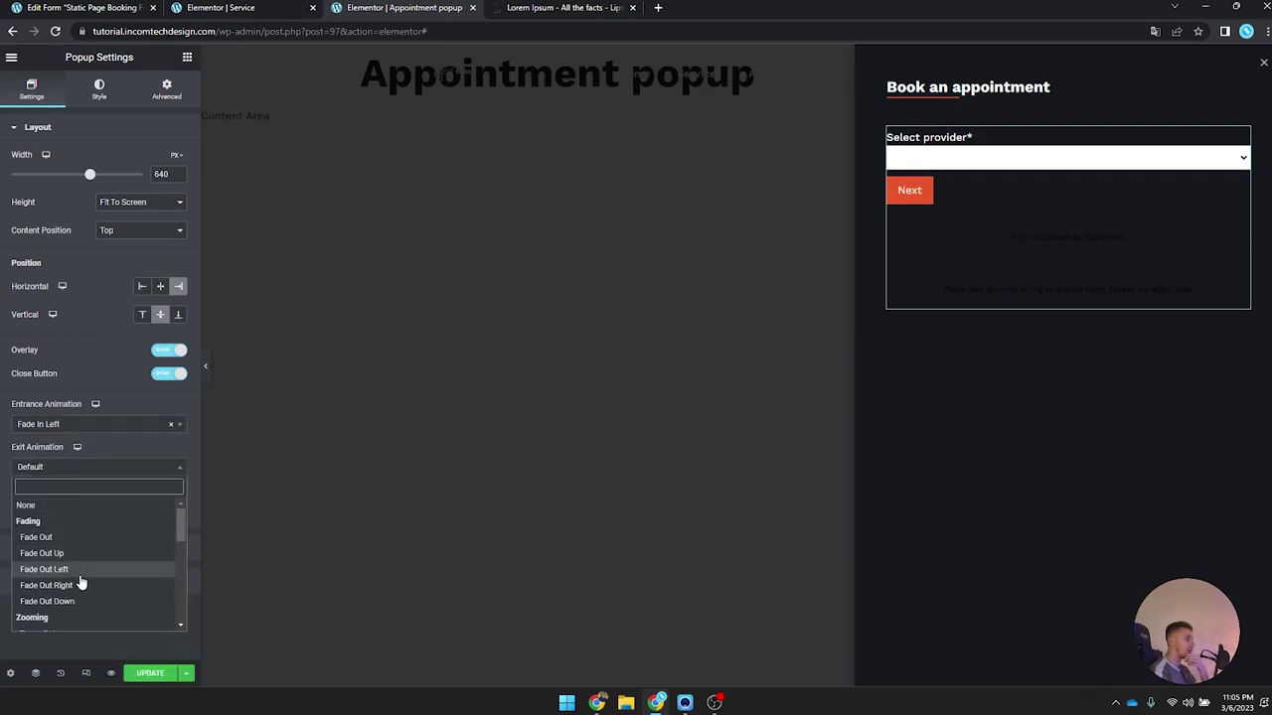
pyautogui.click(79, 588)
pyautogui.click(147, 673)
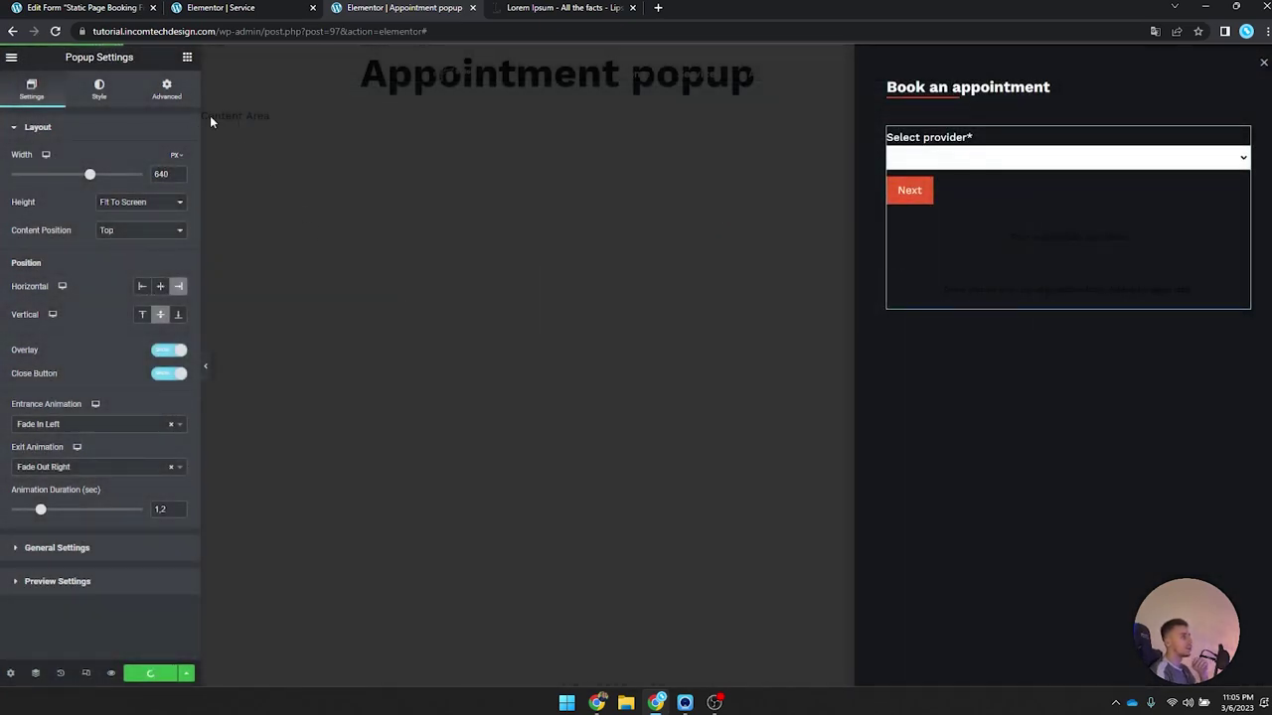
# Step: Exit the editor, visit the live site, and open the Appointment popup
pyautogui.click(14, 59)
pyautogui.click(59, 316)
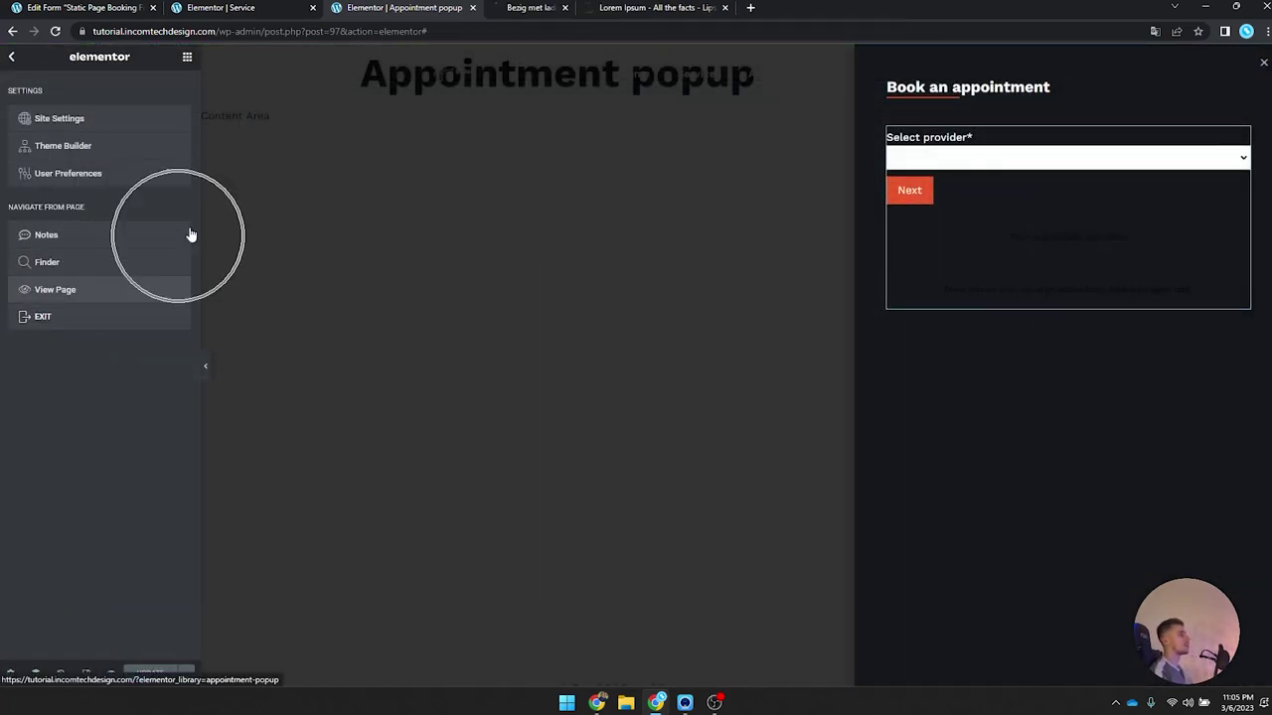
pyautogui.click(548, 7)
pyautogui.click(62, 79)
pyautogui.click(1004, 103)
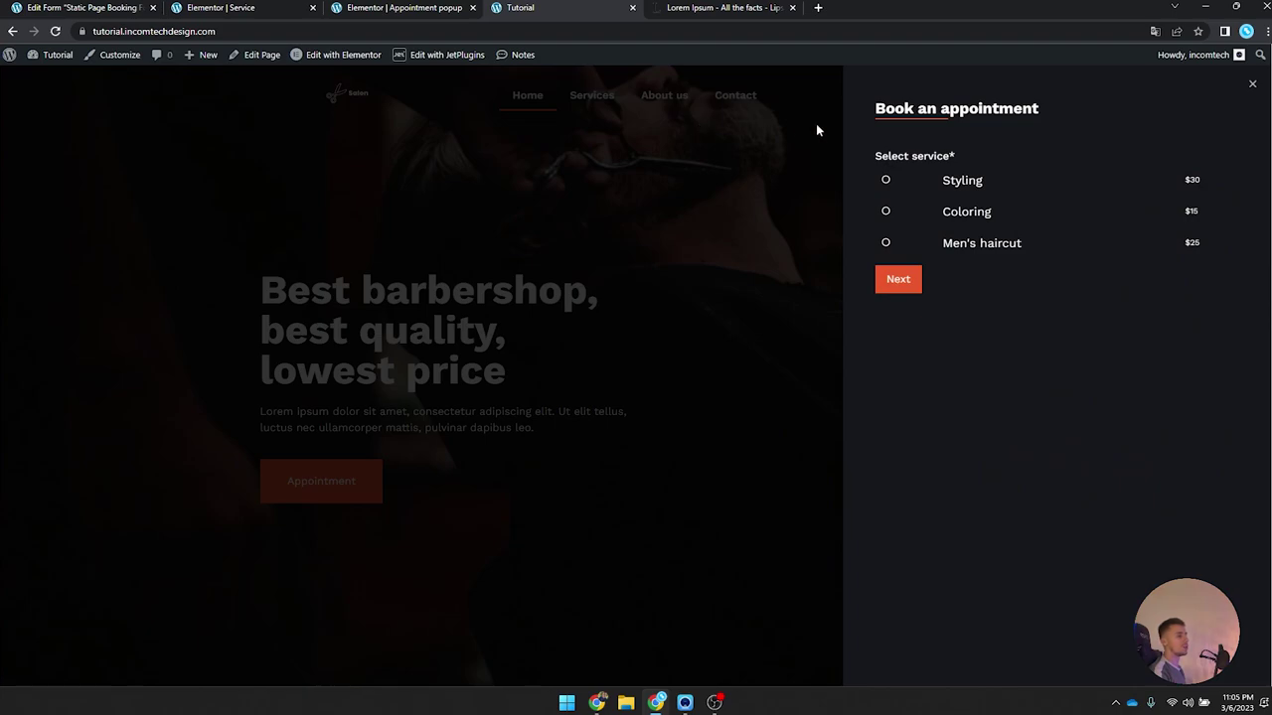
# Step: Close and reopen the live booking popup, choose Styling, and continue
pyautogui.click(1250, 88)
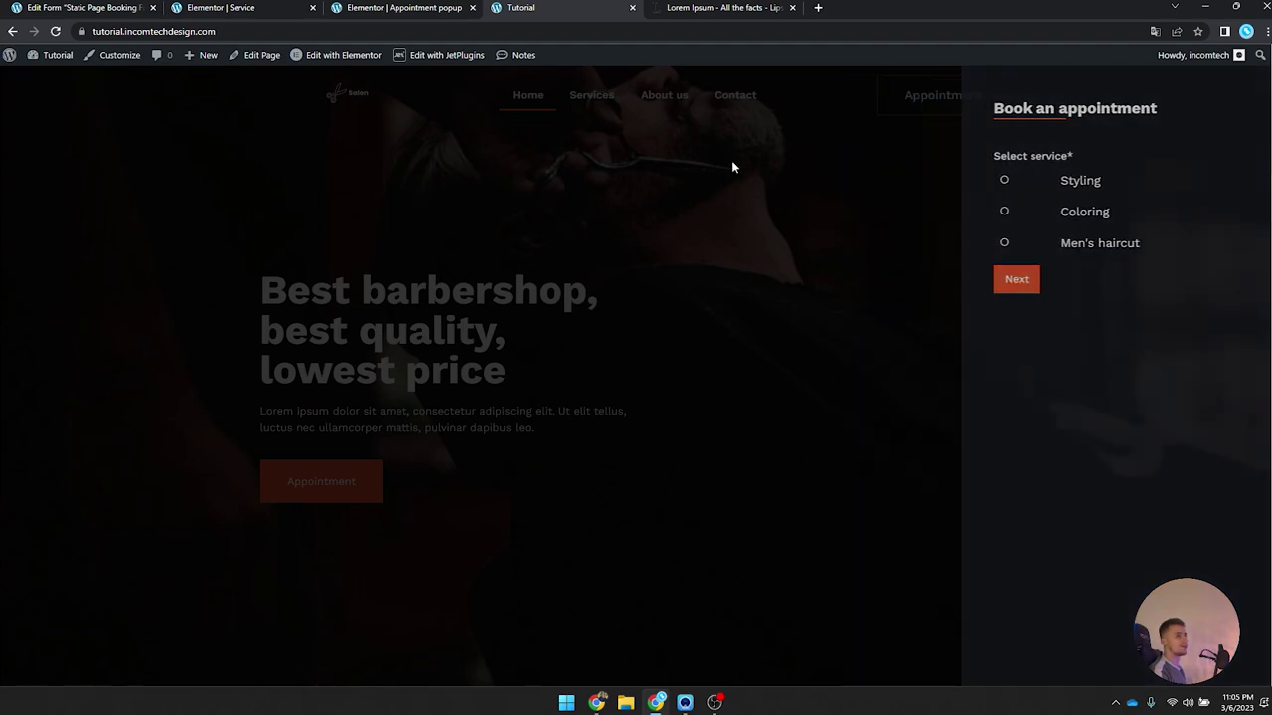
pyautogui.click(952, 101)
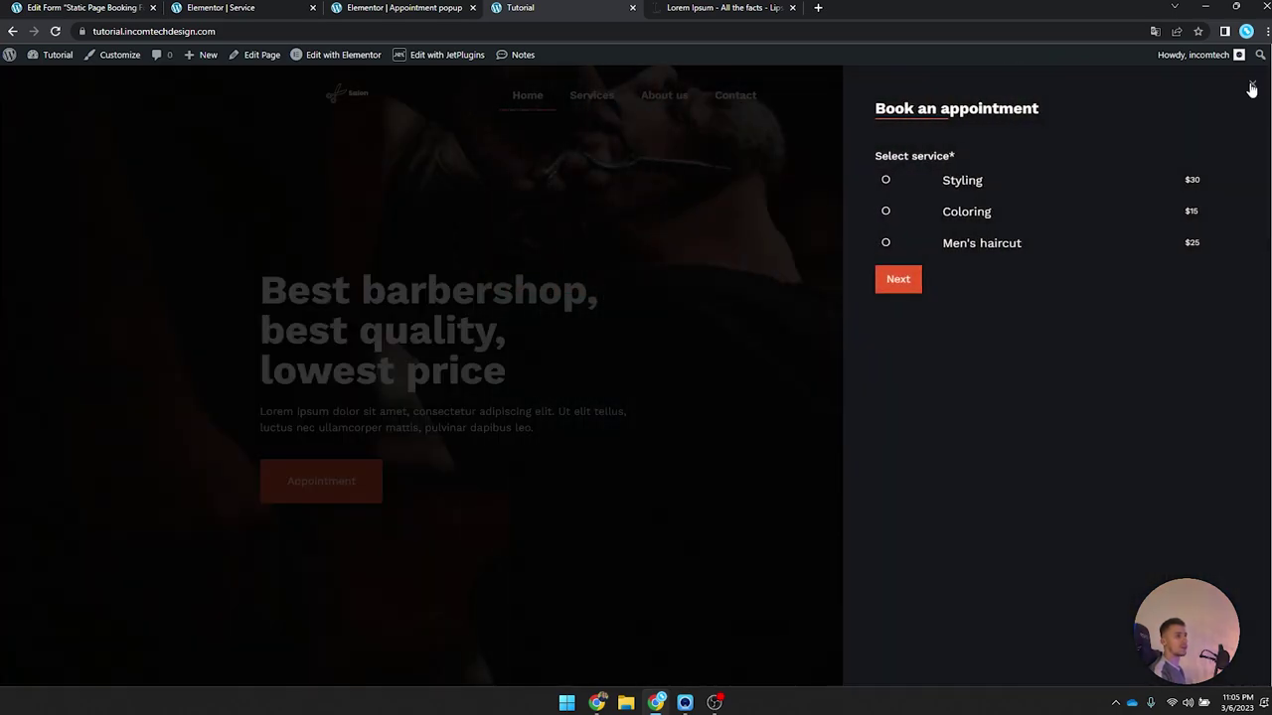
pyautogui.click(884, 182)
pyautogui.click(896, 278)
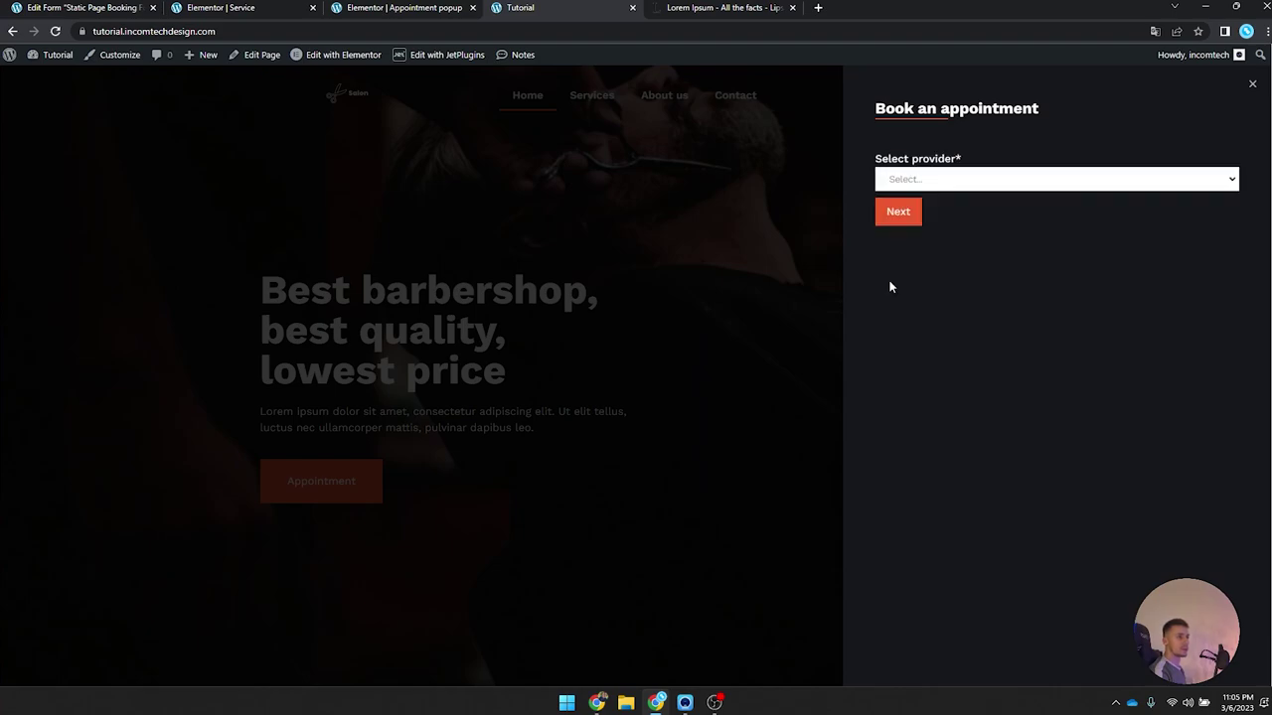
# Step: Pick a provider, date Wednesday 15 and a time slot, then return to the popup editor
pyautogui.click(935, 178)
pyautogui.click(902, 207)
pyautogui.click(898, 211)
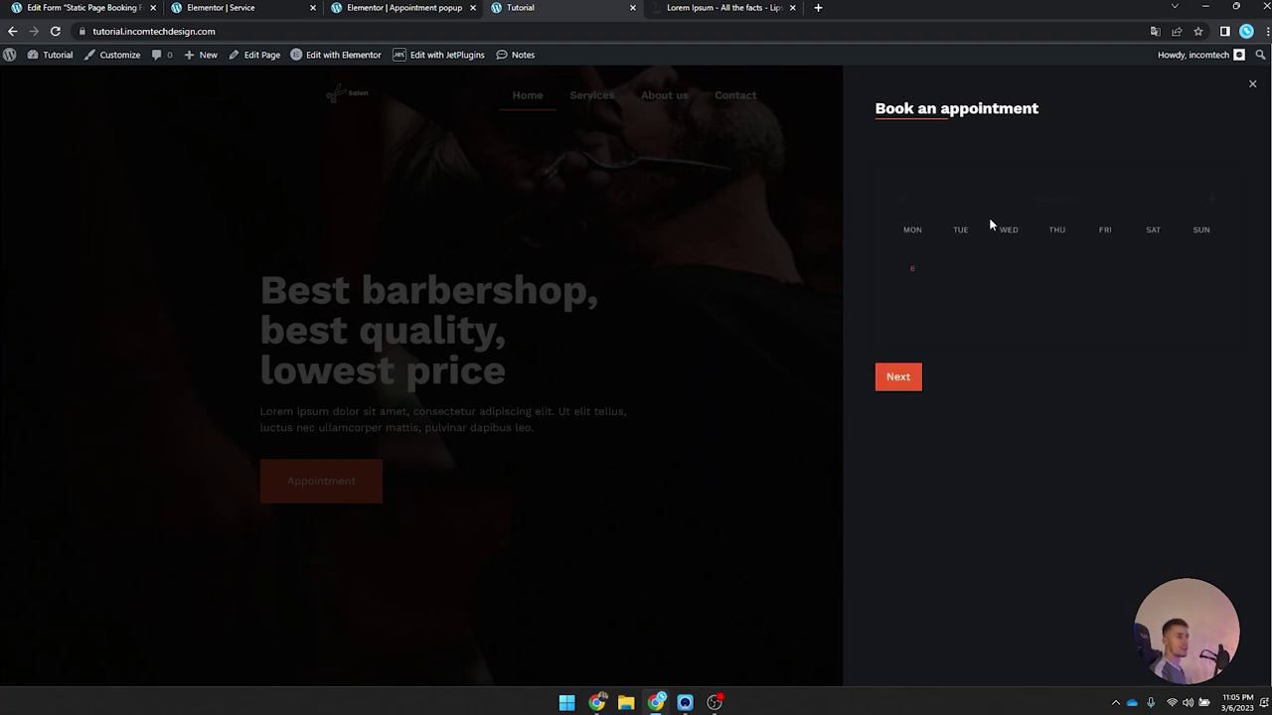
pyautogui.click(1013, 287)
pyautogui.click(972, 316)
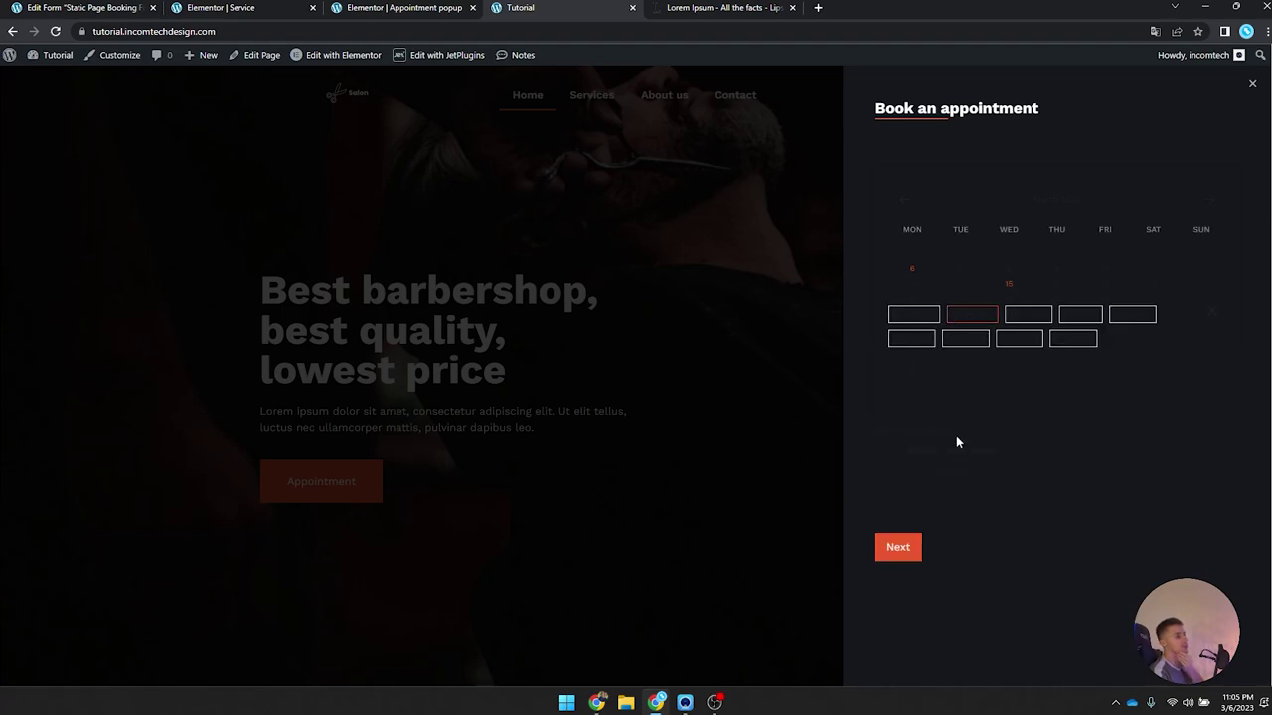
pyautogui.click(434, 7)
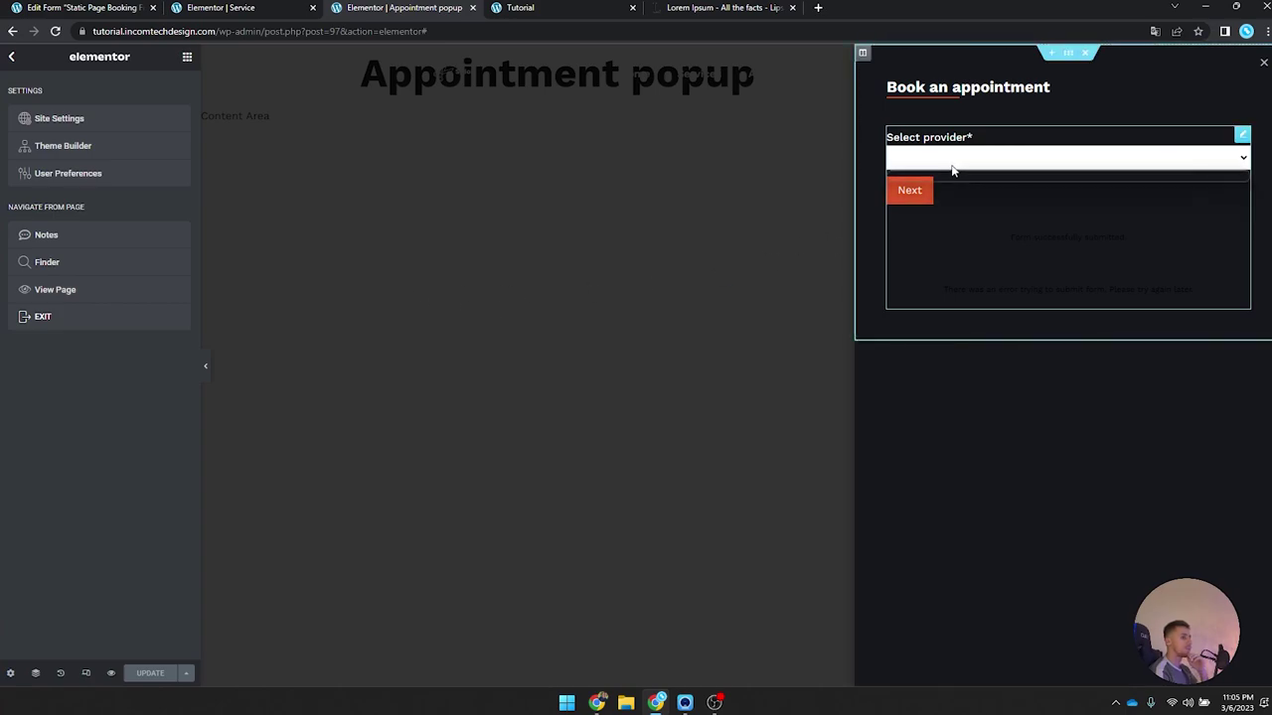
# Step: Open the form's style settings and compare them with the live site
pyautogui.click(956, 171)
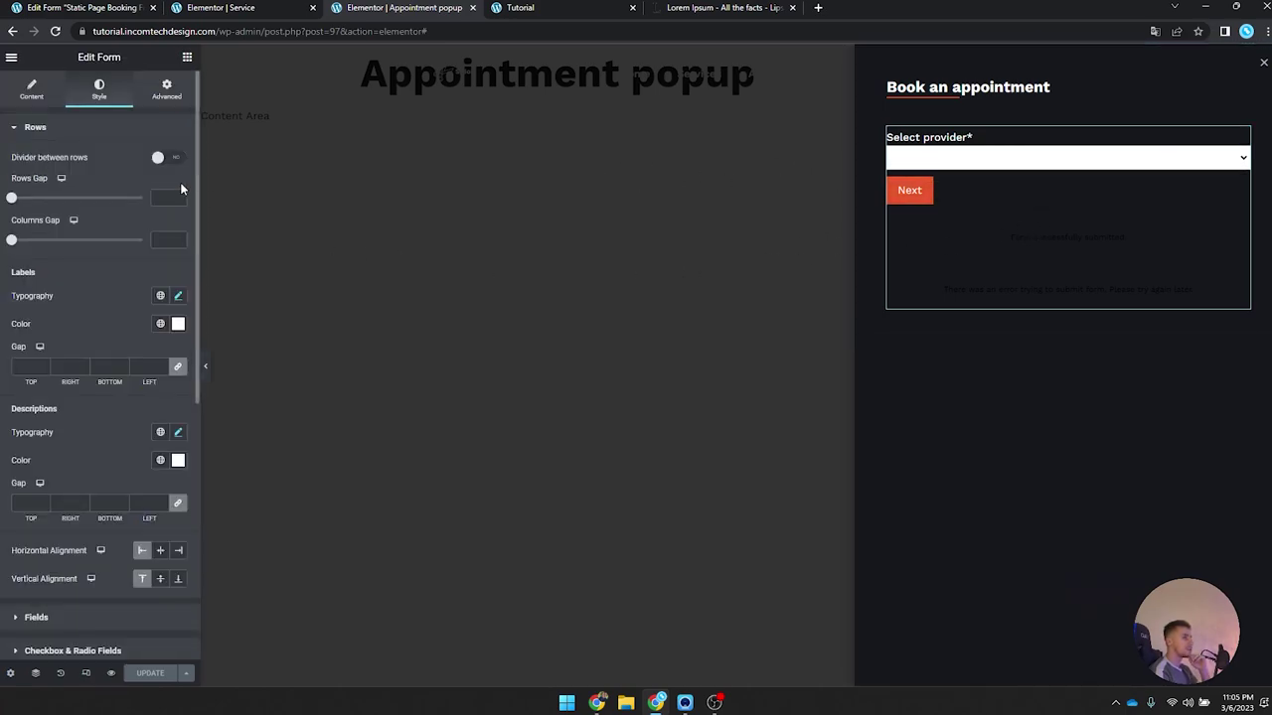
pyautogui.scroll(-3, 80, 189)
pyautogui.scroll(-1, 63, 318)
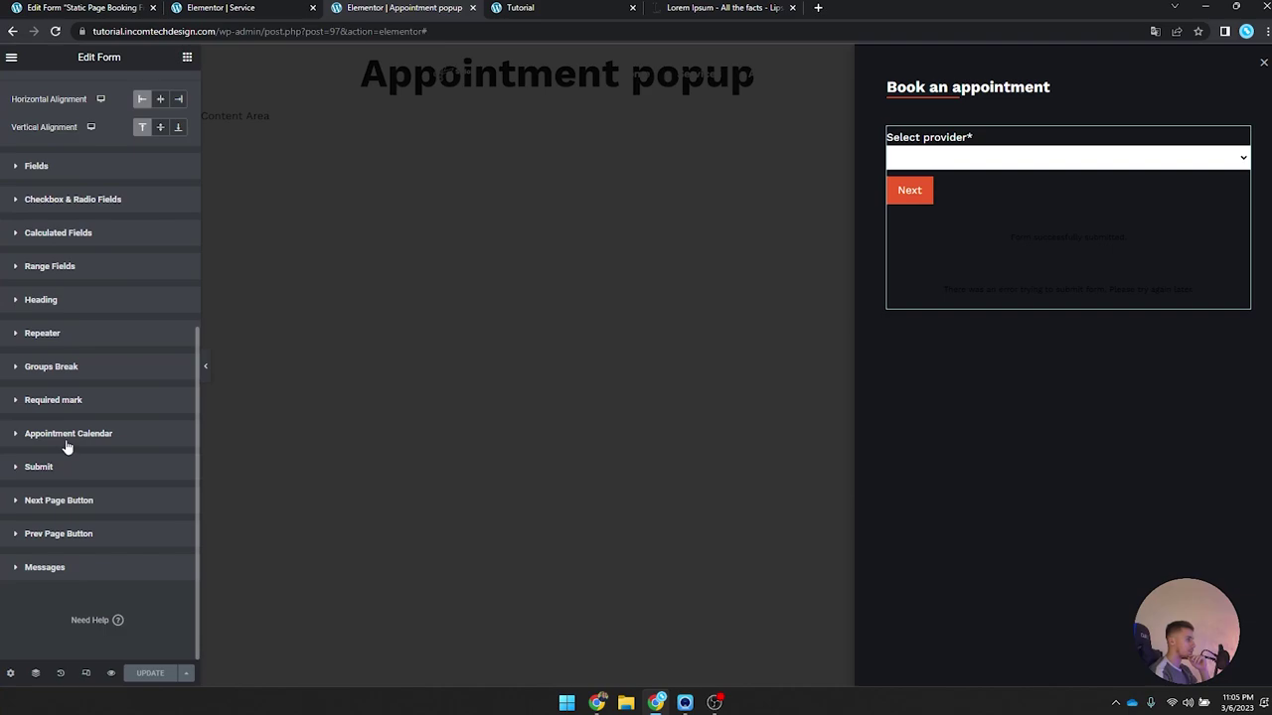
pyautogui.click(520, 7)
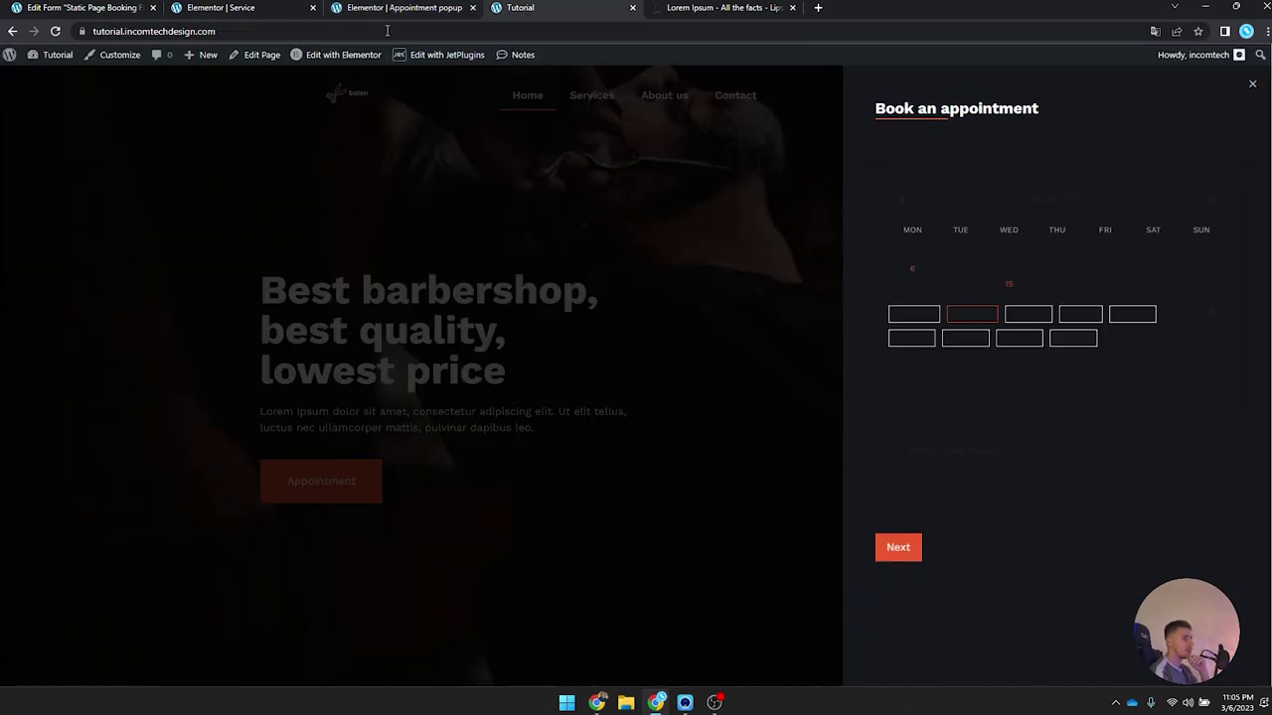
pyautogui.click(393, 8)
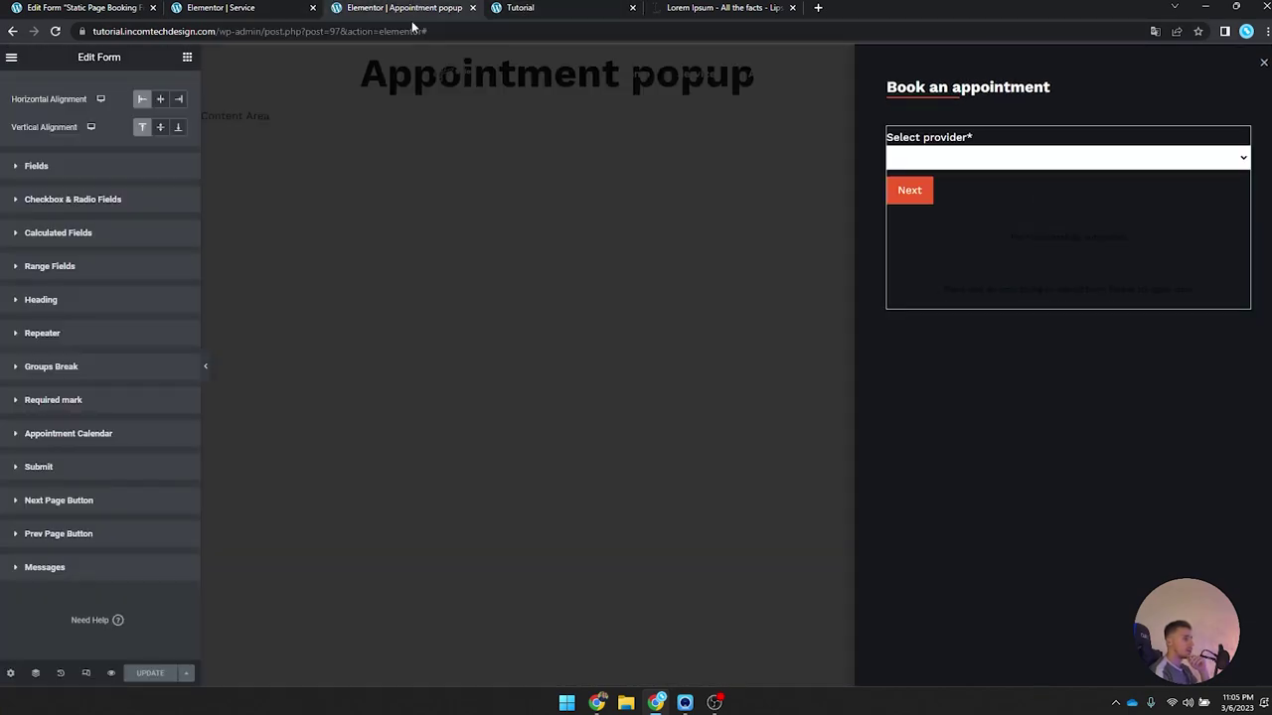
# Step: Set the appointment calendar's header and weekday-name backgrounds to white (#FFFFFF)
pyautogui.click(70, 433)
pyautogui.scroll(-2, 68, 444)
pyautogui.scroll(-1, 68, 444)
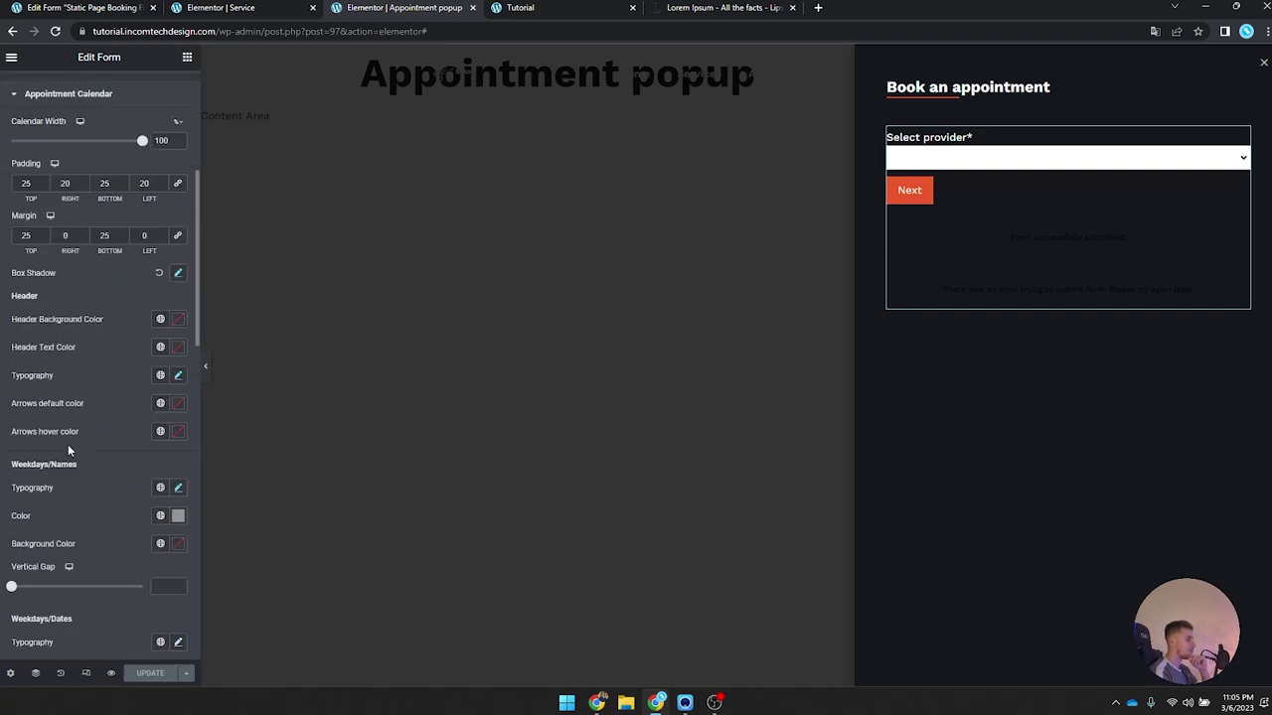
pyautogui.click(175, 320)
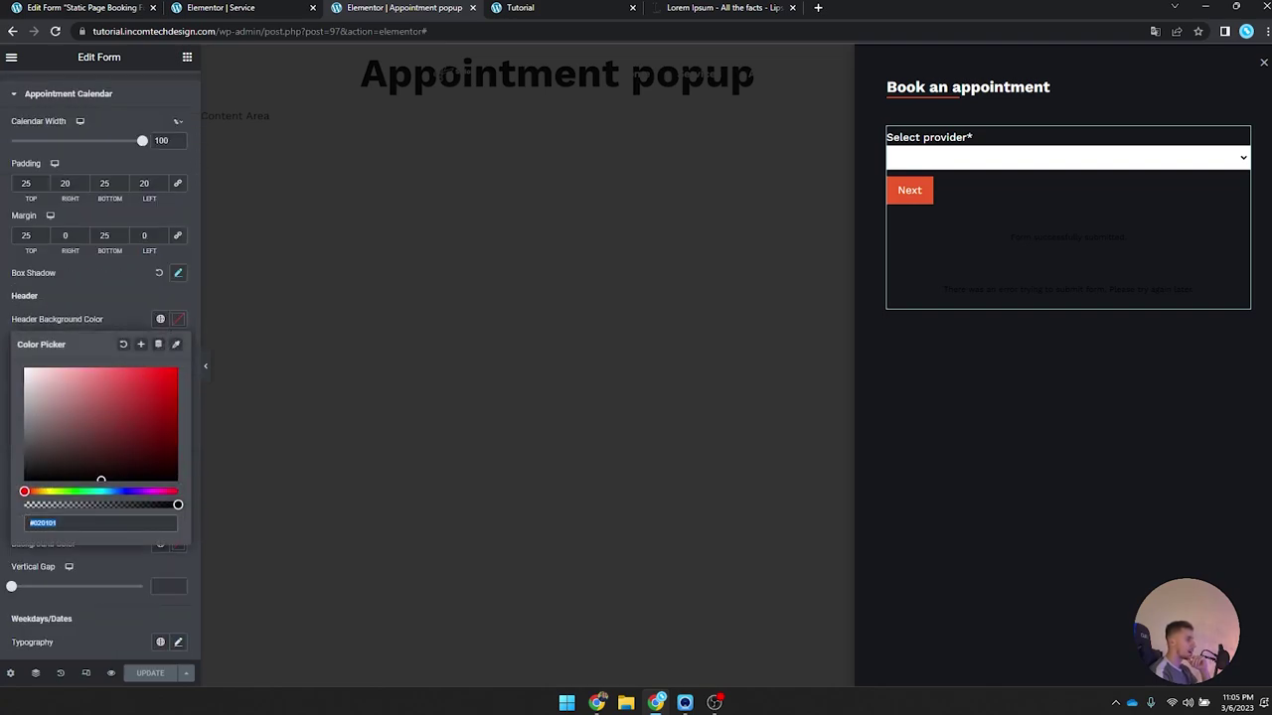
pyautogui.click(178, 320)
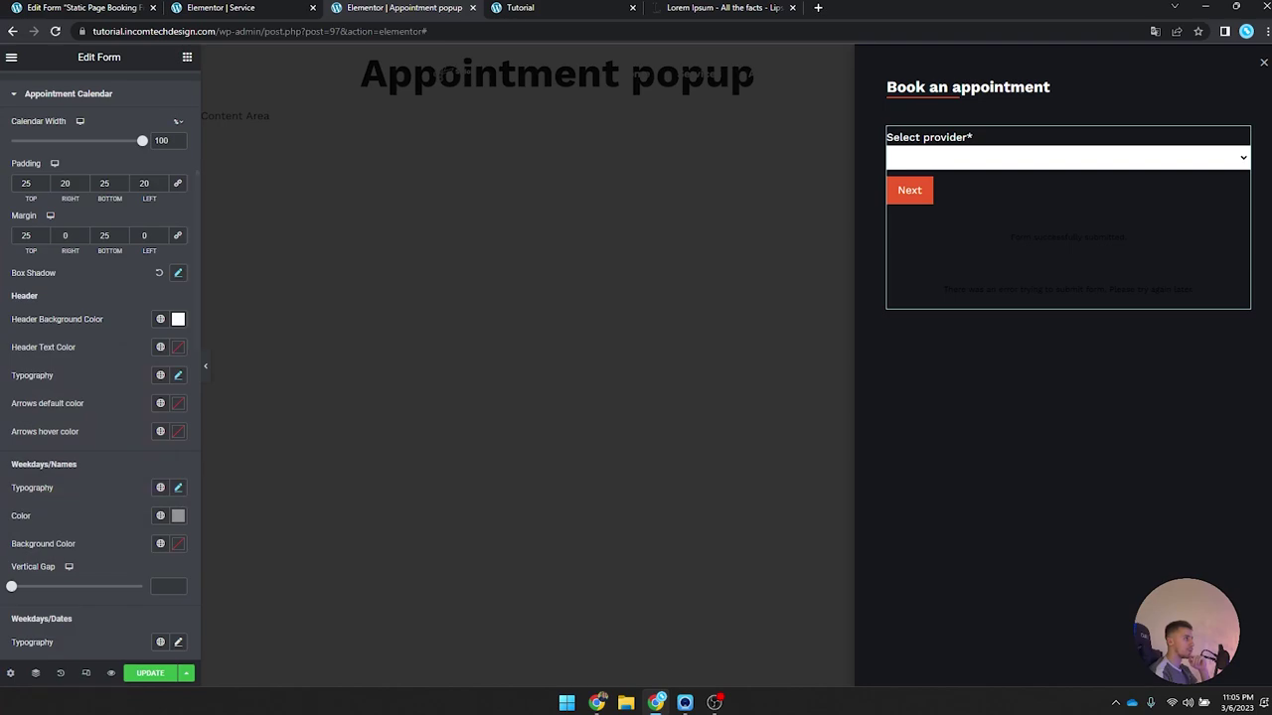
pyautogui.click(516, 6)
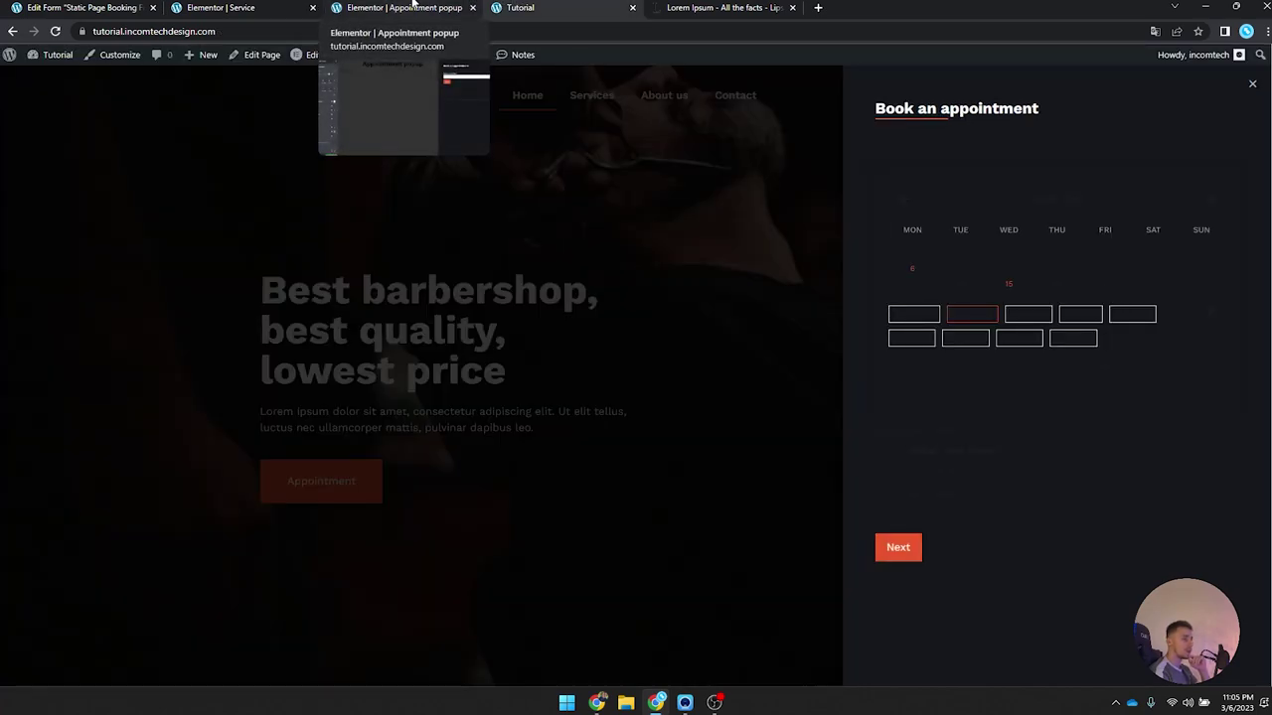
pyautogui.click(412, 4)
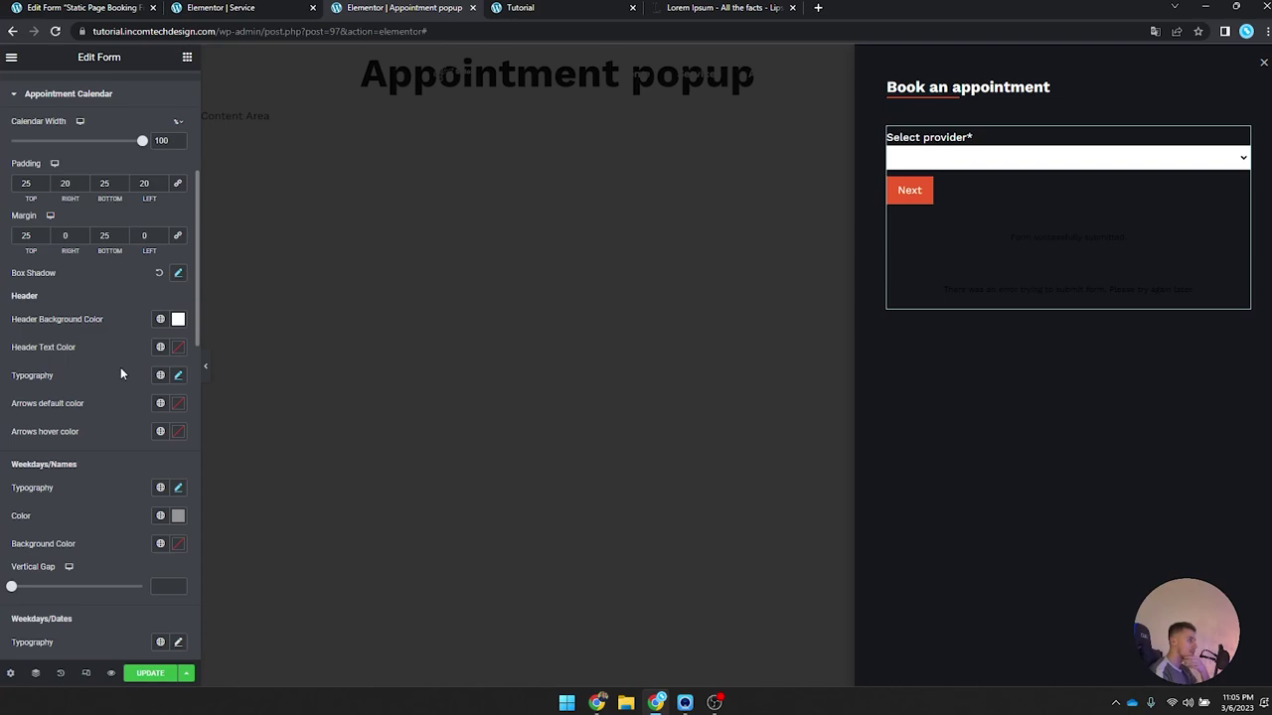
pyautogui.click(178, 544)
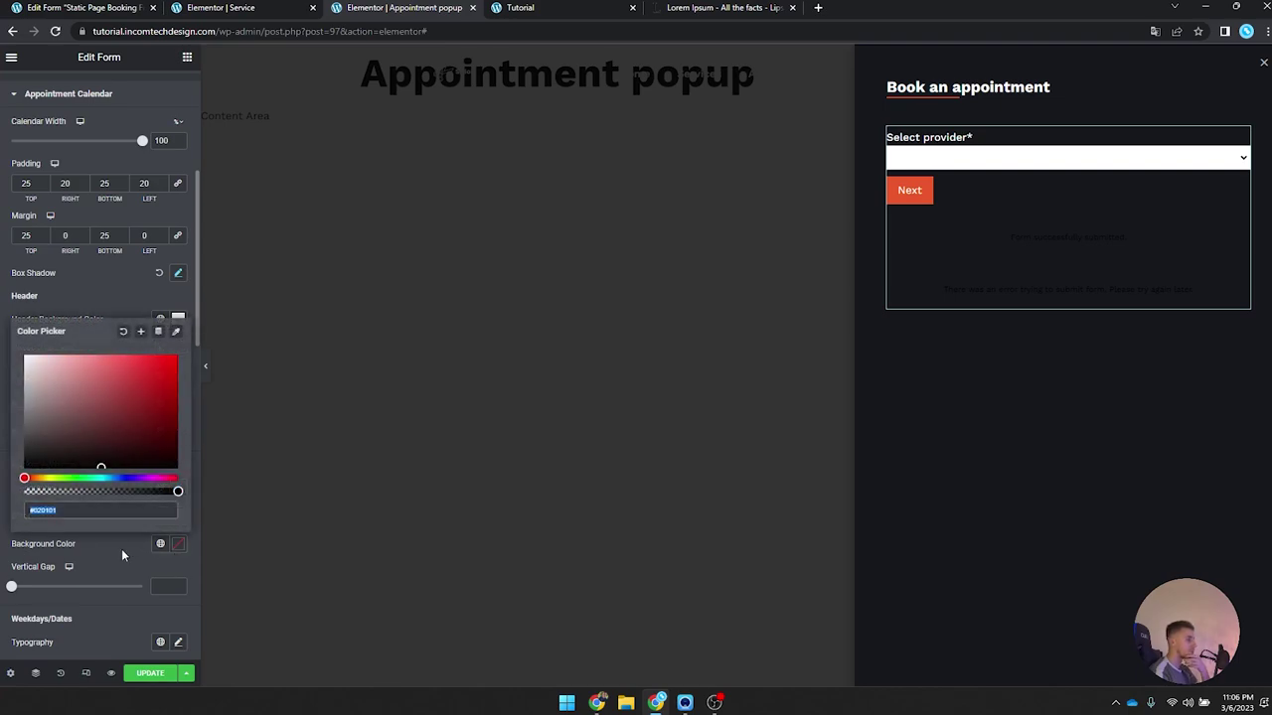
pyautogui.click(175, 320)
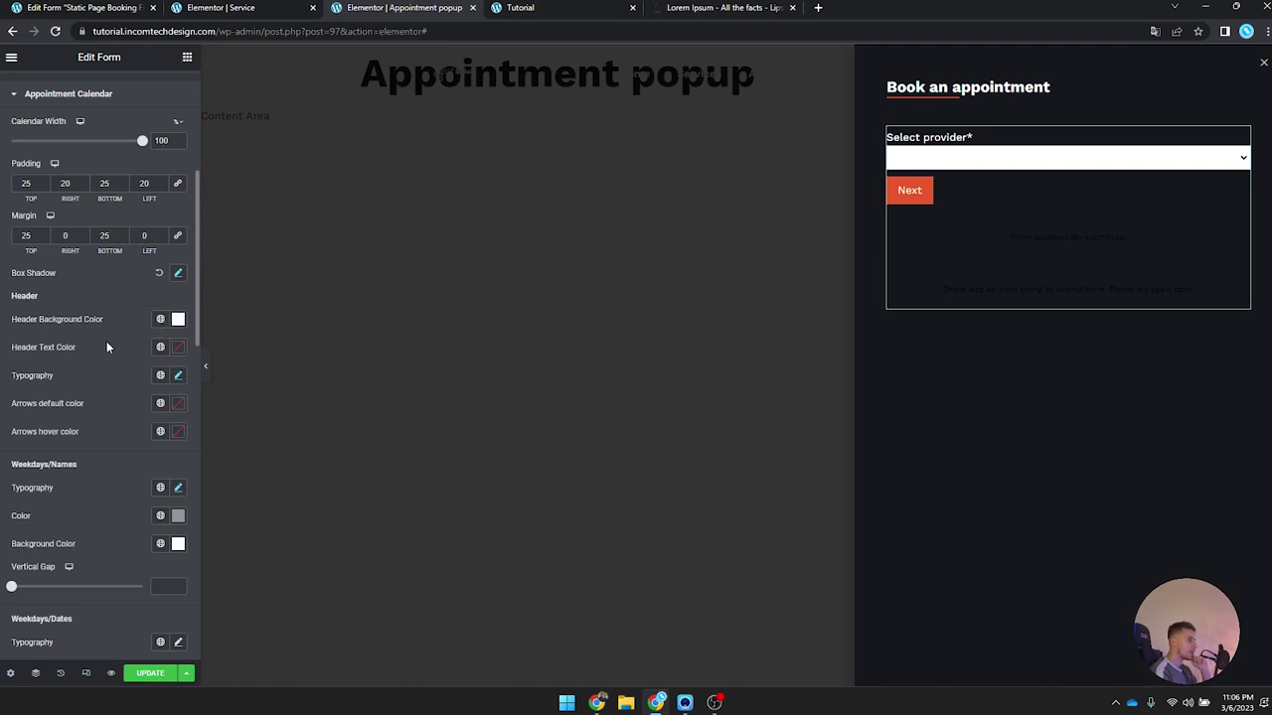
# Step: Review the calendar date and date-background colours, then update the popup
pyautogui.scroll(-3, 169, 534)
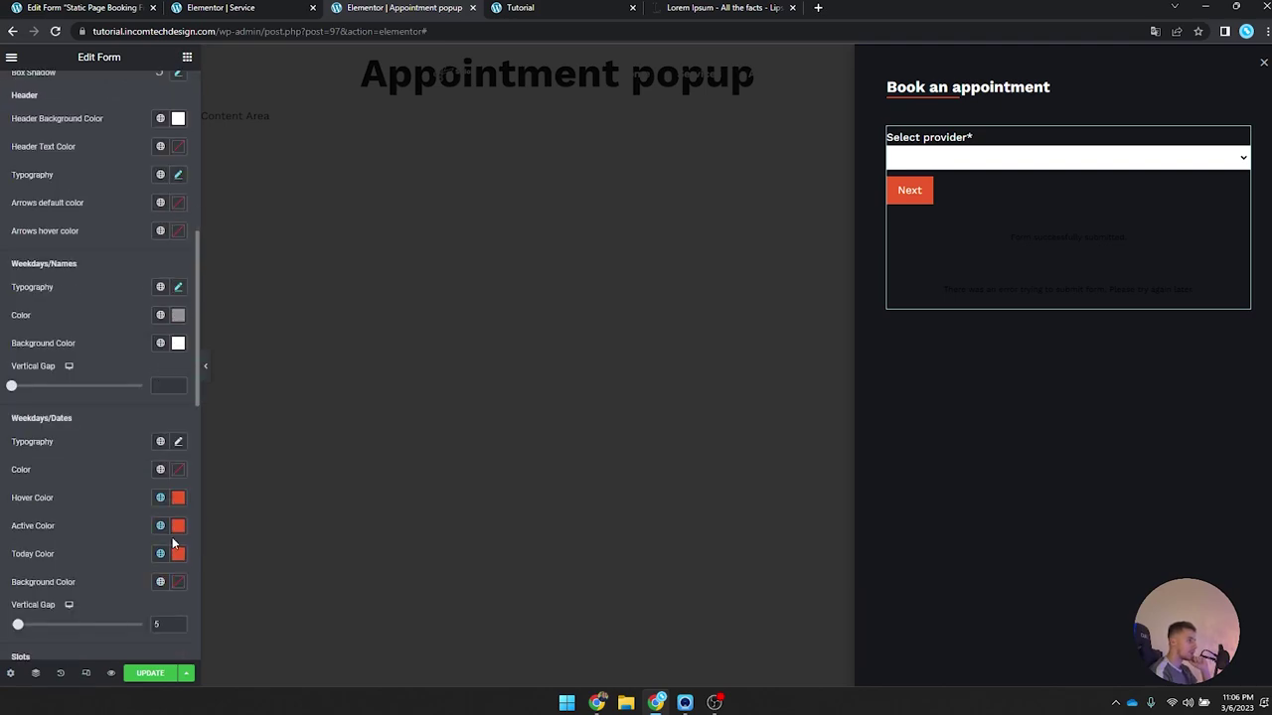
pyautogui.click(179, 470)
pyautogui.click(180, 471)
pyautogui.scroll(-2, 184, 473)
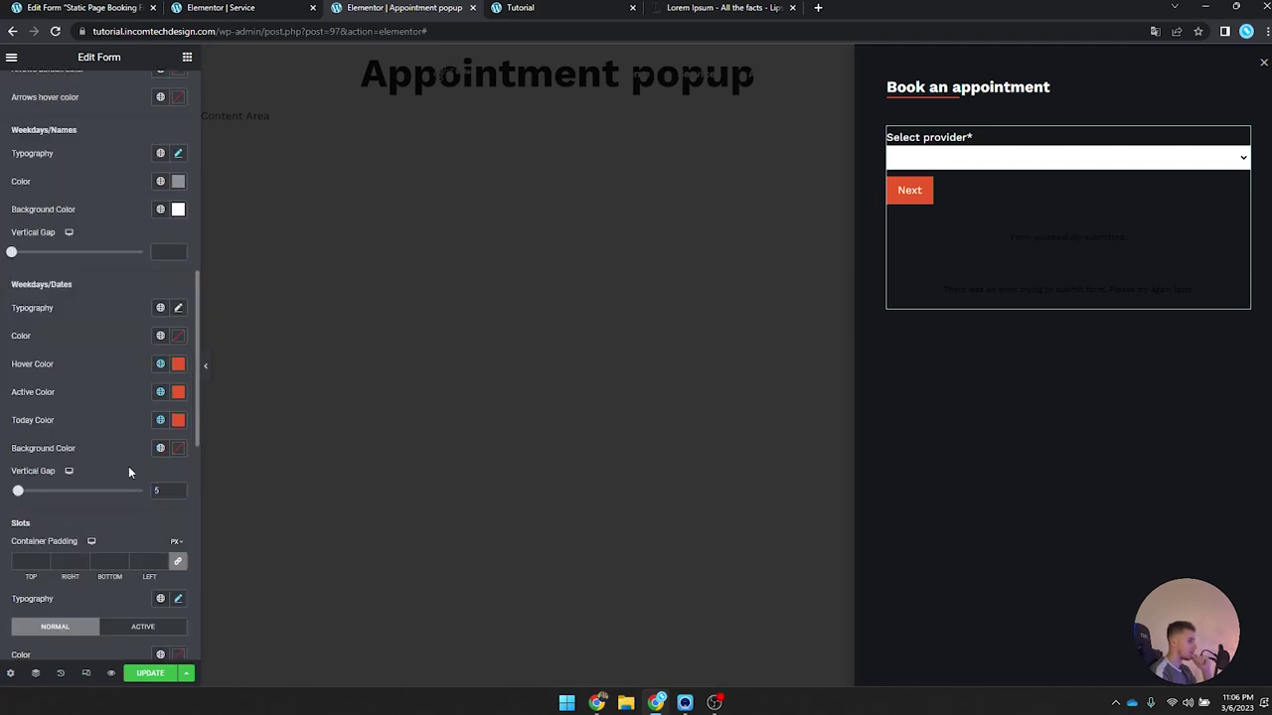
pyautogui.click(179, 381)
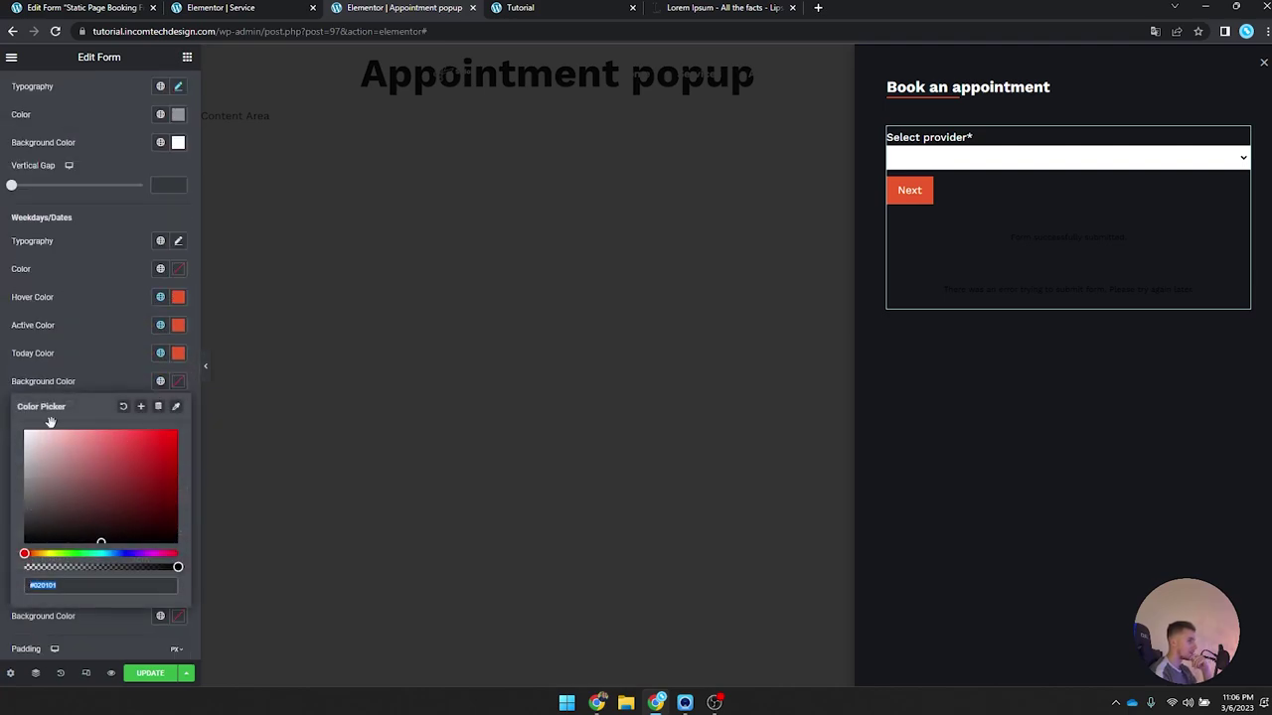
pyautogui.click(149, 673)
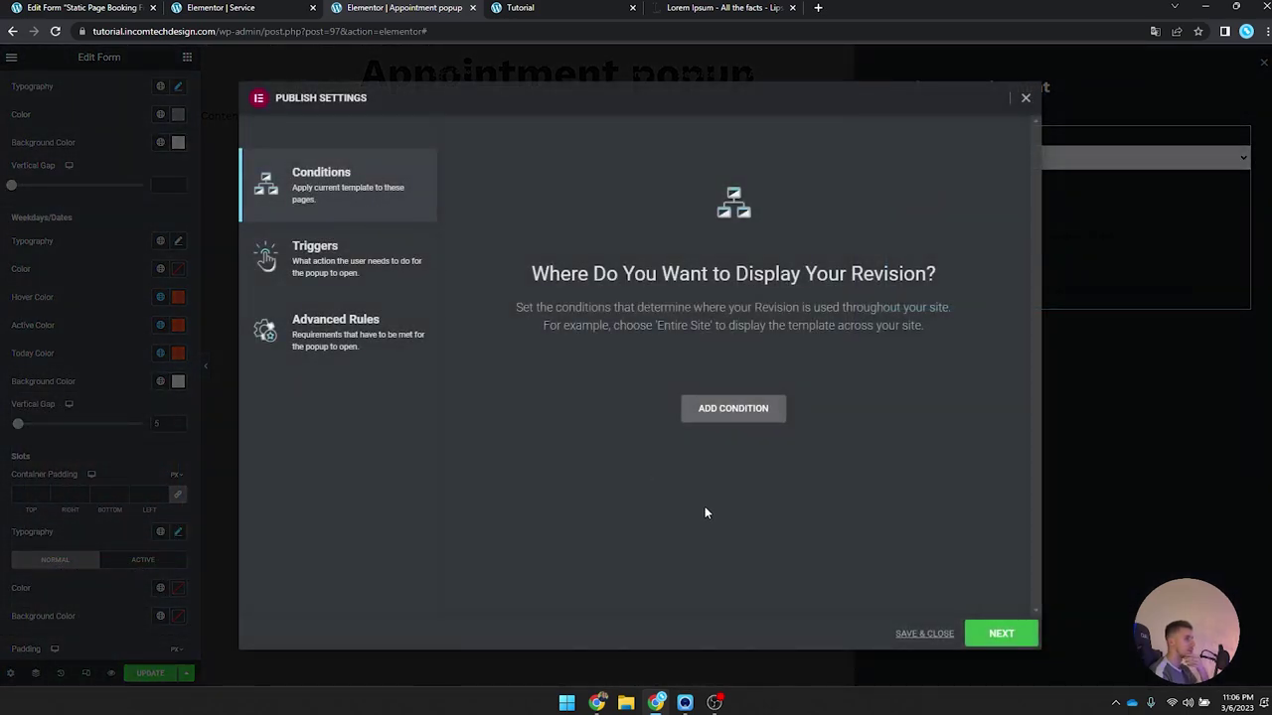
# Step: Save and close the popup conditions, then reload the live barbershop homepage
pyautogui.click(900, 633)
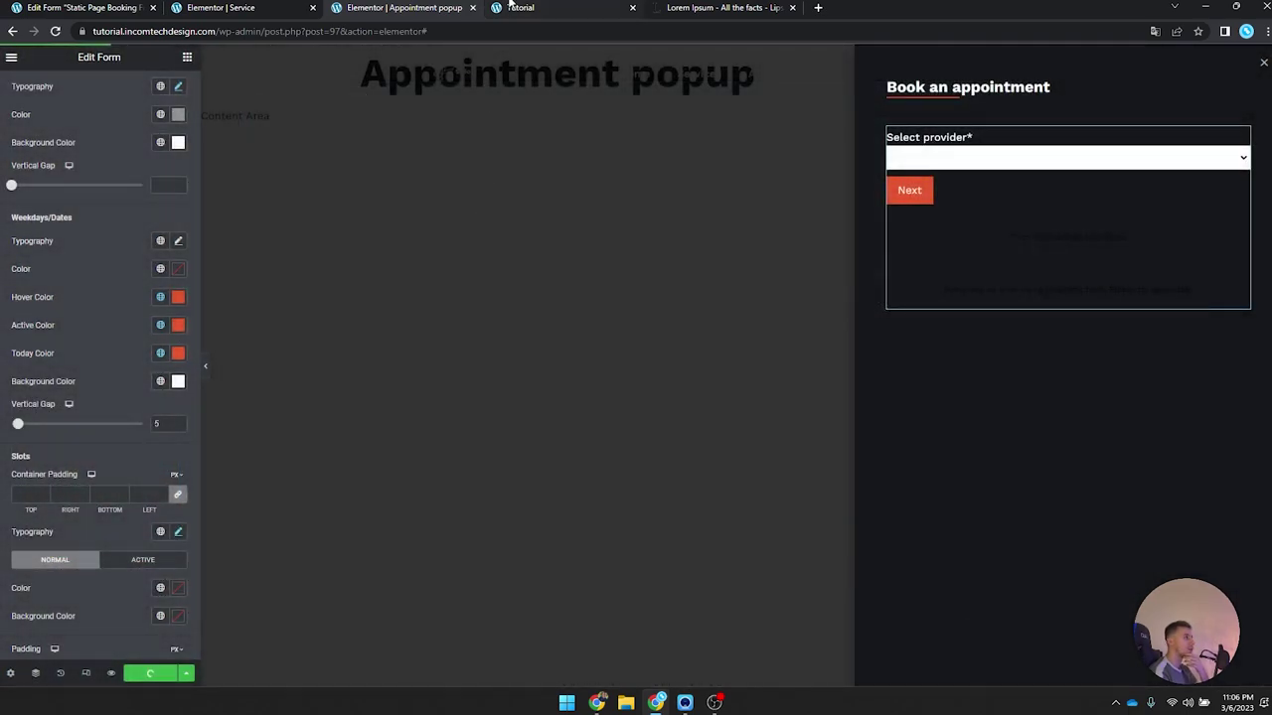
pyautogui.click(519, 8)
pyautogui.click(56, 31)
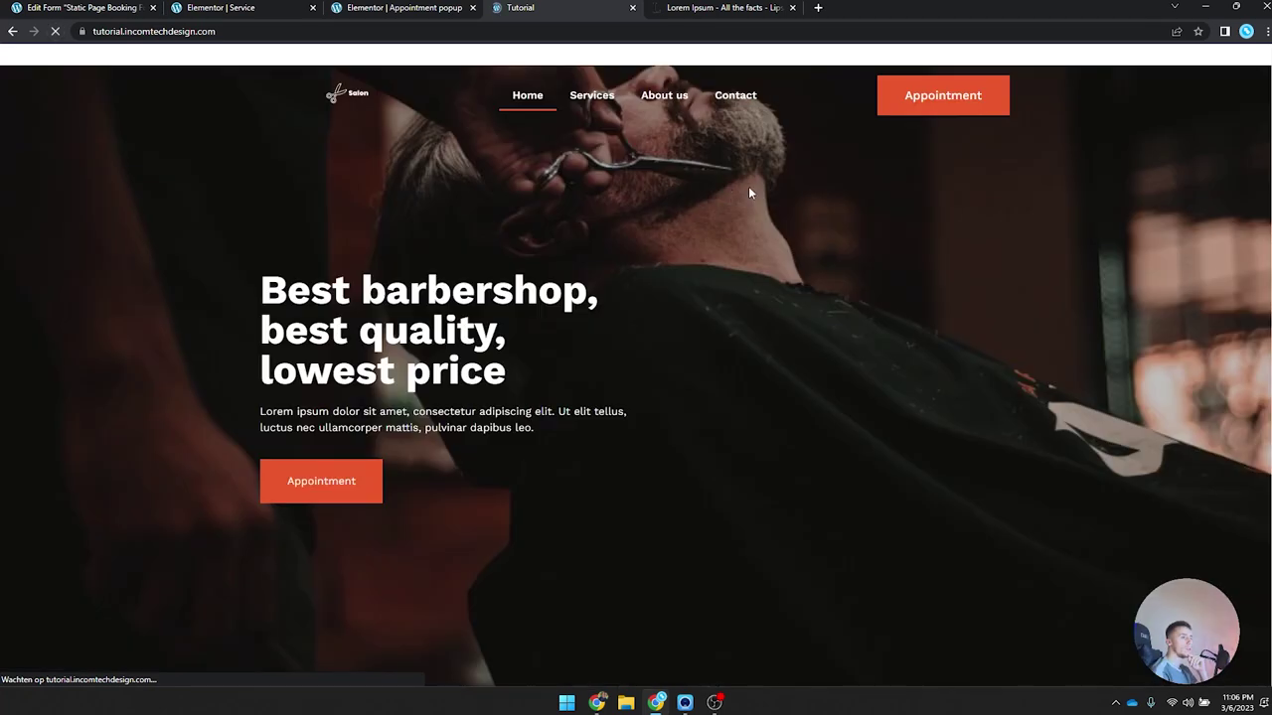
# Step: Test the booking popup: Styling service, a provider, then March 8 to view its time slots
pyautogui.click(949, 97)
pyautogui.click(885, 180)
pyautogui.click(914, 288)
pyautogui.click(959, 181)
pyautogui.click(951, 214)
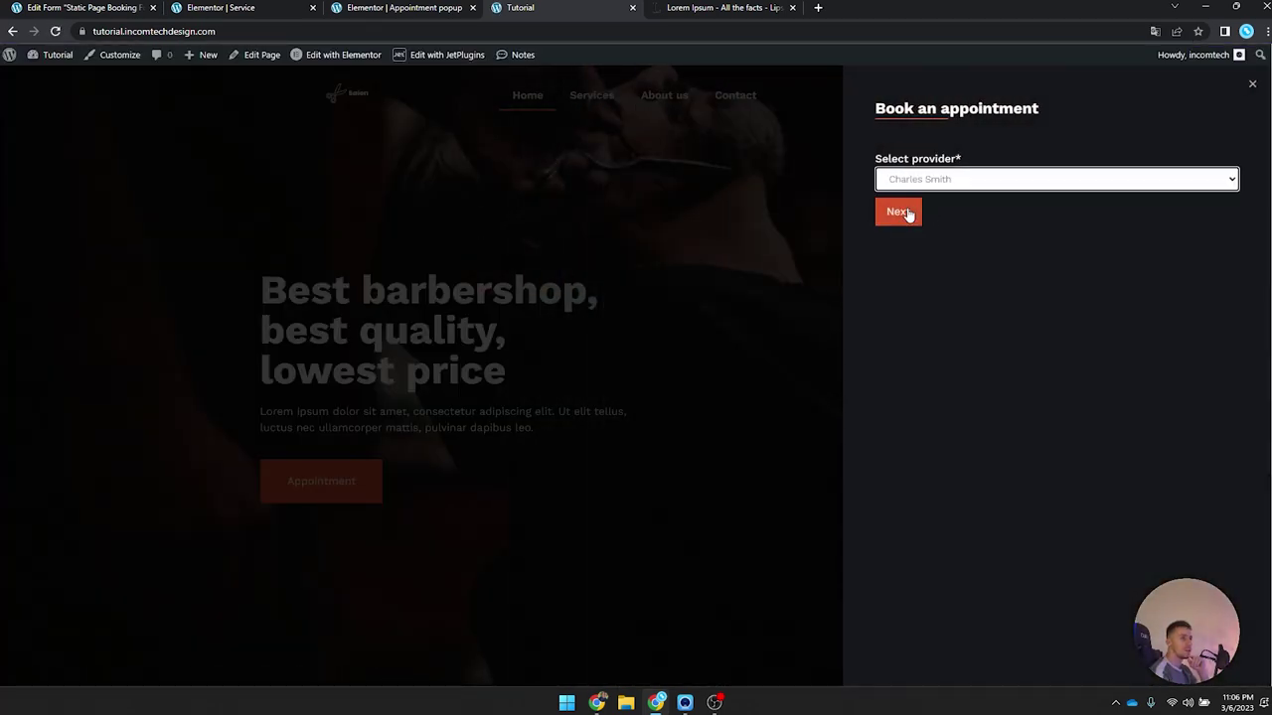
pyautogui.click(904, 211)
pyautogui.click(1010, 273)
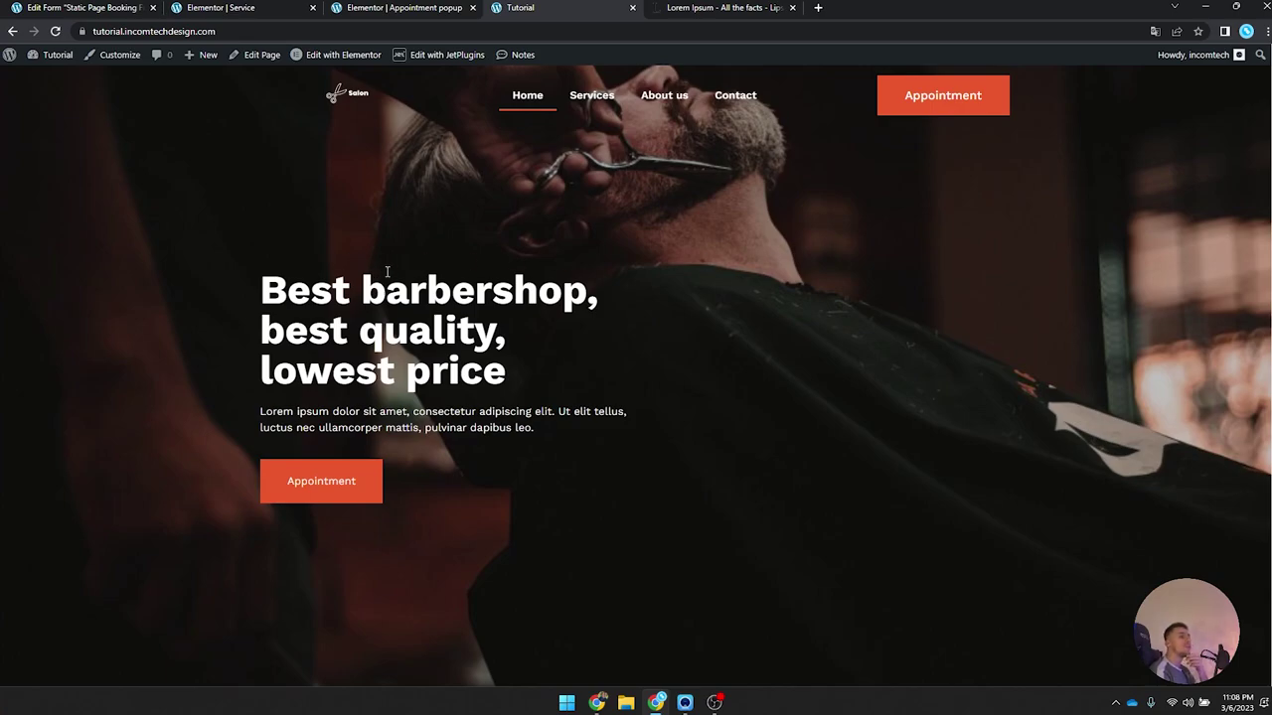
pyautogui.scroll(-15, 428, 273)
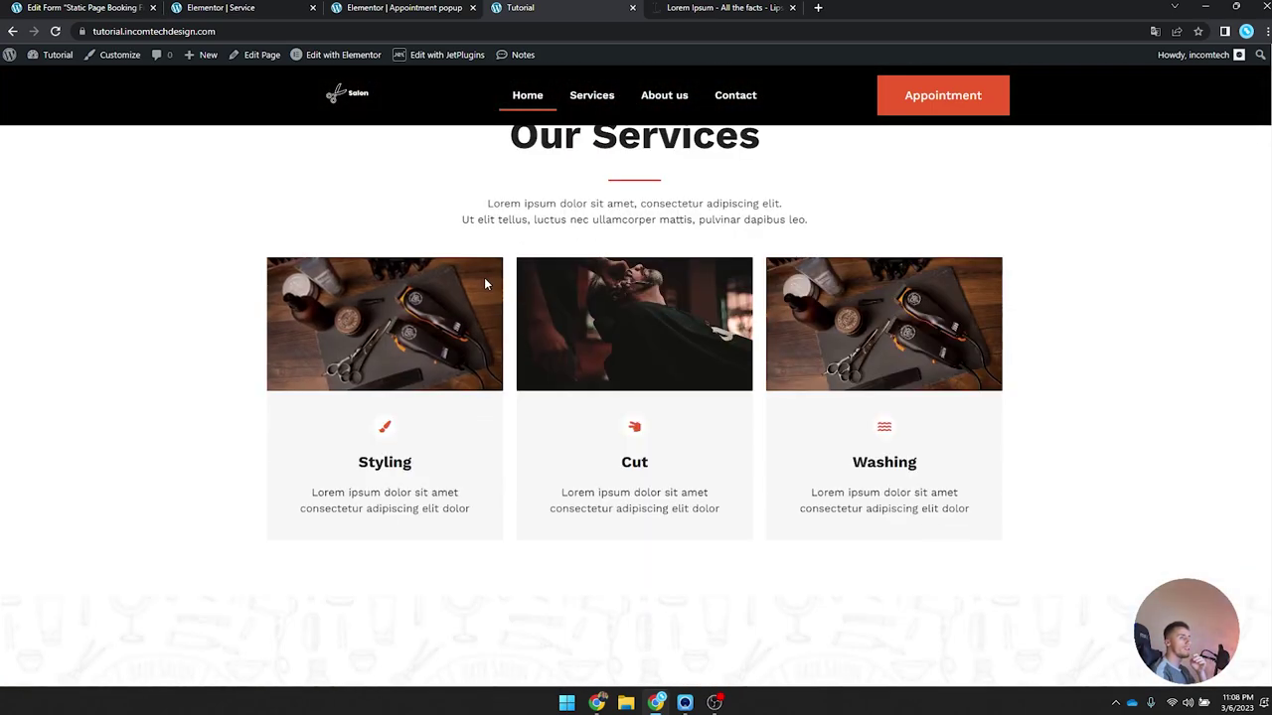
pyautogui.scroll(15, 486, 284)
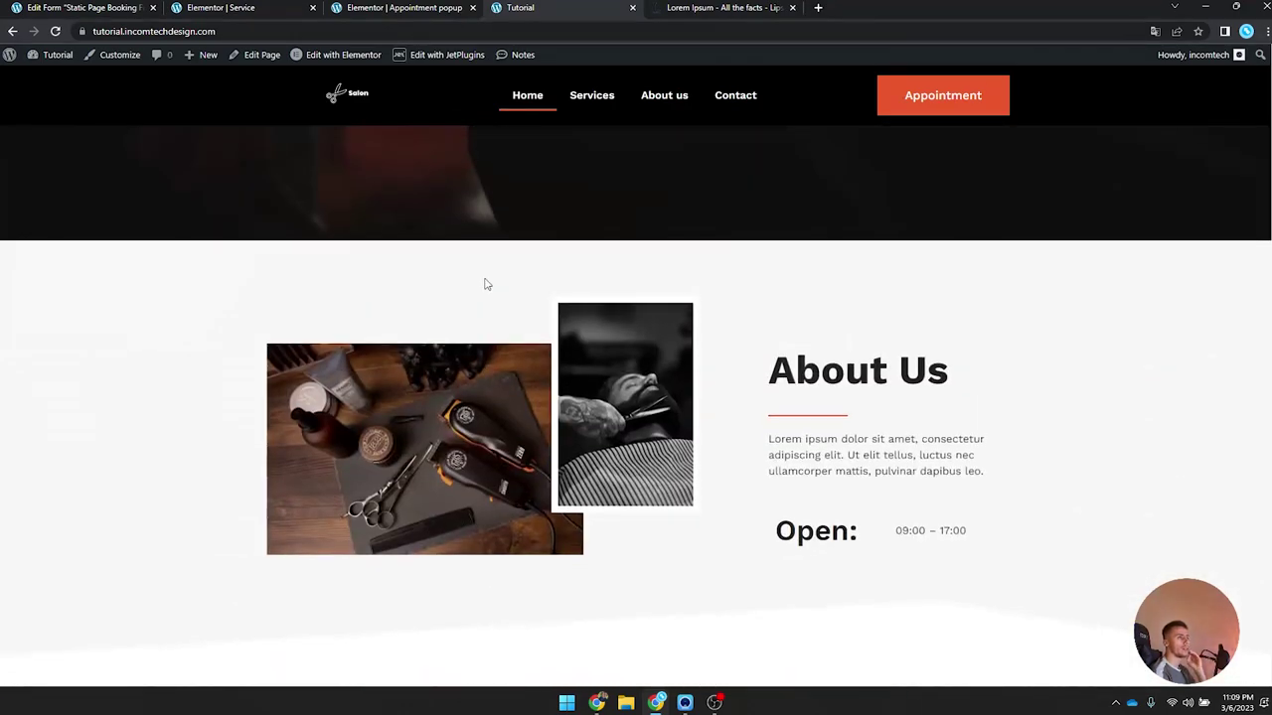
pyautogui.scroll(2, 485, 282)
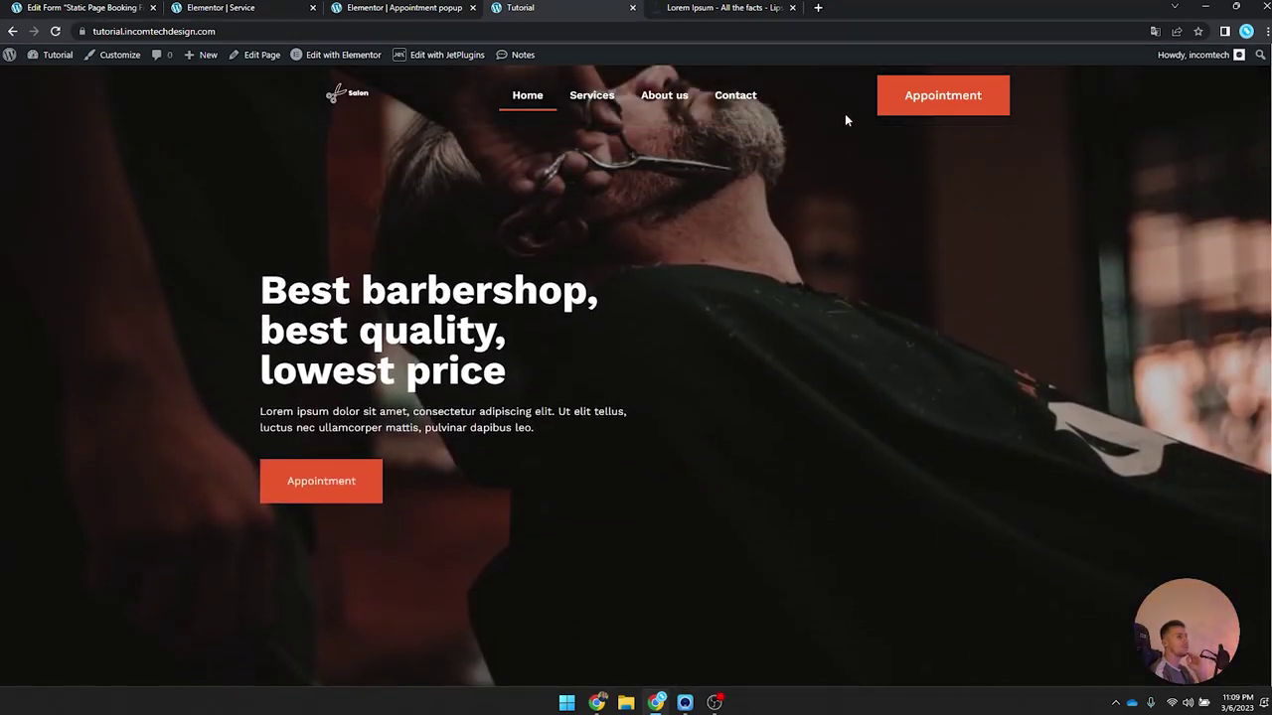
# Step: Book Styling with a provider on March 16 in the 16:15-16:45 slot
pyautogui.click(912, 111)
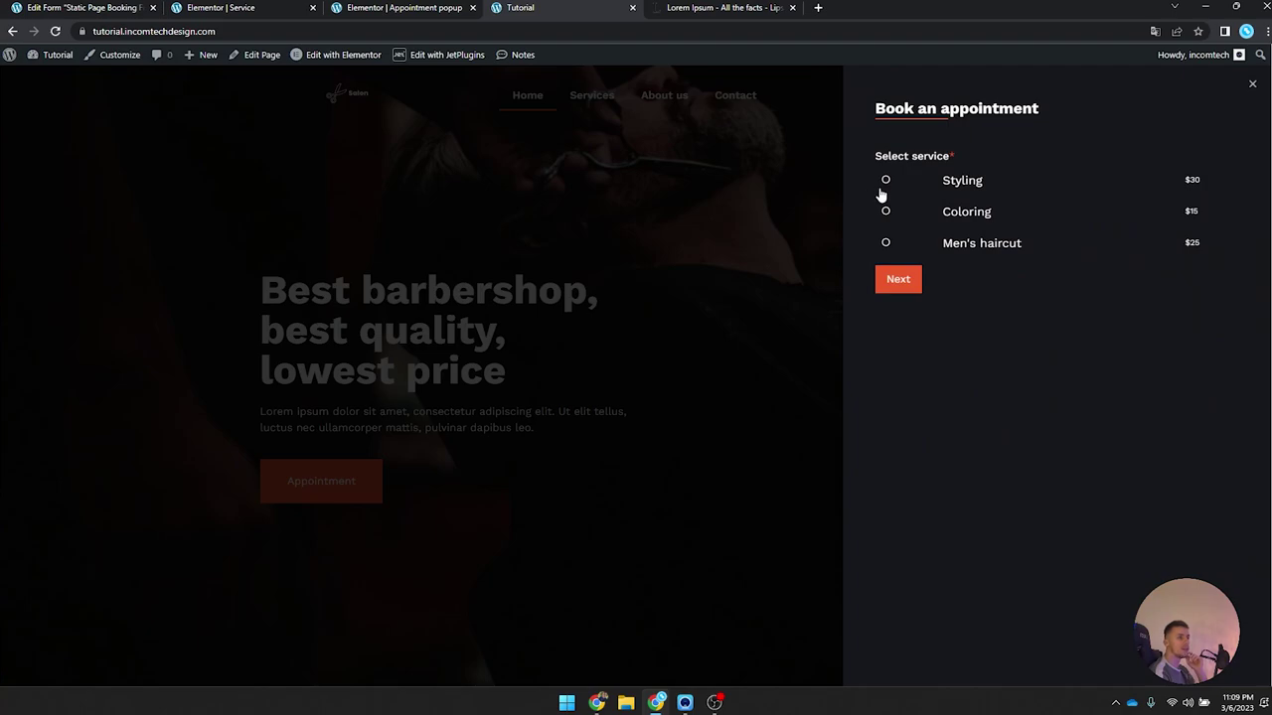
pyautogui.click(886, 211)
pyautogui.click(897, 279)
pyautogui.click(919, 179)
pyautogui.click(917, 226)
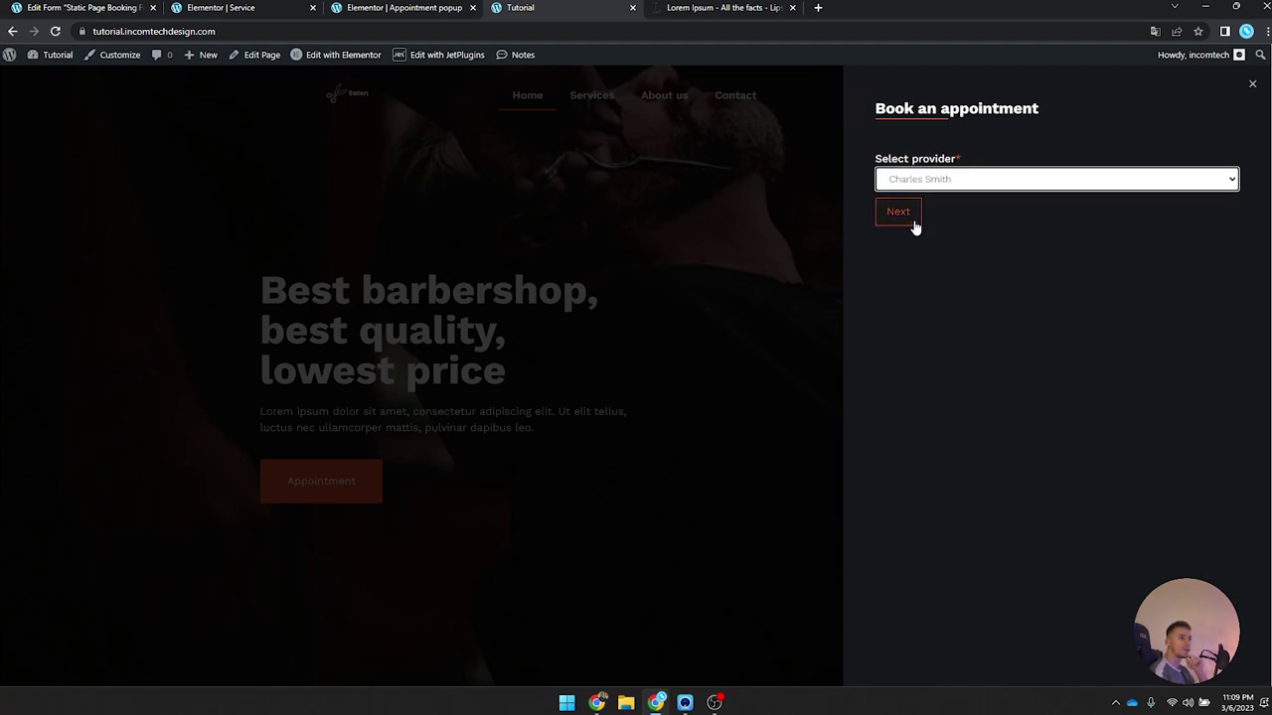
pyautogui.click(916, 212)
pyautogui.click(1055, 285)
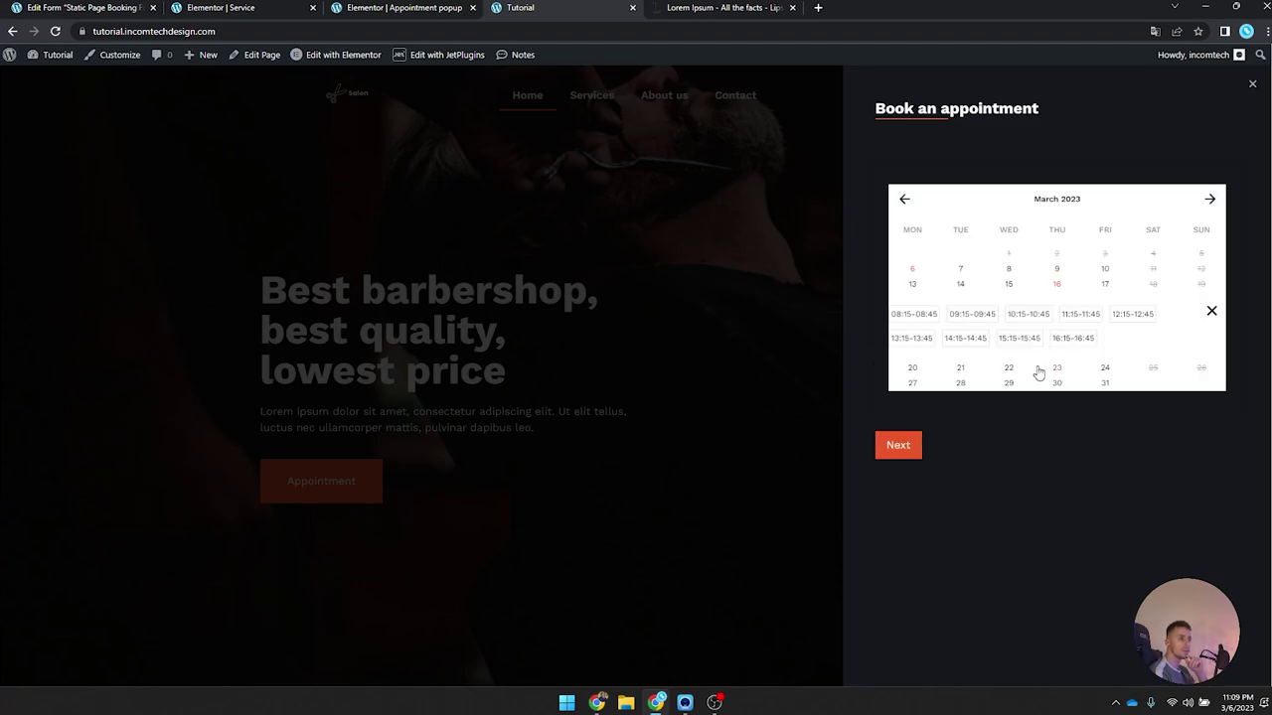
pyautogui.click(1075, 342)
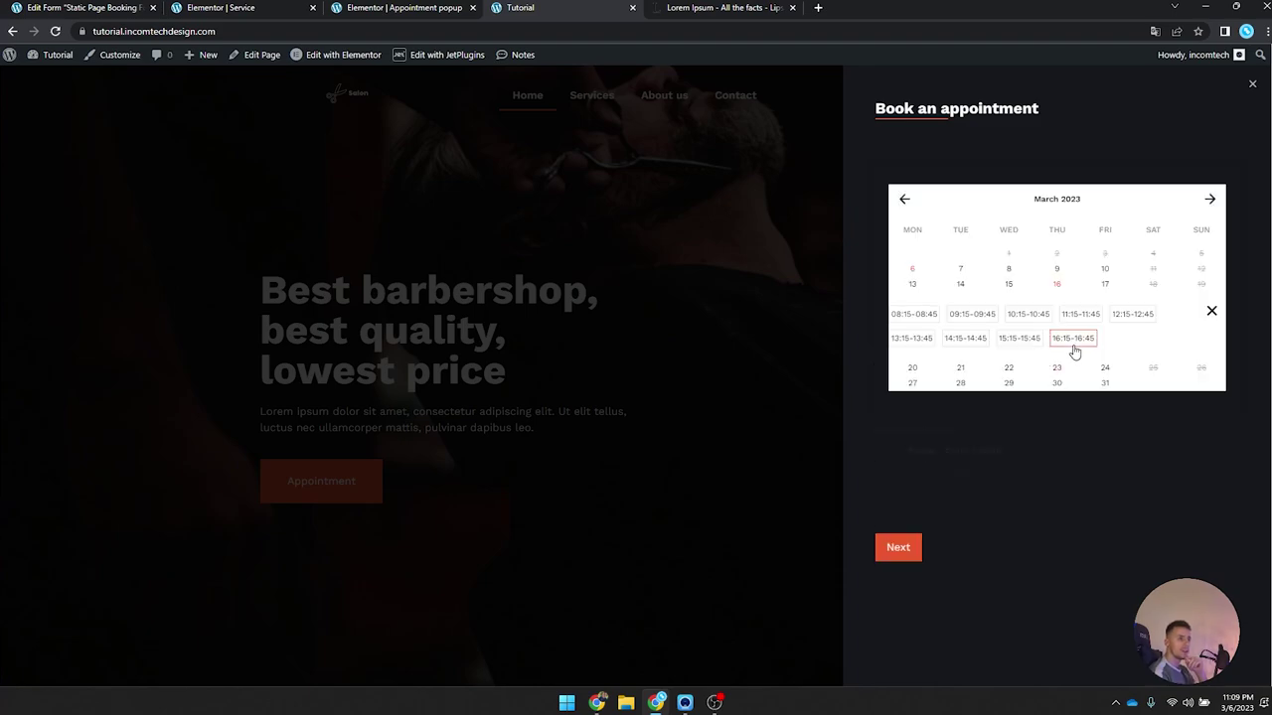
pyautogui.click(919, 549)
# Step: Enter the customer's name, e-mail and phone number, then submit the booking
pyautogui.click(946, 178)
pyautogui.write('Joep')
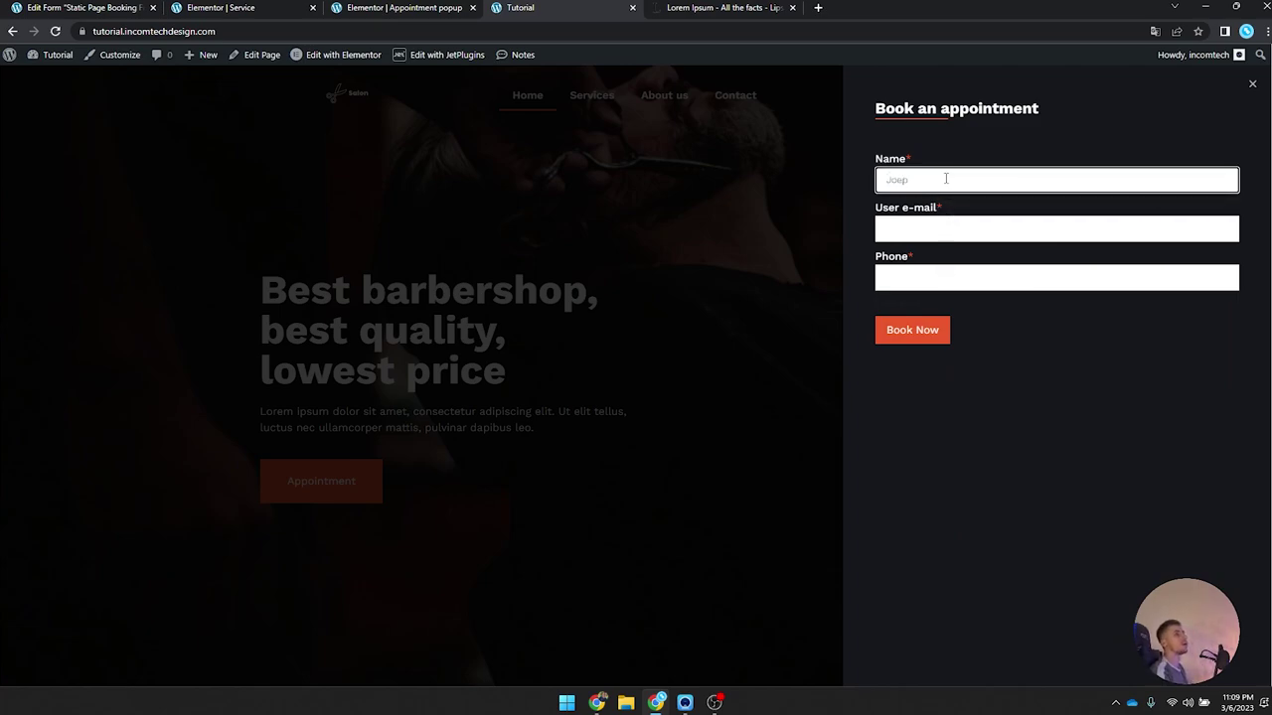
pyautogui.press('Tab')
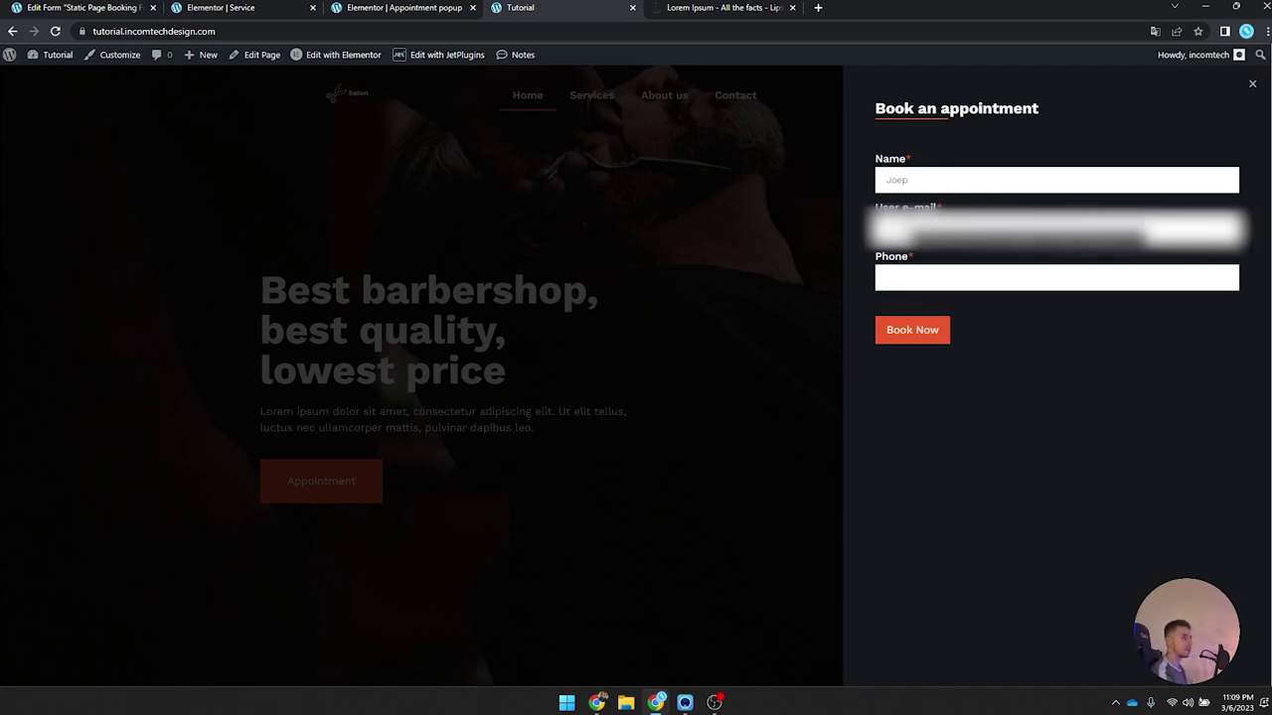
pyautogui.hotkey('ctrl', 'v')
pyautogui.hotkey('ctrl', 'z')
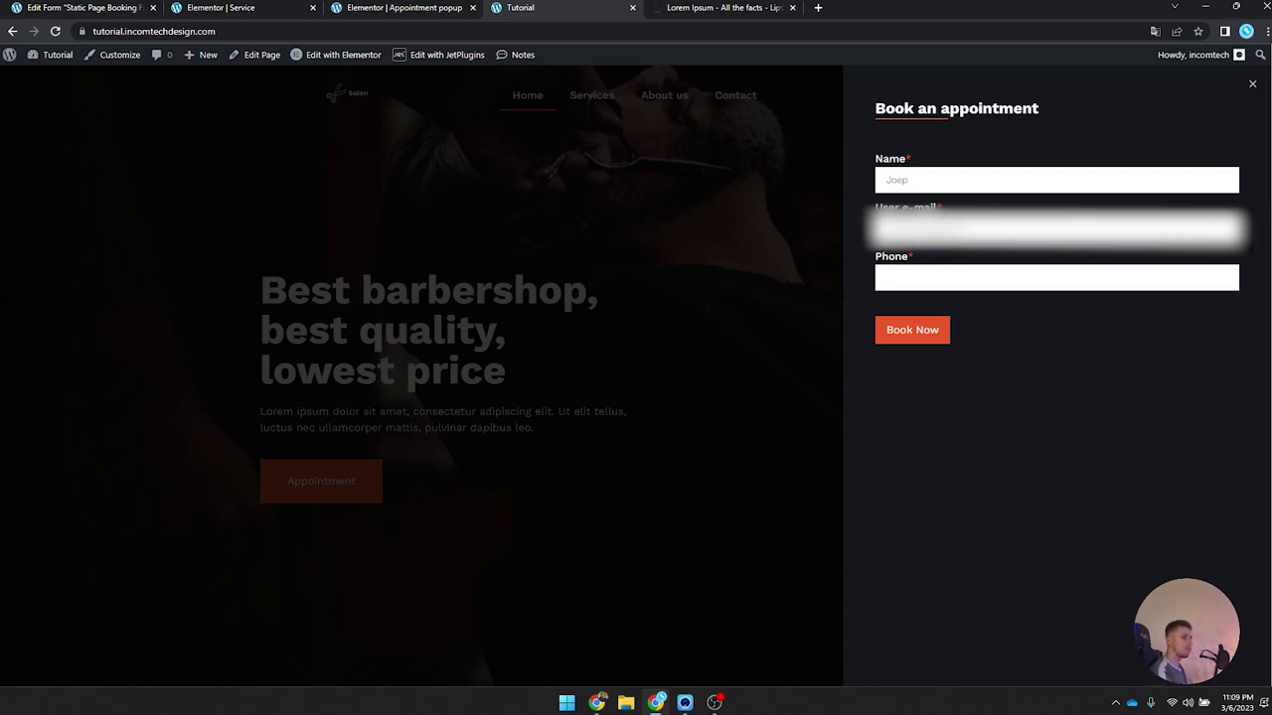
pyautogui.click(1057, 277)
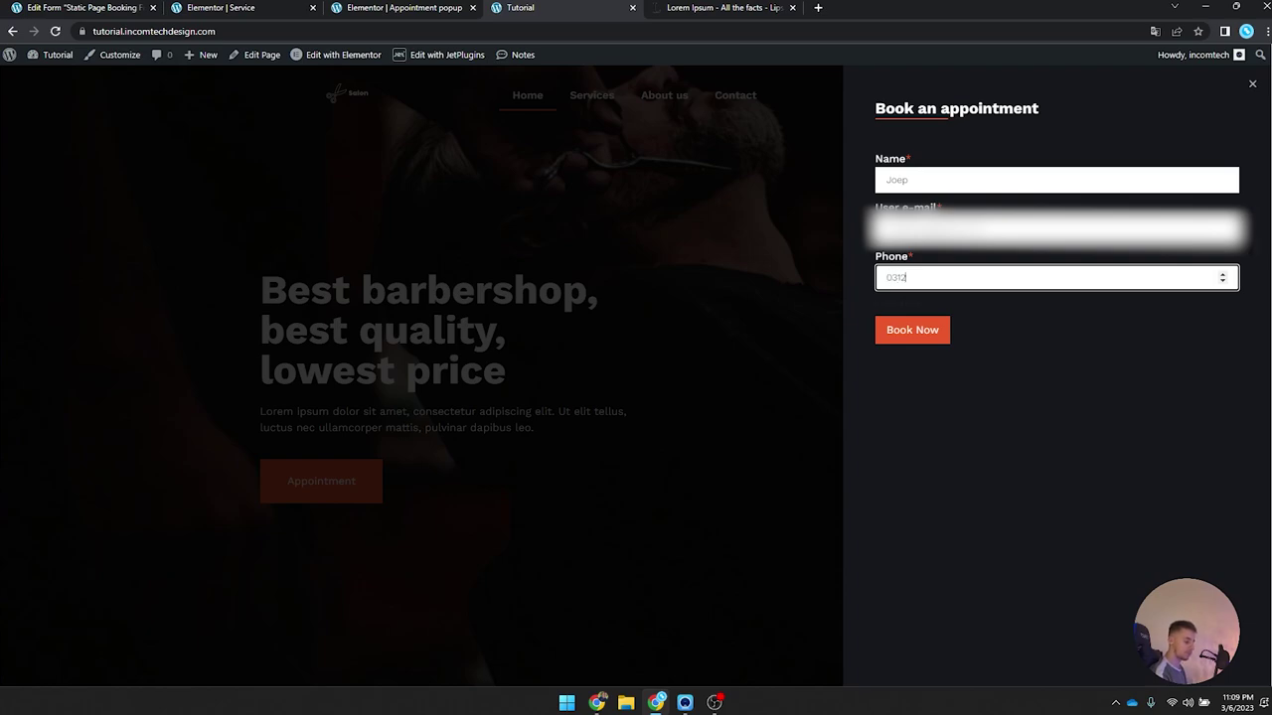
pyautogui.click(928, 341)
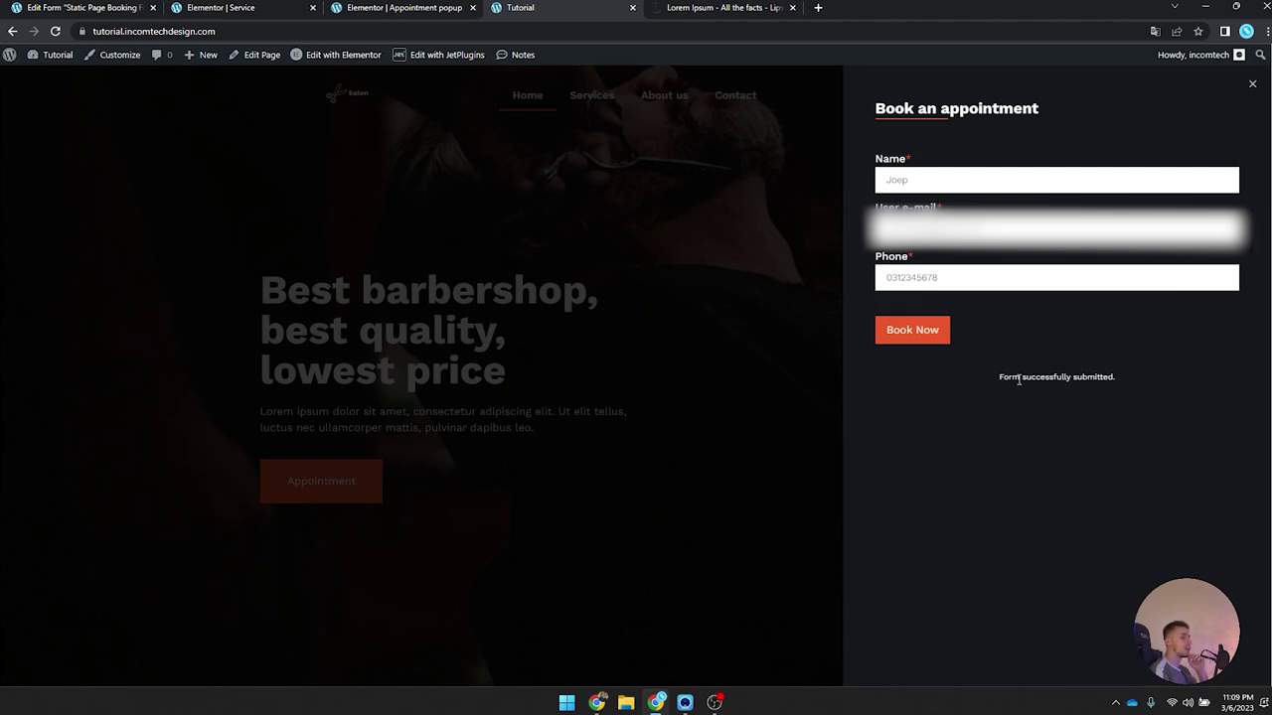
pyautogui.moveTo(983, 368); pyautogui.dragTo(1150, 373)
pyautogui.click(1153, 372)
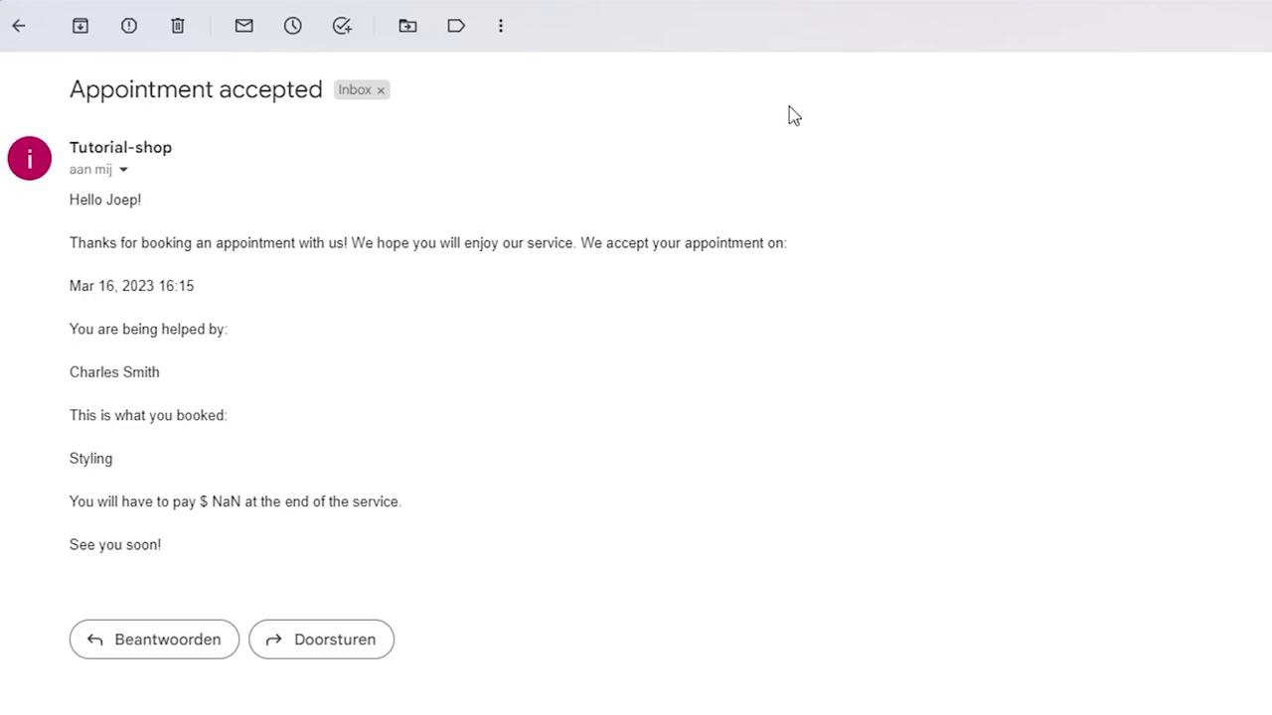
pyautogui.moveTo(70, 242); pyautogui.dragTo(880, 248)
pyautogui.click(675, 241)
pyautogui.moveTo(564, 242); pyautogui.dragTo(920, 247)
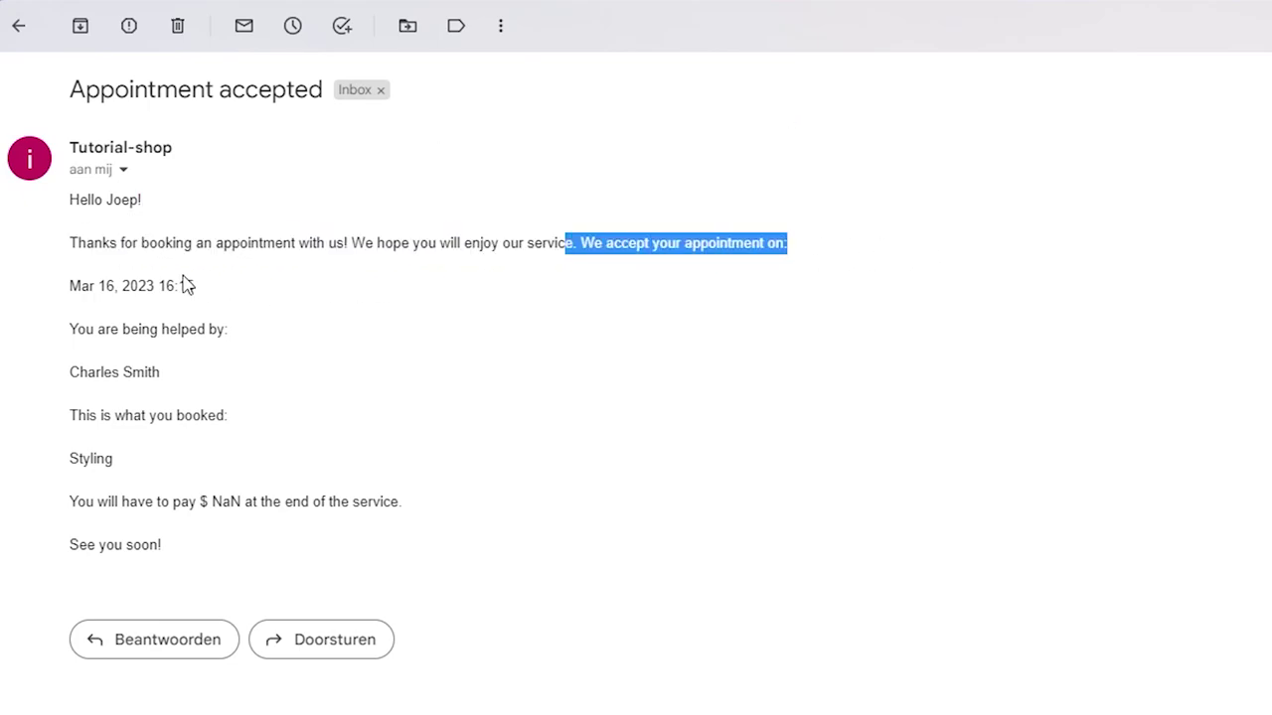
pyautogui.moveTo(61, 283); pyautogui.dragTo(248, 281)
pyautogui.moveTo(70, 329); pyautogui.dragTo(67, 349)
pyautogui.click(203, 367)
pyautogui.click(59, 417)
pyautogui.moveTo(83, 457); pyautogui.dragTo(126, 457)
pyautogui.moveTo(79, 502); pyautogui.dragTo(403, 502)
pyautogui.click(321, 524)
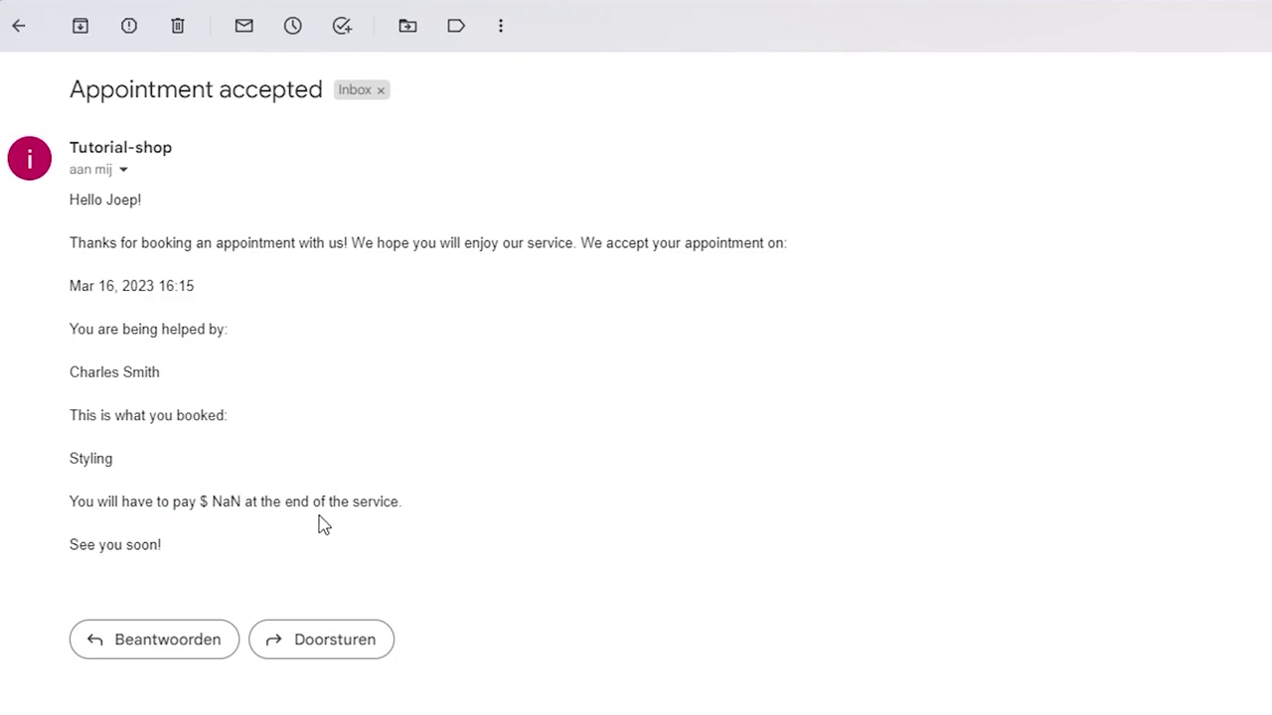
pyautogui.moveTo(162, 544); pyautogui.dragTo(68, 544)
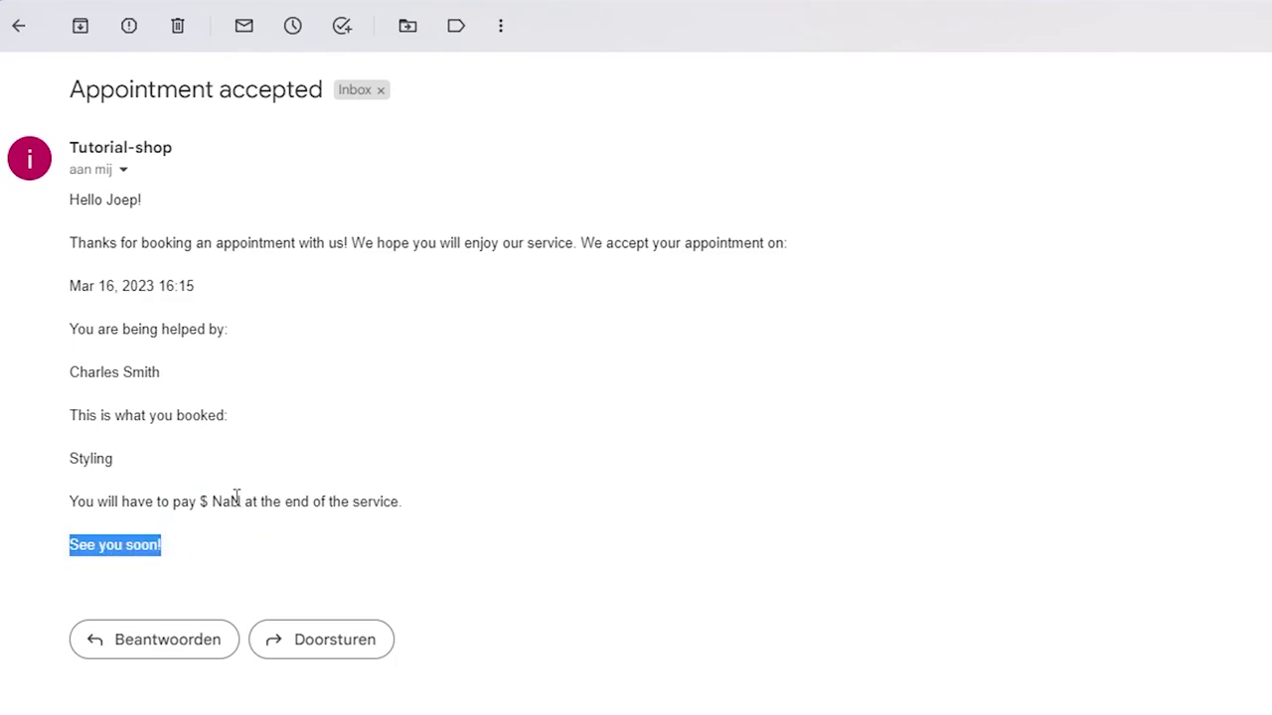
pyautogui.moveTo(189, 502); pyautogui.dragTo(255, 504)
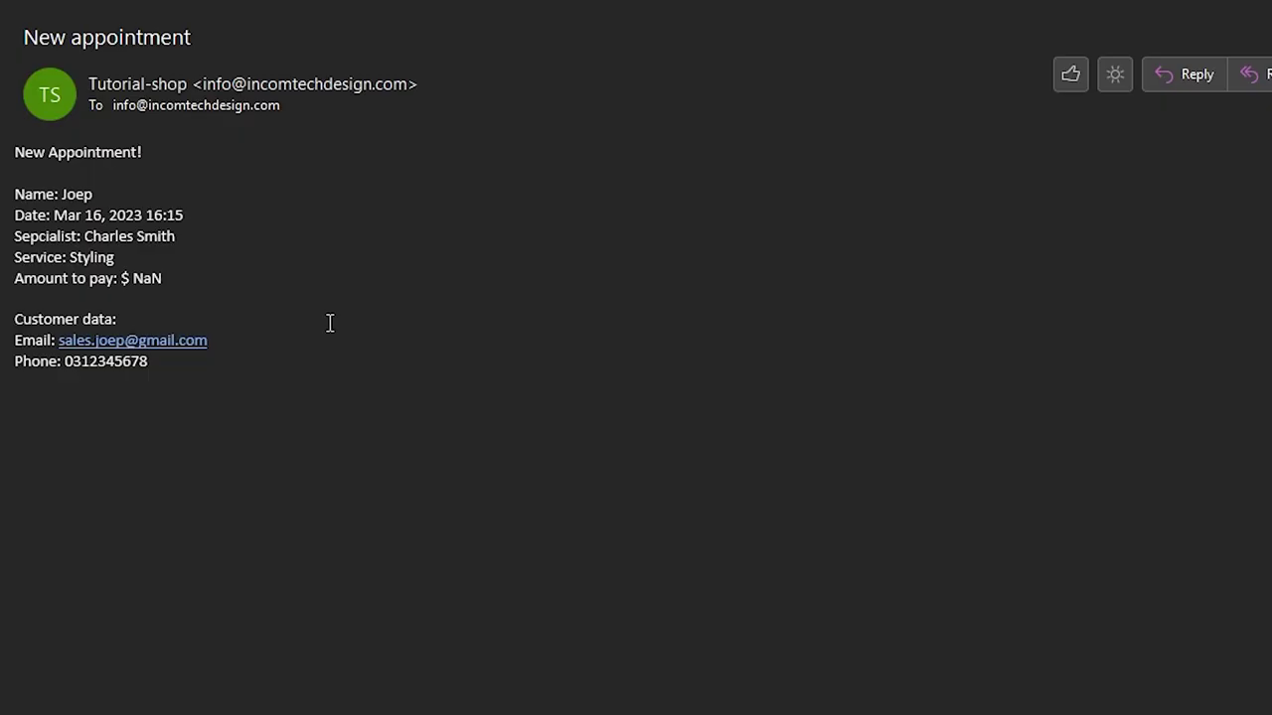
pyautogui.moveTo(16, 151); pyautogui.dragTo(238, 163)
pyautogui.click(238, 163)
pyautogui.moveTo(60, 215); pyautogui.dragTo(261, 229)
pyautogui.click(92, 237)
pyautogui.doubleClick(83, 264)
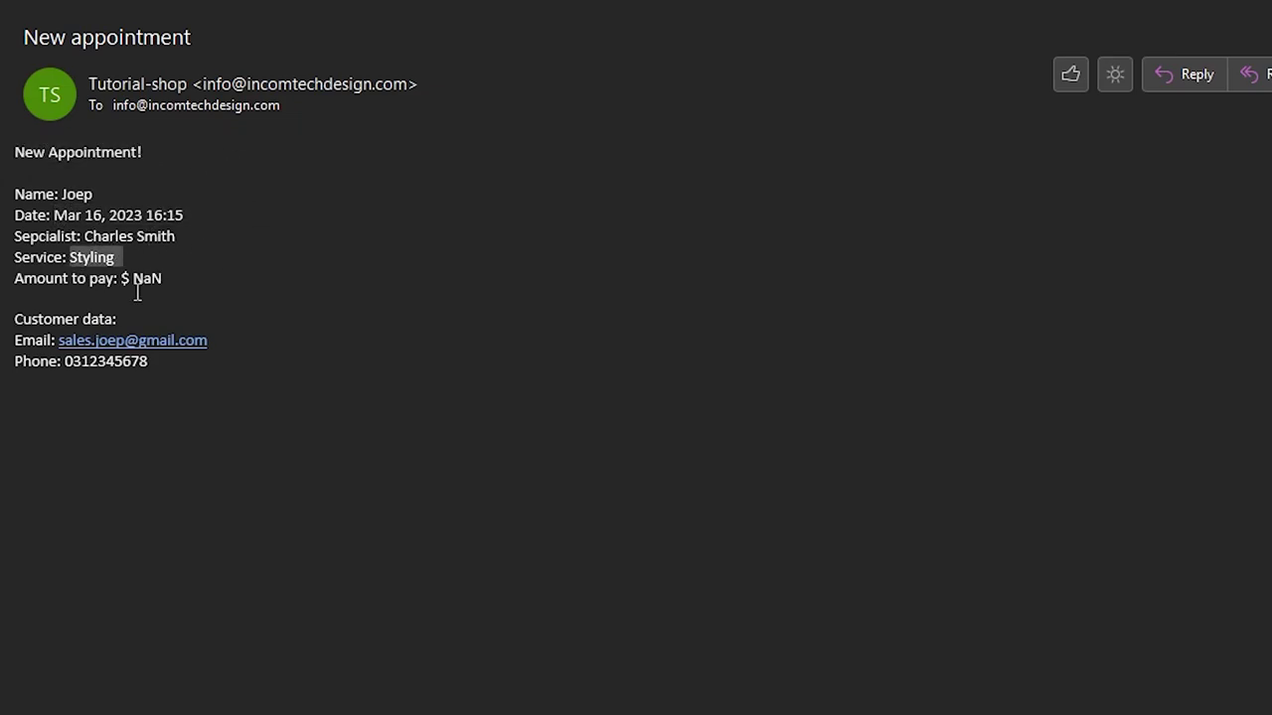
pyautogui.moveTo(53, 279); pyautogui.dragTo(240, 277)
pyautogui.tripleClick(239, 277)
pyautogui.moveTo(117, 278); pyautogui.dragTo(156, 277)
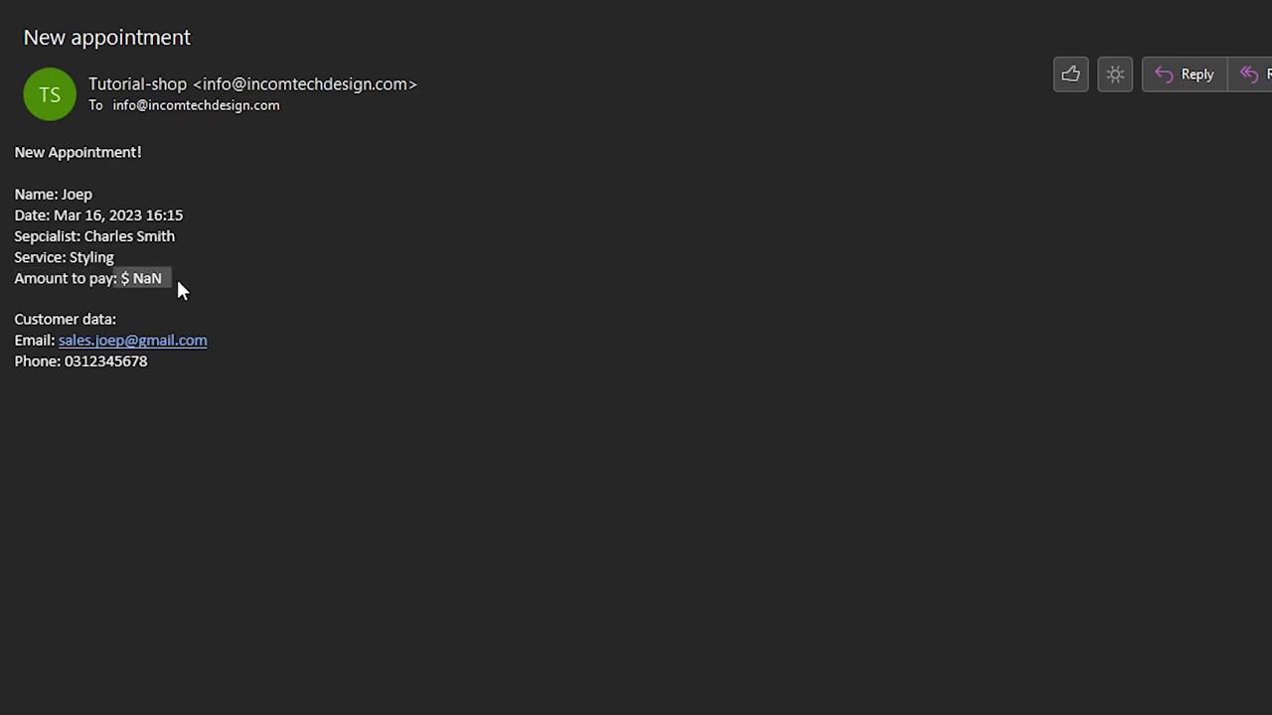